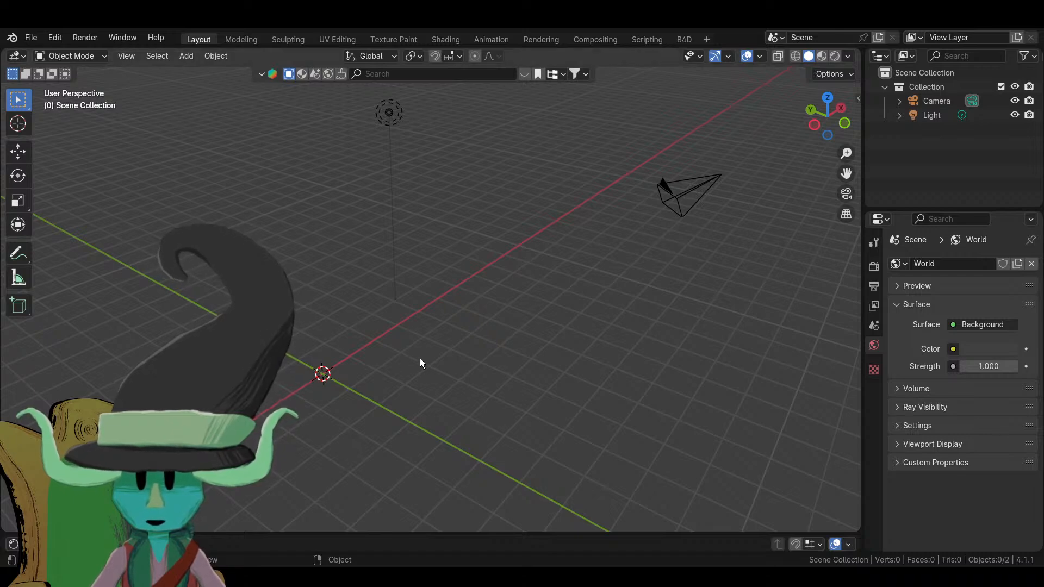
{"action": "middle_click_drag", "start_coordinate": [420, 363], "coordinate": [534, 422]}
{"action": "middle_click_drag", "start_coordinate": [433, 415], "coordinate": [466, 353], "text": "shift"}
{"action": "key", "text": "shift+a"}
{"action": "mouse_move", "coordinate": [448, 289]}
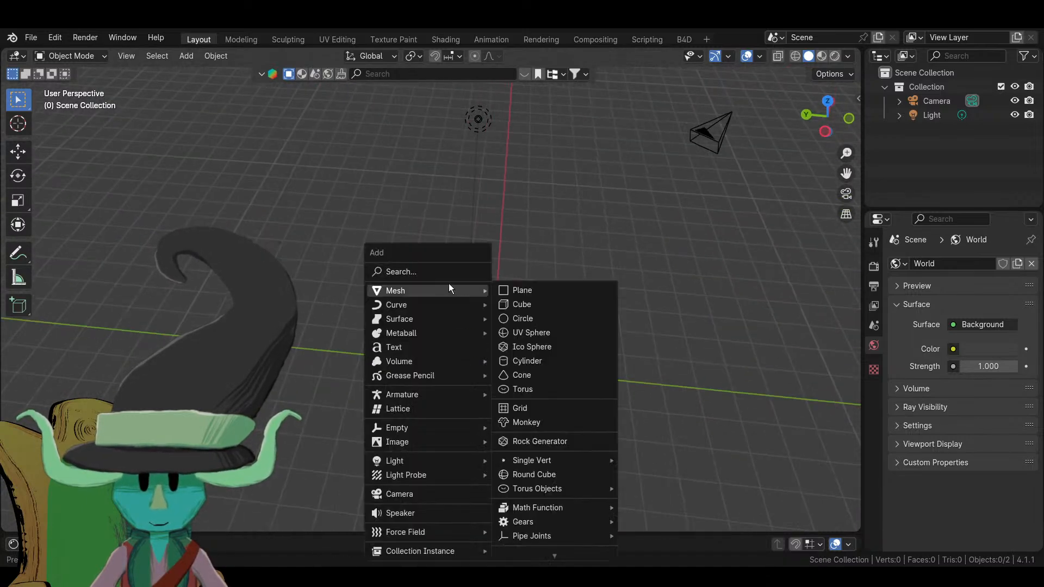
{"action": "left_click", "coordinate": [449, 272]}
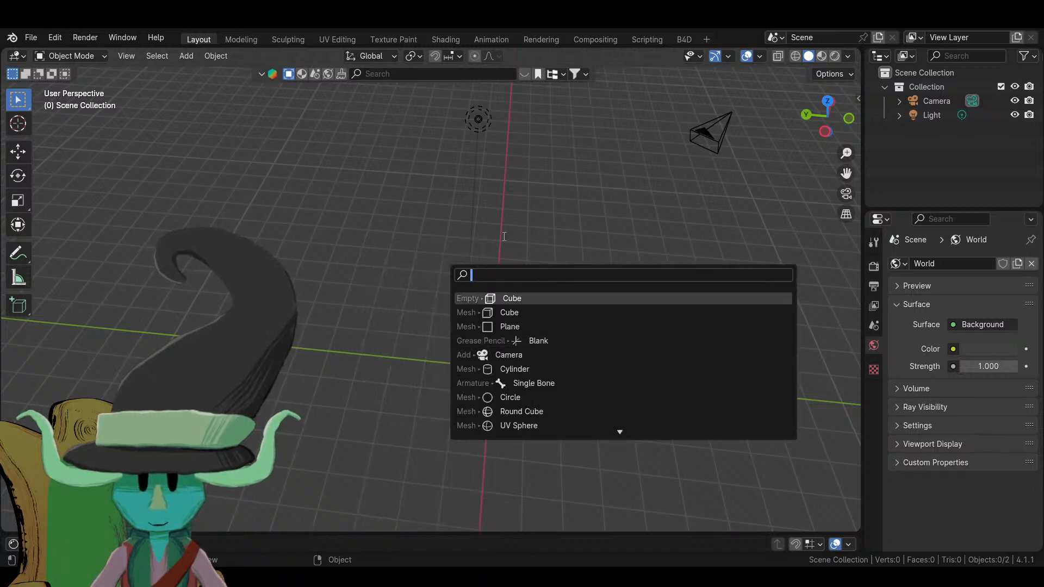
{"action": "key", "text": "Escape"}
{"action": "middle_click_drag", "start_coordinate": [578, 357], "coordinate": [465, 377]}
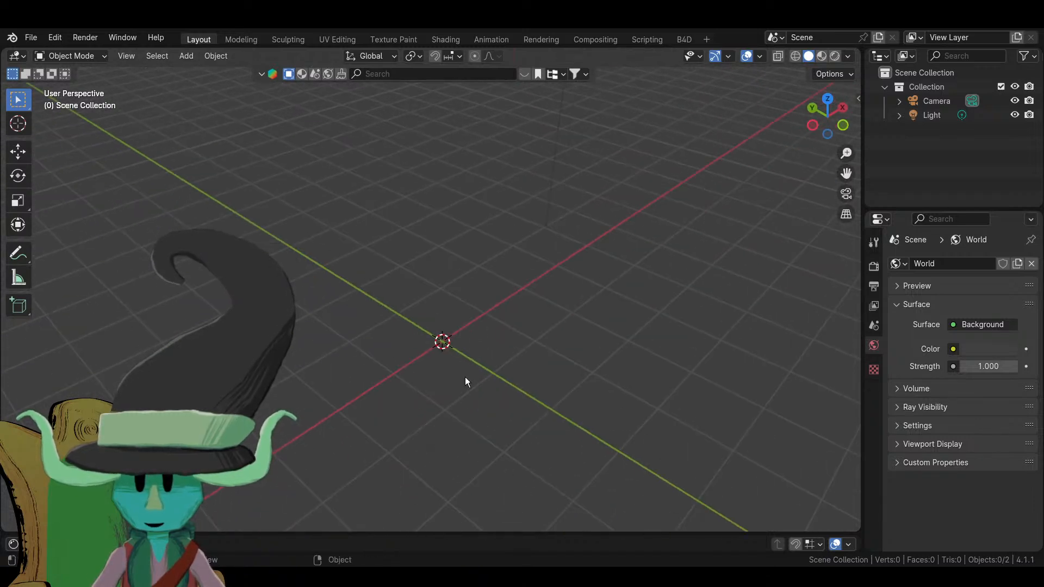
- Look through the list of objects that can be added and search it for "quad"
{"action": "key", "text": "shift+a"}
{"action": "mouse_move", "coordinate": [429, 287]}
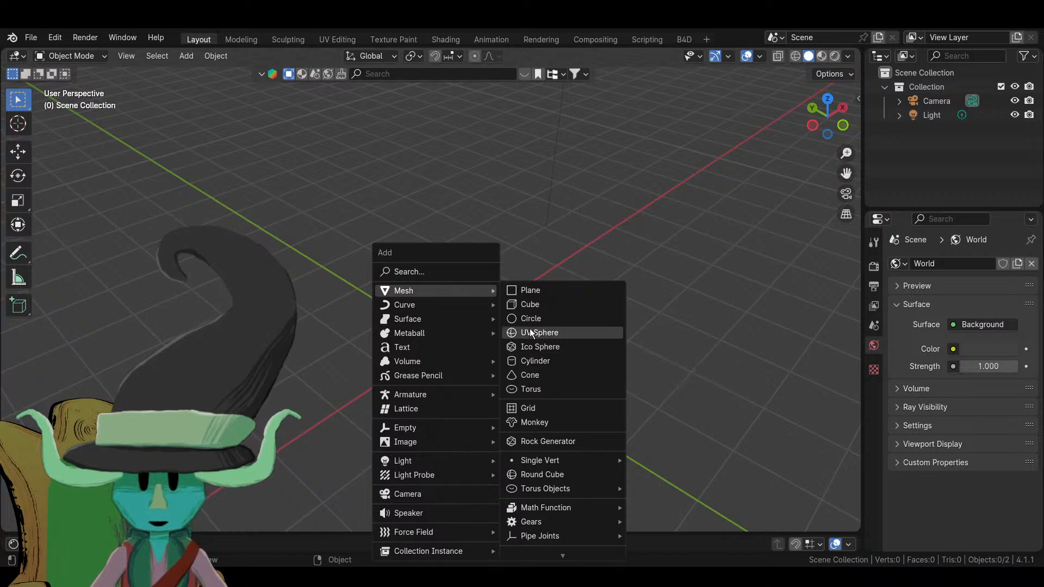
{"action": "left_click", "coordinate": [401, 273]}
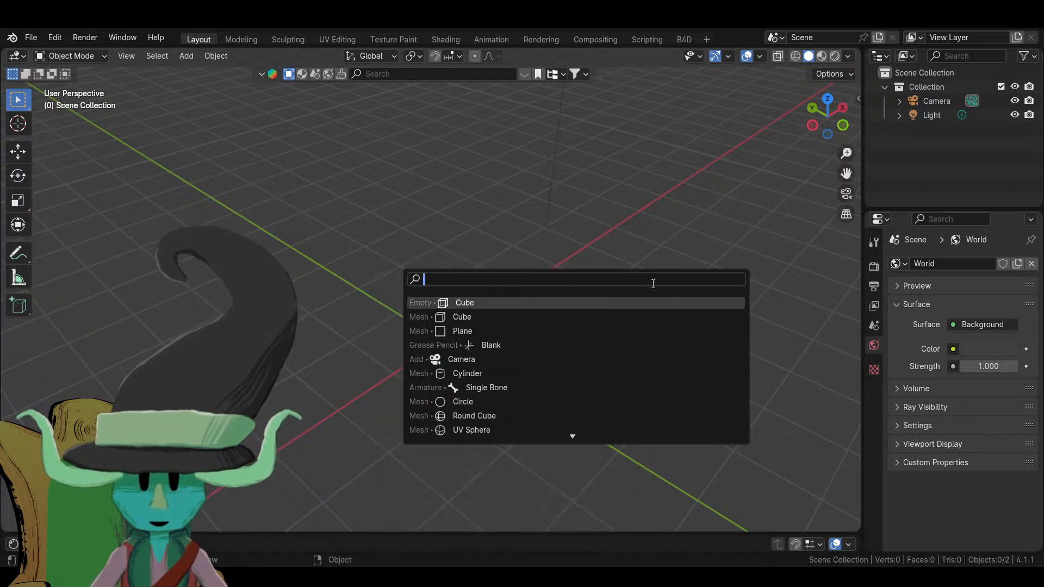
{"action": "scroll", "coordinate": [566, 399], "scroll_direction": "down", "scroll_amount": 5}
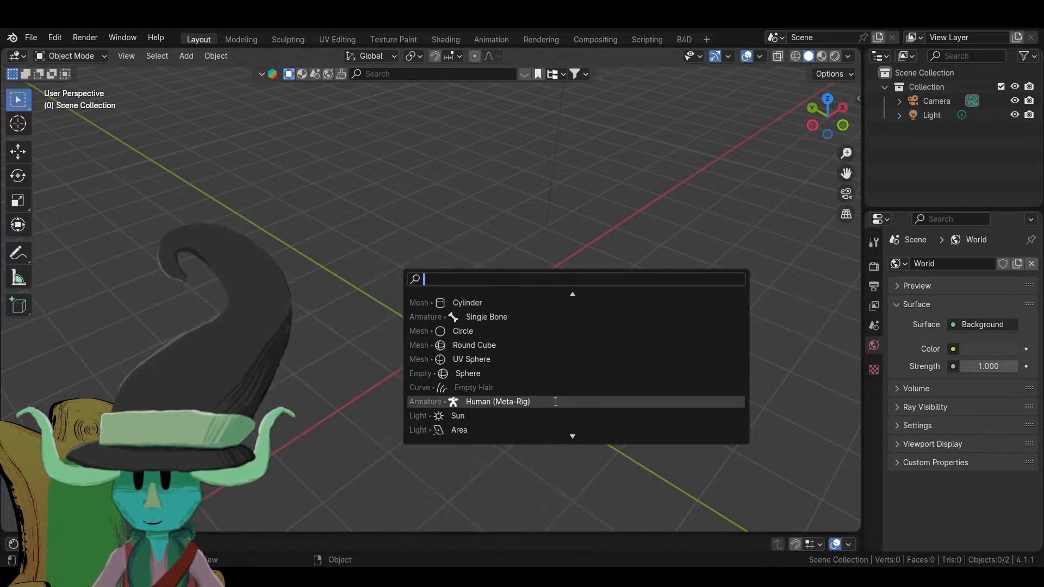
{"action": "scroll", "coordinate": [555, 401], "scroll_direction": "down", "scroll_amount": 13}
{"action": "scroll", "coordinate": [556, 402], "scroll_direction": "up", "scroll_amount": 10}
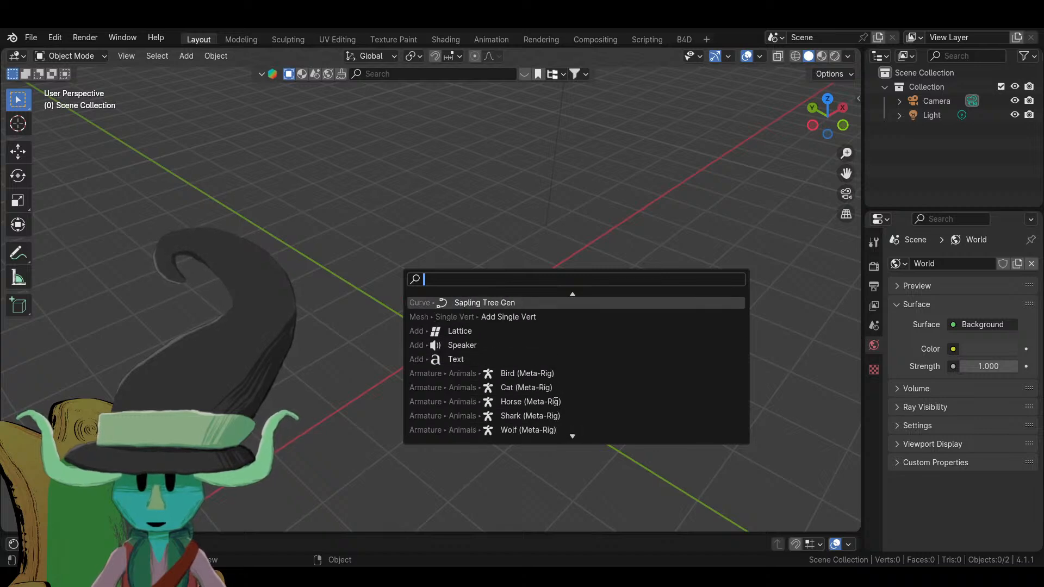
{"action": "scroll", "coordinate": [555, 401], "scroll_direction": "up", "scroll_amount": 11}
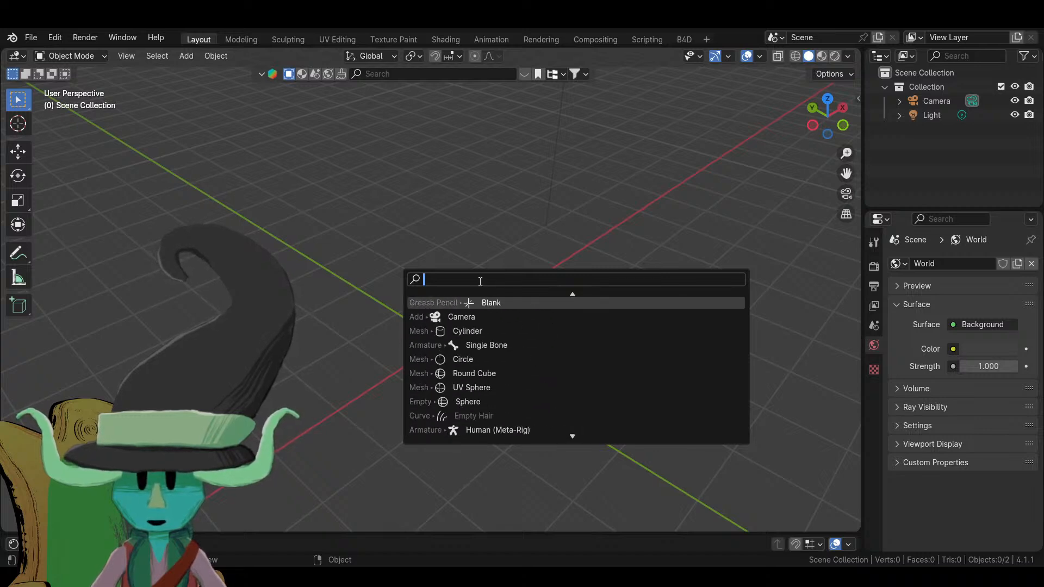
{"action": "scroll", "coordinate": [510, 360], "scroll_direction": "up", "scroll_amount": 3}
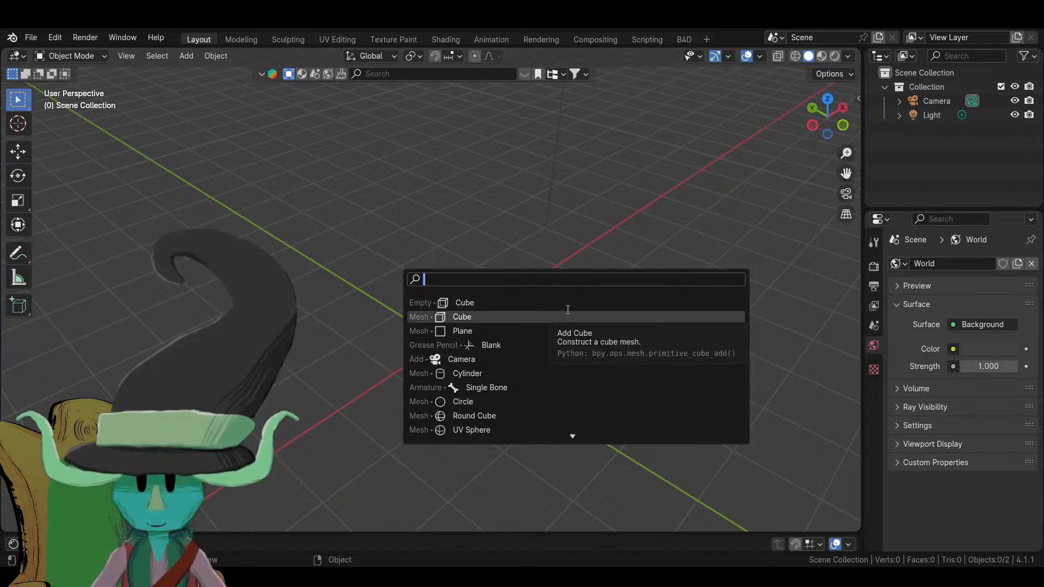
{"action": "type", "text": "qu"}
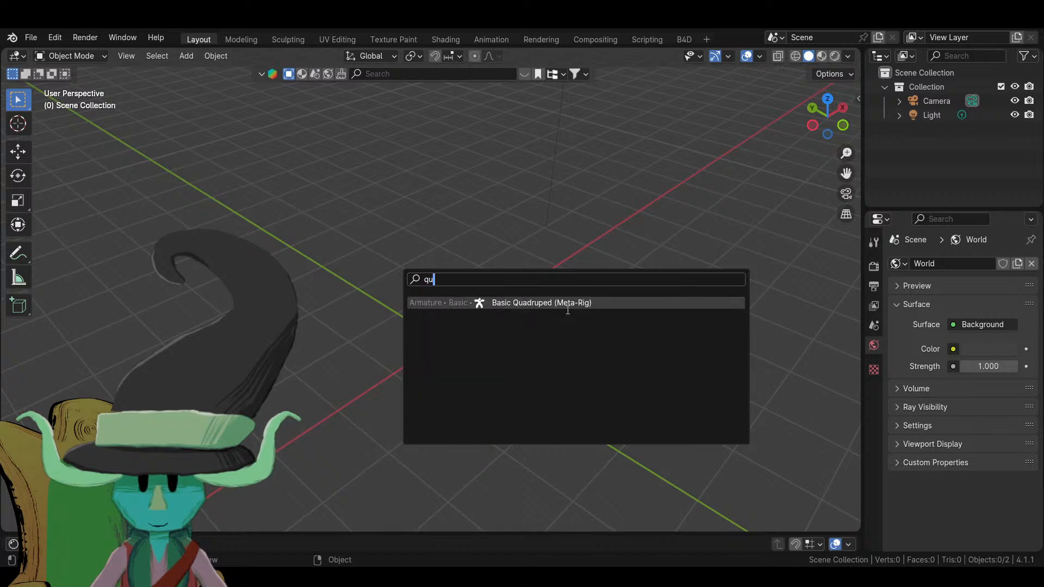
{"action": "type", "text": "ad"}
{"action": "key", "text": "Escape"}
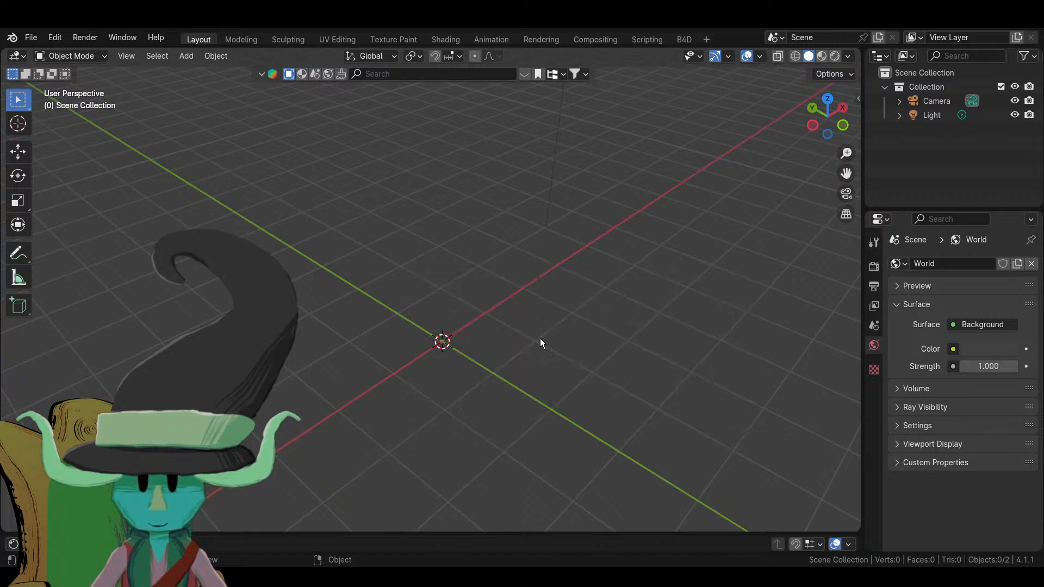
- Add a Round Cube mesh at the world origin
{"action": "key", "text": "shift+a"}
{"action": "mouse_move", "coordinate": [512, 296]}
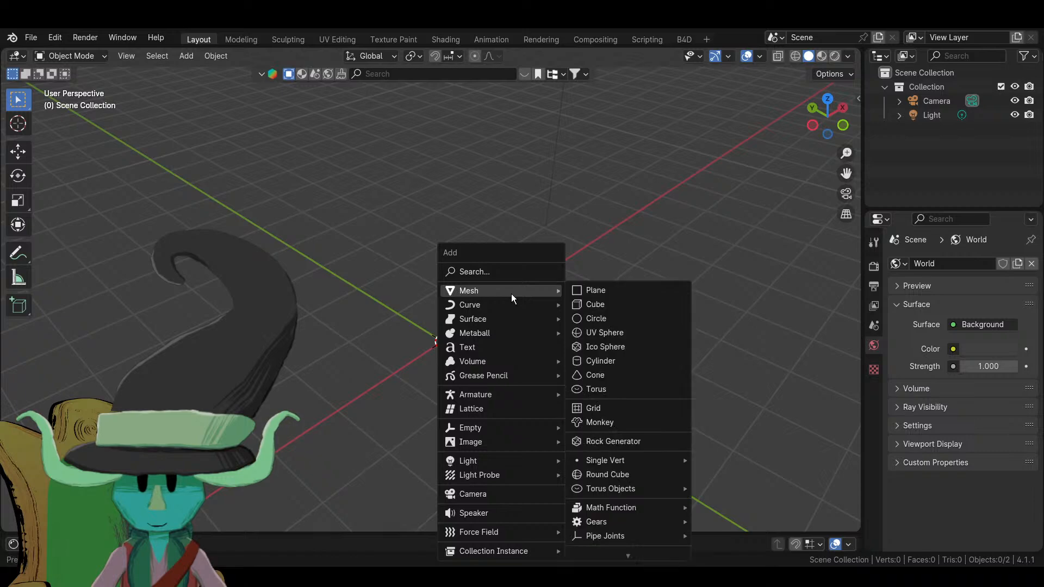
{"action": "left_click", "coordinate": [599, 476]}
{"action": "middle_click_drag", "start_coordinate": [391, 386], "coordinate": [504, 349]}
{"action": "scroll", "coordinate": [457, 378], "scroll_direction": "up", "scroll_amount": 5}
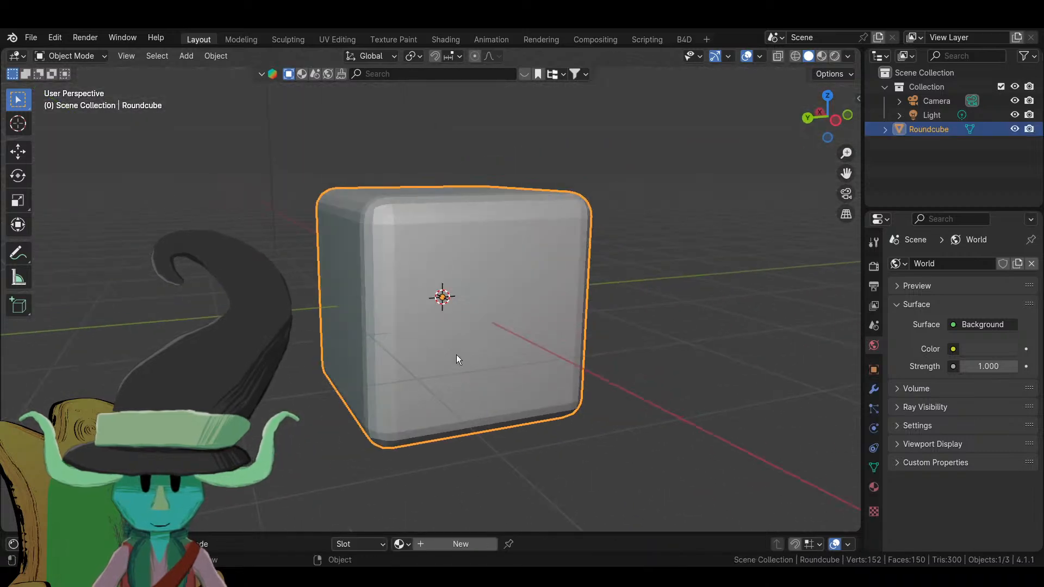
{"action": "scroll", "coordinate": [455, 357], "scroll_direction": "up", "scroll_amount": 2}
{"action": "scroll", "coordinate": [418, 321], "scroll_direction": "down", "scroll_amount": 6}
{"action": "mouse_move", "coordinate": [417, 325]}
{"action": "middle_mouse_down"}
{"action": "mouse_move", "coordinate": [501, 369]}
{"action": "mouse_move", "coordinate": [501, 401]}
{"action": "mouse_move", "coordinate": [454, 384]}
{"action": "mouse_move", "coordinate": [592, 304]}
{"action": "mouse_move", "coordinate": [533, 357]}
{"action": "mouse_move", "coordinate": [550, 396]}
{"action": "mouse_move", "coordinate": [608, 377]}
{"action": "mouse_move", "coordinate": [527, 400]}
{"action": "middle_mouse_up"}
{"action": "scroll", "coordinate": [502, 371], "scroll_direction": "up", "scroll_amount": 2}
{"action": "scroll", "coordinate": [465, 379], "scroll_direction": "up", "scroll_amount": 3}
{"action": "scroll", "coordinate": [465, 379], "scroll_direction": "down", "scroll_amount": 3}
- Turn the new round cube into a sphere by applying the Quadsphere operator preset
{"action": "left_click", "coordinate": [70, 56]}
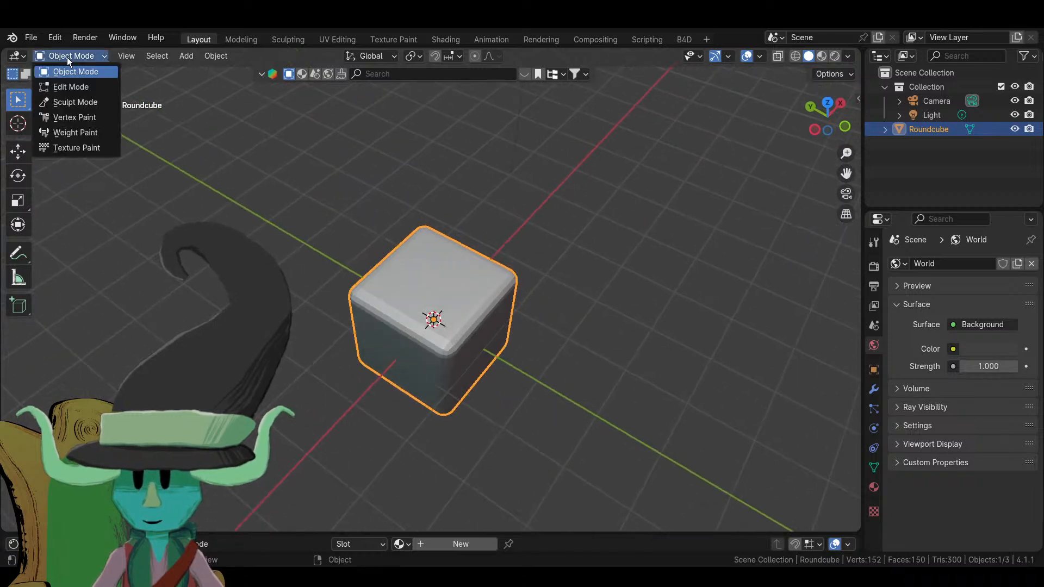
{"action": "middle_click_drag", "start_coordinate": [490, 373], "coordinate": [436, 385]}
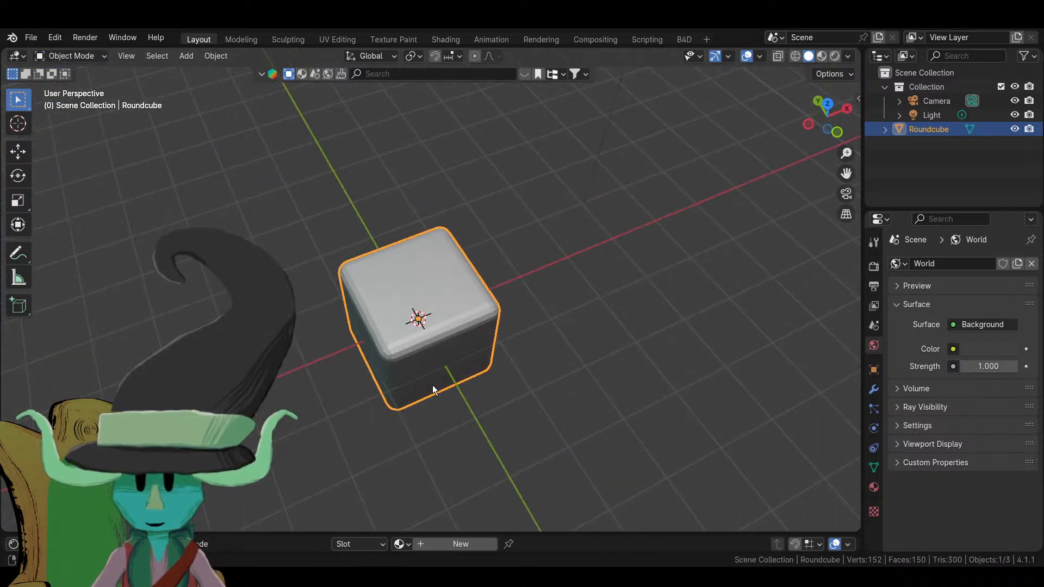
{"action": "left_click", "coordinate": [82, 521]}
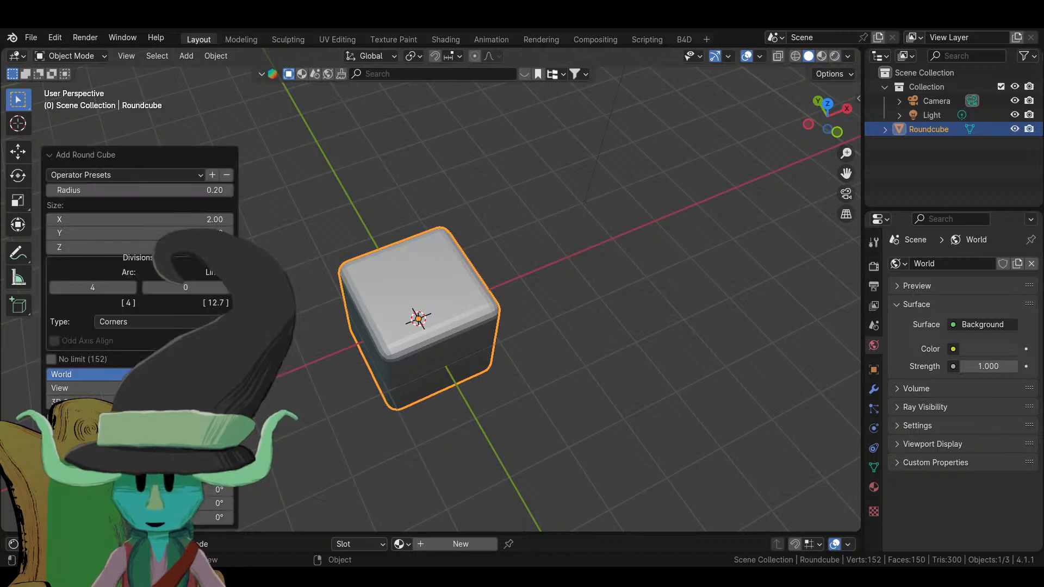
{"action": "left_click", "coordinate": [200, 176]}
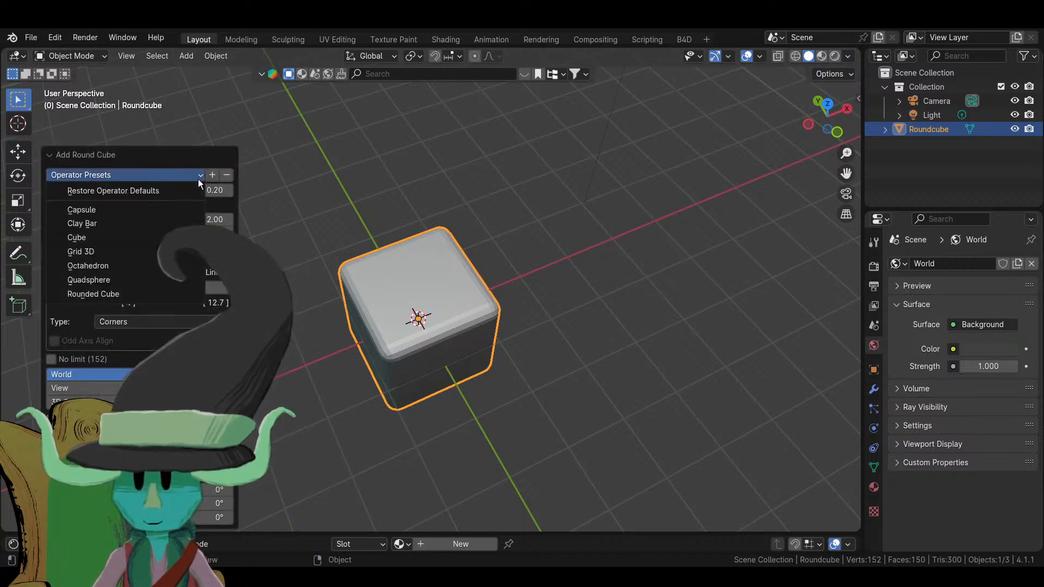
{"action": "left_click", "coordinate": [90, 281]}
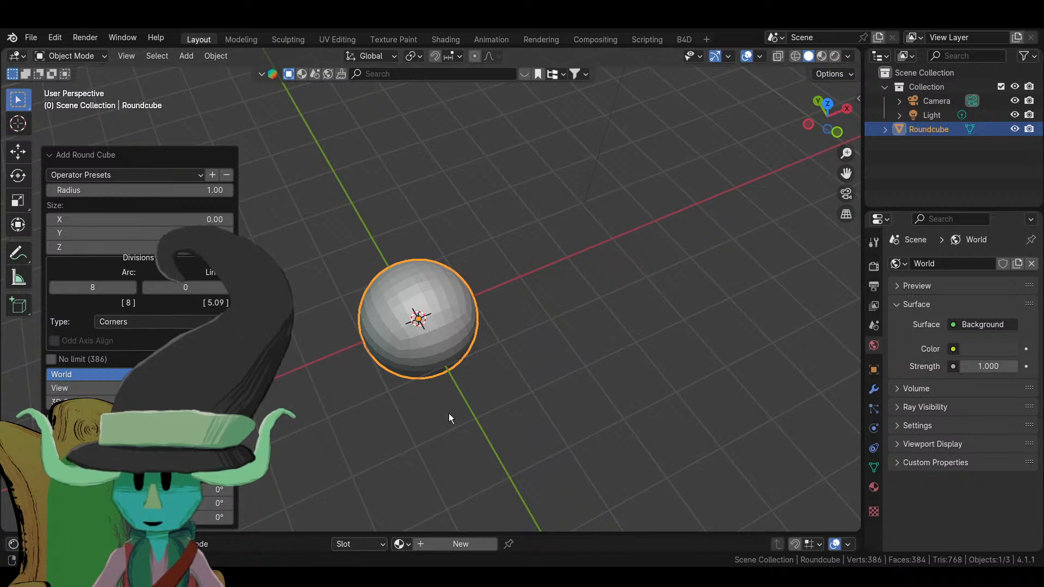
{"action": "middle_click_drag", "start_coordinate": [448, 414], "coordinate": [573, 461]}
{"action": "left_click", "coordinate": [51, 154]}
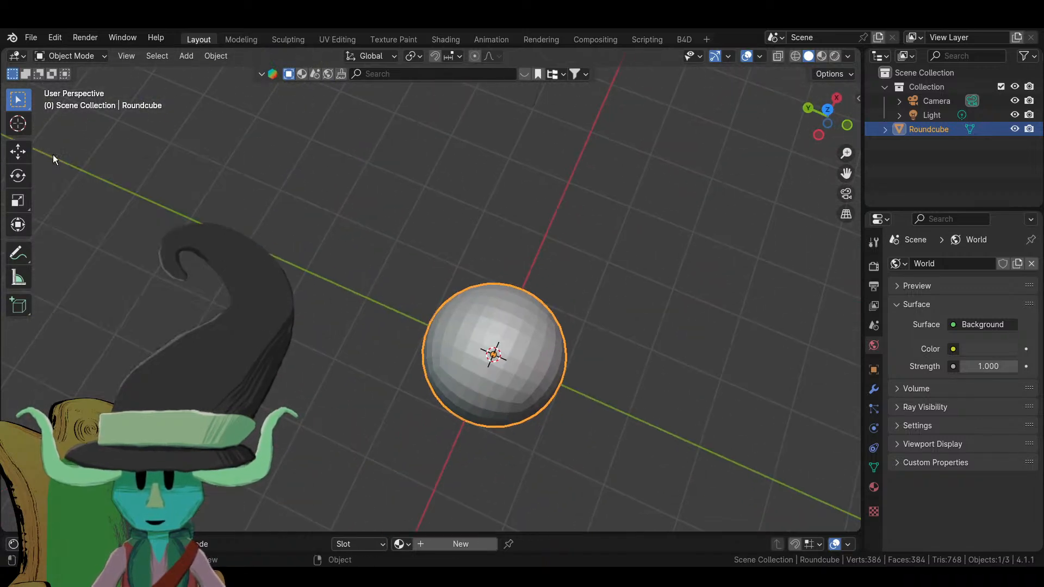
{"action": "scroll", "coordinate": [463, 393], "scroll_direction": "down", "scroll_amount": 5}
{"action": "middle_click_drag", "start_coordinate": [463, 393], "coordinate": [504, 387]}
{"action": "scroll", "coordinate": [503, 388], "scroll_direction": "up", "scroll_amount": 3}
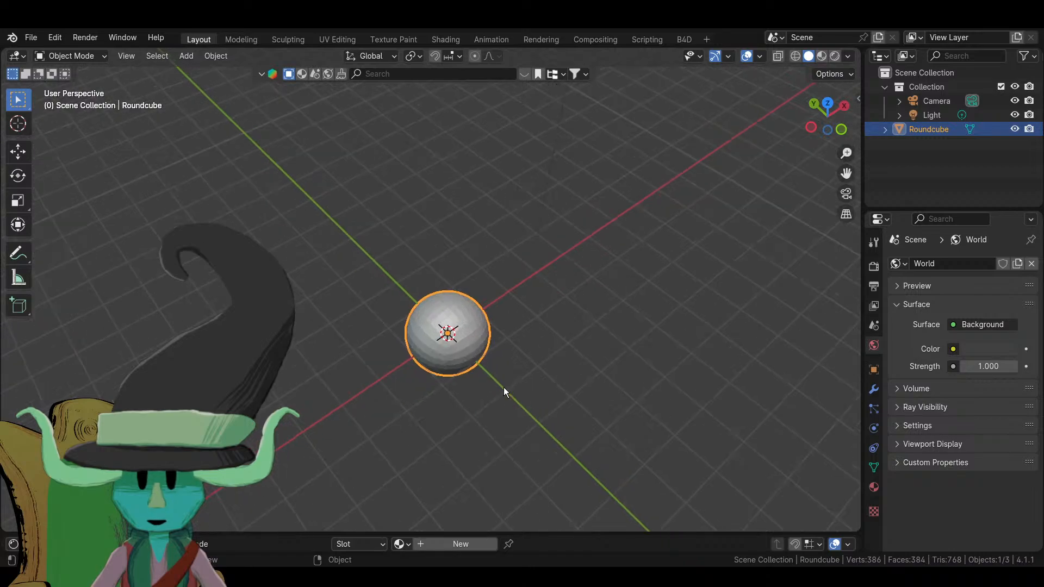
{"action": "scroll", "coordinate": [504, 387], "scroll_direction": "up", "scroll_amount": 3}
{"action": "mouse_move", "coordinate": [512, 433]}
{"action": "middle_mouse_down"}
{"action": "mouse_move", "coordinate": [524, 410]}
{"action": "mouse_move", "coordinate": [452, 333]}
{"action": "mouse_move", "coordinate": [459, 276]}
{"action": "mouse_move", "coordinate": [499, 285]}
{"action": "mouse_move", "coordinate": [496, 429]}
{"action": "middle_mouse_up"}
{"action": "scroll", "coordinate": [420, 355], "scroll_direction": "down", "scroll_amount": 3}
{"action": "middle_click_drag", "start_coordinate": [420, 354], "coordinate": [466, 354]}
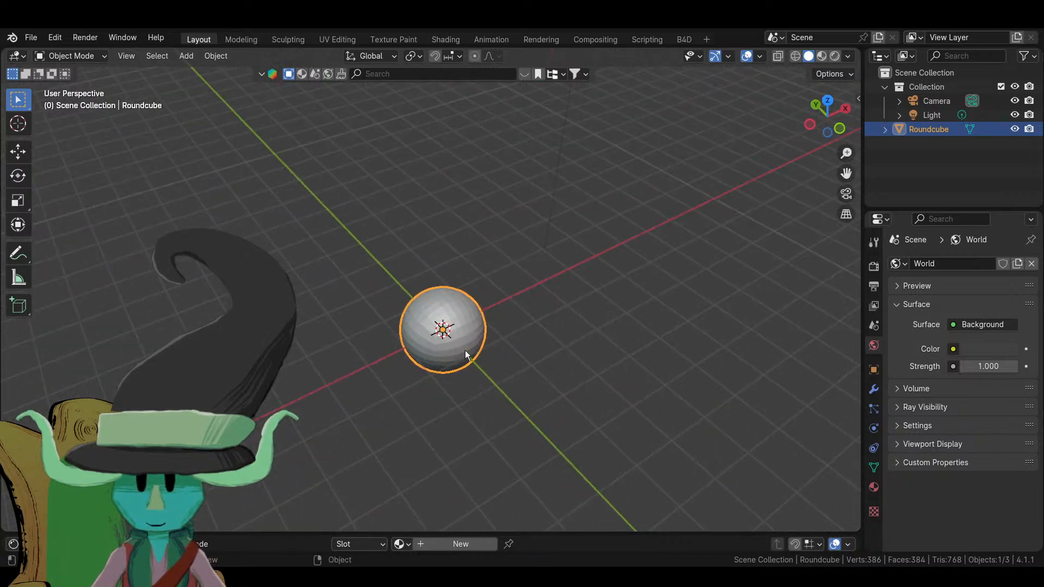
{"action": "scroll", "coordinate": [473, 385], "scroll_direction": "down", "scroll_amount": 3}
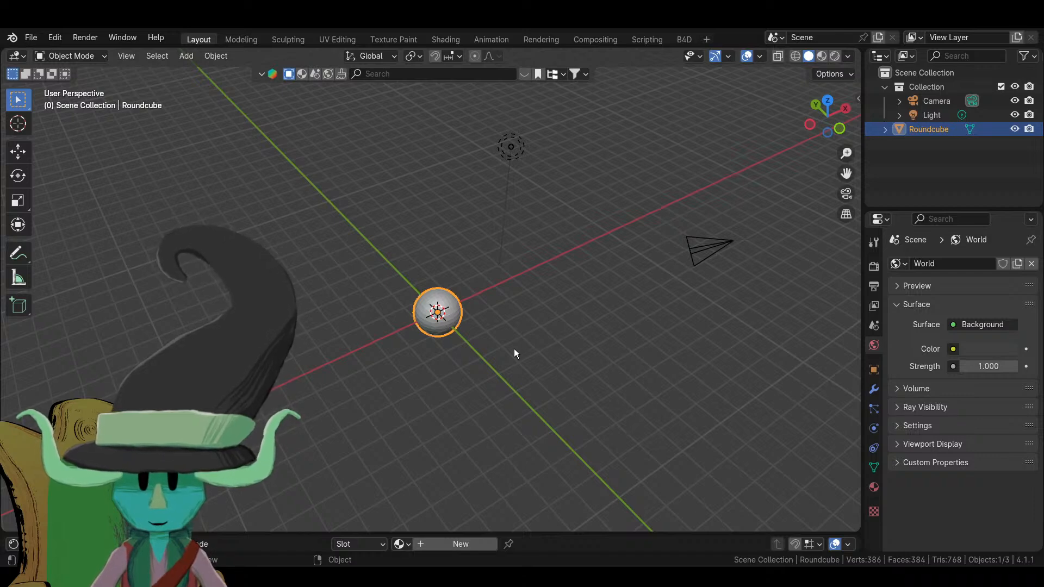
{"action": "middle_click_drag", "start_coordinate": [497, 307], "coordinate": [538, 343]}
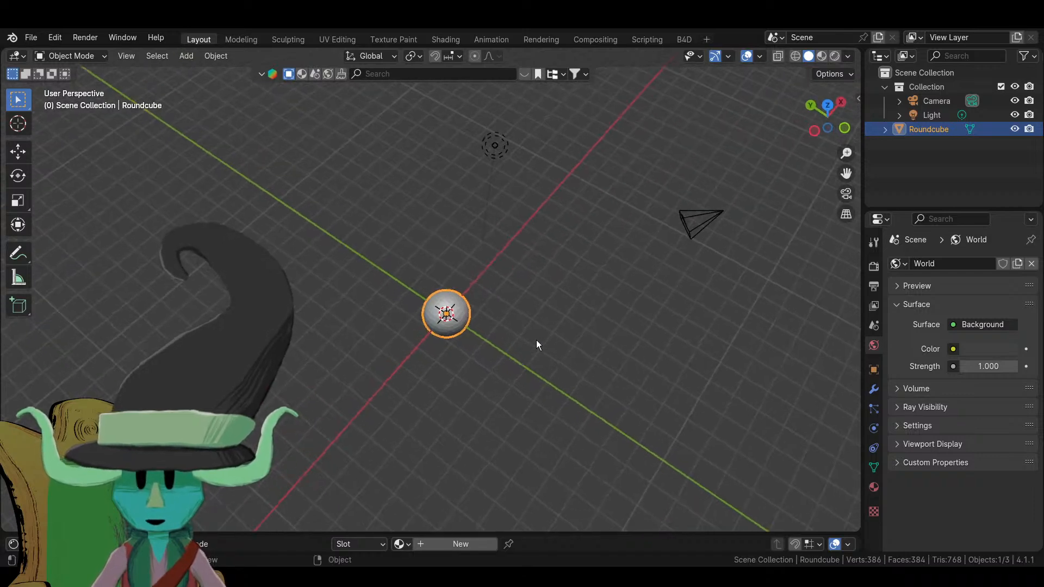
{"action": "scroll", "coordinate": [549, 376], "scroll_direction": "up", "scroll_amount": 2}
{"action": "middle_click_drag", "start_coordinate": [566, 419], "coordinate": [547, 401]}
{"action": "scroll", "coordinate": [427, 432], "scroll_direction": "down", "scroll_amount": 3}
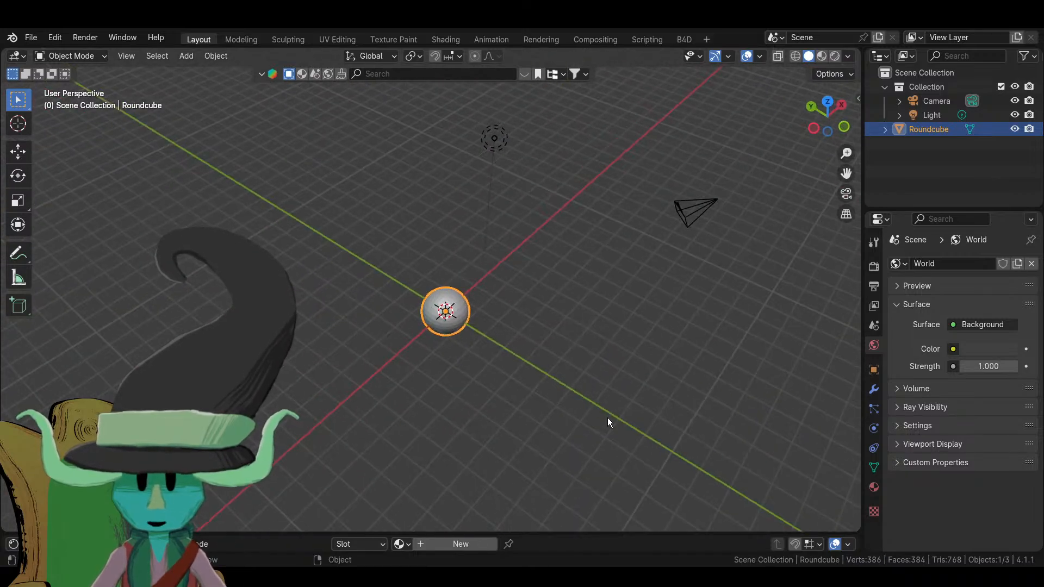
{"action": "middle_click_drag", "start_coordinate": [611, 410], "coordinate": [611, 385]}
{"action": "scroll", "coordinate": [598, 387], "scroll_direction": "up", "scroll_amount": 2}
{"action": "scroll", "coordinate": [590, 389], "scroll_direction": "up", "scroll_amount": 4}
{"action": "middle_click_drag", "start_coordinate": [416, 422], "coordinate": [501, 395]}
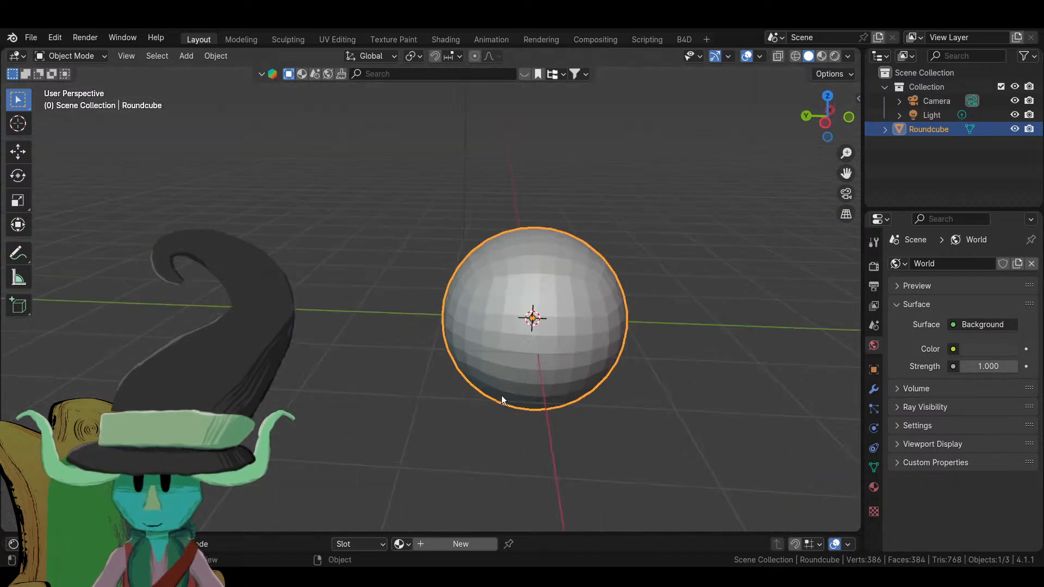
- Split the 3D viewport into two side-by-side areas and make the new one an Image Editor
{"action": "left_click_drag", "start_coordinate": [2, 51], "coordinate": [304, 163]}
{"action": "left_click", "coordinate": [44, 57]}
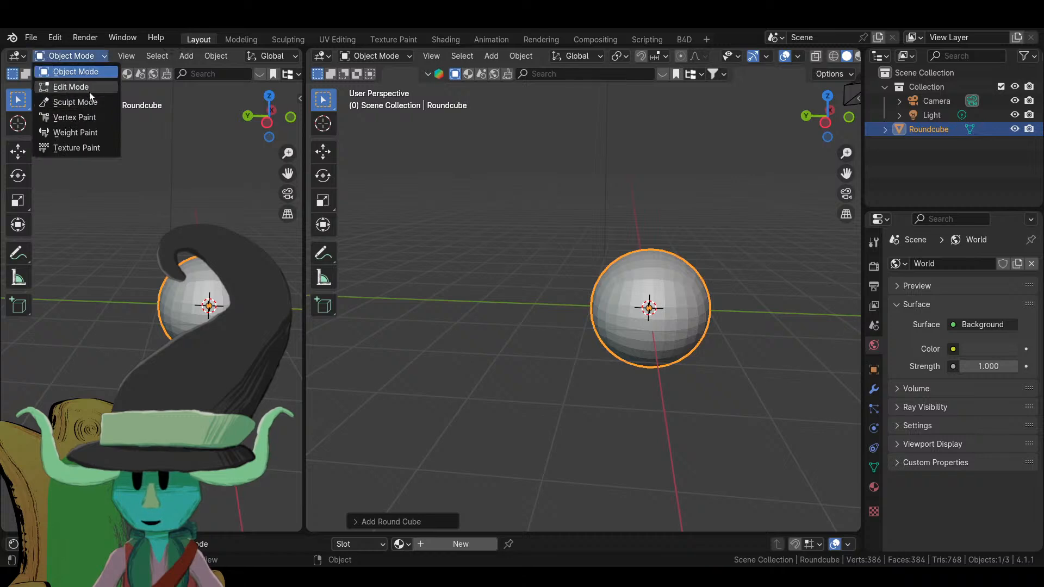
{"action": "left_click", "coordinate": [18, 56]}
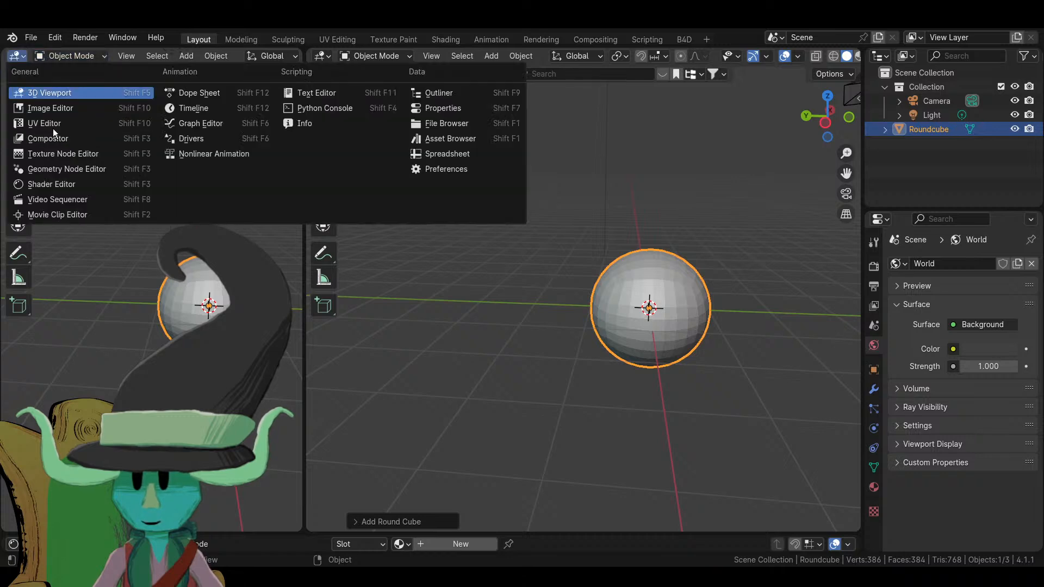
{"action": "left_click", "coordinate": [57, 109]}
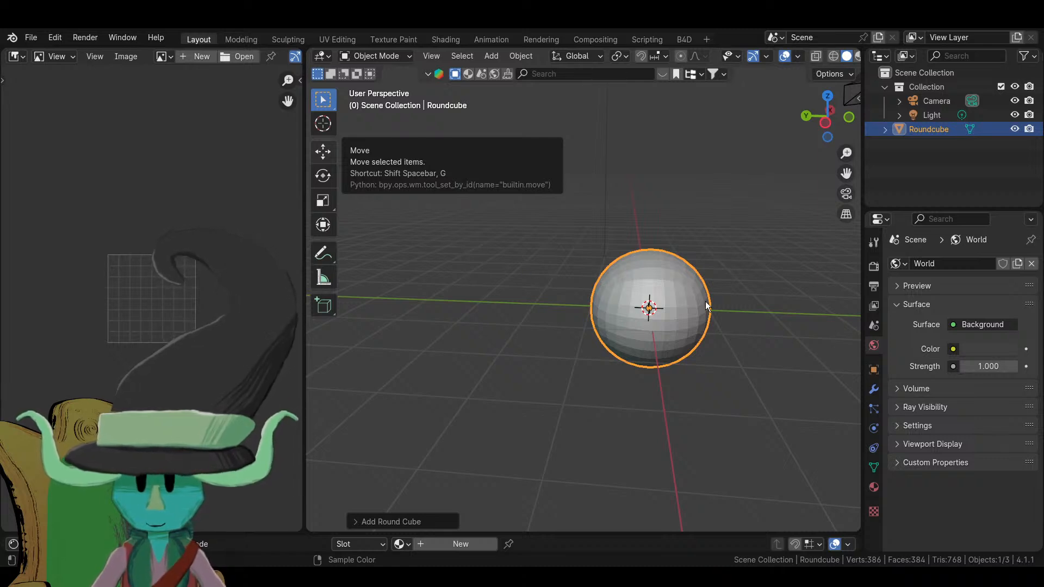
- Load tails.jpg into the Image Editor as a reference, enlarge it and widen its area slightly
{"action": "left_click_drag", "start_coordinate": [2, 348], "coordinate": [93, 365]}
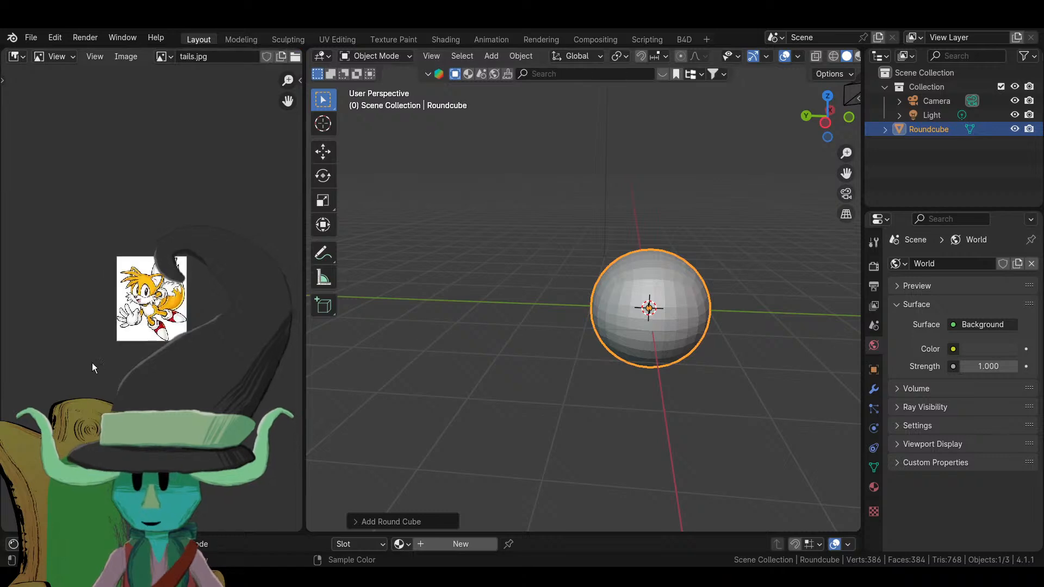
{"action": "scroll", "coordinate": [159, 334], "scroll_direction": "up", "scroll_amount": 5}
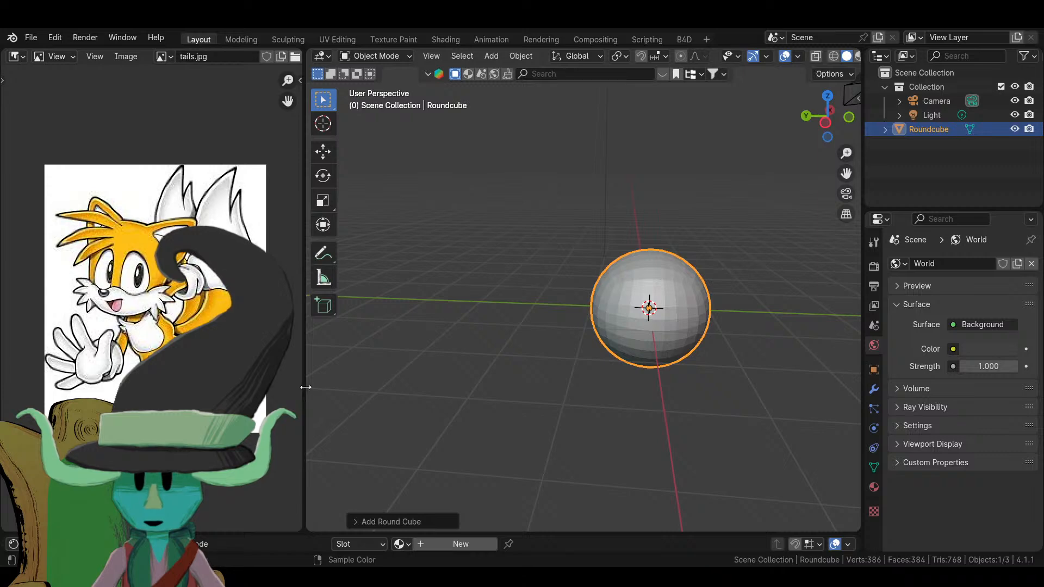
{"action": "left_click_drag", "start_coordinate": [303, 387], "coordinate": [349, 401]}
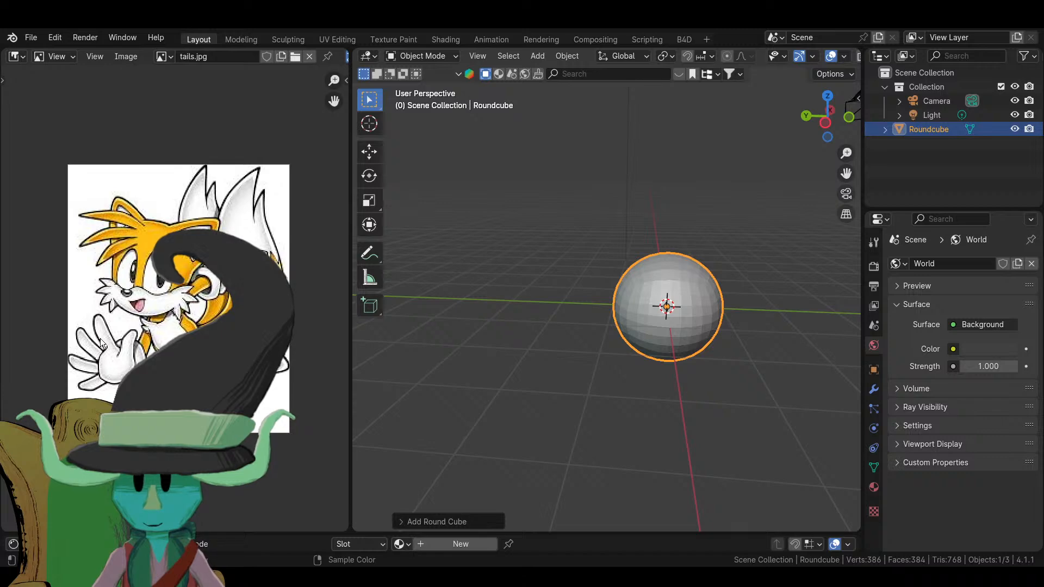
- Switch the reference image to tails.png and inspect the character's head and body up close
{"action": "scroll", "coordinate": [184, 305], "scroll_direction": "down", "scroll_amount": 3, "text": "ctrl"}
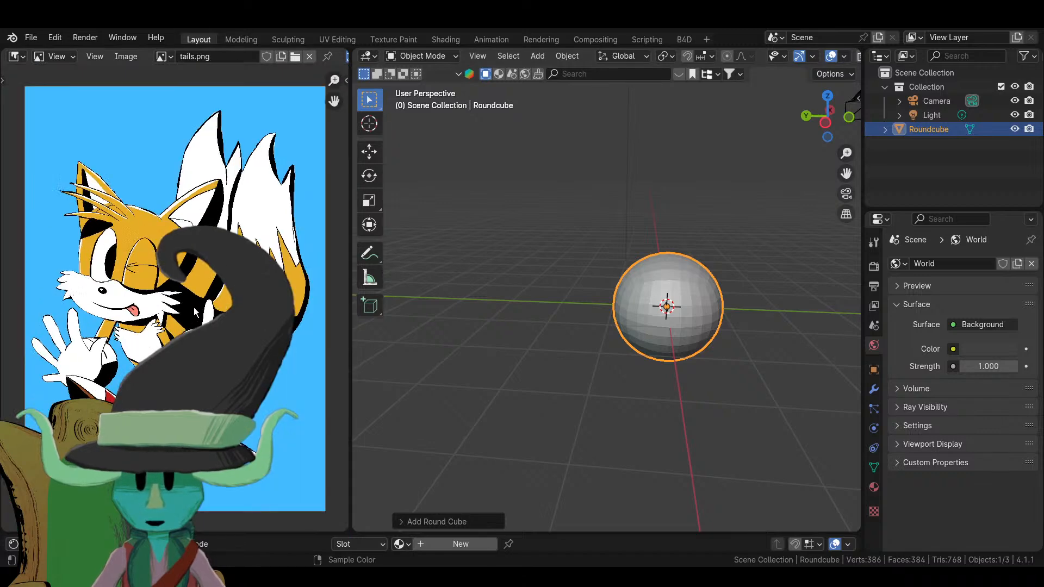
{"action": "mouse_move", "coordinate": [200, 309]}
{"action": "middle_mouse_down"}
{"action": "mouse_move", "coordinate": [175, 307]}
{"action": "mouse_move", "coordinate": [205, 315]}
{"action": "mouse_move", "coordinate": [190, 307]}
{"action": "middle_mouse_up"}
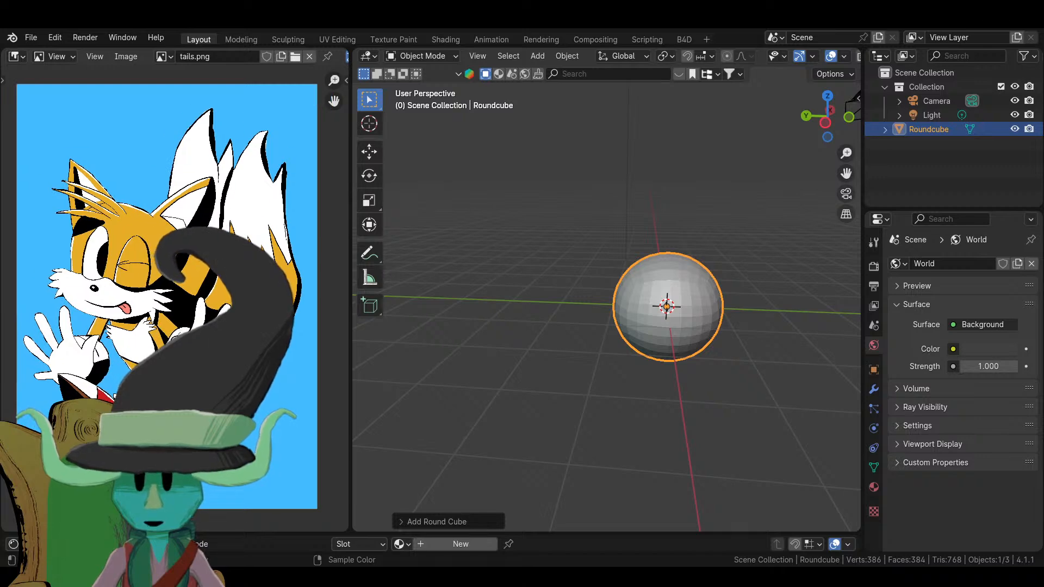
{"action": "scroll", "coordinate": [173, 299], "scroll_direction": "down", "scroll_amount": 4}
{"action": "scroll", "coordinate": [173, 299], "scroll_direction": "up", "scroll_amount": 8}
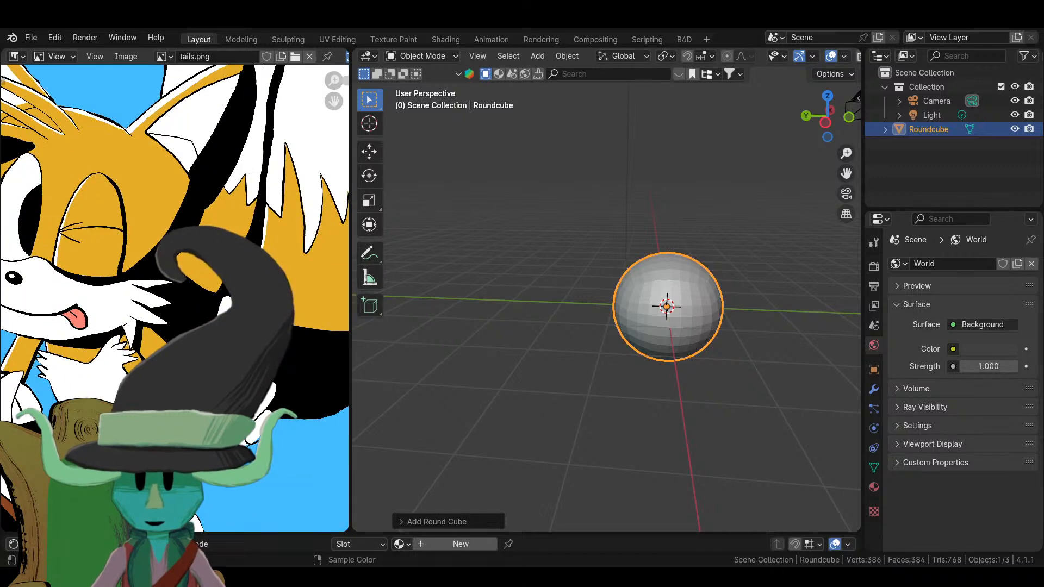
{"action": "scroll", "coordinate": [173, 299], "scroll_direction": "down", "scroll_amount": 4}
{"action": "scroll", "coordinate": [173, 299], "scroll_direction": "up", "scroll_amount": 2}
{"action": "scroll", "coordinate": [173, 299], "scroll_direction": "down", "scroll_amount": 2}
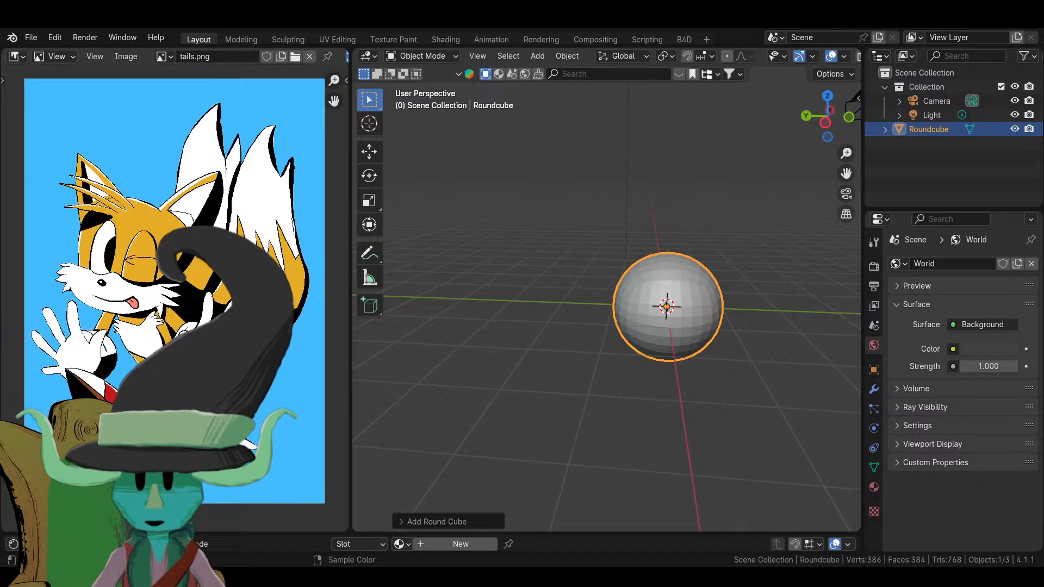
- Examine the character's face, hands and tails in tails.png, both up close and as a whole figure
{"action": "scroll", "coordinate": [163, 304], "scroll_direction": "up", "scroll_amount": 4}
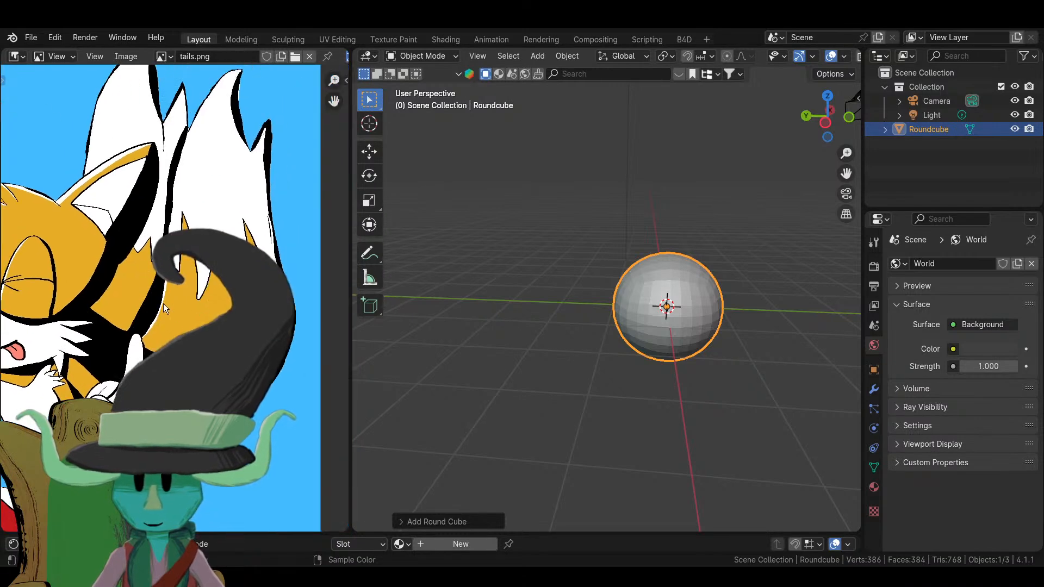
{"action": "scroll", "coordinate": [151, 338], "scroll_direction": "down", "scroll_amount": 4}
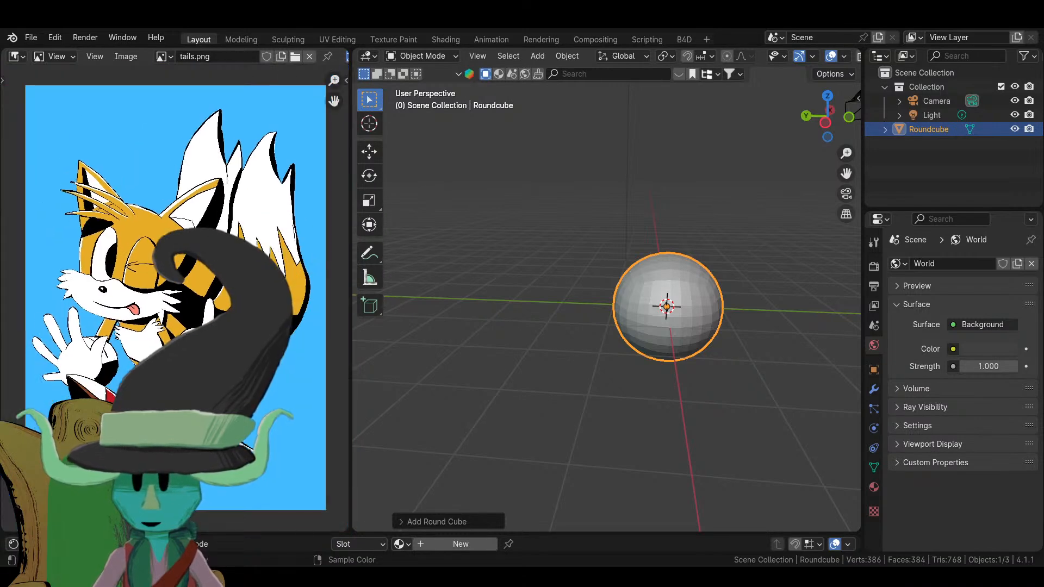
{"action": "scroll", "coordinate": [163, 304], "scroll_direction": "up", "scroll_amount": 2}
{"action": "scroll", "coordinate": [163, 305], "scroll_direction": "down", "scroll_amount": 3}
{"action": "scroll", "coordinate": [163, 304], "scroll_direction": "up", "scroll_amount": 3}
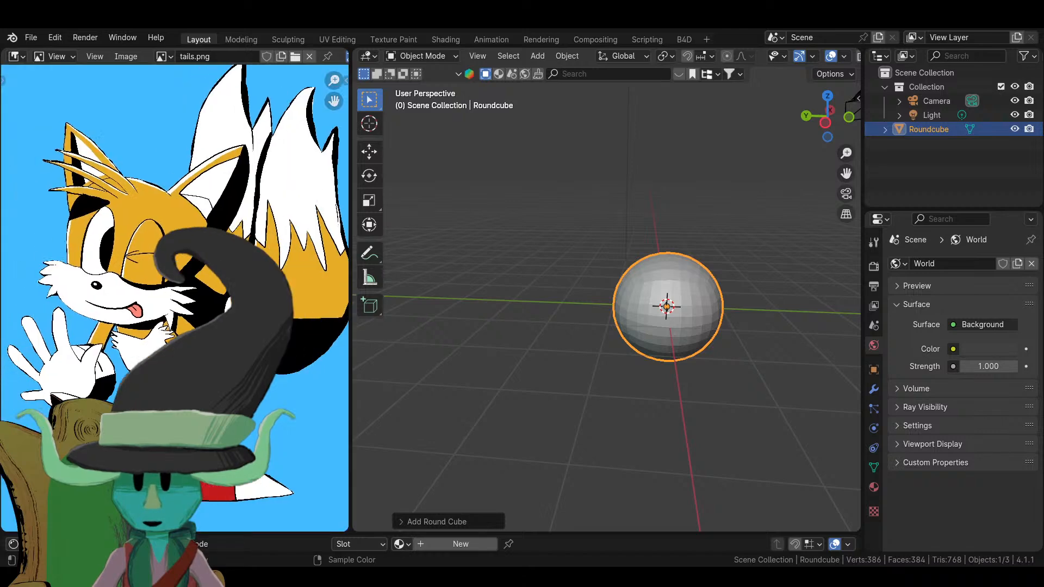
{"action": "scroll", "coordinate": [163, 304], "scroll_direction": "down", "scroll_amount": 1}
{"action": "scroll", "coordinate": [163, 305], "scroll_direction": "down", "scroll_amount": 2}
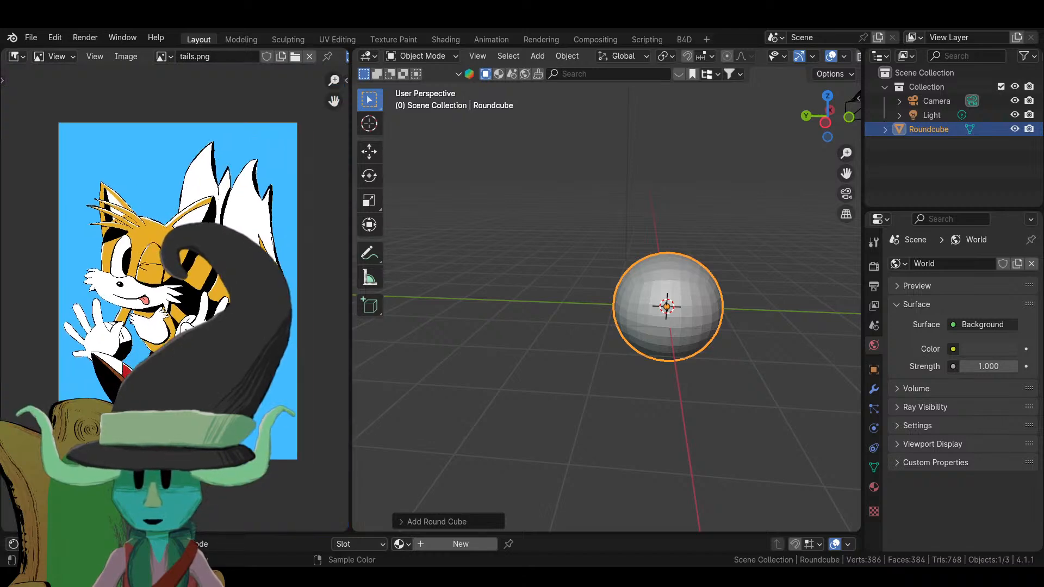
{"action": "scroll", "coordinate": [163, 304], "scroll_direction": "up", "scroll_amount": 1}
{"action": "scroll", "coordinate": [164, 304], "scroll_direction": "down", "scroll_amount": 1}
{"action": "scroll", "coordinate": [163, 305], "scroll_direction": "up", "scroll_amount": 1}
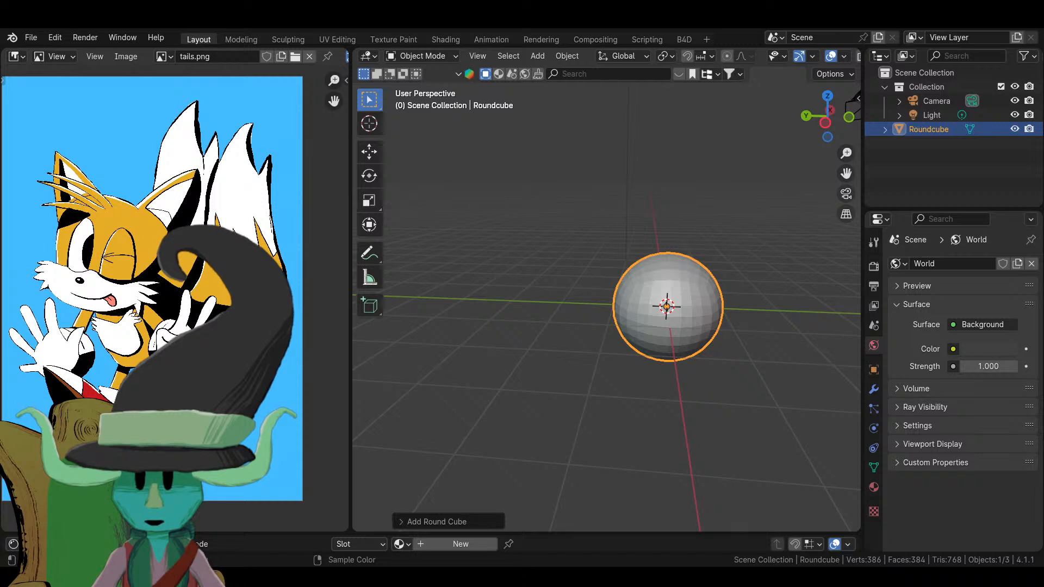
{"action": "scroll", "coordinate": [163, 305], "scroll_direction": "down", "scroll_amount": 1}
{"action": "scroll", "coordinate": [163, 305], "scroll_direction": "up", "scroll_amount": 1}
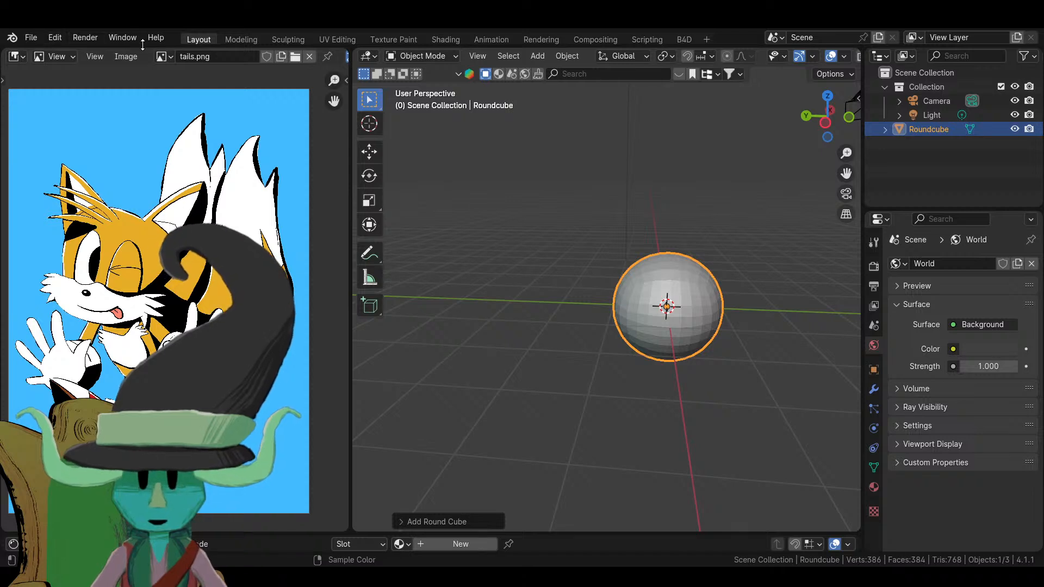
- Switch the reference image to tails.jpg and widen the Image Editor to view the whole figure
{"action": "left_click", "coordinate": [163, 56]}
{"action": "left_click", "coordinate": [197, 93]}
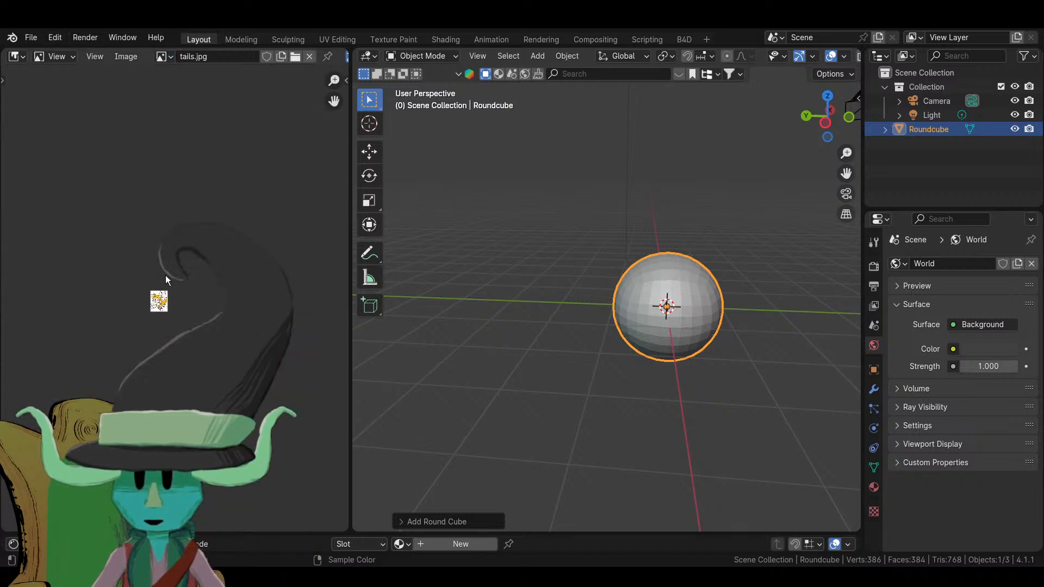
{"action": "scroll", "coordinate": [48, 303], "scroll_direction": "up", "scroll_amount": 4}
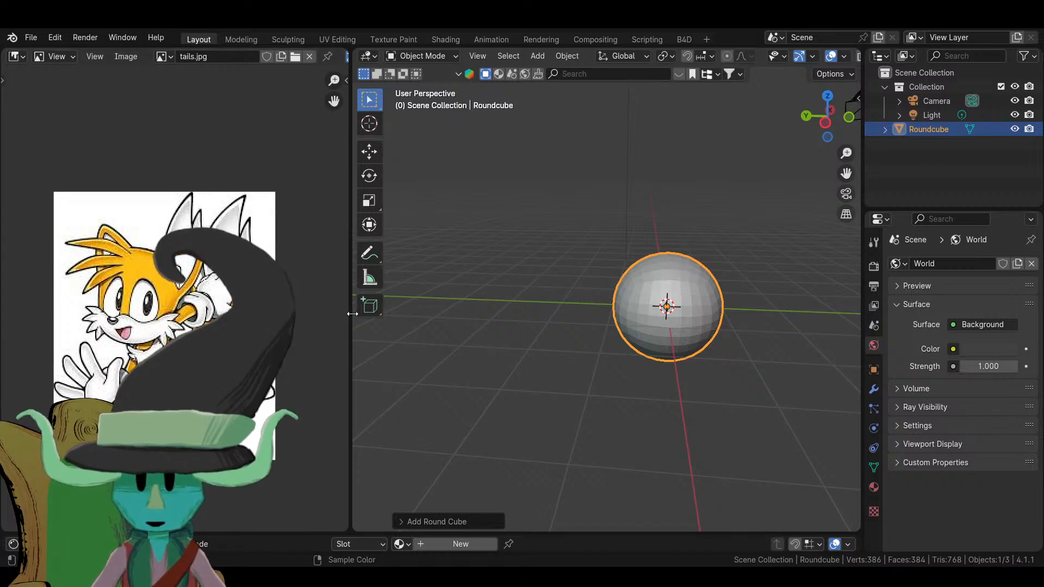
{"action": "left_click_drag", "start_coordinate": [351, 303], "coordinate": [712, 345]}
{"action": "scroll", "coordinate": [494, 340], "scroll_direction": "up", "scroll_amount": 3}
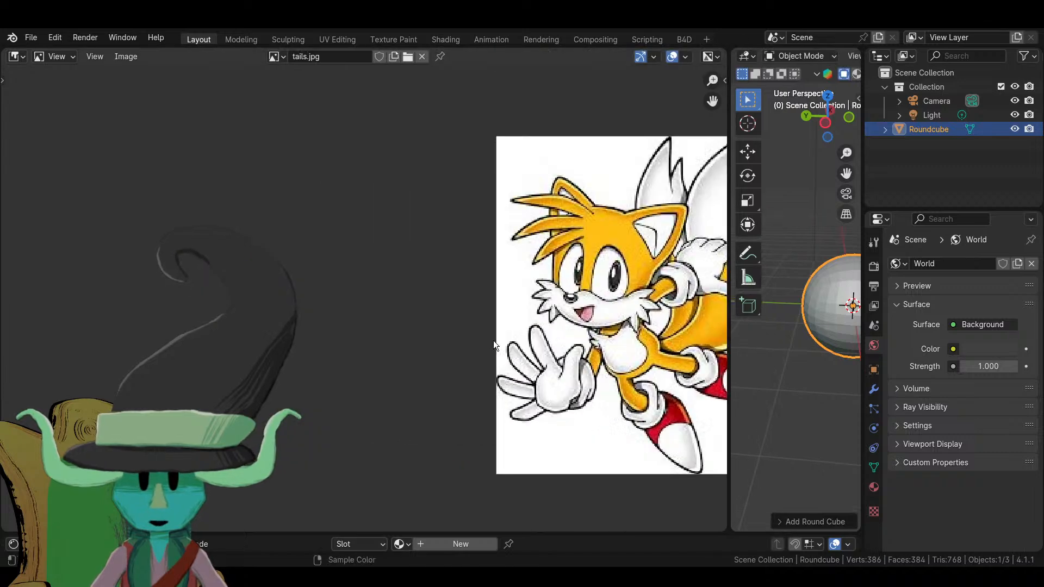
{"action": "scroll", "coordinate": [710, 359], "scroll_direction": "down", "scroll_amount": 4}
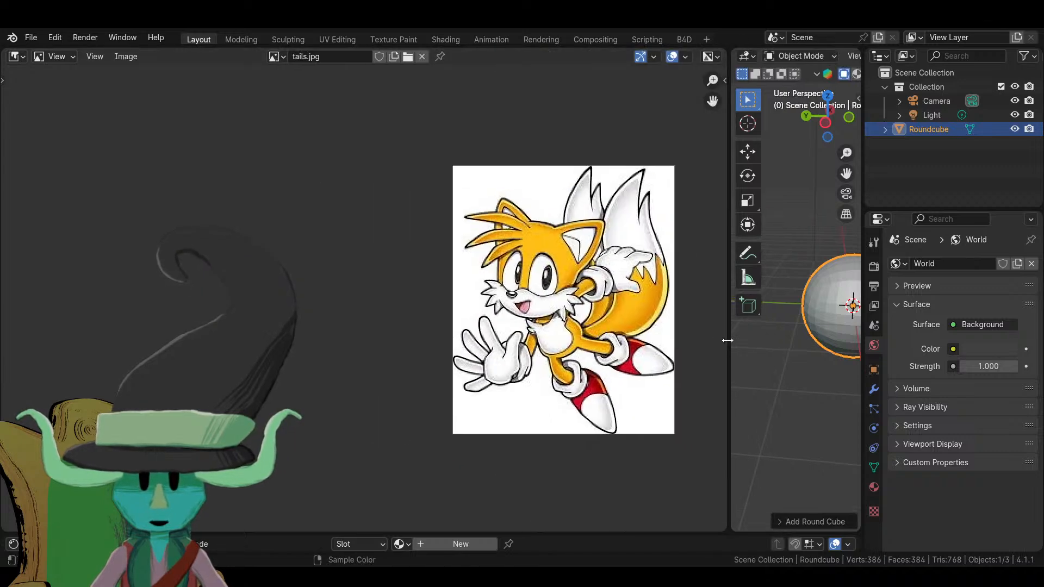
{"action": "left_click_drag", "start_coordinate": [728, 340], "coordinate": [741, 340]}
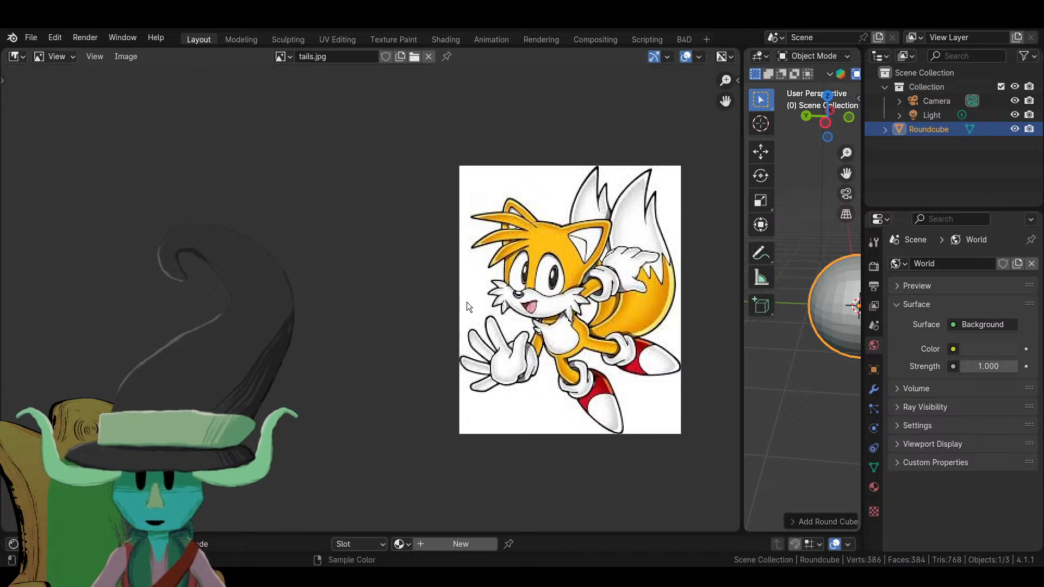
- Switch the reference image back to tails.png and bring the whole figure into clear view
{"action": "left_click", "coordinate": [59, 57]}
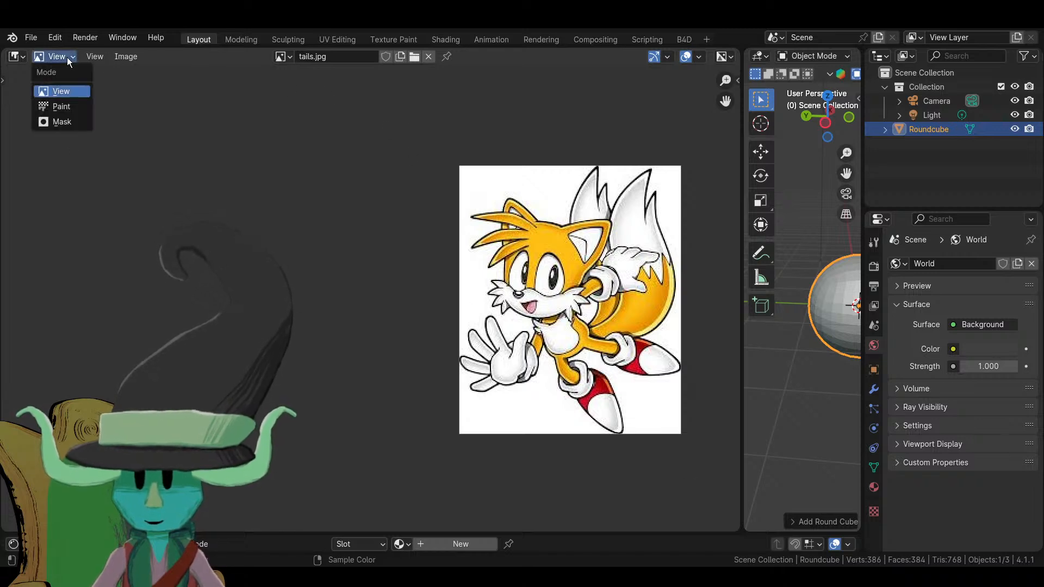
{"action": "left_click", "coordinate": [282, 57]}
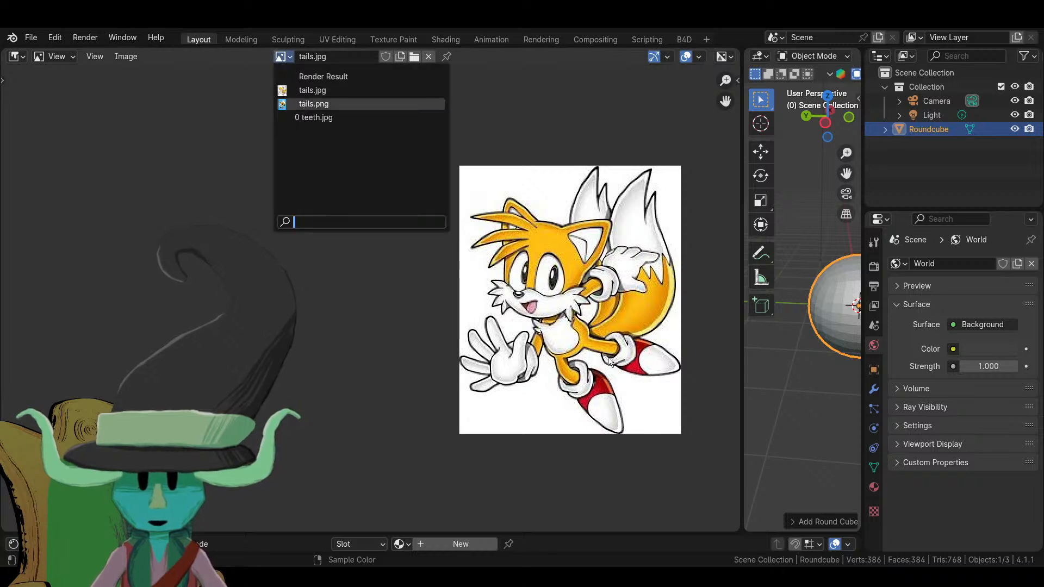
{"action": "left_click", "coordinate": [326, 103]}
{"action": "scroll", "coordinate": [459, 358], "scroll_direction": "down", "scroll_amount": 6}
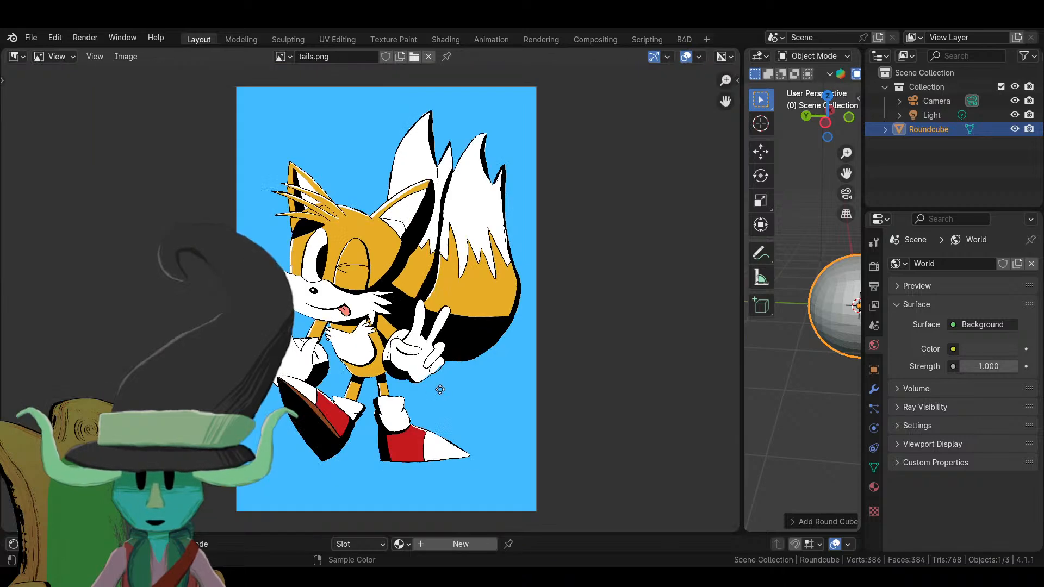
{"action": "middle_click_drag", "start_coordinate": [440, 389], "coordinate": [527, 390]}
- Examine the character's body proportions, hands, tails and shoes in tails.png
{"action": "scroll", "coordinate": [494, 389], "scroll_direction": "down", "scroll_amount": 1}
{"action": "scroll", "coordinate": [496, 403], "scroll_direction": "up", "scroll_amount": 3}
{"action": "scroll", "coordinate": [482, 415], "scroll_direction": "down", "scroll_amount": 2}
{"action": "scroll", "coordinate": [490, 363], "scroll_direction": "up", "scroll_amount": 2}
{"action": "scroll", "coordinate": [587, 405], "scroll_direction": "down", "scroll_amount": 1}
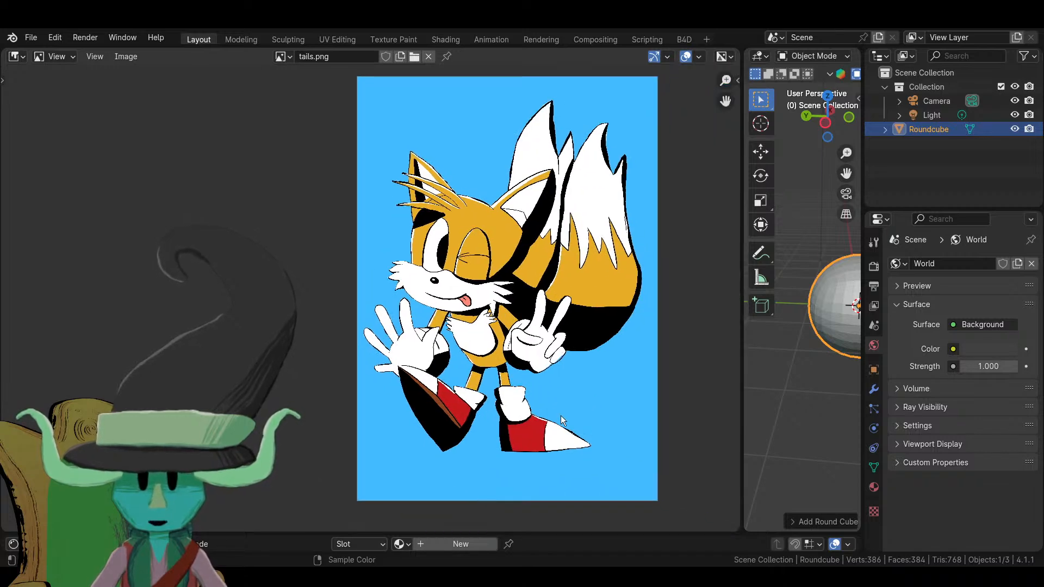
{"action": "scroll", "coordinate": [557, 415], "scroll_direction": "up", "scroll_amount": 1}
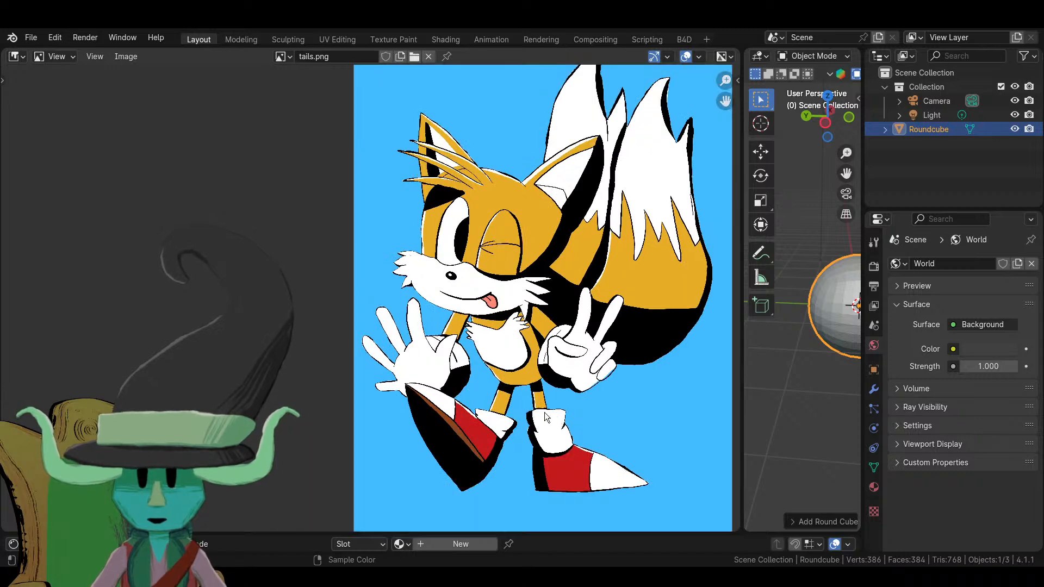
{"action": "middle_click_drag", "start_coordinate": [531, 389], "coordinate": [443, 376]}
{"action": "scroll", "coordinate": [444, 375], "scroll_direction": "up", "scroll_amount": 1}
{"action": "scroll", "coordinate": [523, 370], "scroll_direction": "down", "scroll_amount": 1}
{"action": "scroll", "coordinate": [524, 370], "scroll_direction": "down", "scroll_amount": 1}
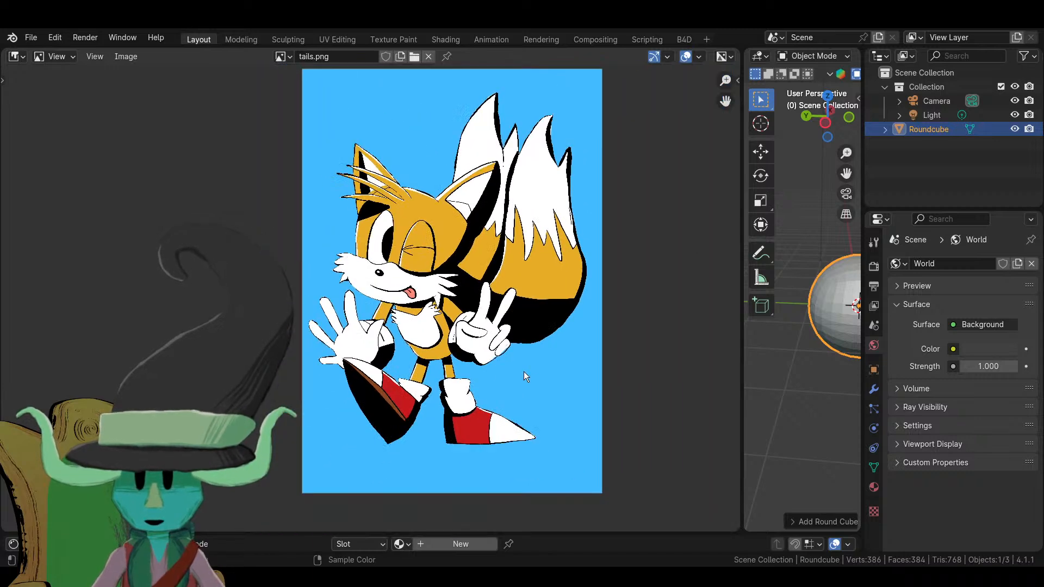
{"action": "scroll", "coordinate": [523, 371], "scroll_direction": "up", "scroll_amount": 1}
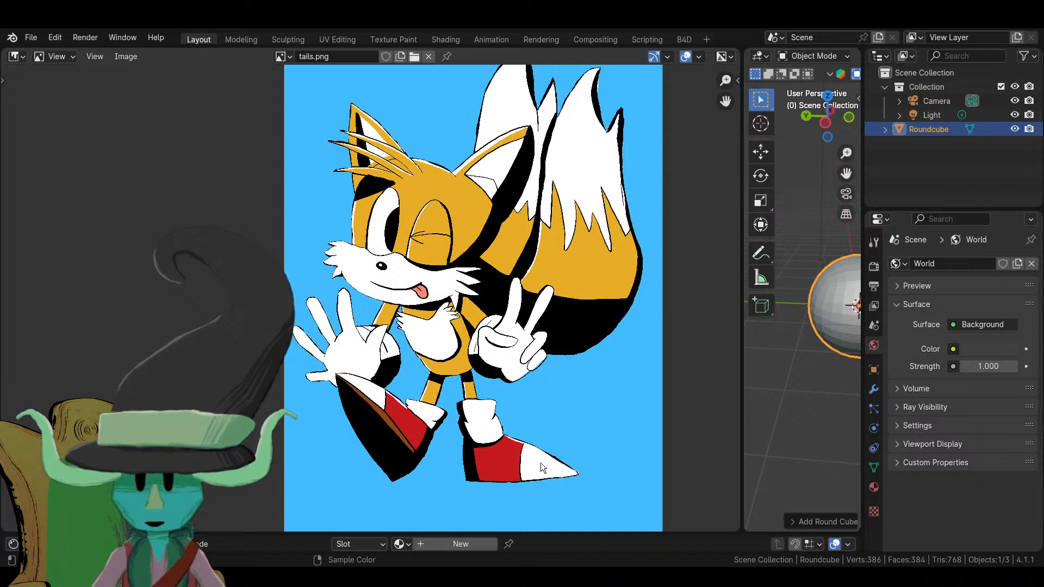
{"action": "scroll", "coordinate": [540, 462], "scroll_direction": "down", "scroll_amount": 1}
- Resize the Image Editor to roughly the same width as the 3D viewport and recentre the reference image
{"action": "left_click_drag", "start_coordinate": [741, 411], "coordinate": [387, 430]}
{"action": "scroll", "coordinate": [202, 283], "scroll_direction": "down", "scroll_amount": 1}
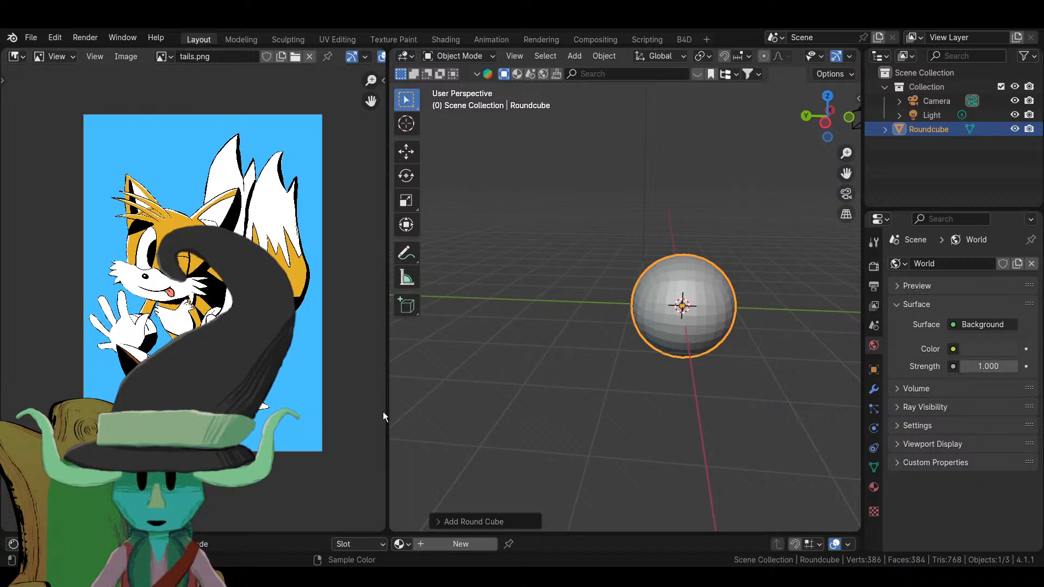
{"action": "left_click_drag", "start_coordinate": [386, 414], "coordinate": [503, 415]}
{"action": "scroll", "coordinate": [315, 450], "scroll_direction": "up", "scroll_amount": 3}
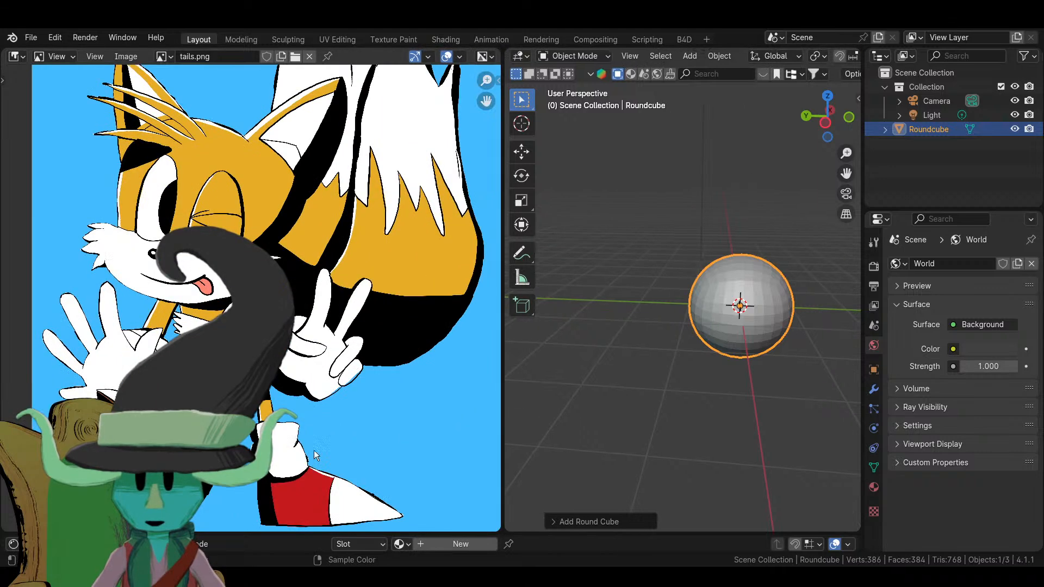
{"action": "scroll", "coordinate": [314, 450], "scroll_direction": "down", "scroll_amount": 3}
{"action": "middle_click_drag", "start_coordinate": [288, 435], "coordinate": [373, 414]}
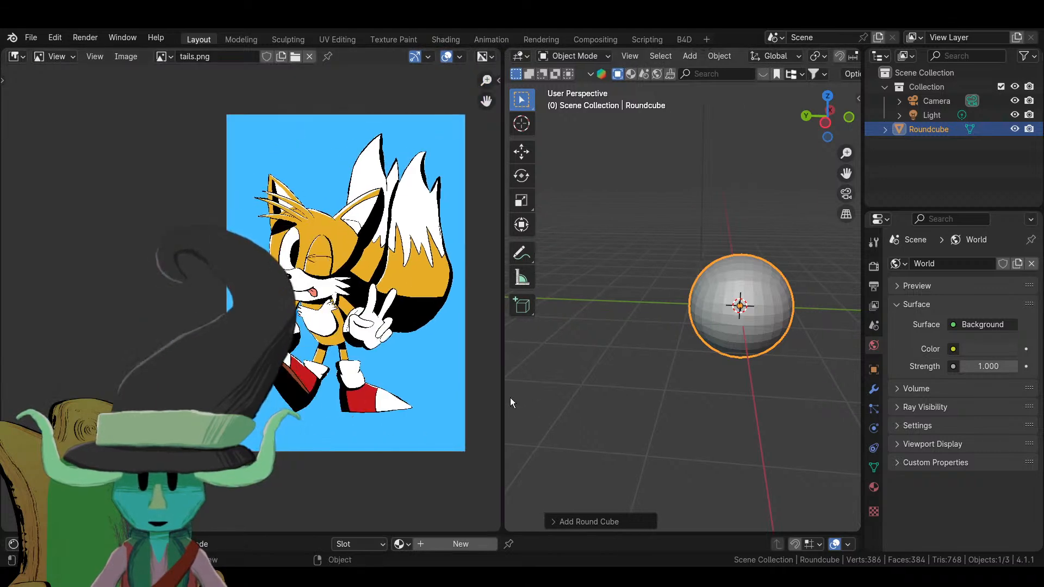
- Widen the Image Editor over almost the entire 3D viewport and enlarge the reference image
{"action": "left_click_drag", "start_coordinate": [502, 398], "coordinate": [814, 397]}
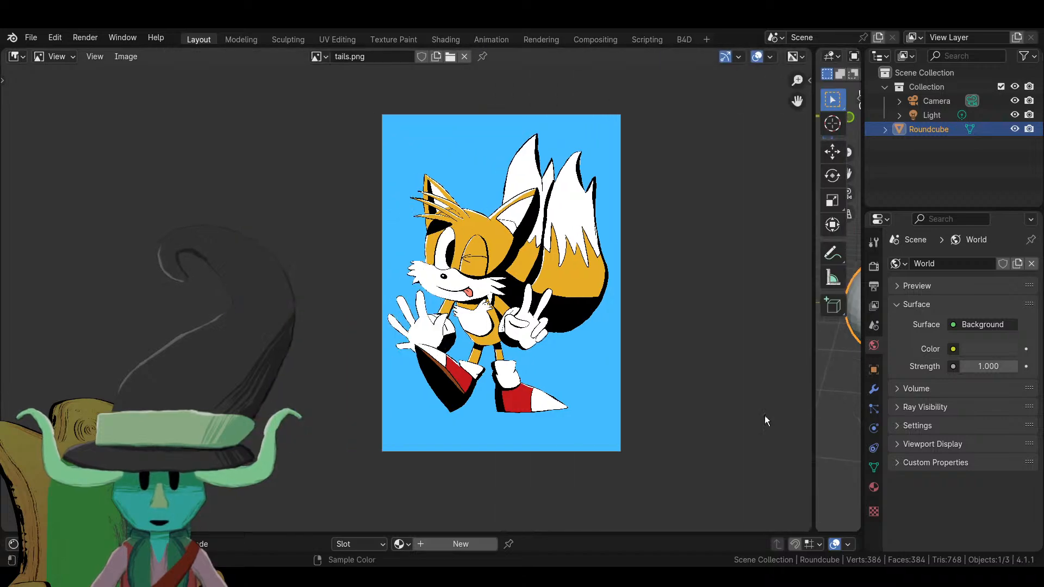
{"action": "middle_click_drag", "start_coordinate": [560, 391], "coordinate": [726, 391]}
{"action": "scroll", "coordinate": [725, 392], "scroll_direction": "up", "scroll_amount": 1}
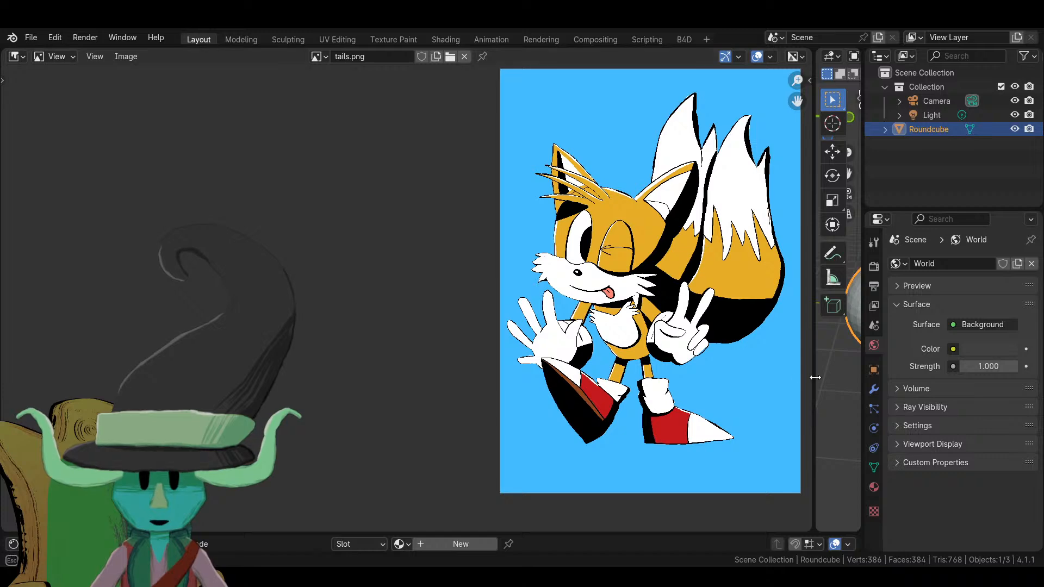
- Narrow the Image Editor to a slim area beside the 3D viewport and fit tails.png inside it
{"action": "left_click_drag", "start_coordinate": [814, 378], "coordinate": [379, 377]}
{"action": "middle_click_drag", "start_coordinate": [282, 304], "coordinate": [109, 304]}
{"action": "scroll", "coordinate": [190, 294], "scroll_direction": "down", "scroll_amount": 3}
{"action": "middle_click_drag", "start_coordinate": [297, 353], "coordinate": [283, 353]}
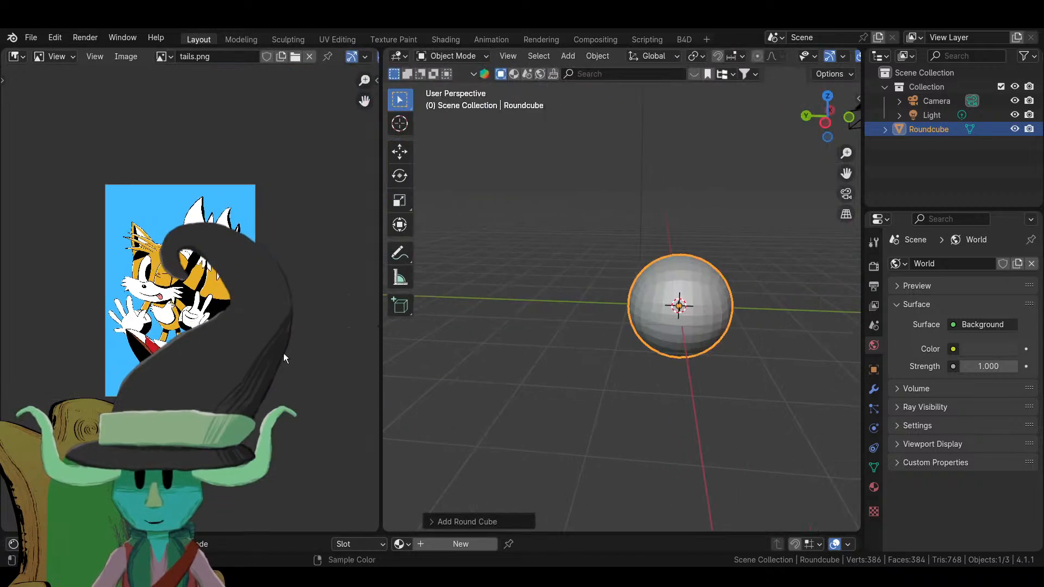
{"action": "left_click_drag", "start_coordinate": [382, 341], "coordinate": [315, 341]}
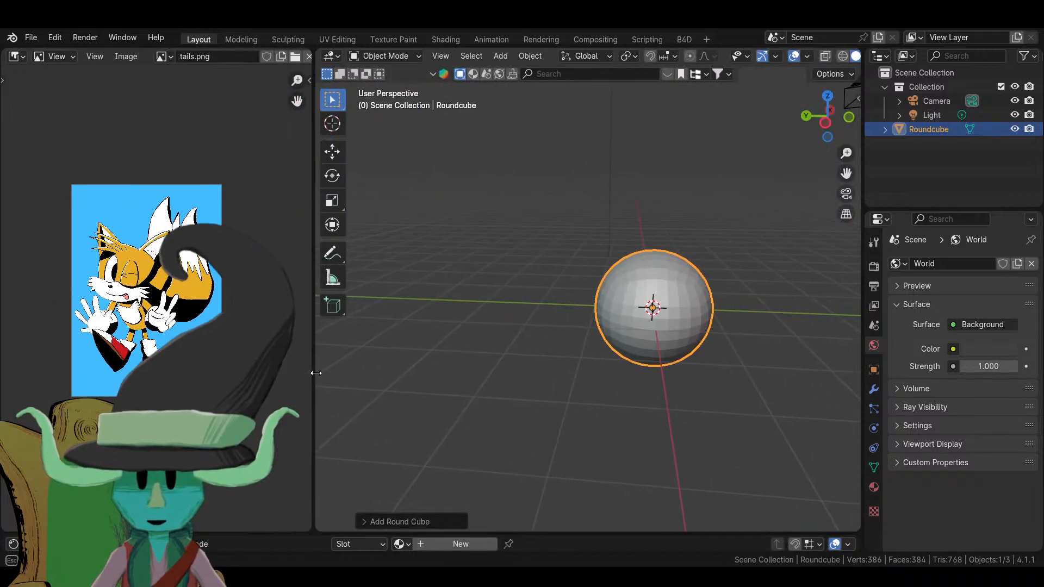
{"action": "scroll", "coordinate": [199, 288], "scroll_direction": "up", "scroll_amount": 1}
{"action": "scroll", "coordinate": [244, 301], "scroll_direction": "up", "scroll_amount": 4}
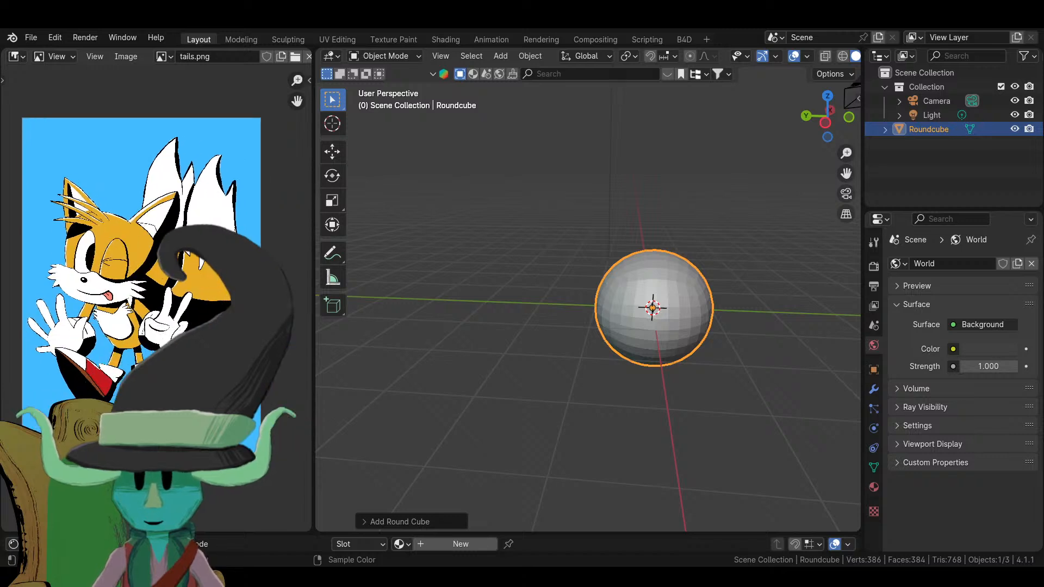
{"action": "middle_click_drag", "start_coordinate": [244, 301], "coordinate": [264, 308]}
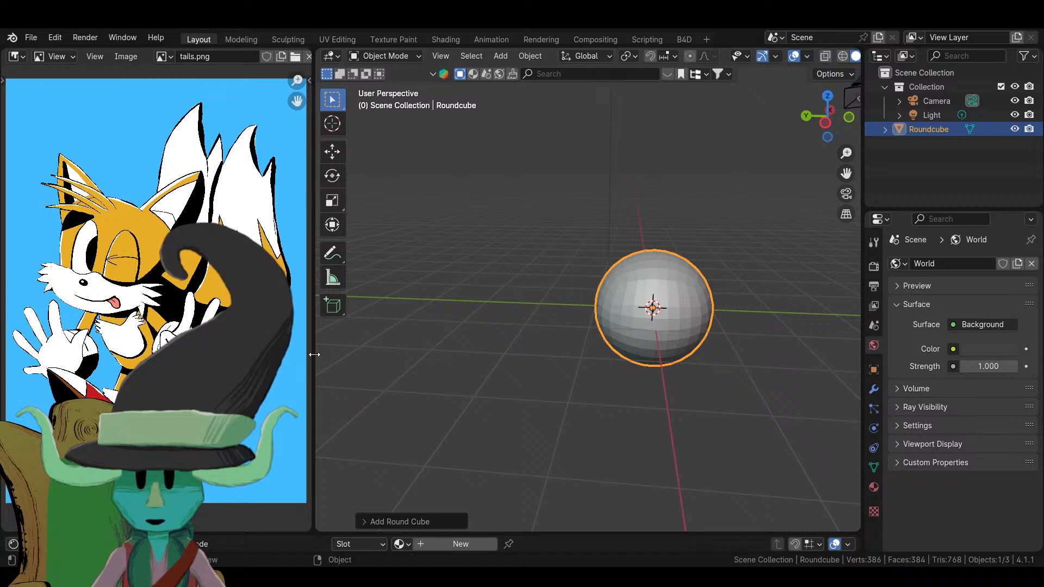
{"action": "left_click_drag", "start_coordinate": [316, 355], "coordinate": [400, 377]}
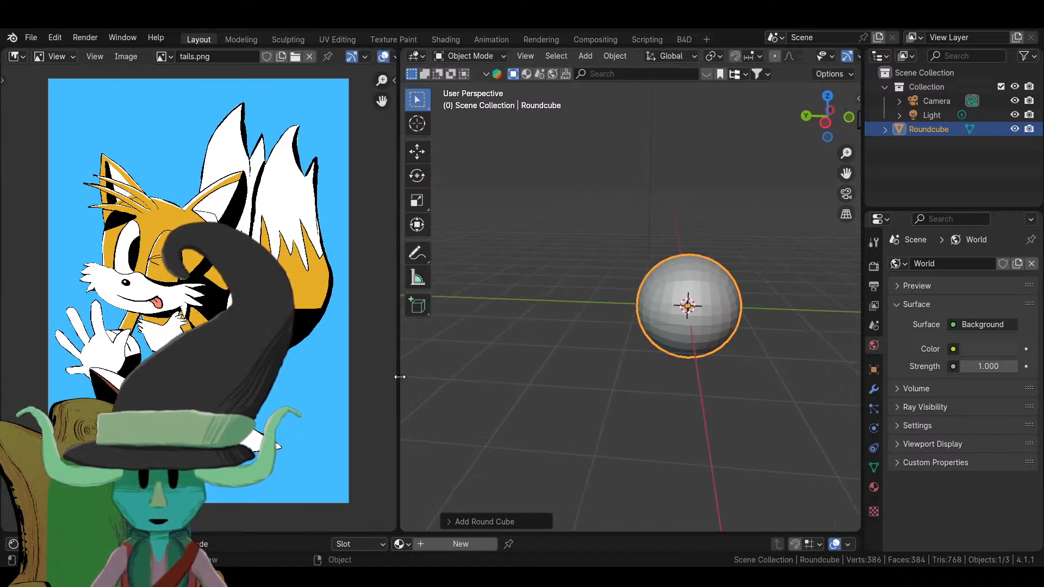
{"action": "left_click_drag", "start_coordinate": [399, 377], "coordinate": [337, 380]}
- Frame the sphere up close, switch the reference image to tails.jpg and enlarge it to fill its area
{"action": "scroll", "coordinate": [708, 411], "scroll_direction": "down", "scroll_amount": 3}
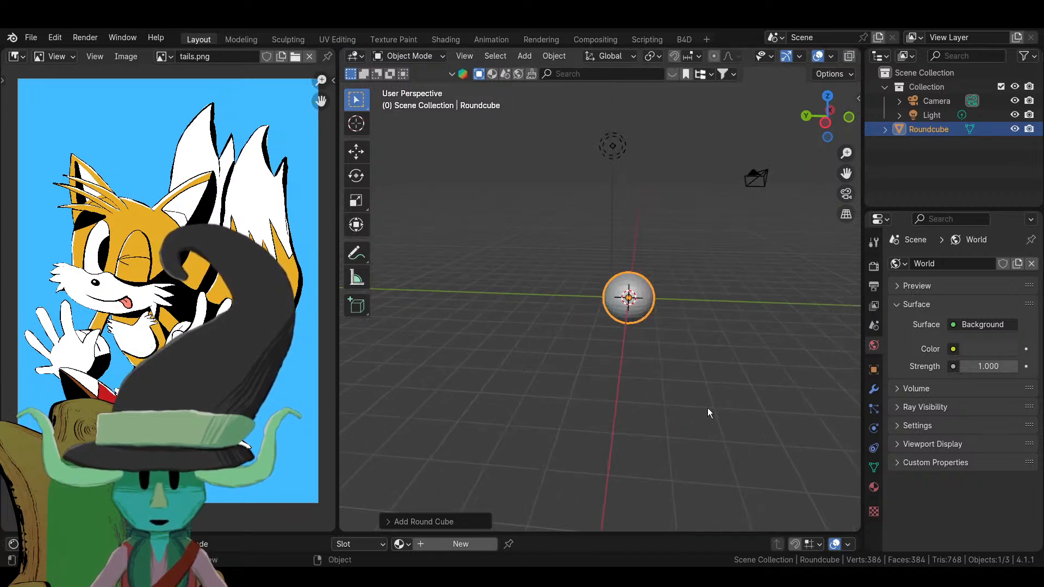
{"action": "scroll", "coordinate": [654, 413], "scroll_direction": "up", "scroll_amount": 6}
{"action": "middle_click_drag", "start_coordinate": [581, 396], "coordinate": [599, 376]}
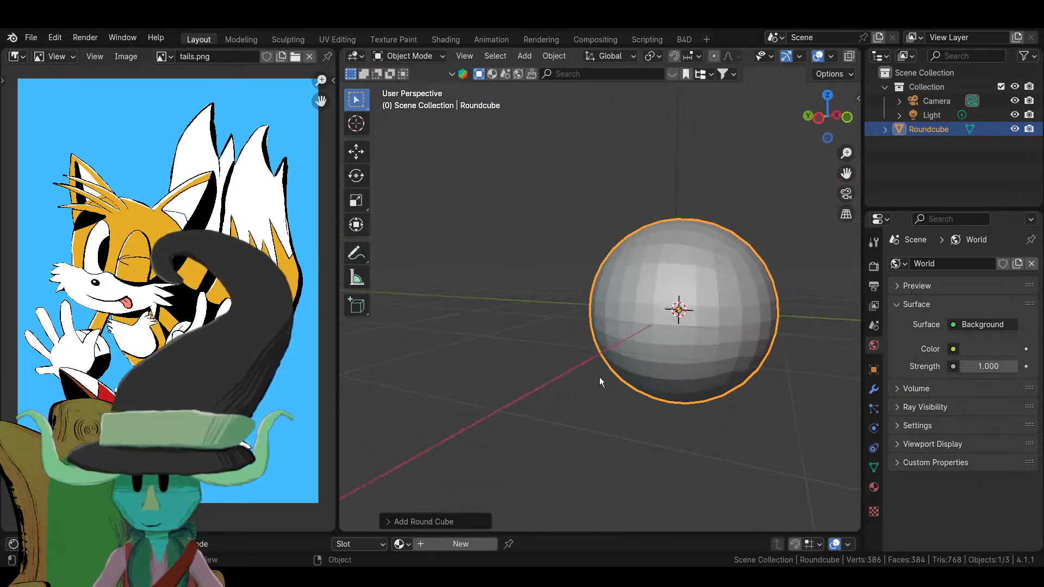
{"action": "middle_click_drag", "start_coordinate": [674, 359], "coordinate": [573, 364], "text": "shift"}
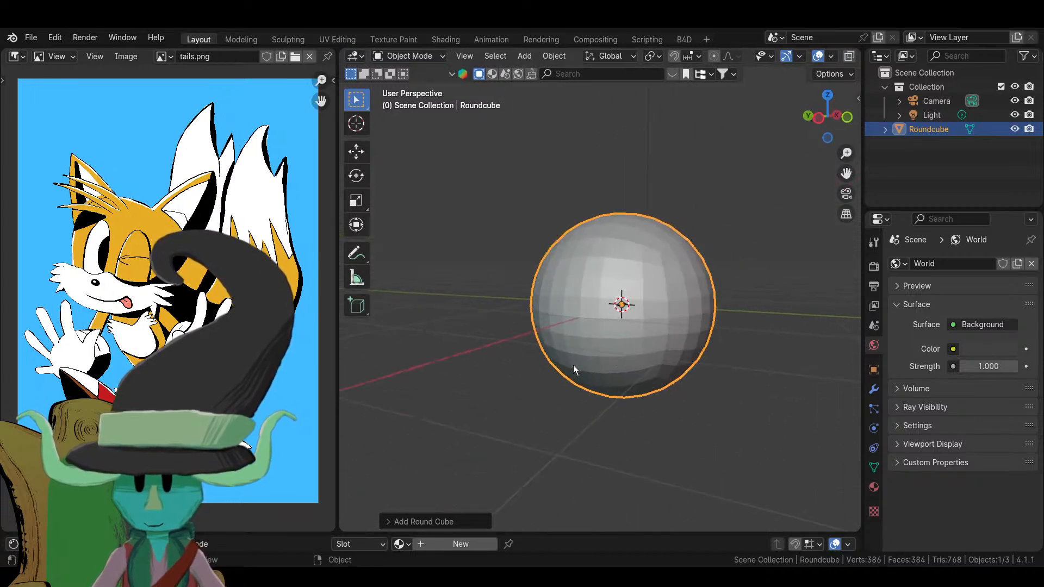
{"action": "left_click", "coordinate": [162, 57]}
{"action": "left_click", "coordinate": [189, 95]}
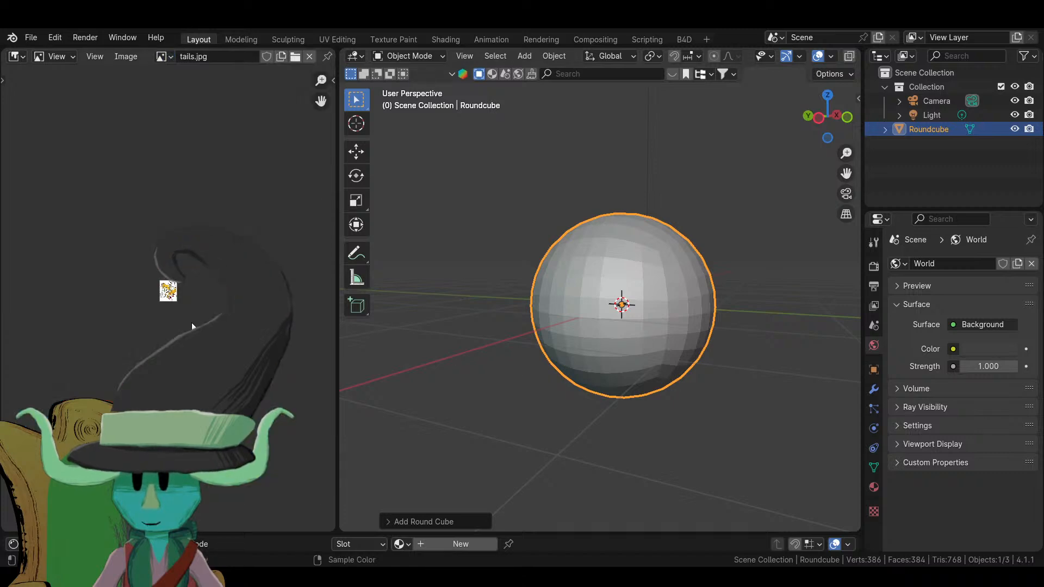
{"action": "scroll", "coordinate": [192, 326], "scroll_direction": "up", "scroll_amount": 12}
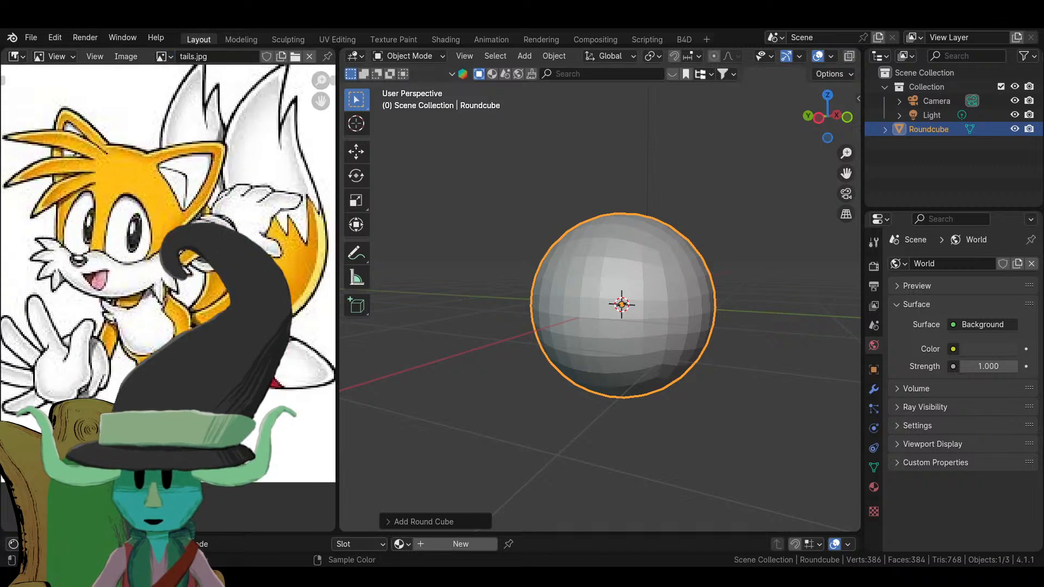
{"action": "scroll", "coordinate": [179, 304], "scroll_direction": "down", "scroll_amount": 3}
- Put the round cube into Sculpt Mode in front view and enable mirroring across X
{"action": "middle_click_drag", "start_coordinate": [571, 381], "coordinate": [536, 291]}
{"action": "key", "text": "KP_1"}
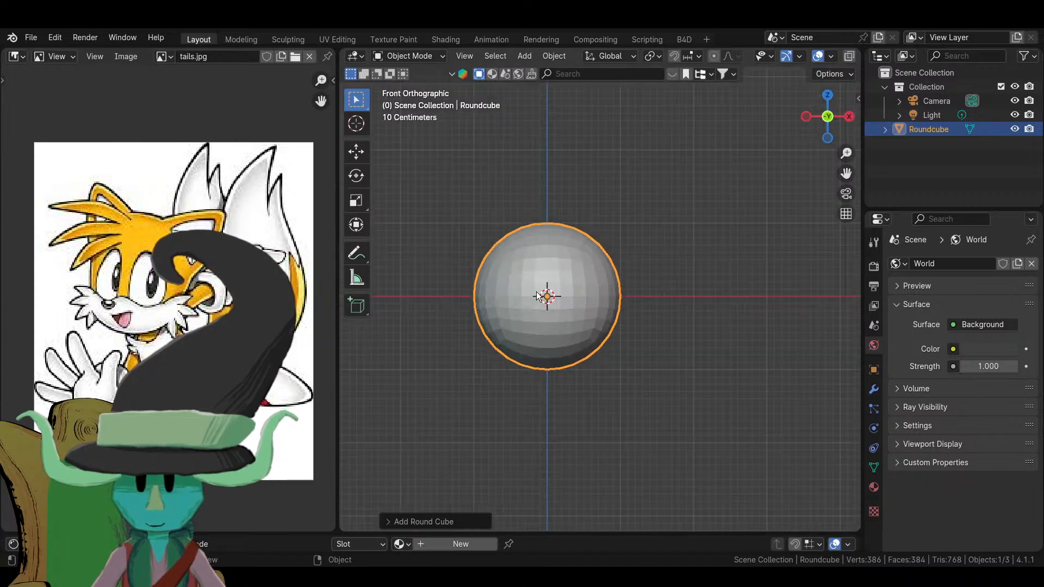
{"action": "left_click", "coordinate": [389, 55]}
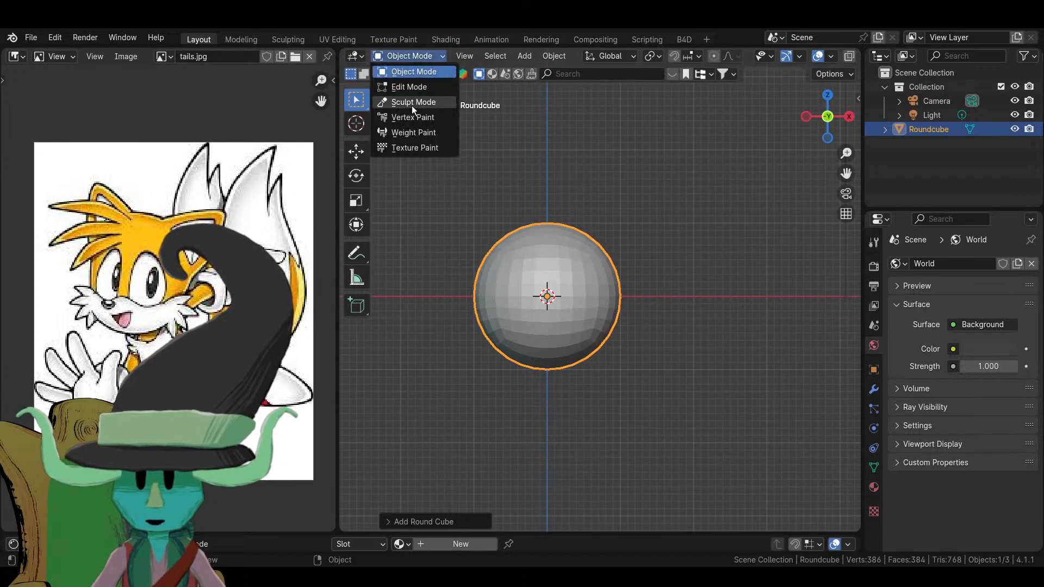
{"action": "key", "text": "Return"}
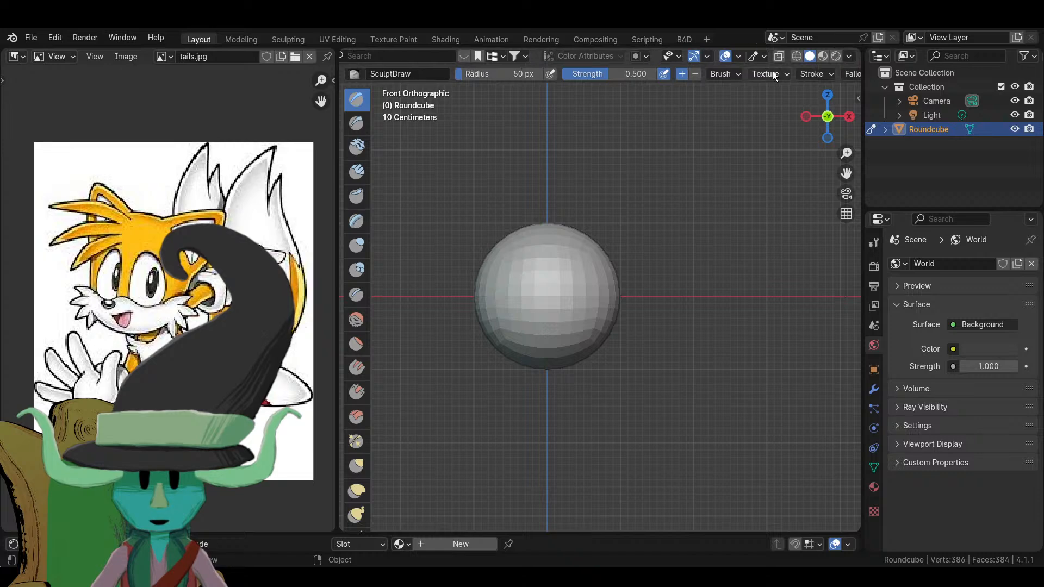
{"action": "middle_click_drag", "start_coordinate": [749, 78], "coordinate": [348, 68]}
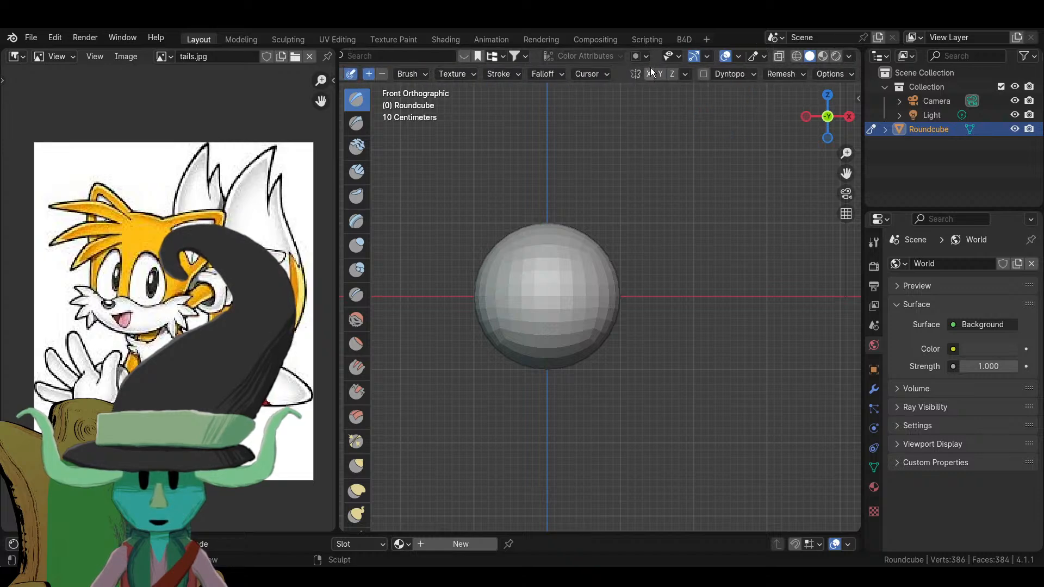
- Choose the Grab brush and enlarge its radius until it is slightly wider than the sphere
{"action": "left_click", "coordinate": [353, 473]}
{"action": "middle_click_drag", "start_coordinate": [684, 312], "coordinate": [707, 368], "text": "shift"}
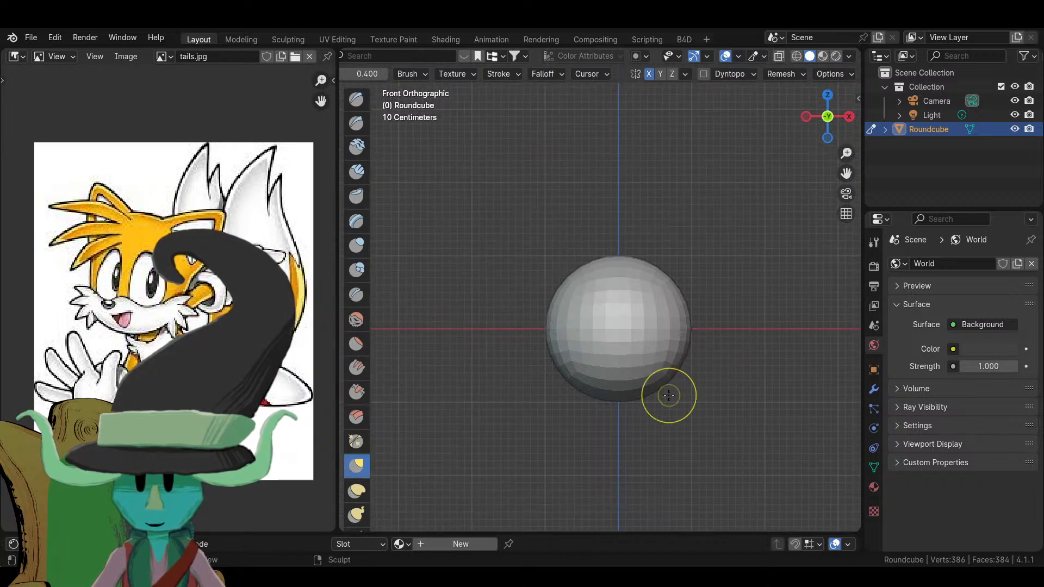
{"action": "key", "text": "f"}
{"action": "left_click", "coordinate": [732, 399]}
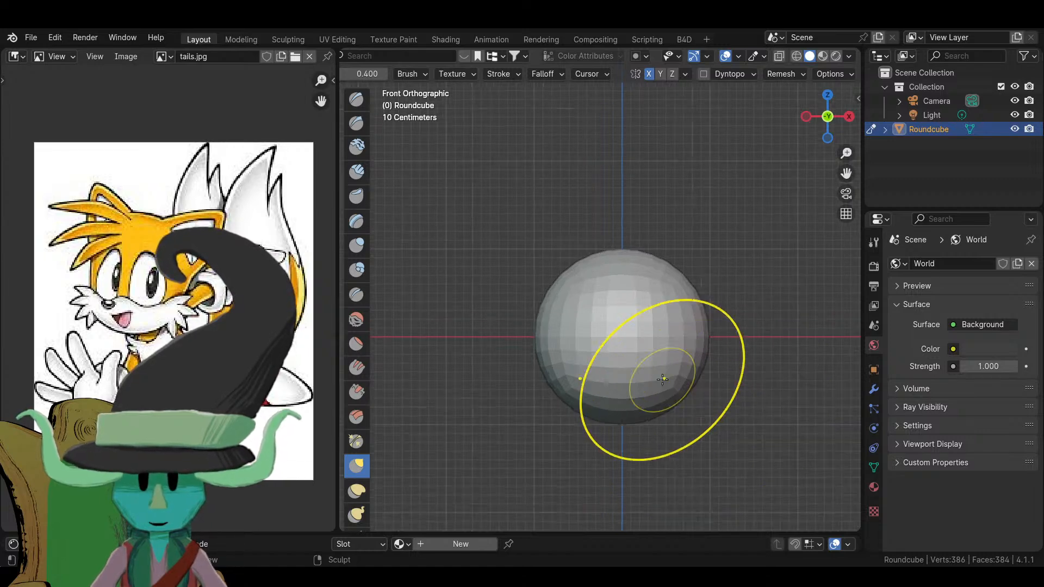
- Pull the sphere's upper sides outward and upward in front view to broaden and flatten the top of the head
{"action": "mouse_move", "coordinate": [711, 361]}
{"action": "middle_mouse_down", "text": "shift"}
{"action": "mouse_move", "coordinate": [660, 351]}
{"action": "mouse_move", "coordinate": [651, 328]}
{"action": "middle_mouse_up", "text": "shift"}
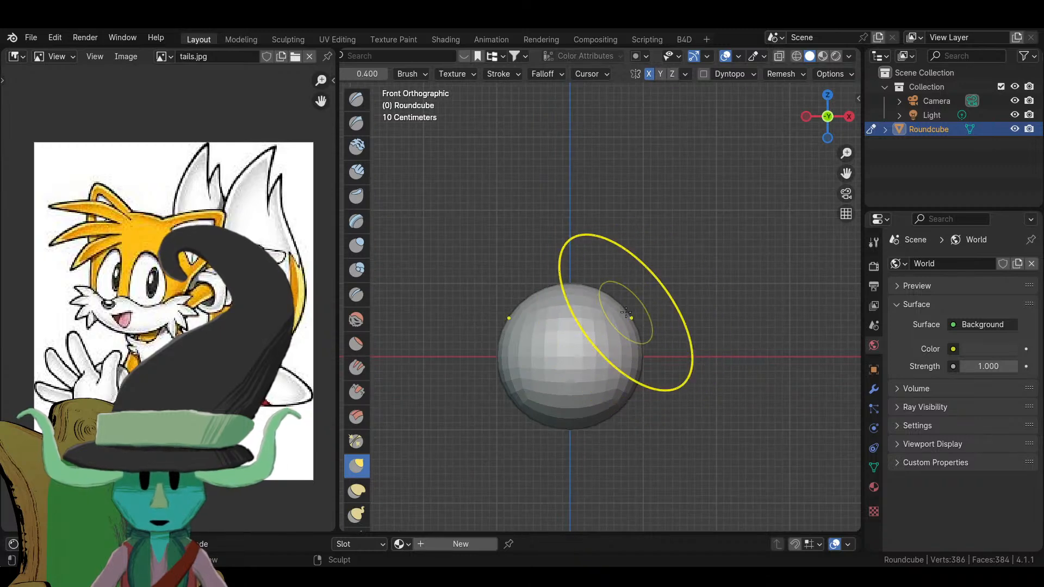
{"action": "left_click_drag", "start_coordinate": [621, 270], "coordinate": [665, 272]}
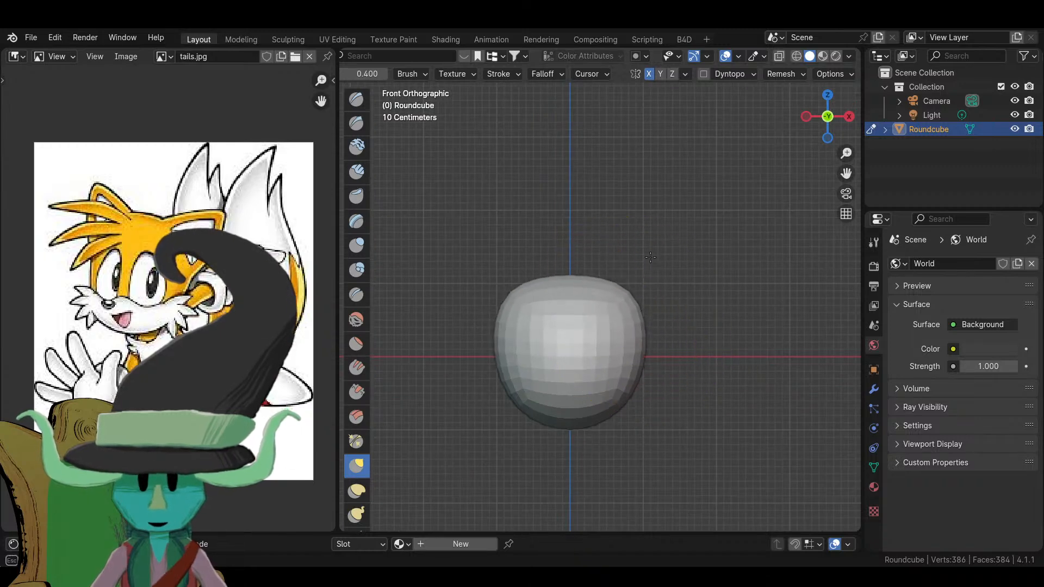
{"action": "left_click_drag", "start_coordinate": [628, 239], "coordinate": [656, 228]}
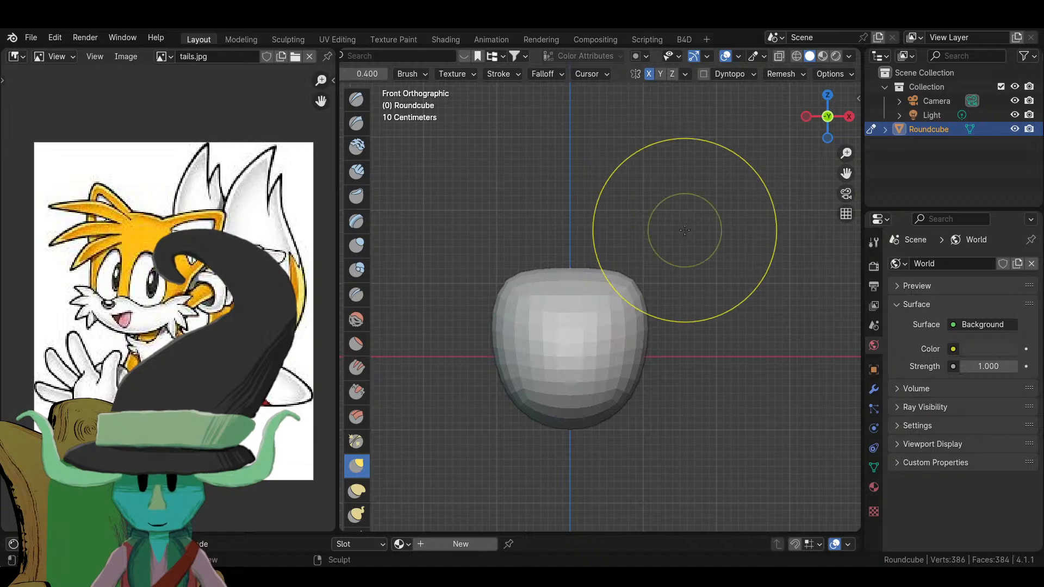
- Grab the upper back of the head in right view and pull it outward and upward
{"action": "middle_click_drag", "start_coordinate": [680, 226], "coordinate": [641, 283]}
{"action": "scroll", "coordinate": [641, 283], "scroll_direction": "down", "scroll_amount": 2}
{"action": "scroll", "coordinate": [603, 319], "scroll_direction": "up", "scroll_amount": 2}
{"action": "key", "text": "KP_3"}
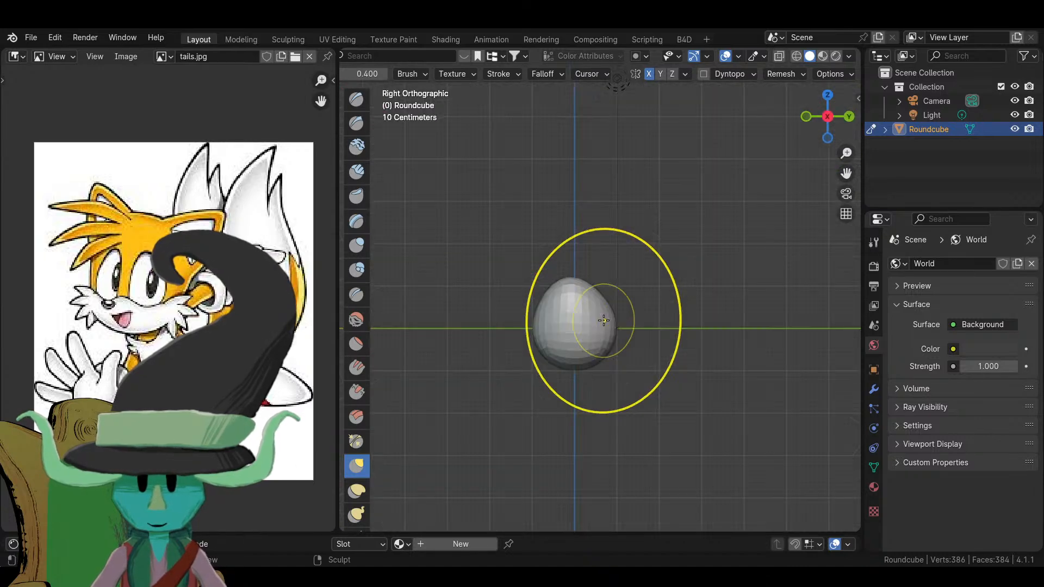
{"action": "scroll", "coordinate": [598, 314], "scroll_direction": "up", "scroll_amount": 4}
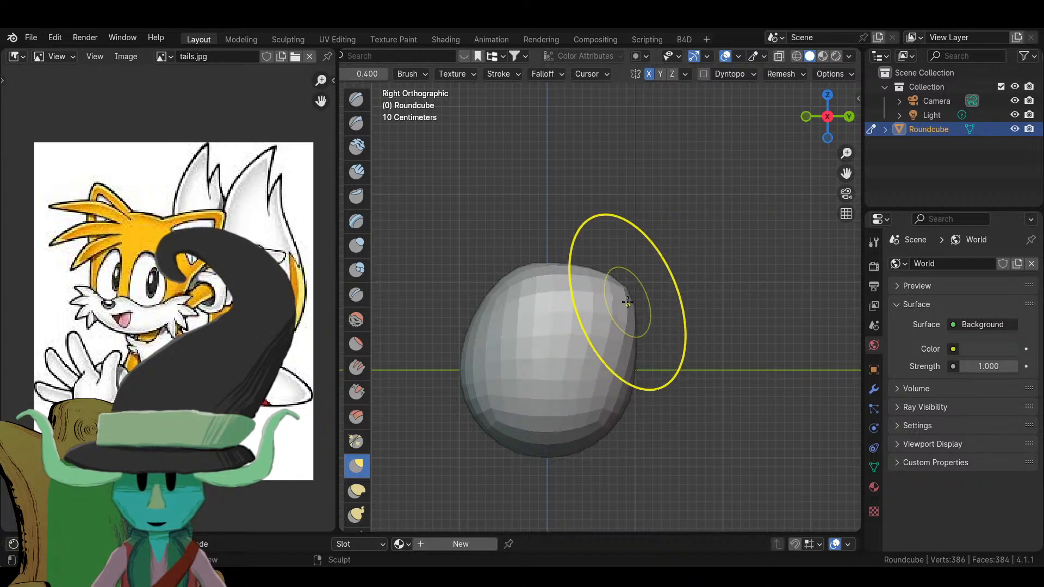
{"action": "left_click_drag", "start_coordinate": [645, 296], "coordinate": [638, 286]}
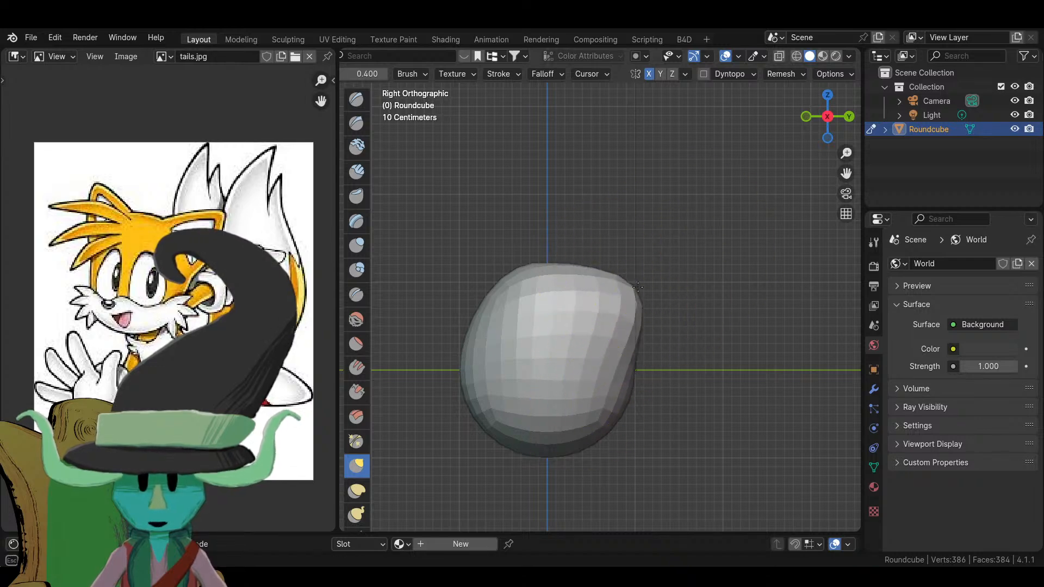
- Widen the rear corners of the head in top view and pull the middle of its back edge into a gentle curve
{"action": "scroll", "coordinate": [628, 295], "scroll_direction": "down", "scroll_amount": 4}
{"action": "middle_click_drag", "start_coordinate": [611, 305], "coordinate": [592, 347]}
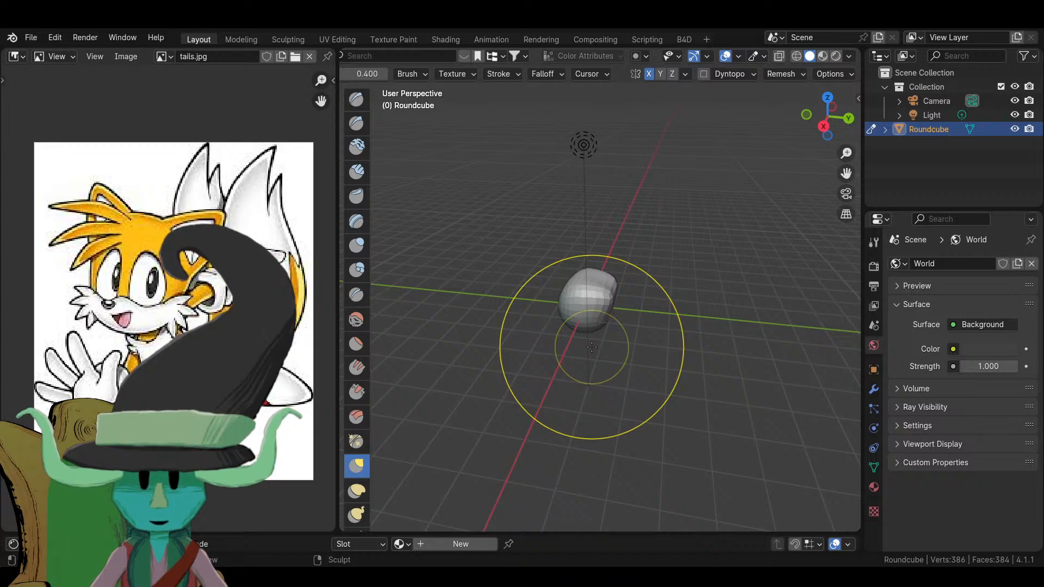
{"action": "key", "text": "KP_7"}
{"action": "scroll", "coordinate": [591, 347], "scroll_direction": "up", "scroll_amount": 6}
{"action": "scroll", "coordinate": [598, 304], "scroll_direction": "down", "scroll_amount": 5}
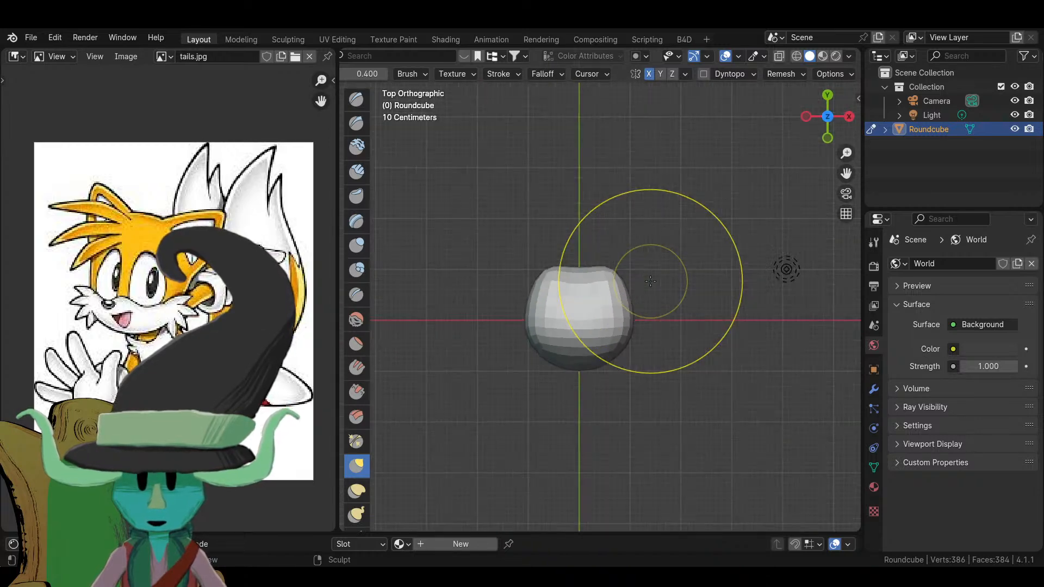
{"action": "scroll", "coordinate": [641, 283], "scroll_direction": "up", "scroll_amount": 5}
{"action": "middle_click_drag", "start_coordinate": [624, 265], "coordinate": [673, 344], "text": "shift"}
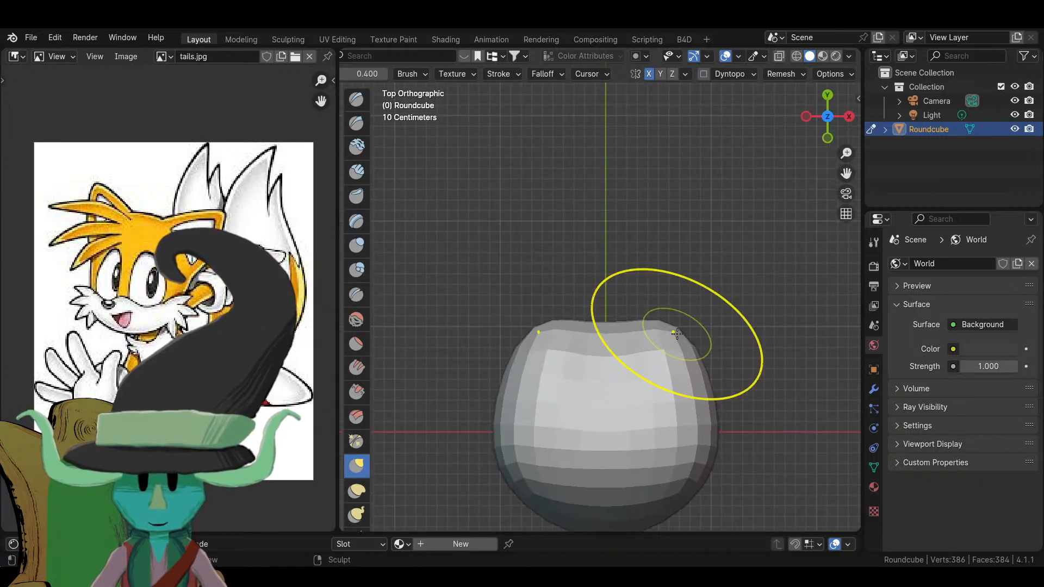
{"action": "left_click_drag", "start_coordinate": [670, 309], "coordinate": [731, 378]}
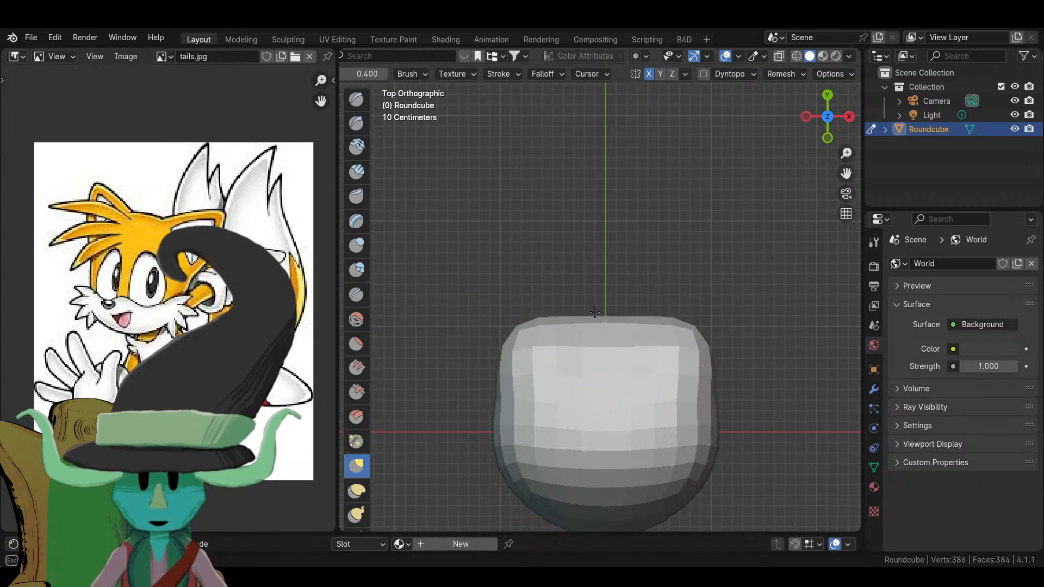
{"action": "mouse_move", "coordinate": [595, 312]}
{"action": "middle_mouse_down"}
{"action": "mouse_move", "coordinate": [642, 337]}
{"action": "mouse_move", "coordinate": [699, 455]}
{"action": "mouse_move", "coordinate": [625, 478]}
{"action": "mouse_move", "coordinate": [641, 442]}
{"action": "middle_mouse_up"}
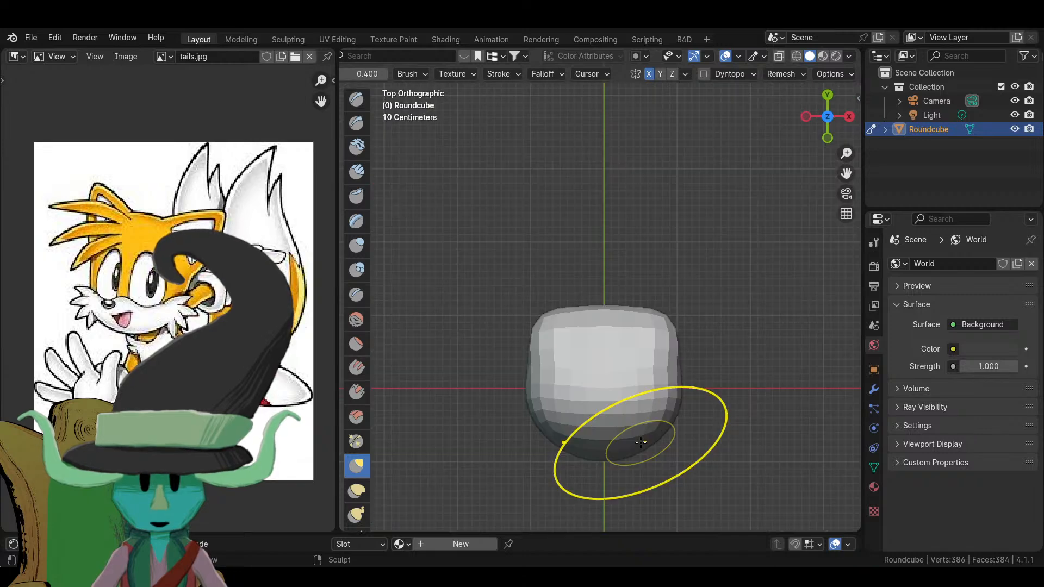
{"action": "scroll", "coordinate": [630, 408], "scroll_direction": "up", "scroll_amount": 3}
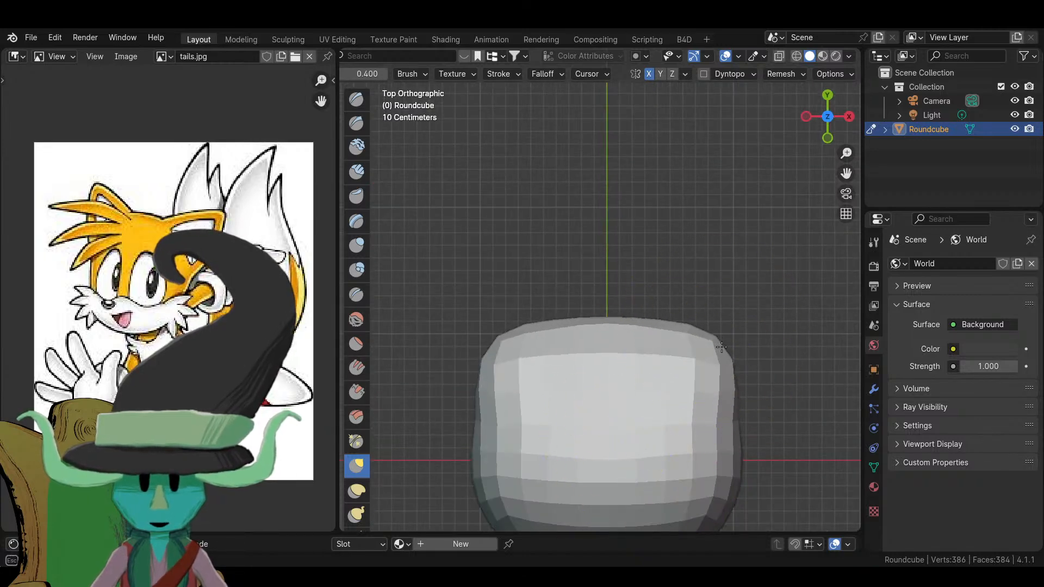
{"action": "scroll", "coordinate": [722, 357], "scroll_direction": "down", "scroll_amount": 3}
- Pull the middle of the head's flat top upward in front view to form a rounded dome
{"action": "mouse_move", "coordinate": [721, 357]}
{"action": "middle_mouse_down"}
{"action": "mouse_move", "coordinate": [579, 430]}
{"action": "mouse_move", "coordinate": [673, 418]}
{"action": "mouse_move", "coordinate": [599, 357]}
{"action": "middle_mouse_up"}
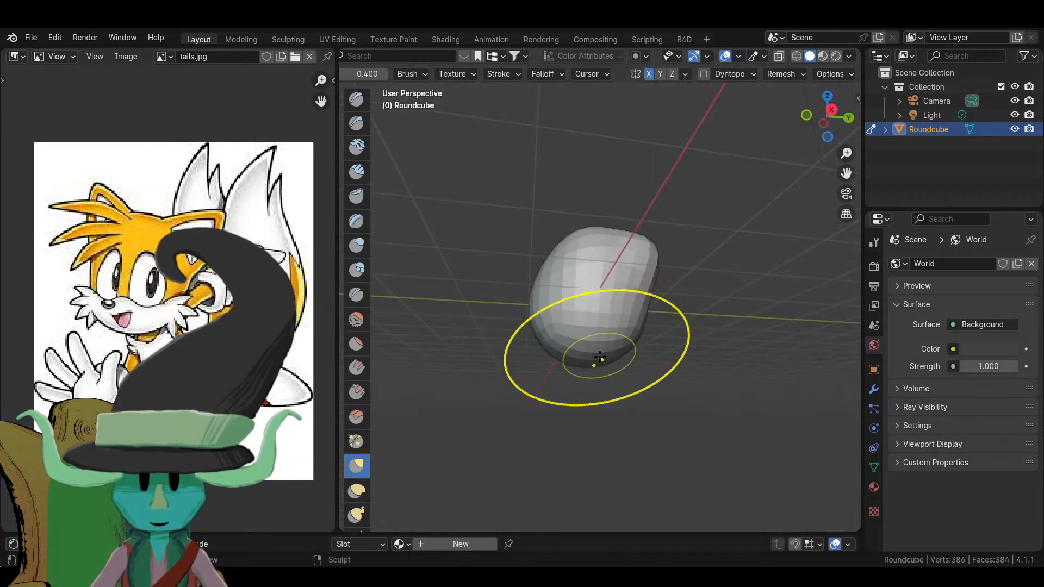
{"action": "key", "text": "KP_3"}
{"action": "key", "text": "KP_1"}
{"action": "scroll", "coordinate": [650, 261], "scroll_direction": "up", "scroll_amount": 3}
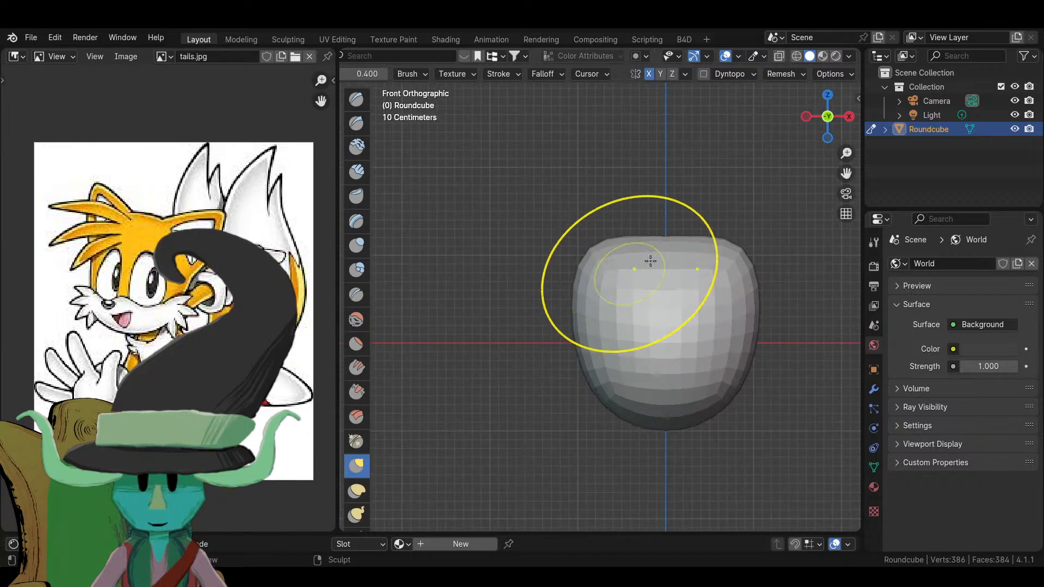
{"action": "mouse_move", "coordinate": [651, 261]}
{"action": "left_mouse_down"}
{"action": "mouse_move", "coordinate": [669, 233]}
{"action": "mouse_move", "coordinate": [707, 247]}
{"action": "left_mouse_up"}
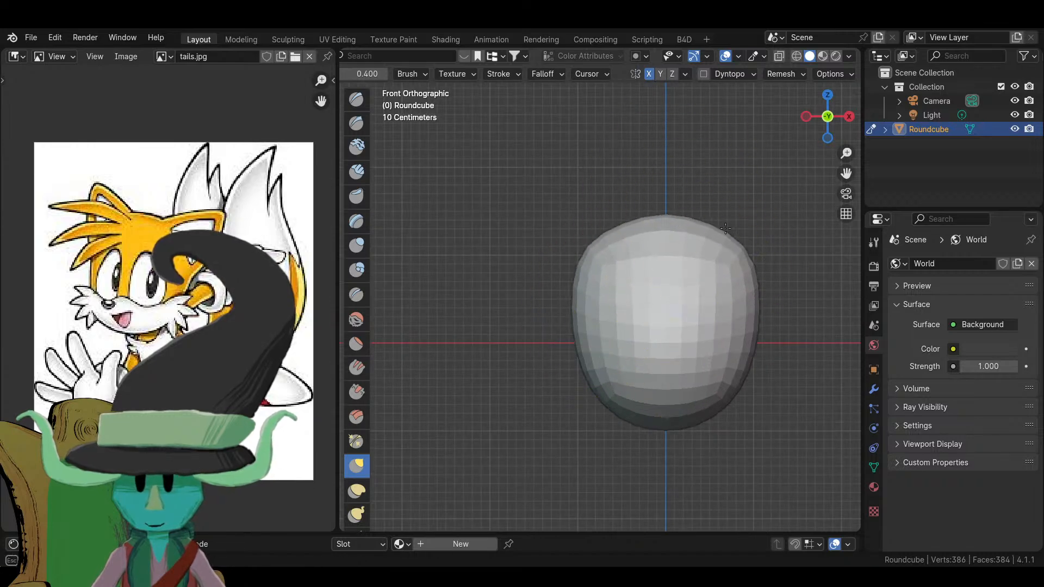
- Raise the upper back of the head in right view and pull its upper front edge up and outward
{"action": "scroll", "coordinate": [676, 233], "scroll_direction": "down", "scroll_amount": 5}
{"action": "middle_click_drag", "start_coordinate": [676, 234], "coordinate": [676, 468]}
{"action": "scroll", "coordinate": [593, 387], "scroll_direction": "up", "scroll_amount": 4}
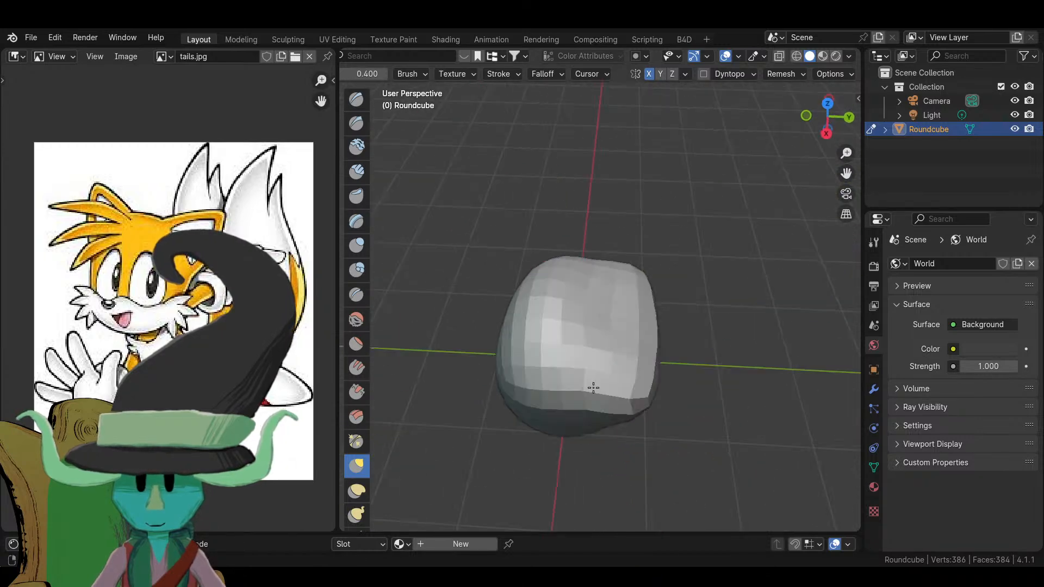
{"action": "middle_click_drag", "start_coordinate": [593, 387], "coordinate": [543, 479]}
{"action": "middle_click_drag", "start_coordinate": [174, 309], "coordinate": [148, 330]}
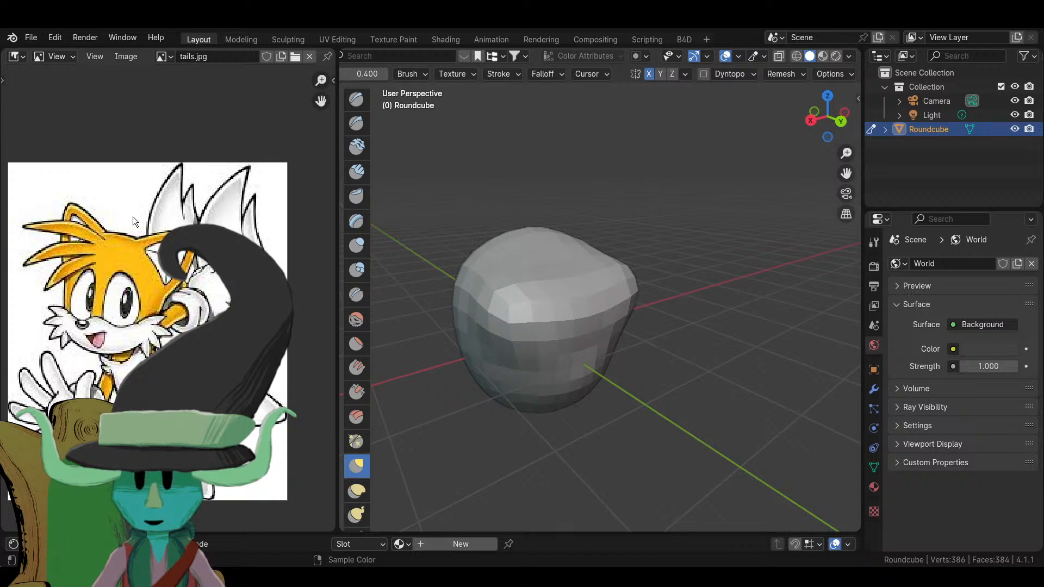
{"action": "middle_click_drag", "start_coordinate": [524, 384], "coordinate": [701, 277]}
{"action": "key", "text": "KP_3"}
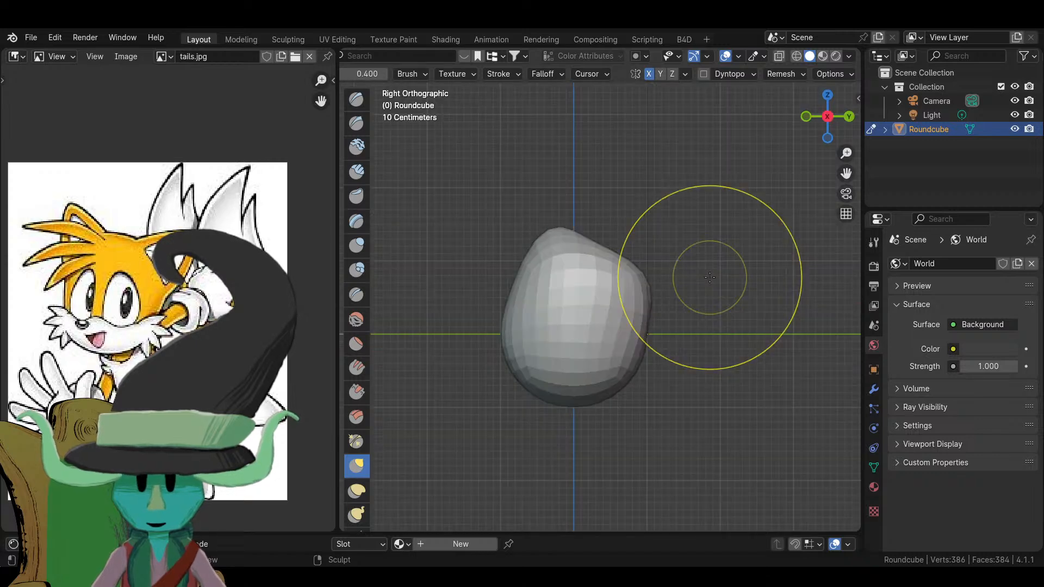
{"action": "mouse_move", "coordinate": [642, 256]}
{"action": "left_mouse_down"}
{"action": "mouse_move", "coordinate": [611, 234]}
{"action": "mouse_move", "coordinate": [658, 206]}
{"action": "left_mouse_up"}
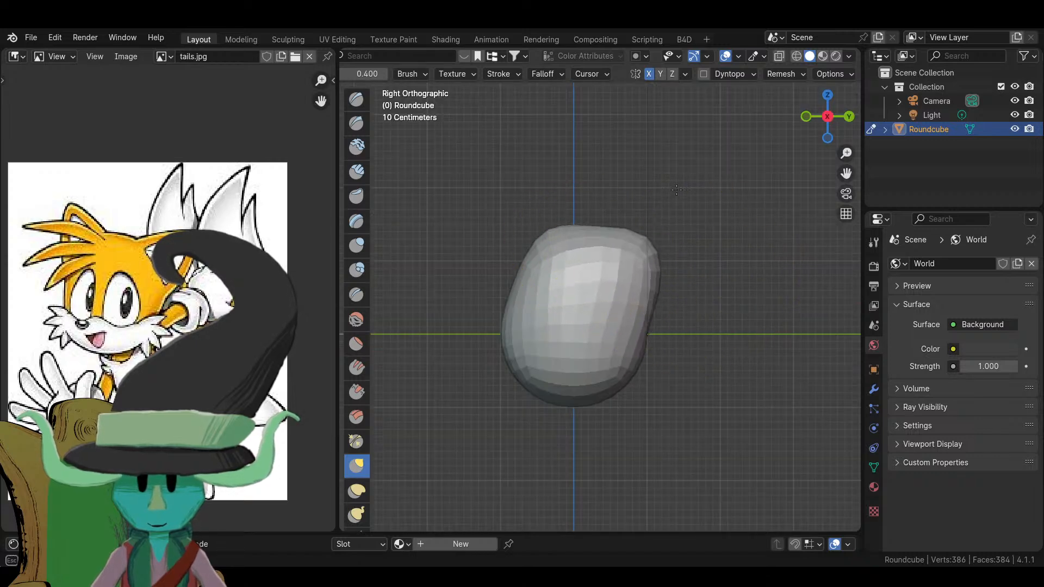
{"action": "key", "text": "ctrl+z"}
{"action": "left_click_drag", "start_coordinate": [562, 234], "coordinate": [542, 213]}
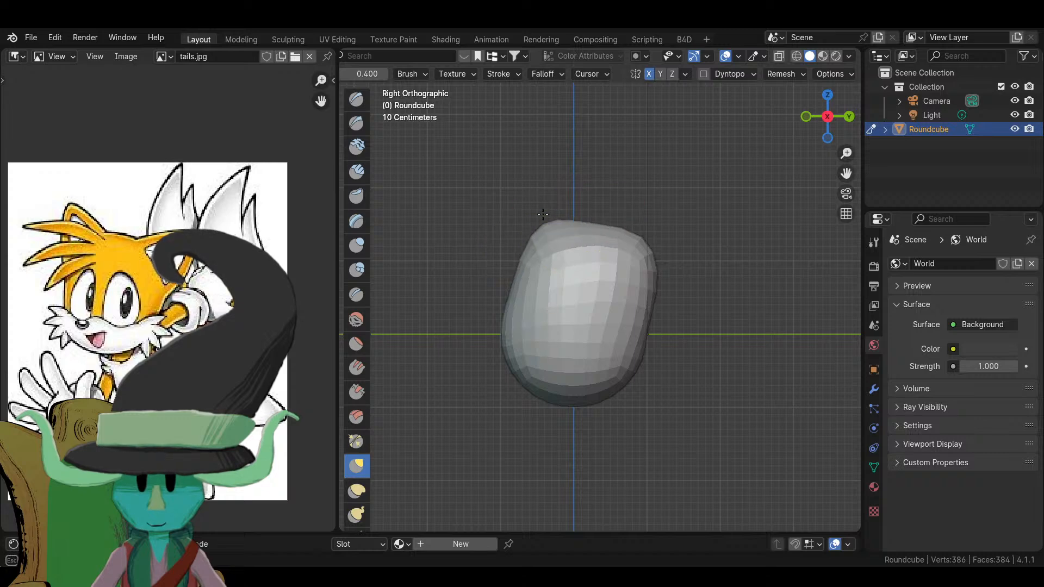
- Refine the upper side contours of the head with the Grab brush in front view
{"action": "key", "text": "KP_1"}
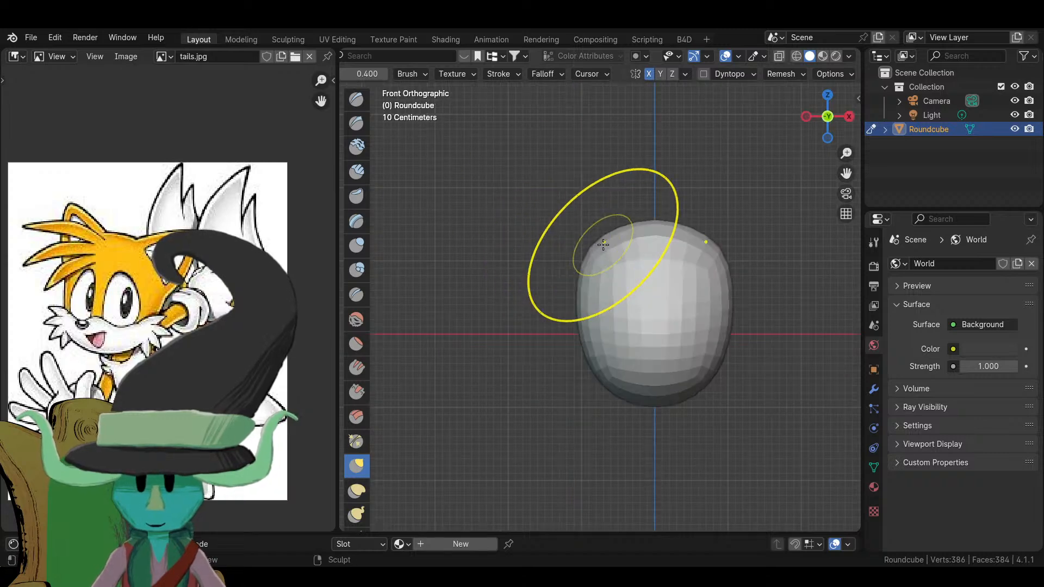
{"action": "scroll", "coordinate": [603, 245], "scroll_direction": "up", "scroll_amount": 2}
{"action": "middle_click_drag", "start_coordinate": [603, 246], "coordinate": [594, 303], "text": "shift"}
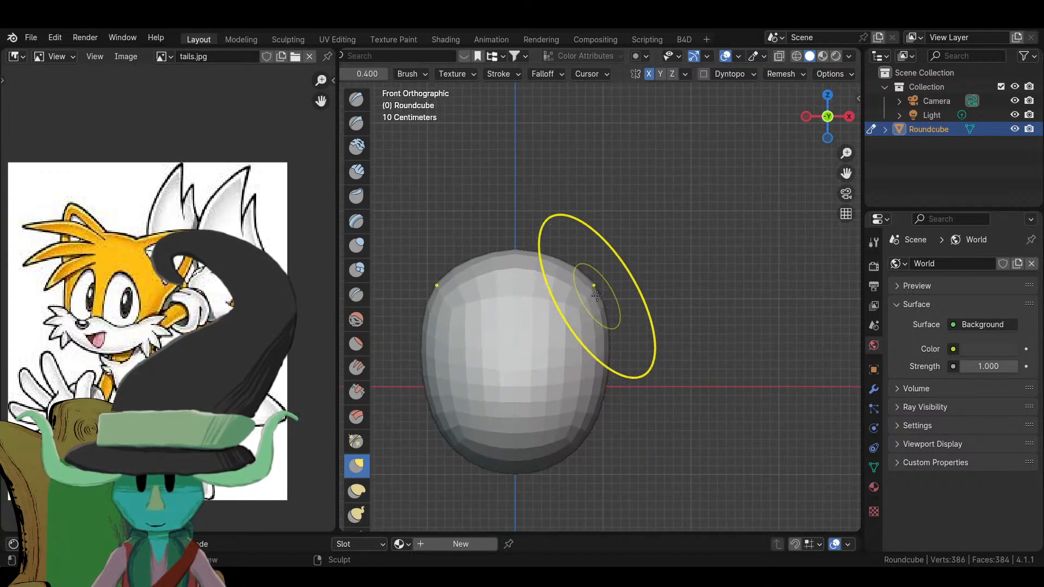
{"action": "left_click_drag", "start_coordinate": [596, 295], "coordinate": [605, 309]}
{"action": "scroll", "coordinate": [692, 308], "scroll_direction": "down", "scroll_amount": 3}
{"action": "middle_click_drag", "start_coordinate": [692, 307], "coordinate": [397, 296]}
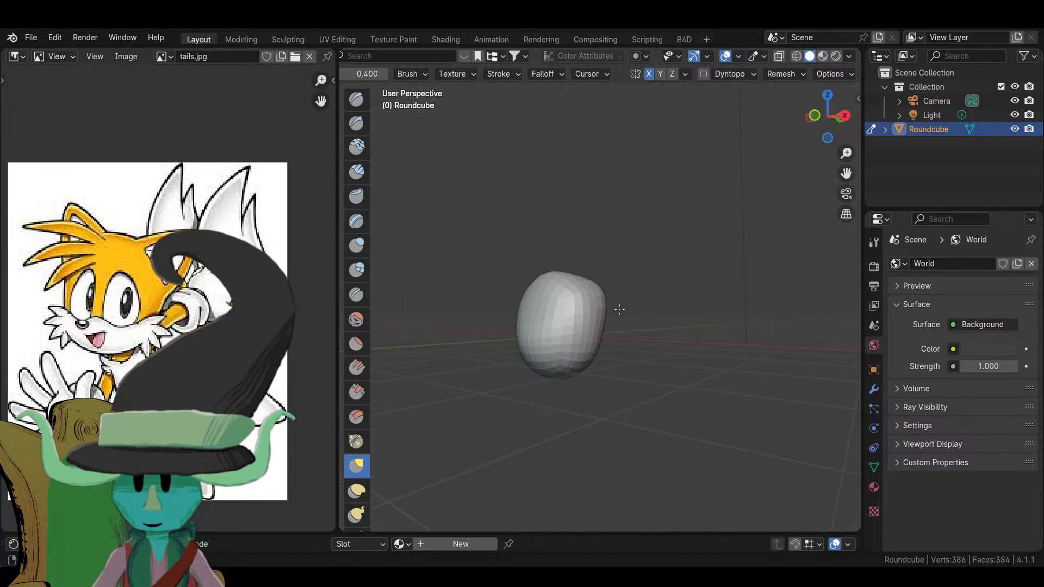
- Return the sculpted head mesh to Object Mode
{"action": "scroll", "coordinate": [402, 56], "scroll_direction": "left", "scroll_amount": 8}
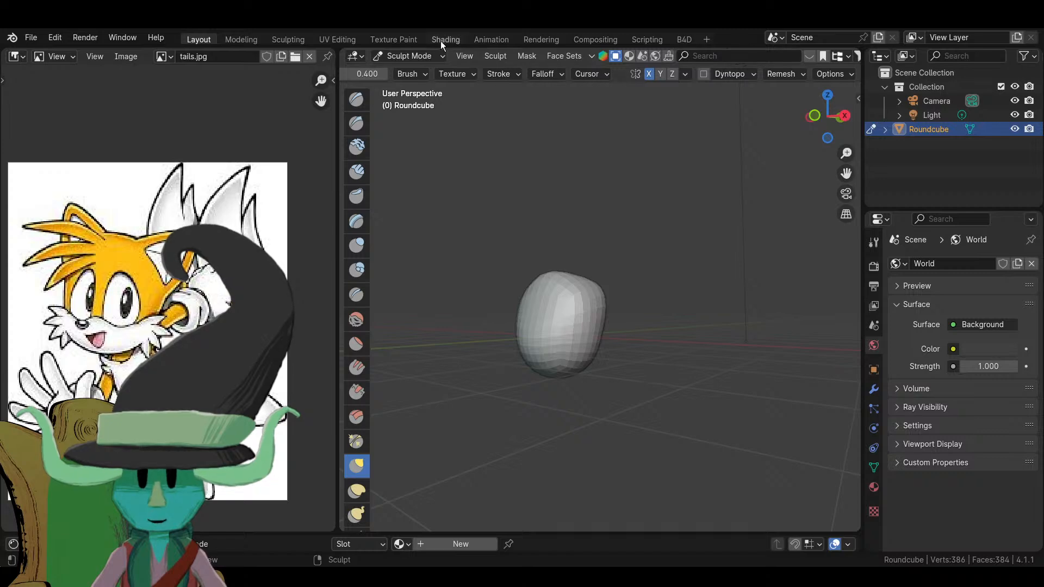
{"action": "left_click", "coordinate": [441, 57]}
{"action": "left_click", "coordinate": [429, 76]}
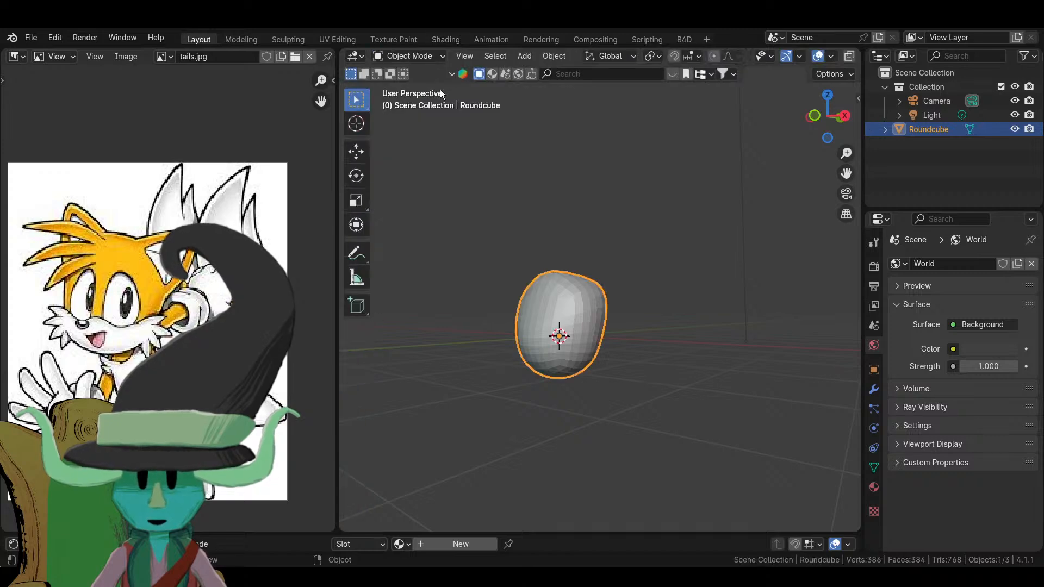
{"action": "left_click", "coordinate": [414, 59]}
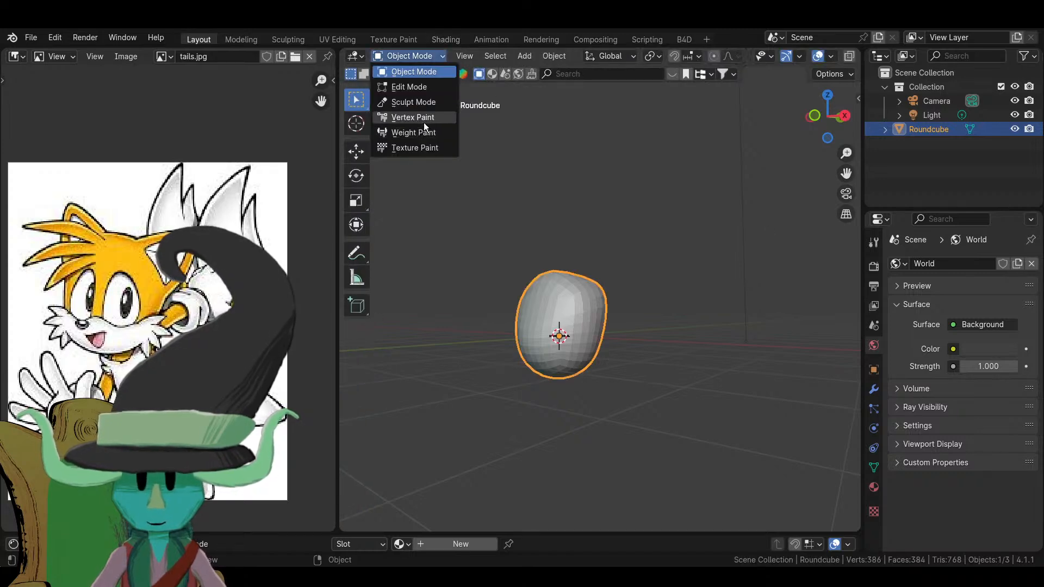
{"action": "middle_click_drag", "start_coordinate": [632, 312], "coordinate": [579, 332]}
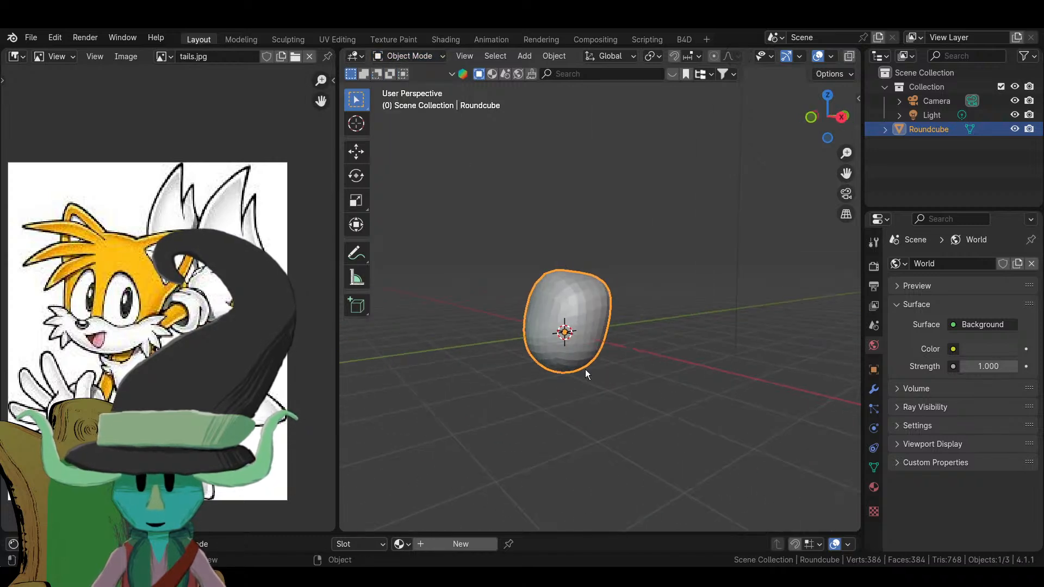
- Add a second Round Cube mesh at the world origin, overlapping the sculpted head
{"action": "key", "text": "shift+a"}
{"action": "left_click", "coordinate": [508, 266]}
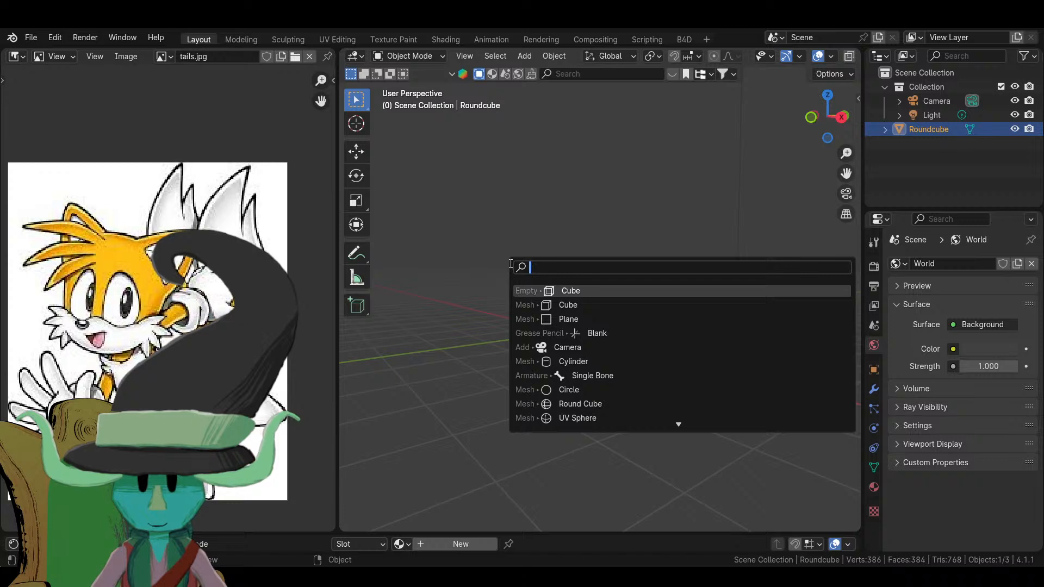
{"action": "type", "text": "quad"}
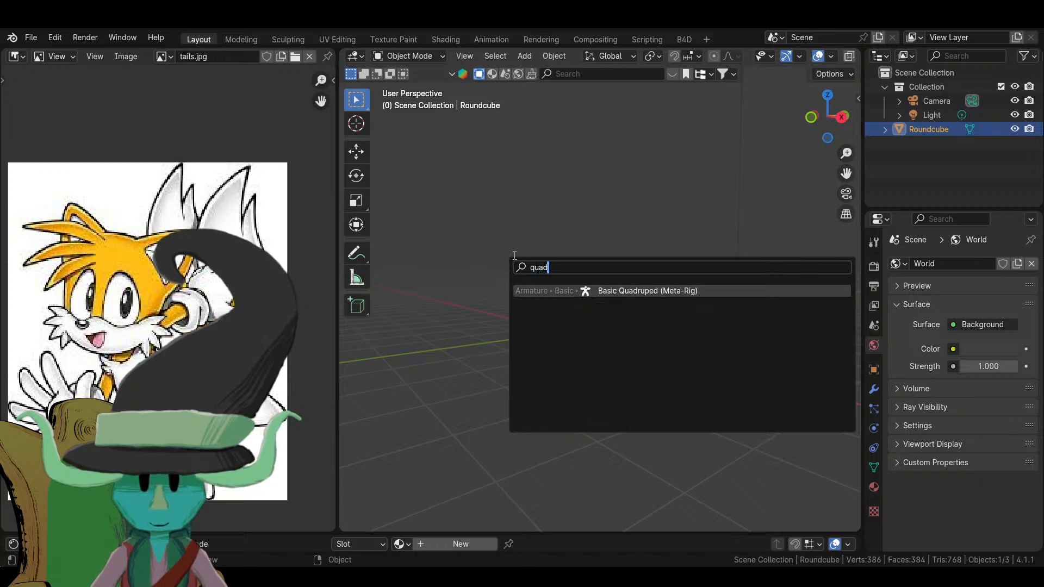
{"action": "type", "text": "sp"}
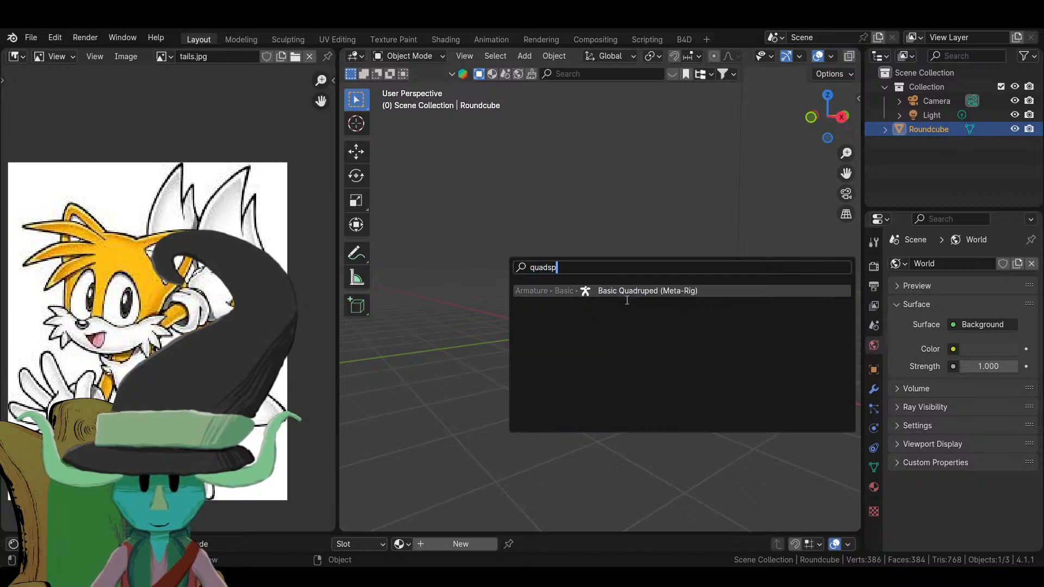
{"action": "type", "text": "he"}
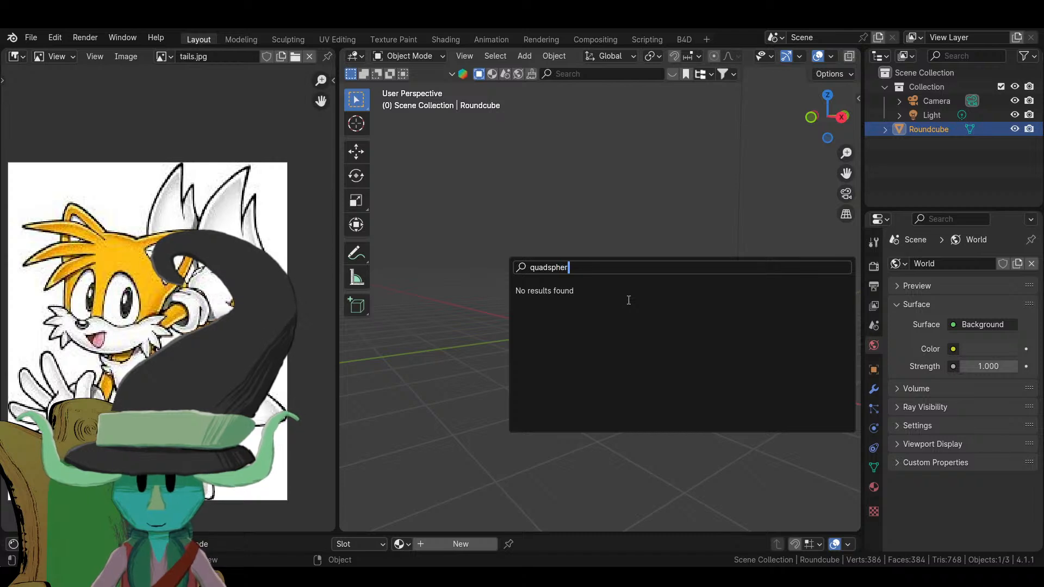
{"action": "key", "text": "ctrl+BackSpace"}
{"action": "type", "text": "rou"}
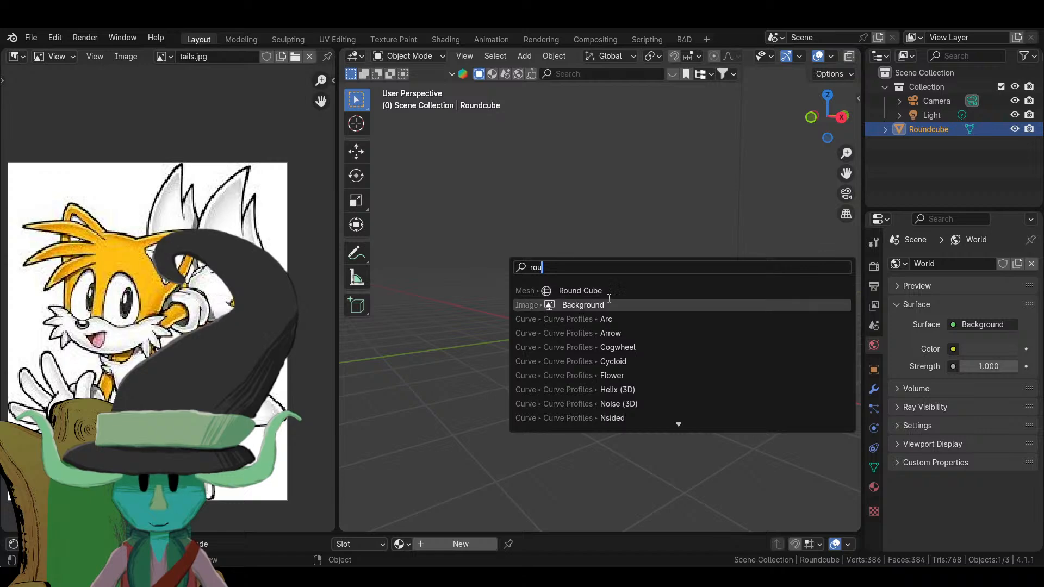
{"action": "left_click", "coordinate": [595, 291]}
{"action": "middle_click_drag", "start_coordinate": [553, 418], "coordinate": [628, 412]}
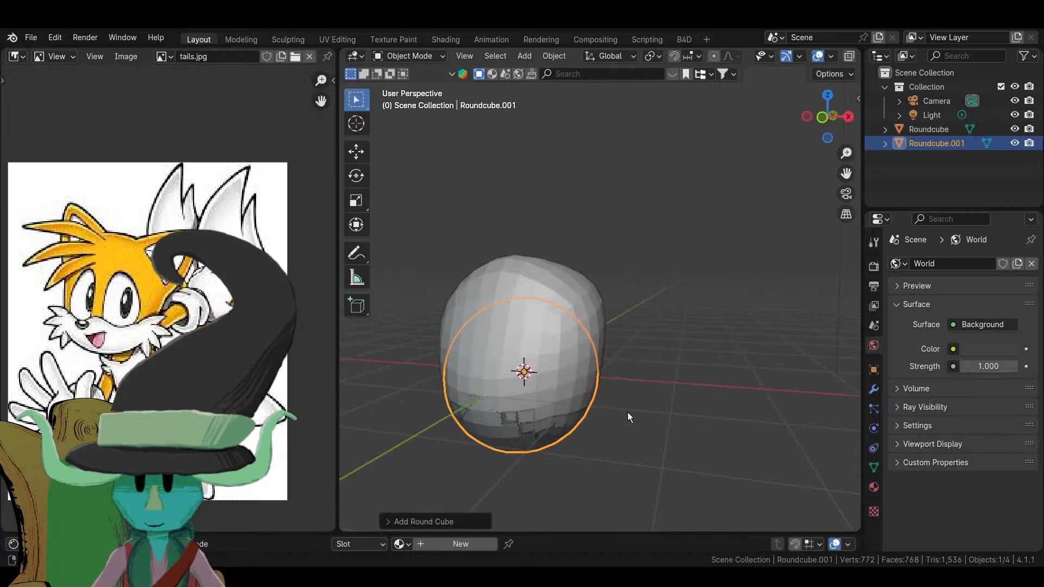
{"action": "middle_click_drag", "start_coordinate": [673, 386], "coordinate": [500, 441]}
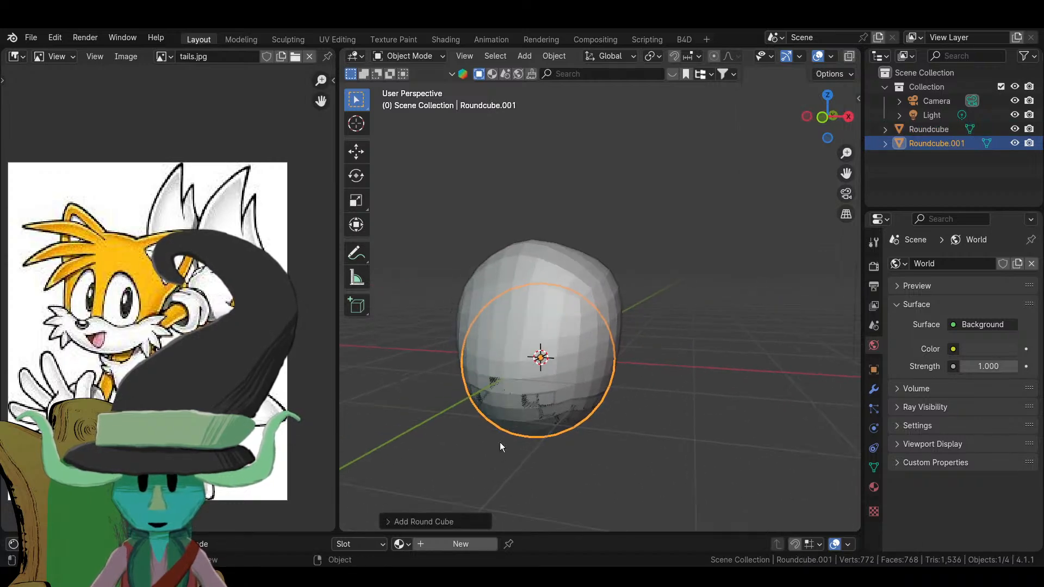
{"action": "left_click", "coordinate": [440, 521]}
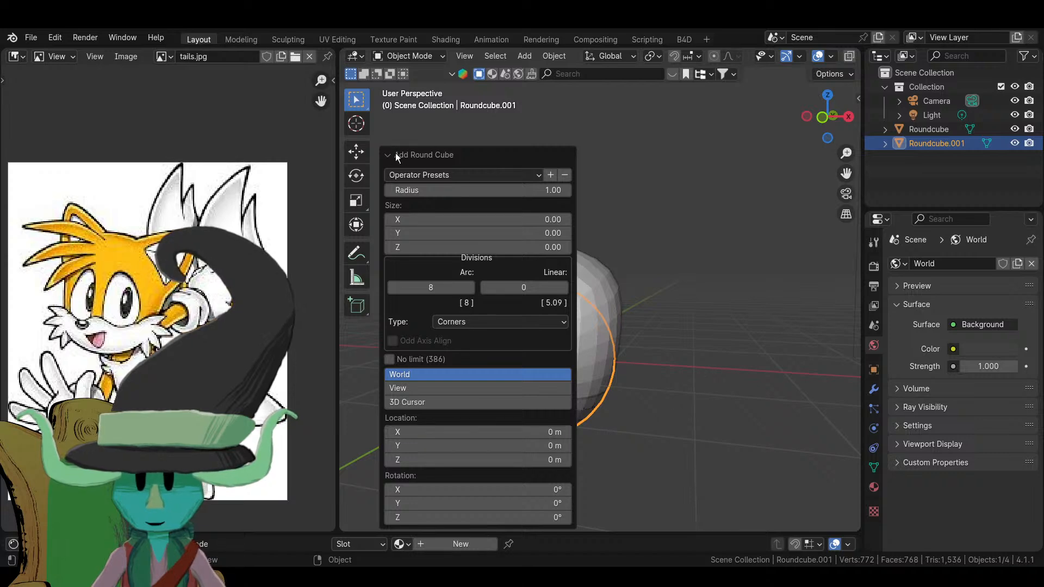
{"action": "key", "text": "KP_Decimal"}
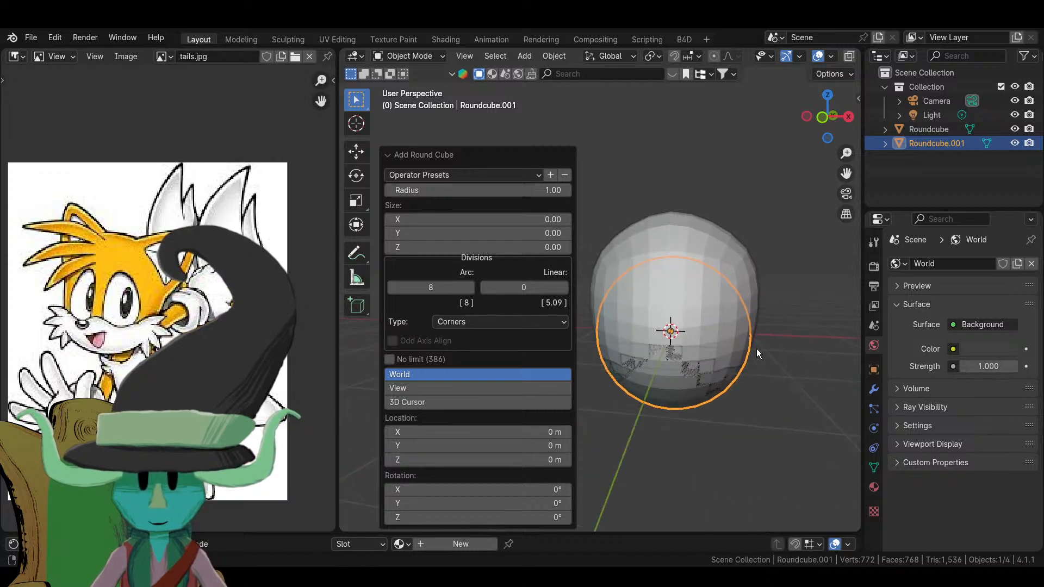
{"action": "middle_click_drag", "start_coordinate": [756, 347], "coordinate": [707, 347]}
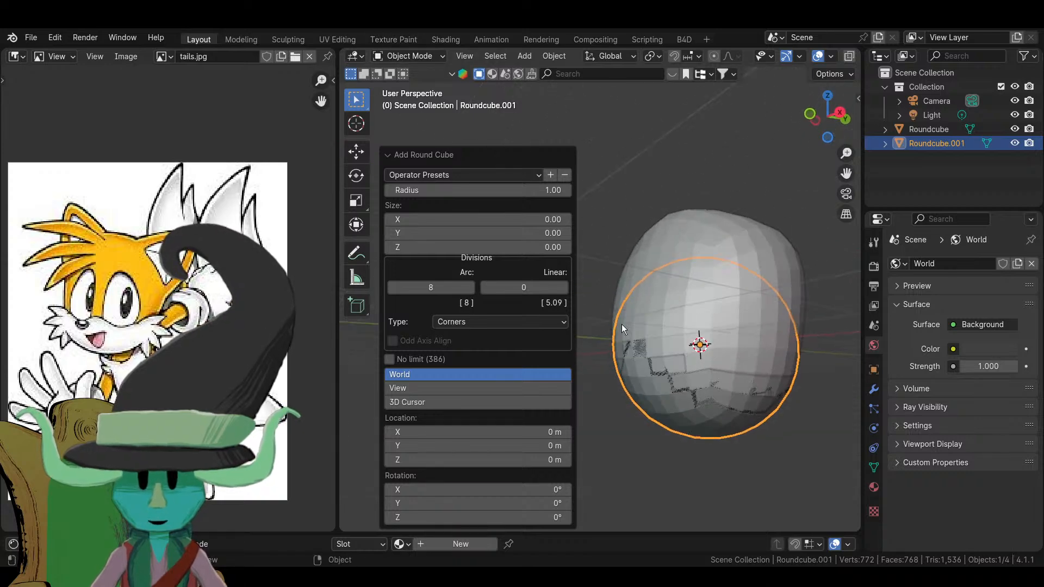
- Put the new round cube in Sculpt Mode and enable mirror symmetry on X
{"action": "left_click", "coordinate": [405, 56]}
{"action": "left_click", "coordinate": [395, 101]}
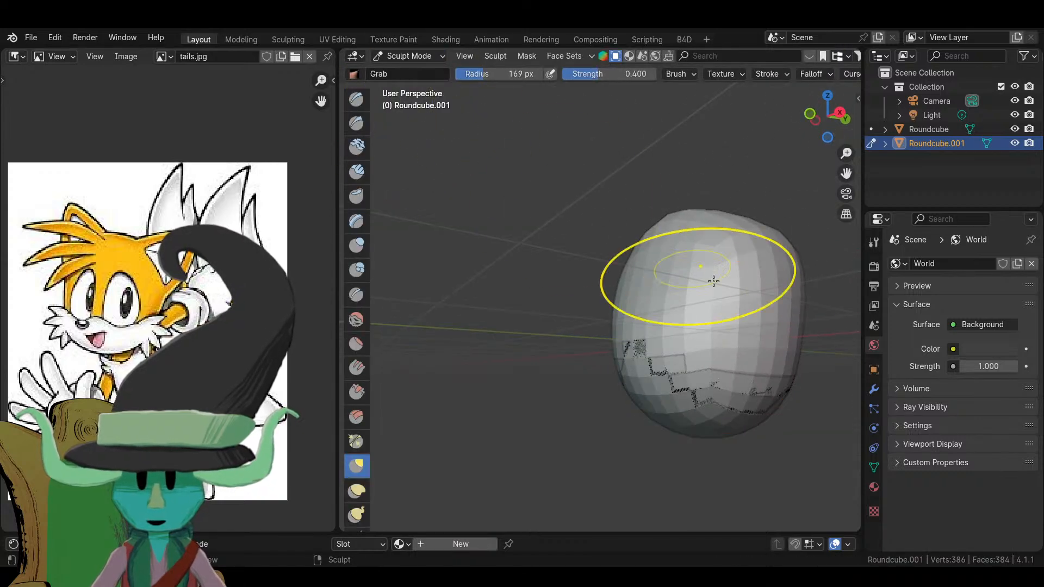
{"action": "scroll", "coordinate": [598, 74], "scroll_direction": "down", "scroll_amount": 5}
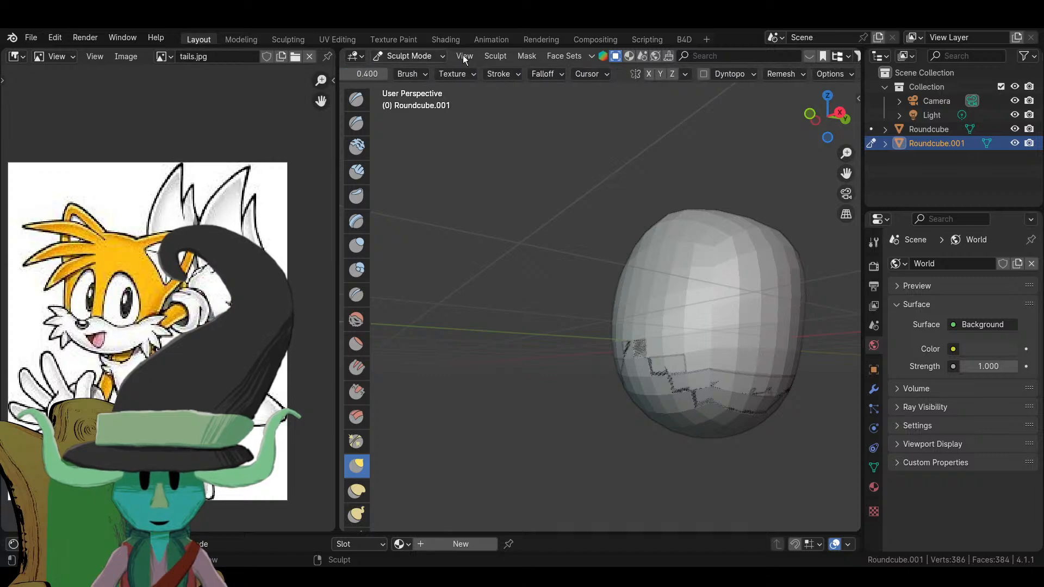
{"action": "left_click", "coordinate": [649, 73]}
{"action": "scroll", "coordinate": [669, 369], "scroll_direction": "down", "scroll_amount": 3}
{"action": "scroll", "coordinate": [670, 365], "scroll_direction": "up", "scroll_amount": 5}
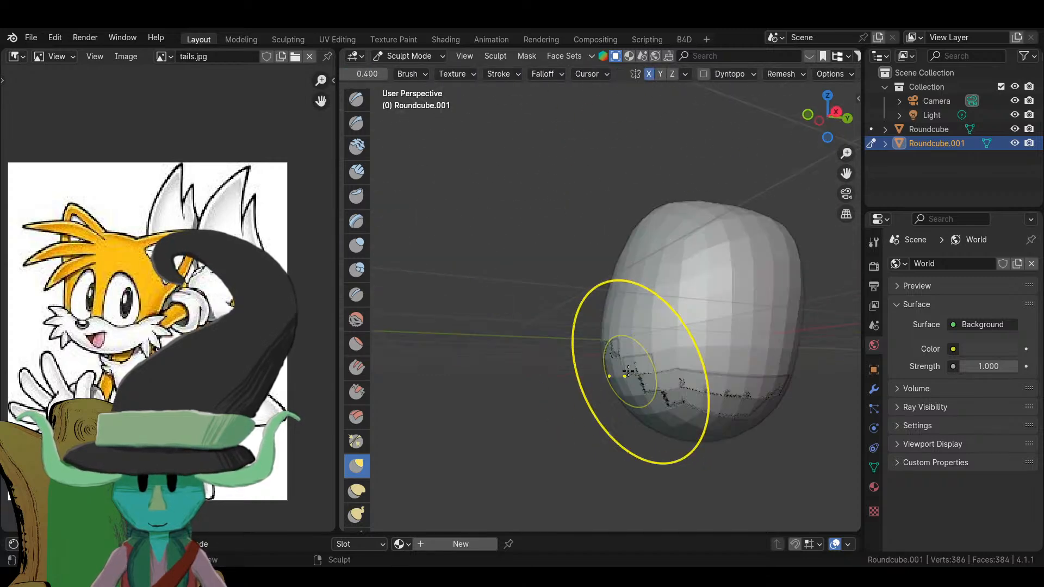
- Pull the front of the new sphere forward out of the head with the Grab brush in right view to form a muzzle
{"action": "key", "text": "KP_3"}
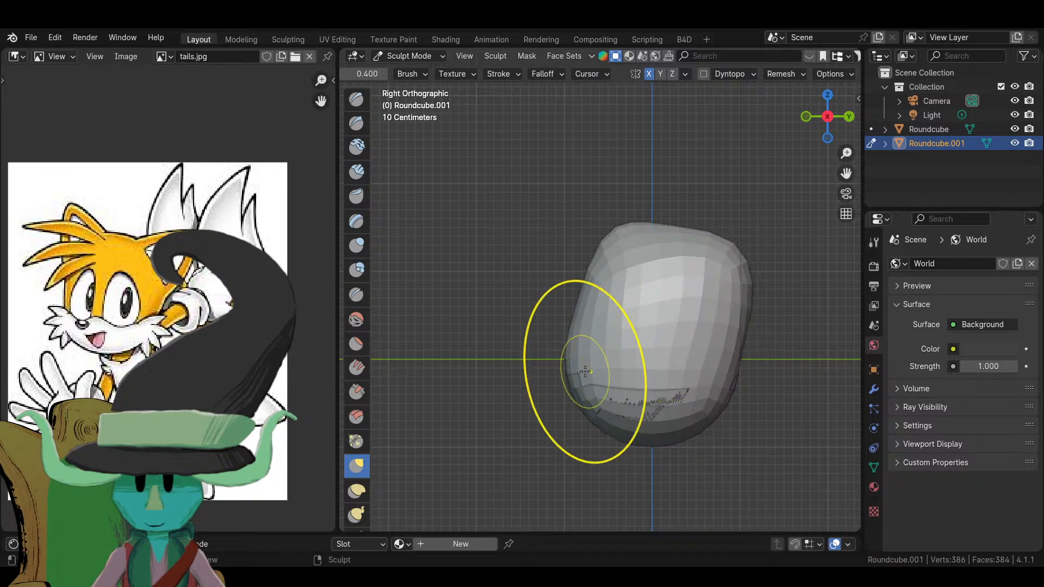
{"action": "mouse_move", "coordinate": [550, 341]}
{"action": "left_mouse_down"}
{"action": "mouse_move", "coordinate": [540, 342]}
{"action": "mouse_move", "coordinate": [539, 376]}
{"action": "mouse_move", "coordinate": [573, 294]}
{"action": "mouse_move", "coordinate": [566, 348]}
{"action": "mouse_move", "coordinate": [593, 345]}
{"action": "left_mouse_up"}
{"action": "mouse_move", "coordinate": [571, 366]}
{"action": "middle_mouse_down"}
{"action": "mouse_move", "coordinate": [690, 462]}
{"action": "mouse_move", "coordinate": [662, 416]}
{"action": "mouse_move", "coordinate": [596, 427]}
{"action": "middle_mouse_up"}
- Widen the muzzle's front sides outward with mirrored Grab strokes in top view
{"action": "key", "text": "KP_7"}
{"action": "scroll", "coordinate": [540, 401], "scroll_direction": "up", "scroll_amount": 3}
{"action": "middle_click_drag", "start_coordinate": [541, 400], "coordinate": [490, 401], "text": "shift"}
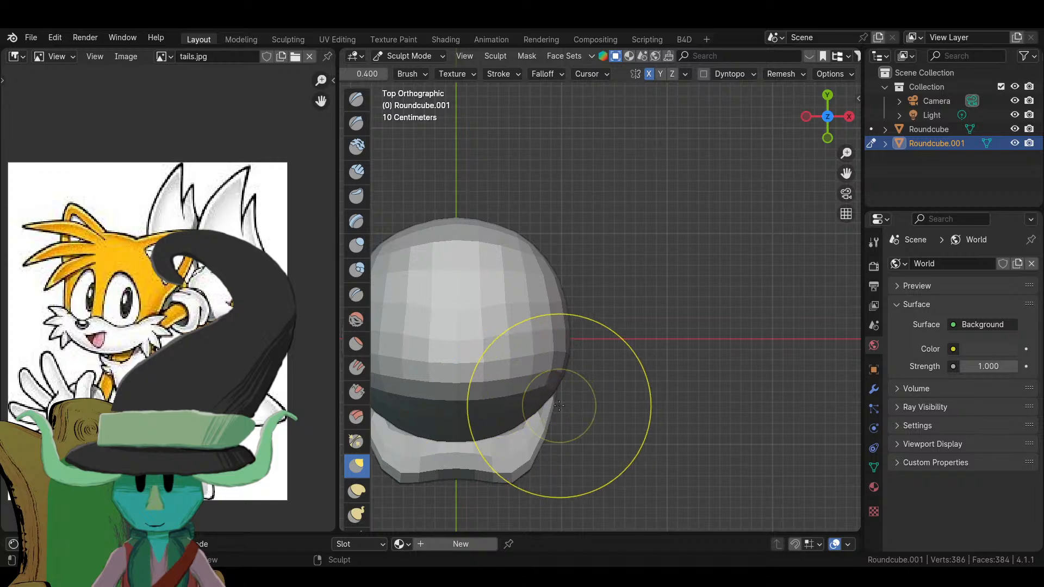
{"action": "mouse_move", "coordinate": [559, 405]}
{"action": "left_mouse_down"}
{"action": "mouse_move", "coordinate": [603, 404]}
{"action": "mouse_move", "coordinate": [591, 404]}
{"action": "left_mouse_up"}
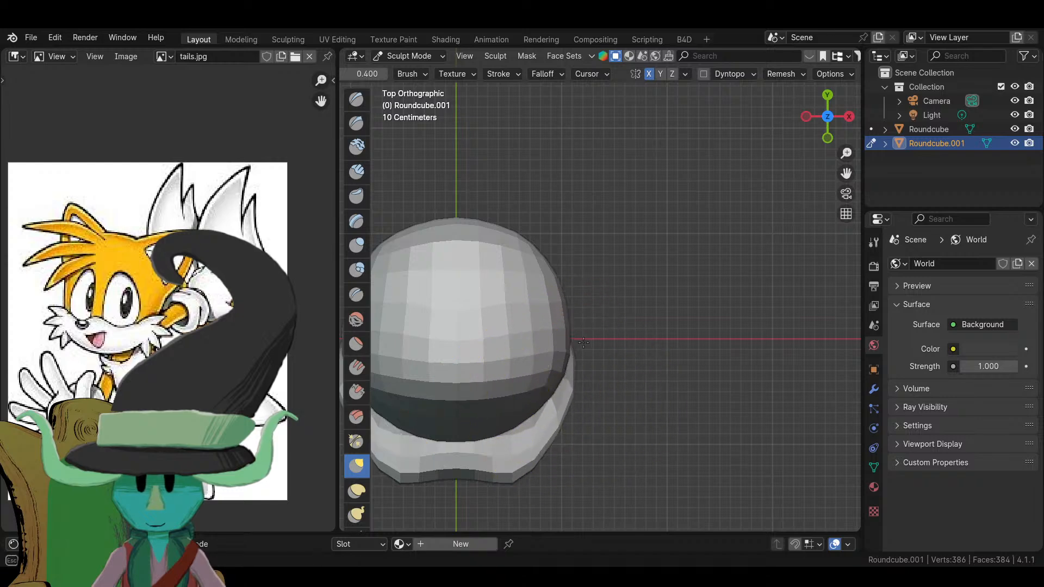
{"action": "left_click_drag", "start_coordinate": [583, 342], "coordinate": [582, 349]}
- Refine the muzzle's lower back profile against the head with the Grab brush in right view
{"action": "middle_click_drag", "start_coordinate": [582, 350], "coordinate": [513, 350]}
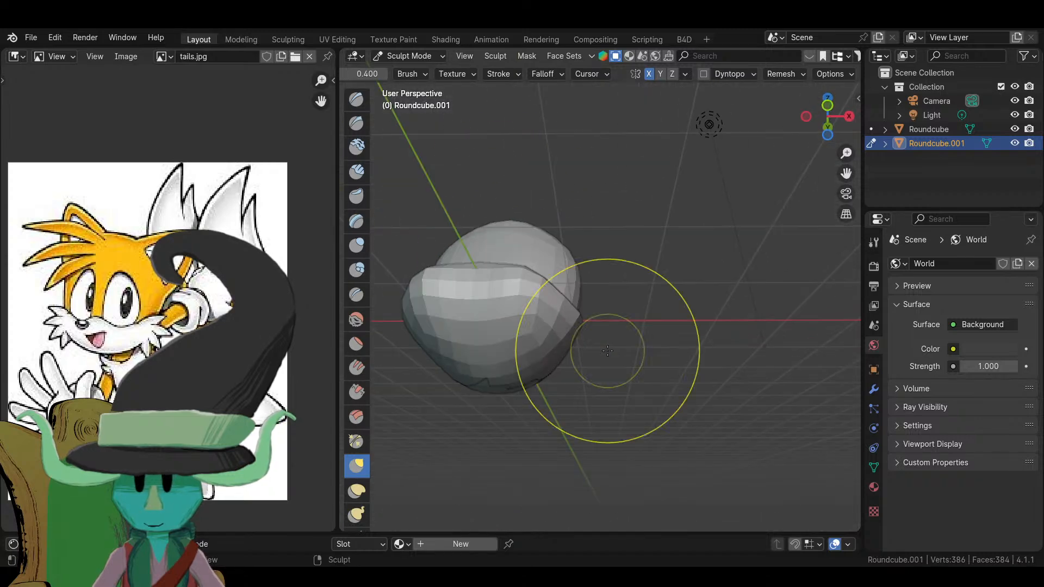
{"action": "mouse_move", "coordinate": [608, 350]}
{"action": "middle_mouse_down"}
{"action": "mouse_move", "coordinate": [619, 274]}
{"action": "mouse_move", "coordinate": [628, 274]}
{"action": "mouse_move", "coordinate": [517, 319]}
{"action": "mouse_move", "coordinate": [478, 187]}
{"action": "middle_mouse_up"}
{"action": "key", "text": "KP_3"}
{"action": "scroll", "coordinate": [513, 320], "scroll_direction": "up", "scroll_amount": 3}
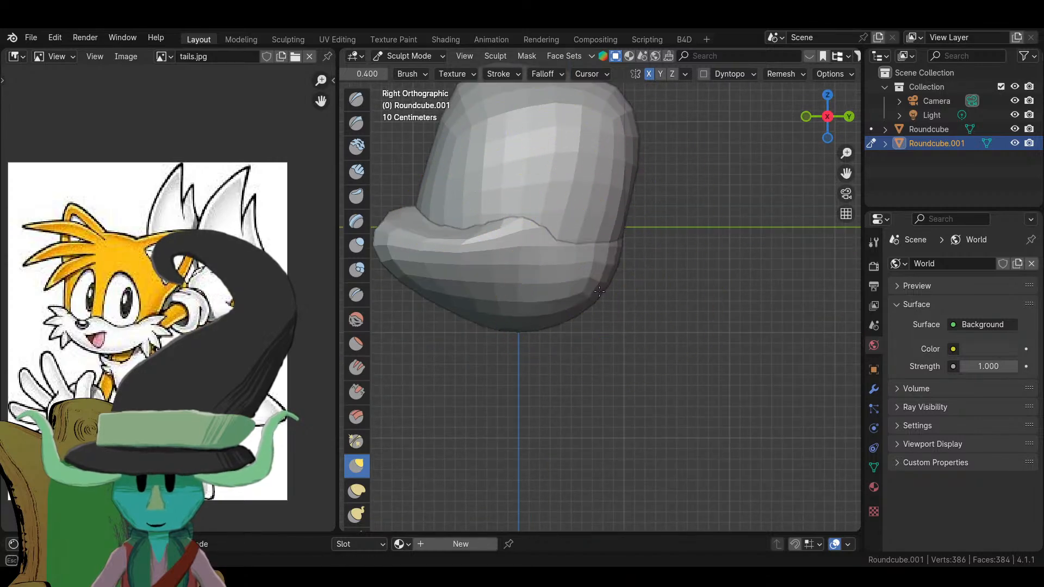
{"action": "scroll", "coordinate": [607, 295], "scroll_direction": "down", "scroll_amount": 2}
{"action": "middle_click_drag", "start_coordinate": [552, 280], "coordinate": [625, 282]}
{"action": "scroll", "coordinate": [625, 283], "scroll_direction": "down", "scroll_amount": 3}
{"action": "scroll", "coordinate": [676, 296], "scroll_direction": "up", "scroll_amount": 5}
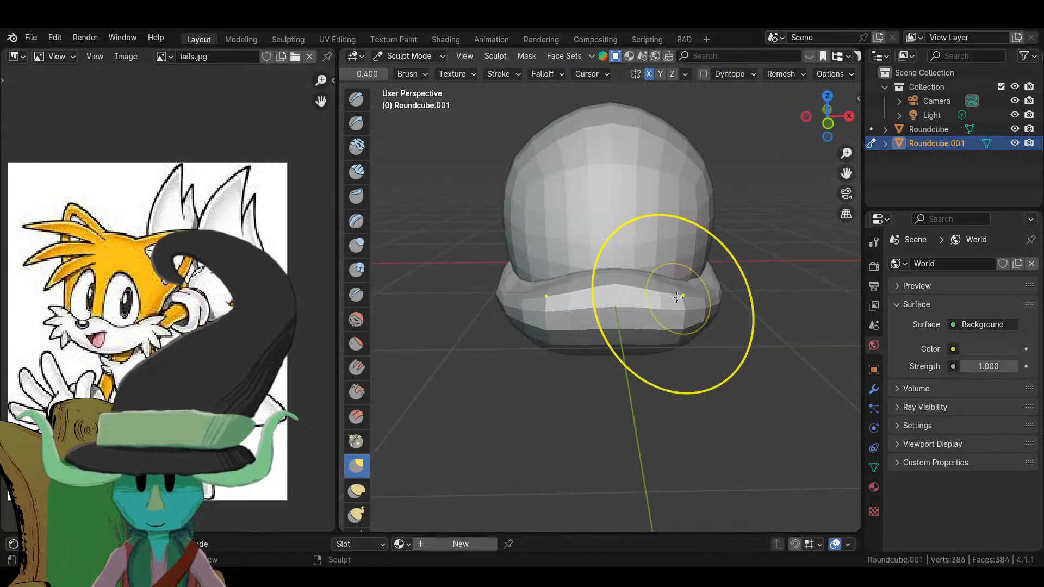
- Shape the muzzle's underside with the Grab brush from a low side angle
{"action": "scroll", "coordinate": [560, 255], "scroll_direction": "down", "scroll_amount": 2}
{"action": "mouse_move", "coordinate": [560, 255]}
{"action": "middle_mouse_down"}
{"action": "mouse_move", "coordinate": [596, 214]}
{"action": "mouse_move", "coordinate": [582, 270]}
{"action": "mouse_move", "coordinate": [552, 252]}
{"action": "mouse_move", "coordinate": [556, 209]}
{"action": "mouse_move", "coordinate": [597, 321]}
{"action": "mouse_move", "coordinate": [687, 298]}
{"action": "mouse_move", "coordinate": [663, 332]}
{"action": "mouse_move", "coordinate": [618, 349]}
{"action": "mouse_move", "coordinate": [657, 356]}
{"action": "middle_mouse_up"}
{"action": "scroll", "coordinate": [556, 210], "scroll_direction": "up", "scroll_amount": 2}
{"action": "scroll", "coordinate": [556, 210], "scroll_direction": "up", "scroll_amount": 2}
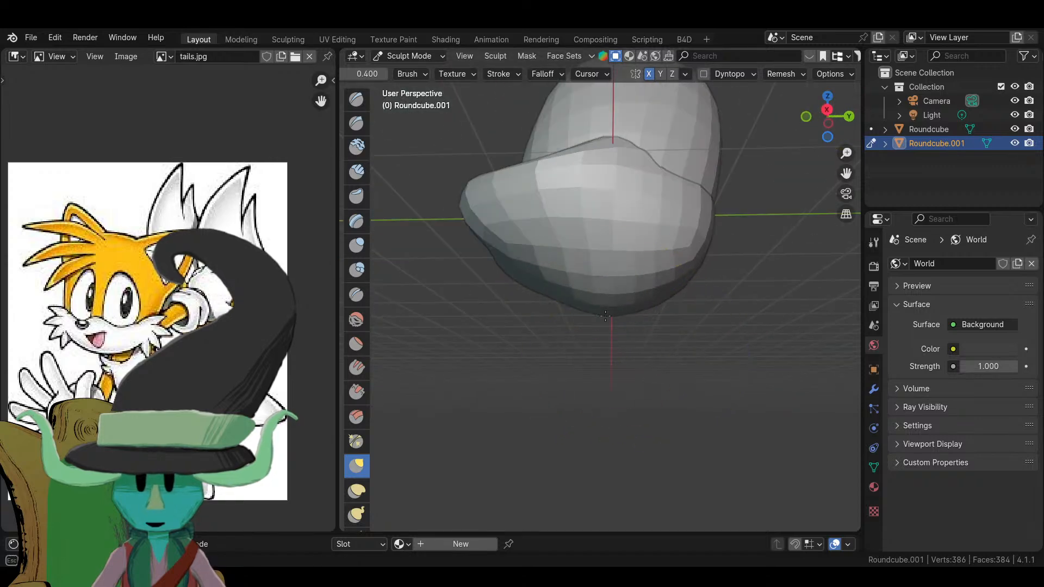
{"action": "middle_click_drag", "start_coordinate": [598, 291], "coordinate": [583, 390]}
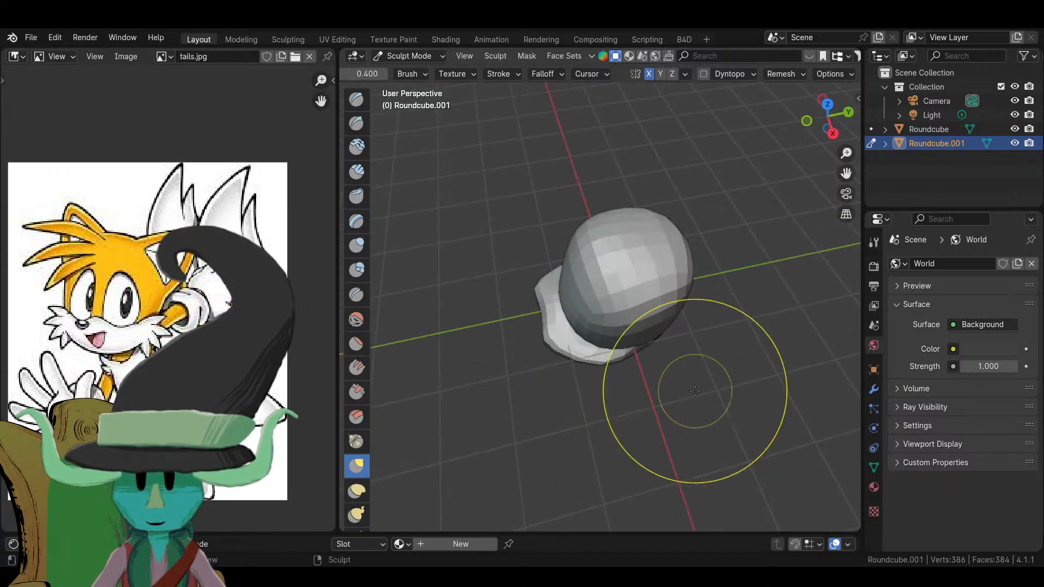
- Nudge the muzzle's sides slightly outward with the Grab brush in top view
{"action": "key", "text": "KP_7"}
{"action": "scroll", "coordinate": [705, 338], "scroll_direction": "up", "scroll_amount": 4}
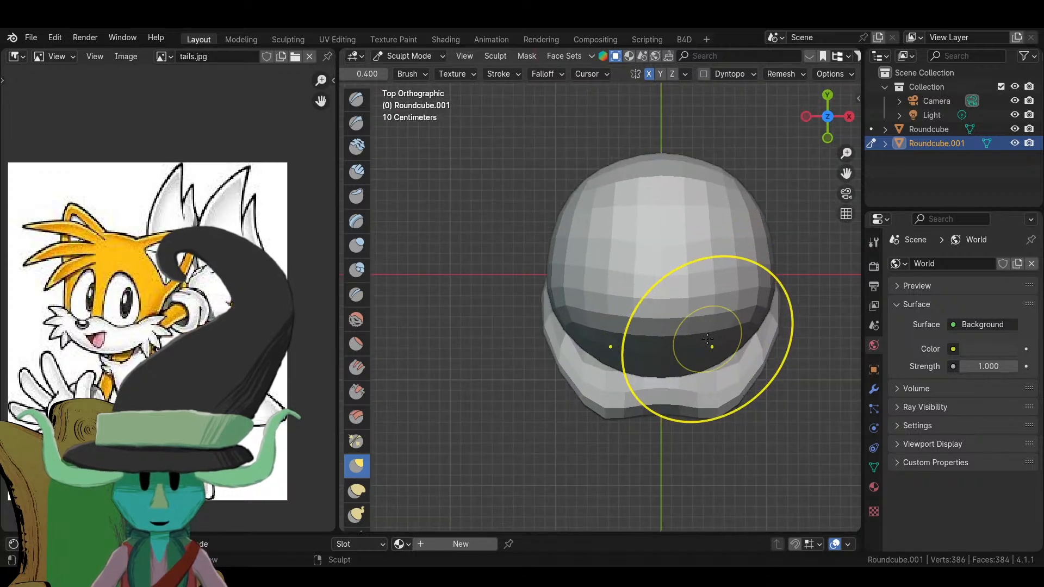
{"action": "middle_click_drag", "start_coordinate": [699, 337], "coordinate": [594, 372], "text": "shift"}
{"action": "left_click_drag", "start_coordinate": [674, 322], "coordinate": [691, 314]}
- Grab the sides of the muzzle near the widest part of the head and shift them forward in top view
{"action": "scroll", "coordinate": [691, 314], "scroll_direction": "down", "scroll_amount": 5}
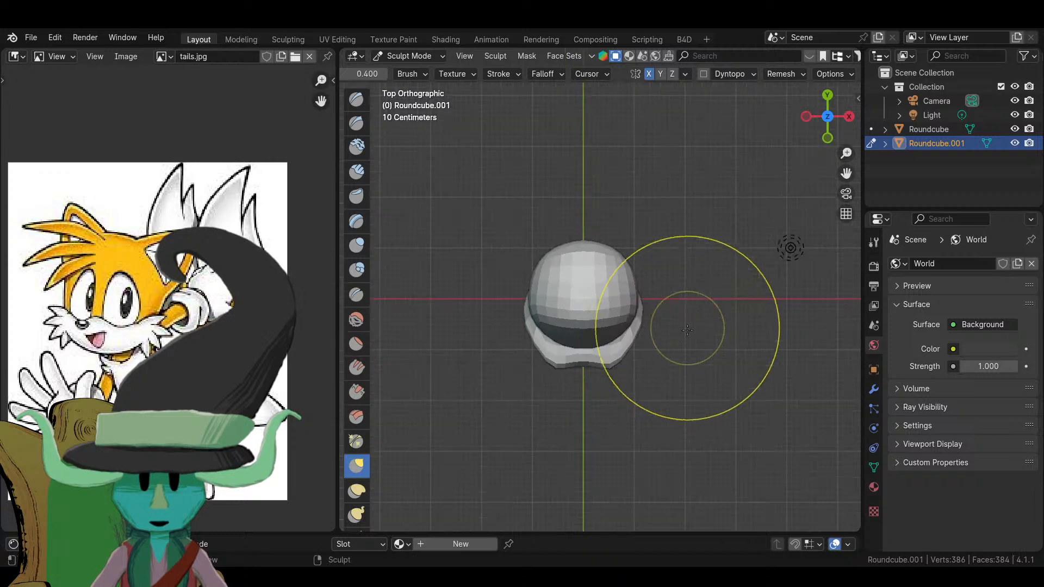
{"action": "middle_click_drag", "start_coordinate": [690, 321], "coordinate": [632, 288]}
{"action": "mouse_move", "coordinate": [676, 416]}
{"action": "middle_mouse_down"}
{"action": "mouse_move", "coordinate": [560, 326]}
{"action": "mouse_move", "coordinate": [434, 397]}
{"action": "mouse_move", "coordinate": [649, 445]}
{"action": "mouse_move", "coordinate": [629, 326]}
{"action": "mouse_move", "coordinate": [660, 336]}
{"action": "mouse_move", "coordinate": [665, 381]}
{"action": "mouse_move", "coordinate": [673, 337]}
{"action": "middle_mouse_up"}
{"action": "key", "text": "KP_7"}
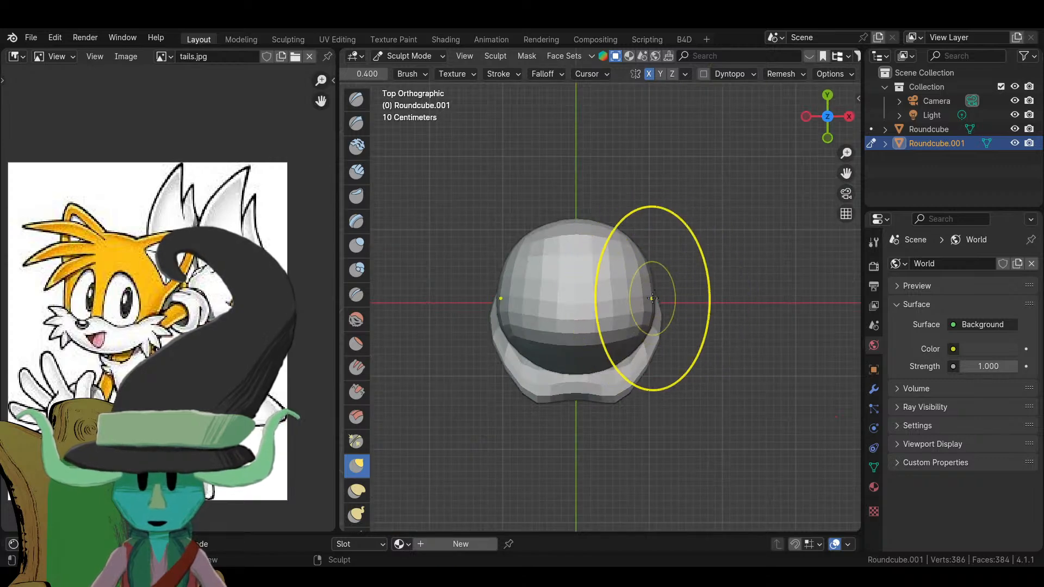
{"action": "mouse_move", "coordinate": [652, 298]}
{"action": "left_mouse_down"}
{"action": "mouse_move", "coordinate": [683, 274]}
{"action": "mouse_move", "coordinate": [659, 344]}
{"action": "left_mouse_up"}
- Examine the muzzle's shape and its fit to the head from below, the side and the front
{"action": "mouse_move", "coordinate": [659, 345]}
{"action": "middle_mouse_down"}
{"action": "mouse_move", "coordinate": [625, 272]}
{"action": "mouse_move", "coordinate": [587, 236]}
{"action": "middle_mouse_up"}
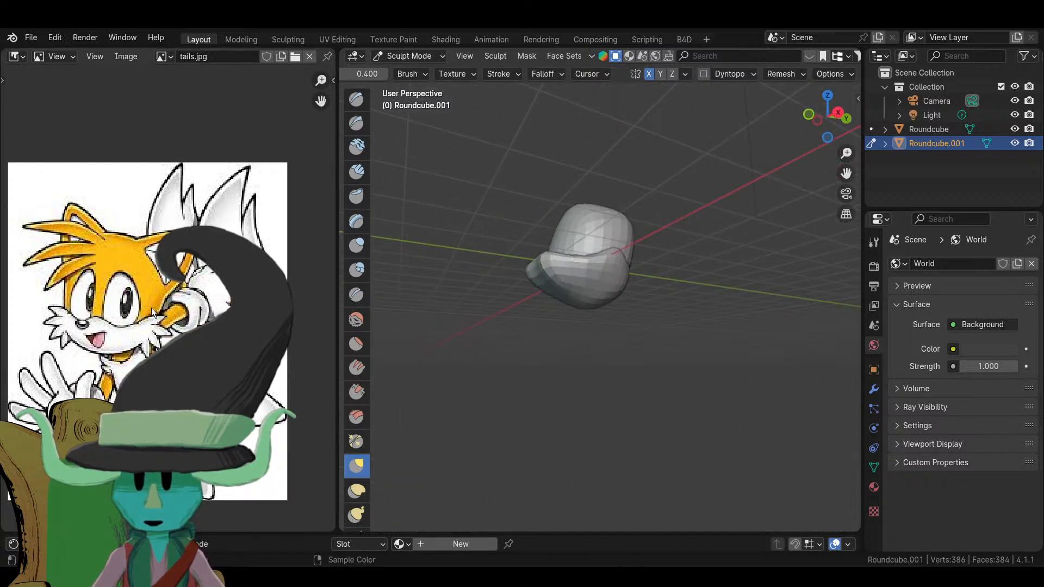
{"action": "mouse_move", "coordinate": [699, 303]}
{"action": "middle_mouse_down"}
{"action": "mouse_move", "coordinate": [599, 336]}
{"action": "mouse_move", "coordinate": [569, 304]}
{"action": "mouse_move", "coordinate": [573, 273]}
{"action": "middle_mouse_up"}
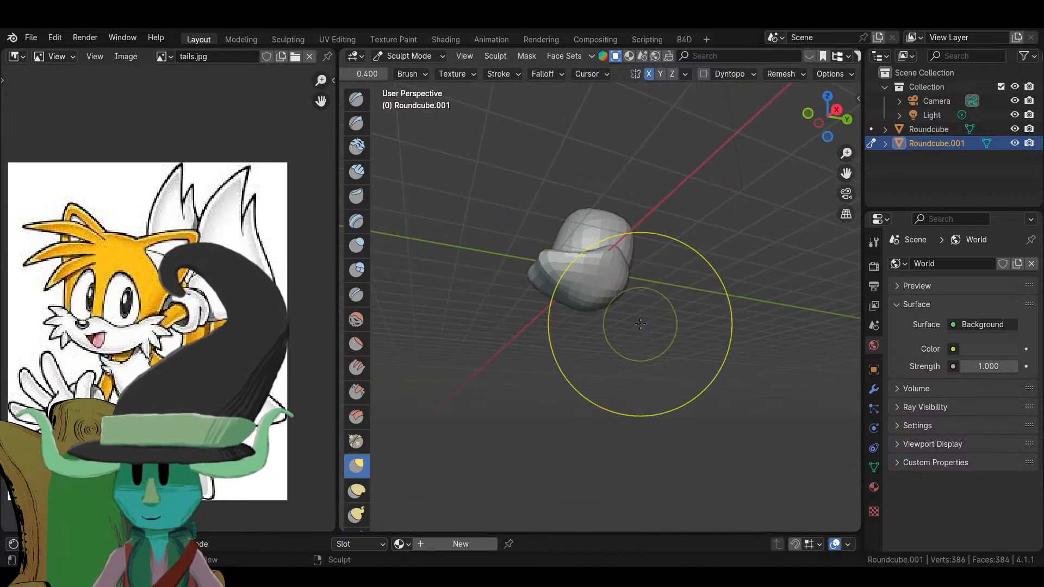
{"action": "middle_click_drag", "start_coordinate": [629, 314], "coordinate": [578, 333]}
{"action": "scroll", "coordinate": [578, 333], "scroll_direction": "up", "scroll_amount": 3}
{"action": "middle_click_drag", "start_coordinate": [660, 334], "coordinate": [645, 384]}
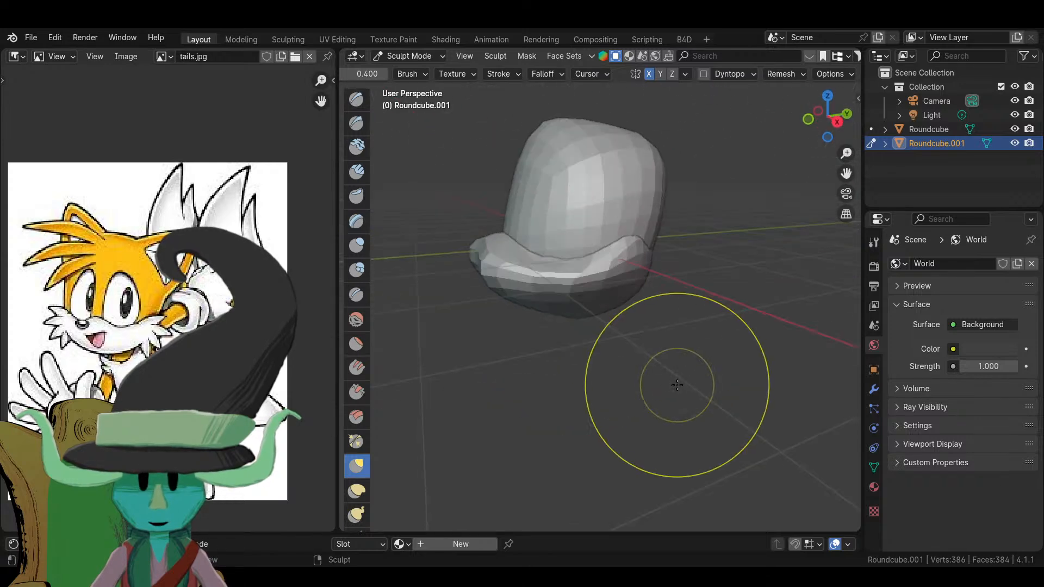
{"action": "scroll", "coordinate": [601, 302], "scroll_direction": "down", "scroll_amount": 3}
{"action": "middle_click_drag", "start_coordinate": [601, 303], "coordinate": [579, 376]}
{"action": "scroll", "coordinate": [579, 376], "scroll_direction": "up", "scroll_amount": 3}
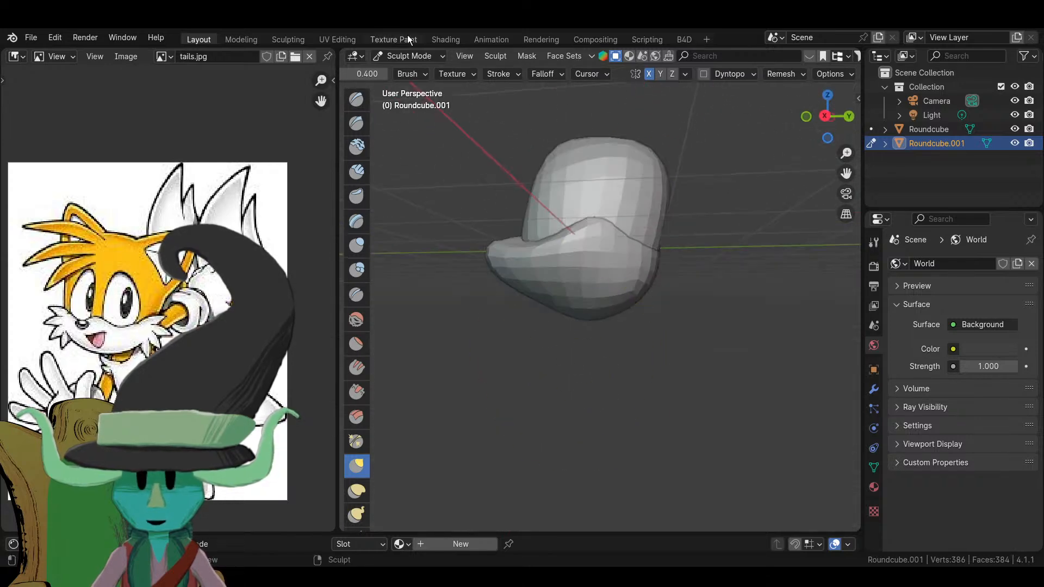
- Leave Sculpt Mode and scale the whole muzzle mesh uniformly to 0.843 in Edit Mode
{"action": "left_click", "coordinate": [409, 55]}
{"action": "left_click", "coordinate": [417, 76]}
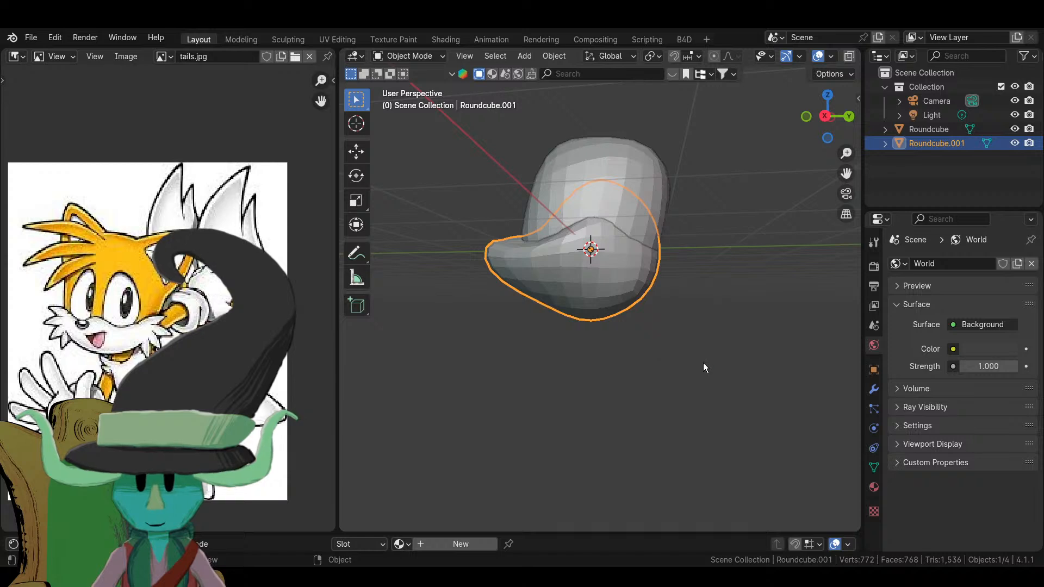
{"action": "middle_click_drag", "start_coordinate": [704, 363], "coordinate": [660, 328]}
{"action": "key", "text": "Tab"}
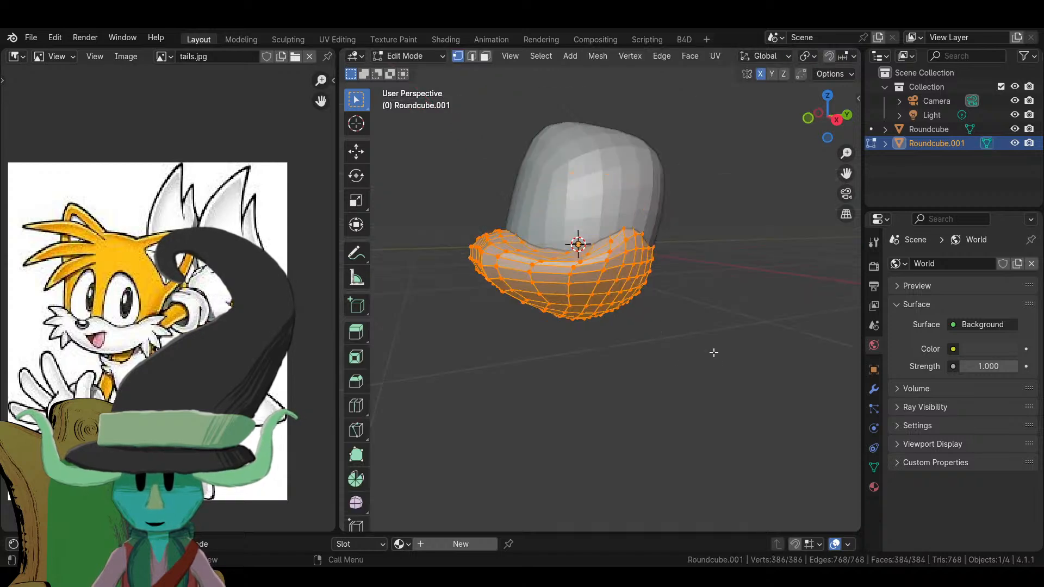
{"action": "key", "text": "s"}
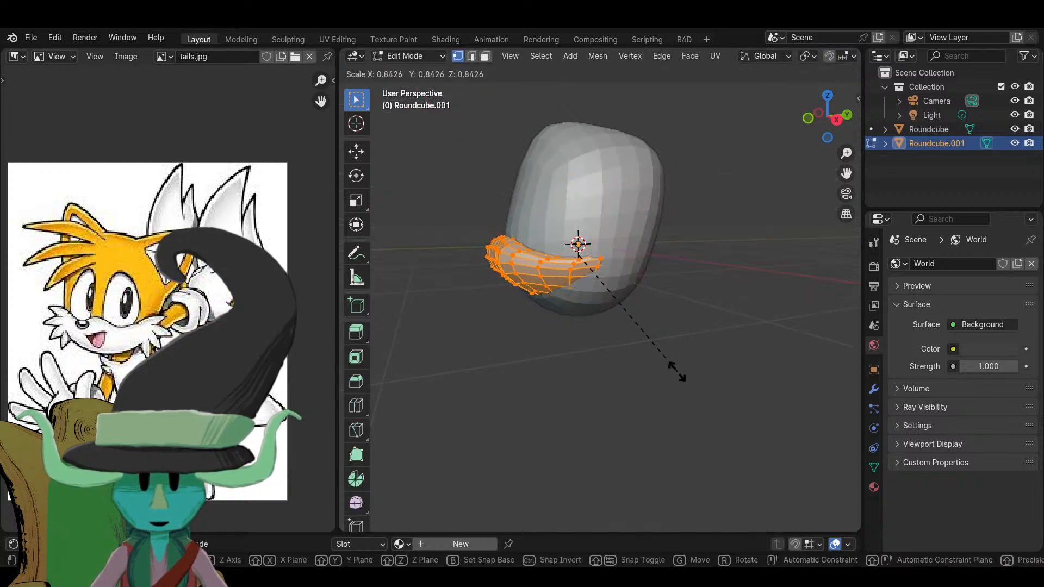
{"action": "left_click", "coordinate": [677, 372]}
- Move the muzzle mesh forward in right view by about -0.23 m on Y and 0.03 m on Z
{"action": "key", "text": "KP_3"}
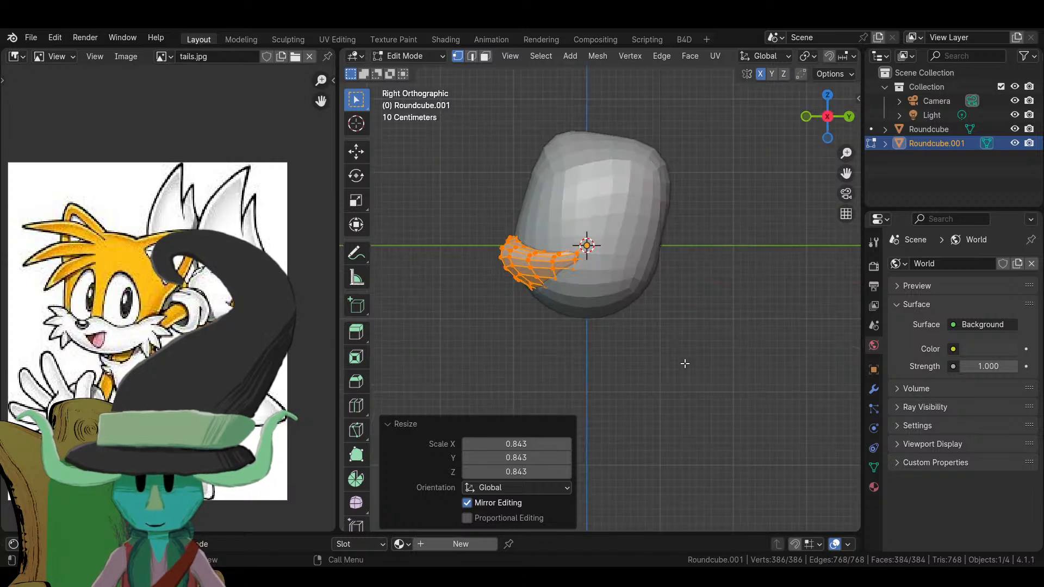
{"action": "key", "text": "g"}
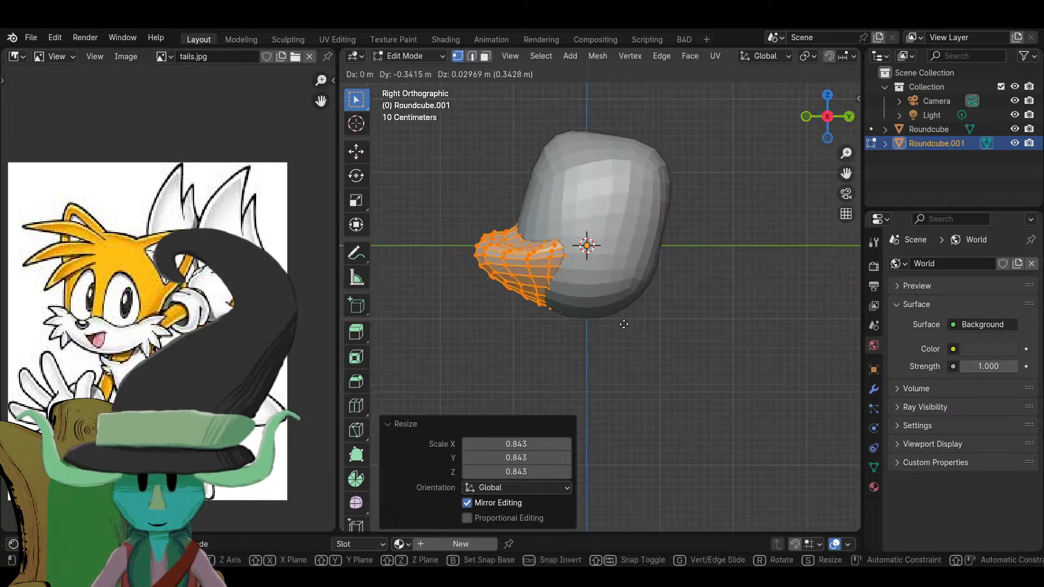
{"action": "left_click", "coordinate": [632, 324]}
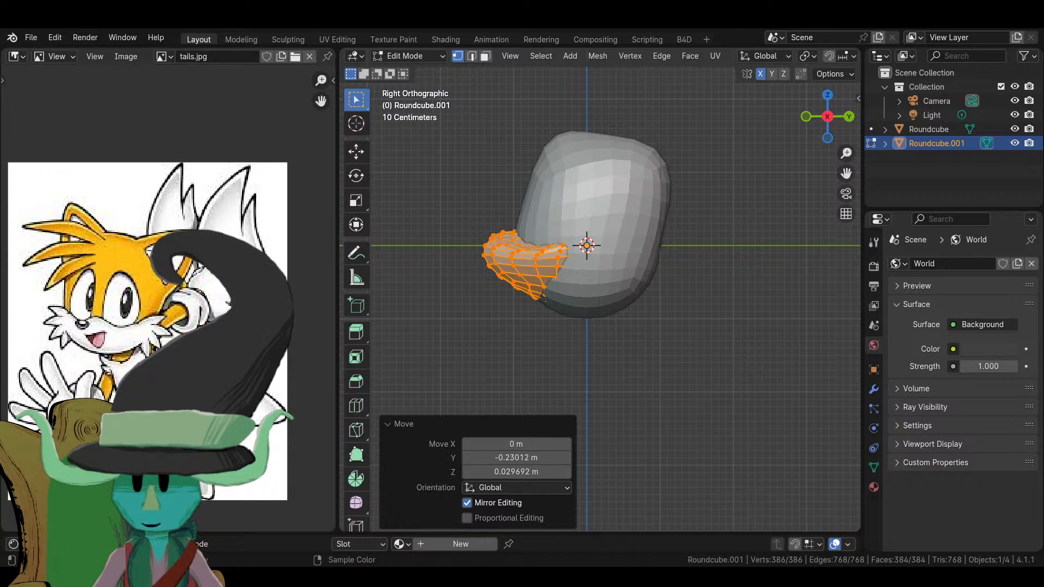
{"action": "middle_click_drag", "start_coordinate": [519, 291], "coordinate": [470, 265]}
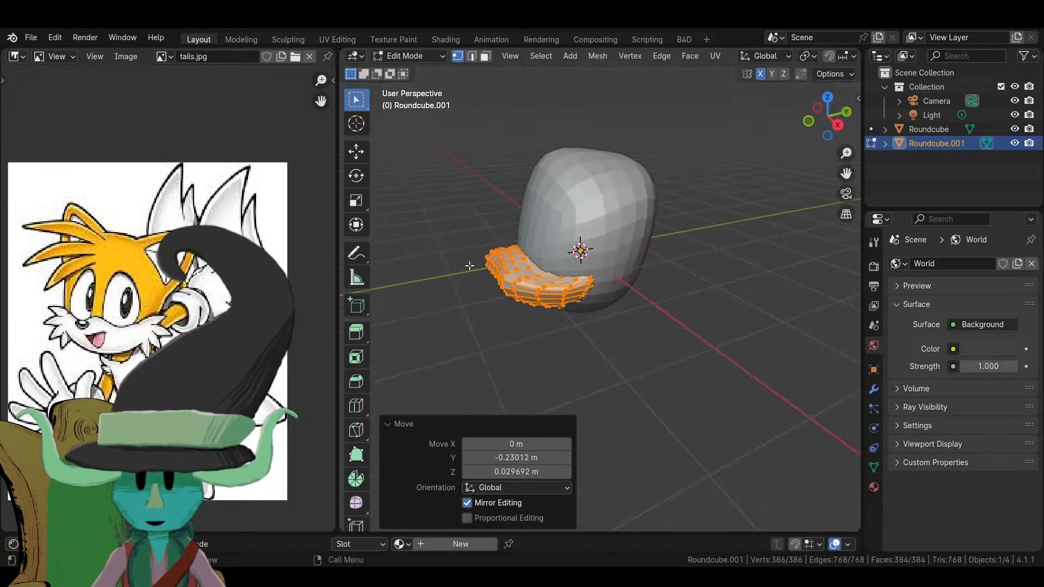
- Switch the muzzle to Sculpt Mode and check its fit to the head from above and from the side
{"action": "left_click", "coordinate": [433, 55]}
{"action": "left_click", "coordinate": [429, 102]}
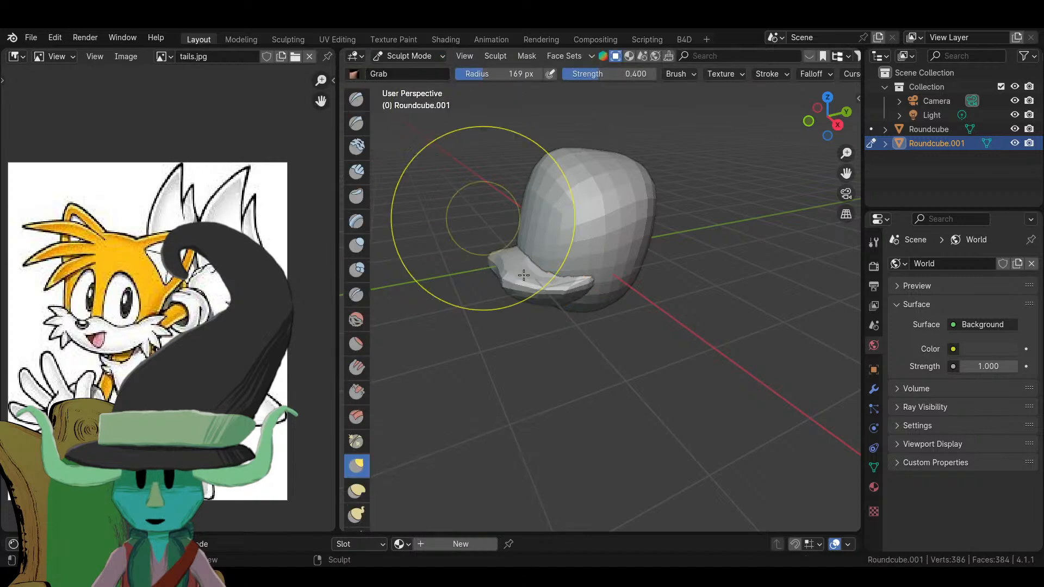
{"action": "middle_click_drag", "start_coordinate": [454, 187], "coordinate": [636, 396]}
{"action": "key", "text": "KP_7"}
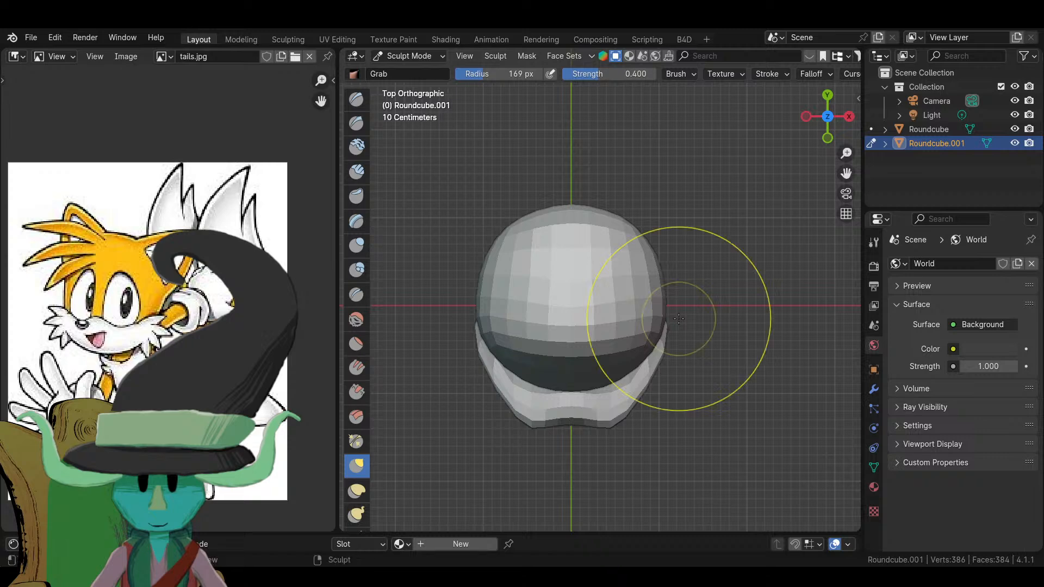
{"action": "middle_click_drag", "start_coordinate": [664, 315], "coordinate": [501, 326]}
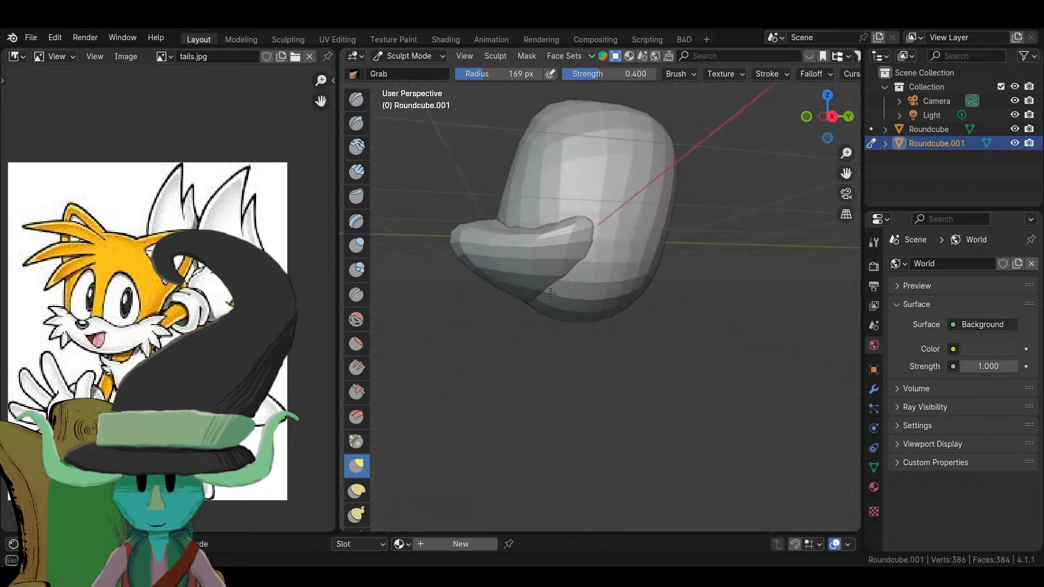
{"action": "middle_click_drag", "start_coordinate": [537, 278], "coordinate": [880, 252]}
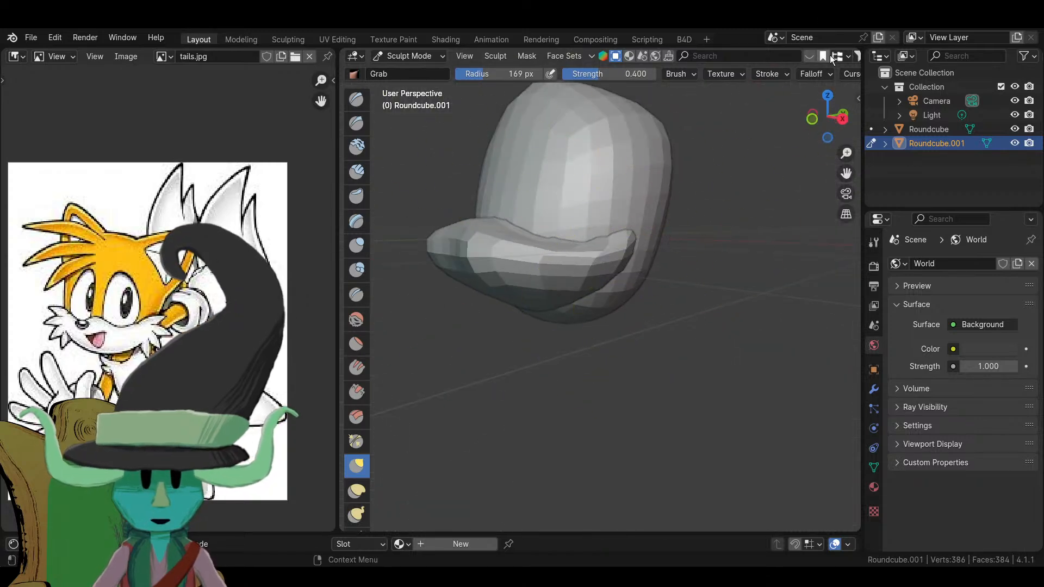
- Remesh the muzzle with a voxel size of 0.005 m
{"action": "scroll", "coordinate": [829, 55], "scroll_direction": "down", "scroll_amount": 8}
{"action": "scroll", "coordinate": [852, 57], "scroll_direction": "down", "scroll_amount": 3}
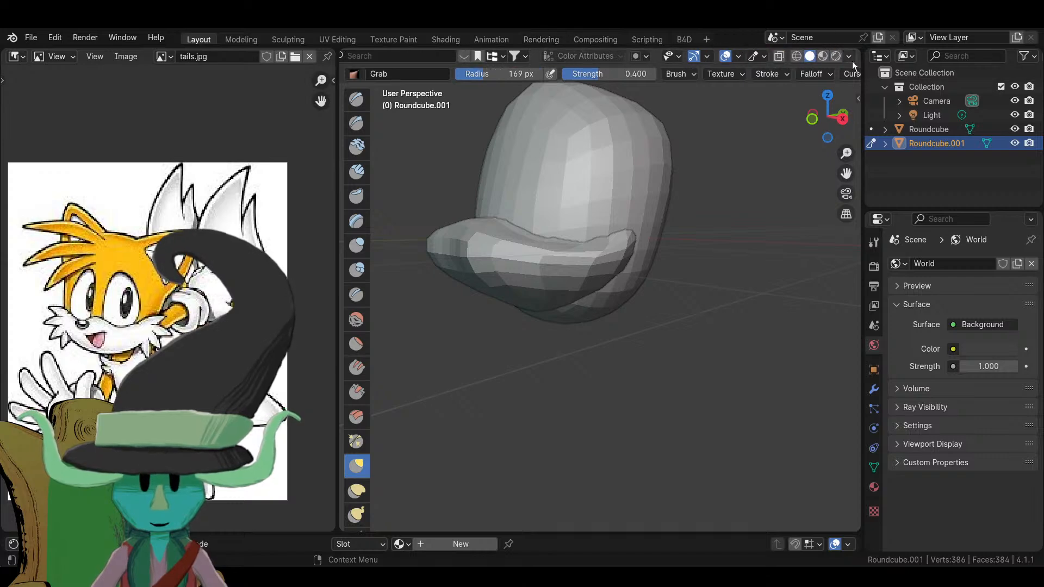
{"action": "left_click", "coordinate": [849, 54]}
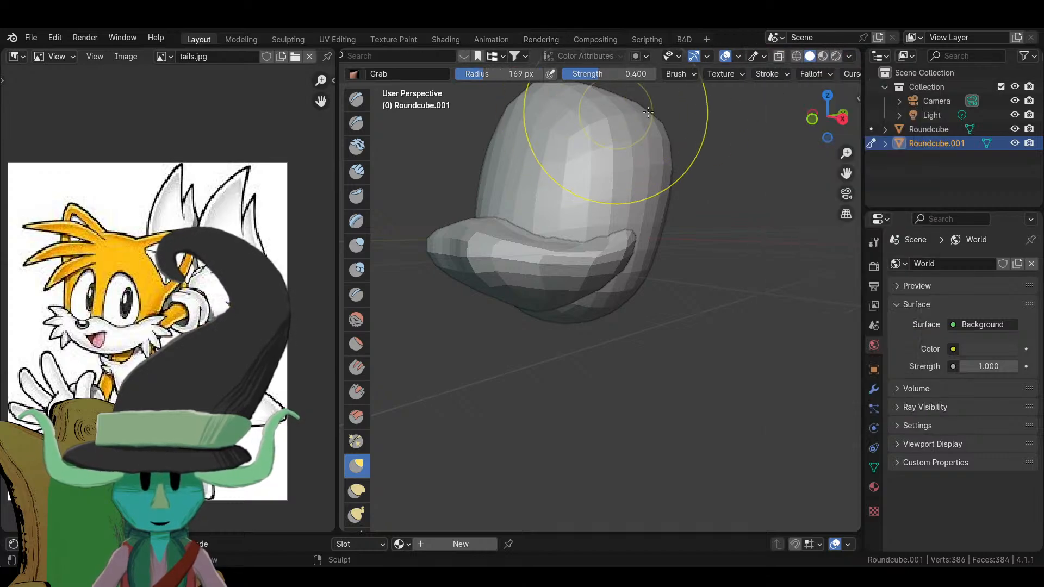
{"action": "scroll", "coordinate": [840, 67], "scroll_direction": "down", "scroll_amount": 15}
{"action": "left_click", "coordinate": [799, 74]}
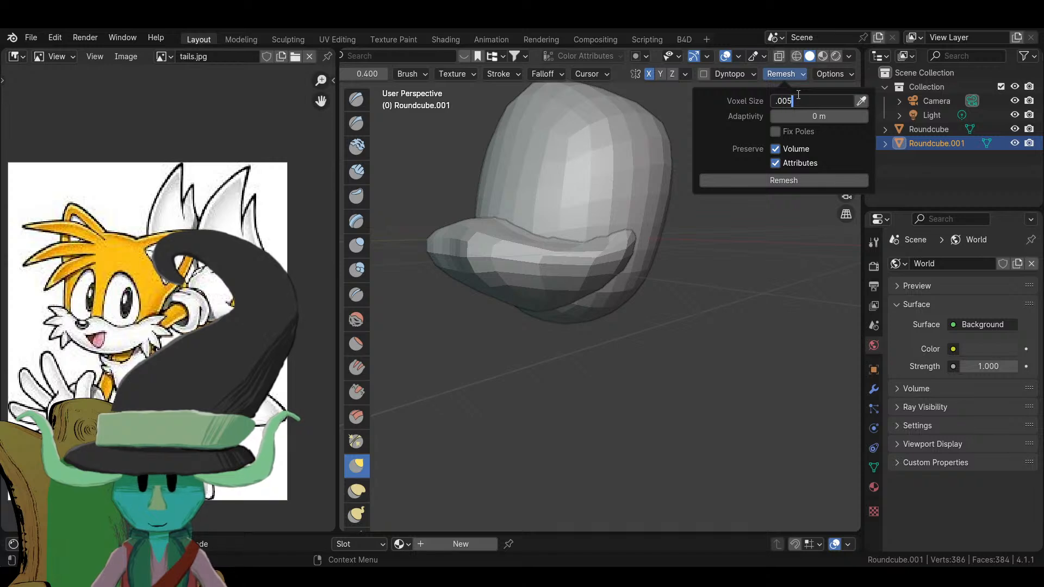
{"action": "key", "text": "Return"}
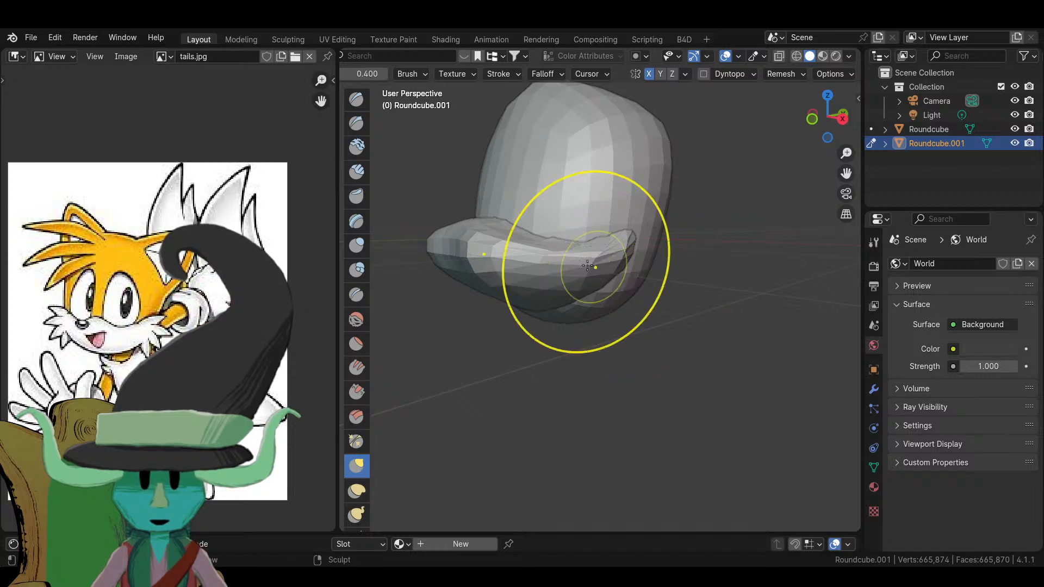
- Smooth the faceted front and side surfaces of the muzzle with the Smooth brush at strength 0.700
{"action": "mouse_move", "coordinate": [582, 285]}
{"action": "middle_mouse_down"}
{"action": "mouse_move", "coordinate": [570, 249]}
{"action": "mouse_move", "coordinate": [528, 240]}
{"action": "mouse_move", "coordinate": [641, 261]}
{"action": "mouse_move", "coordinate": [489, 326]}
{"action": "middle_mouse_up"}
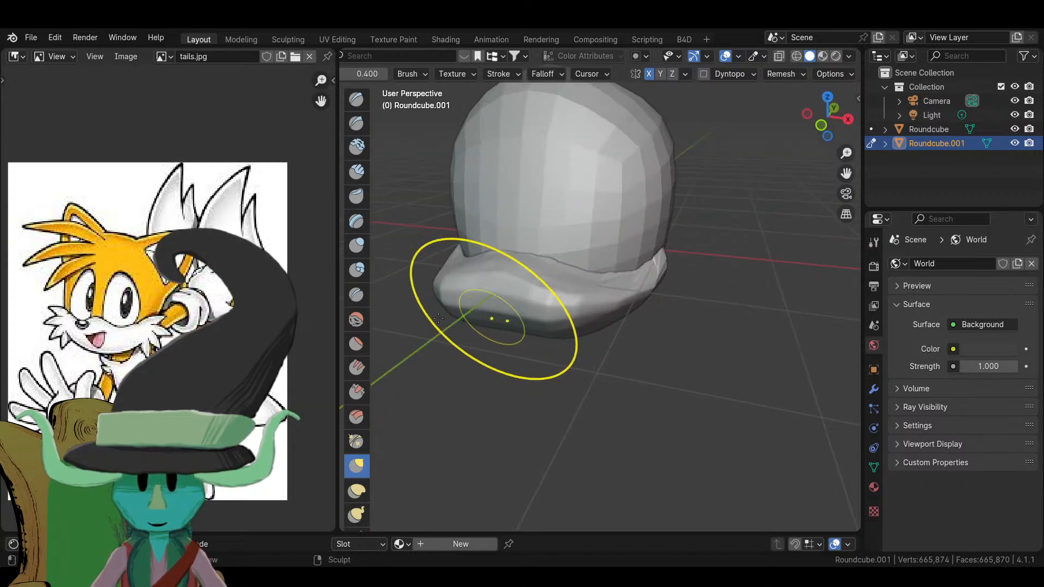
{"action": "left_click", "coordinate": [356, 320]}
{"action": "left_click_drag", "start_coordinate": [575, 306], "coordinate": [543, 283]}
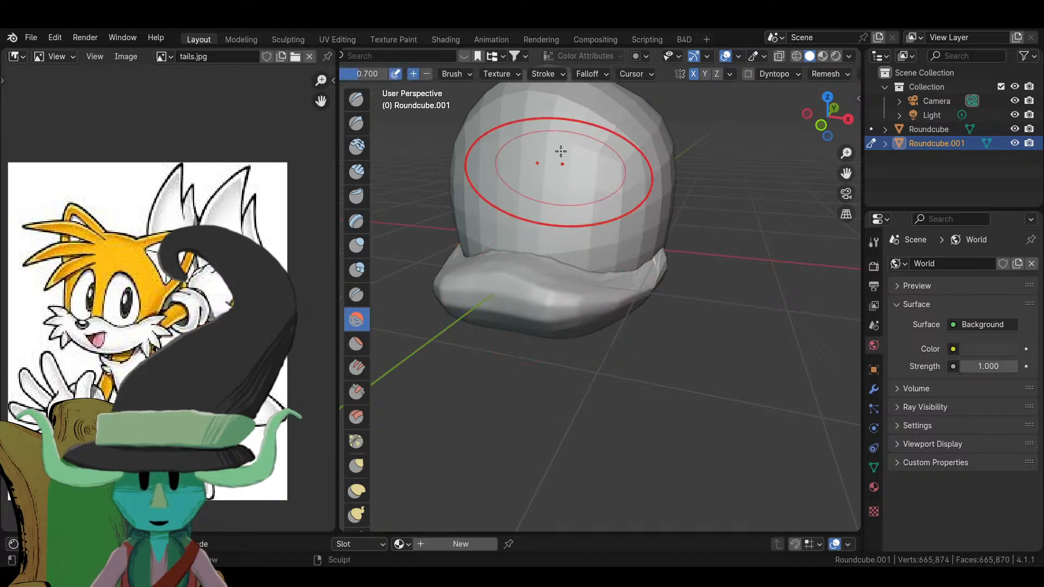
{"action": "scroll", "coordinate": [634, 76], "scroll_direction": "up", "scroll_amount": 5}
{"action": "middle_click_drag", "start_coordinate": [523, 283], "coordinate": [521, 282]}
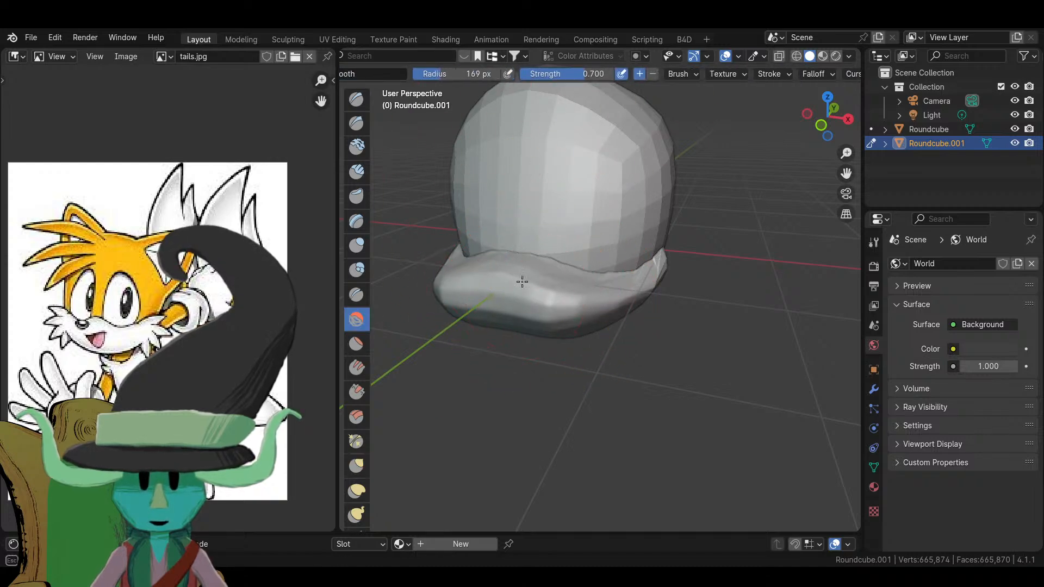
{"action": "middle_click_drag", "start_coordinate": [668, 299], "coordinate": [500, 326]}
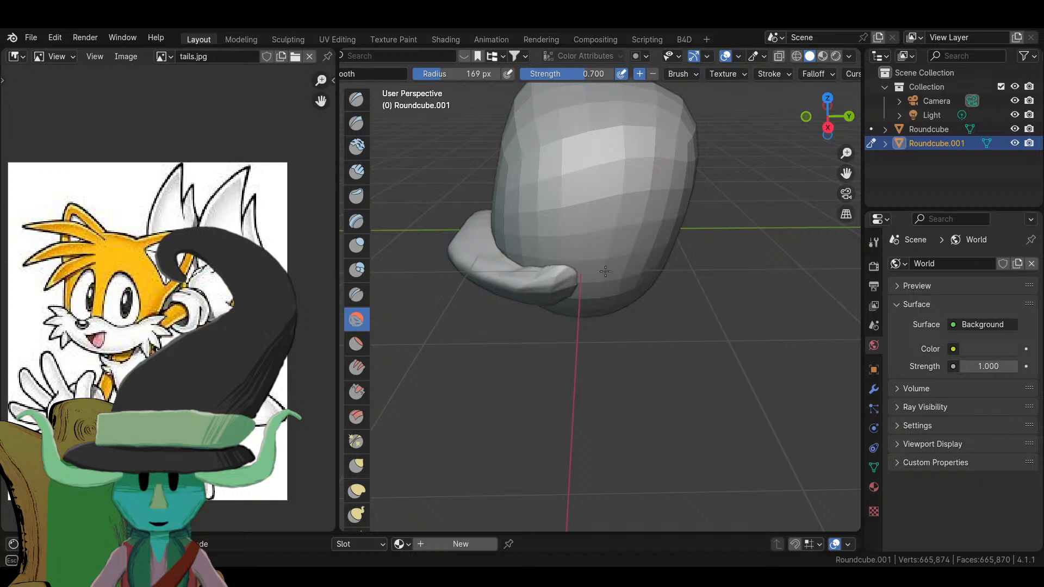
{"action": "mouse_move", "coordinate": [472, 377]}
{"action": "middle_mouse_down"}
{"action": "mouse_move", "coordinate": [545, 182]}
{"action": "mouse_move", "coordinate": [474, 275]}
{"action": "middle_mouse_up"}
{"action": "middle_click_drag", "start_coordinate": [491, 214], "coordinate": [492, 214]}
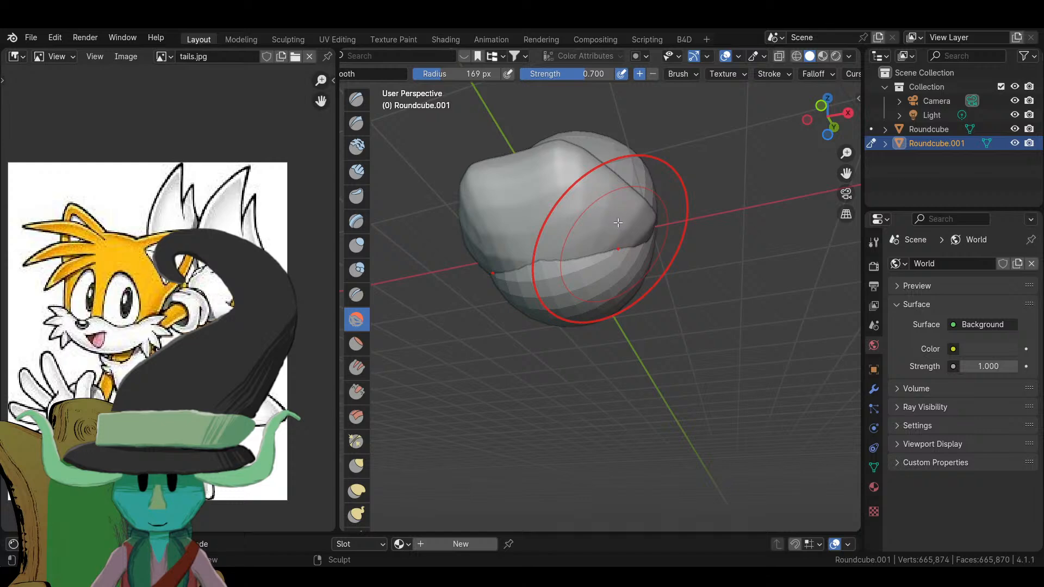
- Check the muzzle's mesh density in Edit Mode, return to Sculpt Mode and remesh it with a 0.05 m voxel size
{"action": "key", "text": "Tab"}
{"action": "middle_click_drag", "start_coordinate": [618, 222], "coordinate": [580, 335]}
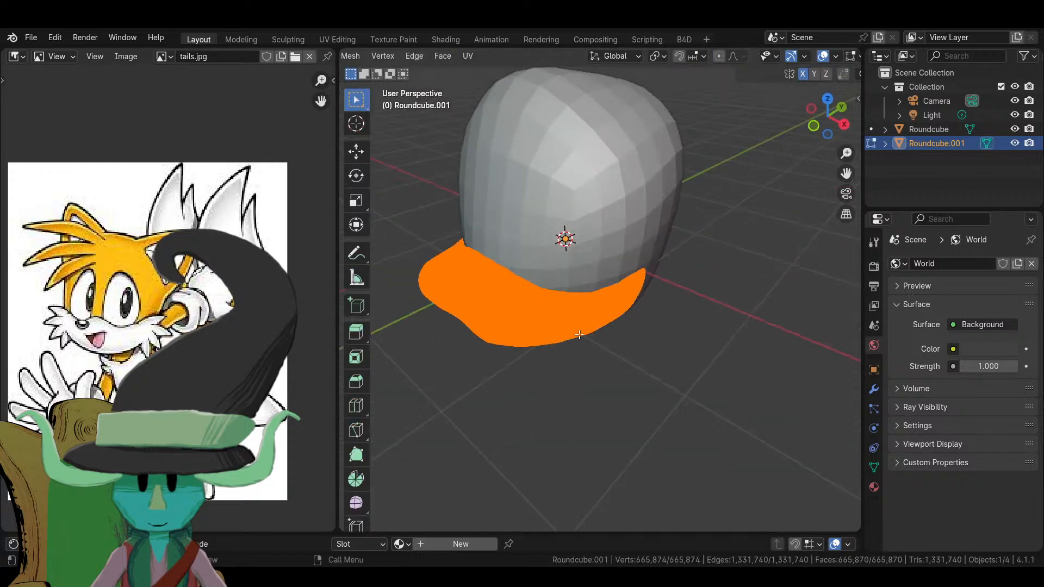
{"action": "key", "text": "Tab"}
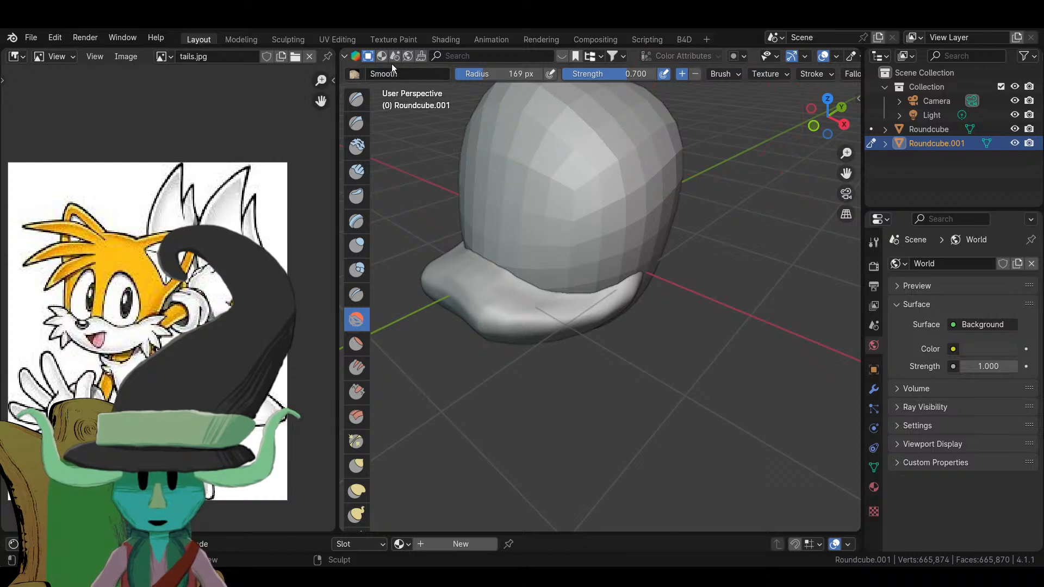
{"action": "middle_click_drag", "start_coordinate": [404, 56], "coordinate": [713, 93]}
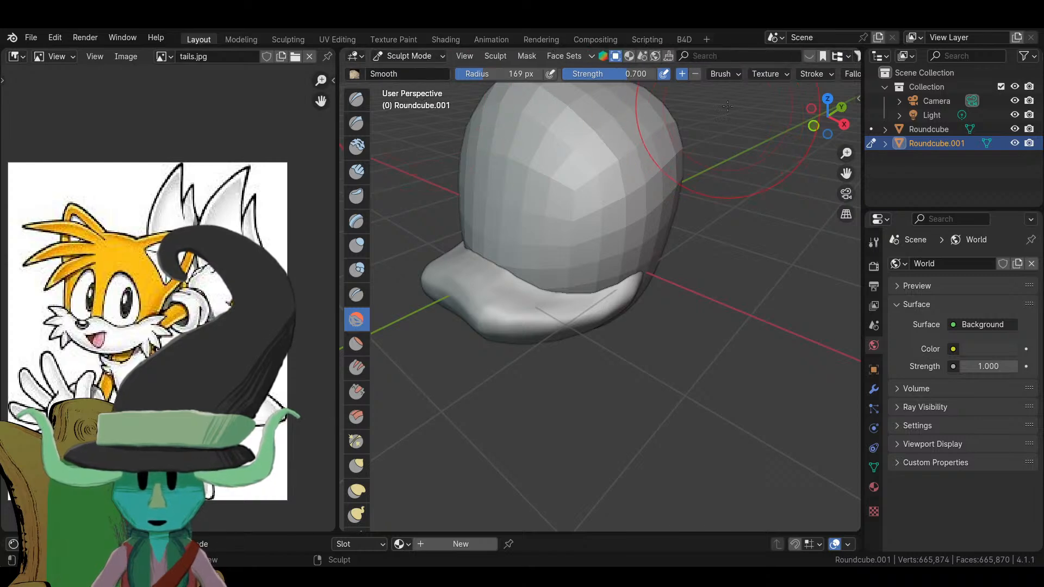
{"action": "scroll", "coordinate": [797, 68], "scroll_direction": "right", "scroll_amount": 5}
{"action": "left_click", "coordinate": [781, 75]}
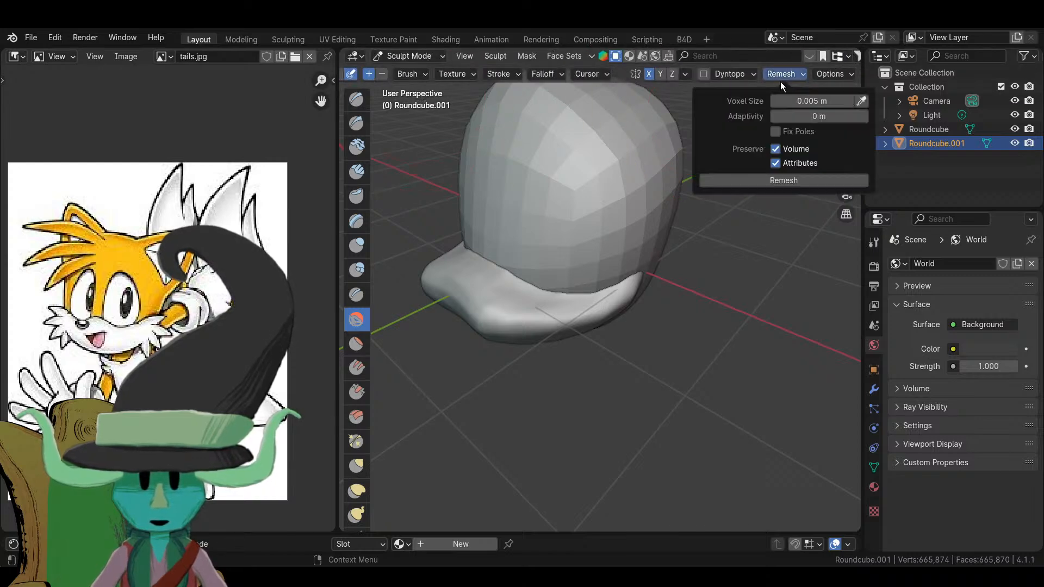
{"action": "key", "text": "BackSpace"}
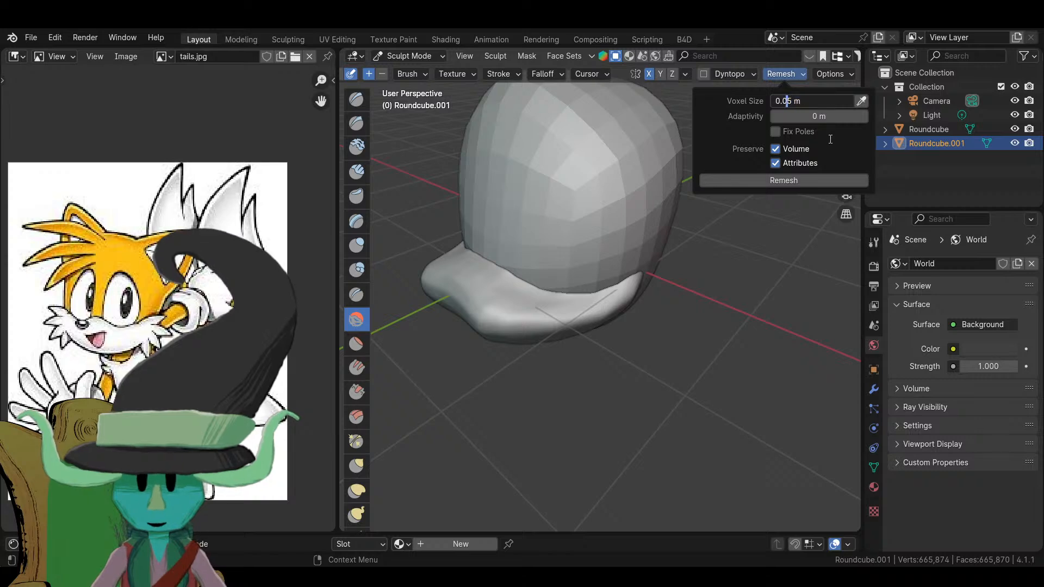
{"action": "key", "text": "Return"}
{"action": "left_click", "coordinate": [784, 183]}
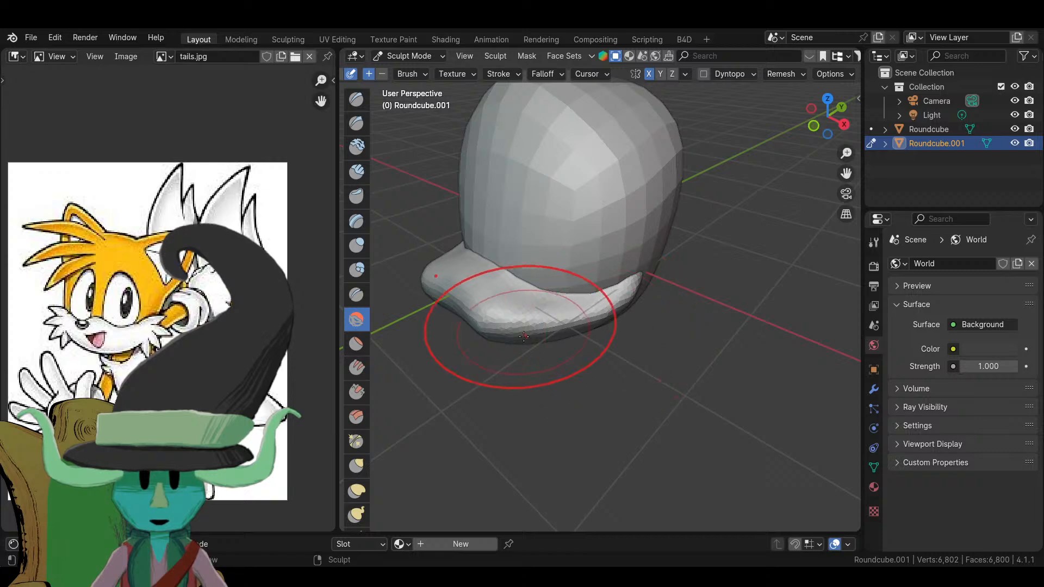
- Smooth the front and sides of the remeshed muzzle with the Smooth brush at strength 0.700
{"action": "scroll", "coordinate": [501, 314], "scroll_direction": "up", "scroll_amount": 5}
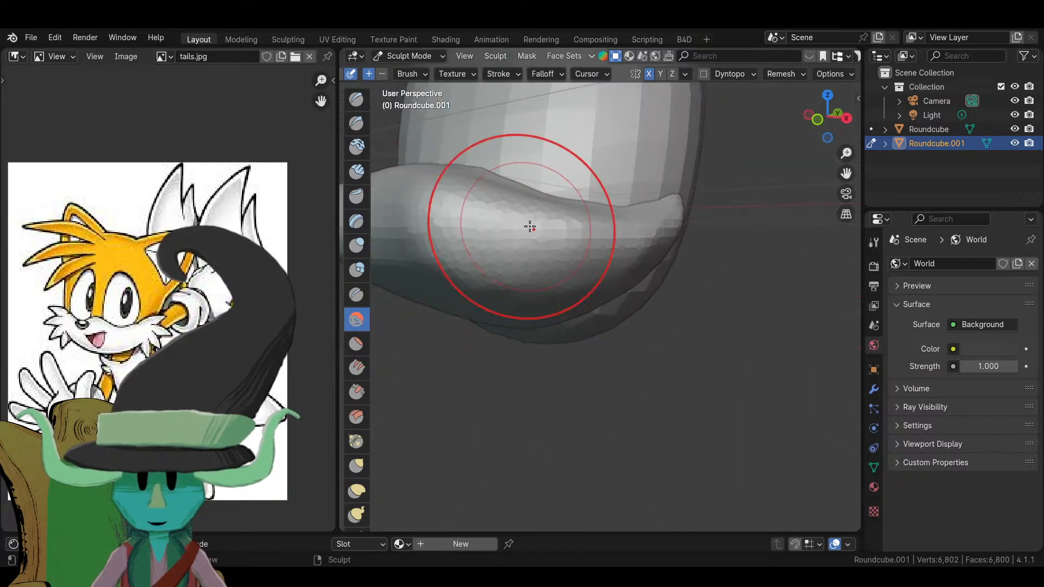
{"action": "scroll", "coordinate": [531, 226], "scroll_direction": "down", "scroll_amount": 5}
{"action": "middle_click_drag", "start_coordinate": [538, 239], "coordinate": [570, 271]}
{"action": "left_click_drag", "start_coordinate": [570, 271], "coordinate": [598, 252]}
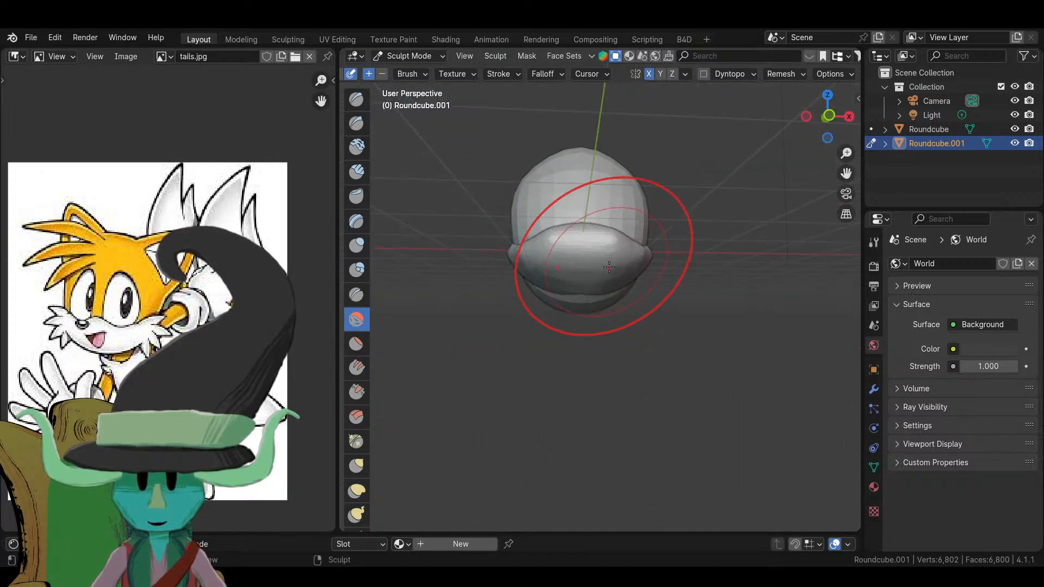
- Lower the Smooth brush strength to 0.254 and gently smooth the muzzle's front and lower side
{"action": "middle_click_drag", "start_coordinate": [598, 253], "coordinate": [489, 174]}
{"action": "scroll", "coordinate": [440, 74], "scroll_direction": "up", "scroll_amount": 3}
{"action": "scroll", "coordinate": [626, 79], "scroll_direction": "up", "scroll_amount": 1}
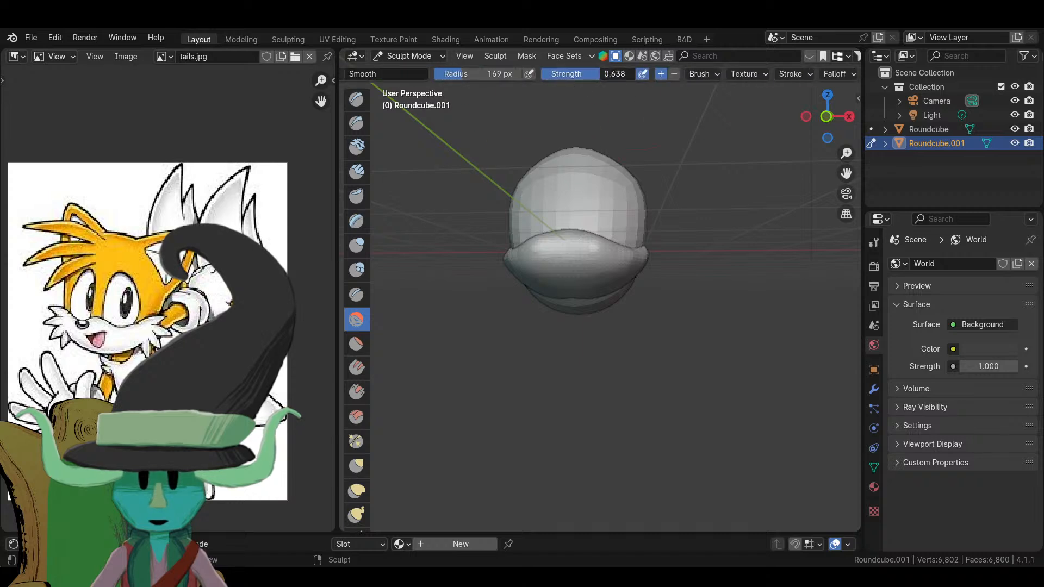
{"action": "scroll", "coordinate": [571, 256], "scroll_direction": "up", "scroll_amount": 3}
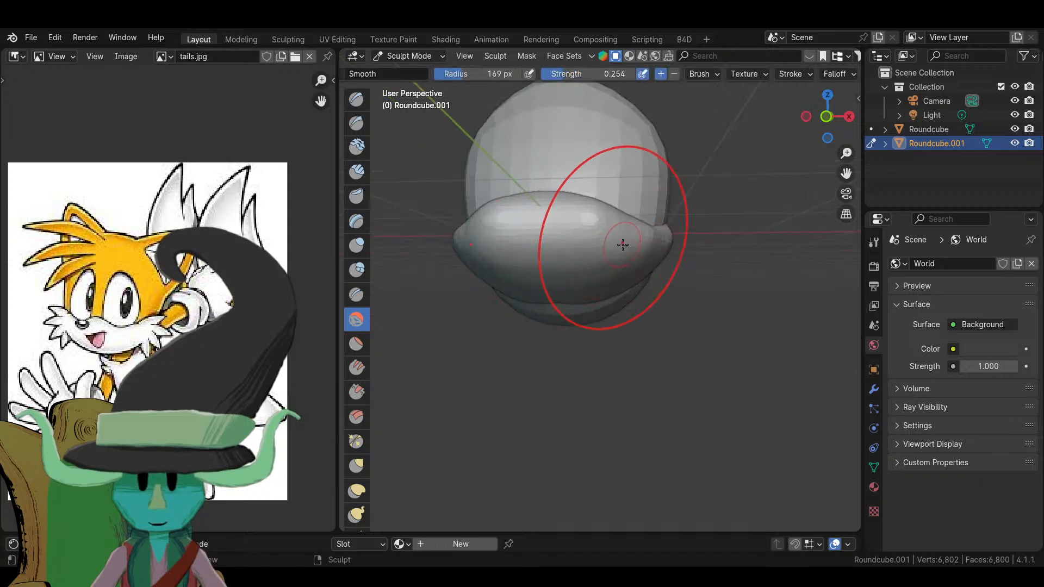
{"action": "middle_click_drag", "start_coordinate": [605, 244], "coordinate": [545, 314]}
{"action": "left_click_drag", "start_coordinate": [545, 314], "coordinate": [615, 306]}
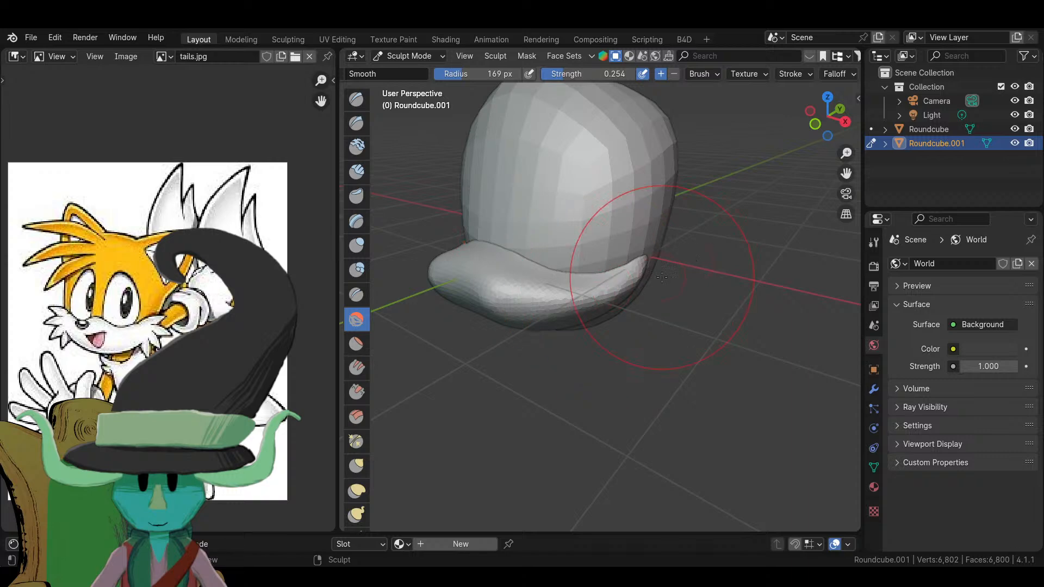
- Grab the muzzle's upper edge in front view with a 169 px radius and pull it down to flatten the bulge
{"action": "scroll", "coordinate": [629, 291], "scroll_direction": "down", "scroll_amount": 5}
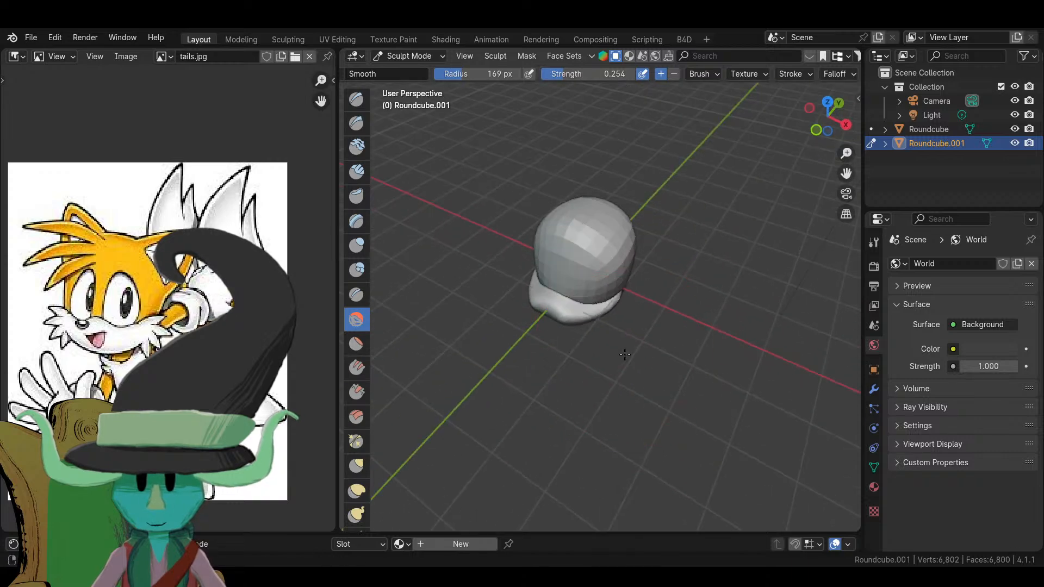
{"action": "scroll", "coordinate": [571, 326], "scroll_direction": "up", "scroll_amount": 5}
{"action": "mouse_move", "coordinate": [570, 327]}
{"action": "middle_mouse_down"}
{"action": "mouse_move", "coordinate": [552, 369]}
{"action": "mouse_move", "coordinate": [590, 393]}
{"action": "middle_mouse_up"}
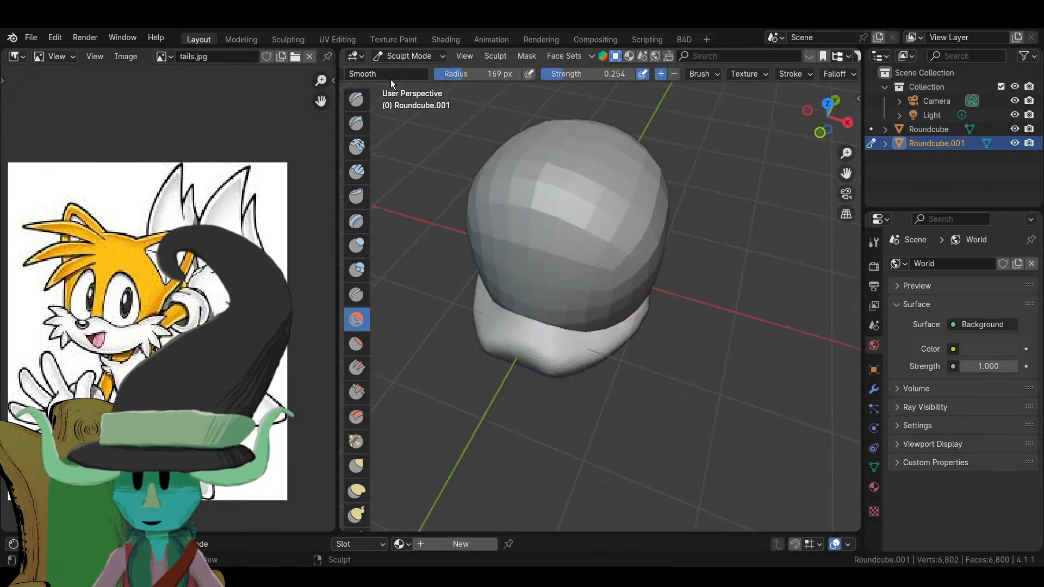
{"action": "middle_click_drag", "start_coordinate": [560, 202], "coordinate": [564, 343]}
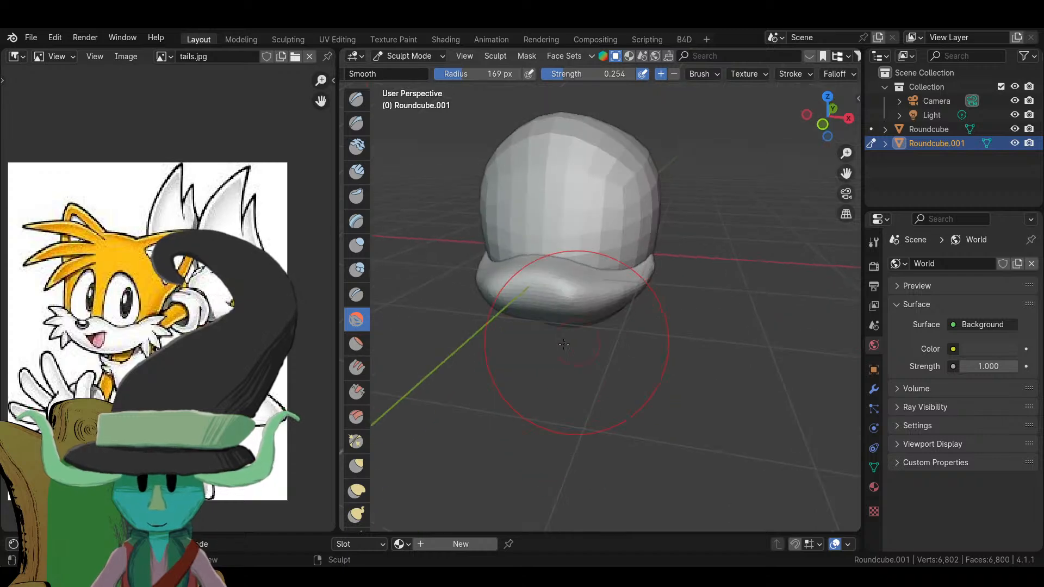
{"action": "left_click", "coordinate": [356, 464]}
{"action": "key", "text": "KP_1"}
{"action": "scroll", "coordinate": [629, 220], "scroll_direction": "up", "scroll_amount": 2}
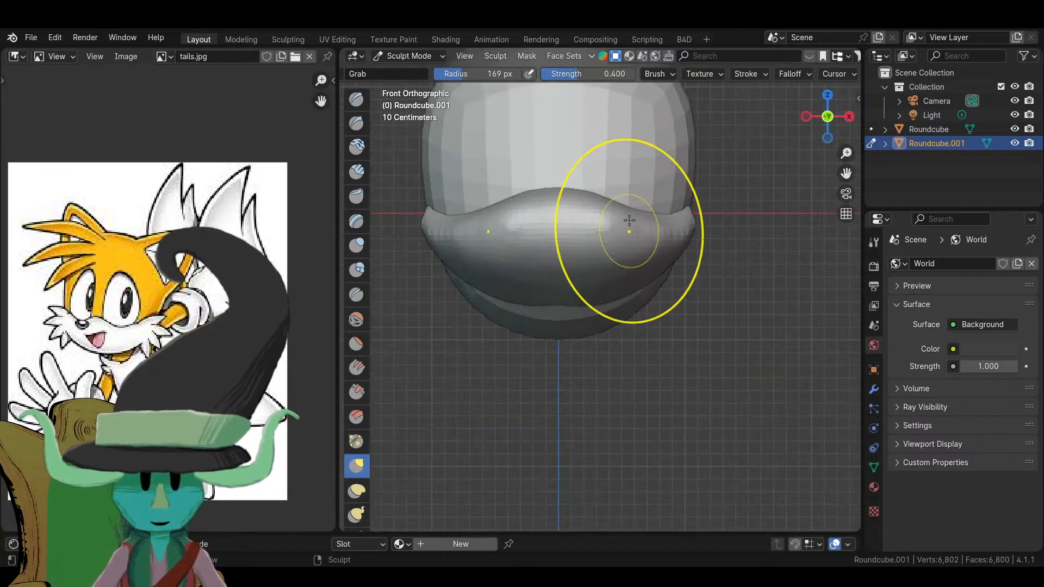
{"action": "mouse_move", "coordinate": [629, 221]}
{"action": "left_mouse_down"}
{"action": "mouse_move", "coordinate": [564, 207]}
{"action": "mouse_move", "coordinate": [580, 214]}
{"action": "mouse_move", "coordinate": [584, 297]}
{"action": "left_mouse_up"}
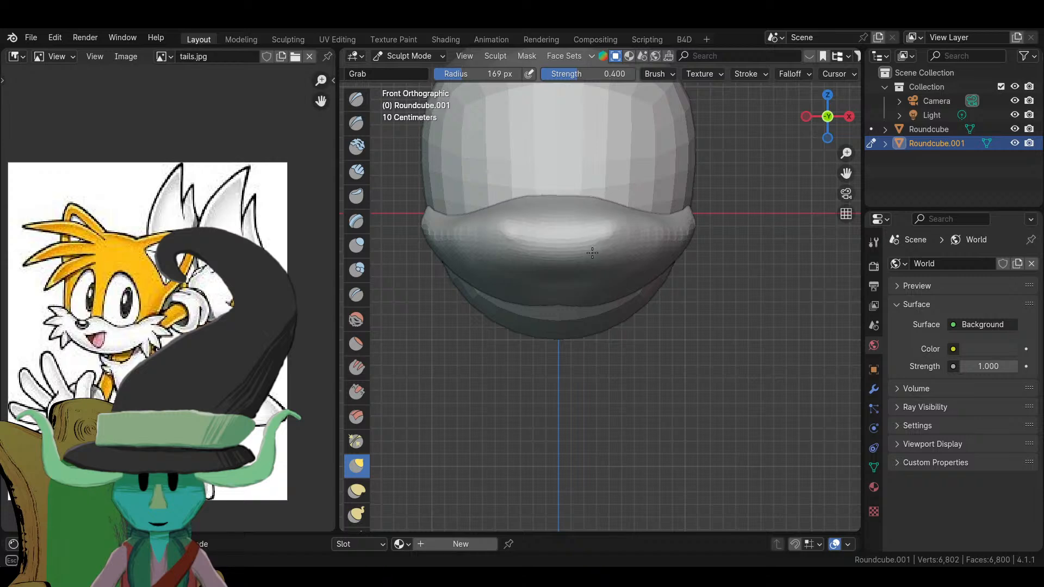
- Reduce the Grab brush radius to 82 px and raise the middle of the muzzle's upper edge against the head
{"action": "mouse_move", "coordinate": [664, 198]}
{"action": "middle_mouse_down"}
{"action": "mouse_move", "coordinate": [582, 268]}
{"action": "mouse_move", "coordinate": [489, 315]}
{"action": "mouse_move", "coordinate": [557, 277]}
{"action": "middle_mouse_up"}
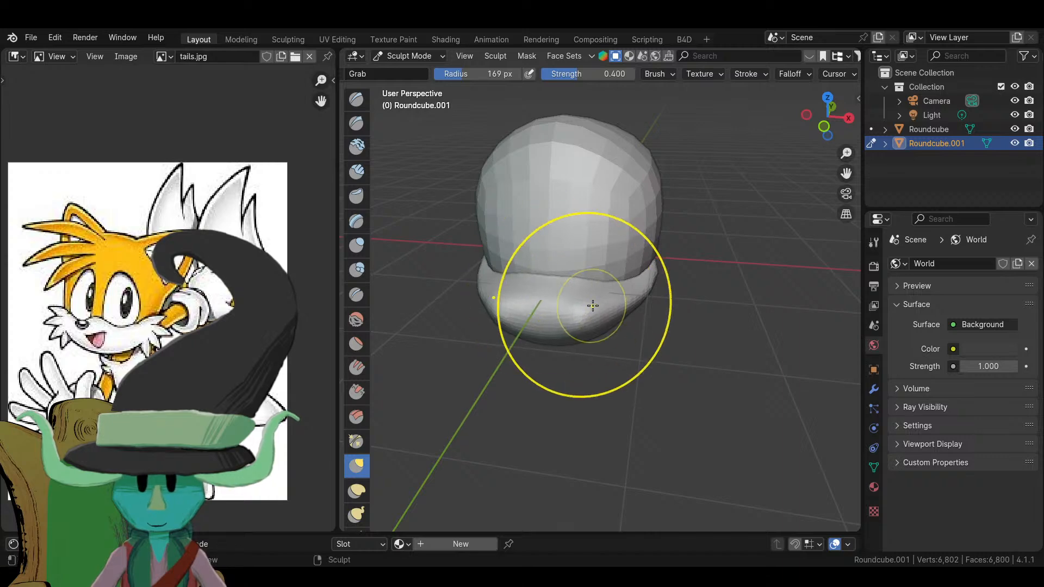
{"action": "key", "text": "f"}
{"action": "left_click", "coordinate": [561, 279]}
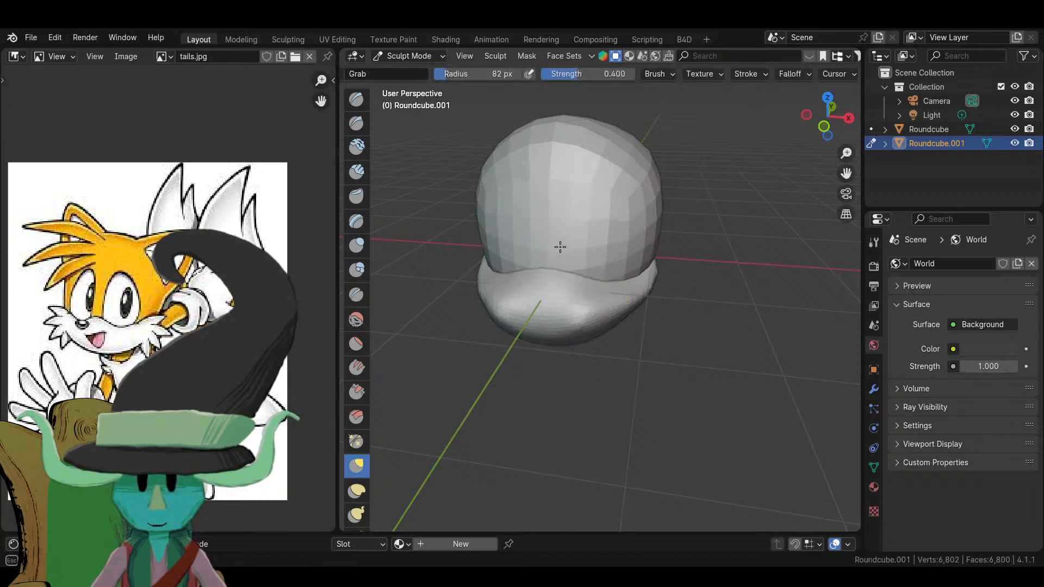
{"action": "mouse_move", "coordinate": [561, 232]}
{"action": "middle_mouse_down"}
{"action": "mouse_move", "coordinate": [506, 284]}
{"action": "mouse_move", "coordinate": [582, 333]}
{"action": "mouse_move", "coordinate": [555, 322]}
{"action": "mouse_move", "coordinate": [543, 337]}
{"action": "middle_mouse_up"}
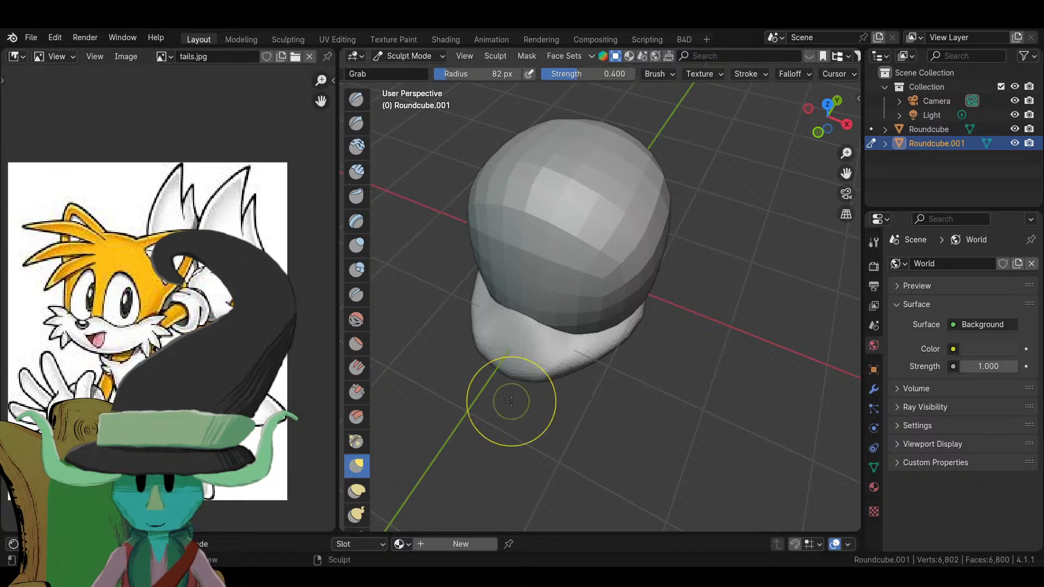
{"action": "mouse_move", "coordinate": [684, 399]}
{"action": "middle_mouse_down"}
{"action": "mouse_move", "coordinate": [720, 306]}
{"action": "mouse_move", "coordinate": [586, 340]}
{"action": "mouse_move", "coordinate": [643, 326]}
{"action": "mouse_move", "coordinate": [587, 361]}
{"action": "mouse_move", "coordinate": [661, 332]}
{"action": "mouse_move", "coordinate": [676, 307]}
{"action": "mouse_move", "coordinate": [654, 310]}
{"action": "mouse_move", "coordinate": [736, 350]}
{"action": "mouse_move", "coordinate": [706, 319]}
{"action": "middle_mouse_up"}
{"action": "scroll", "coordinate": [587, 361], "scroll_direction": "up", "scroll_amount": 5}
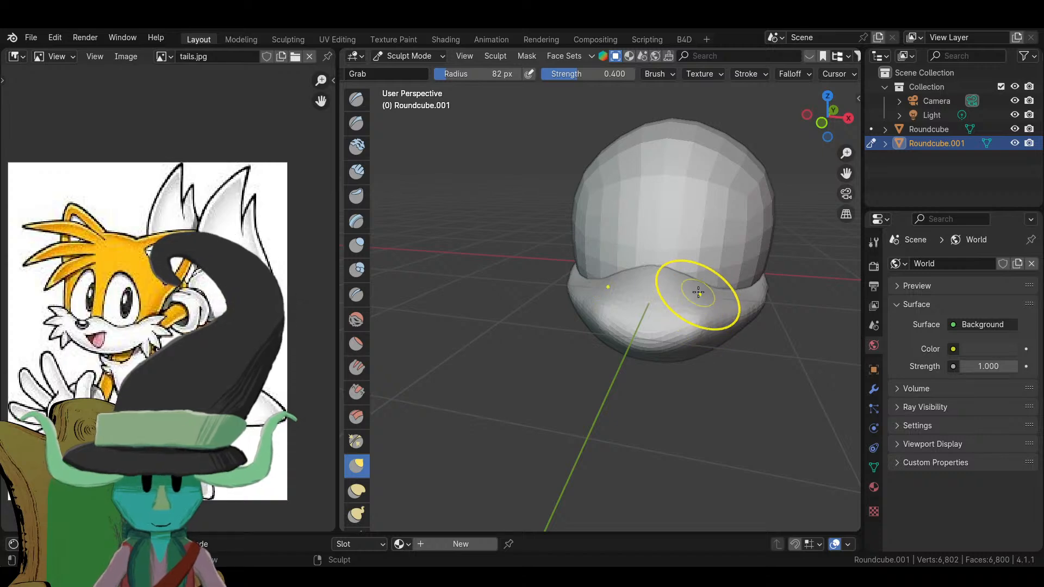
- Pull the centre of the muzzle's upper edge up into a narrow peak in front view with the Grab brush
{"action": "key", "text": "KP_1"}
{"action": "scroll", "coordinate": [723, 314], "scroll_direction": "up", "scroll_amount": 2}
{"action": "middle_click_drag", "start_coordinate": [792, 268], "coordinate": [634, 324], "text": "shift"}
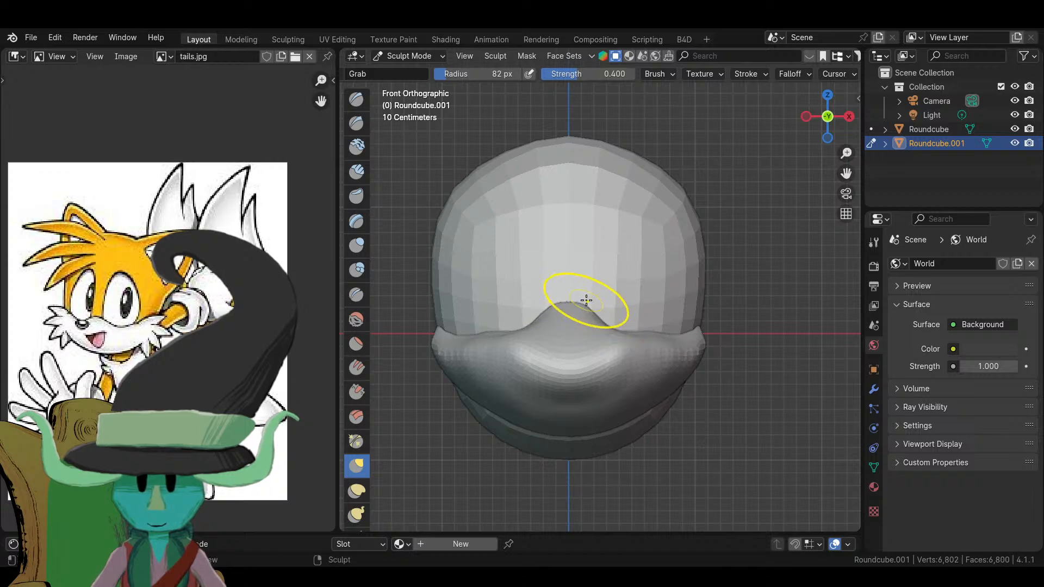
{"action": "scroll", "coordinate": [578, 311], "scroll_direction": "down", "scroll_amount": 3}
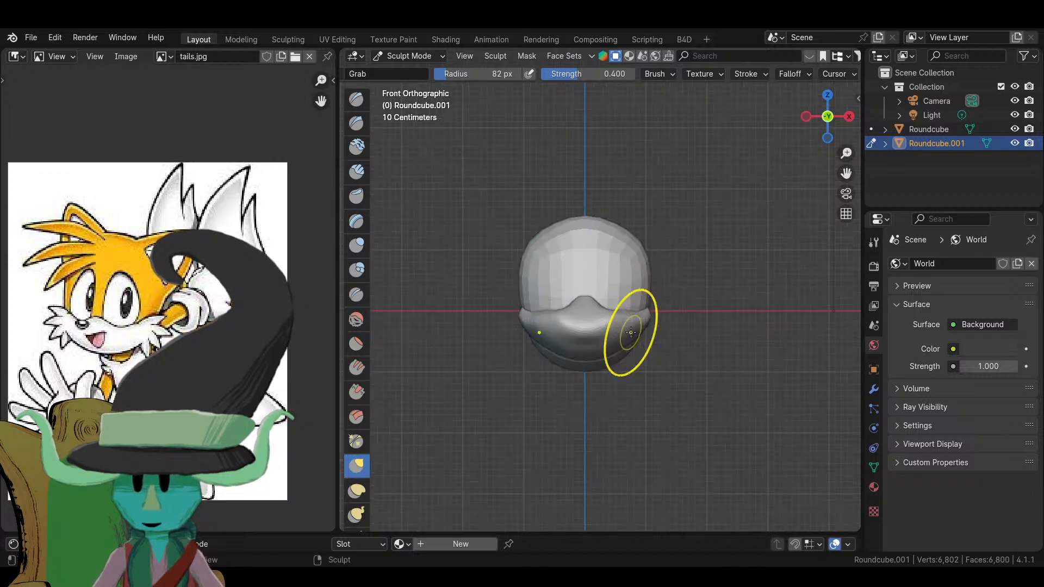
- Set up the Inflate/Deflate brush with a 37 px radius over the front of the muzzle
{"action": "mouse_move", "coordinate": [629, 331]}
{"action": "middle_mouse_down"}
{"action": "mouse_move", "coordinate": [602, 405]}
{"action": "mouse_move", "coordinate": [466, 389]}
{"action": "middle_mouse_up"}
{"action": "scroll", "coordinate": [602, 405], "scroll_direction": "up", "scroll_amount": 2}
{"action": "left_click", "coordinate": [357, 246]}
{"action": "mouse_move", "coordinate": [533, 348]}
{"action": "middle_mouse_down"}
{"action": "mouse_move", "coordinate": [582, 349]}
{"action": "mouse_move", "coordinate": [570, 390]}
{"action": "middle_mouse_up"}
{"action": "key", "text": "f"}
{"action": "left_click", "coordinate": [584, 385]}
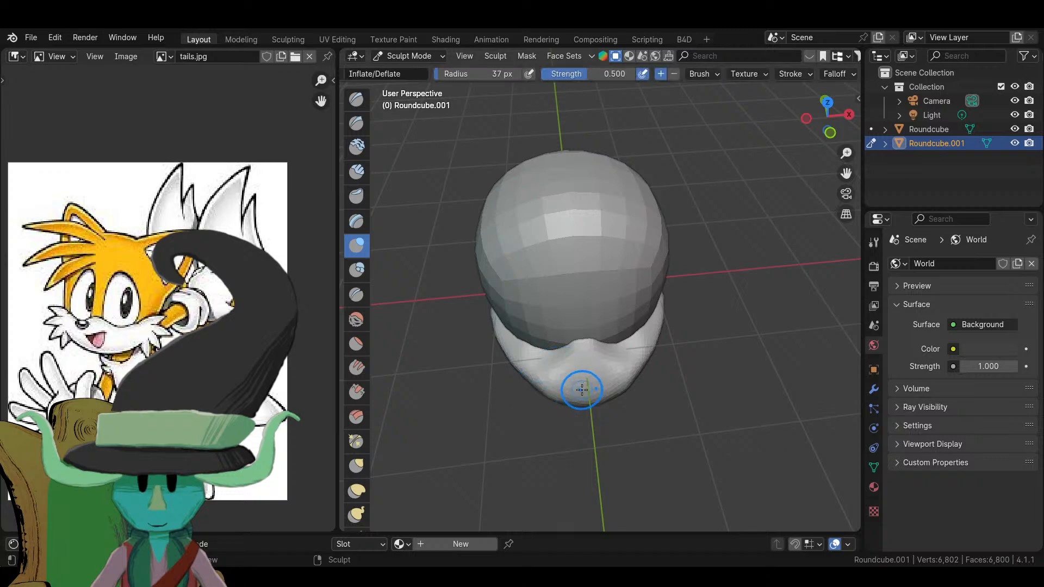
- Remesh the muzzle with a voxel size of 0.05 m
{"action": "mouse_move", "coordinate": [592, 391]}
{"action": "middle_mouse_down"}
{"action": "mouse_move", "coordinate": [532, 346]}
{"action": "mouse_move", "coordinate": [523, 363]}
{"action": "mouse_move", "coordinate": [514, 355]}
{"action": "mouse_move", "coordinate": [671, 198]}
{"action": "mouse_move", "coordinate": [641, 337]}
{"action": "mouse_move", "coordinate": [606, 340]}
{"action": "middle_mouse_up"}
{"action": "scroll", "coordinate": [531, 361], "scroll_direction": "down", "scroll_amount": 2}
{"action": "scroll", "coordinate": [787, 73], "scroll_direction": "down", "scroll_amount": 5}
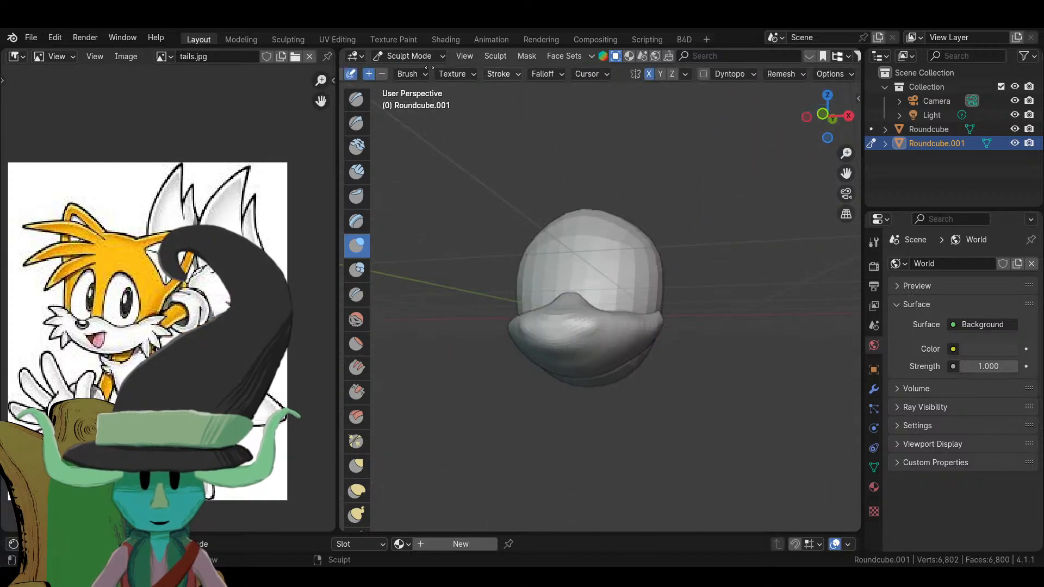
{"action": "left_click", "coordinate": [788, 74]}
{"action": "left_click", "coordinate": [797, 184]}
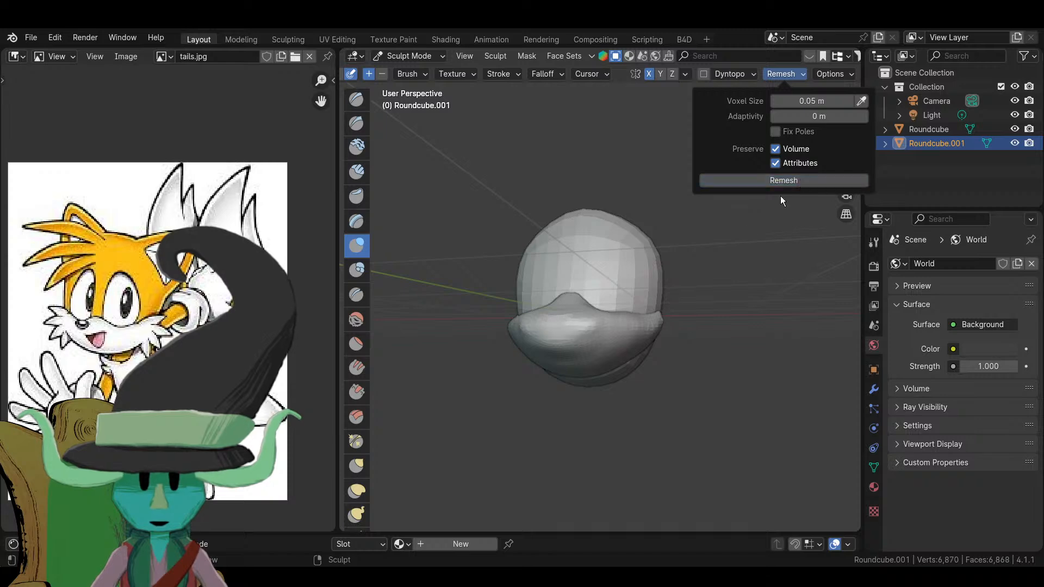
- Pull the muzzle's upper side corners outwards into pointed cheek tufts with the mirrored Snake Hook brush
{"action": "mouse_move", "coordinate": [592, 337]}
{"action": "middle_mouse_down"}
{"action": "mouse_move", "coordinate": [582, 419]}
{"action": "mouse_move", "coordinate": [549, 253]}
{"action": "mouse_move", "coordinate": [592, 369]}
{"action": "middle_mouse_up"}
{"action": "scroll", "coordinate": [601, 391], "scroll_direction": "up", "scroll_amount": 6}
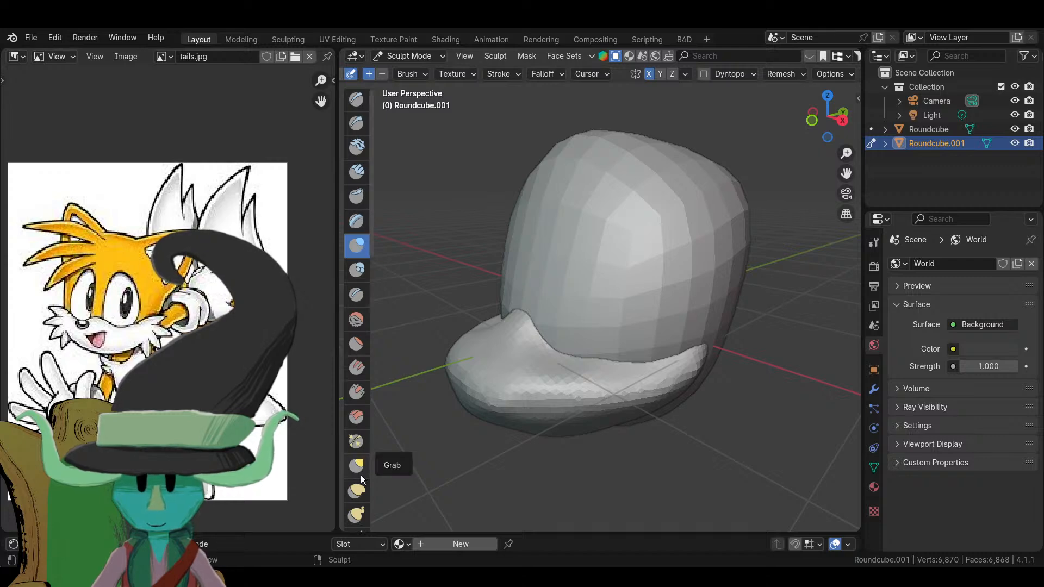
{"action": "left_click", "coordinate": [351, 514]}
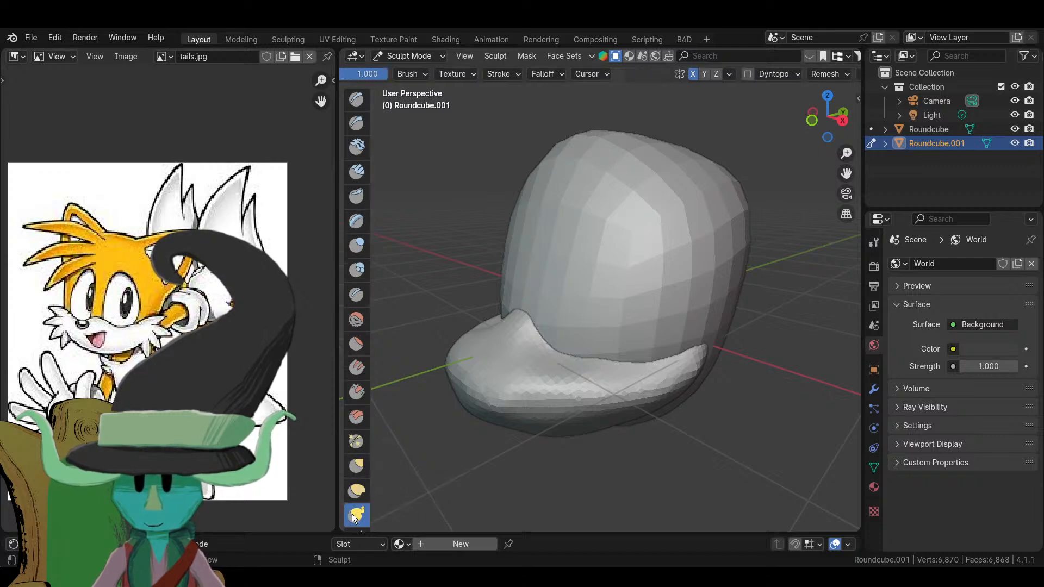
{"action": "scroll", "coordinate": [671, 454], "scroll_direction": "down", "scroll_amount": 3}
{"action": "middle_click_drag", "start_coordinate": [671, 454], "coordinate": [651, 419]}
{"action": "key", "text": "f"}
{"action": "left_click", "coordinate": [676, 414]}
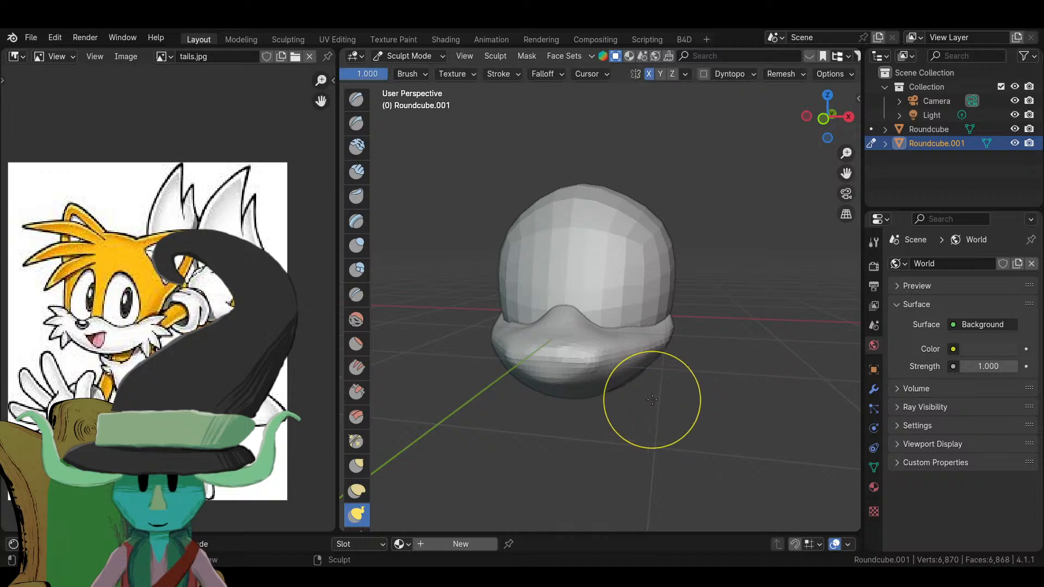
{"action": "scroll", "coordinate": [659, 400], "scroll_direction": "up", "scroll_amount": 2}
{"action": "scroll", "coordinate": [660, 401], "scroll_direction": "down", "scroll_amount": 3}
{"action": "scroll", "coordinate": [670, 361], "scroll_direction": "up", "scroll_amount": 3}
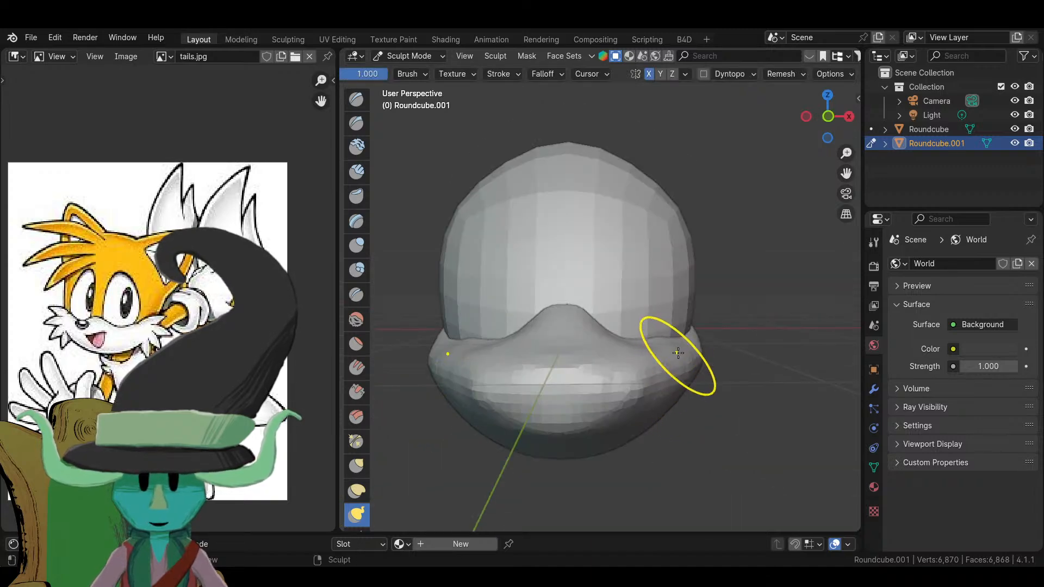
{"action": "left_click_drag", "start_coordinate": [678, 353], "coordinate": [720, 328]}
- Try to pull additional pointed tufts out below the upper cheek tufts with the Snake Hook brush
{"action": "mouse_move", "coordinate": [721, 329]}
{"action": "middle_mouse_down"}
{"action": "mouse_move", "coordinate": [641, 391]}
{"action": "mouse_move", "coordinate": [542, 415]}
{"action": "mouse_move", "coordinate": [625, 333]}
{"action": "middle_mouse_up"}
{"action": "scroll", "coordinate": [639, 383], "scroll_direction": "down", "scroll_amount": 2}
{"action": "scroll", "coordinate": [543, 415], "scroll_direction": "up", "scroll_amount": 2}
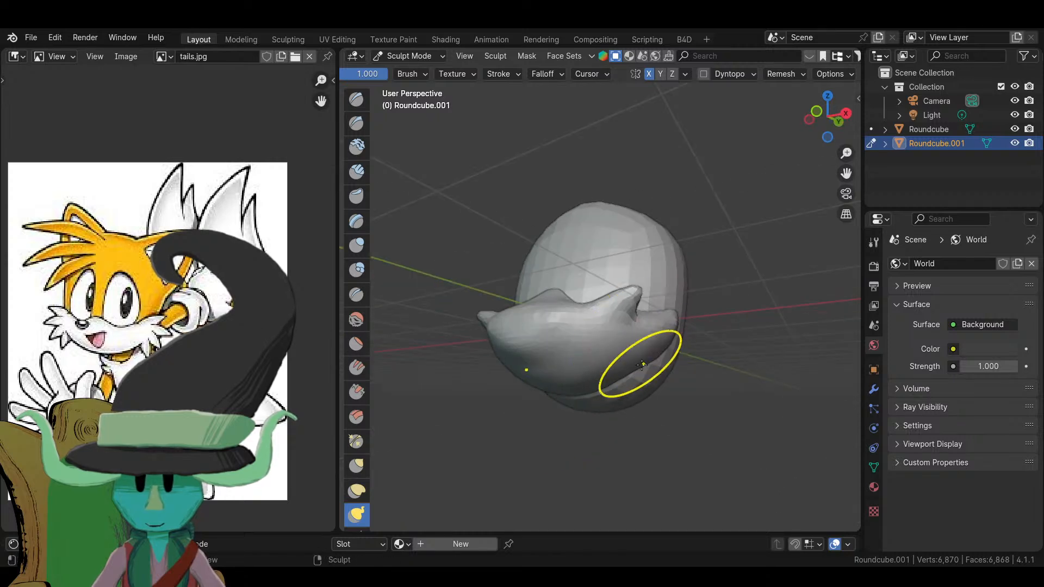
{"action": "left_click_drag", "start_coordinate": [642, 364], "coordinate": [635, 334]}
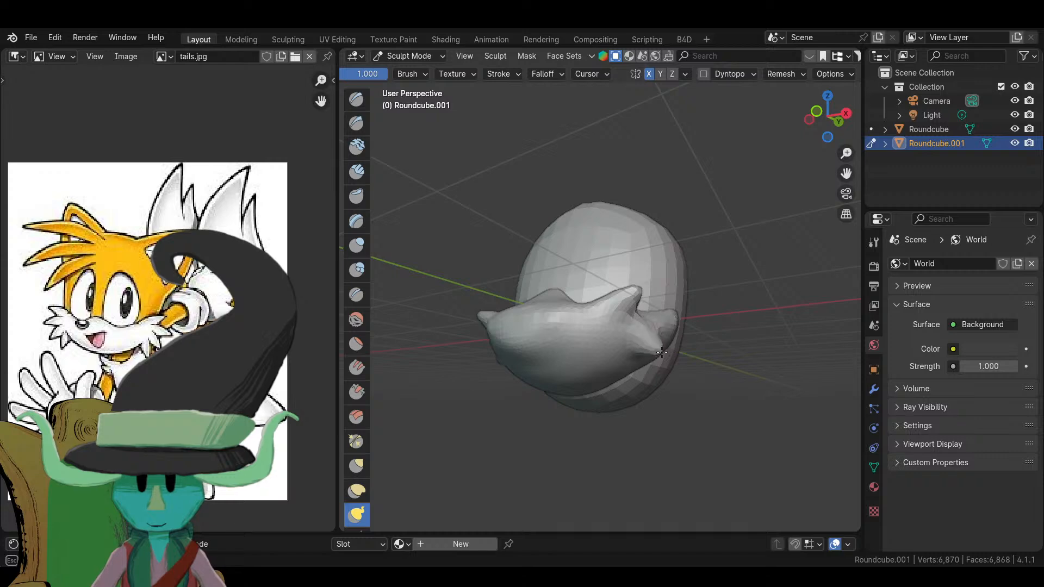
{"action": "scroll", "coordinate": [662, 359], "scroll_direction": "down", "scroll_amount": 2}
{"action": "mouse_move", "coordinate": [662, 359]}
{"action": "middle_mouse_down"}
{"action": "mouse_move", "coordinate": [691, 426]}
{"action": "mouse_move", "coordinate": [610, 348]}
{"action": "mouse_move", "coordinate": [628, 397]}
{"action": "mouse_move", "coordinate": [608, 383]}
{"action": "mouse_move", "coordinate": [578, 408]}
{"action": "mouse_move", "coordinate": [659, 371]}
{"action": "middle_mouse_up"}
{"action": "scroll", "coordinate": [624, 366], "scroll_direction": "up", "scroll_amount": 3}
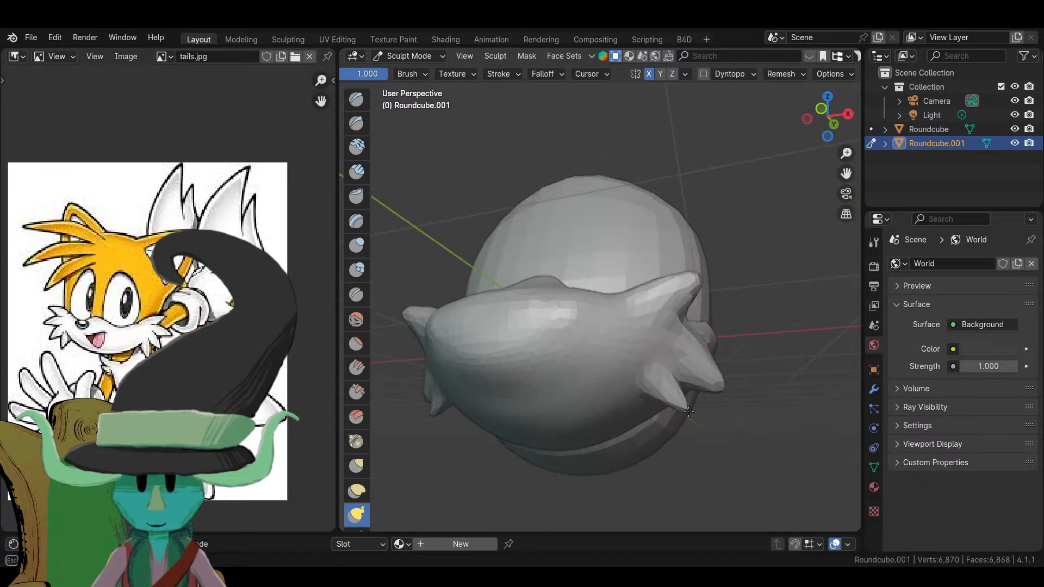
- Remesh the muzzle with its upper cheek tufts at a voxel size of 0.05 m
{"action": "scroll", "coordinate": [692, 415], "scroll_direction": "down", "scroll_amount": 4}
{"action": "middle_click_drag", "start_coordinate": [692, 416], "coordinate": [686, 380]}
{"action": "mouse_move", "coordinate": [717, 404]}
{"action": "middle_mouse_down"}
{"action": "mouse_move", "coordinate": [625, 384]}
{"action": "mouse_move", "coordinate": [639, 363]}
{"action": "mouse_move", "coordinate": [731, 381]}
{"action": "mouse_move", "coordinate": [722, 400]}
{"action": "mouse_move", "coordinate": [689, 418]}
{"action": "middle_mouse_up"}
{"action": "scroll", "coordinate": [625, 384], "scroll_direction": "up", "scroll_amount": 5}
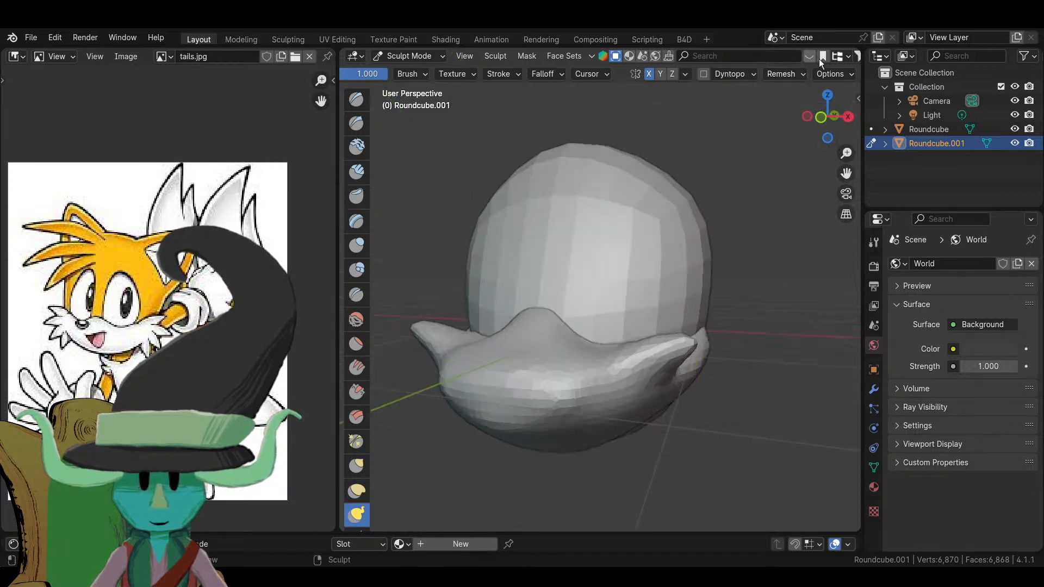
{"action": "left_click", "coordinate": [788, 76]}
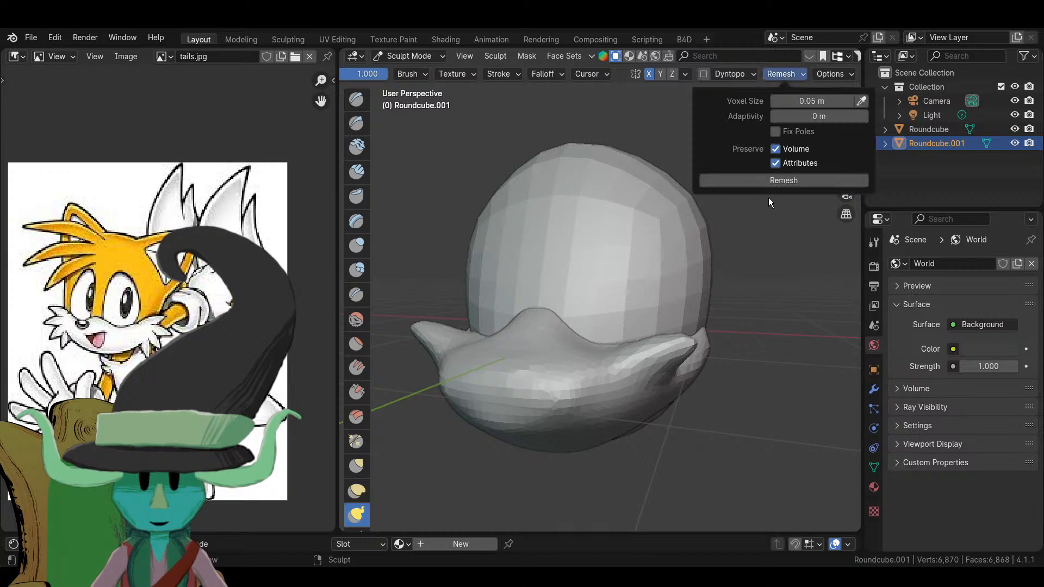
{"action": "left_click", "coordinate": [781, 182]}
- Pull a lower pointed tuft out of each side of the muzzle with the Snake Hook brush
{"action": "scroll", "coordinate": [629, 453], "scroll_direction": "down", "scroll_amount": 3}
{"action": "scroll", "coordinate": [658, 406], "scroll_direction": "up", "scroll_amount": 2}
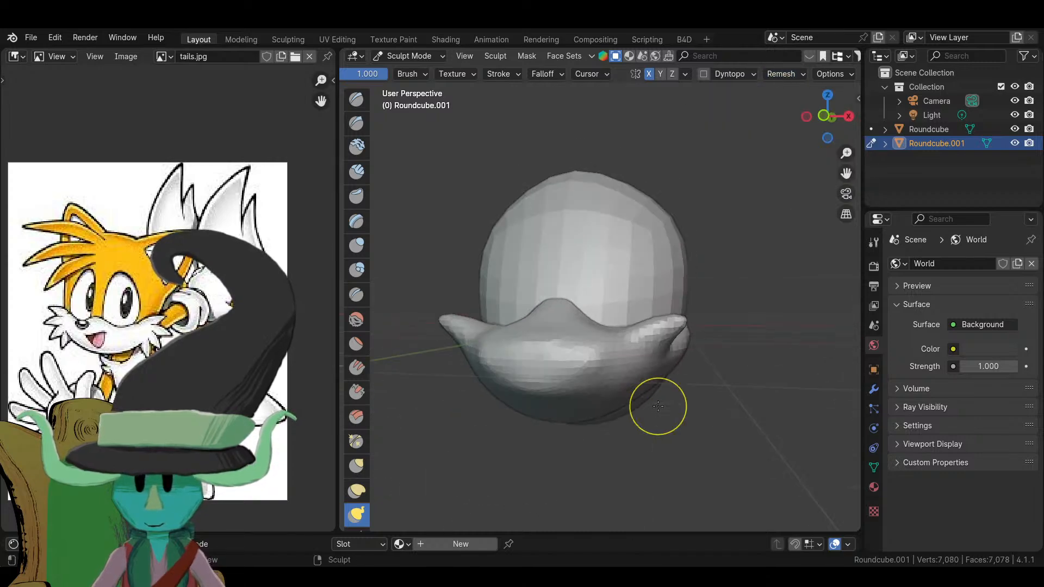
{"action": "middle_click_drag", "start_coordinate": [658, 406], "coordinate": [675, 385]}
{"action": "scroll", "coordinate": [676, 384], "scroll_direction": "up", "scroll_amount": 3}
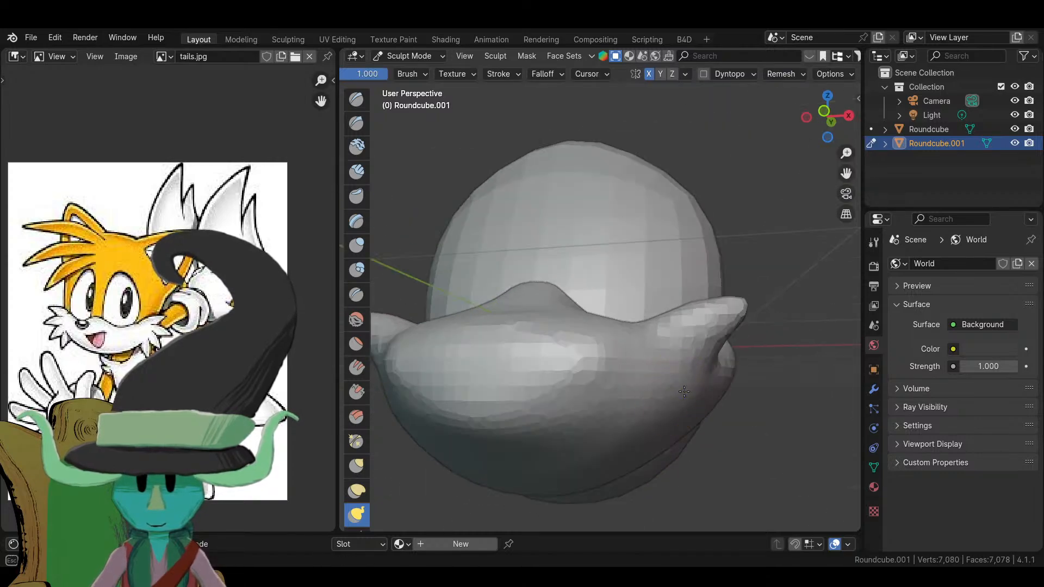
{"action": "scroll", "coordinate": [702, 423], "scroll_direction": "down", "scroll_amount": 4}
{"action": "mouse_move", "coordinate": [671, 414]}
{"action": "middle_mouse_down"}
{"action": "mouse_move", "coordinate": [603, 413]}
{"action": "mouse_move", "coordinate": [724, 174]}
{"action": "mouse_move", "coordinate": [609, 367]}
{"action": "mouse_move", "coordinate": [692, 426]}
{"action": "mouse_move", "coordinate": [572, 302]}
{"action": "middle_mouse_up"}
{"action": "scroll", "coordinate": [603, 413], "scroll_direction": "up", "scroll_amount": 3}
{"action": "scroll", "coordinate": [610, 433], "scroll_direction": "up", "scroll_amount": 3}
{"action": "scroll", "coordinate": [609, 367], "scroll_direction": "down", "scroll_amount": 3}
{"action": "scroll", "coordinate": [565, 326], "scroll_direction": "up", "scroll_amount": 2}
{"action": "middle_click_drag", "start_coordinate": [559, 344], "coordinate": [629, 396]}
{"action": "scroll", "coordinate": [611, 378], "scroll_direction": "up", "scroll_amount": 3}
{"action": "mouse_move", "coordinate": [631, 345]}
{"action": "middle_mouse_down"}
{"action": "mouse_move", "coordinate": [587, 402]}
{"action": "mouse_move", "coordinate": [694, 147]}
{"action": "mouse_move", "coordinate": [695, 505]}
{"action": "middle_mouse_up"}
{"action": "scroll", "coordinate": [556, 418], "scroll_direction": "down", "scroll_amount": 6}
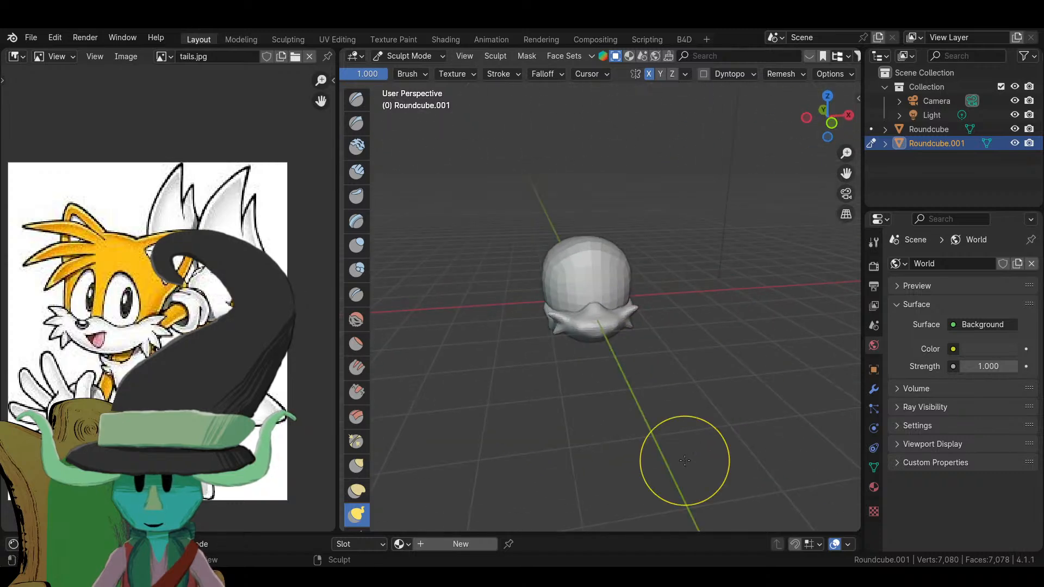
- Remesh the muzzle at a voxel size of 0.05 m to even out the stretched lower tufts
{"action": "scroll", "coordinate": [734, 326], "scroll_direction": "up", "scroll_amount": 6}
{"action": "left_click", "coordinate": [783, 73]}
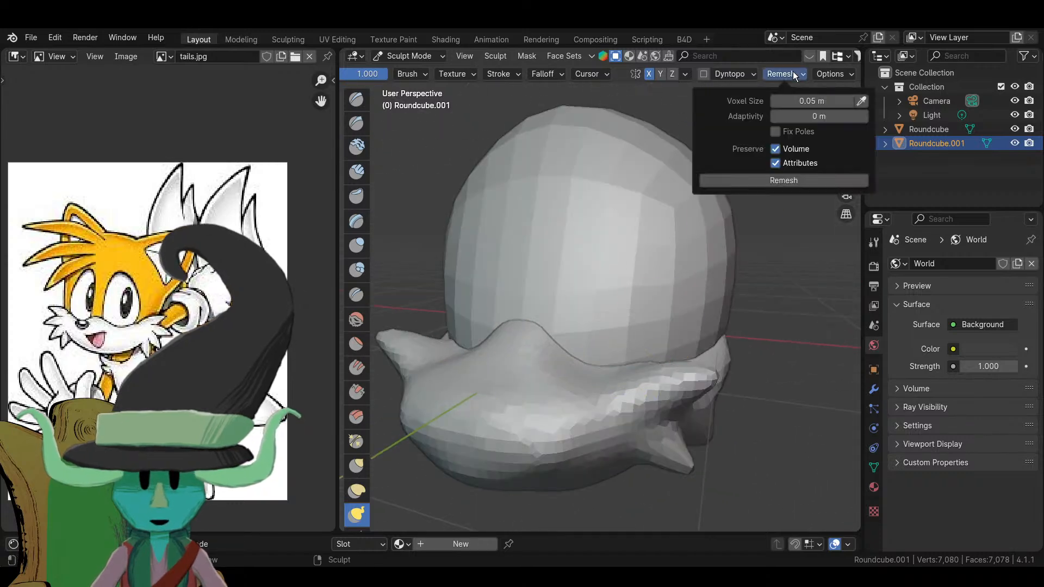
{"action": "left_click", "coordinate": [784, 180]}
- Pull a middle tuft outwards between the upper and lower cheek tufts and remesh at 0.05 m voxel size
{"action": "middle_click_drag", "start_coordinate": [668, 398], "coordinate": [711, 373]}
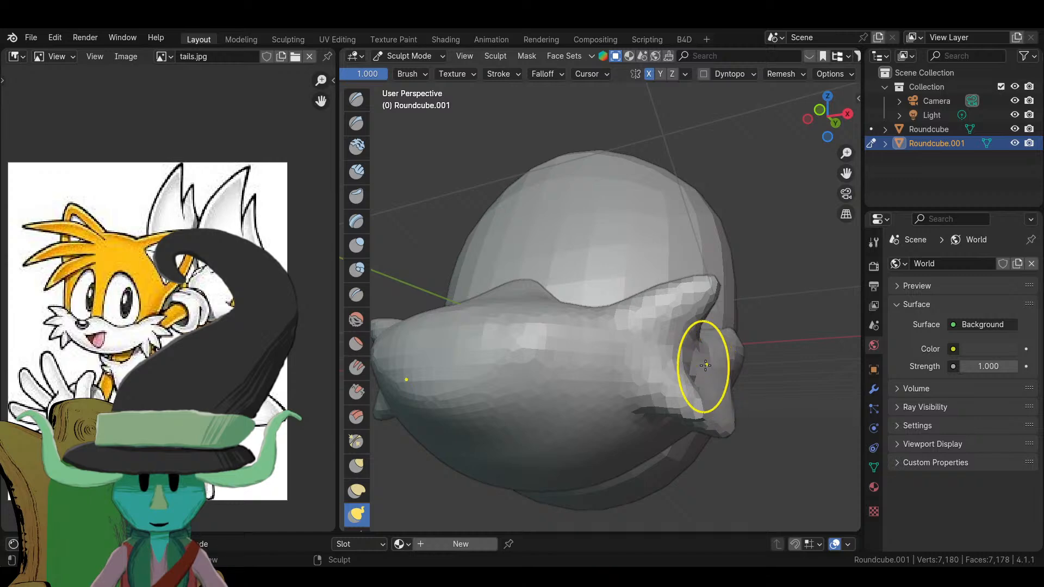
{"action": "left_click_drag", "start_coordinate": [700, 373], "coordinate": [776, 347]}
{"action": "scroll", "coordinate": [641, 373], "scroll_direction": "down", "scroll_amount": 5}
{"action": "mouse_move", "coordinate": [641, 373]}
{"action": "middle_mouse_down"}
{"action": "mouse_move", "coordinate": [617, 400]}
{"action": "mouse_move", "coordinate": [721, 331]}
{"action": "mouse_move", "coordinate": [637, 403]}
{"action": "mouse_move", "coordinate": [641, 315]}
{"action": "middle_mouse_up"}
{"action": "scroll", "coordinate": [618, 401], "scroll_direction": "down", "scroll_amount": 3}
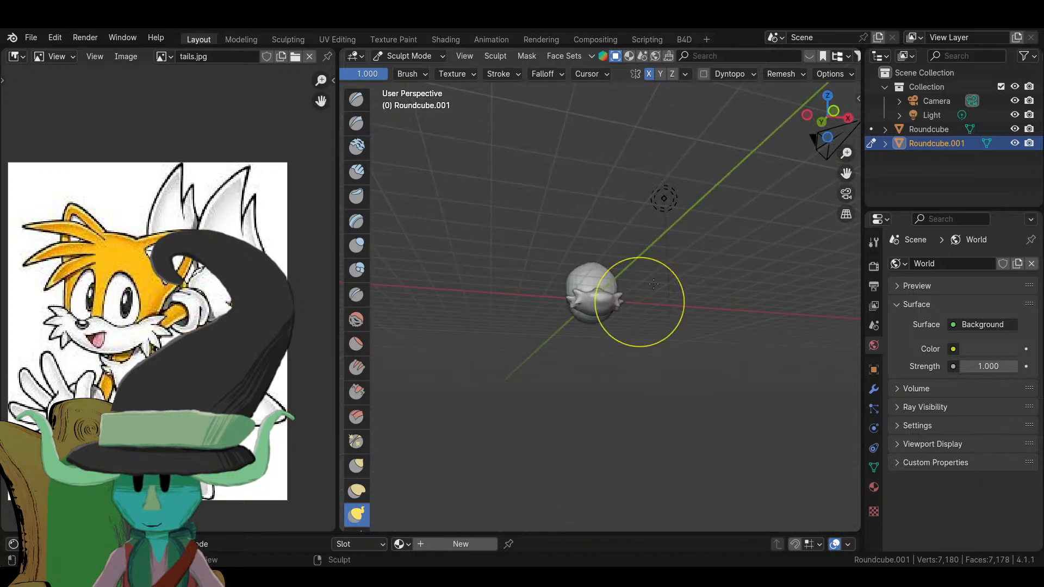
{"action": "left_click", "coordinate": [784, 73]}
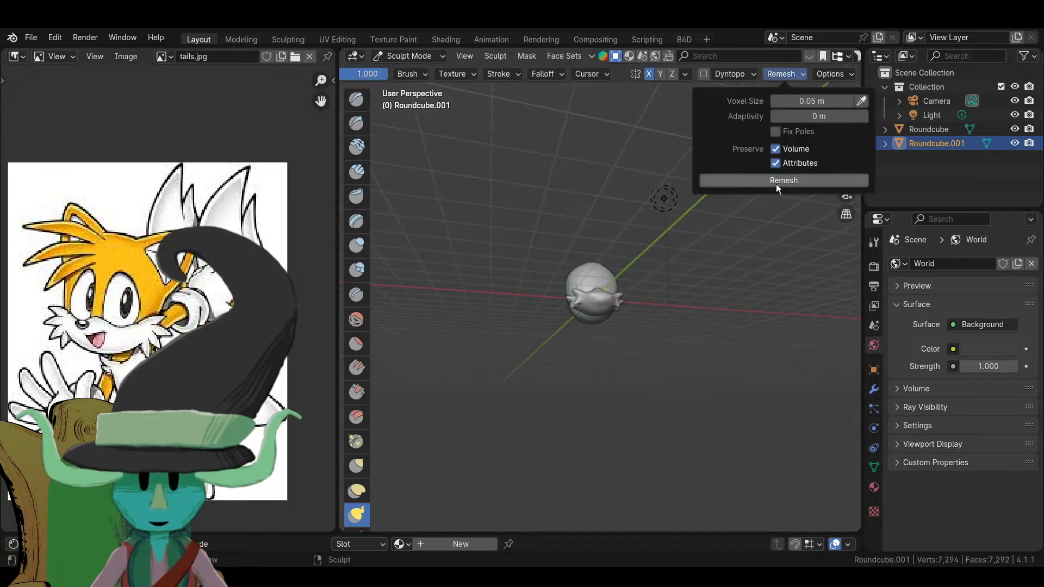
{"action": "left_click", "coordinate": [776, 184]}
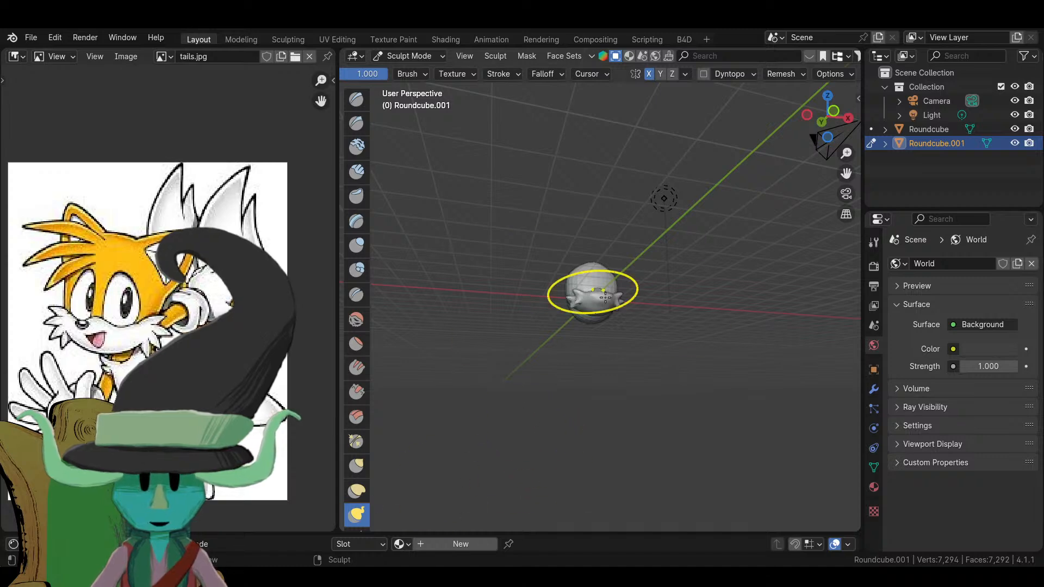
- Examine the cheek tufts from the sides, above and below against the reference image
{"action": "mouse_move", "coordinate": [590, 287]}
{"action": "middle_mouse_down"}
{"action": "mouse_move", "coordinate": [640, 326]}
{"action": "mouse_move", "coordinate": [609, 380]}
{"action": "mouse_move", "coordinate": [674, 358]}
{"action": "mouse_move", "coordinate": [574, 414]}
{"action": "mouse_move", "coordinate": [611, 361]}
{"action": "mouse_move", "coordinate": [544, 377]}
{"action": "mouse_move", "coordinate": [692, 391]}
{"action": "middle_mouse_up"}
{"action": "scroll", "coordinate": [645, 342], "scroll_direction": "up", "scroll_amount": 7}
{"action": "scroll", "coordinate": [536, 373], "scroll_direction": "up", "scroll_amount": 5}
{"action": "scroll", "coordinate": [582, 373], "scroll_direction": "down", "scroll_amount": 5}
{"action": "scroll", "coordinate": [120, 344], "scroll_direction": "up", "scroll_amount": 3}
{"action": "scroll", "coordinate": [544, 377], "scroll_direction": "up", "scroll_amount": 4}
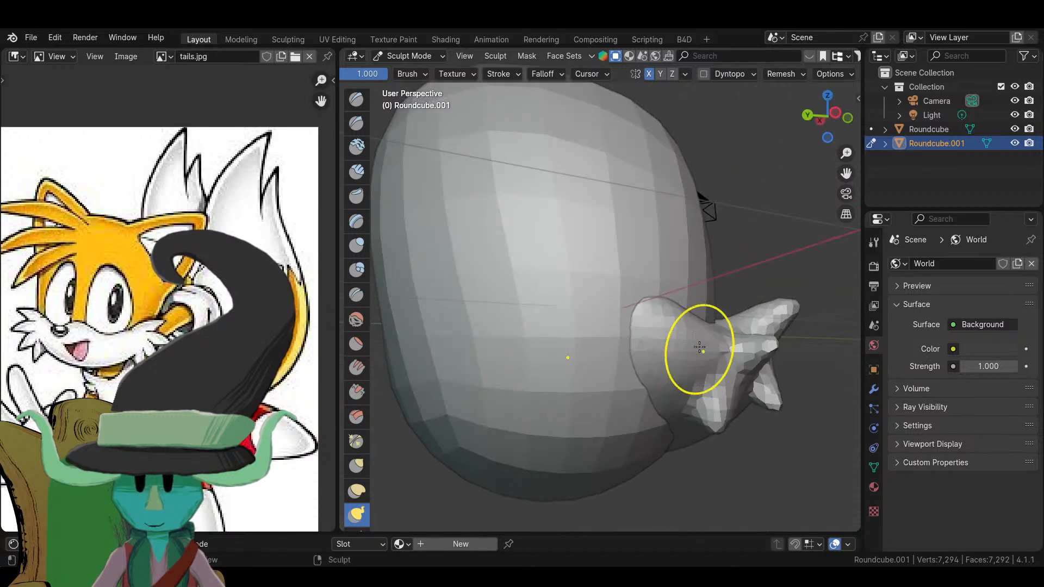
{"action": "mouse_move", "coordinate": [699, 349]}
{"action": "middle_mouse_down"}
{"action": "mouse_move", "coordinate": [762, 361]}
{"action": "mouse_move", "coordinate": [676, 419]}
{"action": "middle_mouse_up"}
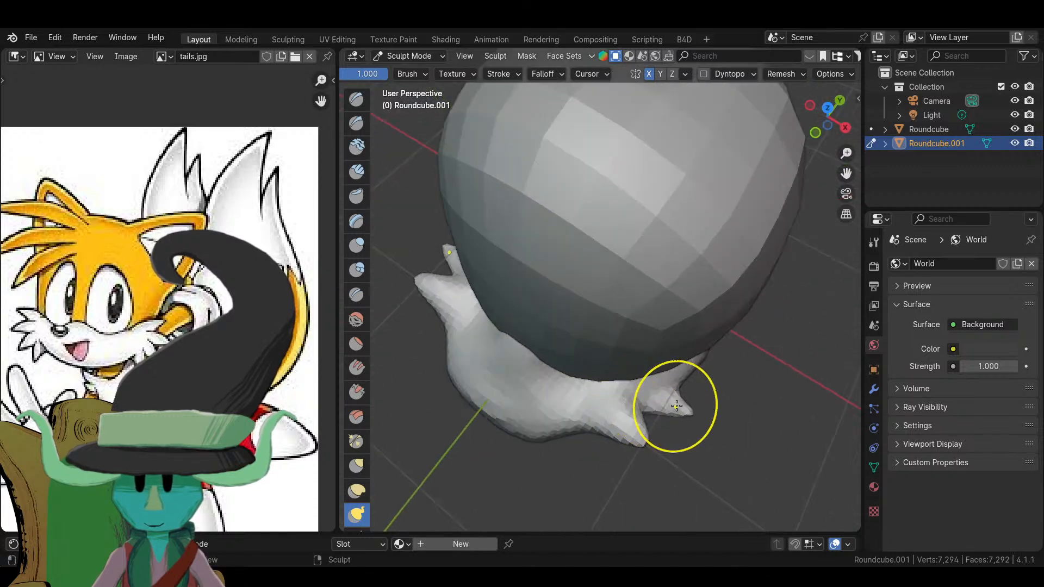
{"action": "mouse_move", "coordinate": [690, 354]}
{"action": "middle_mouse_down"}
{"action": "mouse_move", "coordinate": [753, 214]}
{"action": "mouse_move", "coordinate": [682, 205]}
{"action": "mouse_move", "coordinate": [601, 373]}
{"action": "mouse_move", "coordinate": [531, 361]}
{"action": "middle_mouse_up"}
{"action": "scroll", "coordinate": [686, 352], "scroll_direction": "down", "scroll_amount": 6}
{"action": "scroll", "coordinate": [601, 373], "scroll_direction": "up", "scroll_amount": 5}
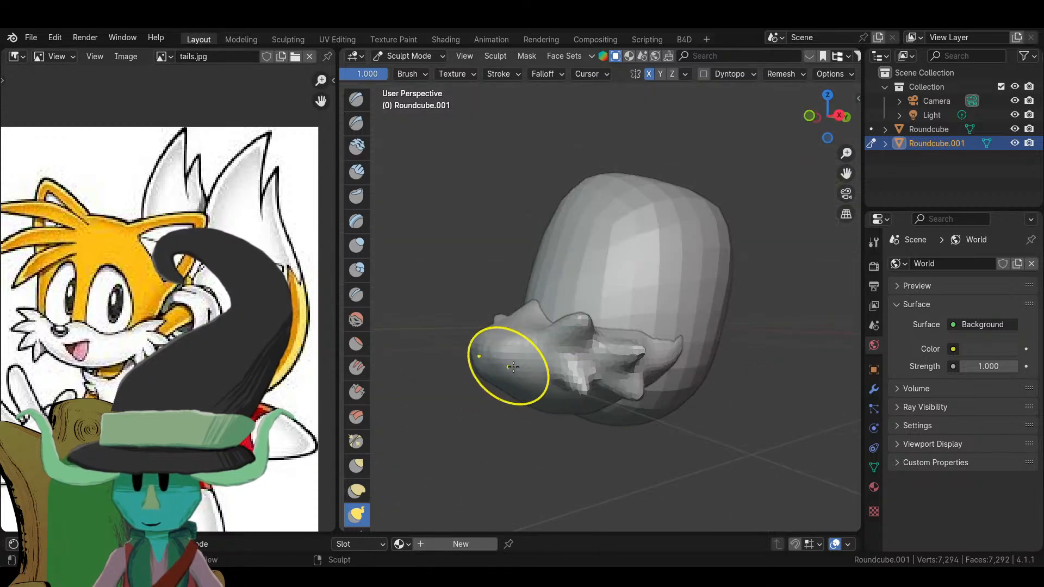
{"action": "mouse_move", "coordinate": [541, 408]}
{"action": "middle_mouse_down"}
{"action": "mouse_move", "coordinate": [555, 427]}
{"action": "mouse_move", "coordinate": [531, 333]}
{"action": "mouse_move", "coordinate": [576, 381]}
{"action": "mouse_move", "coordinate": [613, 406]}
{"action": "mouse_move", "coordinate": [631, 402]}
{"action": "middle_mouse_up"}
{"action": "scroll", "coordinate": [630, 403], "scroll_direction": "up", "scroll_amount": 3}
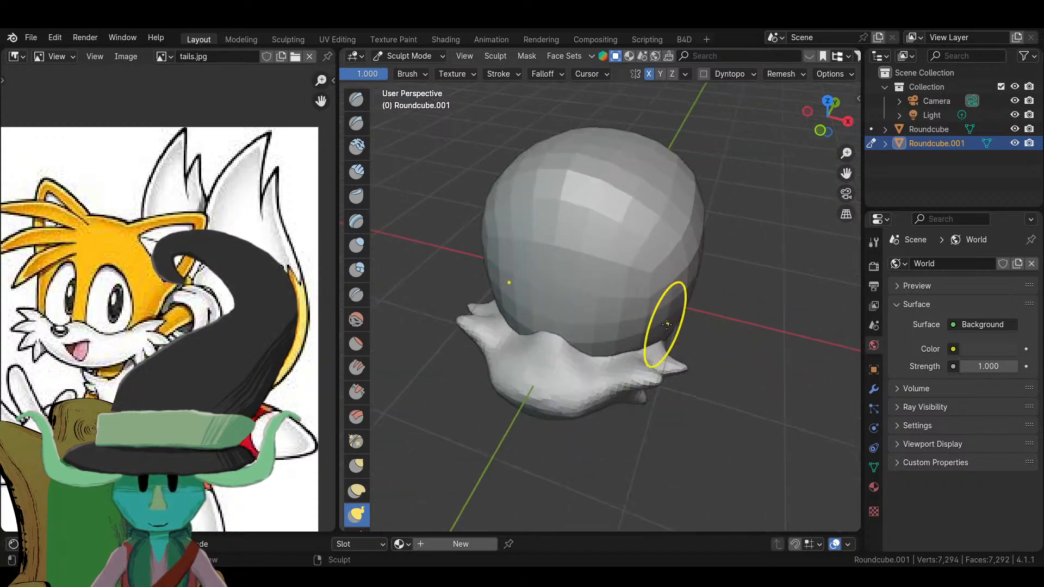
{"action": "scroll", "coordinate": [664, 326], "scroll_direction": "down", "scroll_amount": 5}
{"action": "mouse_move", "coordinate": [663, 326]}
{"action": "middle_mouse_down"}
{"action": "mouse_move", "coordinate": [558, 218]}
{"action": "mouse_move", "coordinate": [676, 270]}
{"action": "middle_mouse_up"}
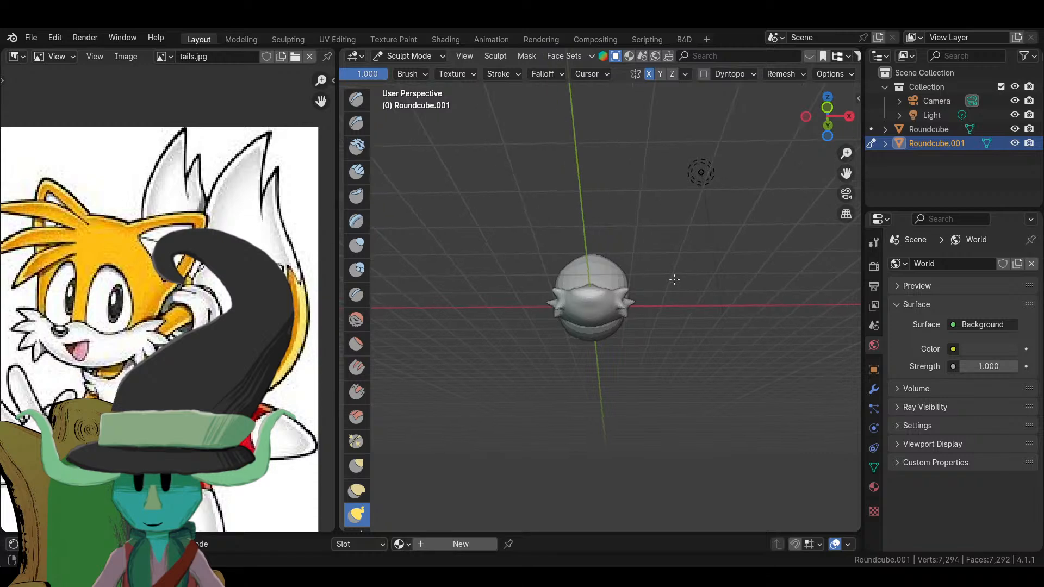
- Switch from Sculpt Mode to Object Mode and select the rough head
{"action": "left_click", "coordinate": [409, 56]}
{"action": "left_click", "coordinate": [413, 82]}
{"action": "middle_click_drag", "start_coordinate": [538, 327], "coordinate": [573, 361]}
{"action": "left_click", "coordinate": [609, 300]}
{"action": "middle_click_drag", "start_coordinate": [608, 300], "coordinate": [667, 357]}
- Add a round cube at the world origin with radius 0.25, size 2.00 on all axes and 8 arc divisions
{"action": "key", "text": "shift+a"}
{"action": "left_click", "coordinate": [613, 273]}
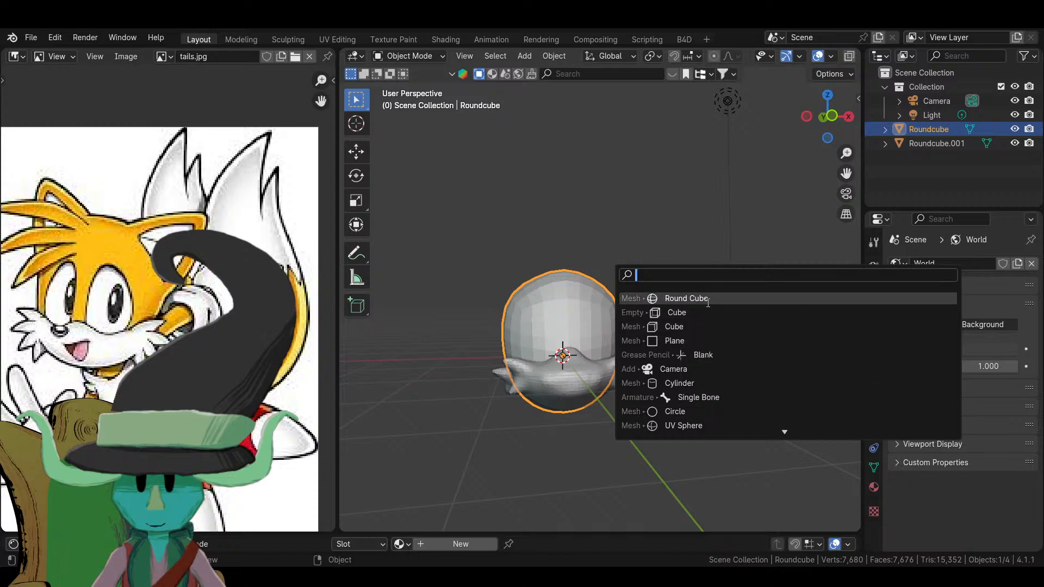
{"action": "left_click", "coordinate": [686, 299]}
{"action": "middle_click_drag", "start_coordinate": [704, 307], "coordinate": [577, 283]}
{"action": "left_click", "coordinate": [473, 175]}
{"action": "left_click", "coordinate": [450, 293]}
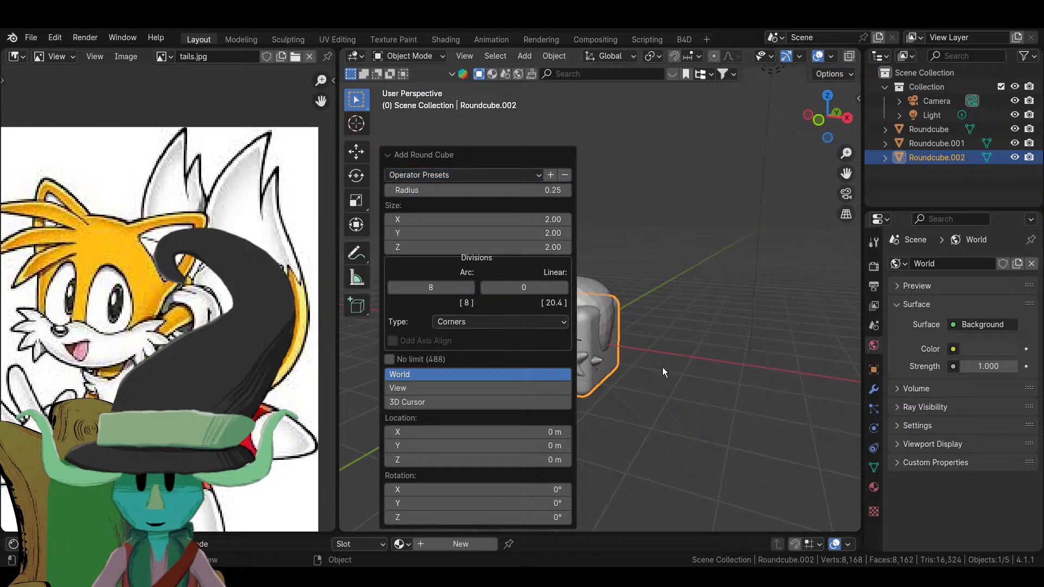
- Enter Edit Mode and move the new cube's mesh 1.0702 m in X and 1.7073 m in Z in front view
{"action": "key", "text": "KP_1"}
{"action": "key", "text": "Tab"}
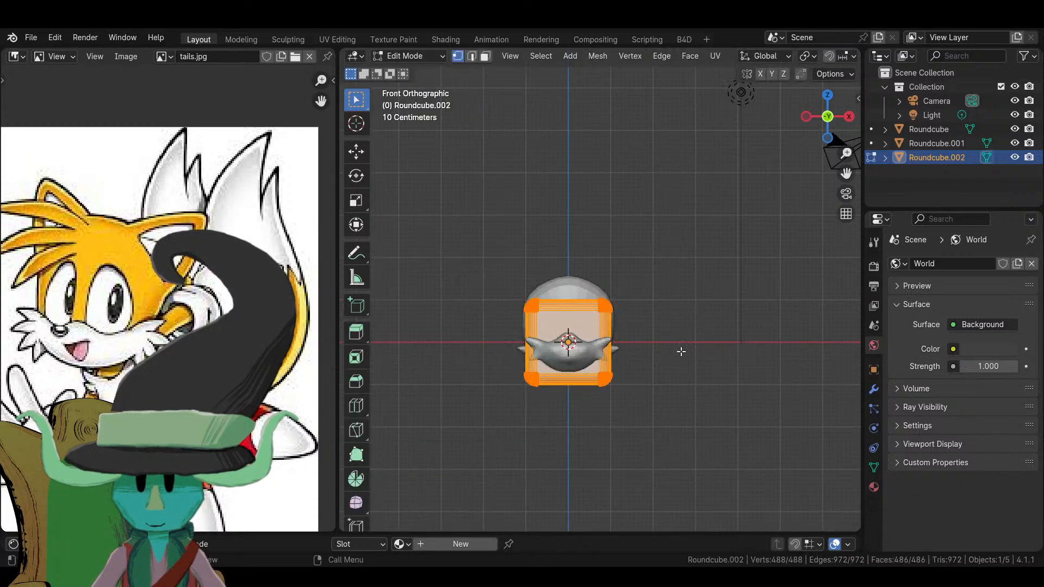
{"action": "scroll", "coordinate": [593, 351], "scroll_direction": "up", "scroll_amount": 3}
{"action": "key", "text": "g"}
{"action": "left_click", "coordinate": [693, 205]}
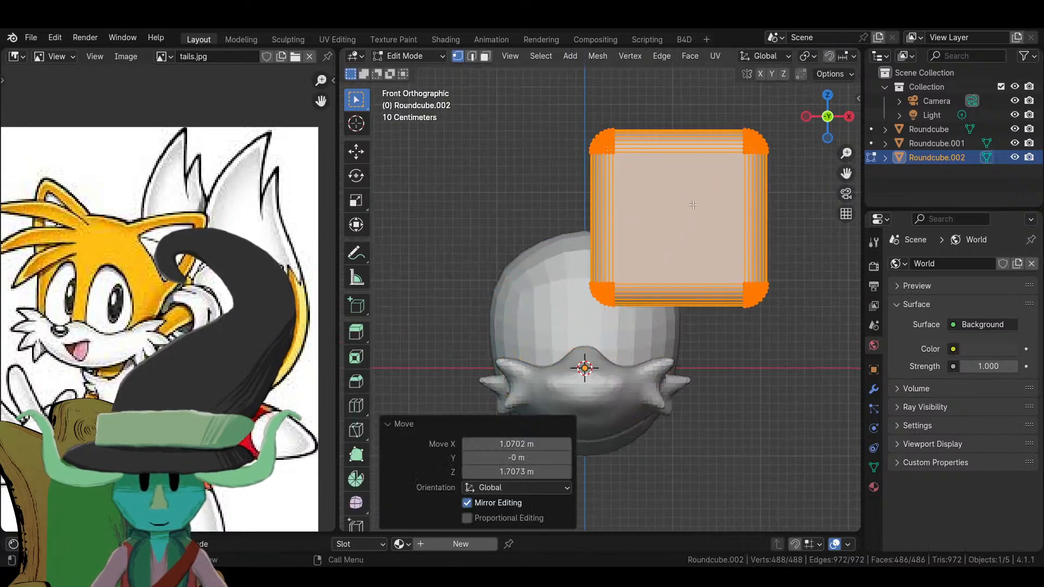
- Rotate the cube's mesh by -12.7° in front view and scale it uniformly to 0.634
{"action": "key", "text": "t"}
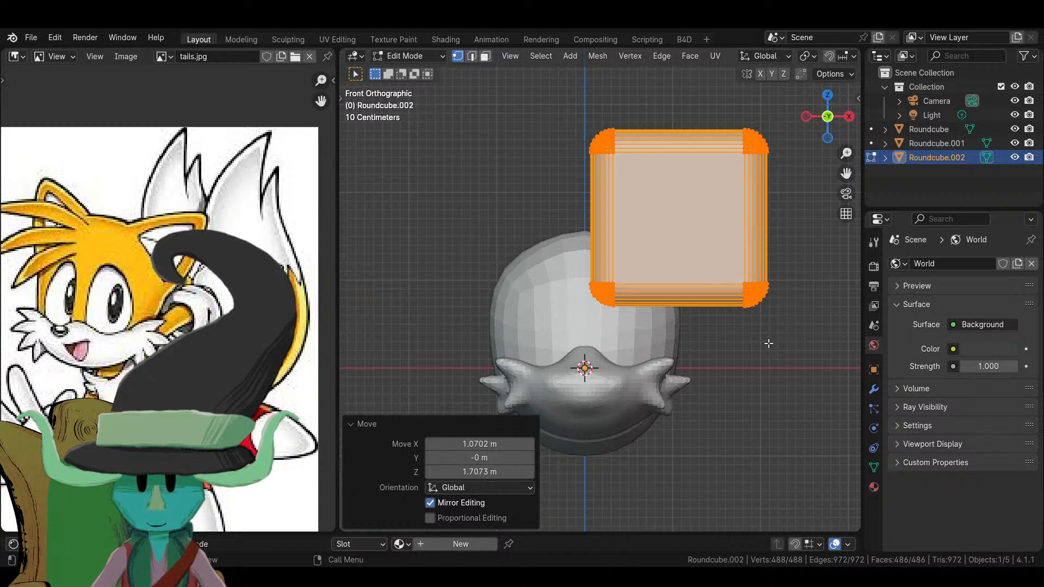
{"action": "key", "text": "r"}
{"action": "left_click", "coordinate": [786, 305]}
{"action": "key", "text": "s"}
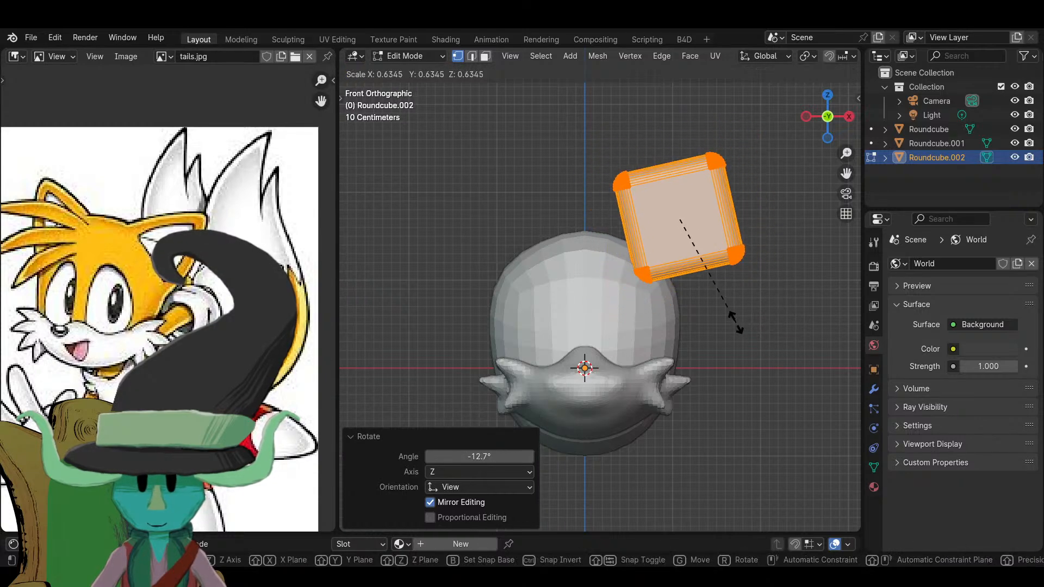
{"action": "left_click", "coordinate": [737, 325]}
- Flatten the cube's mesh into a thin block by scaling it to 0.339 along Y in top view
{"action": "key", "text": "KP_7"}
{"action": "key", "text": "s"}
{"action": "key", "text": "x"}
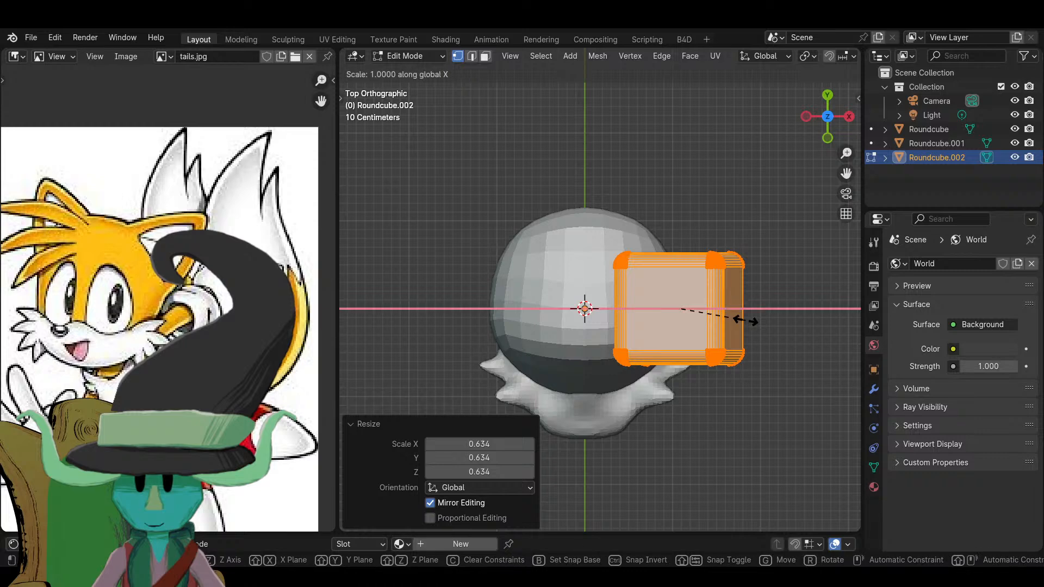
{"action": "key", "text": "y"}
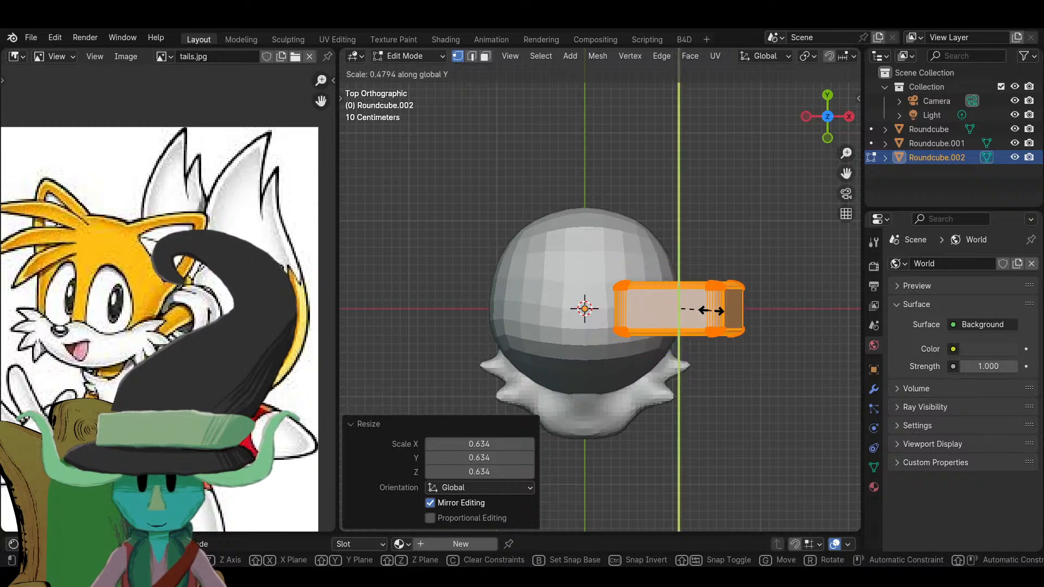
{"action": "left_click", "coordinate": [701, 312]}
- Move the ear block's mesh -0.44539 m in X and -0.53199 m in Z in front view
{"action": "middle_click_drag", "start_coordinate": [701, 312], "coordinate": [658, 300]}
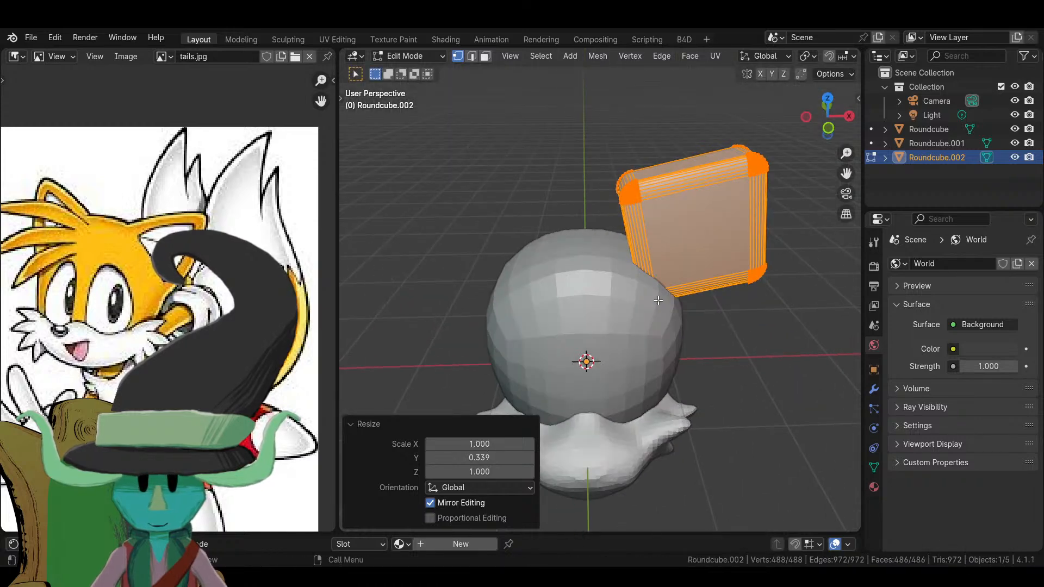
{"action": "key", "text": "KP_1"}
{"action": "key", "text": "g"}
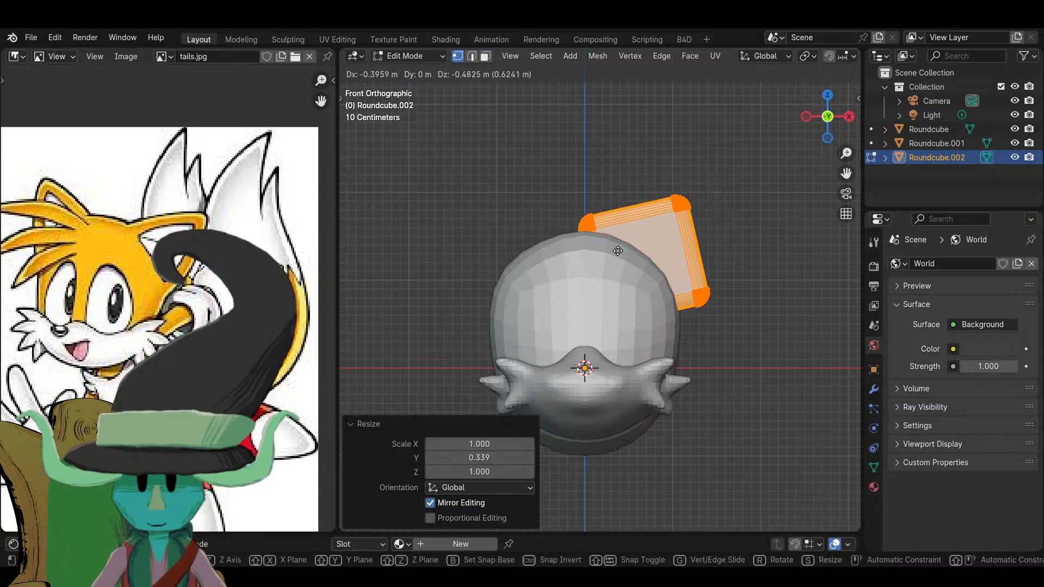
{"action": "left_click", "coordinate": [614, 254]}
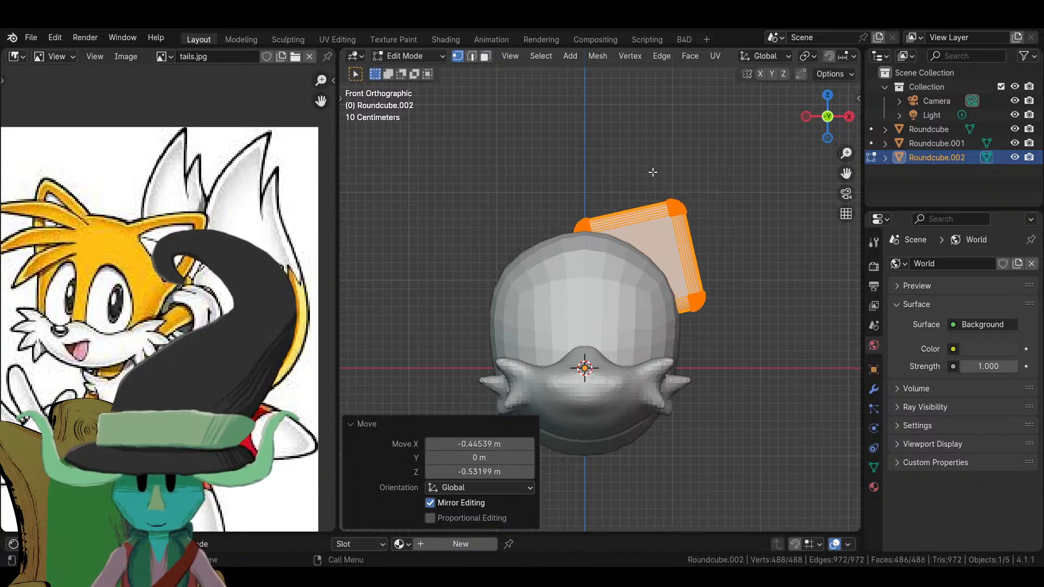
- With X-ray on, select the block's upper outer corner and move it 0.34023 m in X and 0.46394 m in Z to form the ear tip
{"action": "key", "text": "alt+z"}
{"action": "left_click_drag", "start_coordinate": [627, 170], "coordinate": [721, 251]}
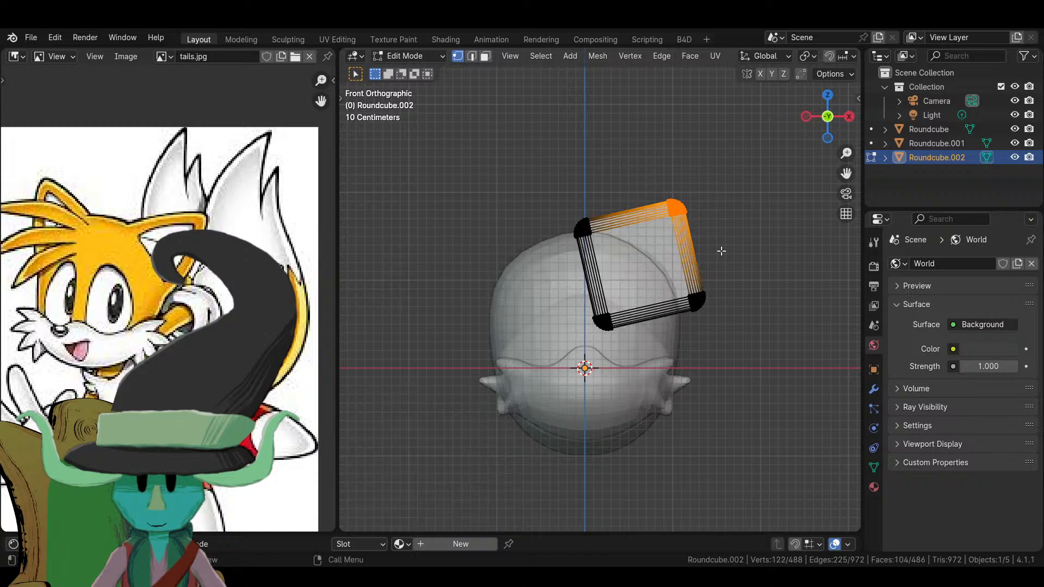
{"action": "key", "text": "g"}
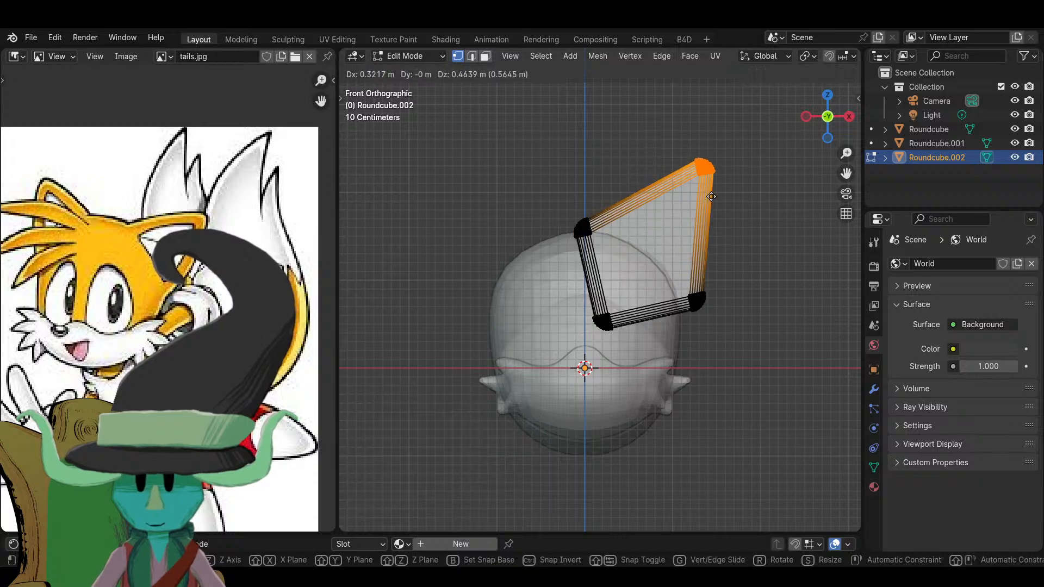
{"action": "left_click", "coordinate": [713, 197]}
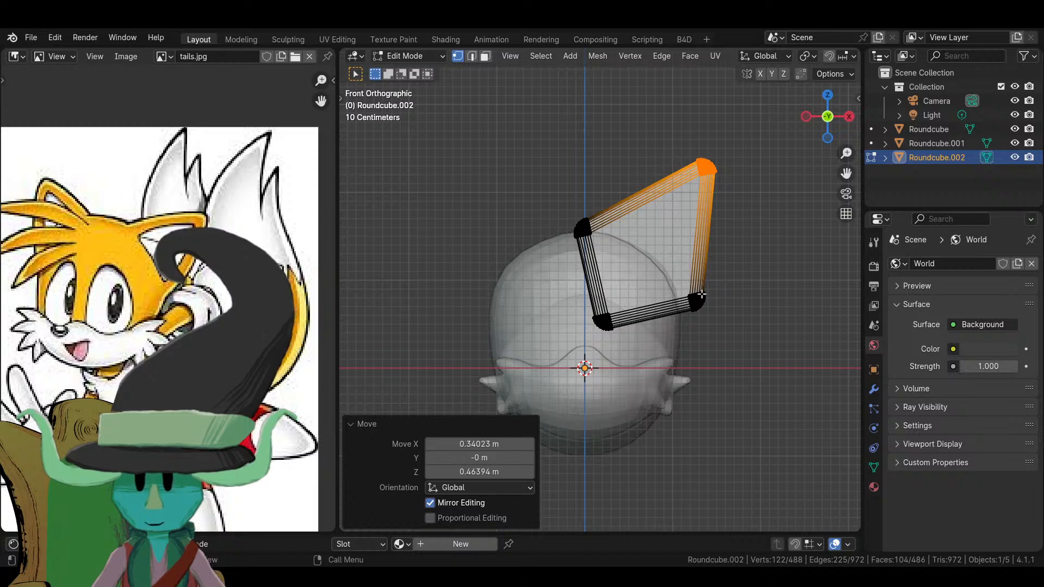
- Resize the whole ear mesh, finishing with a 0.748 scale, and move it -0.086603 m in X and -0.11135 m in Z
{"action": "key", "text": "a"}
{"action": "key", "text": "s"}
{"action": "left_click", "coordinate": [710, 296]}
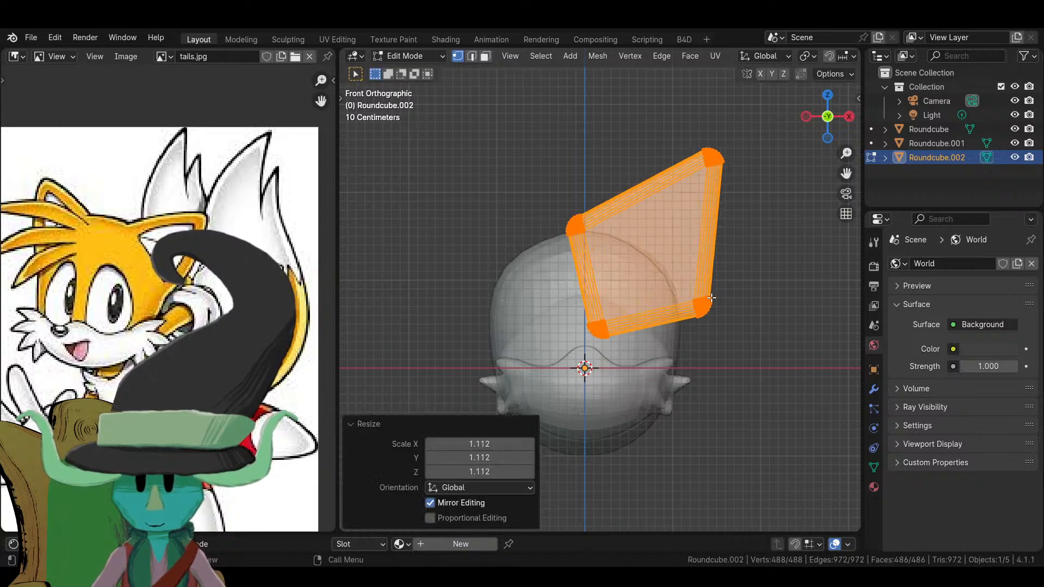
{"action": "key", "text": "s"}
{"action": "left_click", "coordinate": [750, 342]}
{"action": "key", "text": "s"}
{"action": "left_click", "coordinate": [712, 327]}
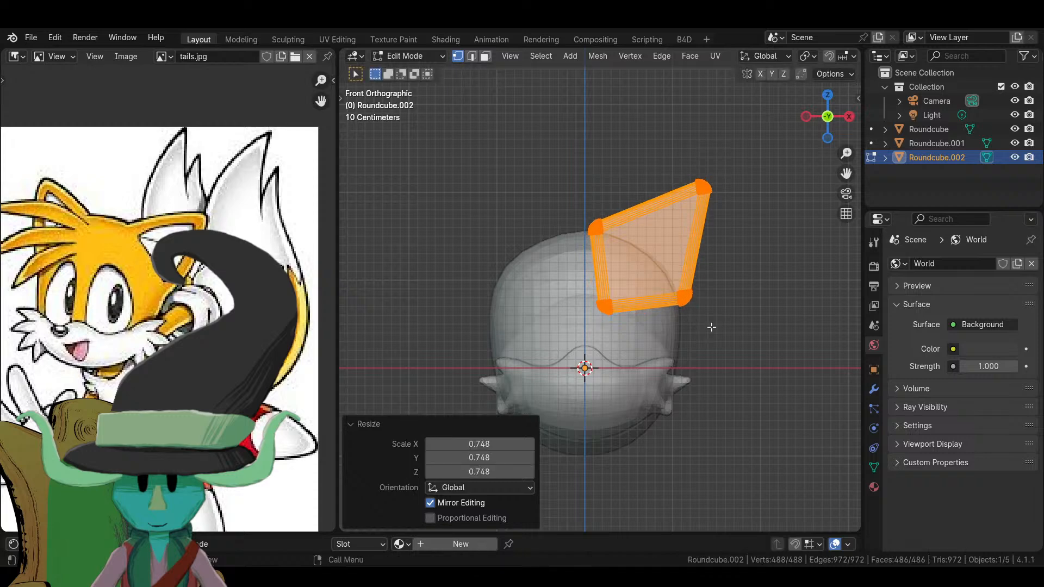
{"action": "key", "text": "g"}
{"action": "left_click", "coordinate": [704, 334]}
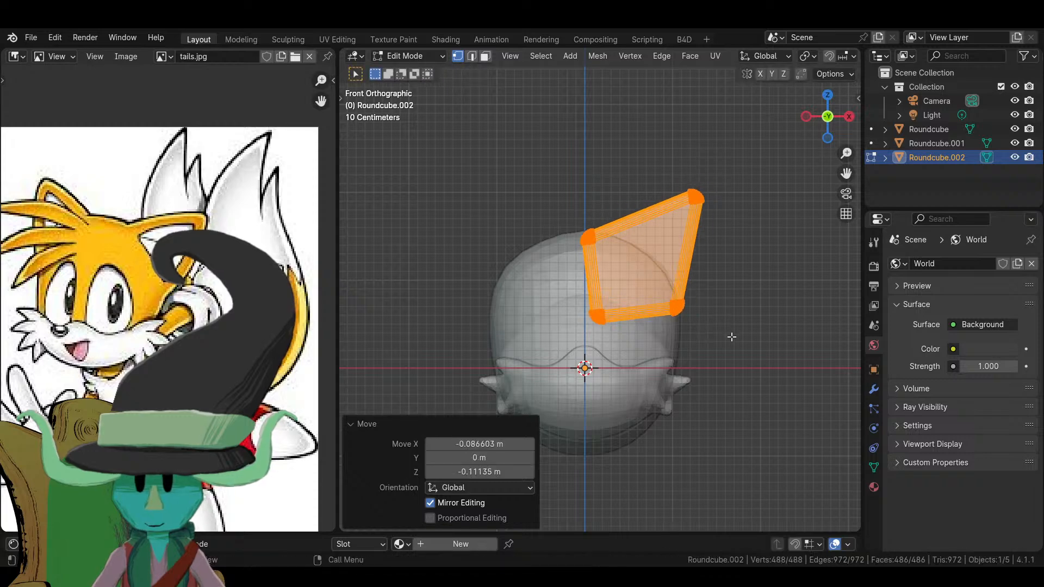
{"action": "key", "text": "Tab"}
- Deselect everything, turn X-ray off and examine the ear's placement on the head from several angles
{"action": "middle_click_drag", "start_coordinate": [711, 279], "coordinate": [638, 305]}
{"action": "scroll", "coordinate": [657, 337], "scroll_direction": "down", "scroll_amount": 3}
{"action": "key", "text": "alt+a"}
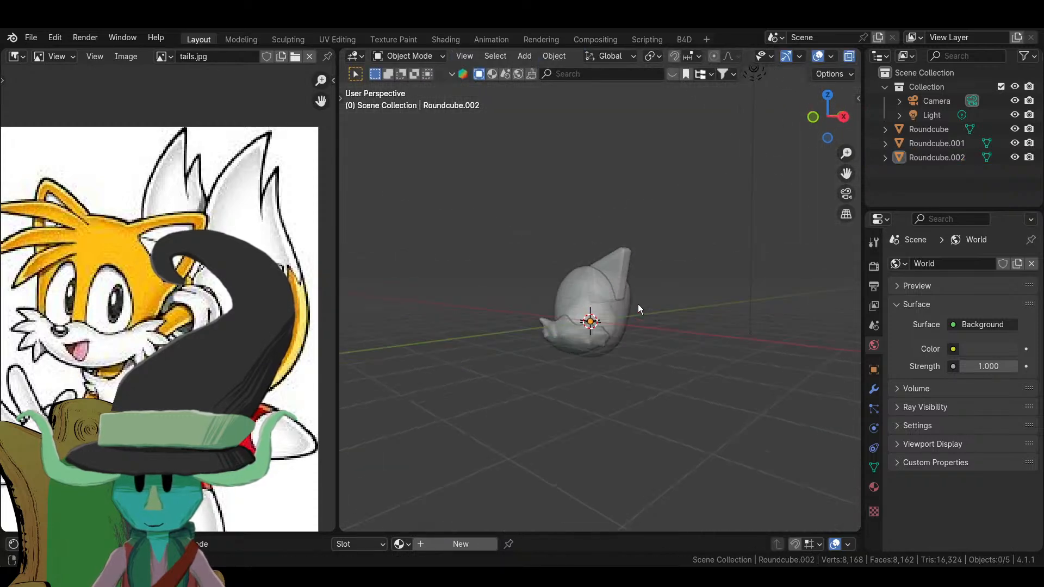
{"action": "scroll", "coordinate": [634, 288], "scroll_direction": "up", "scroll_amount": 2}
{"action": "key", "text": "Tab"}
{"action": "key", "text": "Tab"}
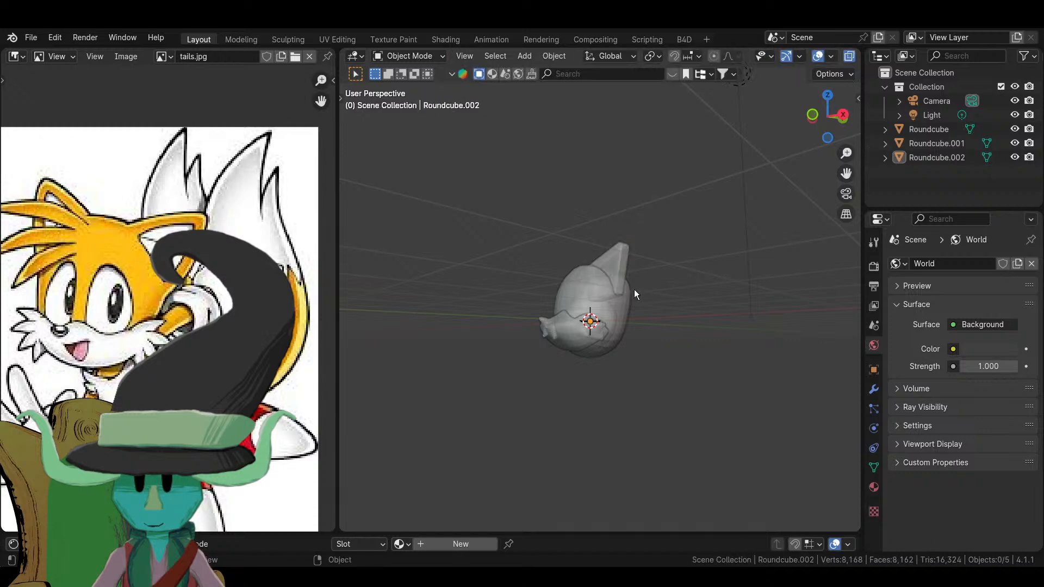
{"action": "middle_click_drag", "start_coordinate": [669, 233], "coordinate": [635, 264]}
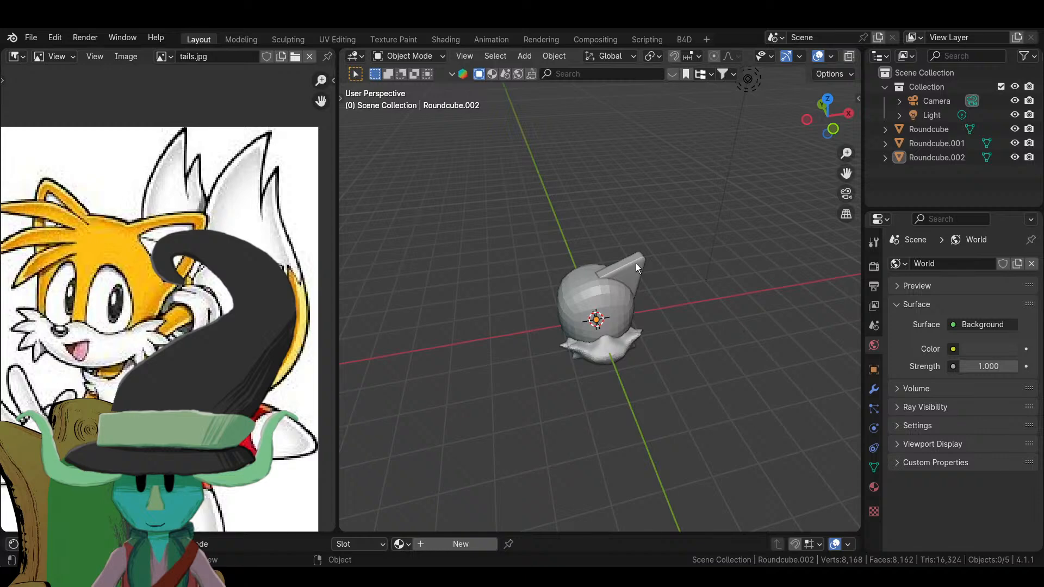
- Add a Mirror modifier on the X axis to the ear object for the opposite ear
{"action": "left_click", "coordinate": [635, 264]}
{"action": "middle_click_drag", "start_coordinate": [618, 357], "coordinate": [641, 361]}
{"action": "left_click", "coordinate": [873, 389]}
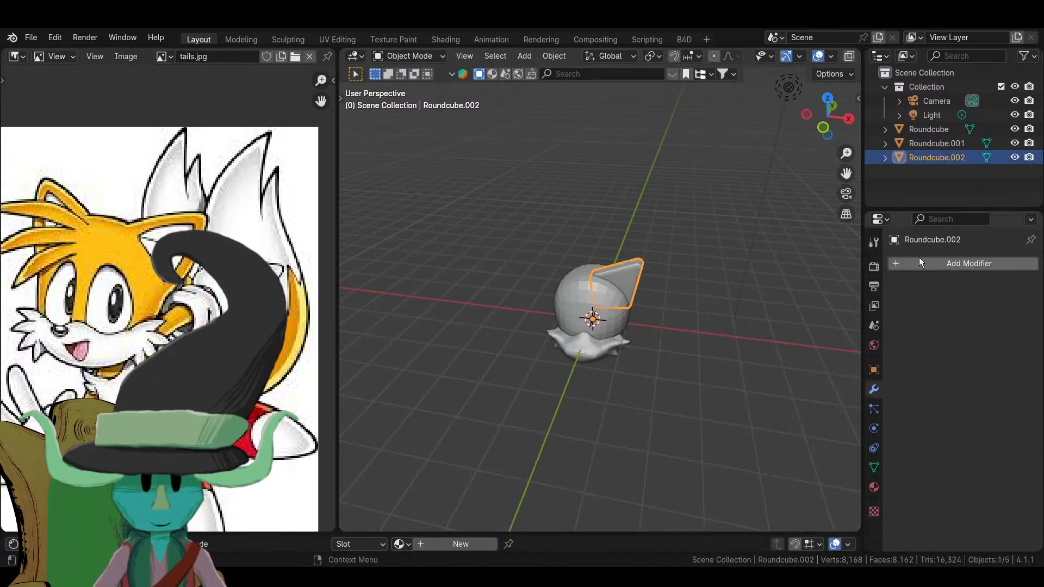
{"action": "left_click", "coordinate": [920, 263]}
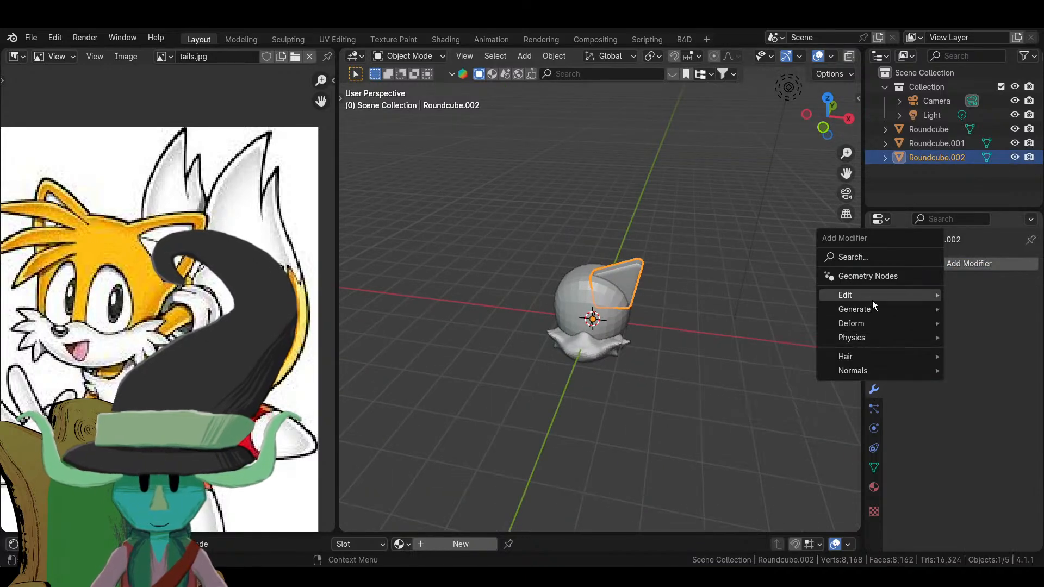
{"action": "mouse_move", "coordinate": [868, 307]}
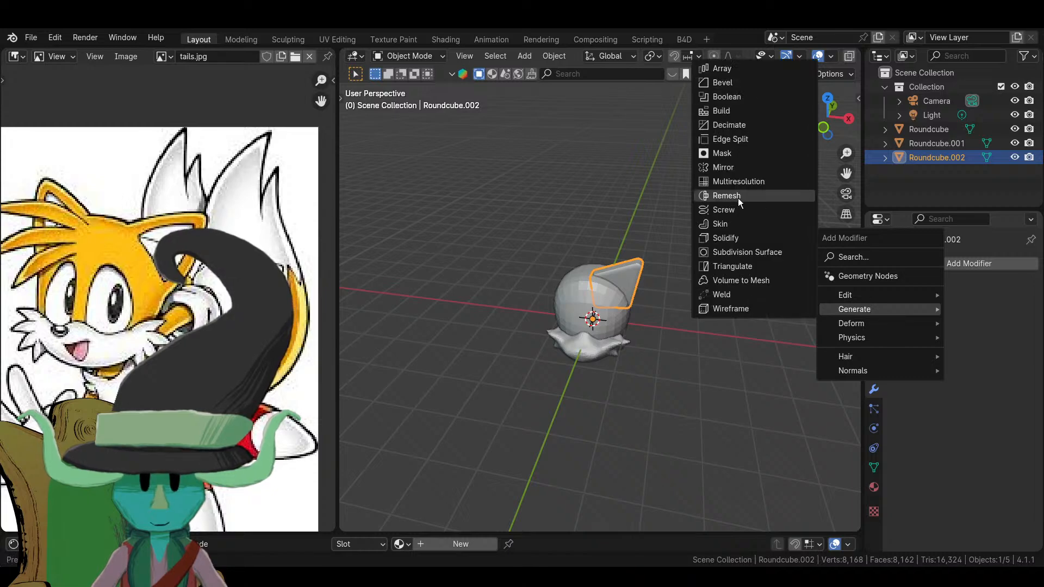
{"action": "left_click", "coordinate": [738, 171]}
{"action": "middle_click_drag", "start_coordinate": [624, 310], "coordinate": [739, 343]}
{"action": "left_click", "coordinate": [651, 299]}
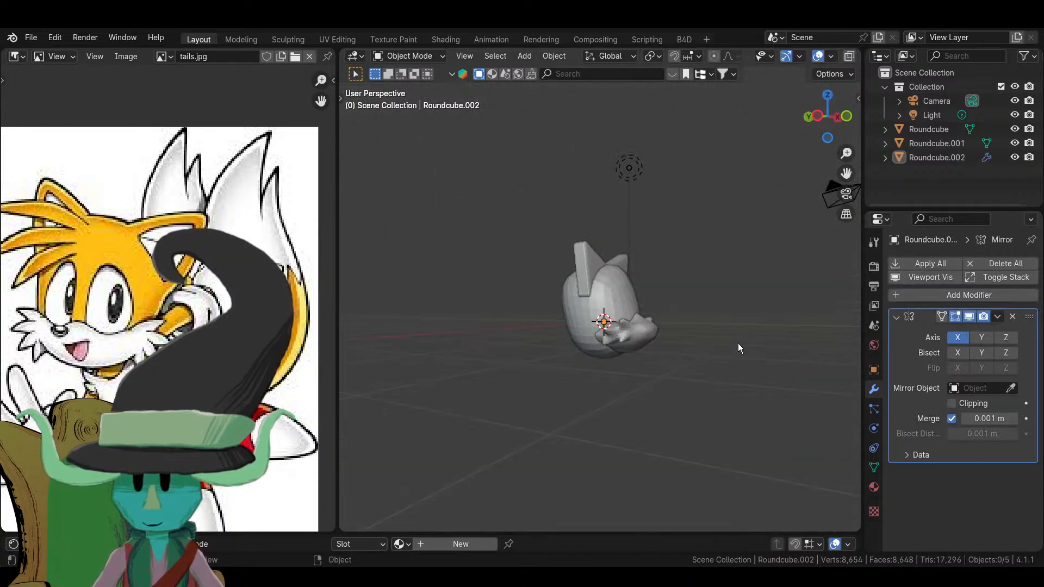
- Enter Edit Mode on the ear and rotate its mesh 15.5° in right view
{"action": "left_click", "coordinate": [621, 263]}
{"action": "key", "text": "Tab"}
{"action": "middle_click_drag", "start_coordinate": [647, 312], "coordinate": [582, 333]}
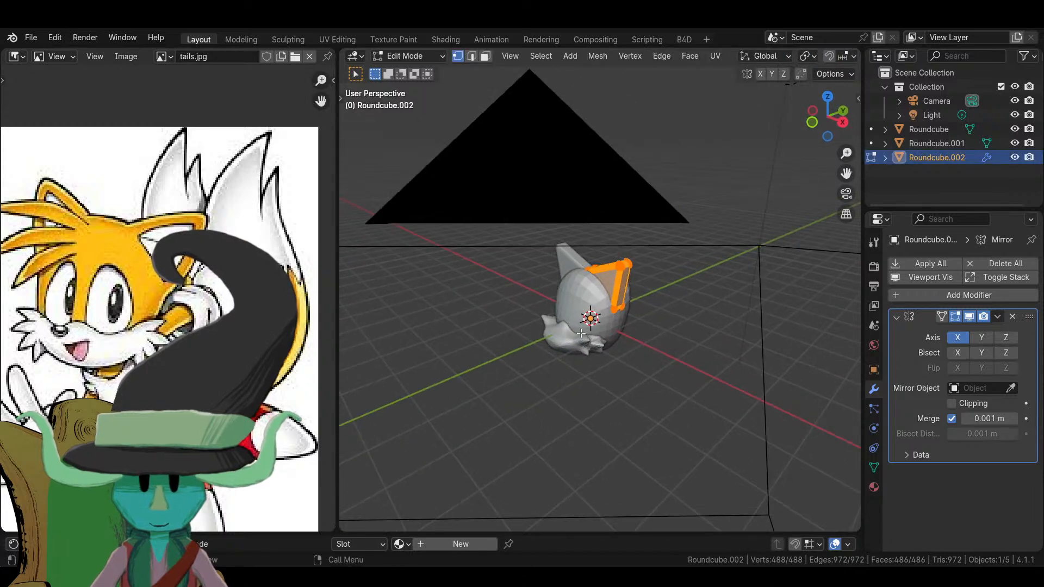
{"action": "key", "text": "KP_3"}
{"action": "scroll", "coordinate": [581, 332], "scroll_direction": "up", "scroll_amount": 2}
{"action": "key", "text": "r"}
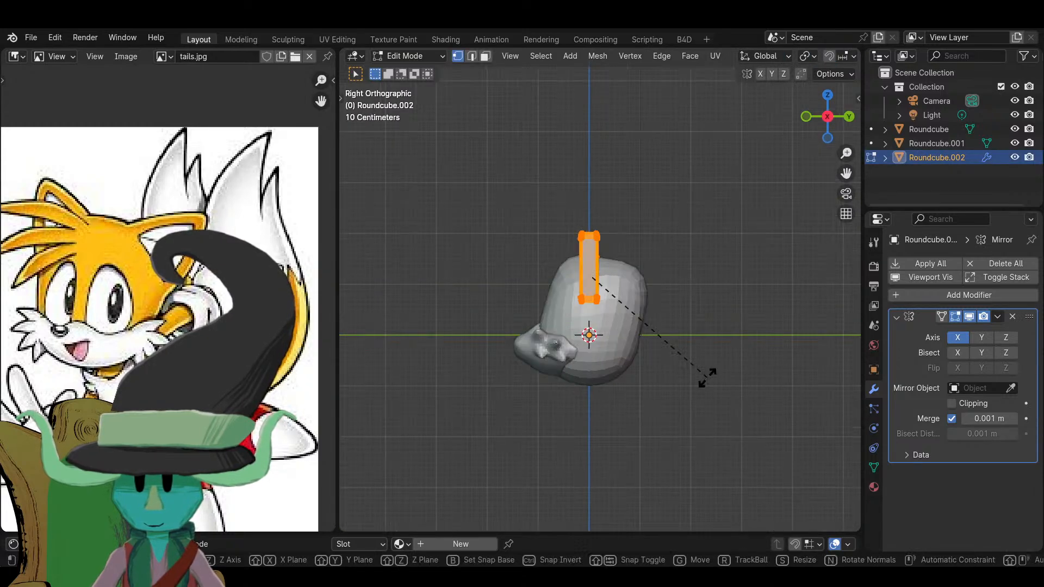
{"action": "left_click", "coordinate": [690, 427]}
- Scale the ear mesh to 0.794 in front view and move it -0.010689 m in X and -0.27792 m in Z
{"action": "key", "text": "KP_1"}
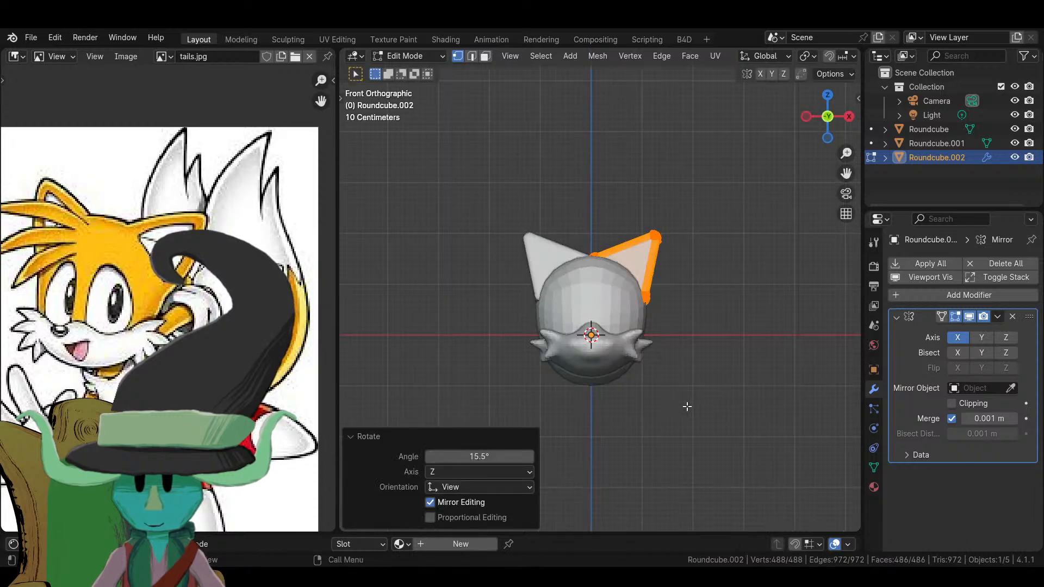
{"action": "key", "text": "s"}
{"action": "left_click", "coordinate": [707, 343]}
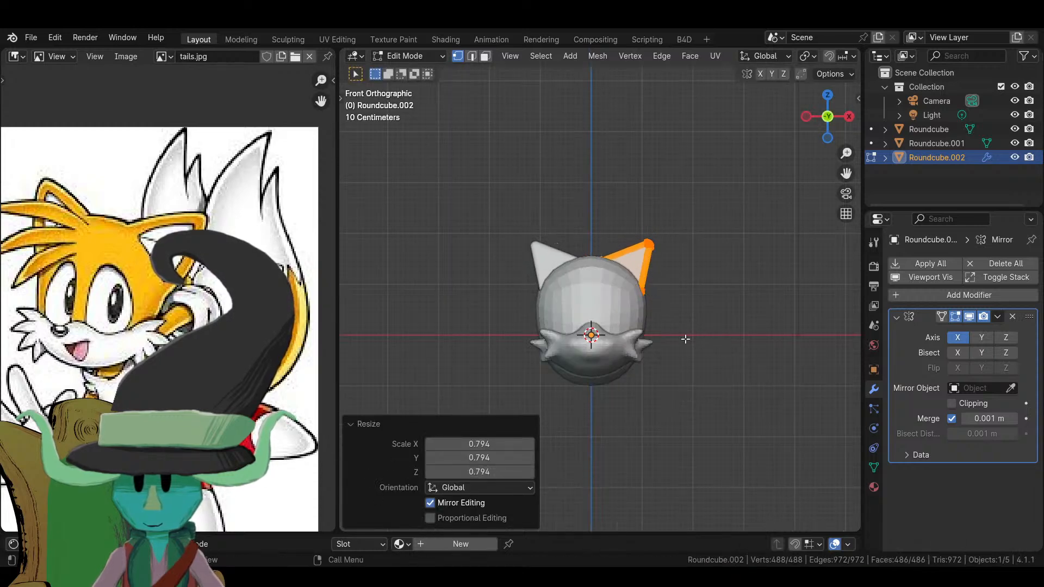
{"action": "key", "text": "g"}
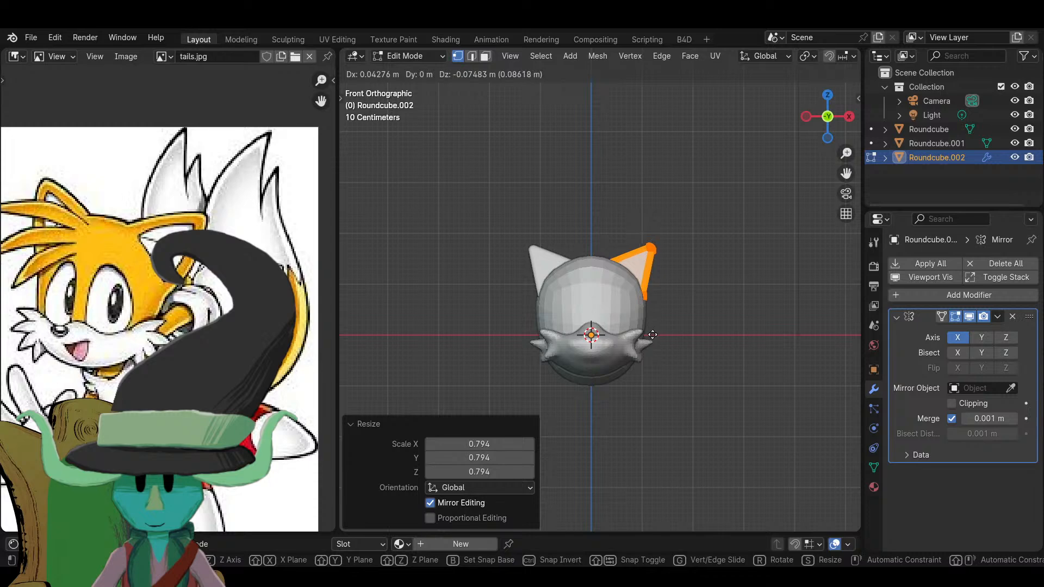
{"action": "left_click", "coordinate": [650, 344]}
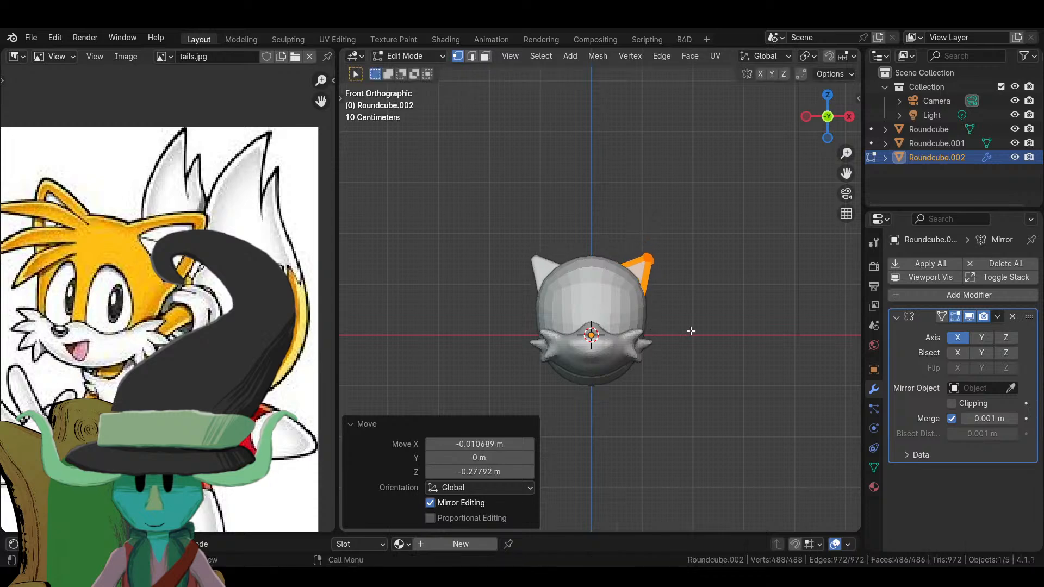
{"action": "key", "text": "s"}
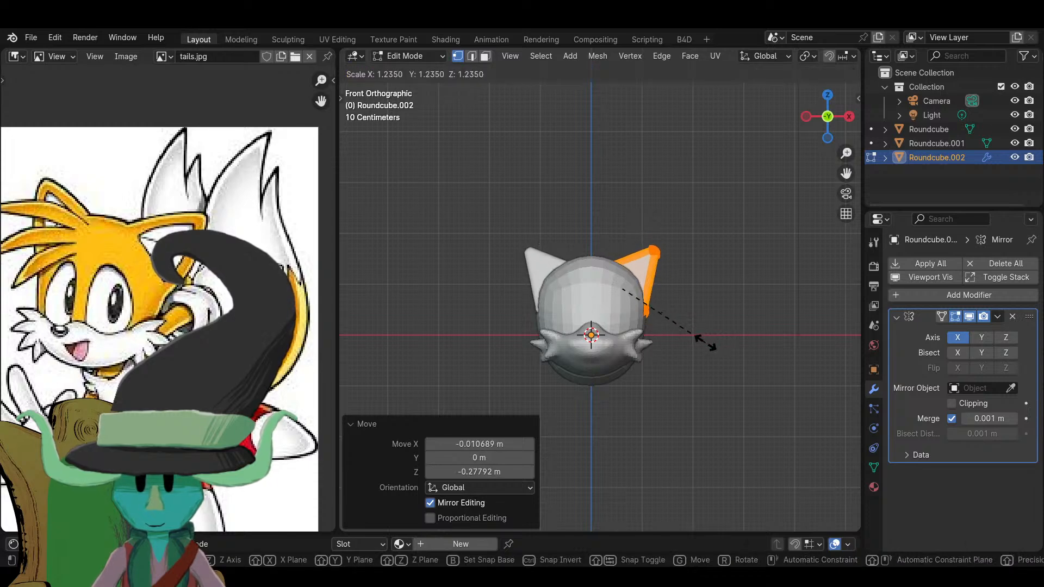
{"action": "right_click", "coordinate": [697, 345]}
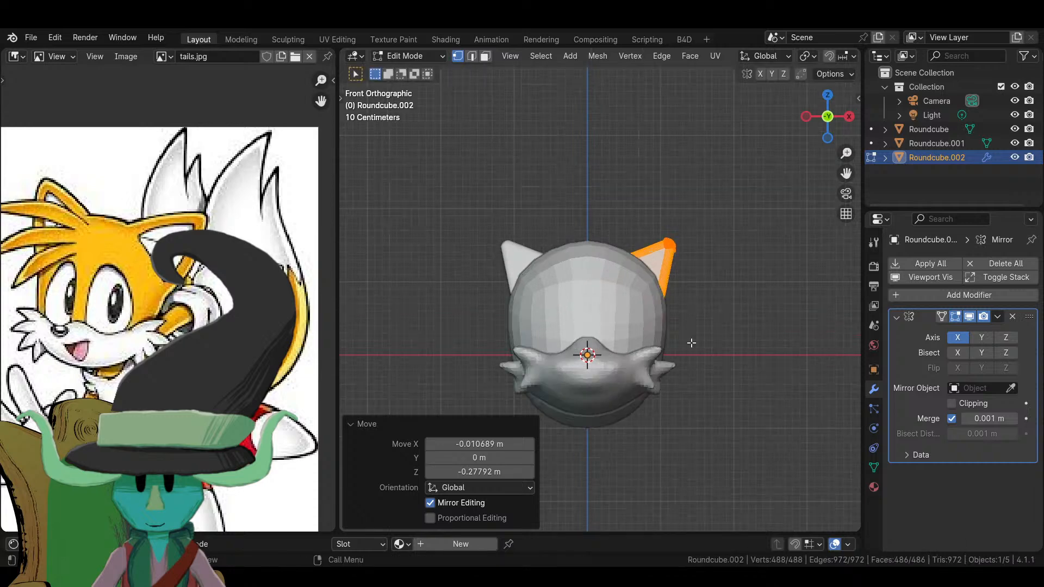
- Add two single loop cuts to the ear mesh, one across its outer edge and one across its upper edge
{"action": "scroll", "coordinate": [690, 344], "scroll_direction": "up", "scroll_amount": 4}
{"action": "key", "text": "ctrl+r"}
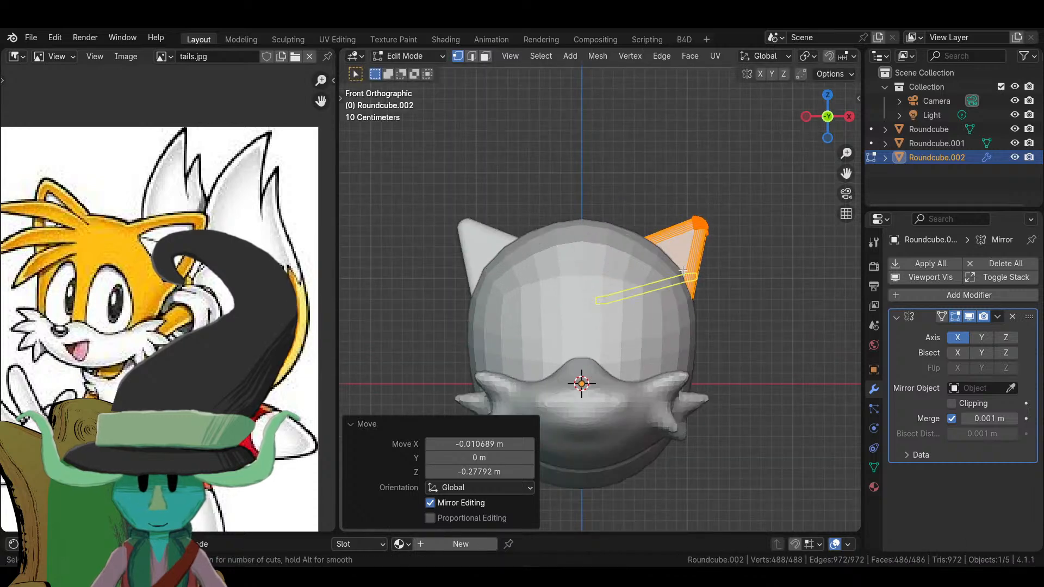
{"action": "left_click", "coordinate": [682, 268]}
{"action": "left_click", "coordinate": [683, 268]}
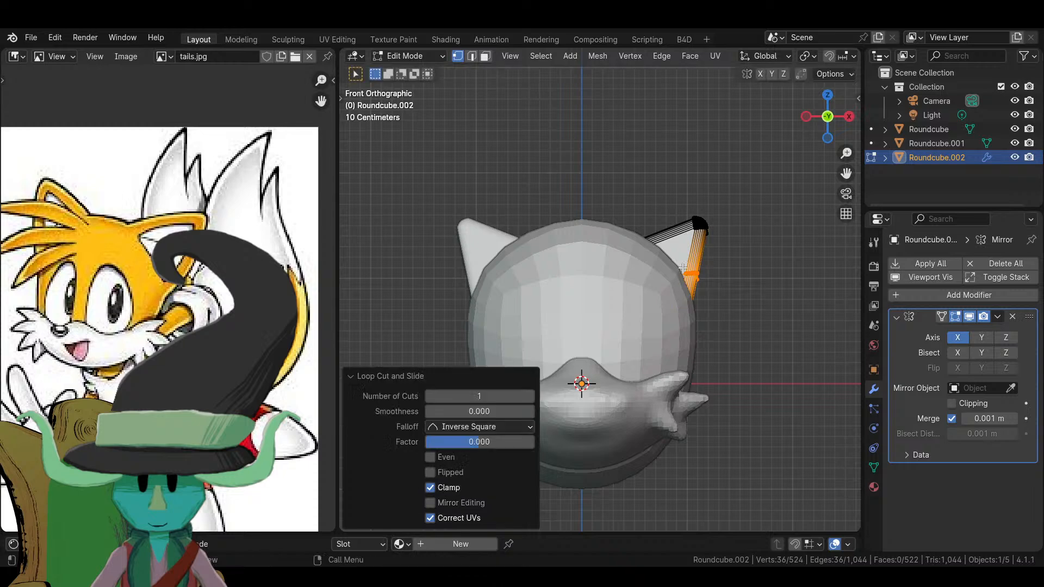
{"action": "left_click", "coordinate": [652, 227]}
{"action": "left_click", "coordinate": [717, 264]}
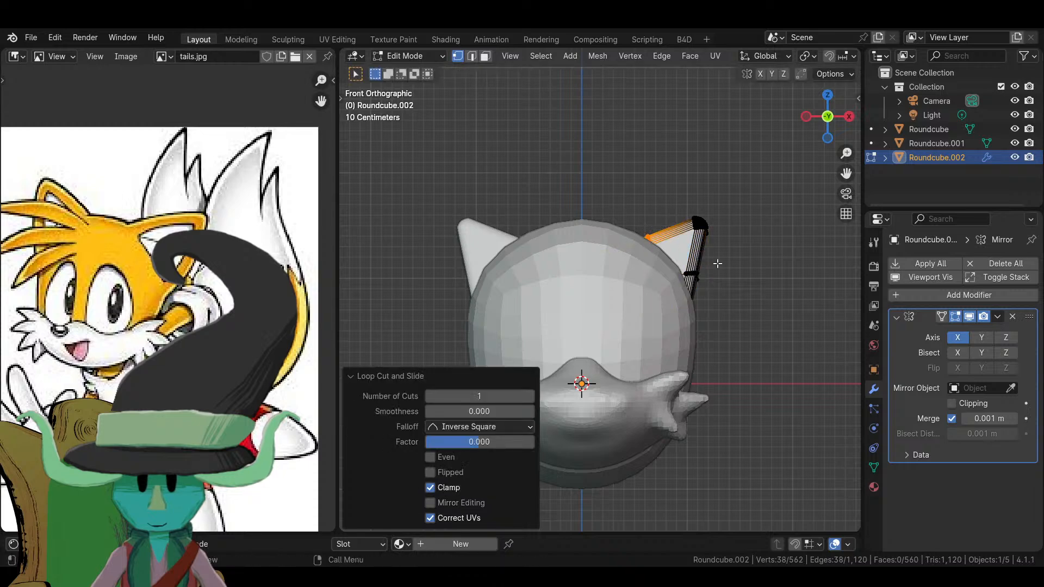
- Enlarge the whole ear mesh, raise it 0.092789 m in Z and scale it to 0.869
{"action": "key", "text": "a"}
{"action": "key", "text": "s"}
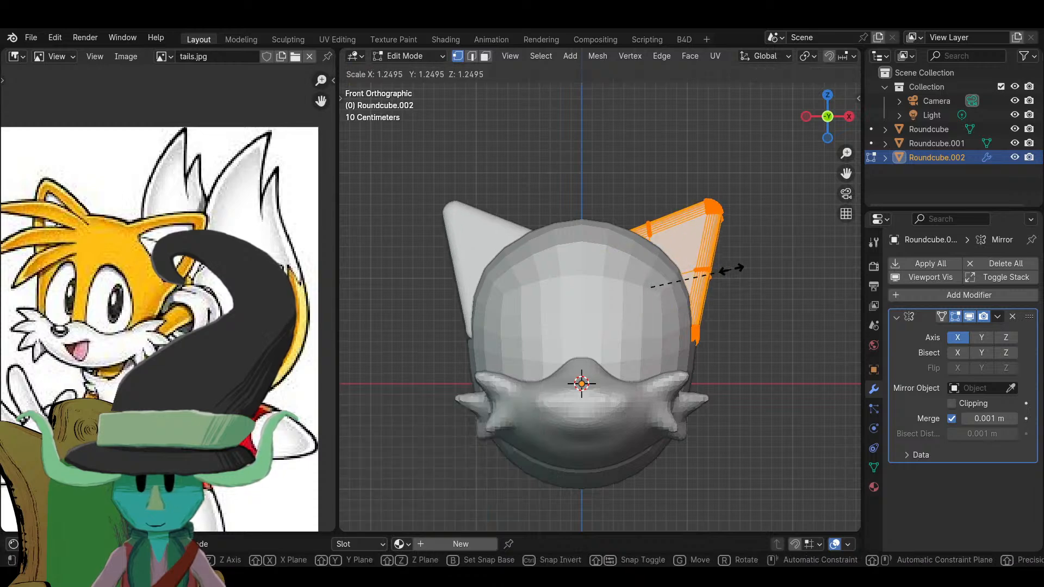
{"action": "left_click", "coordinate": [687, 281]}
{"action": "key", "text": "g"}
{"action": "left_click", "coordinate": [687, 284]}
{"action": "key", "text": "s"}
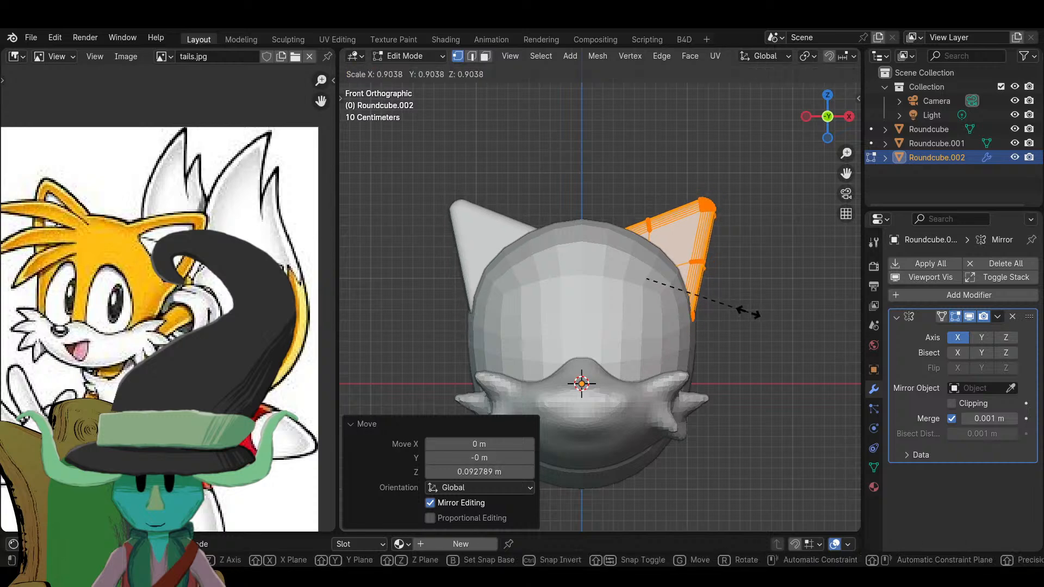
{"action": "left_click", "coordinate": [744, 314]}
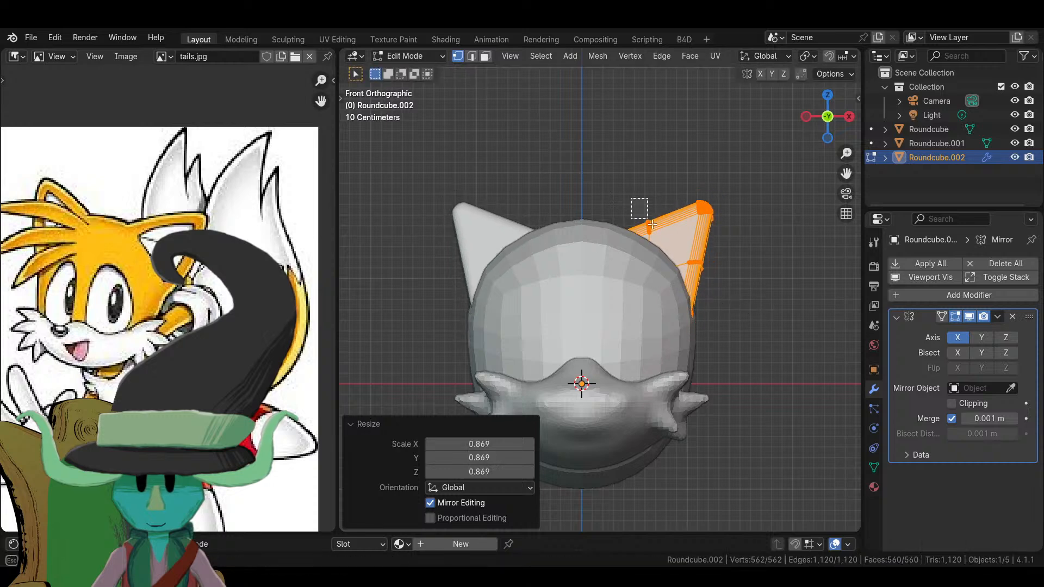
- Select the ear's middle edge loops, scale them up slightly to bulge the edges, and return to Object Mode
{"action": "left_click_drag", "start_coordinate": [631, 199], "coordinate": [652, 224]}
{"action": "key", "text": "s"}
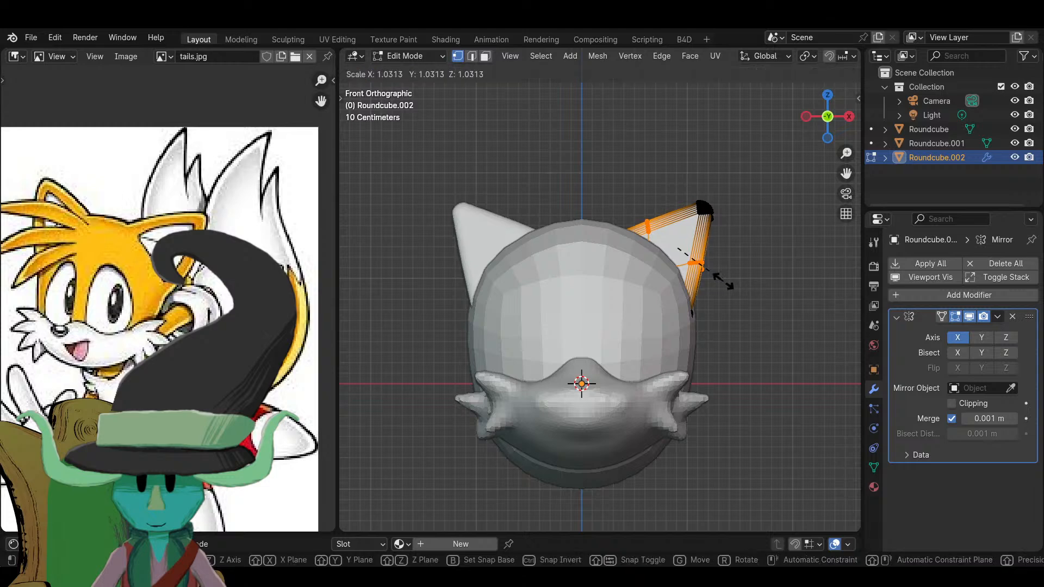
{"action": "left_click", "coordinate": [729, 283]}
{"action": "key", "text": "Tab"}
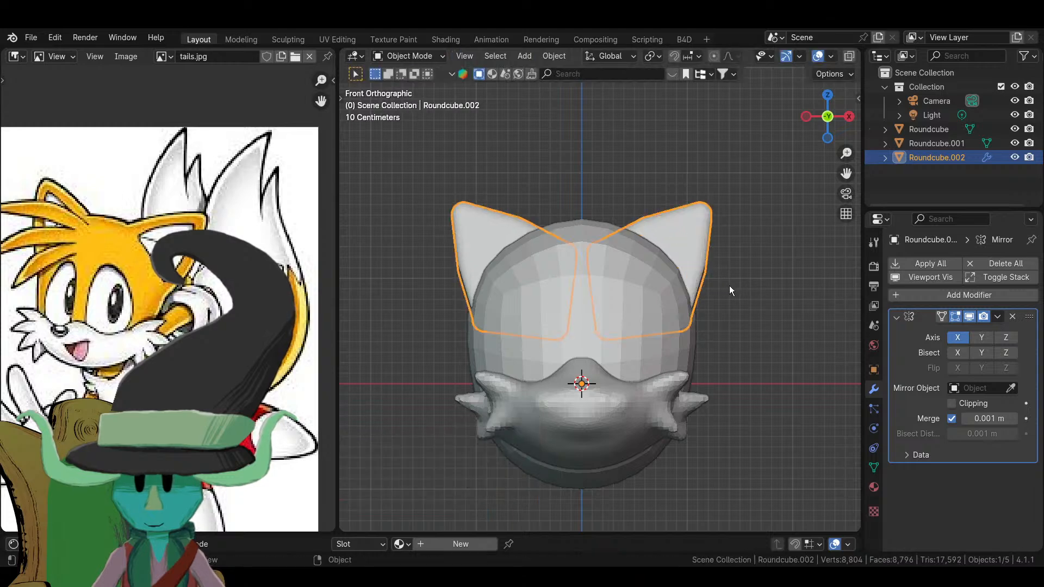
- Examine the mirrored ears from the side and front and reselect the ear object
{"action": "scroll", "coordinate": [641, 350], "scroll_direction": "down", "scroll_amount": 5}
{"action": "middle_click_drag", "start_coordinate": [729, 285], "coordinate": [349, 143]}
{"action": "left_click", "coordinate": [641, 351]}
{"action": "scroll", "coordinate": [665, 342], "scroll_direction": "up", "scroll_amount": 3}
{"action": "left_click", "coordinate": [409, 56]}
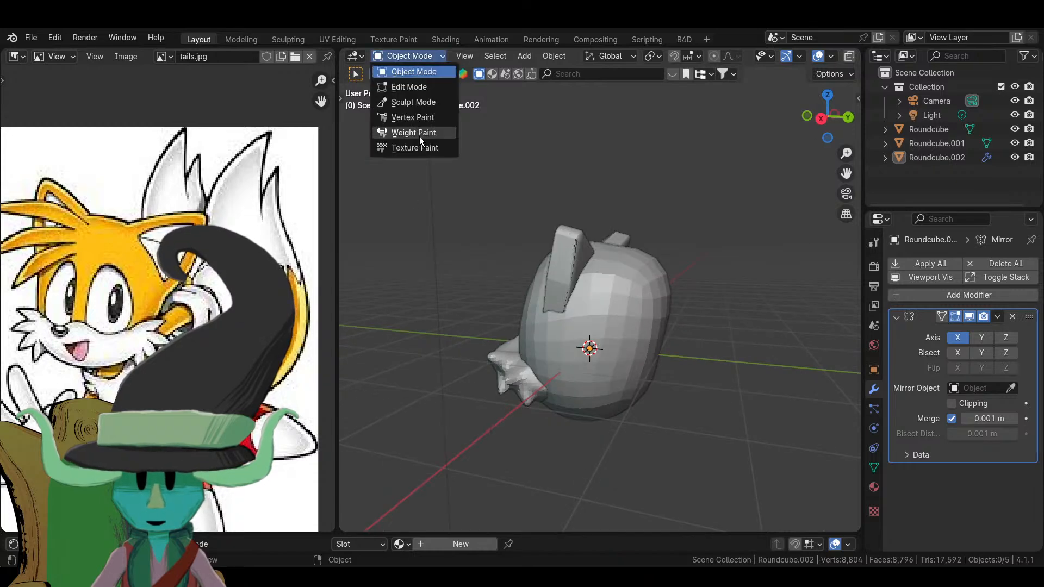
{"action": "left_click", "coordinate": [548, 254]}
{"action": "left_click", "coordinate": [560, 263]}
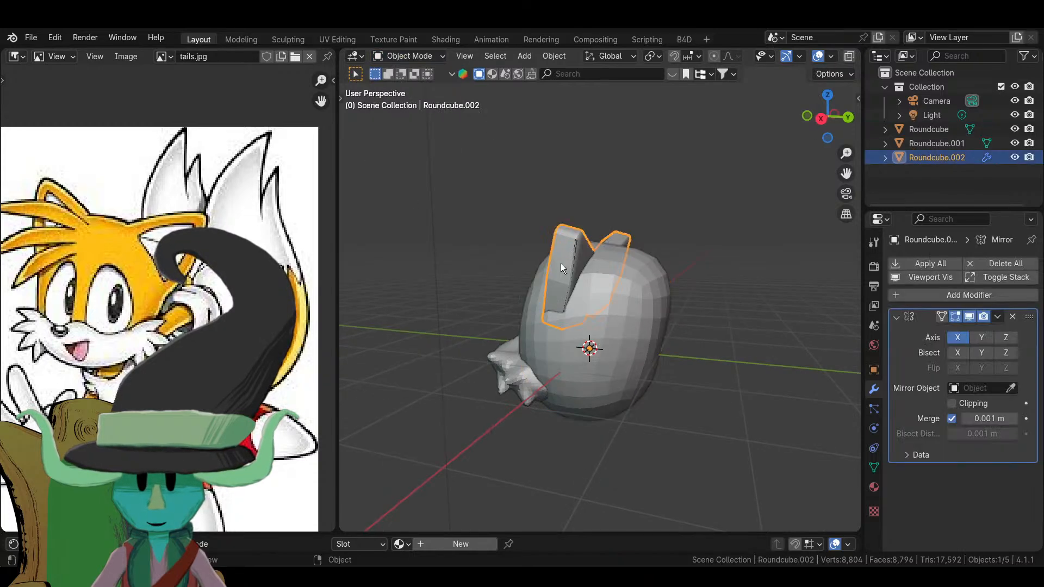
{"action": "middle_click_drag", "start_coordinate": [560, 263], "coordinate": [566, 204]}
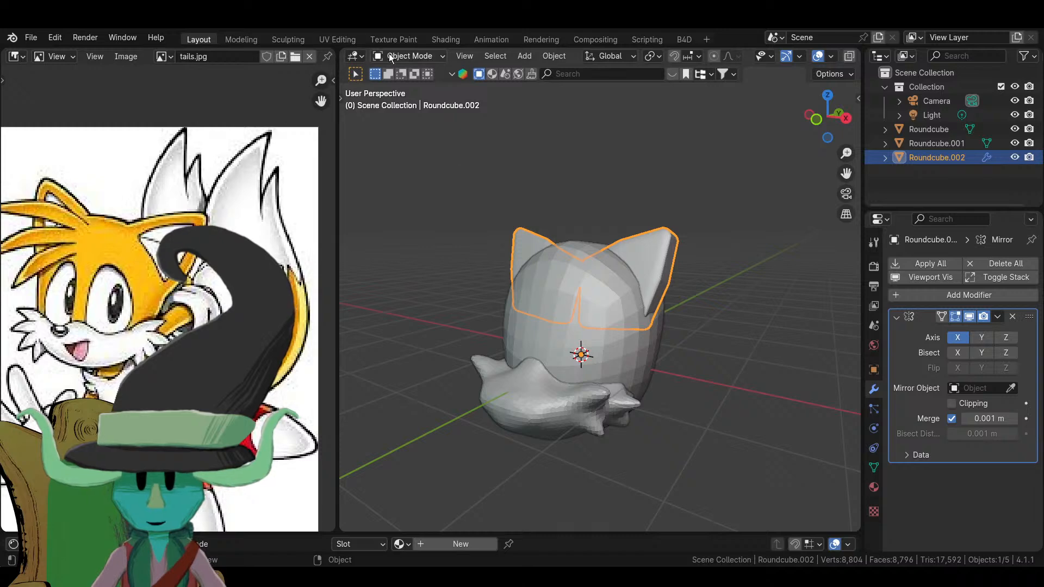
- Switch the ear object to Sculpt Mode and remesh it with a voxel size of 0.05 m
{"action": "left_click", "coordinate": [409, 55]}
{"action": "left_click", "coordinate": [393, 103]}
{"action": "scroll", "coordinate": [810, 70], "scroll_direction": "down", "scroll_amount": 10}
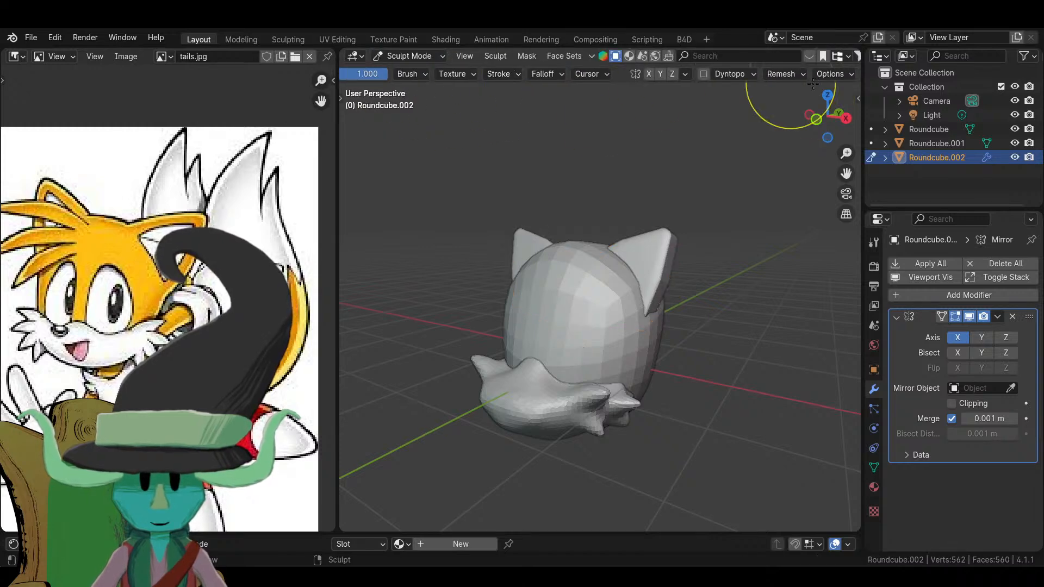
{"action": "left_click", "coordinate": [793, 72]}
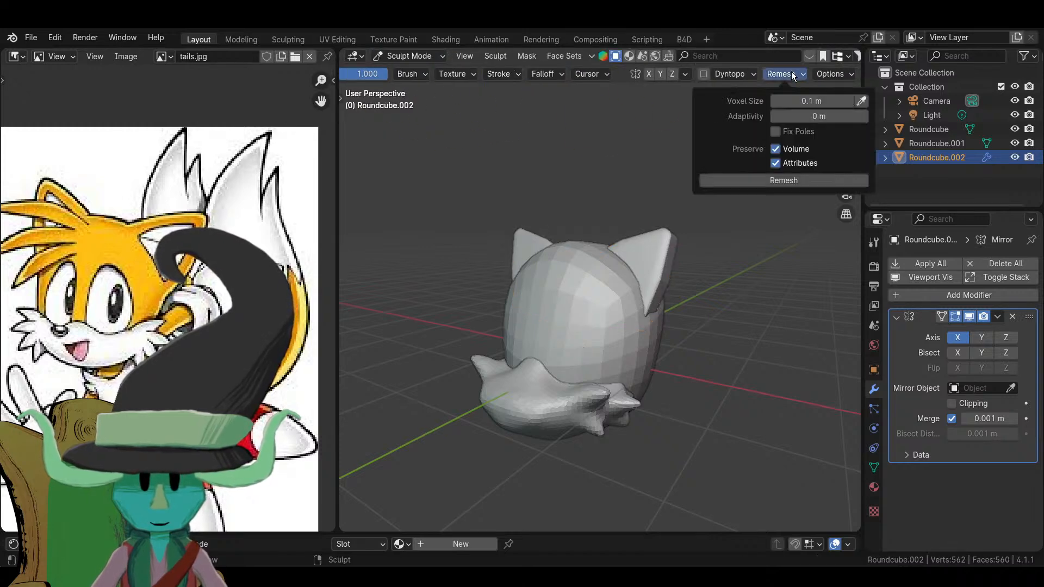
{"action": "left_click", "coordinate": [806, 102]}
{"action": "type", "text": ".0"}
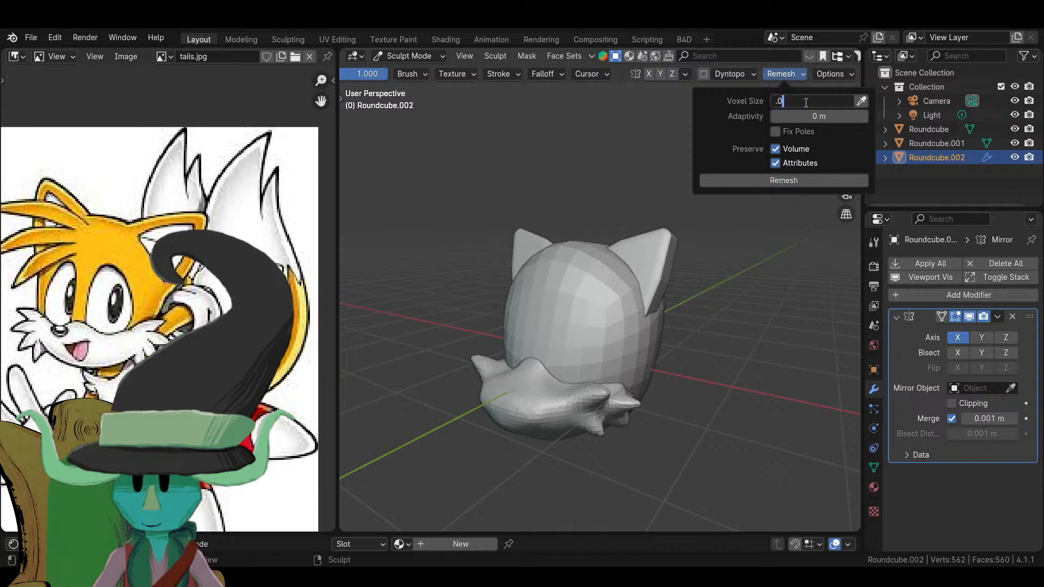
{"action": "type", "text": "5"}
{"action": "key", "text": "Return"}
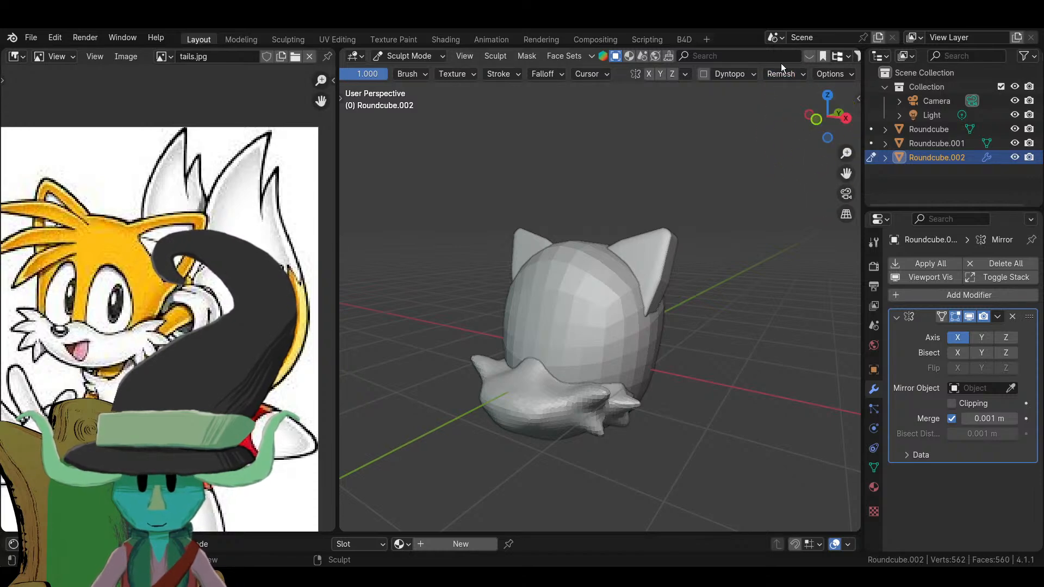
{"action": "left_click", "coordinate": [781, 74]}
{"action": "left_click", "coordinate": [802, 180]}
{"action": "mouse_move", "coordinate": [625, 305]}
{"action": "middle_mouse_down"}
{"action": "mouse_move", "coordinate": [539, 350]}
{"action": "mouse_move", "coordinate": [424, 193]}
{"action": "middle_mouse_up"}
{"action": "scroll", "coordinate": [540, 351], "scroll_direction": "up", "scroll_amount": 4}
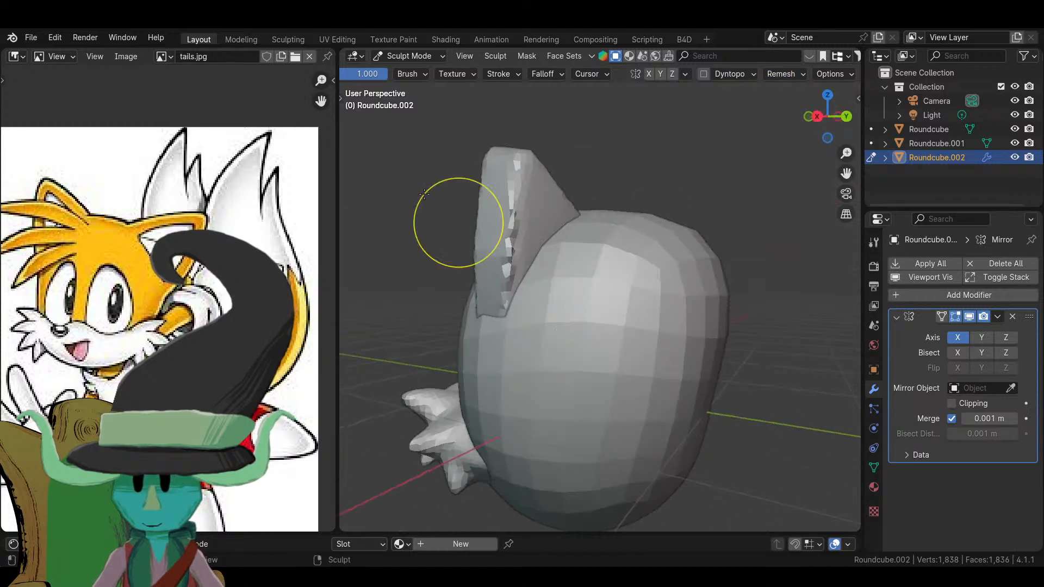
- Smooth the jagged outer edges of the remeshed ears and bring up the full set of sculpting brushes
{"action": "left_click", "coordinate": [412, 60]}
{"action": "scroll", "coordinate": [541, 280], "scroll_direction": "down", "scroll_amount": 5}
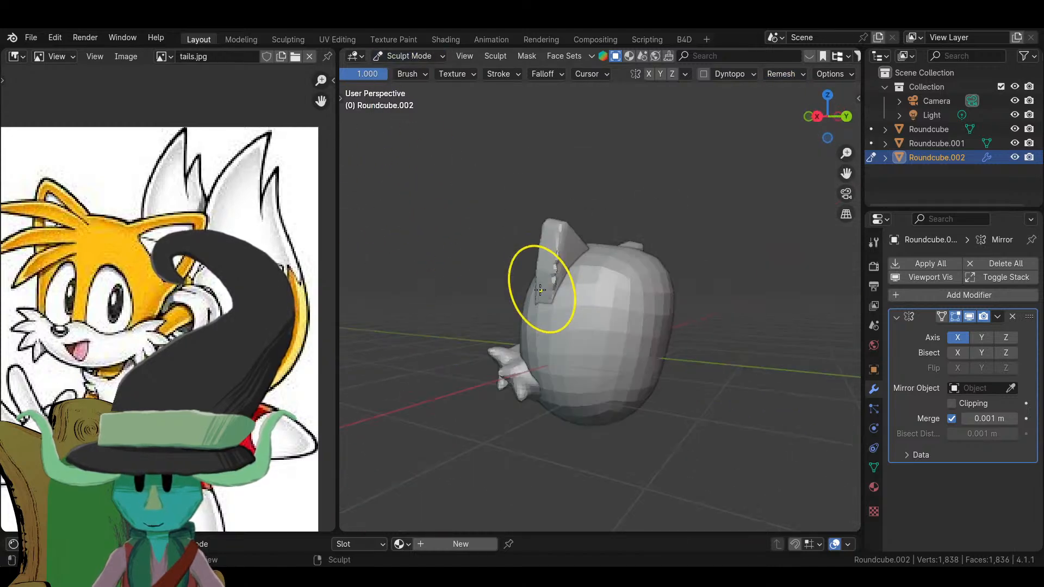
{"action": "middle_click_drag", "start_coordinate": [540, 280], "coordinate": [548, 275]}
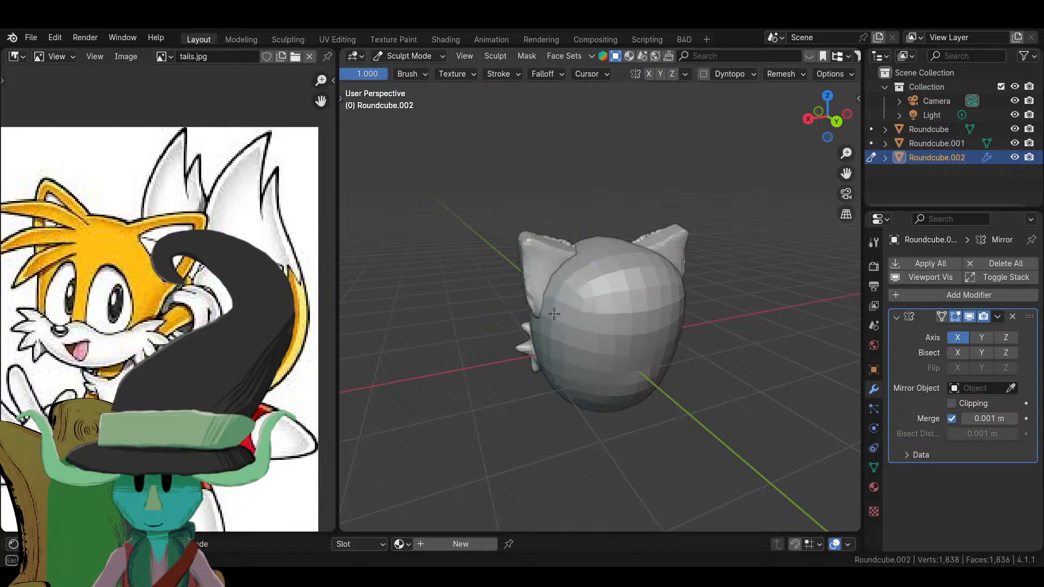
{"action": "middle_click_drag", "start_coordinate": [552, 329], "coordinate": [584, 311]}
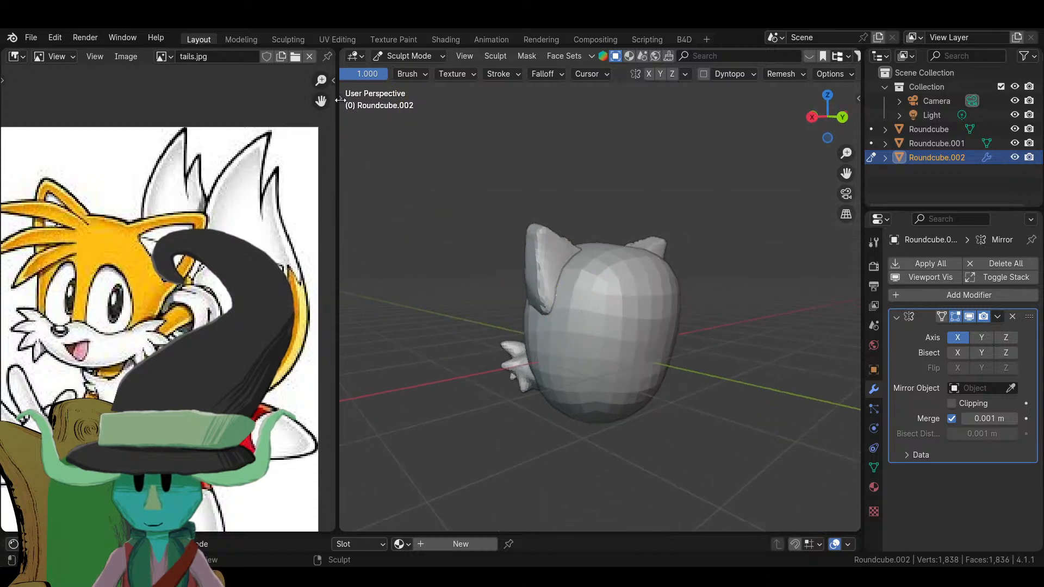
{"action": "left_click_drag", "start_coordinate": [339, 100], "coordinate": [352, 108]}
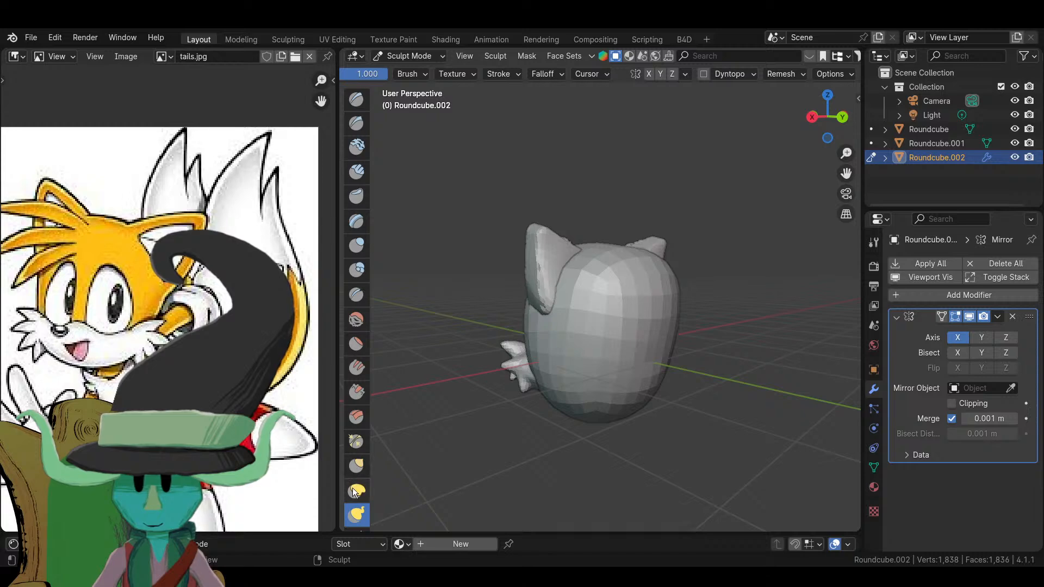
- Reshape the ears with the Grab and Snake Hook brushes, drawing their tips up into taller points
{"action": "left_click", "coordinate": [356, 465]}
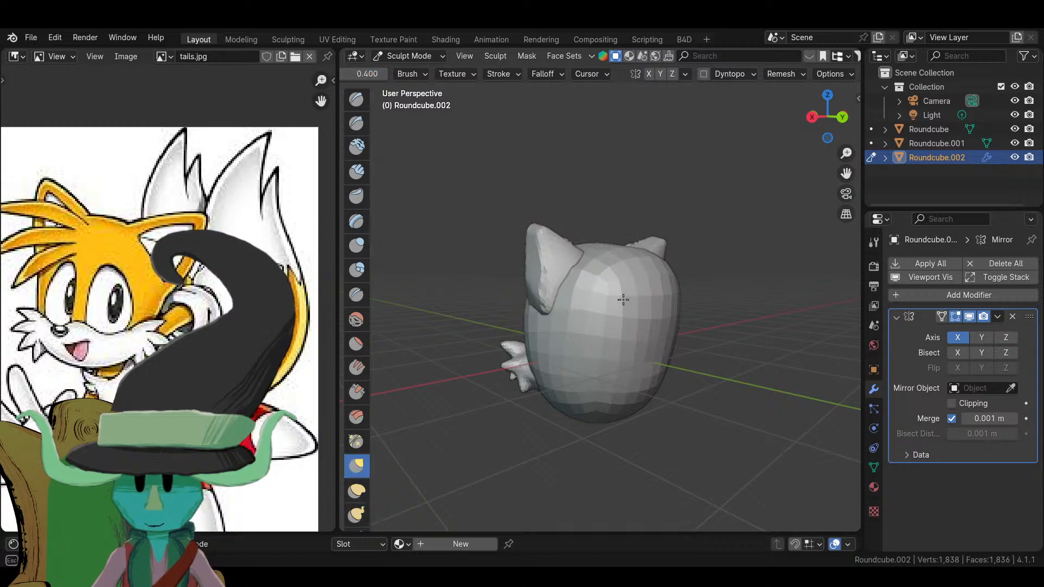
{"action": "mouse_move", "coordinate": [623, 300]}
{"action": "middle_mouse_down"}
{"action": "mouse_move", "coordinate": [699, 373]}
{"action": "mouse_move", "coordinate": [728, 328]}
{"action": "mouse_move", "coordinate": [692, 354]}
{"action": "mouse_move", "coordinate": [555, 313]}
{"action": "mouse_move", "coordinate": [543, 296]}
{"action": "mouse_move", "coordinate": [579, 306]}
{"action": "mouse_move", "coordinate": [582, 323]}
{"action": "mouse_move", "coordinate": [564, 325]}
{"action": "middle_mouse_up"}
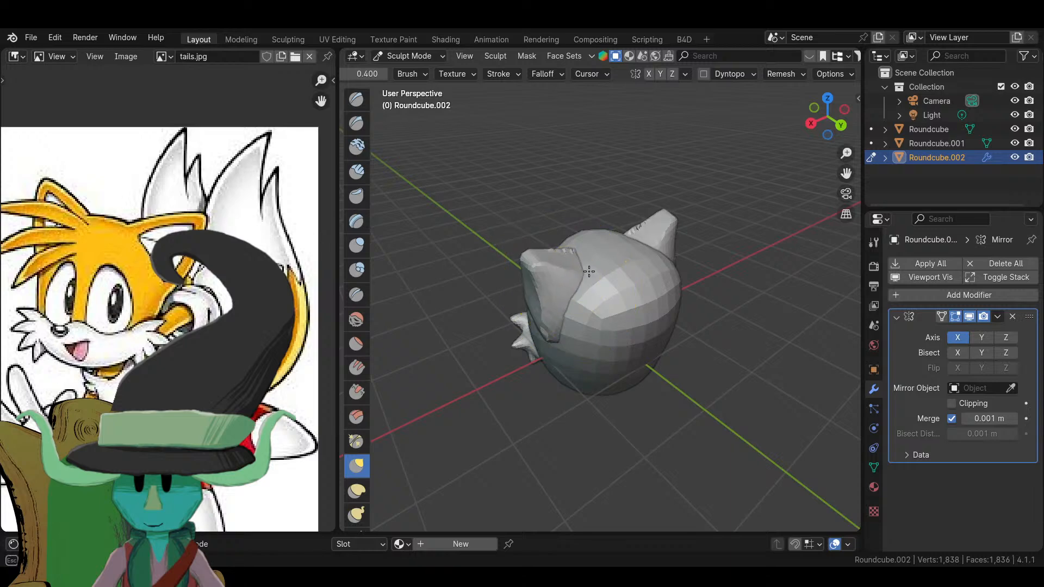
{"action": "middle_click_drag", "start_coordinate": [598, 270], "coordinate": [671, 304]}
{"action": "key", "text": "KP_1"}
{"action": "scroll", "coordinate": [672, 313], "scroll_direction": "up", "scroll_amount": 4}
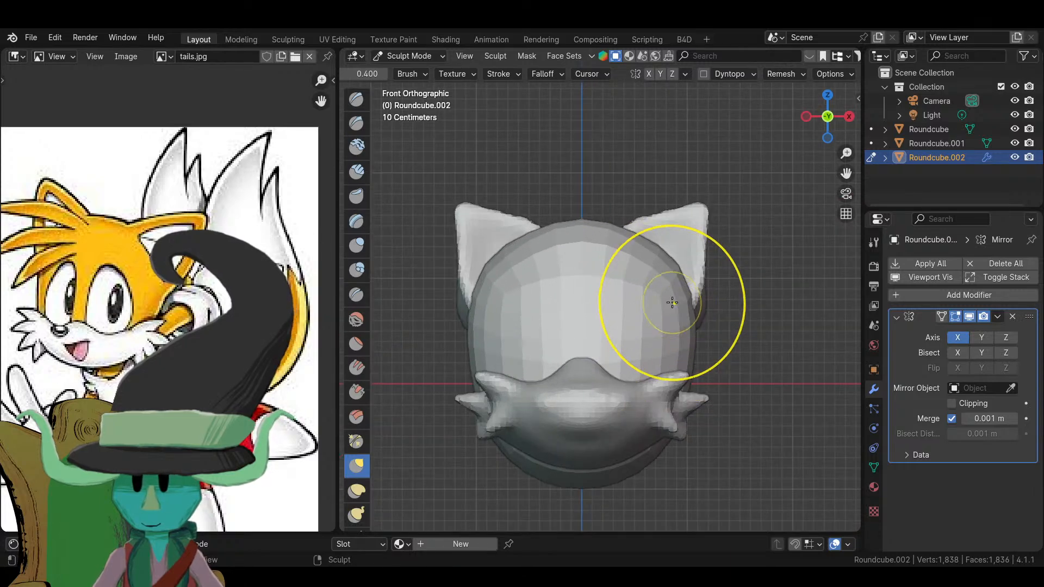
{"action": "left_click", "coordinate": [357, 515]}
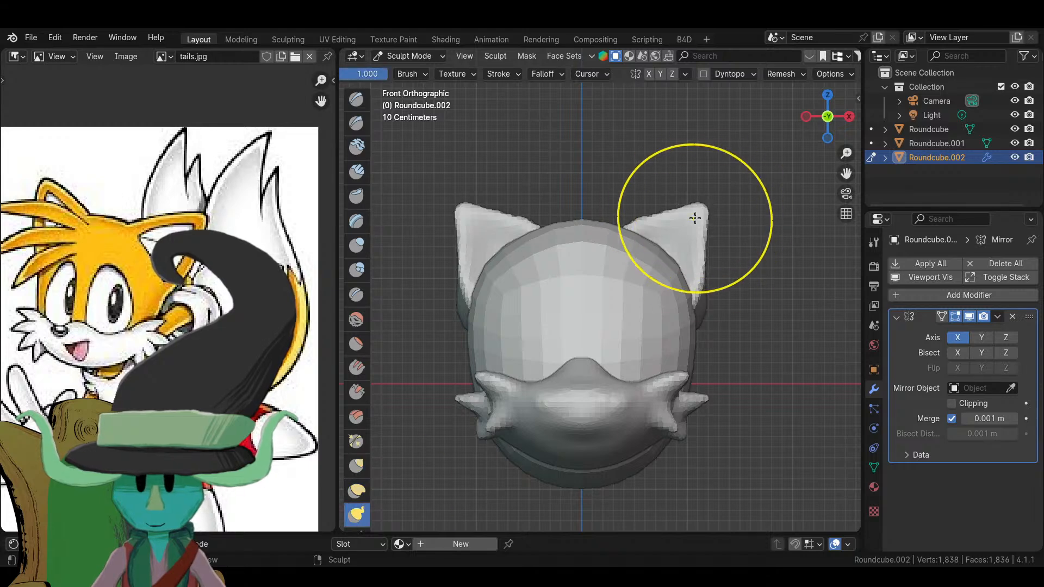
{"action": "mouse_move", "coordinate": [694, 217]}
{"action": "left_mouse_down"}
{"action": "mouse_move", "coordinate": [723, 188]}
{"action": "mouse_move", "coordinate": [675, 209]}
{"action": "mouse_move", "coordinate": [661, 200]}
{"action": "left_mouse_up"}
{"action": "scroll", "coordinate": [661, 200], "scroll_direction": "down", "scroll_amount": 5}
{"action": "middle_click_drag", "start_coordinate": [660, 200], "coordinate": [479, 336]}
{"action": "middle_click_drag", "start_coordinate": [650, 371], "coordinate": [679, 334]}
{"action": "scroll", "coordinate": [680, 334], "scroll_direction": "up", "scroll_amount": 6}
{"action": "scroll", "coordinate": [665, 364], "scroll_direction": "down", "scroll_amount": 4}
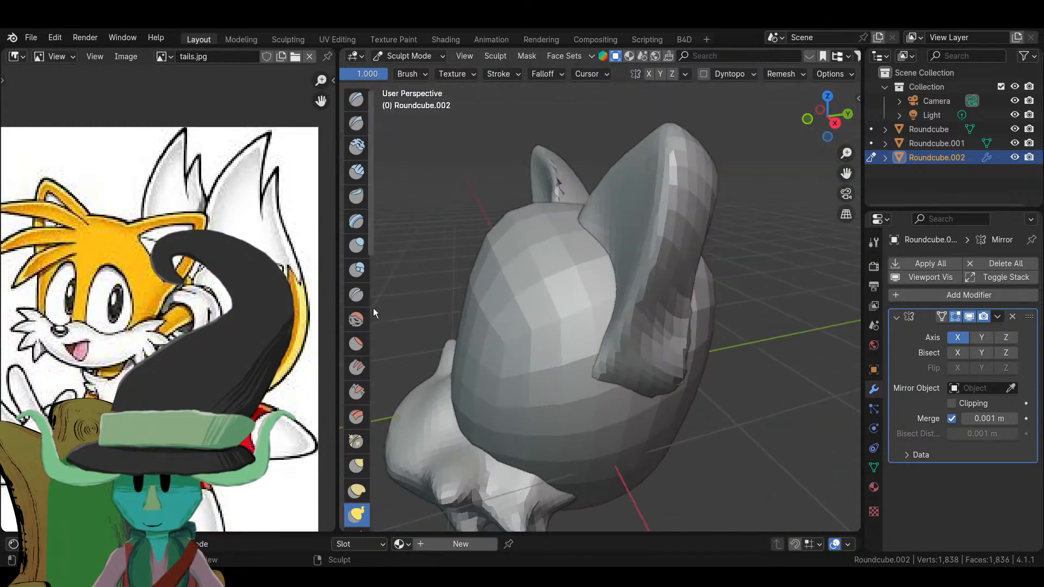
- Even out the ears' outer edges and back surfaces with the Smooth brush
{"action": "left_click", "coordinate": [356, 320]}
{"action": "scroll", "coordinate": [613, 265], "scroll_direction": "down", "scroll_amount": 2}
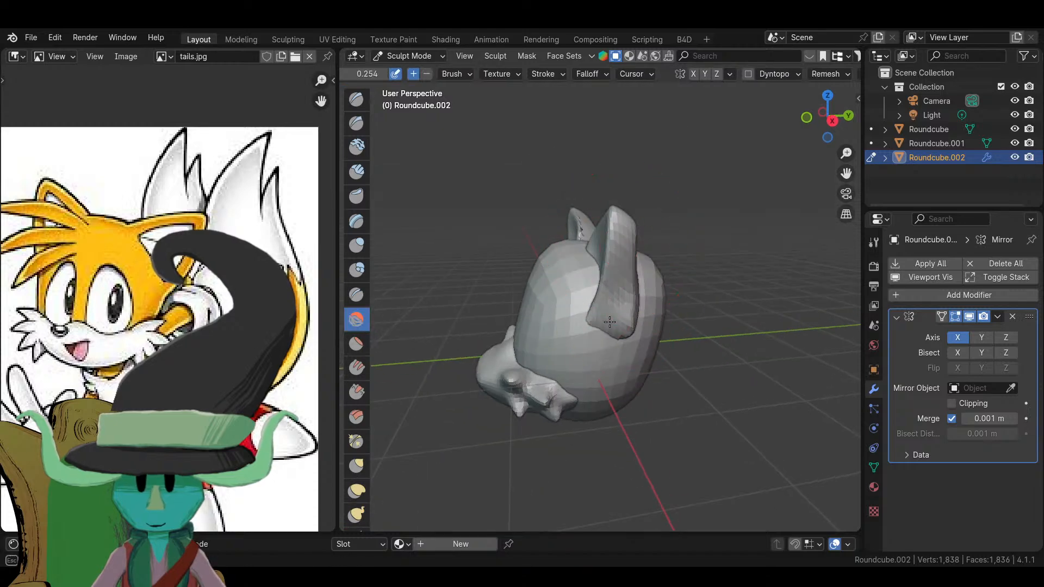
{"action": "middle_click_drag", "start_coordinate": [599, 409], "coordinate": [667, 209]}
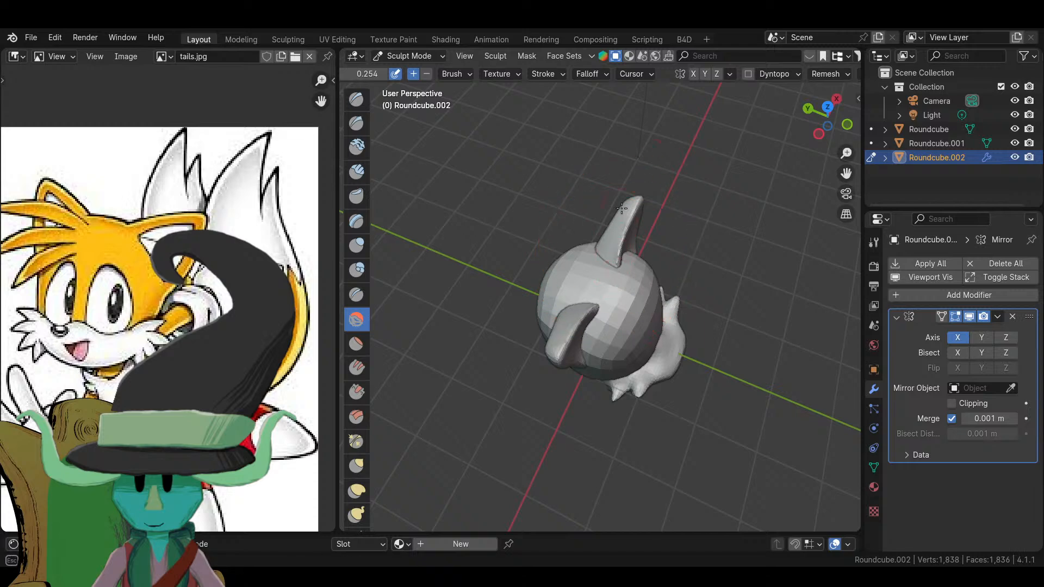
{"action": "scroll", "coordinate": [677, 351], "scroll_direction": "down", "scroll_amount": 5}
{"action": "middle_click_drag", "start_coordinate": [677, 351], "coordinate": [526, 266]}
{"action": "scroll", "coordinate": [491, 326], "scroll_direction": "up", "scroll_amount": 5}
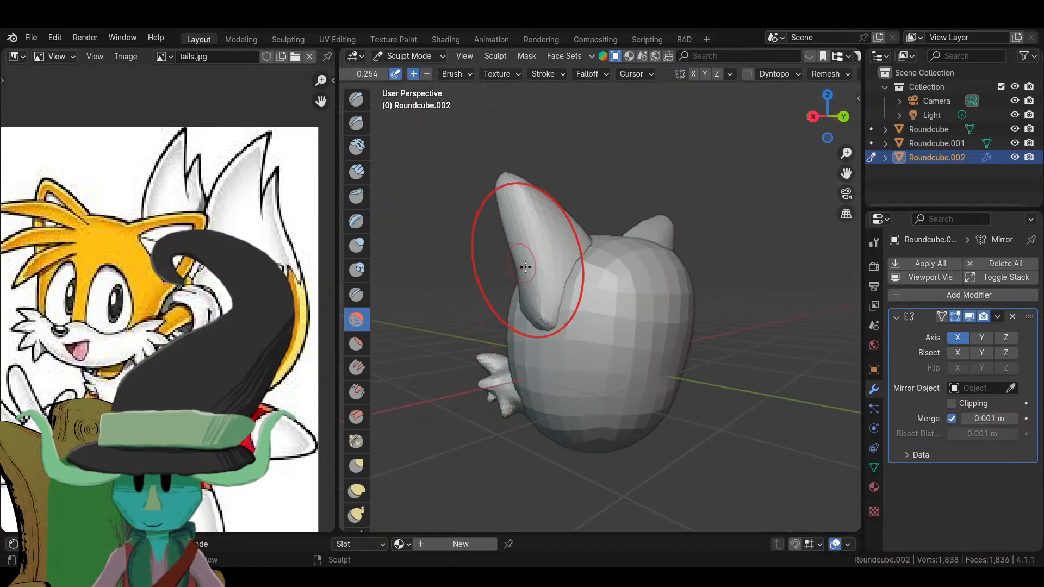
{"action": "scroll", "coordinate": [830, 67], "scroll_direction": "down", "scroll_amount": 3}
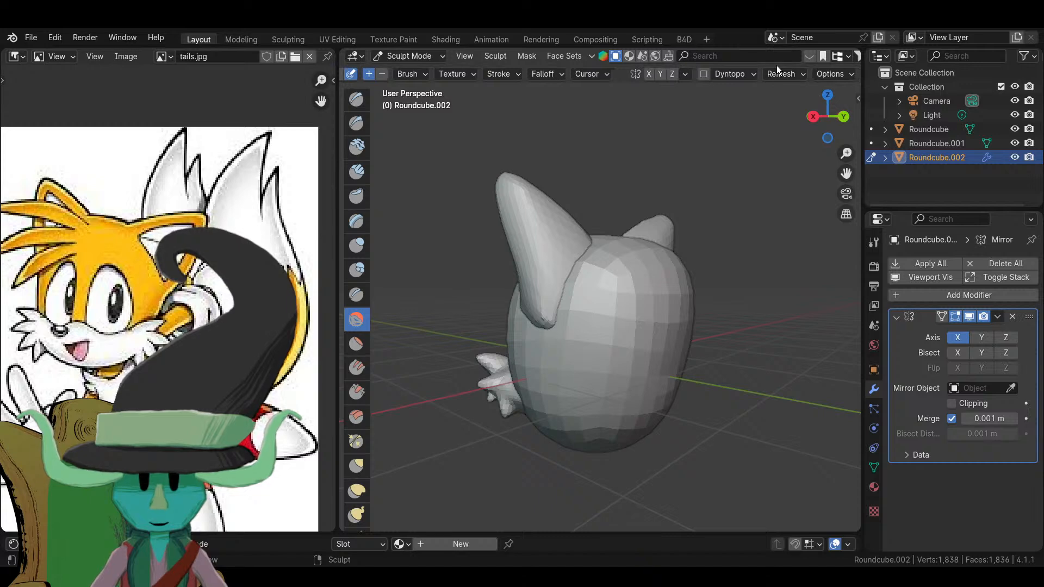
- Remesh the ears again at a voxel size of 0.05 m and smooth their outer edges
{"action": "left_click", "coordinate": [822, 76]}
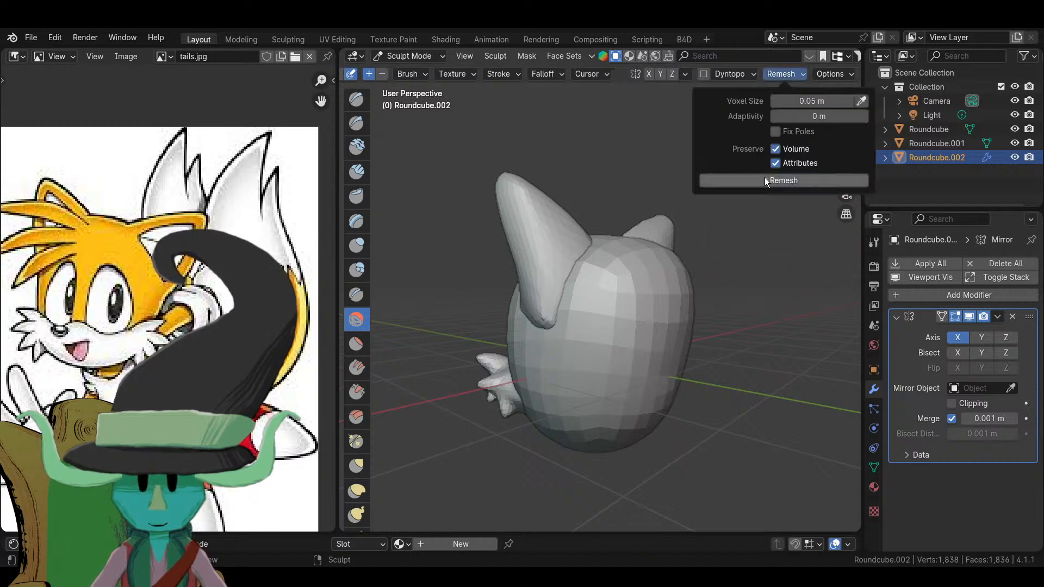
{"action": "middle_click_drag", "start_coordinate": [536, 327], "coordinate": [699, 159]}
{"action": "scroll", "coordinate": [699, 345], "scroll_direction": "up", "scroll_amount": 2}
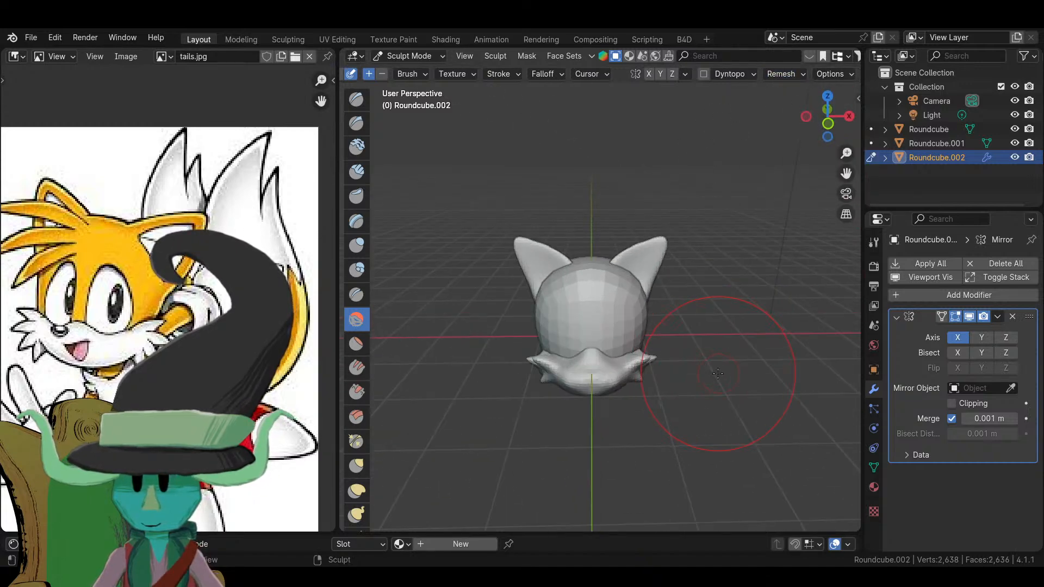
{"action": "scroll", "coordinate": [707, 367], "scroll_direction": "up", "scroll_amount": 4}
{"action": "middle_click_drag", "start_coordinate": [706, 368], "coordinate": [606, 338]}
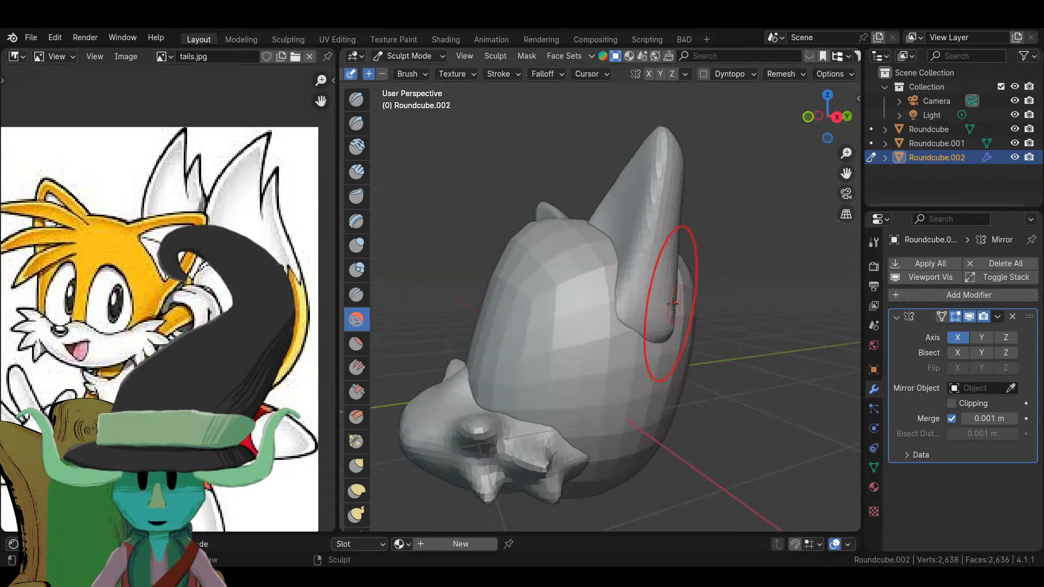
{"action": "middle_click_drag", "start_coordinate": [673, 304], "coordinate": [560, 272]}
{"action": "scroll", "coordinate": [565, 228], "scroll_direction": "down", "scroll_amount": 5}
{"action": "middle_click_drag", "start_coordinate": [559, 196], "coordinate": [680, 311]}
{"action": "scroll", "coordinate": [582, 338], "scroll_direction": "up", "scroll_amount": 4}
{"action": "mouse_move", "coordinate": [629, 350]}
{"action": "middle_mouse_down"}
{"action": "mouse_move", "coordinate": [609, 337]}
{"action": "mouse_move", "coordinate": [636, 327]}
{"action": "mouse_move", "coordinate": [618, 303]}
{"action": "middle_mouse_up"}
{"action": "scroll", "coordinate": [617, 303], "scroll_direction": "up", "scroll_amount": 4}
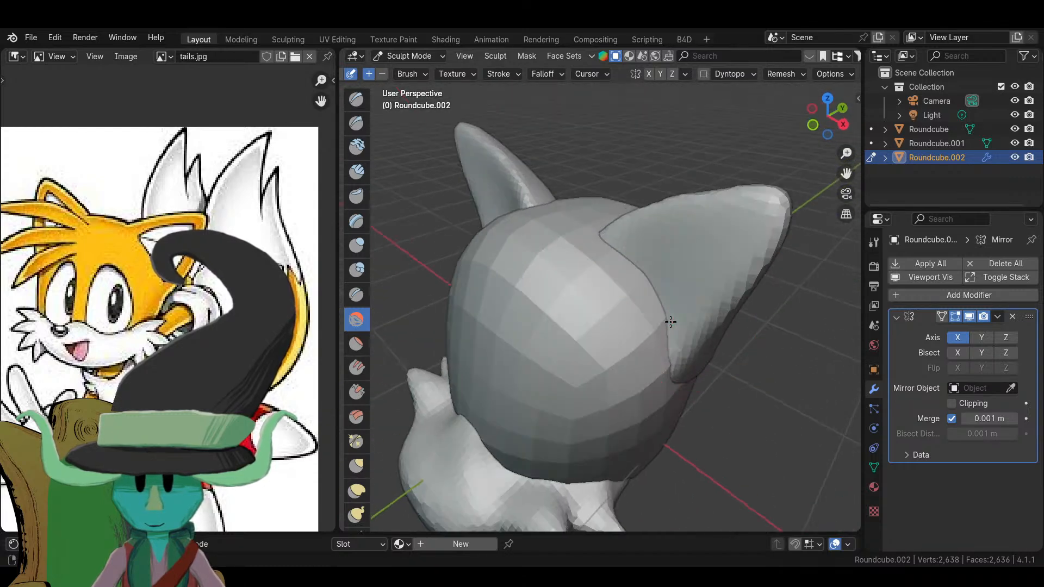
- Thicken the ears with the Inflate brush
{"action": "left_click", "coordinate": [356, 244]}
{"action": "middle_click_drag", "start_coordinate": [544, 304], "coordinate": [631, 263]}
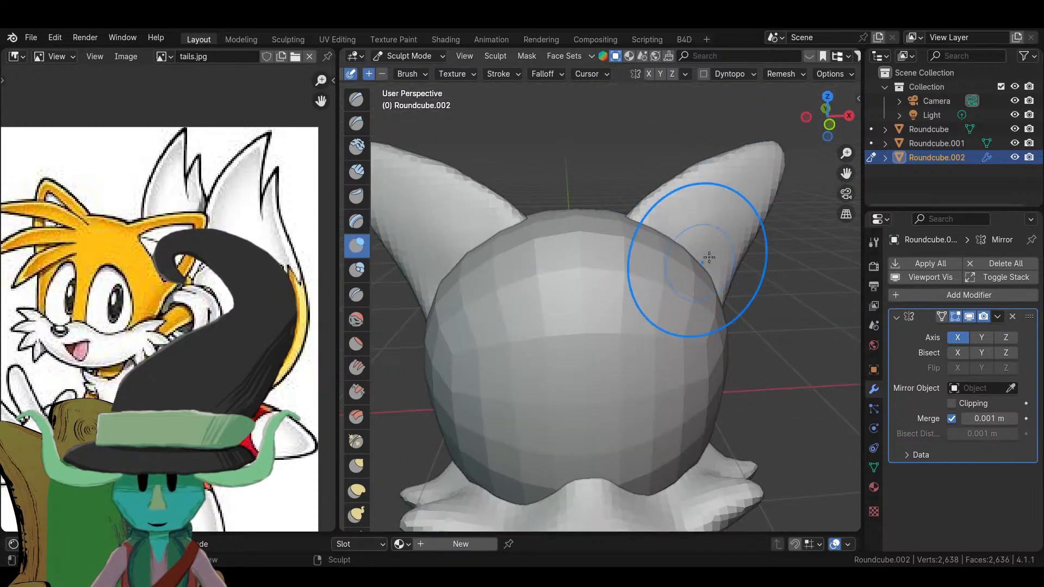
{"action": "scroll", "coordinate": [641, 302], "scroll_direction": "down", "scroll_amount": 5}
{"action": "mouse_move", "coordinate": [641, 302]}
{"action": "middle_mouse_down"}
{"action": "mouse_move", "coordinate": [581, 344]}
{"action": "mouse_move", "coordinate": [571, 315]}
{"action": "middle_mouse_up"}
{"action": "scroll", "coordinate": [571, 314], "scroll_direction": "up", "scroll_amount": 5}
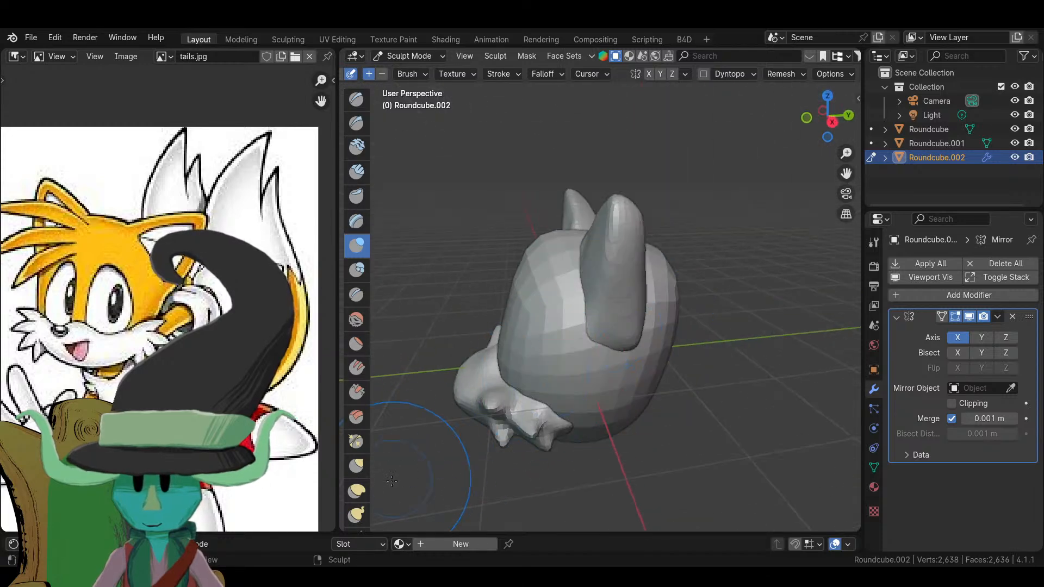
- Refine the inflated ears' thickness and curve from above with the Grab brush
{"action": "left_click", "coordinate": [351, 473]}
{"action": "scroll", "coordinate": [618, 198], "scroll_direction": "down", "scroll_amount": 5}
{"action": "middle_click_drag", "start_coordinate": [617, 198], "coordinate": [603, 318]}
{"action": "scroll", "coordinate": [603, 318], "scroll_direction": "up", "scroll_amount": 3}
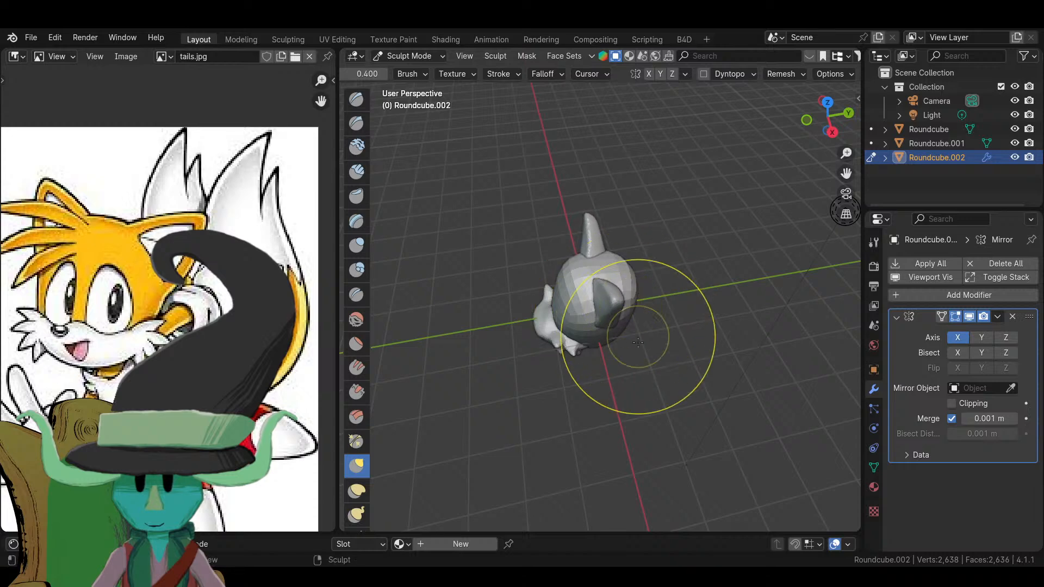
{"action": "mouse_move", "coordinate": [637, 342]}
{"action": "middle_mouse_down"}
{"action": "mouse_move", "coordinate": [734, 342]}
{"action": "mouse_move", "coordinate": [617, 366]}
{"action": "mouse_move", "coordinate": [588, 343]}
{"action": "middle_mouse_up"}
{"action": "scroll", "coordinate": [734, 342], "scroll_direction": "up", "scroll_amount": 4}
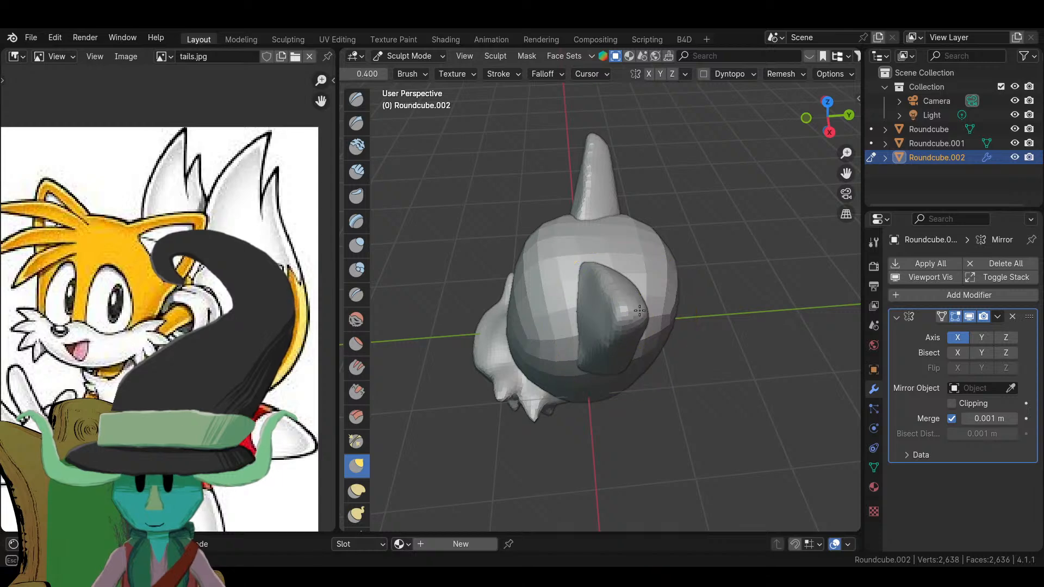
{"action": "scroll", "coordinate": [650, 306], "scroll_direction": "down", "scroll_amount": 4}
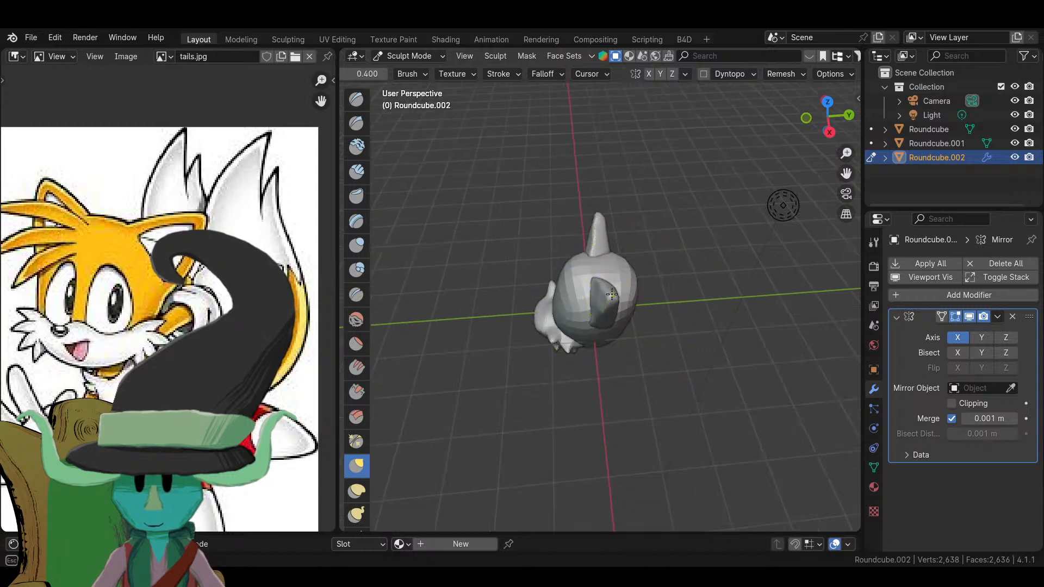
- Pull the front face of the ear up and outward with the Grab brush
{"action": "scroll", "coordinate": [615, 294], "scroll_direction": "down", "scroll_amount": 3}
{"action": "middle_click_drag", "start_coordinate": [559, 387], "coordinate": [702, 370]}
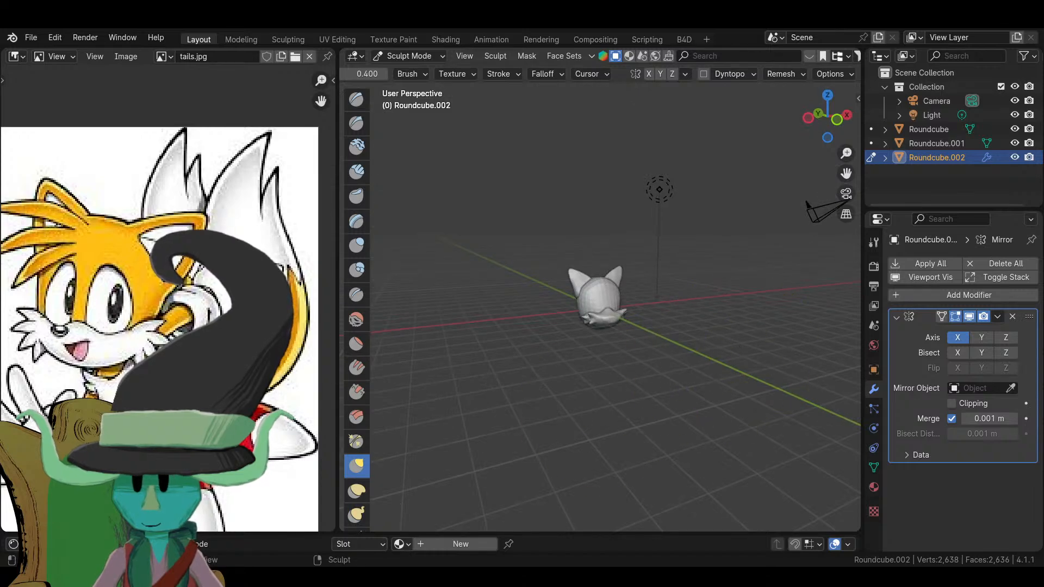
{"action": "mouse_move", "coordinate": [627, 312]}
{"action": "middle_mouse_down"}
{"action": "mouse_move", "coordinate": [544, 315]}
{"action": "mouse_move", "coordinate": [670, 304]}
{"action": "mouse_move", "coordinate": [663, 212]}
{"action": "mouse_move", "coordinate": [690, 294]}
{"action": "middle_mouse_up"}
{"action": "scroll", "coordinate": [513, 315], "scroll_direction": "up", "scroll_amount": 4}
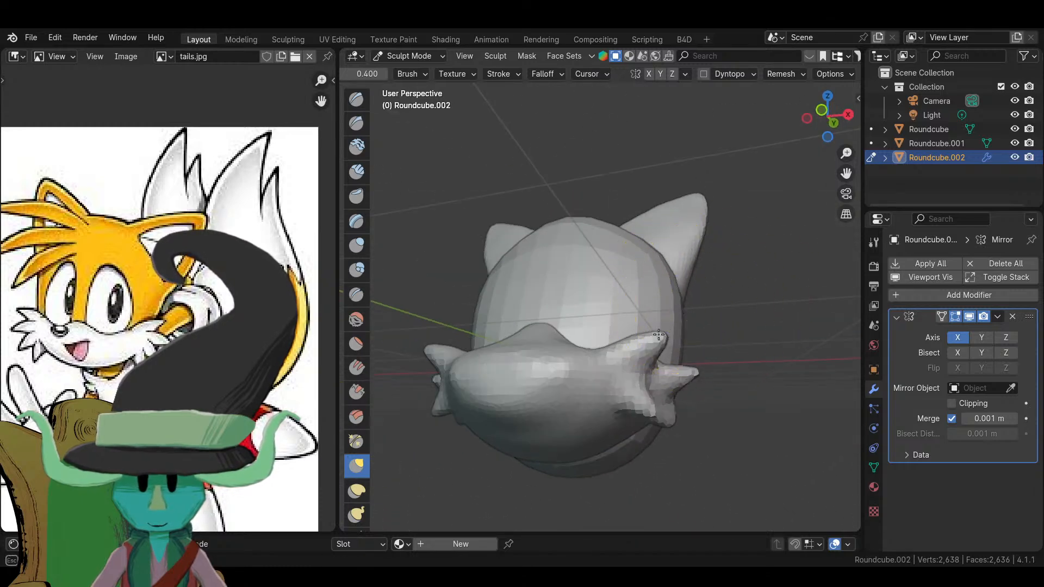
{"action": "scroll", "coordinate": [658, 335], "scroll_direction": "down", "scroll_amount": 5}
{"action": "scroll", "coordinate": [647, 261], "scroll_direction": "up", "scroll_amount": 3}
{"action": "mouse_move", "coordinate": [647, 261]}
{"action": "middle_mouse_down"}
{"action": "mouse_move", "coordinate": [657, 443]}
{"action": "mouse_move", "coordinate": [615, 341]}
{"action": "mouse_move", "coordinate": [512, 349]}
{"action": "mouse_move", "coordinate": [647, 349]}
{"action": "mouse_move", "coordinate": [650, 359]}
{"action": "mouse_move", "coordinate": [670, 331]}
{"action": "middle_mouse_up"}
{"action": "scroll", "coordinate": [615, 341], "scroll_direction": "down", "scroll_amount": 3}
{"action": "scroll", "coordinate": [513, 350], "scroll_direction": "up", "scroll_amount": 3}
{"action": "scroll", "coordinate": [650, 359], "scroll_direction": "up", "scroll_amount": 2}
{"action": "mouse_move", "coordinate": [652, 307]}
{"action": "left_mouse_down"}
{"action": "mouse_move", "coordinate": [719, 233]}
{"action": "mouse_move", "coordinate": [701, 261]}
{"action": "left_mouse_up"}
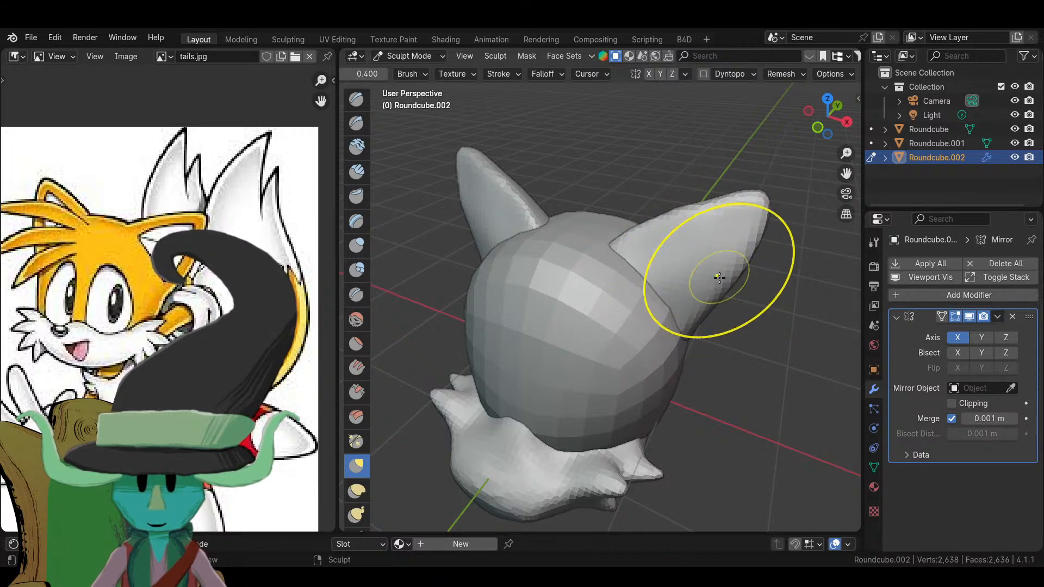
- Examine the ears from above and behind to judge their thickness and angle on the head
{"action": "middle_click_drag", "start_coordinate": [717, 261], "coordinate": [629, 326]}
{"action": "scroll", "coordinate": [629, 326], "scroll_direction": "down", "scroll_amount": 3}
{"action": "scroll", "coordinate": [539, 298], "scroll_direction": "up", "scroll_amount": 2}
{"action": "middle_click_drag", "start_coordinate": [540, 297], "coordinate": [581, 407]}
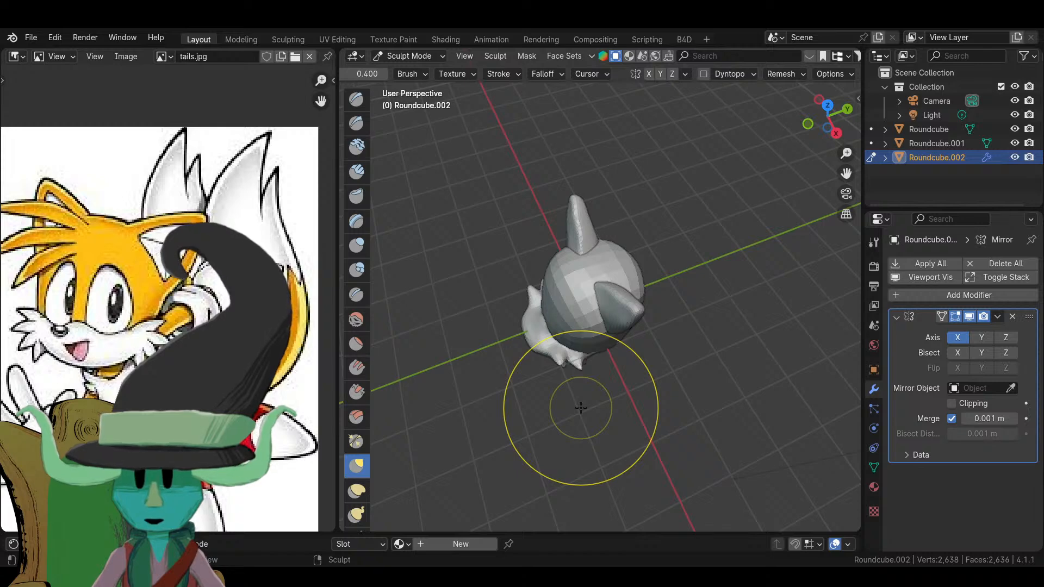
{"action": "mouse_move", "coordinate": [577, 406]}
{"action": "middle_mouse_down"}
{"action": "mouse_move", "coordinate": [625, 437]}
{"action": "mouse_move", "coordinate": [554, 414]}
{"action": "mouse_move", "coordinate": [597, 379]}
{"action": "middle_mouse_up"}
{"action": "scroll", "coordinate": [593, 418], "scroll_direction": "down", "scroll_amount": 3}
{"action": "scroll", "coordinate": [625, 436], "scroll_direction": "up", "scroll_amount": 2}
{"action": "scroll", "coordinate": [554, 414], "scroll_direction": "up", "scroll_amount": 2}
{"action": "scroll", "coordinate": [597, 380], "scroll_direction": "up", "scroll_amount": 3}
{"action": "mouse_move", "coordinate": [632, 329]}
{"action": "middle_mouse_down"}
{"action": "mouse_move", "coordinate": [559, 396]}
{"action": "mouse_move", "coordinate": [594, 384]}
{"action": "middle_mouse_up"}
{"action": "scroll", "coordinate": [595, 385], "scroll_direction": "up", "scroll_amount": 4}
{"action": "middle_click_drag", "start_coordinate": [648, 453], "coordinate": [599, 364]}
{"action": "scroll", "coordinate": [718, 408], "scroll_direction": "down", "scroll_amount": 2}
{"action": "scroll", "coordinate": [640, 442], "scroll_direction": "down", "scroll_amount": 3}
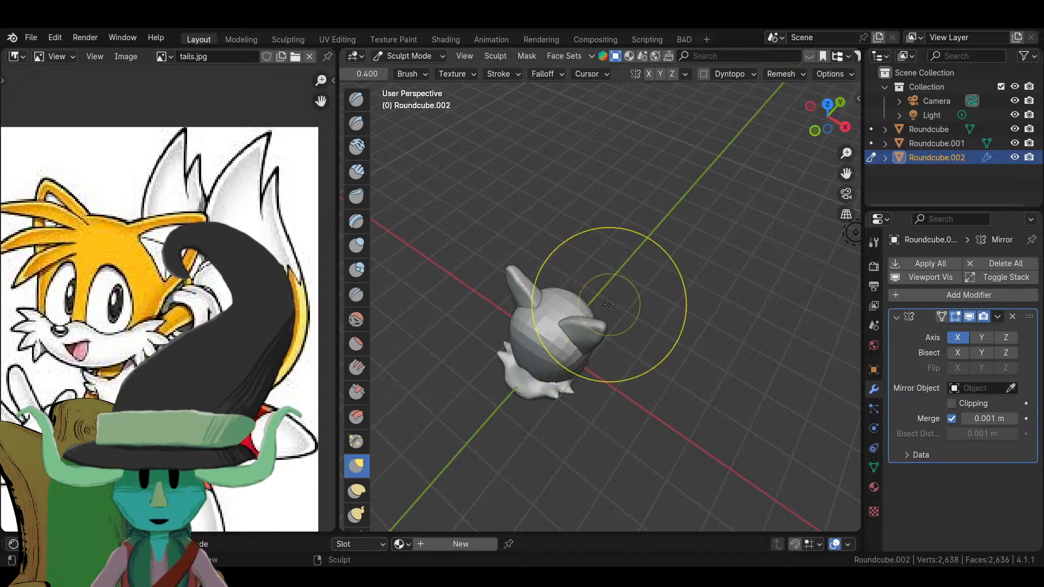
- Examine the ears' profile from the side and their outline from the front
{"action": "middle_click_drag", "start_coordinate": [607, 334], "coordinate": [532, 293]}
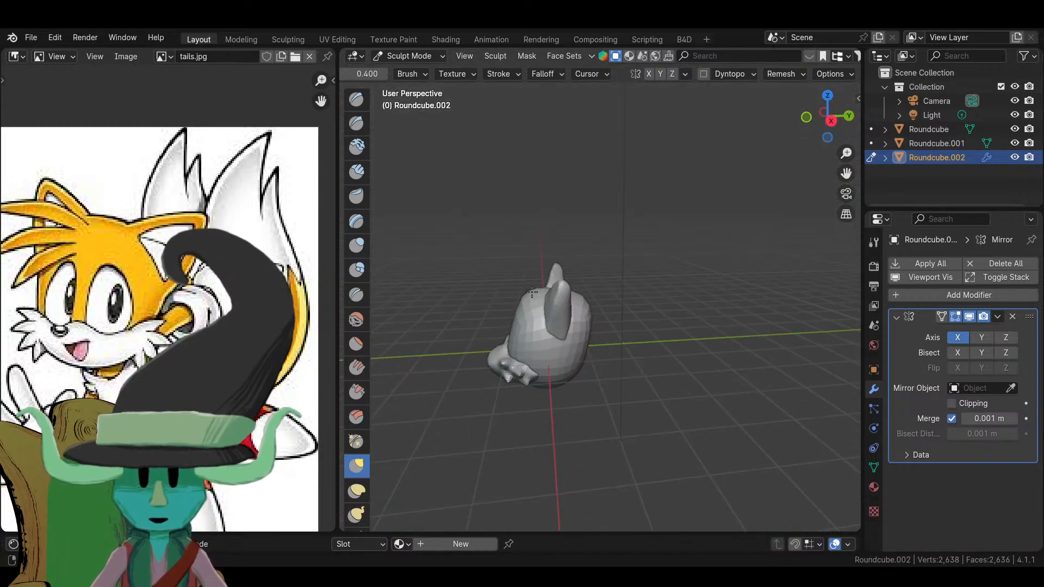
{"action": "middle_click_drag", "start_coordinate": [646, 377], "coordinate": [680, 384]}
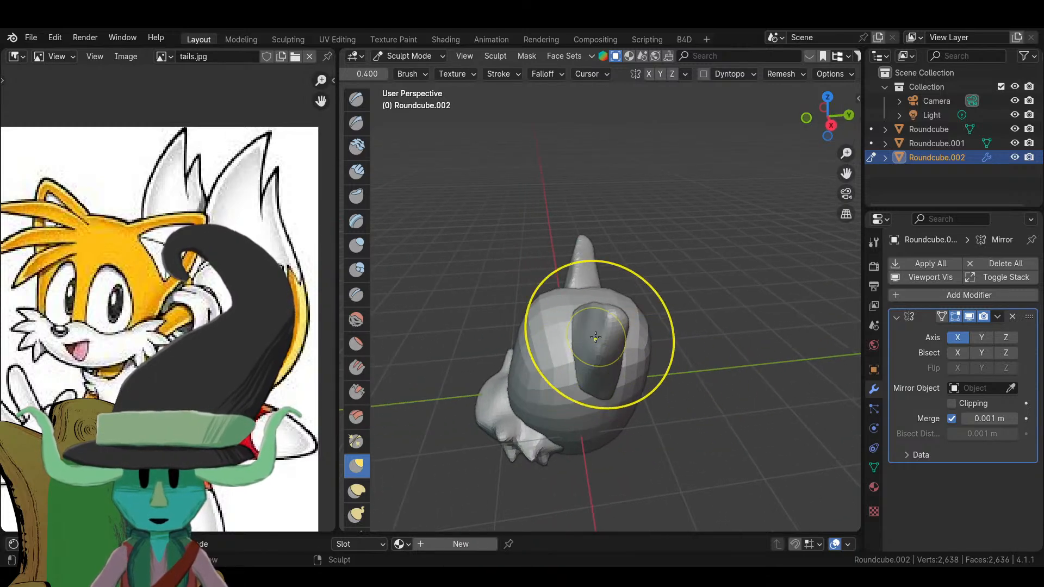
{"action": "middle_click_drag", "start_coordinate": [607, 318], "coordinate": [582, 353]}
{"action": "scroll", "coordinate": [687, 396], "scroll_direction": "up", "scroll_amount": 3}
{"action": "scroll", "coordinate": [682, 325], "scroll_direction": "up", "scroll_amount": 3}
{"action": "scroll", "coordinate": [576, 420], "scroll_direction": "down", "scroll_amount": 2}
{"action": "middle_click_drag", "start_coordinate": [576, 419], "coordinate": [675, 408]}
{"action": "scroll", "coordinate": [571, 442], "scroll_direction": "down", "scroll_amount": 2}
{"action": "scroll", "coordinate": [579, 363], "scroll_direction": "up", "scroll_amount": 2}
{"action": "scroll", "coordinate": [682, 414], "scroll_direction": "up", "scroll_amount": 4}
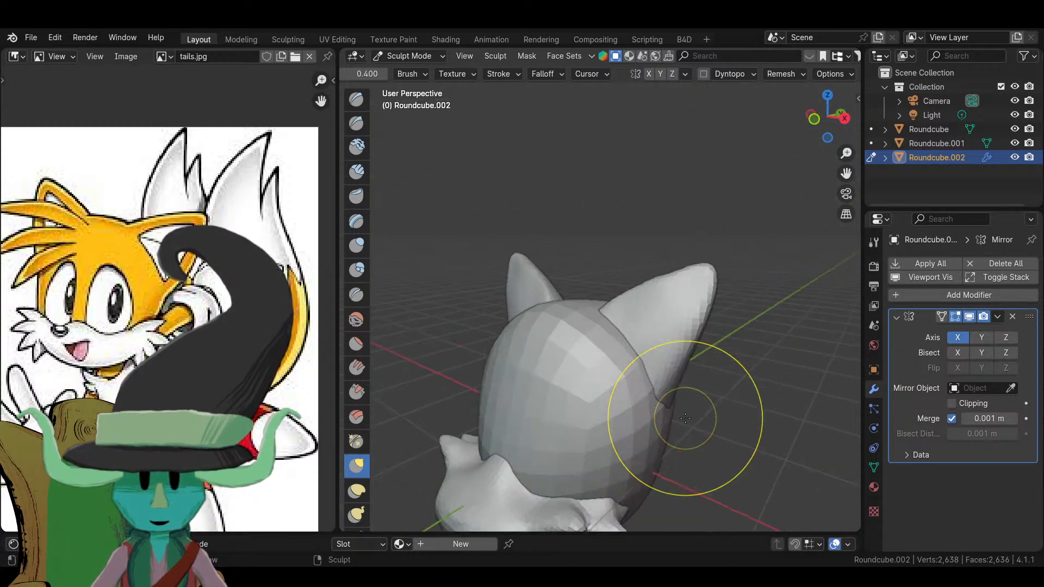
- Remesh the ears with a voxel size of 0.02 m
{"action": "middle_click_drag", "start_coordinate": [661, 286], "coordinate": [736, 409]}
{"action": "scroll", "coordinate": [668, 306], "scroll_direction": "up", "scroll_amount": 3}
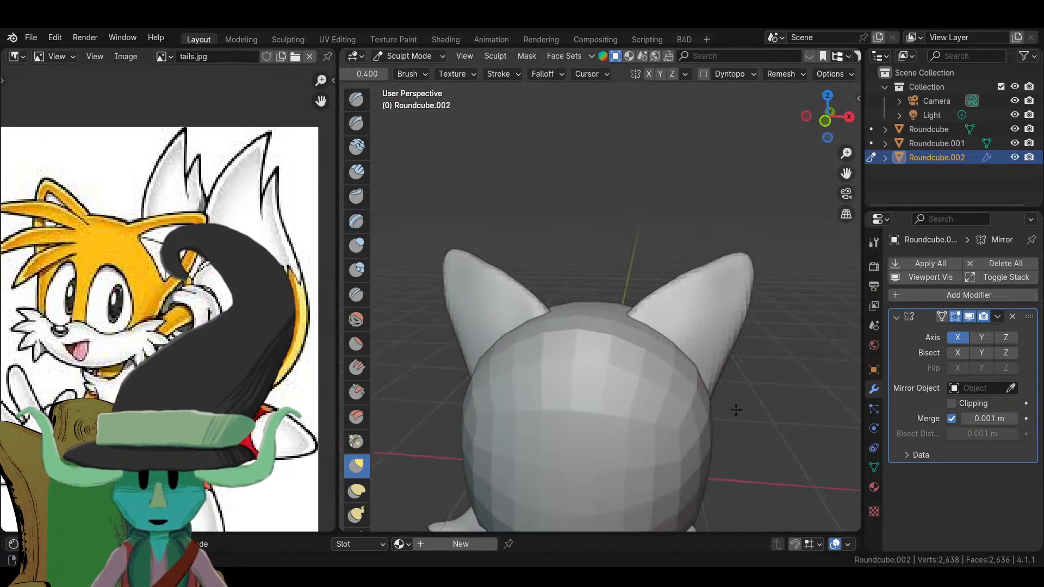
{"action": "scroll", "coordinate": [711, 303], "scroll_direction": "down", "scroll_amount": 3}
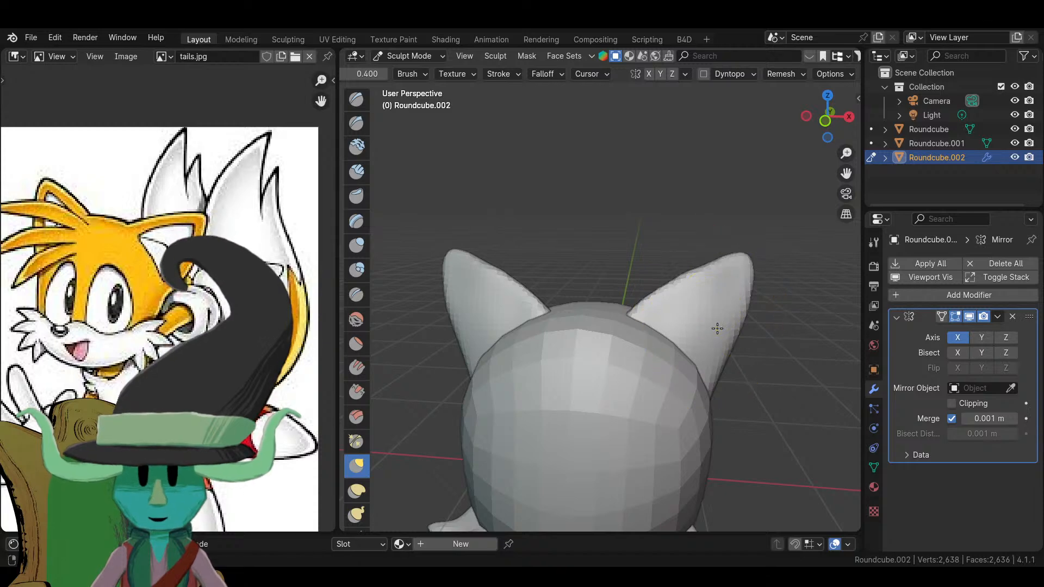
{"action": "mouse_move", "coordinate": [711, 303]}
{"action": "middle_mouse_down"}
{"action": "mouse_move", "coordinate": [649, 346]}
{"action": "mouse_move", "coordinate": [692, 345]}
{"action": "middle_mouse_up"}
{"action": "scroll", "coordinate": [648, 345], "scroll_direction": "down", "scroll_amount": 2}
{"action": "scroll", "coordinate": [692, 345], "scroll_direction": "up", "scroll_amount": 2}
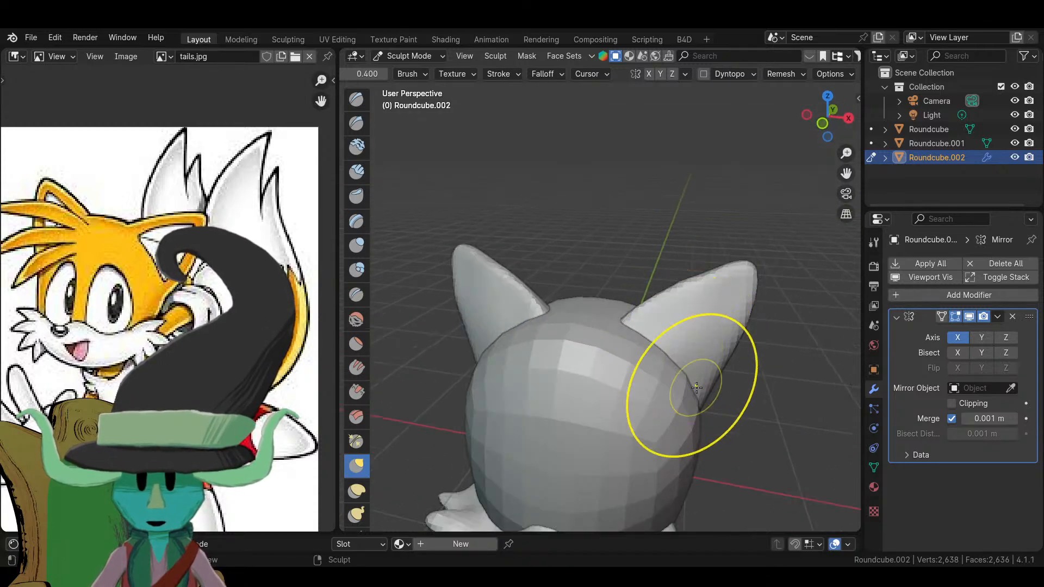
{"action": "scroll", "coordinate": [680, 375], "scroll_direction": "up", "scroll_amount": 2}
{"action": "scroll", "coordinate": [358, 67], "scroll_direction": "up", "scroll_amount": 5}
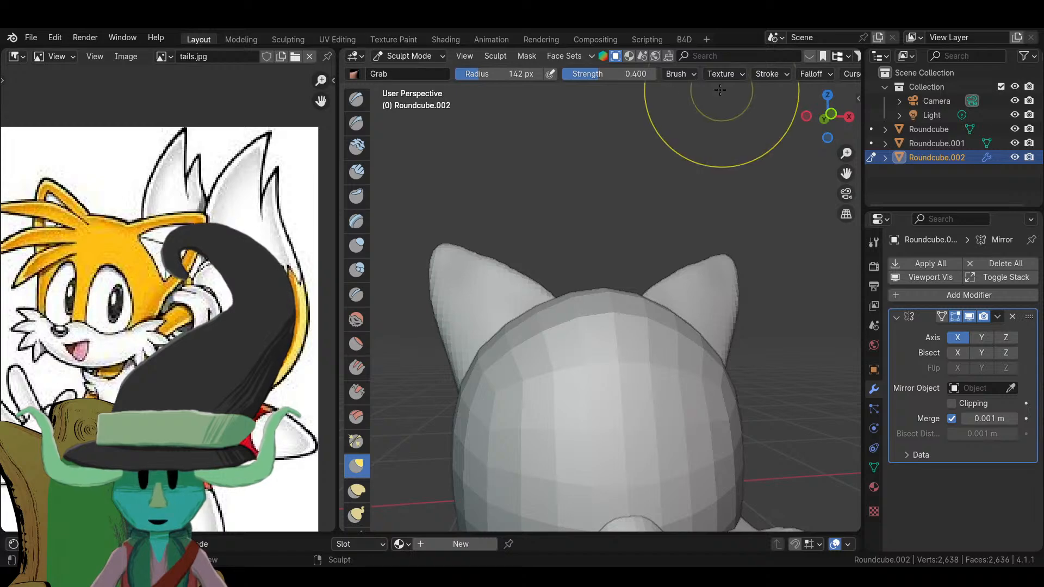
{"action": "scroll", "coordinate": [739, 80], "scroll_direction": "down", "scroll_amount": 5}
{"action": "left_click", "coordinate": [783, 75]}
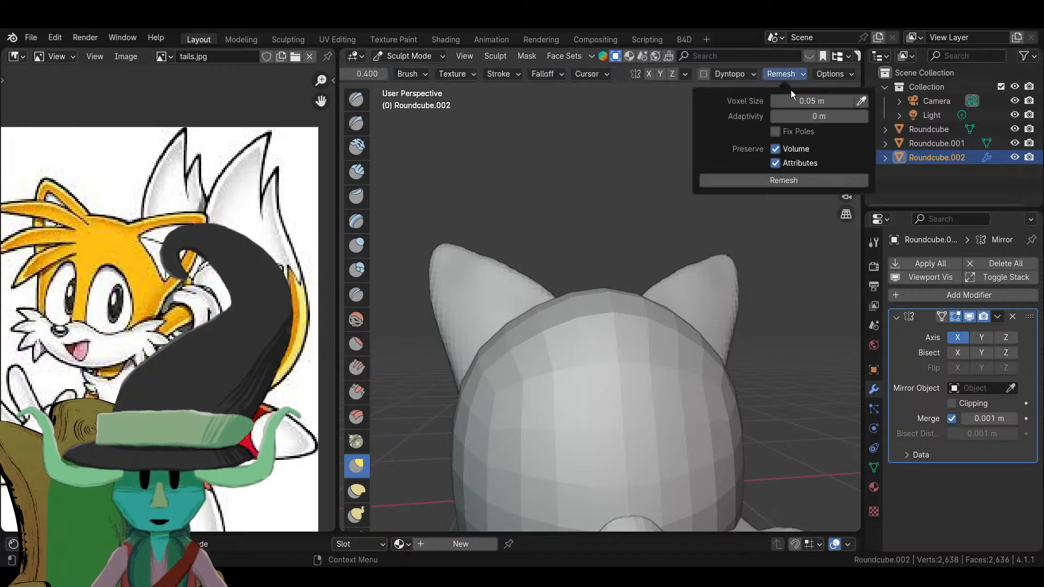
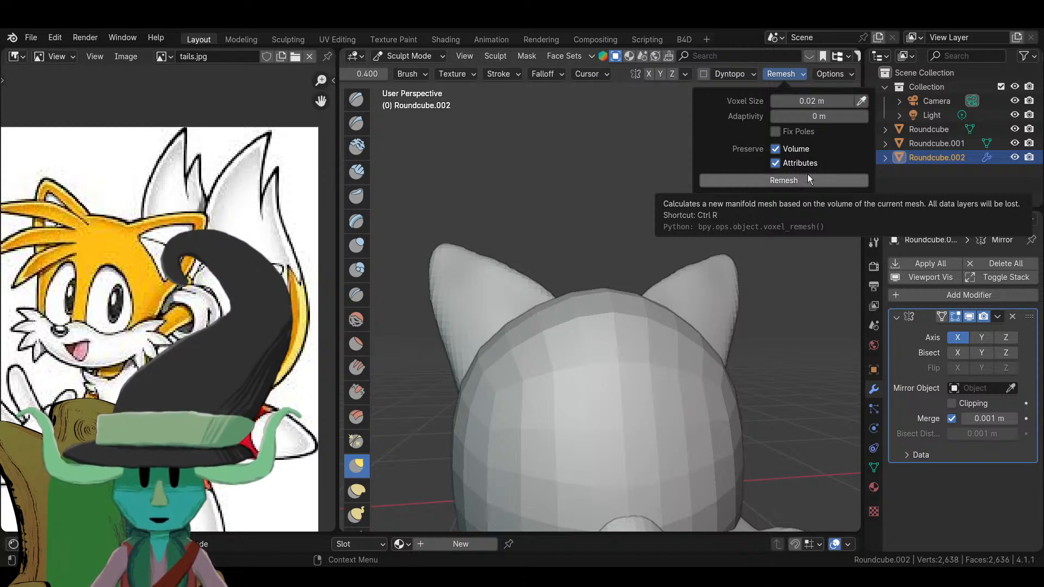
{"action": "left_click", "coordinate": [808, 176]}
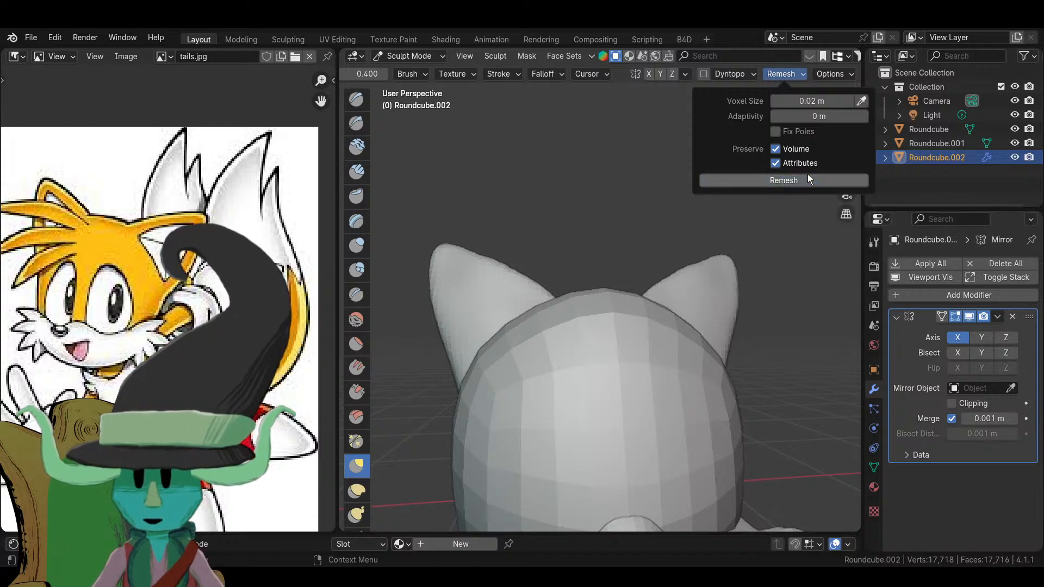
- Examine the remeshed ears from the front and check the surface of one ear up close
{"action": "mouse_move", "coordinate": [794, 305]}
{"action": "middle_mouse_down"}
{"action": "mouse_move", "coordinate": [524, 455]}
{"action": "mouse_move", "coordinate": [761, 391]}
{"action": "mouse_move", "coordinate": [674, 369]}
{"action": "middle_mouse_up"}
{"action": "scroll", "coordinate": [524, 454], "scroll_direction": "down", "scroll_amount": 4}
{"action": "scroll", "coordinate": [761, 392], "scroll_direction": "up", "scroll_amount": 5}
{"action": "scroll", "coordinate": [675, 368], "scroll_direction": "up", "scroll_amount": 6}
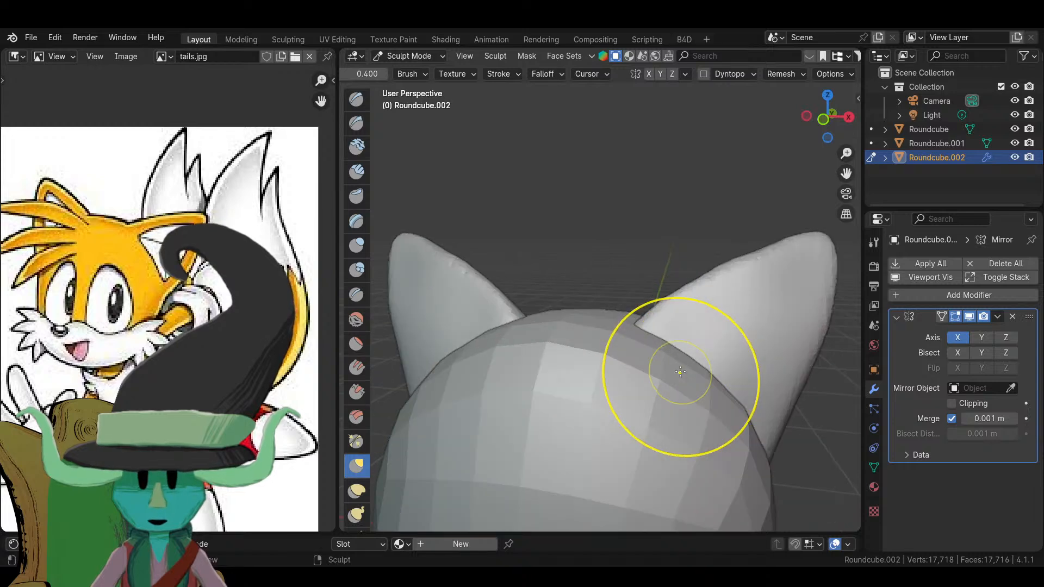
{"action": "scroll", "coordinate": [587, 440], "scroll_direction": "down", "scroll_amount": 5}
{"action": "mouse_move", "coordinate": [588, 440]}
{"action": "middle_mouse_down"}
{"action": "mouse_move", "coordinate": [573, 360]}
{"action": "mouse_move", "coordinate": [610, 391]}
{"action": "mouse_move", "coordinate": [578, 394]}
{"action": "mouse_move", "coordinate": [657, 408]}
{"action": "mouse_move", "coordinate": [722, 485]}
{"action": "mouse_move", "coordinate": [634, 394]}
{"action": "mouse_move", "coordinate": [658, 383]}
{"action": "middle_mouse_up"}
{"action": "scroll", "coordinate": [610, 371], "scroll_direction": "up", "scroll_amount": 3}
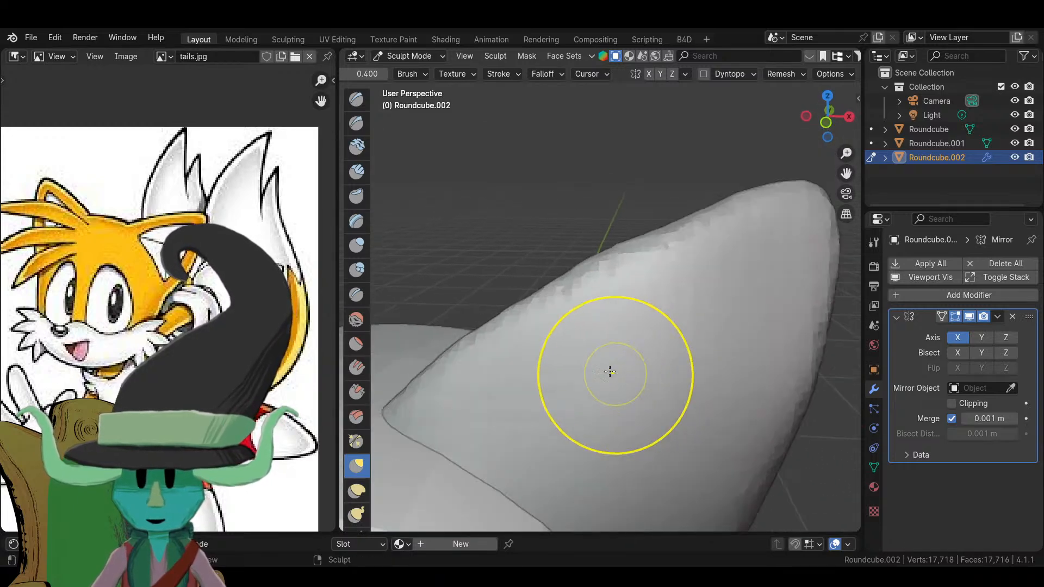
{"action": "scroll", "coordinate": [695, 413], "scroll_direction": "down", "scroll_amount": 3}
- Examine the ear's front face and outer edge from above, below and the side to plan the hollow
{"action": "mouse_move", "coordinate": [695, 414]}
{"action": "middle_mouse_down"}
{"action": "mouse_move", "coordinate": [662, 389]}
{"action": "mouse_move", "coordinate": [609, 241]}
{"action": "mouse_move", "coordinate": [695, 471]}
{"action": "middle_mouse_up"}
{"action": "scroll", "coordinate": [679, 403], "scroll_direction": "down", "scroll_amount": 3}
{"action": "scroll", "coordinate": [609, 241], "scroll_direction": "up", "scroll_amount": 4}
{"action": "scroll", "coordinate": [609, 241], "scroll_direction": "down", "scroll_amount": 4}
{"action": "middle_click_drag", "start_coordinate": [693, 373], "coordinate": [617, 331]}
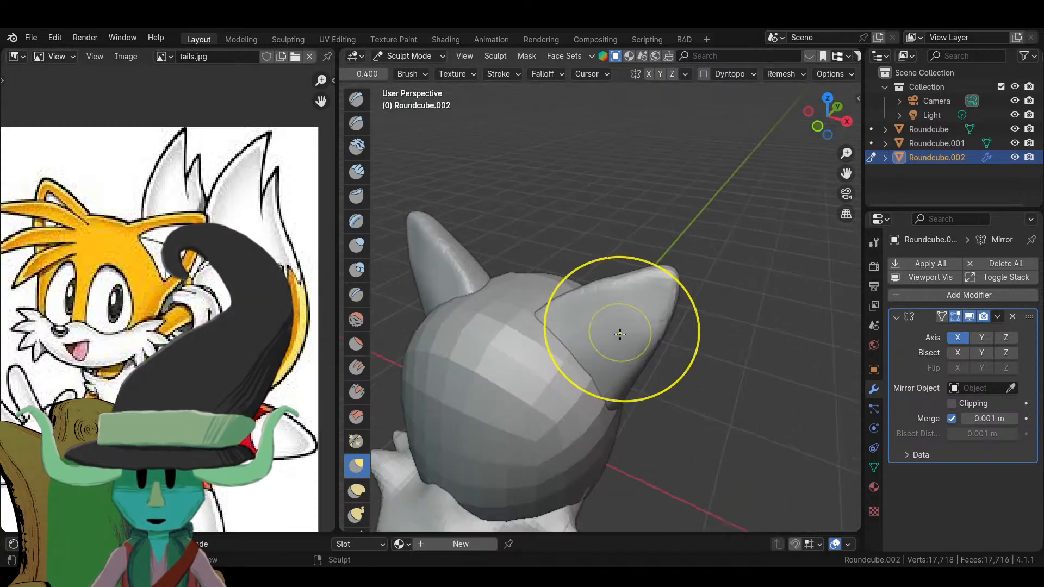
{"action": "scroll", "coordinate": [638, 361], "scroll_direction": "up", "scroll_amount": 5}
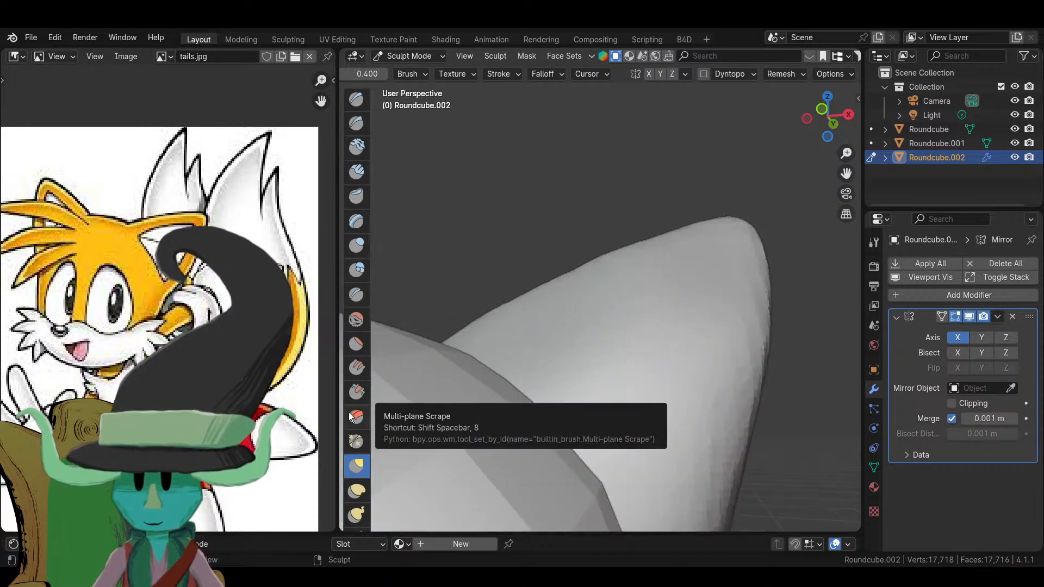
{"action": "scroll", "coordinate": [694, 321], "scroll_direction": "down", "scroll_amount": 3}
{"action": "middle_click_drag", "start_coordinate": [694, 321], "coordinate": [642, 393]}
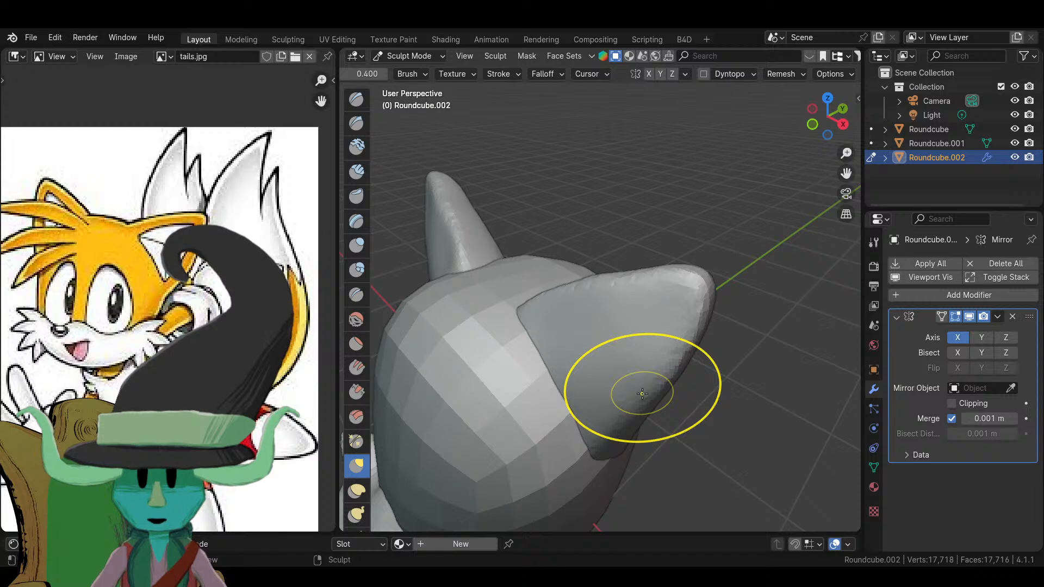
{"action": "mouse_move", "coordinate": [591, 355]}
{"action": "middle_mouse_down"}
{"action": "mouse_move", "coordinate": [606, 378]}
{"action": "mouse_move", "coordinate": [634, 355]}
{"action": "mouse_move", "coordinate": [571, 414]}
{"action": "mouse_move", "coordinate": [440, 300]}
{"action": "mouse_move", "coordinate": [624, 326]}
{"action": "middle_mouse_up"}
{"action": "scroll", "coordinate": [634, 355], "scroll_direction": "down", "scroll_amount": 4}
{"action": "scroll", "coordinate": [624, 326], "scroll_direction": "up", "scroll_amount": 4}
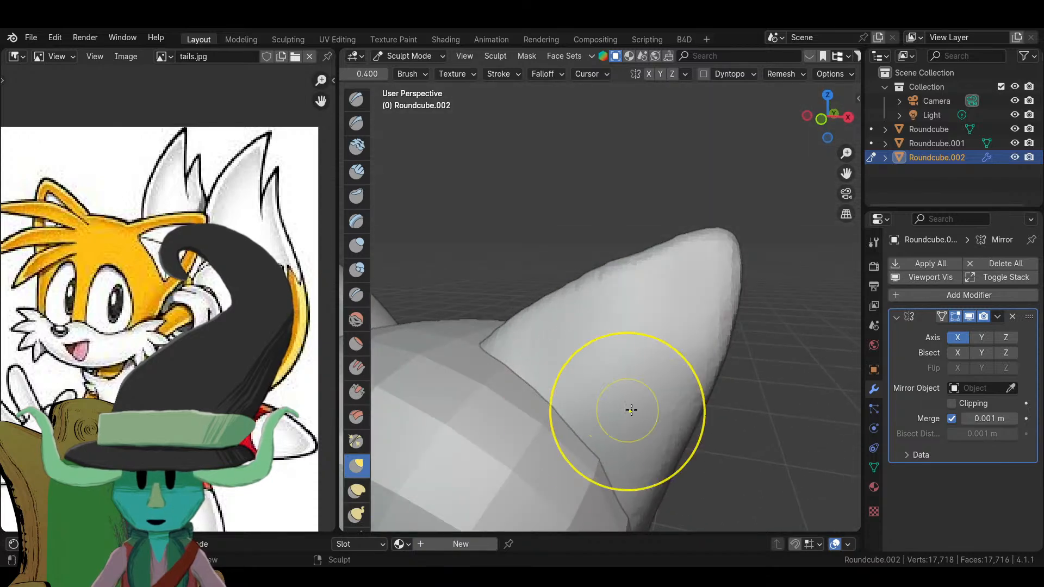
{"action": "scroll", "coordinate": [631, 410], "scroll_direction": "down", "scroll_amount": 3}
{"action": "middle_click_drag", "start_coordinate": [671, 366], "coordinate": [641, 381]}
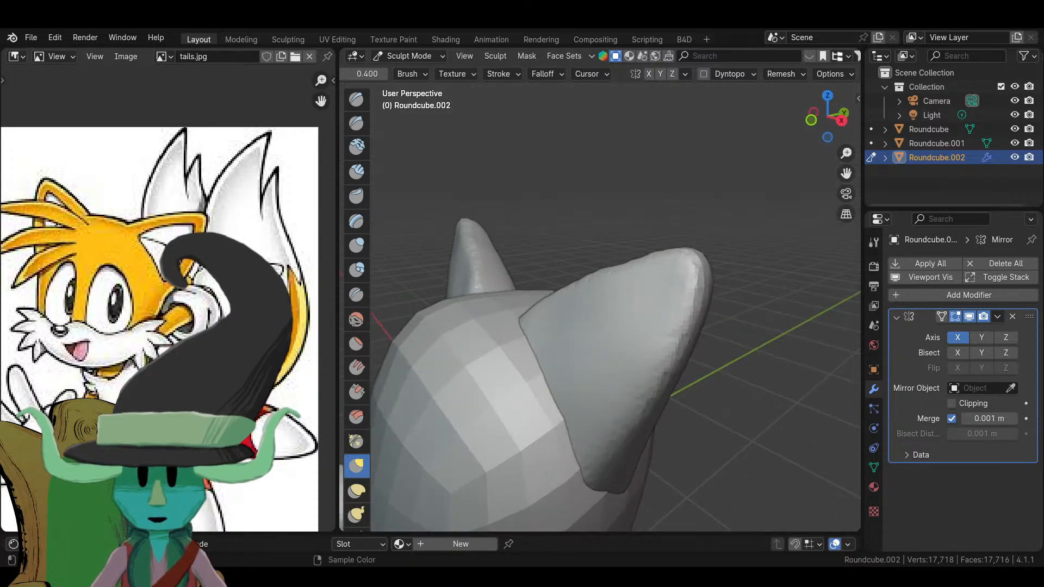
{"action": "left_click", "coordinate": [356, 294]}
{"action": "scroll", "coordinate": [671, 354], "scroll_direction": "down", "scroll_amount": 3}
{"action": "scroll", "coordinate": [641, 361], "scroll_direction": "up", "scroll_amount": 4}
{"action": "scroll", "coordinate": [641, 337], "scroll_direction": "down", "scroll_amount": 3}
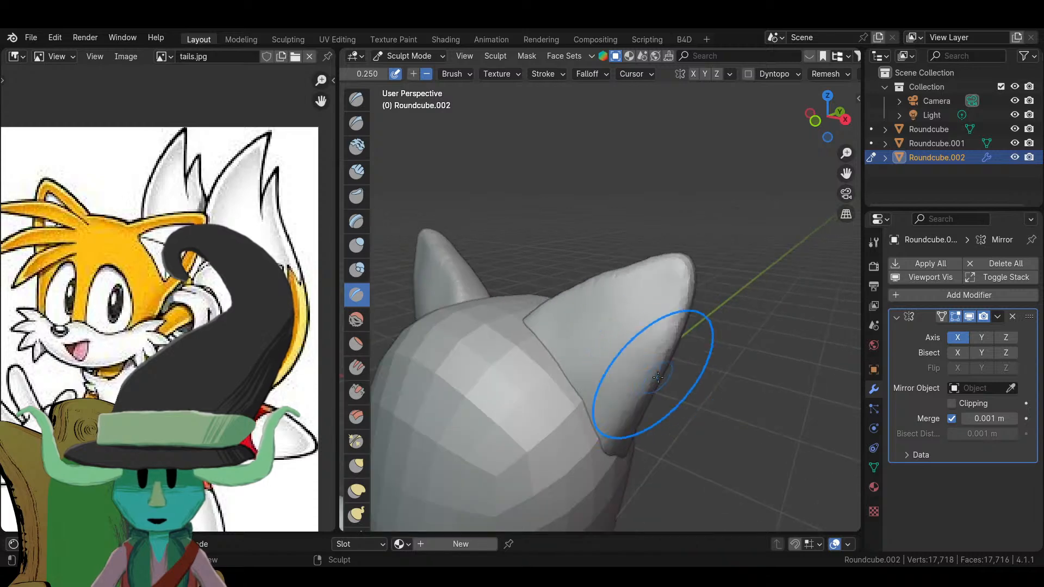
{"action": "mouse_move", "coordinate": [640, 337]}
{"action": "middle_mouse_down"}
{"action": "mouse_move", "coordinate": [674, 397]}
{"action": "mouse_move", "coordinate": [647, 375]}
{"action": "middle_mouse_up"}
{"action": "scroll", "coordinate": [625, 358], "scroll_direction": "up", "scroll_amount": 3}
{"action": "scroll", "coordinate": [591, 356], "scroll_direction": "down", "scroll_amount": 3}
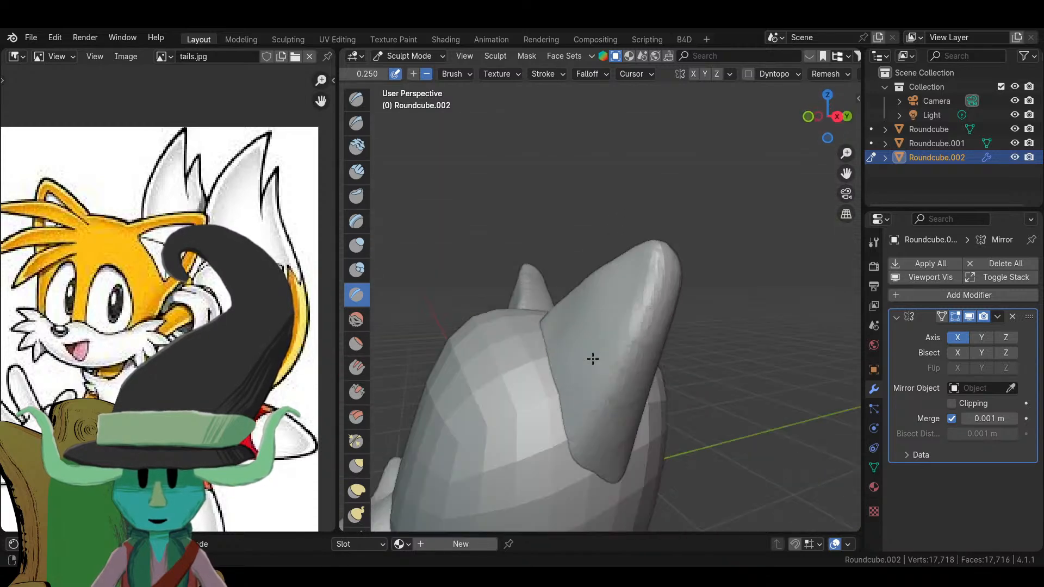
{"action": "mouse_move", "coordinate": [592, 356]}
{"action": "middle_mouse_down"}
{"action": "mouse_move", "coordinate": [587, 306]}
{"action": "mouse_move", "coordinate": [638, 331]}
{"action": "mouse_move", "coordinate": [628, 345]}
{"action": "middle_mouse_up"}
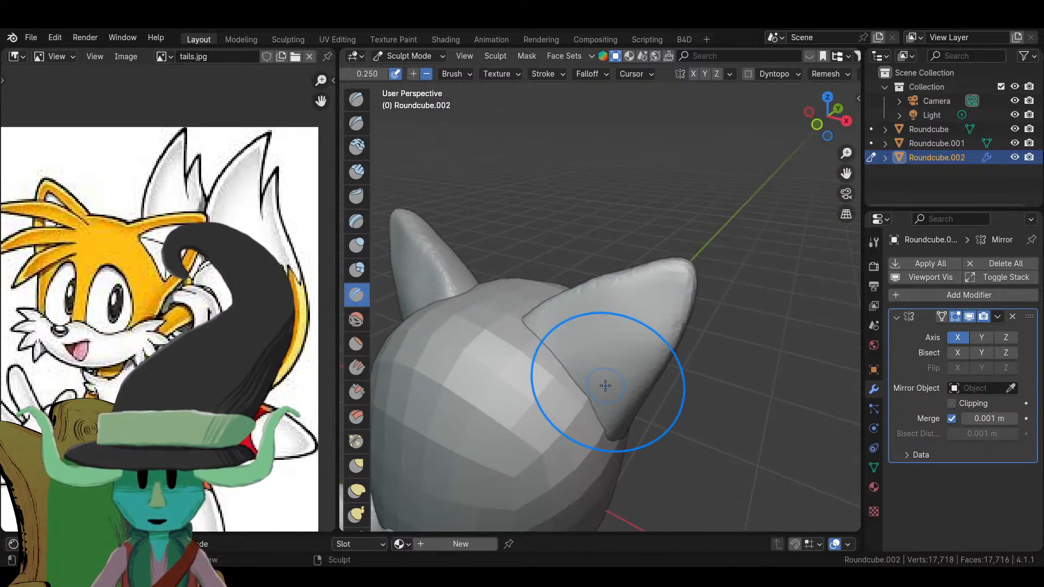
{"action": "middle_click_drag", "start_coordinate": [605, 386], "coordinate": [619, 391]}
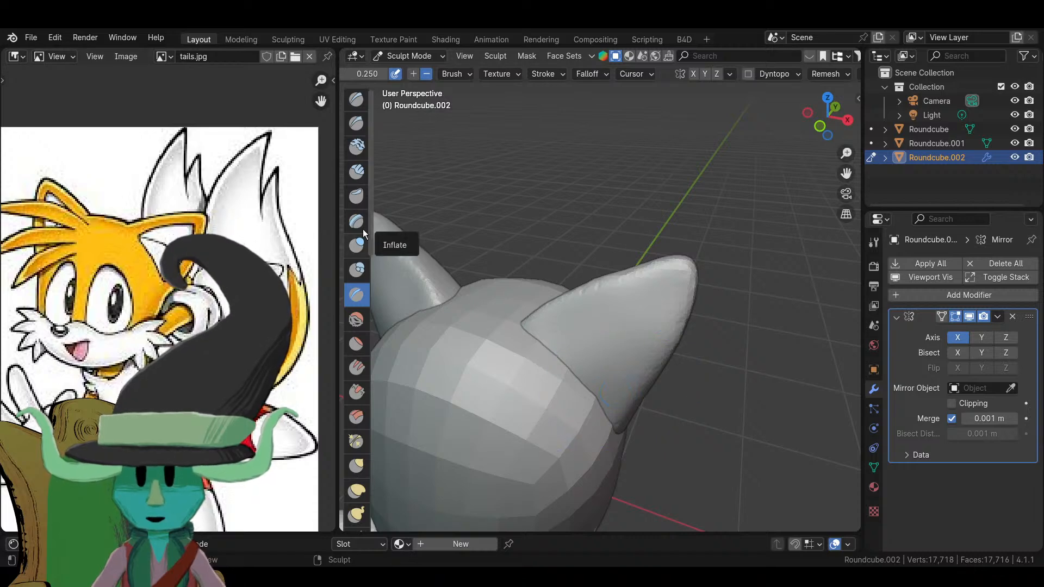
- Activate the Draw brush and set its direction to subtract for carving the ear's front face
{"action": "left_click", "coordinate": [357, 99]}
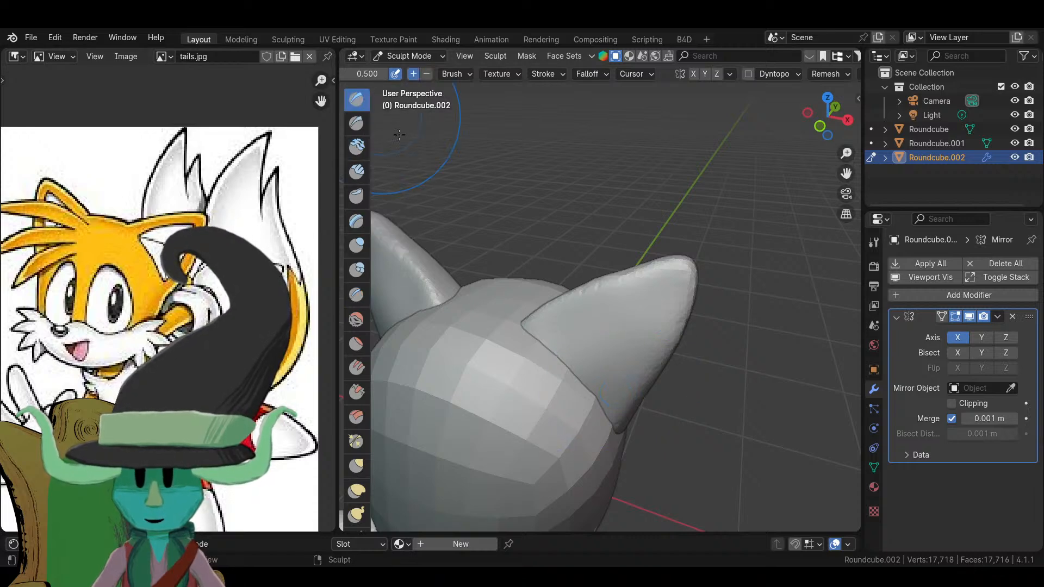
{"action": "scroll", "coordinate": [617, 333], "scroll_direction": "up", "scroll_amount": 5}
{"action": "middle_click_drag", "start_coordinate": [612, 366], "coordinate": [670, 313]}
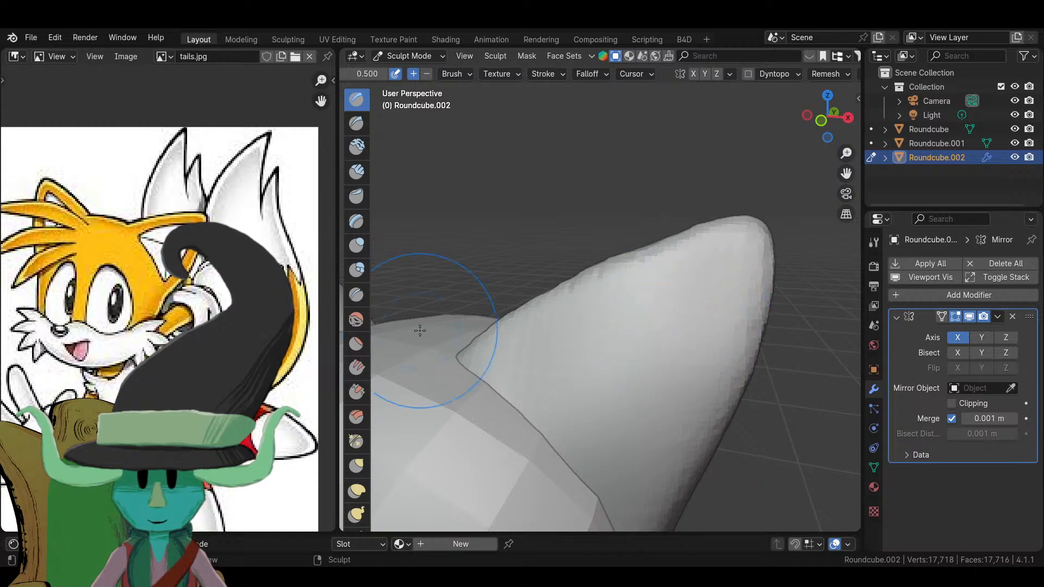
{"action": "middle_click_drag", "start_coordinate": [659, 368], "coordinate": [641, 400]}
{"action": "scroll", "coordinate": [646, 414], "scroll_direction": "up", "scroll_amount": 4}
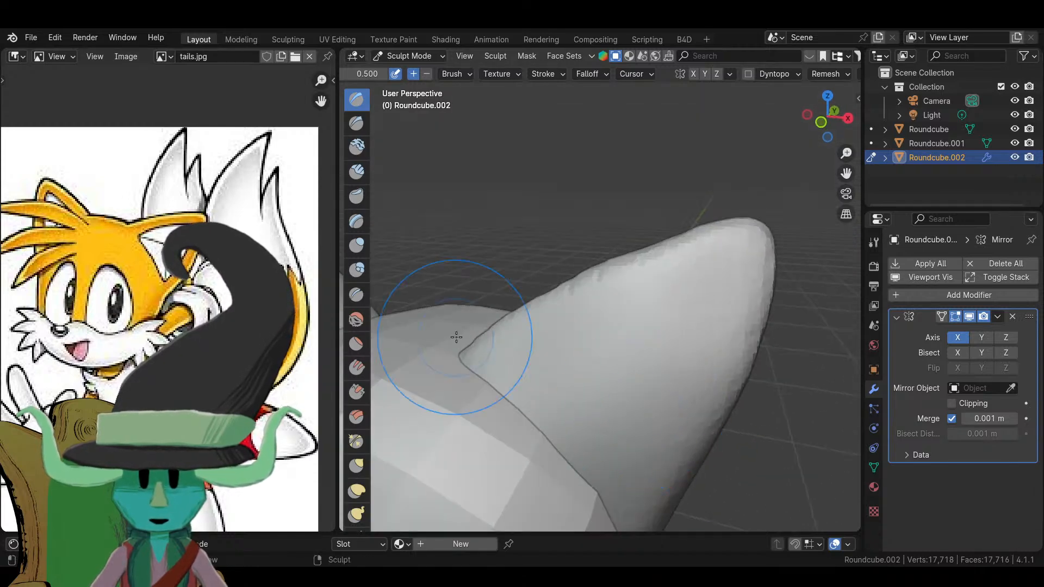
{"action": "left_click", "coordinate": [427, 73]}
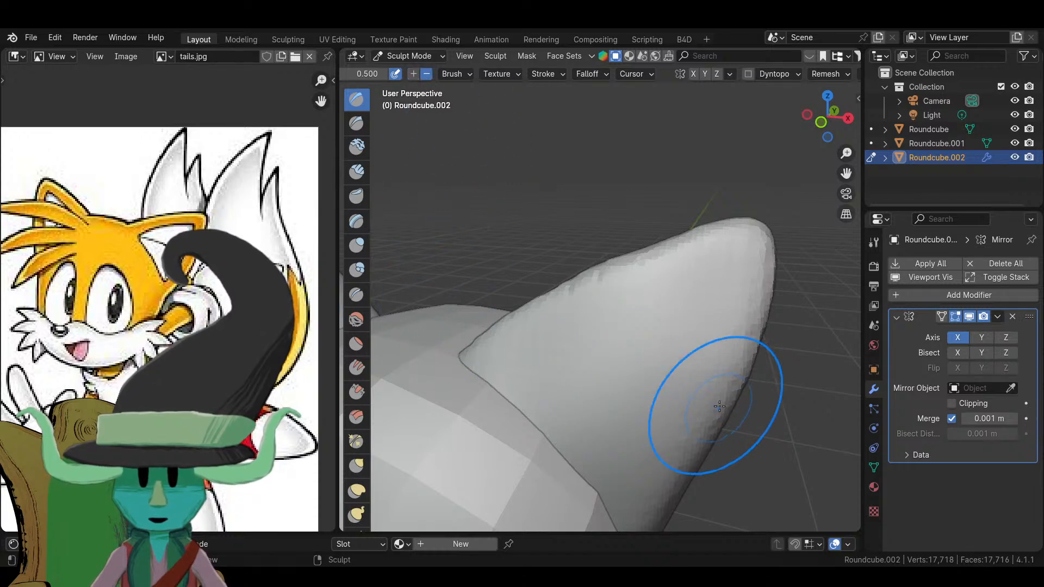
- Try to carve a hollow into the ear's front face with the subtracting Draw brush, and undo the strokes
{"action": "mouse_move", "coordinate": [601, 351]}
{"action": "left_mouse_down"}
{"action": "mouse_move", "coordinate": [625, 354]}
{"action": "mouse_move", "coordinate": [569, 459]}
{"action": "mouse_move", "coordinate": [630, 451]}
{"action": "left_mouse_up"}
{"action": "middle_click_drag", "start_coordinate": [629, 450], "coordinate": [606, 443]}
{"action": "scroll", "coordinate": [605, 442], "scroll_direction": "down", "scroll_amount": 6}
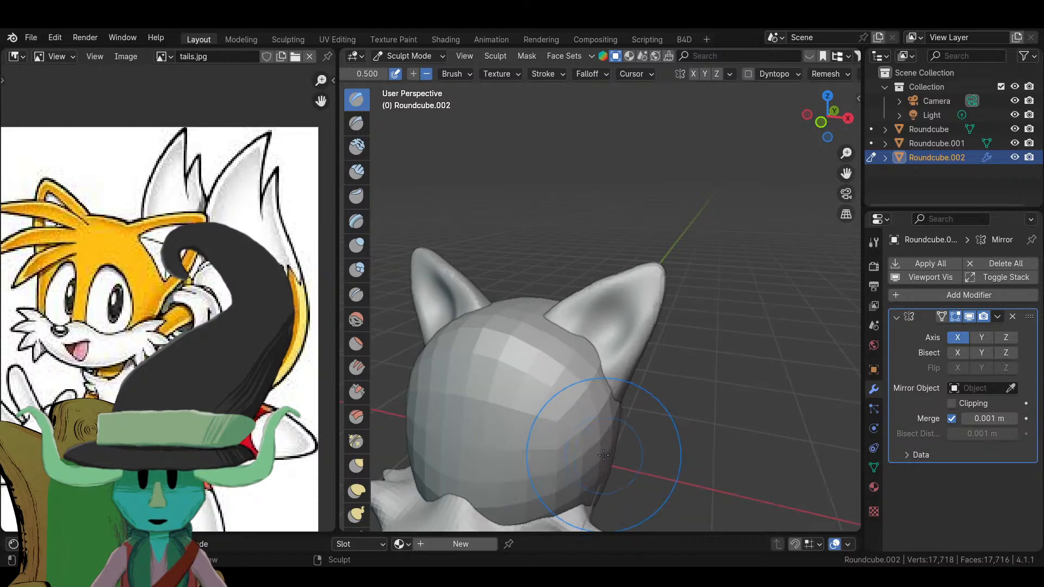
{"action": "scroll", "coordinate": [652, 431], "scroll_direction": "up", "scroll_amount": 6}
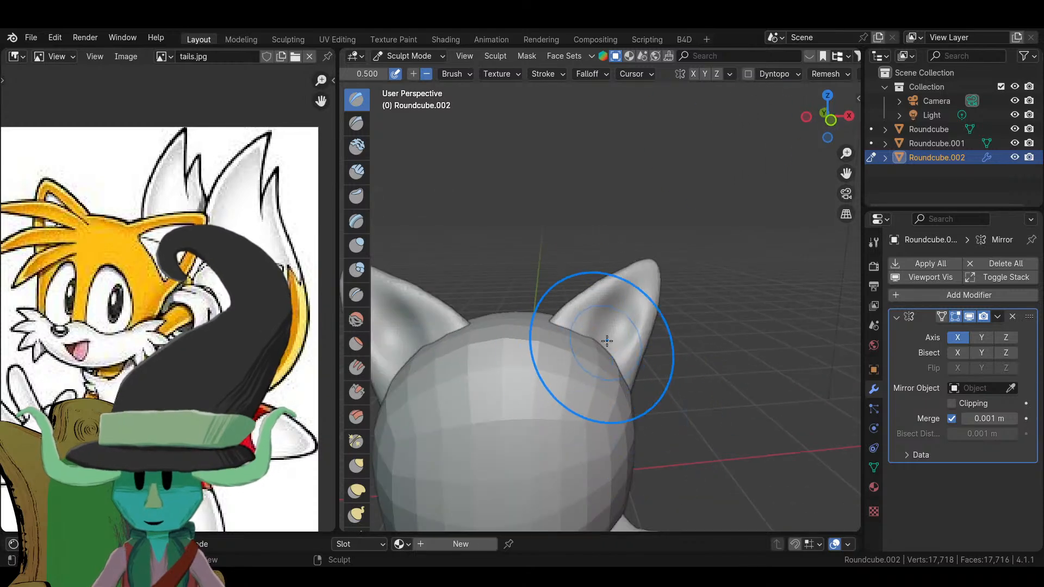
{"action": "key", "text": "ctrl+z"}
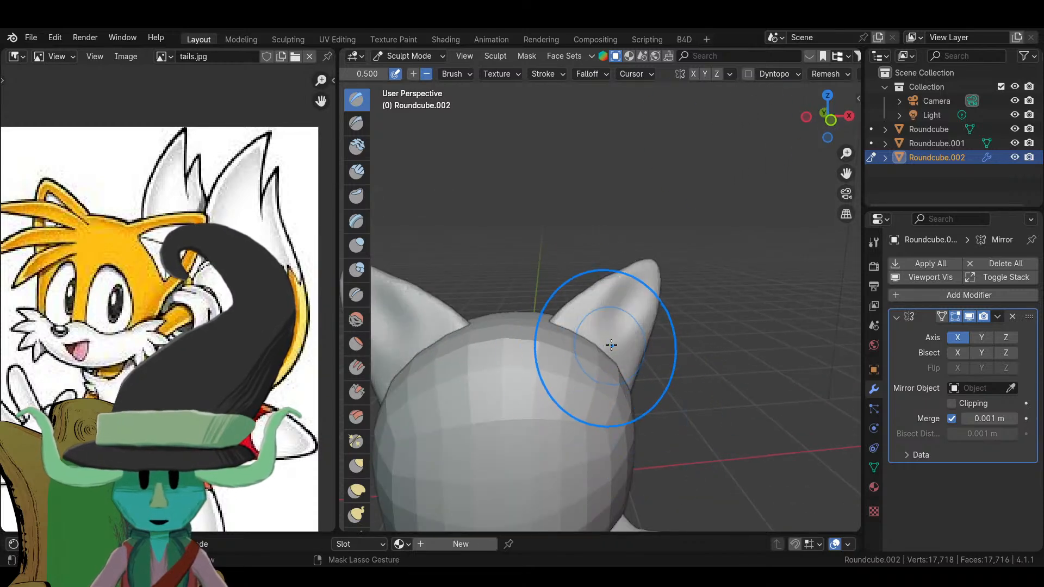
{"action": "scroll", "coordinate": [830, 74], "scroll_direction": "down", "scroll_amount": 2}
- Carve an inner-ear hollow below the tip on the ear's front face with the subtracting Draw brush
{"action": "left_click", "coordinate": [801, 71]}
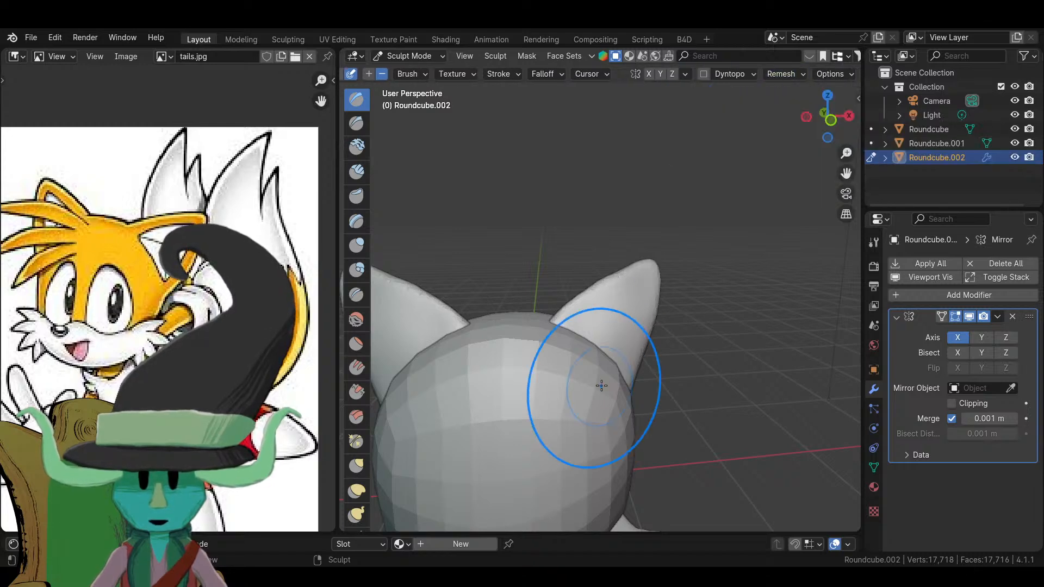
{"action": "scroll", "coordinate": [602, 383], "scroll_direction": "up", "scroll_amount": 5}
{"action": "mouse_move", "coordinate": [709, 314]}
{"action": "left_mouse_down"}
{"action": "mouse_move", "coordinate": [751, 272]}
{"action": "mouse_move", "coordinate": [636, 326]}
{"action": "mouse_move", "coordinate": [718, 310]}
{"action": "mouse_move", "coordinate": [680, 332]}
{"action": "left_mouse_up"}
{"action": "scroll", "coordinate": [622, 381], "scroll_direction": "down", "scroll_amount": 4}
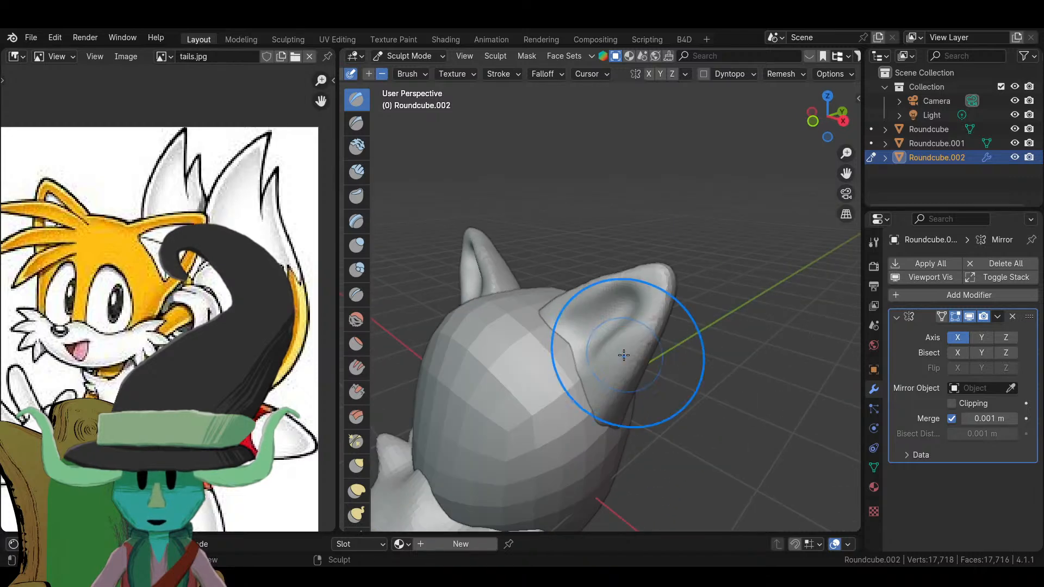
{"action": "scroll", "coordinate": [653, 384], "scroll_direction": "up", "scroll_amount": 4}
{"action": "scroll", "coordinate": [676, 308], "scroll_direction": "down", "scroll_amount": 1}
{"action": "middle_click_drag", "start_coordinate": [674, 310], "coordinate": [629, 443]}
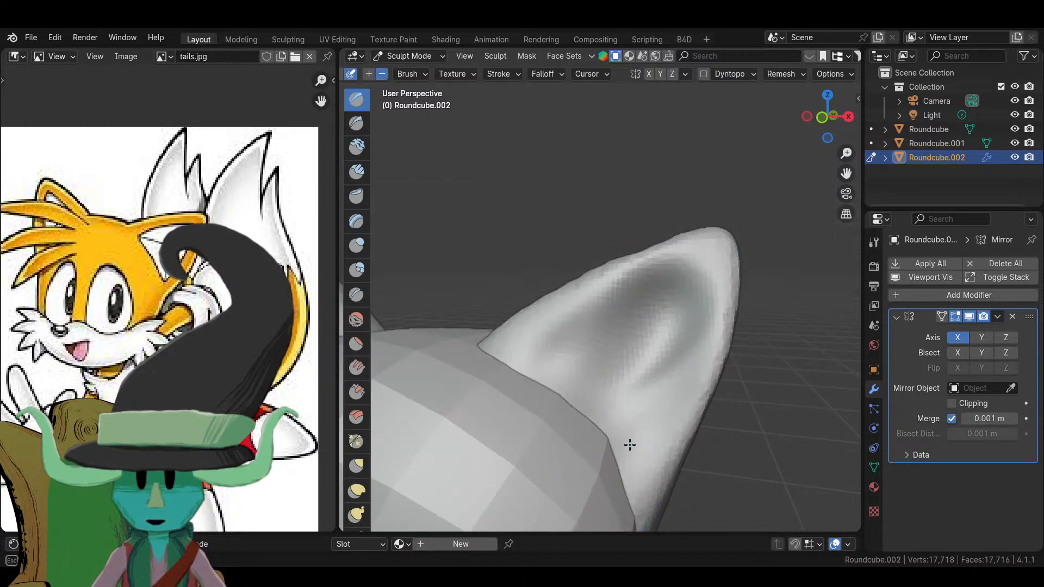
{"action": "scroll", "coordinate": [634, 373], "scroll_direction": "down", "scroll_amount": 3}
{"action": "mouse_move", "coordinate": [634, 373]}
{"action": "middle_mouse_down"}
{"action": "mouse_move", "coordinate": [587, 357]}
{"action": "mouse_move", "coordinate": [641, 355]}
{"action": "middle_mouse_up"}
{"action": "scroll", "coordinate": [642, 355], "scroll_direction": "up", "scroll_amount": 2}
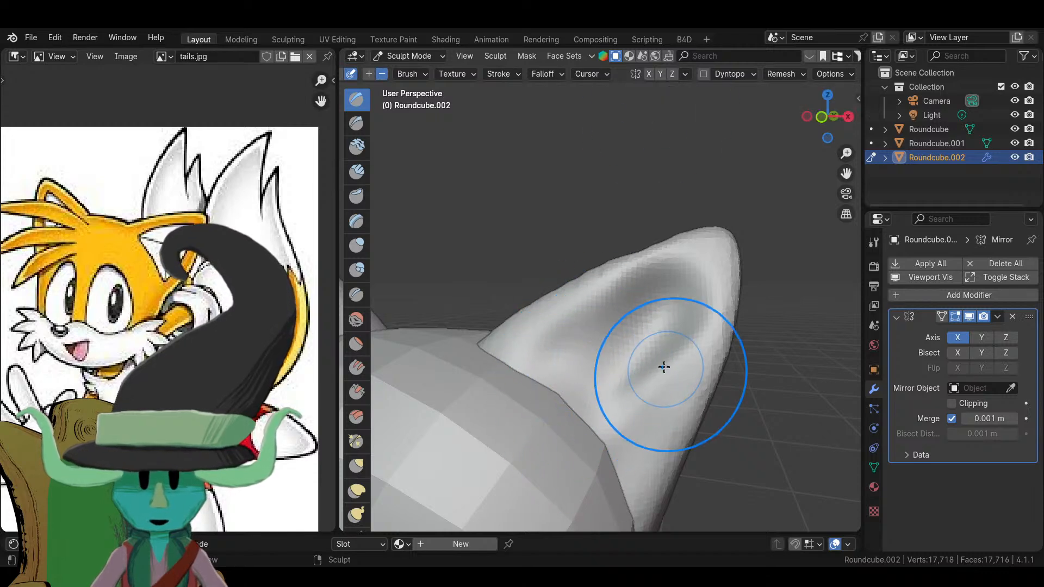
- Deepen the inner-ear hollow and extend it toward the ear's base with the subtracting Draw brush
{"action": "middle_click_drag", "start_coordinate": [656, 369], "coordinate": [536, 383]}
{"action": "scroll", "coordinate": [618, 373], "scroll_direction": "down", "scroll_amount": 3}
{"action": "scroll", "coordinate": [536, 383], "scroll_direction": "up", "scroll_amount": 6}
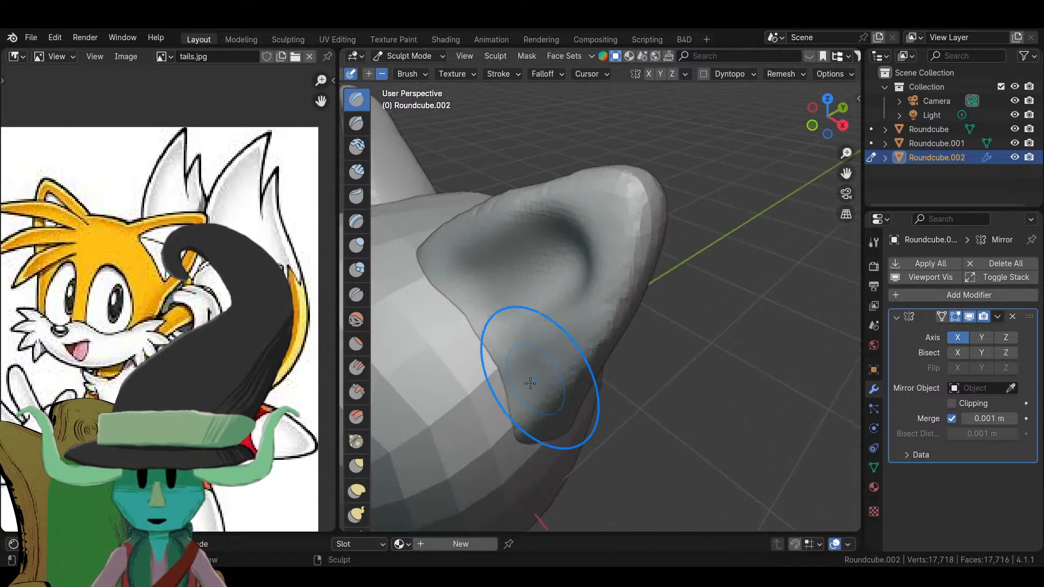
{"action": "middle_click_drag", "start_coordinate": [623, 373], "coordinate": [611, 432]}
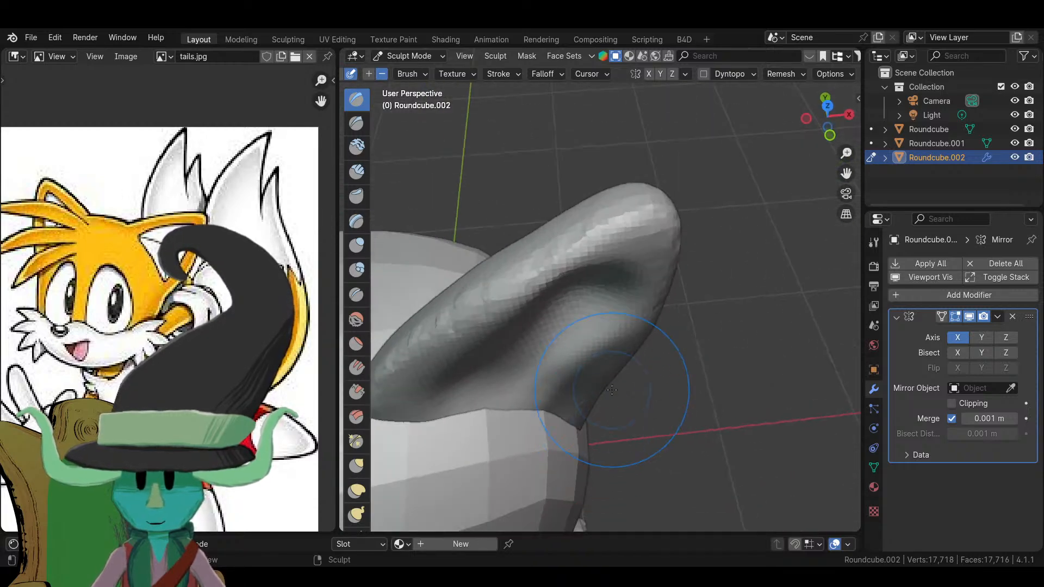
{"action": "middle_click_drag", "start_coordinate": [612, 389], "coordinate": [550, 370]}
{"action": "middle_click_drag", "start_coordinate": [550, 317], "coordinate": [646, 316]}
{"action": "mouse_move", "coordinate": [523, 424]}
{"action": "middle_mouse_down"}
{"action": "mouse_move", "coordinate": [620, 352]}
{"action": "mouse_move", "coordinate": [571, 366]}
{"action": "mouse_move", "coordinate": [542, 313]}
{"action": "mouse_move", "coordinate": [615, 424]}
{"action": "mouse_move", "coordinate": [593, 398]}
{"action": "middle_mouse_up"}
- Define the ear's outer rim beside the hollow with the Crease brush set to add
{"action": "left_click", "coordinate": [357, 294]}
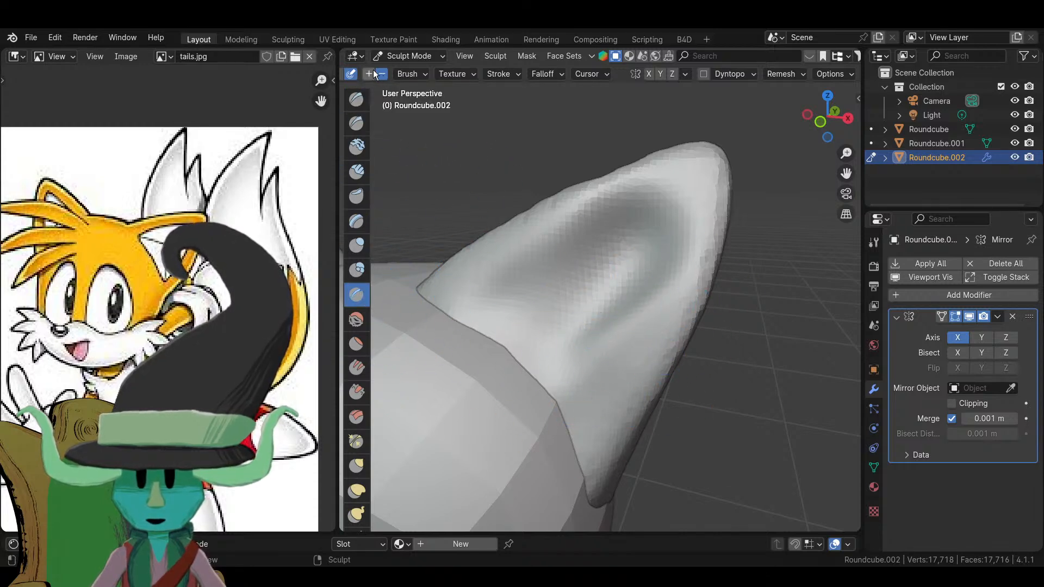
{"action": "mouse_move", "coordinate": [635, 304]}
{"action": "left_mouse_down"}
{"action": "mouse_move", "coordinate": [694, 197]}
{"action": "mouse_move", "coordinate": [662, 428]}
{"action": "left_mouse_up"}
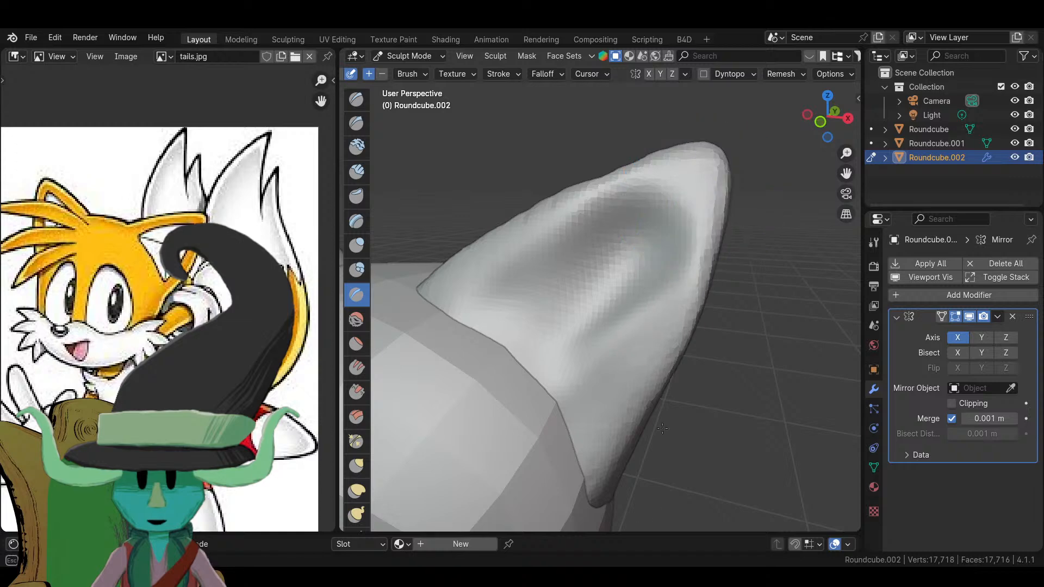
{"action": "scroll", "coordinate": [555, 442], "scroll_direction": "down", "scroll_amount": 5}
{"action": "mouse_move", "coordinate": [555, 442]}
{"action": "middle_mouse_down"}
{"action": "mouse_move", "coordinate": [522, 312]}
{"action": "mouse_move", "coordinate": [544, 326]}
{"action": "mouse_move", "coordinate": [559, 380]}
{"action": "middle_mouse_up"}
{"action": "scroll", "coordinate": [559, 380], "scroll_direction": "up", "scroll_amount": 5}
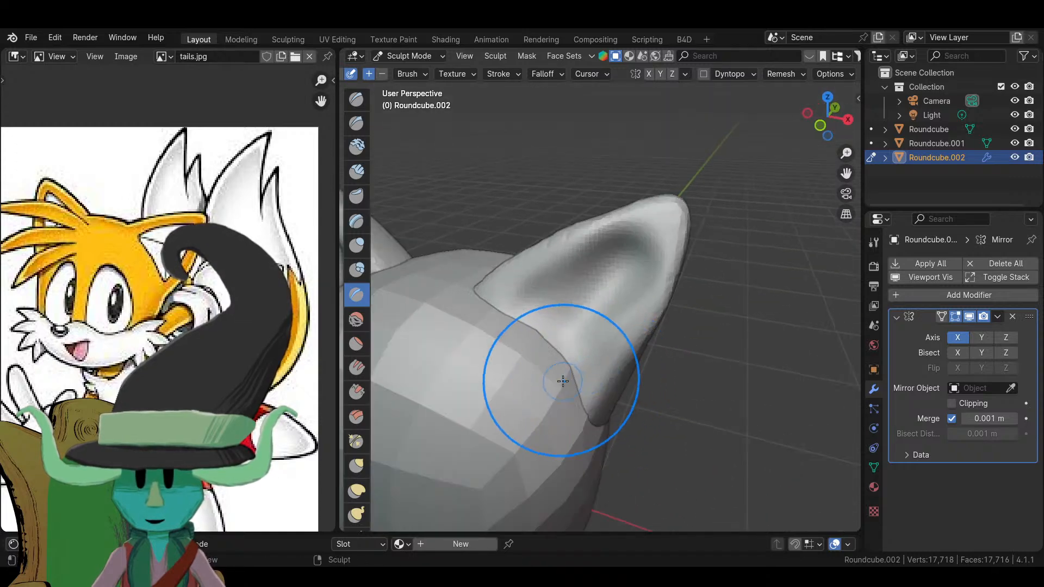
{"action": "scroll", "coordinate": [571, 310], "scroll_direction": "up", "scroll_amount": 4}
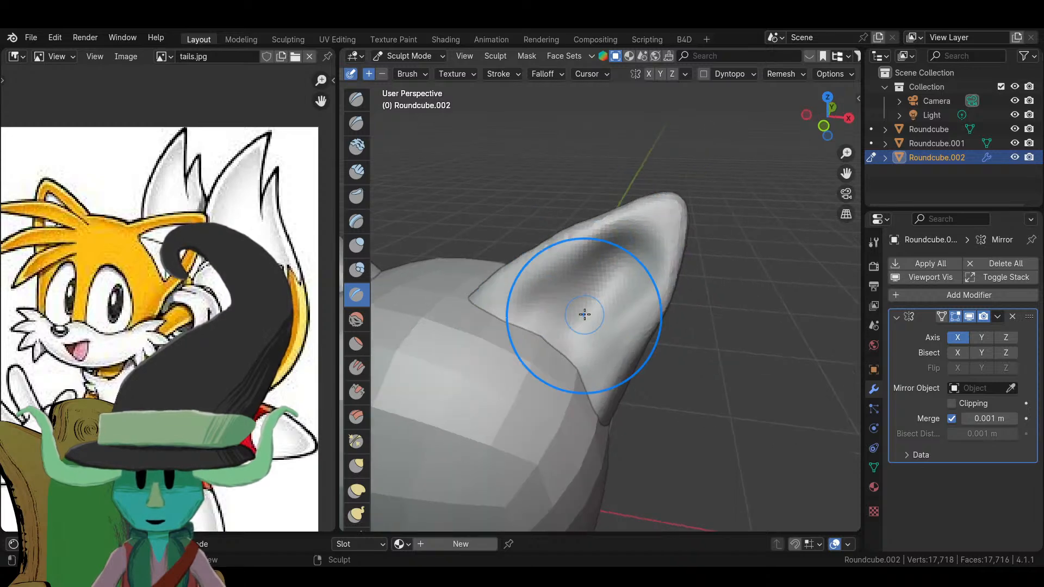
- Reduce the Crease brush size and sharpen the ear's rim around the inner hollow, from the tip toward the base
{"action": "key", "text": "f"}
{"action": "left_click", "coordinate": [544, 370]}
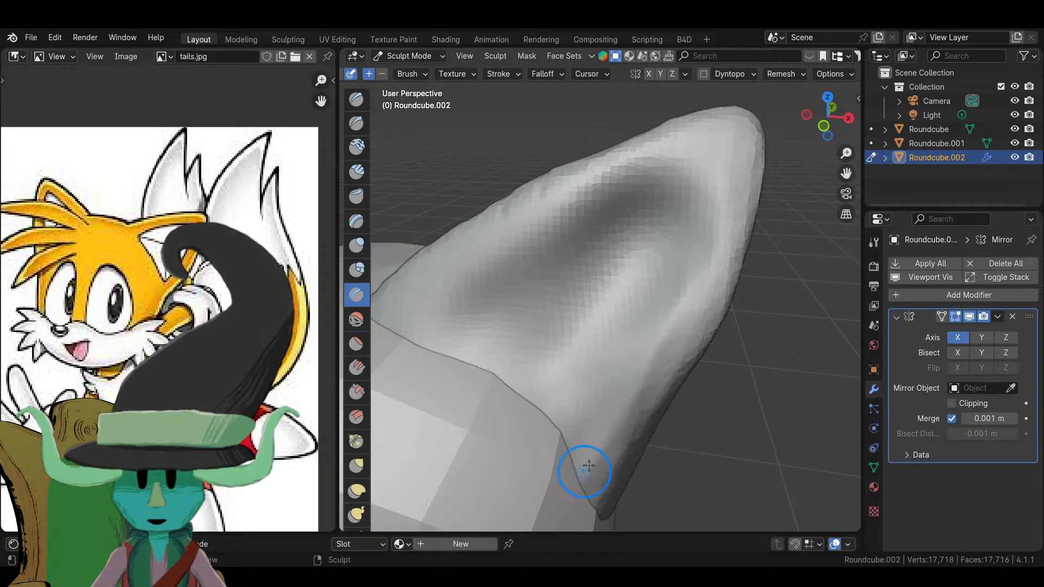
{"action": "middle_click_drag", "start_coordinate": [582, 478], "coordinate": [674, 288]}
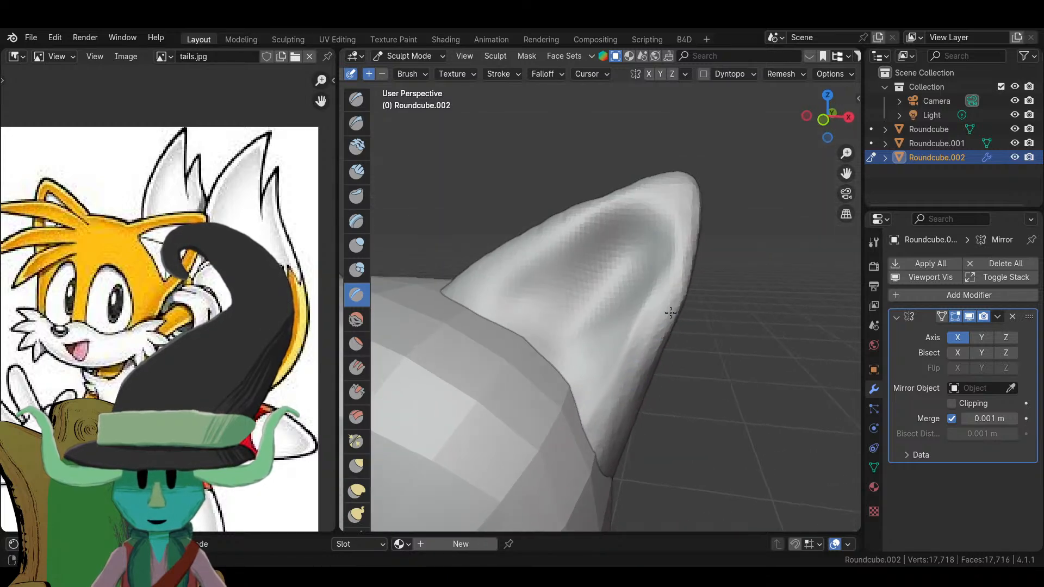
{"action": "scroll", "coordinate": [690, 255], "scroll_direction": "up", "scroll_amount": 3}
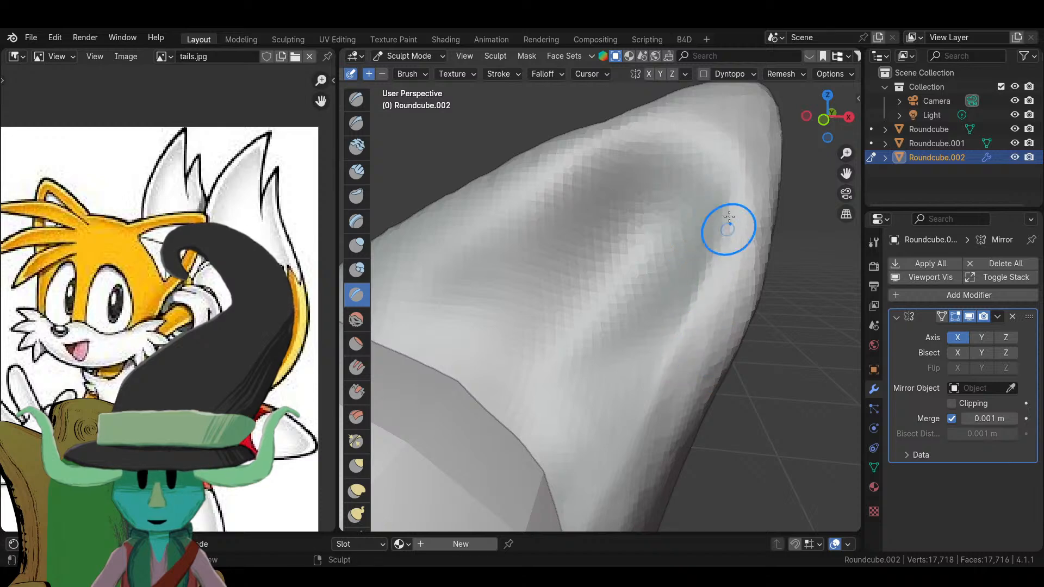
{"action": "mouse_move", "coordinate": [729, 216]}
{"action": "left_mouse_down"}
{"action": "mouse_move", "coordinate": [730, 159]}
{"action": "mouse_move", "coordinate": [669, 142]}
{"action": "mouse_move", "coordinate": [468, 261]}
{"action": "left_mouse_up"}
{"action": "scroll", "coordinate": [601, 279], "scroll_direction": "down", "scroll_amount": 4}
{"action": "middle_click_drag", "start_coordinate": [601, 279], "coordinate": [633, 326]}
{"action": "scroll", "coordinate": [553, 339], "scroll_direction": "up", "scroll_amount": 4}
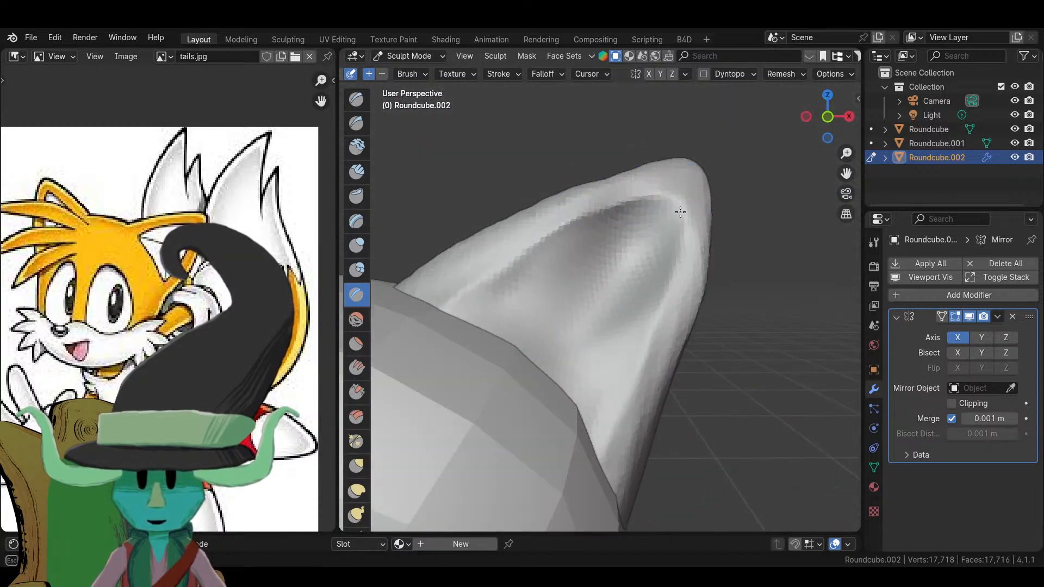
{"action": "left_click_drag", "start_coordinate": [685, 254], "coordinate": [655, 301]}
- Raise a crease along the ear's outer side edge, from the tip down to the base, with the Crease brush
{"action": "scroll", "coordinate": [673, 356], "scroll_direction": "down", "scroll_amount": 4}
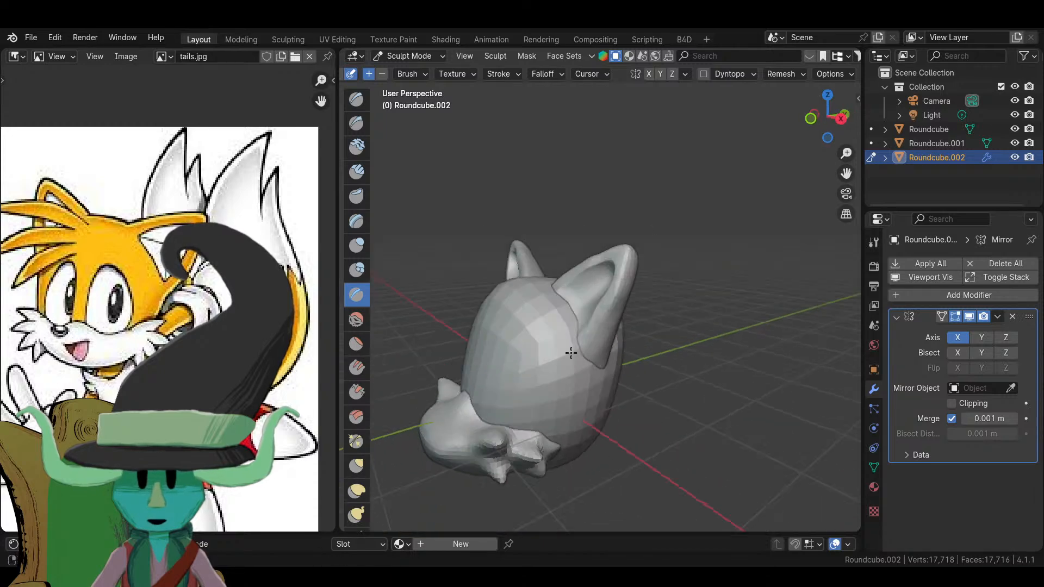
{"action": "middle_click_drag", "start_coordinate": [673, 356], "coordinate": [603, 329]}
{"action": "scroll", "coordinate": [612, 412], "scroll_direction": "up", "scroll_amount": 4}
{"action": "scroll", "coordinate": [612, 412], "scroll_direction": "up", "scroll_amount": 4}
{"action": "scroll", "coordinate": [586, 338], "scroll_direction": "down", "scroll_amount": 3}
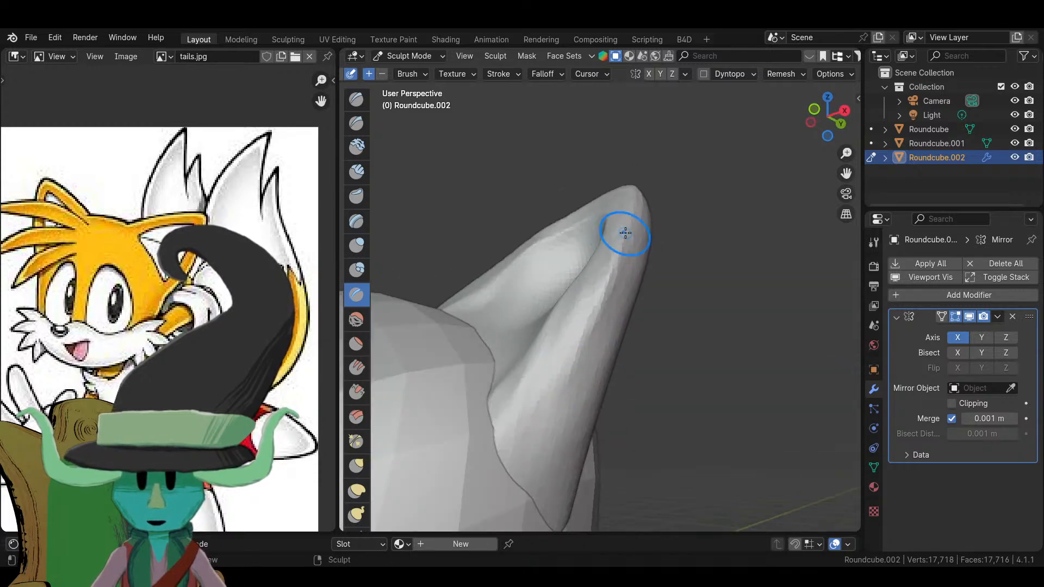
{"action": "scroll", "coordinate": [578, 362], "scroll_direction": "down", "scroll_amount": 2}
{"action": "middle_click_drag", "start_coordinate": [577, 363], "coordinate": [603, 288]}
{"action": "scroll", "coordinate": [562, 396], "scroll_direction": "down", "scroll_amount": 3}
{"action": "scroll", "coordinate": [603, 413], "scroll_direction": "up", "scroll_amount": 5}
{"action": "scroll", "coordinate": [579, 378], "scroll_direction": "down", "scroll_amount": 3}
{"action": "scroll", "coordinate": [548, 391], "scroll_direction": "up", "scroll_amount": 4}
{"action": "scroll", "coordinate": [572, 436], "scroll_direction": "down", "scroll_amount": 2}
{"action": "scroll", "coordinate": [603, 288], "scroll_direction": "up", "scroll_amount": 2}
{"action": "middle_click_drag", "start_coordinate": [587, 402], "coordinate": [628, 353]}
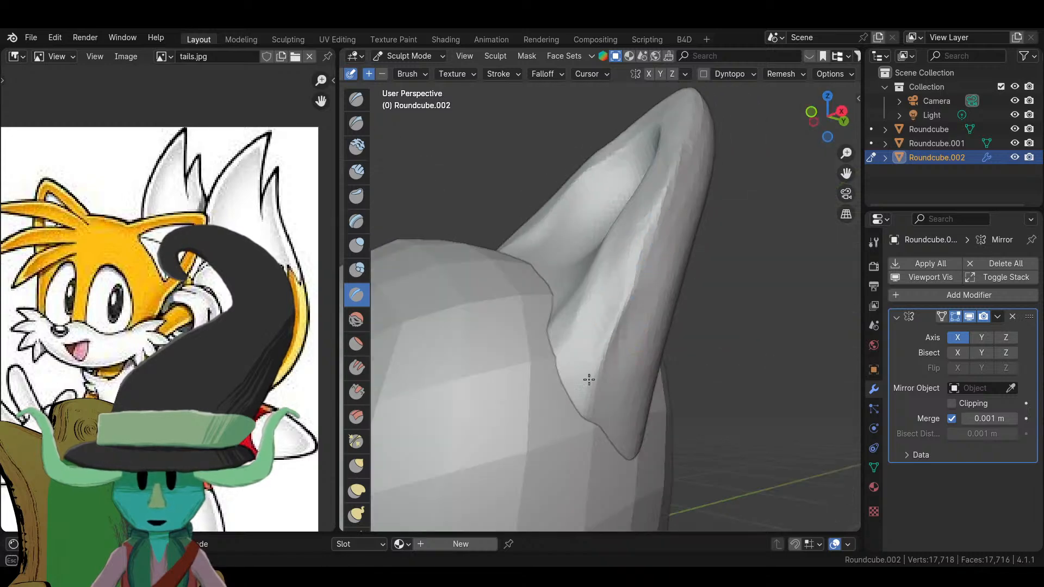
- Continue the raised crease over the ear's tip and along the edge facing the top of the head
{"action": "middle_click_drag", "start_coordinate": [637, 285], "coordinate": [609, 300]}
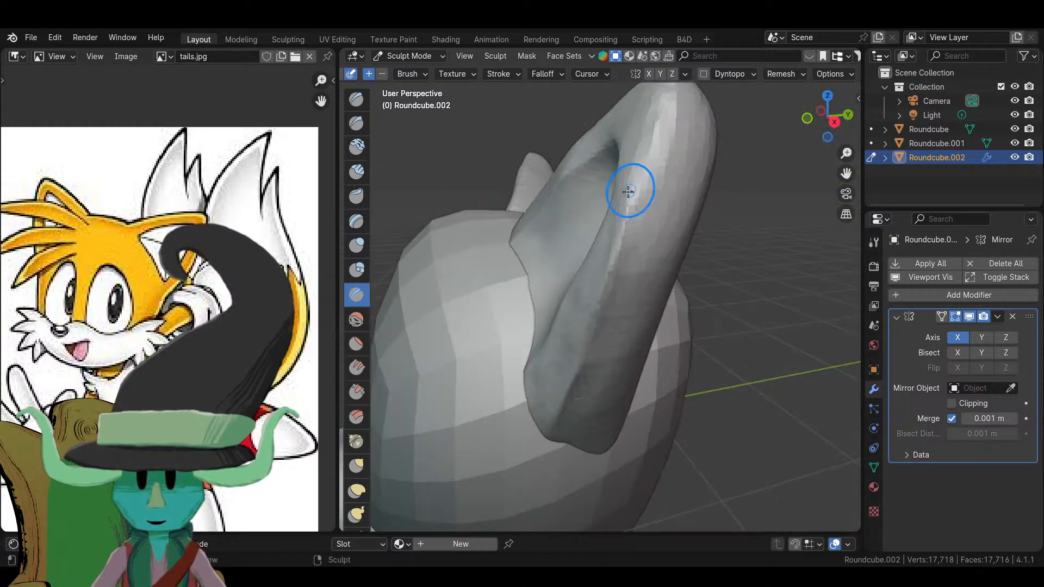
{"action": "mouse_move", "coordinate": [629, 186]}
{"action": "middle_mouse_down"}
{"action": "mouse_move", "coordinate": [611, 275]}
{"action": "mouse_move", "coordinate": [611, 379]}
{"action": "middle_mouse_up"}
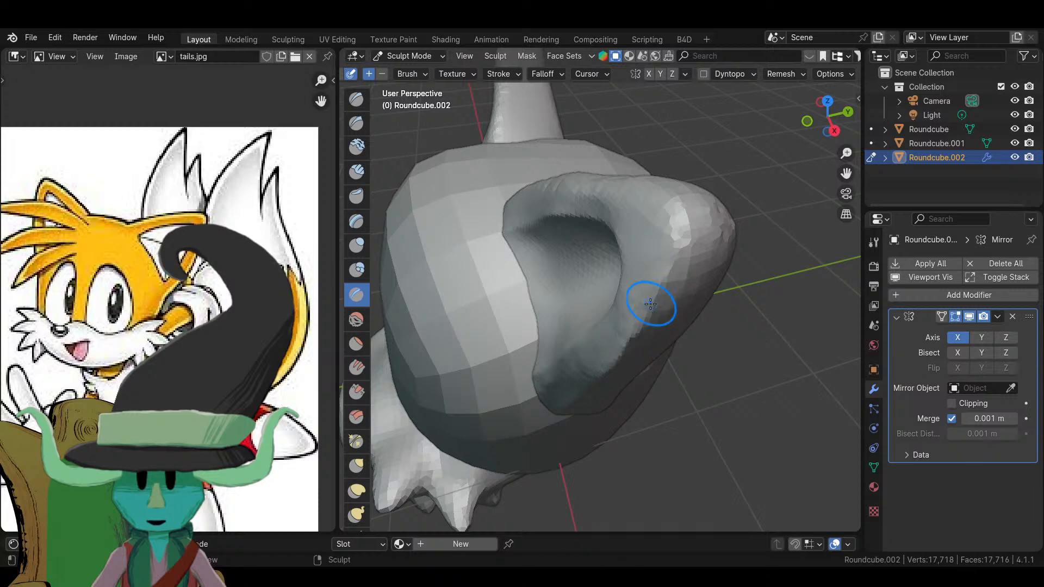
{"action": "middle_click_drag", "start_coordinate": [684, 209], "coordinate": [601, 279]}
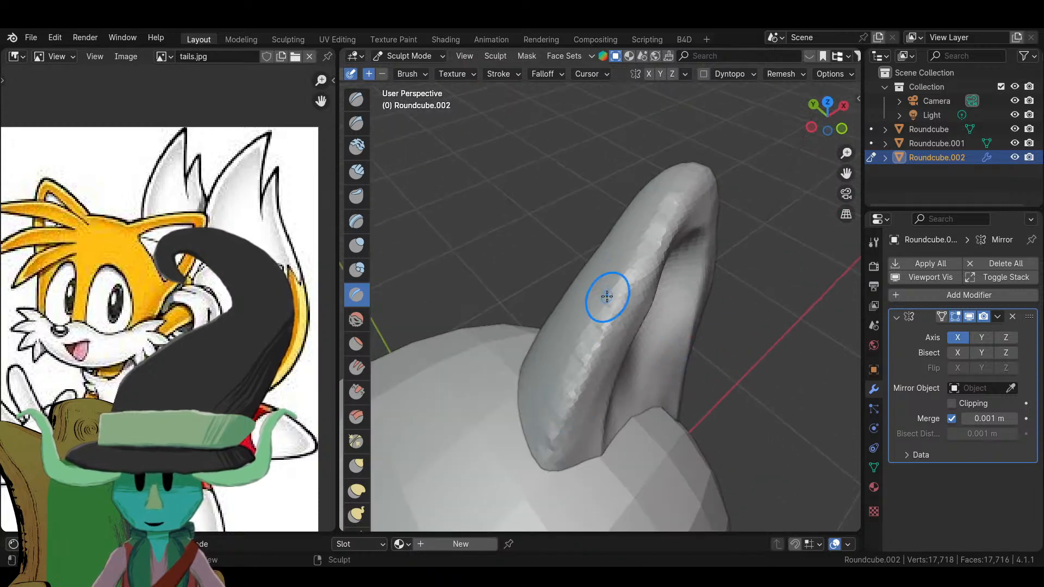
{"action": "mouse_move", "coordinate": [602, 411]}
{"action": "middle_mouse_down"}
{"action": "mouse_move", "coordinate": [590, 414]}
{"action": "mouse_move", "coordinate": [560, 386]}
{"action": "mouse_move", "coordinate": [532, 308]}
{"action": "middle_mouse_up"}
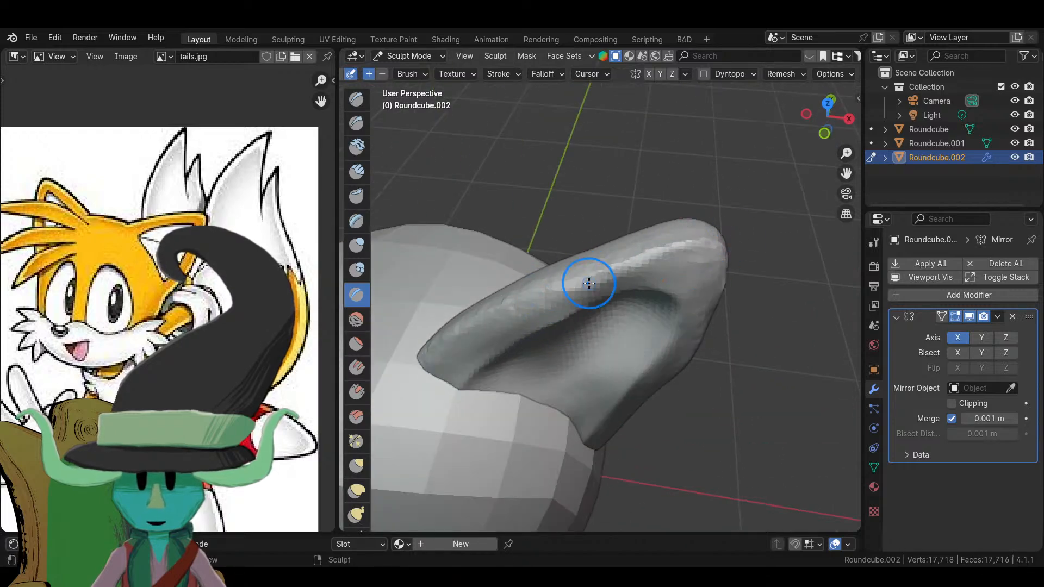
{"action": "mouse_move", "coordinate": [533, 395]}
{"action": "middle_mouse_down"}
{"action": "mouse_move", "coordinate": [564, 303]}
{"action": "mouse_move", "coordinate": [497, 350]}
{"action": "middle_mouse_up"}
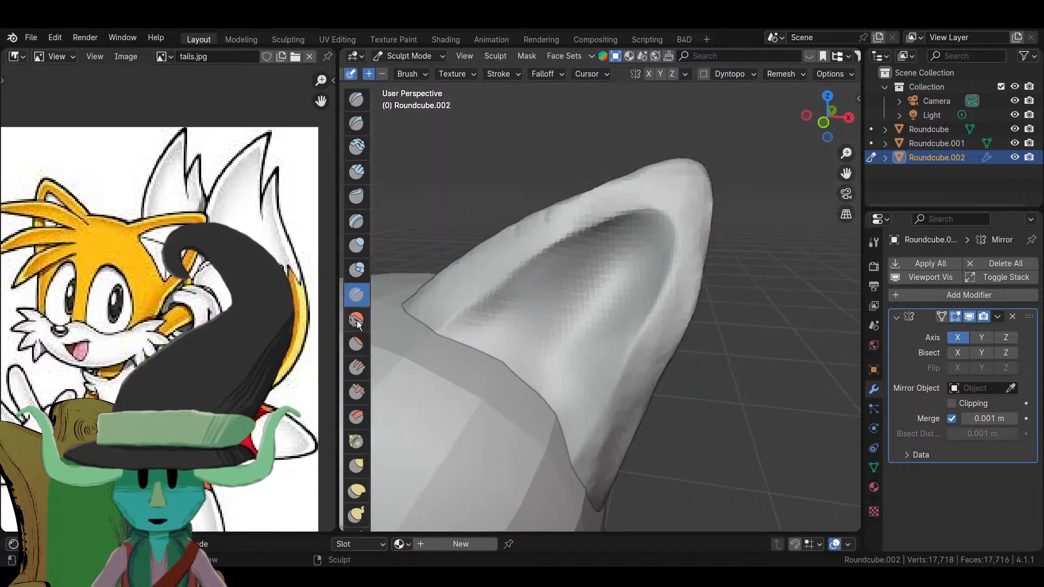
- Even out the ear's front rim on both sides of the hollow with the Flatten brush
{"action": "left_click", "coordinate": [356, 343]}
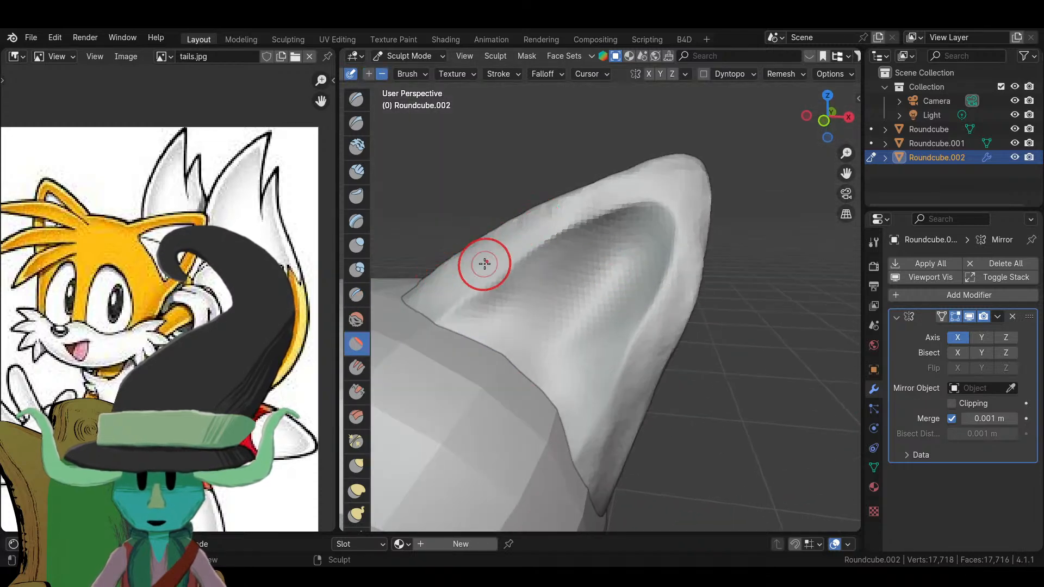
{"action": "mouse_move", "coordinate": [523, 244]}
{"action": "left_mouse_down"}
{"action": "mouse_move", "coordinate": [643, 189]}
{"action": "mouse_move", "coordinate": [499, 236]}
{"action": "left_mouse_up"}
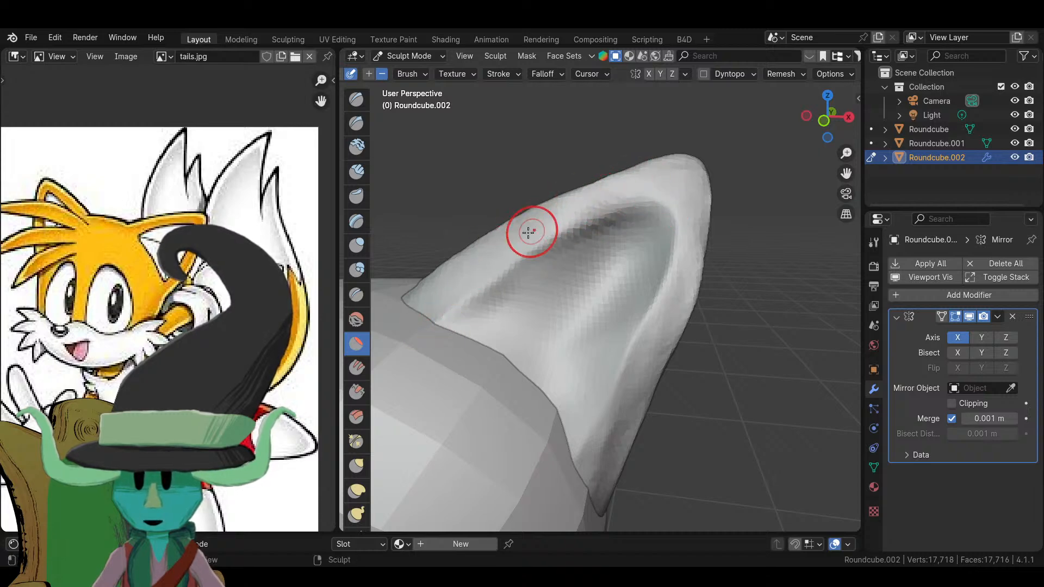
{"action": "scroll", "coordinate": [531, 228], "scroll_direction": "down", "scroll_amount": 5}
{"action": "middle_click_drag", "start_coordinate": [531, 228], "coordinate": [636, 350]}
{"action": "scroll", "coordinate": [611, 332], "scroll_direction": "down", "scroll_amount": 4}
{"action": "scroll", "coordinate": [636, 350], "scroll_direction": "up", "scroll_amount": 7}
{"action": "scroll", "coordinate": [604, 380], "scroll_direction": "down", "scroll_amount": 2}
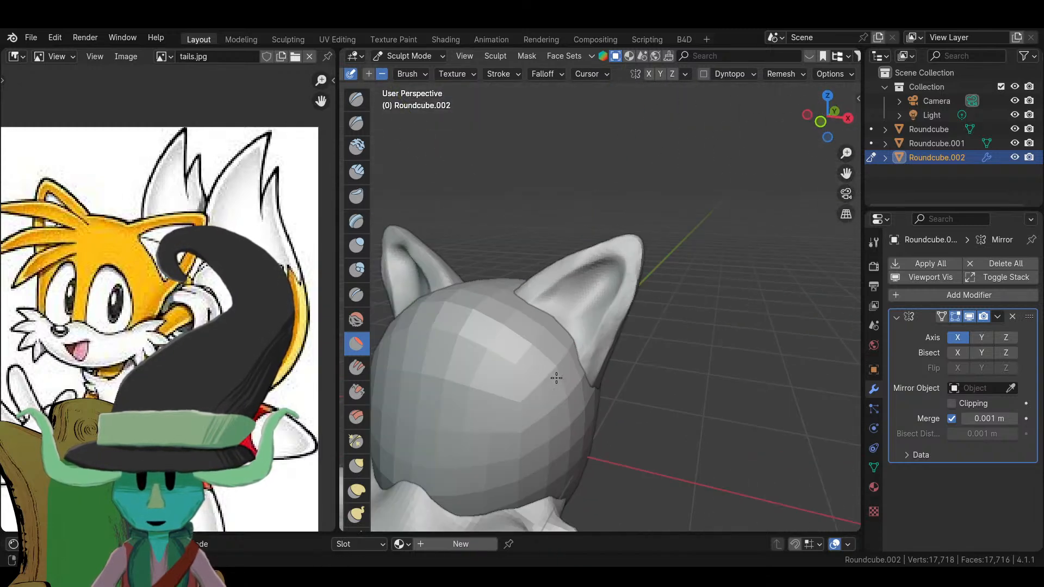
{"action": "scroll", "coordinate": [576, 399], "scroll_direction": "up", "scroll_amount": 4}
{"action": "mouse_move", "coordinate": [575, 398]}
{"action": "middle_mouse_down"}
{"action": "mouse_move", "coordinate": [650, 326]}
{"action": "mouse_move", "coordinate": [644, 308]}
{"action": "mouse_move", "coordinate": [624, 415]}
{"action": "mouse_move", "coordinate": [596, 359]}
{"action": "middle_mouse_up"}
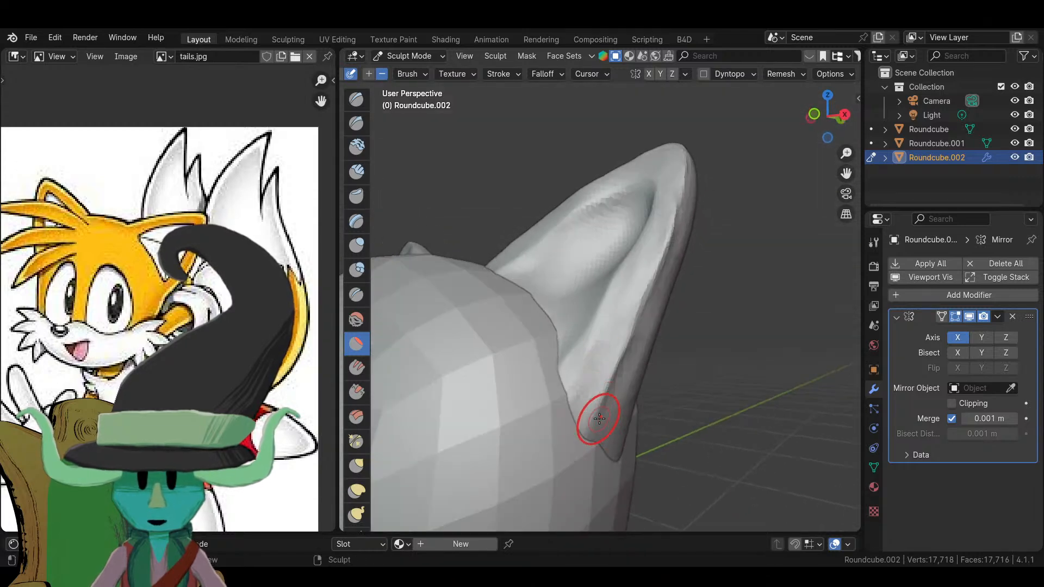
{"action": "mouse_move", "coordinate": [482, 409]}
{"action": "middle_mouse_down"}
{"action": "mouse_move", "coordinate": [608, 335]}
{"action": "mouse_move", "coordinate": [664, 229]}
{"action": "middle_mouse_up"}
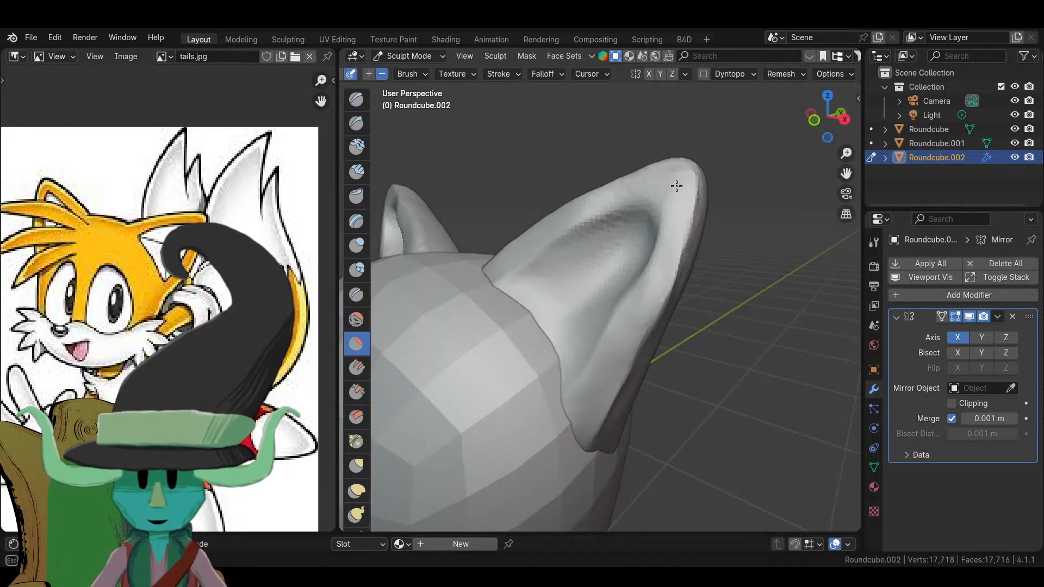
{"action": "middle_click_drag", "start_coordinate": [675, 181], "coordinate": [652, 279]}
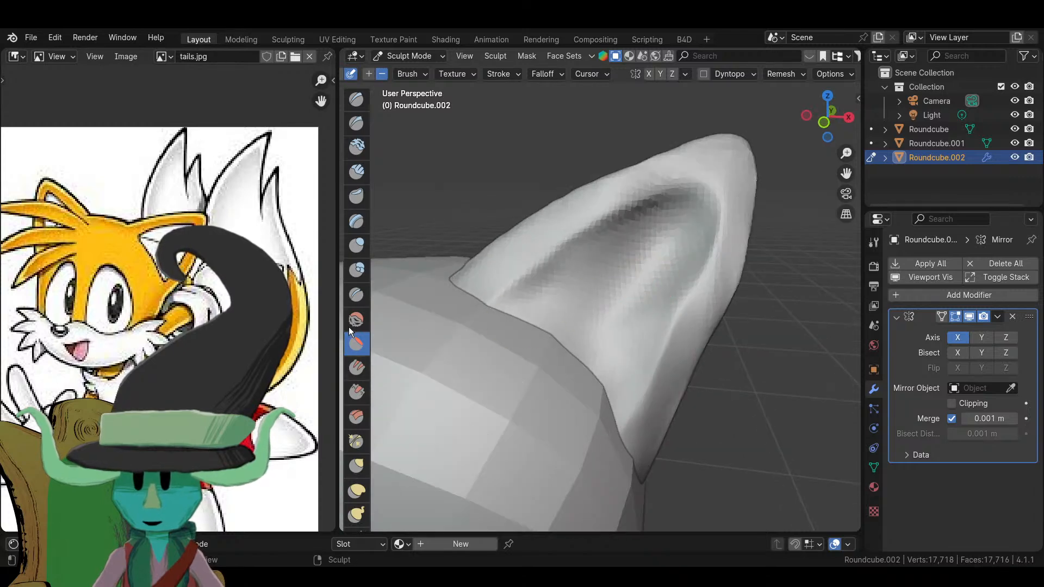
- Sharpen the hollow's border near the tip and the ear's outer rim with the Crease brush set to add
{"action": "mouse_move", "coordinate": [642, 197]}
{"action": "left_mouse_down"}
{"action": "mouse_move", "coordinate": [664, 203]}
{"action": "mouse_move", "coordinate": [716, 180]}
{"action": "left_mouse_up"}
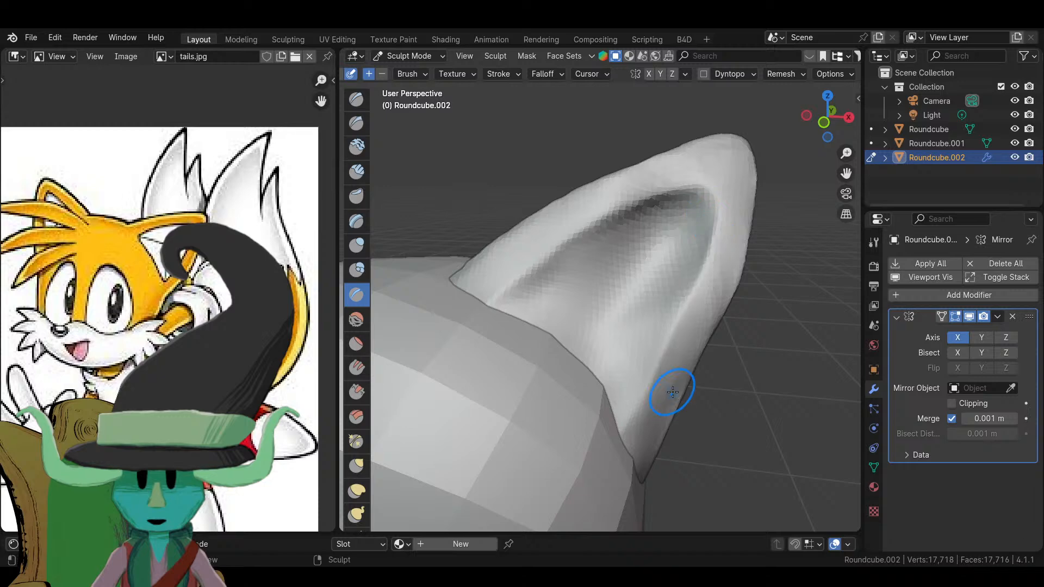
{"action": "scroll", "coordinate": [631, 402], "scroll_direction": "down", "scroll_amount": 6}
{"action": "scroll", "coordinate": [612, 388], "scroll_direction": "up", "scroll_amount": 6}
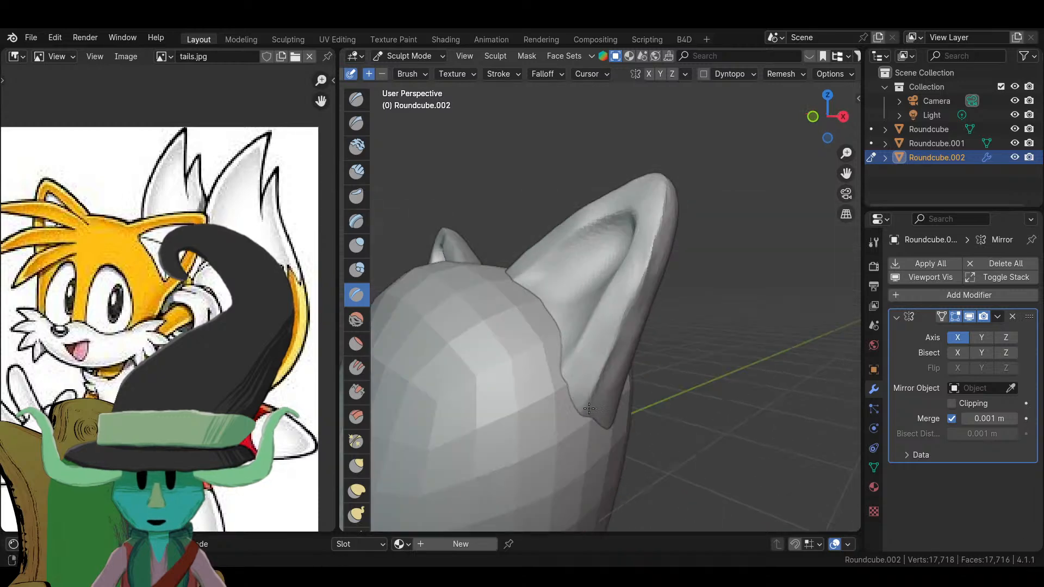
{"action": "left_click_drag", "start_coordinate": [592, 389], "coordinate": [613, 298]}
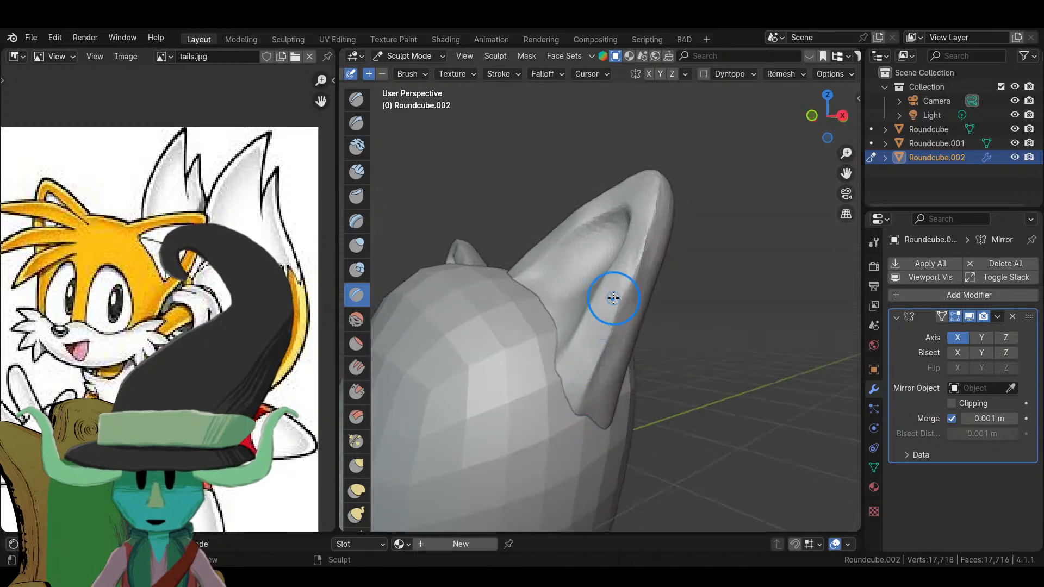
- Smooth the ear's outer side and back surface with the Smooth brush
{"action": "mouse_move", "coordinate": [650, 217]}
{"action": "middle_mouse_down"}
{"action": "mouse_move", "coordinate": [669, 277]}
{"action": "mouse_move", "coordinate": [619, 292]}
{"action": "mouse_move", "coordinate": [626, 355]}
{"action": "mouse_move", "coordinate": [617, 353]}
{"action": "middle_mouse_up"}
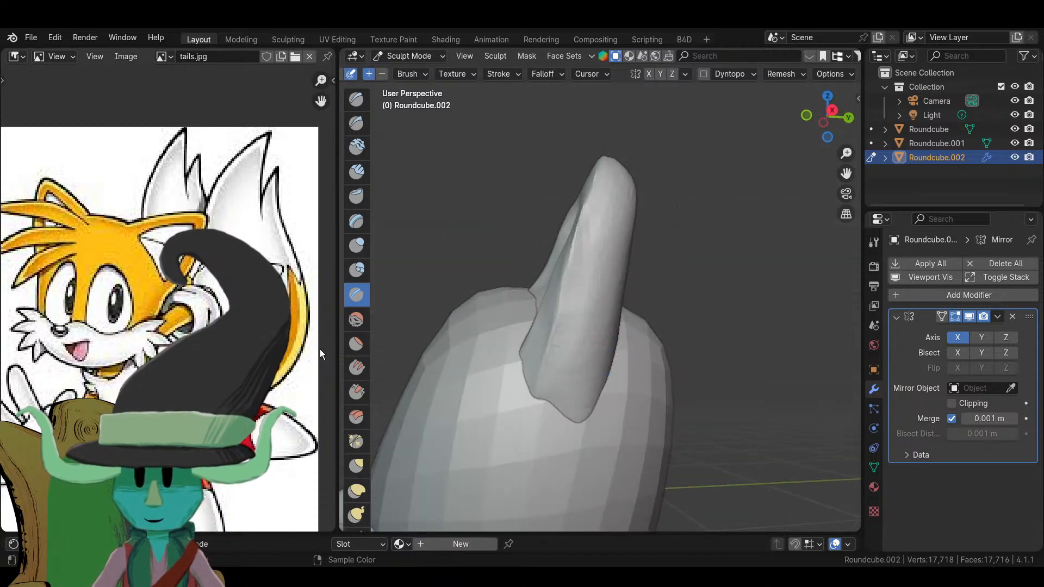
{"action": "middle_click_drag", "start_coordinate": [489, 326], "coordinate": [543, 337]}
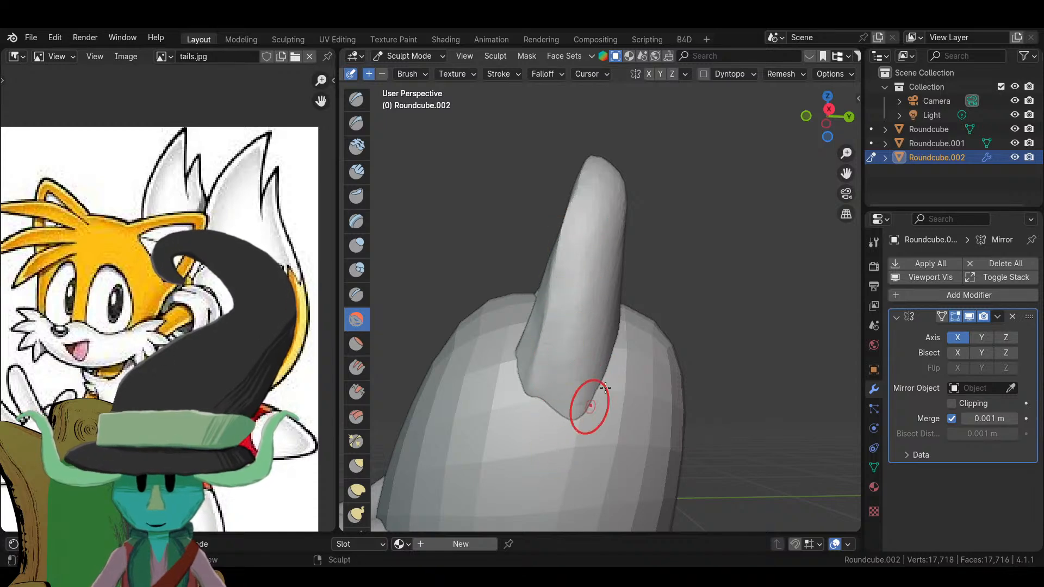
{"action": "middle_click_drag", "start_coordinate": [589, 402], "coordinate": [536, 337]}
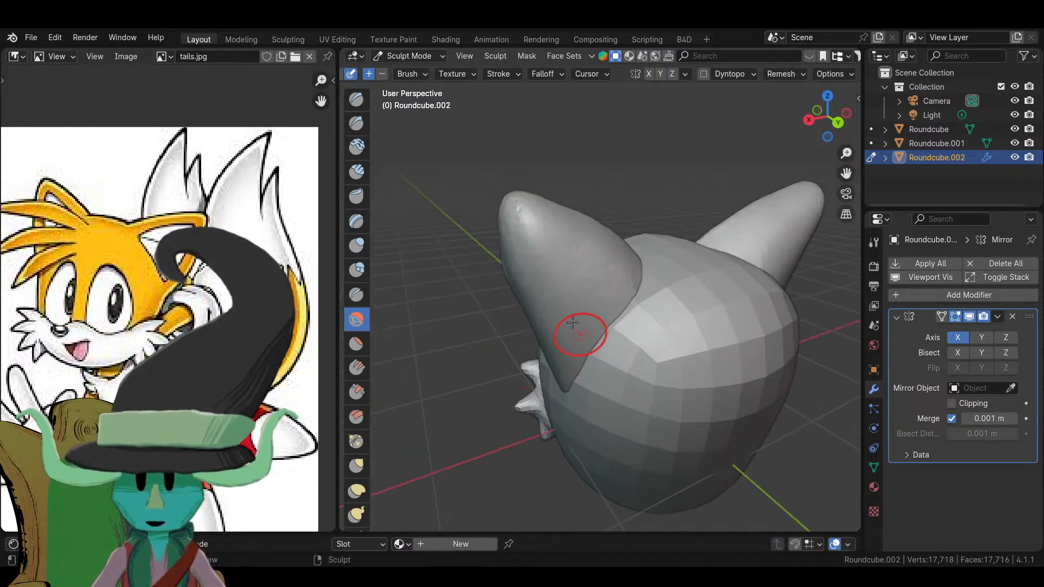
{"action": "middle_click_drag", "start_coordinate": [595, 323], "coordinate": [507, 232]}
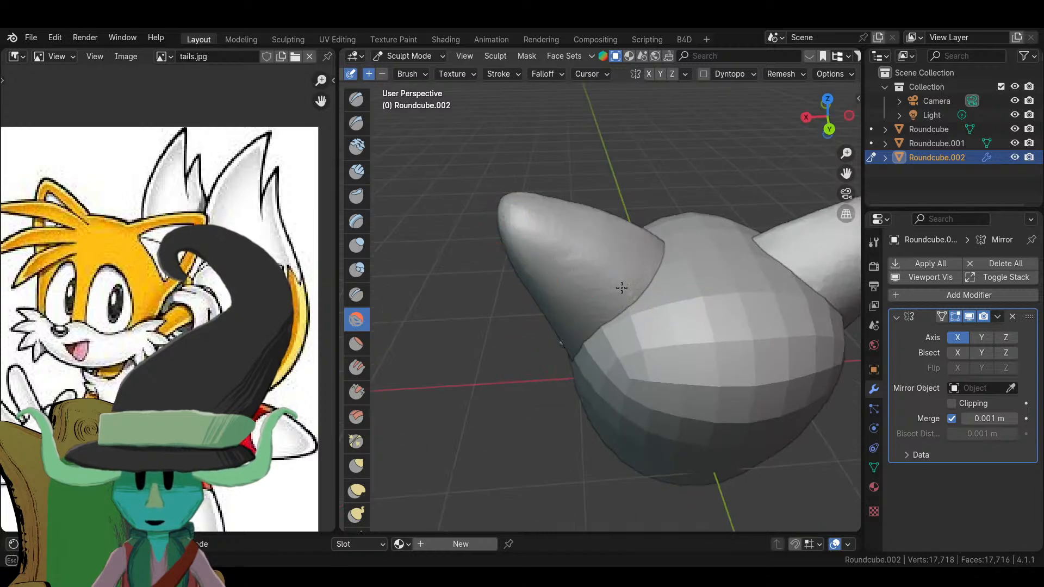
{"action": "middle_click_drag", "start_coordinate": [678, 327], "coordinate": [515, 281]}
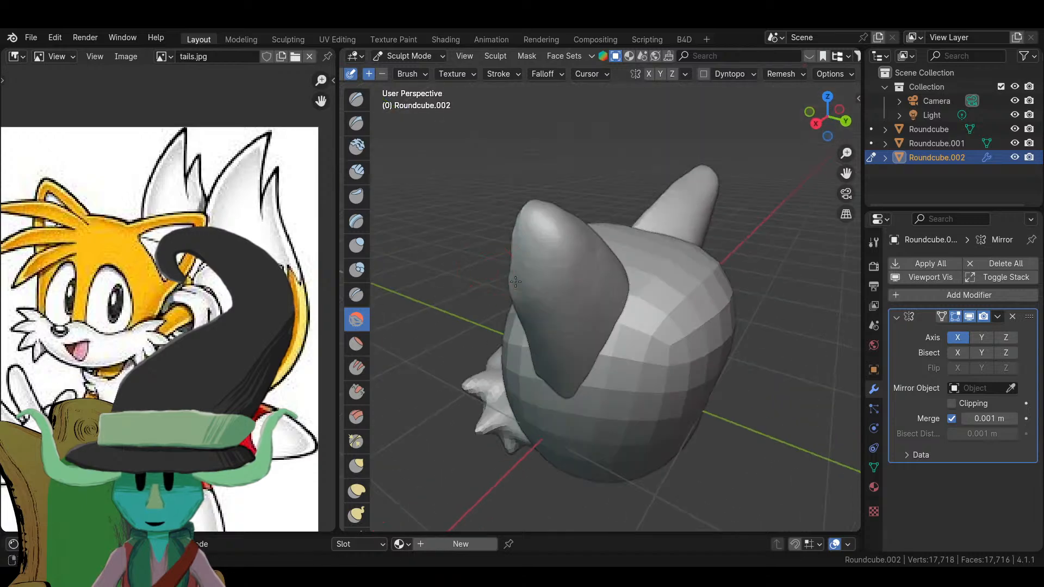
{"action": "mouse_move", "coordinate": [662, 332]}
{"action": "middle_mouse_down"}
{"action": "mouse_move", "coordinate": [564, 222]}
{"action": "mouse_move", "coordinate": [597, 280]}
{"action": "middle_mouse_up"}
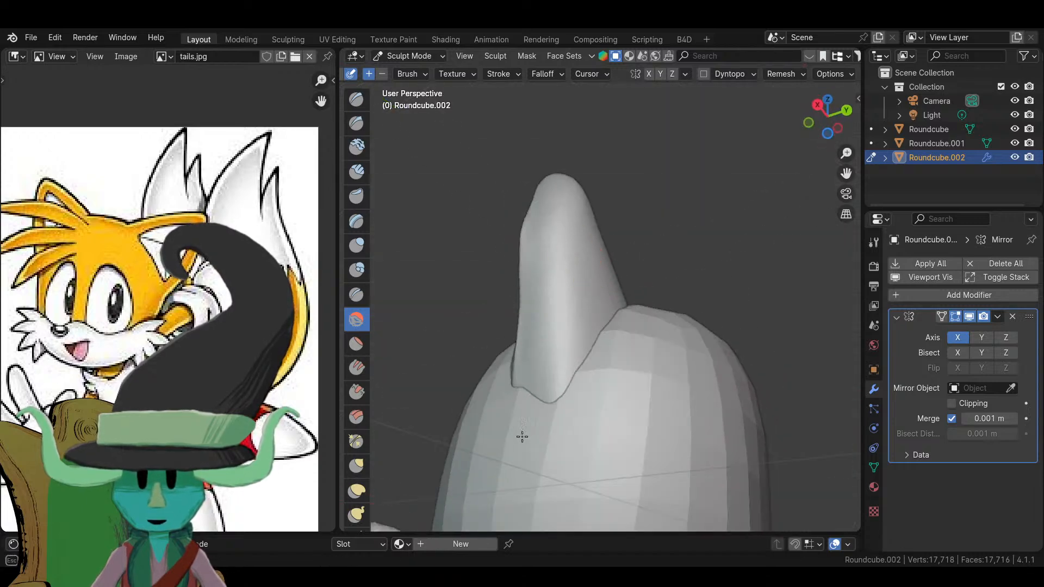
- Smooth the ear's front rim and the edges of the inner hollow with the Smooth brush
{"action": "middle_click_drag", "start_coordinate": [541, 435], "coordinate": [629, 347]}
{"action": "scroll", "coordinate": [646, 365], "scroll_direction": "down", "scroll_amount": 5}
{"action": "scroll", "coordinate": [677, 348], "scroll_direction": "up", "scroll_amount": 6}
{"action": "scroll", "coordinate": [679, 339], "scroll_direction": "up", "scroll_amount": 4}
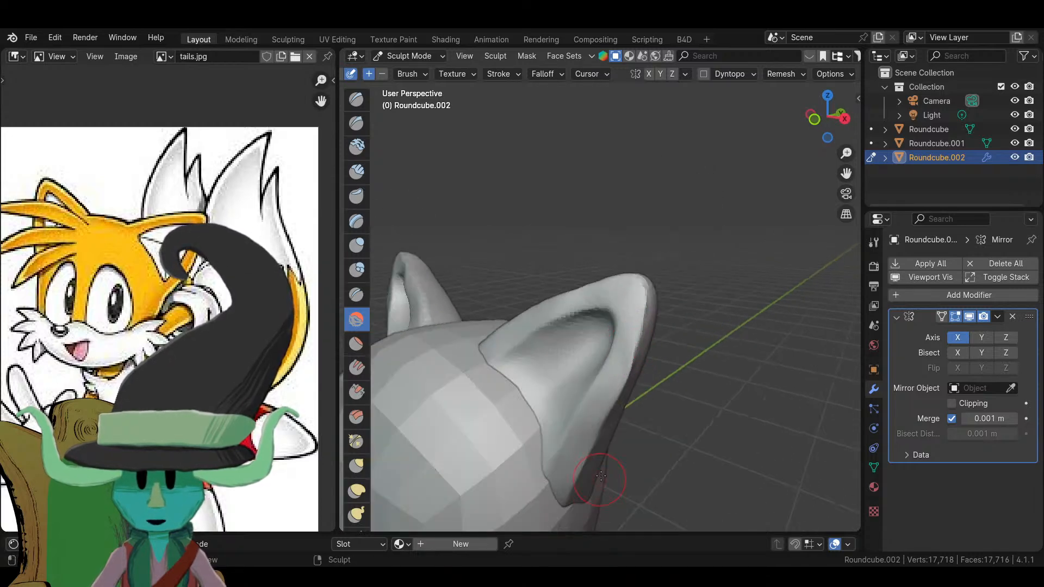
{"action": "scroll", "coordinate": [598, 314], "scroll_direction": "up", "scroll_amount": 2}
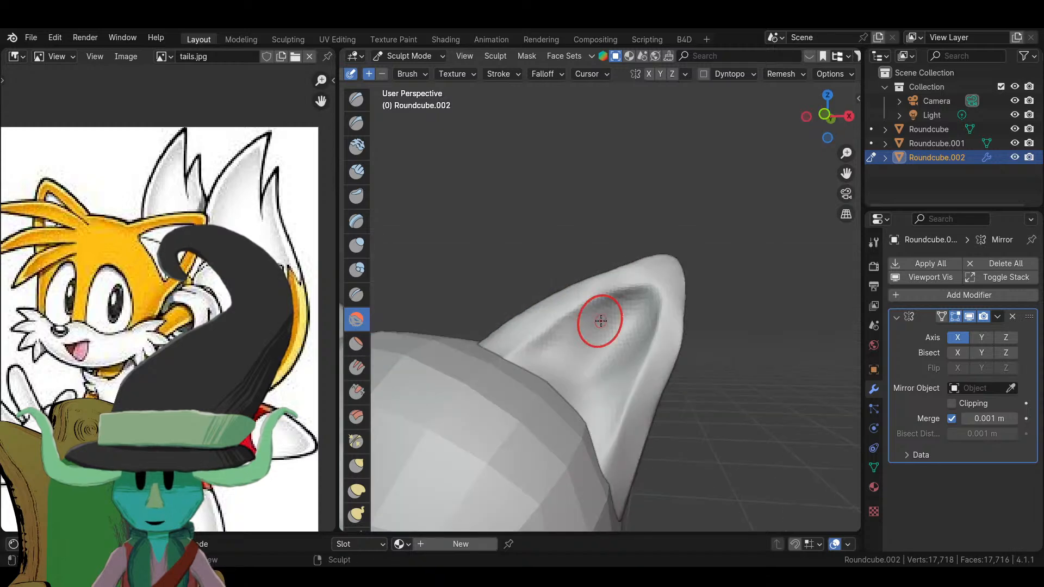
{"action": "middle_click_drag", "start_coordinate": [598, 315], "coordinate": [601, 370]}
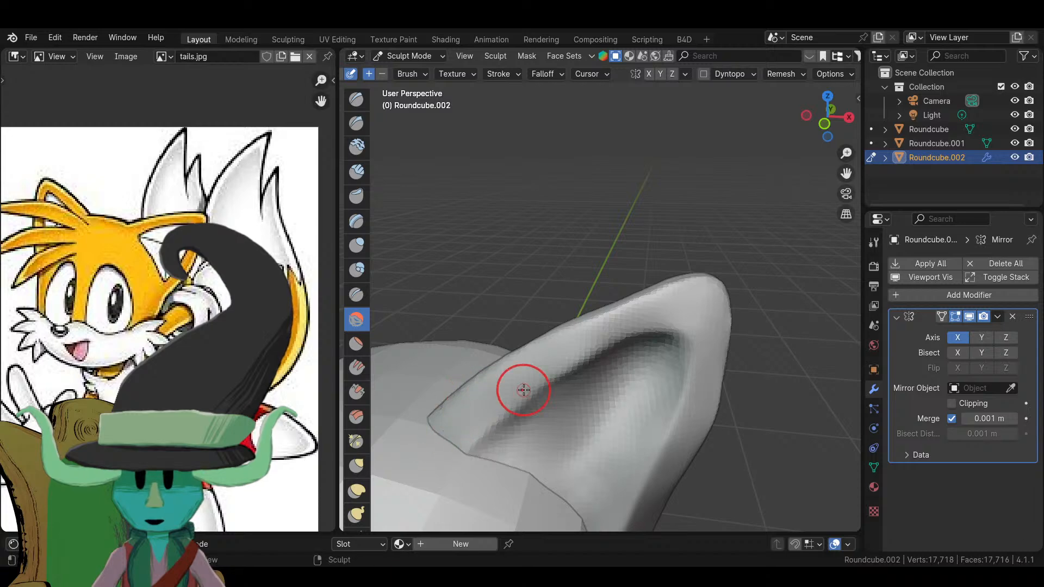
- Examine the shape of both mirrored ears on the whole head from the front and up close
{"action": "scroll", "coordinate": [523, 390], "scroll_direction": "down", "scroll_amount": 6}
{"action": "middle_click_drag", "start_coordinate": [522, 390], "coordinate": [636, 392]}
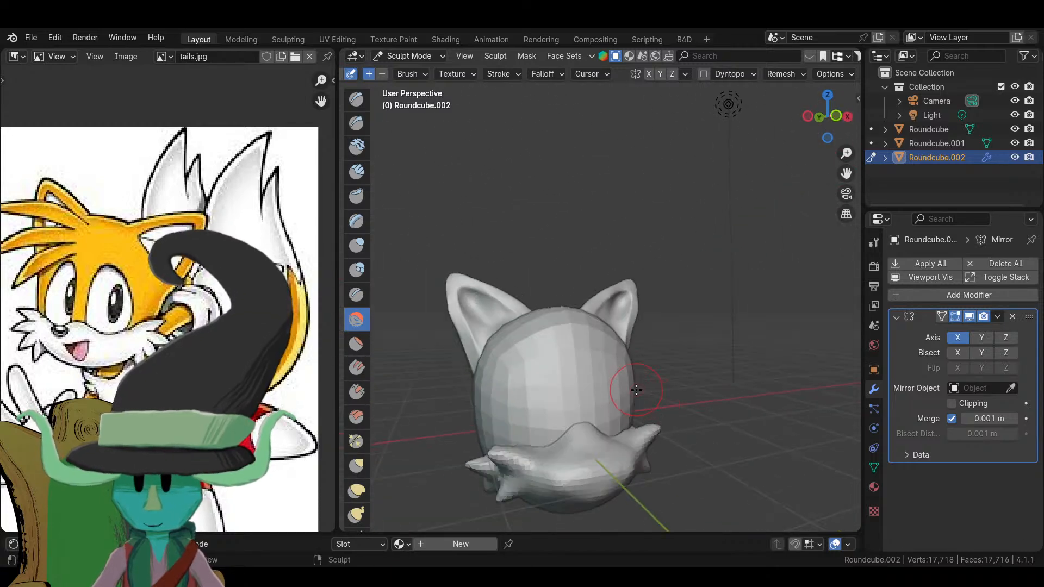
{"action": "middle_click_drag", "start_coordinate": [636, 390], "coordinate": [587, 390]}
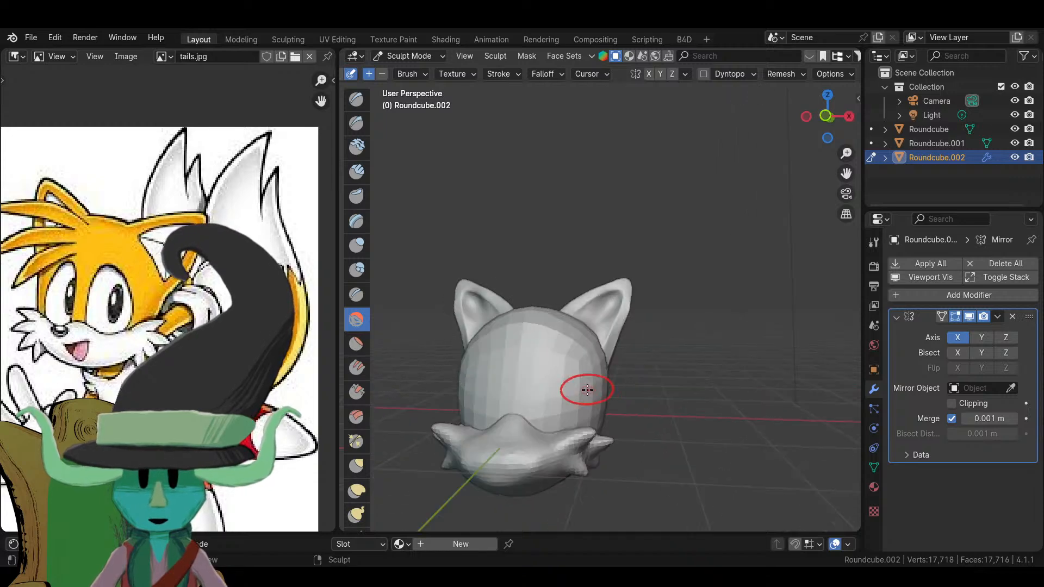
{"action": "mouse_move", "coordinate": [677, 353]}
{"action": "middle_mouse_down"}
{"action": "mouse_move", "coordinate": [618, 483]}
{"action": "mouse_move", "coordinate": [629, 361]}
{"action": "mouse_move", "coordinate": [612, 428]}
{"action": "mouse_move", "coordinate": [531, 345]}
{"action": "mouse_move", "coordinate": [651, 408]}
{"action": "middle_mouse_up"}
{"action": "scroll", "coordinate": [630, 357], "scroll_direction": "up", "scroll_amount": 2}
{"action": "scroll", "coordinate": [629, 373], "scroll_direction": "up", "scroll_amount": 3}
{"action": "scroll", "coordinate": [612, 428], "scroll_direction": "down", "scroll_amount": 4}
{"action": "scroll", "coordinate": [650, 408], "scroll_direction": "up", "scroll_amount": 6}
{"action": "scroll", "coordinate": [634, 427], "scroll_direction": "down", "scroll_amount": 5}
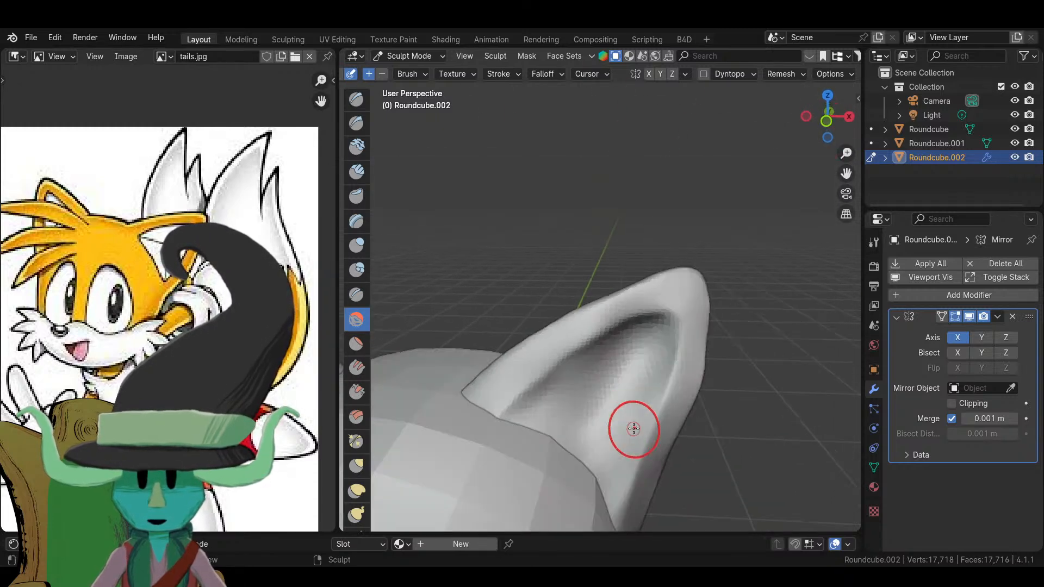
- Soften the lower part of the inner-ear hollow toward the base with the Smooth brush
{"action": "scroll", "coordinate": [639, 435], "scroll_direction": "up", "scroll_amount": 5}
{"action": "mouse_move", "coordinate": [642, 448]}
{"action": "middle_mouse_down", "text": "shift"}
{"action": "mouse_move", "coordinate": [622, 373]}
{"action": "mouse_move", "coordinate": [569, 343]}
{"action": "middle_mouse_up", "text": "shift"}
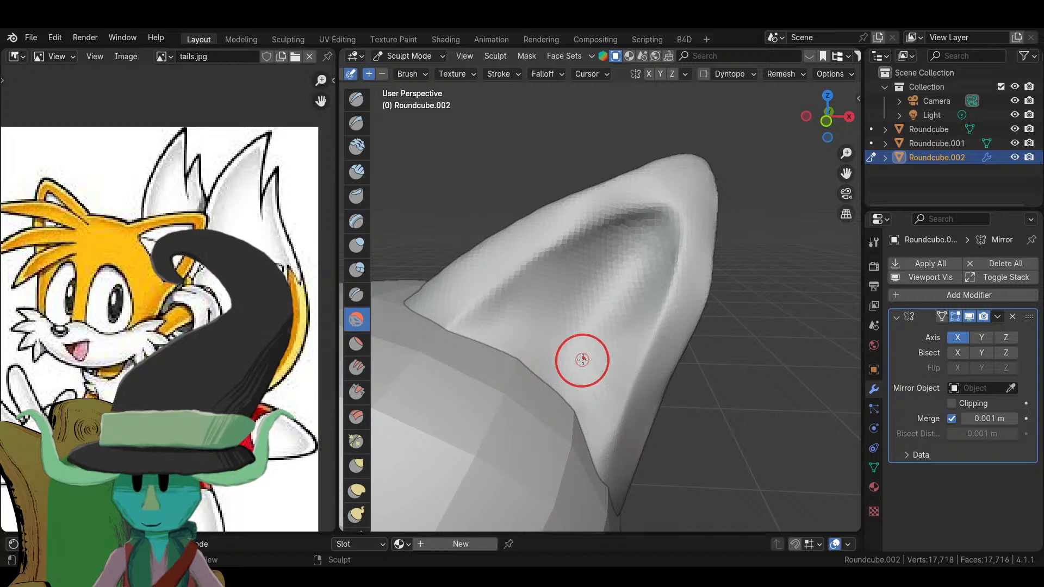
{"action": "mouse_move", "coordinate": [593, 354]}
{"action": "left_mouse_down"}
{"action": "mouse_move", "coordinate": [620, 231]}
{"action": "mouse_move", "coordinate": [588, 270]}
{"action": "left_mouse_up"}
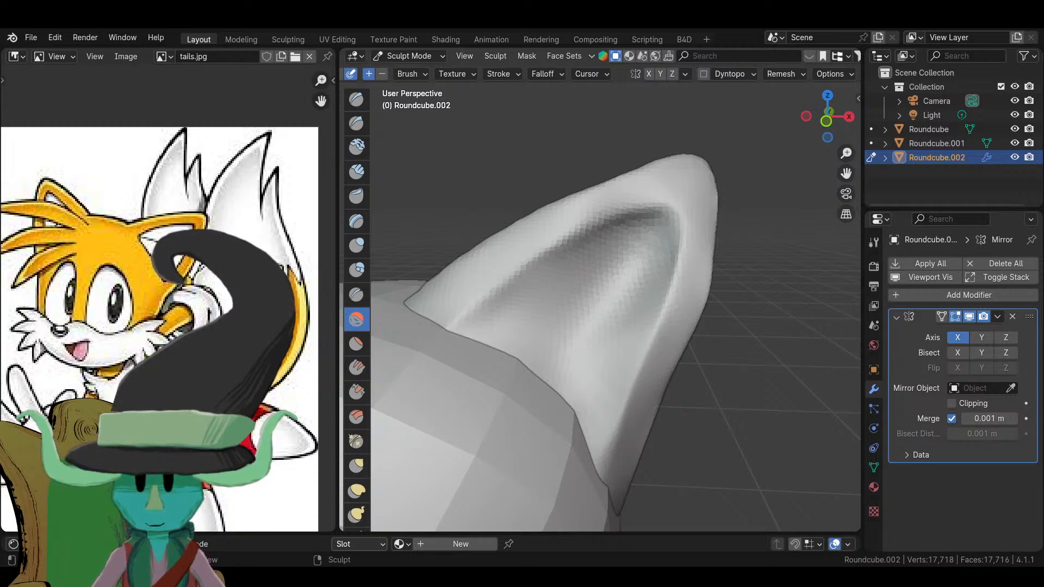
- Smooth the inner-ear hollow with the Smooth brush and review the ear from the side and on the whole head
{"action": "middle_click_drag", "start_coordinate": [582, 303], "coordinate": [625, 304]}
{"action": "mouse_move", "coordinate": [625, 304]}
{"action": "left_mouse_down"}
{"action": "mouse_move", "coordinate": [617, 248]}
{"action": "mouse_move", "coordinate": [494, 322]}
{"action": "mouse_move", "coordinate": [487, 351]}
{"action": "left_mouse_up"}
{"action": "middle_click_drag", "start_coordinate": [487, 351], "coordinate": [694, 147]}
{"action": "scroll", "coordinate": [611, 350], "scroll_direction": "up", "scroll_amount": 8}
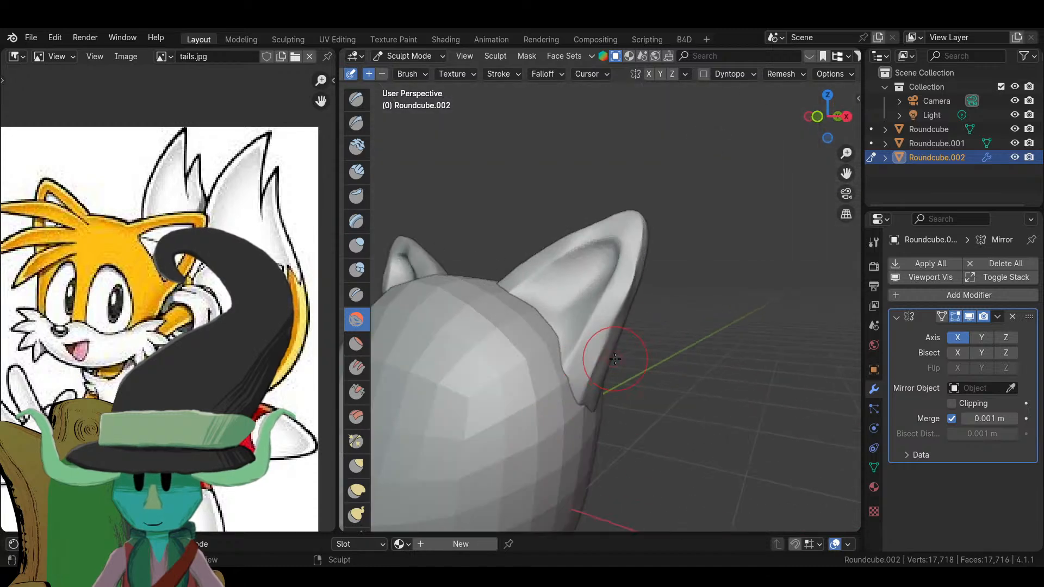
{"action": "middle_click_drag", "start_coordinate": [603, 351], "coordinate": [479, 368]}
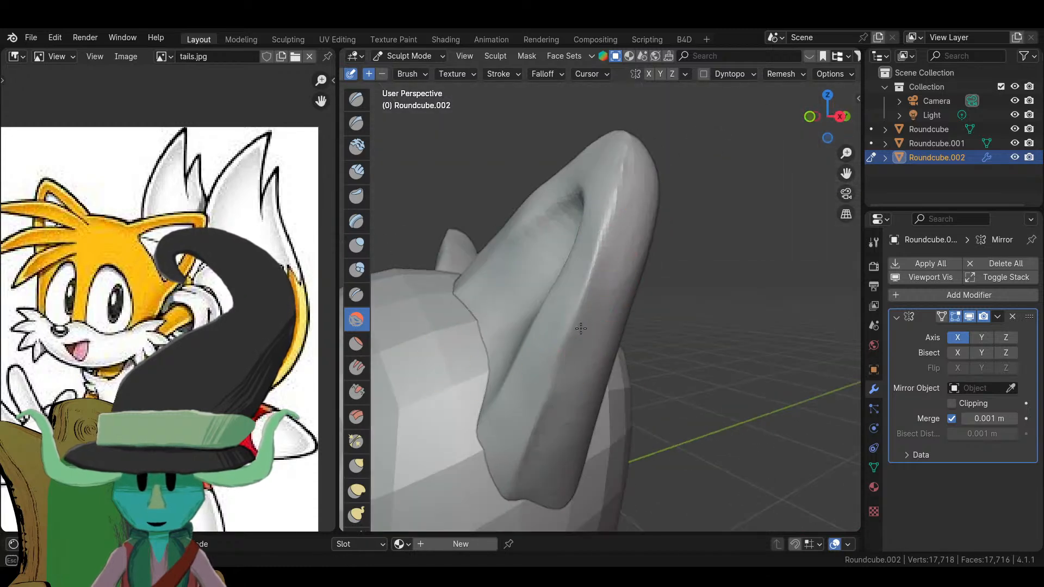
{"action": "scroll", "coordinate": [592, 386], "scroll_direction": "down", "scroll_amount": 6}
{"action": "middle_click_drag", "start_coordinate": [593, 386], "coordinate": [696, 355]}
{"action": "scroll", "coordinate": [642, 328], "scroll_direction": "down", "scroll_amount": 5}
- Leave sculpting for Object Mode and select the rounded head mesh
{"action": "left_click", "coordinate": [408, 55]}
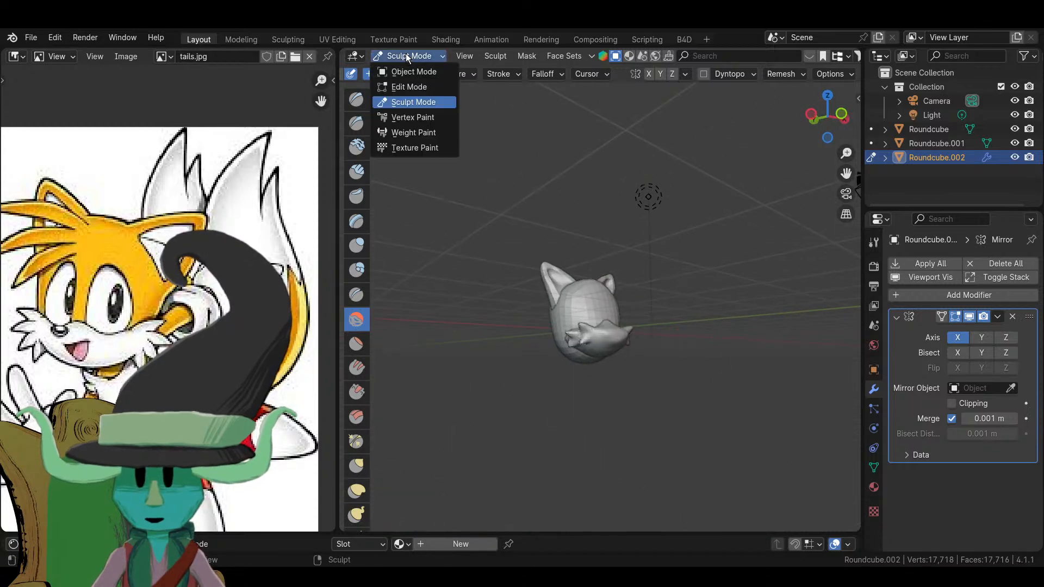
{"action": "left_click", "coordinate": [413, 75]}
{"action": "middle_click_drag", "start_coordinate": [595, 296], "coordinate": [577, 326]}
{"action": "left_click", "coordinate": [571, 326]}
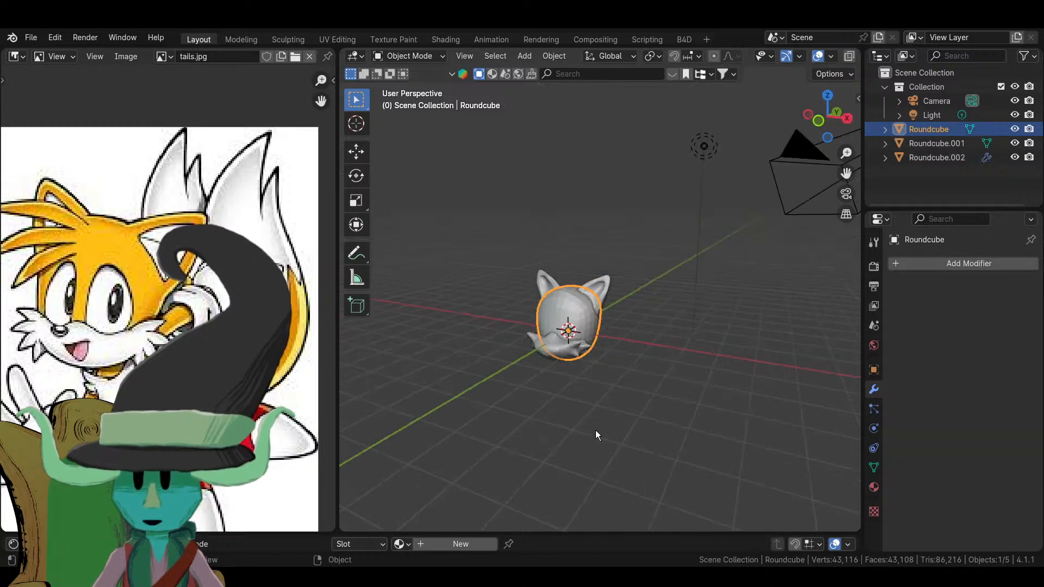
{"action": "middle_click_drag", "start_coordinate": [596, 435], "coordinate": [592, 416]}
{"action": "scroll", "coordinate": [589, 415], "scroll_direction": "up", "scroll_amount": 4}
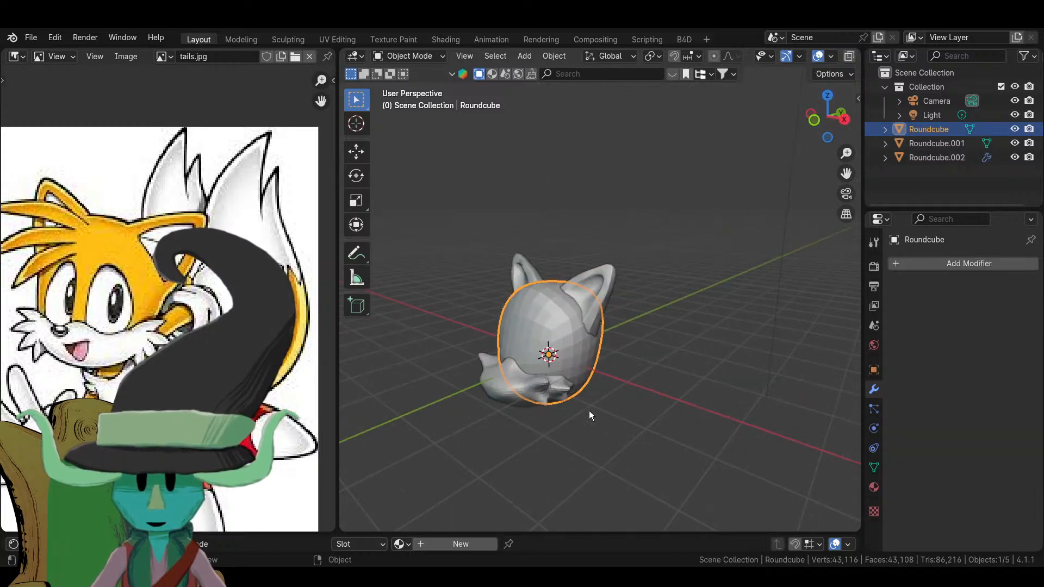
- Add a Round Cube mesh with the Quadsphere preset at the world origin
{"action": "key", "text": "shift+a"}
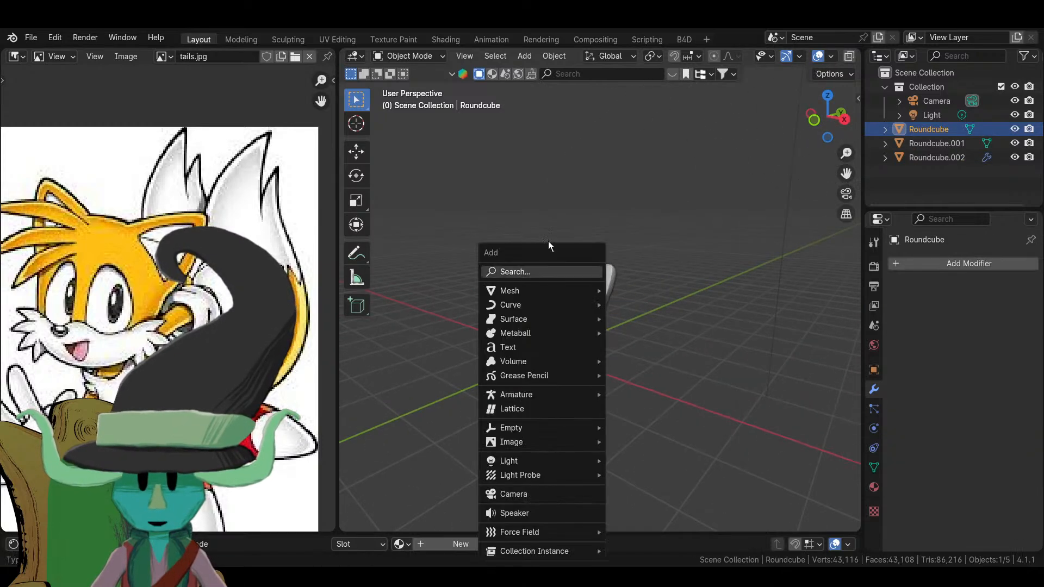
{"action": "left_click", "coordinate": [546, 272]}
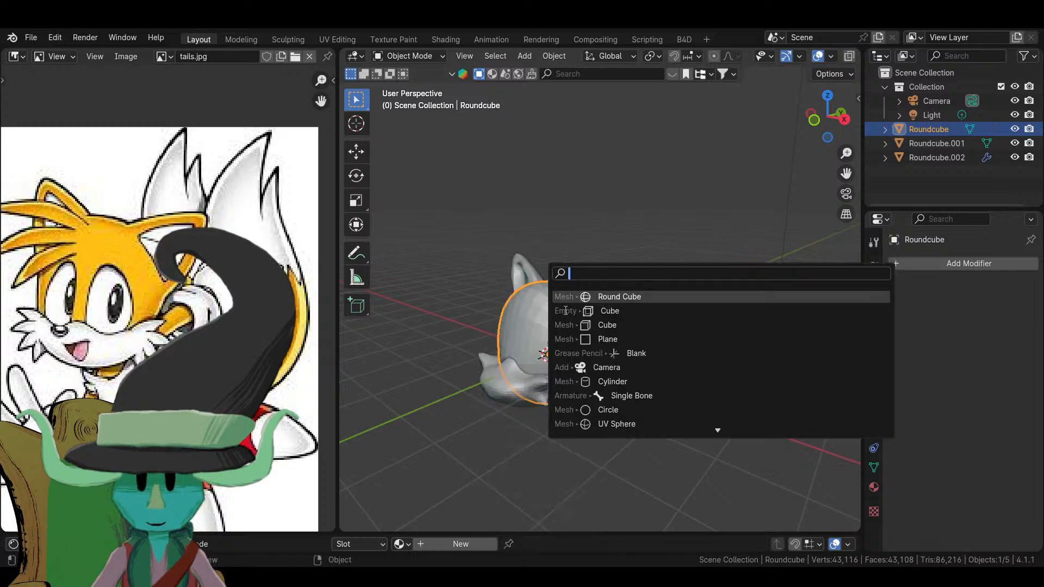
{"action": "left_click", "coordinate": [601, 304]}
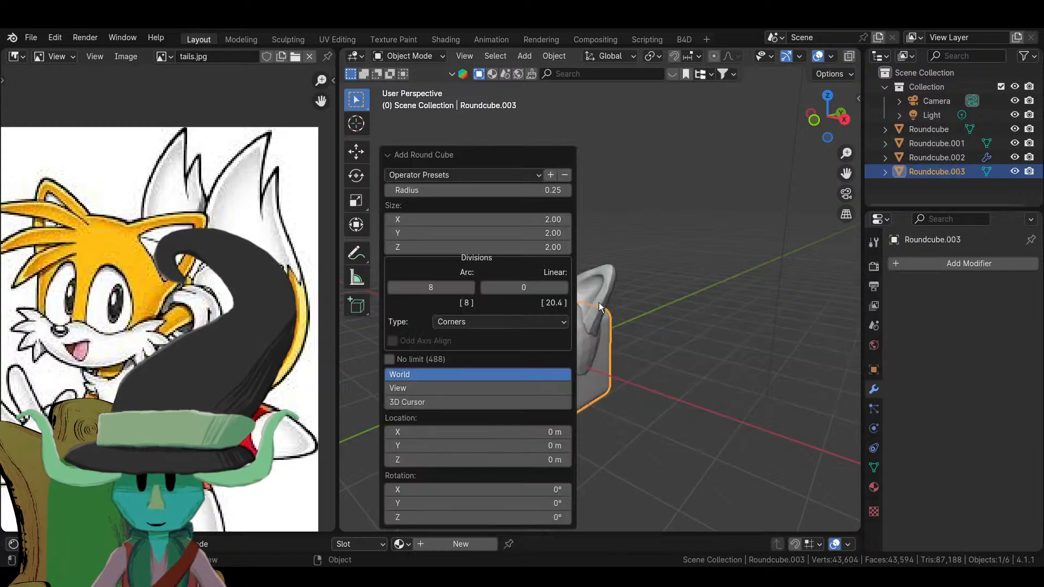
{"action": "left_click", "coordinate": [484, 177]}
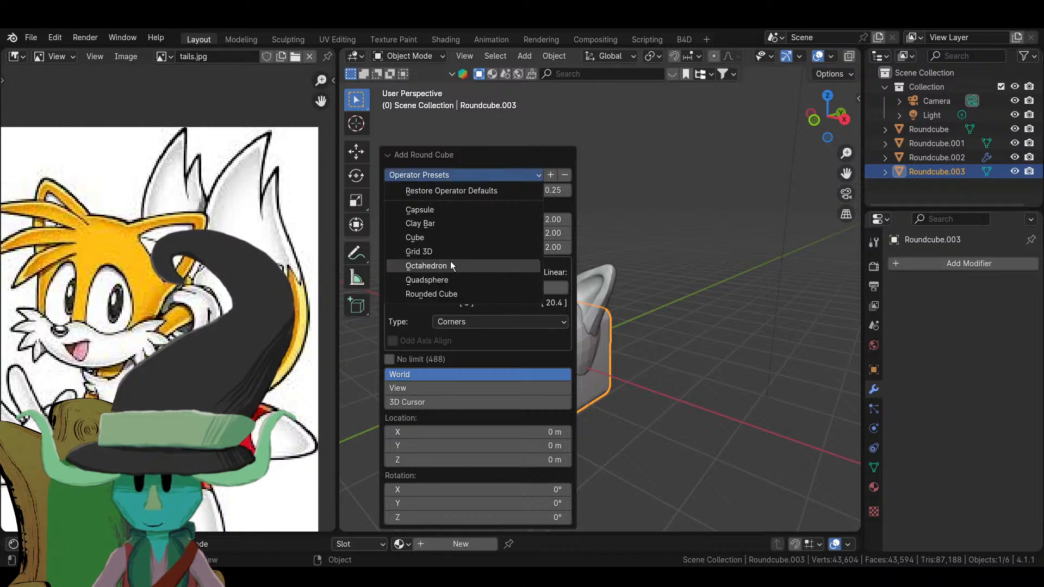
{"action": "left_click", "coordinate": [444, 279]}
- Give the new quadsphere a Mirror modifier on the X axis
{"action": "key", "text": "KP_1"}
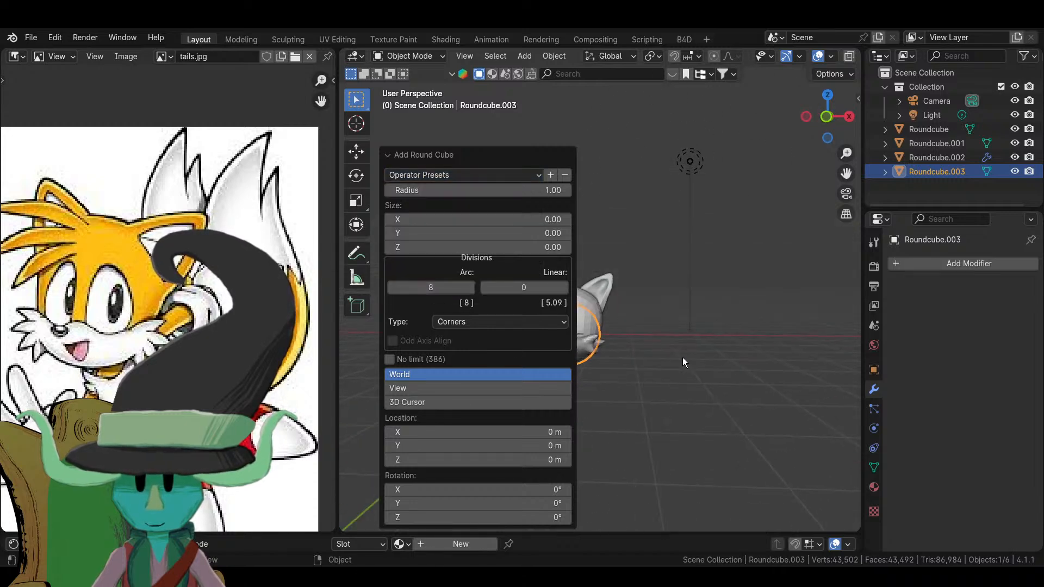
{"action": "scroll", "coordinate": [610, 379], "scroll_direction": "up", "scroll_amount": 3}
{"action": "left_click", "coordinate": [963, 271]}
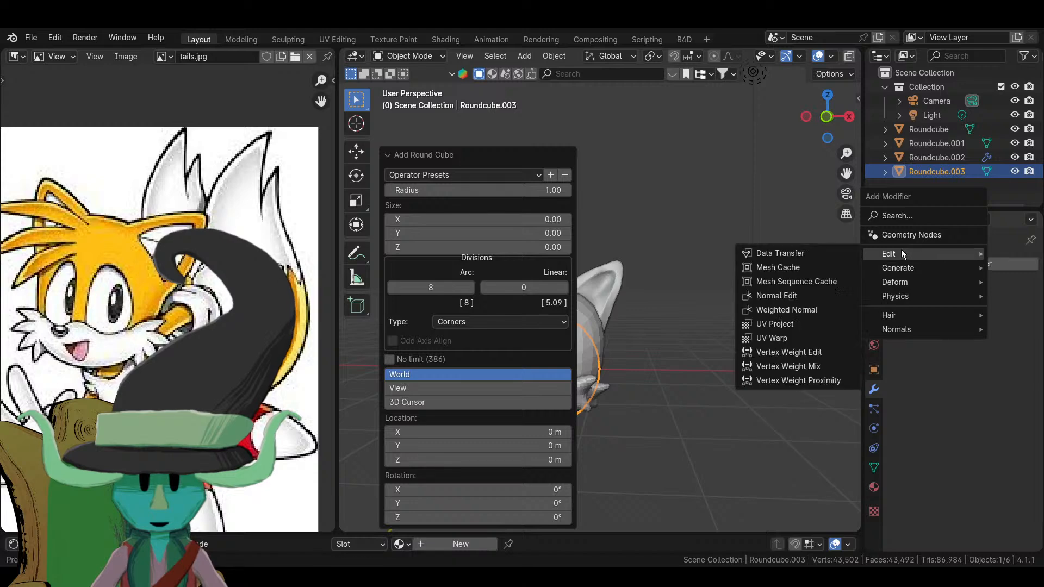
{"action": "mouse_move", "coordinate": [885, 273]}
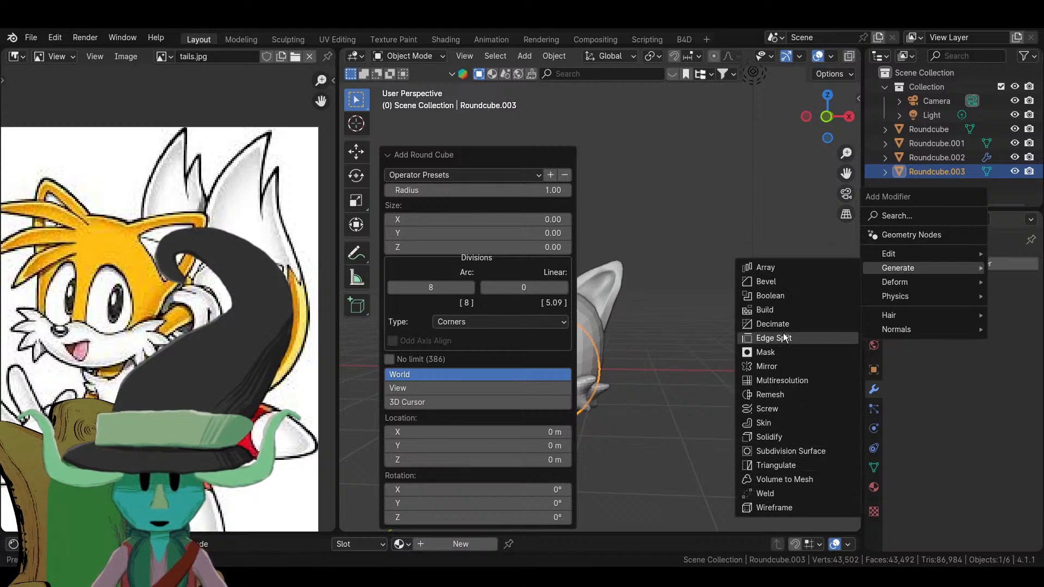
{"action": "left_click", "coordinate": [792, 366]}
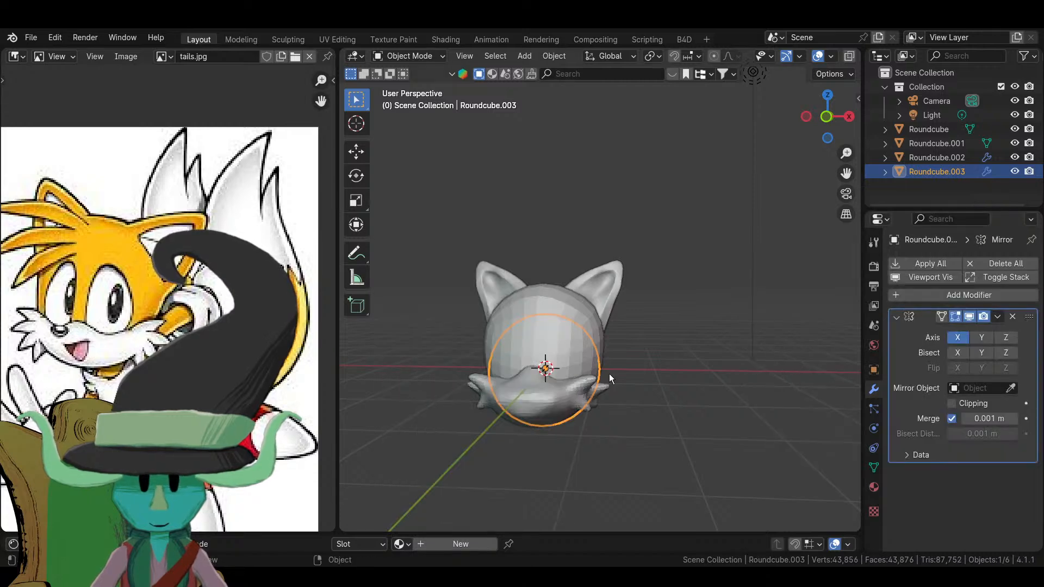
- In Edit Mode, move the whole quadsphere about -1.65 m in Y and 0.9 m in Z, in front of the face
{"action": "key", "text": "Tab"}
{"action": "key", "text": "KP_1"}
{"action": "scroll", "coordinate": [608, 373], "scroll_direction": "up", "scroll_amount": 3}
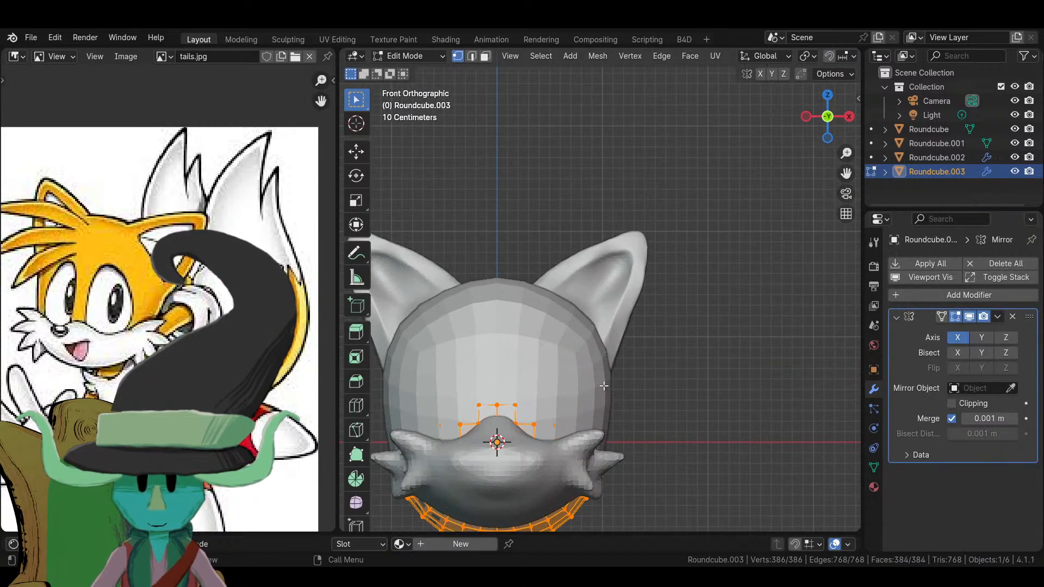
{"action": "key", "text": "KP_3"}
{"action": "scroll", "coordinate": [604, 402], "scroll_direction": "down", "scroll_amount": 5}
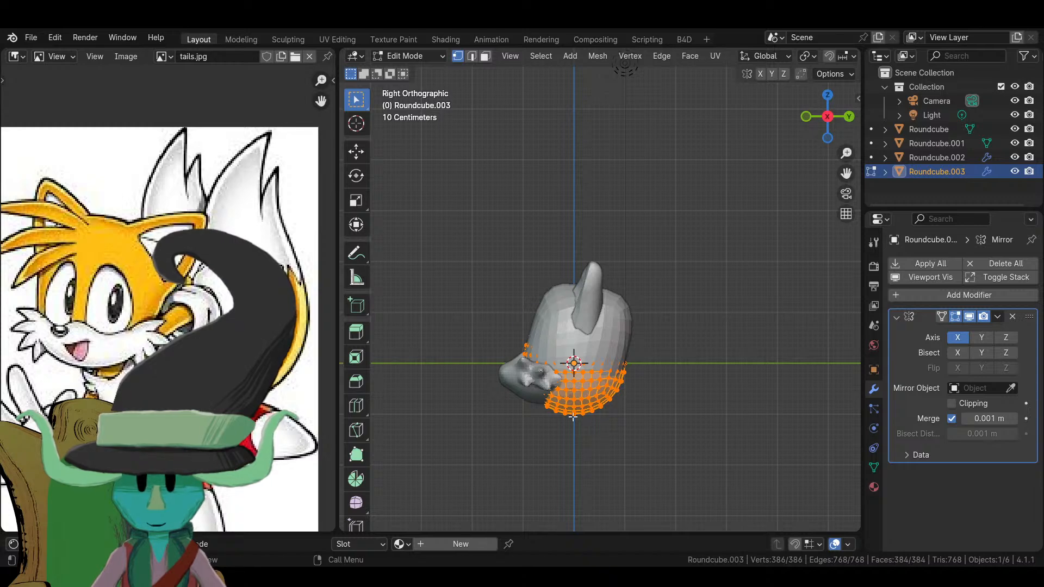
{"action": "left_click_drag", "start_coordinate": [572, 416], "coordinate": [486, 369]}
- Scale the quadsphere to about 0.655 along X and 0.824 along Z to form a tall oval
{"action": "key", "text": "KP_1"}
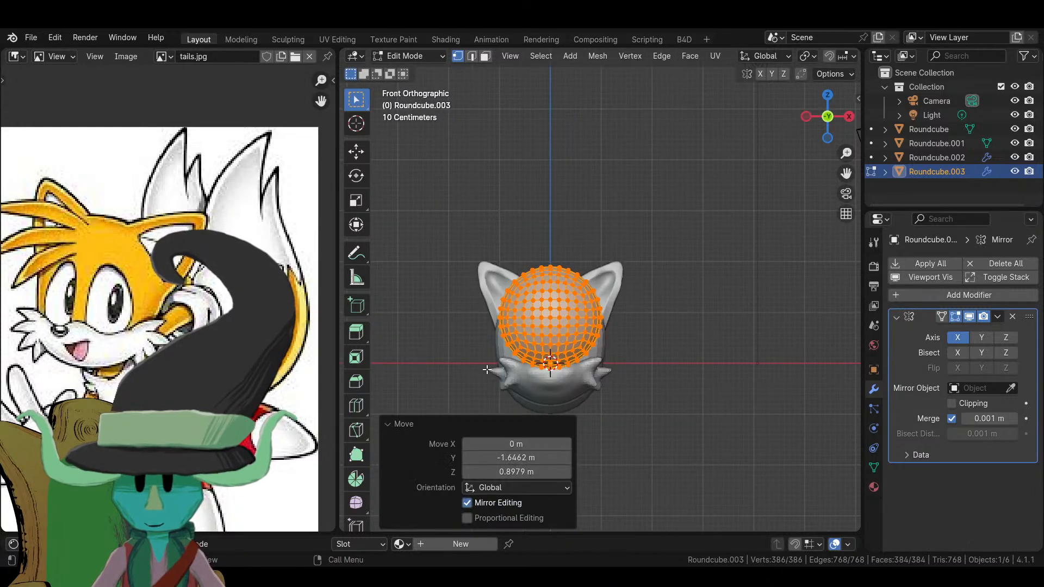
{"action": "key", "text": "s"}
{"action": "key", "text": "x"}
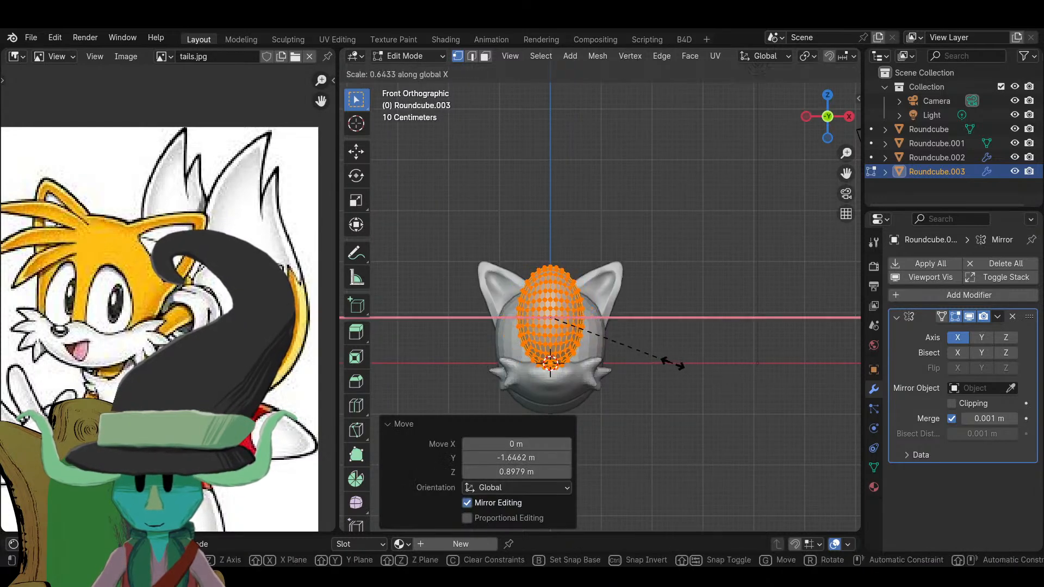
{"action": "left_click", "coordinate": [676, 361]}
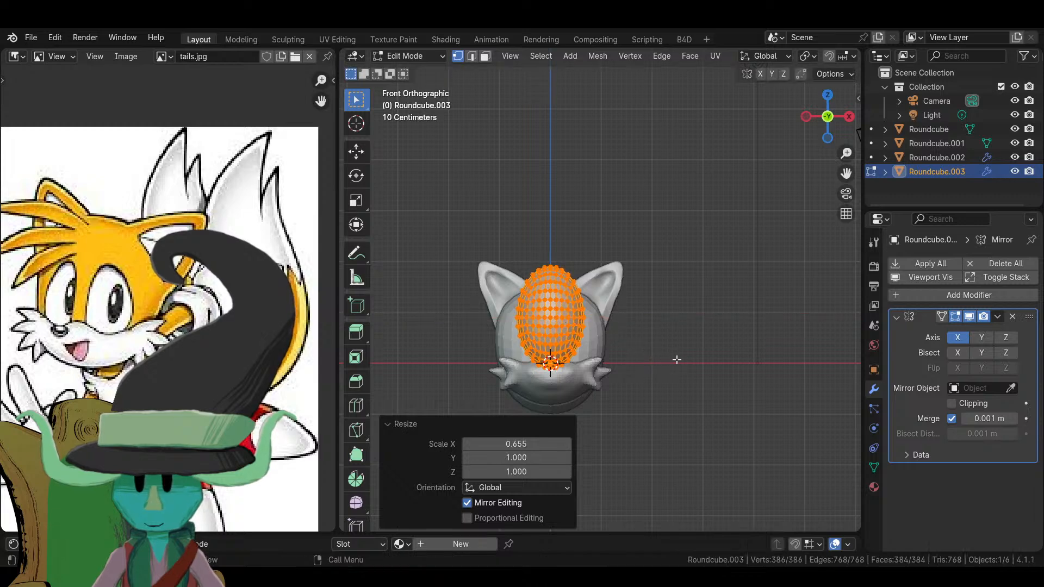
{"action": "key", "text": "s"}
{"action": "key", "text": "z"}
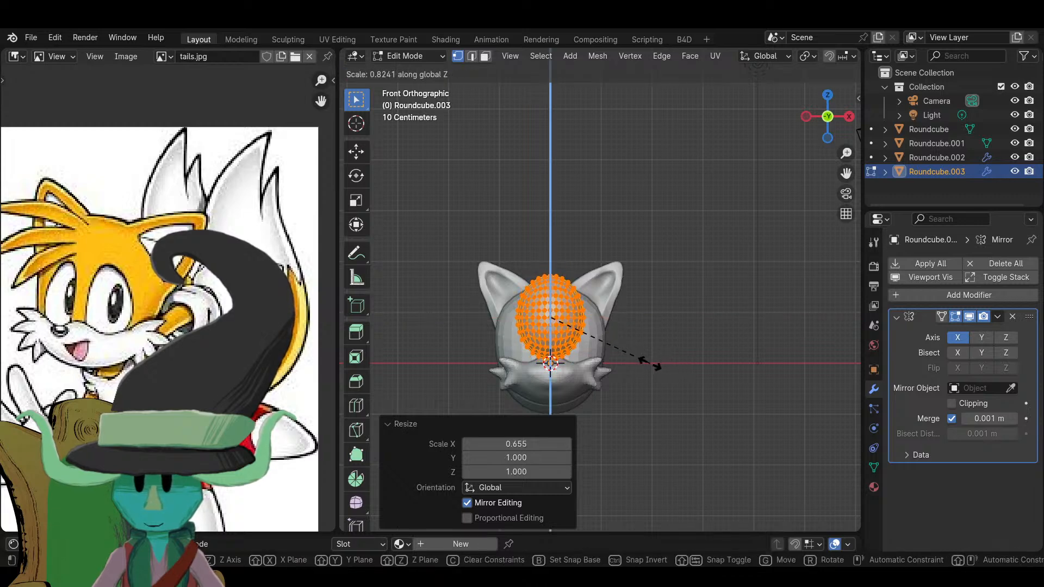
{"action": "left_click", "coordinate": [650, 363]}
- Flatten the oval's depth by scaling it to about 0.513 along Y
{"action": "middle_click_drag", "start_coordinate": [595, 260], "coordinate": [577, 331]}
{"action": "key", "text": "s"}
{"action": "key", "text": "x"}
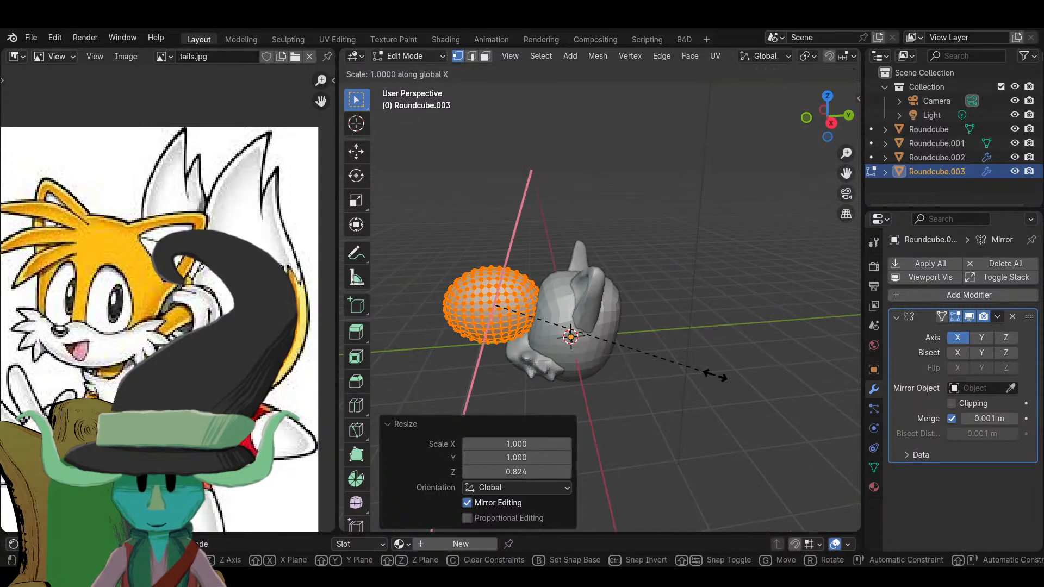
{"action": "key", "text": "y"}
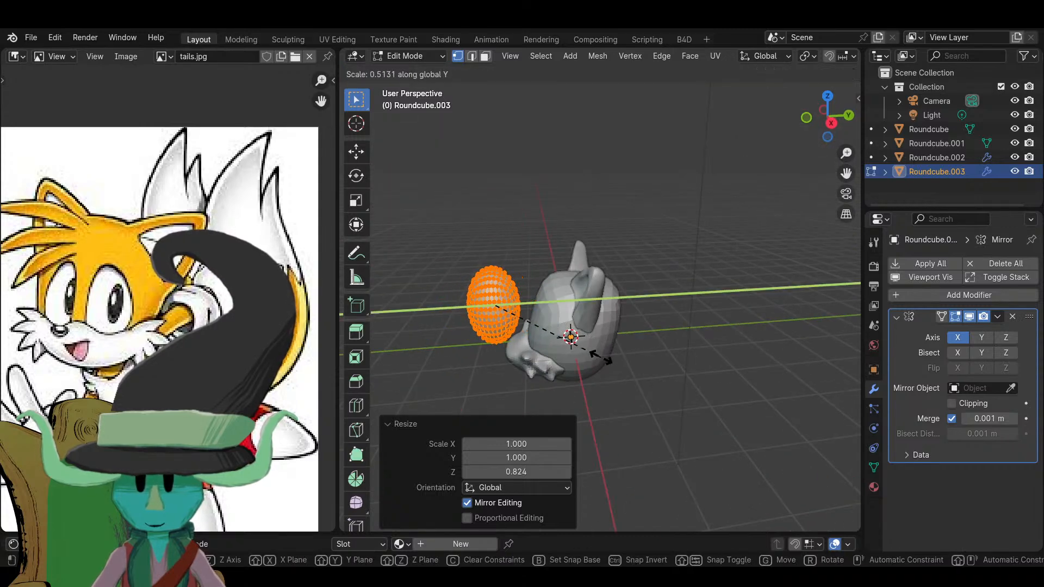
{"action": "left_click", "coordinate": [601, 357]}
- Shrink the flattened oval uniformly to about 0.544 to match an eye's size on the face
{"action": "middle_click_drag", "start_coordinate": [601, 357], "coordinate": [674, 289]}
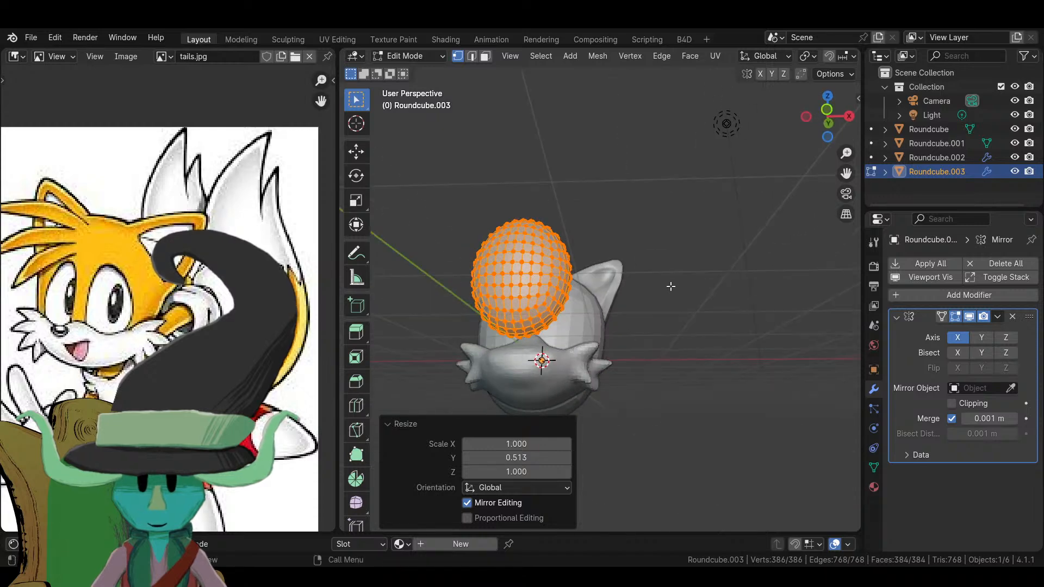
{"action": "key", "text": "KP_1"}
{"action": "key", "text": "s"}
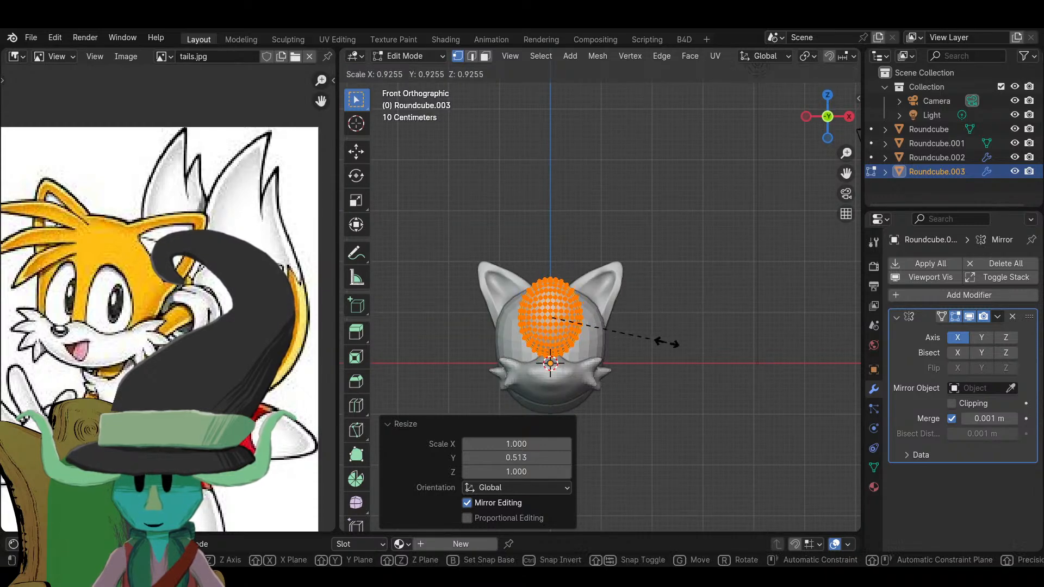
{"action": "left_click", "coordinate": [624, 345]}
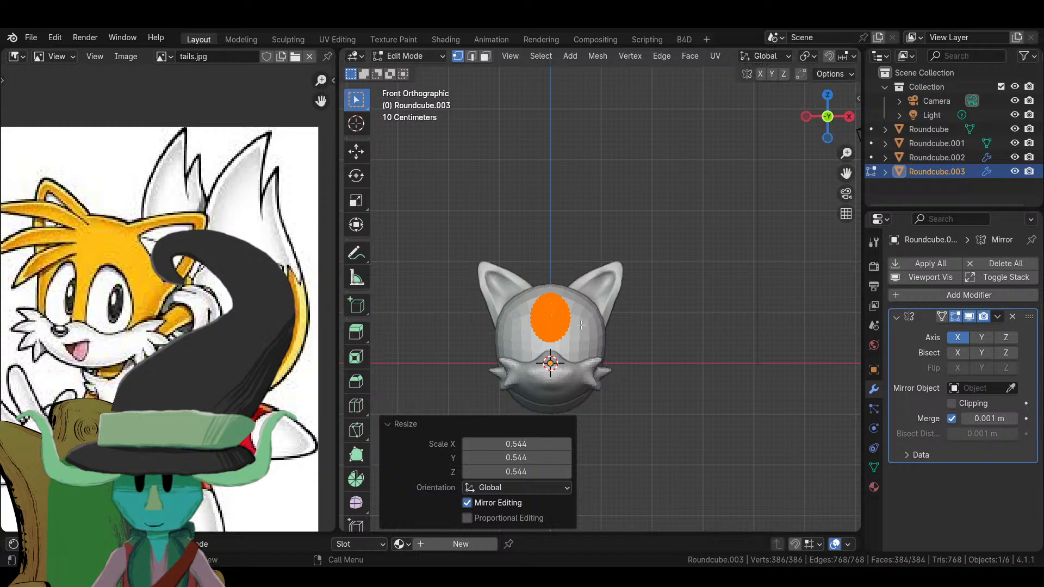
- Place the eye on the face, shifting it about 0.48 m in X, 0.88 m in Y and -0.48 m in Z overall
{"action": "key", "text": "g"}
{"action": "left_click", "coordinate": [609, 347]}
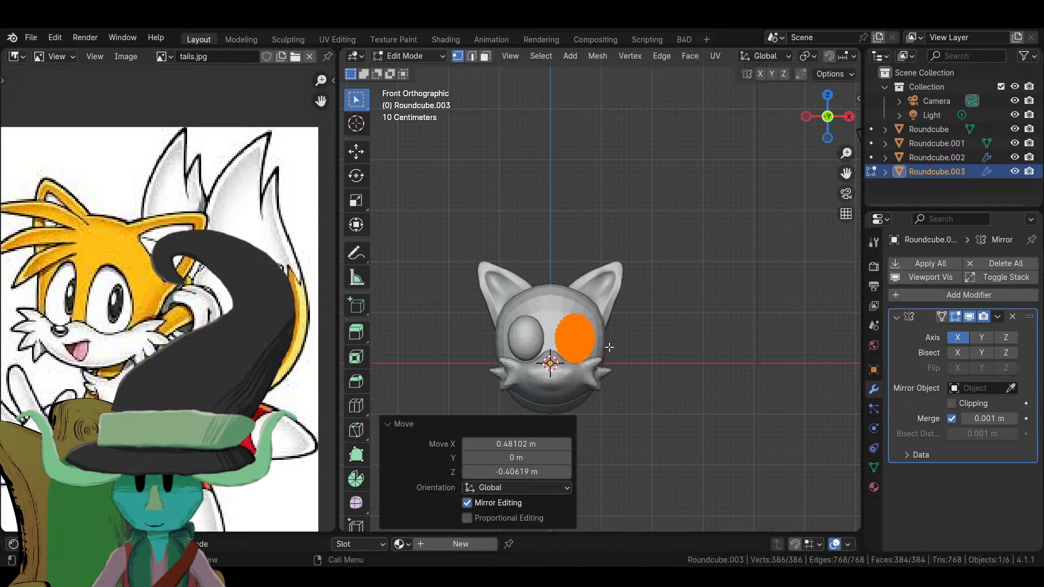
{"action": "key", "text": "KP_3"}
{"action": "key", "text": "g"}
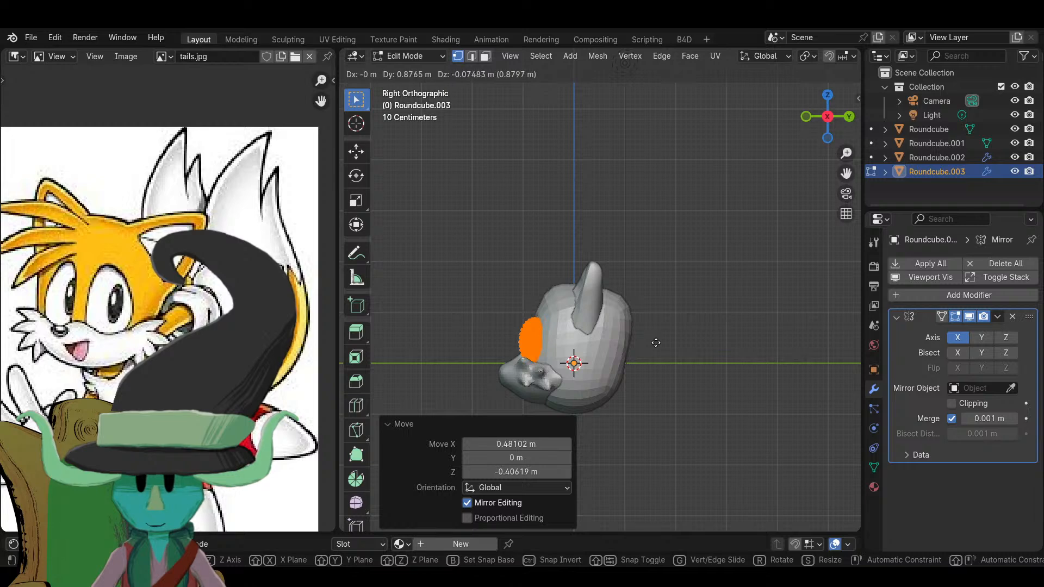
{"action": "left_click", "coordinate": [648, 342]}
{"action": "left_click", "coordinate": [403, 57]}
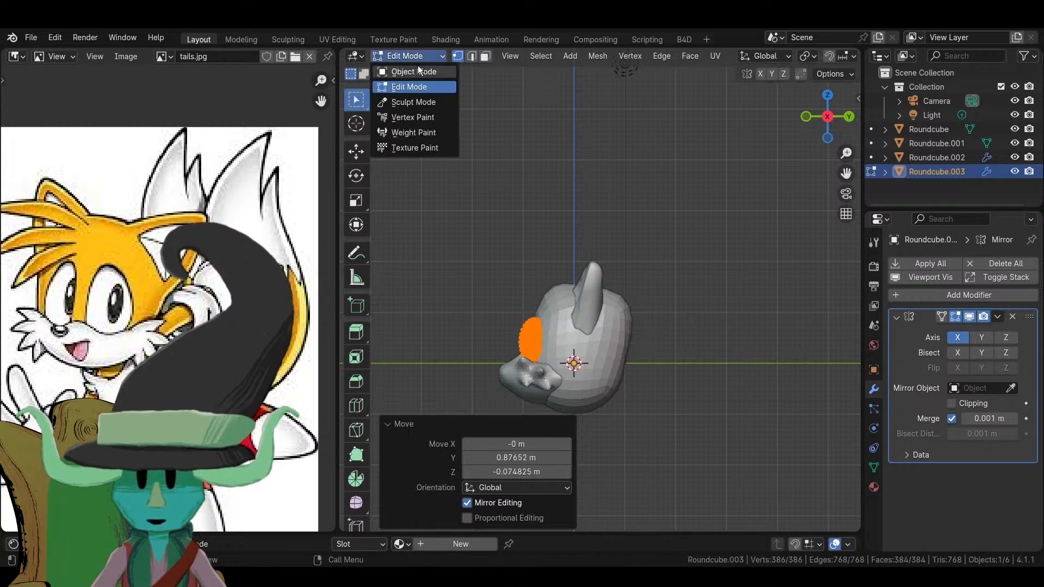
- Bring the mirrored eyes closer together by moving the eye about -0.086 m along X
{"action": "middle_click_drag", "start_coordinate": [679, 304], "coordinate": [667, 403]}
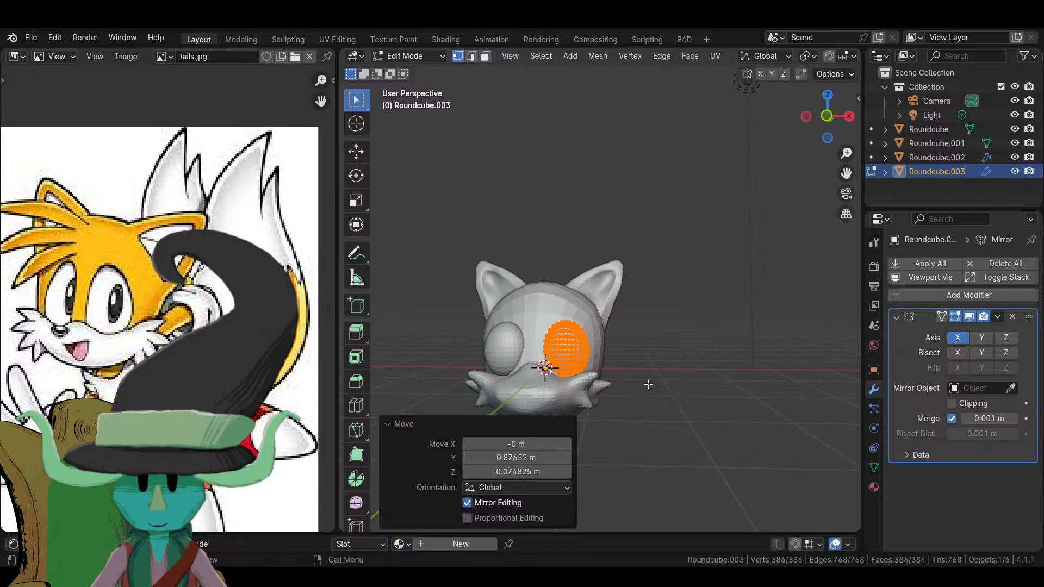
{"action": "key", "text": "KP_1"}
{"action": "key", "text": "g"}
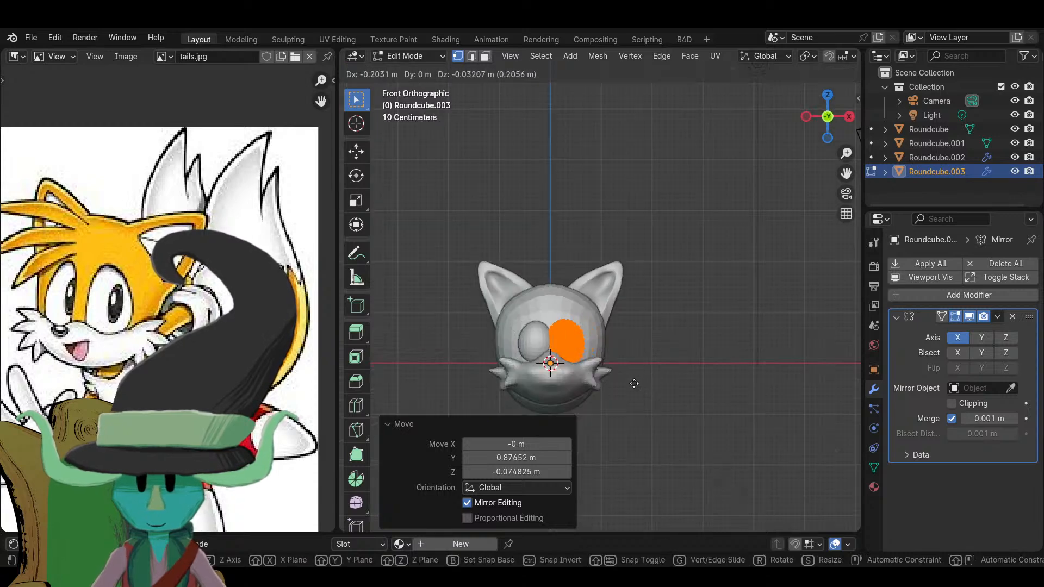
{"action": "key", "text": "x"}
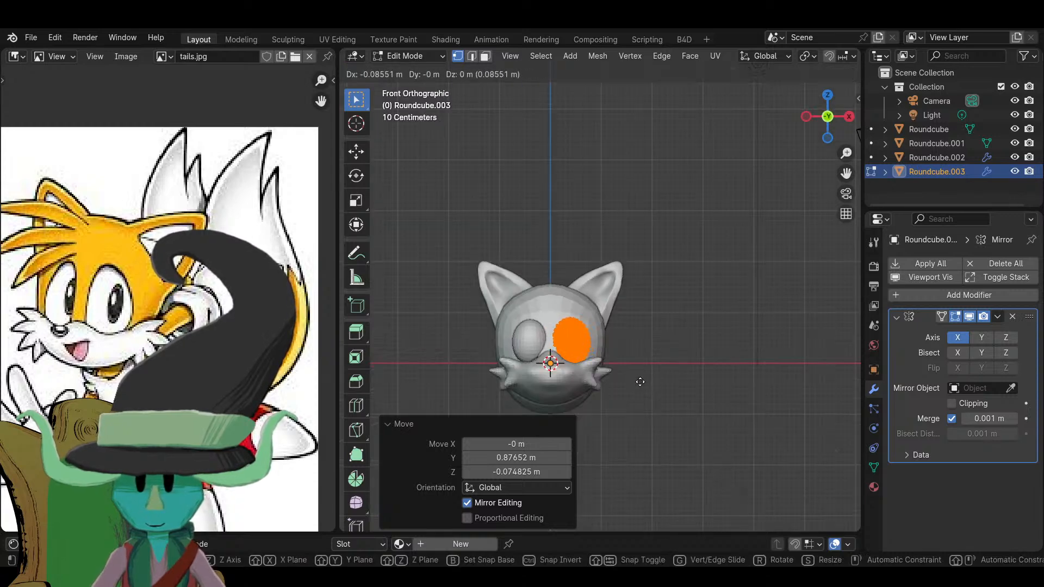
{"action": "left_click", "coordinate": [639, 383]}
- Sink the eye into the head by moving it about 0.081 m along Y and -0.091 m along Z
{"action": "middle_click_drag", "start_coordinate": [640, 384], "coordinate": [673, 296]}
{"action": "key", "text": "KP_Decimal"}
{"action": "left_click", "coordinate": [438, 56]}
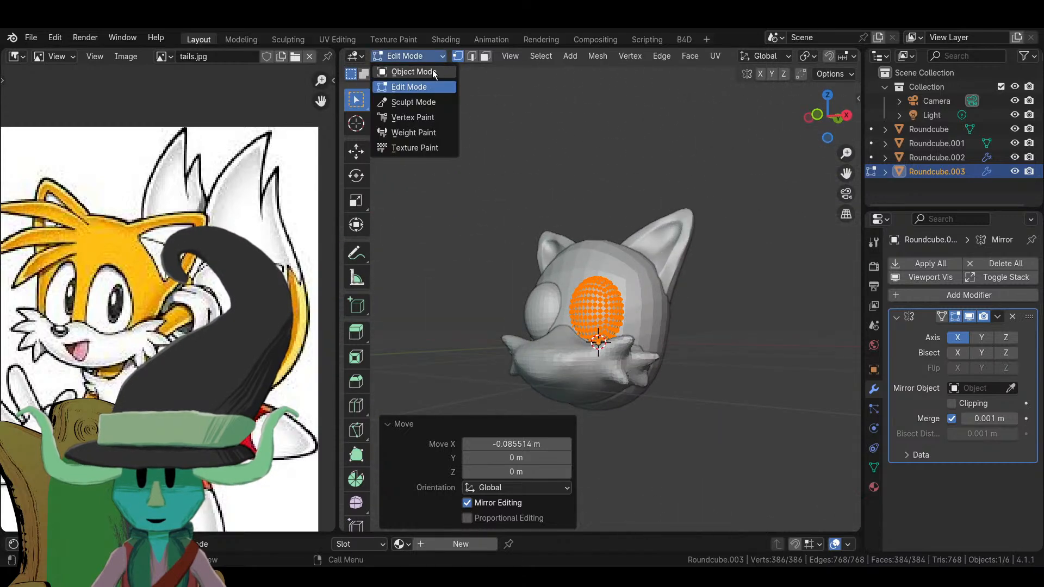
{"action": "middle_click_drag", "start_coordinate": [620, 165], "coordinate": [661, 355]}
{"action": "key", "text": "g"}
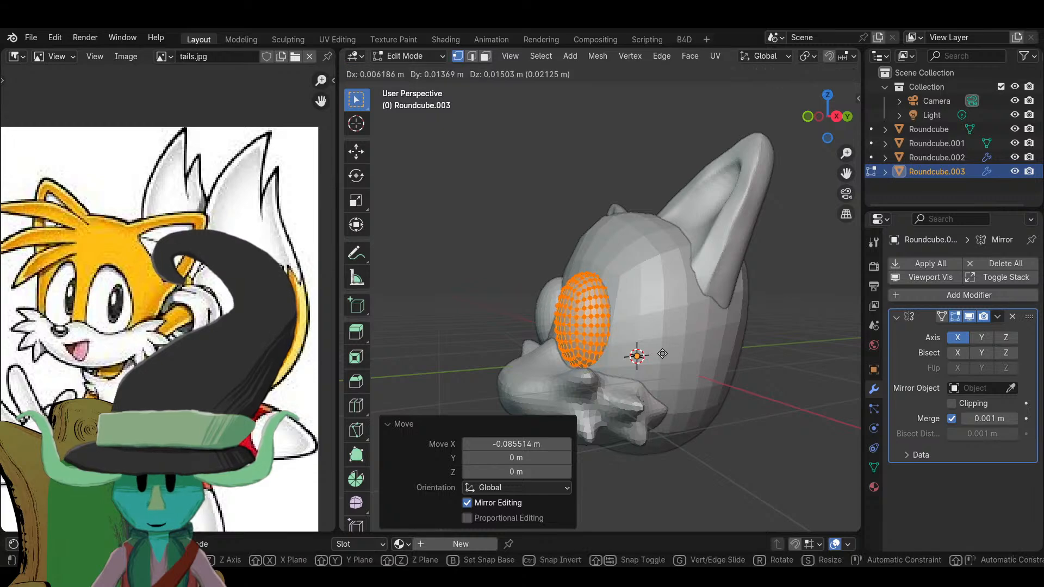
{"action": "key", "text": "y"}
{"action": "left_click", "coordinate": [669, 355]}
{"action": "key", "text": "g"}
{"action": "key", "text": "z"}
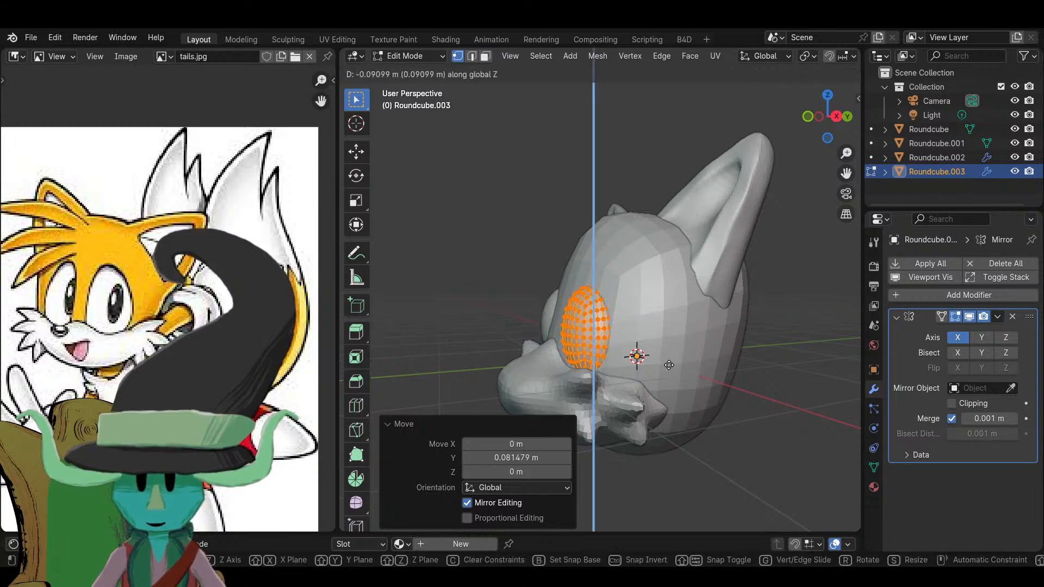
{"action": "left_click", "coordinate": [669, 364]}
- Enlarge the mirrored eyes uniformly by a factor of about 1.129
{"action": "middle_click_drag", "start_coordinate": [669, 365], "coordinate": [707, 356]}
{"action": "key", "text": "s"}
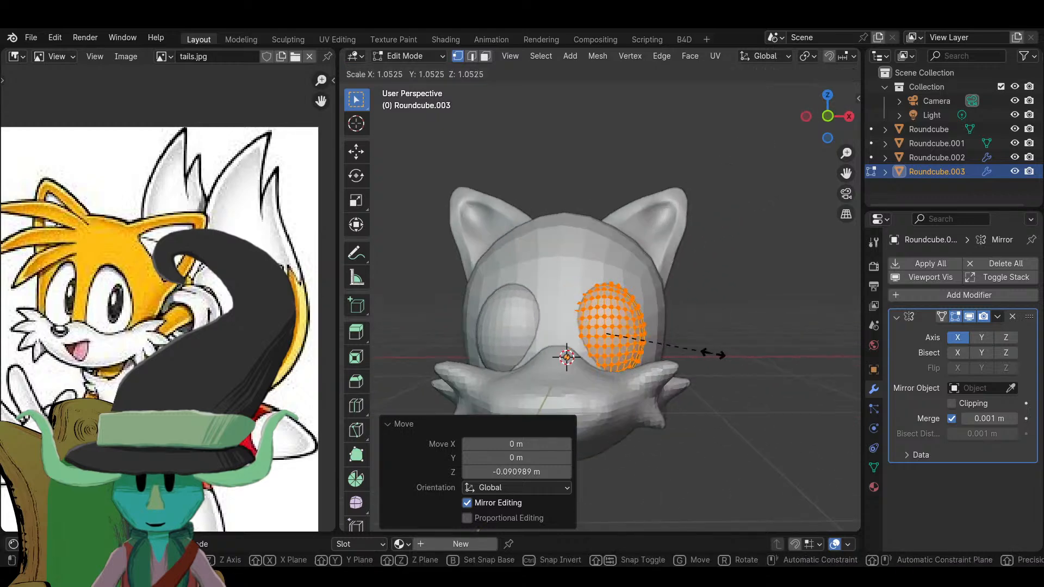
{"action": "left_click", "coordinate": [721, 354]}
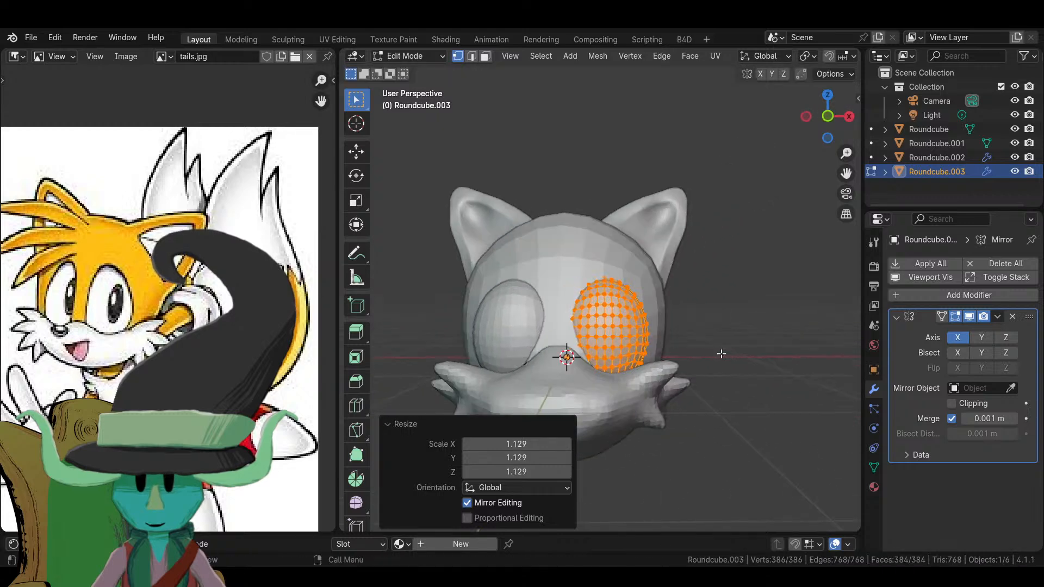
- Bring the mirrored eyes closer together by moving the eye about -0.05 m along X, and return to Object Mode
{"action": "key", "text": "g"}
{"action": "key", "text": "z"}
{"action": "key", "text": "x"}
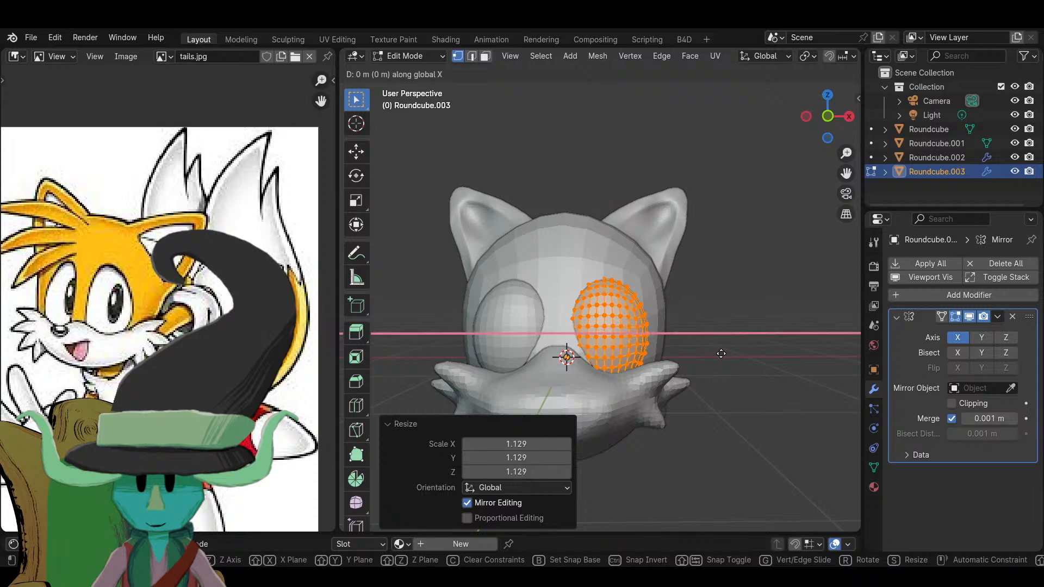
{"action": "left_click", "coordinate": [716, 354]}
{"action": "left_click", "coordinate": [409, 56]}
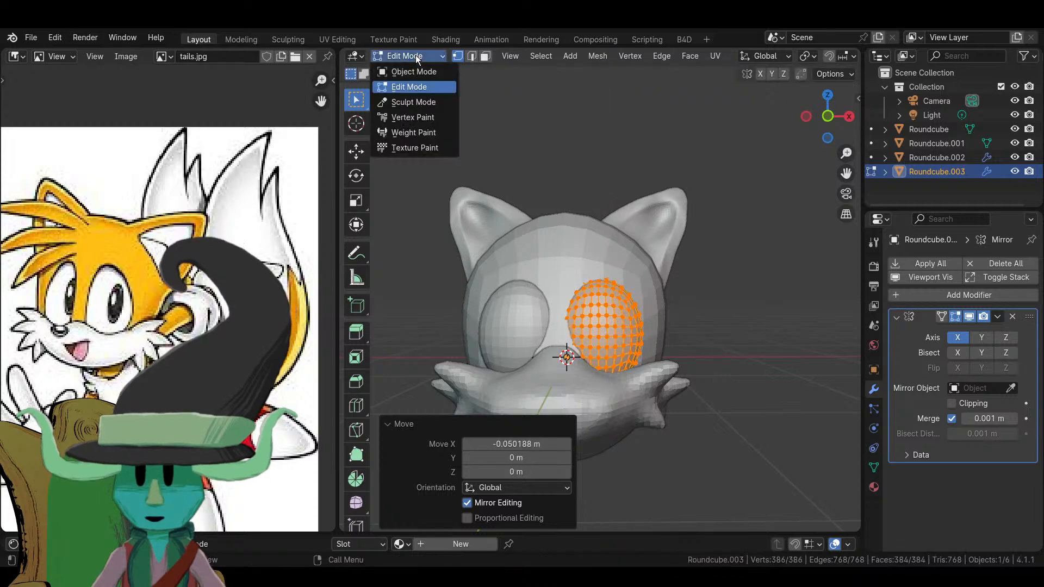
{"action": "left_click", "coordinate": [418, 70]}
- Switch the head object to Sculpt Mode and remesh it with a voxel size of 0.05 m
{"action": "left_click", "coordinate": [576, 213]}
{"action": "left_click", "coordinate": [413, 57]}
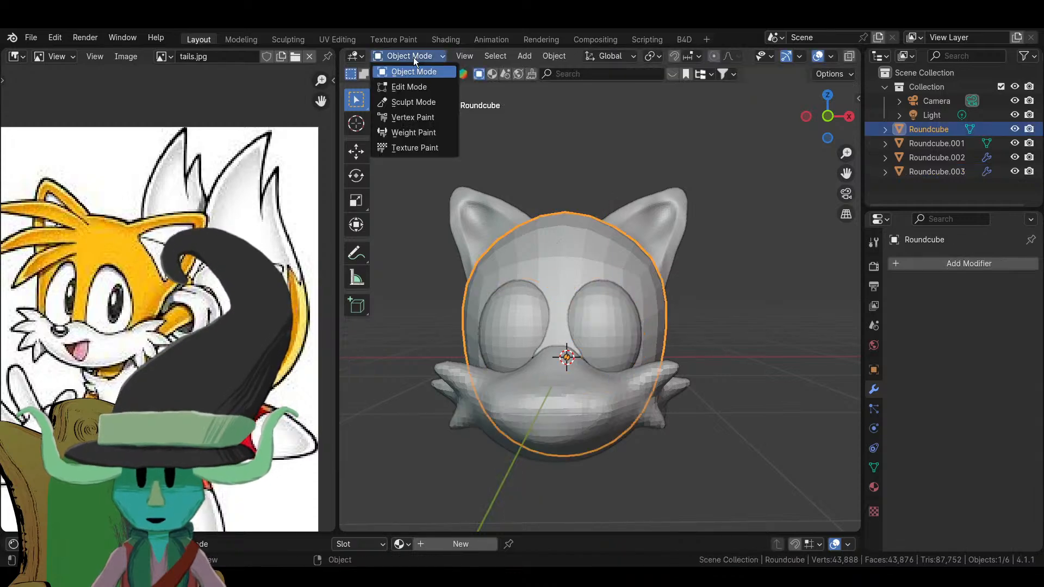
{"action": "left_click", "coordinate": [422, 100]}
{"action": "scroll", "coordinate": [797, 67], "scroll_direction": "down", "scroll_amount": 5}
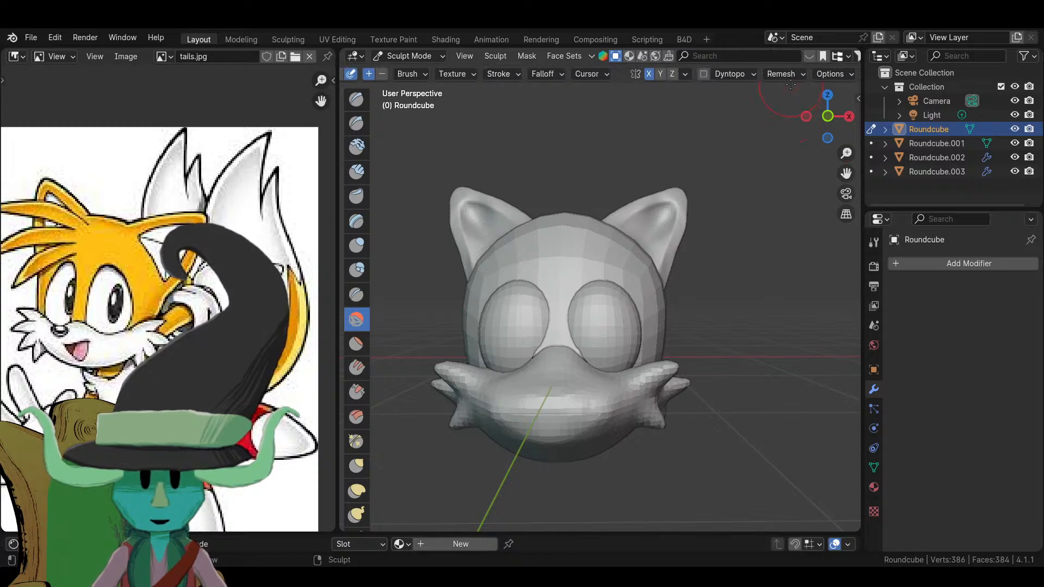
{"action": "left_click", "coordinate": [783, 75]}
{"action": "left_click", "coordinate": [808, 101]}
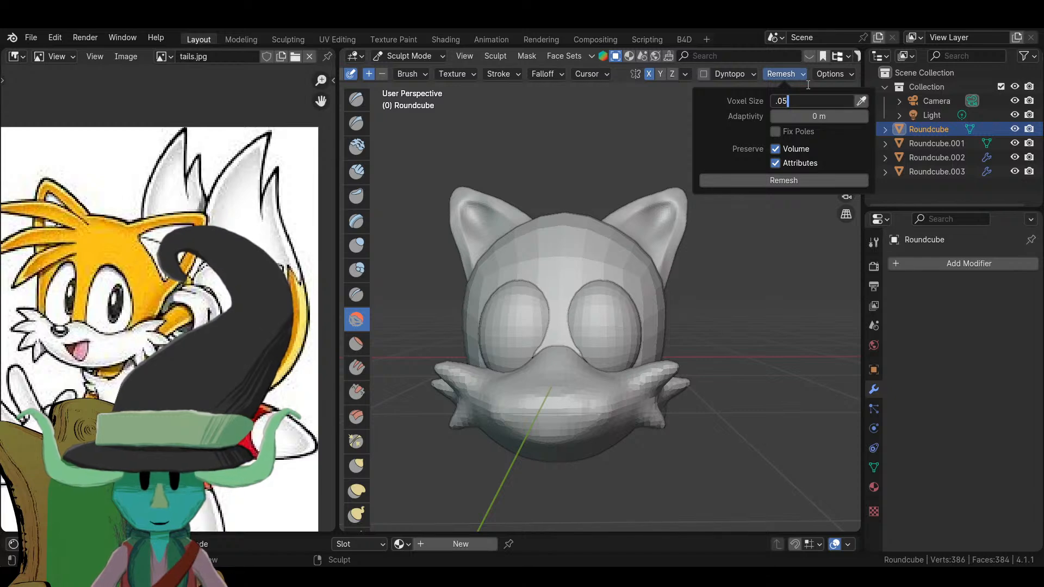
{"action": "left_click", "coordinate": [787, 181]}
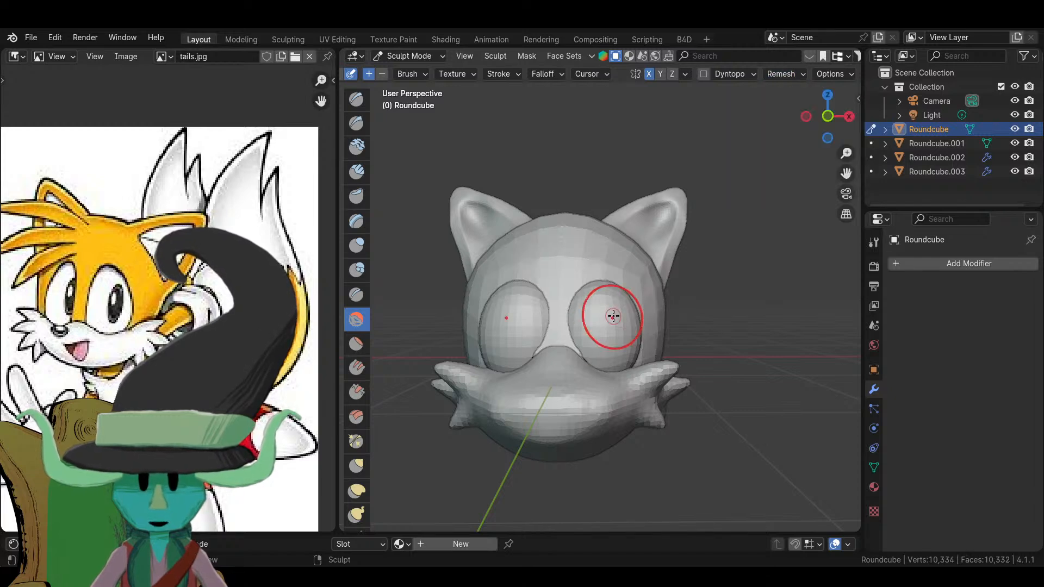
- Reshape the upper front of the head in side view, pulling the forehead forward with an enlarged Grab brush
{"action": "middle_click_drag", "start_coordinate": [611, 309], "coordinate": [510, 385]}
{"action": "scroll", "coordinate": [509, 385], "scroll_direction": "down", "scroll_amount": 3}
{"action": "mouse_move", "coordinate": [540, 326]}
{"action": "middle_mouse_down"}
{"action": "mouse_move", "coordinate": [540, 337]}
{"action": "mouse_move", "coordinate": [403, 116]}
{"action": "mouse_move", "coordinate": [573, 358]}
{"action": "middle_mouse_up"}
{"action": "scroll", "coordinate": [572, 359], "scroll_direction": "up", "scroll_amount": 2}
{"action": "key", "text": "KP_1"}
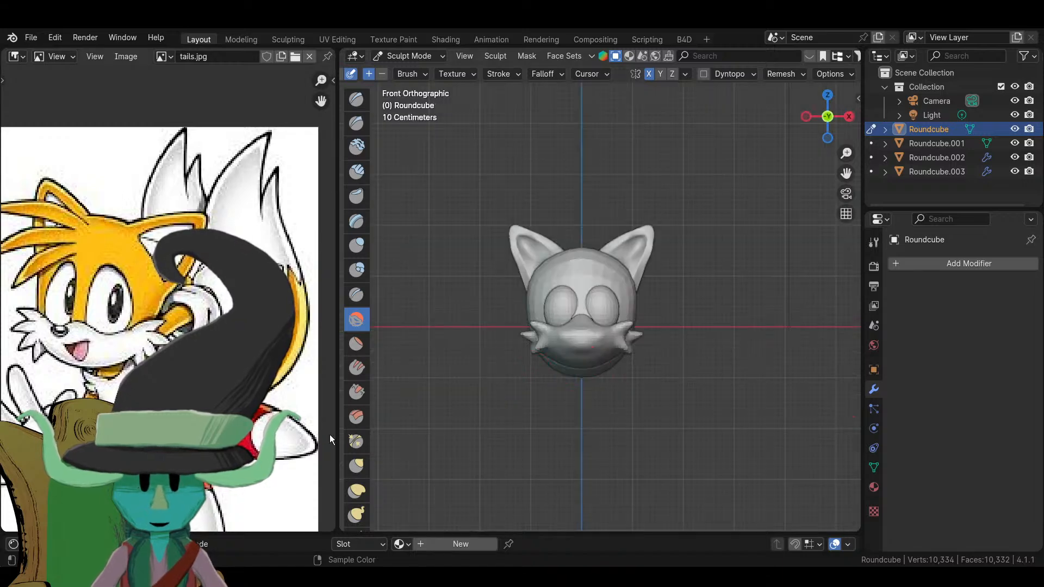
{"action": "left_click", "coordinate": [356, 465]}
{"action": "key", "text": "ctrl+KP_3"}
{"action": "key", "text": "KP_3"}
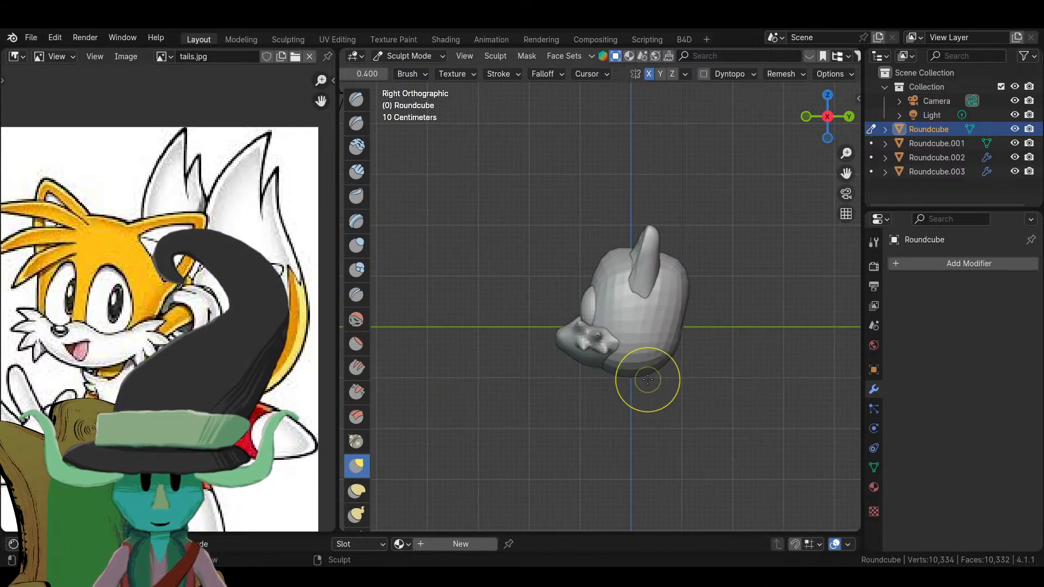
{"action": "key", "text": "f"}
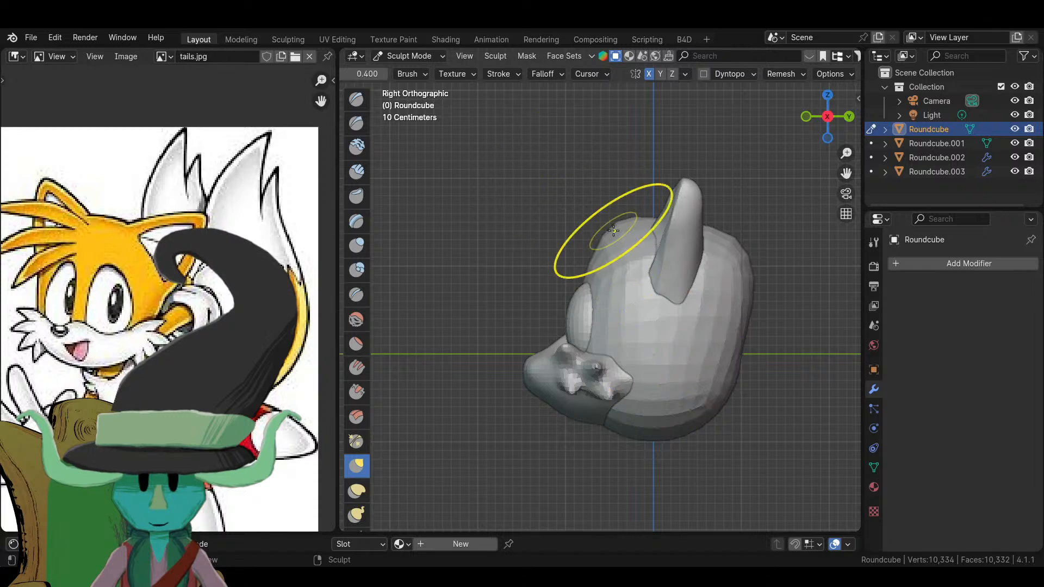
{"action": "left_click_drag", "start_coordinate": [619, 234], "coordinate": [595, 233]}
{"action": "scroll", "coordinate": [618, 303], "scroll_direction": "down", "scroll_amount": 2}
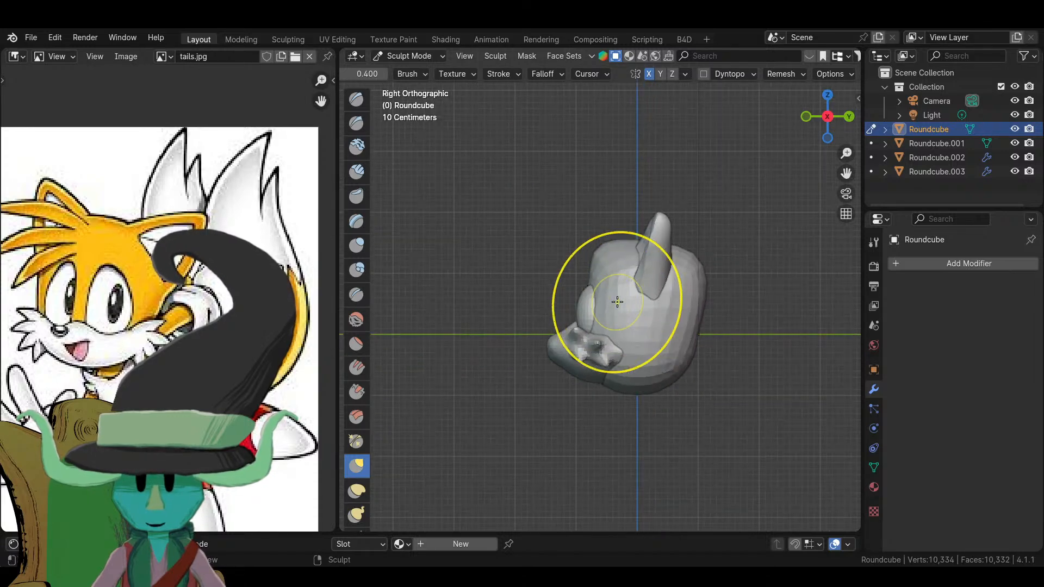
{"action": "scroll", "coordinate": [620, 302], "scroll_direction": "down", "scroll_amount": 2}
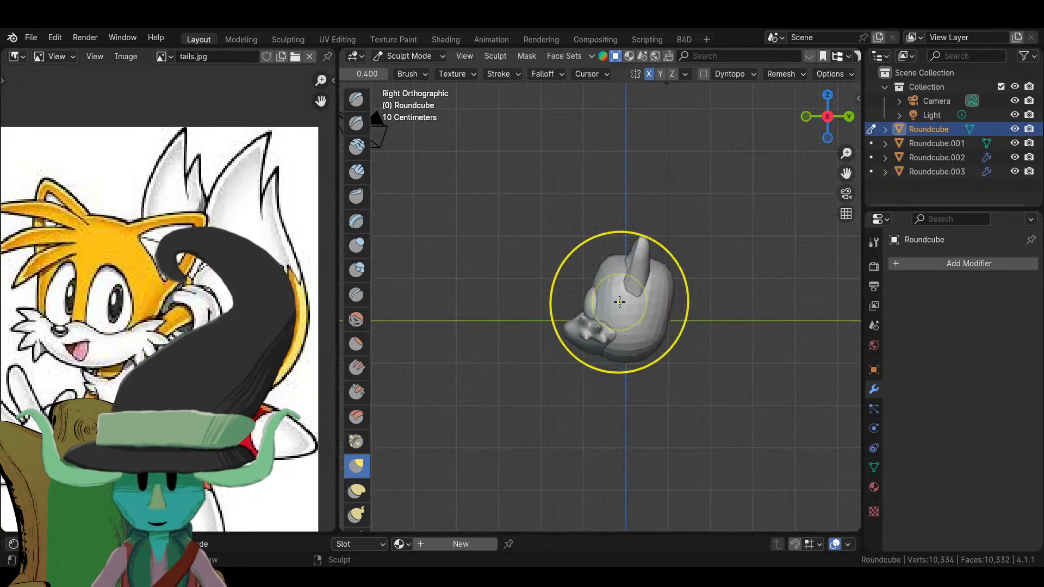
{"action": "left_click_drag", "start_coordinate": [600, 263], "coordinate": [562, 283]}
{"action": "middle_click_drag", "start_coordinate": [563, 282], "coordinate": [620, 321]}
{"action": "scroll", "coordinate": [622, 326], "scroll_direction": "up", "scroll_amount": 10}
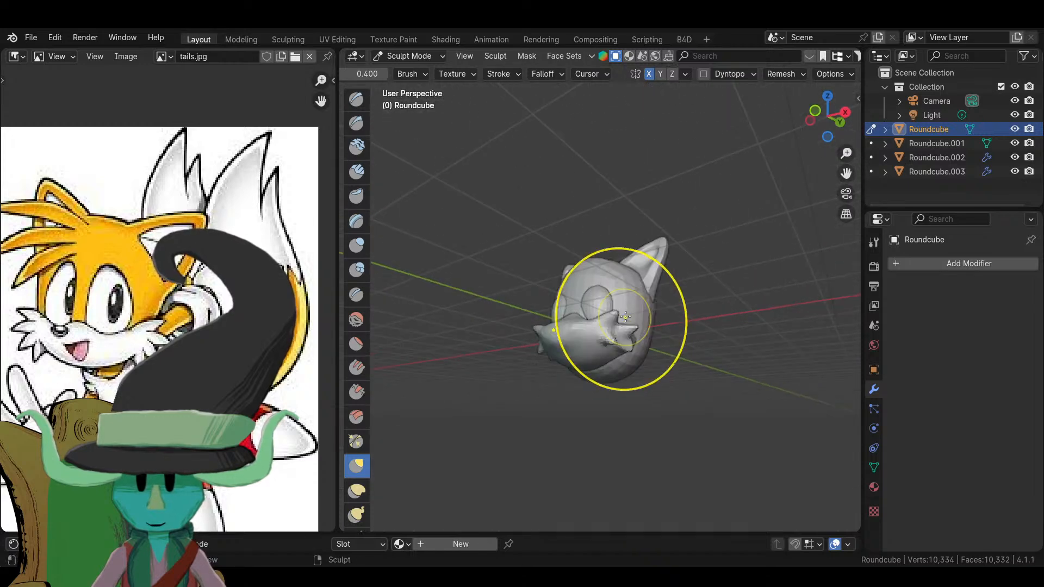
- Carve the head surface inward around the upper inner edges of both eyes using the subtractive Draw brush at strength 0.500
{"action": "key", "text": "KP_1"}
{"action": "scroll", "coordinate": [660, 343], "scroll_direction": "up", "scroll_amount": 5}
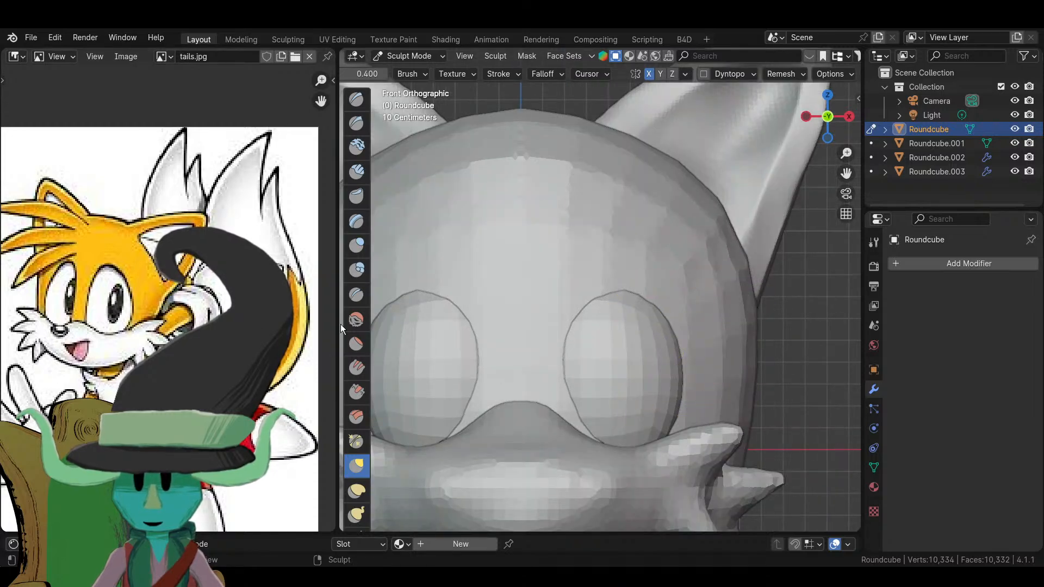
{"action": "left_click", "coordinate": [356, 99]}
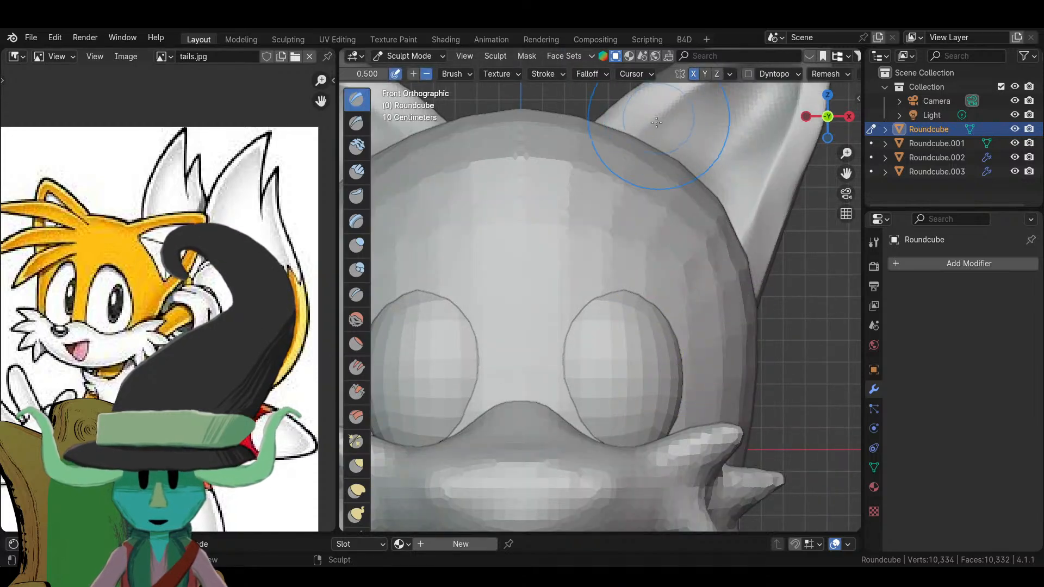
{"action": "mouse_move", "coordinate": [627, 234]}
{"action": "middle_mouse_down"}
{"action": "mouse_move", "coordinate": [597, 315]}
{"action": "mouse_move", "coordinate": [624, 281]}
{"action": "middle_mouse_up"}
{"action": "key", "text": "KP_1"}
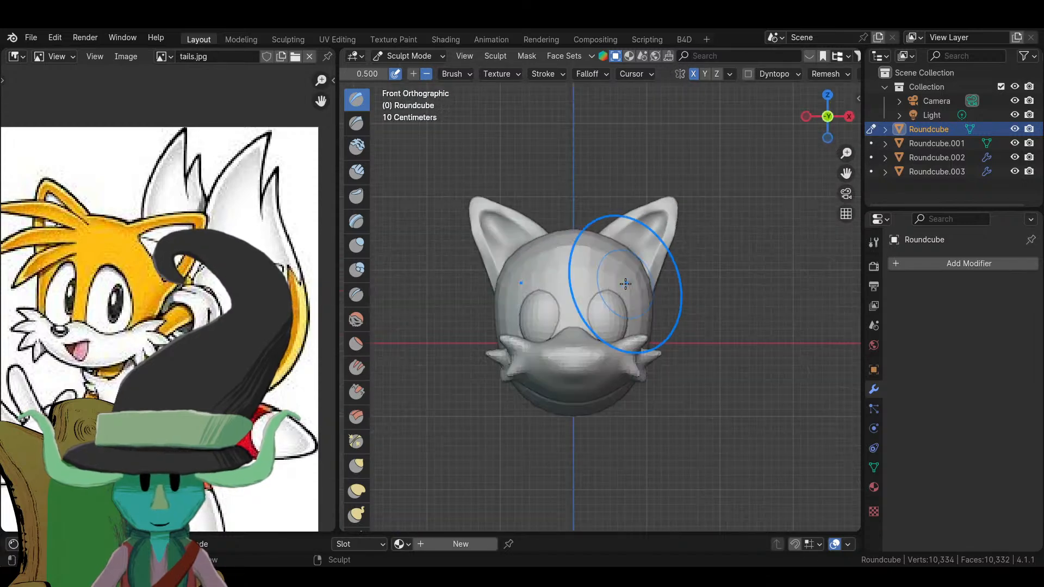
{"action": "scroll", "coordinate": [634, 283], "scroll_direction": "up", "scroll_amount": 4}
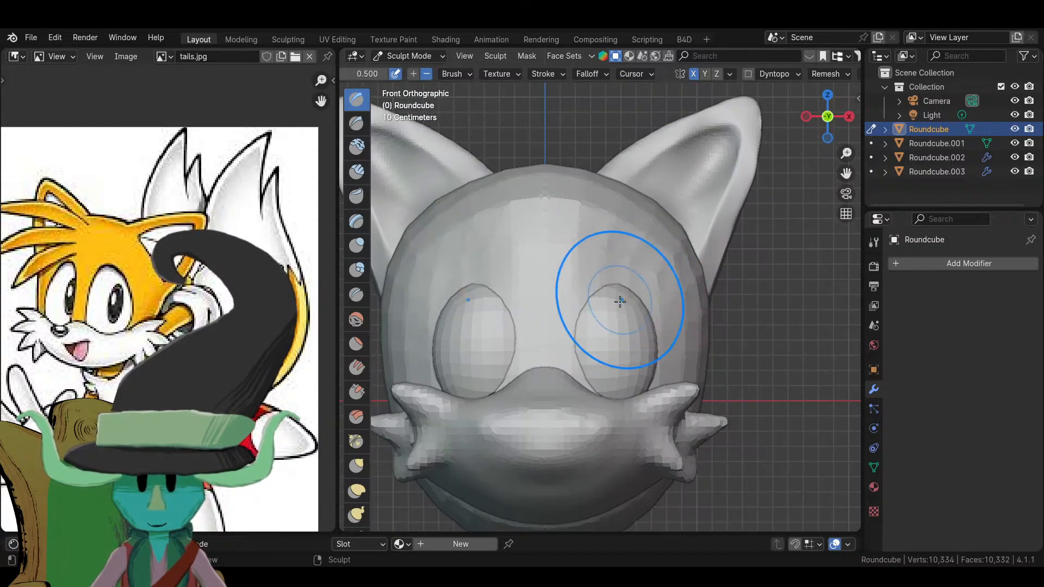
{"action": "left_click_drag", "start_coordinate": [620, 302], "coordinate": [602, 326]}
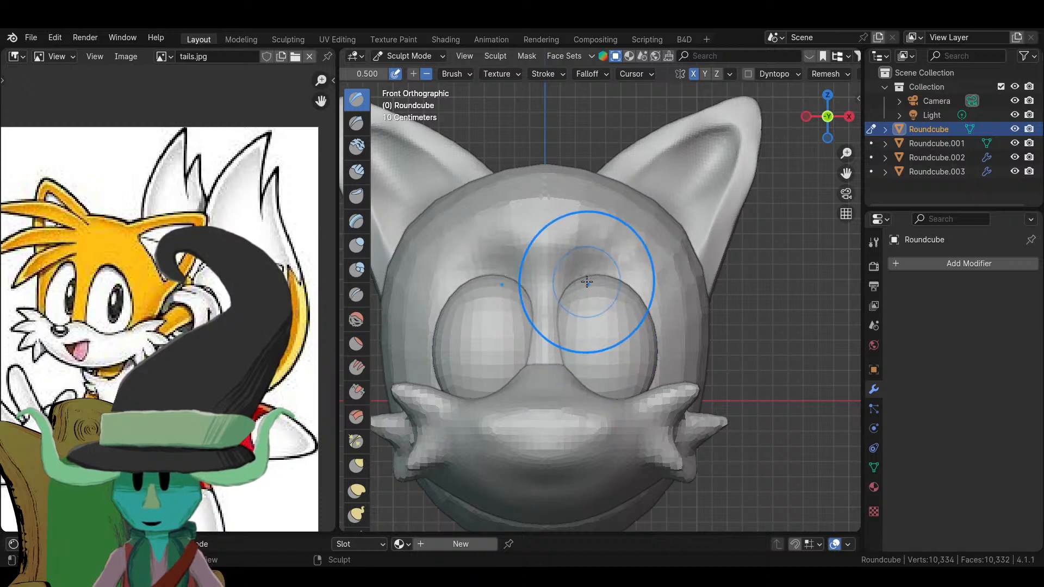
- Smooth the carved hollows above and between the eyes on the head
{"action": "scroll", "coordinate": [586, 281], "scroll_direction": "down", "scroll_amount": 5}
{"action": "mouse_move", "coordinate": [675, 244]}
{"action": "middle_mouse_down"}
{"action": "mouse_move", "coordinate": [514, 298]}
{"action": "mouse_move", "coordinate": [604, 310]}
{"action": "middle_mouse_up"}
{"action": "scroll", "coordinate": [514, 298], "scroll_direction": "down", "scroll_amount": 3}
{"action": "scroll", "coordinate": [548, 312], "scroll_direction": "up", "scroll_amount": 4}
{"action": "scroll", "coordinate": [592, 310], "scroll_direction": "up", "scroll_amount": 3}
{"action": "scroll", "coordinate": [610, 310], "scroll_direction": "up", "scroll_amount": 4}
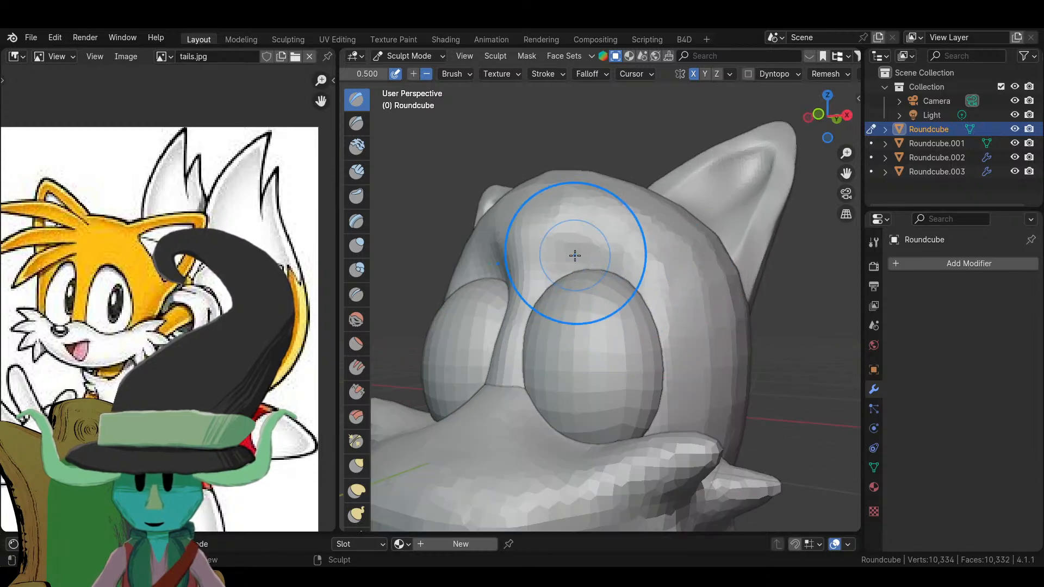
{"action": "scroll", "coordinate": [570, 292], "scroll_direction": "down", "scroll_amount": 4}
{"action": "scroll", "coordinate": [578, 308], "scroll_direction": "up", "scroll_amount": 4}
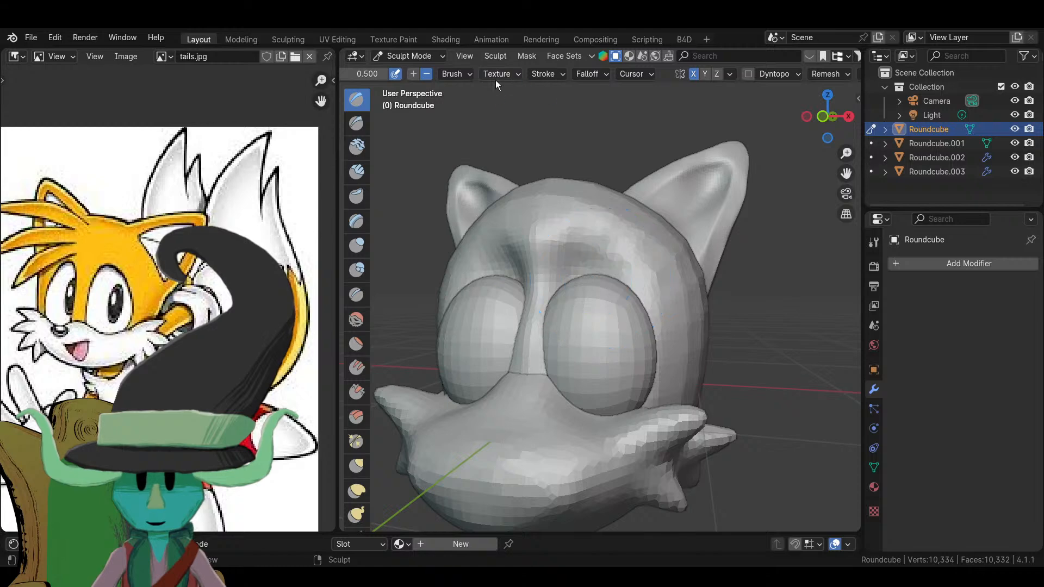
{"action": "mouse_move", "coordinate": [562, 233]}
{"action": "left_mouse_down"}
{"action": "mouse_move", "coordinate": [605, 273]}
{"action": "mouse_move", "coordinate": [576, 288]}
{"action": "left_mouse_up"}
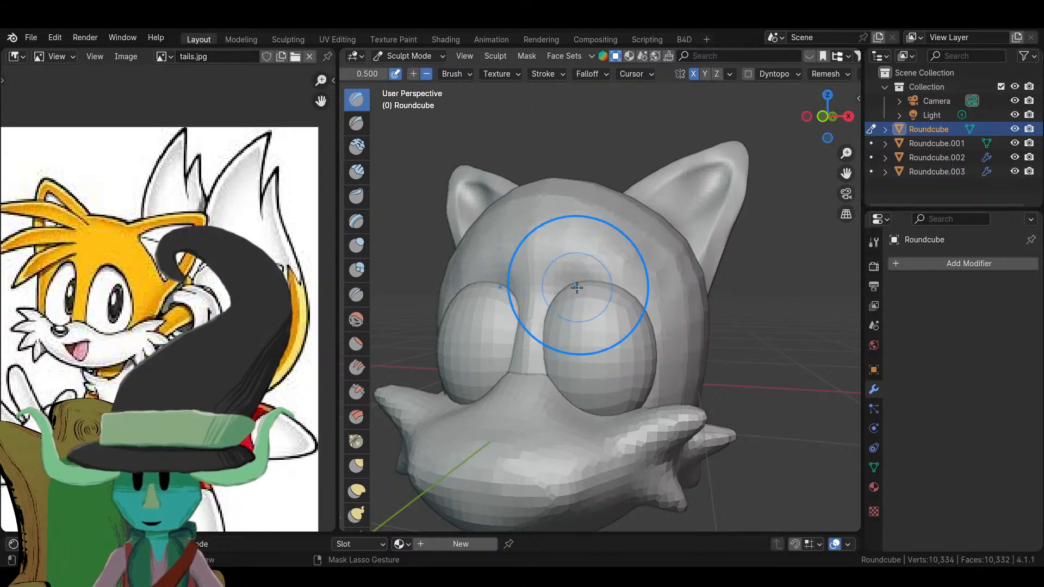
- Reduce the Draw brush's radius and refine the eye sockets along the outer and inner edges of the eyes
{"action": "scroll", "coordinate": [576, 288], "scroll_direction": "down", "scroll_amount": 3}
{"action": "mouse_move", "coordinate": [605, 279]}
{"action": "middle_mouse_down"}
{"action": "mouse_move", "coordinate": [599, 326]}
{"action": "mouse_move", "coordinate": [471, 435]}
{"action": "mouse_move", "coordinate": [382, 347]}
{"action": "middle_mouse_up"}
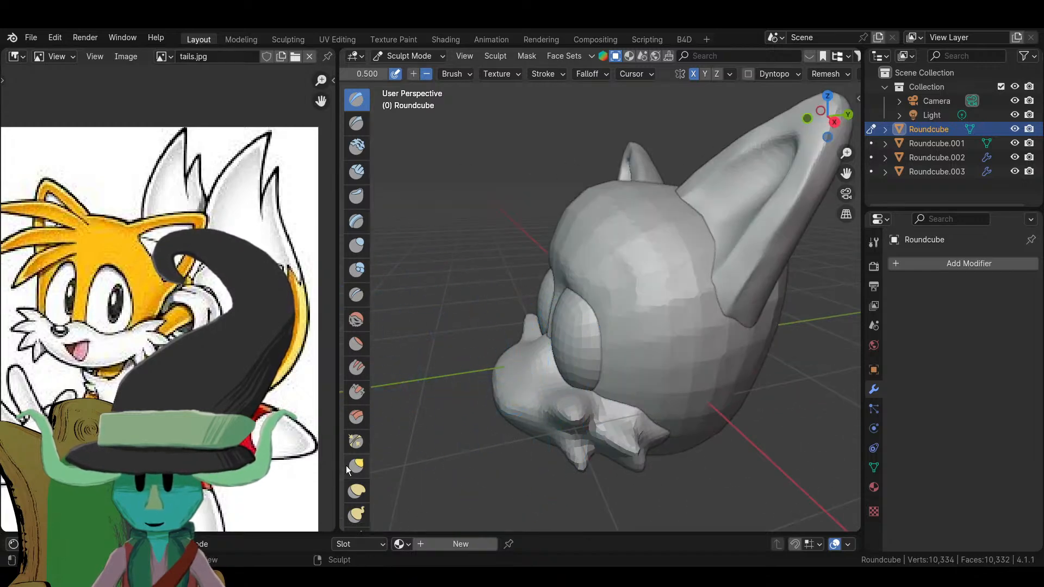
{"action": "mouse_move", "coordinate": [379, 244]}
{"action": "middle_mouse_down"}
{"action": "mouse_move", "coordinate": [578, 303]}
{"action": "mouse_move", "coordinate": [605, 296]}
{"action": "middle_mouse_up"}
{"action": "key", "text": "f"}
{"action": "left_click", "coordinate": [575, 332]}
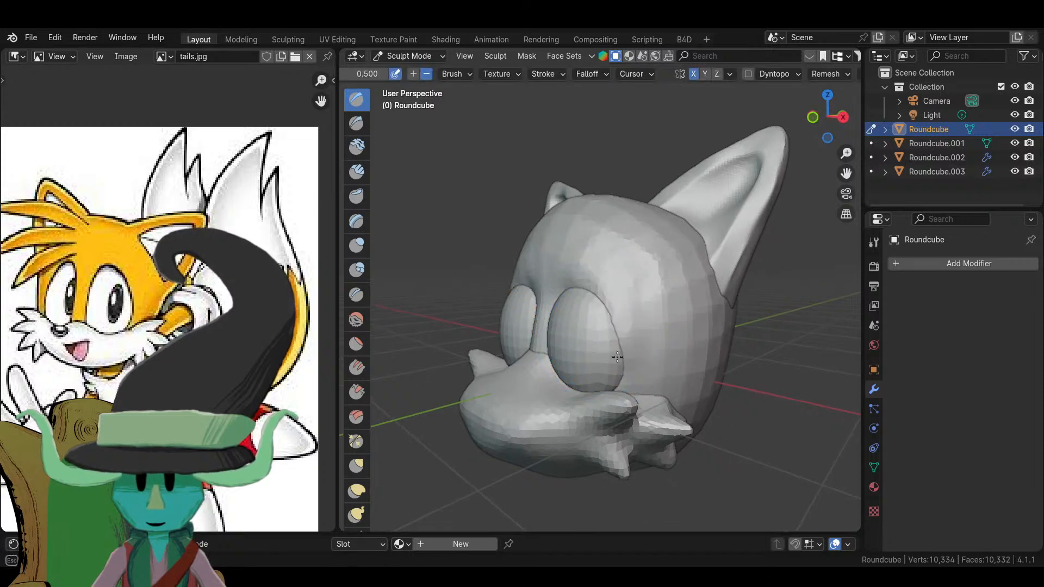
{"action": "middle_click_drag", "start_coordinate": [601, 361], "coordinate": [611, 325]}
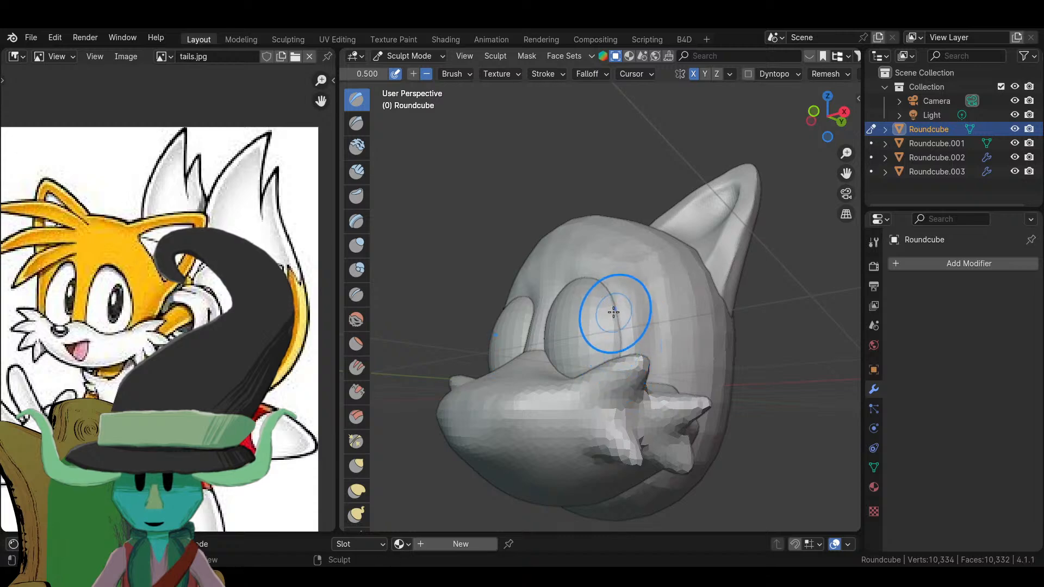
{"action": "scroll", "coordinate": [612, 304], "scroll_direction": "down", "scroll_amount": 5}
{"action": "mouse_move", "coordinate": [611, 304]}
{"action": "middle_mouse_down"}
{"action": "mouse_move", "coordinate": [711, 145]}
{"action": "mouse_move", "coordinate": [659, 198]}
{"action": "mouse_move", "coordinate": [695, 363]}
{"action": "mouse_move", "coordinate": [619, 383]}
{"action": "mouse_move", "coordinate": [619, 367]}
{"action": "mouse_move", "coordinate": [601, 372]}
{"action": "middle_mouse_up"}
{"action": "scroll", "coordinate": [618, 385], "scroll_direction": "up", "scroll_amount": 4}
{"action": "scroll", "coordinate": [601, 373], "scroll_direction": "up", "scroll_amount": 2}
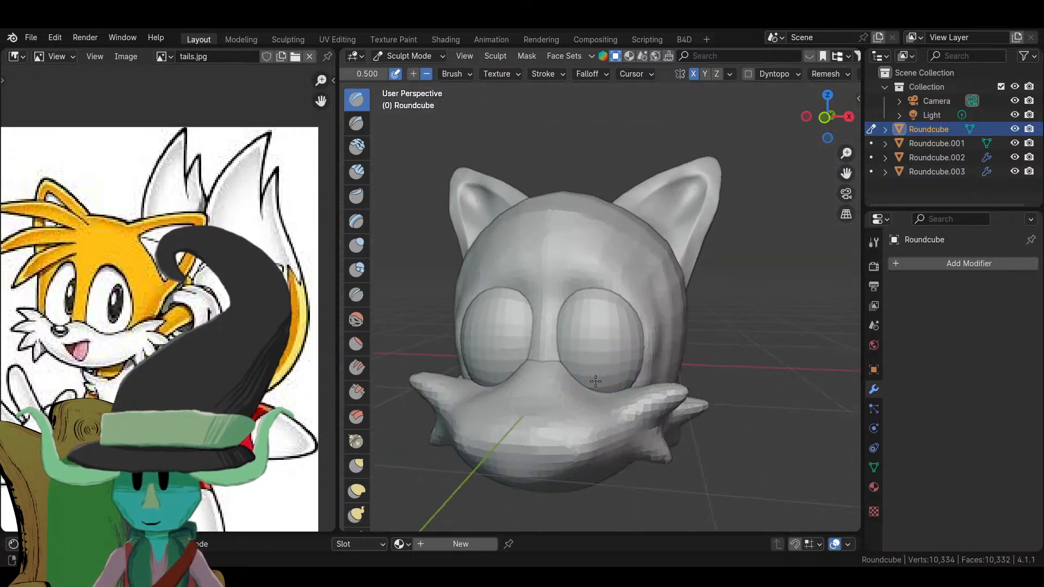
{"action": "scroll", "coordinate": [579, 372], "scroll_direction": "up", "scroll_amount": 1}
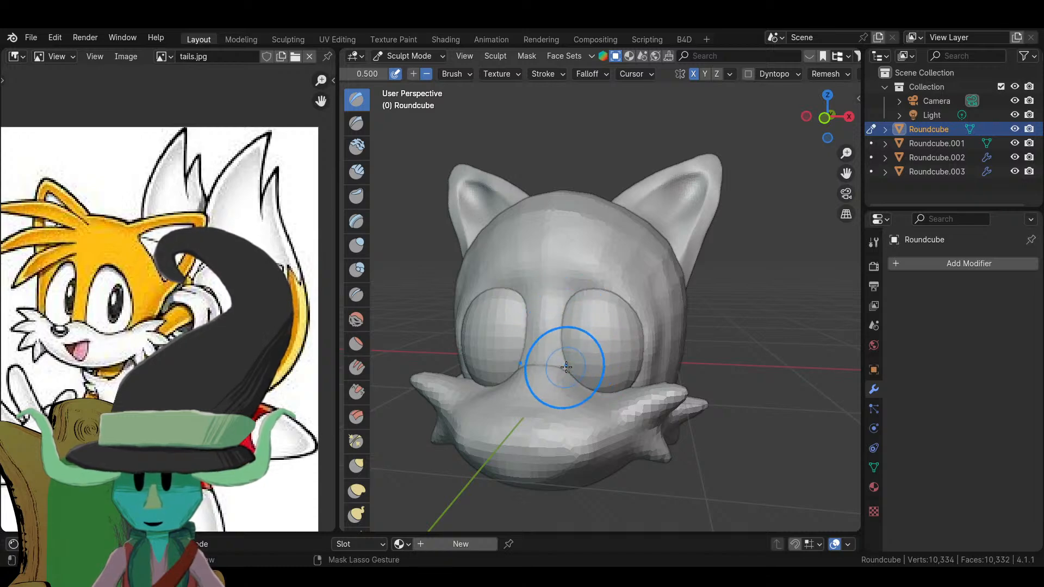
- Examine the head and eye sockets from below, from the side and from a three-quarter angle
{"action": "middle_click_drag", "start_coordinate": [566, 367], "coordinate": [644, 268]}
{"action": "scroll", "coordinate": [644, 268], "scroll_direction": "down", "scroll_amount": 6}
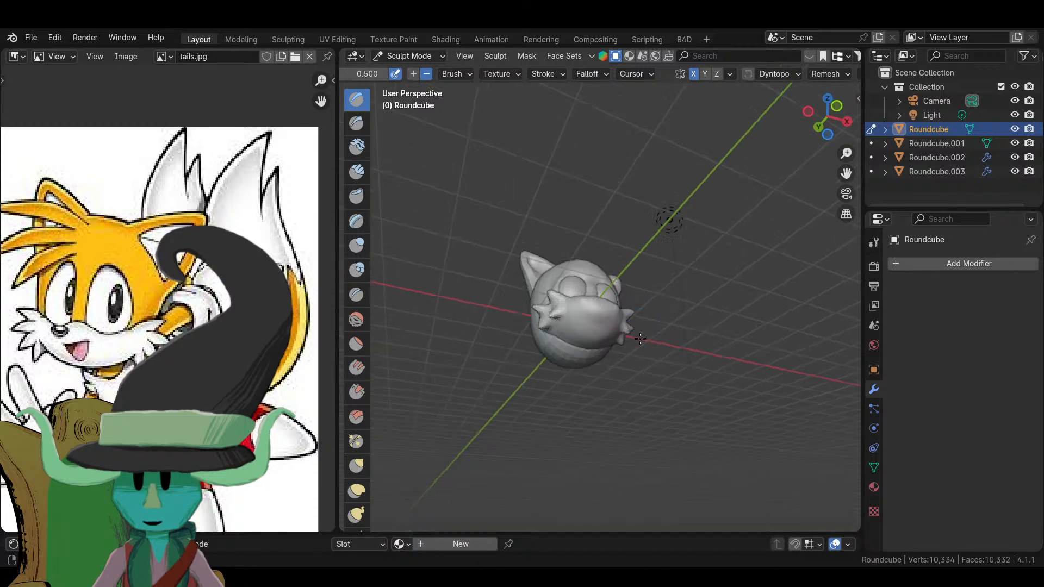
{"action": "middle_click_drag", "start_coordinate": [671, 222], "coordinate": [566, 402]}
{"action": "scroll", "coordinate": [527, 462], "scroll_direction": "up", "scroll_amount": 5}
{"action": "scroll", "coordinate": [576, 384], "scroll_direction": "up", "scroll_amount": 7}
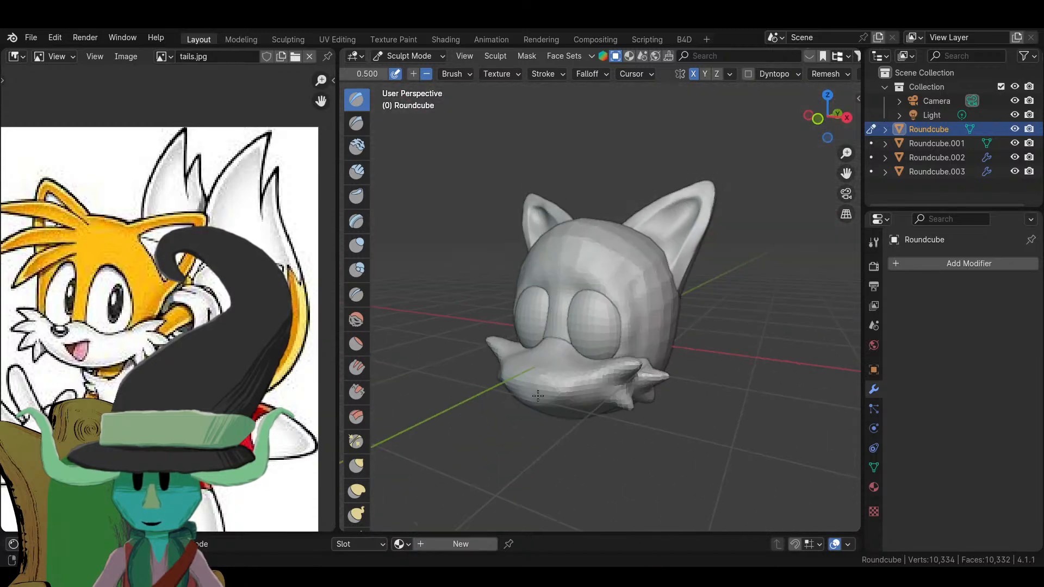
{"action": "scroll", "coordinate": [585, 345], "scroll_direction": "down", "scroll_amount": 6}
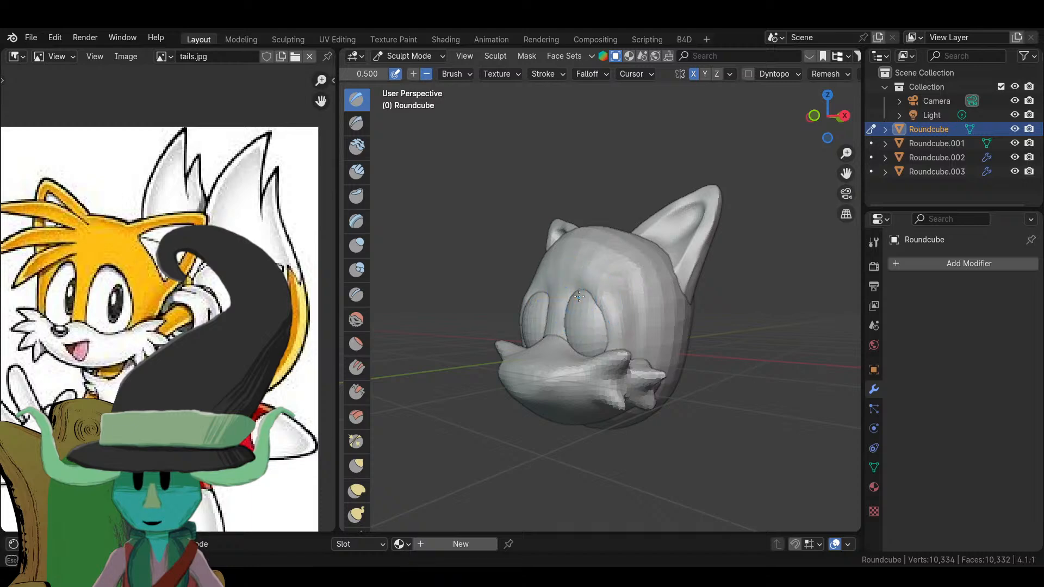
{"action": "scroll", "coordinate": [578, 296], "scroll_direction": "down", "scroll_amount": 3}
{"action": "mouse_move", "coordinate": [604, 417]}
{"action": "middle_mouse_down"}
{"action": "mouse_move", "coordinate": [687, 230]}
{"action": "mouse_move", "coordinate": [653, 134]}
{"action": "mouse_move", "coordinate": [630, 418]}
{"action": "mouse_move", "coordinate": [596, 384]}
{"action": "mouse_move", "coordinate": [615, 304]}
{"action": "middle_mouse_up"}
{"action": "scroll", "coordinate": [630, 418], "scroll_direction": "up", "scroll_amount": 3}
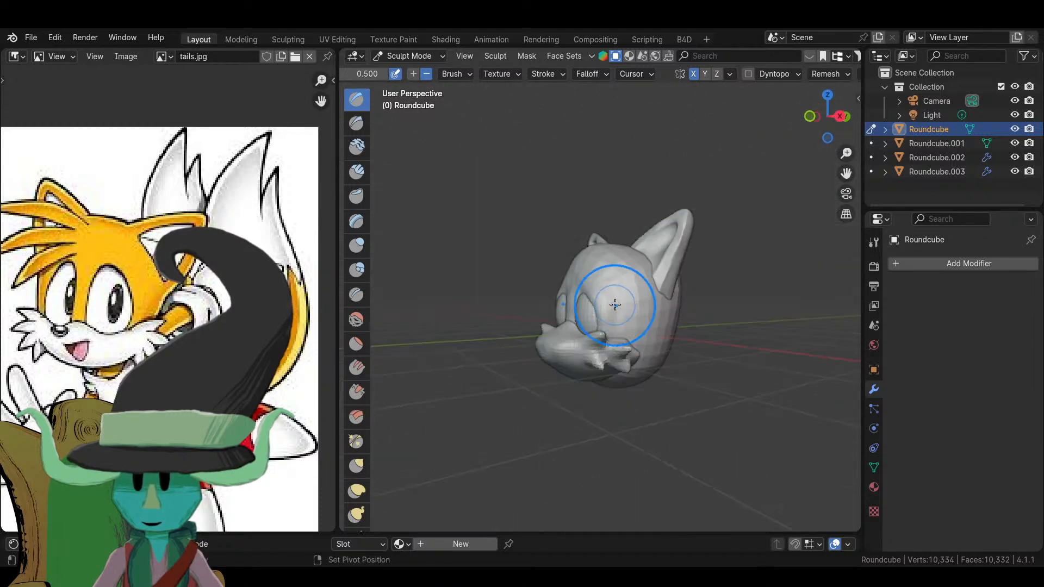
{"action": "middle_click_drag", "start_coordinate": [585, 264], "coordinate": [642, 365]}
{"action": "scroll", "coordinate": [689, 340], "scroll_direction": "up", "scroll_amount": 3}
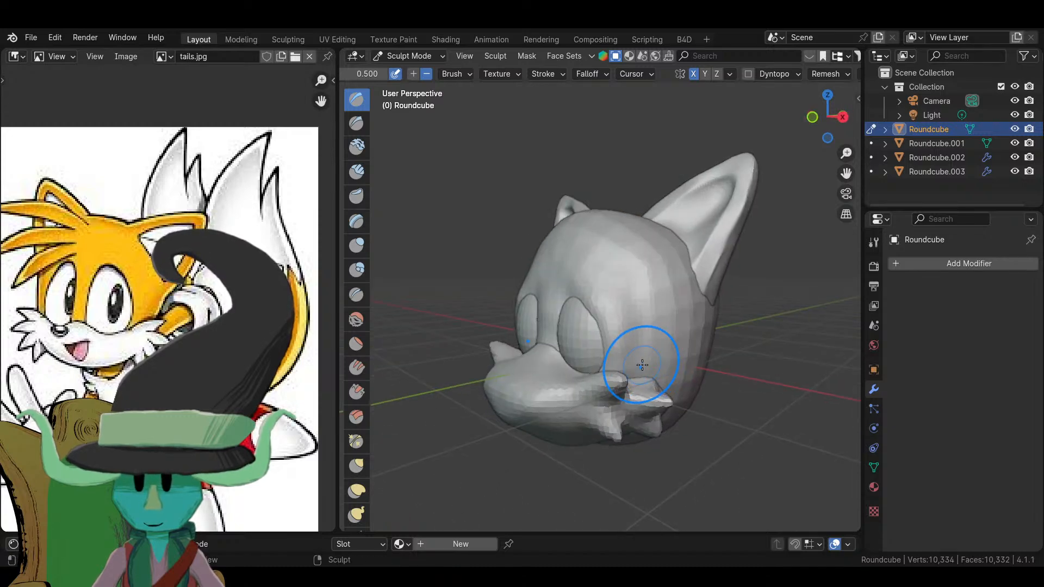
- Reshape the brow and eye sockets of the head with the Grab brush at strength 0.400
{"action": "left_click", "coordinate": [357, 465]}
{"action": "scroll", "coordinate": [543, 384], "scroll_direction": "down", "scroll_amount": 3}
{"action": "scroll", "coordinate": [576, 326], "scroll_direction": "up", "scroll_amount": 4}
{"action": "middle_click_drag", "start_coordinate": [576, 326], "coordinate": [596, 296]}
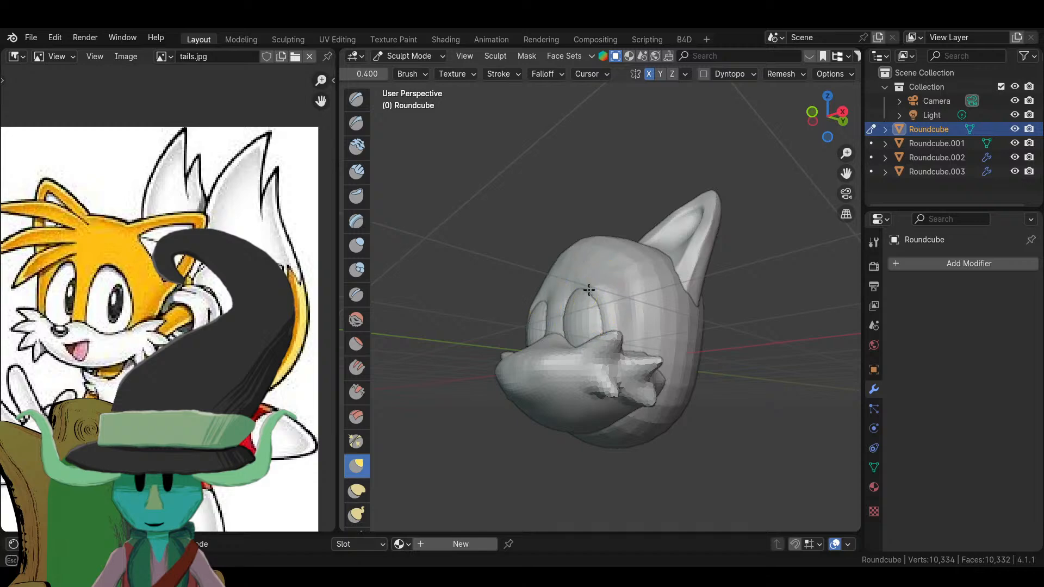
{"action": "middle_click_drag", "start_coordinate": [578, 345], "coordinate": [628, 332]}
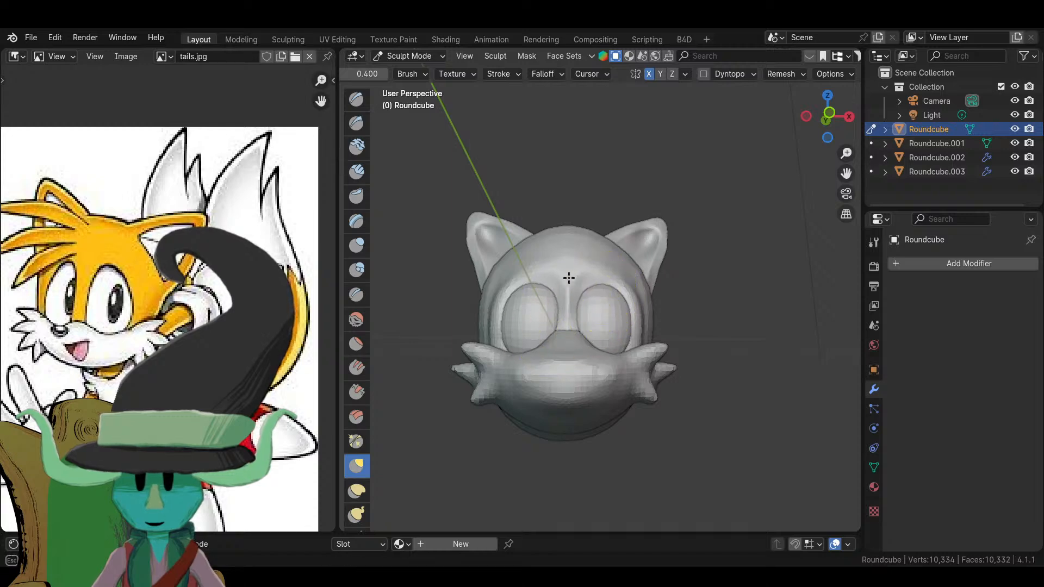
{"action": "scroll", "coordinate": [569, 278], "scroll_direction": "down", "scroll_amount": 3}
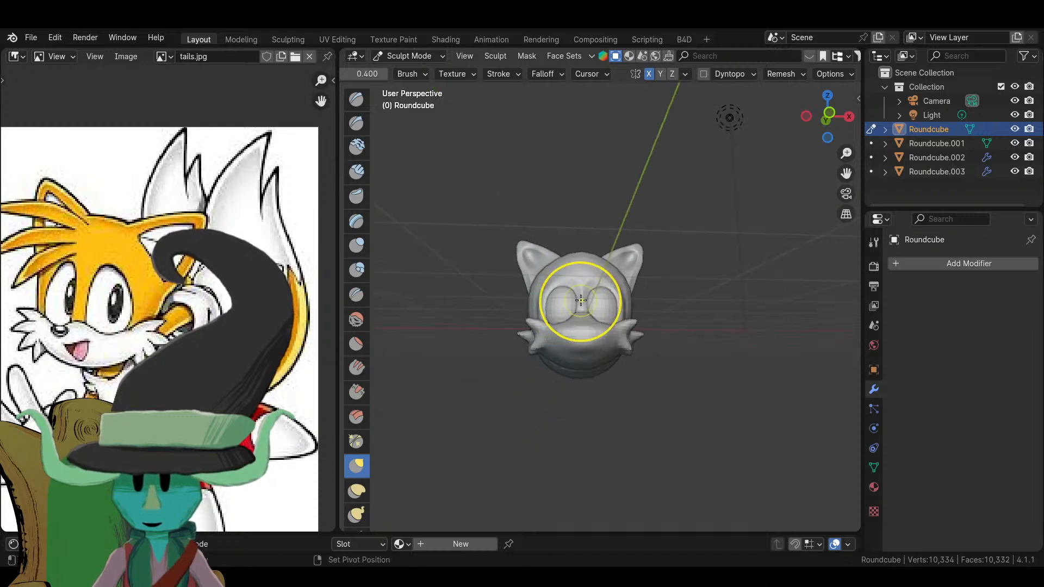
{"action": "scroll", "coordinate": [580, 288], "scroll_direction": "up", "scroll_amount": 5}
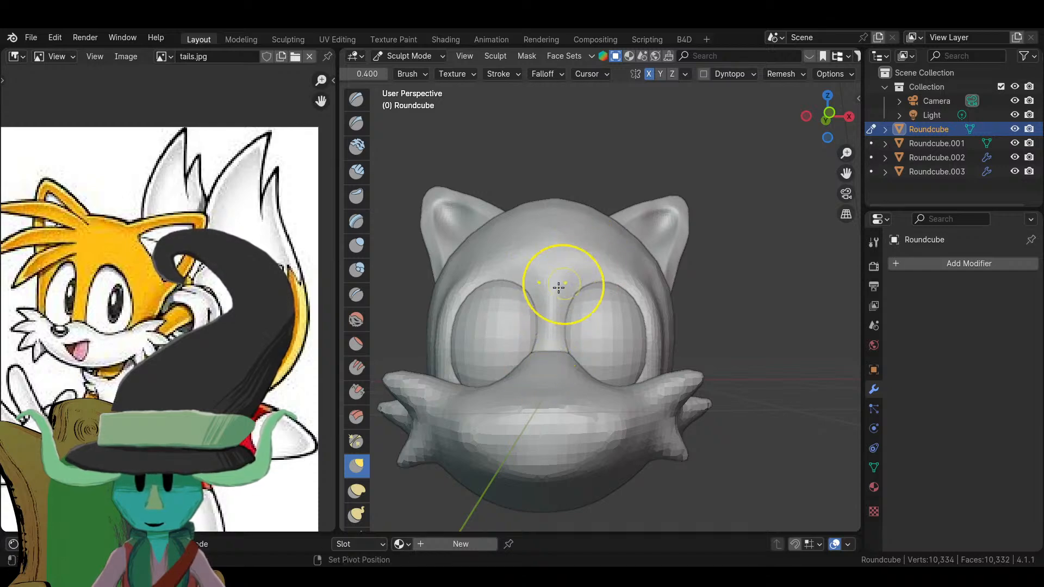
{"action": "scroll", "coordinate": [660, 355], "scroll_direction": "down", "scroll_amount": 5}
{"action": "middle_click_drag", "start_coordinate": [660, 355], "coordinate": [574, 288]}
{"action": "scroll", "coordinate": [556, 340], "scroll_direction": "down", "scroll_amount": 5}
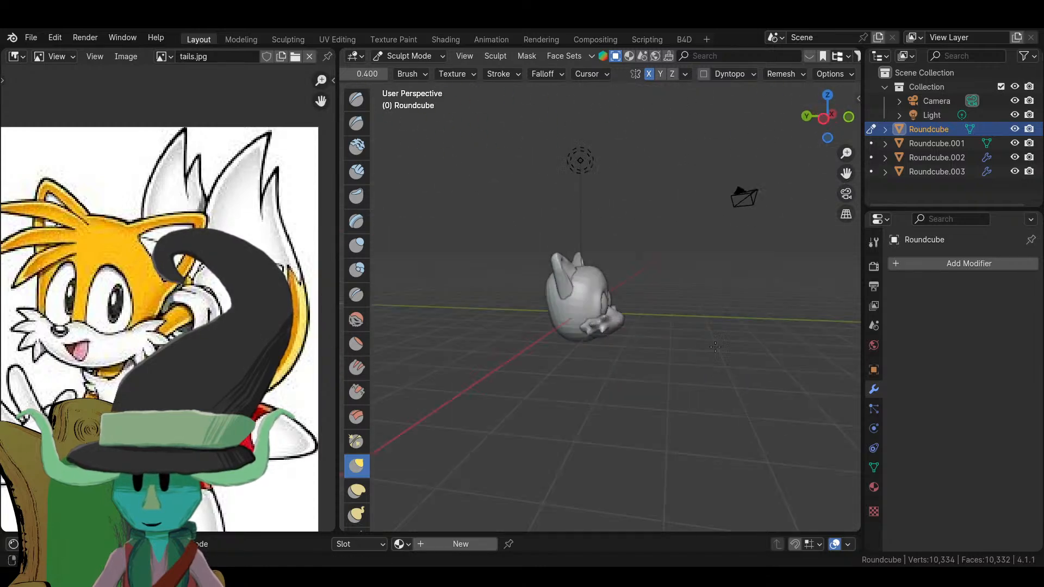
{"action": "middle_click_drag", "start_coordinate": [557, 339], "coordinate": [552, 318]}
{"action": "scroll", "coordinate": [695, 366], "scroll_direction": "up", "scroll_amount": 3}
{"action": "mouse_move", "coordinate": [694, 366]}
{"action": "middle_mouse_down"}
{"action": "mouse_move", "coordinate": [604, 375]}
{"action": "mouse_move", "coordinate": [641, 353]}
{"action": "mouse_move", "coordinate": [615, 381]}
{"action": "mouse_move", "coordinate": [652, 390]}
{"action": "mouse_move", "coordinate": [623, 412]}
{"action": "middle_mouse_up"}
{"action": "scroll", "coordinate": [655, 368], "scroll_direction": "up", "scroll_amount": 3}
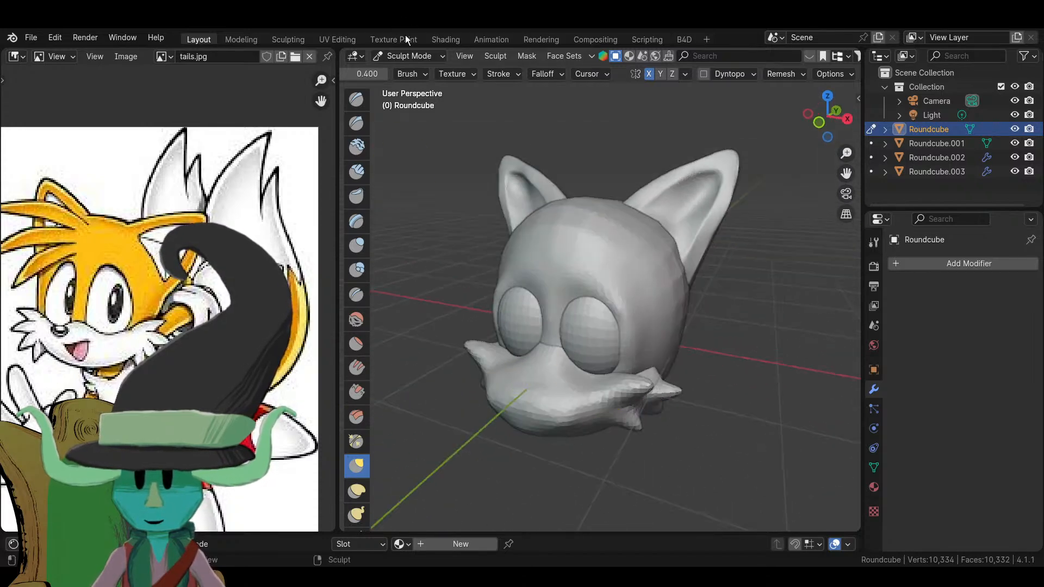
- Scale the mirrored eye mesh up uniformly to about 1.174 in Edit Mode
{"action": "left_click", "coordinate": [410, 56]}
{"action": "left_click", "coordinate": [422, 76]}
{"action": "left_click", "coordinate": [595, 345]}
{"action": "key", "text": "Tab"}
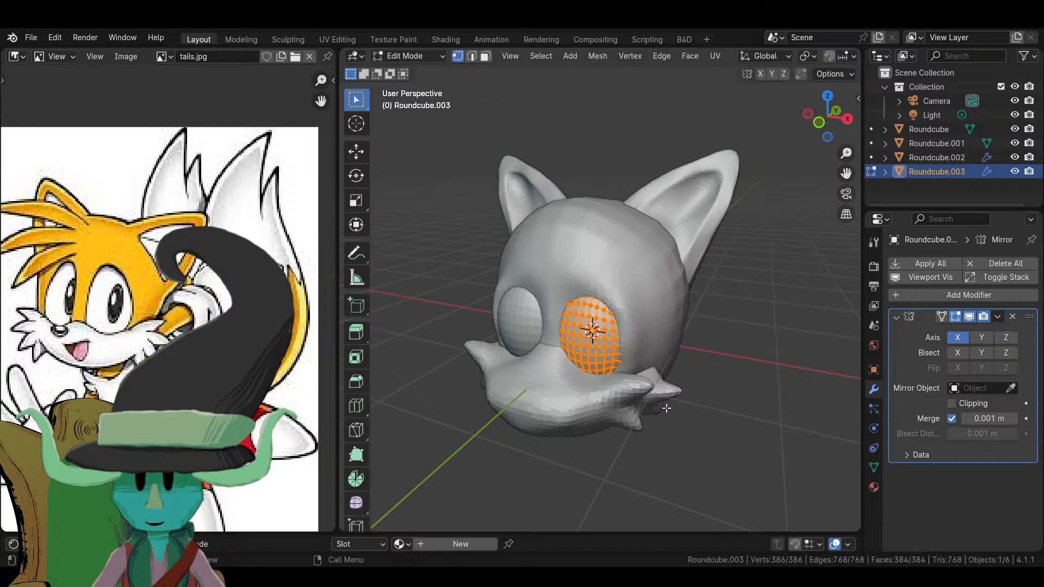
{"action": "key", "text": "s"}
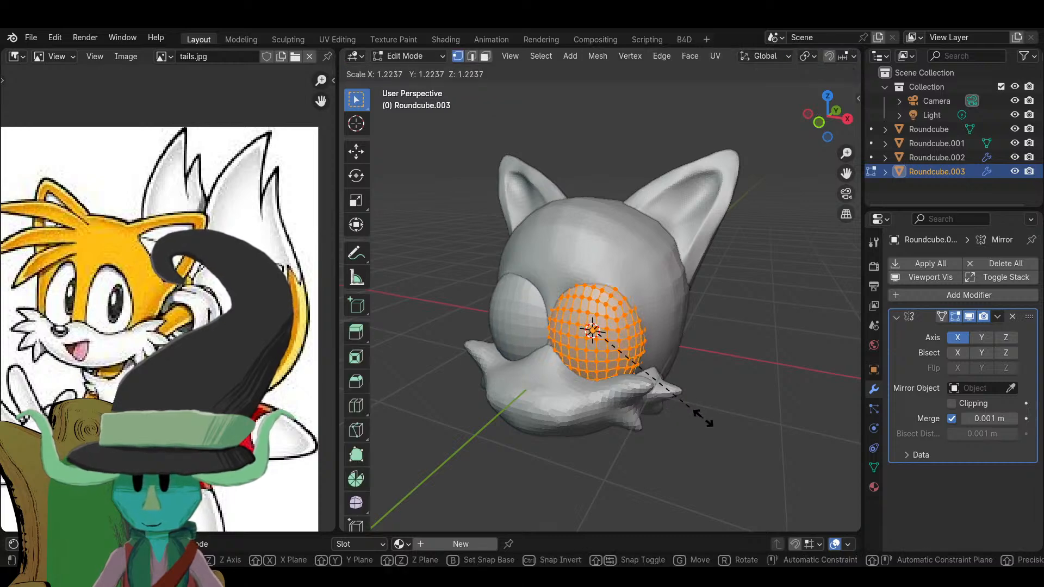
{"action": "left_click", "coordinate": [674, 376]}
- Move the enlarged eyes back into the head along the Y axis and return to Object Mode
{"action": "key", "text": "KP_1"}
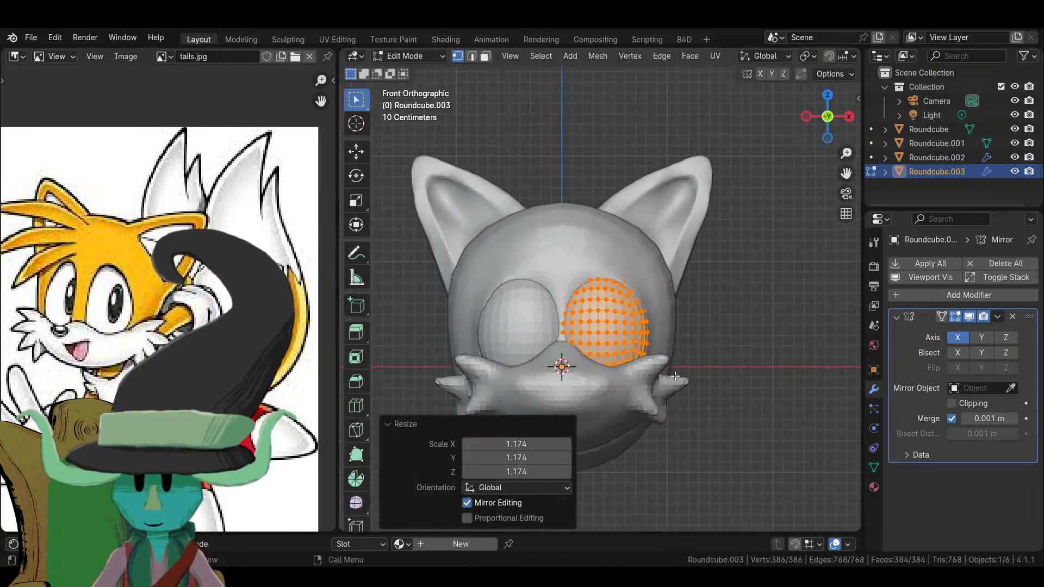
{"action": "middle_click_drag", "start_coordinate": [782, 317], "coordinate": [706, 363]}
{"action": "key", "text": "g"}
{"action": "key", "text": "y"}
{"action": "left_click", "coordinate": [662, 353]}
{"action": "key", "text": "Tab"}
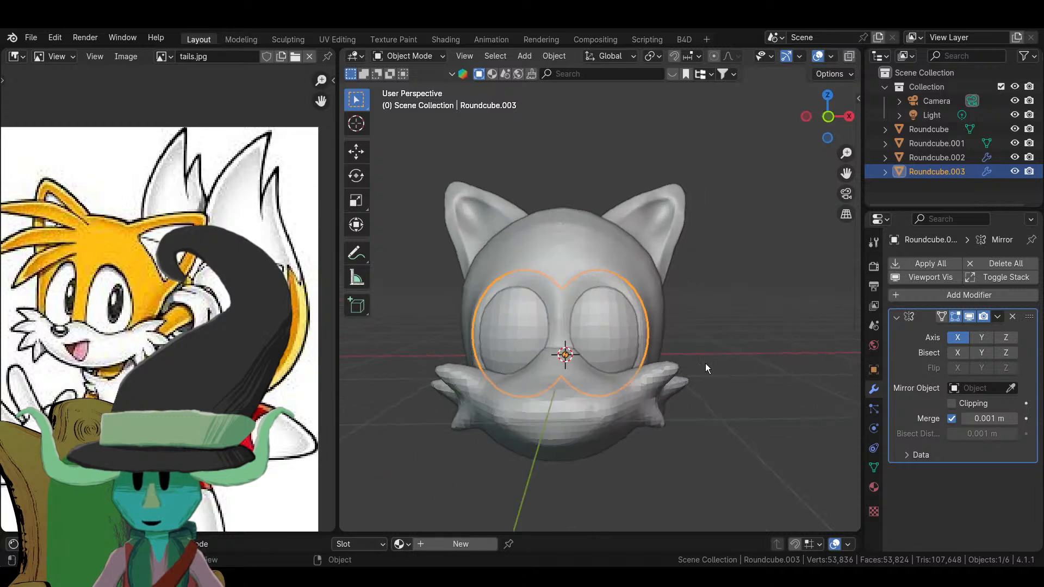
- Put the head mesh back into Sculpt Mode and set the Grab brush radius to 115 px
{"action": "left_click", "coordinate": [566, 281]}
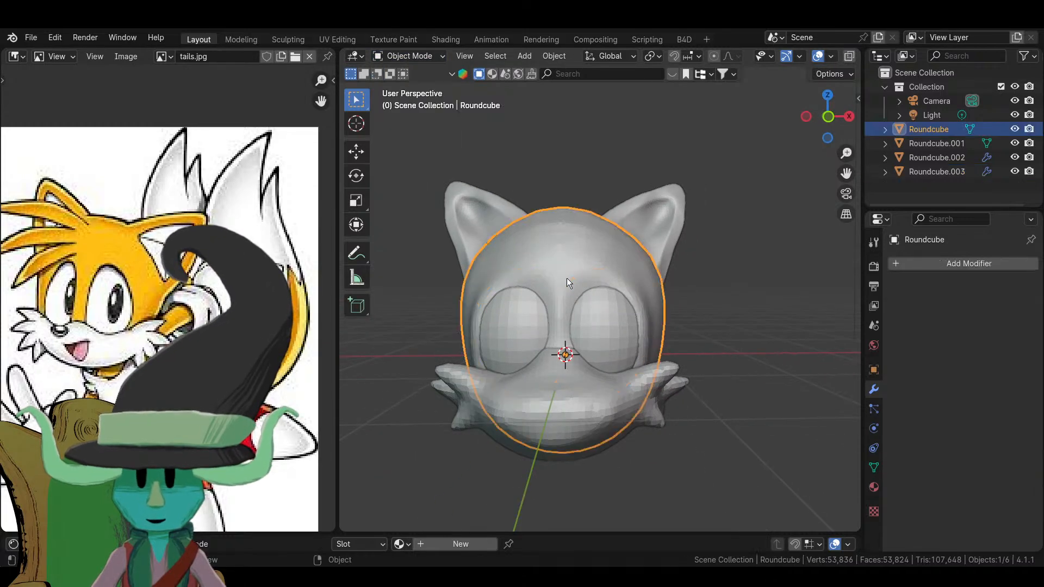
{"action": "left_click", "coordinate": [411, 55]}
{"action": "left_click", "coordinate": [417, 102]}
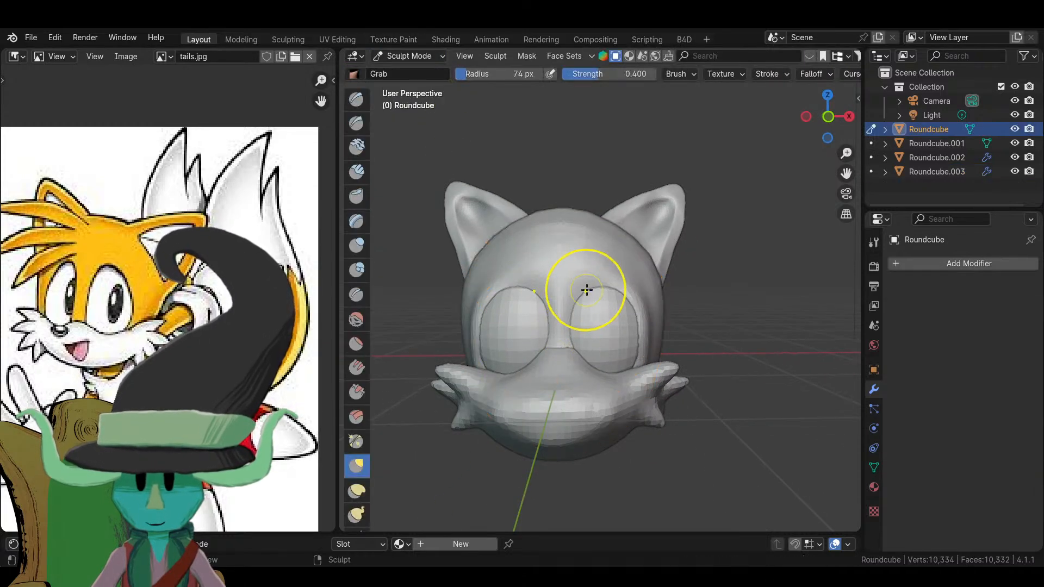
{"action": "key", "text": "KP_1"}
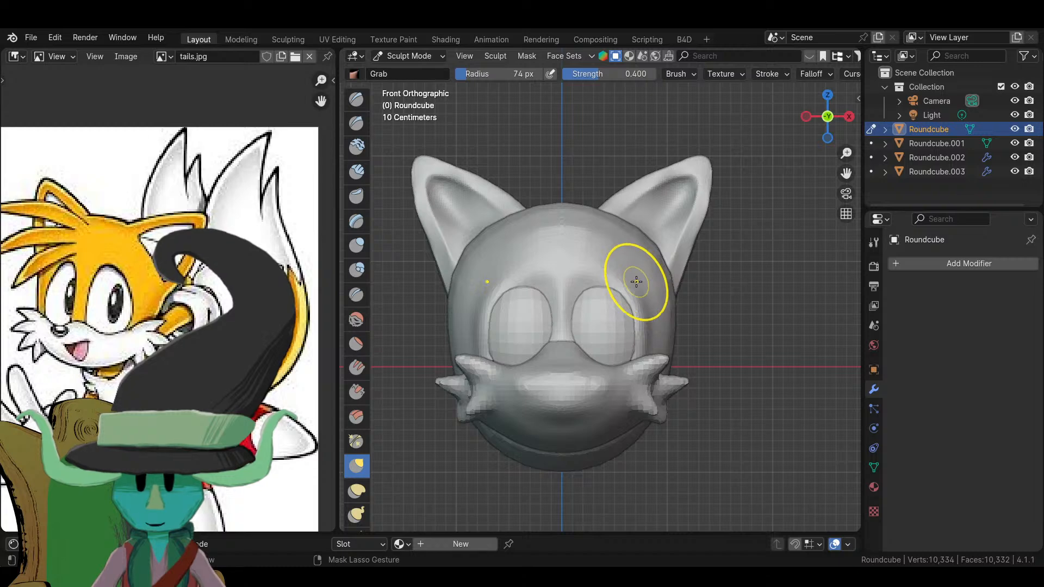
{"action": "key", "text": "f"}
{"action": "left_click", "coordinate": [642, 300]}
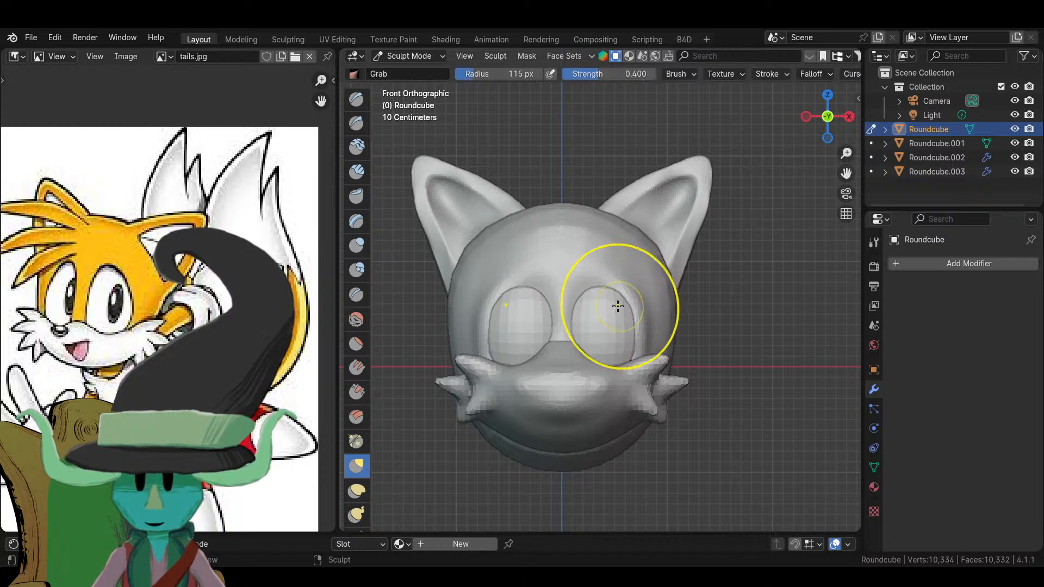
- Undo a trial front-view stroke and pull the head surface around the eyes forward from the side with the Grab brush
{"action": "mouse_move", "coordinate": [605, 303]}
{"action": "left_mouse_down"}
{"action": "mouse_move", "coordinate": [625, 304]}
{"action": "mouse_move", "coordinate": [618, 324]}
{"action": "left_mouse_up"}
{"action": "key", "text": "ctrl+z"}
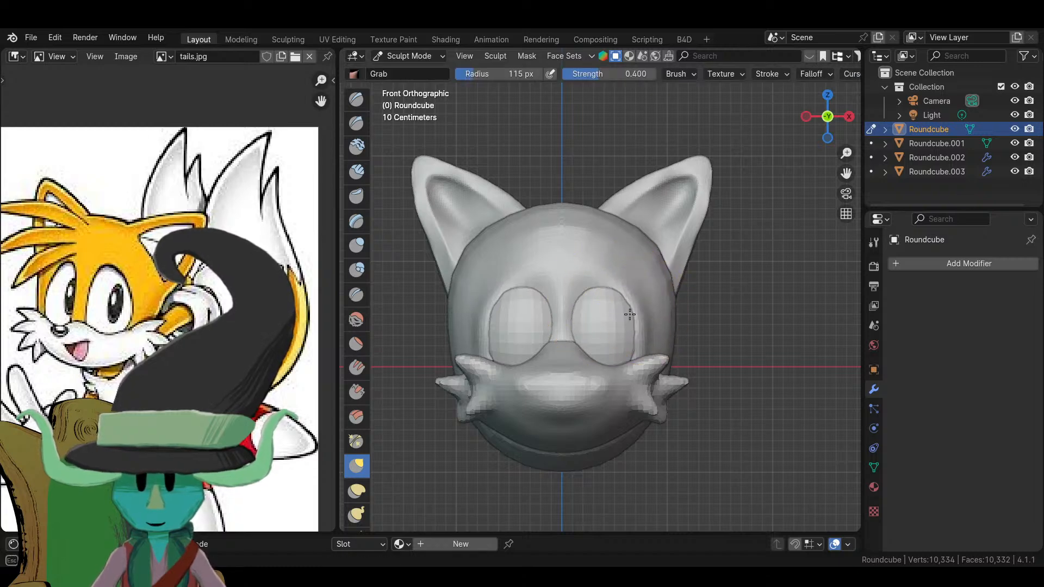
{"action": "middle_click_drag", "start_coordinate": [630, 312], "coordinate": [631, 305]}
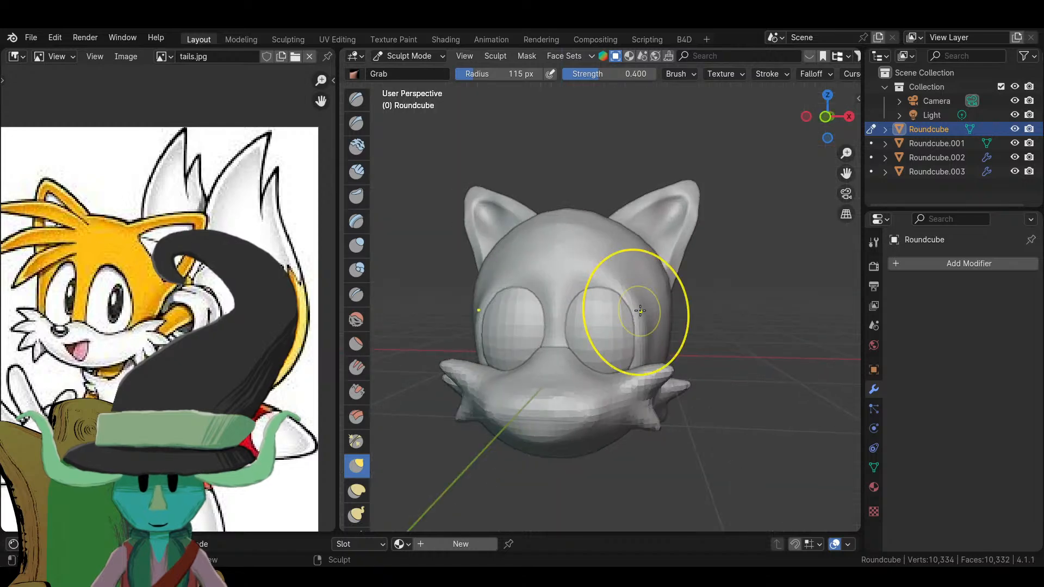
{"action": "key", "text": "KP_3"}
{"action": "left_click_drag", "start_coordinate": [594, 303], "coordinate": [560, 304]}
{"action": "mouse_move", "coordinate": [560, 304]}
{"action": "middle_mouse_down"}
{"action": "mouse_move", "coordinate": [674, 314]}
{"action": "mouse_move", "coordinate": [594, 326]}
{"action": "middle_mouse_up"}
{"action": "scroll", "coordinate": [674, 314], "scroll_direction": "down", "scroll_amount": 2}
{"action": "scroll", "coordinate": [594, 326], "scroll_direction": "up", "scroll_amount": 2}
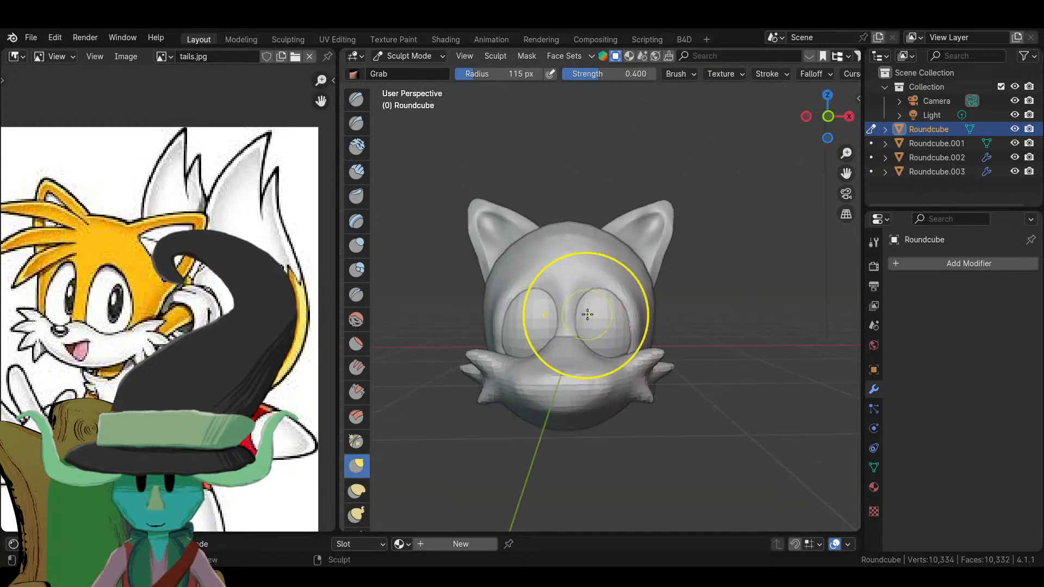
- Pull the head surface at the outer lower edges of the eyes inward with the Grab brush, checking from the side
{"action": "key", "text": "KP_1"}
{"action": "left_click_drag", "start_coordinate": [631, 341], "coordinate": [622, 347]}
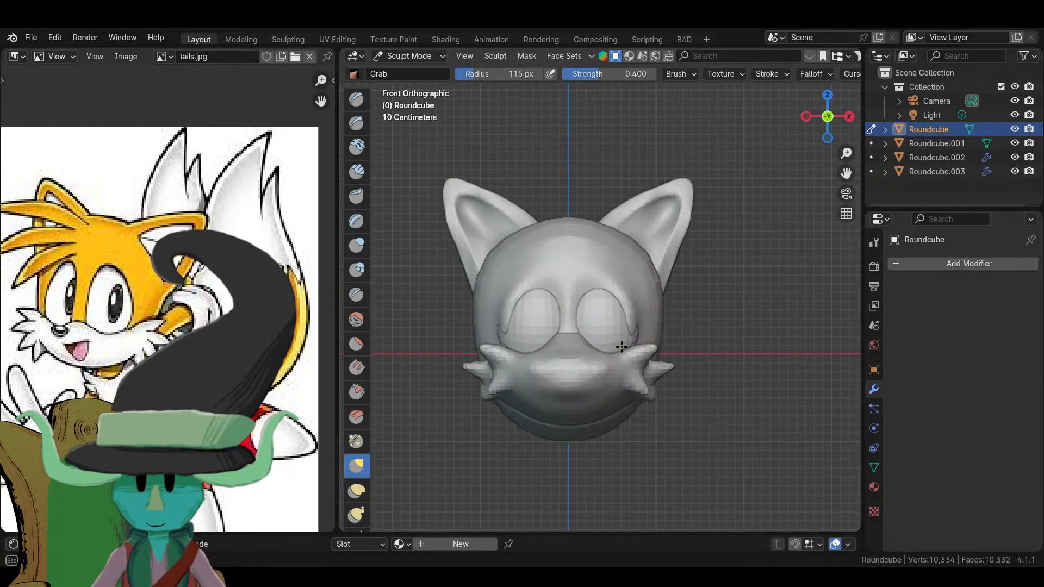
{"action": "middle_click_drag", "start_coordinate": [660, 325], "coordinate": [607, 344]}
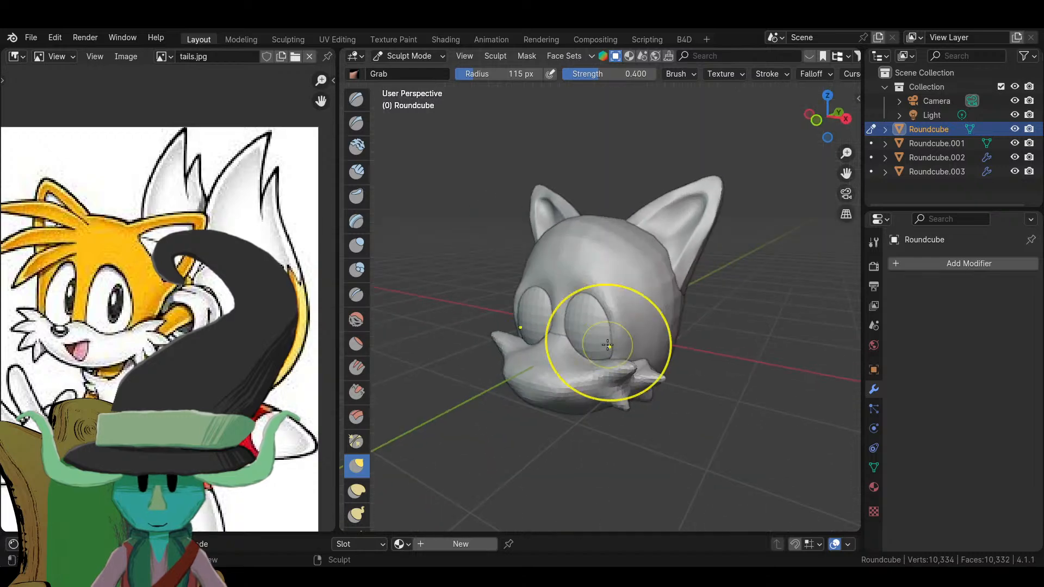
{"action": "key", "text": "KP_3"}
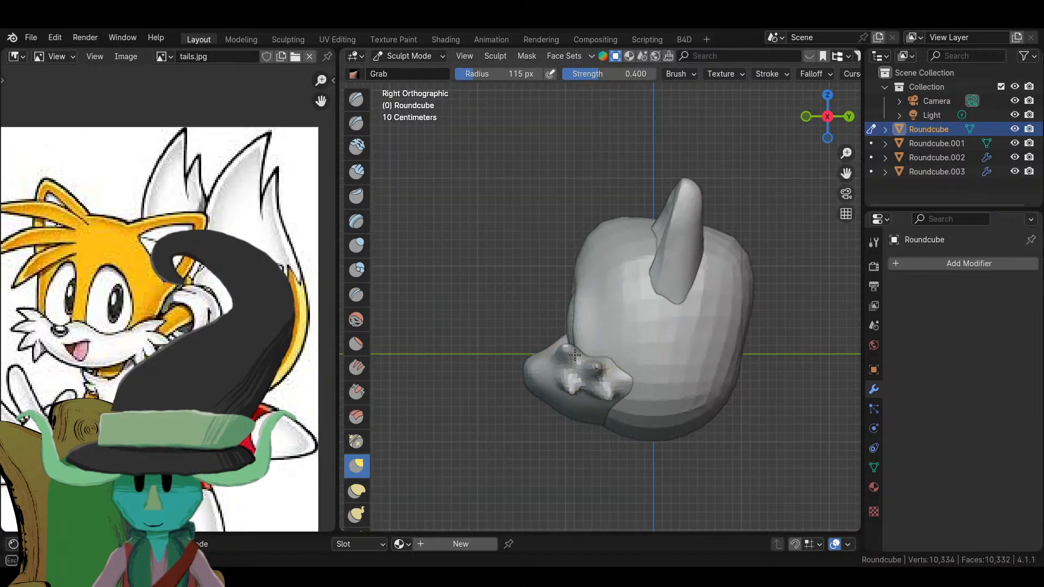
{"action": "scroll", "coordinate": [571, 361], "scroll_direction": "down", "scroll_amount": 5}
{"action": "mouse_move", "coordinate": [571, 361]}
{"action": "middle_mouse_down"}
{"action": "mouse_move", "coordinate": [711, 415]}
{"action": "mouse_move", "coordinate": [711, 302]}
{"action": "mouse_move", "coordinate": [791, 336]}
{"action": "mouse_move", "coordinate": [538, 372]}
{"action": "middle_mouse_up"}
{"action": "scroll", "coordinate": [711, 414], "scroll_direction": "down", "scroll_amount": 3}
{"action": "key", "text": "KP_1"}
{"action": "scroll", "coordinate": [719, 339], "scroll_direction": "up", "scroll_amount": 10}
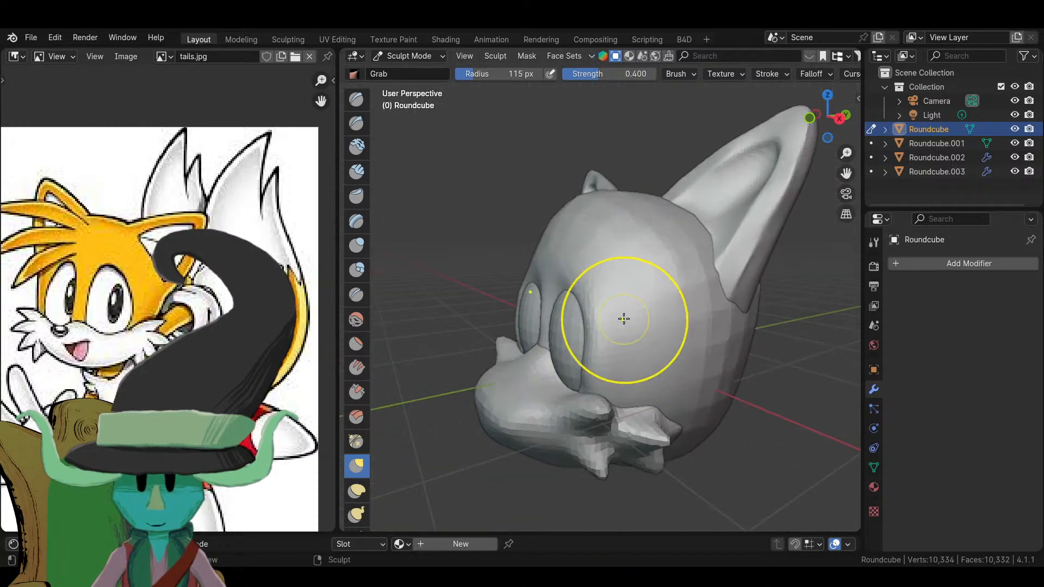
- Examine the head shape and the fit of the eyes from the back, below, three-quarter and front views
{"action": "mouse_move", "coordinate": [656, 385]}
{"action": "middle_mouse_down"}
{"action": "mouse_move", "coordinate": [636, 350]}
{"action": "mouse_move", "coordinate": [679, 251]}
{"action": "mouse_move", "coordinate": [651, 255]}
{"action": "middle_mouse_up"}
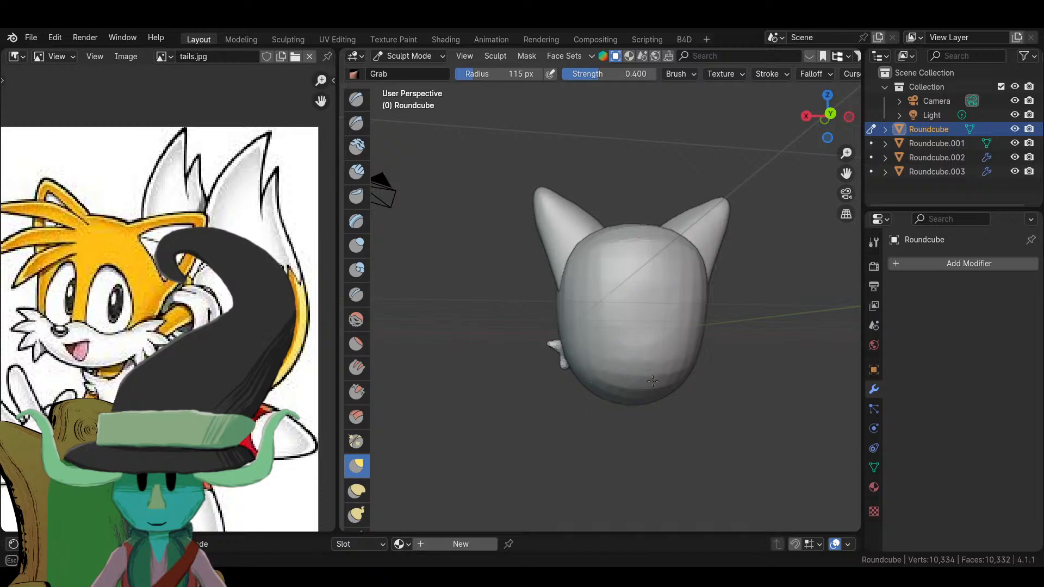
{"action": "middle_click_drag", "start_coordinate": [652, 381], "coordinate": [647, 345]}
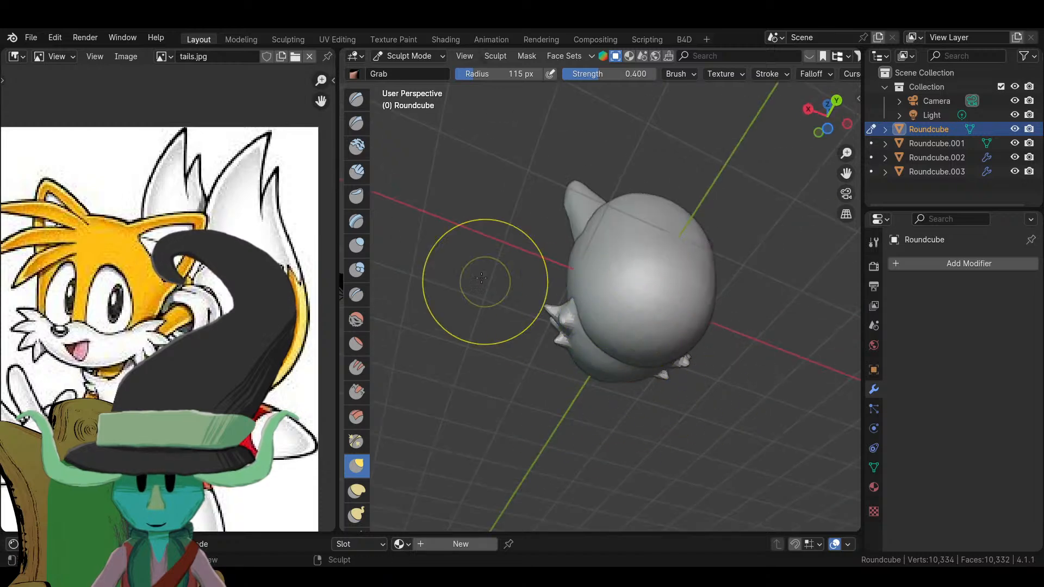
{"action": "middle_click_drag", "start_coordinate": [481, 278], "coordinate": [656, 304]}
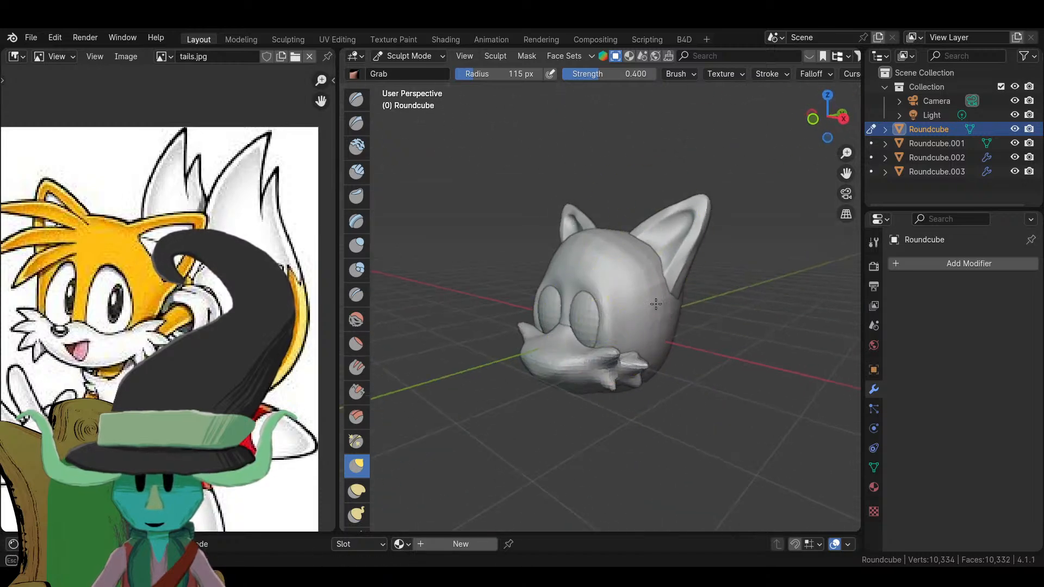
{"action": "middle_click_drag", "start_coordinate": [639, 375], "coordinate": [644, 331]}
{"action": "middle_click_drag", "start_coordinate": [712, 340], "coordinate": [628, 361]}
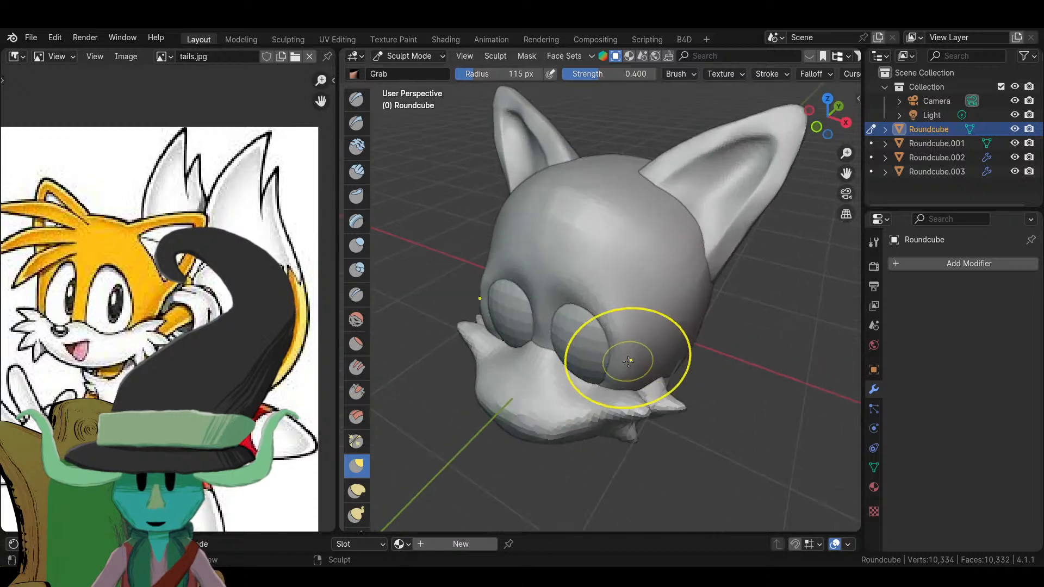
{"action": "scroll", "coordinate": [597, 327], "scroll_direction": "down", "scroll_amount": 5}
{"action": "middle_click_drag", "start_coordinate": [622, 415], "coordinate": [658, 397]}
{"action": "key", "text": "KP_1"}
{"action": "scroll", "coordinate": [660, 361], "scroll_direction": "up", "scroll_amount": 6}
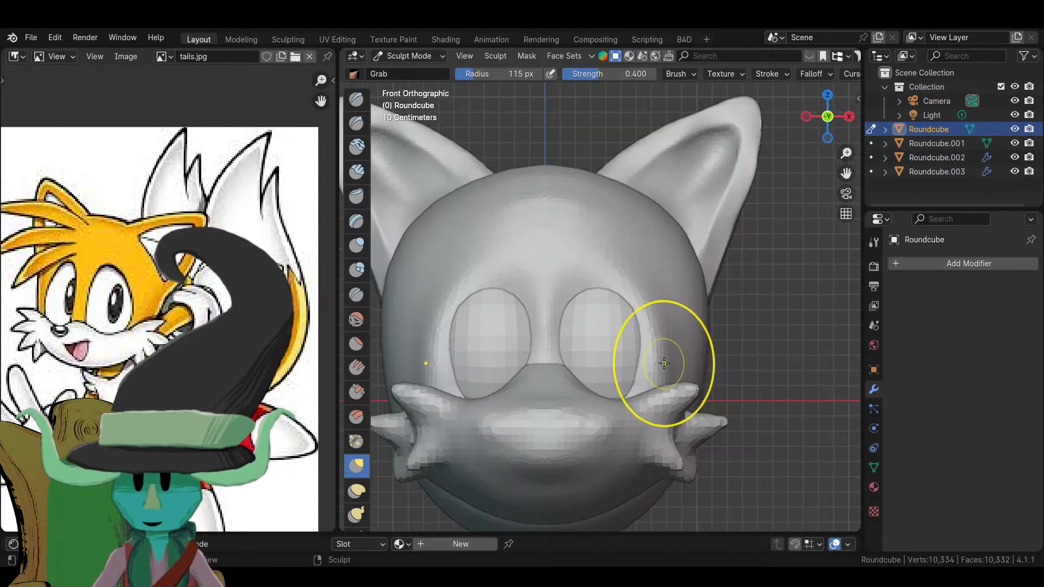
{"action": "key", "text": "b"}
{"action": "scroll", "coordinate": [621, 293], "scroll_direction": "down", "scroll_amount": 6}
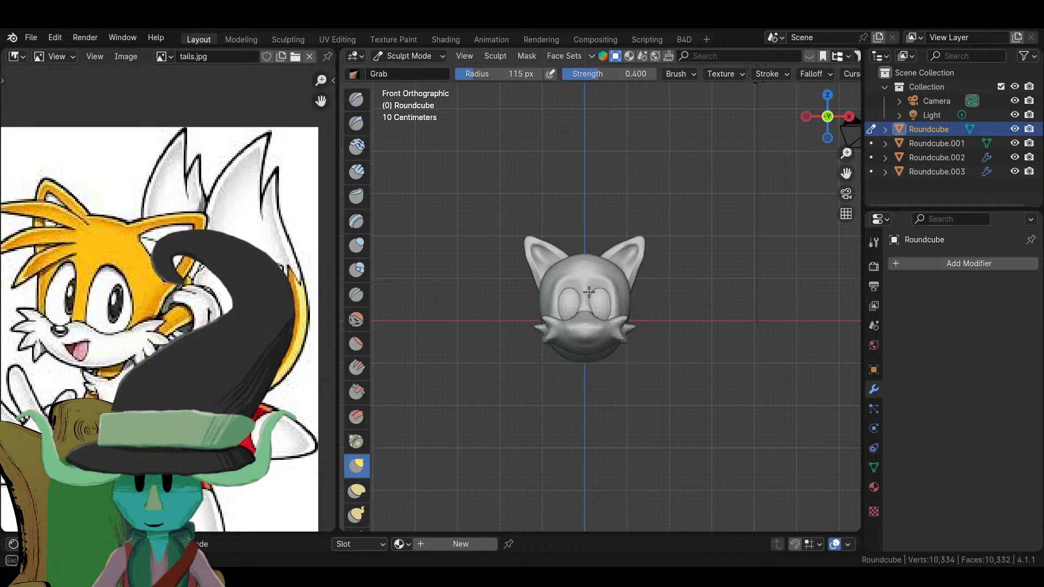
{"action": "key", "text": "Escape"}
{"action": "scroll", "coordinate": [672, 331], "scroll_direction": "up", "scroll_amount": 6}
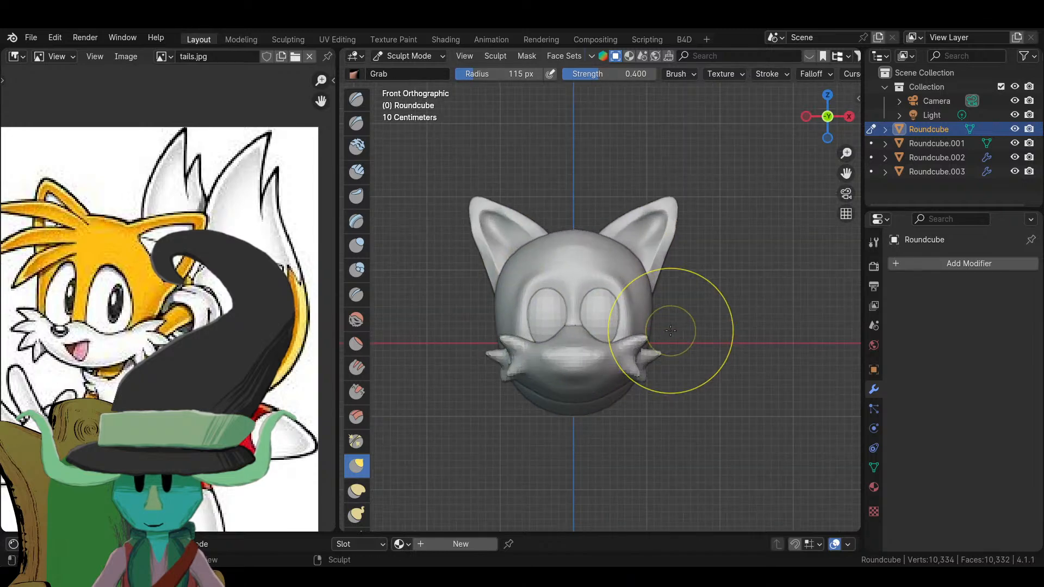
- Carve the head surface away above, beside and between the eyes with the subtracting Draw brush at 115 px and strength 0.500
{"action": "left_click", "coordinate": [356, 99]}
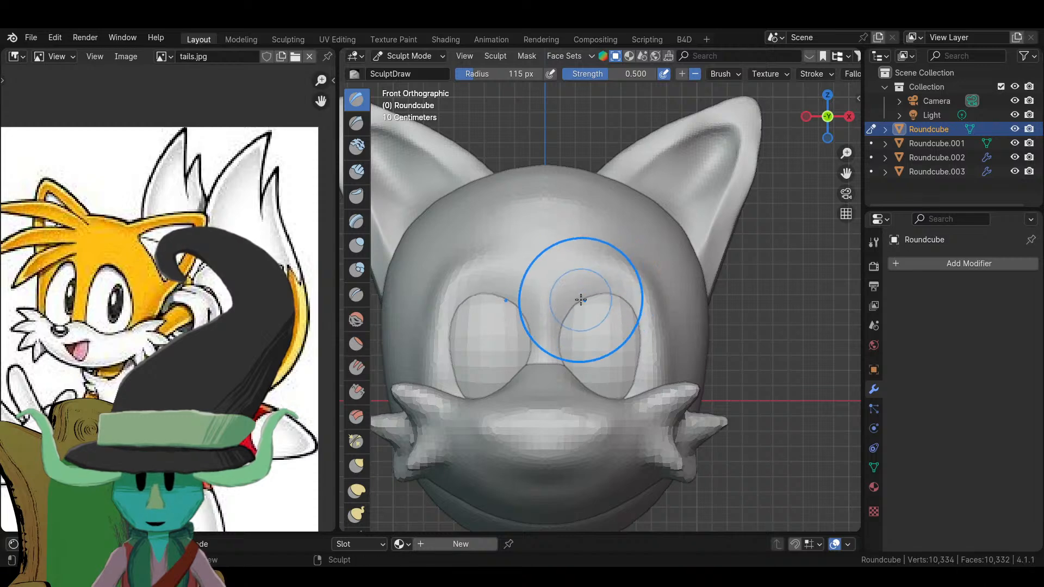
{"action": "left_click_drag", "start_coordinate": [606, 284], "coordinate": [636, 290]}
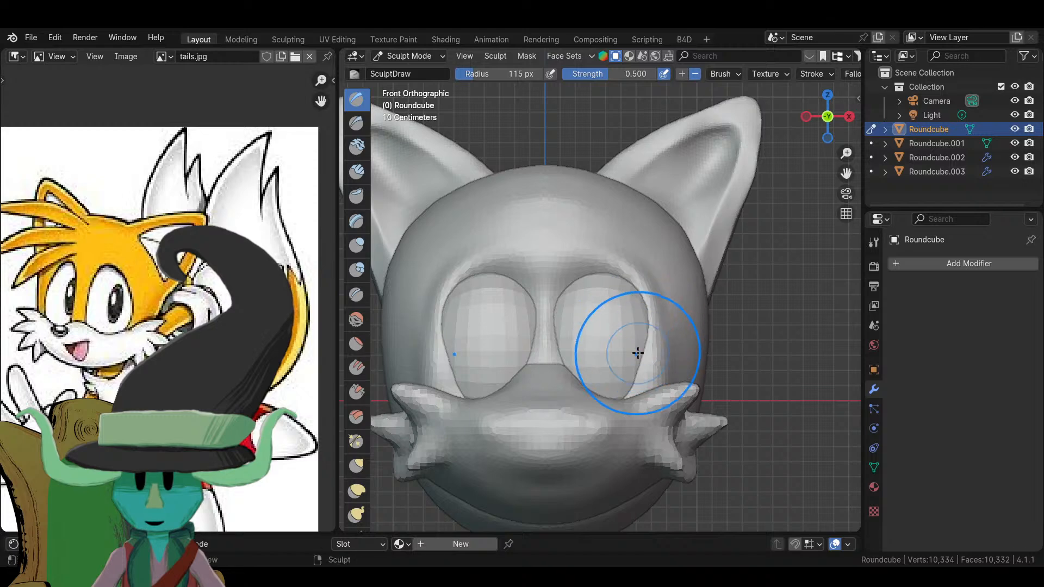
{"action": "left_click_drag", "start_coordinate": [638, 353], "coordinate": [637, 383]}
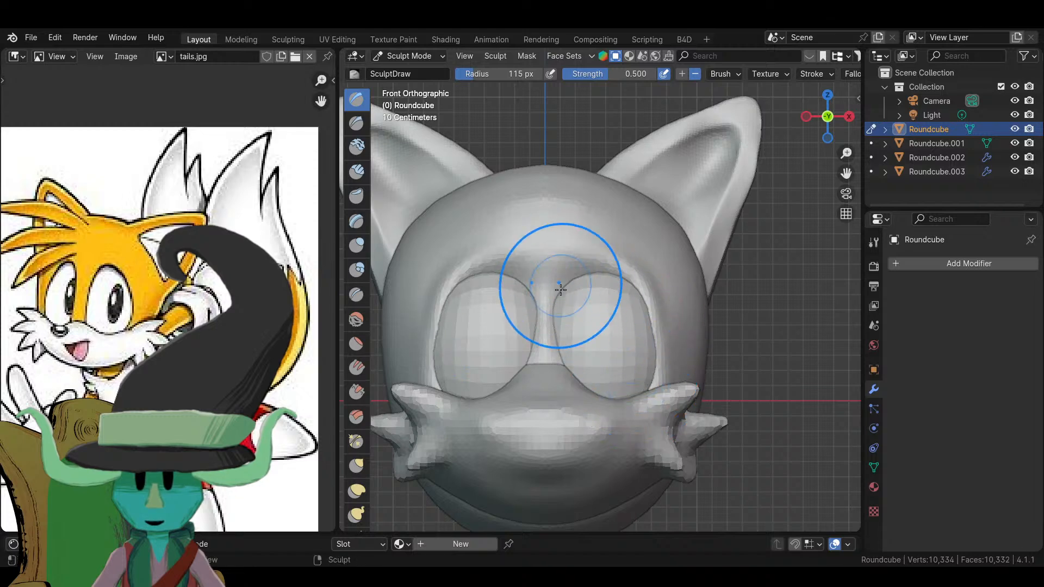
{"action": "left_click_drag", "start_coordinate": [560, 289], "coordinate": [466, 293]}
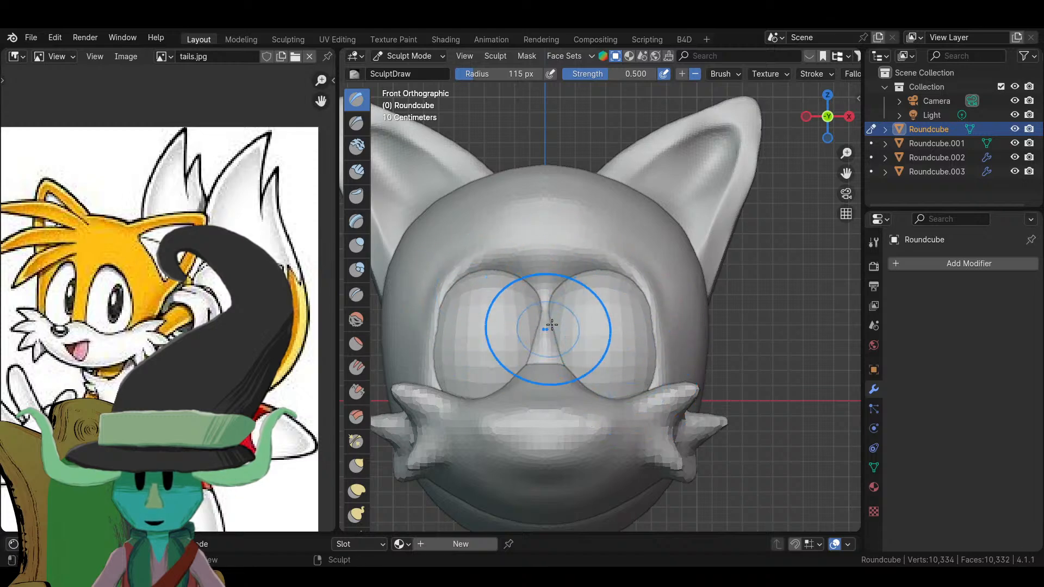
- Examine how far the eyes protrude from the carved sockets from both sides, below, above and the front
{"action": "scroll", "coordinate": [547, 315], "scroll_direction": "down", "scroll_amount": 6}
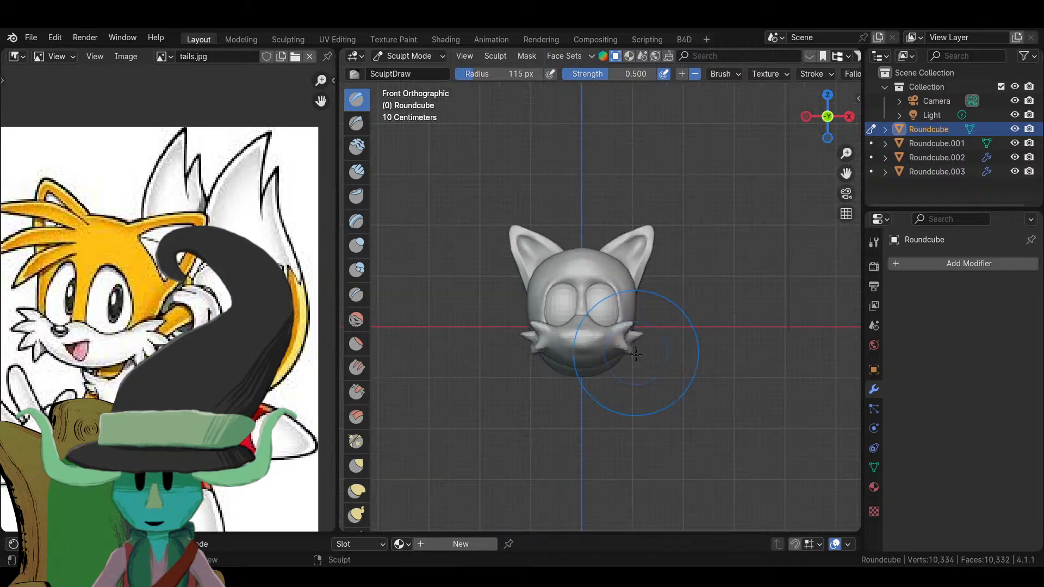
{"action": "mouse_move", "coordinate": [559, 372]}
{"action": "middle_mouse_down"}
{"action": "mouse_move", "coordinate": [547, 443]}
{"action": "mouse_move", "coordinate": [483, 341]}
{"action": "mouse_move", "coordinate": [536, 350]}
{"action": "middle_mouse_up"}
{"action": "scroll", "coordinate": [536, 349], "scroll_direction": "up", "scroll_amount": 6}
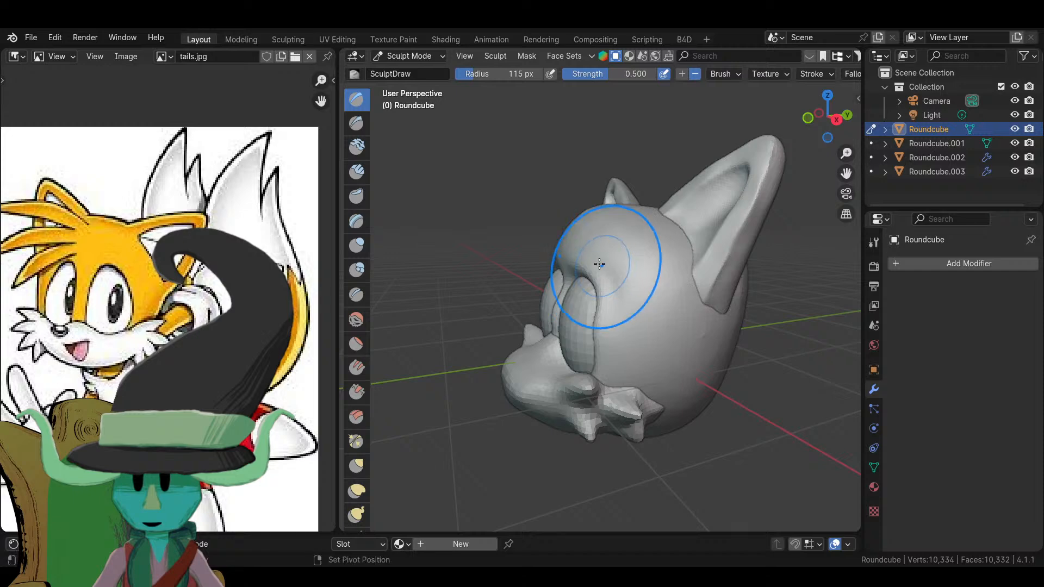
{"action": "middle_click_drag", "start_coordinate": [566, 400], "coordinate": [555, 279]}
{"action": "scroll", "coordinate": [560, 278], "scroll_direction": "down", "scroll_amount": 8}
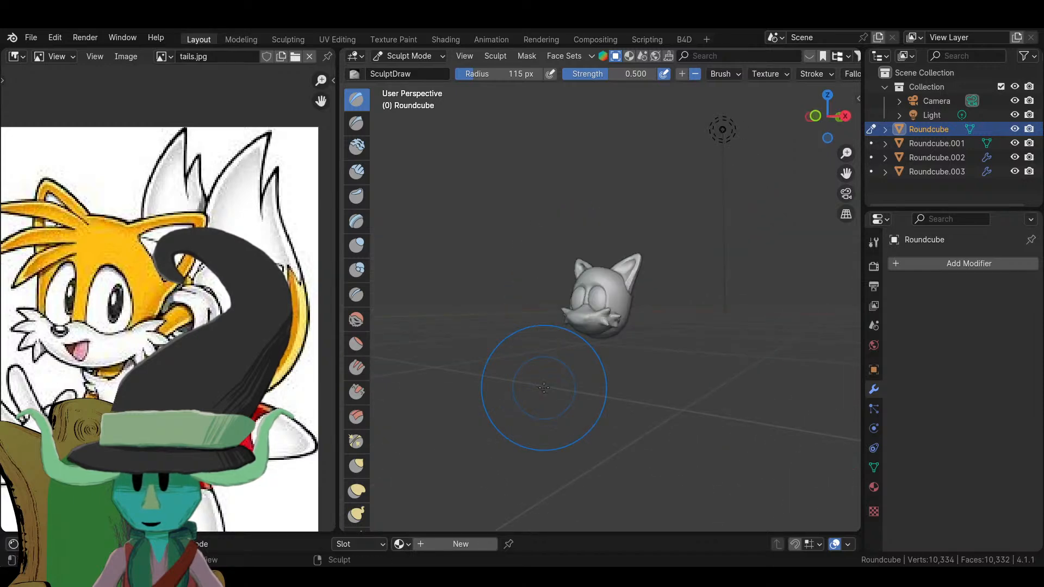
{"action": "mouse_move", "coordinate": [540, 408]}
{"action": "middle_mouse_down"}
{"action": "mouse_move", "coordinate": [679, 413]}
{"action": "mouse_move", "coordinate": [699, 443]}
{"action": "middle_mouse_up"}
{"action": "scroll", "coordinate": [642, 367], "scroll_direction": "up", "scroll_amount": 4}
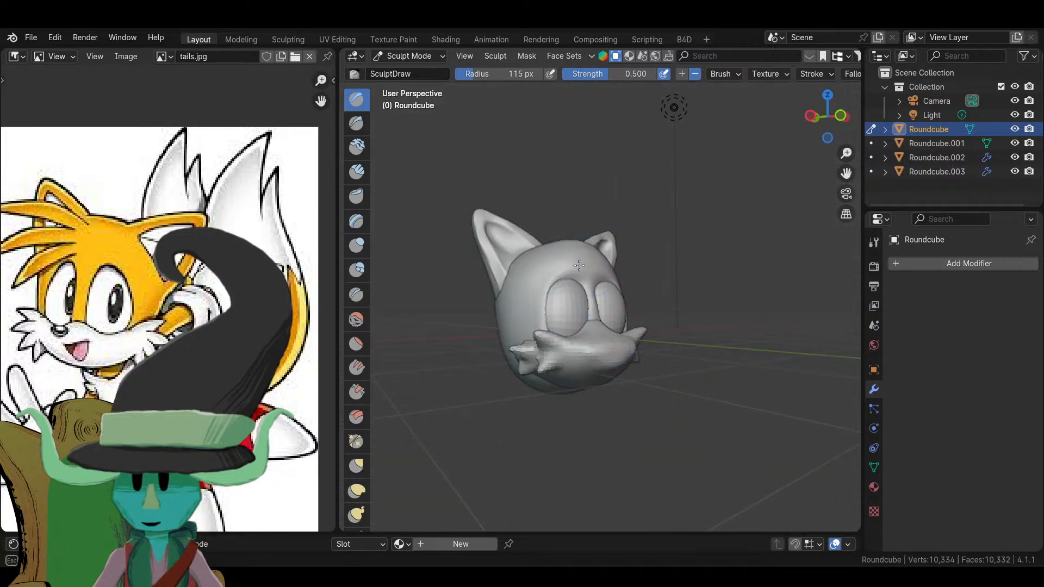
{"action": "middle_click_drag", "start_coordinate": [579, 265], "coordinate": [556, 272]}
{"action": "scroll", "coordinate": [556, 273], "scroll_direction": "up", "scroll_amount": 3}
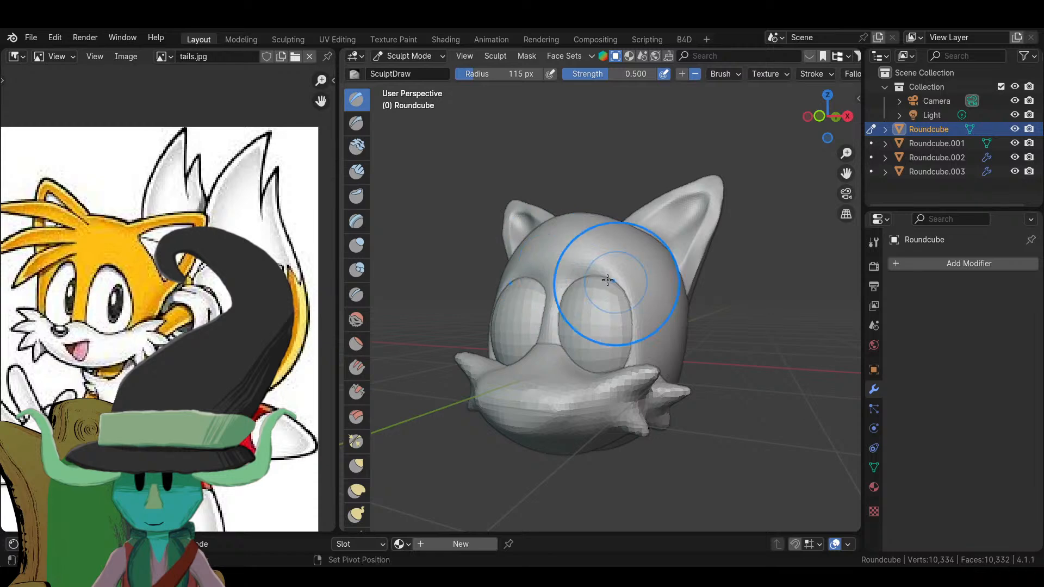
{"action": "scroll", "coordinate": [675, 397], "scroll_direction": "down", "scroll_amount": 4}
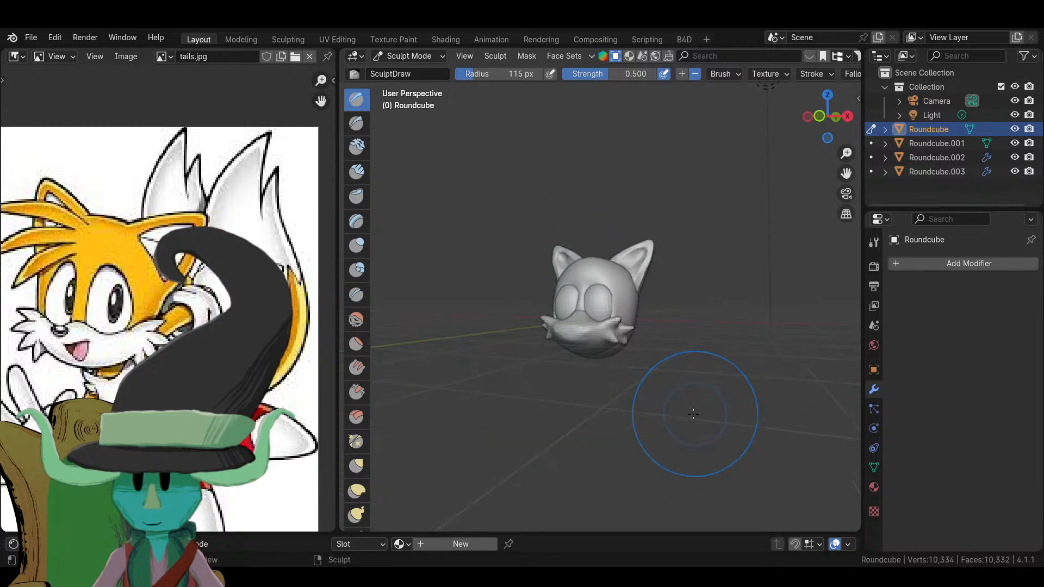
{"action": "mouse_move", "coordinate": [676, 396]}
{"action": "middle_mouse_down"}
{"action": "mouse_move", "coordinate": [659, 396]}
{"action": "mouse_move", "coordinate": [641, 375]}
{"action": "middle_mouse_up"}
{"action": "scroll", "coordinate": [669, 396], "scroll_direction": "down", "scroll_amount": 3}
{"action": "scroll", "coordinate": [642, 375], "scroll_direction": "up", "scroll_amount": 5}
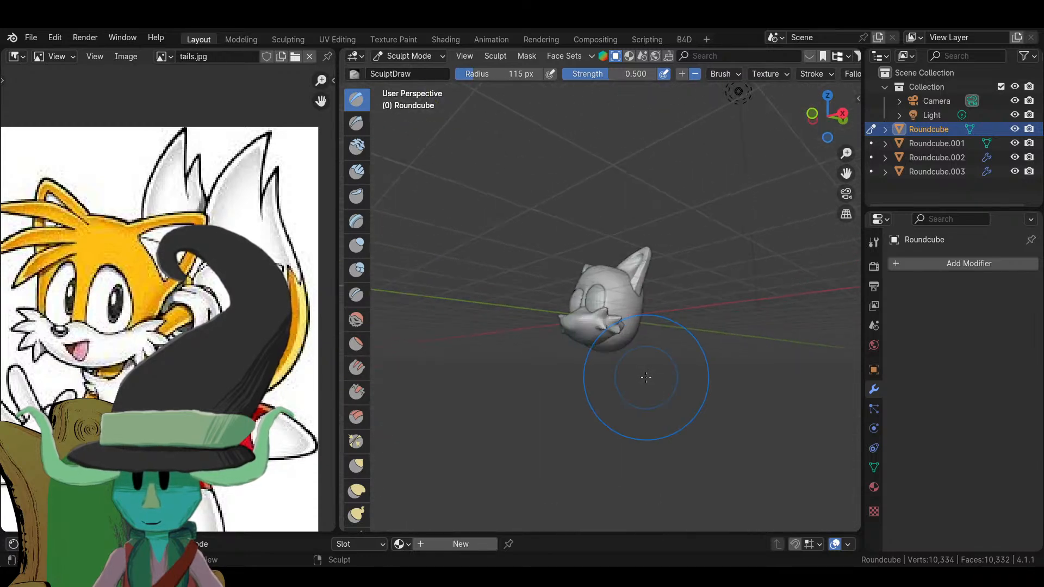
{"action": "mouse_move", "coordinate": [566, 244]}
{"action": "middle_mouse_down"}
{"action": "mouse_move", "coordinate": [591, 267]}
{"action": "mouse_move", "coordinate": [565, 274]}
{"action": "middle_mouse_up"}
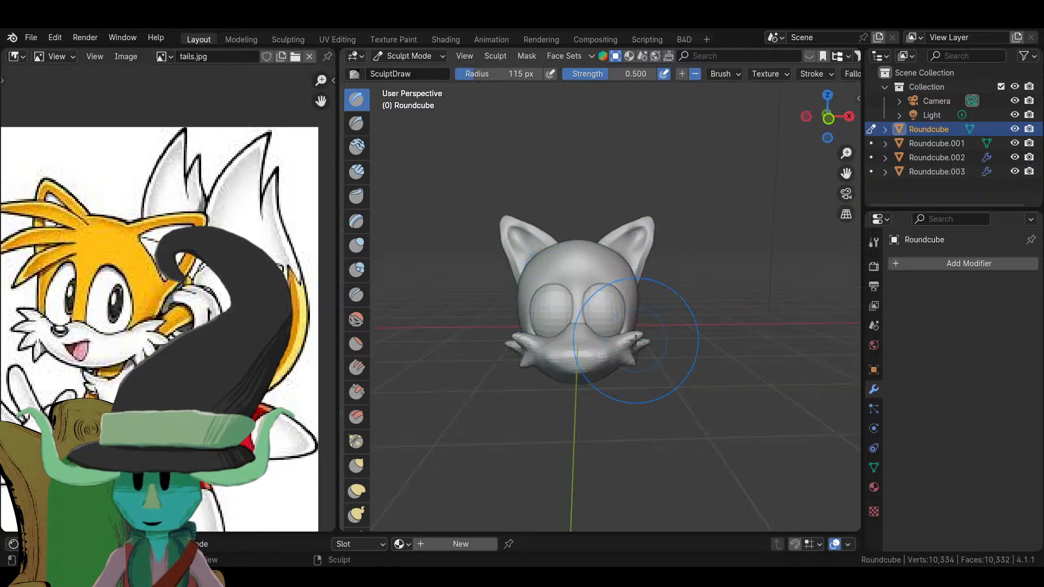
{"action": "mouse_move", "coordinate": [631, 359]}
{"action": "middle_mouse_down"}
{"action": "mouse_move", "coordinate": [606, 303]}
{"action": "mouse_move", "coordinate": [613, 403]}
{"action": "mouse_move", "coordinate": [716, 400]}
{"action": "mouse_move", "coordinate": [684, 429]}
{"action": "mouse_move", "coordinate": [734, 469]}
{"action": "mouse_move", "coordinate": [701, 443]}
{"action": "mouse_move", "coordinate": [625, 326]}
{"action": "middle_mouse_up"}
{"action": "scroll", "coordinate": [613, 404], "scroll_direction": "down", "scroll_amount": 3}
{"action": "scroll", "coordinate": [734, 469], "scroll_direction": "up", "scroll_amount": 4}
- Return to Object Mode, apply Shade Smooth to the mirrored eye object and deselect it
{"action": "left_click", "coordinate": [406, 61]}
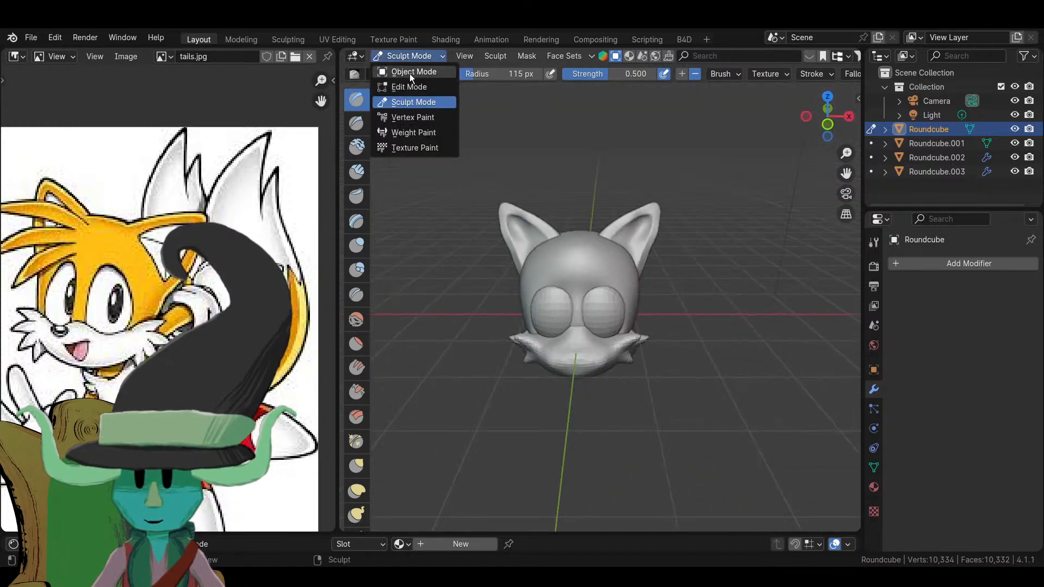
{"action": "left_click", "coordinate": [409, 74]}
{"action": "left_click", "coordinate": [613, 314]}
{"action": "right_click", "coordinate": [613, 315]}
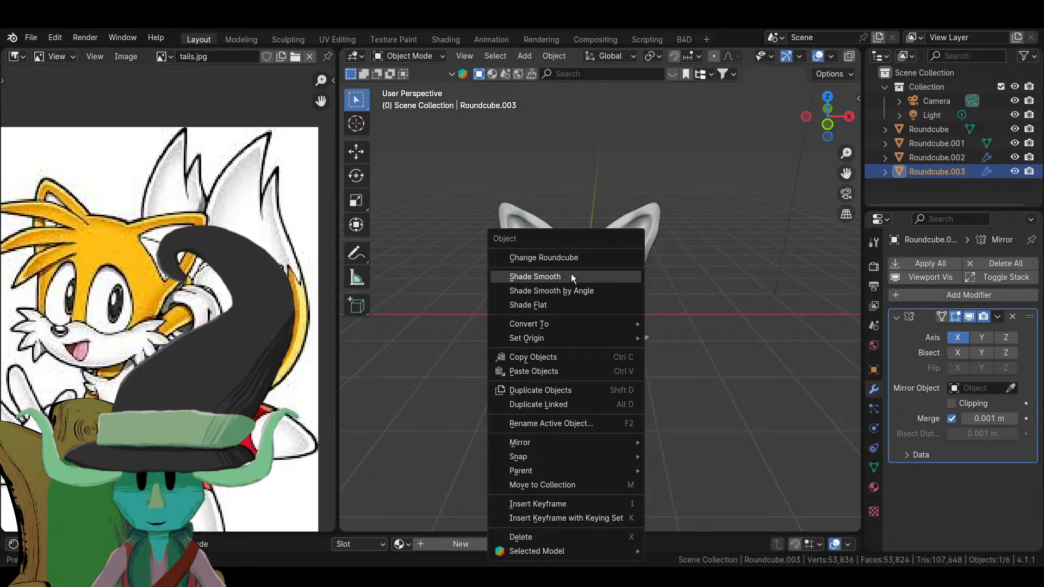
{"action": "left_click", "coordinate": [571, 276]}
{"action": "left_click", "coordinate": [690, 412]}
- Select the head mesh and switch it back to Sculpt Mode
{"action": "scroll", "coordinate": [690, 412], "scroll_direction": "down", "scroll_amount": 2}
{"action": "middle_click_drag", "start_coordinate": [691, 412], "coordinate": [630, 435]}
{"action": "scroll", "coordinate": [629, 434], "scroll_direction": "up", "scroll_amount": 6}
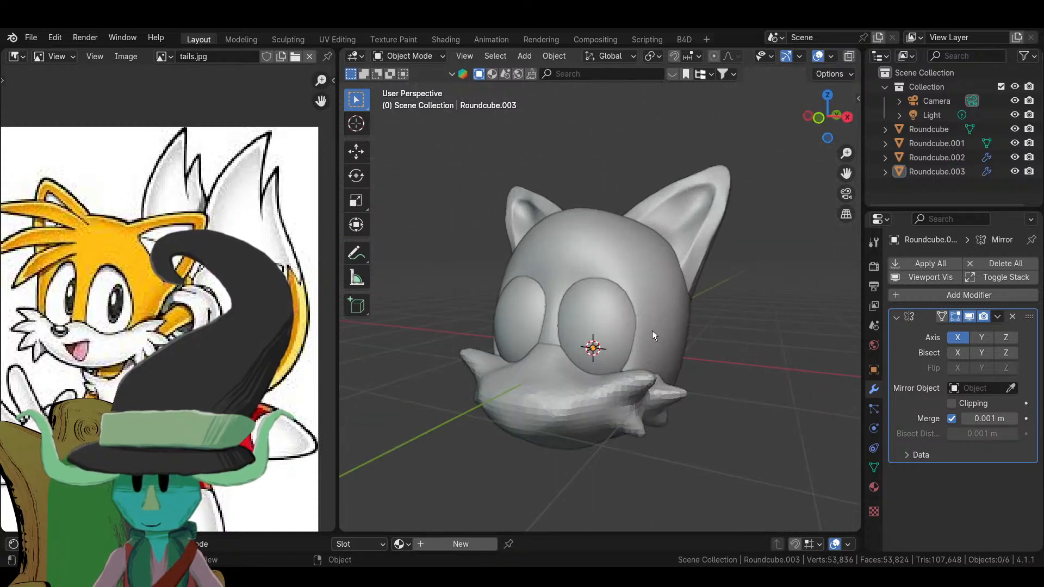
{"action": "left_click", "coordinate": [646, 354]}
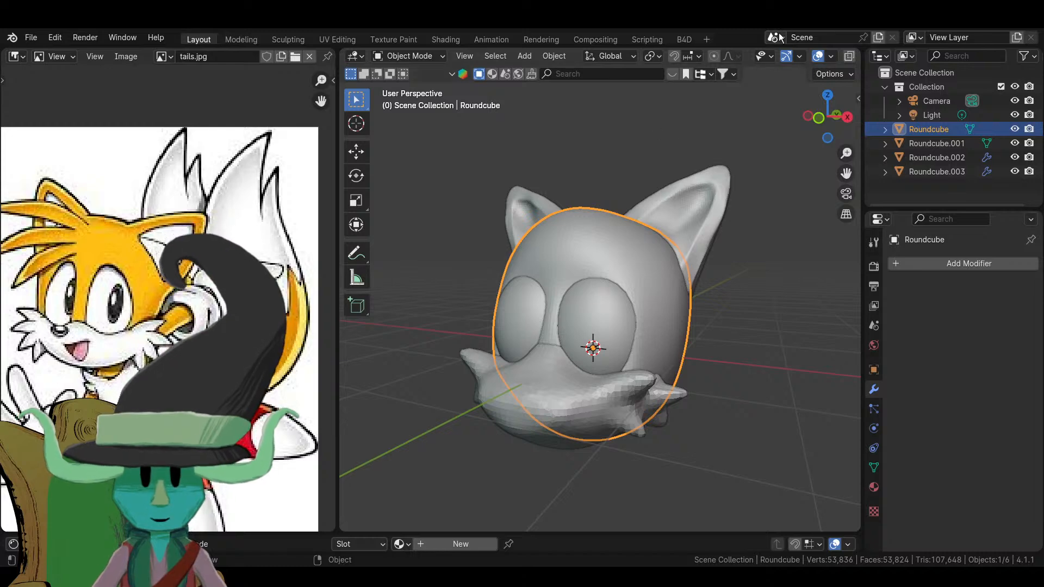
{"action": "left_click", "coordinate": [409, 56]}
{"action": "left_click", "coordinate": [444, 103]}
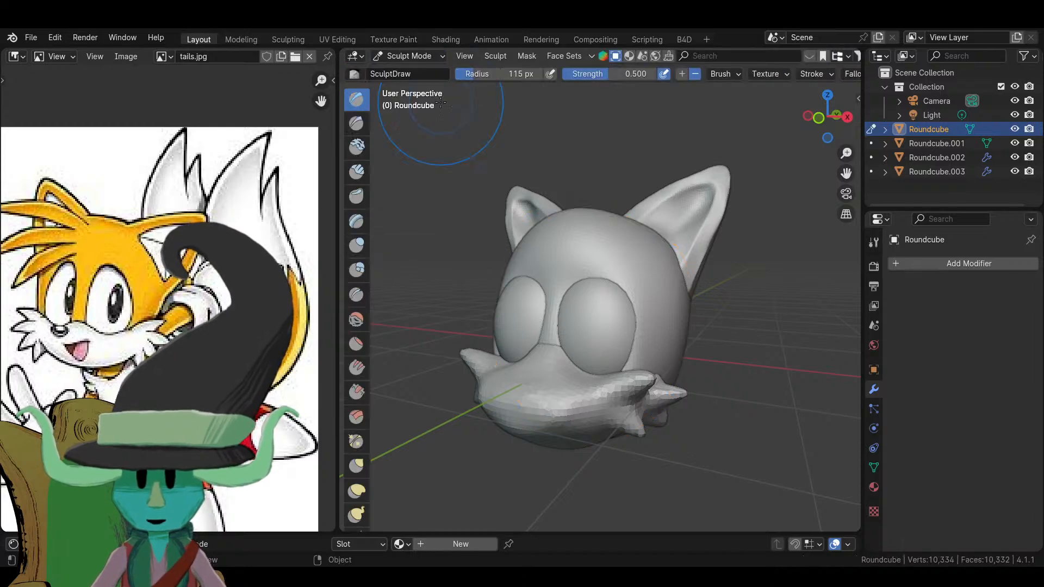
- Remesh the head with a voxel size of 0.02 m
{"action": "middle_click_drag", "start_coordinate": [802, 52], "coordinate": [416, 78]}
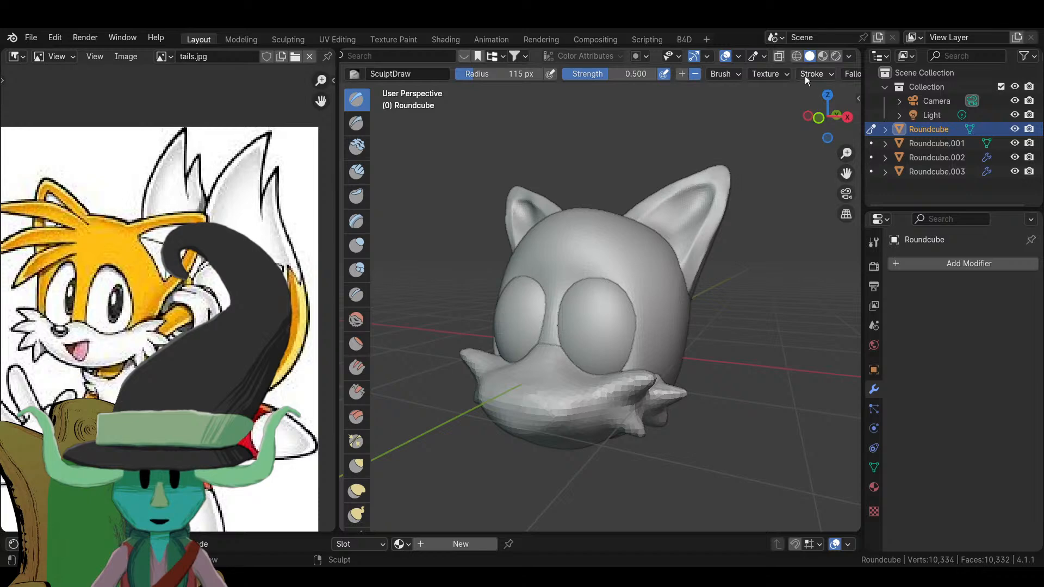
{"action": "middle_click_drag", "start_coordinate": [804, 76], "coordinate": [461, 87]}
{"action": "left_click", "coordinate": [780, 74]}
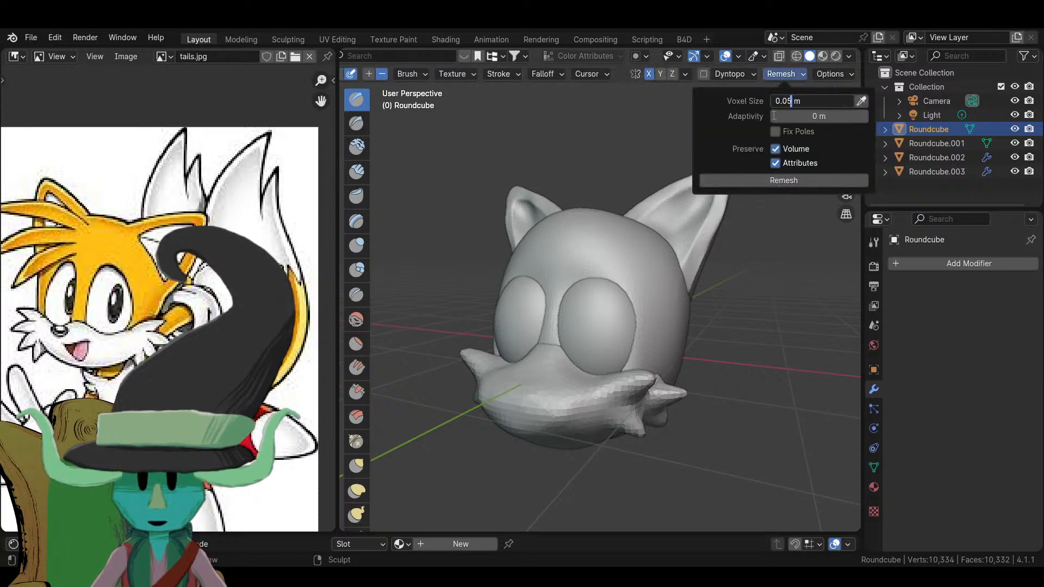
{"action": "key", "text": "Return"}
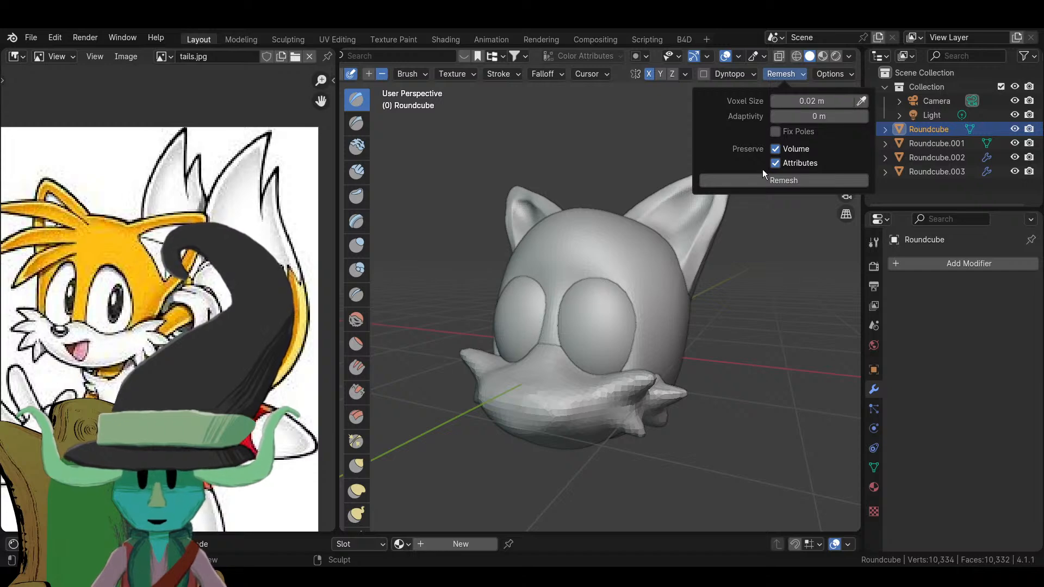
{"action": "left_click", "coordinate": [777, 181]}
- Build up the inner rims of the eye sockets beside the nose bridge using the Crease brush in Add mode with a smaller radius
{"action": "scroll", "coordinate": [487, 380], "scroll_direction": "up", "scroll_amount": 6}
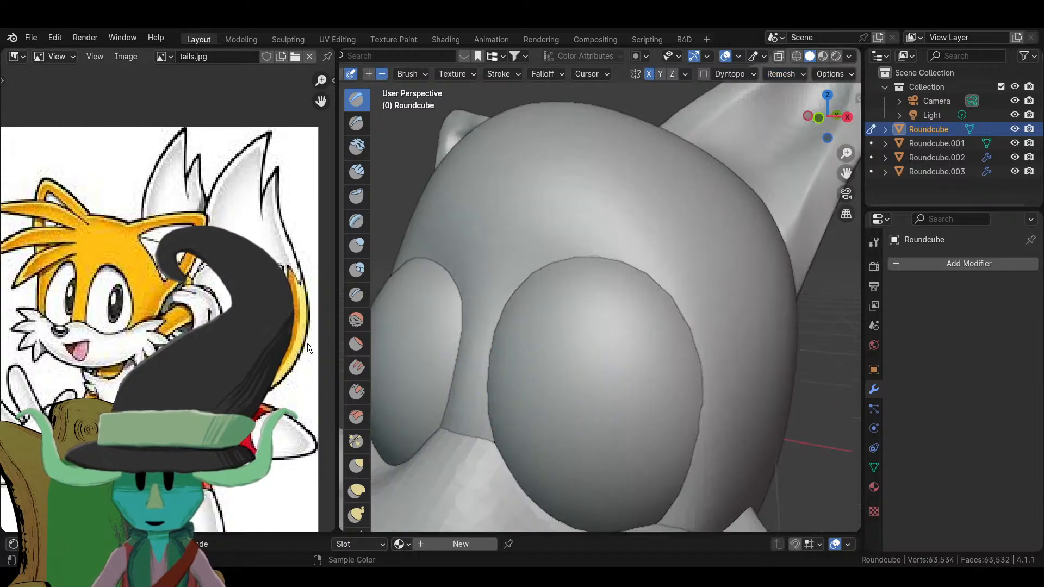
{"action": "left_click", "coordinate": [355, 296]}
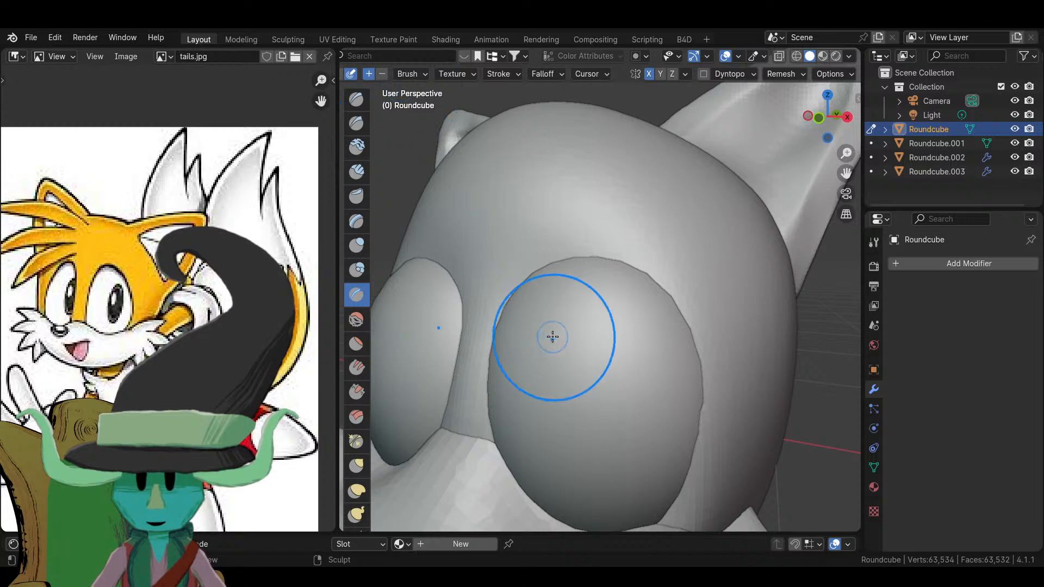
{"action": "middle_click_drag", "start_coordinate": [550, 333], "coordinate": [531, 272]}
{"action": "key", "text": "f"}
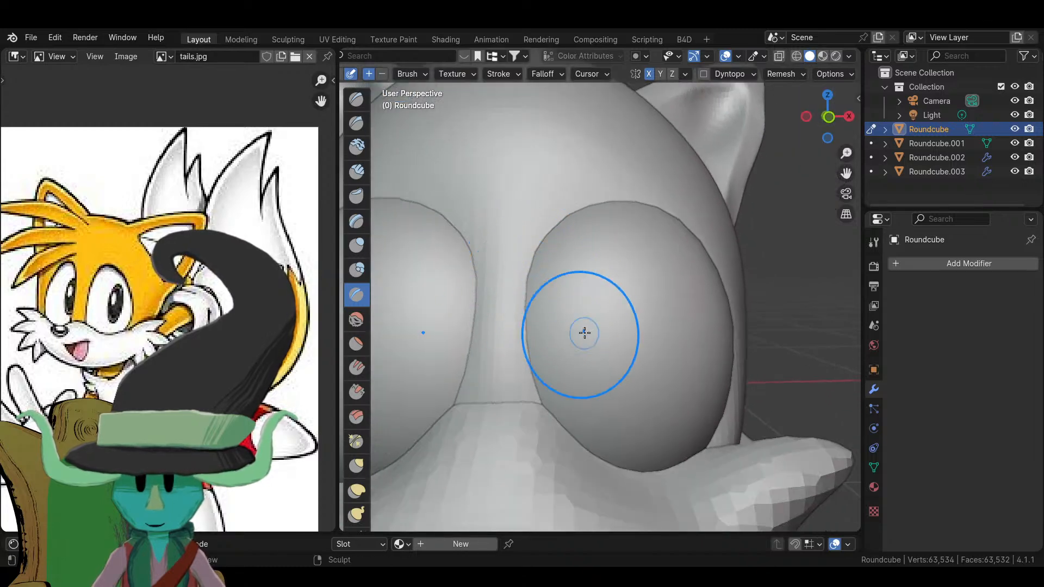
{"action": "left_click", "coordinate": [549, 305]}
{"action": "mouse_move", "coordinate": [566, 215]}
{"action": "left_mouse_down"}
{"action": "mouse_move", "coordinate": [536, 247]}
{"action": "mouse_move", "coordinate": [504, 378]}
{"action": "mouse_move", "coordinate": [516, 314]}
{"action": "mouse_move", "coordinate": [521, 340]}
{"action": "left_mouse_up"}
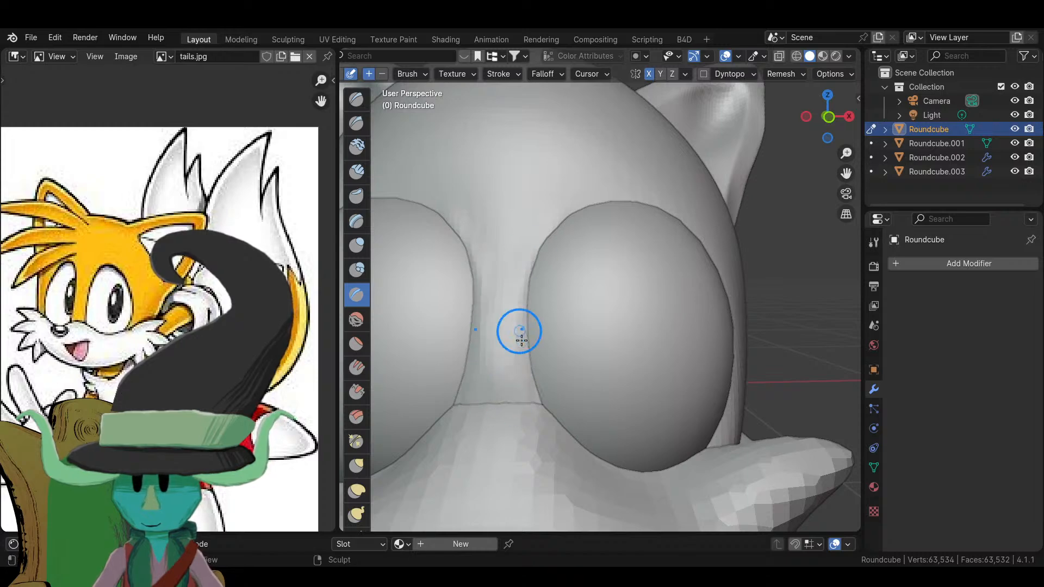
{"action": "left_click_drag", "start_coordinate": [525, 243], "coordinate": [607, 186]}
- Raise a crease along the upper and outer edges of the eye sockets
{"action": "scroll", "coordinate": [615, 196], "scroll_direction": "down", "scroll_amount": 5}
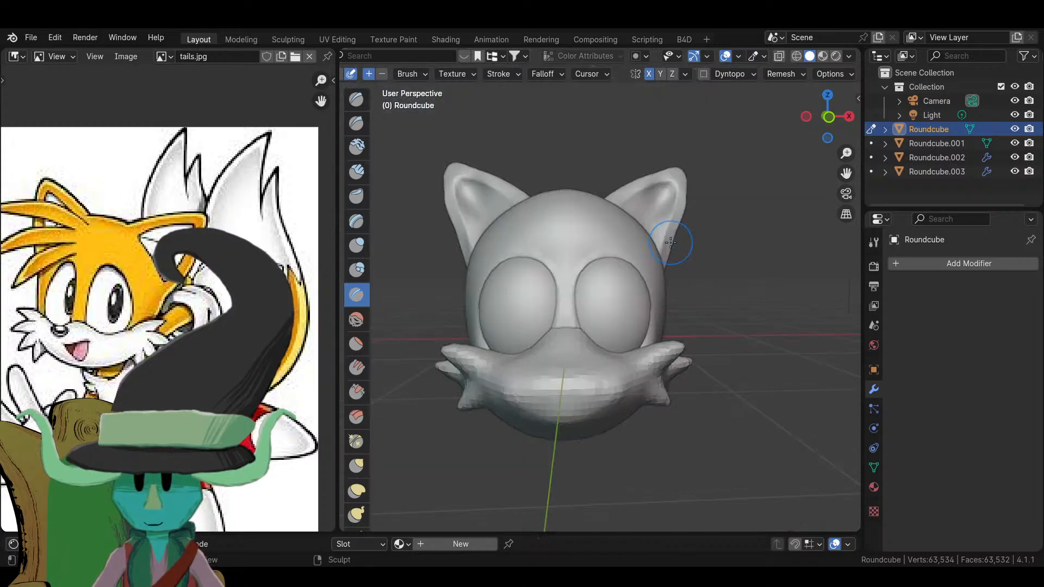
{"action": "scroll", "coordinate": [601, 275], "scroll_direction": "up", "scroll_amount": 5}
{"action": "middle_click_drag", "start_coordinate": [615, 196], "coordinate": [574, 259]}
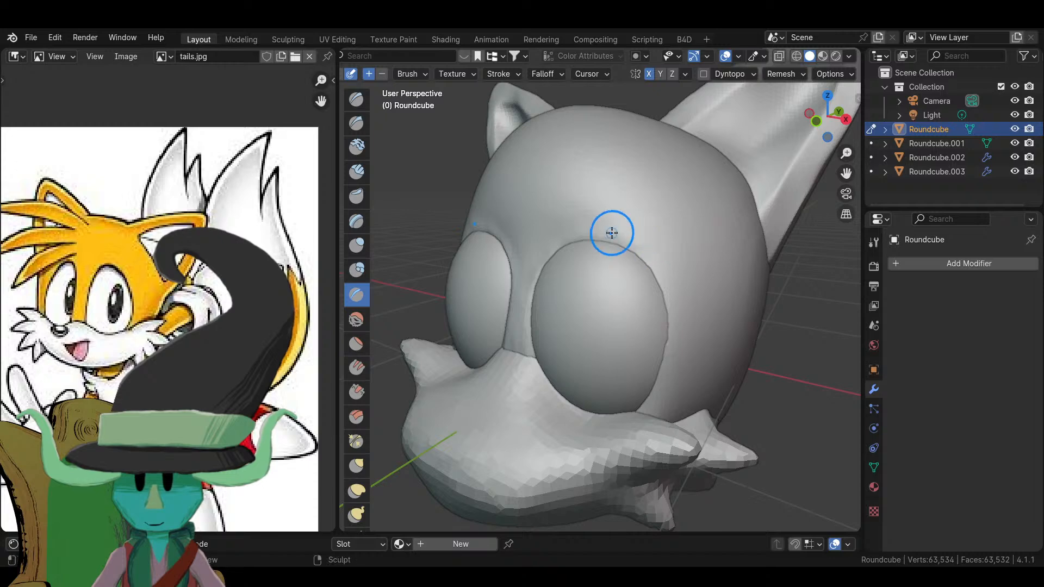
{"action": "mouse_move", "coordinate": [628, 254]}
{"action": "left_mouse_down"}
{"action": "mouse_move", "coordinate": [656, 285]}
{"action": "mouse_move", "coordinate": [652, 263]}
{"action": "left_mouse_up"}
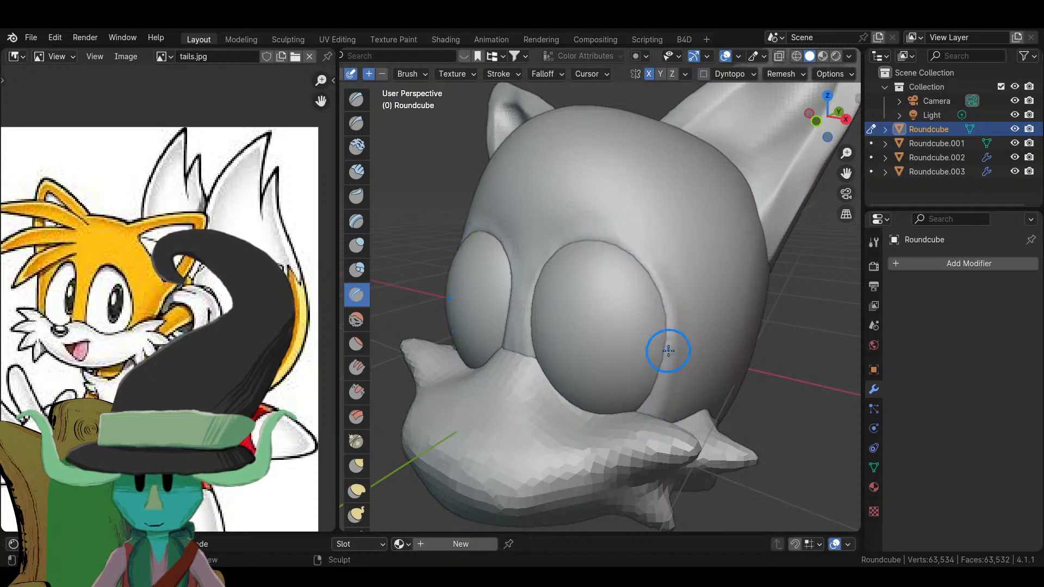
- Refine the creased rim over the top of the eye sockets, working from the opposite side of the head
{"action": "scroll", "coordinate": [639, 422], "scroll_direction": "down", "scroll_amount": 5}
{"action": "mouse_move", "coordinate": [638, 423]}
{"action": "middle_mouse_down"}
{"action": "mouse_move", "coordinate": [772, 424]}
{"action": "mouse_move", "coordinate": [532, 326]}
{"action": "middle_mouse_up"}
{"action": "scroll", "coordinate": [685, 424], "scroll_direction": "down", "scroll_amount": 4}
{"action": "scroll", "coordinate": [772, 424], "scroll_direction": "up", "scroll_amount": 6}
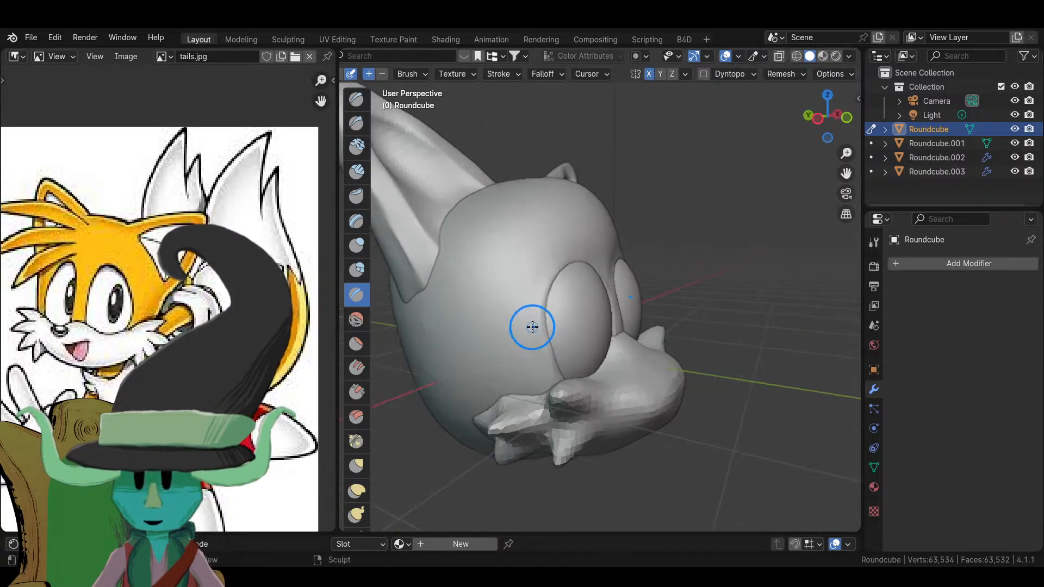
{"action": "middle_click_drag", "start_coordinate": [599, 283], "coordinate": [538, 279]}
{"action": "scroll", "coordinate": [462, 251], "scroll_direction": "up", "scroll_amount": 3}
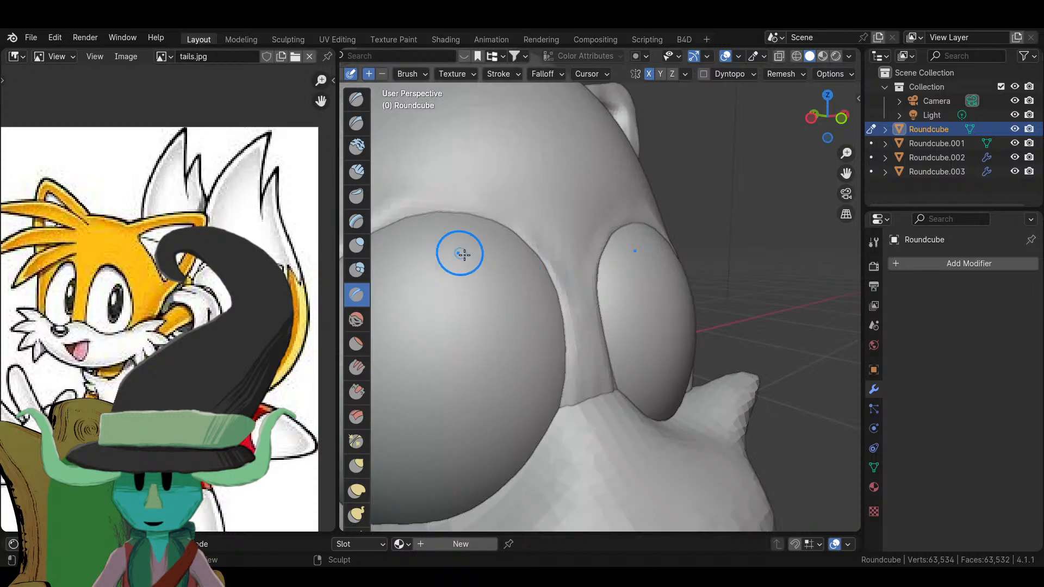
{"action": "middle_click_drag", "start_coordinate": [461, 251], "coordinate": [611, 289]}
{"action": "scroll", "coordinate": [577, 267], "scroll_direction": "up", "scroll_amount": 3}
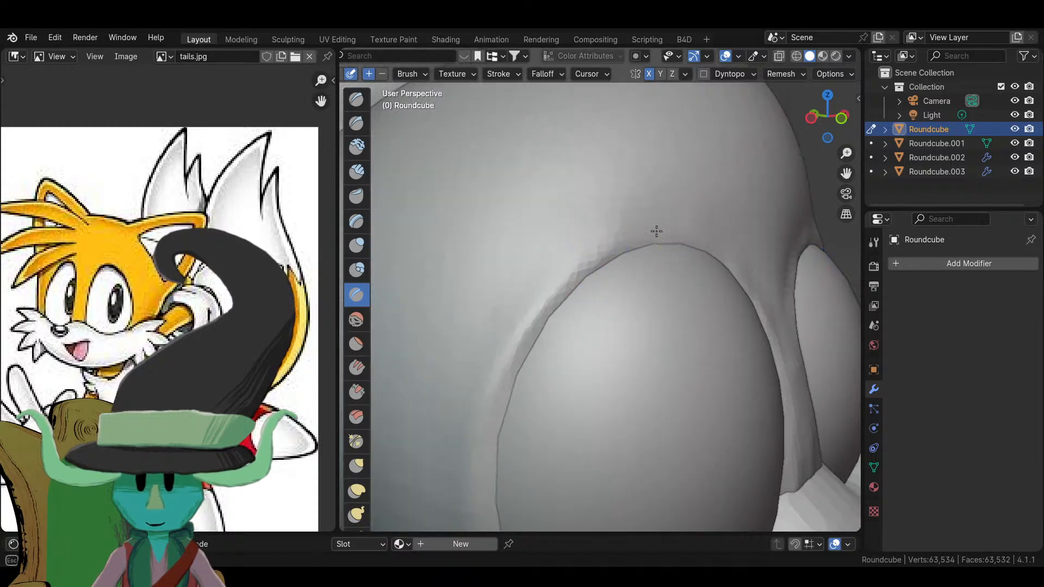
{"action": "middle_click_drag", "start_coordinate": [657, 231], "coordinate": [603, 265]}
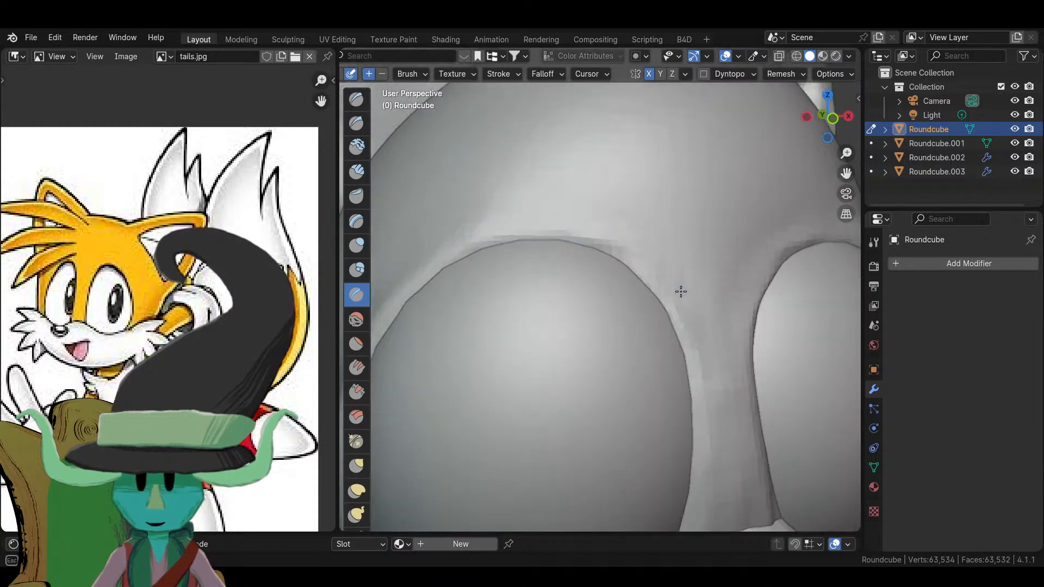
- Crease the inner socket edges down both sides of the nose bridge to the top of the muzzle
{"action": "scroll", "coordinate": [681, 292], "scroll_direction": "down", "scroll_amount": 5}
{"action": "scroll", "coordinate": [631, 287], "scroll_direction": "up", "scroll_amount": 5}
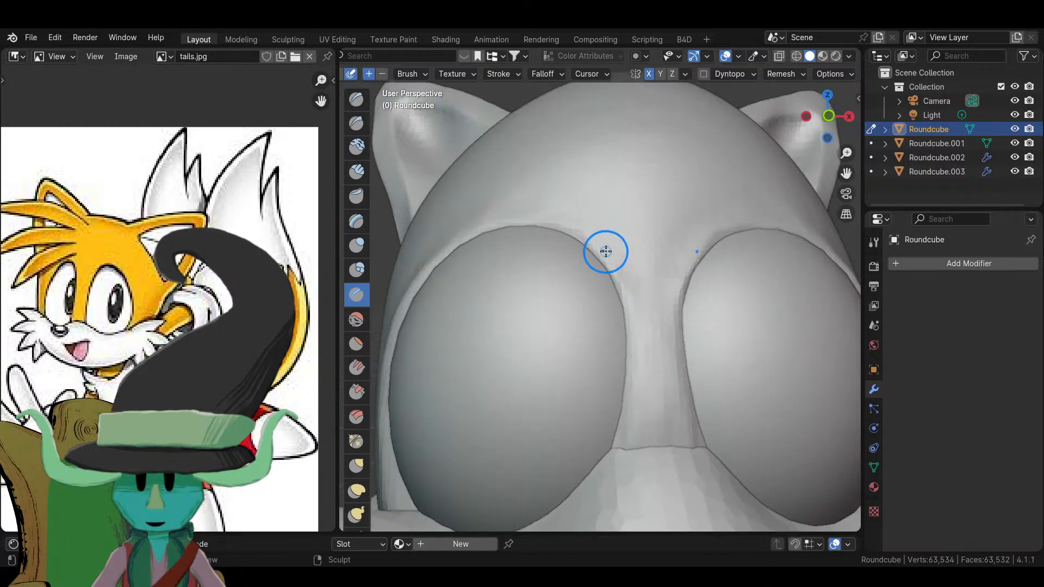
{"action": "left_click_drag", "start_coordinate": [626, 304], "coordinate": [630, 339]}
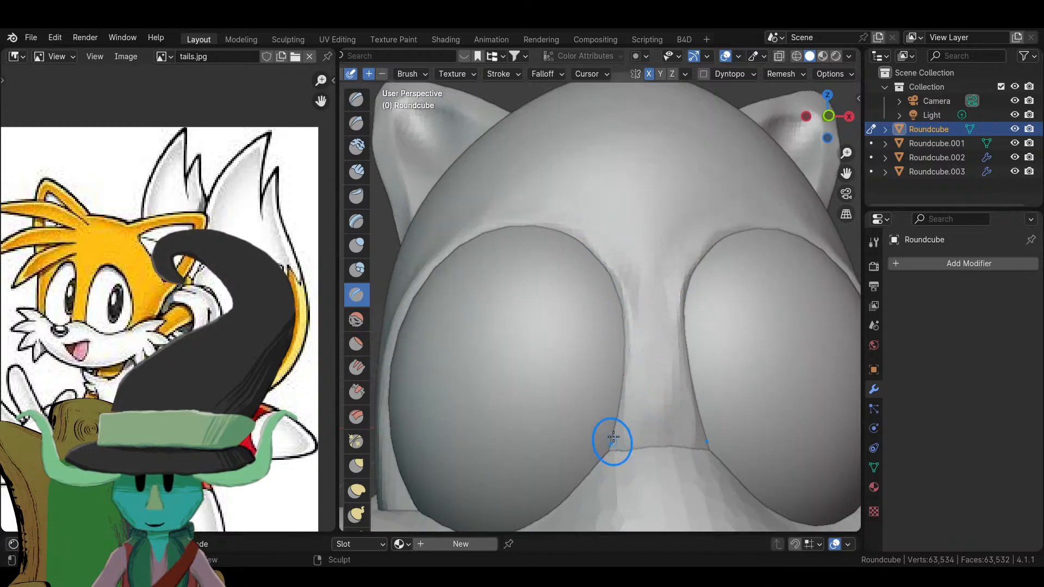
- Examine the creased eye sockets and the overall head shape up close, from a distance and from several angles
{"action": "scroll", "coordinate": [613, 437], "scroll_direction": "down", "scroll_amount": 10}
{"action": "middle_click_drag", "start_coordinate": [611, 424], "coordinate": [615, 396]}
{"action": "scroll", "coordinate": [616, 396], "scroll_direction": "up", "scroll_amount": 5}
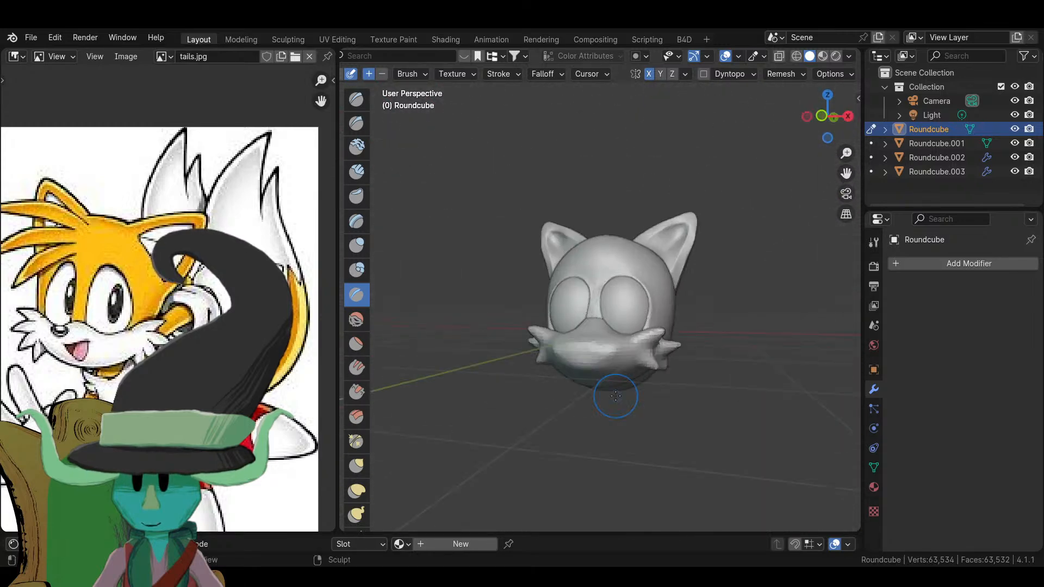
{"action": "scroll", "coordinate": [615, 396], "scroll_direction": "up", "scroll_amount": 4}
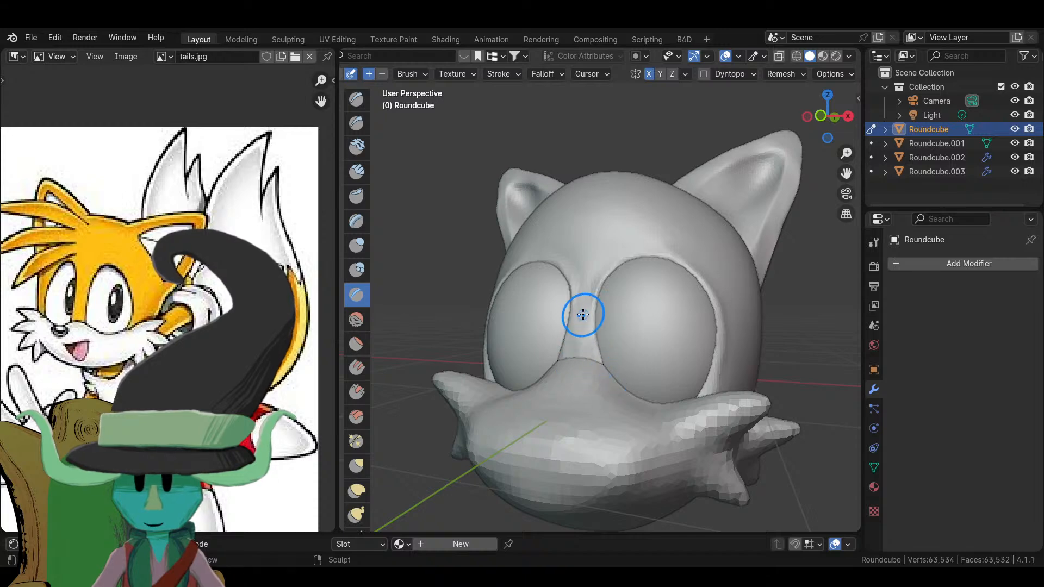
{"action": "middle_click_drag", "start_coordinate": [611, 294], "coordinate": [611, 265]}
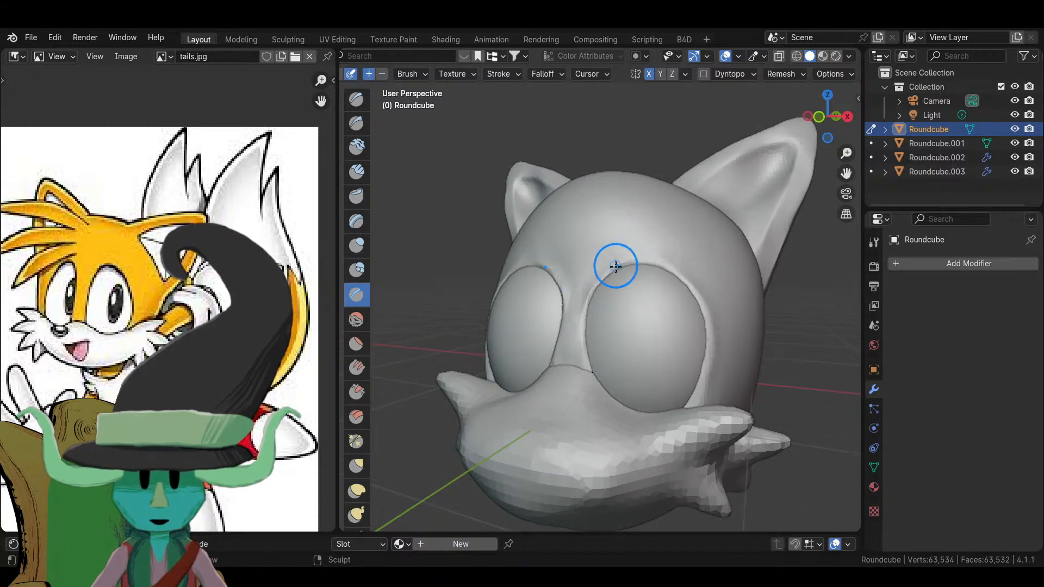
{"action": "scroll", "coordinate": [689, 275], "scroll_direction": "down", "scroll_amount": 10}
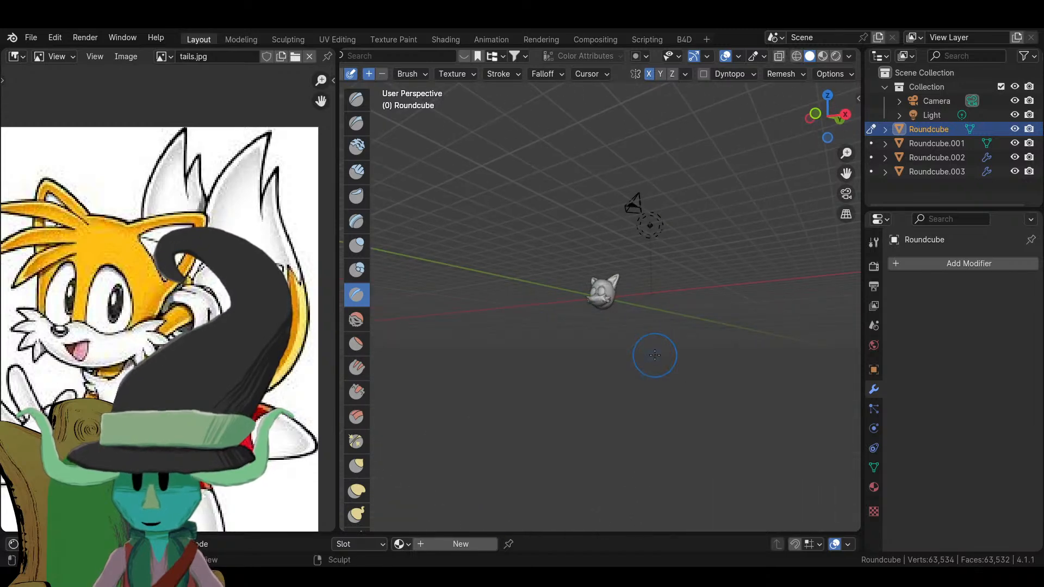
{"action": "middle_click_drag", "start_coordinate": [655, 354], "coordinate": [626, 395]}
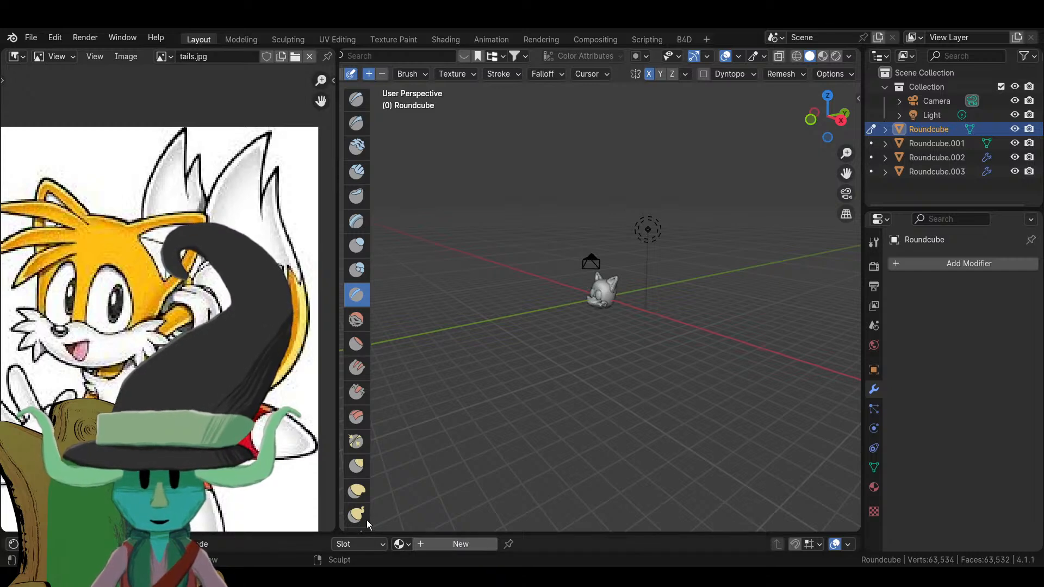
{"action": "scroll", "coordinate": [624, 283], "scroll_direction": "up", "scroll_amount": 10}
{"action": "middle_click_drag", "start_coordinate": [624, 283], "coordinate": [608, 347]}
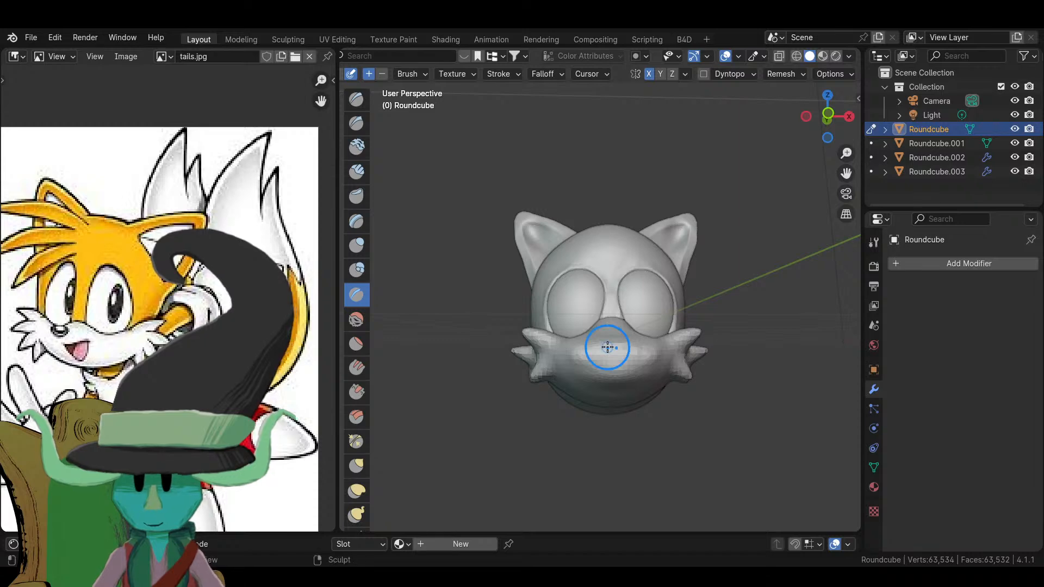
- From the front view, reshape the brow and inner upper corners of the eye sockets using the Grab brush with a 104 px radius
{"action": "key", "text": "KP_1"}
{"action": "scroll", "coordinate": [601, 331], "scroll_direction": "up", "scroll_amount": 5}
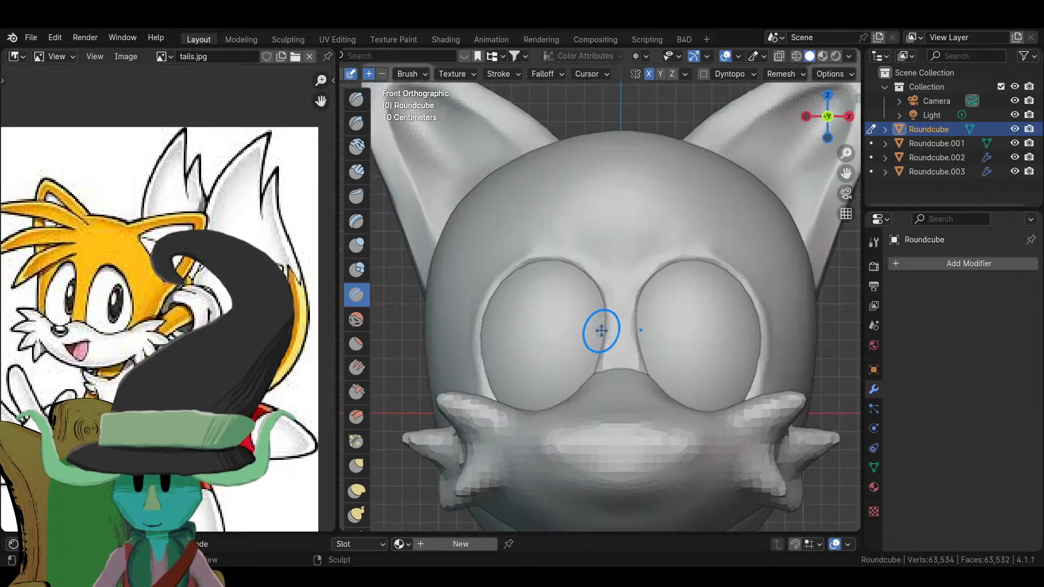
{"action": "key", "text": "g"}
{"action": "key", "text": "f"}
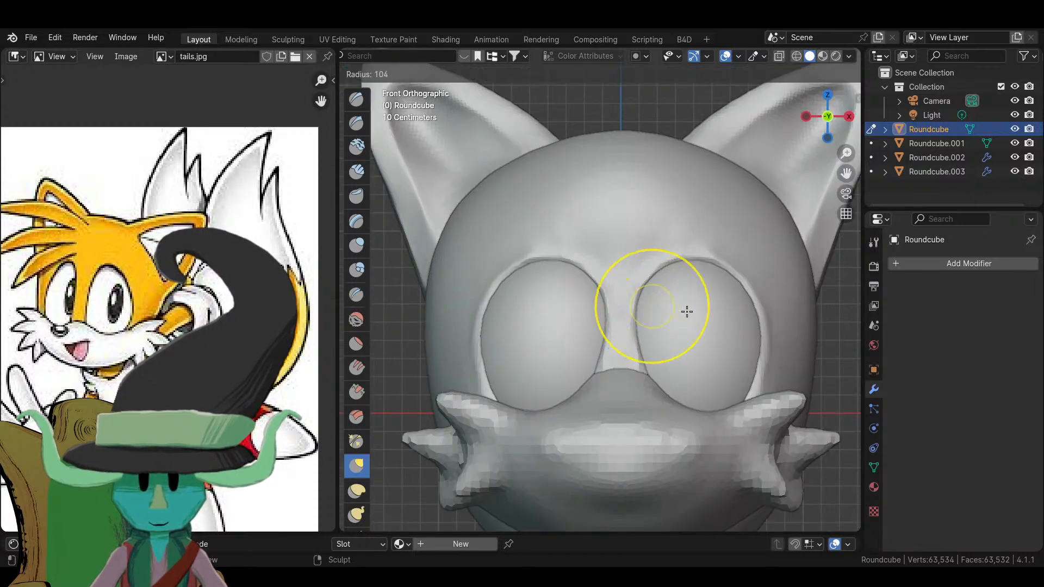
{"action": "left_click", "coordinate": [701, 309]}
{"action": "key", "text": "b"}
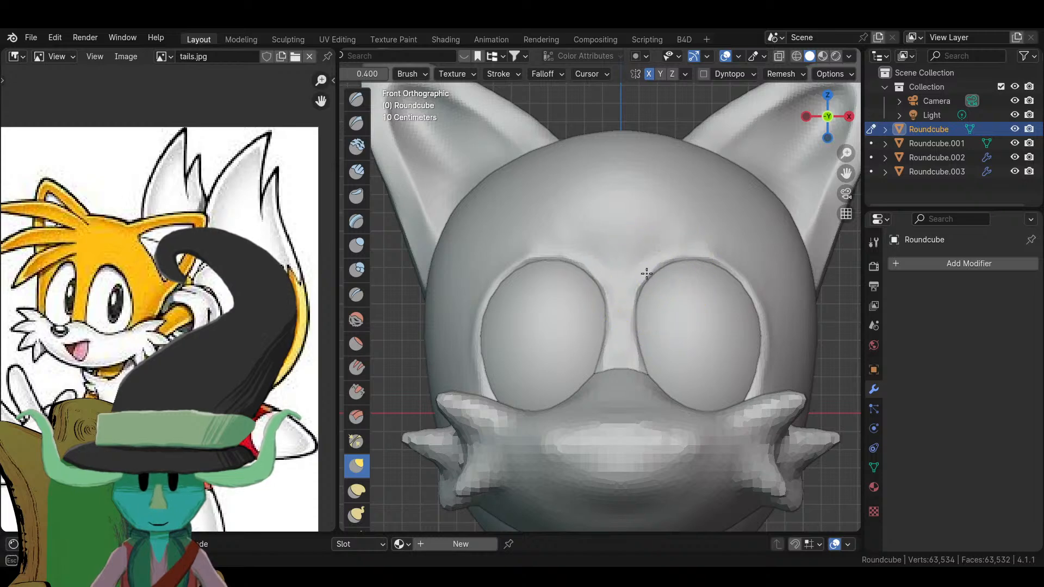
{"action": "mouse_move", "coordinate": [626, 258]}
{"action": "left_mouse_down"}
{"action": "mouse_move", "coordinate": [650, 275]}
{"action": "mouse_move", "coordinate": [632, 281]}
{"action": "mouse_move", "coordinate": [668, 297]}
{"action": "left_mouse_up"}
- Return to Object Mode, select the muzzle mesh and switch it to Sculpt Mode
{"action": "scroll", "coordinate": [682, 326], "scroll_direction": "down", "scroll_amount": 6}
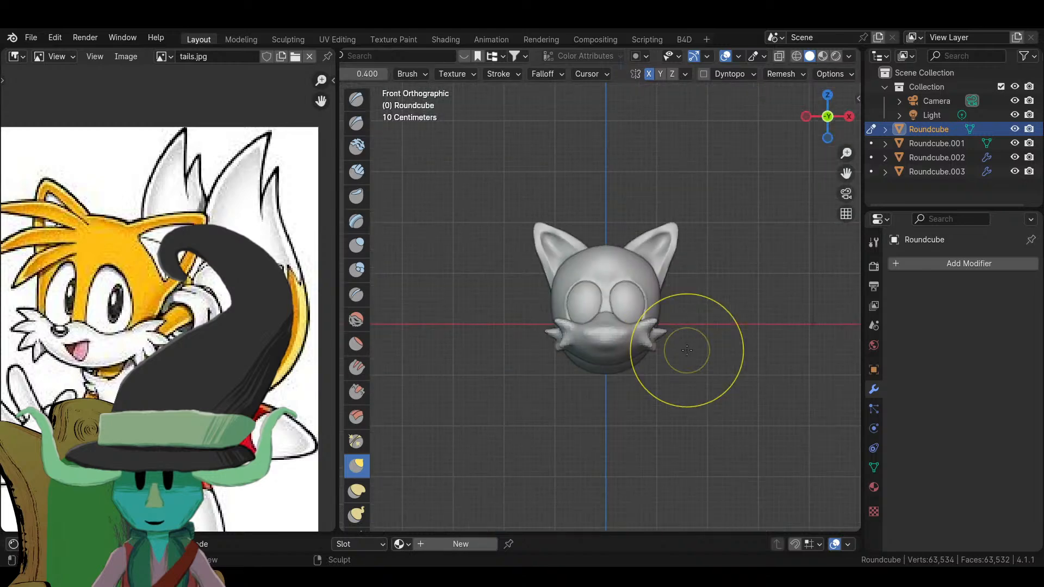
{"action": "mouse_move", "coordinate": [687, 349]}
{"action": "middle_mouse_down"}
{"action": "mouse_move", "coordinate": [606, 384]}
{"action": "mouse_move", "coordinate": [663, 387]}
{"action": "mouse_move", "coordinate": [584, 435]}
{"action": "mouse_move", "coordinate": [570, 419]}
{"action": "mouse_move", "coordinate": [594, 400]}
{"action": "middle_mouse_up"}
{"action": "scroll", "coordinate": [606, 385], "scroll_direction": "down", "scroll_amount": 3}
{"action": "scroll", "coordinate": [581, 438], "scroll_direction": "up", "scroll_amount": 5}
{"action": "scroll", "coordinate": [570, 419], "scroll_direction": "up", "scroll_amount": 6}
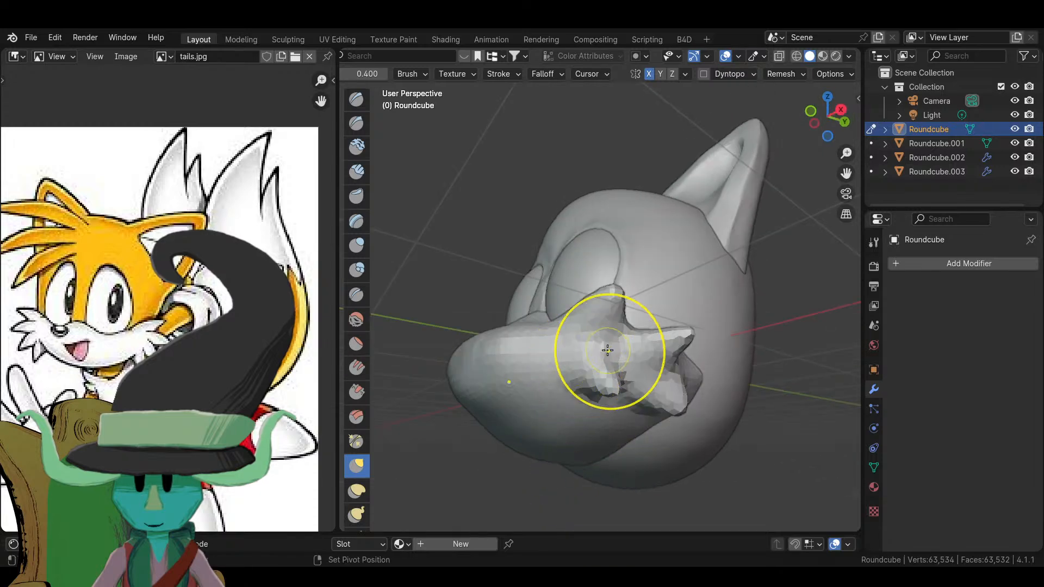
{"action": "mouse_move", "coordinate": [600, 345]}
{"action": "middle_mouse_down"}
{"action": "mouse_move", "coordinate": [576, 380]}
{"action": "mouse_move", "coordinate": [390, 67]}
{"action": "middle_mouse_up"}
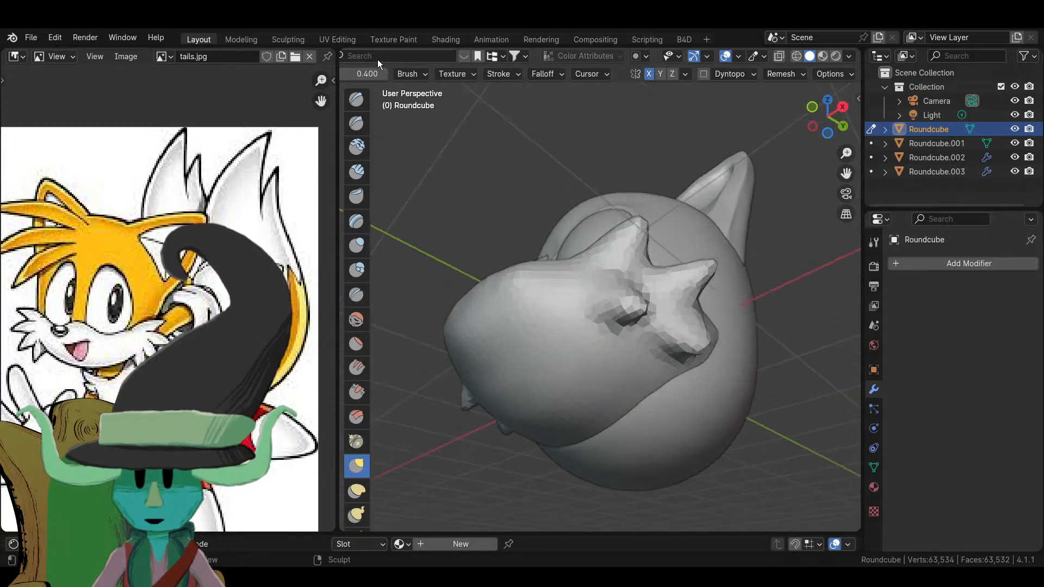
{"action": "scroll", "coordinate": [377, 60], "scroll_direction": "left", "scroll_amount": 5}
{"action": "left_click", "coordinate": [363, 54]}
{"action": "left_click", "coordinate": [361, 67]}
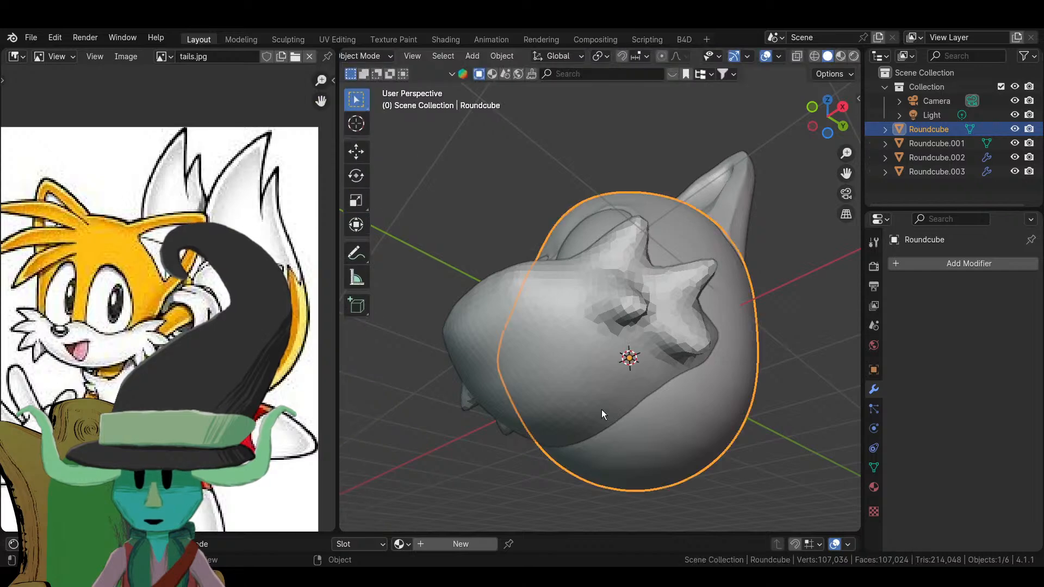
{"action": "left_click", "coordinate": [550, 373]}
{"action": "middle_click_drag", "start_coordinate": [550, 373], "coordinate": [586, 350]}
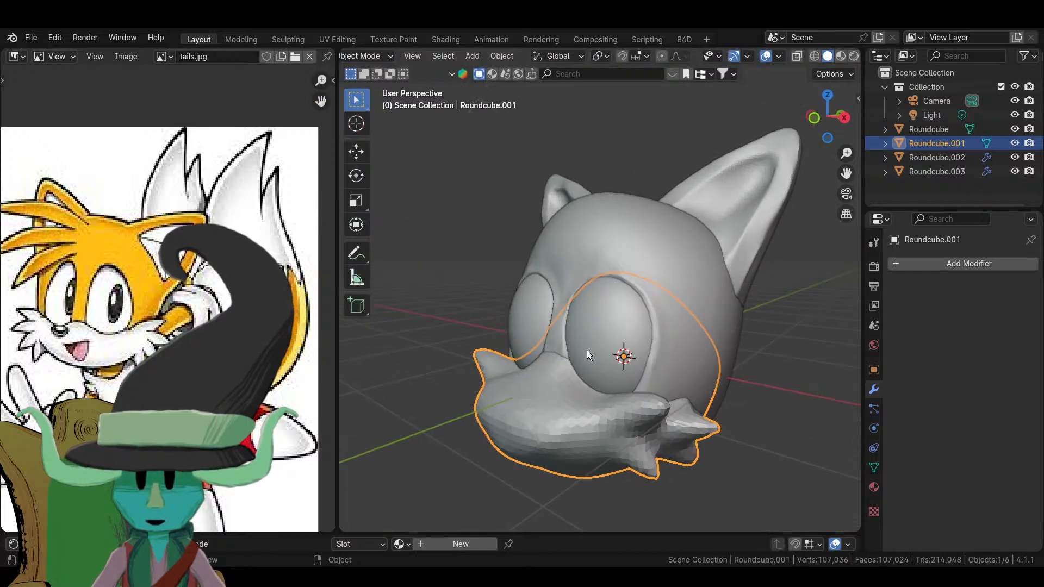
{"action": "left_click", "coordinate": [381, 57]}
{"action": "left_click", "coordinate": [371, 103]}
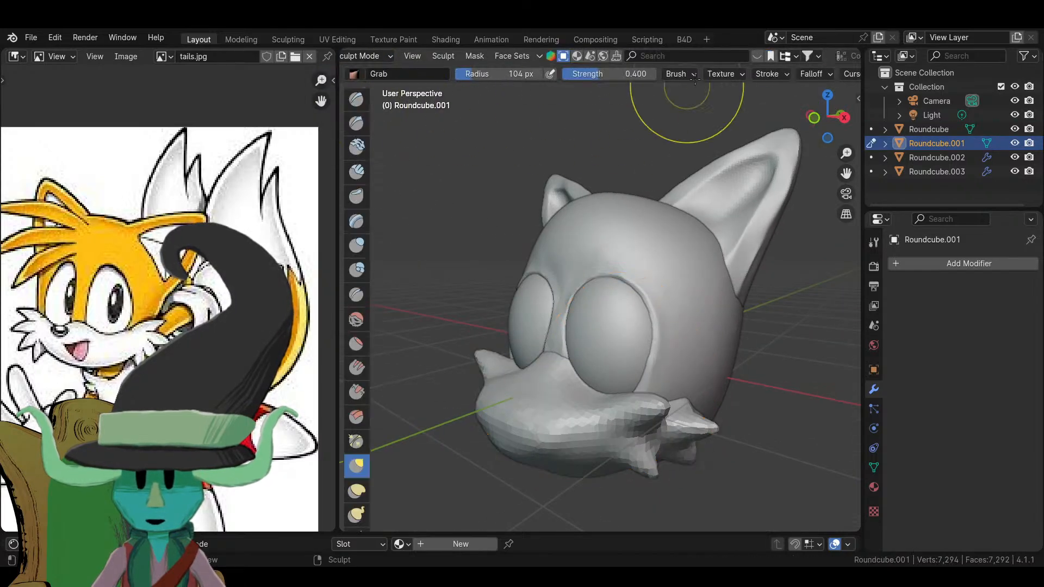
- Remesh the muzzle with a voxel size of 0.02 m
{"action": "scroll", "coordinate": [790, 71], "scroll_direction": "down", "scroll_amount": 5}
{"action": "left_click", "coordinate": [778, 73]}
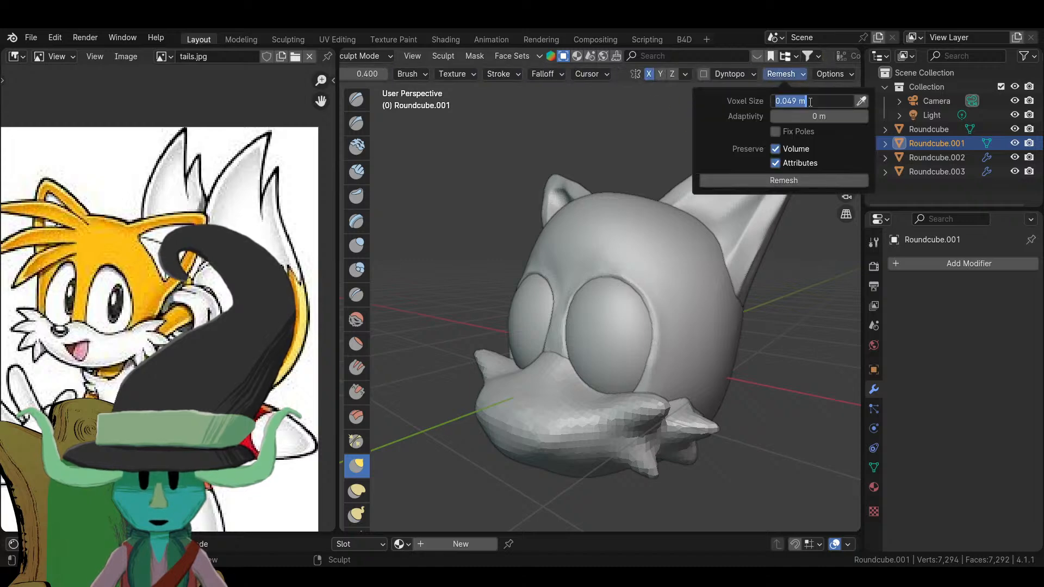
{"action": "type", "text": "2"}
{"action": "key", "text": "Return"}
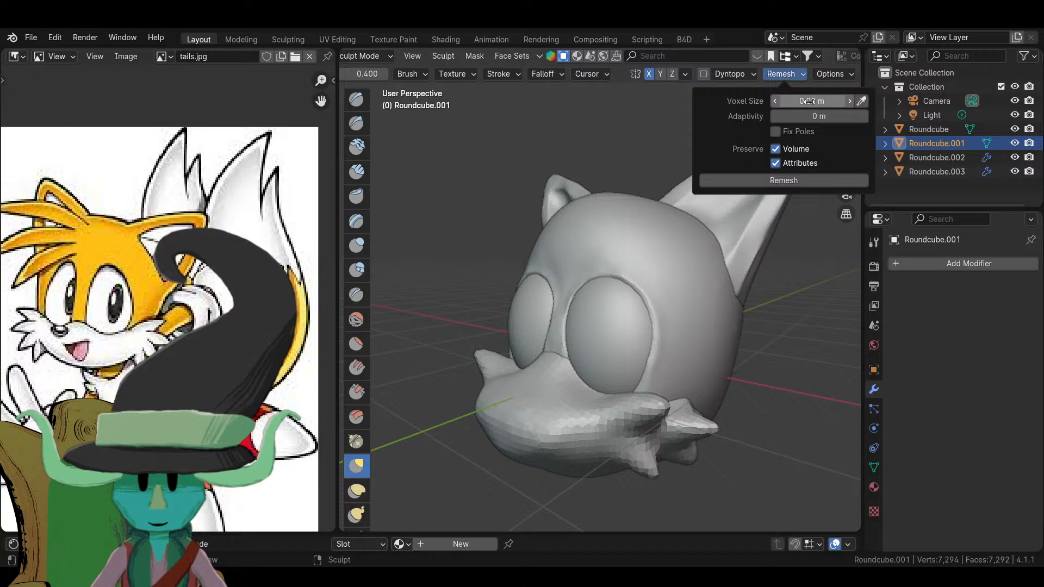
{"action": "left_click", "coordinate": [781, 75]}
{"action": "left_click", "coordinate": [789, 178]}
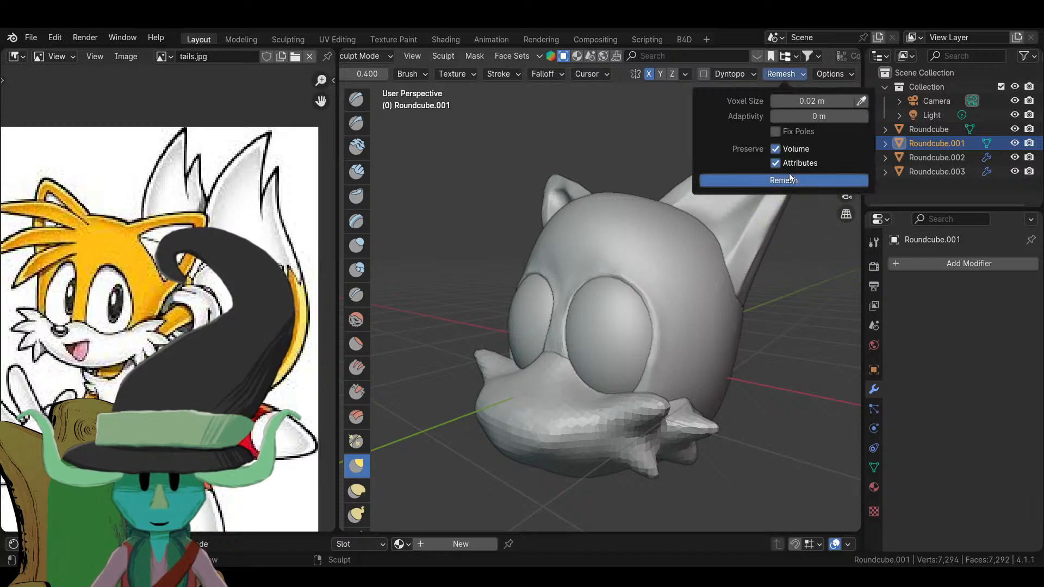
- From the right side view, enlarge the Grab brush and push the muzzle tip back toward the head
{"action": "scroll", "coordinate": [610, 459], "scroll_direction": "down", "scroll_amount": 5}
{"action": "scroll", "coordinate": [606, 350], "scroll_direction": "up", "scroll_amount": 5}
{"action": "mouse_move", "coordinate": [606, 349]}
{"action": "middle_mouse_down"}
{"action": "mouse_move", "coordinate": [539, 439]}
{"action": "mouse_move", "coordinate": [699, 133]}
{"action": "mouse_move", "coordinate": [687, 408]}
{"action": "mouse_move", "coordinate": [576, 391]}
{"action": "mouse_move", "coordinate": [503, 350]}
{"action": "middle_mouse_up"}
{"action": "scroll", "coordinate": [555, 447], "scroll_direction": "down", "scroll_amount": 4}
{"action": "scroll", "coordinate": [536, 396], "scroll_direction": "up", "scroll_amount": 3}
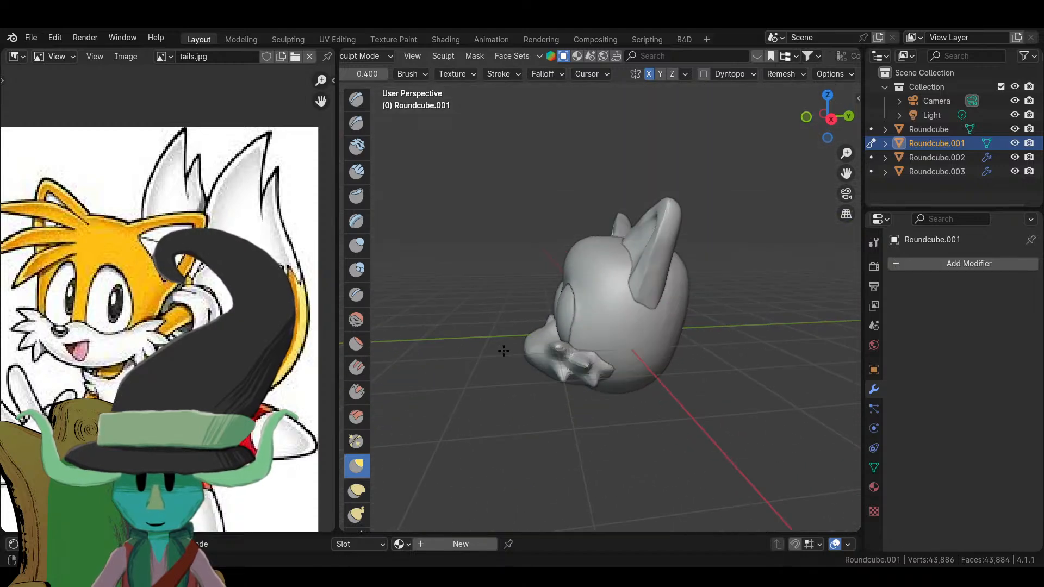
{"action": "key", "text": "KP_3"}
{"action": "scroll", "coordinate": [485, 362], "scroll_direction": "up", "scroll_amount": 1}
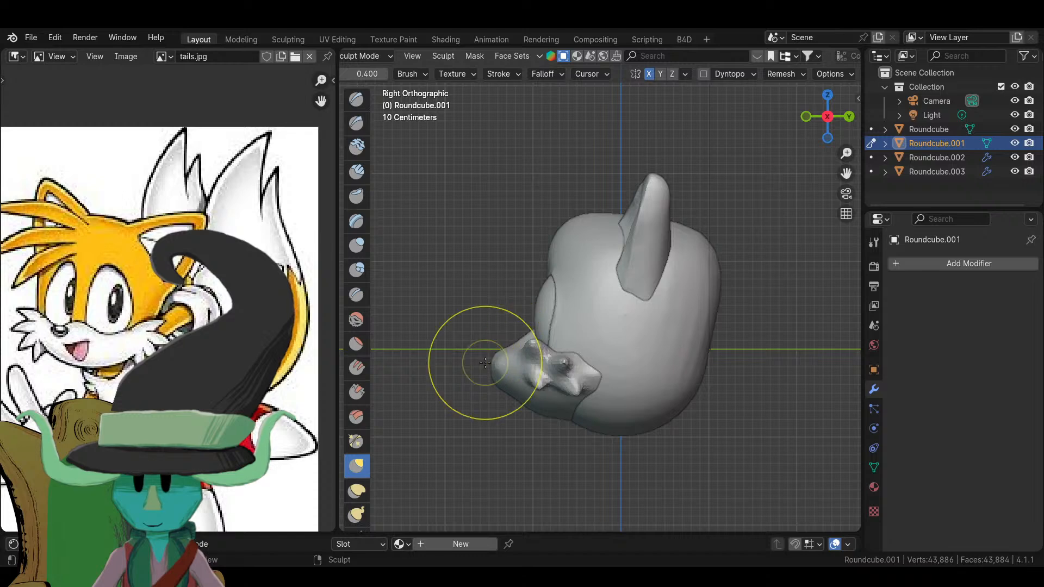
{"action": "key", "text": "f"}
{"action": "left_click", "coordinate": [462, 371]}
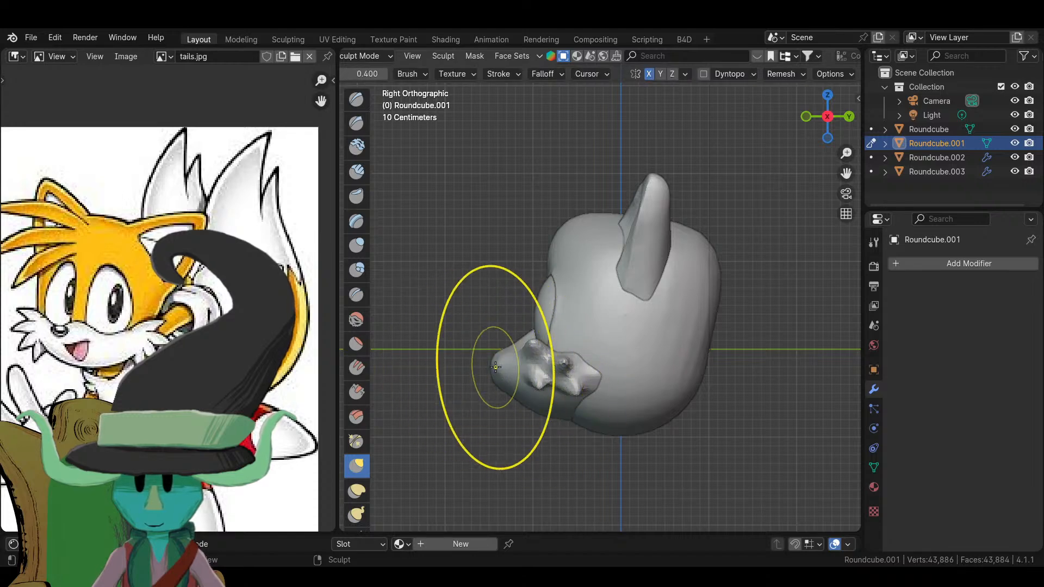
{"action": "key", "text": "Escape"}
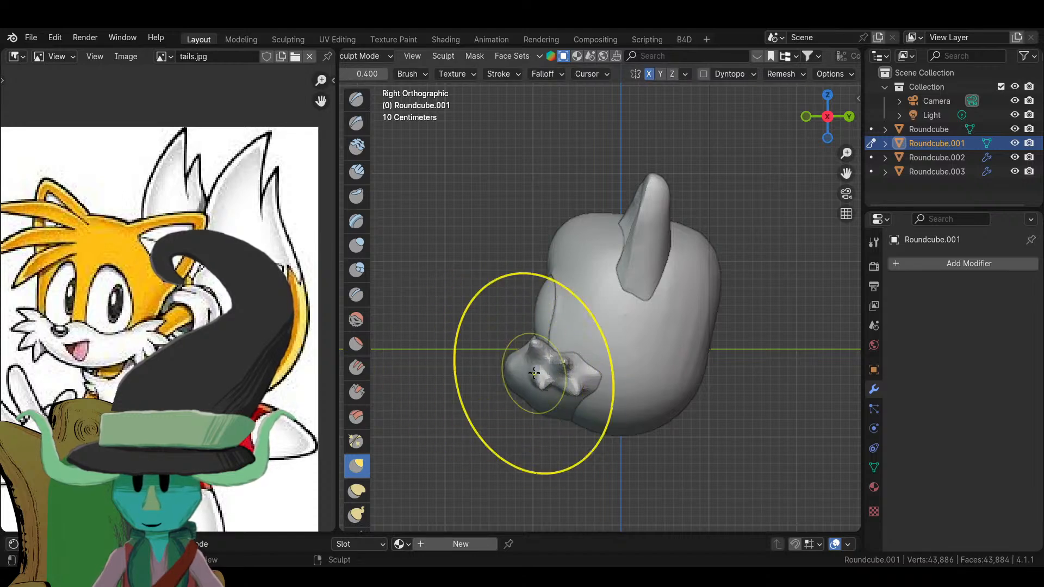
- Examine the muzzle's profile against the whole head from several angles
{"action": "scroll", "coordinate": [534, 372], "scroll_direction": "down", "scroll_amount": 3}
{"action": "mouse_move", "coordinate": [534, 372]}
{"action": "middle_mouse_down"}
{"action": "mouse_move", "coordinate": [689, 405]}
{"action": "mouse_move", "coordinate": [606, 384]}
{"action": "mouse_move", "coordinate": [587, 410]}
{"action": "mouse_move", "coordinate": [682, 349]}
{"action": "middle_mouse_up"}
{"action": "scroll", "coordinate": [689, 405], "scroll_direction": "up", "scroll_amount": 1}
{"action": "scroll", "coordinate": [606, 384], "scroll_direction": "up", "scroll_amount": 1}
{"action": "mouse_move", "coordinate": [756, 338]}
{"action": "middle_mouse_down"}
{"action": "mouse_move", "coordinate": [564, 384]}
{"action": "mouse_move", "coordinate": [627, 411]}
{"action": "mouse_move", "coordinate": [566, 384]}
{"action": "middle_mouse_up"}
{"action": "scroll", "coordinate": [627, 411], "scroll_direction": "down", "scroll_amount": 4}
{"action": "middle_click_drag", "start_coordinate": [636, 412], "coordinate": [733, 369]}
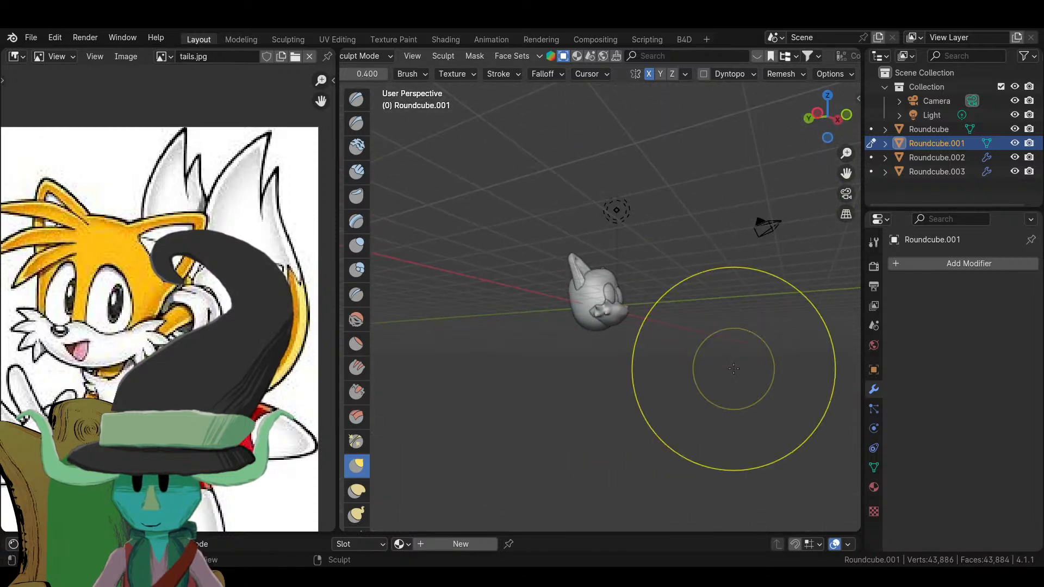
- Take the muzzle mesh out of Sculpt Mode into Object Mode and deselect it
{"action": "left_click", "coordinate": [386, 54]}
{"action": "left_click", "coordinate": [390, 82]}
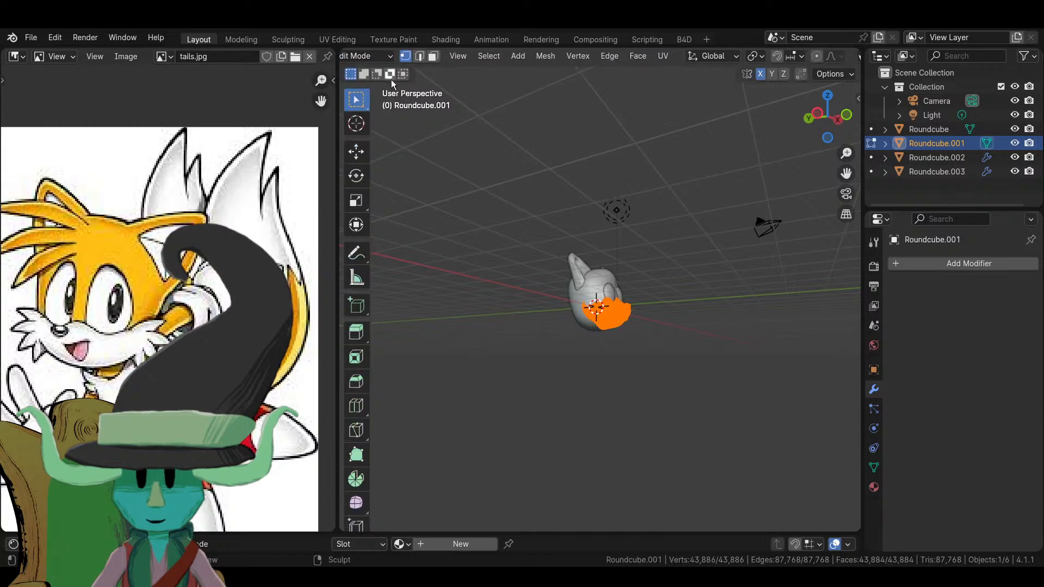
{"action": "middle_click_drag", "start_coordinate": [702, 316], "coordinate": [391, 176]}
{"action": "left_click", "coordinate": [671, 366]}
{"action": "scroll", "coordinate": [631, 364], "scroll_direction": "up", "scroll_amount": 4}
{"action": "left_click", "coordinate": [380, 56]}
{"action": "left_click", "coordinate": [381, 68]}
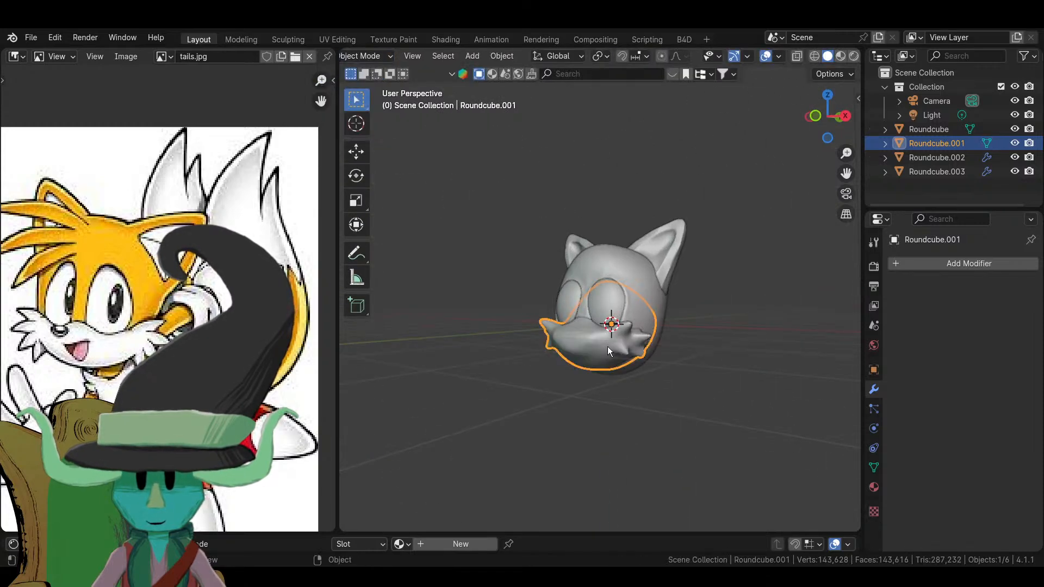
{"action": "middle_click_drag", "start_coordinate": [608, 347], "coordinate": [571, 391]}
{"action": "left_click", "coordinate": [570, 390]}
- Add a Round Cube mesh at the world origin as the base for the nose
{"action": "key", "text": "shift+a"}
{"action": "left_click", "coordinate": [525, 273]}
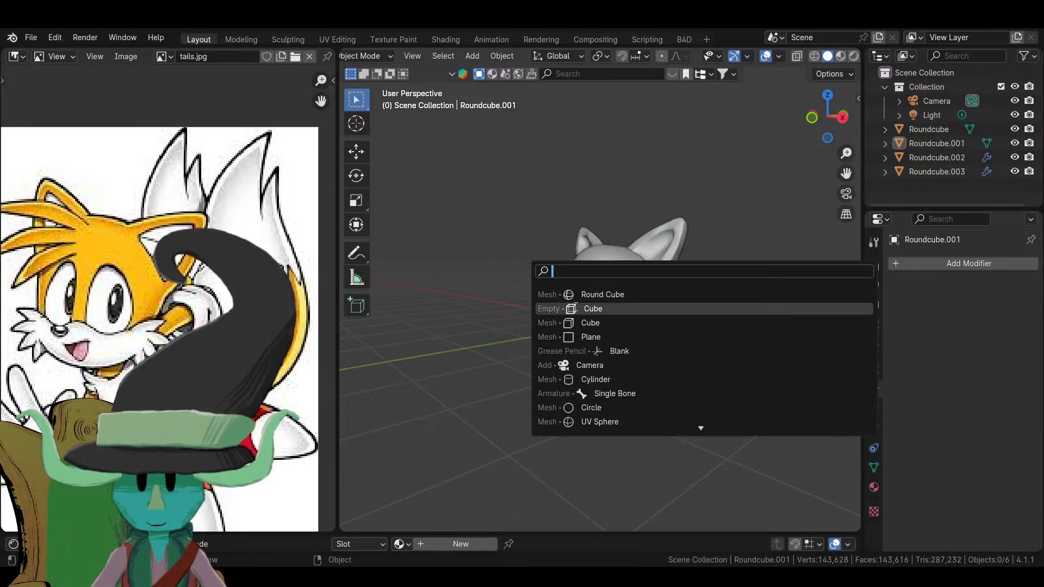
{"action": "left_click", "coordinate": [580, 295]}
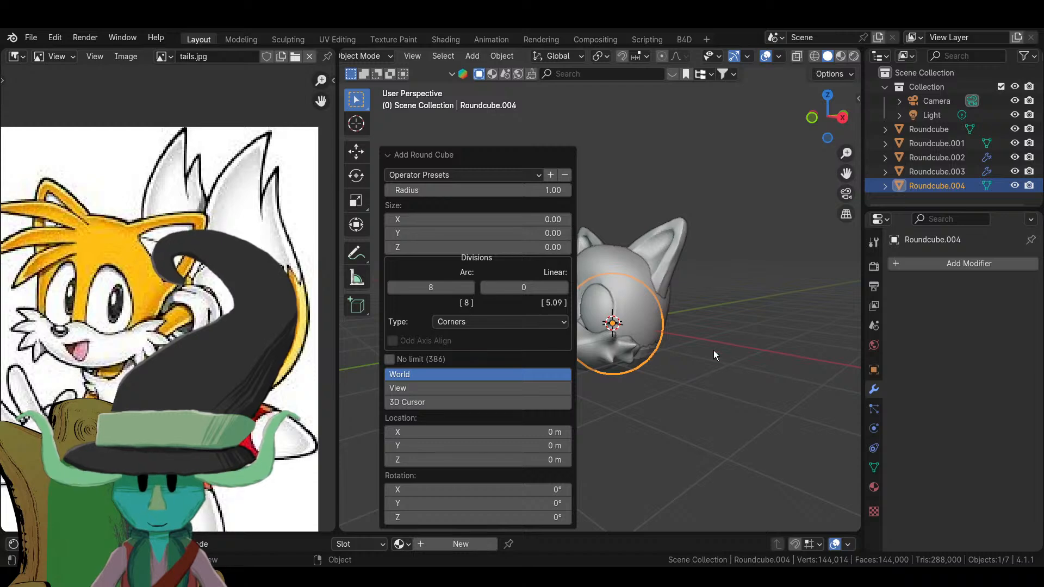
- In Edit Mode from the right view, move the round cube about 1.9 m forward of the face and scale it to 0.066
{"action": "key", "text": "KP_3"}
{"action": "key", "text": "Tab"}
{"action": "scroll", "coordinate": [713, 351], "scroll_direction": "up", "scroll_amount": 3}
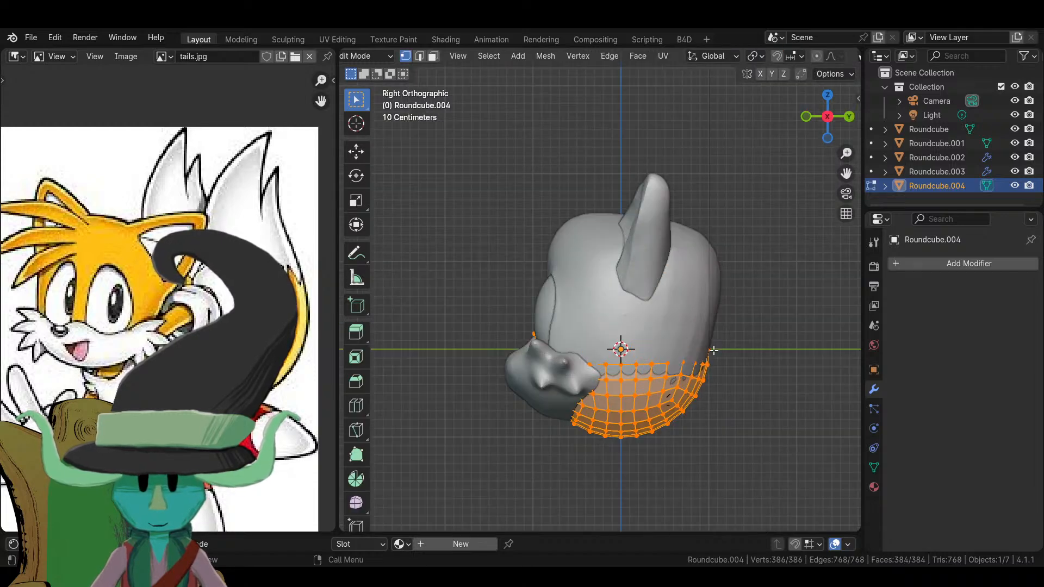
{"action": "middle_click_drag", "start_coordinate": [713, 351], "coordinate": [787, 282], "text": "shift"}
{"action": "key", "text": "g"}
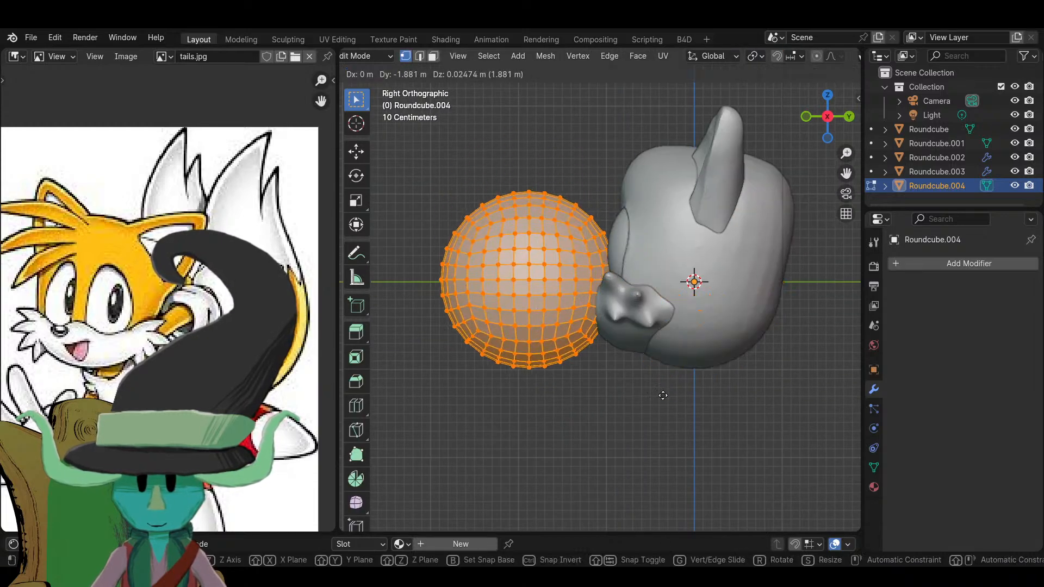
{"action": "left_click", "coordinate": [617, 334]}
{"action": "key", "text": "s"}
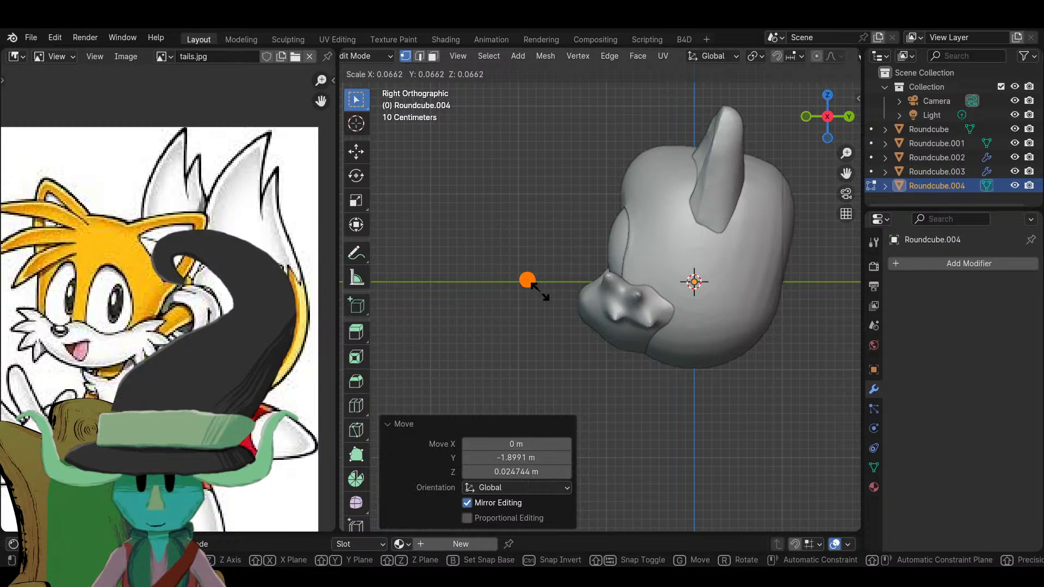
{"action": "left_click", "coordinate": [541, 292]}
- From the front view, stretch the small nose sphere along X by about 2.1, then return to the right side view
{"action": "key", "text": "KP_1"}
{"action": "scroll", "coordinate": [677, 284], "scroll_direction": "up", "scroll_amount": 5}
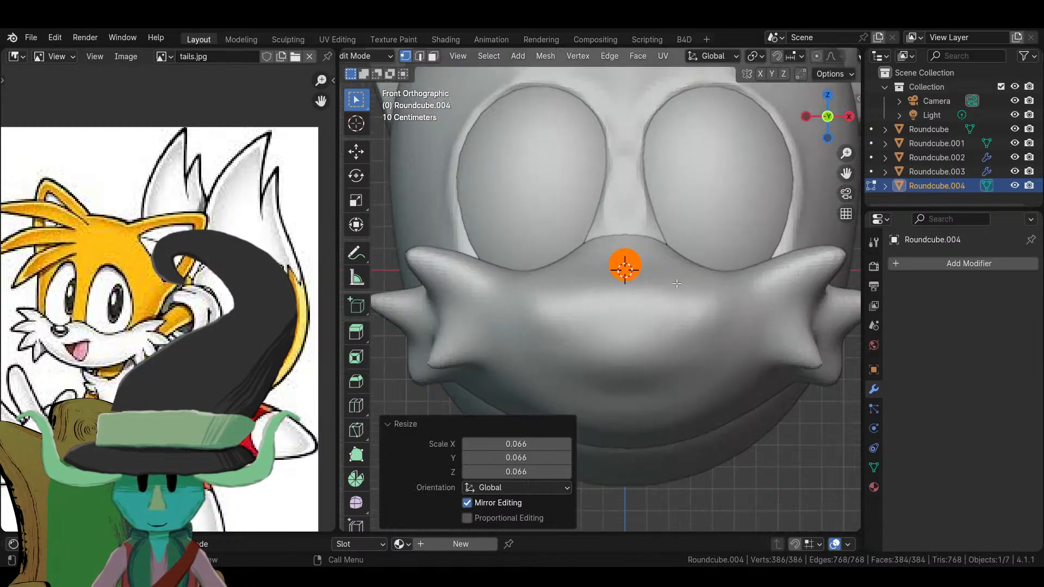
{"action": "key", "text": "s"}
{"action": "key", "text": "x"}
{"action": "left_click", "coordinate": [736, 298]}
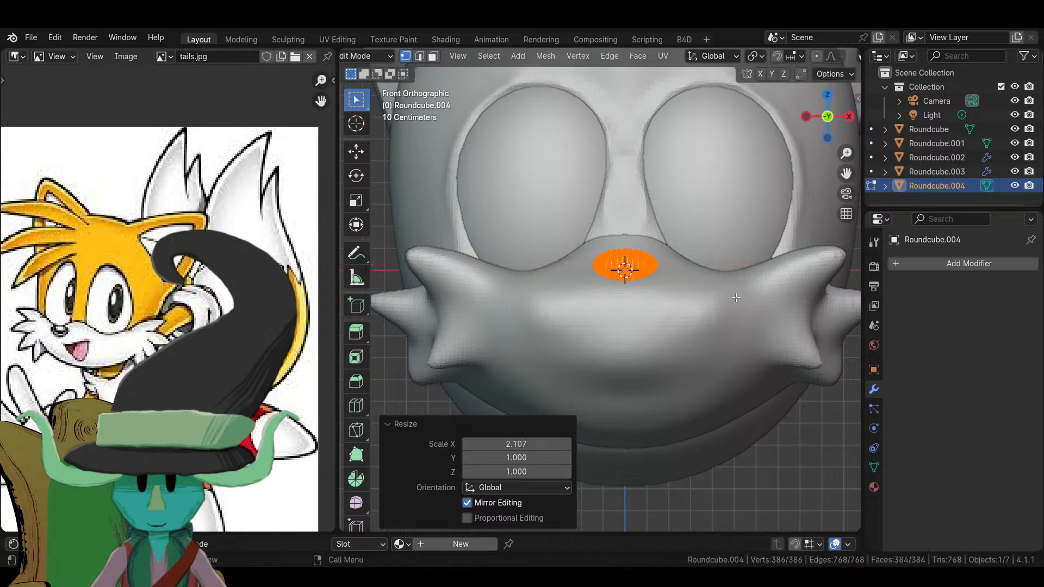
{"action": "key", "text": "KP_3"}
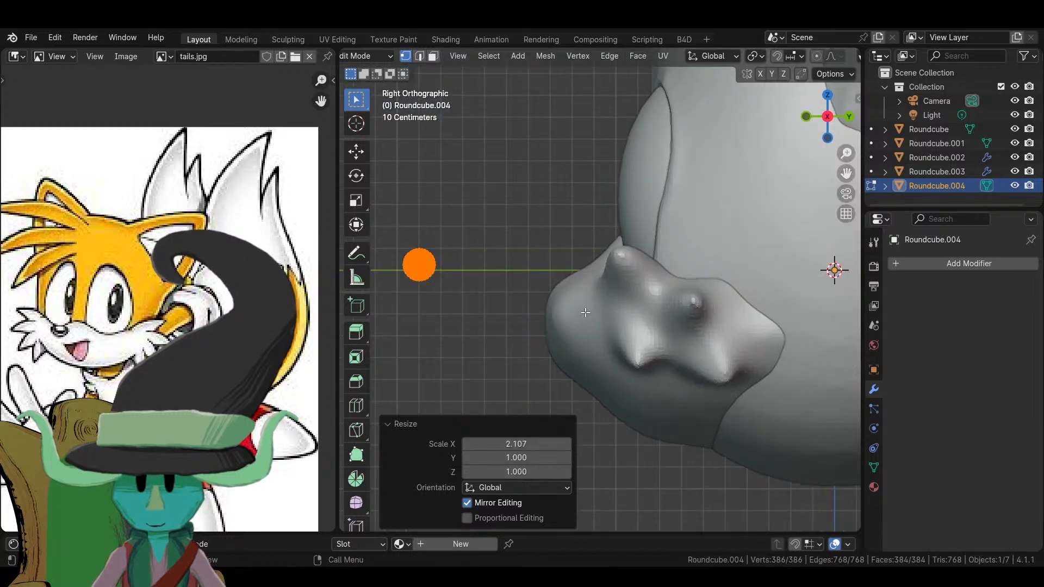
{"action": "key", "text": "Tab"}
{"action": "key", "text": "g"}
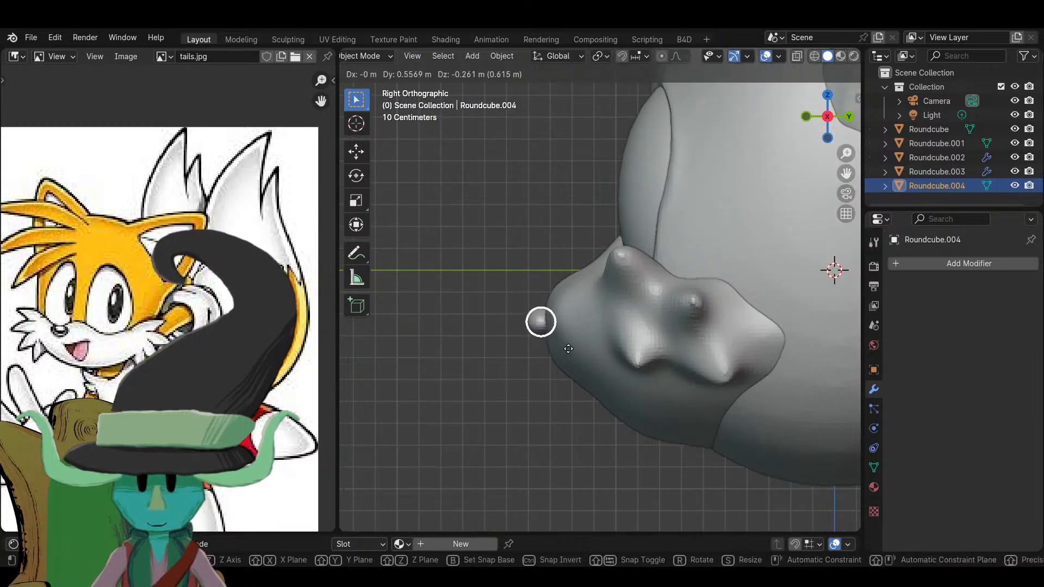
{"action": "right_click", "coordinate": [575, 339]}
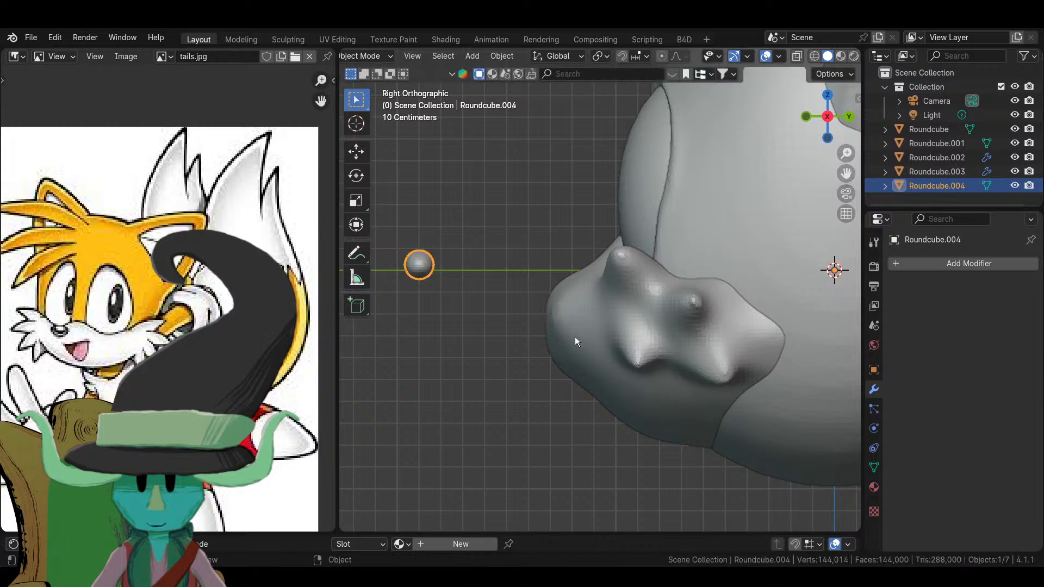
{"action": "key", "text": "Tab"}
- Move the nose geometry about 0.57 m back and 0.19 m down onto the muzzle tip, then deselect it in Object Mode
{"action": "key", "text": "g"}
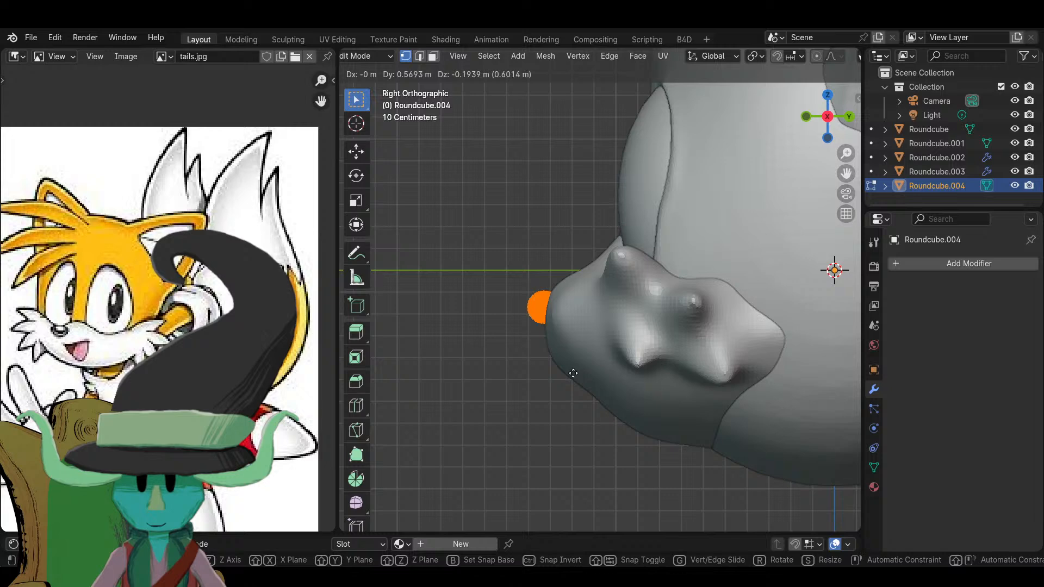
{"action": "left_click", "coordinate": [573, 373]}
{"action": "key", "text": "Tab"}
{"action": "middle_click_drag", "start_coordinate": [528, 315], "coordinate": [533, 361]}
{"action": "left_click", "coordinate": [626, 356]}
- Select the nose mesh, frame it in the front view and switch it to Sculpt Mode
{"action": "scroll", "coordinate": [566, 385], "scroll_direction": "up", "scroll_amount": 6}
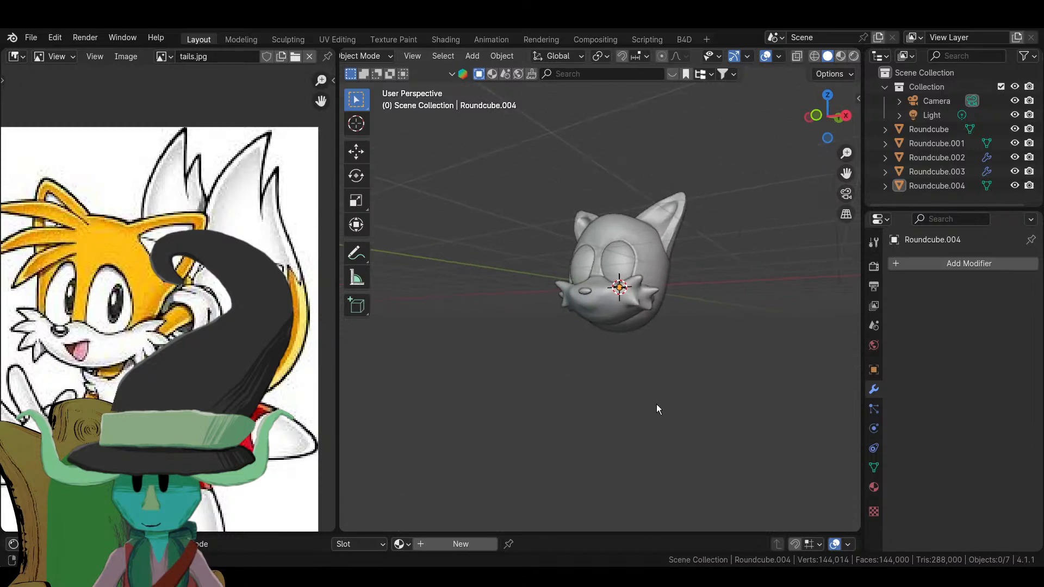
{"action": "middle_click_drag", "start_coordinate": [648, 403], "coordinate": [606, 383]}
{"action": "scroll", "coordinate": [626, 364], "scroll_direction": "down", "scroll_amount": 3}
{"action": "scroll", "coordinate": [645, 343], "scroll_direction": "up", "scroll_amount": 3}
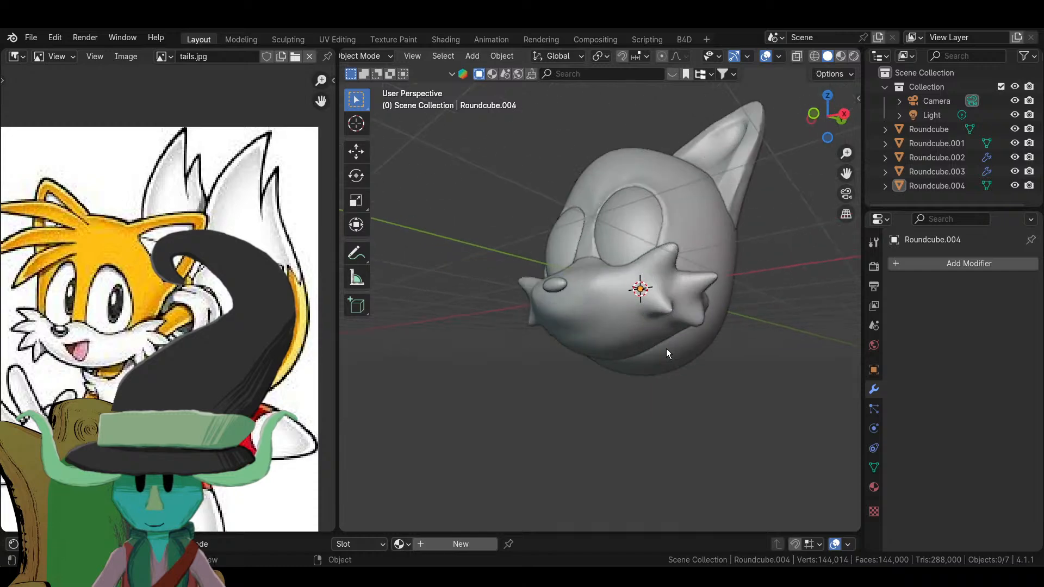
{"action": "left_click", "coordinate": [565, 286]}
{"action": "key", "text": "KP_1"}
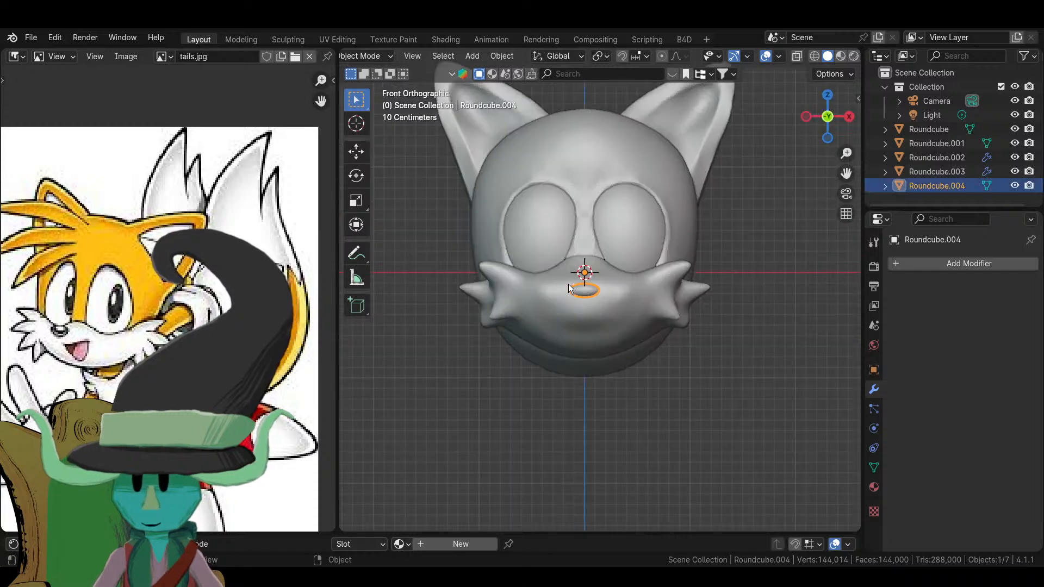
{"action": "key", "text": "KP_Decimal"}
{"action": "key", "text": "Tab"}
{"action": "left_click", "coordinate": [375, 55]}
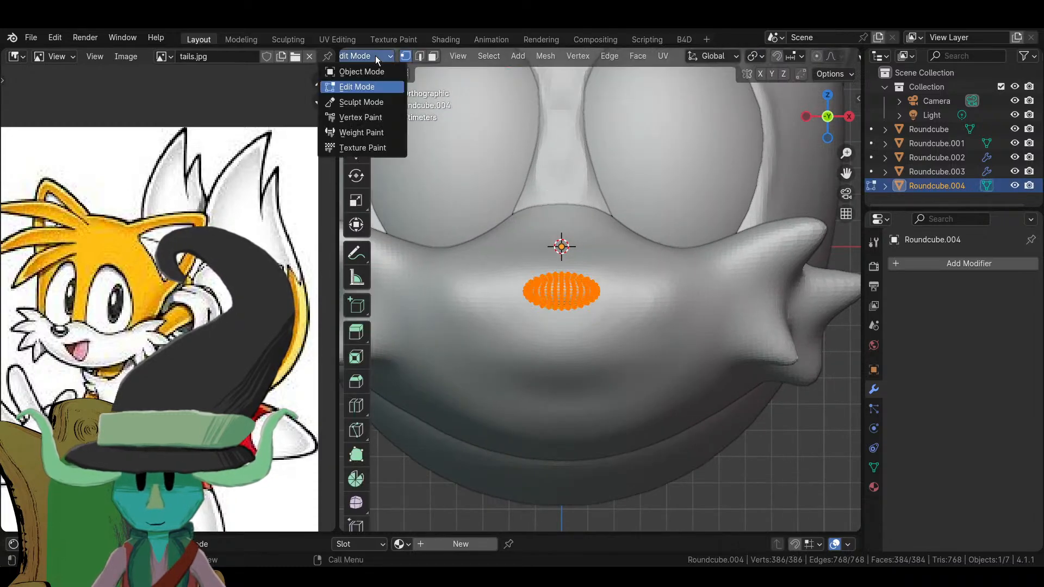
{"action": "left_click", "coordinate": [361, 102]}
- Using the Grab brush at a 52 px radius with X symmetry enabled, pull the nose's lower edge downward to narrow its underside
{"action": "key", "text": "f"}
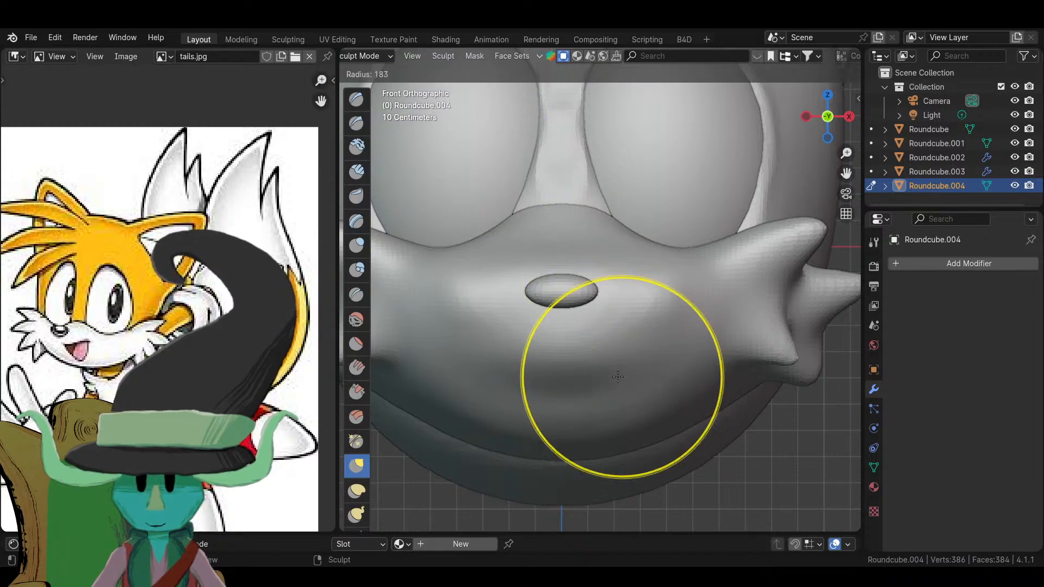
{"action": "left_click", "coordinate": [598, 351]}
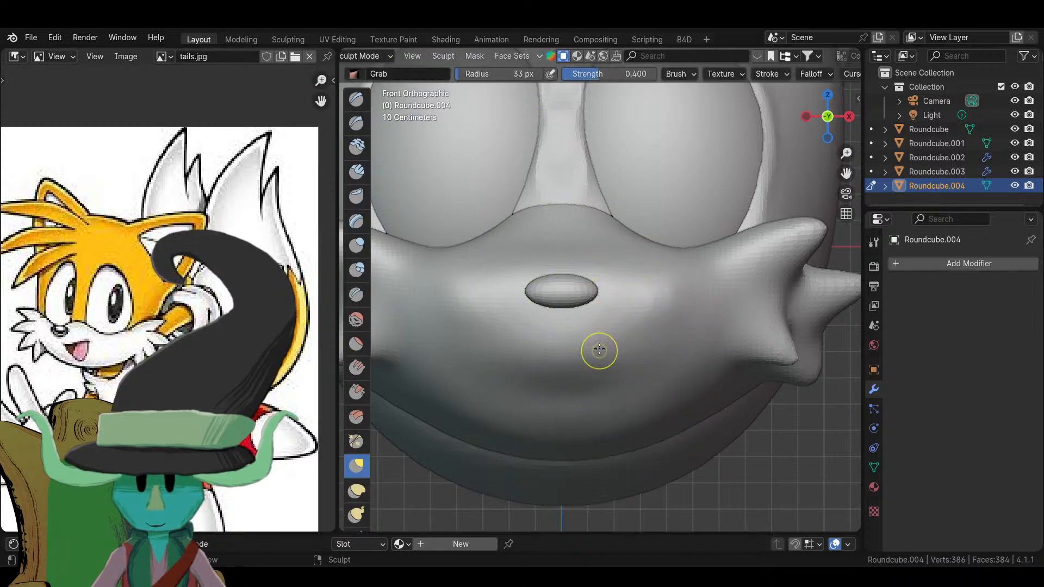
{"action": "key", "text": "f"}
{"action": "left_click", "coordinate": [571, 301]}
{"action": "left_click_drag", "start_coordinate": [571, 299], "coordinate": [575, 327]}
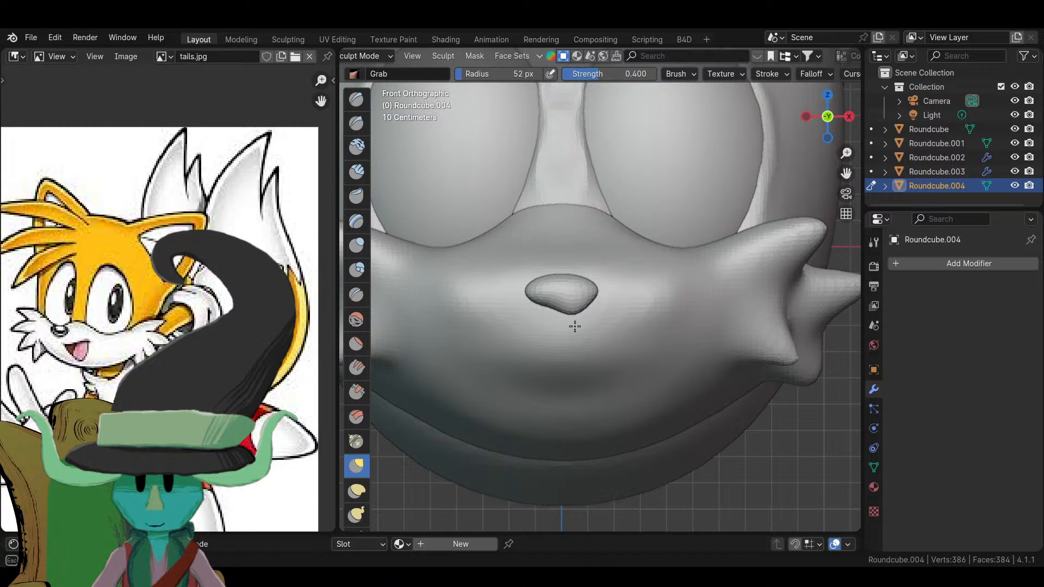
{"action": "key", "text": "ctrl+z"}
{"action": "scroll", "coordinate": [837, 76], "scroll_direction": "right", "scroll_amount": 5}
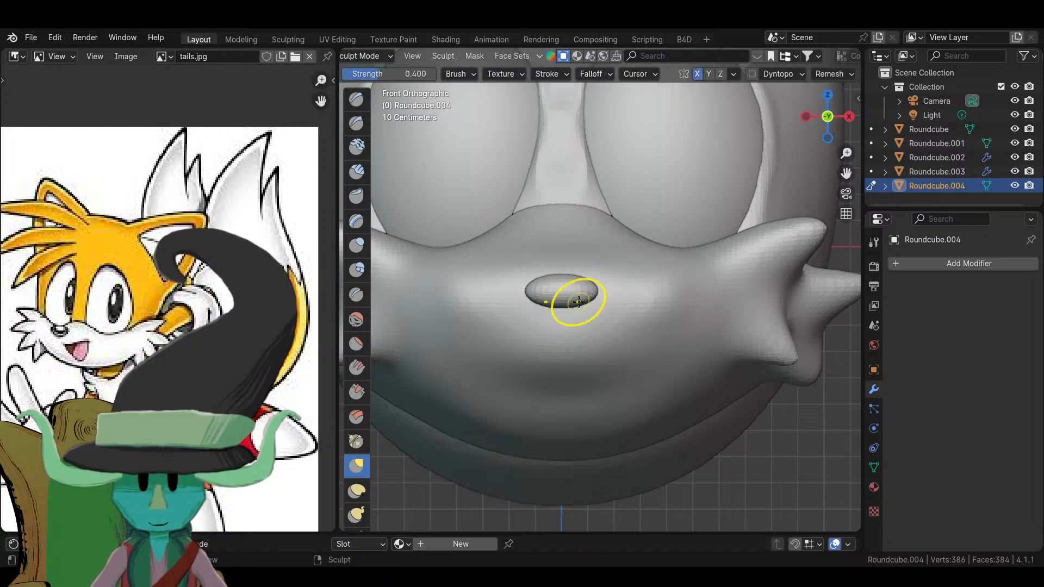
{"action": "left_click_drag", "start_coordinate": [578, 303], "coordinate": [576, 351]}
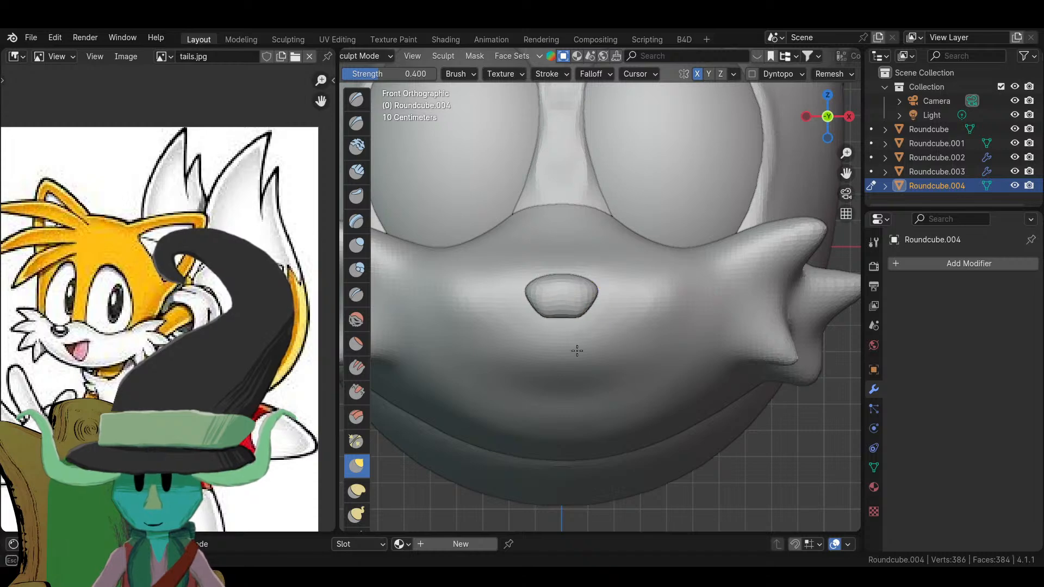
- Return to Object Mode, select the muzzle mesh beside the nose and enter Sculpt Mode on it
{"action": "mouse_move", "coordinate": [624, 334]}
{"action": "middle_mouse_down"}
{"action": "mouse_move", "coordinate": [517, 298]}
{"action": "mouse_move", "coordinate": [660, 297]}
{"action": "mouse_move", "coordinate": [550, 226]}
{"action": "mouse_move", "coordinate": [529, 239]}
{"action": "mouse_move", "coordinate": [683, 272]}
{"action": "middle_mouse_up"}
{"action": "scroll", "coordinate": [683, 272], "scroll_direction": "down", "scroll_amount": 4}
{"action": "scroll", "coordinate": [615, 371], "scroll_direction": "up", "scroll_amount": 3}
{"action": "mouse_move", "coordinate": [614, 371]}
{"action": "middle_mouse_down"}
{"action": "mouse_move", "coordinate": [585, 300]}
{"action": "mouse_move", "coordinate": [788, 348]}
{"action": "mouse_move", "coordinate": [695, 398]}
{"action": "mouse_move", "coordinate": [578, 315]}
{"action": "mouse_move", "coordinate": [625, 327]}
{"action": "middle_mouse_up"}
{"action": "scroll", "coordinate": [695, 398], "scroll_direction": "up", "scroll_amount": 3}
{"action": "scroll", "coordinate": [625, 326], "scroll_direction": "up", "scroll_amount": 4}
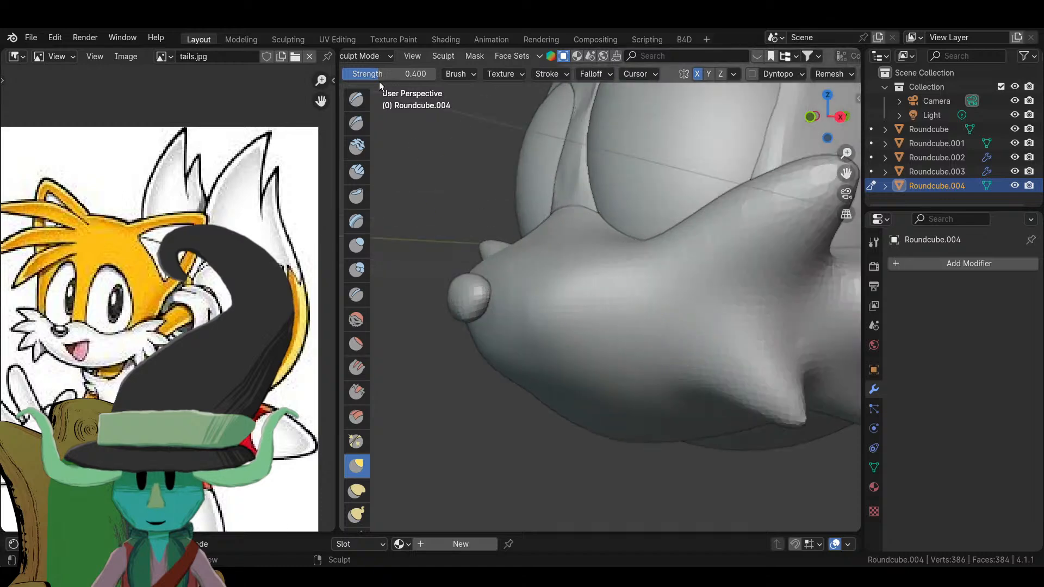
{"action": "left_click", "coordinate": [378, 56]}
{"action": "left_click", "coordinate": [375, 69]}
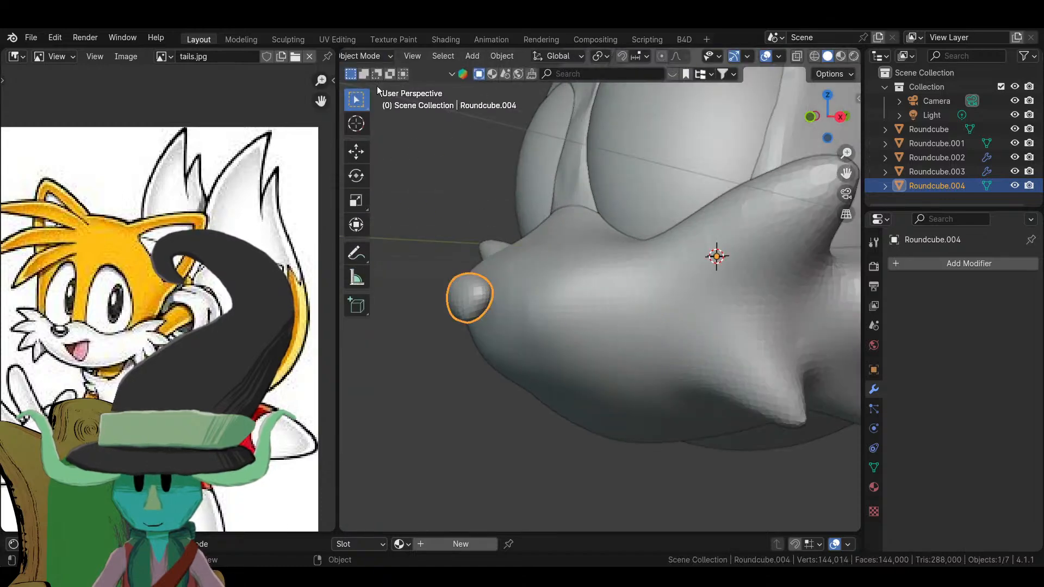
{"action": "left_click", "coordinate": [650, 299]}
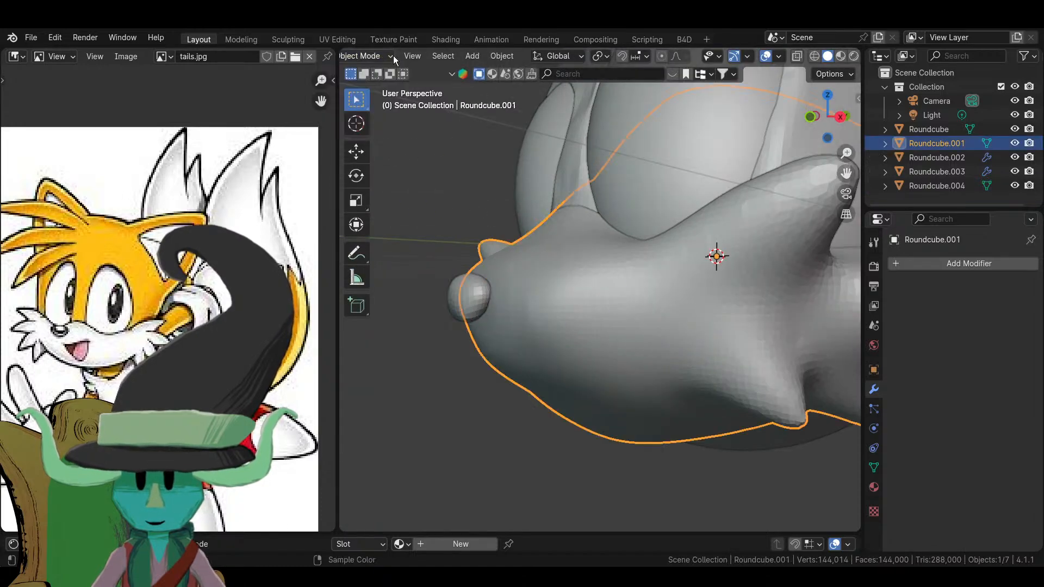
{"action": "left_click", "coordinate": [393, 56]}
{"action": "left_click", "coordinate": [379, 103]}
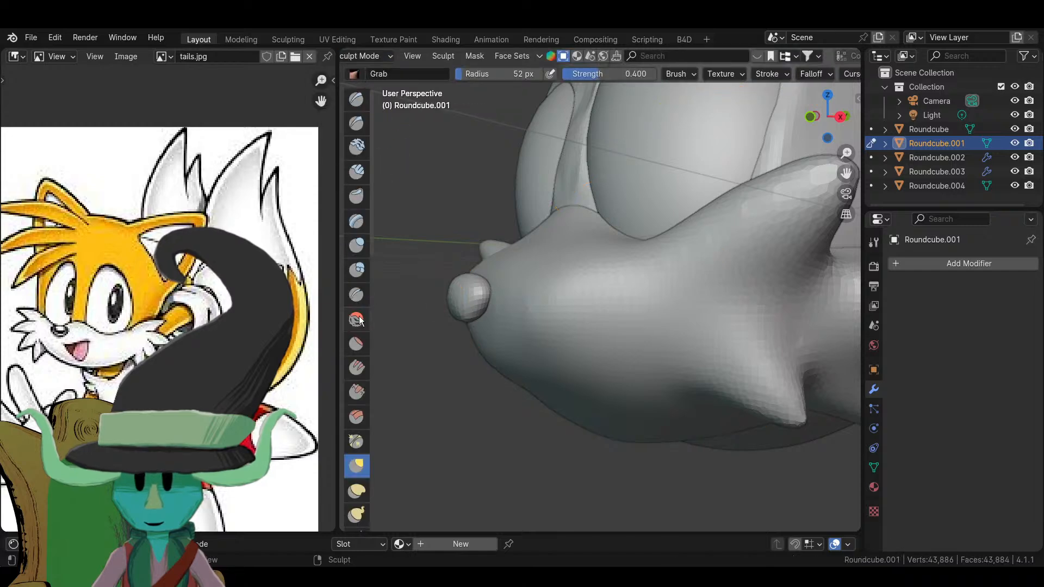
- Sharpen the tips of the muzzle's cheek fur tufts using the Crease brush with a 97 px radius
{"action": "left_click", "coordinate": [356, 289]}
{"action": "mouse_move", "coordinate": [577, 315]}
{"action": "middle_mouse_down"}
{"action": "mouse_move", "coordinate": [602, 322]}
{"action": "mouse_move", "coordinate": [541, 321]}
{"action": "mouse_move", "coordinate": [596, 305]}
{"action": "mouse_move", "coordinate": [618, 316]}
{"action": "mouse_move", "coordinate": [477, 305]}
{"action": "mouse_move", "coordinate": [501, 339]}
{"action": "mouse_move", "coordinate": [610, 285]}
{"action": "mouse_move", "coordinate": [664, 296]}
{"action": "mouse_move", "coordinate": [576, 269]}
{"action": "mouse_move", "coordinate": [496, 298]}
{"action": "middle_mouse_up"}
{"action": "key", "text": "f"}
{"action": "left_click", "coordinate": [651, 315]}
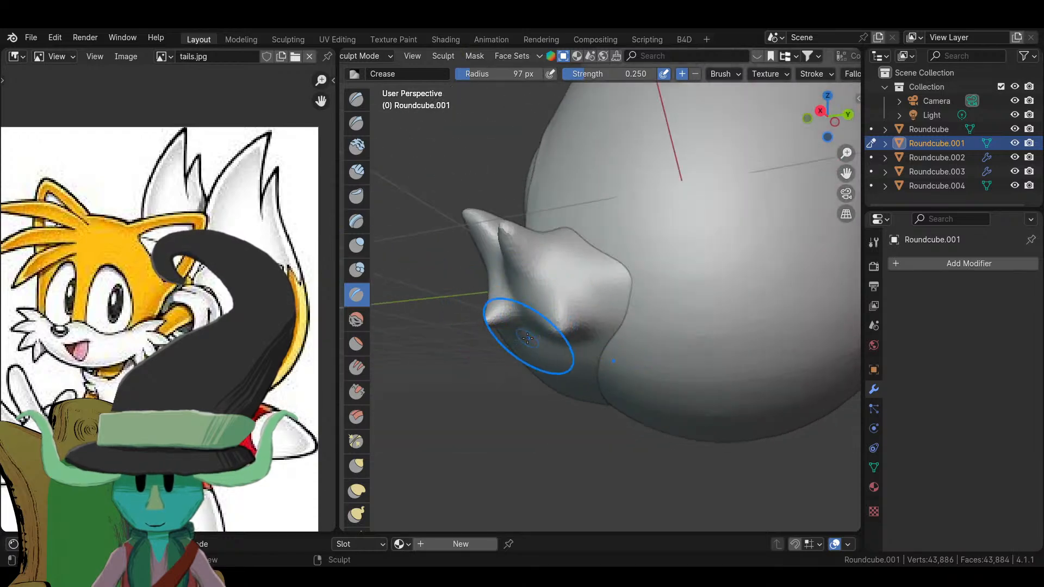
{"action": "middle_click_drag", "start_coordinate": [527, 338], "coordinate": [644, 280]}
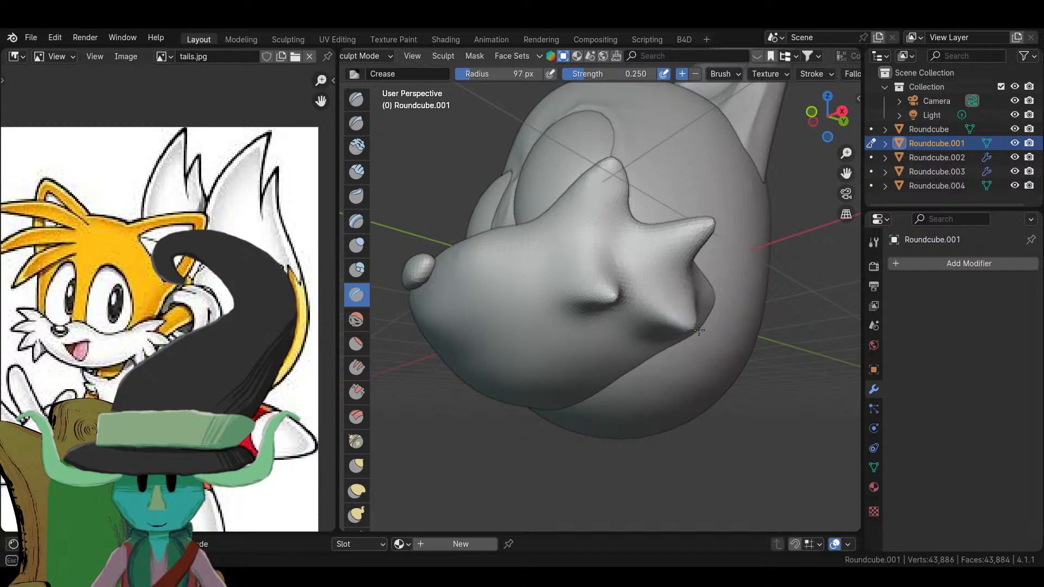
{"action": "middle_click_drag", "start_coordinate": [698, 330], "coordinate": [615, 254]}
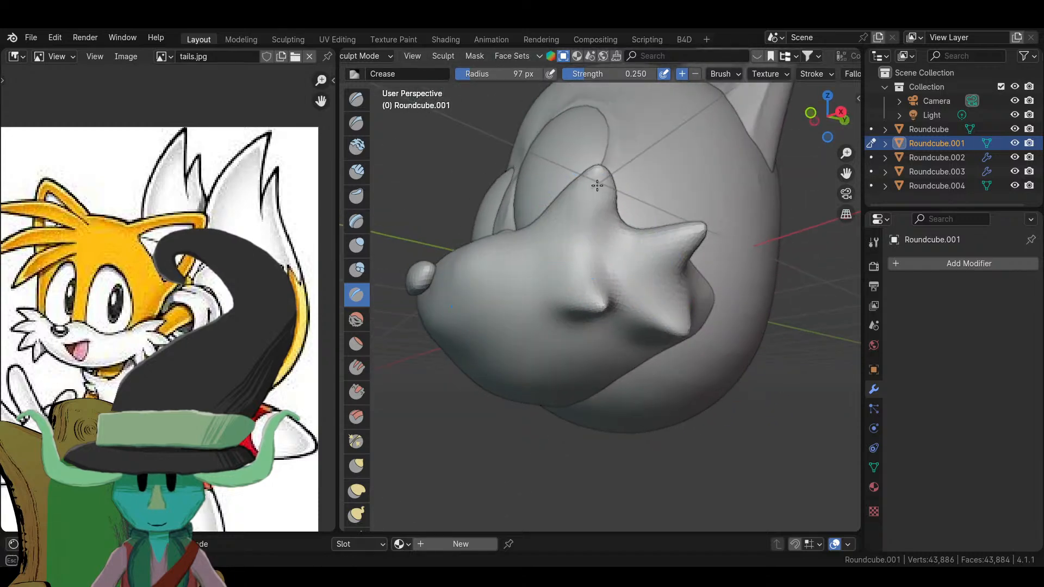
{"action": "mouse_move", "coordinate": [608, 175]}
{"action": "middle_mouse_down"}
{"action": "mouse_move", "coordinate": [594, 234]}
{"action": "mouse_move", "coordinate": [687, 443]}
{"action": "middle_mouse_up"}
{"action": "scroll", "coordinate": [676, 385], "scroll_direction": "up", "scroll_amount": 4}
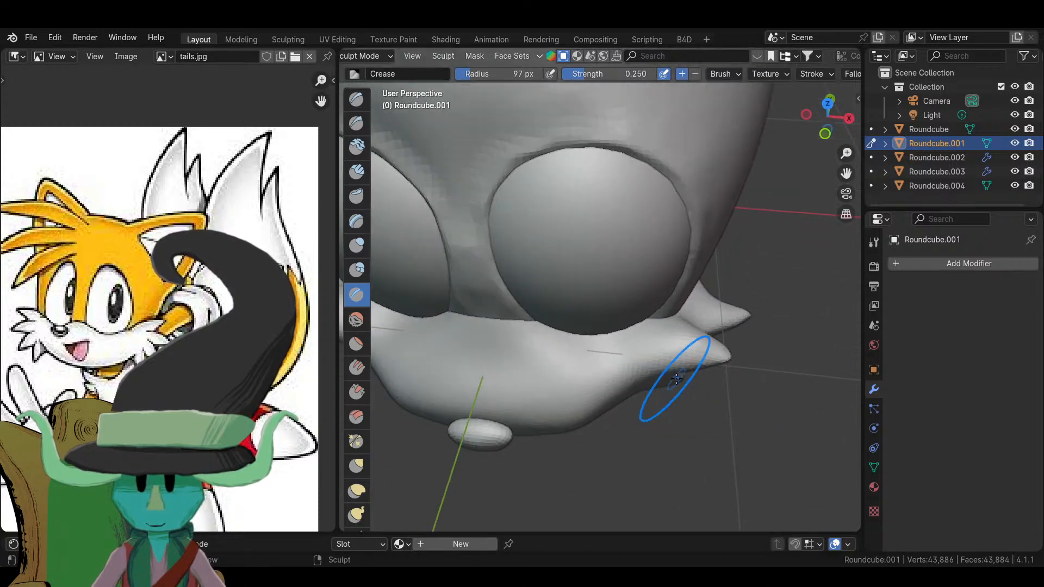
{"action": "scroll", "coordinate": [718, 382], "scroll_direction": "down", "scroll_amount": 3}
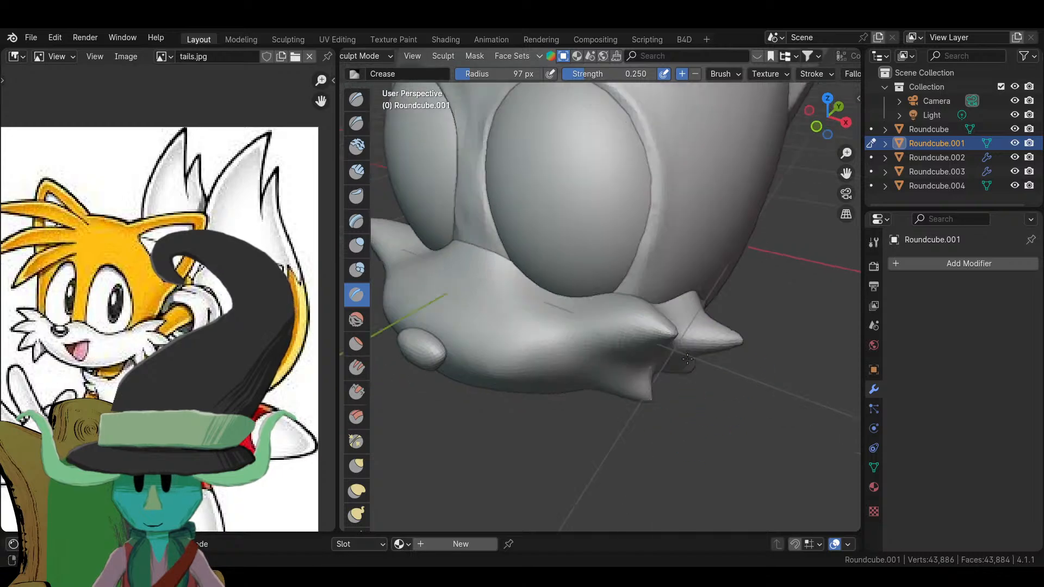
{"action": "middle_click_drag", "start_coordinate": [717, 382], "coordinate": [702, 253]}
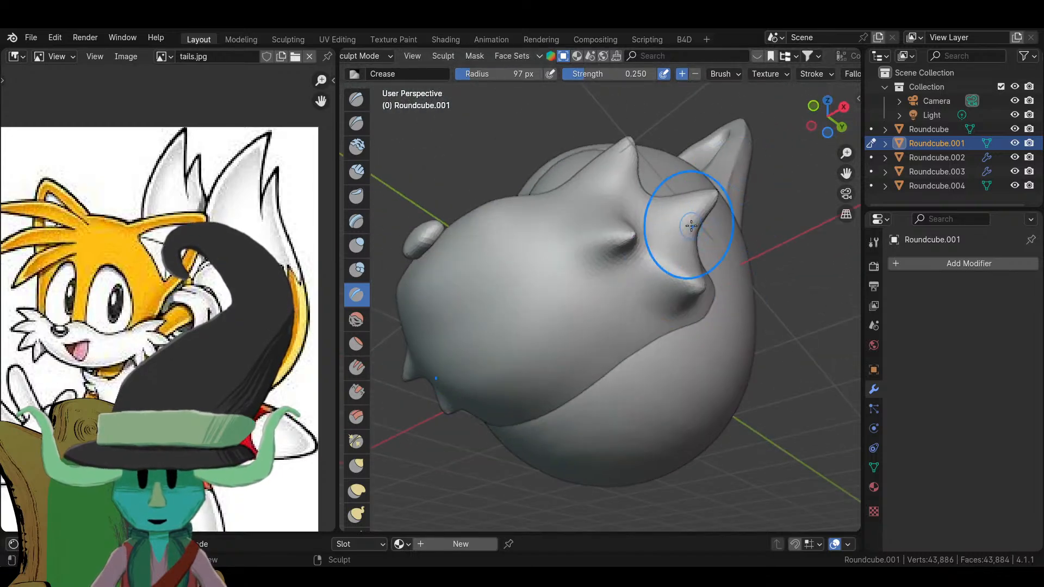
- Inspect the sharpened cheek tufts and the overall head shape from several angles and distances
{"action": "scroll", "coordinate": [684, 235], "scroll_direction": "down", "scroll_amount": 3}
{"action": "mouse_move", "coordinate": [683, 235]}
{"action": "middle_mouse_down"}
{"action": "mouse_move", "coordinate": [553, 362]}
{"action": "mouse_move", "coordinate": [616, 424]}
{"action": "mouse_move", "coordinate": [643, 401]}
{"action": "mouse_move", "coordinate": [674, 304]}
{"action": "mouse_move", "coordinate": [703, 322]}
{"action": "mouse_move", "coordinate": [693, 336]}
{"action": "mouse_move", "coordinate": [569, 390]}
{"action": "middle_mouse_up"}
{"action": "scroll", "coordinate": [553, 362], "scroll_direction": "down", "scroll_amount": 5}
{"action": "scroll", "coordinate": [643, 401], "scroll_direction": "up", "scroll_amount": 7}
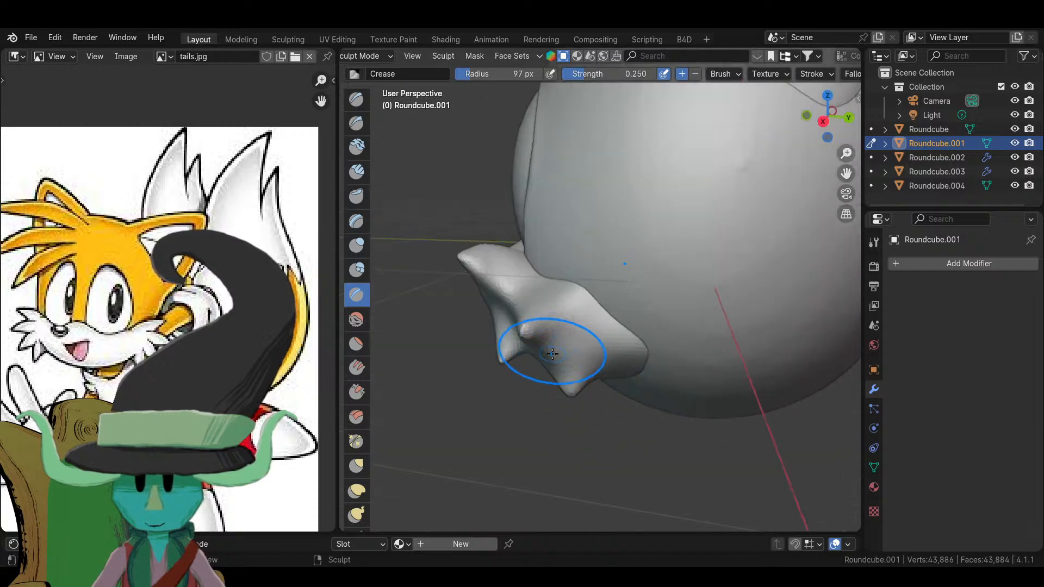
{"action": "mouse_move", "coordinate": [533, 441]}
{"action": "middle_mouse_down"}
{"action": "mouse_move", "coordinate": [683, 415]}
{"action": "mouse_move", "coordinate": [726, 319]}
{"action": "mouse_move", "coordinate": [659, 338]}
{"action": "mouse_move", "coordinate": [688, 373]}
{"action": "mouse_move", "coordinate": [715, 335]}
{"action": "mouse_move", "coordinate": [573, 368]}
{"action": "mouse_move", "coordinate": [575, 326]}
{"action": "mouse_move", "coordinate": [566, 345]}
{"action": "mouse_move", "coordinate": [669, 180]}
{"action": "mouse_move", "coordinate": [631, 338]}
{"action": "middle_mouse_up"}
{"action": "scroll", "coordinate": [787, 318], "scroll_direction": "down", "scroll_amount": 8}
{"action": "scroll", "coordinate": [573, 368], "scroll_direction": "up", "scroll_amount": 6}
{"action": "scroll", "coordinate": [578, 353], "scroll_direction": "down", "scroll_amount": 2}
{"action": "scroll", "coordinate": [566, 345], "scroll_direction": "down", "scroll_amount": 4}
{"action": "scroll", "coordinate": [631, 338], "scroll_direction": "up", "scroll_amount": 7}
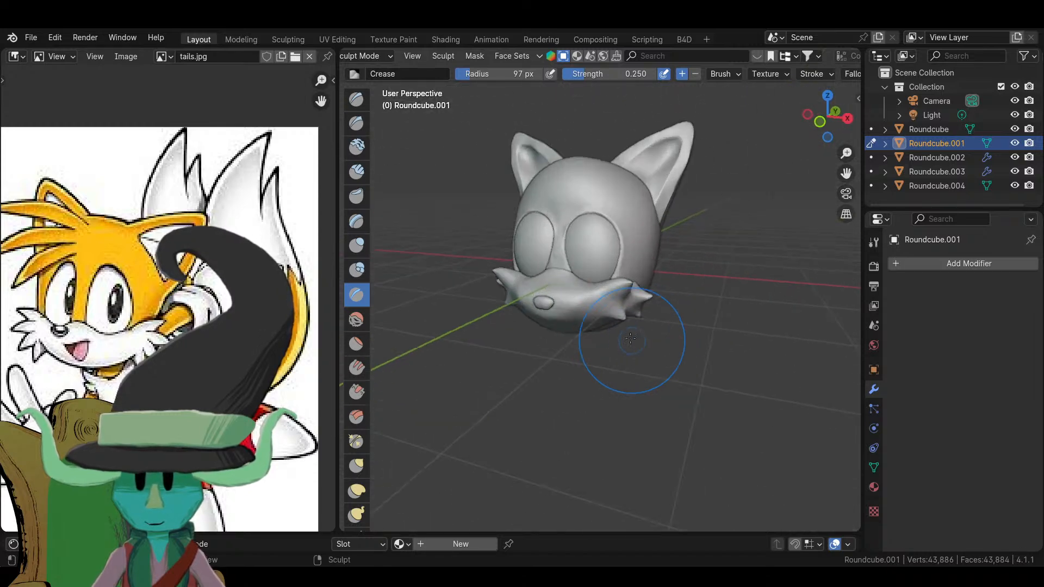
- Switch from the muzzle to the main head mesh in Sculpt Mode and smooth the bridge between the eyes
{"action": "left_click", "coordinate": [380, 56]}
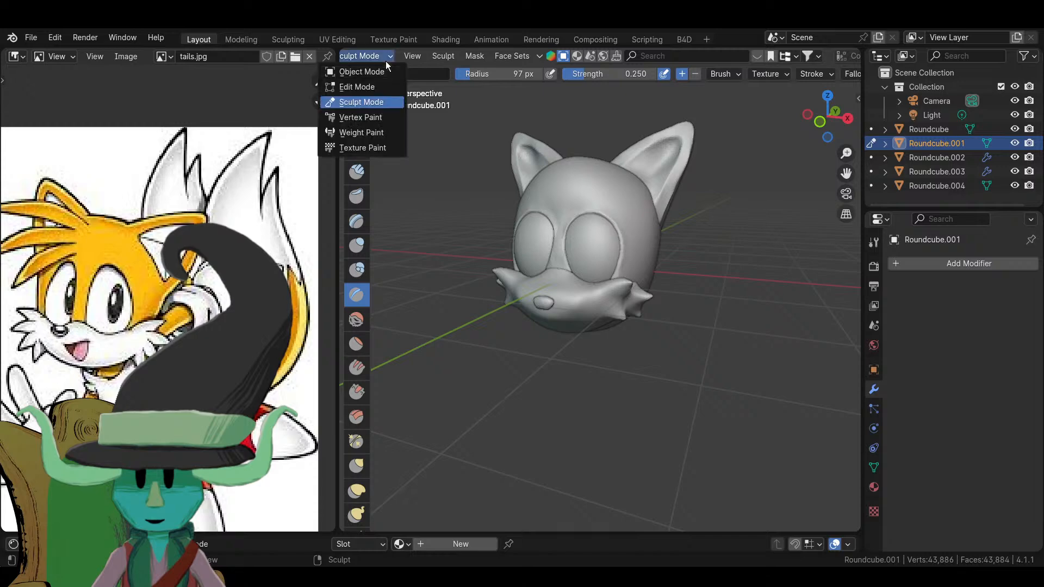
{"action": "left_click", "coordinate": [364, 70]}
{"action": "left_click", "coordinate": [576, 209]}
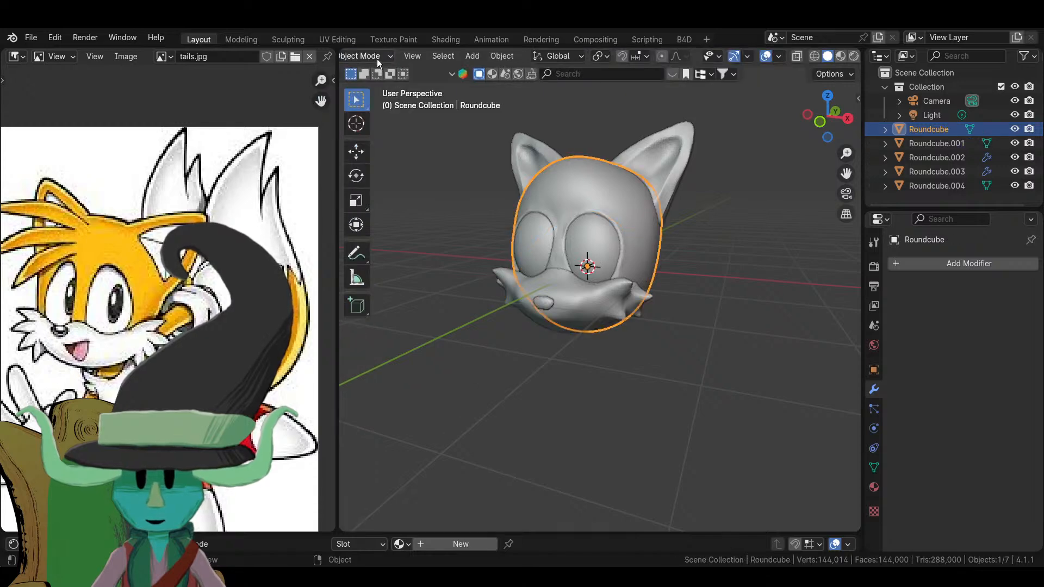
{"action": "left_click", "coordinate": [377, 57]}
{"action": "left_click", "coordinate": [375, 97]}
{"action": "scroll", "coordinate": [575, 339], "scroll_direction": "up", "scroll_amount": 5}
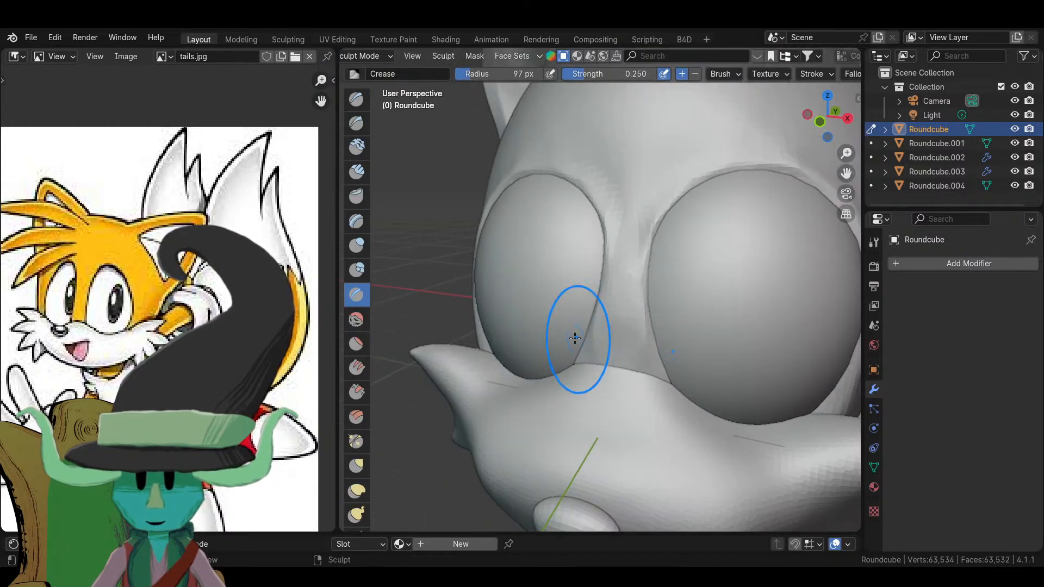
{"action": "mouse_move", "coordinate": [575, 338]}
{"action": "left_mouse_down"}
{"action": "mouse_move", "coordinate": [642, 282]}
{"action": "mouse_move", "coordinate": [624, 245]}
{"action": "left_mouse_up"}
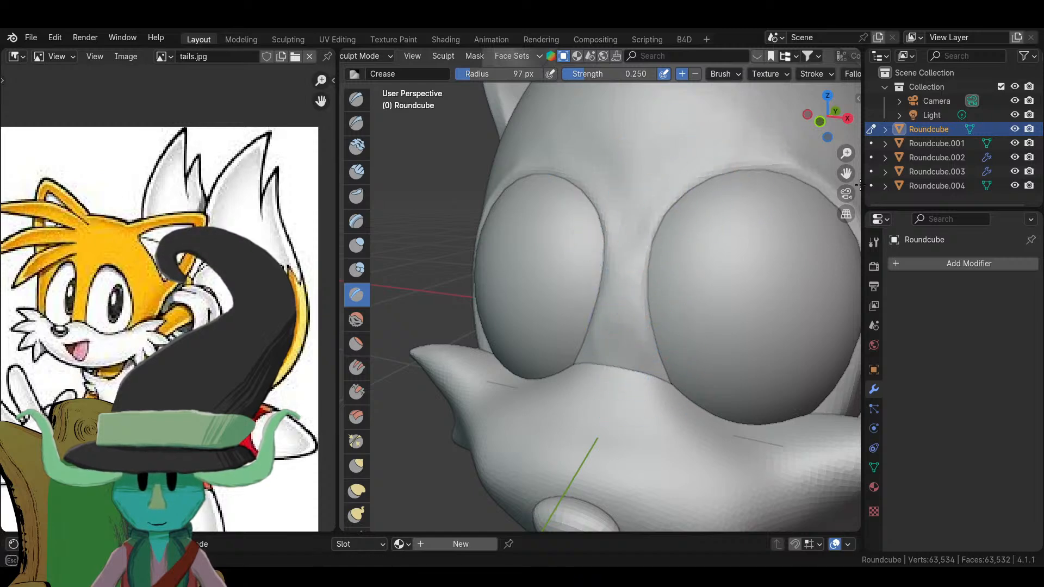
- Check the head from other angles and return to Object Mode
{"action": "scroll", "coordinate": [739, 171], "scroll_direction": "down", "scroll_amount": 6}
{"action": "middle_click_drag", "start_coordinate": [707, 207], "coordinate": [641, 245]}
{"action": "scroll", "coordinate": [641, 245], "scroll_direction": "up", "scroll_amount": 2}
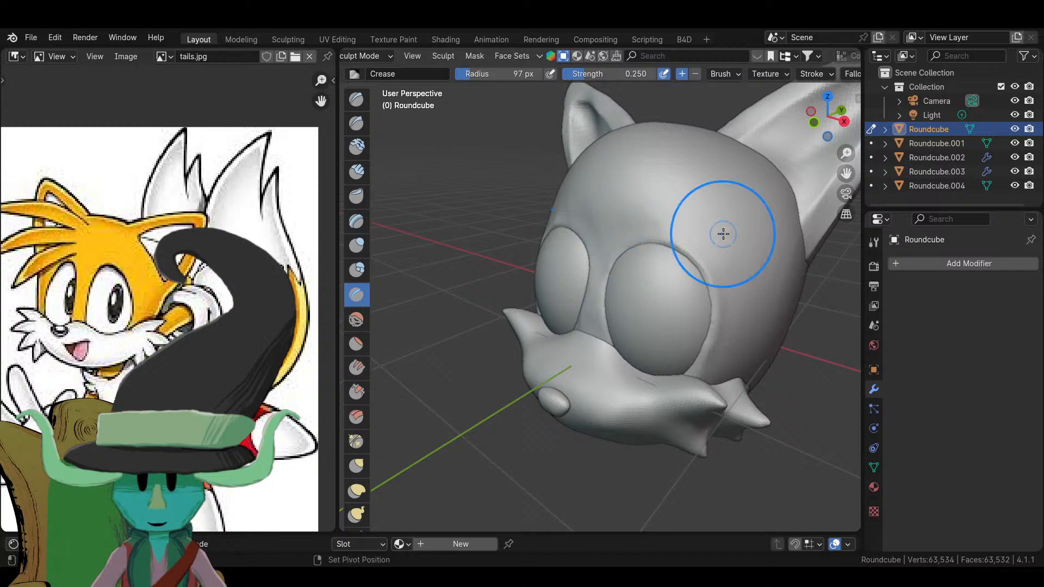
{"action": "key", "text": "b"}
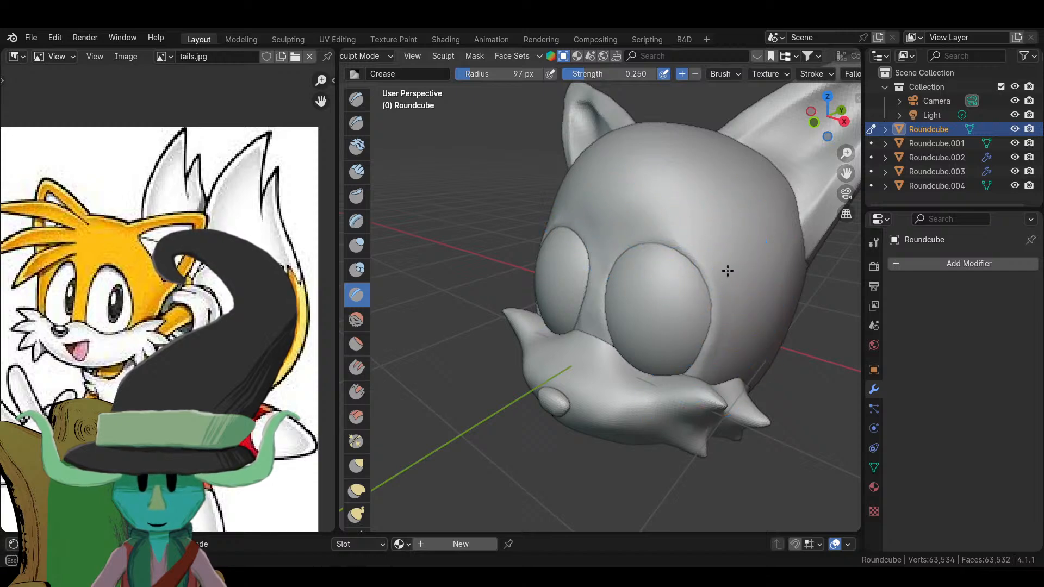
{"action": "key", "text": "Escape"}
{"action": "scroll", "coordinate": [669, 443], "scroll_direction": "down", "scroll_amount": 6}
{"action": "mouse_move", "coordinate": [669, 443]}
{"action": "middle_mouse_down"}
{"action": "mouse_move", "coordinate": [664, 326]}
{"action": "mouse_move", "coordinate": [750, 438]}
{"action": "mouse_move", "coordinate": [631, 418]}
{"action": "mouse_move", "coordinate": [683, 385]}
{"action": "mouse_move", "coordinate": [568, 413]}
{"action": "mouse_move", "coordinate": [537, 360]}
{"action": "middle_mouse_up"}
{"action": "left_click", "coordinate": [370, 56]}
{"action": "left_click", "coordinate": [379, 63]}
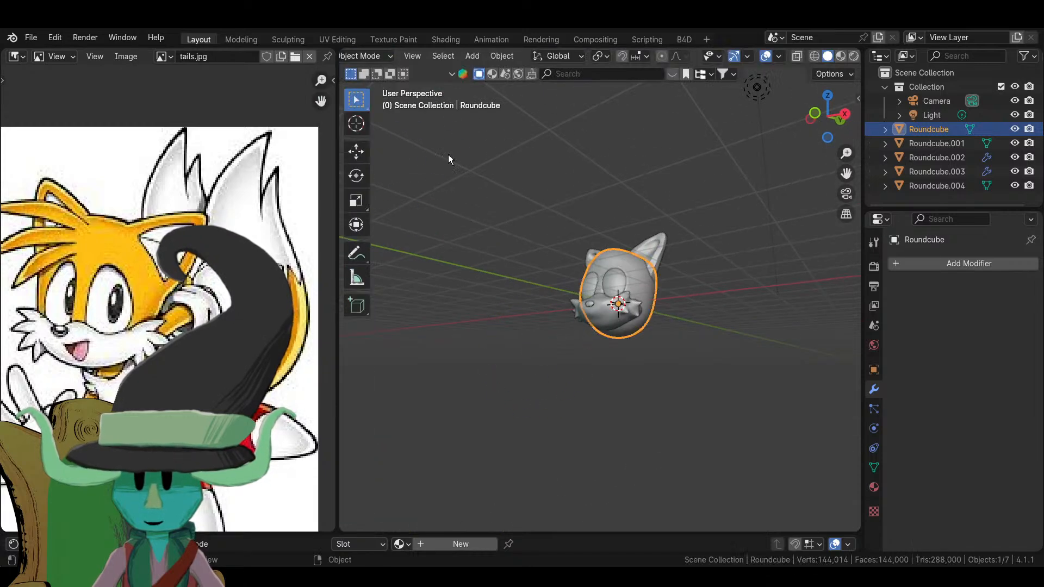
- In front view, add a Round Cube and move it about 2.3 m down along Z, below the head
{"action": "mouse_move", "coordinate": [598, 348]}
{"action": "middle_mouse_down"}
{"action": "mouse_move", "coordinate": [658, 367]}
{"action": "mouse_move", "coordinate": [598, 347]}
{"action": "middle_mouse_up"}
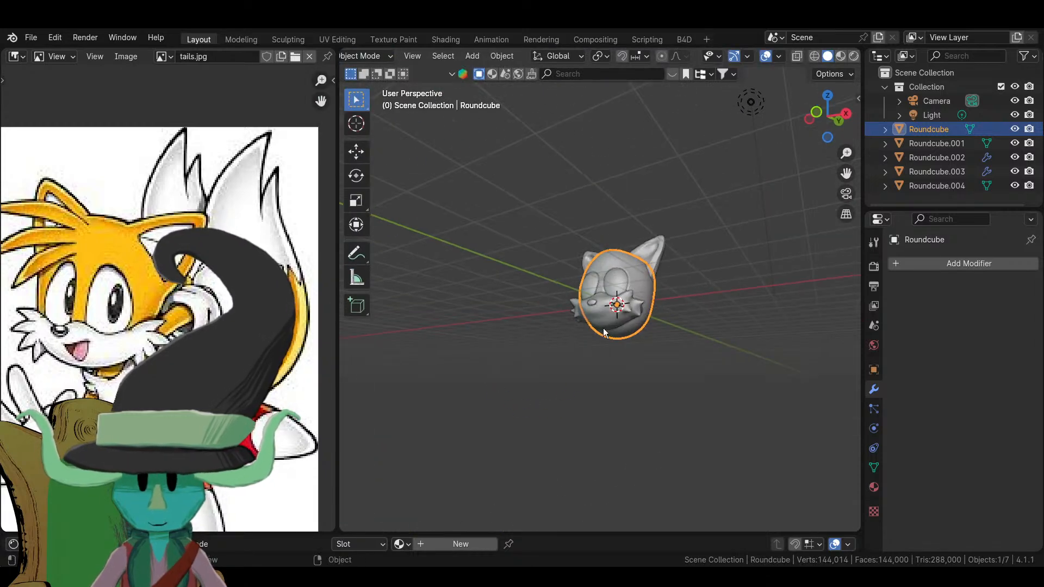
{"action": "key", "text": "KP_1"}
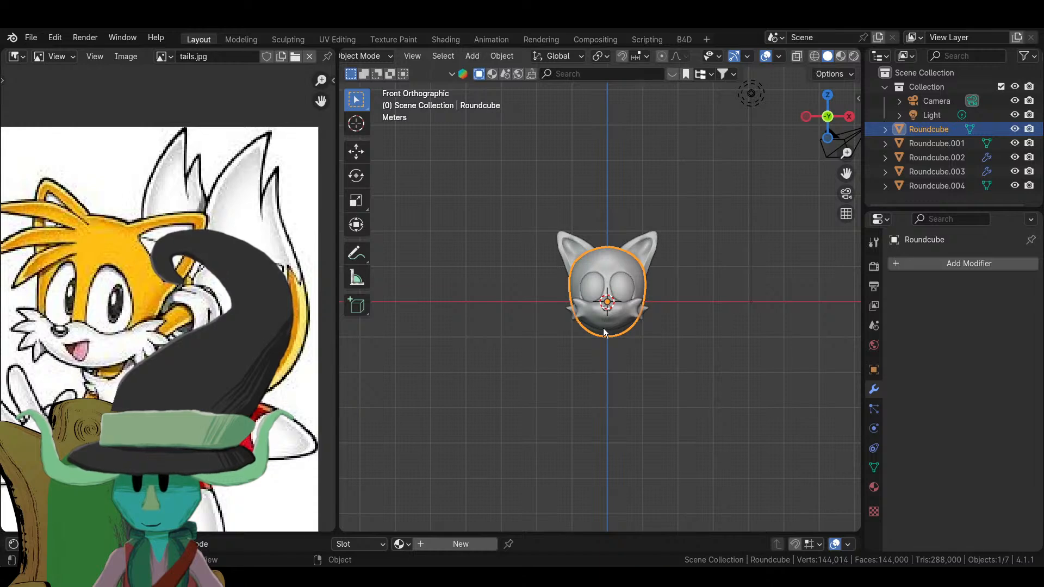
{"action": "key", "text": "shift+a"}
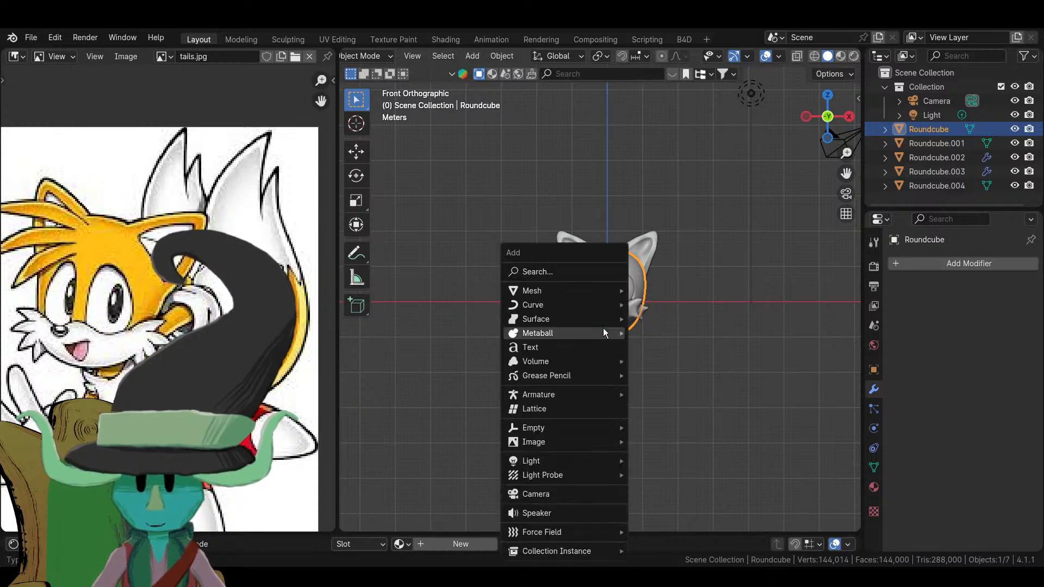
{"action": "left_click", "coordinate": [545, 270]}
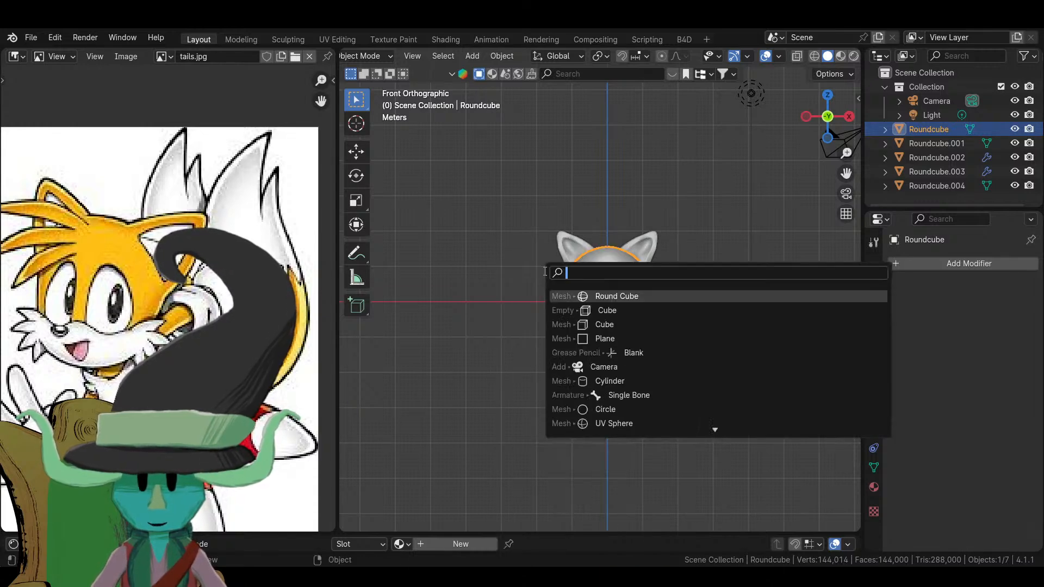
{"action": "left_click", "coordinate": [596, 296]}
{"action": "scroll", "coordinate": [627, 343], "scroll_direction": "up", "scroll_amount": 3}
{"action": "key", "text": "g"}
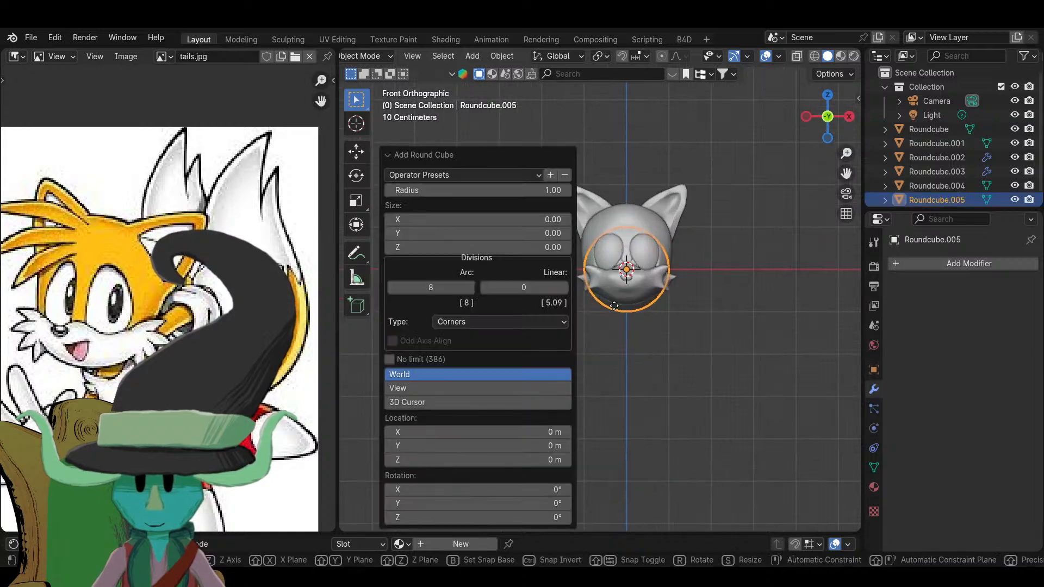
{"action": "key", "text": "z"}
{"action": "left_click", "coordinate": [609, 405]}
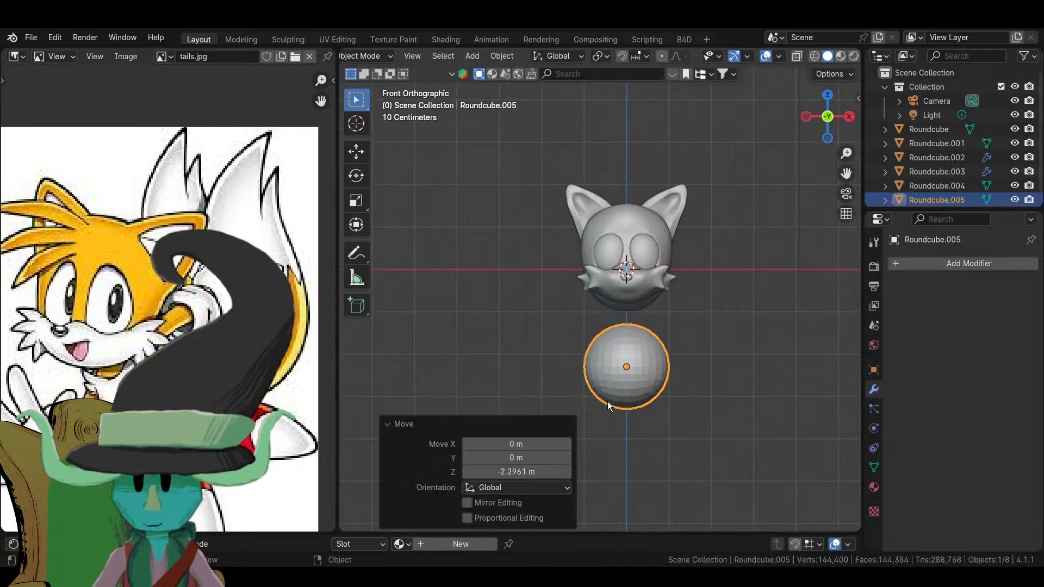
- Add the Tails artwork to the 3D scene as a reference image
{"action": "scroll", "coordinate": [624, 373], "scroll_direction": "down", "scroll_amount": 4}
{"action": "middle_click_drag", "start_coordinate": [652, 374], "coordinate": [592, 357], "text": "shift"}
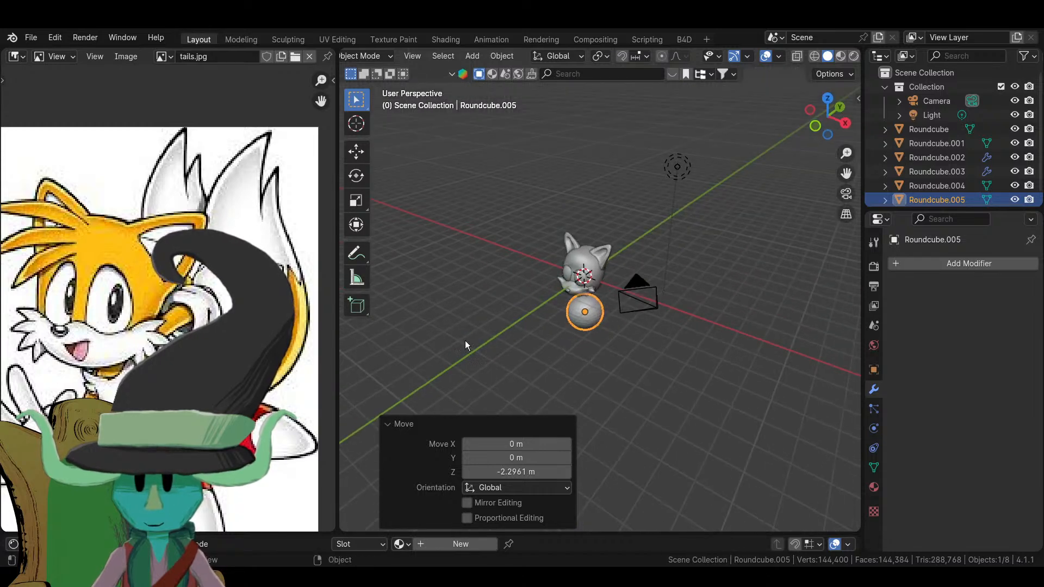
{"action": "key", "text": "shift+a"}
{"action": "left_click", "coordinate": [498, 277]}
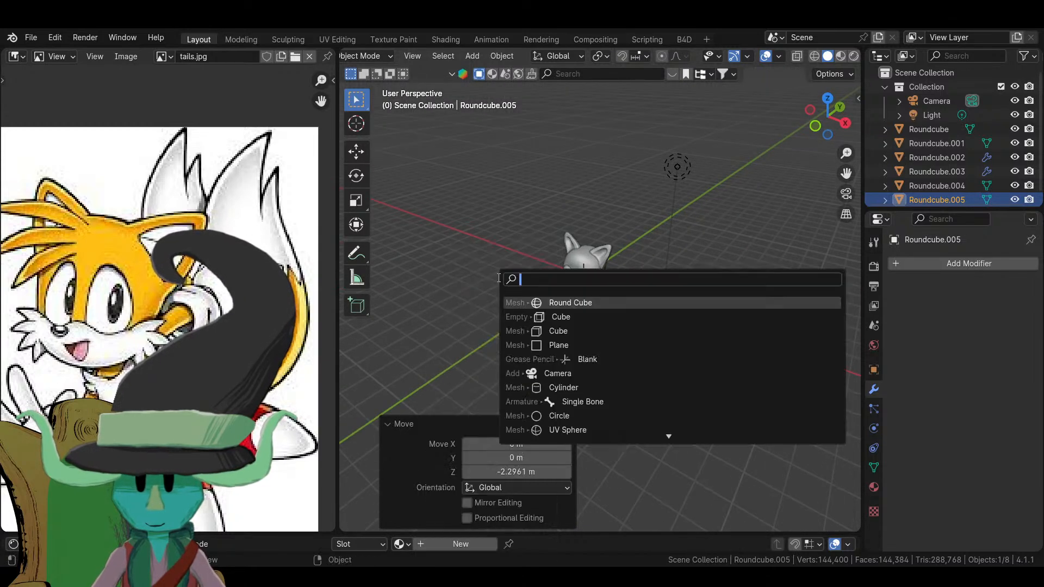
{"action": "type", "text": "ref"}
{"action": "left_click", "coordinate": [571, 302]}
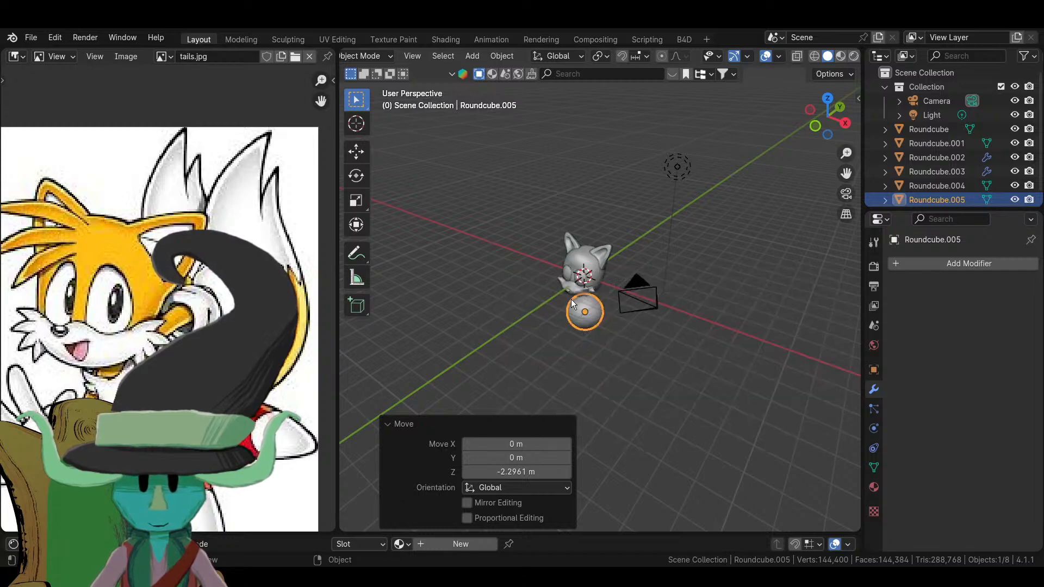
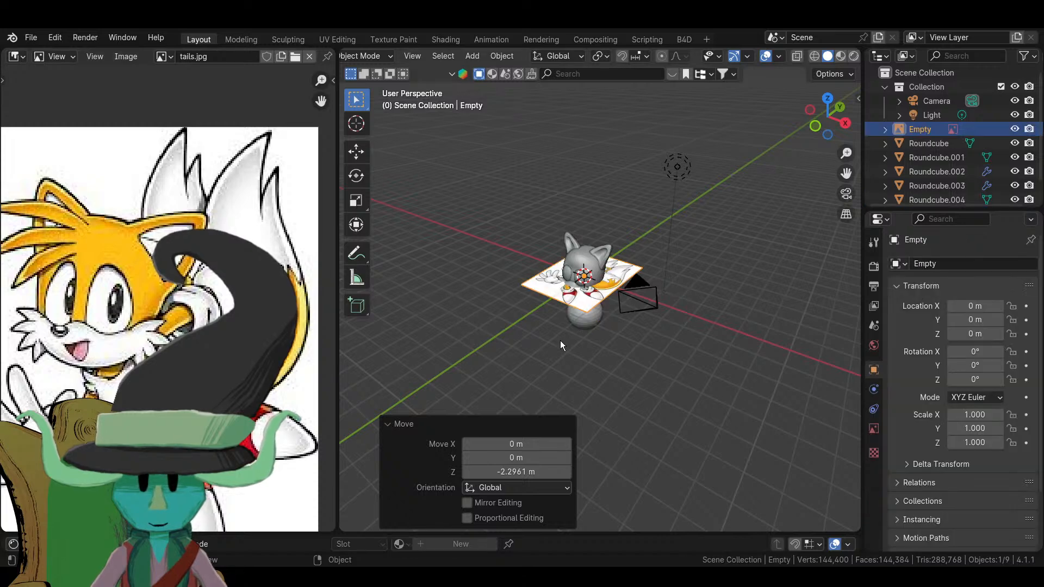
- Rotate the reference image 90° about the global X axis to stand it upright
{"action": "middle_click_drag", "start_coordinate": [560, 341], "coordinate": [581, 328]}
{"action": "scroll", "coordinate": [646, 332], "scroll_direction": "up", "scroll_amount": 2}
{"action": "type", "text": "rx"}
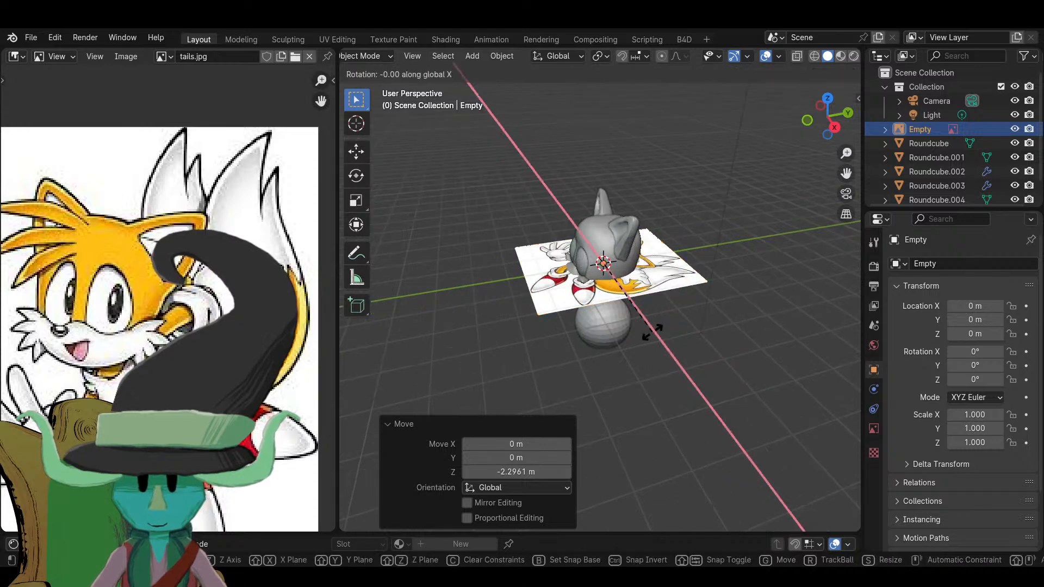
{"action": "type", "text": "90"}
{"action": "key", "text": "Return"}
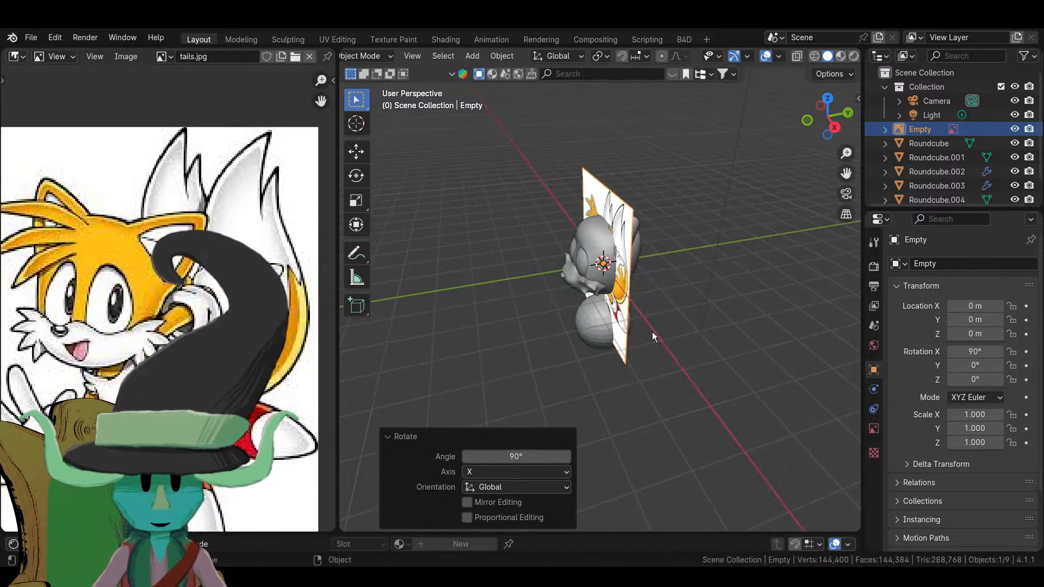
- In front view, scale the reference image to about 1.36 and shift it to about X 0.46 m, Z -0.38 m
{"action": "key", "text": "KP_1"}
{"action": "key", "text": "s"}
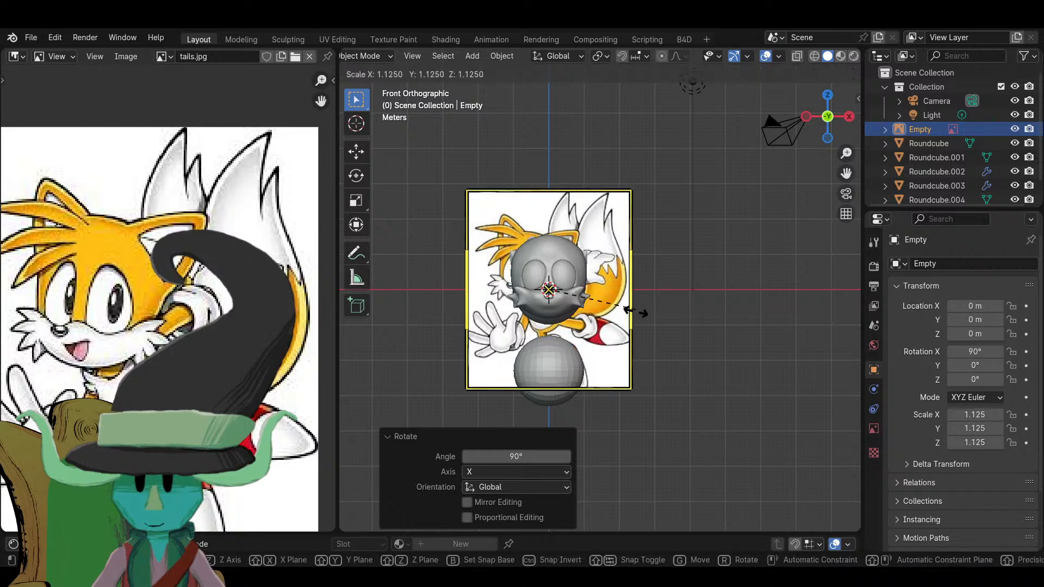
{"action": "left_click", "coordinate": [642, 330]}
{"action": "key", "text": "g"}
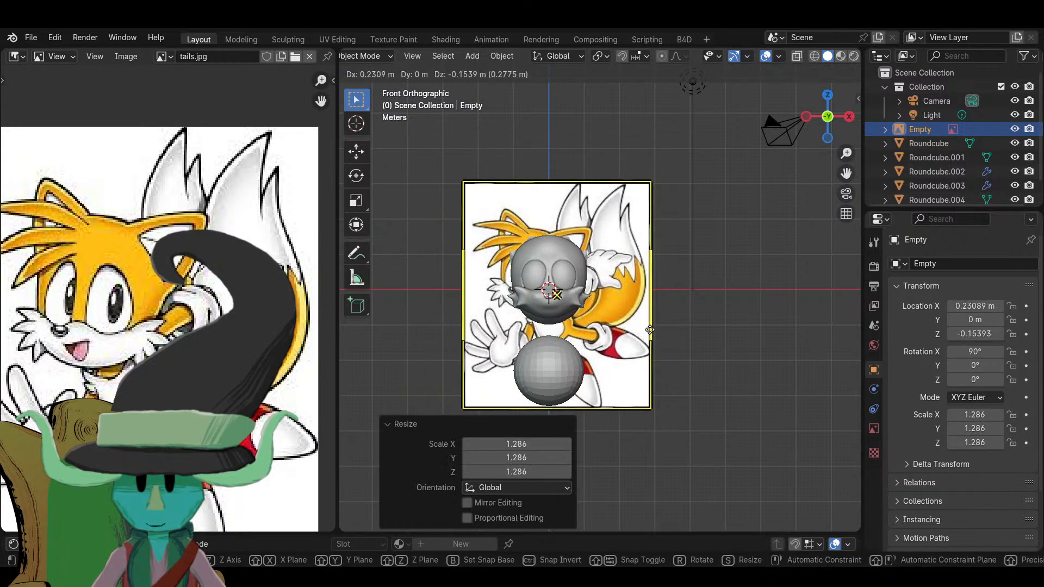
{"action": "left_click", "coordinate": [658, 343]}
{"action": "key", "text": "s"}
{"action": "left_click", "coordinate": [662, 338]}
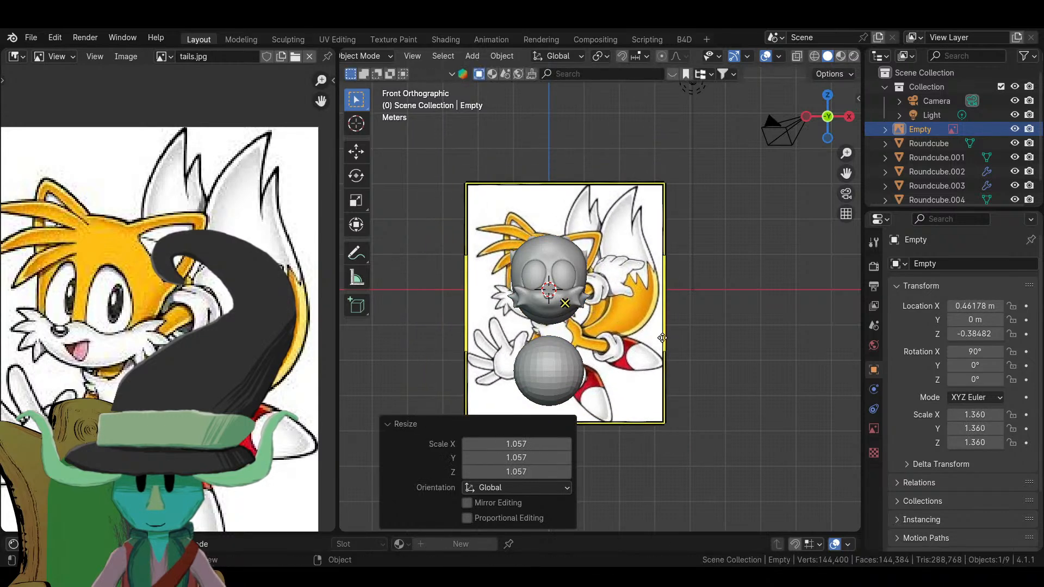
- Move the reference image about 1.42 m along Y, behind the head
{"action": "middle_click_drag", "start_coordinate": [675, 337], "coordinate": [579, 373]}
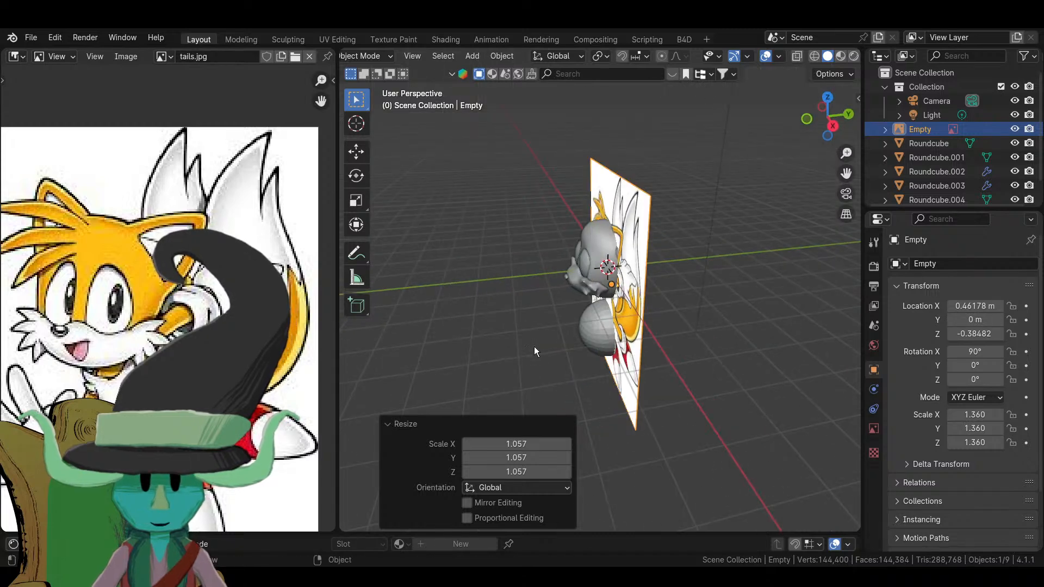
{"action": "key", "text": "g"}
{"action": "key", "text": "y"}
{"action": "left_click", "coordinate": [576, 347]}
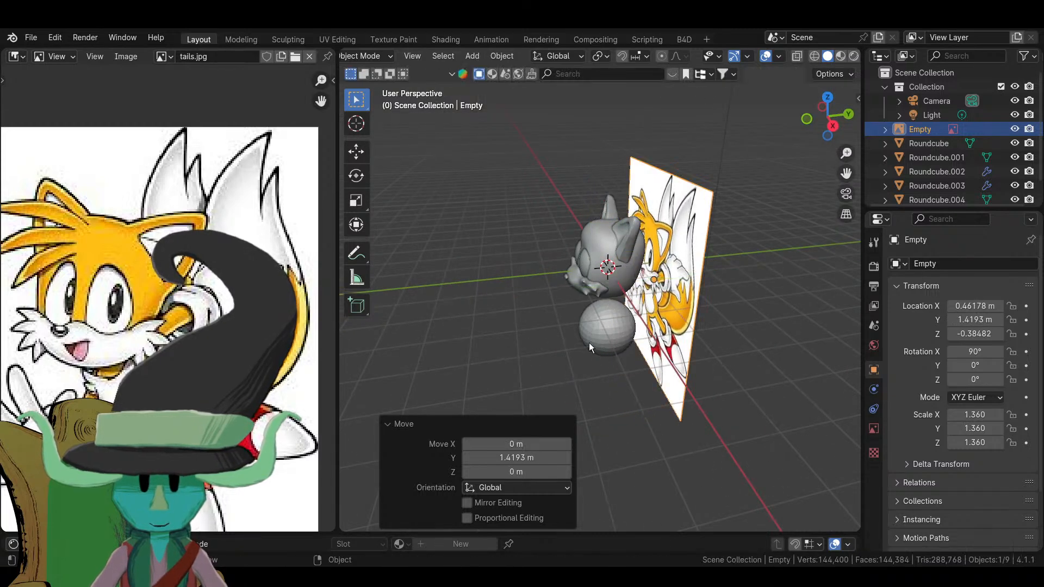
- In front view, move the reference image about 7 m along negative X, beside the head
{"action": "key", "text": "KP_1"}
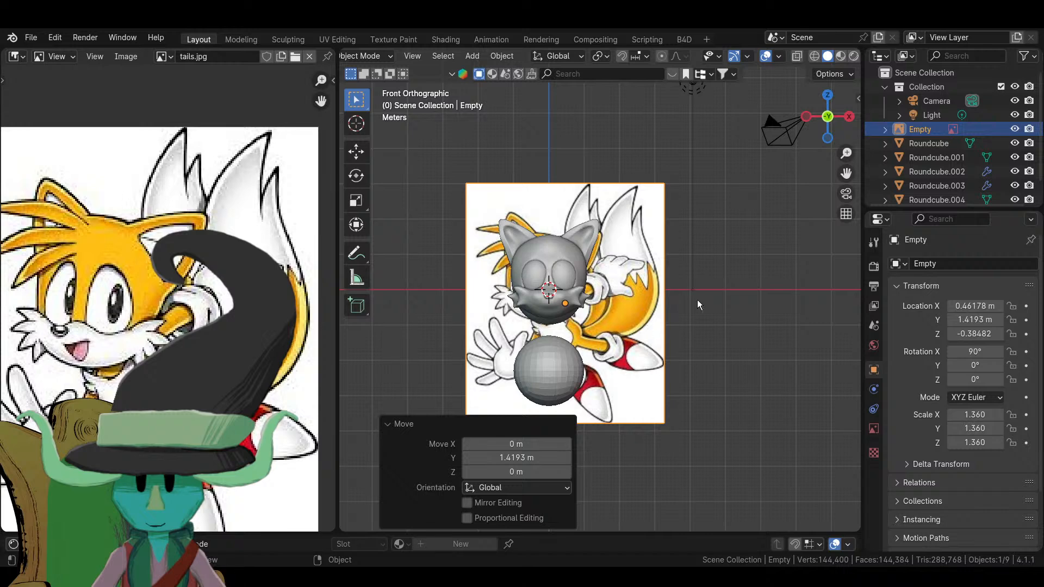
{"action": "scroll", "coordinate": [697, 299], "scroll_direction": "down", "scroll_amount": 2}
{"action": "middle_click_drag", "start_coordinate": [612, 305], "coordinate": [642, 294], "text": "shift"}
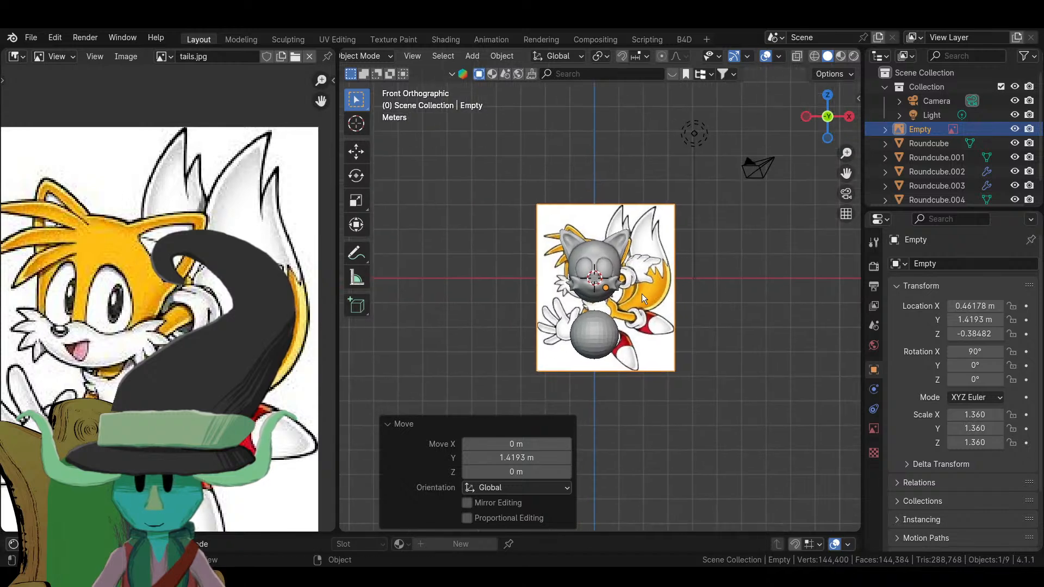
{"action": "key", "text": "g"}
{"action": "key", "text": "x"}
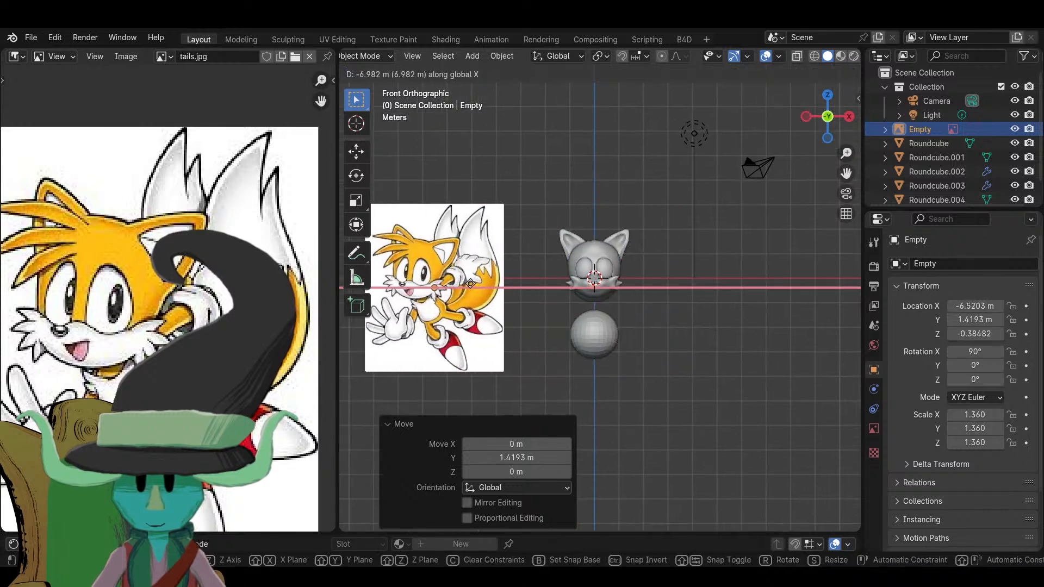
{"action": "left_click", "coordinate": [468, 283]}
- Select all the geometry of the mirrored ear mesh in Edit Mode, enlarge it by about 1.1, and return to Object Mode
{"action": "scroll", "coordinate": [624, 193], "scroll_direction": "up", "scroll_amount": 4}
{"action": "left_click", "coordinate": [624, 193]}
{"action": "key", "text": "Tab"}
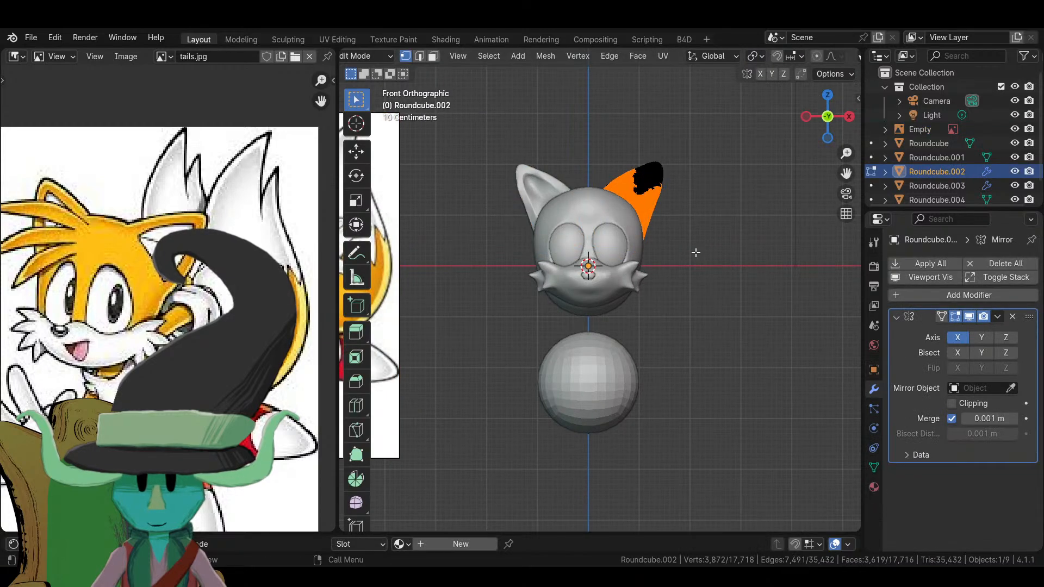
{"action": "key", "text": "ctrl+l"}
{"action": "key", "text": "s"}
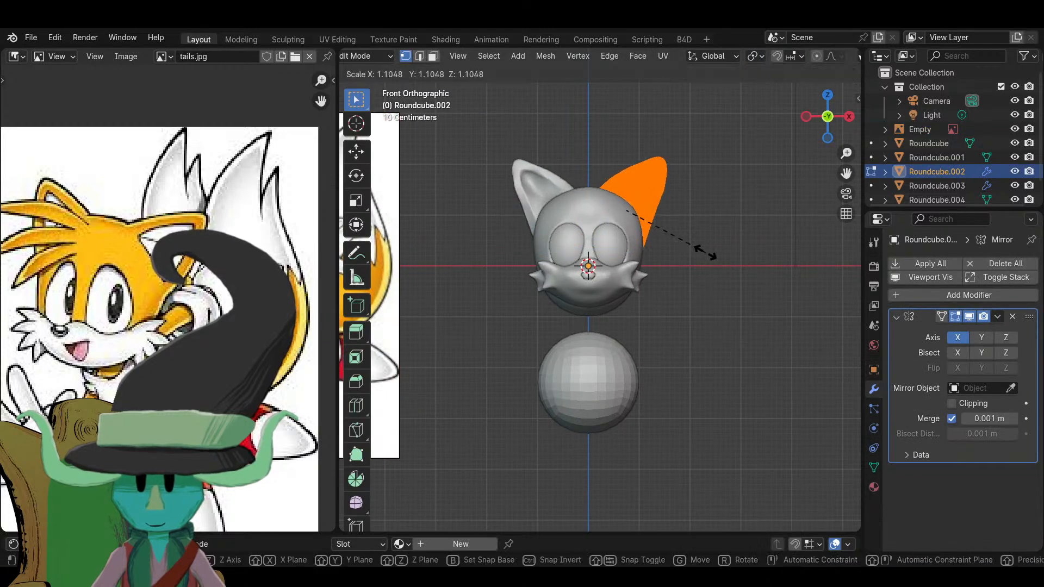
{"action": "left_click", "coordinate": [701, 253]}
{"action": "key", "text": "Tab"}
- Examine the enlarged ears against the head and the reference image from several angles and distances
{"action": "scroll", "coordinate": [706, 258], "scroll_direction": "down", "scroll_amount": 5}
{"action": "left_click", "coordinate": [705, 266]}
{"action": "middle_click_drag", "start_coordinate": [706, 266], "coordinate": [640, 282]}
{"action": "scroll", "coordinate": [640, 283], "scroll_direction": "up", "scroll_amount": 6}
{"action": "key", "text": "Tab"}
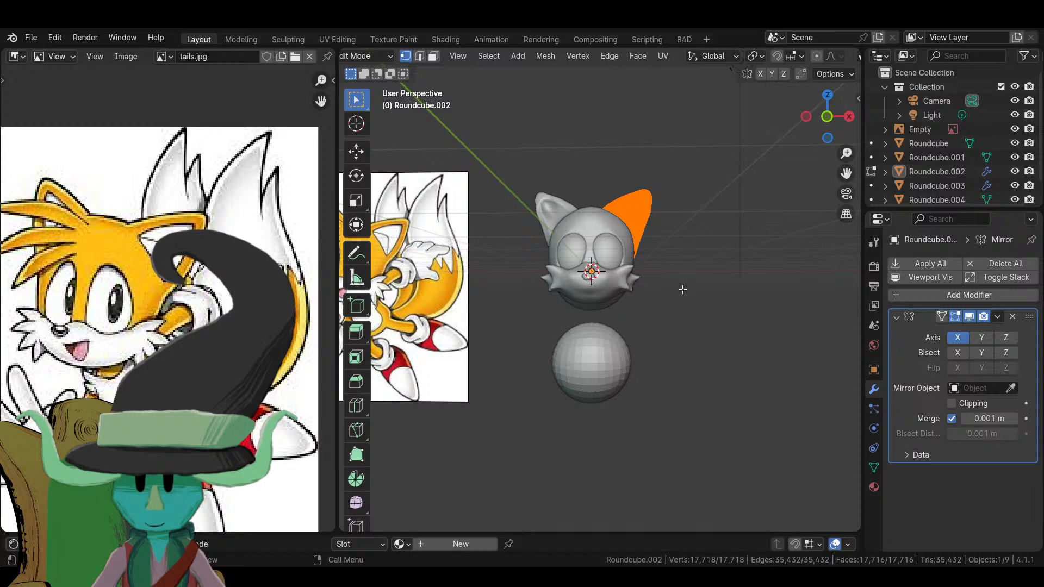
{"action": "key", "text": "Tab"}
{"action": "scroll", "coordinate": [683, 289], "scroll_direction": "down", "scroll_amount": 5}
{"action": "middle_click_drag", "start_coordinate": [683, 289], "coordinate": [641, 292]}
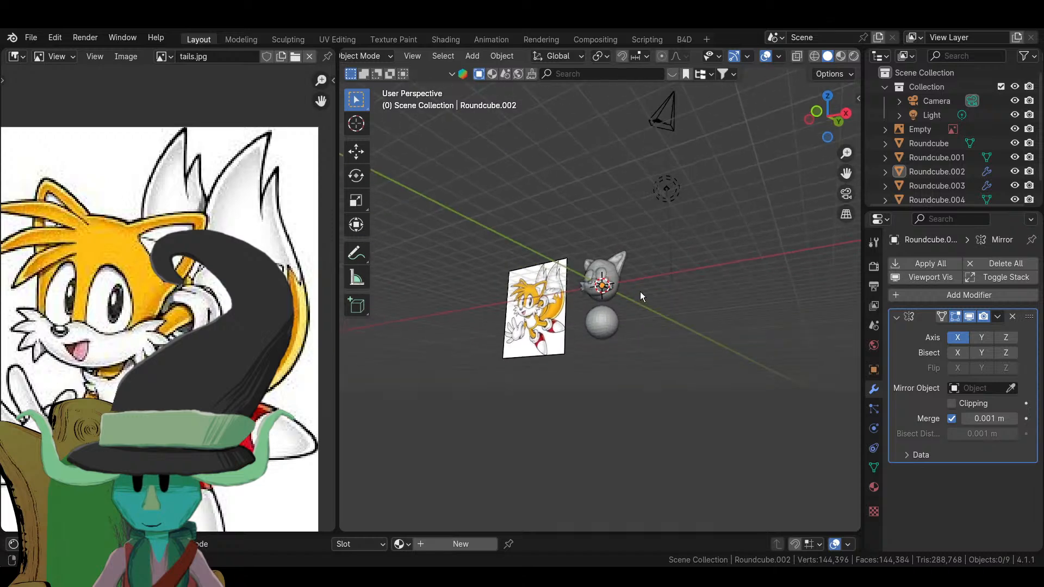
- Select the round cube below the head and put it in Sculpt Mode, seen from the front
{"action": "scroll", "coordinate": [640, 291], "scroll_direction": "up", "scroll_amount": 5}
{"action": "left_click", "coordinate": [656, 375]}
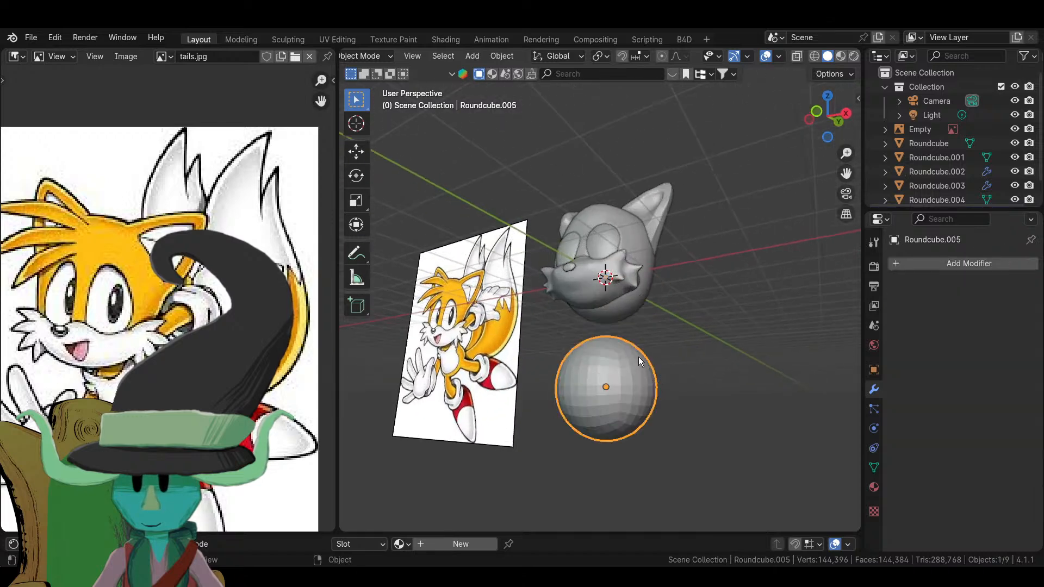
{"action": "key", "text": "KP_1"}
{"action": "scroll", "coordinate": [644, 360], "scroll_direction": "down", "scroll_amount": 2}
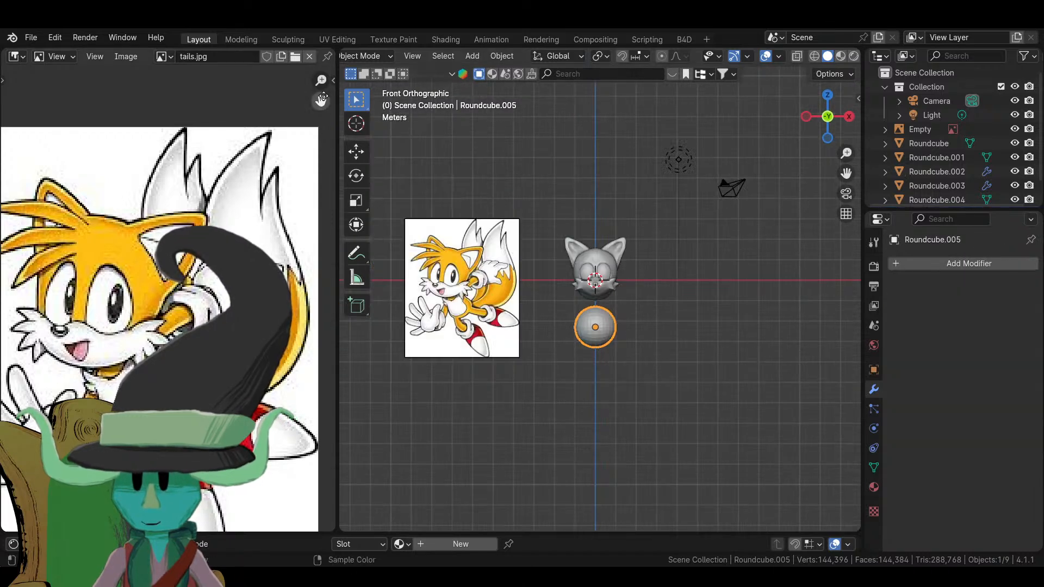
{"action": "left_click", "coordinate": [368, 55]}
{"action": "scroll", "coordinate": [629, 418], "scroll_direction": "up", "scroll_amount": 6}
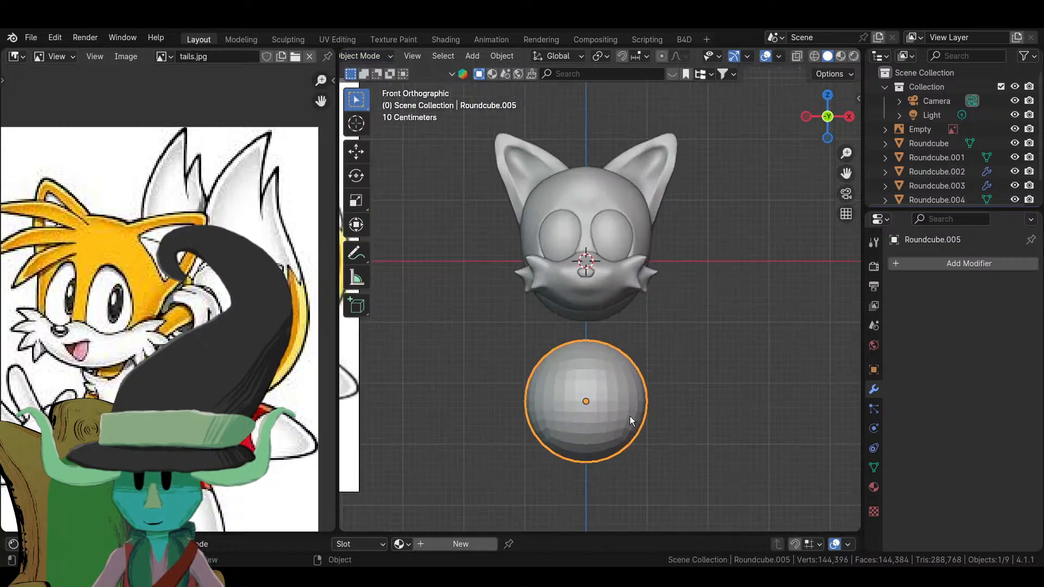
{"action": "left_click", "coordinate": [379, 56]}
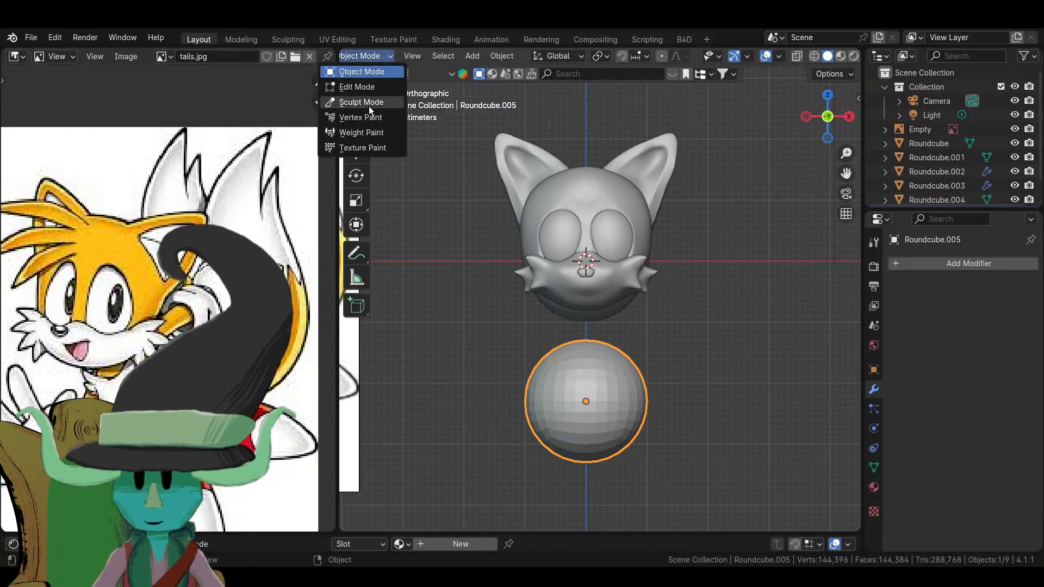
{"action": "left_click", "coordinate": [368, 106]}
- Set the sculpt brush radius to 130 px and turn on X-axis symmetry for the body sphere
{"action": "scroll", "coordinate": [630, 359], "scroll_direction": "down", "scroll_amount": 7}
{"action": "scroll", "coordinate": [626, 362], "scroll_direction": "up", "scroll_amount": 3}
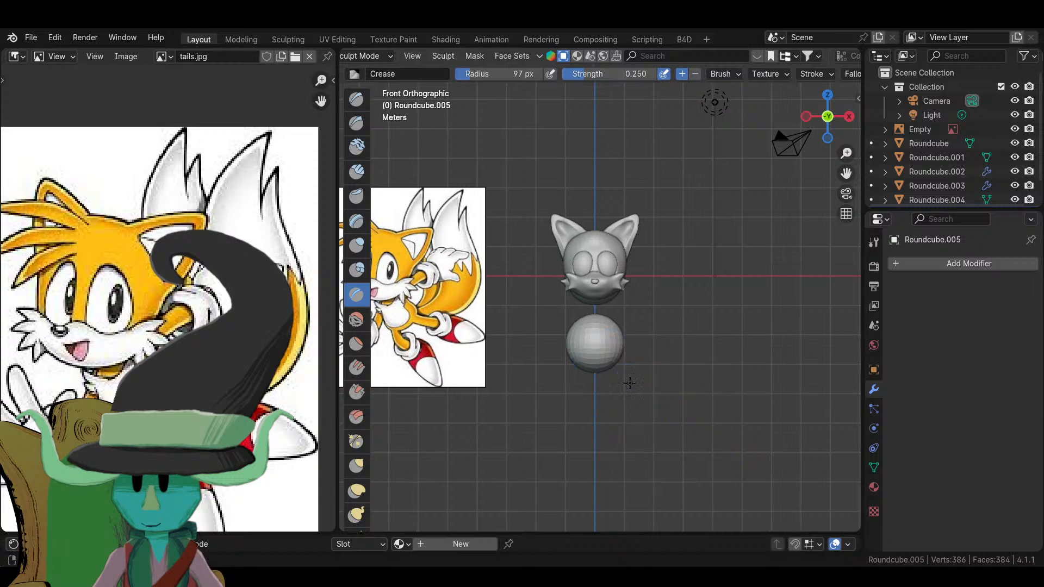
{"action": "scroll", "coordinate": [652, 386], "scroll_direction": "up", "scroll_amount": 3}
{"action": "scroll", "coordinate": [526, 424], "scroll_direction": "down", "scroll_amount": 4}
{"action": "scroll", "coordinate": [460, 343], "scroll_direction": "up", "scroll_amount": 4}
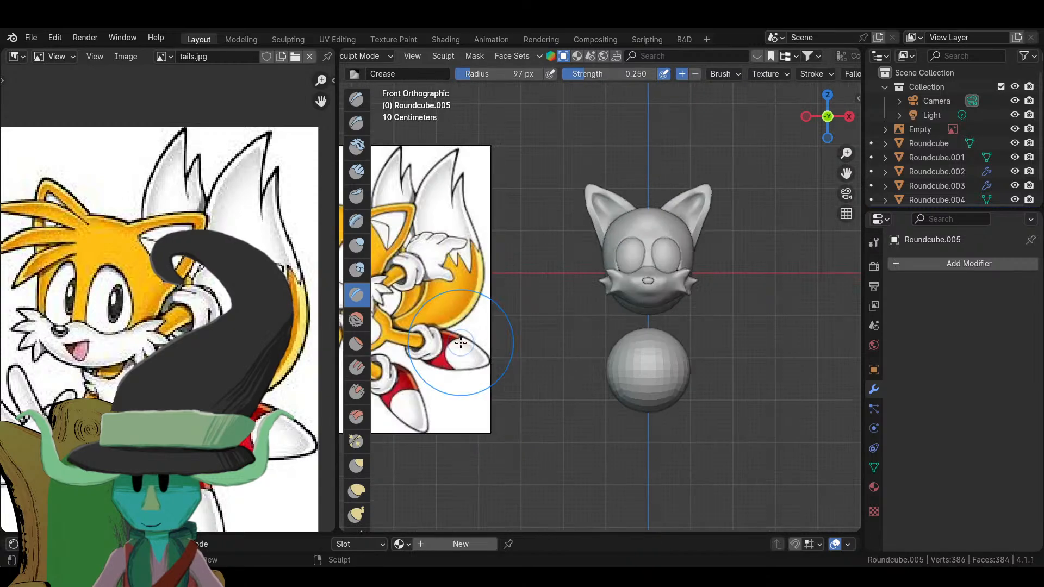
{"action": "scroll", "coordinate": [677, 397], "scroll_direction": "up", "scroll_amount": 2}
{"action": "scroll", "coordinate": [734, 416], "scroll_direction": "down", "scroll_amount": 4}
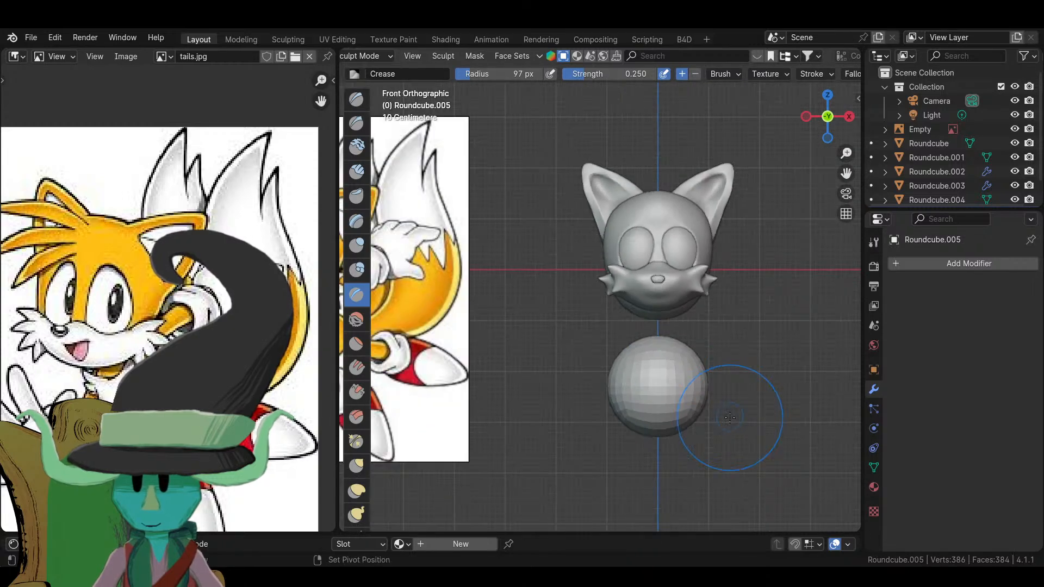
{"action": "scroll", "coordinate": [626, 383], "scroll_direction": "up", "scroll_amount": 4}
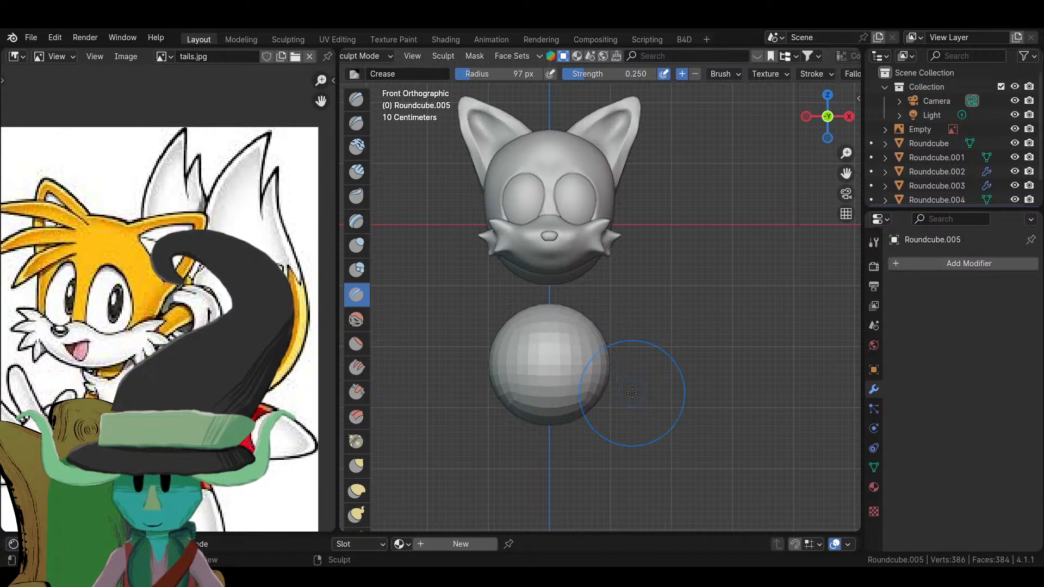
{"action": "key", "text": "f"}
{"action": "left_click", "coordinate": [649, 401]}
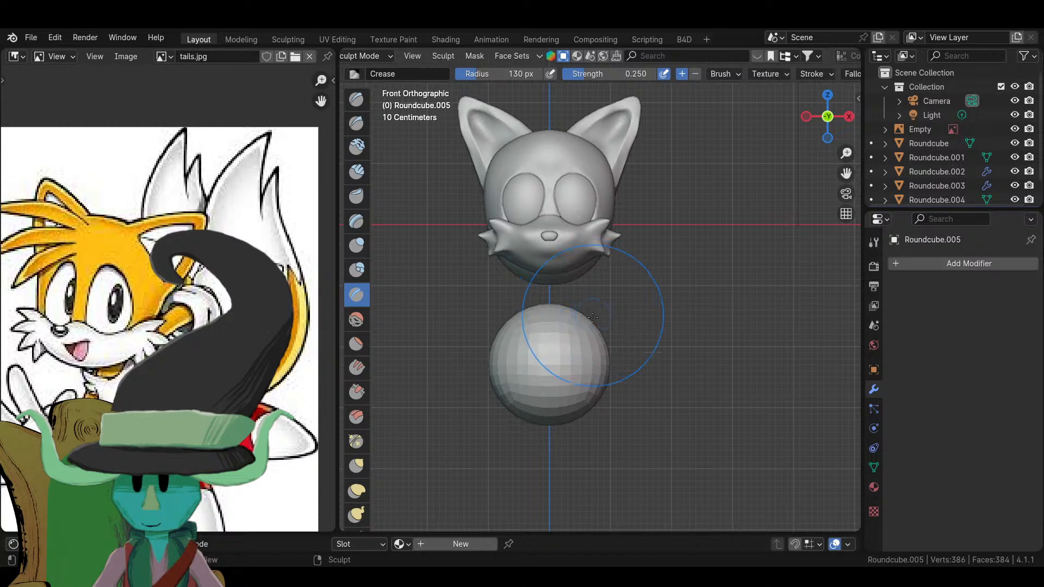
{"action": "middle_click_drag", "start_coordinate": [831, 77], "coordinate": [517, 40]}
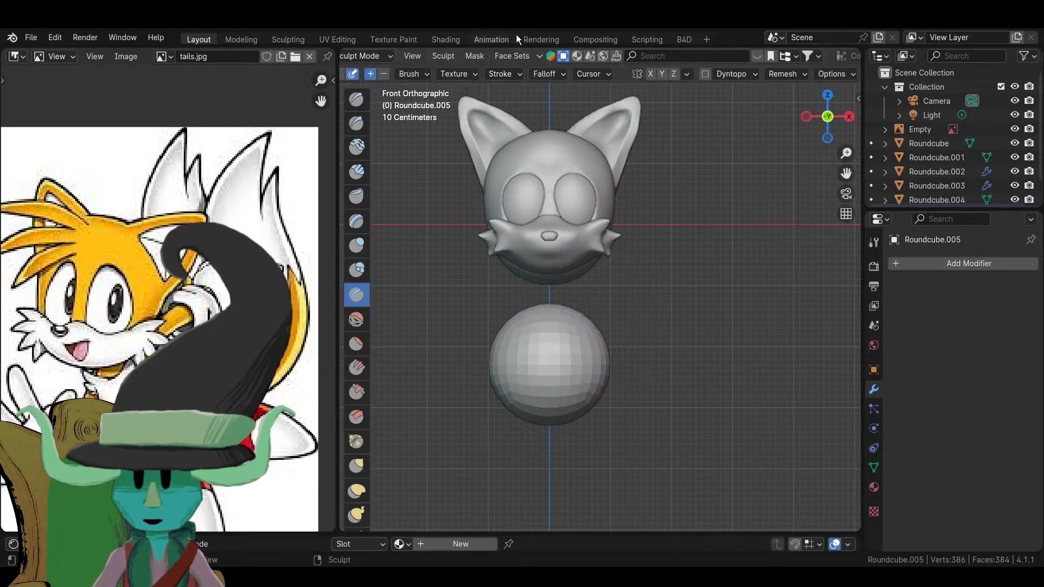
{"action": "left_click", "coordinate": [651, 73]}
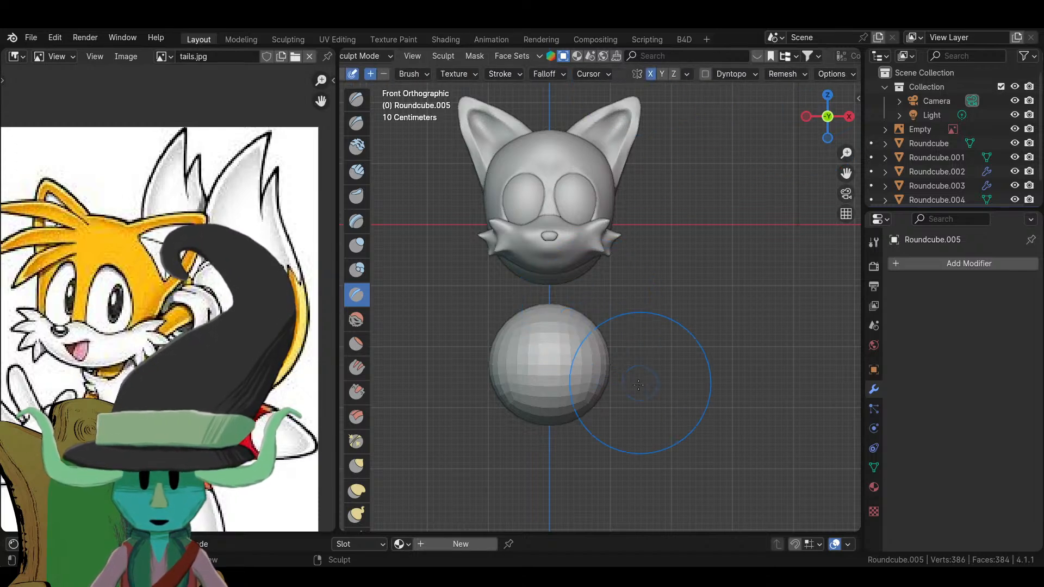
- Choose the Grab brush for shaping the body sphere
{"action": "scroll", "coordinate": [566, 373], "scroll_direction": "down", "scroll_amount": 5}
{"action": "scroll", "coordinate": [571, 434], "scroll_direction": "up", "scroll_amount": 3}
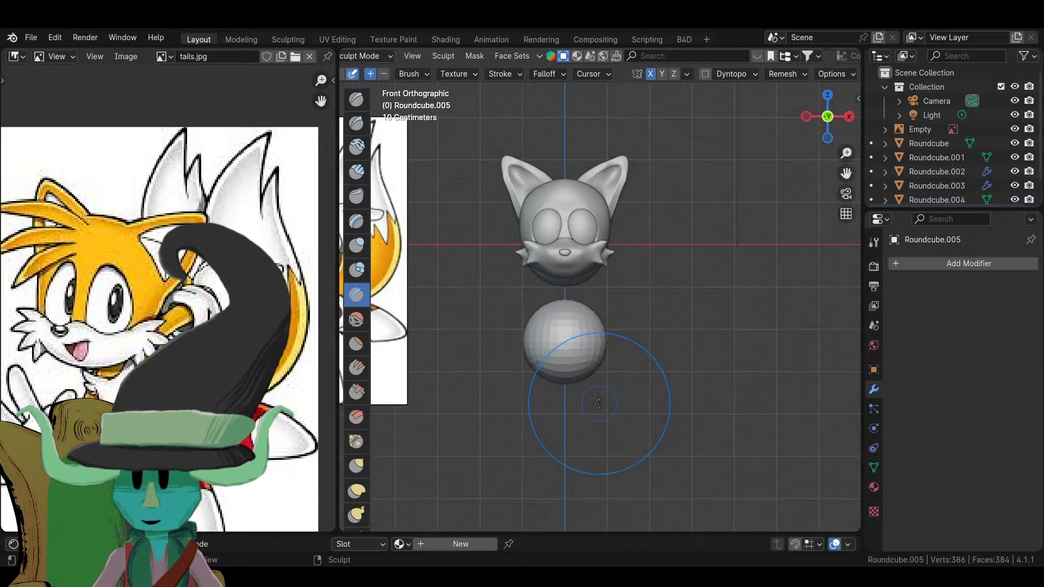
{"action": "mouse_move", "coordinate": [559, 326]}
{"action": "middle_mouse_down", "text": "shift"}
{"action": "mouse_move", "coordinate": [695, 391]}
{"action": "mouse_move", "coordinate": [680, 399]}
{"action": "middle_mouse_up", "text": "shift"}
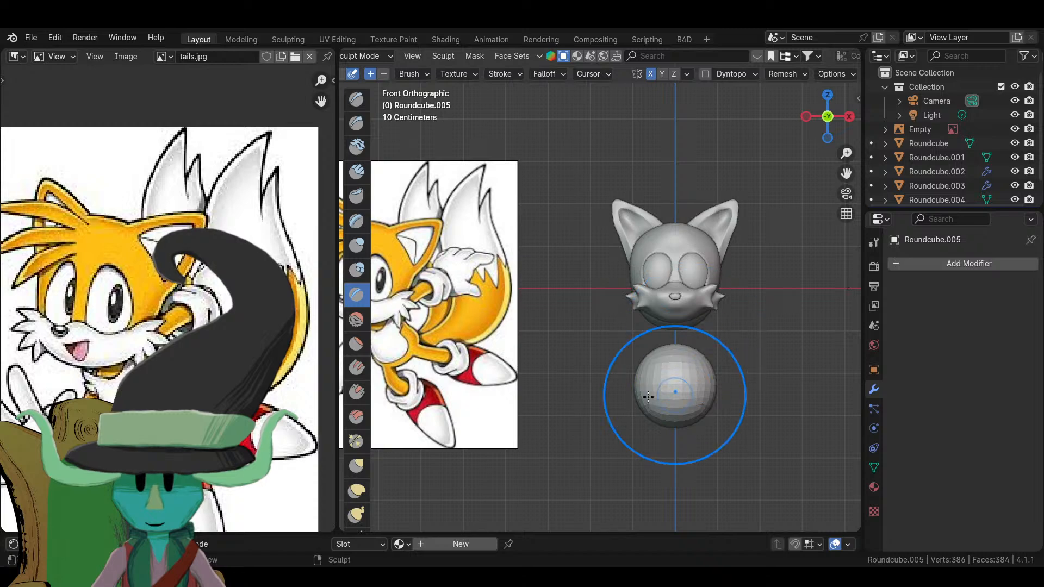
{"action": "left_click", "coordinate": [356, 465]}
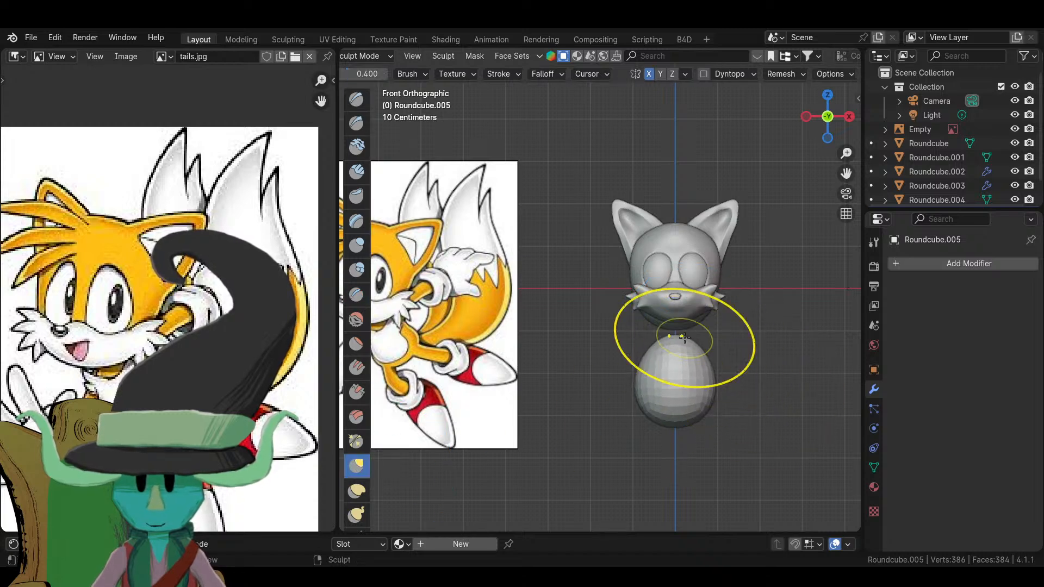
- Try to pull the body sphere into an egg shape with the Grab brush, and undo the strokes
{"action": "left_click_drag", "start_coordinate": [675, 381], "coordinate": [710, 373]}
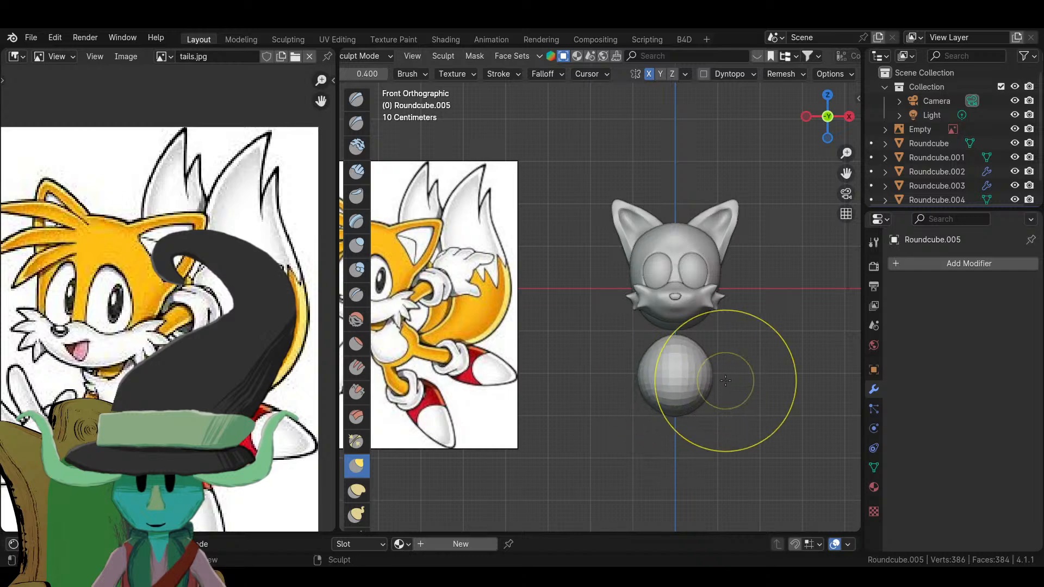
{"action": "key", "text": "ctrl+z"}
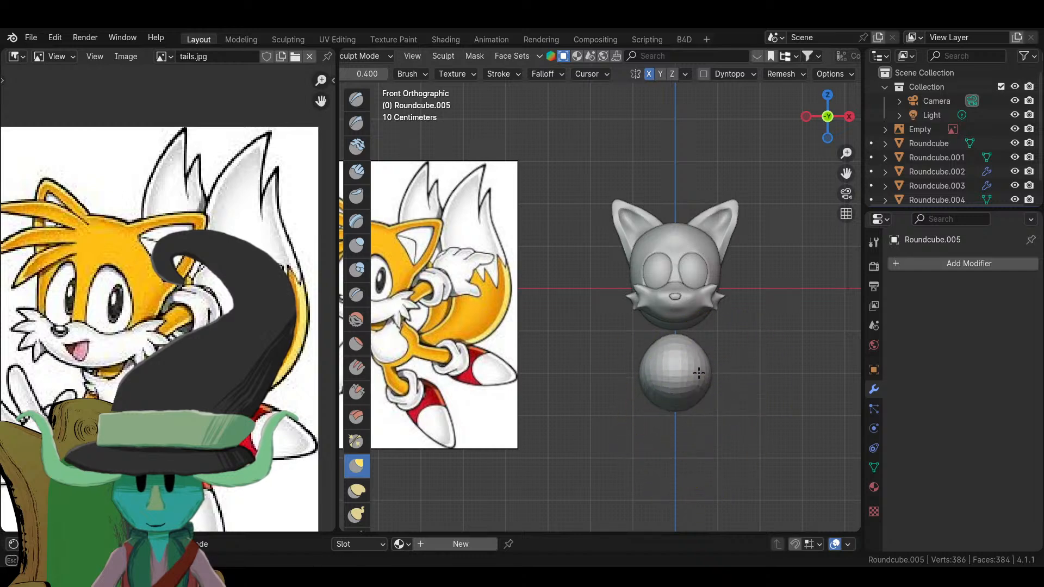
{"action": "key", "text": "ctrl+shift+z"}
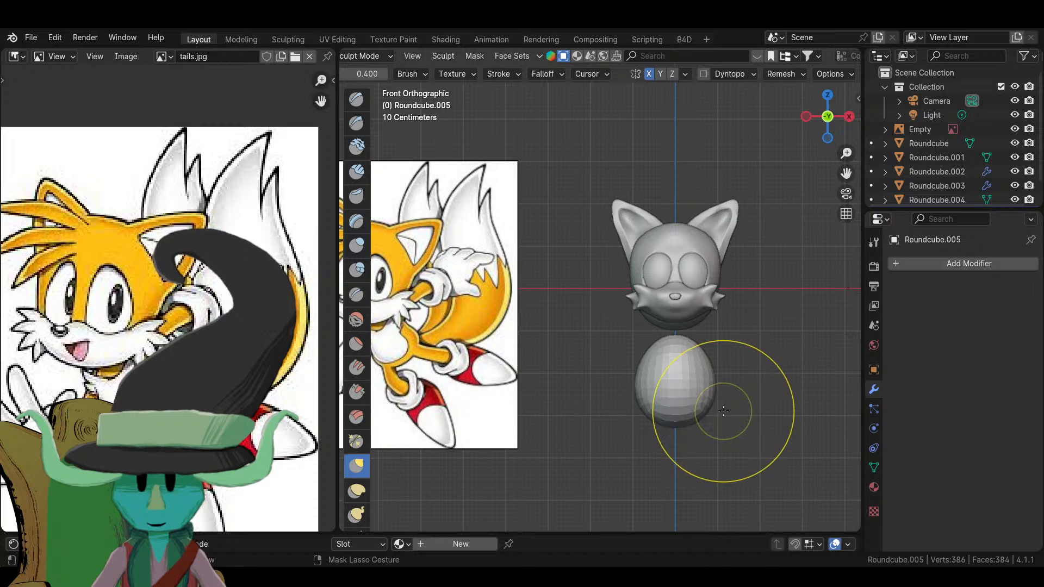
- In Edit Mode, scale the whole body mesh to about 0.559 and raise it about 0.86 m along Z, just under the head
{"action": "key", "text": "Tab"}
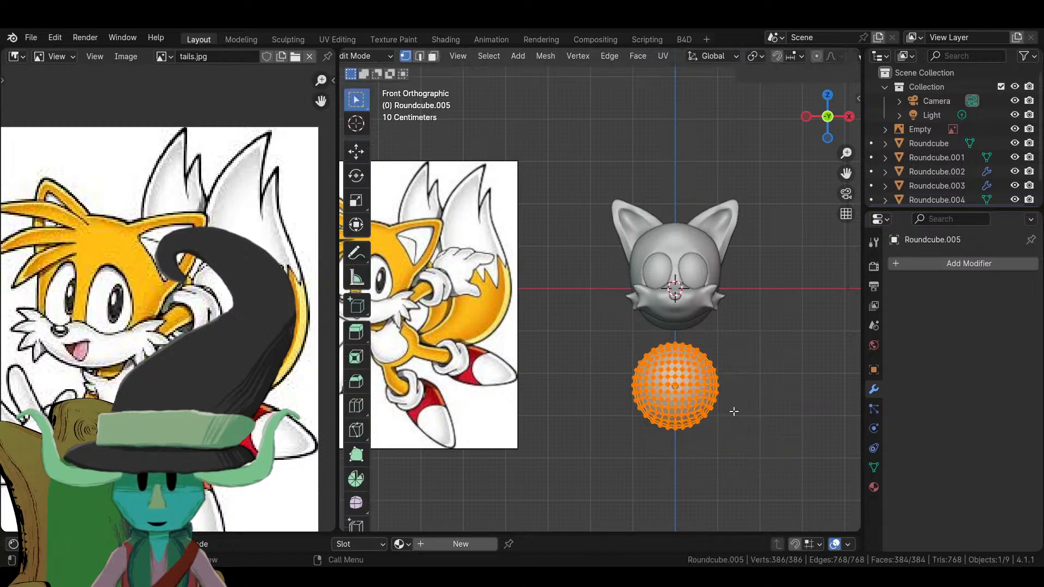
{"action": "key", "text": "s"}
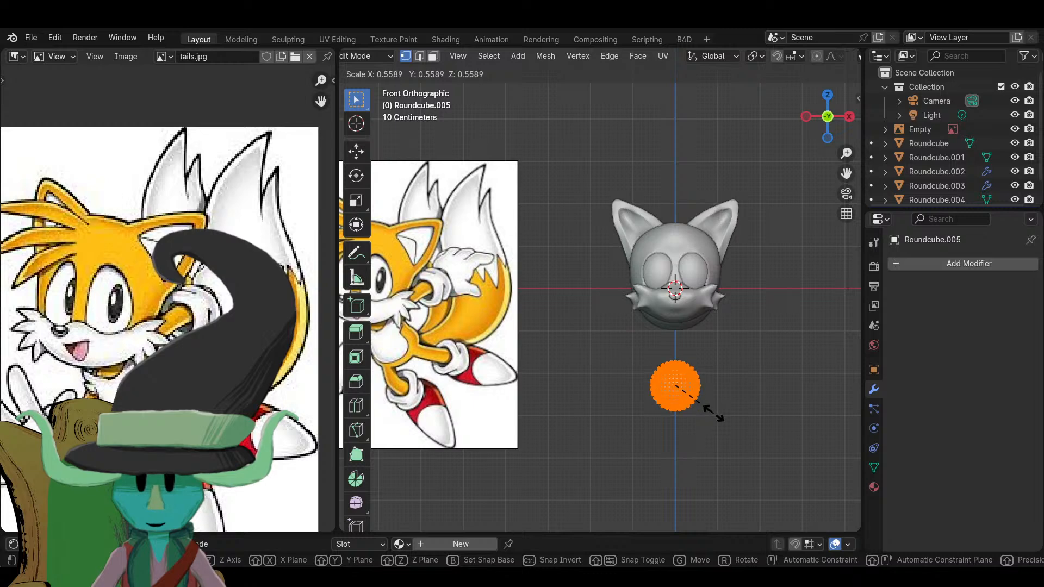
{"action": "left_click", "coordinate": [713, 413]}
{"action": "key", "text": "g"}
{"action": "key", "text": "z"}
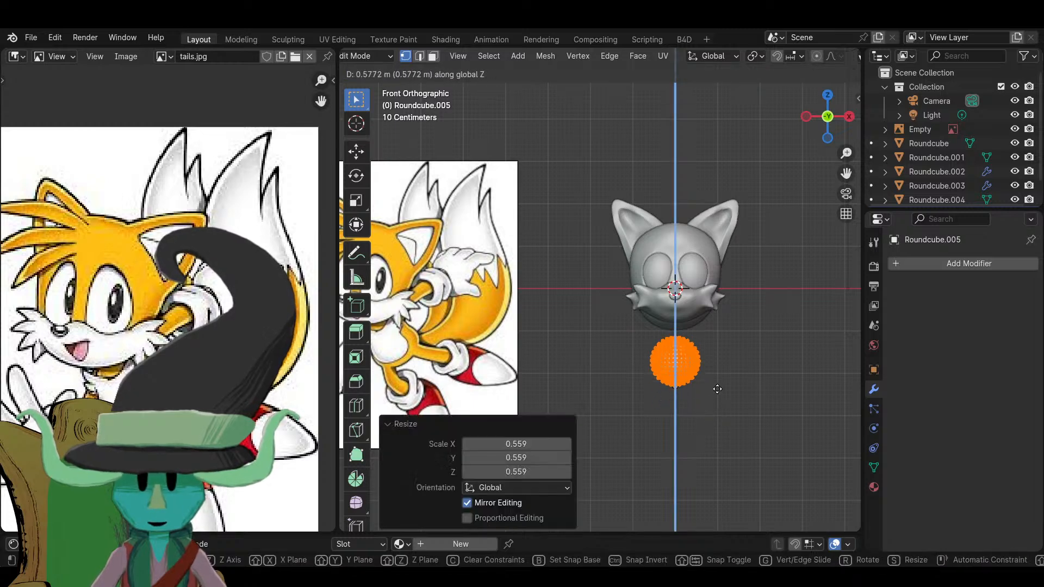
{"action": "left_click", "coordinate": [717, 377]}
- Return the reduced body mesh to Sculpt Mode with the Grab brush
{"action": "scroll", "coordinate": [718, 377], "scroll_direction": "down", "scroll_amount": 3}
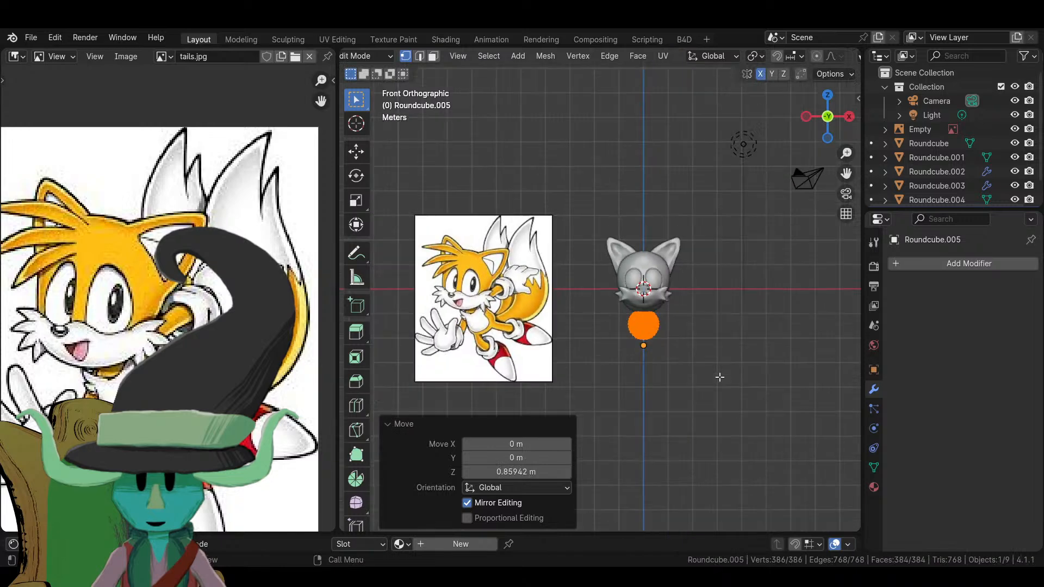
{"action": "scroll", "coordinate": [716, 377], "scroll_direction": "up", "scroll_amount": 3}
{"action": "middle_click_drag", "start_coordinate": [716, 377], "coordinate": [651, 367], "text": "shift"}
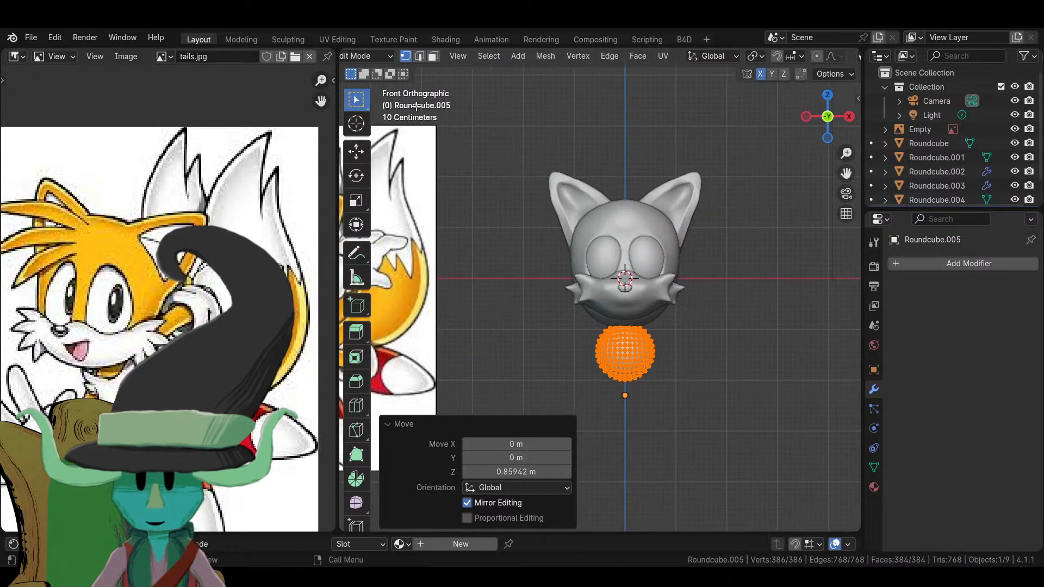
{"action": "left_click", "coordinate": [375, 55]}
{"action": "left_click", "coordinate": [370, 100]}
{"action": "scroll", "coordinate": [630, 372], "scroll_direction": "down", "scroll_amount": 2}
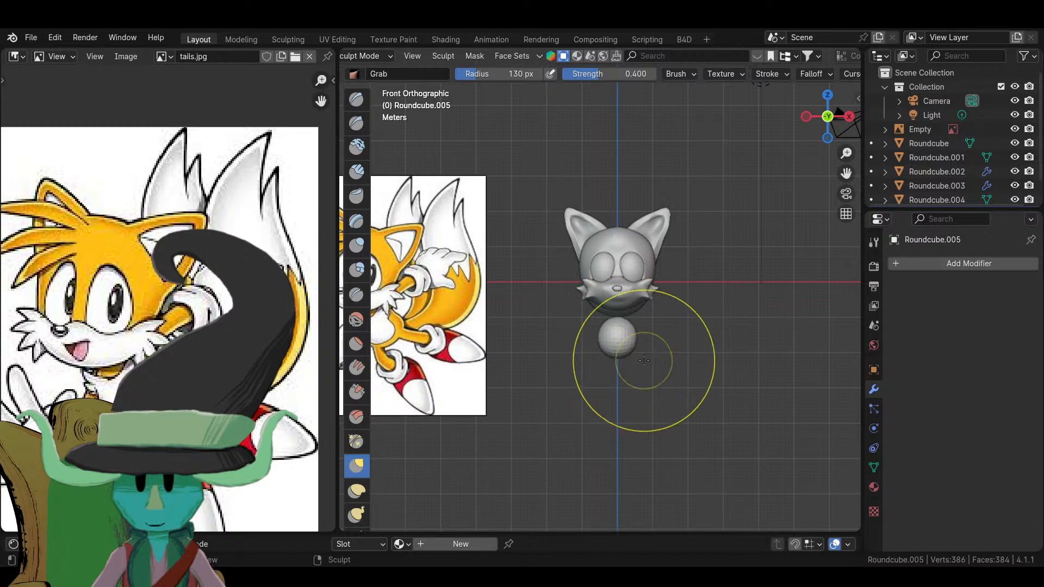
- Set the Grab brush radius to 89 px and pull the body sphere into a taller egg shape with a narrower top
{"action": "scroll", "coordinate": [669, 375], "scroll_direction": "up", "scroll_amount": 3}
{"action": "key", "text": "f"}
{"action": "left_click", "coordinate": [665, 381]}
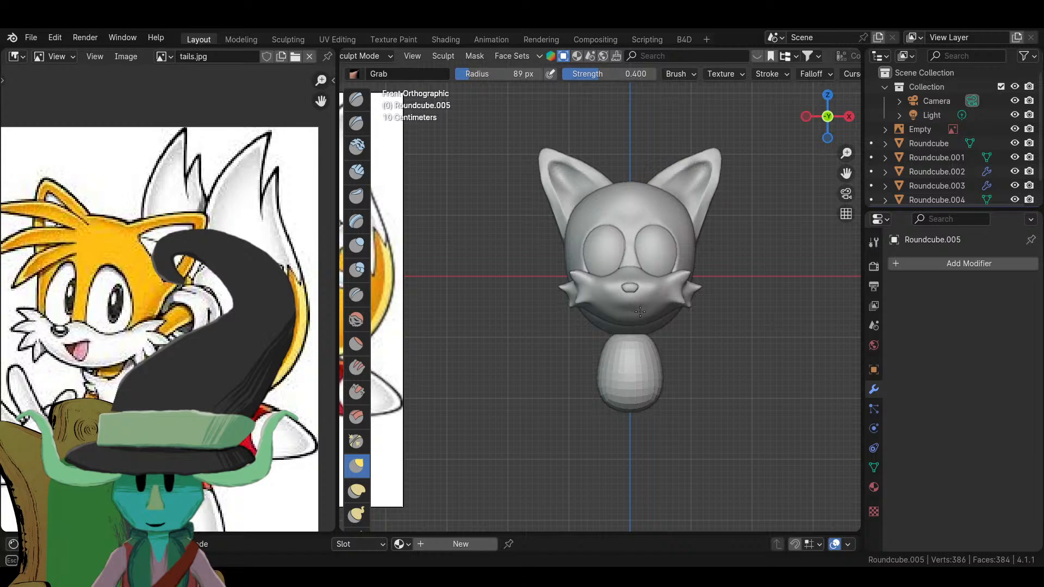
{"action": "scroll", "coordinate": [647, 321], "scroll_direction": "down", "scroll_amount": 4}
{"action": "middle_click_drag", "start_coordinate": [661, 344], "coordinate": [503, 336]}
{"action": "scroll", "coordinate": [503, 336], "scroll_direction": "up", "scroll_amount": 3}
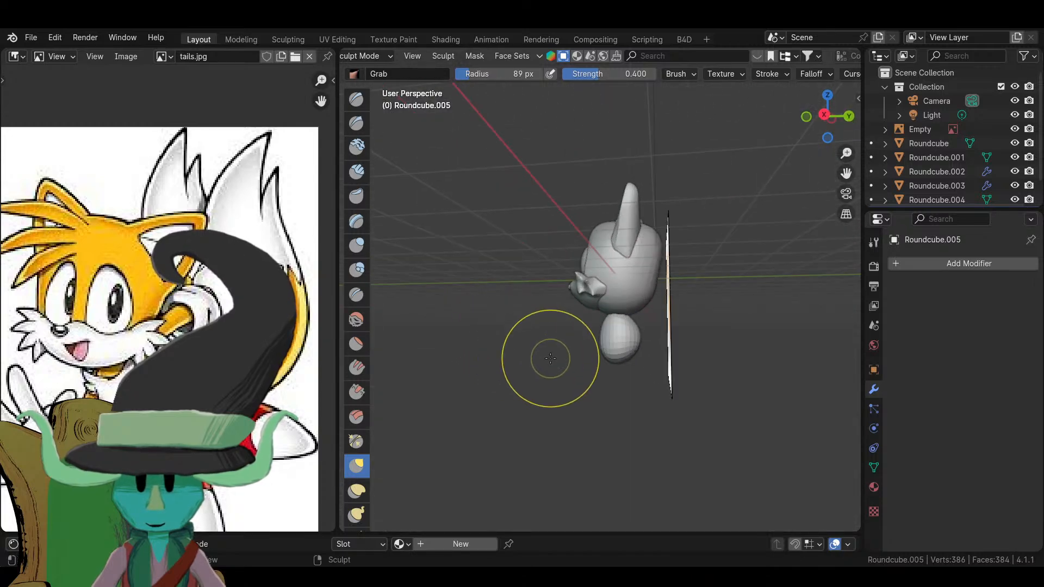
{"action": "key", "text": "KP_3"}
{"action": "key", "text": "KP_1"}
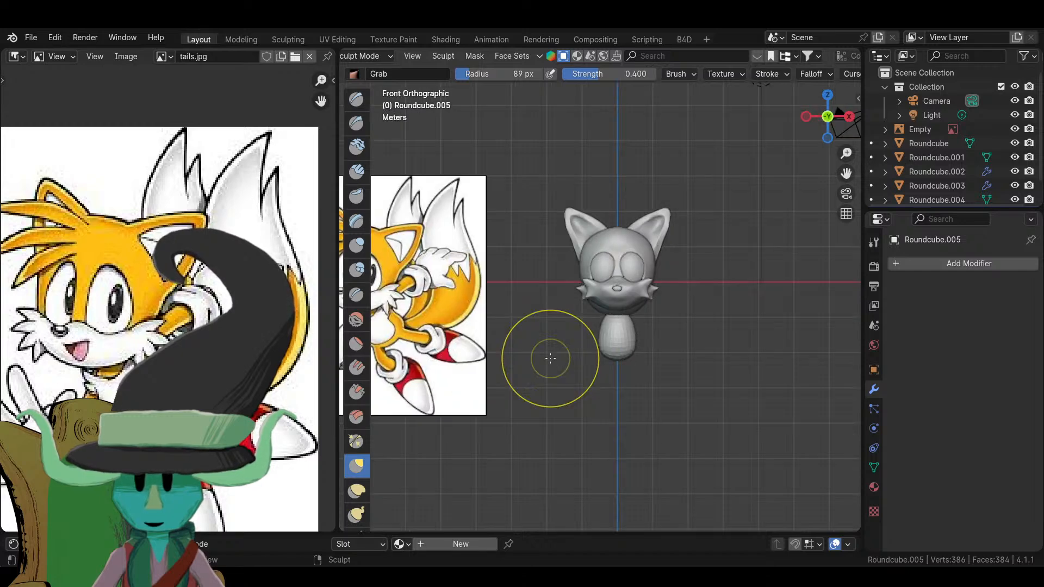
{"action": "scroll", "coordinate": [660, 348], "scroll_direction": "up", "scroll_amount": 3}
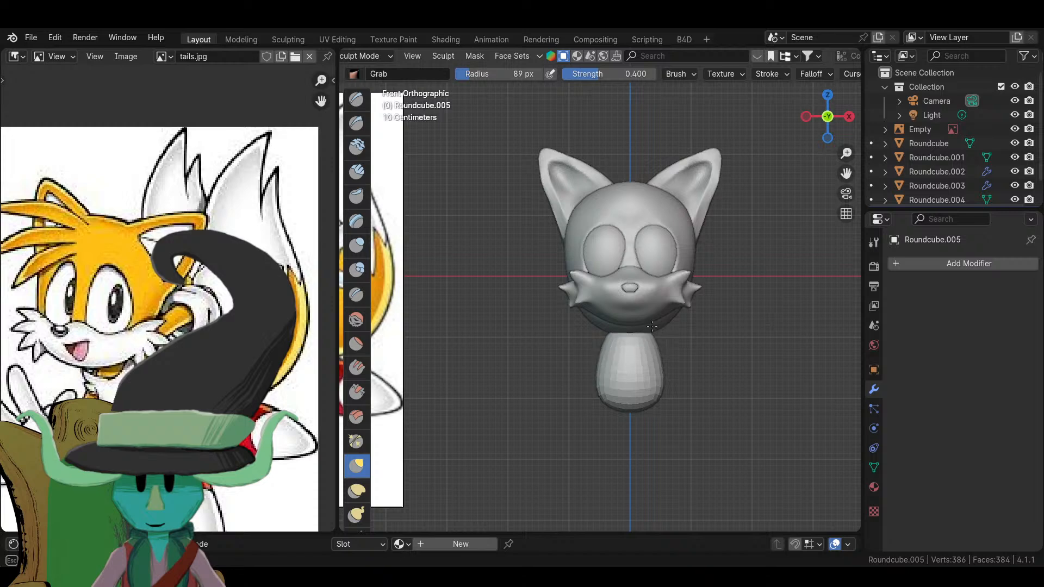
- Refine the body's sides and underside with the Grab brush, widening its base while checking it from the side, below and front
{"action": "mouse_move", "coordinate": [657, 331]}
{"action": "middle_mouse_down"}
{"action": "mouse_move", "coordinate": [531, 368]}
{"action": "mouse_move", "coordinate": [600, 349]}
{"action": "mouse_move", "coordinate": [552, 299]}
{"action": "mouse_move", "coordinate": [548, 353]}
{"action": "mouse_move", "coordinate": [580, 265]}
{"action": "mouse_move", "coordinate": [577, 284]}
{"action": "middle_mouse_up"}
{"action": "key", "text": "KP_3"}
{"action": "scroll", "coordinate": [532, 367], "scroll_direction": "up", "scroll_amount": 3}
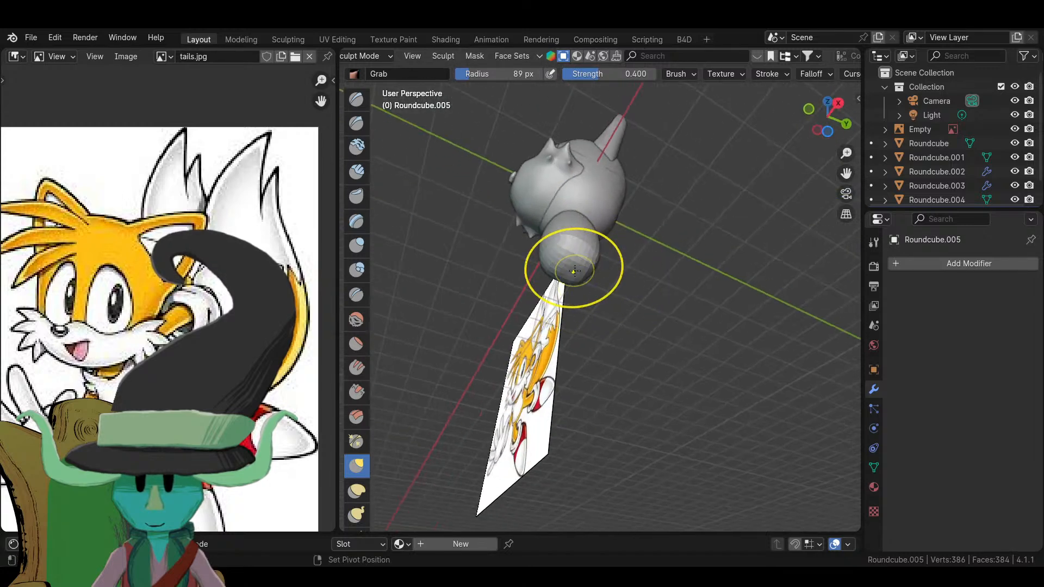
{"action": "middle_click_drag", "start_coordinate": [592, 194], "coordinate": [629, 212]}
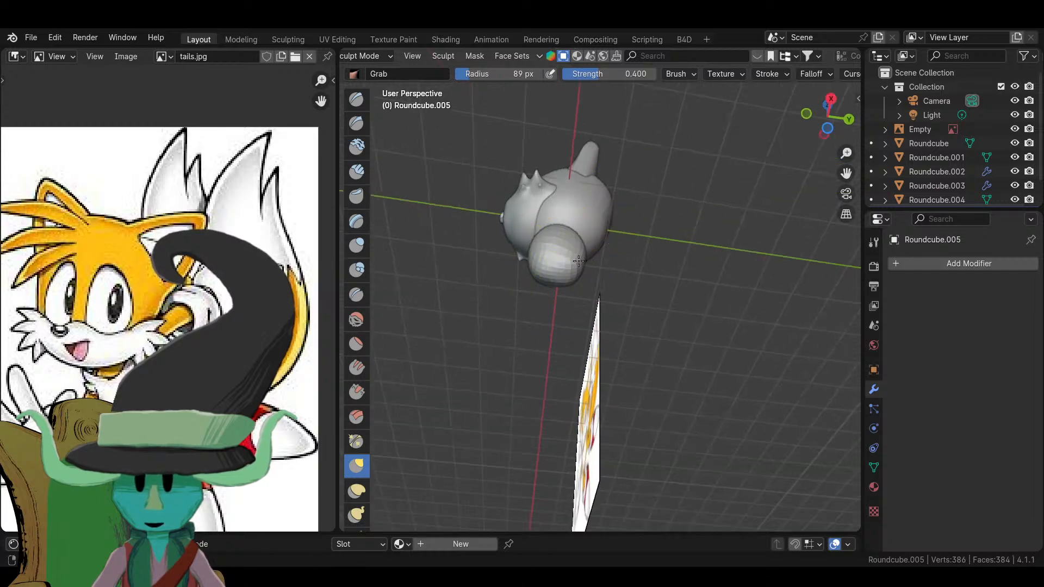
{"action": "mouse_move", "coordinate": [552, 275]}
{"action": "middle_mouse_down"}
{"action": "mouse_move", "coordinate": [644, 267]}
{"action": "mouse_move", "coordinate": [659, 331]}
{"action": "middle_mouse_up"}
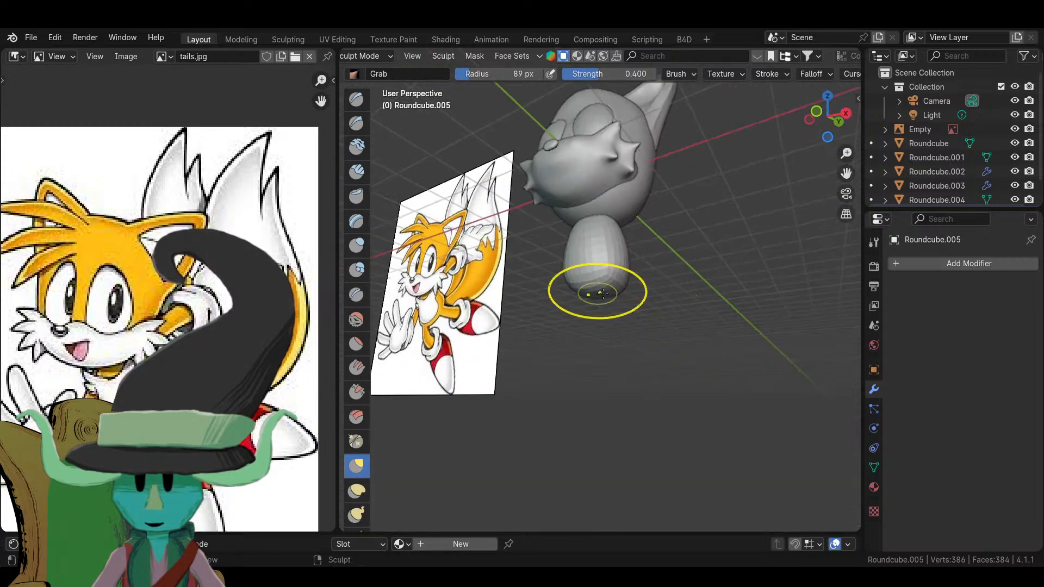
{"action": "middle_click_drag", "start_coordinate": [594, 296], "coordinate": [663, 308]}
{"action": "key", "text": "KP_1"}
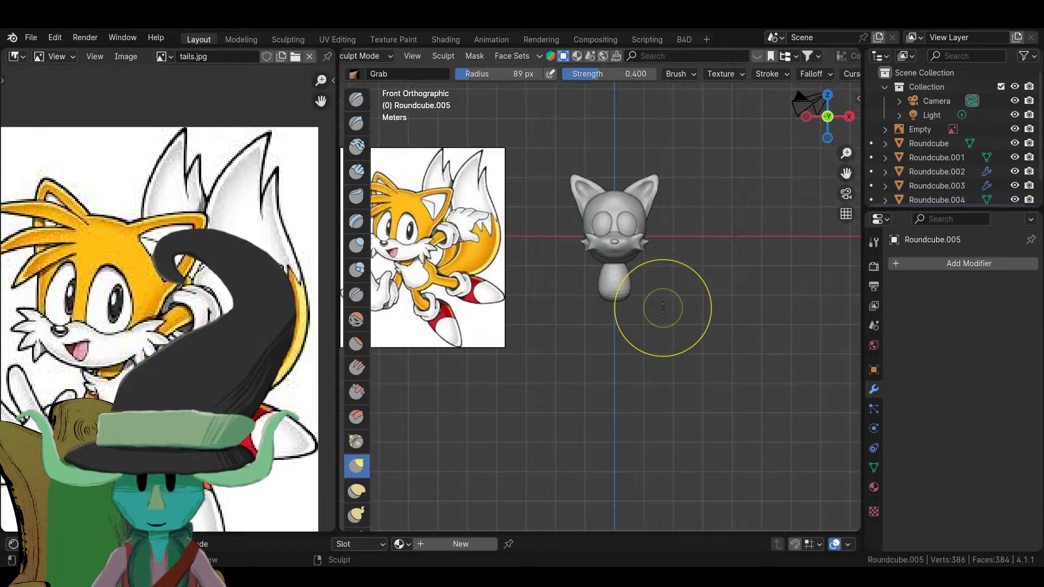
{"action": "scroll", "coordinate": [663, 307], "scroll_direction": "up", "scroll_amount": 2}
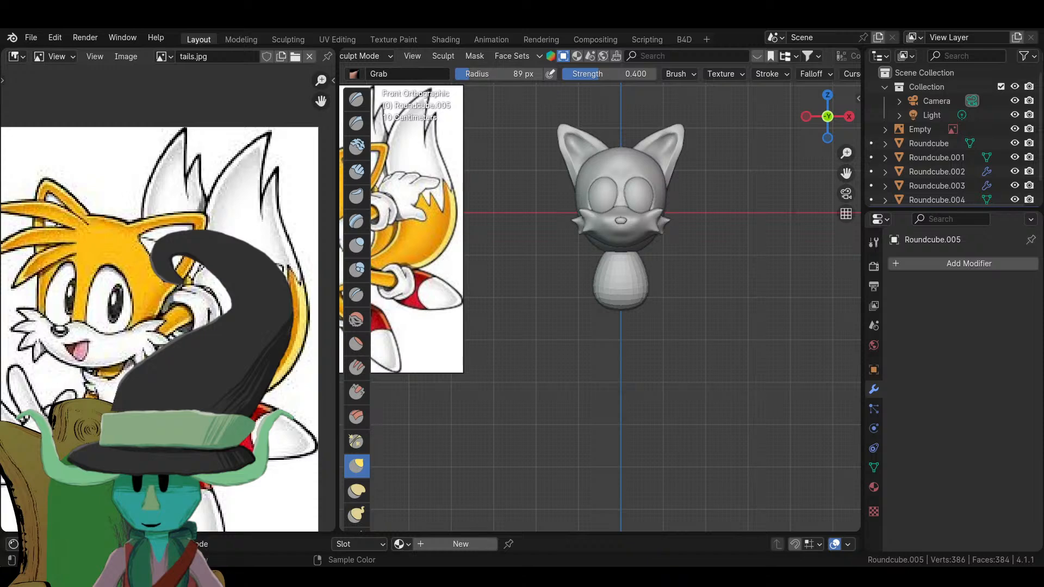
- Round out the underside of the body with the Inflate/Deflate brush at 89 px radius and 0.500 strength
{"action": "mouse_move", "coordinate": [553, 379]}
{"action": "middle_mouse_down"}
{"action": "mouse_move", "coordinate": [566, 334]}
{"action": "mouse_move", "coordinate": [543, 314]}
{"action": "mouse_move", "coordinate": [564, 297]}
{"action": "middle_mouse_up"}
{"action": "key", "text": "KP_3"}
{"action": "key", "text": "i"}
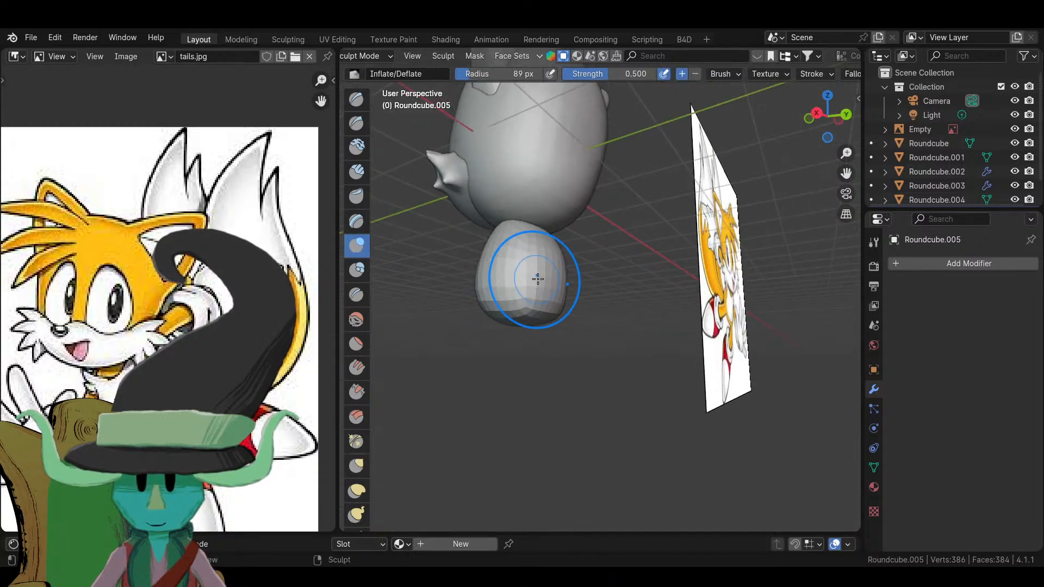
{"action": "middle_click_drag", "start_coordinate": [517, 361], "coordinate": [534, 281]}
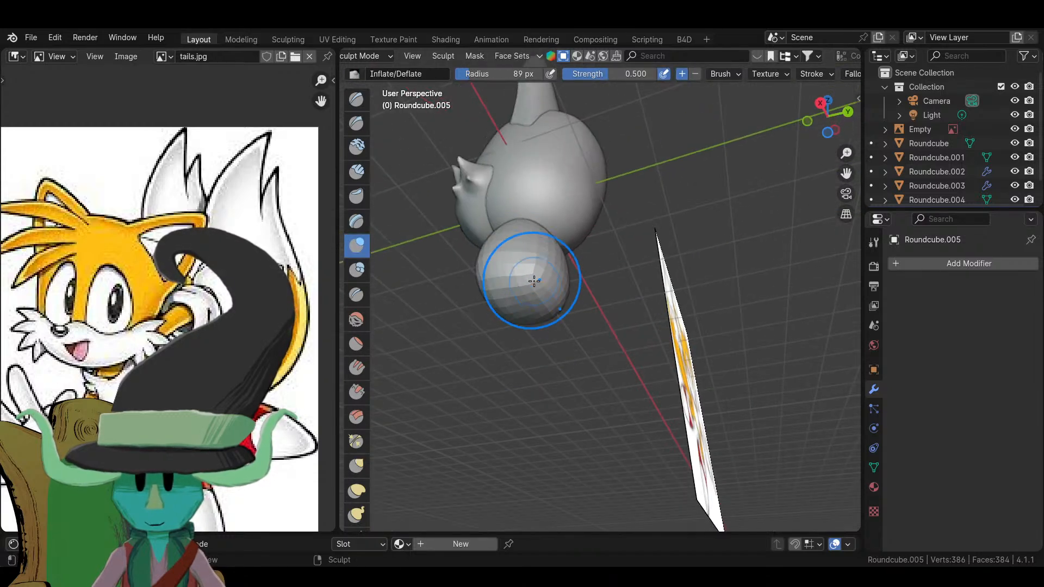
{"action": "middle_click_drag", "start_coordinate": [568, 314], "coordinate": [575, 340]}
{"action": "key", "text": "KP_3"}
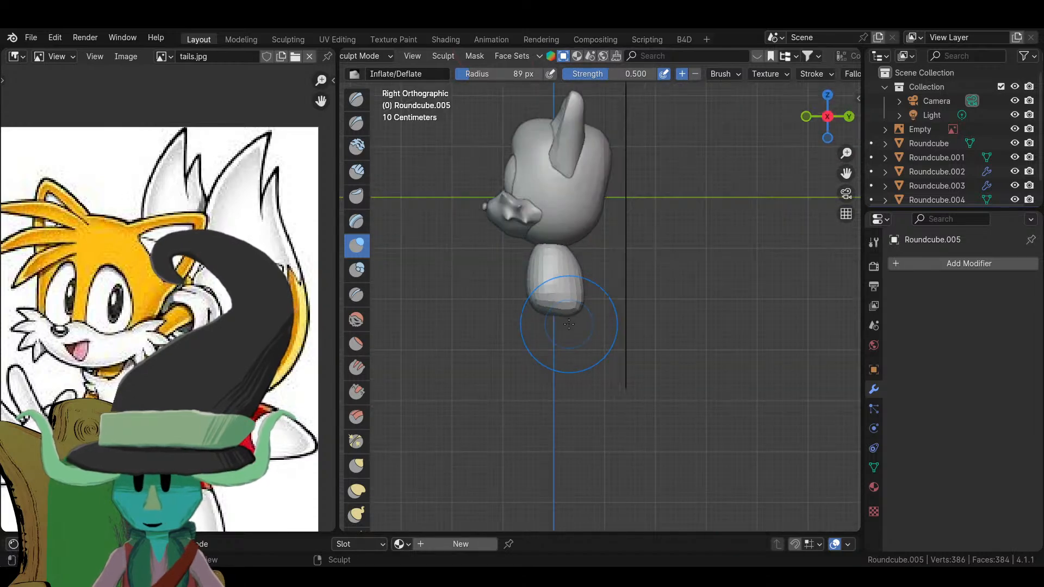
- Pull the lower back of the body outward with the Grab brush, checking the shape from the side and from below
{"action": "scroll", "coordinate": [552, 326], "scroll_direction": "up", "scroll_amount": 2}
{"action": "key", "text": "g"}
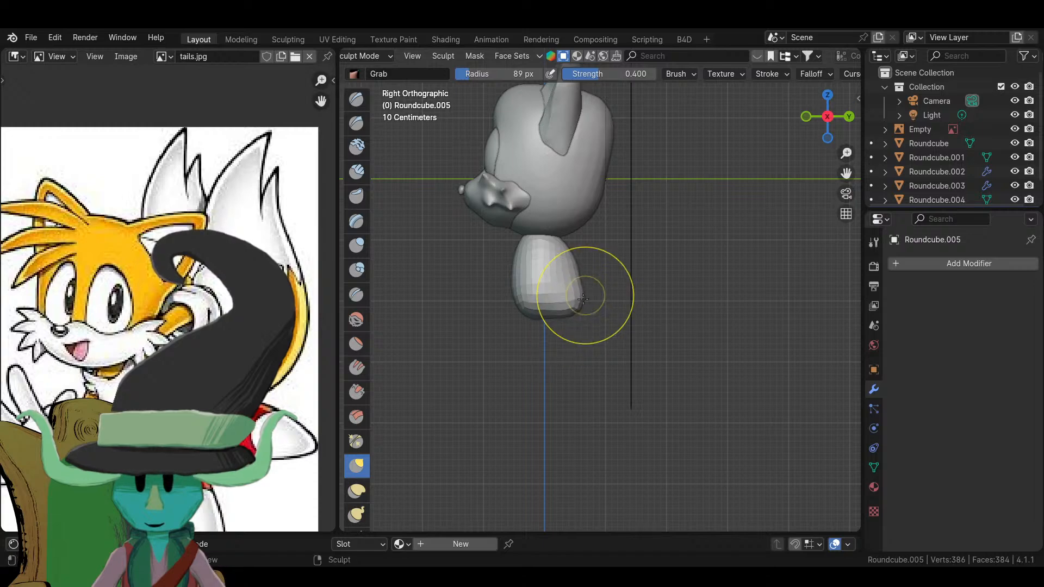
{"action": "mouse_move", "coordinate": [583, 298]}
{"action": "middle_mouse_down"}
{"action": "mouse_move", "coordinate": [668, 324]}
{"action": "mouse_move", "coordinate": [611, 324]}
{"action": "mouse_move", "coordinate": [605, 256]}
{"action": "middle_mouse_up"}
{"action": "scroll", "coordinate": [668, 323], "scroll_direction": "up", "scroll_amount": 4}
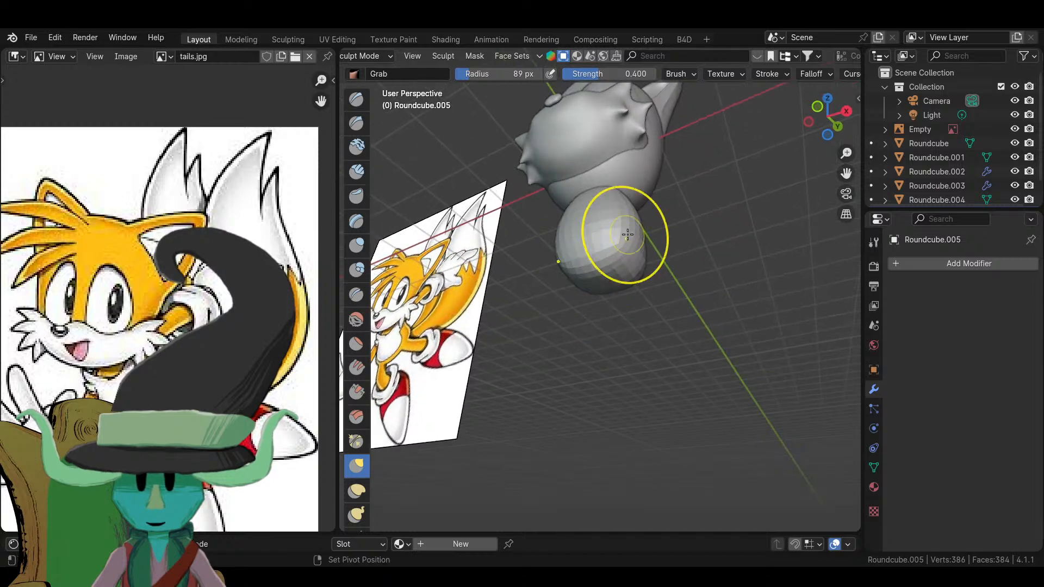
{"action": "mouse_move", "coordinate": [659, 215]}
{"action": "middle_mouse_down"}
{"action": "mouse_move", "coordinate": [699, 310]}
{"action": "mouse_move", "coordinate": [729, 314]}
{"action": "mouse_move", "coordinate": [726, 326]}
{"action": "mouse_move", "coordinate": [703, 348]}
{"action": "mouse_move", "coordinate": [592, 385]}
{"action": "mouse_move", "coordinate": [638, 268]}
{"action": "middle_mouse_up"}
{"action": "scroll", "coordinate": [717, 313], "scroll_direction": "down", "scroll_amount": 5}
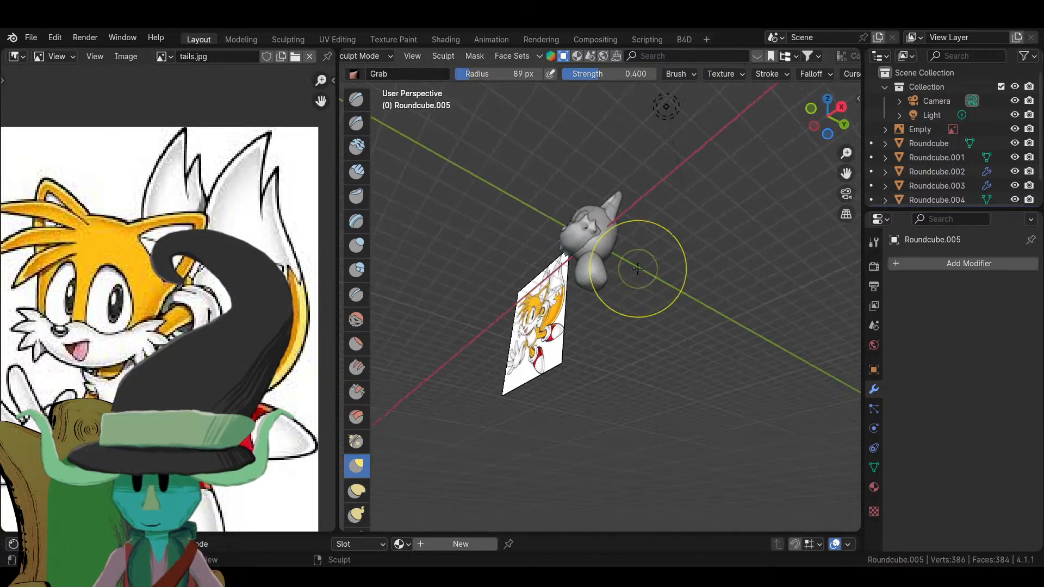
{"action": "scroll", "coordinate": [638, 268], "scroll_direction": "up", "scroll_amount": 3}
- Switch the body to Object Mode and apply Shade Smooth to it
{"action": "left_click", "coordinate": [373, 61]}
{"action": "left_click", "coordinate": [373, 58]}
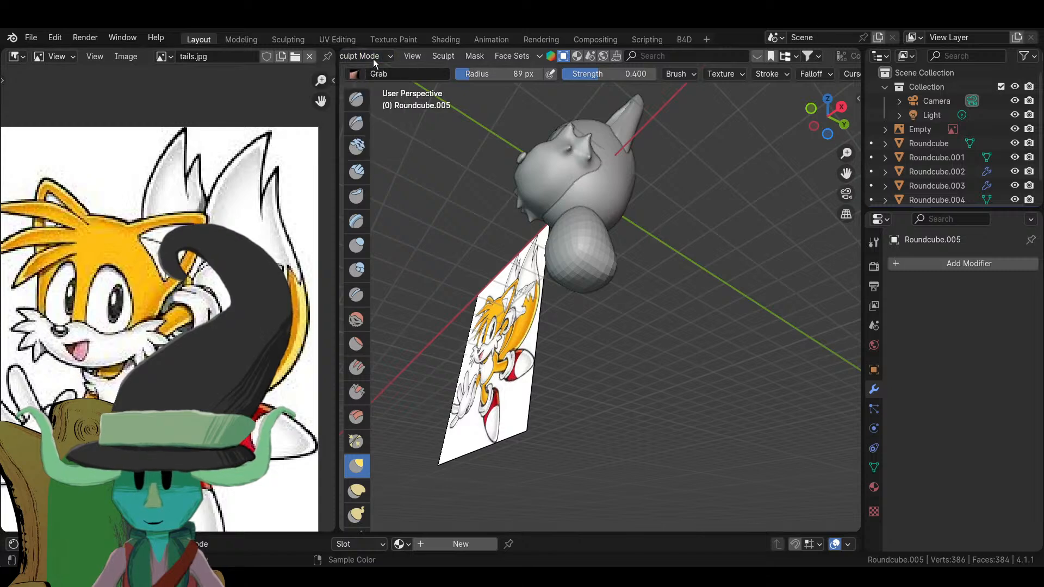
{"action": "left_click", "coordinate": [373, 58]}
{"action": "left_click", "coordinate": [373, 73]}
{"action": "right_click", "coordinate": [592, 261]}
{"action": "left_click", "coordinate": [550, 262]}
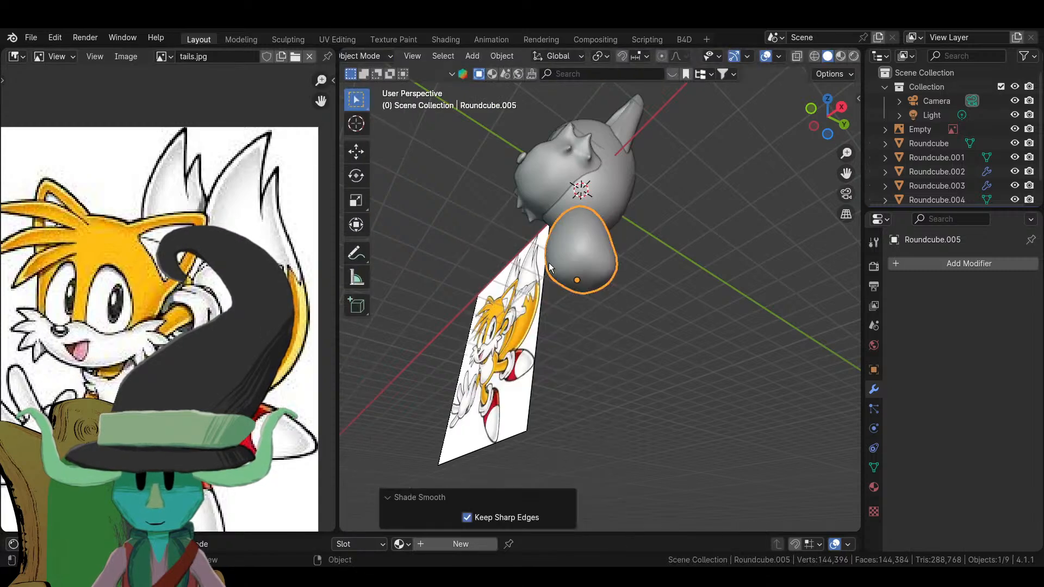
{"action": "scroll", "coordinate": [550, 266], "scroll_direction": "down", "scroll_amount": 3}
{"action": "left_click", "coordinate": [536, 353]}
- Select the smoothed body and return it to Sculpt Mode with the Grab brush
{"action": "middle_click_drag", "start_coordinate": [662, 348], "coordinate": [601, 315]}
{"action": "scroll", "coordinate": [674, 336], "scroll_direction": "up", "scroll_amount": 2}
{"action": "scroll", "coordinate": [602, 315], "scroll_direction": "up", "scroll_amount": 2}
{"action": "left_click", "coordinate": [600, 305]}
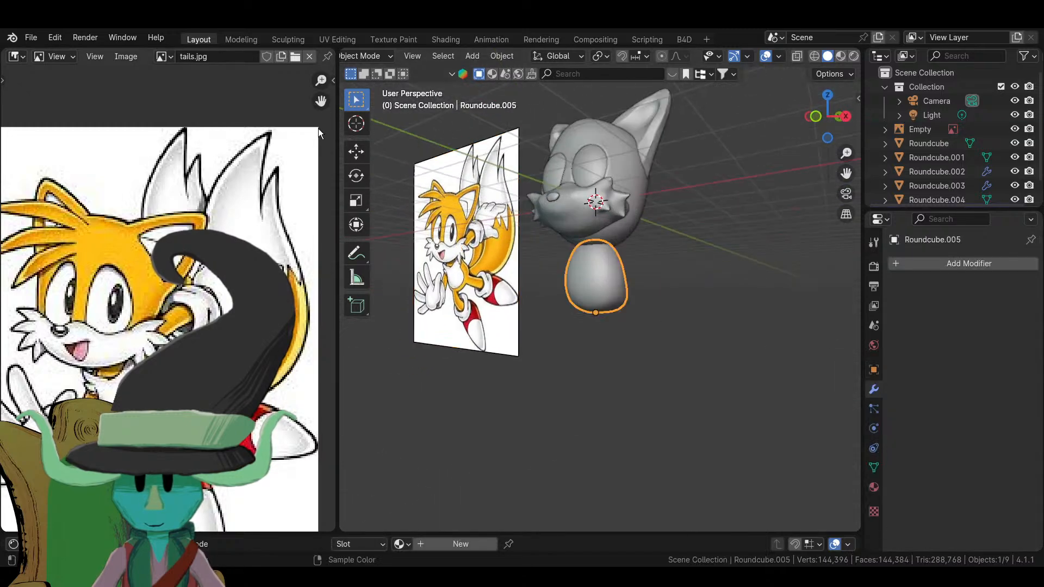
{"action": "left_click", "coordinate": [364, 56]}
{"action": "left_click", "coordinate": [360, 101]}
{"action": "scroll", "coordinate": [613, 299], "scroll_direction": "up", "scroll_amount": 3}
{"action": "scroll", "coordinate": [596, 189], "scroll_direction": "down", "scroll_amount": 1}
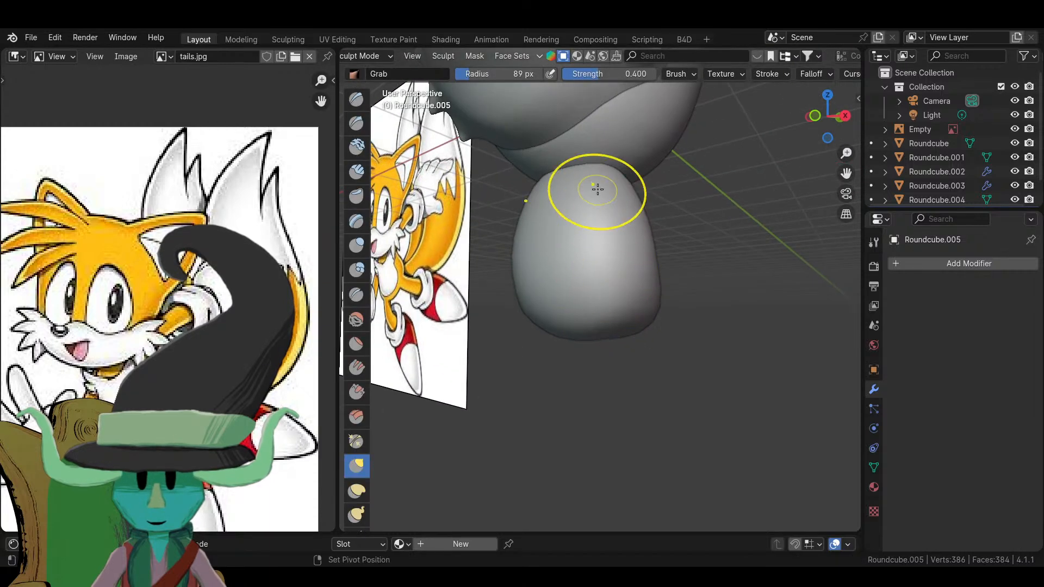
- Set the Grab brush radius to 168 px and fill out the lower front of the body in the right side view
{"action": "scroll", "coordinate": [664, 268], "scroll_direction": "down", "scroll_amount": 3}
{"action": "middle_click_drag", "start_coordinate": [664, 268], "coordinate": [549, 303]}
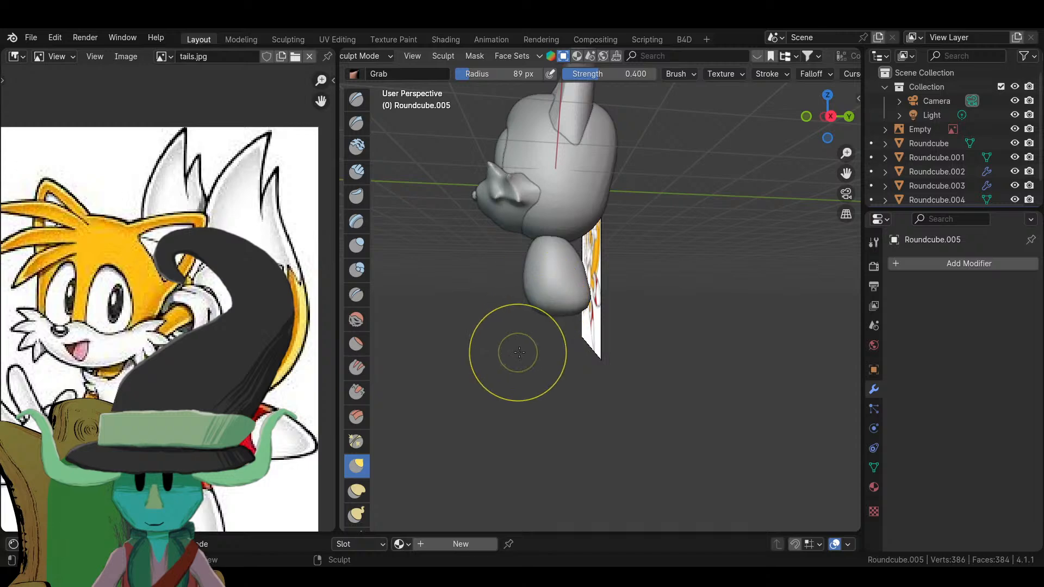
{"action": "key", "text": "KP_3"}
{"action": "scroll", "coordinate": [530, 336], "scroll_direction": "up", "scroll_amount": 5}
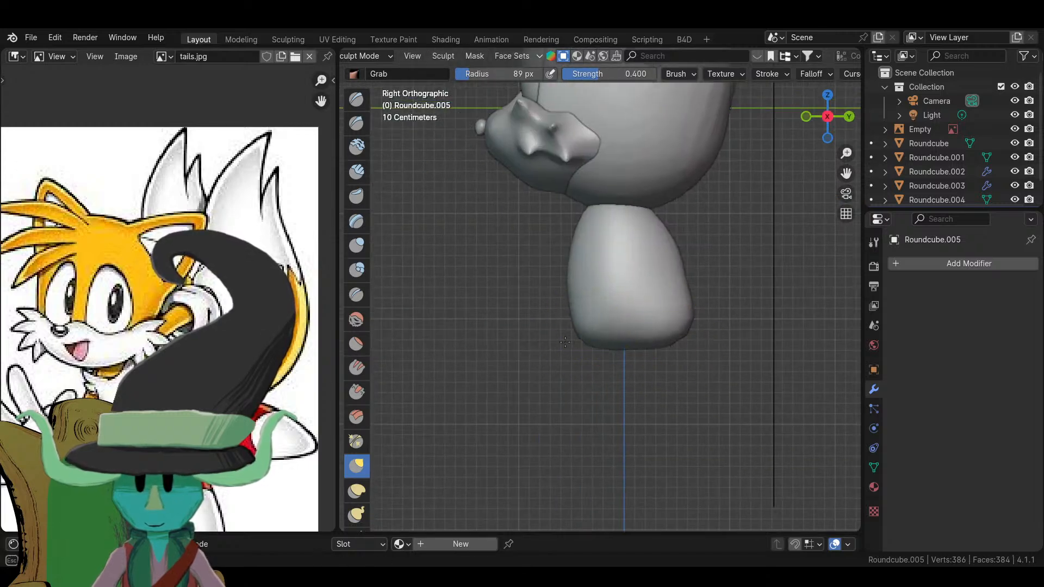
{"action": "key", "text": "f"}
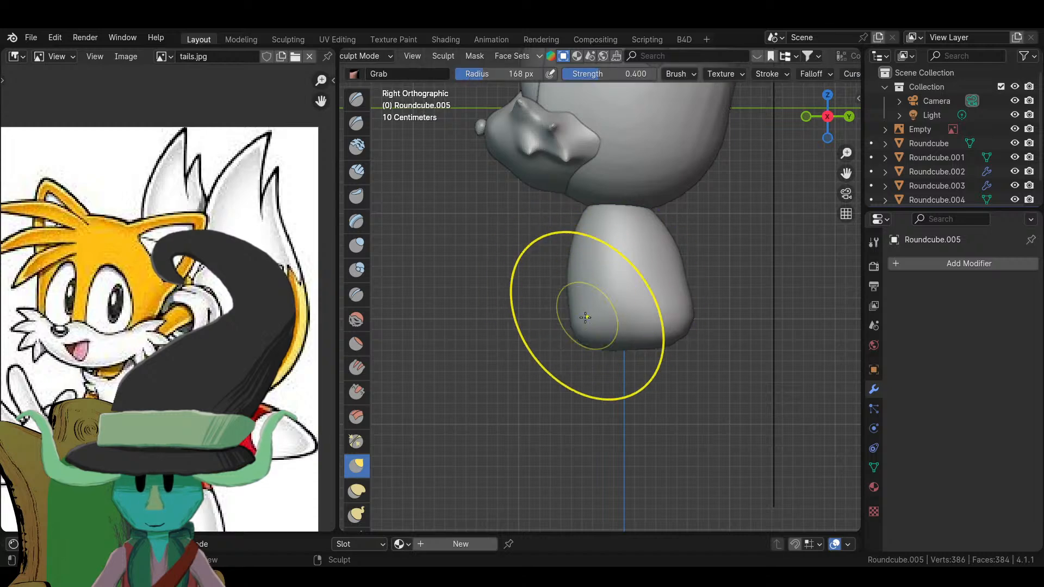
{"action": "left_click", "coordinate": [576, 338]}
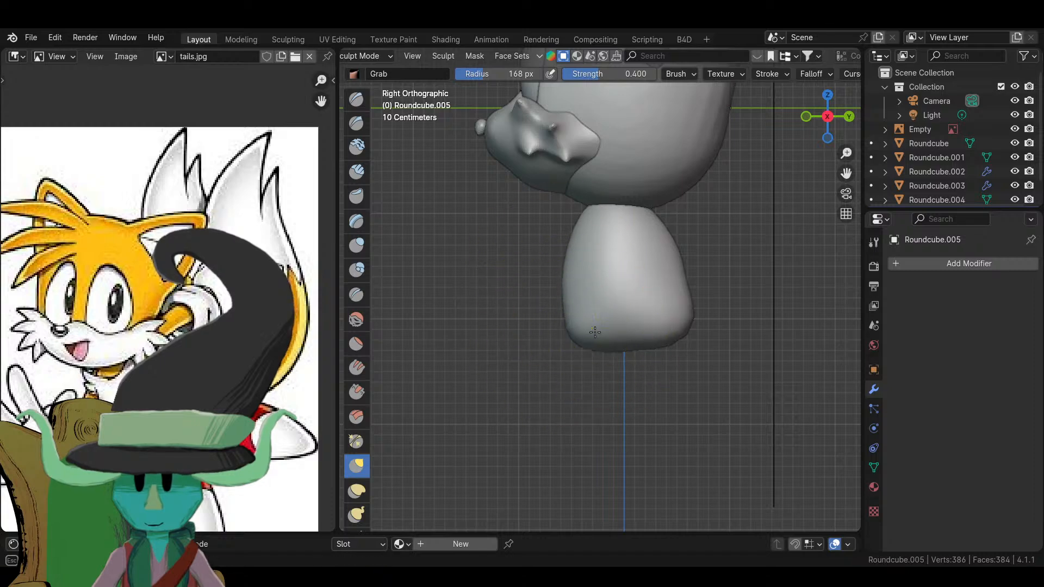
{"action": "scroll", "coordinate": [594, 331], "scroll_direction": "down", "scroll_amount": 4}
{"action": "mouse_move", "coordinate": [576, 443]}
{"action": "middle_mouse_down"}
{"action": "mouse_move", "coordinate": [687, 439]}
{"action": "mouse_move", "coordinate": [752, 408]}
{"action": "mouse_move", "coordinate": [739, 435]}
{"action": "mouse_move", "coordinate": [745, 476]}
{"action": "mouse_move", "coordinate": [614, 424]}
{"action": "mouse_move", "coordinate": [544, 359]}
{"action": "middle_mouse_up"}
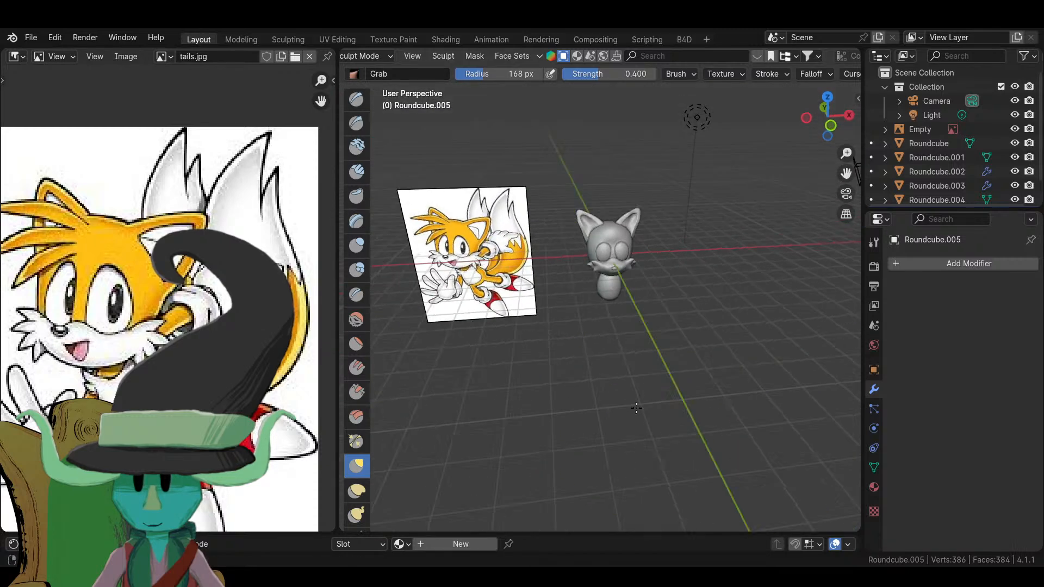
- Return to Object Mode, deselect the body and add a mesh cylinder for the leg
{"action": "left_click", "coordinate": [373, 58]}
{"action": "left_click", "coordinate": [380, 73]}
{"action": "middle_click_drag", "start_coordinate": [717, 390], "coordinate": [780, 352]}
{"action": "left_click", "coordinate": [673, 332]}
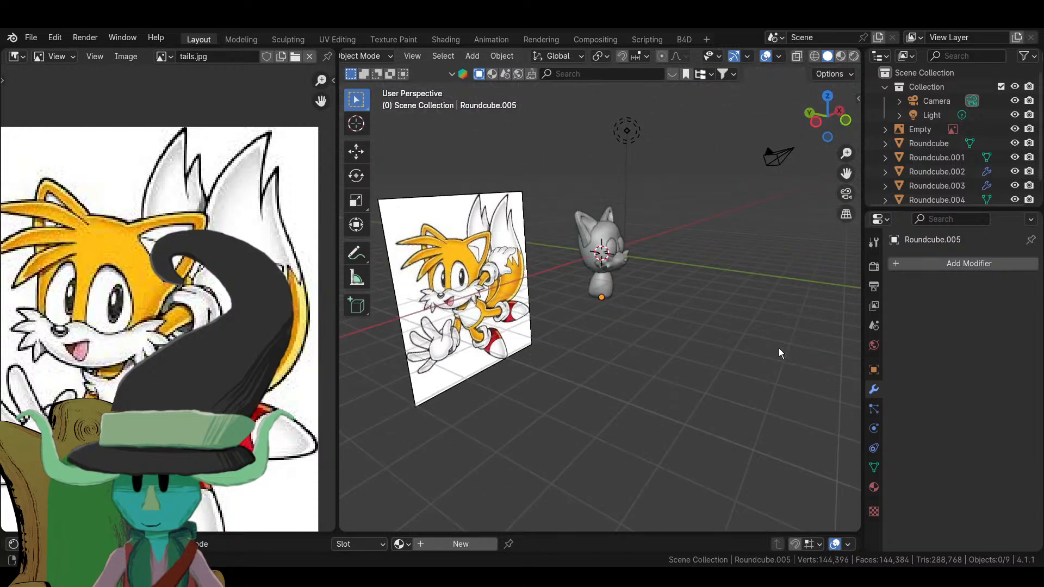
{"action": "middle_click_drag", "start_coordinate": [683, 384], "coordinate": [488, 360]}
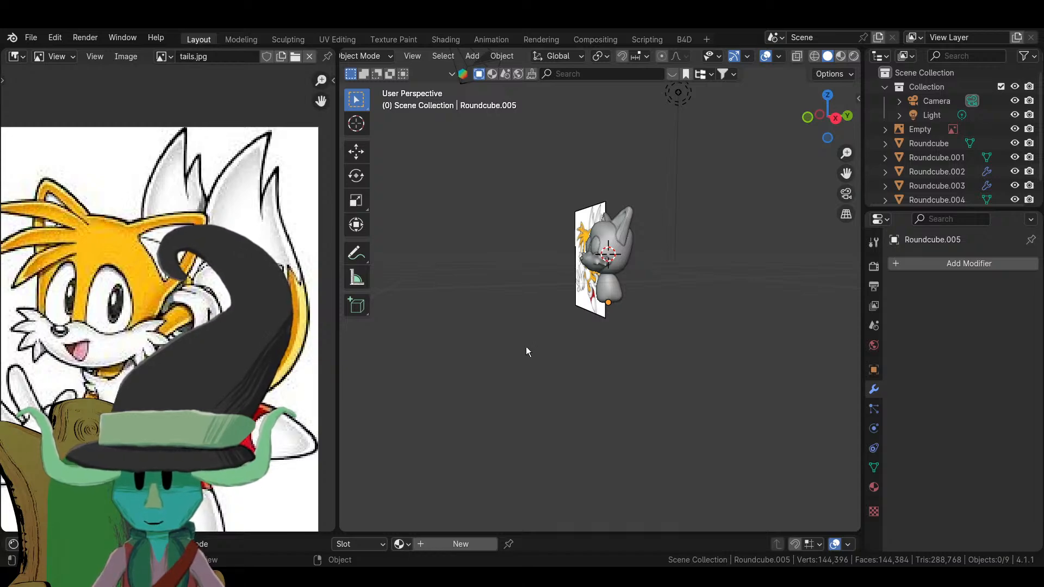
{"action": "key", "text": "shift+a"}
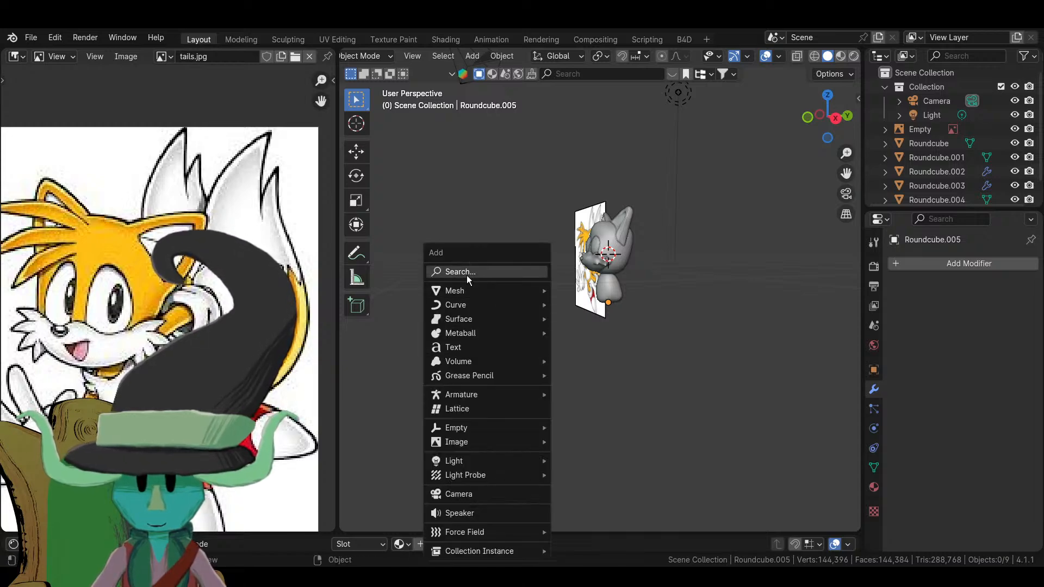
{"action": "left_click", "coordinate": [467, 273]}
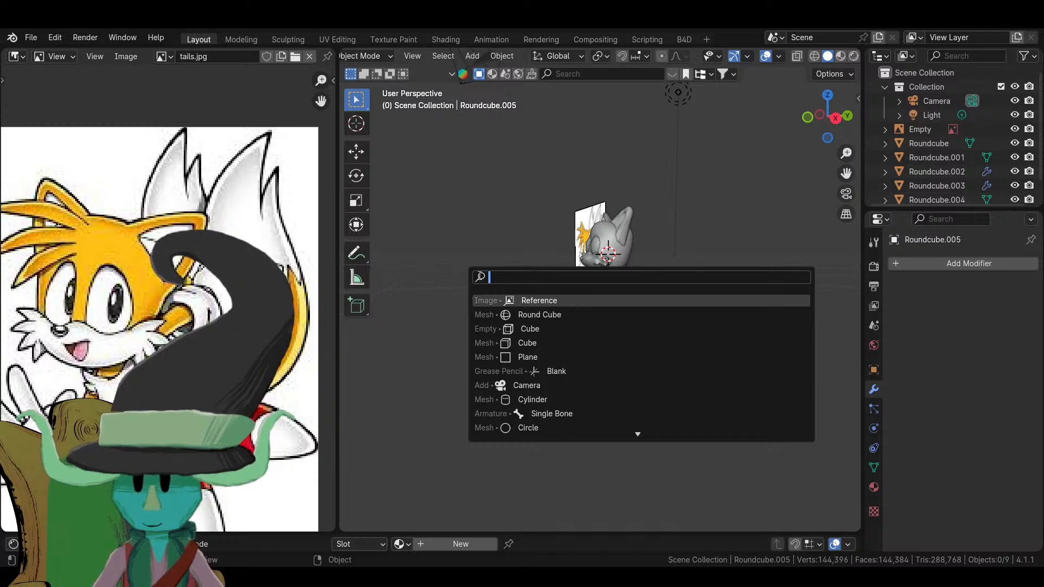
{"action": "type", "text": "cylin"}
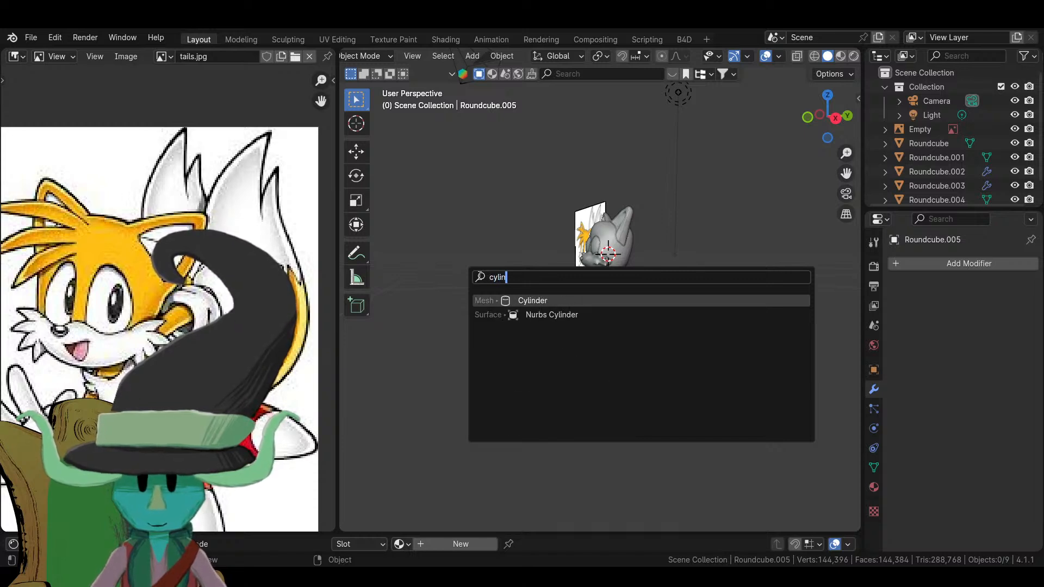
{"action": "left_click", "coordinate": [590, 301]}
- In Edit Mode and front view, move the whole cylinder mesh about 4.33 m down along Z, below the body
{"action": "scroll", "coordinate": [646, 285], "scroll_direction": "up", "scroll_amount": 2}
{"action": "key", "text": "Tab"}
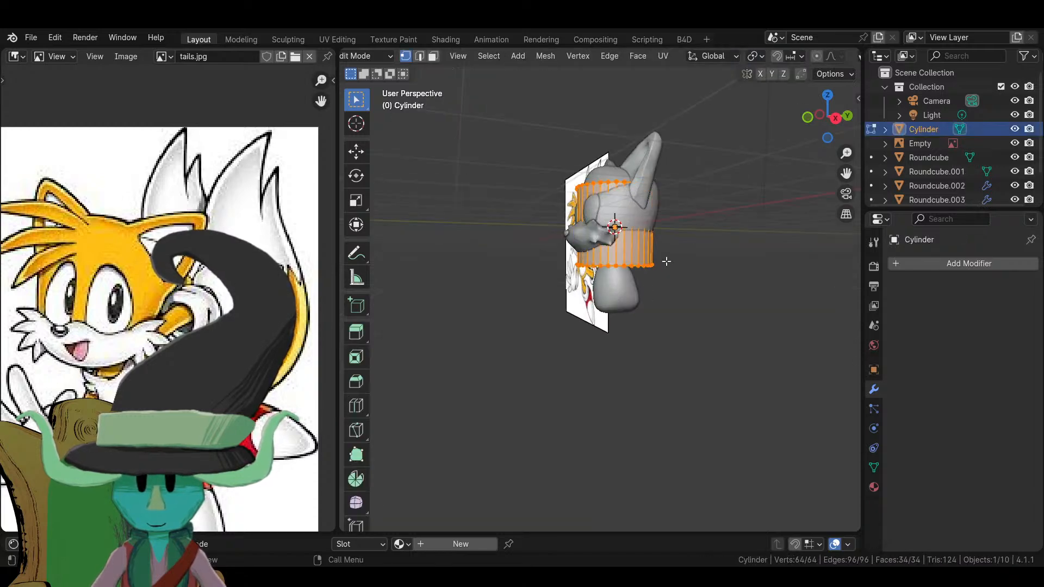
{"action": "key", "text": "KP_1"}
{"action": "key", "text": "s"}
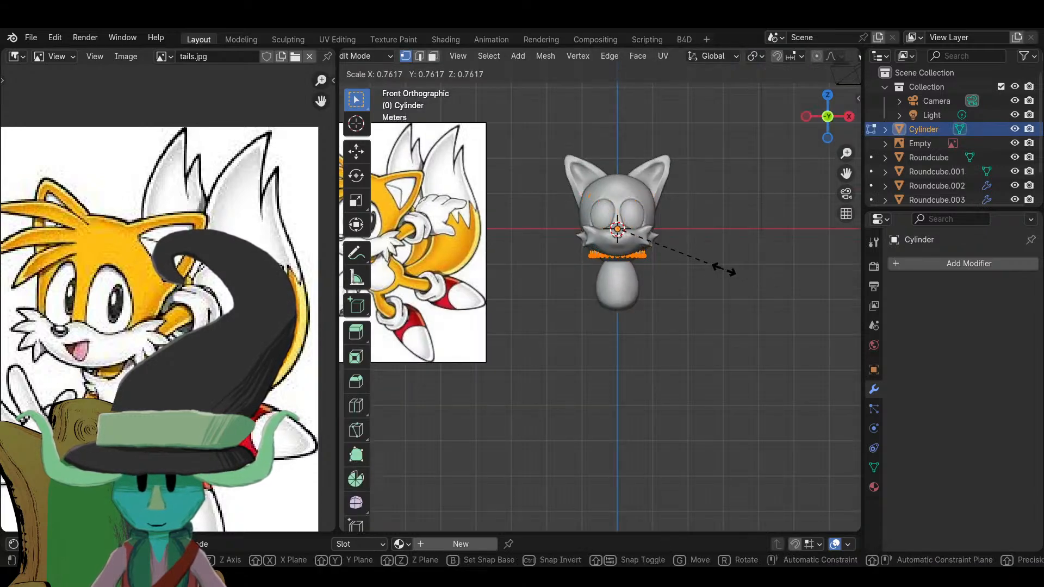
{"action": "right_click", "coordinate": [723, 270]}
{"action": "key", "text": "g"}
{"action": "key", "text": "z"}
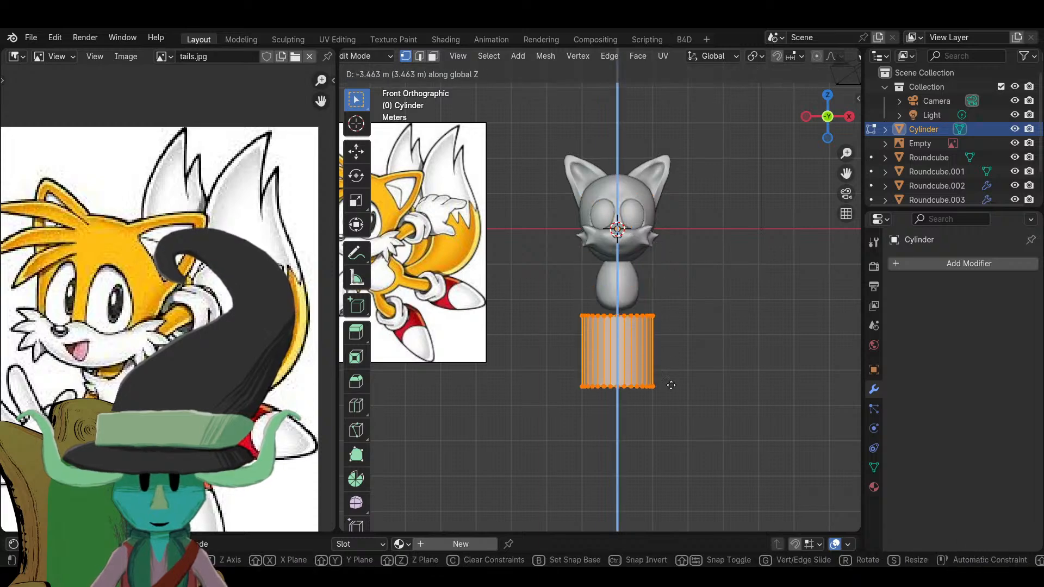
{"action": "left_click", "coordinate": [702, 395]}
- Scale the cylinder to 0.208 in X and Y only, then move it about -0.25 m in X and 1.62 m up in Z
{"action": "key", "text": "s"}
{"action": "key", "text": "shift+z"}
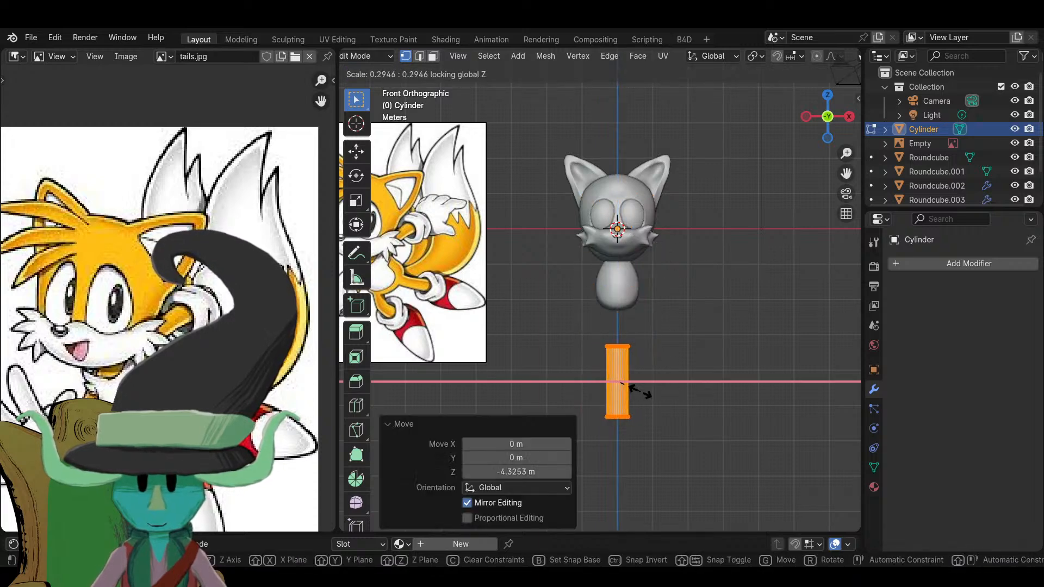
{"action": "left_click", "coordinate": [624, 387]}
{"action": "key", "text": "g"}
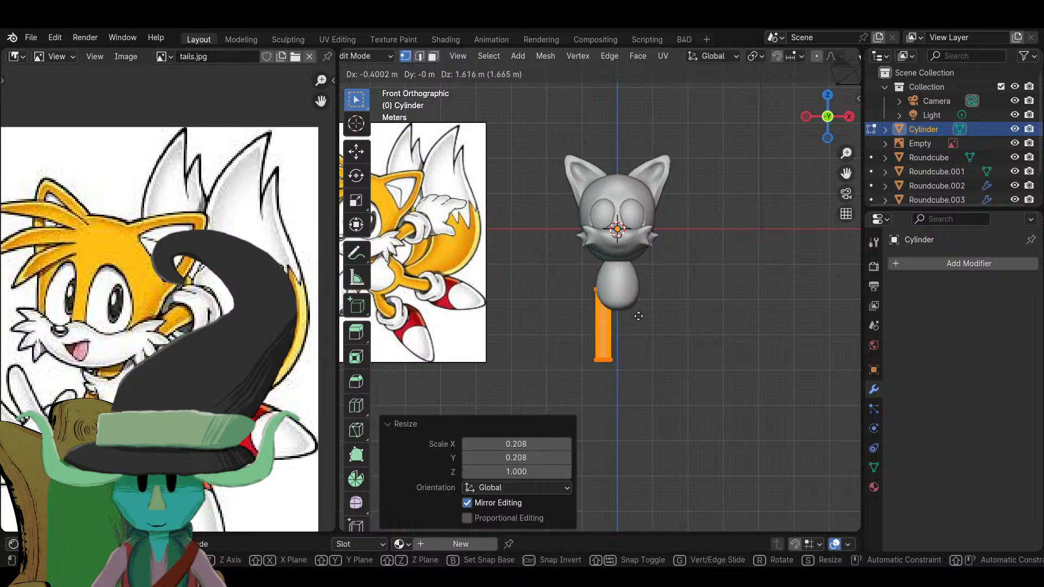
{"action": "left_click", "coordinate": [644, 316]}
- Scale the leg cylinder uniformly to 0.671 and raise it about 0.28 m along Z into the body
{"action": "key", "text": "s"}
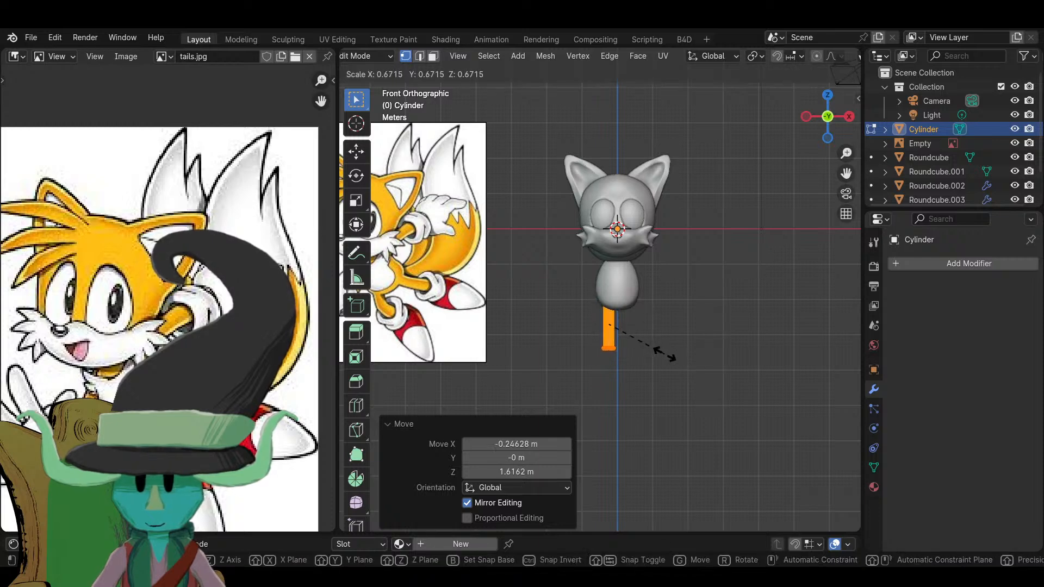
{"action": "left_click", "coordinate": [665, 356]}
{"action": "scroll", "coordinate": [664, 364], "scroll_direction": "up", "scroll_amount": 2}
{"action": "key", "text": "g"}
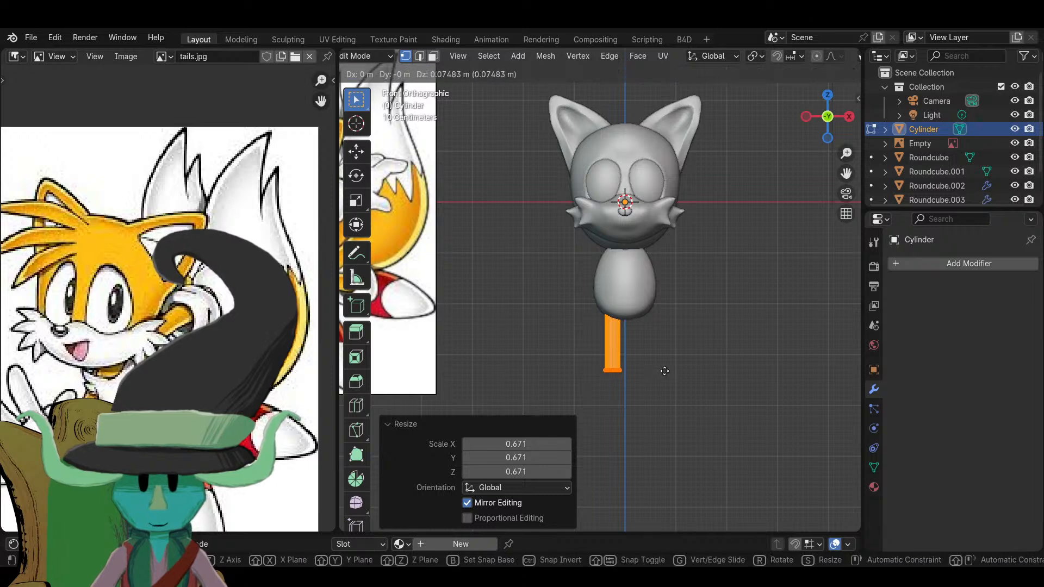
{"action": "key", "text": "z"}
{"action": "left_click", "coordinate": [664, 360]}
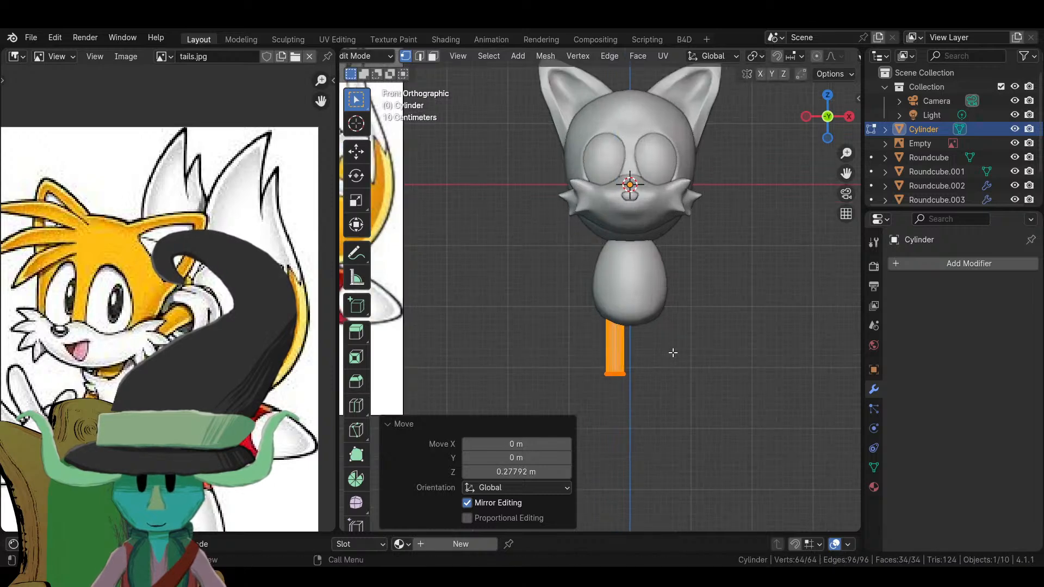
- With X-ray on, enlarge the leg cylinder's bottom ring to about 1.13 and return to Object Mode with the leg selected
{"action": "middle_click_drag", "start_coordinate": [671, 352], "coordinate": [664, 402]}
{"action": "scroll", "coordinate": [580, 333], "scroll_direction": "up", "scroll_amount": 5}
{"action": "key", "text": "KP_1"}
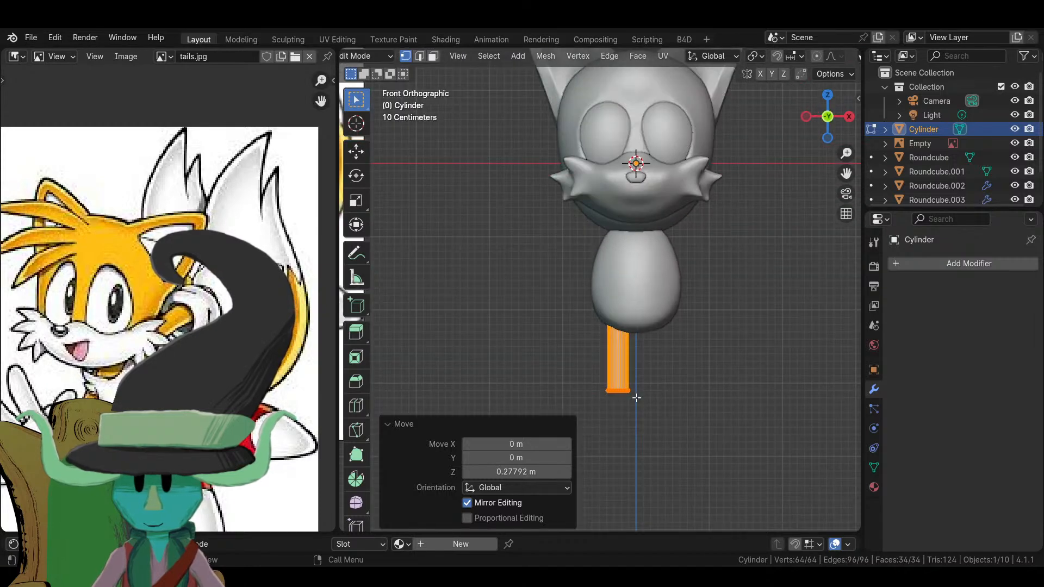
{"action": "key", "text": "alt+z"}
{"action": "key", "text": "s"}
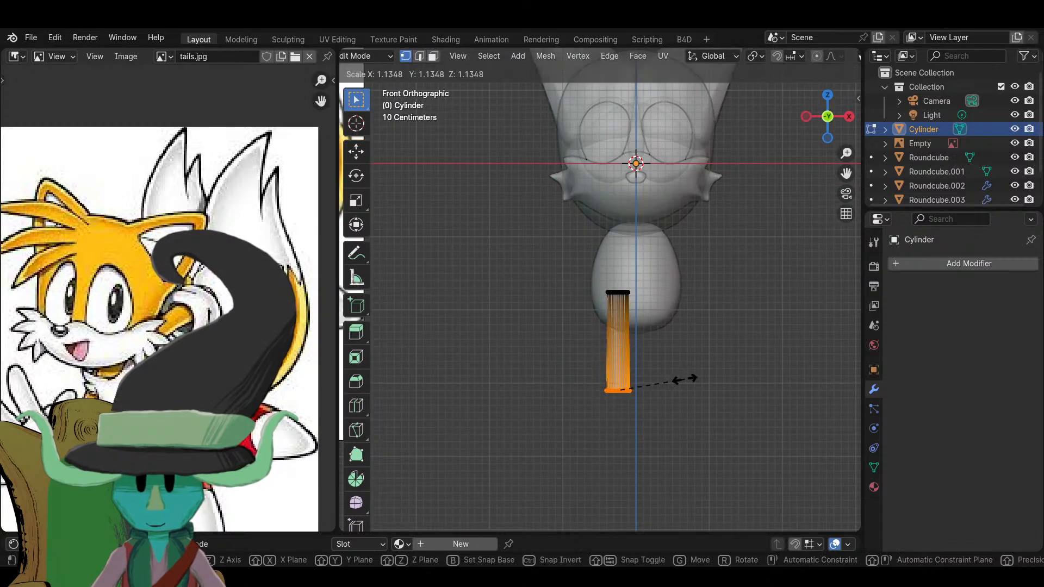
{"action": "left_click", "coordinate": [691, 379]}
{"action": "scroll", "coordinate": [690, 380], "scroll_direction": "down", "scroll_amount": 3}
{"action": "middle_click_drag", "start_coordinate": [690, 379], "coordinate": [546, 411]}
{"action": "key", "text": "Tab"}
{"action": "left_click", "coordinate": [668, 359]}
{"action": "left_click", "coordinate": [605, 321]}
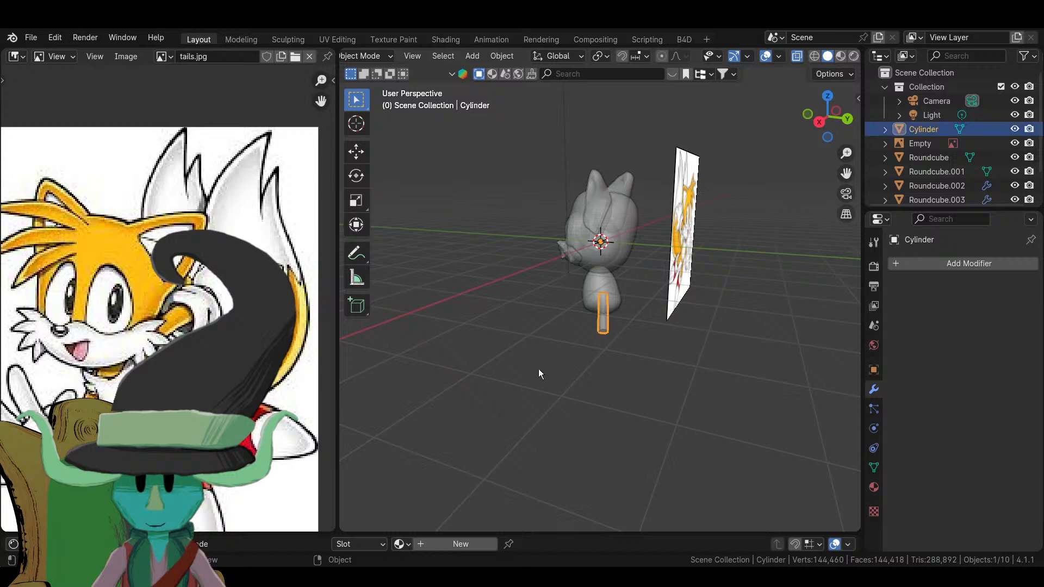
- In Edit Mode and front view, stretch the whole leg cylinder along Z only by a factor of 1.229
{"action": "middle_click_drag", "start_coordinate": [538, 369], "coordinate": [651, 370]}
{"action": "scroll", "coordinate": [651, 367], "scroll_direction": "up", "scroll_amount": 3}
{"action": "key", "text": "KP_1"}
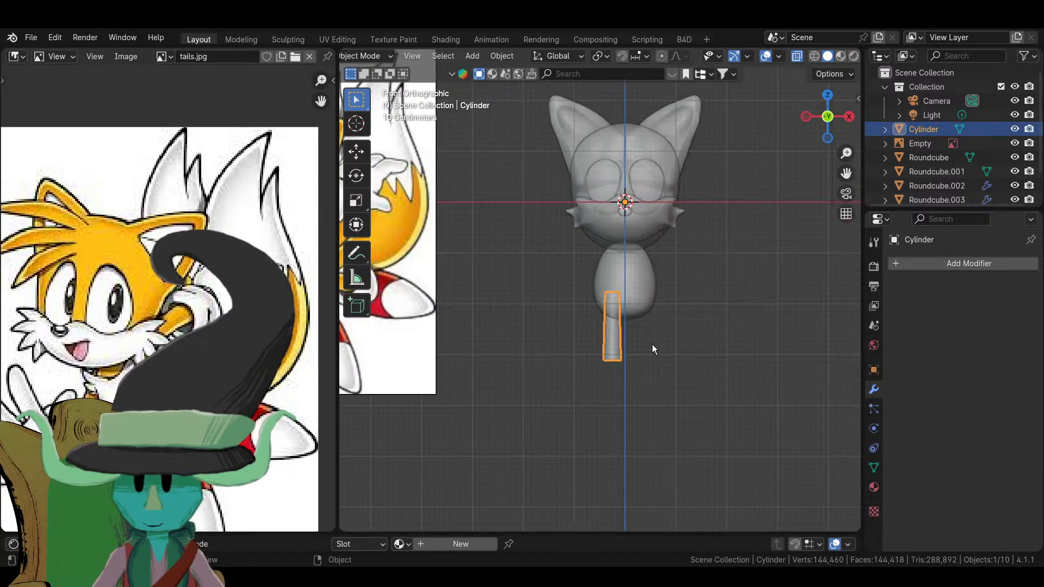
{"action": "key", "text": "Tab"}
{"action": "key", "text": "a"}
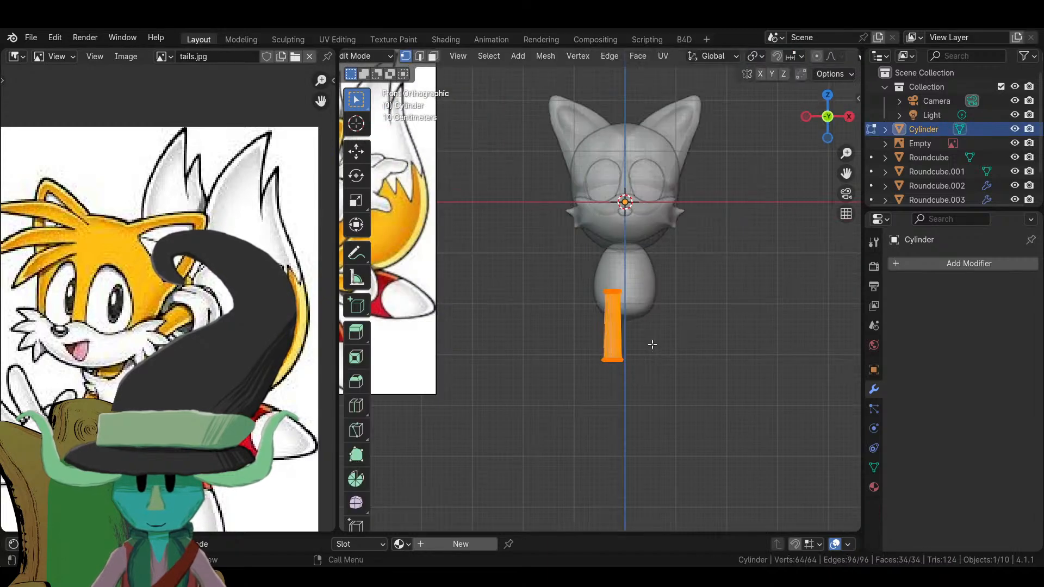
{"action": "key", "text": "s"}
{"action": "key", "text": "z"}
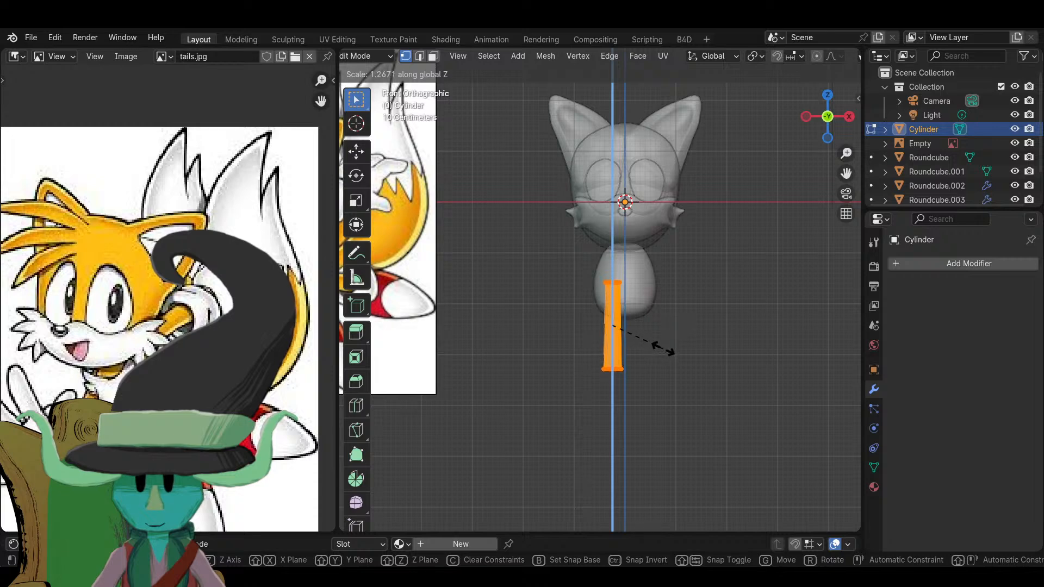
{"action": "left_click", "coordinate": [663, 348]}
- Move the leg mesh about 0.32 m down along Z, then return to Object Mode and deselect it
{"action": "key", "text": "g"}
{"action": "key", "text": "z"}
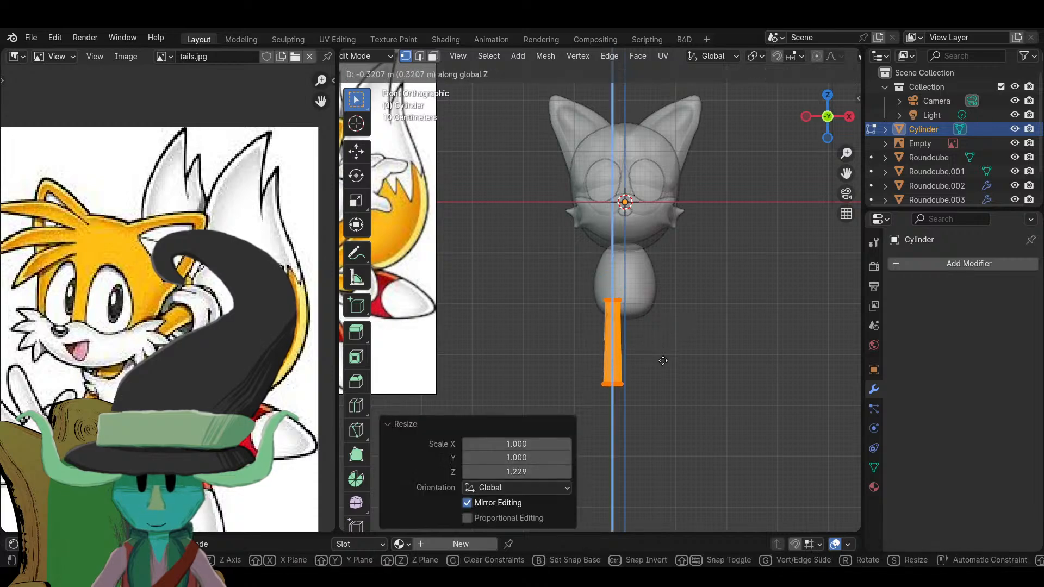
{"action": "left_click", "coordinate": [662, 361]}
{"action": "scroll", "coordinate": [664, 364], "scroll_direction": "down", "scroll_amount": 5}
{"action": "scroll", "coordinate": [665, 364], "scroll_direction": "up", "scroll_amount": 3}
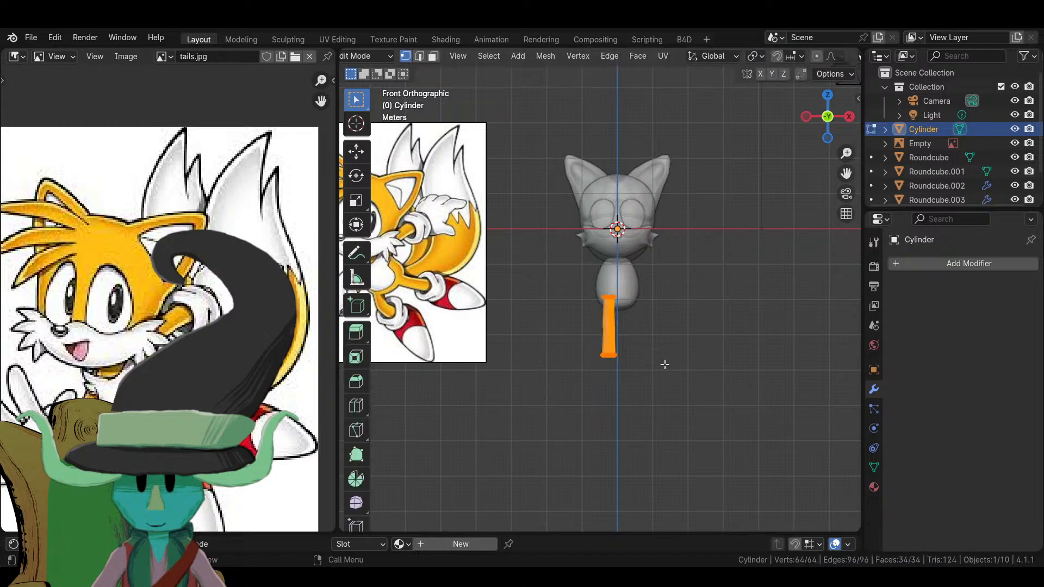
{"action": "key", "text": "Tab"}
{"action": "left_click", "coordinate": [664, 364]}
- Add a Mirror modifier on the X axis to the leg cylinder to create the second leg, and deselect it
{"action": "middle_click_drag", "start_coordinate": [664, 364], "coordinate": [617, 356]}
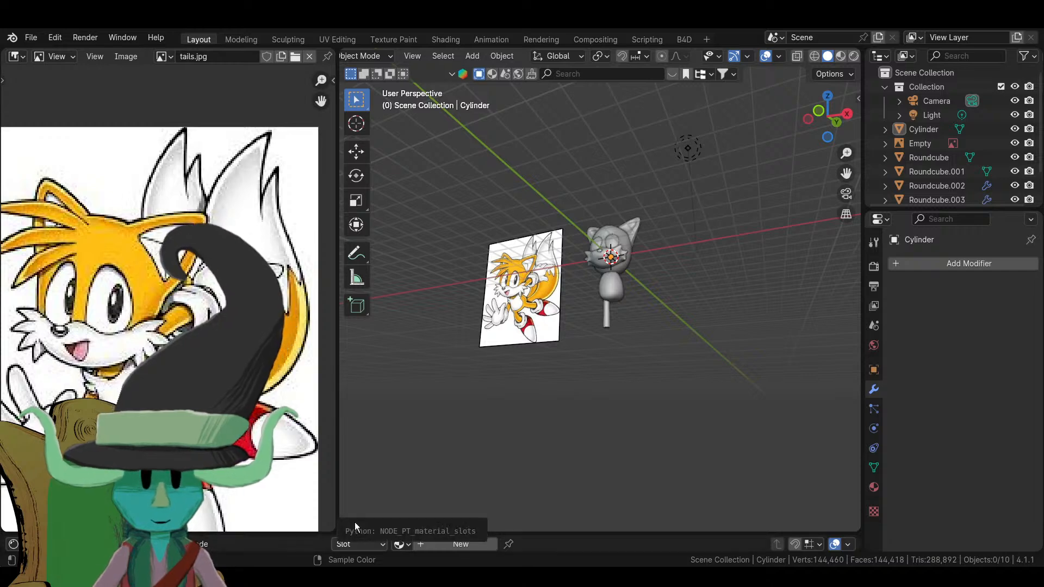
{"action": "scroll", "coordinate": [628, 395], "scroll_direction": "up", "scroll_amount": 6}
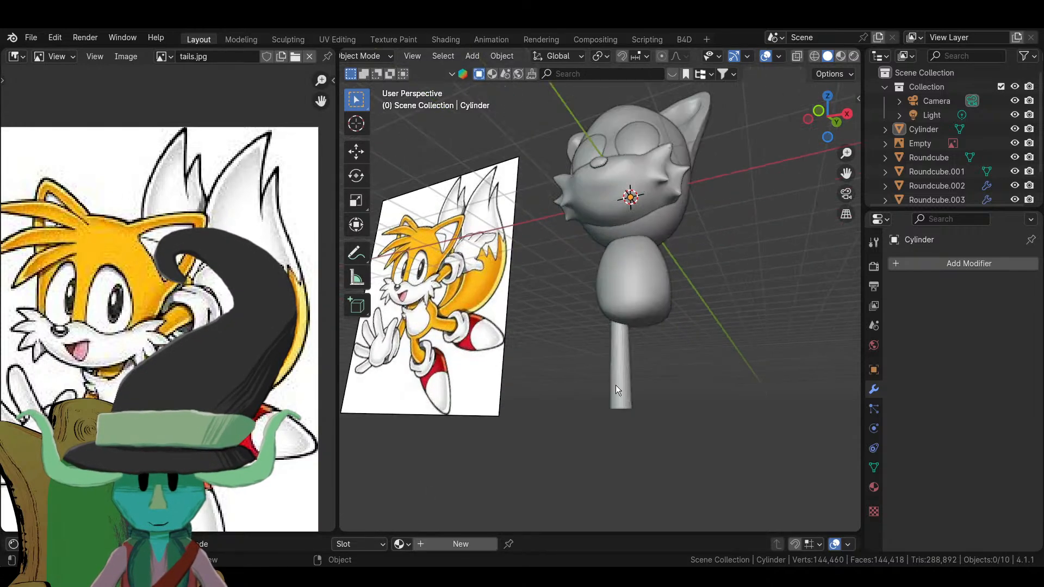
{"action": "left_click", "coordinate": [619, 400]}
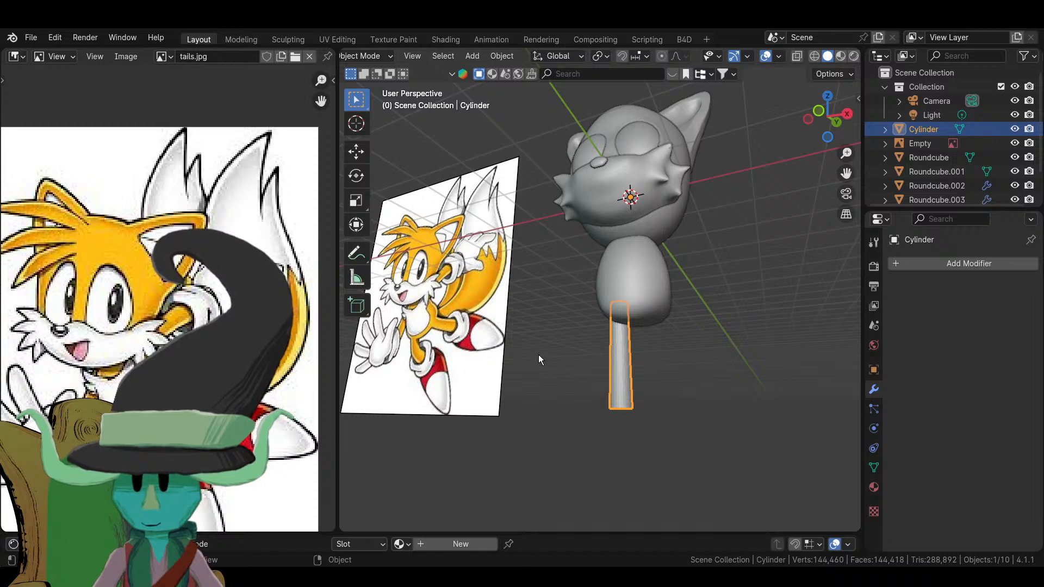
{"action": "middle_click_drag", "start_coordinate": [538, 355], "coordinate": [609, 385]}
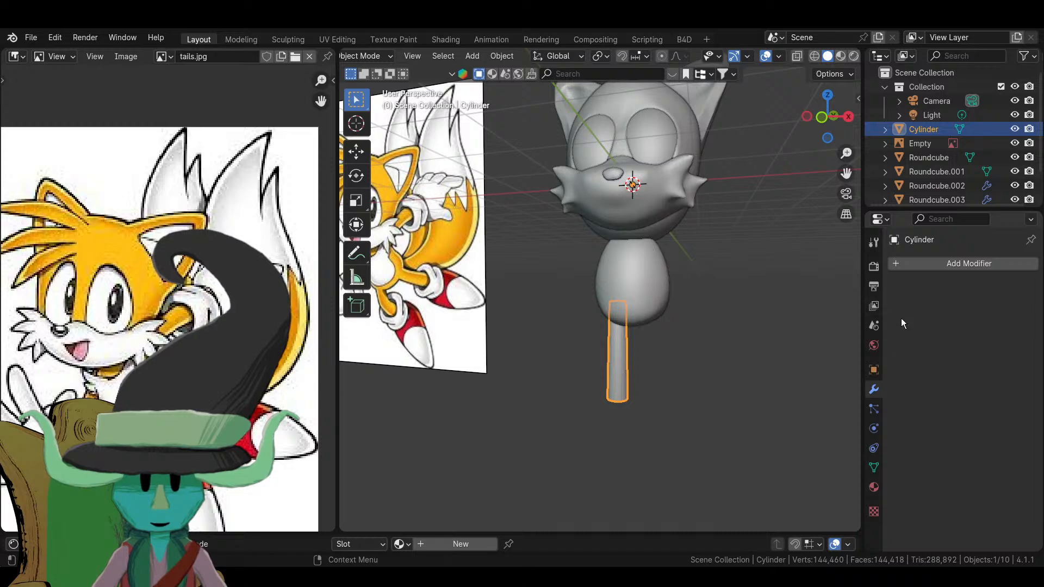
{"action": "left_click", "coordinate": [916, 264]}
{"action": "left_click", "coordinate": [851, 216]}
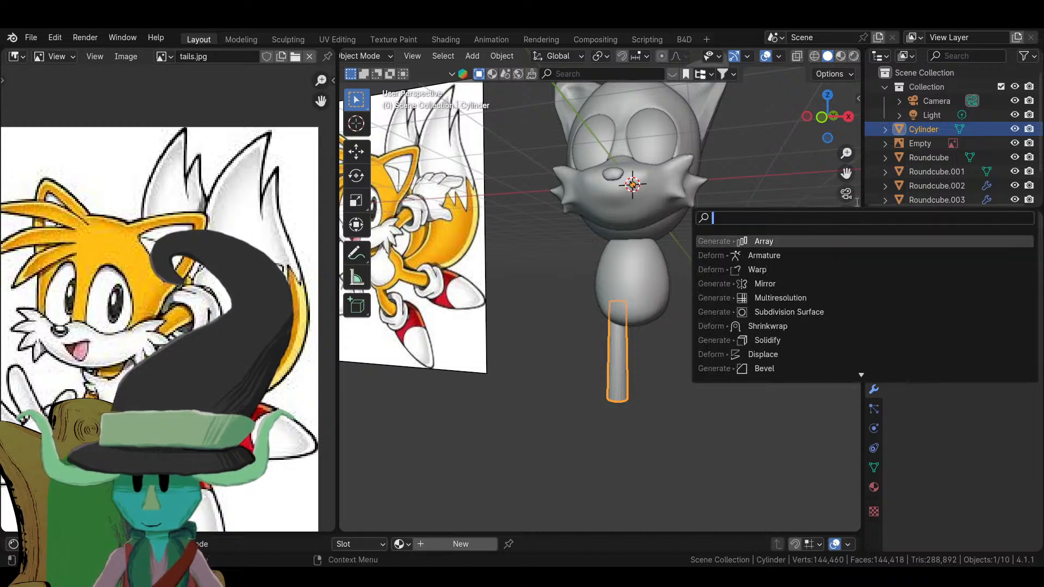
{"action": "type", "text": "mirro"}
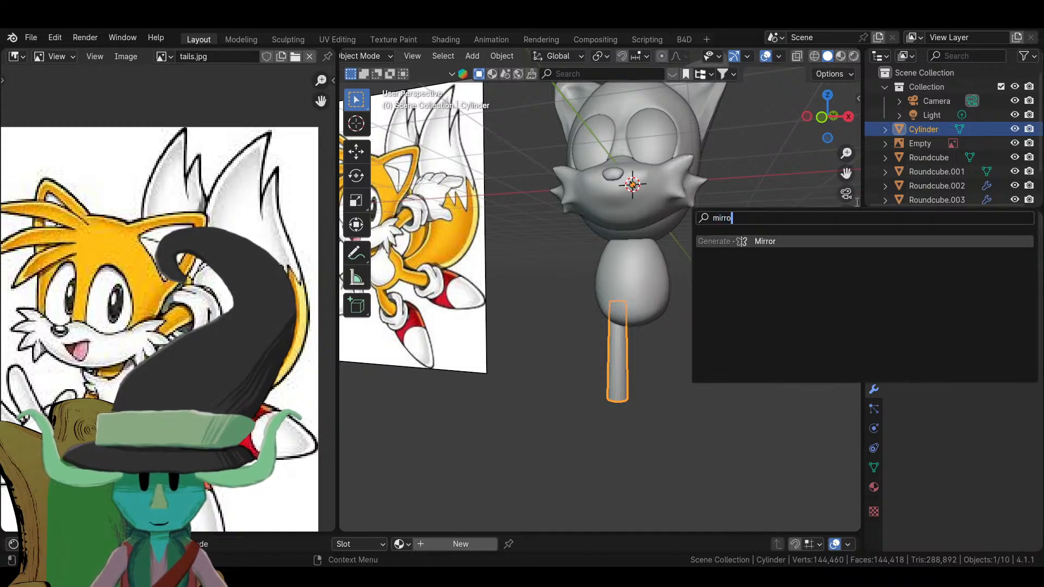
{"action": "left_click", "coordinate": [893, 243]}
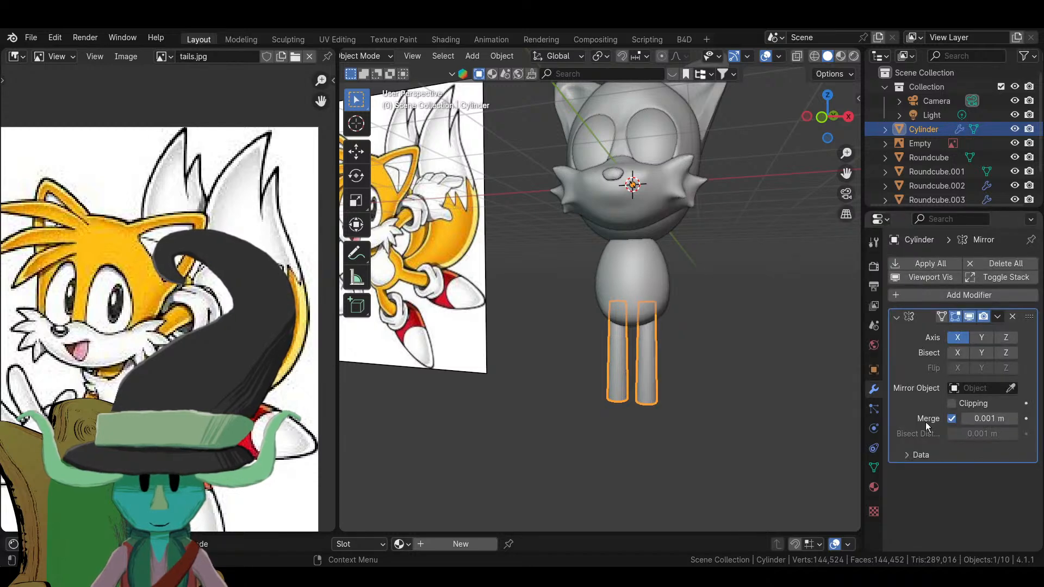
{"action": "scroll", "coordinate": [635, 390], "scroll_direction": "down", "scroll_amount": 3}
{"action": "left_click", "coordinate": [689, 360]}
- In Sculpt Mode and front view, pull the torso's lower side down and outward with the Grab brush, then return to Object Mode
{"action": "middle_click_drag", "start_coordinate": [690, 361], "coordinate": [651, 431]}
{"action": "scroll", "coordinate": [648, 384], "scroll_direction": "down", "scroll_amount": 2}
{"action": "scroll", "coordinate": [674, 395], "scroll_direction": "up", "scroll_amount": 2}
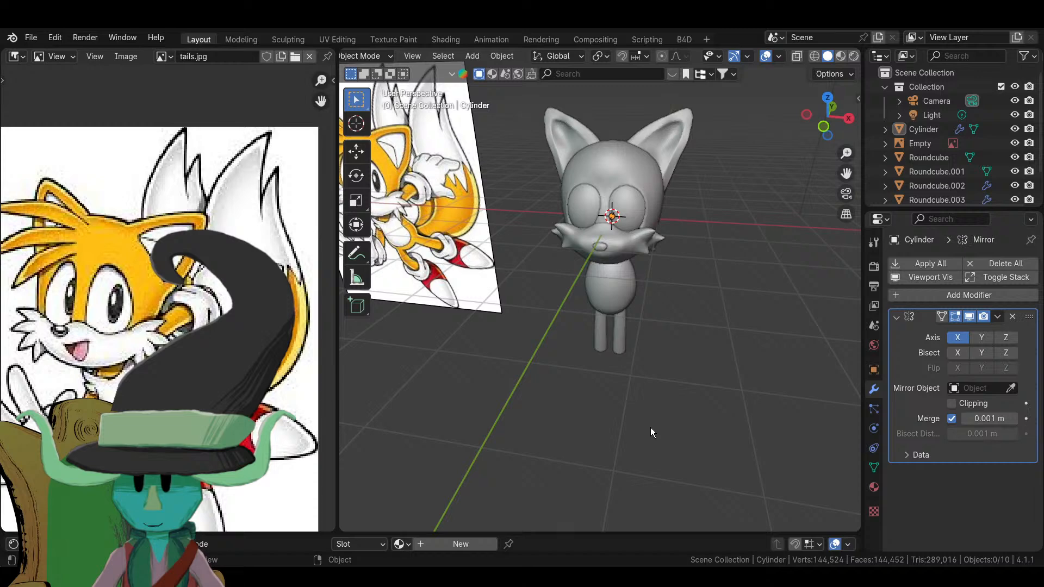
{"action": "middle_click_drag", "start_coordinate": [650, 427], "coordinate": [625, 331]}
{"action": "left_click", "coordinate": [625, 301]}
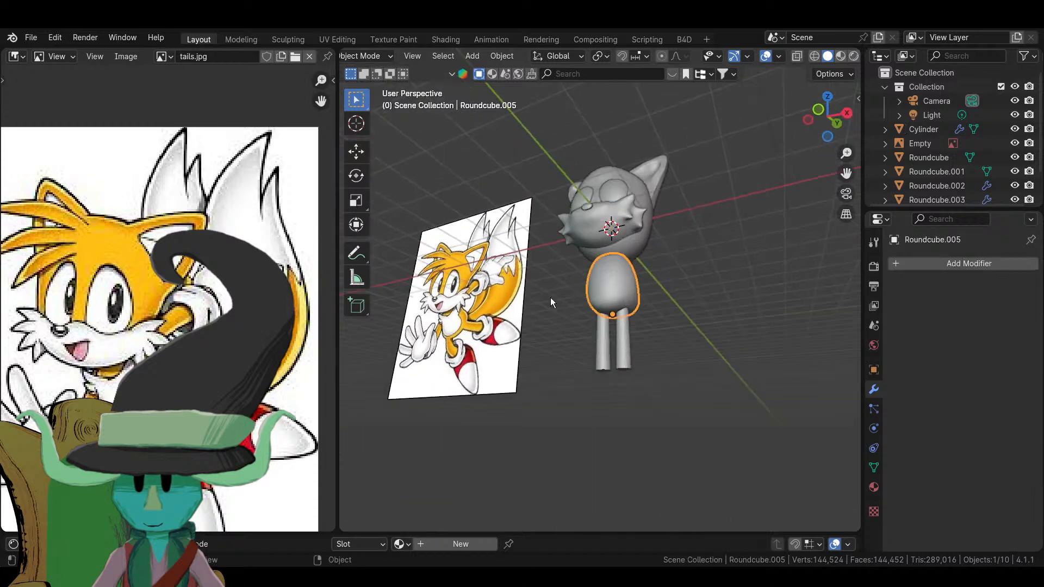
{"action": "left_click", "coordinate": [363, 57]}
{"action": "left_click", "coordinate": [373, 102]}
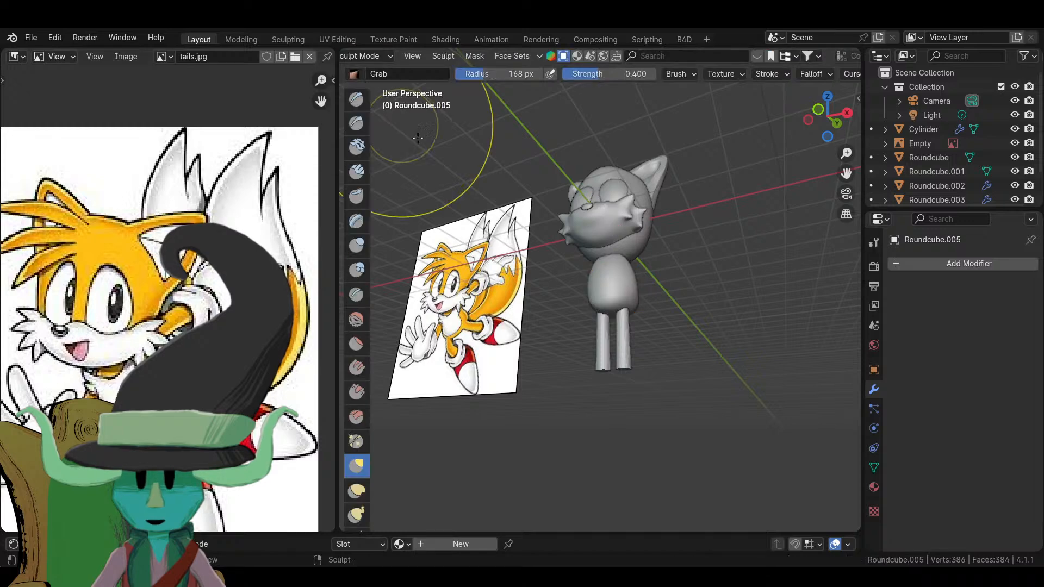
{"action": "key", "text": "KP_1"}
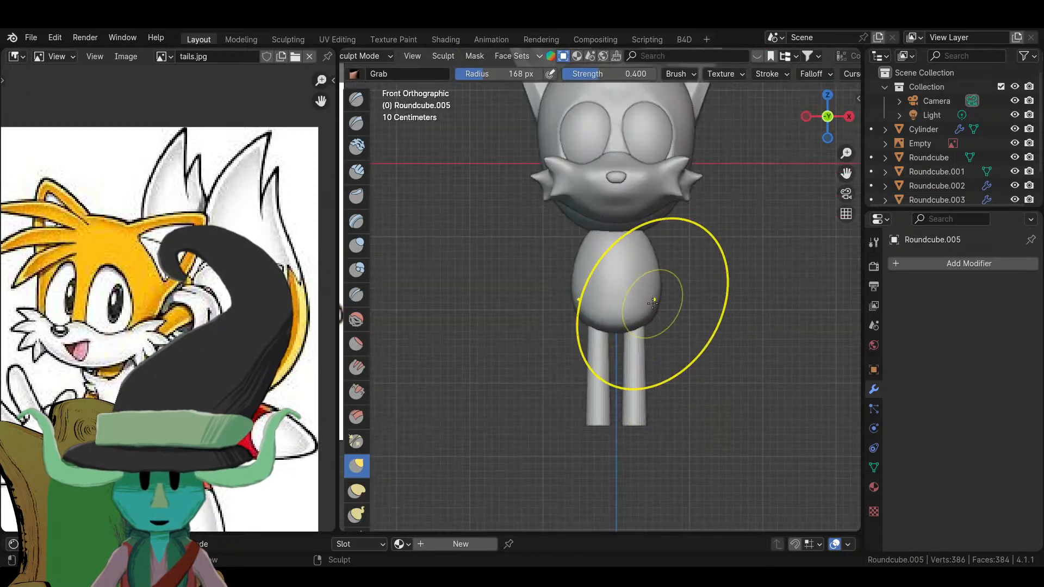
{"action": "mouse_move", "coordinate": [652, 303]}
{"action": "left_mouse_down"}
{"action": "mouse_move", "coordinate": [685, 326]}
{"action": "mouse_move", "coordinate": [657, 338]}
{"action": "mouse_move", "coordinate": [669, 349]}
{"action": "left_mouse_up"}
{"action": "scroll", "coordinate": [668, 350], "scroll_direction": "down", "scroll_amount": 3}
{"action": "scroll", "coordinate": [707, 324], "scroll_direction": "up", "scroll_amount": 2}
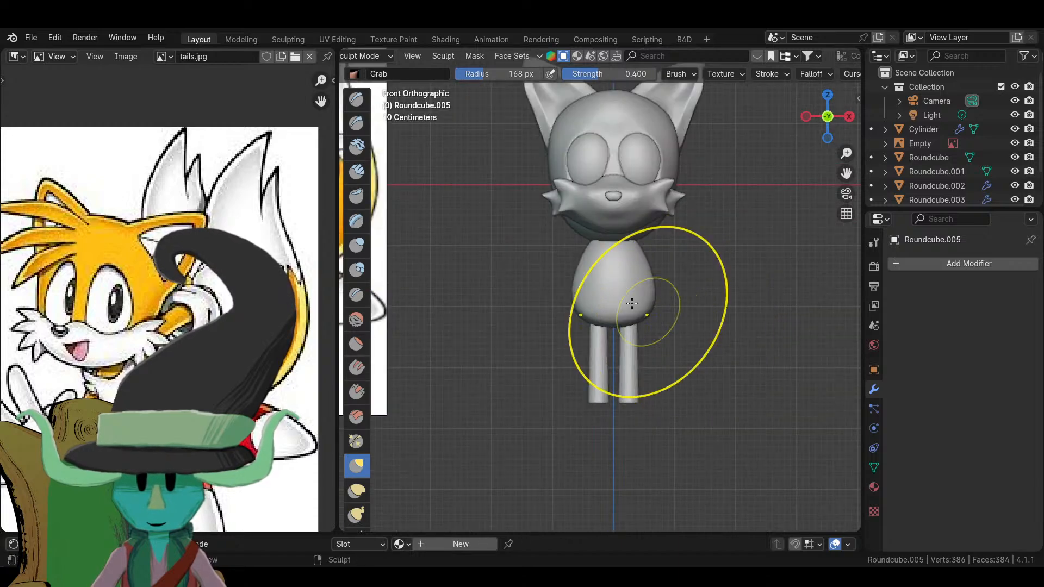
{"action": "left_click", "coordinate": [367, 54]}
{"action": "left_click", "coordinate": [356, 70]}
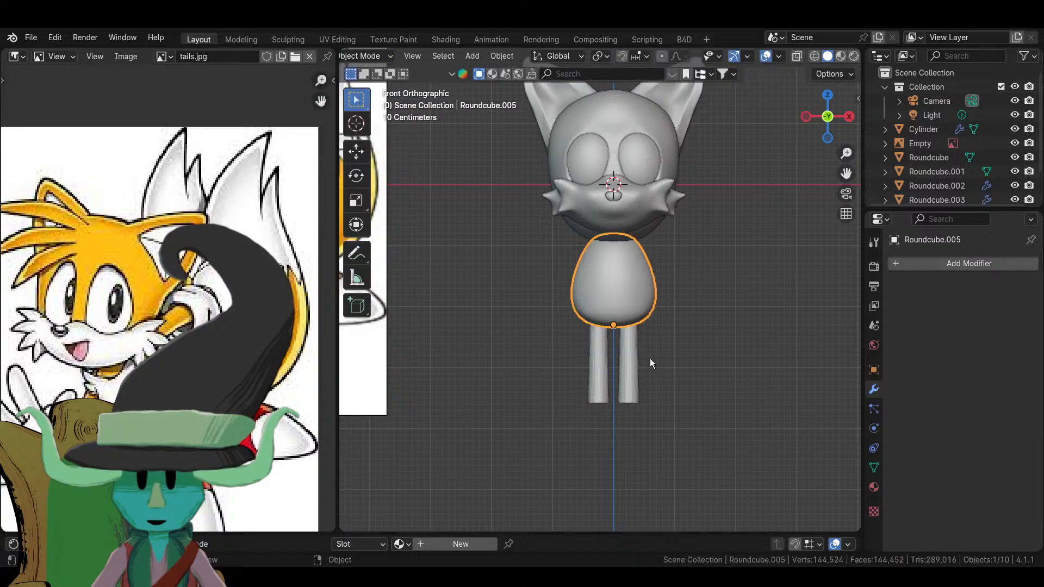
- In Edit Mode, move the leg mesh about -0.098 m along X to spread the mirrored legs, then return to Object Mode
{"action": "left_click", "coordinate": [651, 363]}
{"action": "left_click", "coordinate": [625, 361]}
{"action": "key", "text": "Tab"}
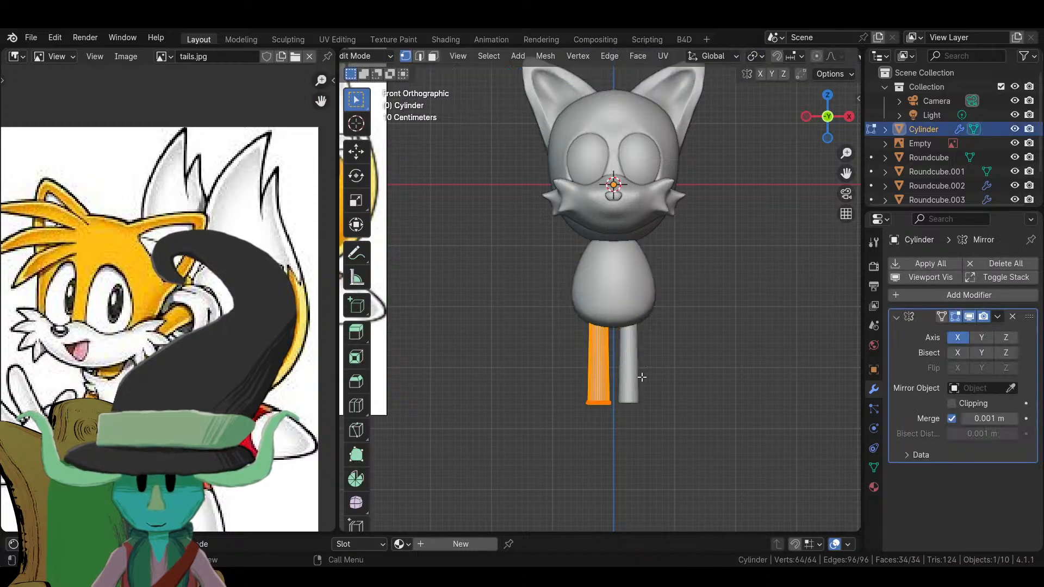
{"action": "key", "text": "g"}
{"action": "key", "text": "x"}
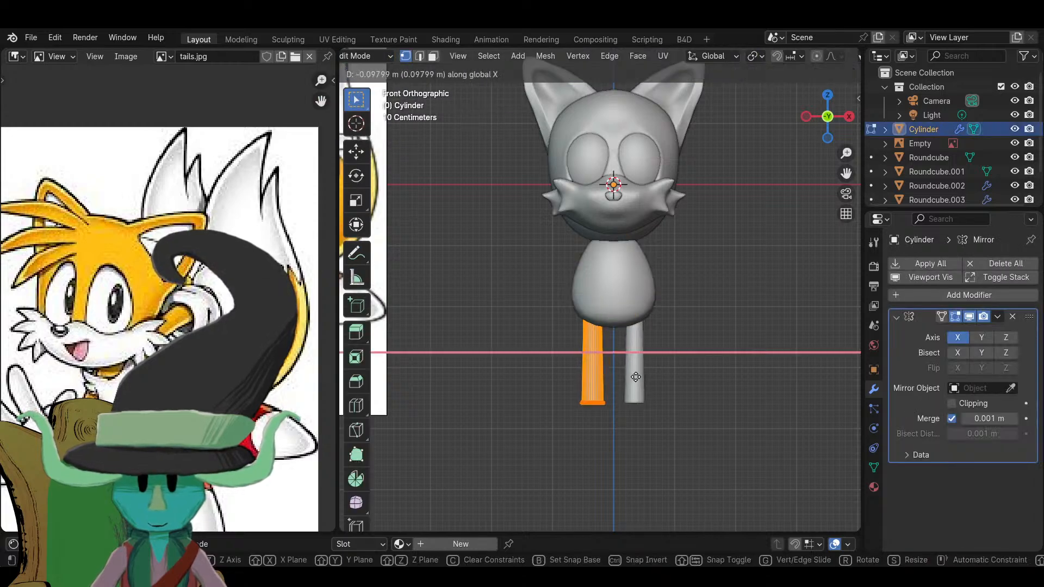
{"action": "left_click", "coordinate": [636, 377]}
{"action": "key", "text": "Tab"}
- Check the spacing and proportions of the two legs under the torso from the front and in perspective
{"action": "middle_click_drag", "start_coordinate": [699, 368], "coordinate": [658, 406]}
{"action": "scroll", "coordinate": [624, 381], "scroll_direction": "down", "scroll_amount": 3}
{"action": "left_click", "coordinate": [619, 415]}
{"action": "left_click", "coordinate": [605, 367]}
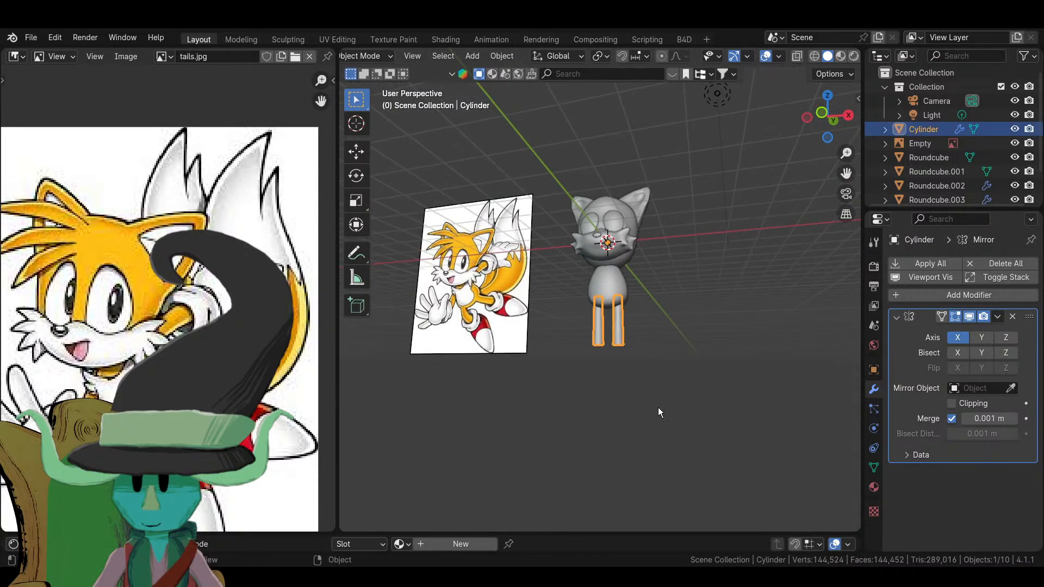
{"action": "key", "text": "KP_1"}
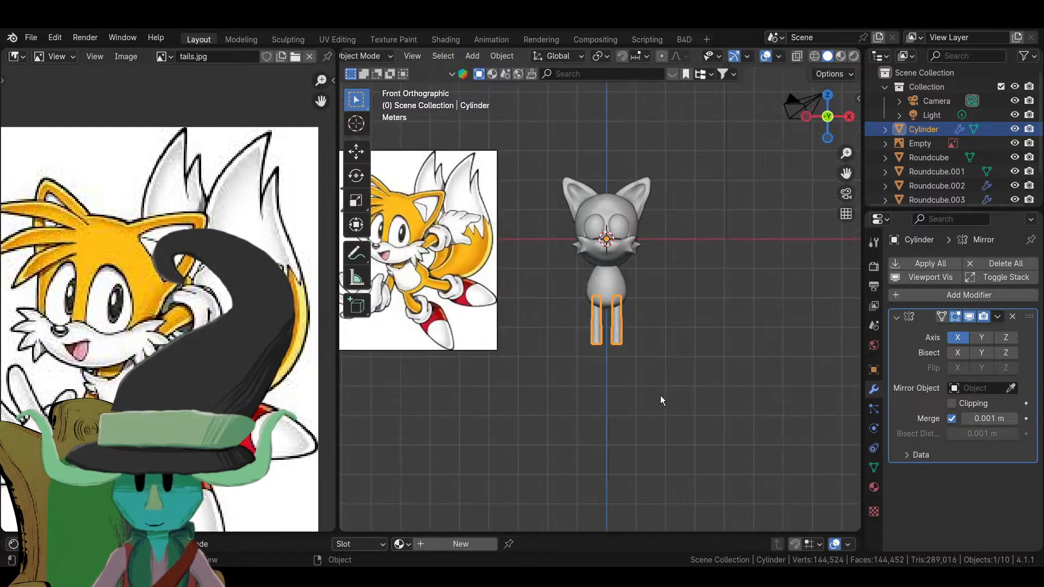
{"action": "left_click", "coordinate": [661, 396]}
{"action": "middle_click_drag", "start_coordinate": [668, 395], "coordinate": [646, 393]}
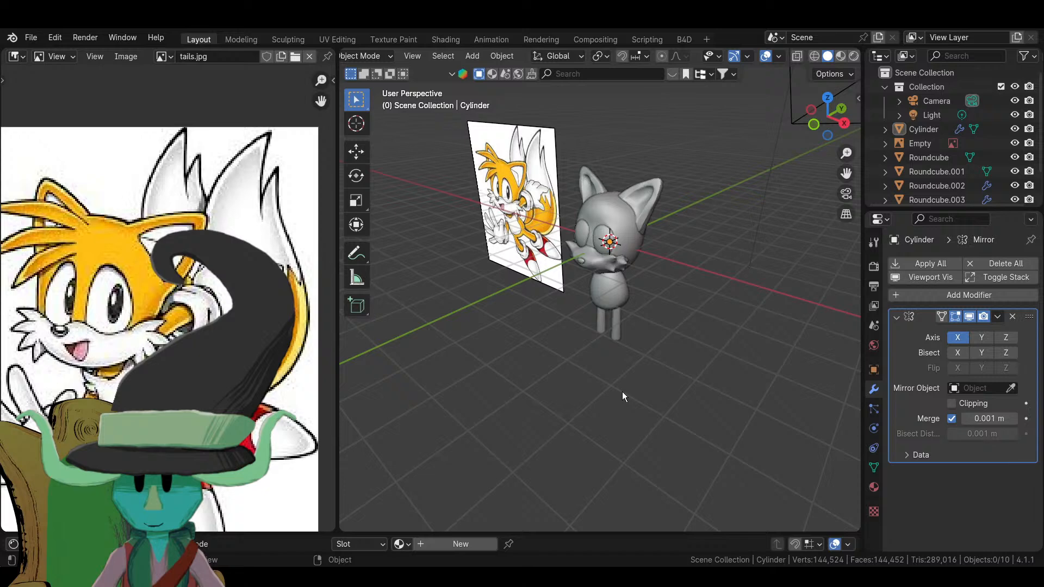
{"action": "scroll", "coordinate": [622, 391], "scroll_direction": "up", "scroll_amount": 4}
{"action": "left_click", "coordinate": [609, 358]}
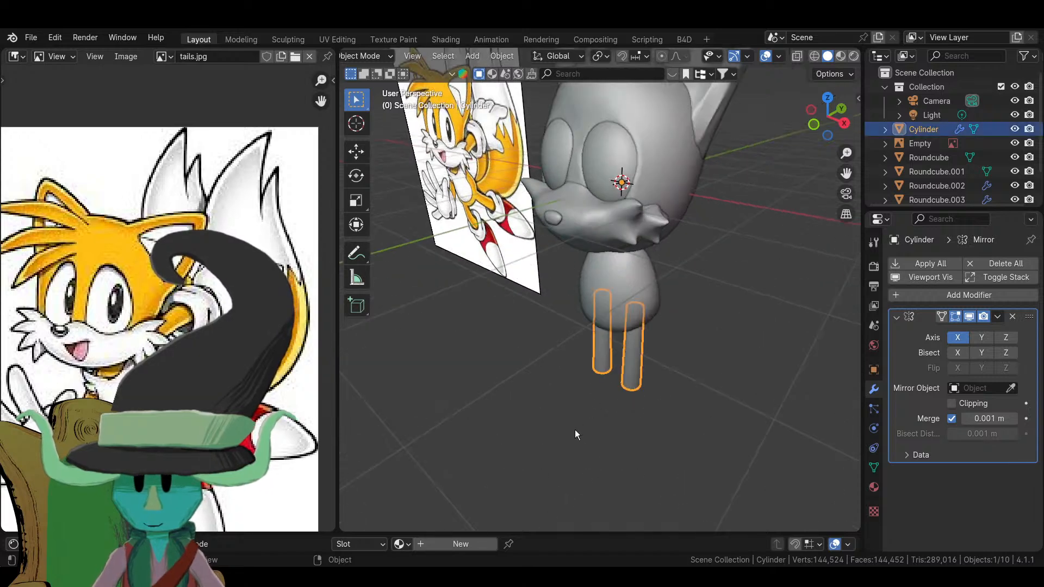
{"action": "scroll", "coordinate": [575, 430], "scroll_direction": "up", "scroll_amount": 2}
- Add a Round Cube with radius 1 and isolate it in Local View, in Edit Mode from the right side
{"action": "key", "text": "shift+a"}
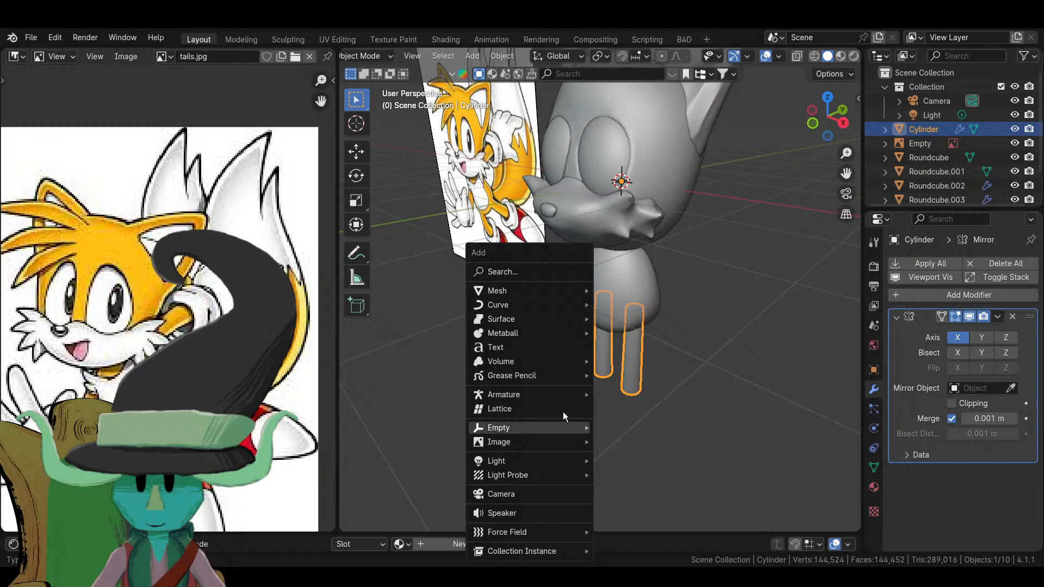
{"action": "left_click", "coordinate": [542, 275]}
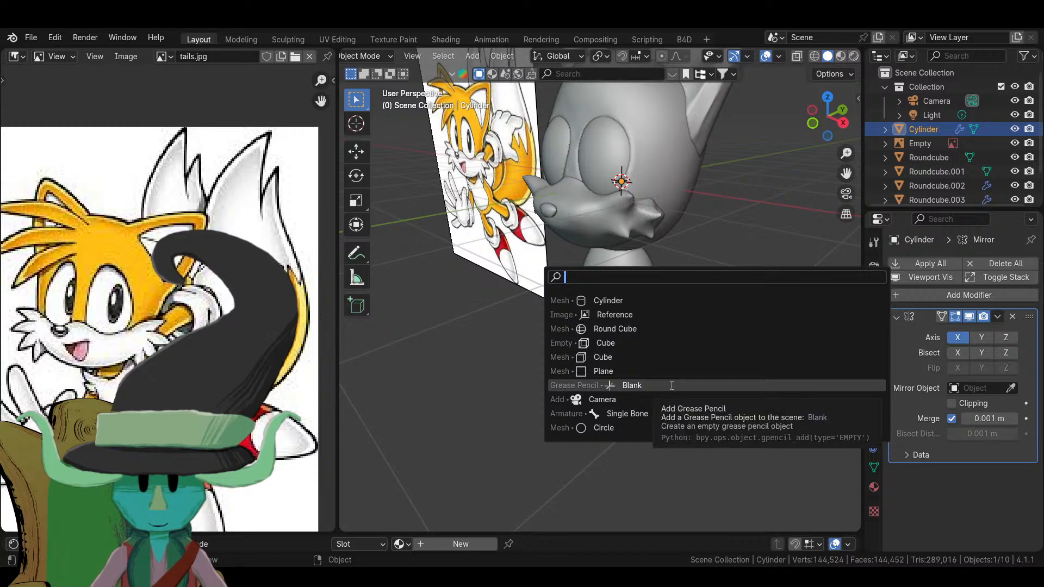
{"action": "left_click", "coordinate": [674, 328]}
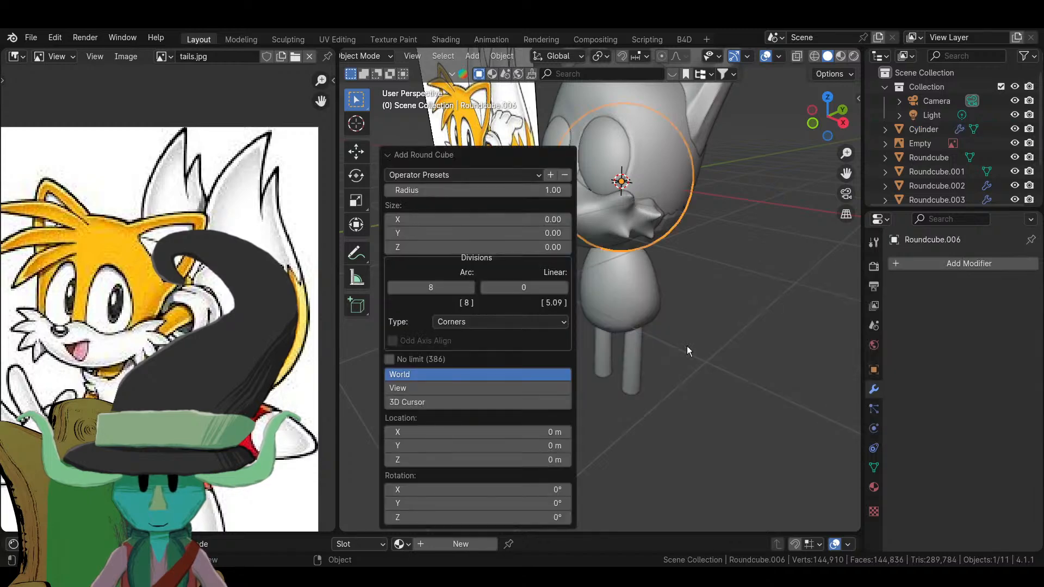
{"action": "scroll", "coordinate": [686, 346], "scroll_direction": "down", "scroll_amount": 5}
{"action": "key", "text": "Tab"}
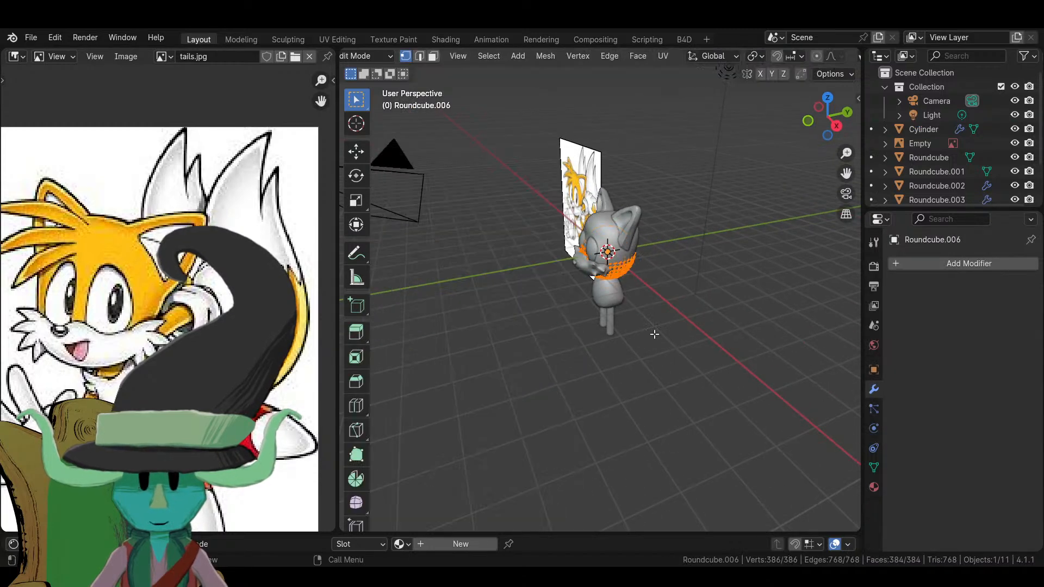
{"action": "key", "text": "KP_3"}
{"action": "key", "text": "KP_Divide"}
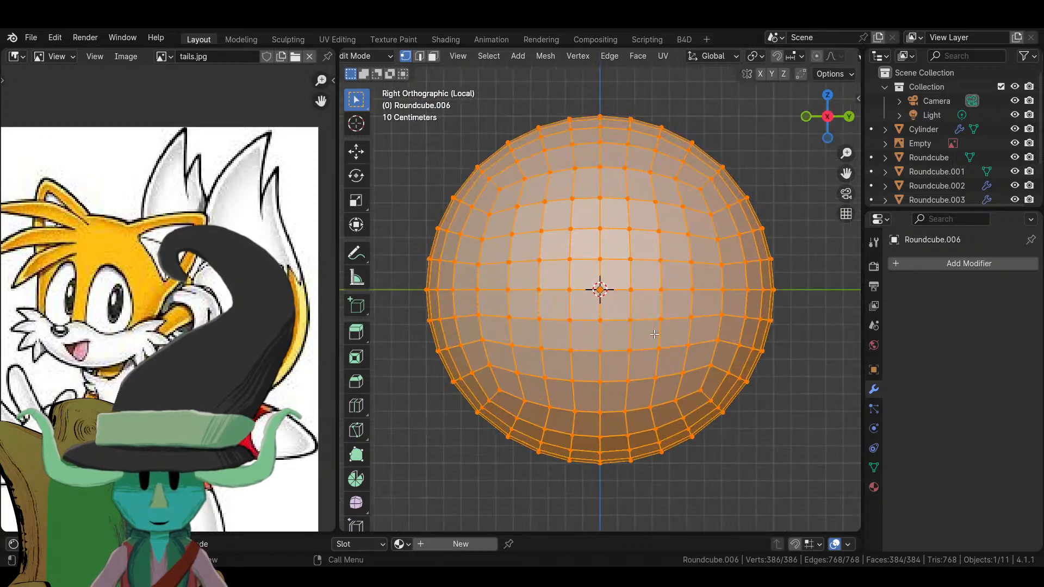
- Select the lower half of the round cube and delete it, leaving an open dome
{"action": "scroll", "coordinate": [660, 350], "scroll_direction": "down", "scroll_amount": 5}
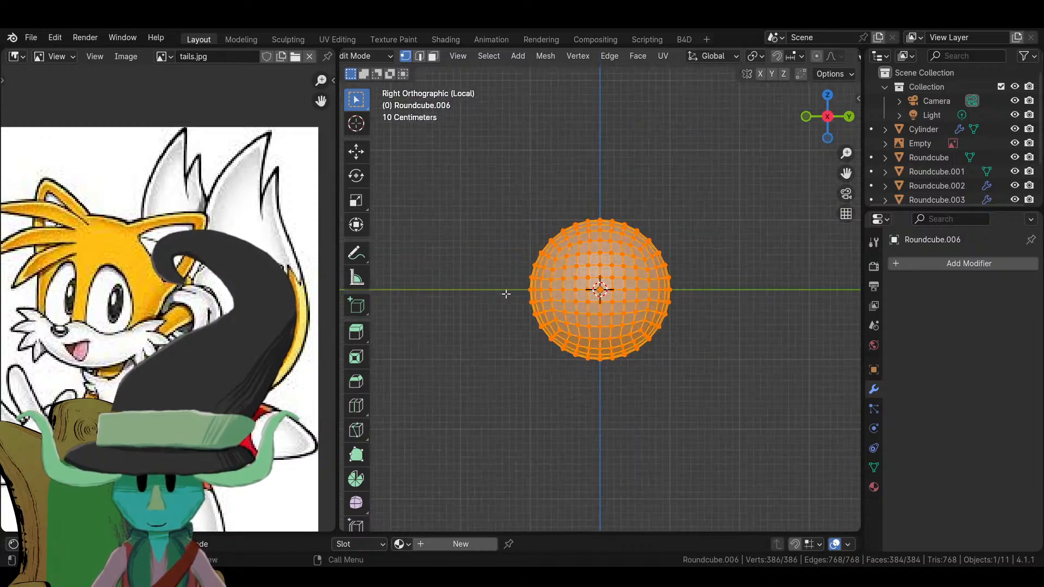
{"action": "left_click_drag", "start_coordinate": [481, 279], "coordinate": [741, 435]}
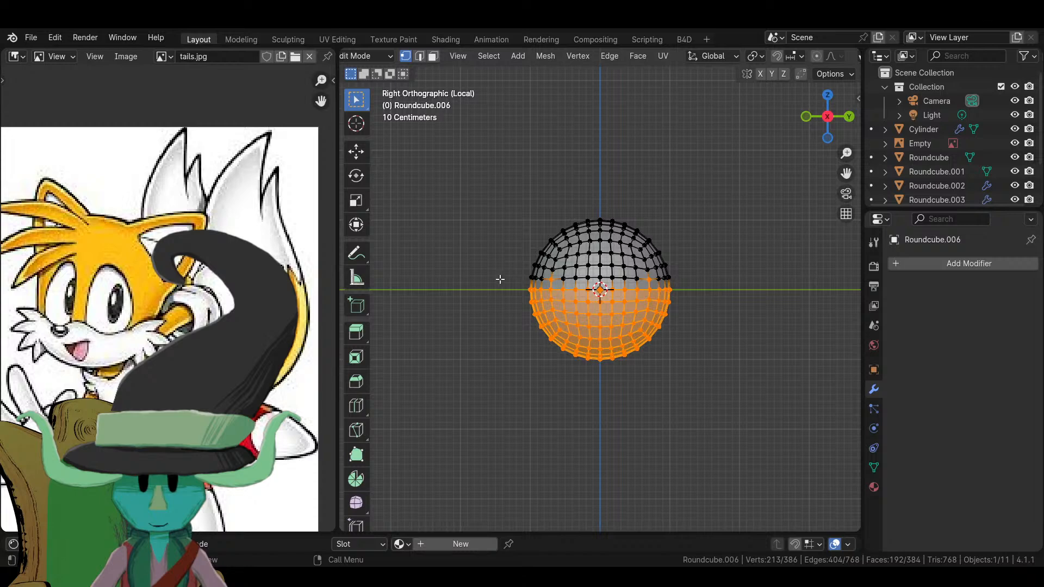
{"action": "left_click_drag", "start_coordinate": [499, 279], "coordinate": [753, 442]}
{"action": "key", "text": "x"}
{"action": "left_click", "coordinate": [692, 401]}
{"action": "middle_click_drag", "start_coordinate": [570, 385], "coordinate": [583, 355]}
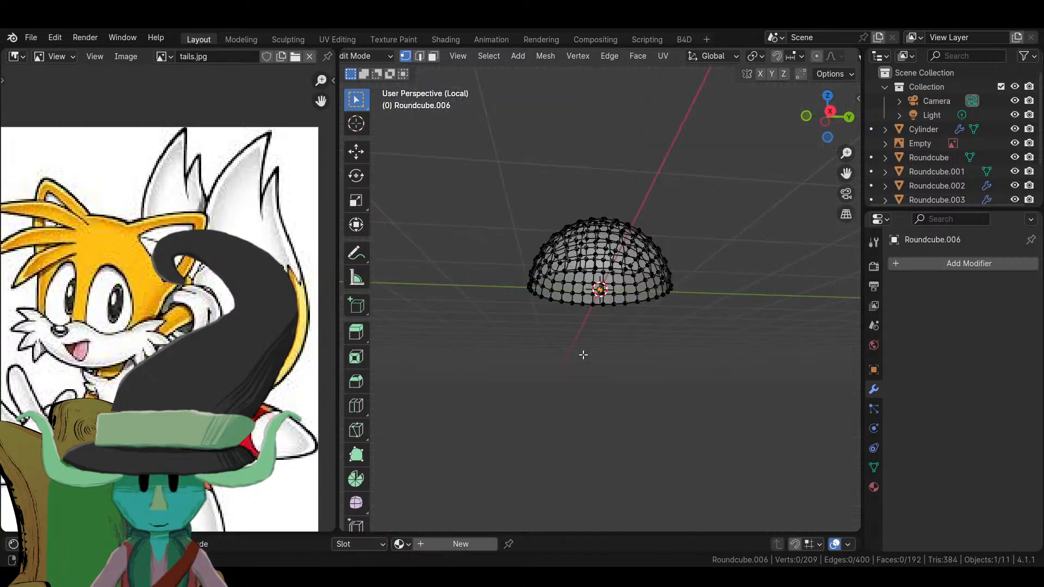
- Select the dome's open bottom edge loop and close it with Grid Fill using span 2 and offset 0
{"action": "scroll", "coordinate": [569, 256], "scroll_direction": "up", "scroll_amount": 2}
{"action": "left_click", "coordinate": [579, 254], "text": "alt"}
{"action": "middle_click_drag", "start_coordinate": [579, 254], "coordinate": [595, 241]}
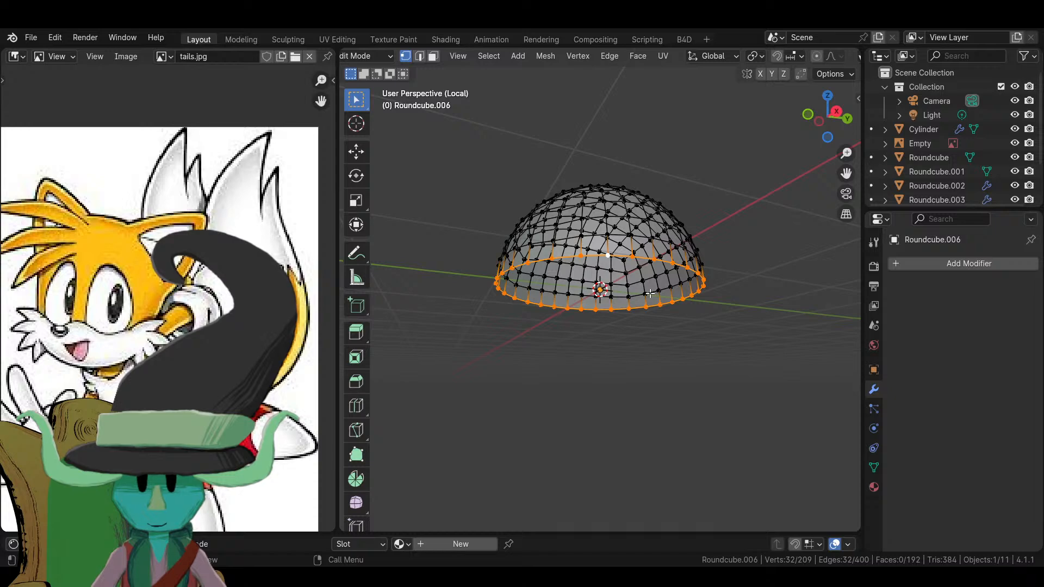
{"action": "key", "text": "F3"}
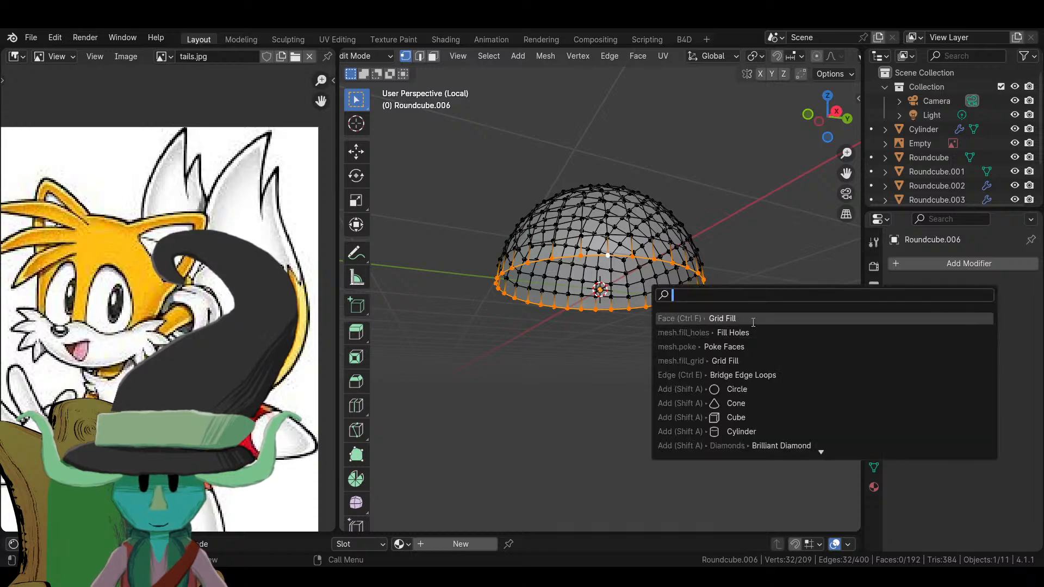
{"action": "left_click", "coordinate": [752, 321]}
{"action": "middle_click_drag", "start_coordinate": [620, 379], "coordinate": [609, 424]}
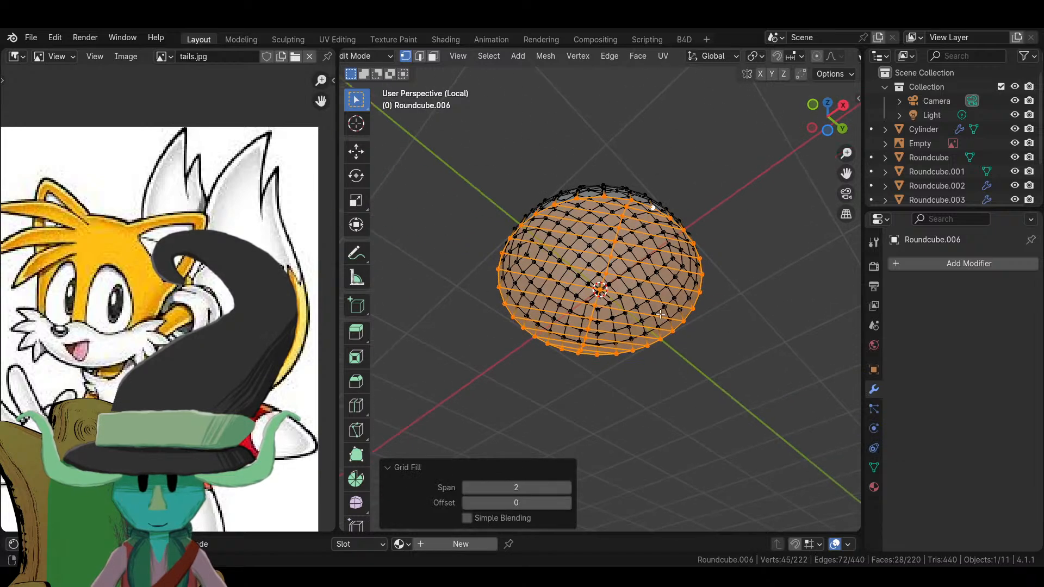
- Set the Grid Fill on the dome's base to span 6 and offset 3
{"action": "left_click", "coordinate": [565, 487]}
{"action": "left_click", "coordinate": [565, 487]}
{"action": "left_click", "coordinate": [565, 487]}
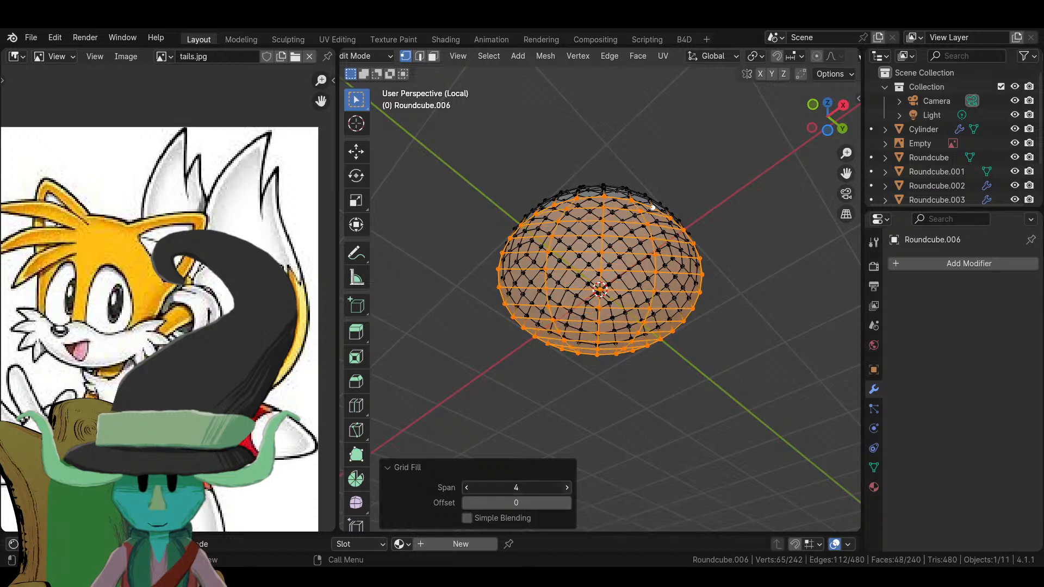
{"action": "left_click", "coordinate": [566, 488]}
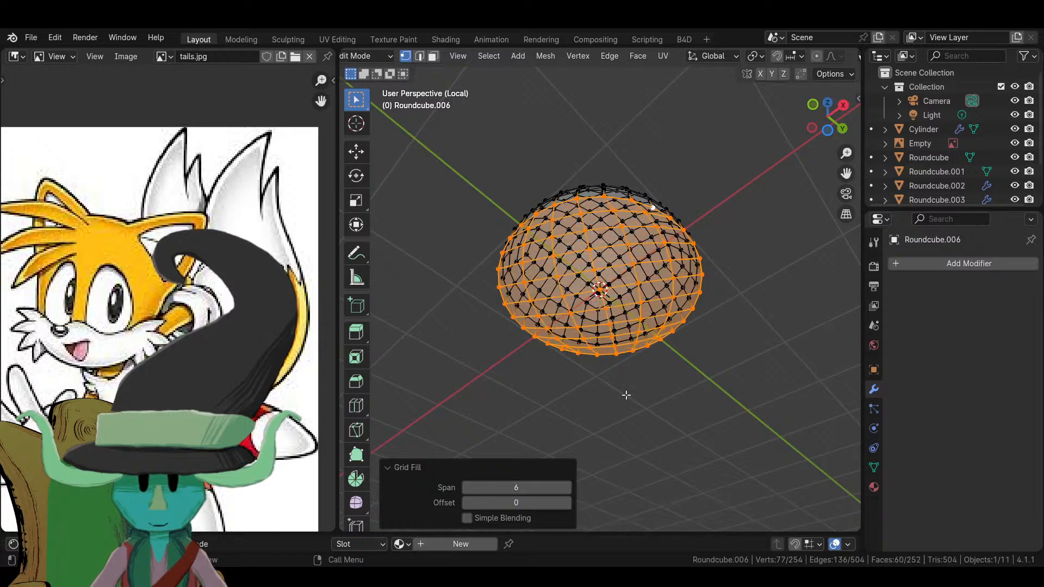
{"action": "middle_click_drag", "start_coordinate": [626, 308], "coordinate": [600, 454]}
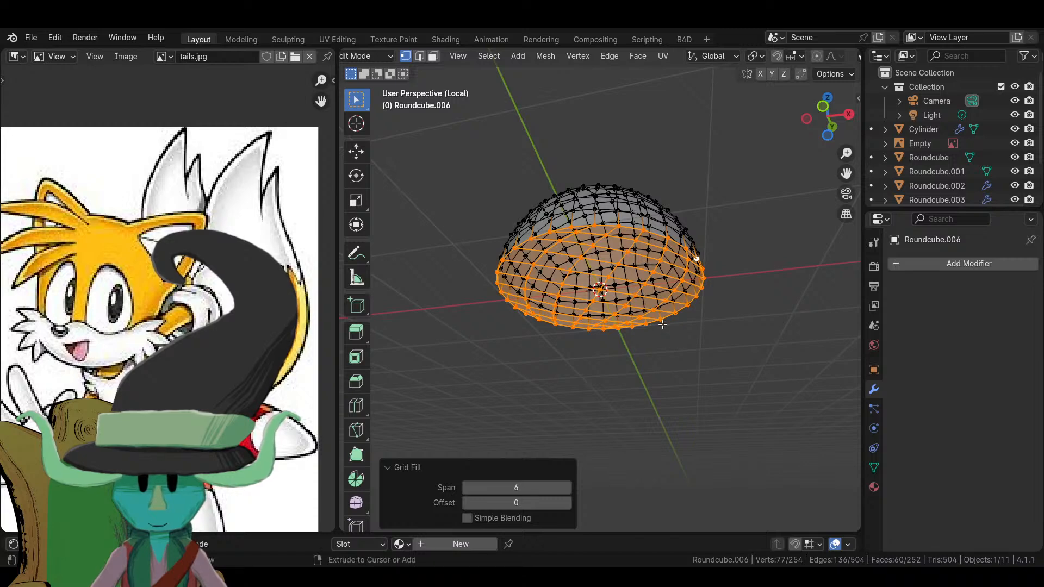
{"action": "key", "text": "ctrl+KP_1"}
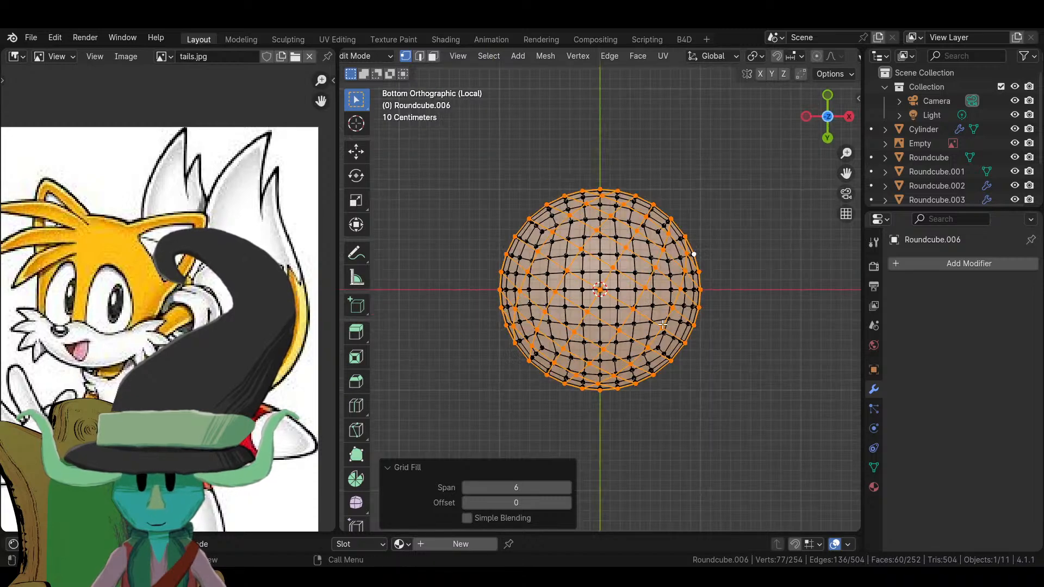
{"action": "left_click", "coordinate": [565, 507]}
{"action": "left_click", "coordinate": [566, 507]}
{"action": "left_click", "coordinate": [565, 507]}
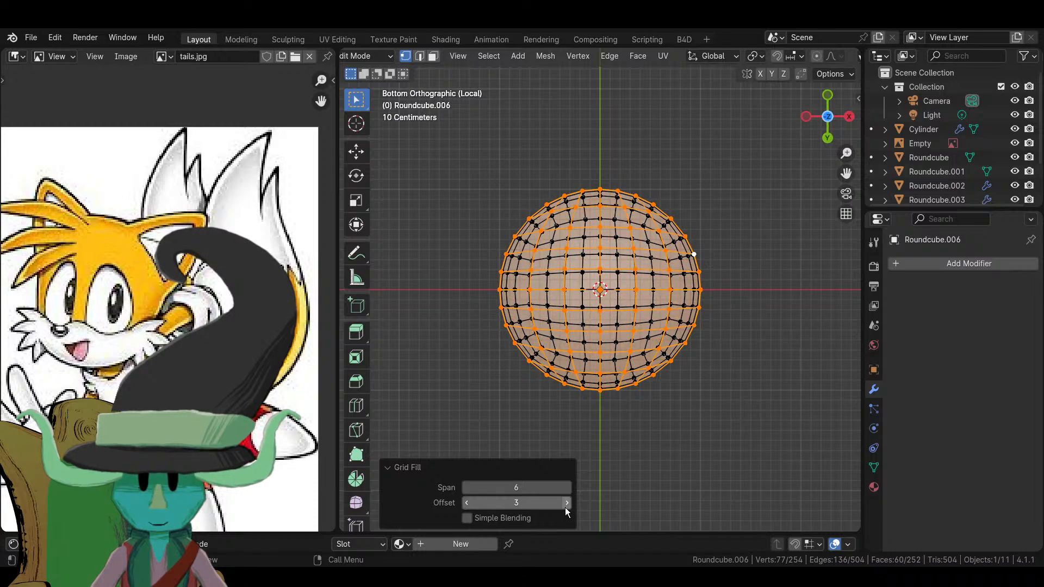
- Leave Local View and move the whole dome mesh about 3.57 m down along Z to the bottom of the legs
{"action": "key", "text": "Tab"}
{"action": "middle_click_drag", "start_coordinate": [778, 227], "coordinate": [684, 299]}
{"action": "key", "text": "Tab"}
{"action": "key", "text": "Tab"}
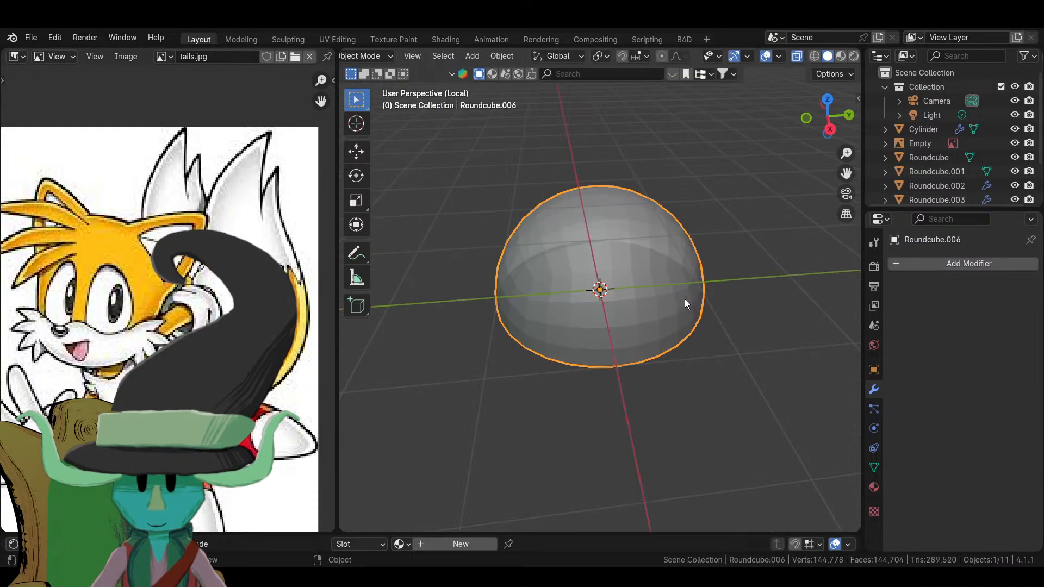
{"action": "key", "text": "period"}
{"action": "key", "text": "Escape"}
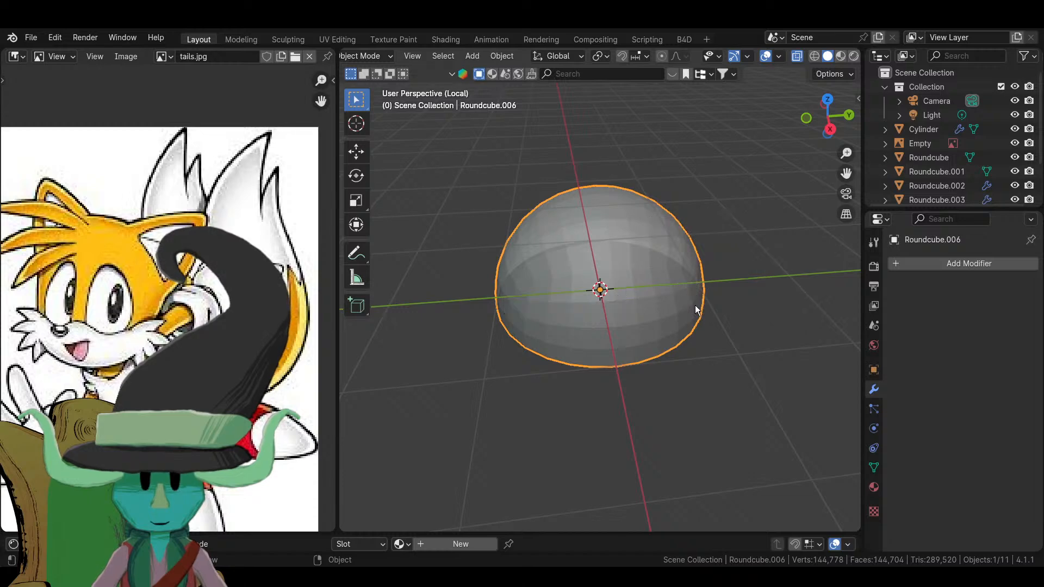
{"action": "key", "text": "KP_3"}
{"action": "scroll", "coordinate": [694, 311], "scroll_direction": "up", "scroll_amount": 5}
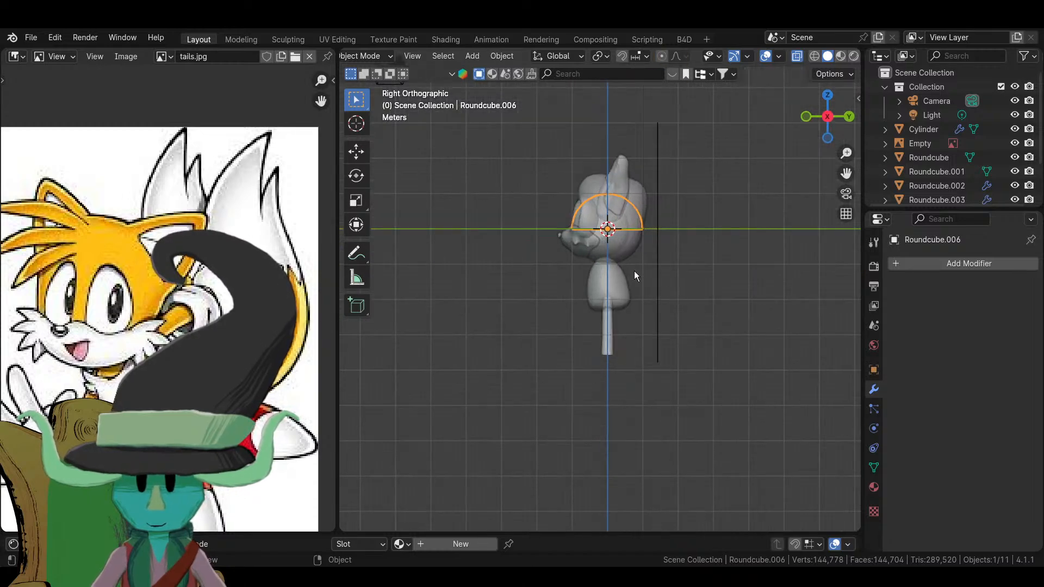
{"action": "key", "text": "Tab"}
{"action": "key", "text": "a"}
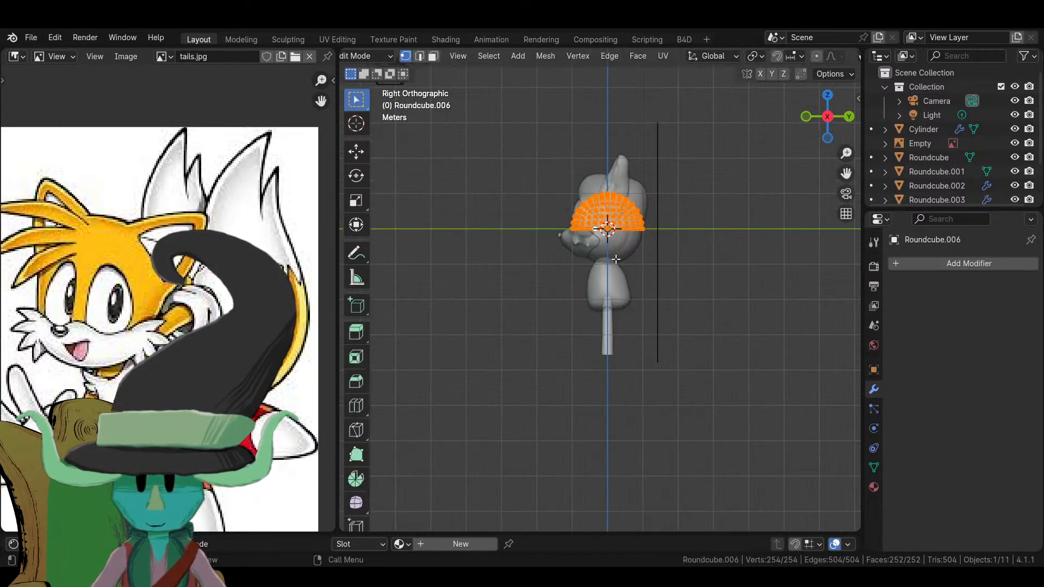
{"action": "key", "text": "g"}
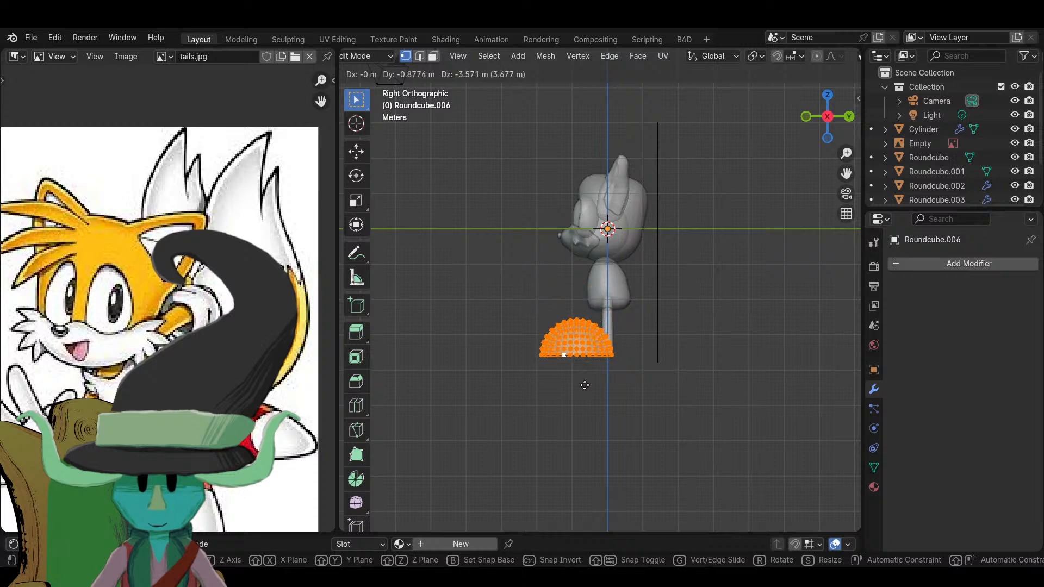
{"action": "key", "text": "z"}
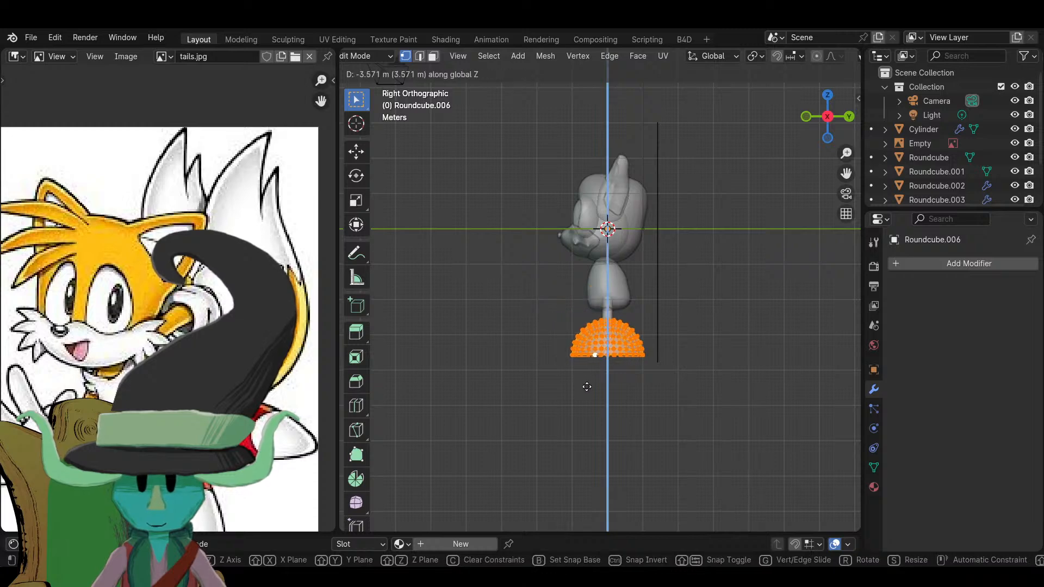
{"action": "left_click", "coordinate": [588, 385]}
- Add a Mirror modifier on the X axis and move the dome mesh about -1.4 m along X
{"action": "middle_click_drag", "start_coordinate": [603, 384], "coordinate": [686, 395]}
{"action": "key", "text": "KP_1"}
{"action": "scroll", "coordinate": [686, 395], "scroll_direction": "up", "scroll_amount": 2}
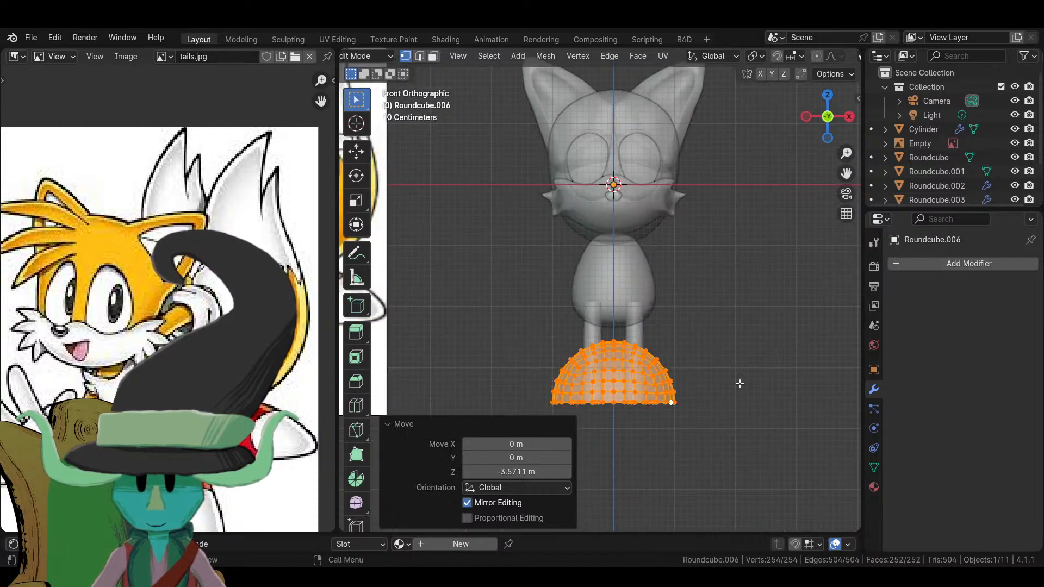
{"action": "left_click", "coordinate": [944, 260]}
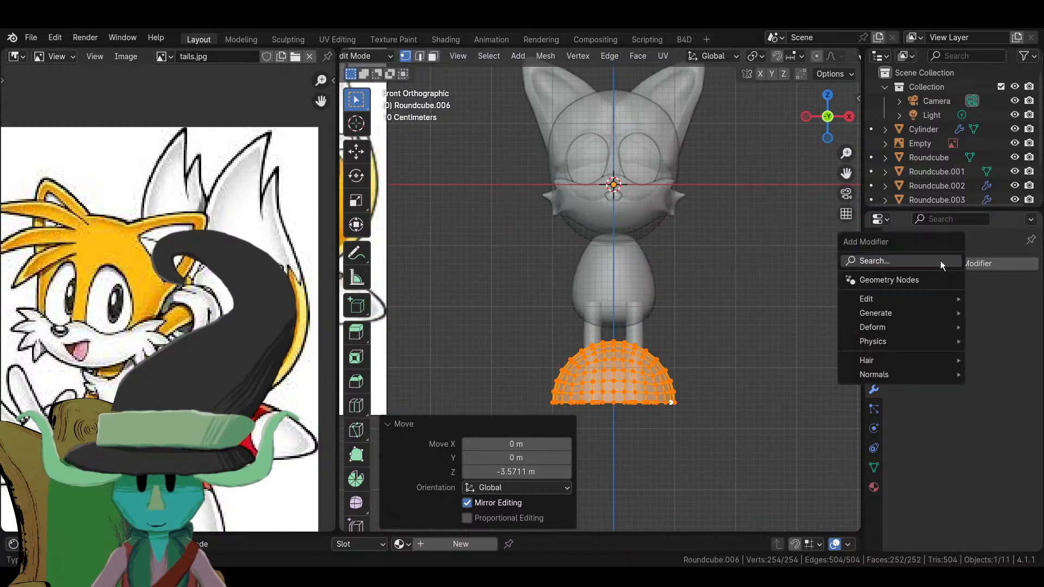
{"action": "left_click", "coordinate": [885, 265]}
{"action": "type", "text": "mi"}
{"action": "key", "text": "Return"}
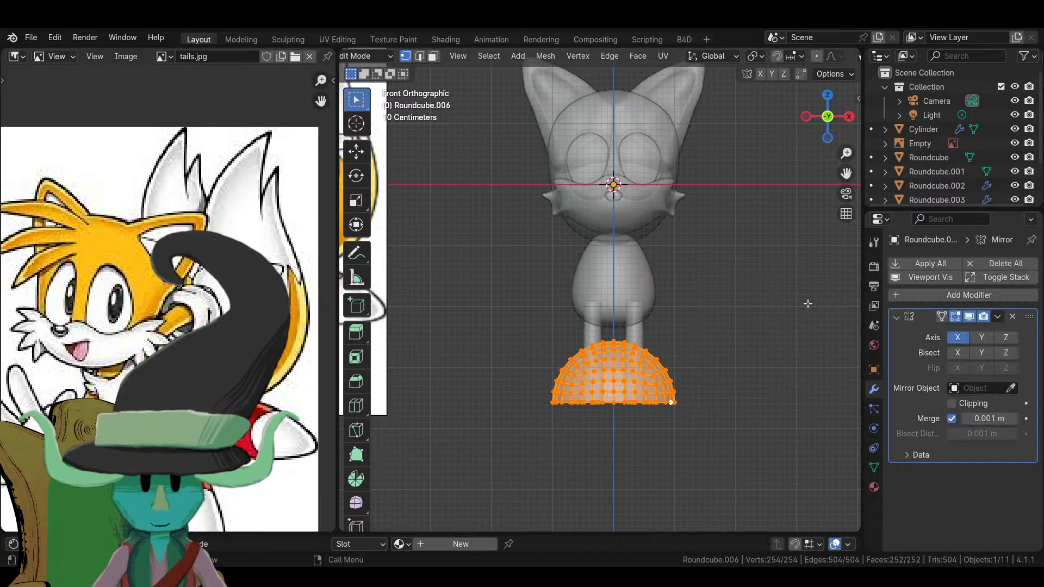
{"action": "key", "text": "g"}
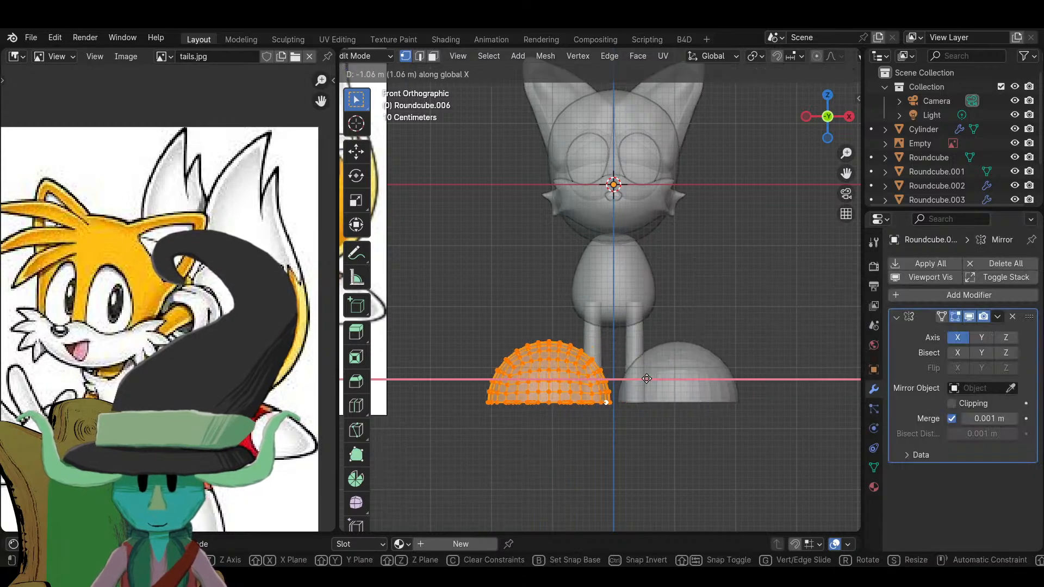
{"action": "left_click", "coordinate": [750, 405]}
- Make the dome's bottom centre vertex active and scale the whole mesh to 0.568 around the Active Element pivot
{"action": "key", "text": "s"}
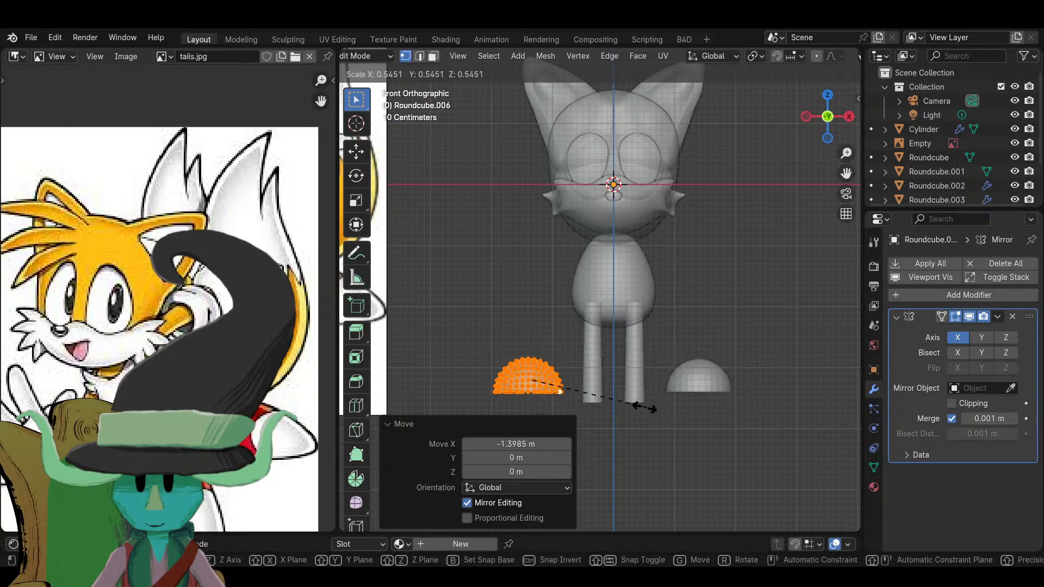
{"action": "key", "text": "Escape"}
{"action": "left_click", "coordinate": [528, 402]}
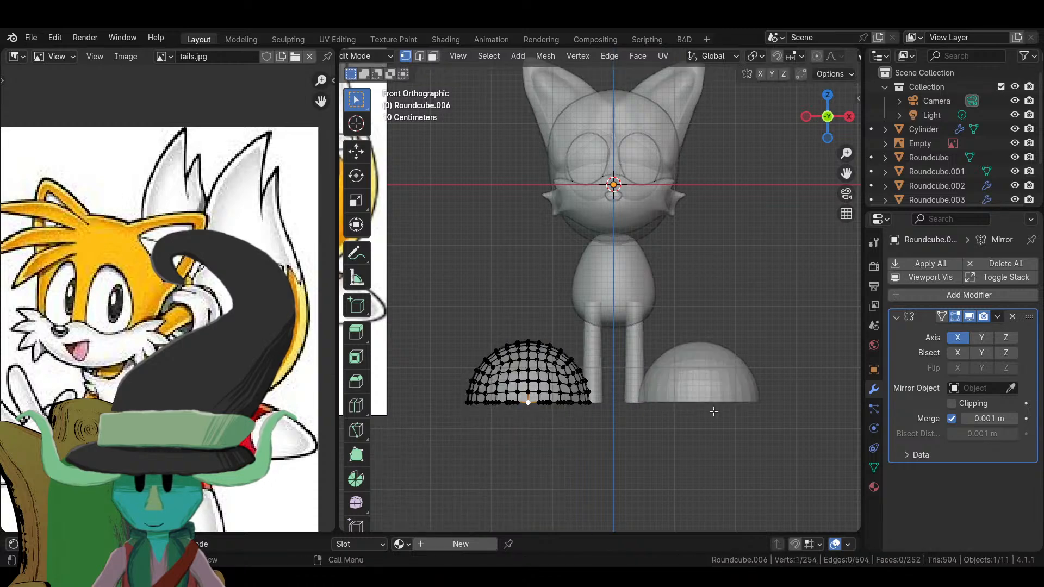
{"action": "left_click_drag", "start_coordinate": [402, 287], "coordinate": [633, 496]}
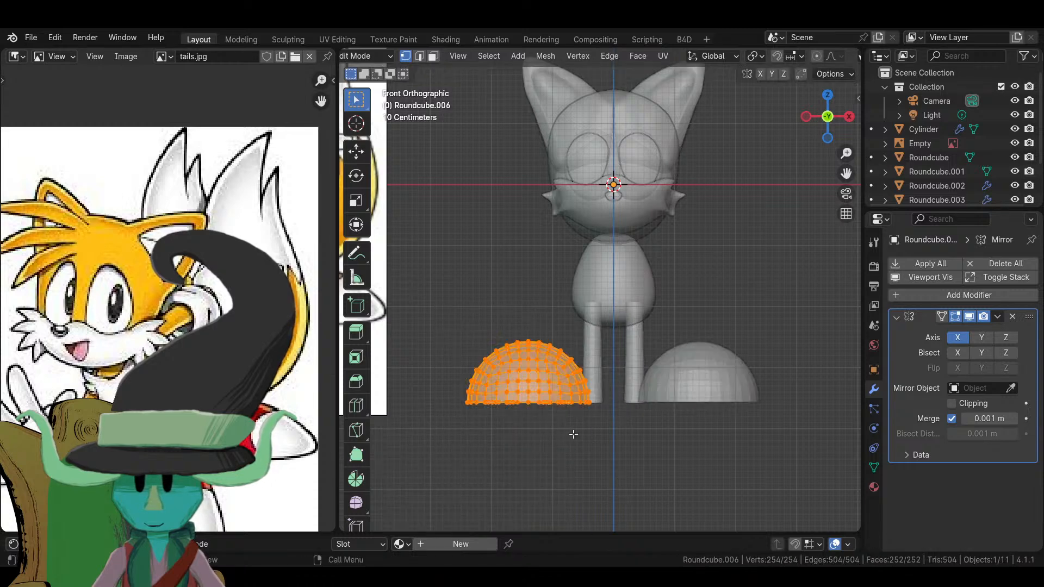
{"action": "middle_click_drag", "start_coordinate": [554, 456], "coordinate": [502, 364]}
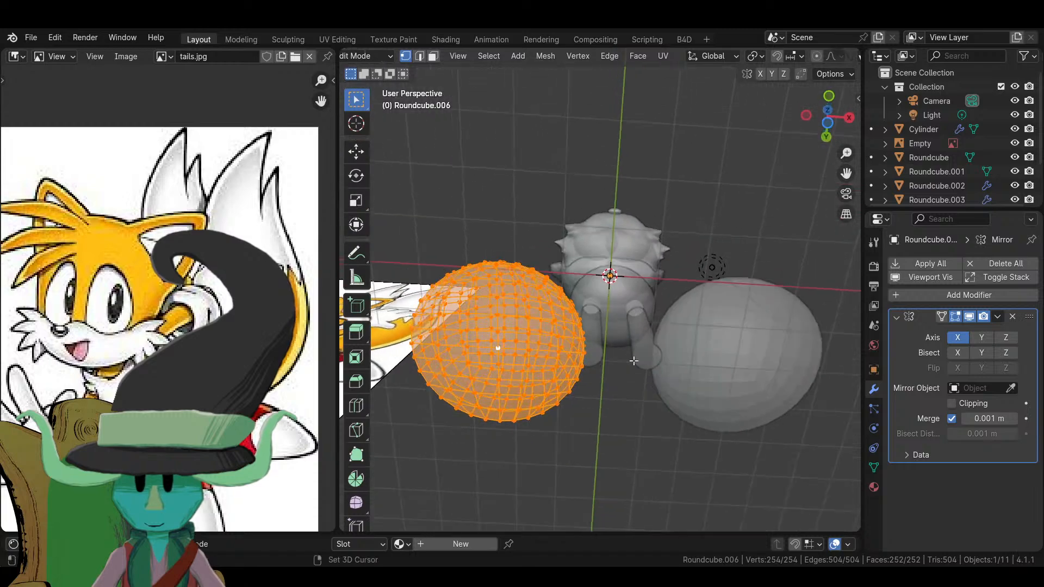
{"action": "middle_click_drag", "start_coordinate": [633, 360], "coordinate": [645, 450]}
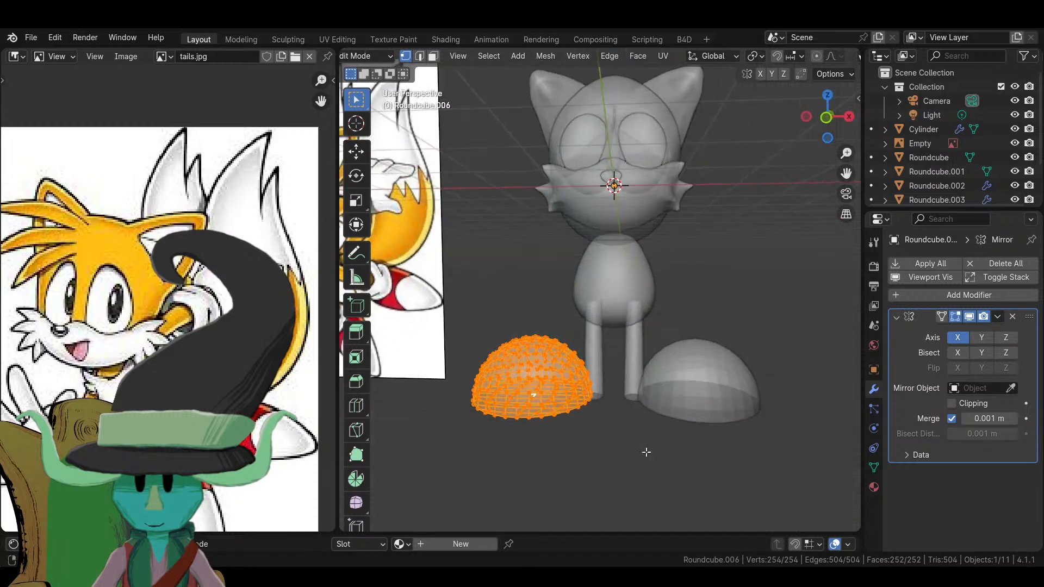
{"action": "left_click", "coordinate": [710, 55]}
{"action": "left_click", "coordinate": [756, 56]}
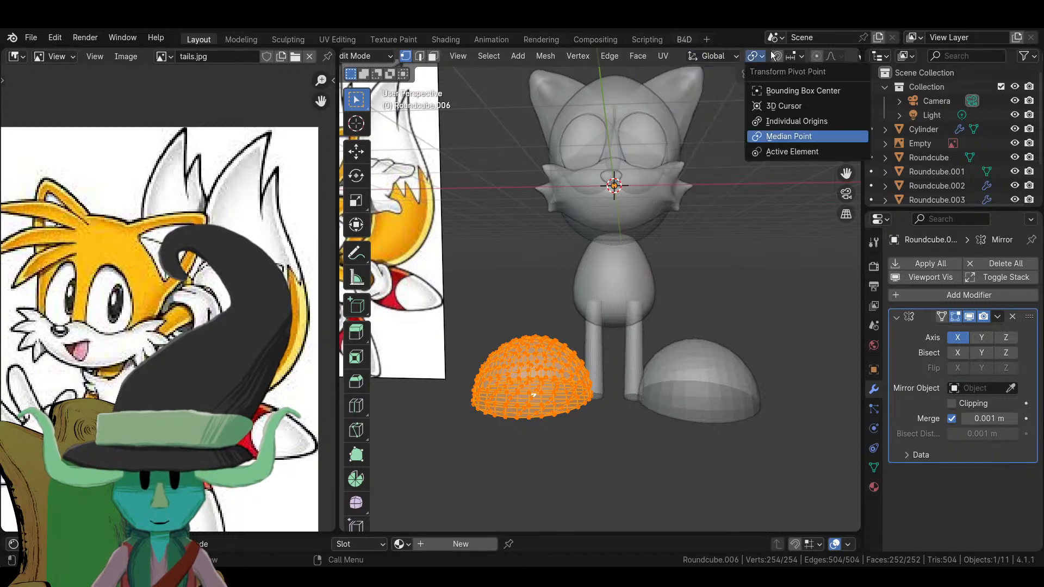
{"action": "key", "text": "s"}
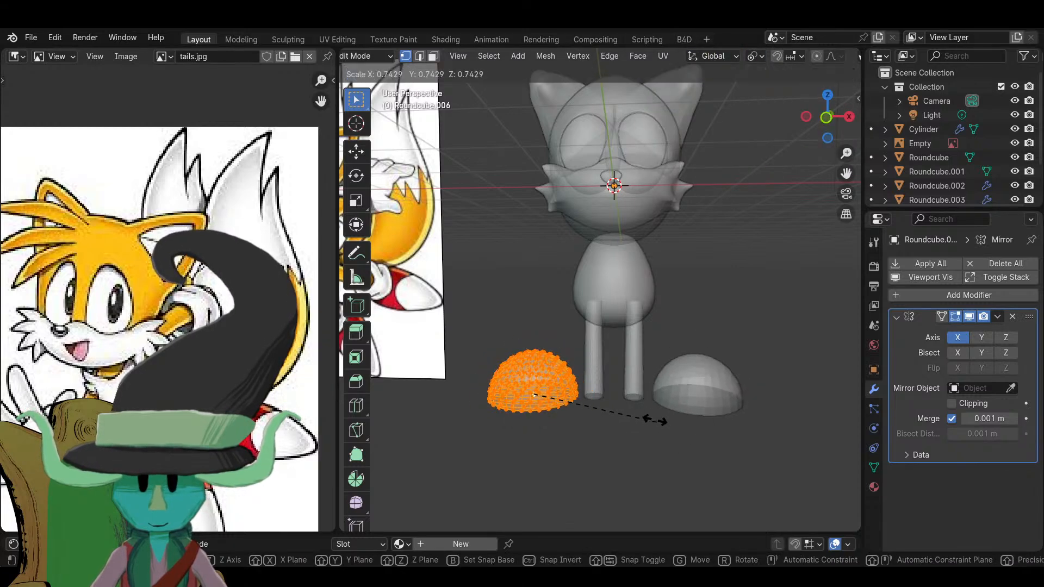
{"action": "left_click", "coordinate": [631, 413]}
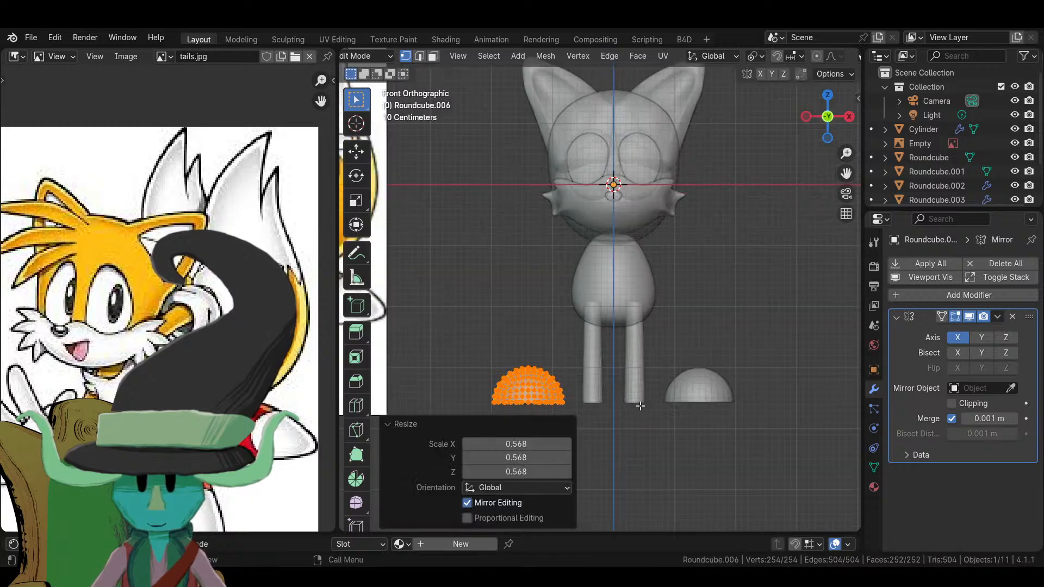
- Move the dome about 0.97 m along X under the leg and narrow it to 0.616 along X
{"action": "key", "text": "KP_1"}
{"action": "key", "text": "g"}
{"action": "key", "text": "x"}
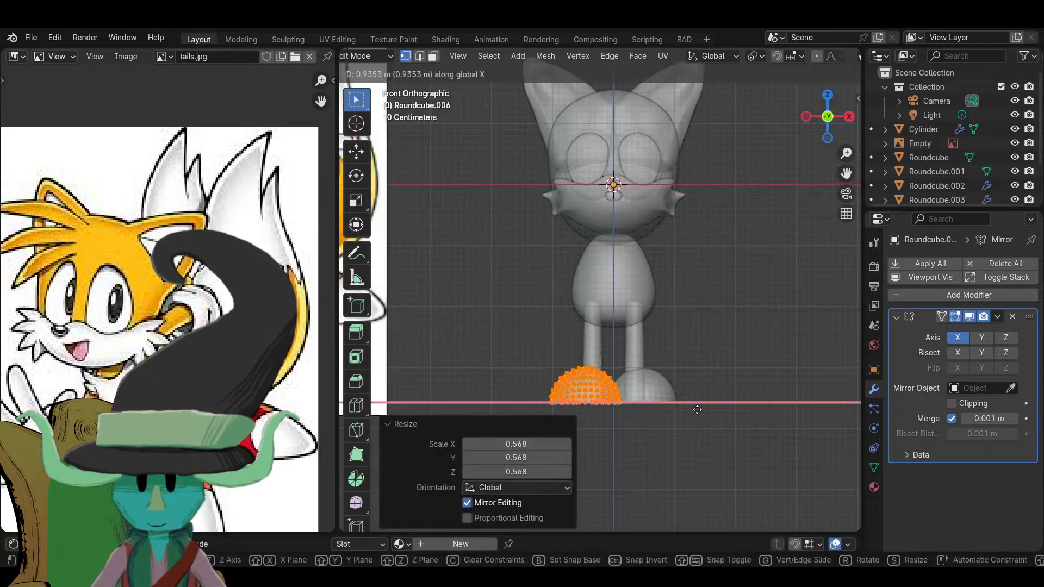
{"action": "left_click", "coordinate": [705, 409]}
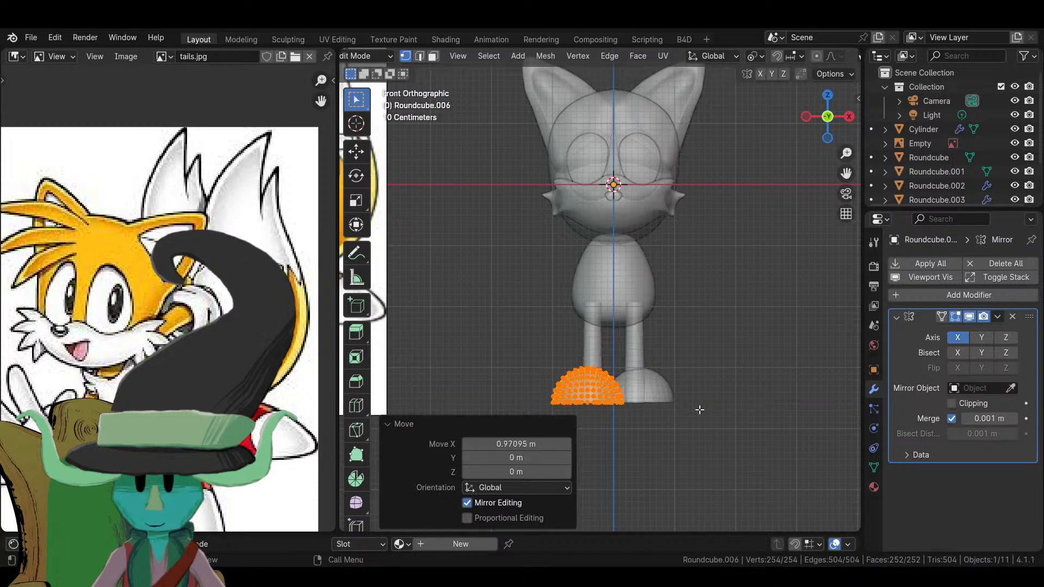
{"action": "key", "text": "s"}
{"action": "key", "text": "x"}
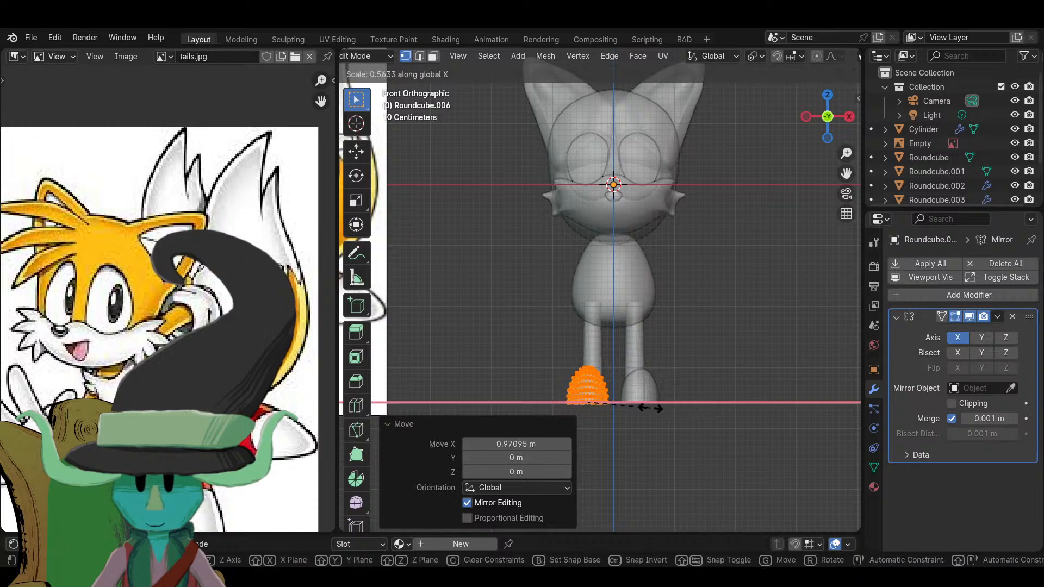
{"action": "left_click", "coordinate": [656, 407]}
- Stretch the foot mesh to 1.548 along Y and move it about -0.61 m along Y, forward of the leg
{"action": "middle_click_drag", "start_coordinate": [683, 347], "coordinate": [687, 381]}
{"action": "key", "text": "s"}
{"action": "key", "text": "x"}
{"action": "key", "text": "y"}
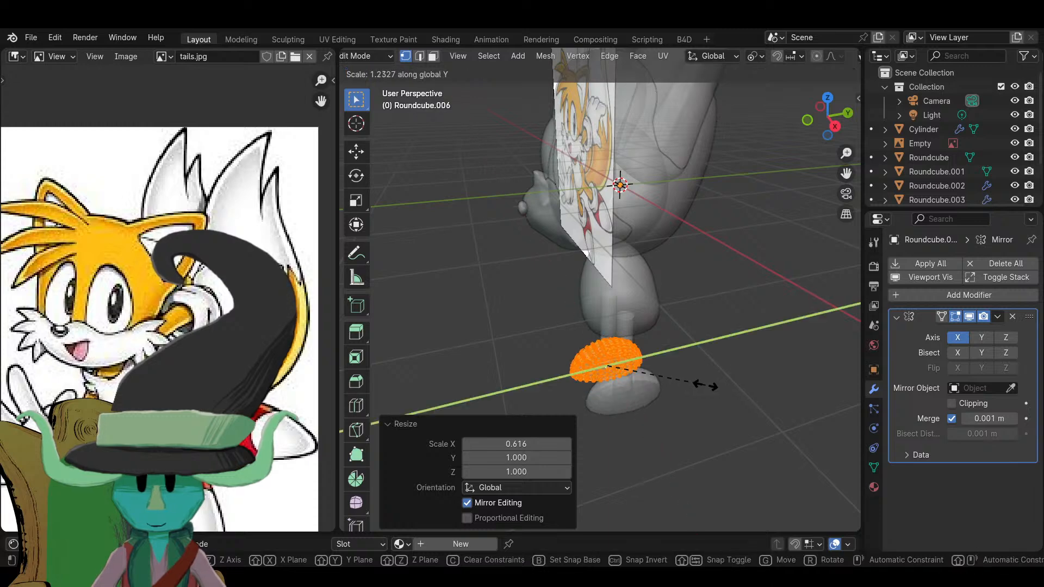
{"action": "left_click", "coordinate": [732, 386]}
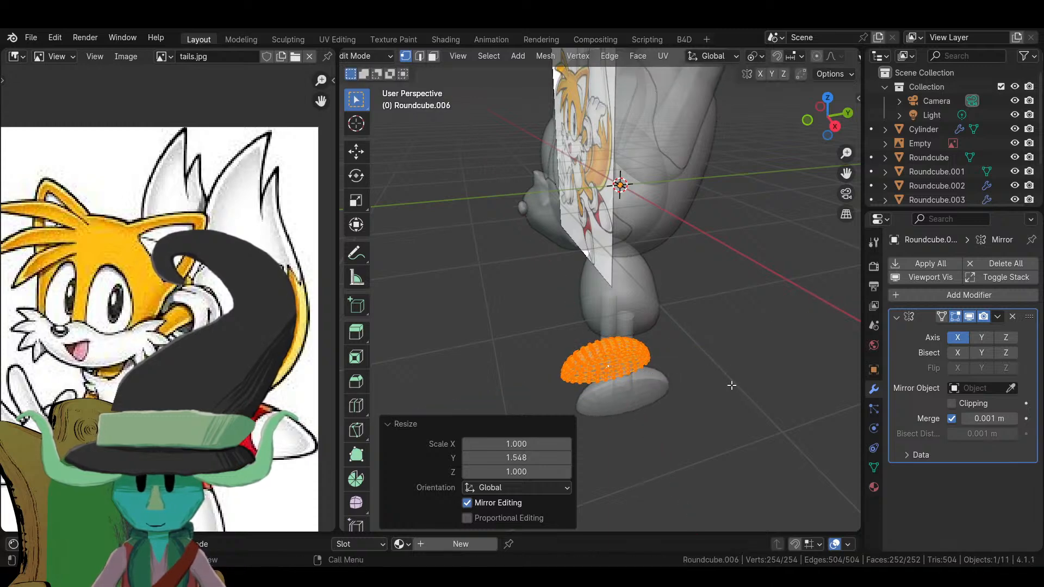
{"action": "key", "text": "g"}
{"action": "key", "text": "y"}
{"action": "left_click", "coordinate": [704, 400]}
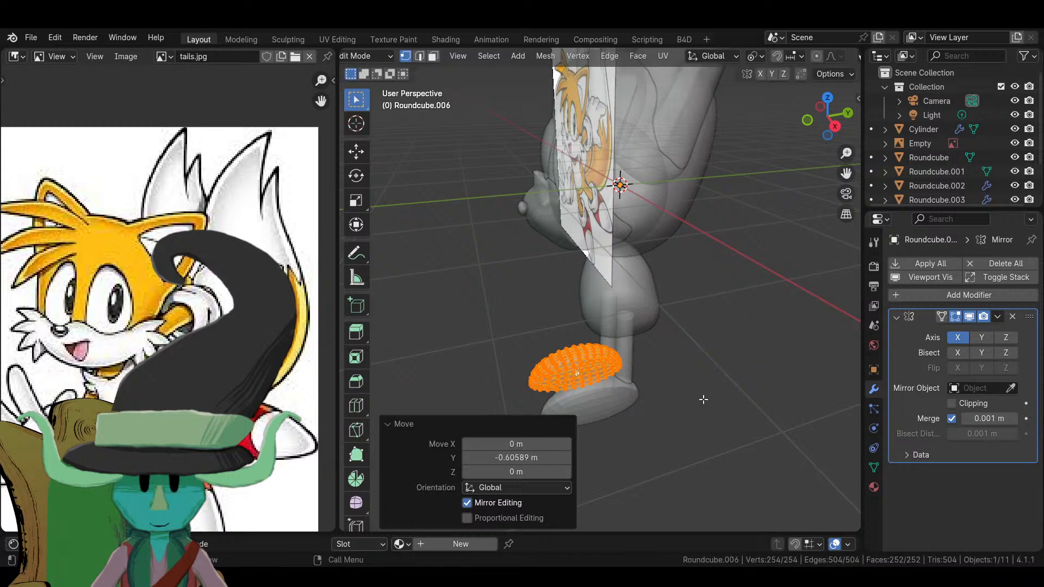
- Examine the shape and placement of the mirrored feet from several angles in Object Mode
{"action": "key", "text": "Tab"}
{"action": "middle_click_drag", "start_coordinate": [704, 400], "coordinate": [598, 326]}
{"action": "left_click", "coordinate": [774, 406]}
{"action": "scroll", "coordinate": [622, 391], "scroll_direction": "up", "scroll_amount": 3}
{"action": "middle_click_drag", "start_coordinate": [628, 391], "coordinate": [557, 362]}
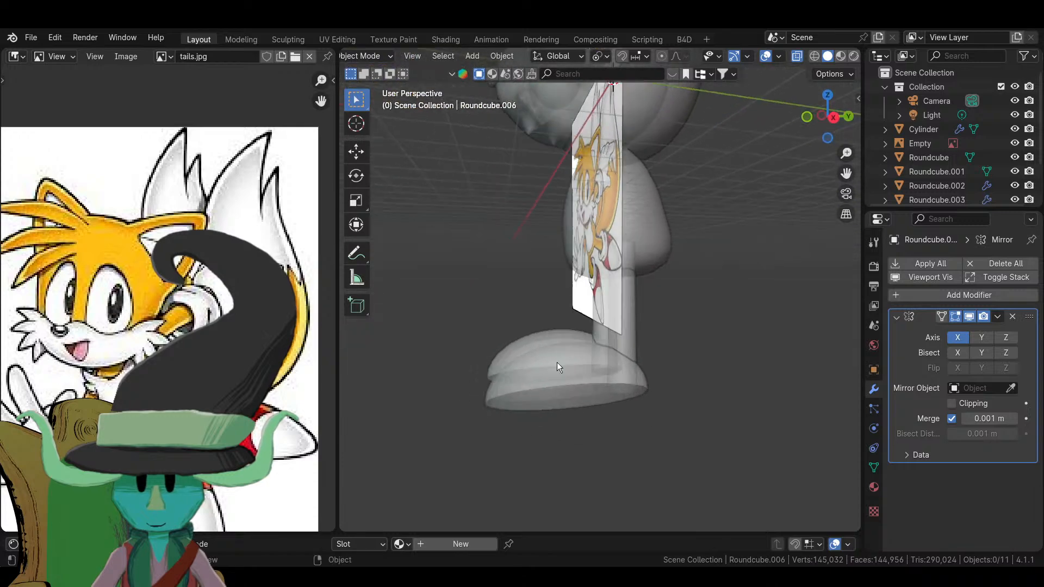
{"action": "scroll", "coordinate": [494, 210], "scroll_direction": "down", "scroll_amount": 3}
{"action": "middle_click_drag", "start_coordinate": [494, 210], "coordinate": [601, 322]}
{"action": "scroll", "coordinate": [632, 352], "scroll_direction": "down", "scroll_amount": 2}
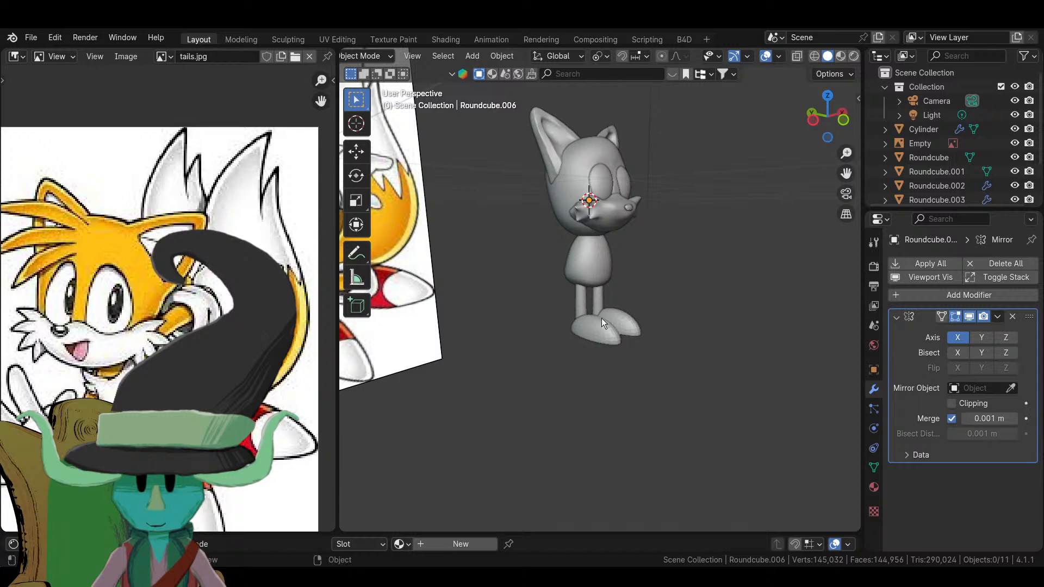
{"action": "scroll", "coordinate": [676, 373], "scroll_direction": "up", "scroll_amount": 3}
{"action": "middle_click_drag", "start_coordinate": [608, 373], "coordinate": [834, 363]}
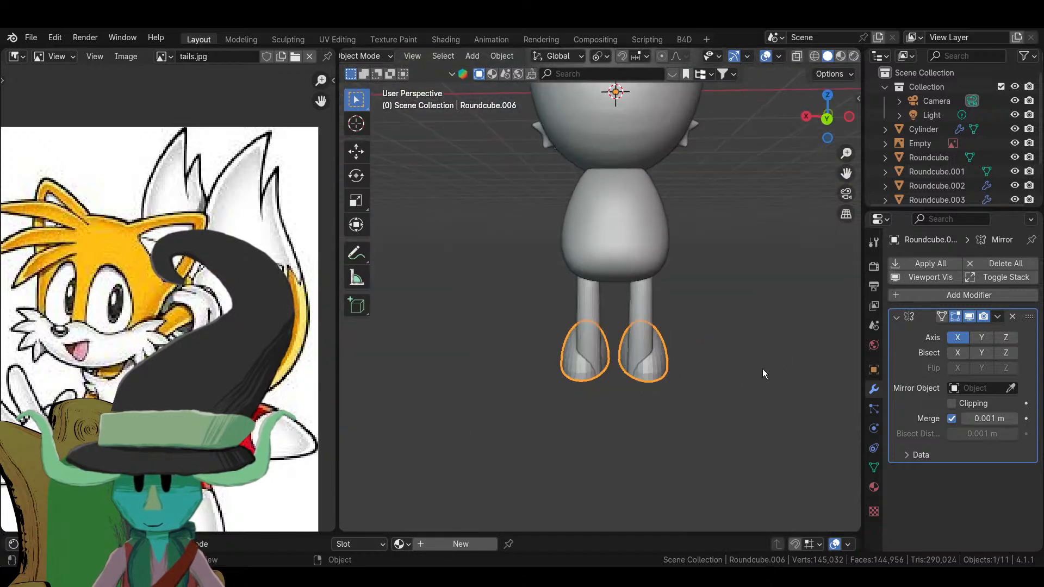
- Rotate the foot mesh about -6.5° around global Z in Edit Mode, so the mirrored toes point outward
{"action": "middle_click_drag", "start_coordinate": [762, 369], "coordinate": [730, 403]}
{"action": "key", "text": "Tab"}
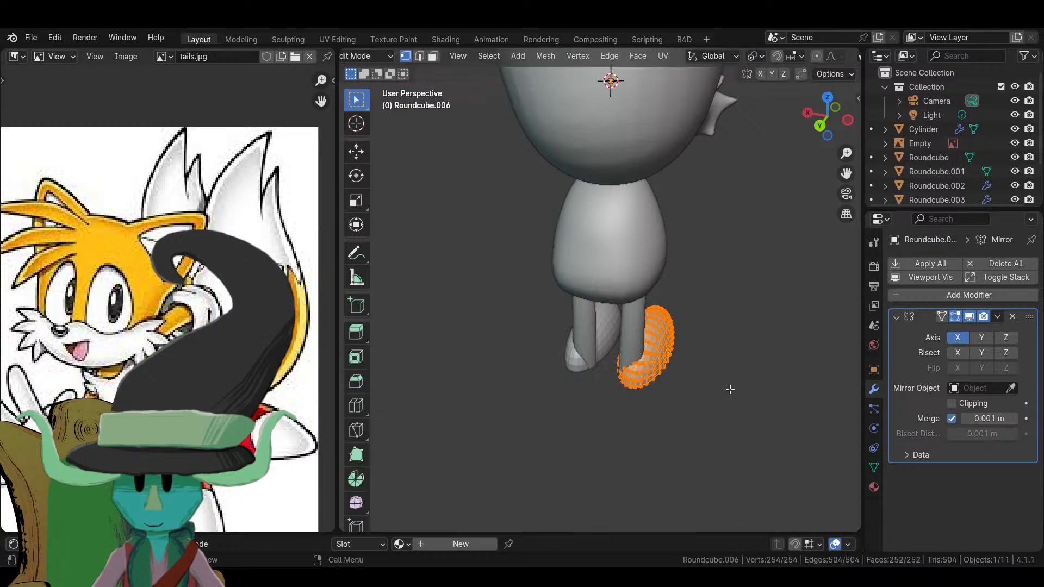
{"action": "key", "text": "r"}
{"action": "key", "text": "z"}
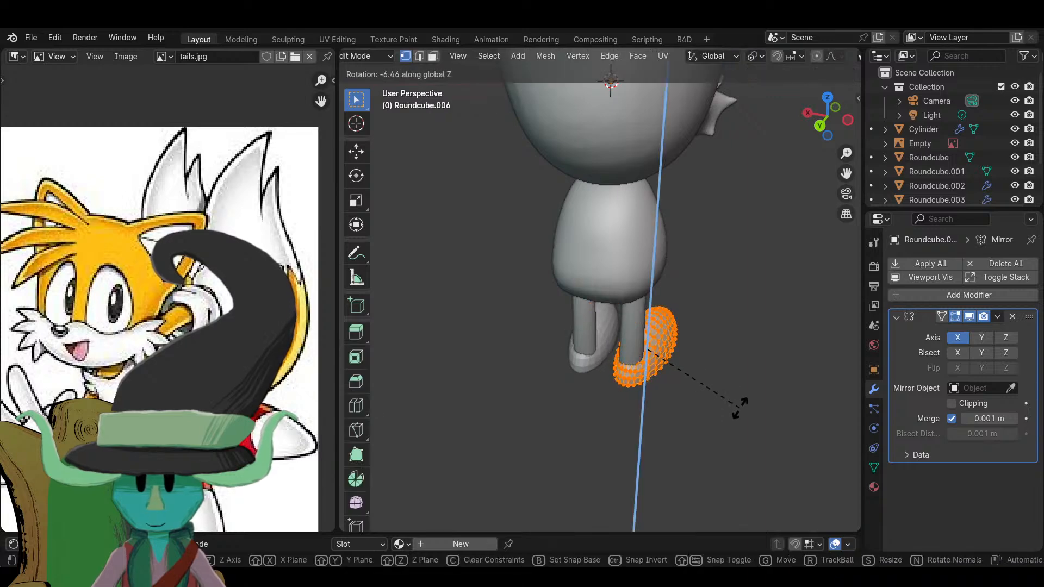
{"action": "left_click", "coordinate": [739, 407]}
{"action": "middle_click_drag", "start_coordinate": [739, 408], "coordinate": [585, 338]}
{"action": "key", "text": "Tab"}
{"action": "scroll", "coordinate": [585, 368], "scroll_direction": "down", "scroll_amount": 5}
{"action": "scroll", "coordinate": [540, 295], "scroll_direction": "up", "scroll_amount": 4}
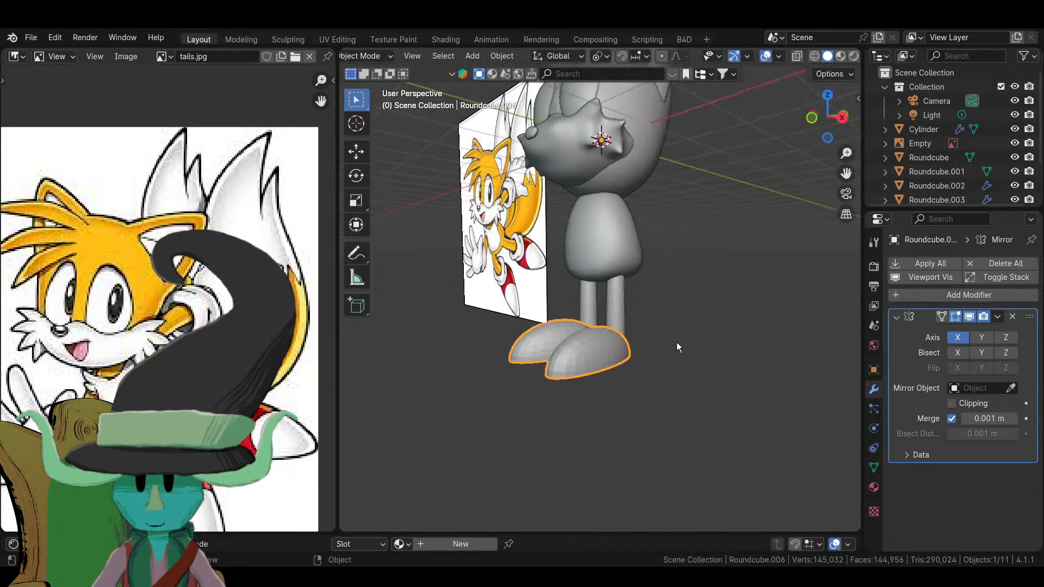
- Stretch the foot mesh to about 1.083 along global Y in Edit Mode, then return to Object Mode
{"action": "key", "text": "Tab"}
{"action": "middle_click_drag", "start_coordinate": [656, 356], "coordinate": [680, 401]}
{"action": "key", "text": "s"}
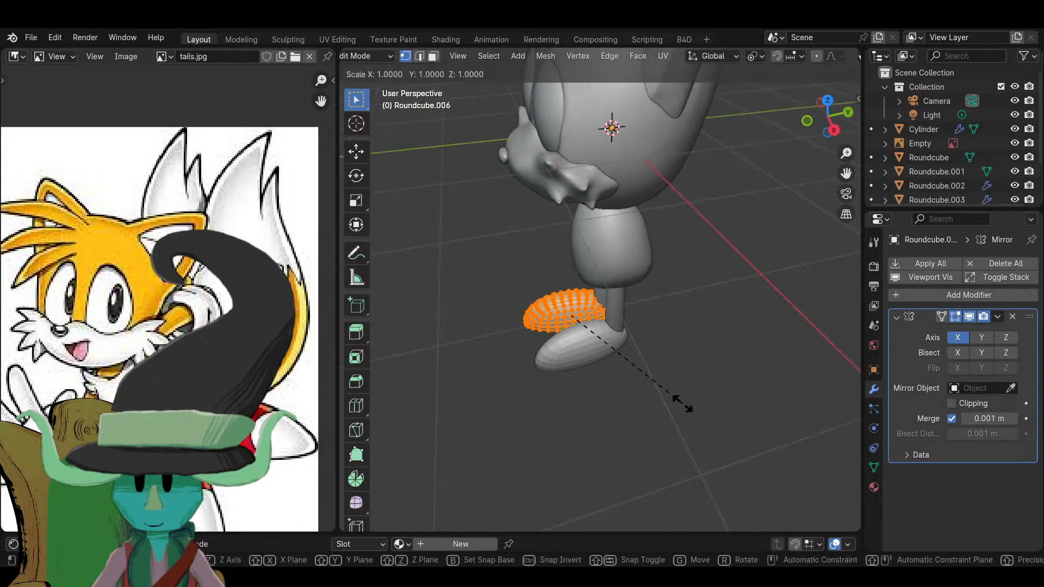
{"action": "key", "text": "x"}
{"action": "key", "text": "y"}
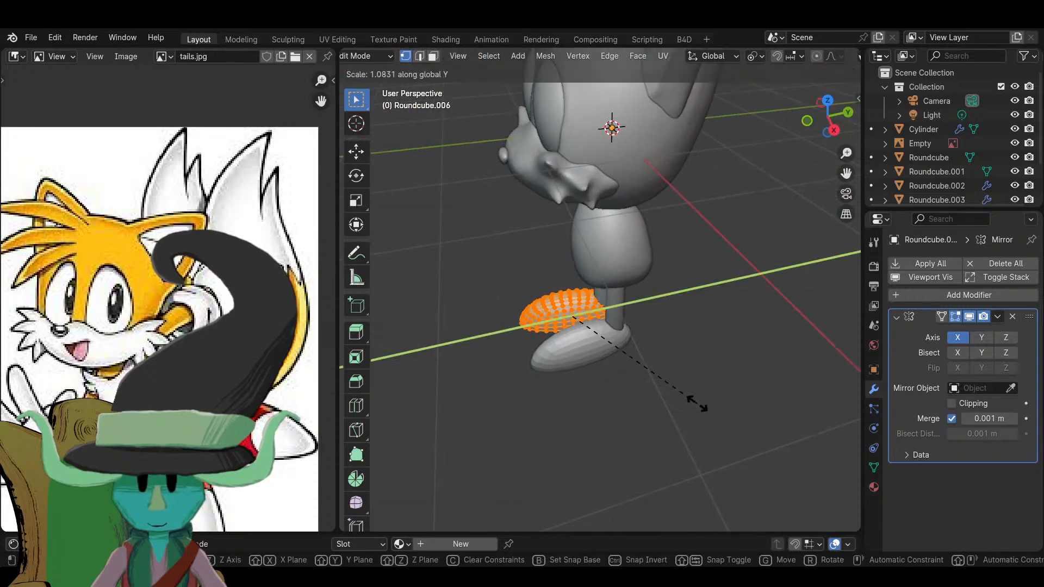
{"action": "key", "text": "Tab"}
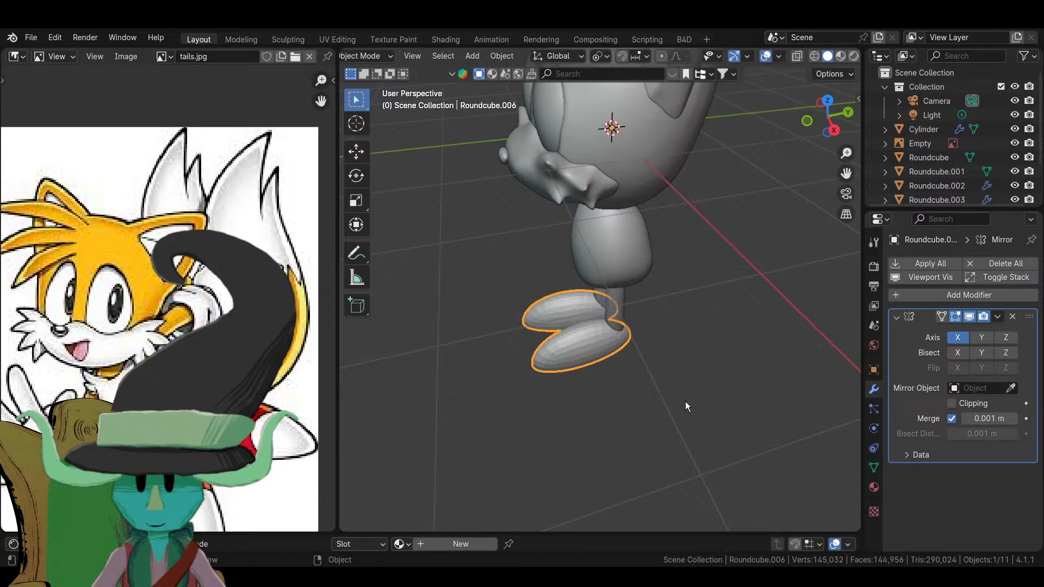
- Switch the feet to Sculpt Mode and nudge the heel slightly with the Grab brush
{"action": "scroll", "coordinate": [632, 355], "scroll_direction": "up", "scroll_amount": 3}
{"action": "left_click", "coordinate": [353, 57]}
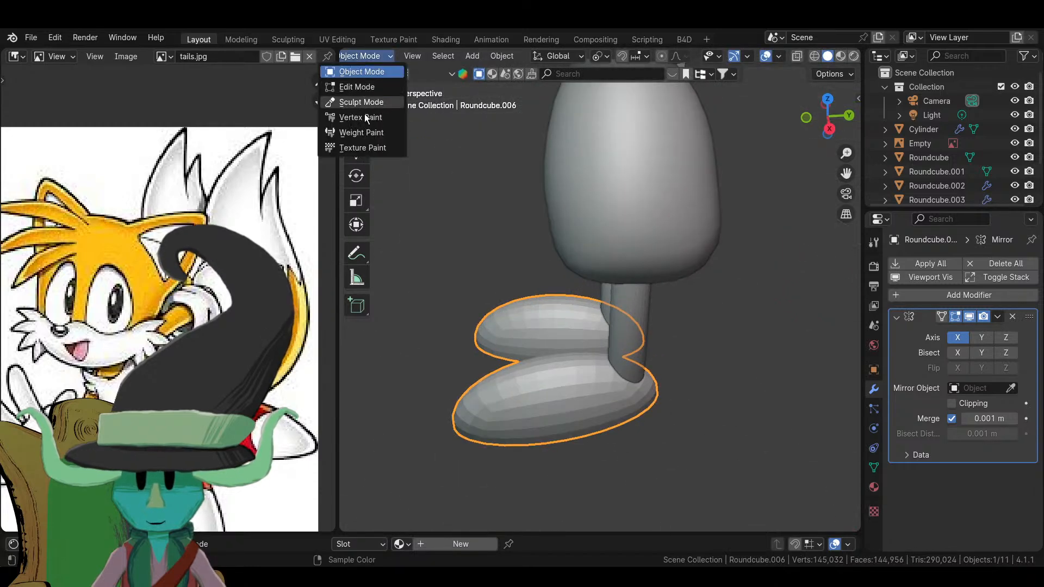
{"action": "left_click", "coordinate": [361, 102]}
{"action": "mouse_move", "coordinate": [531, 337]}
{"action": "middle_mouse_down"}
{"action": "mouse_move", "coordinate": [533, 389]}
{"action": "mouse_move", "coordinate": [693, 391]}
{"action": "mouse_move", "coordinate": [645, 345]}
{"action": "mouse_move", "coordinate": [625, 341]}
{"action": "middle_mouse_up"}
{"action": "scroll", "coordinate": [693, 391], "scroll_direction": "down", "scroll_amount": 3}
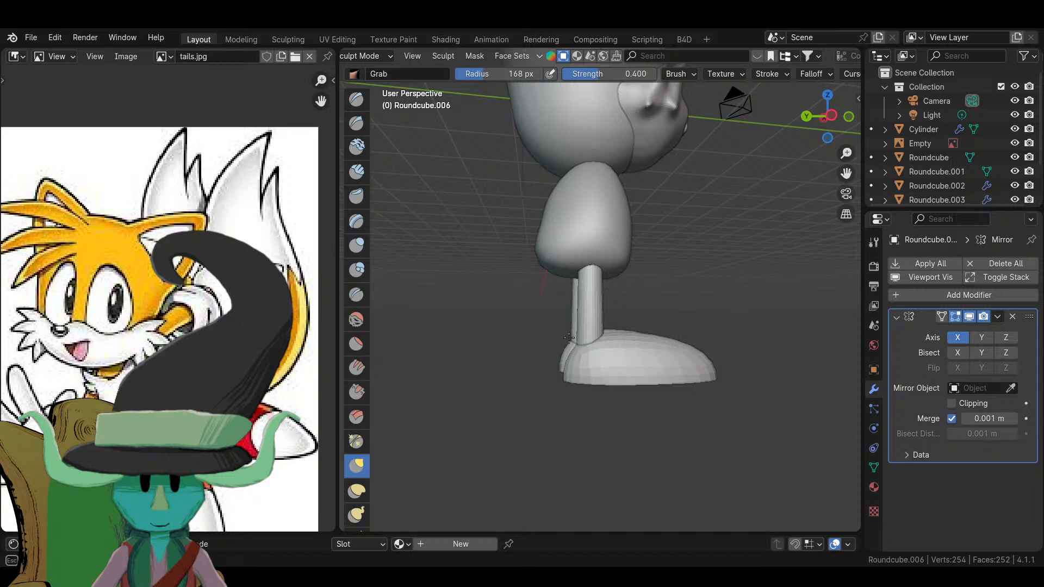
{"action": "mouse_move", "coordinate": [568, 337]}
{"action": "left_mouse_down"}
{"action": "mouse_move", "coordinate": [553, 361]}
{"action": "mouse_move", "coordinate": [583, 341]}
{"action": "left_mouse_up"}
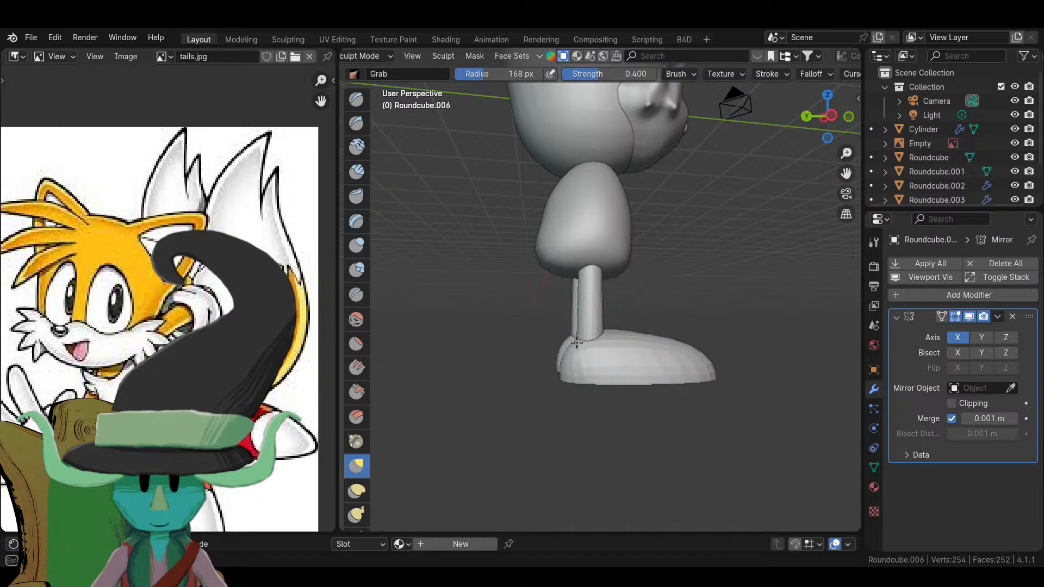
- Lower the foot mesh about 0.024 m along global Z in Edit Mode and return to Sculpt Mode
{"action": "scroll", "coordinate": [690, 389], "scroll_direction": "down", "scroll_amount": 3}
{"action": "middle_click_drag", "start_coordinate": [690, 389], "coordinate": [569, 341]}
{"action": "scroll", "coordinate": [699, 373], "scroll_direction": "down", "scroll_amount": 3}
{"action": "scroll", "coordinate": [624, 413], "scroll_direction": "up", "scroll_amount": 4}
{"action": "scroll", "coordinate": [569, 340], "scroll_direction": "up", "scroll_amount": 3}
{"action": "mouse_move", "coordinate": [611, 373]}
{"action": "middle_mouse_down"}
{"action": "mouse_move", "coordinate": [652, 390]}
{"action": "mouse_move", "coordinate": [617, 442]}
{"action": "mouse_move", "coordinate": [706, 275]}
{"action": "mouse_move", "coordinate": [660, 292]}
{"action": "middle_mouse_up"}
{"action": "scroll", "coordinate": [652, 390], "scroll_direction": "down", "scroll_amount": 3}
{"action": "scroll", "coordinate": [629, 443], "scroll_direction": "down", "scroll_amount": 3}
{"action": "scroll", "coordinate": [706, 275], "scroll_direction": "up", "scroll_amount": 3}
{"action": "key", "text": "Tab"}
{"action": "scroll", "coordinate": [720, 286], "scroll_direction": "up", "scroll_amount": 2}
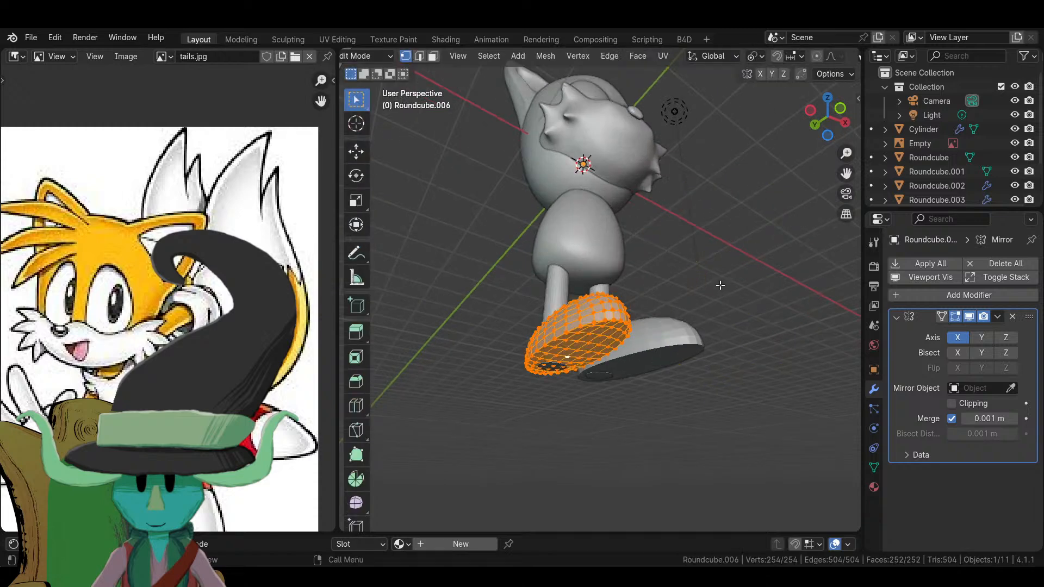
{"action": "key", "text": "g"}
{"action": "key", "text": "z"}
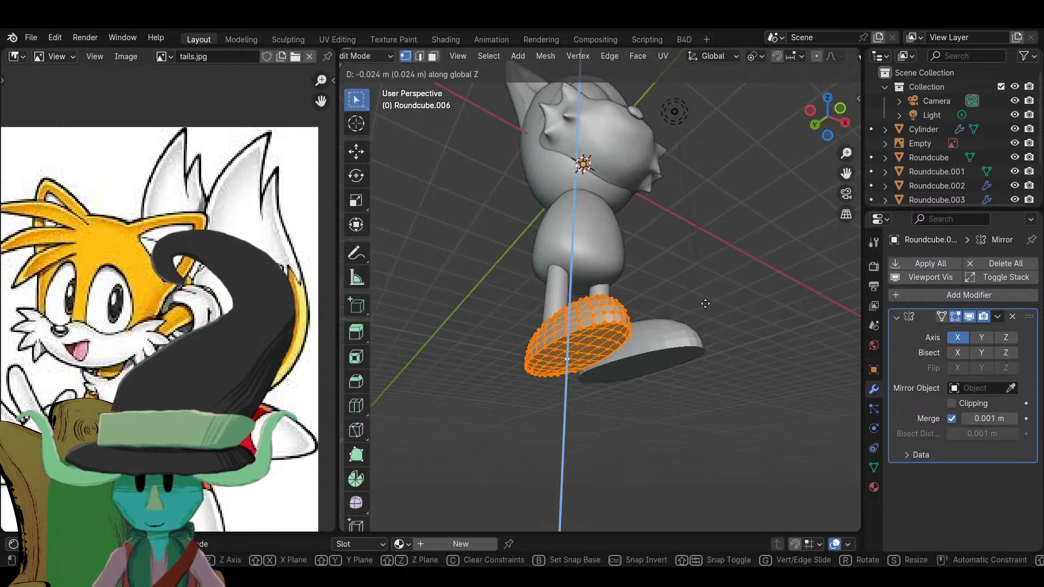
{"action": "left_click", "coordinate": [705, 303]}
{"action": "key", "text": "Tab"}
- Examine the feet's shape and their fit under the legs from the sides, front and back
{"action": "scroll", "coordinate": [722, 408], "scroll_direction": "down", "scroll_amount": 5}
{"action": "middle_click_drag", "start_coordinate": [722, 408], "coordinate": [624, 389]}
{"action": "mouse_move", "coordinate": [687, 372]}
{"action": "middle_mouse_down"}
{"action": "mouse_move", "coordinate": [620, 431]}
{"action": "mouse_move", "coordinate": [671, 187]}
{"action": "mouse_move", "coordinate": [671, 361]}
{"action": "mouse_move", "coordinate": [587, 384]}
{"action": "mouse_move", "coordinate": [609, 394]}
{"action": "middle_mouse_up"}
{"action": "scroll", "coordinate": [587, 384], "scroll_direction": "up", "scroll_amount": 4}
{"action": "scroll", "coordinate": [587, 384], "scroll_direction": "up", "scroll_amount": 3}
{"action": "scroll", "coordinate": [536, 372], "scroll_direction": "down", "scroll_amount": 3}
{"action": "mouse_move", "coordinate": [536, 373]}
{"action": "middle_mouse_down"}
{"action": "mouse_move", "coordinate": [466, 419]}
{"action": "mouse_move", "coordinate": [620, 443]}
{"action": "mouse_move", "coordinate": [607, 393]}
{"action": "mouse_move", "coordinate": [676, 384]}
{"action": "mouse_move", "coordinate": [633, 367]}
{"action": "middle_mouse_up"}
{"action": "scroll", "coordinate": [496, 419], "scroll_direction": "down", "scroll_amount": 2}
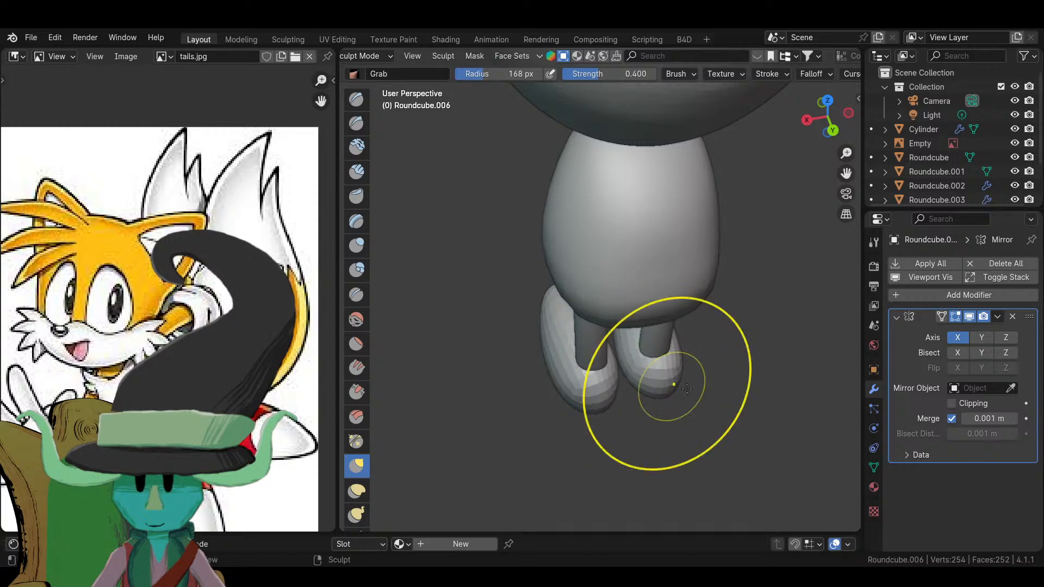
{"action": "scroll", "coordinate": [664, 384], "scroll_direction": "down", "scroll_amount": 4}
{"action": "mouse_move", "coordinate": [741, 391]}
{"action": "middle_mouse_down"}
{"action": "mouse_move", "coordinate": [741, 350]}
{"action": "mouse_move", "coordinate": [689, 277]}
{"action": "mouse_move", "coordinate": [690, 333]}
{"action": "mouse_move", "coordinate": [699, 314]}
{"action": "mouse_move", "coordinate": [614, 385]}
{"action": "middle_mouse_up"}
{"action": "key", "text": "Tab"}
{"action": "key", "text": "Tab"}
{"action": "middle_click_drag", "start_coordinate": [693, 341], "coordinate": [429, 135]}
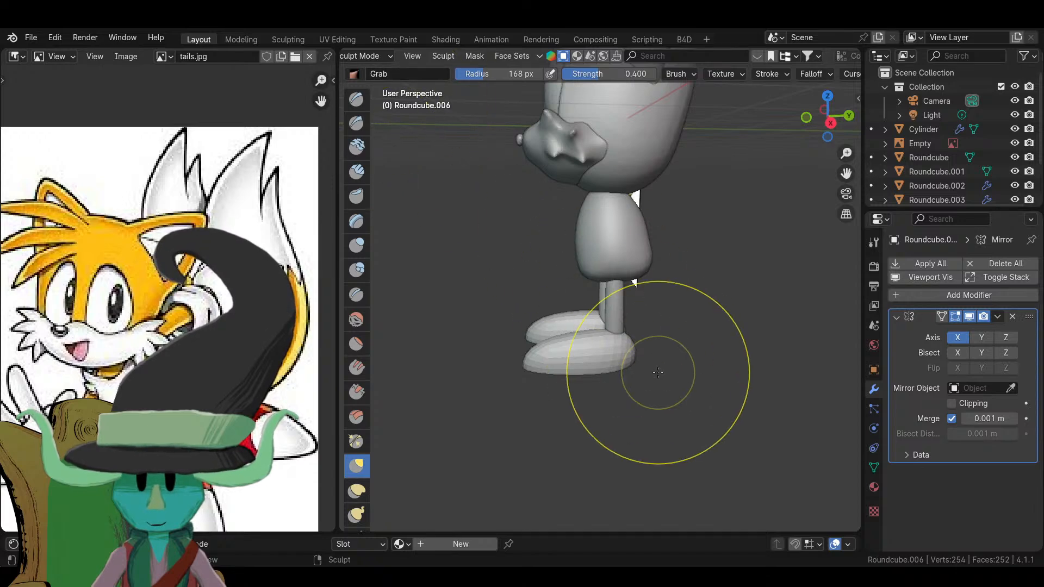
{"action": "middle_click_drag", "start_coordinate": [658, 372], "coordinate": [544, 381]}
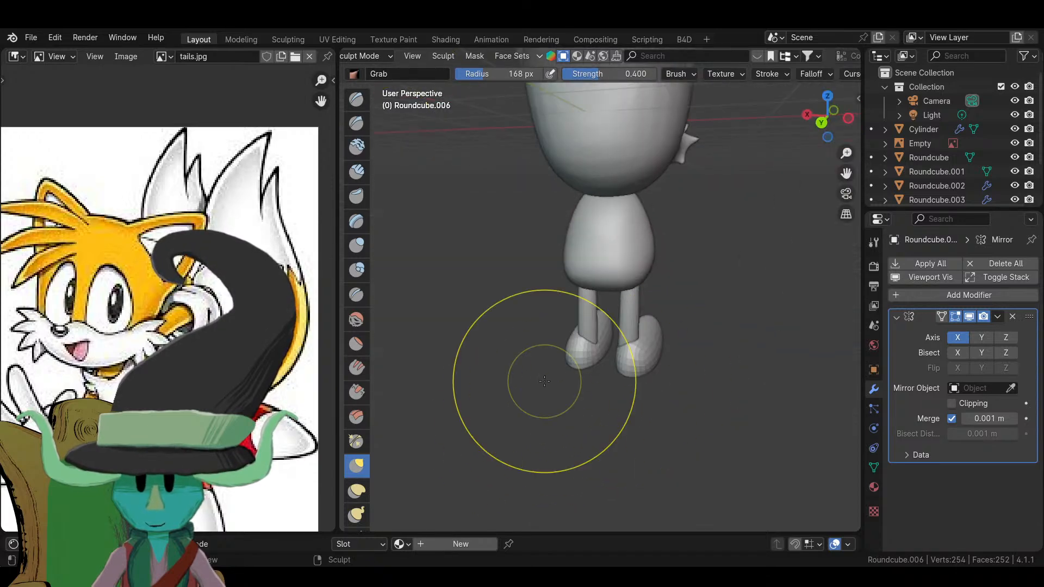
- Choose the Inflate/Deflate brush and reduce its radius to 105 px
{"action": "scroll", "coordinate": [544, 381], "scroll_direction": "up", "scroll_amount": 3}
{"action": "left_click", "coordinate": [356, 244]}
{"action": "scroll", "coordinate": [593, 374], "scroll_direction": "up", "scroll_amount": 2}
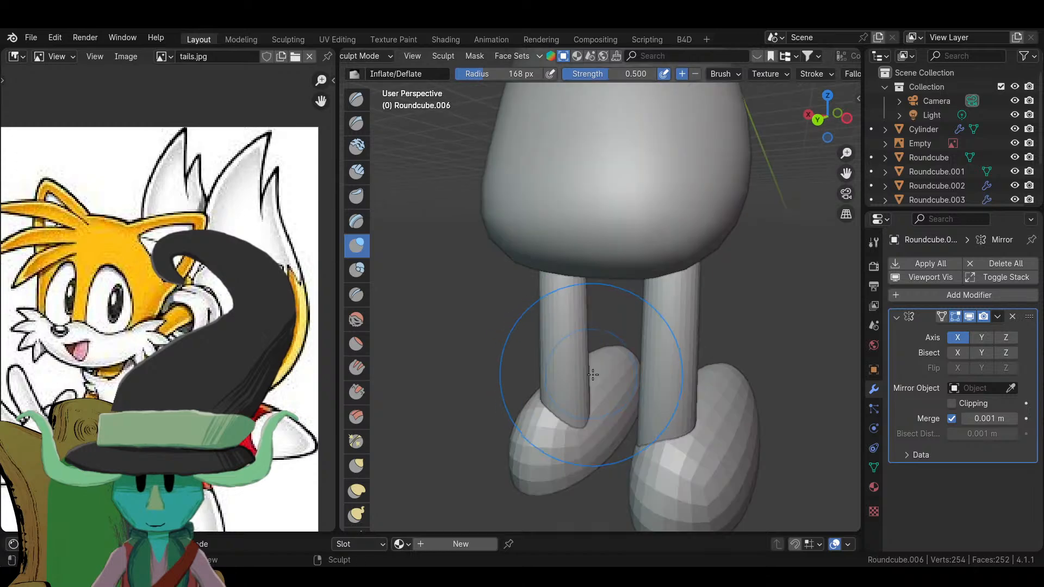
{"action": "key", "text": "f"}
{"action": "left_click", "coordinate": [625, 392]}
{"action": "mouse_move", "coordinate": [625, 392]}
{"action": "middle_mouse_down"}
{"action": "mouse_move", "coordinate": [659, 411]}
{"action": "mouse_move", "coordinate": [677, 390]}
{"action": "mouse_move", "coordinate": [664, 340]}
{"action": "mouse_move", "coordinate": [734, 400]}
{"action": "mouse_move", "coordinate": [641, 401]}
{"action": "mouse_move", "coordinate": [717, 393]}
{"action": "mouse_move", "coordinate": [693, 430]}
{"action": "middle_mouse_up"}
- Select the heel portion of the foot mesh in Edit Mode with see-through display and view it from the front
{"action": "key", "text": "Tab"}
{"action": "scroll", "coordinate": [699, 443], "scroll_direction": "down", "scroll_amount": 6}
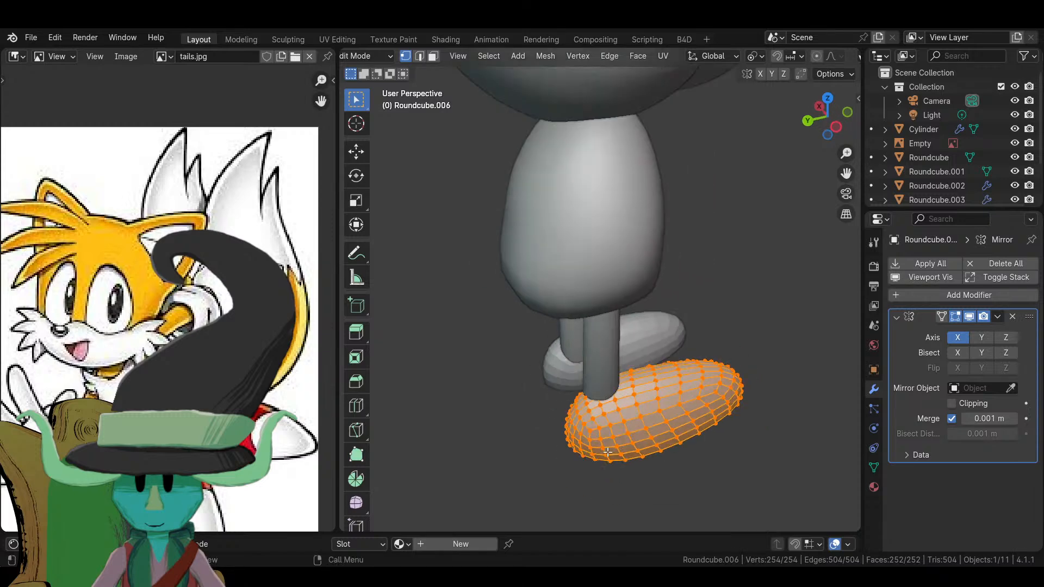
{"action": "middle_click_drag", "start_coordinate": [508, 303], "coordinate": [652, 353]}
{"action": "scroll", "coordinate": [695, 396], "scroll_direction": "up", "scroll_amount": 4}
{"action": "middle_click_drag", "start_coordinate": [694, 396], "coordinate": [660, 430]}
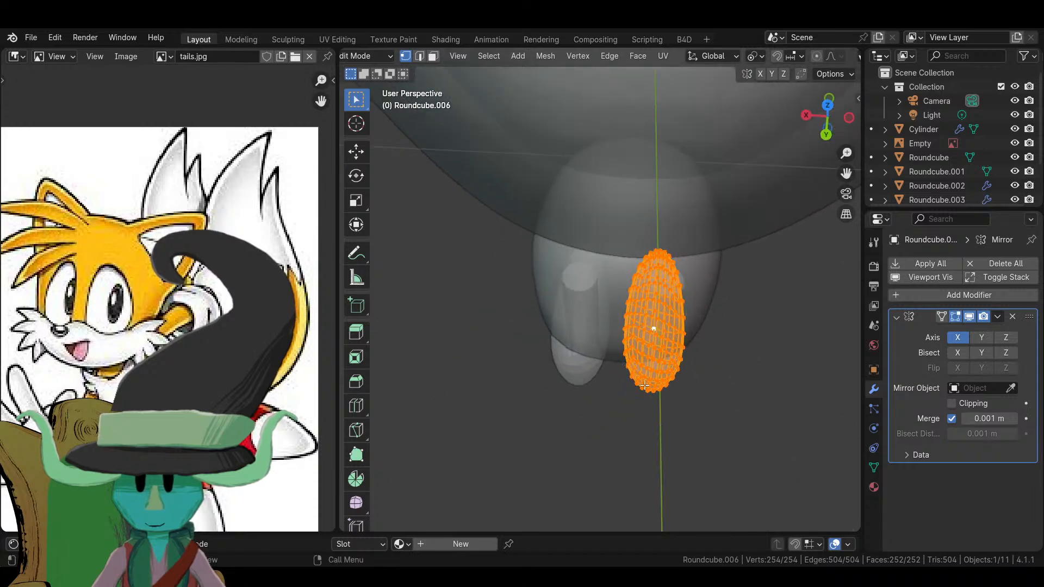
{"action": "left_click_drag", "start_coordinate": [612, 346], "coordinate": [707, 239], "text": "ctrl"}
{"action": "middle_click_drag", "start_coordinate": [714, 396], "coordinate": [559, 279]}
{"action": "key", "text": "KP_1"}
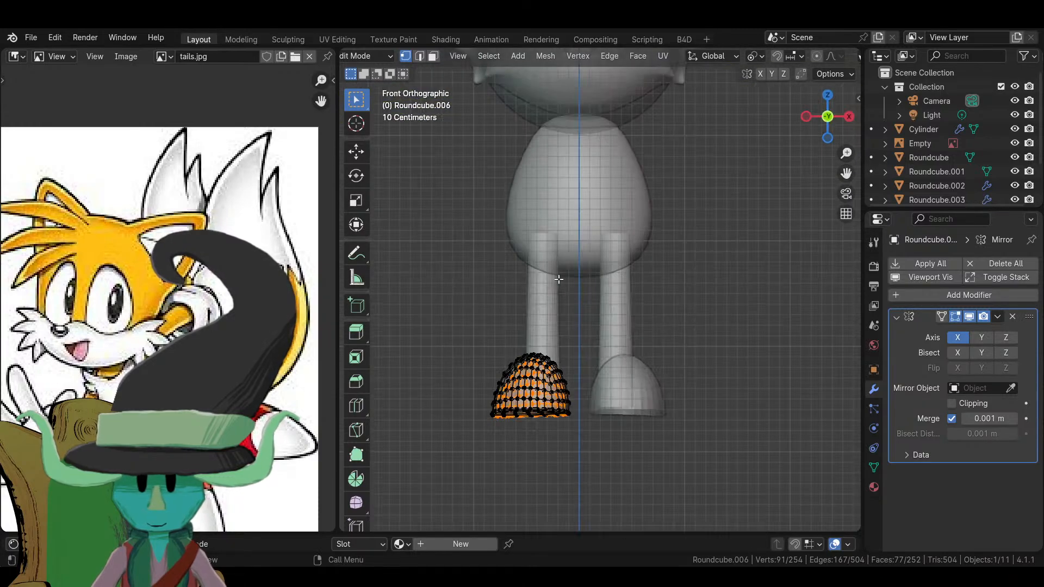
- Enable proportional editing and widen the selected heel vertices to about 1.101 along global X
{"action": "key", "text": "s"}
{"action": "key", "text": "x"}
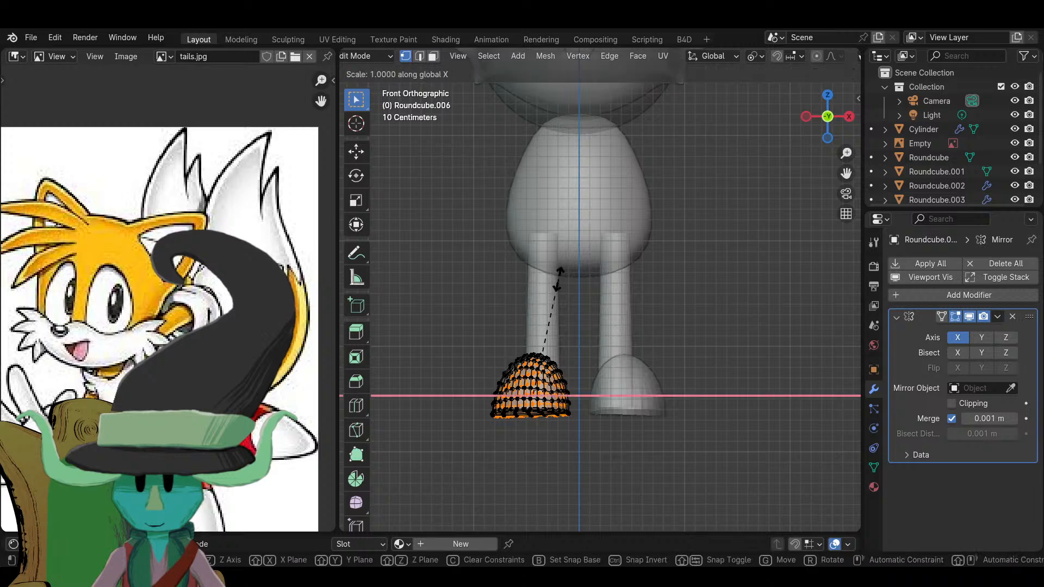
{"action": "left_click", "coordinate": [572, 279]}
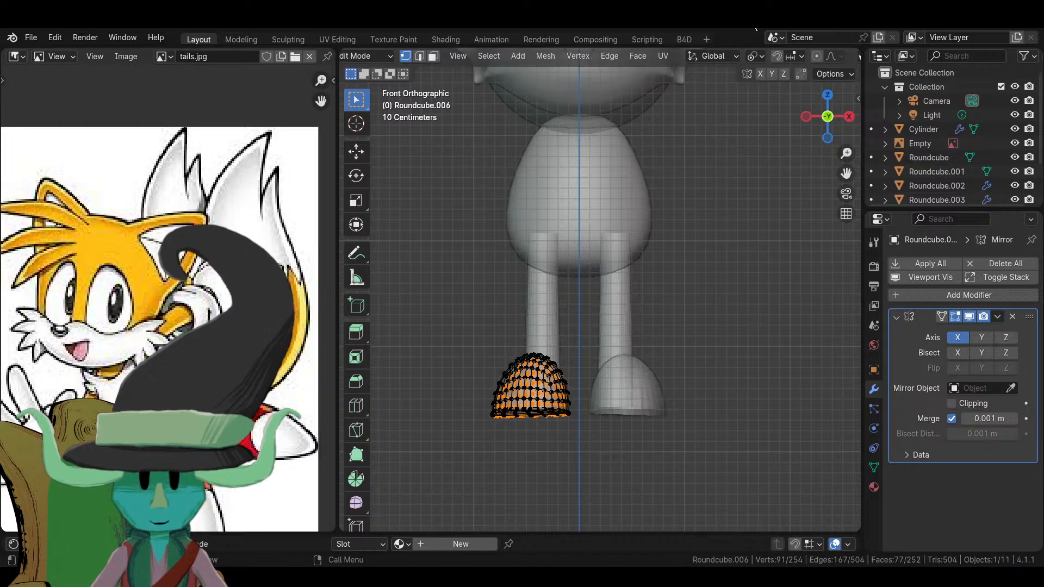
{"action": "left_click", "coordinate": [815, 56]}
{"action": "key", "text": "s"}
{"action": "key", "text": "x"}
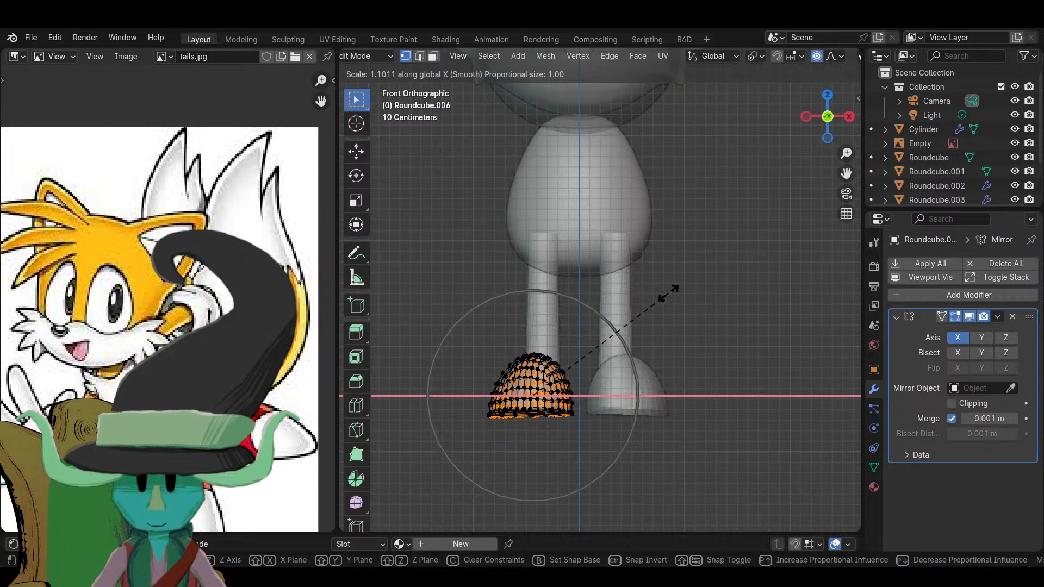
{"action": "left_click", "coordinate": [668, 292]}
{"action": "key", "text": "ctrl+Tab"}
- Select the vertices along the rim of the foot's sole in Edit Mode
{"action": "mouse_move", "coordinate": [668, 292]}
{"action": "middle_mouse_down"}
{"action": "mouse_move", "coordinate": [693, 342]}
{"action": "mouse_move", "coordinate": [602, 419]}
{"action": "mouse_move", "coordinate": [489, 396]}
{"action": "mouse_move", "coordinate": [552, 373]}
{"action": "mouse_move", "coordinate": [525, 373]}
{"action": "mouse_move", "coordinate": [475, 297]}
{"action": "mouse_move", "coordinate": [694, 373]}
{"action": "mouse_move", "coordinate": [593, 358]}
{"action": "mouse_move", "coordinate": [524, 384]}
{"action": "mouse_move", "coordinate": [585, 367]}
{"action": "mouse_move", "coordinate": [601, 315]}
{"action": "mouse_move", "coordinate": [642, 318]}
{"action": "middle_mouse_up"}
{"action": "scroll", "coordinate": [533, 391], "scroll_direction": "up", "scroll_amount": 3}
{"action": "scroll", "coordinate": [522, 380], "scroll_direction": "up", "scroll_amount": 3}
{"action": "key", "text": "Tab"}
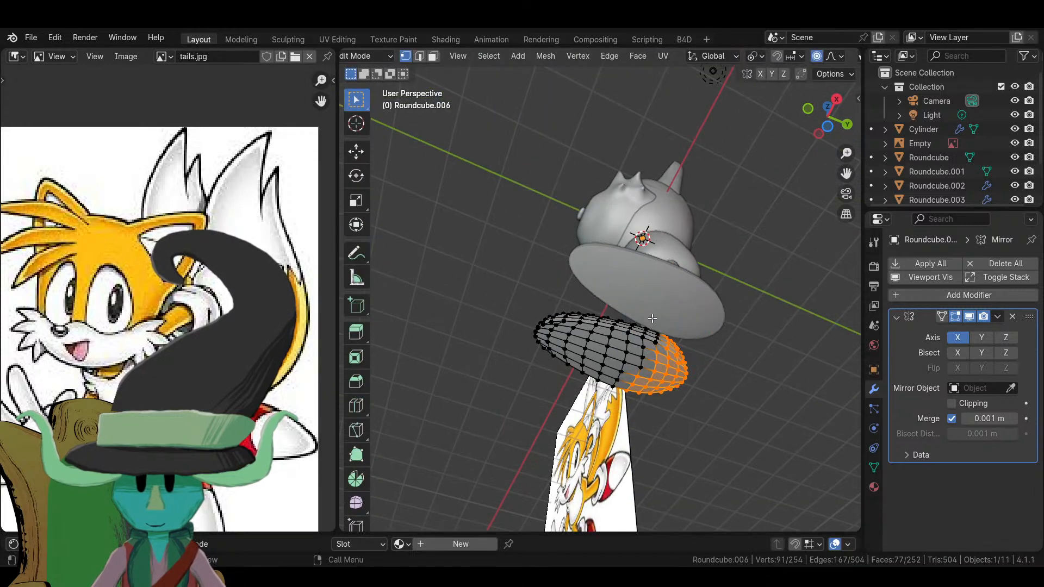
{"action": "middle_click_drag", "start_coordinate": [609, 356], "coordinate": [558, 428]}
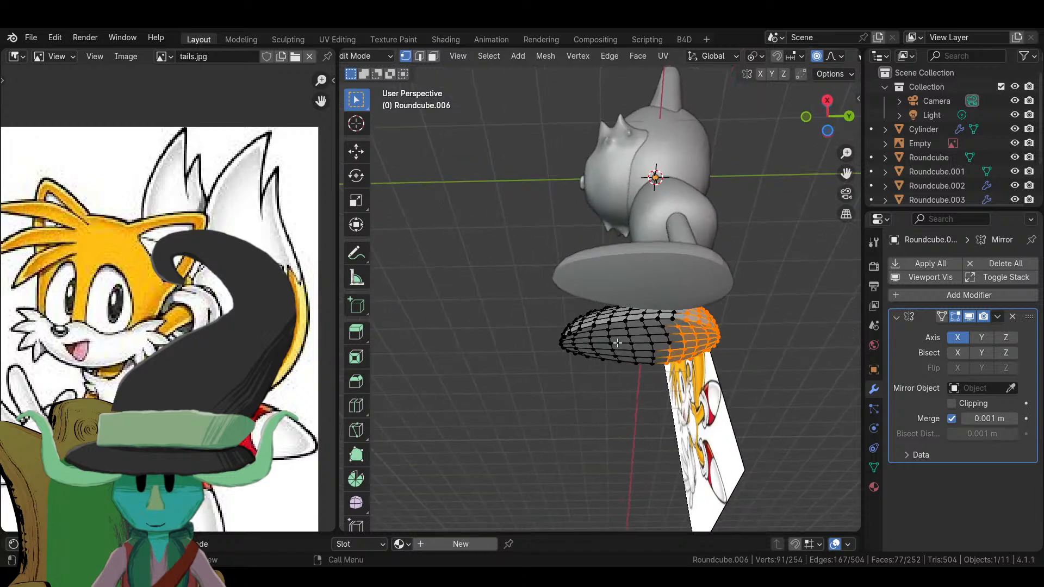
{"action": "middle_click_drag", "start_coordinate": [618, 343], "coordinate": [677, 402]}
{"action": "middle_click_drag", "start_coordinate": [569, 348], "coordinate": [538, 339]}
{"action": "left_click", "coordinate": [551, 343], "text": "alt"}
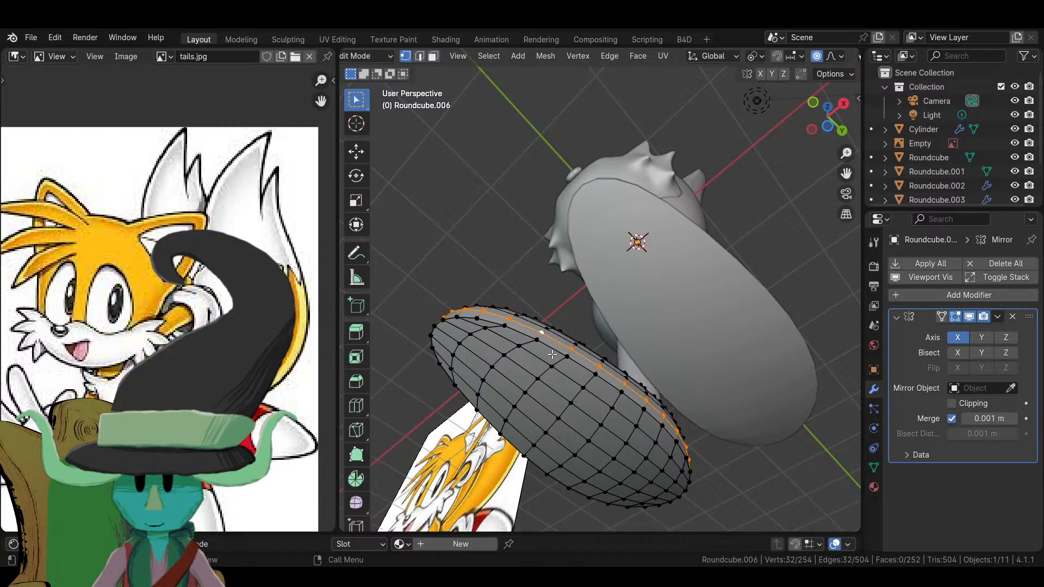
{"action": "left_click", "coordinate": [551, 358], "text": "alt"}
{"action": "middle_click_drag", "start_coordinate": [526, 392], "coordinate": [581, 371]}
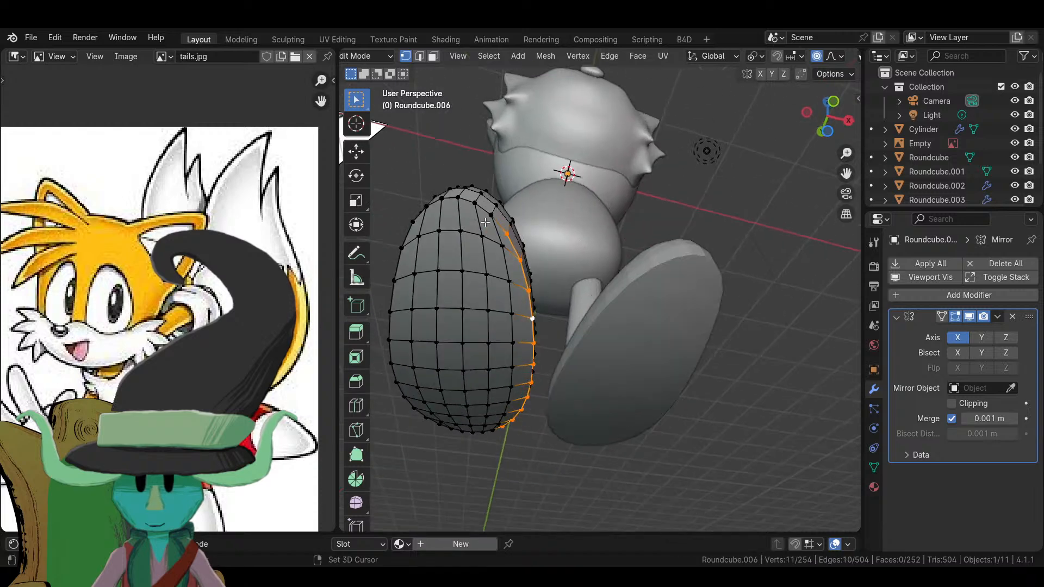
{"action": "middle_click_drag", "start_coordinate": [477, 248], "coordinate": [521, 329]}
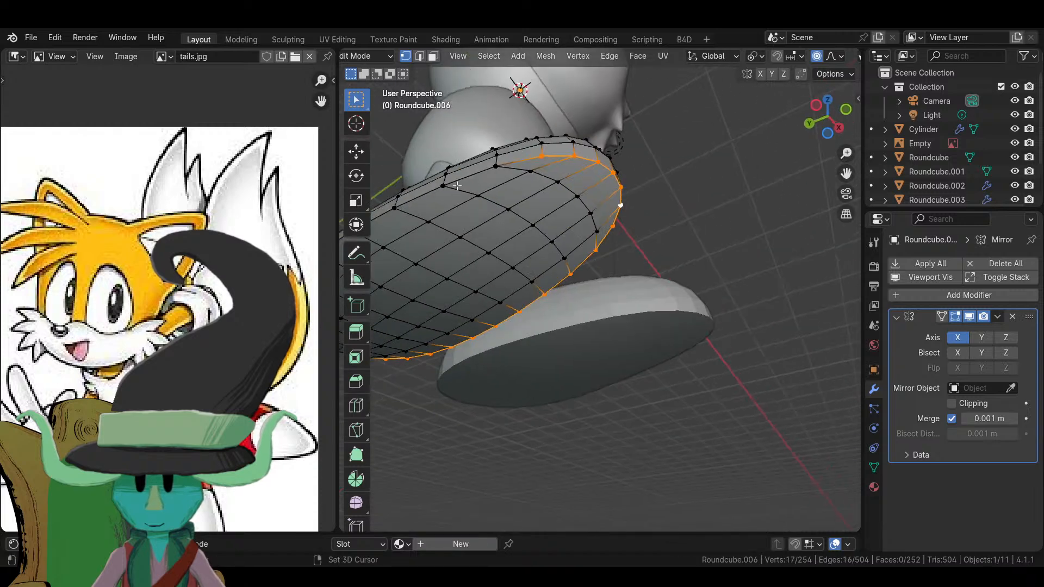
{"action": "middle_click_drag", "start_coordinate": [458, 178], "coordinate": [517, 351]}
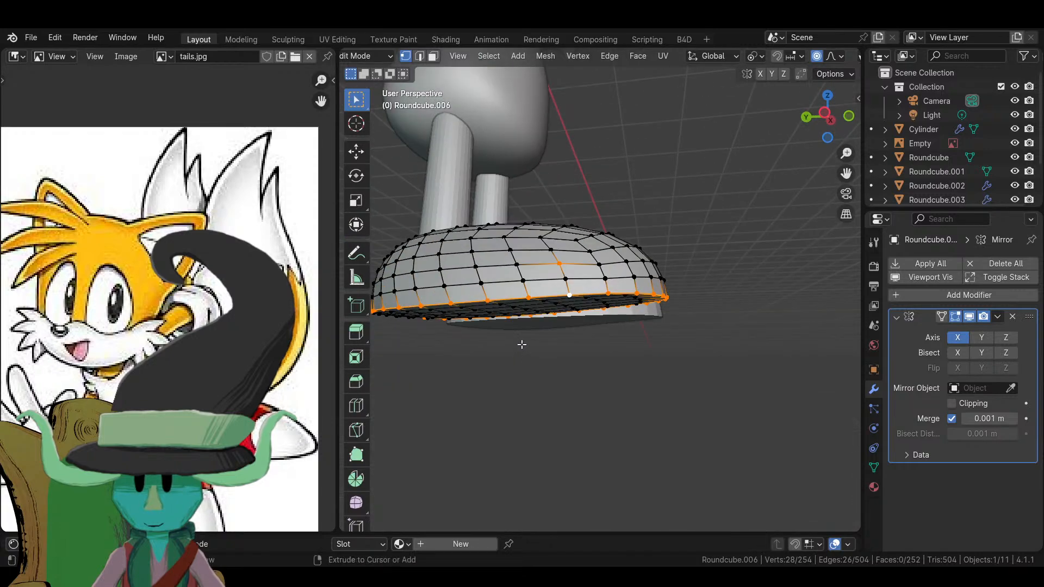
{"action": "left_click", "coordinate": [583, 299], "text": "alt"}
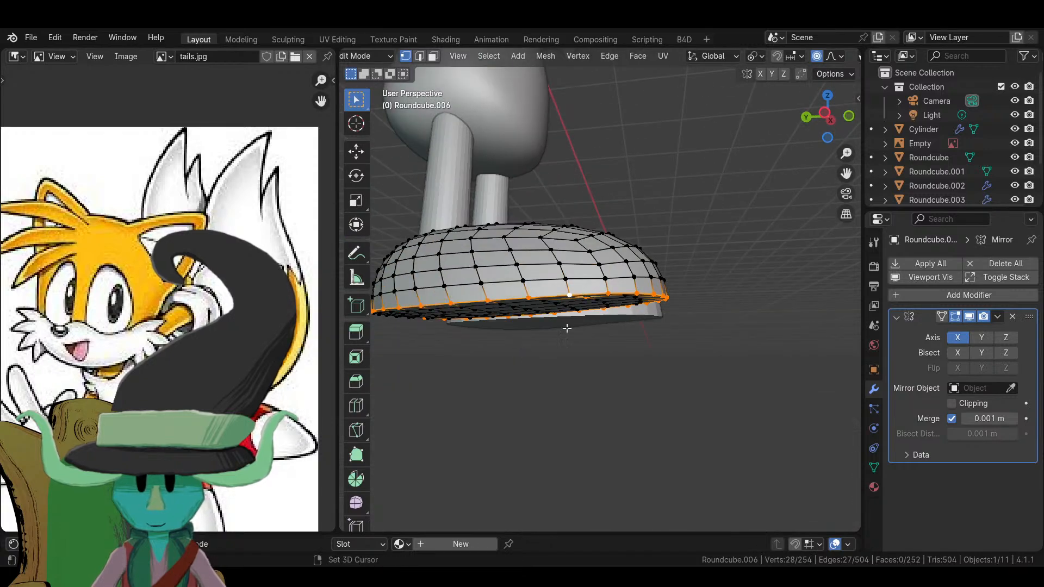
{"action": "middle_click_drag", "start_coordinate": [566, 328], "coordinate": [512, 308]}
{"action": "left_click", "coordinate": [487, 190], "text": "shift"}
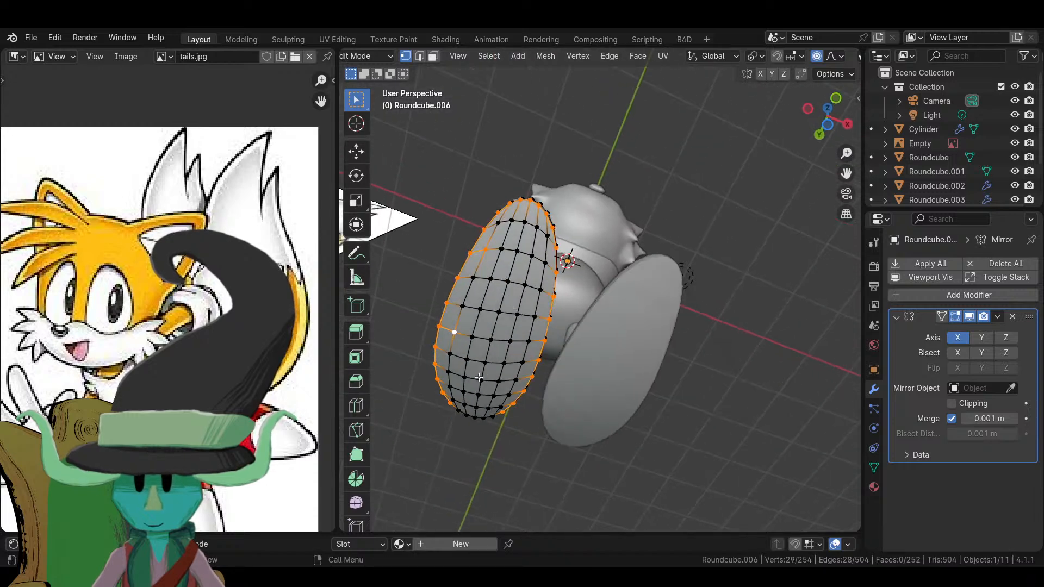
- Add the inner vertices of the sole to the selection with Circle Select
{"action": "key", "text": "c"}
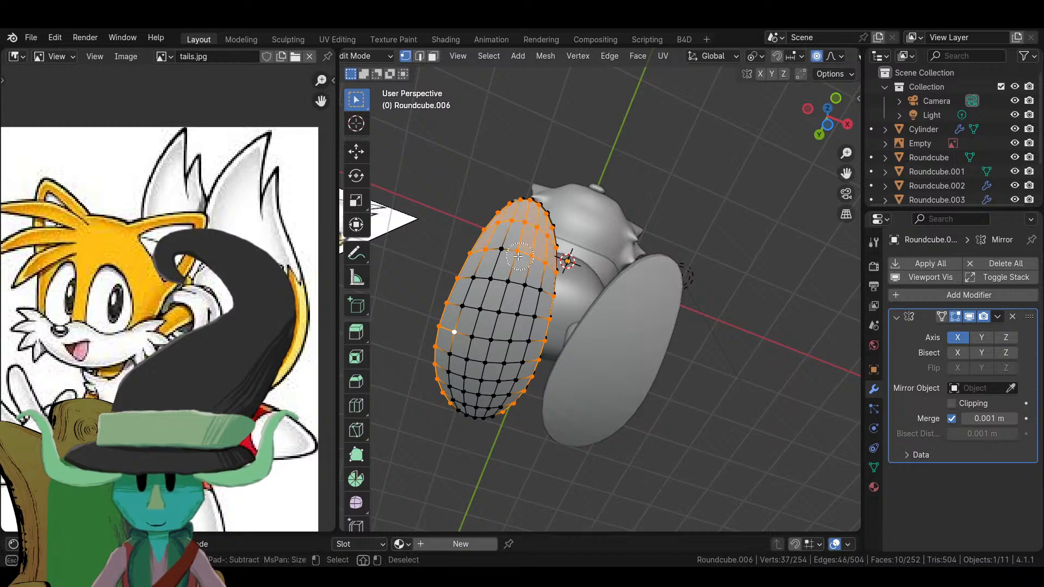
{"action": "left_click_drag", "start_coordinate": [518, 256], "coordinate": [468, 309]}
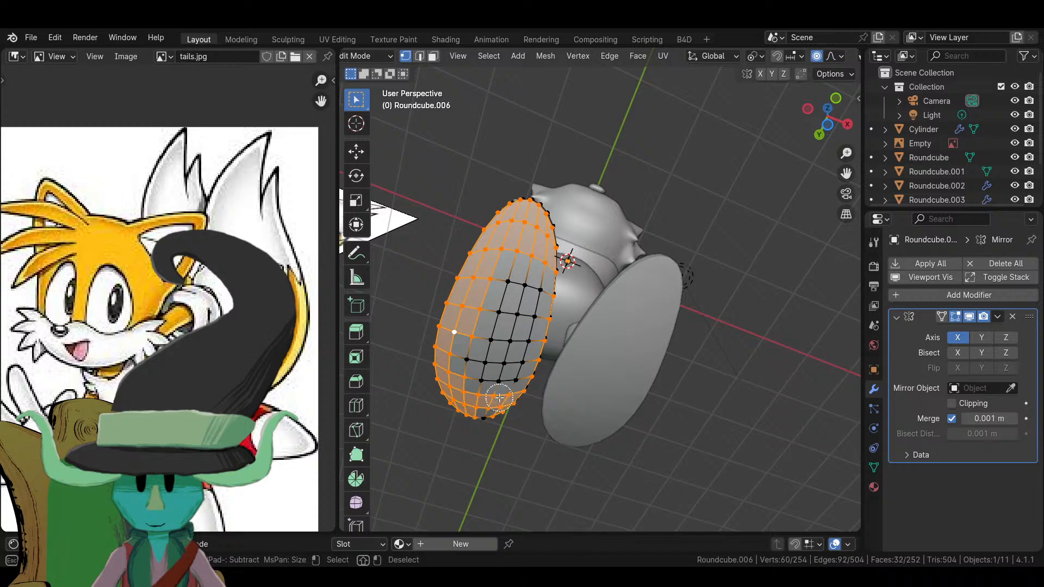
{"action": "left_click_drag", "start_coordinate": [499, 398], "coordinate": [471, 373]}
{"action": "left_click_drag", "start_coordinate": [526, 261], "coordinate": [508, 362]}
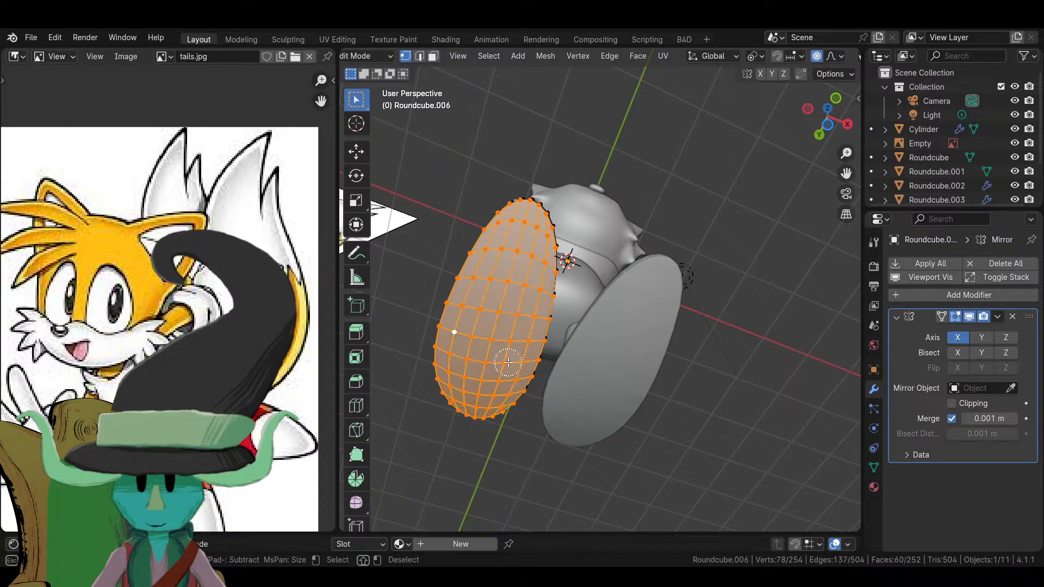
{"action": "scroll", "coordinate": [509, 361], "scroll_direction": "down", "scroll_amount": 3}
{"action": "middle_click_drag", "start_coordinate": [509, 361], "coordinate": [575, 400]}
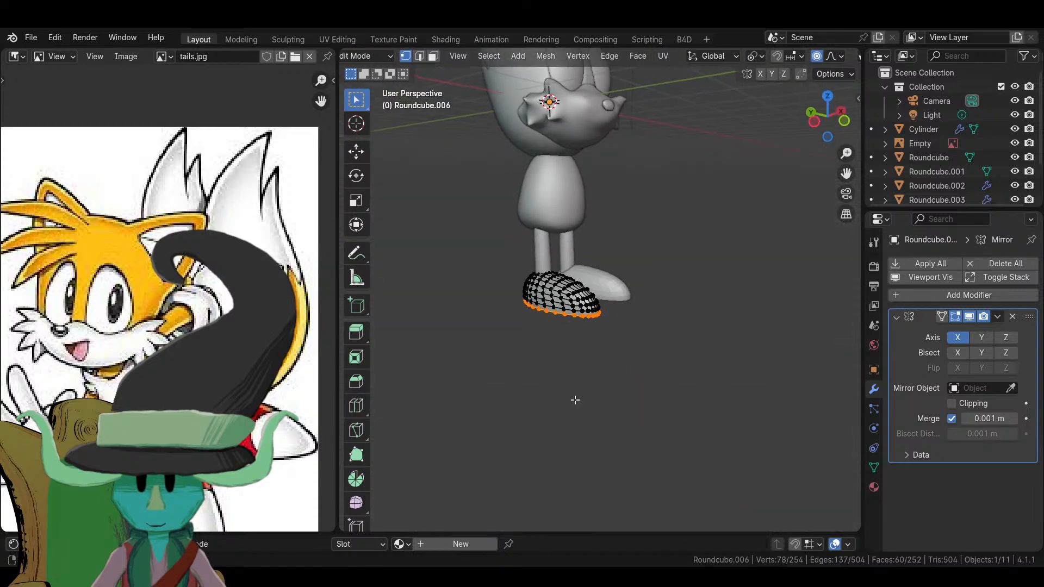
- Switch the foot from Edit Mode to Sculpt Mode and choose the Mask brush
{"action": "left_click", "coordinate": [388, 57]}
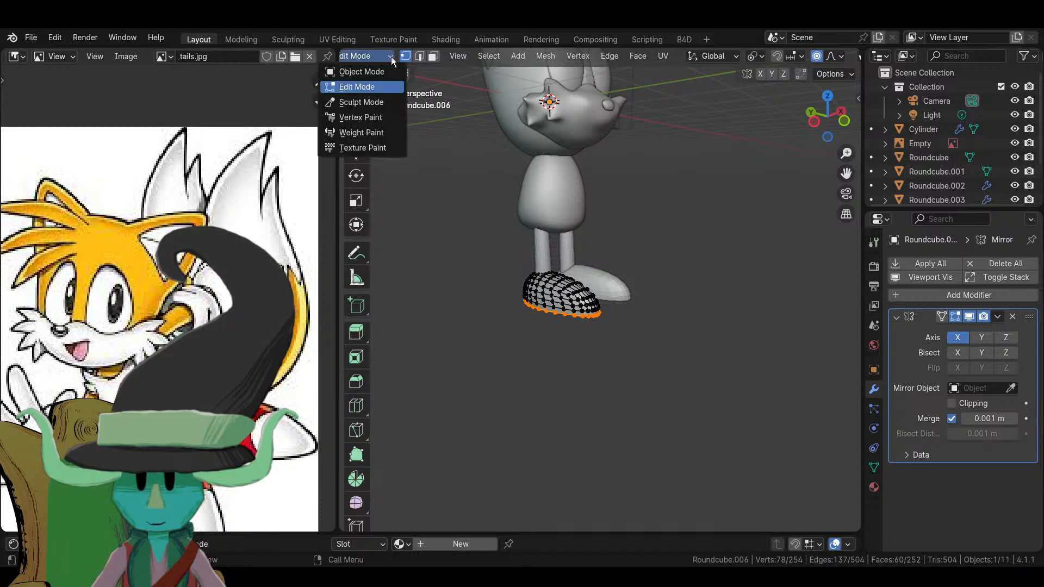
{"action": "right_click", "coordinate": [530, 303]}
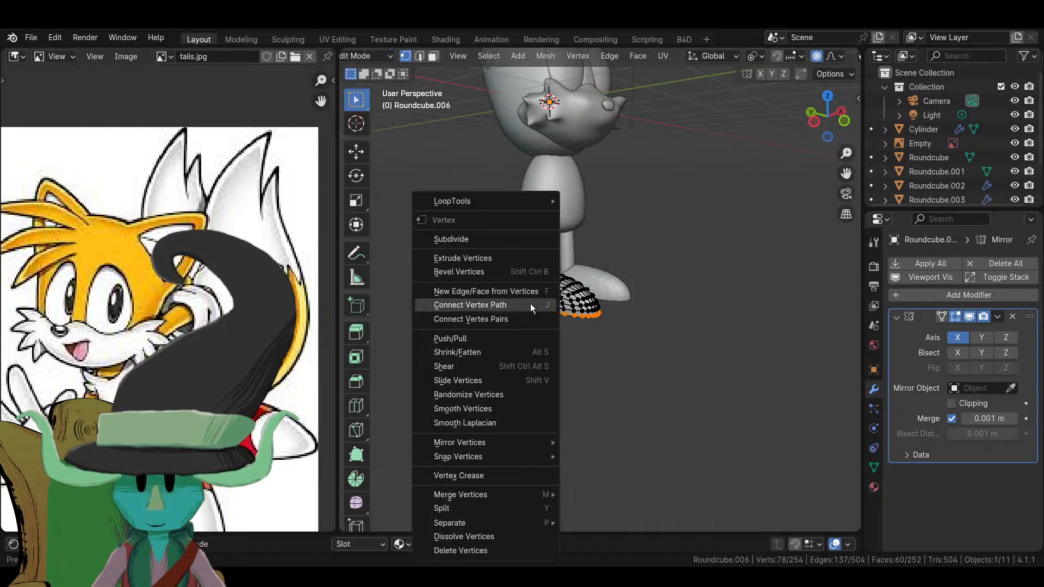
{"action": "left_click", "coordinate": [380, 56]}
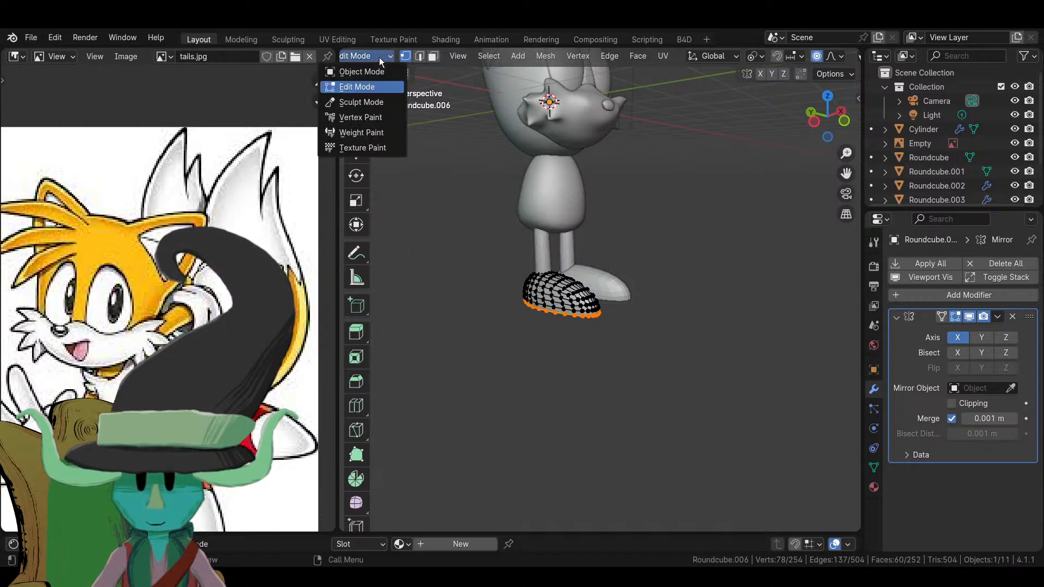
{"action": "left_click", "coordinate": [370, 108]}
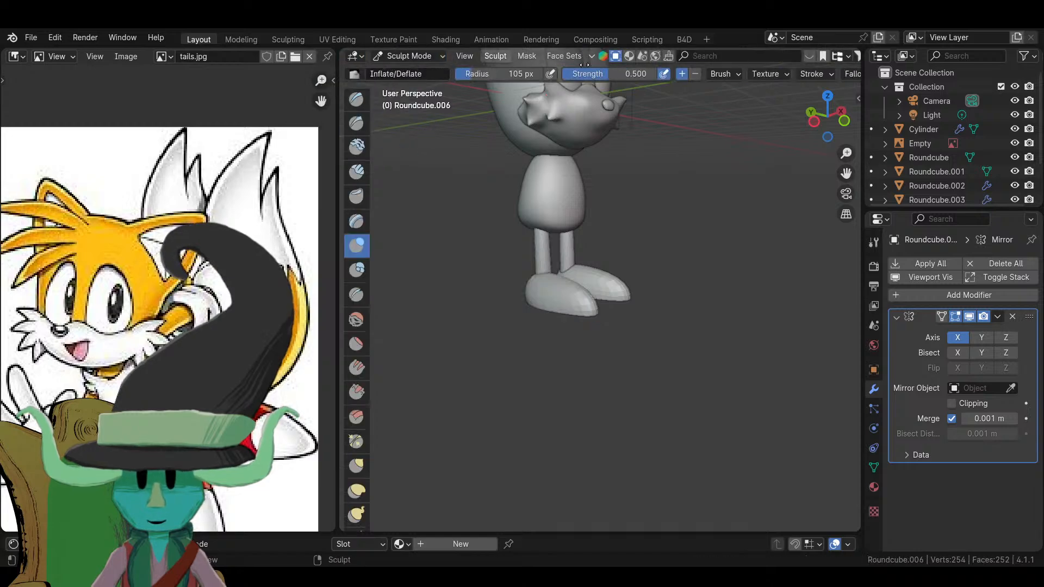
{"action": "left_click", "coordinate": [536, 55]}
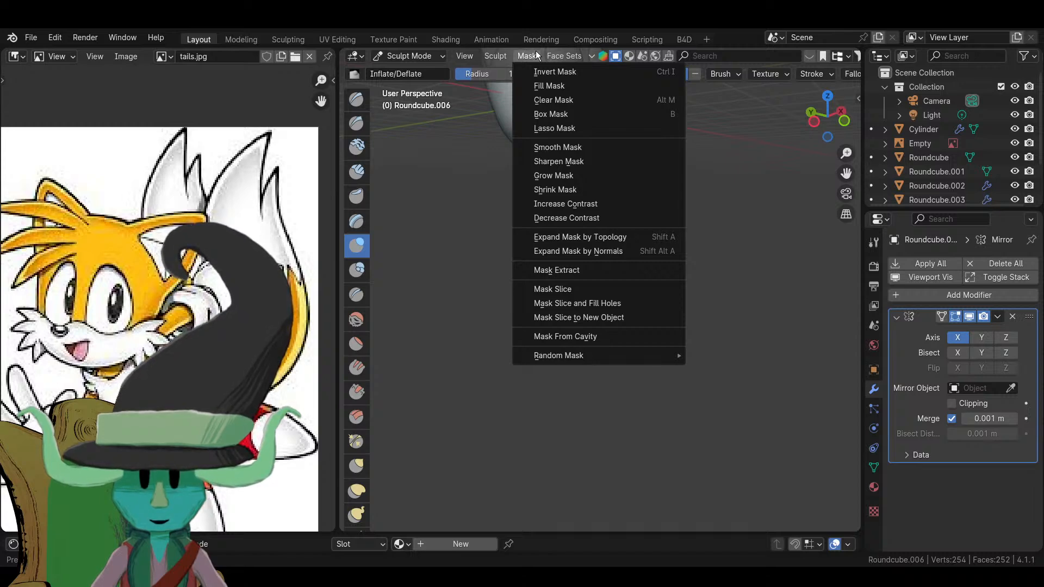
{"action": "scroll", "coordinate": [364, 488], "scroll_direction": "down", "scroll_amount": 5}
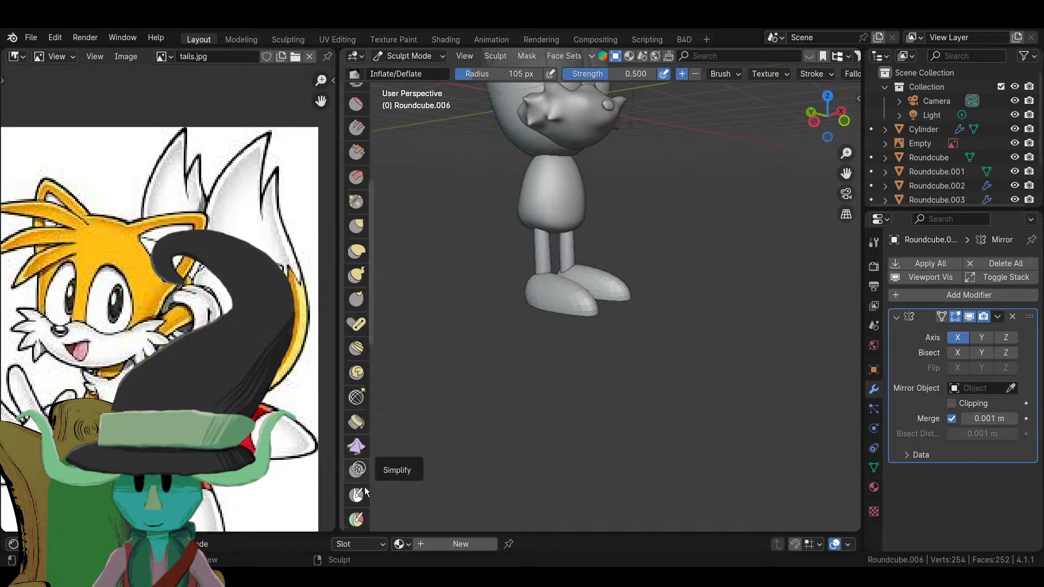
{"action": "scroll", "coordinate": [364, 490], "scroll_direction": "down", "scroll_amount": 5}
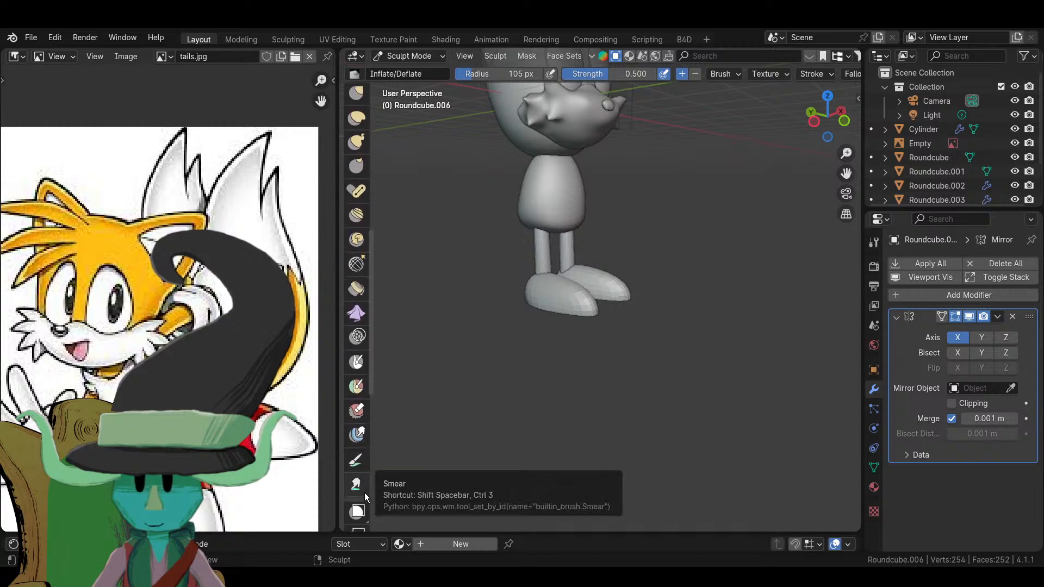
{"action": "left_click", "coordinate": [358, 362]}
- Try to paint a mask along the foot's sole from underneath, then undo the strokes
{"action": "mouse_move", "coordinate": [558, 442]}
{"action": "middle_mouse_down"}
{"action": "mouse_move", "coordinate": [803, 197]}
{"action": "mouse_move", "coordinate": [634, 267]}
{"action": "middle_mouse_up"}
{"action": "middle_click_drag", "start_coordinate": [522, 341], "coordinate": [478, 282]}
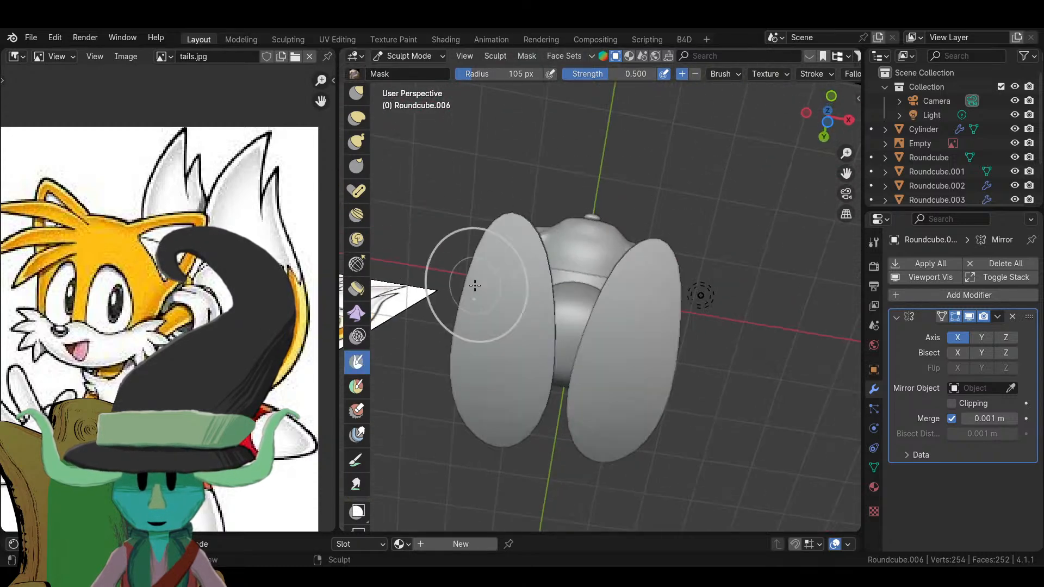
{"action": "left_click_drag", "start_coordinate": [503, 253], "coordinate": [482, 373]}
{"action": "middle_click_drag", "start_coordinate": [482, 373], "coordinate": [482, 408]}
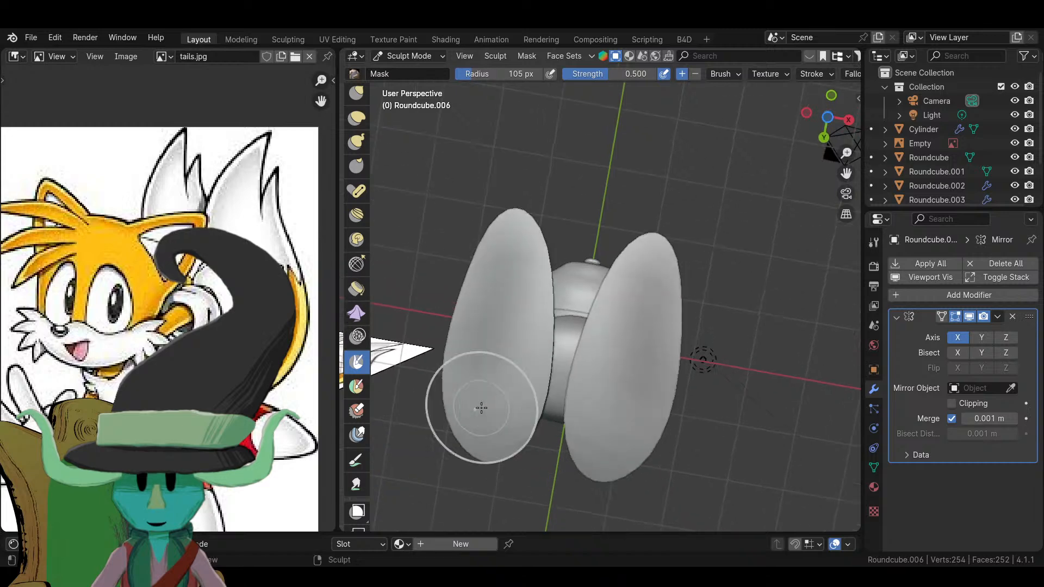
{"action": "key", "text": "ctrl+KP_7"}
{"action": "left_click_drag", "start_coordinate": [482, 408], "coordinate": [483, 380]}
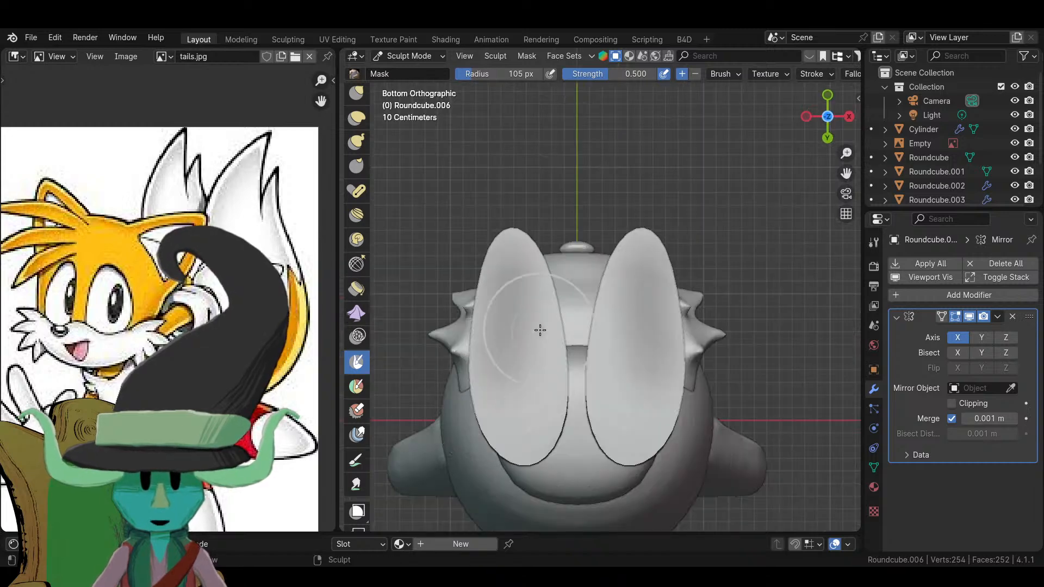
{"action": "scroll", "coordinate": [536, 272], "scroll_direction": "down", "scroll_amount": 3}
{"action": "key", "text": "ctrl+z"}
- Paint the mask over the sole of the foot again from the underside, covering it from toe to heel
{"action": "scroll", "coordinate": [533, 353], "scroll_direction": "up", "scroll_amount": 3}
{"action": "left_click_drag", "start_coordinate": [532, 409], "coordinate": [562, 332]}
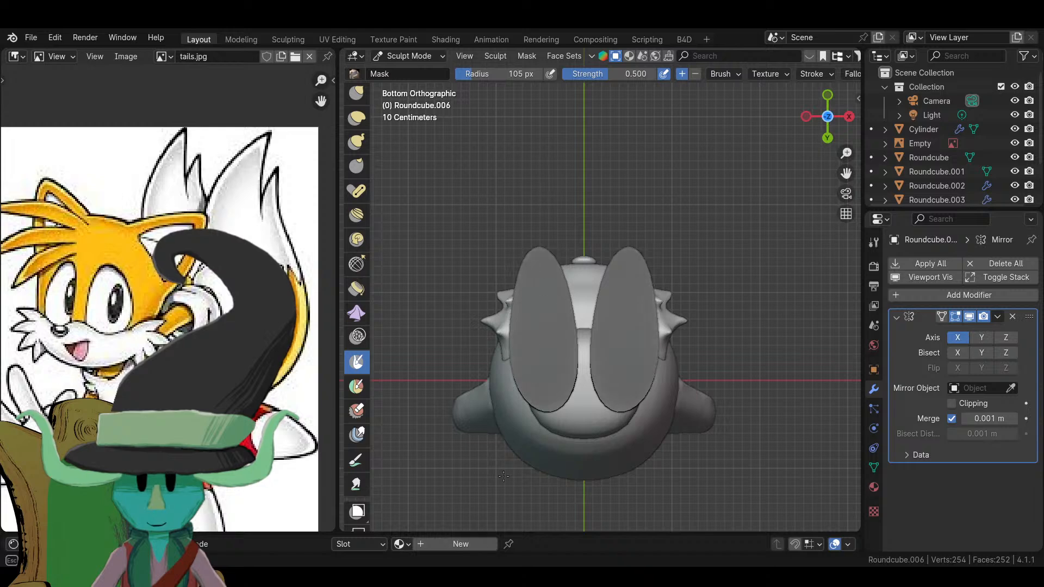
{"action": "mouse_move", "coordinate": [560, 435]}
{"action": "middle_mouse_down"}
{"action": "mouse_move", "coordinate": [587, 442]}
{"action": "mouse_move", "coordinate": [599, 419]}
{"action": "mouse_move", "coordinate": [536, 326]}
{"action": "middle_mouse_up"}
{"action": "scroll", "coordinate": [593, 432], "scroll_direction": "up", "scroll_amount": 4}
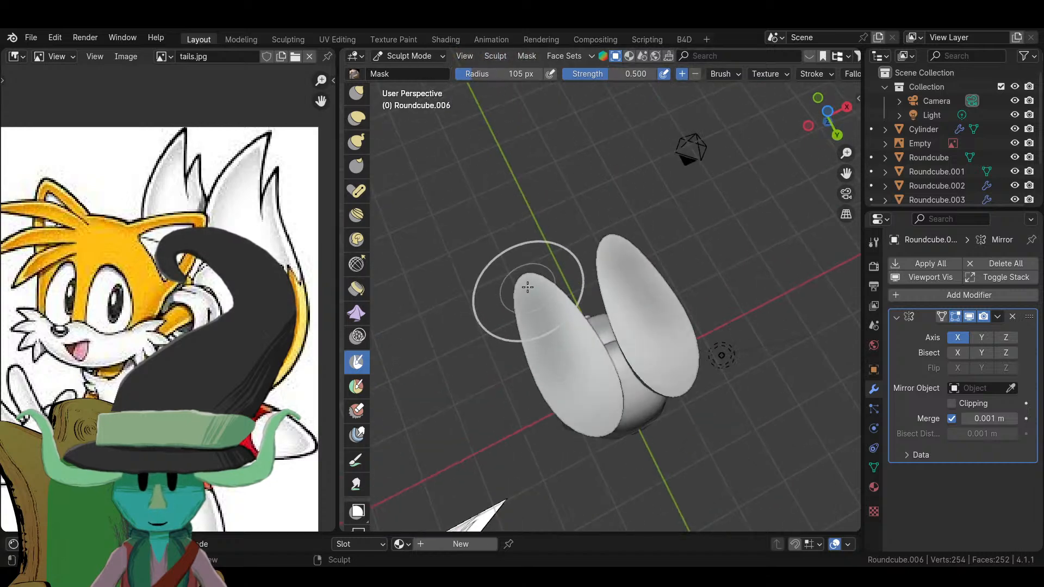
{"action": "mouse_move", "coordinate": [527, 287]}
{"action": "left_mouse_down"}
{"action": "mouse_move", "coordinate": [571, 431]}
{"action": "mouse_move", "coordinate": [524, 302]}
{"action": "mouse_move", "coordinate": [555, 344]}
{"action": "mouse_move", "coordinate": [560, 449]}
{"action": "mouse_move", "coordinate": [597, 483]}
{"action": "mouse_move", "coordinate": [571, 353]}
{"action": "mouse_move", "coordinate": [603, 492]}
{"action": "left_mouse_up"}
{"action": "middle_click_drag", "start_coordinate": [594, 245], "coordinate": [597, 303]}
{"action": "scroll", "coordinate": [350, 119], "scroll_direction": "up", "scroll_amount": 10}
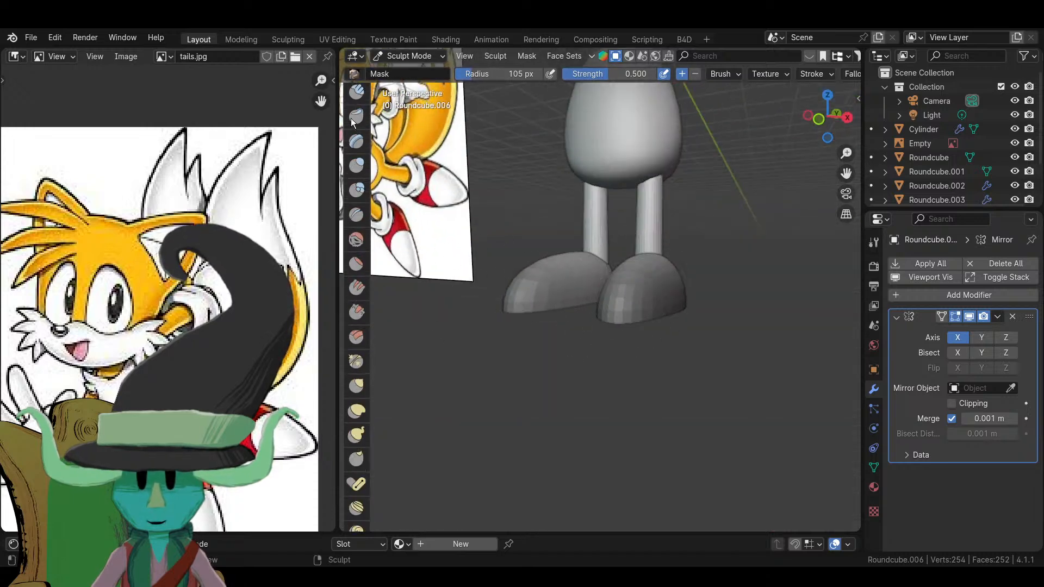
{"action": "mouse_move", "coordinate": [478, 373]}
{"action": "middle_mouse_down"}
{"action": "mouse_move", "coordinate": [530, 378]}
{"action": "mouse_move", "coordinate": [341, 136]}
{"action": "middle_mouse_up"}
{"action": "left_click", "coordinate": [356, 99]}
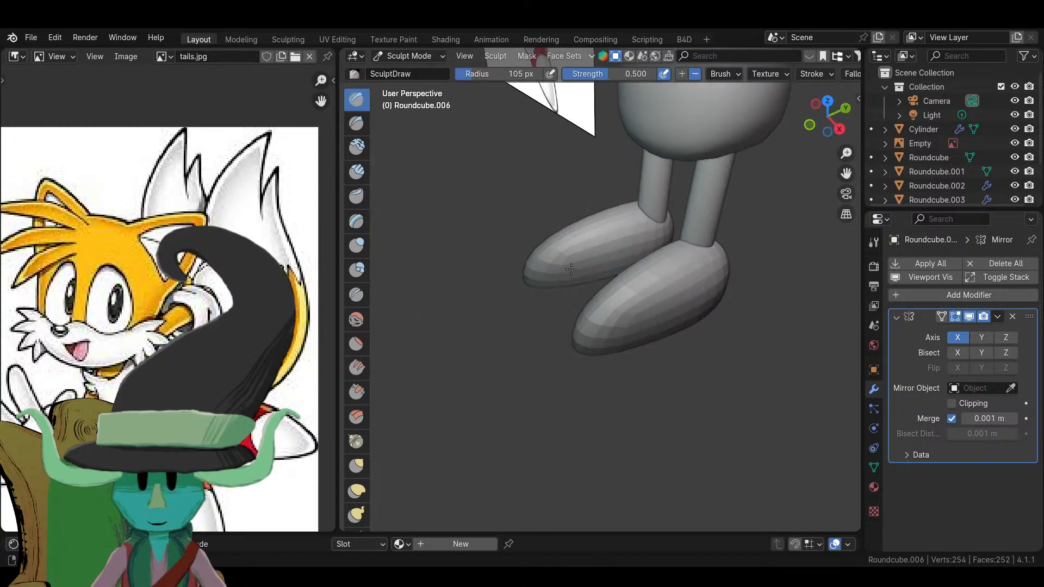
{"action": "middle_click_drag", "start_coordinate": [522, 244], "coordinate": [553, 256]}
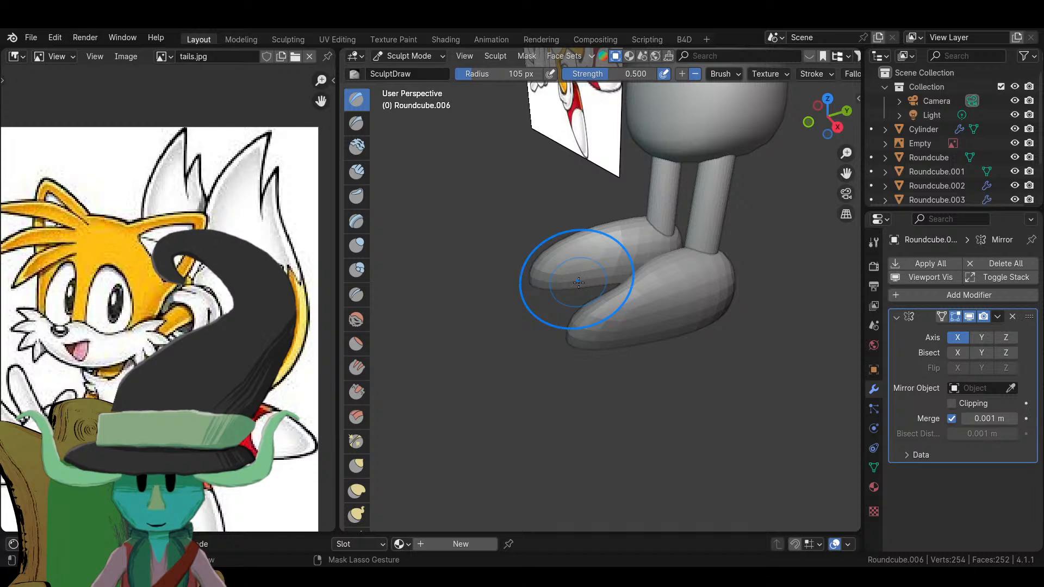
{"action": "middle_click_drag", "start_coordinate": [571, 268], "coordinate": [575, 240]}
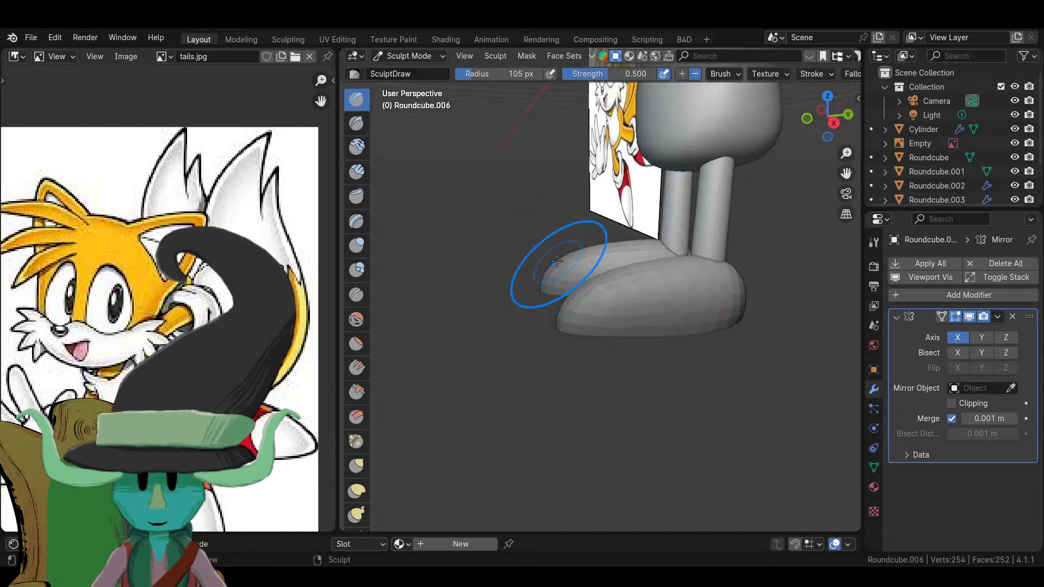
- Adjust the upper front of the foot with the Grab brush at 105 px radius and 0.400 strength
{"action": "left_click", "coordinate": [356, 466]}
{"action": "middle_click_drag", "start_coordinate": [625, 338], "coordinate": [581, 269]}
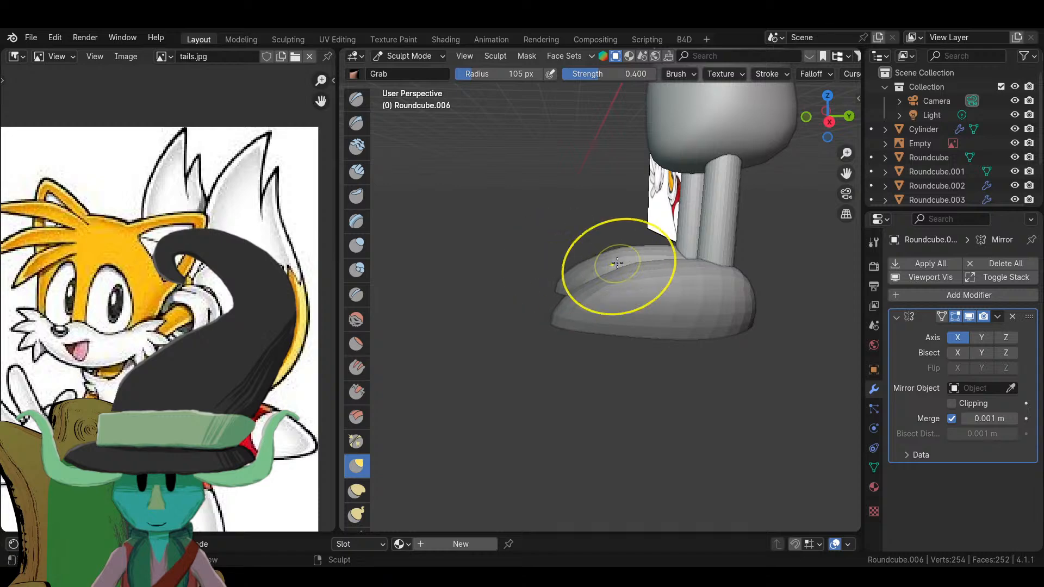
{"action": "scroll", "coordinate": [617, 263], "scroll_direction": "down", "scroll_amount": 3}
{"action": "middle_click_drag", "start_coordinate": [508, 308], "coordinate": [526, 355]}
{"action": "middle_click_drag", "start_coordinate": [506, 262], "coordinate": [544, 266]}
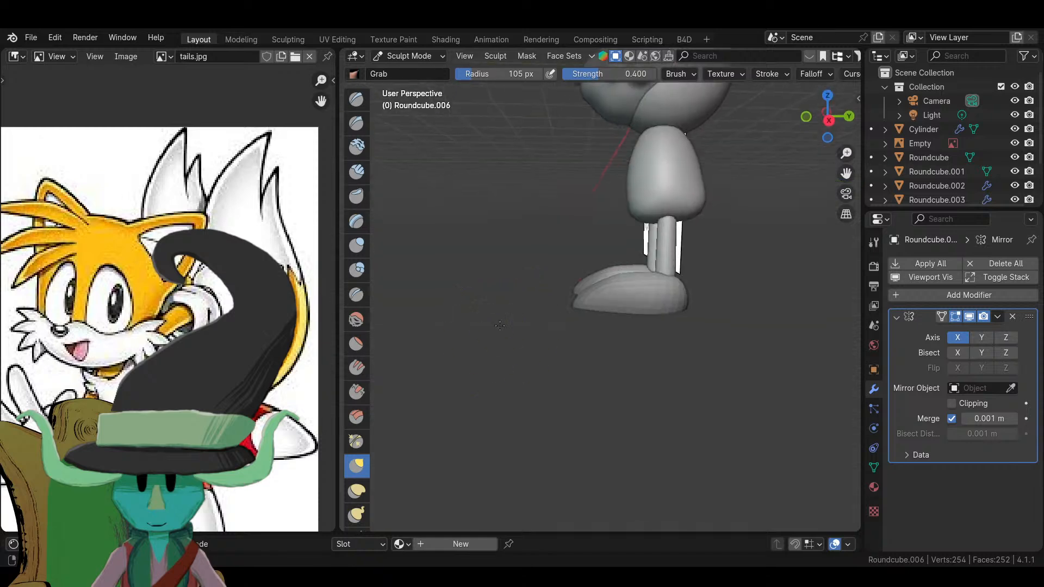
{"action": "scroll", "coordinate": [571, 268], "scroll_direction": "up", "scroll_amount": 2}
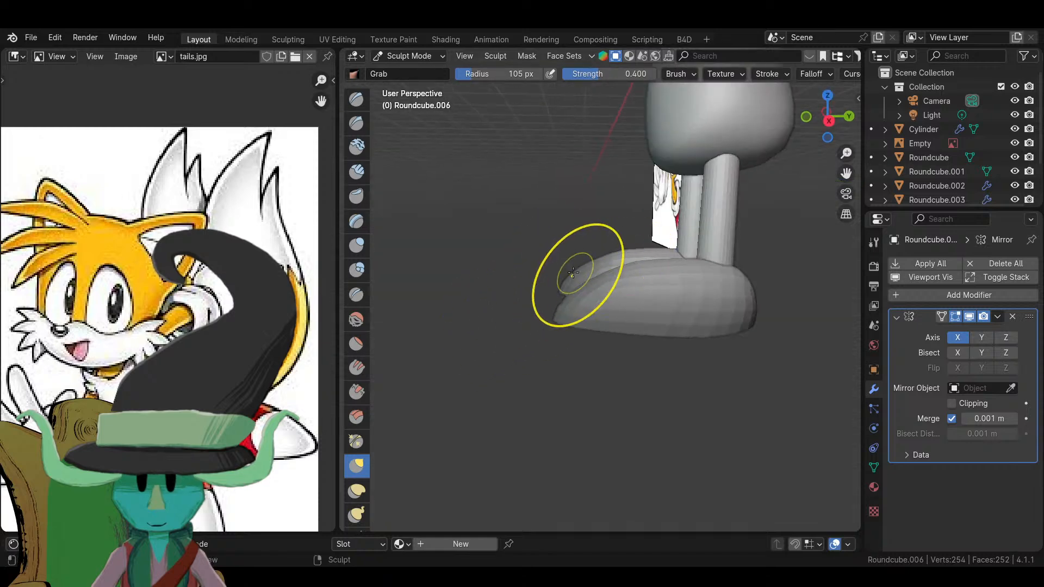
{"action": "mouse_move", "coordinate": [575, 271]}
{"action": "left_mouse_down"}
{"action": "mouse_move", "coordinate": [586, 254]}
{"action": "mouse_move", "coordinate": [620, 259]}
{"action": "left_mouse_up"}
- Return to Object Mode, apply Shade Smooth to the feet and deselect them
{"action": "scroll", "coordinate": [619, 259], "scroll_direction": "down", "scroll_amount": 5}
{"action": "mouse_move", "coordinate": [619, 258]}
{"action": "middle_mouse_down"}
{"action": "mouse_move", "coordinate": [465, 305]}
{"action": "mouse_move", "coordinate": [454, 396]}
{"action": "middle_mouse_up"}
{"action": "scroll", "coordinate": [455, 396], "scroll_direction": "up", "scroll_amount": 2}
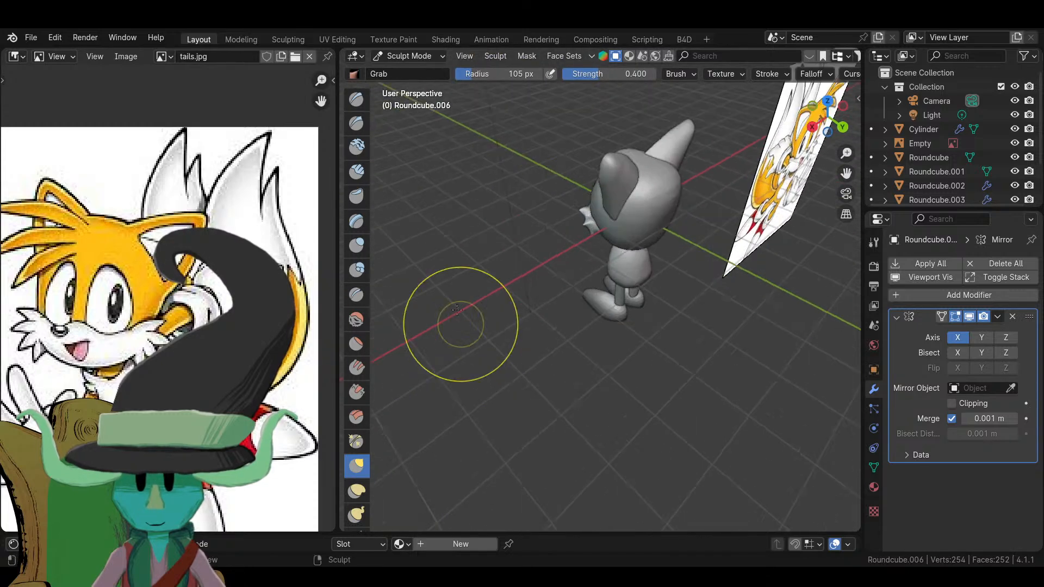
{"action": "left_click", "coordinate": [413, 56]}
{"action": "left_click", "coordinate": [417, 72]}
{"action": "middle_click_drag", "start_coordinate": [576, 283], "coordinate": [613, 308]}
{"action": "right_click", "coordinate": [598, 290]}
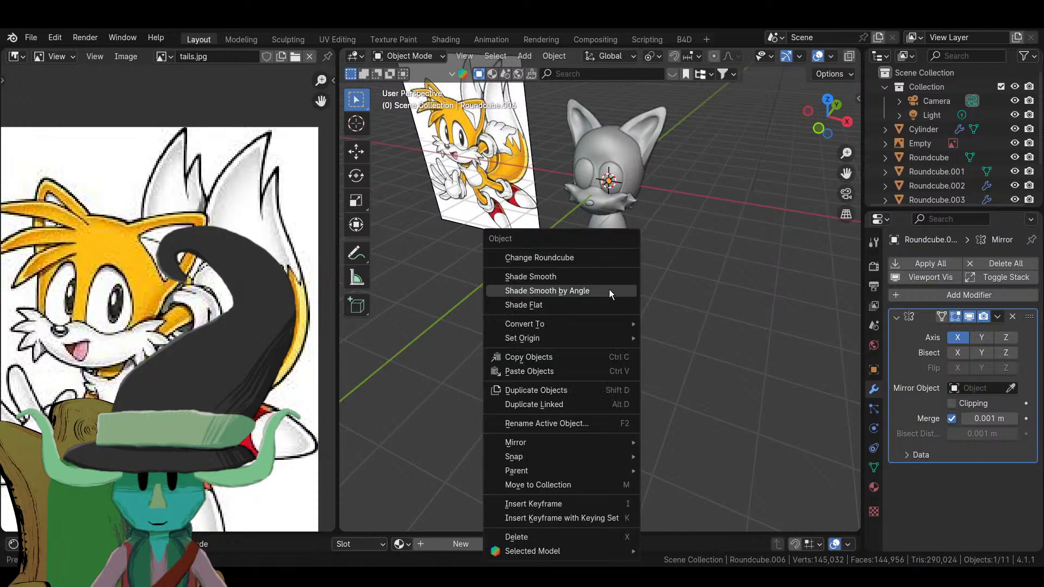
{"action": "left_click", "coordinate": [576, 276]}
{"action": "left_click", "coordinate": [640, 385]}
- Rotate the entire foot mesh about -6.4° around global Z in Edit Mode so the toes point outward
{"action": "middle_click_drag", "start_coordinate": [641, 385], "coordinate": [631, 352]}
{"action": "scroll", "coordinate": [608, 275], "scroll_direction": "up", "scroll_amount": 5}
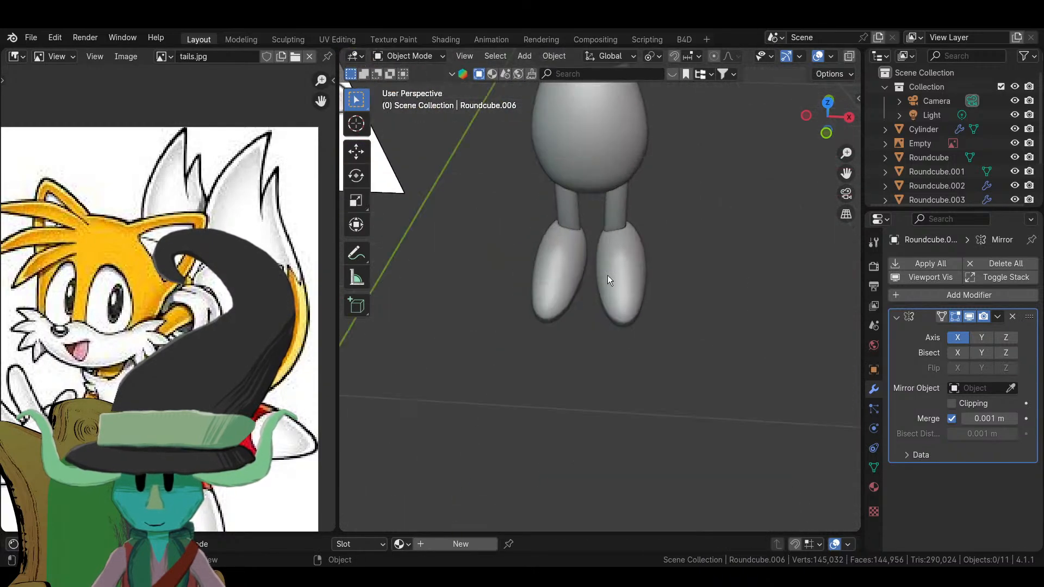
{"action": "left_click", "coordinate": [608, 276]}
{"action": "key", "text": "Tab"}
{"action": "key", "text": "a"}
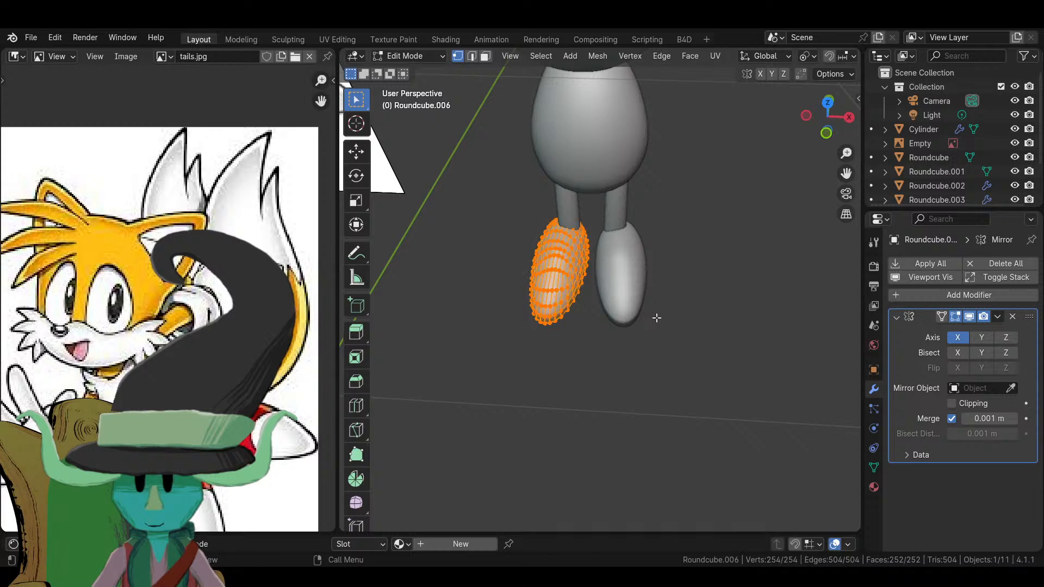
{"action": "key", "text": "r"}
{"action": "key", "text": "z"}
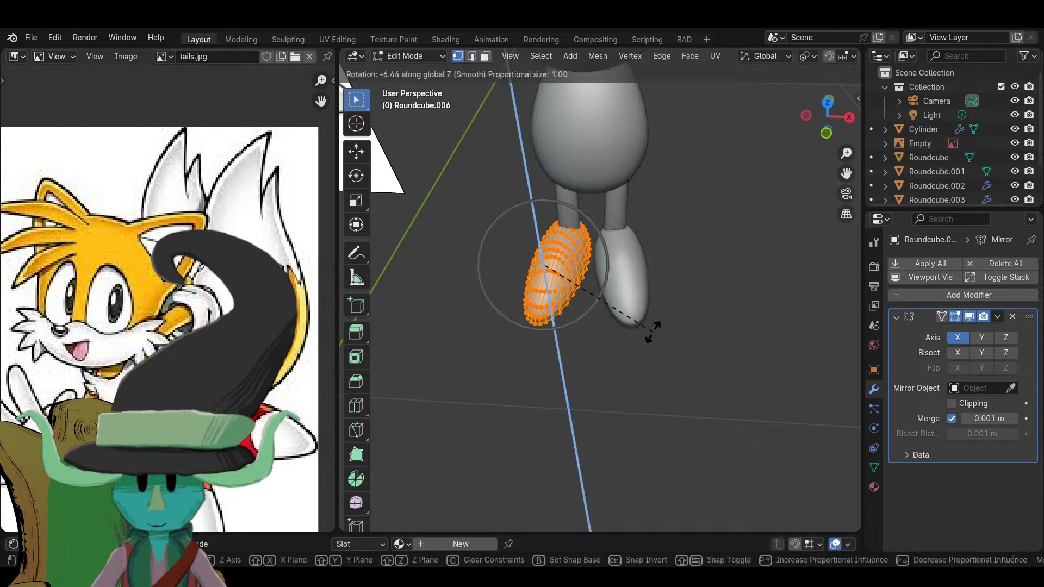
{"action": "left_click", "coordinate": [647, 338]}
{"action": "key", "text": "Tab"}
- Examine the turned feet and the whole character from several angles beside the reference image
{"action": "middle_click_drag", "start_coordinate": [647, 342], "coordinate": [367, 394]}
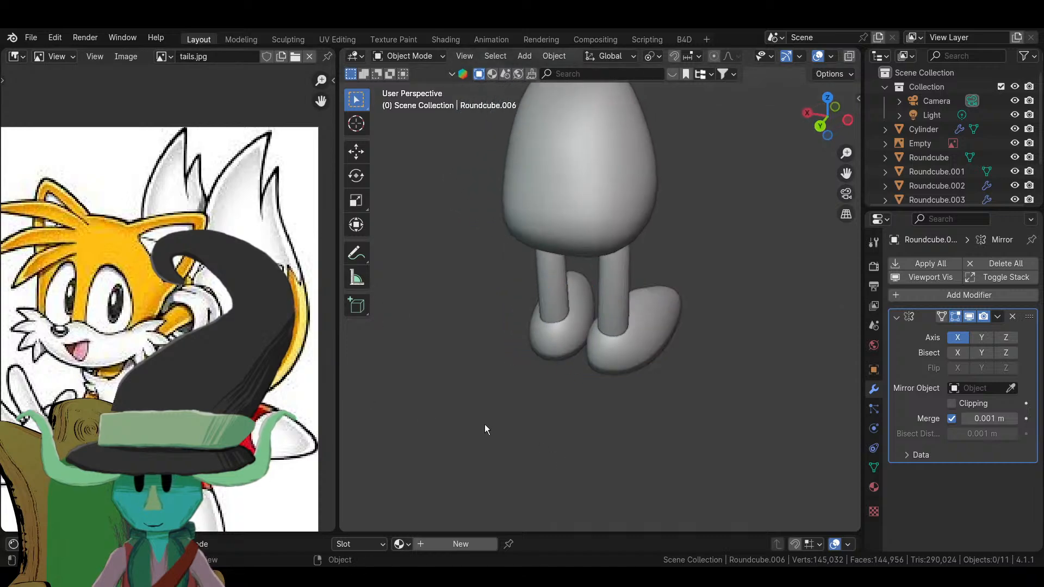
{"action": "middle_click_drag", "start_coordinate": [548, 408], "coordinate": [648, 398]}
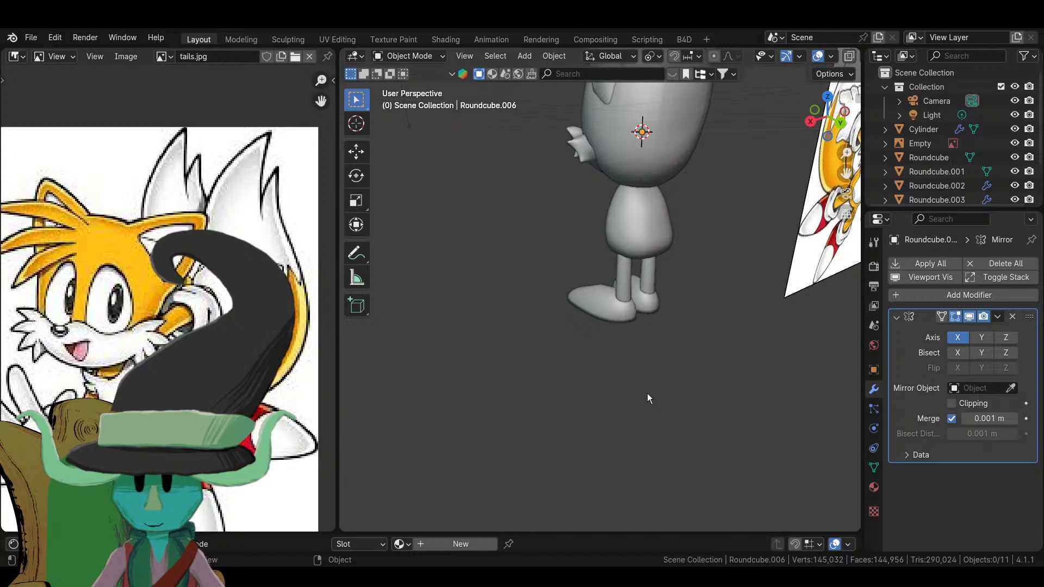
{"action": "middle_click_drag", "start_coordinate": [647, 397], "coordinate": [570, 378]}
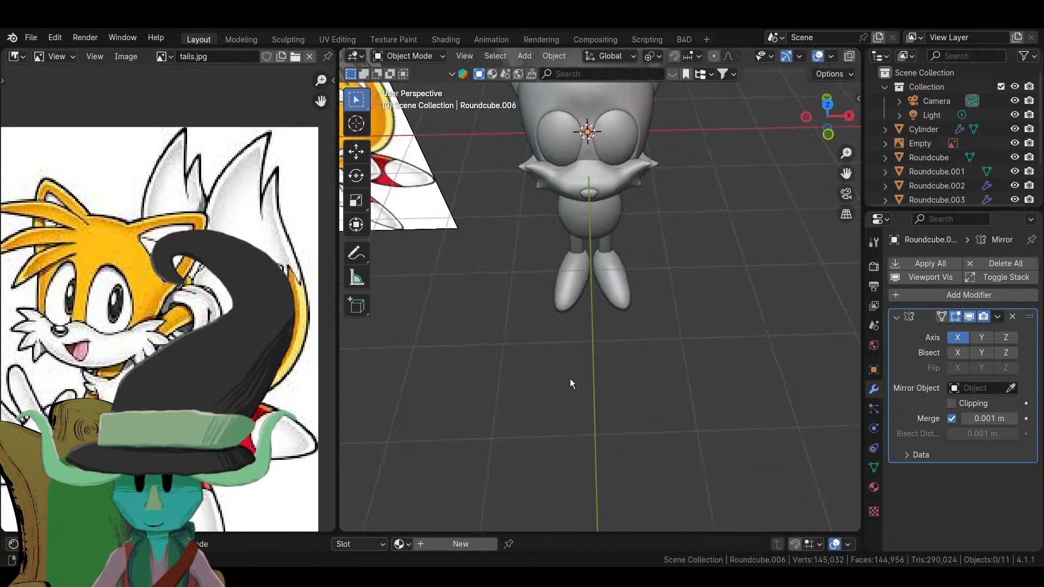
{"action": "scroll", "coordinate": [570, 378], "scroll_direction": "down", "scroll_amount": 3}
{"action": "middle_click_drag", "start_coordinate": [653, 336], "coordinate": [635, 250]}
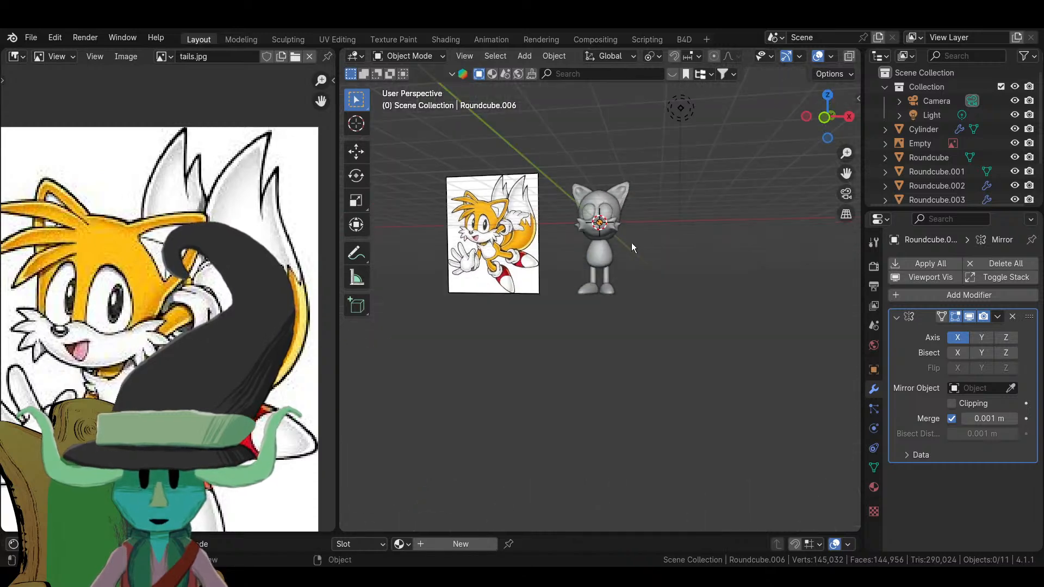
{"action": "middle_click_drag", "start_coordinate": [631, 242], "coordinate": [668, 245]}
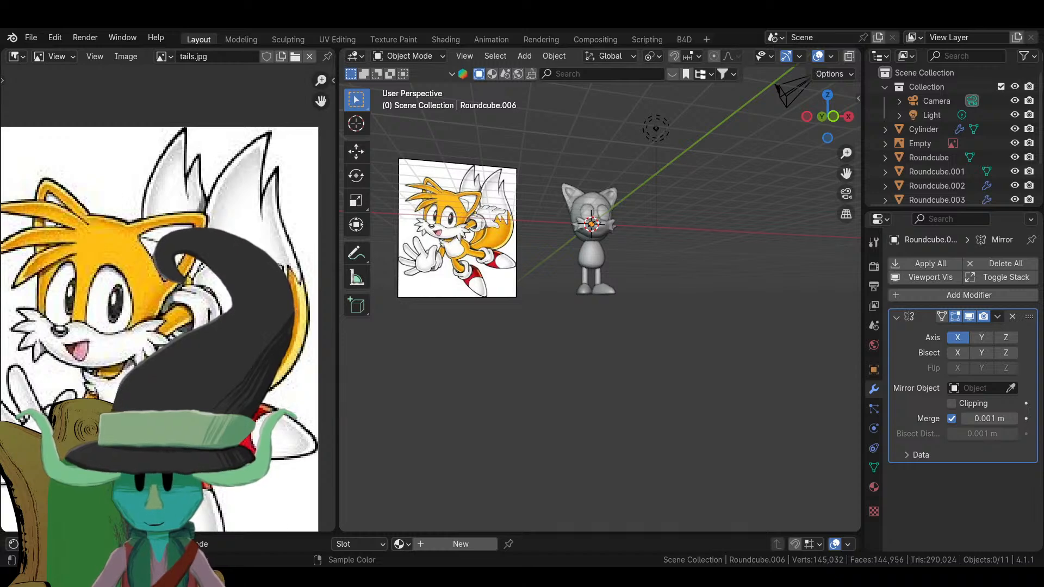
{"action": "scroll", "coordinate": [614, 315], "scroll_direction": "up", "scroll_amount": 8}
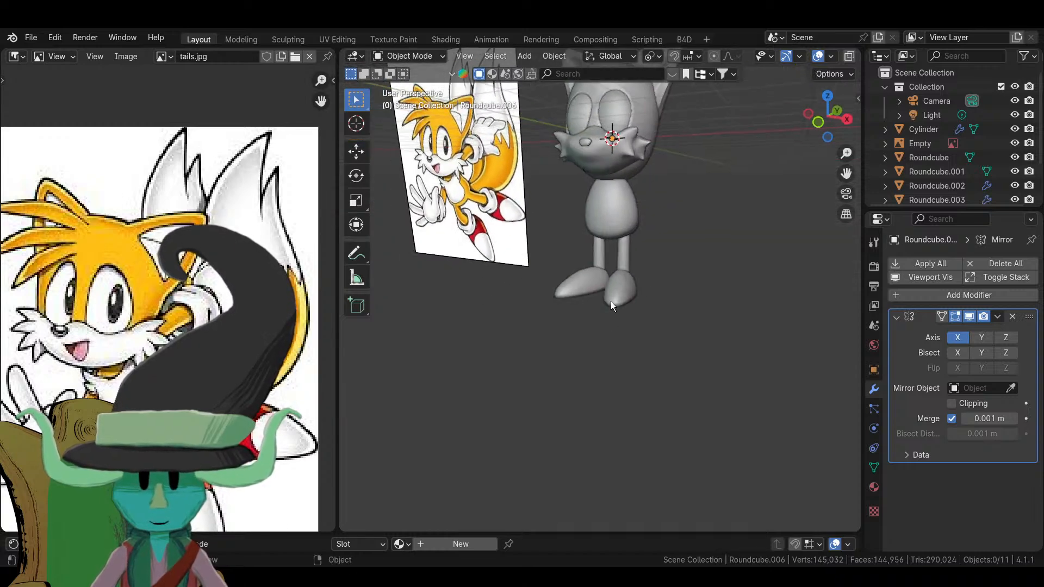
- Add a cylinder mesh to the scene and open it in Edit Mode
{"action": "key", "text": "shift+a"}
{"action": "left_click", "coordinate": [564, 272]}
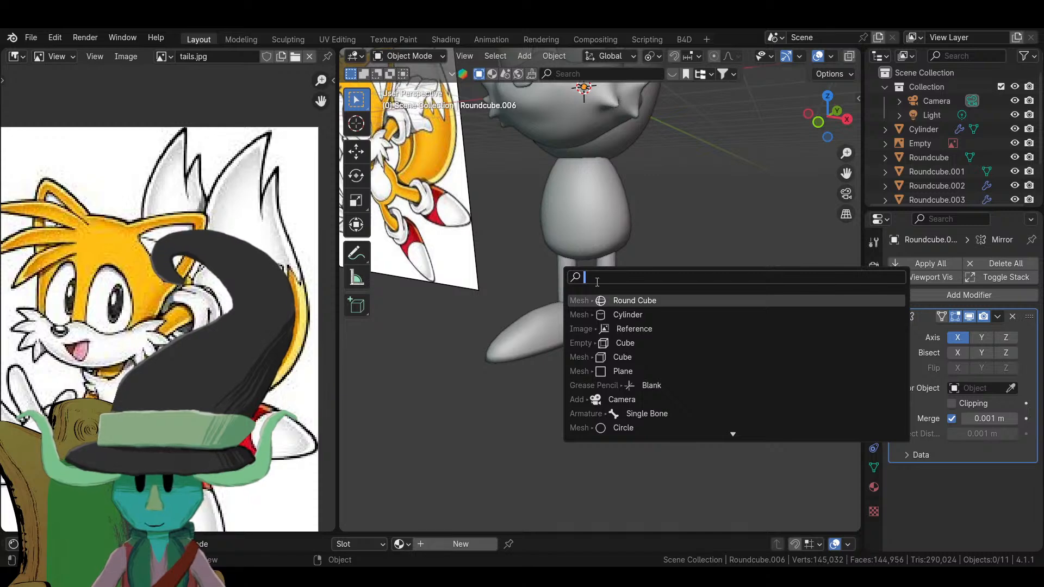
{"action": "left_click", "coordinate": [626, 314]}
{"action": "middle_click_drag", "start_coordinate": [626, 312], "coordinate": [578, 289]}
{"action": "key", "text": "Tab"}
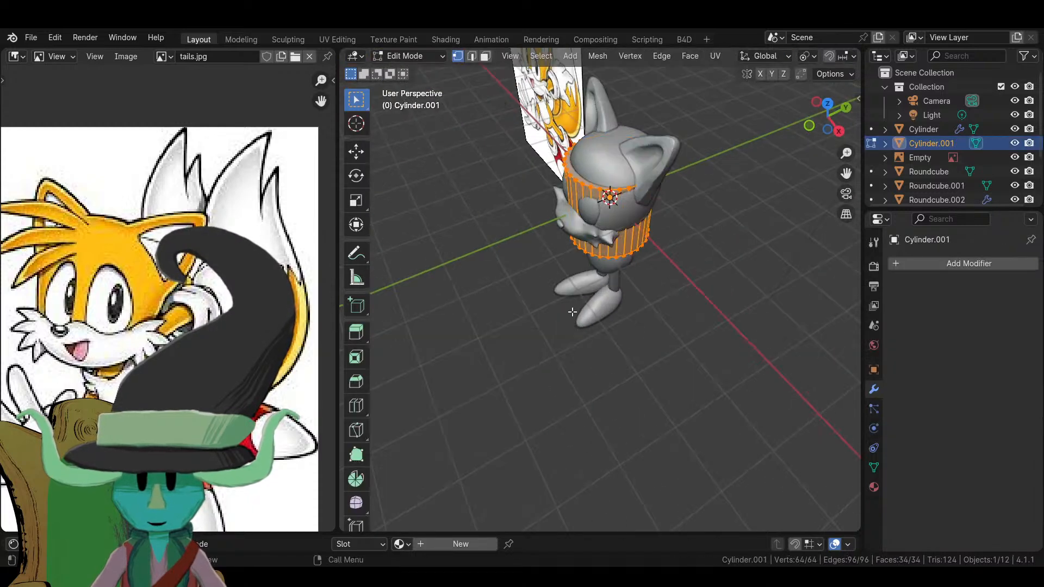
- Isolate the cylinder in local view and select the edge loop around its top face
{"action": "scroll", "coordinate": [646, 212], "scroll_direction": "up", "scroll_amount": 5}
{"action": "scroll", "coordinate": [567, 397], "scroll_direction": "down", "scroll_amount": 3}
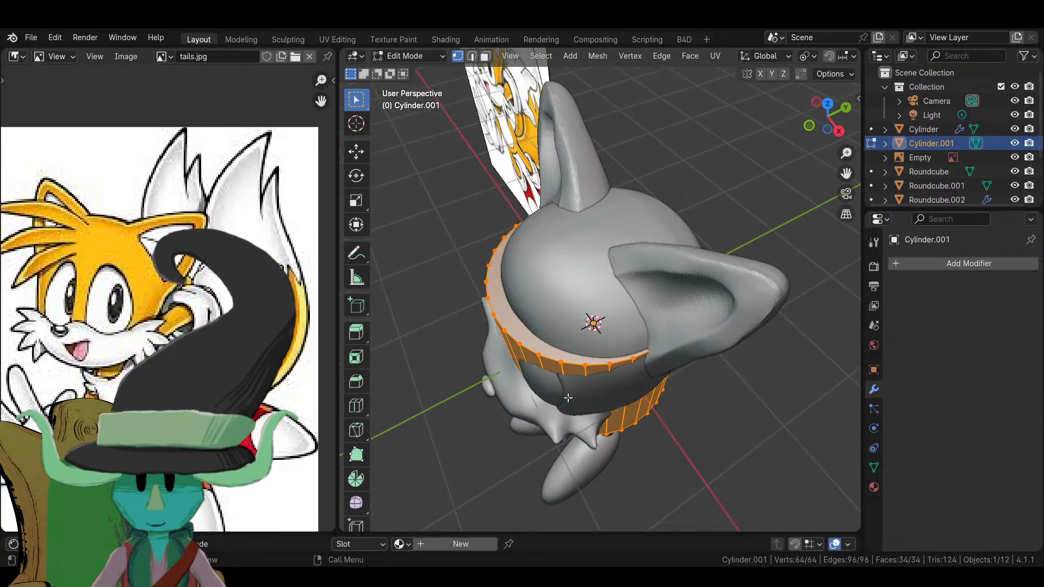
{"action": "key", "text": "KP_Divide"}
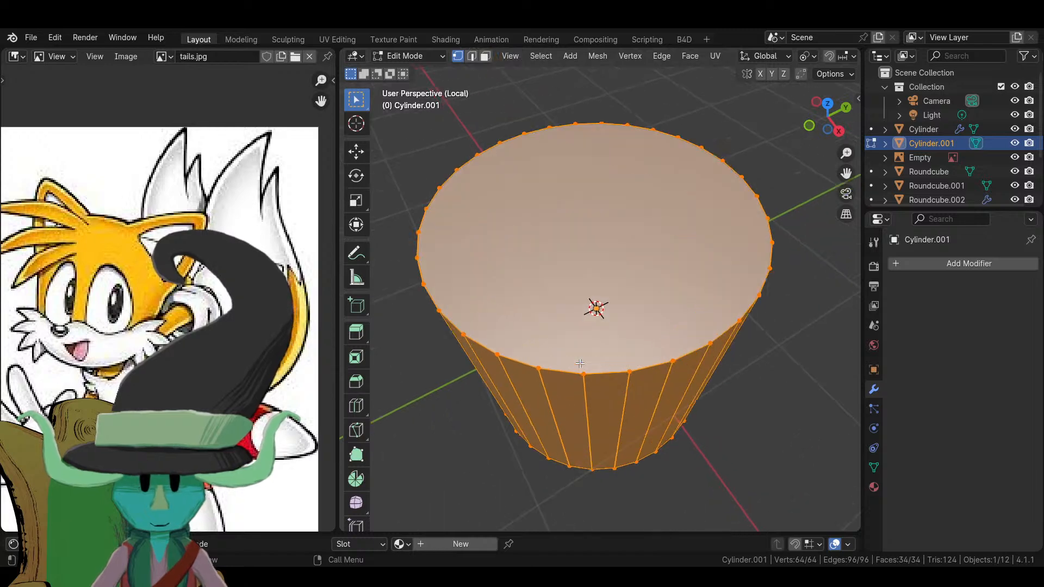
{"action": "left_click", "coordinate": [577, 316], "text": "alt"}
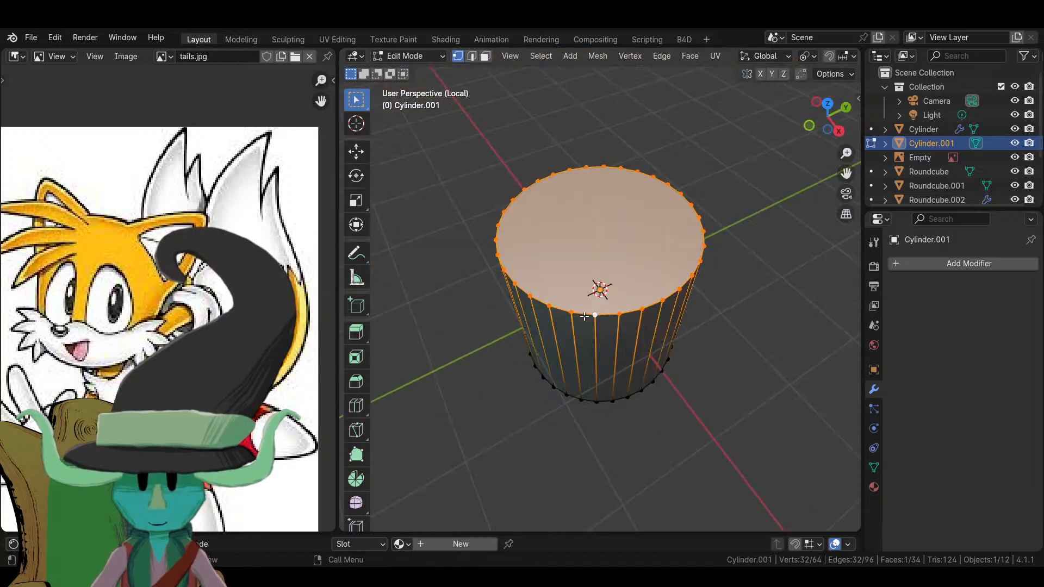
- Inset the cylinder's top face about 0.13 m and extrude it downward to hollow the cylinder into a cup
{"action": "middle_click_drag", "start_coordinate": [603, 317], "coordinate": [726, 352]}
{"action": "key", "text": "i"}
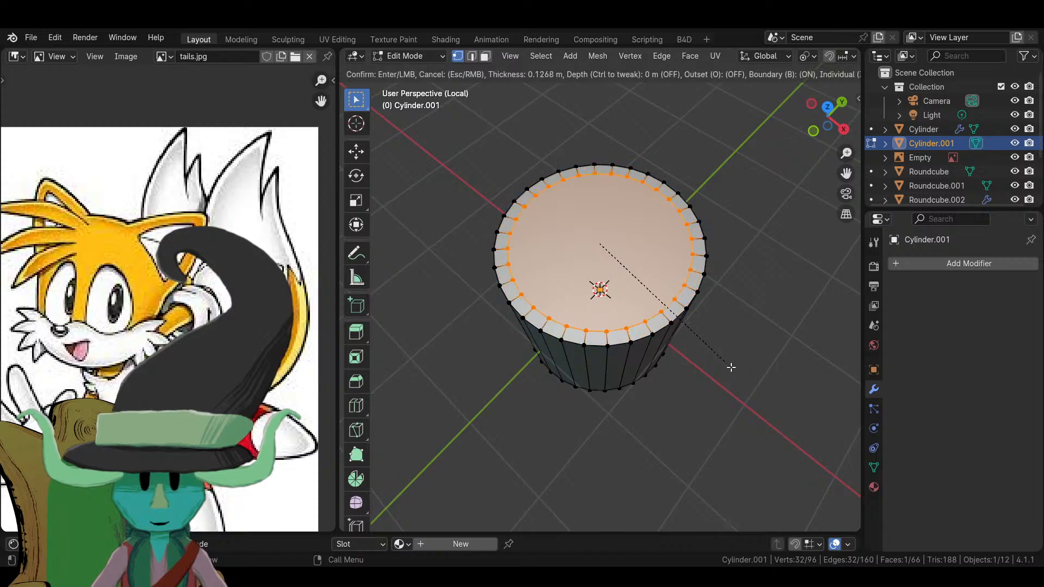
{"action": "left_click", "coordinate": [729, 366]}
{"action": "middle_click_drag", "start_coordinate": [703, 346], "coordinate": [665, 297]}
{"action": "key", "text": "e"}
{"action": "left_click", "coordinate": [671, 387]}
{"action": "key", "text": "Tab"}
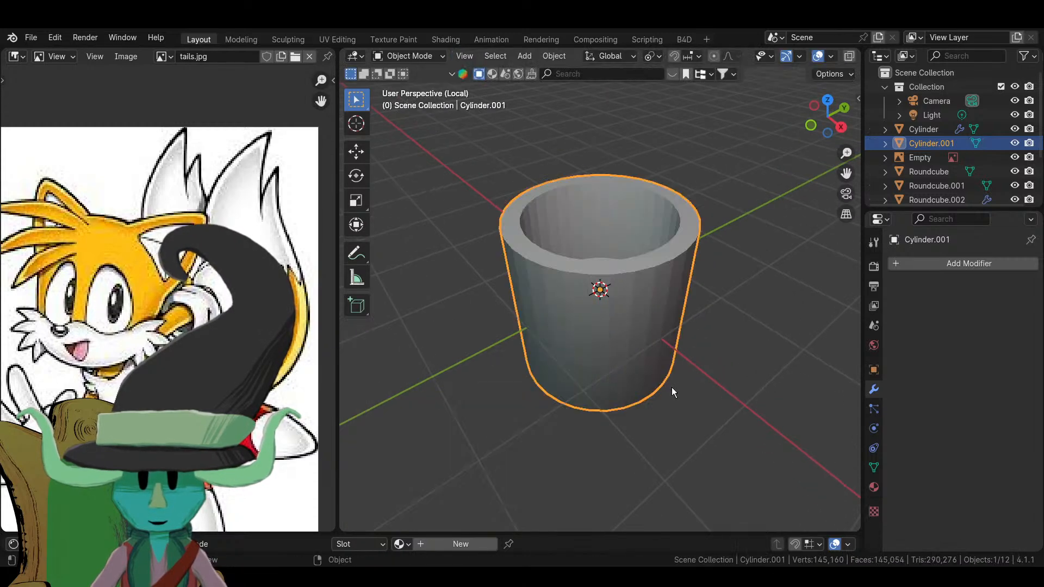
- Leave local view with the hollow cylinder open in Edit Mode
{"action": "scroll", "coordinate": [694, 390], "scroll_direction": "down", "scroll_amount": 5}
{"action": "scroll", "coordinate": [690, 389], "scroll_direction": "up", "scroll_amount": 2}
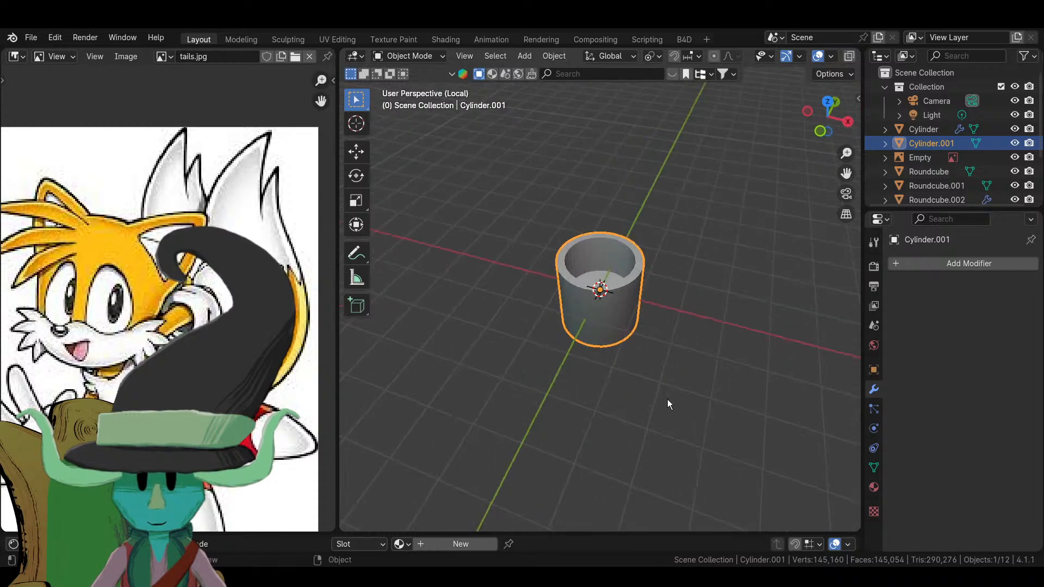
{"action": "key", "text": "Tab"}
{"action": "key", "text": "KP_Divide"}
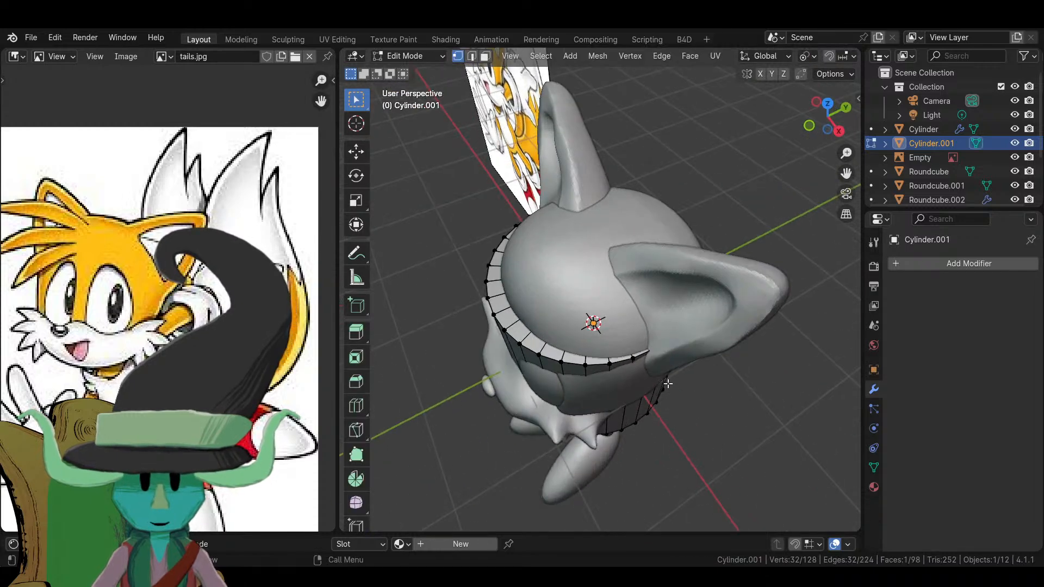
{"action": "left_click", "coordinate": [931, 263]}
{"action": "type", "text": "mi"}
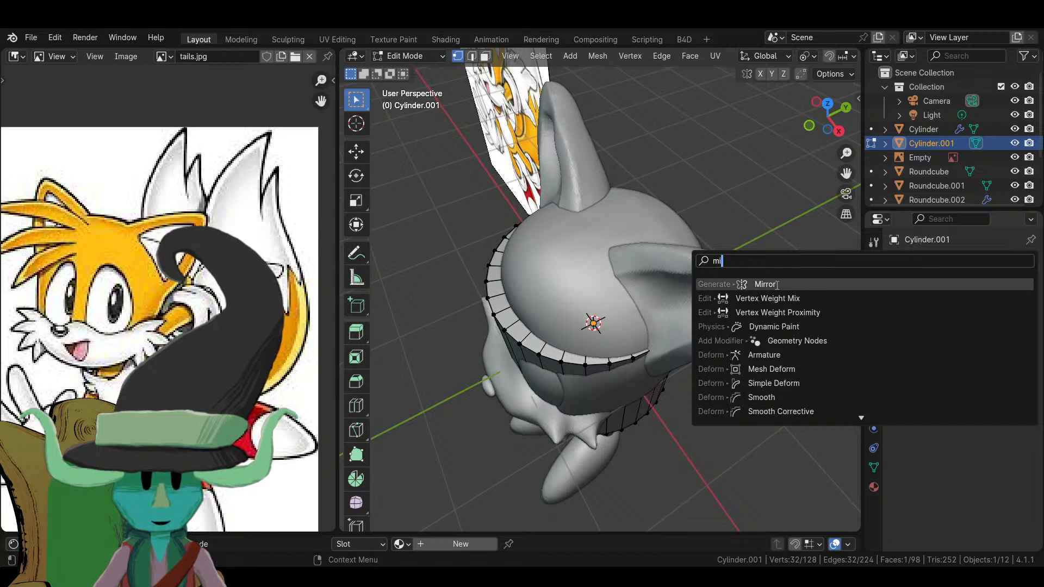
{"action": "left_click", "coordinate": [780, 296]}
{"action": "left_click", "coordinate": [1012, 316]}
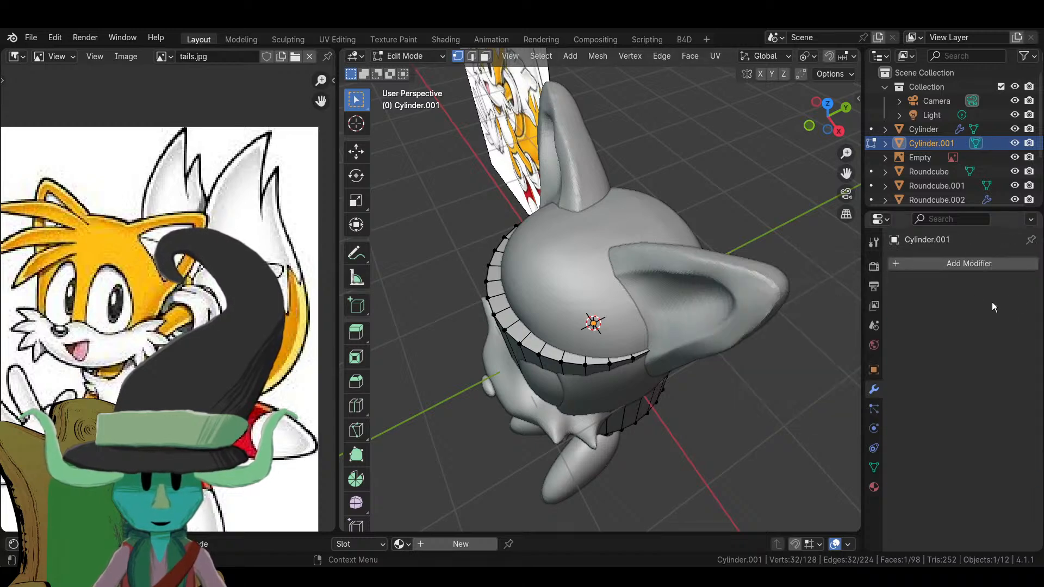
- Add a Mirror modifier to the hollow cylinder
{"action": "left_click", "coordinate": [975, 261]}
{"action": "type", "text": "mi"}
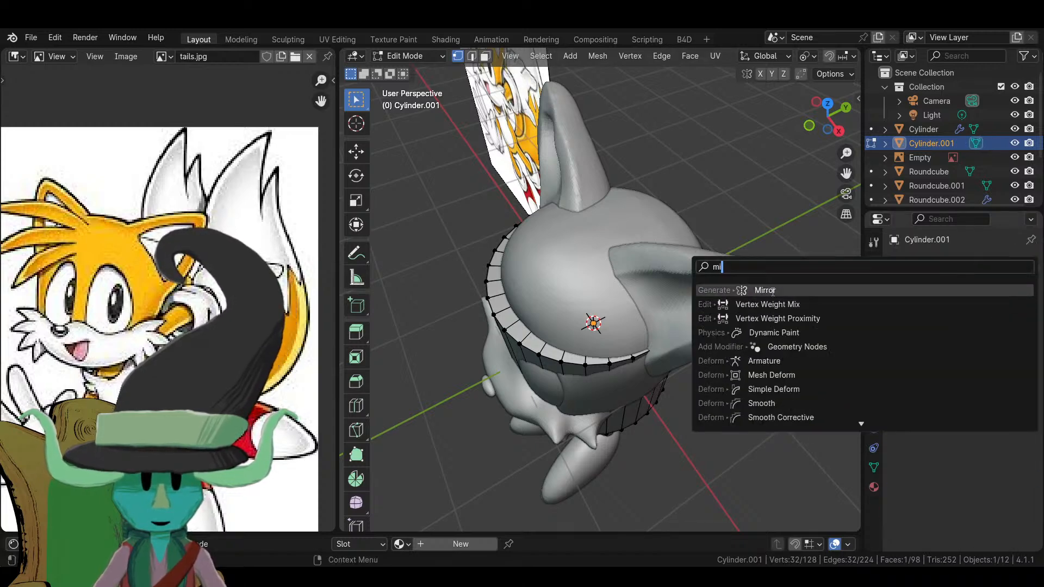
{"action": "left_click", "coordinate": [788, 291]}
- In front view, move the whole cylinder mesh down to the character's foot and scale it to about 0.388
{"action": "key", "text": "a"}
{"action": "key", "text": "KP_1"}
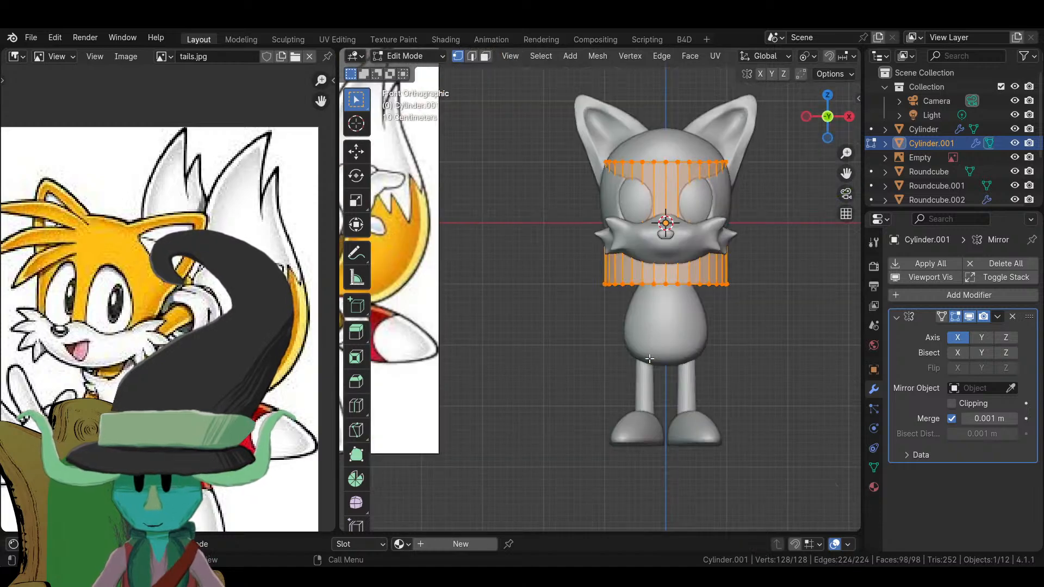
{"action": "key", "text": "g"}
{"action": "left_click", "coordinate": [605, 350]}
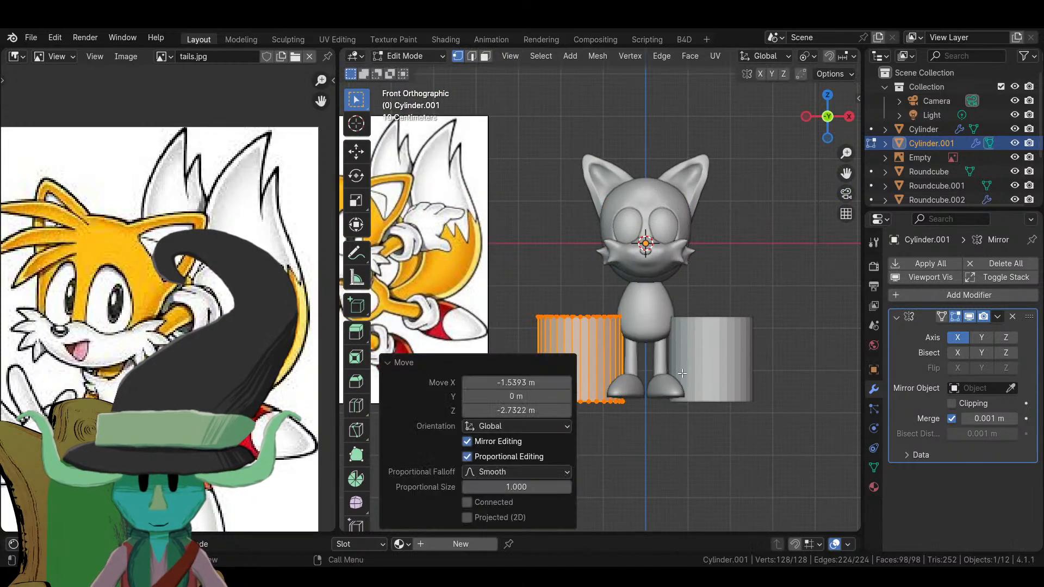
{"action": "key", "text": "s"}
{"action": "left_click", "coordinate": [647, 402]}
{"action": "key", "text": "g"}
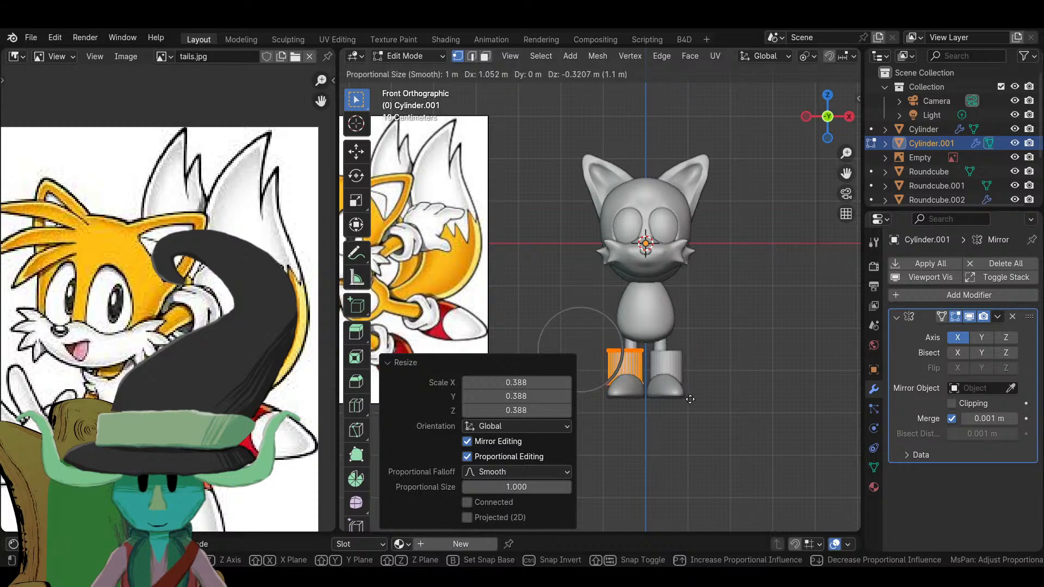
{"action": "left_click", "coordinate": [696, 397]}
- Scale the cuff mesh to about 0.772 and move it around the leg just above the foot
{"action": "scroll", "coordinate": [696, 397], "scroll_direction": "up", "scroll_amount": 6}
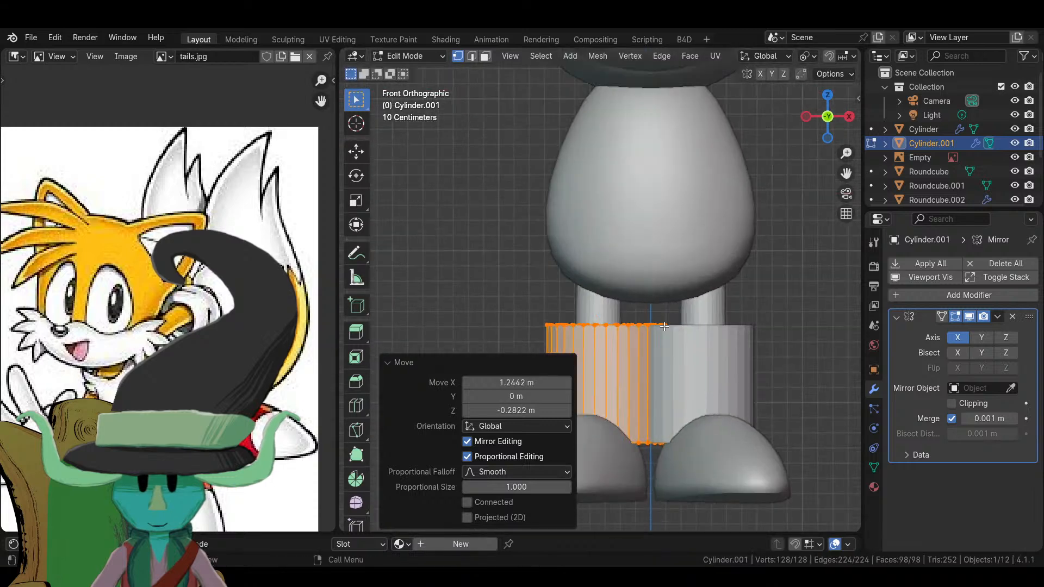
{"action": "key", "text": "s"}
{"action": "left_click", "coordinate": [722, 352]}
{"action": "key", "text": "g"}
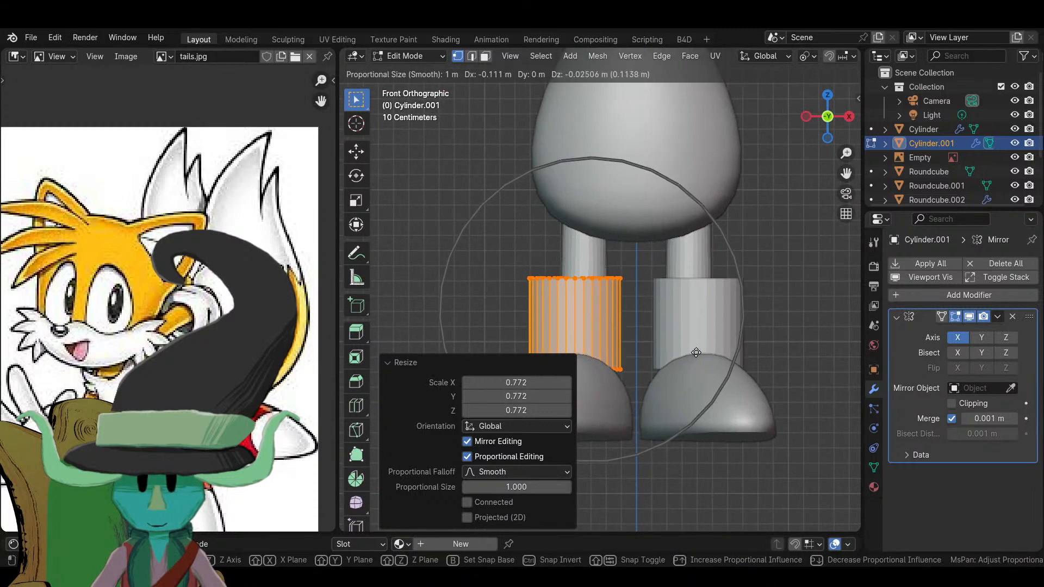
{"action": "left_click", "coordinate": [702, 353]}
- Flatten the cuff to about 0.697 along Z and lower it about 0.13 m onto the foot
{"action": "middle_click_drag", "start_coordinate": [702, 353], "coordinate": [789, 377]}
{"action": "middle_click_drag", "start_coordinate": [679, 348], "coordinate": [616, 384]}
{"action": "middle_click_drag", "start_coordinate": [713, 351], "coordinate": [696, 300]}
{"action": "scroll", "coordinate": [756, 325], "scroll_direction": "down", "scroll_amount": 5}
{"action": "key", "text": "s"}
{"action": "key", "text": "z"}
{"action": "left_click", "coordinate": [672, 296]}
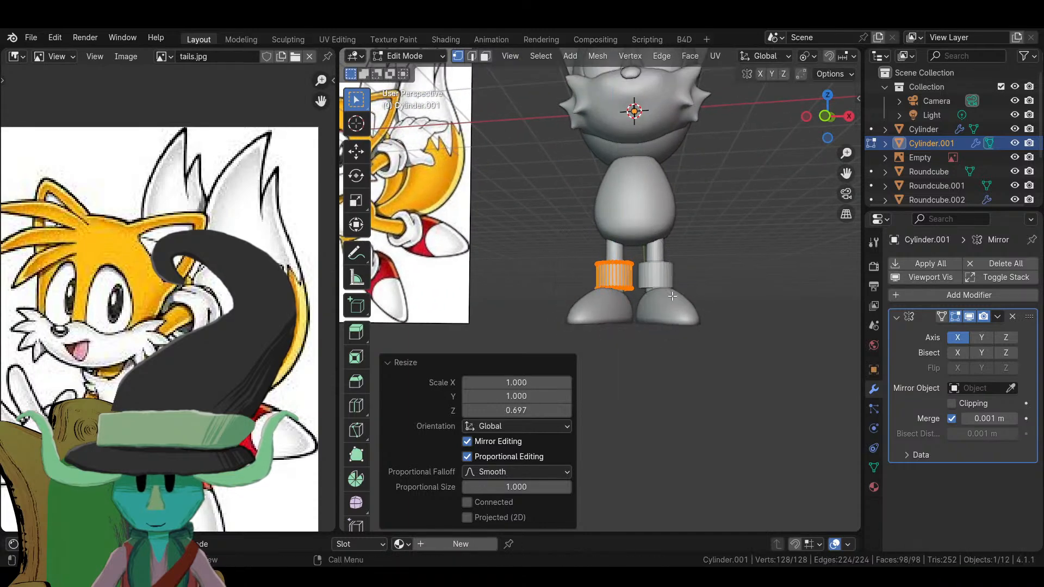
{"action": "key", "text": "g"}
{"action": "key", "text": "z"}
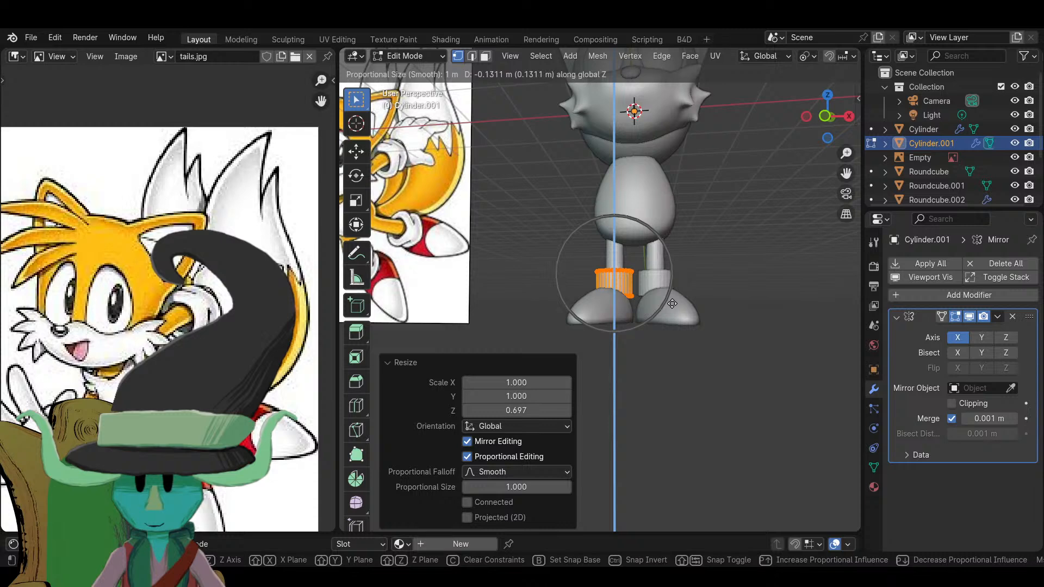
{"action": "left_click", "coordinate": [672, 303]}
- Try to shift the cuff along global Y to line it up with the leg from the side
{"action": "middle_click_drag", "start_coordinate": [711, 303], "coordinate": [617, 312]}
{"action": "scroll", "coordinate": [617, 312], "scroll_direction": "up", "scroll_amount": 2}
{"action": "key", "text": "g"}
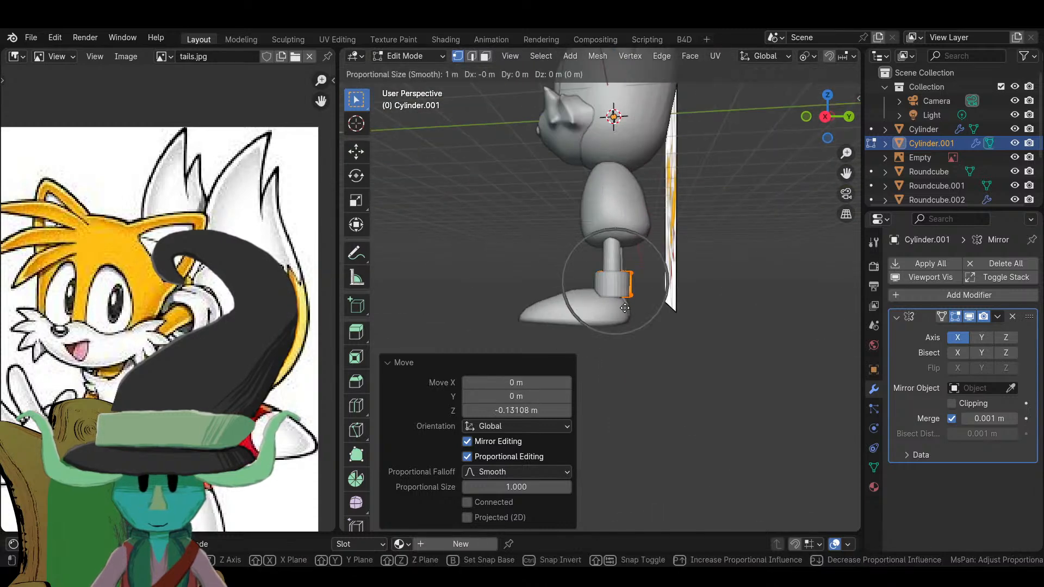
{"action": "key", "text": "x"}
{"action": "key", "text": "y"}
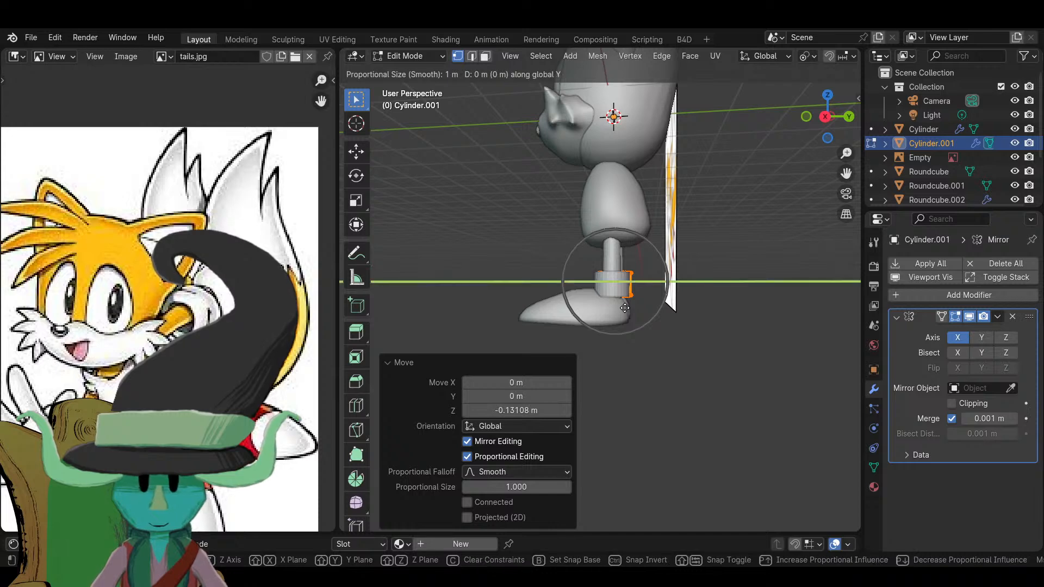
{"action": "left_click", "coordinate": [625, 308]}
{"action": "scroll", "coordinate": [624, 308], "scroll_direction": "down", "scroll_amount": 3}
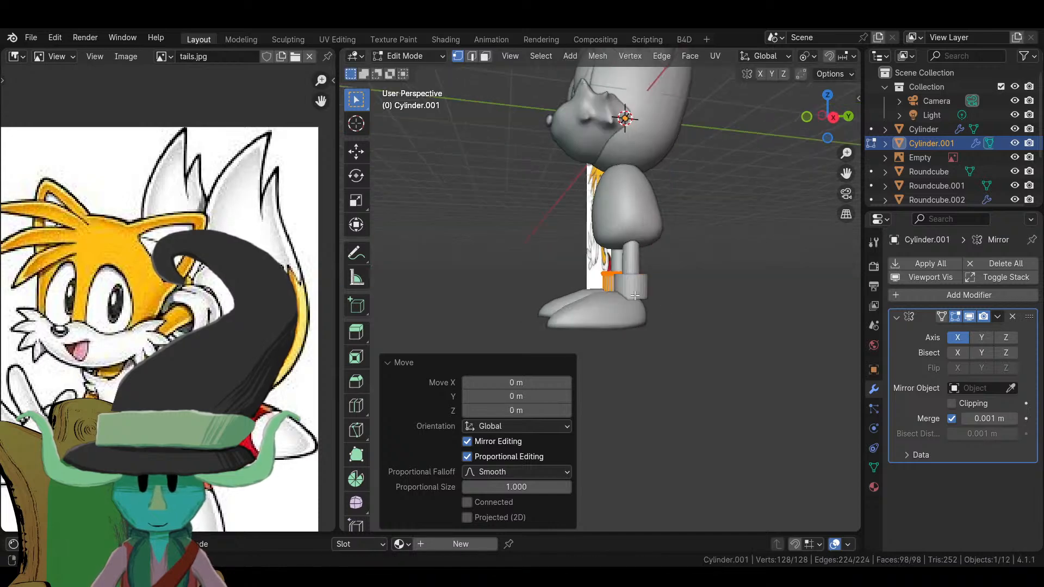
- Select the feet and the ankle cuffs together and scale their meshes to about 1.084 in Edit Mode
{"action": "key", "text": "Tab"}
{"action": "middle_click_drag", "start_coordinate": [625, 308], "coordinate": [657, 348]}
{"action": "scroll", "coordinate": [655, 311], "scroll_direction": "down", "scroll_amount": 2}
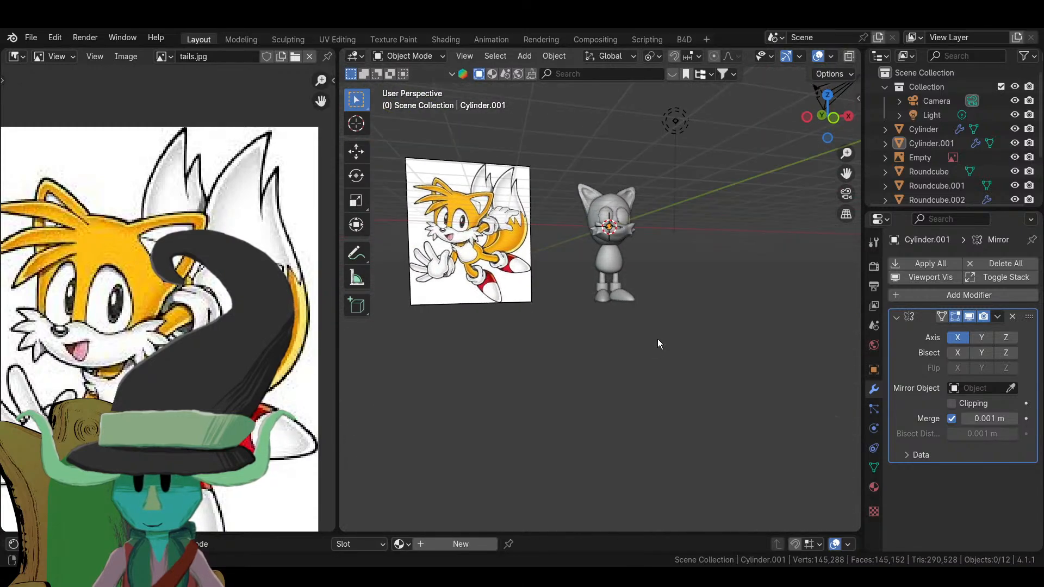
{"action": "scroll", "coordinate": [658, 338], "scroll_direction": "up", "scroll_amount": 5}
{"action": "left_click", "coordinate": [654, 299]}
{"action": "middle_click_drag", "start_coordinate": [655, 299], "coordinate": [623, 315]}
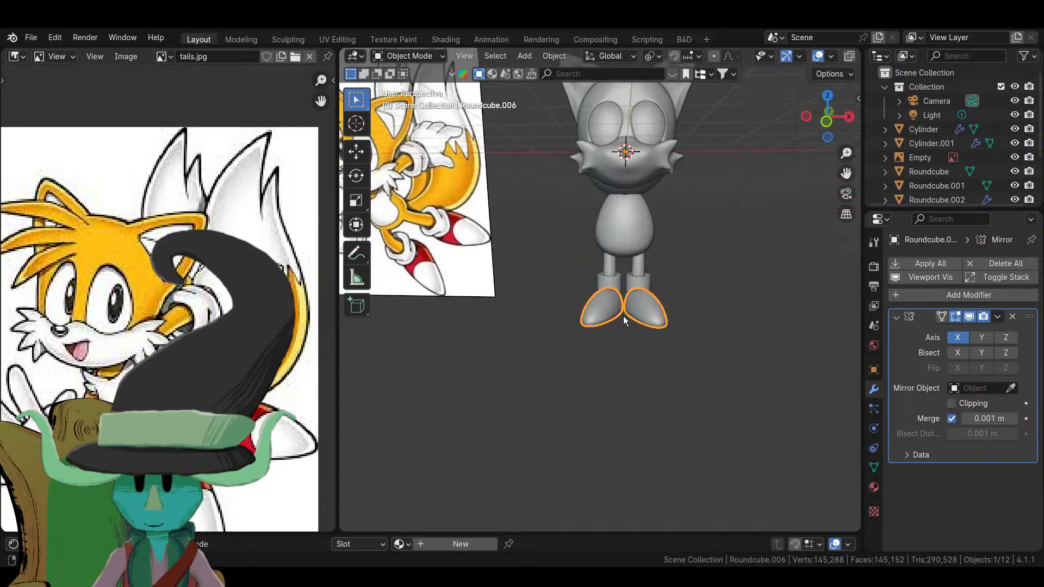
{"action": "left_click", "coordinate": [633, 275], "text": "shift"}
{"action": "key", "text": "Tab"}
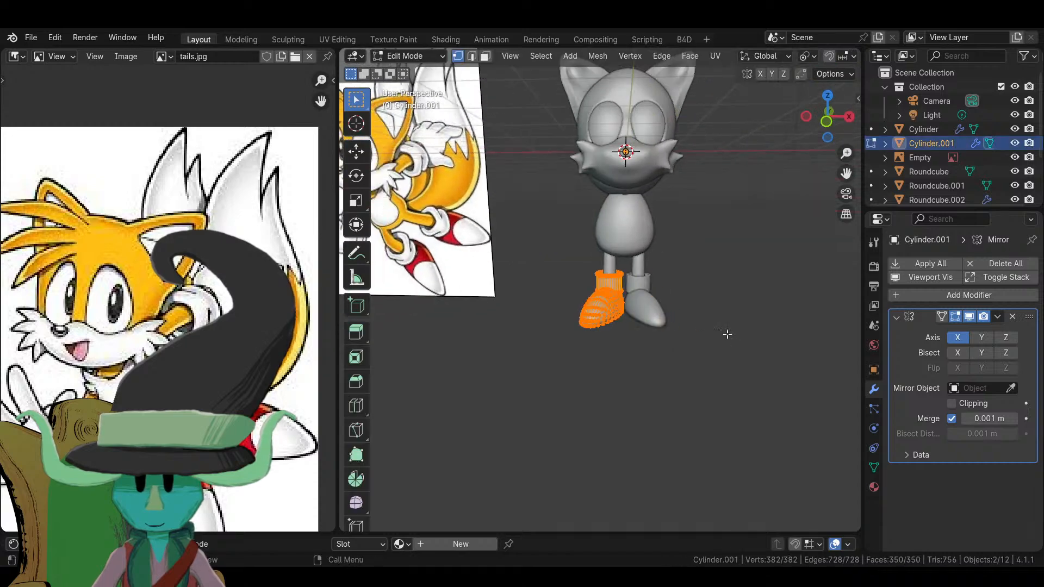
{"action": "key", "text": "s"}
{"action": "left_click", "coordinate": [736, 339]}
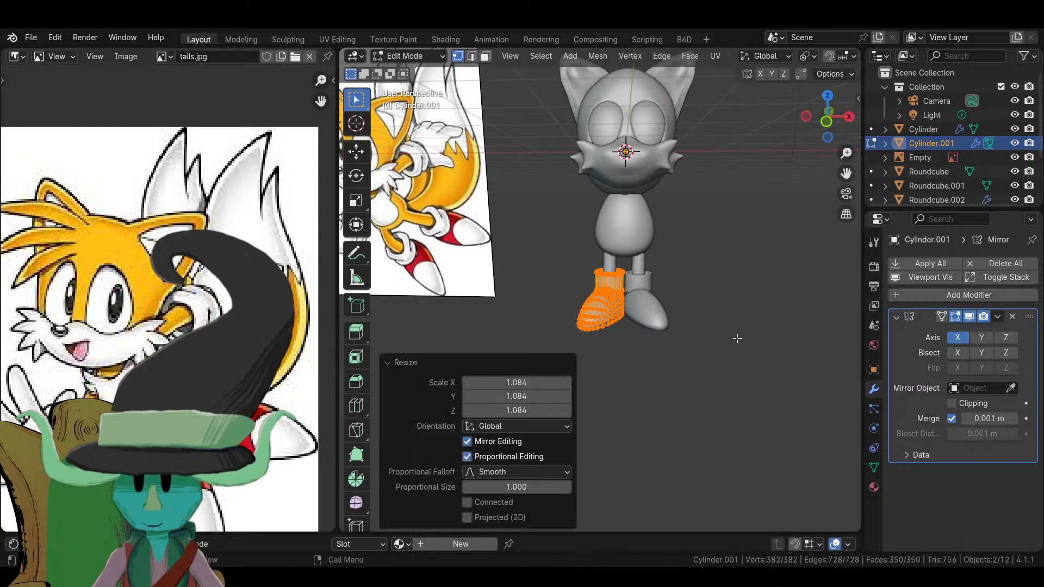
{"action": "key", "text": "Tab"}
- Check the enlarged feet from the side and back, select only the ankle cuffs and switch them to Sculpt Mode
{"action": "left_click", "coordinate": [686, 298]}
{"action": "middle_click_drag", "start_coordinate": [686, 297], "coordinate": [490, 321]}
{"action": "scroll", "coordinate": [731, 383], "scroll_direction": "down", "scroll_amount": 5}
{"action": "scroll", "coordinate": [500, 322], "scroll_direction": "up", "scroll_amount": 6}
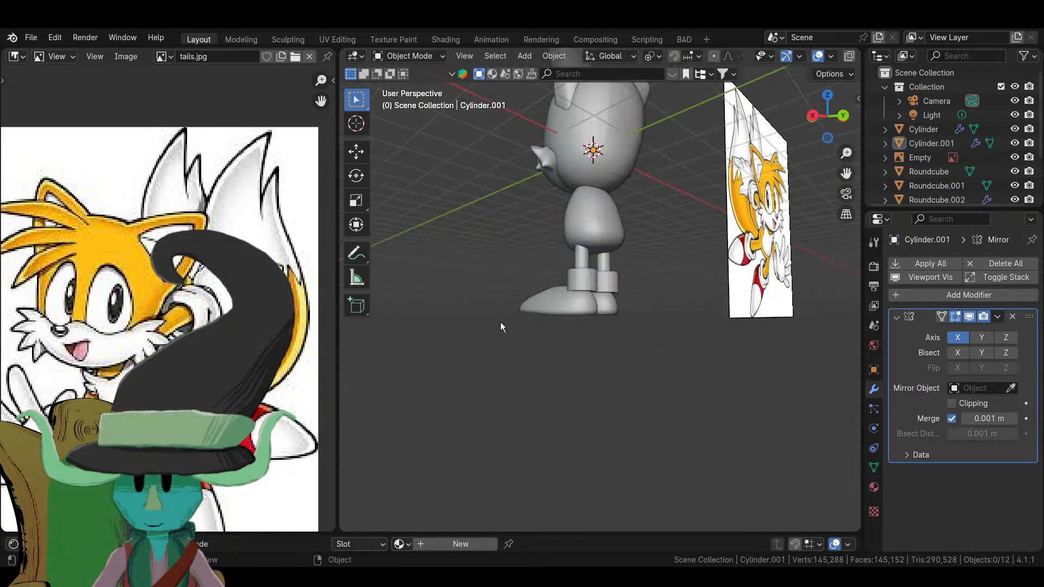
{"action": "left_click", "coordinate": [612, 266]}
{"action": "middle_click_drag", "start_coordinate": [612, 266], "coordinate": [641, 299]}
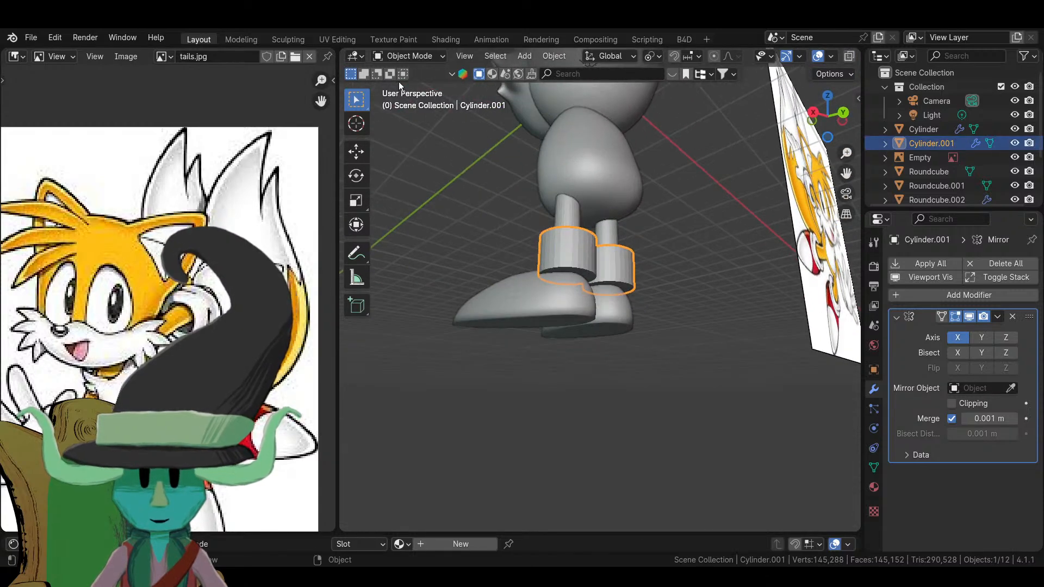
{"action": "left_click", "coordinate": [410, 56]}
{"action": "left_click", "coordinate": [408, 103]}
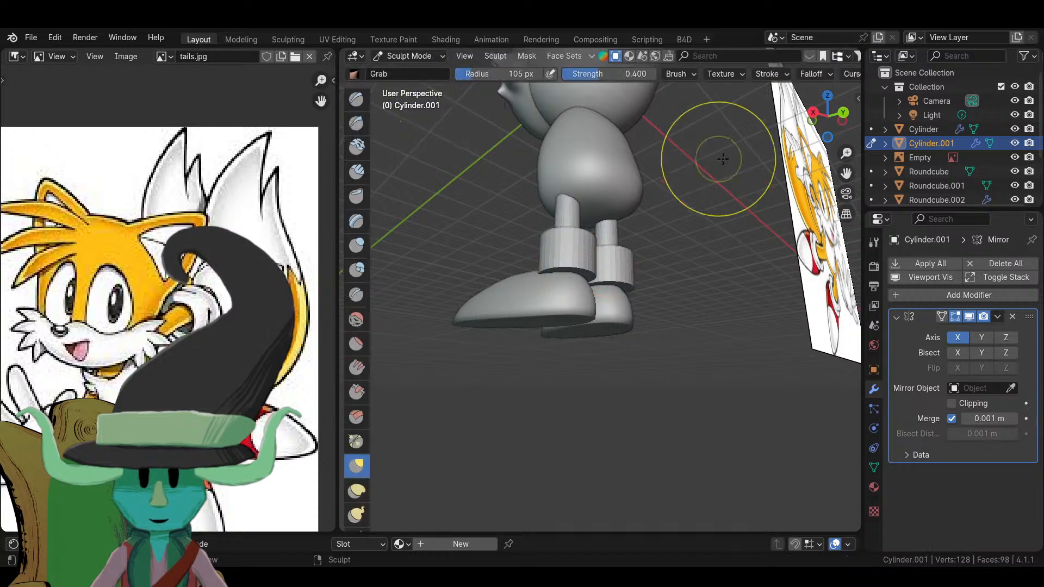
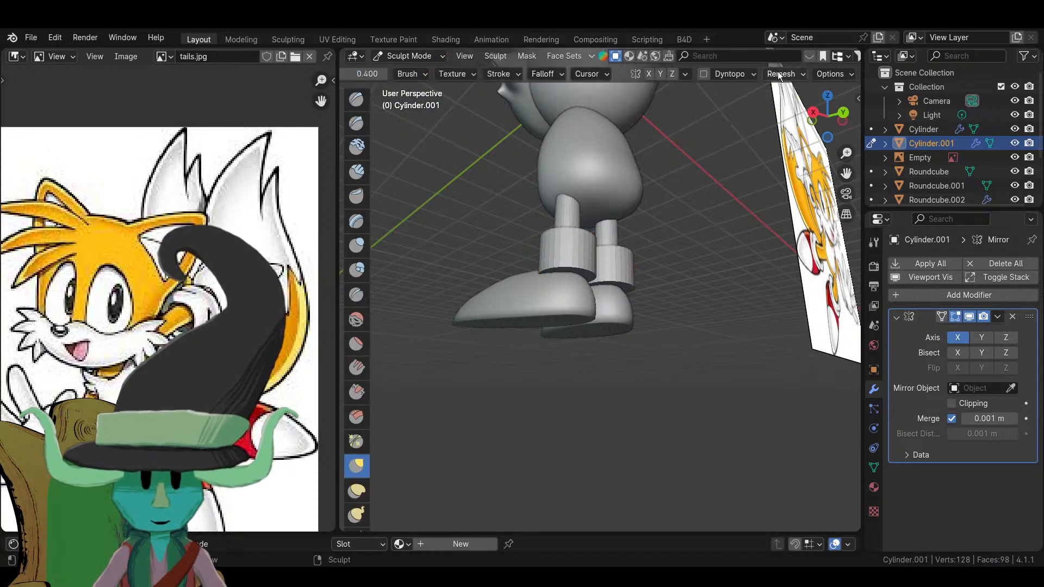
- Remesh the ankle cuffs with a voxel size of 0.05 m
{"action": "left_click", "coordinate": [780, 74]}
{"action": "left_click", "coordinate": [809, 100]}
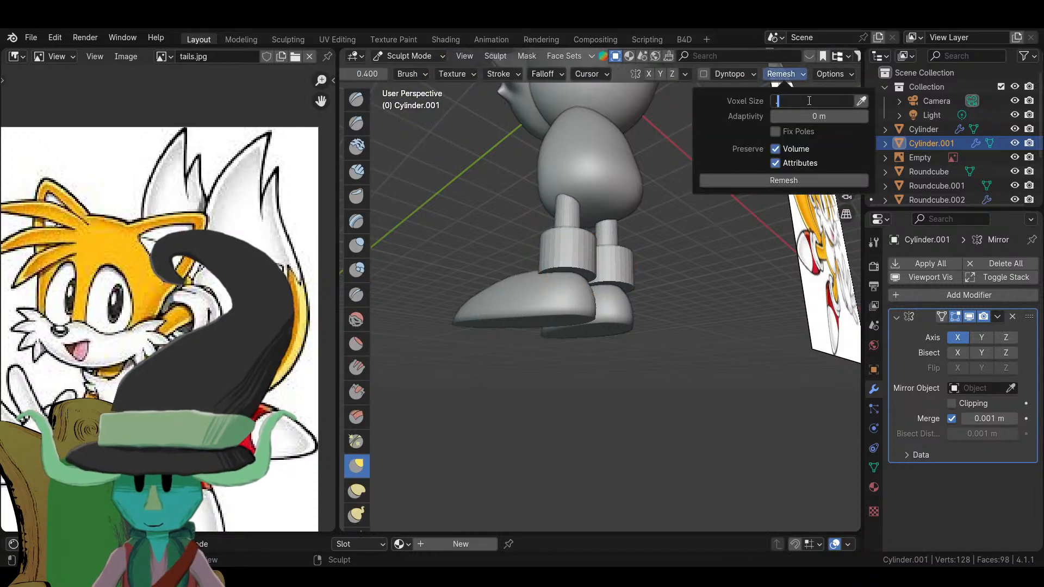
{"action": "type", "text": "0.05"}
{"action": "key", "text": "Return"}
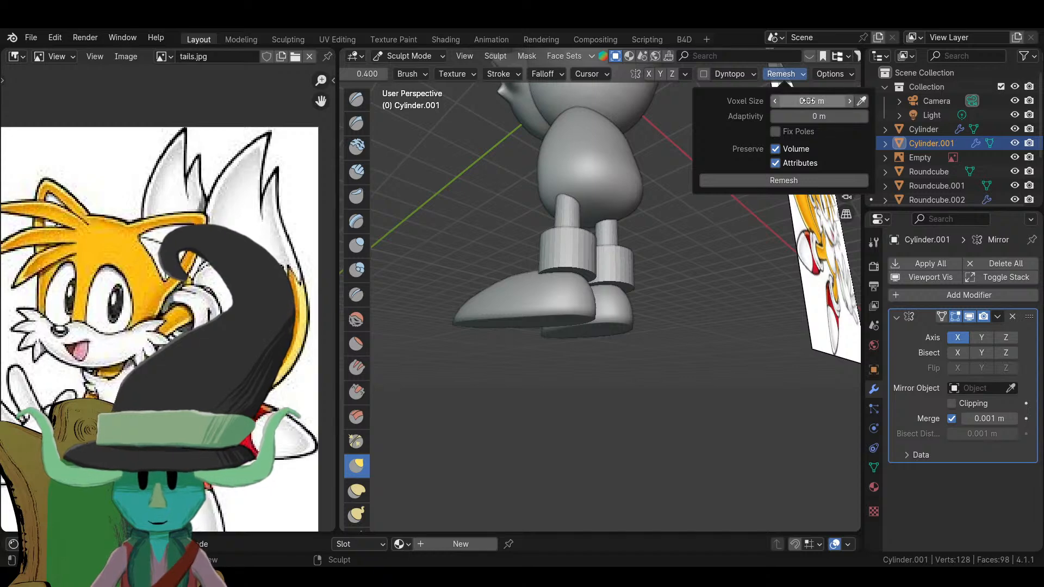
{"action": "left_click", "coordinate": [806, 181]}
- Shape the cuffs' lower edge with the Grab brush so it follows the shoe and reaches down over the heel
{"action": "mouse_move", "coordinate": [552, 233]}
{"action": "middle_mouse_down"}
{"action": "mouse_move", "coordinate": [723, 350]}
{"action": "mouse_move", "coordinate": [710, 319]}
{"action": "mouse_move", "coordinate": [610, 296]}
{"action": "mouse_move", "coordinate": [649, 291]}
{"action": "middle_mouse_up"}
{"action": "scroll", "coordinate": [723, 349], "scroll_direction": "up", "scroll_amount": 3}
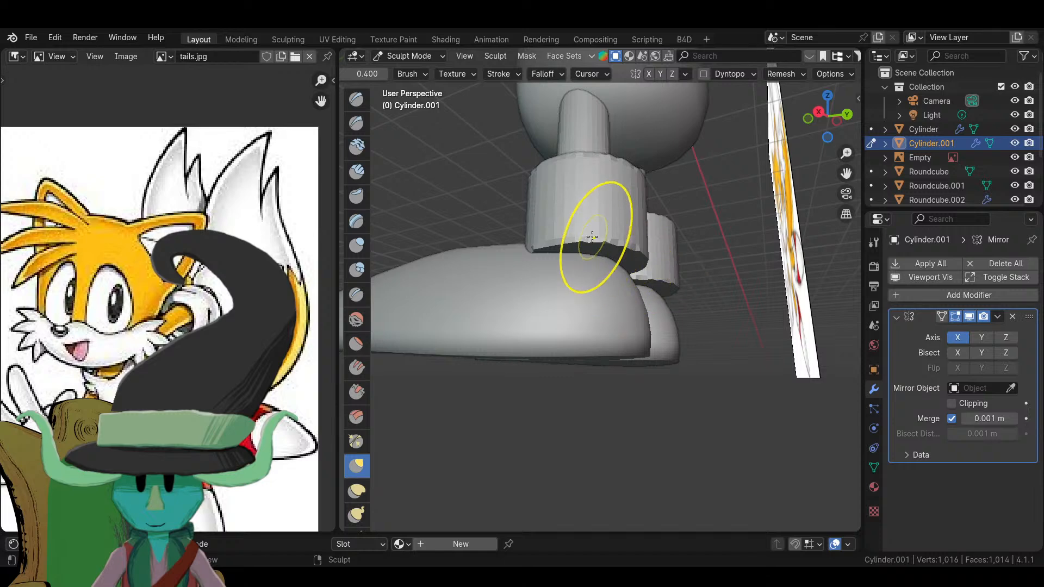
{"action": "left_click_drag", "start_coordinate": [611, 256], "coordinate": [601, 284]}
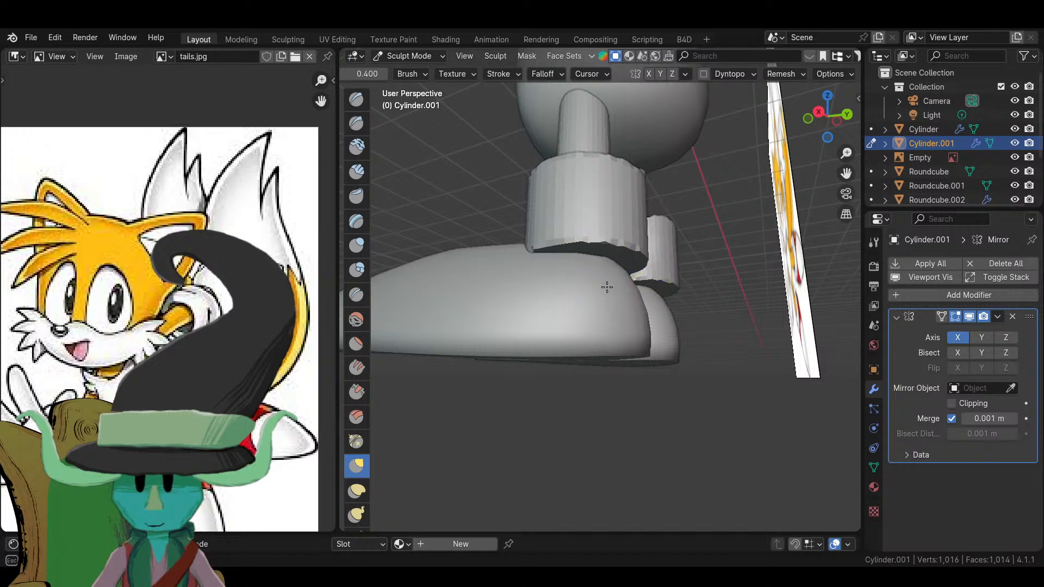
{"action": "mouse_move", "coordinate": [698, 281]}
{"action": "middle_mouse_down"}
{"action": "mouse_move", "coordinate": [600, 289]}
{"action": "mouse_move", "coordinate": [582, 267]}
{"action": "middle_mouse_up"}
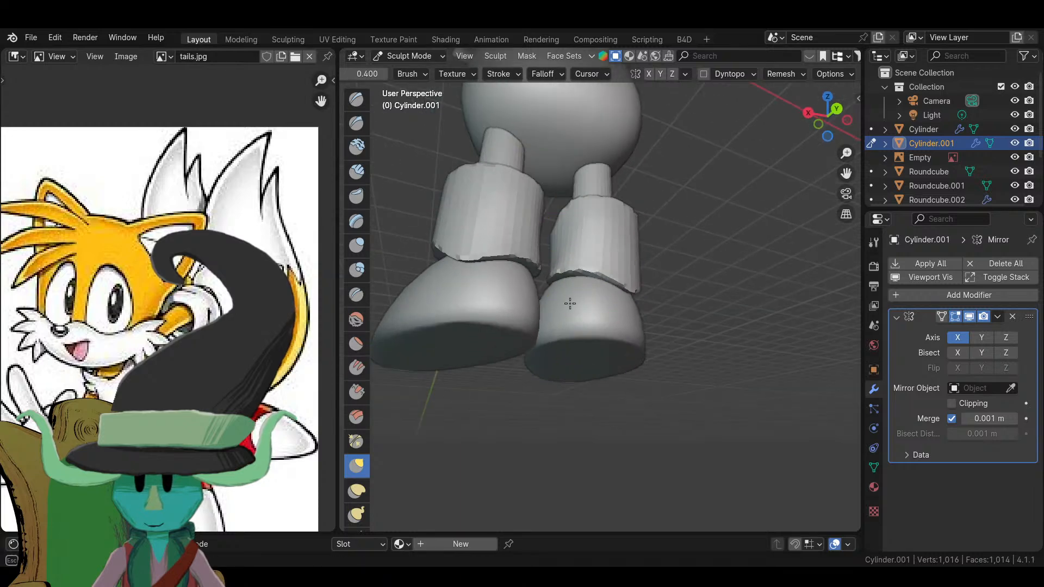
{"action": "mouse_move", "coordinate": [580, 328]}
{"action": "middle_mouse_down"}
{"action": "mouse_move", "coordinate": [560, 352]}
{"action": "mouse_move", "coordinate": [545, 324]}
{"action": "middle_mouse_up"}
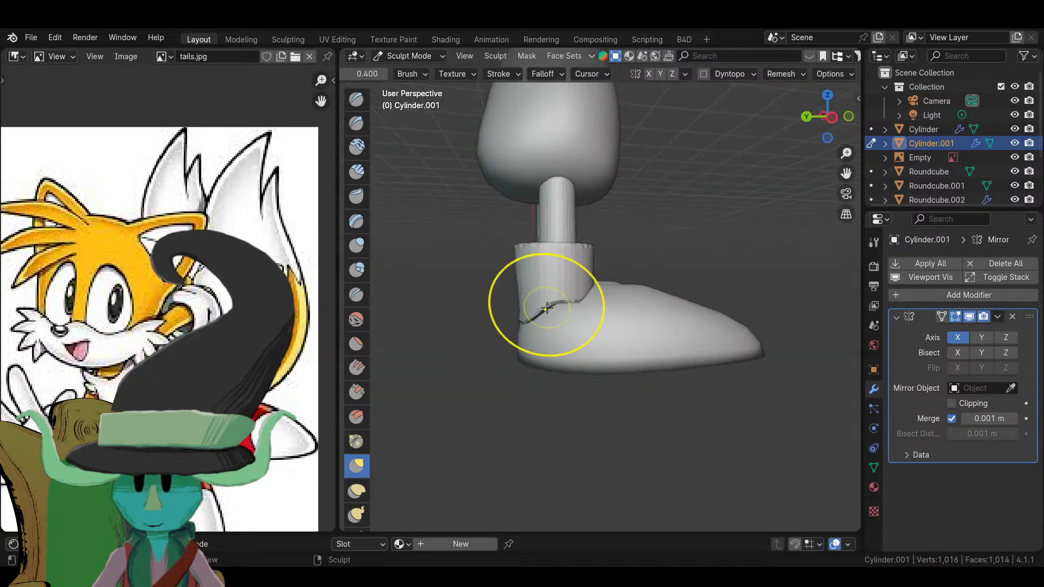
{"action": "mouse_move", "coordinate": [626, 304]}
{"action": "middle_mouse_down"}
{"action": "mouse_move", "coordinate": [587, 331]}
{"action": "mouse_move", "coordinate": [629, 268]}
{"action": "mouse_move", "coordinate": [596, 340]}
{"action": "mouse_move", "coordinate": [602, 316]}
{"action": "middle_mouse_up"}
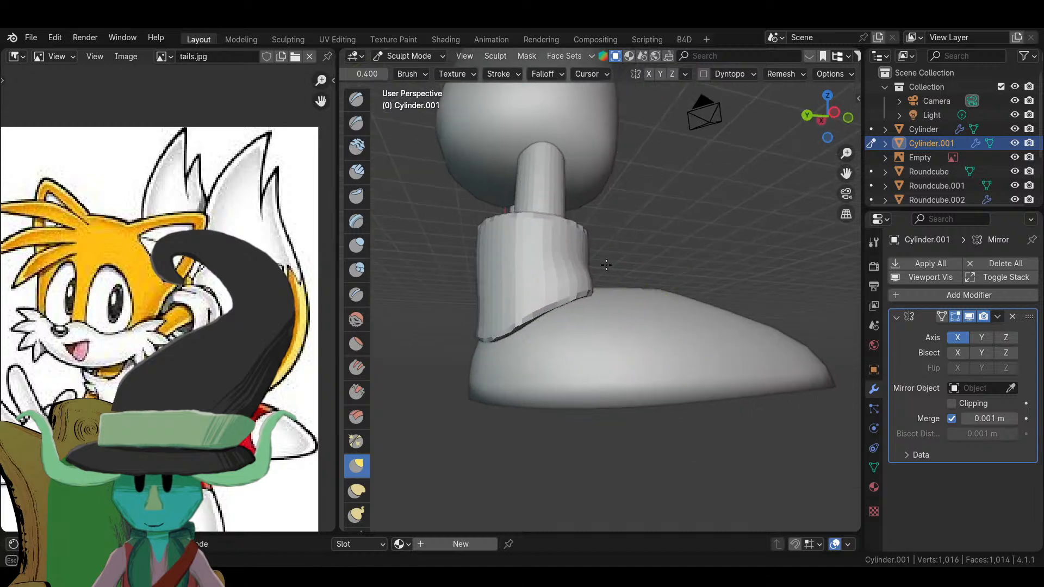
{"action": "mouse_move", "coordinate": [606, 264]}
{"action": "middle_mouse_down"}
{"action": "mouse_move", "coordinate": [513, 308]}
{"action": "mouse_move", "coordinate": [602, 296]}
{"action": "mouse_move", "coordinate": [631, 321]}
{"action": "middle_mouse_up"}
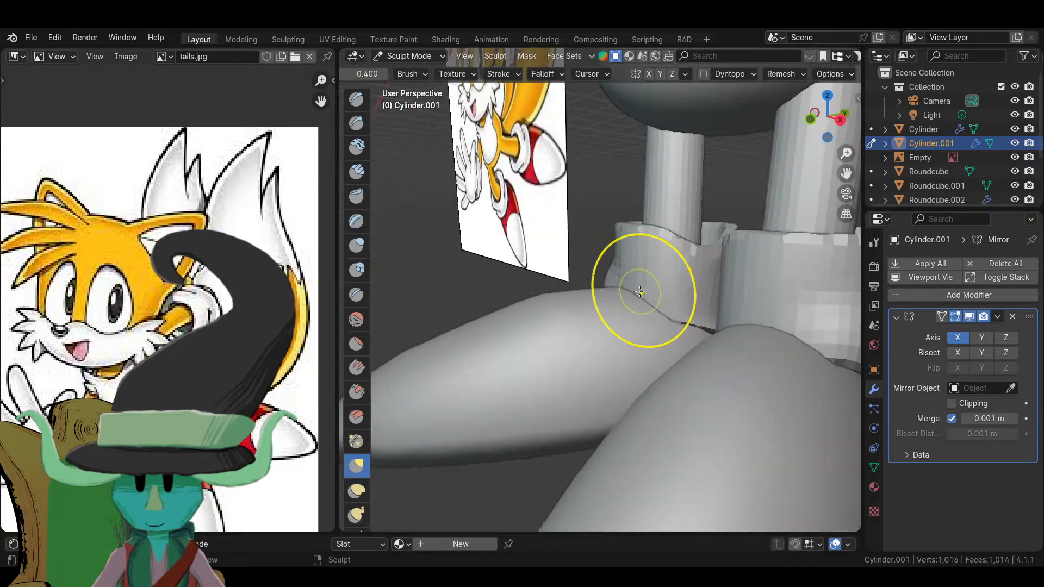
{"action": "mouse_move", "coordinate": [625, 263]}
{"action": "middle_mouse_down"}
{"action": "mouse_move", "coordinate": [629, 319]}
{"action": "mouse_move", "coordinate": [625, 293]}
{"action": "middle_mouse_up"}
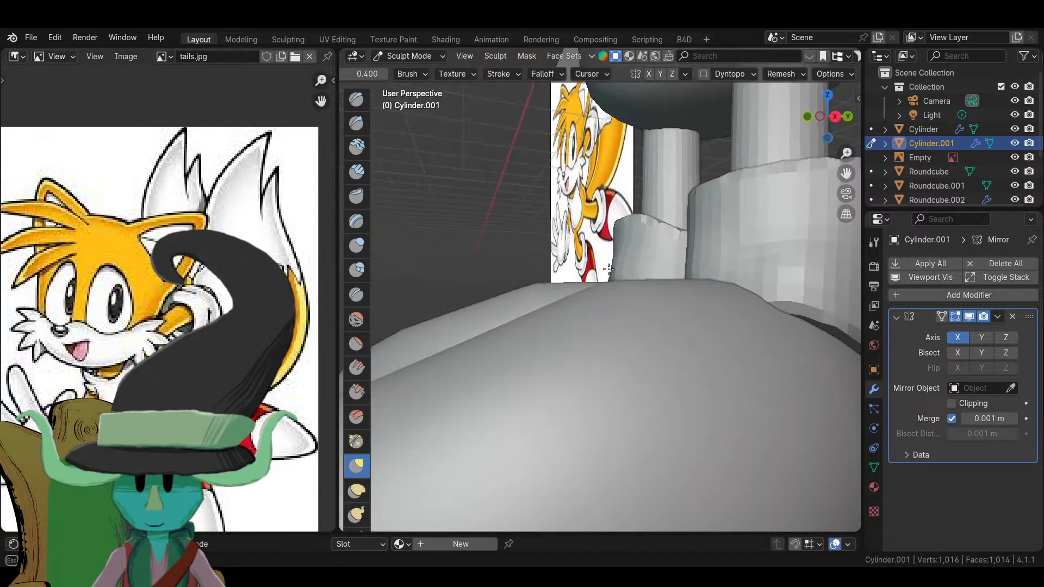
{"action": "mouse_move", "coordinate": [569, 231]}
{"action": "middle_mouse_down"}
{"action": "mouse_move", "coordinate": [634, 340]}
{"action": "mouse_move", "coordinate": [684, 289]}
{"action": "middle_mouse_up"}
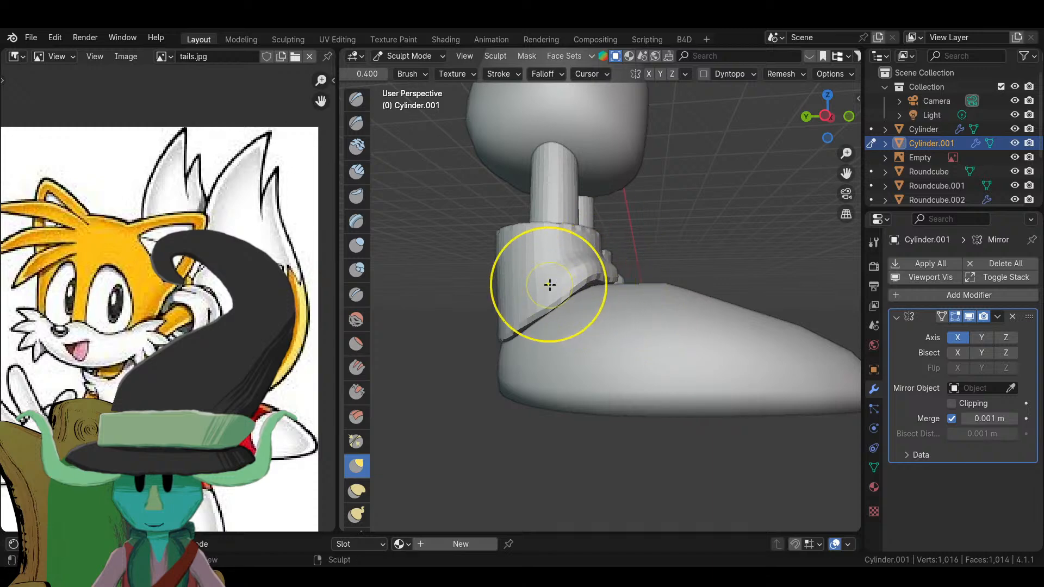
- Flare the cuffs outward over the front of the shoes and adjust their sides and upper rim with the Grab brush
{"action": "mouse_move", "coordinate": [661, 287]}
{"action": "middle_mouse_down"}
{"action": "mouse_move", "coordinate": [611, 303]}
{"action": "mouse_move", "coordinate": [628, 279]}
{"action": "mouse_move", "coordinate": [636, 295]}
{"action": "mouse_move", "coordinate": [657, 298]}
{"action": "mouse_move", "coordinate": [570, 343]}
{"action": "mouse_move", "coordinate": [586, 288]}
{"action": "middle_mouse_up"}
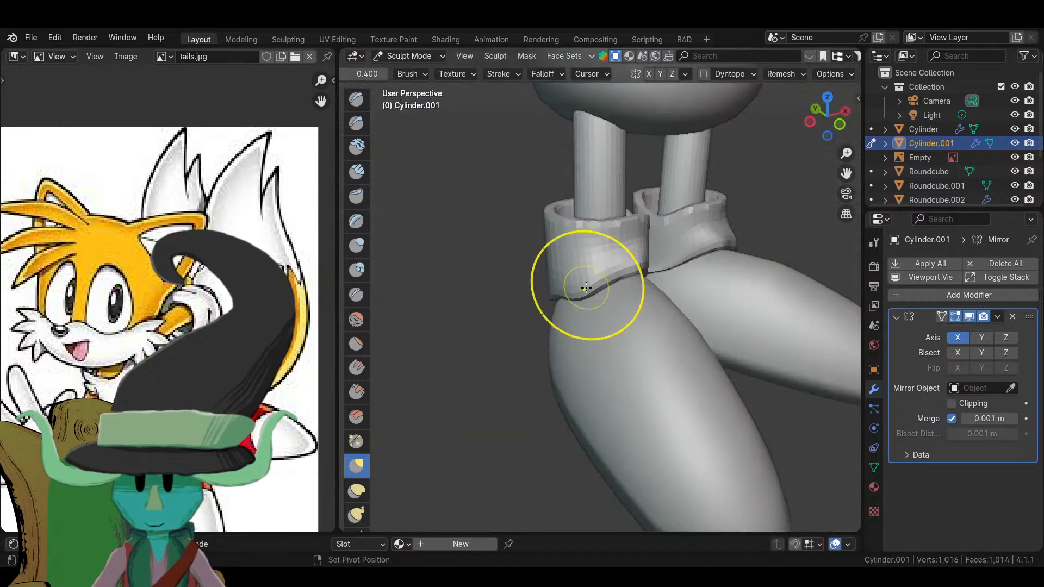
{"action": "middle_click_drag", "start_coordinate": [676, 282], "coordinate": [621, 279]}
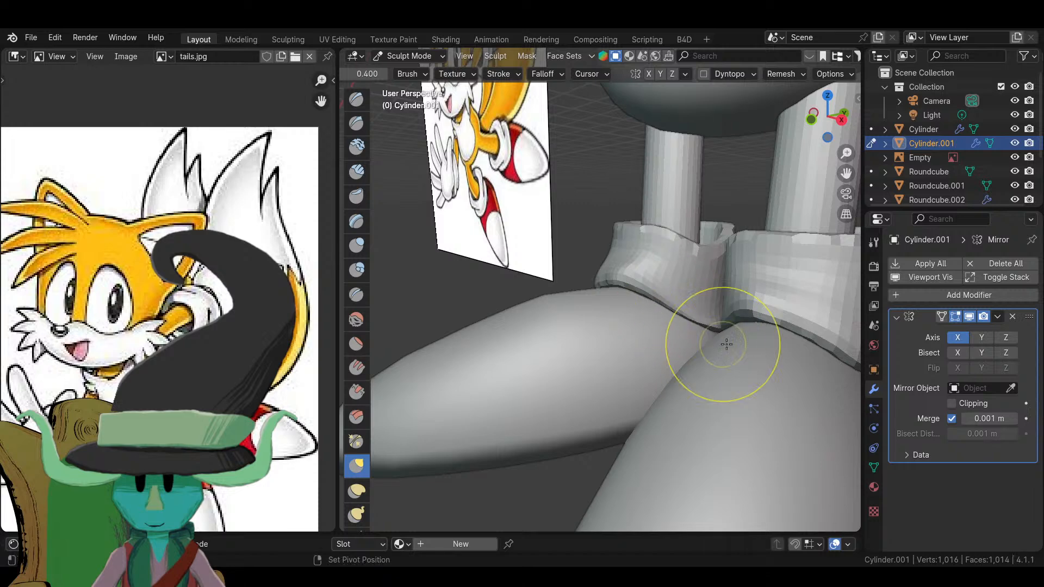
{"action": "middle_click_drag", "start_coordinate": [641, 241], "coordinate": [625, 280]}
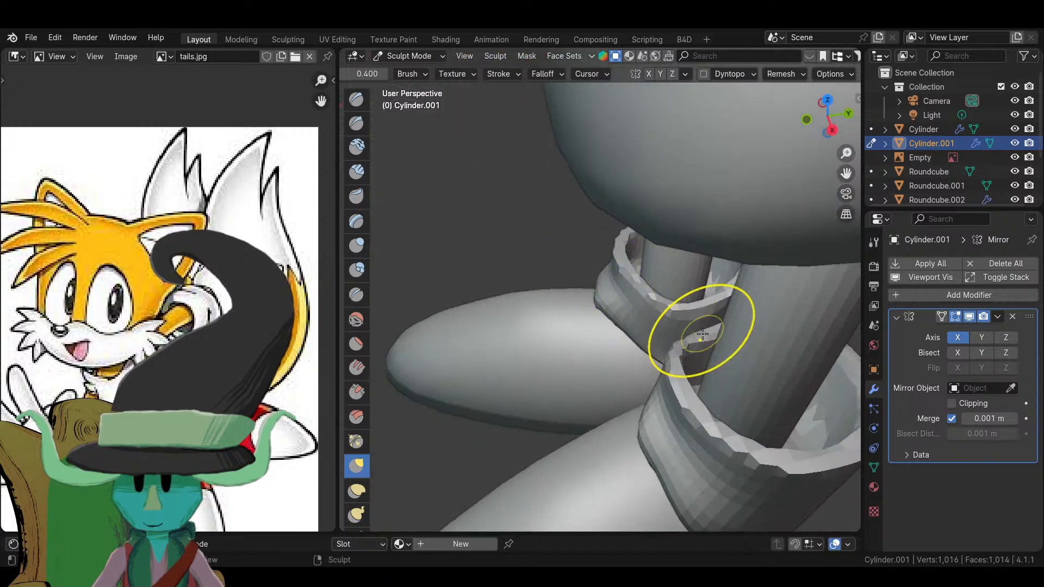
{"action": "mouse_move", "coordinate": [699, 326]}
{"action": "middle_mouse_down"}
{"action": "mouse_move", "coordinate": [641, 331]}
{"action": "mouse_move", "coordinate": [671, 280]}
{"action": "mouse_move", "coordinate": [624, 343]}
{"action": "mouse_move", "coordinate": [571, 303]}
{"action": "middle_mouse_up"}
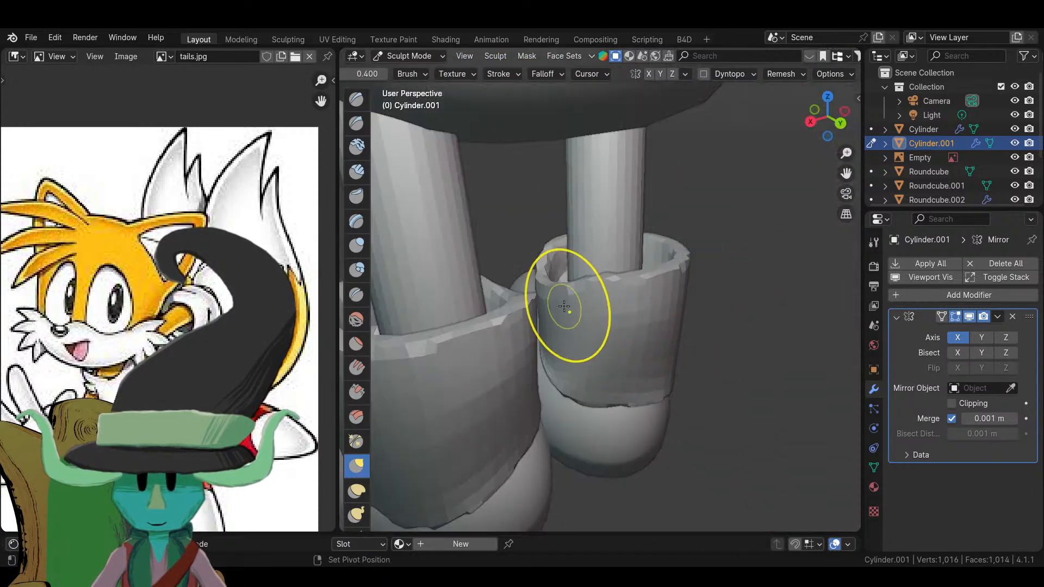
{"action": "middle_click_drag", "start_coordinate": [634, 298], "coordinate": [520, 298]}
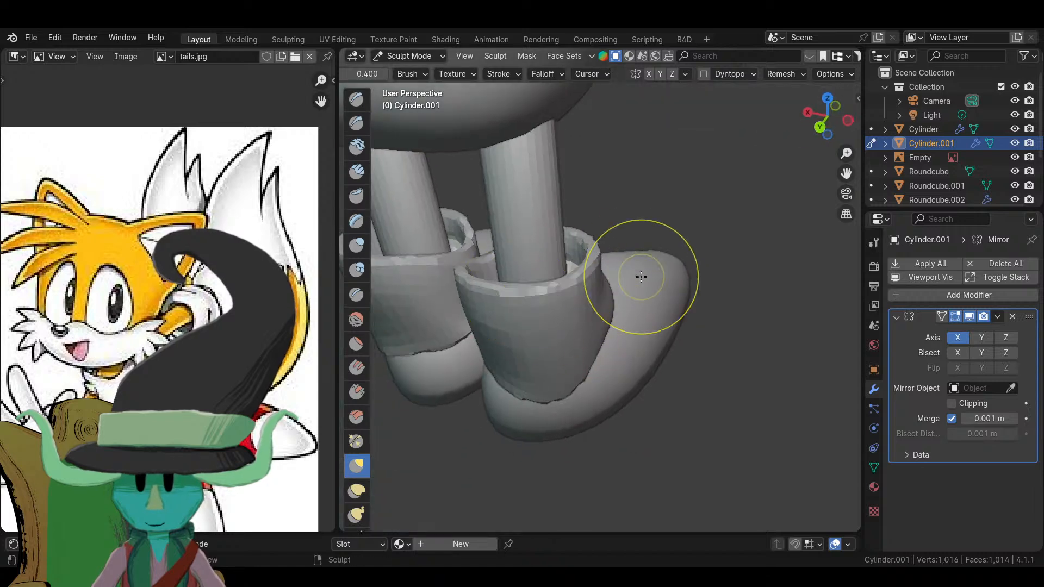
{"action": "middle_click_drag", "start_coordinate": [642, 277], "coordinate": [582, 267]}
{"action": "middle_click_drag", "start_coordinate": [628, 217], "coordinate": [547, 233]}
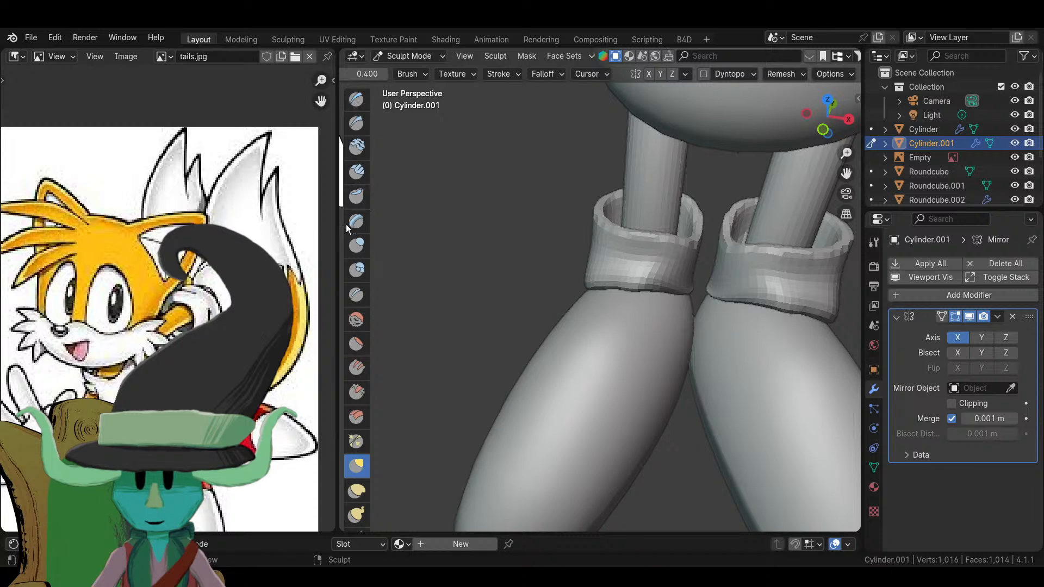
- Thicken the cuffs' walls and upper rim all around with the Inflate brush at strength 0.500
{"action": "left_click", "coordinate": [351, 249]}
{"action": "mouse_move", "coordinate": [702, 248]}
{"action": "middle_mouse_down"}
{"action": "mouse_move", "coordinate": [720, 247]}
{"action": "mouse_move", "coordinate": [559, 256]}
{"action": "middle_mouse_up"}
{"action": "middle_click_drag", "start_coordinate": [478, 233], "coordinate": [550, 308]}
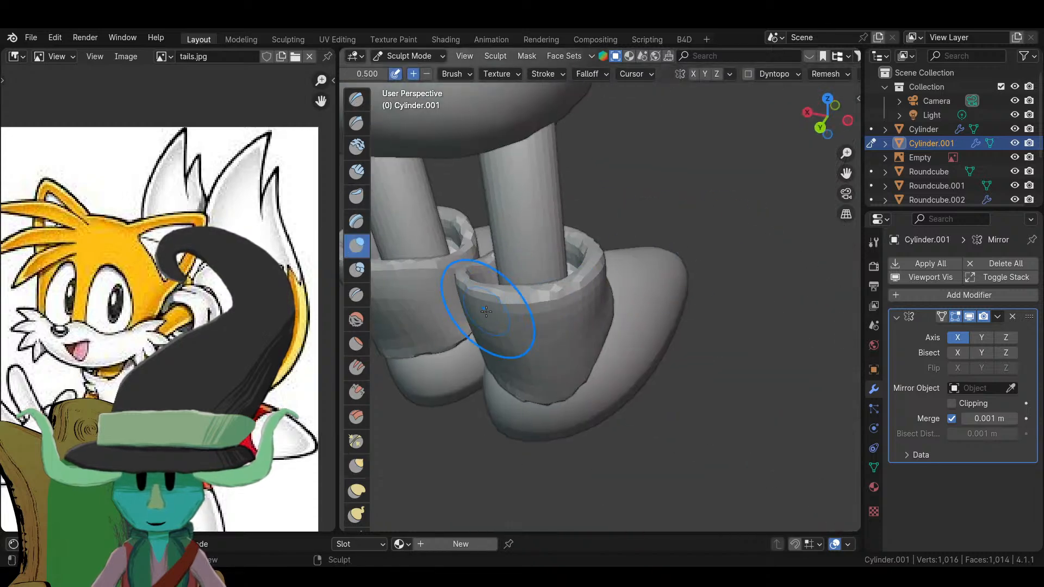
{"action": "mouse_move", "coordinate": [486, 311]}
{"action": "middle_mouse_down"}
{"action": "mouse_move", "coordinate": [604, 336]}
{"action": "mouse_move", "coordinate": [640, 298]}
{"action": "mouse_move", "coordinate": [655, 255]}
{"action": "mouse_move", "coordinate": [699, 326]}
{"action": "mouse_move", "coordinate": [666, 295]}
{"action": "middle_mouse_up"}
{"action": "scroll", "coordinate": [680, 269], "scroll_direction": "down", "scroll_amount": 6}
{"action": "scroll", "coordinate": [666, 296], "scroll_direction": "up", "scroll_amount": 6}
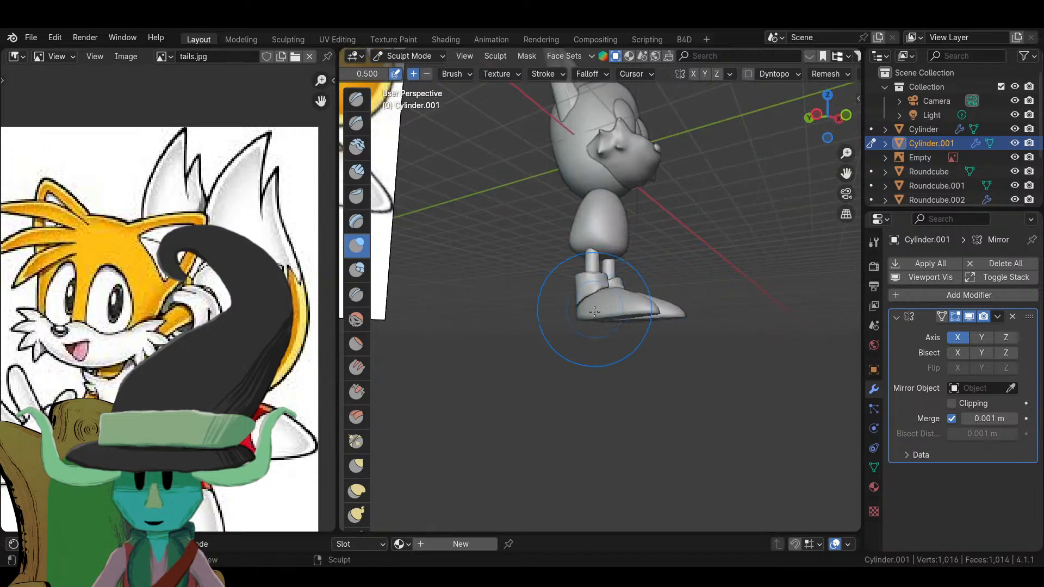
{"action": "middle_click_drag", "start_coordinate": [601, 326], "coordinate": [652, 331]}
{"action": "middle_click_drag", "start_coordinate": [500, 264], "coordinate": [587, 270]}
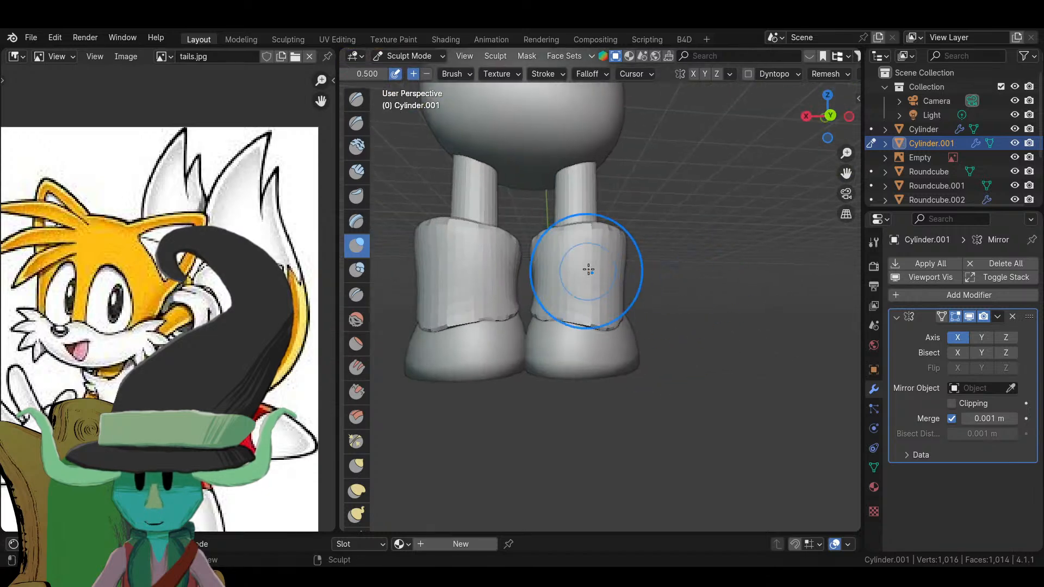
{"action": "mouse_move", "coordinate": [500, 233]}
{"action": "middle_mouse_down"}
{"action": "mouse_move", "coordinate": [727, 270]}
{"action": "mouse_move", "coordinate": [690, 314]}
{"action": "middle_mouse_up"}
{"action": "scroll", "coordinate": [691, 326], "scroll_direction": "down", "scroll_amount": 8}
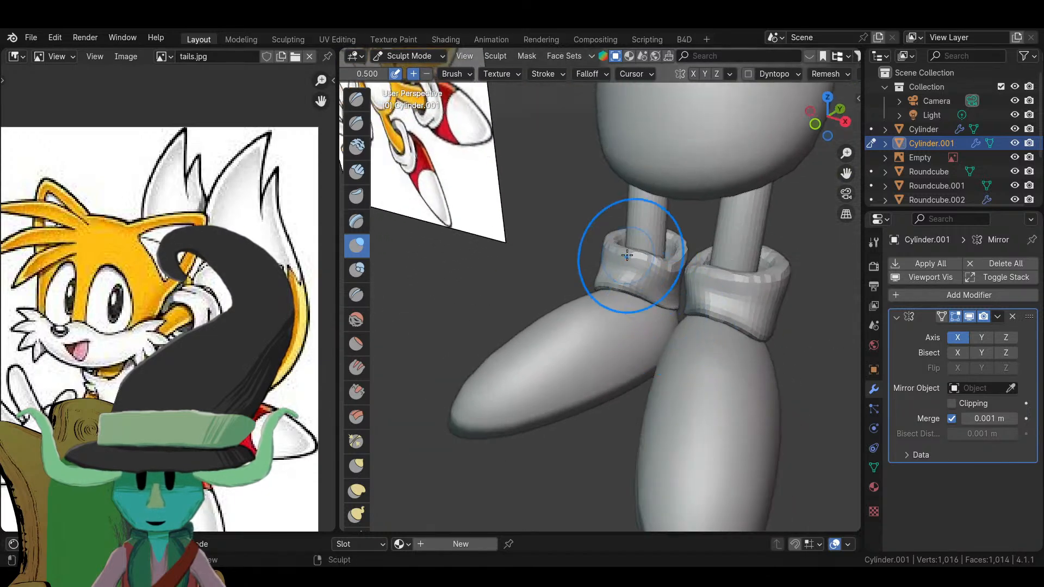
{"action": "scroll", "coordinate": [694, 379], "scroll_direction": "up", "scroll_amount": 8}
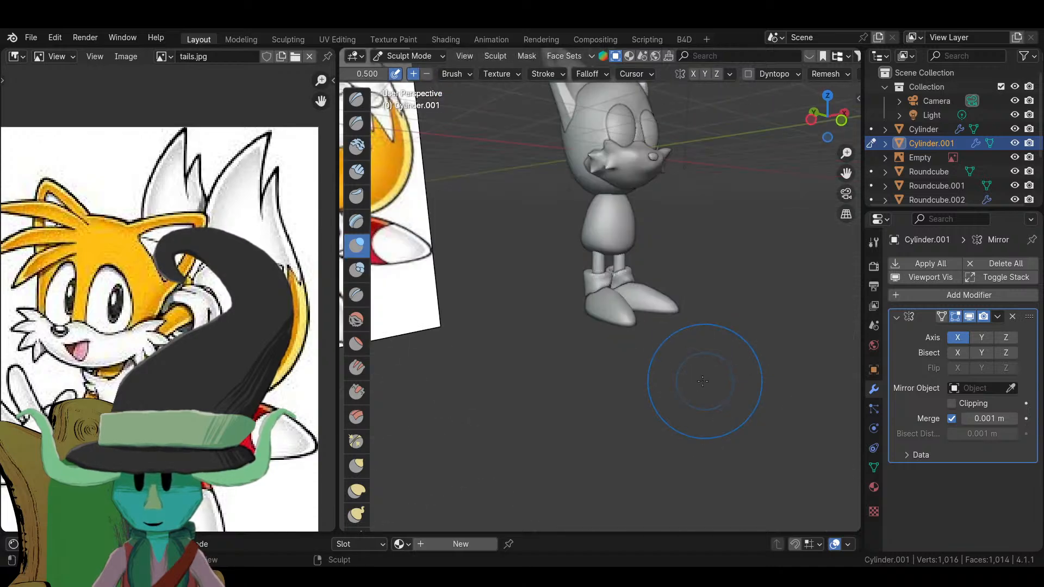
- Return to Object Mode and apply smooth shading to the cuffs
{"action": "left_click", "coordinate": [400, 54]}
{"action": "left_click", "coordinate": [420, 67]}
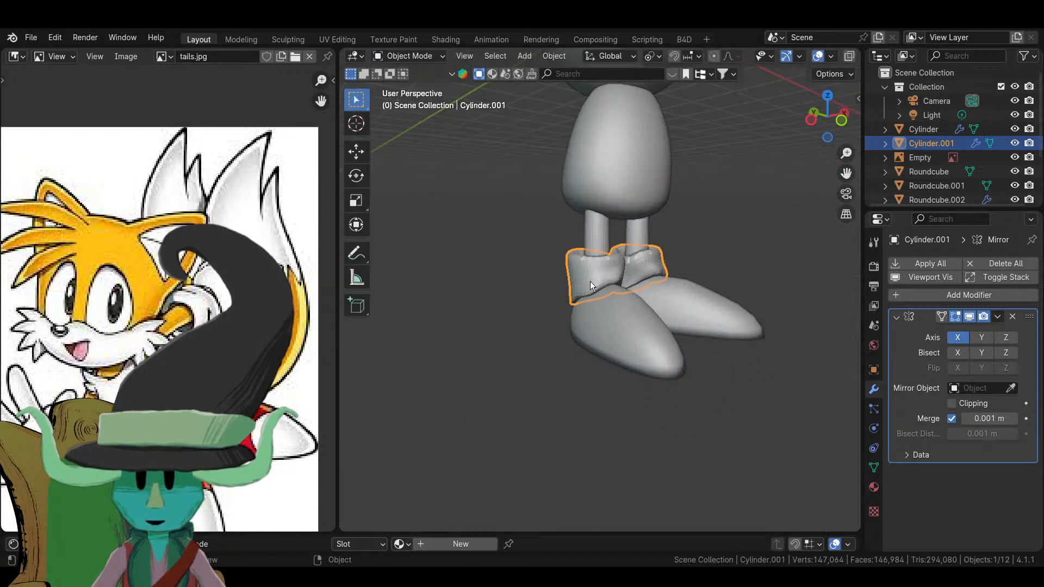
{"action": "right_click", "coordinate": [552, 277]}
{"action": "left_click", "coordinate": [725, 325]}
{"action": "key", "text": "KP_1"}
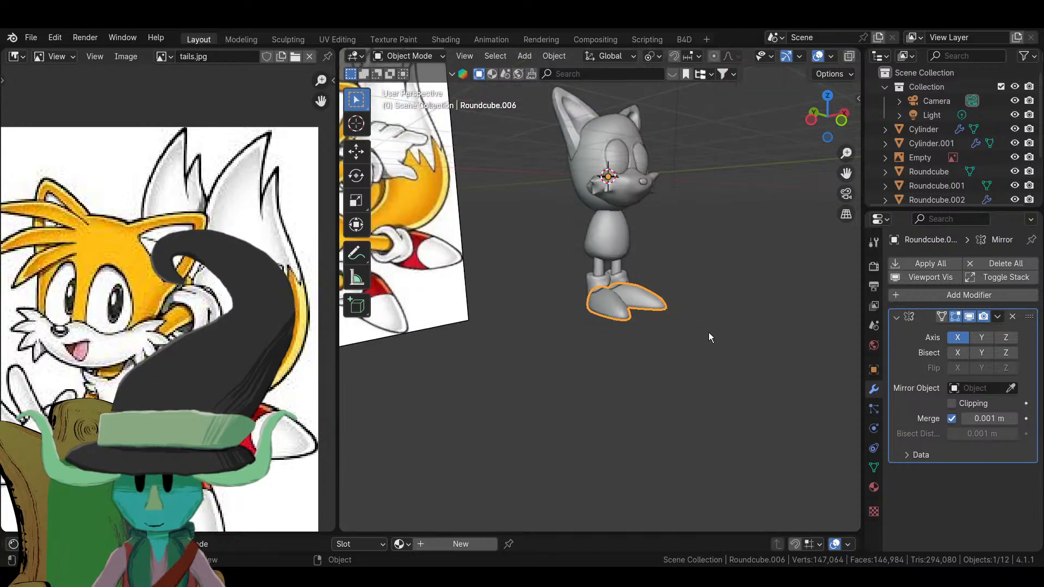
{"action": "middle_click_drag", "start_coordinate": [639, 341], "coordinate": [556, 319]}
{"action": "scroll", "coordinate": [556, 320], "scroll_direction": "up", "scroll_amount": 6}
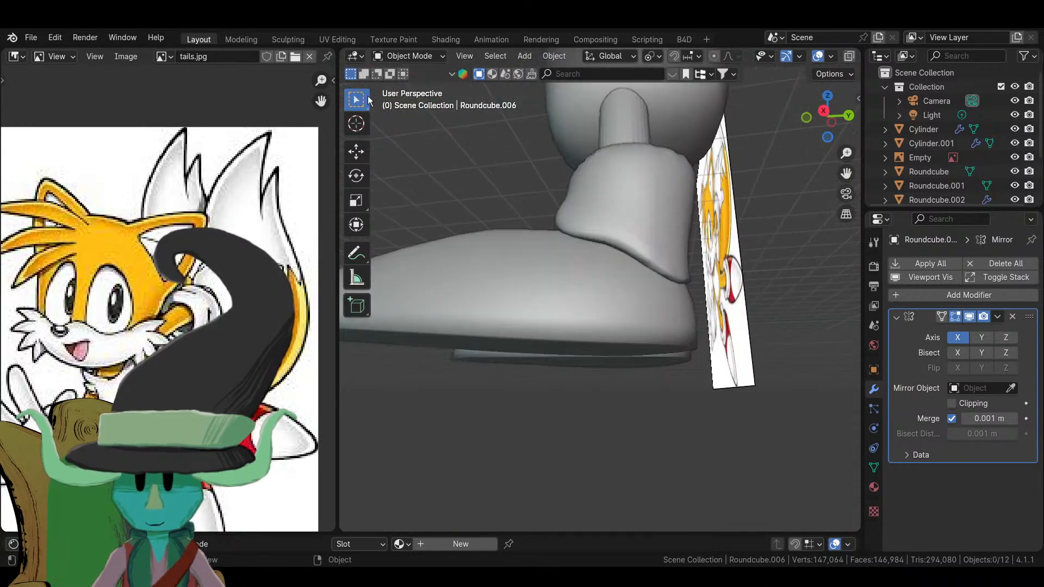
- Enter Sculpt Mode on the shoes and choose the Smooth brush with a radius of 157 px
{"action": "left_click", "coordinate": [409, 57]}
{"action": "left_click", "coordinate": [413, 102]}
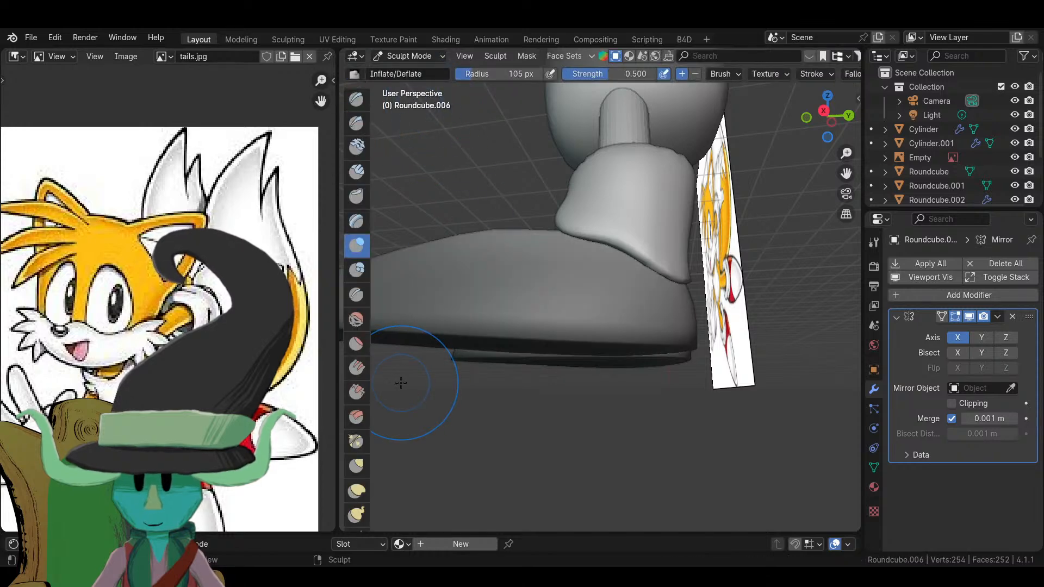
{"action": "left_click", "coordinate": [356, 319]}
{"action": "key", "text": "f"}
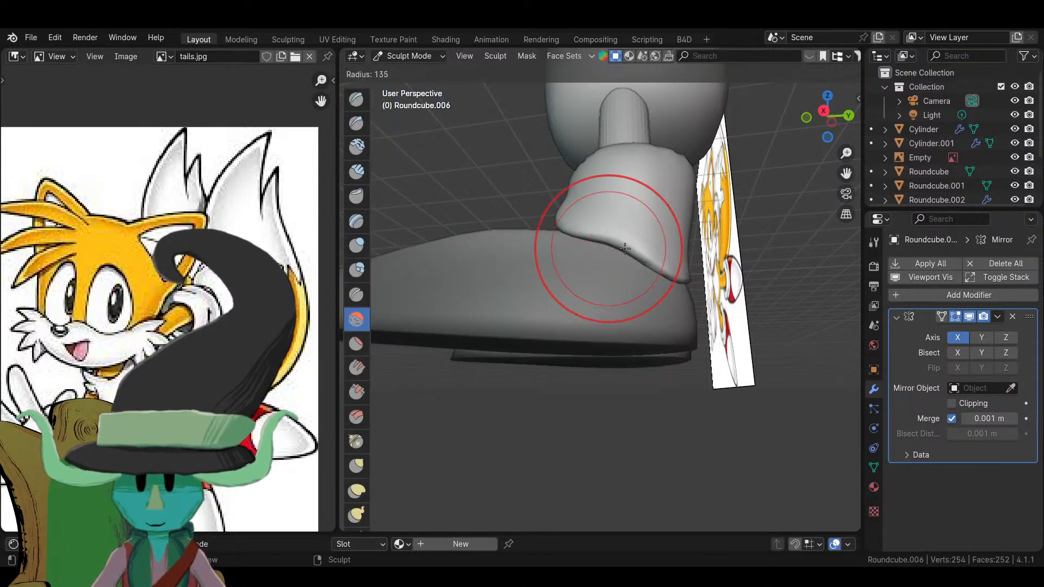
{"action": "left_click", "coordinate": [628, 248]}
- Raise the Smooth brush strength to 0.593 and stroke over the shoe where it meets the cuff
{"action": "middle_click_drag", "start_coordinate": [624, 233], "coordinate": [567, 263]}
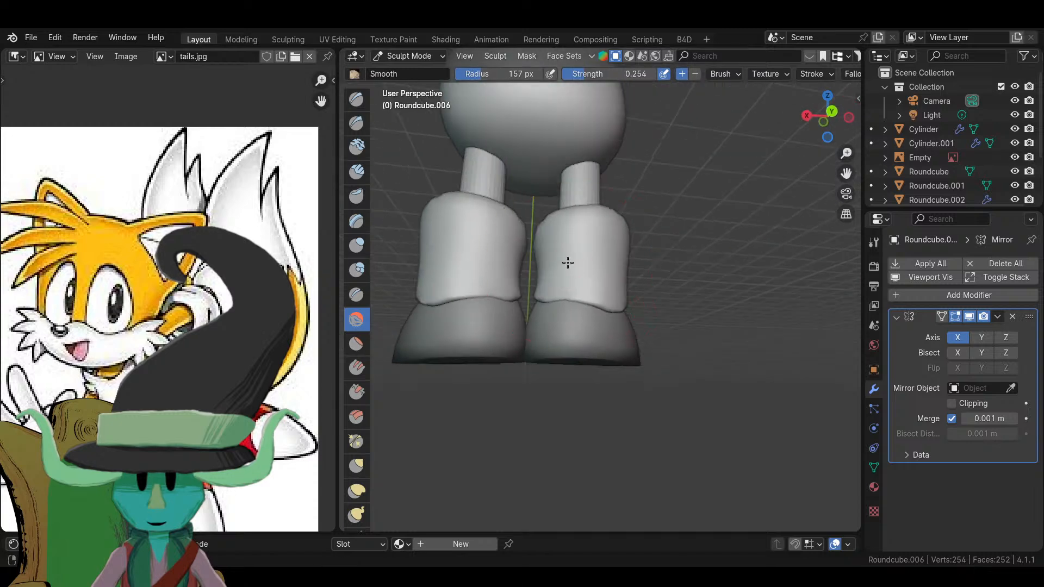
{"action": "mouse_move", "coordinate": [576, 326]}
{"action": "middle_mouse_down"}
{"action": "mouse_move", "coordinate": [544, 312]}
{"action": "mouse_move", "coordinate": [559, 303]}
{"action": "mouse_move", "coordinate": [540, 284]}
{"action": "middle_mouse_up"}
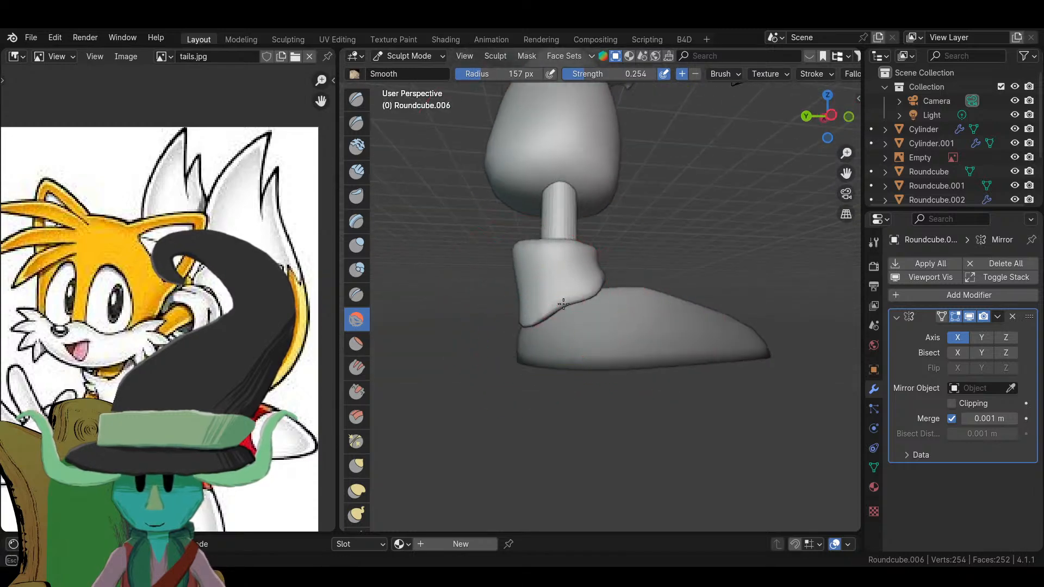
{"action": "middle_click_drag", "start_coordinate": [594, 256], "coordinate": [582, 228]}
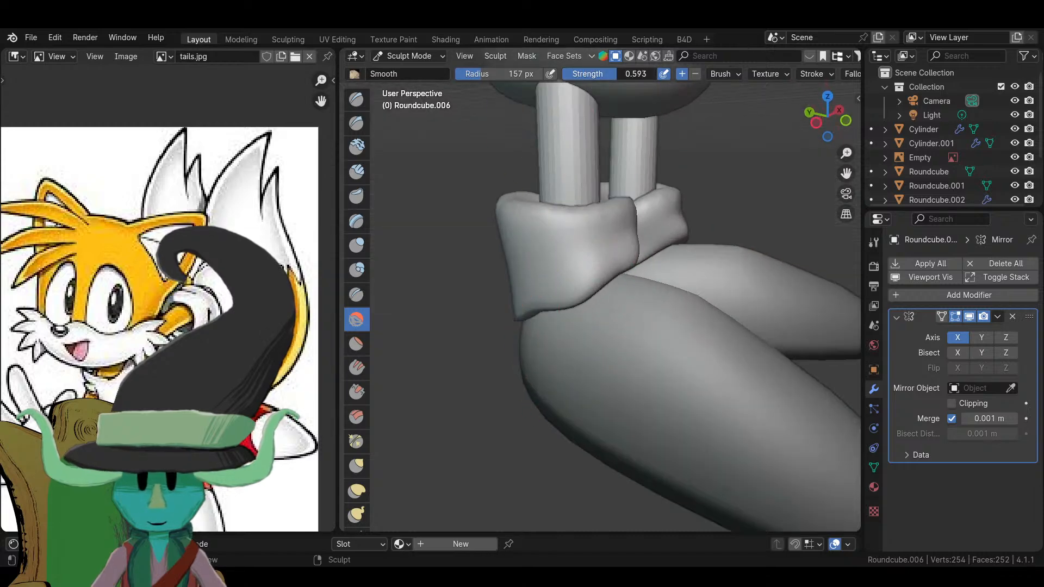
{"action": "mouse_move", "coordinate": [565, 253]}
{"action": "left_mouse_down"}
{"action": "mouse_move", "coordinate": [553, 300]}
{"action": "mouse_move", "coordinate": [582, 313]}
{"action": "mouse_move", "coordinate": [600, 302]}
{"action": "left_mouse_up"}
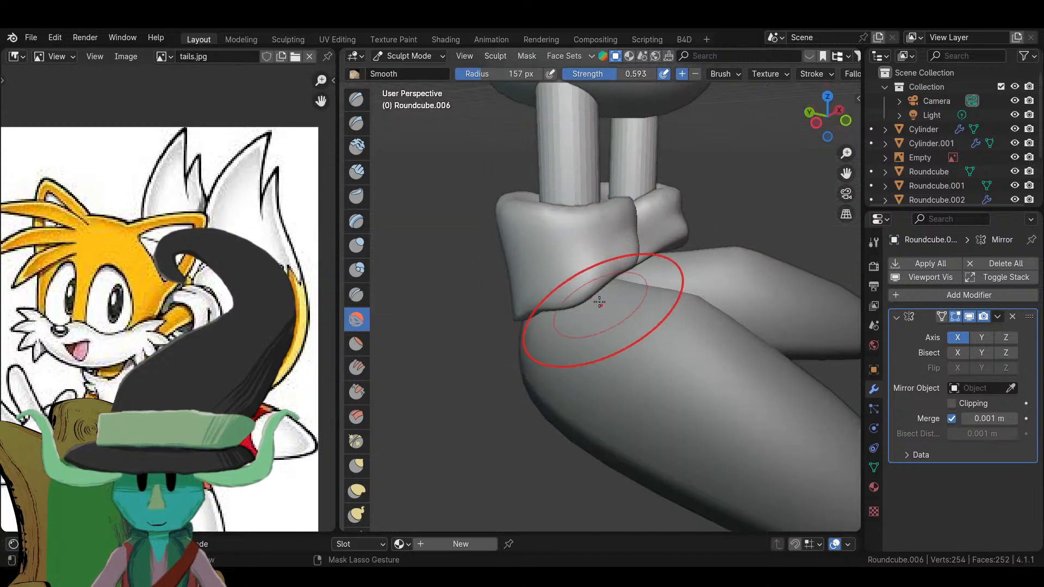
{"action": "middle_click_drag", "start_coordinate": [629, 337], "coordinate": [466, 233]}
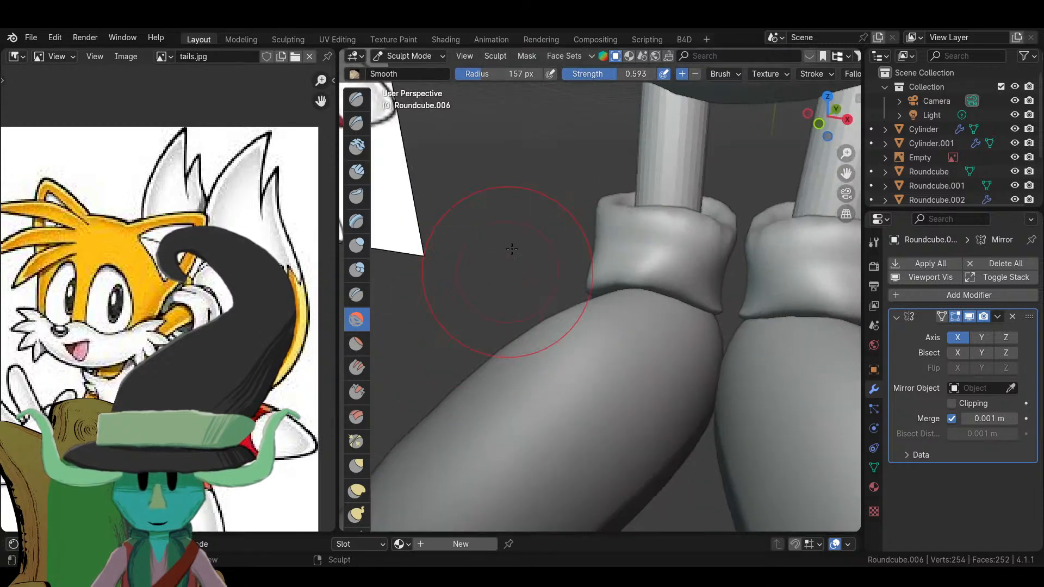
- Switch sculpting from the shoes to the cuffs and smooth the cuffs' lower edge above the heel
{"action": "left_click", "coordinate": [437, 56]}
{"action": "left_click", "coordinate": [434, 70]}
{"action": "left_click", "coordinate": [640, 255]}
{"action": "left_click", "coordinate": [417, 57]}
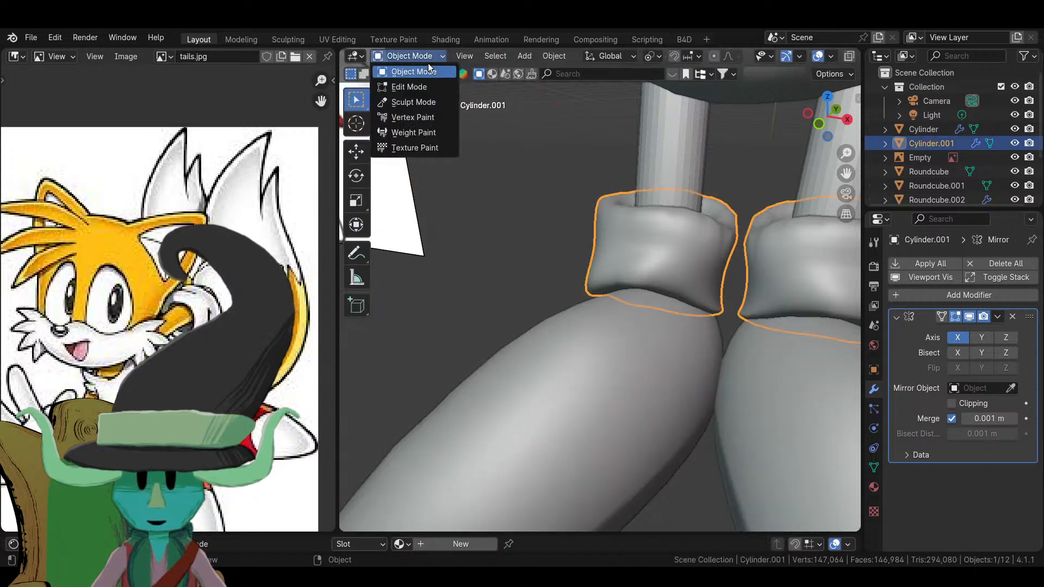
{"action": "left_click", "coordinate": [413, 102]}
{"action": "middle_click_drag", "start_coordinate": [455, 261], "coordinate": [582, 272]}
{"action": "left_click_drag", "start_coordinate": [582, 273], "coordinate": [560, 303]}
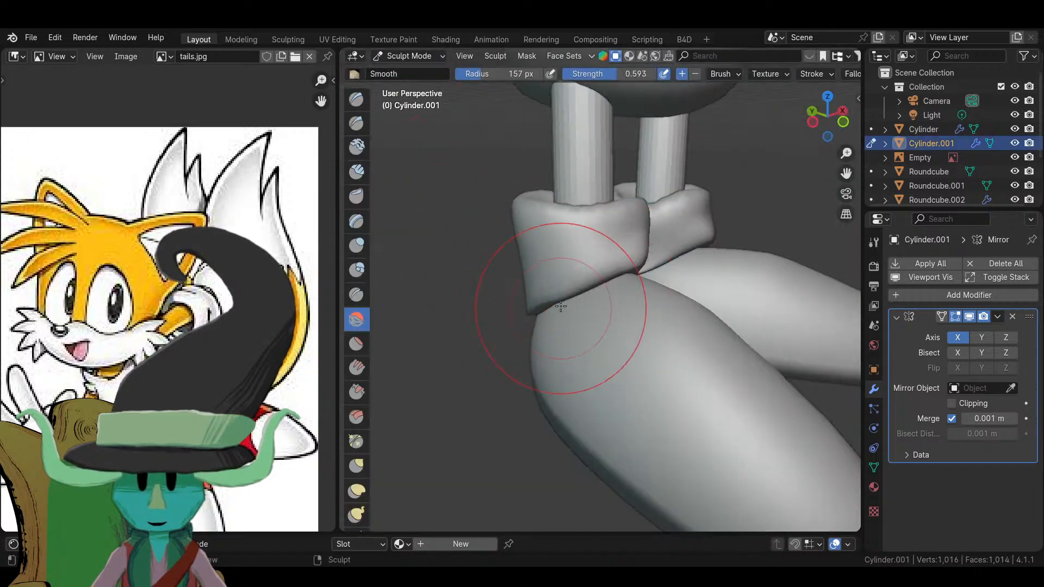
- Lower the Smooth brush strength to 0.338 for the cuffs
{"action": "mouse_move", "coordinate": [560, 303]}
{"action": "middle_mouse_down"}
{"action": "mouse_move", "coordinate": [602, 266]}
{"action": "mouse_move", "coordinate": [598, 234]}
{"action": "middle_mouse_up"}
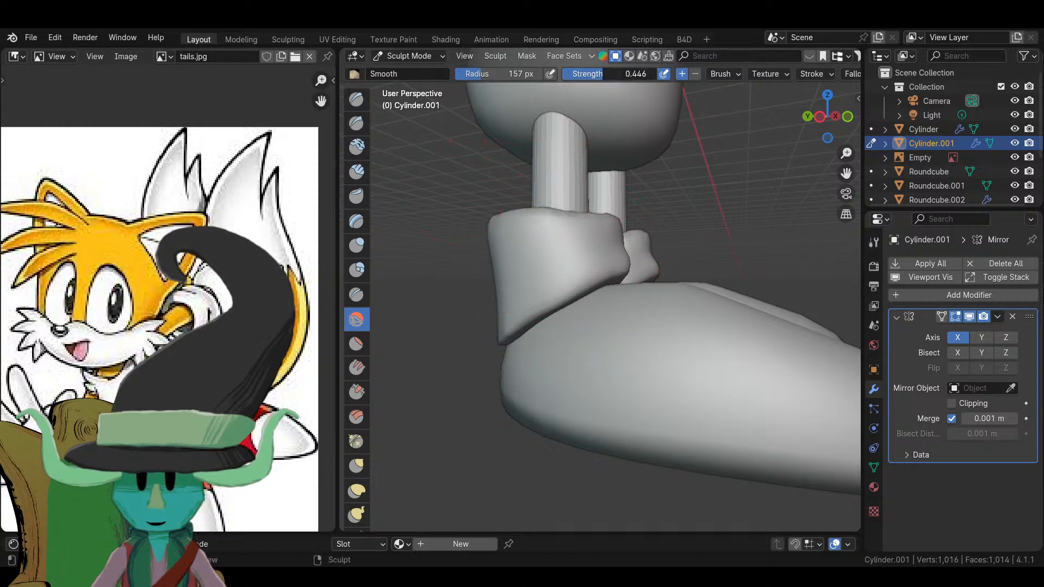
{"action": "key", "text": "shift+f"}
{"action": "left_click", "coordinate": [571, 284]}
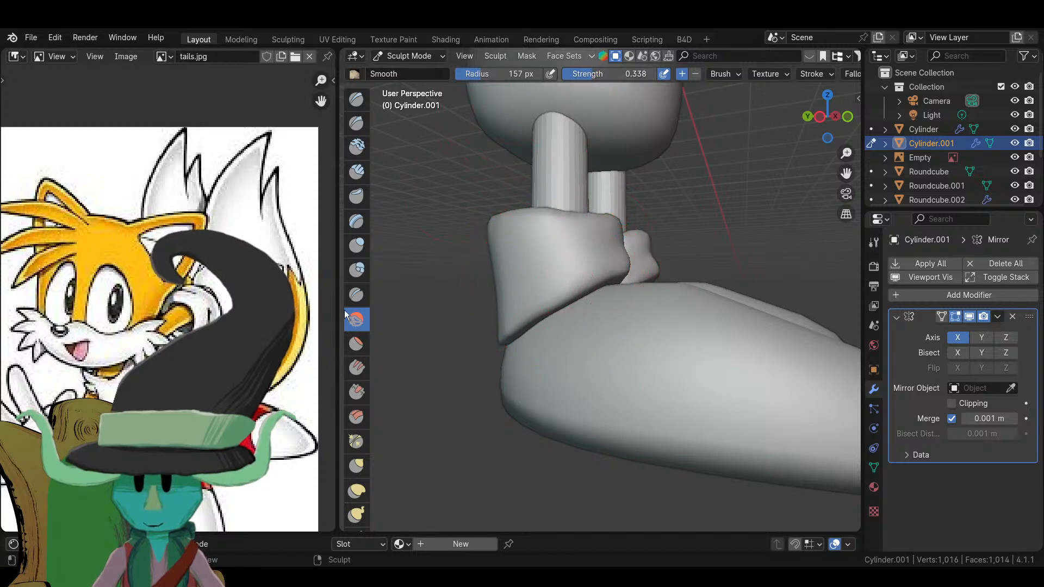
- Switch to the Grab brush and examine the fit of the cuffs over the shoes from the front, back and sides
{"action": "left_click", "coordinate": [356, 464]}
{"action": "scroll", "coordinate": [634, 345], "scroll_direction": "down", "scroll_amount": 3}
{"action": "mouse_move", "coordinate": [634, 344]}
{"action": "middle_mouse_down"}
{"action": "mouse_move", "coordinate": [582, 292]}
{"action": "mouse_move", "coordinate": [629, 315]}
{"action": "mouse_move", "coordinate": [675, 310]}
{"action": "mouse_move", "coordinate": [624, 326]}
{"action": "mouse_move", "coordinate": [797, 381]}
{"action": "middle_mouse_up"}
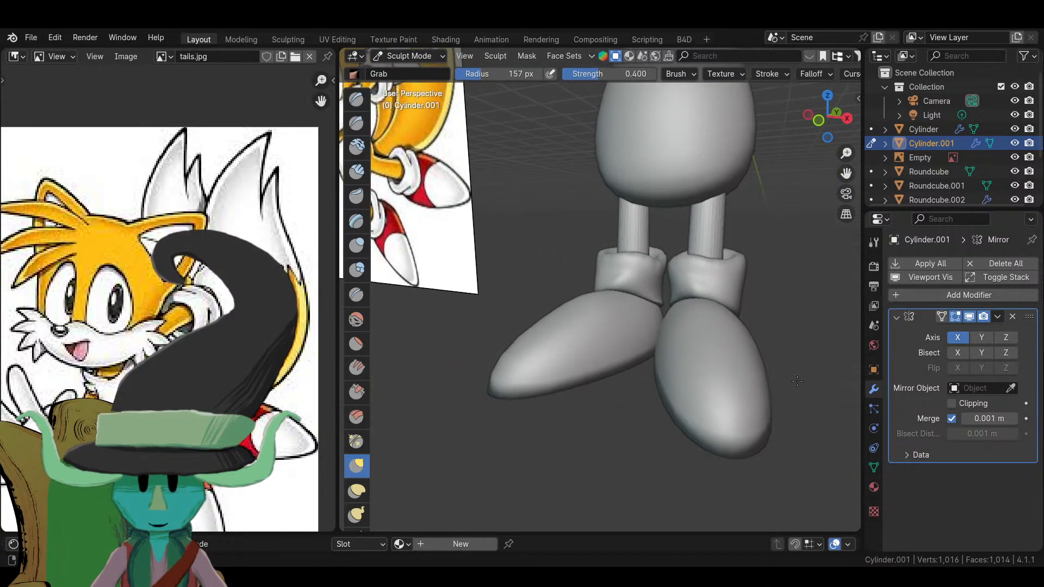
{"action": "mouse_move", "coordinate": [647, 315]}
{"action": "middle_mouse_down"}
{"action": "mouse_move", "coordinate": [683, 366]}
{"action": "mouse_move", "coordinate": [750, 354]}
{"action": "mouse_move", "coordinate": [636, 336]}
{"action": "mouse_move", "coordinate": [641, 350]}
{"action": "mouse_move", "coordinate": [616, 277]}
{"action": "mouse_move", "coordinate": [558, 246]}
{"action": "middle_mouse_up"}
{"action": "scroll", "coordinate": [650, 283], "scroll_direction": "up", "scroll_amount": 3}
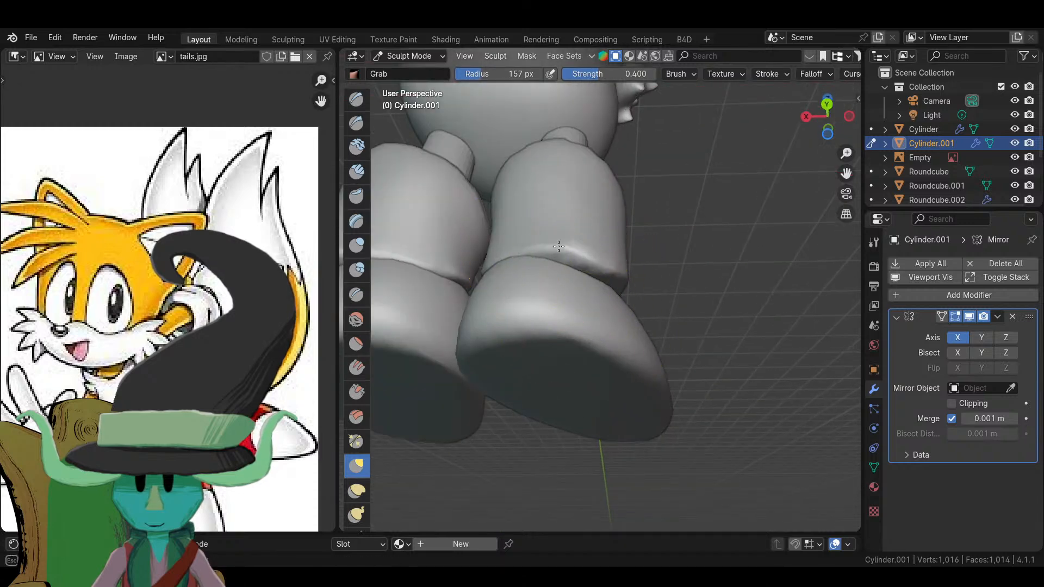
{"action": "middle_click_drag", "start_coordinate": [663, 294], "coordinate": [487, 303]}
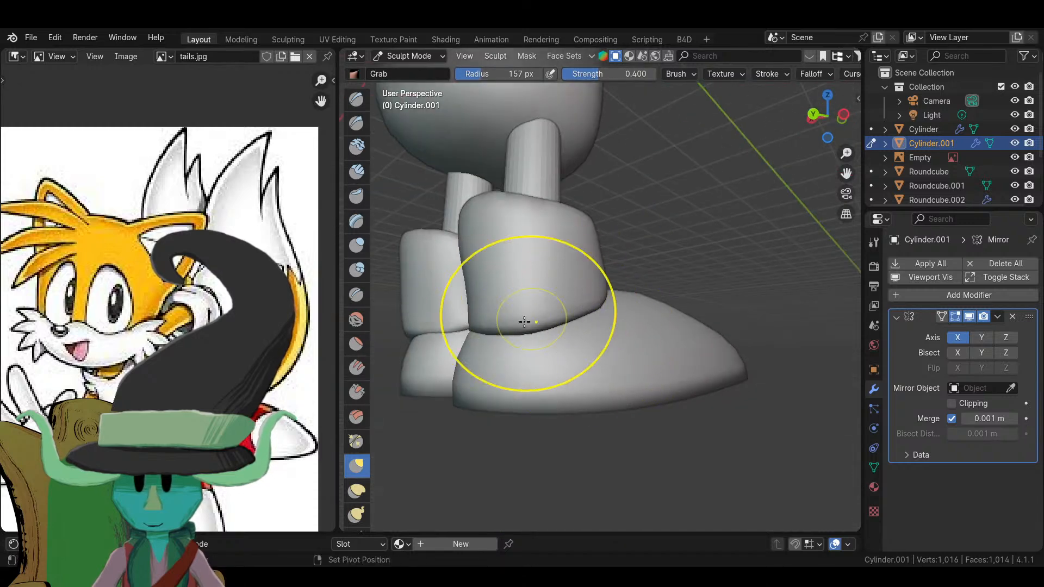
{"action": "mouse_move", "coordinate": [588, 321]}
{"action": "middle_mouse_down"}
{"action": "mouse_move", "coordinate": [485, 341]}
{"action": "mouse_move", "coordinate": [587, 338]}
{"action": "middle_mouse_up"}
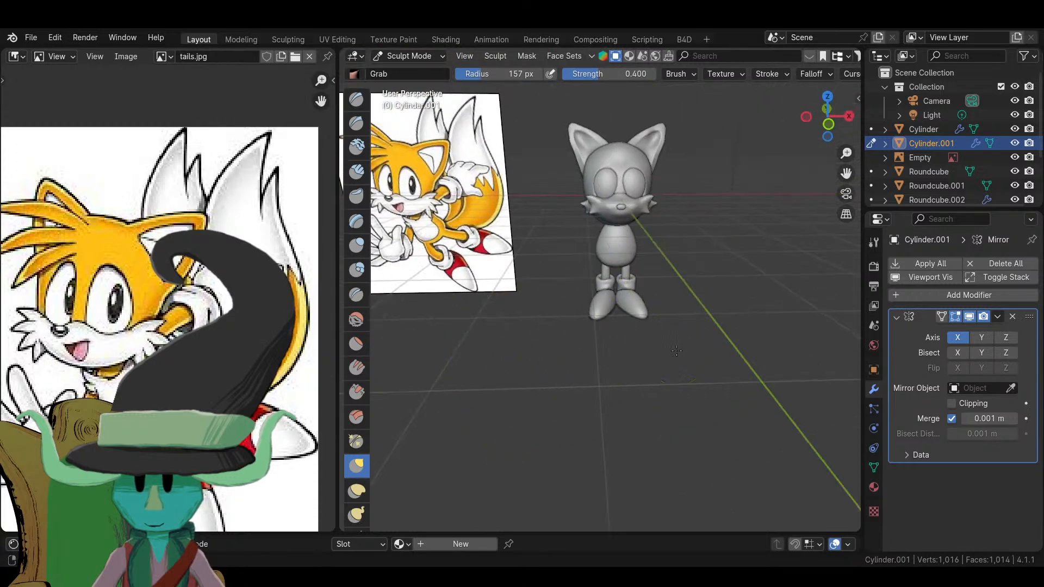
{"action": "scroll", "coordinate": [605, 338], "scroll_direction": "up", "scroll_amount": 5}
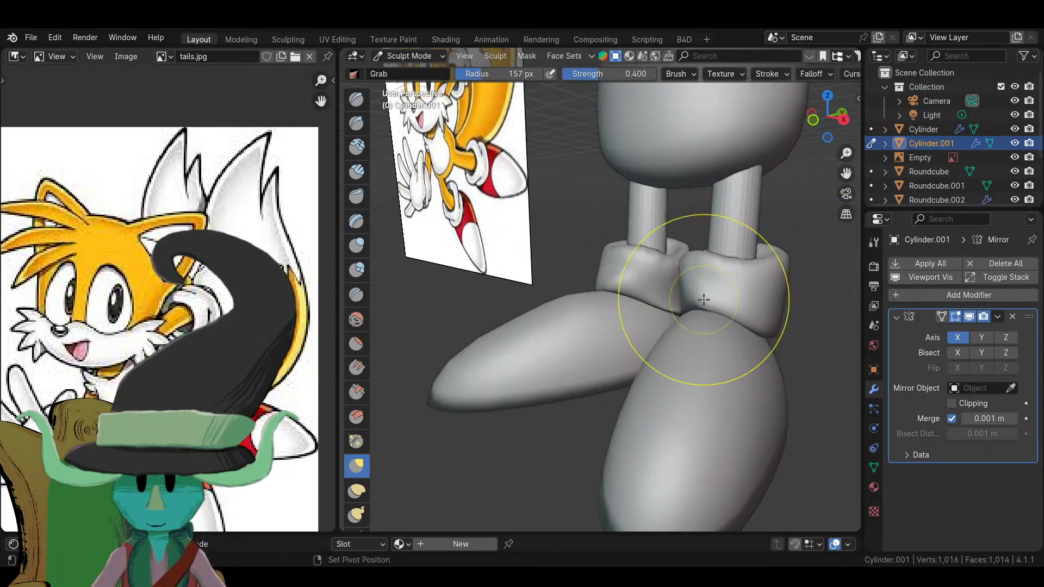
{"action": "middle_click_drag", "start_coordinate": [624, 319], "coordinate": [787, 320]}
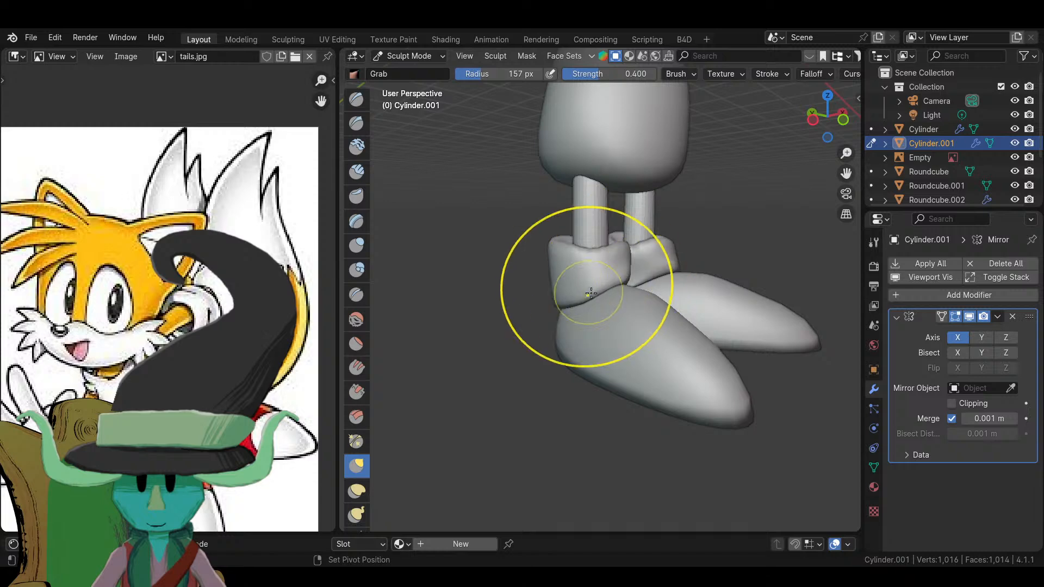
{"action": "scroll", "coordinate": [606, 282], "scroll_direction": "down", "scroll_amount": 10}
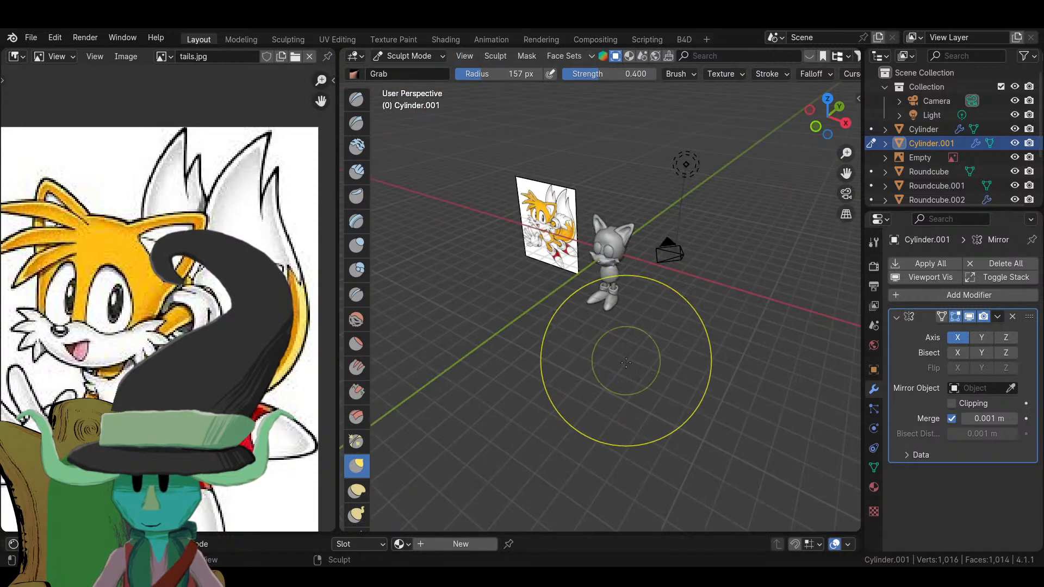
{"action": "middle_click_drag", "start_coordinate": [624, 373], "coordinate": [625, 304]}
{"action": "scroll", "coordinate": [581, 320], "scroll_direction": "up", "scroll_amount": 8}
{"action": "scroll", "coordinate": [625, 304], "scroll_direction": "up", "scroll_amount": 3}
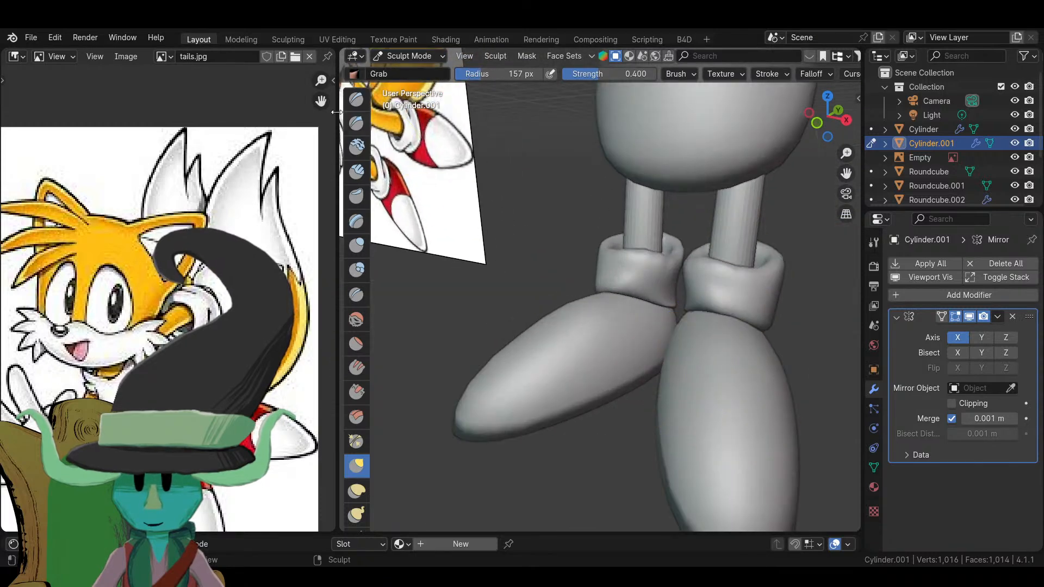
- Remesh the cuffs with the 0.05 m voxel size and check their surface around the ankles and heels
{"action": "scroll", "coordinate": [833, 57], "scroll_direction": "right", "scroll_amount": 5}
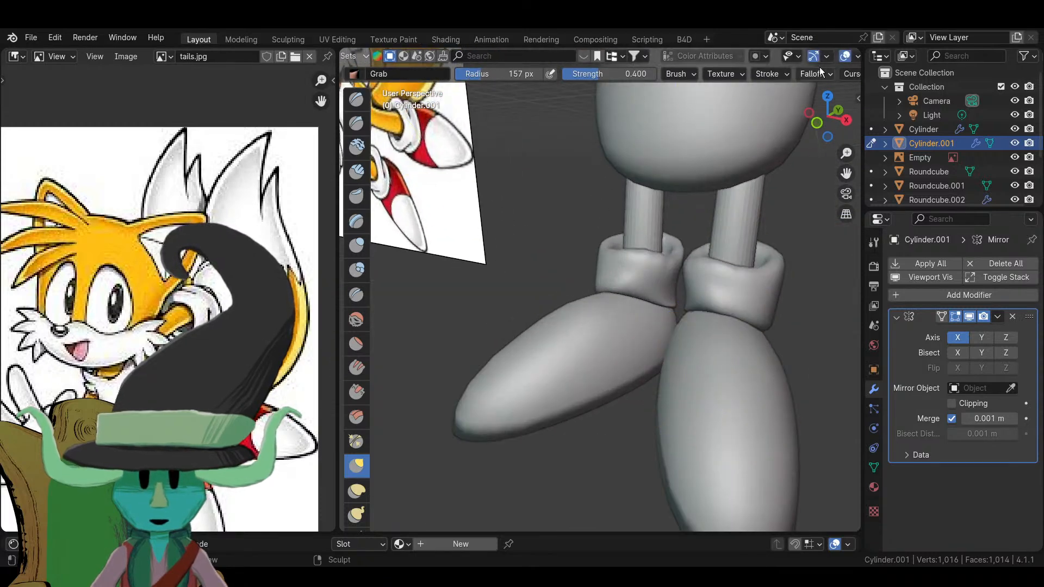
{"action": "middle_click_drag", "start_coordinate": [820, 71], "coordinate": [526, 94]}
{"action": "left_click", "coordinate": [783, 77]}
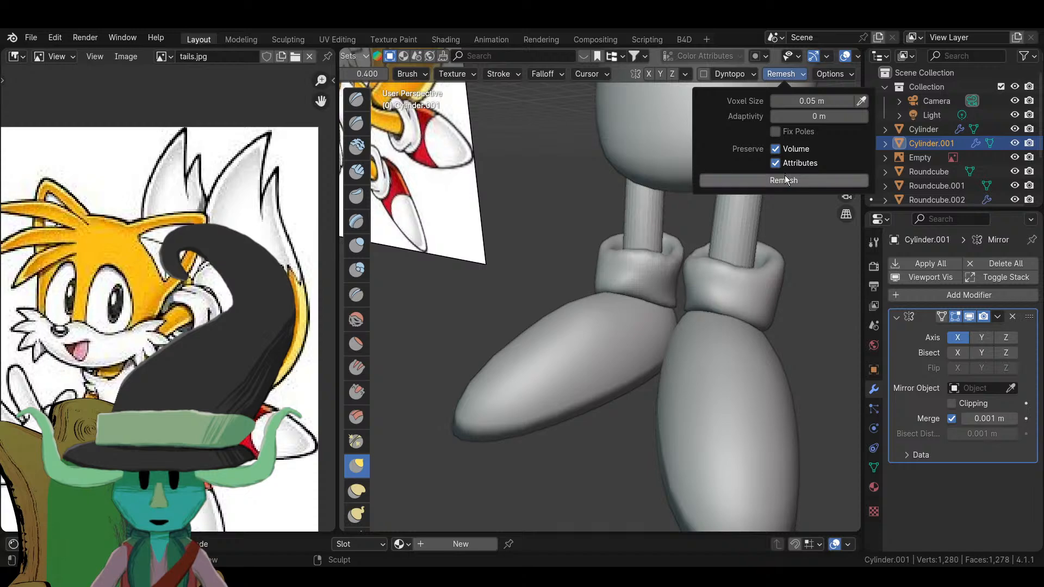
{"action": "left_click", "coordinate": [784, 175]}
{"action": "scroll", "coordinate": [711, 310], "scroll_direction": "down", "scroll_amount": 4}
{"action": "scroll", "coordinate": [644, 288], "scroll_direction": "up", "scroll_amount": 4}
{"action": "middle_click_drag", "start_coordinate": [645, 288], "coordinate": [652, 384]}
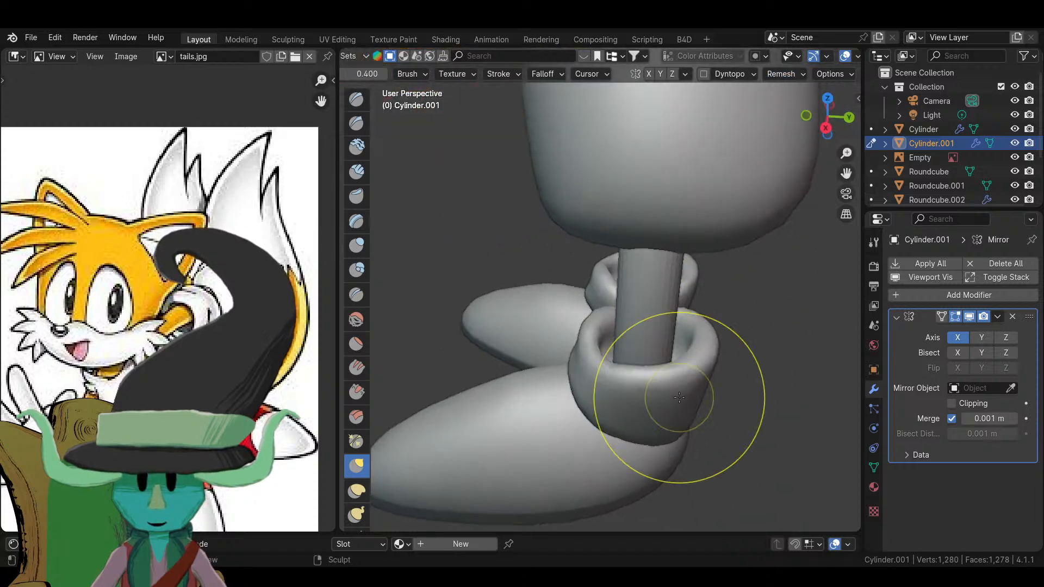
{"action": "middle_click_drag", "start_coordinate": [599, 354], "coordinate": [624, 306]}
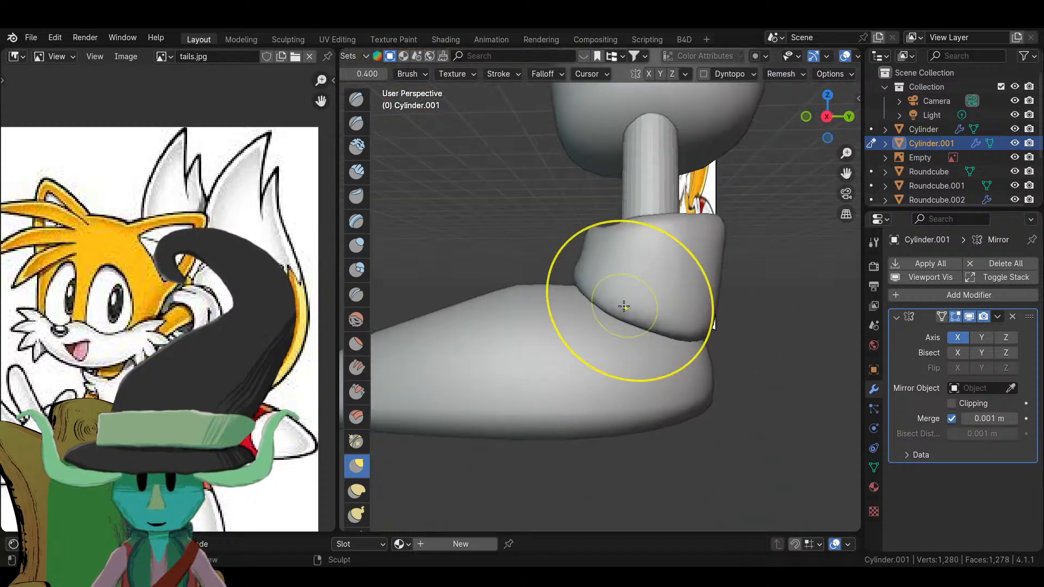
- Set the remesh voxel size to 0.02 m and remesh the cuffs again
{"action": "left_click", "coordinate": [780, 73]}
{"action": "left_click", "coordinate": [809, 100]}
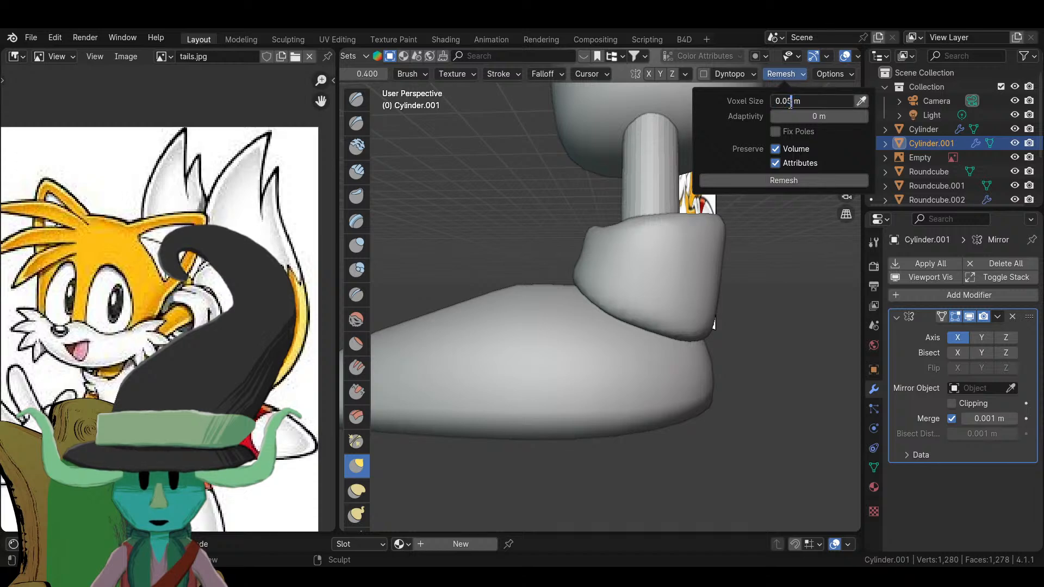
{"action": "key", "text": "BackSpace"}
{"action": "type", "text": "2"}
{"action": "key", "text": "Return"}
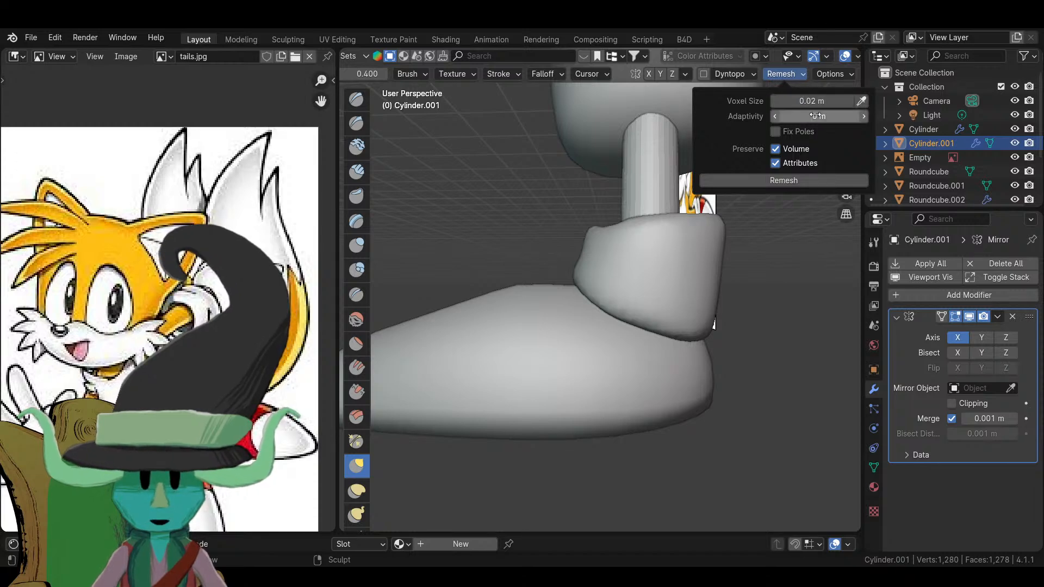
{"action": "left_click", "coordinate": [821, 179]}
{"action": "scroll", "coordinate": [531, 310], "scroll_direction": "down", "scroll_amount": 3}
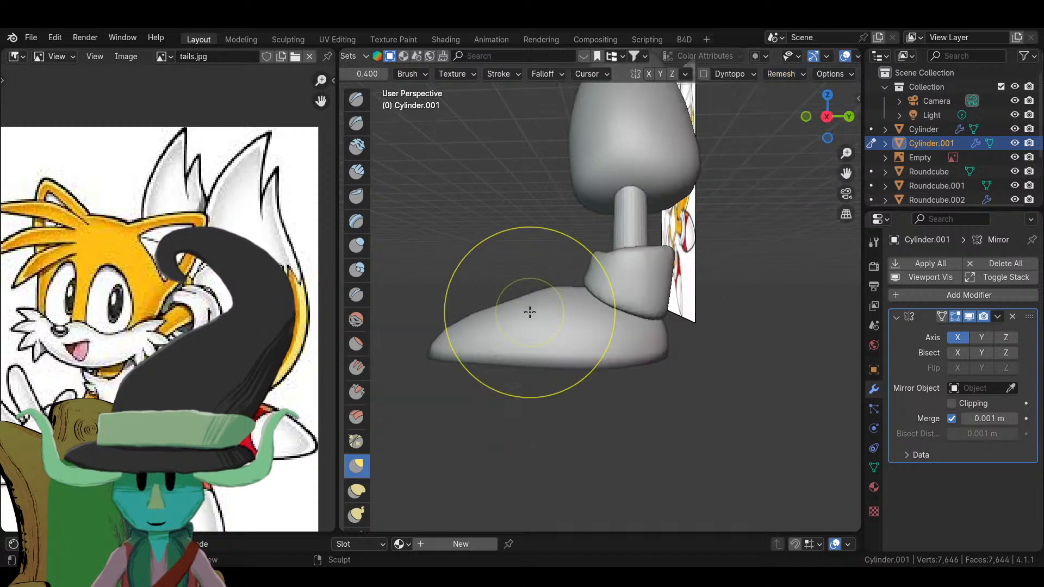
- Choose the Draw brush and carve a horizontal groove into the front of the cuffs in subtract mode
{"action": "mouse_move", "coordinate": [531, 310]}
{"action": "middle_mouse_down"}
{"action": "mouse_move", "coordinate": [636, 282]}
{"action": "mouse_move", "coordinate": [544, 272]}
{"action": "mouse_move", "coordinate": [608, 324]}
{"action": "middle_mouse_up"}
{"action": "scroll", "coordinate": [630, 293], "scroll_direction": "up", "scroll_amount": 3}
{"action": "left_click", "coordinate": [356, 99]}
{"action": "scroll", "coordinate": [578, 291], "scroll_direction": "up", "scroll_amount": 3}
{"action": "key", "text": "f"}
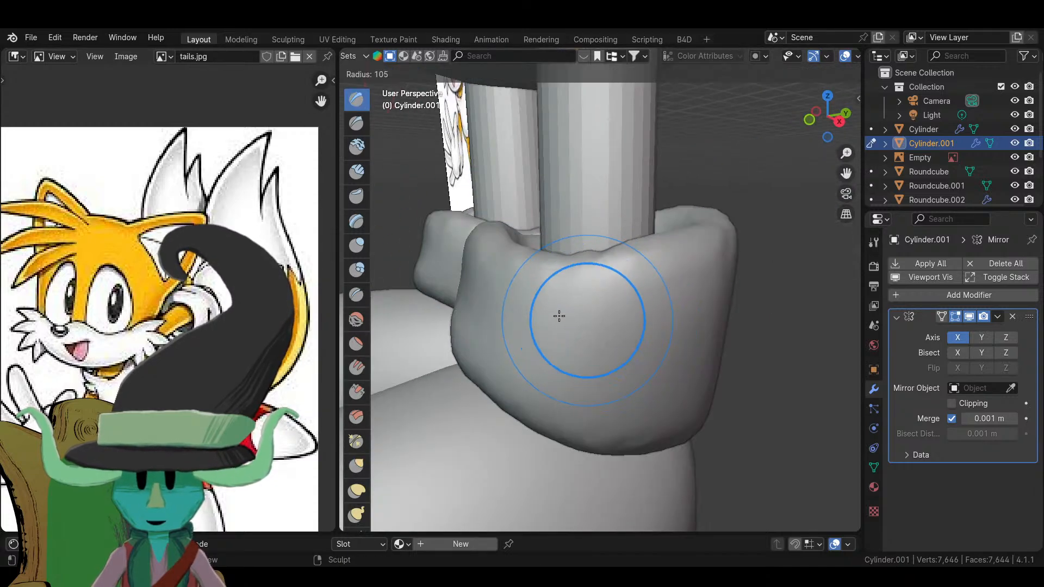
{"action": "key", "text": "Escape"}
{"action": "scroll", "coordinate": [500, 321], "scroll_direction": "down", "scroll_amount": 2}
{"action": "mouse_move", "coordinate": [500, 321]}
{"action": "middle_mouse_down"}
{"action": "mouse_move", "coordinate": [587, 275]}
{"action": "mouse_move", "coordinate": [668, 319]}
{"action": "middle_mouse_up"}
{"action": "scroll", "coordinate": [552, 302], "scroll_direction": "up", "scroll_amount": 3}
{"action": "left_click_drag", "start_coordinate": [552, 302], "coordinate": [662, 319]}
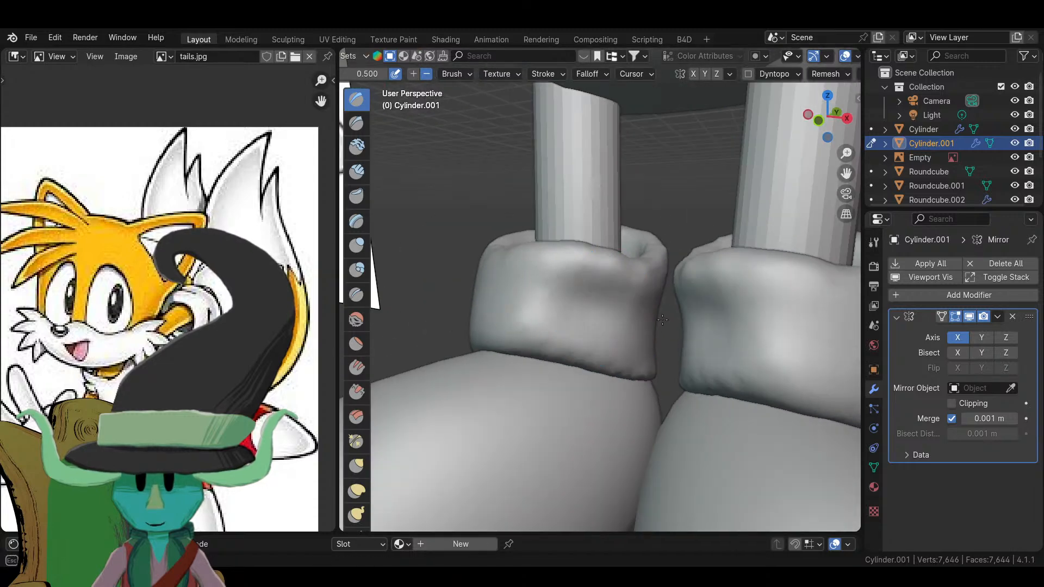
- Deepen the carved groove where it runs toward the inner side of the cuffs
{"action": "scroll", "coordinate": [598, 310], "scroll_direction": "down", "scroll_amount": 3}
{"action": "middle_click_drag", "start_coordinate": [678, 329], "coordinate": [630, 328]}
{"action": "scroll", "coordinate": [631, 329], "scroll_direction": "up", "scroll_amount": 3}
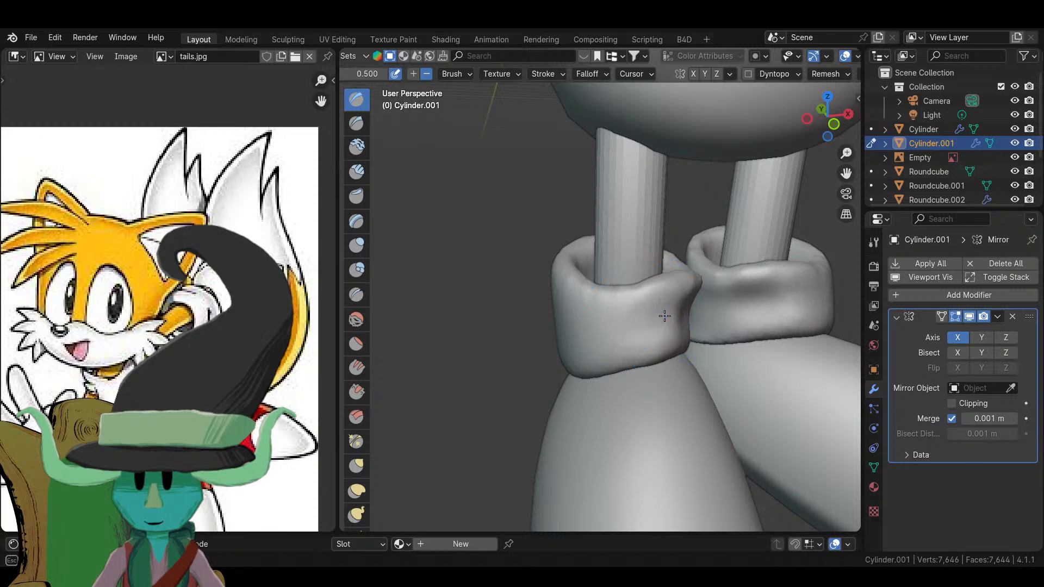
{"action": "left_click_drag", "start_coordinate": [675, 318], "coordinate": [640, 327]}
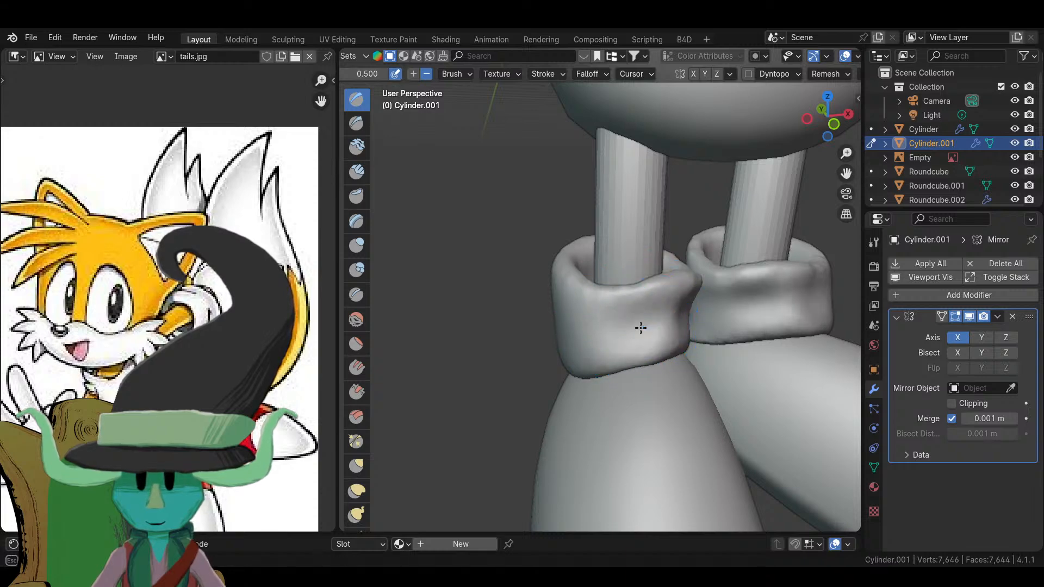
- Reduce the Draw brush radius and carve the groove around to the outer side of the cuffs
{"action": "middle_click_drag", "start_coordinate": [594, 348], "coordinate": [641, 329]}
{"action": "key", "text": "f"}
{"action": "left_click", "coordinate": [610, 326]}
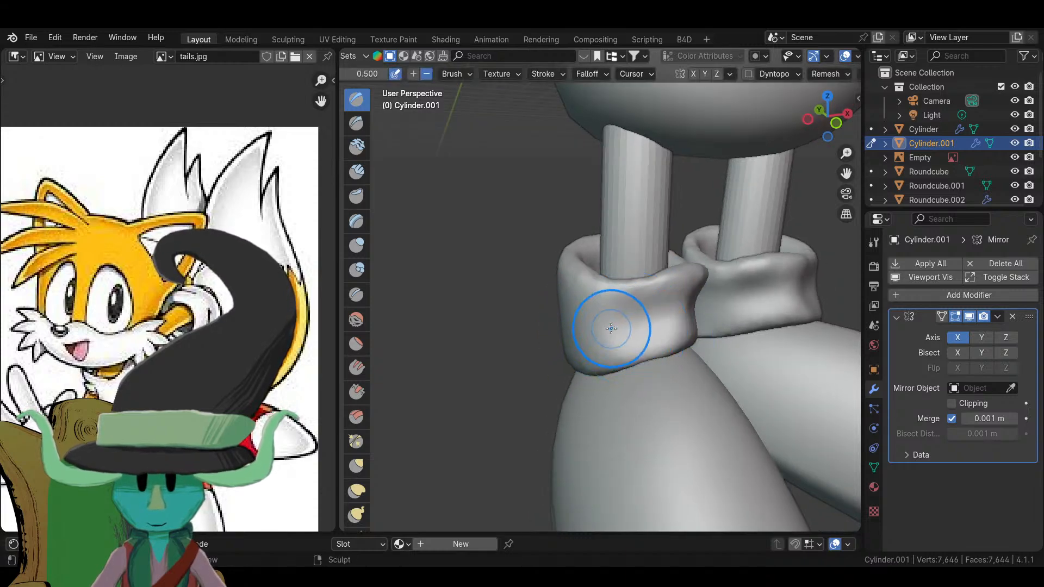
{"action": "key", "text": "f"}
{"action": "left_click", "coordinate": [621, 322]}
{"action": "middle_click_drag", "start_coordinate": [590, 329], "coordinate": [653, 327]}
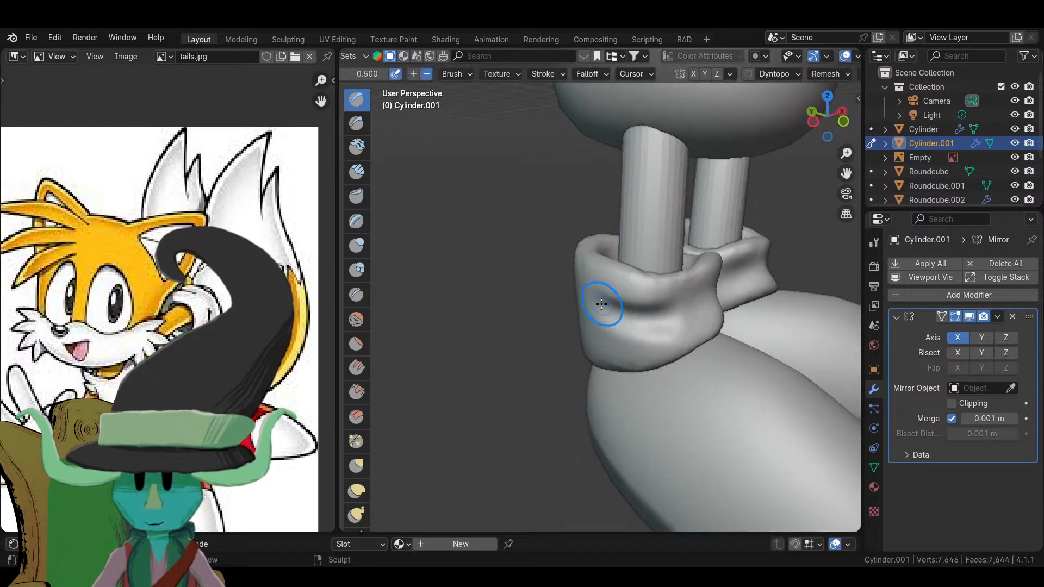
{"action": "middle_click_drag", "start_coordinate": [601, 303], "coordinate": [613, 272]}
{"action": "middle_click_drag", "start_coordinate": [703, 253], "coordinate": [674, 337]}
- Set the Draw brush radius to 29 px and carve a finer fold into the cuffs' outer side
{"action": "scroll", "coordinate": [707, 296], "scroll_direction": "down", "scroll_amount": 5}
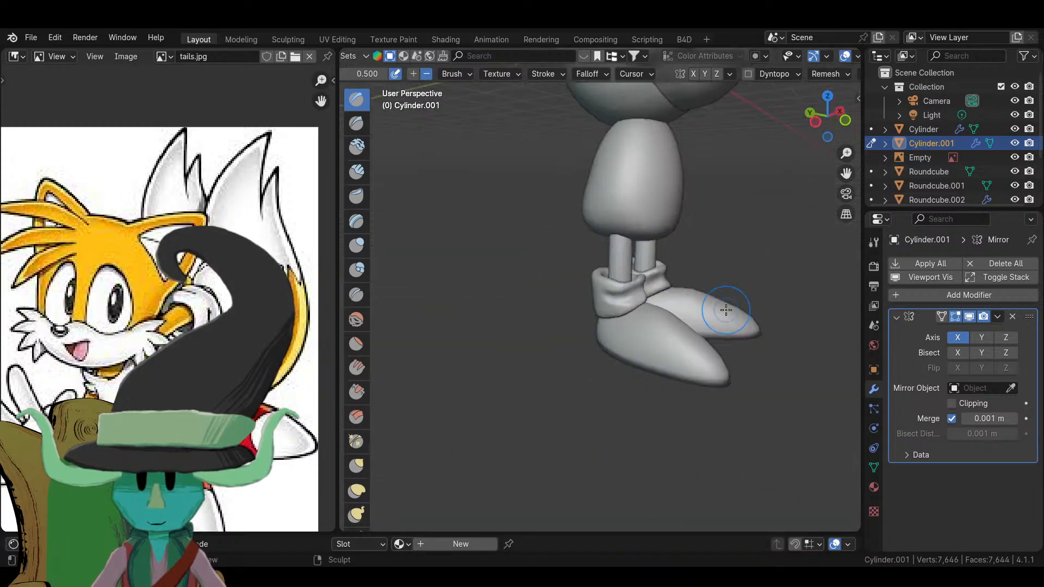
{"action": "middle_click_drag", "start_coordinate": [725, 305], "coordinate": [707, 303]}
{"action": "scroll", "coordinate": [695, 299], "scroll_direction": "up", "scroll_amount": 8}
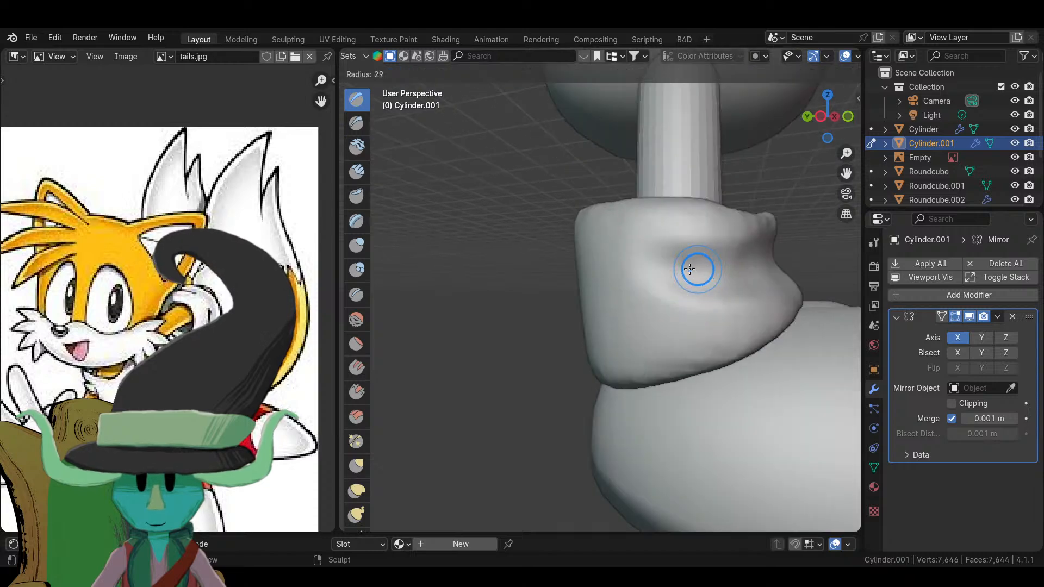
{"action": "mouse_move", "coordinate": [696, 268]}
{"action": "left_mouse_down"}
{"action": "mouse_move", "coordinate": [715, 273]}
{"action": "mouse_move", "coordinate": [638, 258]}
{"action": "mouse_move", "coordinate": [715, 275]}
{"action": "mouse_move", "coordinate": [724, 263]}
{"action": "left_mouse_up"}
- Carve a narrow fold line across the front of the cuffs with the small Draw brush
{"action": "scroll", "coordinate": [750, 281], "scroll_direction": "down", "scroll_amount": 5}
{"action": "middle_click_drag", "start_coordinate": [750, 282], "coordinate": [659, 296]}
{"action": "scroll", "coordinate": [660, 296], "scroll_direction": "up", "scroll_amount": 5}
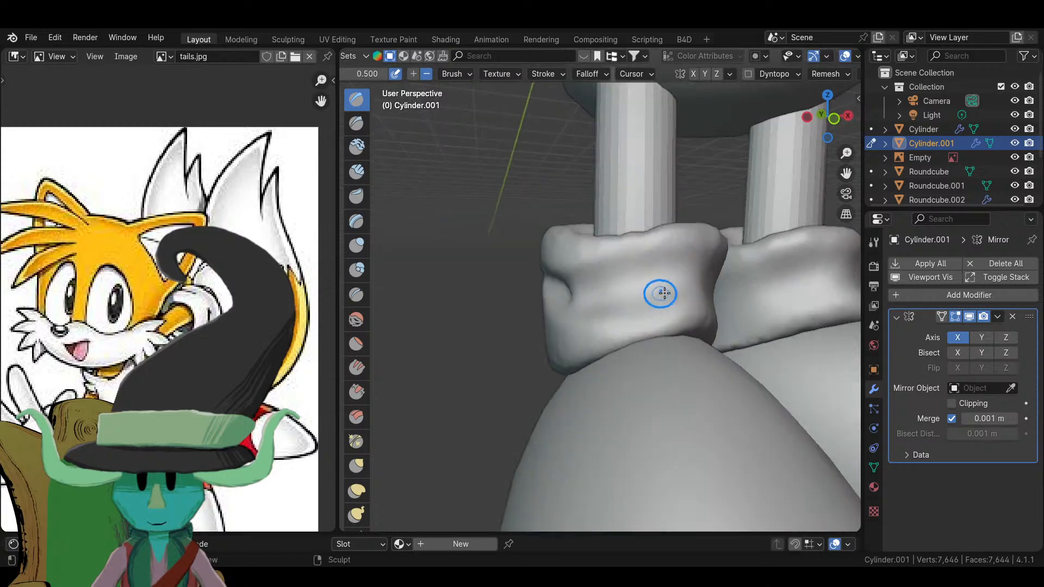
{"action": "scroll", "coordinate": [587, 305], "scroll_direction": "up", "scroll_amount": 1}
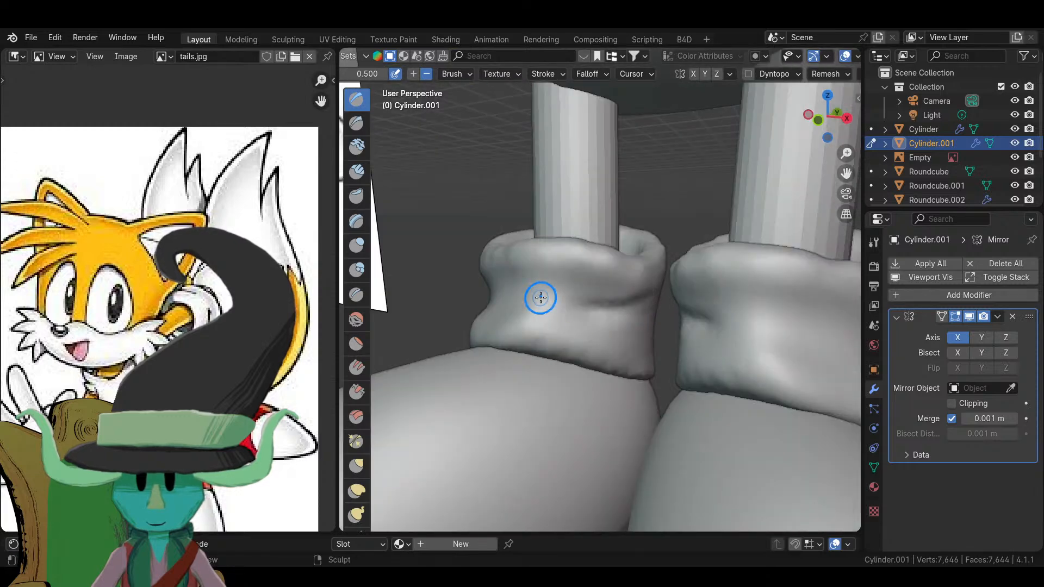
{"action": "left_click_drag", "start_coordinate": [541, 298], "coordinate": [637, 314]}
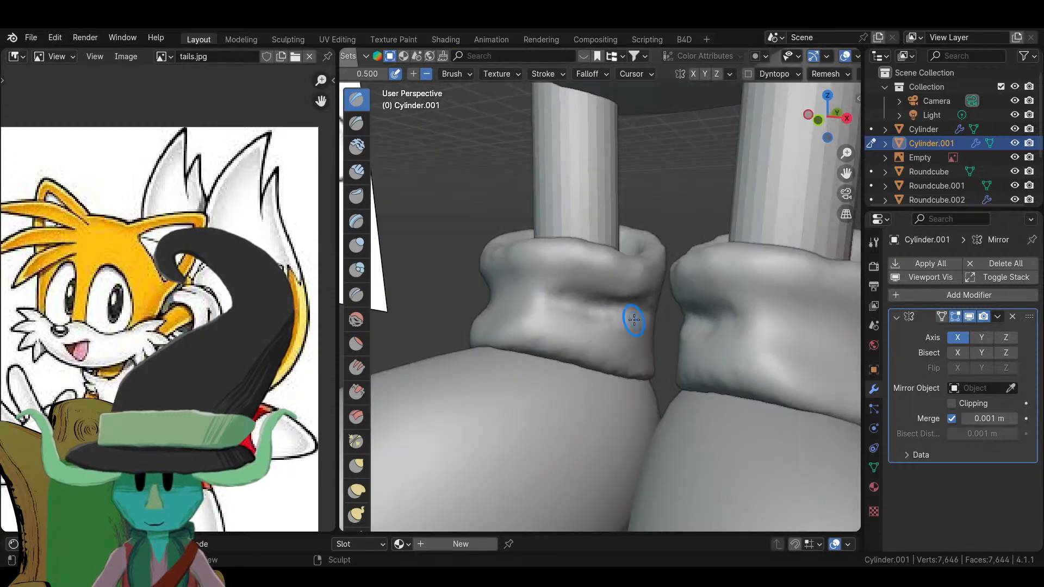
- Refine the folds on the cuffs' outer front edge with subtractive Draw strokes, checking them from both sides
{"action": "scroll", "coordinate": [654, 322], "scroll_direction": "down", "scroll_amount": 4}
{"action": "middle_click_drag", "start_coordinate": [594, 326], "coordinate": [663, 326]}
{"action": "scroll", "coordinate": [689, 319], "scroll_direction": "up", "scroll_amount": 4}
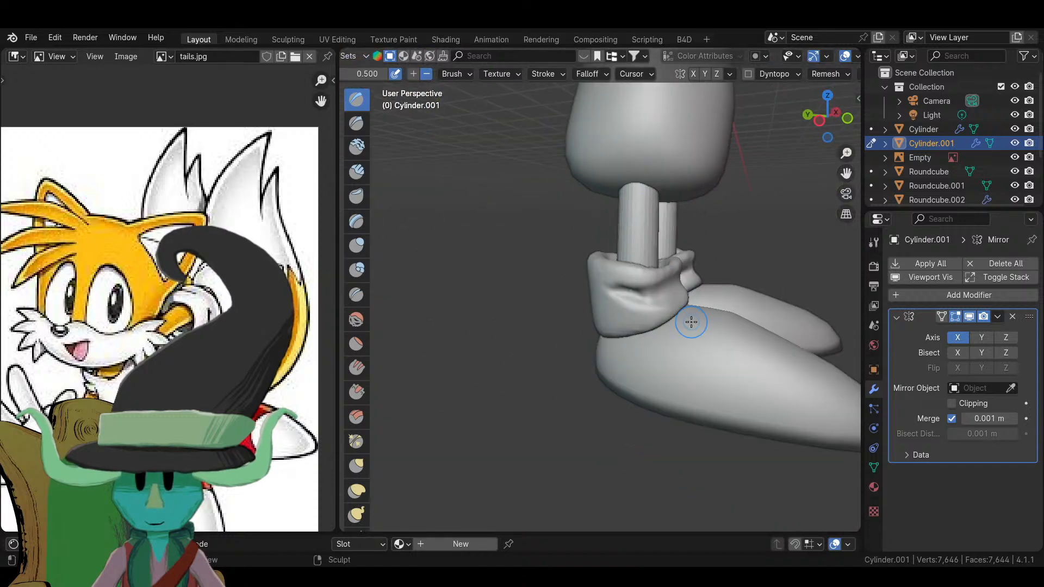
{"action": "left_click_drag", "start_coordinate": [717, 297], "coordinate": [711, 290]}
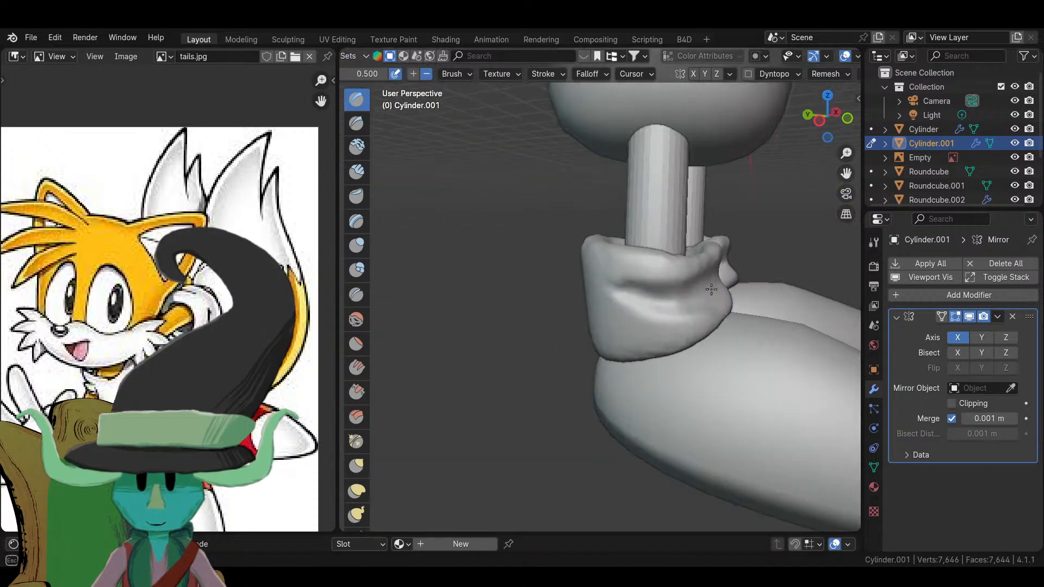
{"action": "middle_click_drag", "start_coordinate": [745, 301], "coordinate": [643, 320]}
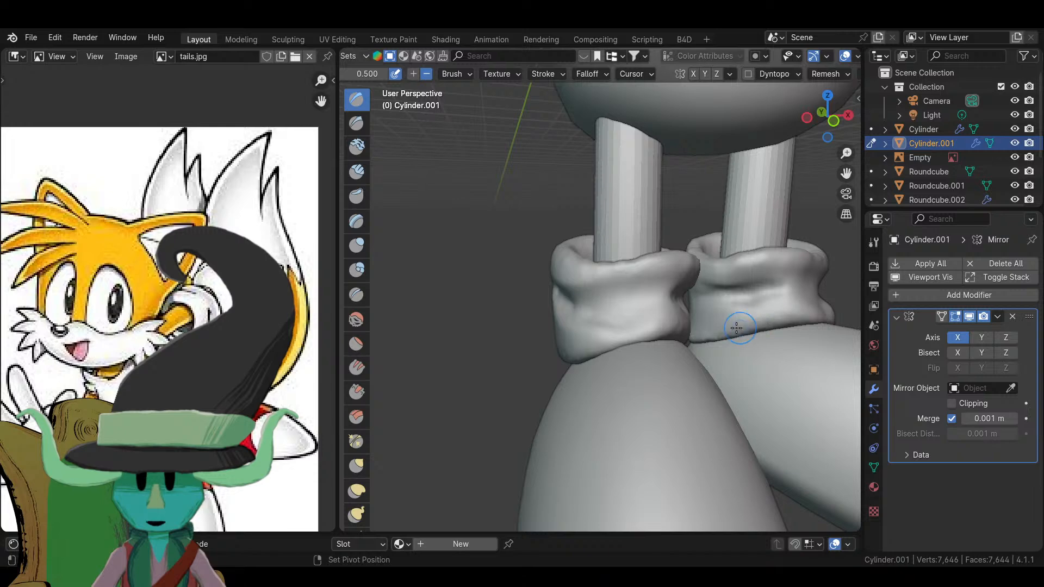
{"action": "middle_click_drag", "start_coordinate": [736, 328], "coordinate": [532, 310]}
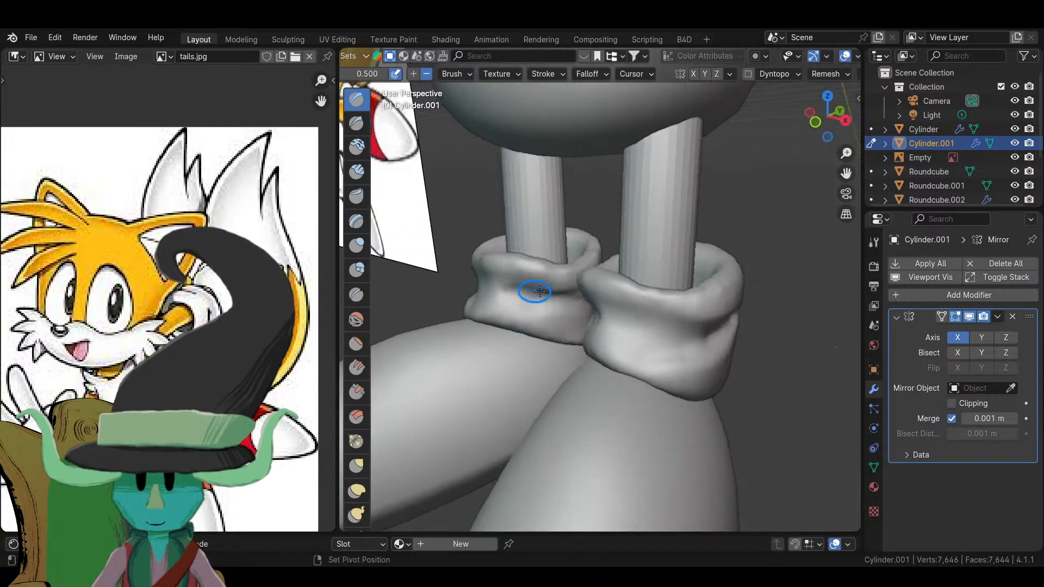
- Choose the Crease brush, enlarge its radius and stroke along the folds on the cuffs' outer side and front
{"action": "scroll", "coordinate": [584, 326], "scroll_direction": "down", "scroll_amount": 8}
{"action": "middle_click_drag", "start_coordinate": [587, 344], "coordinate": [724, 327]}
{"action": "scroll", "coordinate": [680, 334], "scroll_direction": "up", "scroll_amount": 10}
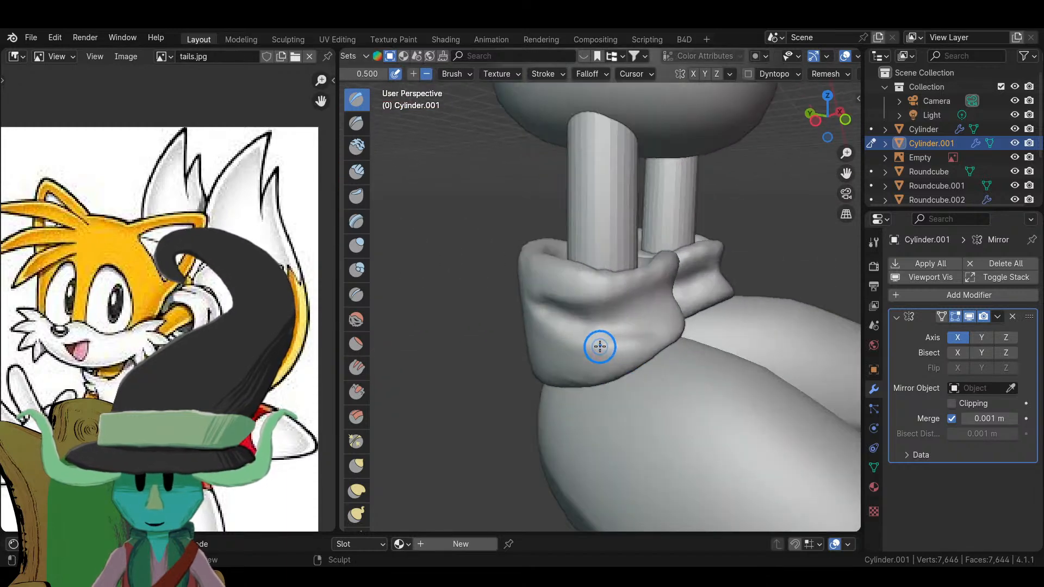
{"action": "left_click", "coordinate": [356, 295]}
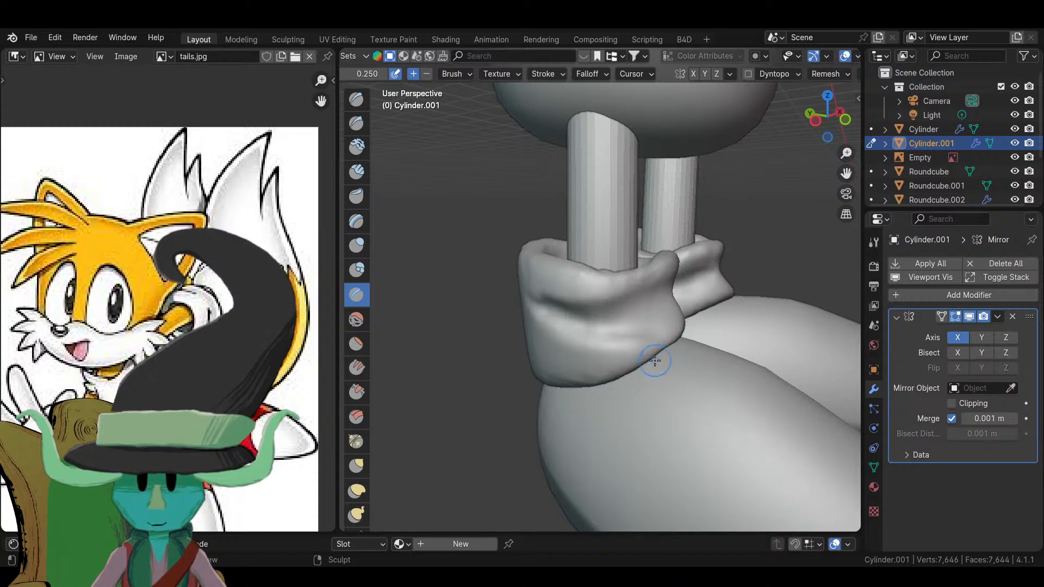
{"action": "scroll", "coordinate": [655, 361], "scroll_direction": "up", "scroll_amount": 2}
{"action": "key", "text": "f"}
{"action": "left_click", "coordinate": [599, 331]}
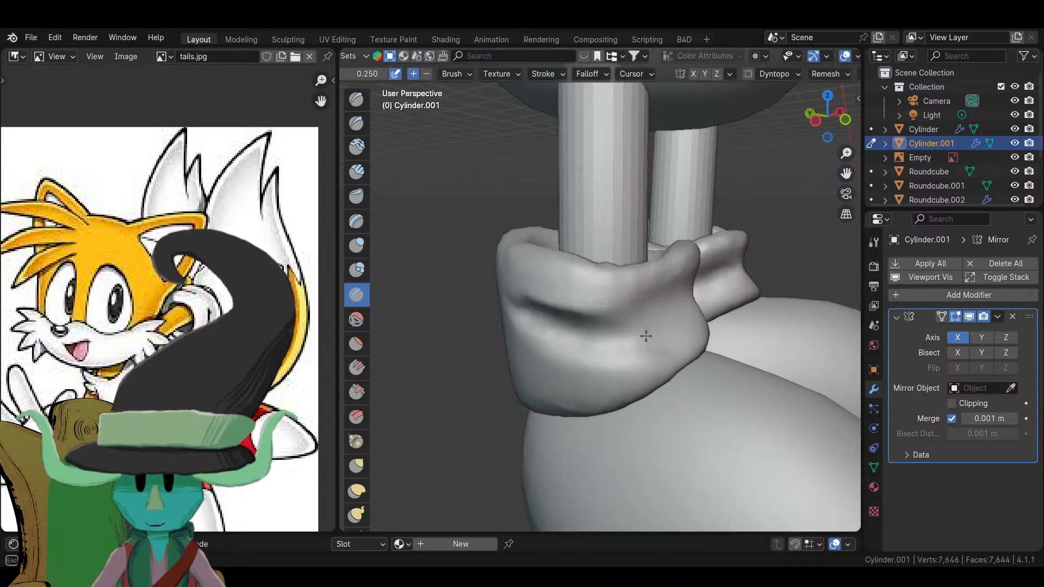
{"action": "middle_click_drag", "start_coordinate": [593, 307], "coordinate": [553, 328]}
{"action": "mouse_move", "coordinate": [552, 328]}
{"action": "left_mouse_down"}
{"action": "mouse_move", "coordinate": [653, 355]}
{"action": "mouse_move", "coordinate": [554, 322]}
{"action": "left_mouse_up"}
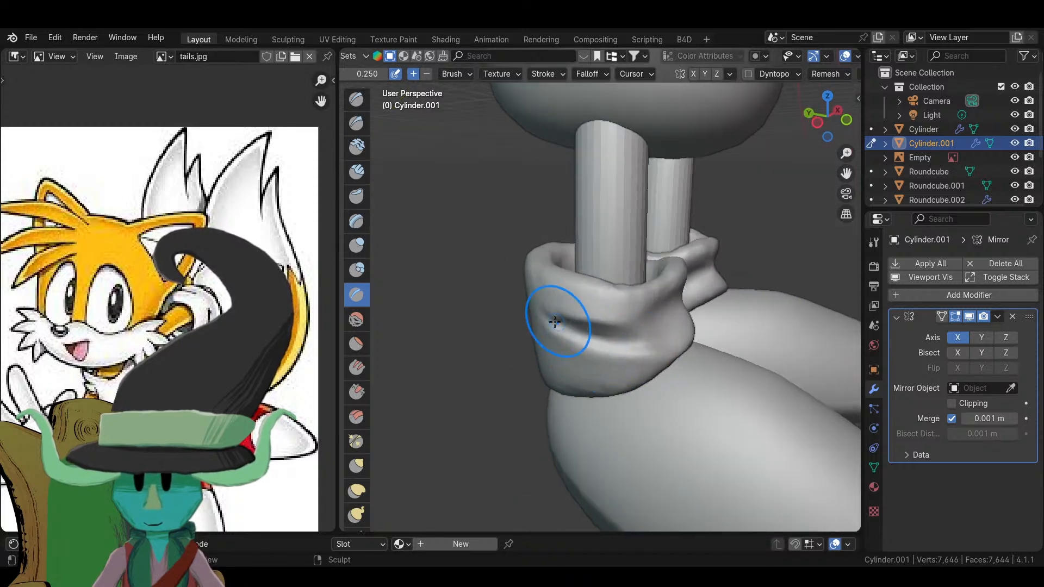
{"action": "middle_click_drag", "start_coordinate": [603, 350], "coordinate": [548, 313]}
{"action": "left_click_drag", "start_coordinate": [495, 300], "coordinate": [511, 294]}
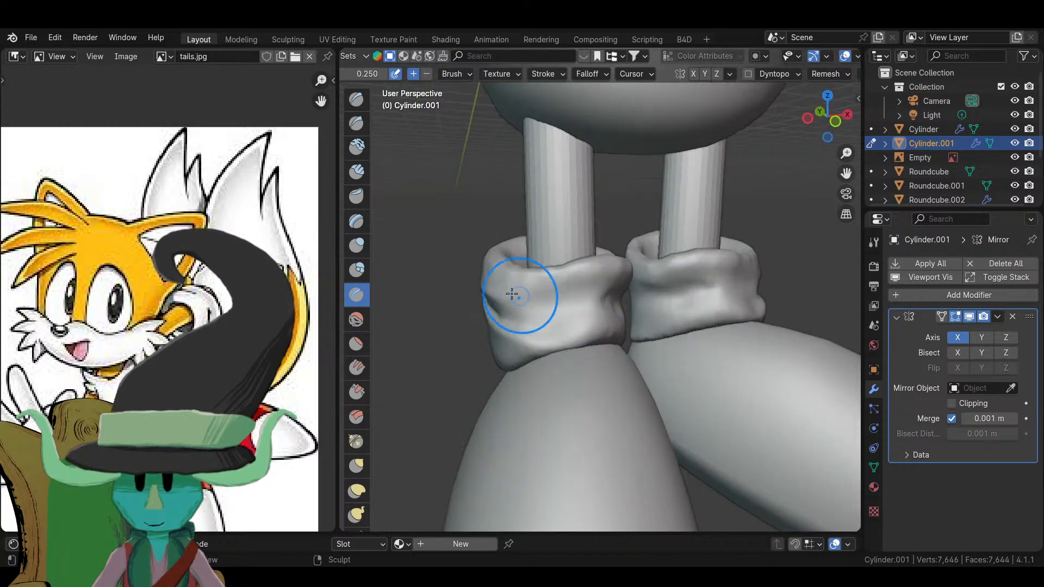
- Reduce the Crease brush radius and stroke finer crease lines into the folds across the cuffs' front
{"action": "key", "text": "f"}
{"action": "left_click", "coordinate": [563, 303]}
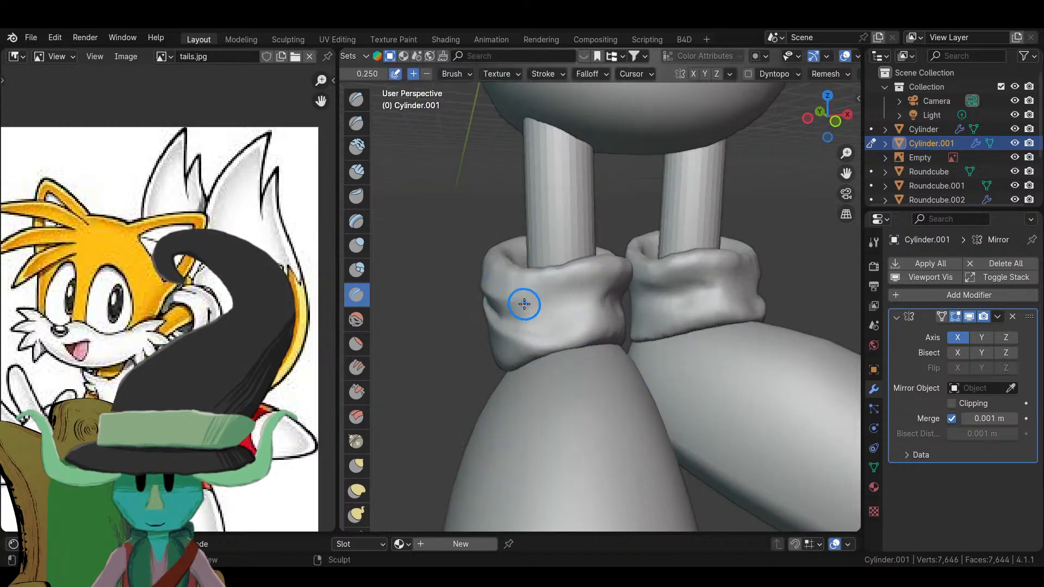
{"action": "scroll", "coordinate": [601, 291], "scroll_direction": "down", "scroll_amount": 4}
{"action": "middle_click_drag", "start_coordinate": [582, 298], "coordinate": [549, 318]}
{"action": "scroll", "coordinate": [527, 312], "scroll_direction": "up", "scroll_amount": 4}
{"action": "scroll", "coordinate": [550, 319], "scroll_direction": "up", "scroll_amount": 4}
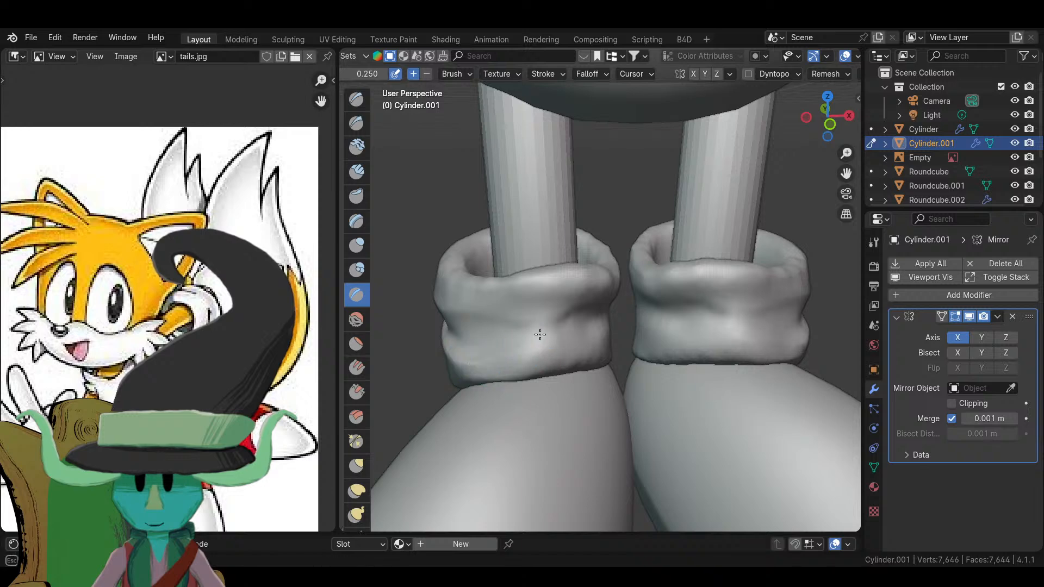
- Crease a sharp fold line along the lower outer front of the cuffs
{"action": "scroll", "coordinate": [544, 334], "scroll_direction": "down", "scroll_amount": 4}
{"action": "middle_click_drag", "start_coordinate": [517, 373], "coordinate": [601, 341]}
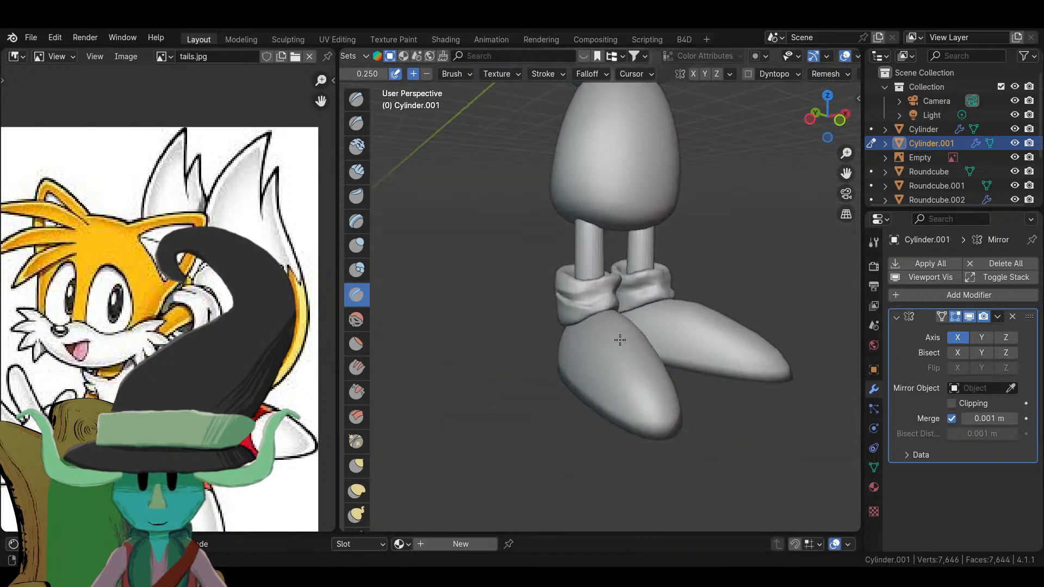
{"action": "scroll", "coordinate": [602, 341], "scroll_direction": "up", "scroll_amount": 4}
{"action": "scroll", "coordinate": [593, 342], "scroll_direction": "up", "scroll_amount": 3}
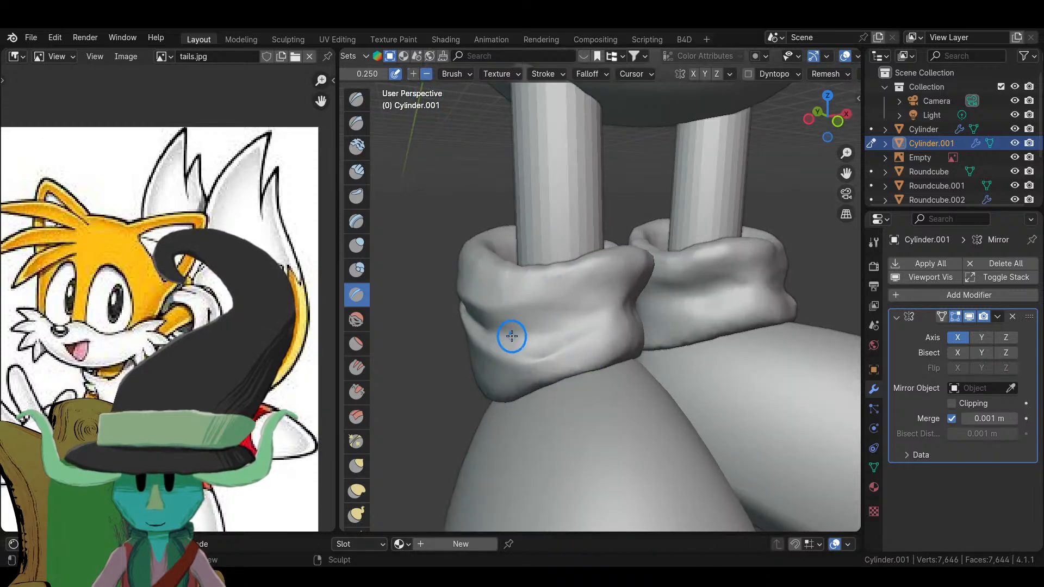
{"action": "scroll", "coordinate": [572, 324], "scroll_direction": "down", "scroll_amount": 4}
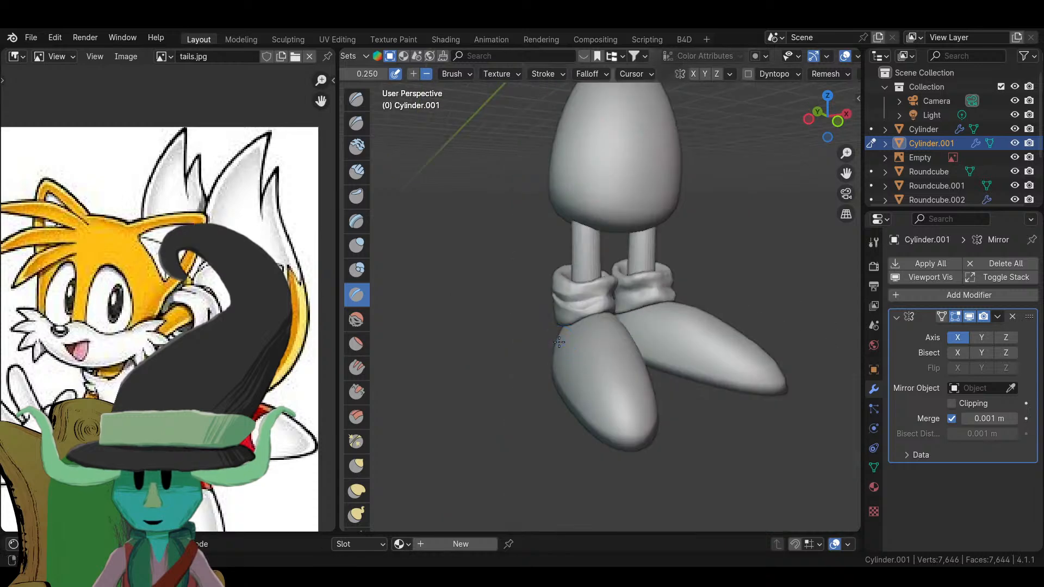
{"action": "middle_click_drag", "start_coordinate": [573, 324], "coordinate": [638, 342]}
{"action": "scroll", "coordinate": [614, 338], "scroll_direction": "up", "scroll_amount": 4}
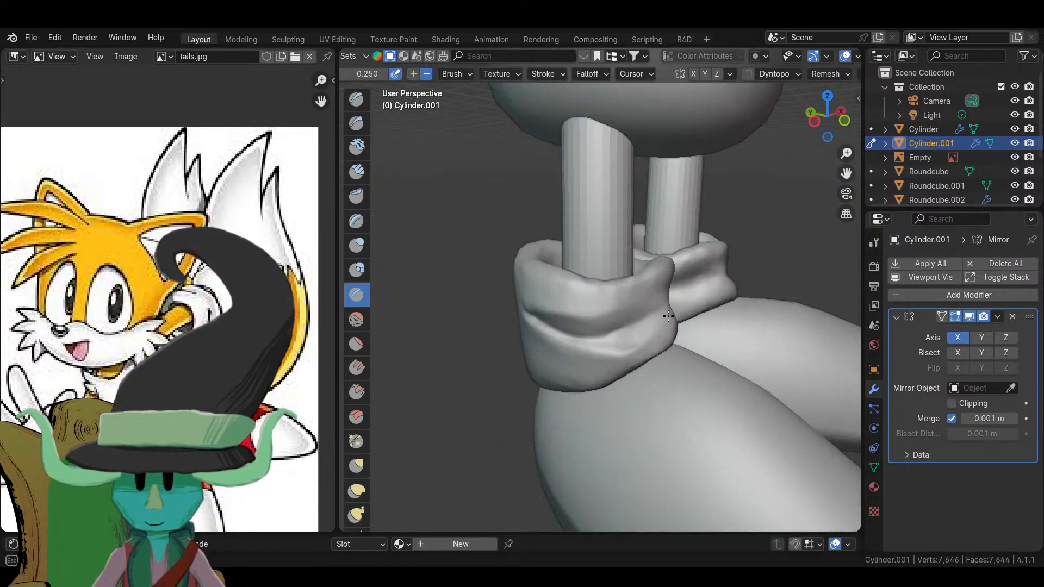
- Refine the creases around the cuffs' front and inner sides with small subtractive strokes
{"action": "scroll", "coordinate": [668, 316], "scroll_direction": "down", "scroll_amount": 4}
{"action": "middle_click_drag", "start_coordinate": [645, 337], "coordinate": [622, 334]}
{"action": "scroll", "coordinate": [570, 338], "scroll_direction": "up", "scroll_amount": 6}
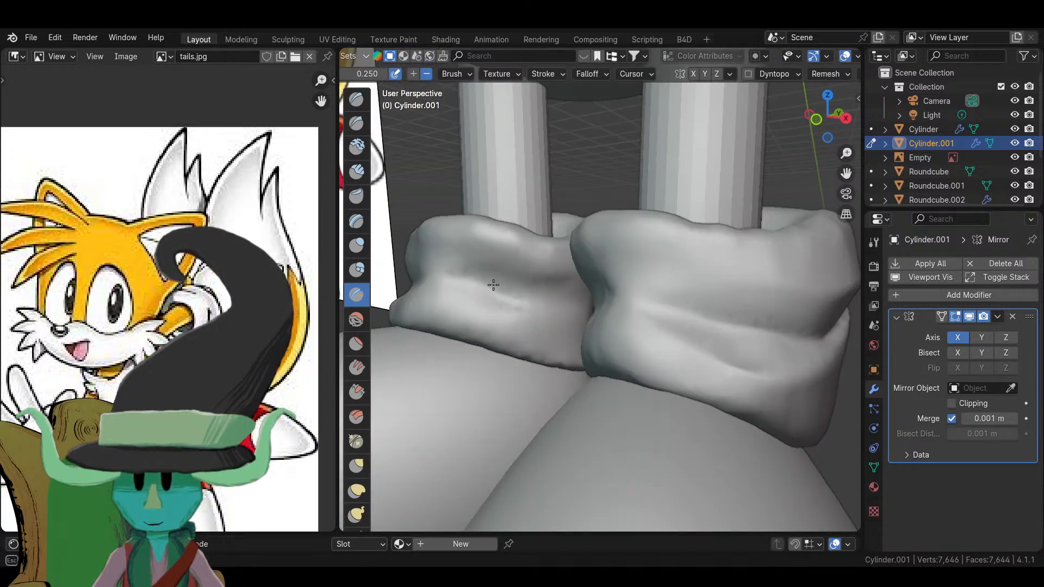
{"action": "scroll", "coordinate": [575, 309], "scroll_direction": "down", "scroll_amount": 4}
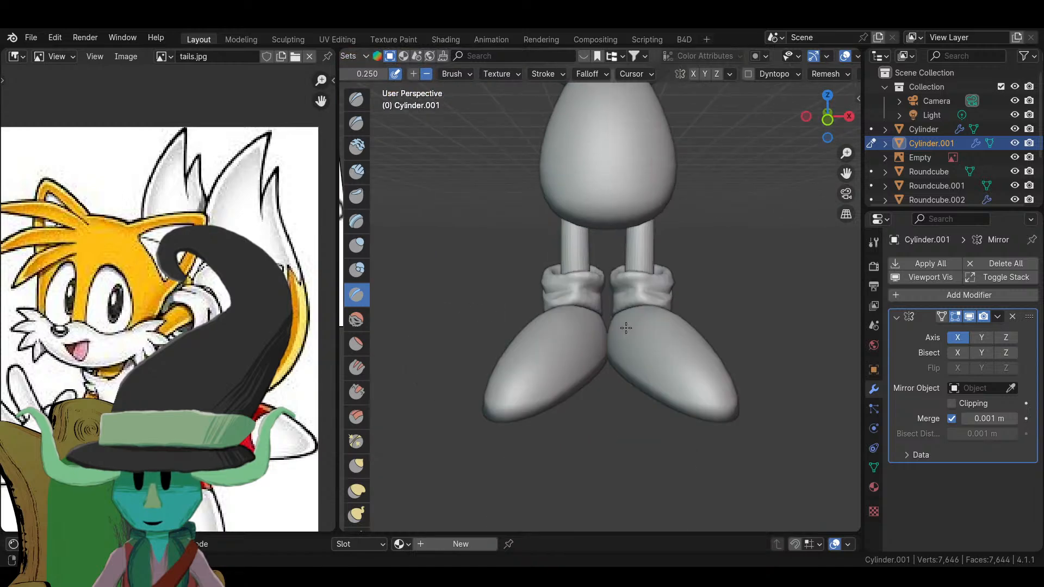
{"action": "middle_click_drag", "start_coordinate": [619, 326], "coordinate": [625, 368]}
{"action": "scroll", "coordinate": [625, 368], "scroll_direction": "up", "scroll_amount": 6}
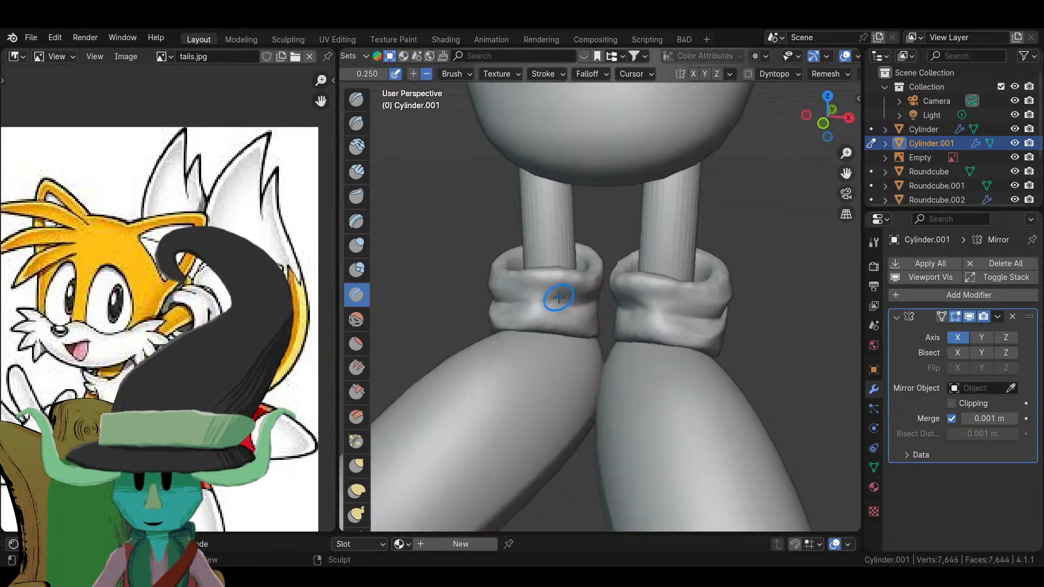
{"action": "middle_click_drag", "start_coordinate": [569, 318], "coordinate": [527, 326]}
{"action": "scroll", "coordinate": [527, 326], "scroll_direction": "up", "scroll_amount": 6}
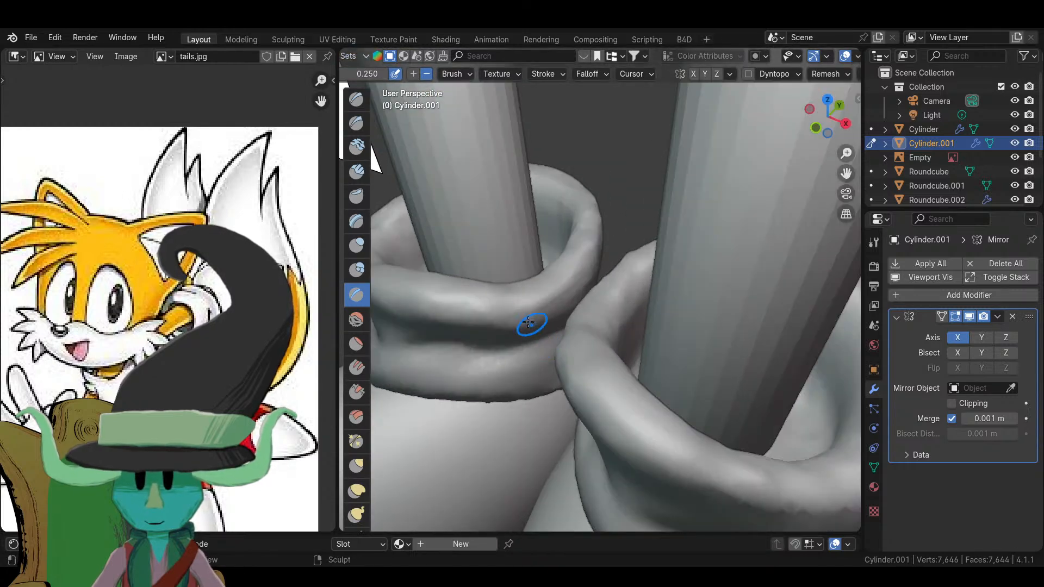
{"action": "scroll", "coordinate": [577, 310], "scroll_direction": "down", "scroll_amount": 5}
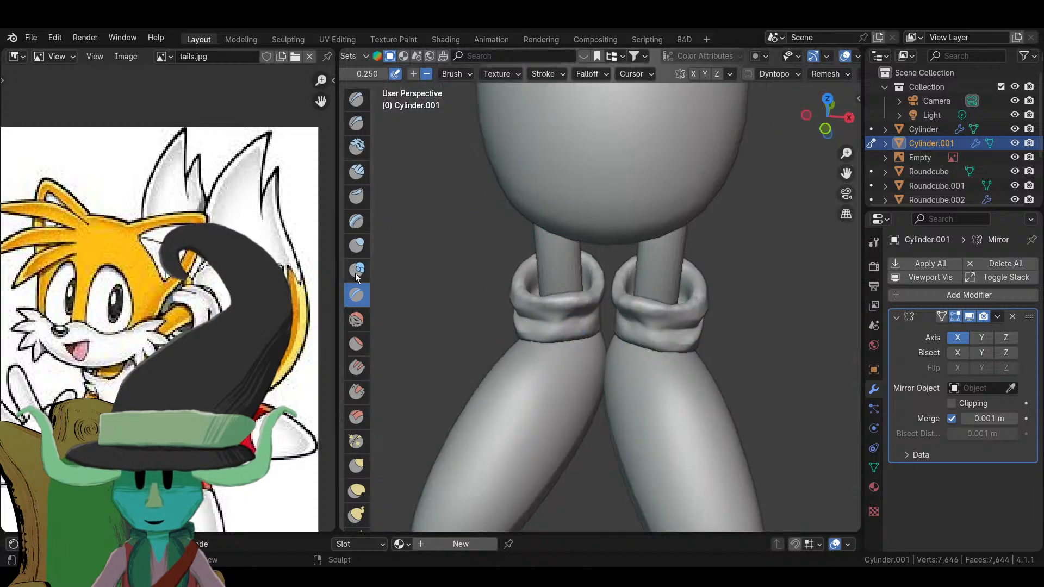
- Choose the Smooth brush, enlarge its radius and soften the folds on the cuffs' front and outer side
{"action": "scroll", "coordinate": [558, 310], "scroll_direction": "up", "scroll_amount": 2}
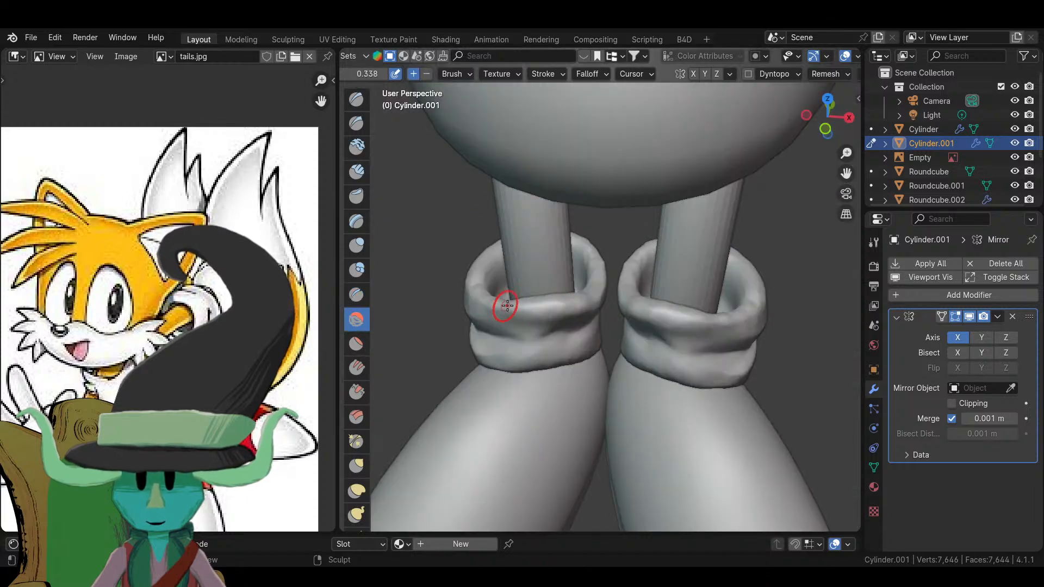
{"action": "key", "text": "shift"}
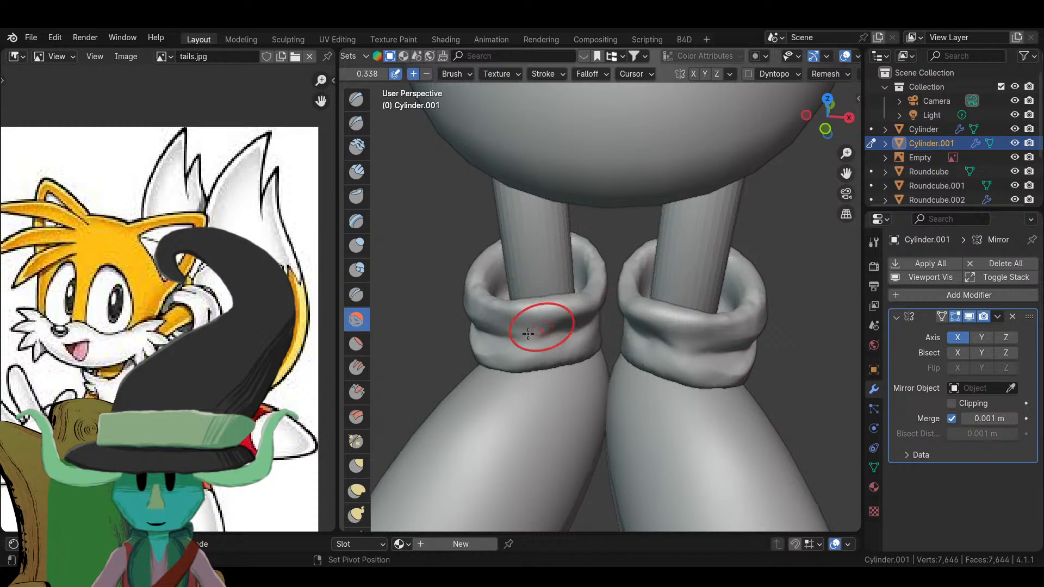
{"action": "middle_click_drag", "start_coordinate": [528, 333], "coordinate": [624, 342]}
{"action": "middle_click_drag", "start_coordinate": [549, 315], "coordinate": [672, 334]}
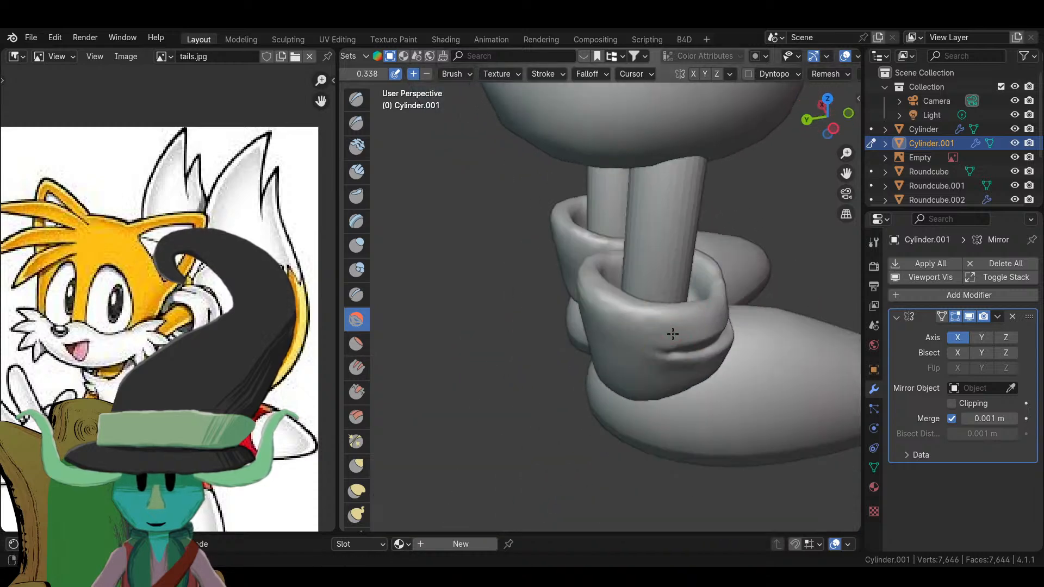
{"action": "scroll", "coordinate": [608, 308], "scroll_direction": "down", "scroll_amount": 6}
{"action": "mouse_move", "coordinate": [604, 368]}
{"action": "middle_mouse_down"}
{"action": "mouse_move", "coordinate": [683, 326]}
{"action": "mouse_move", "coordinate": [658, 369]}
{"action": "middle_mouse_up"}
{"action": "scroll", "coordinate": [692, 310], "scroll_direction": "up", "scroll_amount": 6}
{"action": "mouse_move", "coordinate": [692, 310]}
{"action": "middle_mouse_down"}
{"action": "mouse_move", "coordinate": [535, 319]}
{"action": "mouse_move", "coordinate": [625, 326]}
{"action": "mouse_move", "coordinate": [691, 348]}
{"action": "mouse_move", "coordinate": [641, 325]}
{"action": "middle_mouse_up"}
{"action": "scroll", "coordinate": [559, 297], "scroll_direction": "down", "scroll_amount": 6}
{"action": "scroll", "coordinate": [691, 348], "scroll_direction": "up", "scroll_amount": 3}
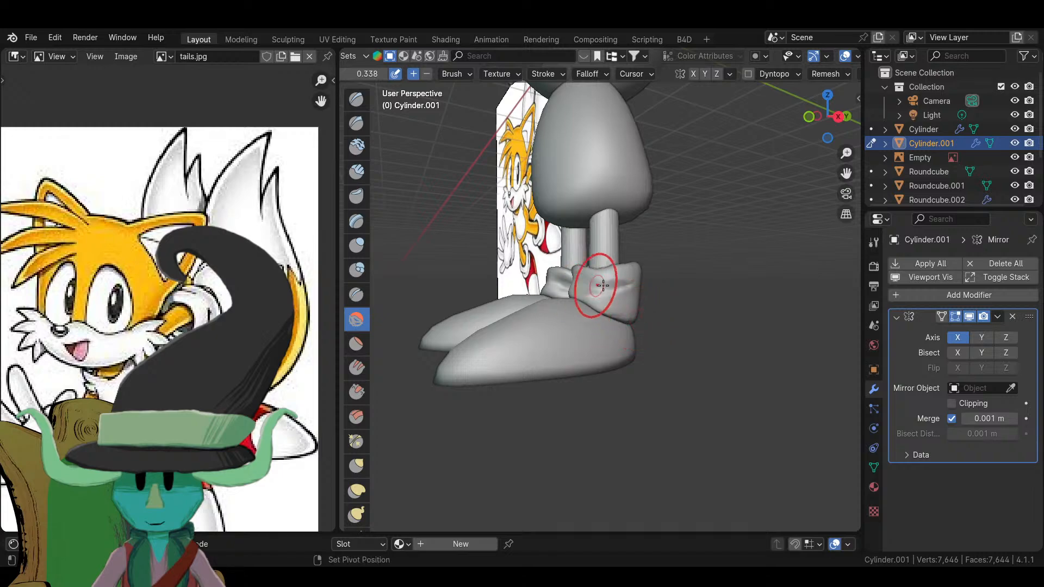
- Choose the Crease brush and carve a horizontal fold across the back of the cuffs
{"action": "scroll", "coordinate": [666, 299], "scroll_direction": "down", "scroll_amount": 5}
{"action": "mouse_move", "coordinate": [710, 338]}
{"action": "middle_mouse_down"}
{"action": "mouse_move", "coordinate": [717, 359]}
{"action": "mouse_move", "coordinate": [761, 361]}
{"action": "mouse_move", "coordinate": [684, 374]}
{"action": "mouse_move", "coordinate": [804, 396]}
{"action": "mouse_move", "coordinate": [594, 373]}
{"action": "middle_mouse_up"}
{"action": "scroll", "coordinate": [594, 373], "scroll_direction": "up", "scroll_amount": 6}
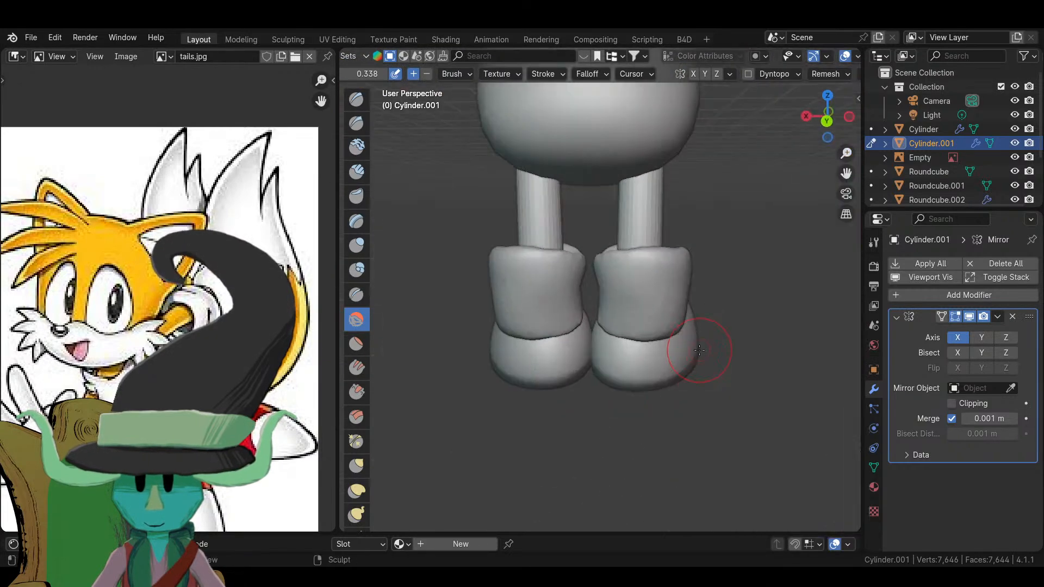
{"action": "scroll", "coordinate": [649, 352], "scroll_direction": "up", "scroll_amount": 2}
{"action": "middle_click_drag", "start_coordinate": [601, 329], "coordinate": [619, 322]}
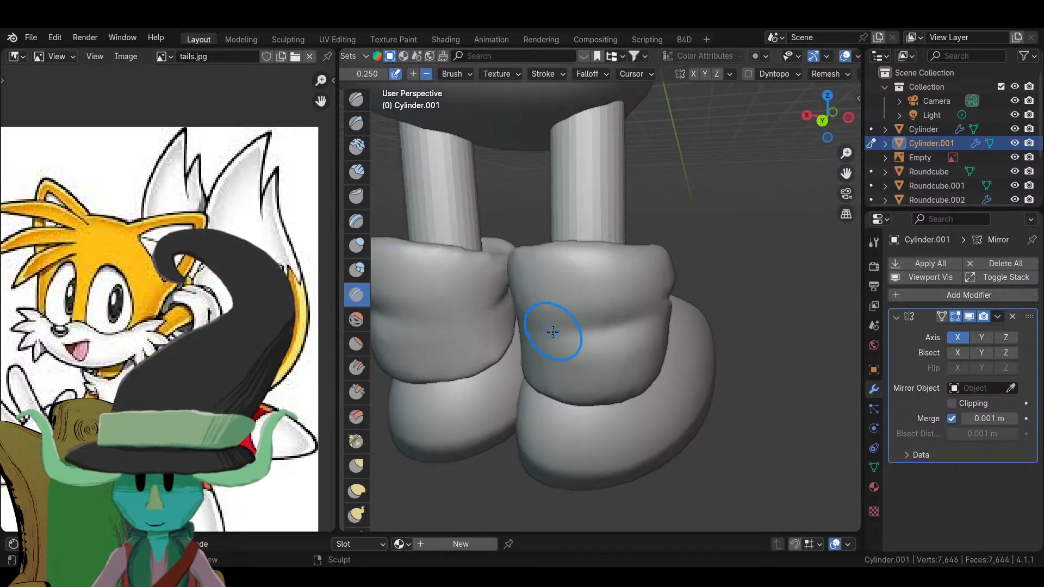
{"action": "scroll", "coordinate": [552, 341], "scroll_direction": "down", "scroll_amount": 3}
{"action": "scroll", "coordinate": [543, 310], "scroll_direction": "up", "scroll_amount": 3}
{"action": "mouse_move", "coordinate": [543, 310]}
{"action": "middle_mouse_down"}
{"action": "mouse_move", "coordinate": [635, 318]}
{"action": "mouse_move", "coordinate": [551, 340]}
{"action": "middle_mouse_up"}
- Crease a second horizontal fold below the first one and carry both around the cuffs' sides
{"action": "scroll", "coordinate": [636, 317], "scroll_direction": "down", "scroll_amount": 3}
{"action": "scroll", "coordinate": [634, 329], "scroll_direction": "up", "scroll_amount": 3}
{"action": "scroll", "coordinate": [628, 340], "scroll_direction": "down", "scroll_amount": 3}
{"action": "scroll", "coordinate": [629, 333], "scroll_direction": "up", "scroll_amount": 3}
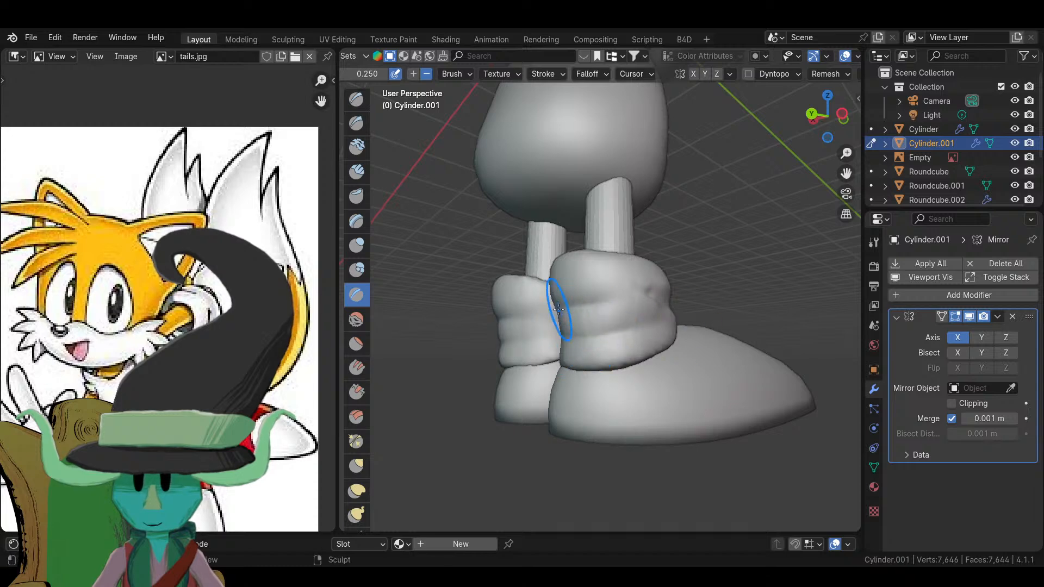
{"action": "scroll", "coordinate": [670, 298], "scroll_direction": "down", "scroll_amount": 3}
{"action": "mouse_move", "coordinate": [641, 348]}
{"action": "middle_mouse_down"}
{"action": "mouse_move", "coordinate": [615, 391]}
{"action": "mouse_move", "coordinate": [587, 397]}
{"action": "middle_mouse_up"}
{"action": "scroll", "coordinate": [619, 365], "scroll_direction": "up", "scroll_amount": 3}
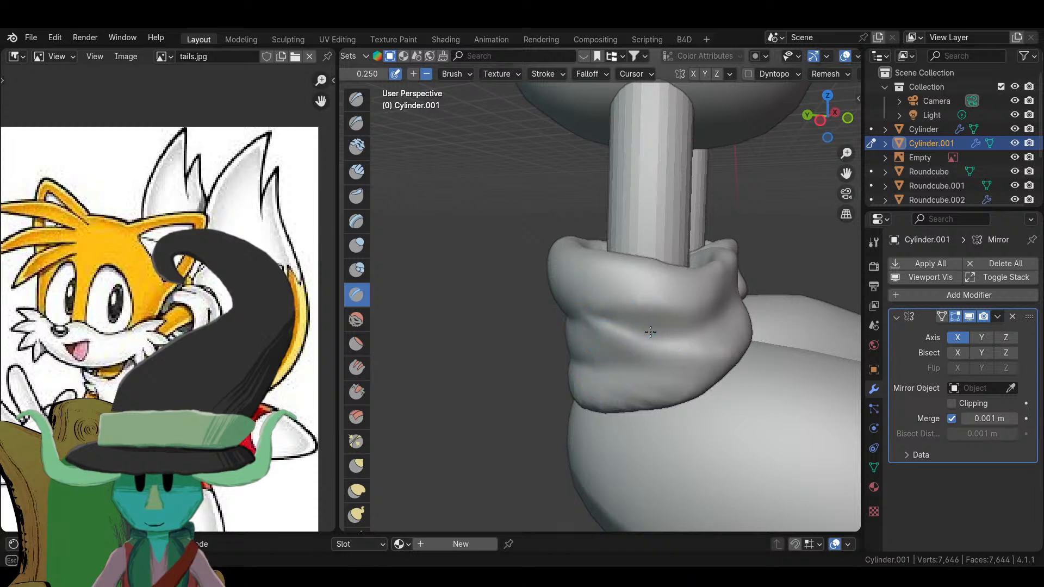
- Connect the back folds to the creases on the cuffs' outer side with further Crease strokes
{"action": "scroll", "coordinate": [644, 335], "scroll_direction": "down", "scroll_amount": 5}
{"action": "mouse_move", "coordinate": [644, 335]}
{"action": "middle_mouse_down"}
{"action": "mouse_move", "coordinate": [685, 342]}
{"action": "mouse_move", "coordinate": [554, 348]}
{"action": "mouse_move", "coordinate": [571, 360]}
{"action": "mouse_move", "coordinate": [596, 316]}
{"action": "middle_mouse_up"}
{"action": "scroll", "coordinate": [554, 348], "scroll_direction": "down", "scroll_amount": 5}
{"action": "scroll", "coordinate": [588, 353], "scroll_direction": "up", "scroll_amount": 5}
{"action": "middle_click_drag", "start_coordinate": [688, 323], "coordinate": [529, 260]}
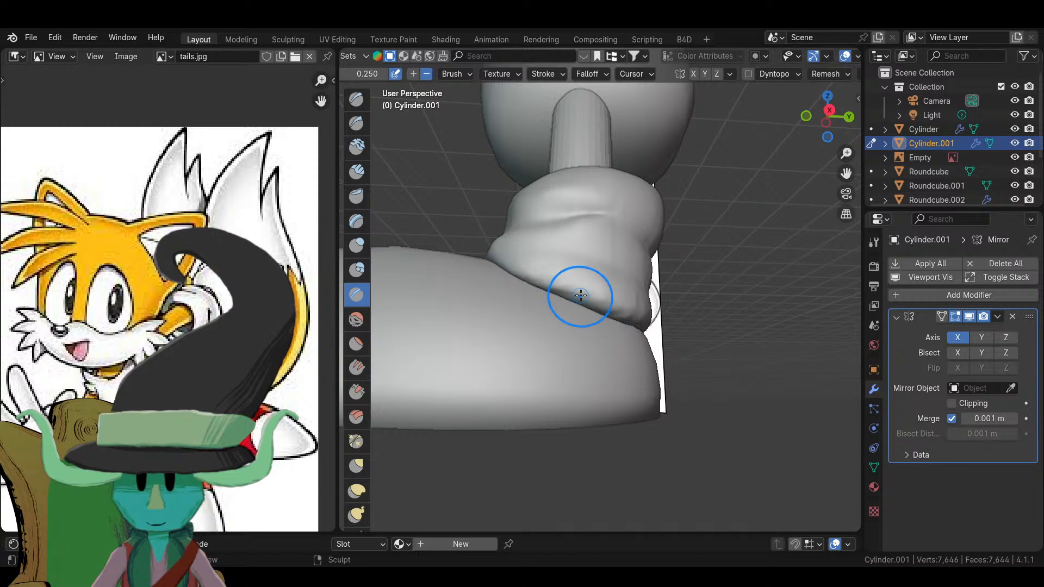
{"action": "scroll", "coordinate": [644, 323], "scroll_direction": "down", "scroll_amount": 3}
{"action": "middle_click_drag", "start_coordinate": [643, 323], "coordinate": [508, 345]}
{"action": "scroll", "coordinate": [507, 344], "scroll_direction": "up", "scroll_amount": 3}
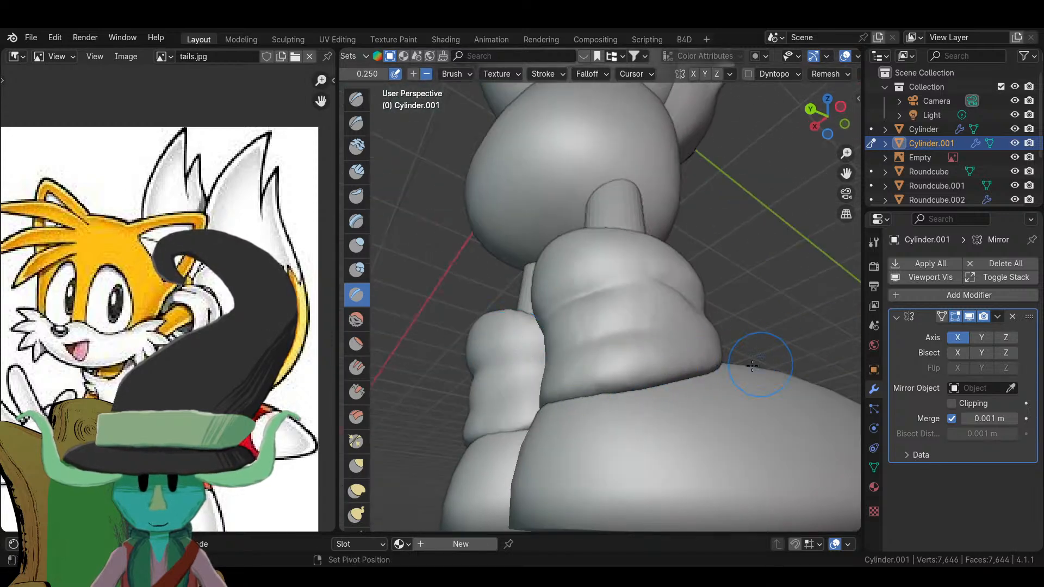
- Deepen the creases where the folds wrap from the cuffs' sides to the back
{"action": "scroll", "coordinate": [752, 366], "scroll_direction": "down", "scroll_amount": 3}
{"action": "mouse_move", "coordinate": [752, 366]}
{"action": "middle_mouse_down"}
{"action": "mouse_move", "coordinate": [570, 345]}
{"action": "mouse_move", "coordinate": [643, 354]}
{"action": "middle_mouse_up"}
{"action": "scroll", "coordinate": [643, 355], "scroll_direction": "up", "scroll_amount": 3}
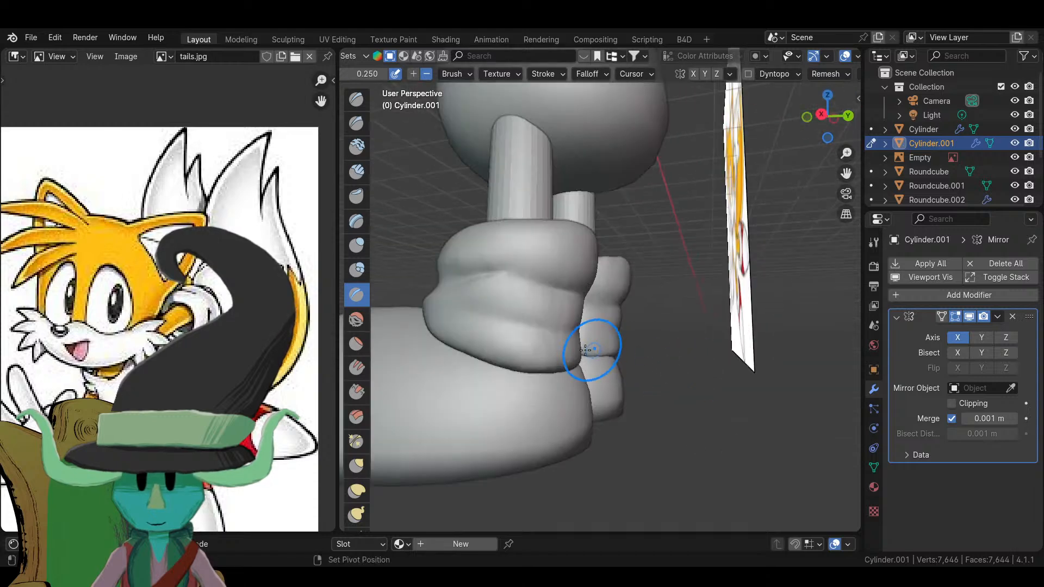
{"action": "scroll", "coordinate": [585, 350], "scroll_direction": "down", "scroll_amount": 3}
{"action": "middle_click_drag", "start_coordinate": [652, 319], "coordinate": [675, 377]}
{"action": "scroll", "coordinate": [593, 372], "scroll_direction": "up", "scroll_amount": 3}
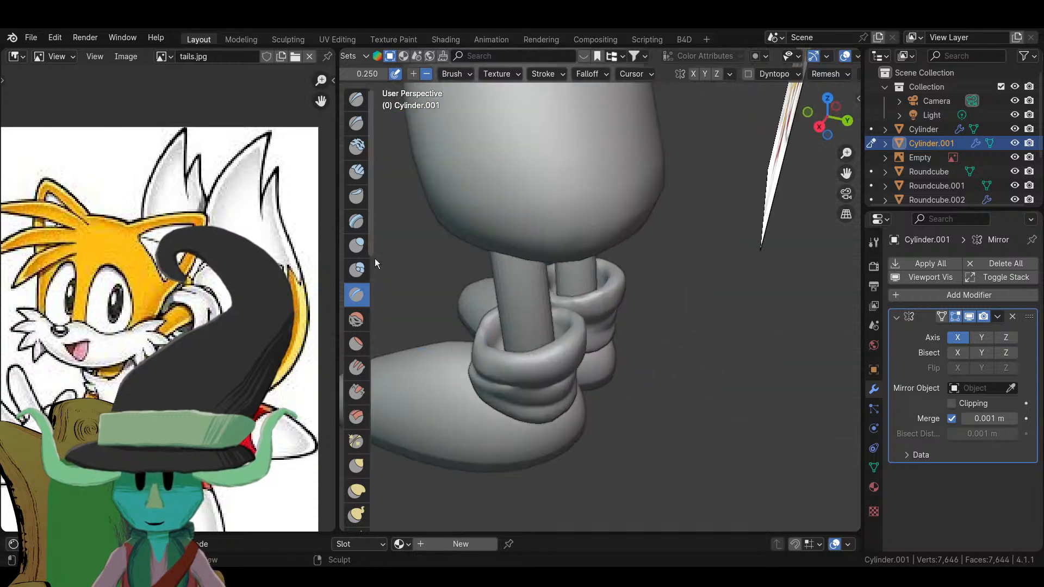
- Choose the Inflate brush and puff up the bulges between the folds on the cuffs' back and sides
{"action": "left_click", "coordinate": [356, 245]}
{"action": "left_click_drag", "start_coordinate": [556, 403], "coordinate": [538, 380]}
{"action": "mouse_move", "coordinate": [538, 380]}
{"action": "middle_mouse_down"}
{"action": "mouse_move", "coordinate": [523, 363]}
{"action": "mouse_move", "coordinate": [531, 326]}
{"action": "mouse_move", "coordinate": [570, 333]}
{"action": "middle_mouse_up"}
{"action": "scroll", "coordinate": [562, 322], "scroll_direction": "up", "scroll_amount": 1}
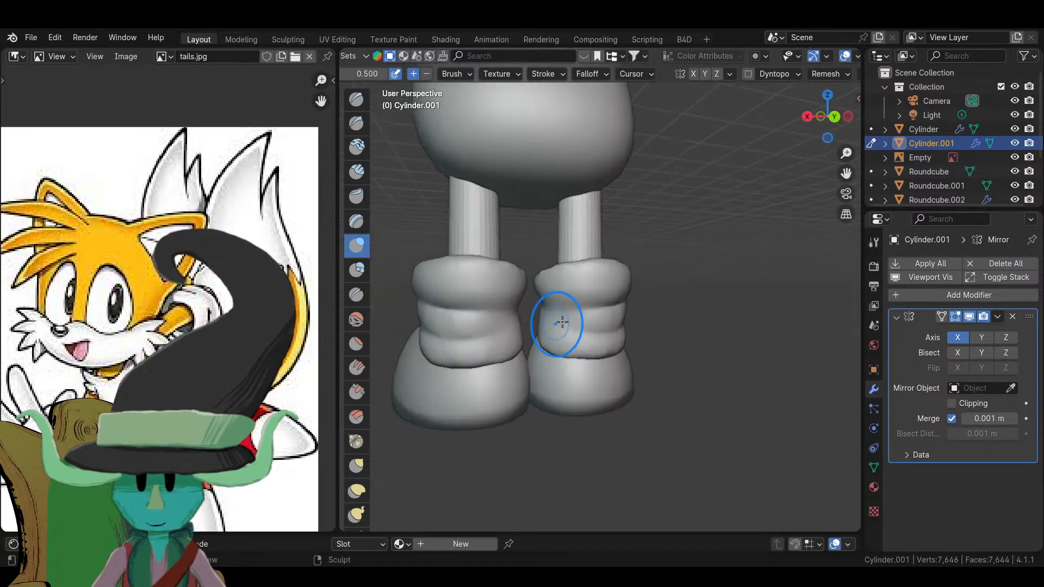
{"action": "scroll", "coordinate": [560, 323], "scroll_direction": "up", "scroll_amount": 3}
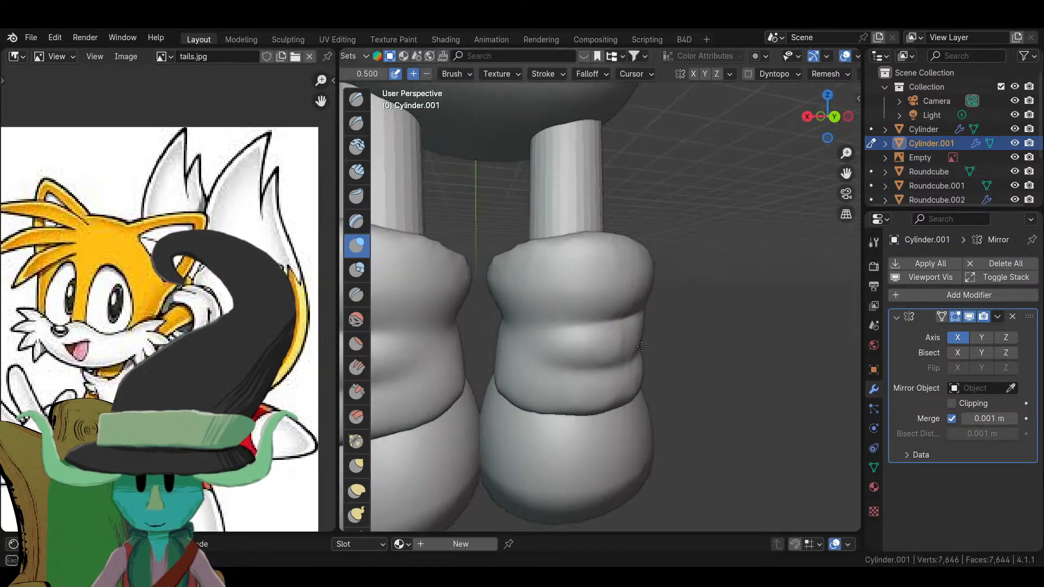
{"action": "mouse_move", "coordinate": [640, 405]}
{"action": "middle_mouse_down"}
{"action": "mouse_move", "coordinate": [603, 399]}
{"action": "mouse_move", "coordinate": [613, 361]}
{"action": "mouse_move", "coordinate": [582, 380]}
{"action": "mouse_move", "coordinate": [478, 363]}
{"action": "middle_mouse_up"}
{"action": "scroll", "coordinate": [565, 396], "scroll_direction": "down", "scroll_amount": 3}
{"action": "scroll", "coordinate": [613, 361], "scroll_direction": "up", "scroll_amount": 3}
{"action": "scroll", "coordinate": [478, 364], "scroll_direction": "down", "scroll_amount": 2}
{"action": "scroll", "coordinate": [479, 361], "scroll_direction": "up", "scroll_amount": 3}
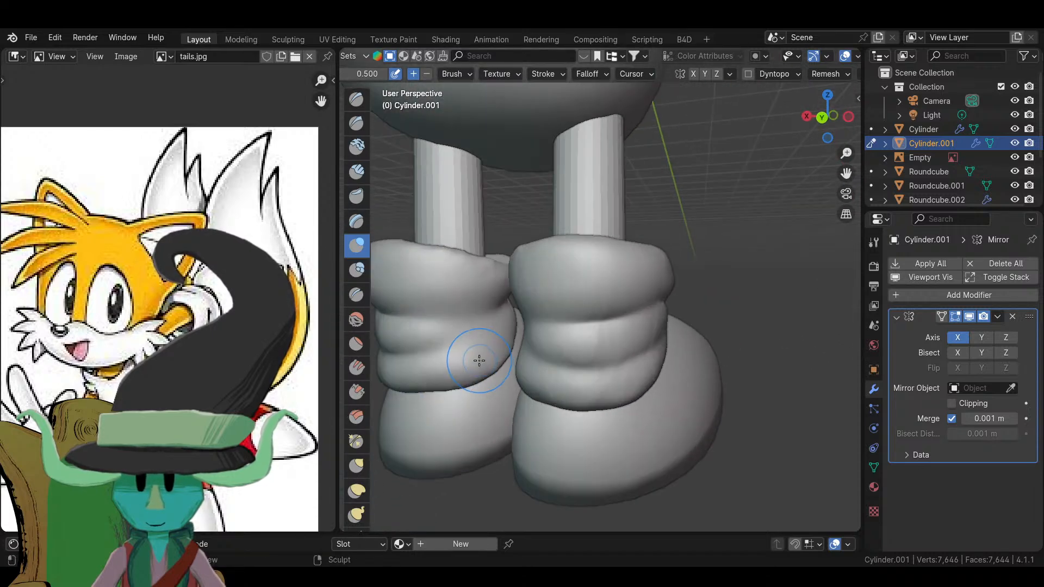
- Choose the Crease brush again and sharpen the grooves between the inflated folds at the back of the cuffs
{"action": "left_click", "coordinate": [356, 294]}
{"action": "middle_click_drag", "start_coordinate": [516, 326], "coordinate": [607, 331]}
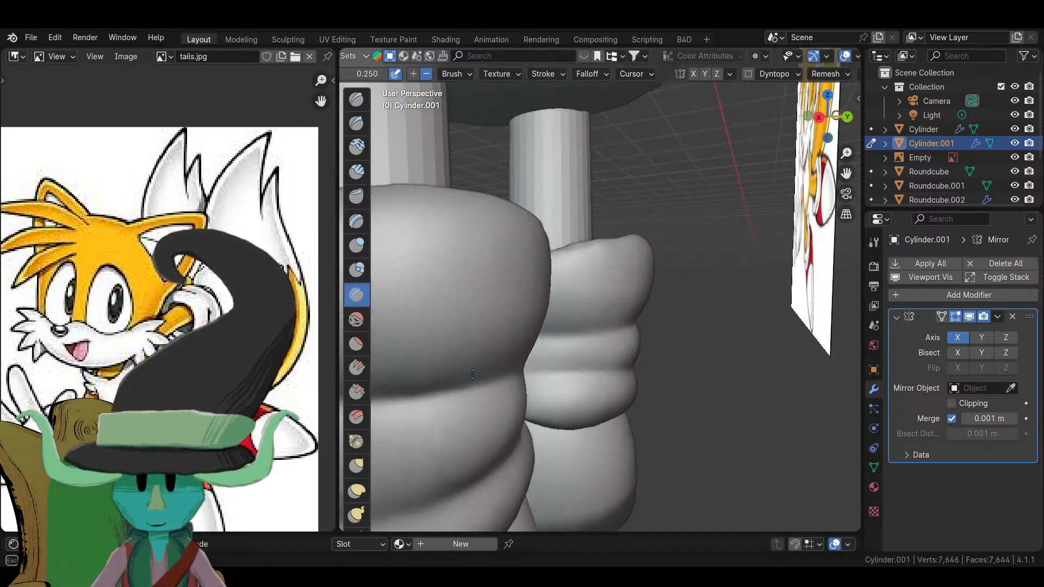
{"action": "scroll", "coordinate": [611, 379], "scroll_direction": "down", "scroll_amount": 5}
{"action": "mouse_move", "coordinate": [618, 373]}
{"action": "middle_mouse_down"}
{"action": "mouse_move", "coordinate": [625, 344]}
{"action": "mouse_move", "coordinate": [720, 344]}
{"action": "mouse_move", "coordinate": [792, 303]}
{"action": "mouse_move", "coordinate": [826, 229]}
{"action": "middle_mouse_up"}
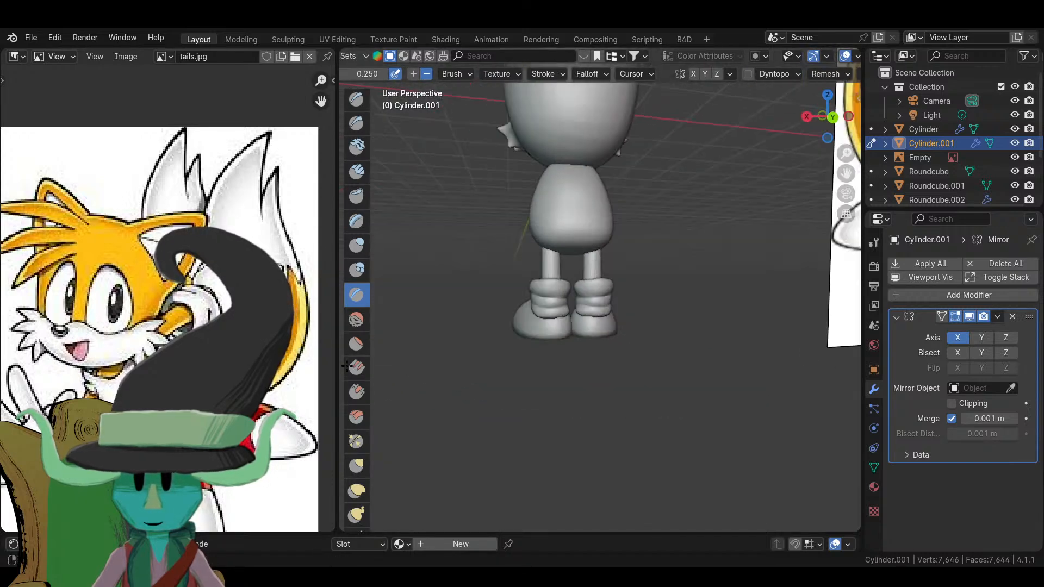
{"action": "scroll", "coordinate": [826, 228], "scroll_direction": "up", "scroll_amount": 2}
{"action": "middle_click_drag", "start_coordinate": [496, 398], "coordinate": [676, 373]}
{"action": "scroll", "coordinate": [583, 315], "scroll_direction": "up", "scroll_amount": 5}
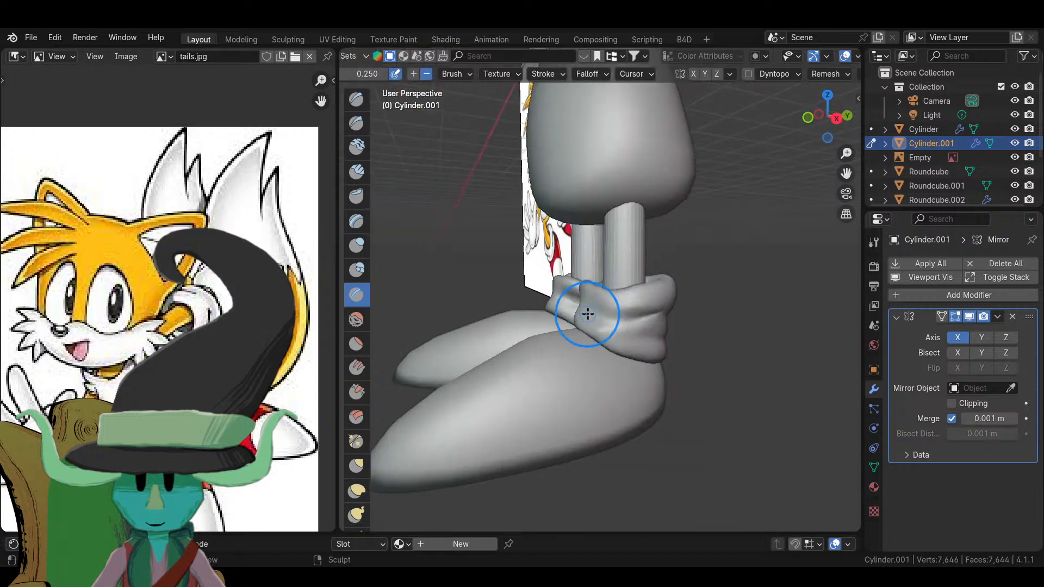
- Choose the Inflate brush and plump up the folds on the cuffs' front and outer side
{"action": "left_click", "coordinate": [356, 245]}
{"action": "mouse_move", "coordinate": [380, 245]}
{"action": "middle_mouse_down"}
{"action": "mouse_move", "coordinate": [533, 283]}
{"action": "mouse_move", "coordinate": [686, 301]}
{"action": "middle_mouse_up"}
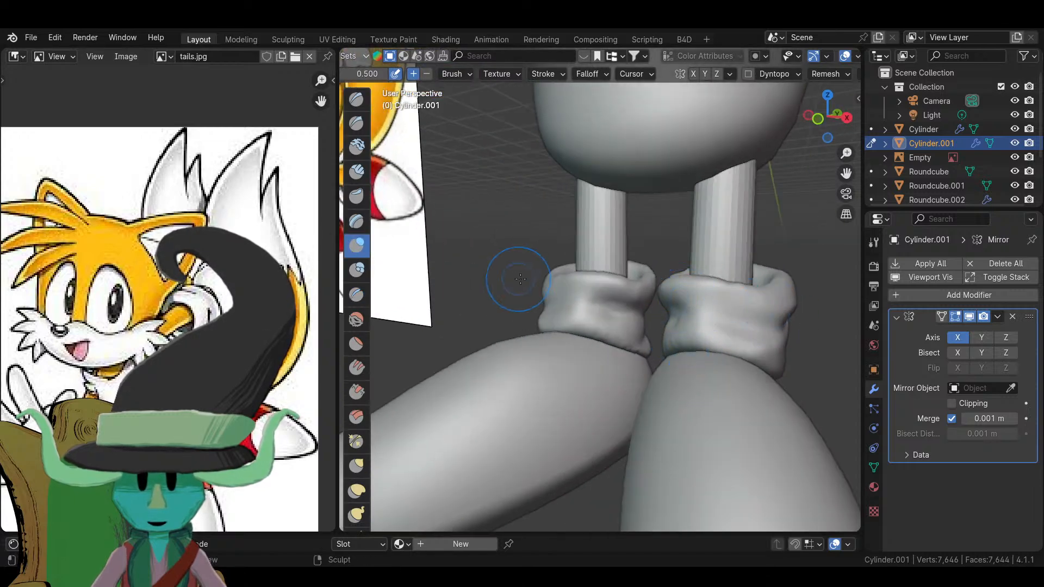
{"action": "middle_click_drag", "start_coordinate": [541, 295], "coordinate": [648, 307]}
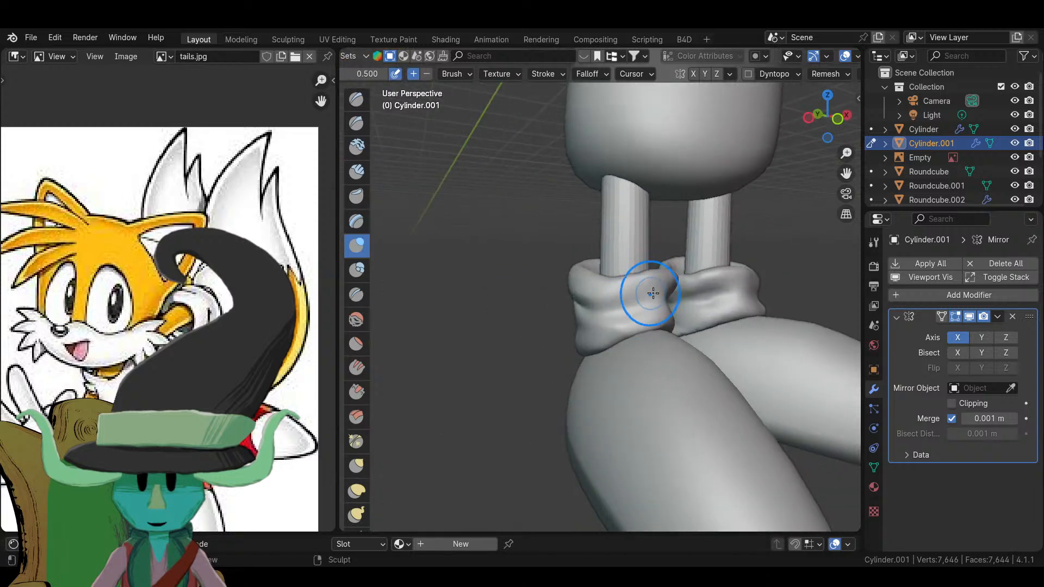
- Check the cuffs against the whole figure and switch from Sculpt Mode to Object Mode
{"action": "scroll", "coordinate": [643, 316], "scroll_direction": "down", "scroll_amount": 4}
{"action": "scroll", "coordinate": [643, 317], "scroll_direction": "down", "scroll_amount": 6}
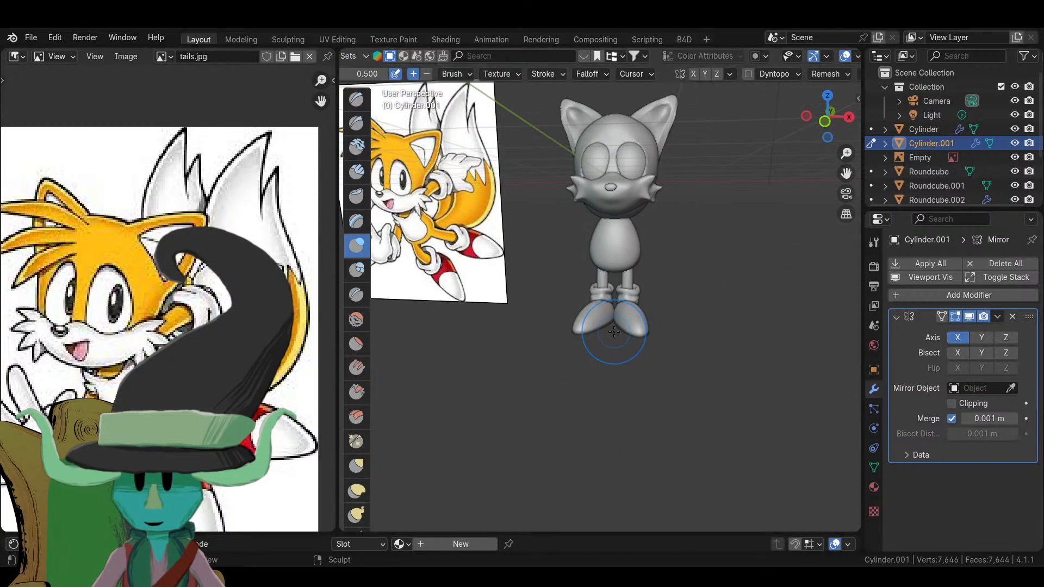
{"action": "mouse_move", "coordinate": [644, 317]}
{"action": "middle_mouse_down"}
{"action": "mouse_move", "coordinate": [520, 325]}
{"action": "mouse_move", "coordinate": [555, 380]}
{"action": "mouse_move", "coordinate": [447, 356]}
{"action": "mouse_move", "coordinate": [405, 309]}
{"action": "mouse_move", "coordinate": [612, 398]}
{"action": "middle_mouse_up"}
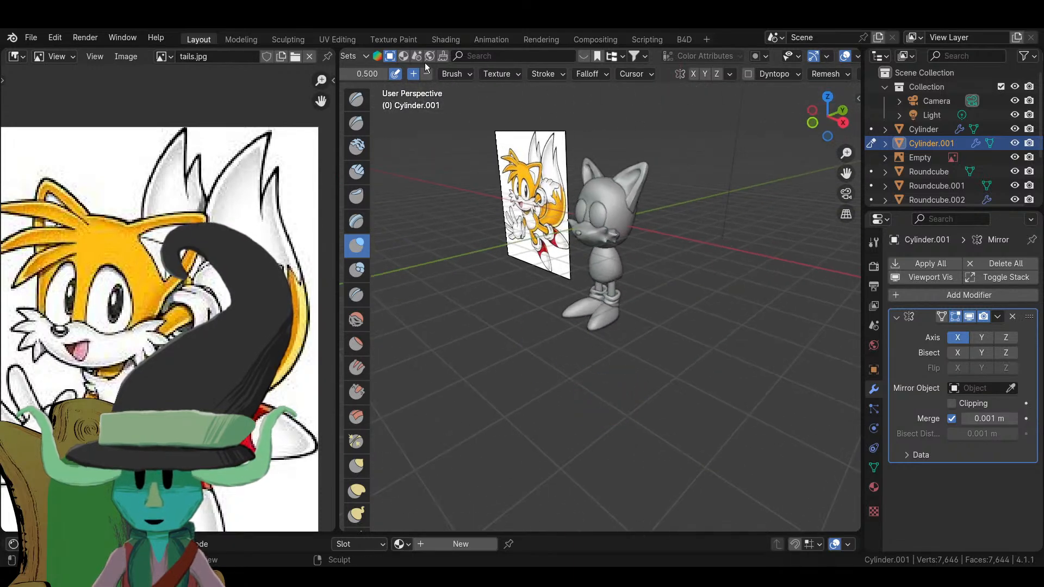
{"action": "middle_click_drag", "start_coordinate": [393, 57], "coordinate": [727, 80]}
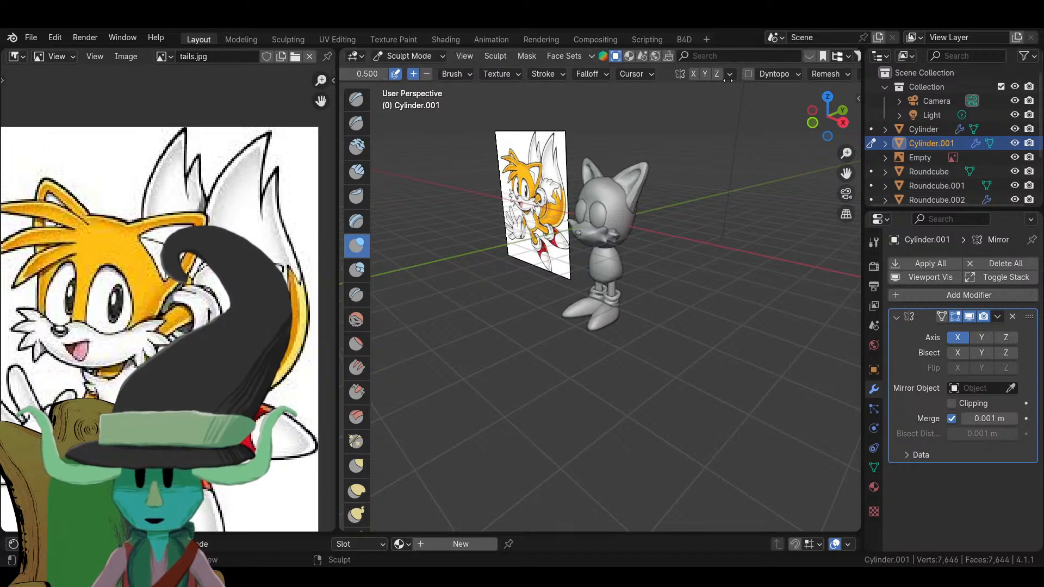
{"action": "left_click", "coordinate": [422, 56]}
{"action": "left_click", "coordinate": [426, 70]}
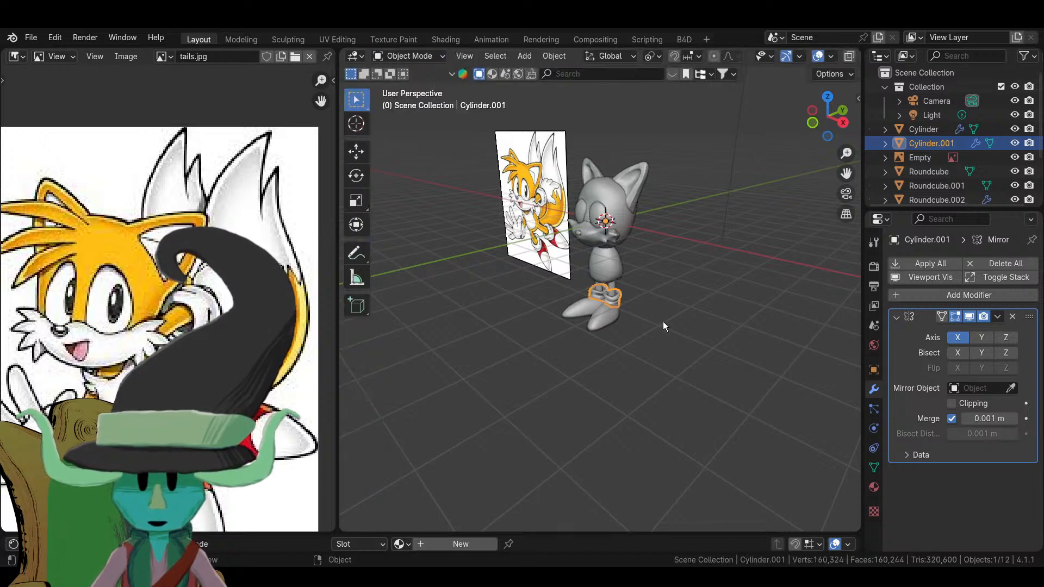
- Duplicate the leg cylinder's mesh in Edit Mode and place the copy about 1.2 m outward and 1.2 m higher, beside the torso
{"action": "left_click", "coordinate": [663, 322]}
{"action": "mouse_move", "coordinate": [663, 322]}
{"action": "middle_mouse_down"}
{"action": "mouse_move", "coordinate": [642, 331]}
{"action": "mouse_move", "coordinate": [662, 326]}
{"action": "middle_mouse_up"}
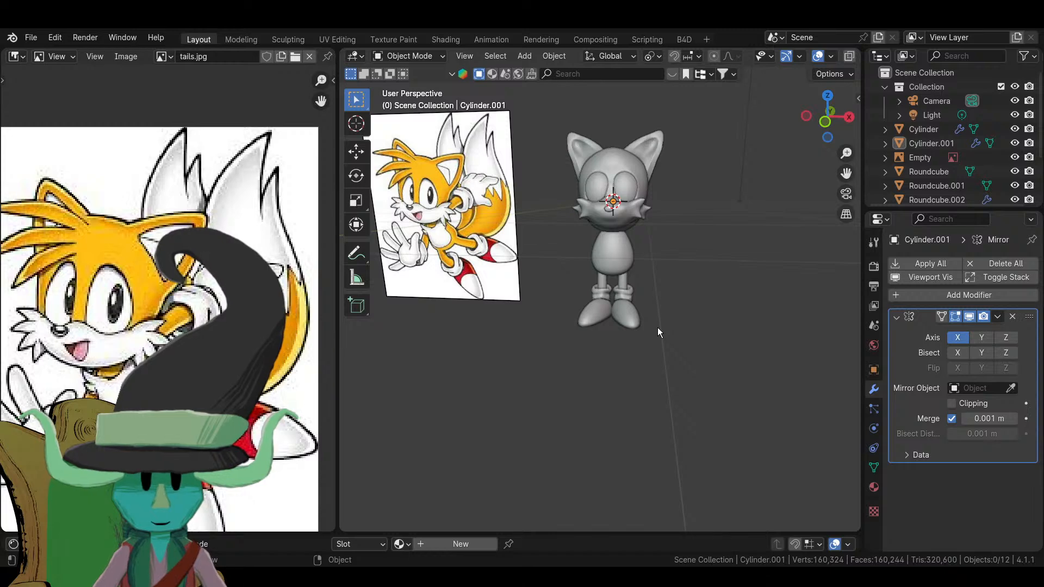
{"action": "left_click", "coordinate": [622, 280]}
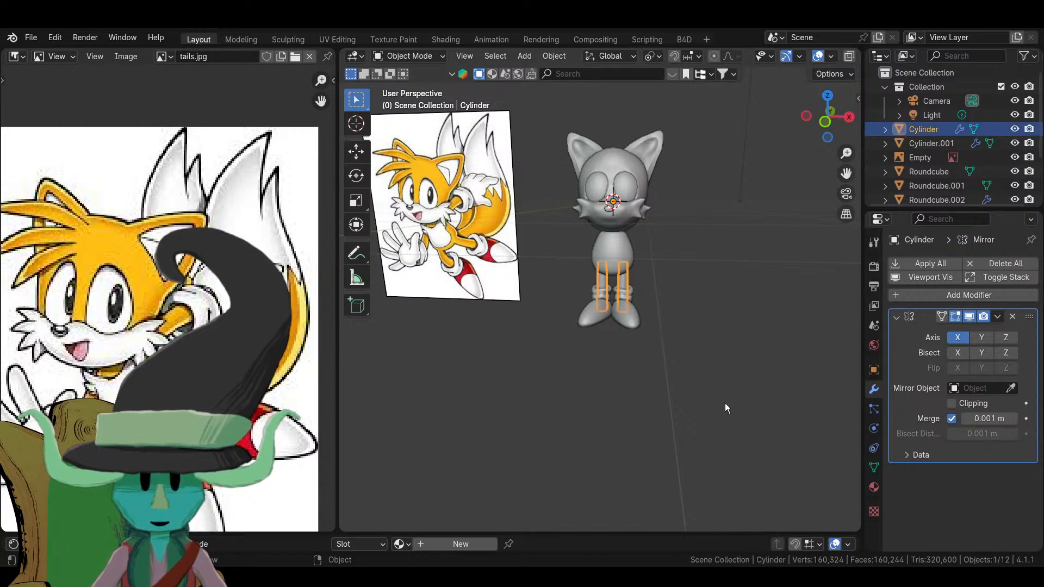
{"action": "key", "text": "KP_1"}
{"action": "key", "text": "Tab"}
{"action": "scroll", "coordinate": [739, 403], "scroll_direction": "up", "scroll_amount": 6}
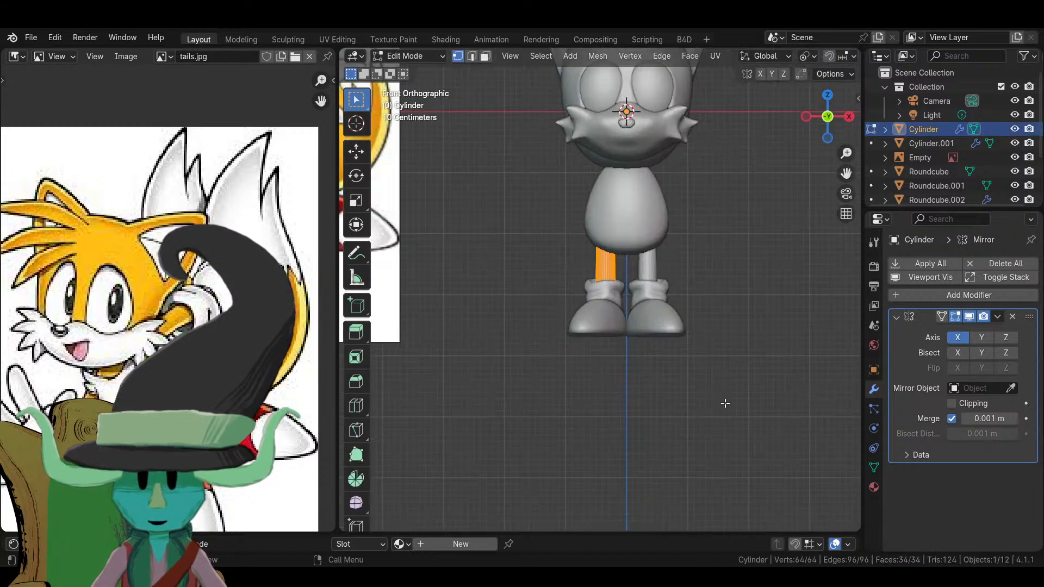
{"action": "scroll", "coordinate": [680, 297], "scroll_direction": "down", "scroll_amount": 6}
{"action": "key", "text": "shift+d"}
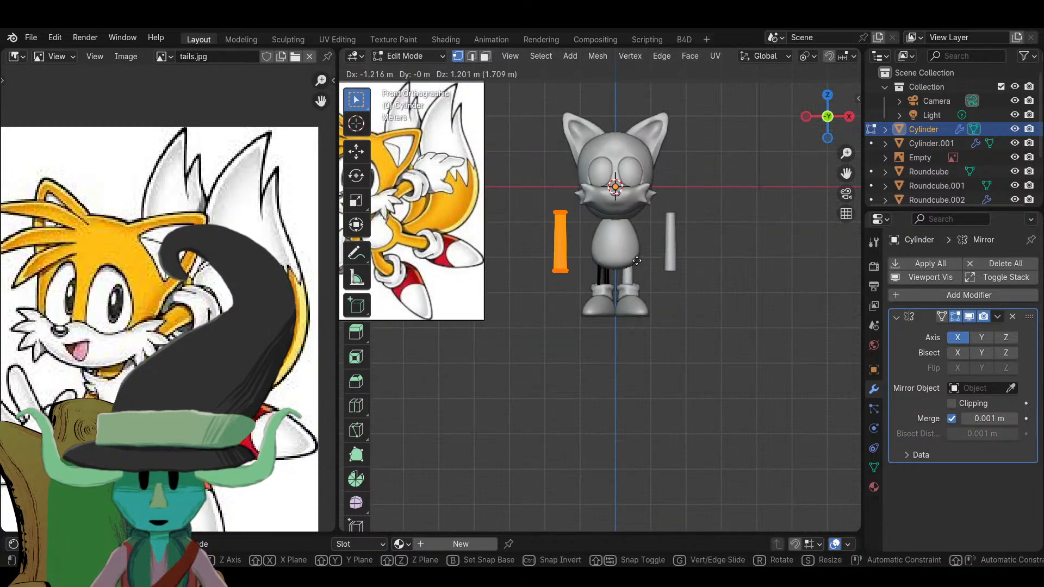
{"action": "left_click", "coordinate": [676, 443]}
{"action": "key", "text": "r"}
{"action": "left_click", "coordinate": [613, 425]}
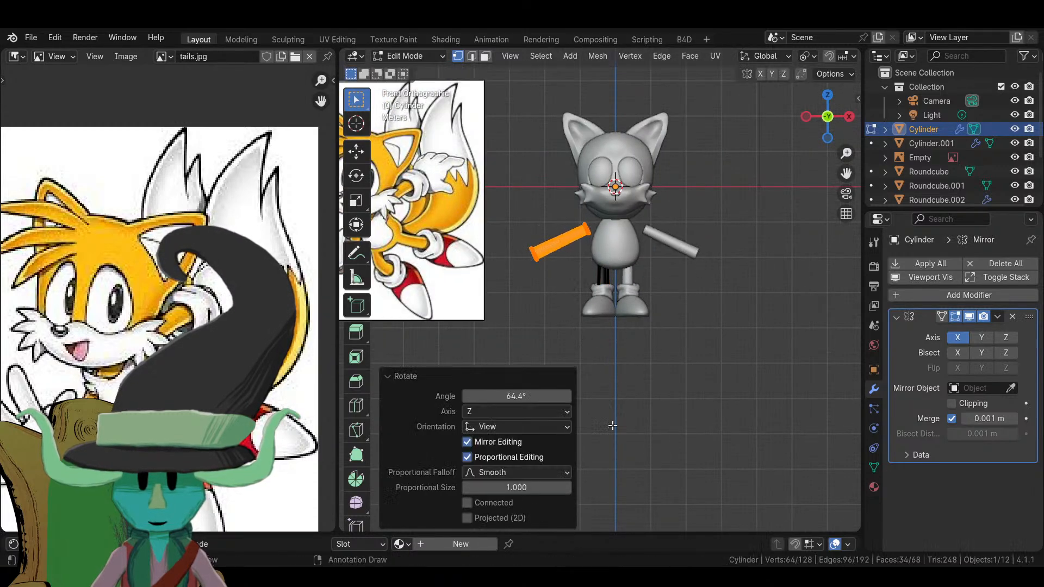
{"action": "key", "text": "g"}
{"action": "right_click", "coordinate": [675, 330]}
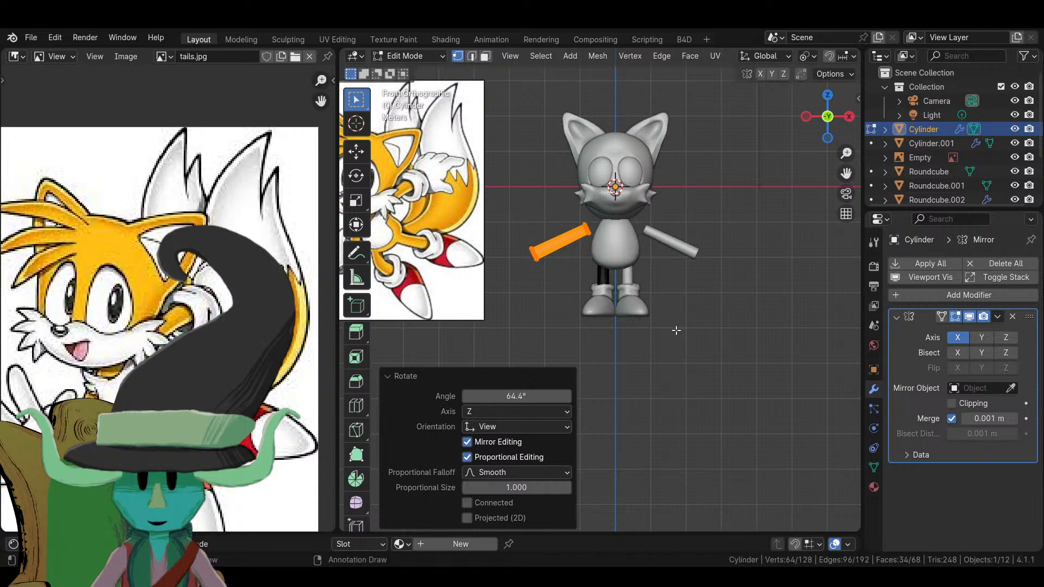
{"action": "key", "text": "ctrl+z"}
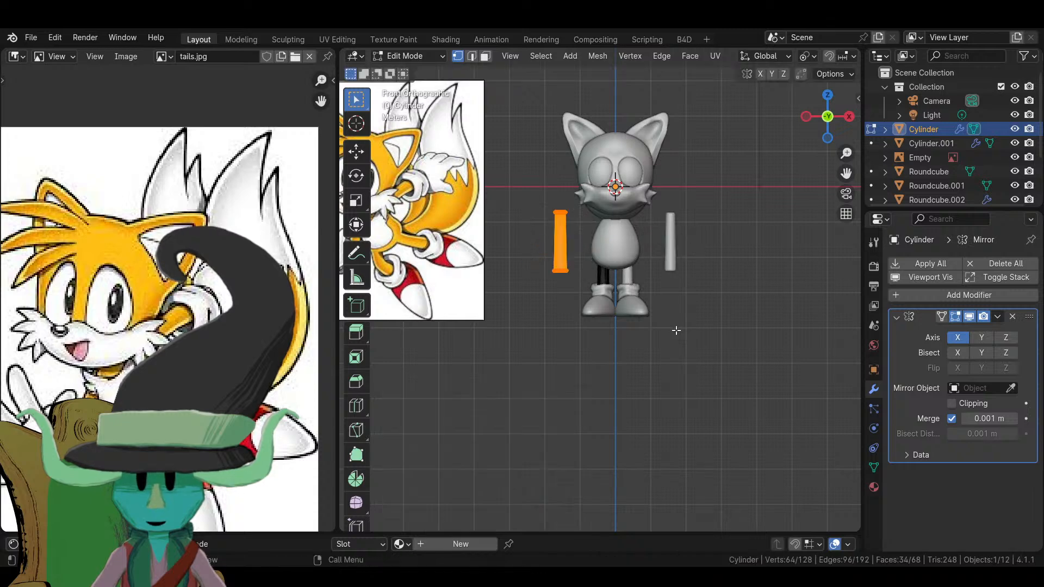
- Separate the duplicated cylinder into its own object and select only that arm object in Object Mode
{"action": "key", "text": "p"}
{"action": "left_click", "coordinate": [663, 255]}
{"action": "key", "text": "Tab"}
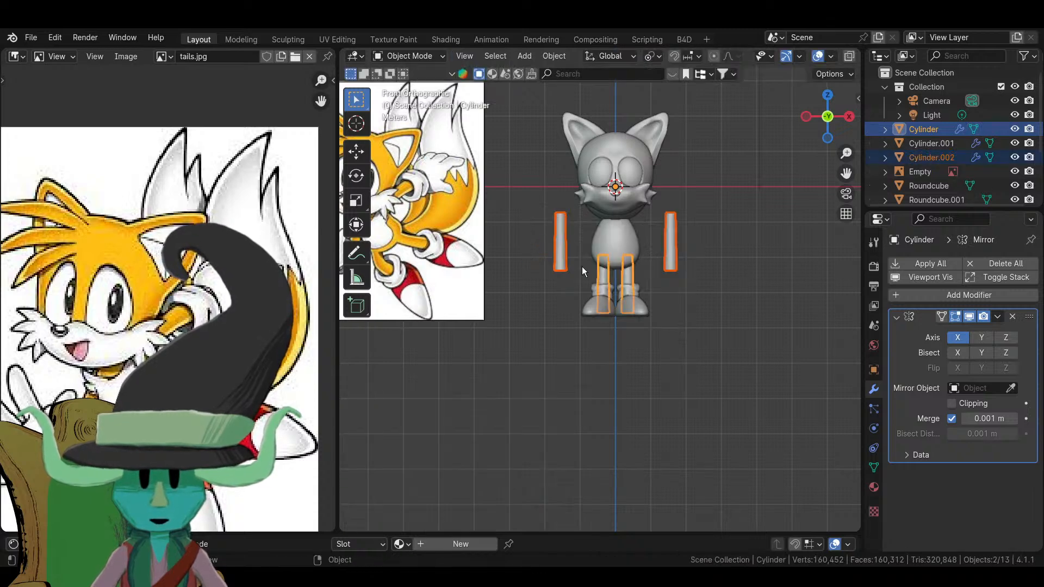
{"action": "left_click", "coordinate": [563, 264]}
{"action": "left_click", "coordinate": [818, 57]}
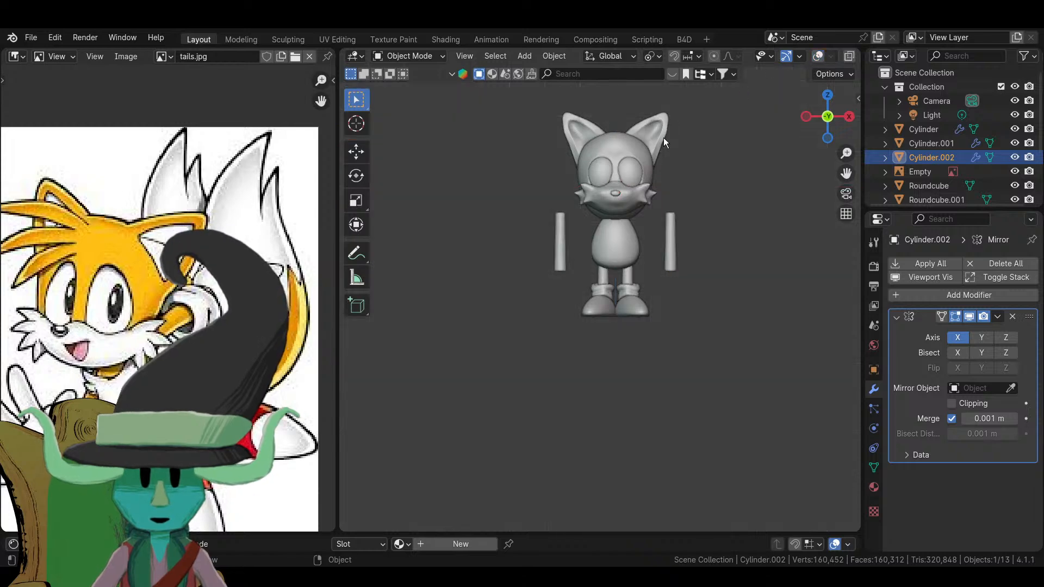
{"action": "left_click", "coordinate": [818, 57]}
- Rotate the arm's whole mesh about 53° outward and, with proportional editing off, move it about 0.6 m along X to the torso
{"action": "key", "text": "Tab"}
{"action": "key", "text": "a"}
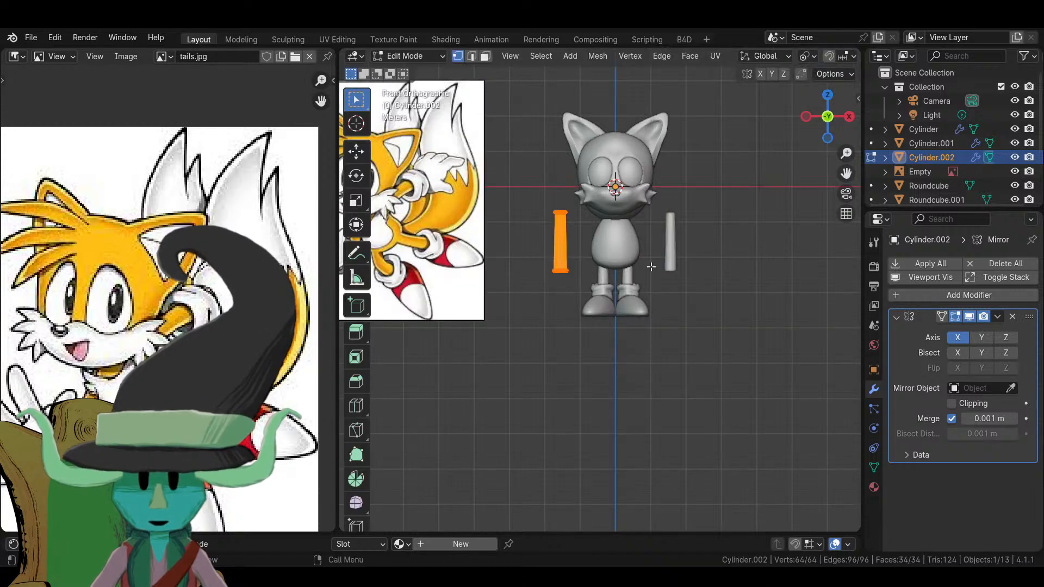
{"action": "key", "text": "r"}
{"action": "left_click", "coordinate": [601, 363]}
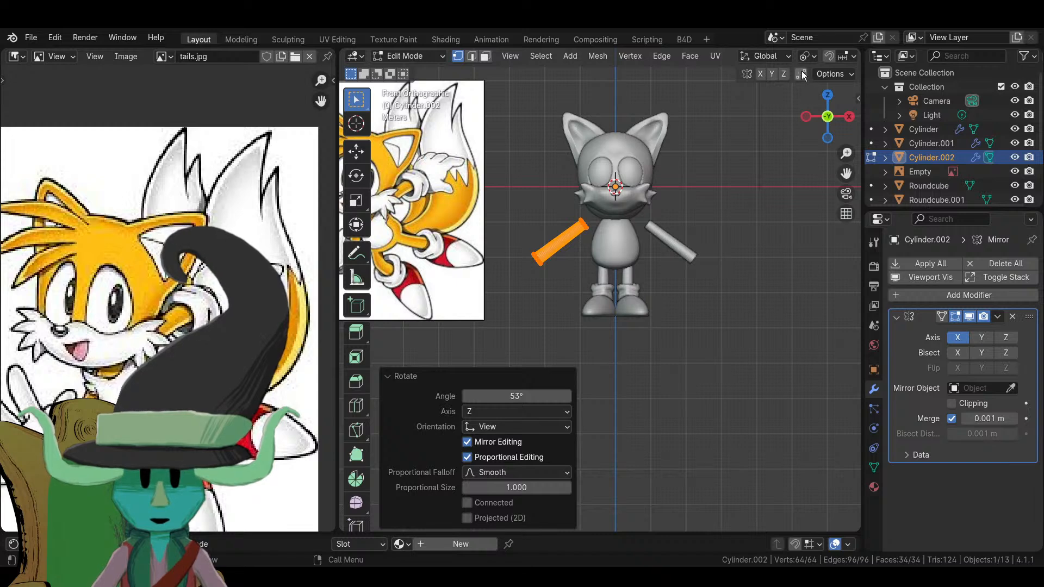
{"action": "scroll", "coordinate": [653, 55], "scroll_direction": "down", "scroll_amount": 5}
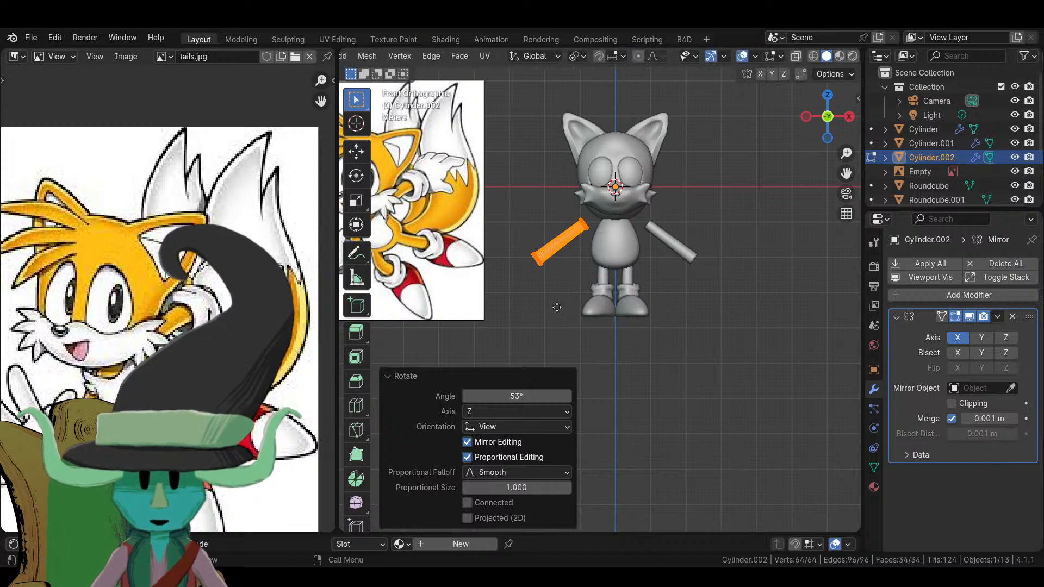
{"action": "key", "text": "g"}
{"action": "left_click", "coordinate": [622, 306]}
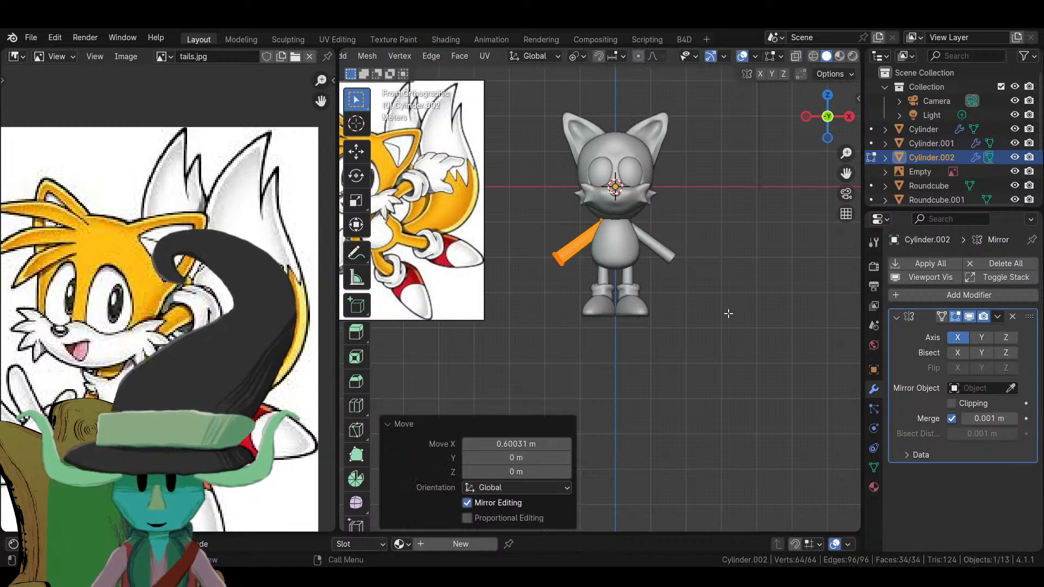
- Rotate the arm about 8° further outward, raise it about 0.12 m to shoulder height, and return to Object Mode
{"action": "key", "text": "r"}
{"action": "left_click", "coordinate": [706, 350]}
{"action": "key", "text": "g"}
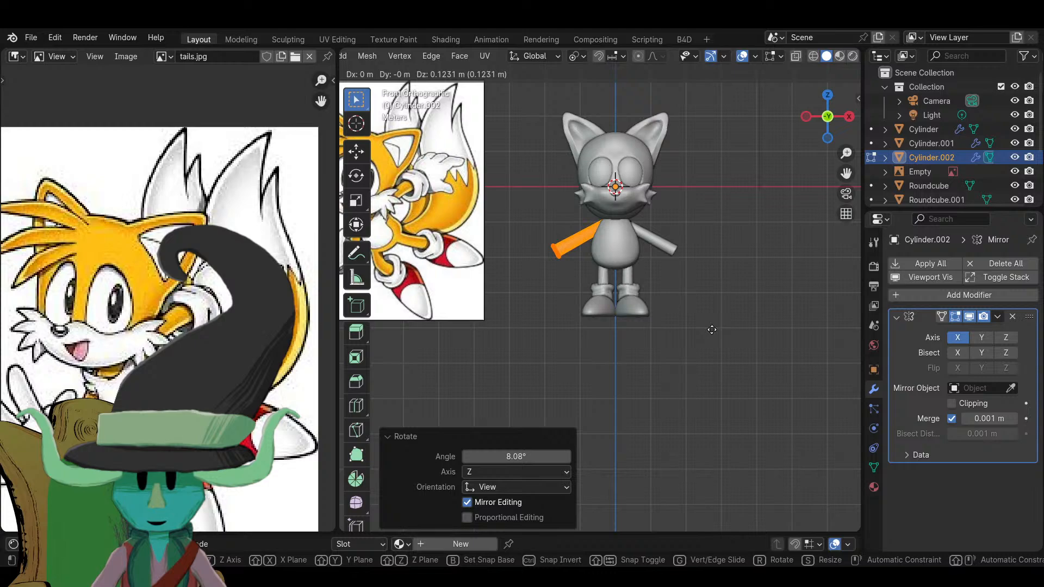
{"action": "left_click", "coordinate": [712, 330]}
{"action": "key", "text": "Tab"}
- Examine the placement of both arms against the torso from the side and the front
{"action": "scroll", "coordinate": [716, 317], "scroll_direction": "down", "scroll_amount": 2}
{"action": "middle_click_drag", "start_coordinate": [716, 317], "coordinate": [661, 266]}
{"action": "left_click", "coordinate": [665, 350]}
{"action": "scroll", "coordinate": [633, 378], "scroll_direction": "up", "scroll_amount": 3}
{"action": "left_click", "coordinate": [661, 265]}
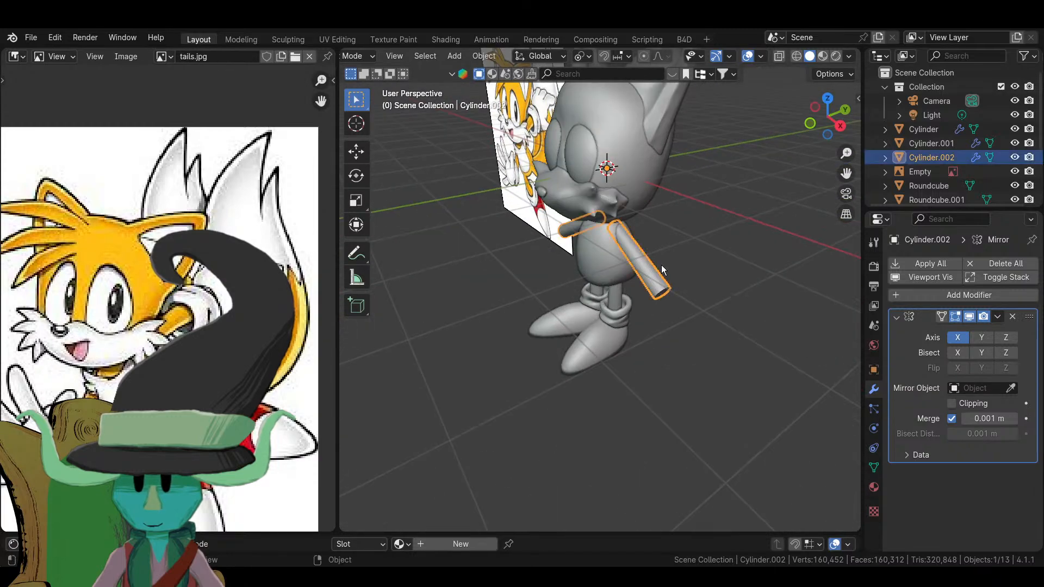
{"action": "key", "text": "KP_1"}
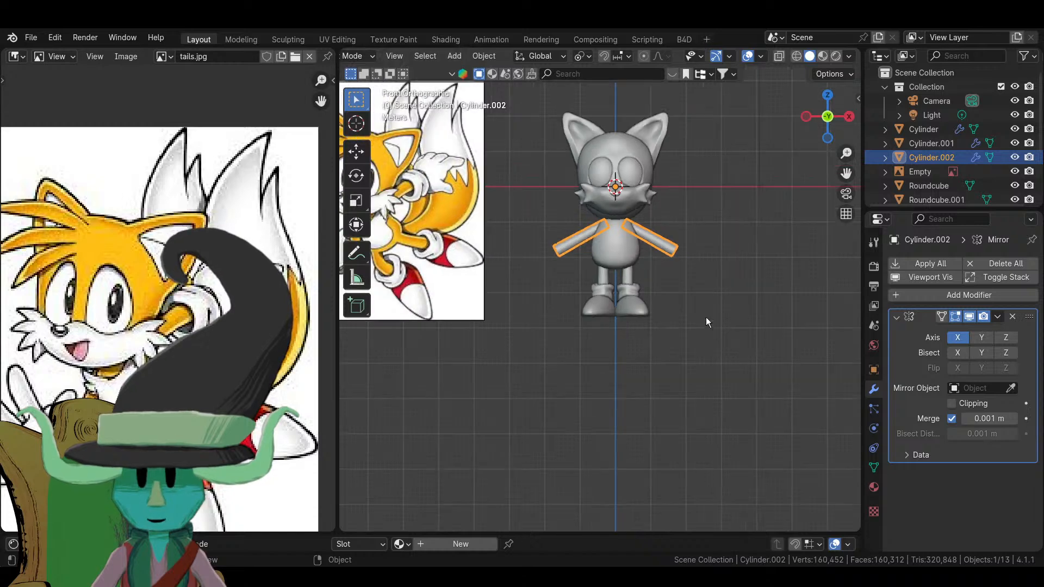
{"action": "middle_click_drag", "start_coordinate": [676, 326], "coordinate": [701, 380], "text": "shift"}
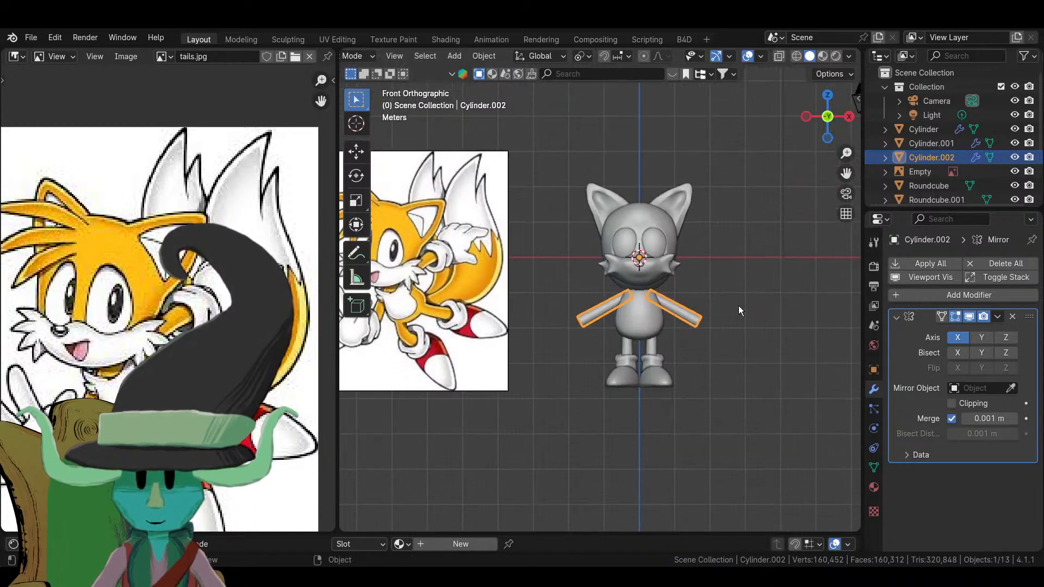
{"action": "middle_click_drag", "start_coordinate": [738, 305], "coordinate": [605, 340]}
- Select the muzzle object, switch it to Sculpt Mode, and set the Grab brush radius to 133 px
{"action": "left_click", "coordinate": [707, 283]}
{"action": "left_click", "coordinate": [605, 340]}
{"action": "left_click", "coordinate": [354, 56]}
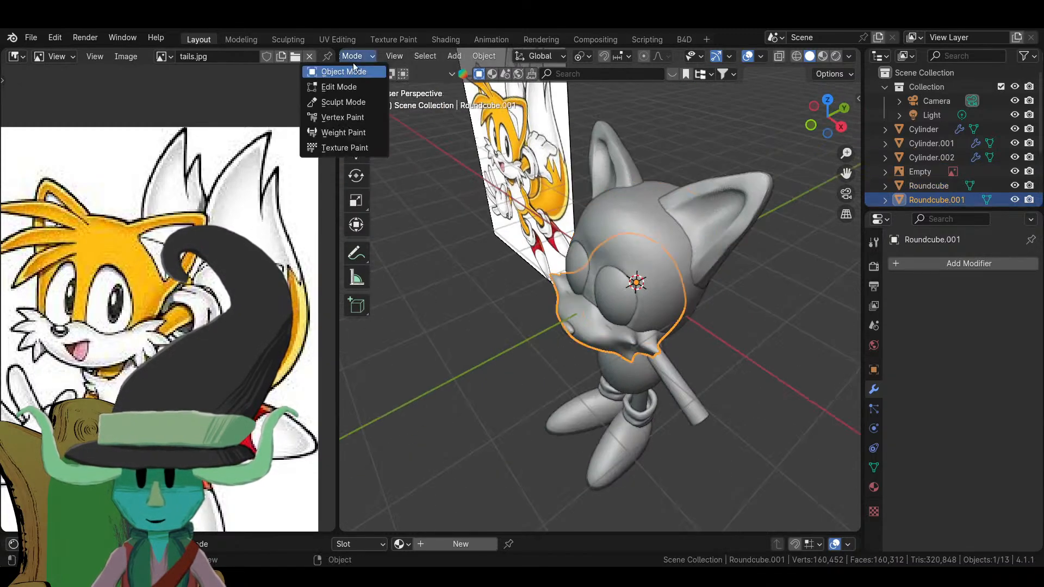
{"action": "left_click", "coordinate": [343, 102]}
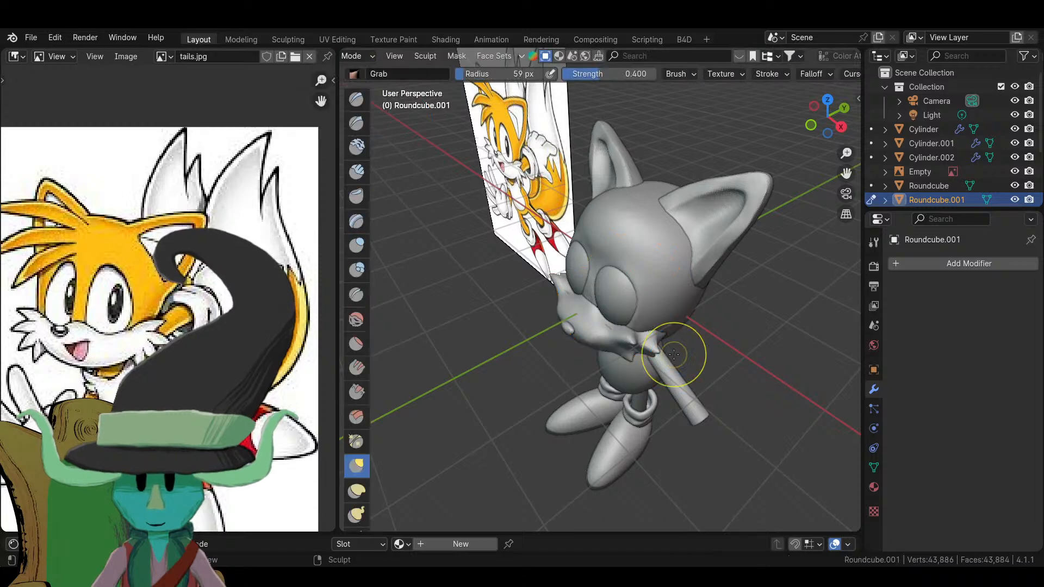
{"action": "key", "text": "f"}
{"action": "left_click", "coordinate": [699, 347]}
- Pull the muzzle's cheeks outward and reshape its underside with the Grab brush
{"action": "middle_click_drag", "start_coordinate": [700, 348], "coordinate": [687, 337]}
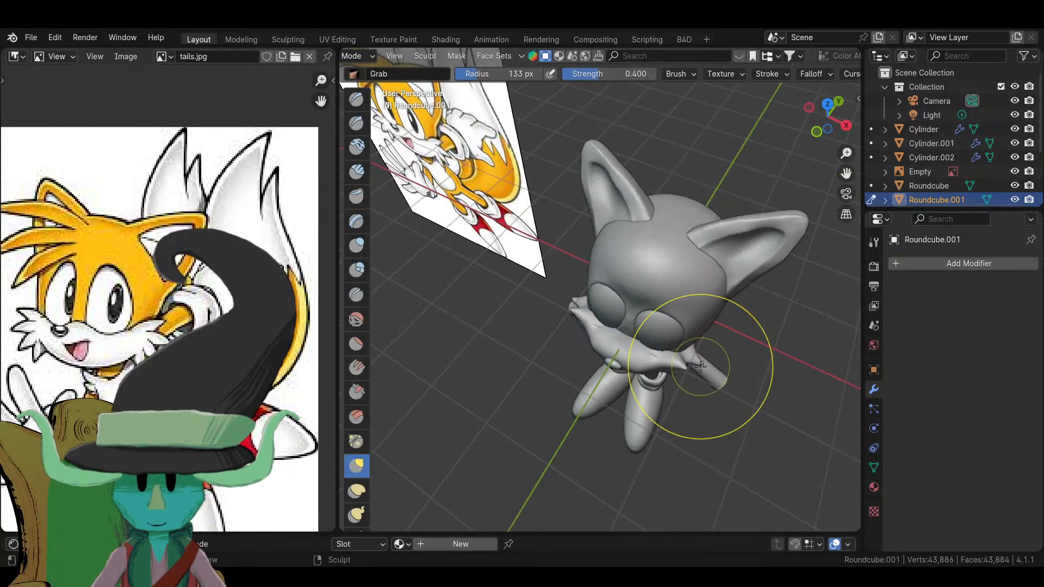
{"action": "left_click_drag", "start_coordinate": [696, 350], "coordinate": [722, 365]}
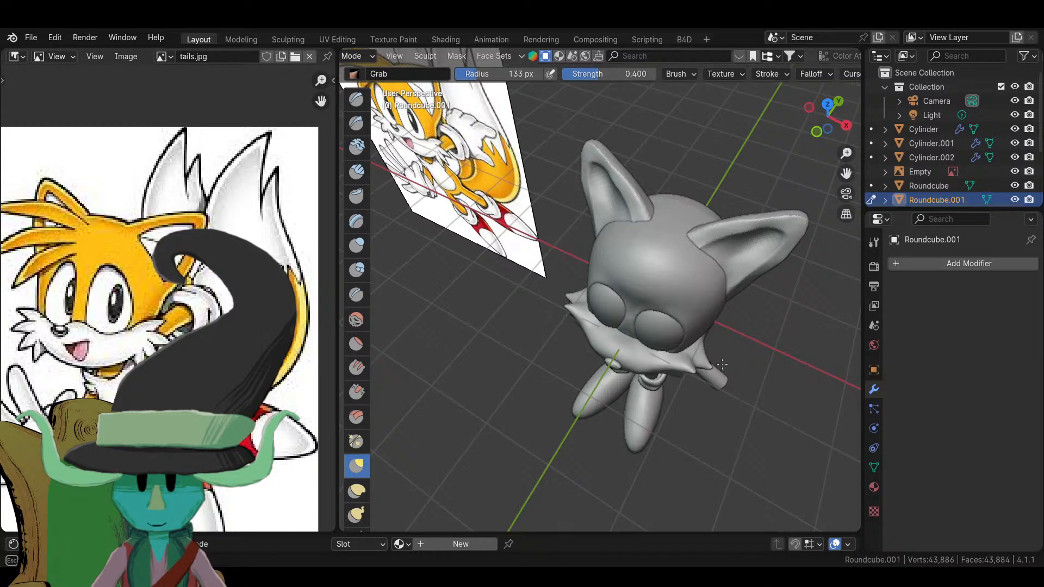
{"action": "scroll", "coordinate": [721, 365], "scroll_direction": "down", "scroll_amount": 5}
{"action": "middle_click_drag", "start_coordinate": [721, 365], "coordinate": [701, 327]}
{"action": "scroll", "coordinate": [700, 338], "scroll_direction": "up", "scroll_amount": 5}
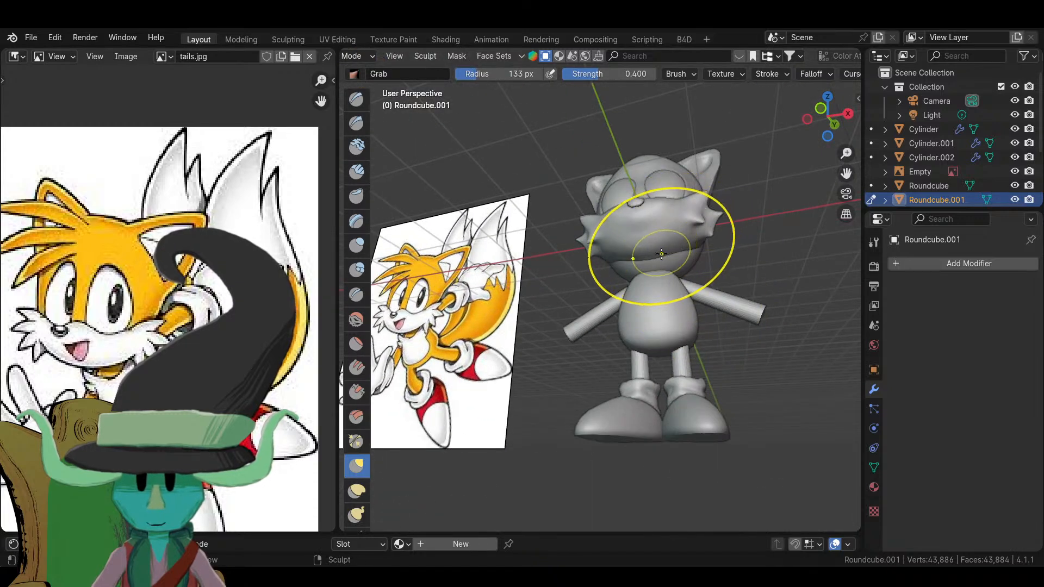
{"action": "mouse_move", "coordinate": [649, 253]}
{"action": "left_mouse_down"}
{"action": "mouse_move", "coordinate": [661, 265]}
{"action": "mouse_move", "coordinate": [681, 256]}
{"action": "mouse_move", "coordinate": [678, 233]}
{"action": "left_mouse_up"}
{"action": "scroll", "coordinate": [678, 234], "scroll_direction": "down", "scroll_amount": 4}
{"action": "mouse_move", "coordinate": [679, 326]}
{"action": "middle_mouse_down"}
{"action": "mouse_move", "coordinate": [662, 342]}
{"action": "mouse_move", "coordinate": [693, 333]}
{"action": "mouse_move", "coordinate": [652, 266]}
{"action": "middle_mouse_up"}
{"action": "scroll", "coordinate": [696, 331], "scroll_direction": "up", "scroll_amount": 4}
{"action": "scroll", "coordinate": [641, 242], "scroll_direction": "up", "scroll_amount": 4}
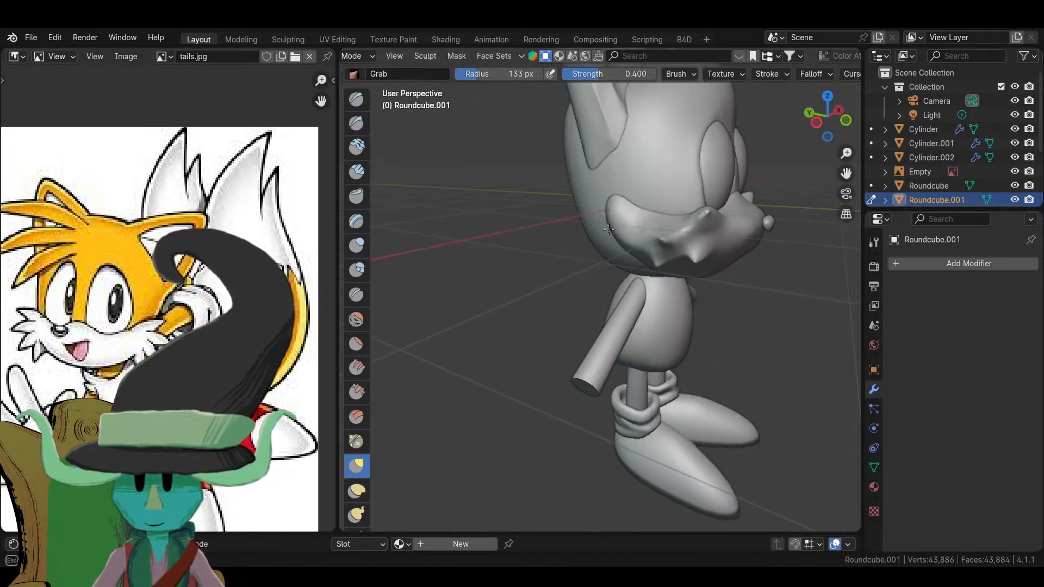
- Examine the reshaped muzzle against the head and body from the front and the side
{"action": "middle_click_drag", "start_coordinate": [608, 229], "coordinate": [723, 249]}
{"action": "scroll", "coordinate": [728, 247], "scroll_direction": "down", "scroll_amount": 5}
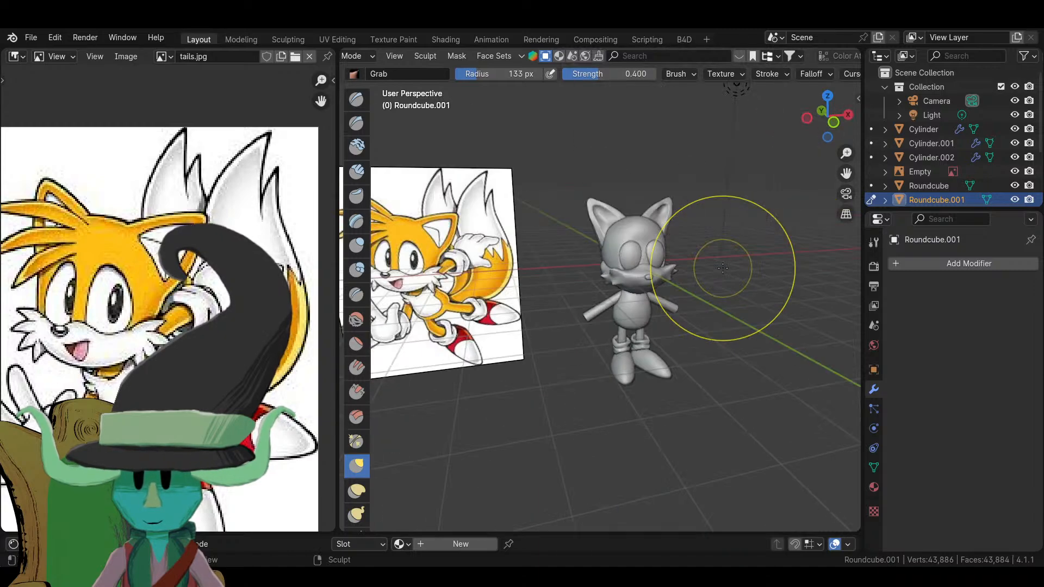
{"action": "scroll", "coordinate": [601, 321], "scroll_direction": "up", "scroll_amount": 3}
{"action": "middle_click_drag", "start_coordinate": [601, 321], "coordinate": [648, 242]}
{"action": "scroll", "coordinate": [648, 242], "scroll_direction": "down", "scroll_amount": 5}
{"action": "scroll", "coordinate": [636, 327], "scroll_direction": "up", "scroll_amount": 6}
{"action": "mouse_move", "coordinate": [617, 326]}
{"action": "middle_mouse_down"}
{"action": "mouse_move", "coordinate": [718, 348]}
{"action": "mouse_move", "coordinate": [728, 304]}
{"action": "mouse_move", "coordinate": [723, 210]}
{"action": "mouse_move", "coordinate": [745, 373]}
{"action": "mouse_move", "coordinate": [692, 360]}
{"action": "mouse_move", "coordinate": [609, 229]}
{"action": "middle_mouse_up"}
{"action": "scroll", "coordinate": [726, 351], "scroll_direction": "down", "scroll_amount": 5}
{"action": "scroll", "coordinate": [742, 341], "scroll_direction": "down", "scroll_amount": 3}
{"action": "scroll", "coordinate": [692, 360], "scroll_direction": "up", "scroll_amount": 5}
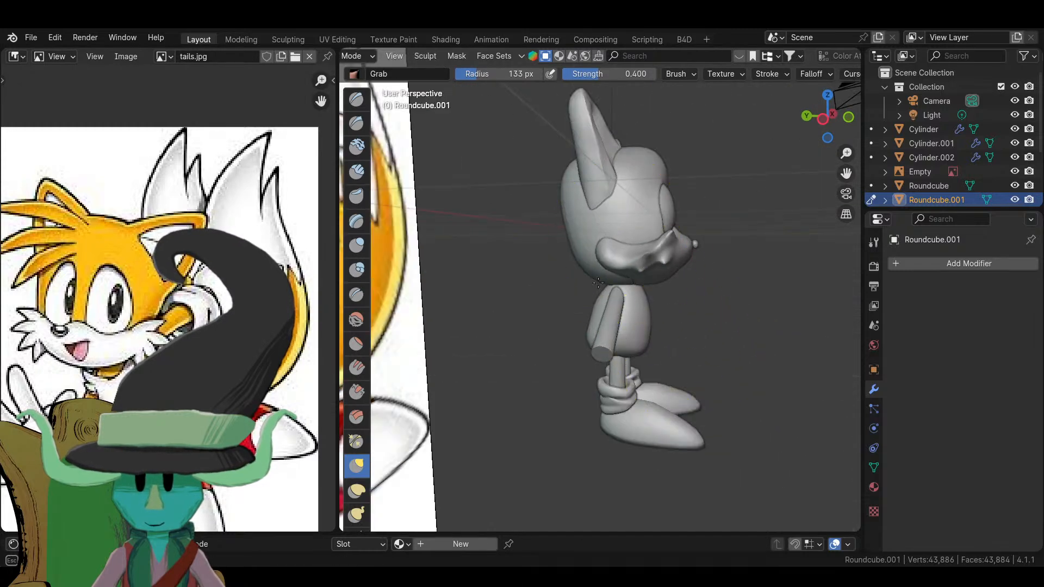
{"action": "scroll", "coordinate": [612, 242], "scroll_direction": "up", "scroll_amount": 3}
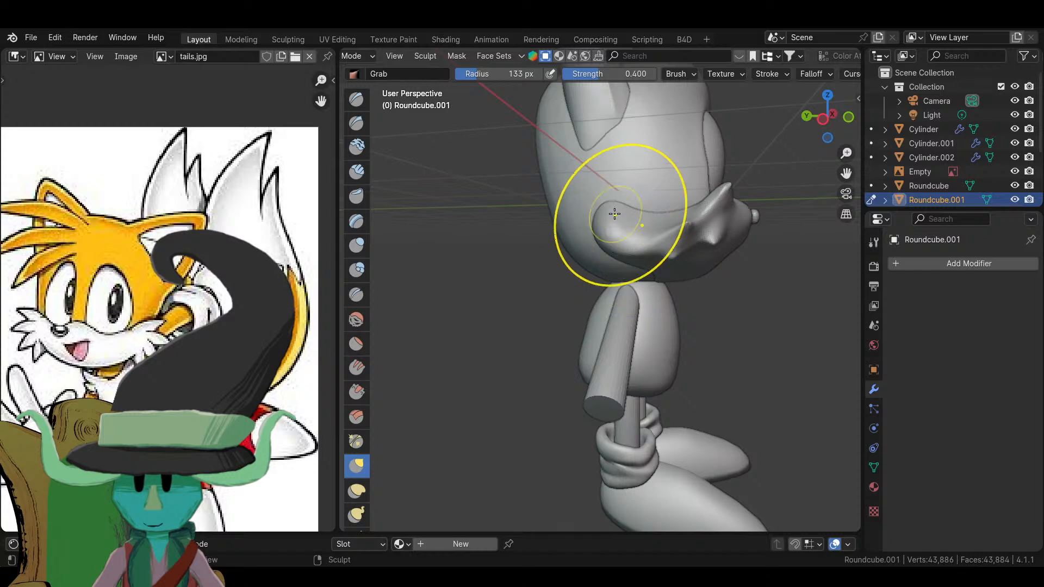
- Pull the muzzle's rear cheek edge up and back with the Grab brush, reducing its radius to 88 px
{"action": "left_click_drag", "start_coordinate": [614, 224], "coordinate": [614, 223]}
{"action": "key", "text": "f"}
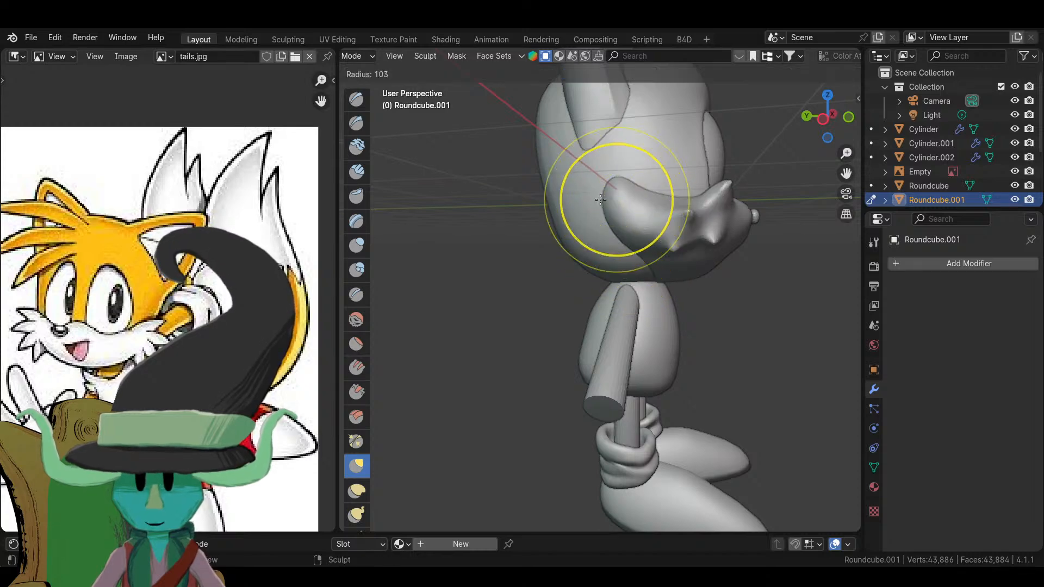
{"action": "left_click", "coordinate": [628, 177]}
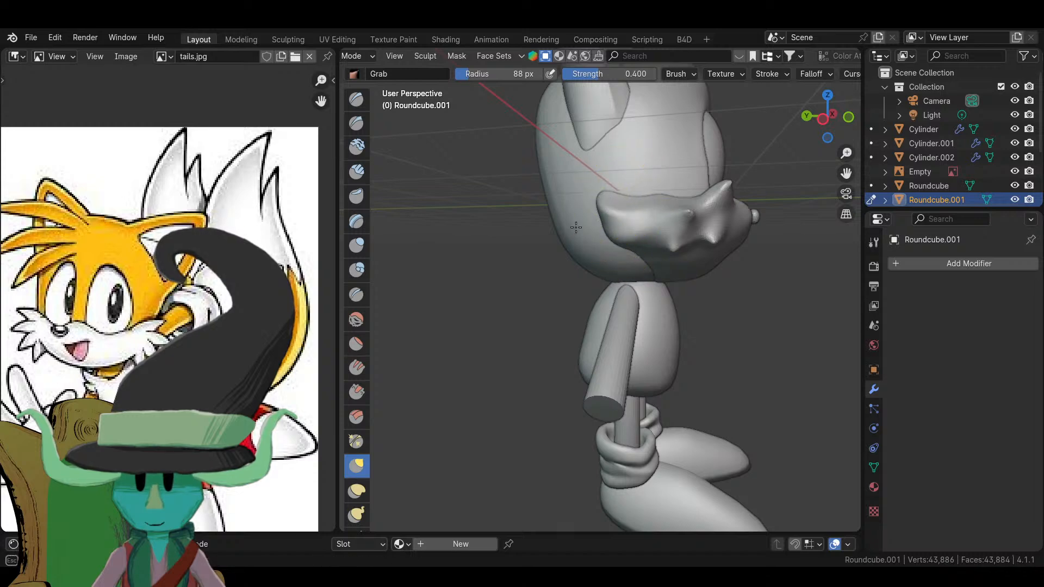
- Smooth the rear upper edge of the muzzle's cheek with the Smooth brush at 88 px radius
{"action": "scroll", "coordinate": [626, 211], "scroll_direction": "down", "scroll_amount": 5}
{"action": "middle_click_drag", "start_coordinate": [624, 228], "coordinate": [664, 326]}
{"action": "scroll", "coordinate": [664, 326], "scroll_direction": "up", "scroll_amount": 6}
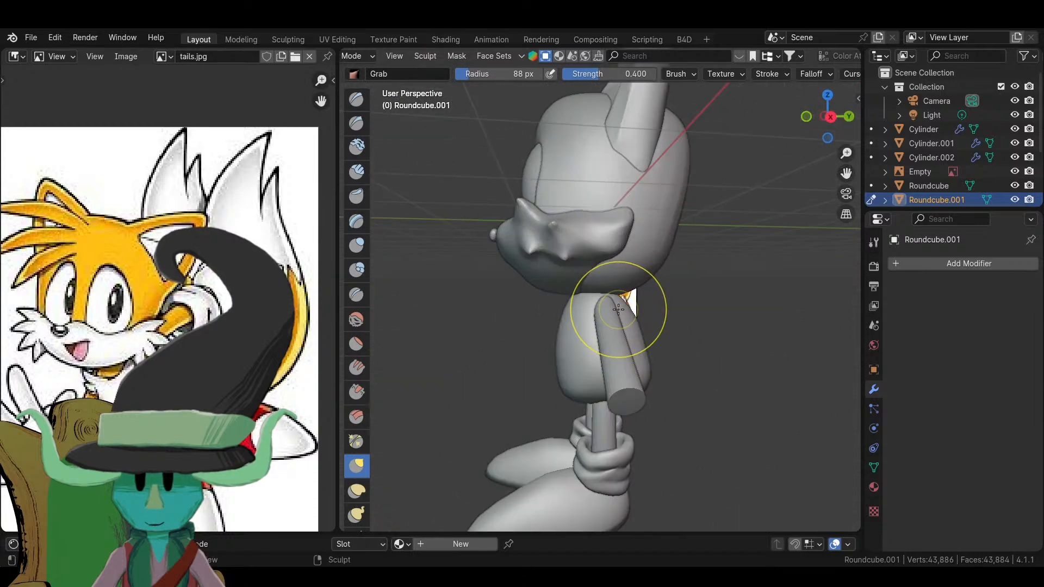
{"action": "scroll", "coordinate": [614, 263], "scroll_direction": "up", "scroll_amount": 3}
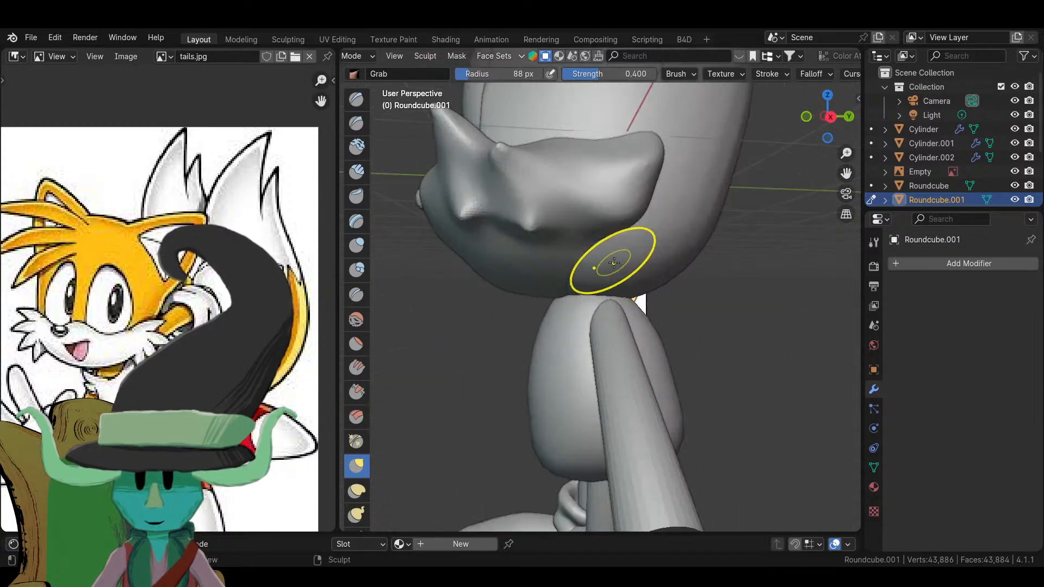
{"action": "left_click", "coordinate": [357, 320]}
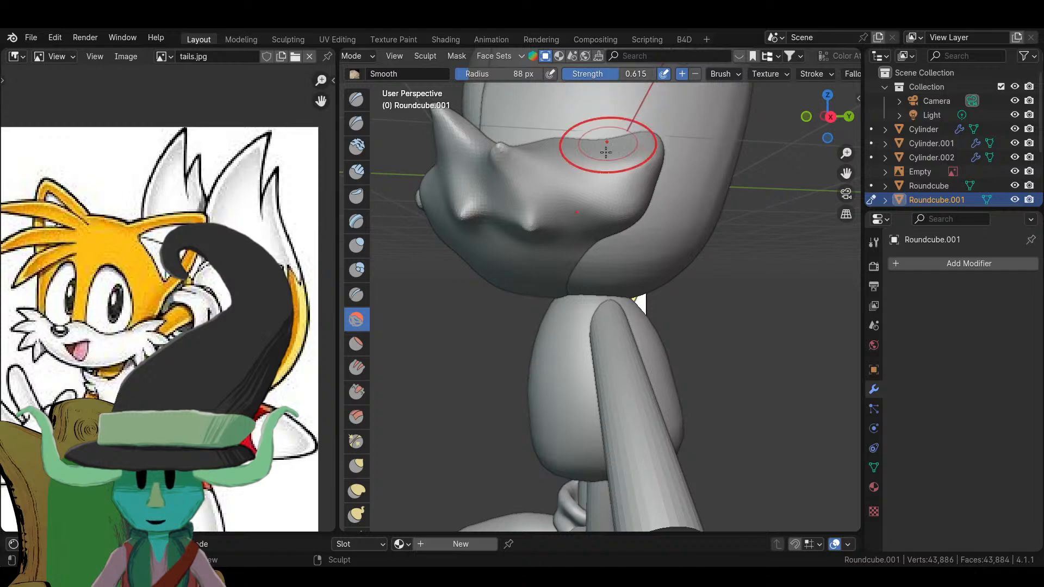
{"action": "left_click_drag", "start_coordinate": [605, 152], "coordinate": [686, 141]}
{"action": "left_click_drag", "start_coordinate": [612, 167], "coordinate": [588, 163]}
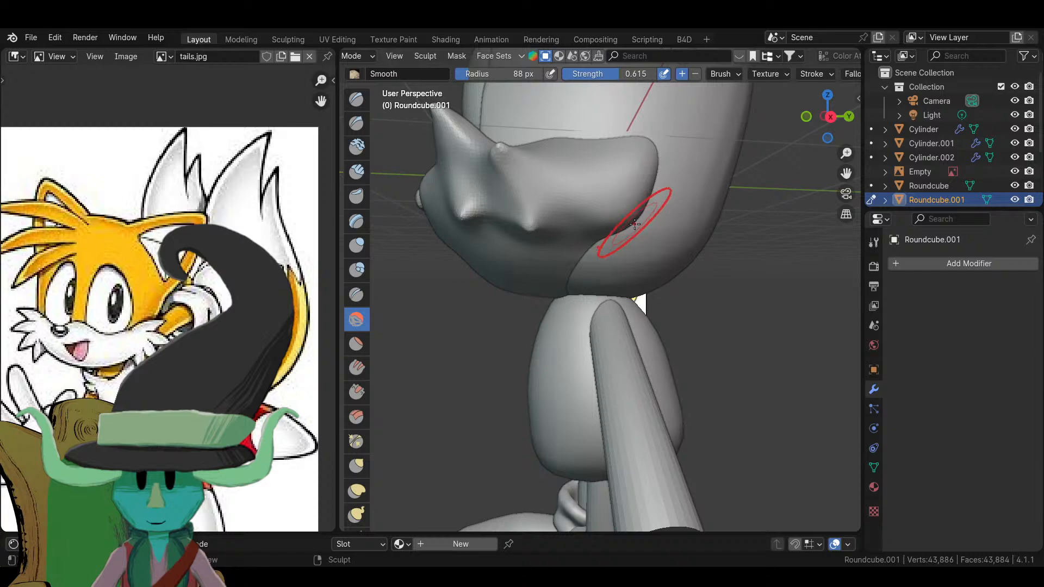
- Pull the lower rear edge of the muzzle's cheek down and back with the Grab brush at 88 px radius
{"action": "scroll", "coordinate": [628, 216], "scroll_direction": "down", "scroll_amount": 5}
{"action": "middle_click_drag", "start_coordinate": [618, 275], "coordinate": [689, 384]}
{"action": "scroll", "coordinate": [690, 385], "scroll_direction": "up", "scroll_amount": 4}
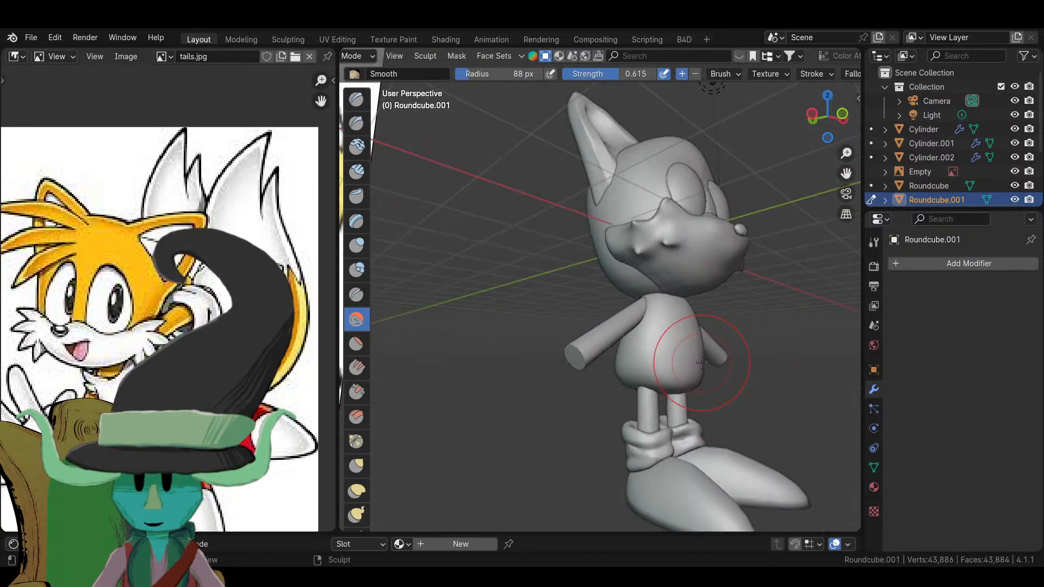
{"action": "middle_click_drag", "start_coordinate": [676, 345], "coordinate": [686, 272]}
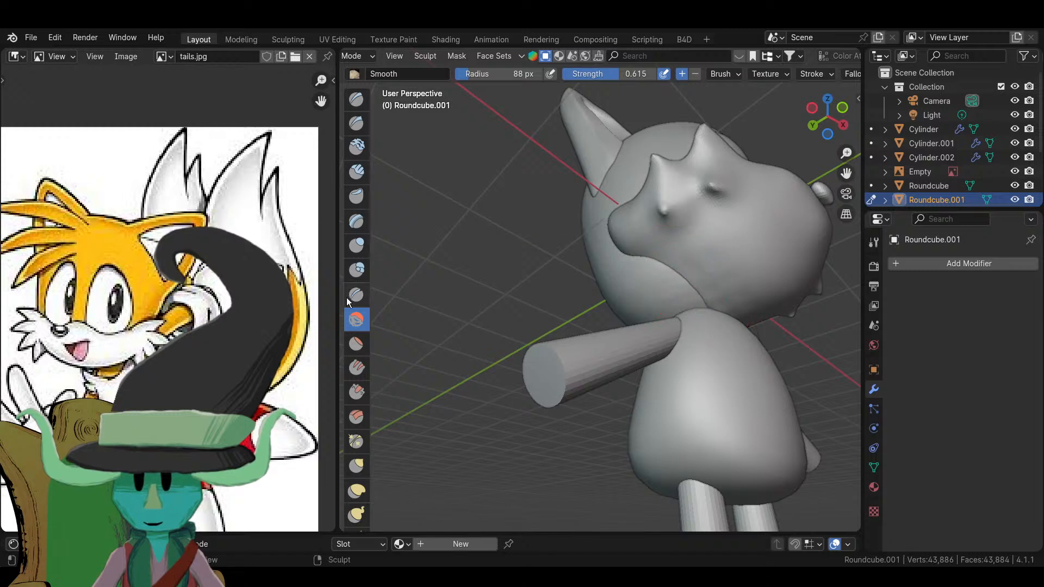
{"action": "left_click", "coordinate": [357, 466]}
{"action": "middle_click_drag", "start_coordinate": [676, 285], "coordinate": [640, 280]}
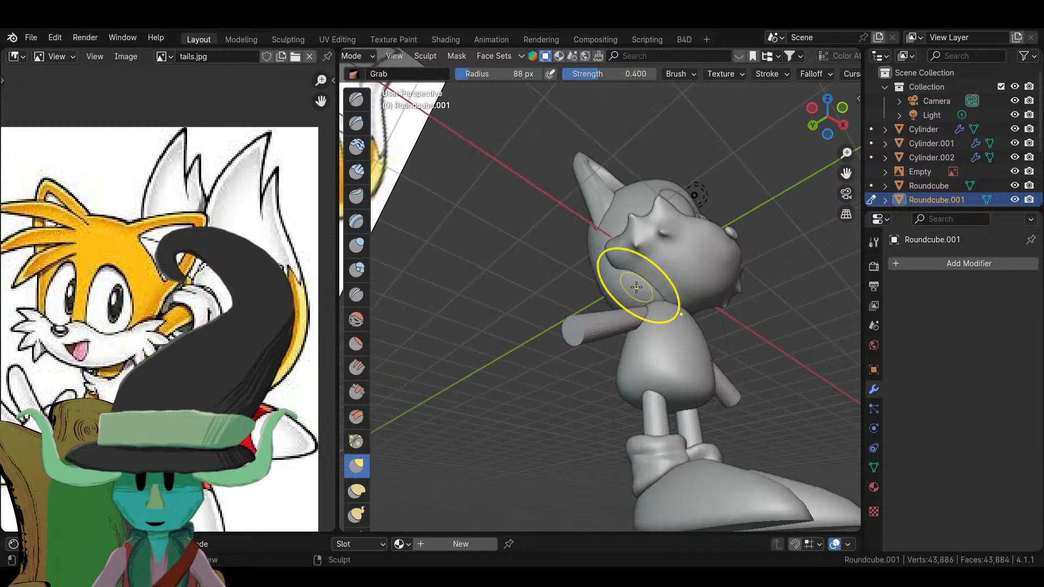
{"action": "left_click_drag", "start_coordinate": [644, 280], "coordinate": [622, 301]}
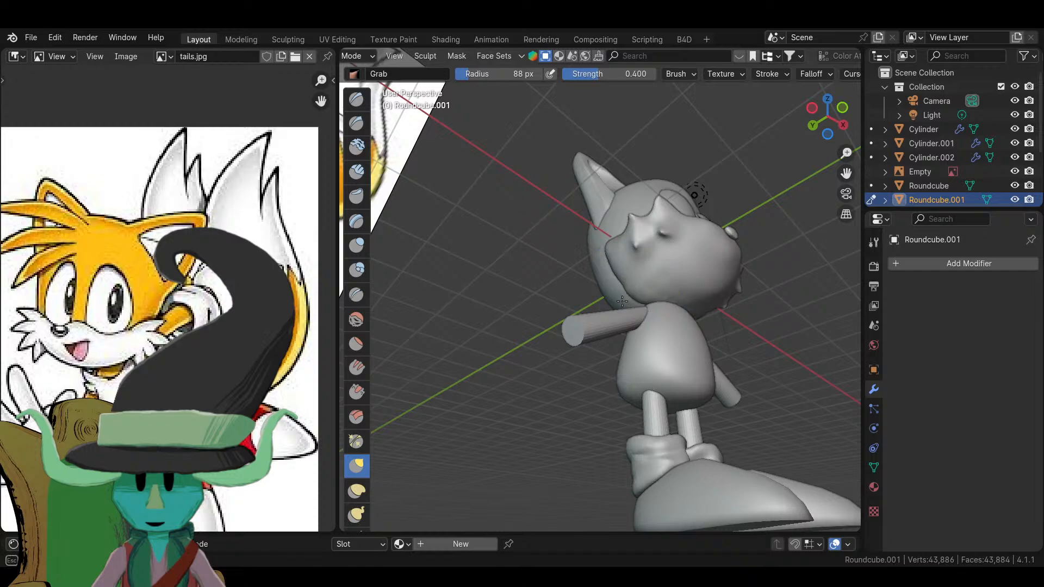
{"action": "scroll", "coordinate": [624, 273], "scroll_direction": "down", "scroll_amount": 4}
{"action": "mouse_move", "coordinate": [624, 273]}
{"action": "middle_mouse_down"}
{"action": "mouse_move", "coordinate": [651, 403]}
{"action": "mouse_move", "coordinate": [641, 378]}
{"action": "mouse_move", "coordinate": [540, 395]}
{"action": "mouse_move", "coordinate": [636, 376]}
{"action": "mouse_move", "coordinate": [618, 365]}
{"action": "mouse_move", "coordinate": [638, 381]}
{"action": "middle_mouse_up"}
{"action": "scroll", "coordinate": [629, 315], "scroll_direction": "down", "scroll_amount": 3}
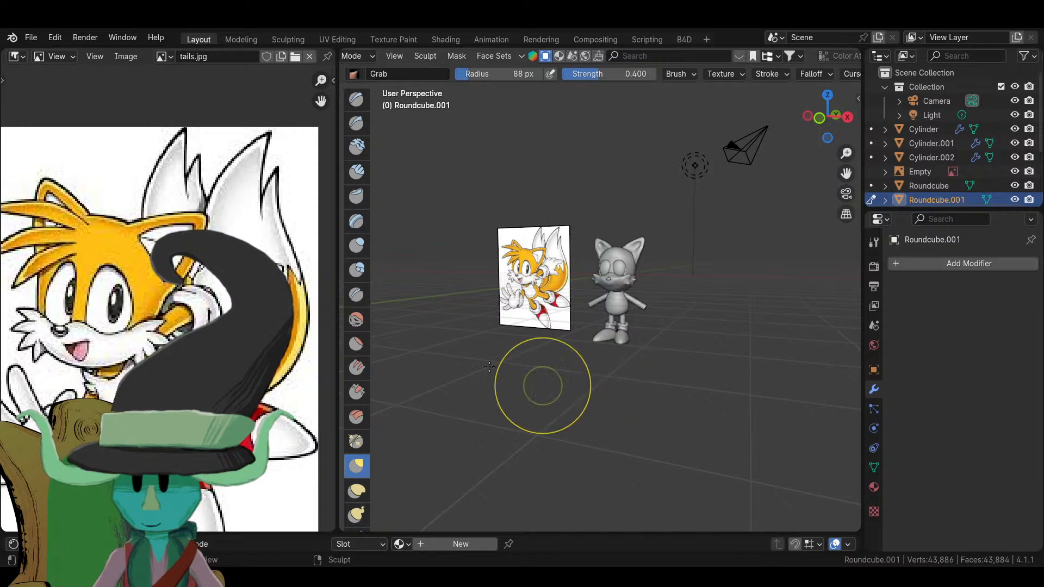
- Leave sculpting for Object Mode and open the mirrored ankle cuffs' mesh for editing in front view
{"action": "left_click", "coordinate": [358, 56]}
{"action": "left_click", "coordinate": [356, 77]}
{"action": "scroll", "coordinate": [644, 303], "scroll_direction": "up", "scroll_amount": 2}
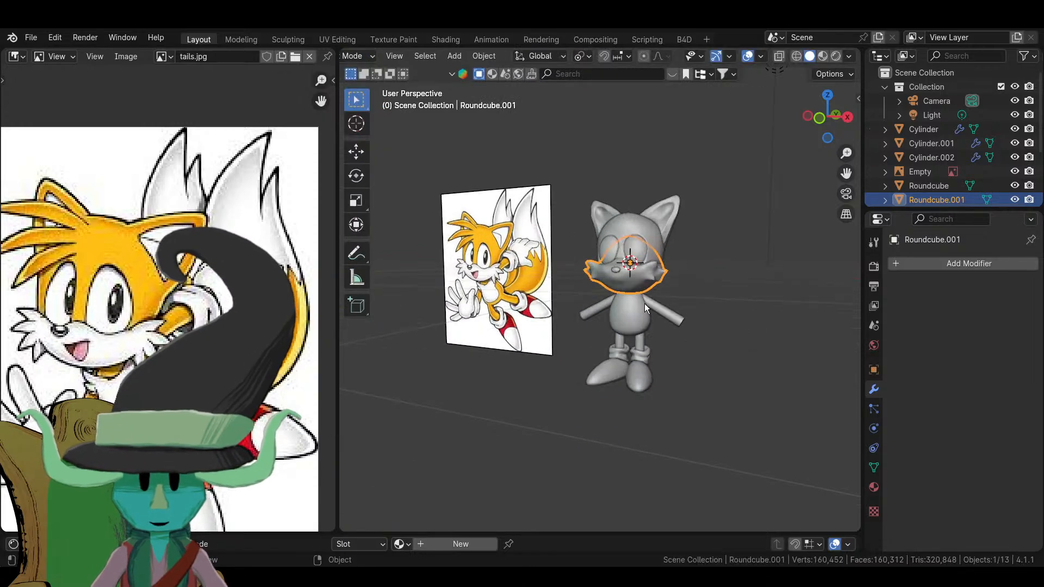
{"action": "left_click", "coordinate": [637, 356]}
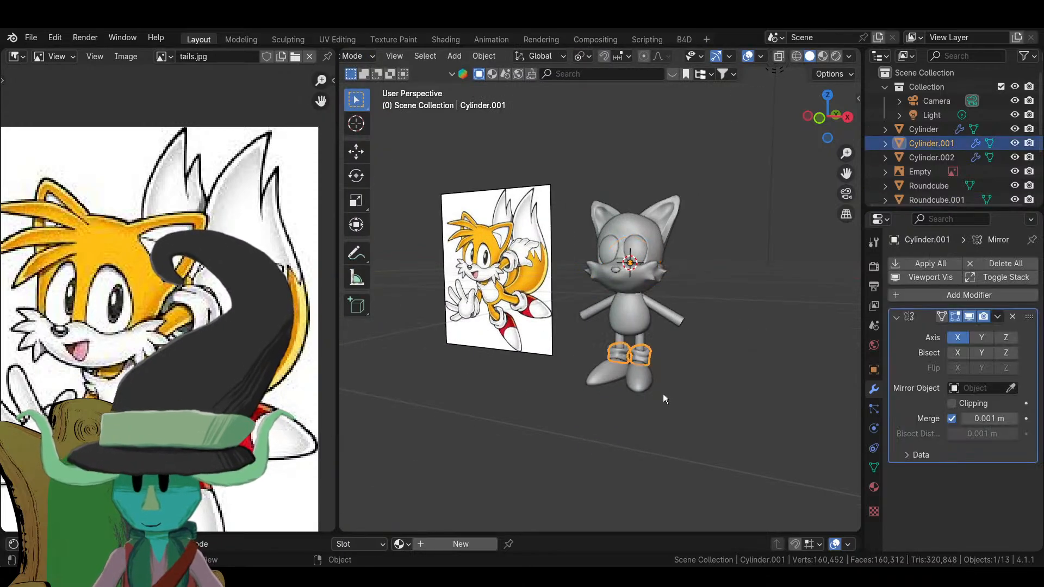
{"action": "scroll", "coordinate": [663, 393], "scroll_direction": "up", "scroll_amount": 4}
{"action": "key", "text": "KP_1"}
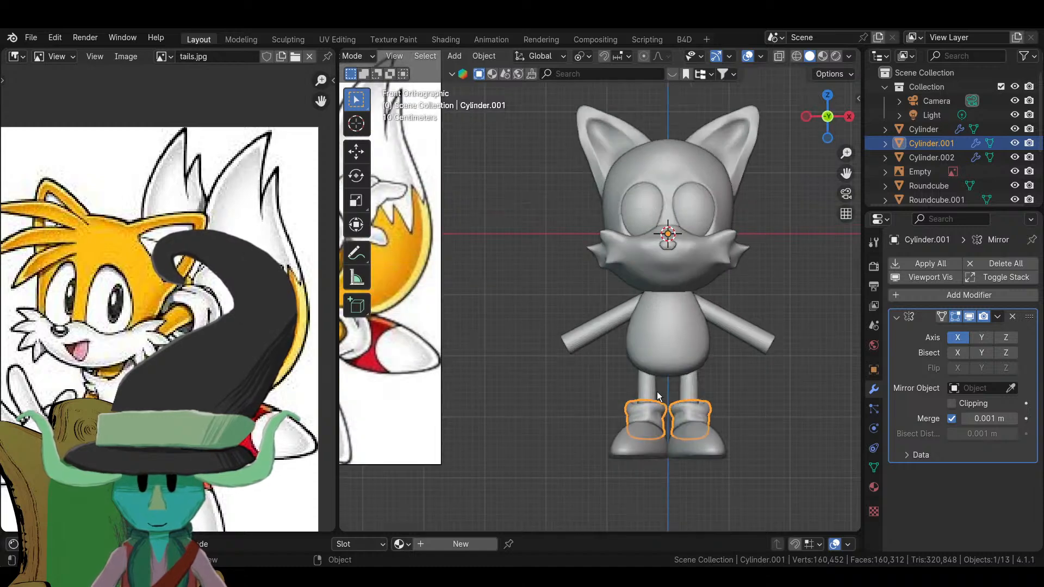
{"action": "middle_click_drag", "start_coordinate": [714, 406], "coordinate": [601, 385], "text": "shift"}
{"action": "key", "text": "Tab"}
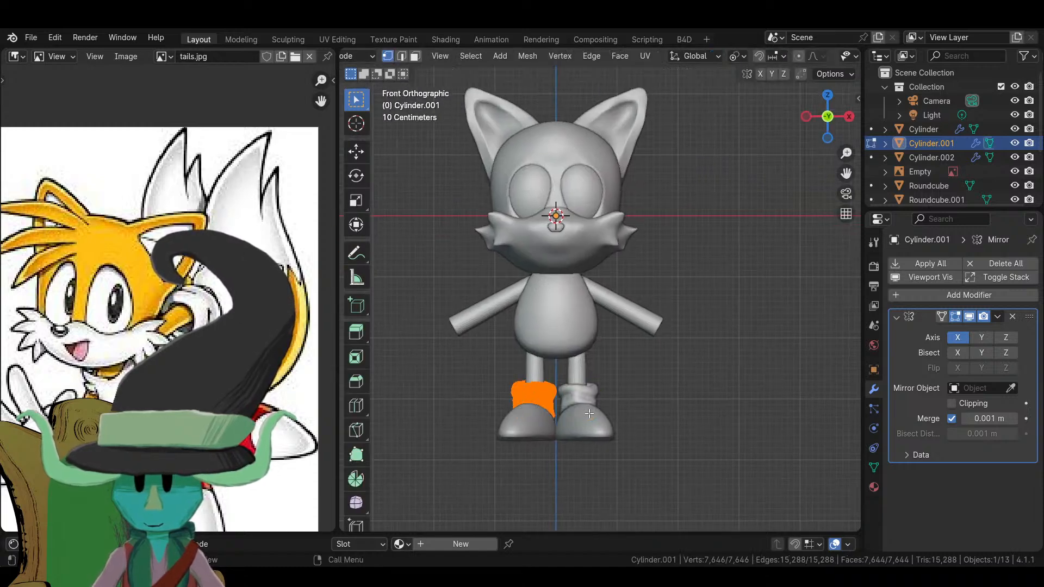
- Try duplicating the ankle cuff within its mesh onto the end of the arm, rotating the copy 70.2°
{"action": "left_click", "coordinate": [496, 341]}
{"action": "key", "text": "r"}
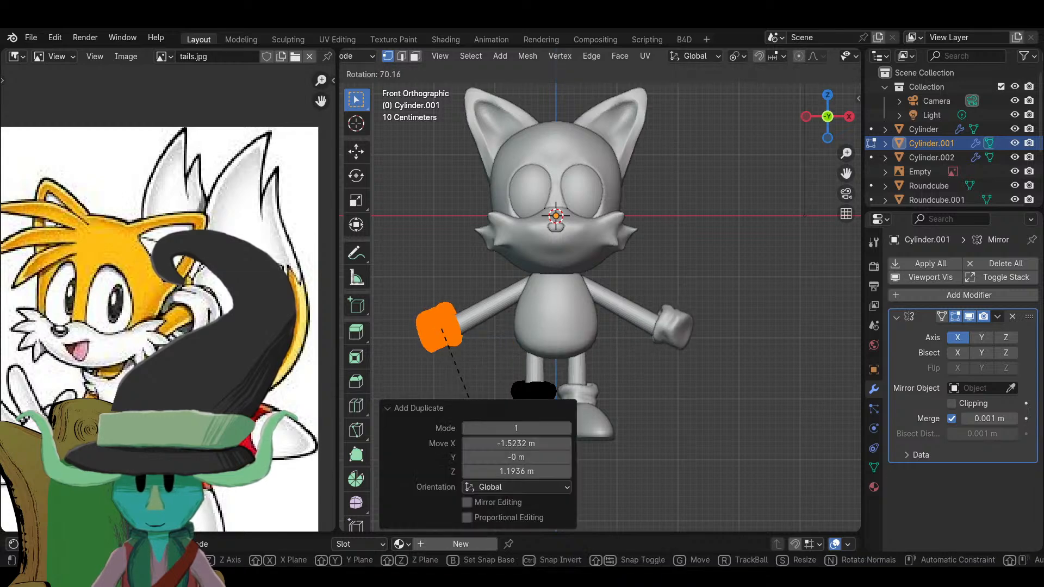
{"action": "left_click", "coordinate": [468, 400]}
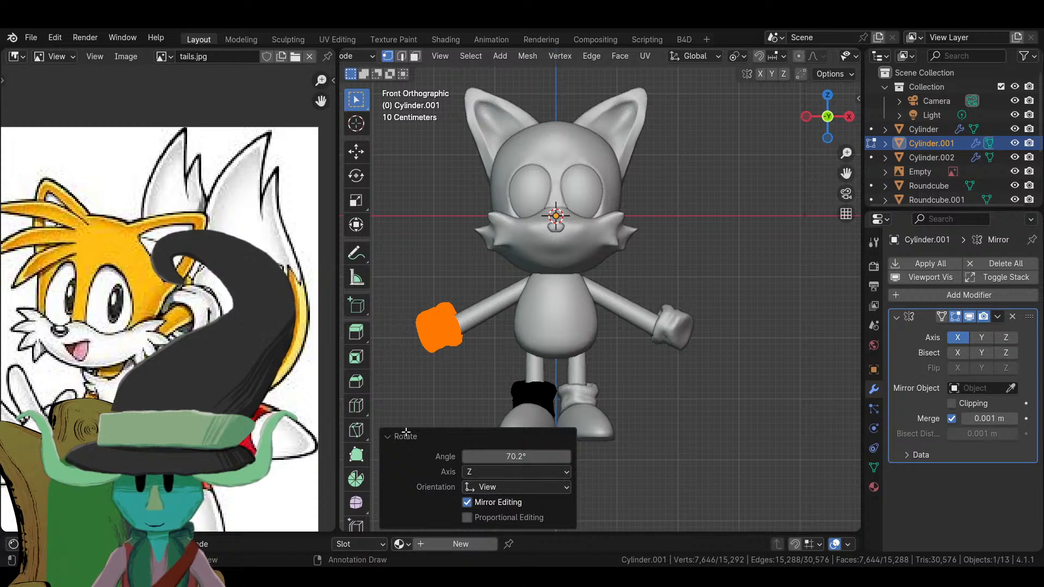
{"action": "key", "text": "ctrl+s"}
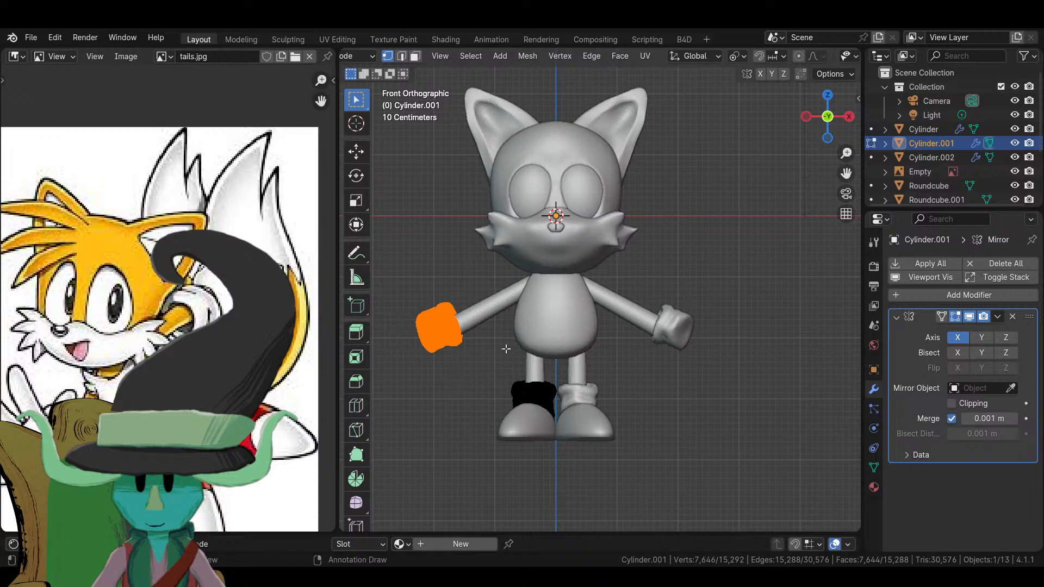
- Inspect the duplicated cuff around the wrist and undo its rotation and duplication
{"action": "middle_click_drag", "start_coordinate": [506, 348], "coordinate": [673, 377]}
{"action": "scroll", "coordinate": [473, 364], "scroll_direction": "up", "scroll_amount": 5}
{"action": "key", "text": "Tab"}
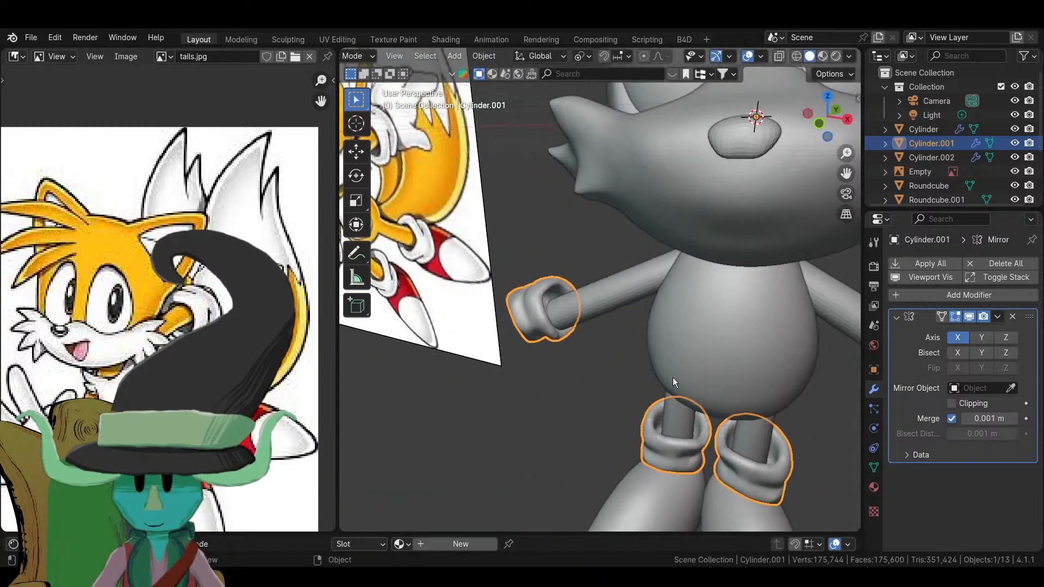
{"action": "key", "text": "Tab"}
{"action": "key", "text": "KP_Decimal"}
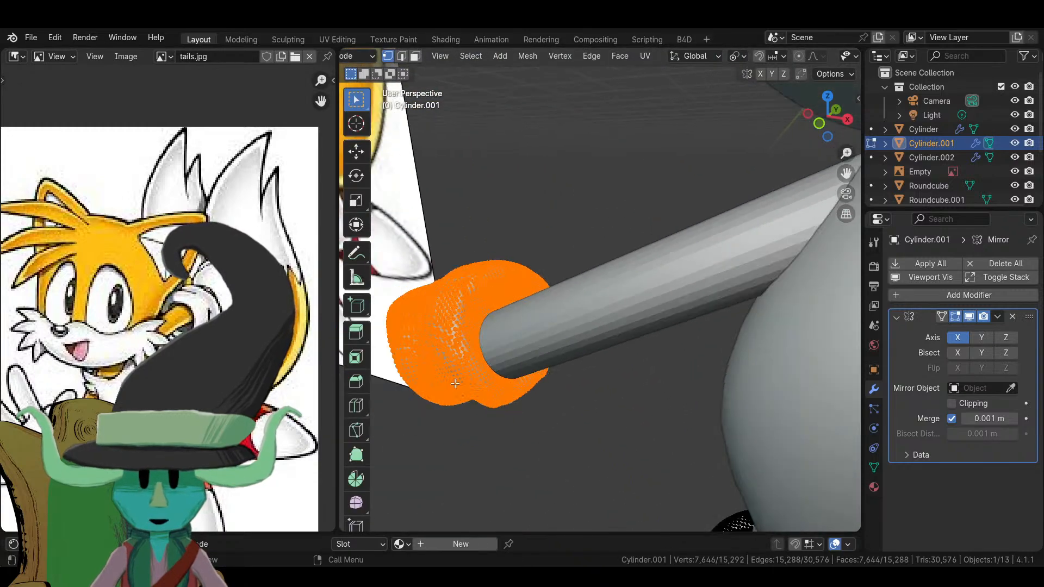
{"action": "scroll", "coordinate": [455, 383], "scroll_direction": "down", "scroll_amount": 6}
{"action": "scroll", "coordinate": [455, 383], "scroll_direction": "up", "scroll_amount": 3}
{"action": "middle_click_drag", "start_coordinate": [455, 383], "coordinate": [564, 340]}
{"action": "key", "text": "Tab"}
{"action": "key", "text": "Tab"}
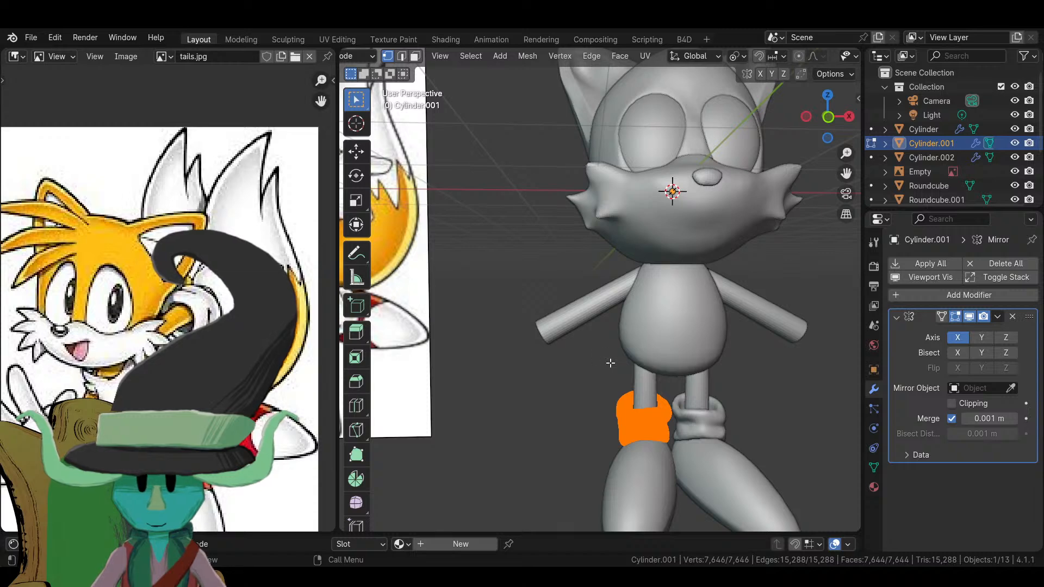
- Duplicate the ankle cuff to the arm's end, about -1.42 m in X and 1.09 m in Z, and separate it into its own object
{"action": "key", "text": "KP_1"}
{"action": "key", "text": "shift+d"}
{"action": "left_click", "coordinate": [491, 264]}
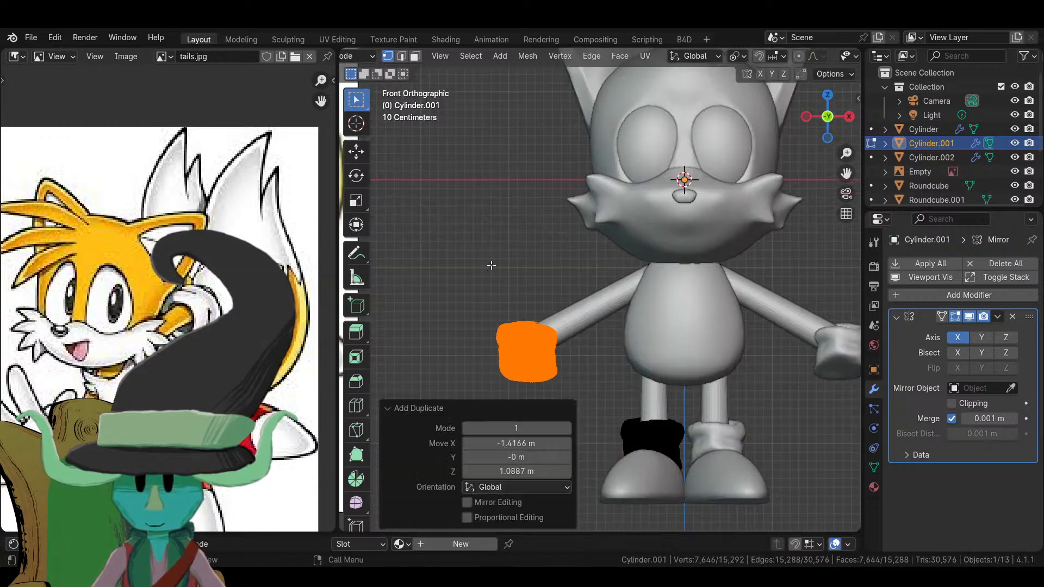
{"action": "key", "text": "p"}
{"action": "left_click", "coordinate": [575, 324]}
{"action": "key", "text": "Tab"}
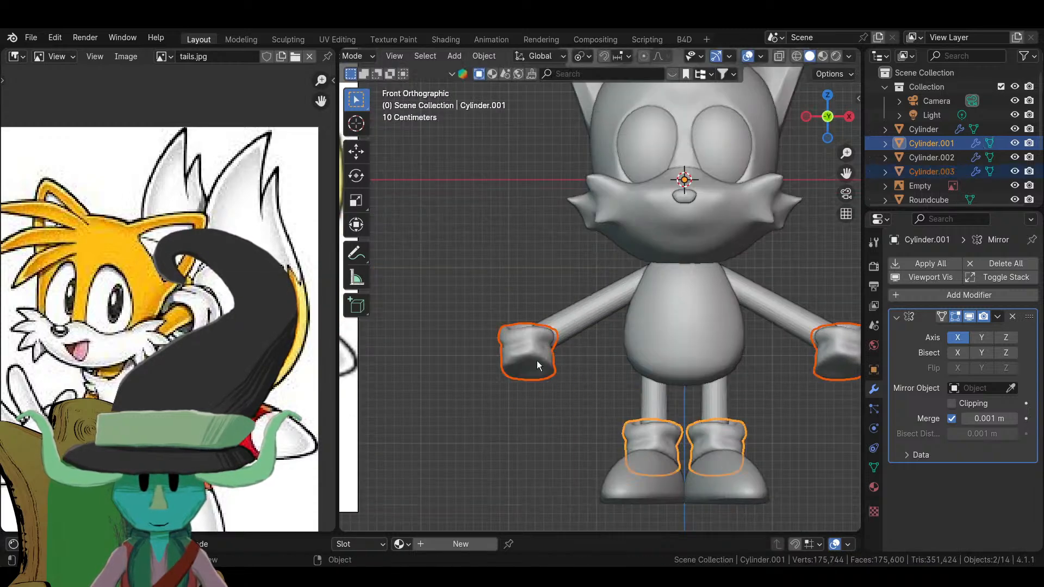
- Rotate the separated wrist cuff's whole mesh in line with the arm and raise it about 0.093 m in Z
{"action": "left_click", "coordinate": [536, 361]}
{"action": "key", "text": "Tab"}
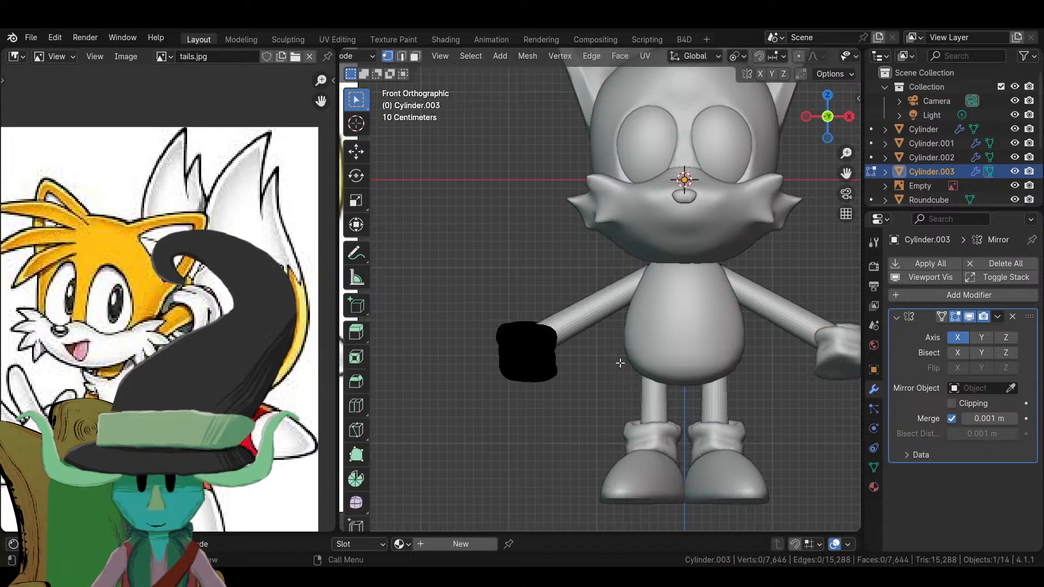
{"action": "key", "text": "a"}
{"action": "key", "text": "t"}
{"action": "key", "text": "r"}
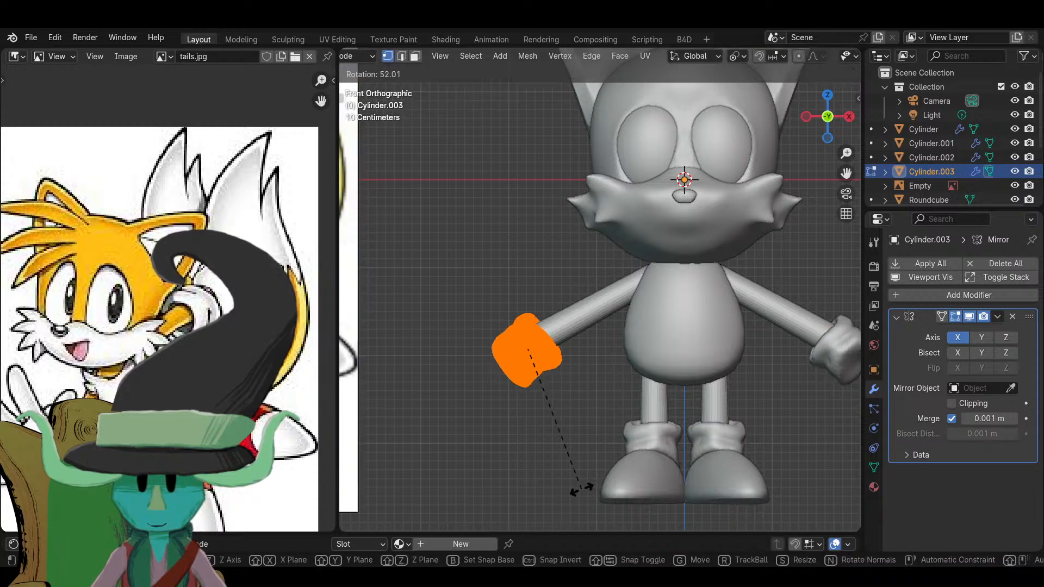
{"action": "left_click", "coordinate": [562, 506]}
{"action": "key", "text": "h"}
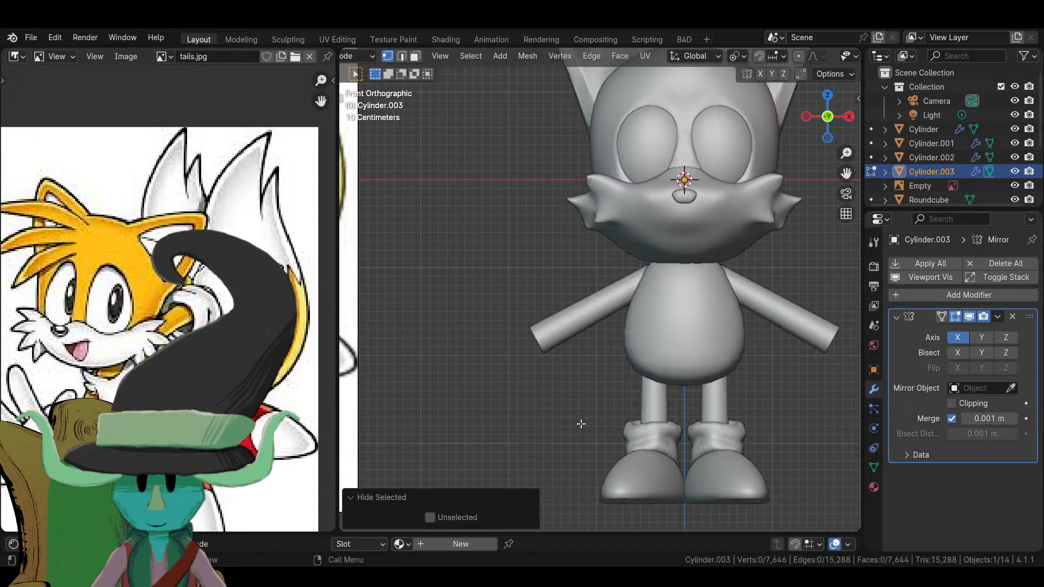
{"action": "key", "text": "alt+h"}
{"action": "key", "text": "g"}
{"action": "key", "text": "z"}
{"action": "left_click", "coordinate": [566, 374]}
- Rotate the wrist cuff's mesh about 41° while looking along the arm, and return to Object Mode
{"action": "scroll", "coordinate": [557, 306], "scroll_direction": "down", "scroll_amount": 4}
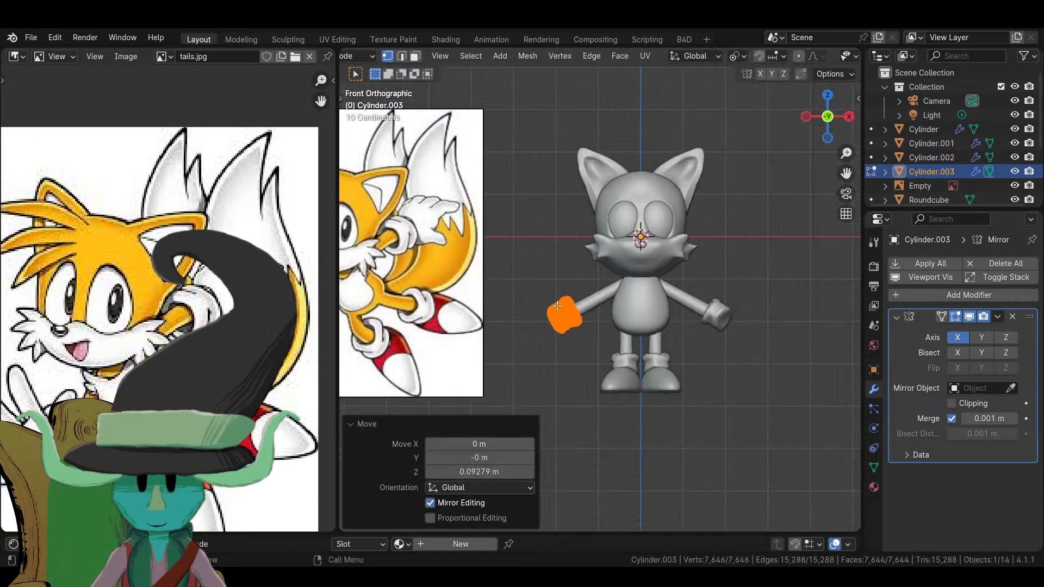
{"action": "middle_click_drag", "start_coordinate": [557, 306], "coordinate": [659, 340]}
{"action": "scroll", "coordinate": [556, 354], "scroll_direction": "up", "scroll_amount": 4}
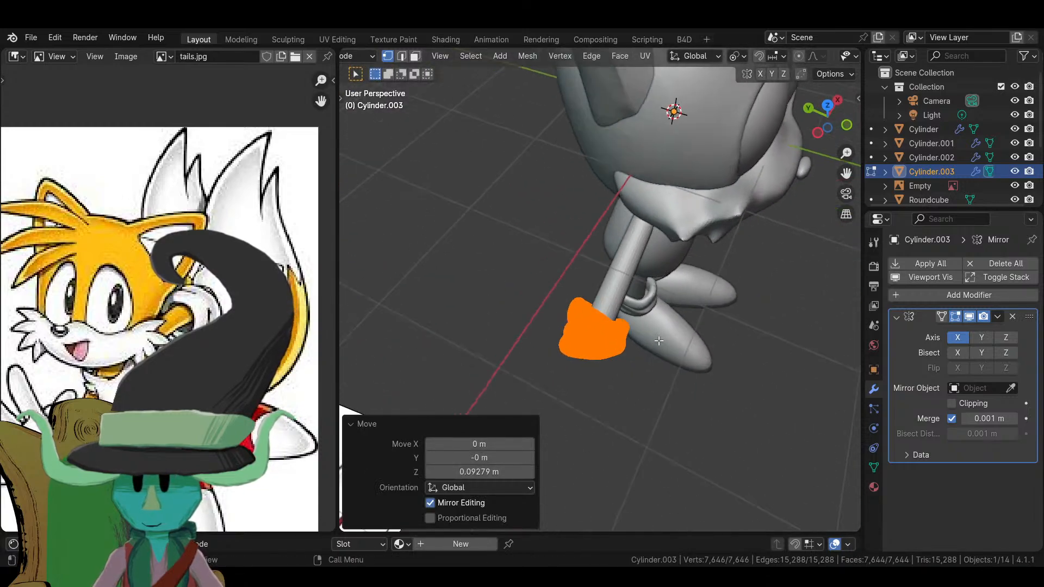
{"action": "middle_click_drag", "start_coordinate": [602, 396], "coordinate": [661, 328]}
{"action": "key", "text": "s"}
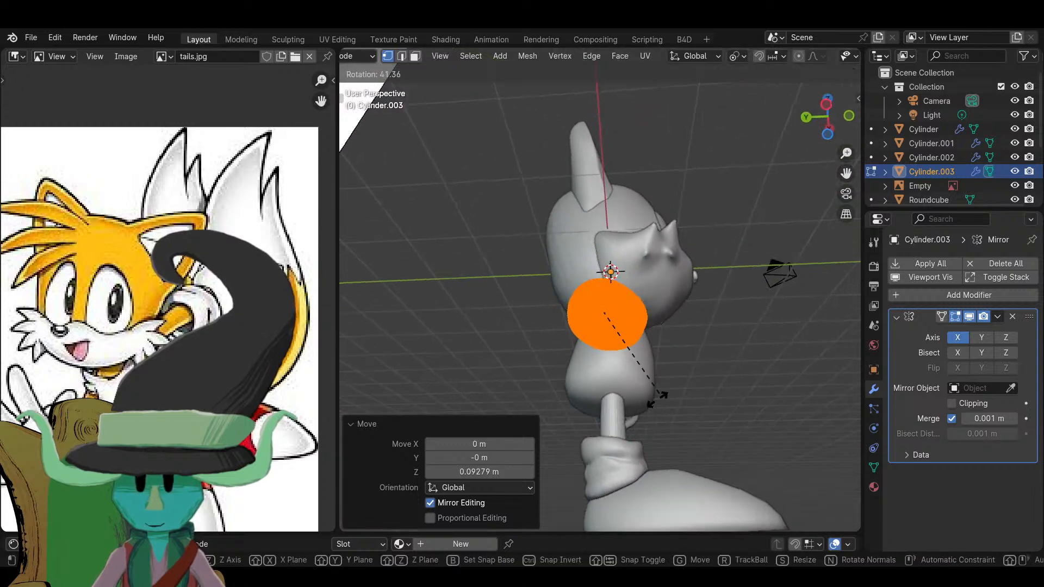
{"action": "key", "text": "Return"}
{"action": "key", "text": "Tab"}
{"action": "middle_click_drag", "start_coordinate": [664, 328], "coordinate": [679, 364]}
{"action": "scroll", "coordinate": [632, 425], "scroll_direction": "down", "scroll_amount": 5}
{"action": "key", "text": "KP_1"}
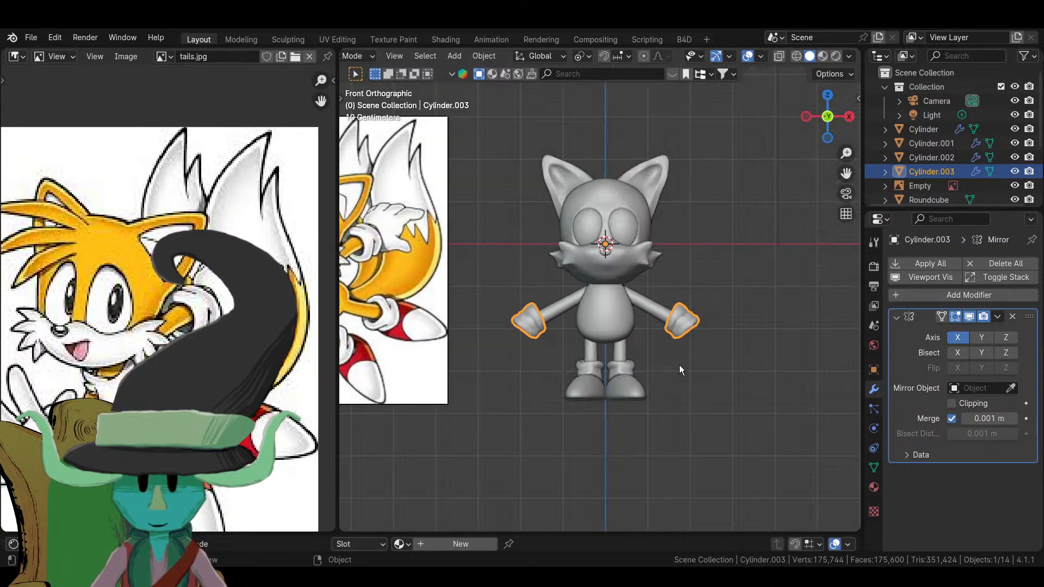
- Shift the wrist cuff's mesh slightly inward and up onto the arm's end, and deselect the object
{"action": "scroll", "coordinate": [748, 350], "scroll_direction": "up", "scroll_amount": 3}
{"action": "key", "text": "Tab"}
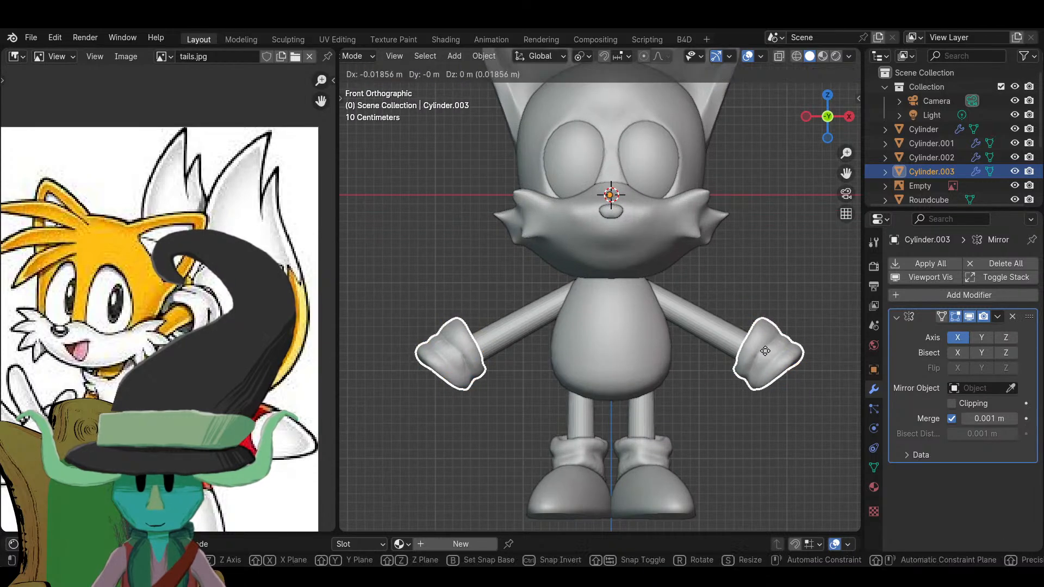
{"action": "key", "text": "g"}
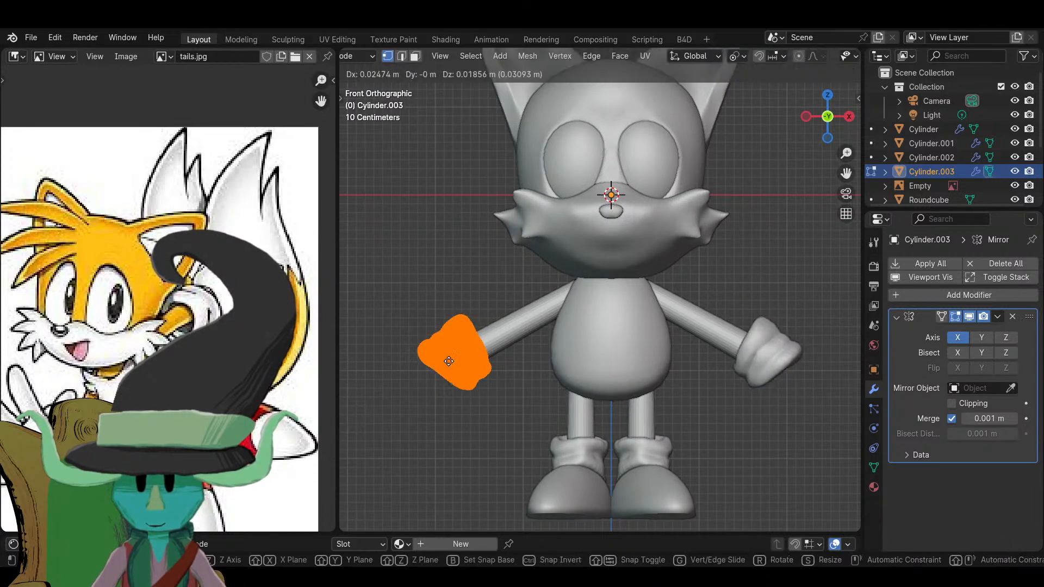
{"action": "left_click", "coordinate": [464, 352]}
{"action": "key", "text": "Tab"}
{"action": "scroll", "coordinate": [664, 344], "scroll_direction": "down", "scroll_amount": 5}
{"action": "left_click", "coordinate": [665, 345]}
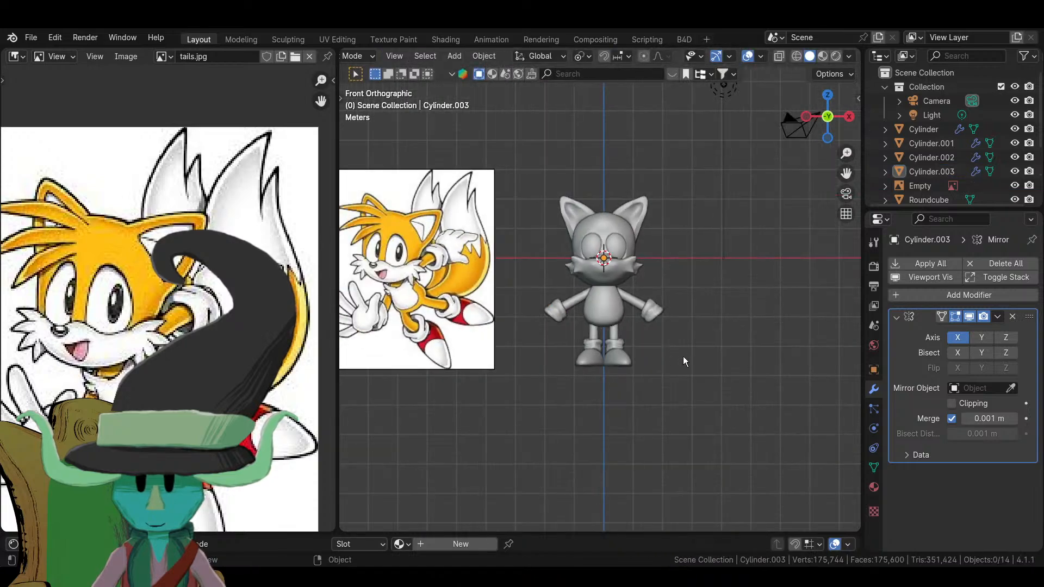
- Search the addable objects for "curve" and add a Nurbs Curve at the 3D cursor
{"action": "middle_click_drag", "start_coordinate": [683, 356], "coordinate": [579, 393]}
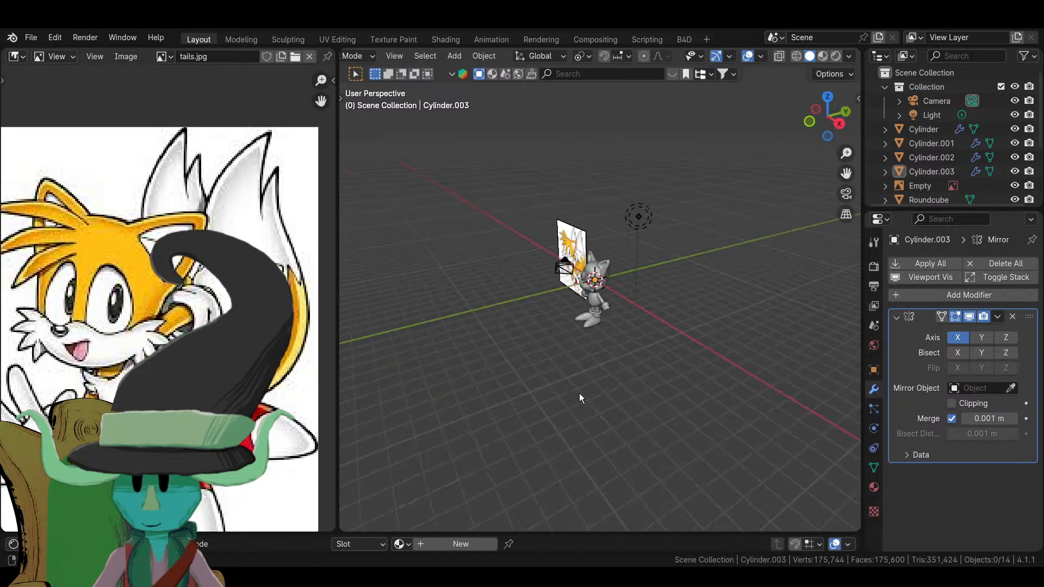
{"action": "scroll", "coordinate": [569, 381], "scroll_direction": "up", "scroll_amount": 3}
{"action": "left_click", "coordinate": [576, 332]}
{"action": "left_click", "coordinate": [595, 354]}
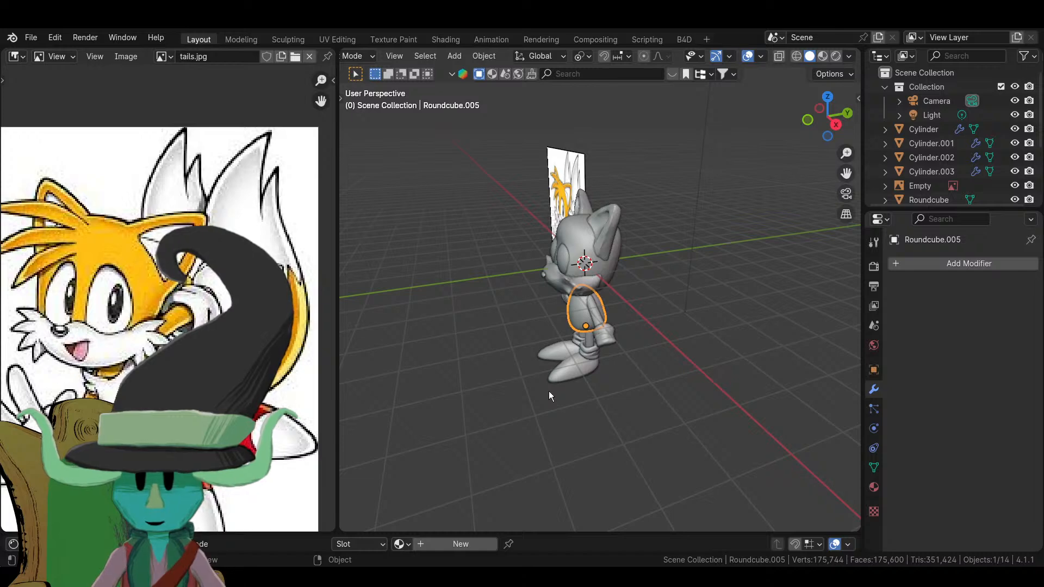
{"action": "middle_click_drag", "start_coordinate": [546, 389], "coordinate": [587, 368]}
{"action": "key", "text": "shift+a"}
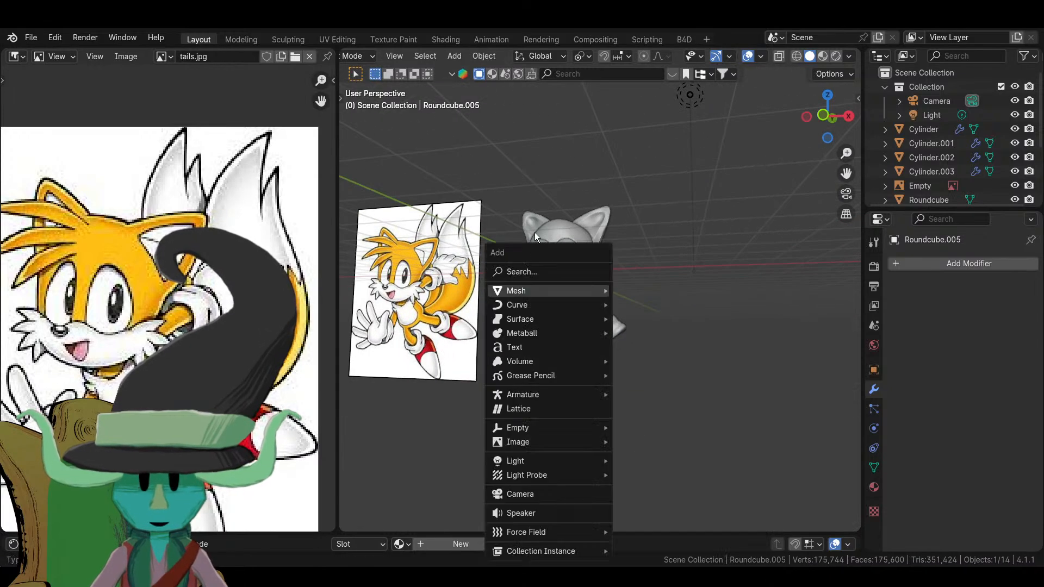
{"action": "left_click", "coordinate": [536, 271]}
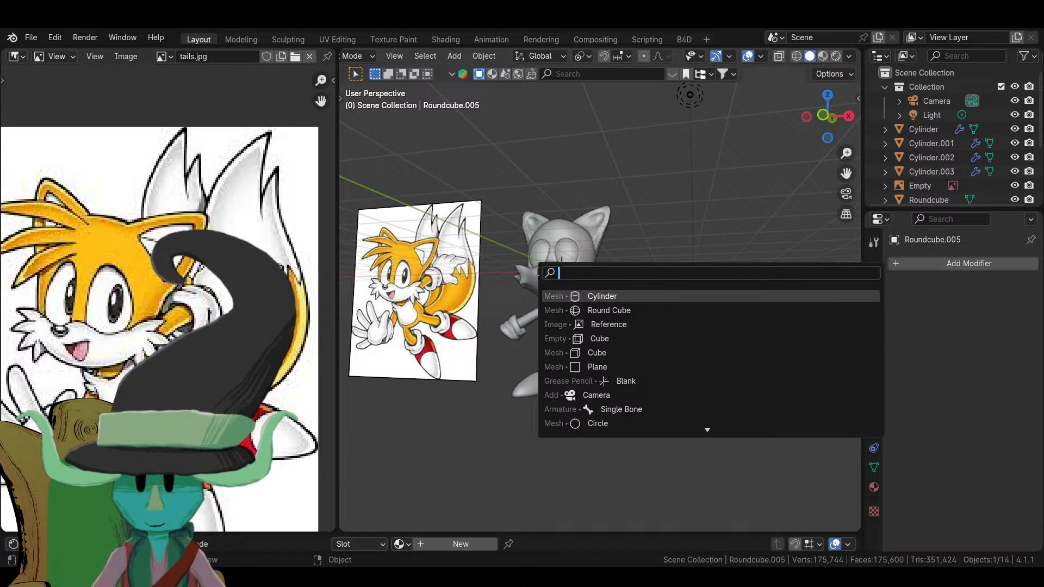
{"action": "type", "text": "curve"}
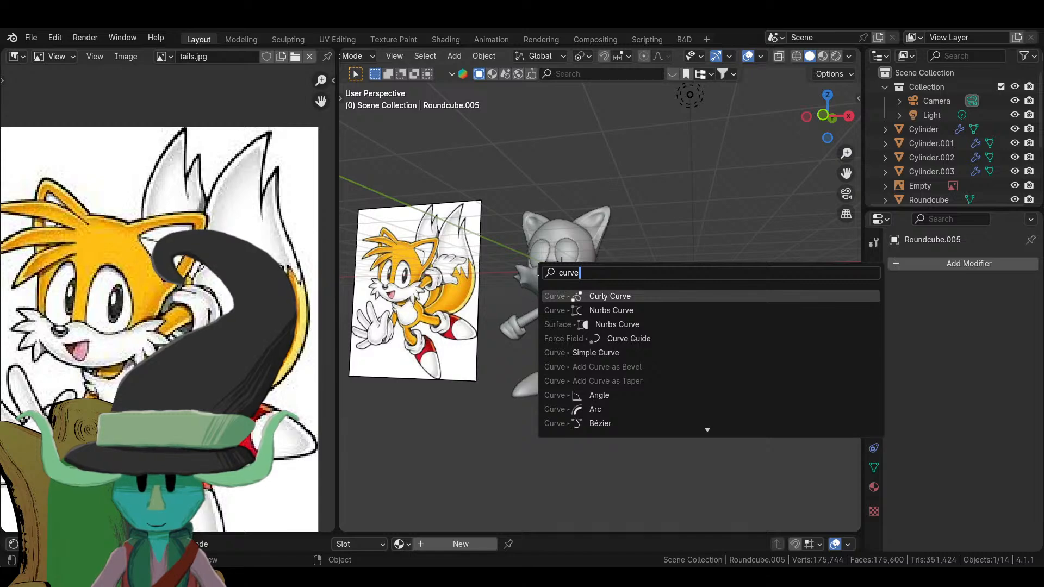
{"action": "left_click", "coordinate": [621, 312]}
- Open the new Nurbs curve for editing and give it a round bevel with a depth of 0.19 m
{"action": "middle_click_drag", "start_coordinate": [606, 354], "coordinate": [577, 383]}
{"action": "scroll", "coordinate": [614, 342], "scroll_direction": "up", "scroll_amount": 5}
{"action": "middle_click_drag", "start_coordinate": [651, 301], "coordinate": [618, 318]}
{"action": "key", "text": "Tab"}
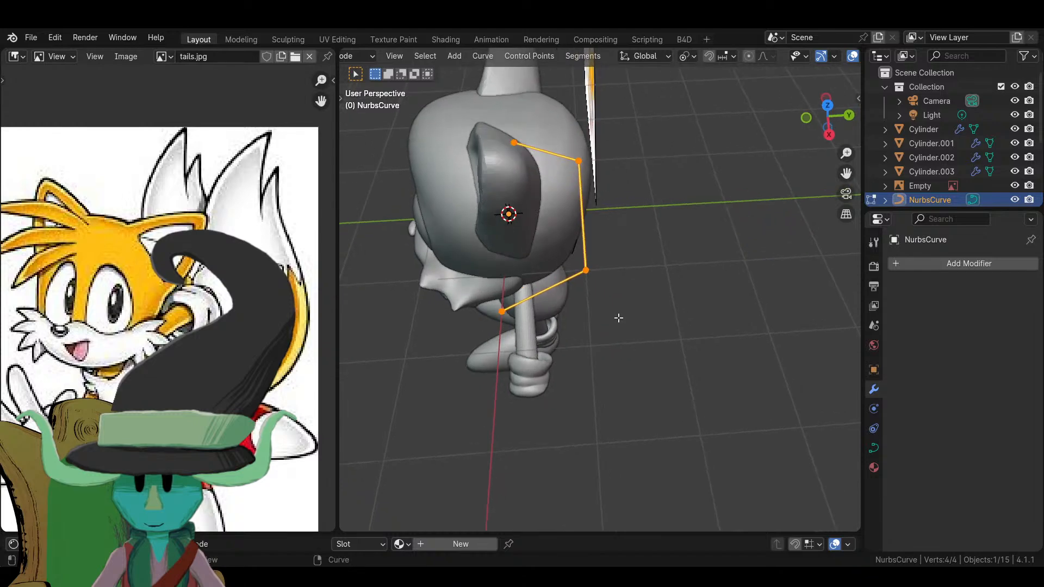
{"action": "left_click", "coordinate": [873, 451]}
{"action": "scroll", "coordinate": [948, 452], "scroll_direction": "down", "scroll_amount": 5}
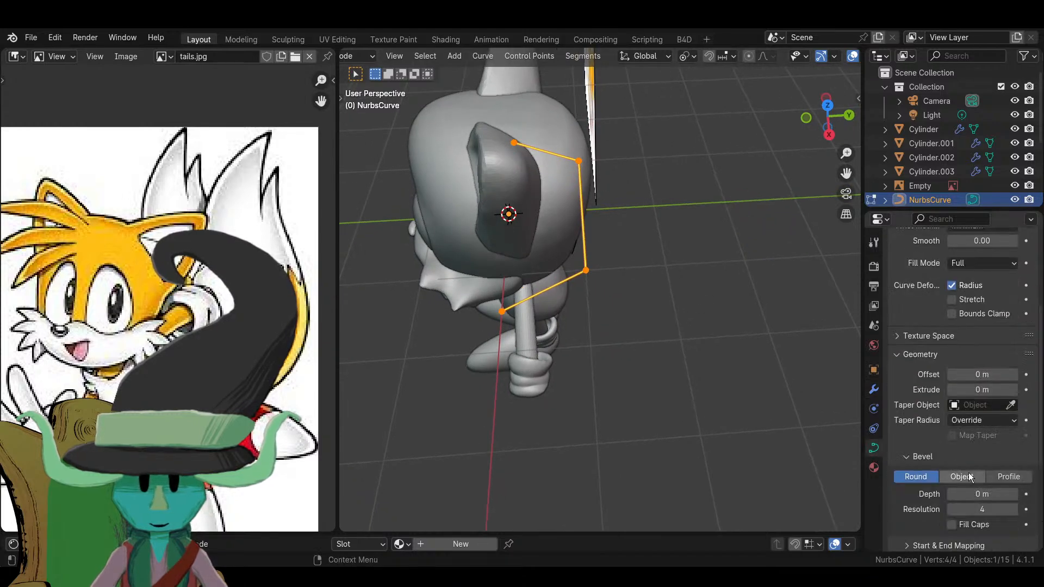
{"action": "left_click_drag", "start_coordinate": [1013, 496], "coordinate": [1039, 496]}
{"action": "scroll", "coordinate": [659, 378], "scroll_direction": "down", "scroll_amount": 4}
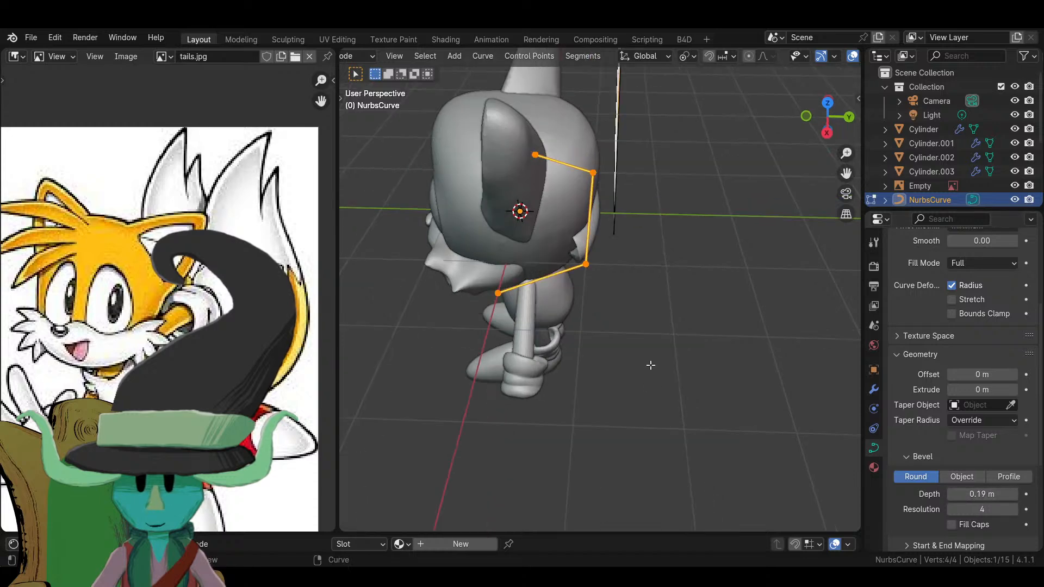
- Rotate the Nurbs curve 90° about the global Y axis and move it behind the body in the right side view
{"action": "key", "text": "r"}
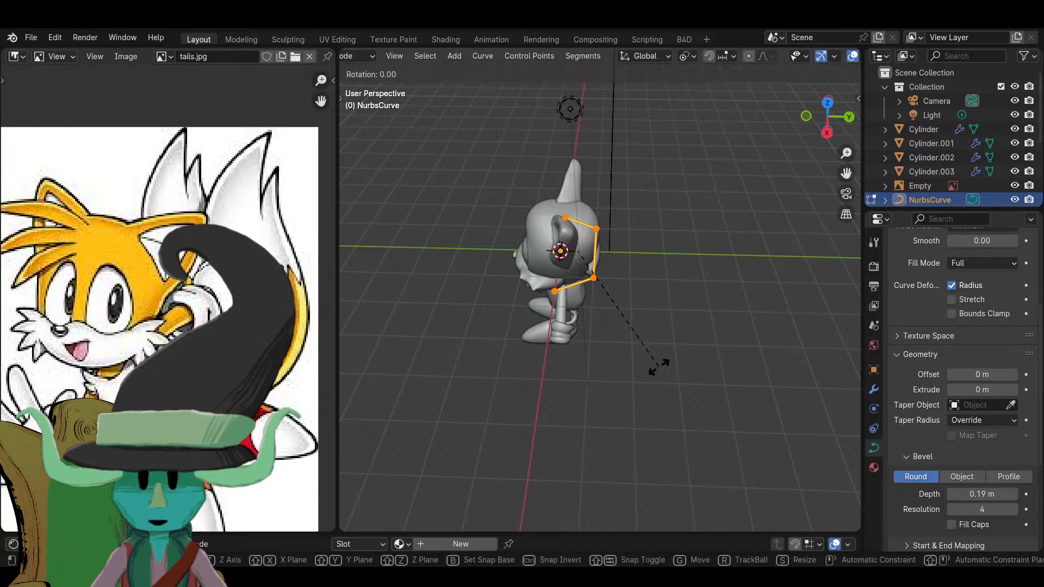
{"action": "type", "text": "xy90"}
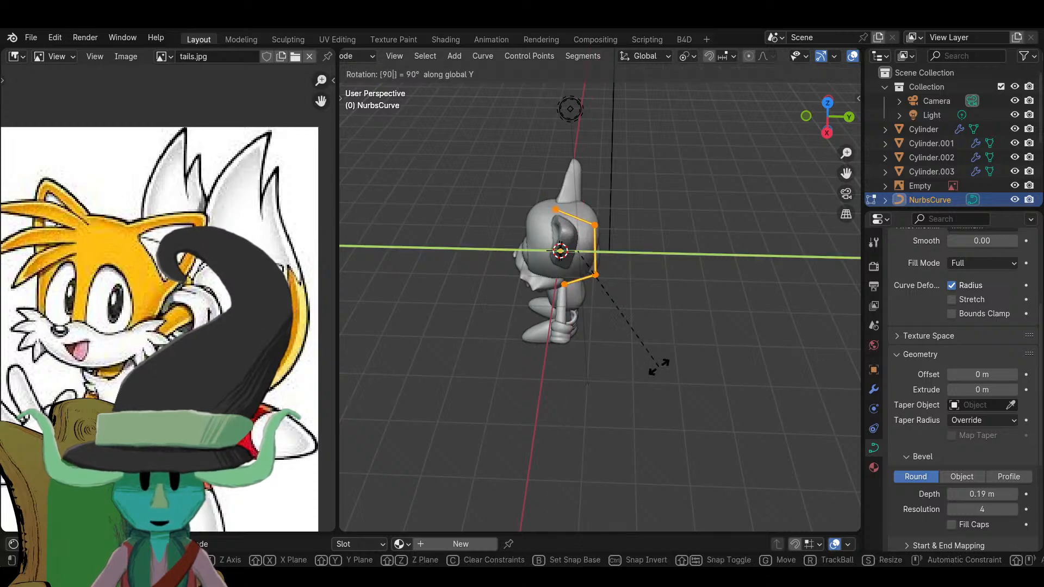
{"action": "key", "text": "Return"}
{"action": "key", "text": "KP_1"}
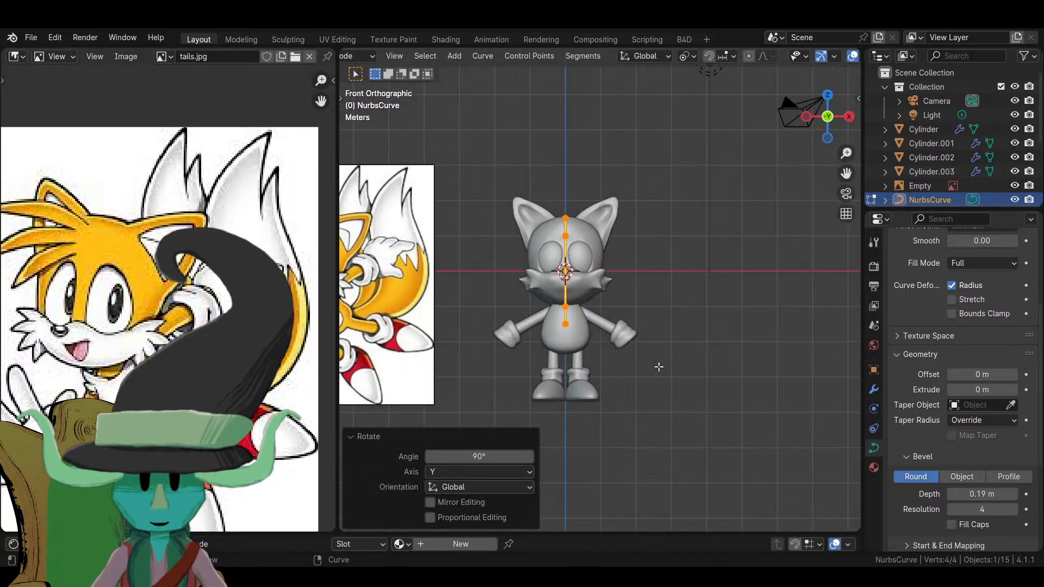
{"action": "key", "text": "KP_3"}
{"action": "key", "text": "g"}
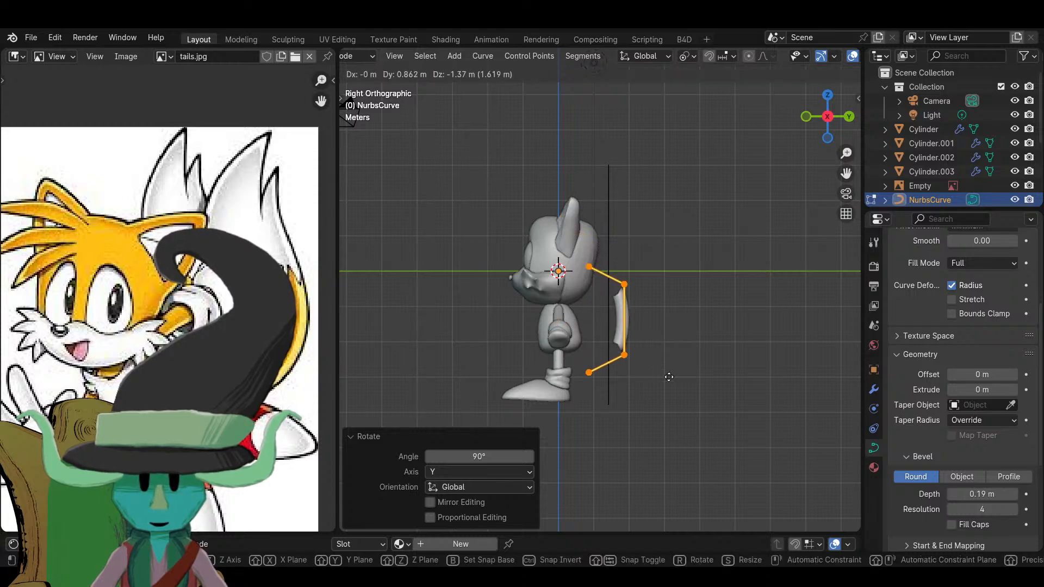
{"action": "left_click", "coordinate": [669, 374]}
- Subdivide the Nurbs curve's lowest segment with one cut and try moving the new control point
{"action": "scroll", "coordinate": [614, 373], "scroll_direction": "up", "scroll_amount": 2}
{"action": "left_click", "coordinate": [626, 385]}
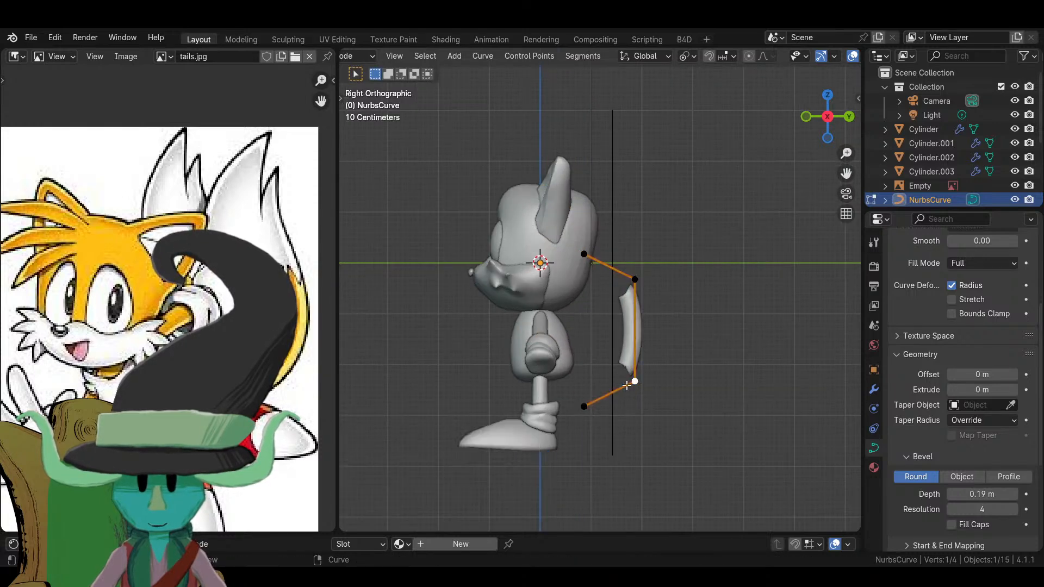
{"action": "left_click", "coordinate": [585, 407], "text": "shift"}
{"action": "right_click", "coordinate": [598, 405]}
{"action": "left_click", "coordinate": [567, 182]}
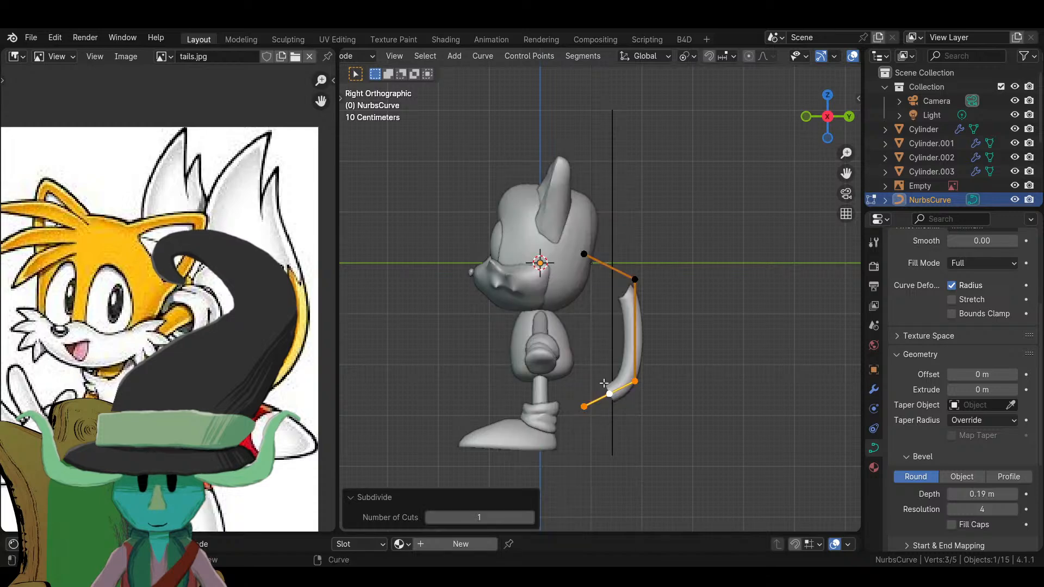
{"action": "scroll", "coordinate": [608, 418], "scroll_direction": "up", "scroll_amount": 1}
{"action": "left_click", "coordinate": [613, 439]}
{"action": "key", "text": "g"}
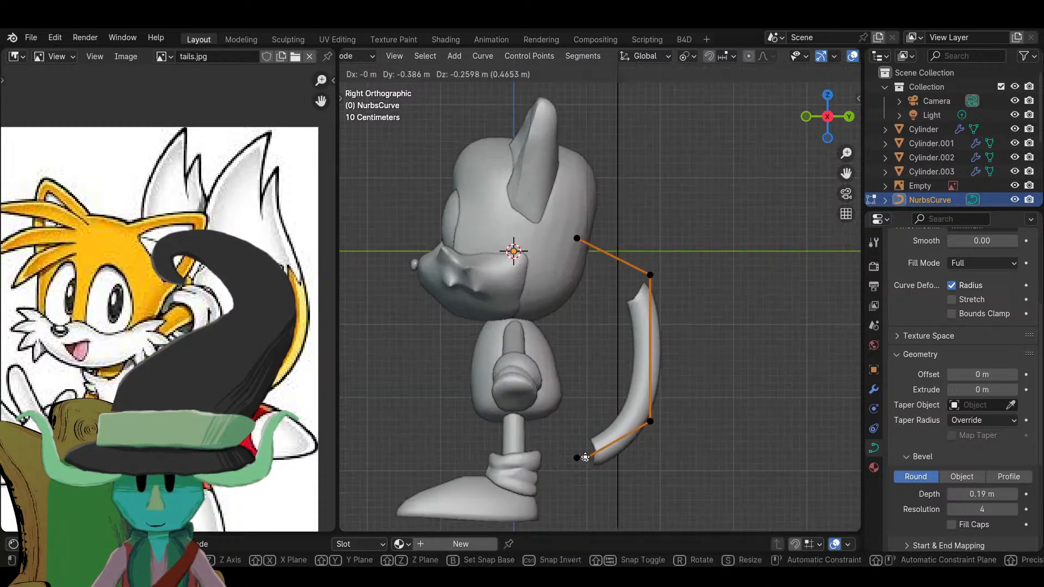
{"action": "key", "text": "Escape"}
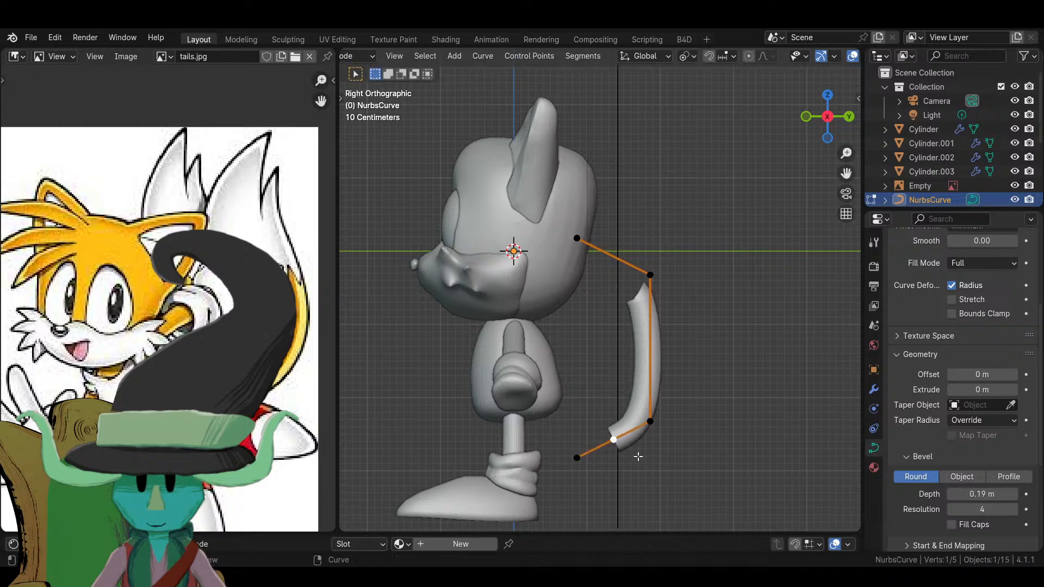
- Return to Object Mode and delete the Nurbs curve
{"action": "key", "text": "Tab"}
{"action": "key", "text": "x"}
{"action": "left_click", "coordinate": [638, 389]}
{"action": "key", "text": "shift+a"}
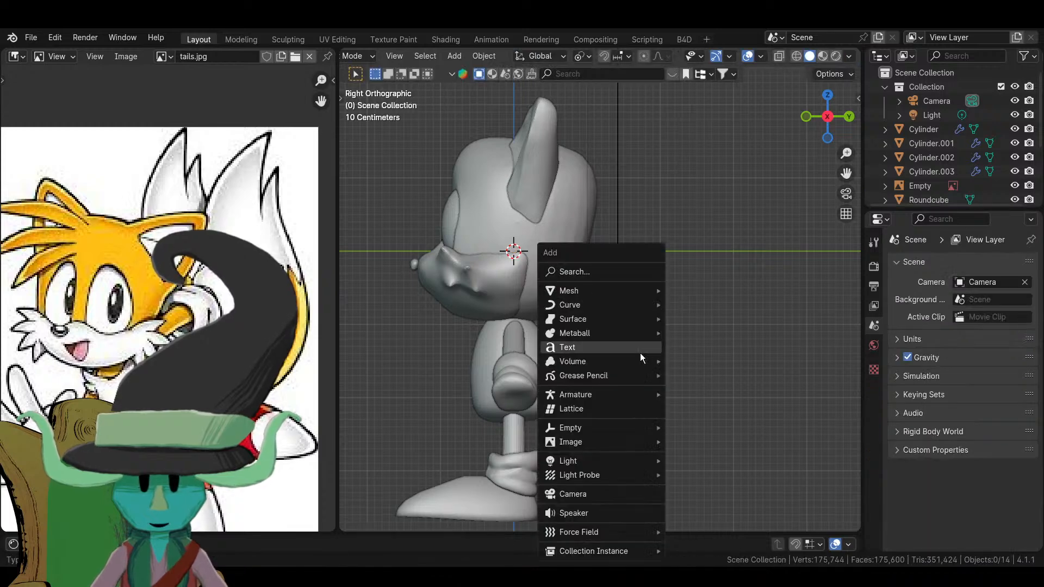
{"action": "left_click", "coordinate": [568, 271]}
{"action": "key", "text": "Escape"}
- Add a Bézier curve at the 3D cursor and set its round bevel depth to 0.02 m
{"action": "key", "text": "shift+a"}
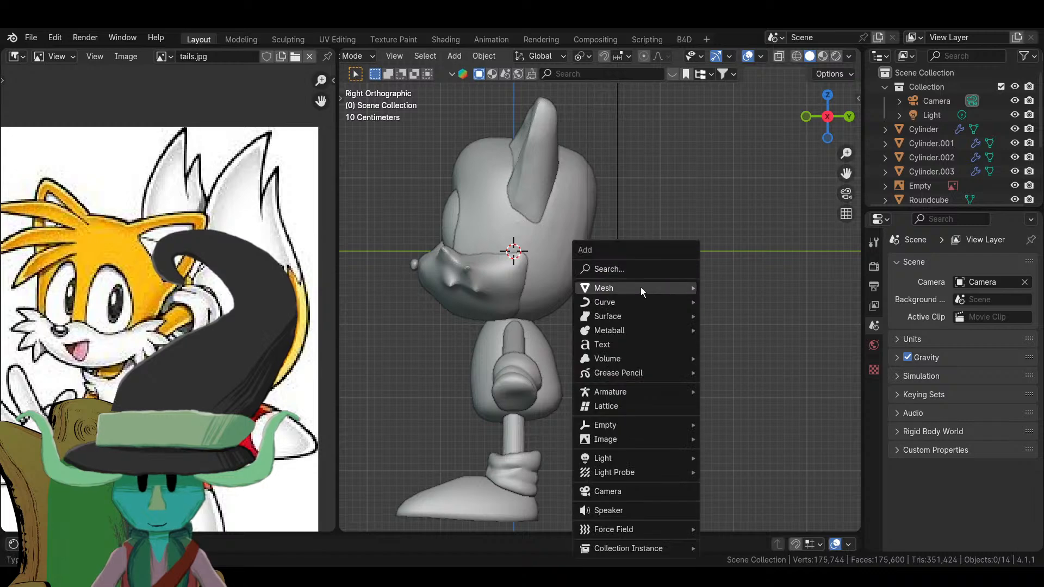
{"action": "mouse_move", "coordinate": [615, 305]}
{"action": "mouse_move", "coordinate": [755, 34]}
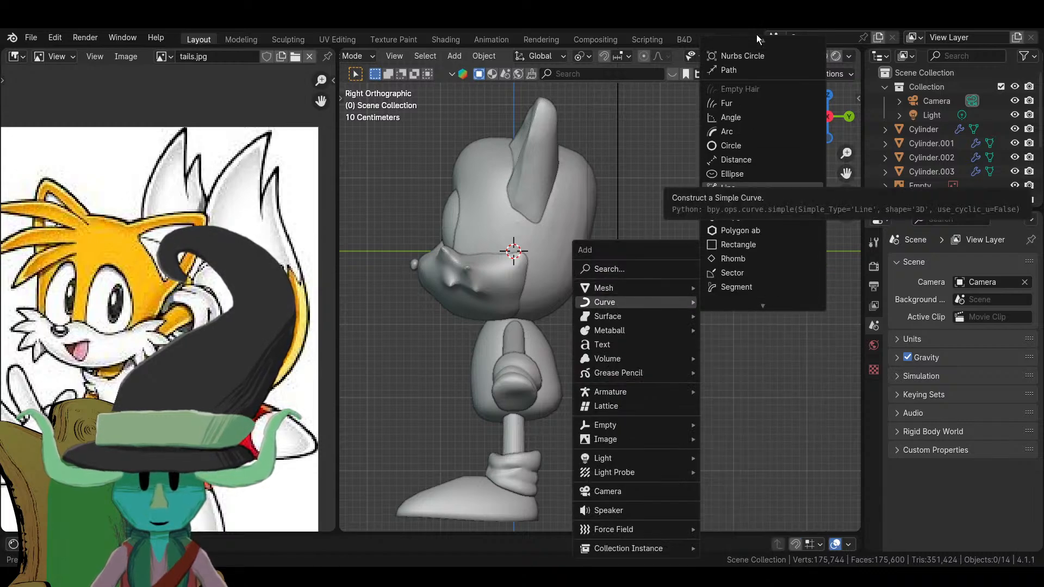
{"action": "left_click", "coordinate": [746, 47]}
{"action": "scroll", "coordinate": [693, 282], "scroll_direction": "down", "scroll_amount": 4}
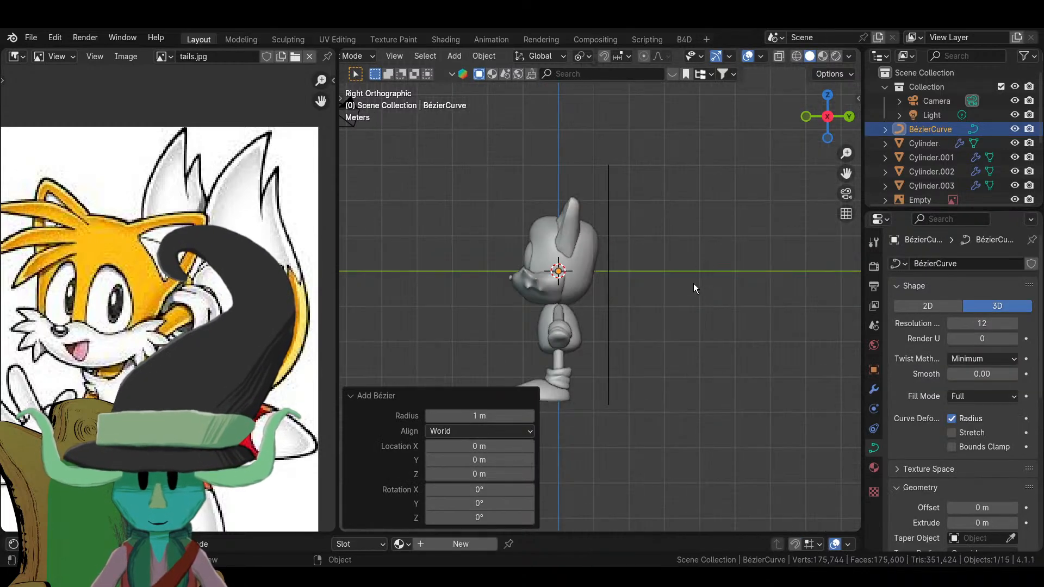
{"action": "scroll", "coordinate": [653, 282], "scroll_direction": "up", "scroll_amount": 3}
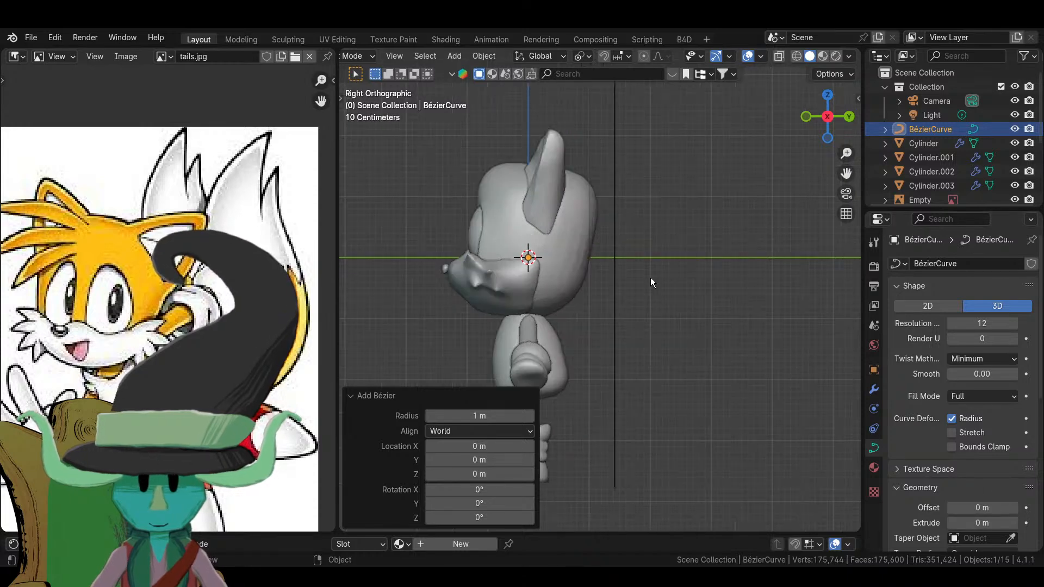
{"action": "middle_click_drag", "start_coordinate": [603, 273], "coordinate": [646, 242], "text": "shift"}
{"action": "scroll", "coordinate": [958, 380], "scroll_direction": "down", "scroll_amount": 8}
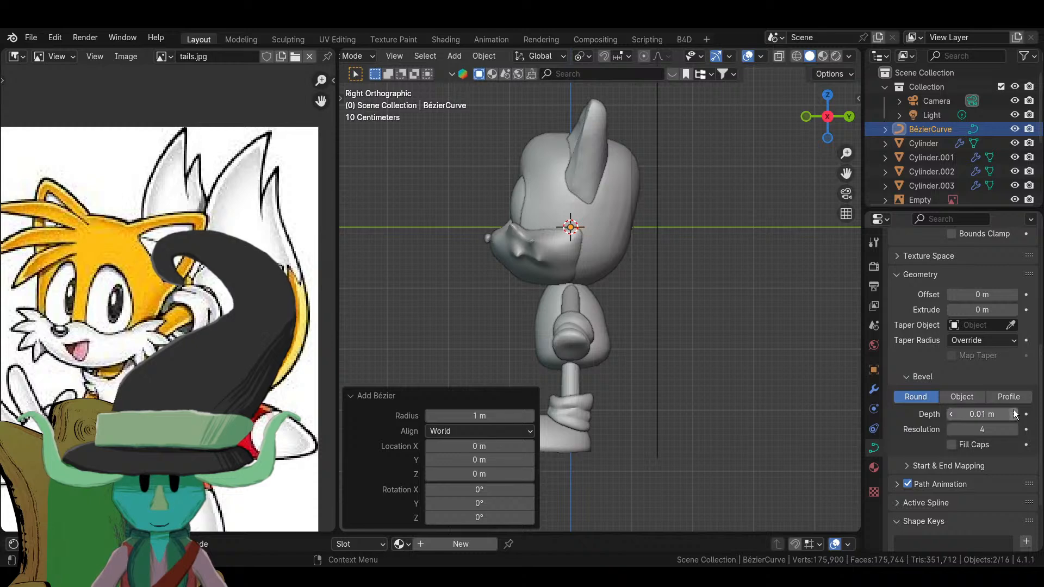
{"action": "left_click", "coordinate": [1013, 414]}
- Open the Bézier curve for editing and move it about 1.77 m backward and 1.51 m down, behind the body
{"action": "key", "text": "Tab"}
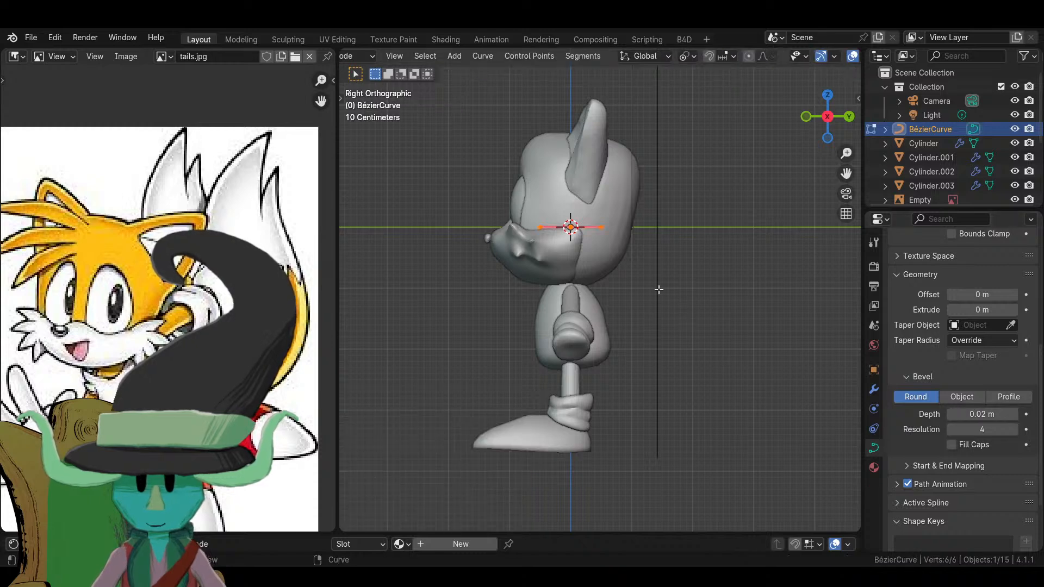
{"action": "key", "text": "g"}
{"action": "left_click", "coordinate": [720, 351]}
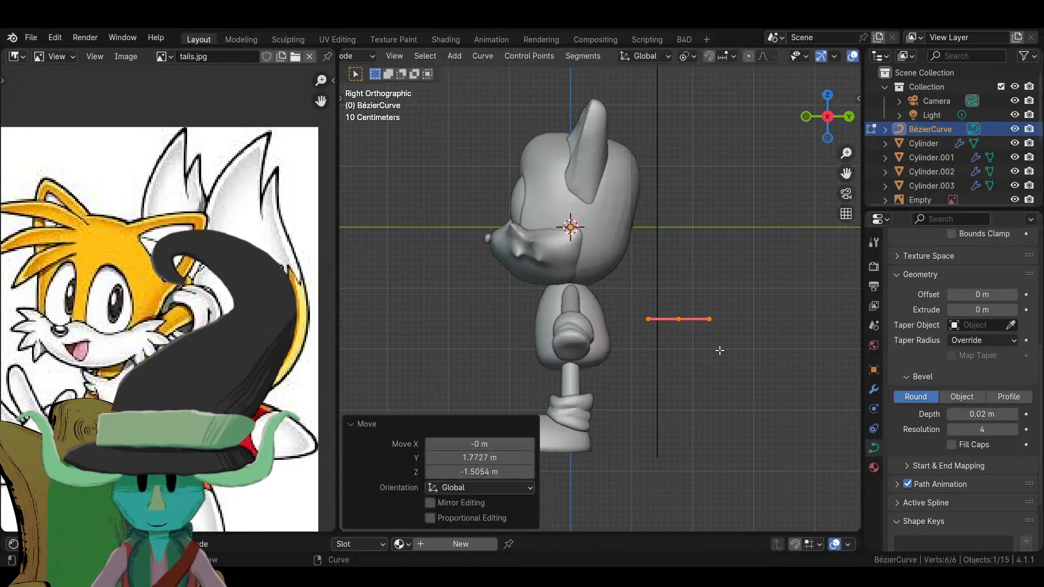
- Rotate the curve 90° about global Y and about 42.4° in the side view, and set its bevel depth to 0.62 m
{"action": "type", "text": "ry"}
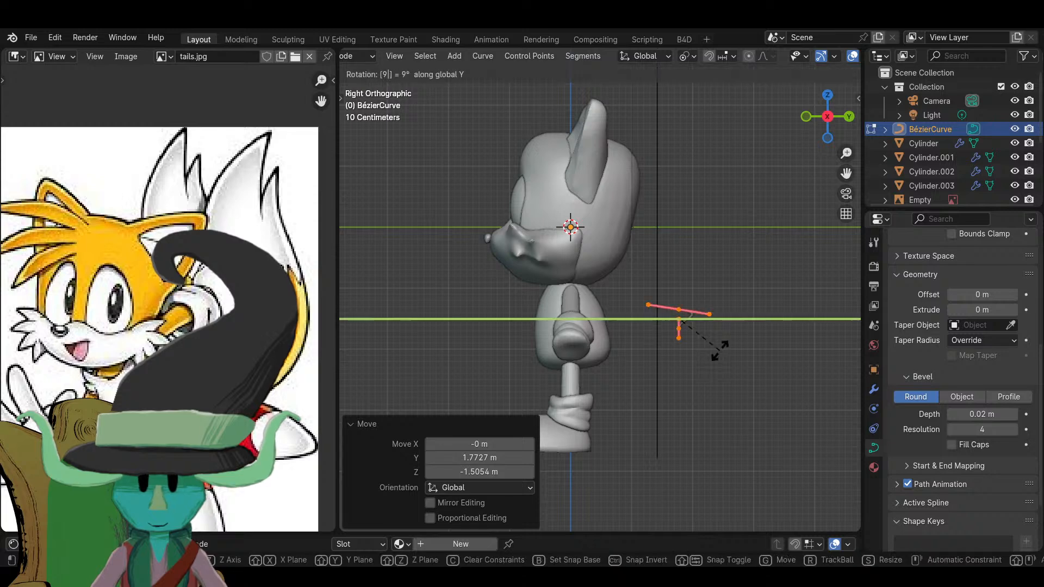
{"action": "type", "text": "90"}
{"action": "key", "text": "Return"}
{"action": "key", "text": "r"}
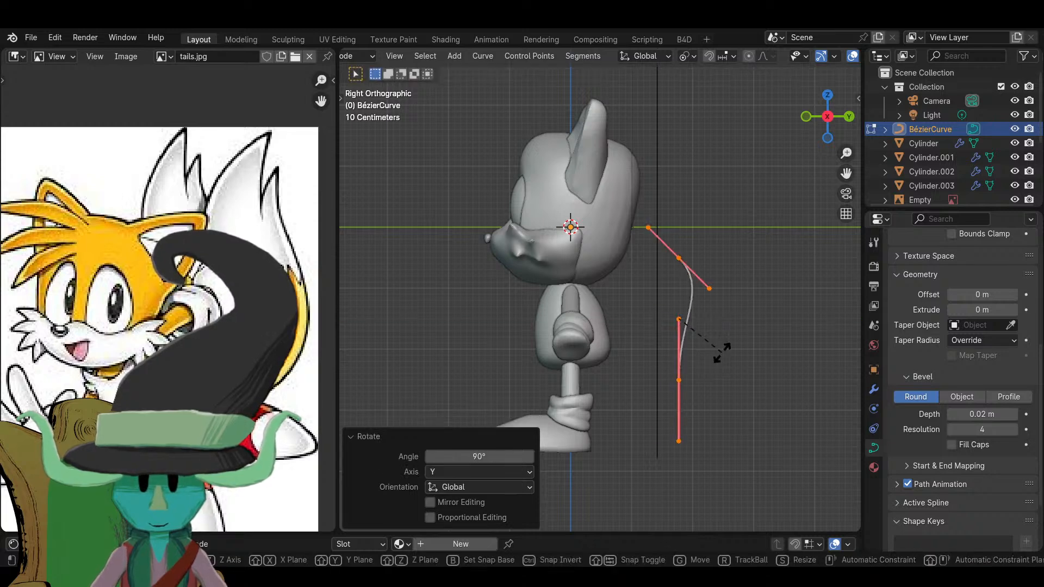
{"action": "left_click", "coordinate": [709, 440]}
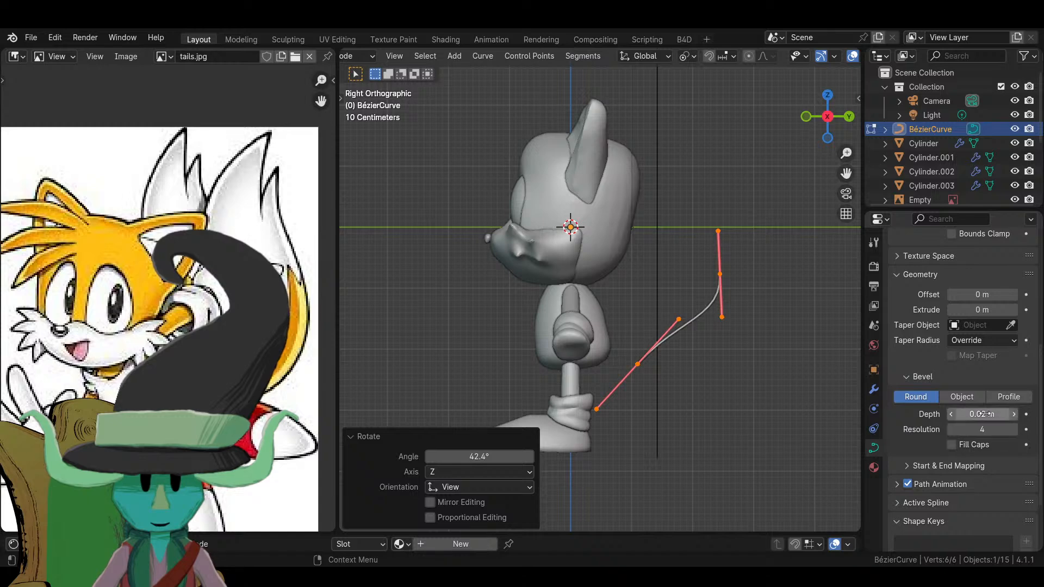
{"action": "left_click_drag", "start_coordinate": [981, 414], "coordinate": [1036, 414]}
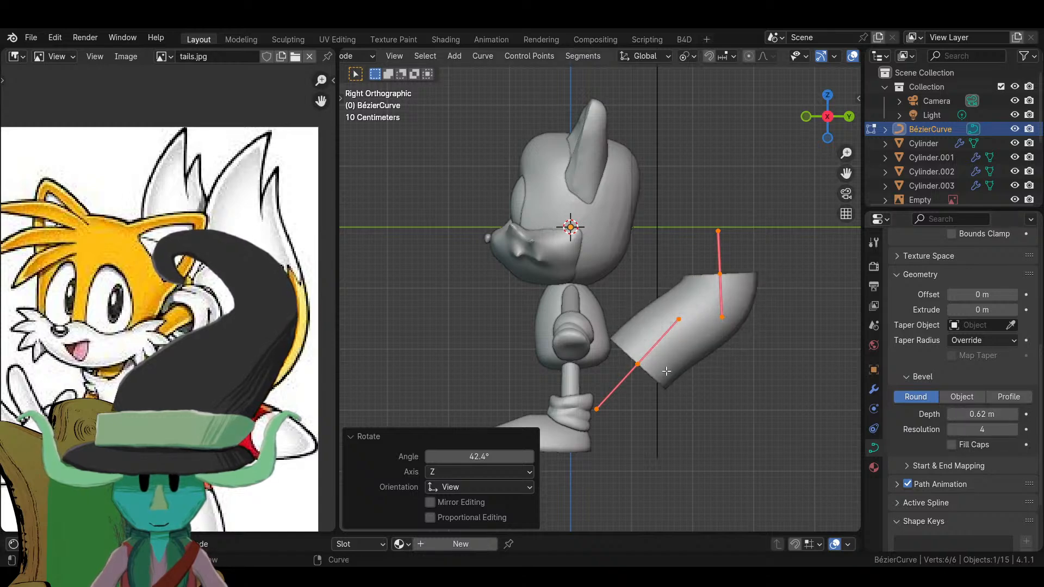
- Rotate the curve's lower control point about 76.3° and move it into the back of the body as the tail's base
{"action": "left_click", "coordinate": [637, 370]}
{"action": "key", "text": "r"}
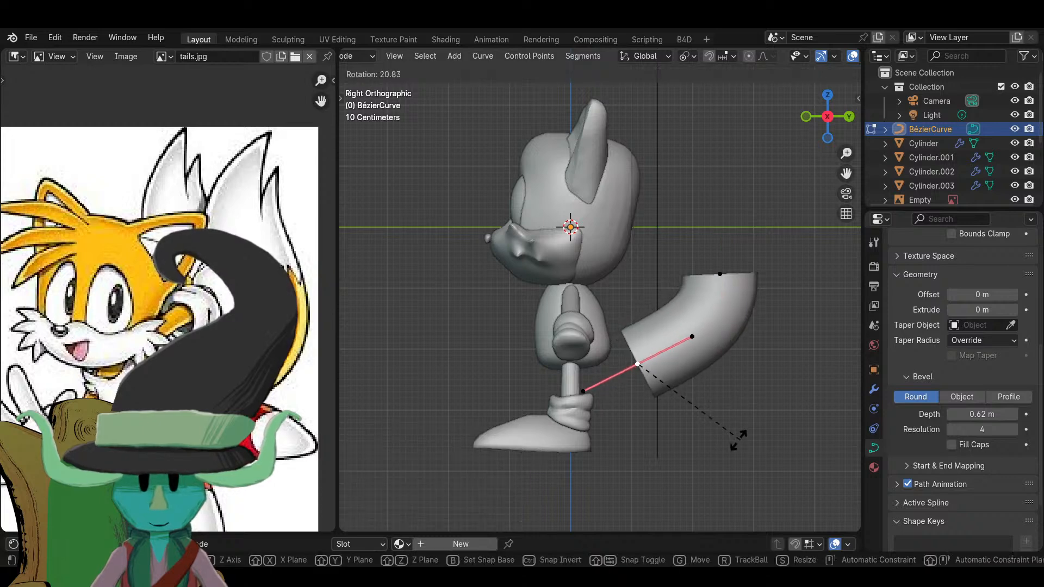
{"action": "left_click", "coordinate": [654, 513]}
{"action": "key", "text": "g"}
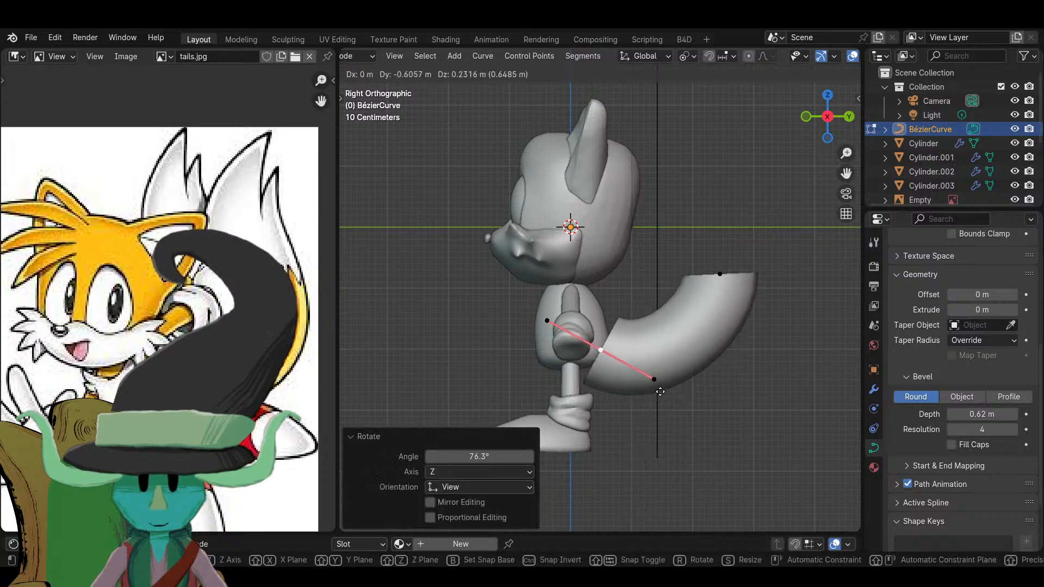
{"action": "left_click", "coordinate": [654, 385]}
- Try to extrude the tail curve's two end points together and undo the extrusion
{"action": "left_click", "coordinate": [722, 275], "text": "shift"}
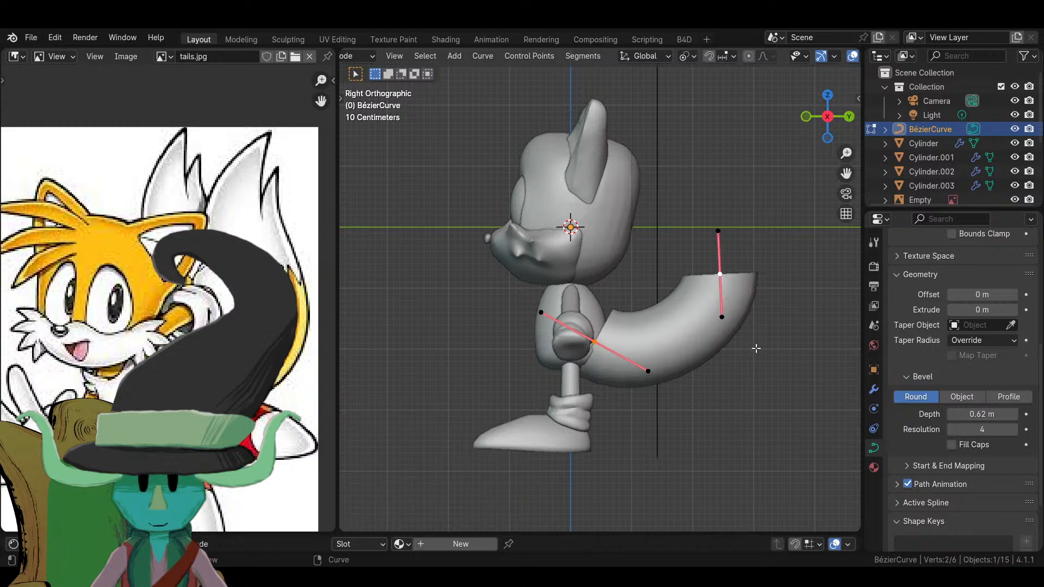
{"action": "scroll", "coordinate": [743, 353], "scroll_direction": "down", "scroll_amount": 1}
{"action": "key", "text": "e"}
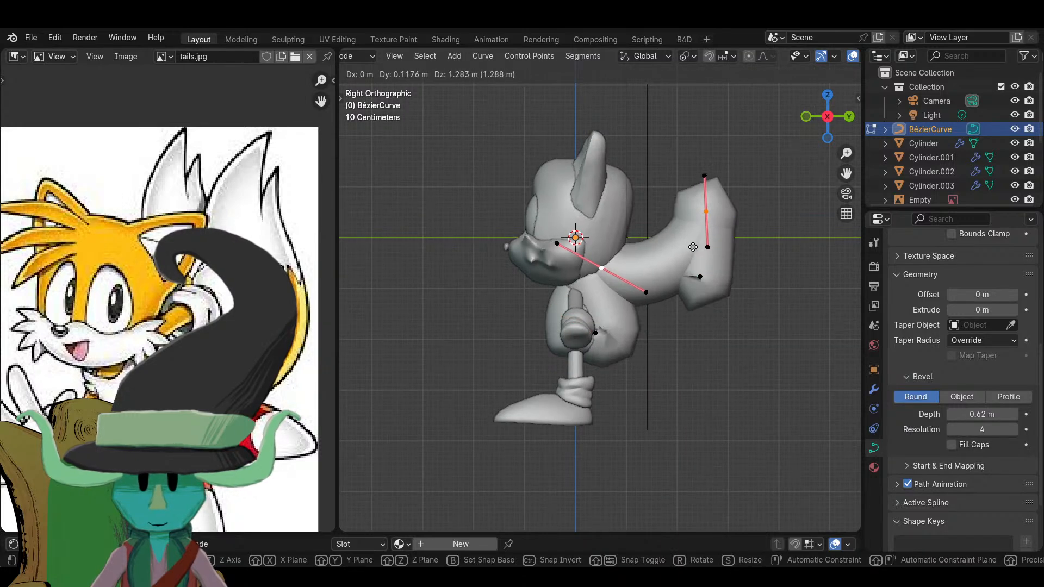
{"action": "right_click", "coordinate": [696, 298]}
{"action": "key", "text": "ctrl+z"}
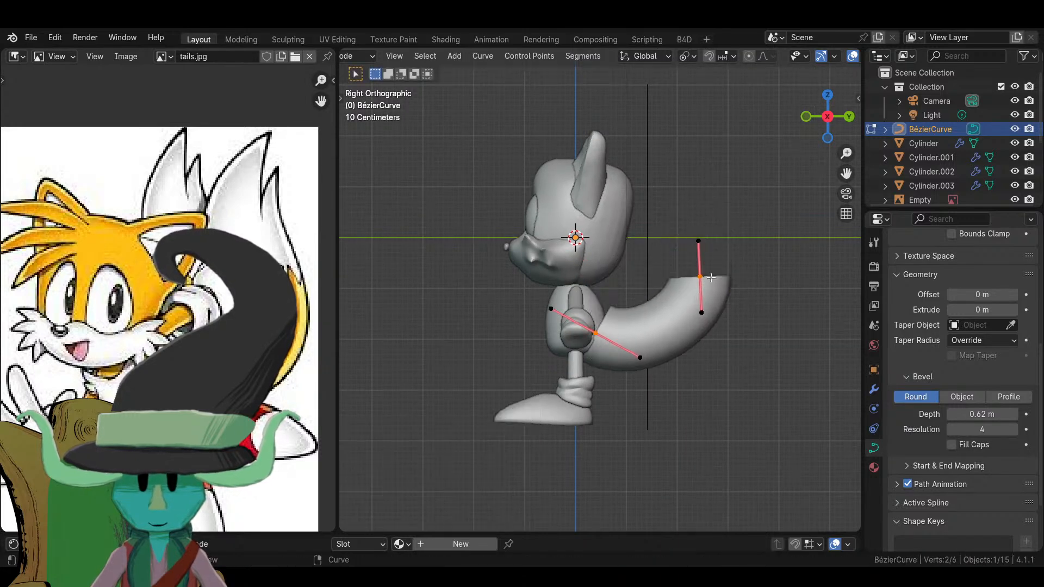
- Extrude the tail's upper end point about 2.32 m up and 0.24 m forward, and tilt the new tip in the side view
{"action": "key", "text": "e"}
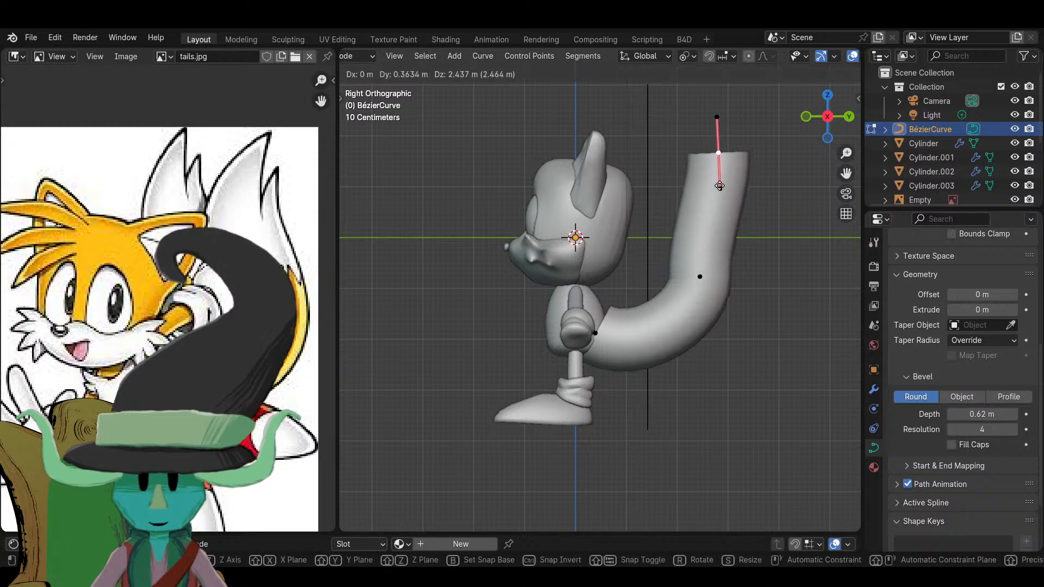
{"action": "left_click", "coordinate": [689, 193]}
{"action": "key", "text": "r"}
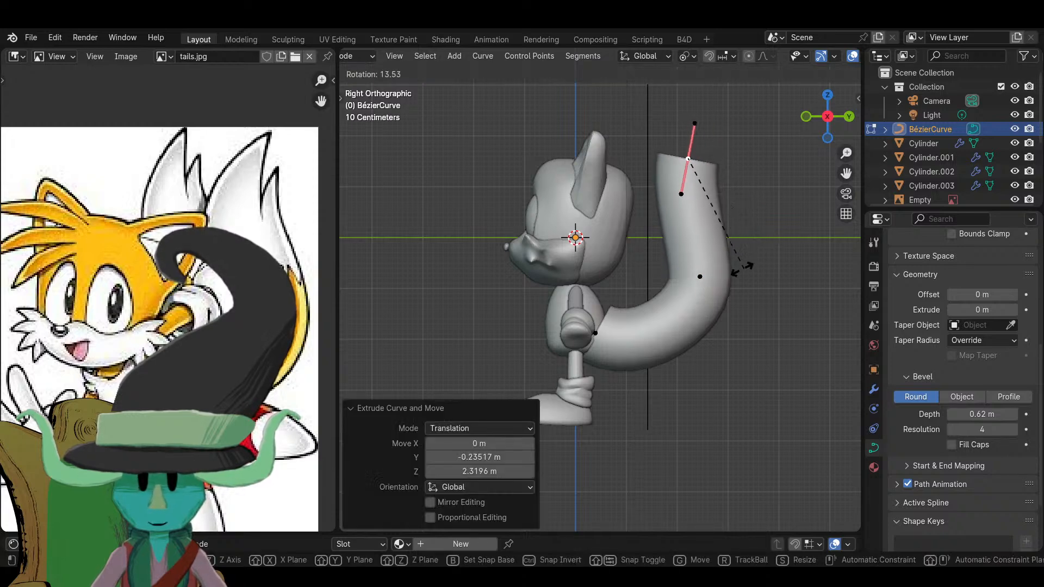
{"action": "left_click", "coordinate": [642, 215]}
- Move the tail's tip point about 0.88 m backward and rotate it about 13°
{"action": "key", "text": "g"}
{"action": "left_click", "coordinate": [791, 253]}
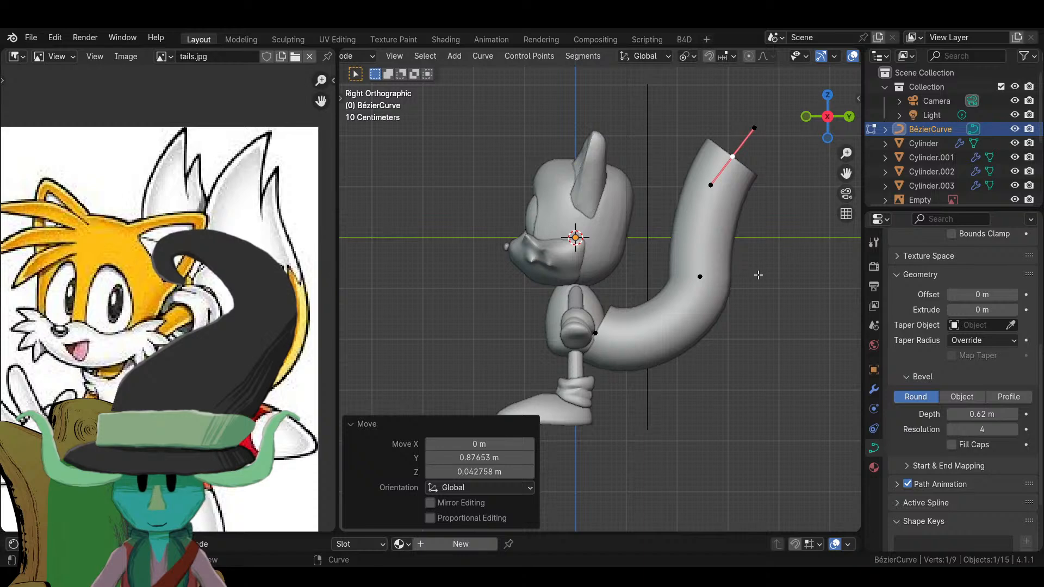
{"action": "key", "text": "r"}
{"action": "left_click", "coordinate": [708, 298]}
- Shrink the curve radius at the tail's base point by a factor of about 0.2 in the right side view
{"action": "middle_click_drag", "start_coordinate": [708, 298], "coordinate": [607, 281]}
{"action": "key", "text": "KP_1"}
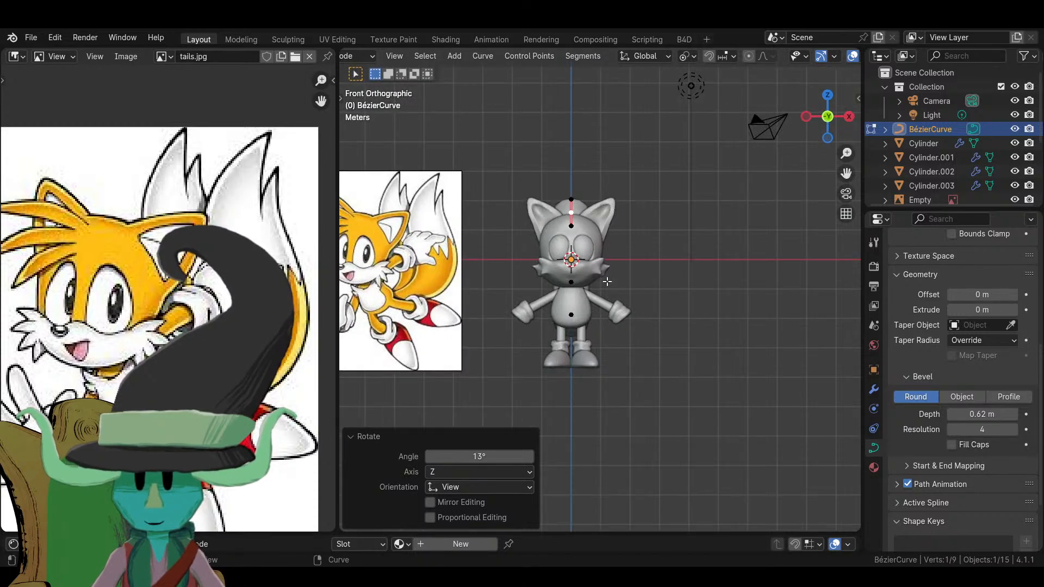
{"action": "key", "text": "KP_3"}
{"action": "scroll", "coordinate": [607, 282], "scroll_direction": "up", "scroll_amount": 5}
{"action": "left_click", "coordinate": [614, 369]}
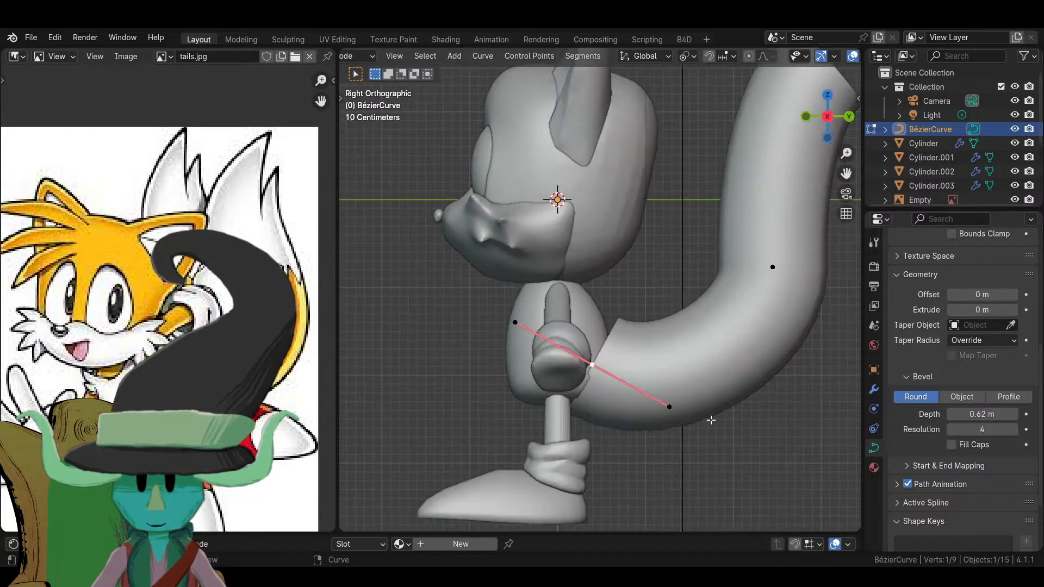
{"action": "key", "text": "alt+s"}
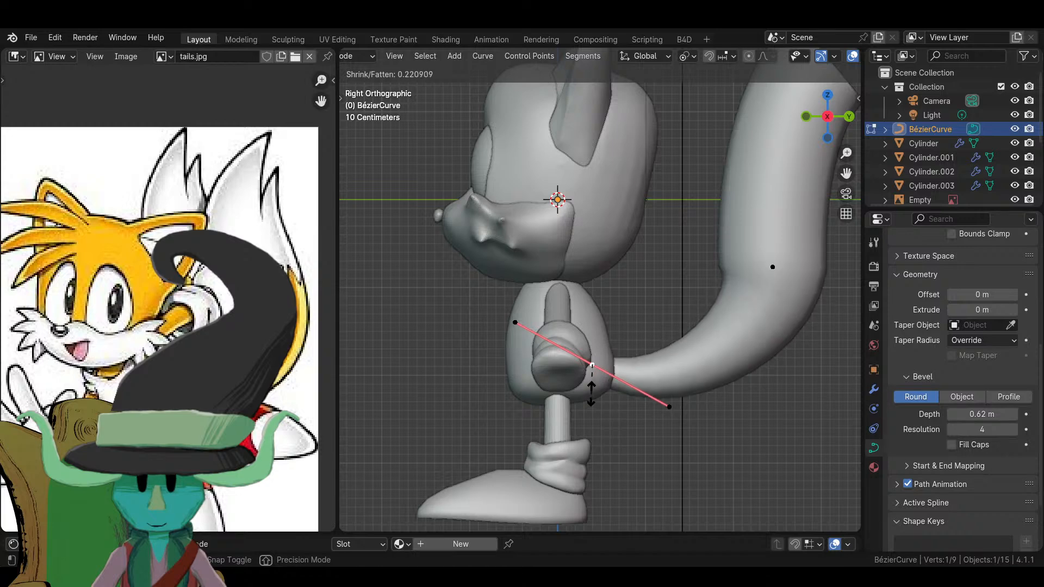
{"action": "left_click", "coordinate": [593, 391]}
- Shrink the curve radius at the tail's middle control point by a factor of about 0.684
{"action": "left_click", "coordinate": [795, 276]}
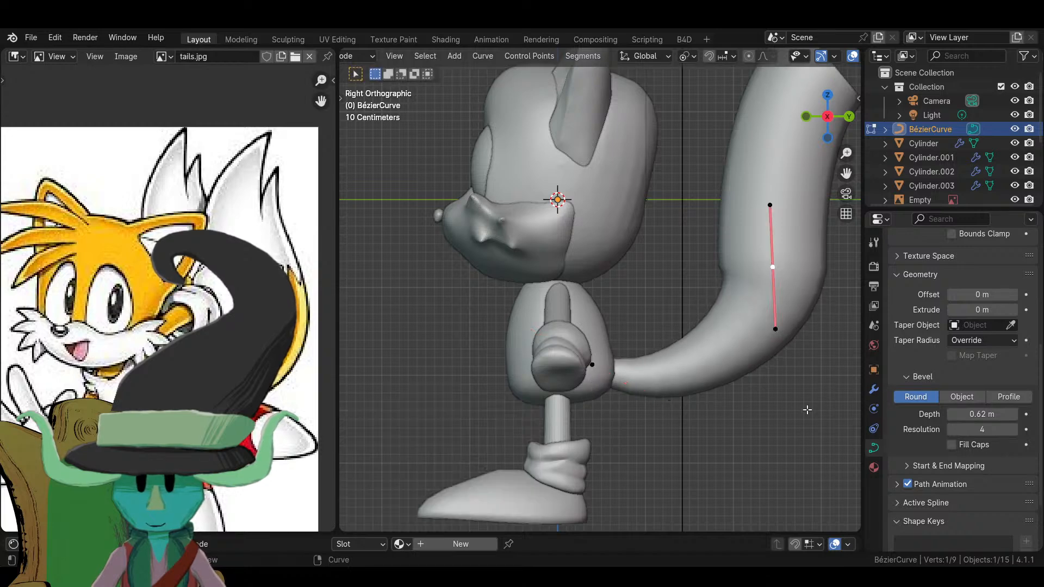
{"action": "key", "text": "alt+s"}
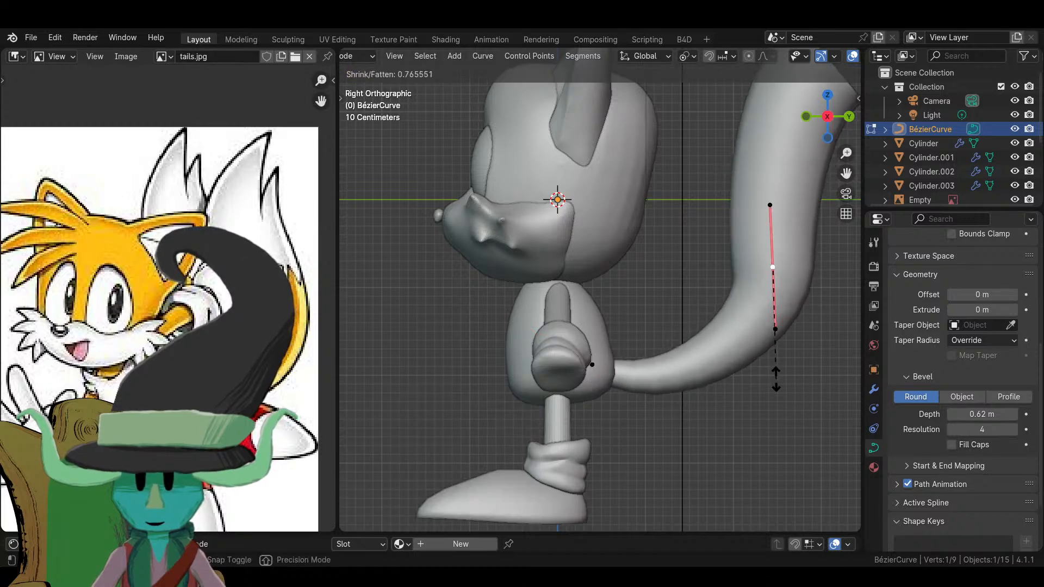
{"action": "left_click", "coordinate": [774, 367]}
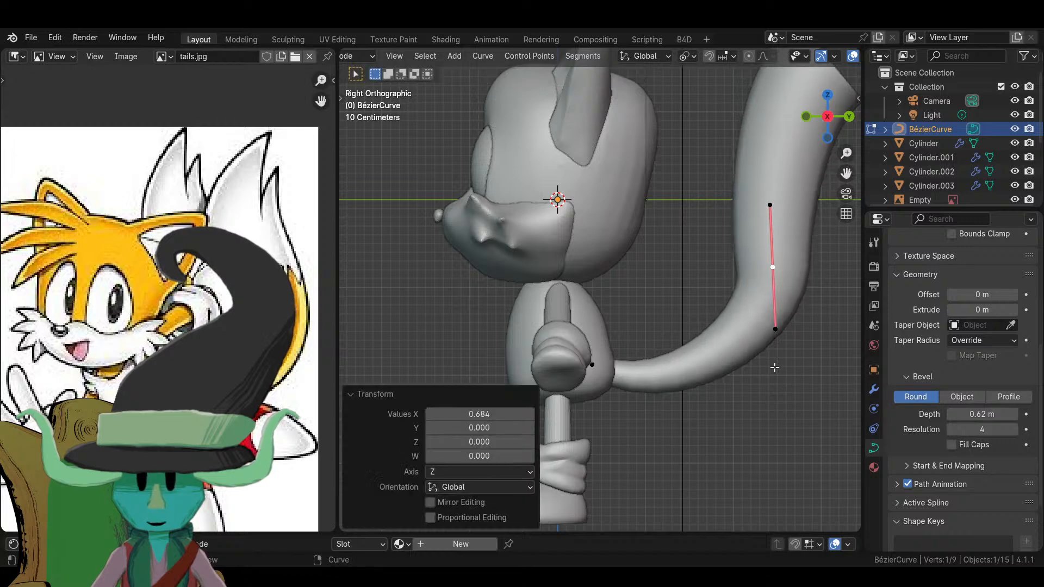
- Shrink the curve radius at the tail's base point by a factor of about 0.74
{"action": "left_click", "coordinate": [593, 368]}
{"action": "key", "text": "alt+s"}
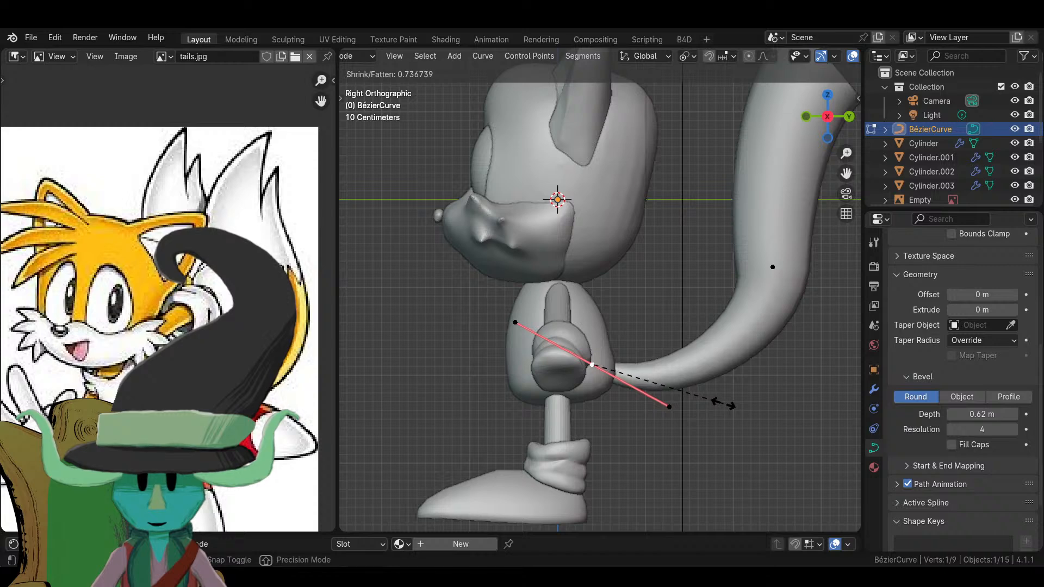
{"action": "left_click", "coordinate": [723, 404]}
{"action": "key", "text": "Tab"}
{"action": "scroll", "coordinate": [731, 337], "scroll_direction": "down", "scroll_amount": 5}
{"action": "middle_click_drag", "start_coordinate": [676, 207], "coordinate": [592, 395]}
{"action": "key", "text": "Tab"}
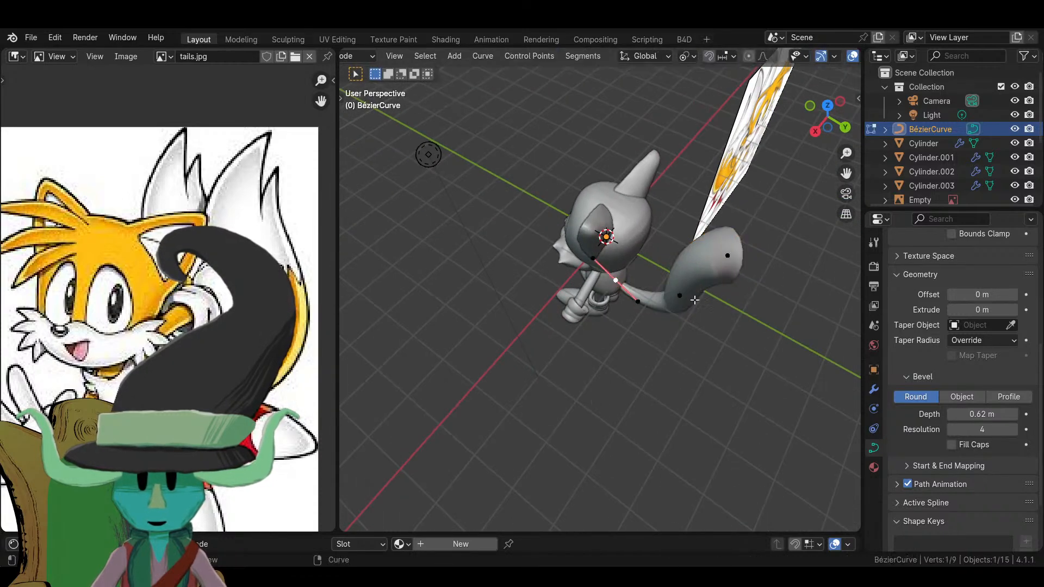
- Scale the handles of the tail's middle control point by about 1.577 and its curve radius by about 1.163
{"action": "middle_click_drag", "start_coordinate": [673, 359], "coordinate": [705, 288]}
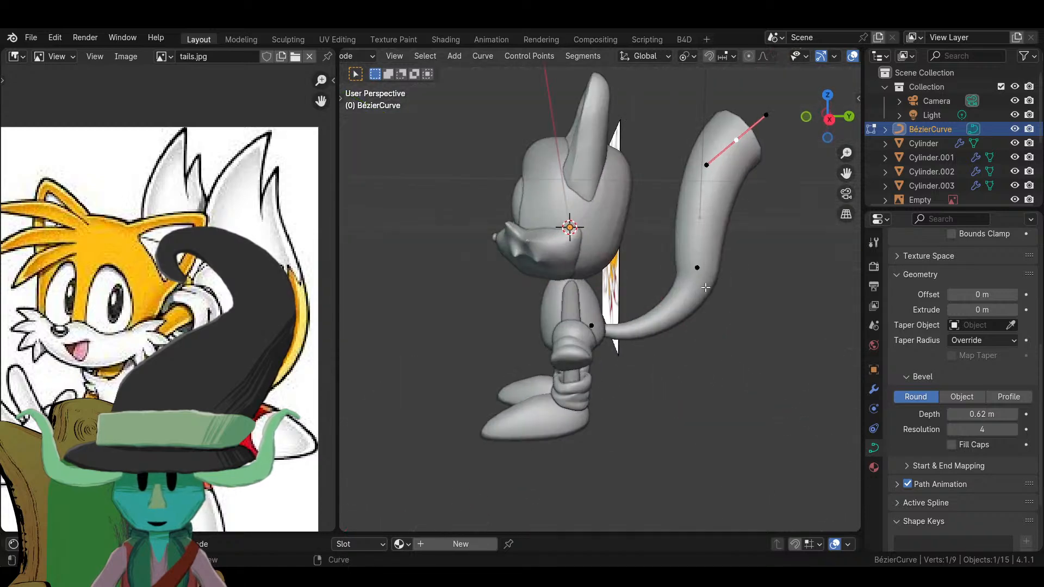
{"action": "key", "text": "s"}
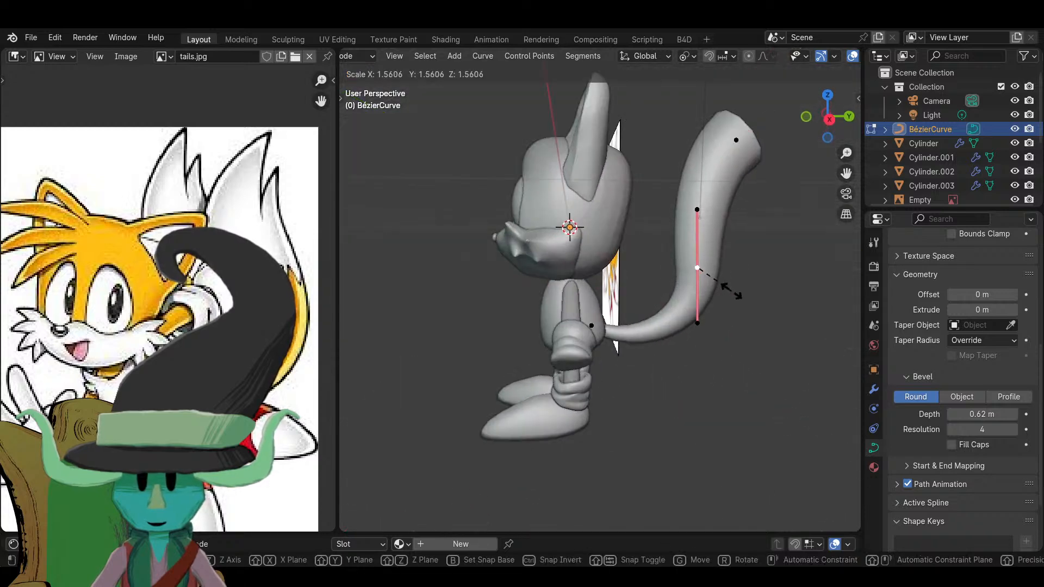
{"action": "left_click", "coordinate": [733, 291]}
{"action": "key", "text": "alt+s"}
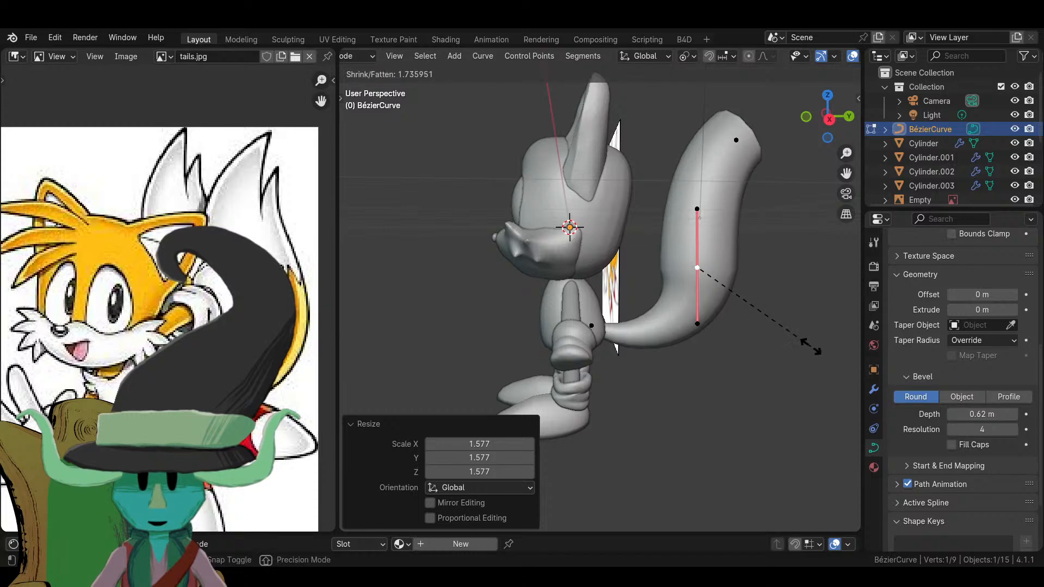
{"action": "left_click", "coordinate": [775, 324]}
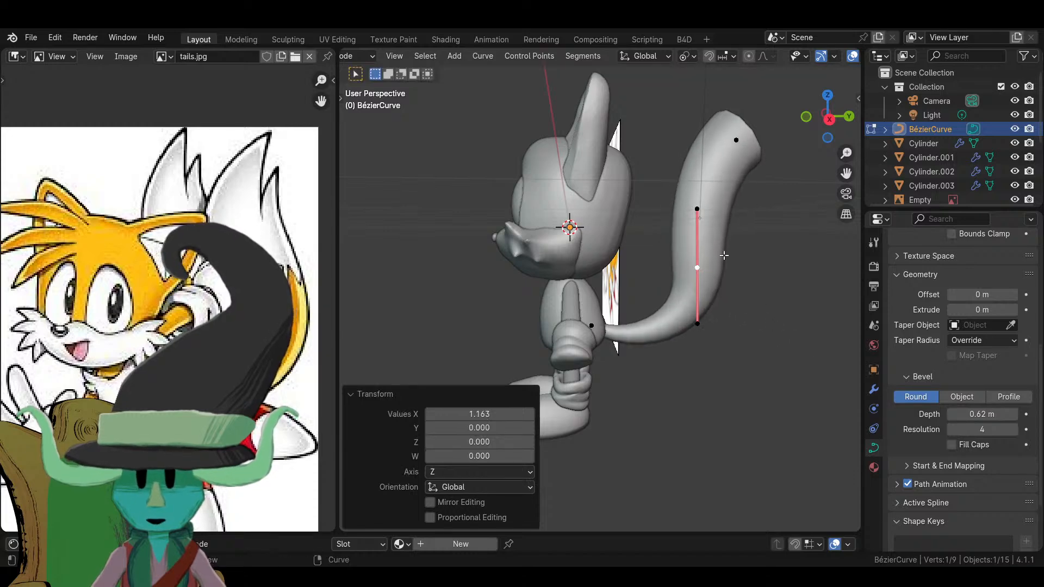
- Move the upper handle of the tail's middle control point slightly up and backward in the right side view
{"action": "left_click", "coordinate": [697, 209]}
{"action": "middle_click_drag", "start_coordinate": [727, 262], "coordinate": [729, 290]}
{"action": "key", "text": "KP_1"}
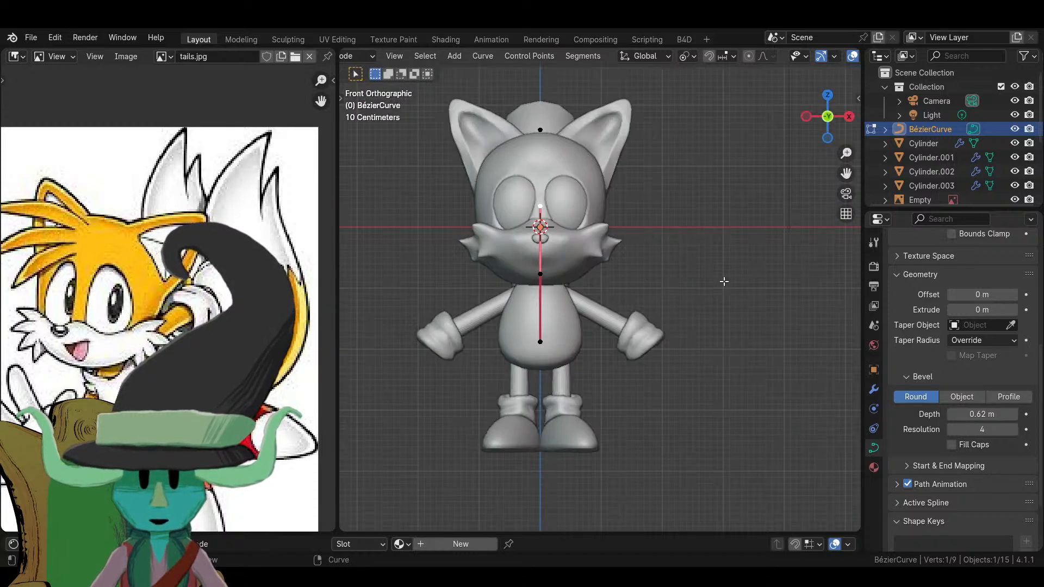
{"action": "key", "text": "KP_3"}
{"action": "key", "text": "g"}
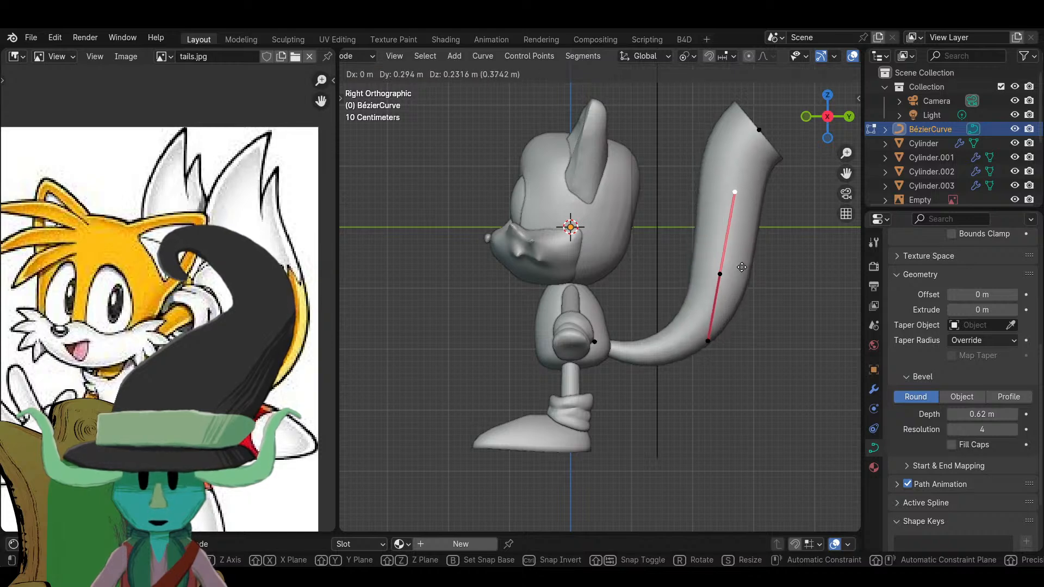
{"action": "left_click", "coordinate": [732, 262]}
- Move the tail's tip point about 0.83 m backward and 0.53 m up
{"action": "left_click", "coordinate": [761, 134]}
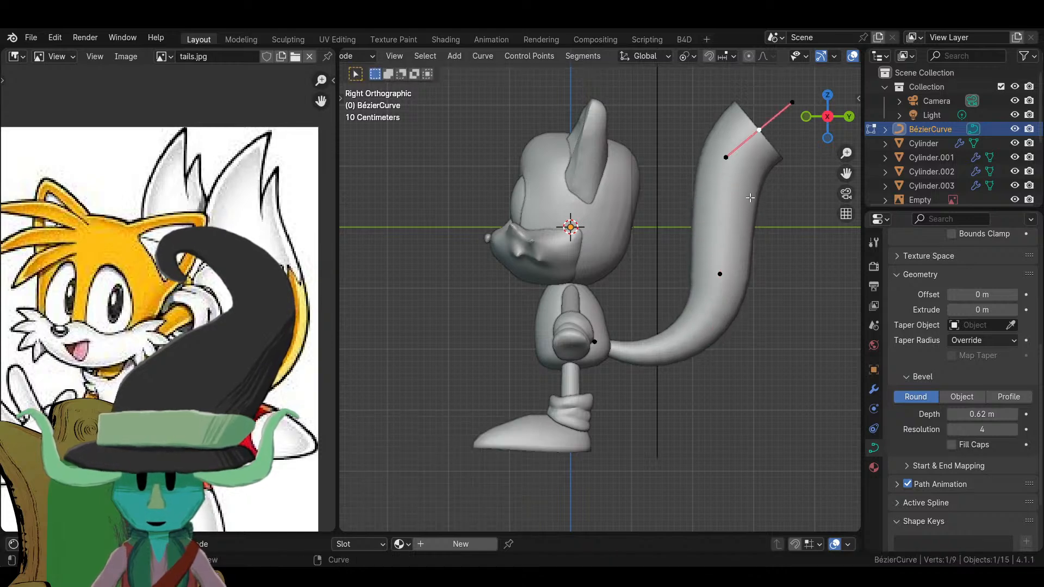
{"action": "key", "text": "g"}
{"action": "left_click", "coordinate": [801, 151]}
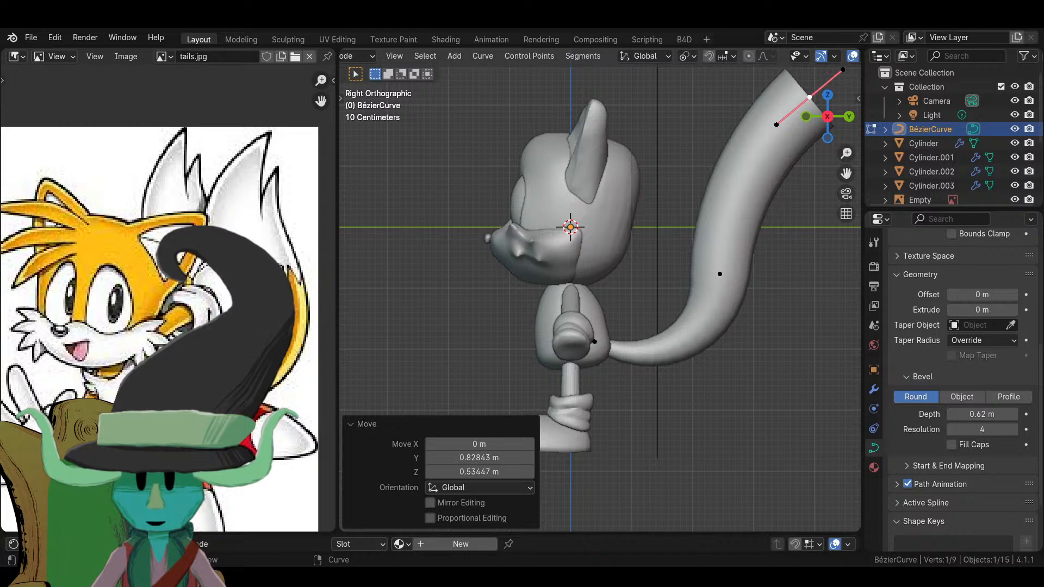
- Scale the tip point's handles by about 2.065 and shrink its curve radius by a factor of about 0.13
{"action": "key", "text": "s"}
{"action": "left_click", "coordinate": [806, 348]}
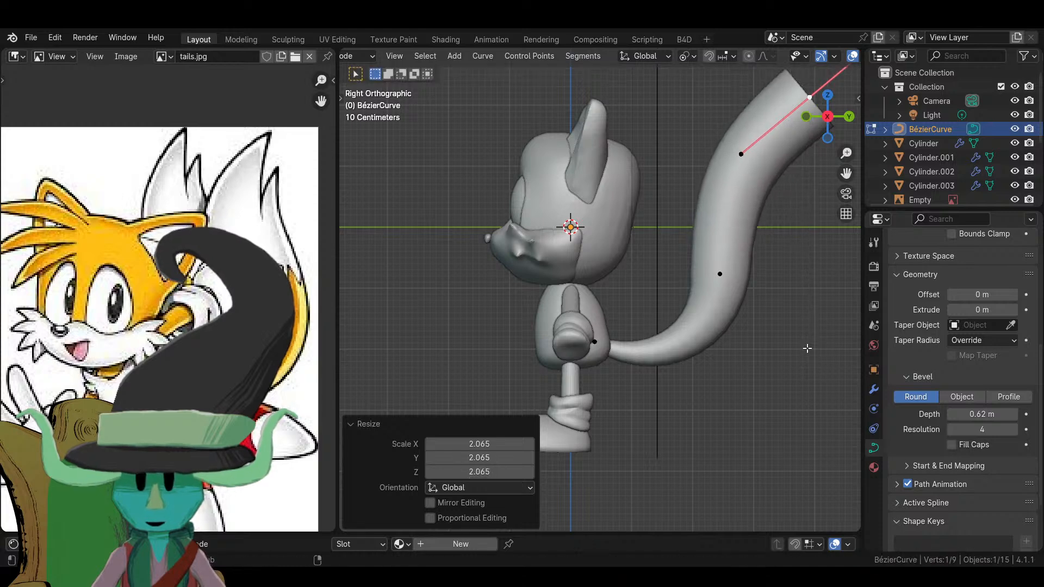
{"action": "key", "text": "alt+s"}
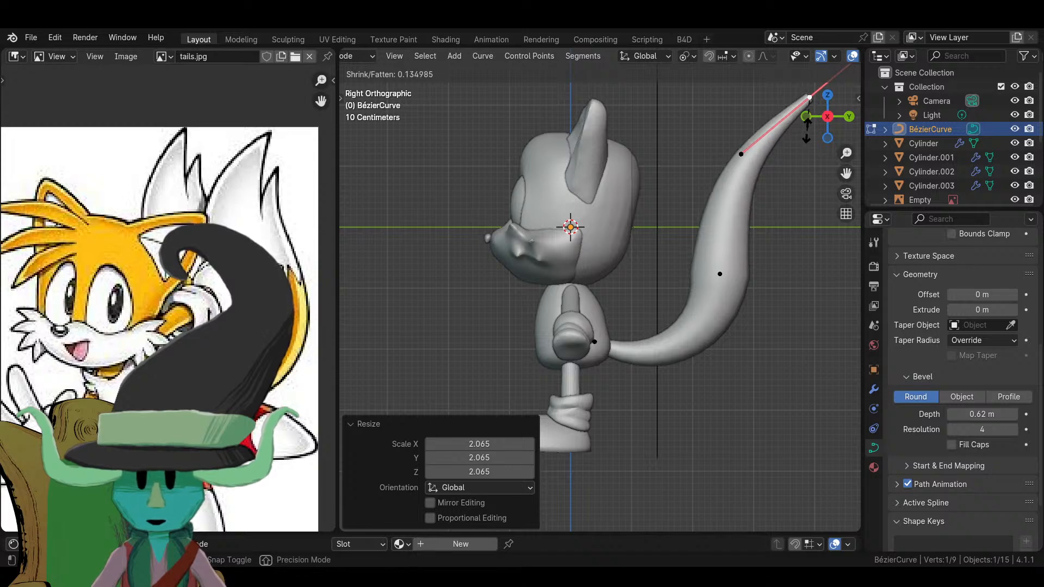
{"action": "left_click", "coordinate": [801, 143]}
- Scale the handles of the tail's middle control point by about 0.63
{"action": "left_click", "coordinate": [721, 275]}
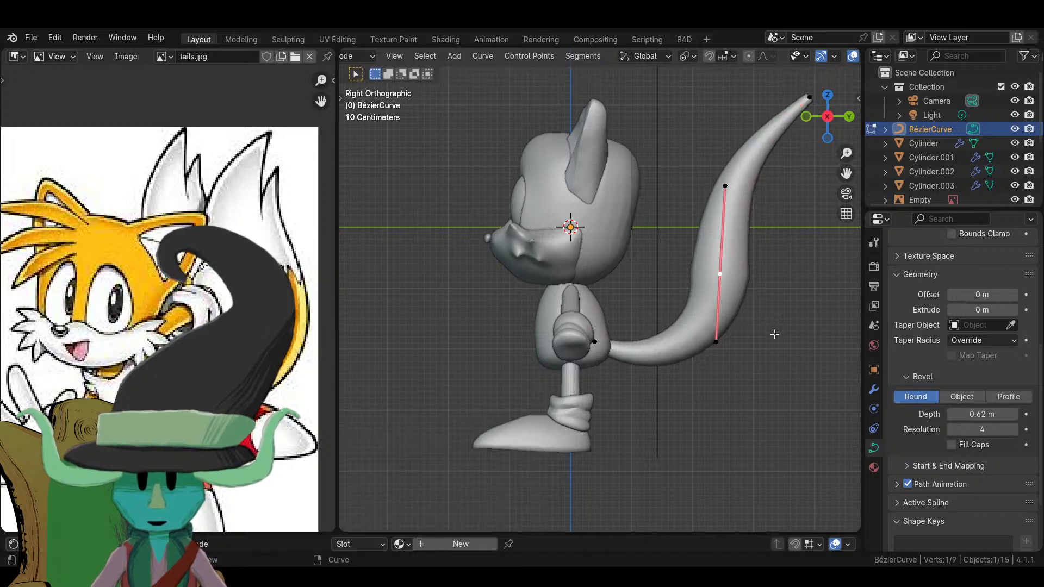
{"action": "key", "text": "s"}
{"action": "left_click", "coordinate": [755, 311]}
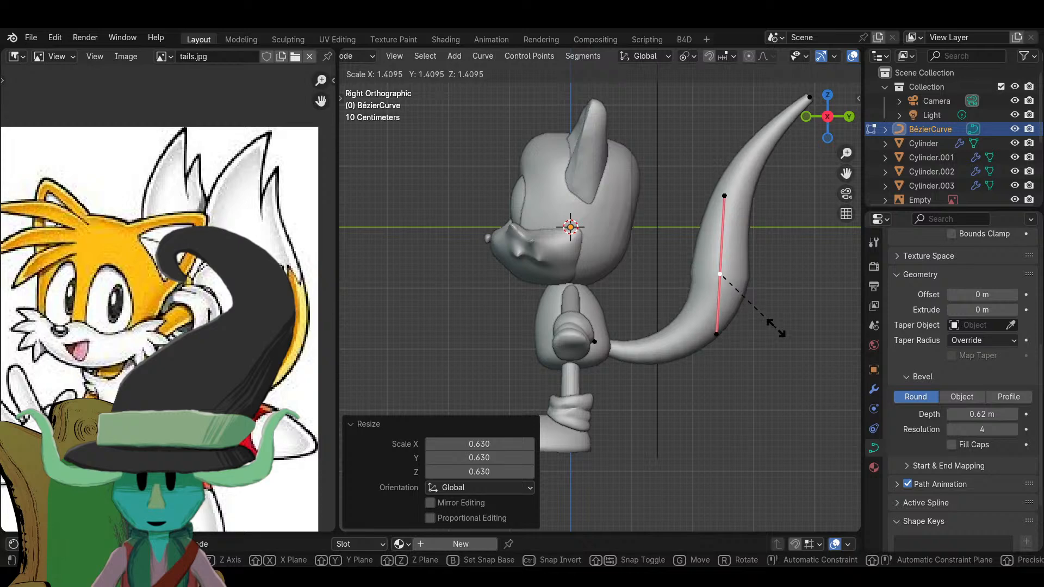
{"action": "key", "text": "Escape"}
- Enlarge the middle control point's curve radius by about 1.295 and move the point about 0.37 m backward and 0.94 m up
{"action": "key", "text": "alt+s"}
{"action": "left_click", "coordinate": [786, 342]}
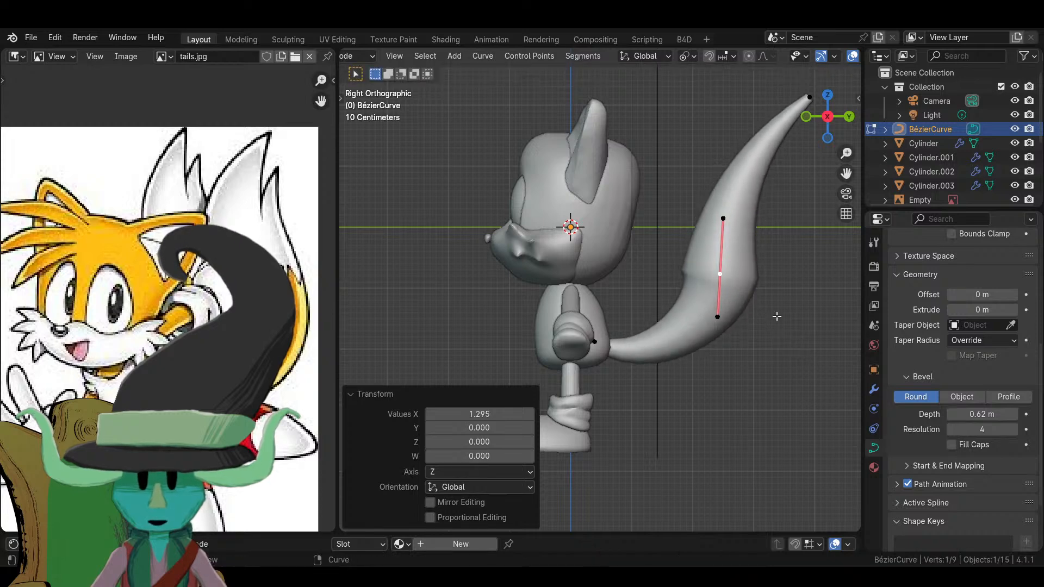
{"action": "key", "text": "g"}
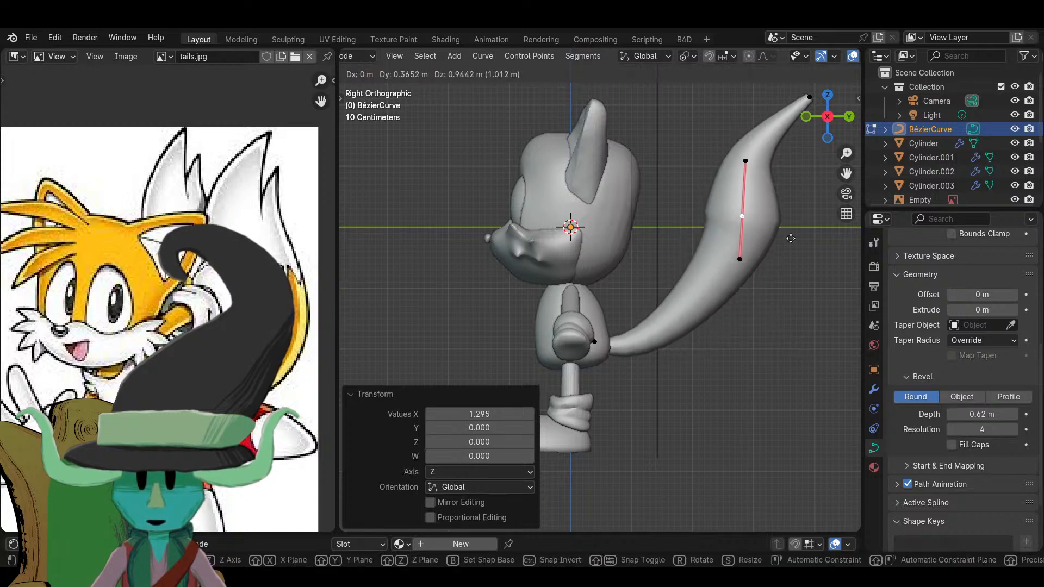
{"action": "left_click", "coordinate": [790, 222]}
- Shorten the handles of the tail's tip point by a factor of about 0.242
{"action": "left_click", "coordinate": [809, 97]}
{"action": "key", "text": "s"}
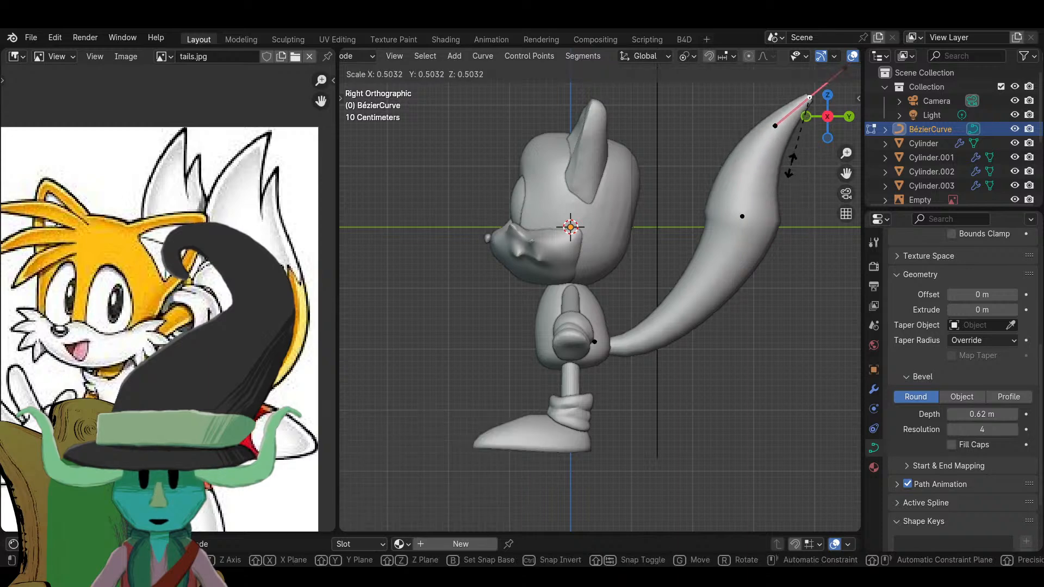
{"action": "left_click", "coordinate": [791, 127]}
{"action": "key", "text": "alt+s"}
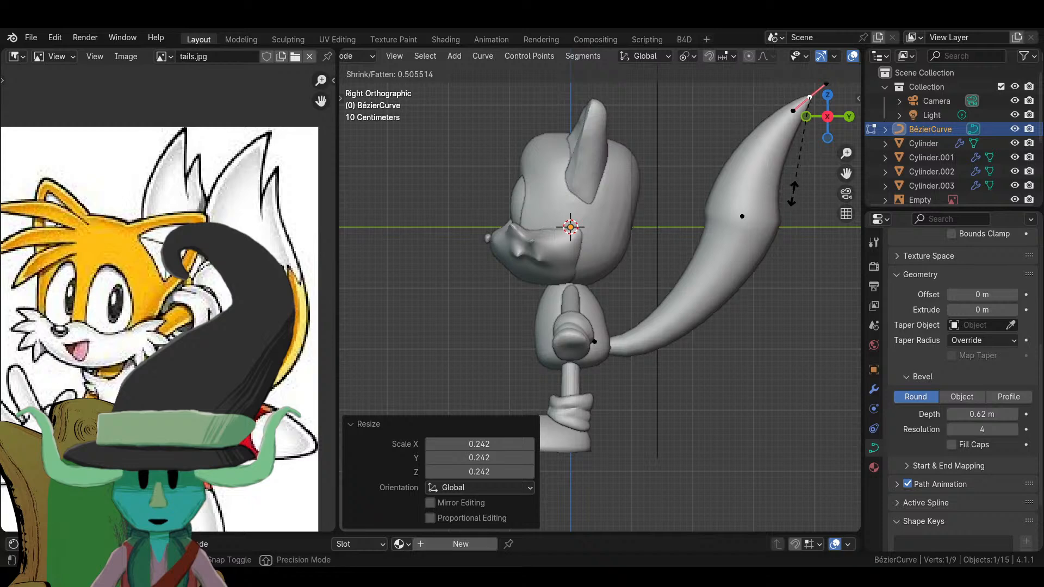
{"action": "right_click", "coordinate": [791, 193]}
- Scale the middle control point's handles by about 1.03 and enlarge its curve radius by about 1.415
{"action": "left_click", "coordinate": [742, 217]}
{"action": "key", "text": "s"}
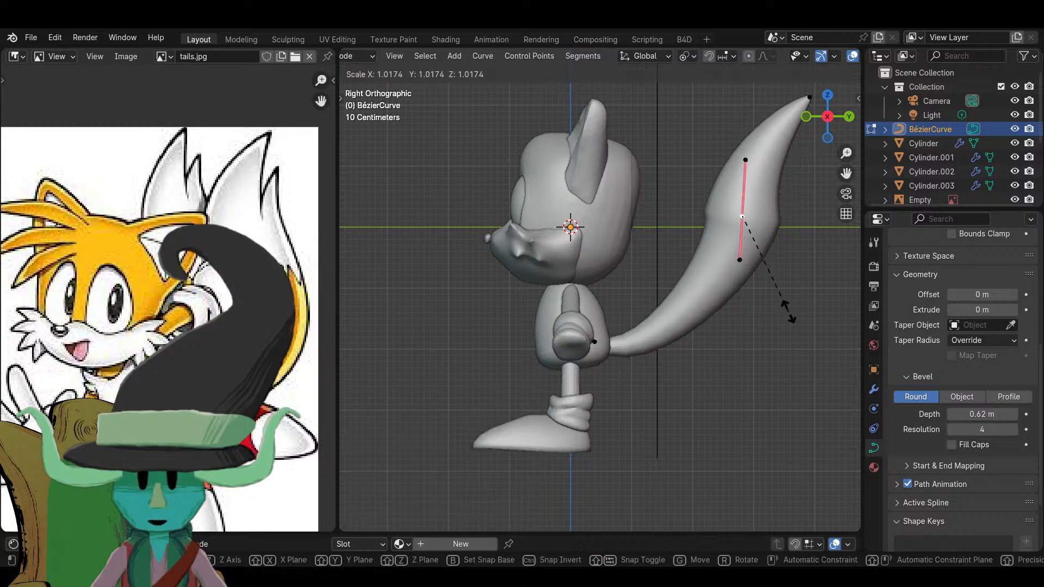
{"action": "left_click", "coordinate": [793, 307]}
{"action": "key", "text": "alt+s"}
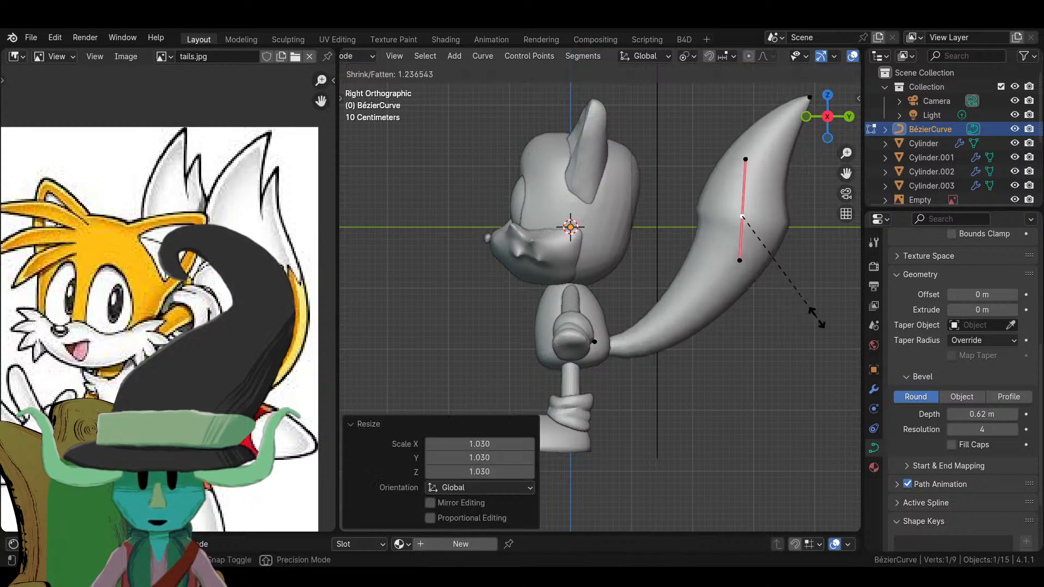
{"action": "left_click", "coordinate": [832, 327]}
- Rotate the tail's middle control point and move it about 0.29 m forward and 0.40 m down
{"action": "key", "text": "r"}
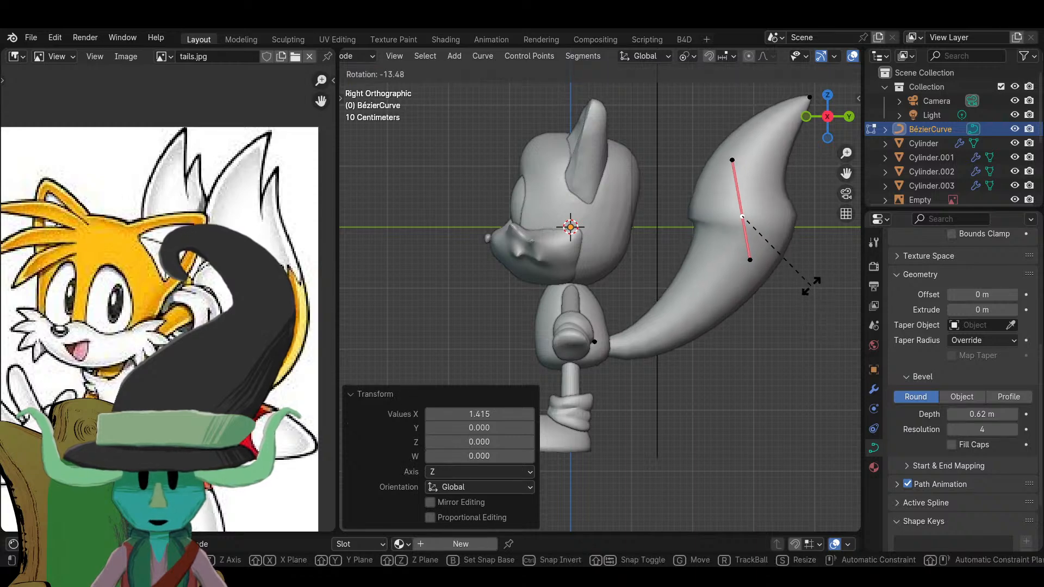
{"action": "left_click", "coordinate": [794, 305]}
{"action": "key", "text": "g"}
{"action": "left_click", "coordinate": [794, 312]}
- Rotate the tail's middle control point about 70.5° and move it about 0.13 m forward and 0.53 m down
{"action": "key", "text": "r"}
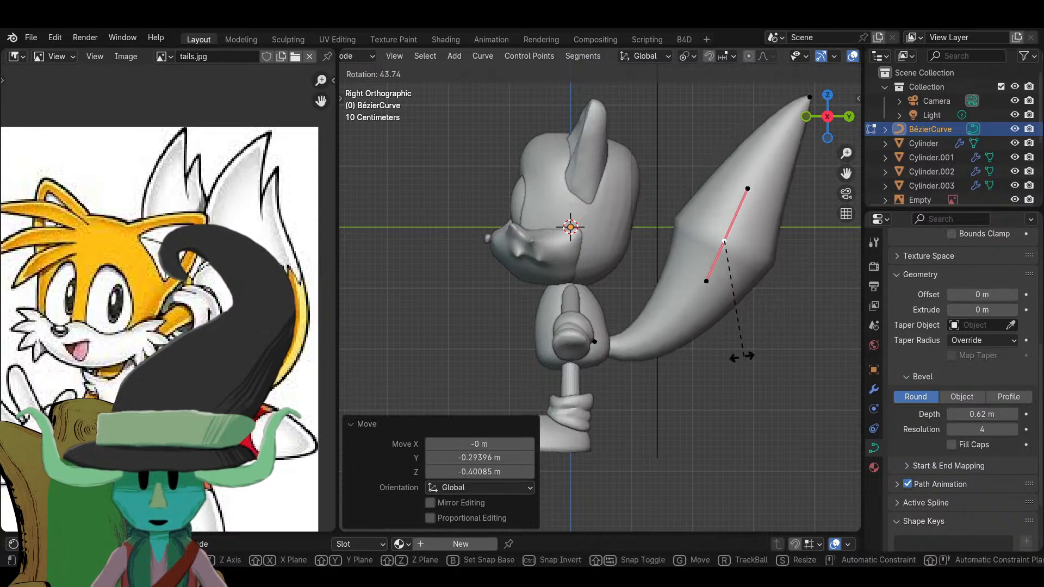
{"action": "left_click", "coordinate": [693, 343]}
{"action": "key", "text": "g"}
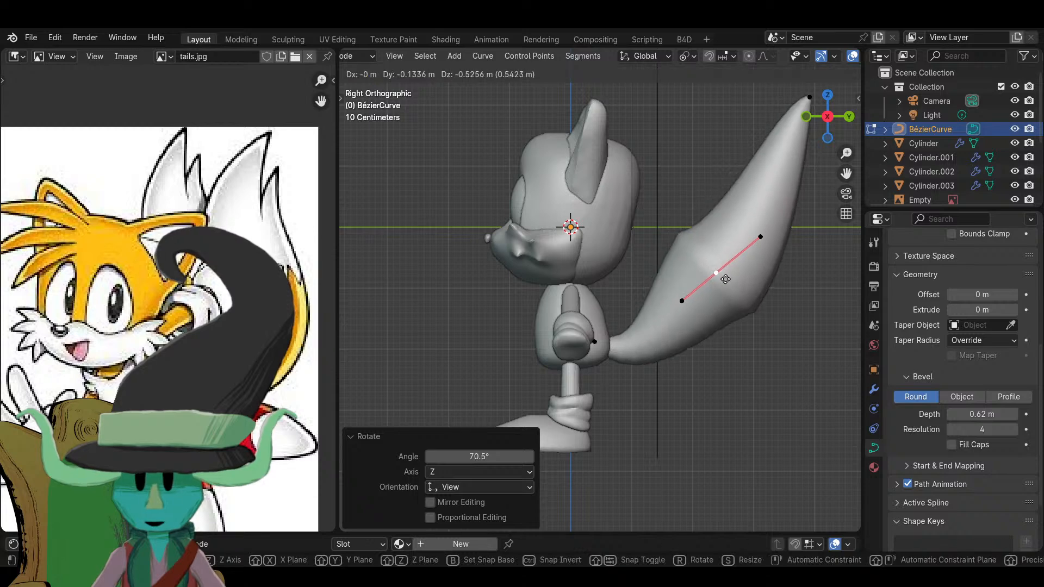
{"action": "left_click", "coordinate": [766, 220]}
- Move the middle point's upper handle upward, and its lower handle about 0.39 m backward and 0.91 m down
{"action": "key", "text": "g"}
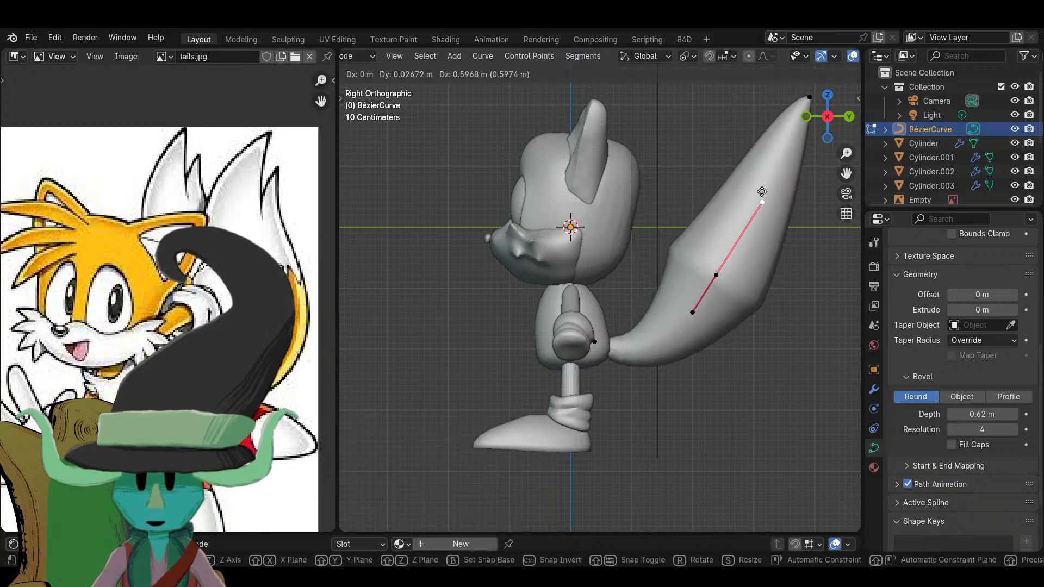
{"action": "left_click", "coordinate": [762, 163]}
{"action": "left_click", "coordinate": [698, 314]}
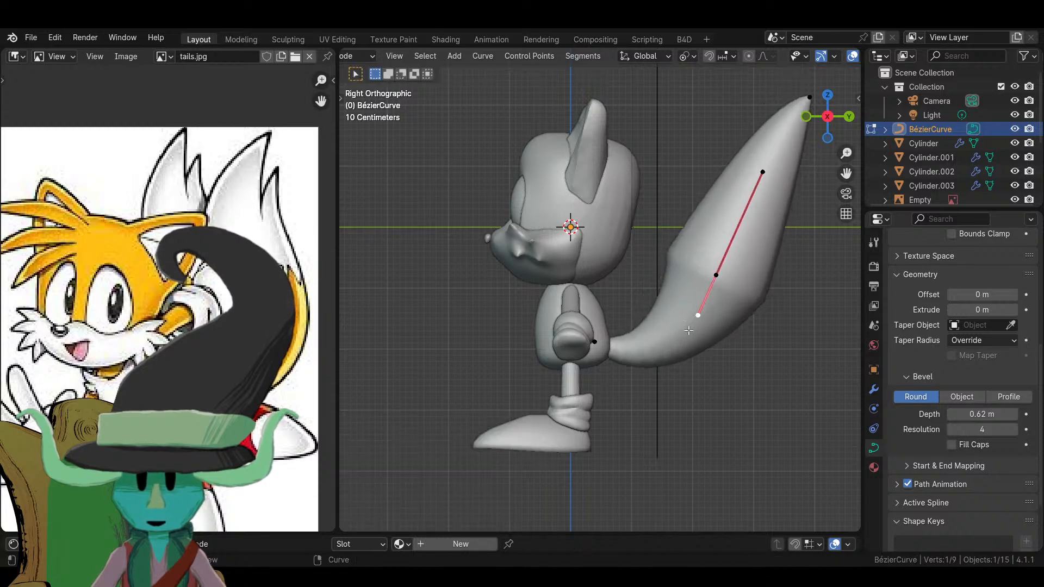
{"action": "key", "text": "g"}
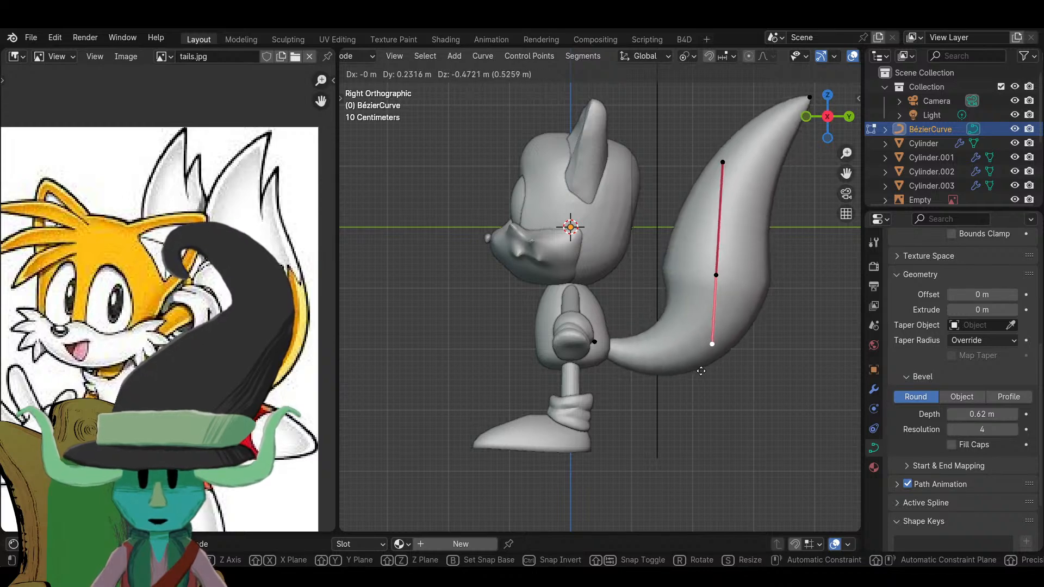
{"action": "left_click", "coordinate": [709, 397]}
- Set the tail curve's shape resolution to 7
{"action": "scroll", "coordinate": [938, 321], "scroll_direction": "up", "scroll_amount": 8}
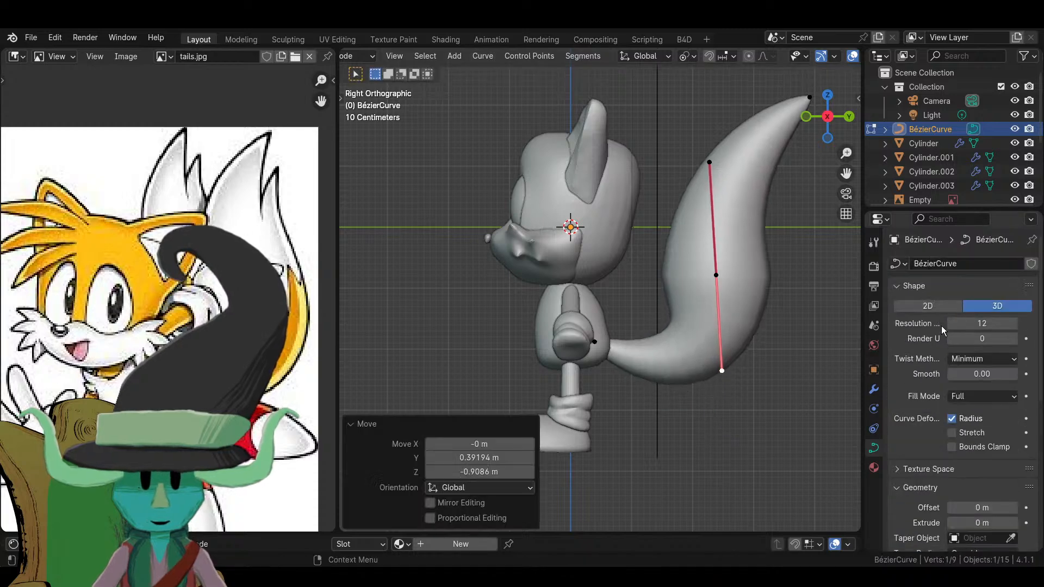
{"action": "left_click", "coordinate": [952, 326]}
{"action": "left_click", "coordinate": [952, 326]}
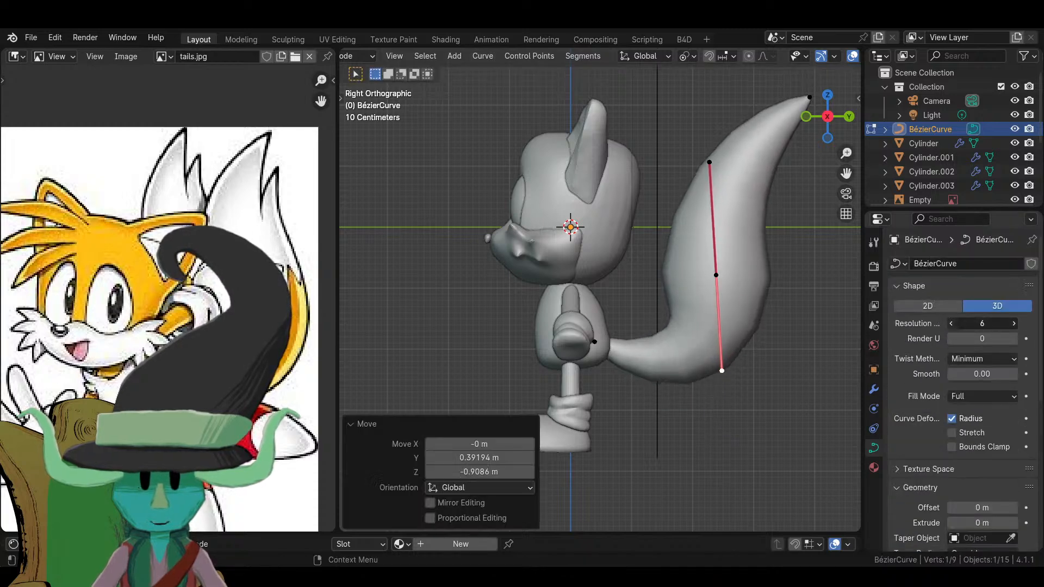
{"action": "left_click", "coordinate": [952, 327]}
{"action": "left_click", "coordinate": [951, 326]}
{"action": "left_click", "coordinate": [952, 326]}
{"action": "left_click", "coordinate": [952, 326]}
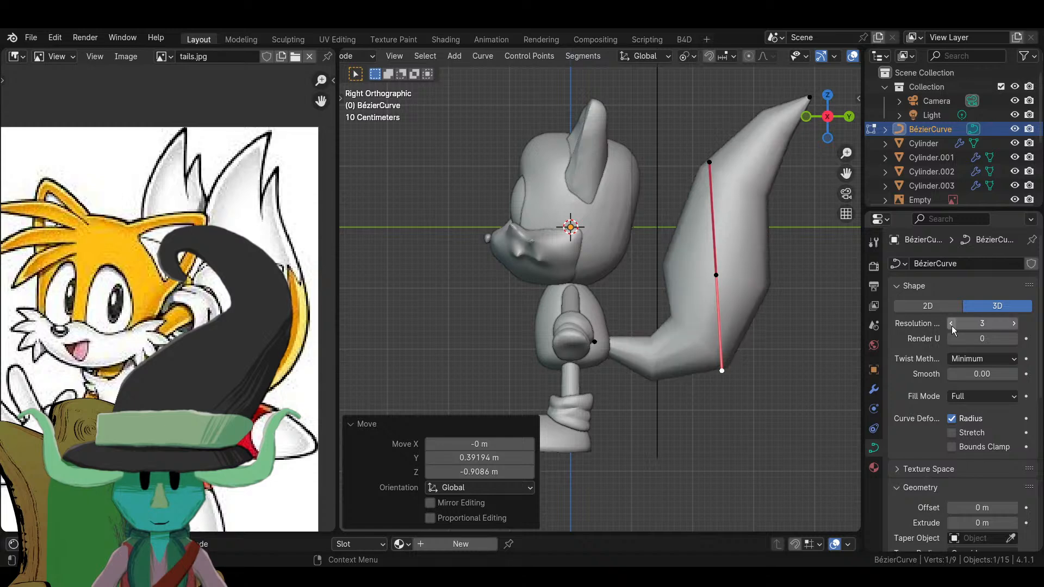
{"action": "left_click", "coordinate": [1013, 325]}
{"action": "left_click", "coordinate": [1014, 325]}
{"action": "left_click", "coordinate": [1014, 324]}
{"action": "left_click", "coordinate": [1014, 325]}
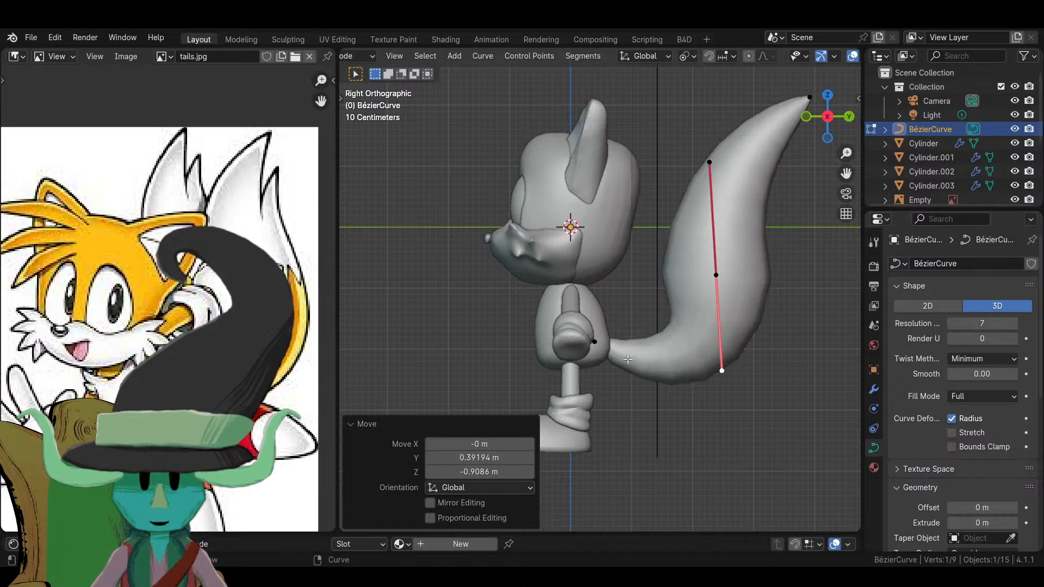
- Shorten both handles of the tail's base point, moving the front one about 0.47 m backward and 0.33 m down
{"action": "left_click", "coordinate": [594, 341]}
{"action": "left_click_drag", "start_coordinate": [652, 378], "coordinate": [619, 363]}
{"action": "left_click_drag", "start_coordinate": [551, 321], "coordinate": [578, 340]}
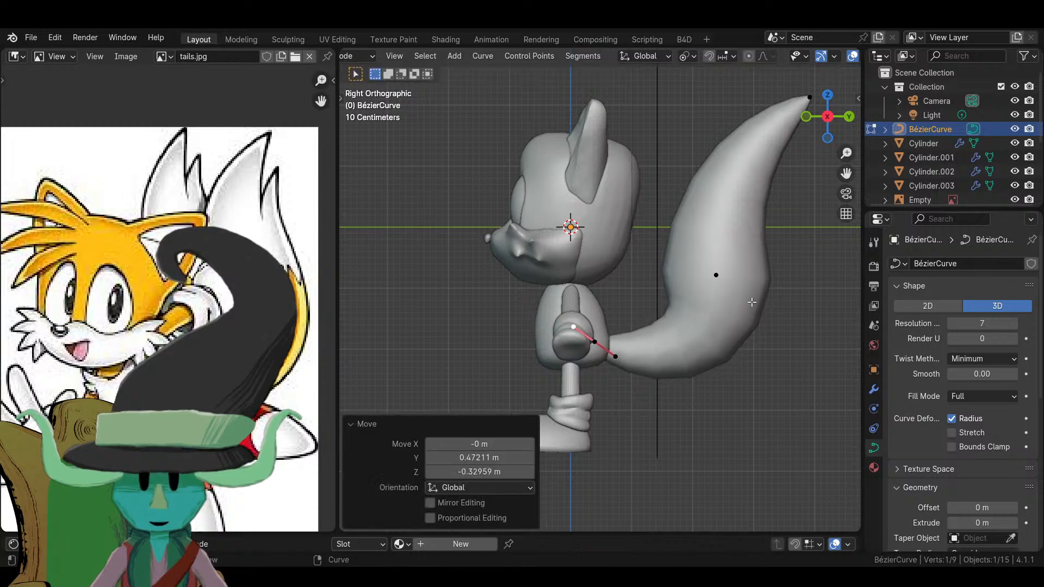
- Rotate the tail's middle control point about 14.4°, rescale its handles, and return to Object Mode
{"action": "left_click", "coordinate": [750, 301]}
{"action": "key", "text": "r"}
{"action": "left_click", "coordinate": [791, 389]}
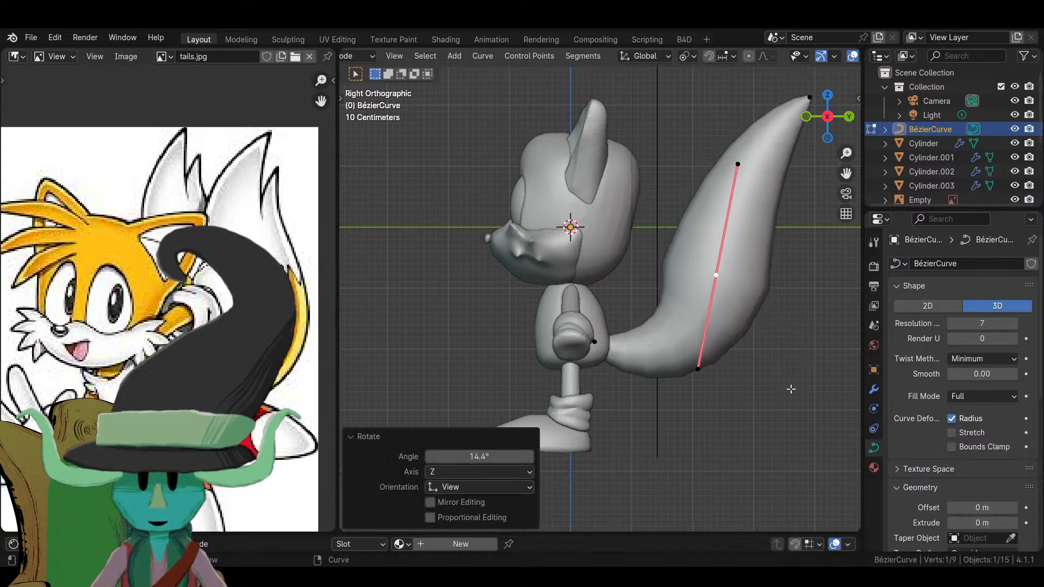
{"action": "key", "text": "s"}
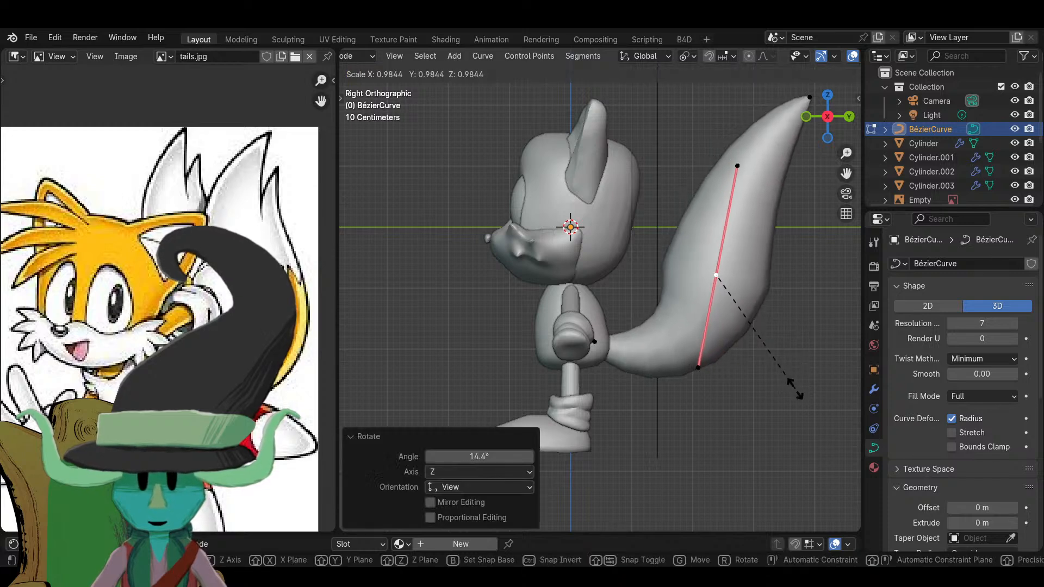
{"action": "left_click", "coordinate": [822, 402]}
{"action": "scroll", "coordinate": [760, 346], "scroll_direction": "up", "scroll_amount": 4}
{"action": "key", "text": "Tab"}
- Deselect the tail and raise its curve's shape resolution to 9
{"action": "scroll", "coordinate": [758, 380], "scroll_direction": "down", "scroll_amount": 6}
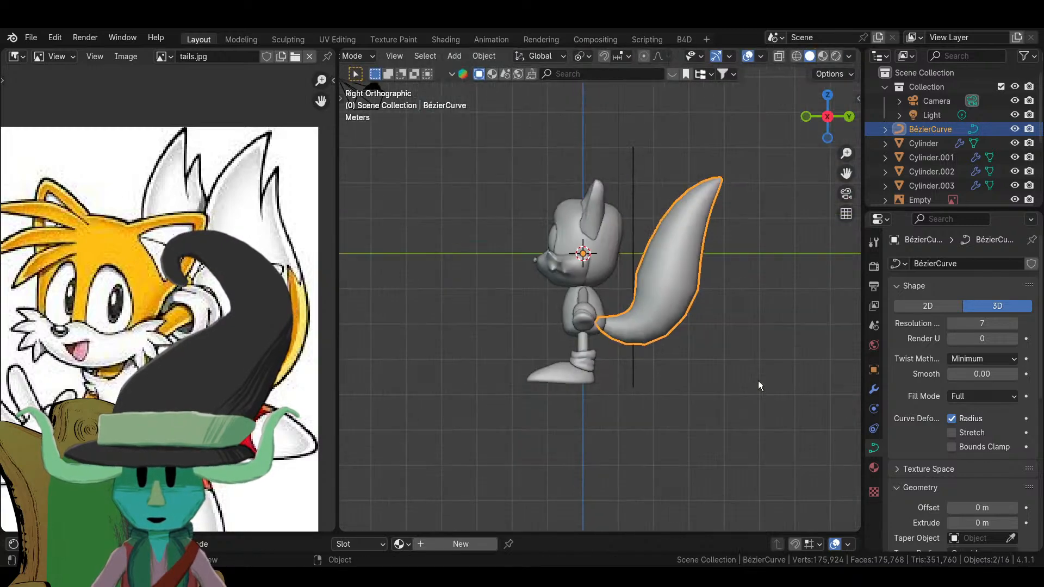
{"action": "left_click", "coordinate": [668, 383]}
{"action": "middle_click_drag", "start_coordinate": [667, 383], "coordinate": [644, 305]}
{"action": "scroll", "coordinate": [650, 413], "scroll_direction": "up", "scroll_amount": 6}
{"action": "left_click", "coordinate": [1013, 323]}
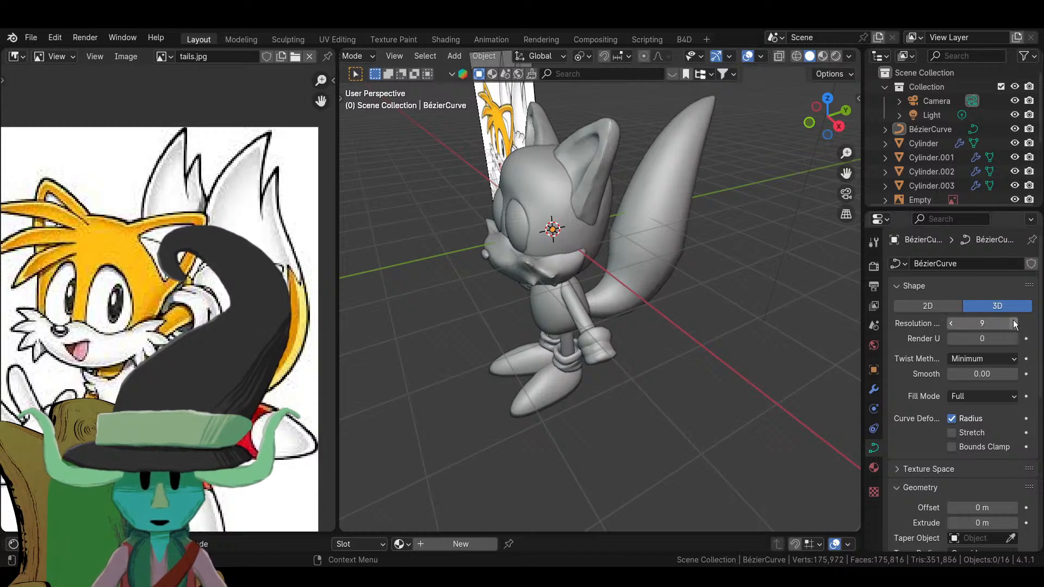
- Set the tail curve's shape resolution to 8
{"action": "left_click", "coordinate": [1012, 323]}
{"action": "left_click", "coordinate": [1013, 323]}
{"action": "left_click", "coordinate": [1013, 323]}
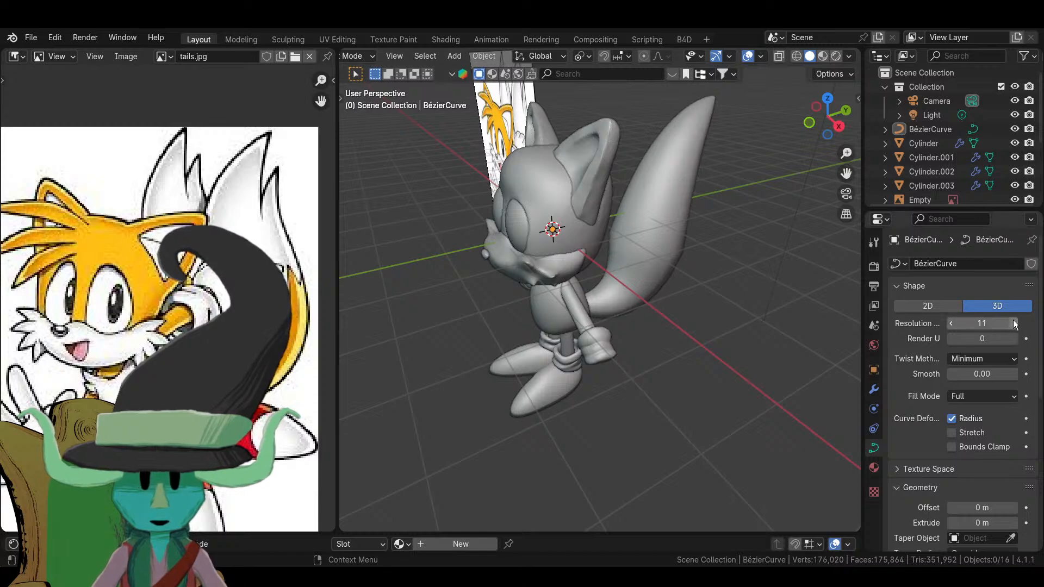
{"action": "left_click", "coordinate": [952, 323]}
{"action": "left_click", "coordinate": [951, 323]}
{"action": "left_click", "coordinate": [952, 323]}
- Swing the whole tail curve sideways around its base point in top view and return to Object Mode
{"action": "middle_click_drag", "start_coordinate": [680, 326], "coordinate": [635, 401]}
{"action": "scroll", "coordinate": [620, 332], "scroll_direction": "down", "scroll_amount": 5}
{"action": "left_click", "coordinate": [655, 298]}
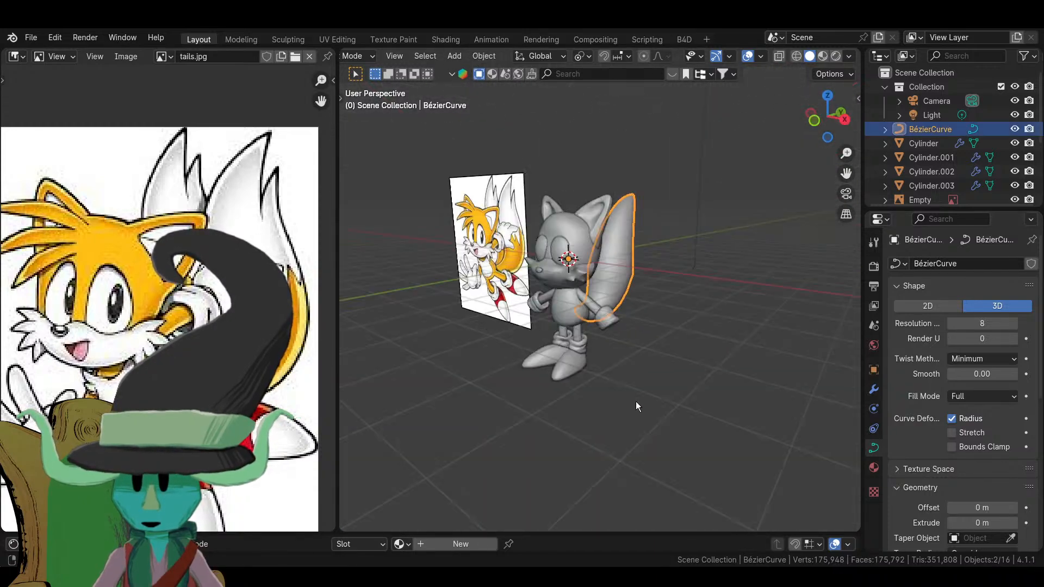
{"action": "key", "text": "Tab"}
{"action": "middle_click_drag", "start_coordinate": [667, 320], "coordinate": [634, 368]}
{"action": "scroll", "coordinate": [634, 357], "scroll_direction": "up", "scroll_amount": 4}
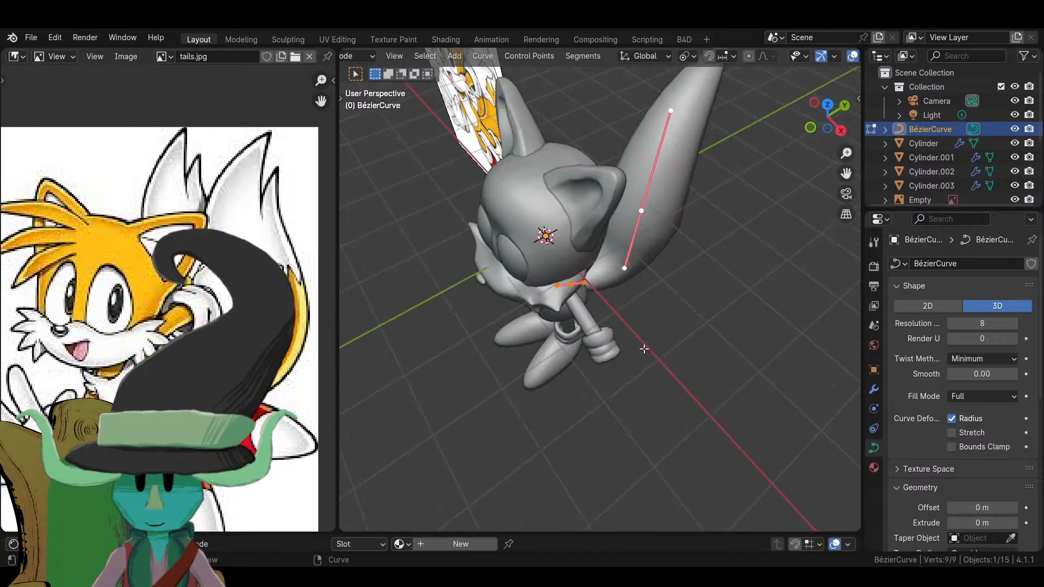
{"action": "key", "text": "KP_7"}
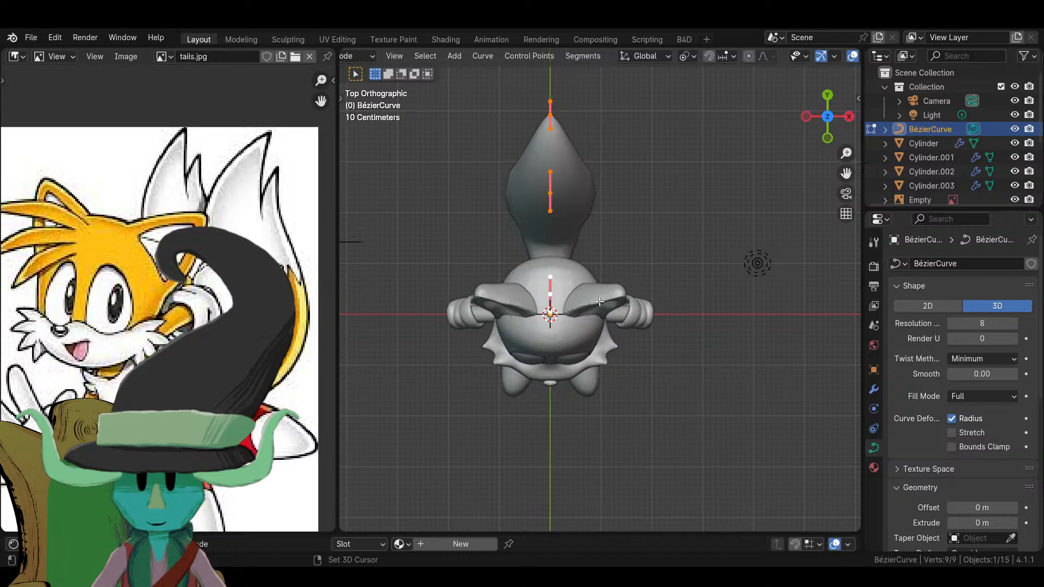
{"action": "key", "text": "r"}
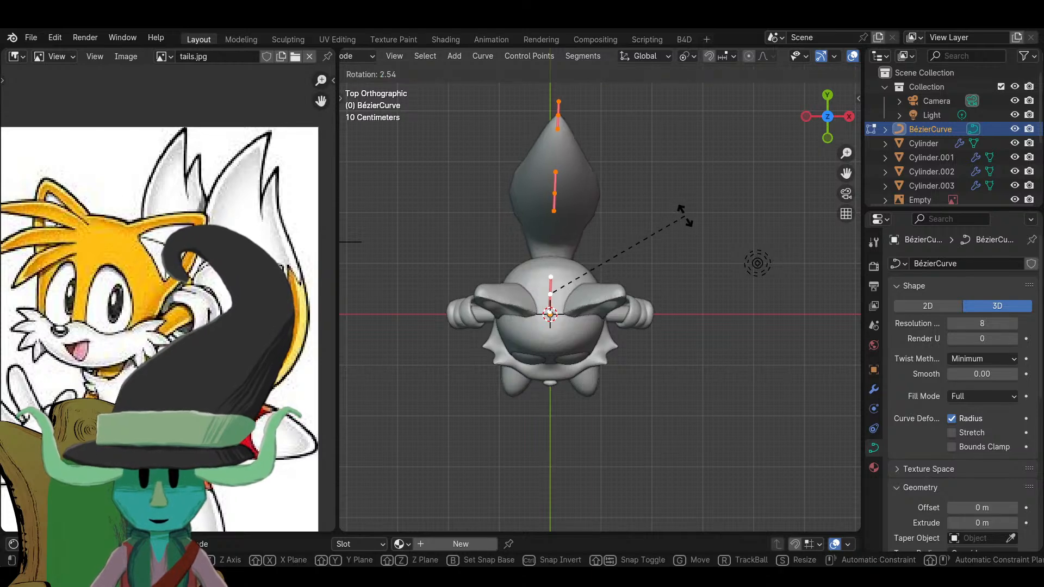
{"action": "left_click", "coordinate": [697, 283]}
{"action": "scroll", "coordinate": [741, 455], "scroll_direction": "down", "scroll_amount": 4}
{"action": "middle_click_drag", "start_coordinate": [741, 454], "coordinate": [654, 324]}
{"action": "key", "text": "Tab"}
- Add a Mirror modifier on the X axis to the tail curve and deselect the tail
{"action": "left_click", "coordinate": [873, 389]}
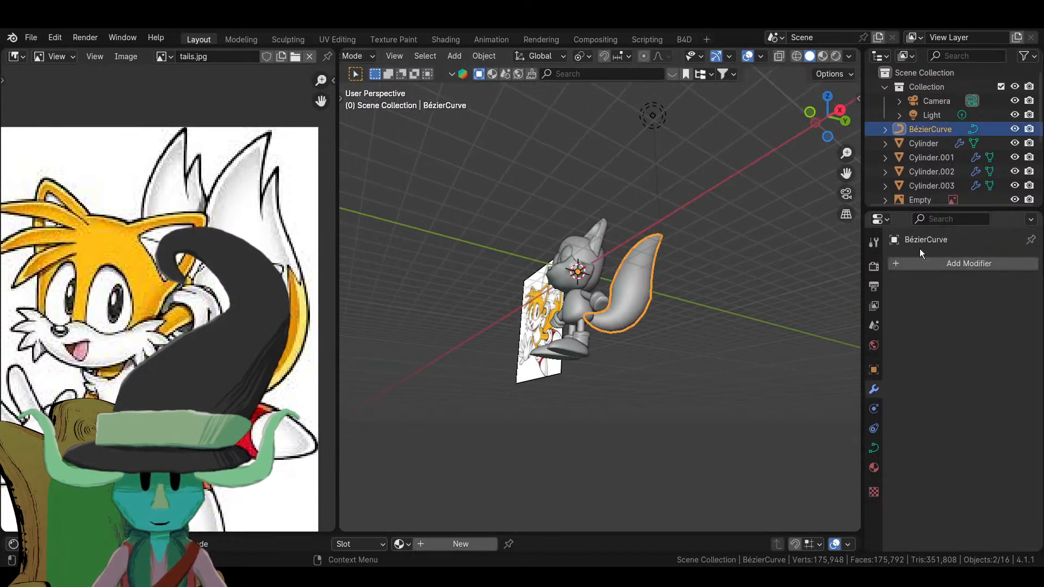
{"action": "left_click", "coordinate": [919, 262]}
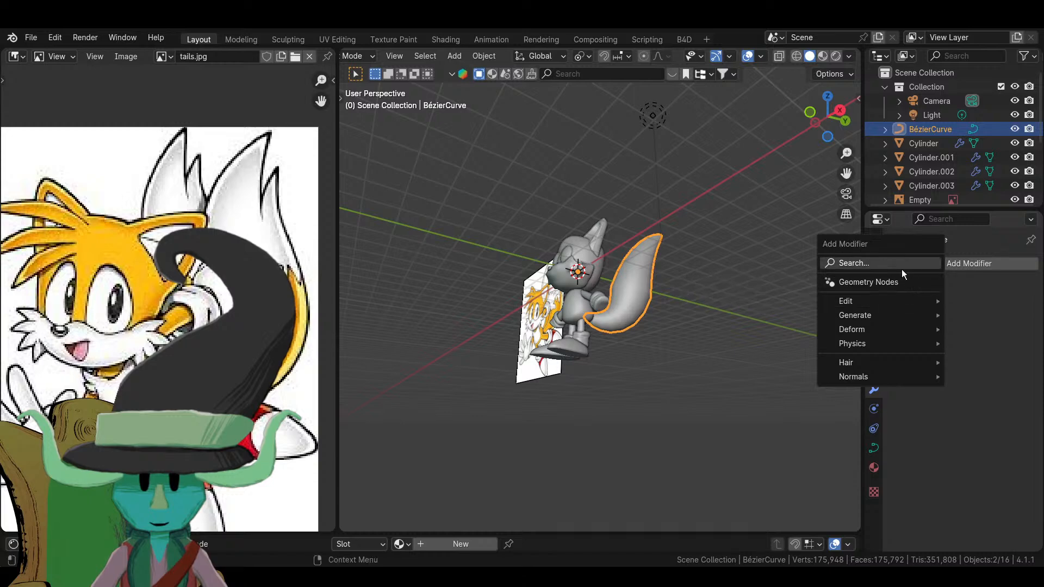
{"action": "left_click", "coordinate": [901, 267]}
{"action": "type", "text": "mi"}
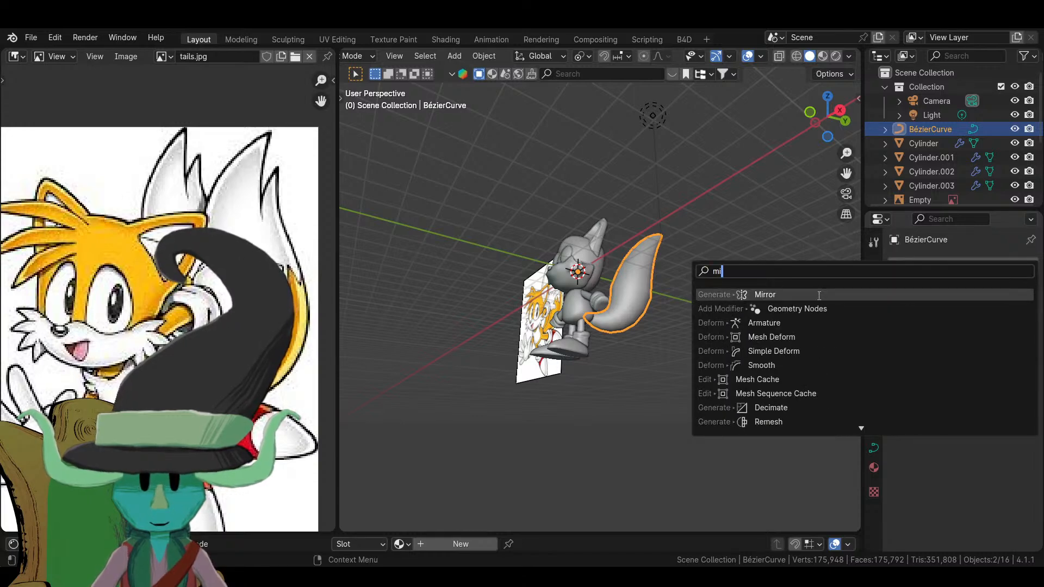
{"action": "left_click", "coordinate": [819, 296]}
{"action": "left_click", "coordinate": [730, 316]}
{"action": "middle_click_drag", "start_coordinate": [729, 315], "coordinate": [640, 282]}
- Duplicate the tail's middle and tip control points about 1.28 m backward and 0.19 m up, then rotate the copy about 15.6°
{"action": "left_click", "coordinate": [644, 288]}
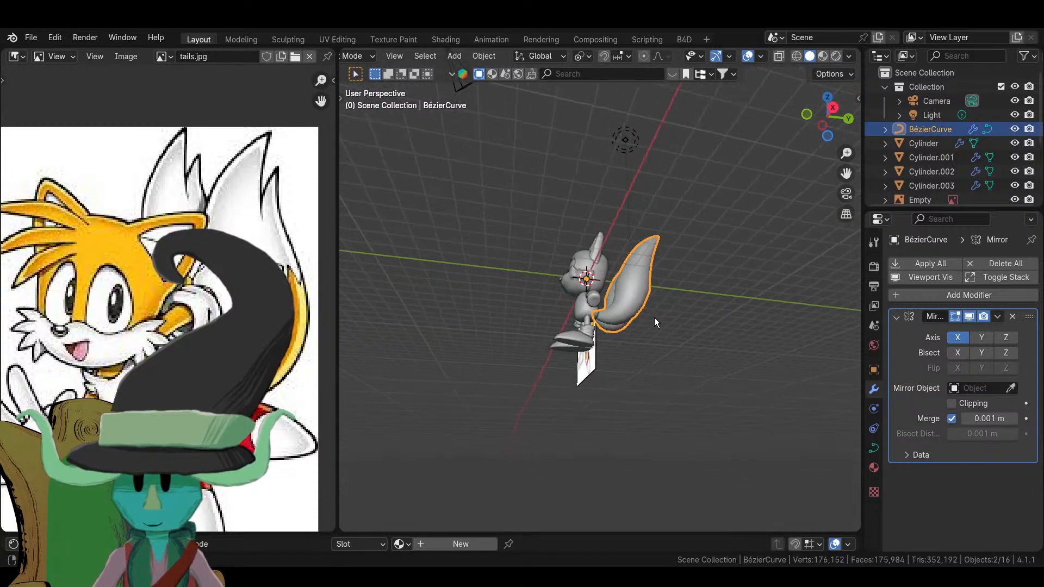
{"action": "scroll", "coordinate": [654, 318], "scroll_direction": "up", "scroll_amount": 4}
{"action": "key", "text": "Tab"}
{"action": "scroll", "coordinate": [639, 329], "scroll_direction": "up", "scroll_amount": 1}
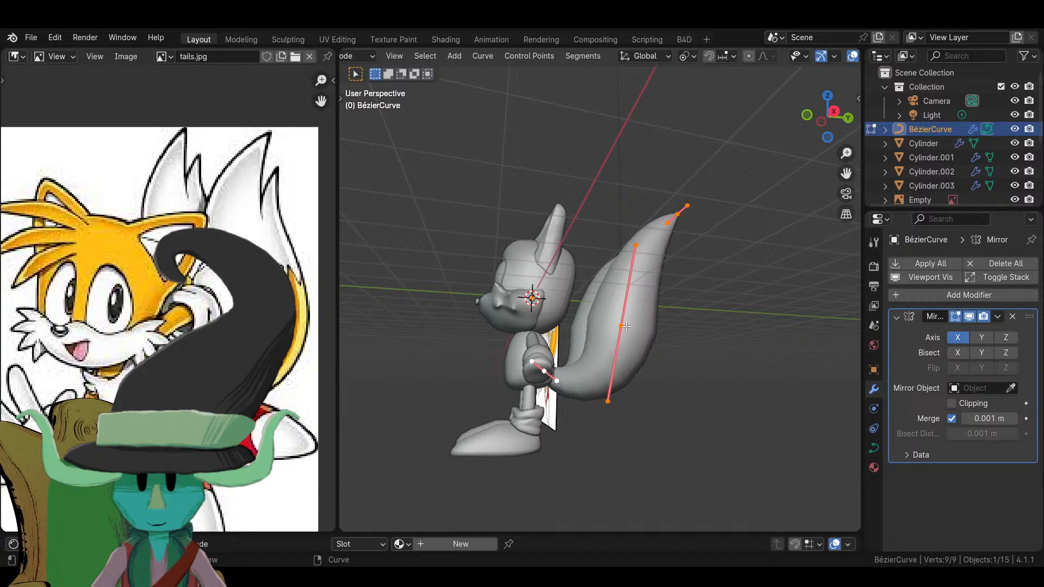
{"action": "key", "text": "KP_1"}
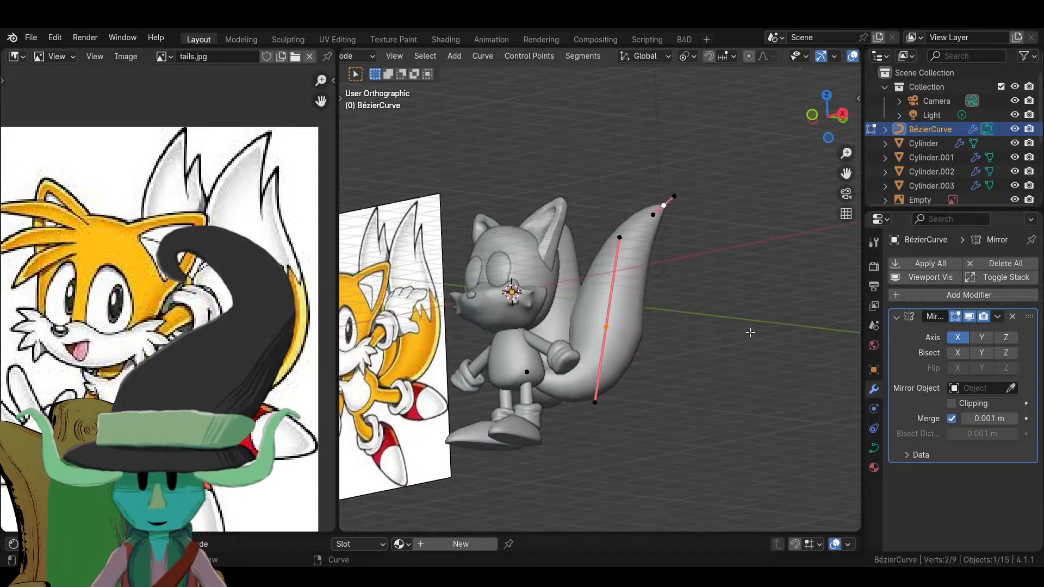
{"action": "key", "text": "KP_3"}
{"action": "scroll", "coordinate": [750, 332], "scroll_direction": "up", "scroll_amount": 1}
{"action": "scroll", "coordinate": [750, 332], "scroll_direction": "up", "scroll_amount": 2}
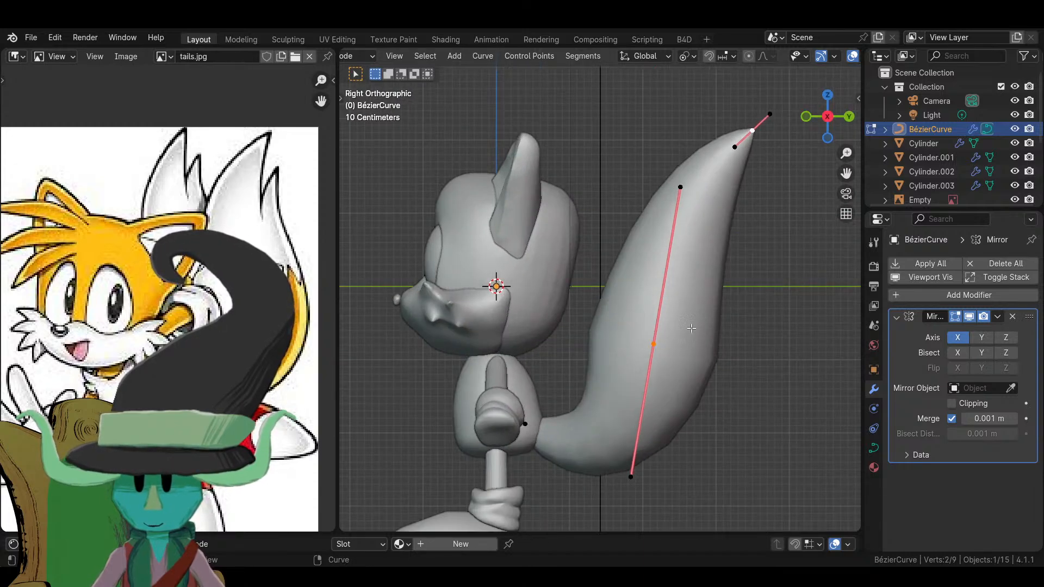
{"action": "key", "text": "shift+d"}
{"action": "left_click", "coordinate": [791, 327]}
{"action": "scroll", "coordinate": [791, 327], "scroll_direction": "down", "scroll_amount": 2}
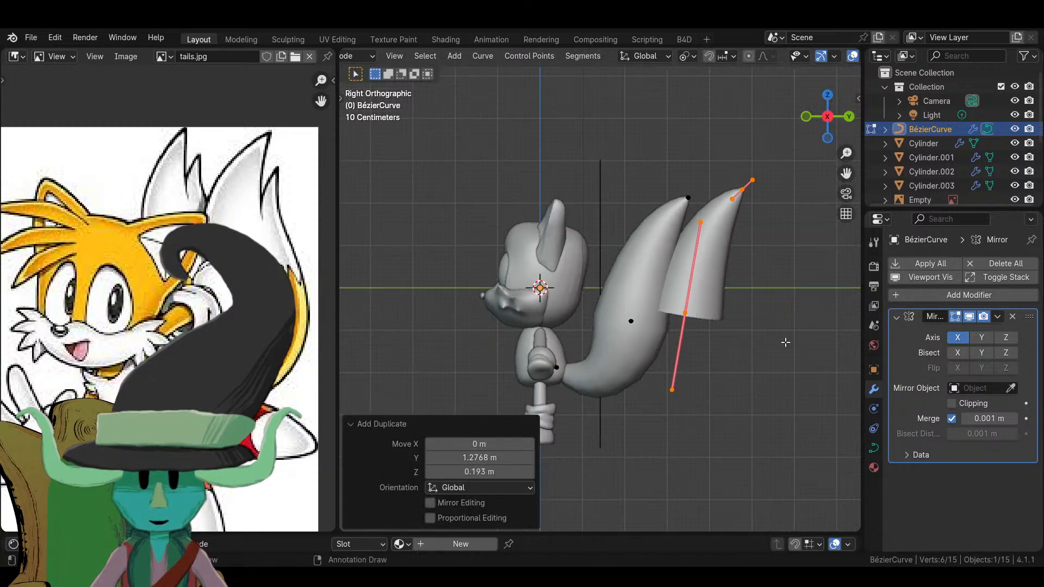
{"action": "key", "text": "r"}
{"action": "left_click", "coordinate": [734, 420]}
- Try to scale the duplicated control points to about 0.326 around their tip point
{"action": "key", "text": "s"}
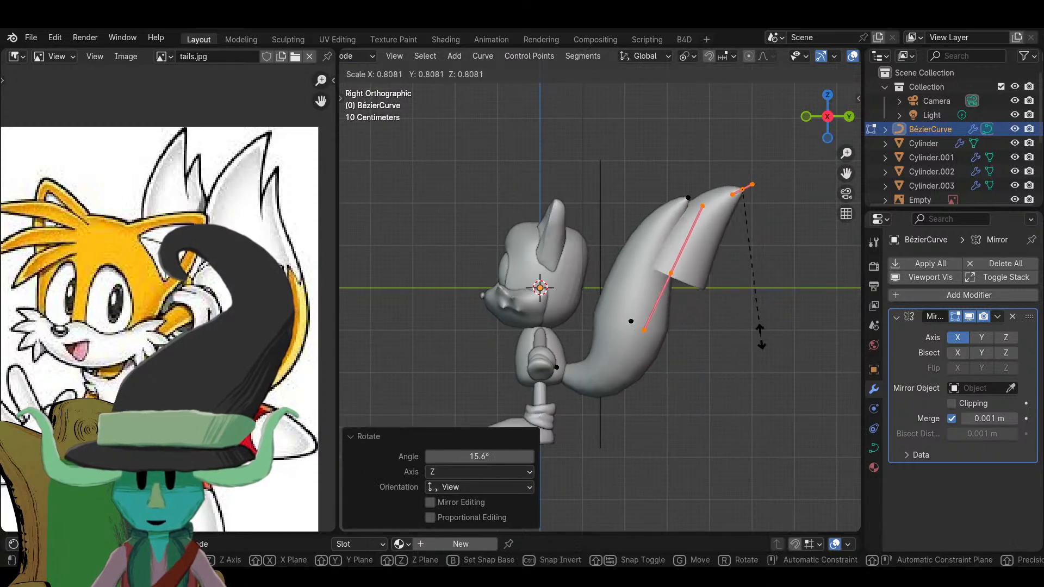
{"action": "right_click", "coordinate": [777, 340]}
{"action": "scroll", "coordinate": [766, 340], "scroll_direction": "up", "scroll_amount": 1}
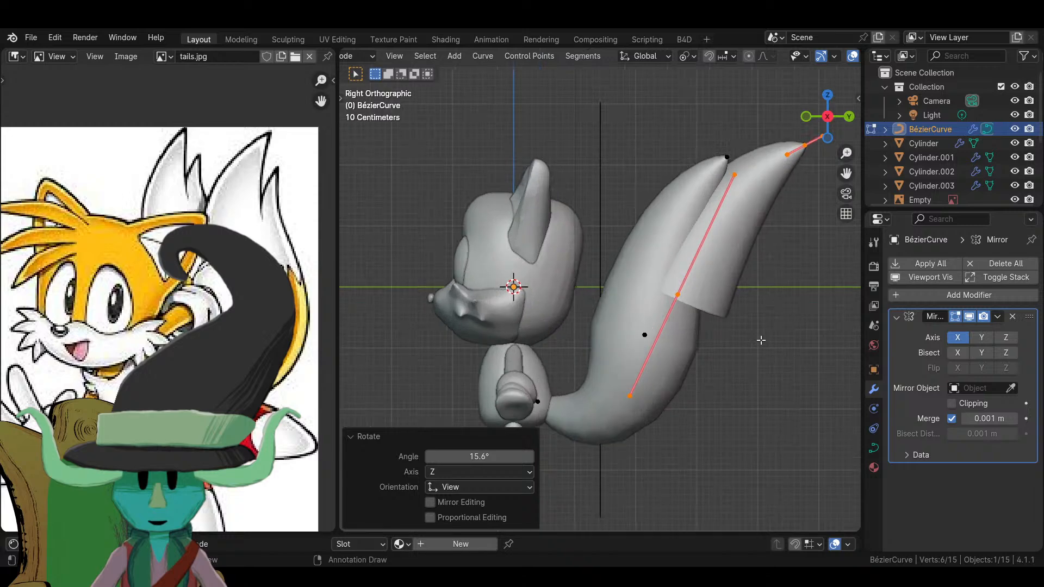
{"action": "key", "text": "s"}
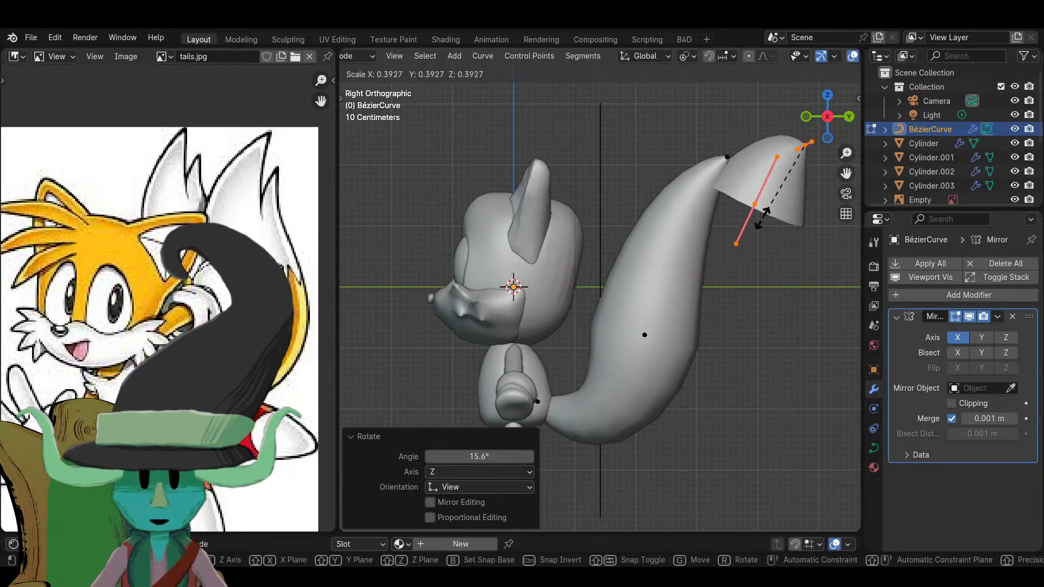
{"action": "left_click", "coordinate": [791, 214]}
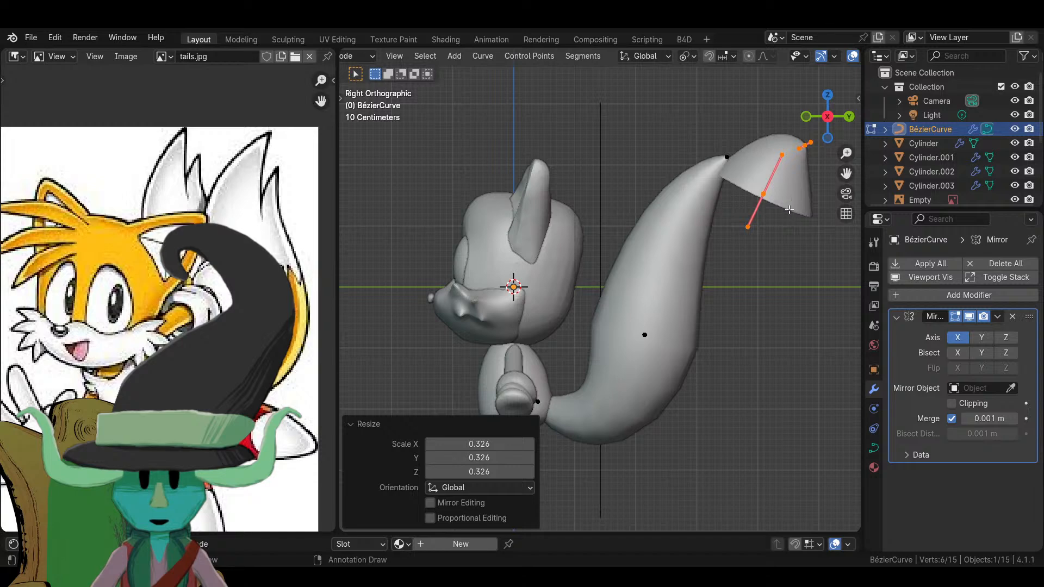
{"action": "key", "text": "ctrl+z"}
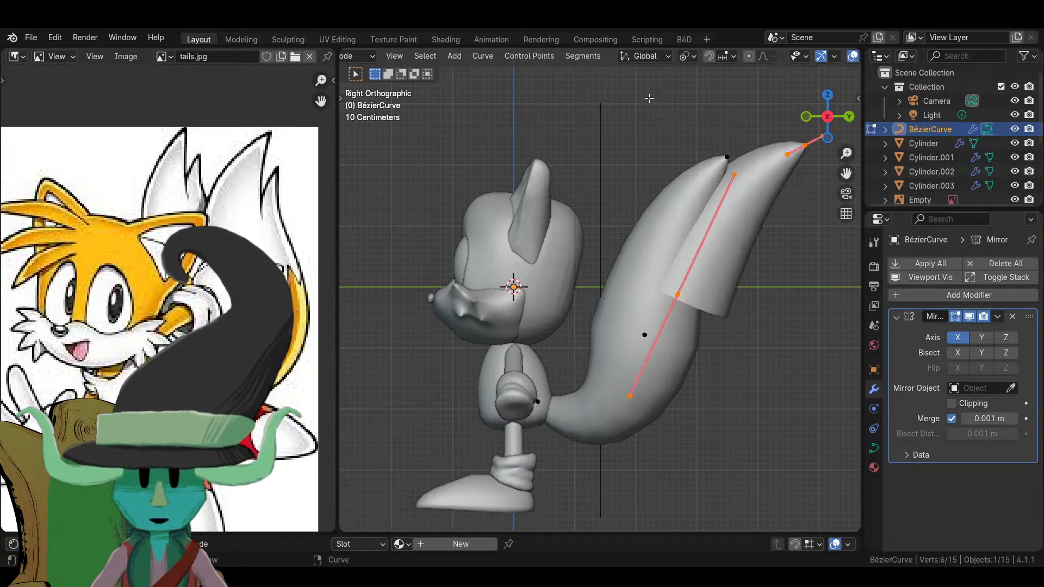
- Scale the duplicated points to about 0.347 around the median point and shrink their curve radius by about 0.345
{"action": "left_click", "coordinate": [687, 61]}
{"action": "left_click", "coordinate": [751, 152]}
{"action": "key", "text": "s"}
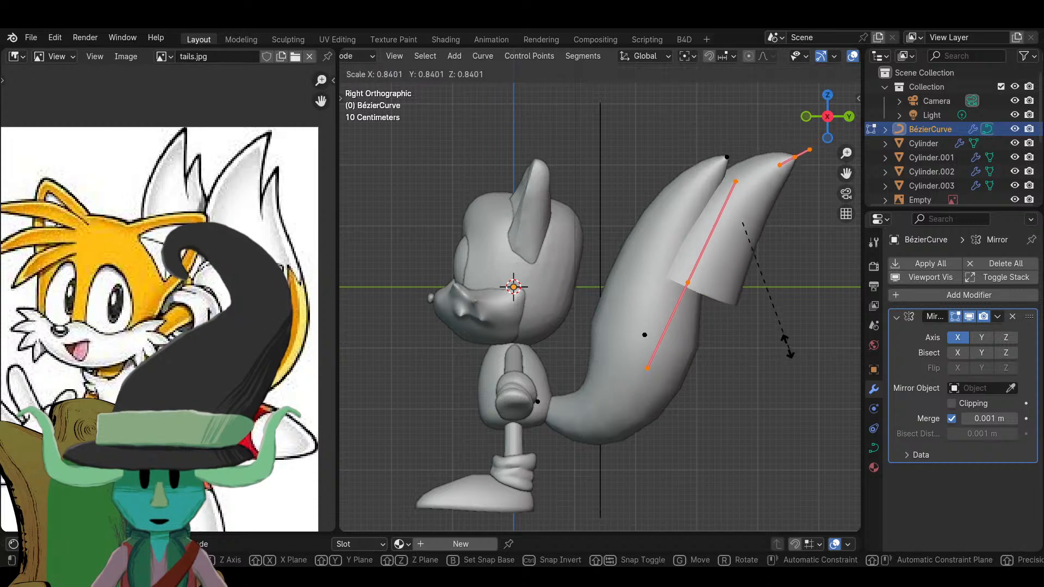
{"action": "left_click", "coordinate": [762, 272]}
{"action": "key", "text": "alt+s"}
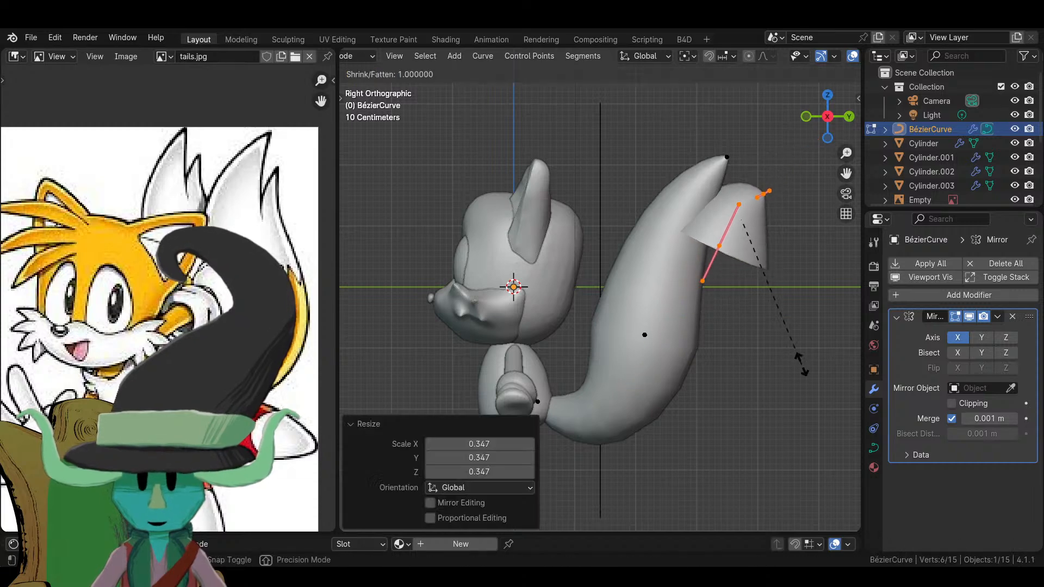
{"action": "left_click", "coordinate": [731, 269]}
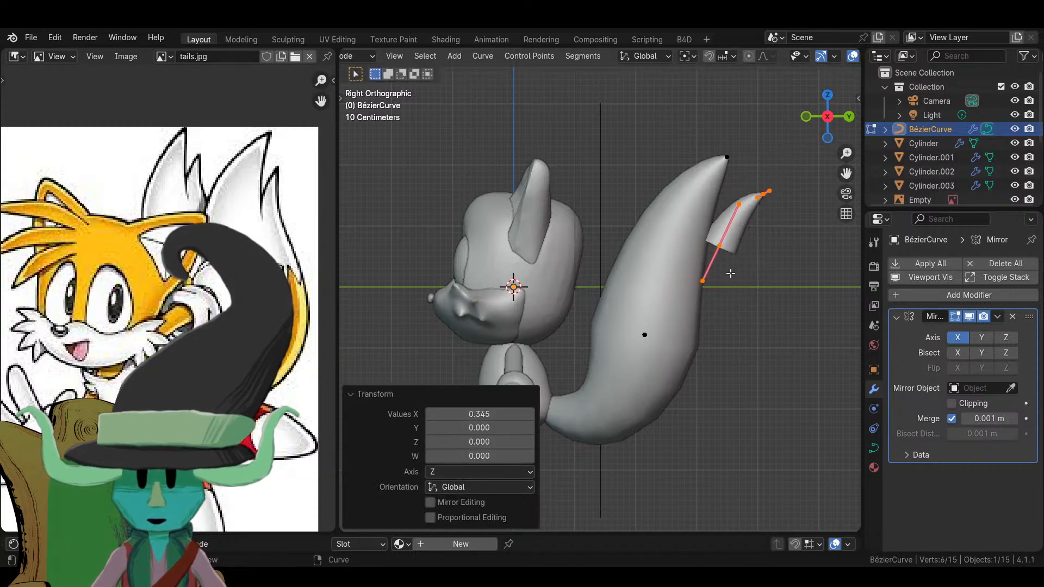
- Move the small tuft's base point about 0.46 m forward and 0.37 m down, rotate it about 16.2°, and nudge it into the tail
{"action": "key", "text": "g"}
{"action": "left_click", "coordinate": [711, 293]}
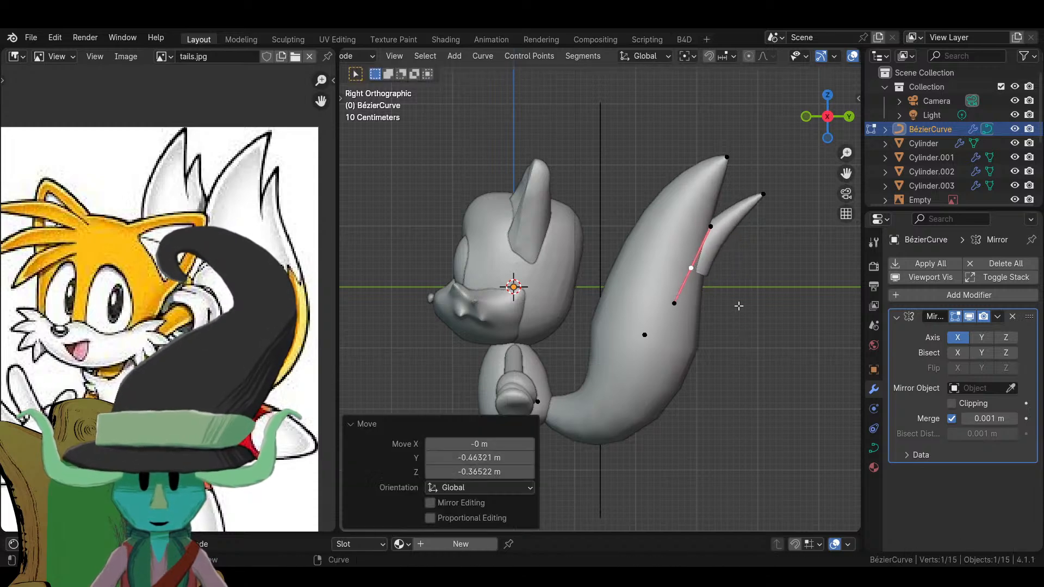
{"action": "key", "text": "t"}
{"action": "key", "text": "r"}
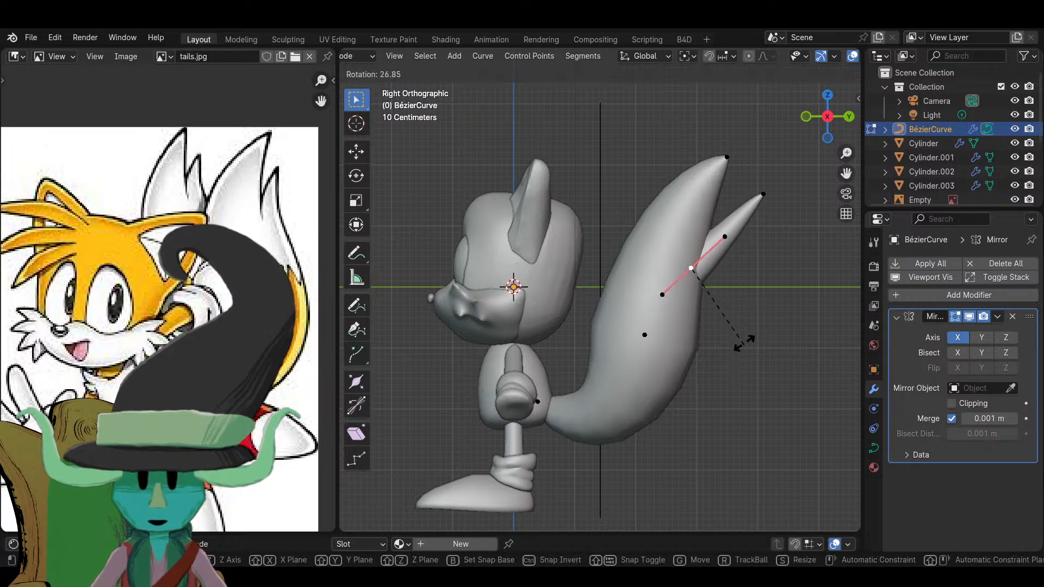
{"action": "left_click", "coordinate": [743, 320]}
{"action": "key", "text": "g"}
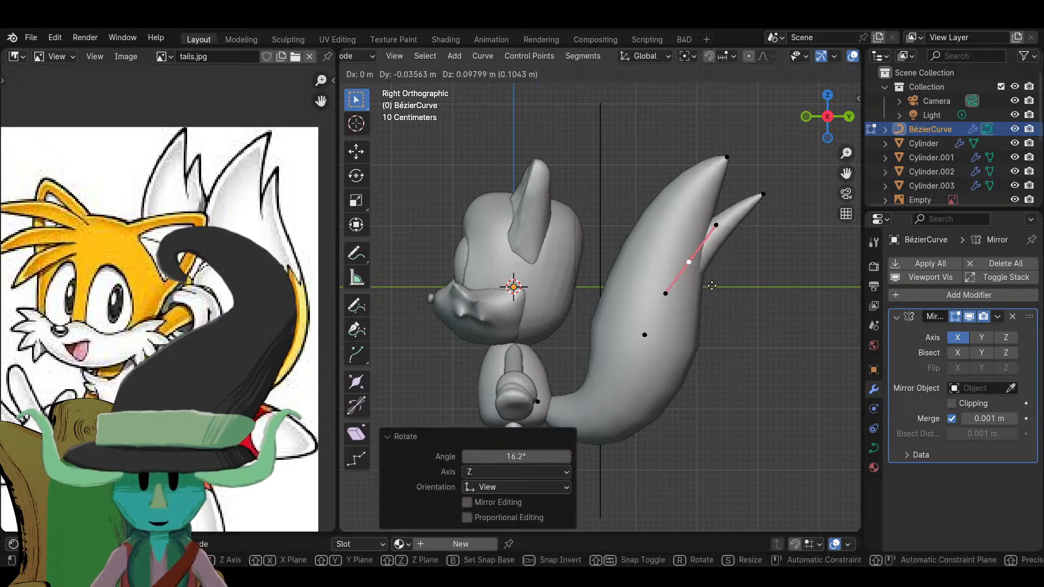
{"action": "left_click", "coordinate": [708, 278]}
- Raise the small tuft's tip point straight up about 0.3 m and return to Object Mode
{"action": "left_click", "coordinate": [770, 193]}
{"action": "key", "text": "g"}
{"action": "key", "text": "z"}
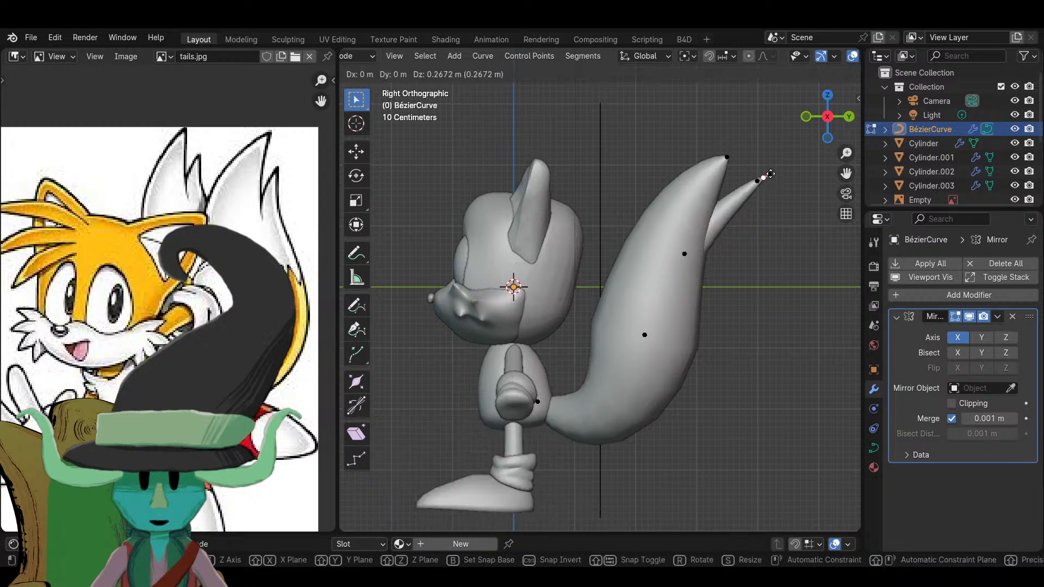
{"action": "left_click", "coordinate": [771, 172]}
{"action": "left_click", "coordinate": [685, 252]}
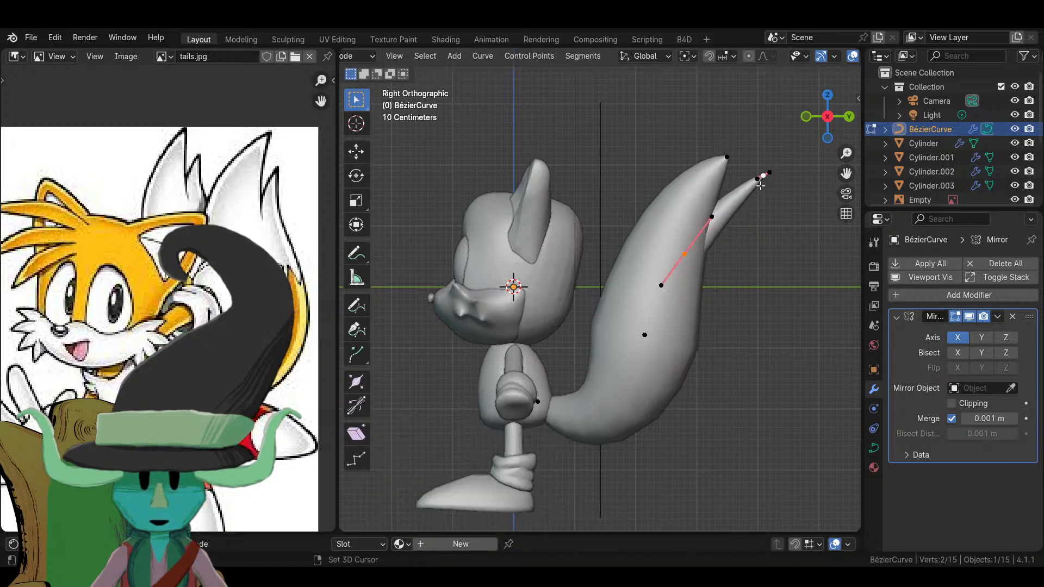
{"action": "left_click", "coordinate": [766, 285]}
{"action": "key", "text": "Tab"}
- Fatten the curve radius at the small tuft's base point by a factor of about 1.221
{"action": "scroll", "coordinate": [739, 309], "scroll_direction": "down", "scroll_amount": 3}
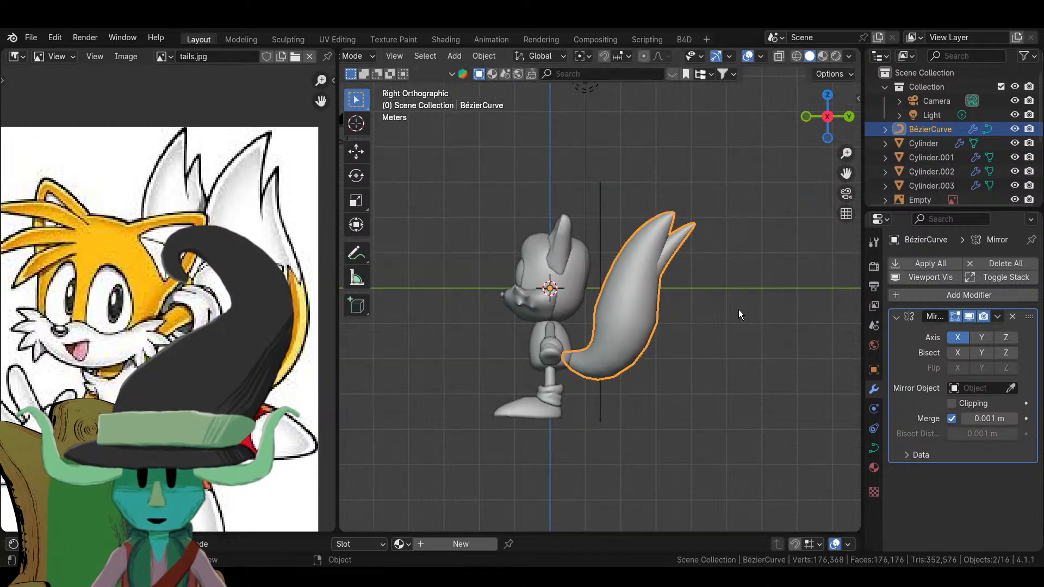
{"action": "middle_click_drag", "start_coordinate": [739, 309], "coordinate": [673, 455]}
{"action": "left_click", "coordinate": [680, 413]}
{"action": "middle_click_drag", "start_coordinate": [680, 413], "coordinate": [673, 346]}
{"action": "scroll", "coordinate": [703, 224], "scroll_direction": "up", "scroll_amount": 3}
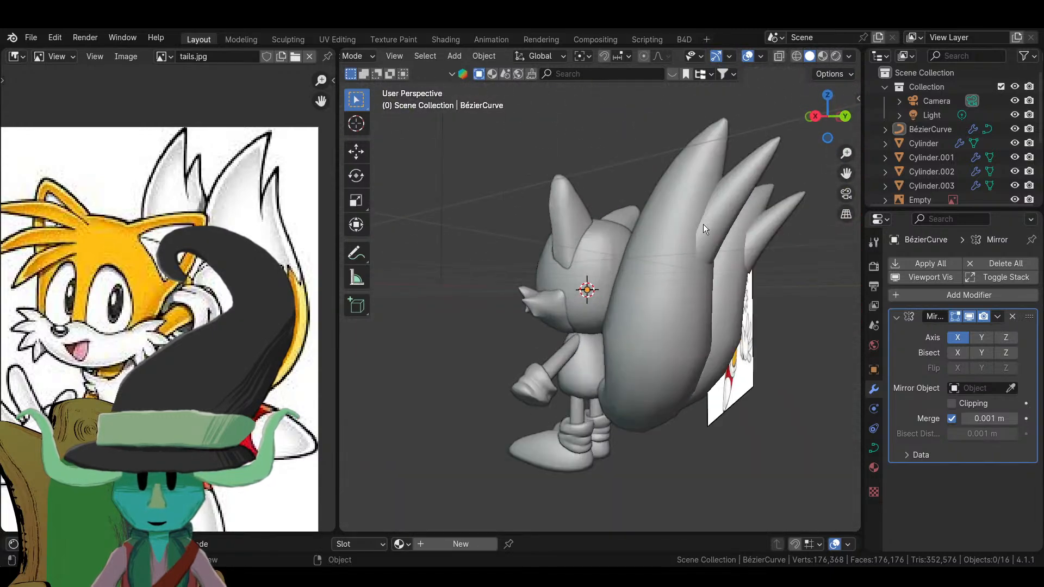
{"action": "left_click", "coordinate": [701, 322]}
{"action": "key", "text": "Tab"}
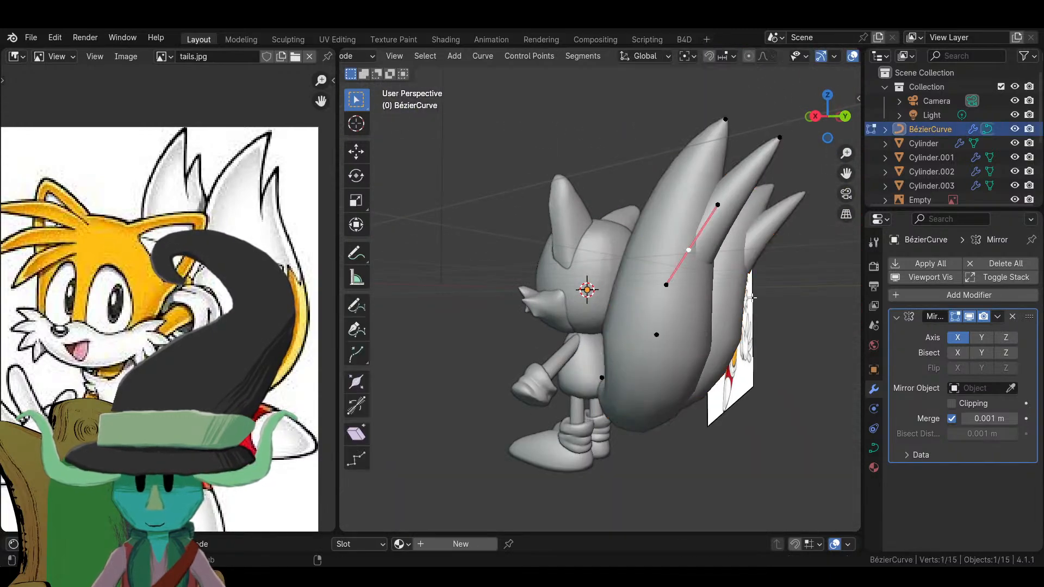
{"action": "key", "text": "alt+s"}
{"action": "left_click", "coordinate": [763, 318]}
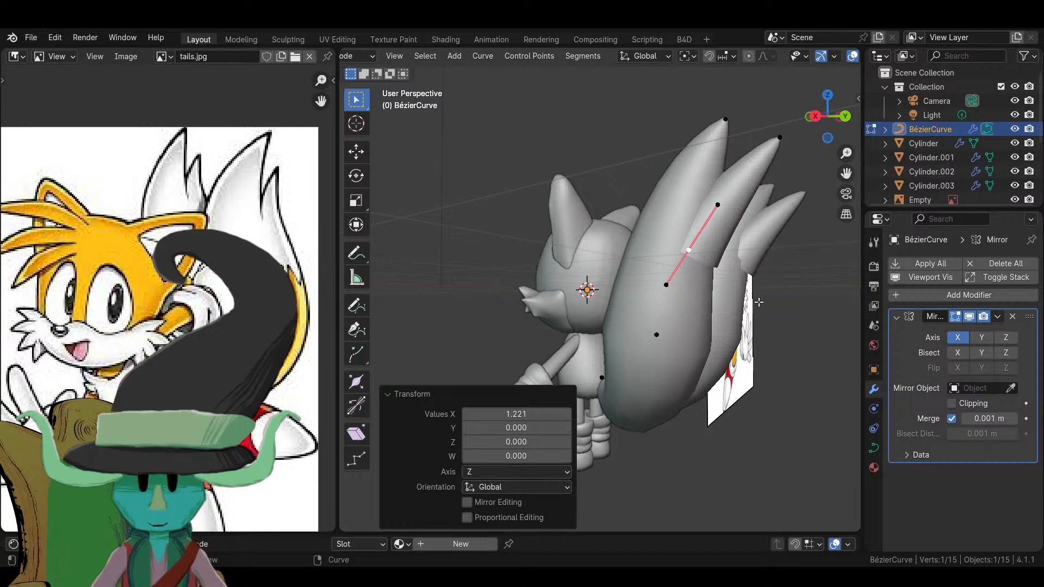
- Rotate the small tuft's base point in side view and move it about 0.17 m forward and 0.03 m down into the tail
{"action": "key", "text": "KP_1"}
{"action": "key", "text": "KP_3"}
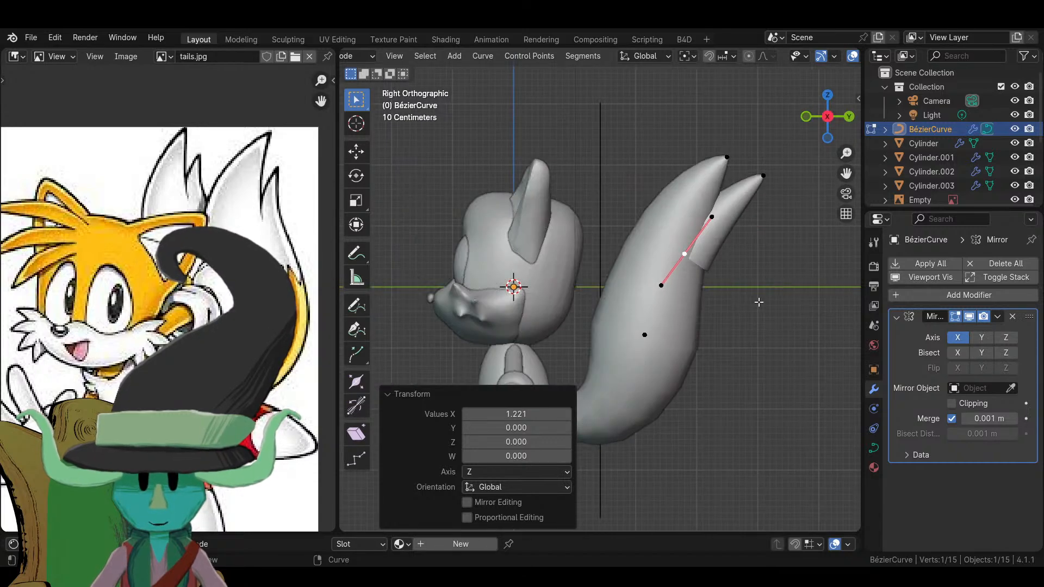
{"action": "key", "text": "r"}
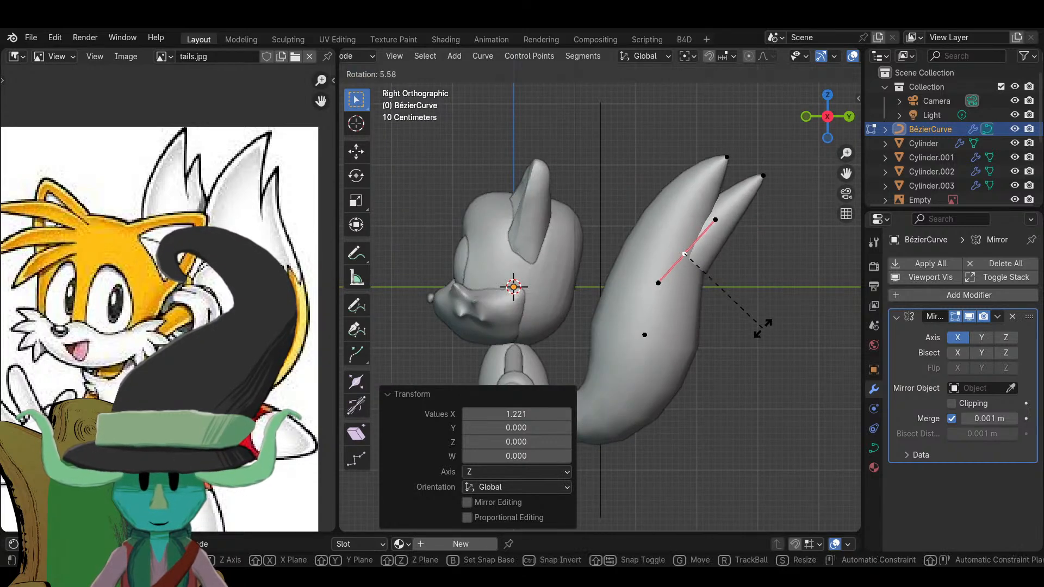
{"action": "left_click", "coordinate": [749, 372]}
{"action": "key", "text": "g"}
{"action": "left_click", "coordinate": [723, 335]}
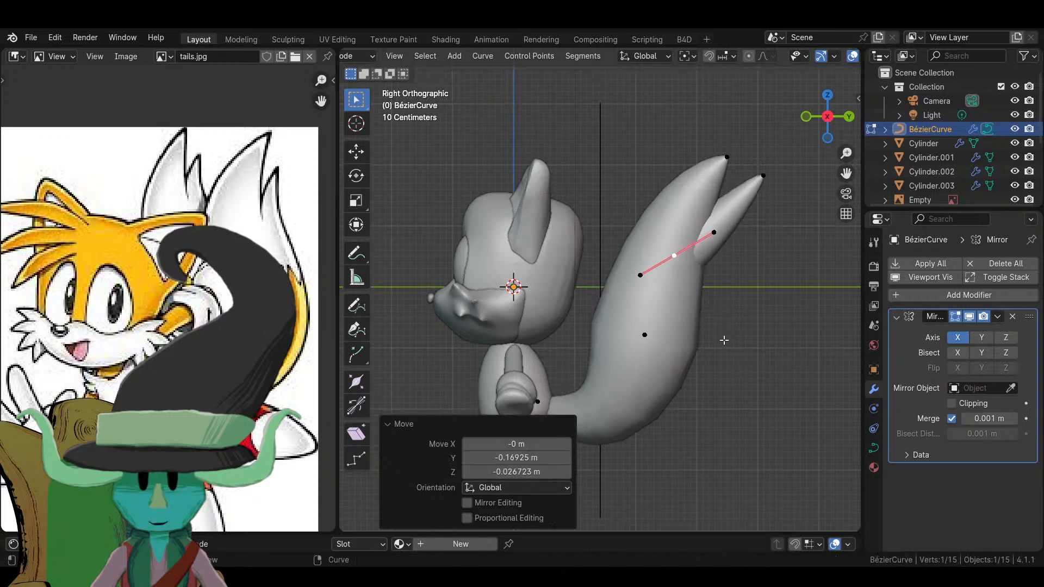
- Move the small tuft's tip point about 0.06 m forward and up, and scale its handles by about 4.34
{"action": "left_click", "coordinate": [764, 158]}
{"action": "key", "text": "g"}
{"action": "left_click", "coordinate": [785, 193]}
{"action": "key", "text": "s"}
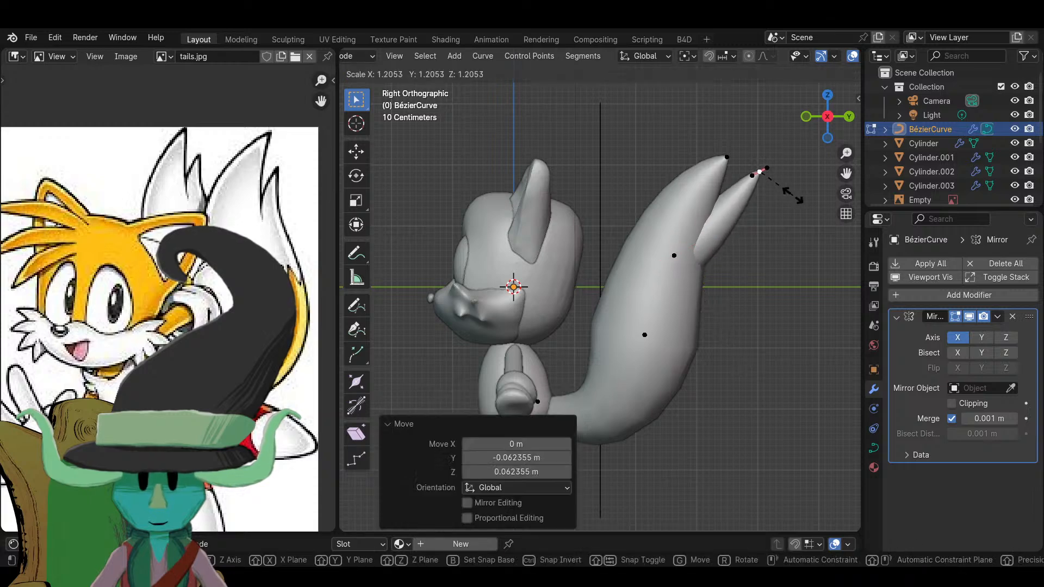
{"action": "left_click", "coordinate": [383, 206]}
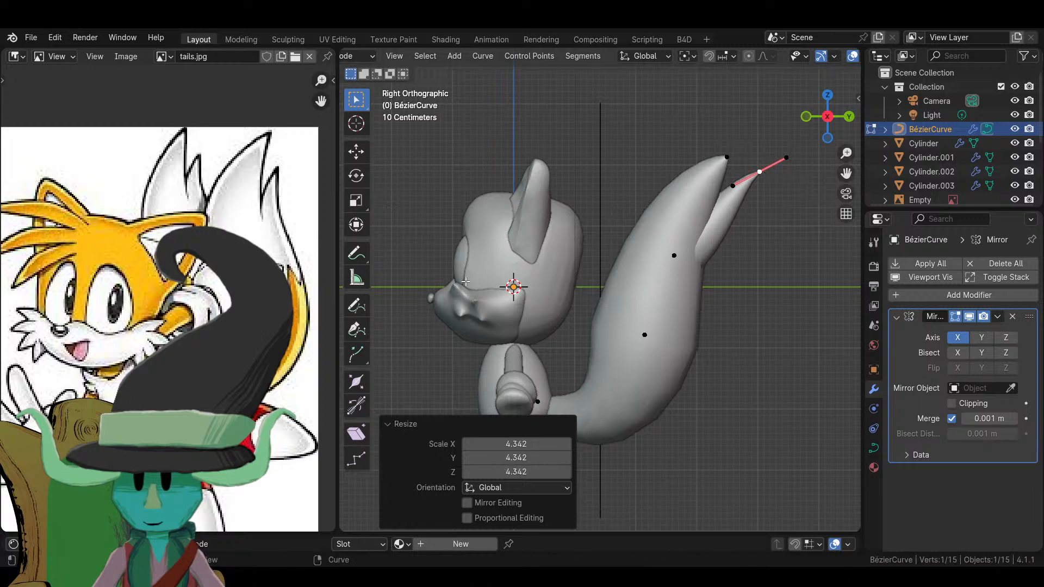
- Rotate the small tuft's tip point by about -3.91° in the right side view
{"action": "key", "text": "Tab"}
{"action": "scroll", "coordinate": [686, 389], "scroll_direction": "down", "scroll_amount": 6}
{"action": "left_click", "coordinate": [686, 389]}
{"action": "middle_click_drag", "start_coordinate": [684, 402], "coordinate": [589, 423]}
{"action": "middle_click_drag", "start_coordinate": [682, 422], "coordinate": [618, 322]}
{"action": "scroll", "coordinate": [618, 322], "scroll_direction": "up", "scroll_amount": 3}
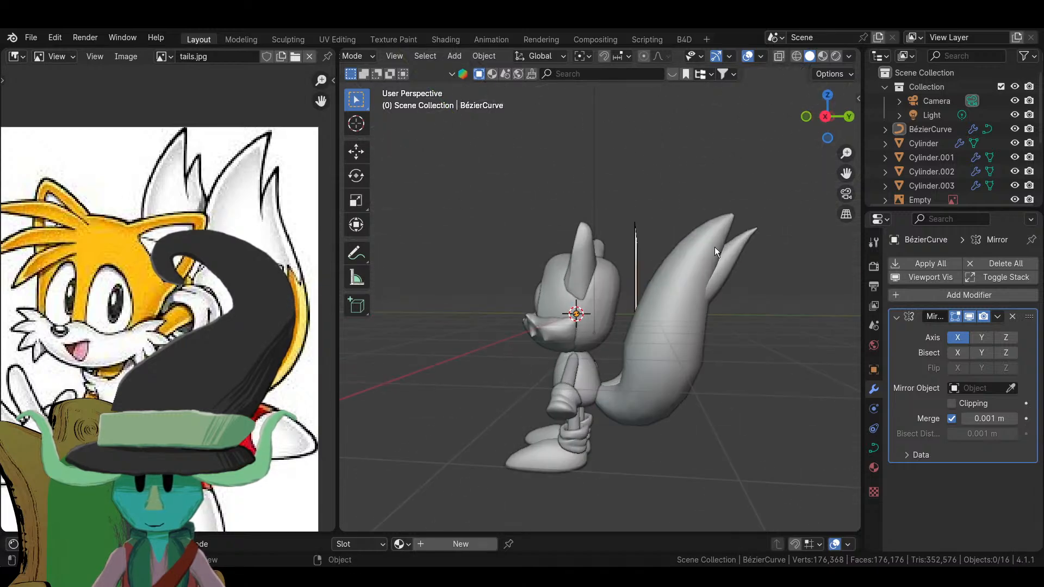
{"action": "middle_click_drag", "start_coordinate": [727, 265], "coordinate": [660, 285]}
{"action": "left_click", "coordinate": [646, 284]}
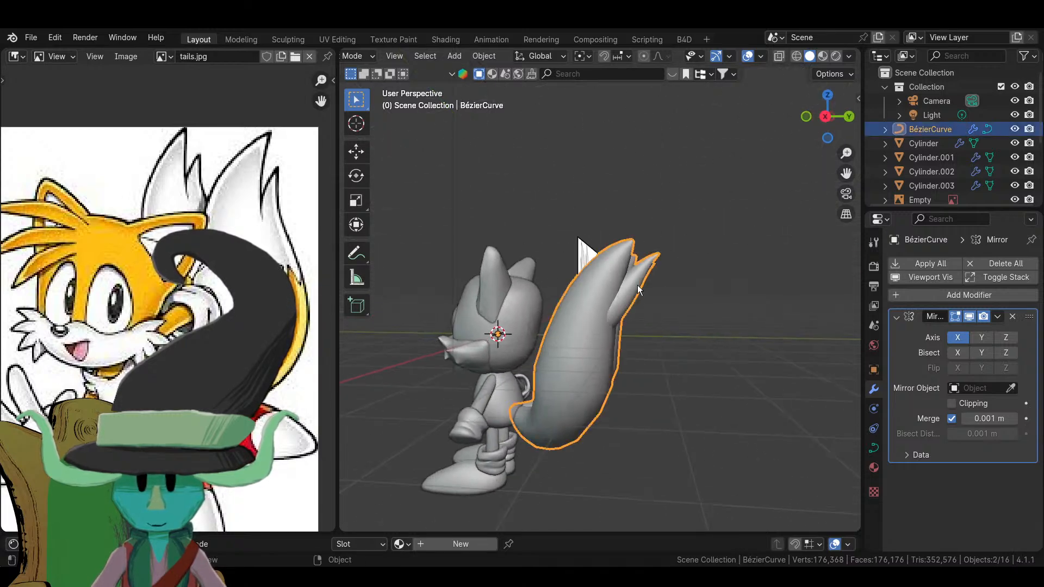
{"action": "key", "text": "Tab"}
{"action": "key", "text": "KP_3"}
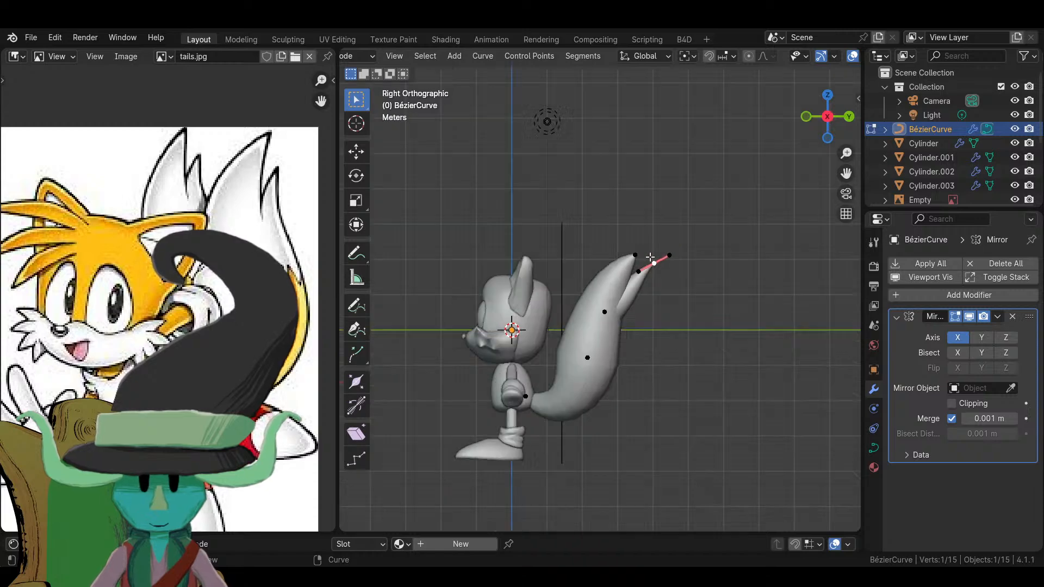
{"action": "key", "text": "r"}
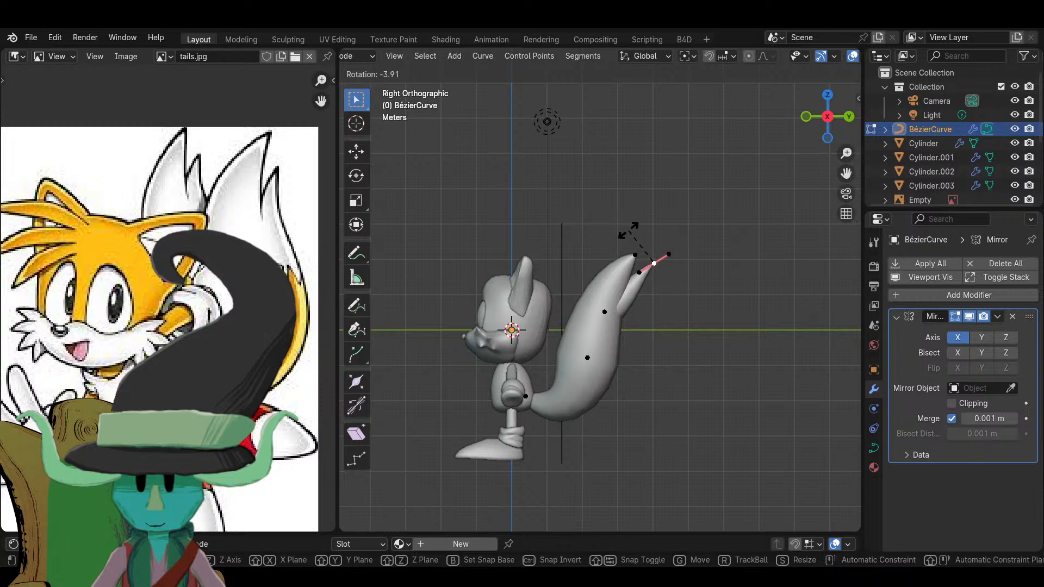
{"action": "left_click", "coordinate": [629, 231]}
- Scale the handles of the small tuft's tip point by about 1.64 and return to Object Mode
{"action": "scroll", "coordinate": [712, 355], "scroll_direction": "up", "scroll_amount": 2}
{"action": "key", "text": "s"}
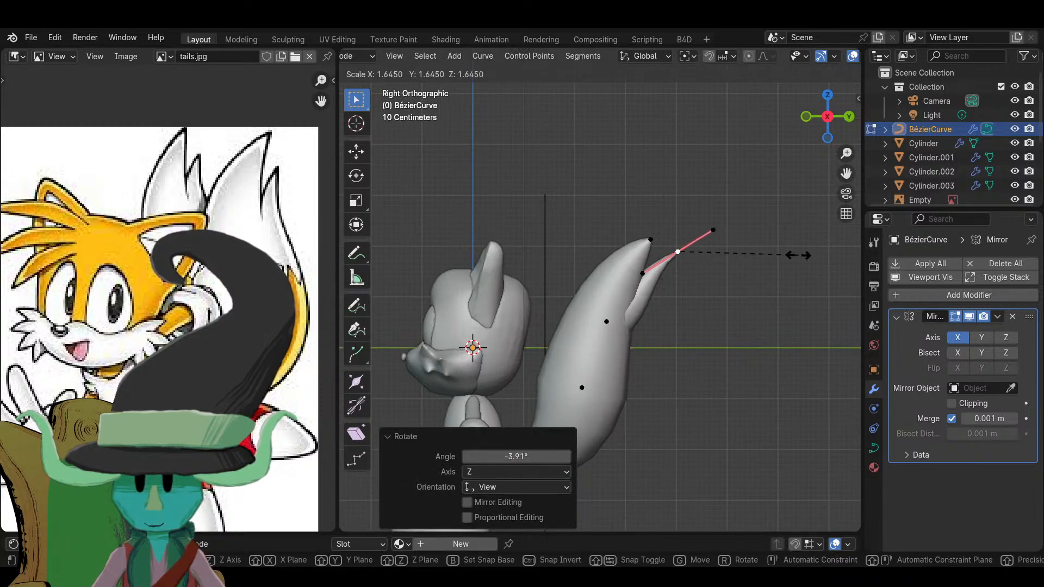
{"action": "left_click", "coordinate": [799, 252]}
{"action": "key", "text": "Tab"}
{"action": "scroll", "coordinate": [686, 361], "scroll_direction": "down", "scroll_amount": 4}
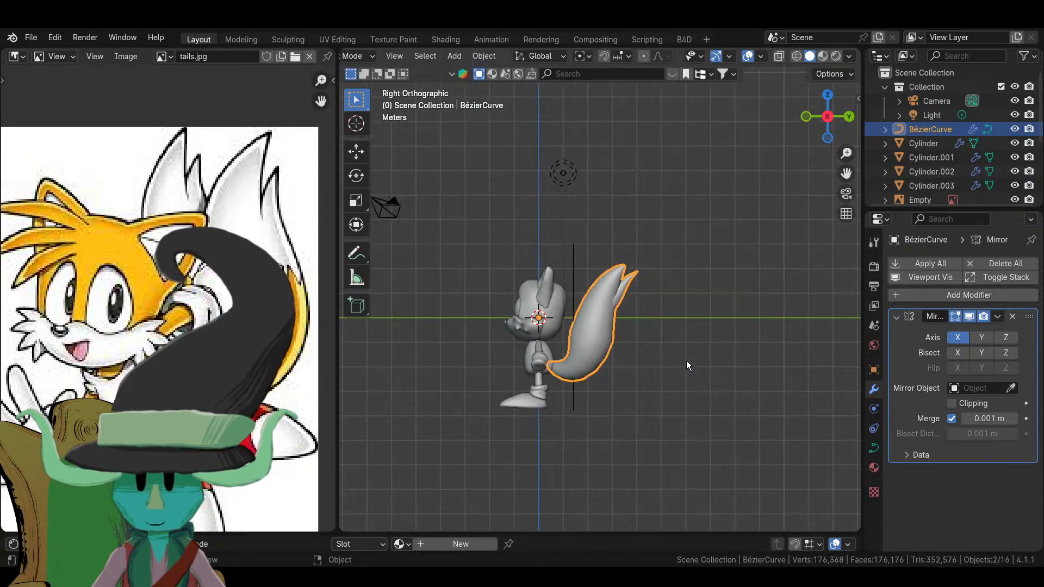
- Edit the tail curve and shorten the handles of the main tail's middle point to a scale of about 0.82
{"action": "key", "text": "KP_5"}
{"action": "middle_click_drag", "start_coordinate": [684, 360], "coordinate": [694, 441]}
{"action": "scroll", "coordinate": [625, 375], "scroll_direction": "down", "scroll_amount": 3}
{"action": "scroll", "coordinate": [688, 389], "scroll_direction": "up", "scroll_amount": 3}
{"action": "scroll", "coordinate": [598, 436], "scroll_direction": "up", "scroll_amount": 2}
{"action": "left_click", "coordinate": [611, 439]}
{"action": "key", "text": "Tab"}
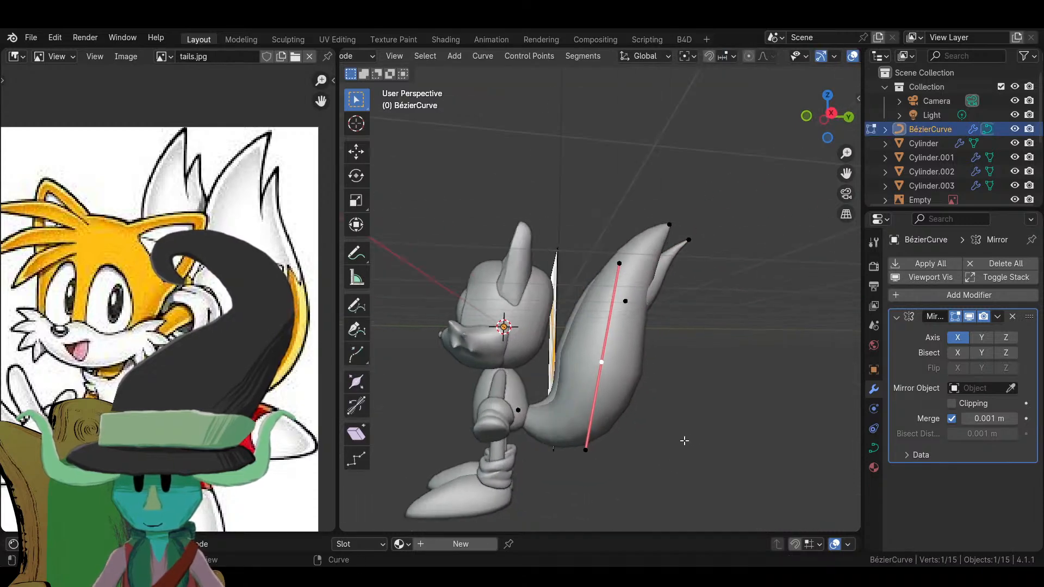
{"action": "key", "text": "s"}
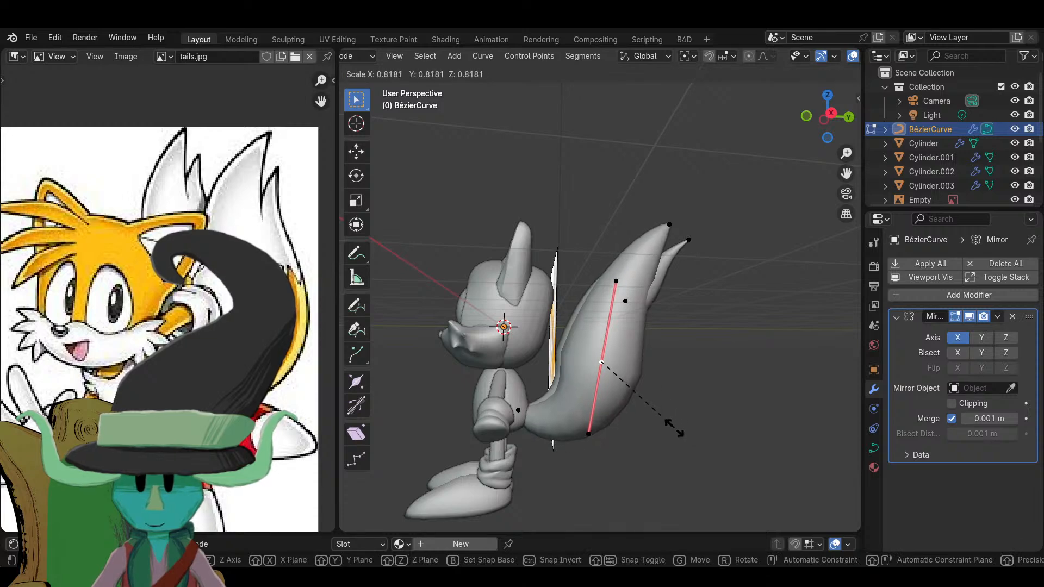
{"action": "left_click", "coordinate": [674, 427]}
- Scale the curve radius at the tail's root point by about 0.191 and at its middle point by about 1.023
{"action": "left_click", "coordinate": [541, 406]}
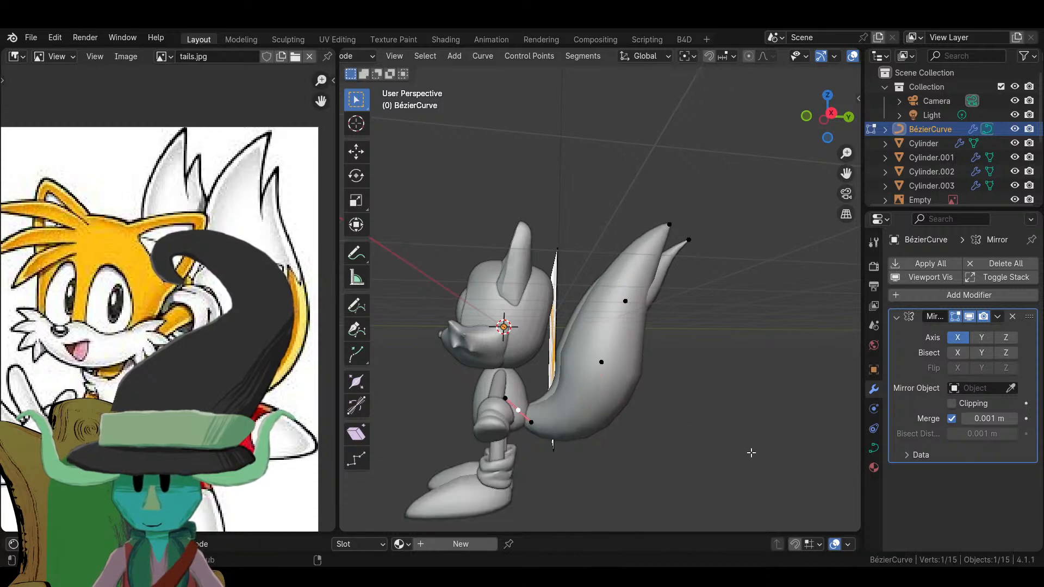
{"action": "key", "text": "alt+s"}
{"action": "left_click", "coordinate": [563, 422]}
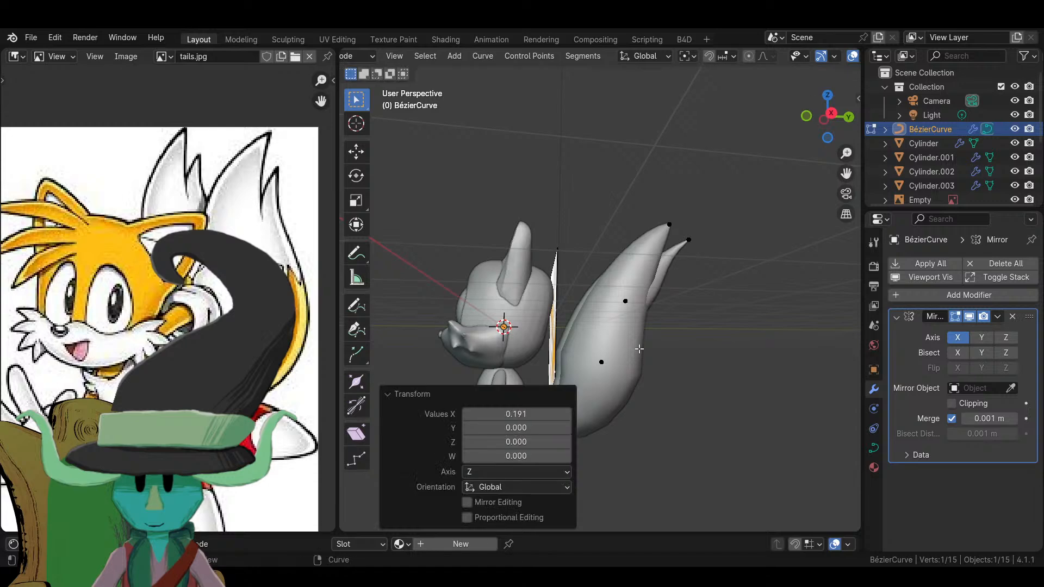
{"action": "left_click", "coordinate": [602, 362]}
{"action": "key", "text": "alt+s"}
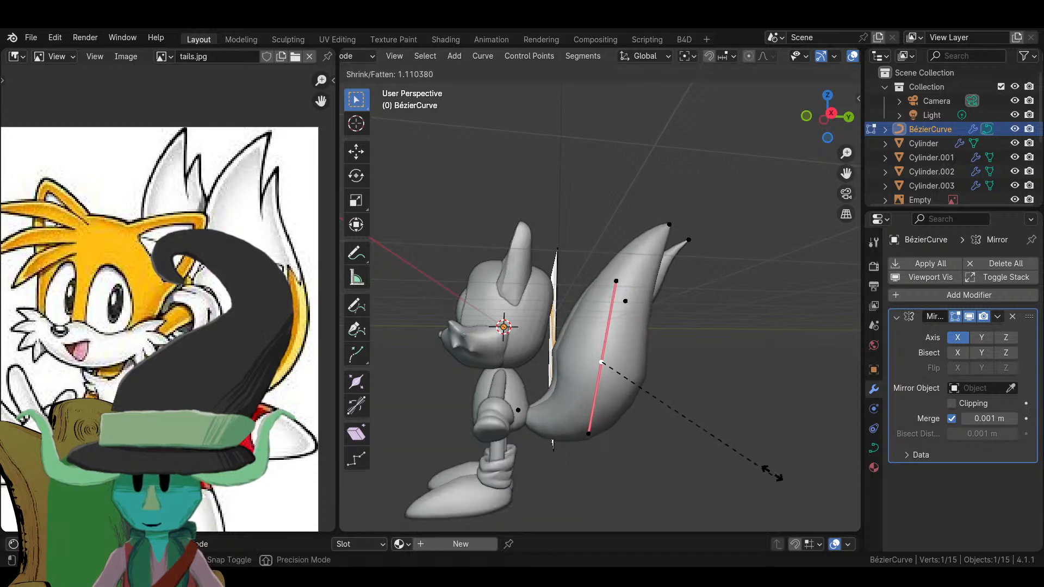
{"action": "left_click", "coordinate": [760, 465]}
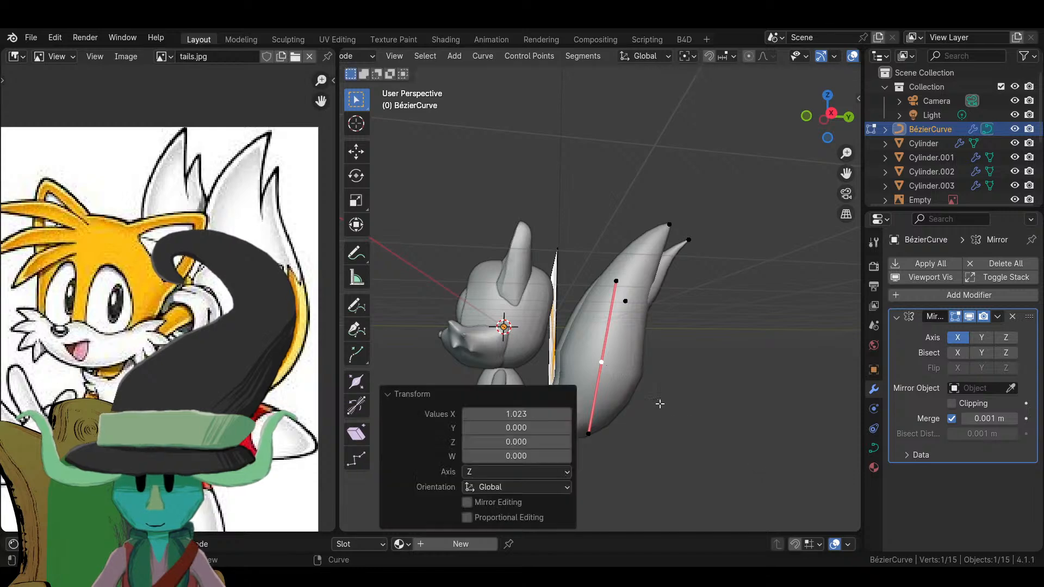
- Reposition the upper handle of the main tail's middle point in side view to refine the tail's bend
{"action": "left_click", "coordinate": [622, 302]}
{"action": "key", "text": "KP_3"}
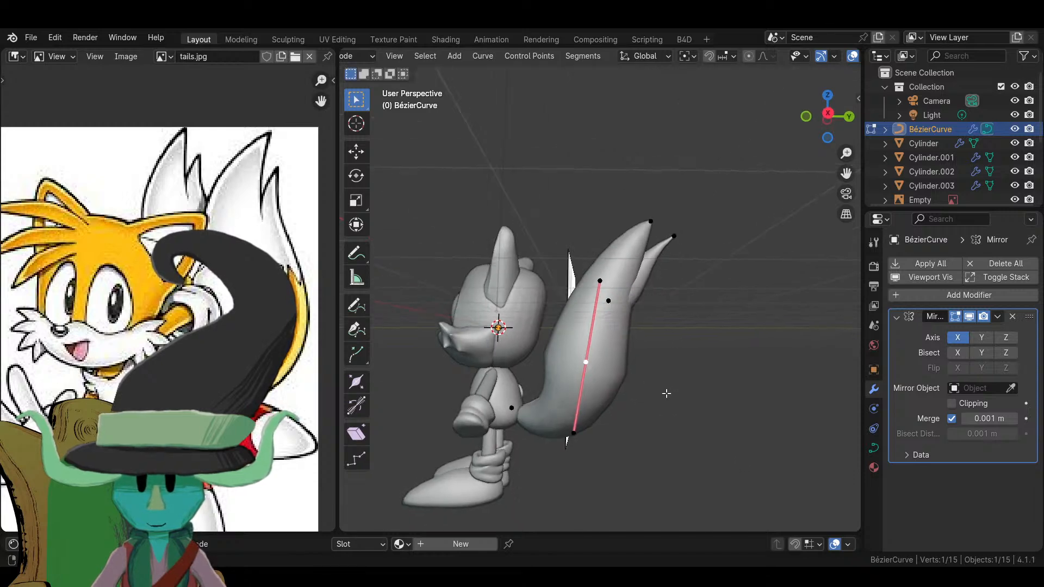
{"action": "key", "text": "KP_5"}
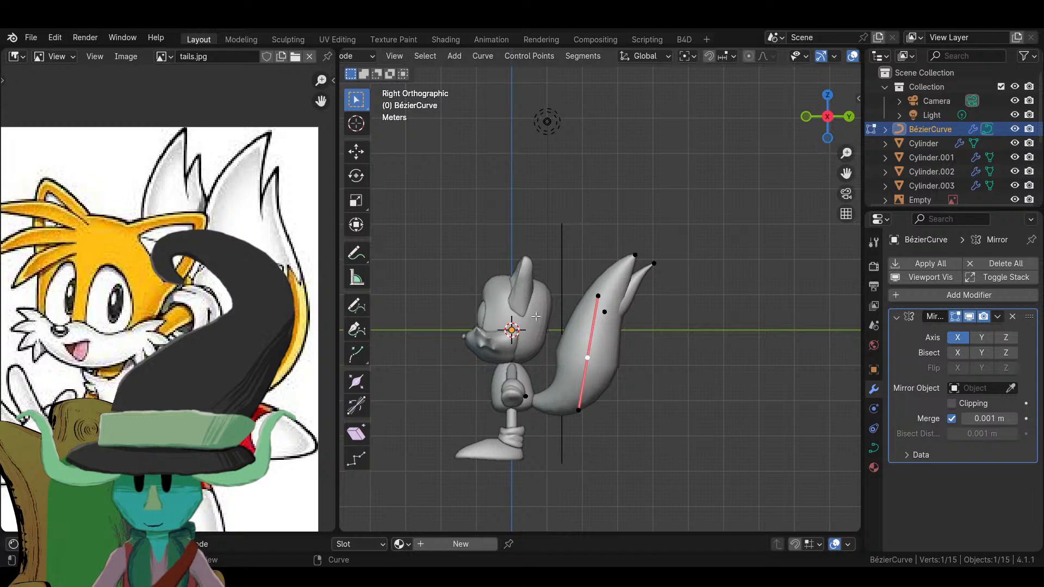
{"action": "key", "text": "g"}
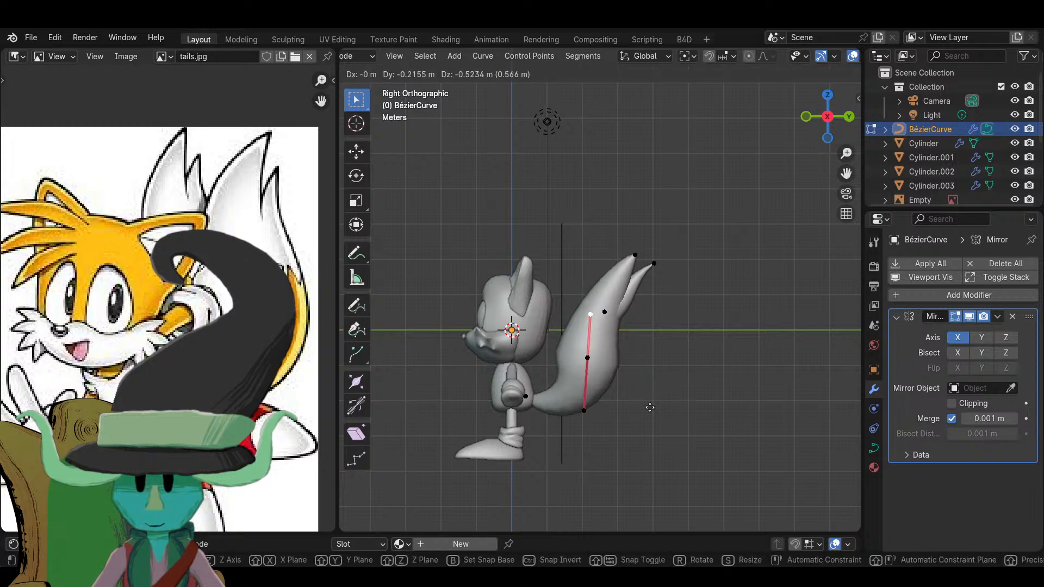
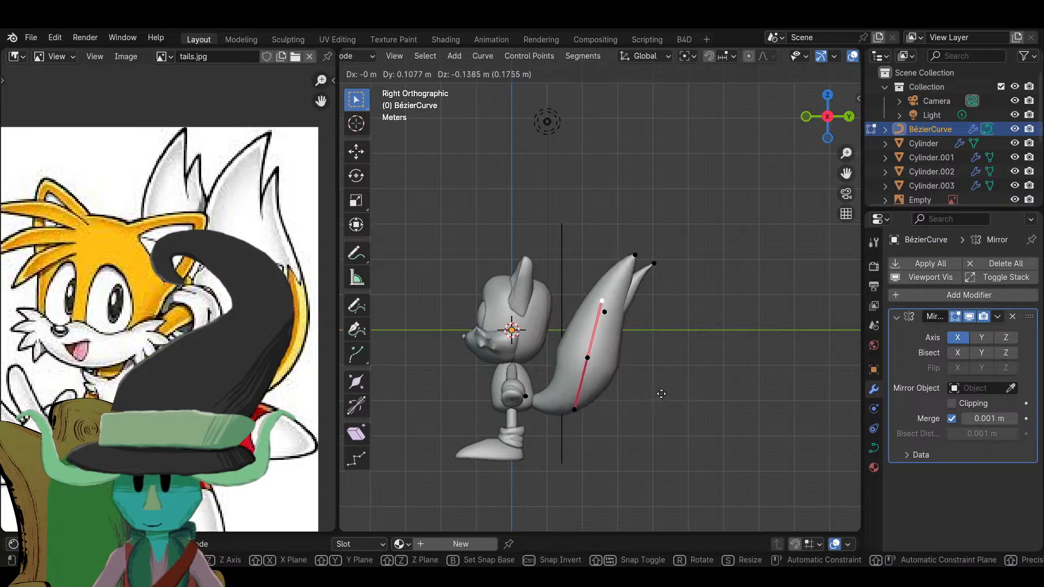
{"action": "left_click", "coordinate": [650, 402]}
{"action": "left_click", "coordinate": [635, 255]}
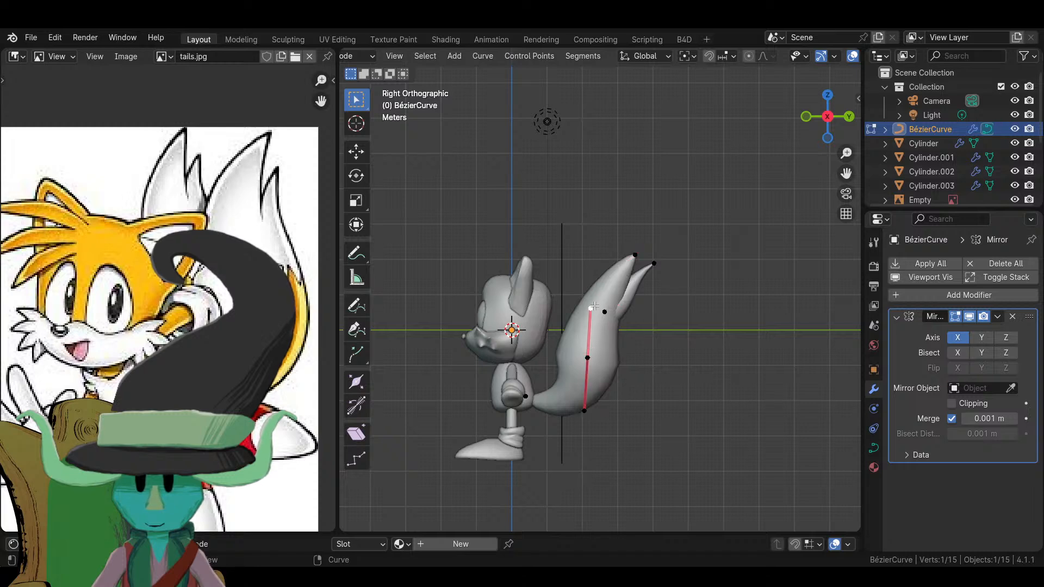
{"action": "key", "text": "g"}
{"action": "left_click", "coordinate": [602, 288]}
- Subdivide the tail segment between root and middle point with one cut, and move the new point about 0.34 m straight down
{"action": "left_click", "coordinate": [527, 401]}
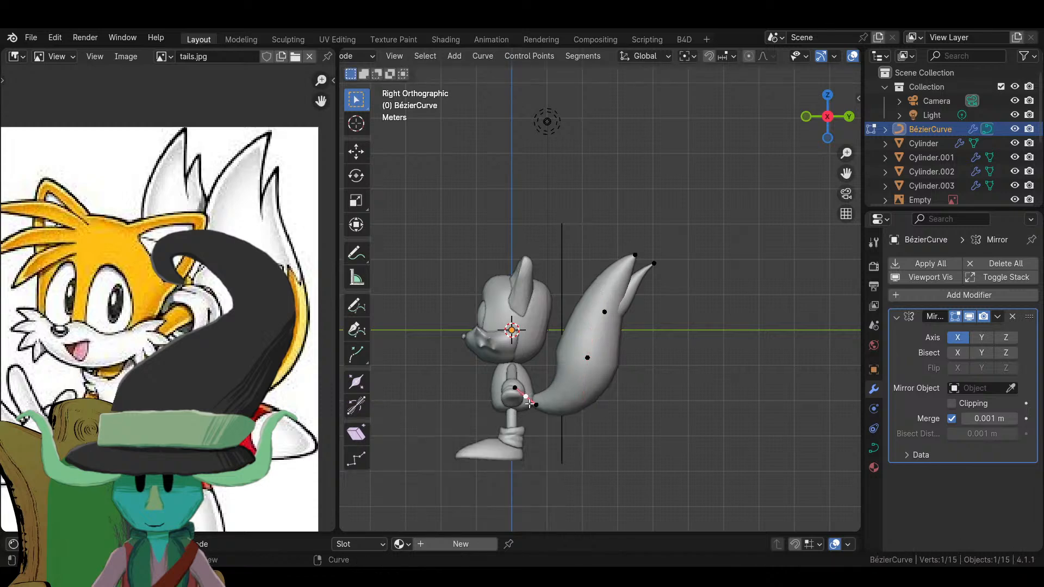
{"action": "right_click", "coordinate": [602, 363]}
{"action": "left_click", "coordinate": [551, 180]}
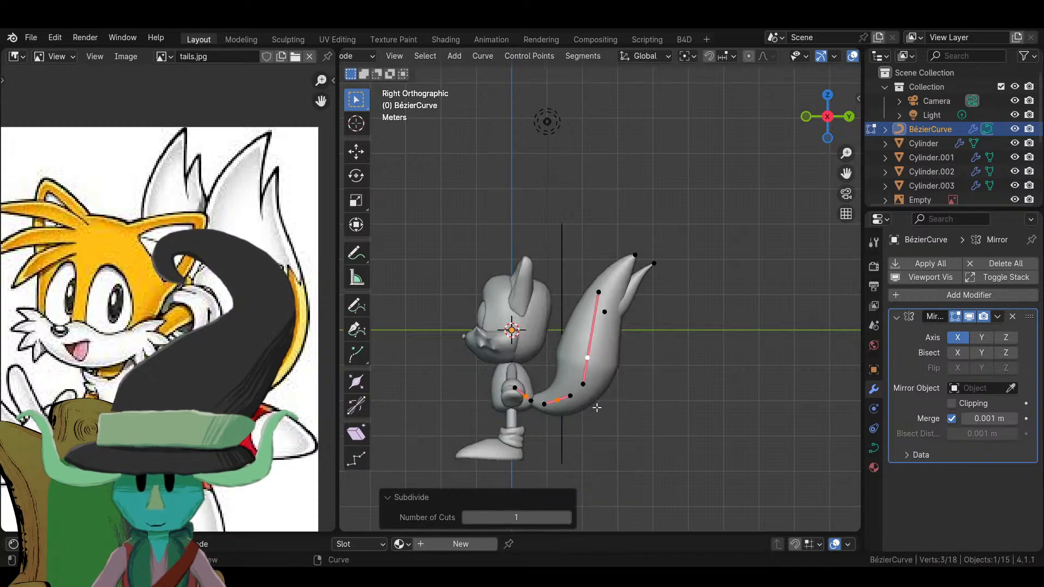
{"action": "left_click", "coordinate": [558, 402]}
{"action": "key", "text": "g"}
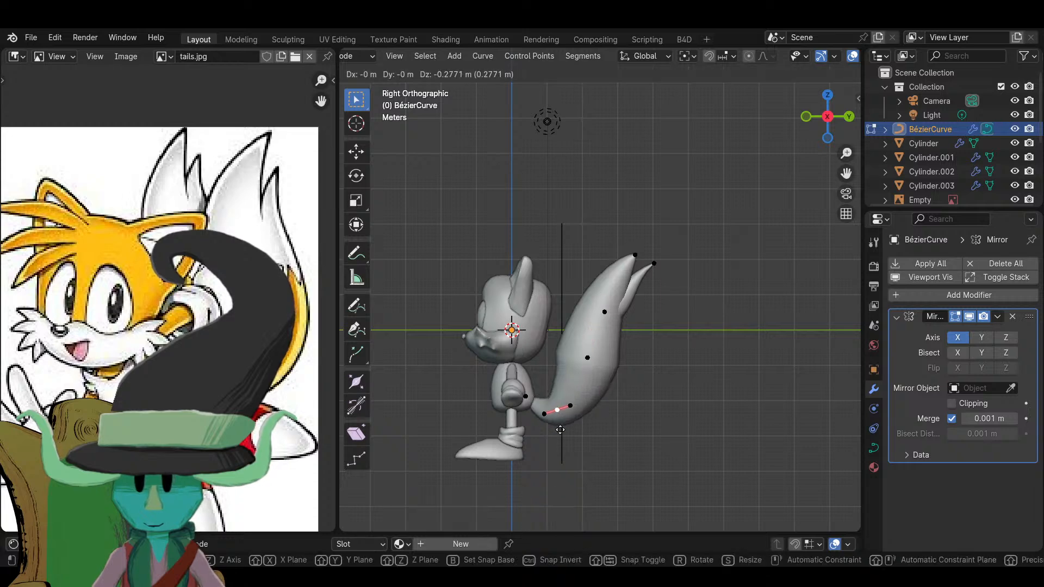
{"action": "left_click", "coordinate": [559, 431]}
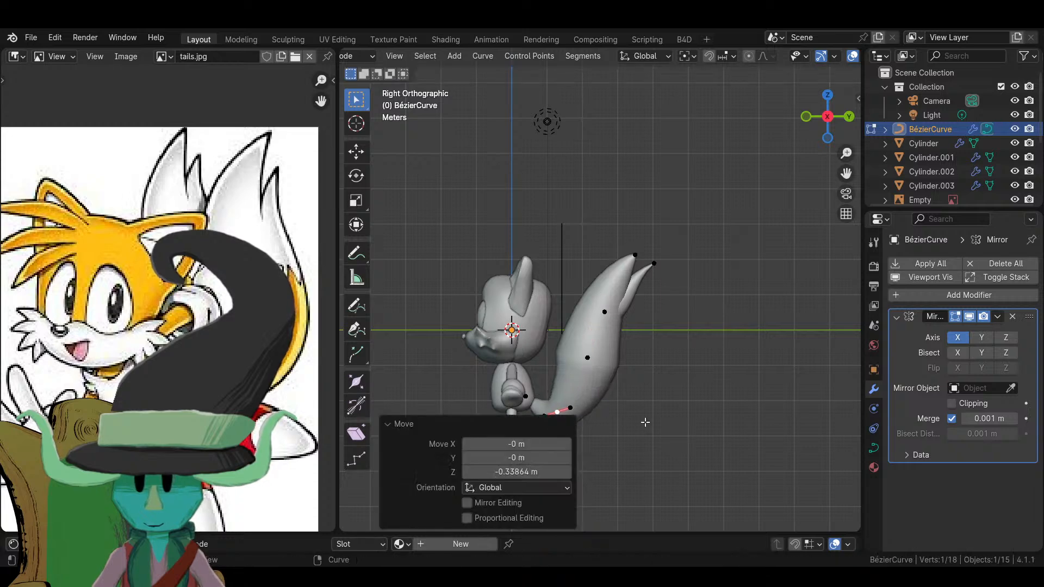
{"action": "key", "text": "s"}
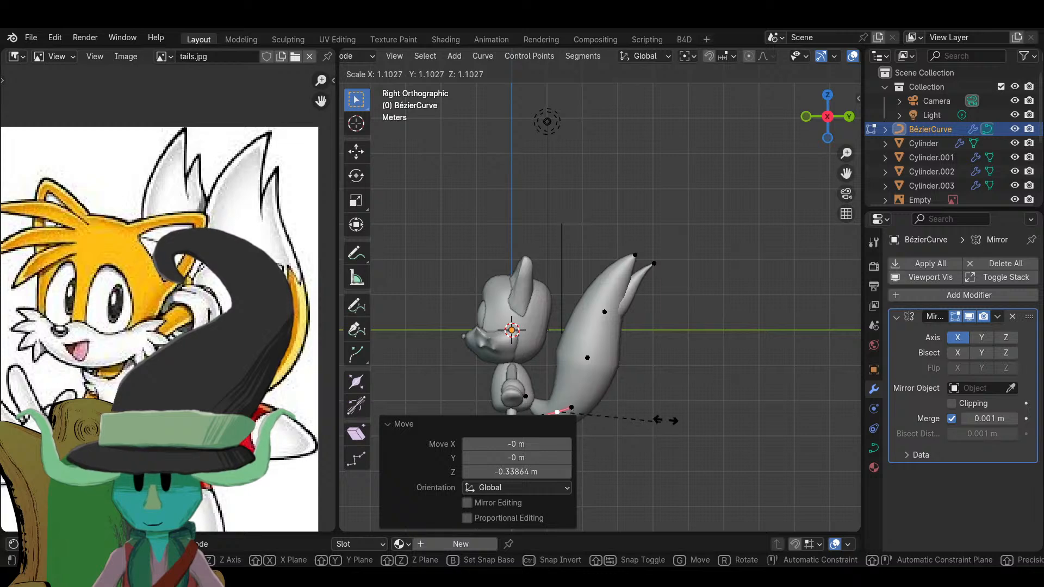
{"action": "key", "text": "Escape"}
- Move the middle point's lower handle about 0.29 m forward and 0.58 m down, and return to Object Mode
{"action": "left_click", "coordinate": [587, 357]}
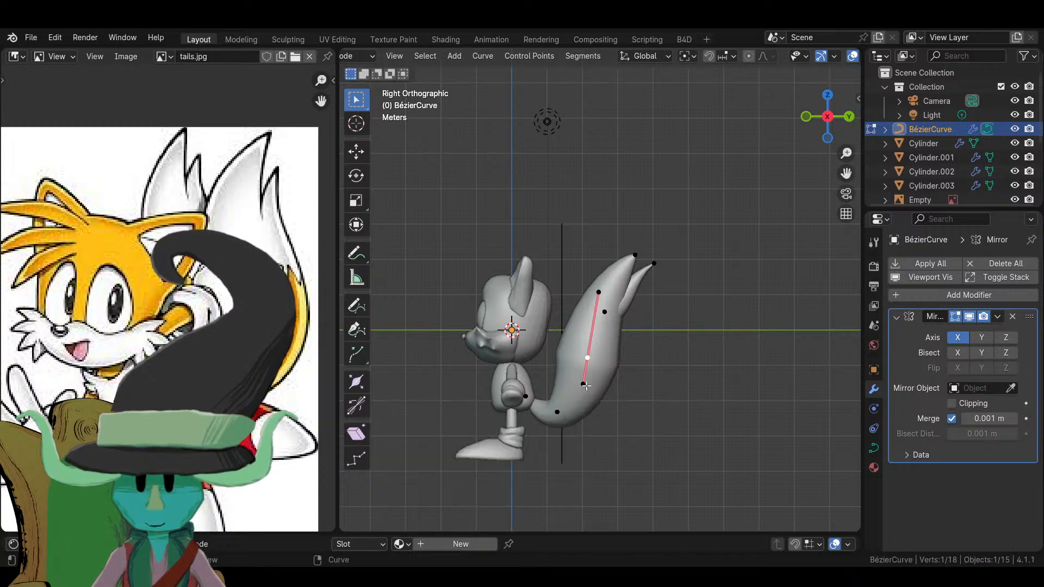
{"action": "left_click_drag", "start_coordinate": [585, 385], "coordinate": [581, 409]}
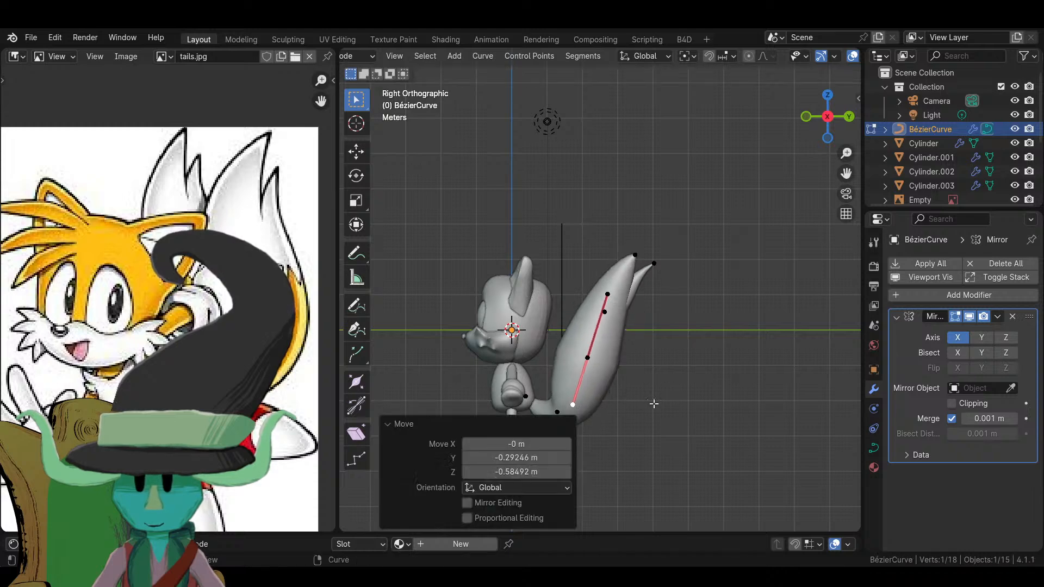
{"action": "key", "text": "Tab"}
- Select the rounded head mesh and switch it to Sculpt Mode
{"action": "middle_click_drag", "start_coordinate": [653, 404], "coordinate": [676, 387]}
{"action": "scroll", "coordinate": [702, 383], "scroll_direction": "down", "scroll_amount": 5}
{"action": "middle_click_drag", "start_coordinate": [611, 402], "coordinate": [587, 335]}
{"action": "scroll", "coordinate": [620, 337], "scroll_direction": "up", "scroll_amount": 5}
{"action": "left_click", "coordinate": [563, 307]}
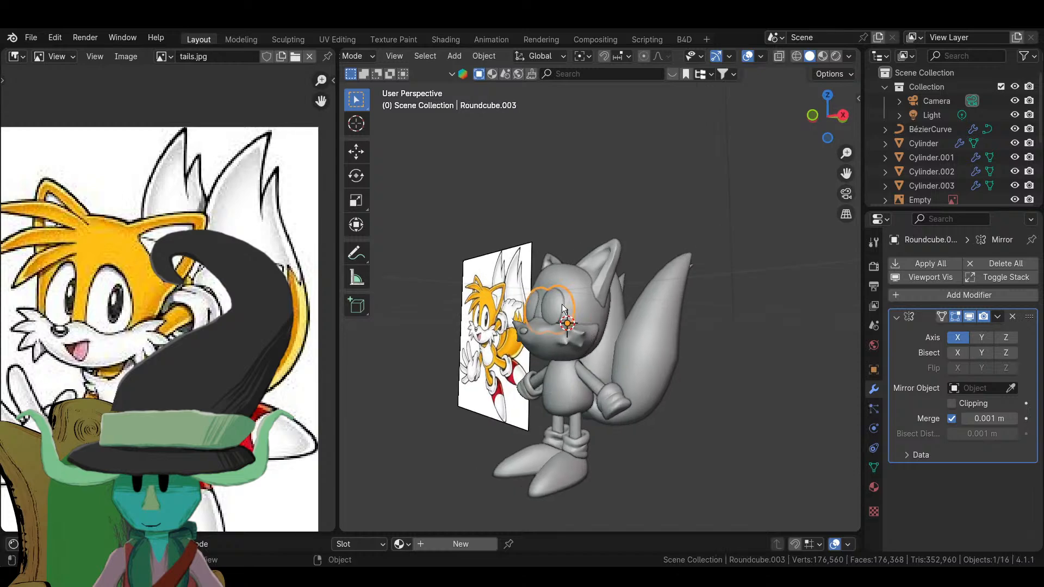
{"action": "scroll", "coordinate": [567, 334], "scroll_direction": "up", "scroll_amount": 3}
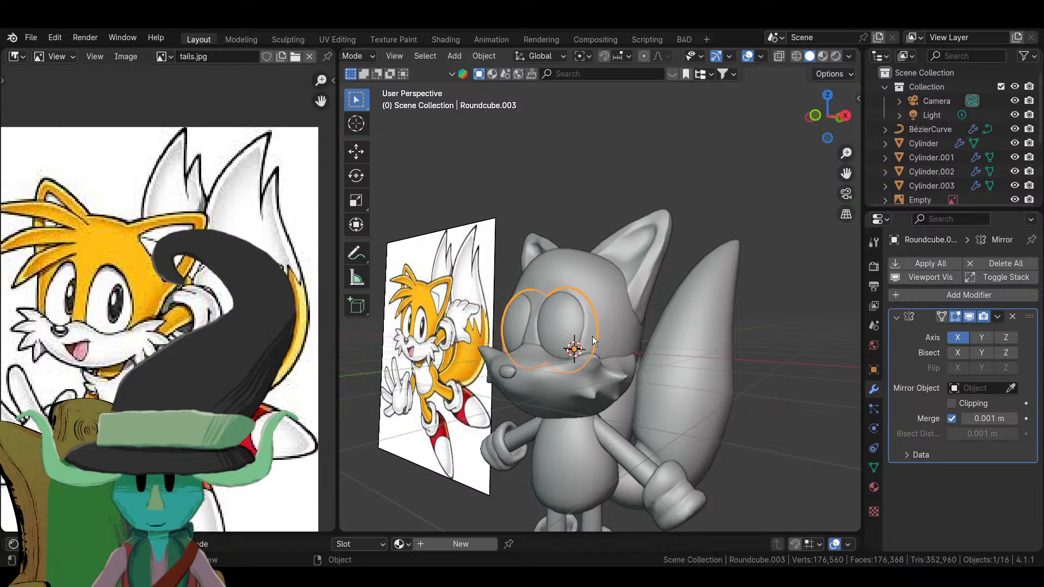
{"action": "left_click", "coordinate": [596, 294]}
{"action": "scroll", "coordinate": [590, 366], "scroll_direction": "down", "scroll_amount": 5}
{"action": "middle_click_drag", "start_coordinate": [590, 366], "coordinate": [668, 412]}
{"action": "scroll", "coordinate": [666, 409], "scroll_direction": "up", "scroll_amount": 2}
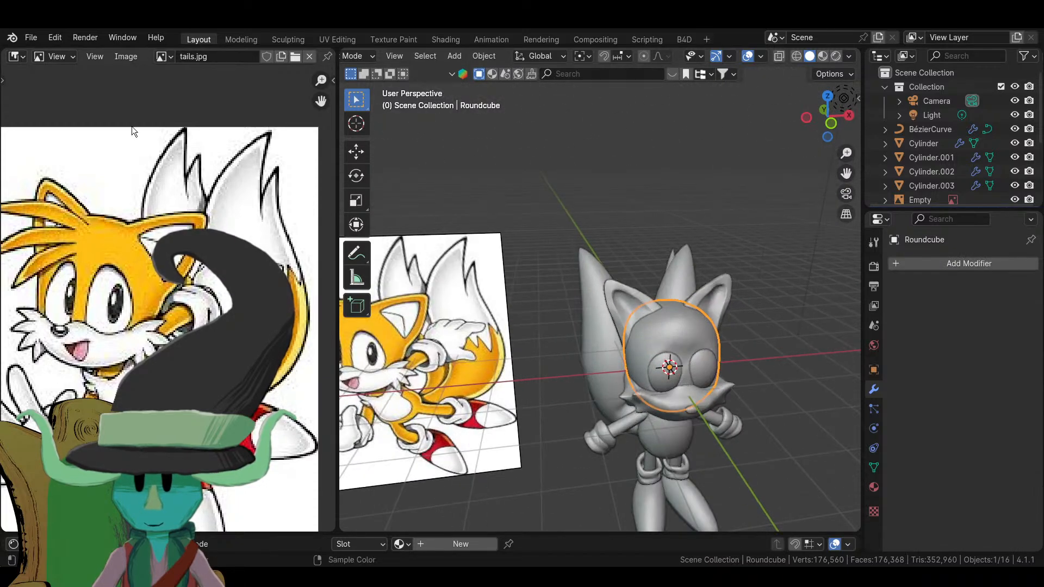
{"action": "left_click", "coordinate": [366, 57]}
{"action": "left_click", "coordinate": [364, 101]}
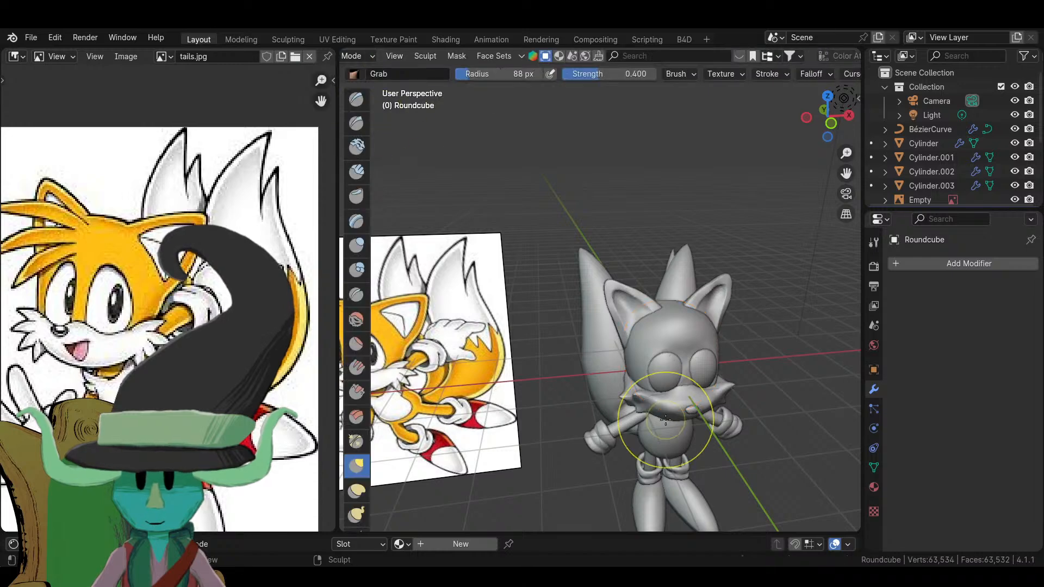
- Choose the Inflate/Deflate brush and examine the head and face shape from several angles
{"action": "scroll", "coordinate": [706, 435], "scroll_direction": "up", "scroll_amount": 4}
{"action": "scroll", "coordinate": [712, 447], "scroll_direction": "down", "scroll_amount": 4}
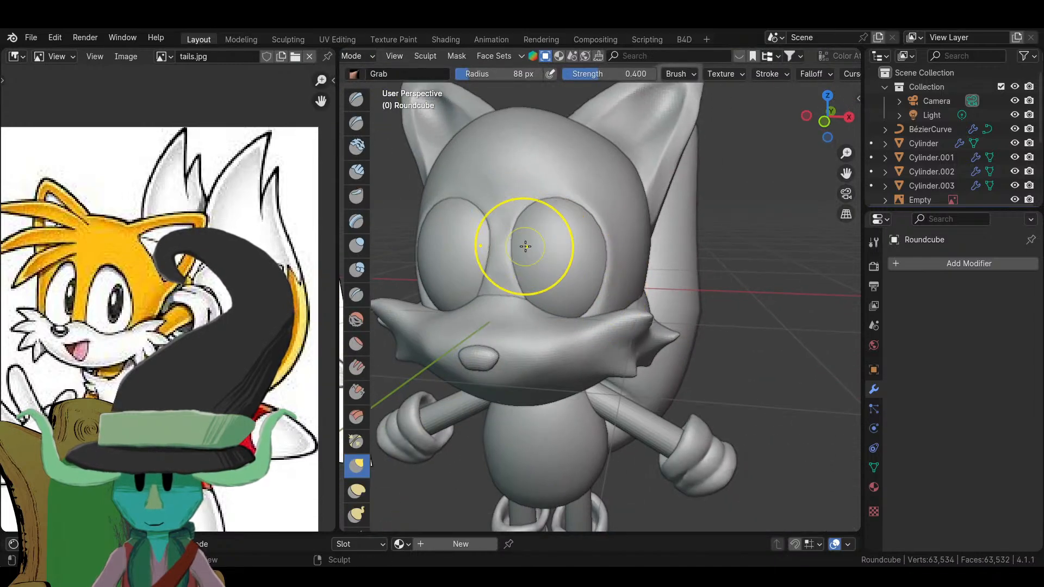
{"action": "scroll", "coordinate": [524, 249], "scroll_direction": "down", "scroll_amount": 1}
{"action": "left_click", "coordinate": [347, 246]}
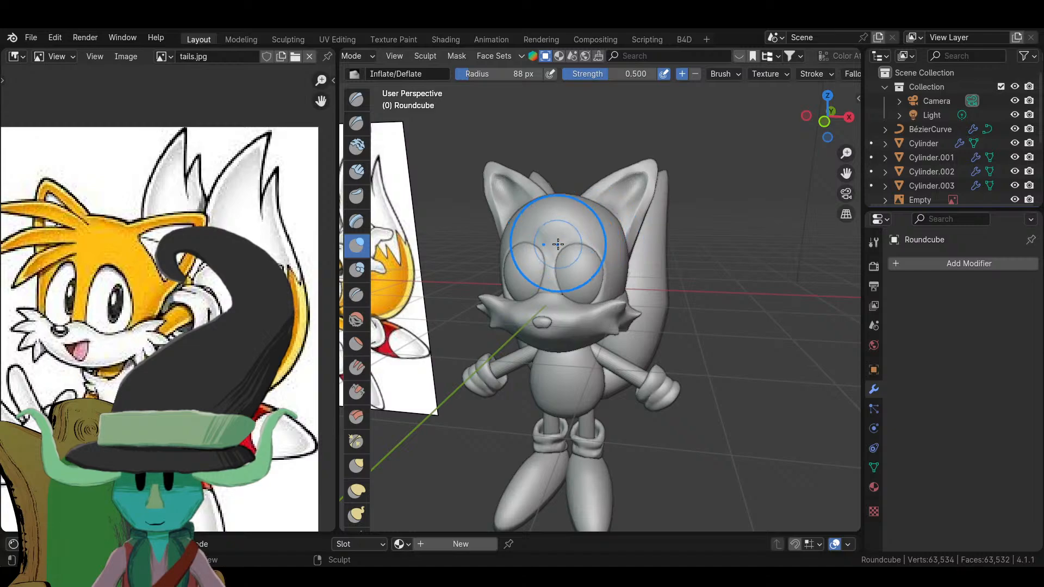
{"action": "middle_click_drag", "start_coordinate": [620, 257], "coordinate": [652, 375]}
{"action": "scroll", "coordinate": [652, 375], "scroll_direction": "up", "scroll_amount": 6}
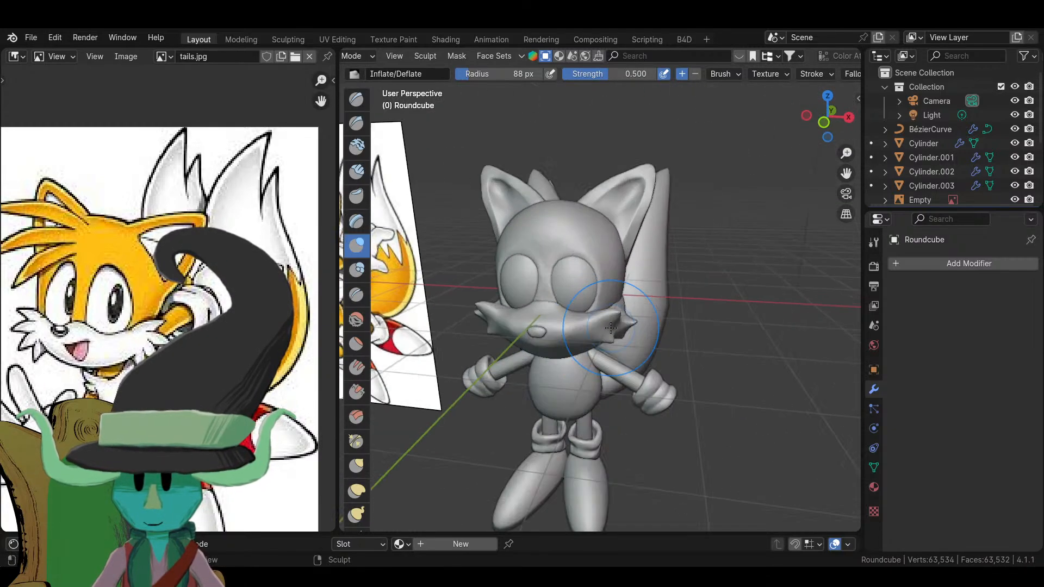
{"action": "scroll", "coordinate": [633, 401], "scroll_direction": "down", "scroll_amount": 2}
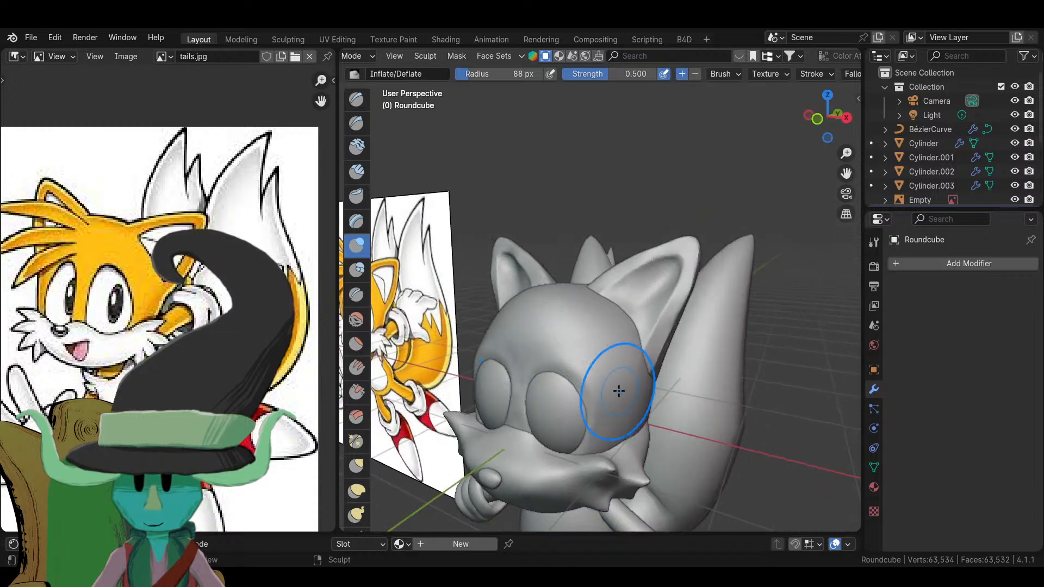
{"action": "scroll", "coordinate": [570, 397], "scroll_direction": "down", "scroll_amount": 7}
{"action": "middle_click_drag", "start_coordinate": [571, 396], "coordinate": [531, 240]}
{"action": "scroll", "coordinate": [531, 385], "scroll_direction": "up", "scroll_amount": 4}
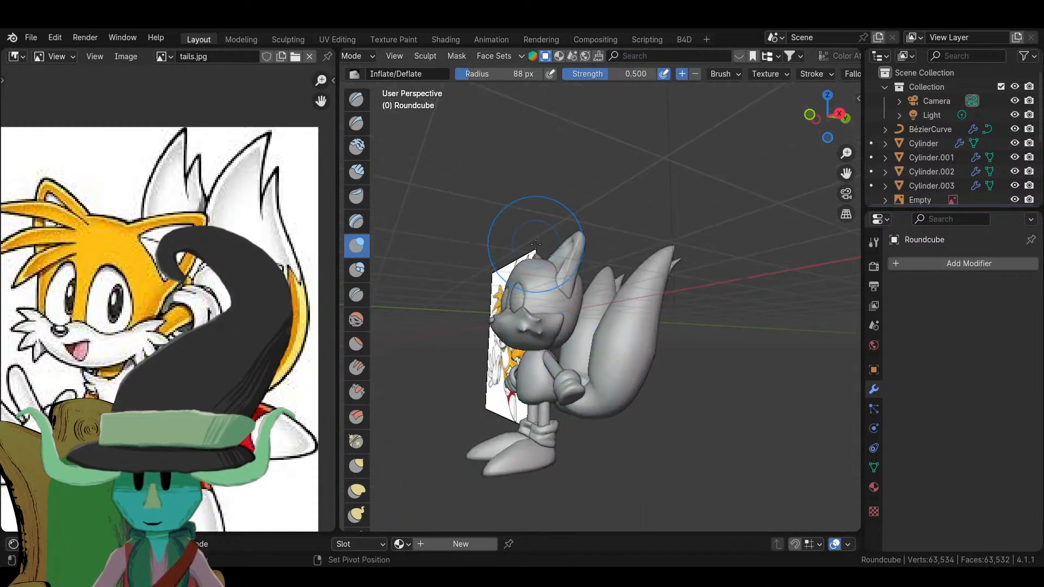
{"action": "mouse_move", "coordinate": [539, 280]}
{"action": "left_mouse_down"}
{"action": "mouse_move", "coordinate": [526, 303]}
{"action": "mouse_move", "coordinate": [547, 290]}
{"action": "mouse_move", "coordinate": [527, 285]}
{"action": "left_mouse_up"}
{"action": "middle_click_drag", "start_coordinate": [528, 285], "coordinate": [541, 373]}
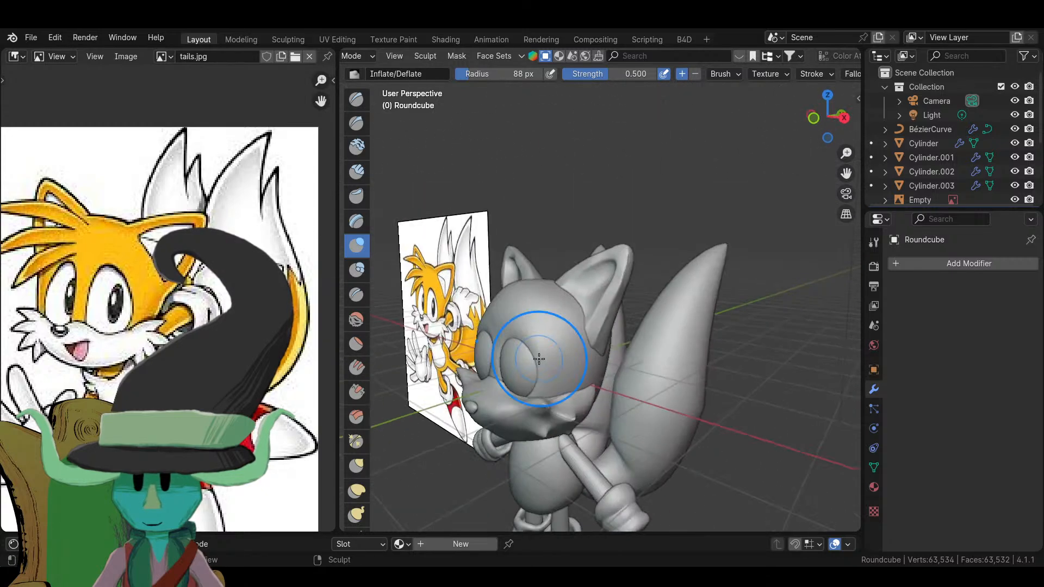
{"action": "scroll", "coordinate": [540, 373], "scroll_direction": "up", "scroll_amount": 4}
- Switch to the Grab brush, enlarge its radius to 207 px, and reshape the head surface around the eyes in front view
{"action": "key", "text": "g"}
{"action": "key", "text": "KP_1"}
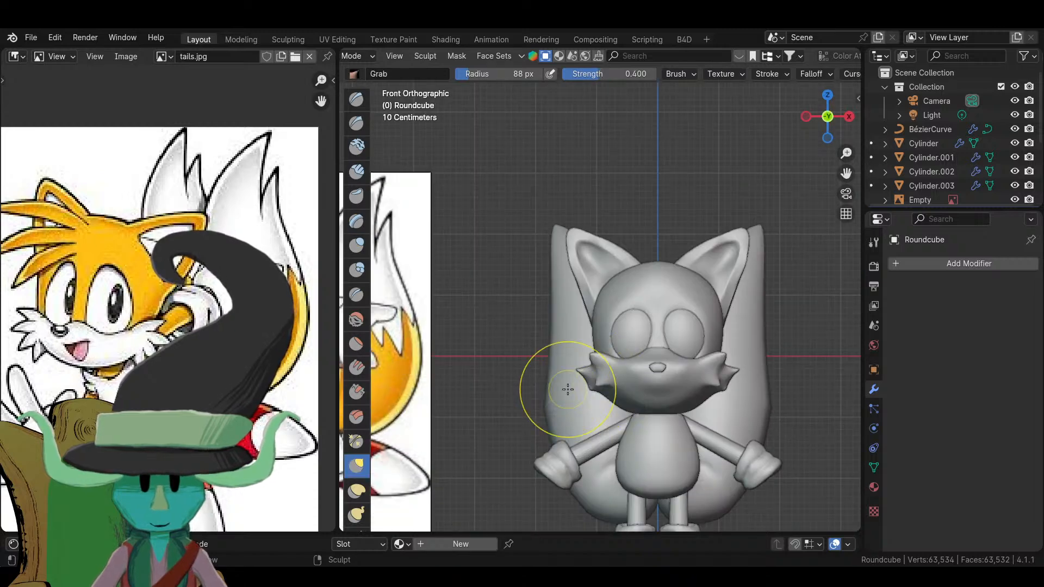
{"action": "scroll", "coordinate": [703, 333], "scroll_direction": "up", "scroll_amount": 2}
{"action": "scroll", "coordinate": [749, 340], "scroll_direction": "up", "scroll_amount": 2}
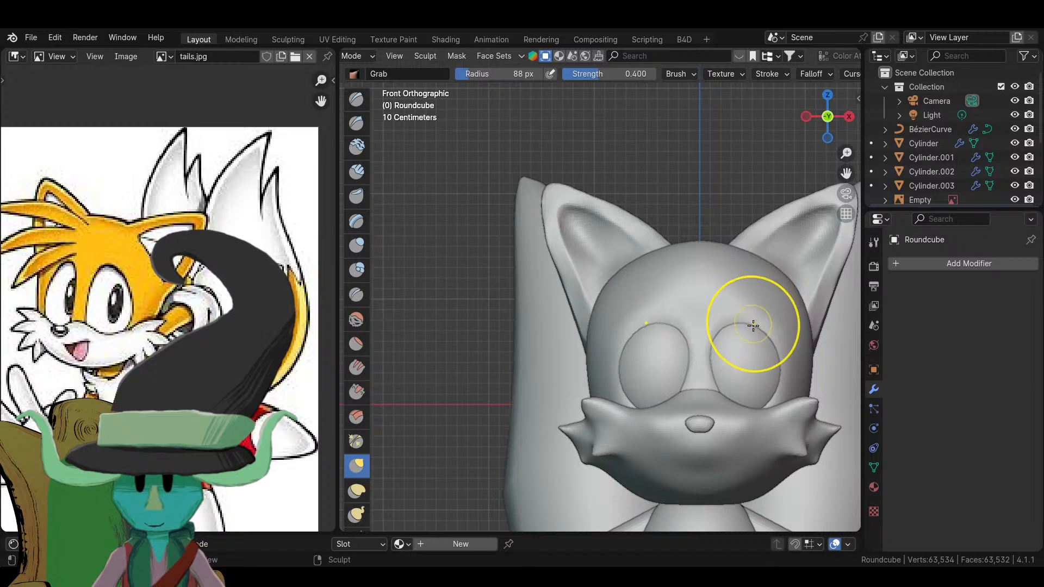
{"action": "key", "text": "f"}
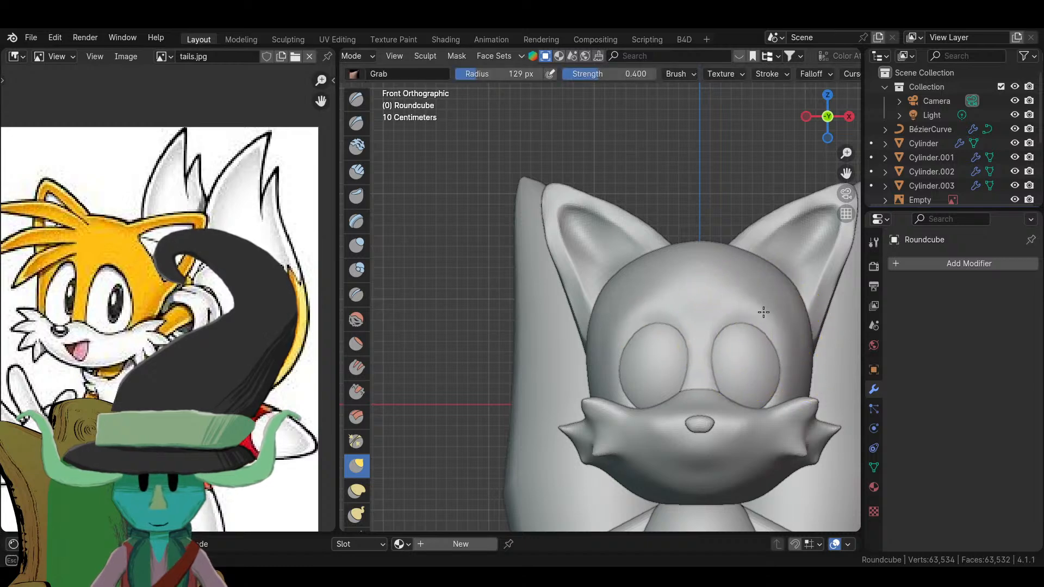
{"action": "key", "text": "f"}
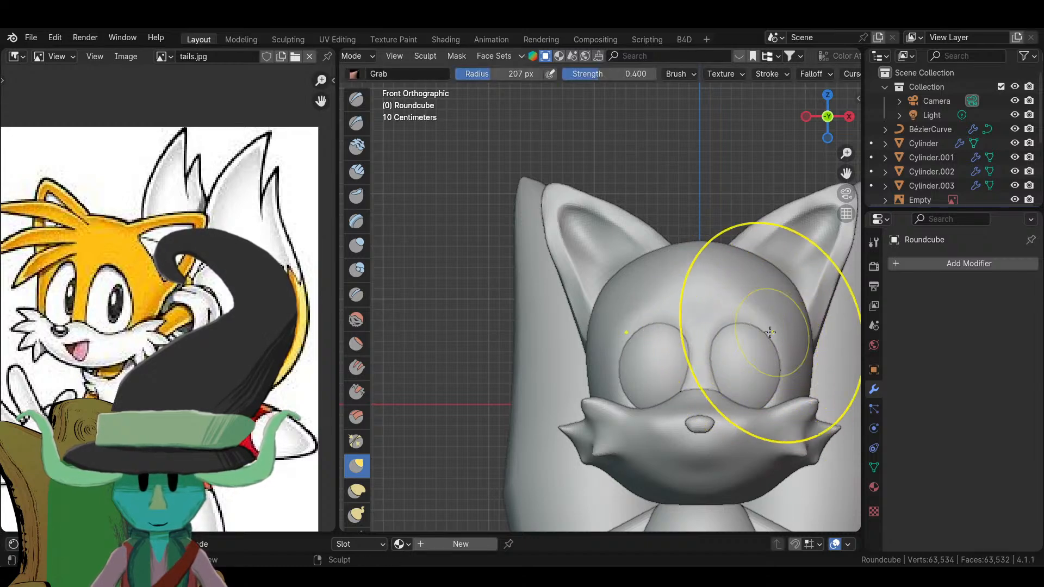
{"action": "left_click", "coordinate": [759, 310]}
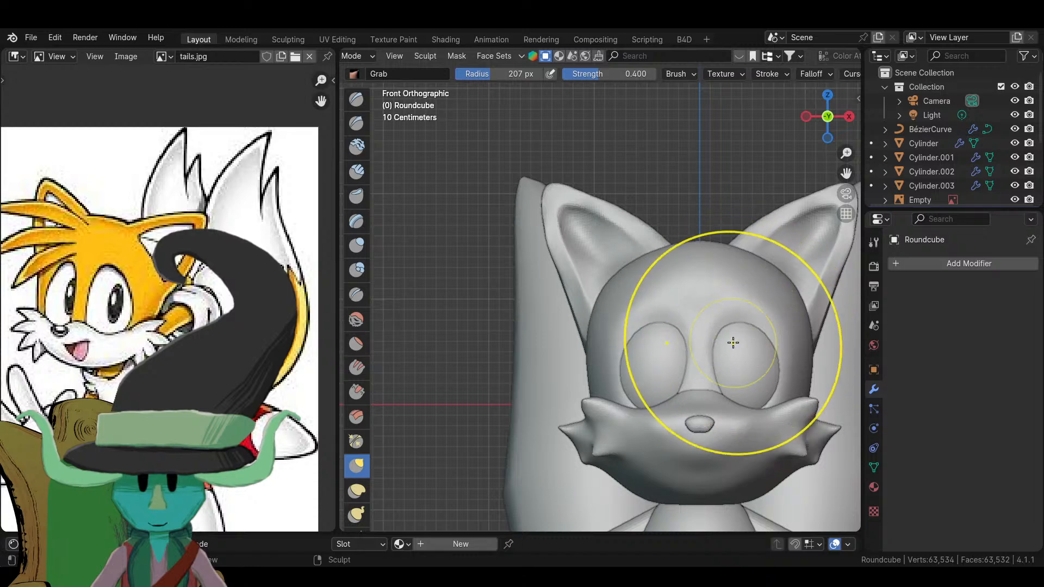
- Adjust the head surface beside the outer edge of the eye from a side angle with the Grab brush
{"action": "middle_click_drag", "start_coordinate": [732, 343], "coordinate": [747, 360]}
{"action": "mouse_move", "coordinate": [747, 361]}
{"action": "left_mouse_down"}
{"action": "mouse_move", "coordinate": [611, 370]}
{"action": "mouse_move", "coordinate": [613, 382]}
{"action": "mouse_move", "coordinate": [631, 377]}
{"action": "left_mouse_up"}
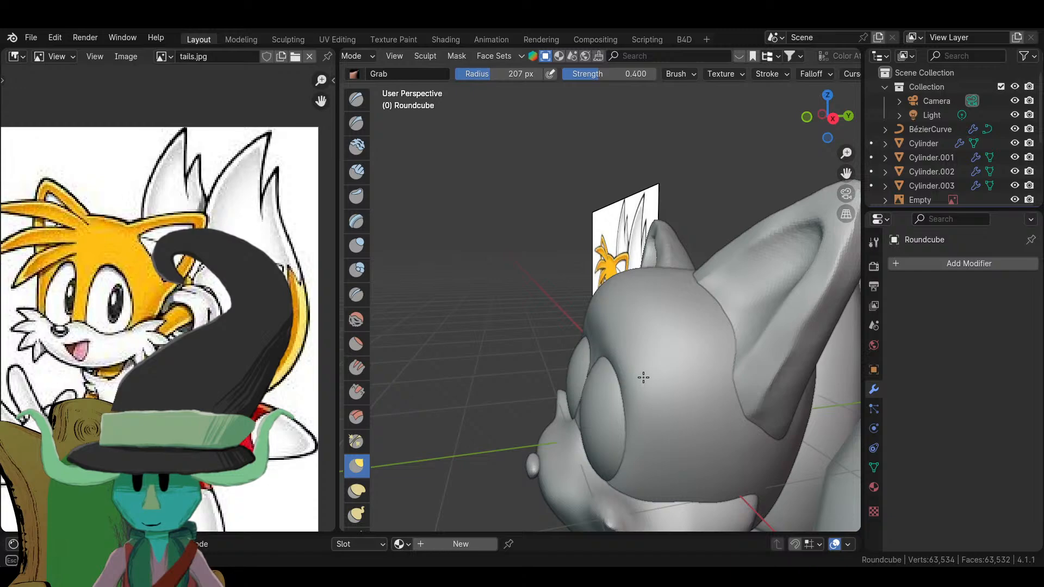
{"action": "scroll", "coordinate": [643, 377], "scroll_direction": "down", "scroll_amount": 8}
{"action": "mouse_move", "coordinate": [613, 415]}
{"action": "middle_mouse_down"}
{"action": "mouse_move", "coordinate": [784, 438]}
{"action": "mouse_move", "coordinate": [773, 396]}
{"action": "middle_mouse_up"}
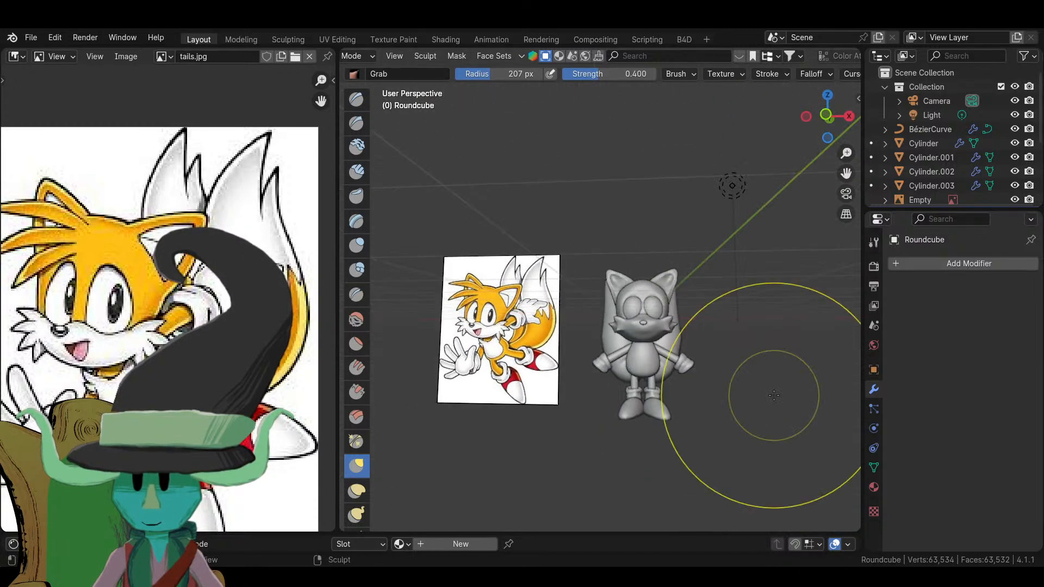
- Inflate the bridge of the head between the eyes using the Inflate/Deflate brush at a 91 px radius
{"action": "scroll", "coordinate": [774, 396], "scroll_direction": "up", "scroll_amount": 6}
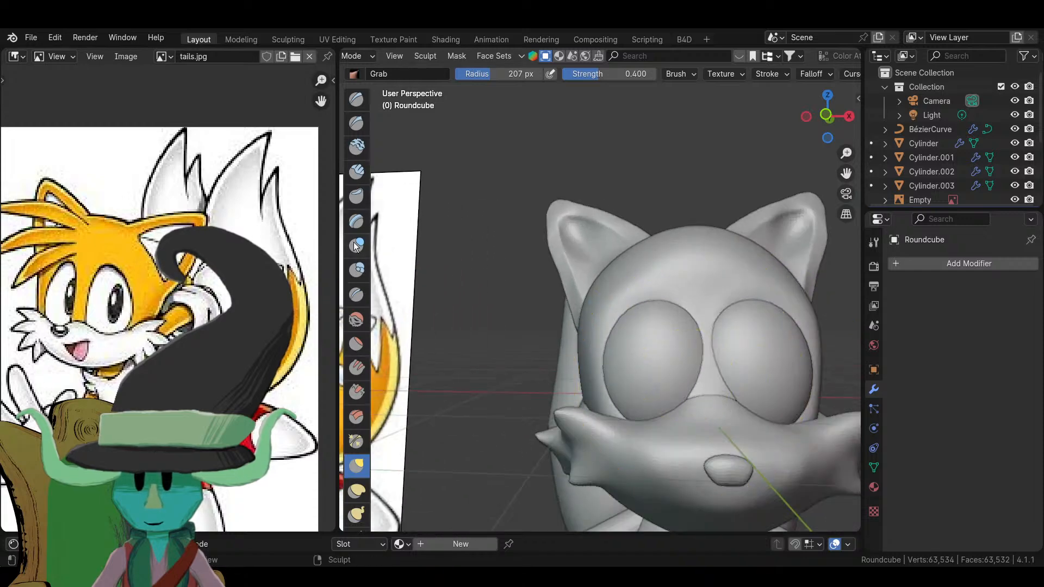
{"action": "left_click", "coordinate": [356, 246]}
{"action": "middle_click_drag", "start_coordinate": [786, 386], "coordinate": [716, 354], "text": "shift"}
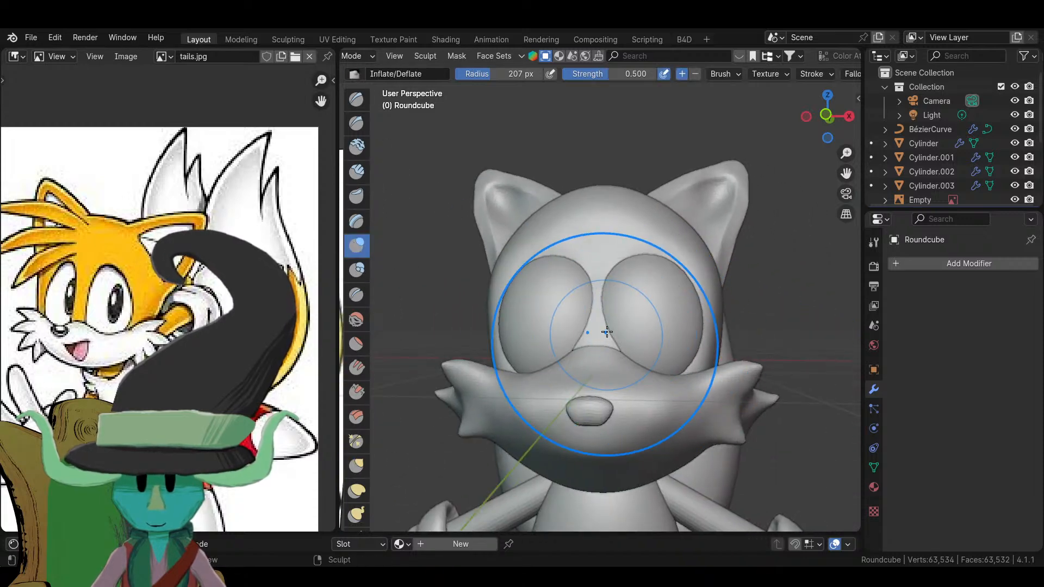
{"action": "key", "text": "f"}
{"action": "left_click", "coordinate": [545, 334]}
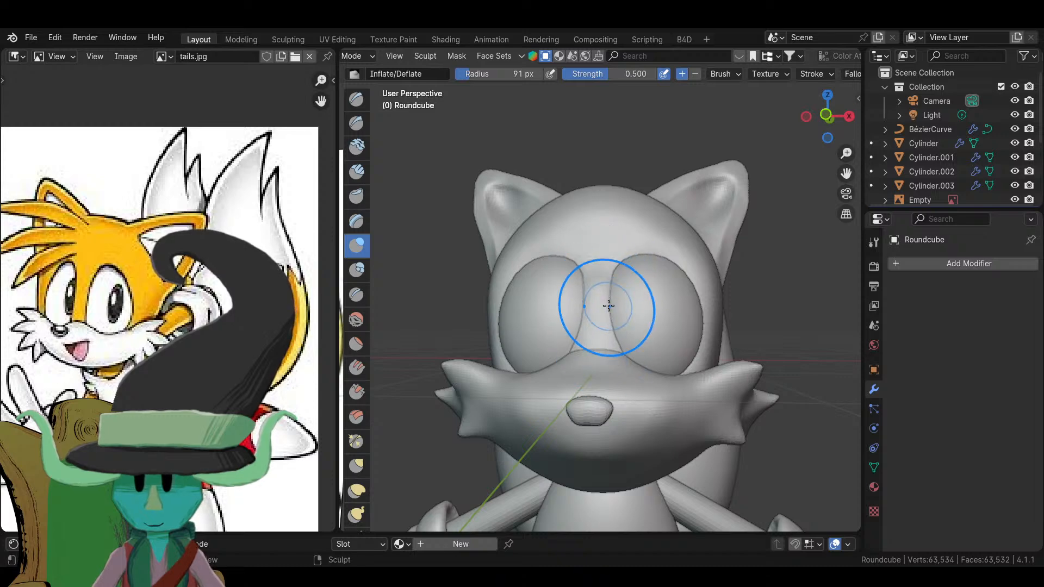
- Examine the bridge between the eyes and the overall face shape from several angles and distances
{"action": "scroll", "coordinate": [609, 306], "scroll_direction": "down", "scroll_amount": 8}
{"action": "middle_click_drag", "start_coordinate": [608, 306], "coordinate": [576, 359]}
{"action": "scroll", "coordinate": [676, 343], "scroll_direction": "up", "scroll_amount": 6}
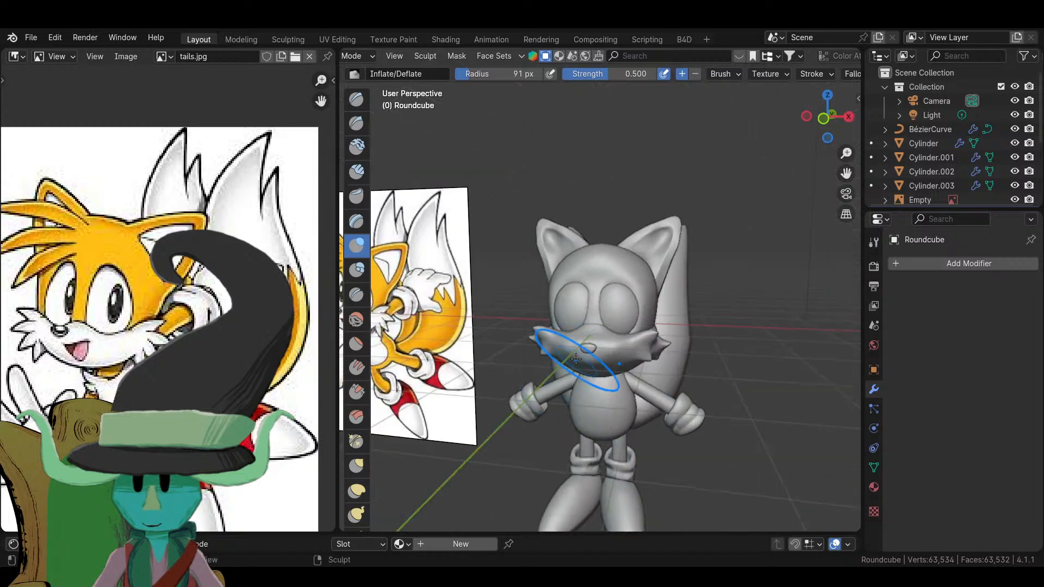
{"action": "scroll", "coordinate": [598, 306], "scroll_direction": "up", "scroll_amount": 2}
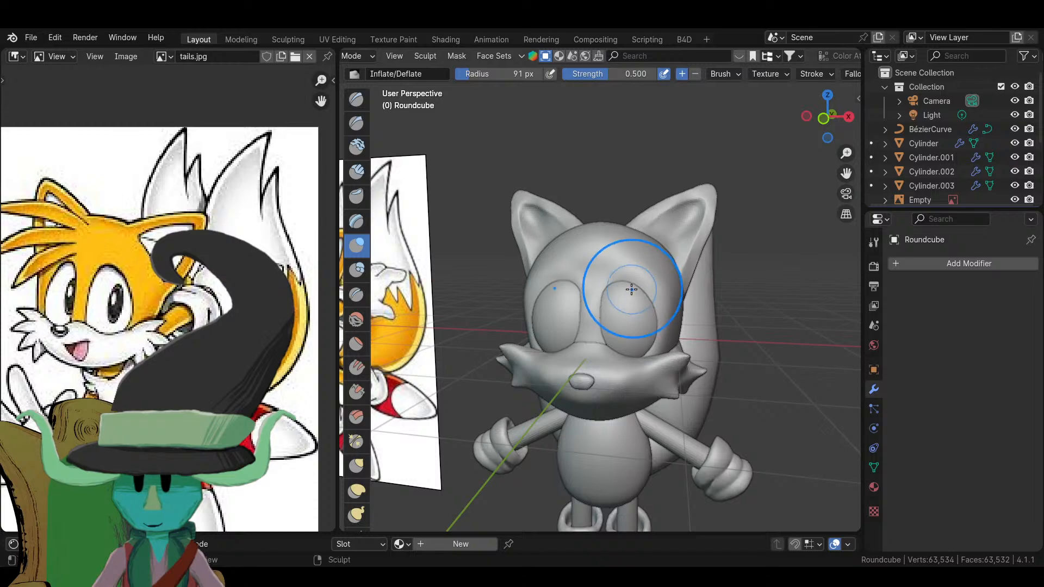
{"action": "scroll", "coordinate": [631, 290], "scroll_direction": "down", "scroll_amount": 8}
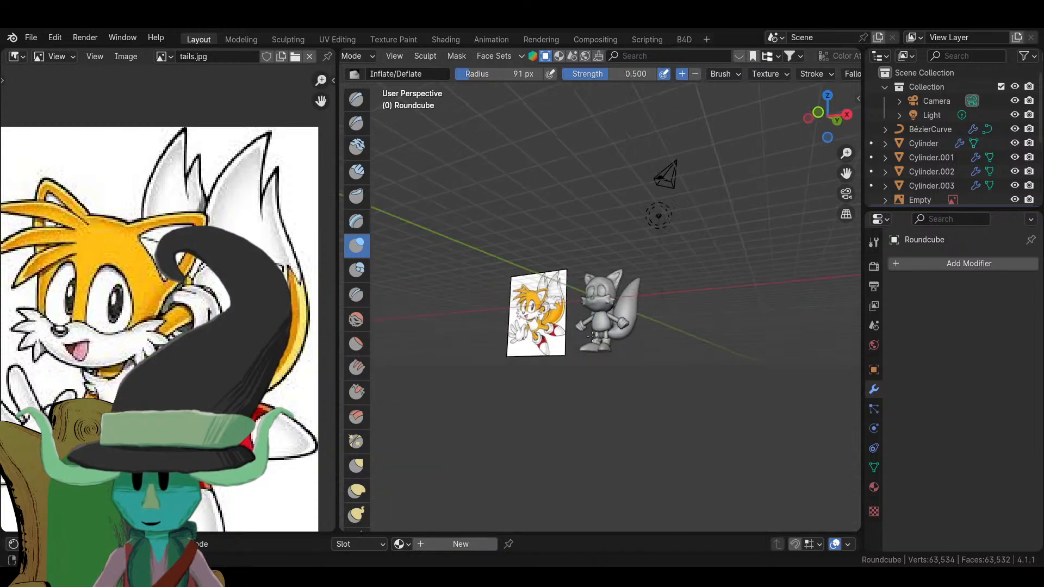
{"action": "middle_click_drag", "start_coordinate": [593, 337], "coordinate": [612, 396]}
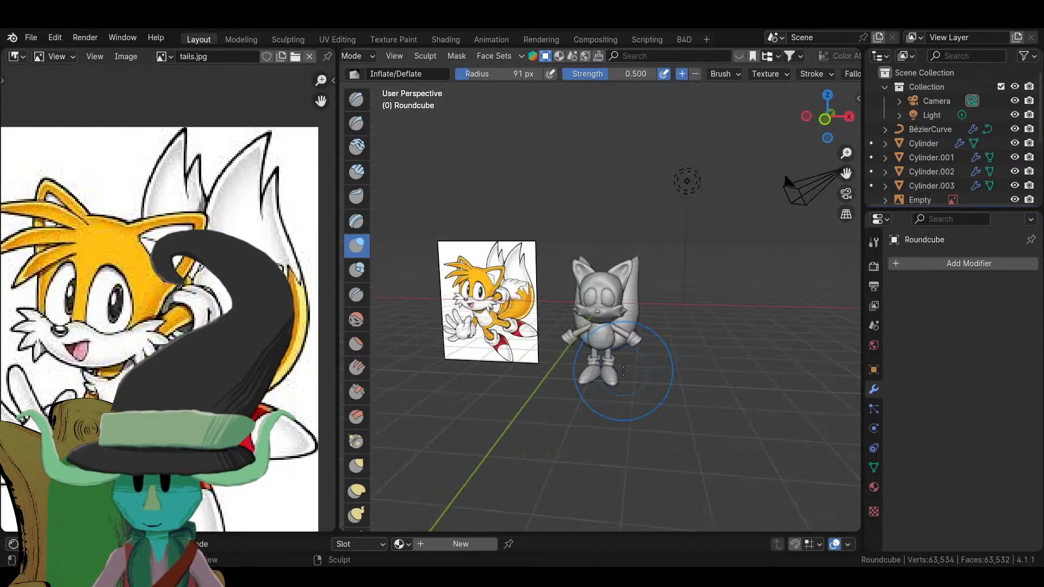
{"action": "scroll", "coordinate": [613, 345], "scroll_direction": "up", "scroll_amount": 6}
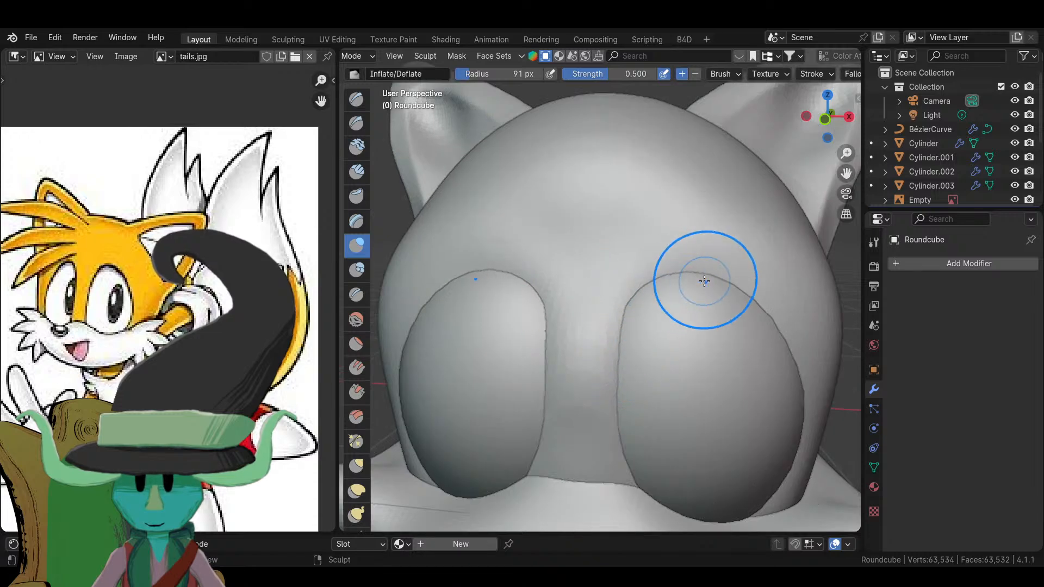
{"action": "scroll", "coordinate": [749, 315], "scroll_direction": "down", "scroll_amount": 10}
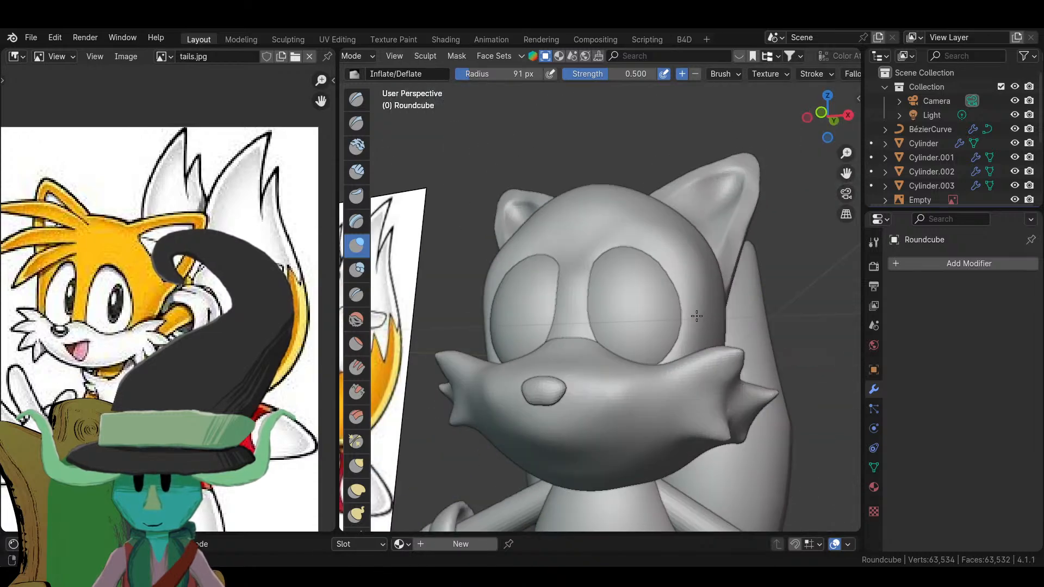
{"action": "middle_click_drag", "start_coordinate": [611, 414], "coordinate": [564, 403]}
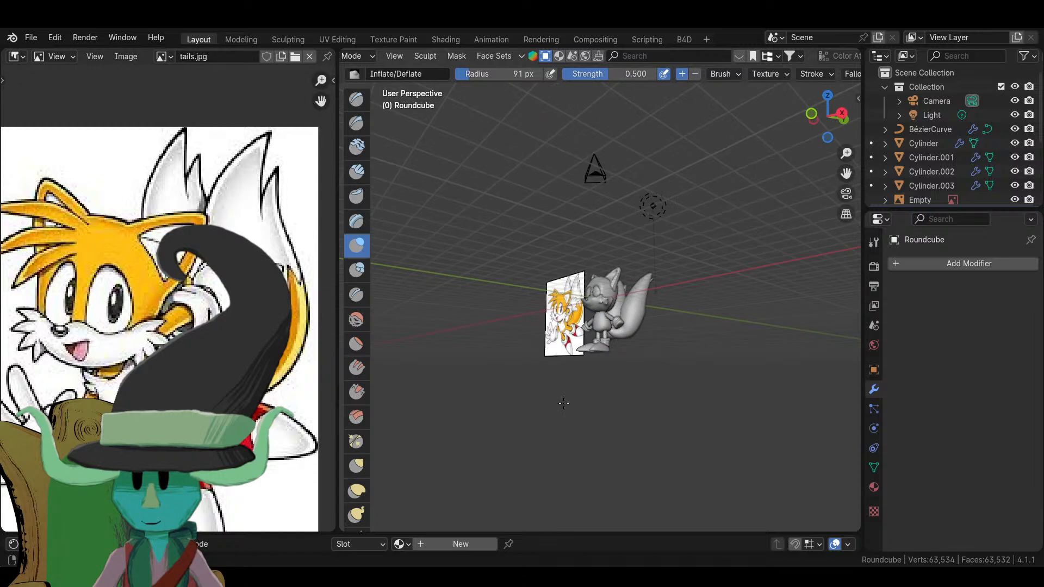
{"action": "middle_click_drag", "start_coordinate": [560, 283], "coordinate": [663, 291]}
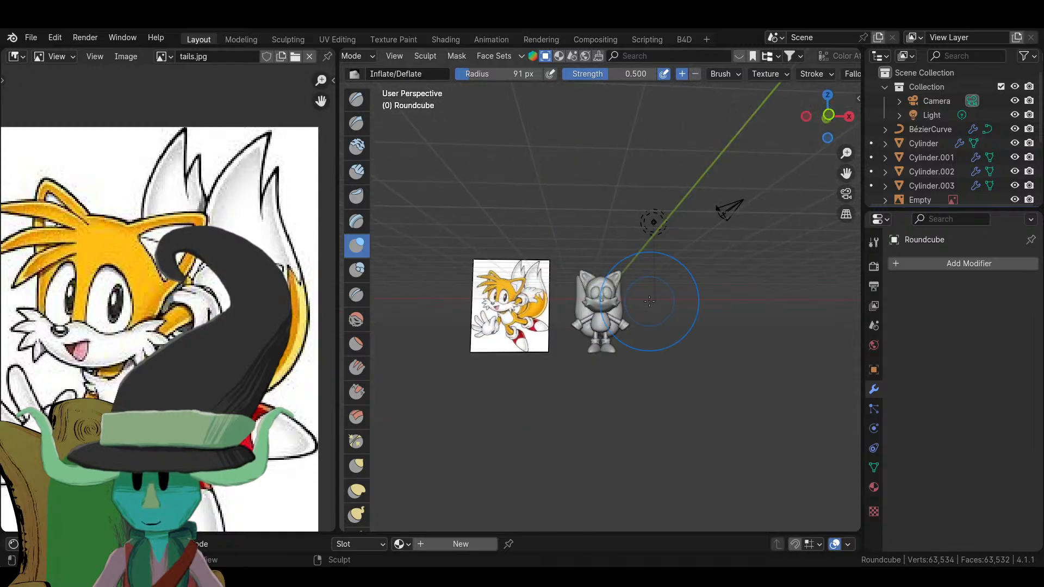
{"action": "scroll", "coordinate": [647, 291], "scroll_direction": "up", "scroll_amount": 8}
{"action": "middle_click_drag", "start_coordinate": [586, 309], "coordinate": [333, 274]}
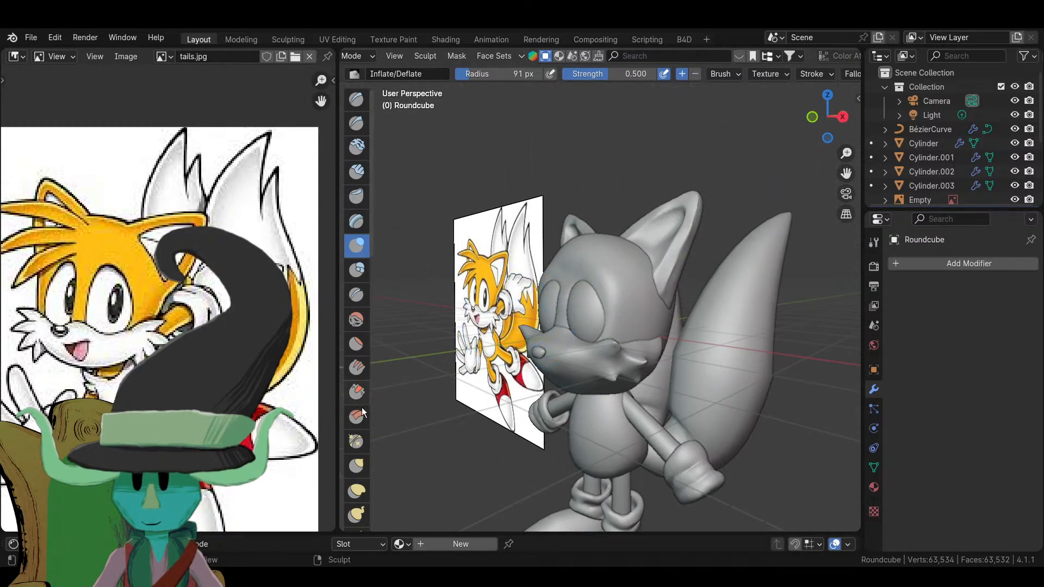
- Refine the head surface around the outer eye and cheek with the Grab brush, and return to Object Mode
{"action": "left_click", "coordinate": [356, 465]}
{"action": "middle_click_drag", "start_coordinate": [517, 326], "coordinate": [569, 293]}
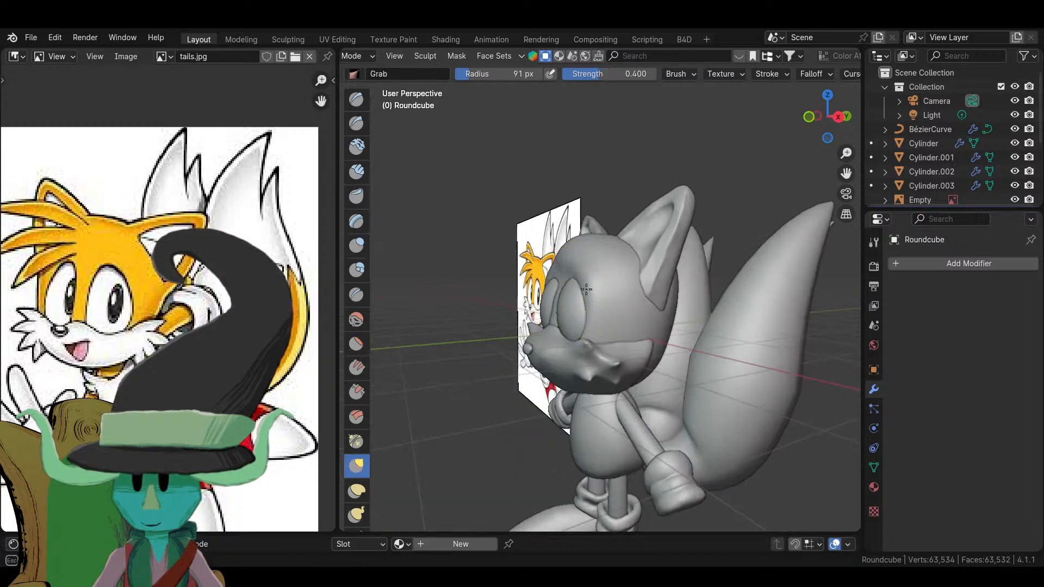
{"action": "scroll", "coordinate": [586, 288], "scroll_direction": "down", "scroll_amount": 5}
{"action": "middle_click_drag", "start_coordinate": [555, 349], "coordinate": [706, 445]}
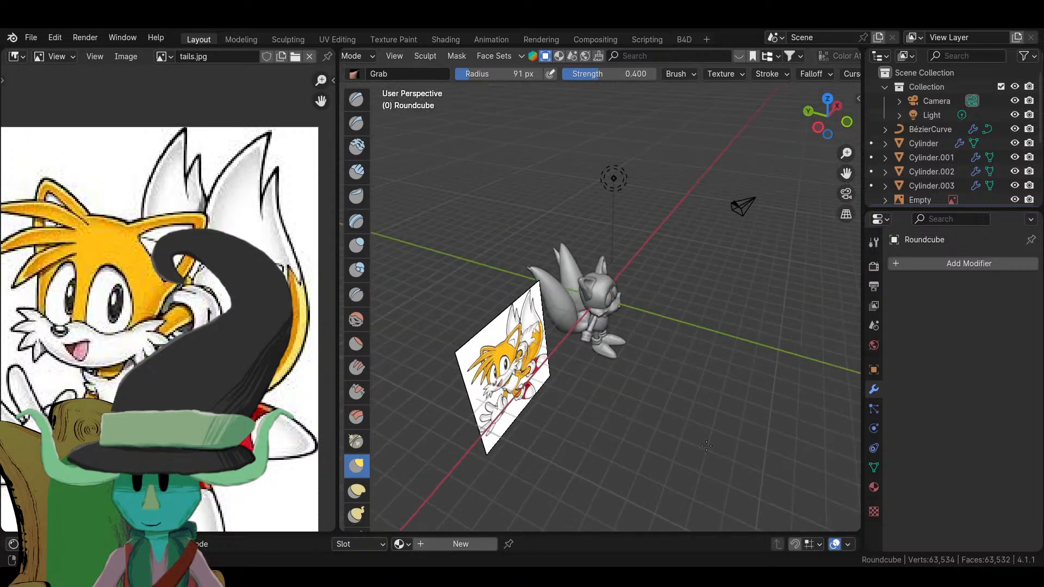
{"action": "scroll", "coordinate": [625, 381], "scroll_direction": "up", "scroll_amount": 8}
{"action": "middle_click_drag", "start_coordinate": [594, 373], "coordinate": [587, 244]}
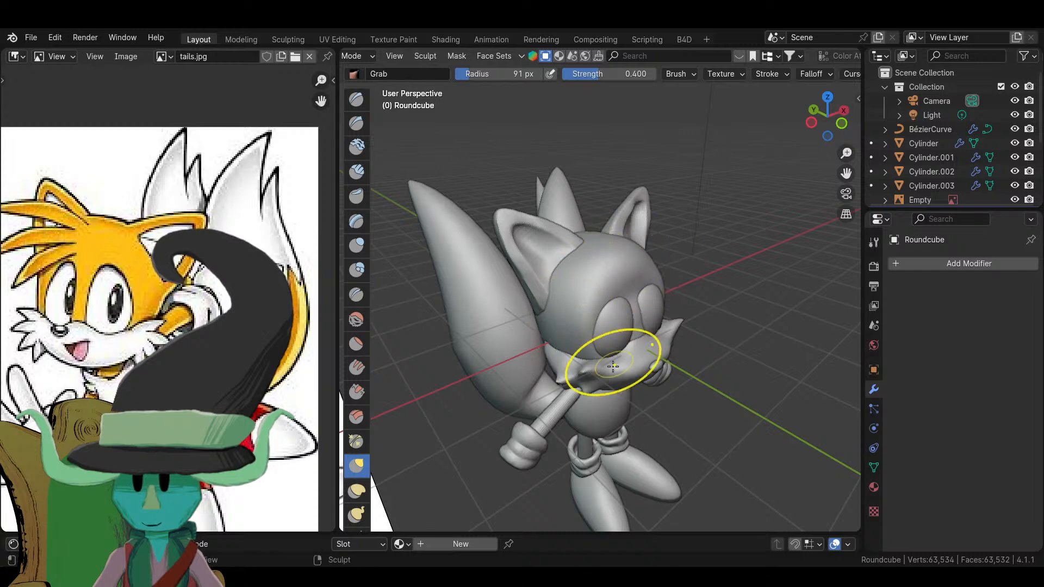
{"action": "middle_click_drag", "start_coordinate": [613, 366], "coordinate": [623, 274]}
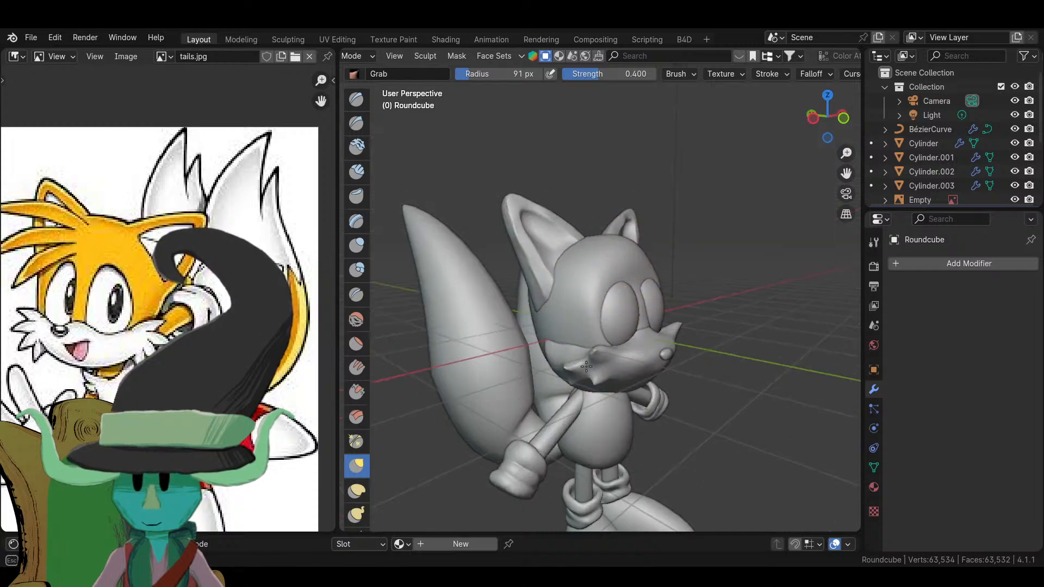
{"action": "left_click_drag", "start_coordinate": [586, 366], "coordinate": [576, 367]}
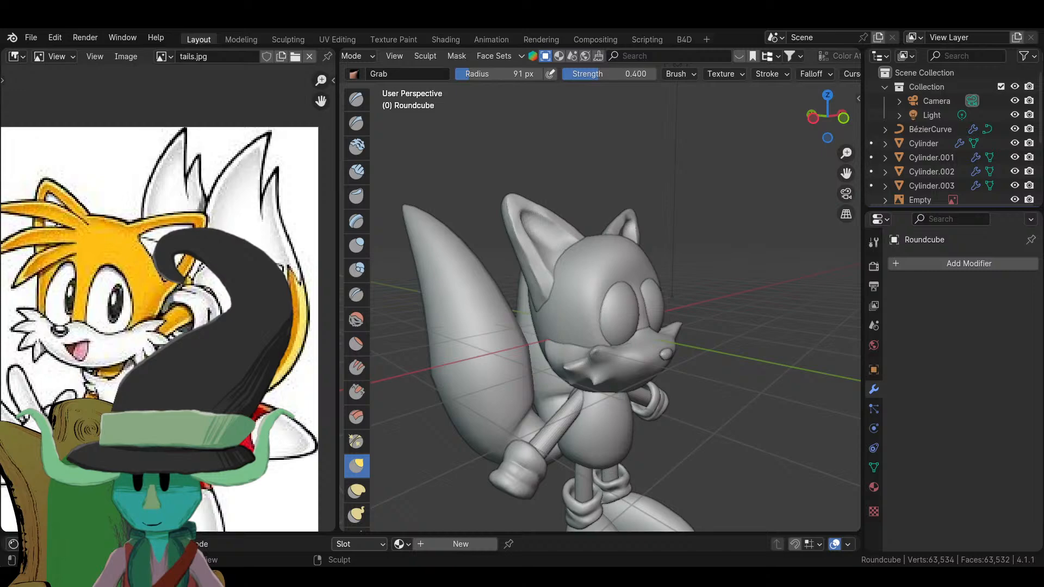
{"action": "mouse_move", "coordinate": [625, 353]}
{"action": "middle_mouse_down"}
{"action": "mouse_move", "coordinate": [442, 361]}
{"action": "mouse_move", "coordinate": [655, 340]}
{"action": "mouse_move", "coordinate": [765, 250]}
{"action": "mouse_move", "coordinate": [659, 319]}
{"action": "mouse_move", "coordinate": [647, 416]}
{"action": "mouse_move", "coordinate": [589, 380]}
{"action": "middle_mouse_up"}
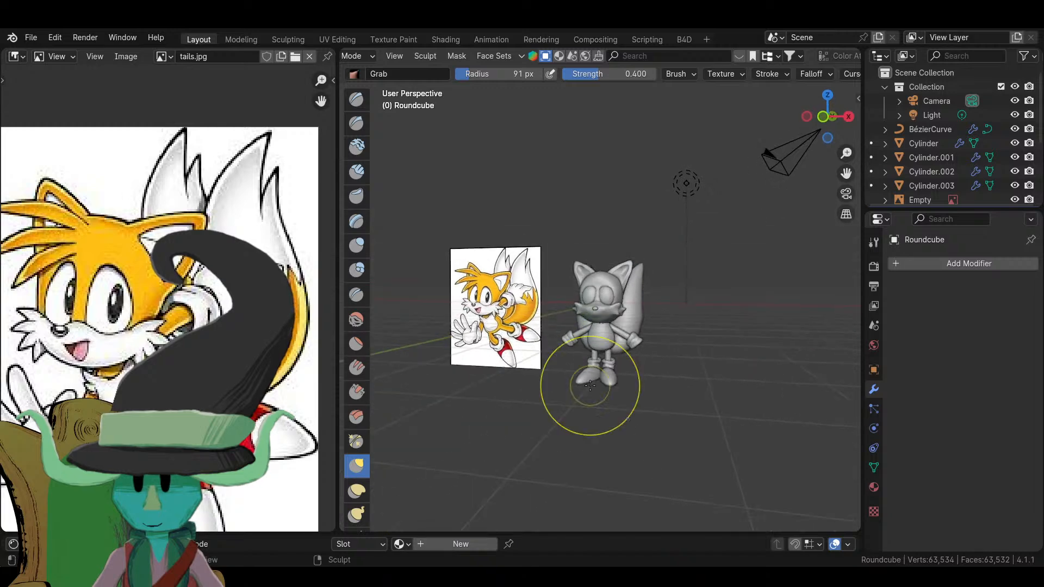
{"action": "left_click", "coordinate": [360, 59]}
{"action": "left_click", "coordinate": [361, 71]}
- Add a 2 m plane mesh and move it about 5.96 m along X, clear of the character
{"action": "middle_click_drag", "start_coordinate": [693, 406], "coordinate": [645, 396]}
{"action": "scroll", "coordinate": [599, 298], "scroll_direction": "up", "scroll_amount": 5}
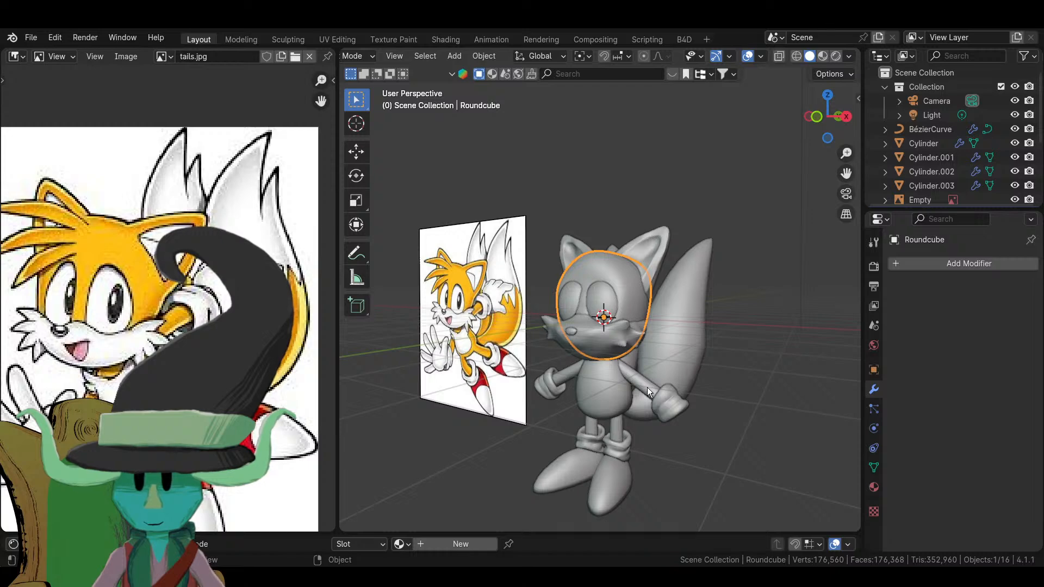
{"action": "middle_click_drag", "start_coordinate": [651, 377], "coordinate": [635, 413]}
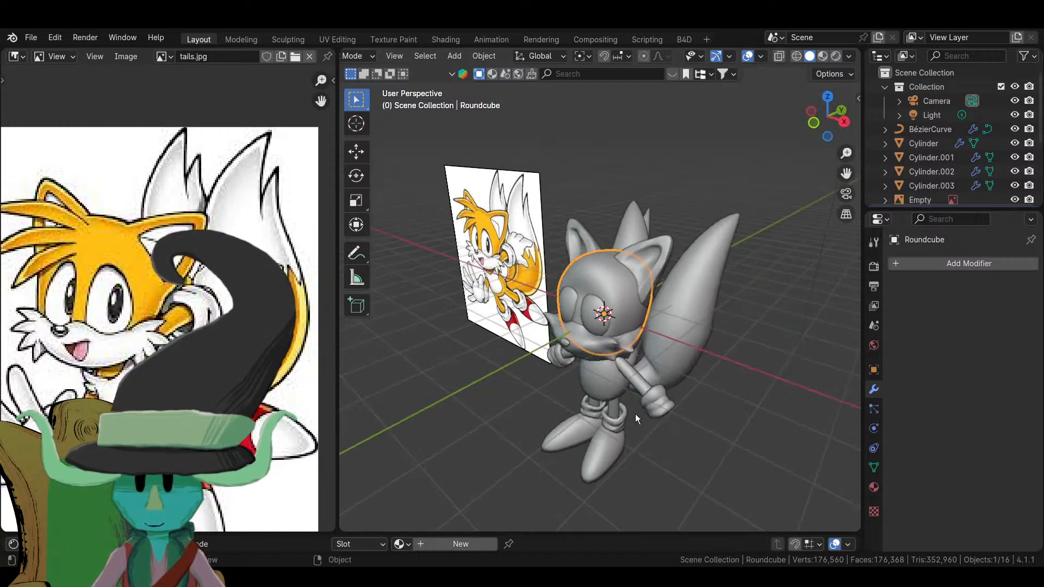
{"action": "key", "text": "shift+a"}
{"action": "mouse_move", "coordinate": [595, 280]}
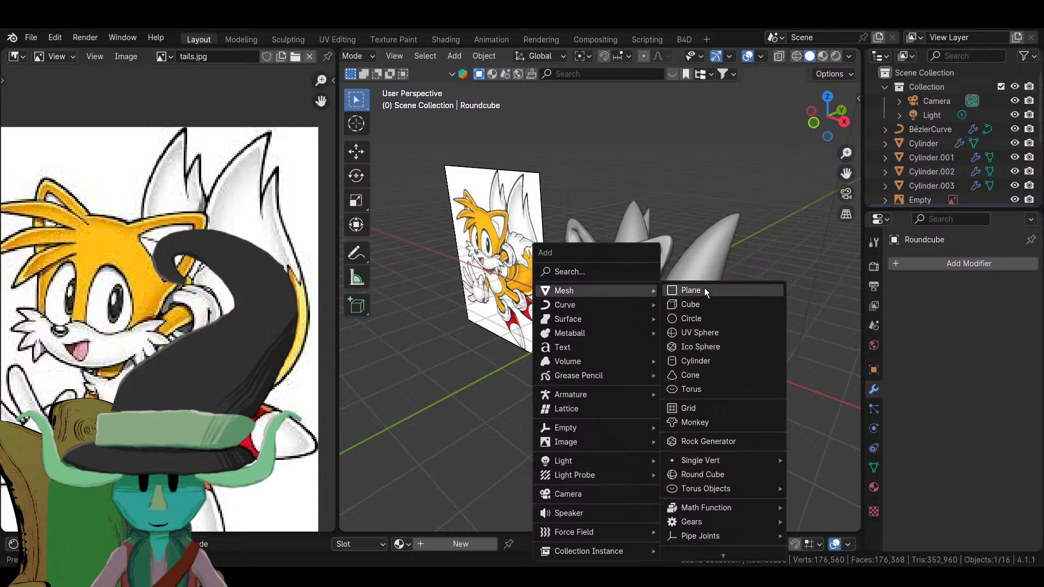
{"action": "left_click", "coordinate": [704, 288]}
{"action": "key", "text": "Home"}
{"action": "key", "text": "KP_7"}
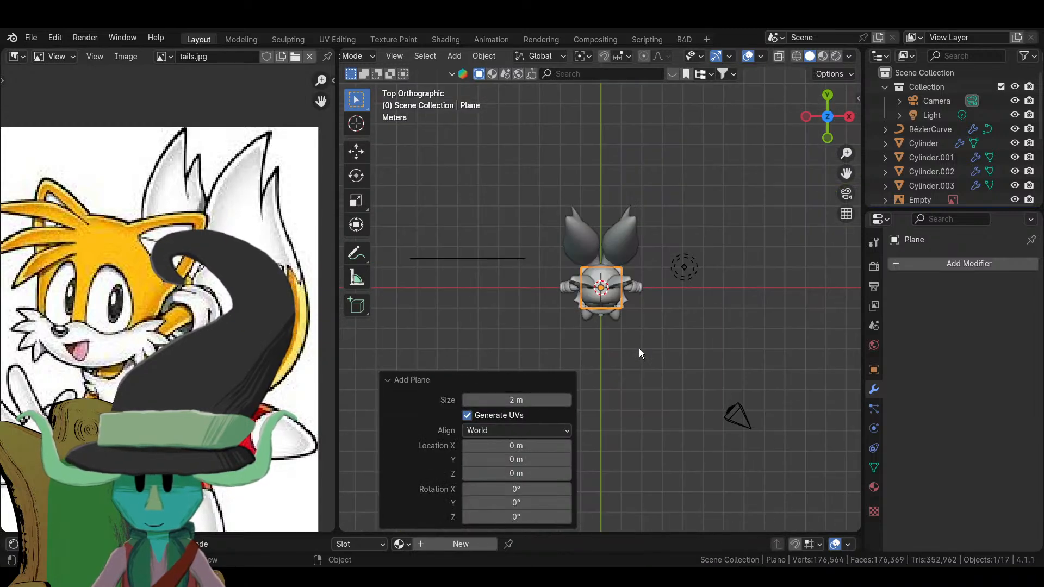
{"action": "key", "text": "g"}
{"action": "key", "text": "x"}
{"action": "left_click", "coordinate": [722, 305]}
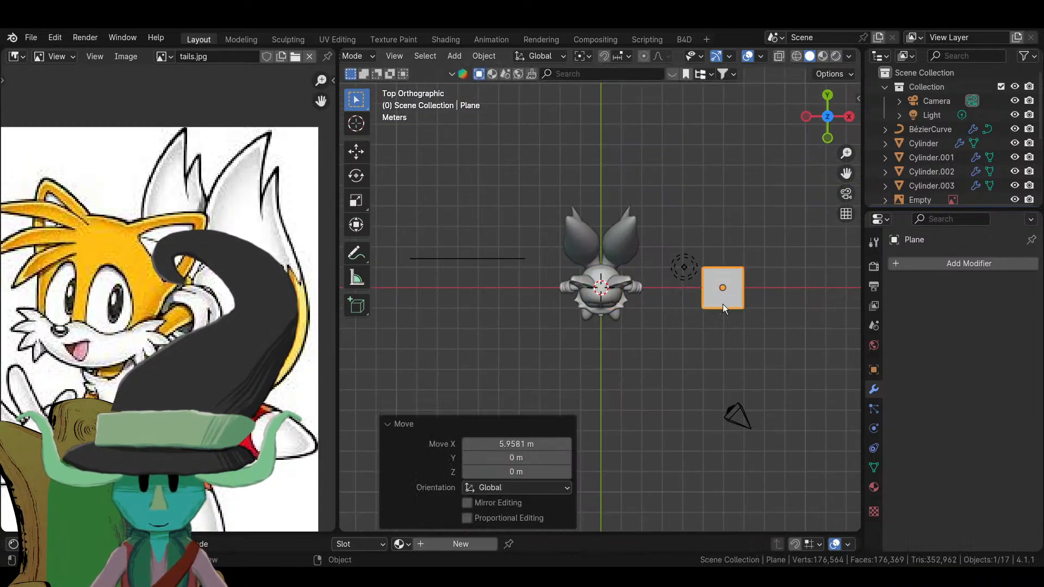
- Scale the plane's two upper vertices together to about 0.155 in Edit Mode, forming a tapered trapezoid
{"action": "middle_click_drag", "start_coordinate": [722, 304], "coordinate": [556, 359], "text": "shift"}
{"action": "scroll", "coordinate": [556, 359], "scroll_direction": "up", "scroll_amount": 2}
{"action": "key", "text": "Tab"}
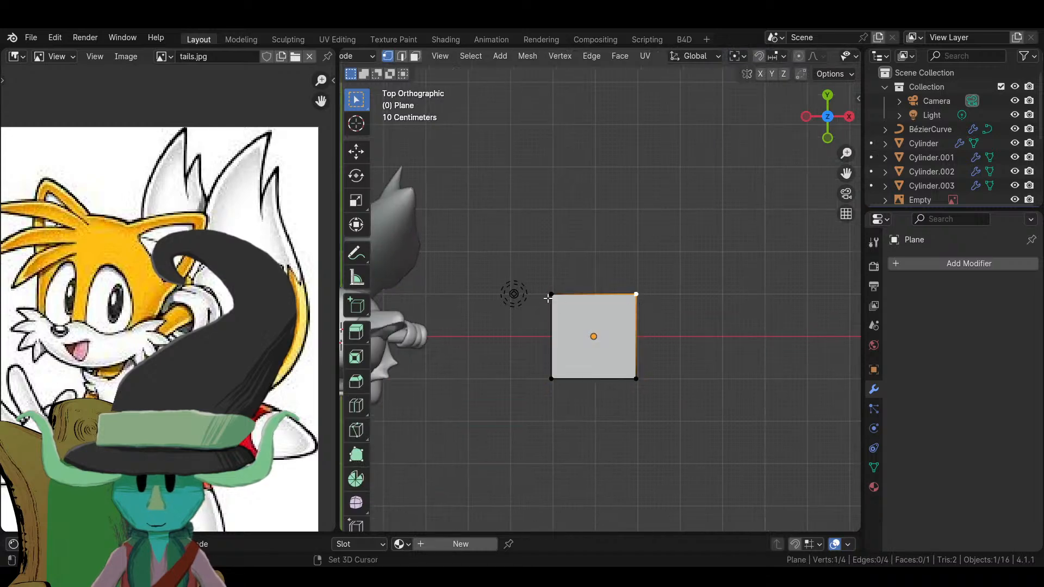
{"action": "key", "text": "s"}
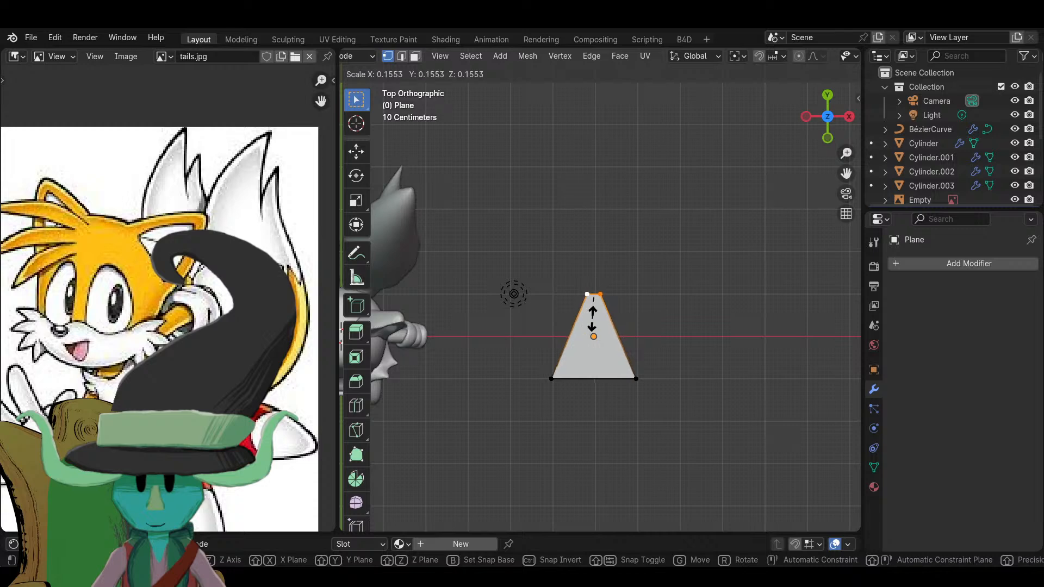
{"action": "left_click", "coordinate": [589, 323]}
- Subdivide both slanted side edges of the trapezoid with one cut each
{"action": "left_click", "coordinate": [644, 378]}
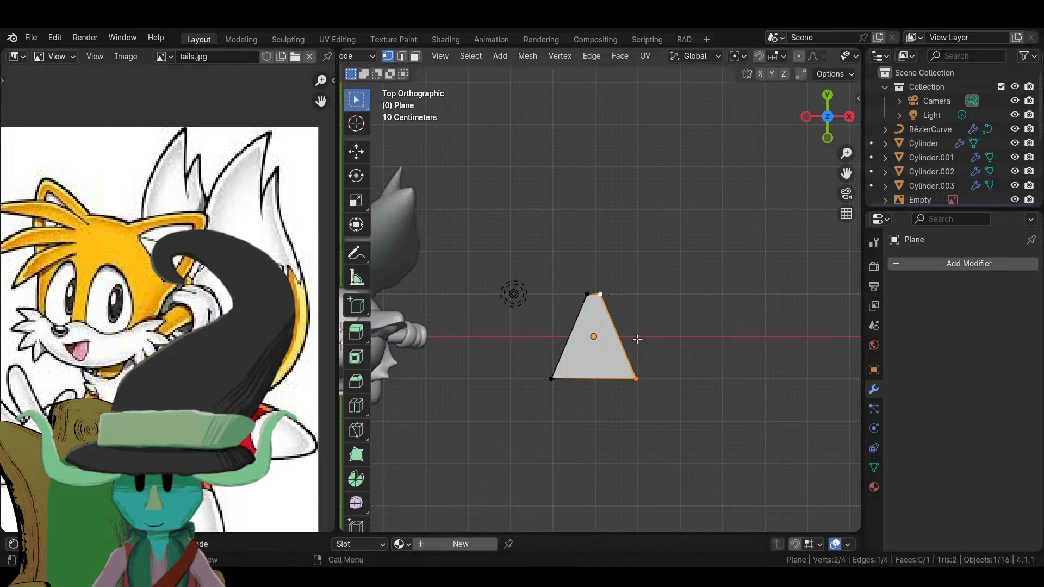
{"action": "right_click", "coordinate": [572, 233]}
{"action": "left_click", "coordinate": [572, 233]}
{"action": "left_click", "coordinate": [551, 379]}
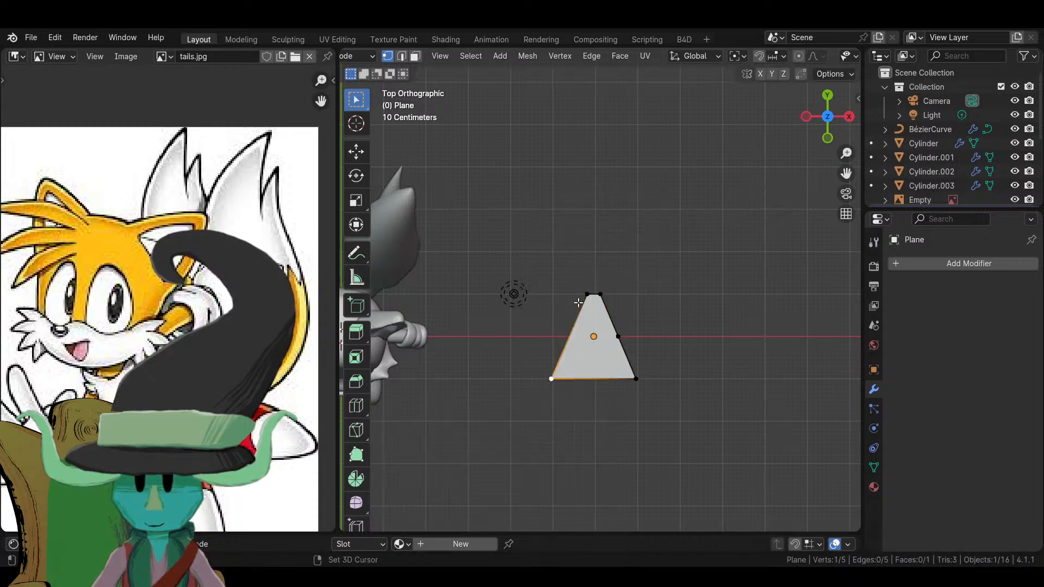
{"action": "right_click", "coordinate": [552, 244]}
{"action": "left_click", "coordinate": [553, 243]}
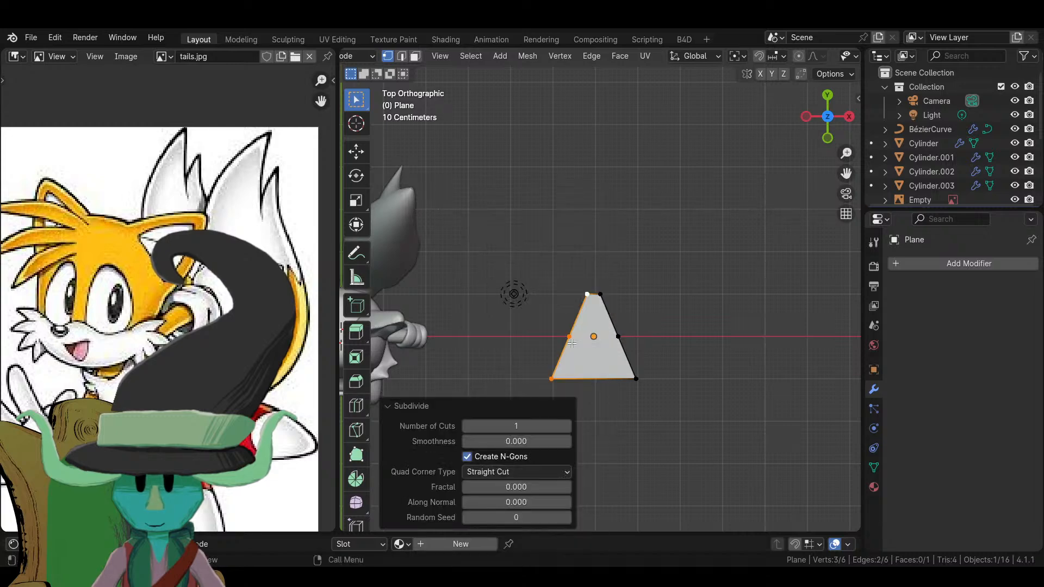
- Scale the plane's two side midpoint vertices outward to about 1.16, and scale its two base corners closer together
{"action": "left_click", "coordinate": [569, 337]}
{"action": "left_click", "coordinate": [623, 338], "text": "shift"}
{"action": "key", "text": "s"}
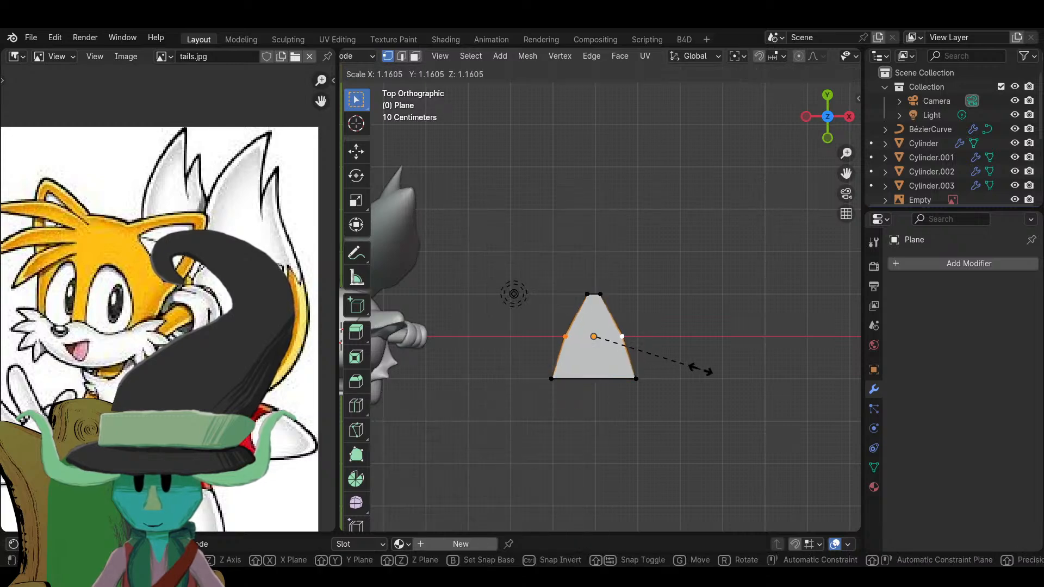
{"action": "left_click", "coordinate": [702, 370]}
{"action": "left_click", "coordinate": [553, 380]}
{"action": "key", "text": "s"}
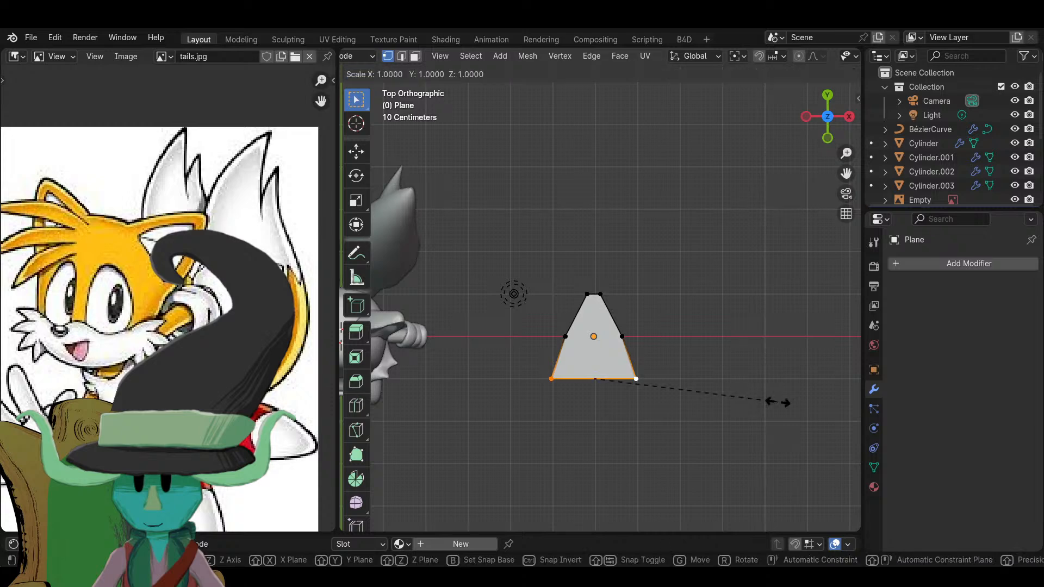
{"action": "left_click", "coordinate": [745, 408]}
- Vertex-bevel the two side midpoints about 0.53 m with two segments to round the sides, and return to Object Mode
{"action": "left_click", "coordinate": [624, 337]}
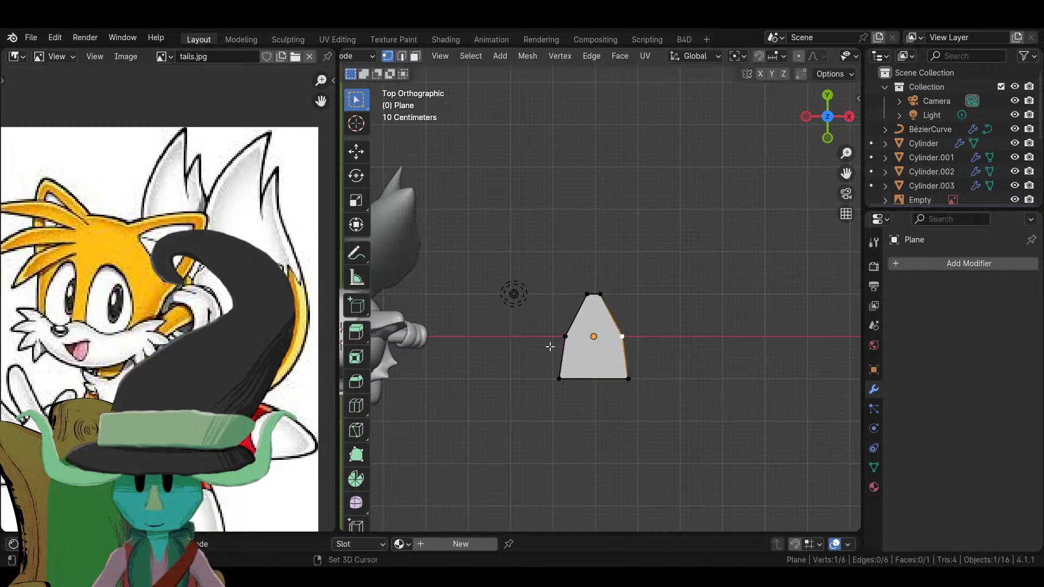
{"action": "key", "text": "s"}
{"action": "key", "text": "Escape"}
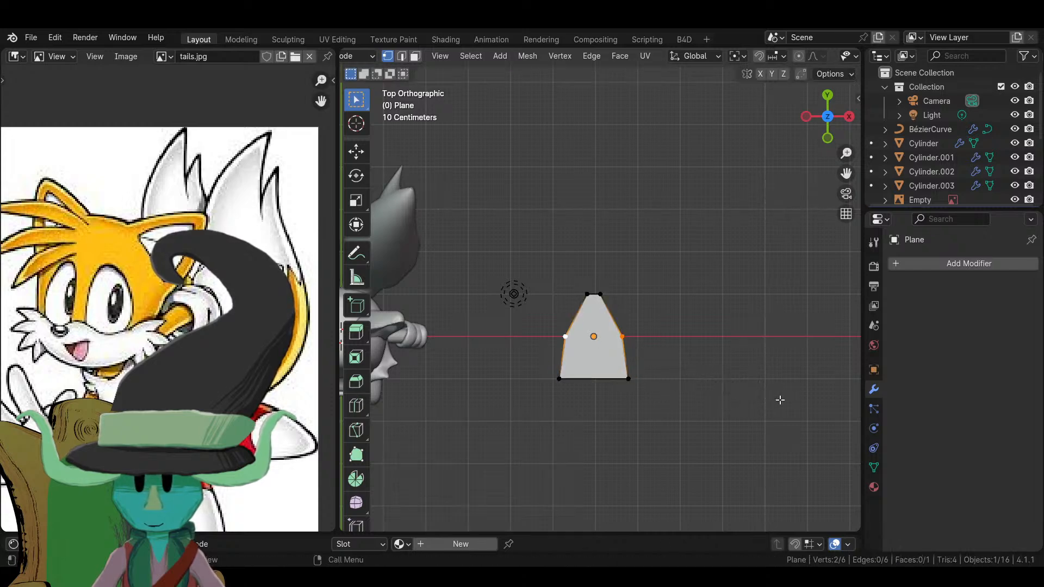
{"action": "key", "text": "ctrl+shift+b"}
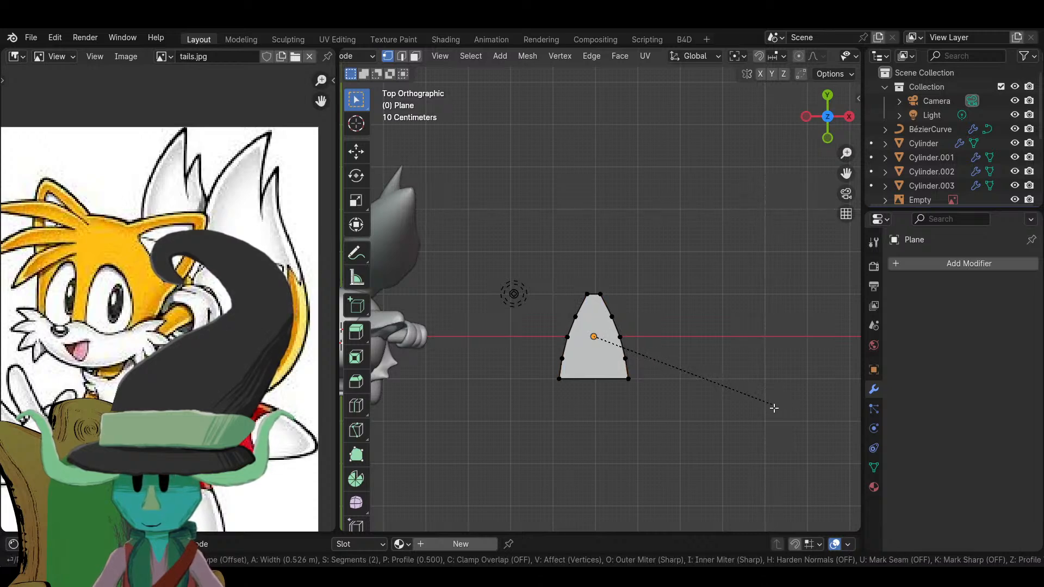
{"action": "left_click", "coordinate": [774, 415]}
{"action": "key", "text": "Tab"}
- Add a Bézier curve with a 1 m radius at the world origin
{"action": "scroll", "coordinate": [707, 414], "scroll_direction": "down", "scroll_amount": 4}
{"action": "middle_click_drag", "start_coordinate": [706, 410], "coordinate": [498, 284]}
{"action": "scroll", "coordinate": [663, 375], "scroll_direction": "up", "scroll_amount": 3}
{"action": "key", "text": "shift+a"}
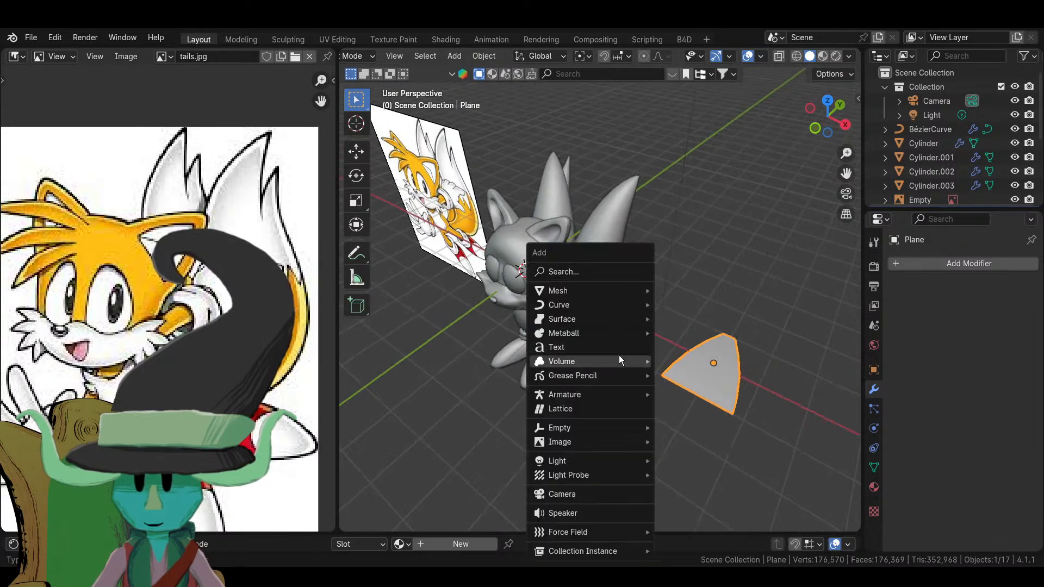
{"action": "left_click", "coordinate": [574, 284]}
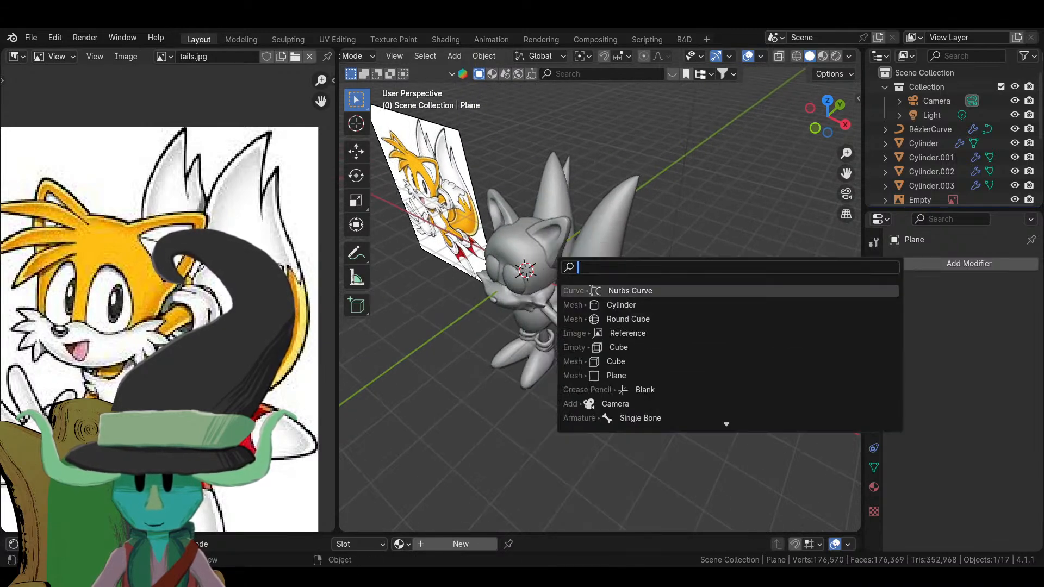
{"action": "type", "text": "b"}
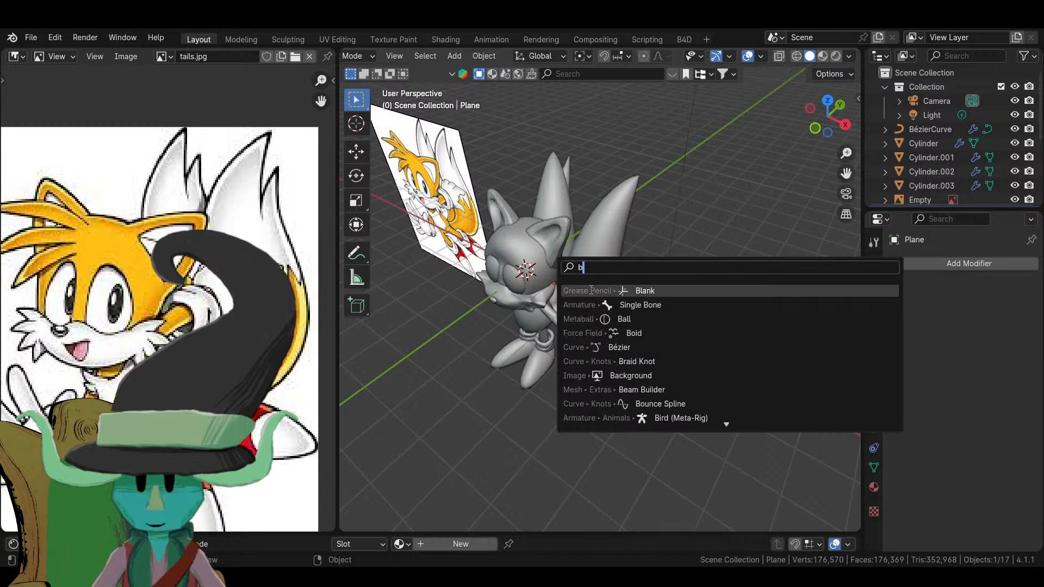
{"action": "type", "text": "ez"}
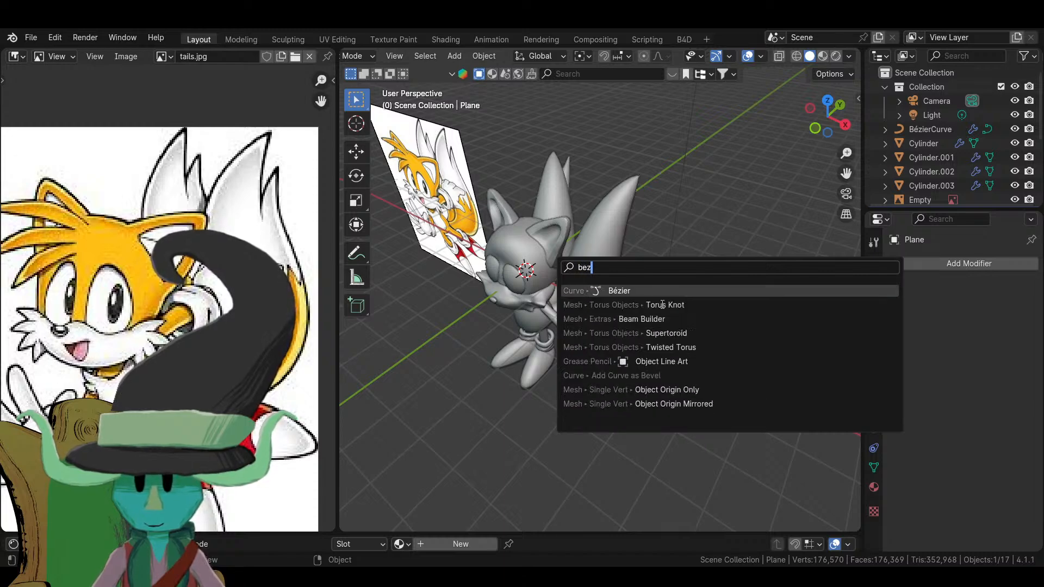
{"action": "left_click", "coordinate": [662, 293]}
- Move the new Bézier curve along X, past the tapered plane and clear of the character
{"action": "scroll", "coordinate": [563, 295], "scroll_direction": "down", "scroll_amount": 2}
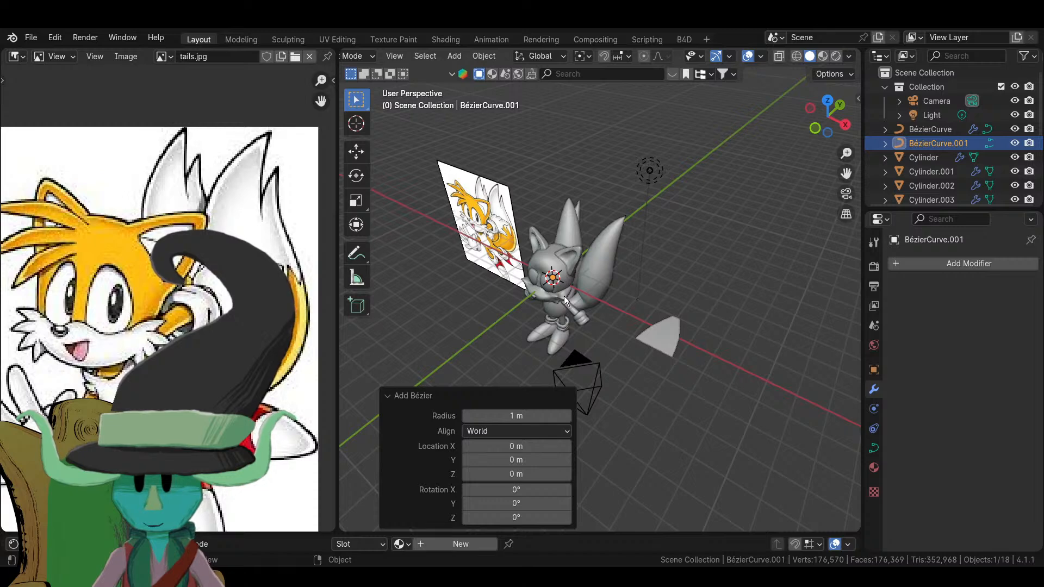
{"action": "key", "text": "g"}
{"action": "key", "text": "y"}
{"action": "key", "text": "x"}
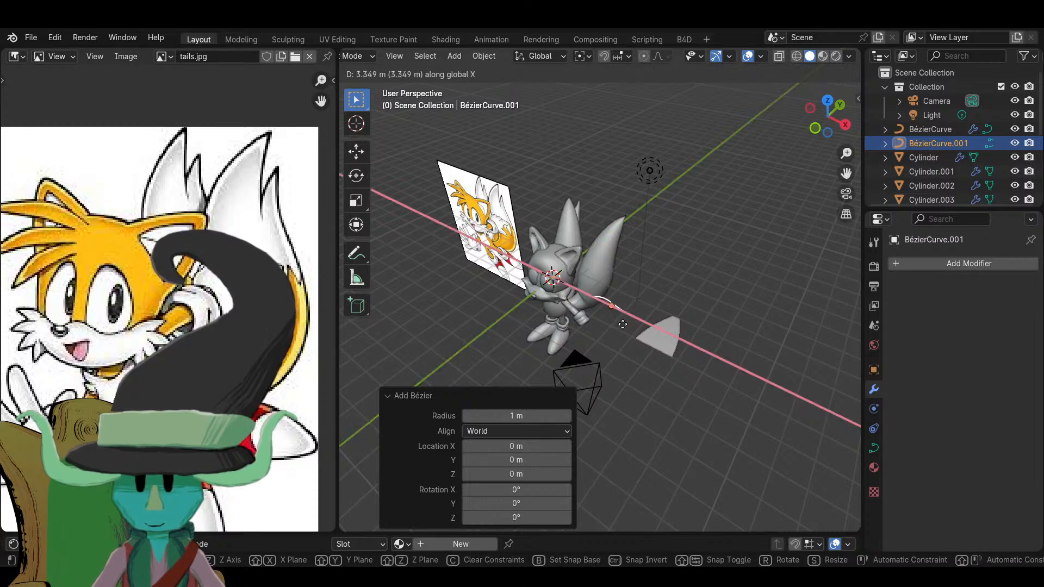
{"action": "left_click", "coordinate": [737, 386]}
{"action": "scroll", "coordinate": [737, 384], "scroll_direction": "up", "scroll_amount": 3}
- Set the new Bézier curve's bevel mode to Object in its curve data settings
{"action": "left_click", "coordinate": [563, 299]}
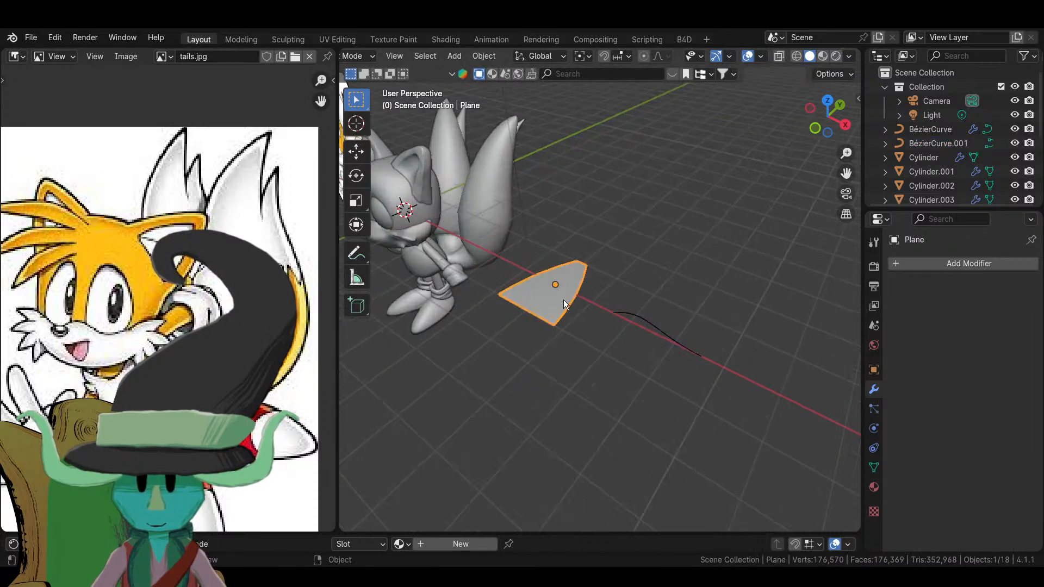
{"action": "left_click", "coordinate": [651, 329]}
{"action": "left_click", "coordinate": [874, 448]}
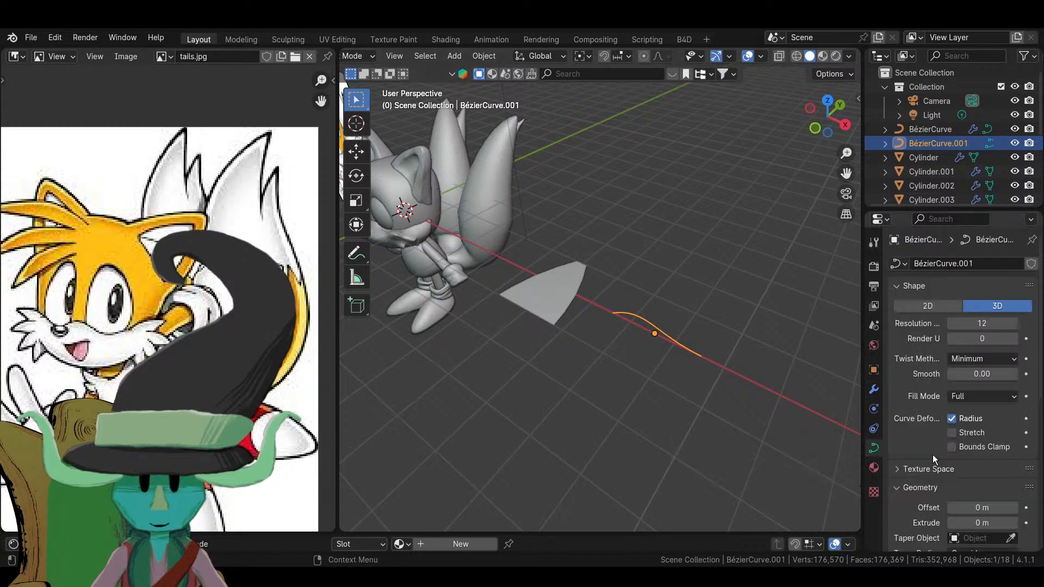
{"action": "scroll", "coordinate": [888, 432], "scroll_direction": "down", "scroll_amount": 10}
{"action": "scroll", "coordinate": [968, 392], "scroll_direction": "down", "scroll_amount": 3}
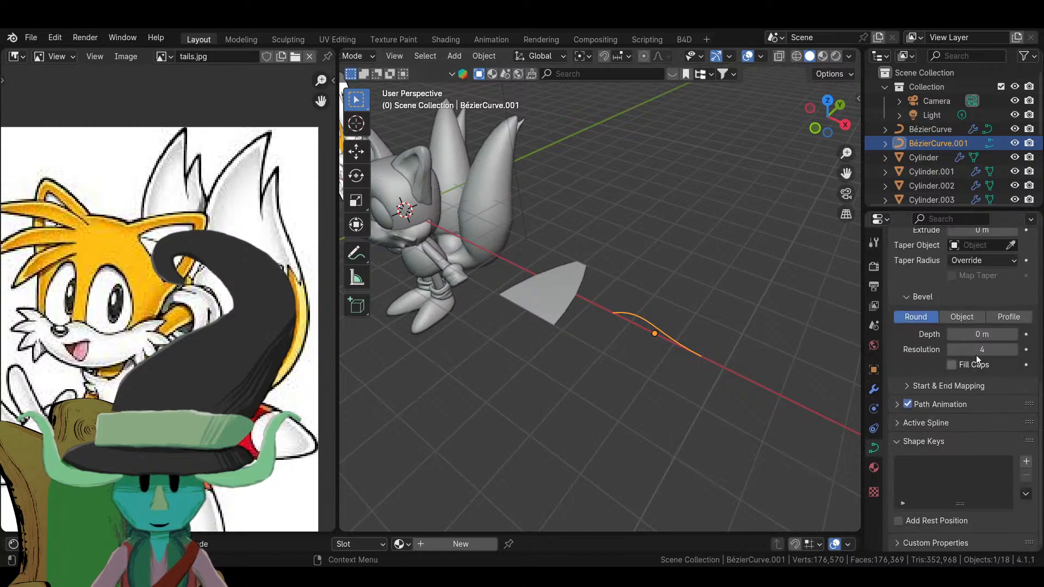
{"action": "scroll", "coordinate": [975, 387], "scroll_direction": "up", "scroll_amount": 7}
{"action": "scroll", "coordinate": [975, 387], "scroll_direction": "down", "scroll_amount": 6}
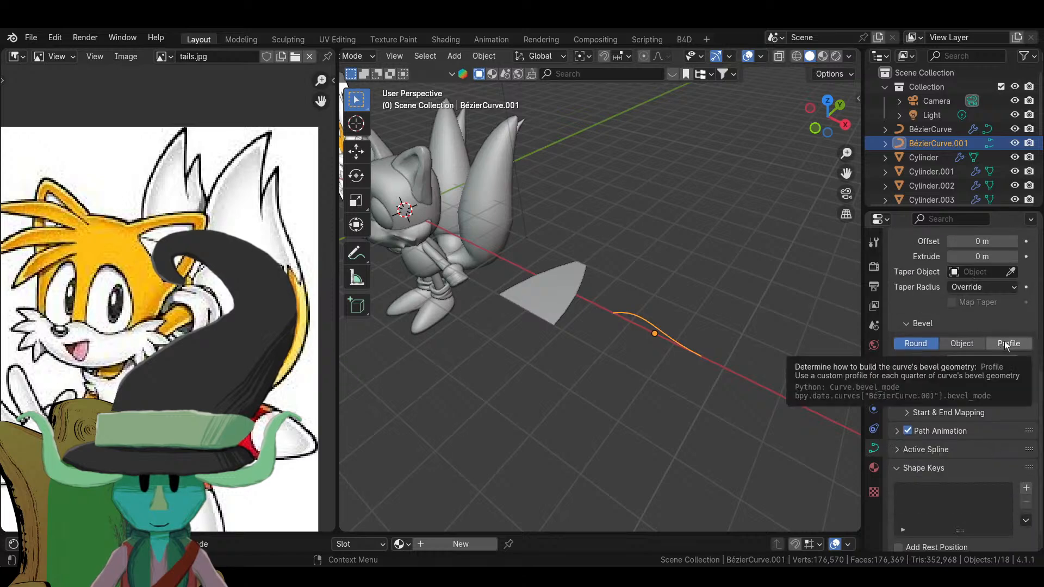
{"action": "scroll", "coordinate": [973, 345], "scroll_direction": "up", "scroll_amount": 5}
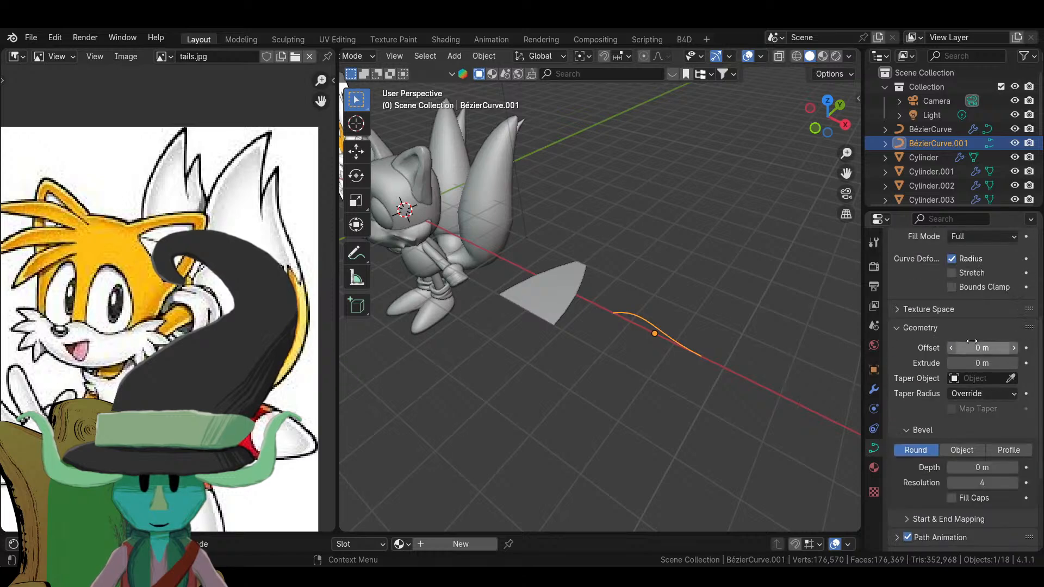
{"action": "scroll", "coordinate": [971, 341], "scroll_direction": "down", "scroll_amount": 4}
{"action": "left_click", "coordinate": [962, 370]}
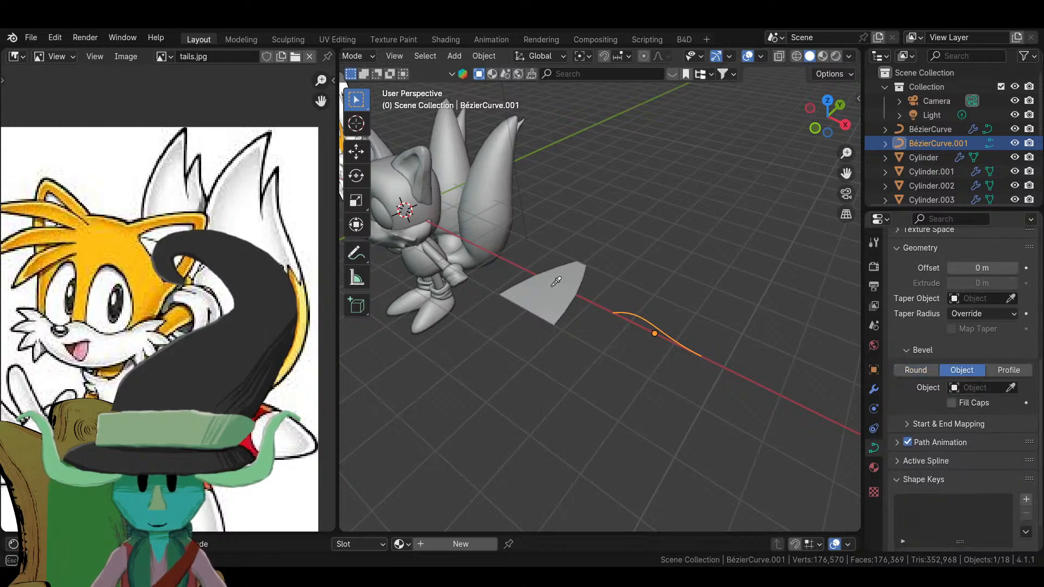
{"action": "left_click", "coordinate": [1012, 387]}
{"action": "key", "text": "Escape"}
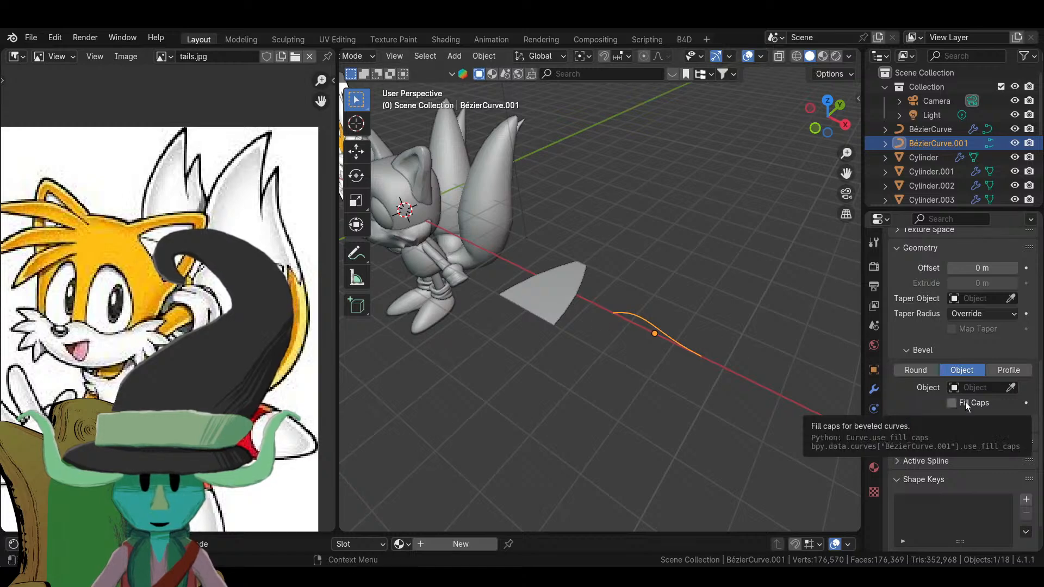
{"action": "scroll", "coordinate": [968, 405], "scroll_direction": "down", "scroll_amount": 2}
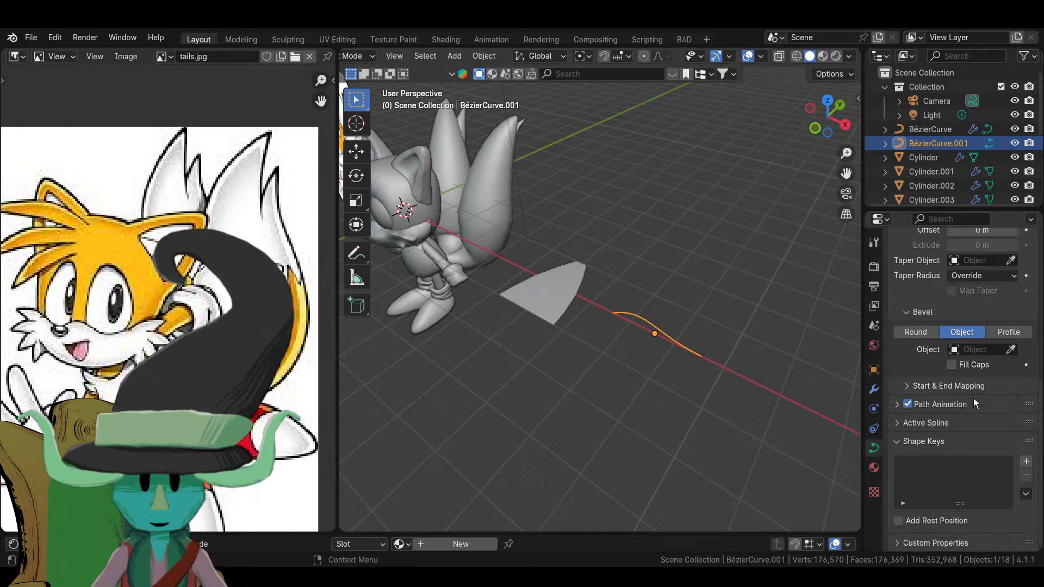
{"action": "left_click", "coordinate": [972, 352]}
{"action": "key", "text": "Escape"}
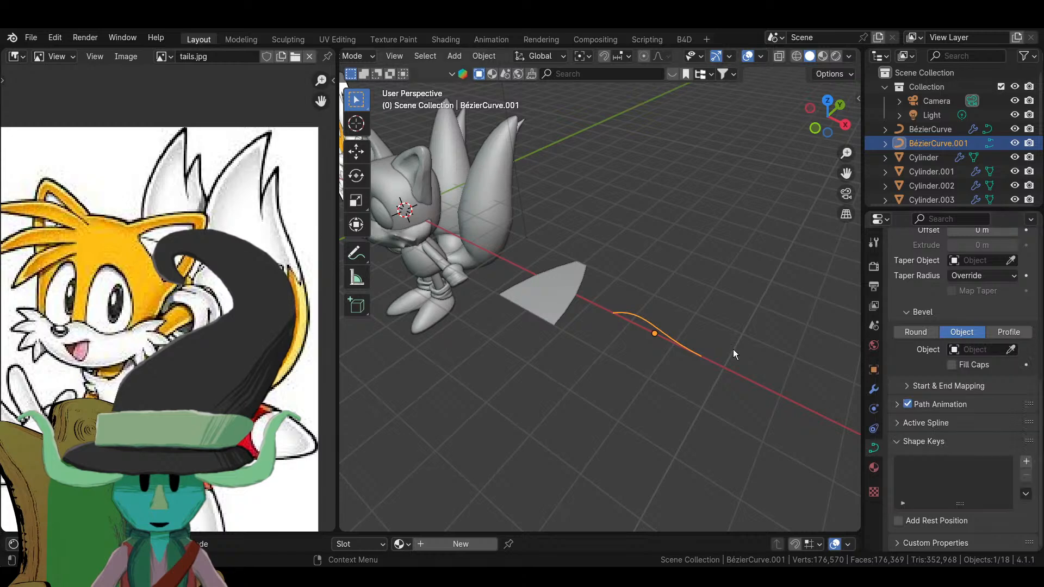
- Convert the tapered plane mesh to a curve and reselect the new Bézier curve
{"action": "left_click", "coordinate": [563, 297]}
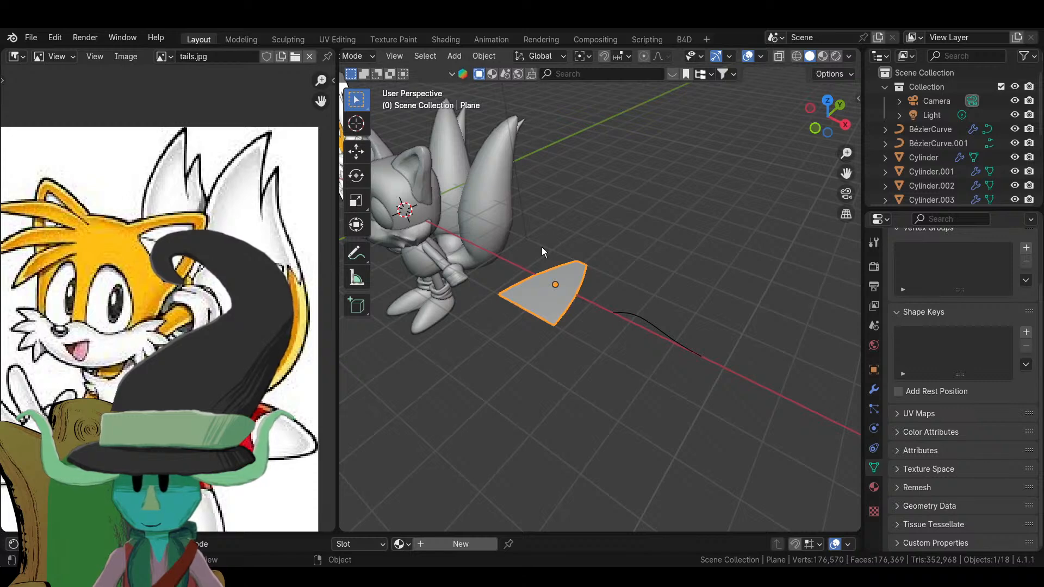
{"action": "key", "text": "F3"}
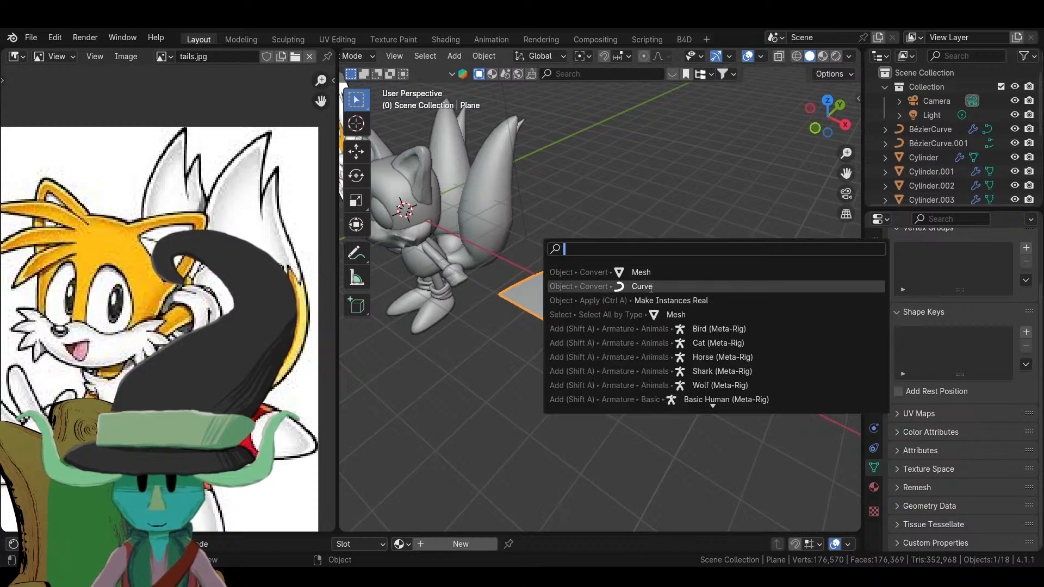
{"action": "left_click", "coordinate": [651, 287]}
{"action": "left_click", "coordinate": [637, 317]}
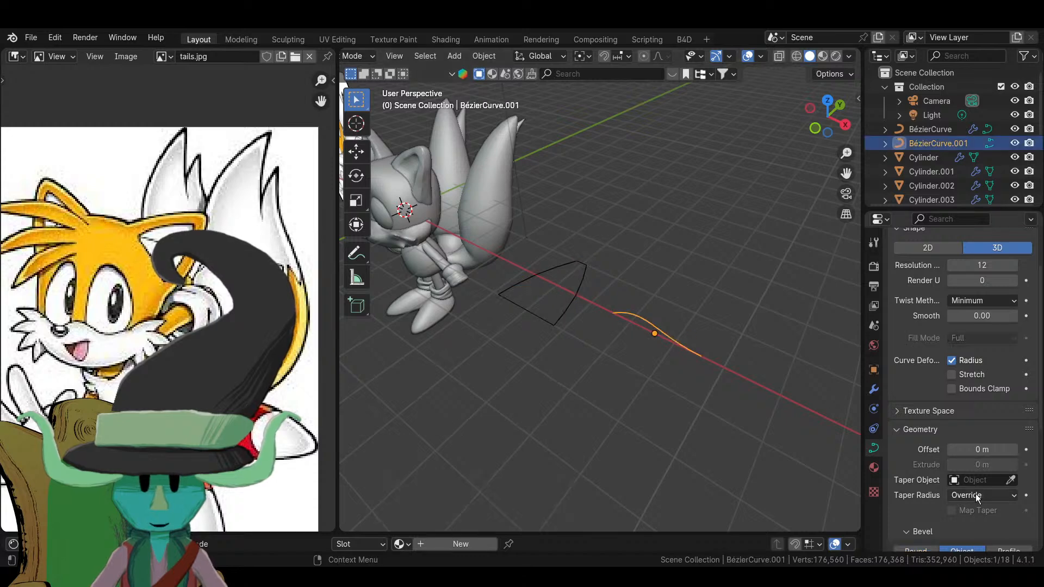
- Try Plane as the Bézier curve's taper object, and clear that assignment
{"action": "left_click", "coordinate": [987, 479]}
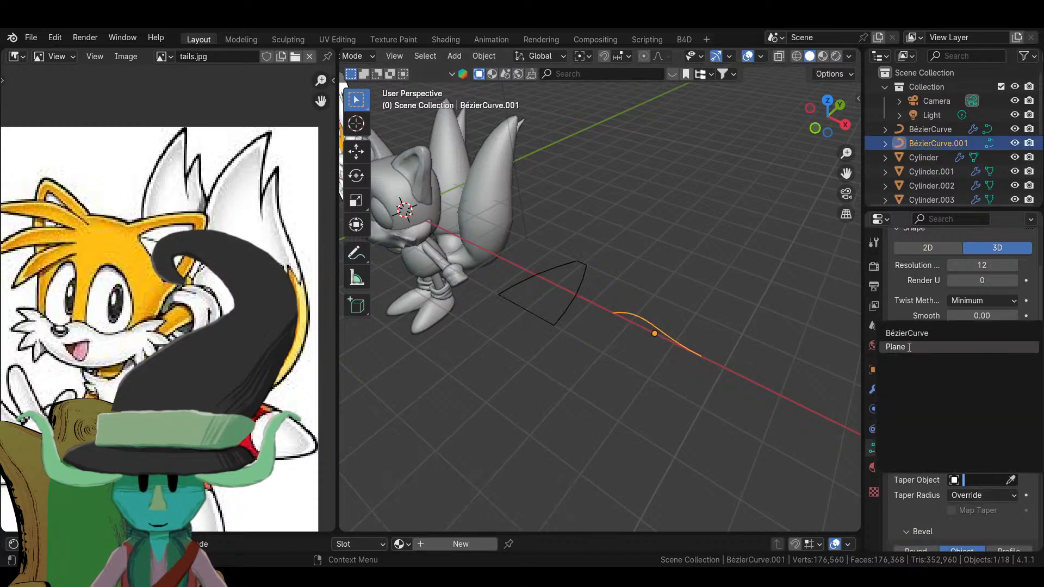
{"action": "left_click", "coordinate": [909, 348]}
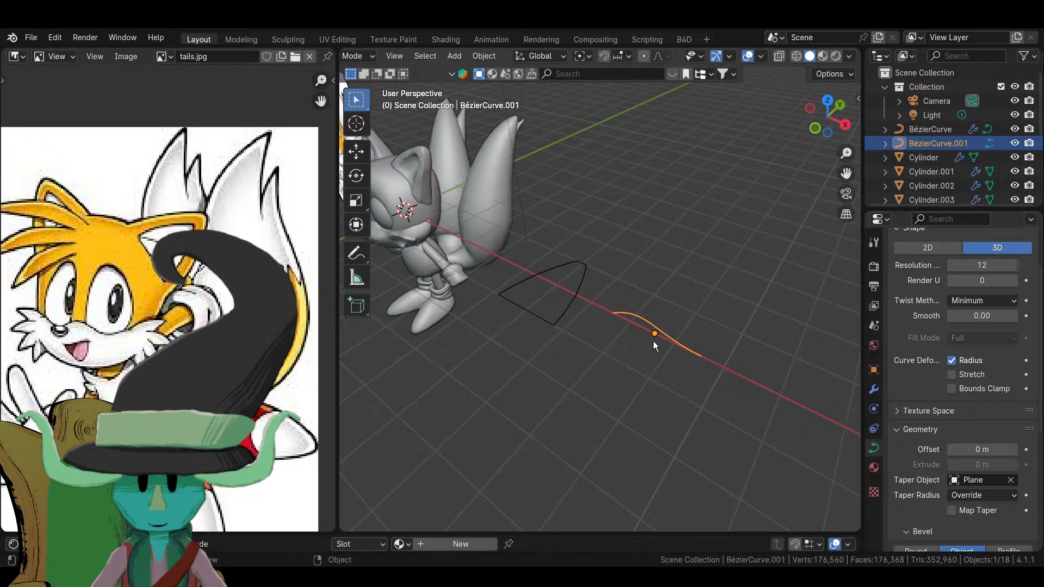
{"action": "middle_click_drag", "start_coordinate": [704, 373], "coordinate": [815, 396]}
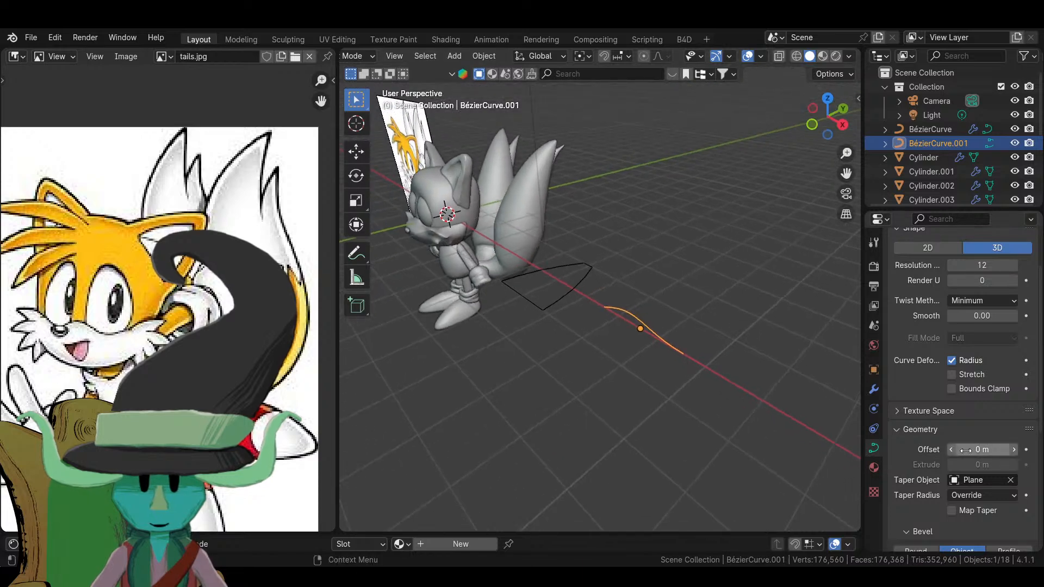
{"action": "left_click", "coordinate": [1010, 480]}
- Assign Plane as the Bézier curve's bevel object so its outline is swept along the curve
{"action": "scroll", "coordinate": [997, 473], "scroll_direction": "down", "scroll_amount": 5}
{"action": "left_click", "coordinate": [991, 463]}
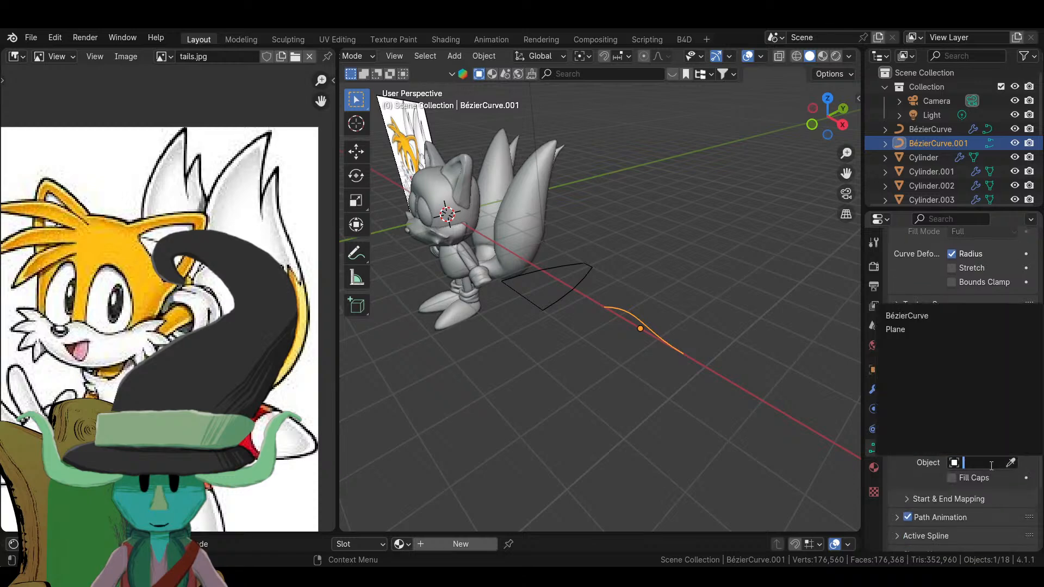
{"action": "left_click", "coordinate": [913, 329]}
{"action": "middle_click_drag", "start_coordinate": [772, 413], "coordinate": [708, 389]}
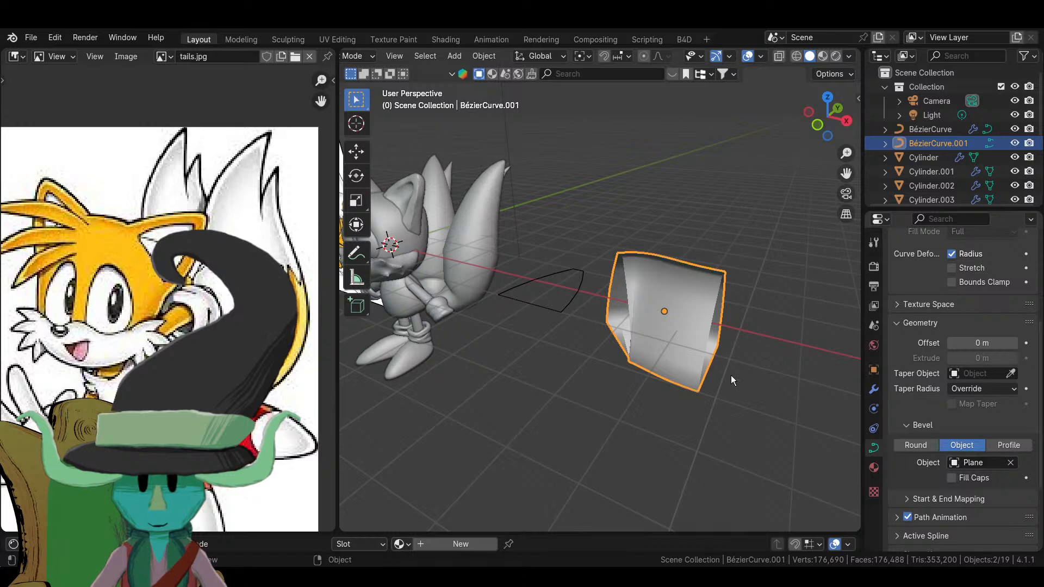
- Shrink the radius of all the Bézier curve's control points to about 0.202 in Edit Mode
{"action": "key", "text": "Tab"}
{"action": "key", "text": "s"}
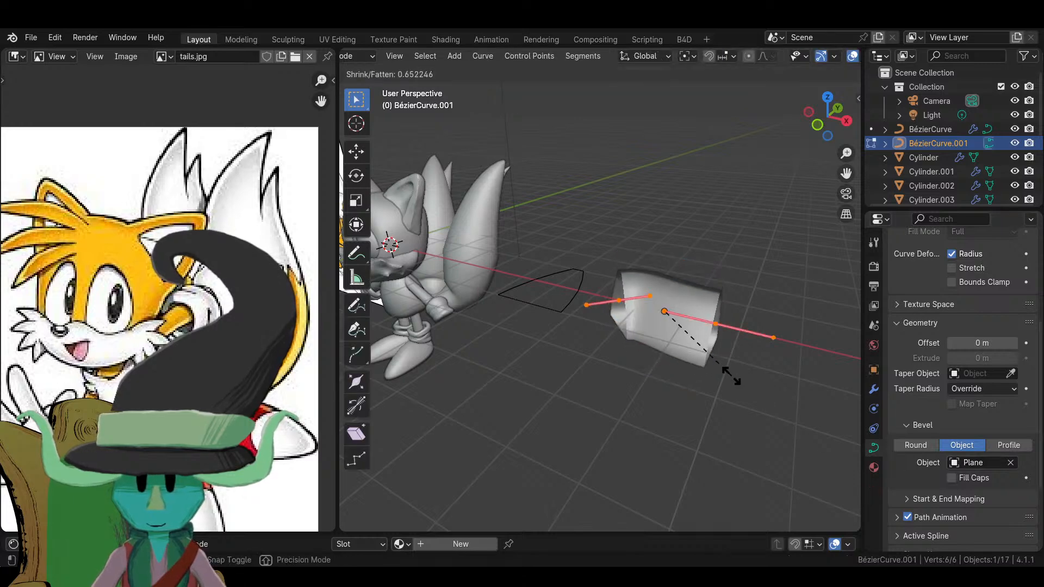
{"action": "left_click", "coordinate": [679, 334]}
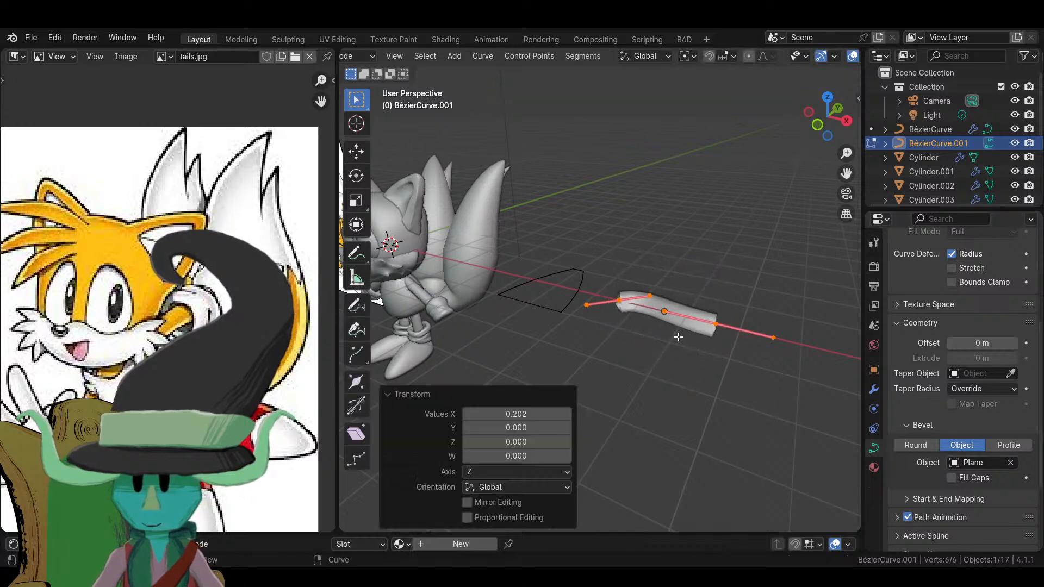
{"action": "middle_click_drag", "start_coordinate": [676, 334], "coordinate": [656, 415]}
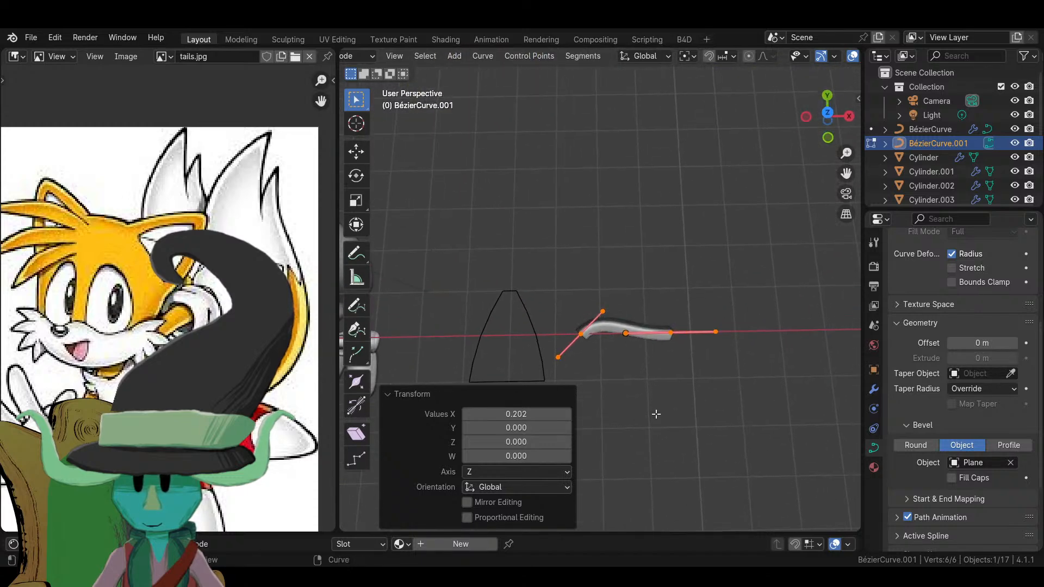
- Rotate the control point nearest the tapered outline about 47° in top view to straighten the curve, and select the opposite end point
{"action": "left_click", "coordinate": [588, 329]}
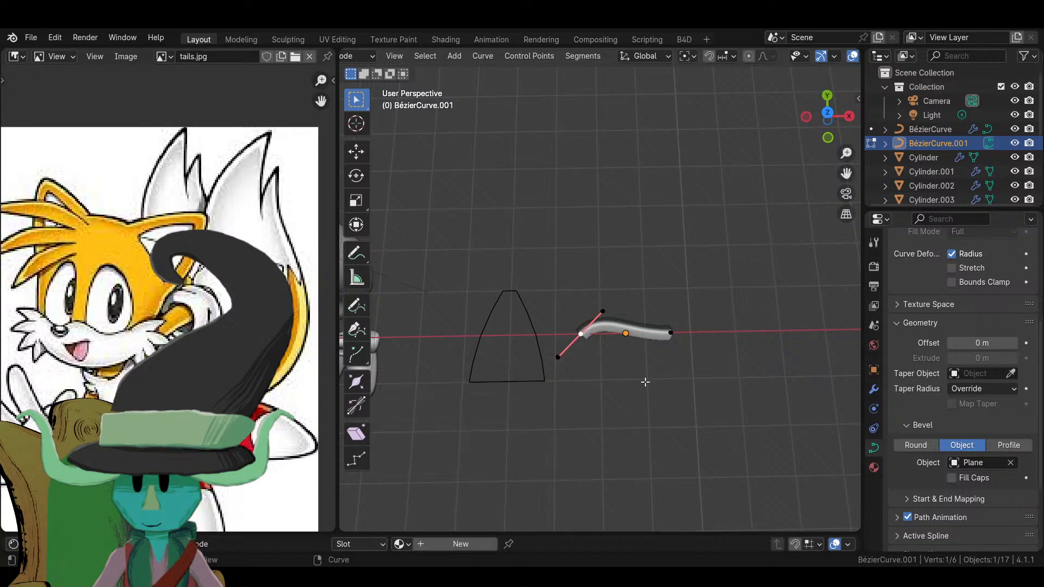
{"action": "key", "text": "KP_7"}
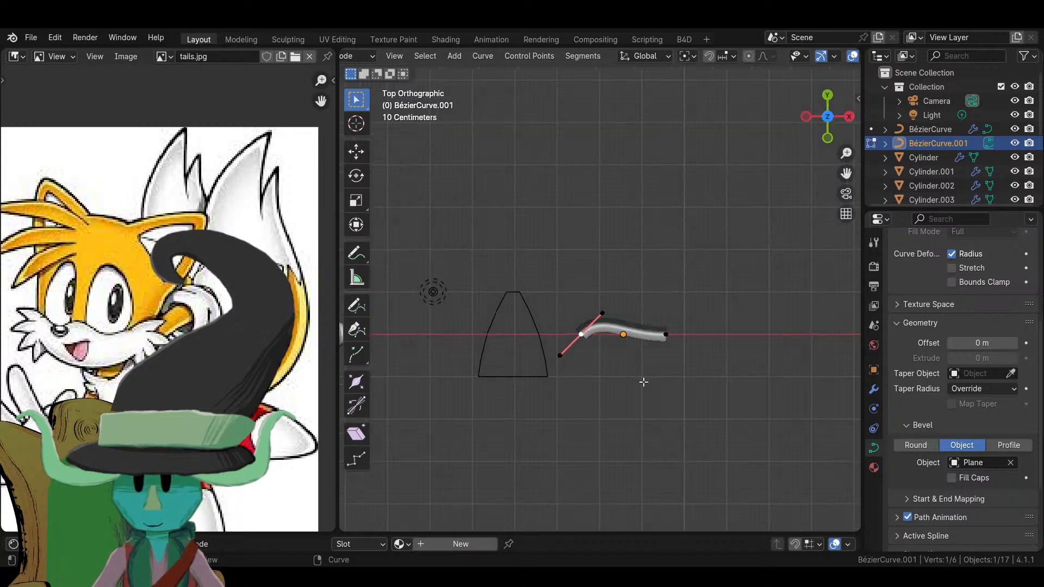
{"action": "key", "text": "r"}
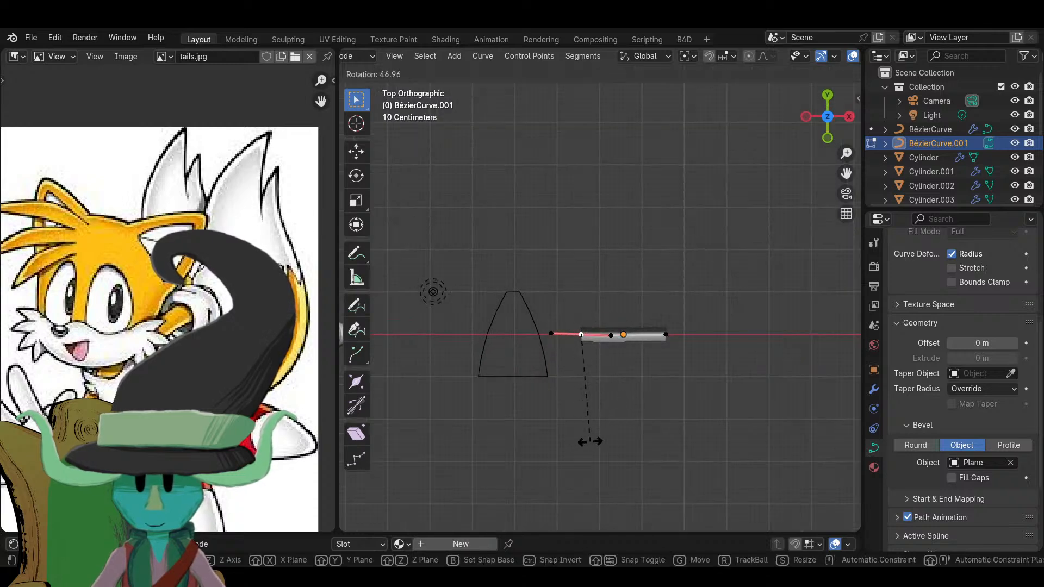
{"action": "left_click", "coordinate": [594, 441]}
{"action": "left_click", "coordinate": [679, 344]}
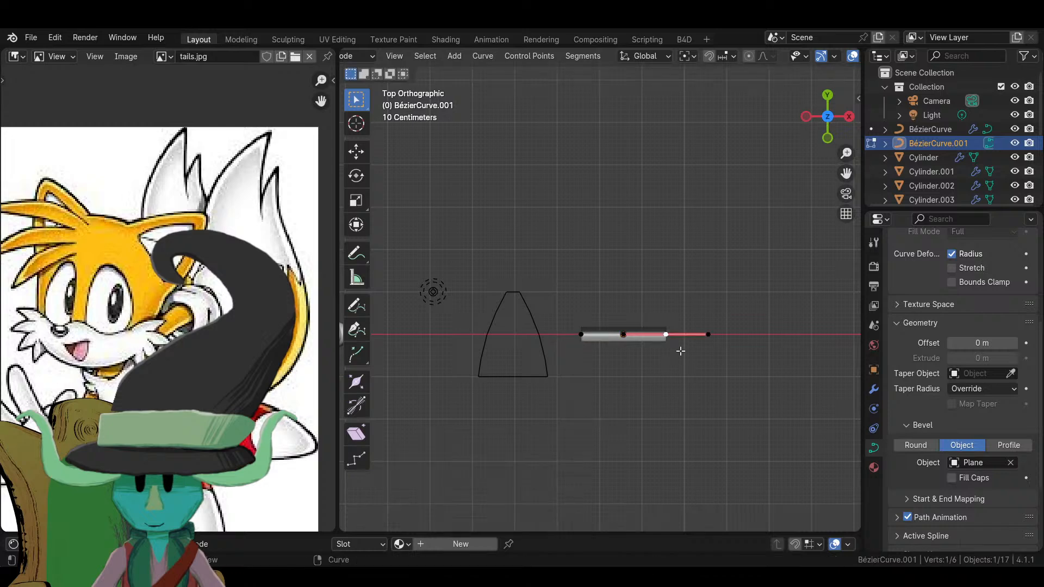
- Scale all the Bézier curve's control points up by about 1.673 in top view to lengthen the strand
{"action": "left_click", "coordinate": [574, 346]}
{"action": "key", "text": "a"}
{"action": "key", "text": "s"}
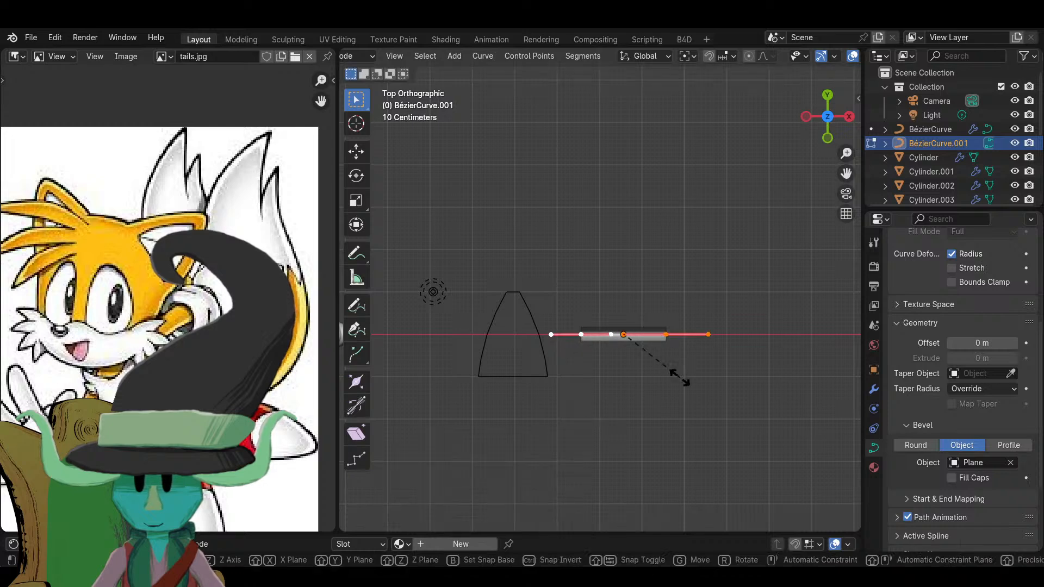
{"action": "left_click", "coordinate": [707, 408]}
- Rotate all the strand curve's control points 90° about the global Z axis
{"action": "scroll", "coordinate": [694, 412], "scroll_direction": "down", "scroll_amount": 2}
{"action": "middle_click_drag", "start_coordinate": [695, 412], "coordinate": [687, 284]}
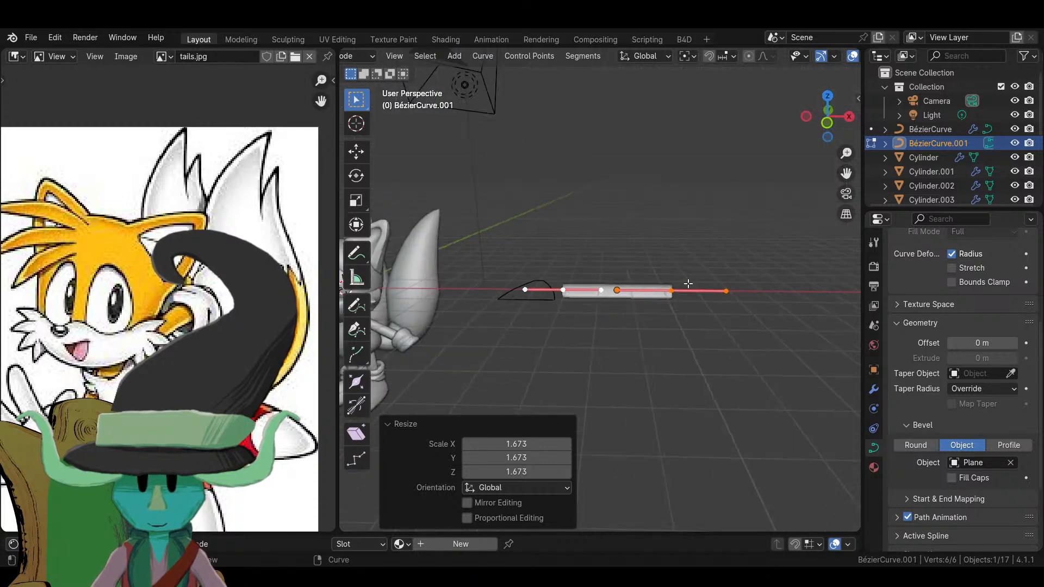
{"action": "type", "text": "rz"}
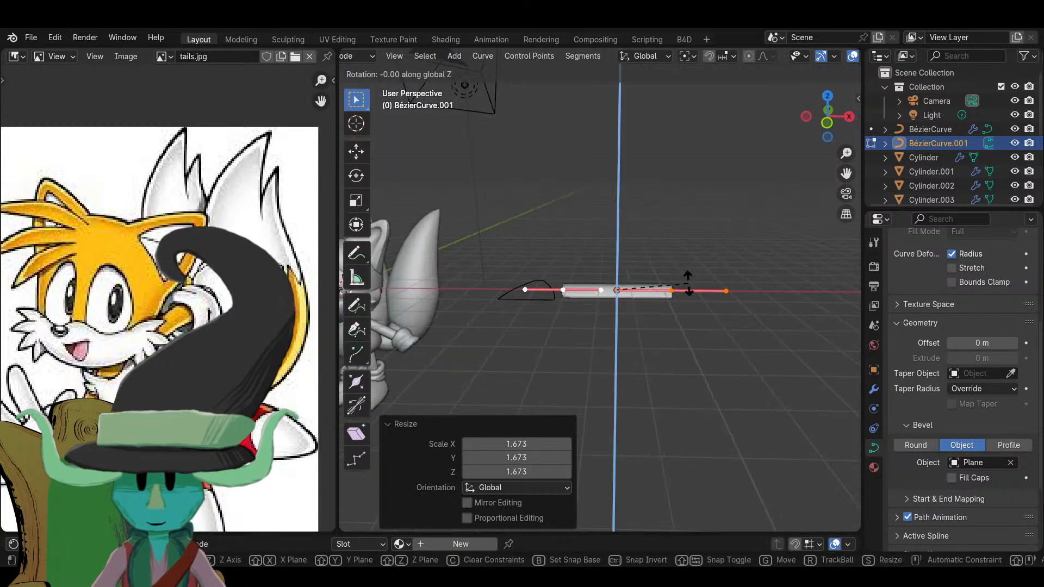
{"action": "type", "text": "90"}
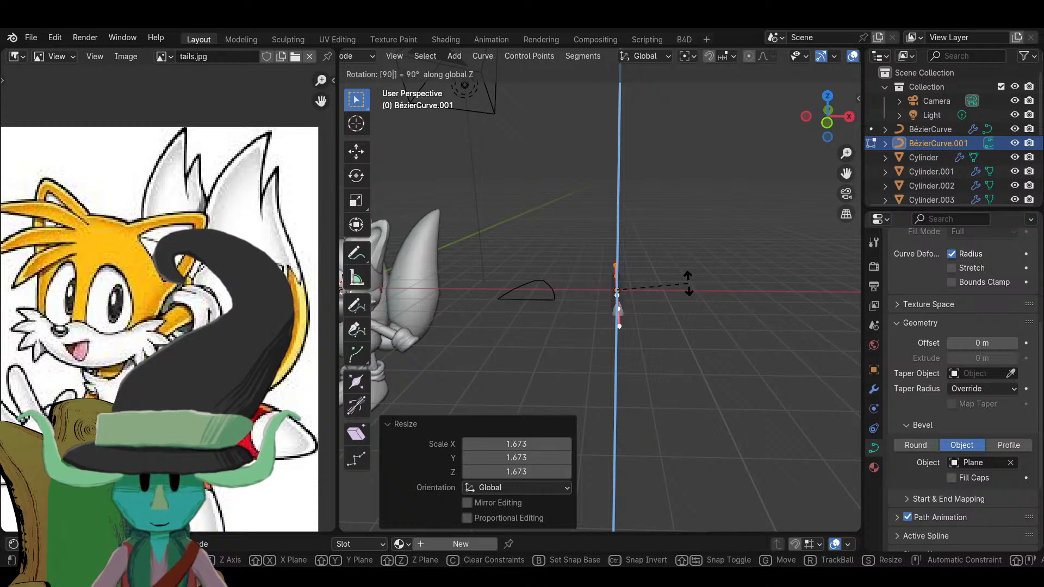
{"action": "key", "text": "Return"}
- Move the strand object in right view by about -2.235 m in Y and 1.533 m in Z, in front of and above the head
{"action": "key", "text": "Tab"}
{"action": "key", "text": "KP_3"}
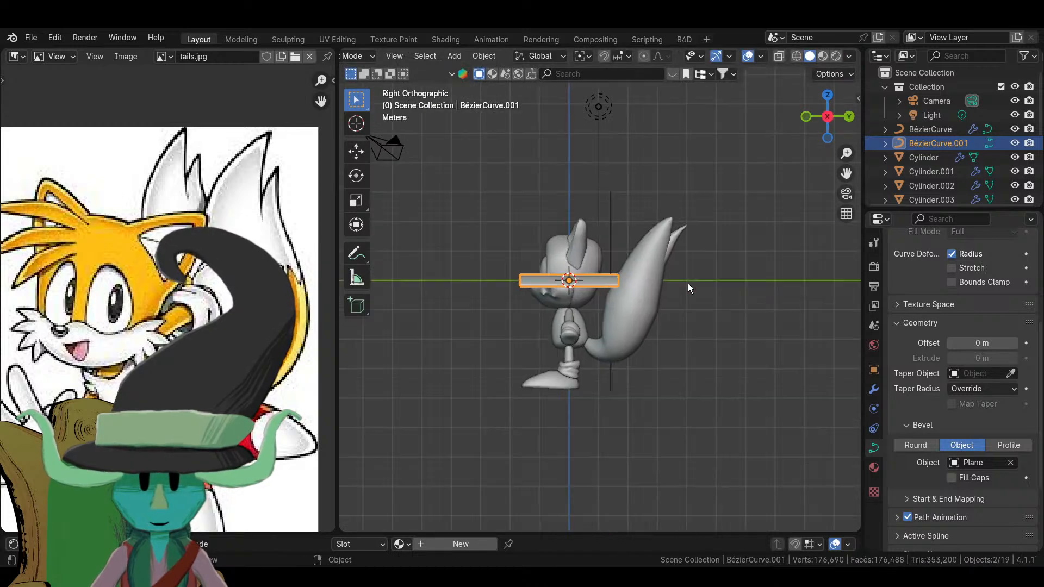
{"action": "key", "text": "g"}
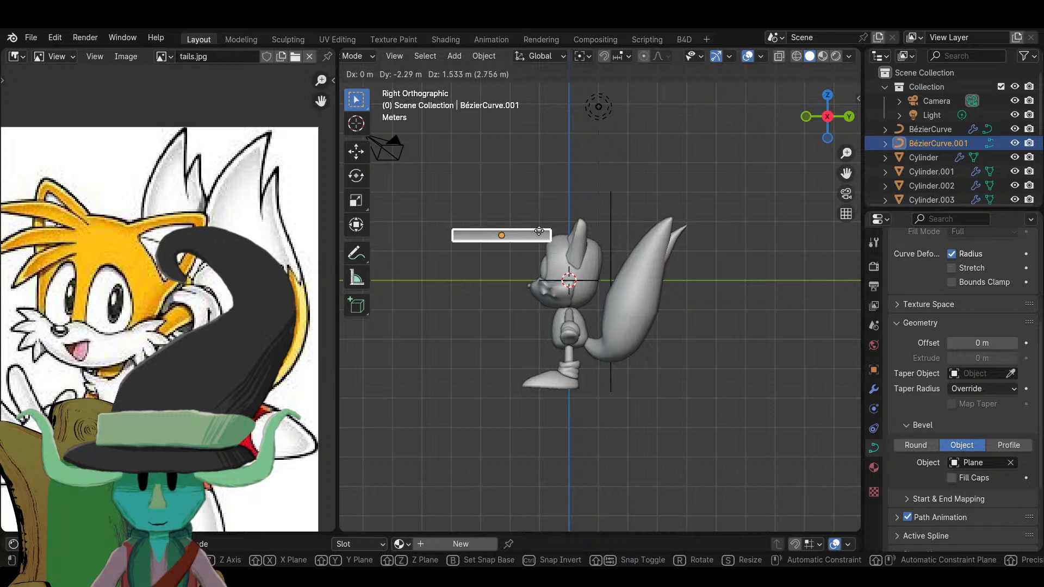
{"action": "left_click", "coordinate": [609, 234]}
- Inspect the strand's open ends and turn on Fill Caps for its bevel to close them
{"action": "middle_click_drag", "start_coordinate": [609, 234], "coordinate": [628, 337]}
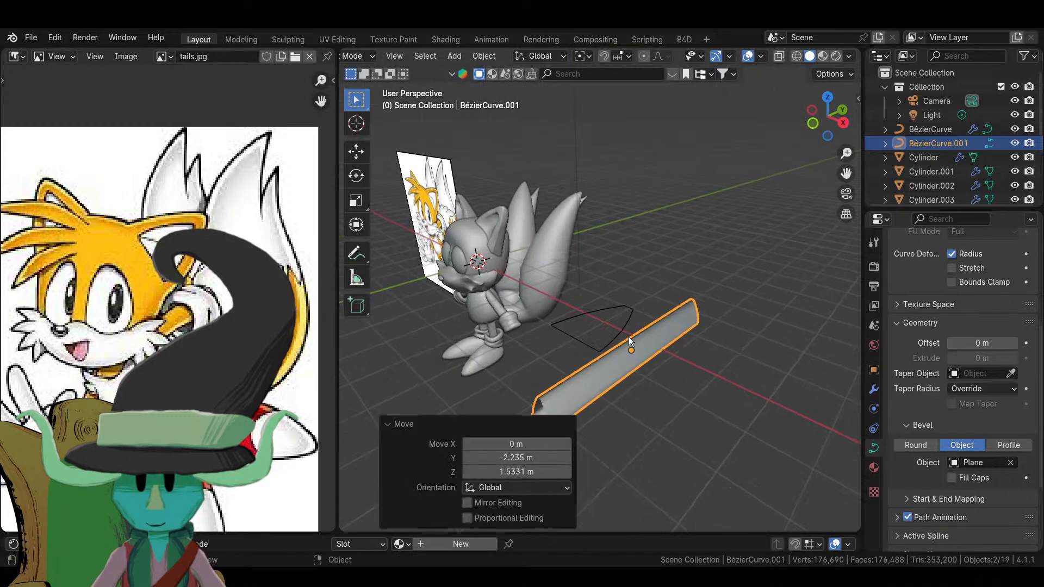
{"action": "left_click", "coordinate": [627, 355]}
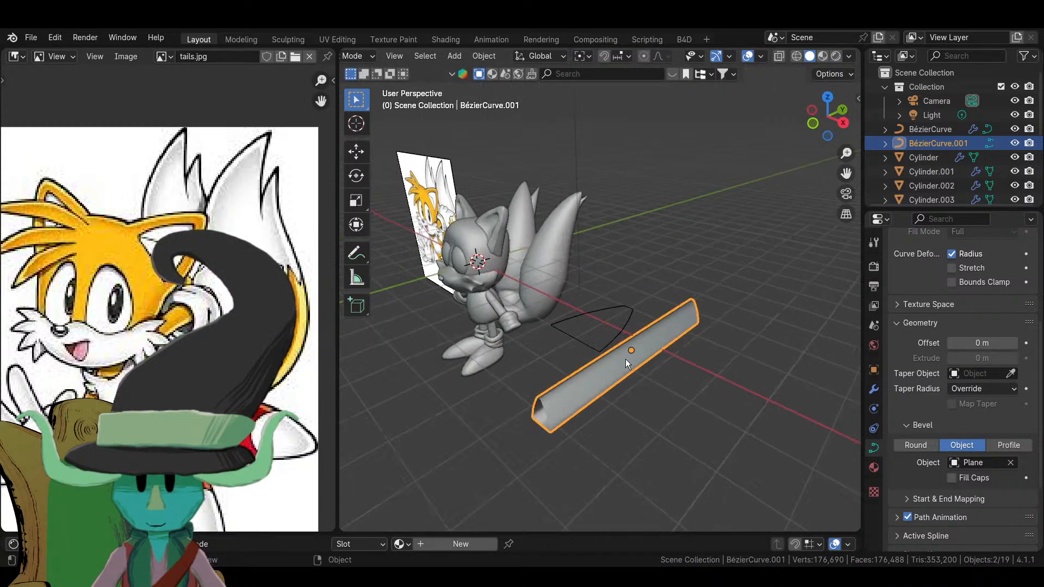
{"action": "middle_click_drag", "start_coordinate": [634, 398], "coordinate": [635, 329]}
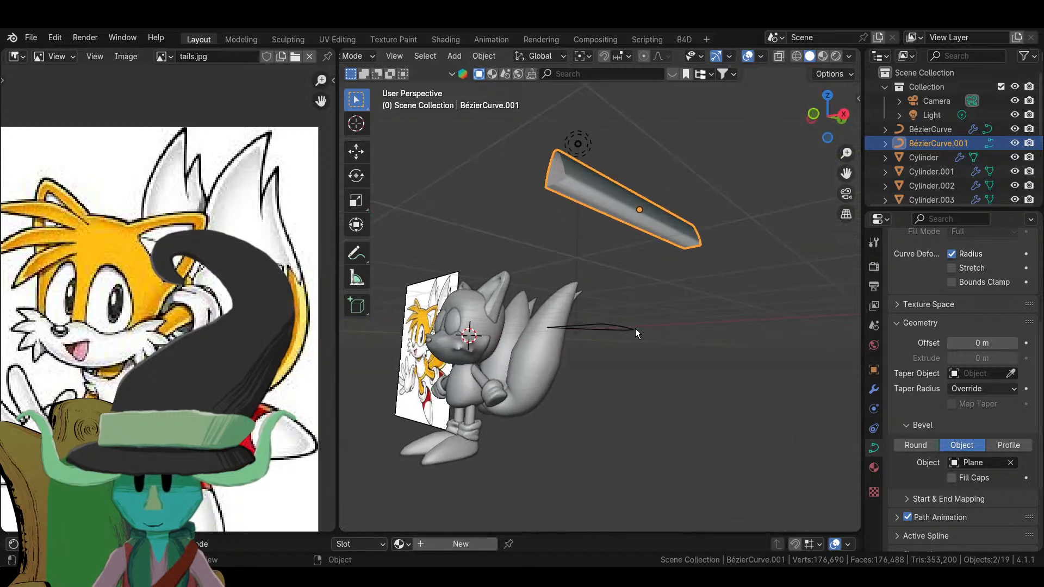
{"action": "key", "text": "Tab"}
{"action": "key", "text": "Tab"}
{"action": "left_click", "coordinate": [952, 478]}
- Recalculate the handles of all points on the tapered Plane outline in Edit Mode
{"action": "middle_click_drag", "start_coordinate": [704, 317], "coordinate": [586, 422]}
{"action": "left_click", "coordinate": [610, 329]}
{"action": "key", "text": "Tab"}
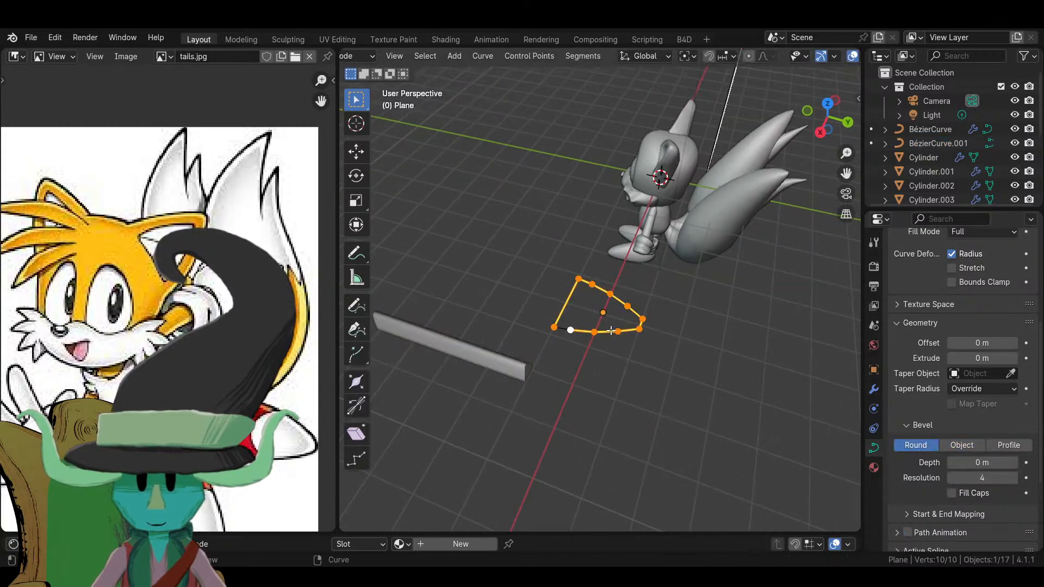
{"action": "key", "text": "shift+n"}
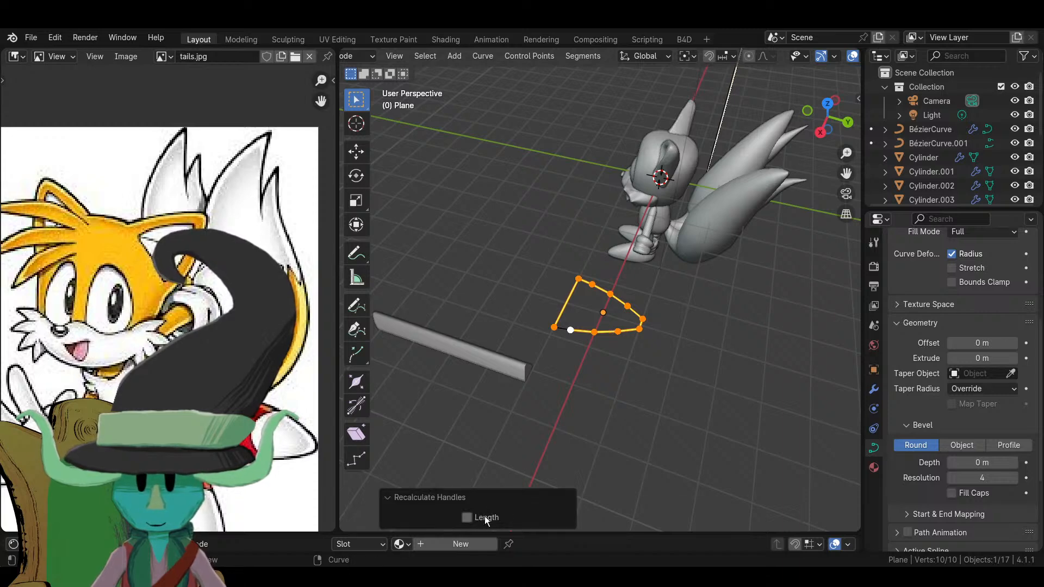
- Move the bevelled hair curve along X to the character's head and open it for editing in the right side view
{"action": "key", "text": "Tab"}
{"action": "middle_click_drag", "start_coordinate": [556, 431], "coordinate": [611, 333]}
{"action": "left_click", "coordinate": [611, 333], "text": "shift"}
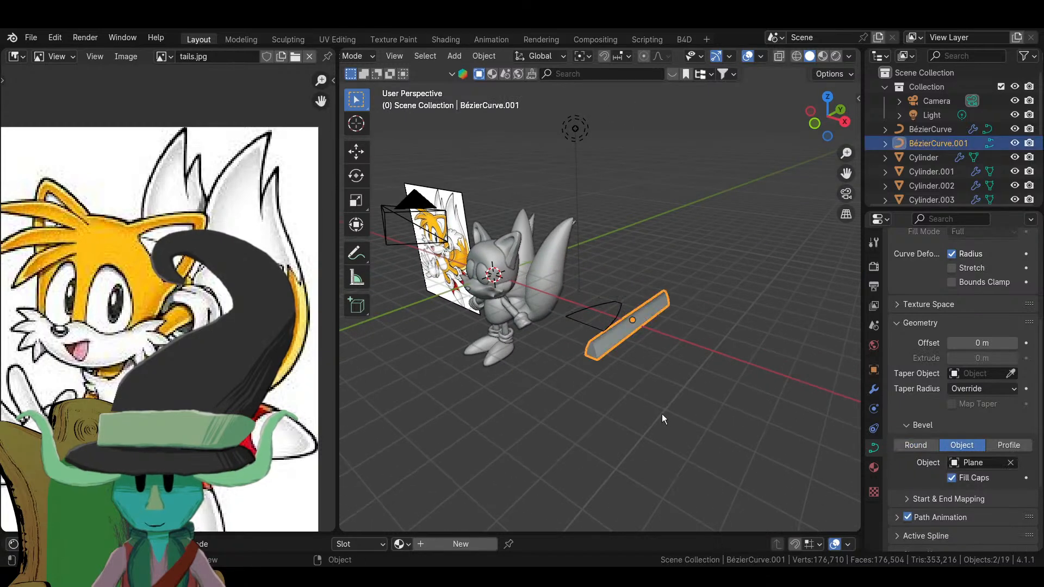
{"action": "key", "text": "g"}
{"action": "key", "text": "x"}
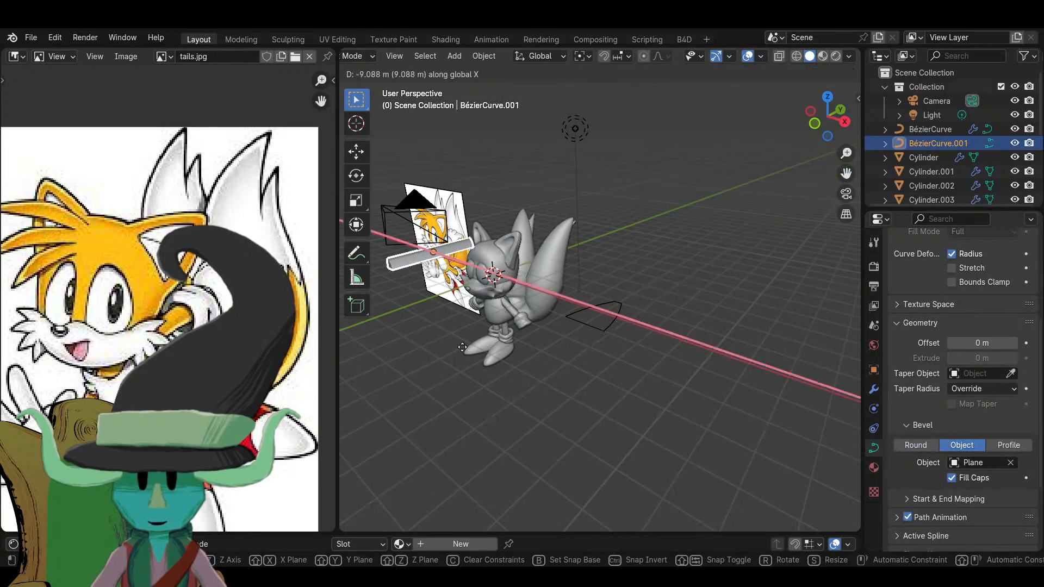
{"action": "left_click", "coordinate": [462, 347]}
{"action": "key", "text": "KP_3"}
{"action": "key", "text": "Tab"}
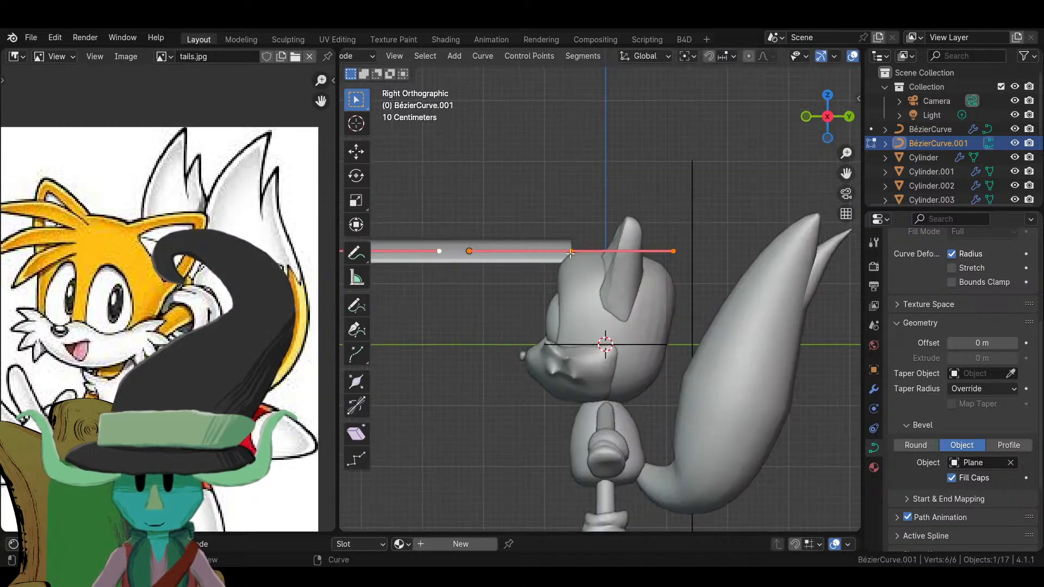
{"action": "key", "text": "r"}
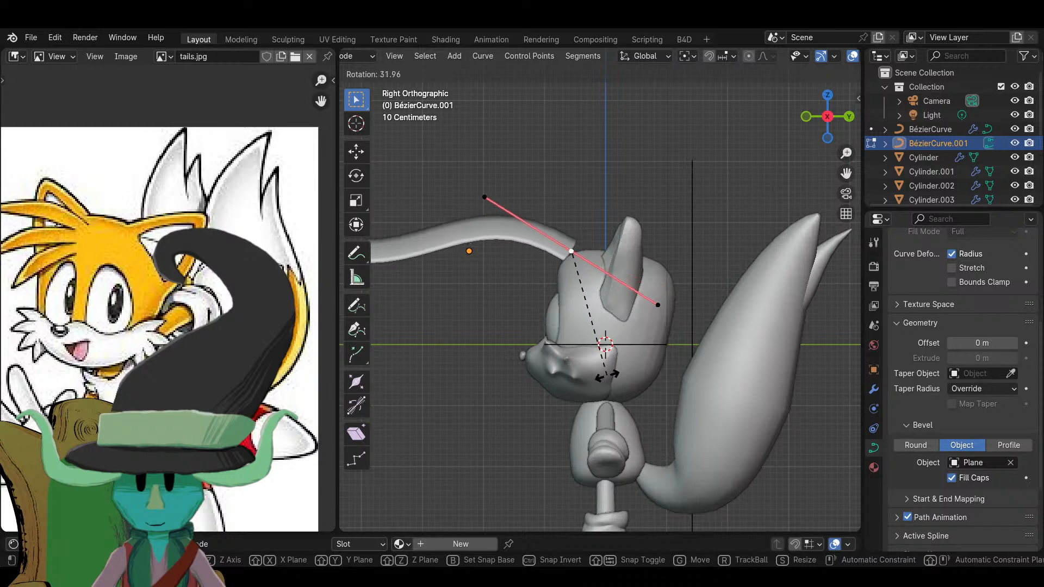
{"action": "left_click", "coordinate": [596, 347]}
{"action": "key", "text": "h"}
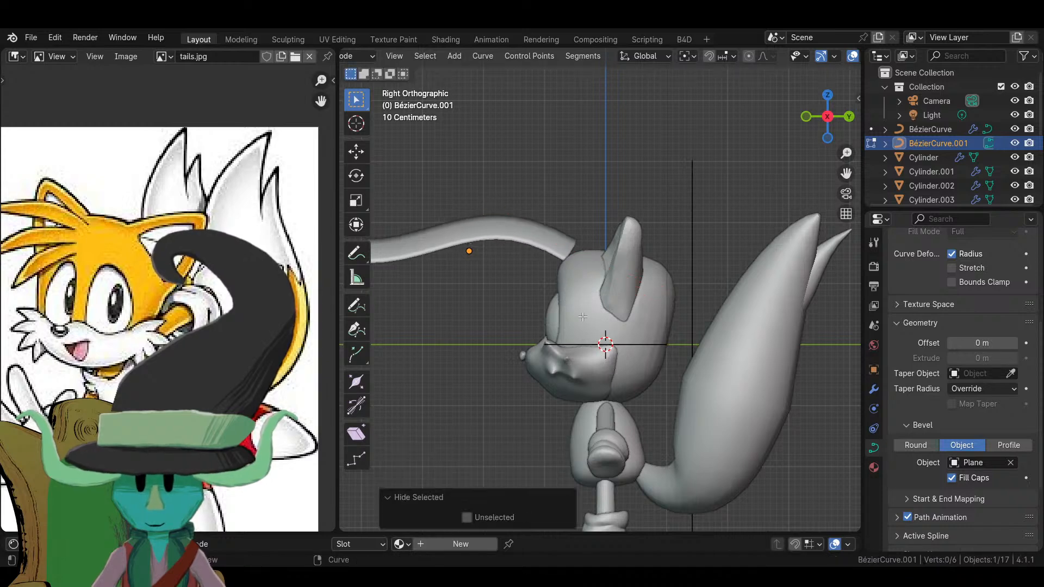
{"action": "key", "text": "ctrl+z"}
{"action": "key", "text": "g"}
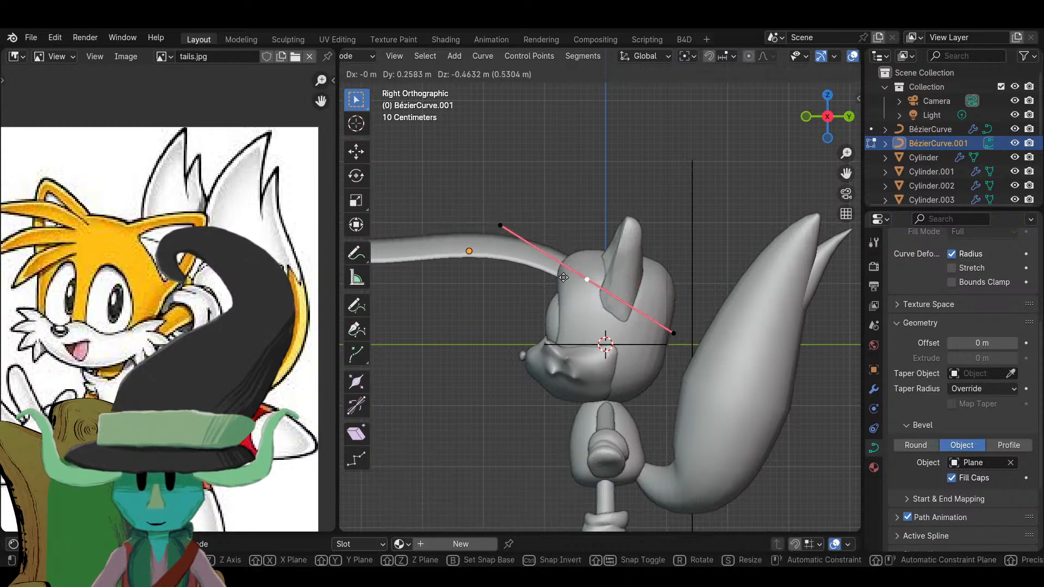
{"action": "key", "text": "Escape"}
{"action": "key", "text": "ctrl+z"}
- Scale all points of the hair curve to about 0.6 and reduce its radius to roughly half
{"action": "scroll", "coordinate": [563, 277], "scroll_direction": "down", "scroll_amount": 3}
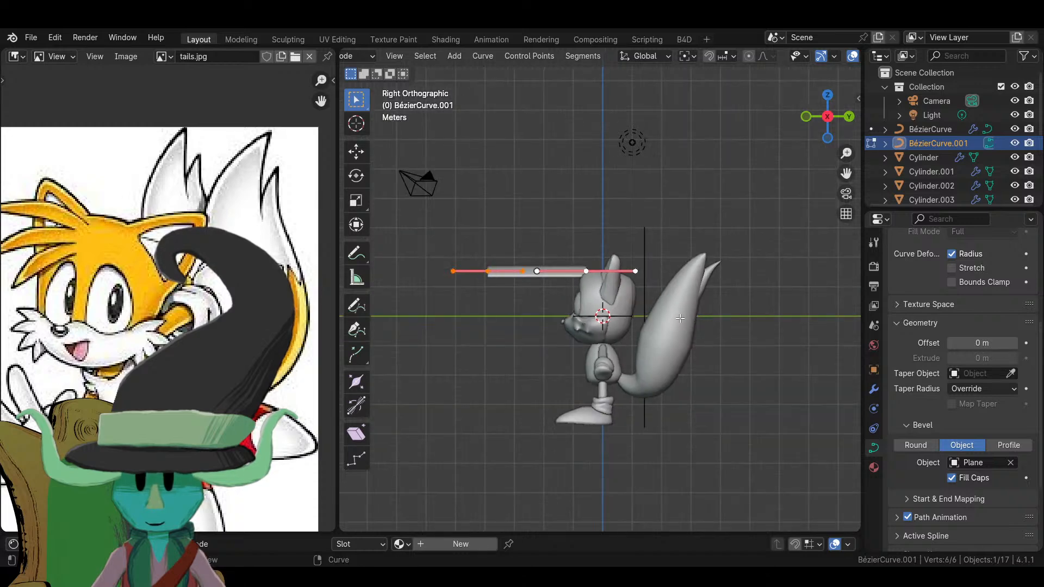
{"action": "key", "text": "s"}
{"action": "left_click", "coordinate": [647, 329]}
{"action": "scroll", "coordinate": [608, 326], "scroll_direction": "up", "scroll_amount": 3}
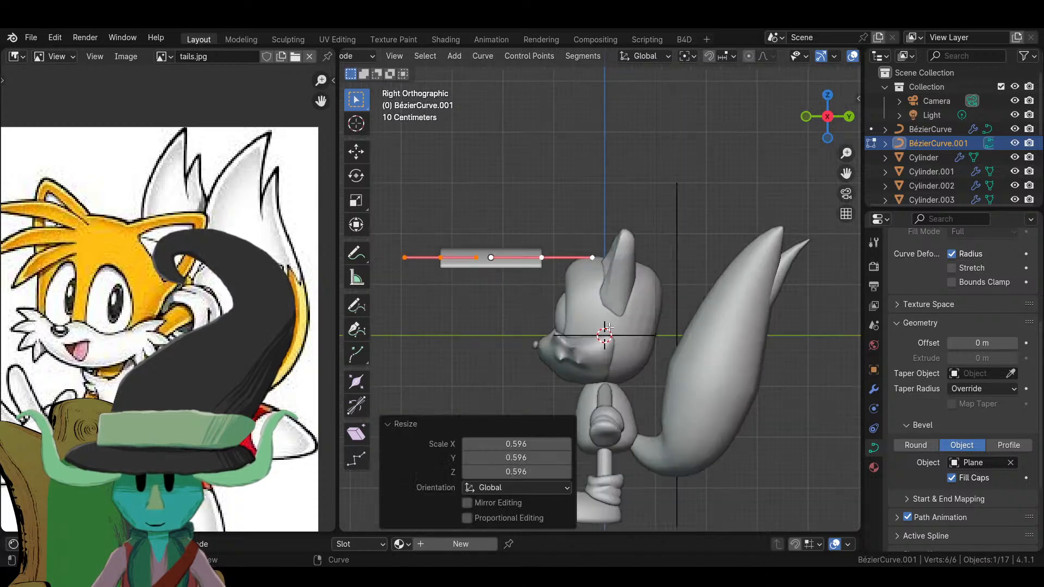
{"action": "key", "text": "alt+s"}
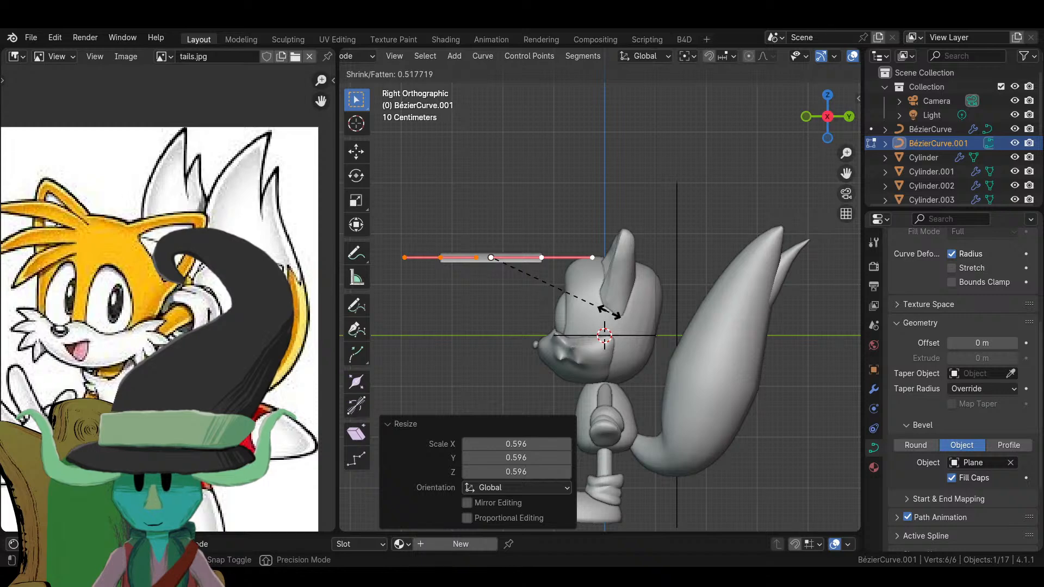
{"action": "left_click", "coordinate": [568, 299]}
- Move the curve's root point about 0.92 m in Y and -0.24 m in Z onto the head, and rotate both end points to arch the strand
{"action": "left_click", "coordinate": [569, 253]}
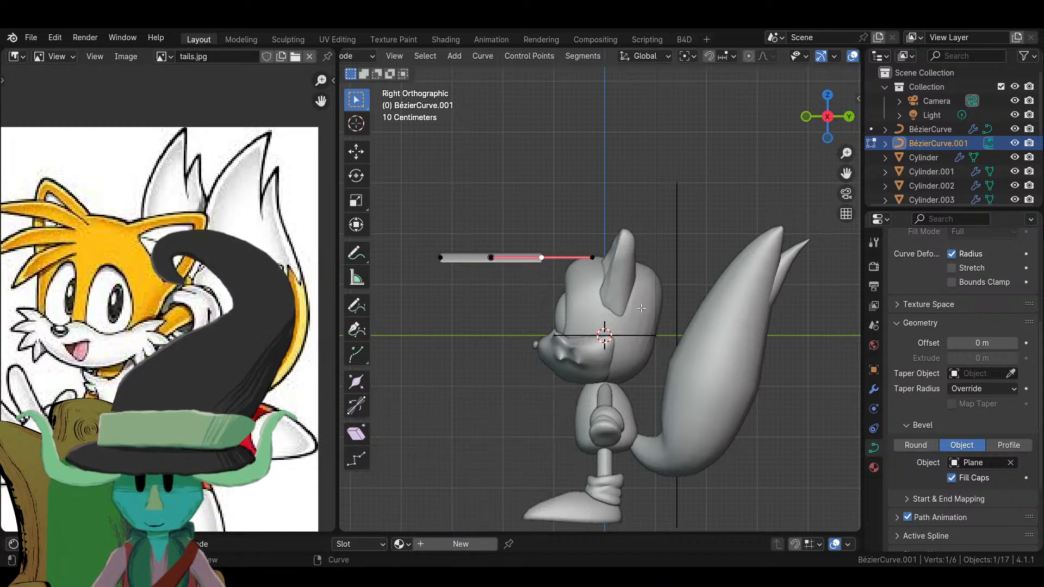
{"action": "key", "text": "g"}
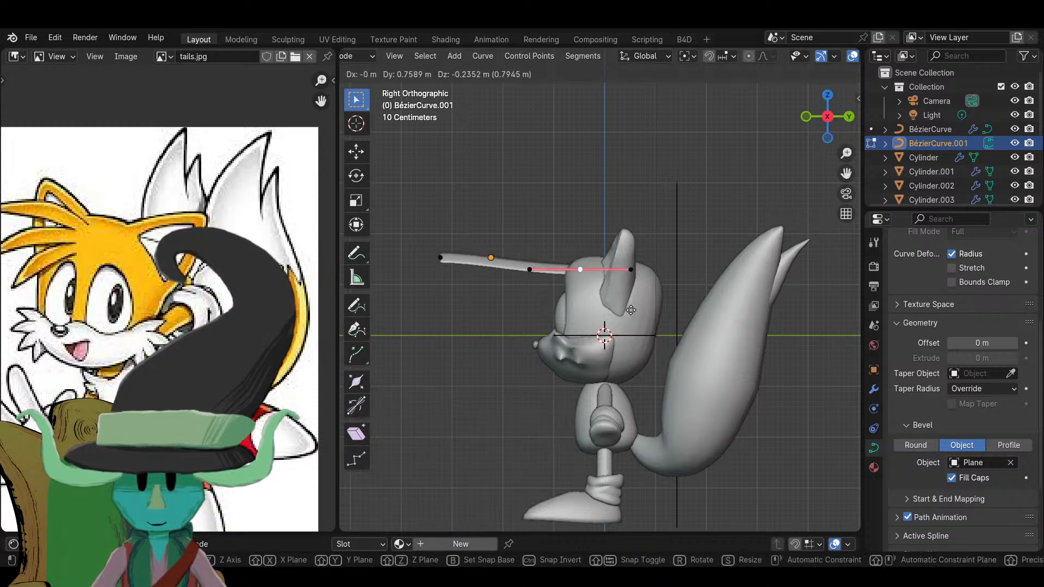
{"action": "left_click", "coordinate": [636, 310]}
{"action": "key", "text": "r"}
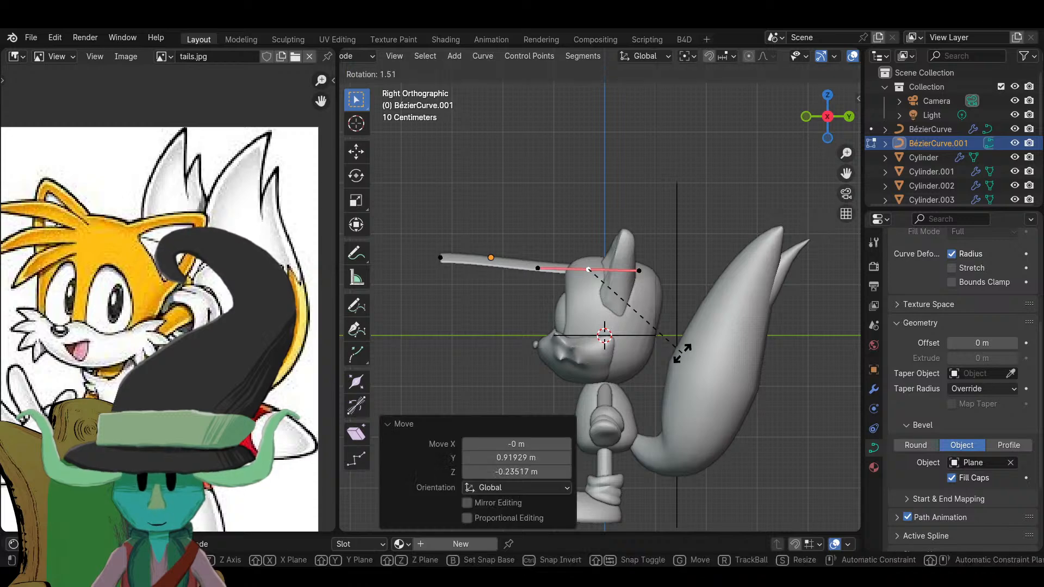
{"action": "left_click", "coordinate": [611, 409]}
{"action": "key", "text": "r"}
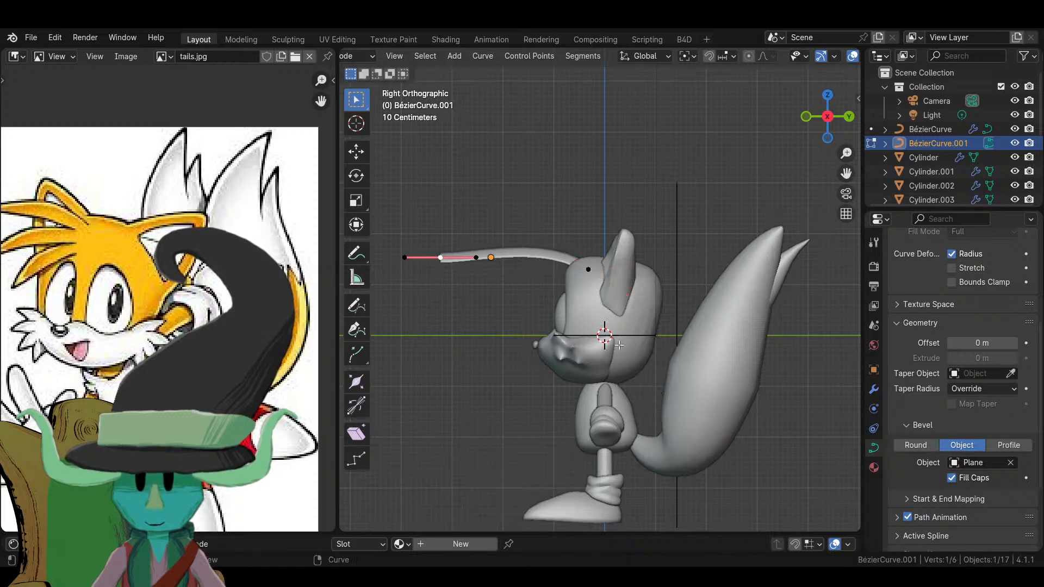
{"action": "left_click", "coordinate": [437, 269]}
- Move the hair curve about 0.53 m along X to centre it on the head
{"action": "middle_click_drag", "start_coordinate": [437, 269], "coordinate": [731, 407]}
{"action": "scroll", "coordinate": [707, 389], "scroll_direction": "up", "scroll_amount": 3}
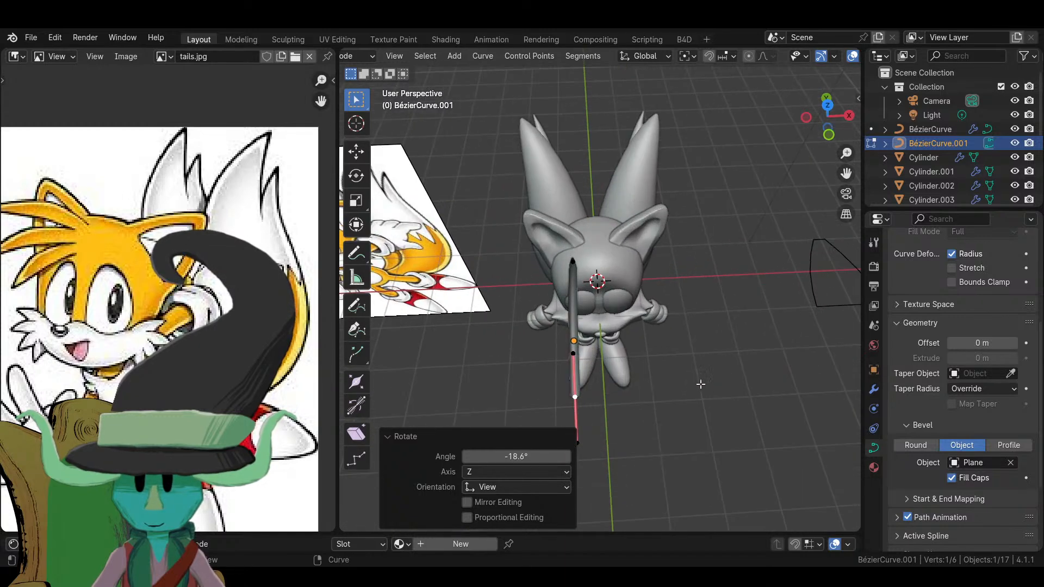
{"action": "key", "text": "Tab"}
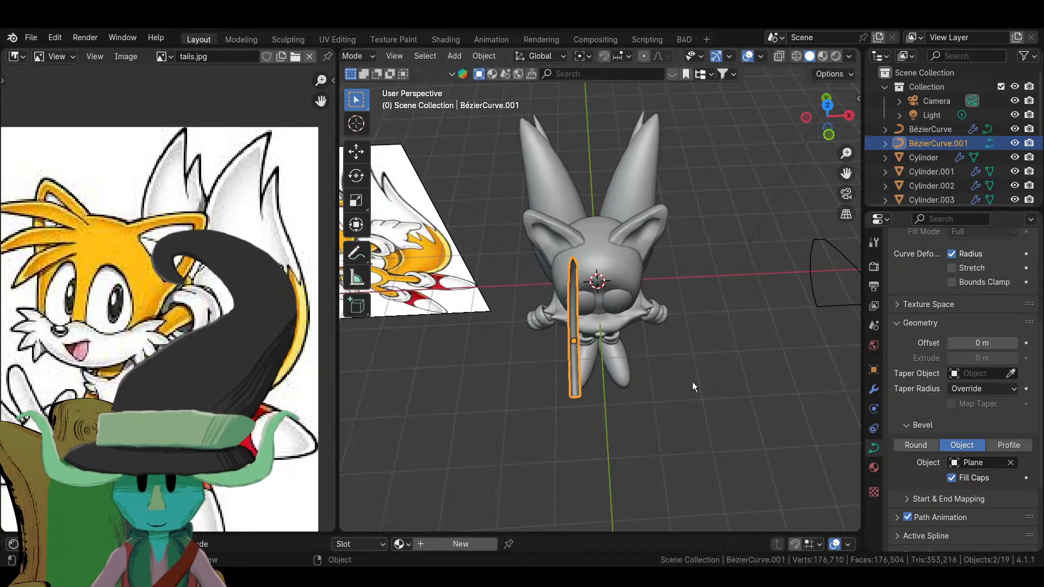
{"action": "key", "text": "KP_7"}
{"action": "key", "text": "g"}
{"action": "key", "text": "y"}
{"action": "key", "text": "x"}
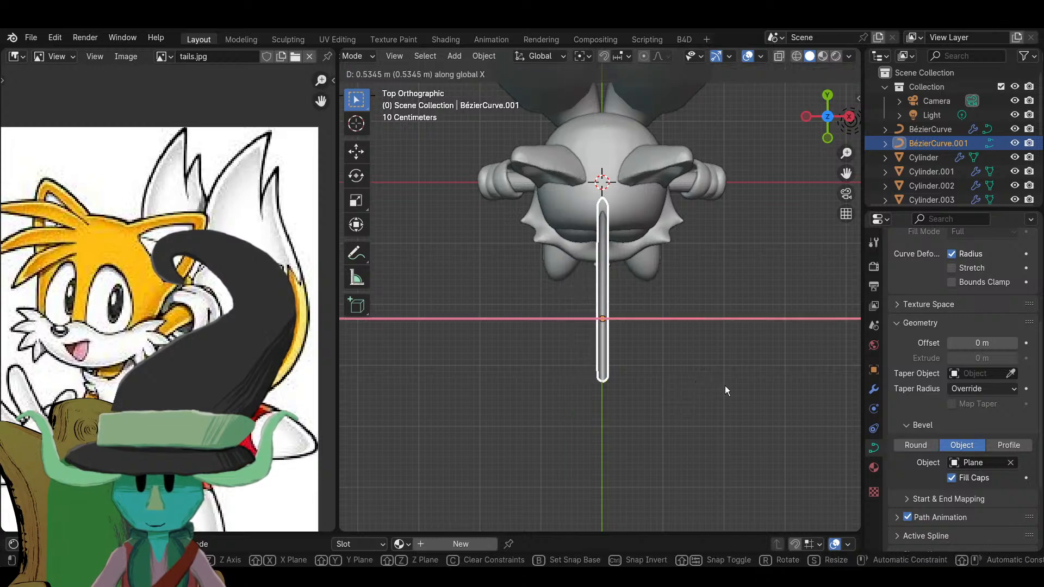
{"action": "left_click", "coordinate": [725, 386]}
- Stretch all points of the bevel profile curve by about 1.57 along Y
{"action": "middle_click_drag", "start_coordinate": [705, 379], "coordinate": [674, 468]}
{"action": "key", "text": "Tab"}
{"action": "key", "text": "KP_3"}
{"action": "scroll", "coordinate": [678, 326], "scroll_direction": "down", "scroll_amount": 4}
{"action": "scroll", "coordinate": [598, 353], "scroll_direction": "up", "scroll_amount": 3}
{"action": "key", "text": "Tab"}
{"action": "left_click", "coordinate": [604, 370]}
{"action": "key", "text": "Tab"}
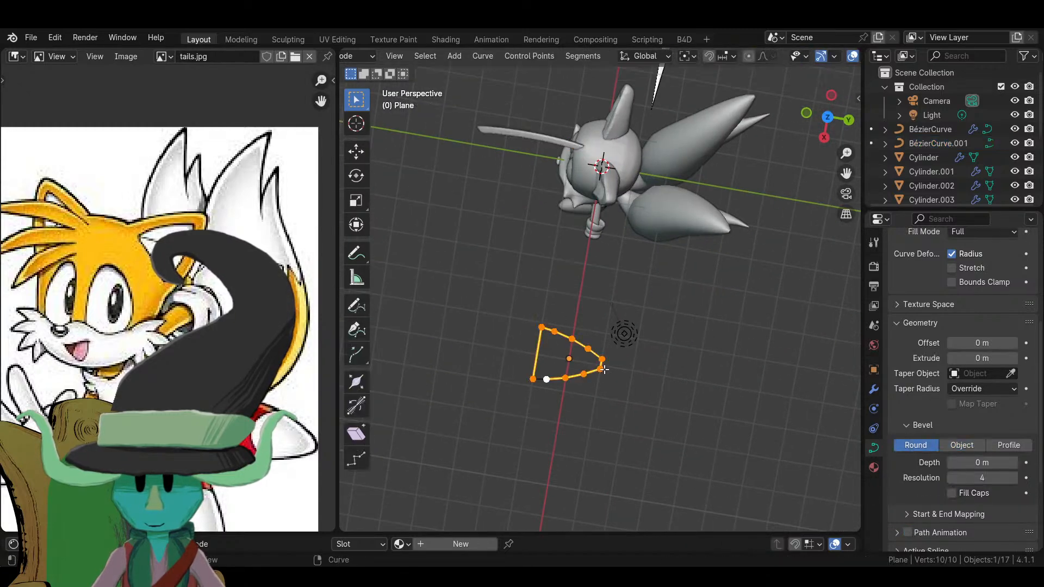
{"action": "key", "text": "s"}
{"action": "key", "text": "y"}
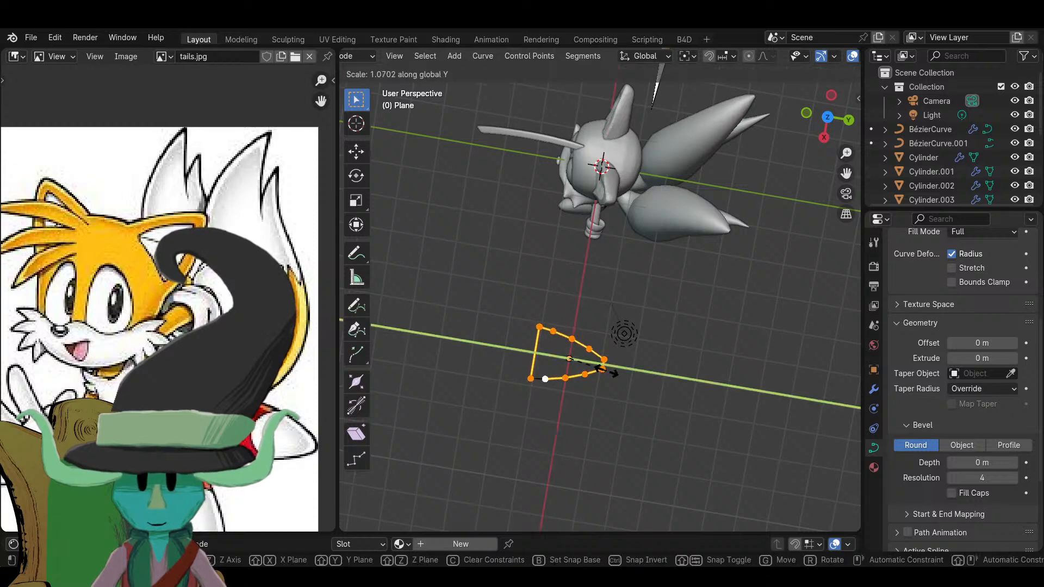
{"action": "left_click", "coordinate": [620, 369]}
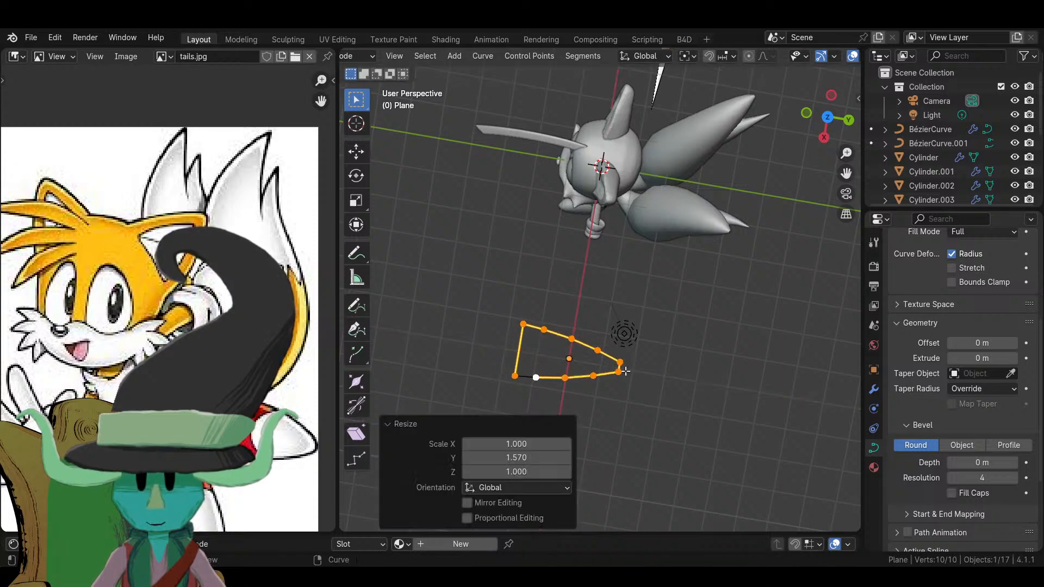
- Taper the front tip of the hair strand by shrinking its radius by a factor of about 0.25
{"action": "middle_click_drag", "start_coordinate": [619, 370], "coordinate": [592, 310]}
{"action": "key", "text": "Tab"}
{"action": "left_click", "coordinate": [501, 301]}
{"action": "key", "text": "Tab"}
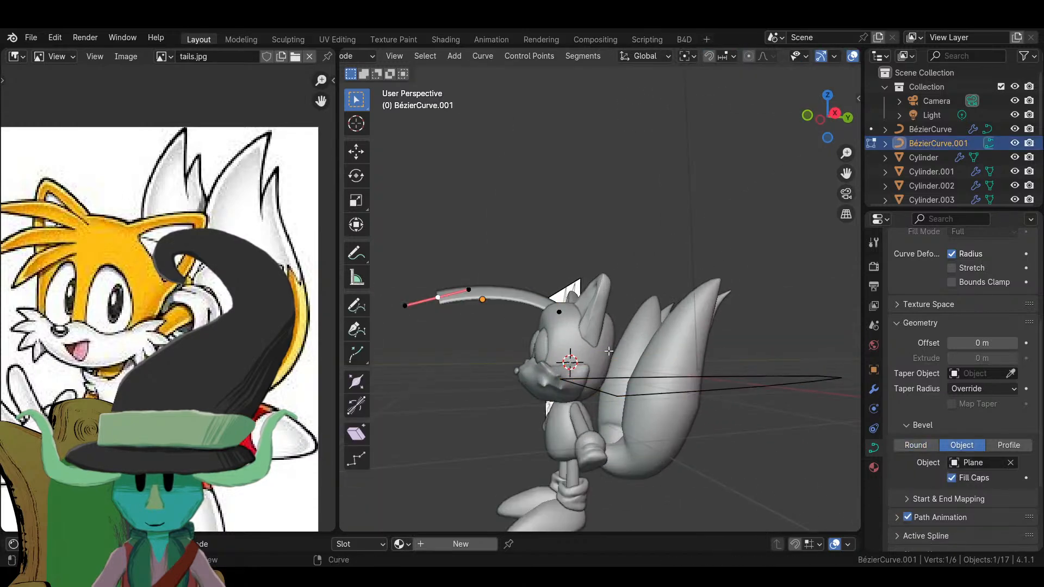
{"action": "key", "text": "KP_3"}
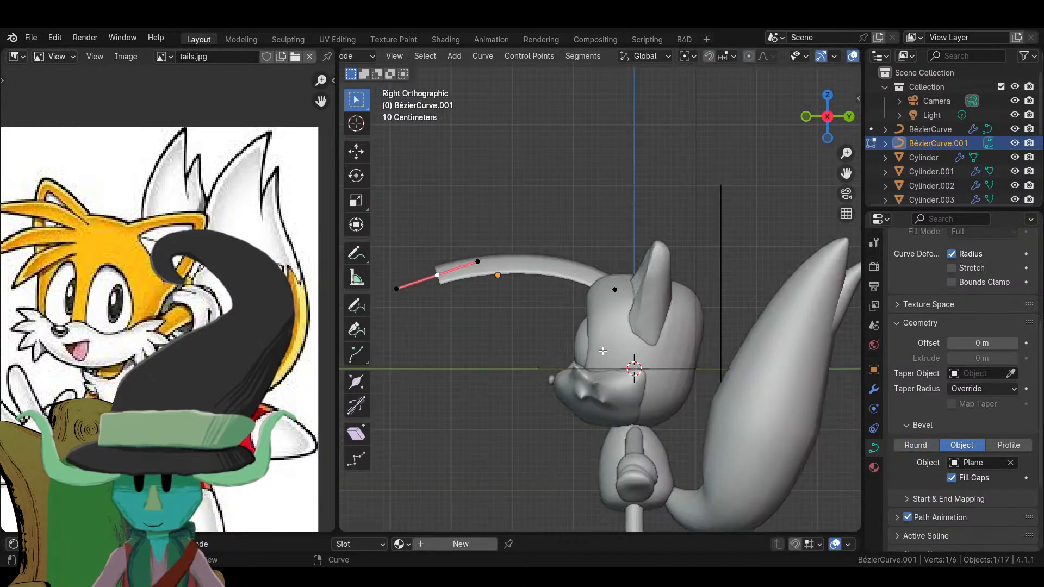
{"action": "key", "text": "alt+s"}
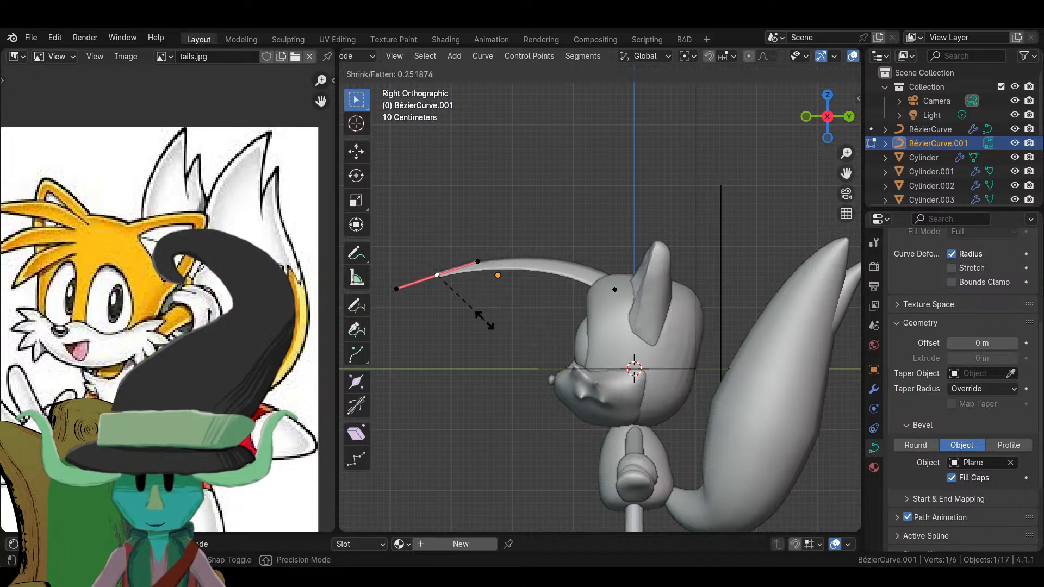
{"action": "left_click", "coordinate": [485, 294]}
- Shorten the hair strand by moving its tip about 1.17 m along Y toward the head, and scale down the root point's handles
{"action": "key", "text": "g"}
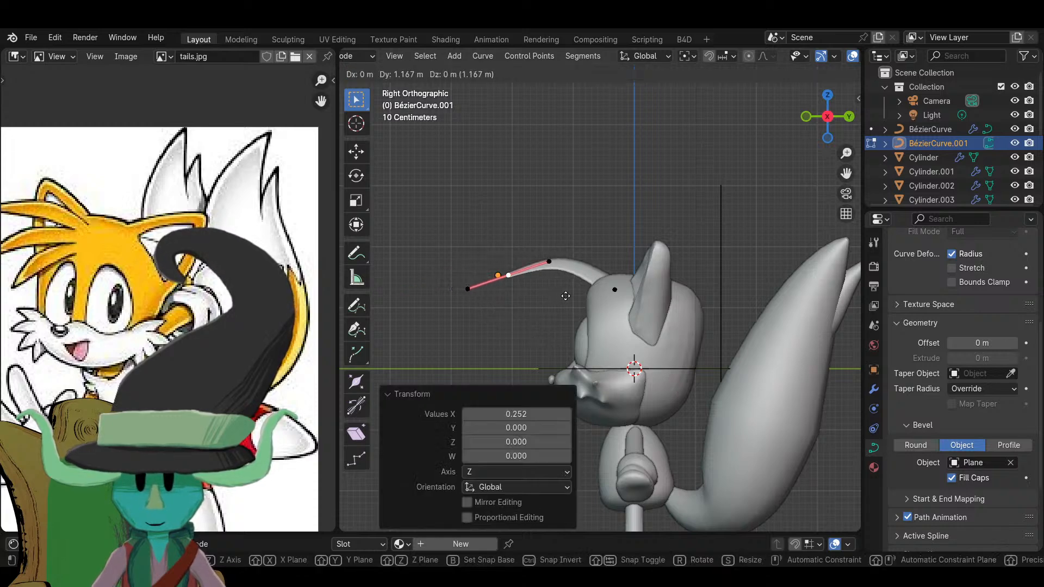
{"action": "left_click", "coordinate": [565, 295]}
{"action": "left_click", "coordinate": [615, 289]}
{"action": "key", "text": "s"}
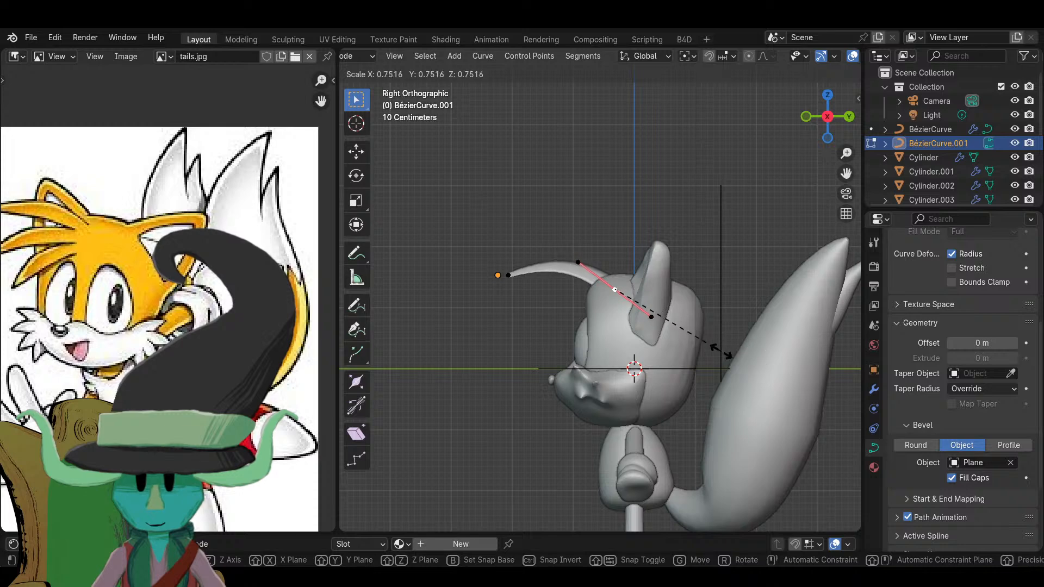
{"action": "left_click", "coordinate": [689, 342]}
{"action": "key", "text": "Tab"}
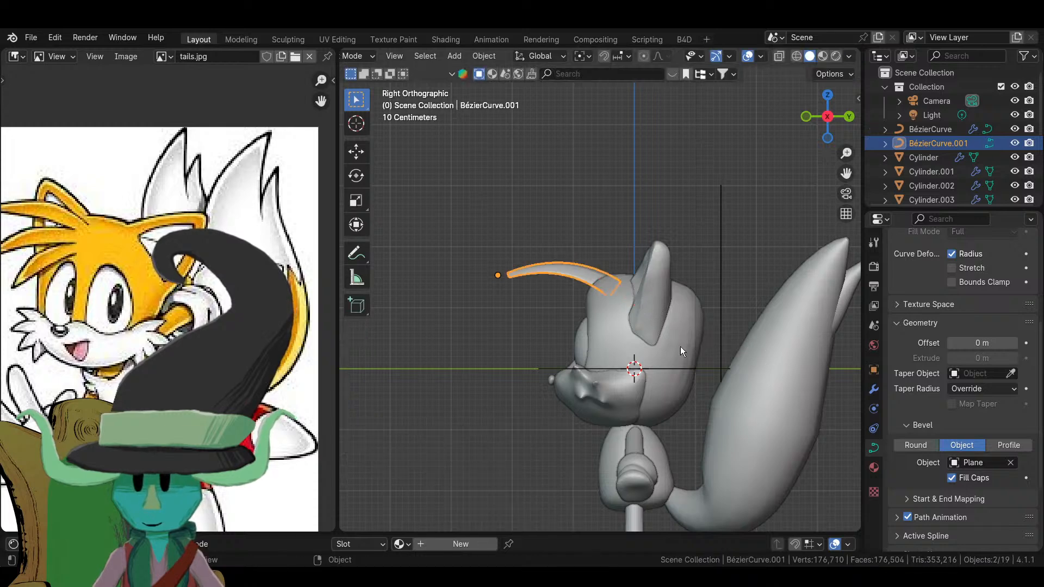
- Widen the bevel profile curve by scaling all its points along X
{"action": "middle_click_drag", "start_coordinate": [680, 347], "coordinate": [742, 459]}
{"action": "left_click", "coordinate": [683, 338]}
{"action": "scroll", "coordinate": [639, 392], "scroll_direction": "up", "scroll_amount": 3}
{"action": "left_click", "coordinate": [595, 334], "text": "shift"}
{"action": "scroll", "coordinate": [595, 335], "scroll_direction": "down", "scroll_amount": 3}
{"action": "left_click", "coordinate": [759, 468]}
{"action": "key", "text": "Tab"}
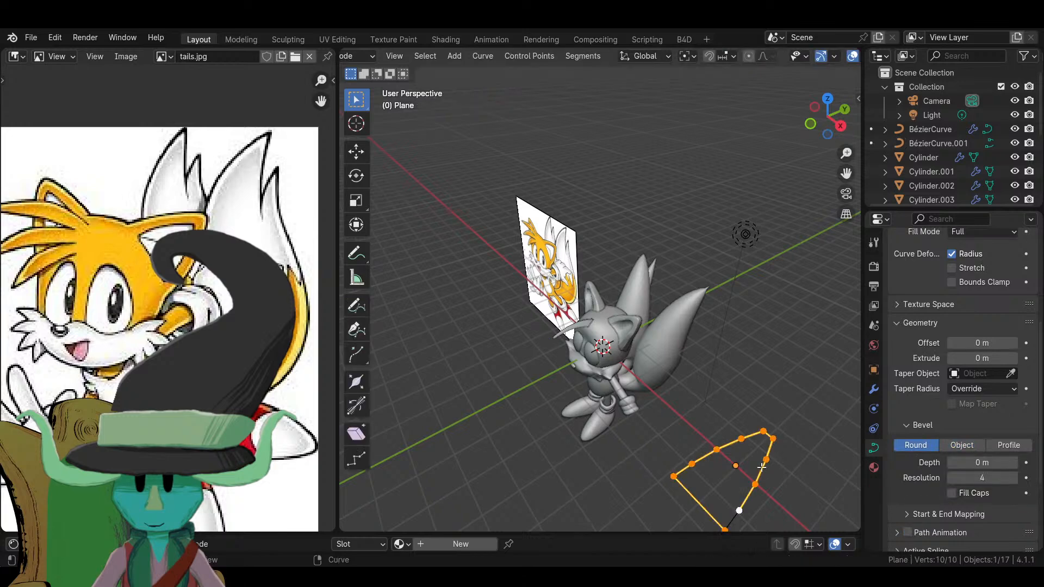
{"action": "key", "text": "s"}
{"action": "key", "text": "x"}
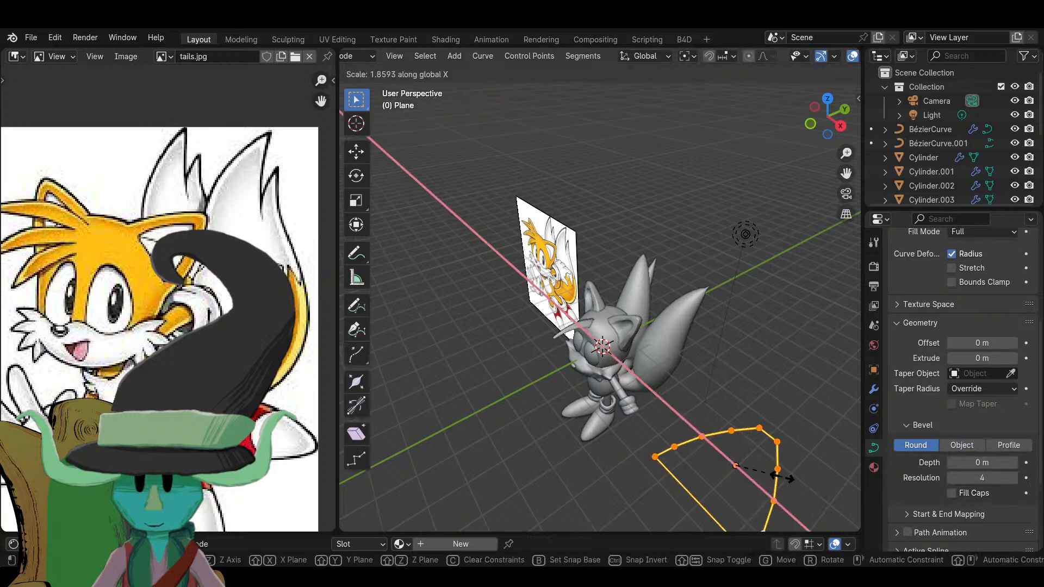
{"action": "left_click", "coordinate": [775, 471]}
{"action": "key", "text": "Tab"}
- Duplicate the hair strand within its curve object and place the copy about 0.3 m lower along Z
{"action": "middle_click_drag", "start_coordinate": [775, 471], "coordinate": [607, 318]}
{"action": "left_click", "coordinate": [737, 377]}
{"action": "left_click", "coordinate": [606, 319]}
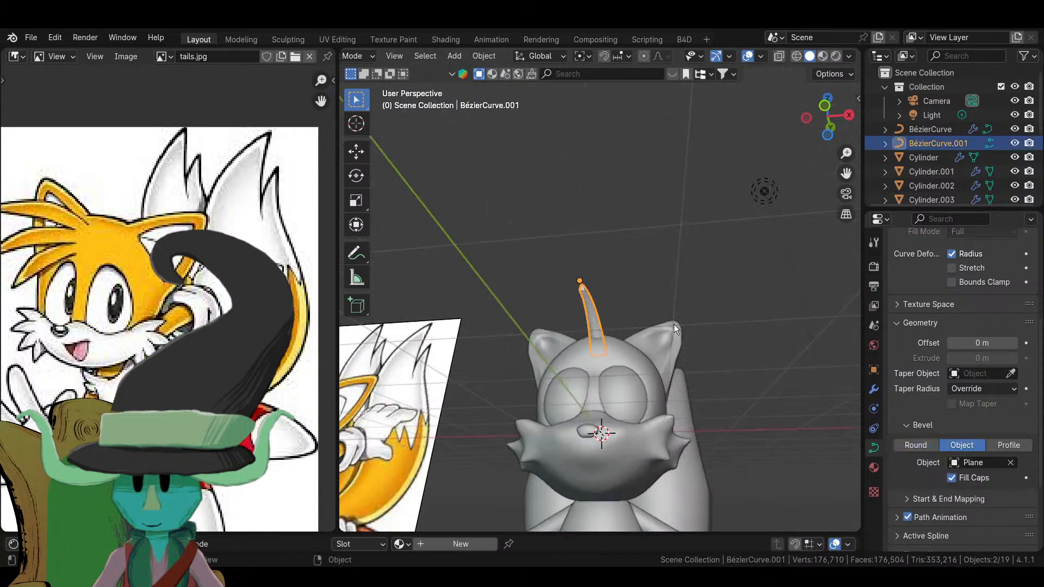
{"action": "middle_click_drag", "start_coordinate": [674, 324], "coordinate": [605, 412]}
{"action": "key", "text": "Tab"}
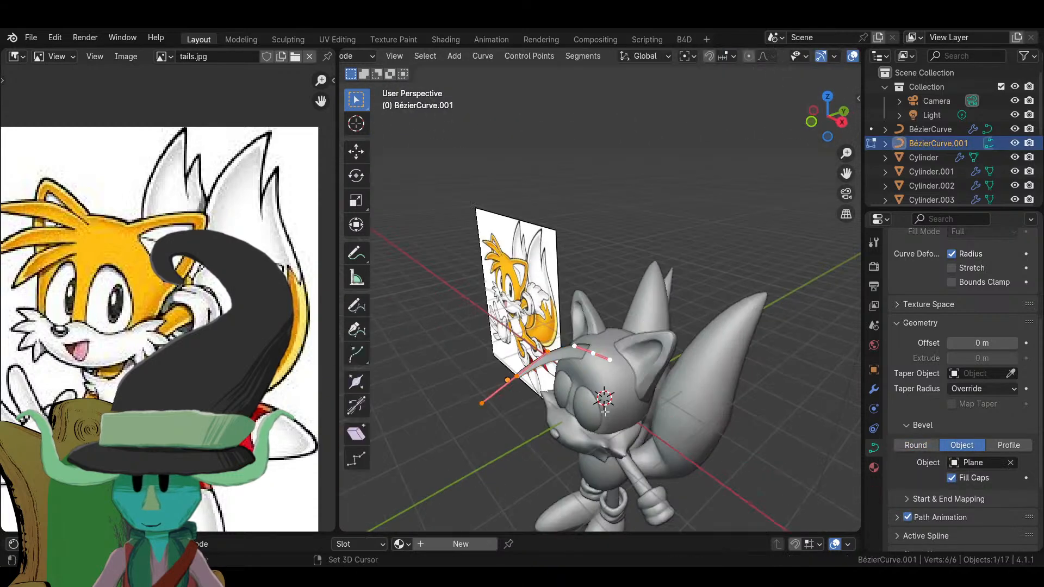
{"action": "key", "text": "g"}
{"action": "key", "text": "z"}
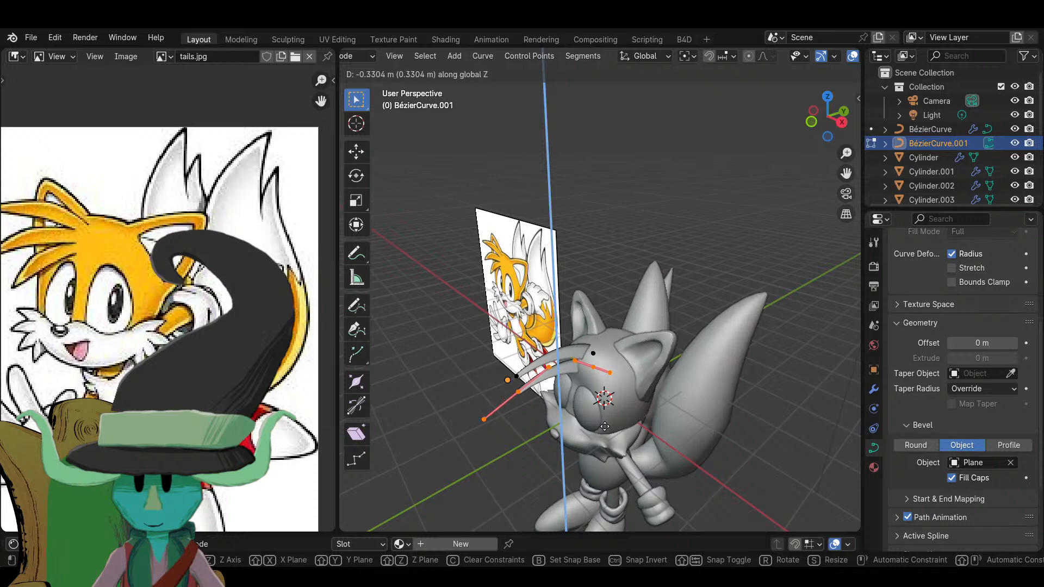
{"action": "left_click", "coordinate": [606, 427]}
- Rotate the duplicated strand by about -18.6° in side view and move its root to meet the first strand's root on the head
{"action": "key", "text": "KP_3"}
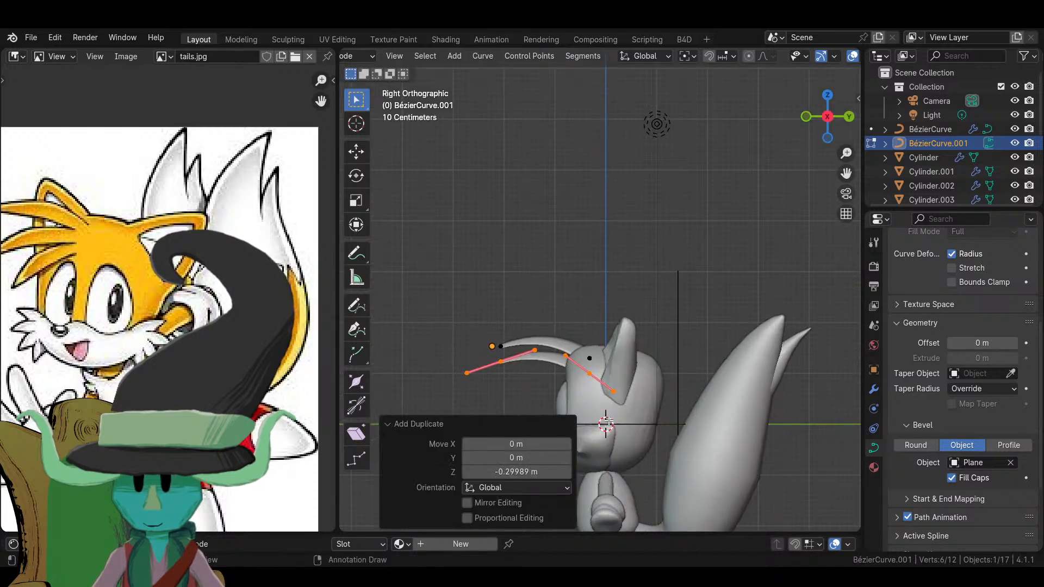
{"action": "scroll", "coordinate": [608, 418], "scroll_direction": "up", "scroll_amount": 4}
{"action": "middle_click_drag", "start_coordinate": [608, 418], "coordinate": [717, 277], "text": "shift"}
{"action": "key", "text": "r"}
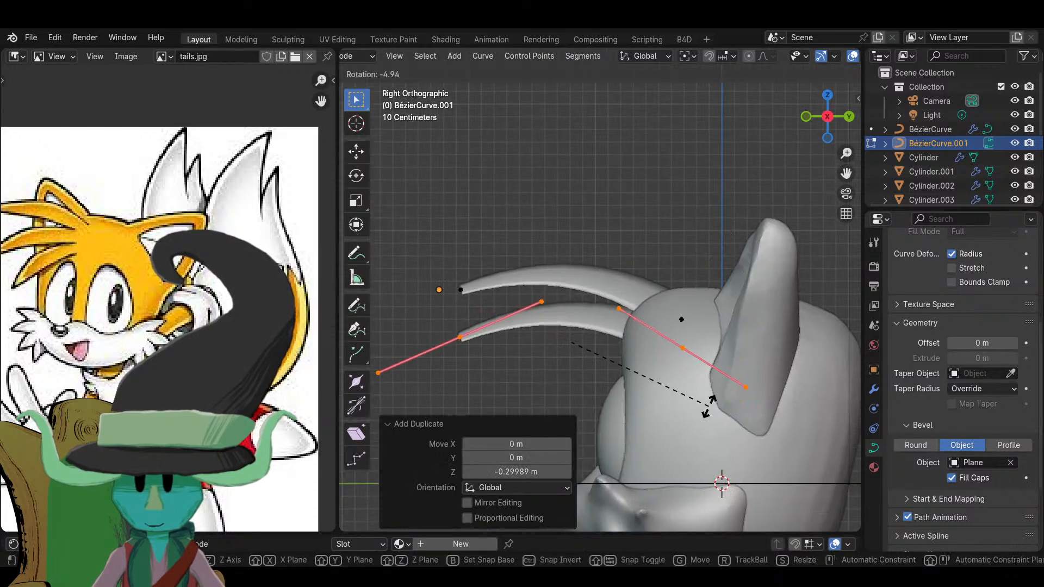
{"action": "left_click", "coordinate": [714, 377]}
{"action": "key", "text": "s"}
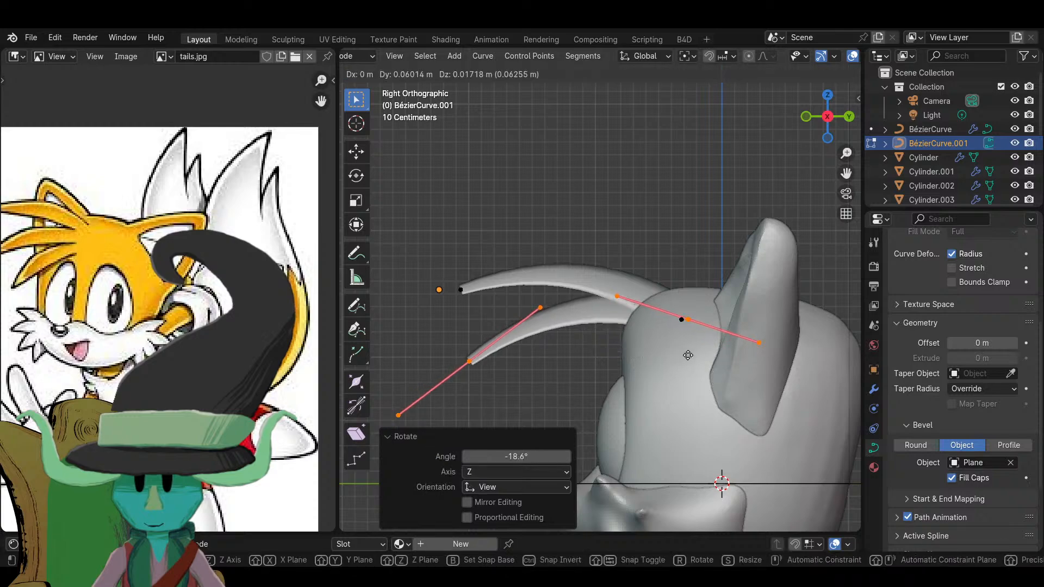
{"action": "left_click", "coordinate": [689, 364]}
{"action": "key", "text": "Tab"}
{"action": "scroll", "coordinate": [687, 362], "scroll_direction": "down", "scroll_amount": 2}
- Duplicate the lower hair strand within its curve object and place the copy about 0.17 m lower along Z
{"action": "middle_click_drag", "start_coordinate": [687, 359], "coordinate": [353, 326]}
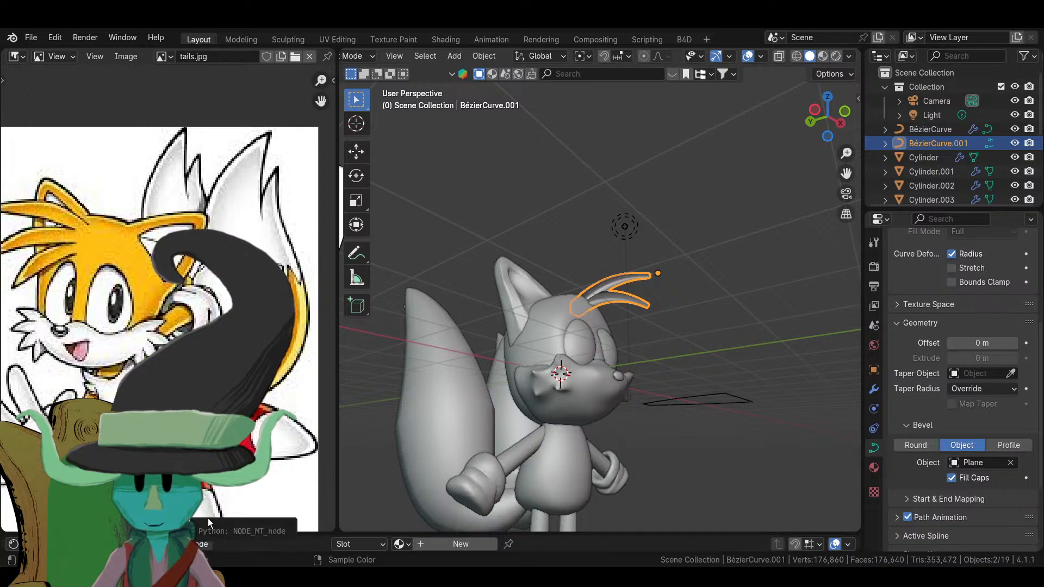
{"action": "middle_click_drag", "start_coordinate": [569, 296], "coordinate": [686, 347]}
{"action": "key", "text": "Tab"}
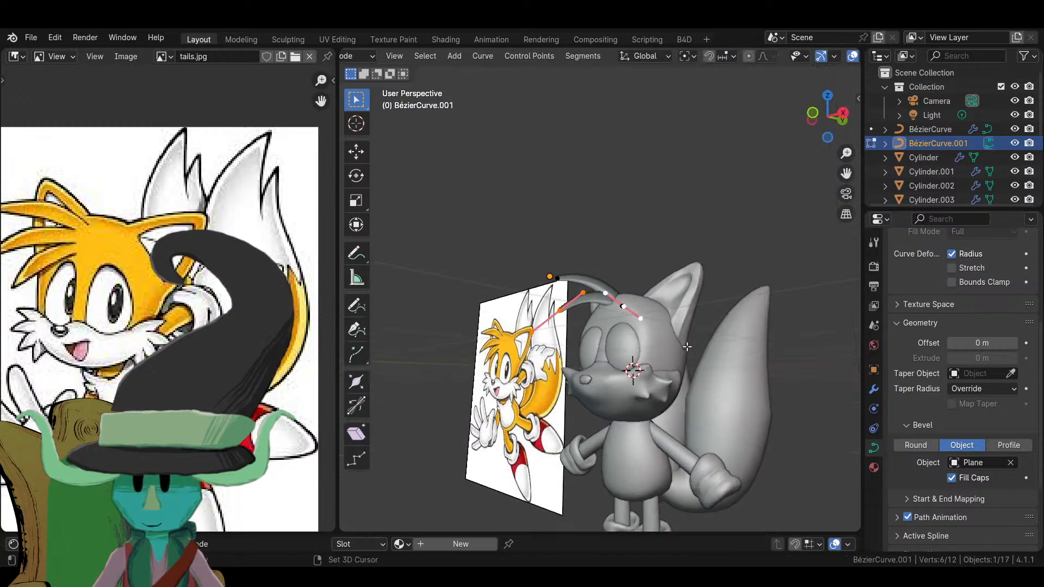
{"action": "key", "text": "shift+d"}
{"action": "key", "text": "z"}
{"action": "left_click", "coordinate": [686, 355]}
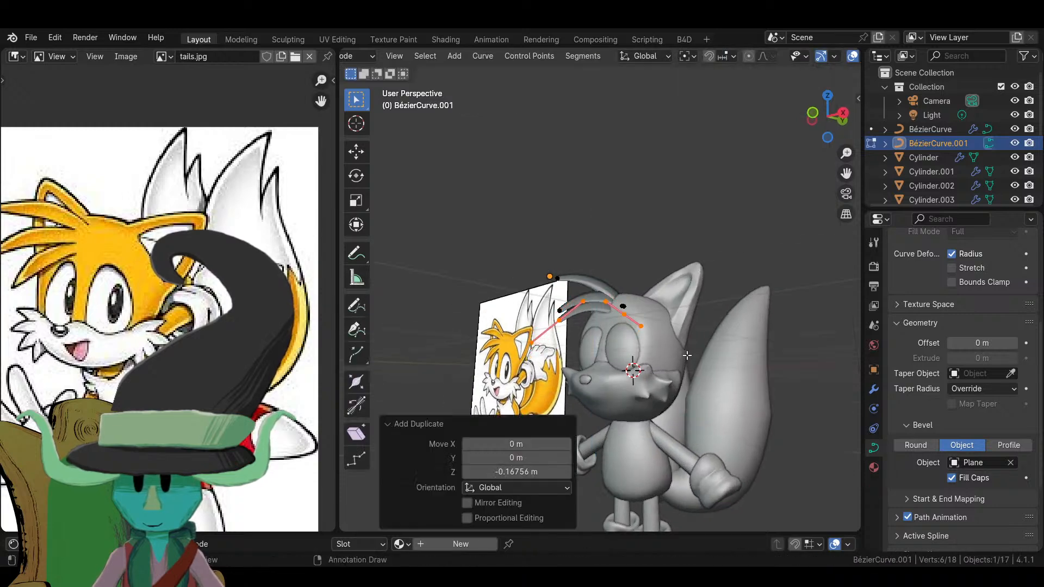
{"action": "key", "text": "r"}
{"action": "key", "text": "z"}
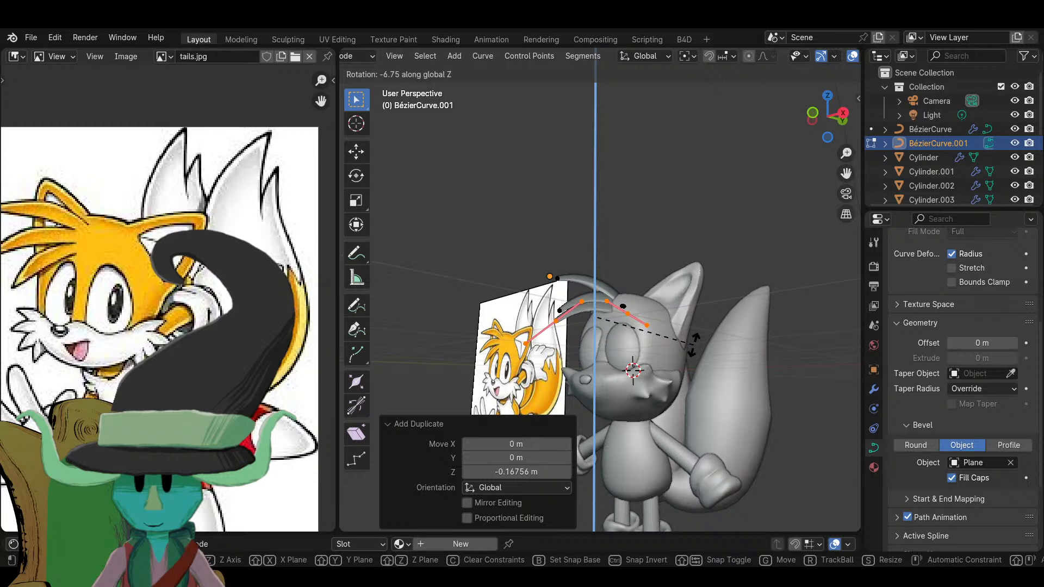
{"action": "key", "text": "Escape"}
- Make the copied strand's root the active point, set the transform pivot to Active Element, and rotate the strand 7.72° around global Z
{"action": "middle_click_drag", "start_coordinate": [631, 326], "coordinate": [618, 361]}
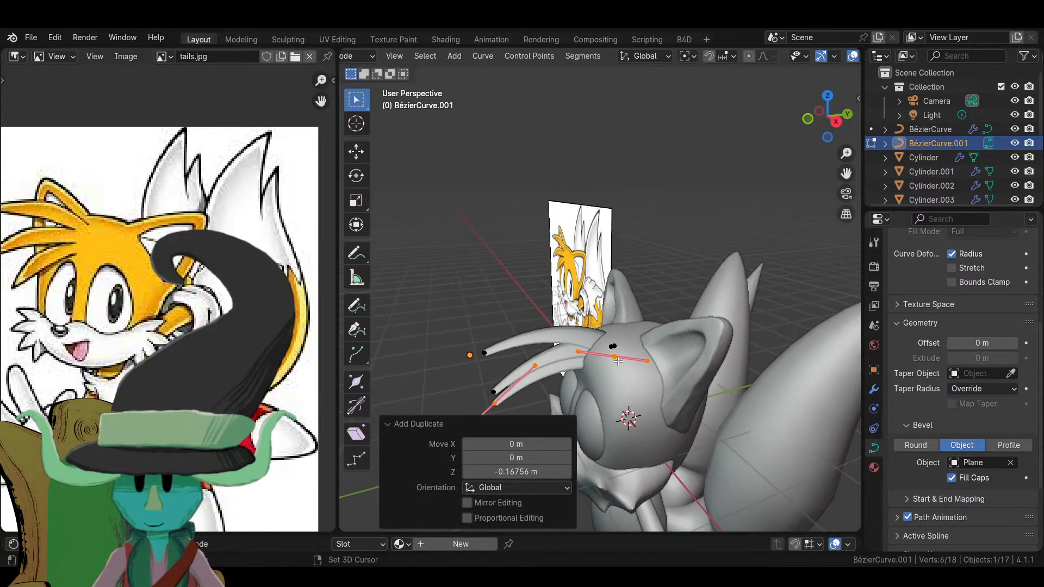
{"action": "left_click", "coordinate": [618, 361], "text": "shift"}
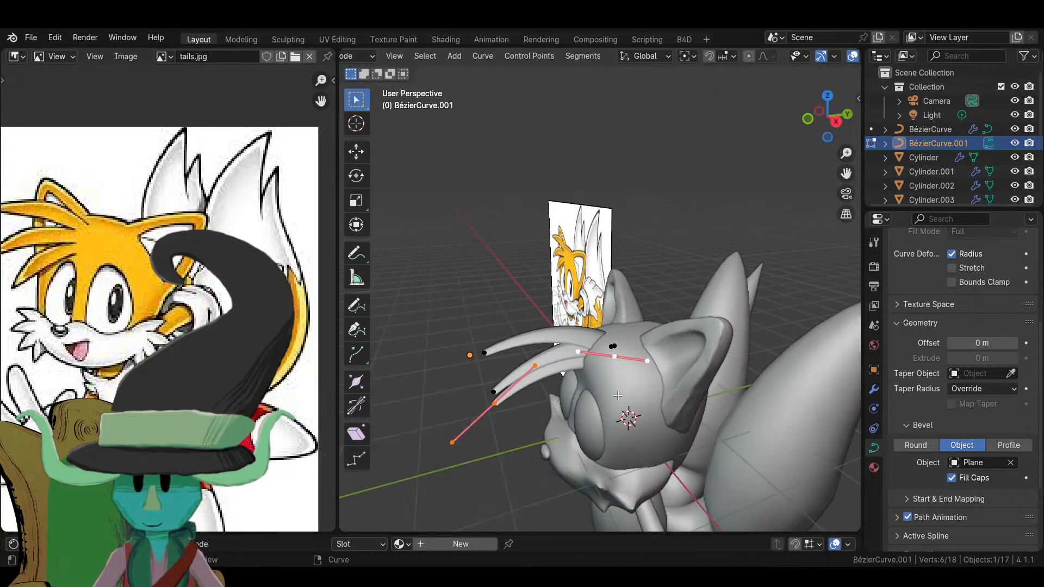
{"action": "key", "text": "r"}
{"action": "key", "text": "z"}
{"action": "key", "text": "Escape"}
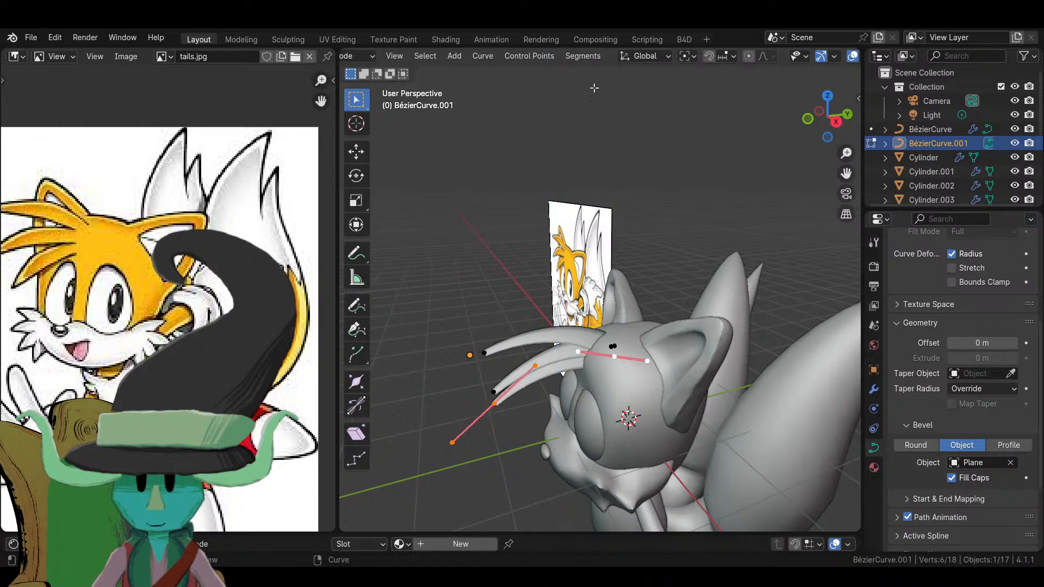
{"action": "left_click", "coordinate": [687, 56]}
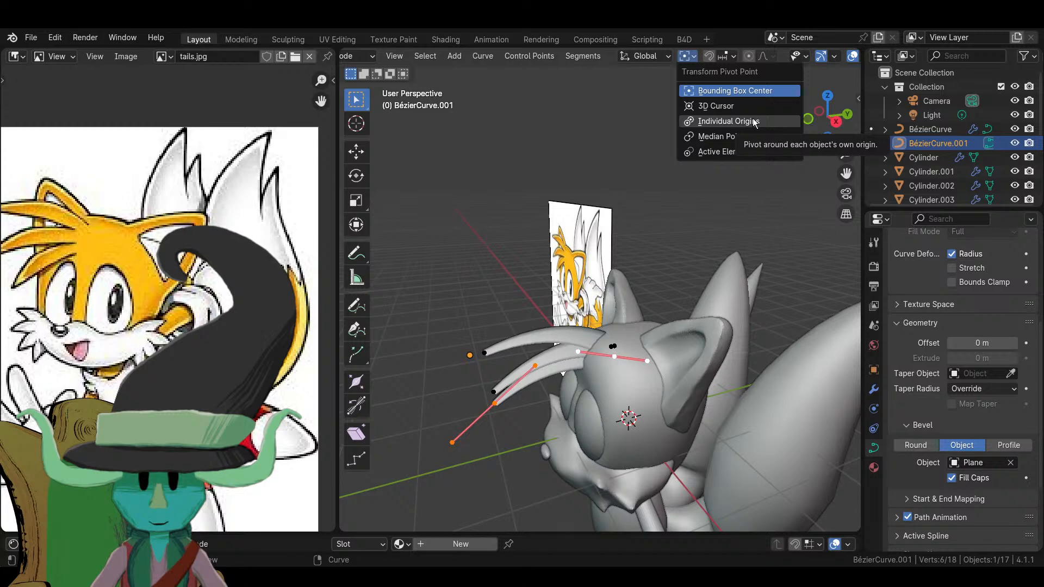
{"action": "left_click", "coordinate": [717, 137]}
{"action": "key", "text": "r"}
{"action": "key", "text": "z"}
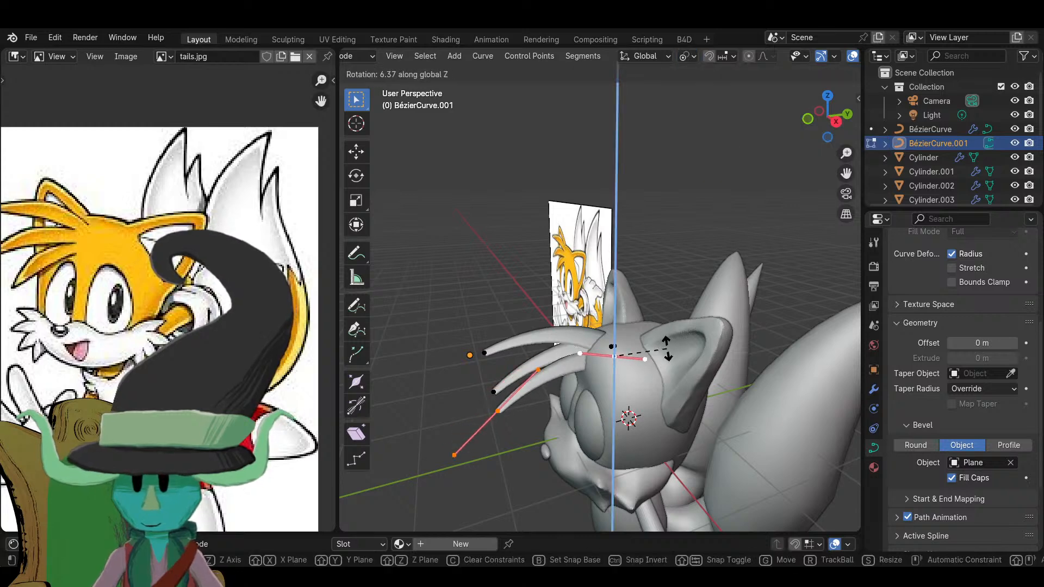
{"action": "left_click", "coordinate": [667, 348]}
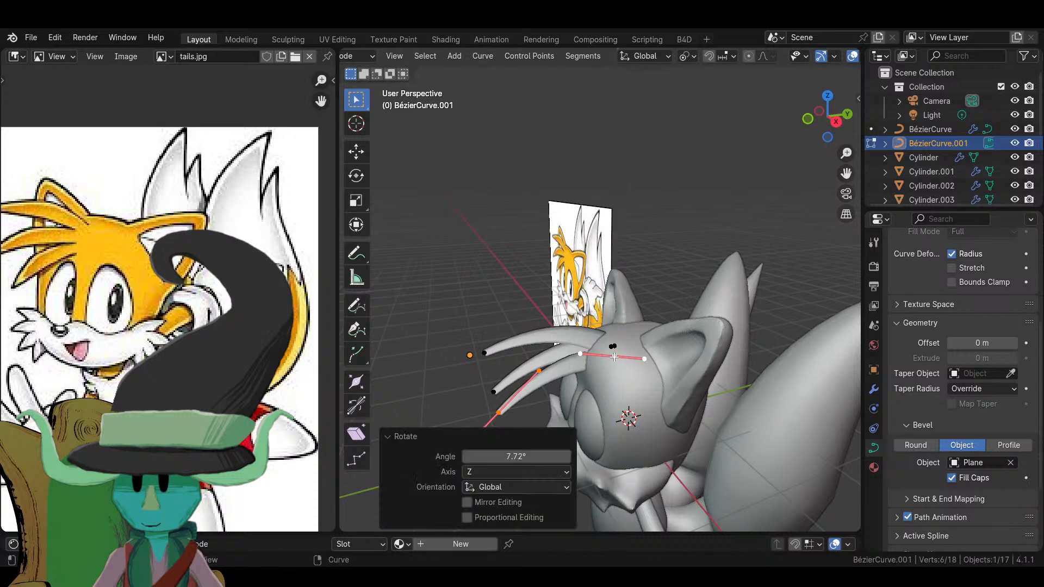
- Rotate the middle hair strand about -12° around global Z, pivoting at its root point on the head
{"action": "left_click", "coordinate": [496, 384]}
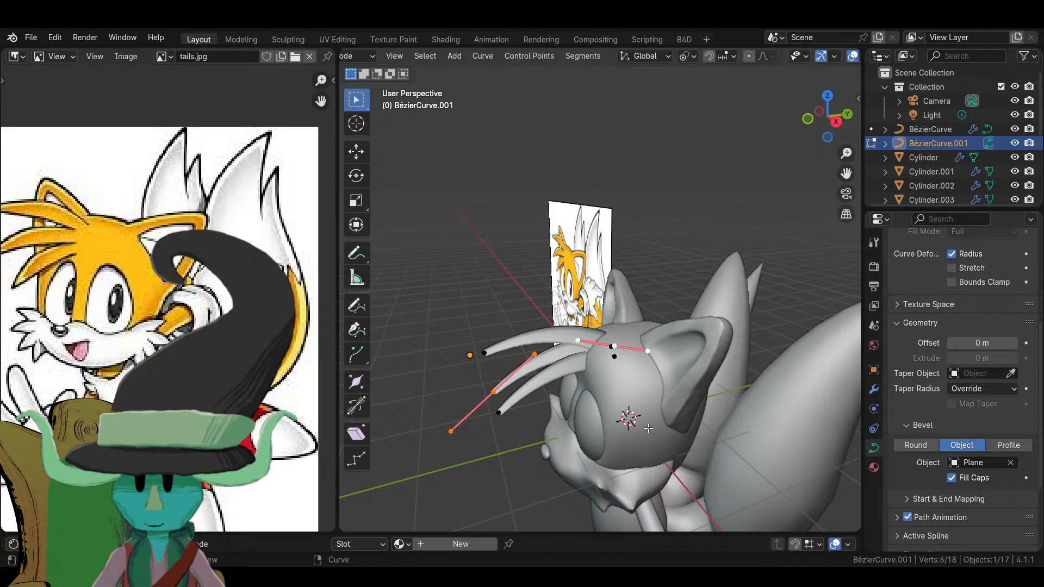
{"action": "key", "text": "r"}
{"action": "key", "text": "z"}
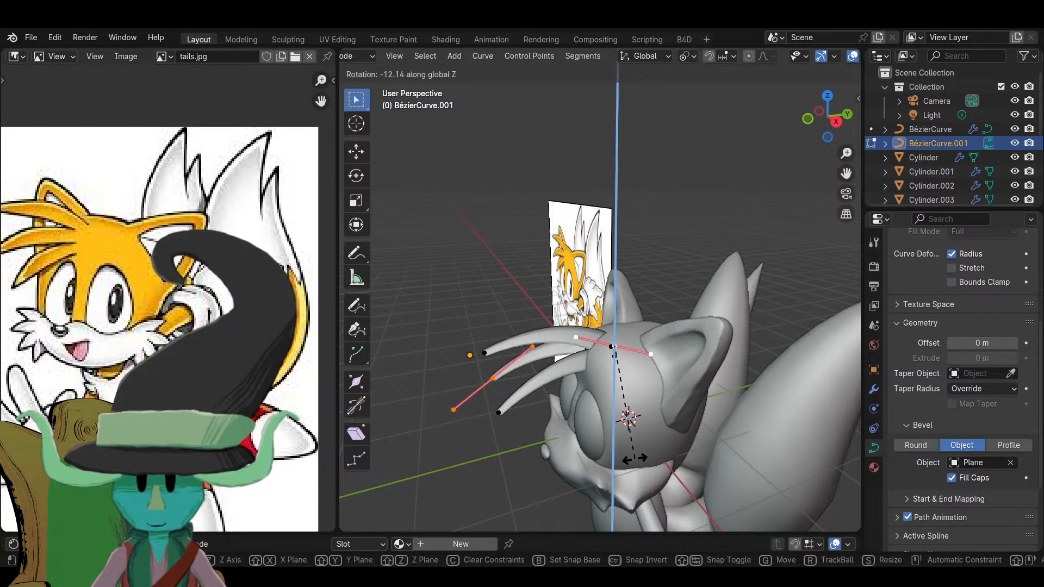
{"action": "left_click", "coordinate": [634, 459]}
- Select the hair strands' tip points and reduce their curve radius so the strands taper to sharper points
{"action": "key", "text": "Tab"}
{"action": "scroll", "coordinate": [632, 461], "scroll_direction": "down", "scroll_amount": 5}
{"action": "middle_click_drag", "start_coordinate": [632, 461], "coordinate": [577, 405]}
{"action": "left_click", "coordinate": [709, 353]}
{"action": "left_click", "coordinate": [601, 380]}
{"action": "key", "text": "Tab"}
{"action": "left_click", "coordinate": [574, 406]}
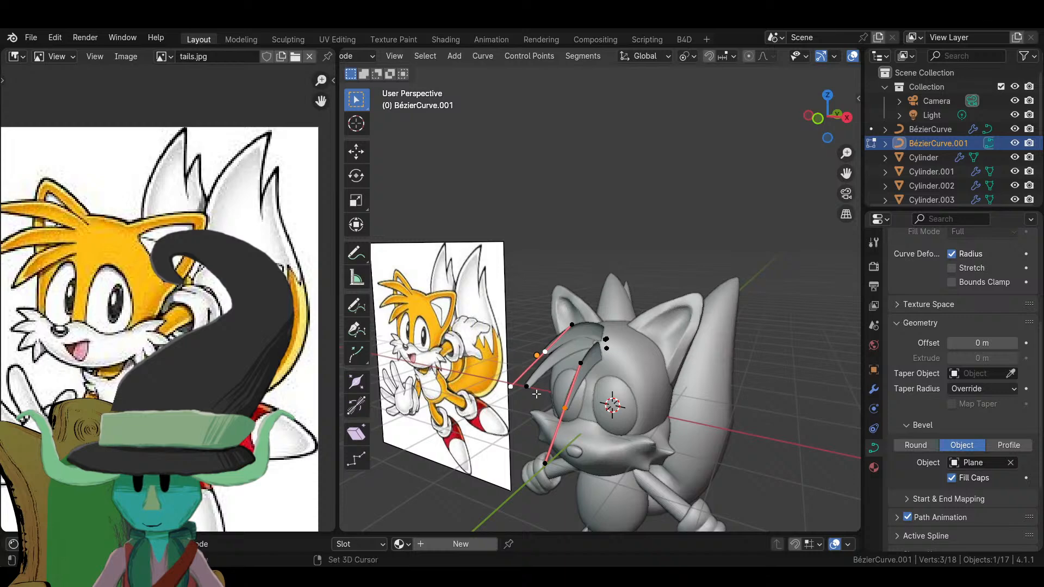
{"action": "left_click_drag", "start_coordinate": [536, 394], "coordinate": [650, 434]}
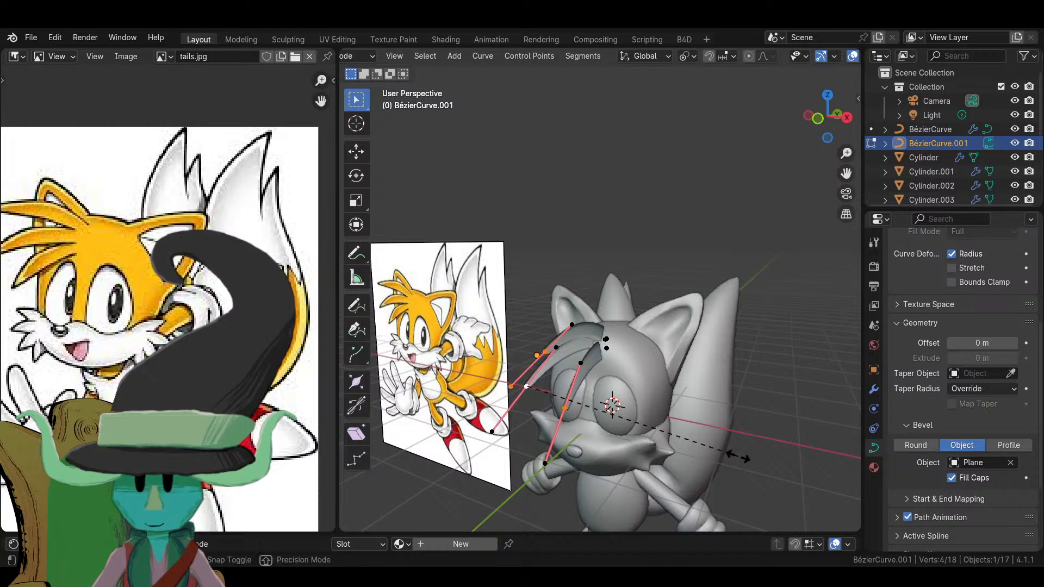
{"action": "key", "text": "alt+s"}
{"action": "left_click", "coordinate": [614, 412]}
{"action": "key", "text": "Tab"}
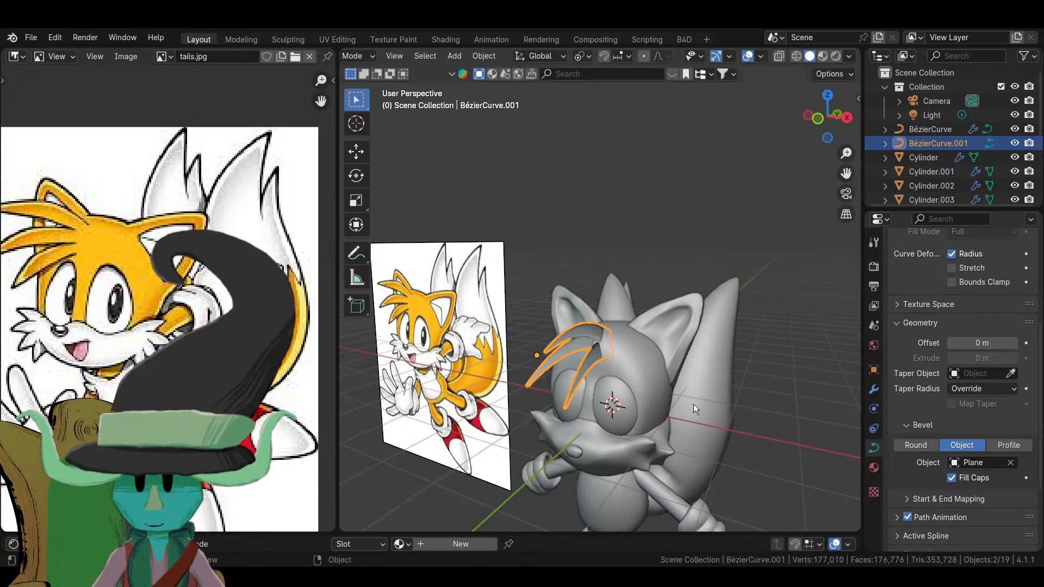
- Examine the forehead hair strands from several angles around the head and compare their placement with the reference image
{"action": "scroll", "coordinate": [700, 403], "scroll_direction": "down", "scroll_amount": 4}
{"action": "left_click", "coordinate": [700, 405]}
{"action": "middle_click_drag", "start_coordinate": [700, 404], "coordinate": [597, 471]}
{"action": "left_click", "coordinate": [598, 304]}
{"action": "middle_click_drag", "start_coordinate": [598, 301], "coordinate": [657, 387]}
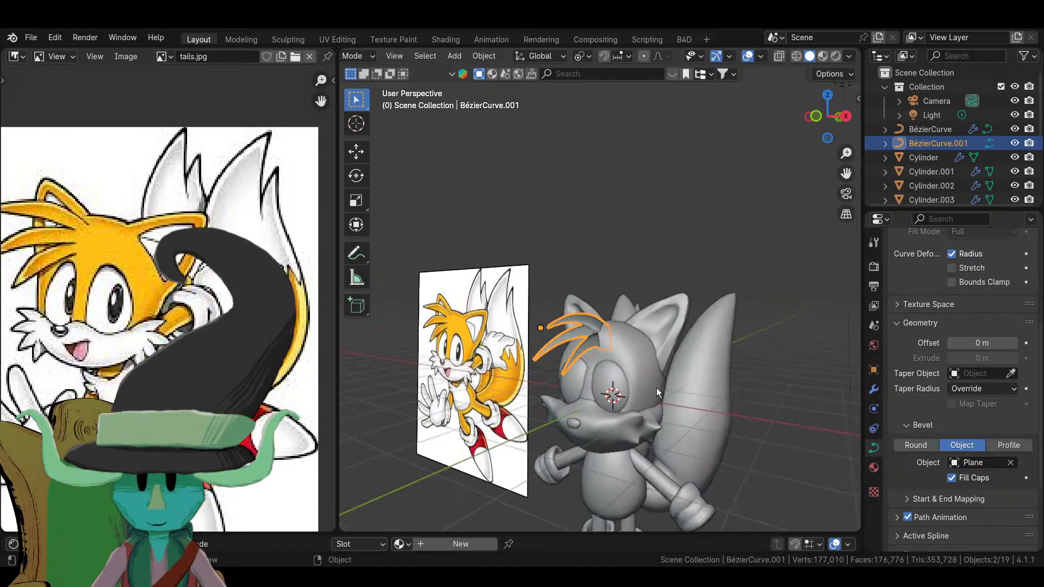
{"action": "left_click", "coordinate": [715, 401]}
{"action": "middle_click_drag", "start_coordinate": [715, 401], "coordinate": [625, 375]}
{"action": "left_click", "coordinate": [559, 413]}
{"action": "left_click", "coordinate": [601, 315]}
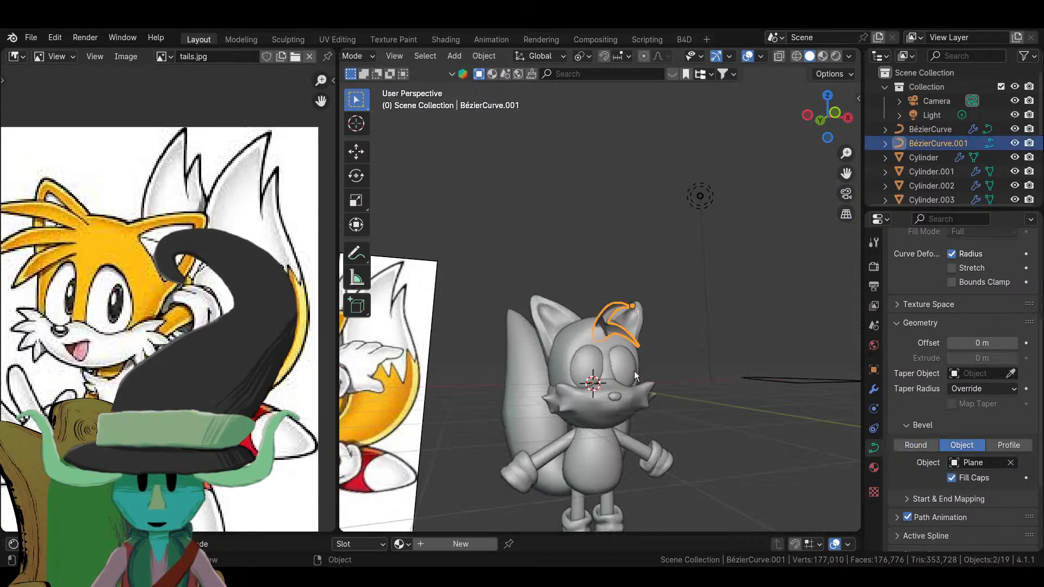
- Add a Geometry Nodes modifier to the hair curve and create a new node group for it
{"action": "left_click", "coordinate": [873, 389]}
{"action": "left_click", "coordinate": [972, 265]}
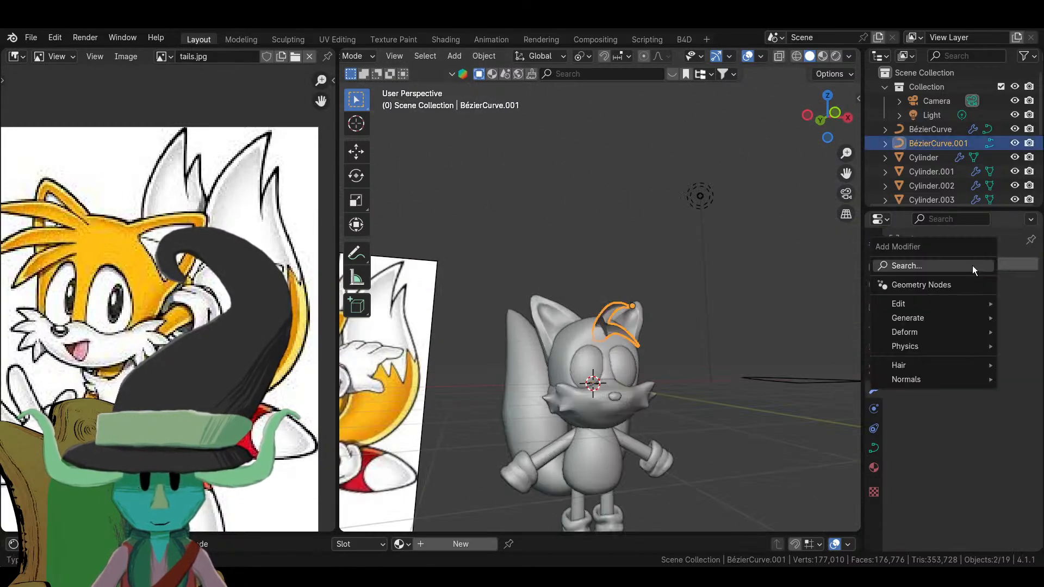
{"action": "left_click", "coordinate": [935, 267]}
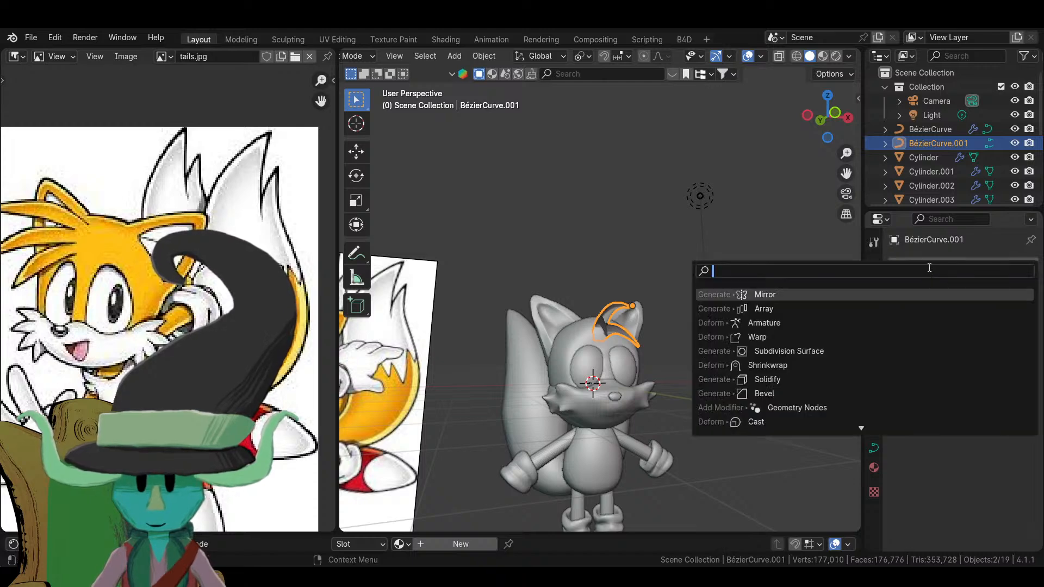
{"action": "type", "text": "geo"}
{"action": "key", "text": "Return"}
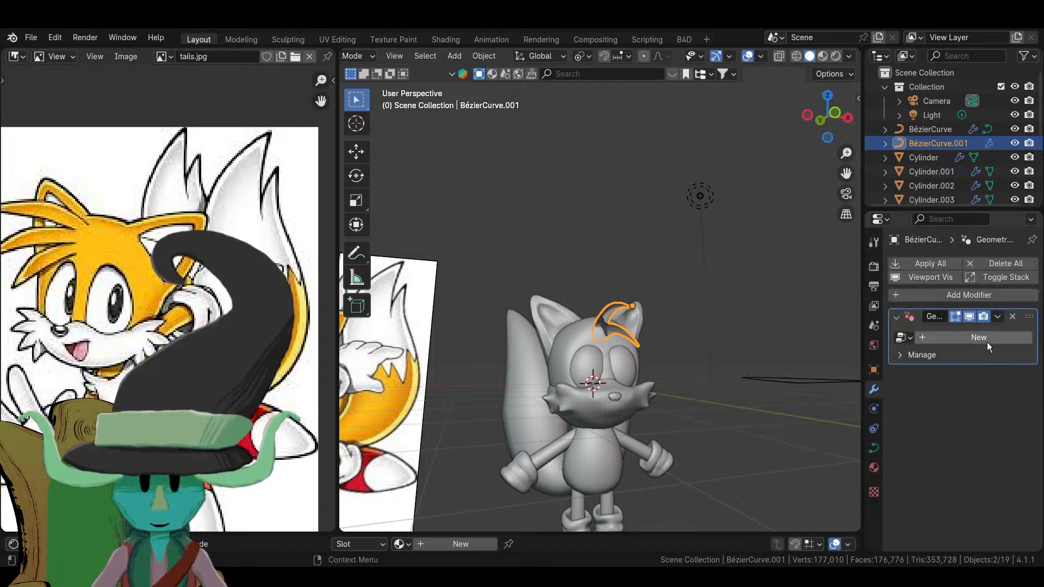
{"action": "left_click", "coordinate": [987, 337]}
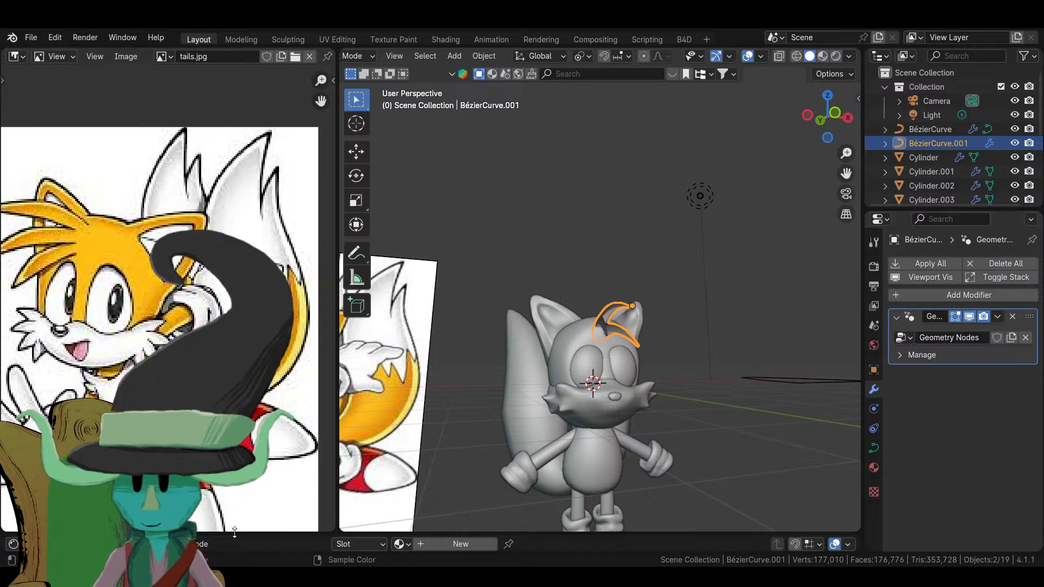
- Enlarge the shader editor area below the viewport and switch it to the Geometry Node Editor showing the hair's node group
{"action": "left_click_drag", "start_coordinate": [234, 531], "coordinate": [206, 242]}
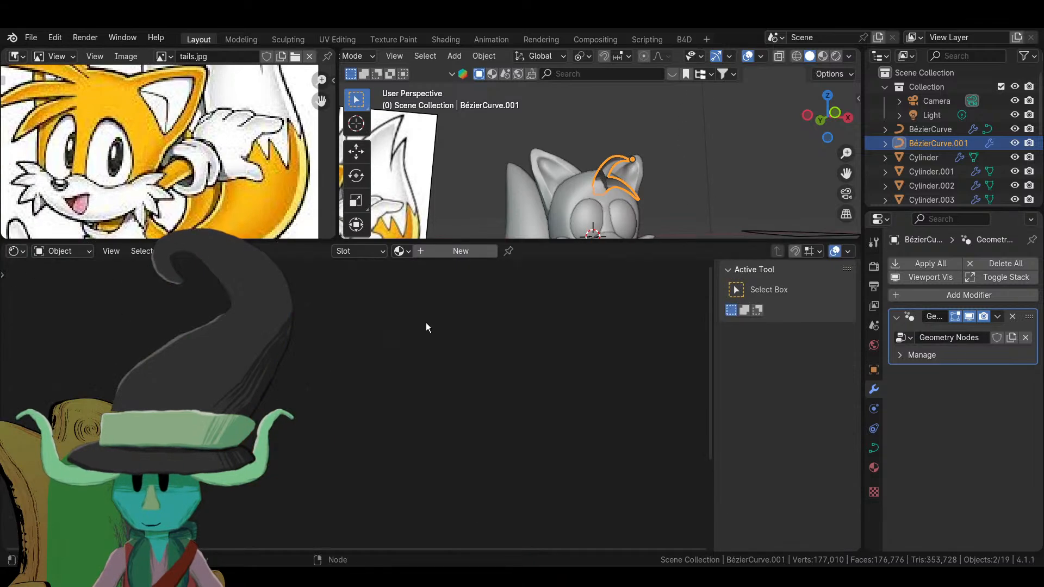
{"action": "left_click", "coordinate": [432, 250]}
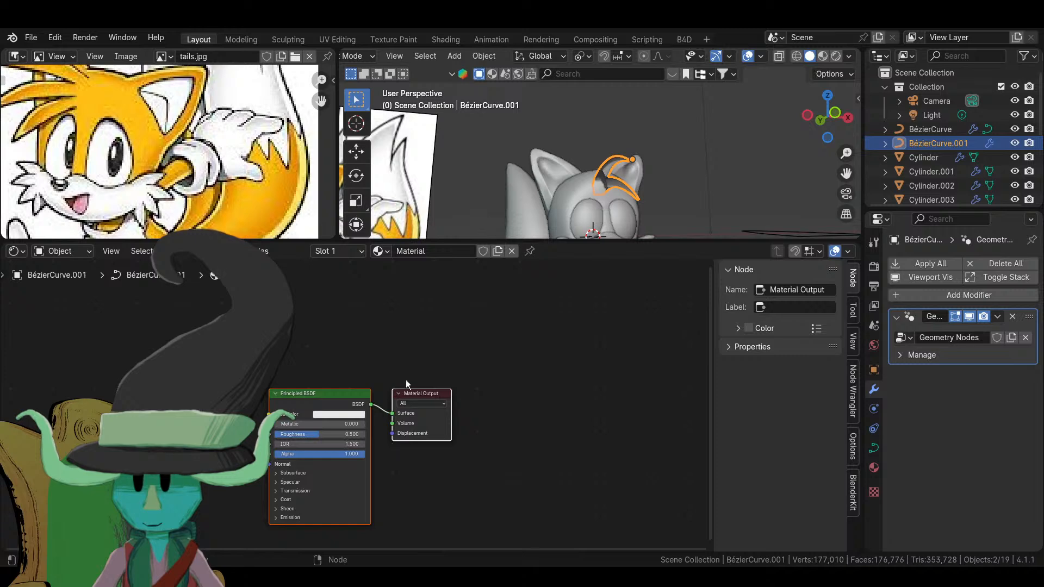
{"action": "left_click", "coordinate": [512, 250]}
{"action": "left_click", "coordinate": [16, 251]}
{"action": "left_click", "coordinate": [57, 368]}
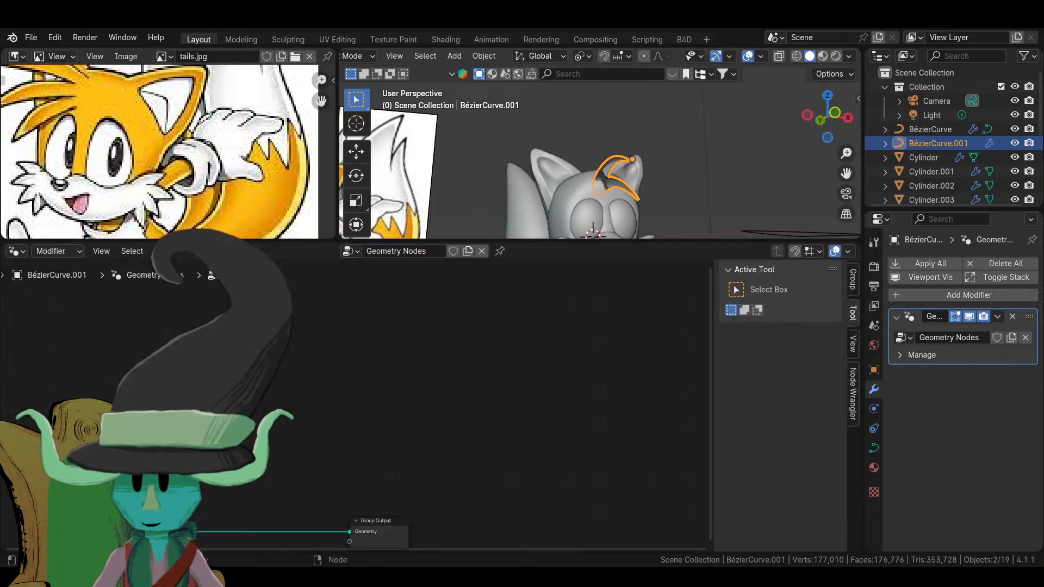
{"action": "scroll", "coordinate": [438, 412], "scroll_direction": "up", "scroll_amount": 2}
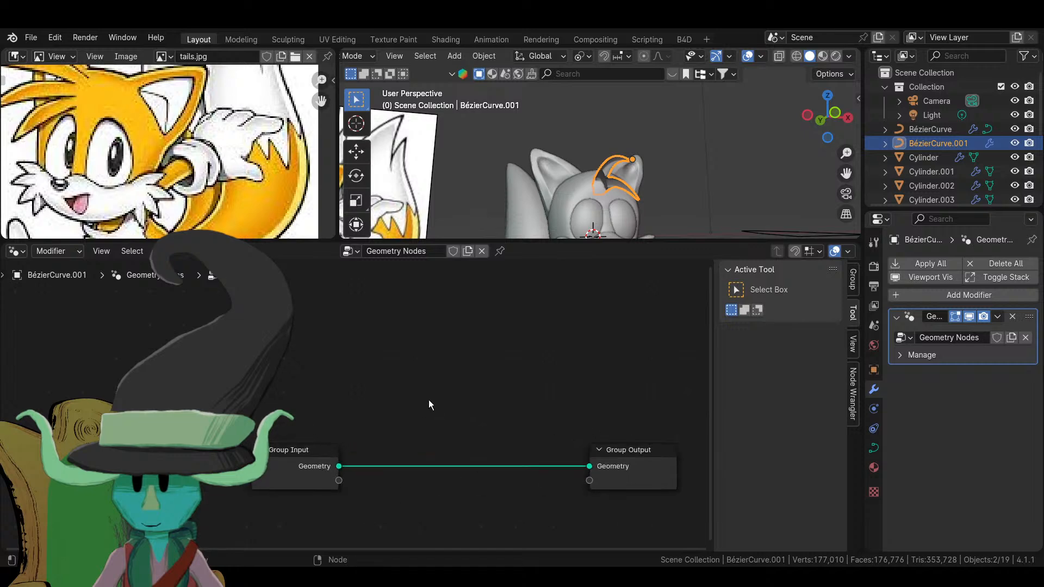
- Add a Flip Faces node and insert it on the link between Group Input and Group Output
{"action": "key", "text": "shift+a"}
{"action": "left_click", "coordinate": [408, 278]}
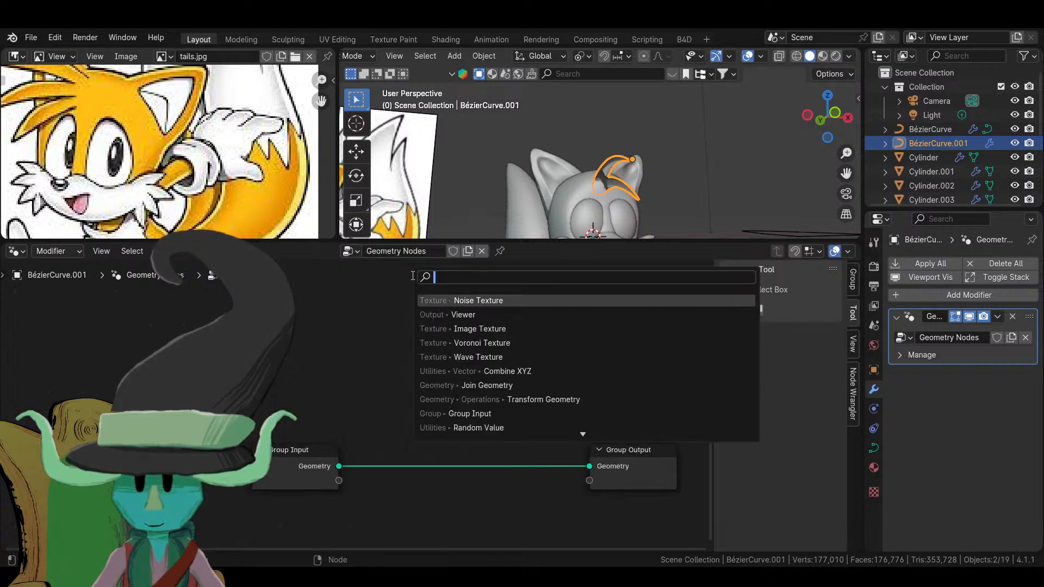
{"action": "type", "text": "FLI"}
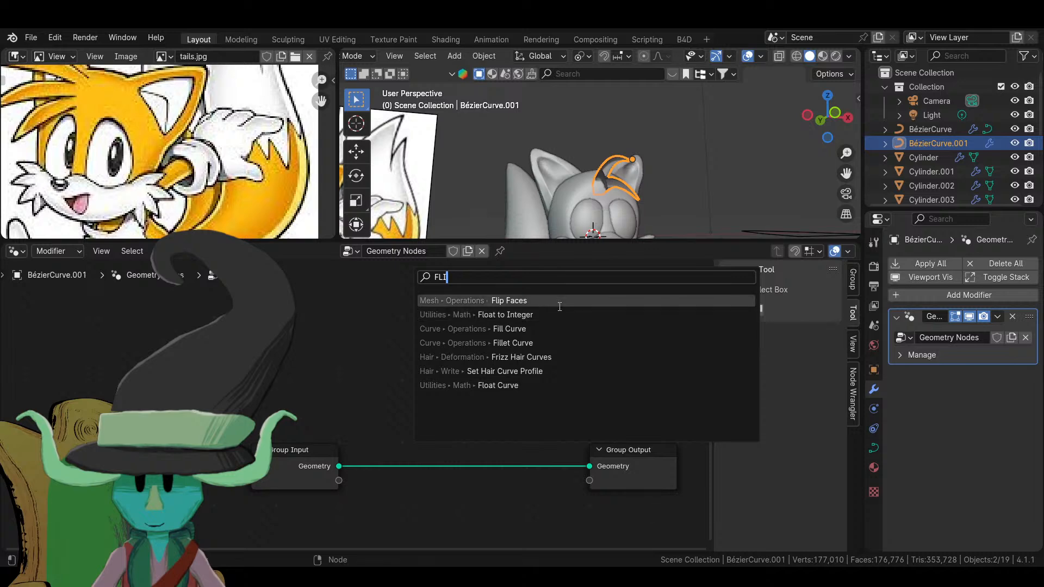
{"action": "left_click", "coordinate": [559, 301]}
{"action": "left_click", "coordinate": [440, 455]}
- Enlarge the 3D viewport again, reselect the hair curve, and examine the strands' surfaces from the front and above
{"action": "middle_click_drag", "start_coordinate": [543, 223], "coordinate": [596, 239]}
{"action": "left_click_drag", "start_coordinate": [595, 238], "coordinate": [596, 431]}
{"action": "left_click", "coordinate": [614, 326]}
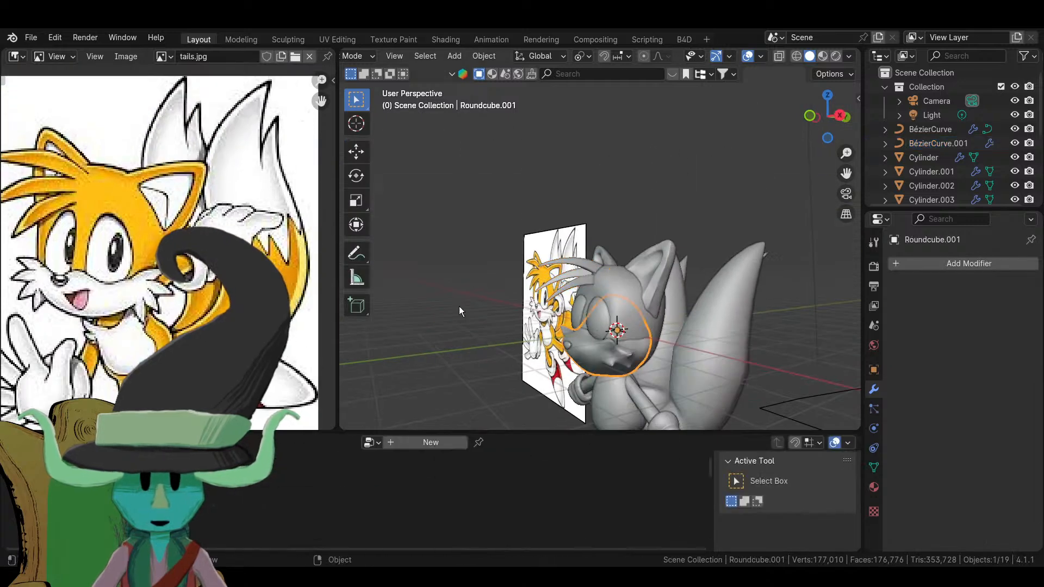
{"action": "middle_click_drag", "start_coordinate": [613, 326], "coordinate": [579, 285]}
{"action": "left_click", "coordinate": [579, 285]}
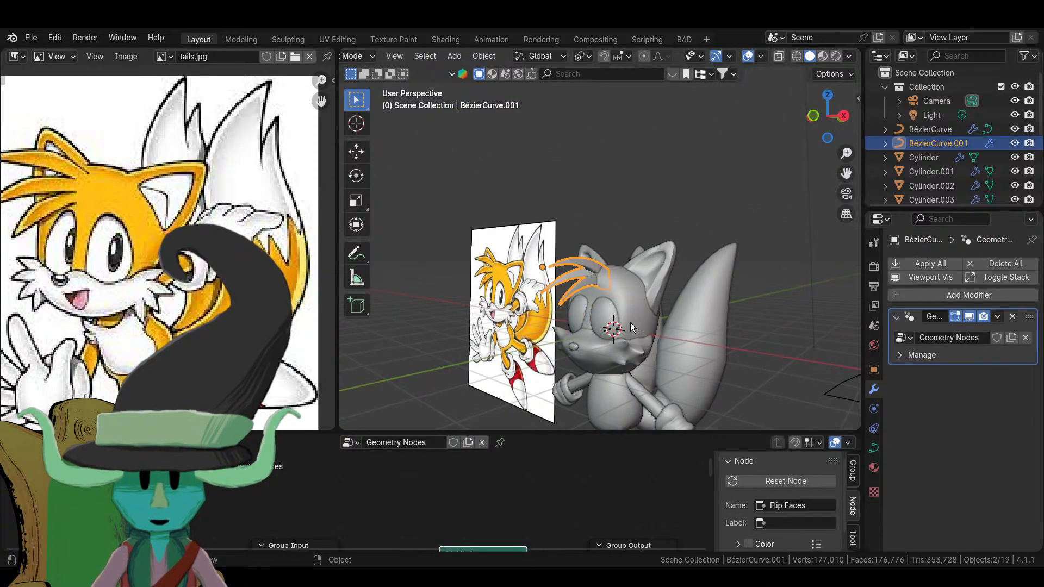
{"action": "middle_click_drag", "start_coordinate": [633, 327], "coordinate": [595, 383]}
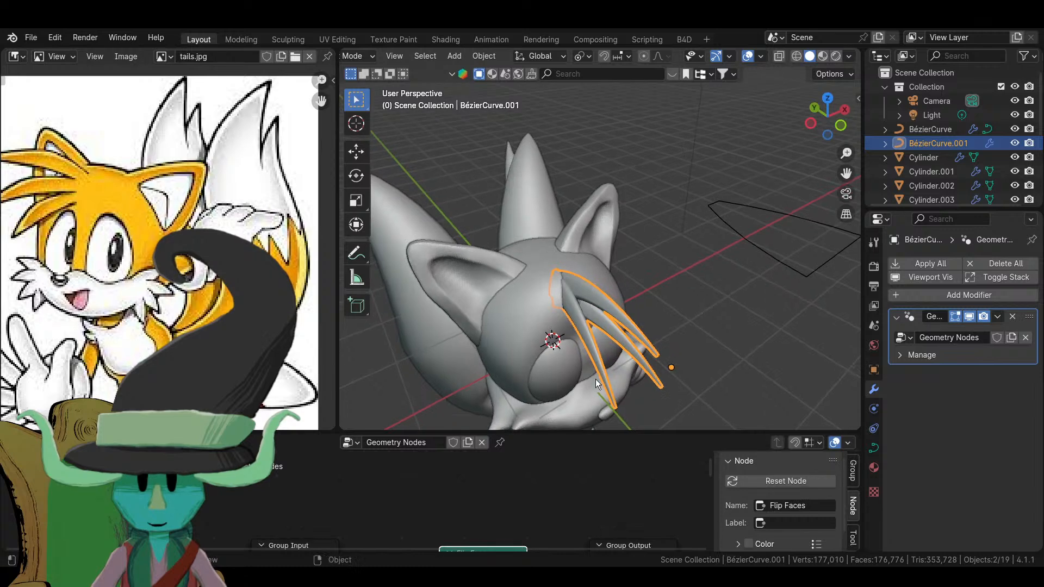
{"action": "middle_click_drag", "start_coordinate": [608, 292], "coordinate": [496, 441]}
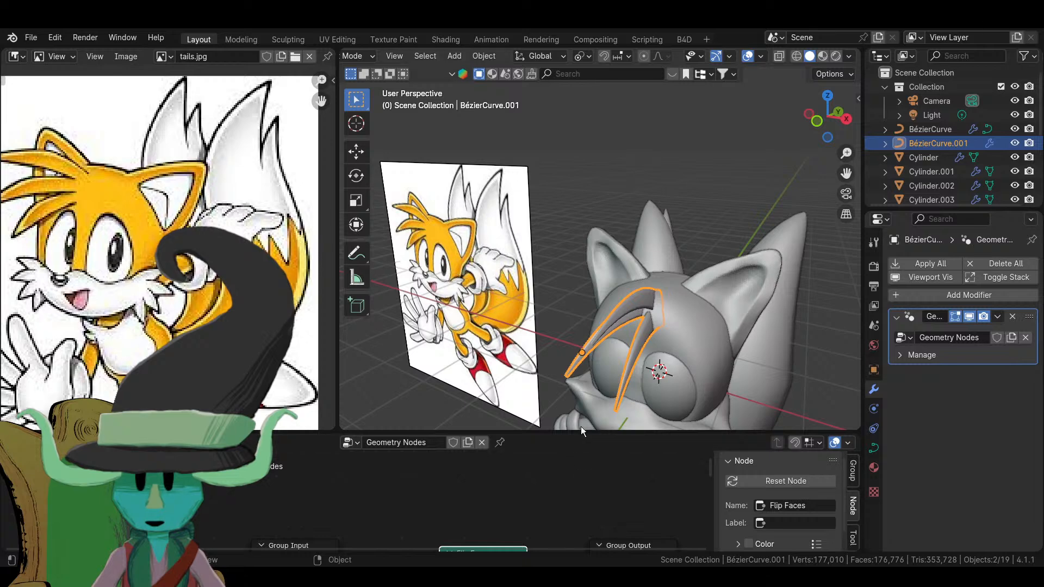
- Bring the node editor into full view, move the Flip Faces node slightly upward, and return the space to the viewport
{"action": "left_click_drag", "start_coordinate": [579, 436], "coordinate": [555, 173]}
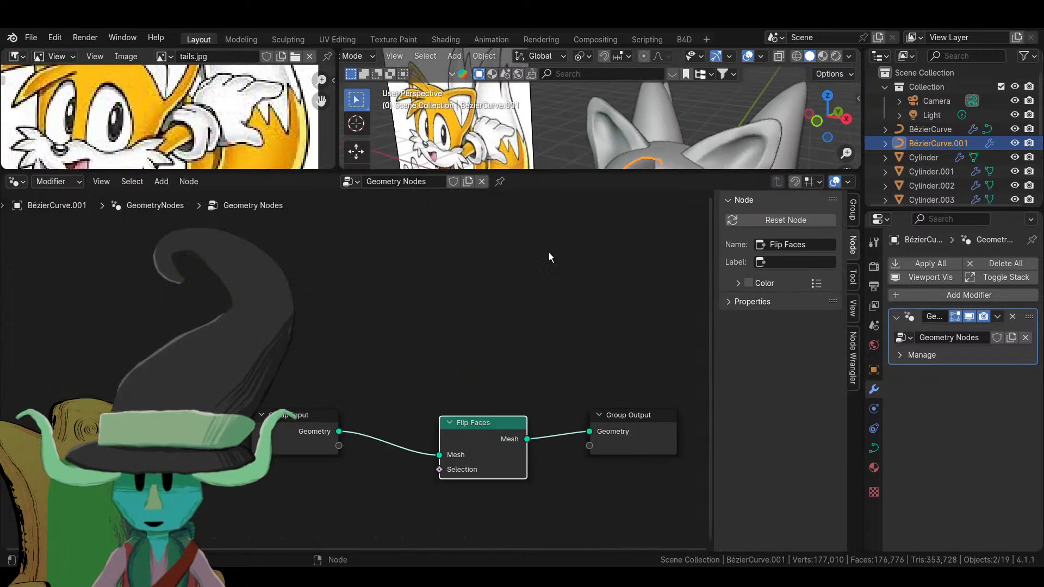
{"action": "left_click_drag", "start_coordinate": [480, 443], "coordinate": [472, 422]}
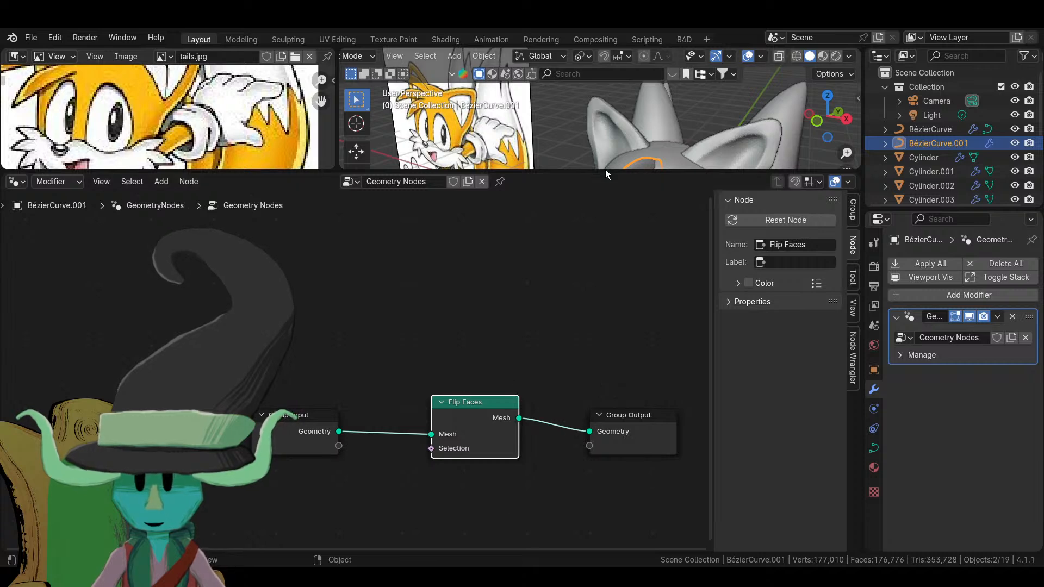
{"action": "left_click_drag", "start_coordinate": [605, 171], "coordinate": [605, 449]}
- Enable the Face Orientation overlay and examine the face directions of the hair strands and the whole character
{"action": "middle_click_drag", "start_coordinate": [605, 380], "coordinate": [589, 318]}
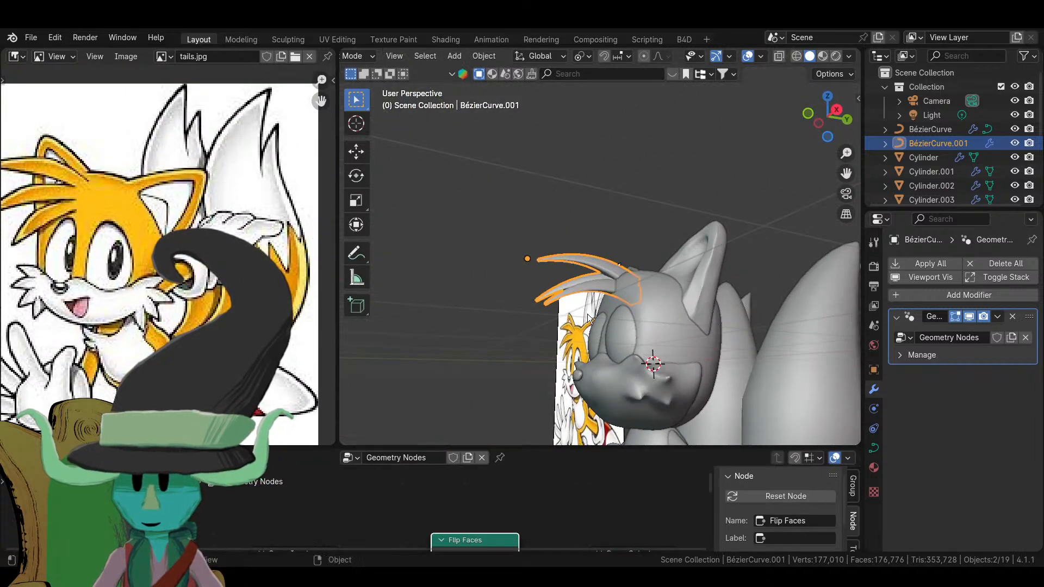
{"action": "left_click", "coordinate": [849, 56]}
{"action": "left_click", "coordinate": [760, 57]}
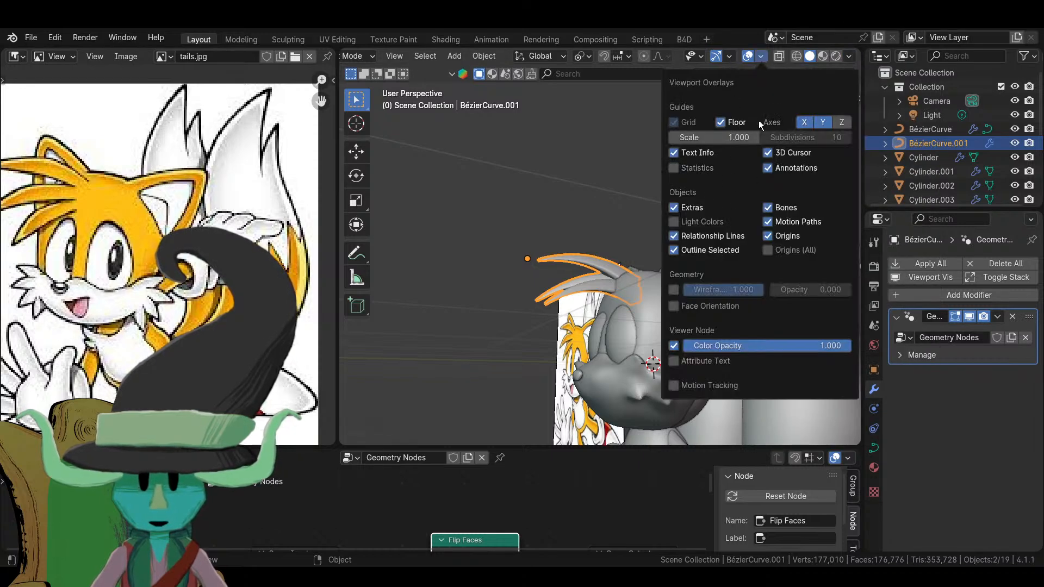
{"action": "left_click", "coordinate": [730, 56]}
{"action": "mouse_move", "coordinate": [761, 56]}
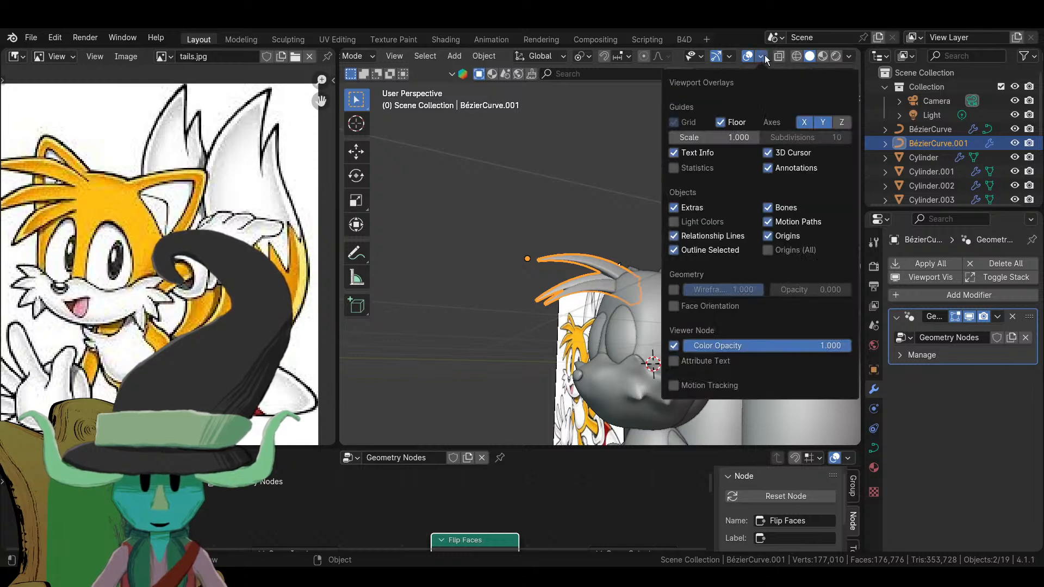
{"action": "left_click", "coordinate": [695, 307]}
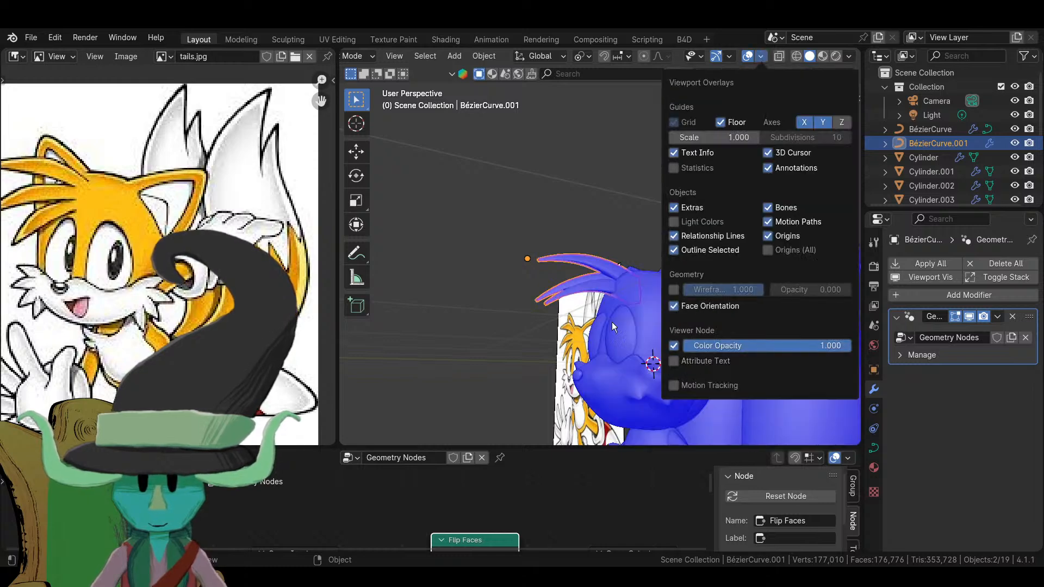
{"action": "scroll", "coordinate": [683, 340], "scroll_direction": "down", "scroll_amount": 5}
{"action": "left_click", "coordinate": [713, 350]}
{"action": "middle_click_drag", "start_coordinate": [618, 345], "coordinate": [603, 375]}
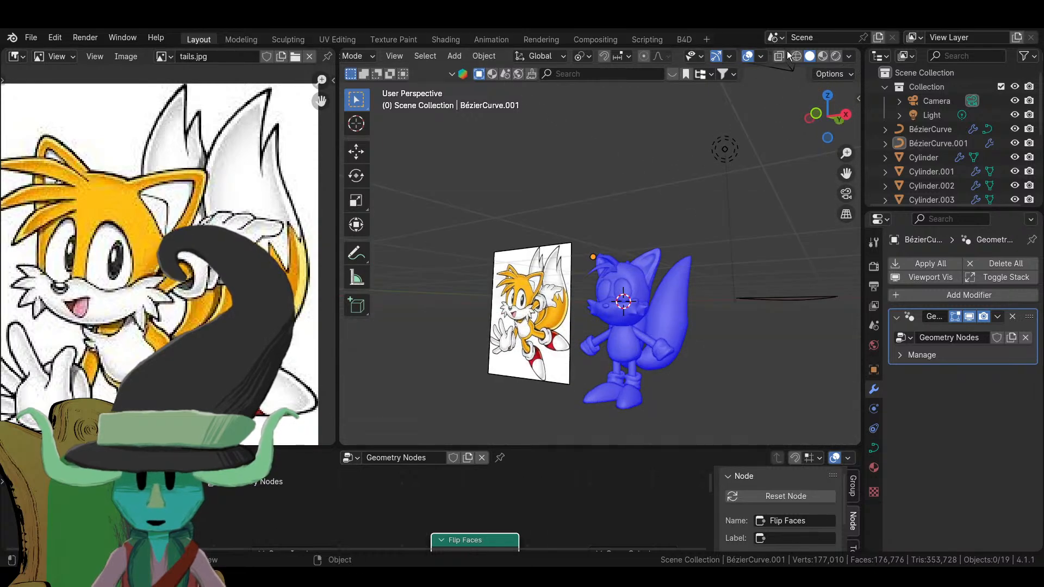
- Disable the Face Orientation overlay to return the model to plain solid shading
{"action": "left_click", "coordinate": [761, 58]}
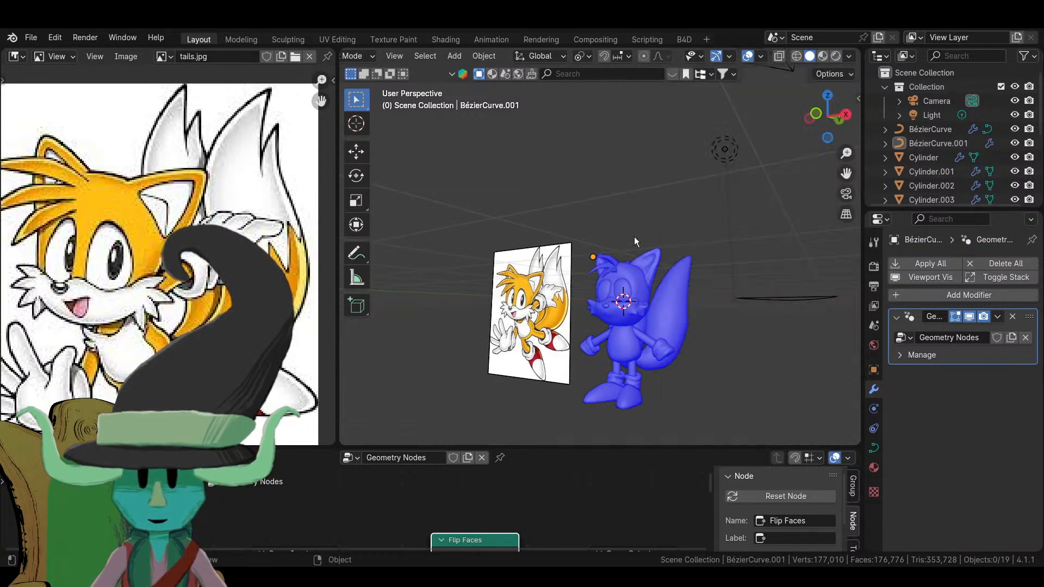
{"action": "left_click", "coordinate": [764, 56]}
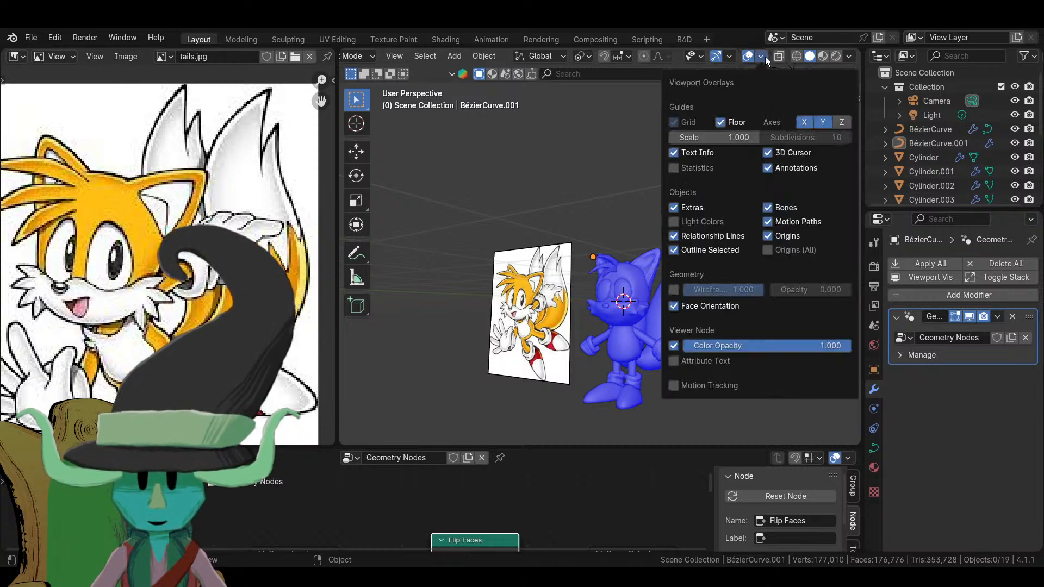
{"action": "left_click", "coordinate": [688, 304]}
{"action": "middle_click_drag", "start_coordinate": [686, 353], "coordinate": [684, 403]}
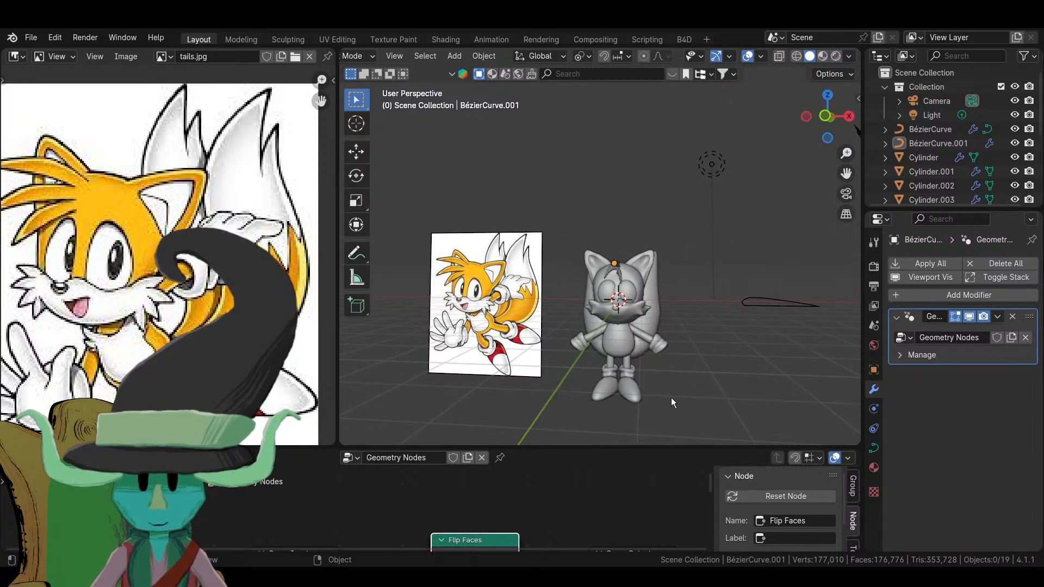
- Add a cube mesh to the scene as the base for the character's hand
{"action": "middle_click_drag", "start_coordinate": [723, 357], "coordinate": [603, 331]}
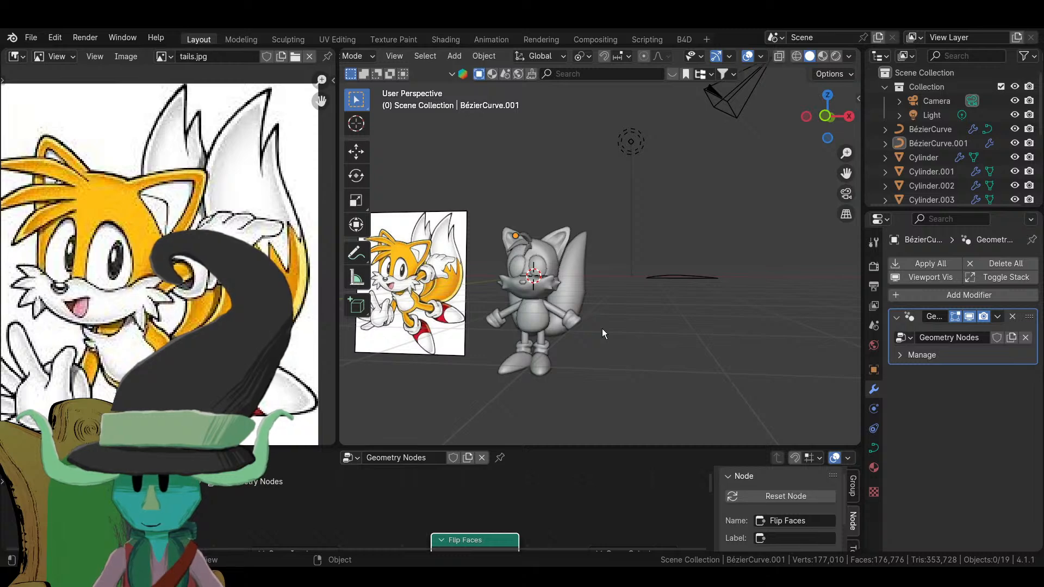
{"action": "key", "text": "shift+a"}
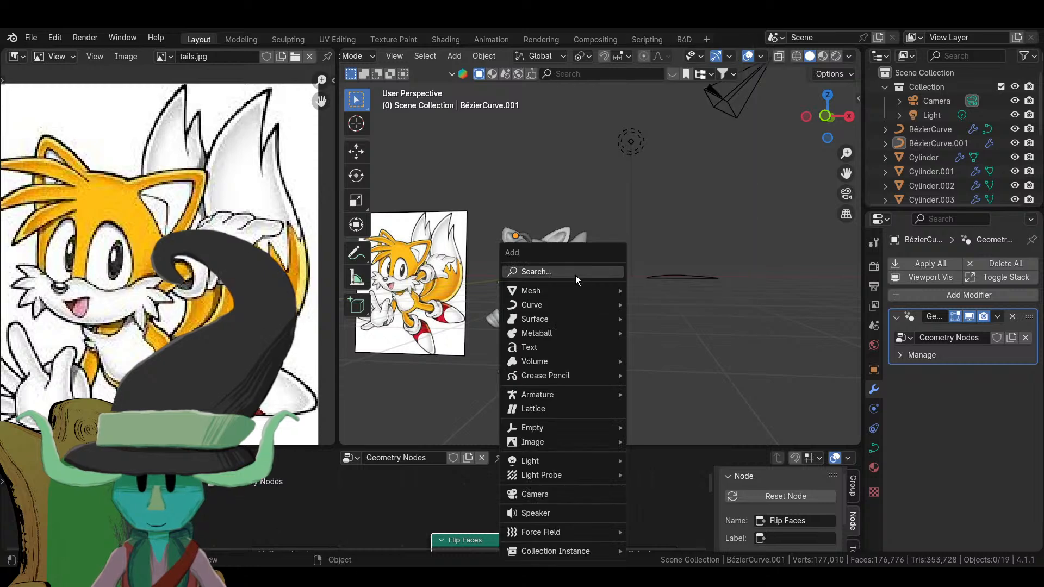
{"action": "left_click", "coordinate": [576, 275]}
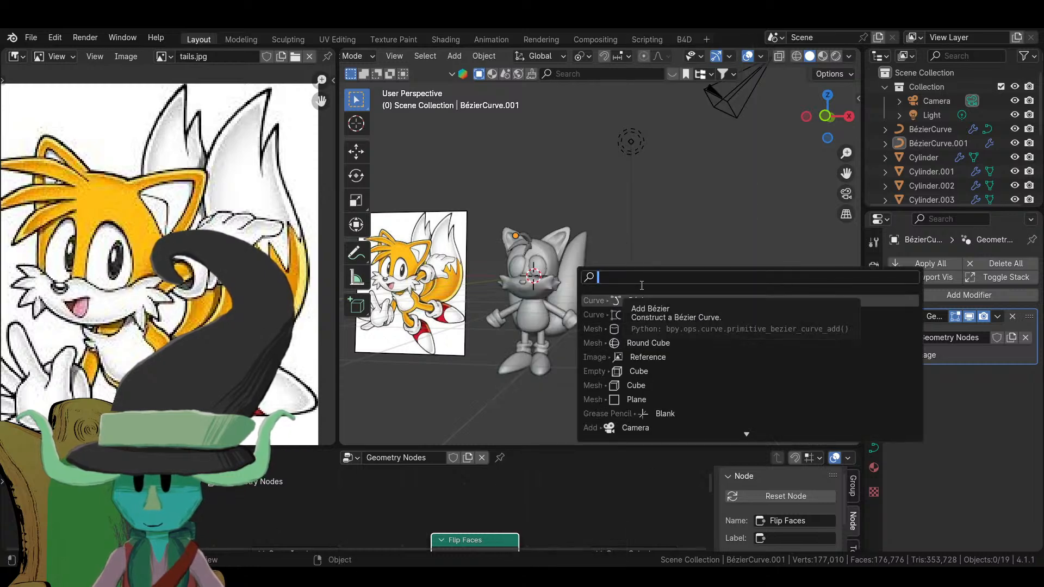
{"action": "type", "text": "CUB"}
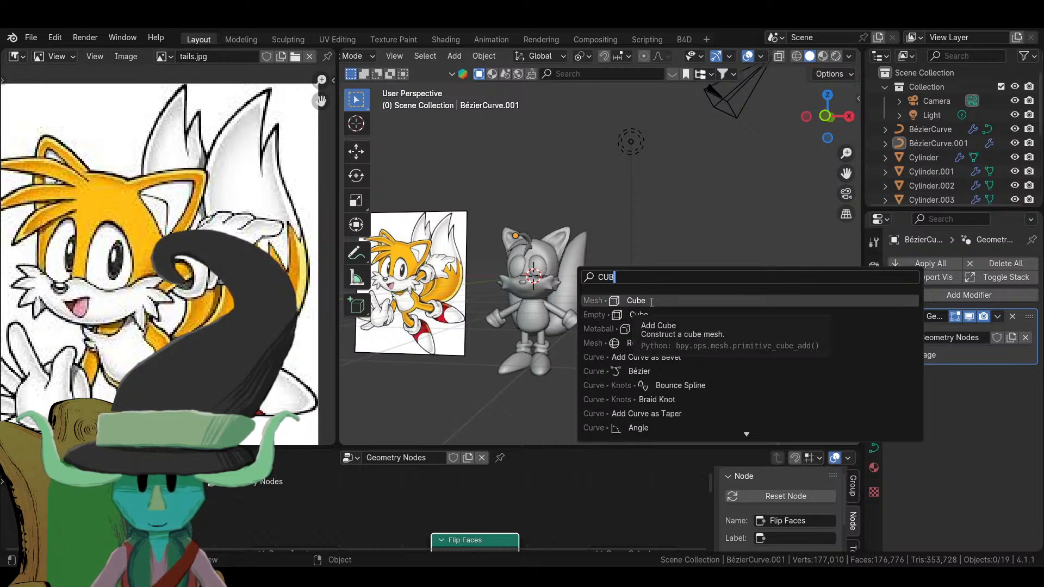
{"action": "left_click", "coordinate": [651, 300]}
- In Edit Mode, move the cube's mesh about 2.77 m in X and -2.37 m in Z beside the hand, and scale it uniformly to 0.432
{"action": "middle_click_drag", "start_coordinate": [599, 283], "coordinate": [715, 246], "text": "shift"}
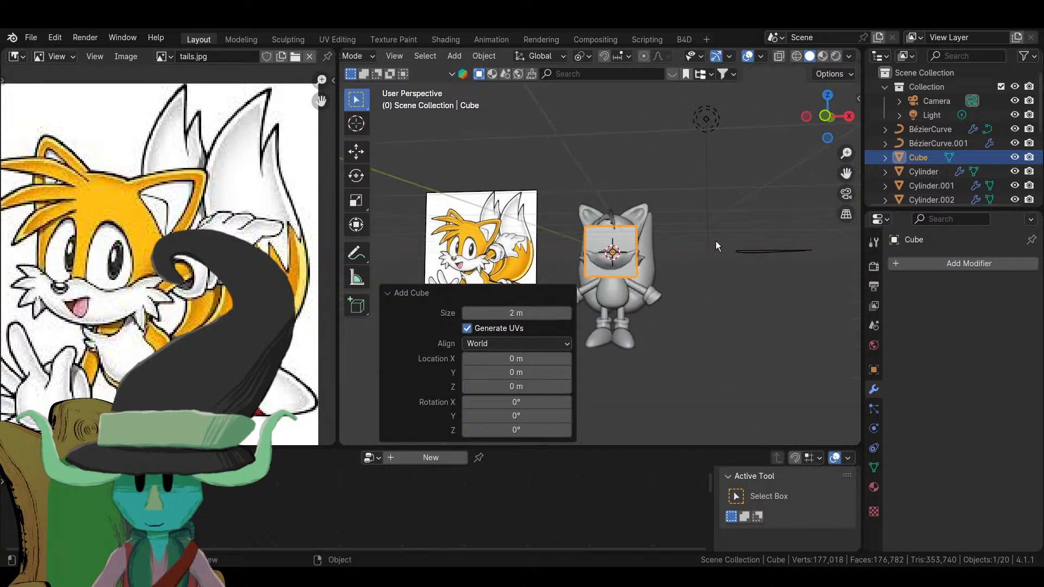
{"action": "key", "text": "KP_1"}
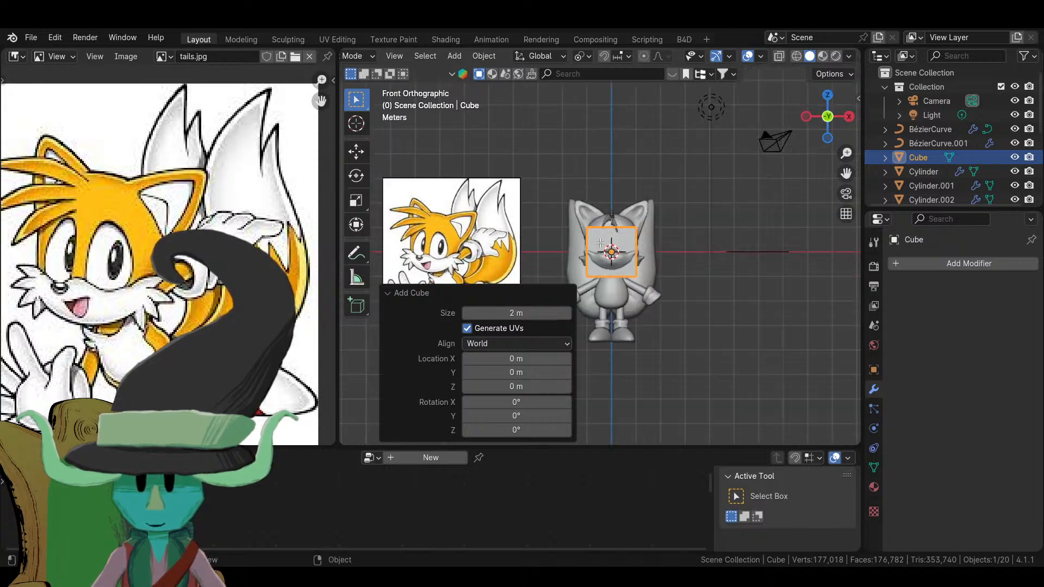
{"action": "key", "text": "Tab"}
{"action": "scroll", "coordinate": [638, 212], "scroll_direction": "up", "scroll_amount": 3}
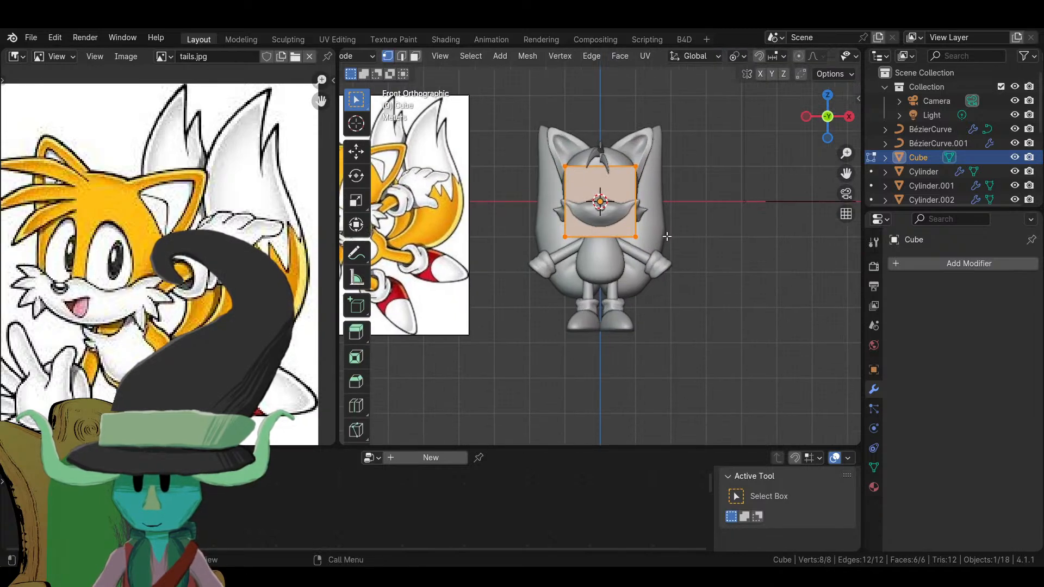
{"action": "key", "text": "g"}
{"action": "left_click", "coordinate": [771, 321]}
{"action": "key", "text": "s"}
{"action": "key", "text": "z"}
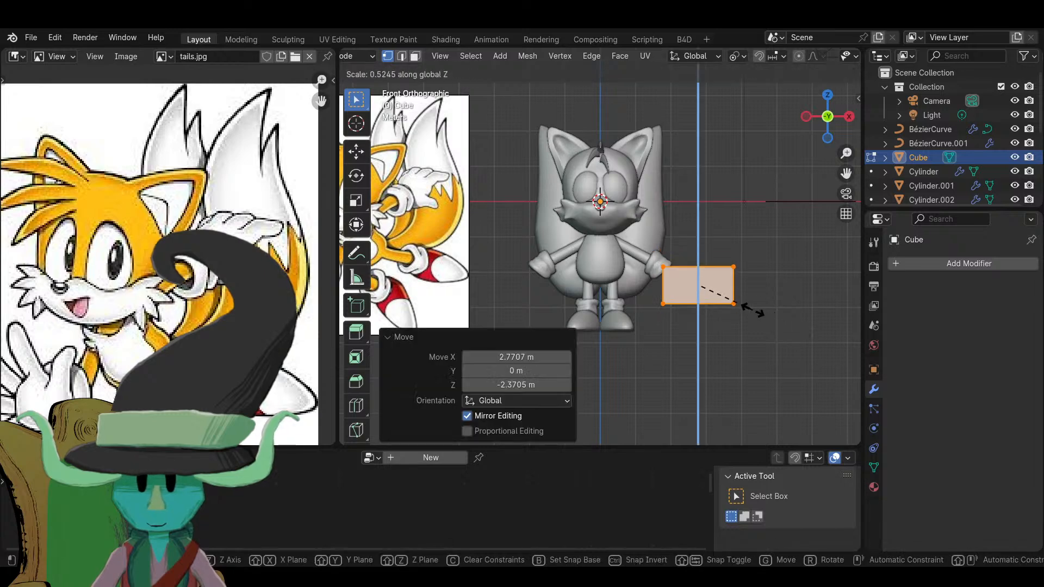
{"action": "key", "text": "z"}
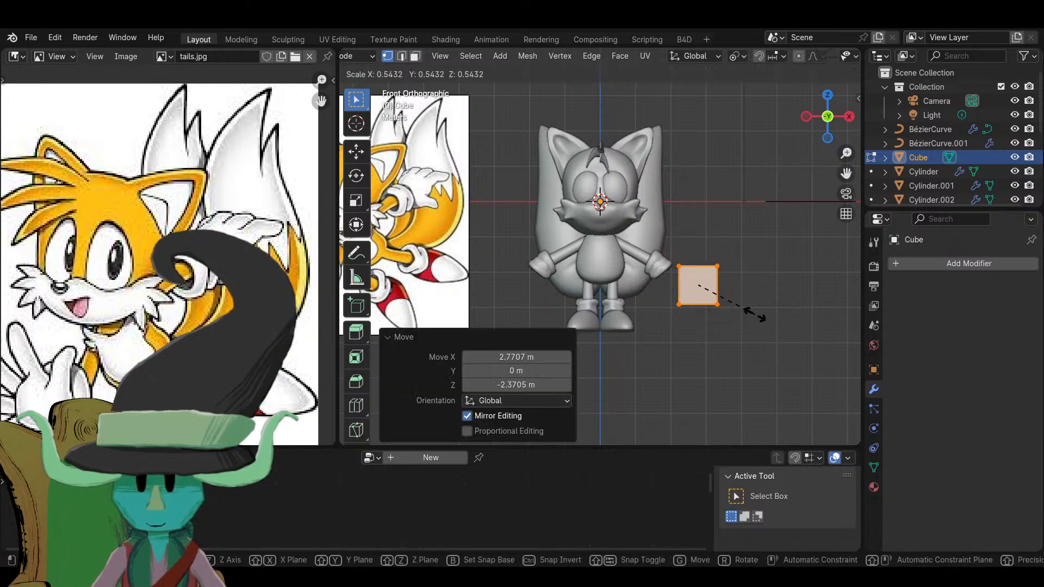
{"action": "left_click", "coordinate": [743, 310]}
- Widen the cube's outer side along Y so the block tapers toward the wrist, and return to Object Mode
{"action": "key", "text": "KP_7"}
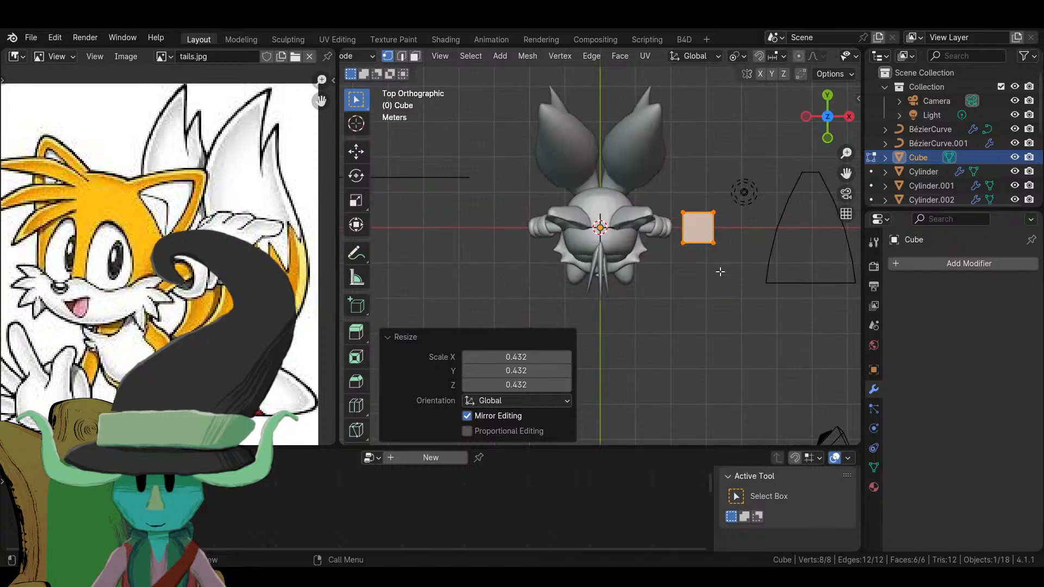
{"action": "key", "text": "alt+z"}
{"action": "left_click_drag", "start_coordinate": [699, 189], "coordinate": [756, 294]}
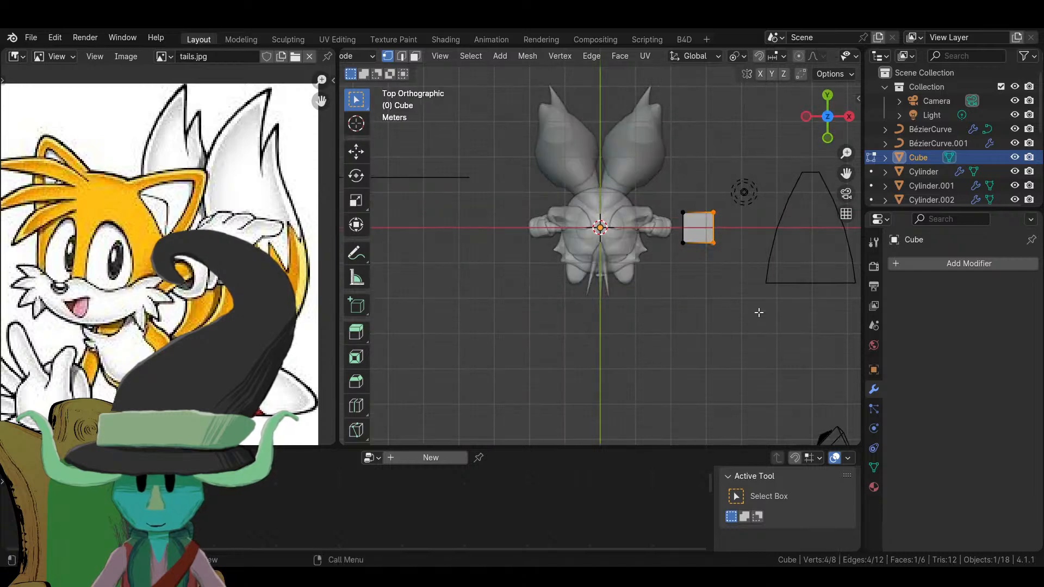
{"action": "key", "text": "s"}
{"action": "key", "text": "z"}
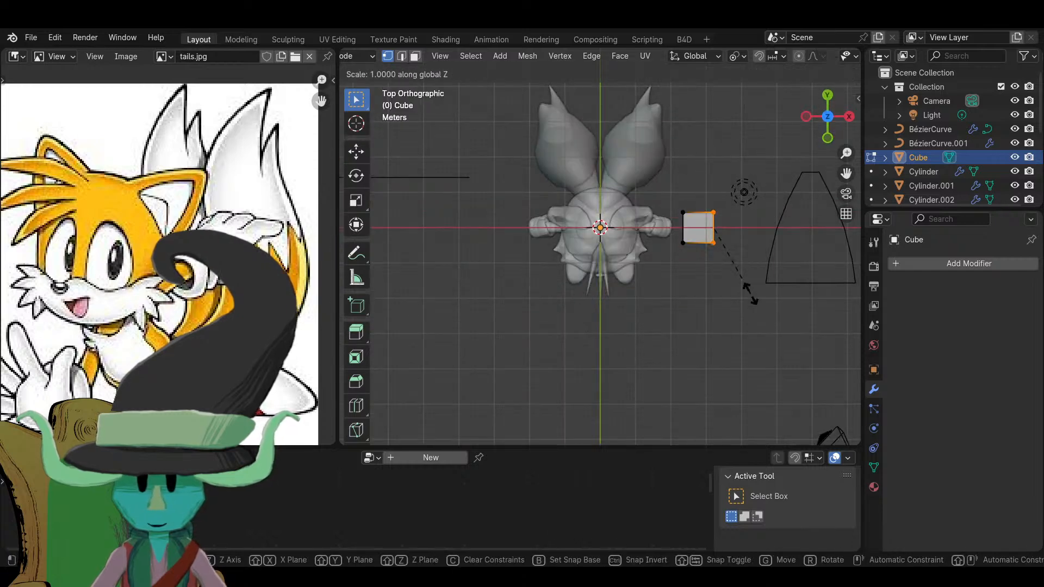
{"action": "key", "text": "y"}
{"action": "left_click", "coordinate": [783, 311]}
{"action": "key", "text": "Tab"}
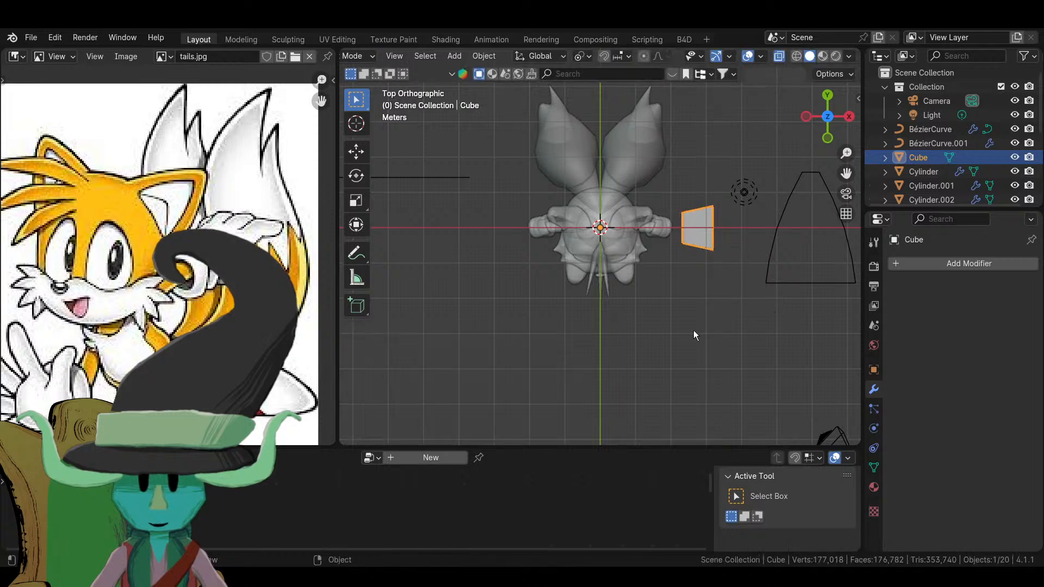
- Rotate the mirrored glove cuffs' mesh 17.7° in front view and shift it about -0.098 m in X and 0.009 m in Z
{"action": "key", "text": "KP_1"}
{"action": "scroll", "coordinate": [683, 207], "scroll_direction": "up", "scroll_amount": 4}
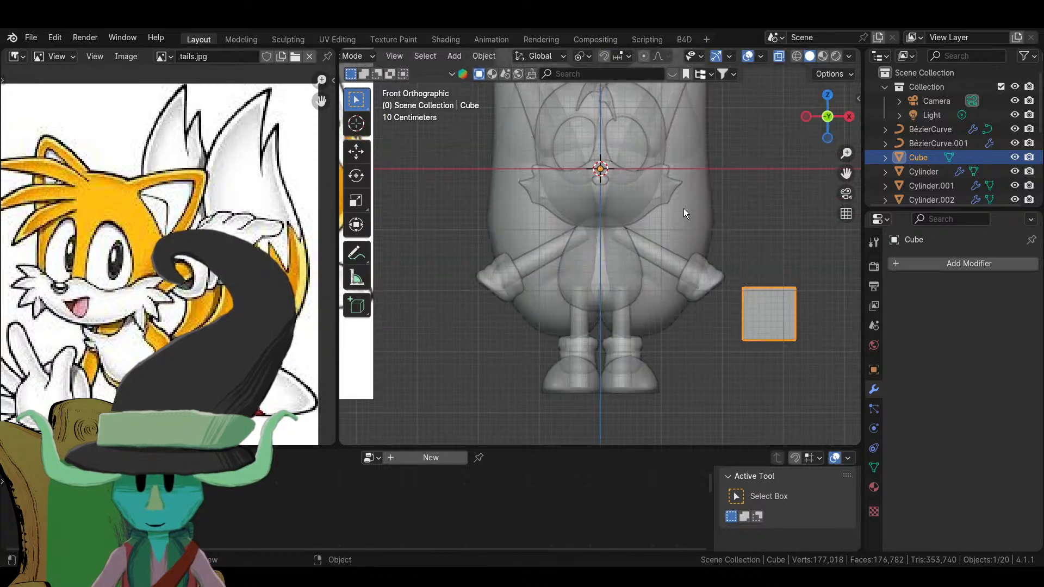
{"action": "middle_click_drag", "start_coordinate": [683, 219], "coordinate": [619, 226], "text": "shift"}
{"action": "left_click", "coordinate": [631, 285]}
{"action": "key", "text": "Tab"}
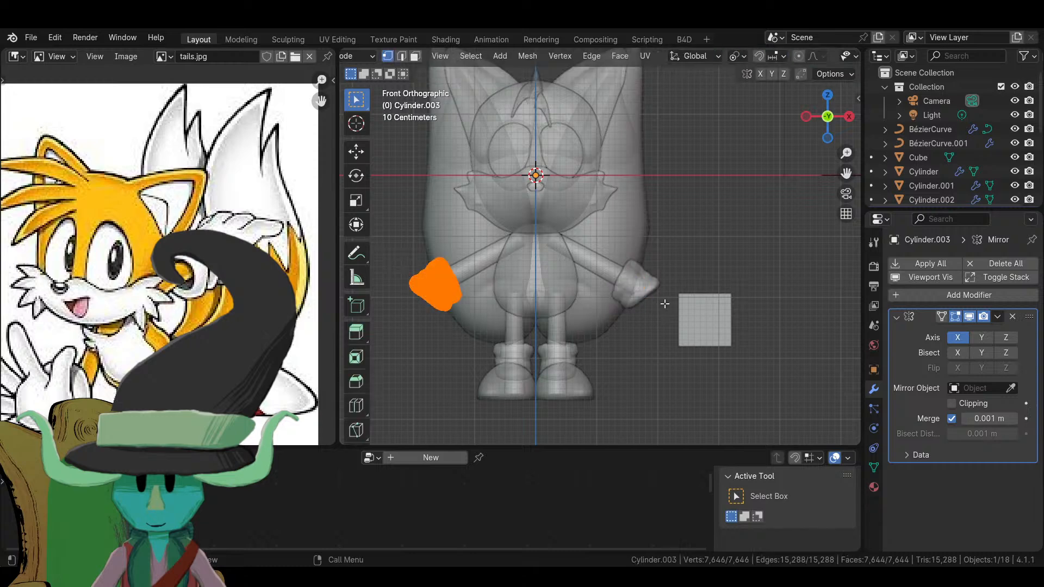
{"action": "key", "text": "r"}
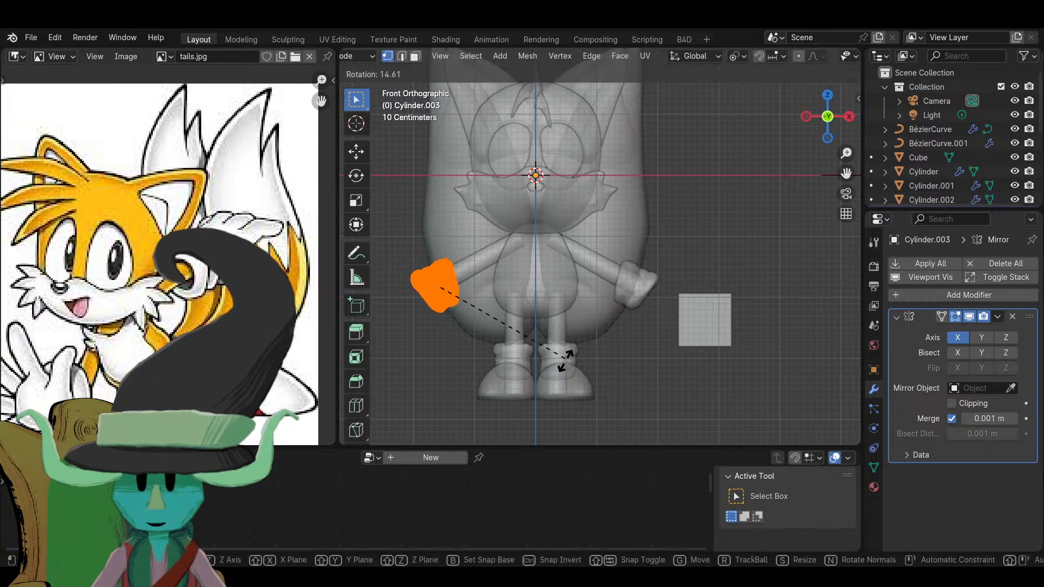
{"action": "left_click", "coordinate": [557, 348]}
{"action": "key", "text": "g"}
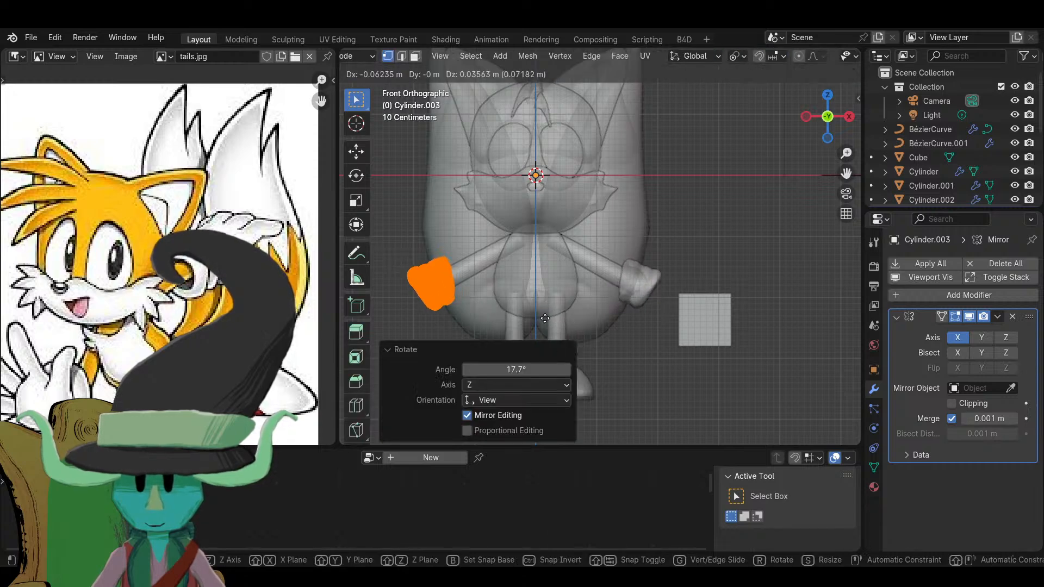
{"action": "left_click", "coordinate": [543, 320]}
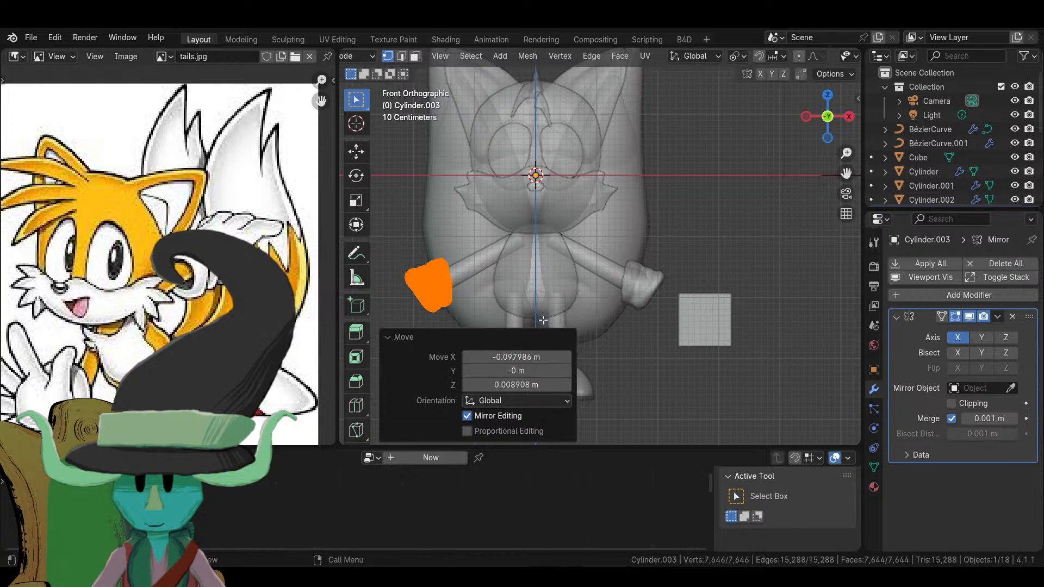
{"action": "scroll", "coordinate": [542, 319], "scroll_direction": "up", "scroll_amount": 2}
{"action": "scroll", "coordinate": [582, 279], "scroll_direction": "down", "scroll_amount": 5}
{"action": "key", "text": "Tab"}
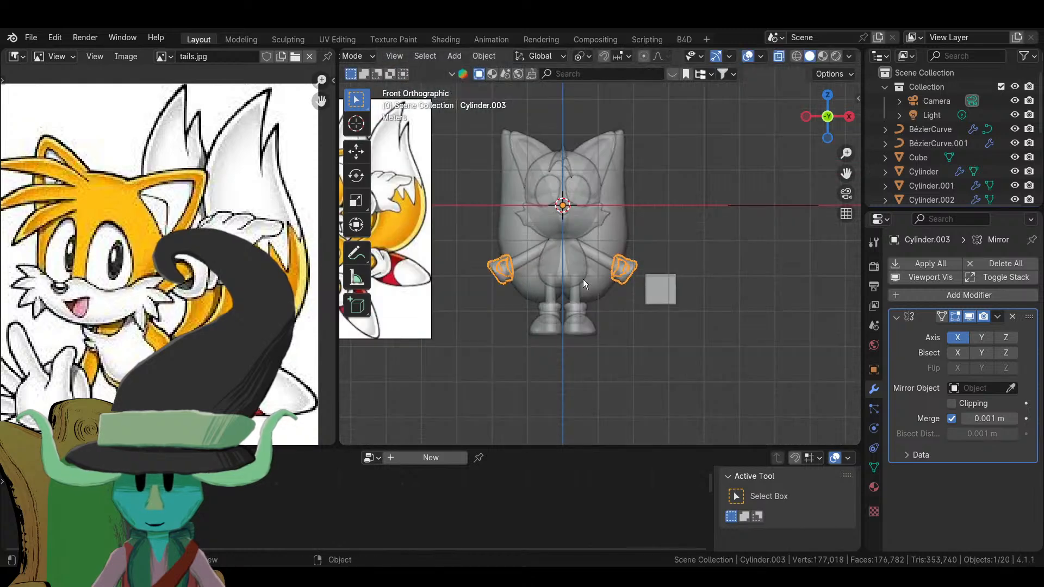
- Turn off X-ray, reopen the tapered cube for mesh editing, and flatten it to 0.422 along Z
{"action": "key", "text": "alt+z"}
{"action": "left_click", "coordinate": [628, 312]}
{"action": "middle_click_drag", "start_coordinate": [652, 230], "coordinate": [658, 263]}
{"action": "left_click", "coordinate": [658, 264]}
{"action": "key", "text": "Tab"}
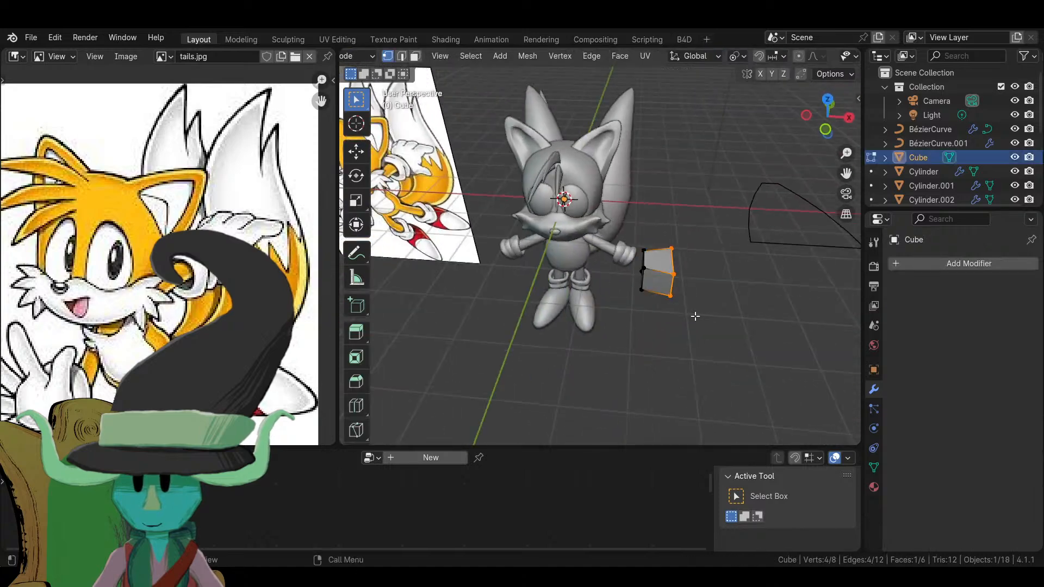
{"action": "key", "text": "KP_1"}
{"action": "scroll", "coordinate": [695, 316], "scroll_direction": "up", "scroll_amount": 5}
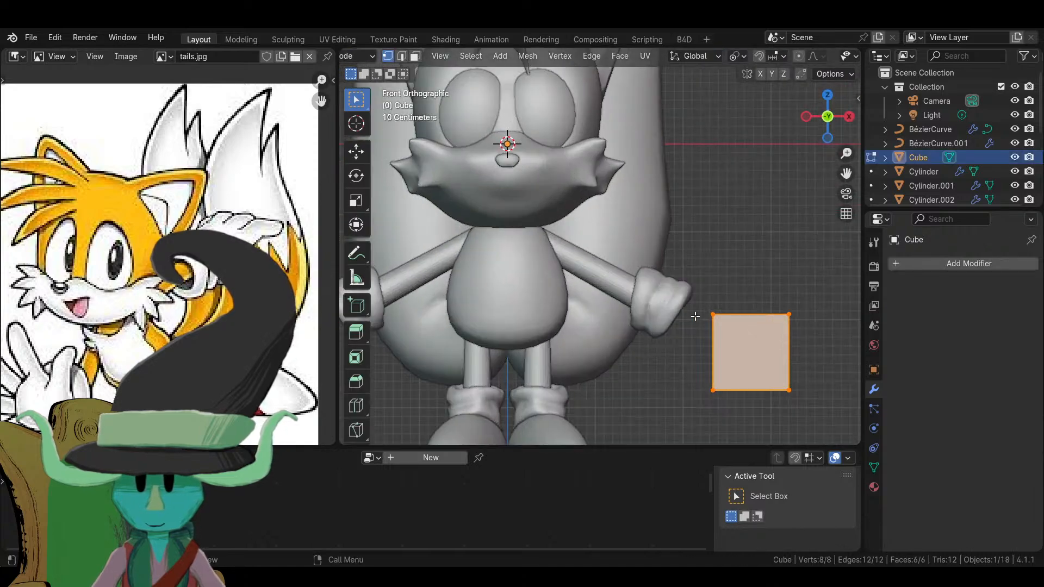
{"action": "middle_click_drag", "start_coordinate": [694, 315], "coordinate": [554, 186], "text": "shift"}
{"action": "key", "text": "s"}
{"action": "key", "text": "z"}
{"action": "left_click", "coordinate": [646, 240]}
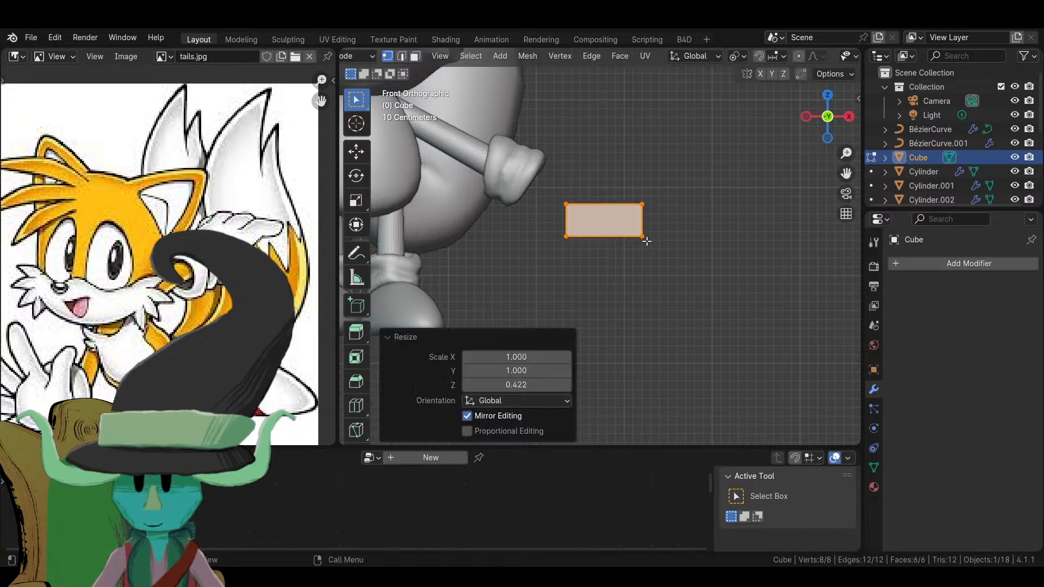
- Move the flattened block about -0.445 m in X and 0.439 m in Z to the glove cuff, and scale it uniformly to 0.732
{"action": "key", "text": "g"}
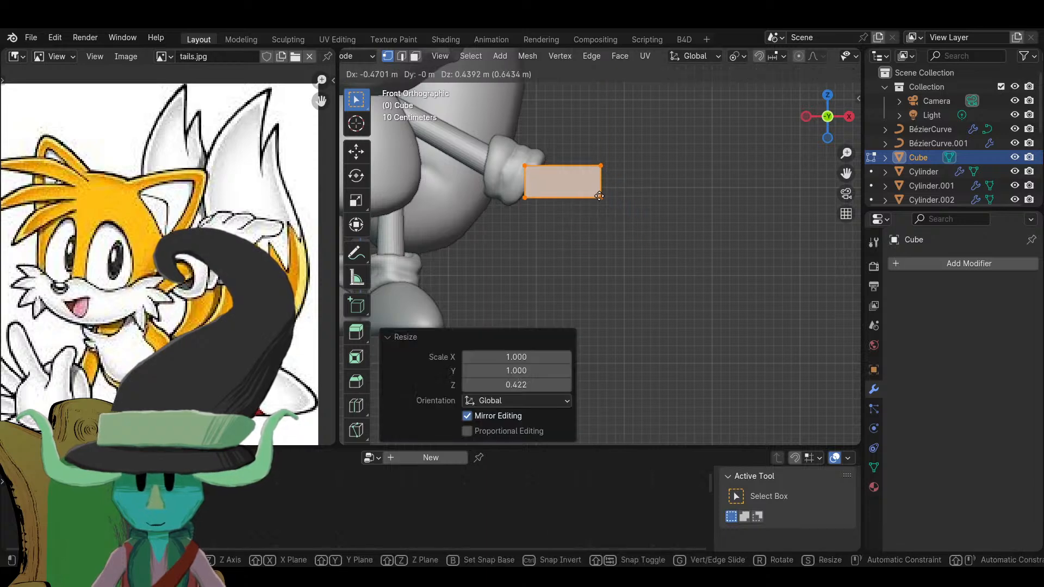
{"action": "left_click", "coordinate": [604, 196]}
{"action": "middle_click_drag", "start_coordinate": [604, 196], "coordinate": [723, 345]}
{"action": "key", "text": "s"}
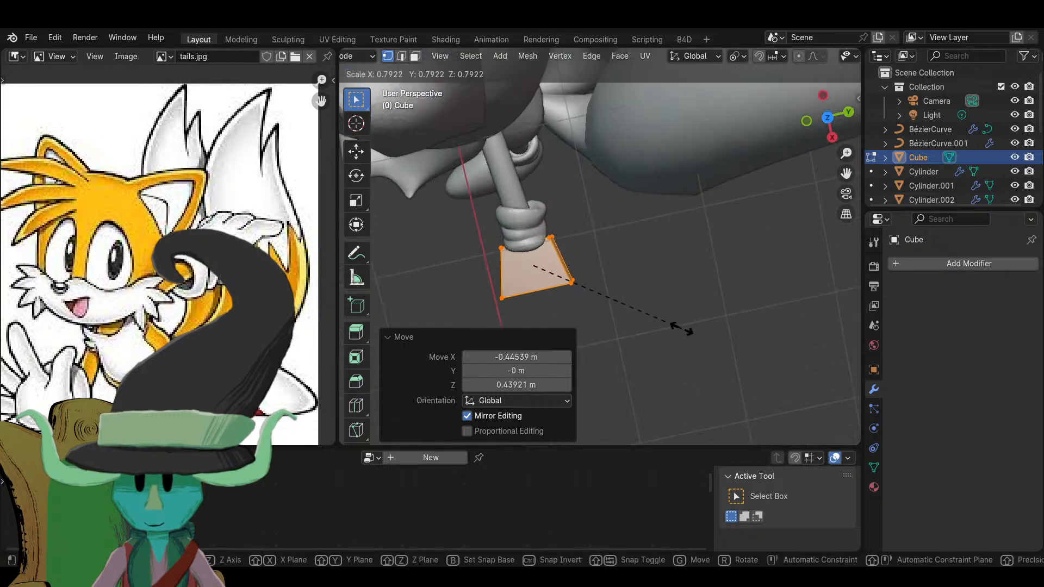
{"action": "left_click", "coordinate": [668, 327]}
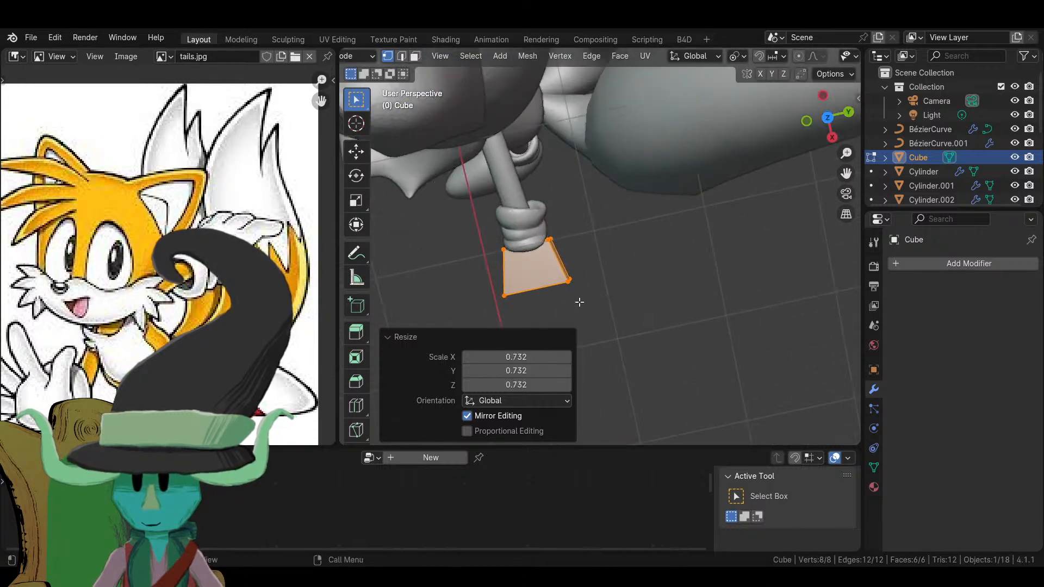
- In X-ray top view, scale the block's wrist-side vertices down to about 0.759
{"action": "key", "text": "KP_7"}
{"action": "scroll", "coordinate": [580, 302], "scroll_direction": "up", "scroll_amount": 4}
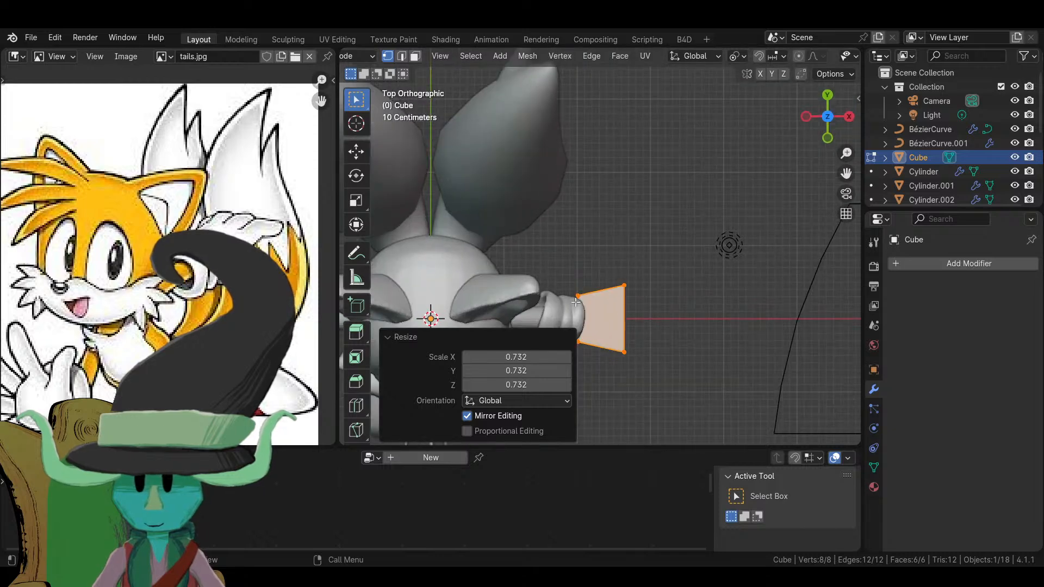
{"action": "key", "text": "alt+z"}
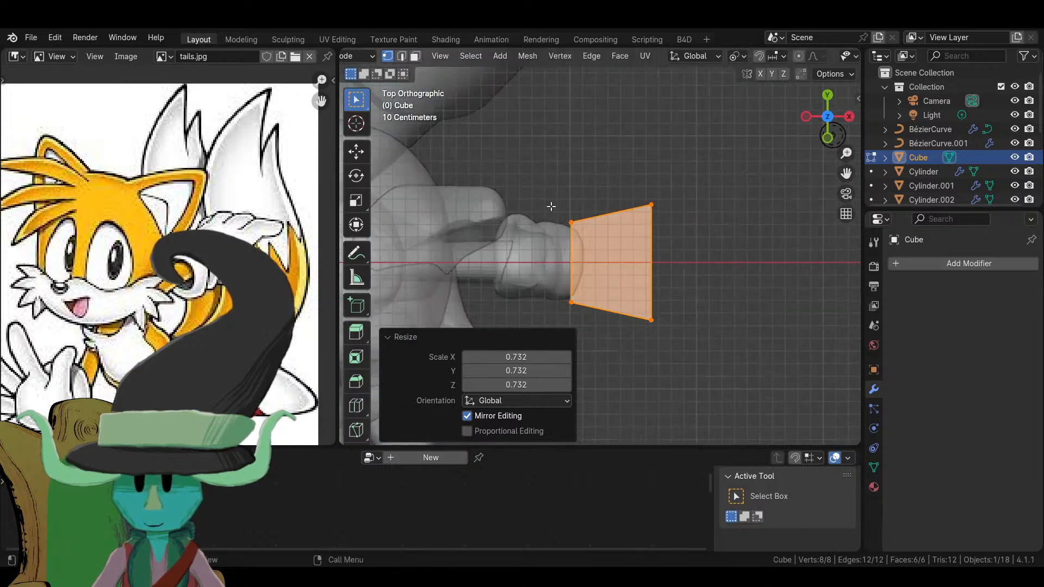
{"action": "left_click_drag", "start_coordinate": [545, 199], "coordinate": [584, 348]}
{"action": "key", "text": "s"}
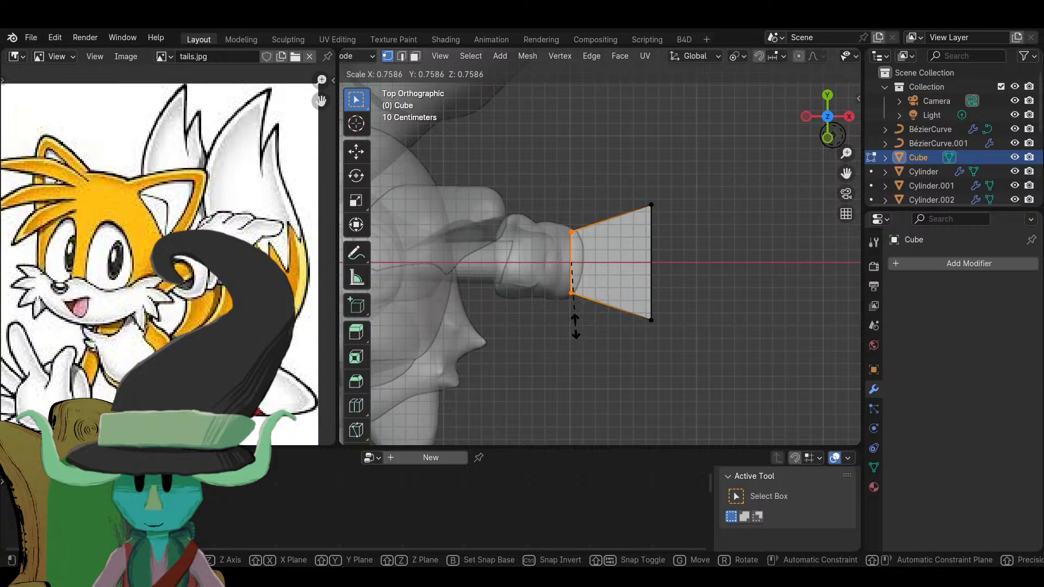
{"action": "left_click", "coordinate": [575, 326]}
- Shift the block's outer end about 0.27 m along X, scale it by 1.442, move it back slightly, and rescale it to 0.935
{"action": "left_click_drag", "start_coordinate": [635, 191], "coordinate": [681, 374]}
{"action": "key", "text": "g"}
{"action": "key", "text": "x"}
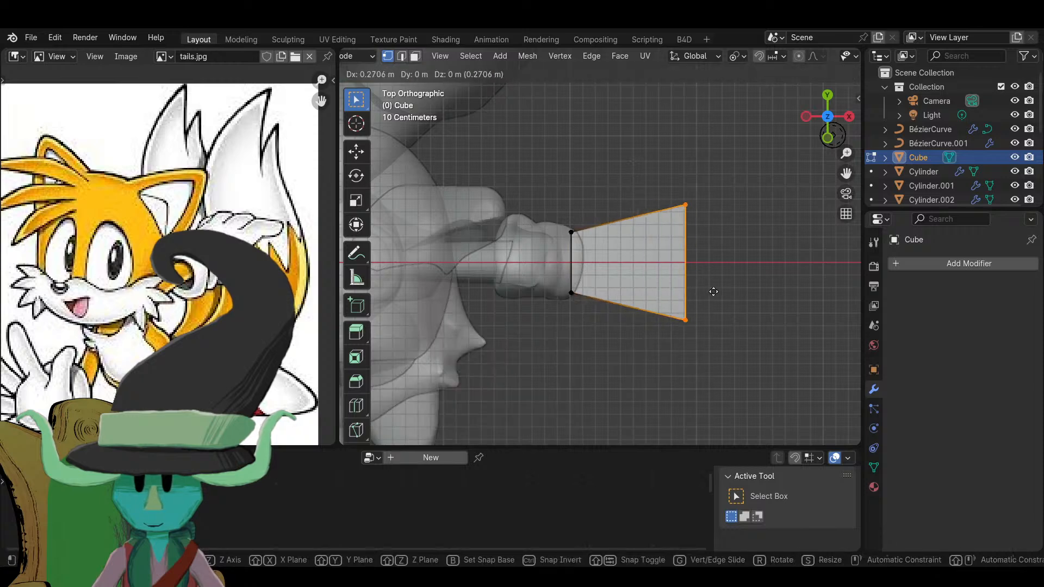
{"action": "left_click", "coordinate": [716, 291]}
{"action": "key", "text": "s"}
{"action": "key", "text": "Escape"}
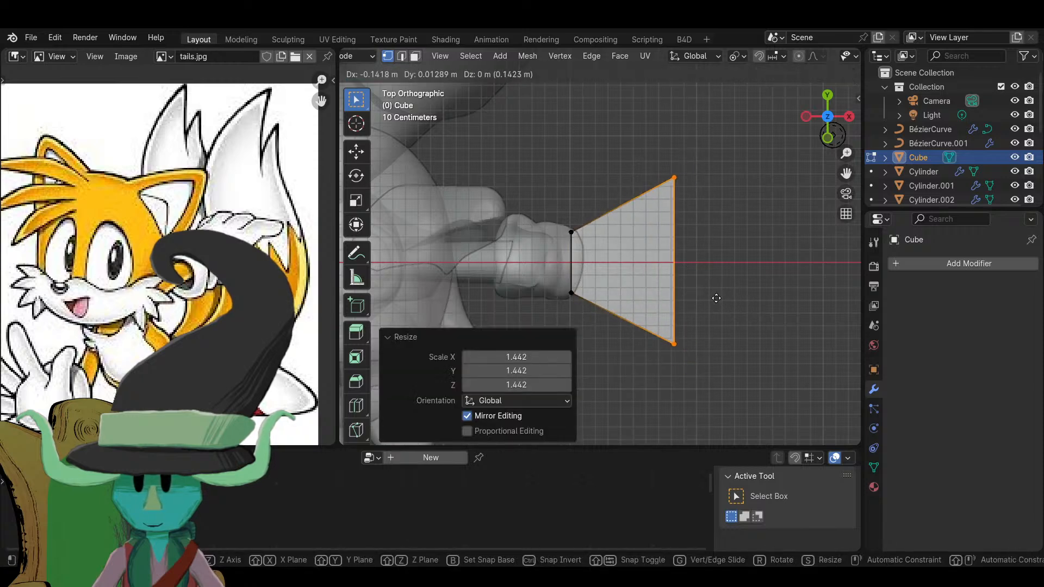
{"action": "key", "text": "s"}
{"action": "left_click", "coordinate": [593, 267]}
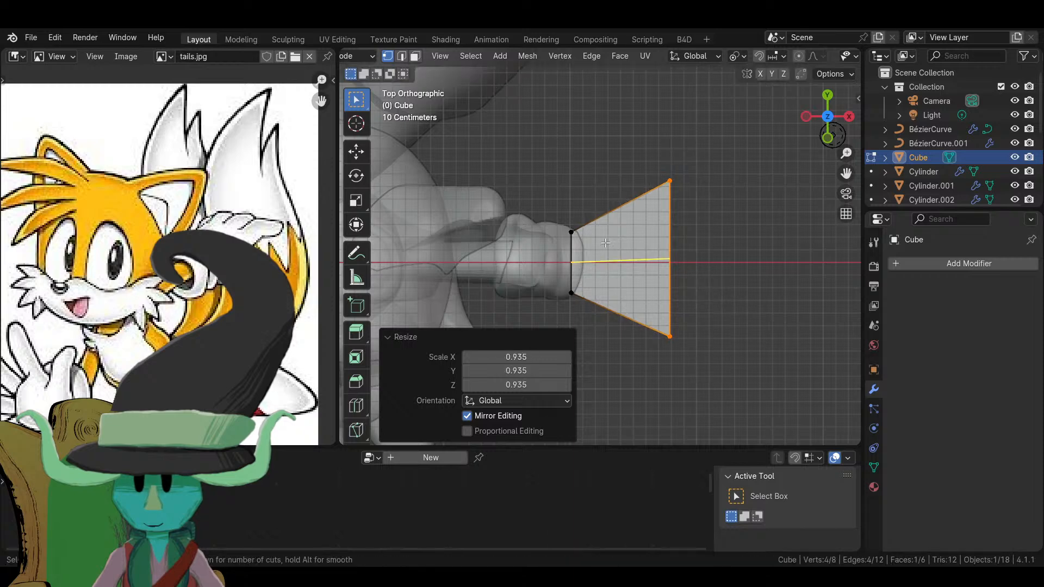
- Add one centred loop cut across the hand block, scale it to about 1.17, and nudge it into place
{"action": "left_click", "coordinate": [618, 219]}
{"action": "key", "text": "s"}
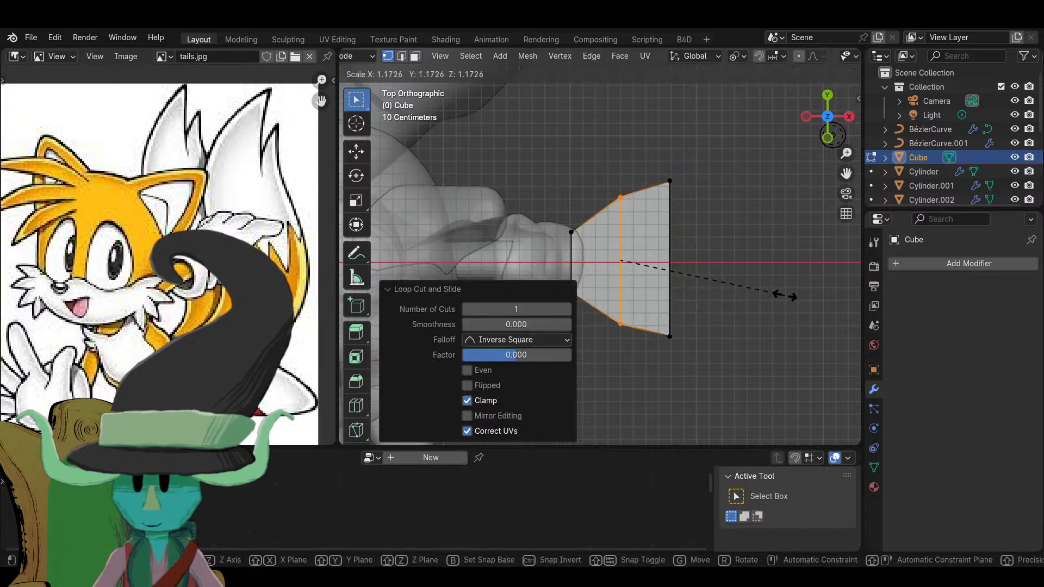
{"action": "left_click", "coordinate": [789, 296]}
{"action": "key", "text": "g"}
{"action": "left_click", "coordinate": [773, 295]}
- Leave mesh editing and switch the hand block to Sculpt Mode
{"action": "key", "text": "Tab"}
{"action": "middle_click_drag", "start_coordinate": [773, 295], "coordinate": [638, 309]}
{"action": "left_click", "coordinate": [648, 331]}
{"action": "left_click", "coordinate": [594, 207]}
{"action": "scroll", "coordinate": [638, 308], "scroll_direction": "up", "scroll_amount": 4}
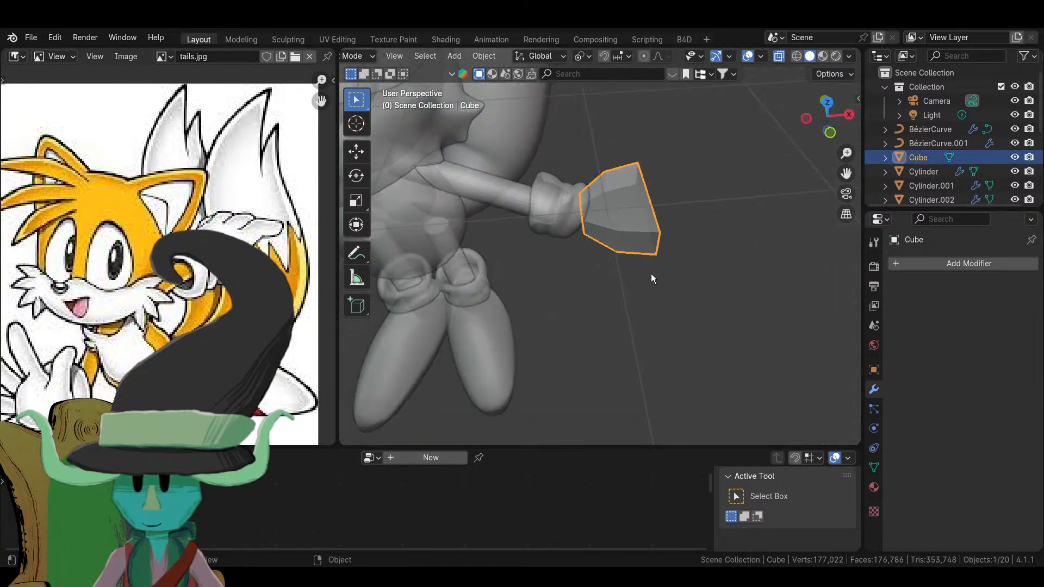
{"action": "middle_click_drag", "start_coordinate": [651, 273], "coordinate": [619, 310]}
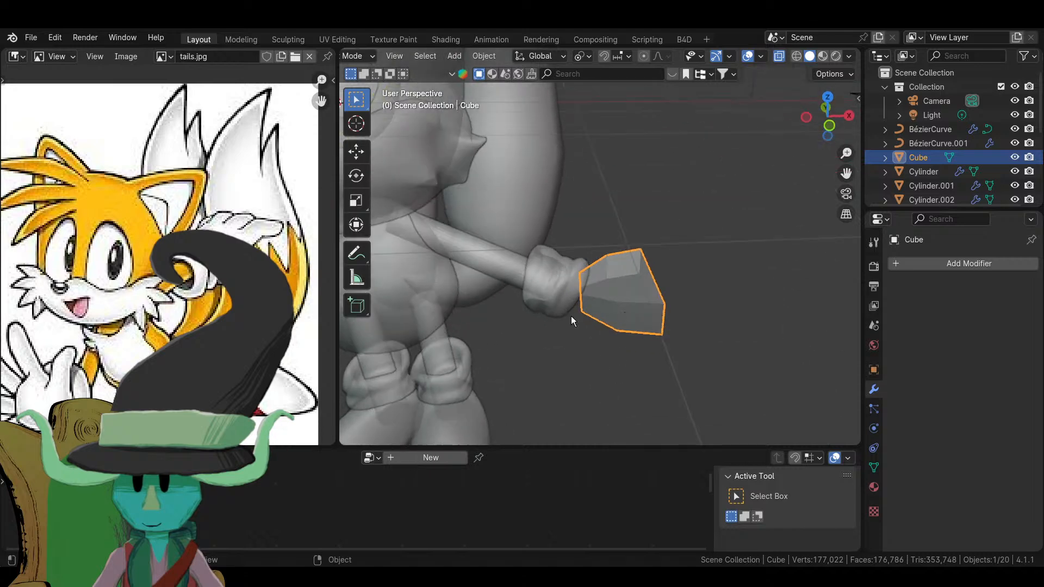
{"action": "left_click", "coordinate": [351, 57]}
{"action": "left_click", "coordinate": [360, 98]}
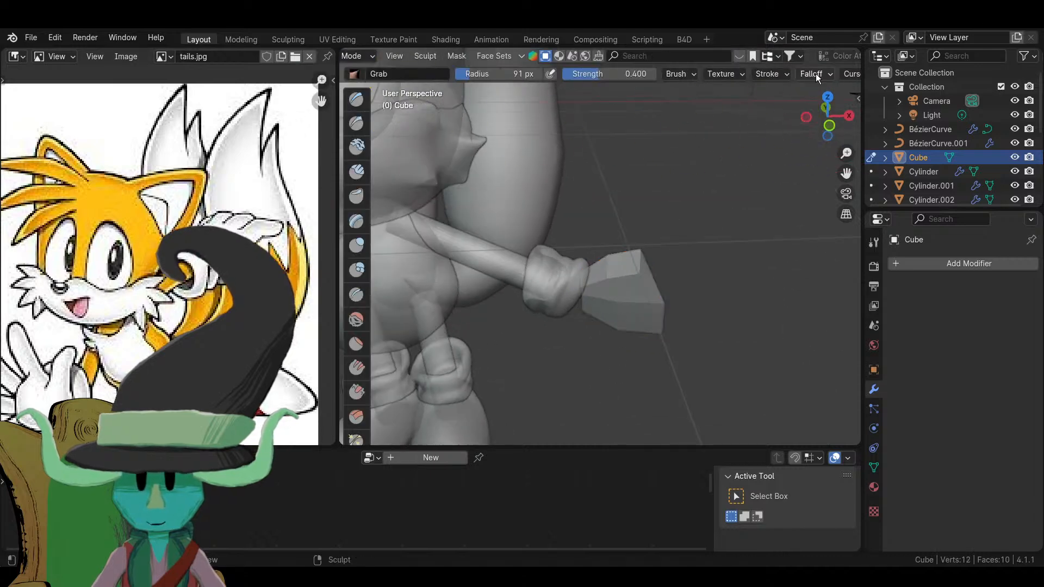
- Set the voxel size to 0.05 m and remesh the hand block
{"action": "scroll", "coordinate": [815, 73], "scroll_direction": "down", "scroll_amount": 5}
{"action": "left_click", "coordinate": [774, 75]}
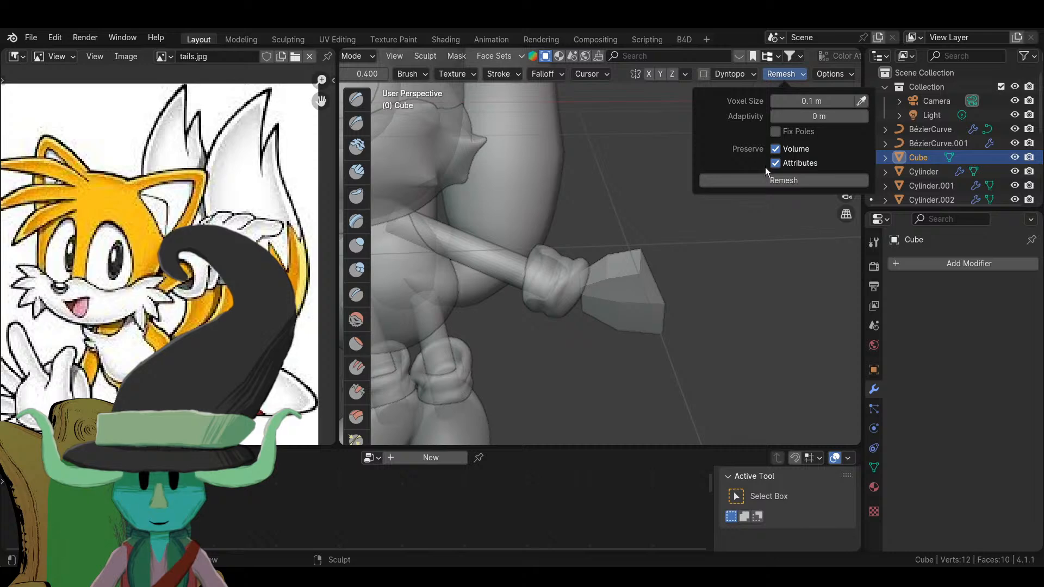
{"action": "left_click", "coordinate": [805, 100]}
{"action": "type", "text": ".0"}
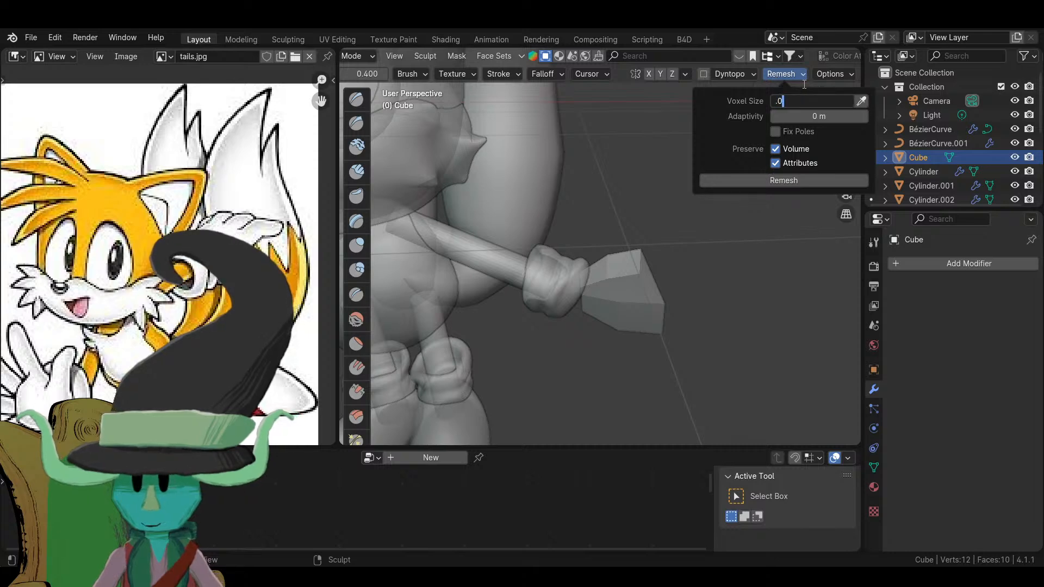
{"action": "type", "text": "5"}
{"action": "key", "text": "Return"}
{"action": "left_click", "coordinate": [804, 179]}
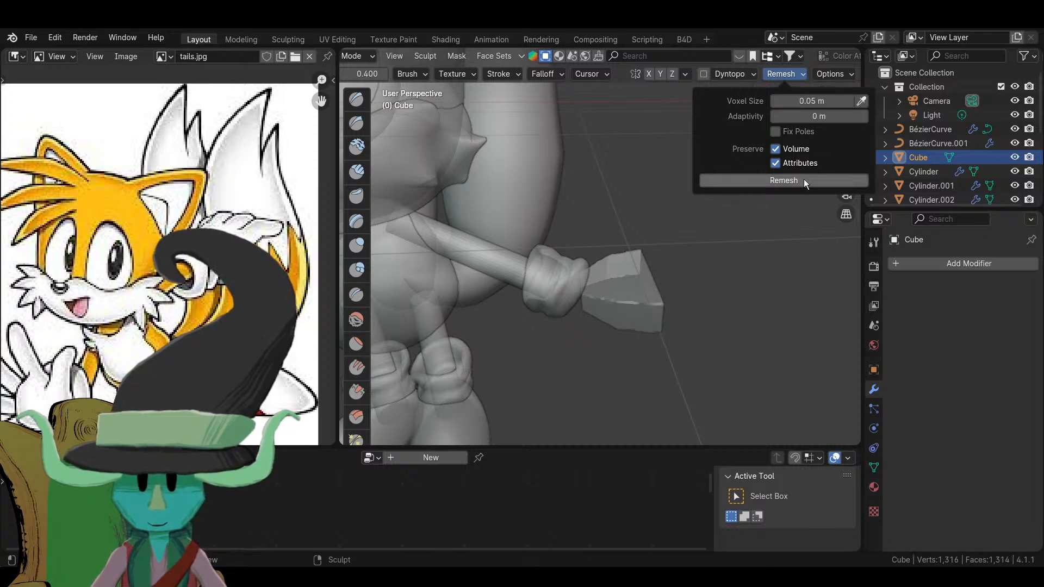
- Turn off X-ray and resize the Grab brush for working on the hand block
{"action": "middle_click_drag", "start_coordinate": [676, 256], "coordinate": [679, 253]}
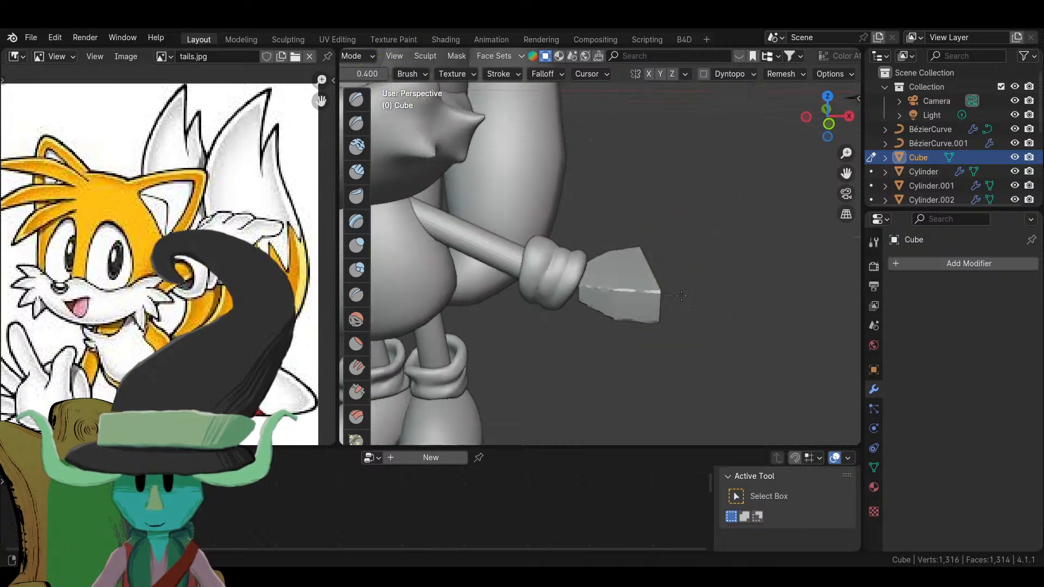
{"action": "scroll", "coordinate": [679, 253], "scroll_direction": "up", "scroll_amount": 4}
{"action": "key", "text": "f"}
{"action": "left_click", "coordinate": [719, 326]}
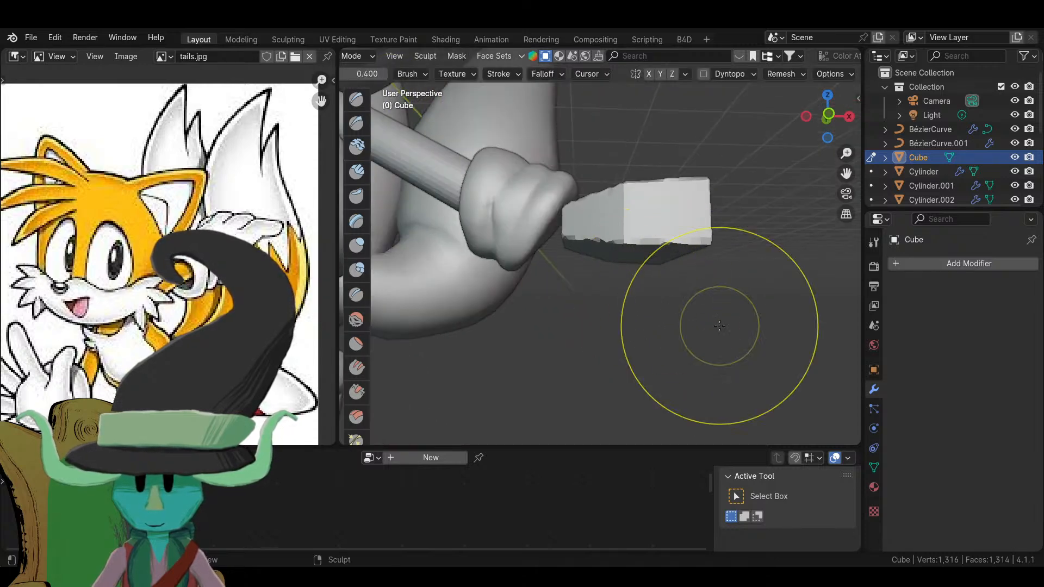
- Add a Mirror modifier on the X axis to the hand block
{"action": "key", "text": "KP_1"}
{"action": "scroll", "coordinate": [679, 321], "scroll_direction": "down", "scroll_amount": 5}
{"action": "scroll", "coordinate": [707, 348], "scroll_direction": "up", "scroll_amount": 2}
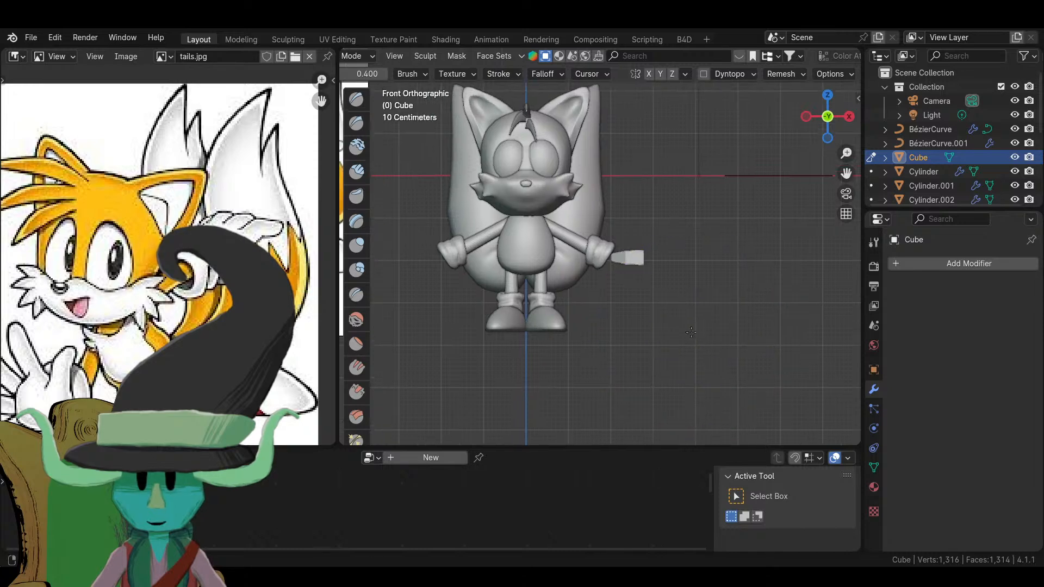
{"action": "left_click", "coordinate": [925, 263]}
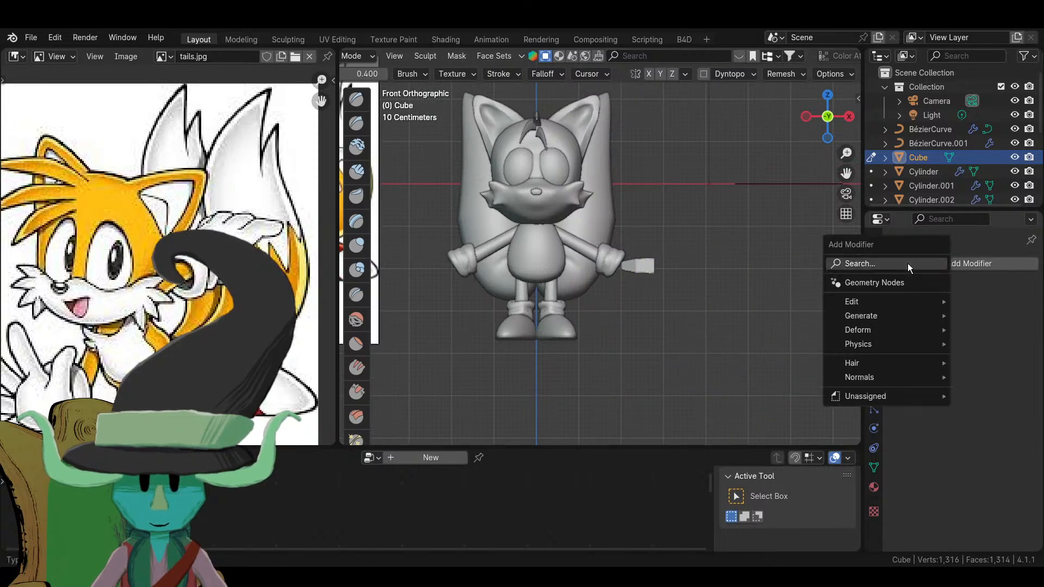
{"action": "type", "text": "MI"}
{"action": "left_click", "coordinate": [838, 288]}
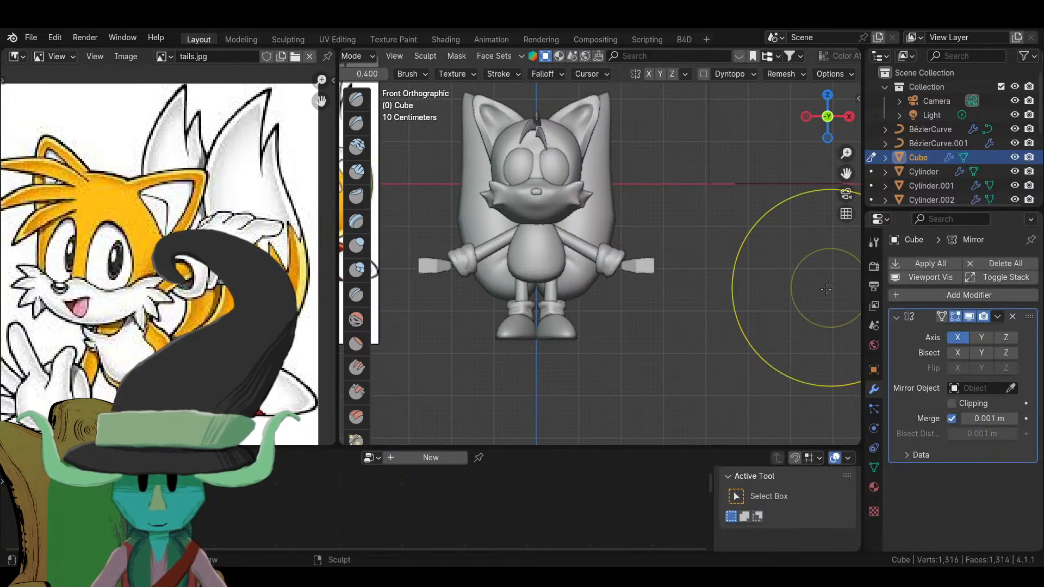
- Choose the Inflate brush, reduce its radius, and round out the hand block's surfaces and edges
{"action": "scroll", "coordinate": [620, 294], "scroll_direction": "up", "scroll_amount": 6}
{"action": "left_click_drag", "start_coordinate": [636, 329], "coordinate": [622, 307]}
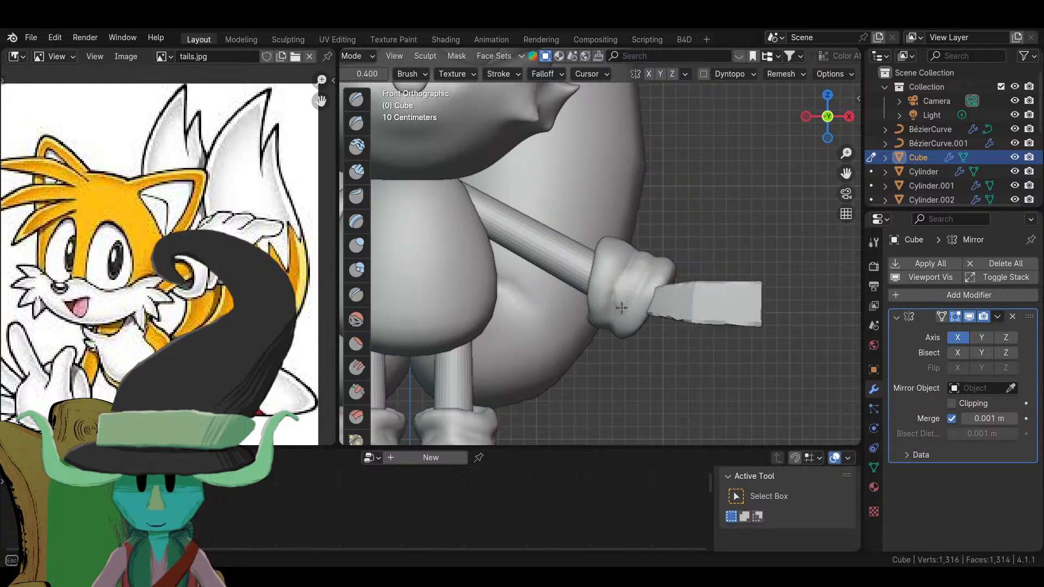
{"action": "mouse_move", "coordinate": [675, 331]}
{"action": "middle_mouse_down"}
{"action": "mouse_move", "coordinate": [687, 210]}
{"action": "mouse_move", "coordinate": [636, 340]}
{"action": "mouse_move", "coordinate": [606, 368]}
{"action": "middle_mouse_up"}
{"action": "left_click", "coordinate": [356, 245]}
{"action": "mouse_move", "coordinate": [543, 272]}
{"action": "middle_mouse_down"}
{"action": "mouse_move", "coordinate": [592, 430]}
{"action": "mouse_move", "coordinate": [564, 296]}
{"action": "middle_mouse_up"}
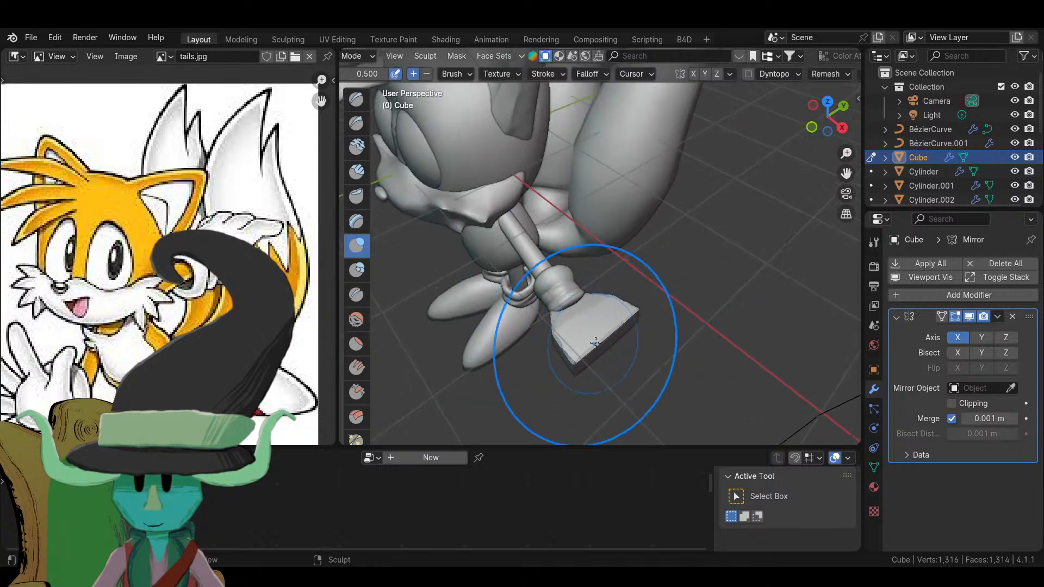
{"action": "key", "text": "f"}
{"action": "left_click", "coordinate": [551, 337]}
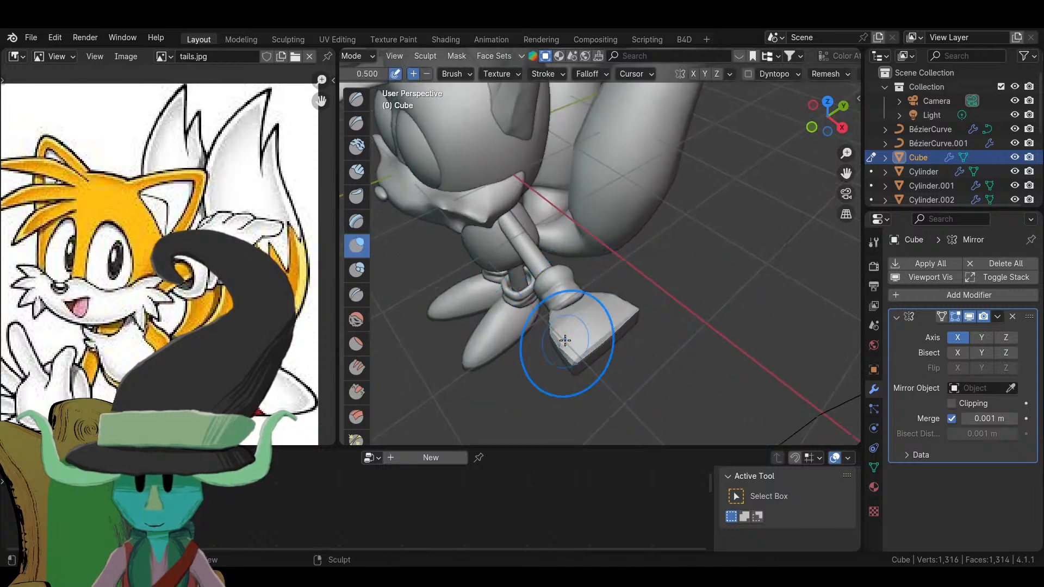
{"action": "mouse_move", "coordinate": [571, 373]}
{"action": "middle_mouse_down"}
{"action": "mouse_move", "coordinate": [653, 234]}
{"action": "mouse_move", "coordinate": [625, 228]}
{"action": "mouse_move", "coordinate": [605, 253]}
{"action": "mouse_move", "coordinate": [587, 243]}
{"action": "middle_mouse_up"}
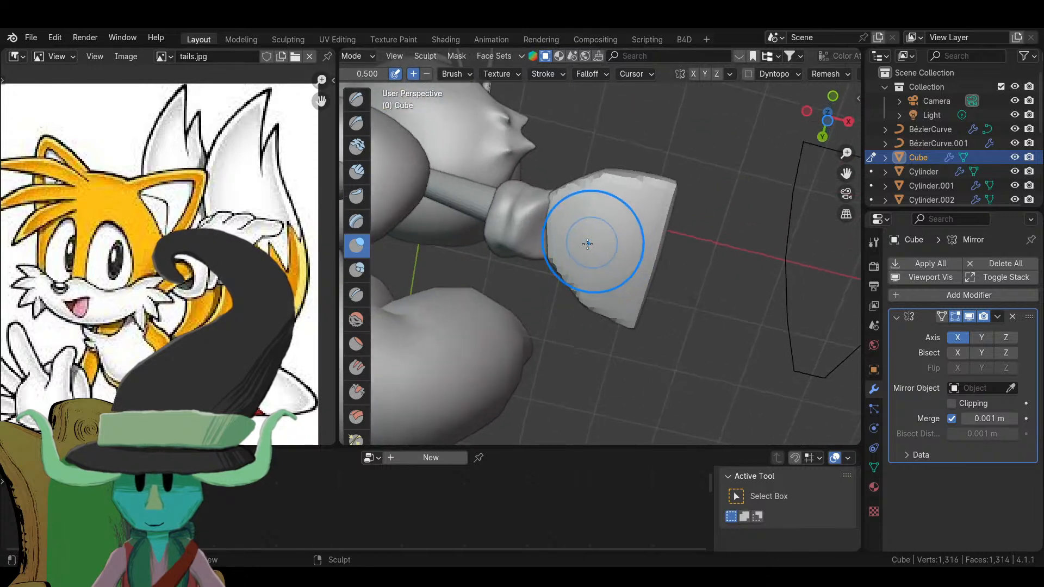
- Carve a shallow hollow into the underside of the hand using the Draw brush in subtract mode
{"action": "left_click", "coordinate": [358, 98]}
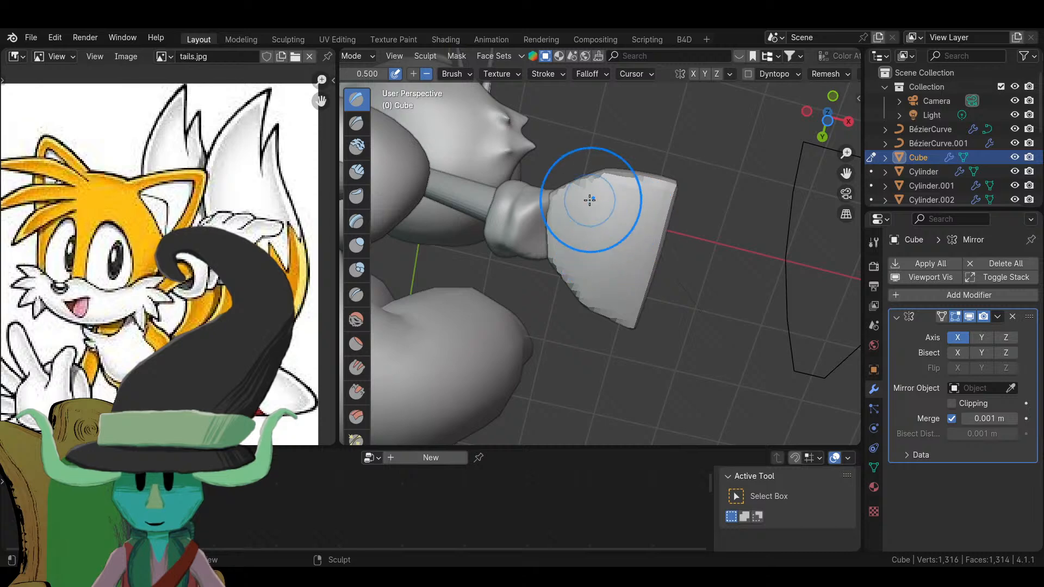
{"action": "left_click_drag", "start_coordinate": [590, 200], "coordinate": [575, 248]}
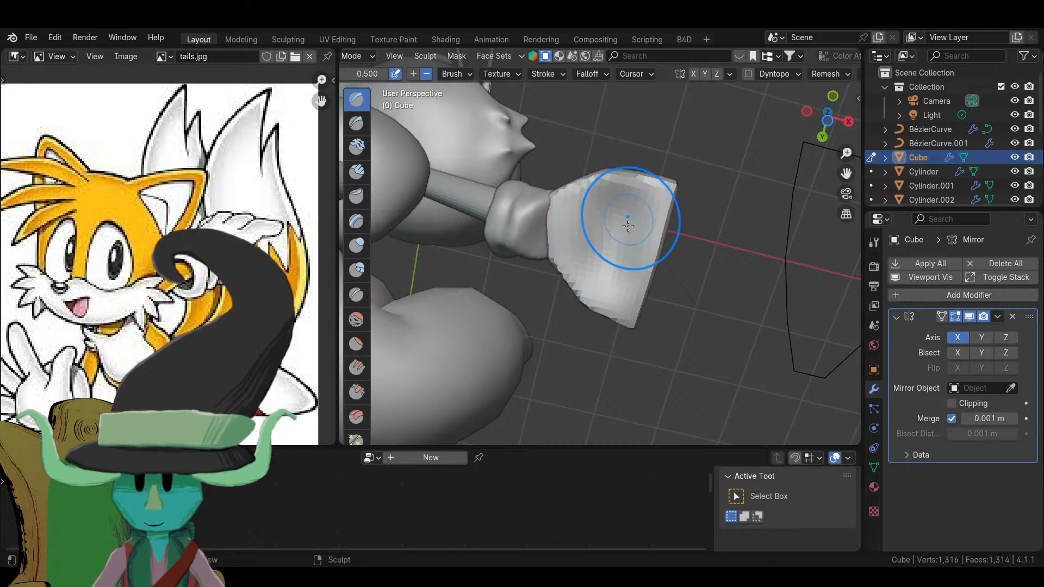
{"action": "left_click_drag", "start_coordinate": [628, 225], "coordinate": [638, 220]}
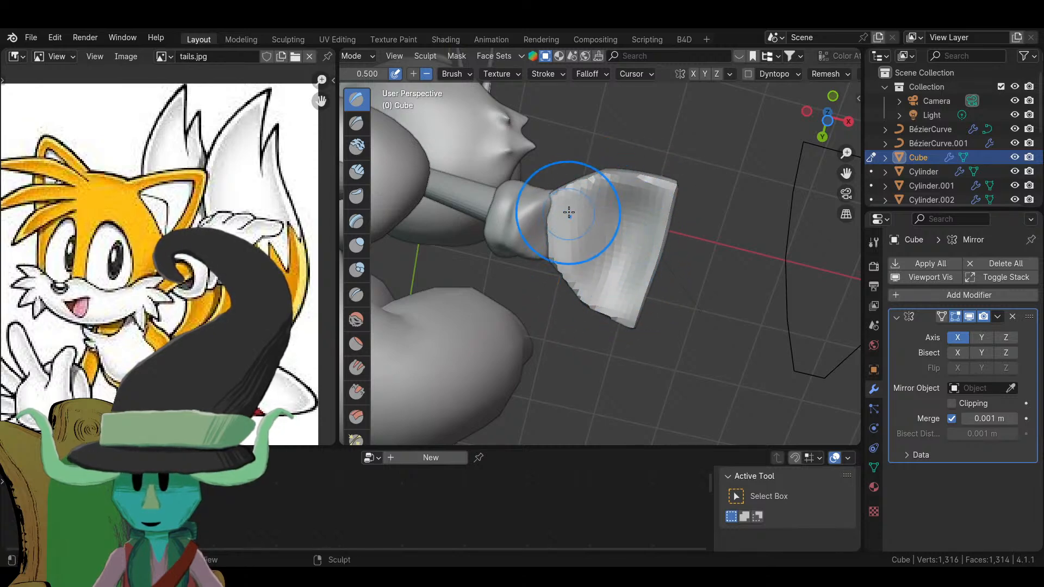
- Switch to the Grab brush and adjust the form of the hand beside the glove cuff
{"action": "scroll", "coordinate": [624, 209], "scroll_direction": "down", "scroll_amount": 4}
{"action": "mouse_move", "coordinate": [582, 333]}
{"action": "middle_mouse_down"}
{"action": "mouse_move", "coordinate": [594, 334]}
{"action": "mouse_move", "coordinate": [583, 436]}
{"action": "mouse_move", "coordinate": [546, 424]}
{"action": "middle_mouse_up"}
{"action": "scroll", "coordinate": [500, 381], "scroll_direction": "up", "scroll_amount": 5}
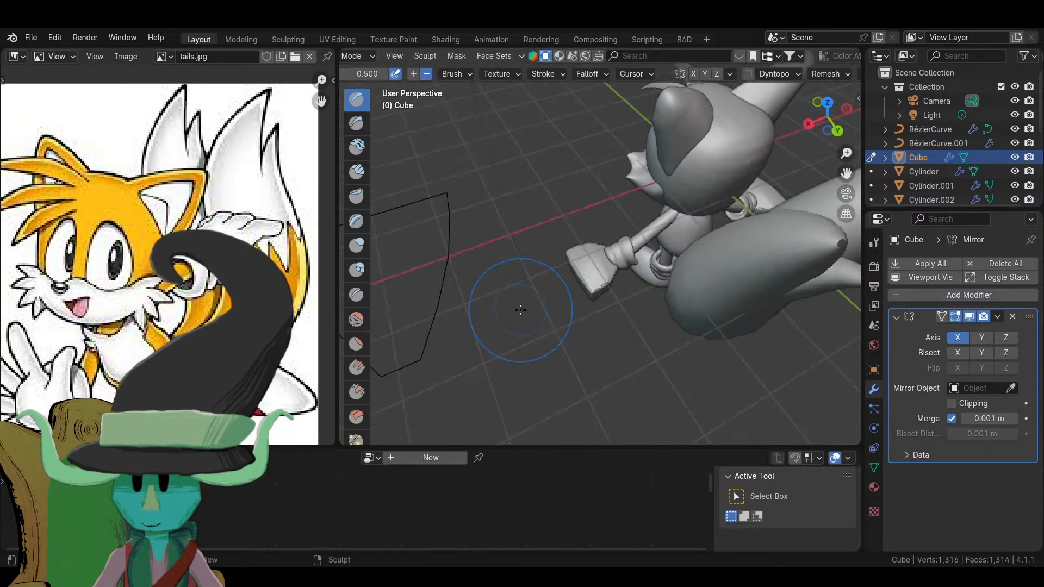
{"action": "mouse_move", "coordinate": [501, 380]}
{"action": "middle_mouse_down"}
{"action": "mouse_move", "coordinate": [538, 323]}
{"action": "mouse_move", "coordinate": [690, 319]}
{"action": "mouse_move", "coordinate": [624, 286]}
{"action": "middle_mouse_up"}
{"action": "key", "text": "s"}
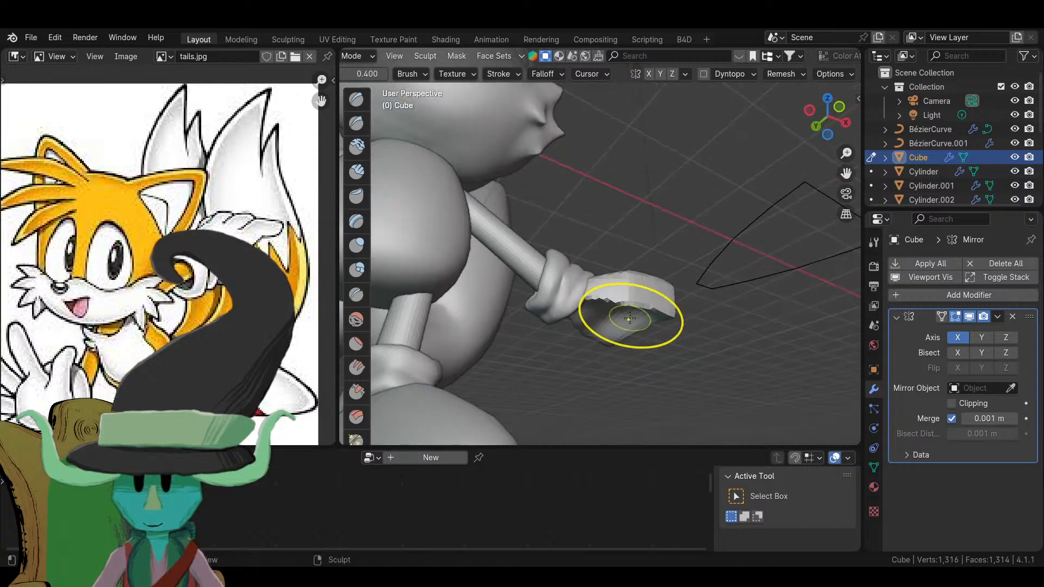
{"action": "mouse_move", "coordinate": [624, 321]}
{"action": "middle_mouse_down"}
{"action": "mouse_move", "coordinate": [571, 292]}
{"action": "mouse_move", "coordinate": [559, 327]}
{"action": "middle_mouse_up"}
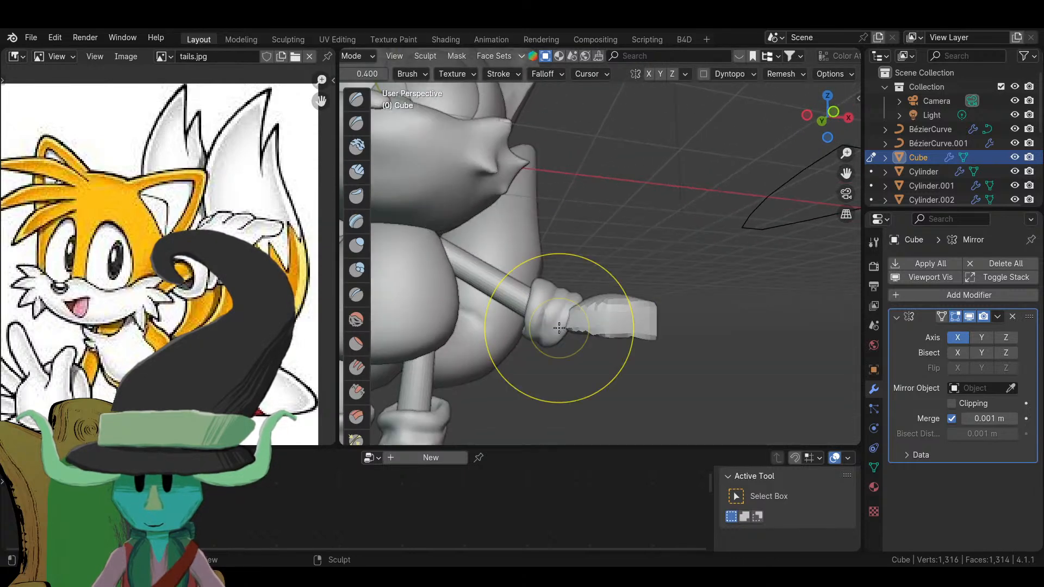
- Examine the hand block's shape and its join to the glove cuff from the front, above, behind and below
{"action": "key", "text": "KP_1"}
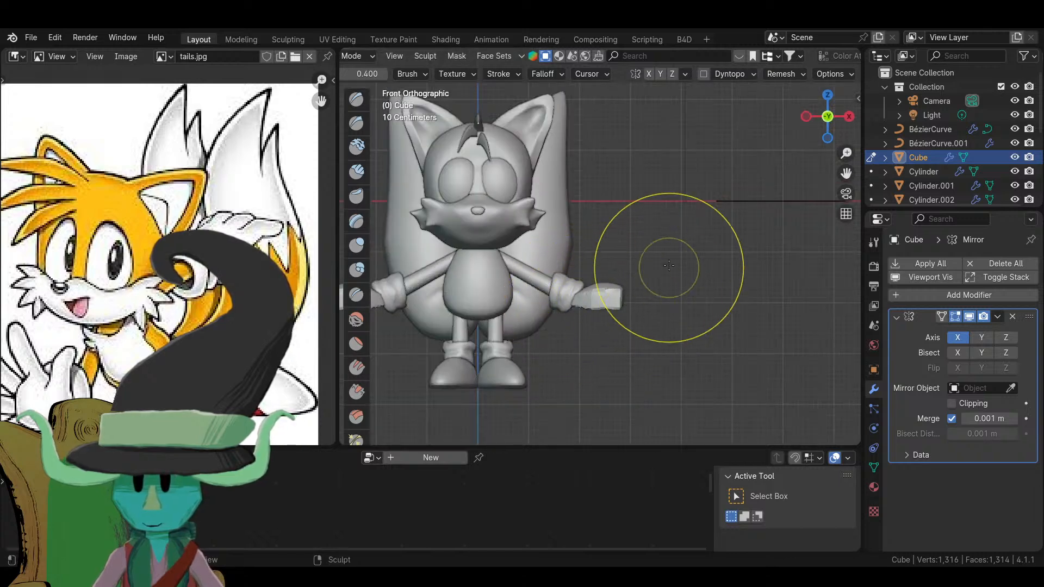
{"action": "mouse_move", "coordinate": [669, 265]}
{"action": "middle_mouse_down"}
{"action": "mouse_move", "coordinate": [590, 334]}
{"action": "mouse_move", "coordinate": [634, 311]}
{"action": "middle_mouse_up"}
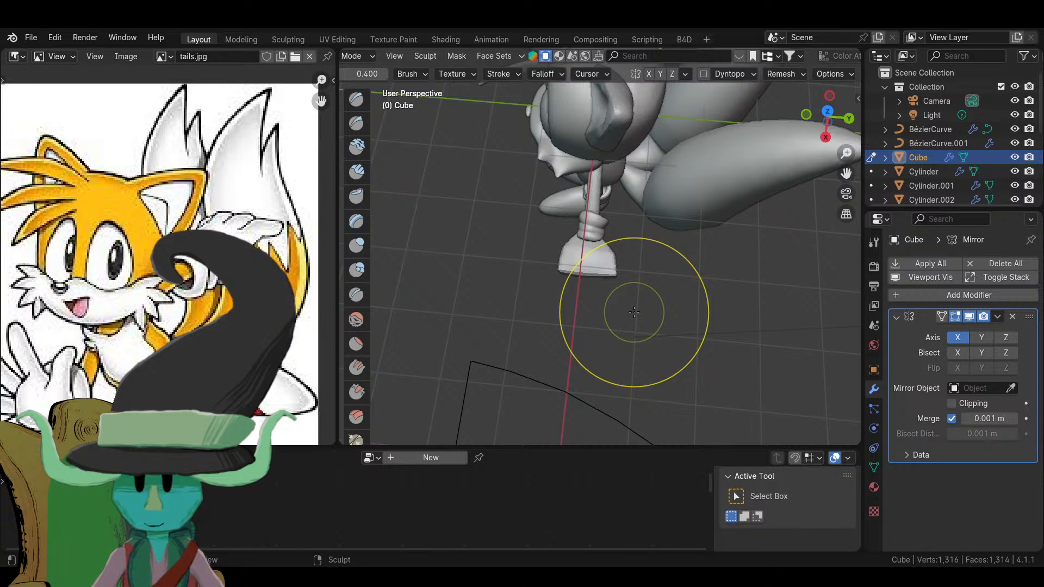
{"action": "key", "text": "KP_7"}
{"action": "scroll", "coordinate": [570, 187], "scroll_direction": "up", "scroll_amount": 4}
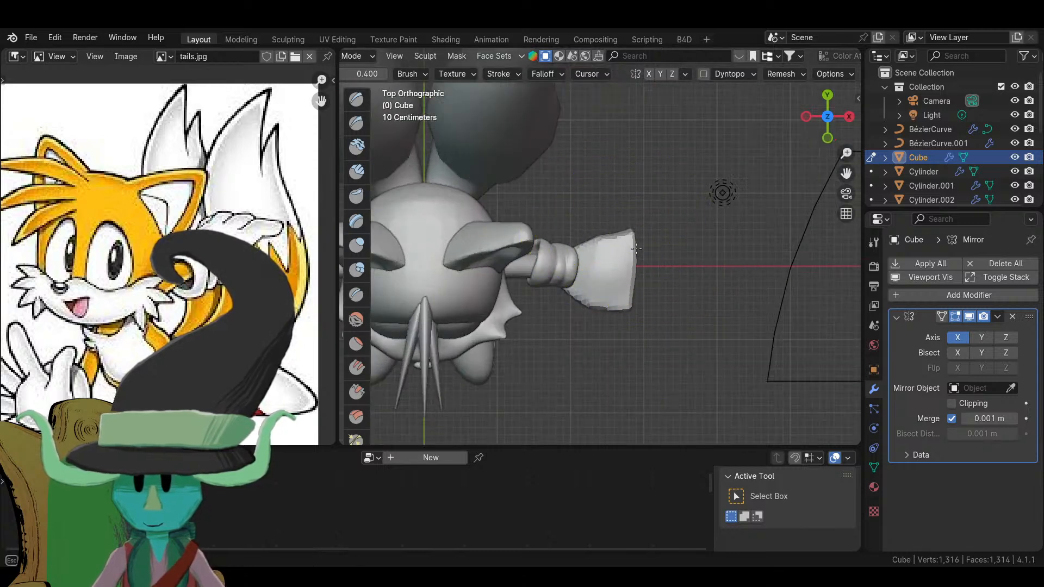
{"action": "mouse_move", "coordinate": [664, 222]}
{"action": "middle_mouse_down"}
{"action": "mouse_move", "coordinate": [489, 159]}
{"action": "mouse_move", "coordinate": [655, 265]}
{"action": "middle_mouse_up"}
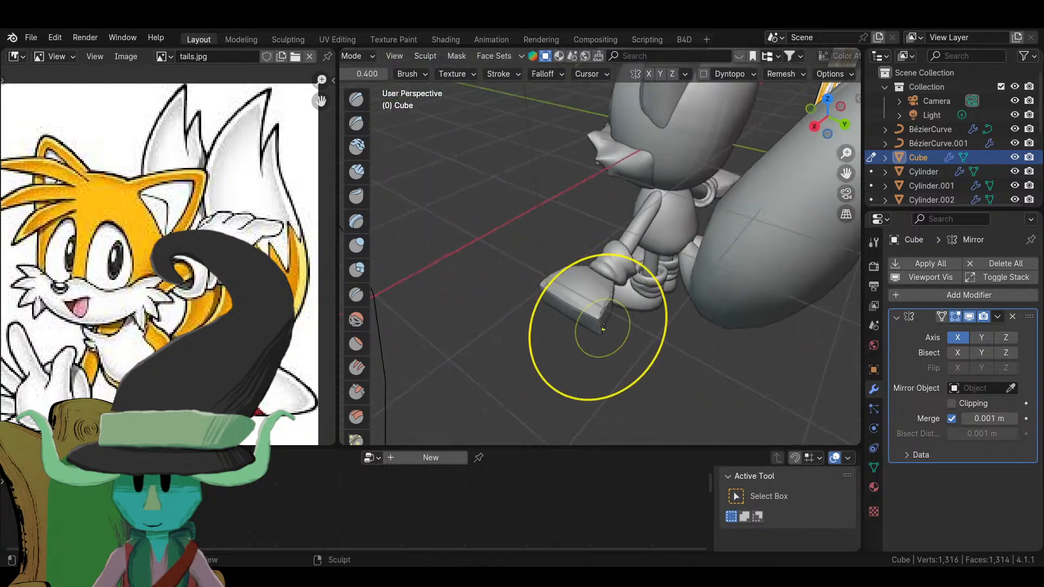
{"action": "mouse_move", "coordinate": [613, 324]}
{"action": "middle_mouse_down"}
{"action": "mouse_move", "coordinate": [587, 330]}
{"action": "mouse_move", "coordinate": [607, 330]}
{"action": "mouse_move", "coordinate": [625, 353]}
{"action": "mouse_move", "coordinate": [604, 359]}
{"action": "mouse_move", "coordinate": [682, 382]}
{"action": "middle_mouse_up"}
{"action": "mouse_move", "coordinate": [630, 296]}
{"action": "middle_mouse_down"}
{"action": "mouse_move", "coordinate": [600, 336]}
{"action": "mouse_move", "coordinate": [595, 322]}
{"action": "middle_mouse_up"}
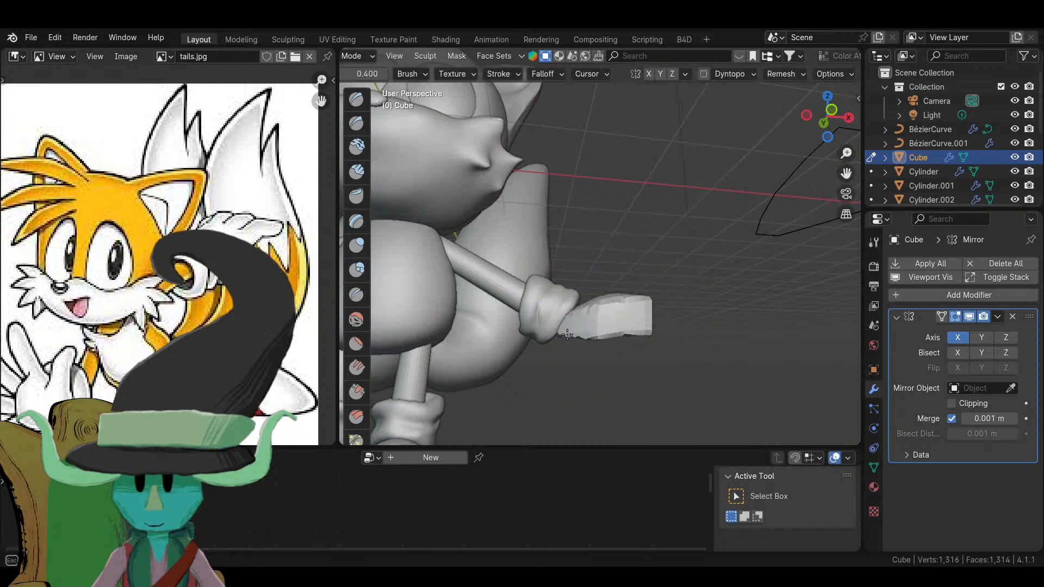
{"action": "mouse_move", "coordinate": [555, 333]}
{"action": "middle_mouse_down"}
{"action": "mouse_move", "coordinate": [601, 310]}
{"action": "mouse_move", "coordinate": [595, 302]}
{"action": "middle_mouse_up"}
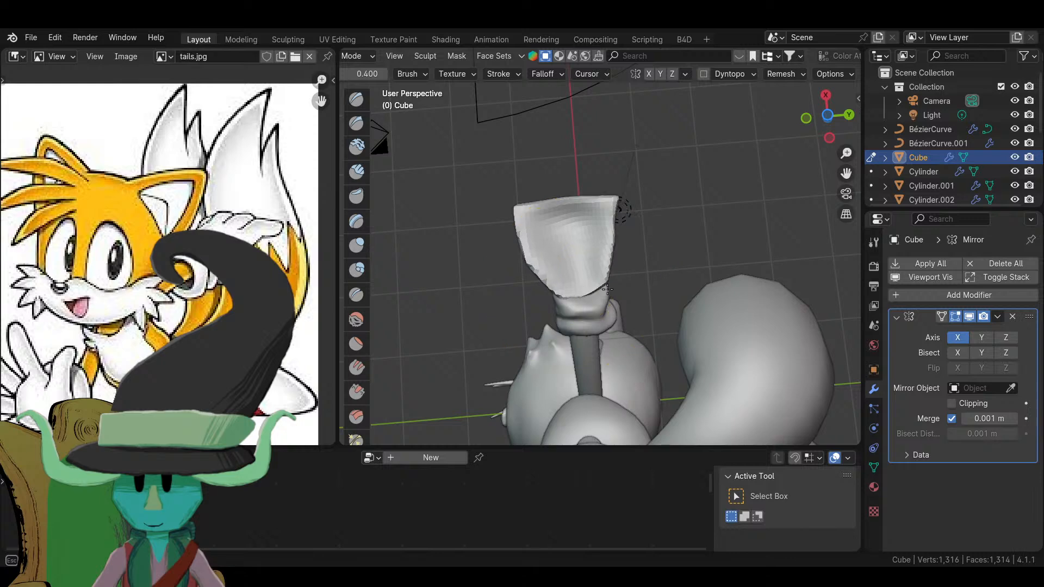
{"action": "mouse_move", "coordinate": [571, 303]}
{"action": "middle_mouse_down"}
{"action": "mouse_move", "coordinate": [641, 233]}
{"action": "mouse_move", "coordinate": [642, 336]}
{"action": "mouse_move", "coordinate": [636, 318]}
{"action": "middle_mouse_up"}
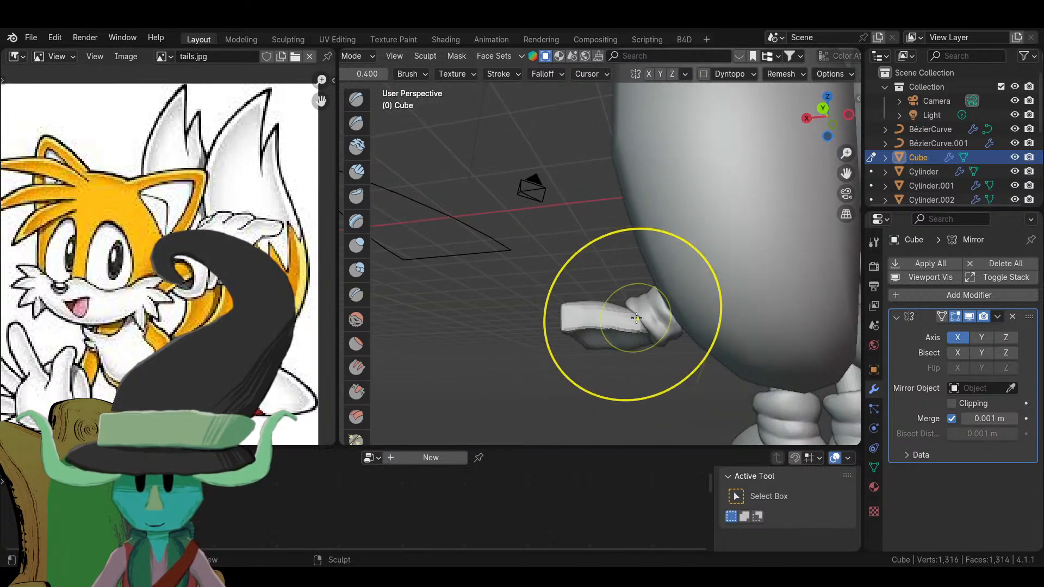
- Smooth and round out the back, sides and finger end of the hand block
{"action": "mouse_move", "coordinate": [612, 356]}
{"action": "middle_mouse_down"}
{"action": "mouse_move", "coordinate": [590, 315]}
{"action": "mouse_move", "coordinate": [661, 292]}
{"action": "mouse_move", "coordinate": [691, 326]}
{"action": "middle_mouse_up"}
{"action": "scroll", "coordinate": [589, 314], "scroll_direction": "down", "scroll_amount": 5}
{"action": "scroll", "coordinate": [660, 338], "scroll_direction": "up", "scroll_amount": 6}
{"action": "mouse_move", "coordinate": [611, 306]}
{"action": "middle_mouse_down"}
{"action": "mouse_move", "coordinate": [585, 380]}
{"action": "mouse_move", "coordinate": [601, 392]}
{"action": "mouse_move", "coordinate": [567, 339]}
{"action": "middle_mouse_up"}
{"action": "scroll", "coordinate": [567, 338], "scroll_direction": "up", "scroll_amount": 3}
{"action": "middle_click_drag", "start_coordinate": [650, 338], "coordinate": [607, 325]}
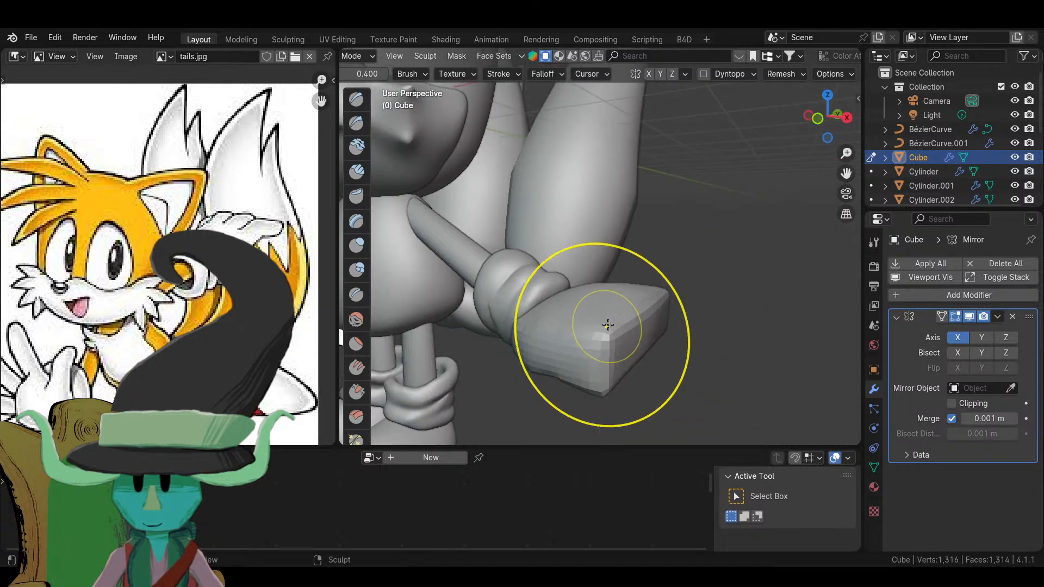
- Inspect the rounded hand's hollowed underside and its proportions against the body
{"action": "mouse_move", "coordinate": [656, 360]}
{"action": "middle_mouse_down"}
{"action": "mouse_move", "coordinate": [552, 331]}
{"action": "mouse_move", "coordinate": [624, 310]}
{"action": "mouse_move", "coordinate": [553, 308]}
{"action": "mouse_move", "coordinate": [630, 301]}
{"action": "mouse_move", "coordinate": [552, 326]}
{"action": "mouse_move", "coordinate": [685, 275]}
{"action": "mouse_move", "coordinate": [674, 283]}
{"action": "middle_mouse_up"}
{"action": "scroll", "coordinate": [625, 309], "scroll_direction": "down", "scroll_amount": 3}
{"action": "scroll", "coordinate": [673, 283], "scroll_direction": "up", "scroll_amount": 3}
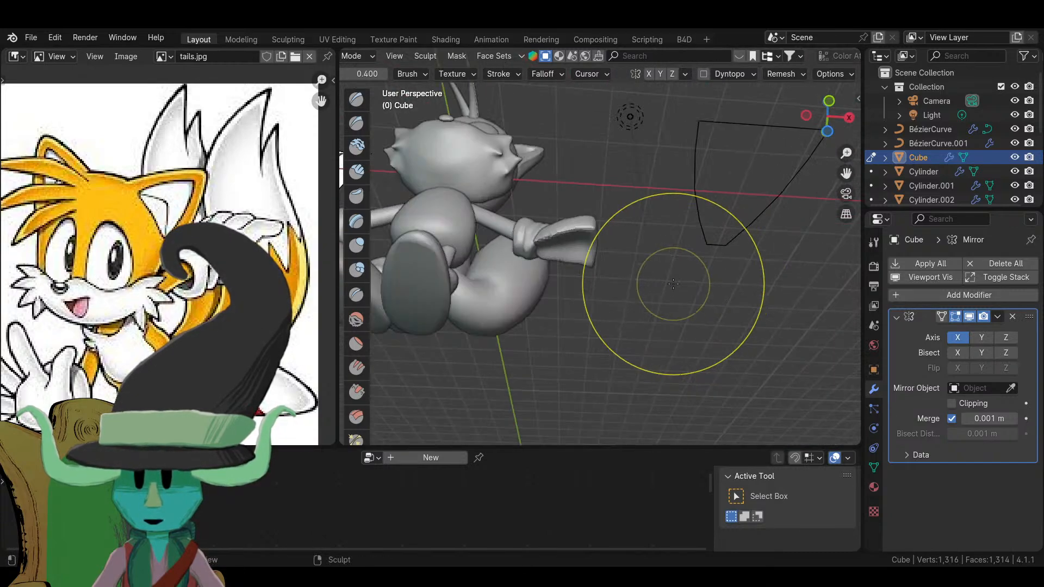
{"action": "scroll", "coordinate": [563, 235], "scroll_direction": "up", "scroll_amount": 3}
{"action": "scroll", "coordinate": [490, 186], "scroll_direction": "up", "scroll_amount": 2}
{"action": "mouse_move", "coordinate": [564, 236]}
{"action": "middle_mouse_down"}
{"action": "mouse_move", "coordinate": [490, 186]}
{"action": "mouse_move", "coordinate": [526, 229]}
{"action": "mouse_move", "coordinate": [484, 227]}
{"action": "mouse_move", "coordinate": [613, 232]}
{"action": "mouse_move", "coordinate": [580, 249]}
{"action": "mouse_move", "coordinate": [529, 240]}
{"action": "mouse_move", "coordinate": [682, 60]}
{"action": "mouse_move", "coordinate": [571, 435]}
{"action": "mouse_move", "coordinate": [626, 354]}
{"action": "mouse_move", "coordinate": [665, 330]}
{"action": "mouse_move", "coordinate": [541, 322]}
{"action": "mouse_move", "coordinate": [654, 285]}
{"action": "mouse_move", "coordinate": [560, 332]}
{"action": "mouse_move", "coordinate": [622, 376]}
{"action": "mouse_move", "coordinate": [609, 289]}
{"action": "middle_mouse_up"}
{"action": "scroll", "coordinate": [484, 226], "scroll_direction": "down", "scroll_amount": 3}
{"action": "scroll", "coordinate": [571, 435], "scroll_direction": "down", "scroll_amount": 3}
{"action": "scroll", "coordinate": [541, 321], "scroll_direction": "up", "scroll_amount": 4}
{"action": "scroll", "coordinate": [541, 321], "scroll_direction": "down", "scroll_amount": 2}
{"action": "scroll", "coordinate": [560, 344], "scroll_direction": "up", "scroll_amount": 4}
{"action": "scroll", "coordinate": [622, 375], "scroll_direction": "down", "scroll_amount": 3}
{"action": "scroll", "coordinate": [610, 278], "scroll_direction": "up", "scroll_amount": 3}
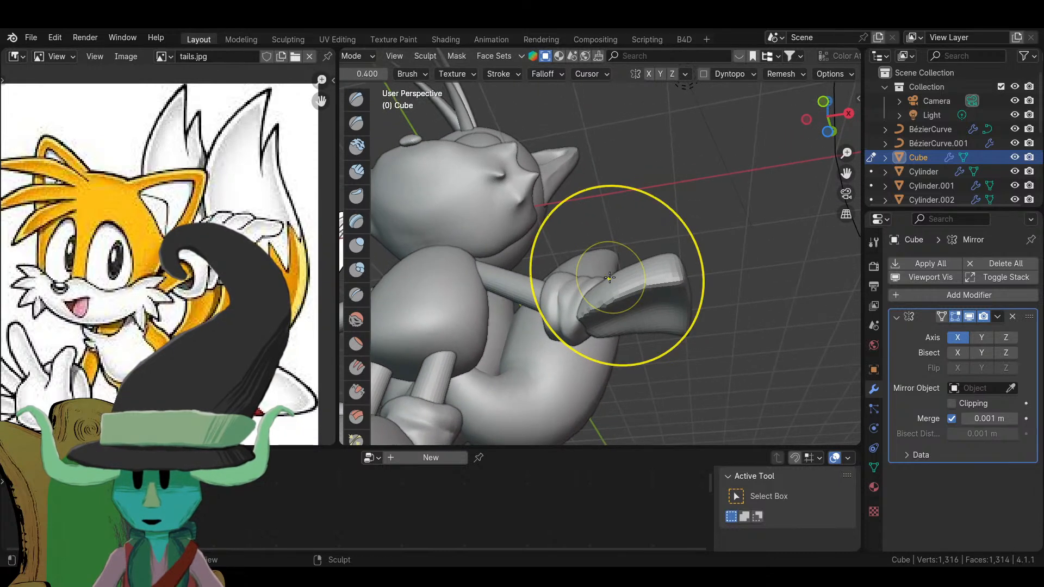
- Leave Sculpt Mode, add a new cube to the scene, and open it in Edit Mode
{"action": "left_click", "coordinate": [371, 56]}
{"action": "left_click", "coordinate": [370, 66]}
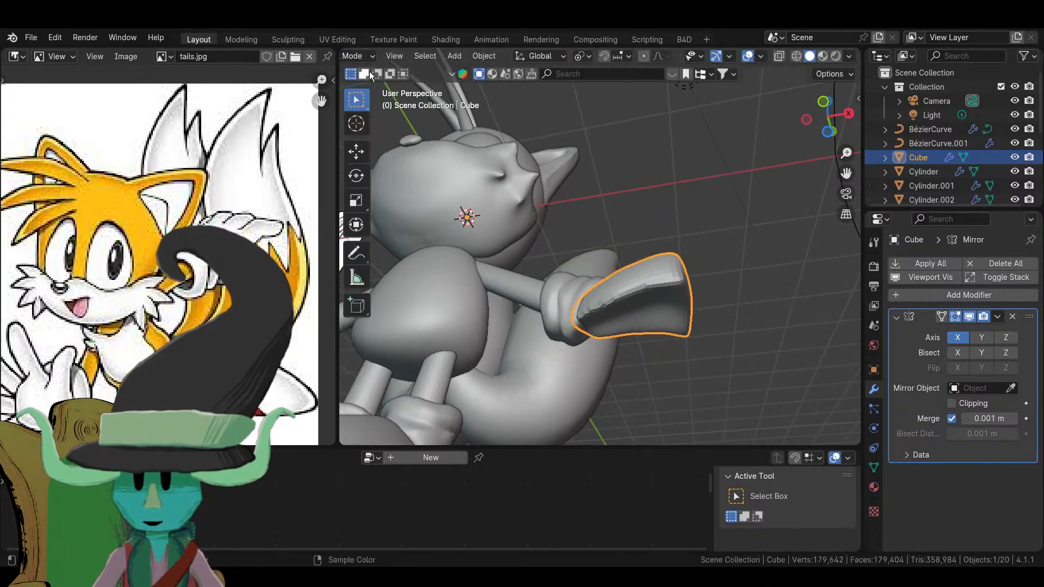
{"action": "middle_click_drag", "start_coordinate": [628, 302], "coordinate": [628, 321]}
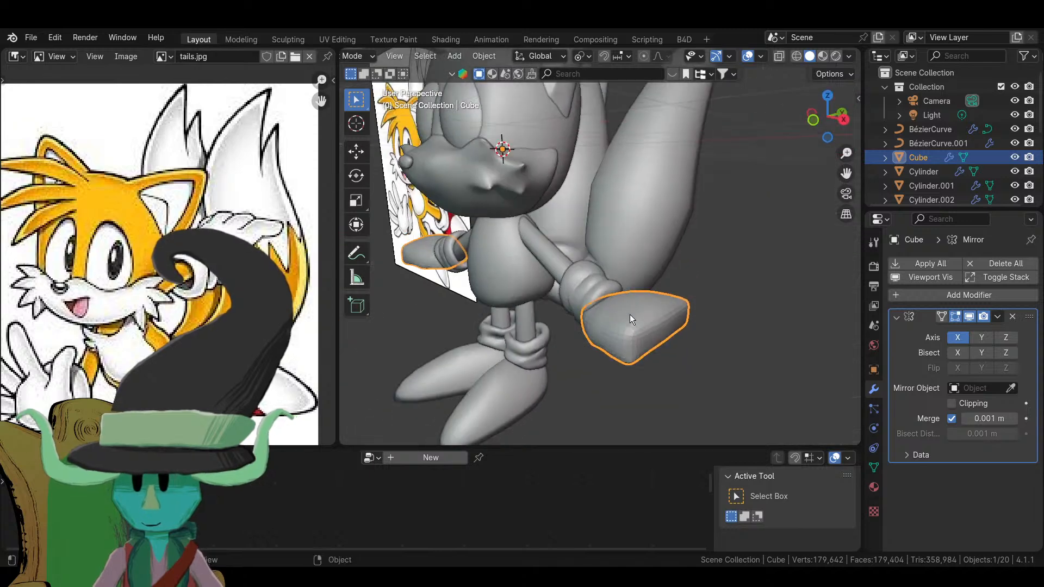
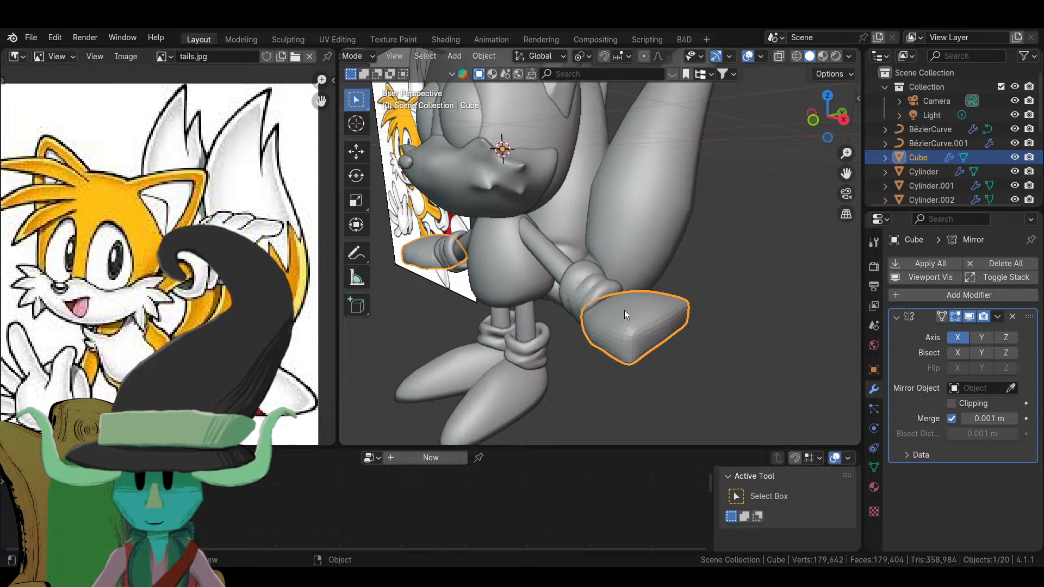
{"action": "left_click", "coordinate": [356, 56]}
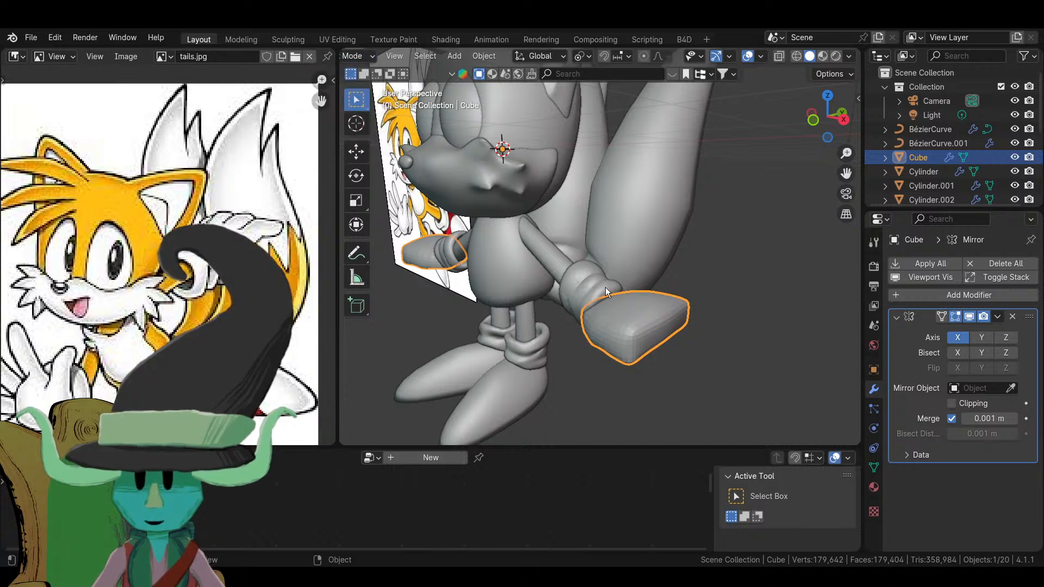
{"action": "middle_click_drag", "start_coordinate": [605, 287], "coordinate": [612, 340]}
{"action": "key", "text": "shift+a"}
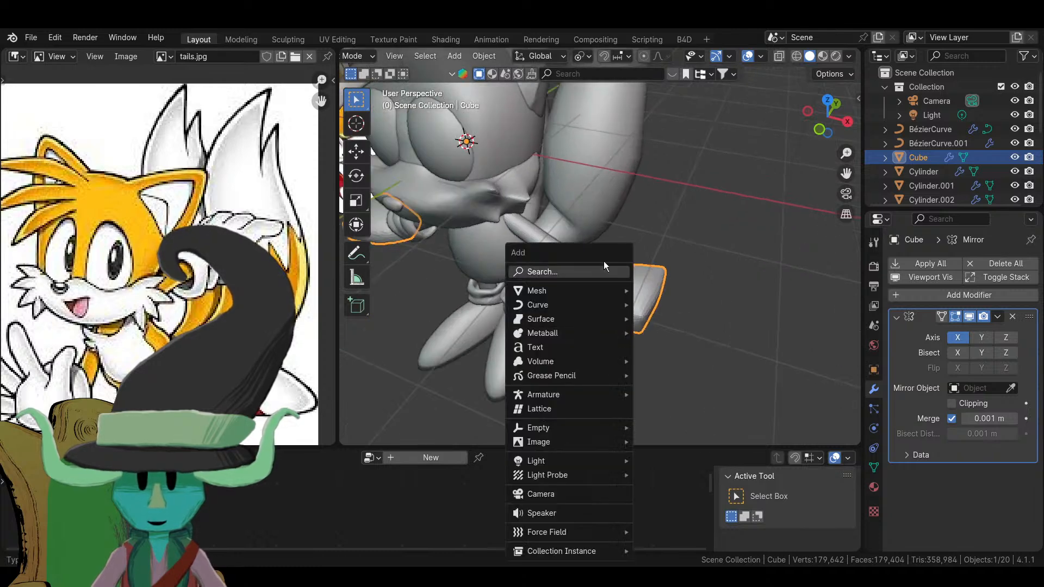
{"action": "left_click", "coordinate": [606, 266]}
{"action": "left_click", "coordinate": [671, 301]}
{"action": "key", "text": "Tab"}
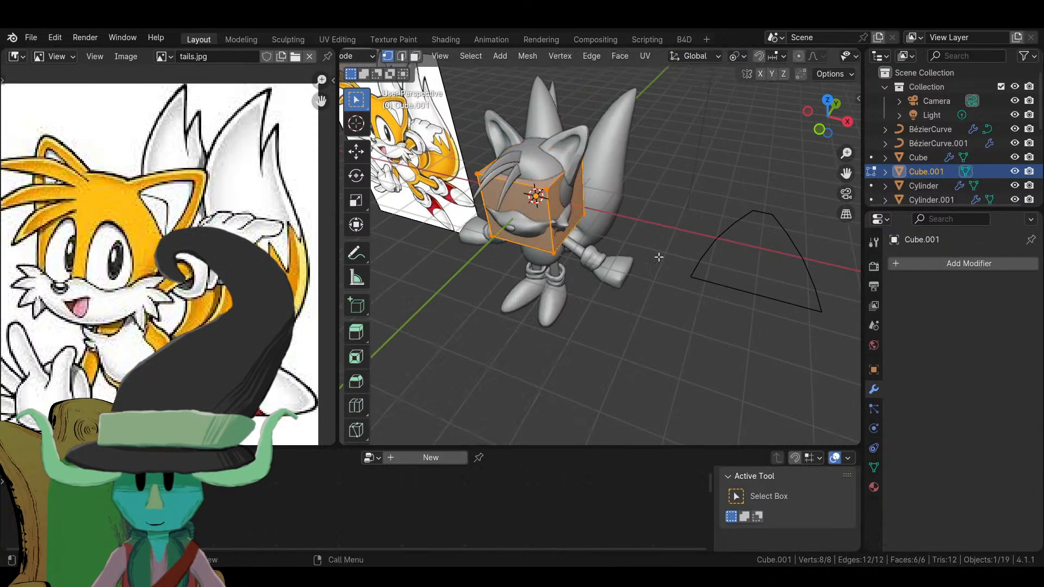
- In top view, move the cube out to the hand and scale it to about 0.186
{"action": "key", "text": "KP_7"}
{"action": "scroll", "coordinate": [661, 257], "scroll_direction": "up", "scroll_amount": 4}
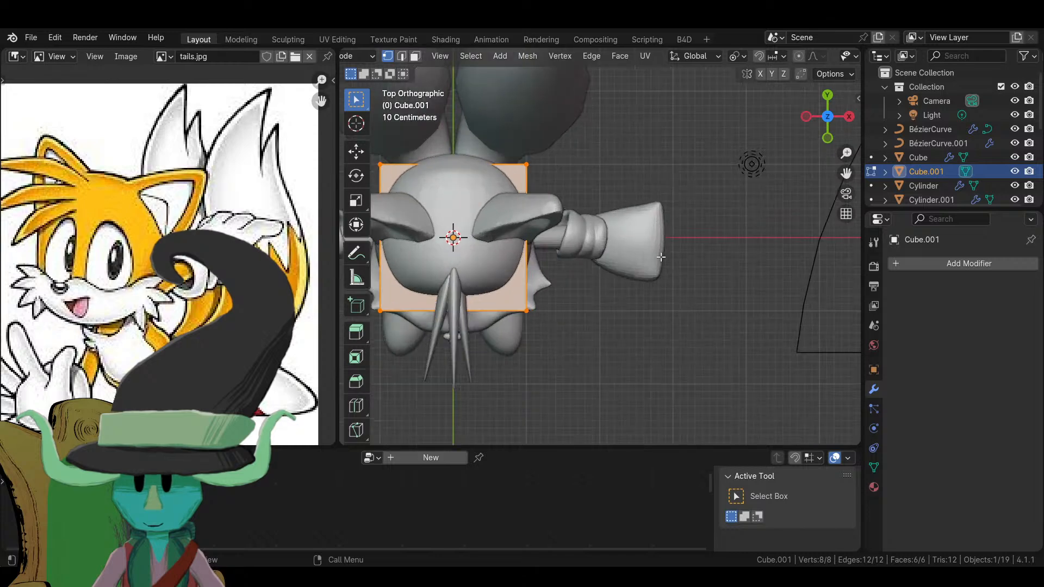
{"action": "key", "text": "g"}
{"action": "left_click", "coordinate": [736, 317]}
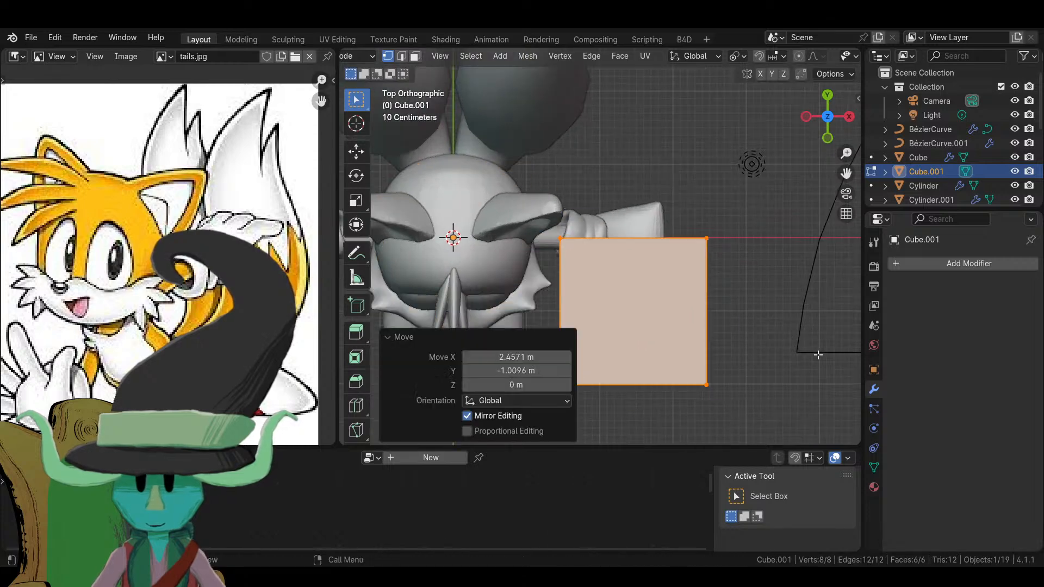
{"action": "key", "text": "s"}
{"action": "left_click", "coordinate": [661, 303]}
{"action": "key", "text": "g"}
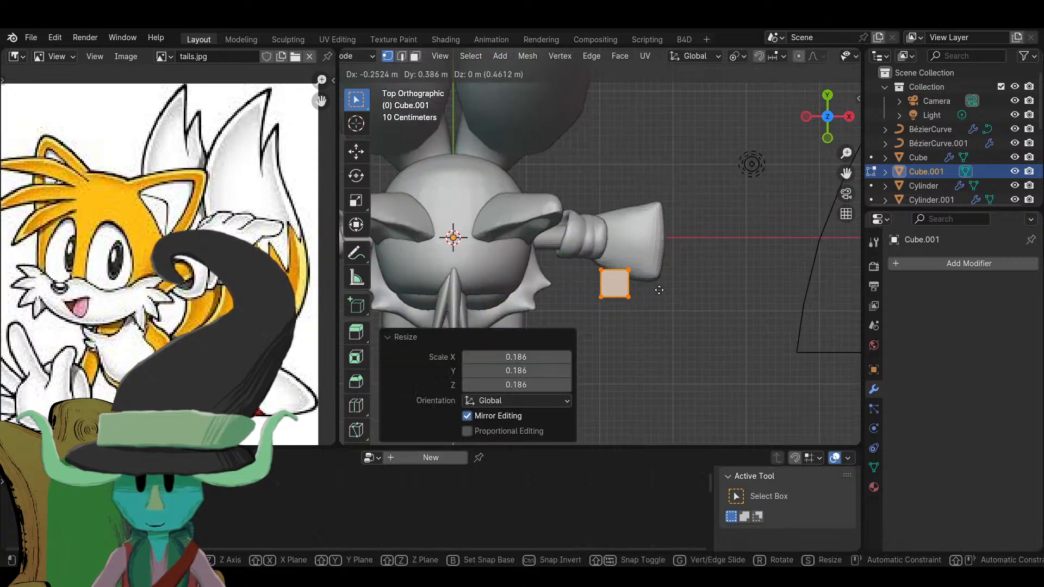
{"action": "left_click", "coordinate": [681, 320]}
- Shrink the cube further and place it against the hand's front edge, just beyond the glove cuff
{"action": "scroll", "coordinate": [682, 320], "scroll_direction": "up", "scroll_amount": 6}
{"action": "key", "text": "s"}
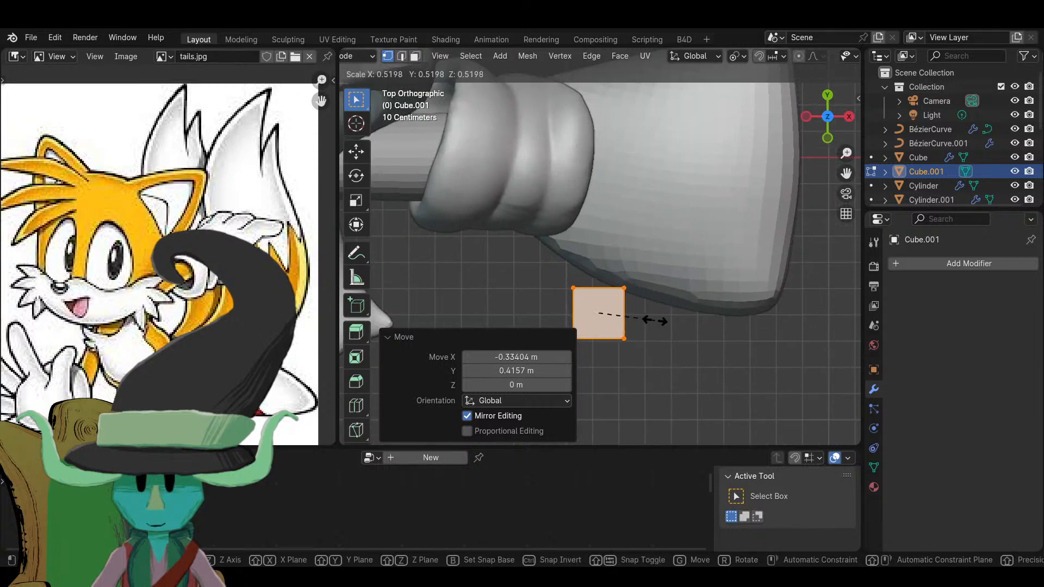
{"action": "left_click", "coordinate": [646, 304]}
{"action": "key", "text": "g"}
{"action": "left_click", "coordinate": [628, 267]}
- In front view, lower the cube about 2 m along Z to the level of the hand
{"action": "key", "text": "KP_1"}
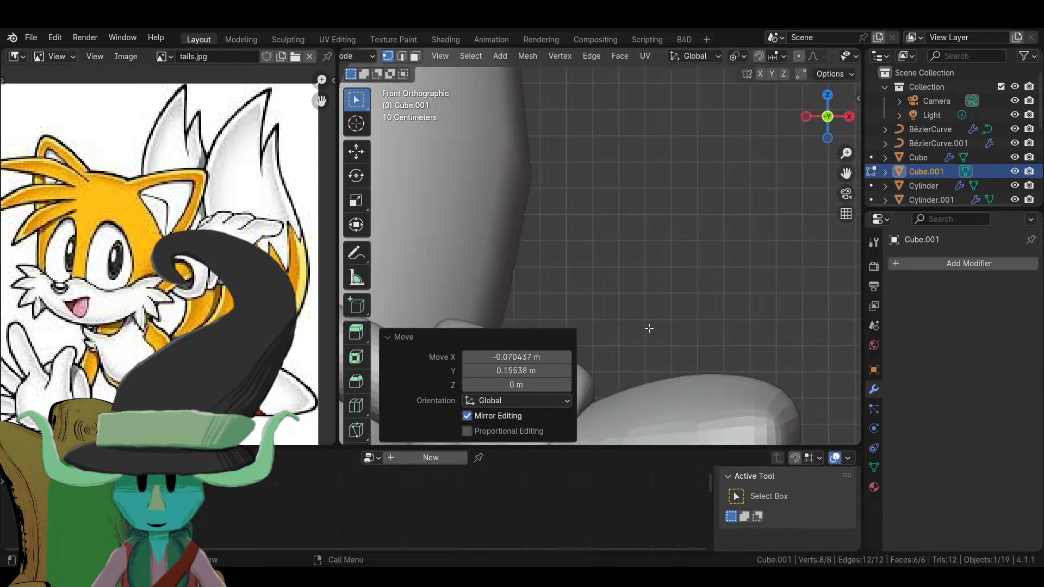
{"action": "scroll", "coordinate": [649, 328], "scroll_direction": "down", "scroll_amount": 6}
{"action": "key", "text": "g"}
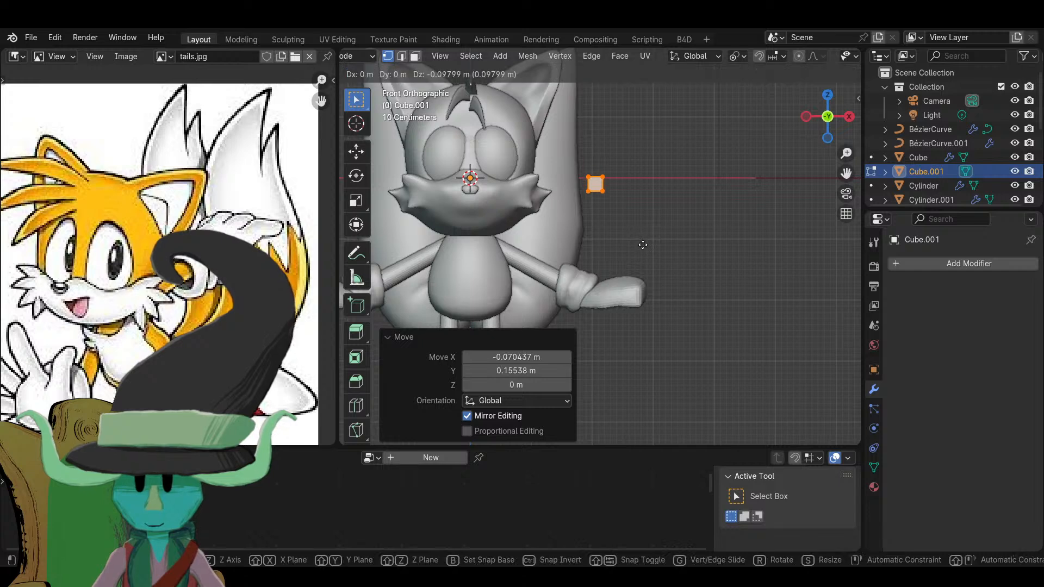
{"action": "key", "text": "z"}
{"action": "left_click", "coordinate": [640, 358]}
{"action": "scroll", "coordinate": [641, 361], "scroll_direction": "up", "scroll_amount": 3}
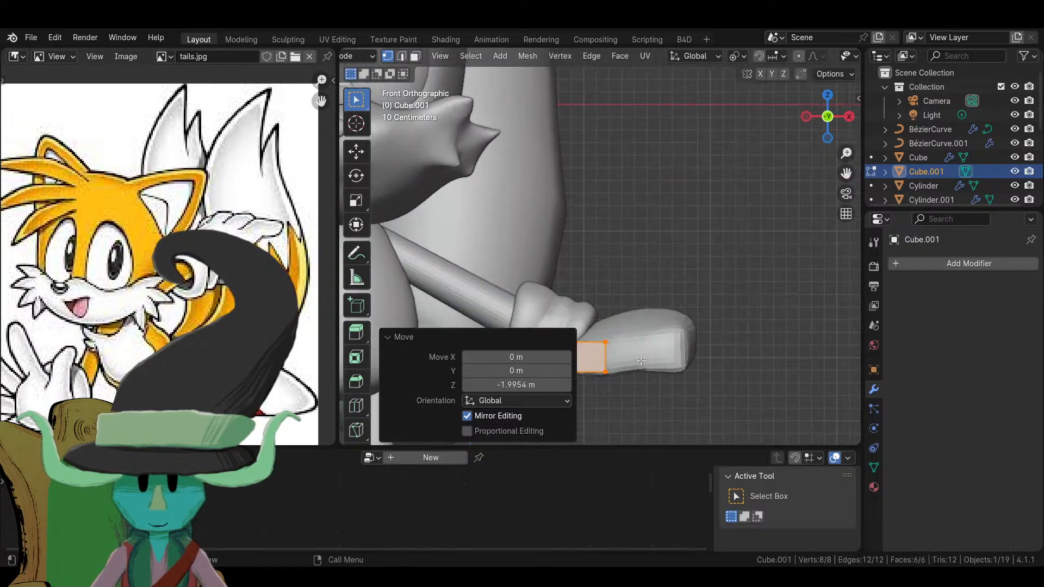
- Enlarge the thumb cube slightly in top view and return to Object Mode
{"action": "key", "text": "KP_7"}
{"action": "key", "text": "s"}
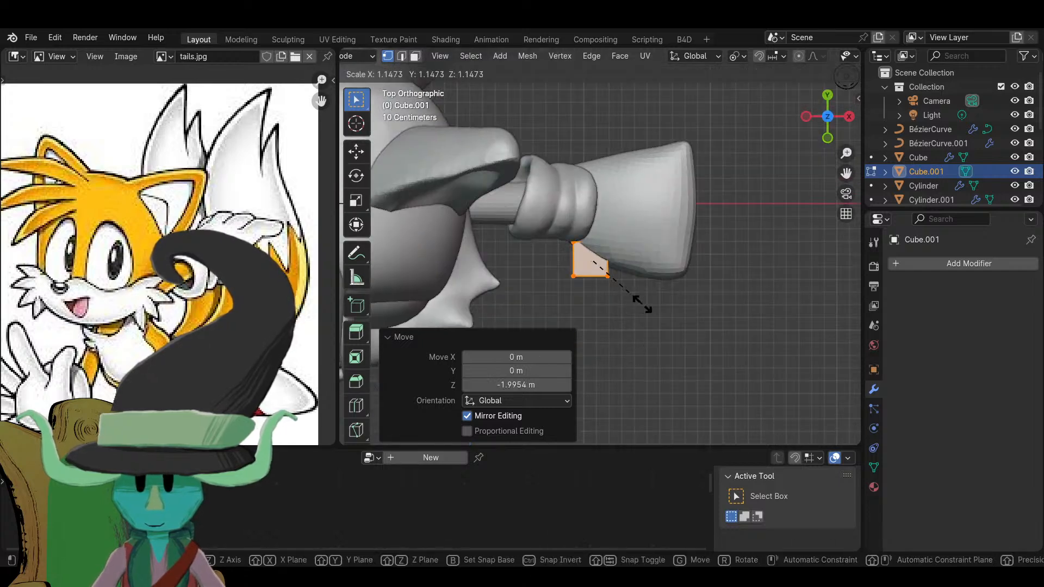
{"action": "left_click", "coordinate": [652, 313]}
{"action": "middle_click_drag", "start_coordinate": [652, 313], "coordinate": [679, 289]}
{"action": "key", "text": "Tab"}
- Add a Mirror modifier on the X axis to the thumb cube
{"action": "left_click", "coordinate": [602, 289]}
{"action": "left_click", "coordinate": [960, 261]}
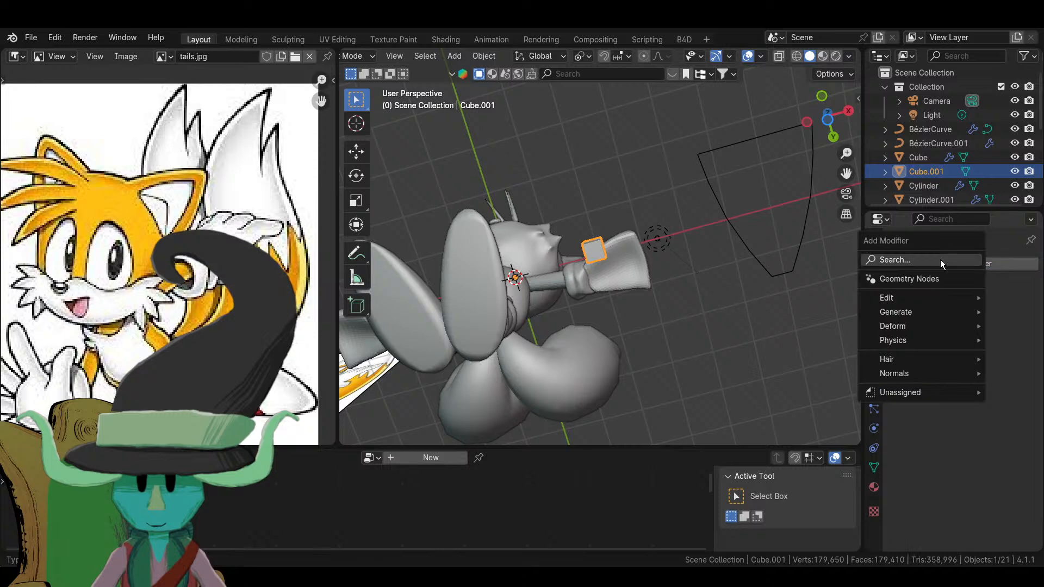
{"action": "left_click", "coordinate": [940, 259]}
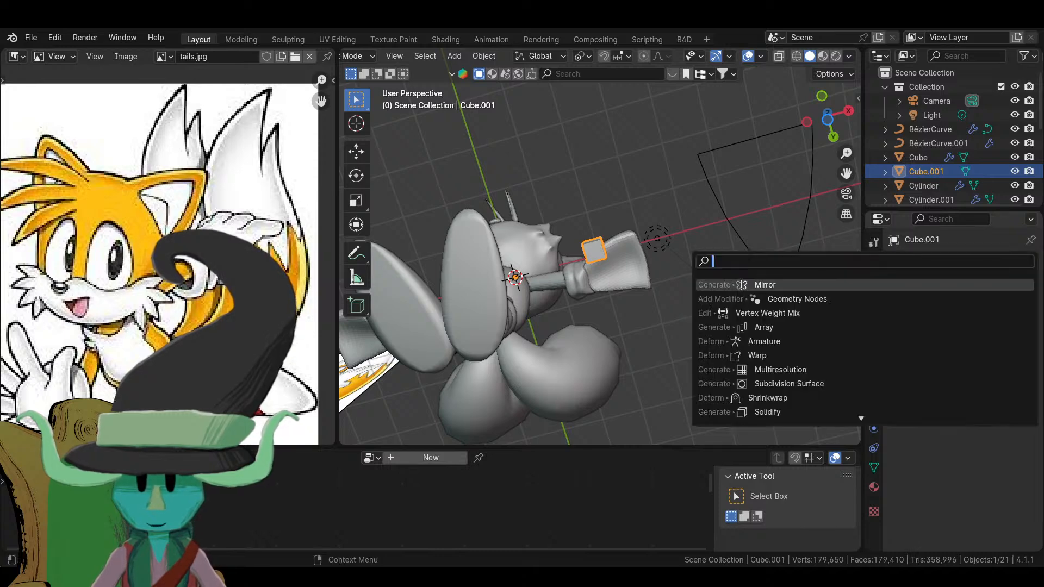
{"action": "left_click", "coordinate": [765, 284]}
{"action": "key", "text": "Tab"}
{"action": "middle_click_drag", "start_coordinate": [652, 294], "coordinate": [658, 320]}
{"action": "scroll", "coordinate": [663, 318], "scroll_direction": "up", "scroll_amount": 5}
{"action": "key", "text": "Tab"}
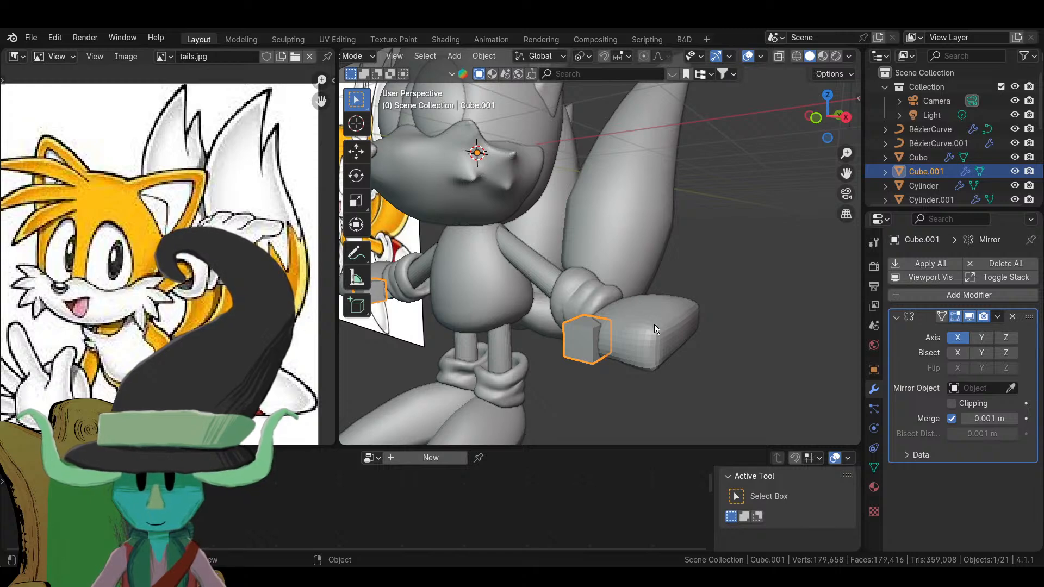
- Switch the thumb cube to Sculpt Mode and remesh it with a voxel size of 0.05 m
{"action": "left_click", "coordinate": [354, 56]}
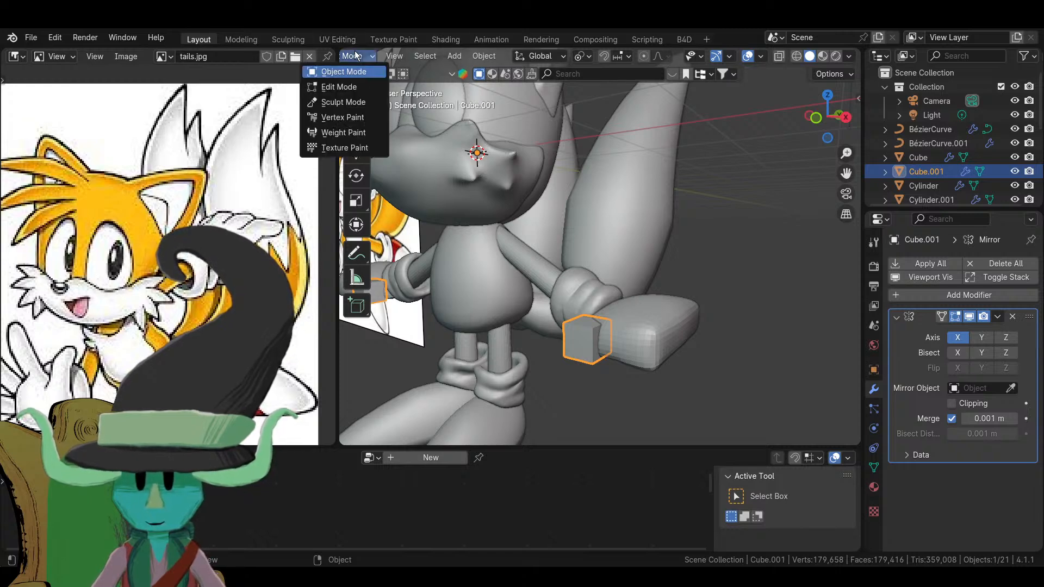
{"action": "left_click", "coordinate": [361, 106]}
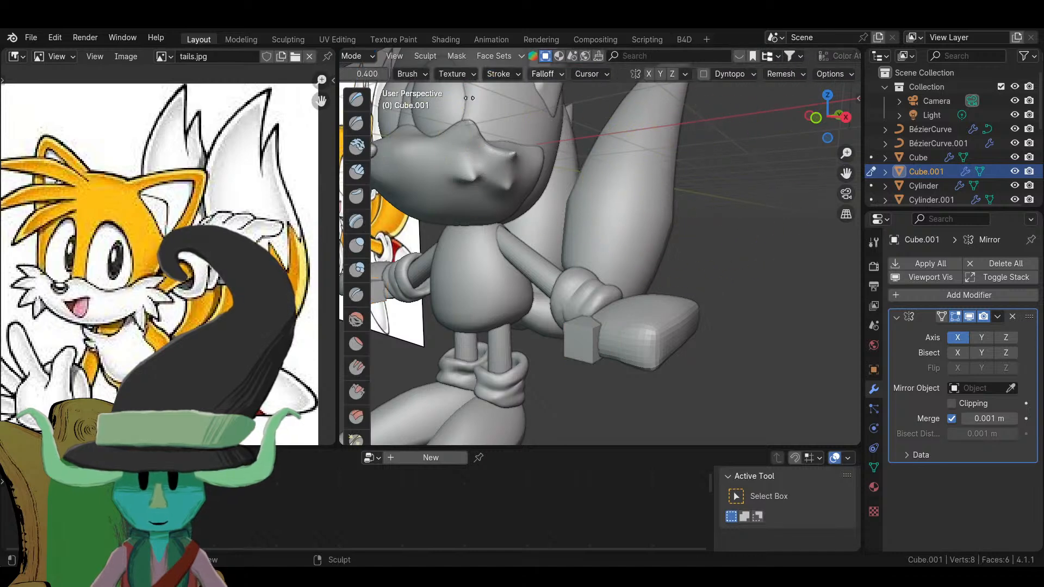
{"action": "left_click", "coordinate": [785, 74]}
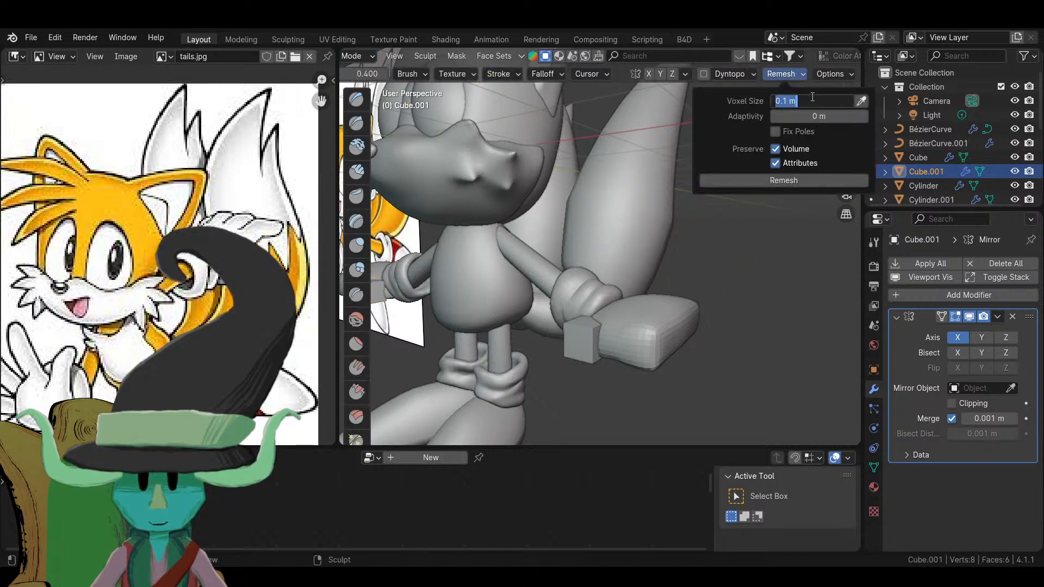
{"action": "type", "text": "5"}
{"action": "key", "text": "Return"}
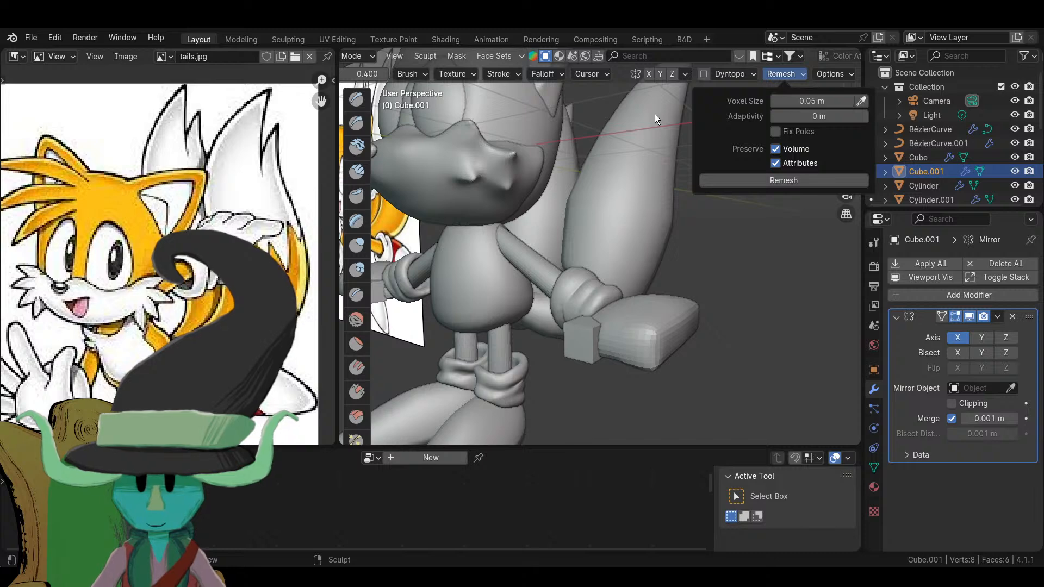
{"action": "left_click", "coordinate": [765, 177]}
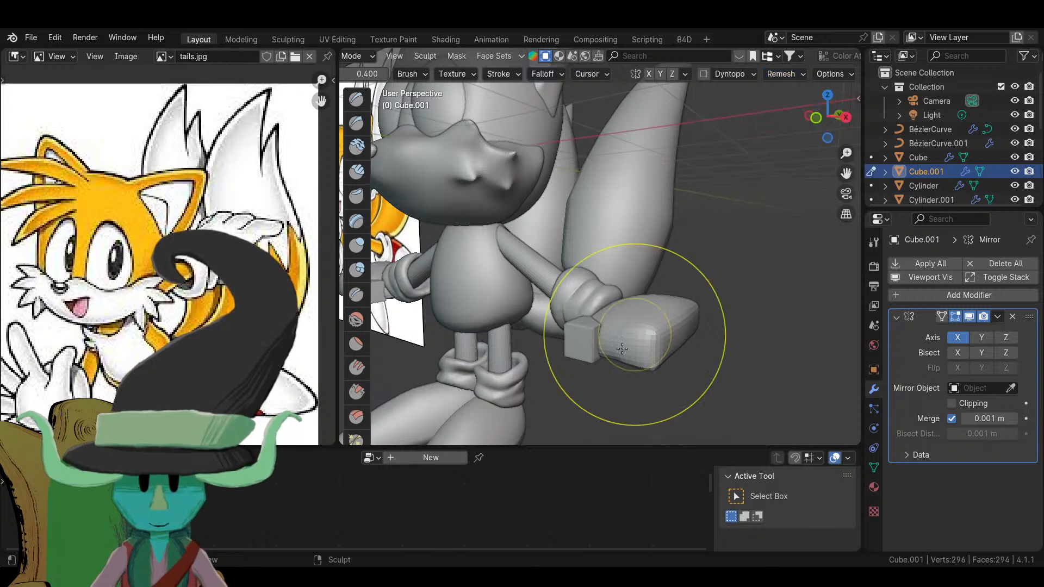
- Round off the remeshed thumb cube with the Smooth brush at a radius of 103 px and strength 0.615
{"action": "mouse_move", "coordinate": [634, 331]}
{"action": "middle_mouse_down"}
{"action": "mouse_move", "coordinate": [652, 347]}
{"action": "mouse_move", "coordinate": [581, 408]}
{"action": "middle_mouse_up"}
{"action": "scroll", "coordinate": [663, 361], "scroll_direction": "up", "scroll_amount": 5}
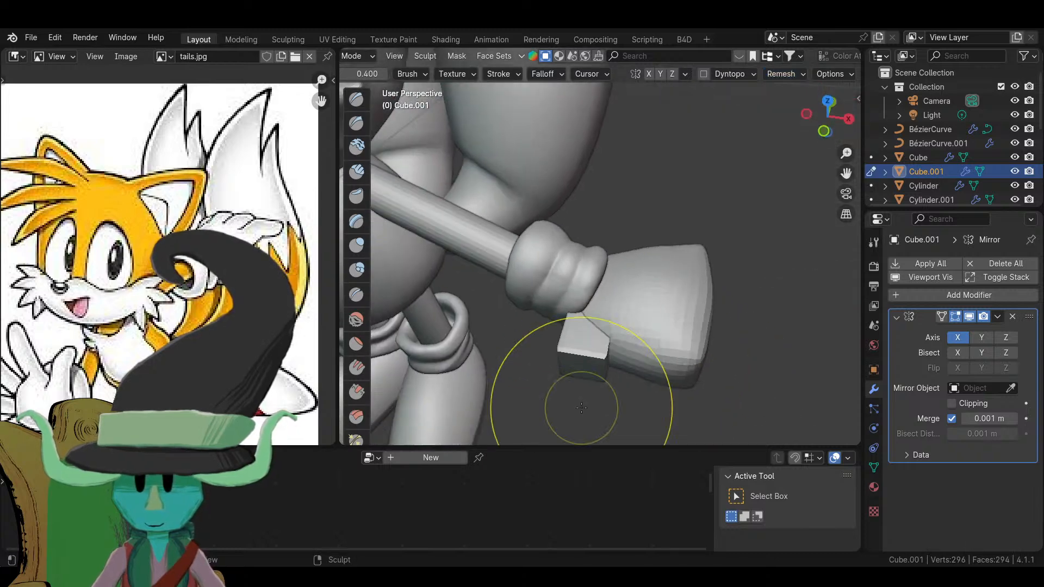
{"action": "scroll", "coordinate": [629, 368], "scroll_direction": "down", "scroll_amount": 4}
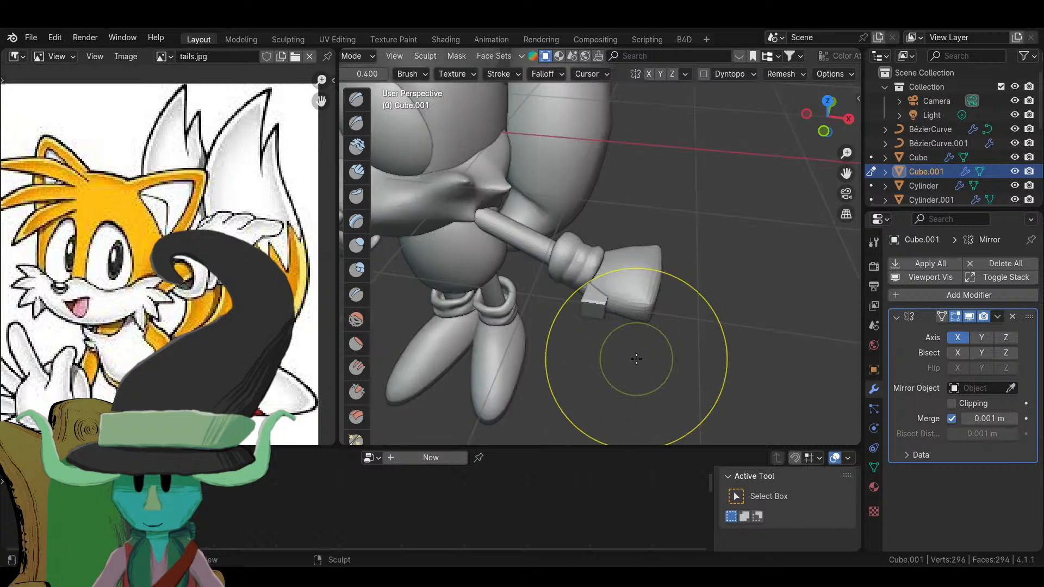
{"action": "scroll", "coordinate": [610, 303], "scroll_direction": "up", "scroll_amount": 4}
{"action": "key", "text": "g"}
{"action": "scroll", "coordinate": [611, 326], "scroll_direction": "up", "scroll_amount": 3}
{"action": "mouse_move", "coordinate": [611, 327]}
{"action": "middle_mouse_down"}
{"action": "mouse_move", "coordinate": [565, 309]}
{"action": "mouse_move", "coordinate": [434, 352]}
{"action": "middle_mouse_up"}
{"action": "left_click", "coordinate": [346, 320]}
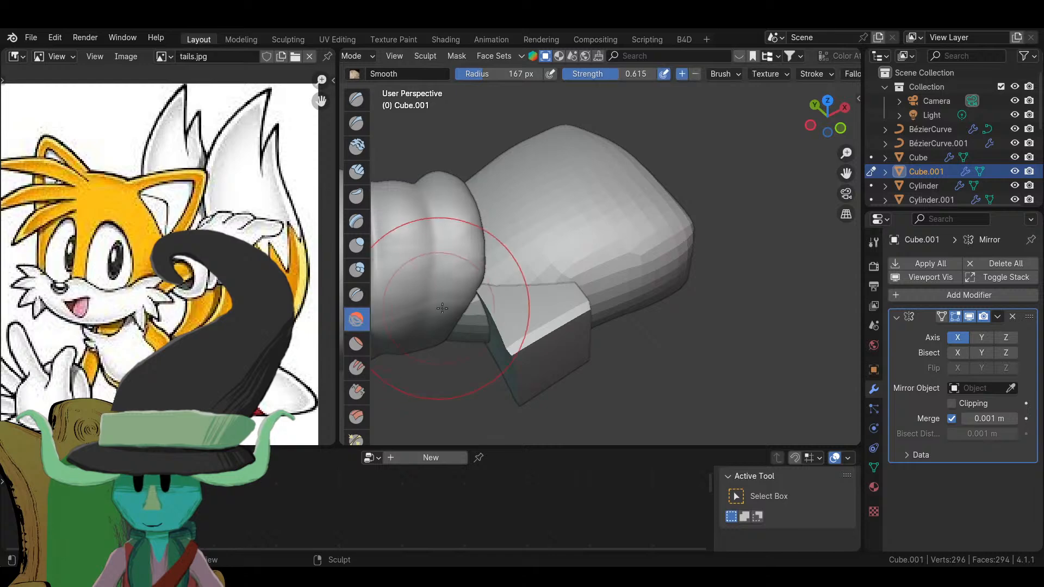
{"action": "key", "text": "f"}
{"action": "left_click", "coordinate": [491, 287]}
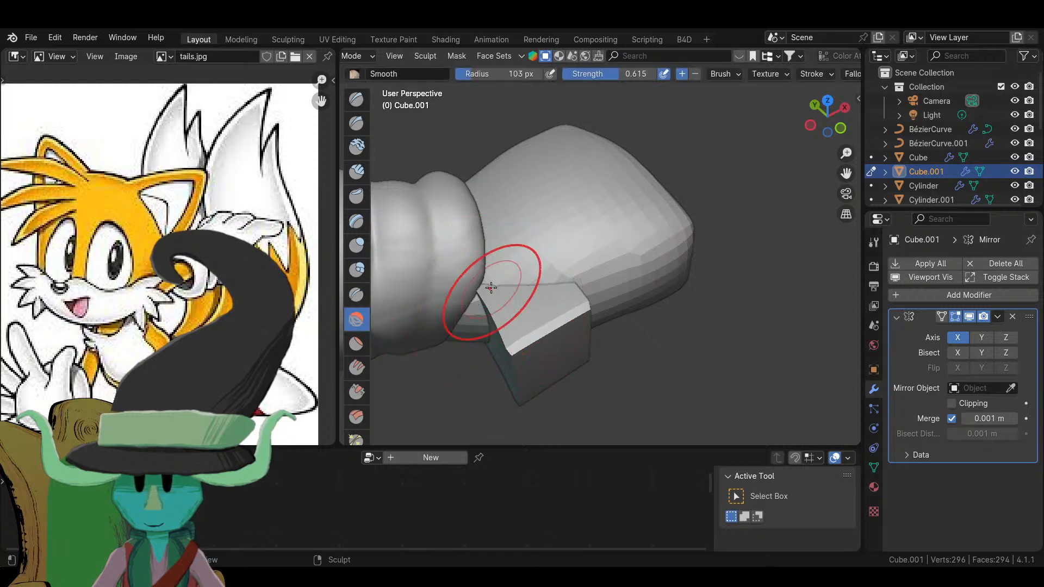
{"action": "middle_click_drag", "start_coordinate": [513, 323], "coordinate": [518, 336]}
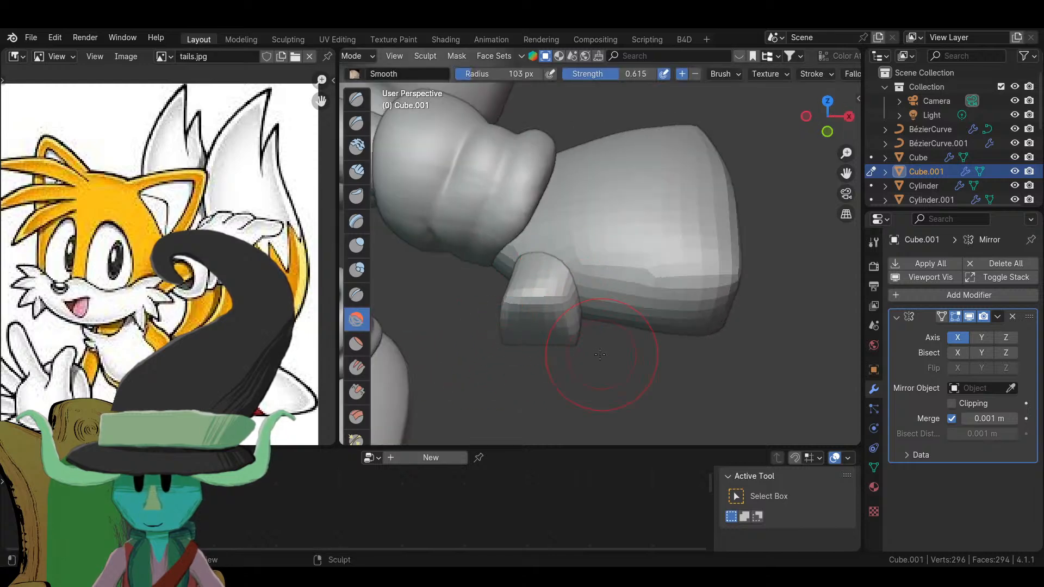
{"action": "middle_click_drag", "start_coordinate": [600, 355], "coordinate": [570, 284]}
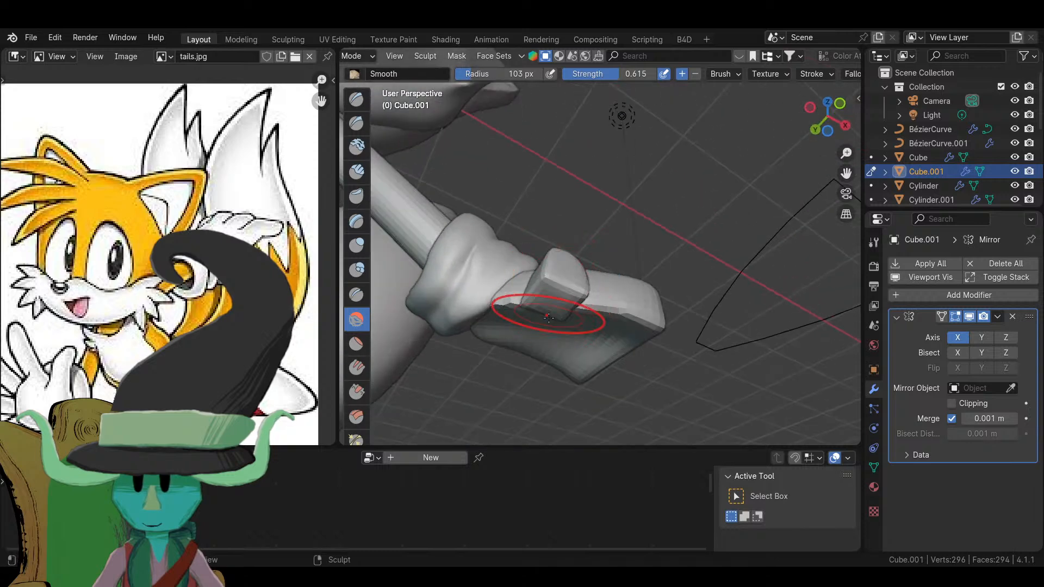
{"action": "middle_click_drag", "start_coordinate": [548, 318], "coordinate": [633, 310]}
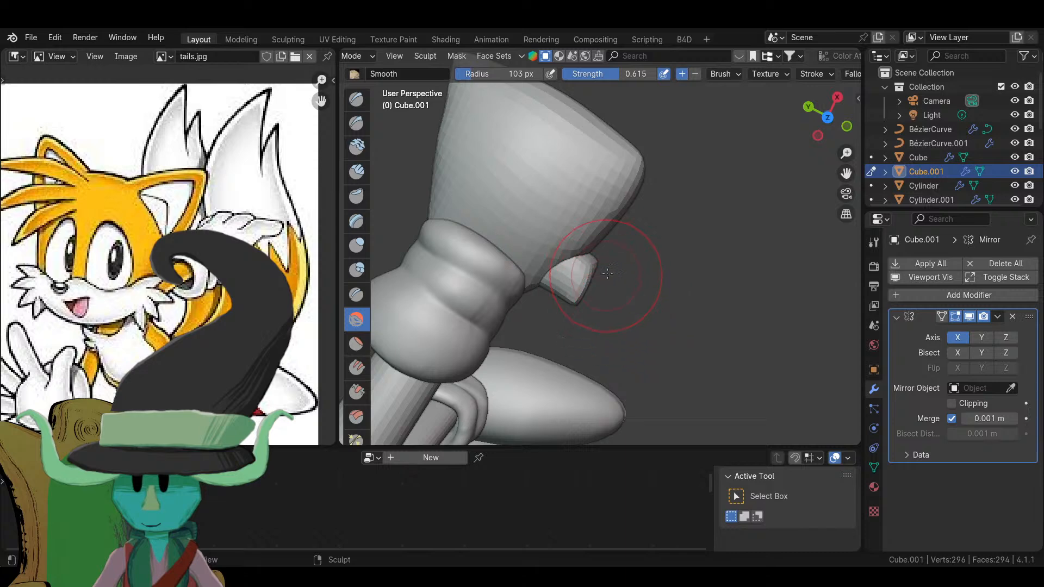
{"action": "mouse_move", "coordinate": [608, 272]}
{"action": "middle_mouse_down"}
{"action": "mouse_move", "coordinate": [636, 272]}
{"action": "mouse_move", "coordinate": [621, 284]}
{"action": "middle_mouse_up"}
- Reshape the thumb with the Grab brush at a radius of 103 px, pulling its end out from the palm
{"action": "key", "text": "g"}
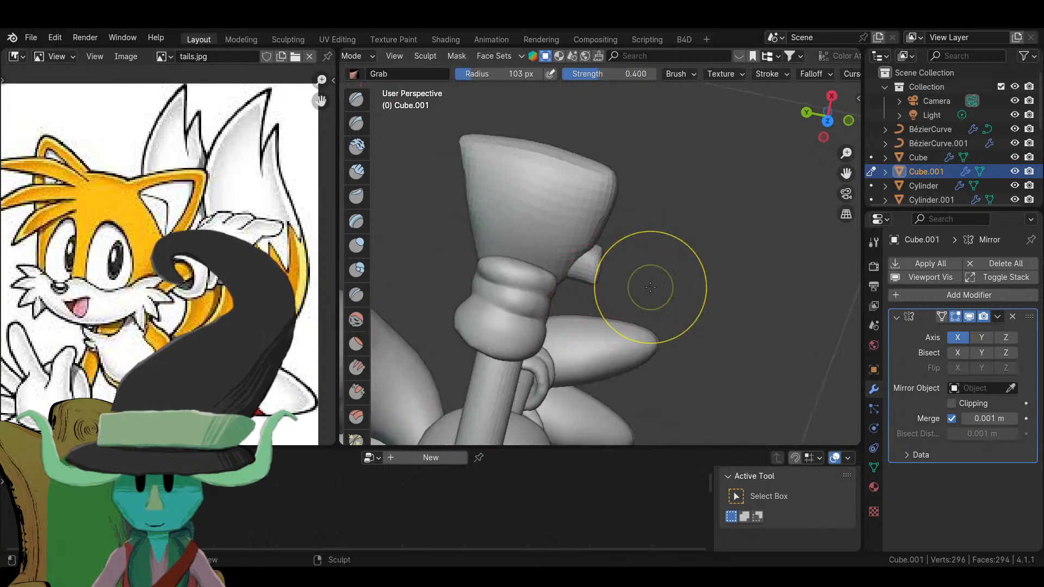
{"action": "key", "text": "KP_7"}
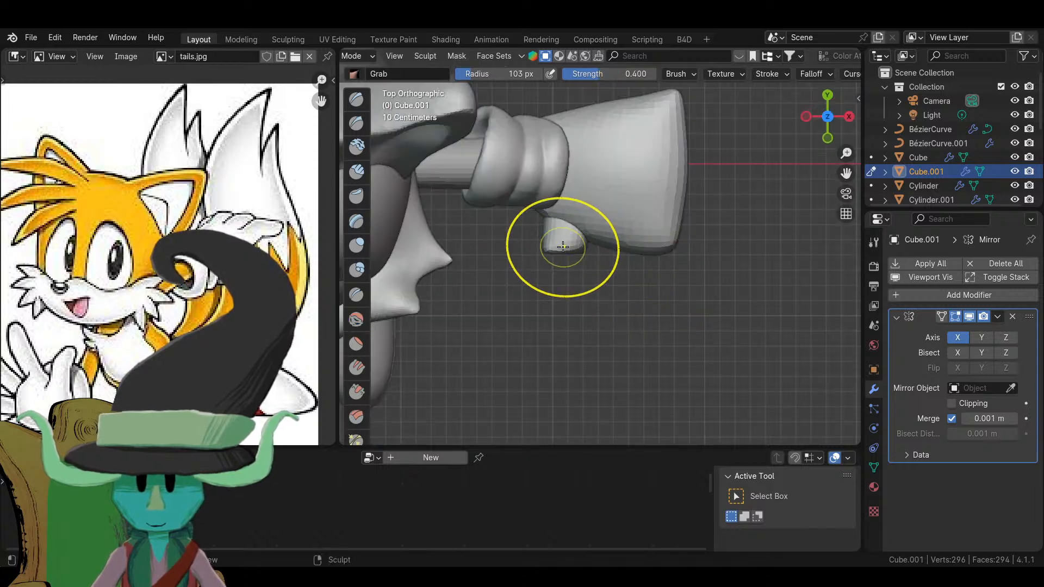
{"action": "mouse_move", "coordinate": [575, 297]}
{"action": "middle_mouse_down"}
{"action": "mouse_move", "coordinate": [571, 384]}
{"action": "mouse_move", "coordinate": [584, 337]}
{"action": "mouse_move", "coordinate": [575, 289]}
{"action": "middle_mouse_up"}
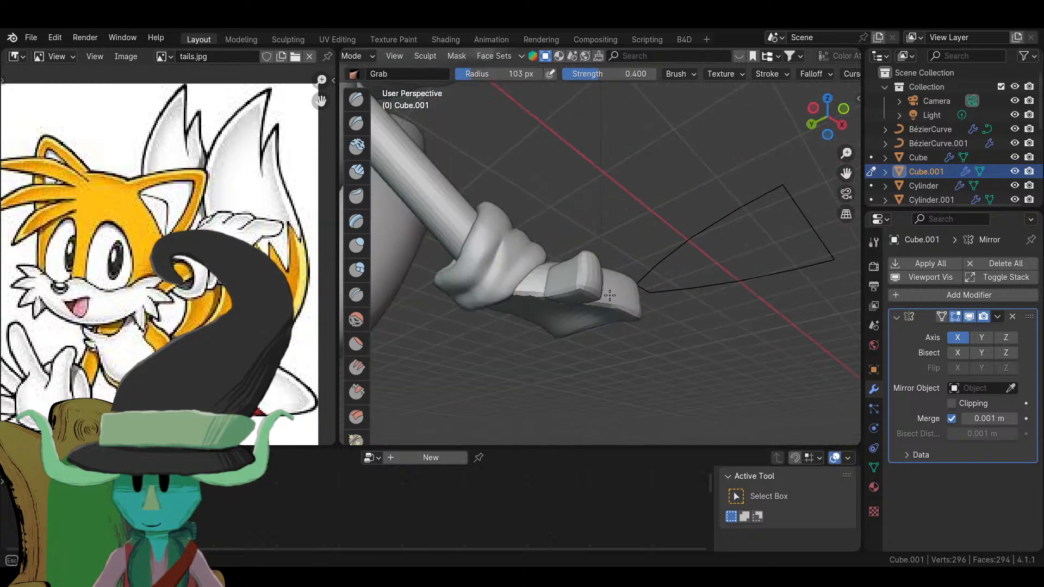
{"action": "scroll", "coordinate": [583, 259], "scroll_direction": "up", "scroll_amount": 2}
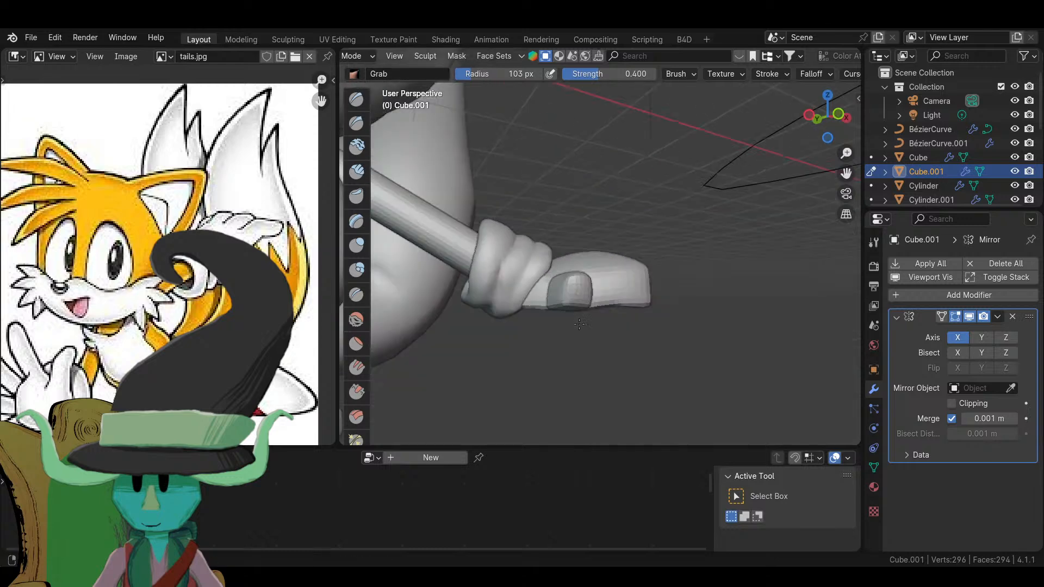
{"action": "middle_click_drag", "start_coordinate": [582, 259], "coordinate": [577, 318]}
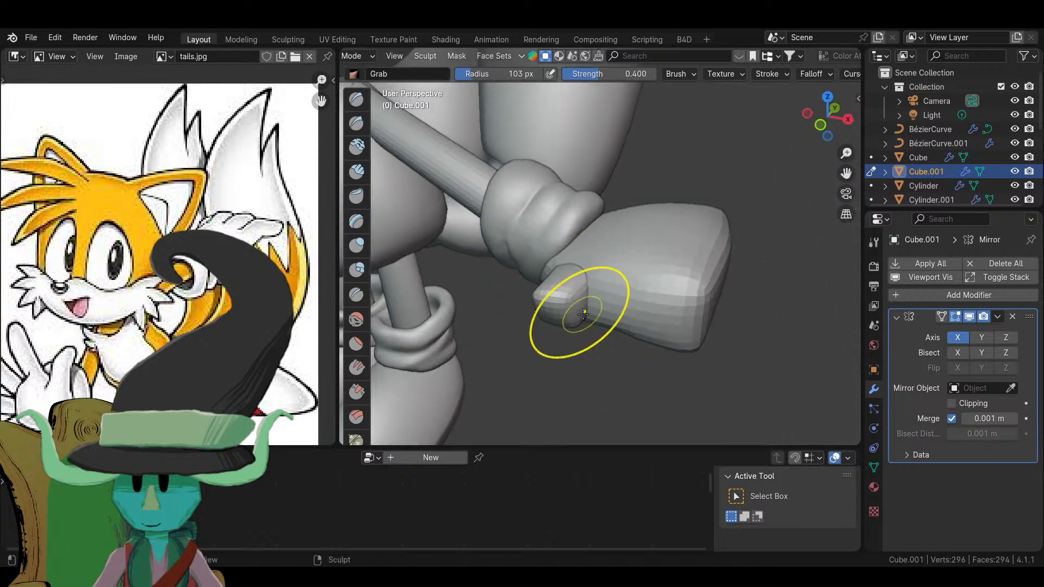
- Enlarge the Grab brush to 199 px and pull the thumb into a slanted, longer shape in top view
{"action": "key", "text": "KP_7"}
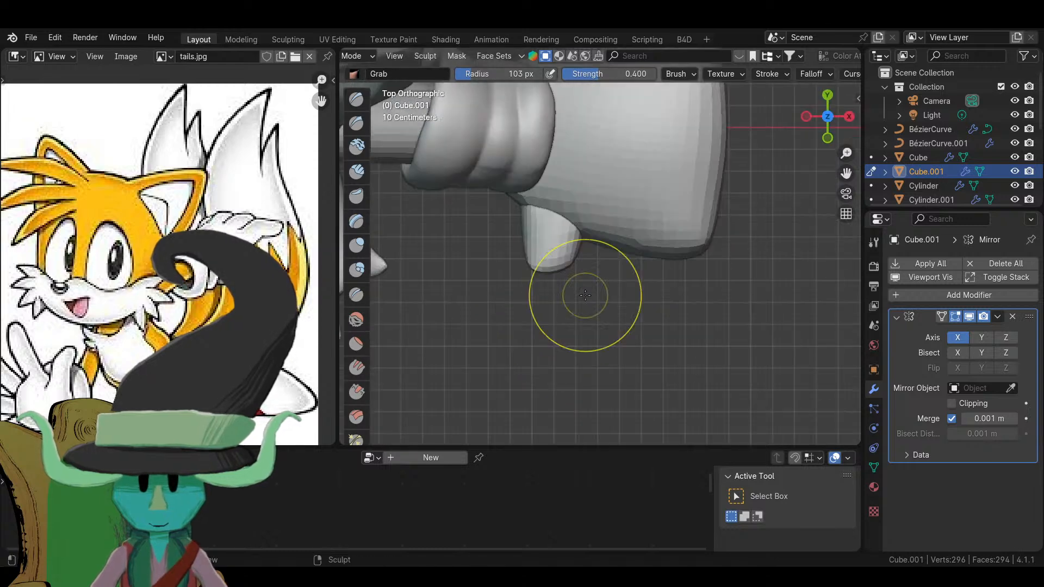
{"action": "key", "text": "f"}
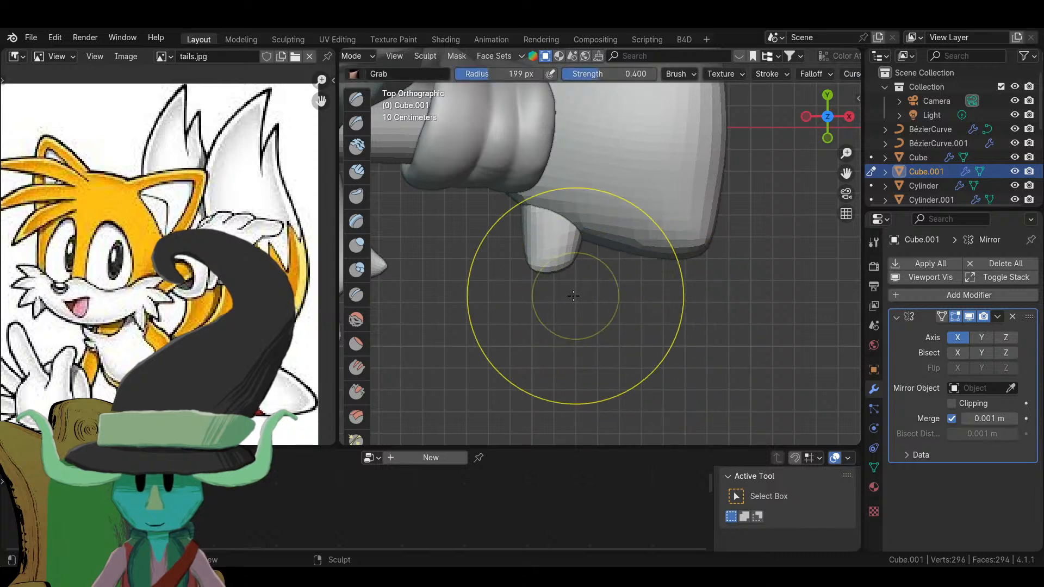
{"action": "left_click", "coordinate": [571, 265]}
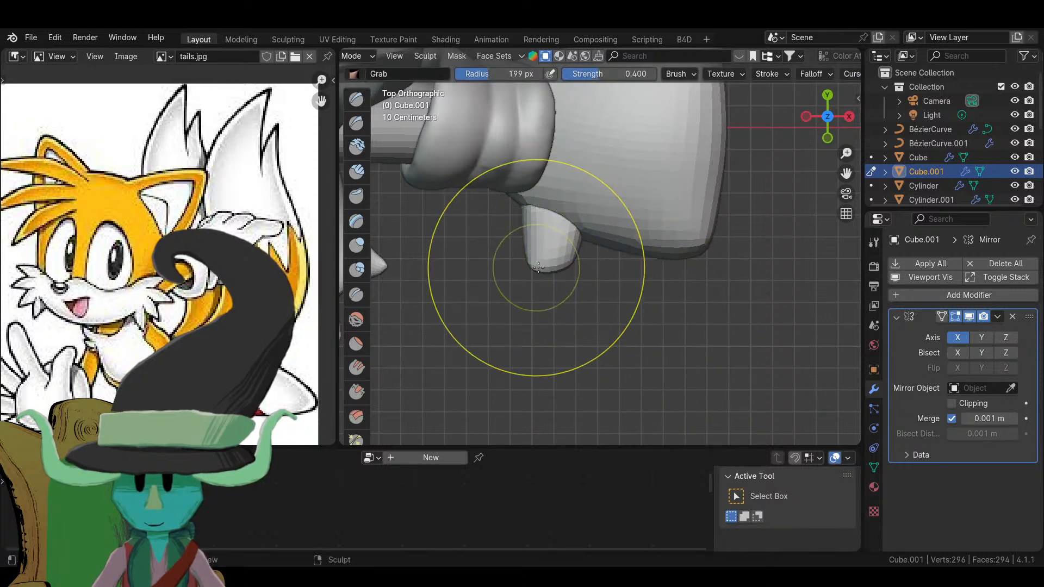
{"action": "middle_click_drag", "start_coordinate": [571, 288], "coordinate": [572, 254]}
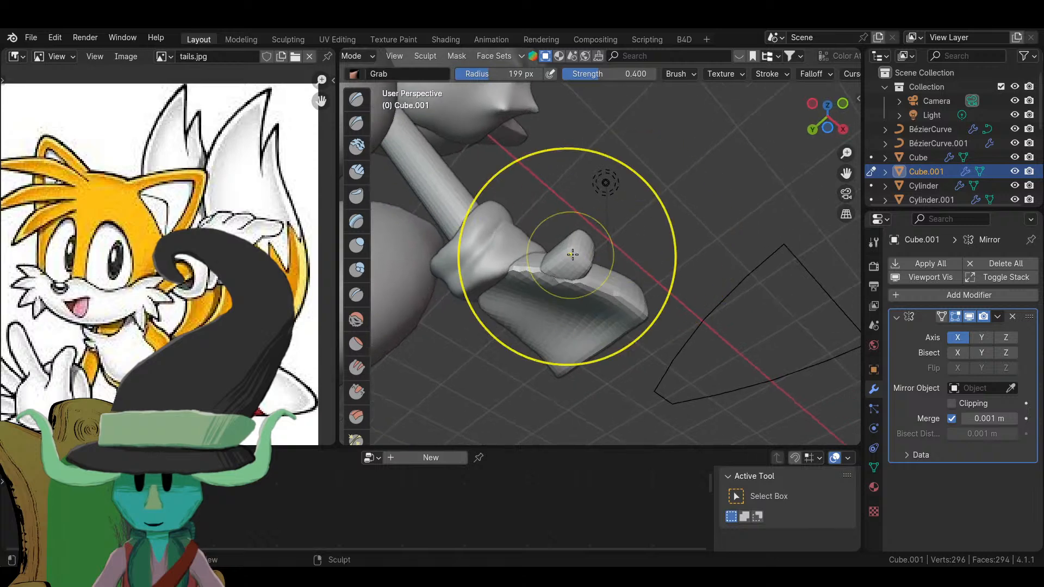
{"action": "scroll", "coordinate": [600, 250], "scroll_direction": "up", "scroll_amount": 2}
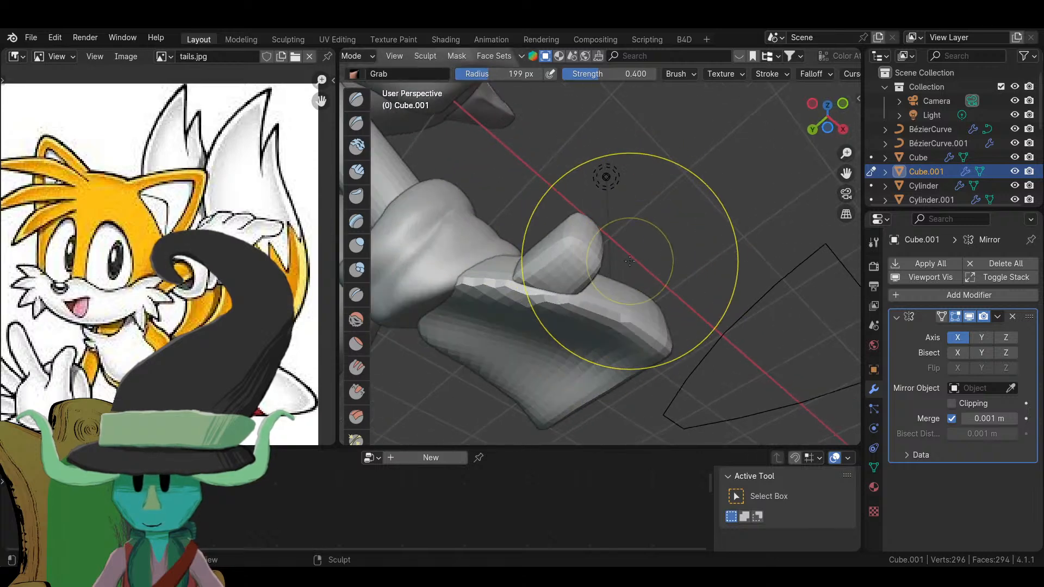
- Reduce the Grab brush to 140 px and pull the thumb tip out into a fuller, rounded end
{"action": "key", "text": "f"}
{"action": "left_click", "coordinate": [597, 262]}
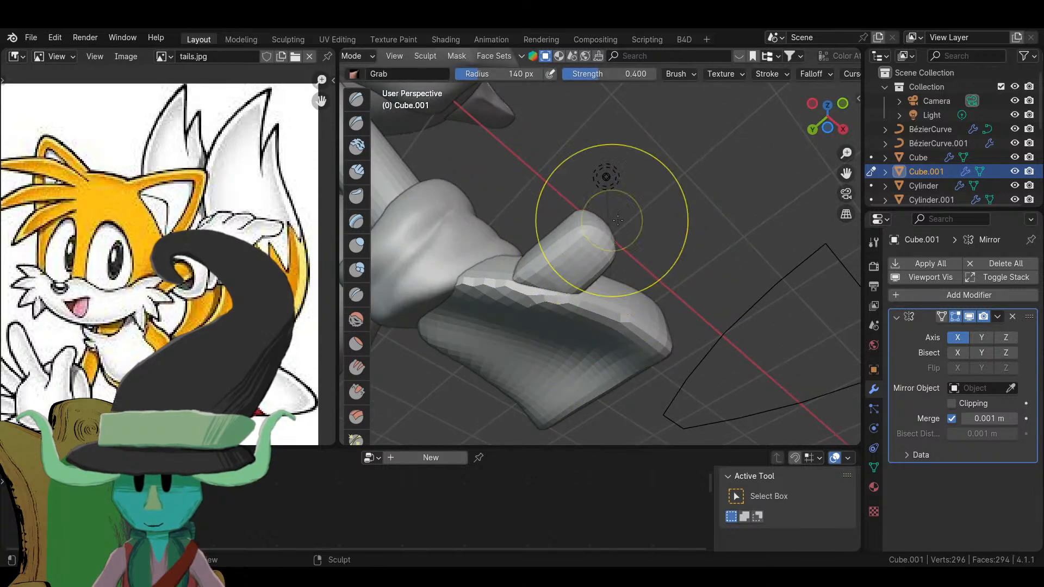
{"action": "middle_click_drag", "start_coordinate": [618, 219], "coordinate": [585, 301]}
{"action": "mouse_move", "coordinate": [569, 338]}
{"action": "middle_mouse_down"}
{"action": "mouse_move", "coordinate": [538, 204]}
{"action": "mouse_move", "coordinate": [612, 145]}
{"action": "mouse_move", "coordinate": [527, 327]}
{"action": "middle_mouse_up"}
{"action": "middle_click_drag", "start_coordinate": [594, 341], "coordinate": [581, 255]}
{"action": "middle_click_drag", "start_coordinate": [609, 315], "coordinate": [536, 288]}
- Thicken the thumb with the Inflate/Deflate brush at 140 px radius and 0.500 strength
{"action": "left_click_drag", "start_coordinate": [537, 287], "coordinate": [588, 308]}
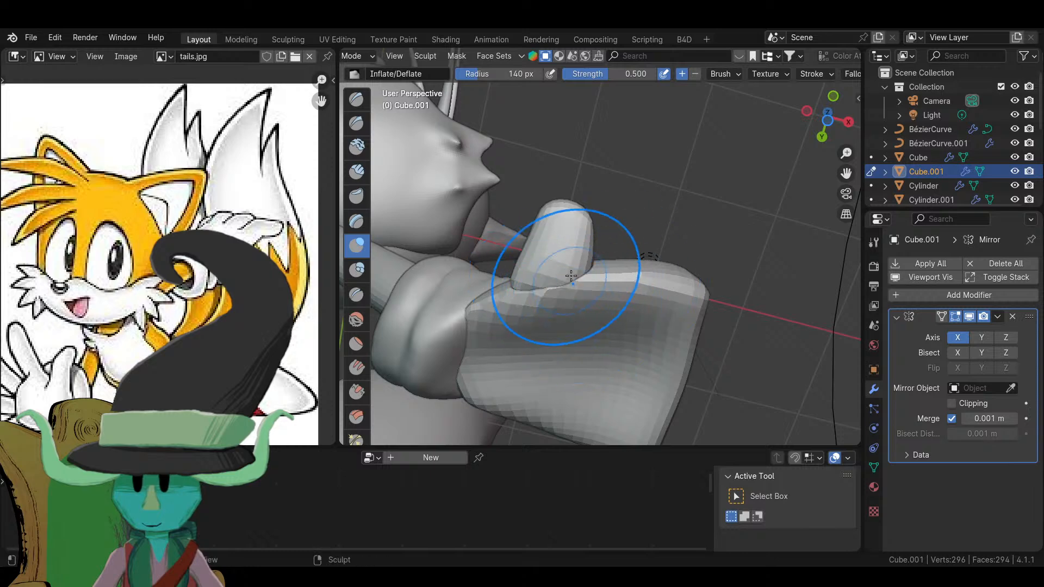
{"action": "middle_click_drag", "start_coordinate": [571, 276], "coordinate": [684, 279]}
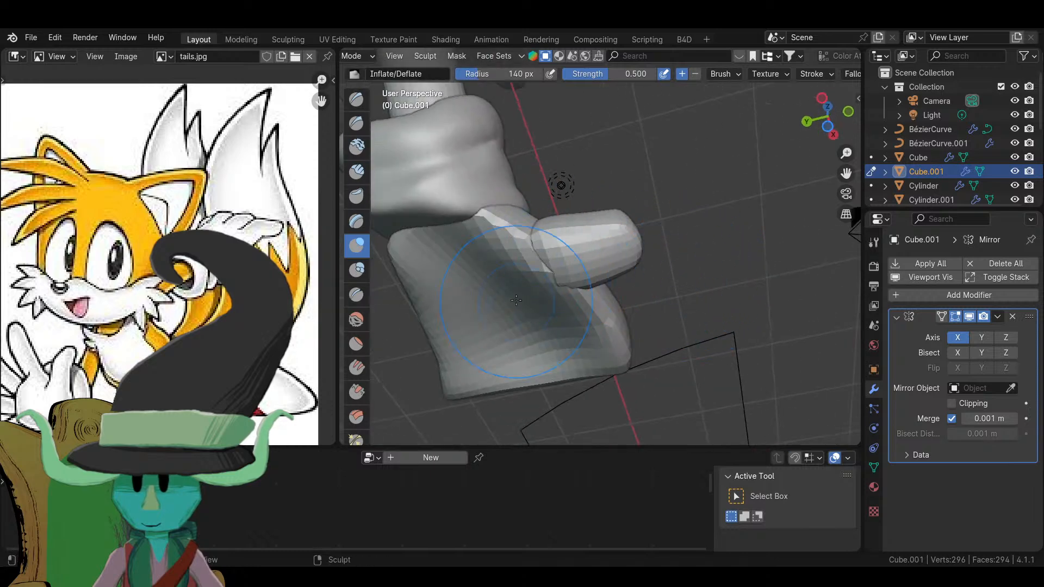
{"action": "middle_click_drag", "start_coordinate": [515, 300], "coordinate": [599, 239]}
{"action": "middle_click_drag", "start_coordinate": [594, 198], "coordinate": [571, 218]}
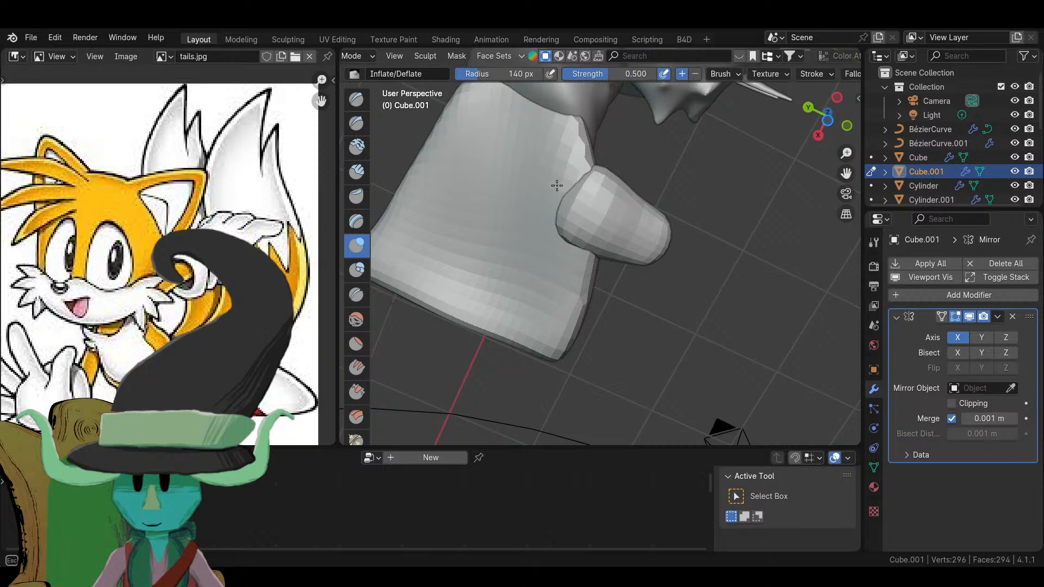
{"action": "left_click_drag", "start_coordinate": [557, 185], "coordinate": [561, 221]}
- Check the thumb against the whole character and return it to Object Mode
{"action": "scroll", "coordinate": [544, 202], "scroll_direction": "down", "scroll_amount": 5}
{"action": "middle_click_drag", "start_coordinate": [544, 202], "coordinate": [627, 437]}
{"action": "scroll", "coordinate": [616, 357], "scroll_direction": "down", "scroll_amount": 3}
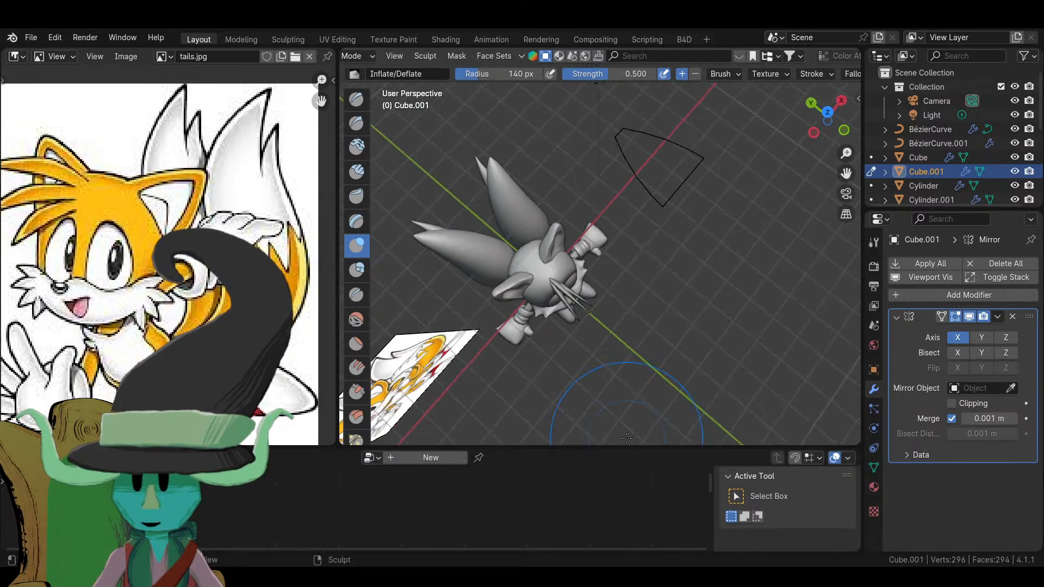
{"action": "middle_click_drag", "start_coordinate": [670, 333], "coordinate": [653, 348]}
{"action": "scroll", "coordinate": [544, 380], "scroll_direction": "up", "scroll_amount": 5}
{"action": "middle_click_drag", "start_coordinate": [544, 380], "coordinate": [627, 332]}
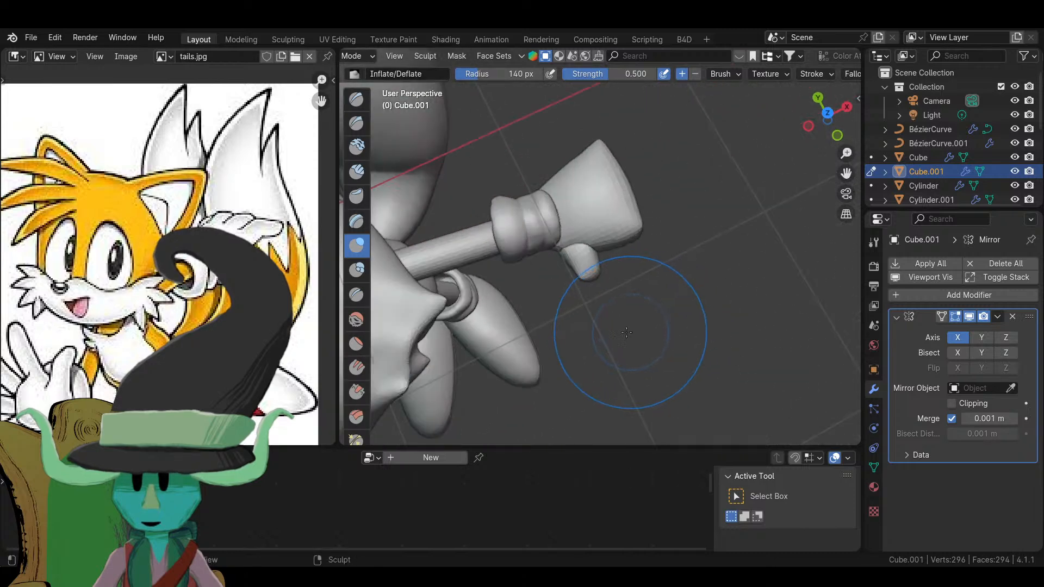
{"action": "left_click", "coordinate": [370, 57]}
{"action": "left_click", "coordinate": [359, 72]}
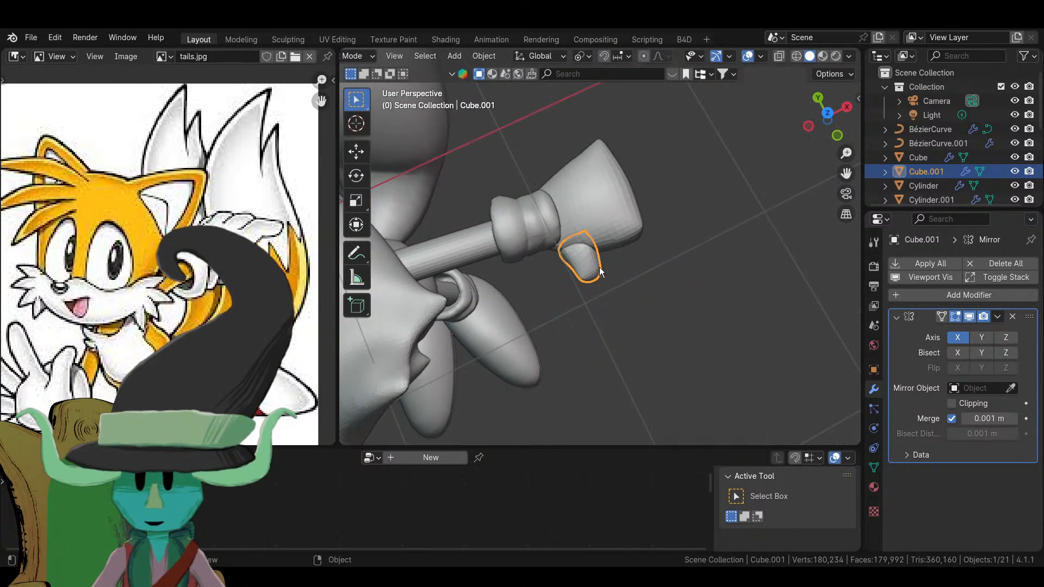
- Duplicate the whole thumb mesh in Edit Mode, placing the copy about 0.10 m along X and -0.39 m along Y
{"action": "middle_click_drag", "start_coordinate": [599, 267], "coordinate": [616, 321]}
{"action": "scroll", "coordinate": [616, 321], "scroll_direction": "up", "scroll_amount": 2}
{"action": "key", "text": "Tab"}
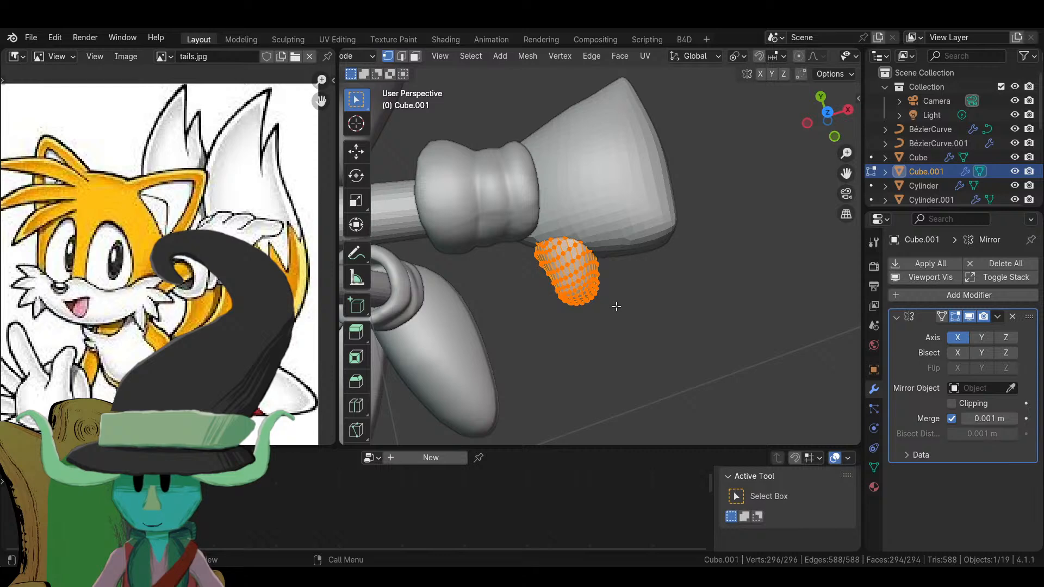
{"action": "key", "text": "KP_7"}
{"action": "key", "text": "shift+d"}
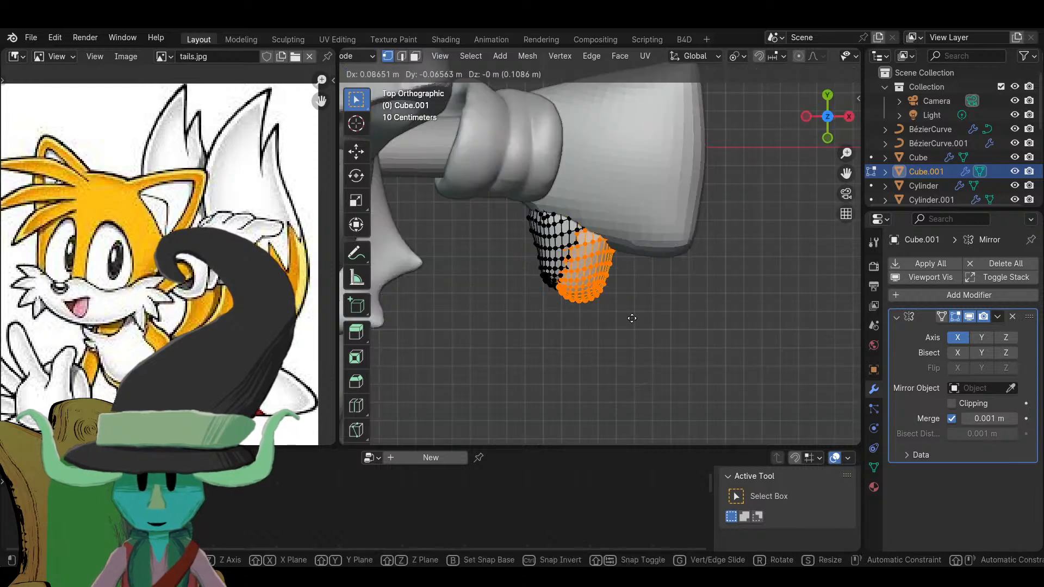
{"action": "left_click", "coordinate": [634, 377]}
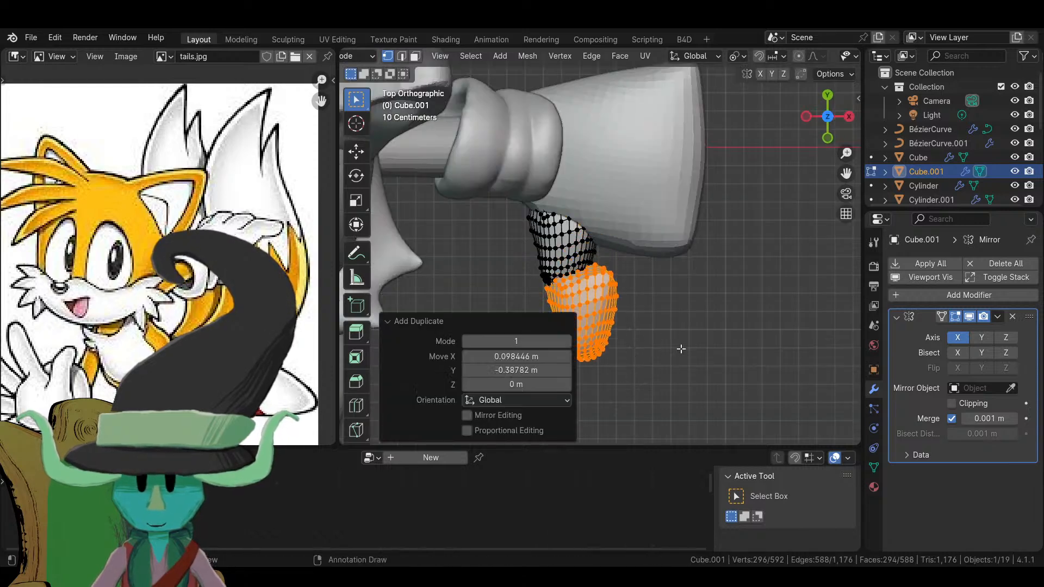
- Rotate the duplicate to point outward along the hand and move it about 0.11 m in both X and Y
{"action": "key", "text": "r"}
{"action": "left_click", "coordinate": [696, 270]}
{"action": "key", "text": "g"}
{"action": "left_click", "coordinate": [678, 287]}
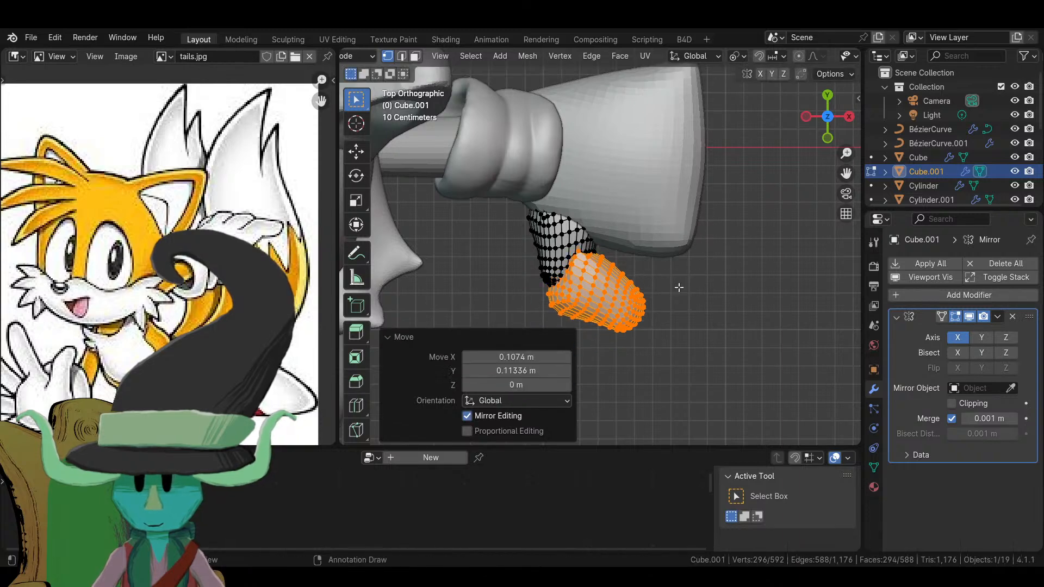
- Scale the duplicate to 0.626 and move it against the end of the thumb
{"action": "key", "text": "s"}
{"action": "left_click", "coordinate": [673, 298]}
{"action": "key", "text": "g"}
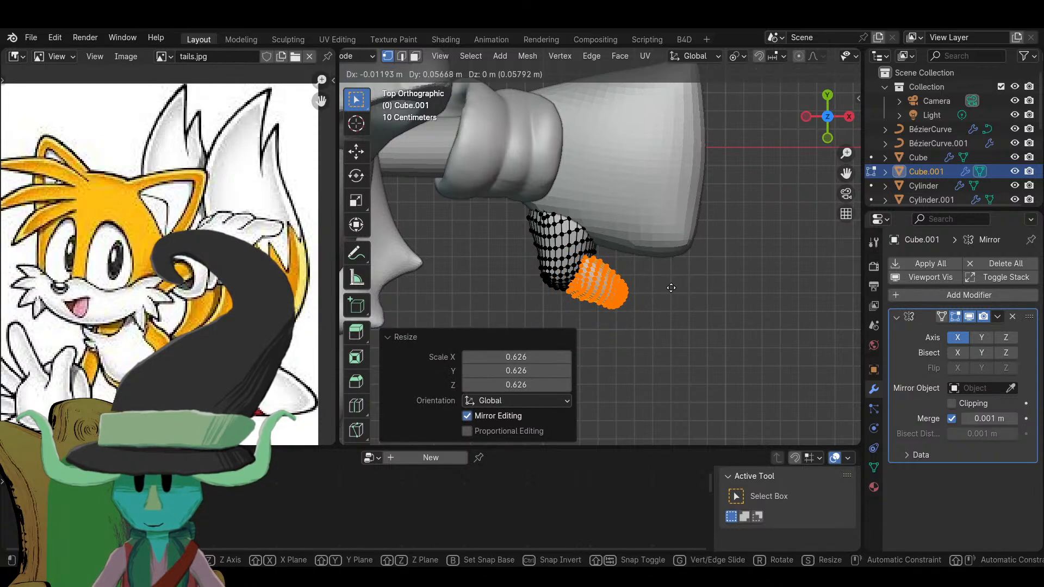
{"action": "left_click", "coordinate": [671, 287]}
{"action": "key", "text": "Tab"}
- Rotate the duplicated thumb segment from a side view to align it with the hand
{"action": "middle_click_drag", "start_coordinate": [671, 288], "coordinate": [571, 198]}
{"action": "key", "text": "Tab"}
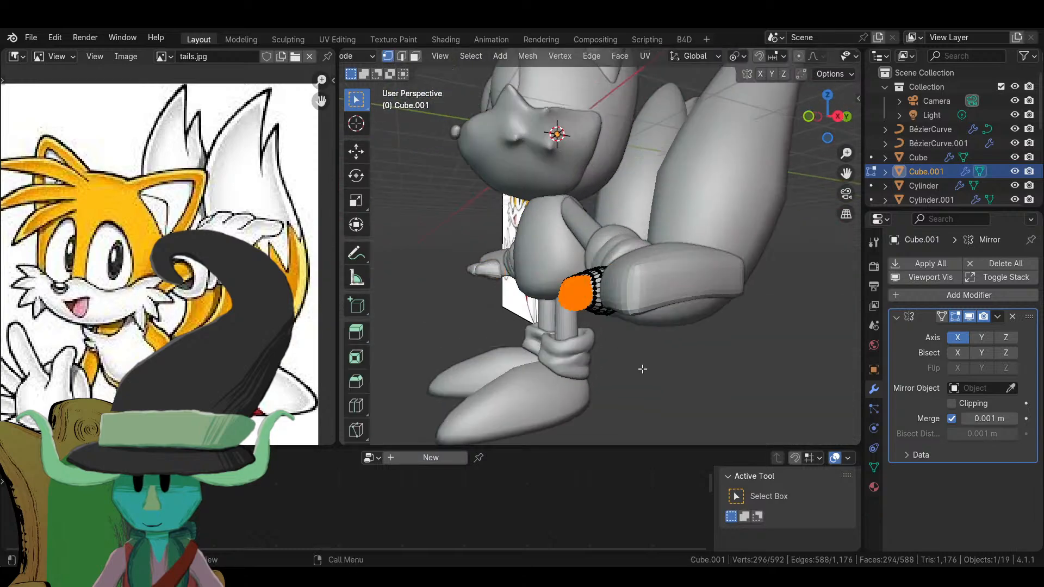
{"action": "middle_click_drag", "start_coordinate": [641, 366], "coordinate": [643, 344]}
{"action": "key", "text": "r"}
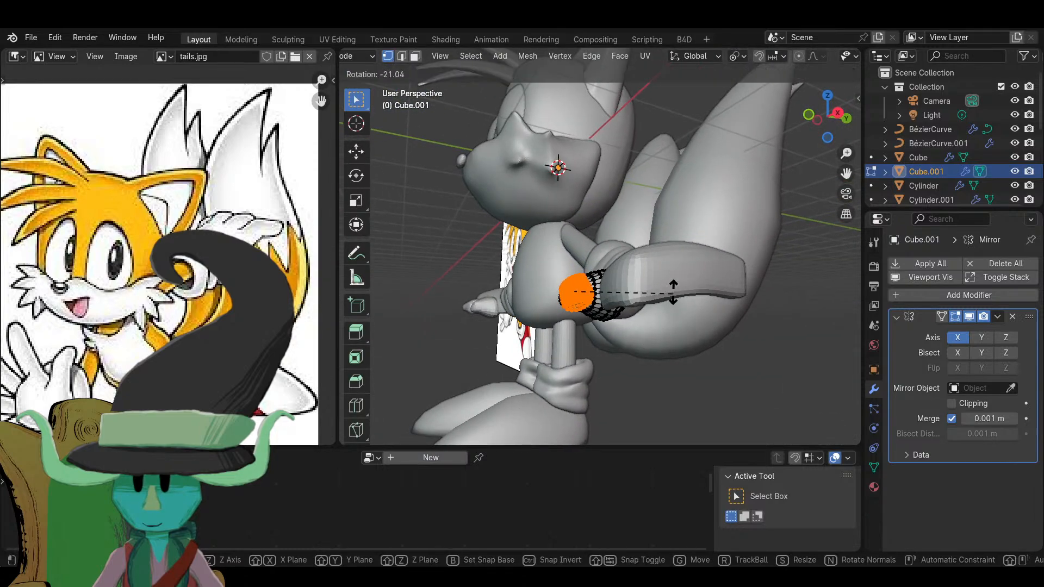
{"action": "left_click", "coordinate": [673, 239]}
{"action": "key", "text": "Tab"}
- Move the duplicated segment about -0.03 m in X and -0.02 m in Z to seat it on the thumb
{"action": "middle_click_drag", "start_coordinate": [673, 239], "coordinate": [700, 325]}
{"action": "scroll", "coordinate": [620, 340], "scroll_direction": "up", "scroll_amount": 2}
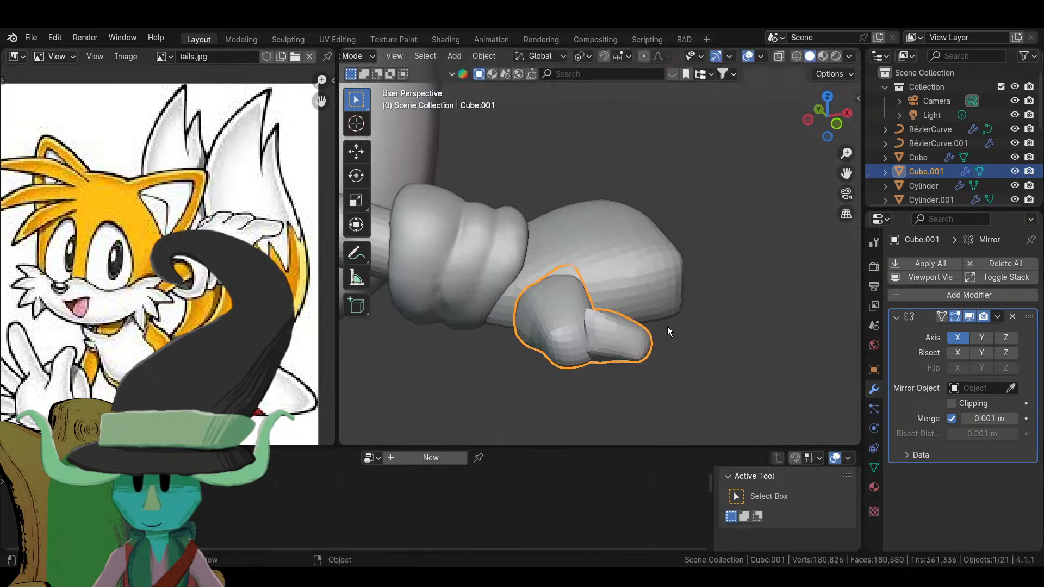
{"action": "key", "text": "Tab"}
{"action": "key", "text": "g"}
{"action": "left_click", "coordinate": [648, 341]}
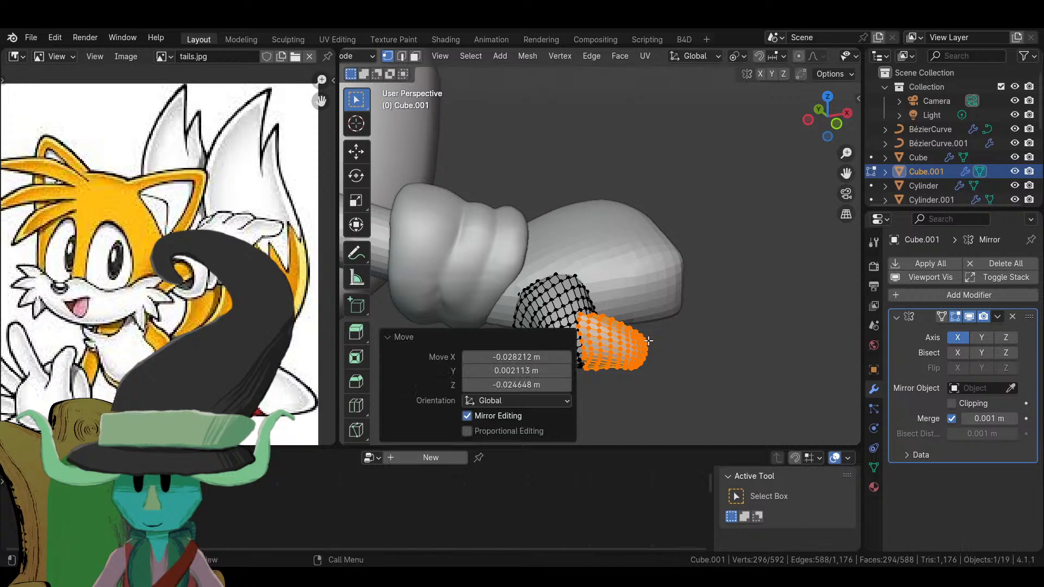
- Separate the selected thumb segment into its own object and select it in Object Mode
{"action": "key", "text": "p"}
{"action": "left_click", "coordinate": [650, 340]}
{"action": "key", "text": "Tab"}
{"action": "middle_click_drag", "start_coordinate": [650, 340], "coordinate": [726, 229]}
{"action": "scroll", "coordinate": [727, 272], "scroll_direction": "down", "scroll_amount": 5}
{"action": "middle_click_drag", "start_coordinate": [730, 324], "coordinate": [700, 385]}
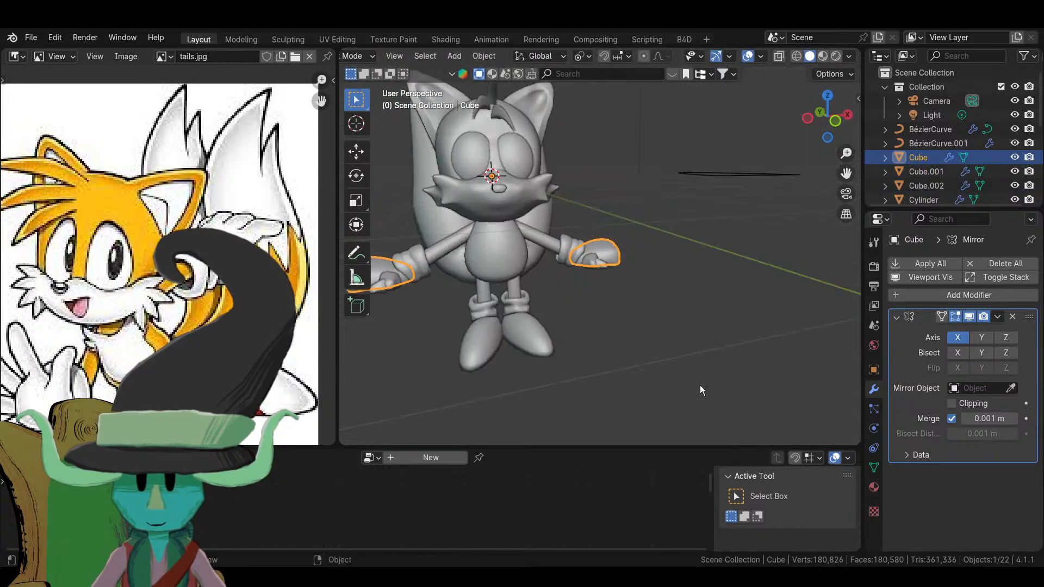
{"action": "scroll", "coordinate": [700, 384], "scroll_direction": "up", "scroll_amount": 6}
{"action": "left_click", "coordinate": [584, 322]}
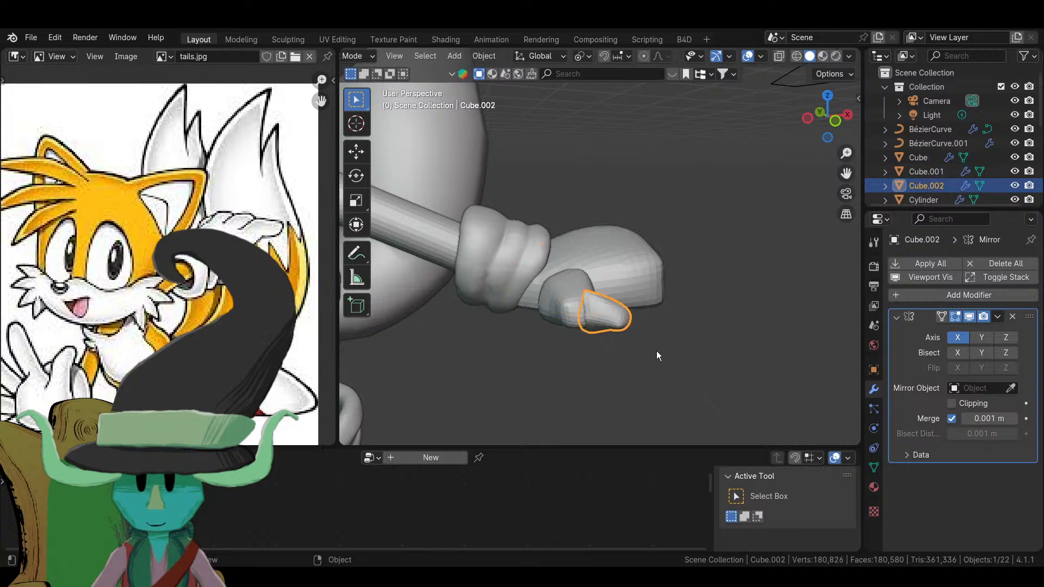
- Switch the separated thumb-tip segment to Sculpt Mode and inspect how it joins the thumb from several angles
{"action": "left_click", "coordinate": [356, 56]}
{"action": "left_click", "coordinate": [345, 102]}
{"action": "mouse_move", "coordinate": [490, 245]}
{"action": "middle_mouse_down"}
{"action": "mouse_move", "coordinate": [569, 354]}
{"action": "mouse_move", "coordinate": [559, 284]}
{"action": "middle_mouse_up"}
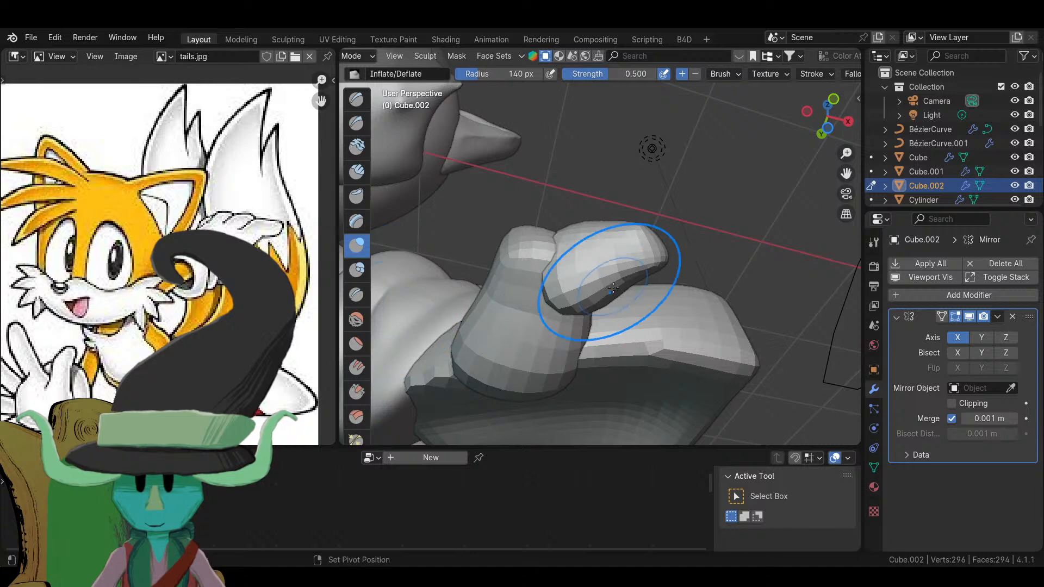
{"action": "mouse_move", "coordinate": [651, 147]}
{"action": "middle_mouse_down"}
{"action": "mouse_move", "coordinate": [602, 275]}
{"action": "mouse_move", "coordinate": [586, 278]}
{"action": "middle_mouse_up"}
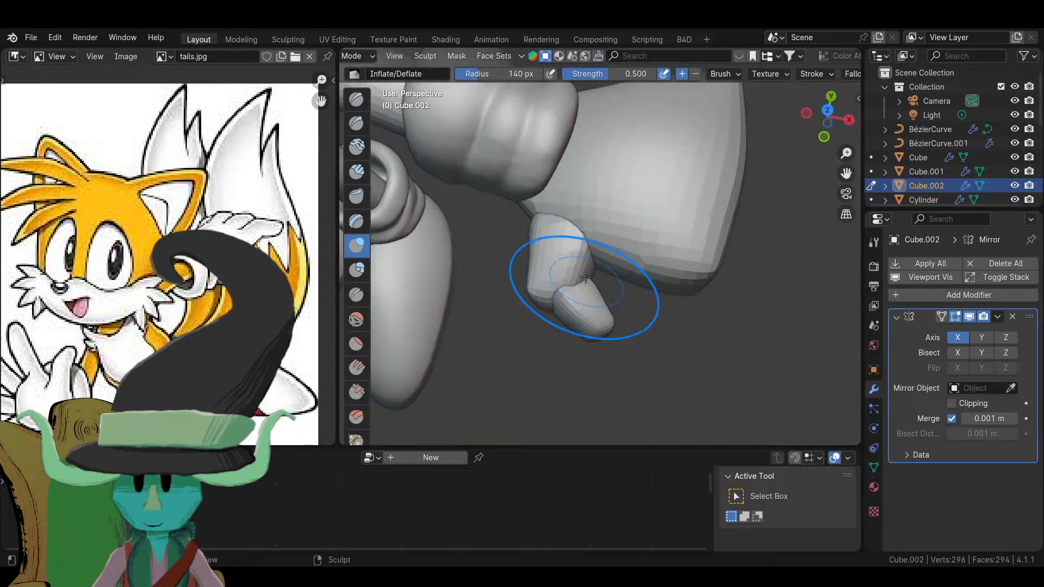
{"action": "middle_click_drag", "start_coordinate": [505, 291], "coordinate": [559, 327]}
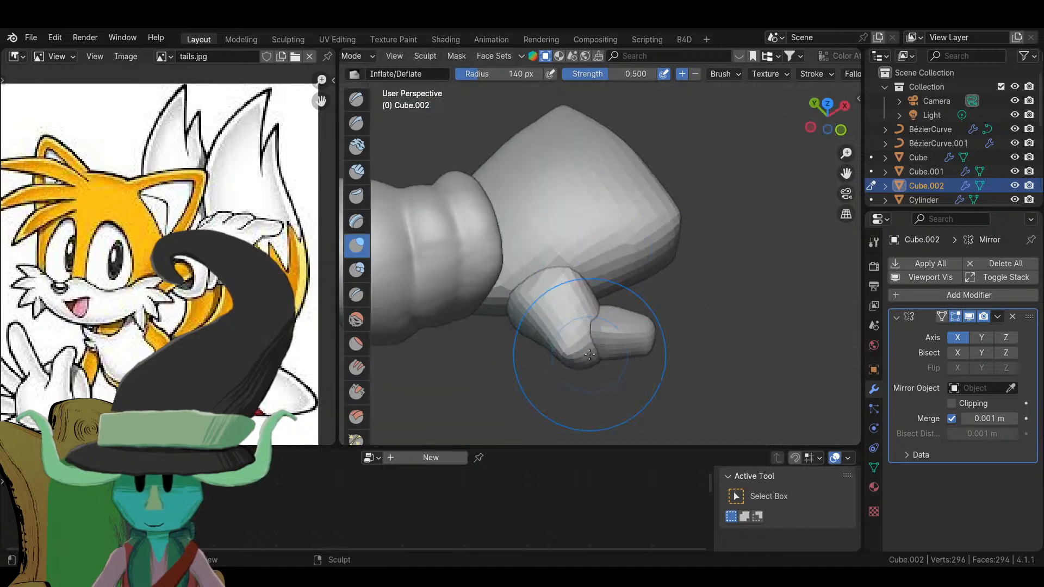
{"action": "middle_click_drag", "start_coordinate": [575, 371], "coordinate": [629, 205]}
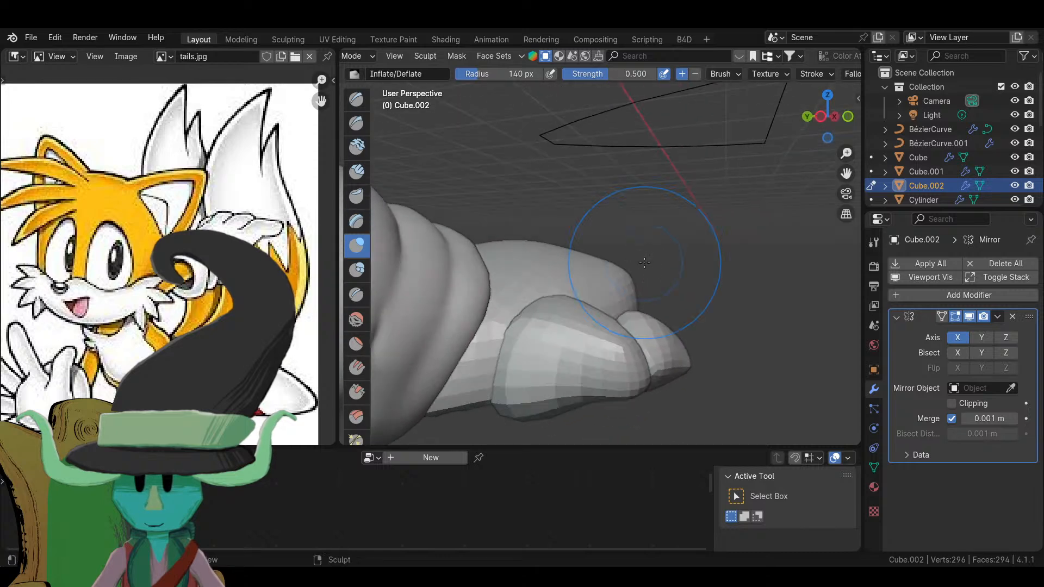
{"action": "mouse_move", "coordinate": [642, 350]}
{"action": "middle_mouse_down"}
{"action": "mouse_move", "coordinate": [696, 255]}
{"action": "mouse_move", "coordinate": [595, 392]}
{"action": "middle_mouse_up"}
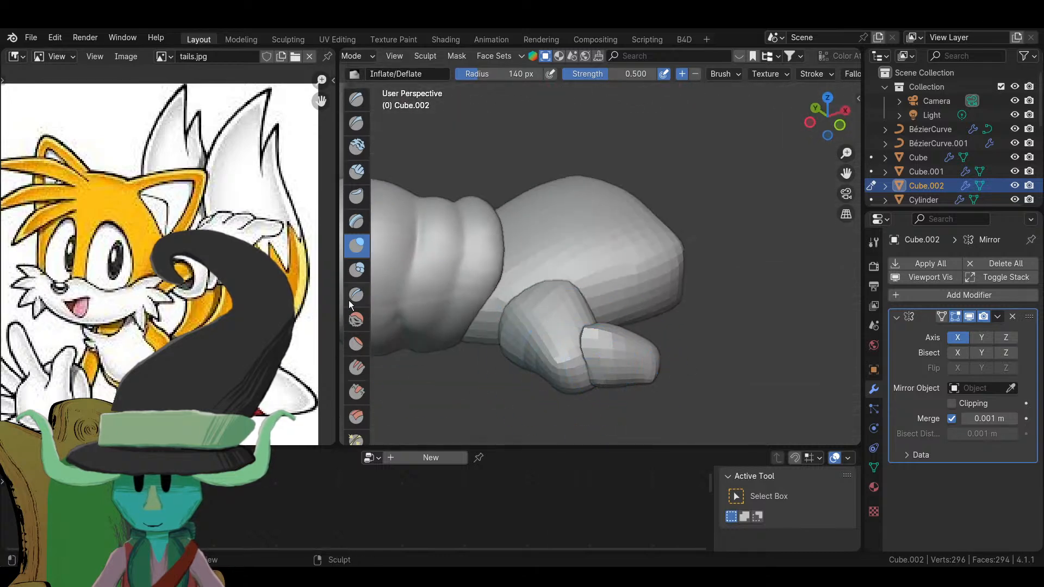
- Reshape the thumb tip where it meets the thumb with the Grab brush at 140 px radius and 0.400 strength
{"action": "scroll", "coordinate": [354, 403], "scroll_direction": "down", "scroll_amount": 3}
{"action": "left_click", "coordinate": [356, 385]}
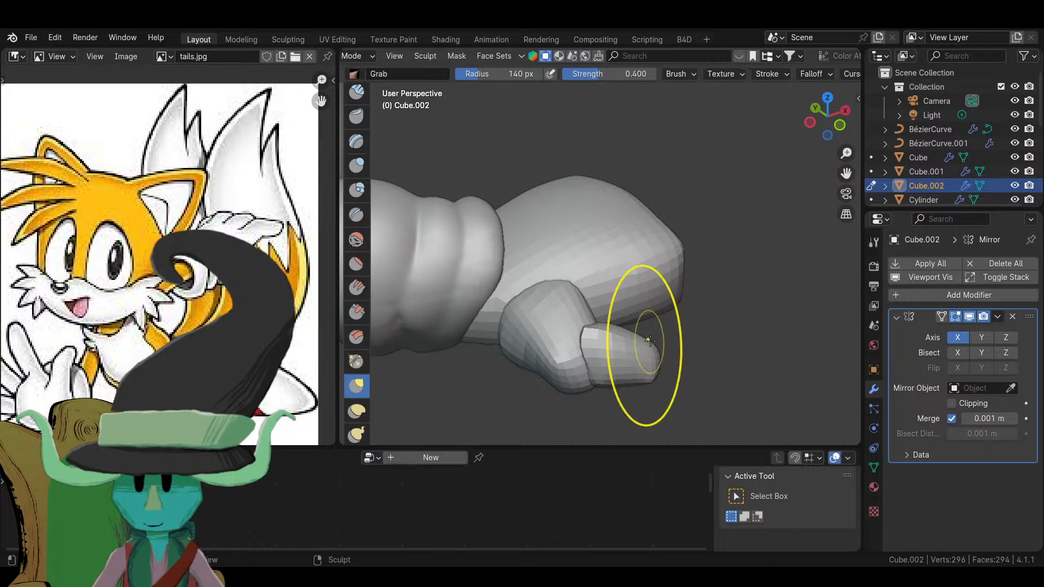
{"action": "middle_click_drag", "start_coordinate": [650, 341], "coordinate": [615, 353]}
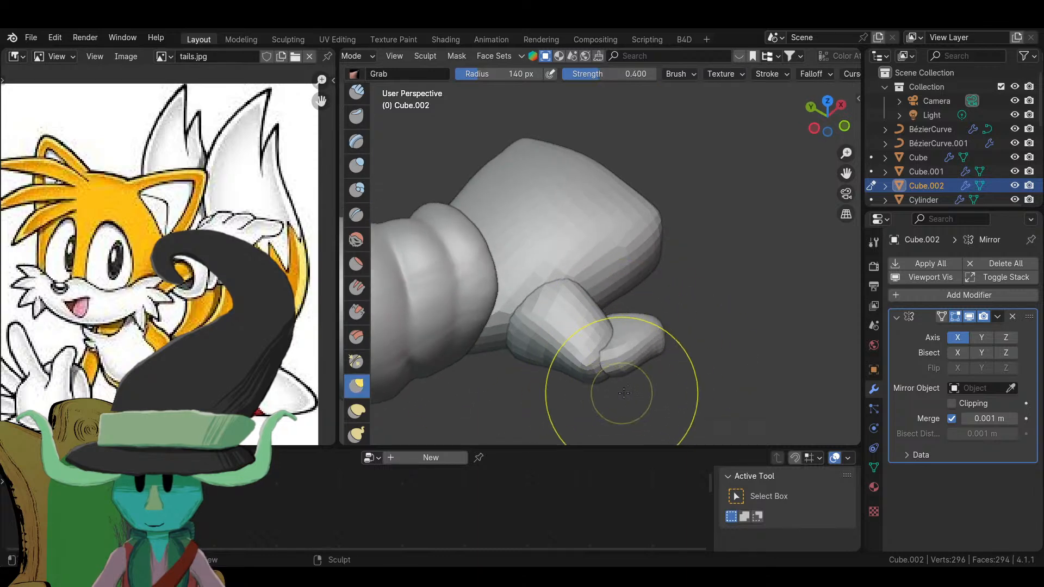
{"action": "middle_click_drag", "start_coordinate": [623, 393], "coordinate": [635, 234]}
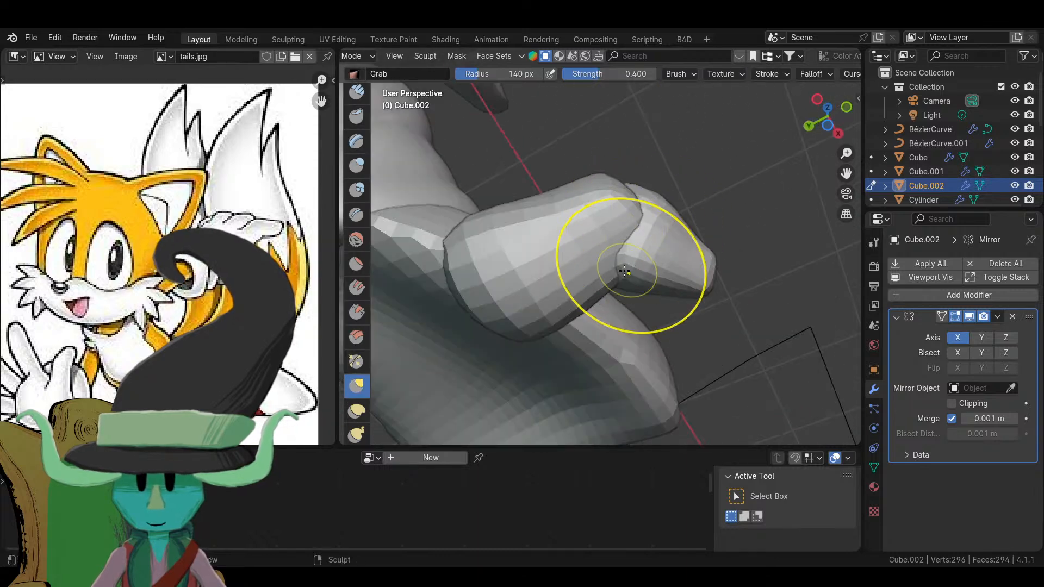
{"action": "middle_click_drag", "start_coordinate": [624, 271], "coordinate": [528, 401]}
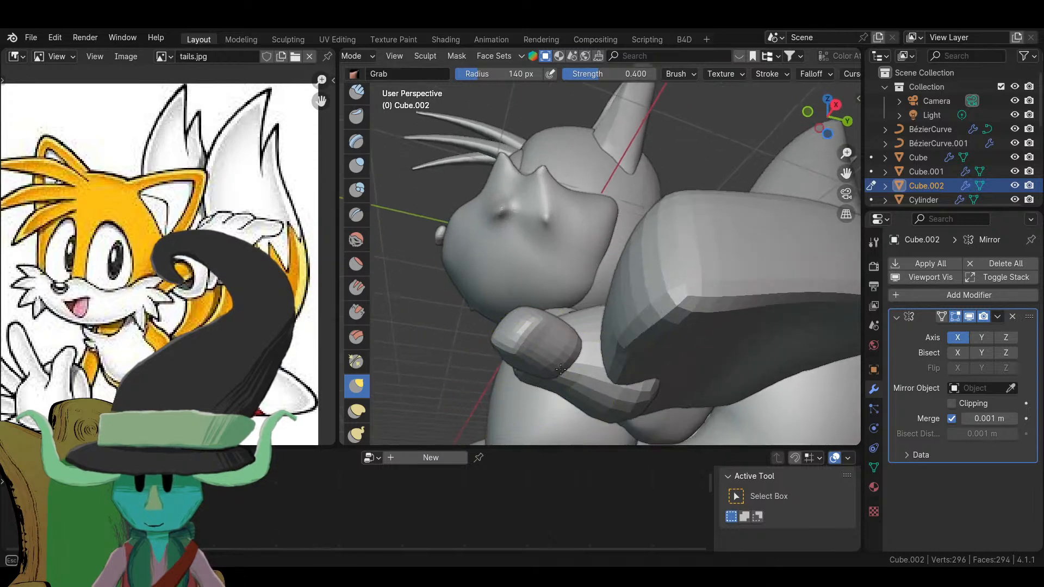
{"action": "middle_click_drag", "start_coordinate": [560, 361], "coordinate": [591, 407]}
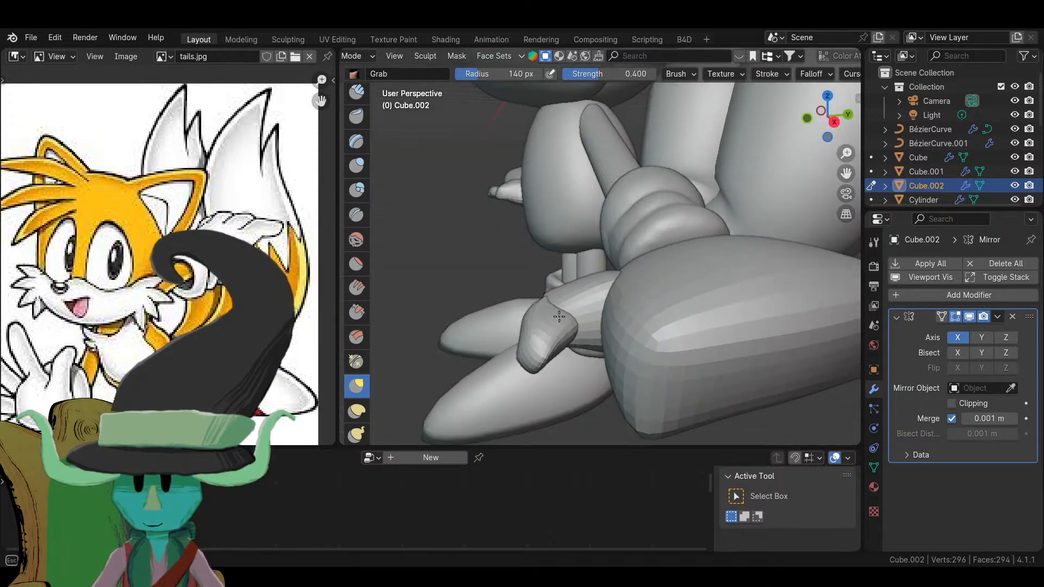
{"action": "mouse_move", "coordinate": [548, 310]}
{"action": "middle_mouse_down"}
{"action": "mouse_move", "coordinate": [554, 345]}
{"action": "mouse_move", "coordinate": [690, 399]}
{"action": "mouse_move", "coordinate": [722, 299]}
{"action": "mouse_move", "coordinate": [666, 263]}
{"action": "mouse_move", "coordinate": [668, 348]}
{"action": "middle_mouse_up"}
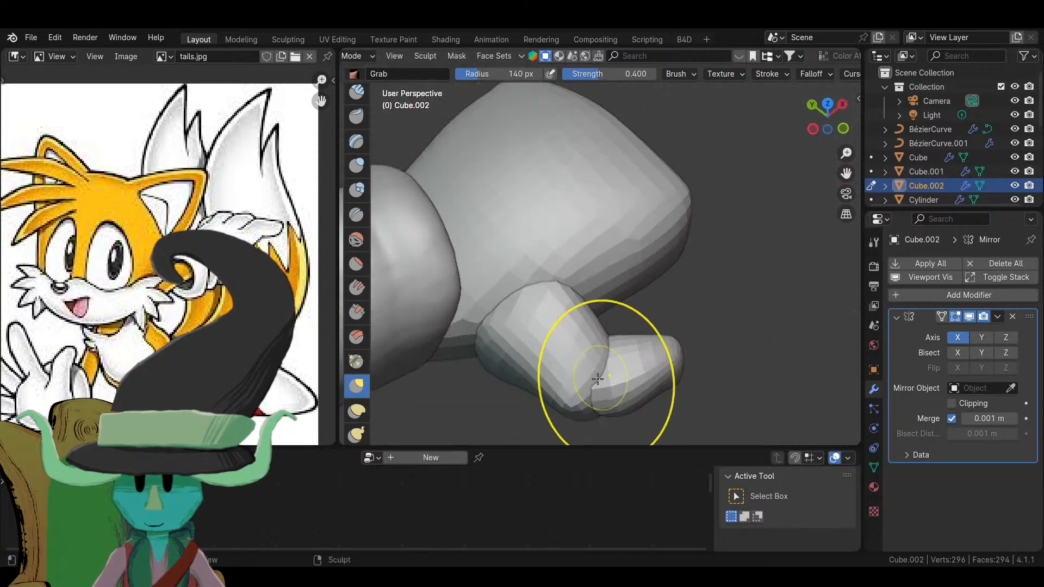
{"action": "mouse_move", "coordinate": [601, 401]}
{"action": "middle_mouse_down"}
{"action": "mouse_move", "coordinate": [555, 333]}
{"action": "mouse_move", "coordinate": [363, 288]}
{"action": "middle_mouse_up"}
- Thicken the thumb tip with the Inflate/Deflate brush at 140 px radius and 0.500 strength
{"action": "left_click", "coordinate": [356, 165]}
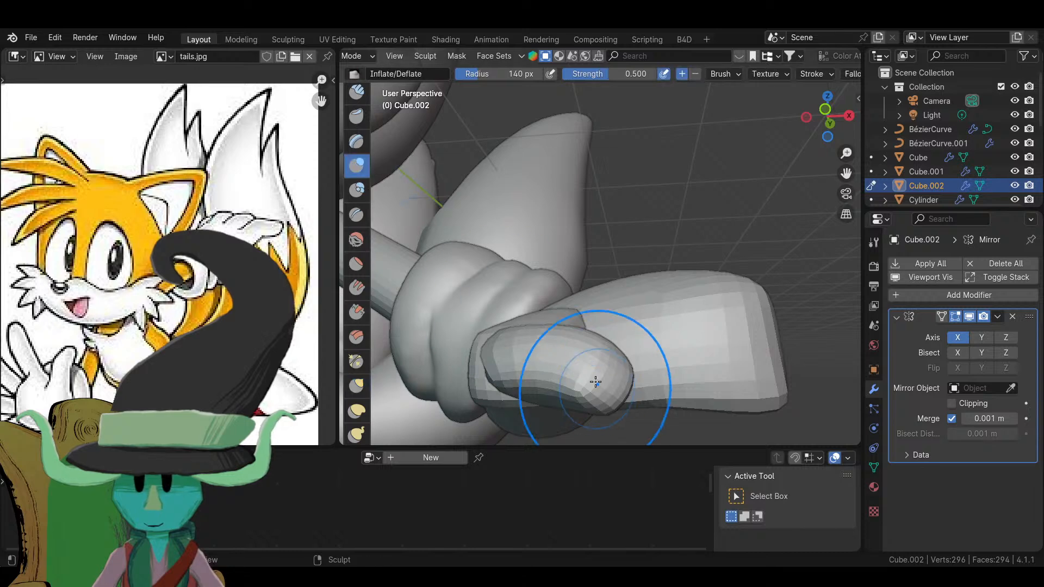
{"action": "mouse_move", "coordinate": [597, 347]}
{"action": "middle_mouse_down"}
{"action": "mouse_move", "coordinate": [699, 349]}
{"action": "mouse_move", "coordinate": [746, 337]}
{"action": "mouse_move", "coordinate": [604, 325]}
{"action": "mouse_move", "coordinate": [578, 303]}
{"action": "mouse_move", "coordinate": [546, 296]}
{"action": "middle_mouse_up"}
{"action": "scroll", "coordinate": [578, 302], "scroll_direction": "up", "scroll_amount": 5}
{"action": "middle_click_drag", "start_coordinate": [631, 345], "coordinate": [533, 304]}
- Adjust the thickened thumb tip's outline with the Grab brush, checking it against the whole character
{"action": "left_click", "coordinate": [357, 385]}
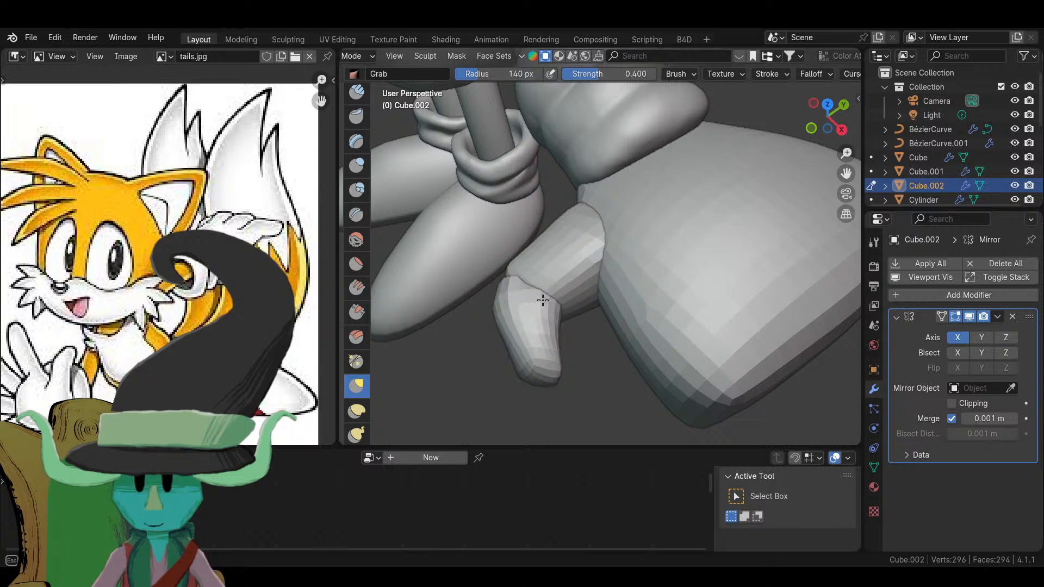
{"action": "mouse_move", "coordinate": [542, 306]}
{"action": "middle_mouse_down"}
{"action": "mouse_move", "coordinate": [624, 160]}
{"action": "mouse_move", "coordinate": [598, 195]}
{"action": "mouse_move", "coordinate": [640, 256]}
{"action": "mouse_move", "coordinate": [502, 287]}
{"action": "mouse_move", "coordinate": [559, 175]}
{"action": "mouse_move", "coordinate": [582, 315]}
{"action": "mouse_move", "coordinate": [689, 332]}
{"action": "middle_mouse_up"}
{"action": "scroll", "coordinate": [689, 332], "scroll_direction": "down", "scroll_amount": 4}
{"action": "mouse_move", "coordinate": [629, 361]}
{"action": "middle_mouse_down"}
{"action": "mouse_move", "coordinate": [629, 373]}
{"action": "mouse_move", "coordinate": [666, 143]}
{"action": "mouse_move", "coordinate": [636, 185]}
{"action": "mouse_move", "coordinate": [570, 198]}
{"action": "middle_mouse_up"}
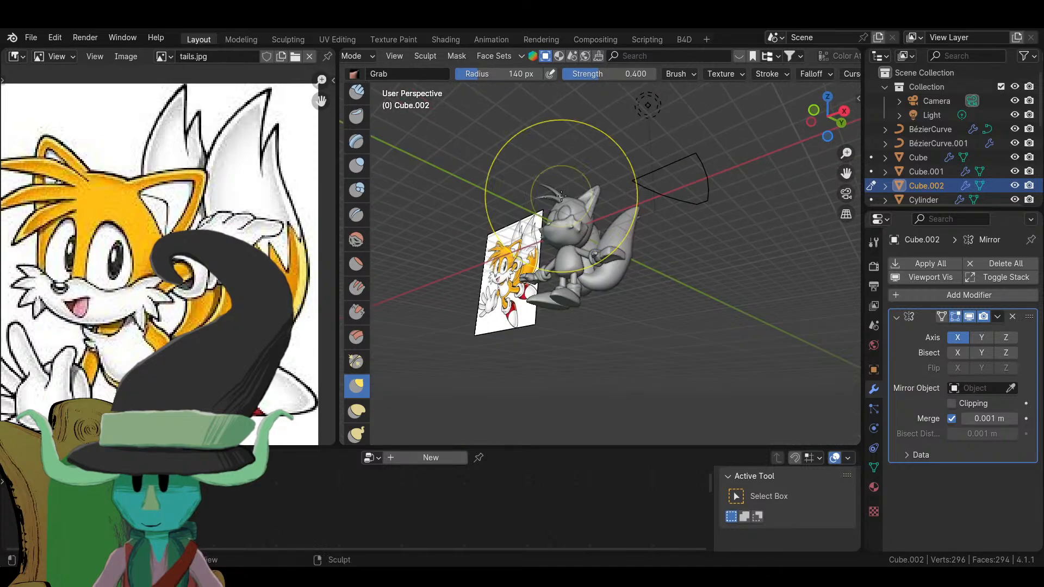
{"action": "scroll", "coordinate": [626, 216], "scroll_direction": "up", "scroll_amount": 5}
{"action": "mouse_move", "coordinate": [626, 216]}
{"action": "middle_mouse_down"}
{"action": "mouse_move", "coordinate": [595, 245]}
{"action": "mouse_move", "coordinate": [521, 212]}
{"action": "middle_mouse_up"}
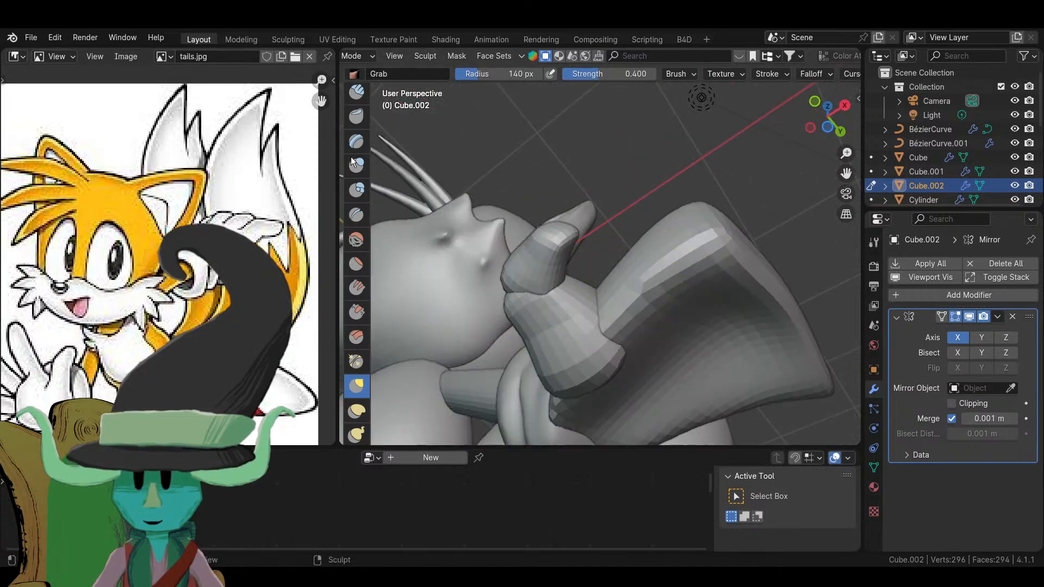
- Smooth the thumb tip at 0.615 strength and fill out its end with the Inflate/Deflate brush reduced to 95 px
{"action": "left_click", "coordinate": [356, 239]}
{"action": "mouse_move", "coordinate": [431, 233]}
{"action": "middle_mouse_down"}
{"action": "mouse_move", "coordinate": [560, 279]}
{"action": "mouse_move", "coordinate": [516, 282]}
{"action": "middle_mouse_up"}
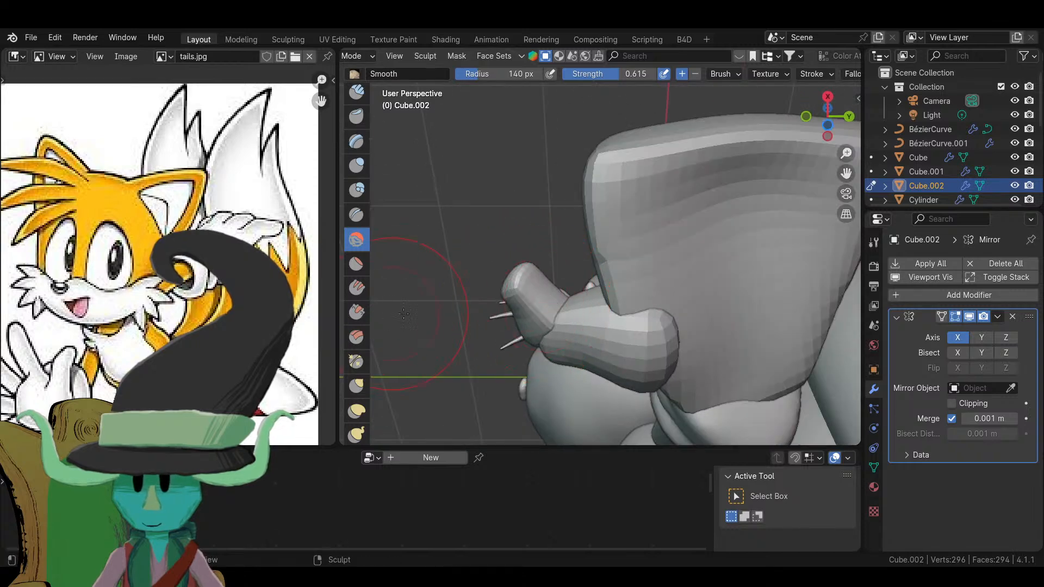
{"action": "left_click", "coordinate": [351, 165]}
{"action": "middle_click_drag", "start_coordinate": [489, 299], "coordinate": [543, 333]}
{"action": "scroll", "coordinate": [543, 333], "scroll_direction": "up", "scroll_amount": 4}
{"action": "scroll", "coordinate": [543, 333], "scroll_direction": "down", "scroll_amount": 3}
{"action": "middle_click_drag", "start_coordinate": [531, 369], "coordinate": [605, 342]}
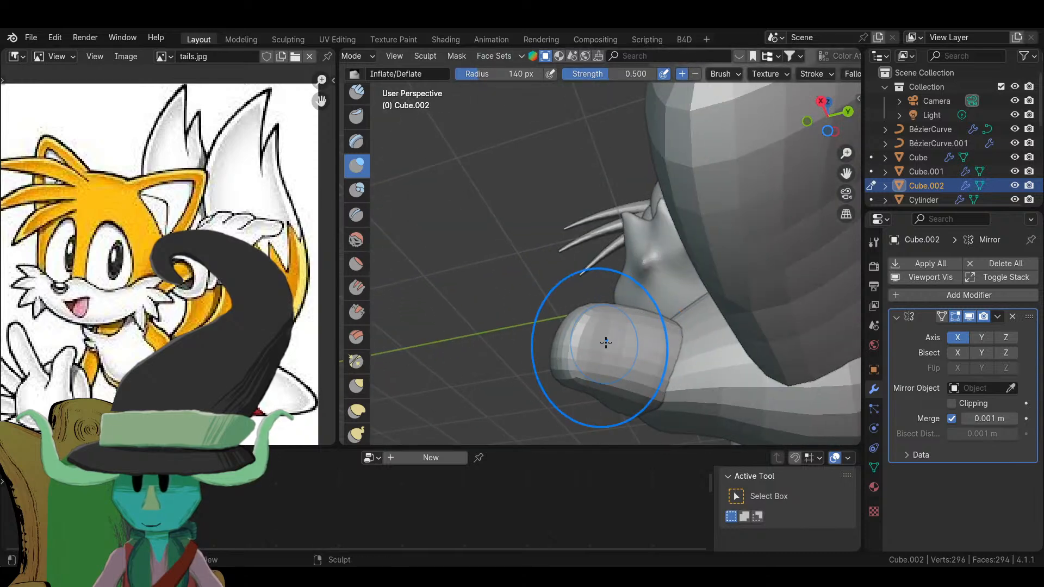
{"action": "key", "text": "f"}
{"action": "left_click", "coordinate": [609, 351]}
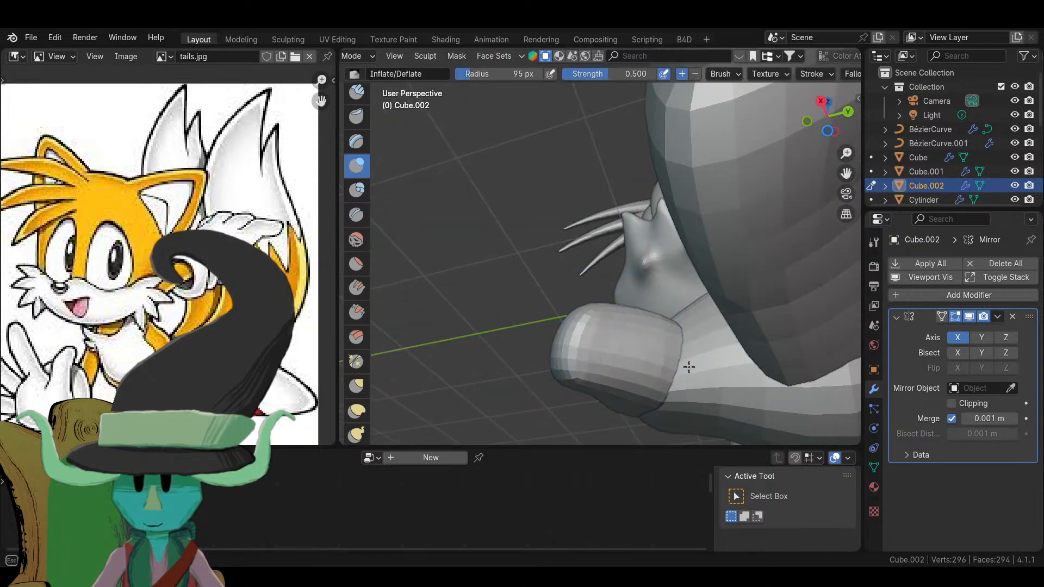
{"action": "mouse_move", "coordinate": [599, 341]}
{"action": "middle_mouse_down"}
{"action": "mouse_move", "coordinate": [617, 349]}
{"action": "mouse_move", "coordinate": [665, 324]}
{"action": "mouse_move", "coordinate": [624, 442]}
{"action": "mouse_move", "coordinate": [589, 302]}
{"action": "mouse_move", "coordinate": [617, 327]}
{"action": "mouse_move", "coordinate": [620, 381]}
{"action": "mouse_move", "coordinate": [587, 302]}
{"action": "middle_mouse_up"}
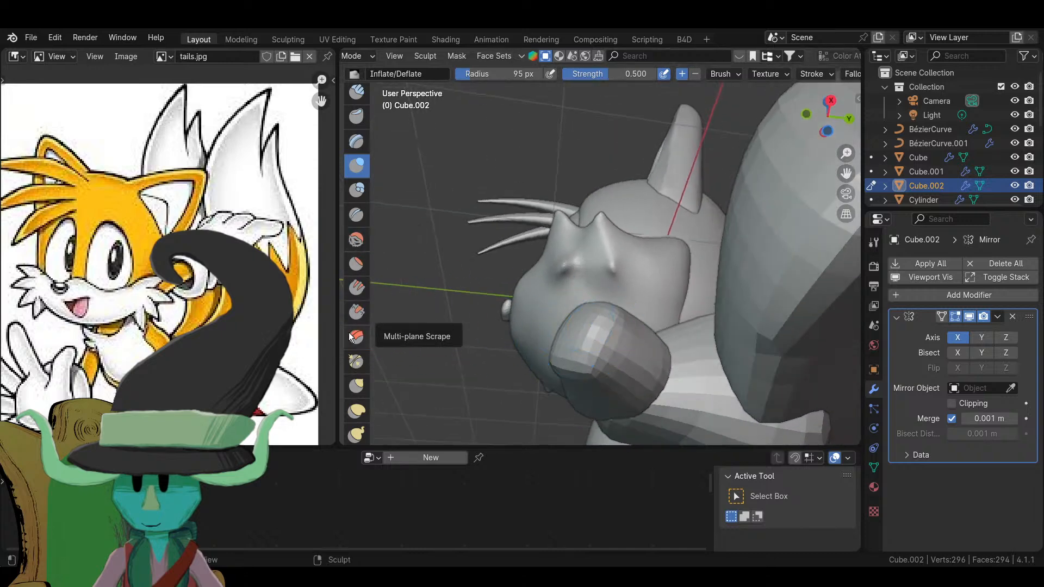
- Flatten the bulges on the thumb tip with the Scrape/Peaks brush at 95 px radius and 0.700 strength
{"action": "left_click", "coordinate": [356, 309]}
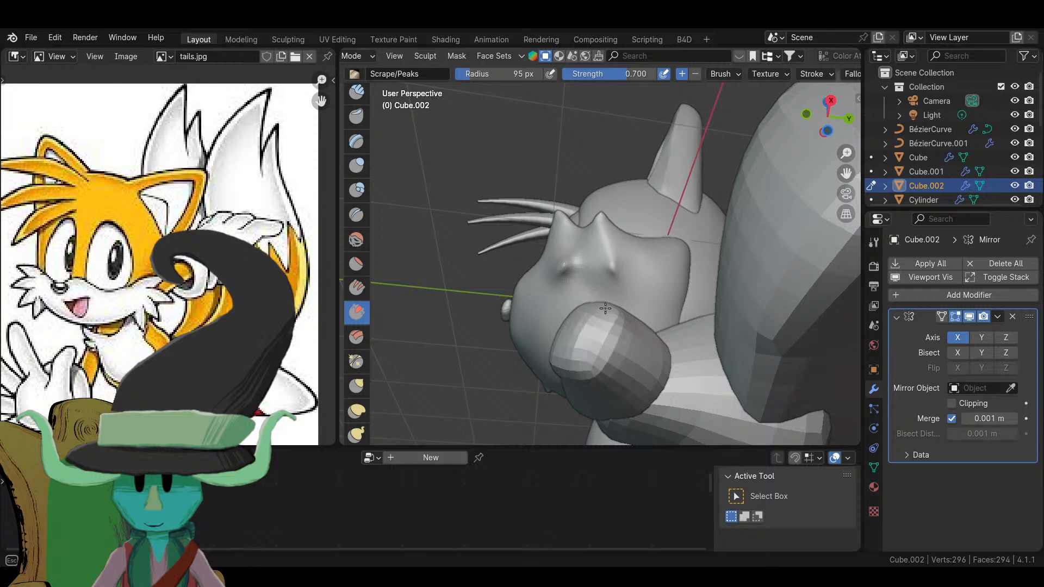
{"action": "mouse_move", "coordinate": [593, 372]}
{"action": "middle_mouse_down"}
{"action": "mouse_move", "coordinate": [627, 276]}
{"action": "mouse_move", "coordinate": [603, 364]}
{"action": "mouse_move", "coordinate": [571, 399]}
{"action": "mouse_move", "coordinate": [605, 310]}
{"action": "middle_mouse_up"}
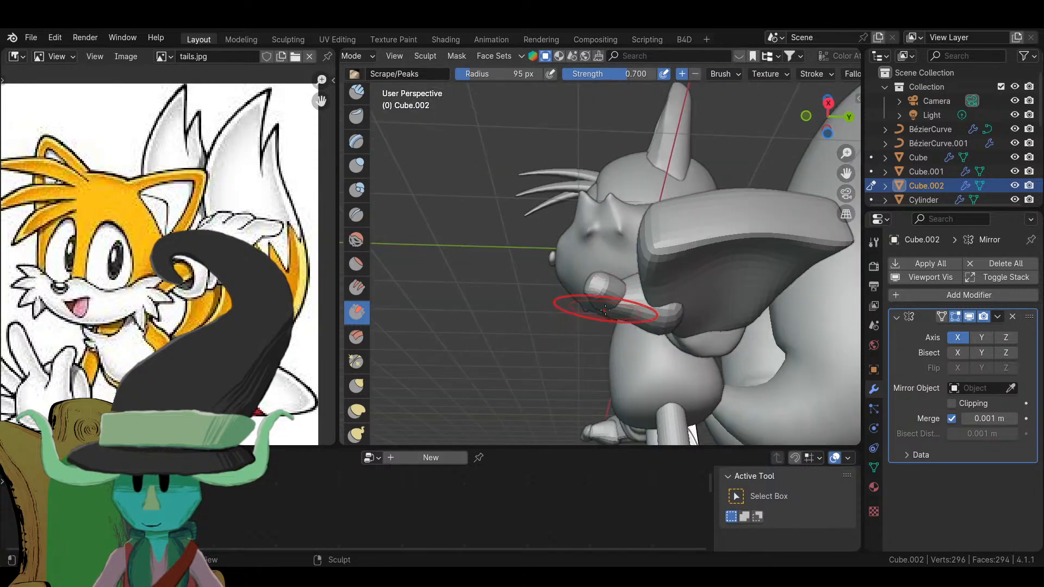
{"action": "mouse_move", "coordinate": [578, 354]}
{"action": "middle_mouse_down"}
{"action": "mouse_move", "coordinate": [626, 310]}
{"action": "mouse_move", "coordinate": [664, 326]}
{"action": "mouse_move", "coordinate": [636, 316]}
{"action": "mouse_move", "coordinate": [595, 261]}
{"action": "middle_mouse_up"}
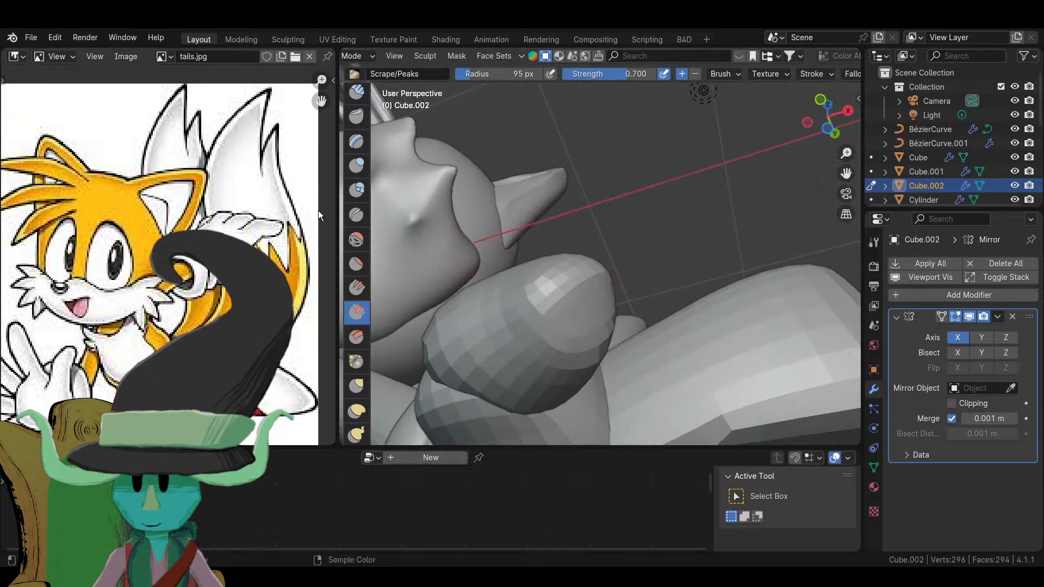
- Add volume back to the scraped thumb tip with the Inflate/Deflate brush
{"action": "left_click", "coordinate": [356, 164]}
{"action": "middle_click_drag", "start_coordinate": [516, 304], "coordinate": [547, 334]}
{"action": "mouse_move", "coordinate": [577, 300]}
{"action": "middle_mouse_down"}
{"action": "mouse_move", "coordinate": [694, 179]}
{"action": "mouse_move", "coordinate": [654, 256]}
{"action": "mouse_move", "coordinate": [652, 217]}
{"action": "mouse_move", "coordinate": [565, 319]}
{"action": "mouse_move", "coordinate": [585, 337]}
{"action": "mouse_move", "coordinate": [618, 342]}
{"action": "mouse_move", "coordinate": [582, 284]}
{"action": "middle_mouse_up"}
- Enlarge the Grab brush to 152 px and pull the end of the thumb tip outward to lengthen it
{"action": "key", "text": "g"}
{"action": "key", "text": "f"}
{"action": "left_click", "coordinate": [625, 324]}
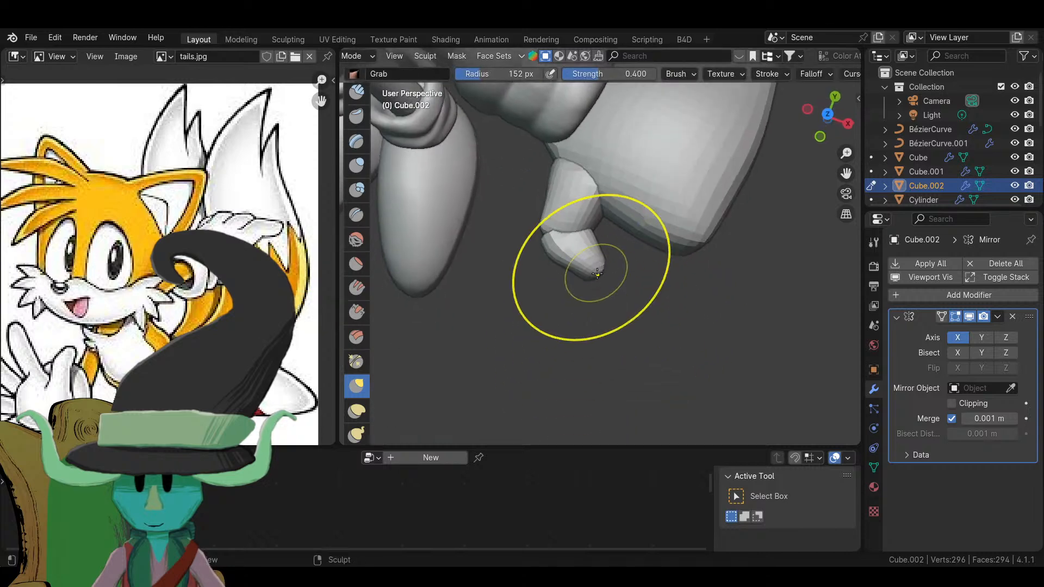
{"action": "left_click_drag", "start_coordinate": [597, 273], "coordinate": [612, 282]}
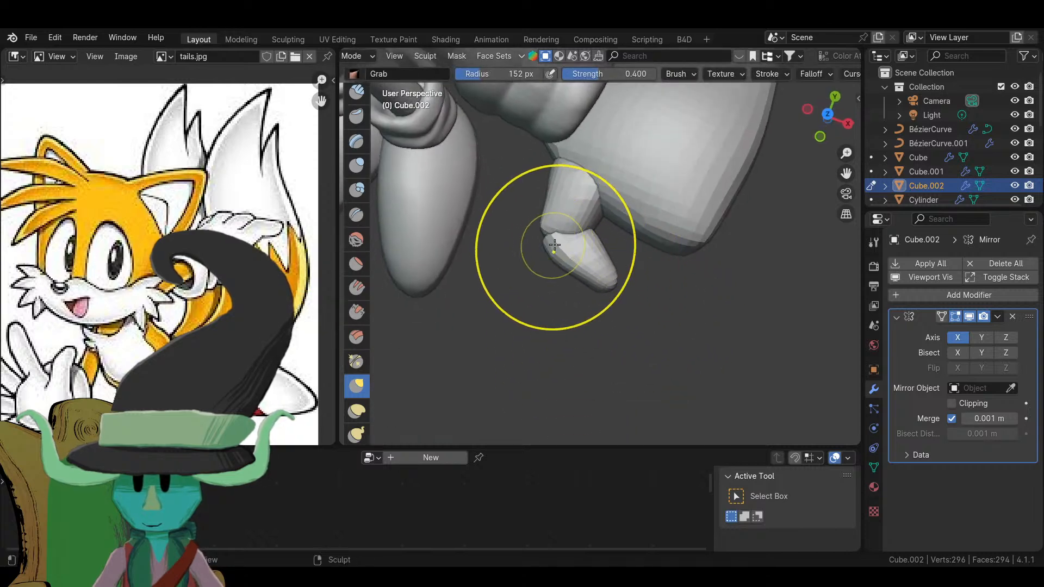
{"action": "key", "text": "ctrl+z"}
{"action": "mouse_move", "coordinate": [618, 291]}
{"action": "middle_mouse_down"}
{"action": "mouse_move", "coordinate": [573, 352]}
{"action": "mouse_move", "coordinate": [727, 261]}
{"action": "mouse_move", "coordinate": [709, 223]}
{"action": "mouse_move", "coordinate": [695, 279]}
{"action": "mouse_move", "coordinate": [592, 348]}
{"action": "mouse_move", "coordinate": [517, 326]}
{"action": "middle_mouse_up"}
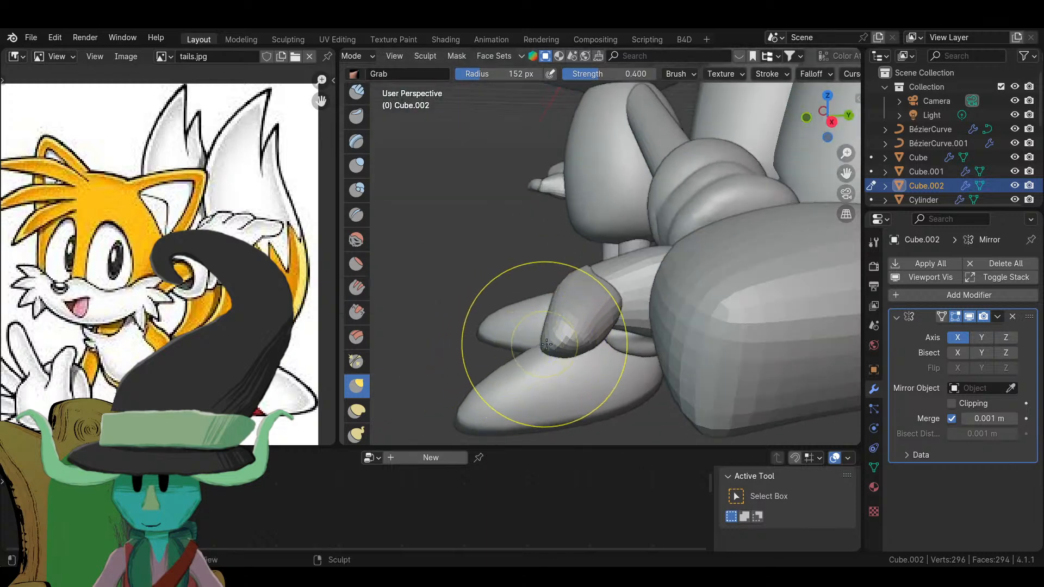
{"action": "middle_click_drag", "start_coordinate": [575, 368], "coordinate": [376, 39]}
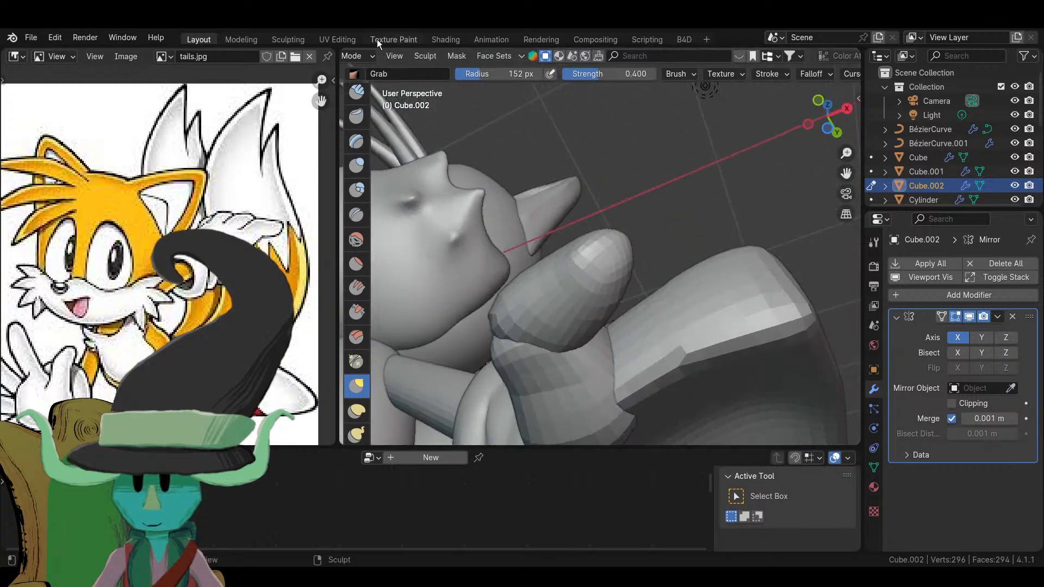
- Return to Object Mode, select the thumb's base segment, and view it from the top
{"action": "left_click", "coordinate": [357, 56]}
{"action": "left_click", "coordinate": [361, 68]}
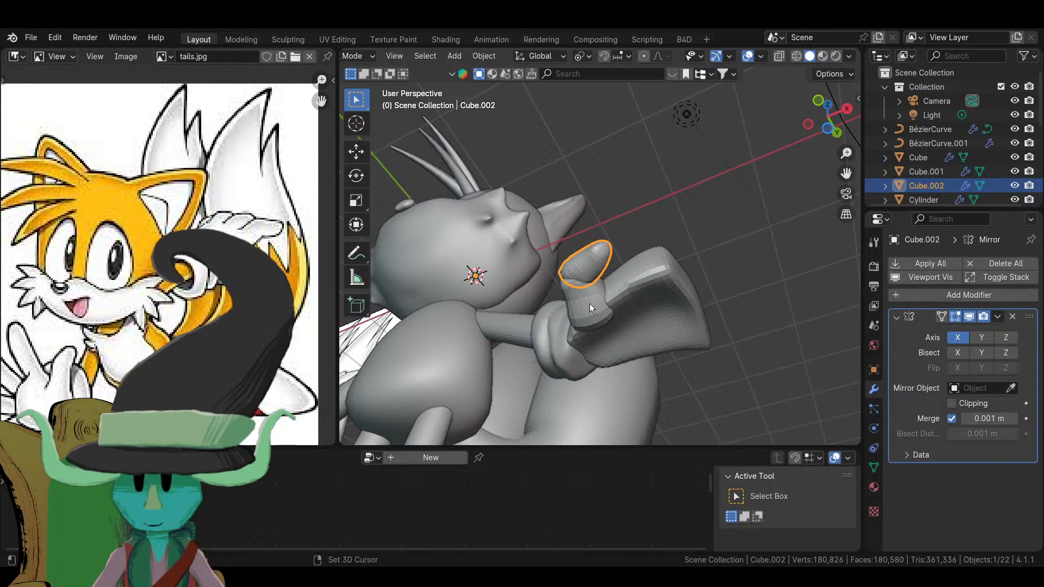
{"action": "left_click", "coordinate": [589, 303], "text": "shift"}
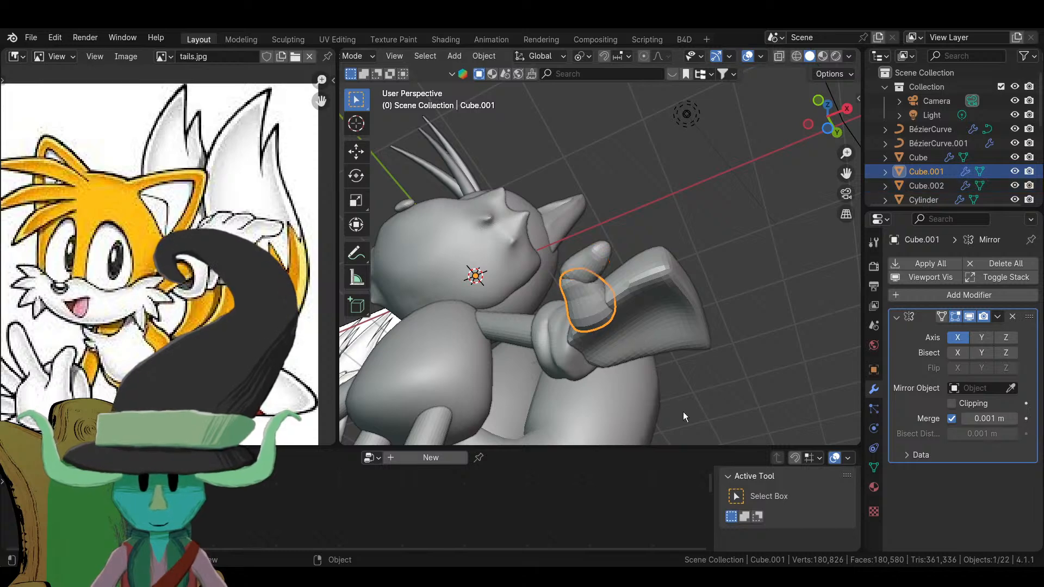
{"action": "key", "text": "KP_7"}
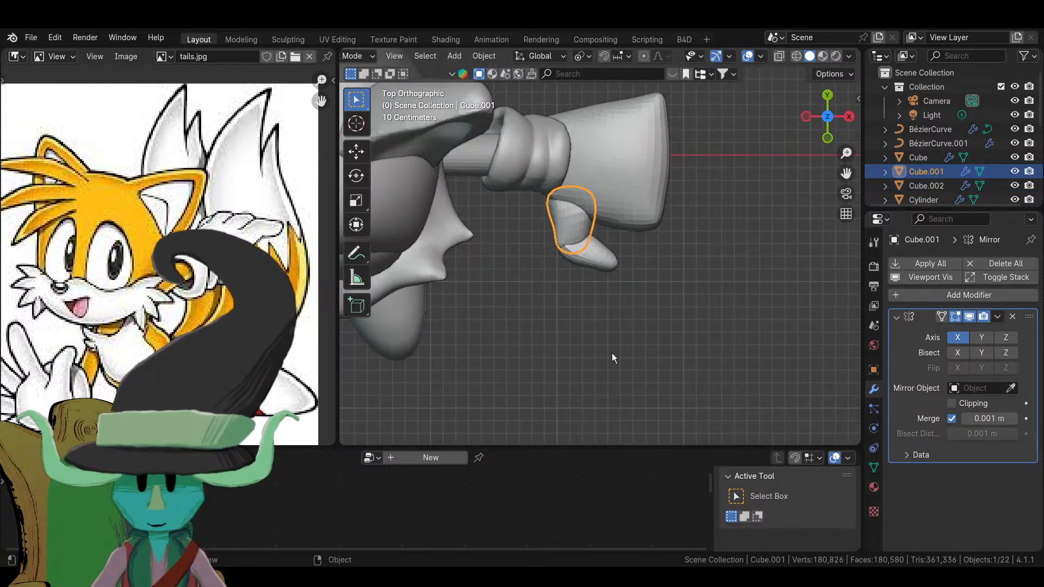
{"action": "key", "text": "shift+d"}
{"action": "left_click", "coordinate": [730, 354]}
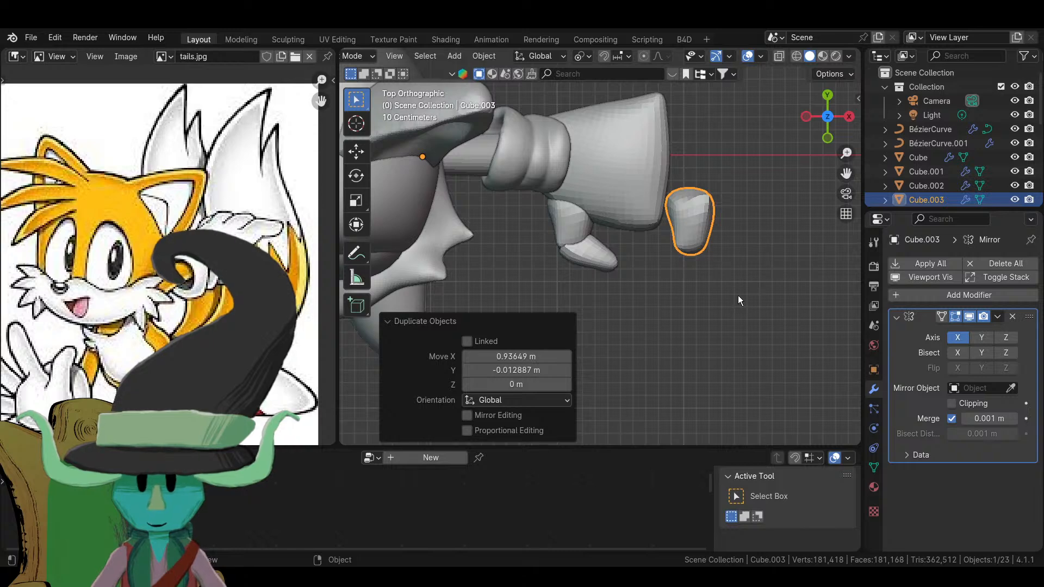
{"action": "key", "text": "ctrl+z"}
- Duplicate the thumb's base segment in place and move the copy's whole mesh about 0.86 m in X and 0.05 m in Y
{"action": "key", "text": "shift+d"}
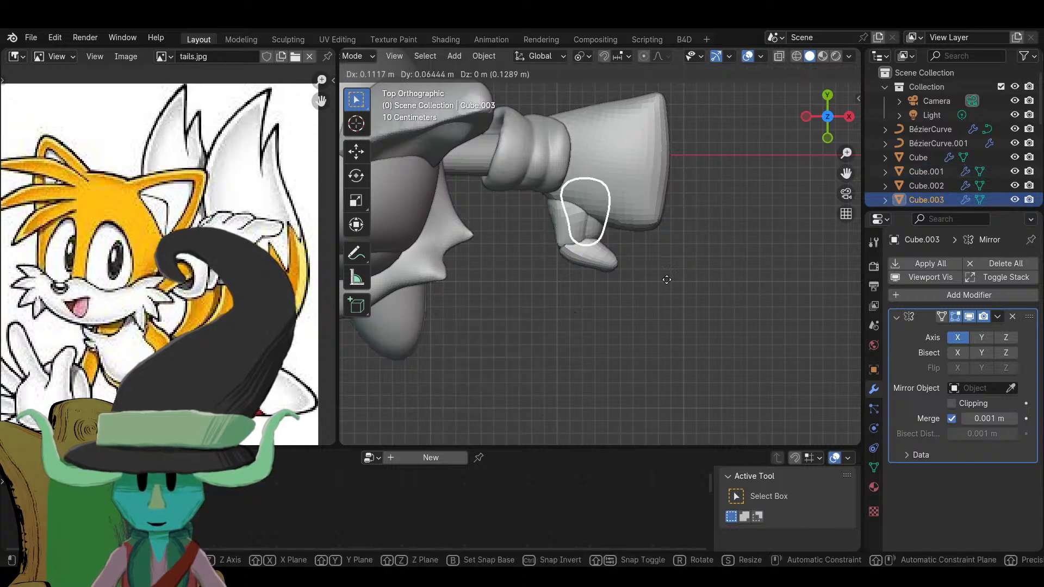
{"action": "right_click", "coordinate": [701, 259]}
{"action": "key", "text": "Tab"}
{"action": "key", "text": "a"}
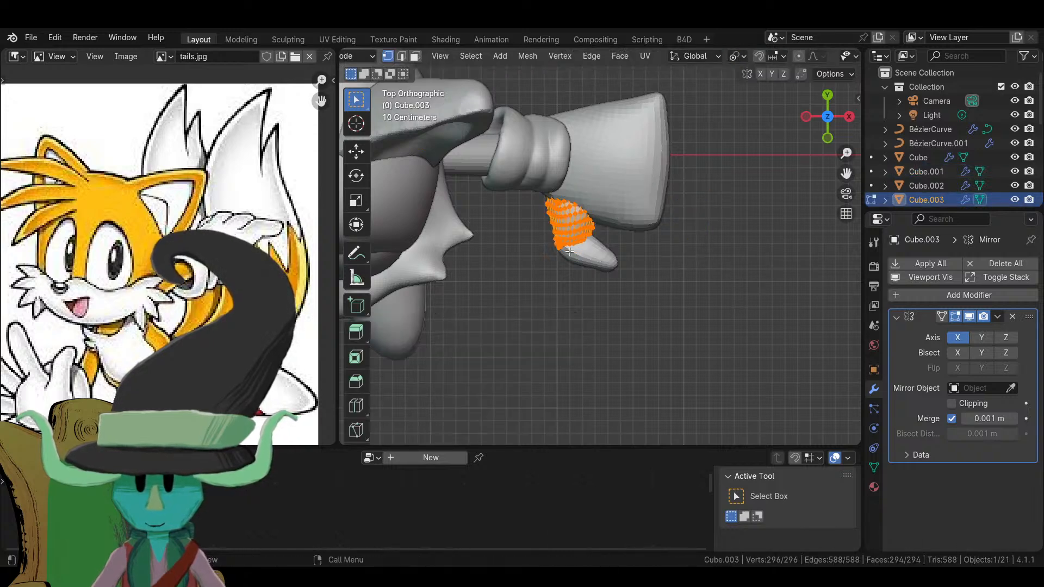
{"action": "key", "text": "g"}
{"action": "left_click", "coordinate": [682, 243]}
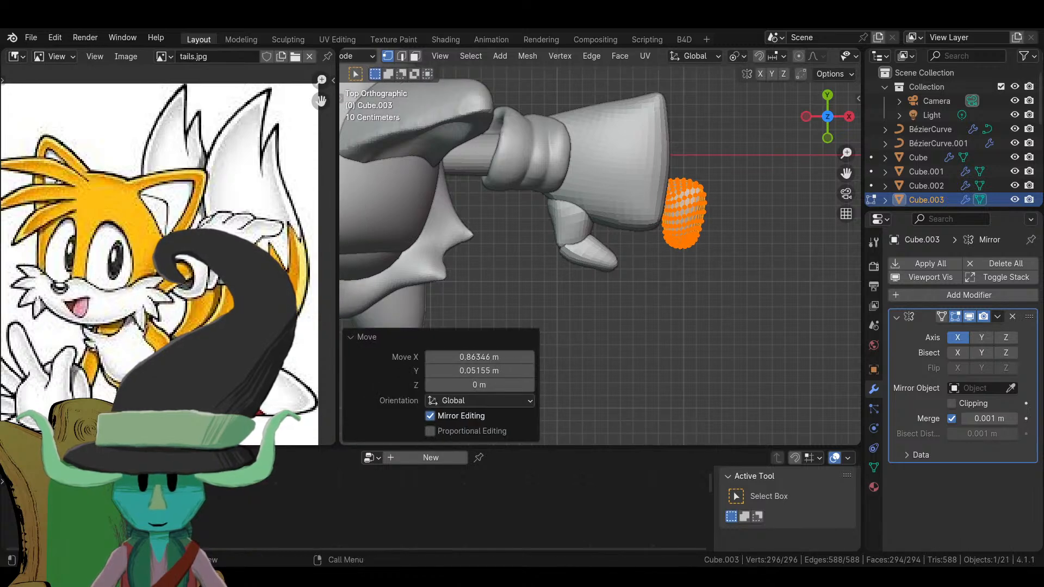
- Rotate the copied segment's mesh to point outward from the glove's end as a finger, and return to Object Mode
{"action": "key", "text": "r"}
{"action": "left_click", "coordinate": [767, 196]}
{"action": "key", "text": "h"}
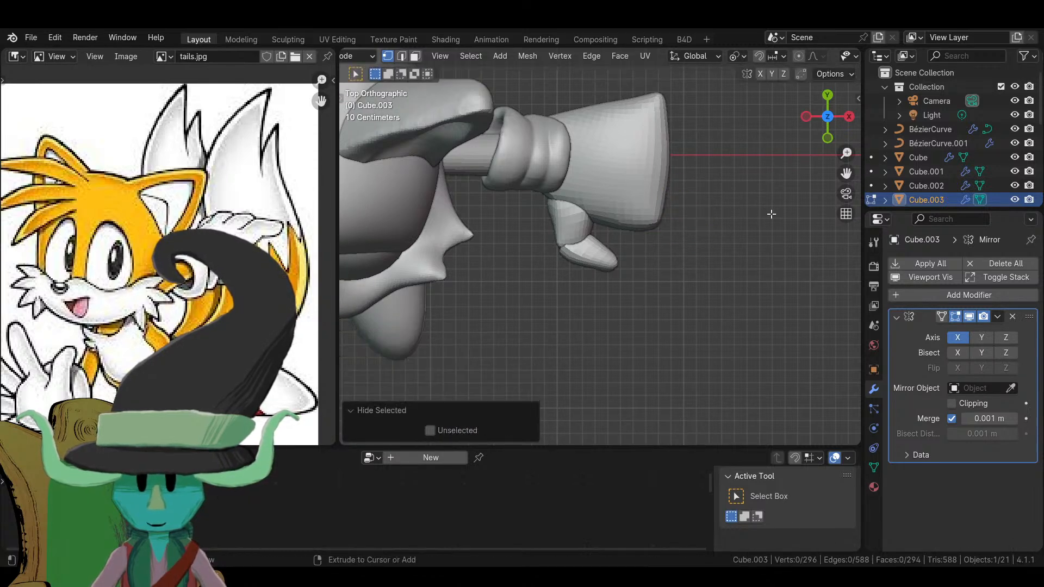
{"action": "key", "text": "alt+h"}
{"action": "key", "text": "Tab"}
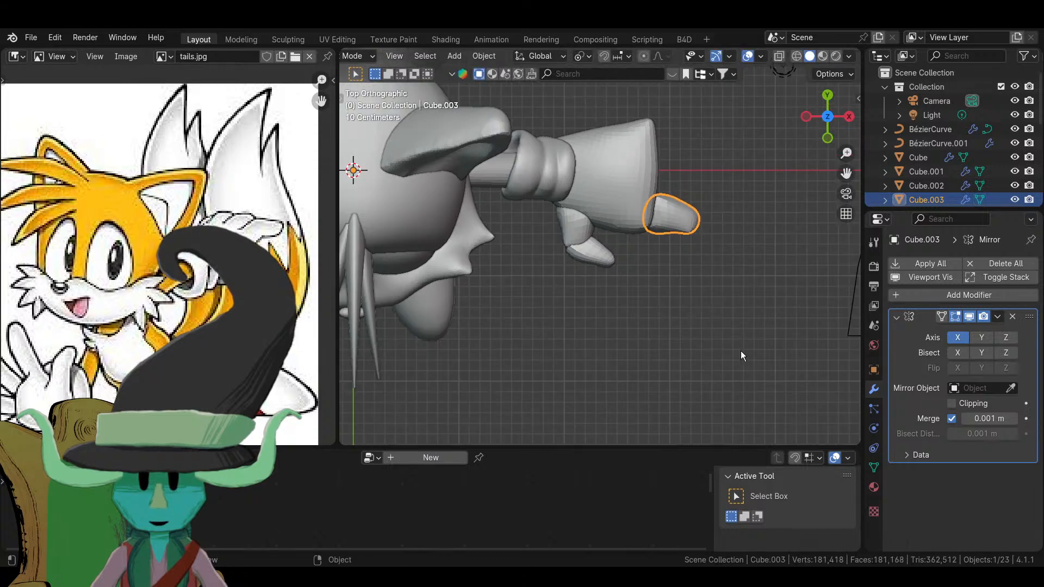
- Combine the thumb tip and the thumb's base segment with a Boolean Union, and apply all modifiers on both objects
{"action": "middle_click_drag", "start_coordinate": [740, 351], "coordinate": [732, 184]}
{"action": "left_click", "coordinate": [608, 254]}
{"action": "left_click", "coordinate": [599, 272]}
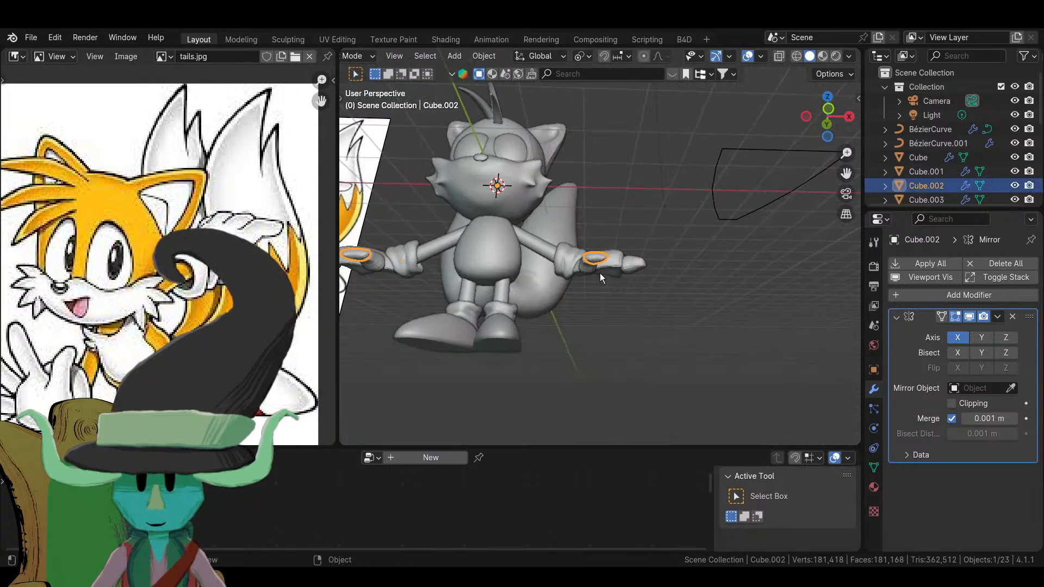
{"action": "scroll", "coordinate": [599, 273], "scroll_direction": "up", "scroll_amount": 5}
{"action": "left_click", "coordinate": [587, 274], "text": "shift"}
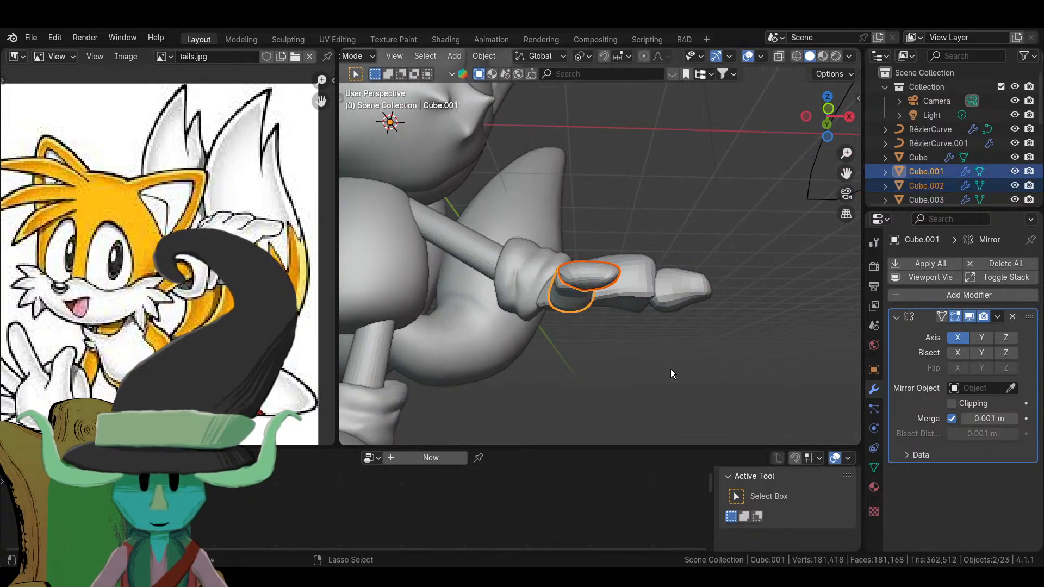
{"action": "key", "text": "ctrl+KP_Add"}
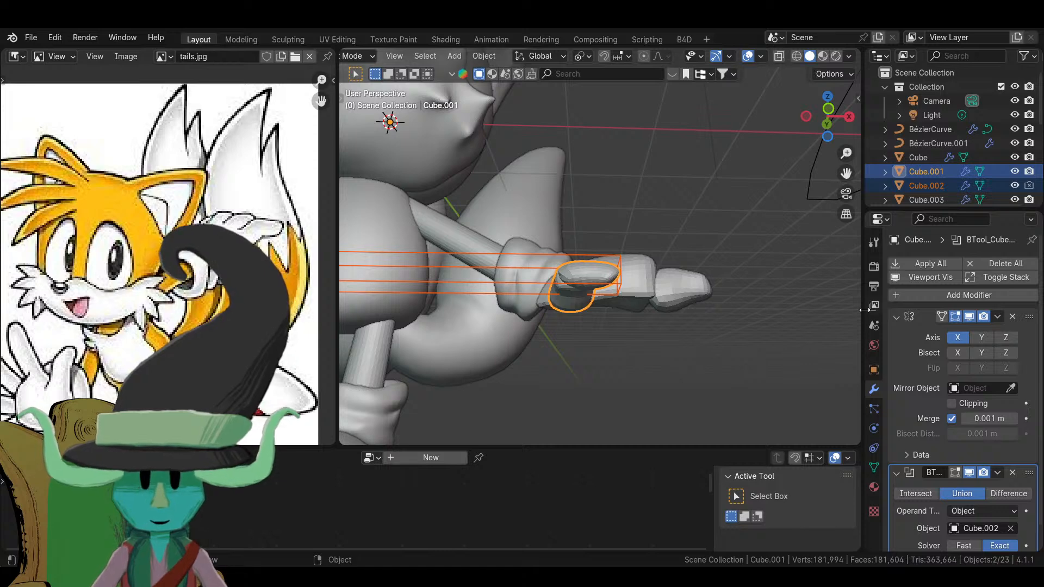
{"action": "left_click", "coordinate": [907, 267]}
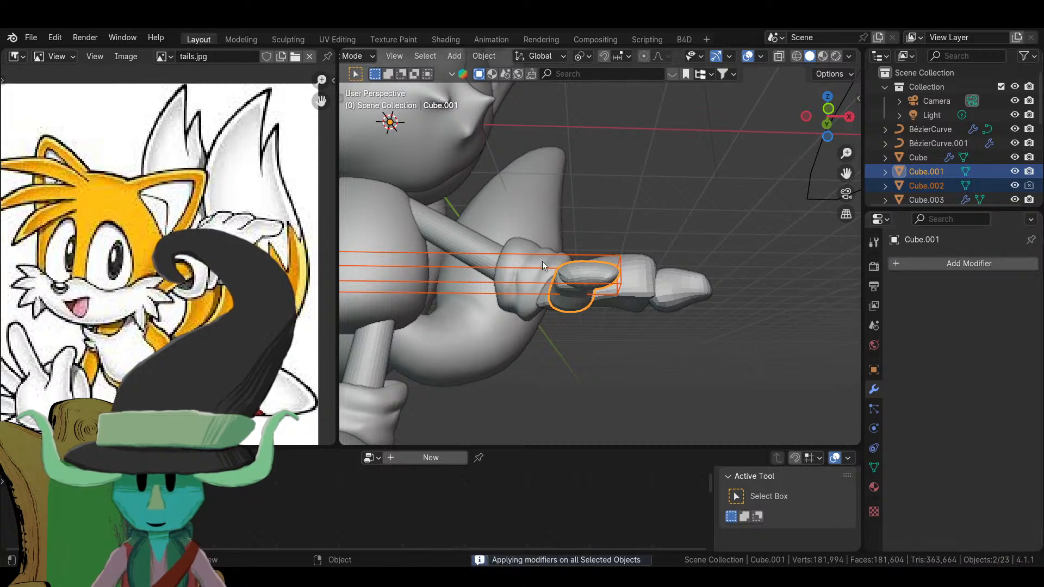
- Delete the leftover thumb-tip object that served as the Boolean operand
{"action": "middle_click_drag", "start_coordinate": [543, 261], "coordinate": [541, 294]}
{"action": "left_click", "coordinate": [547, 285]}
{"action": "key", "text": "Delete"}
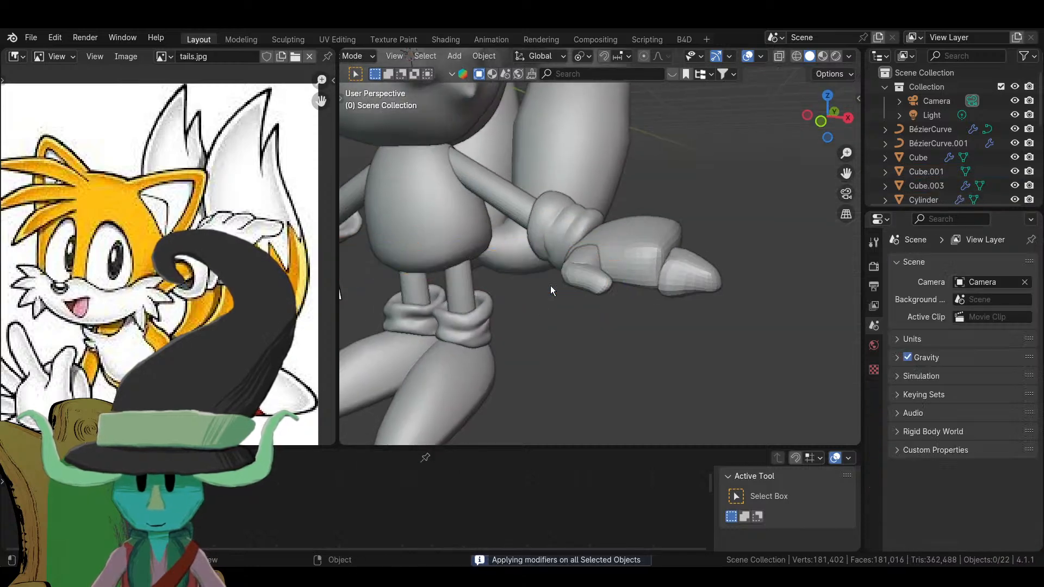
{"action": "scroll", "coordinate": [654, 304], "scroll_direction": "down", "scroll_amount": 3}
- Put the merged thumb in Sculpt Mode, enable X symmetry, and voxel-remesh it at a voxel size of 0.05 m
{"action": "left_click", "coordinate": [599, 307]}
{"action": "middle_click_drag", "start_coordinate": [599, 307], "coordinate": [549, 292]}
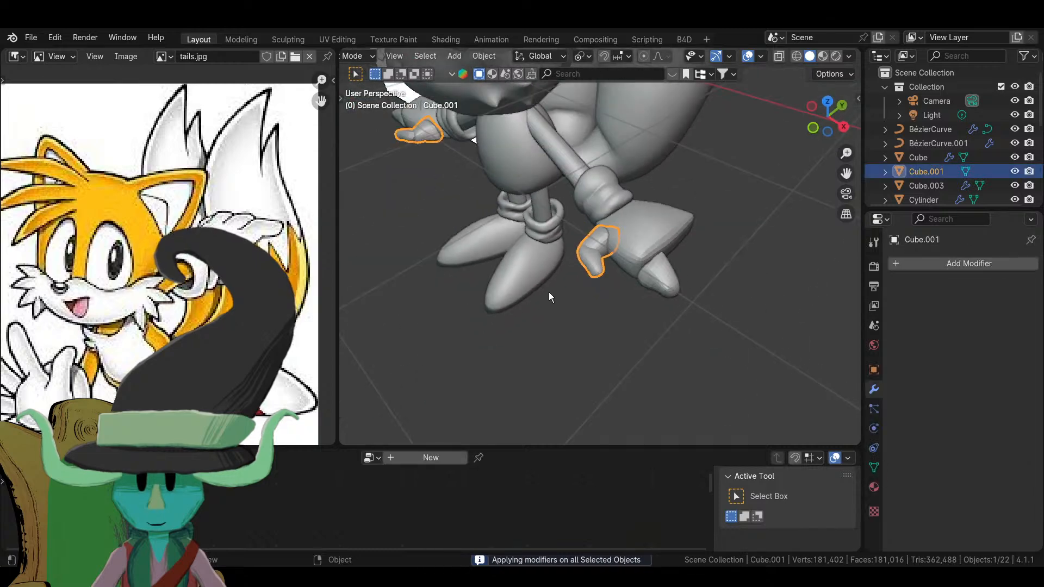
{"action": "left_click", "coordinate": [356, 56]}
{"action": "left_click", "coordinate": [358, 102]}
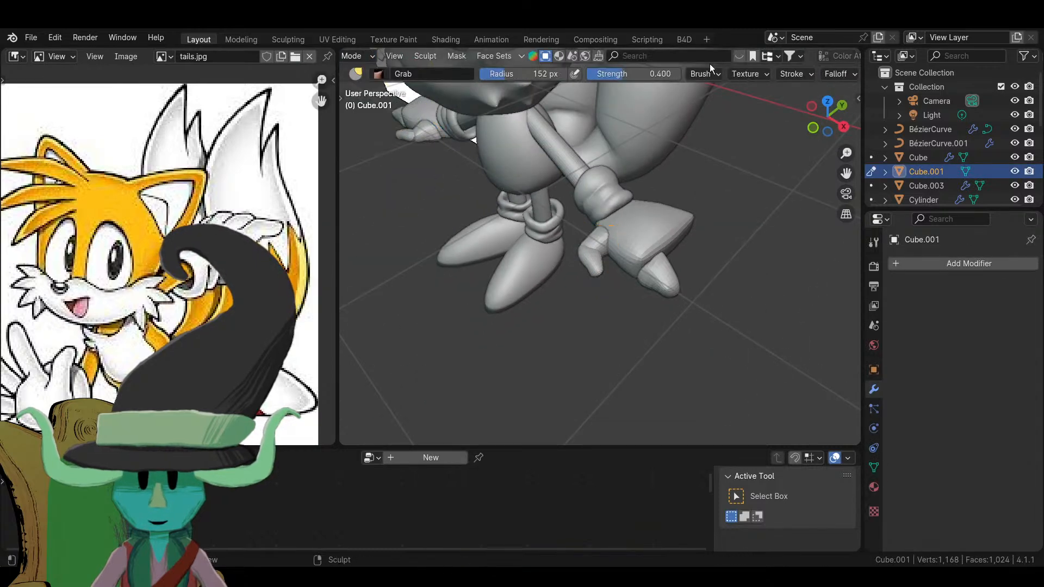
{"action": "scroll", "coordinate": [762, 69], "scroll_direction": "down", "scroll_amount": 5}
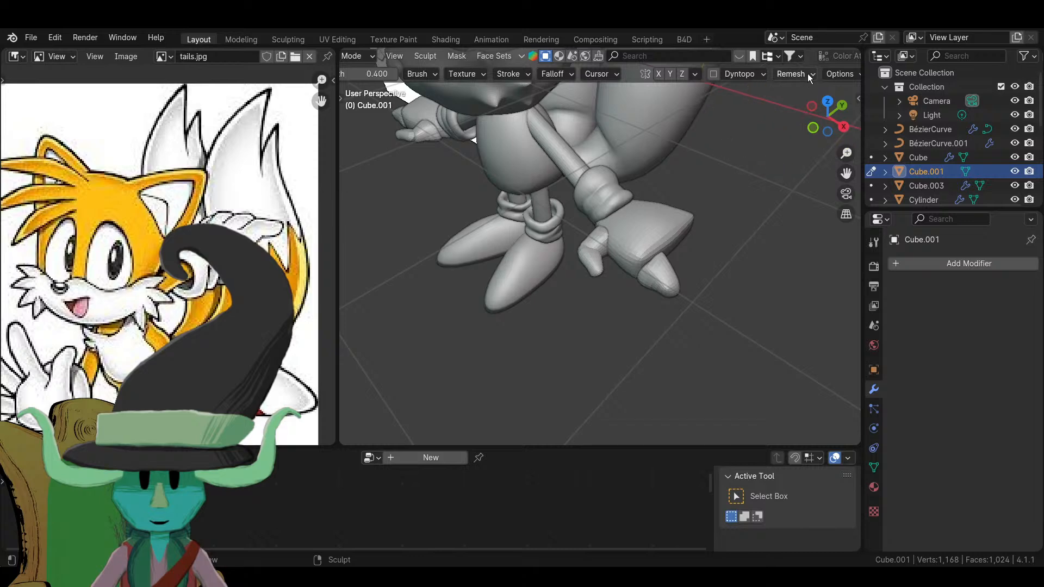
{"action": "left_click", "coordinate": [807, 74]}
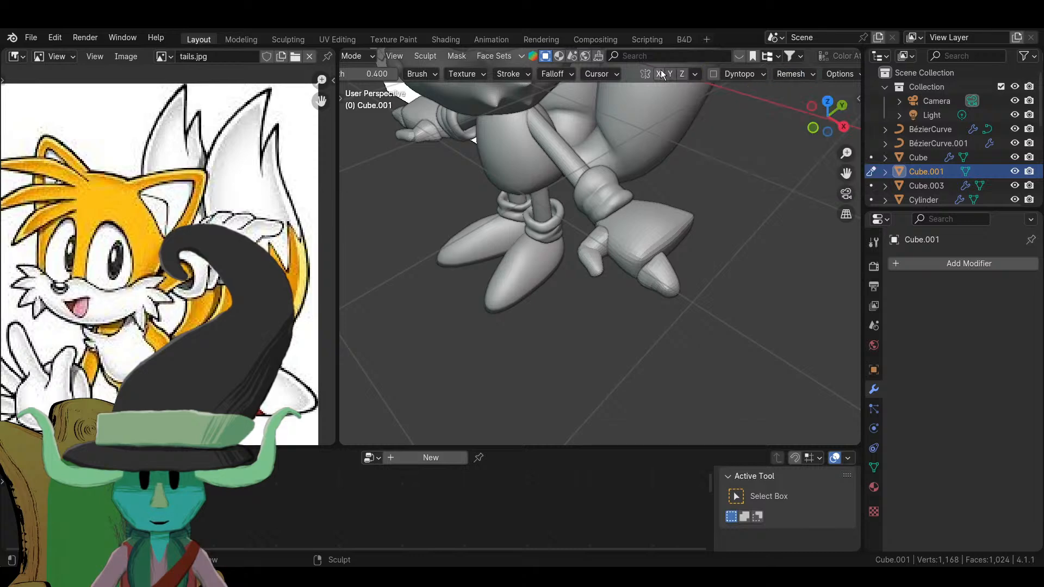
{"action": "left_click", "coordinate": [798, 75]}
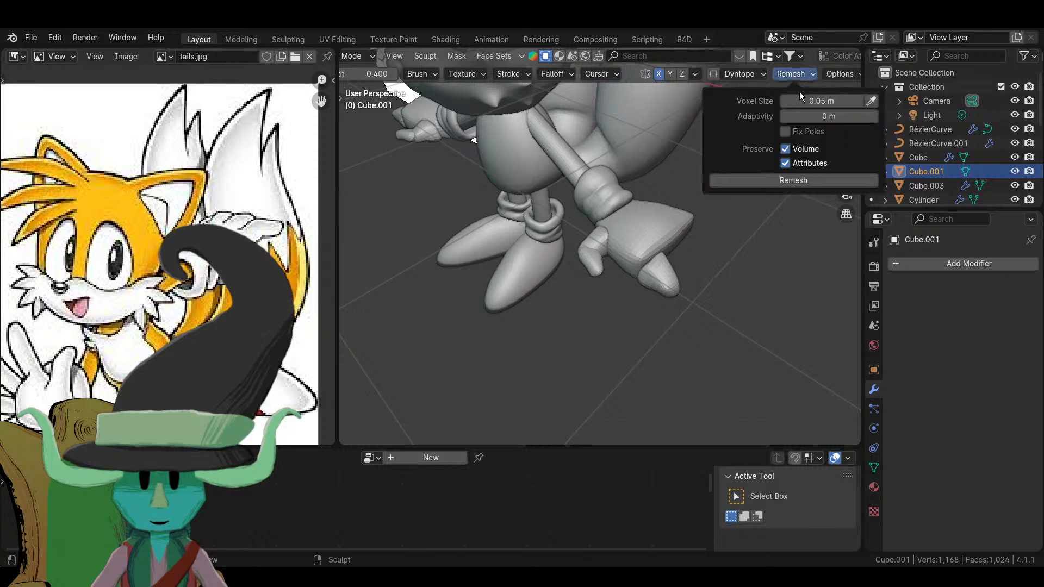
{"action": "left_click", "coordinate": [797, 183]}
- Examine the remeshed thumb's join and its proportions to the glove and whole figure from several angles
{"action": "scroll", "coordinate": [598, 277], "scroll_direction": "up", "scroll_amount": 5}
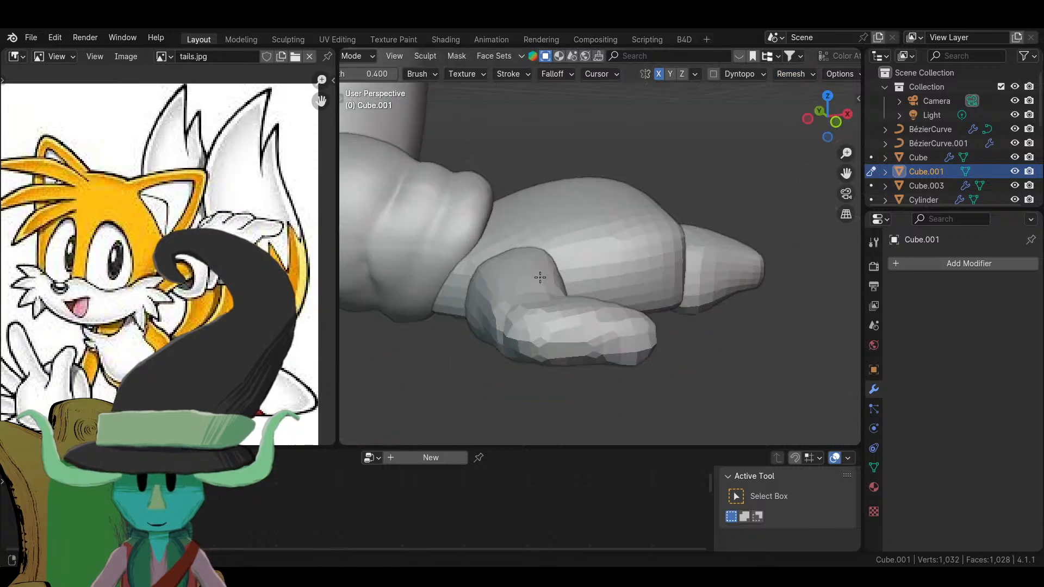
{"action": "mouse_move", "coordinate": [540, 277]}
{"action": "middle_mouse_down"}
{"action": "mouse_move", "coordinate": [517, 349]}
{"action": "mouse_move", "coordinate": [536, 326]}
{"action": "mouse_move", "coordinate": [548, 261]}
{"action": "mouse_move", "coordinate": [646, 350]}
{"action": "mouse_move", "coordinate": [683, 193]}
{"action": "mouse_move", "coordinate": [645, 273]}
{"action": "mouse_move", "coordinate": [673, 347]}
{"action": "mouse_move", "coordinate": [511, 151]}
{"action": "mouse_move", "coordinate": [588, 267]}
{"action": "middle_mouse_up"}
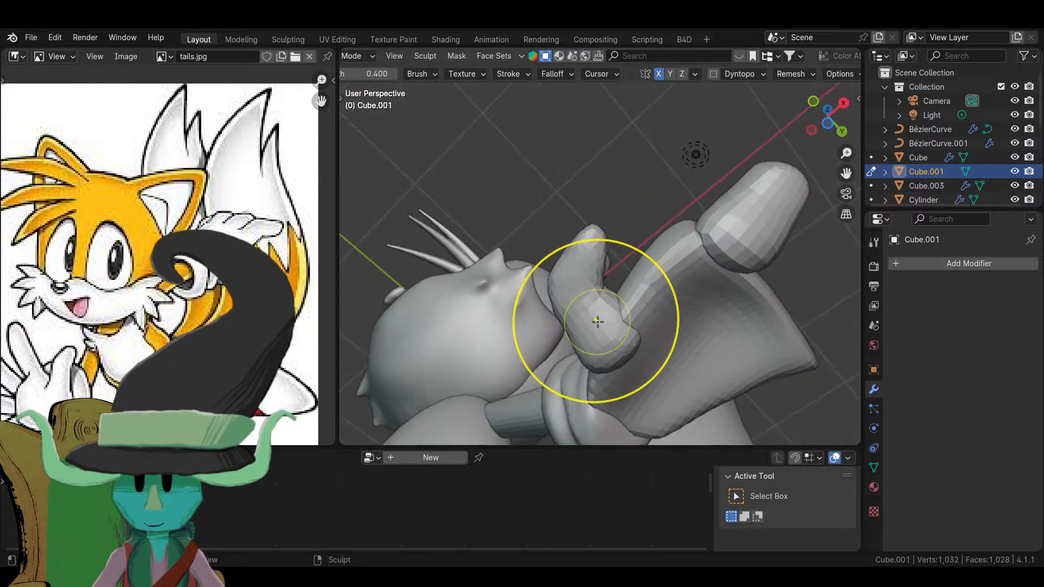
{"action": "mouse_move", "coordinate": [597, 322]}
{"action": "middle_mouse_down"}
{"action": "mouse_move", "coordinate": [670, 255]}
{"action": "mouse_move", "coordinate": [611, 196]}
{"action": "mouse_move", "coordinate": [641, 210]}
{"action": "mouse_move", "coordinate": [629, 244]}
{"action": "mouse_move", "coordinate": [557, 329]}
{"action": "mouse_move", "coordinate": [618, 279]}
{"action": "mouse_move", "coordinate": [683, 95]}
{"action": "mouse_move", "coordinate": [624, 168]}
{"action": "mouse_move", "coordinate": [611, 419]}
{"action": "mouse_move", "coordinate": [536, 233]}
{"action": "mouse_move", "coordinate": [651, 211]}
{"action": "mouse_move", "coordinate": [544, 228]}
{"action": "mouse_move", "coordinate": [407, 217]}
{"action": "middle_mouse_up"}
{"action": "scroll", "coordinate": [540, 326], "scroll_direction": "down", "scroll_amount": 5}
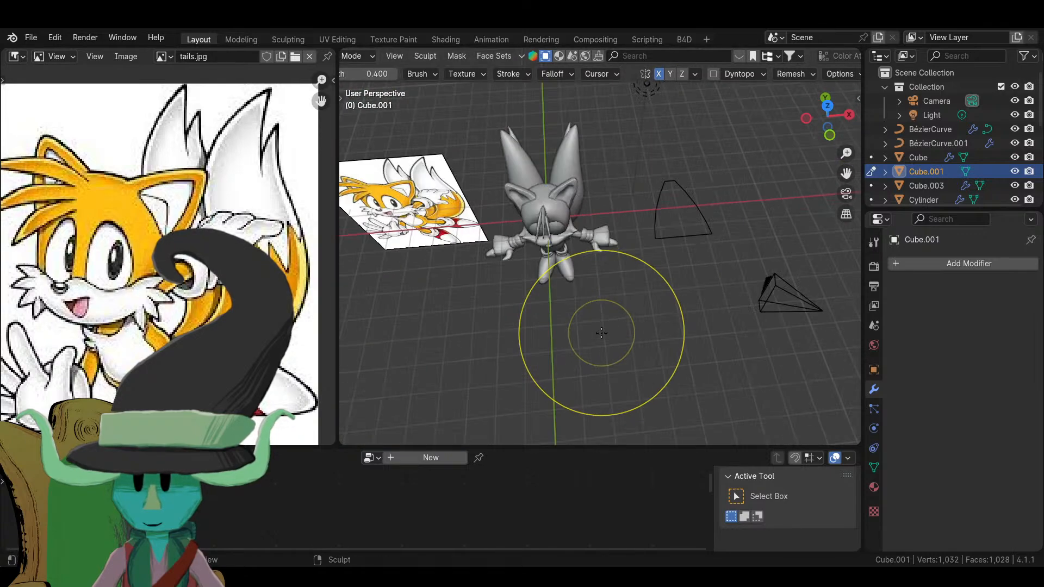
{"action": "mouse_move", "coordinate": [540, 327]}
{"action": "middle_mouse_down"}
{"action": "mouse_move", "coordinate": [653, 336]}
{"action": "mouse_move", "coordinate": [615, 327]}
{"action": "mouse_move", "coordinate": [559, 380]}
{"action": "middle_mouse_up"}
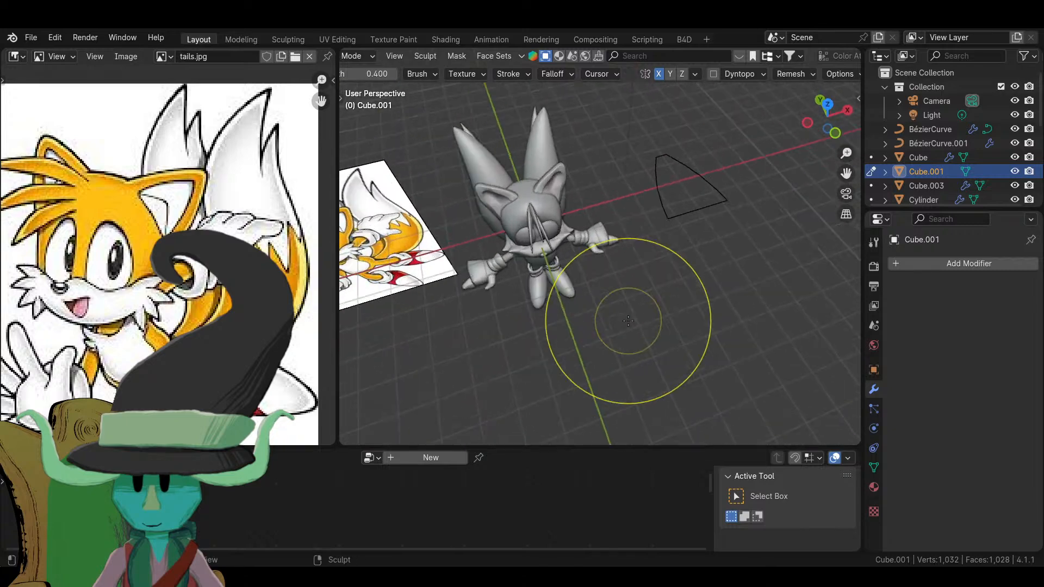
{"action": "scroll", "coordinate": [630, 292], "scroll_direction": "up", "scroll_amount": 5}
{"action": "scroll", "coordinate": [630, 292], "scroll_direction": "down", "scroll_amount": 3}
{"action": "middle_click_drag", "start_coordinate": [630, 292], "coordinate": [680, 91]}
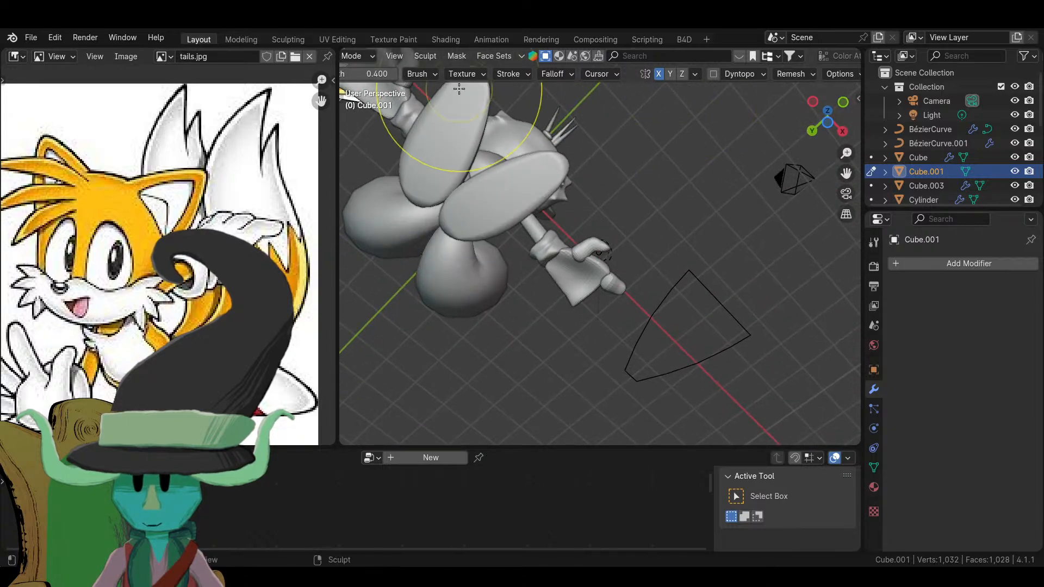
- Return to Object Mode, select the finger segment at the glove's end, and switch it to Sculpt Mode
{"action": "left_click", "coordinate": [364, 56]}
{"action": "left_click", "coordinate": [363, 68]}
{"action": "left_click", "coordinate": [694, 273]}
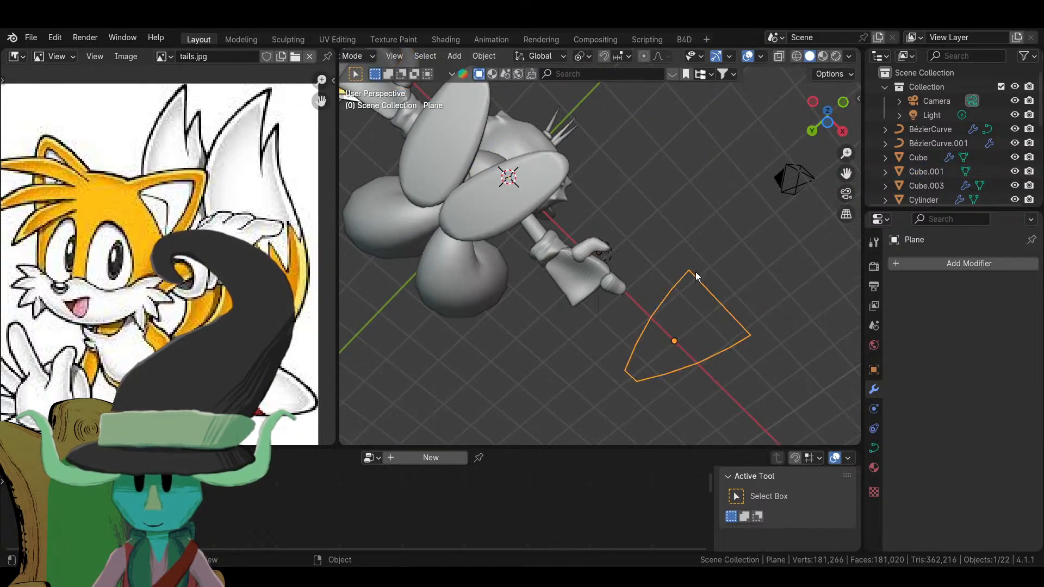
{"action": "middle_click_drag", "start_coordinate": [694, 273], "coordinate": [650, 214]}
{"action": "scroll", "coordinate": [647, 244], "scroll_direction": "up", "scroll_amount": 5}
{"action": "left_click", "coordinate": [641, 286]}
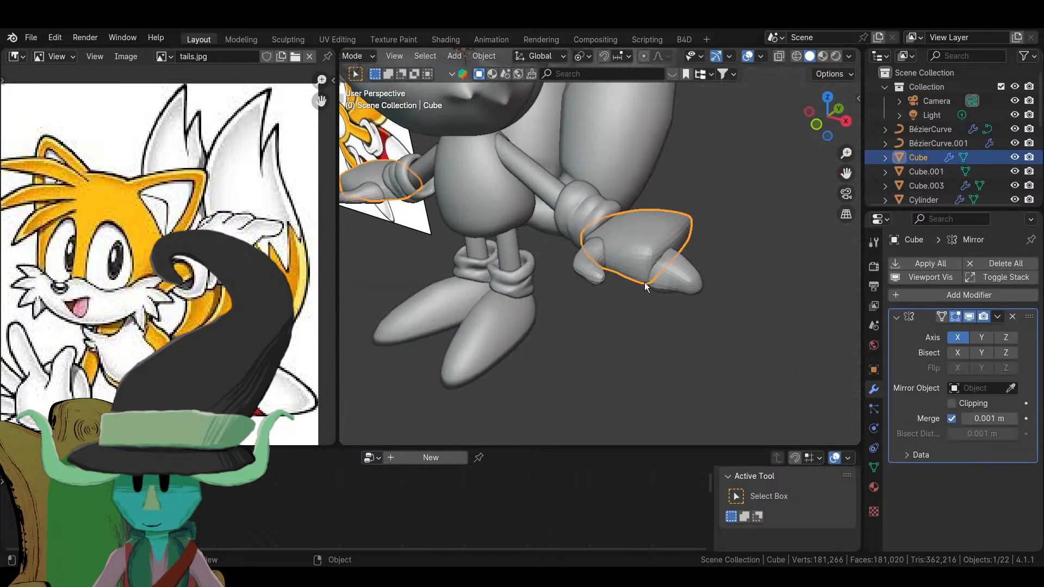
{"action": "left_click", "coordinate": [683, 269]}
{"action": "middle_click_drag", "start_coordinate": [683, 269], "coordinate": [563, 302]}
{"action": "left_click", "coordinate": [536, 179]}
{"action": "left_click", "coordinate": [563, 302]}
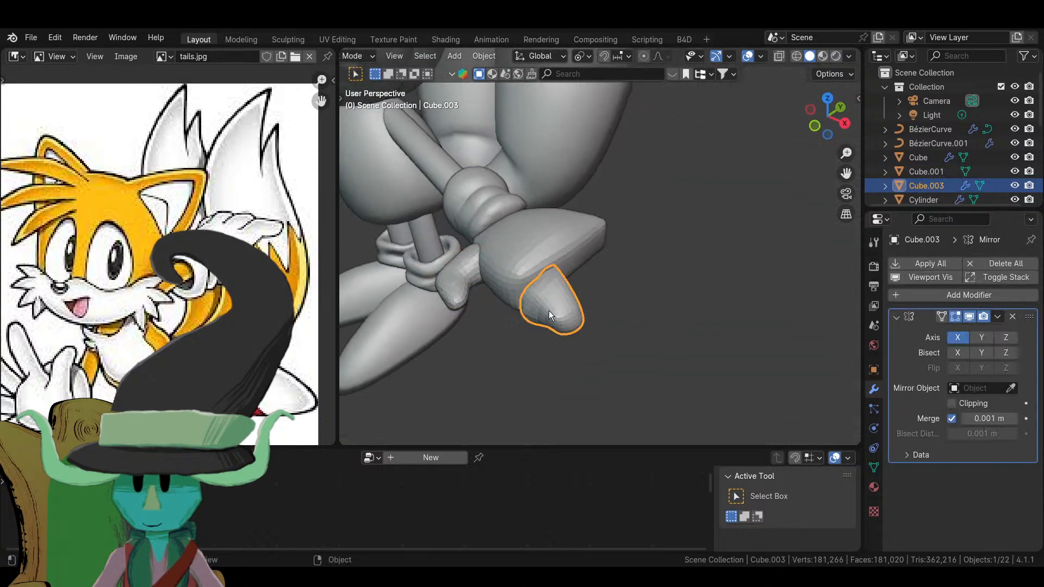
{"action": "left_click", "coordinate": [358, 55]}
{"action": "left_click", "coordinate": [347, 104]}
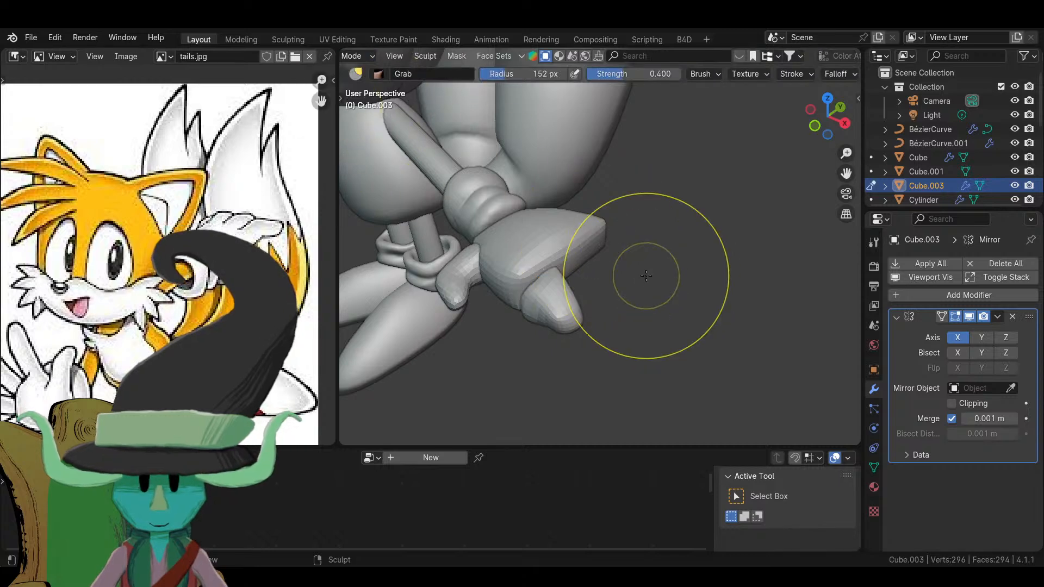
- Reshape the finger with the Grab brush in top and front views, pulling it into a longer, slimmer, slightly bent form
{"action": "key", "text": "KP_7"}
{"action": "mouse_move", "coordinate": [625, 342]}
{"action": "left_mouse_down"}
{"action": "mouse_move", "coordinate": [661, 334]}
{"action": "mouse_move", "coordinate": [614, 337]}
{"action": "left_mouse_up"}
{"action": "middle_click_drag", "start_coordinate": [575, 337], "coordinate": [652, 218]}
{"action": "key", "text": "KP_1"}
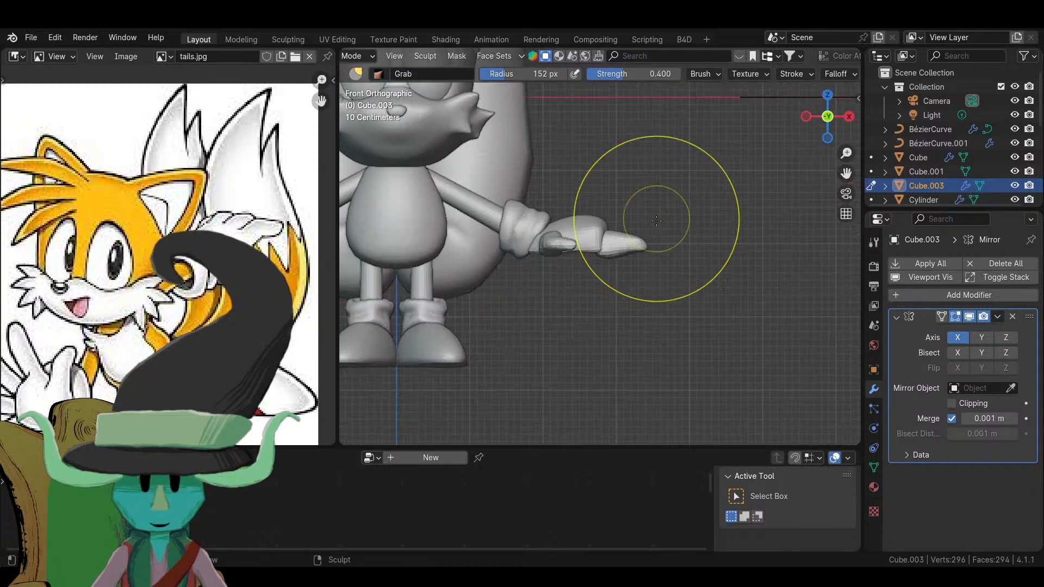
{"action": "mouse_move", "coordinate": [602, 252]}
{"action": "left_mouse_down"}
{"action": "mouse_move", "coordinate": [605, 227]}
{"action": "mouse_move", "coordinate": [705, 237]}
{"action": "mouse_move", "coordinate": [587, 245]}
{"action": "left_mouse_up"}
{"action": "mouse_move", "coordinate": [599, 241]}
{"action": "middle_mouse_down"}
{"action": "mouse_move", "coordinate": [571, 302]}
{"action": "mouse_move", "coordinate": [583, 355]}
{"action": "middle_mouse_up"}
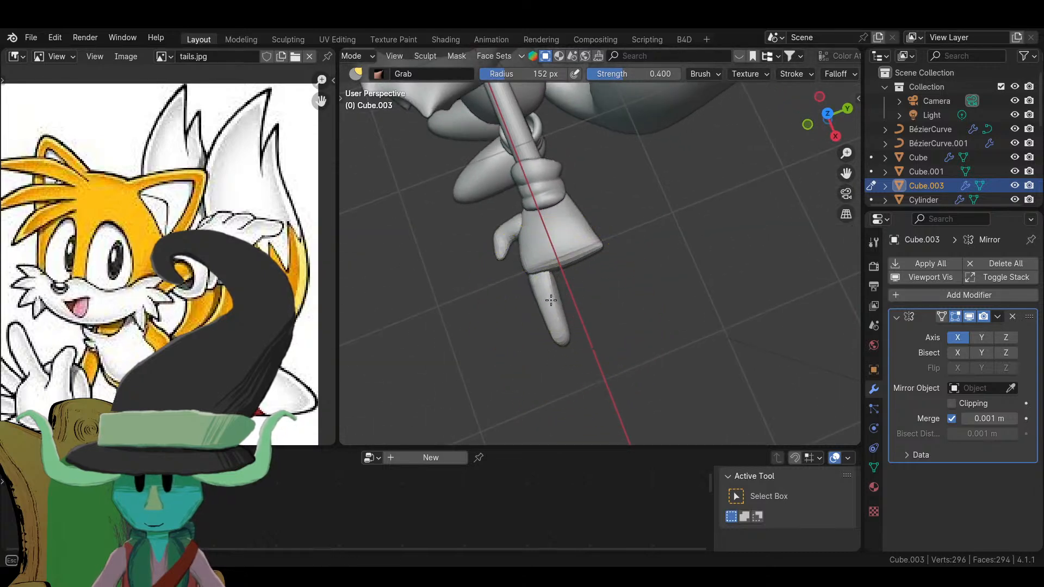
{"action": "middle_click_drag", "start_coordinate": [551, 327], "coordinate": [651, 310], "text": "alt"}
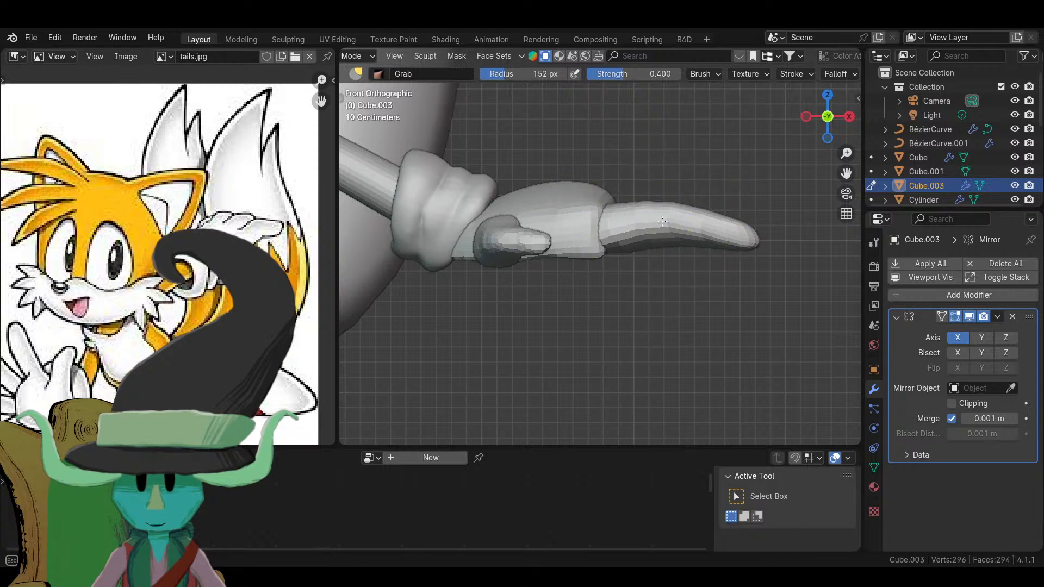
- Grab the finger's middle and base upward to arch it and fit its root against the glove's end
{"action": "mouse_move", "coordinate": [685, 287]}
{"action": "middle_mouse_down"}
{"action": "mouse_move", "coordinate": [540, 233]}
{"action": "mouse_move", "coordinate": [442, 252]}
{"action": "middle_mouse_up"}
{"action": "left_click_drag", "start_coordinate": [468, 243], "coordinate": [487, 221]}
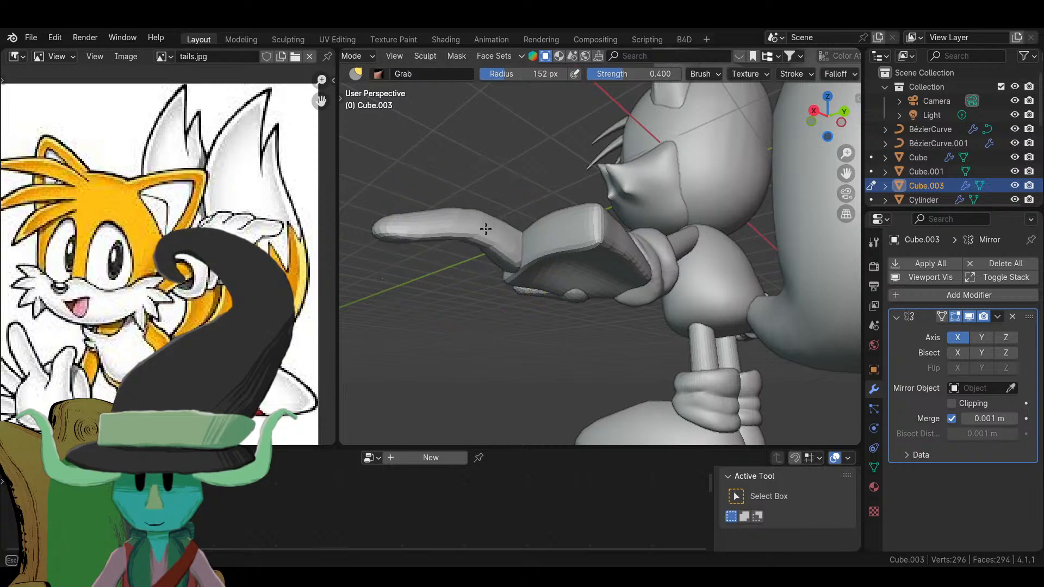
{"action": "middle_click_drag", "start_coordinate": [486, 228], "coordinate": [624, 273]}
{"action": "left_click_drag", "start_coordinate": [624, 272], "coordinate": [587, 221]}
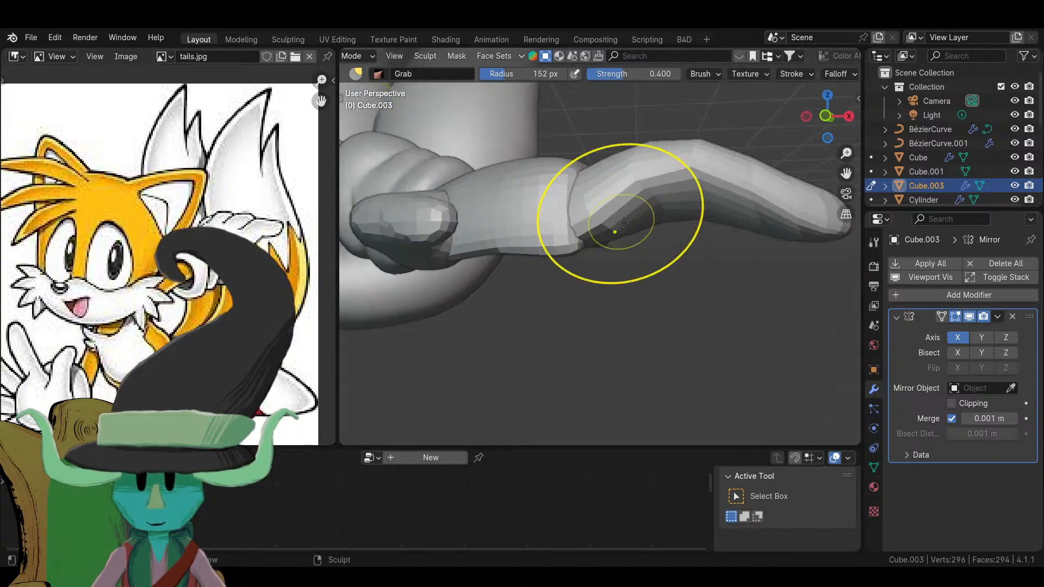
{"action": "scroll", "coordinate": [623, 223], "scroll_direction": "down", "scroll_amount": 6}
{"action": "middle_click_drag", "start_coordinate": [623, 222], "coordinate": [682, 312]}
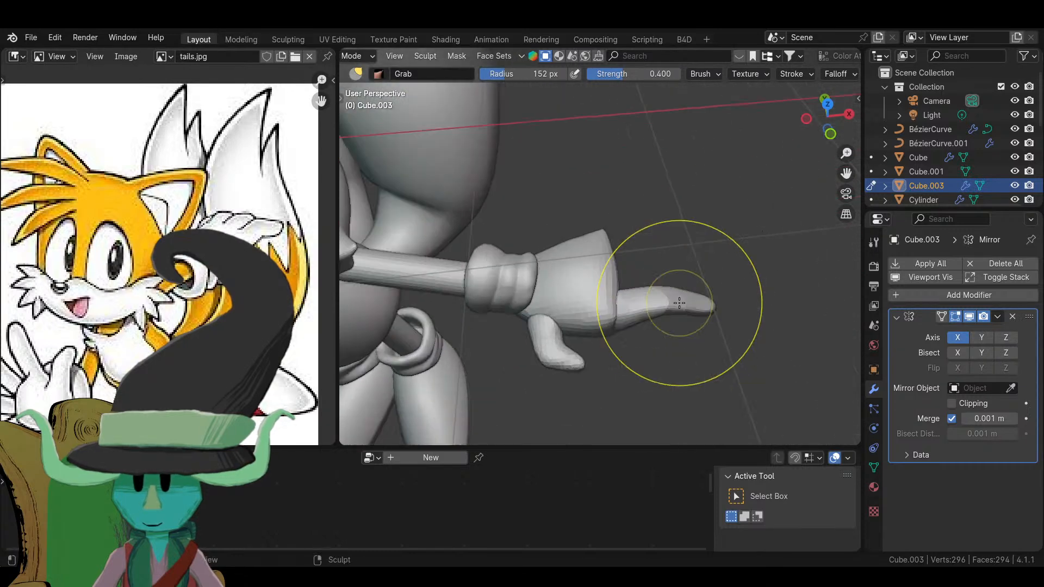
- Scale the finger's whole mesh to 0.873, move it inward against the glove in front view, and return to Sculpt Mode
{"action": "key", "text": "Tab"}
{"action": "key", "text": "s"}
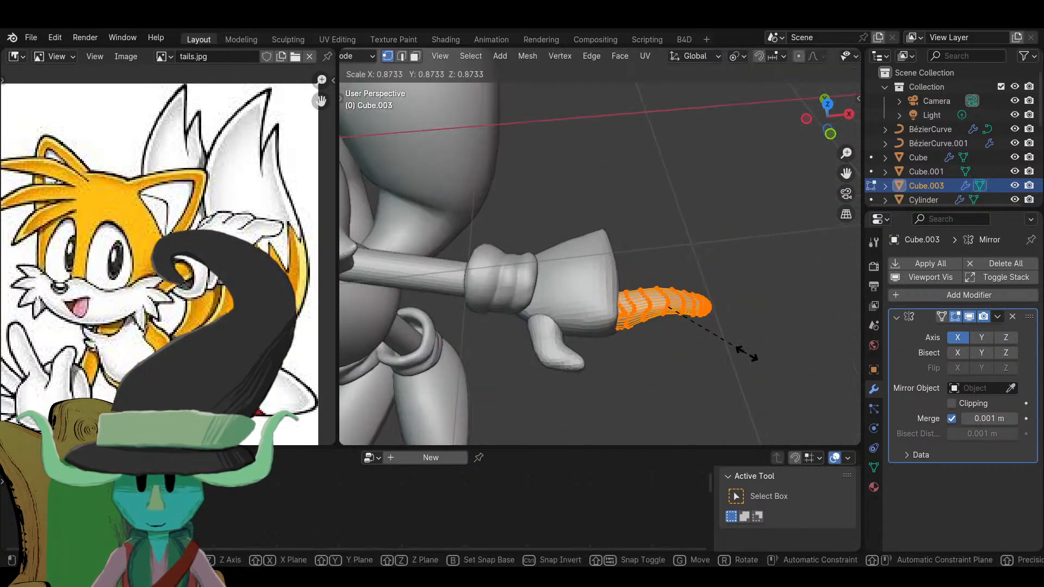
{"action": "left_click", "coordinate": [747, 353]}
{"action": "key", "text": "KP_1"}
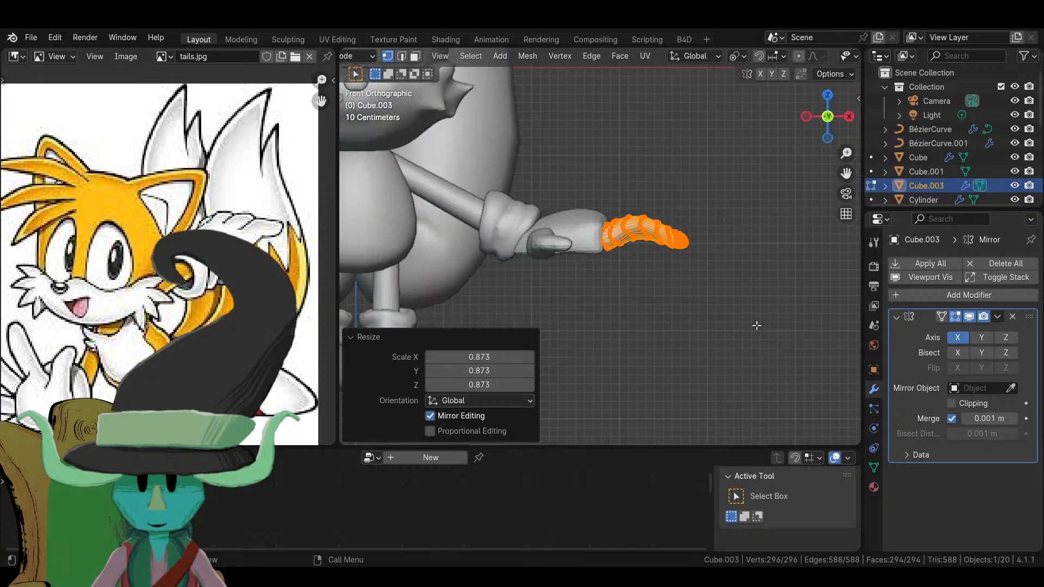
{"action": "key", "text": "g"}
{"action": "left_click", "coordinate": [704, 281]}
{"action": "key", "text": "ctrl+Tab"}
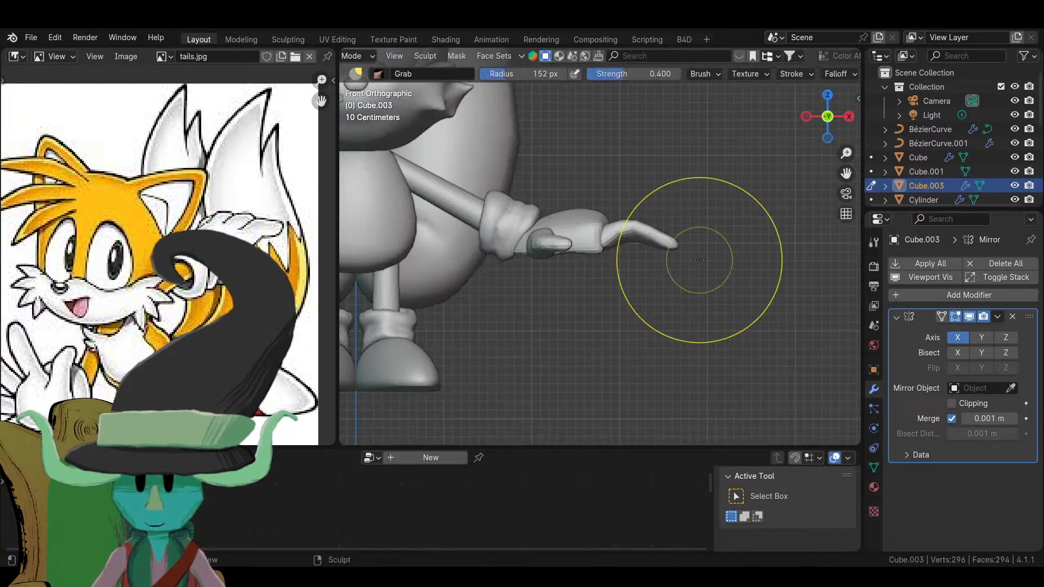
- Voxel-remesh the arched finger and check its new surface next to the thumb and glove
{"action": "middle_click_drag", "start_coordinate": [694, 256], "coordinate": [682, 282]}
{"action": "scroll", "coordinate": [683, 282], "scroll_direction": "up", "scroll_amount": 3}
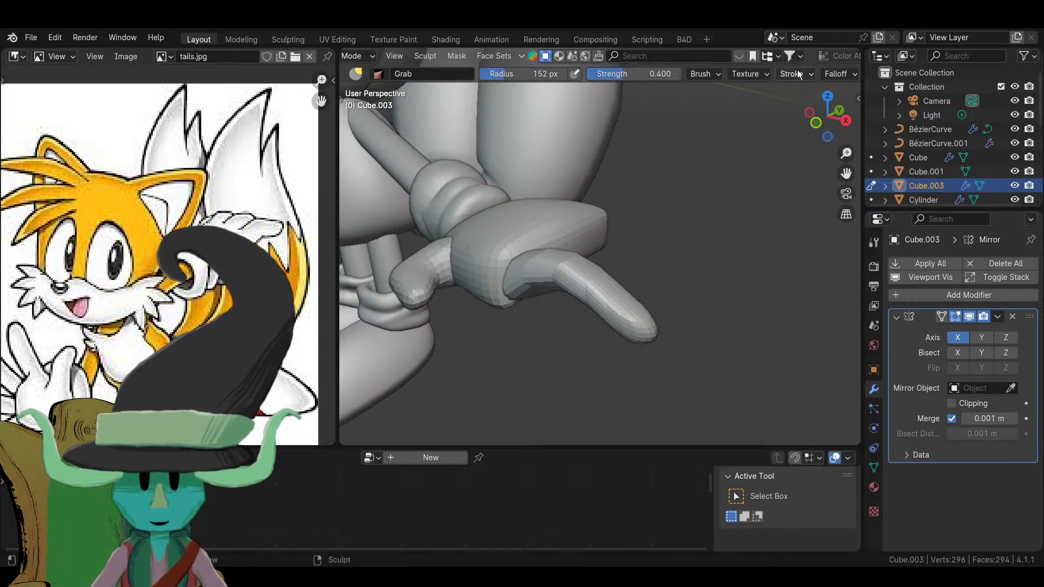
{"action": "scroll", "coordinate": [609, 217], "scroll_direction": "down", "scroll_amount": 6}
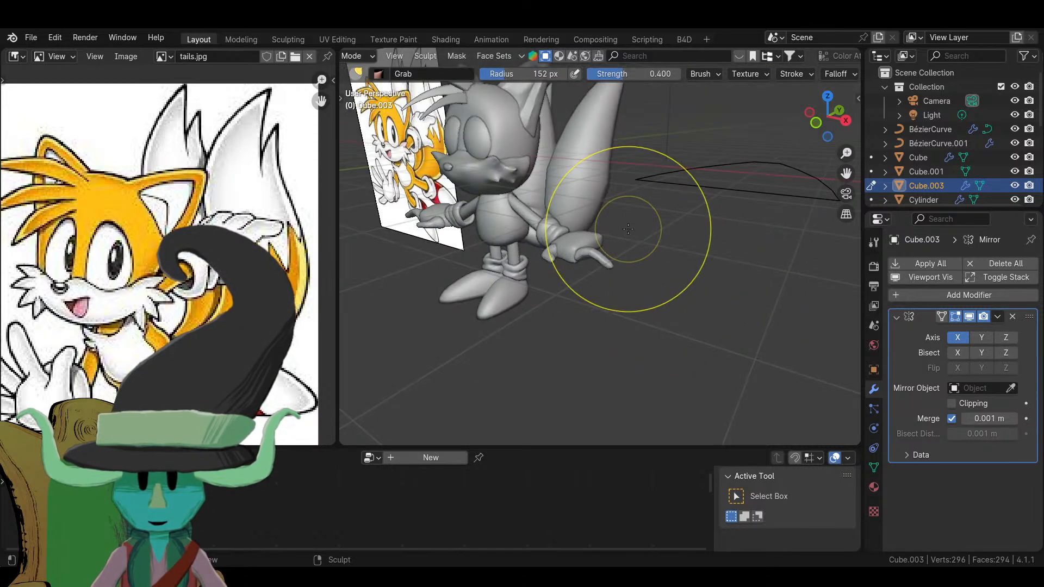
{"action": "left_click", "coordinate": [810, 72]}
{"action": "left_click", "coordinate": [842, 74]}
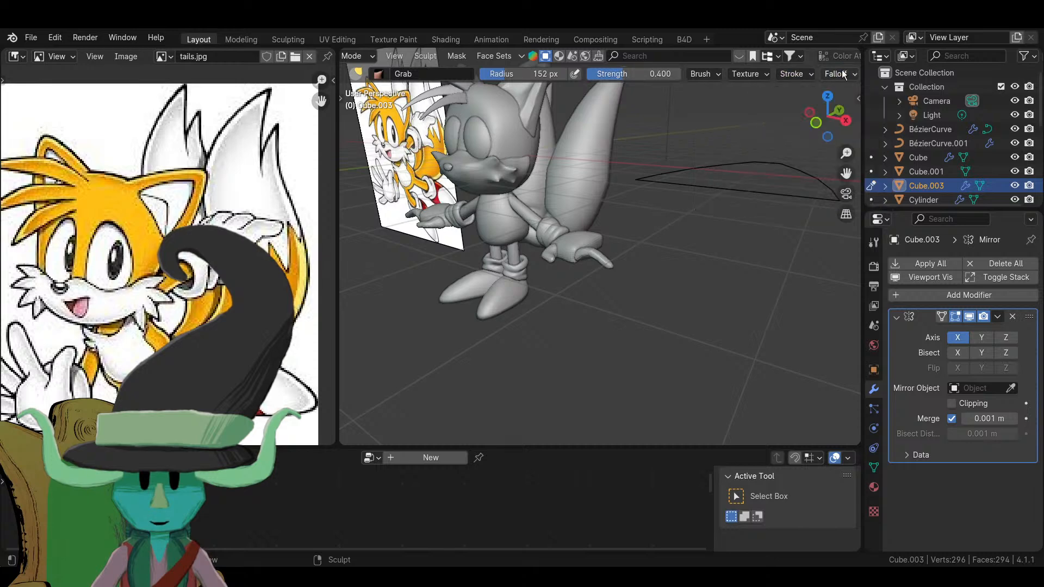
{"action": "scroll", "coordinate": [811, 73], "scroll_direction": "down", "scroll_amount": 8}
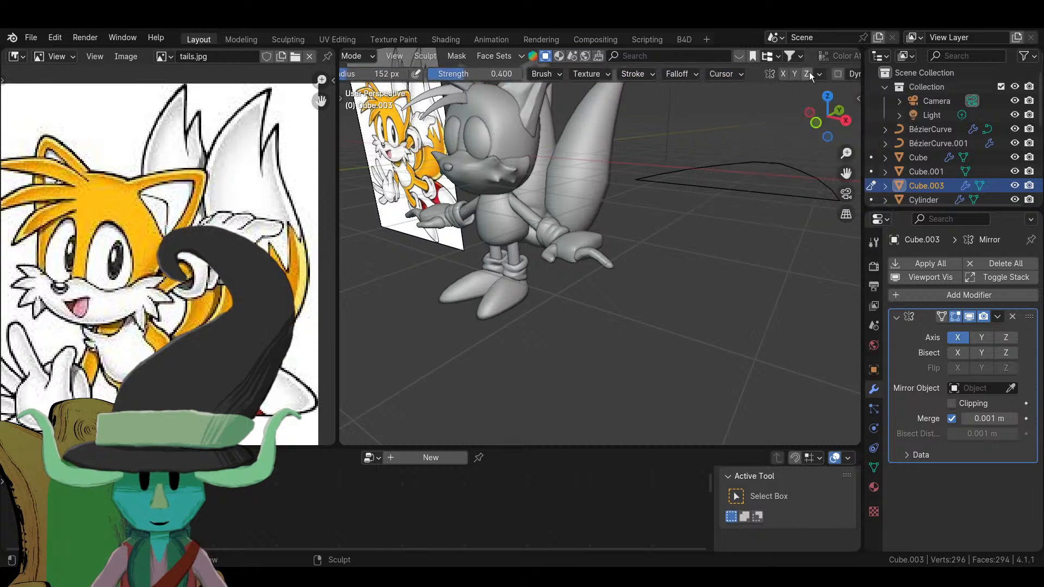
{"action": "left_click", "coordinate": [781, 74]}
{"action": "left_click", "coordinate": [795, 180]}
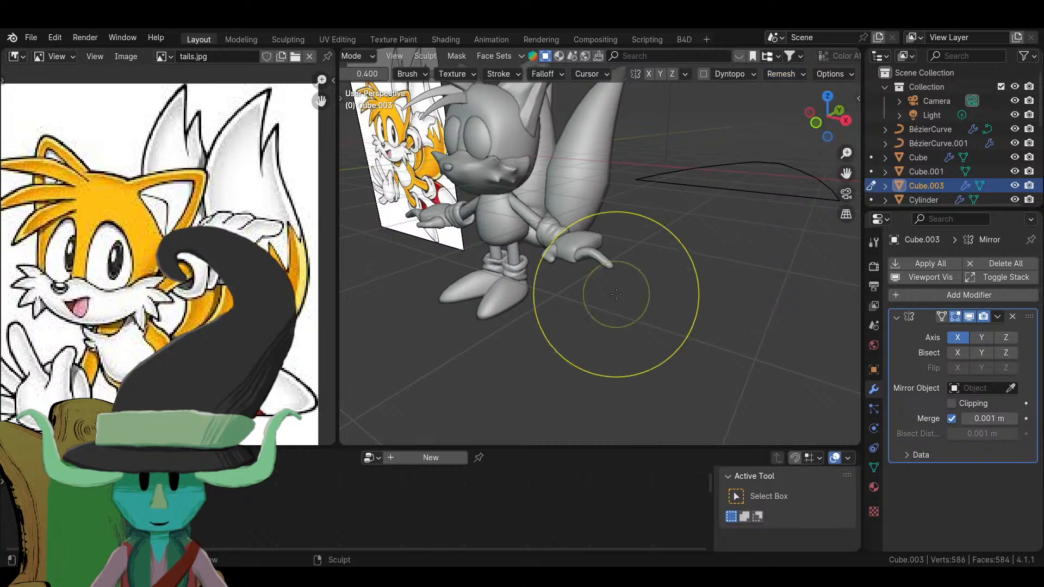
{"action": "middle_click_drag", "start_coordinate": [594, 275], "coordinate": [419, 326]}
{"action": "scroll", "coordinate": [640, 266], "scroll_direction": "up", "scroll_amount": 3}
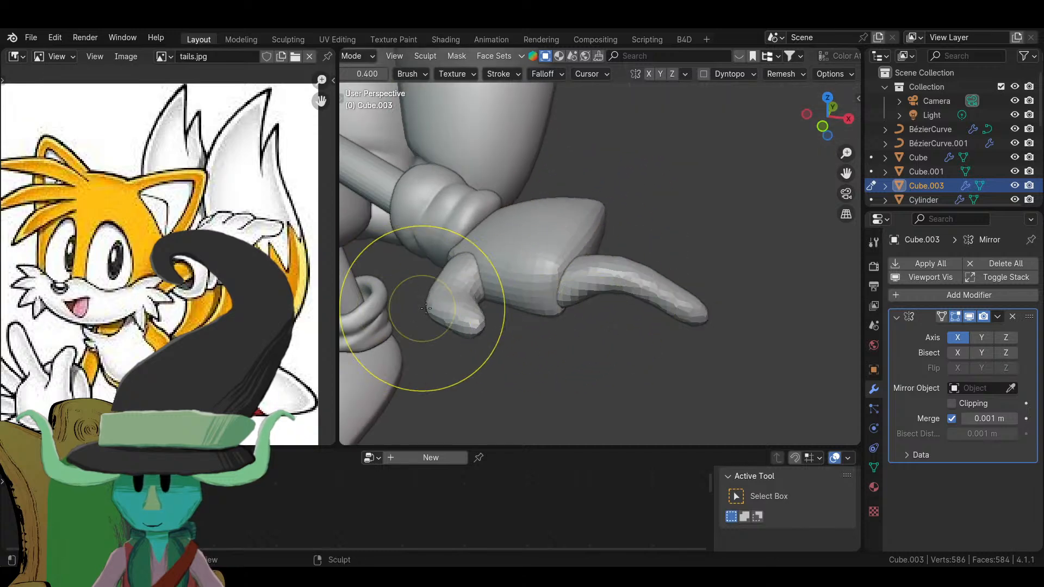
{"action": "middle_click_drag", "start_coordinate": [375, 57], "coordinate": [546, 61]}
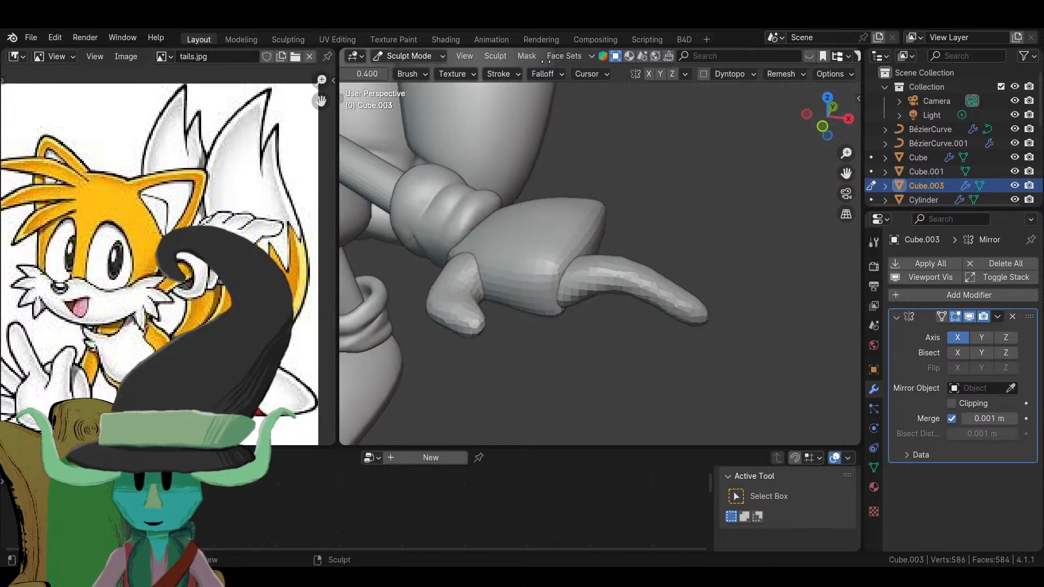
- Flatten the arched finger's uneven surface with the Flatten brush, working from side and top views
{"action": "left_click_drag", "start_coordinate": [336, 100], "coordinate": [370, 129]}
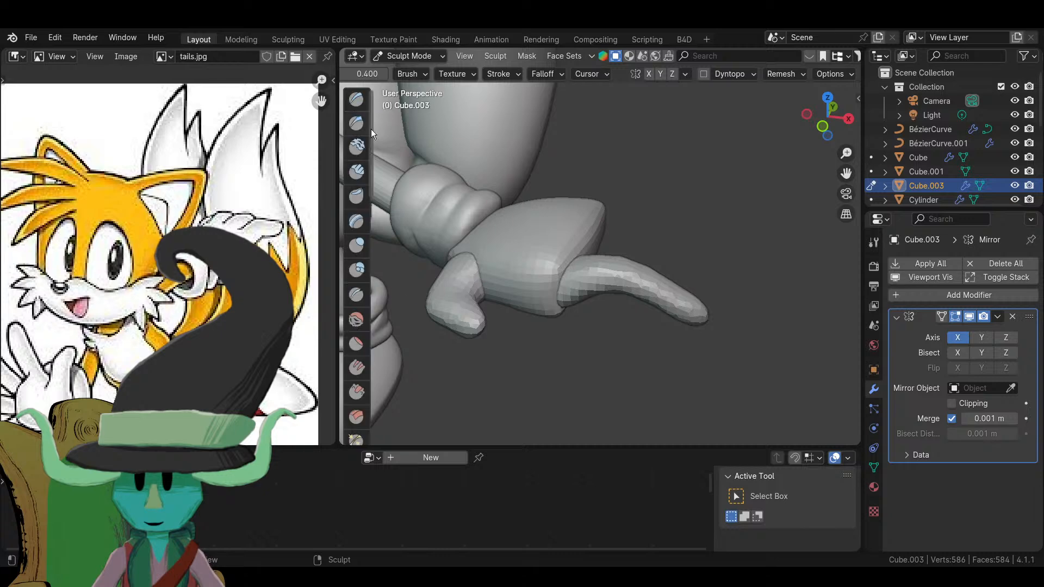
{"action": "left_click", "coordinate": [354, 342]}
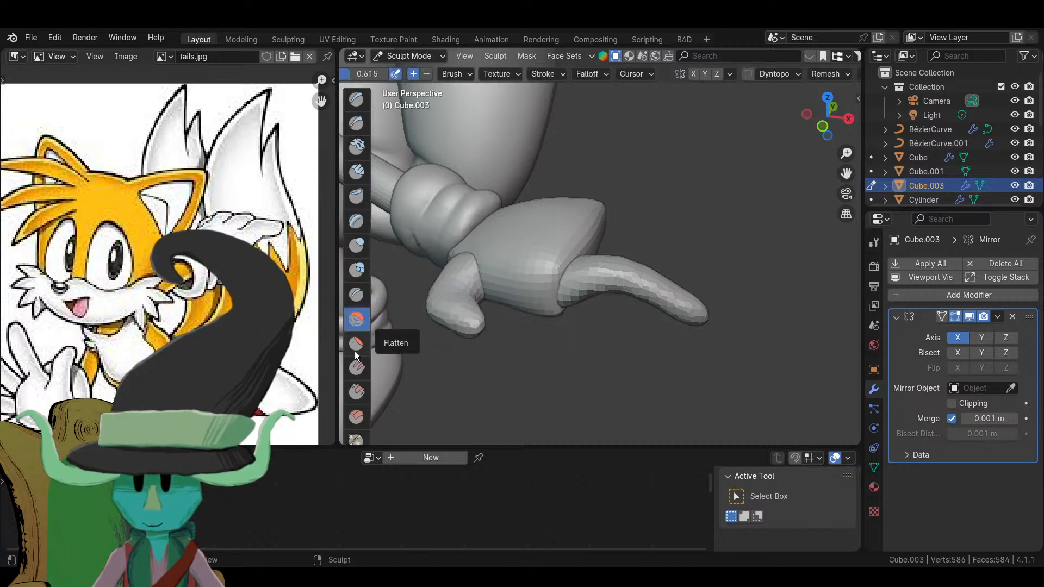
{"action": "middle_click_drag", "start_coordinate": [605, 338], "coordinate": [551, 308]}
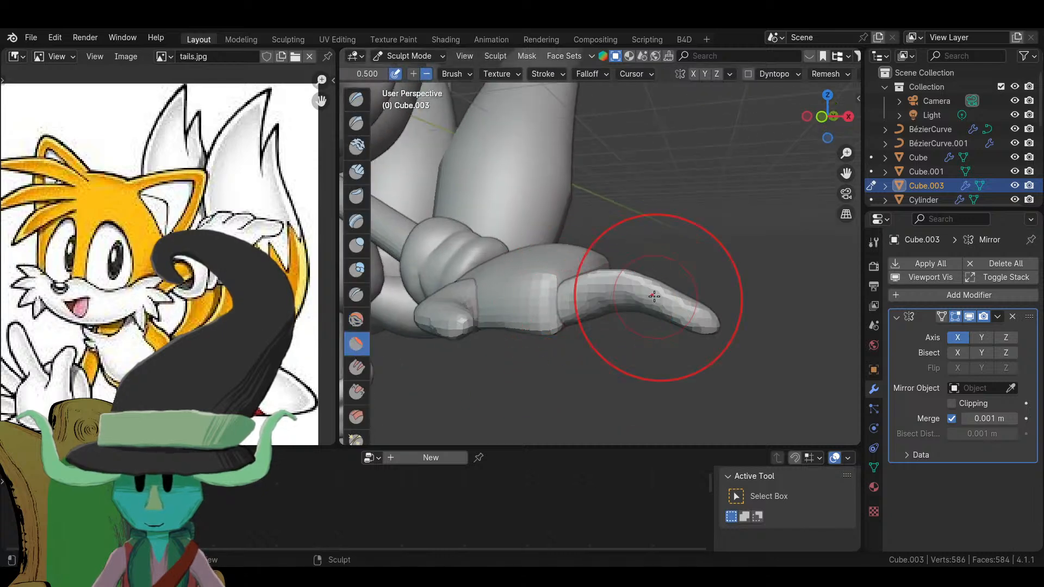
{"action": "middle_click_drag", "start_coordinate": [706, 327], "coordinate": [683, 321]}
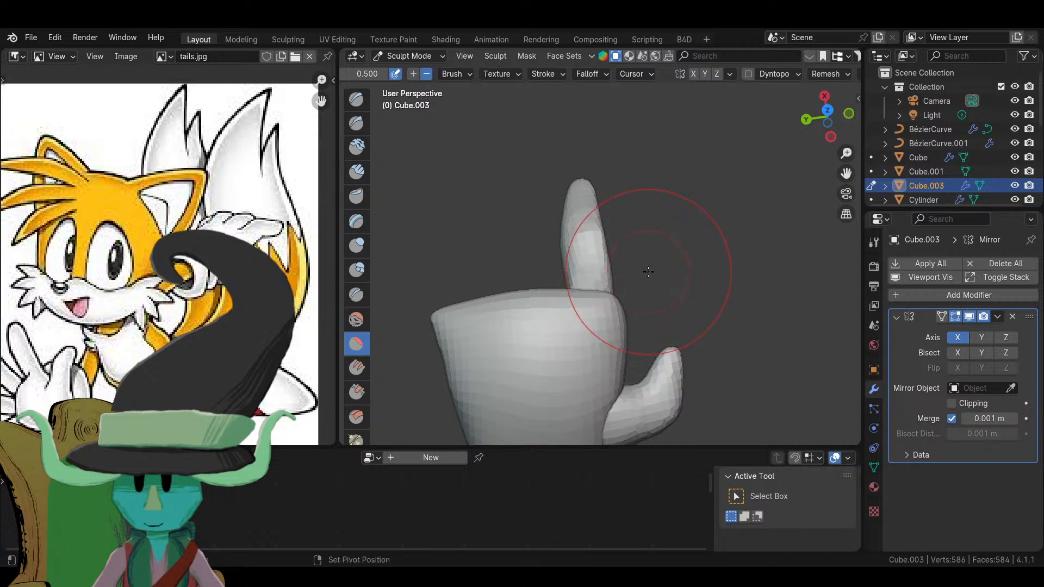
{"action": "middle_click_drag", "start_coordinate": [648, 271], "coordinate": [647, 279]}
- Widen the finger's side near its tip and middle with the Grab brush
{"action": "scroll", "coordinate": [357, 392], "scroll_direction": "down", "scroll_amount": 3}
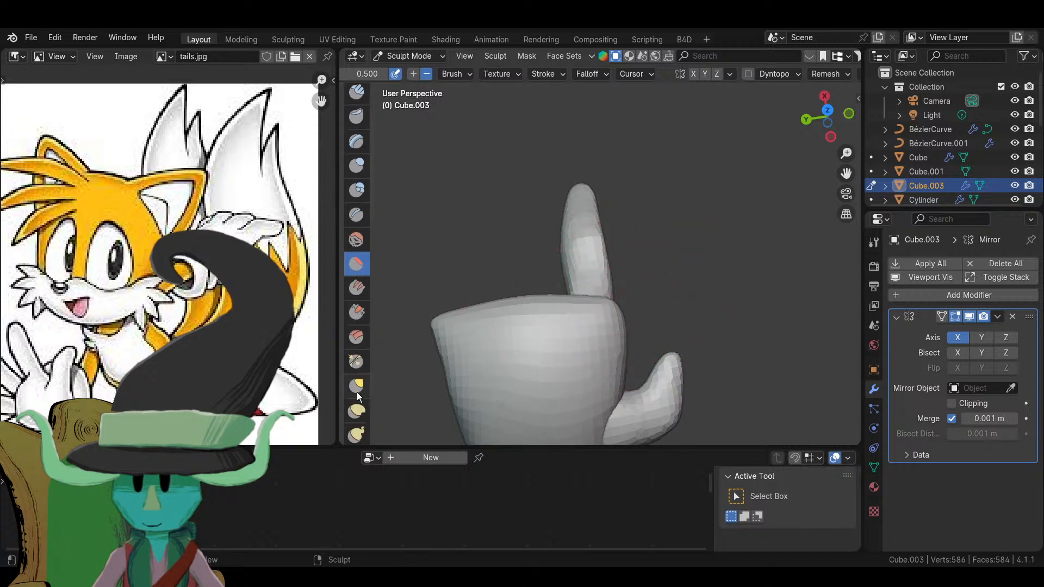
{"action": "left_click", "coordinate": [356, 386]}
{"action": "scroll", "coordinate": [615, 293], "scroll_direction": "up", "scroll_amount": 2}
{"action": "mouse_move", "coordinate": [595, 226]}
{"action": "left_mouse_down"}
{"action": "mouse_move", "coordinate": [587, 201]}
{"action": "mouse_move", "coordinate": [610, 255]}
{"action": "left_mouse_up"}
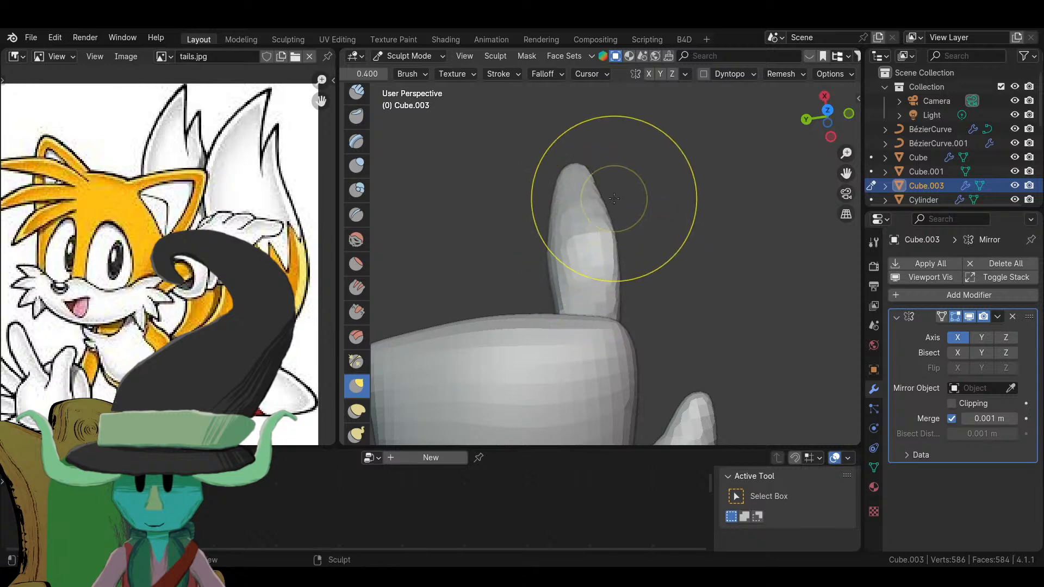
{"action": "mouse_move", "coordinate": [745, 291]}
{"action": "middle_mouse_down"}
{"action": "mouse_move", "coordinate": [594, 186]}
{"action": "mouse_move", "coordinate": [744, 266]}
{"action": "mouse_move", "coordinate": [604, 152]}
{"action": "middle_mouse_up"}
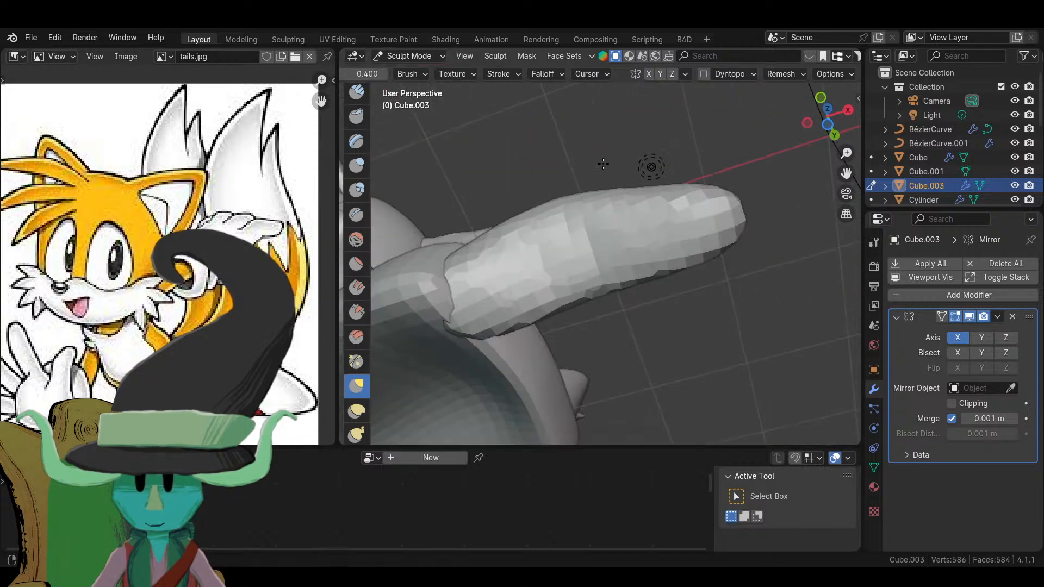
- Thicken the finger with the Inflate brush, working around its underside, base and tip
{"action": "left_click", "coordinate": [356, 166]}
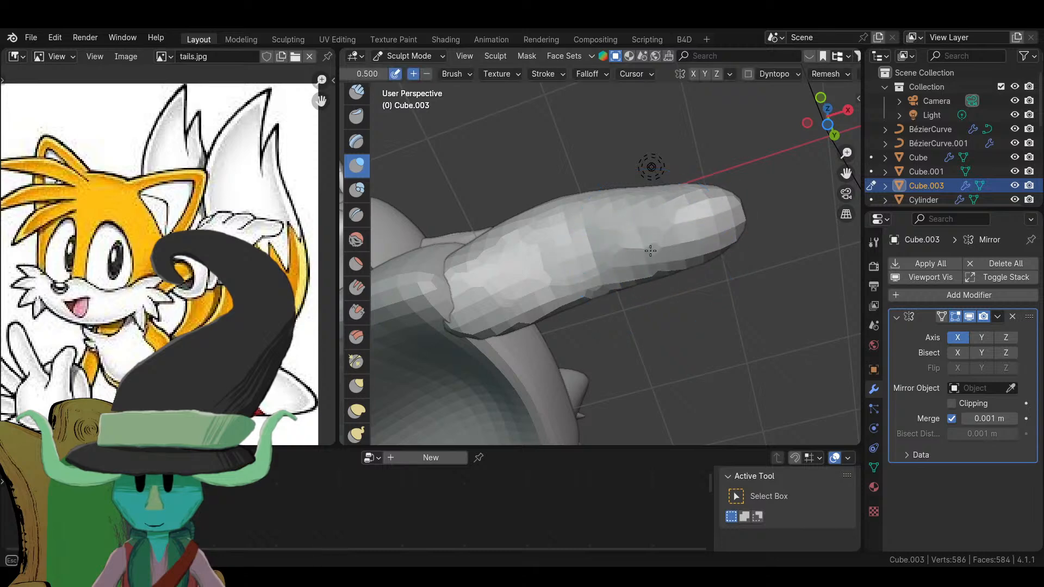
{"action": "mouse_move", "coordinate": [651, 250]}
{"action": "middle_mouse_down"}
{"action": "mouse_move", "coordinate": [701, 375]}
{"action": "mouse_move", "coordinate": [585, 300]}
{"action": "middle_mouse_up"}
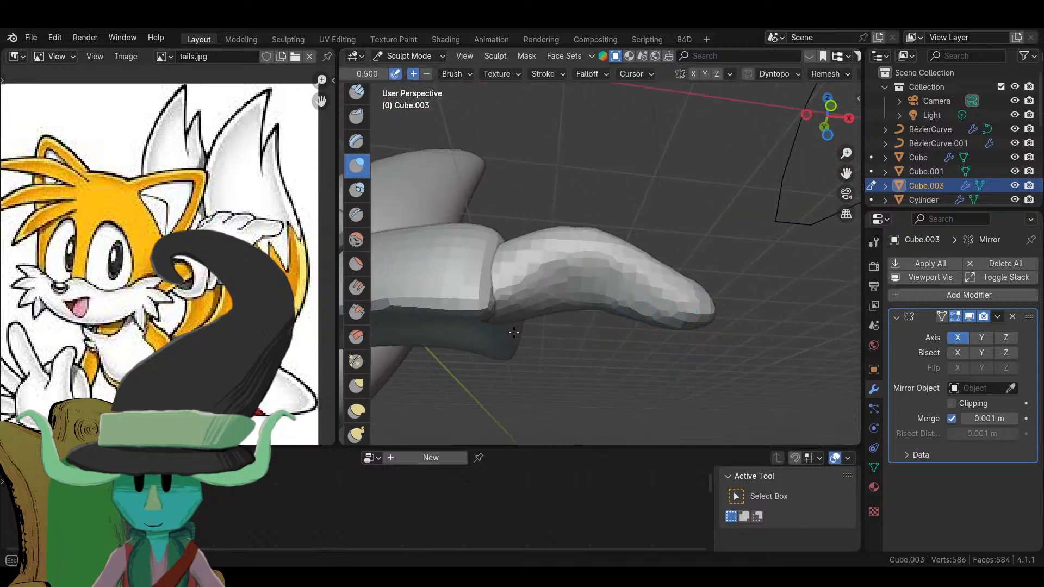
{"action": "middle_click_drag", "start_coordinate": [495, 323], "coordinate": [549, 320]}
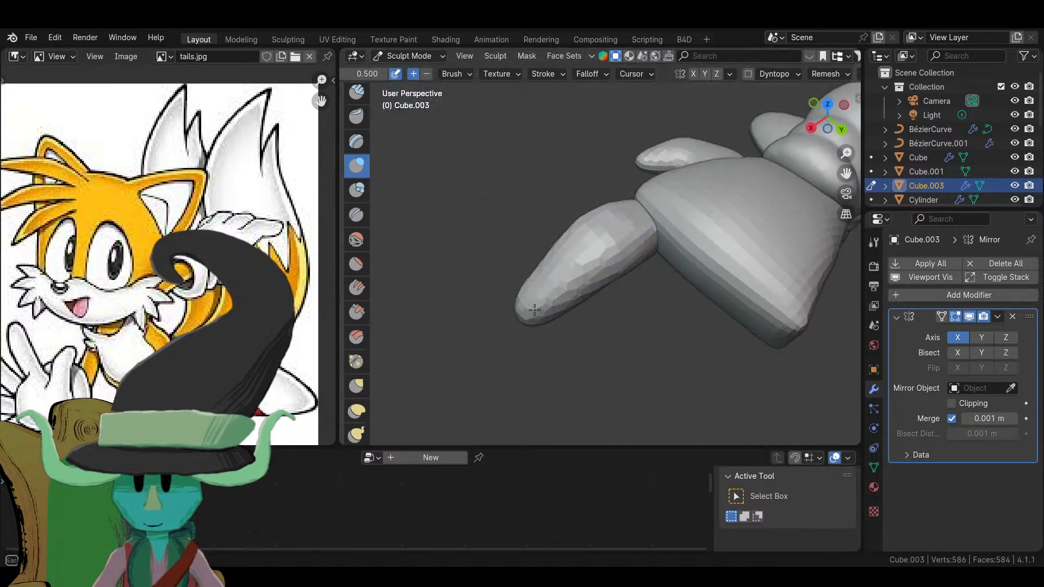
{"action": "middle_click_drag", "start_coordinate": [601, 300], "coordinate": [636, 344]}
- Reshape the finger with the Grab brush so it bends naturally from the glove's edge, comparing it with the reference hand
{"action": "key", "text": "g"}
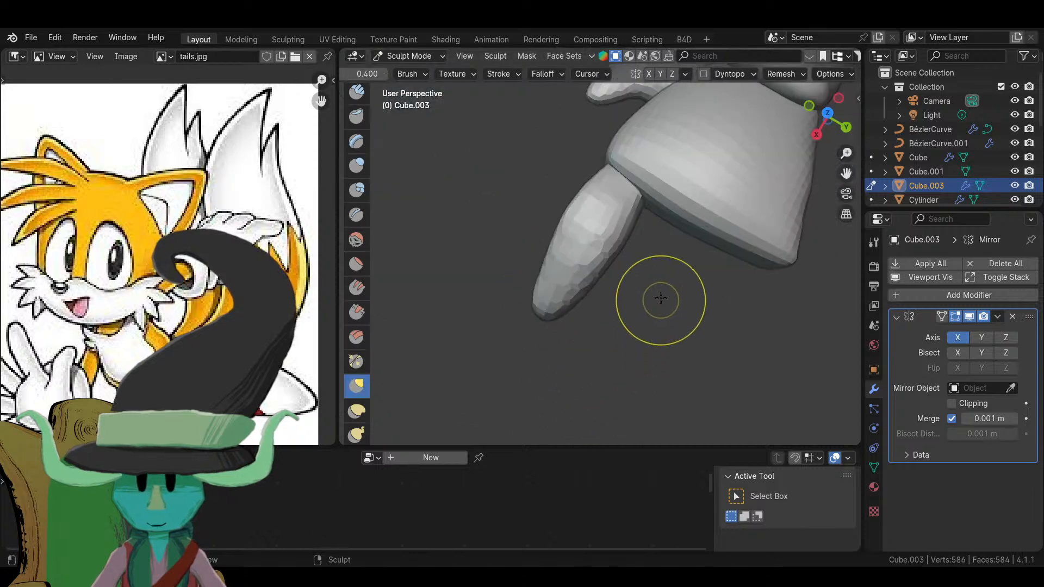
{"action": "middle_click_drag", "start_coordinate": [687, 284], "coordinate": [618, 319], "text": "shift"}
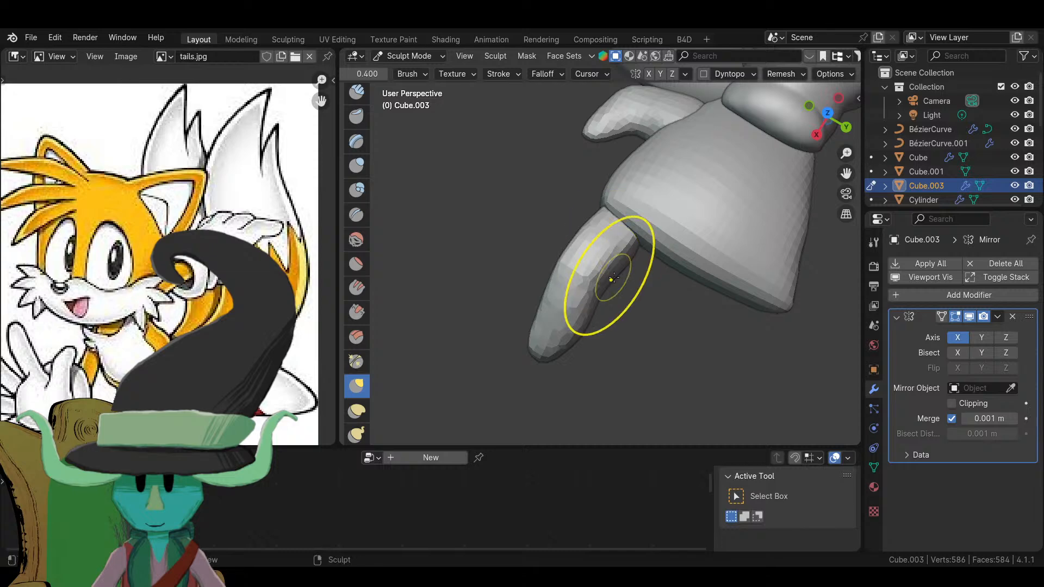
{"action": "middle_click_drag", "start_coordinate": [613, 278], "coordinate": [649, 303]}
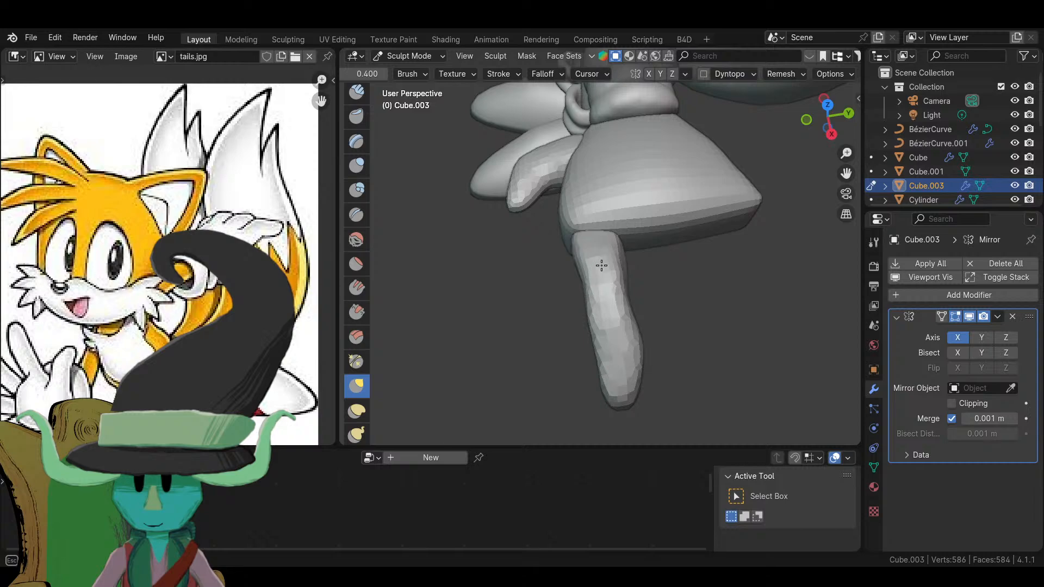
{"action": "scroll", "coordinate": [601, 277], "scroll_direction": "down", "scroll_amount": 5}
{"action": "middle_click_drag", "start_coordinate": [601, 278], "coordinate": [668, 258]}
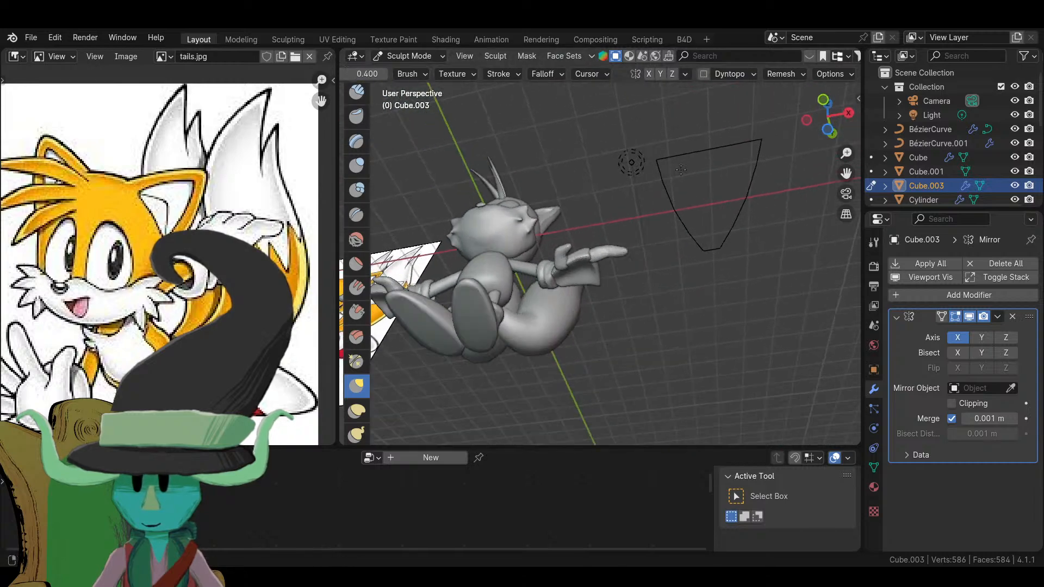
{"action": "scroll", "coordinate": [333, 167], "scroll_direction": "up", "scroll_amount": 5}
{"action": "scroll", "coordinate": [598, 272], "scroll_direction": "up", "scroll_amount": 7}
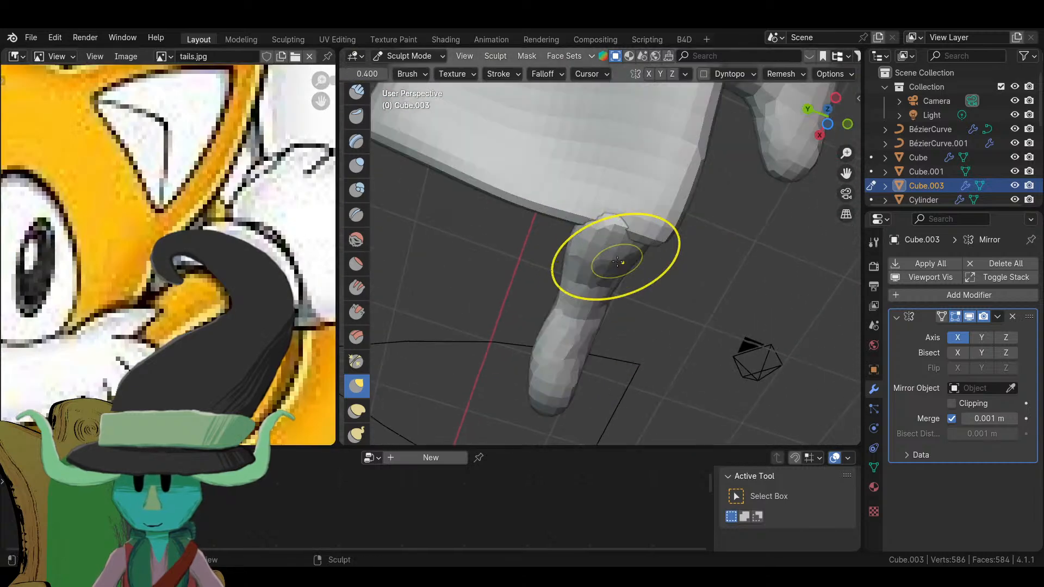
- Smooth the finger's base and knuckle with the Smooth brush, check it against the whole figure, and return to Object Mode
{"action": "mouse_move", "coordinate": [604, 278]}
{"action": "middle_mouse_down"}
{"action": "mouse_move", "coordinate": [506, 263]}
{"action": "mouse_move", "coordinate": [617, 320]}
{"action": "mouse_move", "coordinate": [489, 285]}
{"action": "middle_mouse_up"}
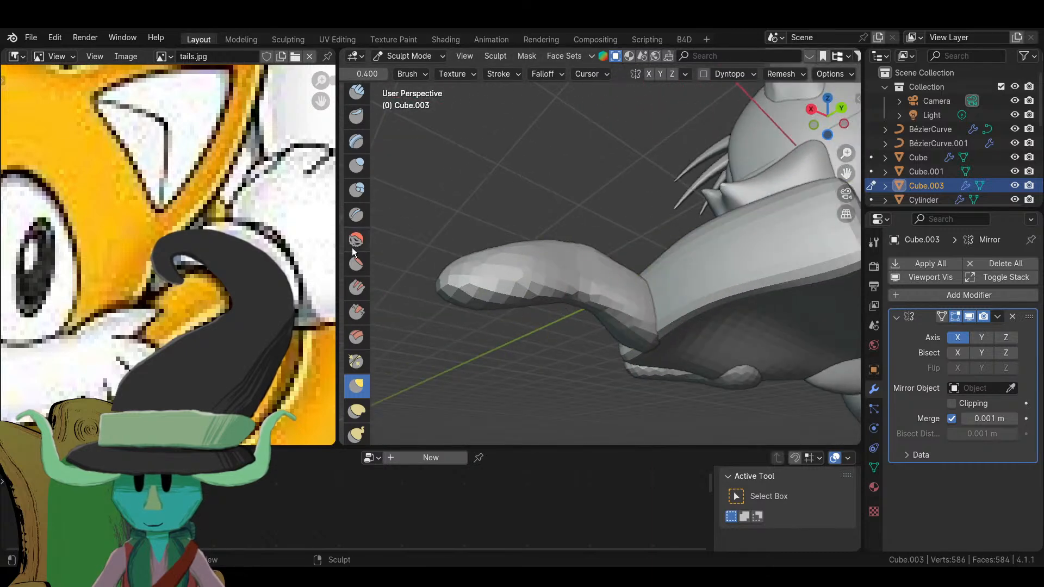
{"action": "key", "text": "i"}
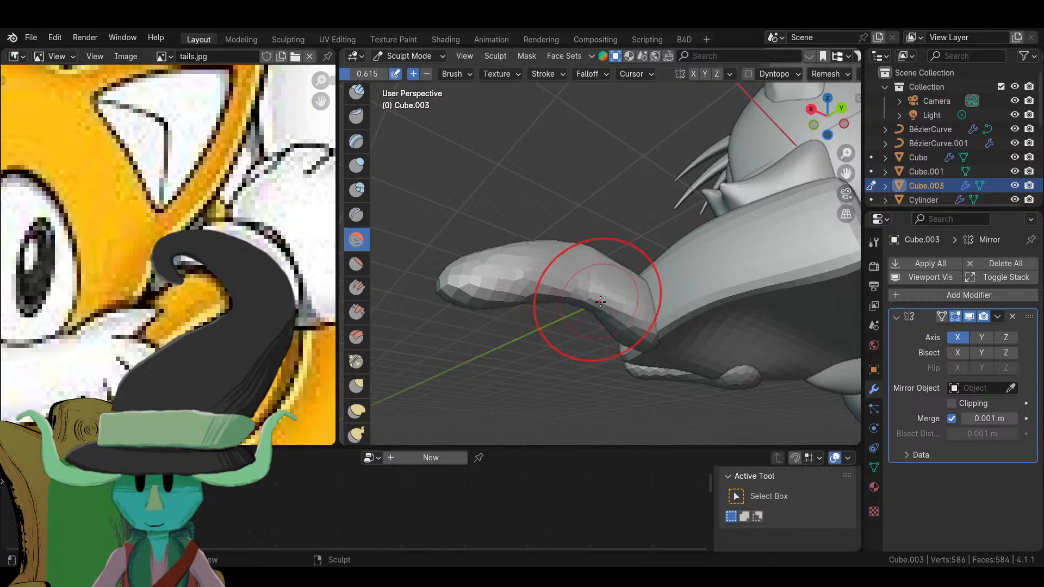
{"action": "scroll", "coordinate": [632, 320], "scroll_direction": "down", "scroll_amount": 6}
{"action": "mouse_move", "coordinate": [632, 320]}
{"action": "middle_mouse_down"}
{"action": "mouse_move", "coordinate": [598, 304]}
{"action": "mouse_move", "coordinate": [576, 337]}
{"action": "mouse_move", "coordinate": [645, 313]}
{"action": "mouse_move", "coordinate": [536, 396]}
{"action": "mouse_move", "coordinate": [547, 315]}
{"action": "mouse_move", "coordinate": [571, 326]}
{"action": "mouse_move", "coordinate": [587, 312]}
{"action": "mouse_move", "coordinate": [683, 161]}
{"action": "mouse_move", "coordinate": [658, 185]}
{"action": "mouse_move", "coordinate": [366, 279]}
{"action": "middle_mouse_up"}
{"action": "scroll", "coordinate": [301, 272], "scroll_direction": "down", "scroll_amount": 3}
{"action": "scroll", "coordinate": [301, 272], "scroll_direction": "up", "scroll_amount": 2}
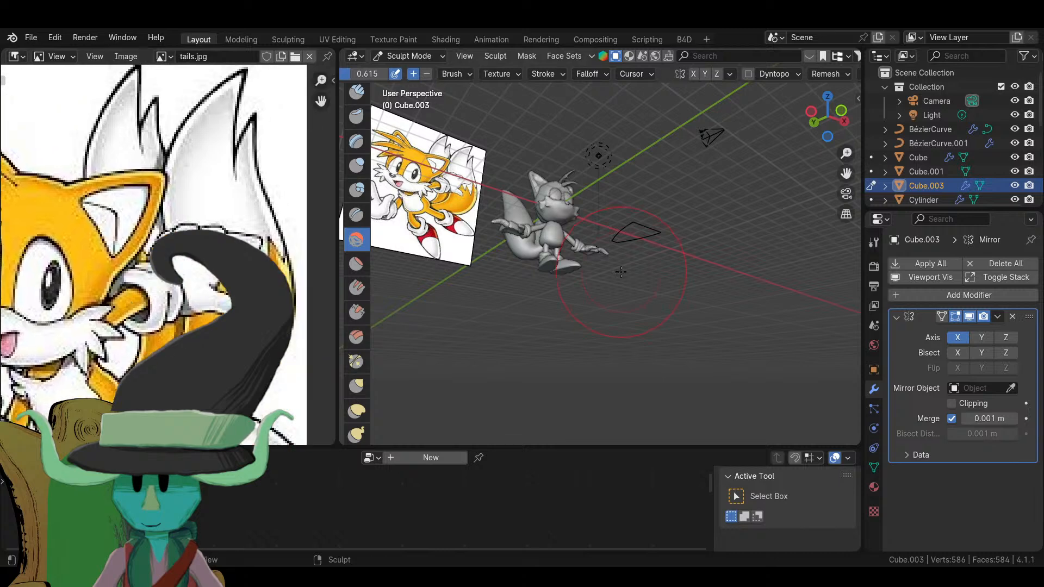
{"action": "middle_click_drag", "start_coordinate": [620, 272], "coordinate": [552, 318]}
{"action": "scroll", "coordinate": [598, 302], "scroll_direction": "up", "scroll_amount": 8}
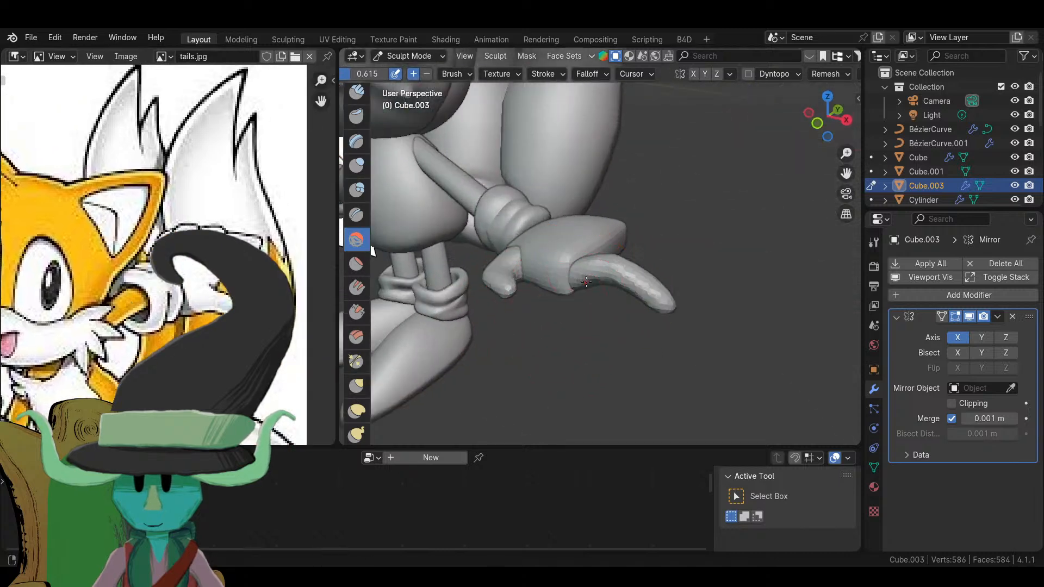
{"action": "middle_click_drag", "start_coordinate": [586, 281], "coordinate": [574, 308]}
{"action": "left_click", "coordinate": [376, 59]}
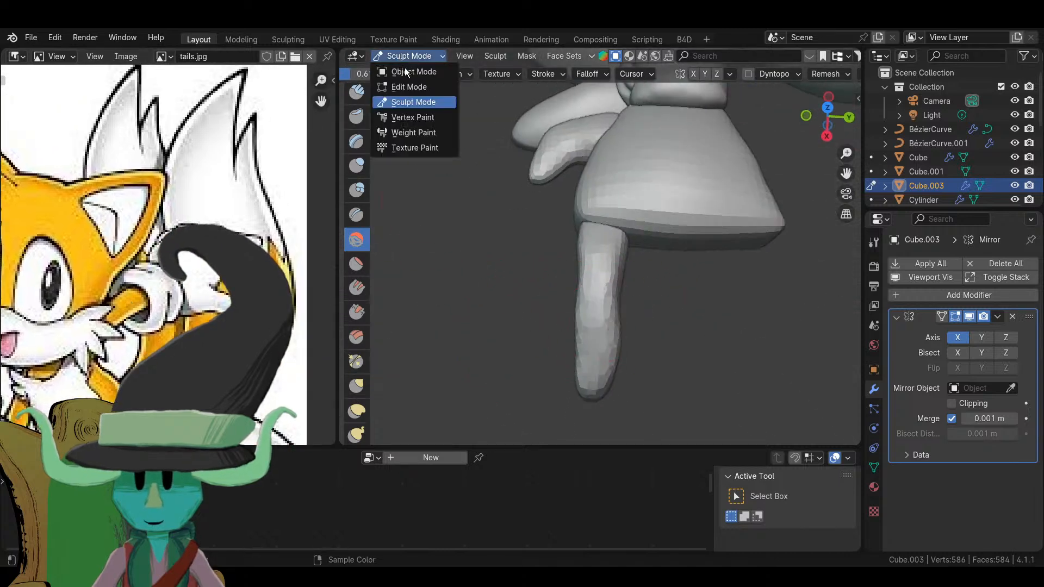
{"action": "left_click", "coordinate": [407, 70]}
{"action": "middle_click_drag", "start_coordinate": [697, 305], "coordinate": [573, 332], "text": "shift"}
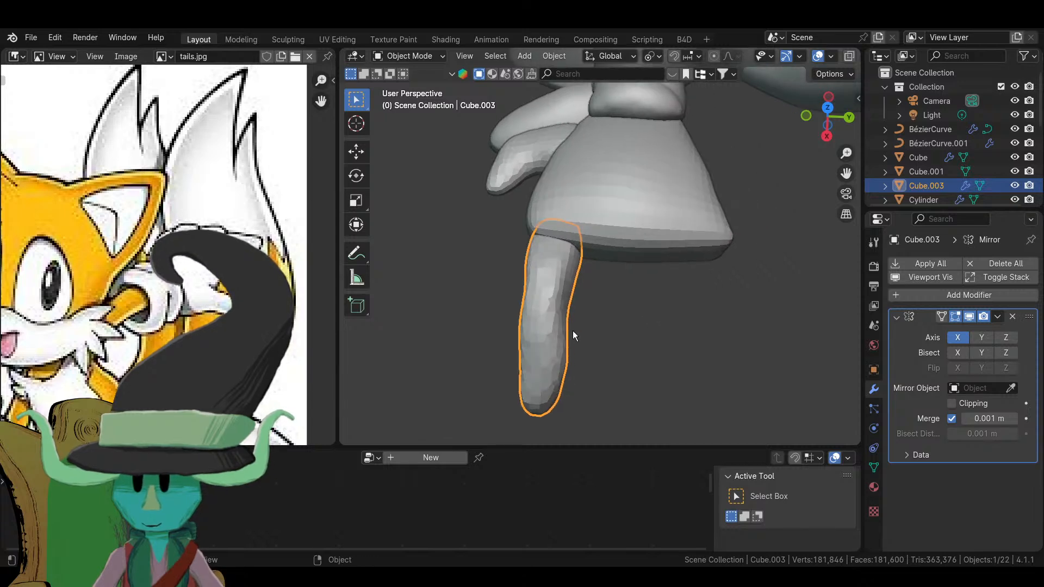
{"action": "key", "text": "shift+d"}
{"action": "key", "text": "y"}
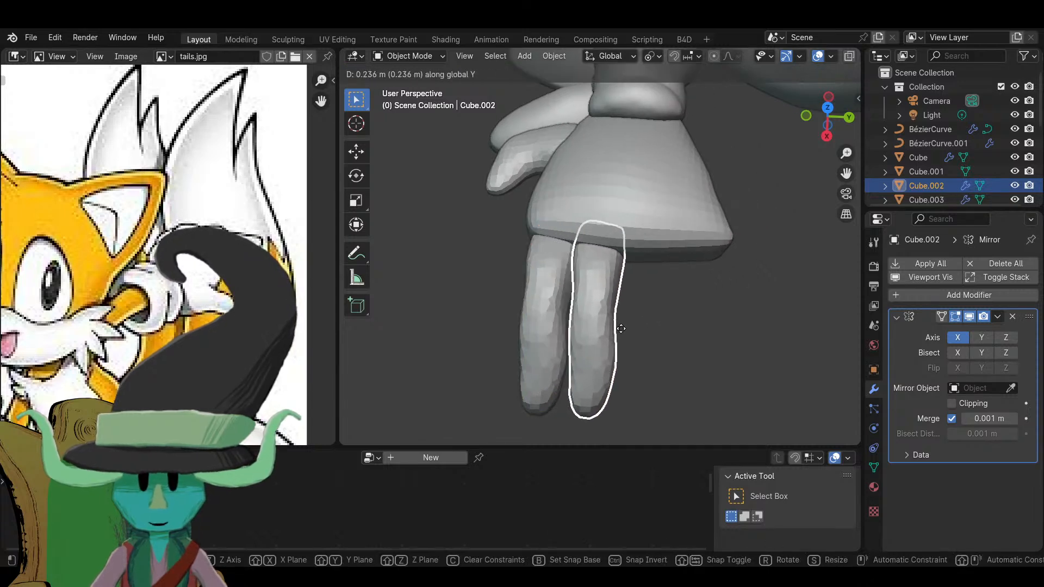
{"action": "key", "text": "x"}
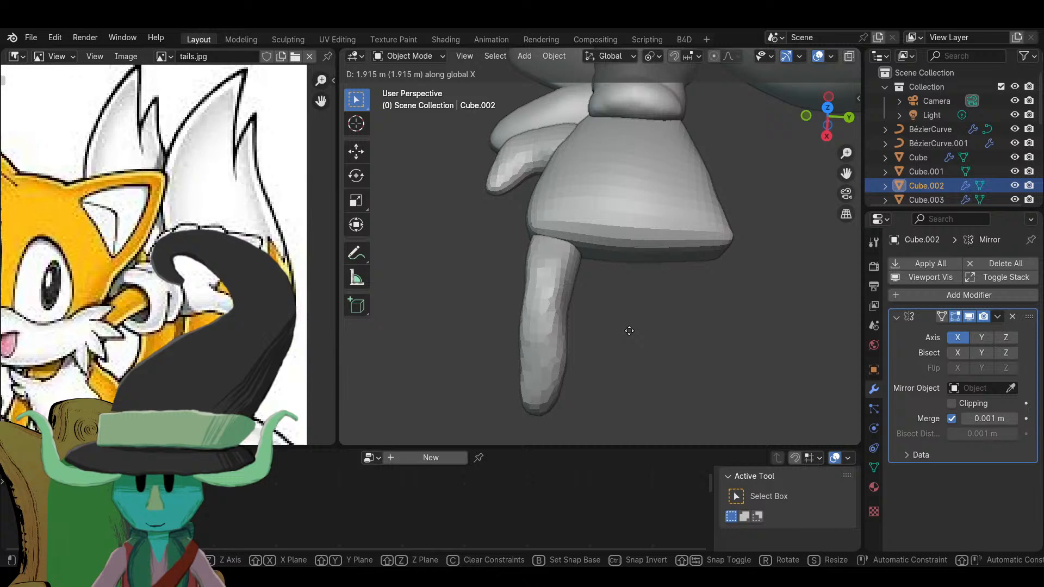
{"action": "right_click", "coordinate": [628, 330]}
{"action": "scroll", "coordinate": [647, 292], "scroll_direction": "down", "scroll_amount": 5}
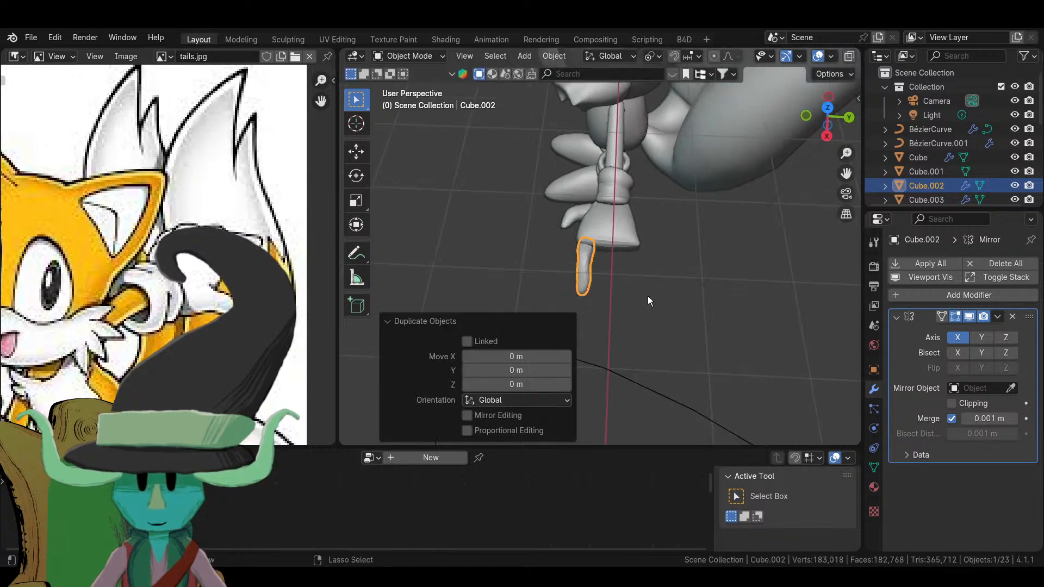
{"action": "key", "text": "ctrl+z"}
- Duplicate the finger's whole mesh in Edit Mode, placing the copy about 0.3 m along Y beside the first finger
{"action": "scroll", "coordinate": [647, 295], "scroll_direction": "up", "scroll_amount": 4}
{"action": "key", "text": "Tab"}
{"action": "scroll", "coordinate": [619, 311], "scroll_direction": "up", "scroll_amount": 4}
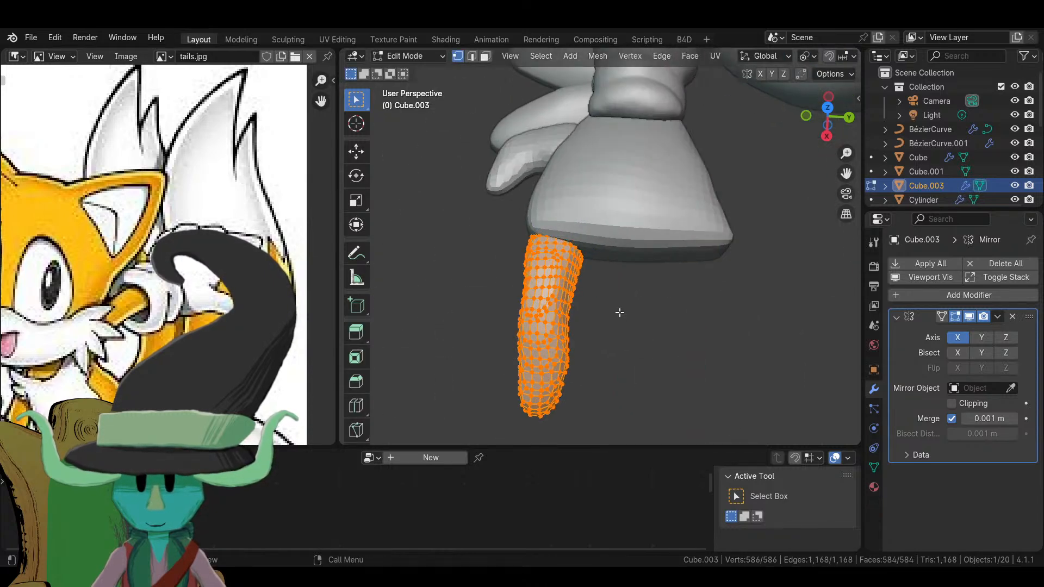
{"action": "scroll", "coordinate": [619, 316], "scroll_direction": "down", "scroll_amount": 10}
{"action": "scroll", "coordinate": [620, 316], "scroll_direction": "down", "scroll_amount": 2}
{"action": "scroll", "coordinate": [619, 316], "scroll_direction": "up", "scroll_amount": 6}
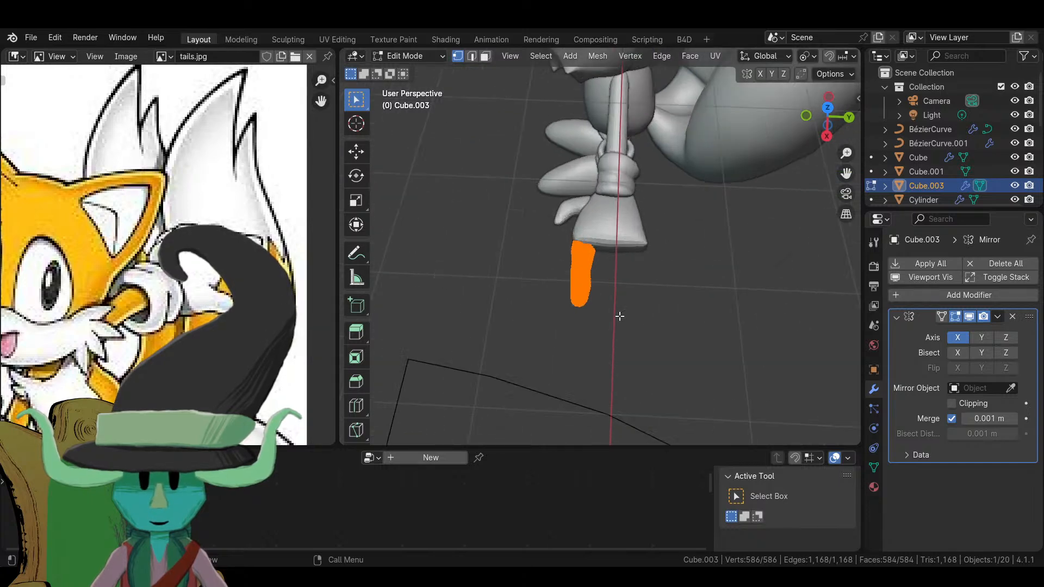
{"action": "scroll", "coordinate": [620, 316], "scroll_direction": "up", "scroll_amount": 5}
{"action": "key", "text": "shift+d"}
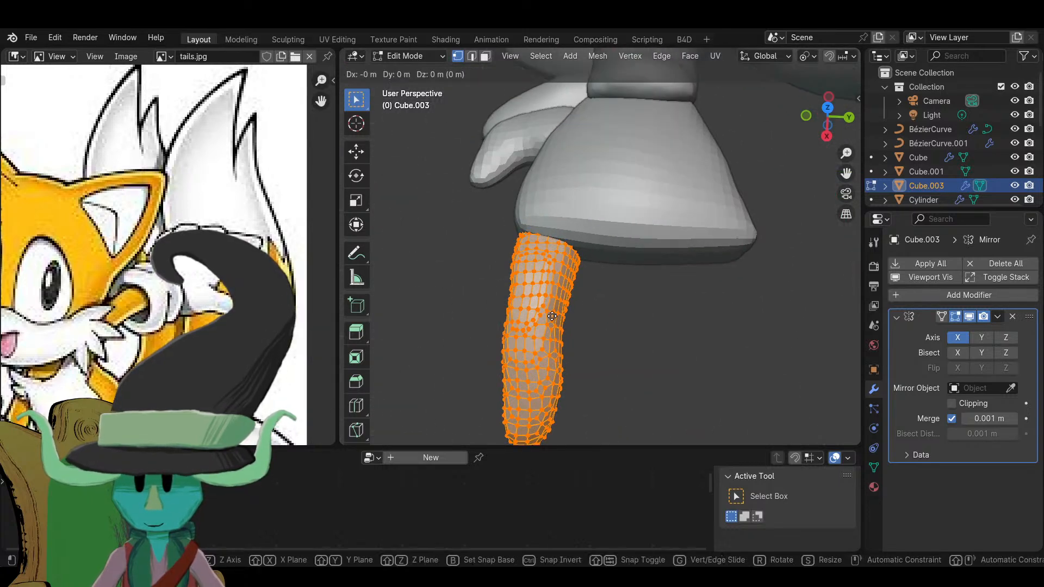
{"action": "key", "text": "y"}
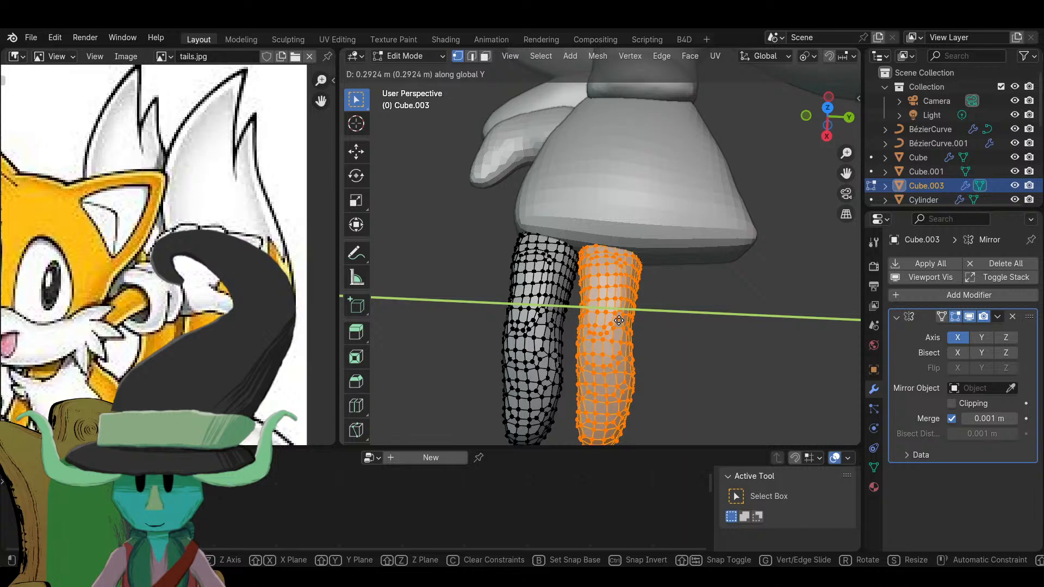
{"action": "left_click", "coordinate": [613, 332]}
{"action": "key", "text": "Tab"}
- Separate the second finger's selected mesh into its own object and select that object in Object Mode
{"action": "scroll", "coordinate": [618, 331], "scroll_direction": "down", "scroll_amount": 8}
{"action": "middle_click_drag", "start_coordinate": [617, 332], "coordinate": [656, 247]}
{"action": "scroll", "coordinate": [593, 292], "scroll_direction": "up", "scroll_amount": 5}
{"action": "middle_click_drag", "start_coordinate": [592, 291], "coordinate": [596, 211]}
{"action": "left_click", "coordinate": [594, 256]}
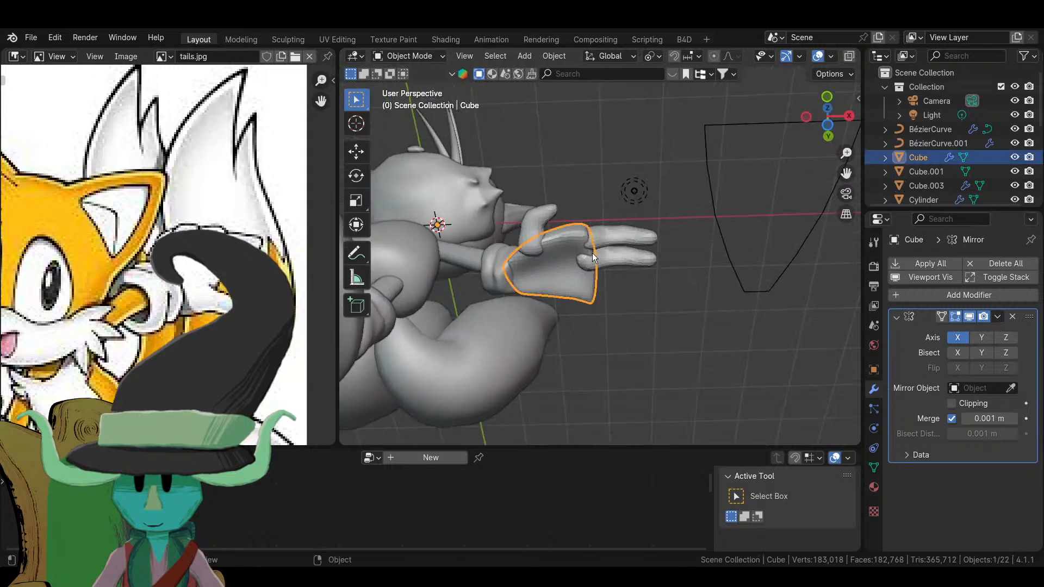
{"action": "left_click", "coordinate": [623, 261]}
{"action": "key", "text": "Tab"}
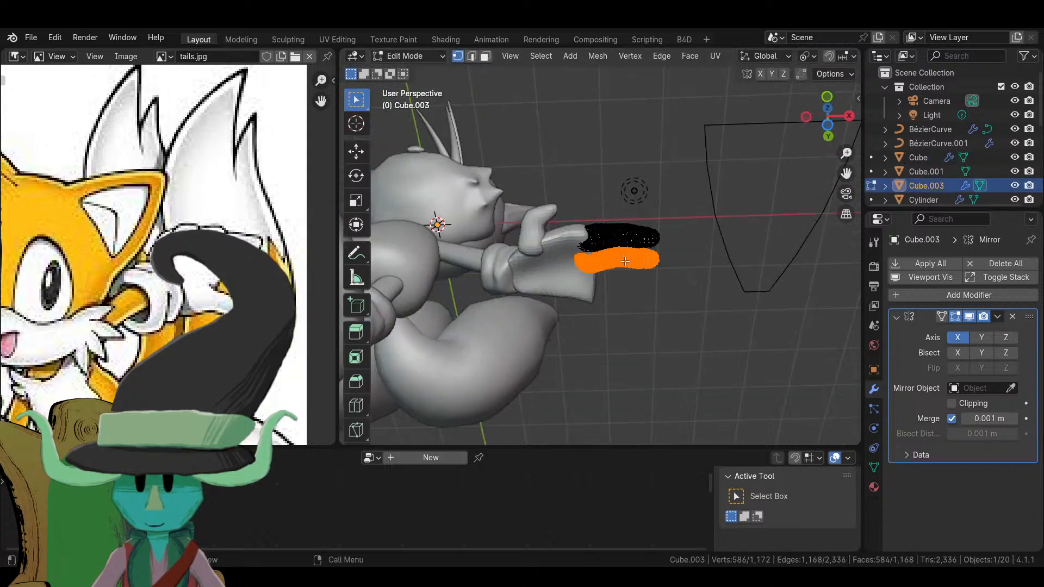
{"action": "key", "text": "p"}
{"action": "left_click", "coordinate": [625, 262]}
{"action": "key", "text": "Tab"}
{"action": "left_click", "coordinate": [625, 261]}
{"action": "scroll", "coordinate": [625, 261], "scroll_direction": "up", "scroll_amount": 6}
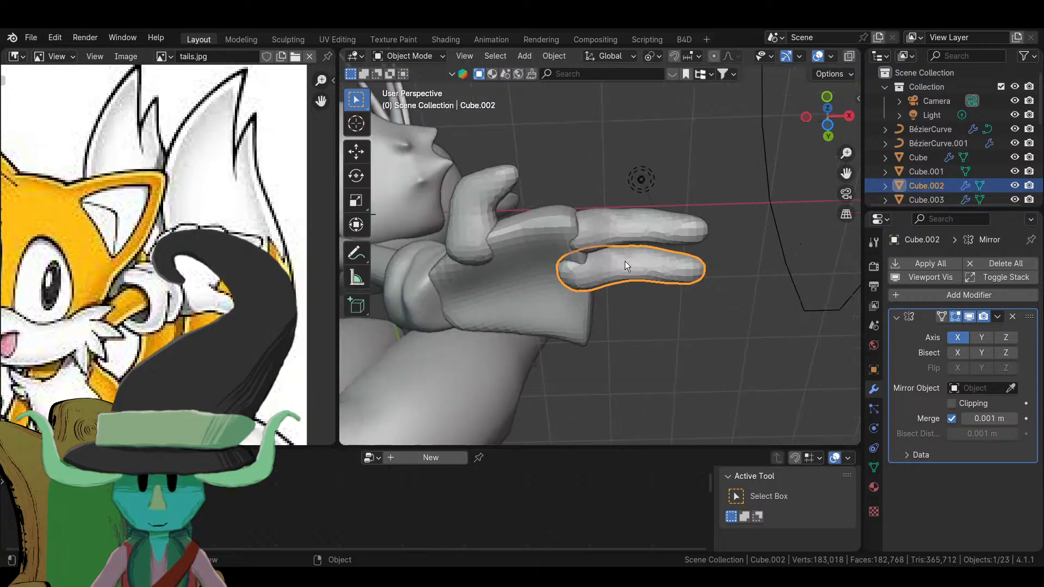
- Fit the second finger's base against the glove's end in Sculpt Mode with the Grab brush, adjusting its bend beside the first finger
{"action": "left_click", "coordinate": [399, 53]}
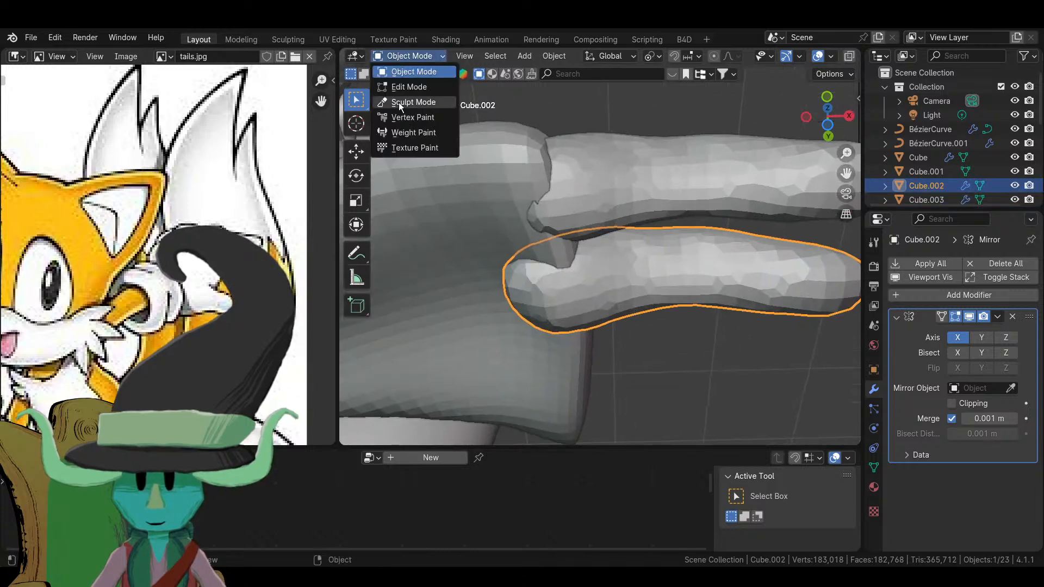
{"action": "left_click", "coordinate": [399, 102]}
{"action": "mouse_move", "coordinate": [571, 256]}
{"action": "middle_mouse_down"}
{"action": "mouse_move", "coordinate": [501, 349]}
{"action": "mouse_move", "coordinate": [558, 331]}
{"action": "mouse_move", "coordinate": [522, 326]}
{"action": "mouse_move", "coordinate": [473, 345]}
{"action": "mouse_move", "coordinate": [623, 318]}
{"action": "middle_mouse_up"}
{"action": "scroll", "coordinate": [558, 331], "scroll_direction": "down", "scroll_amount": 3}
{"action": "key", "text": "g"}
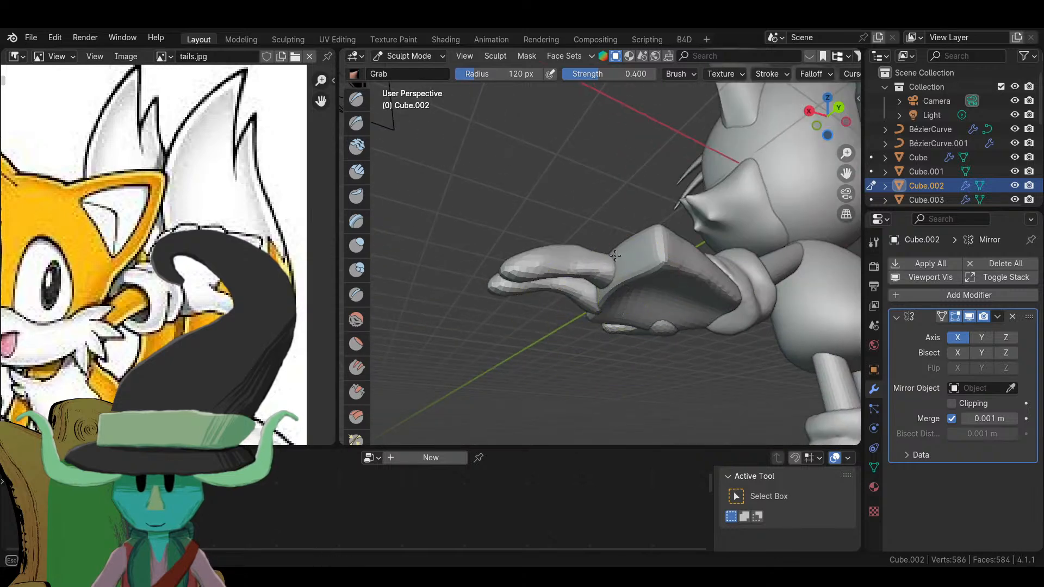
{"action": "mouse_move", "coordinate": [611, 265]}
{"action": "middle_mouse_down"}
{"action": "mouse_move", "coordinate": [741, 341]}
{"action": "mouse_move", "coordinate": [708, 321]}
{"action": "mouse_move", "coordinate": [572, 311]}
{"action": "mouse_move", "coordinate": [573, 280]}
{"action": "mouse_move", "coordinate": [555, 245]}
{"action": "mouse_move", "coordinate": [631, 316]}
{"action": "mouse_move", "coordinate": [781, 326]}
{"action": "mouse_move", "coordinate": [682, 305]}
{"action": "middle_mouse_up"}
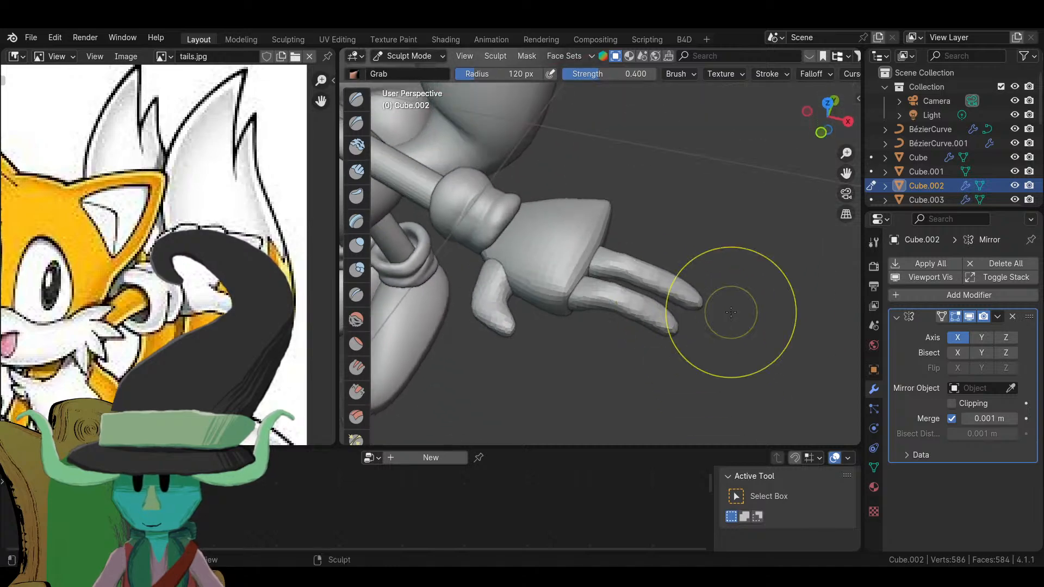
{"action": "mouse_move", "coordinate": [730, 311]}
{"action": "middle_mouse_down"}
{"action": "mouse_move", "coordinate": [707, 288]}
{"action": "mouse_move", "coordinate": [682, 229]}
{"action": "mouse_move", "coordinate": [682, 179]}
{"action": "mouse_move", "coordinate": [674, 240]}
{"action": "mouse_move", "coordinate": [648, 268]}
{"action": "mouse_move", "coordinate": [699, 303]}
{"action": "mouse_move", "coordinate": [623, 269]}
{"action": "mouse_move", "coordinate": [676, 342]}
{"action": "middle_mouse_up"}
{"action": "middle_click_drag", "start_coordinate": [354, 359], "coordinate": [566, 333]}
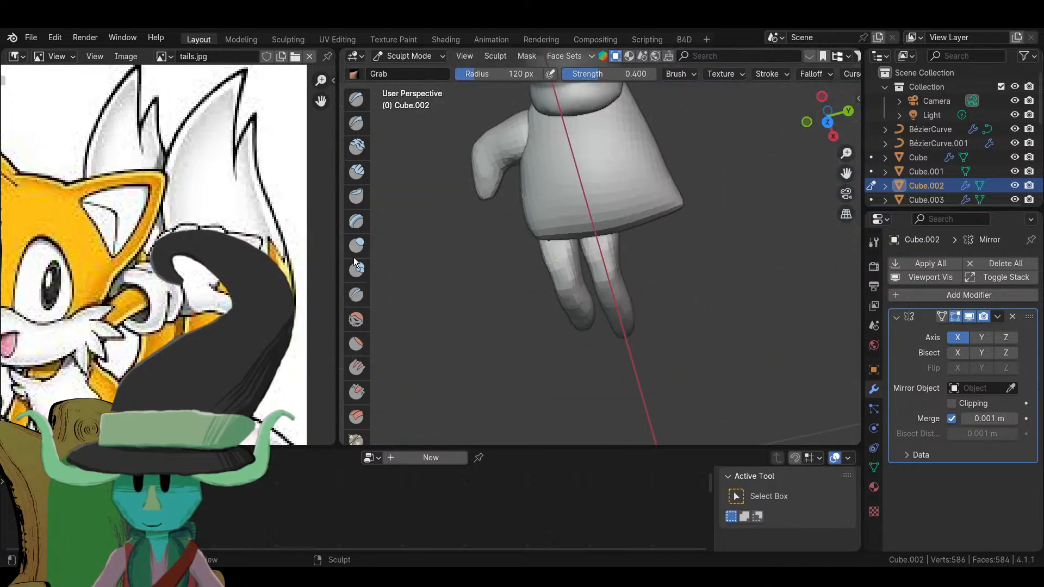
- Thicken the finger beside the first one with the Inflate/Deflate brush, check it from several sides, and return to Object Mode
{"action": "mouse_move", "coordinate": [501, 303]}
{"action": "middle_mouse_down"}
{"action": "mouse_move", "coordinate": [608, 258]}
{"action": "mouse_move", "coordinate": [620, 296]}
{"action": "mouse_move", "coordinate": [593, 301]}
{"action": "mouse_move", "coordinate": [593, 316]}
{"action": "middle_mouse_up"}
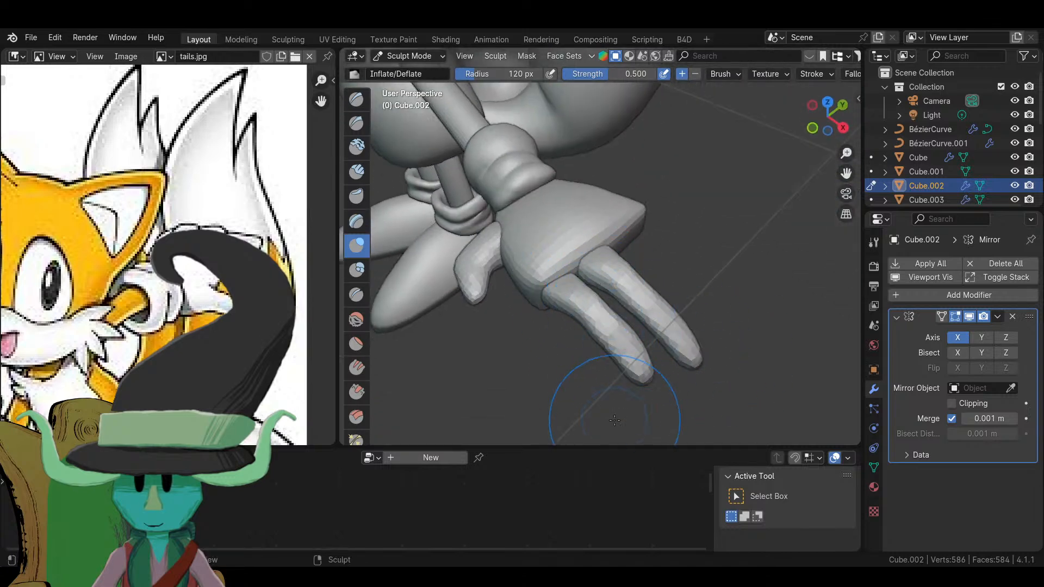
{"action": "middle_click_drag", "start_coordinate": [614, 419], "coordinate": [601, 234]}
{"action": "middle_click_drag", "start_coordinate": [629, 295], "coordinate": [593, 288]}
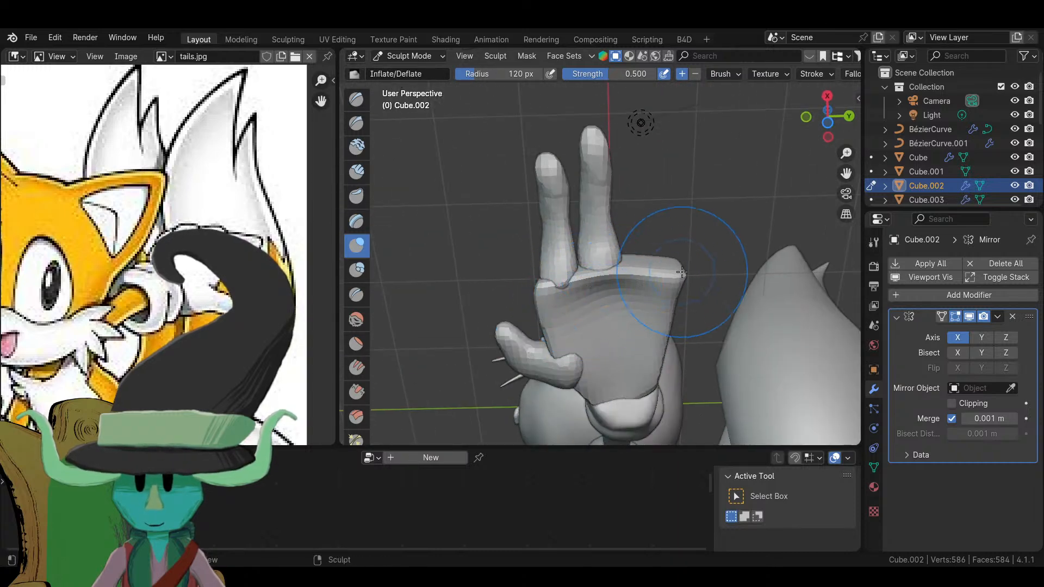
{"action": "middle_click_drag", "start_coordinate": [682, 272], "coordinate": [769, 370]}
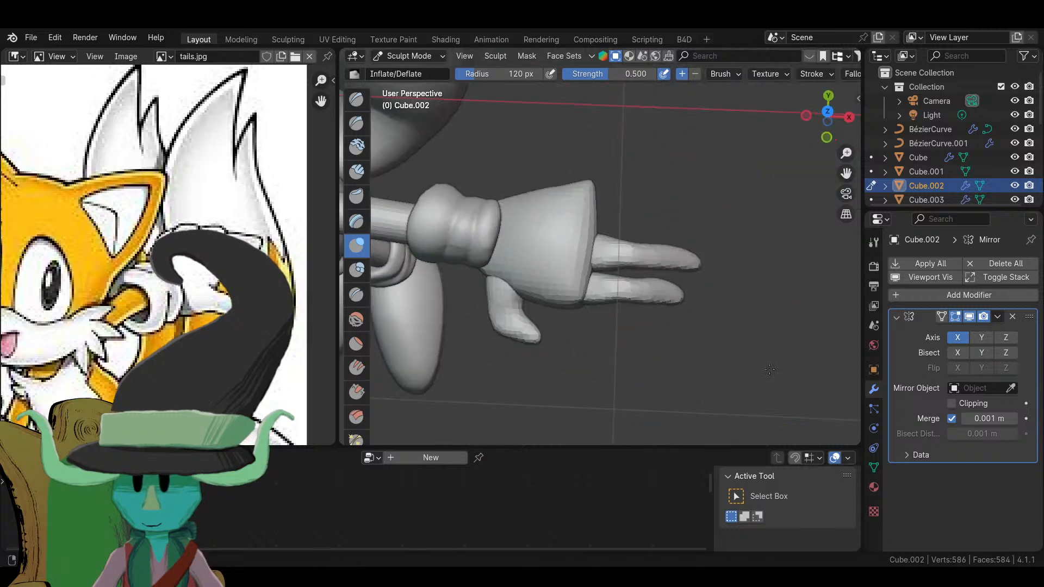
{"action": "key", "text": "Tab"}
{"action": "key", "text": "Tab"}
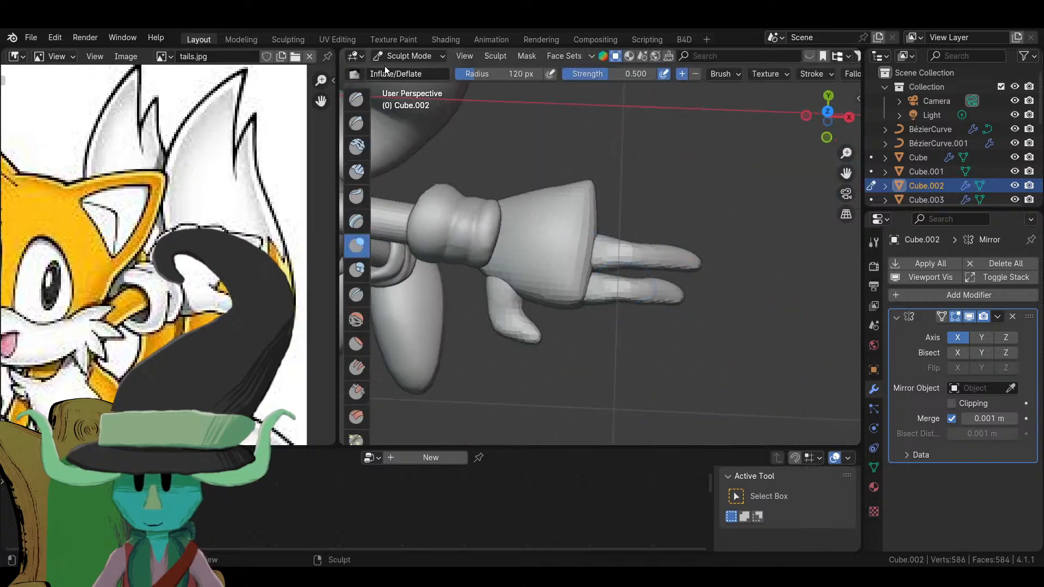
{"action": "left_click", "coordinate": [408, 56]}
{"action": "left_click", "coordinate": [399, 71]}
{"action": "left_click", "coordinate": [647, 292]}
{"action": "middle_click_drag", "start_coordinate": [690, 328], "coordinate": [606, 328]}
{"action": "key", "text": "shift+d"}
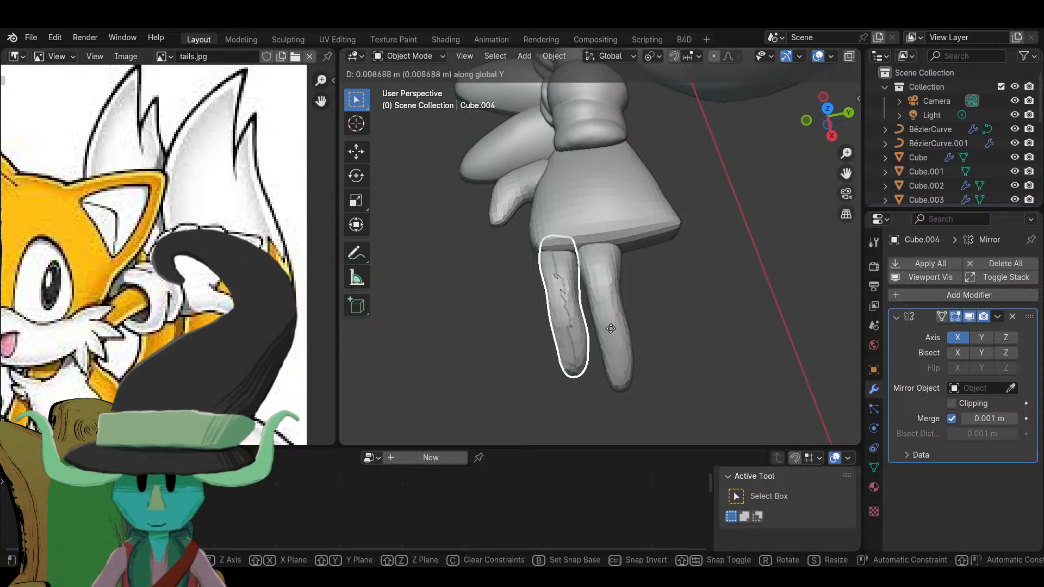
{"action": "key", "text": "Escape"}
{"action": "key", "text": "ctrl+z"}
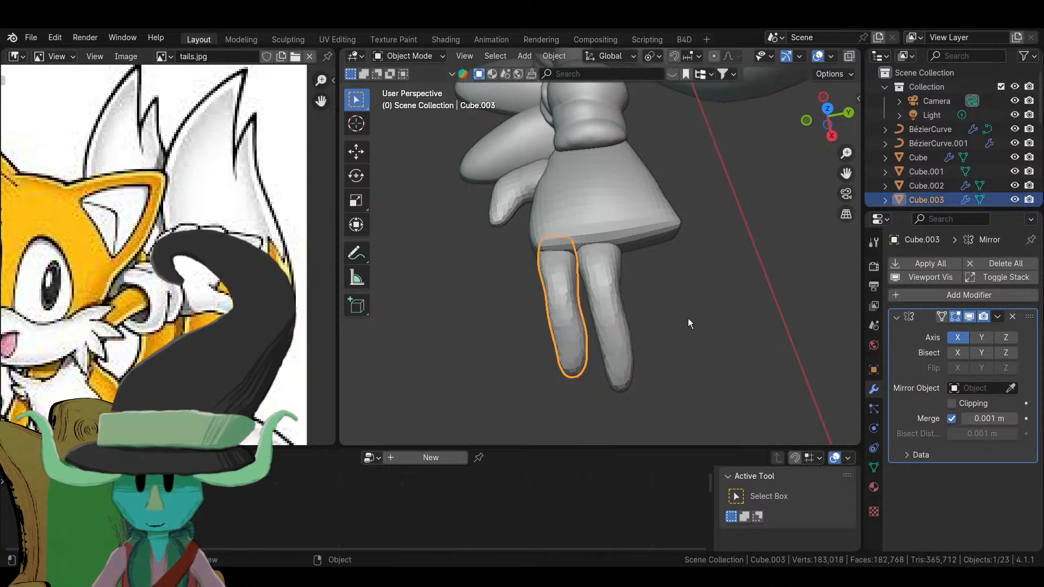
{"action": "key", "text": "ctrl+z"}
- Duplicate the outer finger's whole mesh in Edit Mode, placing the copy about 0.59 m along Y on the far side of the middle finger
{"action": "left_click", "coordinate": [576, 311]}
{"action": "key", "text": "Tab"}
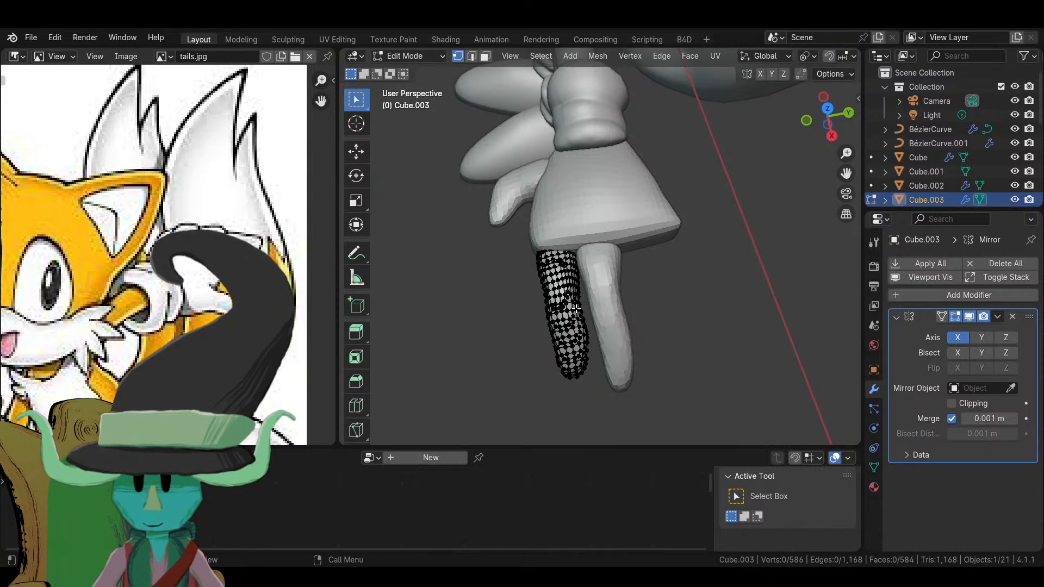
{"action": "key", "text": "a"}
{"action": "key", "text": "shift+d"}
{"action": "key", "text": "y"}
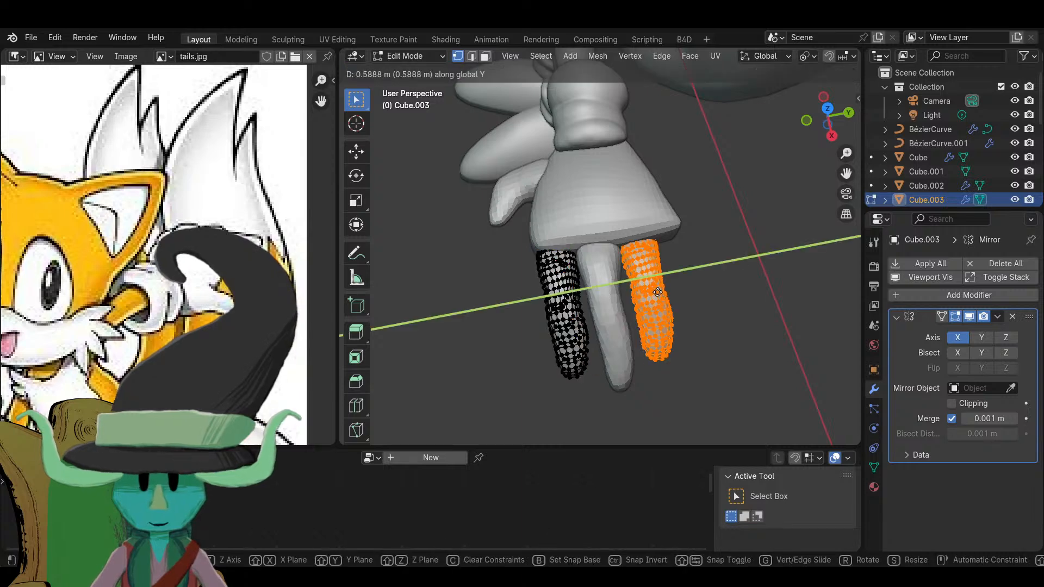
{"action": "key", "text": "Escape"}
{"action": "key", "text": "Tab"}
- Separate the third finger's selected mesh into its own object and select that object in Object Mode
{"action": "scroll", "coordinate": [644, 322], "scroll_direction": "down", "scroll_amount": 5}
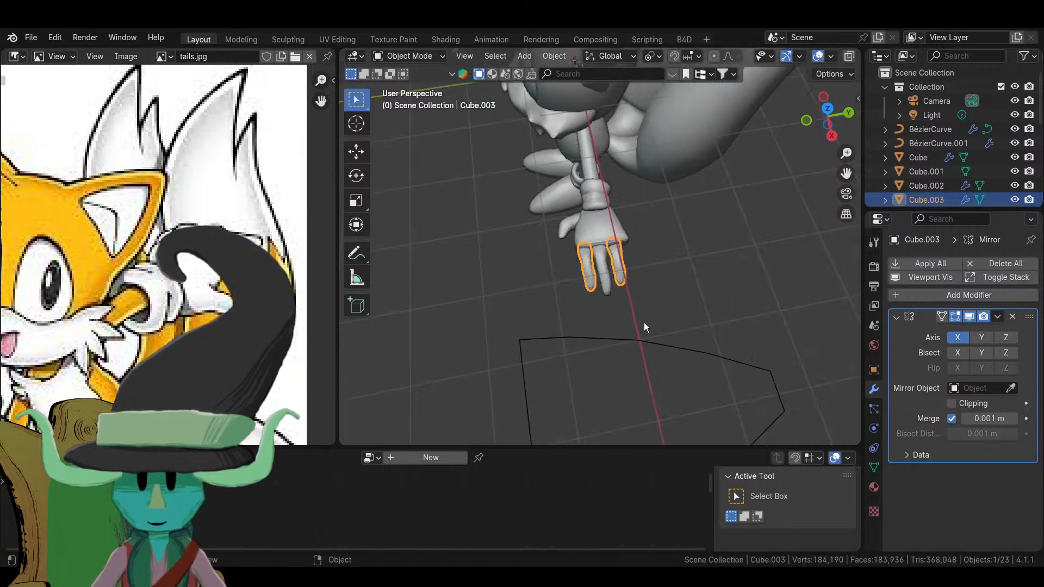
{"action": "middle_click_drag", "start_coordinate": [535, 357], "coordinate": [779, 421]}
{"action": "scroll", "coordinate": [720, 350], "scroll_direction": "down", "scroll_amount": 2}
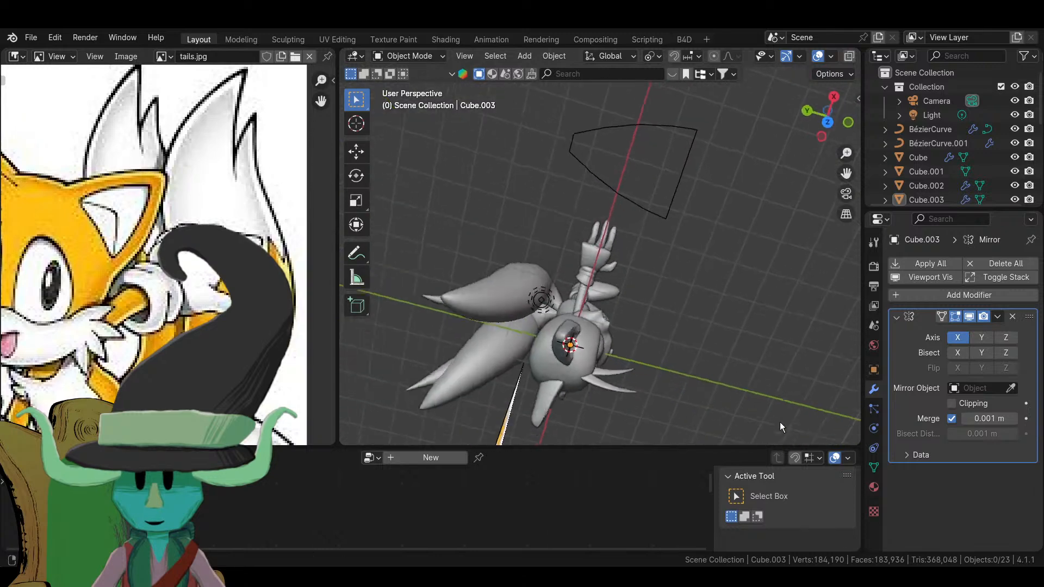
{"action": "scroll", "coordinate": [758, 353], "scroll_direction": "up", "scroll_amount": 6}
{"action": "left_click", "coordinate": [566, 224]}
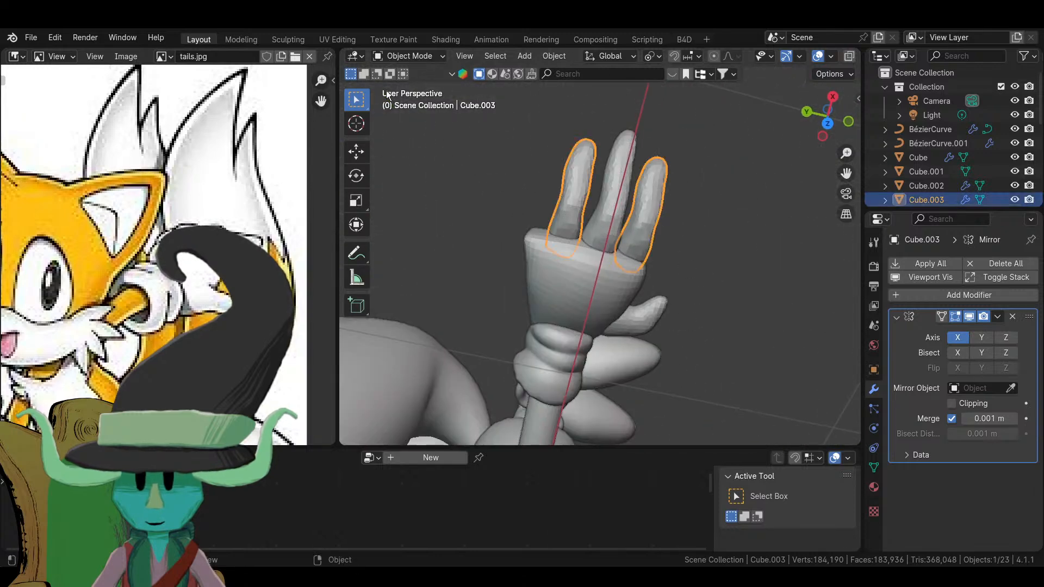
{"action": "key", "text": "Tab"}
{"action": "key", "text": "p"}
{"action": "left_click", "coordinate": [588, 176]}
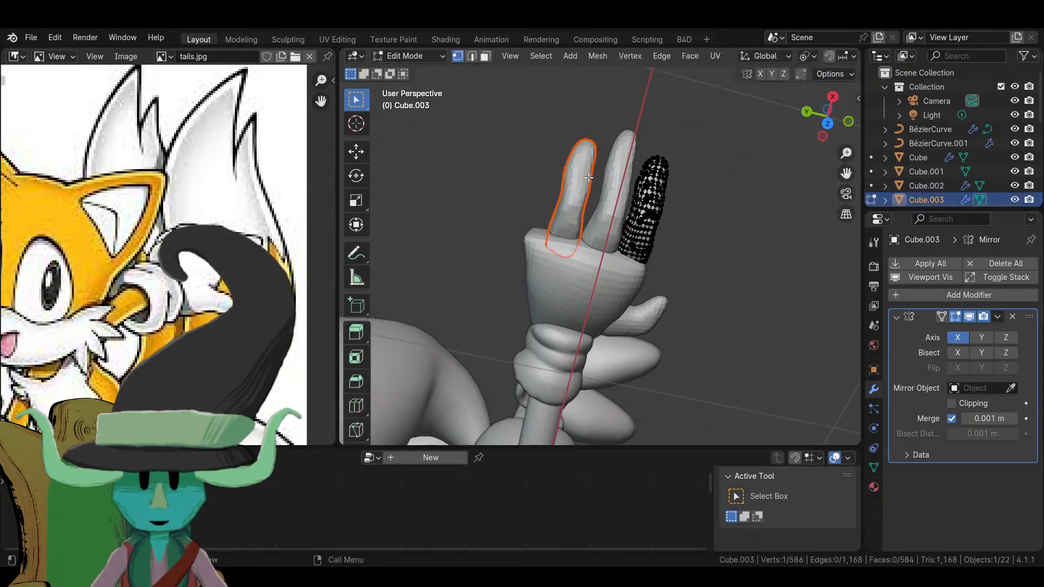
{"action": "key", "text": "Tab"}
{"action": "middle_click_drag", "start_coordinate": [622, 210], "coordinate": [608, 327]}
{"action": "left_click", "coordinate": [609, 326]}
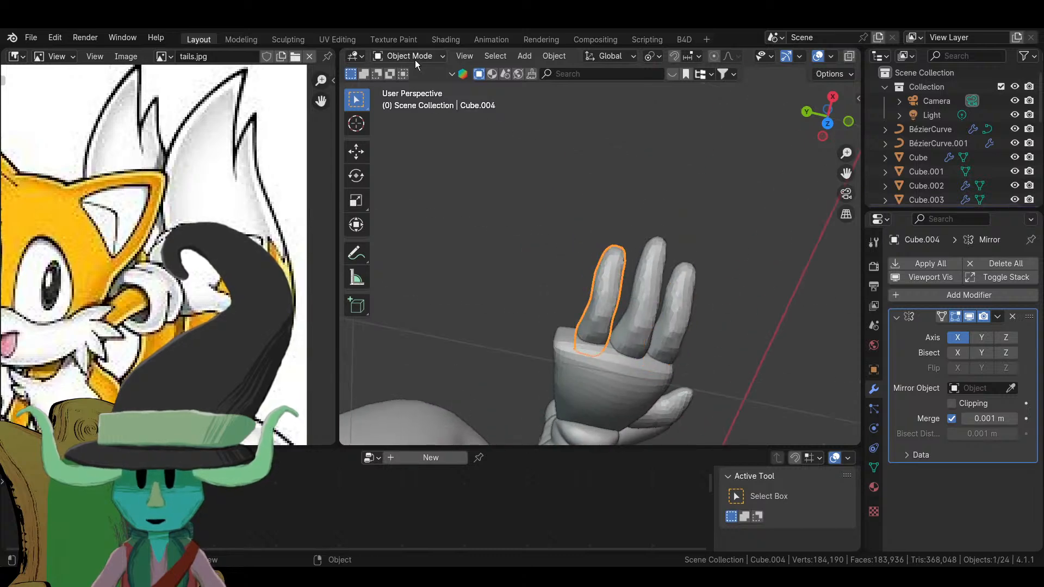
- Fit the third finger to the glove's end in Sculpt Mode with the Grab brush, adjusting its bend, and return to Object Mode
{"action": "left_click", "coordinate": [415, 60]}
{"action": "left_click", "coordinate": [416, 96]}
{"action": "mouse_move", "coordinate": [598, 261]}
{"action": "middle_mouse_down"}
{"action": "mouse_move", "coordinate": [664, 366]}
{"action": "mouse_move", "coordinate": [729, 367]}
{"action": "mouse_move", "coordinate": [625, 307]}
{"action": "mouse_move", "coordinate": [507, 314]}
{"action": "mouse_move", "coordinate": [615, 321]}
{"action": "middle_mouse_up"}
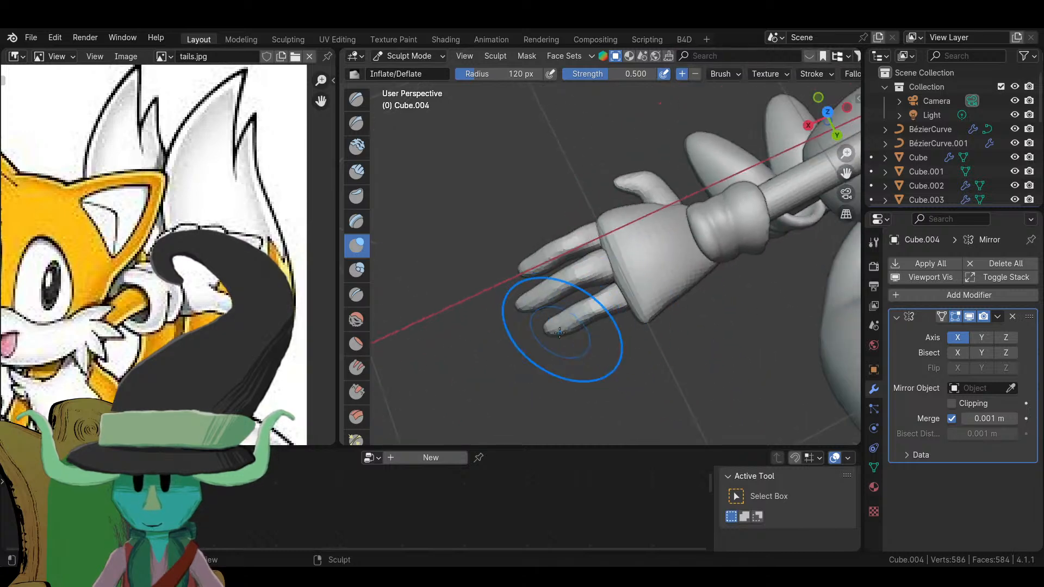
{"action": "middle_click_drag", "start_coordinate": [549, 344], "coordinate": [725, 351]}
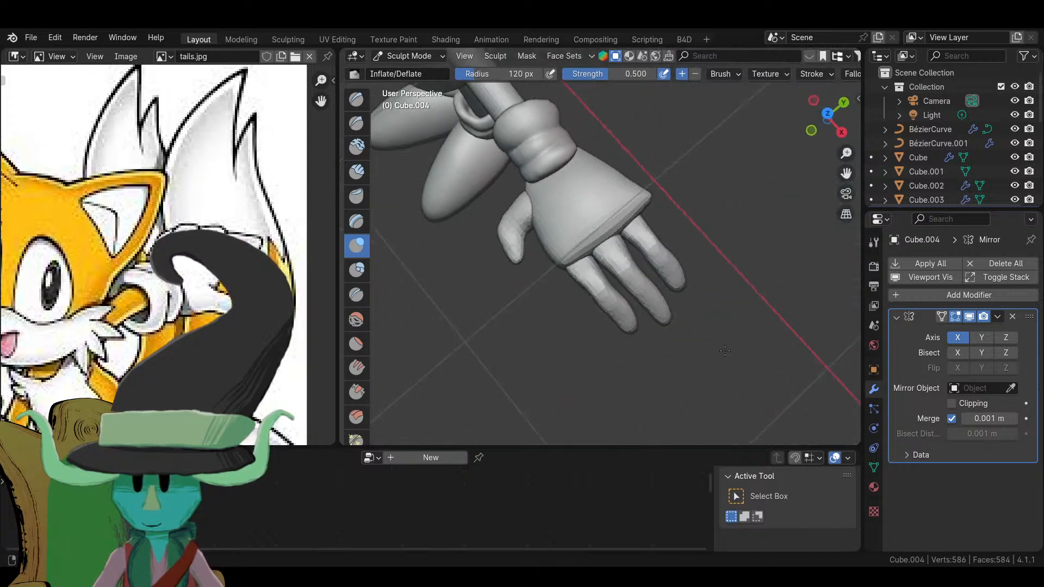
{"action": "key", "text": "g"}
{"action": "scroll", "coordinate": [707, 302], "scroll_direction": "up", "scroll_amount": 2}
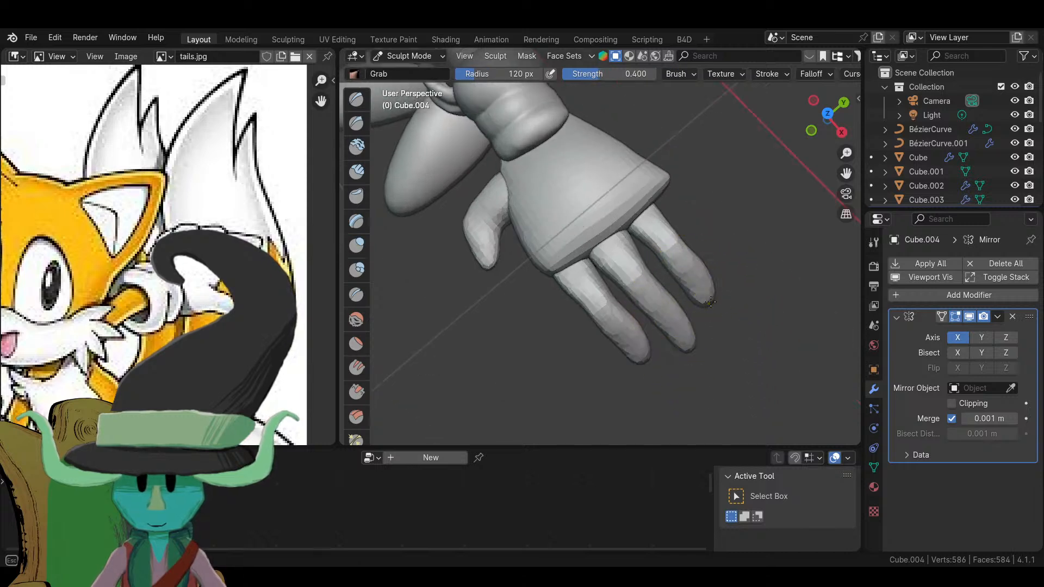
{"action": "middle_click_drag", "start_coordinate": [703, 296], "coordinate": [633, 233]}
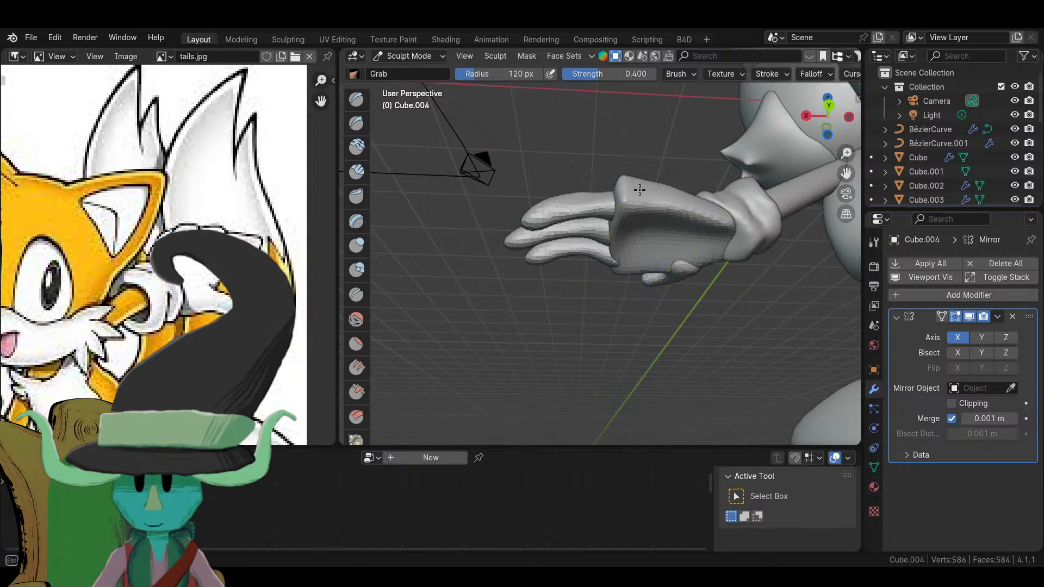
{"action": "middle_click_drag", "start_coordinate": [640, 196], "coordinate": [825, 340]}
{"action": "scroll", "coordinate": [676, 283], "scroll_direction": "up", "scroll_amount": 5}
{"action": "middle_click_drag", "start_coordinate": [692, 280], "coordinate": [669, 261]}
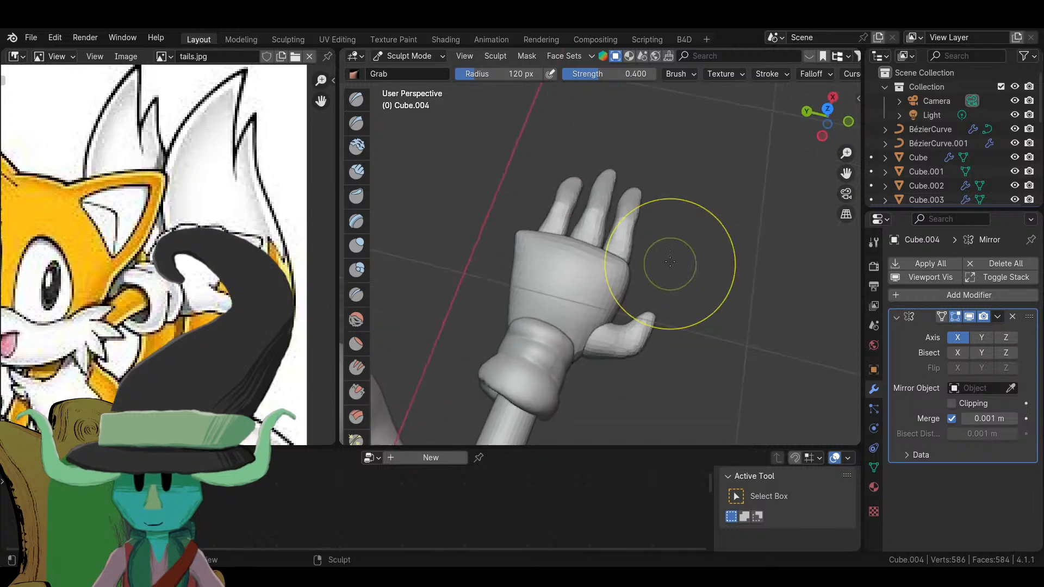
{"action": "left_click", "coordinate": [399, 57]}
{"action": "left_click", "coordinate": [402, 69]}
- Duplicate the third finger's whole mesh in Edit Mode, offsetting the copy about 0.31 m along Y to make a little finger
{"action": "middle_click_drag", "start_coordinate": [677, 275], "coordinate": [477, 295]}
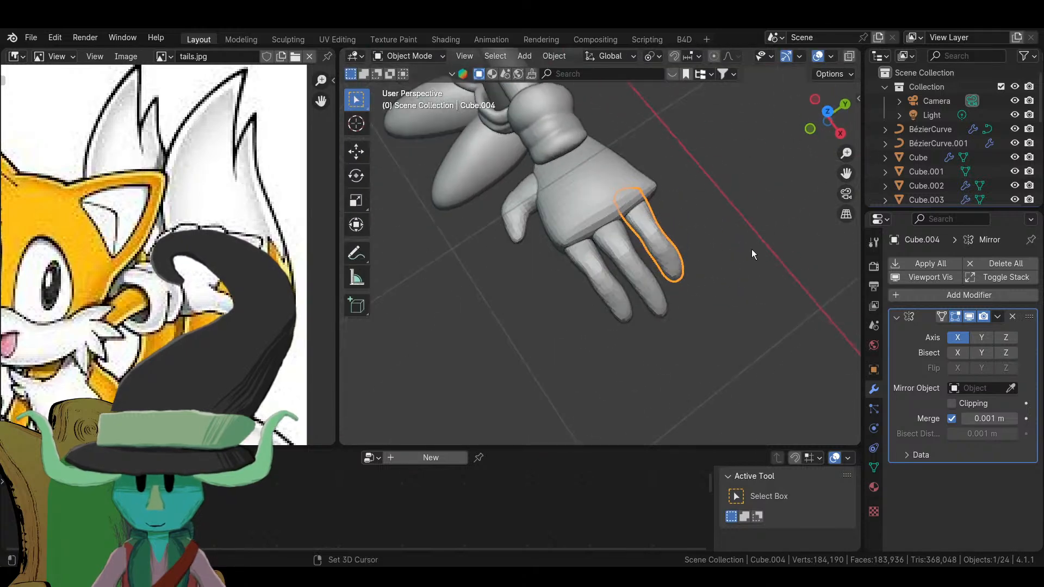
{"action": "mouse_move", "coordinate": [752, 252]}
{"action": "middle_mouse_down"}
{"action": "mouse_move", "coordinate": [706, 337]}
{"action": "mouse_move", "coordinate": [650, 317]}
{"action": "middle_mouse_up"}
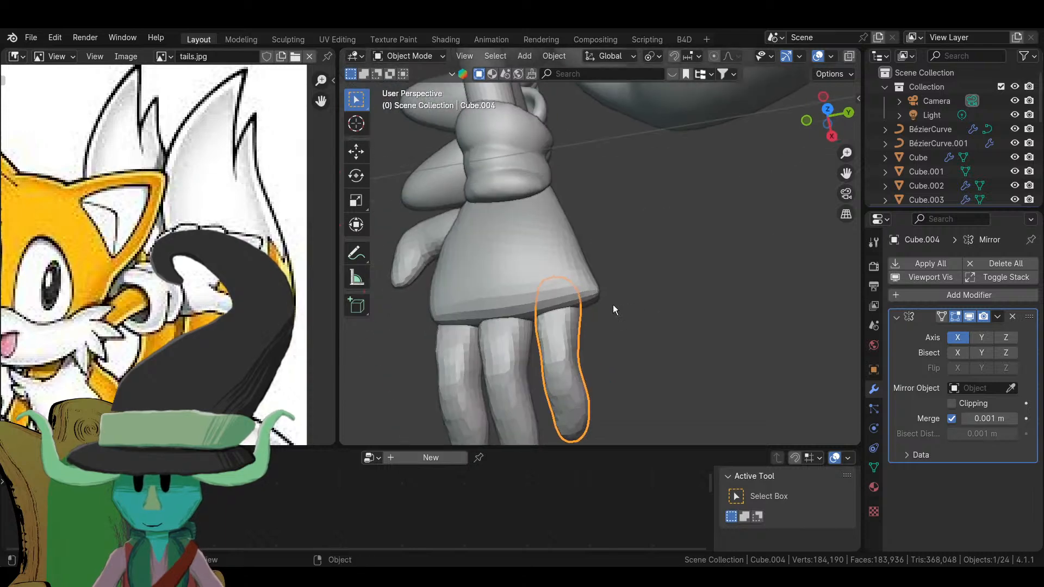
{"action": "key", "text": "Tab"}
{"action": "key", "text": "a"}
{"action": "key", "text": "g"}
{"action": "key", "text": "y"}
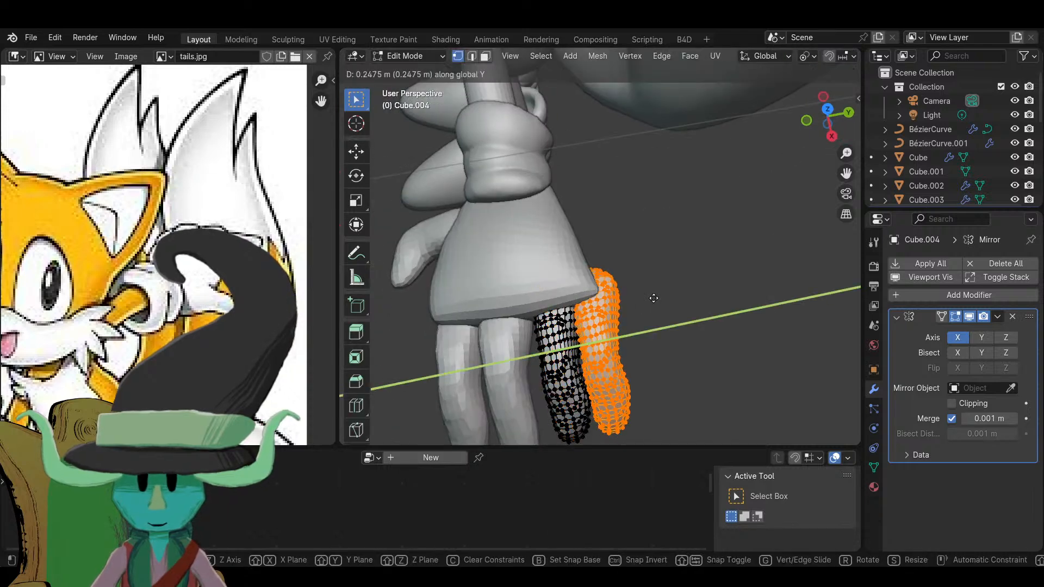
{"action": "left_click", "coordinate": [663, 298]}
{"action": "middle_click_drag", "start_coordinate": [663, 298], "coordinate": [678, 368]}
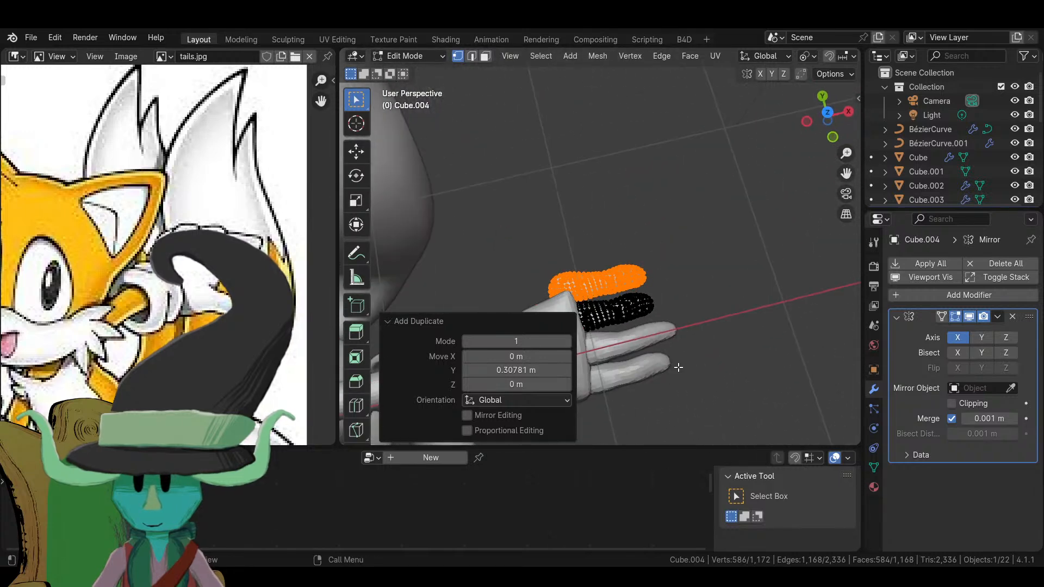
- In top view, scale the little finger to about 0.757, rotate it -13°, and move it about -0.10 m in X and -0.08 m in Y
{"action": "key", "text": "KP_7"}
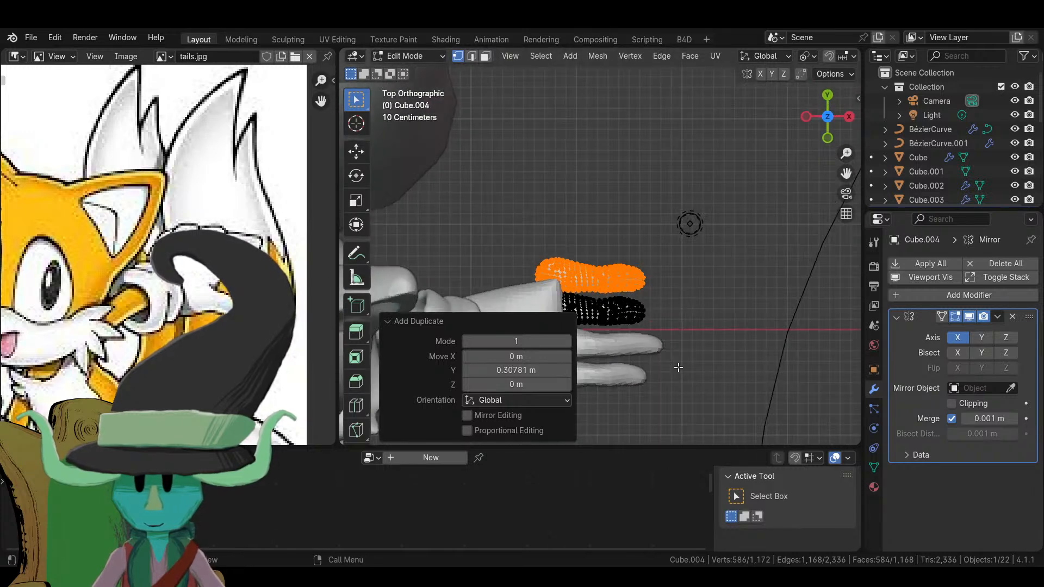
{"action": "key", "text": "s"}
{"action": "left_click", "coordinate": [670, 314]}
{"action": "key", "text": "r"}
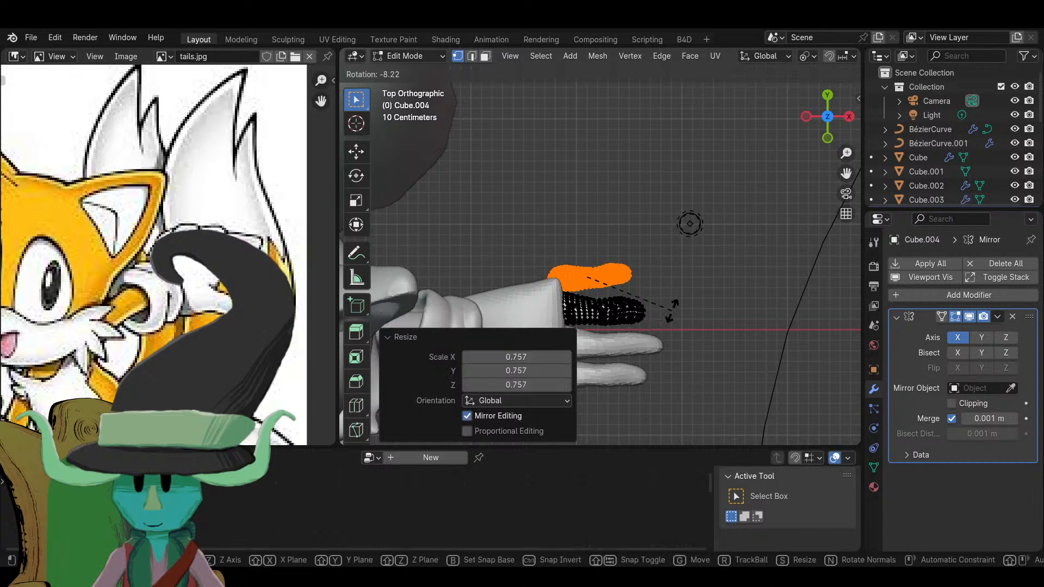
{"action": "left_click", "coordinate": [677, 306]}
{"action": "key", "text": "g"}
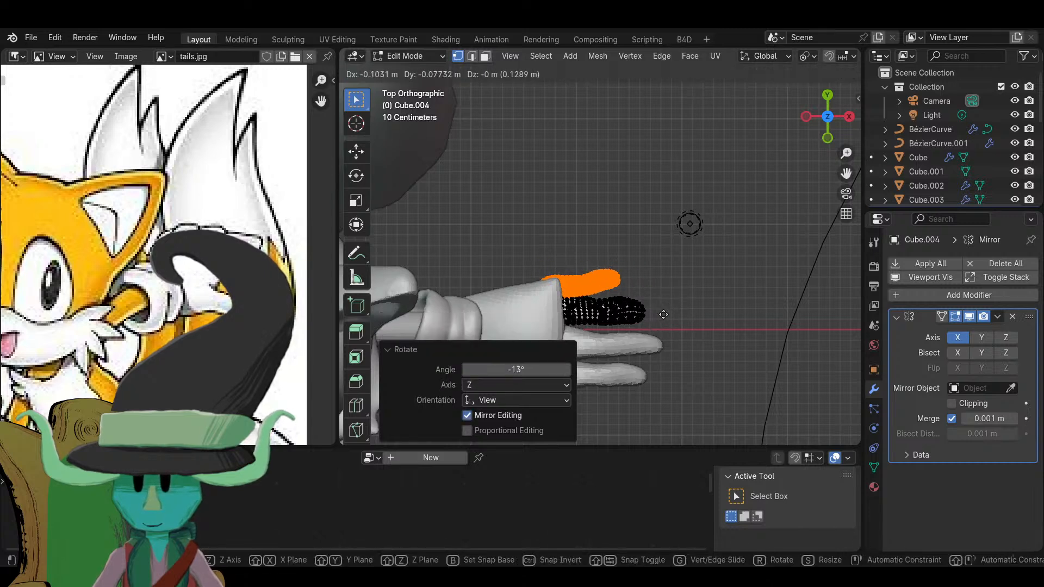
{"action": "left_click", "coordinate": [663, 314]}
- Move the third finger about 0.02 m in X and -0.05 m in Y, shift the little finger closer beside it, and leave Edit Mode
{"action": "middle_click_drag", "start_coordinate": [664, 326], "coordinate": [676, 292], "text": "shift"}
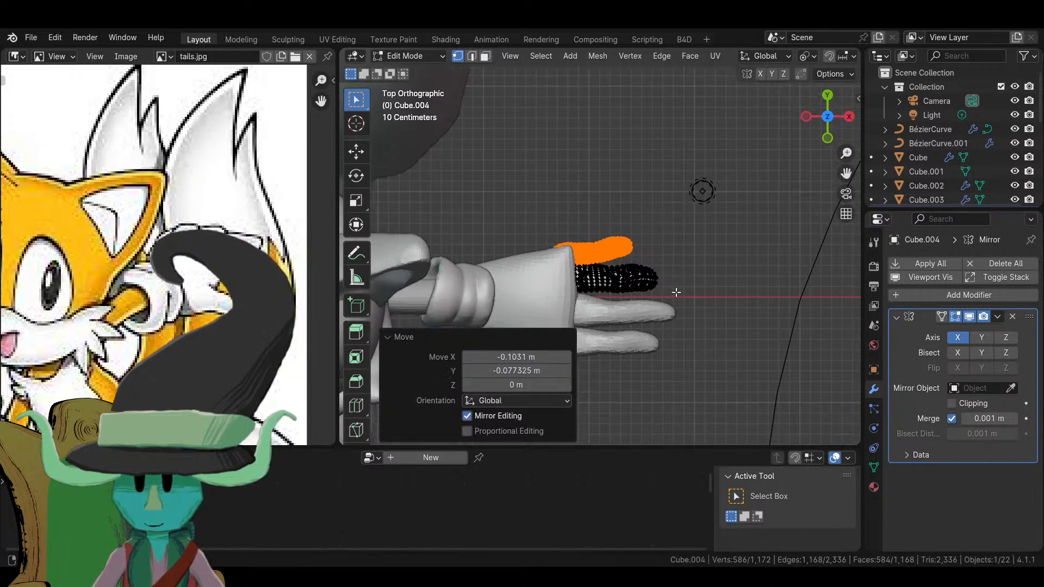
{"action": "left_click", "coordinate": [628, 288]}
{"action": "key", "text": "l"}
{"action": "key", "text": "g"}
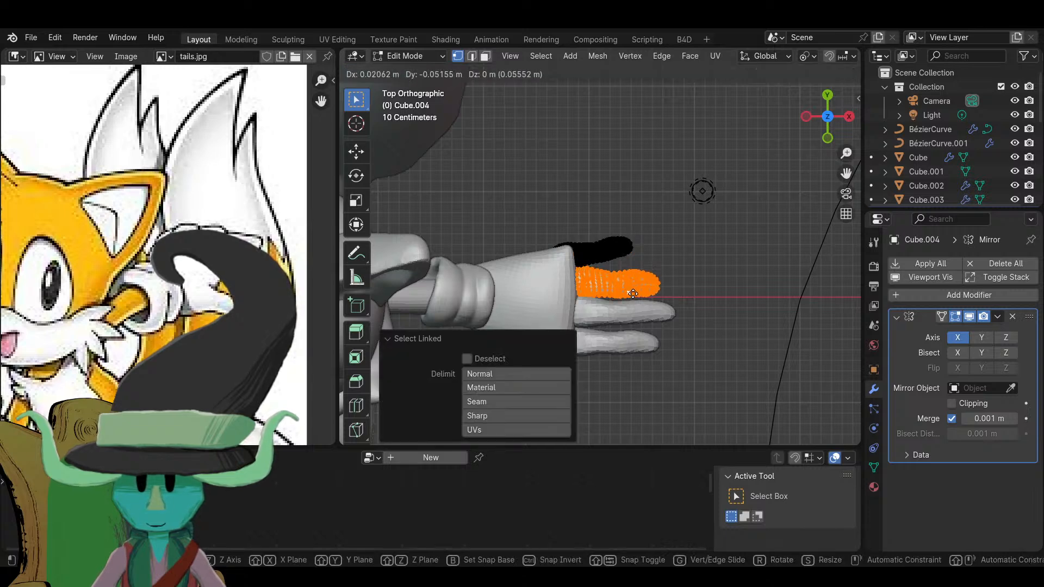
{"action": "left_click", "coordinate": [633, 293]}
{"action": "left_click", "coordinate": [605, 253]}
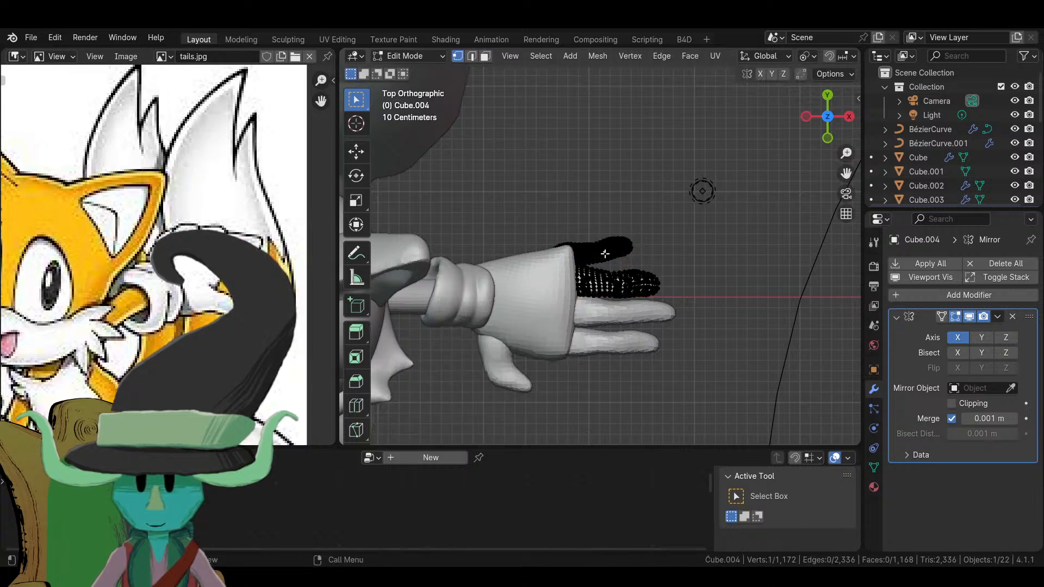
{"action": "key", "text": "l"}
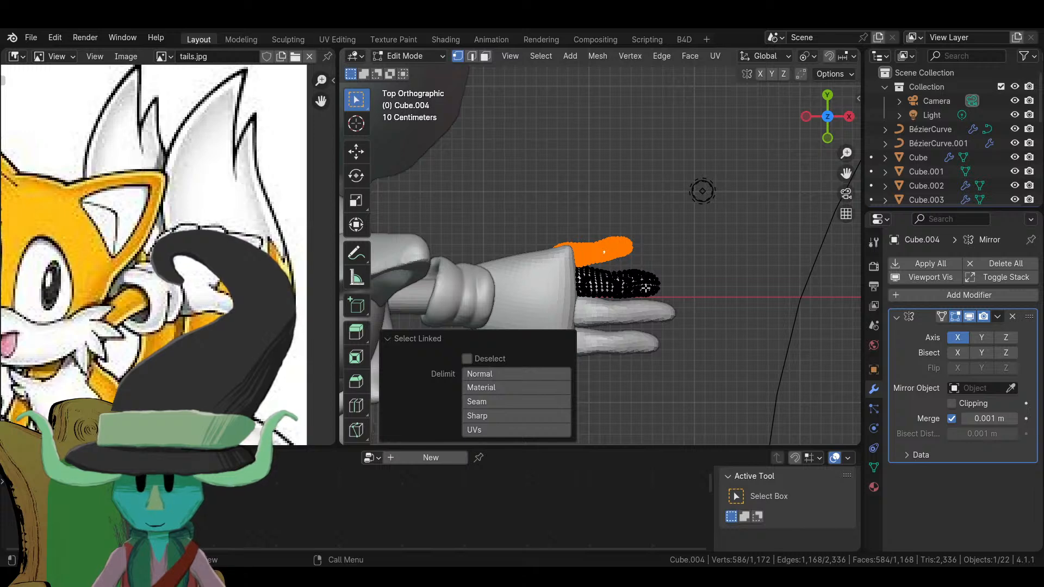
{"action": "key", "text": "g"}
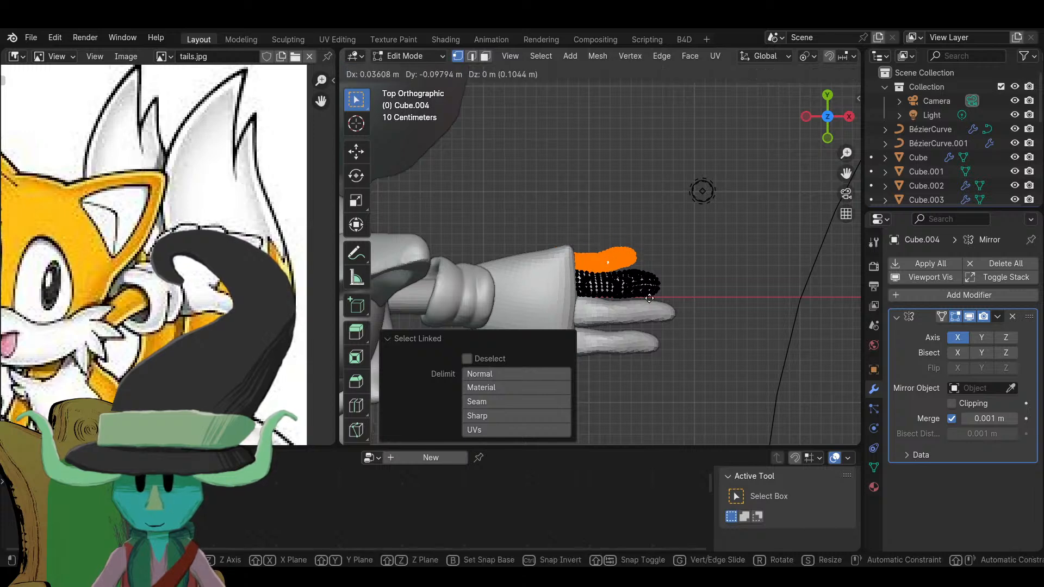
{"action": "left_click", "coordinate": [649, 292]}
{"action": "key", "text": "Tab"}
- Examine the mirrored four-fingered hands against the whole figure from above and from the front
{"action": "scroll", "coordinate": [654, 310], "scroll_direction": "down", "scroll_amount": 5}
{"action": "middle_click_drag", "start_coordinate": [654, 309], "coordinate": [567, 233]}
{"action": "left_click", "coordinate": [576, 347]}
{"action": "middle_click_drag", "start_coordinate": [576, 347], "coordinate": [656, 190]}
{"action": "left_click", "coordinate": [717, 353]}
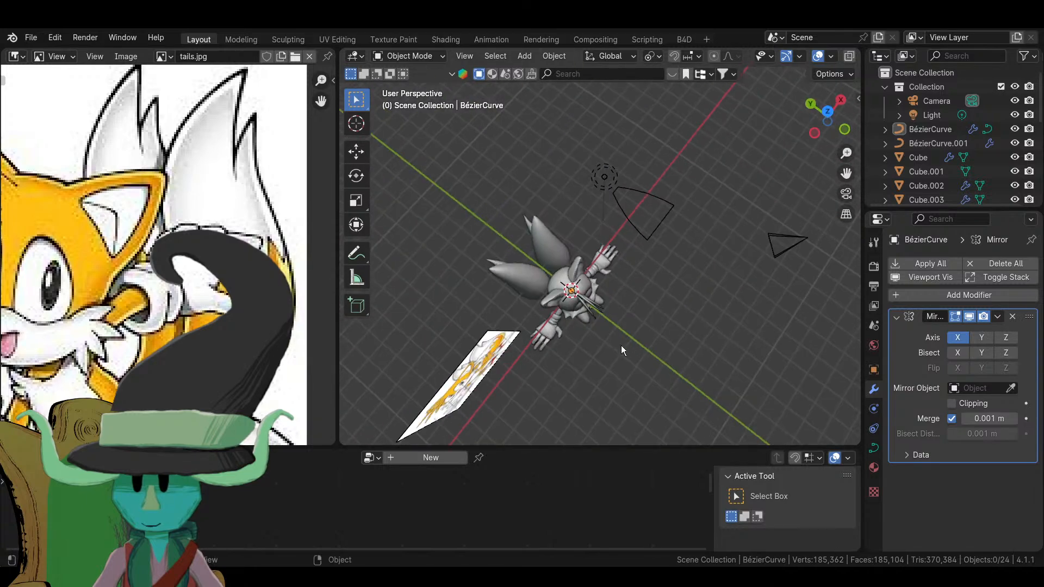
{"action": "middle_click_drag", "start_coordinate": [623, 351], "coordinate": [668, 291]}
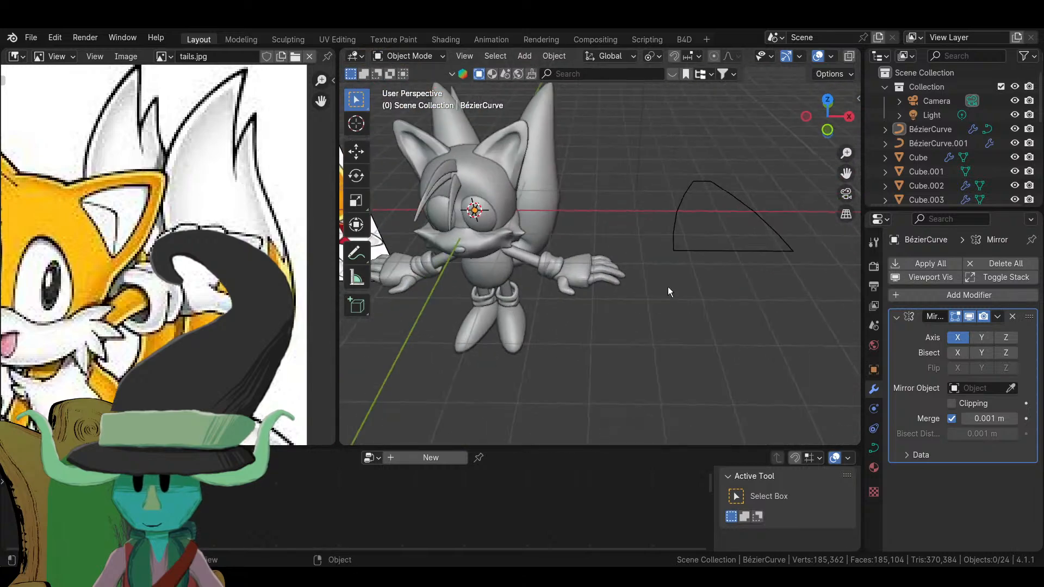
- Put the palm in Sculpt Mode and pull its knuckle edge and underside around the finger bases with the 120 px Grab brush
{"action": "scroll", "coordinate": [667, 286], "scroll_direction": "up", "scroll_amount": 6}
{"action": "middle_click_drag", "start_coordinate": [612, 318], "coordinate": [595, 324]}
{"action": "left_click", "coordinate": [572, 318]}
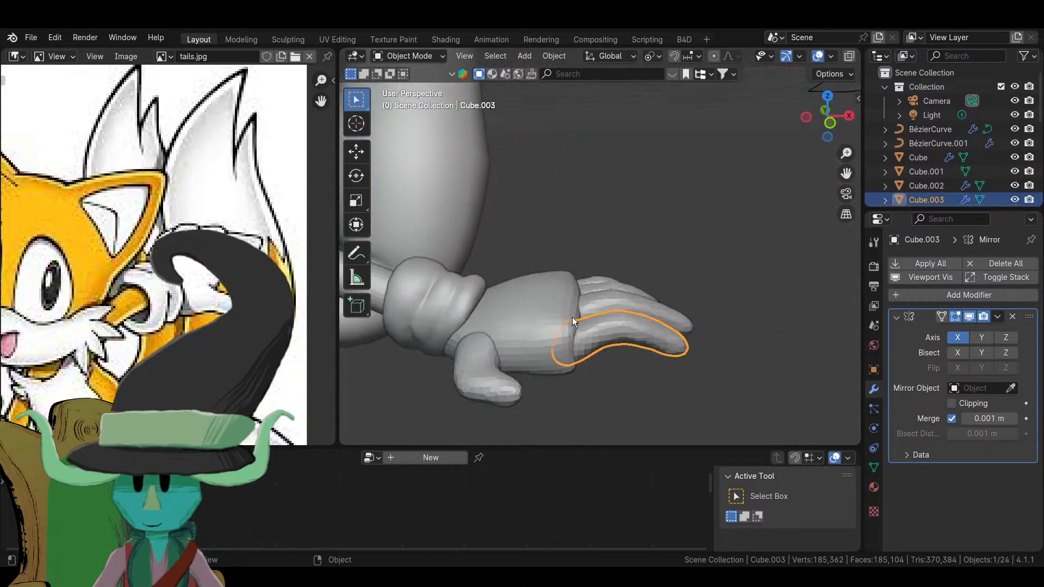
{"action": "left_click", "coordinate": [521, 324]}
{"action": "left_click", "coordinate": [423, 56]}
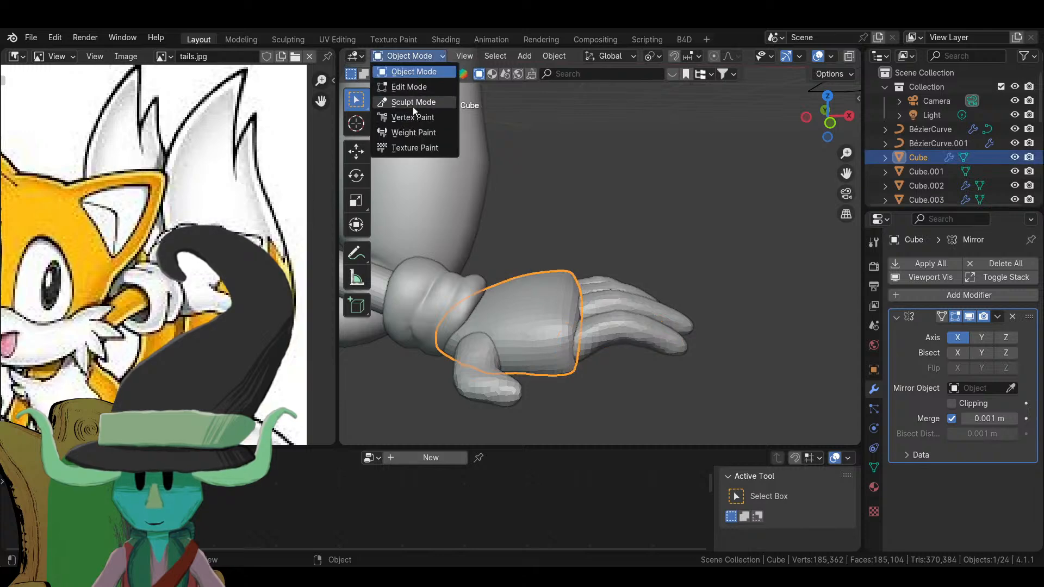
{"action": "left_click", "coordinate": [413, 105]}
{"action": "mouse_move", "coordinate": [607, 259]}
{"action": "middle_mouse_down"}
{"action": "mouse_move", "coordinate": [646, 268]}
{"action": "mouse_move", "coordinate": [652, 373]}
{"action": "mouse_move", "coordinate": [609, 440]}
{"action": "mouse_move", "coordinate": [634, 221]}
{"action": "middle_mouse_up"}
{"action": "left_click_drag", "start_coordinate": [629, 252], "coordinate": [605, 243]}
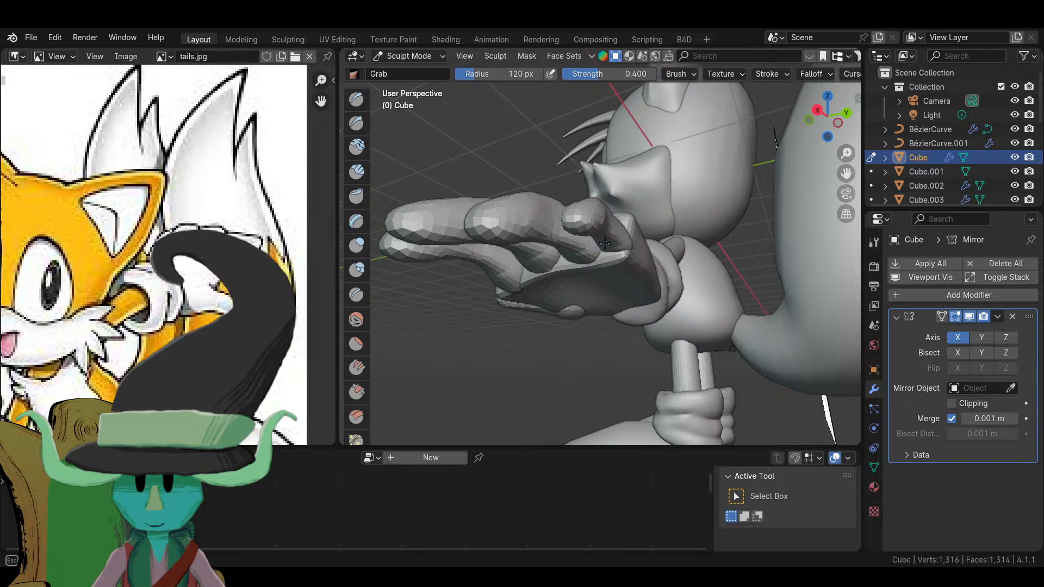
{"action": "mouse_move", "coordinate": [625, 239]}
{"action": "middle_mouse_down"}
{"action": "mouse_move", "coordinate": [599, 280]}
{"action": "mouse_move", "coordinate": [503, 256]}
{"action": "middle_mouse_up"}
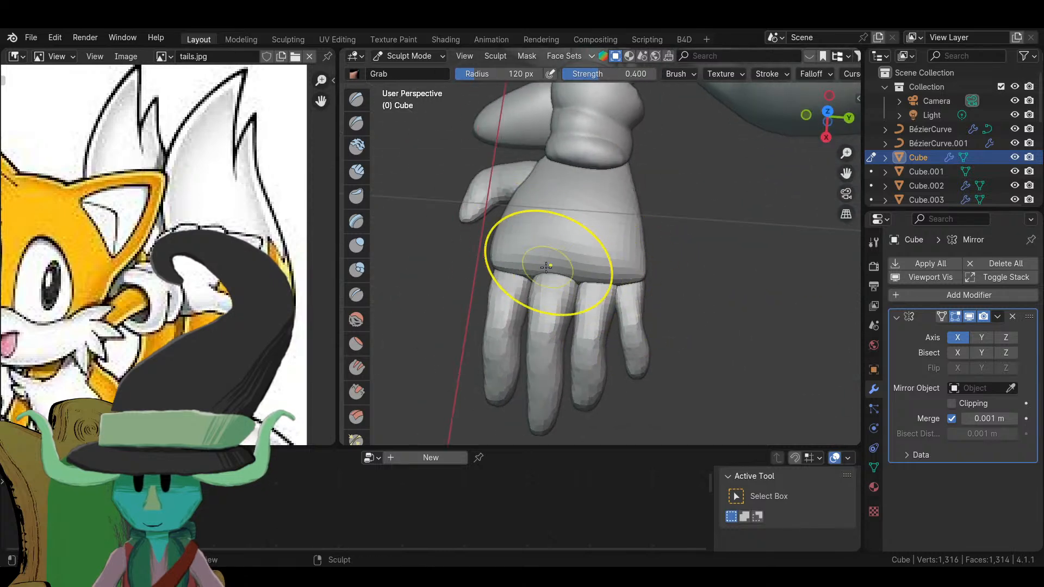
{"action": "left_click_drag", "start_coordinate": [602, 265], "coordinate": [600, 293]}
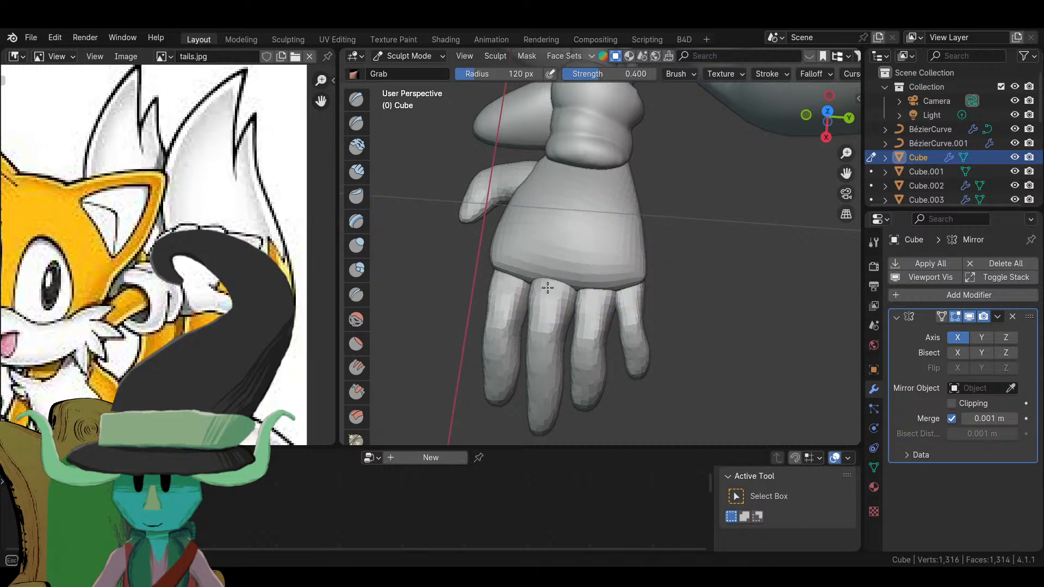
- Build up the fleshy pads on the palm's underside with the Inflate/Deflate brush at a 71 px radius and 0.500 strength
{"action": "scroll", "coordinate": [564, 339], "scroll_direction": "down", "scroll_amount": 5}
{"action": "scroll", "coordinate": [563, 339], "scroll_direction": "up", "scroll_amount": 4}
{"action": "mouse_move", "coordinate": [564, 339]}
{"action": "middle_mouse_down"}
{"action": "mouse_move", "coordinate": [665, 268]}
{"action": "mouse_move", "coordinate": [550, 220]}
{"action": "middle_mouse_up"}
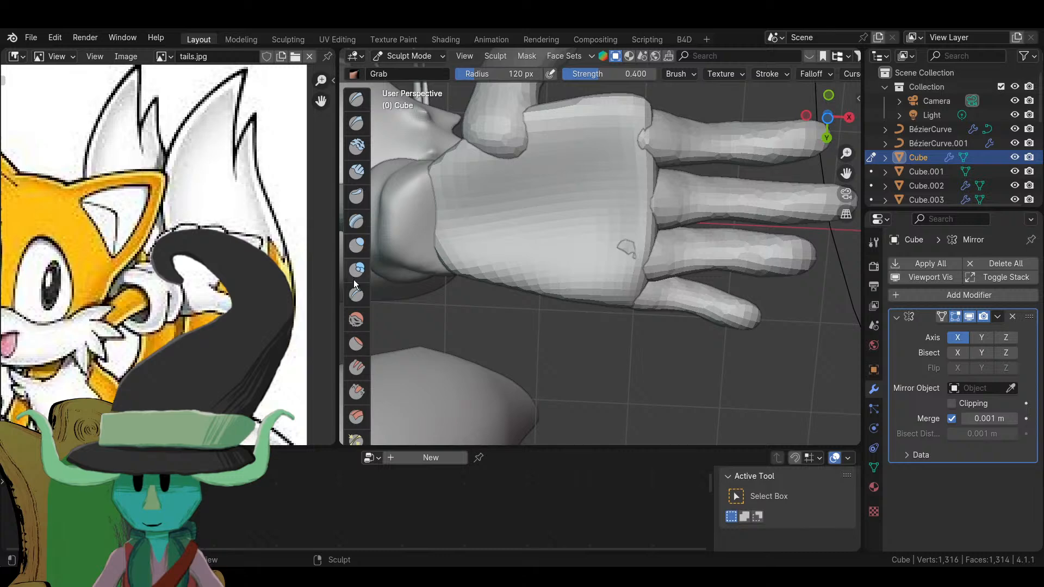
{"action": "left_click", "coordinate": [355, 245]}
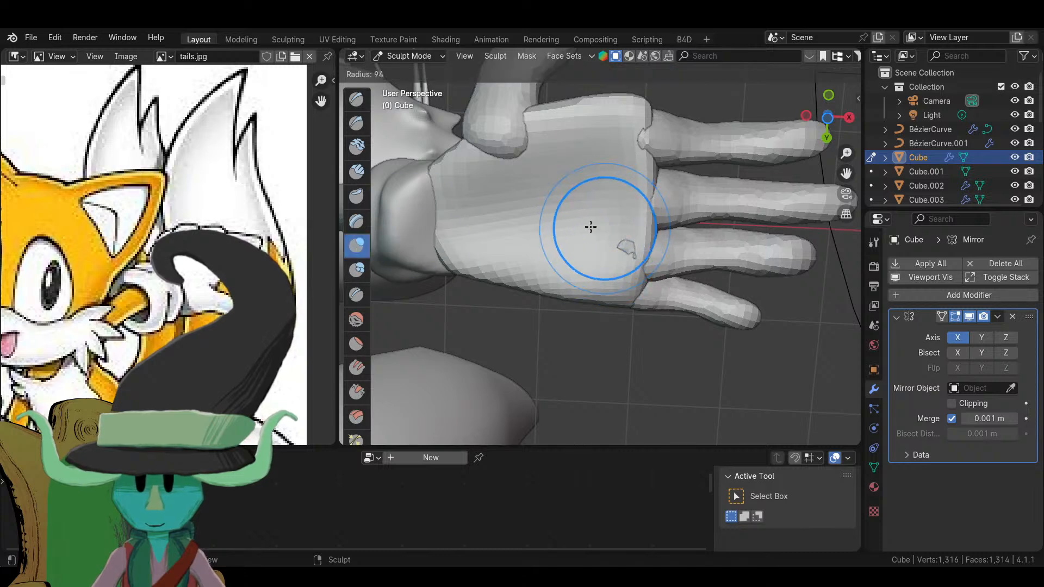
{"action": "mouse_move", "coordinate": [610, 143]}
{"action": "left_mouse_down"}
{"action": "mouse_move", "coordinate": [625, 153]}
{"action": "mouse_move", "coordinate": [559, 233]}
{"action": "mouse_move", "coordinate": [622, 143]}
{"action": "left_mouse_up"}
{"action": "key", "text": "f"}
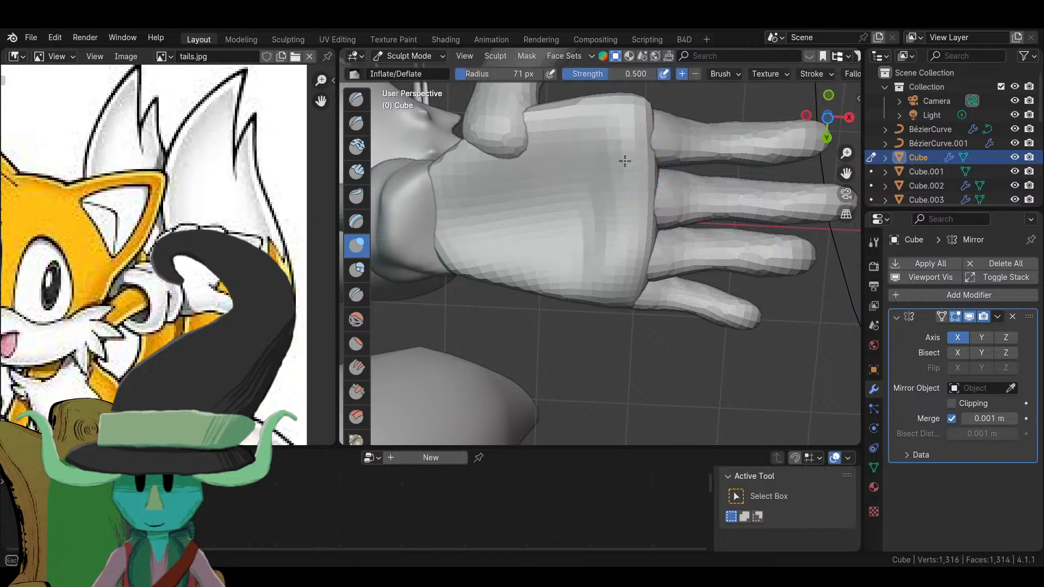
{"action": "left_click", "coordinate": [578, 147]}
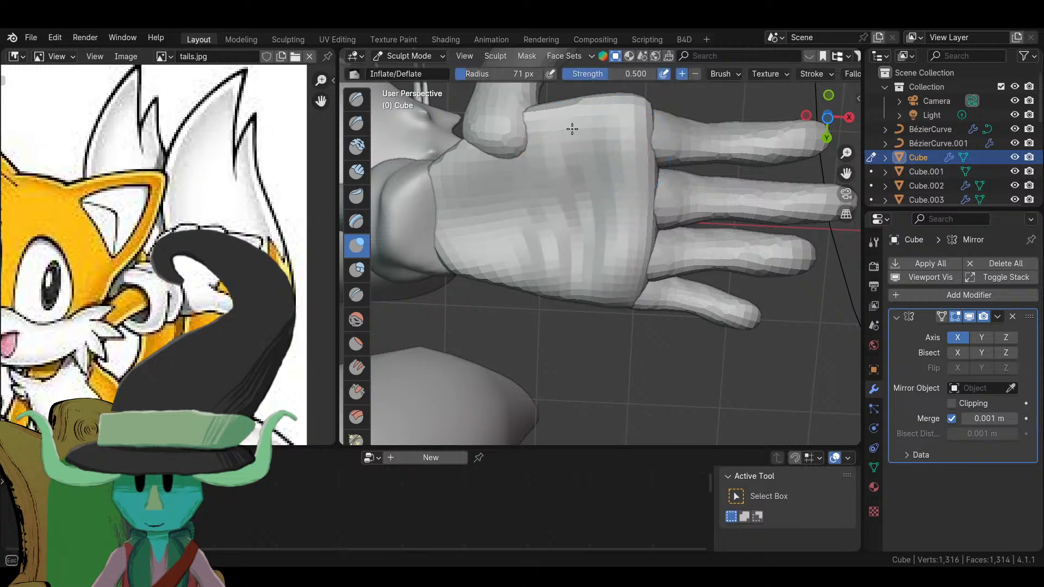
{"action": "scroll", "coordinate": [611, 222], "scroll_direction": "down", "scroll_amount": 6}
{"action": "middle_click_drag", "start_coordinate": [611, 222], "coordinate": [549, 240]}
{"action": "scroll", "coordinate": [550, 240], "scroll_direction": "up", "scroll_amount": 5}
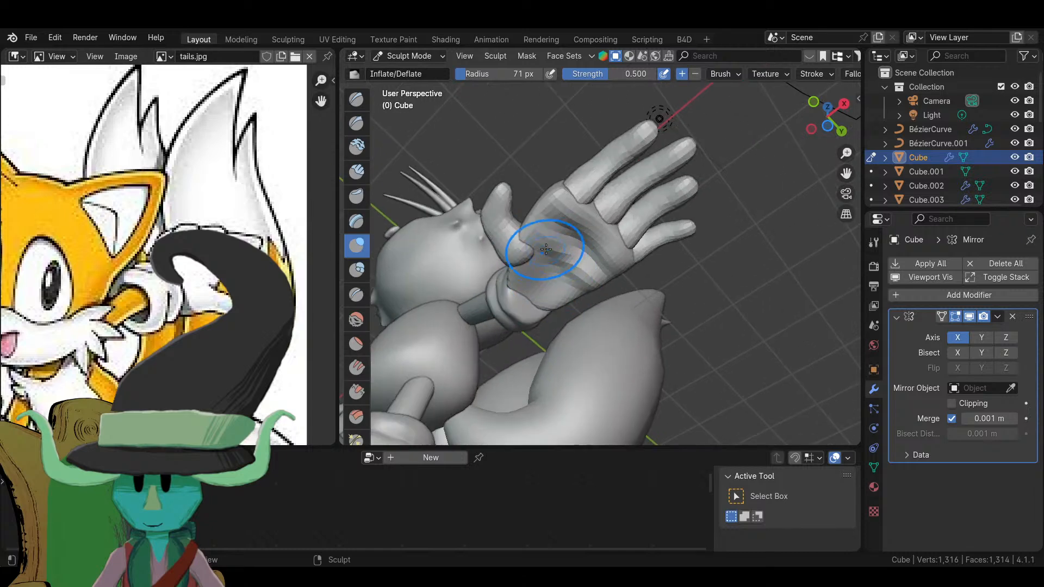
{"action": "middle_click_drag", "start_coordinate": [587, 275], "coordinate": [617, 392]}
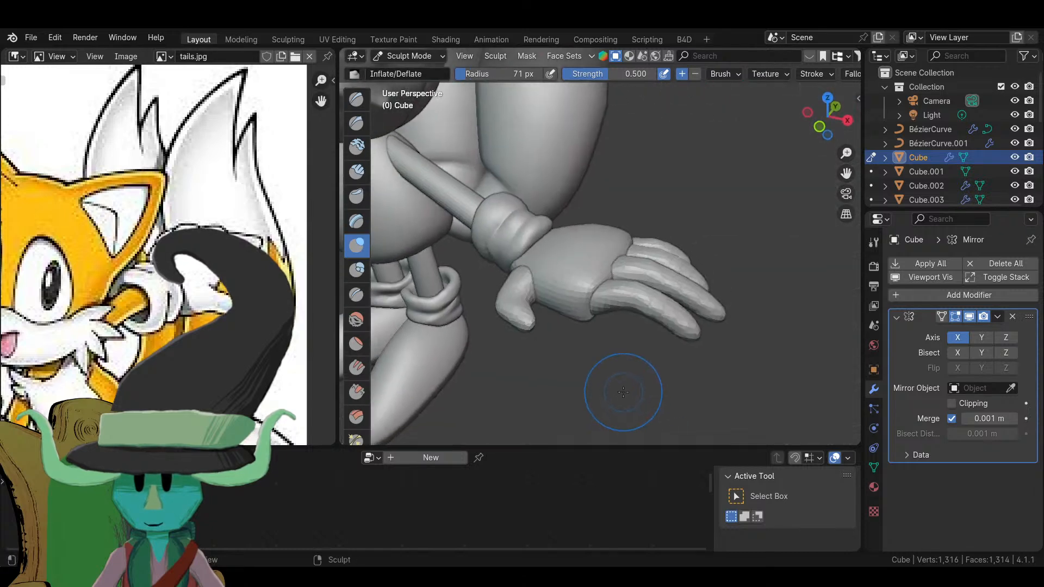
- Return to Object Mode and apply Shade Smooth to the palm
{"action": "left_click", "coordinate": [437, 60]}
{"action": "left_click", "coordinate": [413, 71]}
{"action": "right_click", "coordinate": [570, 272]}
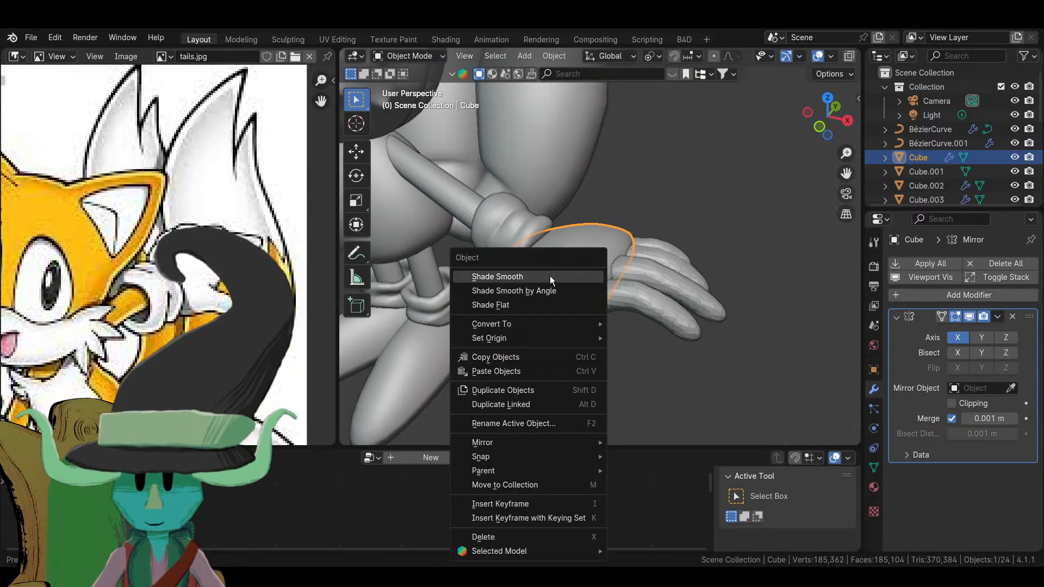
{"action": "left_click", "coordinate": [549, 276]}
{"action": "left_click", "coordinate": [614, 367]}
- Apply Shade Smooth to the index finger, the middle finger, and the joined third and little finger mesh
{"action": "scroll", "coordinate": [612, 375], "scroll_direction": "down", "scroll_amount": 5}
{"action": "middle_click_drag", "start_coordinate": [609, 383], "coordinate": [598, 311]}
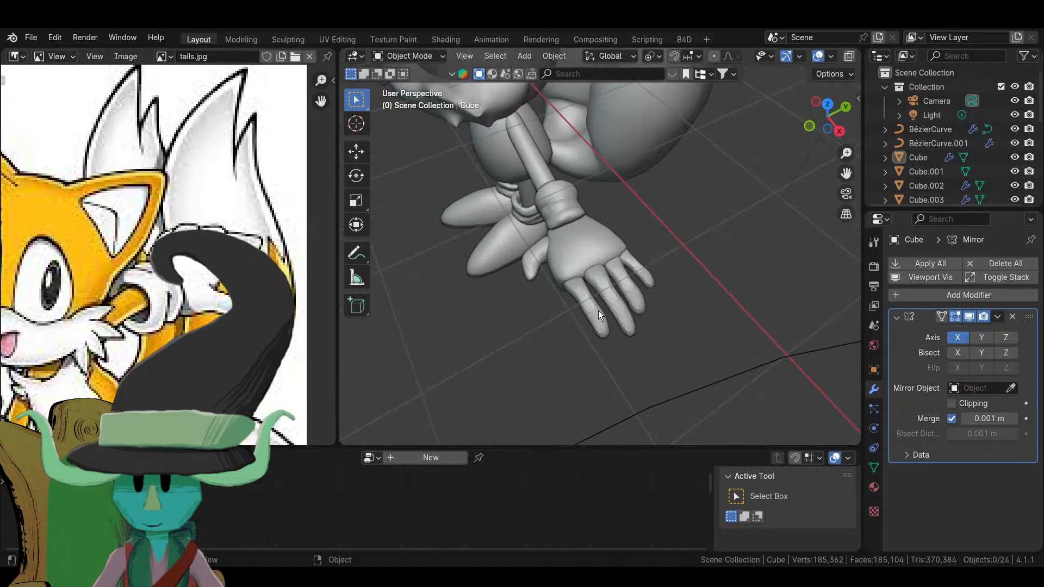
{"action": "left_click", "coordinate": [598, 311]}
{"action": "scroll", "coordinate": [600, 318], "scroll_direction": "up", "scroll_amount": 1}
{"action": "right_click", "coordinate": [579, 355]}
{"action": "left_click", "coordinate": [544, 276]}
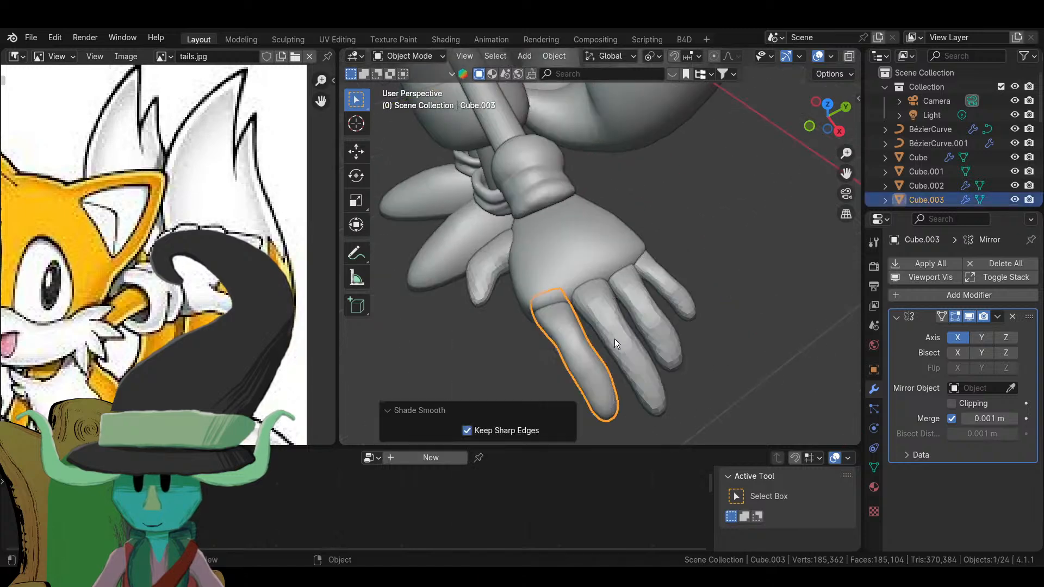
{"action": "left_click", "coordinate": [614, 338]}
{"action": "right_click", "coordinate": [614, 332]}
{"action": "left_click", "coordinate": [595, 272]}
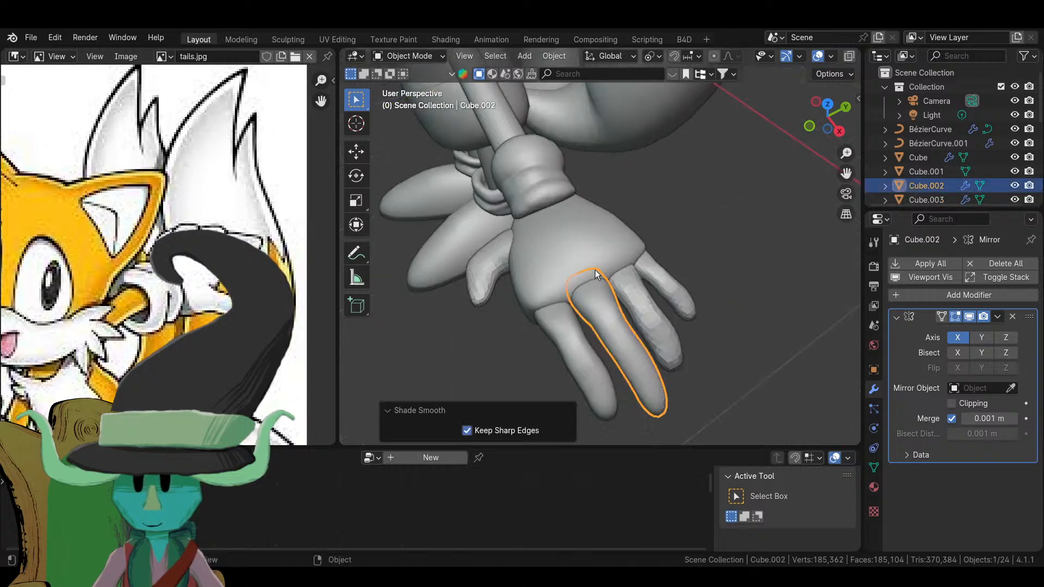
{"action": "left_click", "coordinate": [655, 316]}
{"action": "right_click", "coordinate": [642, 304]}
{"action": "left_click", "coordinate": [625, 280]}
{"action": "left_click", "coordinate": [725, 344]}
- Put the joined third and little fingers in Sculpt Mode and swell the third finger's underside with the 71 px Inflate/Deflate brush
{"action": "middle_click_drag", "start_coordinate": [725, 343], "coordinate": [562, 197]}
{"action": "left_click", "coordinate": [533, 224]}
{"action": "left_click", "coordinate": [394, 60]}
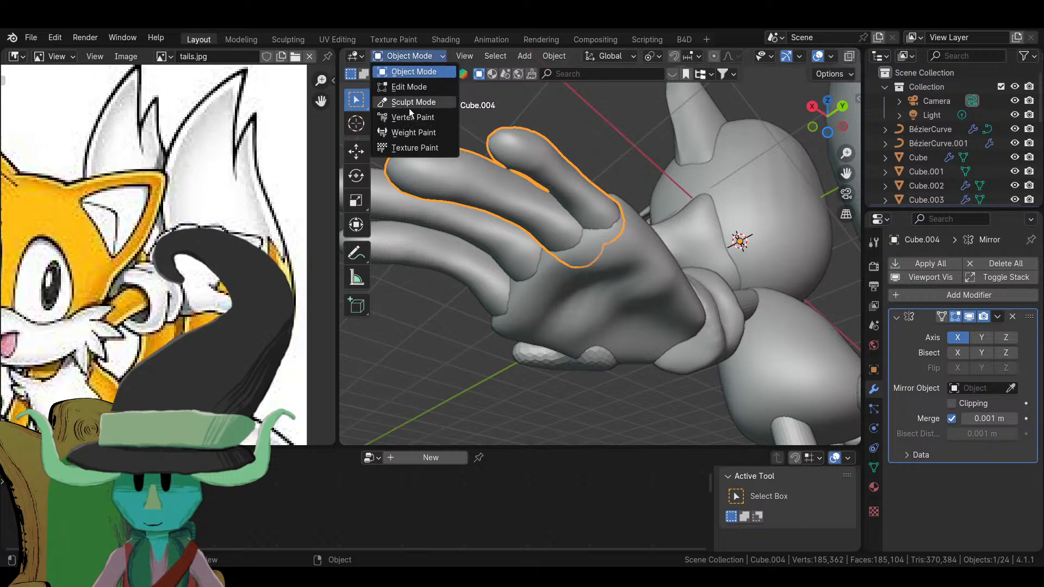
{"action": "left_click", "coordinate": [409, 100]}
{"action": "mouse_move", "coordinate": [454, 156]}
{"action": "middle_mouse_down"}
{"action": "mouse_move", "coordinate": [649, 255]}
{"action": "mouse_move", "coordinate": [527, 313]}
{"action": "middle_mouse_up"}
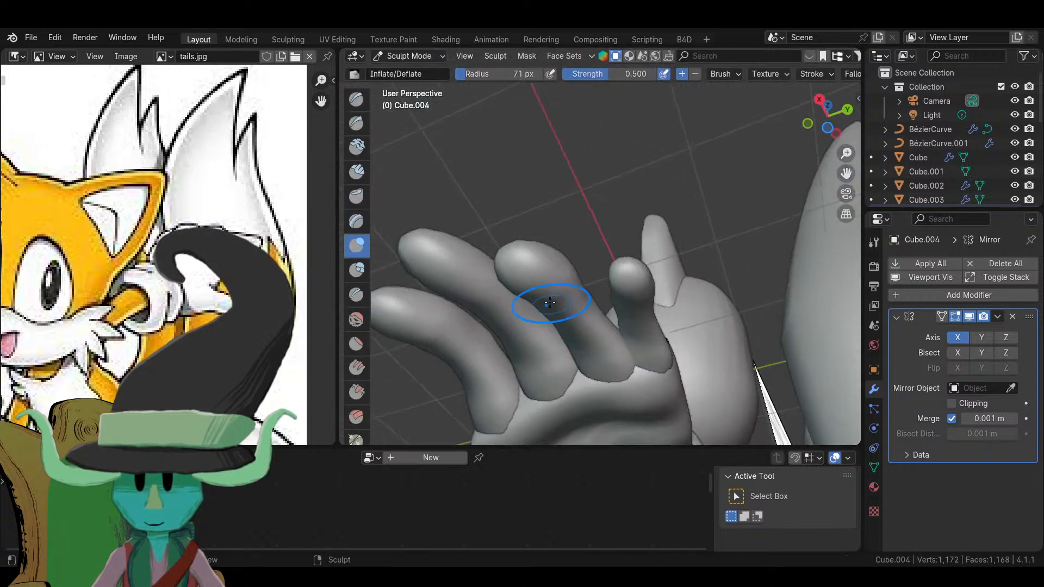
{"action": "key", "text": "b"}
{"action": "key", "text": "Escape"}
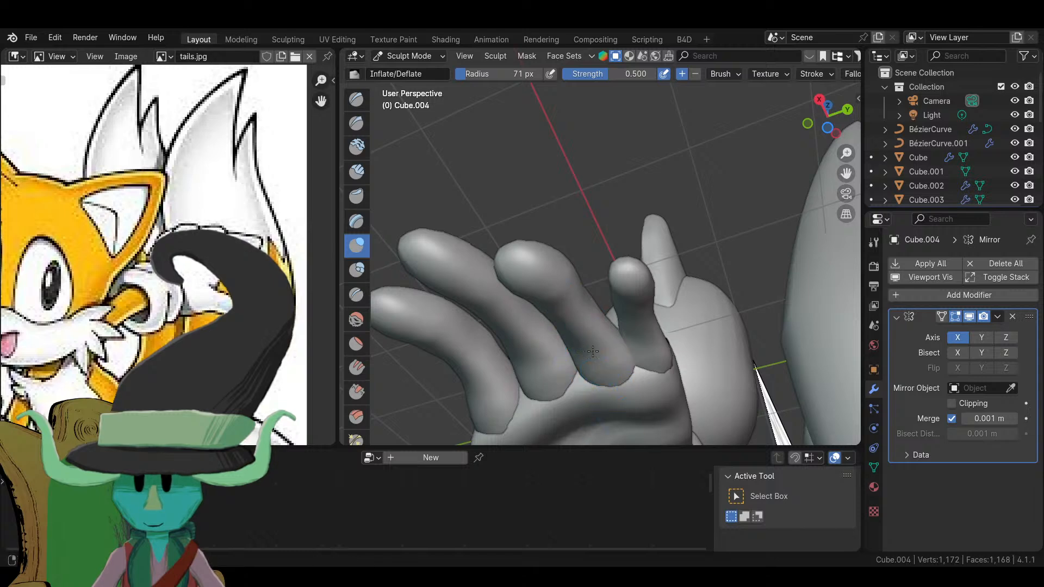
{"action": "mouse_move", "coordinate": [611, 391]}
{"action": "middle_mouse_down"}
{"action": "mouse_move", "coordinate": [524, 221]}
{"action": "mouse_move", "coordinate": [610, 299]}
{"action": "mouse_move", "coordinate": [607, 257]}
{"action": "middle_mouse_up"}
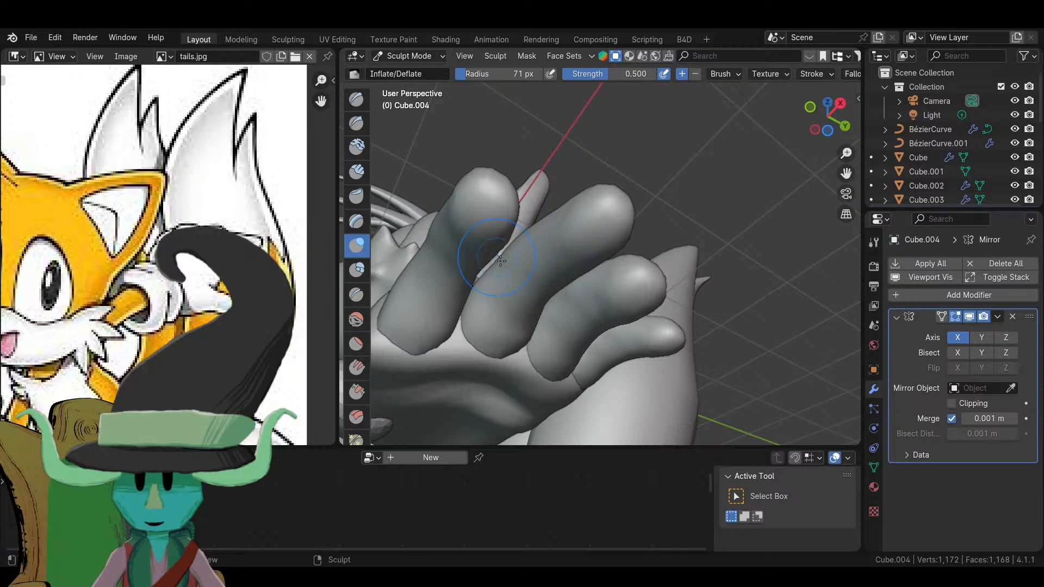
{"action": "middle_click_drag", "start_coordinate": [500, 261], "coordinate": [577, 283]}
- Even out the third and little fingers with the Flatten/Contrast brush at 71 px radius and 0.500 strength, ending in Object Mode
{"action": "left_click", "coordinate": [357, 345]}
{"action": "mouse_move", "coordinate": [544, 250]}
{"action": "middle_mouse_down"}
{"action": "mouse_move", "coordinate": [572, 219]}
{"action": "mouse_move", "coordinate": [633, 237]}
{"action": "mouse_move", "coordinate": [642, 275]}
{"action": "middle_mouse_up"}
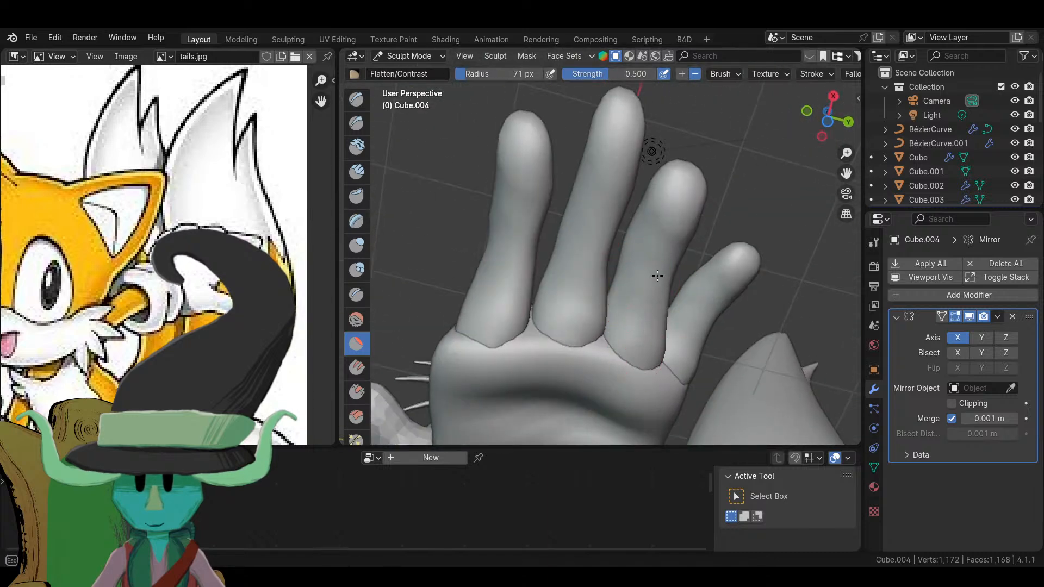
{"action": "middle_click_drag", "start_coordinate": [717, 298], "coordinate": [672, 325]}
{"action": "middle_click_drag", "start_coordinate": [714, 289], "coordinate": [732, 243]}
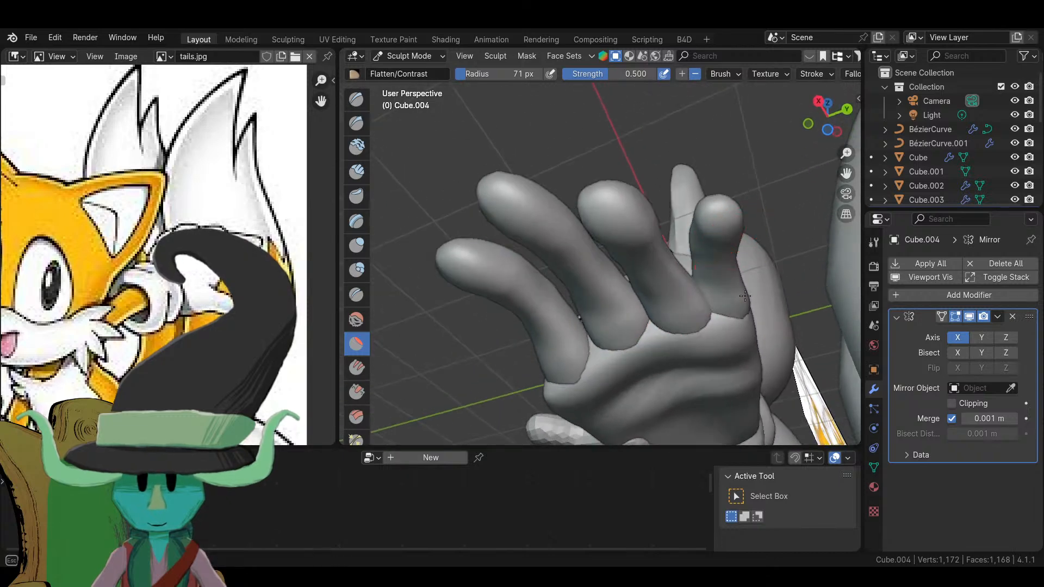
{"action": "middle_click_drag", "start_coordinate": [728, 331], "coordinate": [723, 403]}
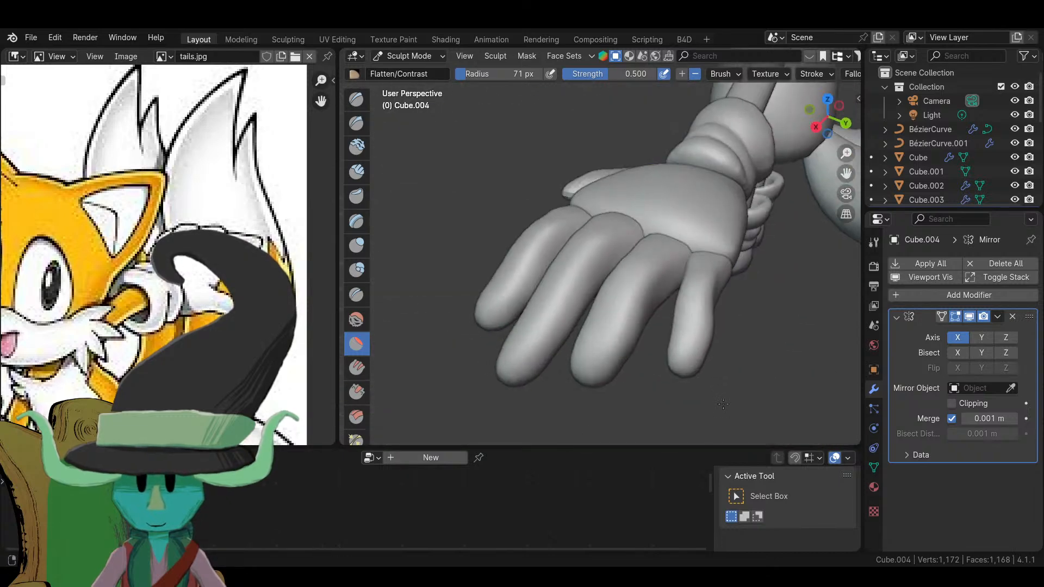
{"action": "left_click_drag", "start_coordinate": [696, 272], "coordinate": [696, 342]}
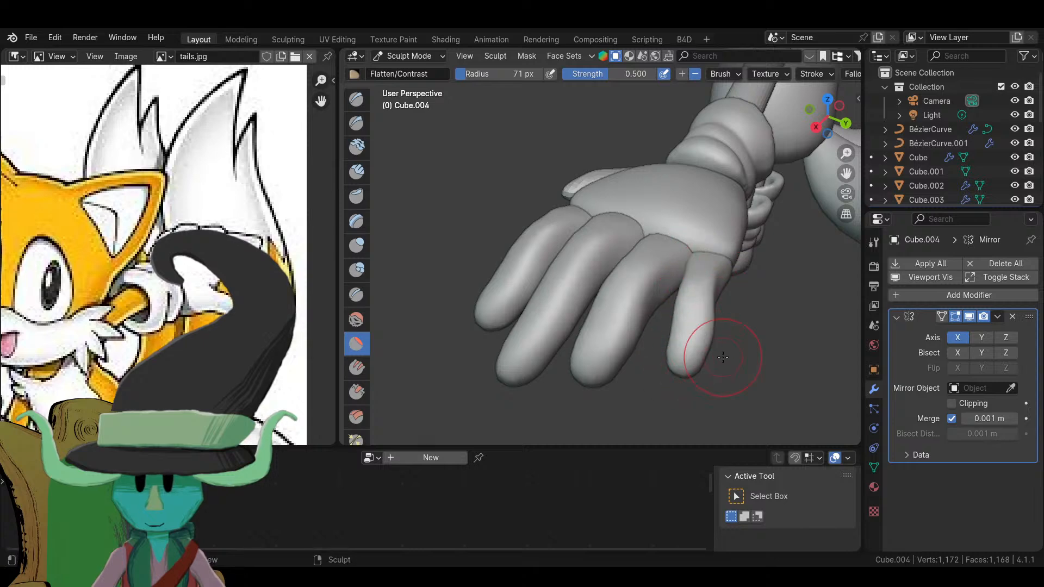
{"action": "mouse_move", "coordinate": [722, 349]}
{"action": "middle_mouse_down"}
{"action": "mouse_move", "coordinate": [652, 326]}
{"action": "mouse_move", "coordinate": [570, 344]}
{"action": "mouse_move", "coordinate": [800, 218]}
{"action": "mouse_move", "coordinate": [594, 312]}
{"action": "mouse_move", "coordinate": [858, 358]}
{"action": "mouse_move", "coordinate": [340, 58]}
{"action": "middle_mouse_up"}
{"action": "left_click", "coordinate": [418, 54]}
{"action": "left_click", "coordinate": [423, 74]}
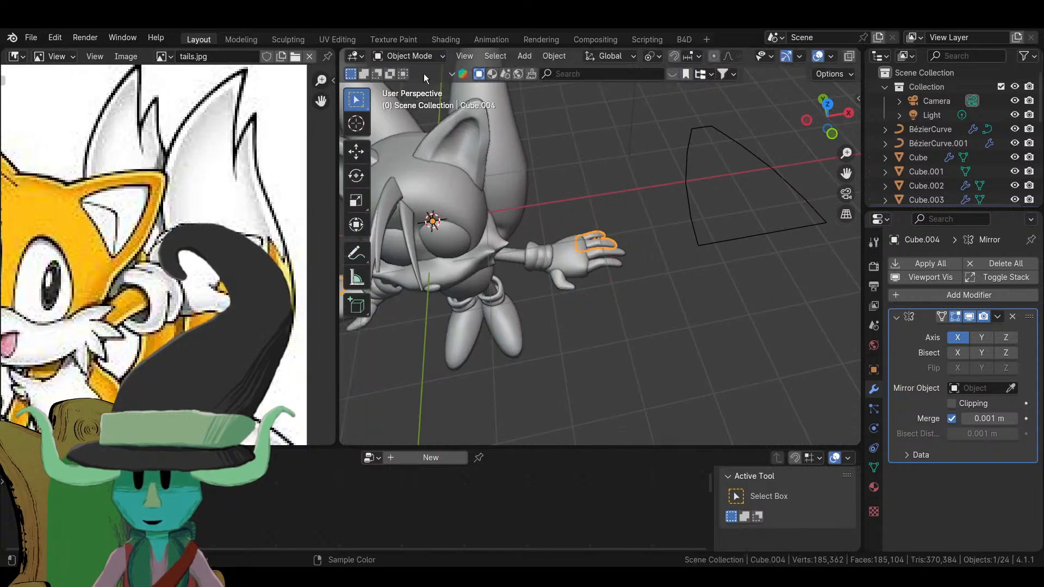
- Select the thumb, cuff, palm and all finger meshes, move them to a new collection named HANDS, and collapse it in the outliner
{"action": "mouse_move", "coordinate": [423, 74]}
{"action": "middle_mouse_down"}
{"action": "mouse_move", "coordinate": [673, 324]}
{"action": "mouse_move", "coordinate": [652, 311]}
{"action": "mouse_move", "coordinate": [667, 162]}
{"action": "middle_mouse_up"}
{"action": "scroll", "coordinate": [667, 161], "scroll_direction": "up", "scroll_amount": 8}
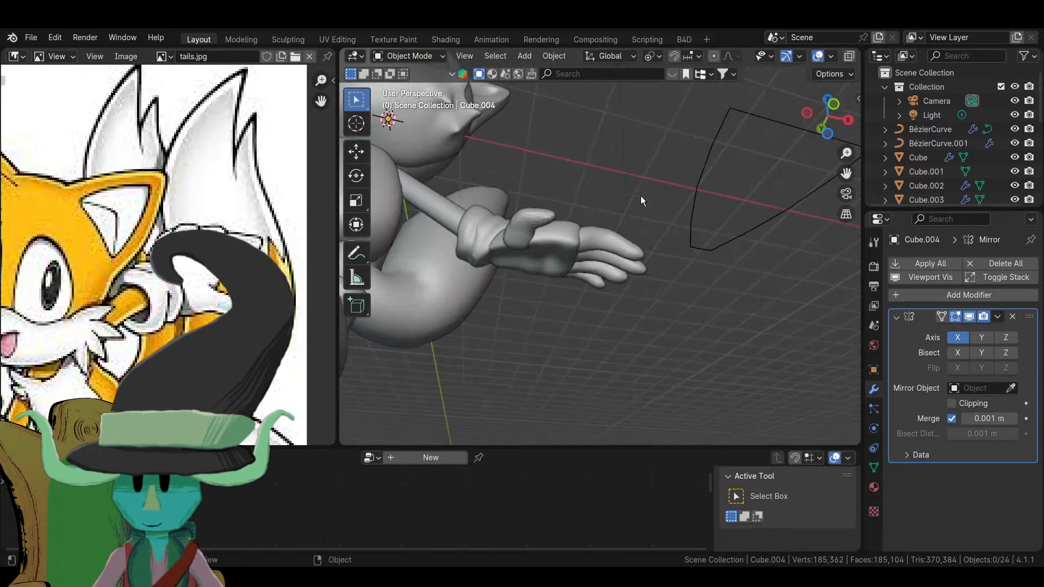
{"action": "left_click", "coordinate": [501, 222]}
{"action": "left_click", "coordinate": [451, 239], "text": "shift"}
{"action": "left_click", "coordinate": [586, 282], "text": "shift"}
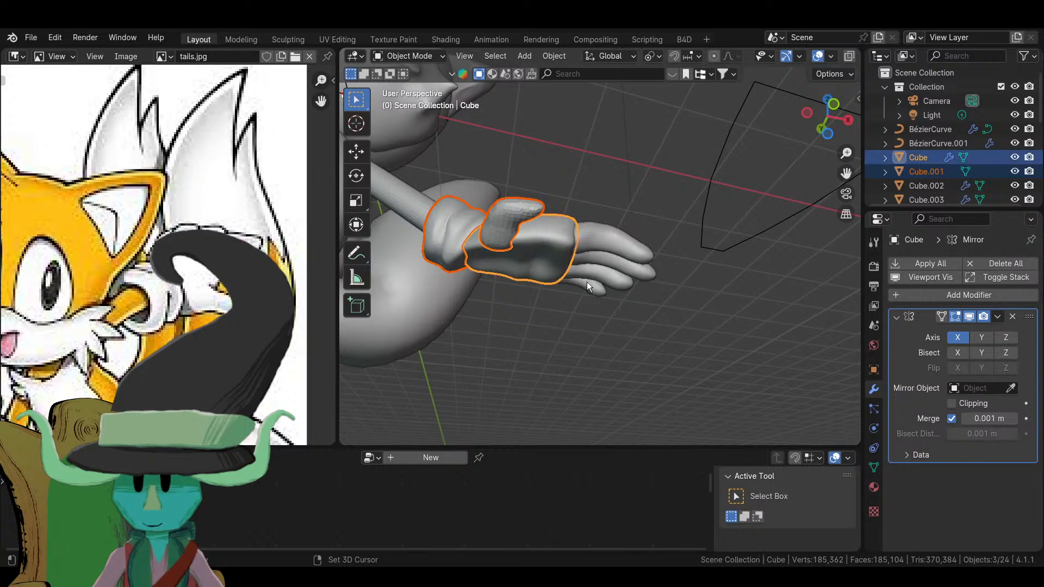
{"action": "left_click", "coordinate": [588, 282], "text": "shift"}
{"action": "left_click", "coordinate": [608, 247], "text": "shift"}
{"action": "left_click", "coordinate": [624, 231], "text": "shift"}
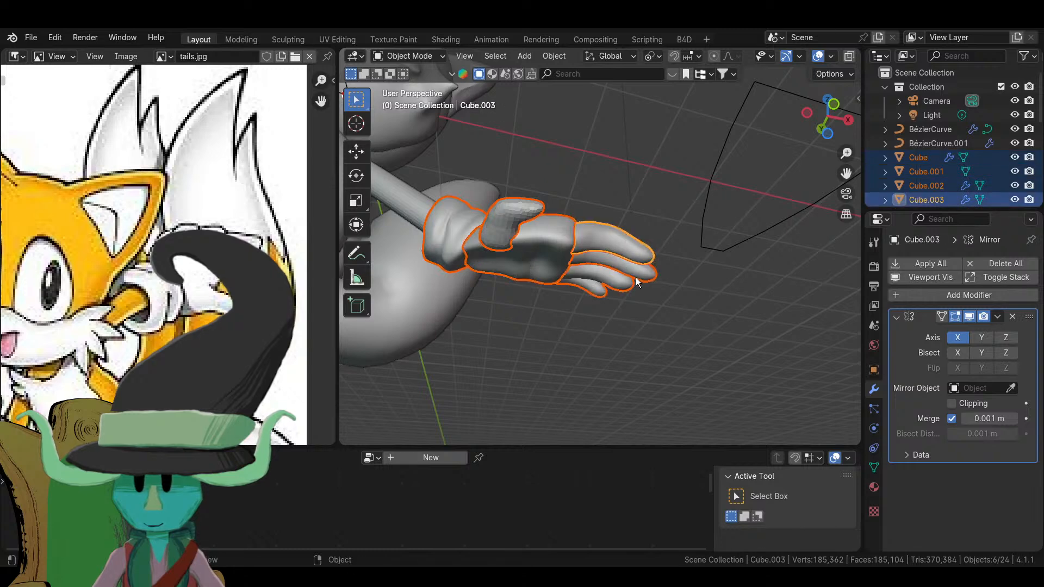
{"action": "key", "text": "m"}
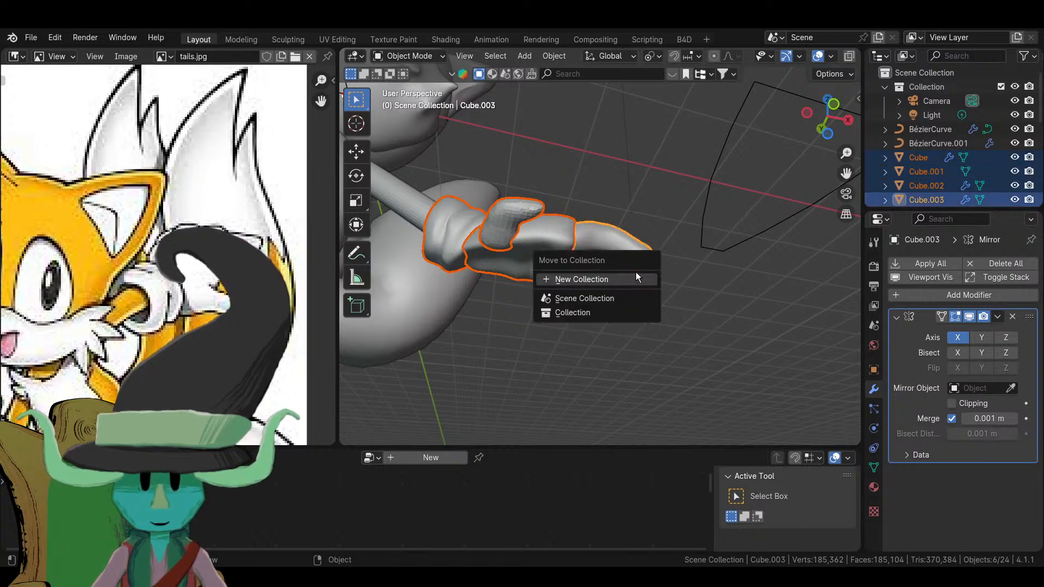
{"action": "left_click", "coordinate": [635, 275]}
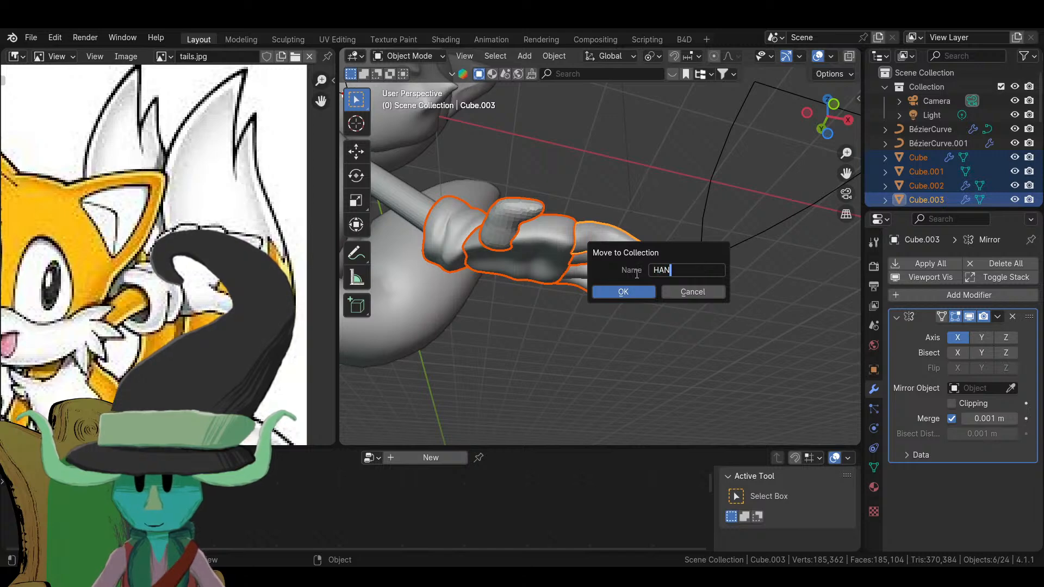
{"action": "left_click", "coordinate": [623, 292]}
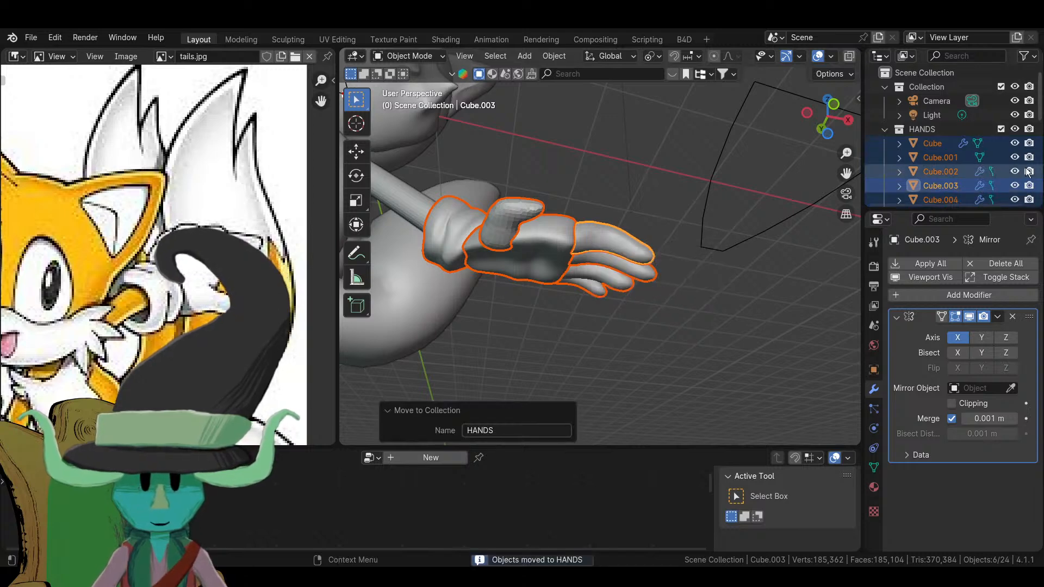
{"action": "left_click", "coordinate": [885, 128]}
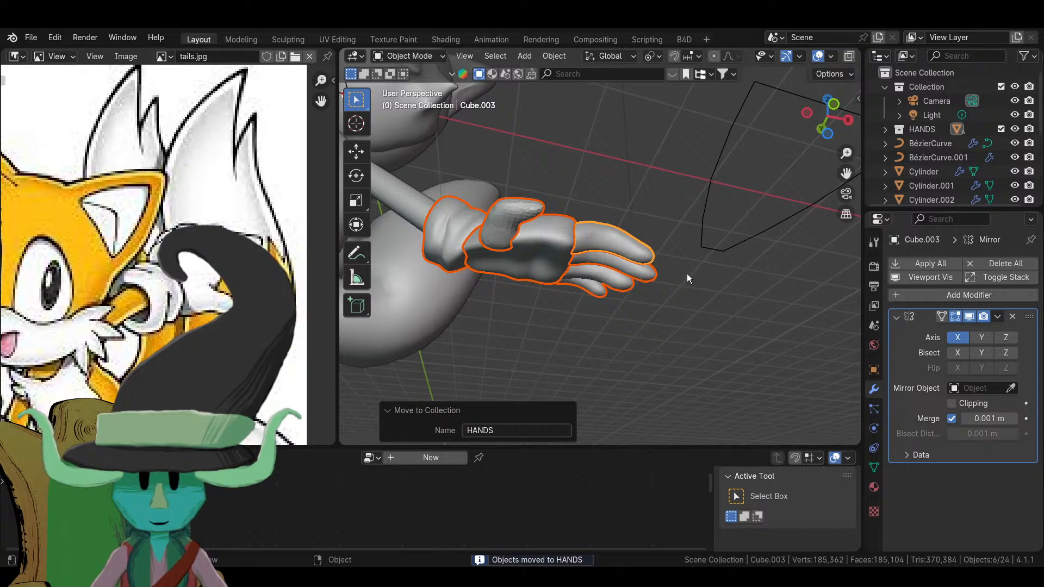
- Duplicate the HANDS collection, exclude the original from the view layer as a backup, and make the copy the active collection
{"action": "left_click", "coordinate": [686, 273]}
{"action": "middle_click_drag", "start_coordinate": [692, 275], "coordinate": [602, 381]}
{"action": "scroll", "coordinate": [576, 284], "scroll_direction": "up", "scroll_amount": 3}
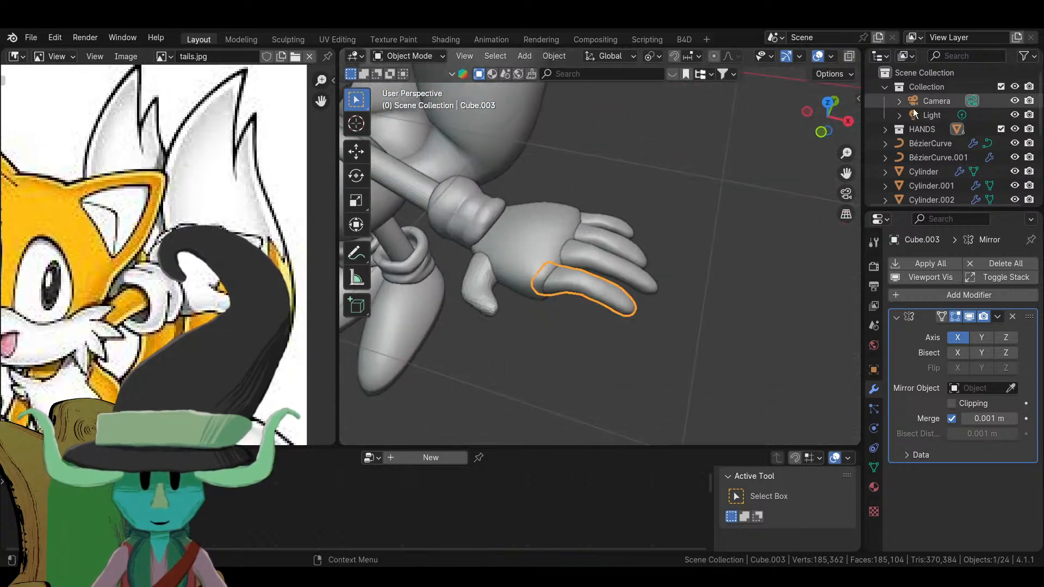
{"action": "left_click", "coordinate": [884, 130]}
{"action": "right_click", "coordinate": [921, 132]}
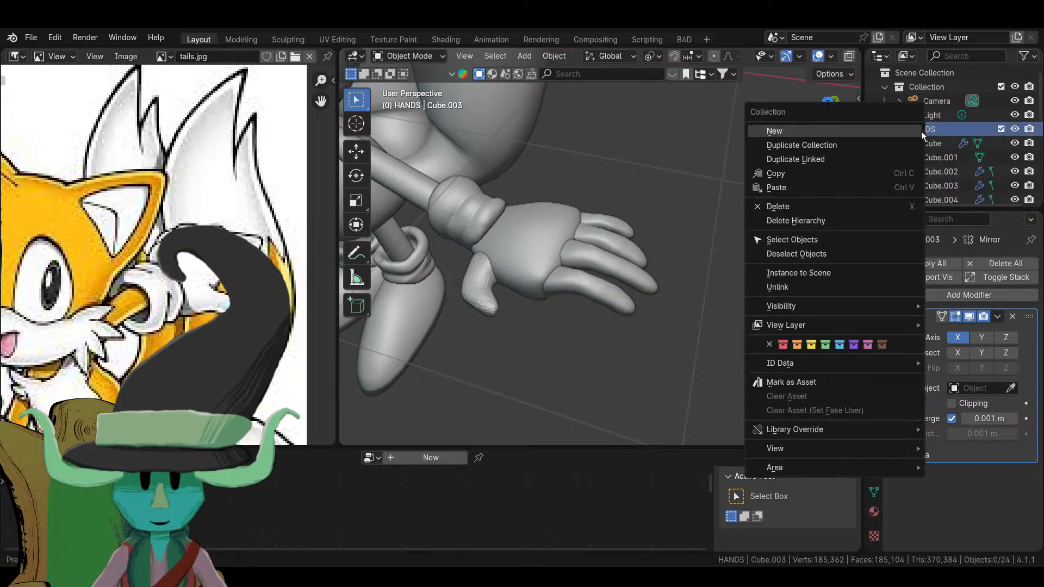
{"action": "left_click", "coordinate": [888, 144]}
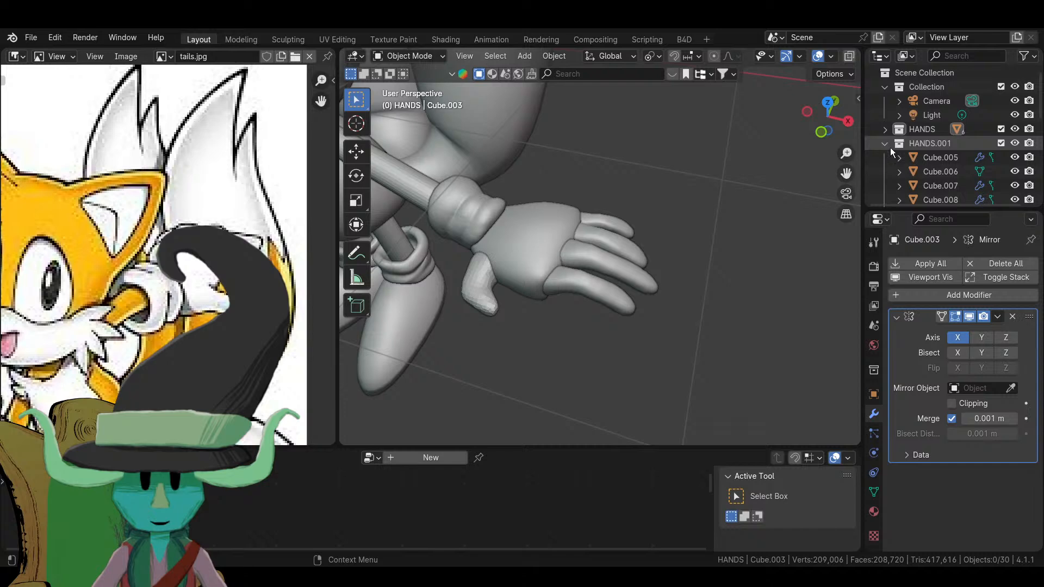
{"action": "left_click", "coordinate": [1001, 129]}
{"action": "left_click", "coordinate": [923, 143]}
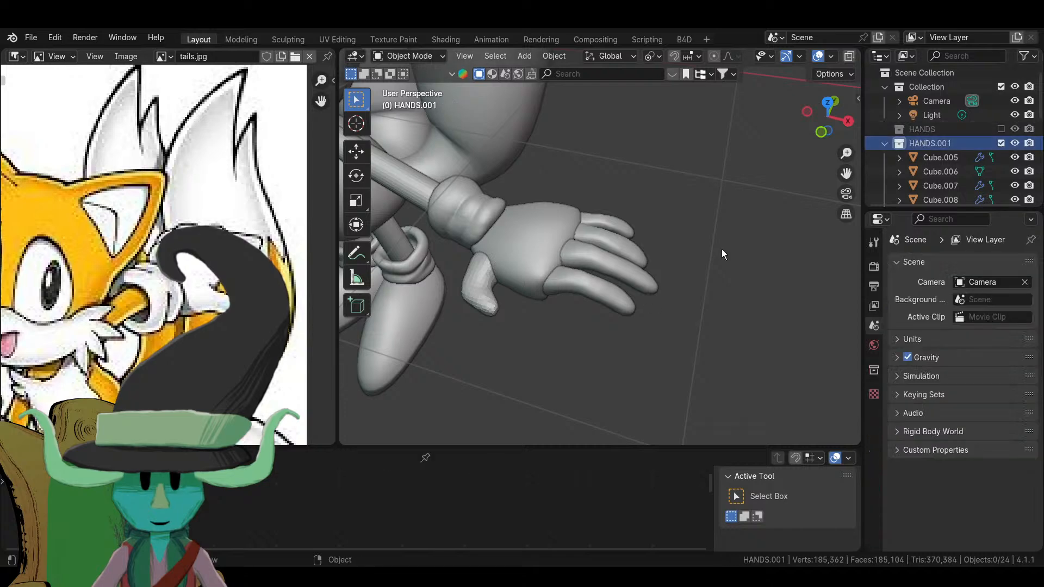
{"action": "middle_click_drag", "start_coordinate": [722, 249], "coordinate": [594, 275]}
{"action": "left_click", "coordinate": [595, 257]}
{"action": "left_click", "coordinate": [602, 239], "text": "shift"}
{"action": "left_click", "coordinate": [603, 229], "text": "shift"}
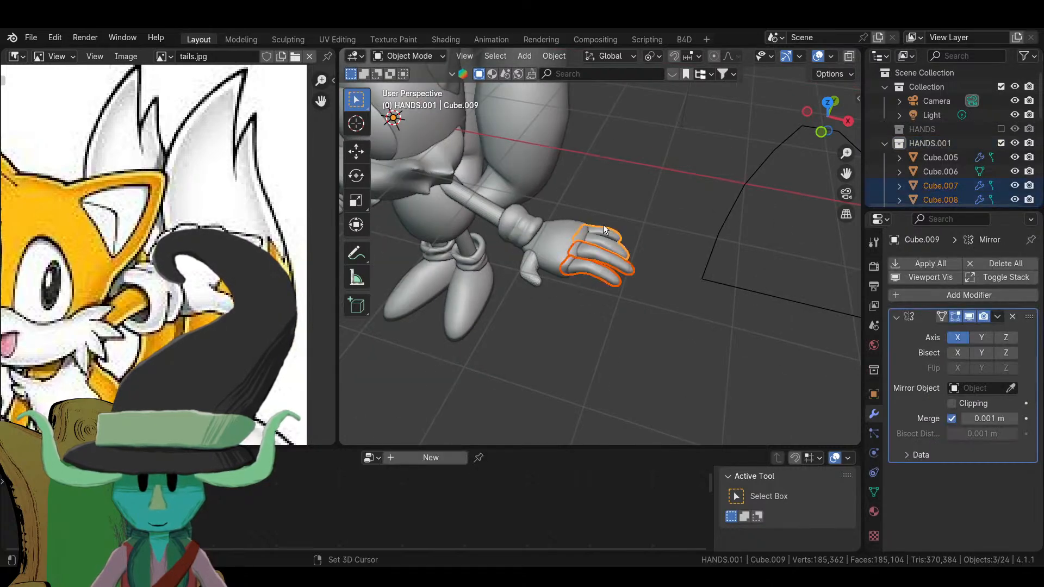
{"action": "scroll", "coordinate": [539, 266], "scroll_direction": "down", "scroll_amount": 5}
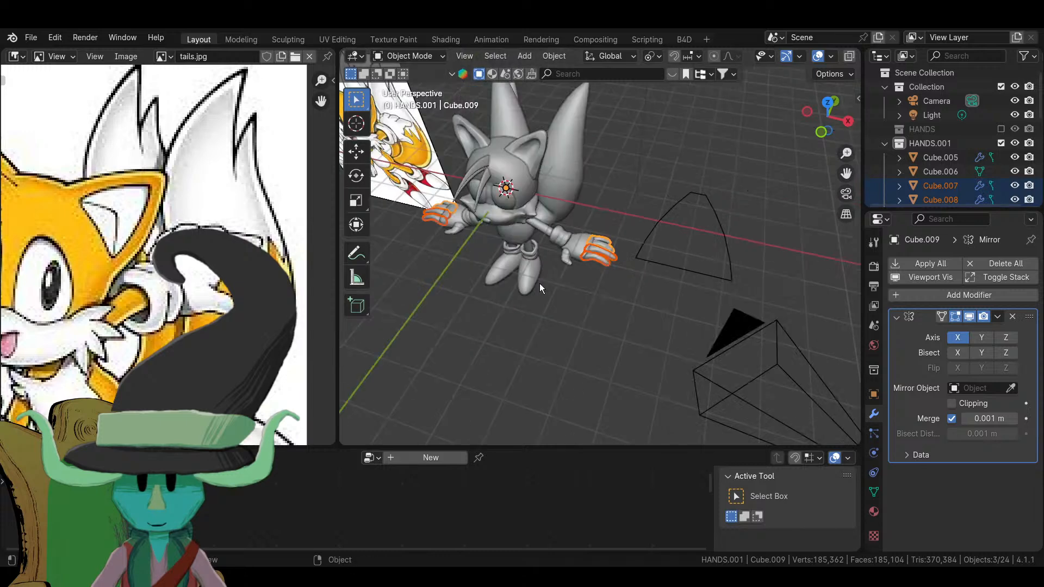
{"action": "left_click", "coordinate": [566, 263], "text": "shift"}
{"action": "left_click", "coordinate": [579, 273], "text": "shift"}
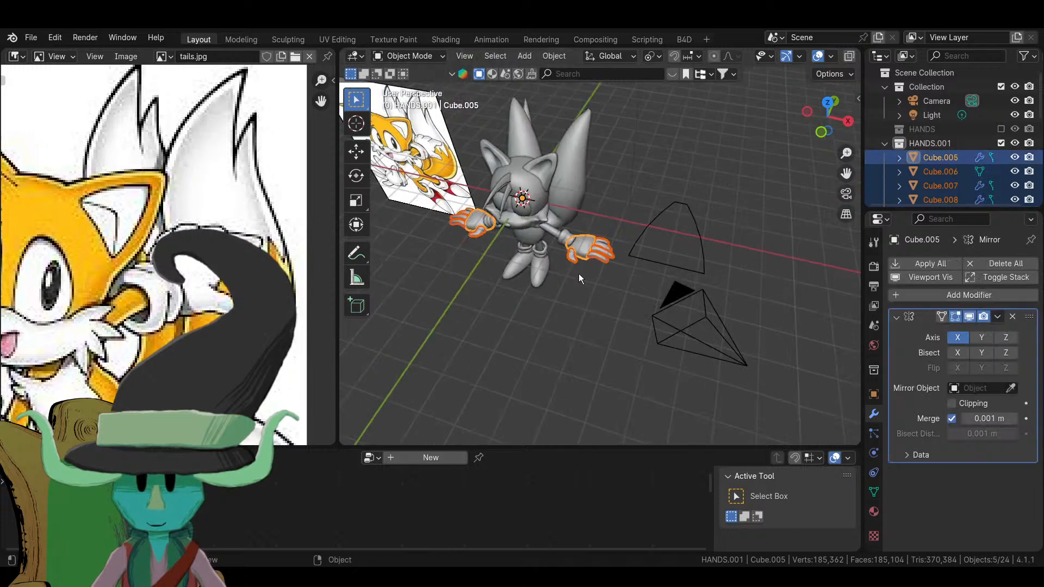
{"action": "key", "text": "KP_Decimal"}
{"action": "middle_click_drag", "start_coordinate": [595, 347], "coordinate": [562, 233]}
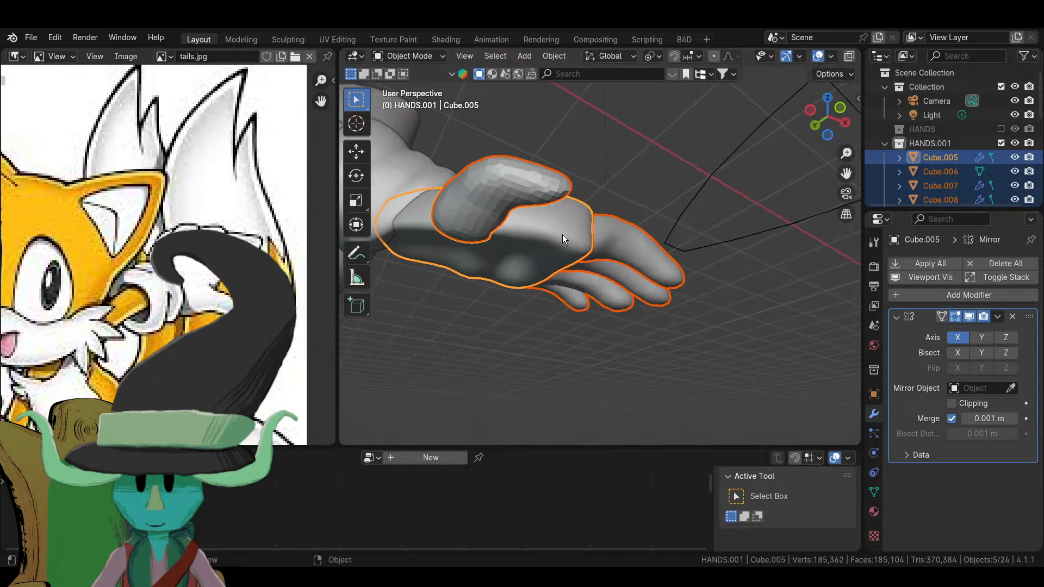
{"action": "middle_click_drag", "start_coordinate": [662, 317], "coordinate": [665, 264]}
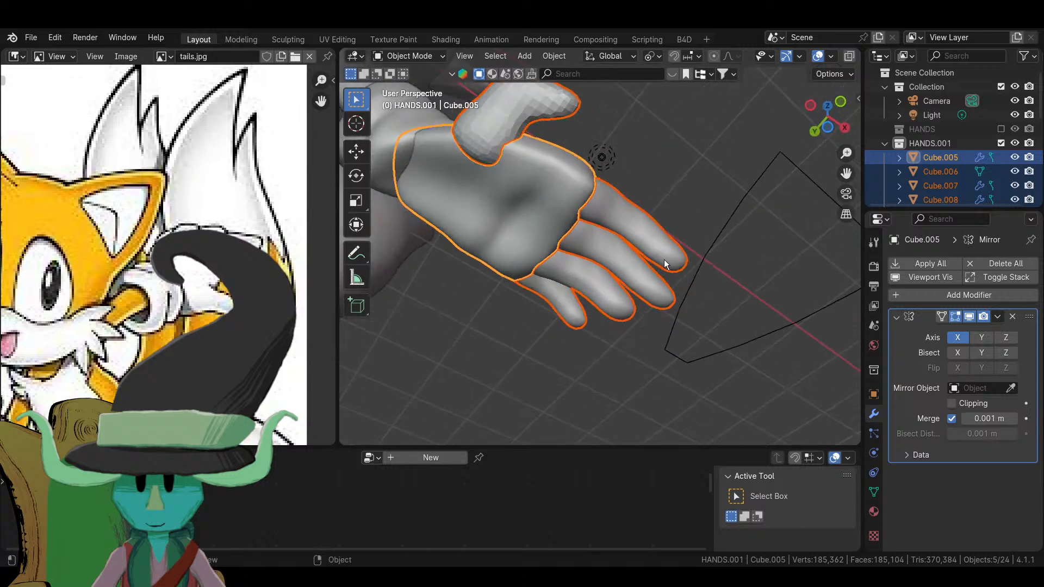
- Merge the palm and thumb with a brush Boolean Union, the thumb as active object, and apply the Boolean modifier
{"action": "left_click", "coordinate": [510, 202]}
{"action": "left_click", "coordinate": [479, 149], "text": "shift"}
{"action": "left_click", "coordinate": [407, 56]}
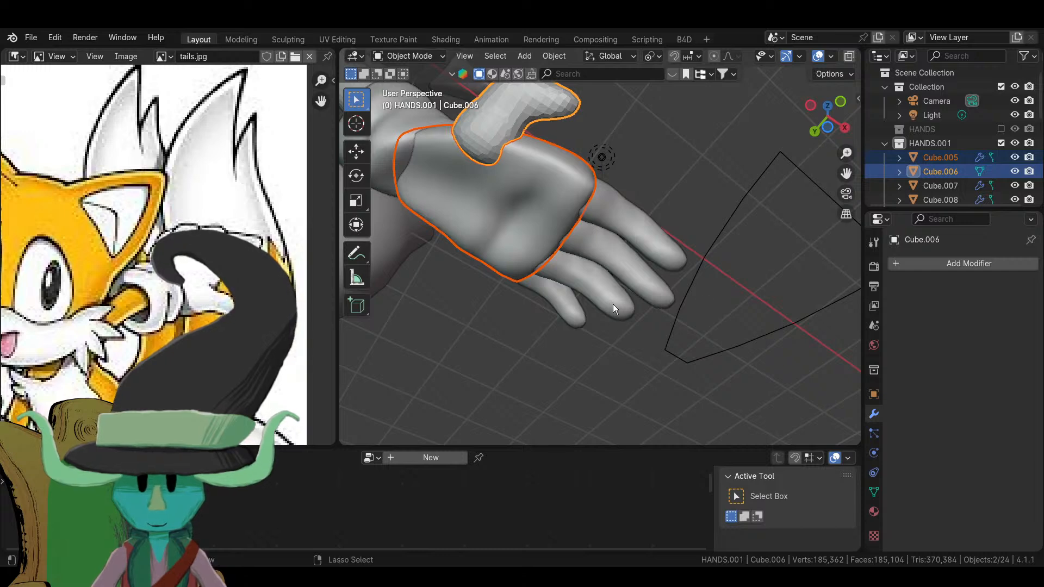
{"action": "key", "text": "ctrl+KP_Add"}
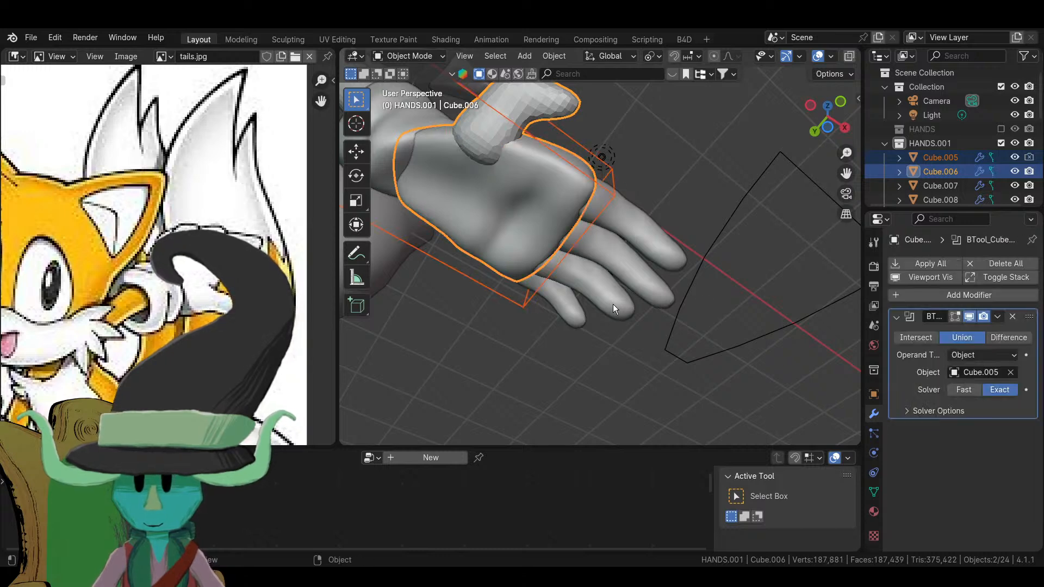
{"action": "left_click", "coordinate": [997, 316]}
{"action": "left_click", "coordinate": [977, 337]}
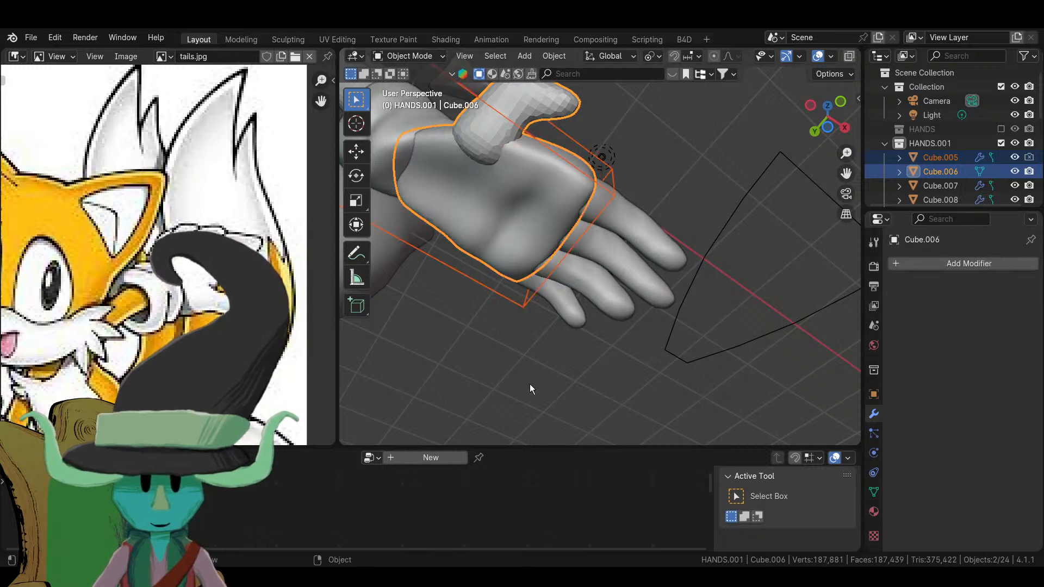
- Put the merged palm-and-thumb mesh in Sculpt Mode and voxel remesh it at 0.05 m
{"action": "left_click", "coordinate": [476, 190]}
{"action": "left_click", "coordinate": [416, 59]}
{"action": "left_click", "coordinate": [415, 100]}
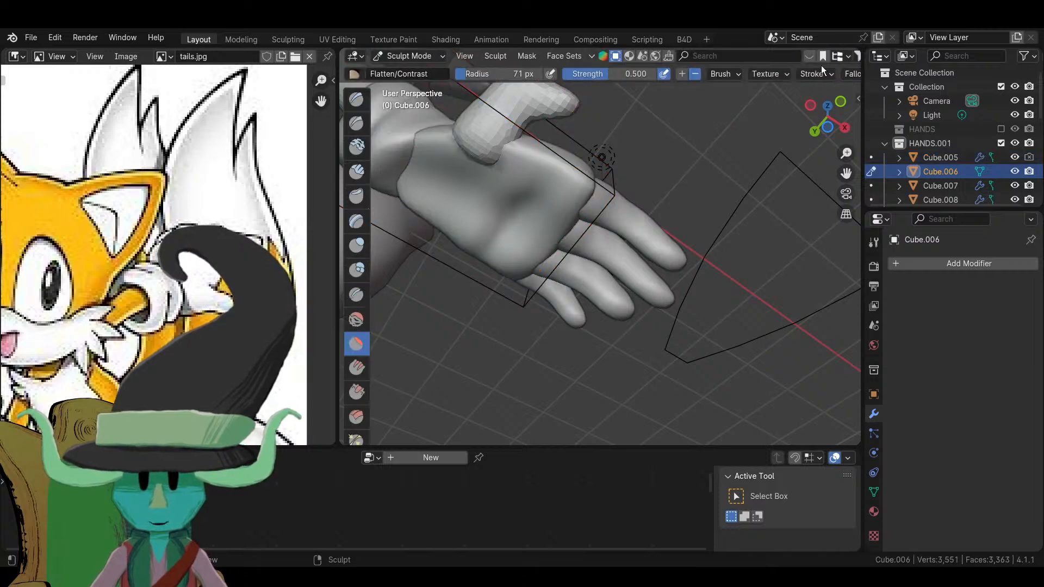
{"action": "left_click", "coordinate": [823, 74]}
{"action": "mouse_move", "coordinate": [846, 73]}
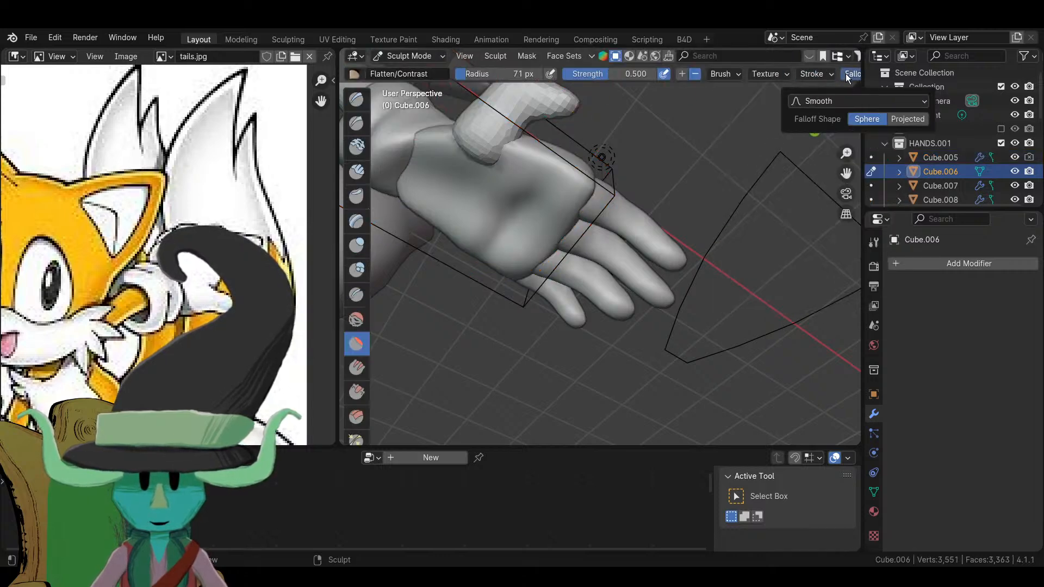
{"action": "scroll", "coordinate": [807, 72], "scroll_direction": "down", "scroll_amount": 6}
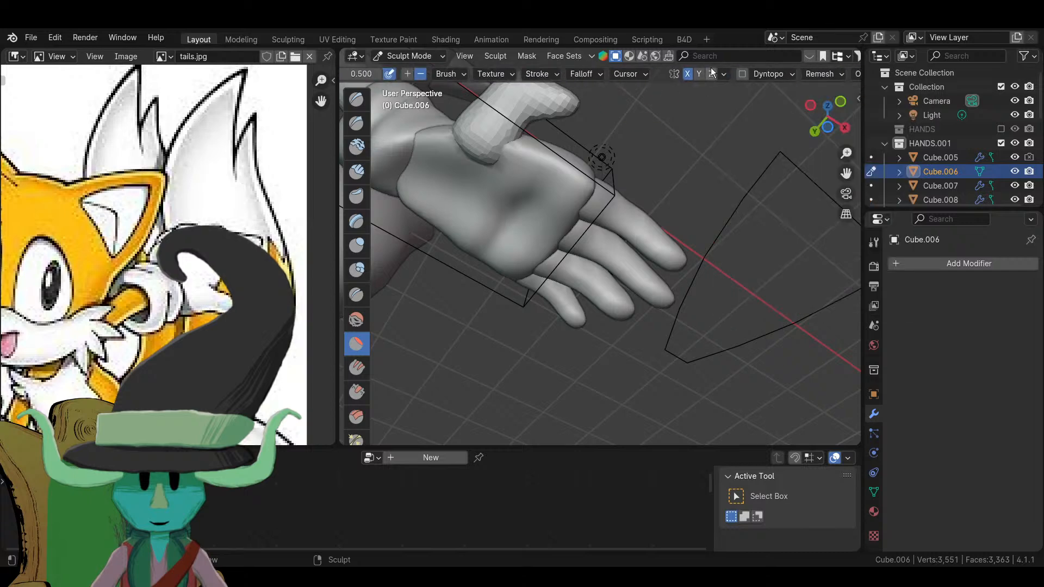
{"action": "left_click", "coordinate": [808, 74]}
{"action": "left_click", "coordinate": [835, 181]}
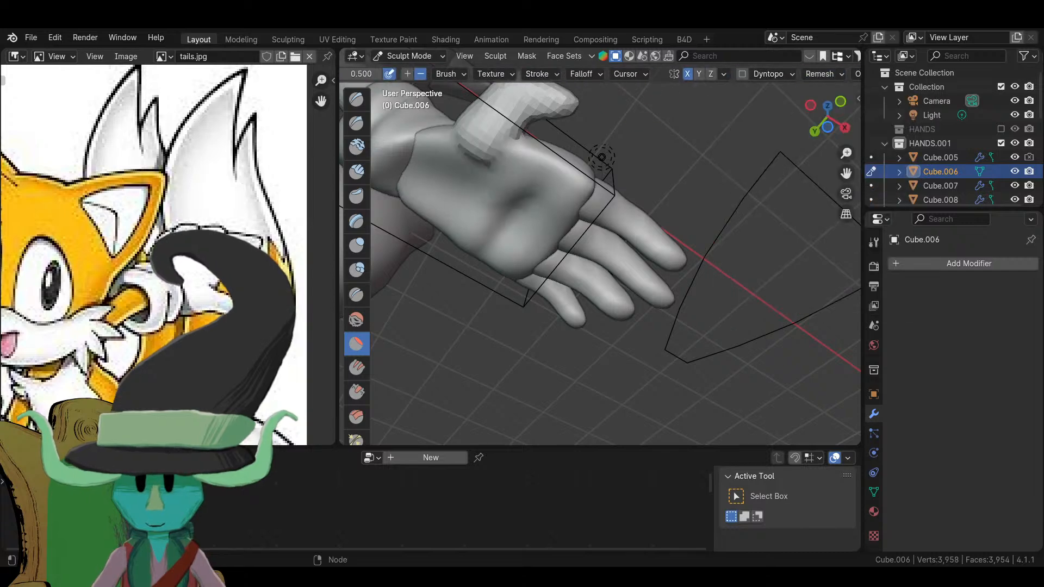
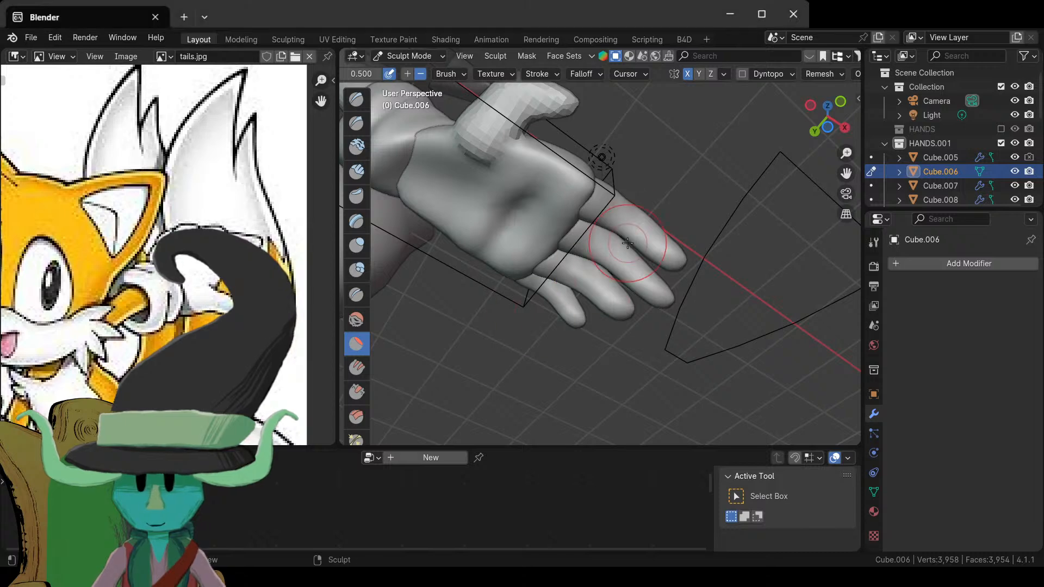
- Remesh the palm-and-thumb mesh a second time at the 0.05 m voxel size and return to Object Mode
{"action": "mouse_move", "coordinate": [627, 243]}
{"action": "middle_mouse_down"}
{"action": "mouse_move", "coordinate": [517, 354]}
{"action": "mouse_move", "coordinate": [701, 316]}
{"action": "middle_mouse_up"}
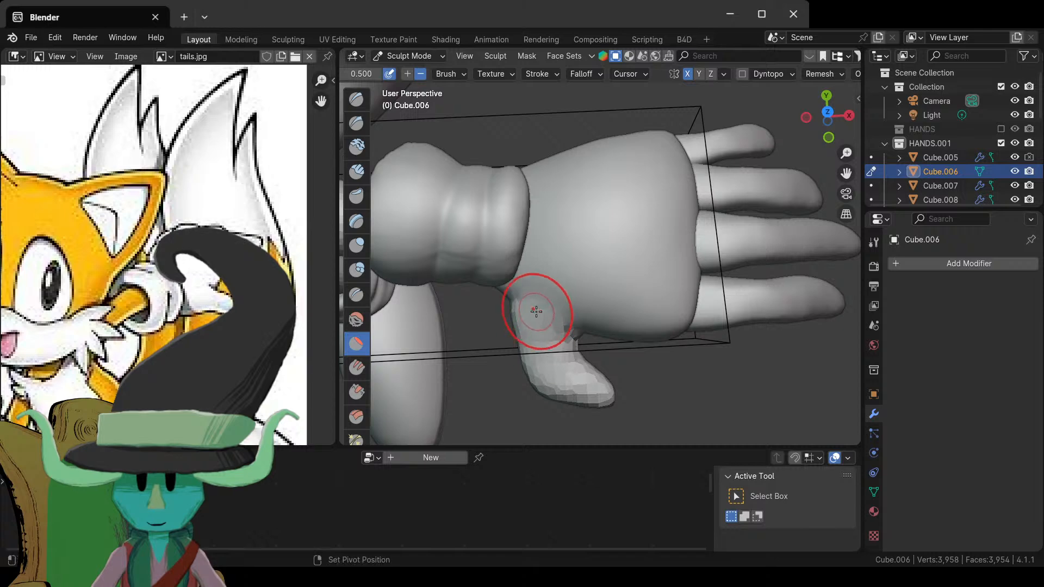
{"action": "left_click", "coordinate": [824, 73]}
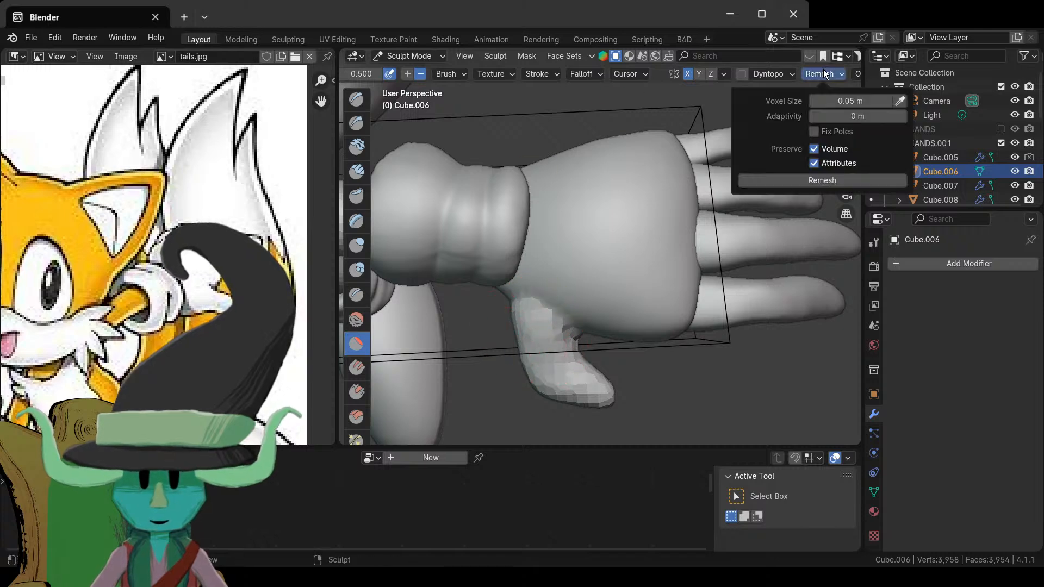
{"action": "left_click", "coordinate": [825, 180]}
{"action": "middle_click_drag", "start_coordinate": [613, 355], "coordinate": [570, 261]}
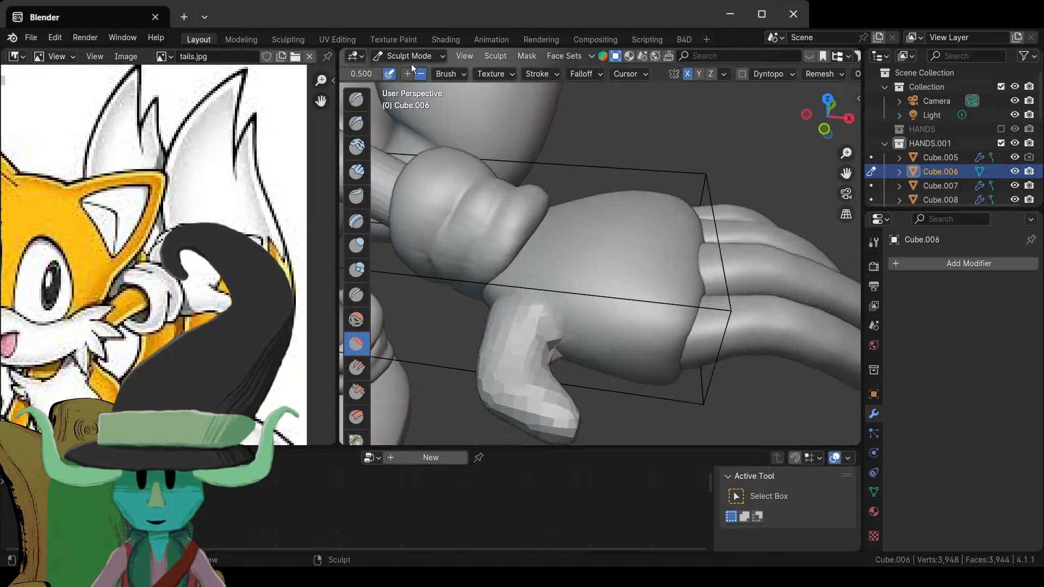
{"action": "left_click", "coordinate": [411, 56]}
{"action": "left_click", "coordinate": [416, 72]}
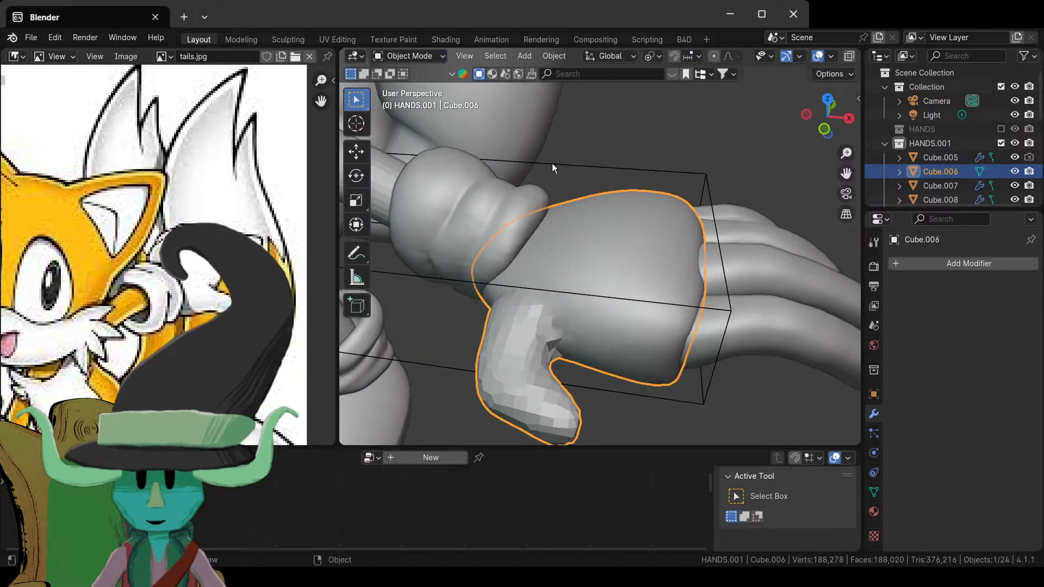
- In Sculpt Mode, blend the junction between thumb and palm with the Smooth brush at 71 px radius and 0.615 strength
{"action": "left_click", "coordinate": [430, 56]}
{"action": "left_click", "coordinate": [409, 100]}
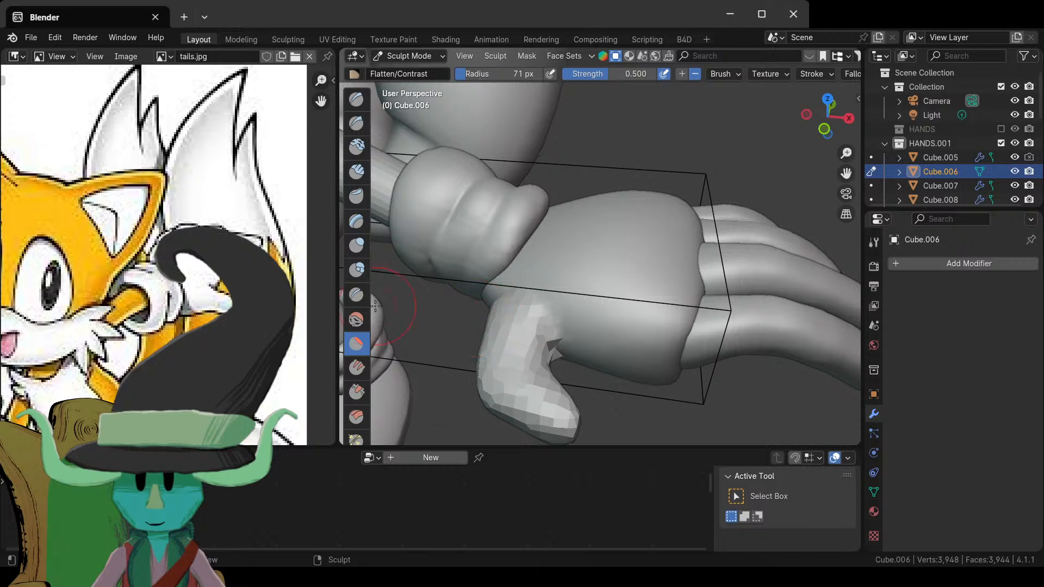
{"action": "middle_click_drag", "start_coordinate": [549, 391], "coordinate": [556, 243]}
{"action": "mouse_move", "coordinate": [529, 291]}
{"action": "middle_mouse_down"}
{"action": "mouse_move", "coordinate": [581, 254]}
{"action": "mouse_move", "coordinate": [543, 198]}
{"action": "mouse_move", "coordinate": [555, 331]}
{"action": "middle_mouse_up"}
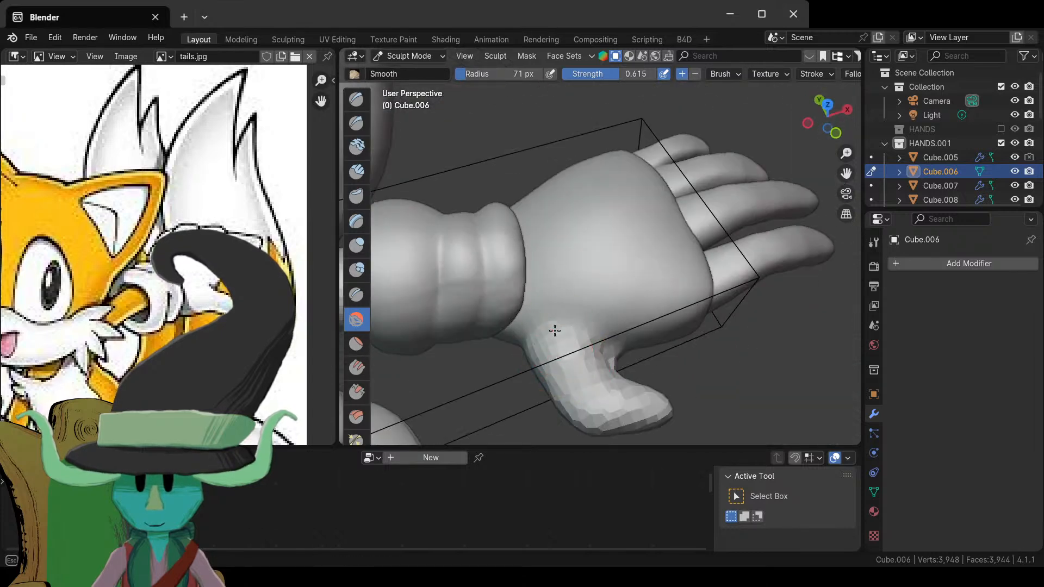
- Return to Object Mode, shade the palm-and-thumb mesh smooth with sharp edges kept, and deselect it
{"action": "left_click", "coordinate": [435, 54]}
{"action": "left_click", "coordinate": [413, 72]}
{"action": "right_click", "coordinate": [623, 256]}
{"action": "left_click", "coordinate": [624, 255]}
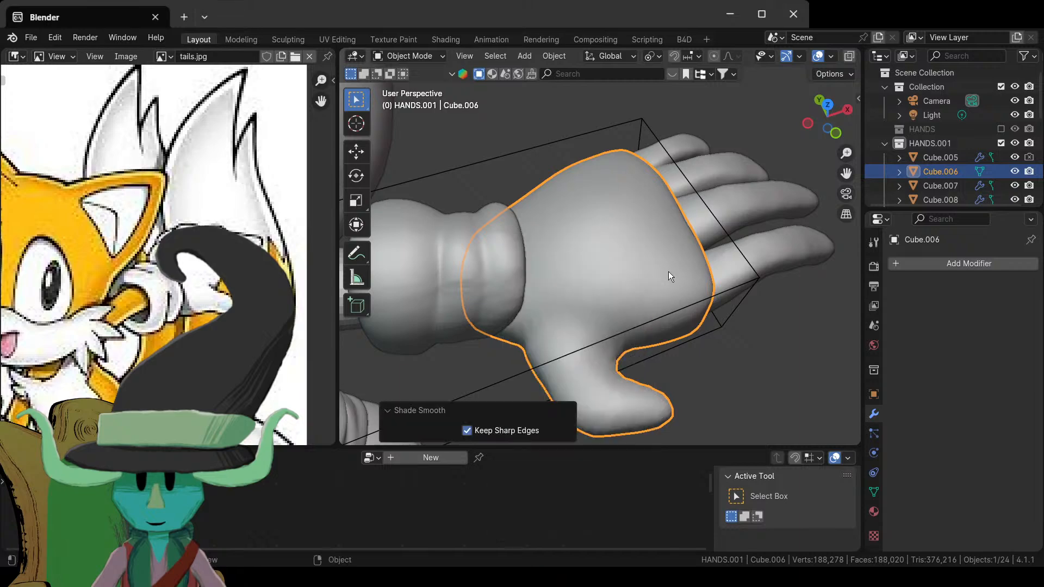
{"action": "scroll", "coordinate": [679, 305], "scroll_direction": "down", "scroll_amount": 4}
{"action": "left_click", "coordinate": [699, 347]}
{"action": "middle_click_drag", "start_coordinate": [699, 347], "coordinate": [638, 423]}
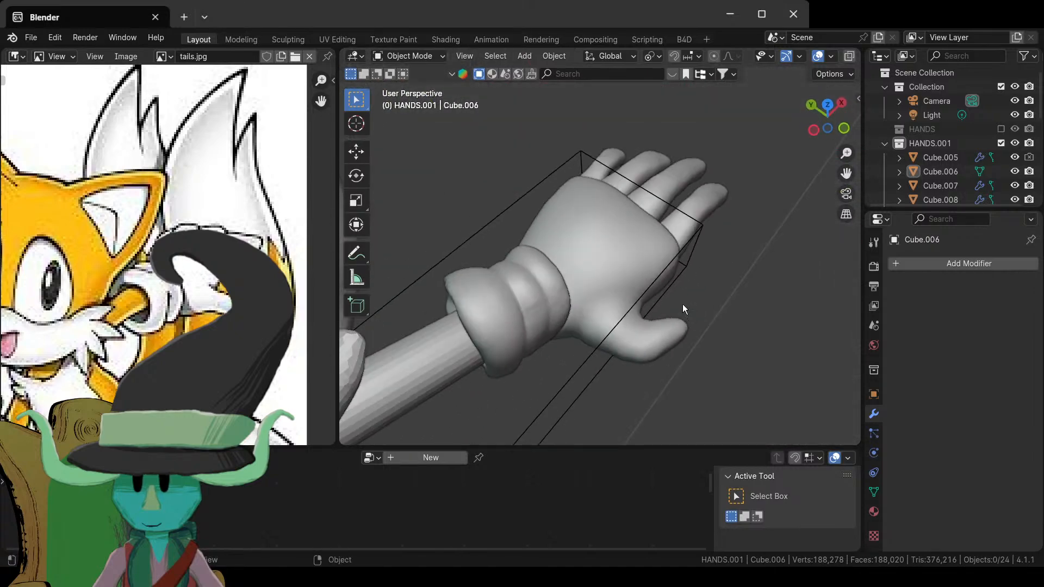
{"action": "middle_click_drag", "start_coordinate": [683, 308], "coordinate": [361, 387]}
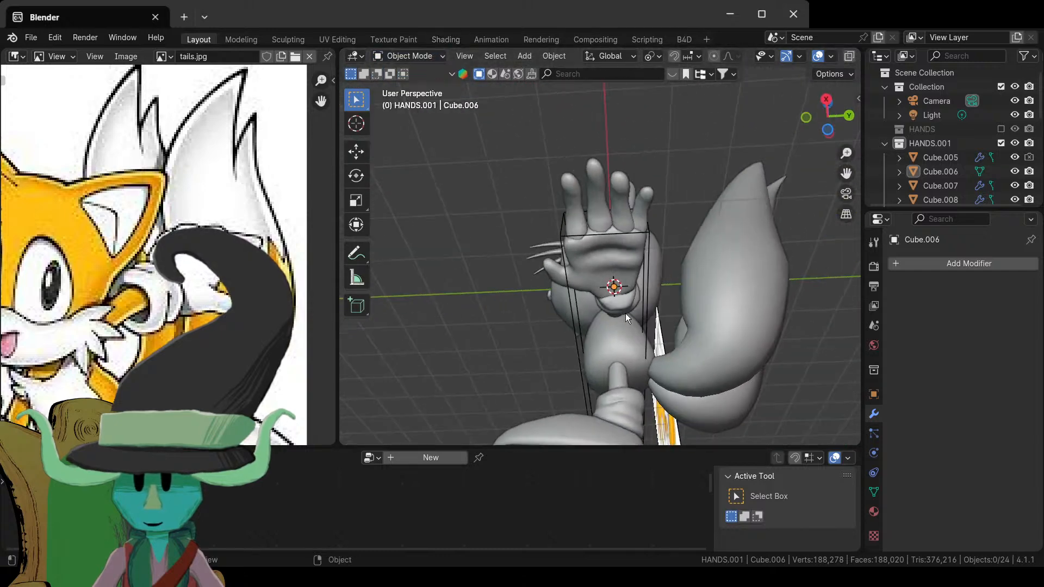
- Select the index finger, the middle finger and the joined third and little fingers together
{"action": "left_click", "coordinate": [585, 222]}
{"action": "middle_click_drag", "start_coordinate": [585, 222], "coordinate": [619, 360]}
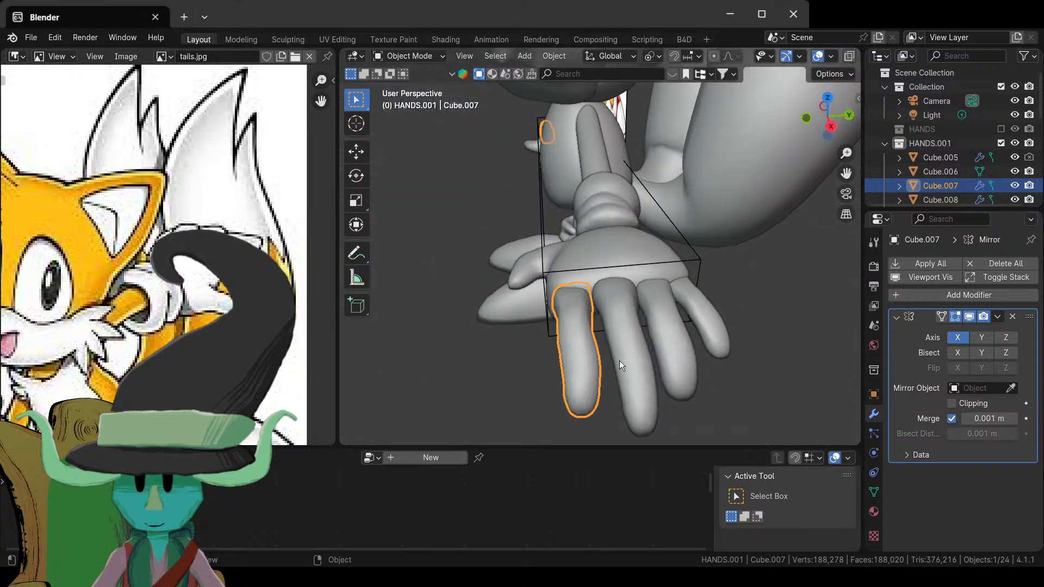
{"action": "left_click", "coordinate": [628, 325], "text": "shift"}
{"action": "left_click", "coordinate": [684, 325], "text": "shift"}
{"action": "middle_click_drag", "start_coordinate": [718, 323], "coordinate": [656, 342]}
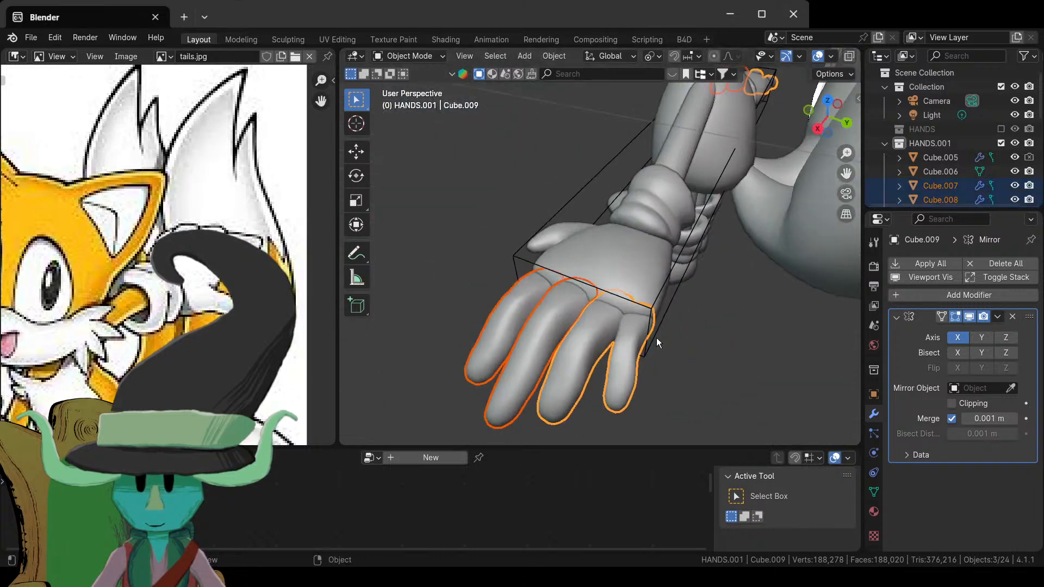
- Join the selected fingers into one object and add a Boolean union with the palm to it
{"action": "key", "text": "ctrl+j"}
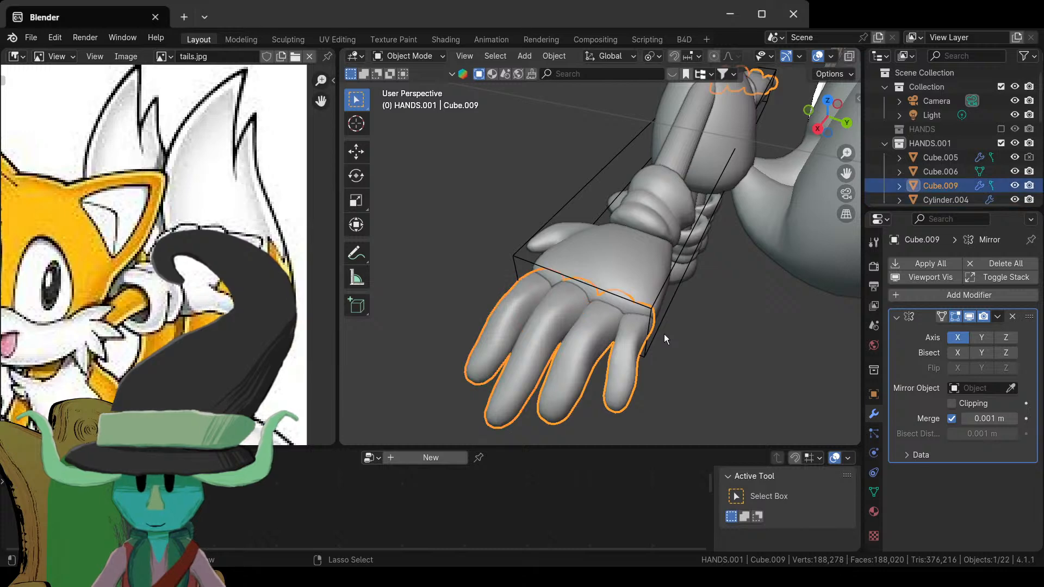
{"action": "left_click", "coordinate": [661, 321]}
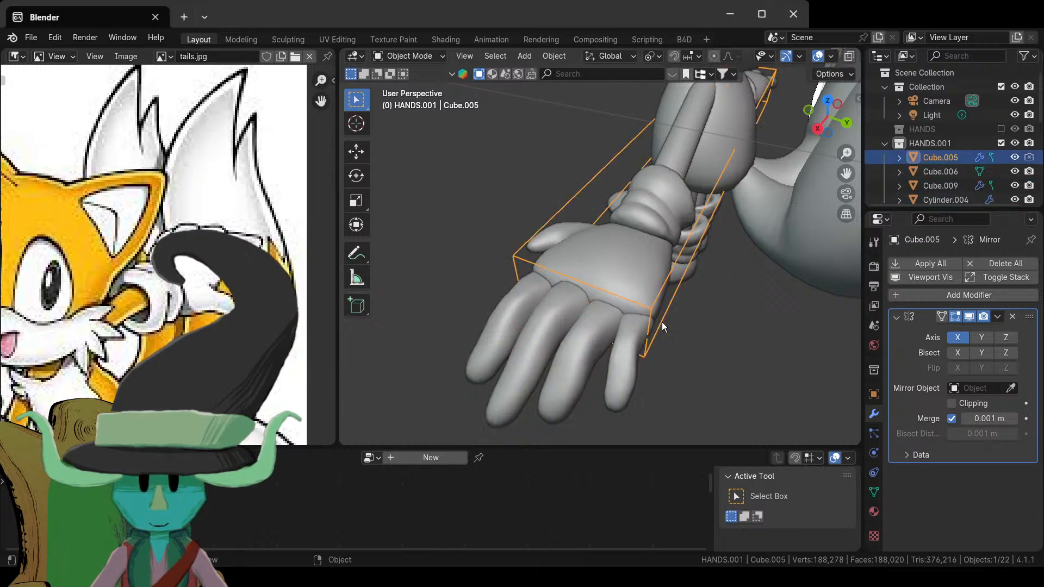
{"action": "left_click", "coordinate": [654, 265]}
{"action": "middle_click_drag", "start_coordinate": [654, 264], "coordinate": [732, 140]}
{"action": "left_click", "coordinate": [623, 363], "text": "shift"}
{"action": "scroll", "coordinate": [611, 363], "scroll_direction": "down", "scroll_amount": 2}
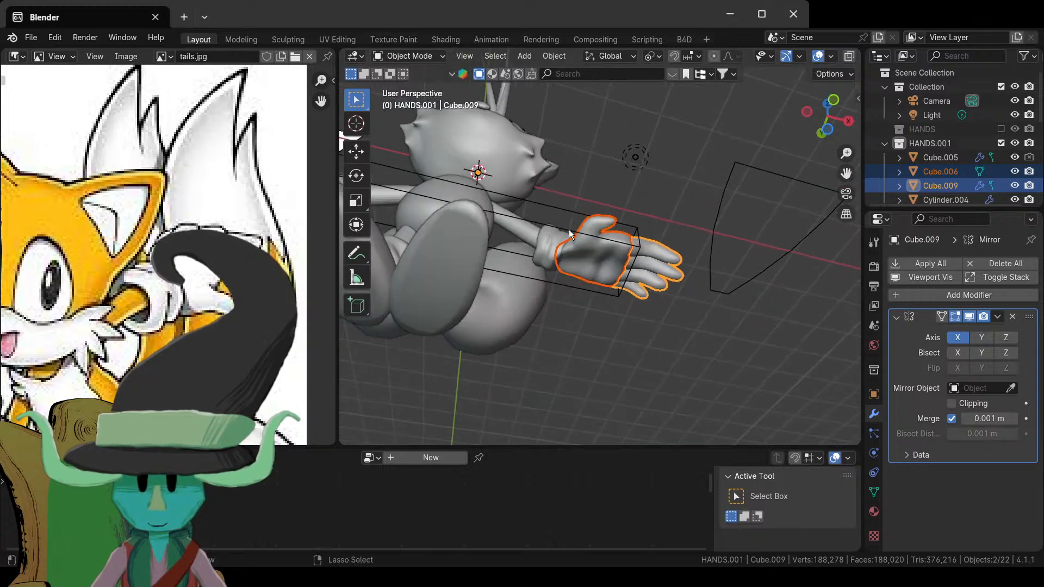
{"action": "key", "text": "ctrl+shift+KP_Add"}
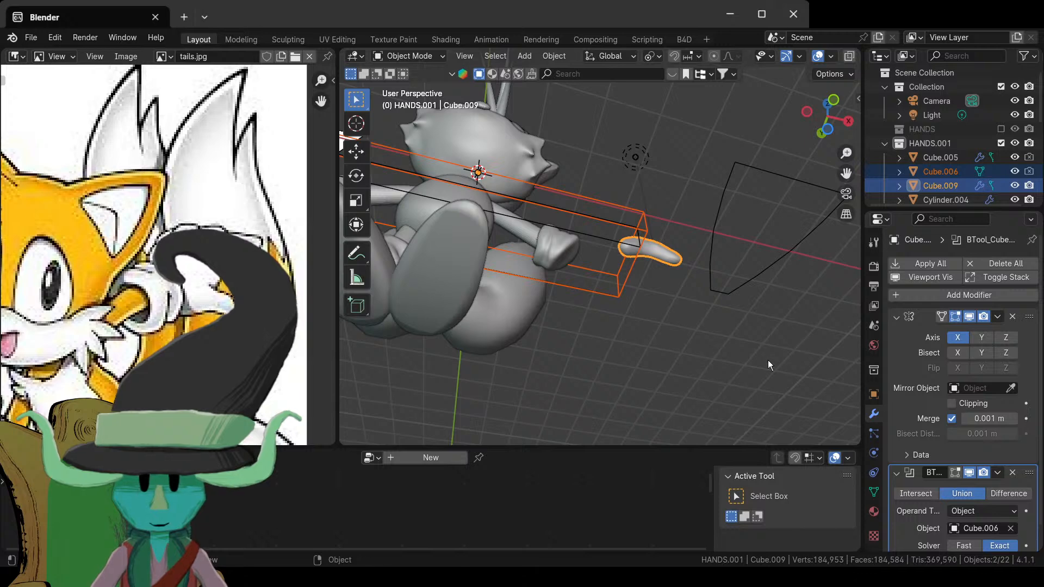
- Switch the Boolean union's solver to Fast and apply the modifier on the fingers object
{"action": "scroll", "coordinate": [935, 481], "scroll_direction": "down", "scroll_amount": 2}
{"action": "left_click", "coordinate": [960, 523]}
{"action": "middle_click_drag", "start_coordinate": [669, 256], "coordinate": [573, 253]}
{"action": "left_click", "coordinate": [996, 449]}
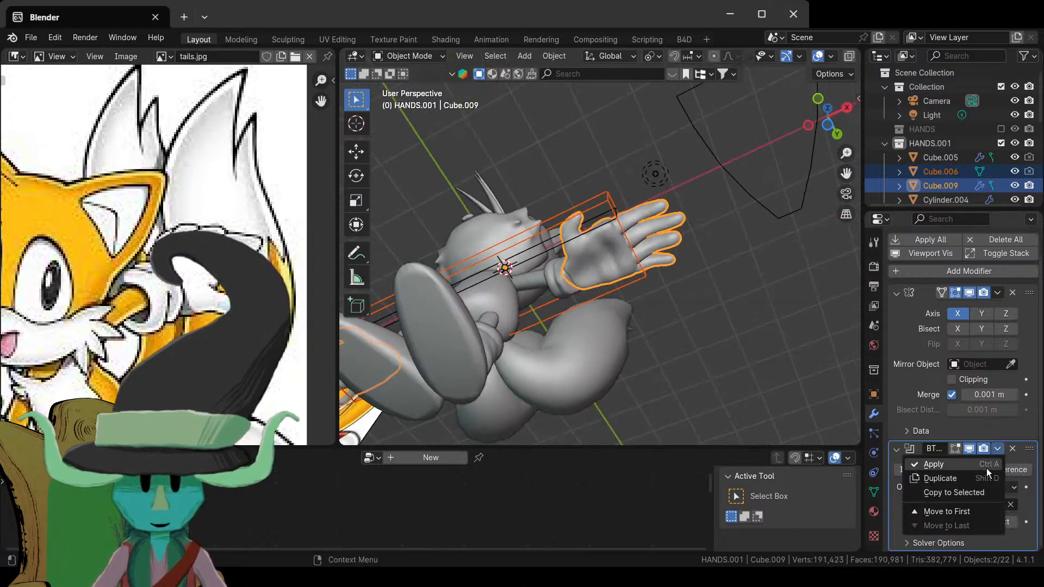
{"action": "left_click", "coordinate": [986, 468]}
- Delete the leftover original palm object and select the merged hand
{"action": "left_click", "coordinate": [577, 217]}
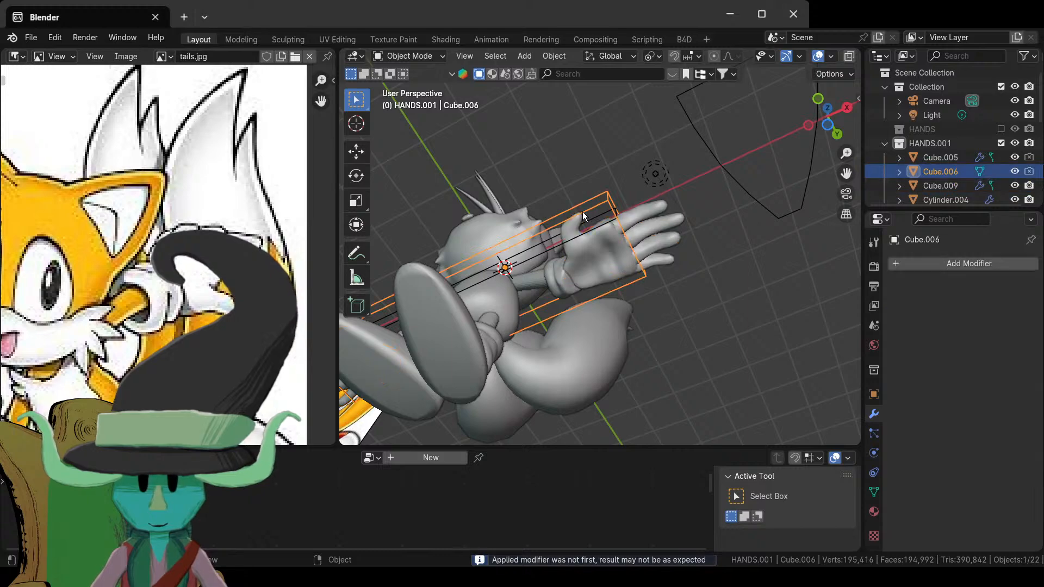
{"action": "key", "text": "Delete"}
{"action": "left_click", "coordinate": [570, 252]}
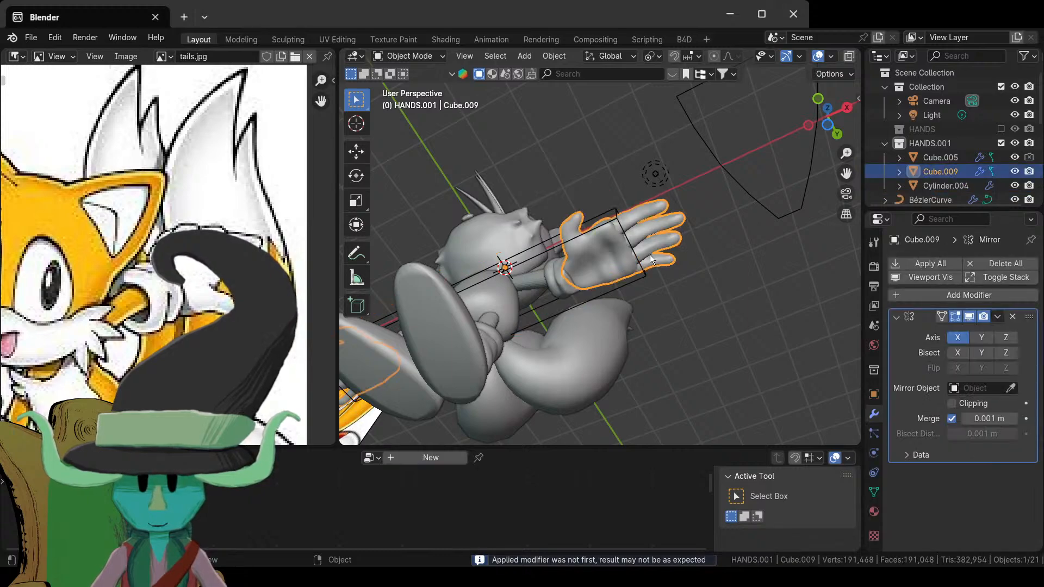
{"action": "middle_click_drag", "start_coordinate": [650, 255], "coordinate": [797, 191]}
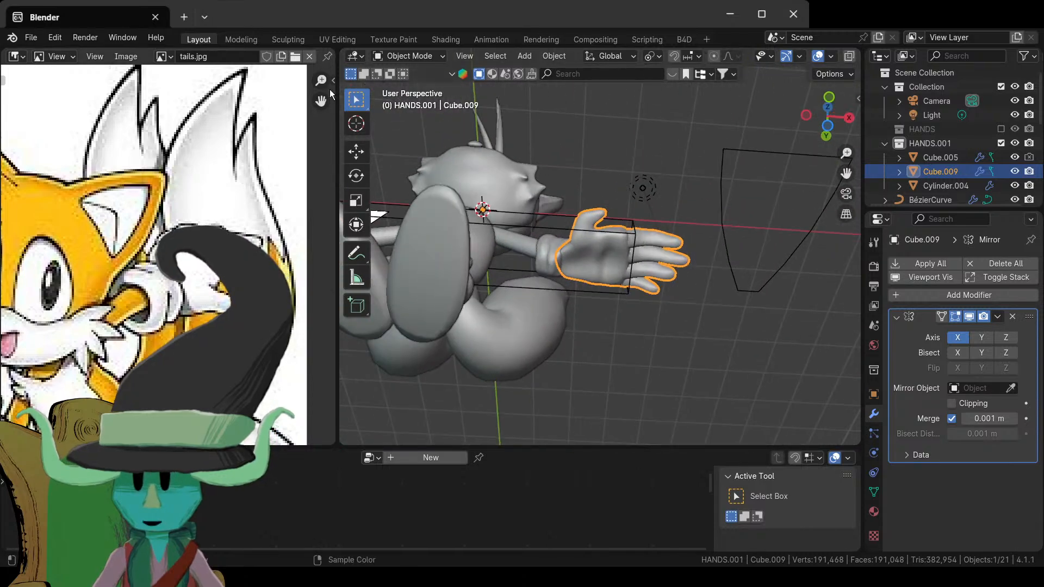
- Try remeshing the merged hand in Sculpt Mode with a 0.05 m voxel size
{"action": "left_click", "coordinate": [408, 56]}
{"action": "left_click", "coordinate": [406, 95]}
{"action": "scroll", "coordinate": [648, 284], "scroll_direction": "up", "scroll_amount": 5}
{"action": "mouse_move", "coordinate": [648, 285]}
{"action": "middle_mouse_down"}
{"action": "mouse_move", "coordinate": [723, 261]}
{"action": "mouse_move", "coordinate": [618, 279]}
{"action": "middle_mouse_up"}
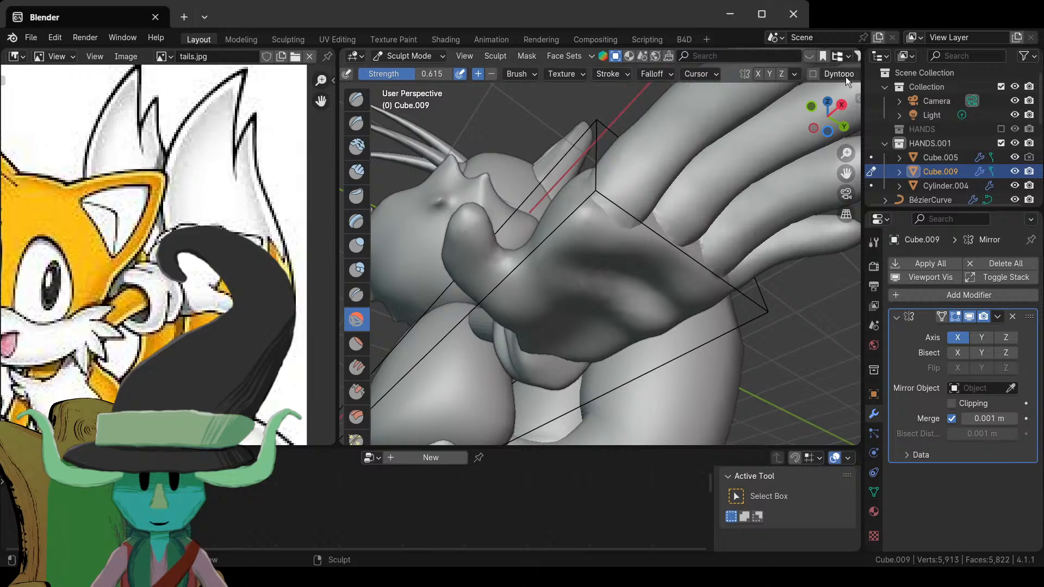
{"action": "scroll", "coordinate": [845, 77], "scroll_direction": "down", "scroll_amount": 3}
{"action": "left_click", "coordinate": [786, 71]}
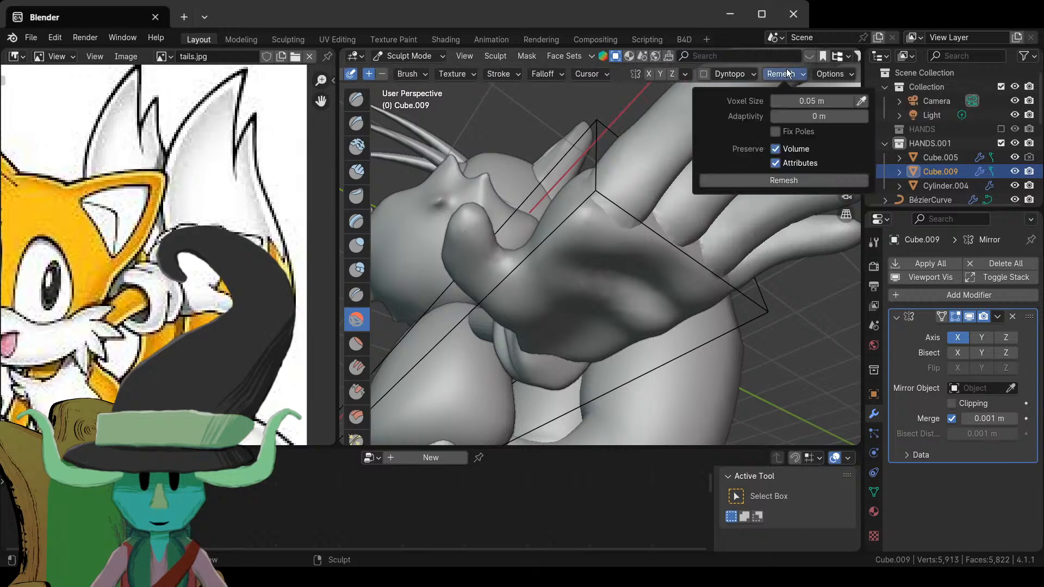
{"action": "left_click", "coordinate": [794, 180]}
{"action": "middle_click_drag", "start_coordinate": [675, 268], "coordinate": [619, 243]}
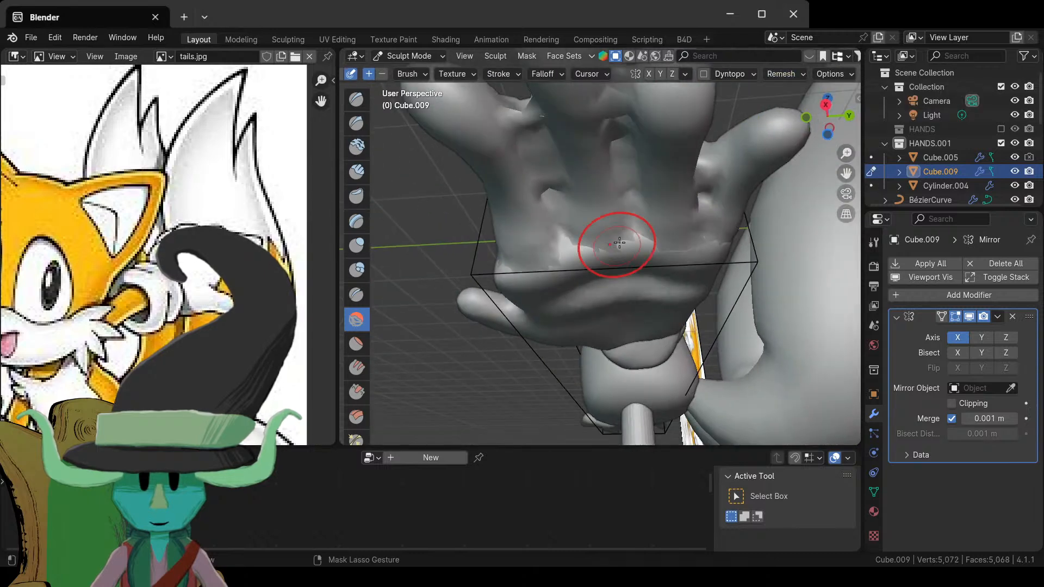
{"action": "key", "text": "ctrl+z"}
- Try remeshing the merged hand with the voxel size set to 0.02 m
{"action": "left_click", "coordinate": [787, 76]}
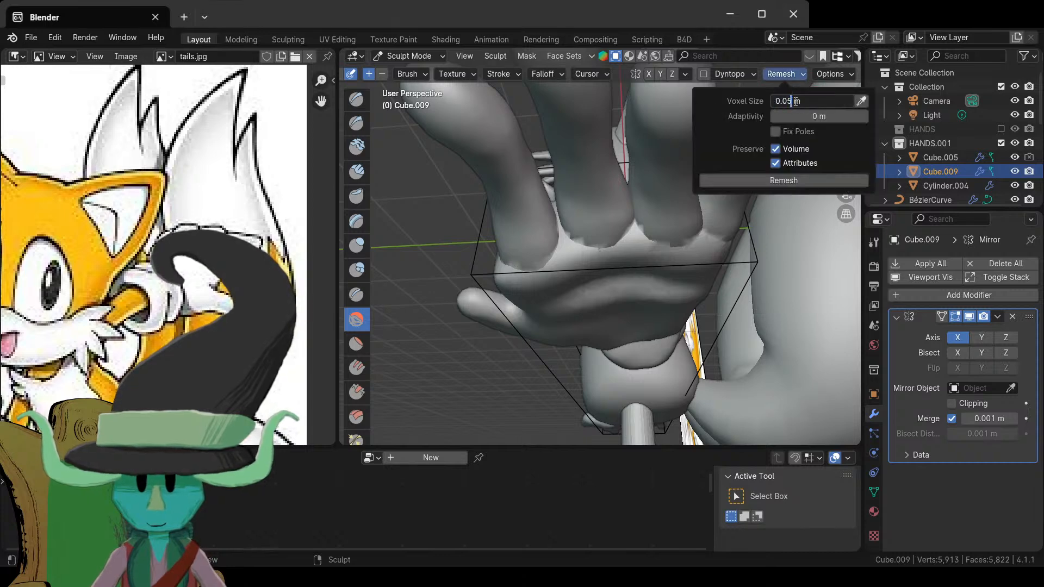
{"action": "type", "text": "2"}
{"action": "key", "text": "Return"}
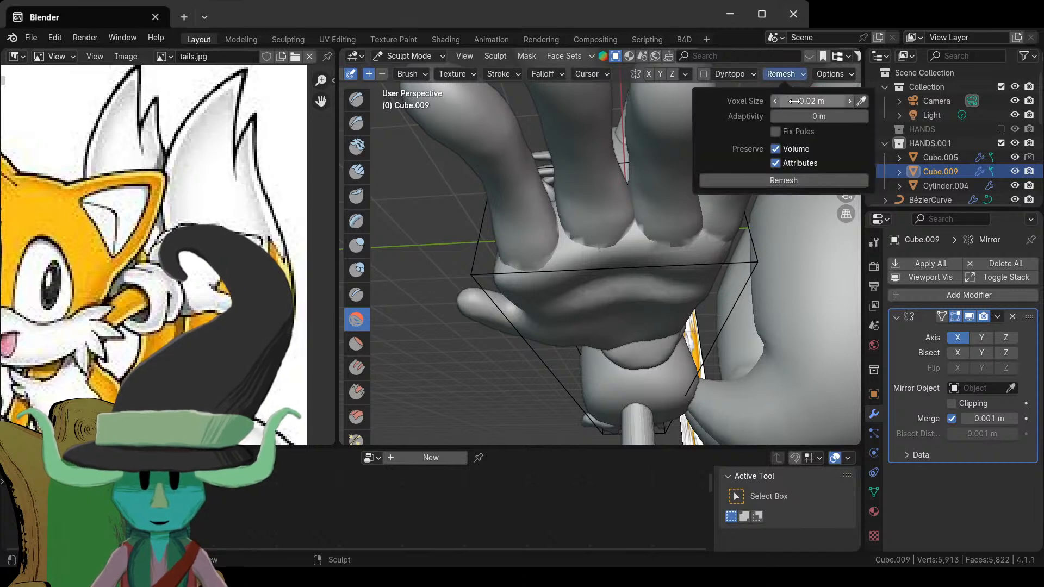
{"action": "left_click", "coordinate": [804, 176]}
{"action": "middle_click_drag", "start_coordinate": [606, 221], "coordinate": [641, 351]}
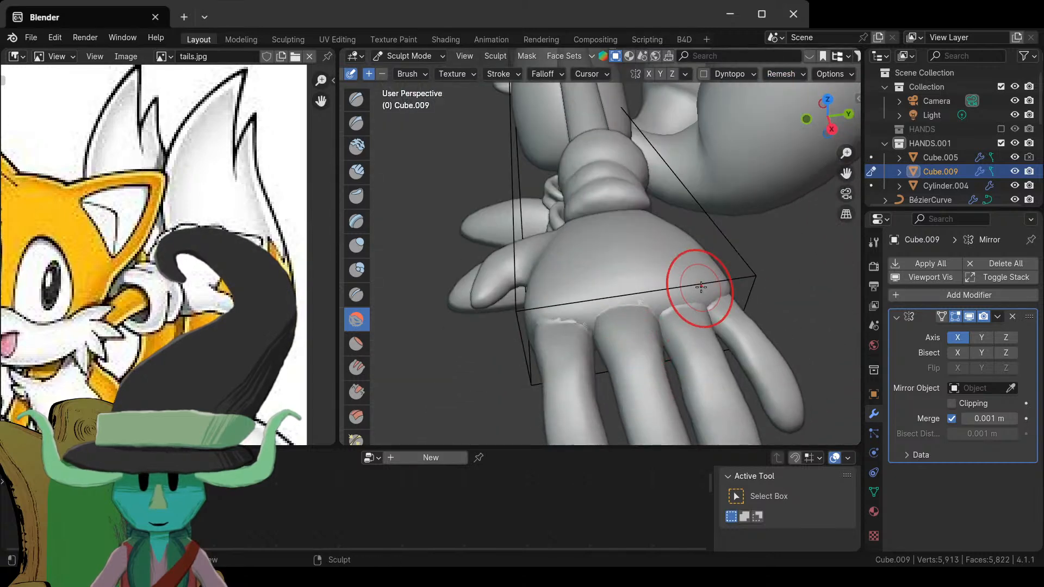
{"action": "key", "text": "ctrl+z"}
- Try remeshing the merged hand with the voxel size set to 0.01 m
{"action": "left_click", "coordinate": [803, 76]}
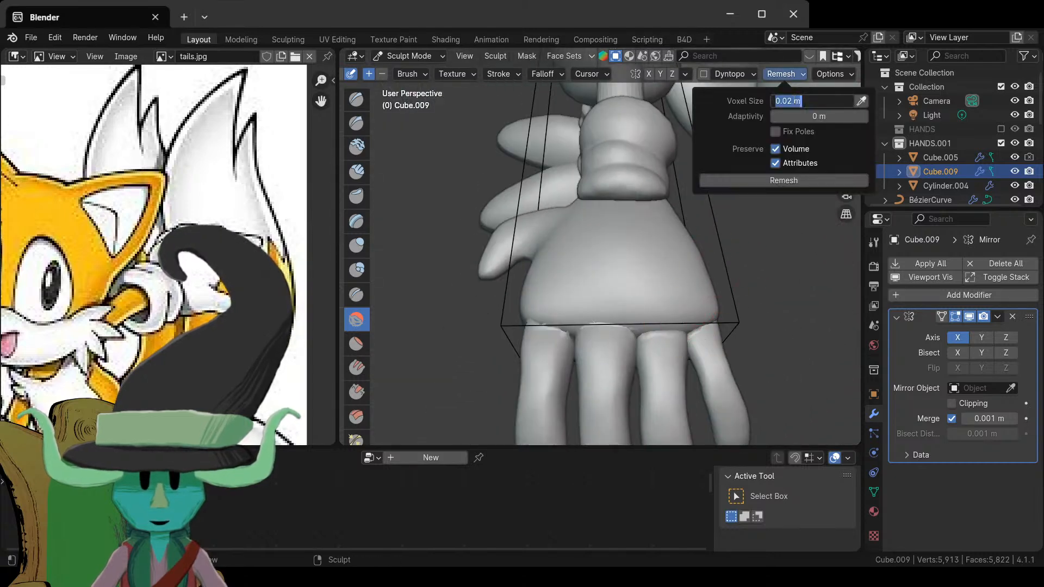
{"action": "key", "text": "BackSpace"}
{"action": "type", "text": "1"}
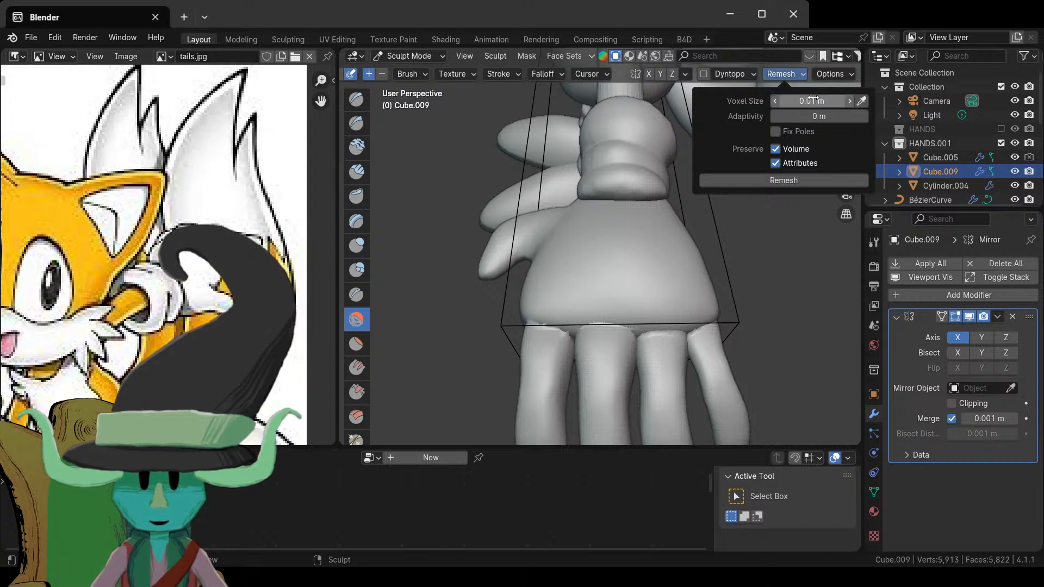
{"action": "key", "text": "Return"}
{"action": "left_click", "coordinate": [793, 182]}
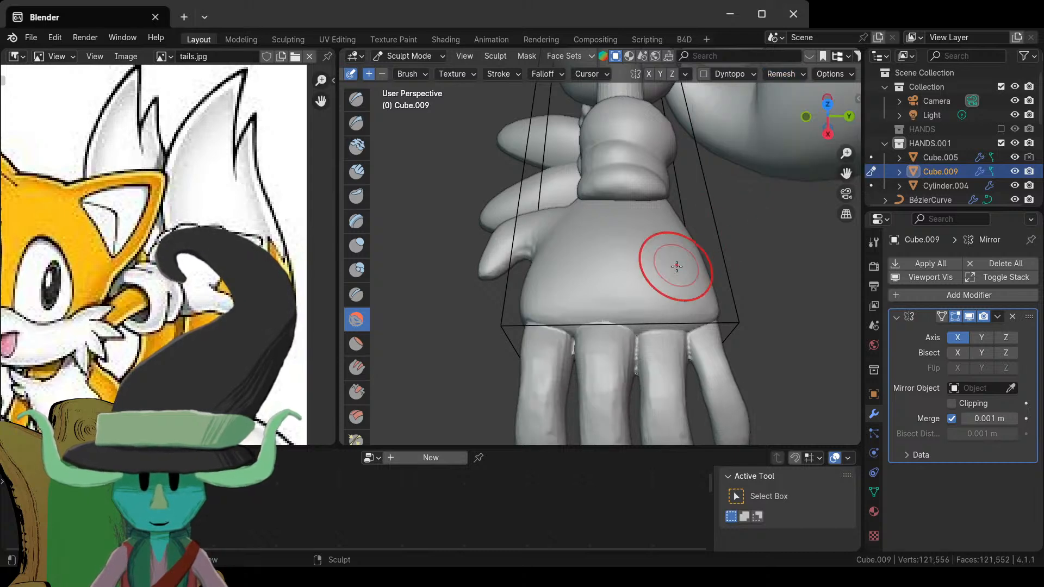
{"action": "middle_click_drag", "start_coordinate": [676, 263], "coordinate": [678, 142]}
{"action": "middle_click_drag", "start_coordinate": [619, 243], "coordinate": [615, 247]}
{"action": "key", "text": "ctrl+z"}
{"action": "left_click", "coordinate": [782, 74]}
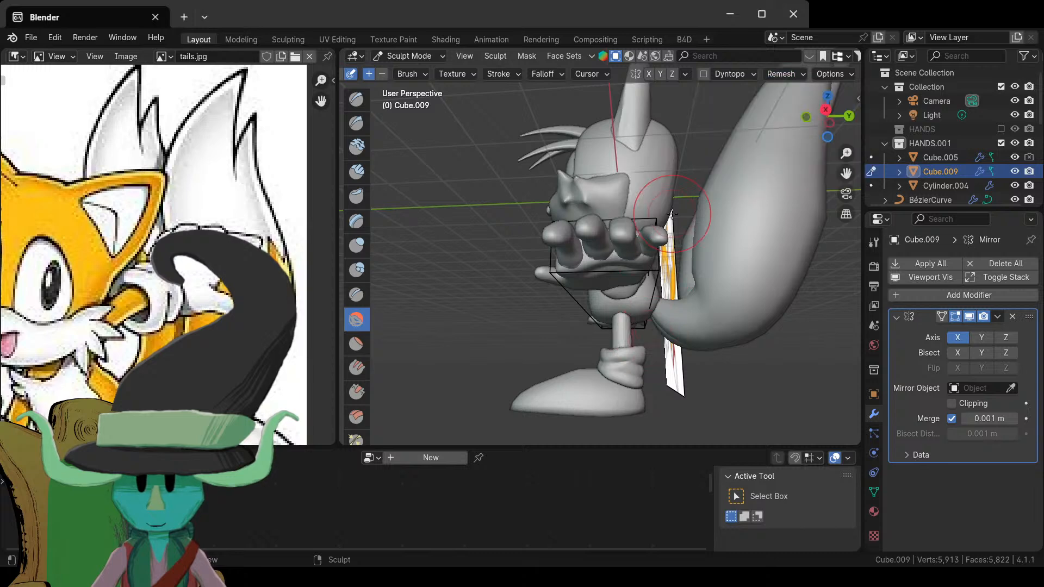
{"action": "middle_click_drag", "start_coordinate": [672, 213], "coordinate": [583, 324]}
{"action": "scroll", "coordinate": [663, 302], "scroll_direction": "up", "scroll_amount": 3}
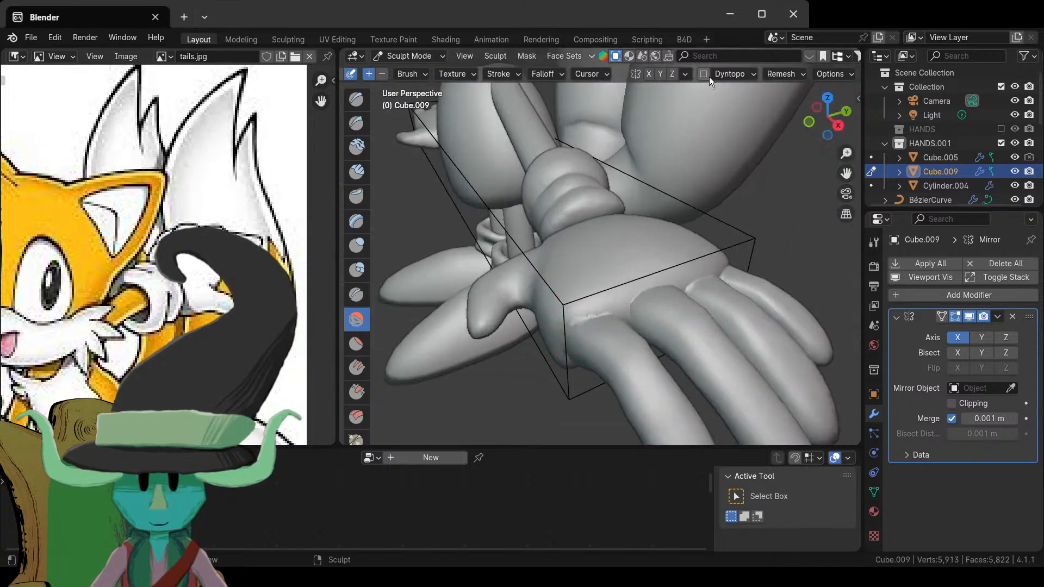
{"action": "middle_click_drag", "start_coordinate": [701, 163], "coordinate": [647, 366]}
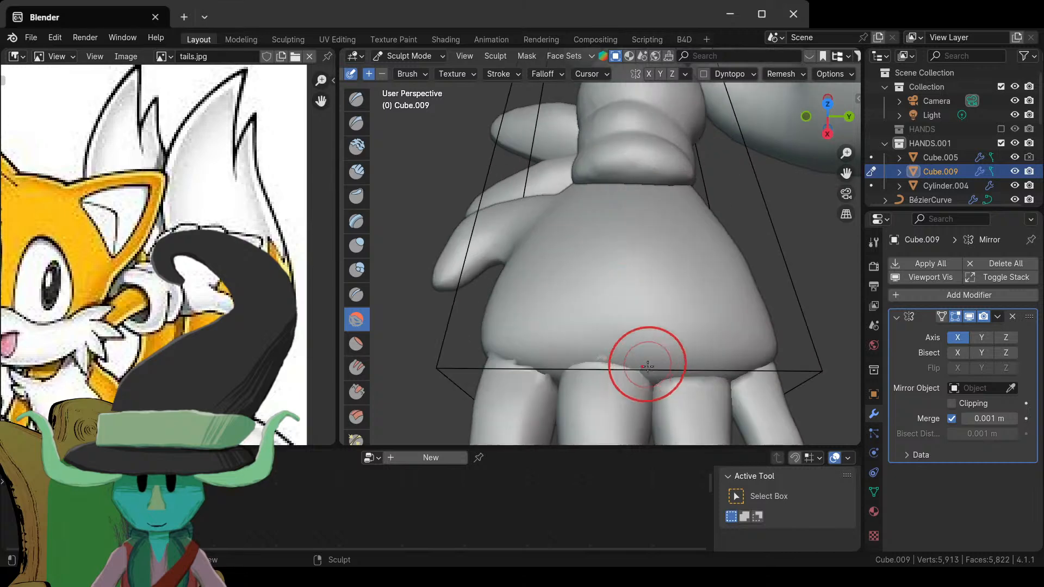
- Undo the palm deletion, the Boolean union and the finger join to return to separate palm and finger objects
{"action": "key", "text": "Tab"}
{"action": "scroll", "coordinate": [605, 336], "scroll_direction": "down", "scroll_amount": 3}
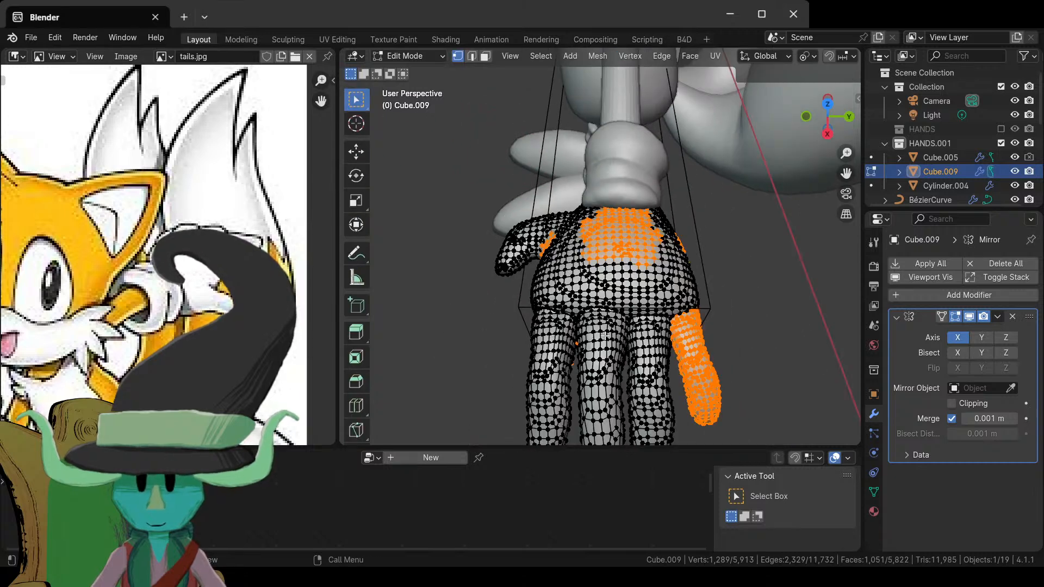
{"action": "key", "text": "ctrl+z"}
{"action": "key", "text": "ctrl+z"}
{"action": "key", "text": "ctrl+z"}
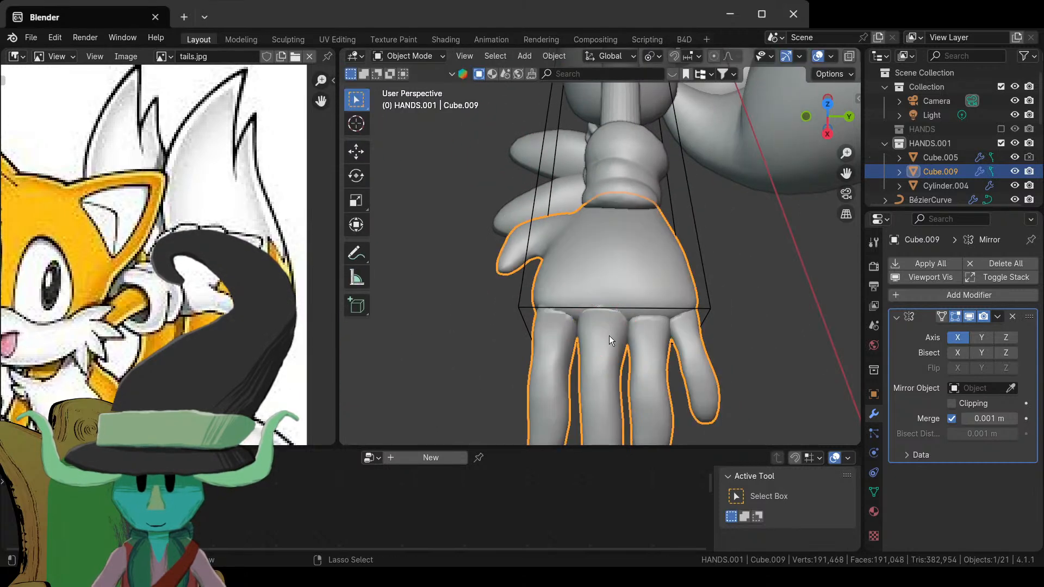
{"action": "left_click", "coordinate": [608, 335], "text": "shift"}
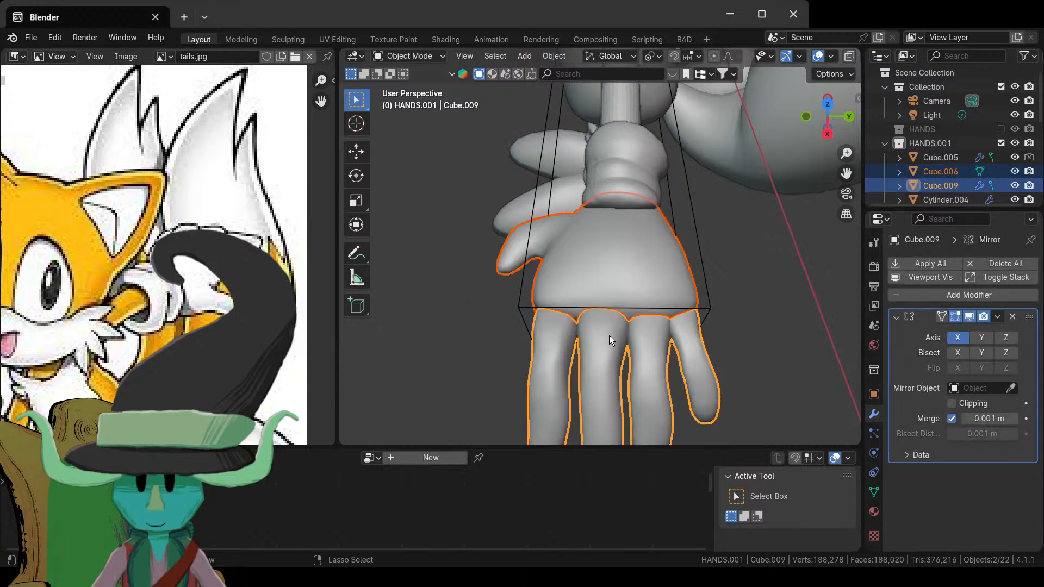
{"action": "left_click", "coordinate": [608, 335]}
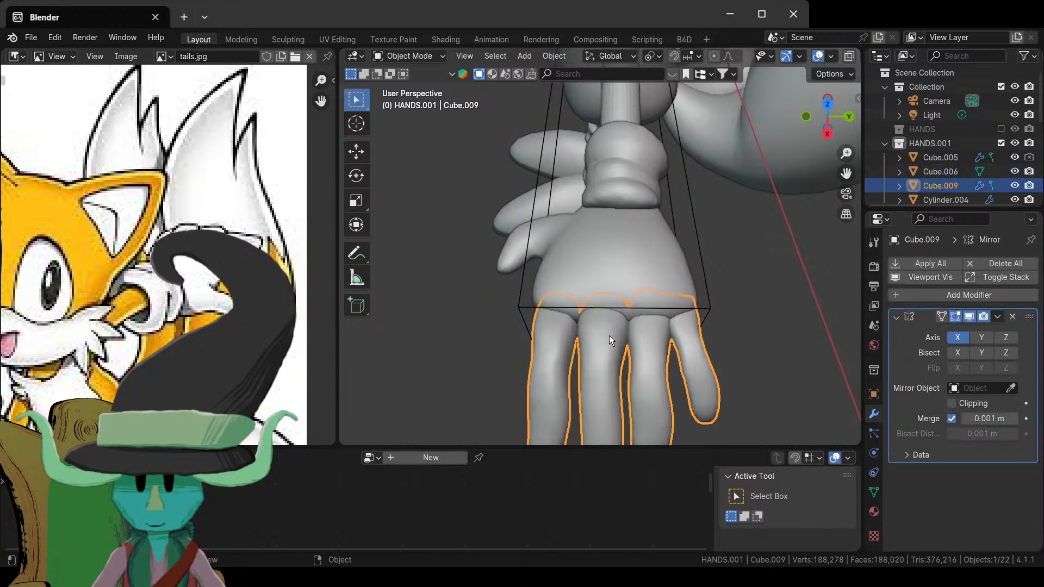
{"action": "key", "text": "ctrl+z"}
{"action": "key", "text": "ctrl+z"}
{"action": "key", "text": "ctrl+z"}
{"action": "key", "text": "ctrl+z"}
{"action": "key", "text": "ctrl+z"}
{"action": "left_click", "coordinate": [608, 335]}
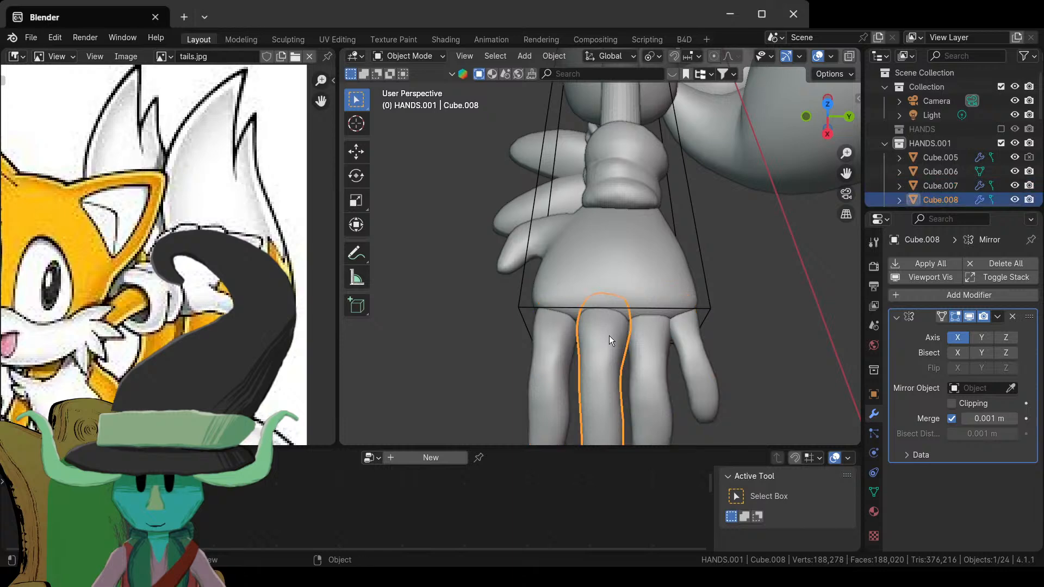
{"action": "left_click", "coordinate": [432, 54]}
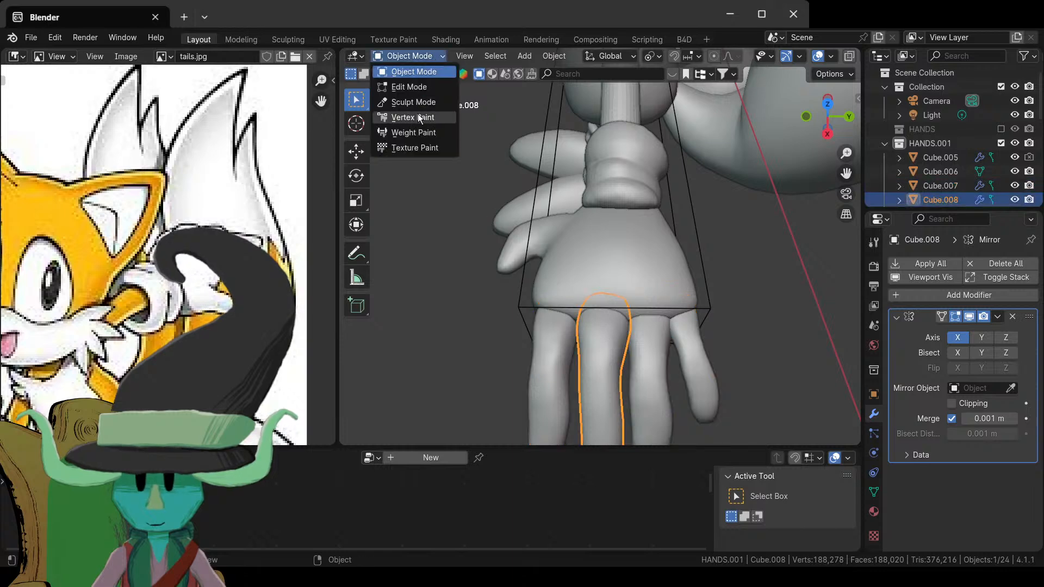
{"action": "left_click", "coordinate": [418, 103]}
{"action": "mouse_move", "coordinate": [654, 307]}
{"action": "middle_mouse_down"}
{"action": "mouse_move", "coordinate": [529, 321]}
{"action": "mouse_move", "coordinate": [584, 354]}
{"action": "mouse_move", "coordinate": [641, 358]}
{"action": "mouse_move", "coordinate": [668, 391]}
{"action": "mouse_move", "coordinate": [602, 372]}
{"action": "middle_mouse_up"}
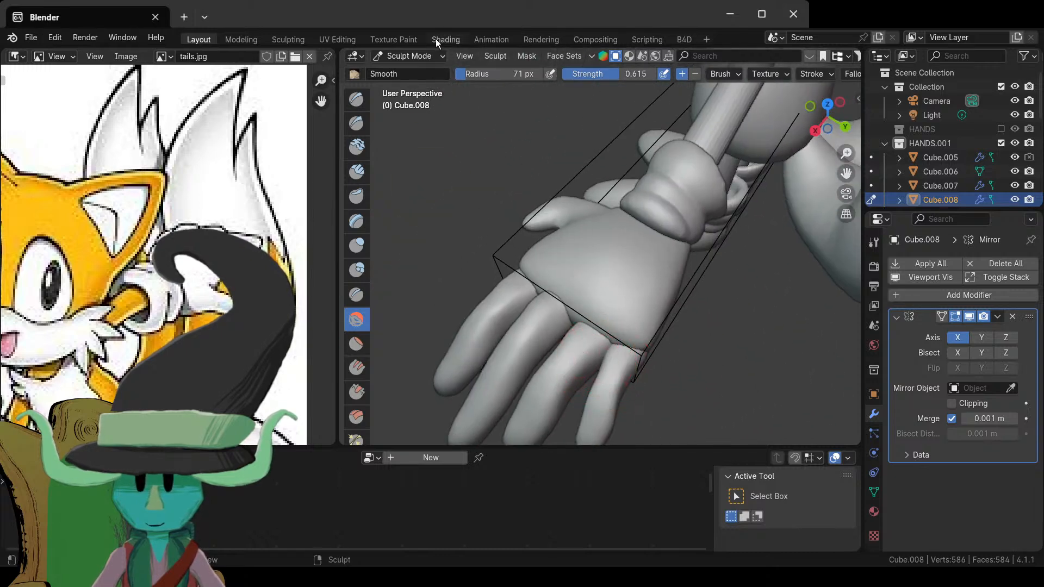
{"action": "left_click", "coordinate": [434, 56]}
{"action": "left_click", "coordinate": [414, 72]}
- Separate the selected little finger from the ring finger into its own object, and return to Object Mode
{"action": "left_click", "coordinate": [559, 341]}
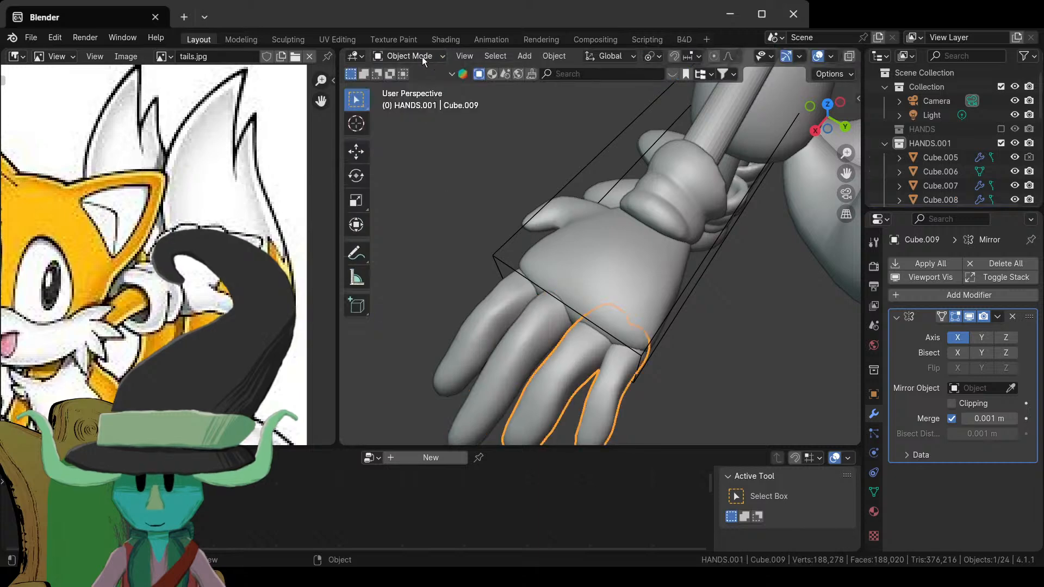
{"action": "key", "text": "Tab"}
{"action": "key", "text": "p"}
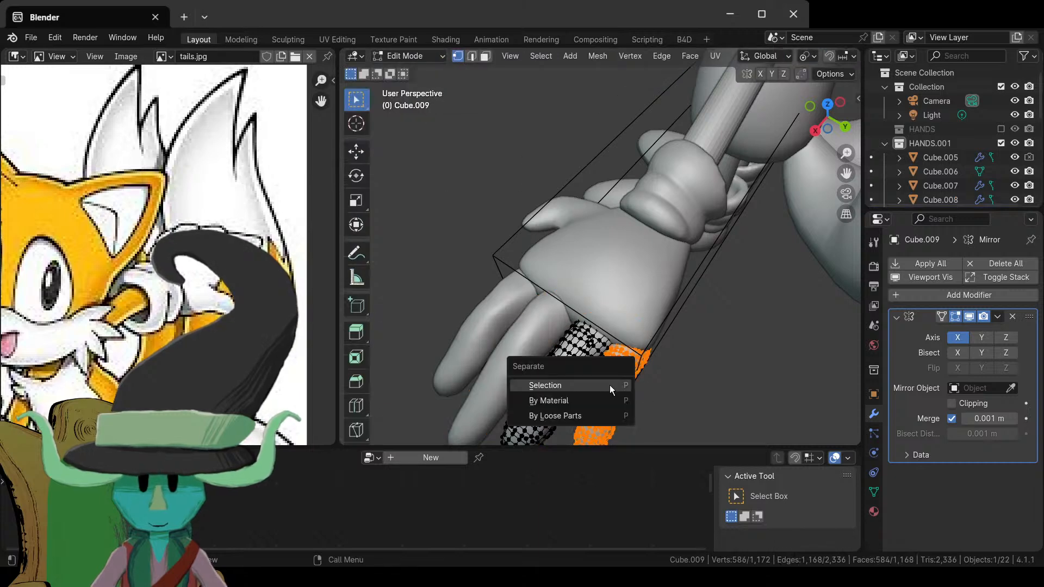
{"action": "left_click", "coordinate": [609, 385]}
{"action": "key", "text": "Tab"}
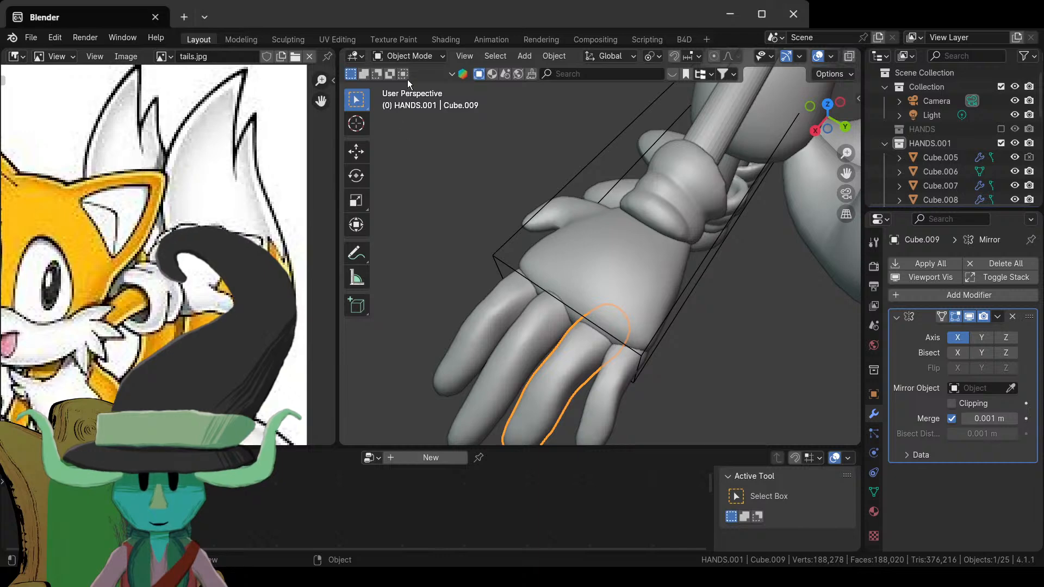
{"action": "left_click", "coordinate": [431, 55]}
{"action": "left_click", "coordinate": [430, 103]}
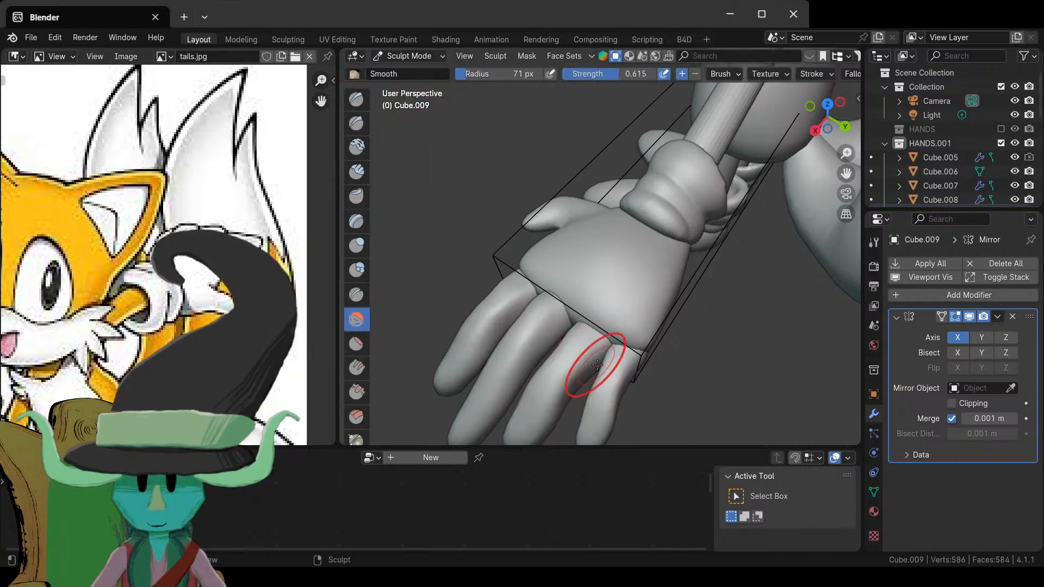
{"action": "middle_click_drag", "start_coordinate": [602, 367], "coordinate": [617, 364]}
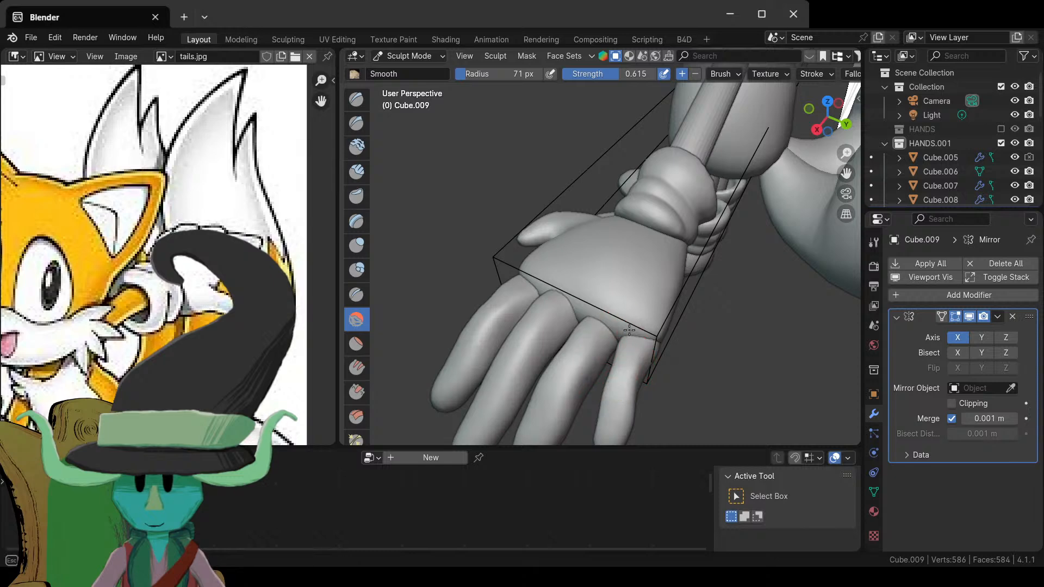
{"action": "middle_click_drag", "start_coordinate": [625, 315], "coordinate": [412, 119]}
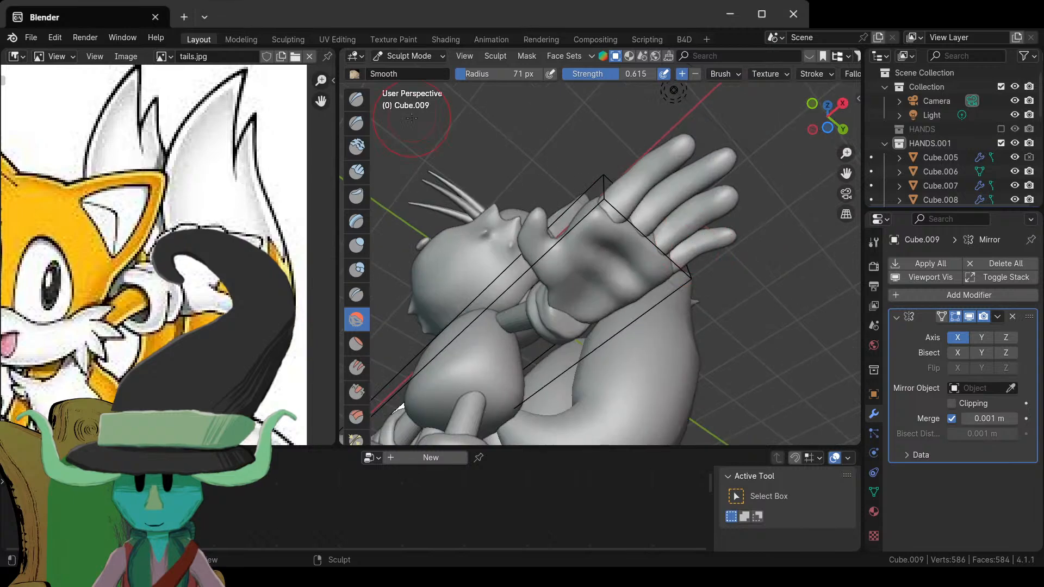
{"action": "left_click", "coordinate": [432, 55]}
{"action": "left_click", "coordinate": [432, 70]}
- Join the four separate fingers of the hand into a single object
{"action": "middle_click_drag", "start_coordinate": [634, 253], "coordinate": [624, 309]}
{"action": "left_click", "coordinate": [624, 309]}
{"action": "middle_click_drag", "start_coordinate": [560, 346], "coordinate": [612, 364]}
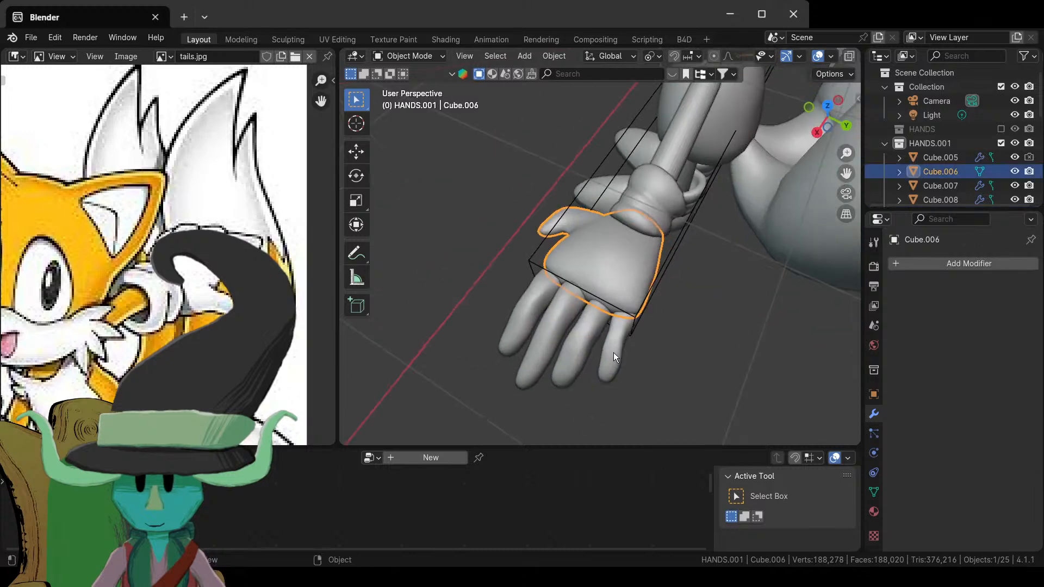
{"action": "left_click", "coordinate": [613, 352]}
{"action": "left_click", "coordinate": [564, 345], "text": "shift"}
{"action": "left_click", "coordinate": [543, 337], "text": "shift"}
{"action": "left_click", "coordinate": [515, 318], "text": "shift"}
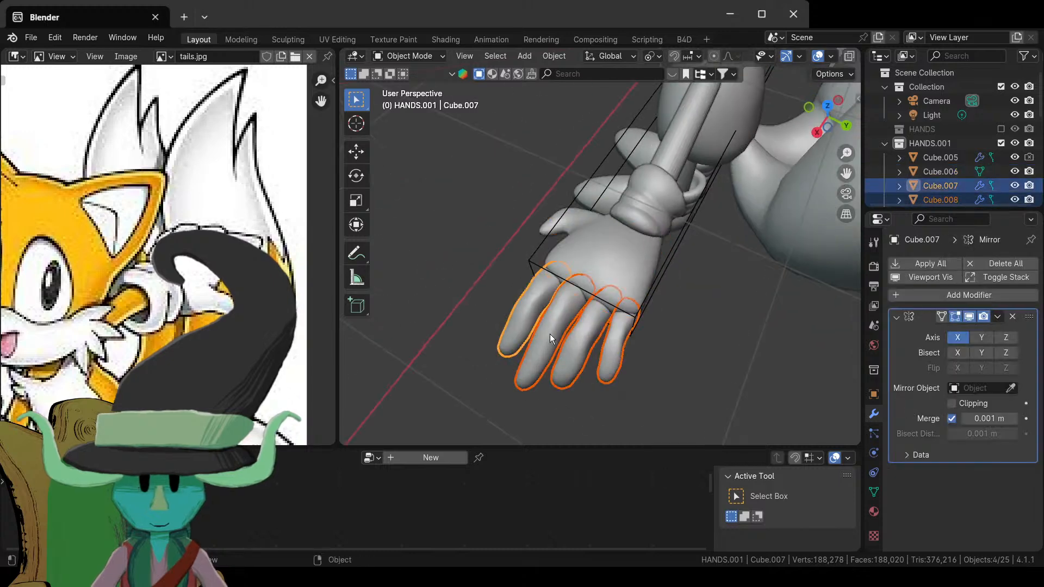
{"action": "key", "text": "ctrl+j"}
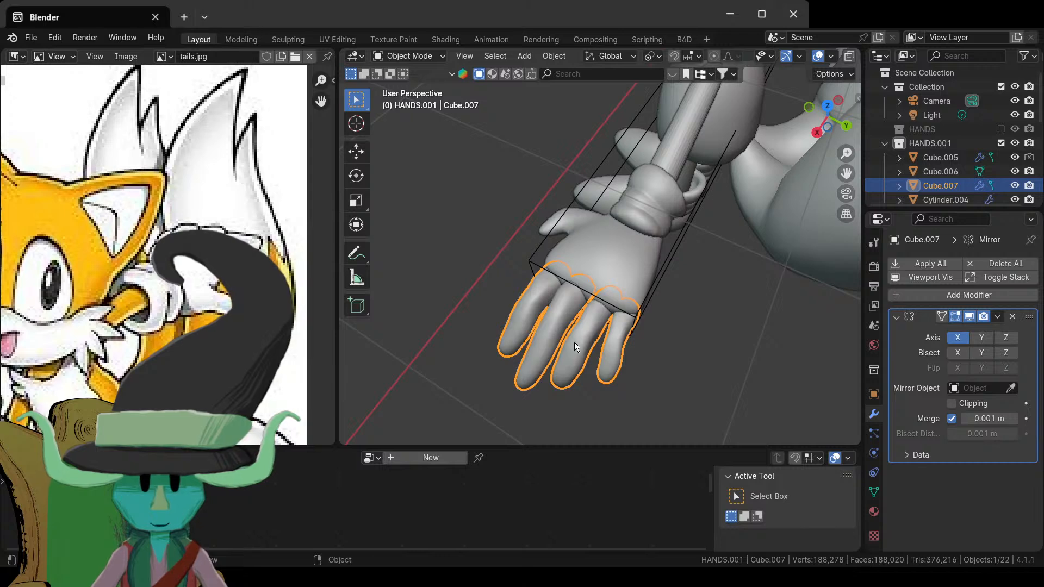
- Merge the palm and the joined fingers with a Boolean union, applying their modifiers
{"action": "left_click", "coordinate": [636, 307]}
{"action": "left_click", "coordinate": [611, 372], "text": "shift"}
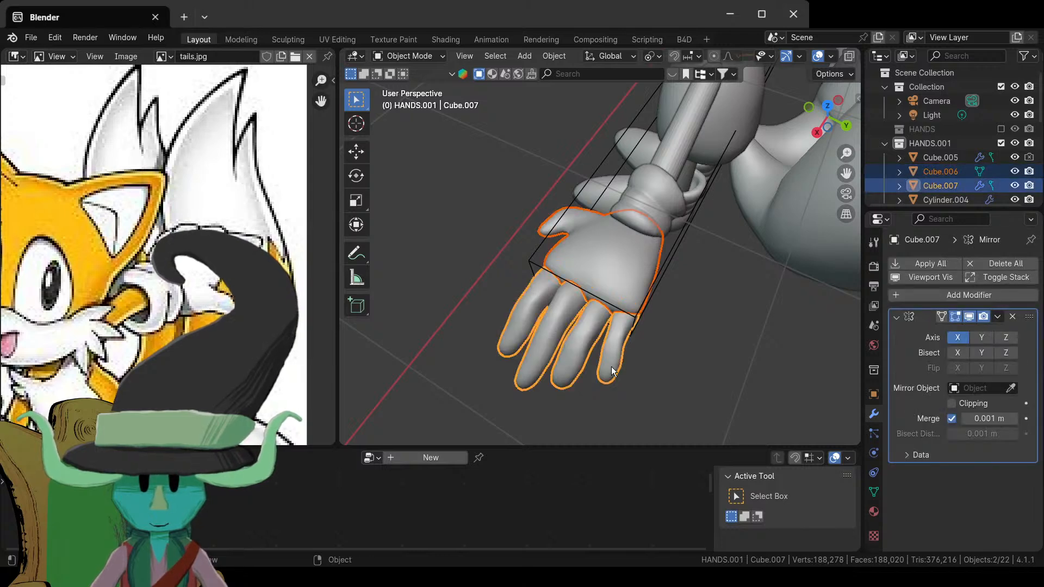
{"action": "key", "text": "ctrl+KP_Add"}
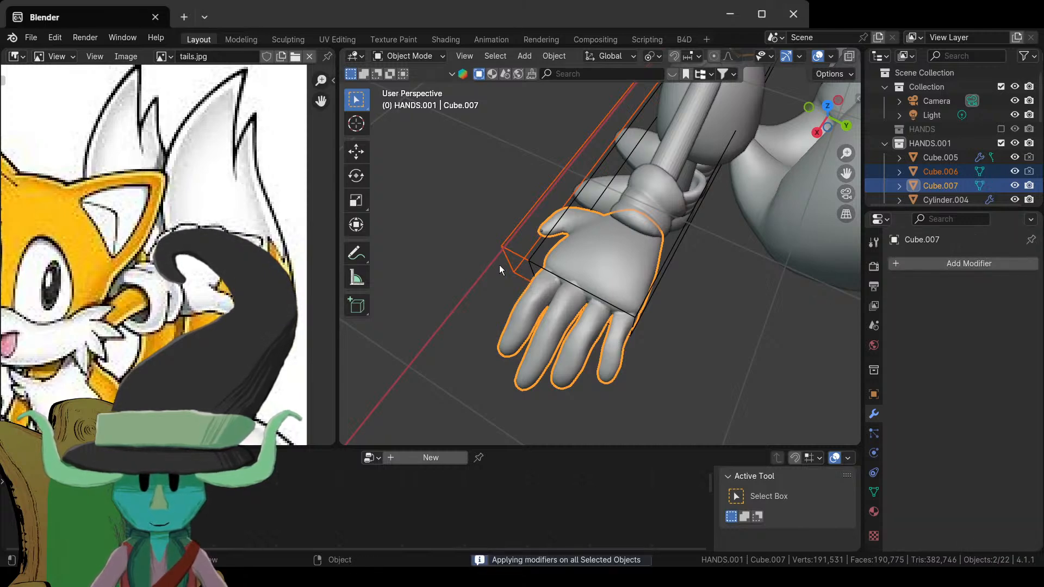
- Delete the two leftover wireframe objects around the merged hand
{"action": "left_click", "coordinate": [503, 244]}
{"action": "middle_click_drag", "start_coordinate": [503, 244], "coordinate": [554, 292]}
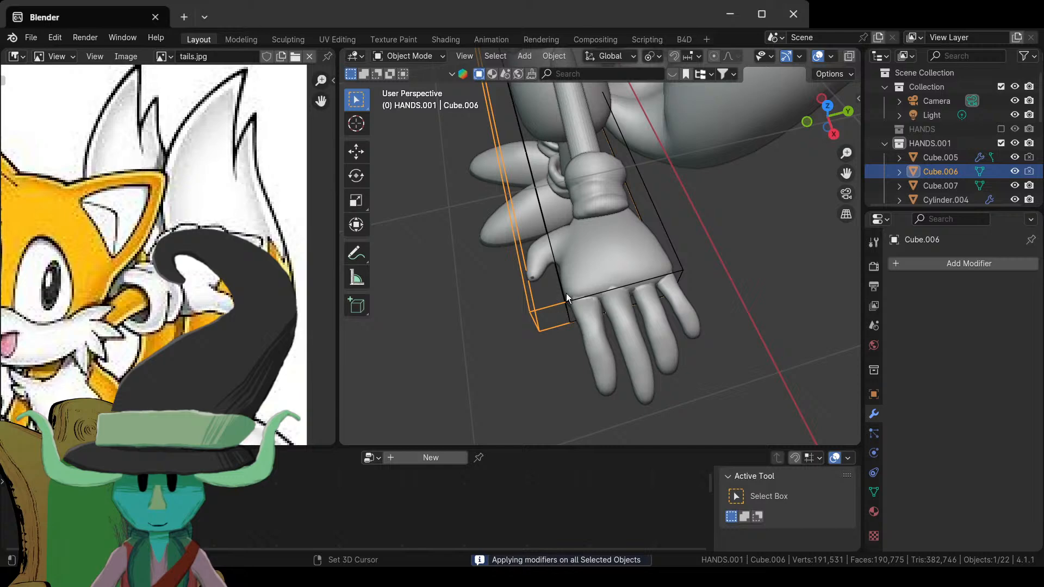
{"action": "left_click", "coordinate": [562, 291], "text": "shift"}
{"action": "key", "text": "x"}
{"action": "left_click", "coordinate": [562, 292]}
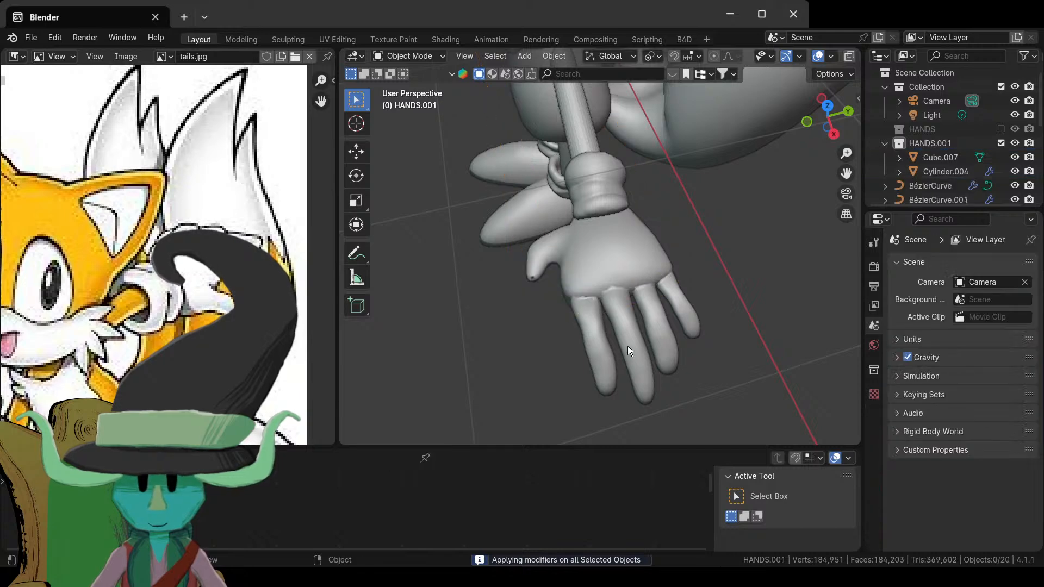
- Select the merged hand and switch it to Sculpt Mode
{"action": "left_click", "coordinate": [627, 346]}
{"action": "middle_click_drag", "start_coordinate": [549, 324], "coordinate": [654, 151]}
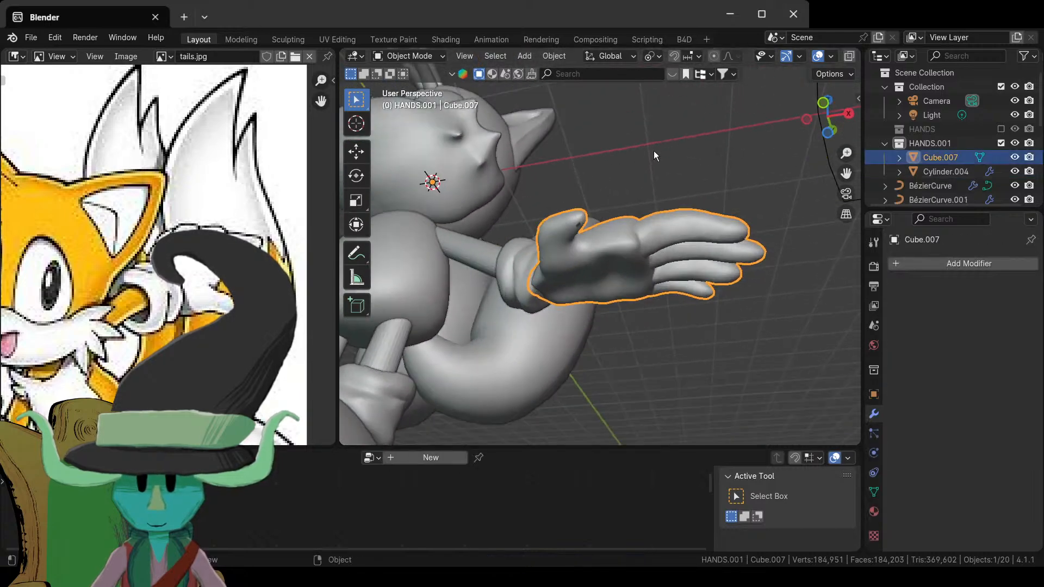
{"action": "scroll", "coordinate": [654, 151], "scroll_direction": "up", "scroll_amount": 4}
{"action": "middle_click_drag", "start_coordinate": [630, 232], "coordinate": [565, 217]}
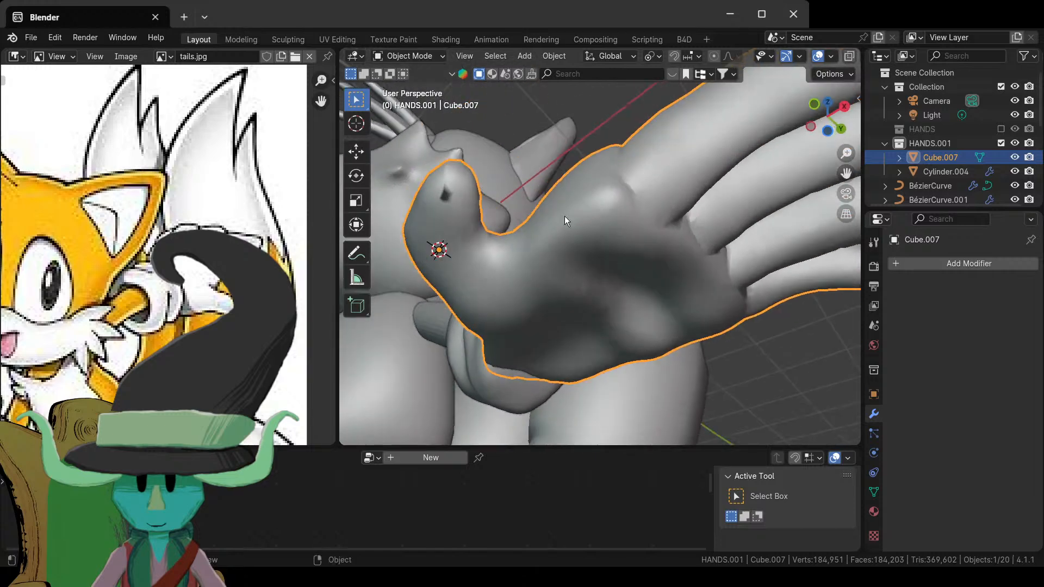
{"action": "left_click", "coordinate": [409, 56]}
{"action": "left_click", "coordinate": [408, 105]}
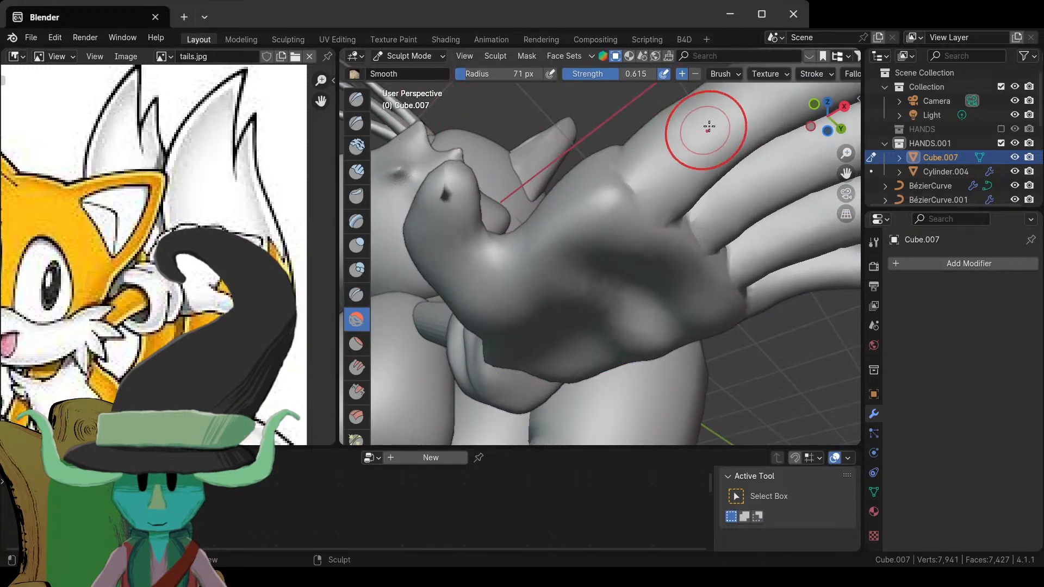
- Try remeshing the merged hand with the voxel size at 0.05 m, and undo it
{"action": "middle_click_drag", "start_coordinate": [781, 75], "coordinate": [456, 79]}
{"action": "left_click", "coordinate": [778, 77]}
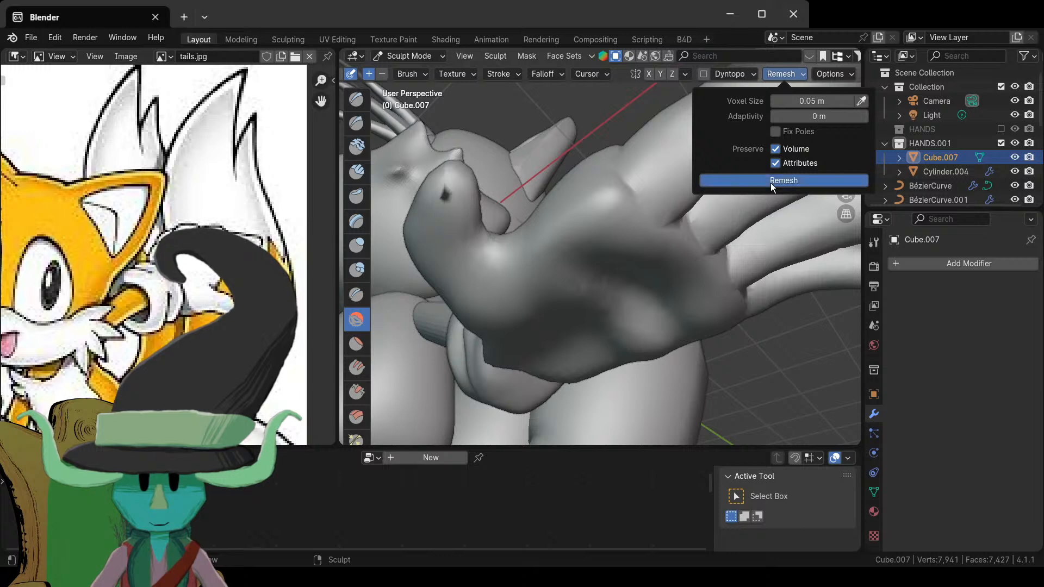
{"action": "left_click", "coordinate": [771, 183]}
{"action": "middle_click_drag", "start_coordinate": [664, 256], "coordinate": [659, 384]}
{"action": "key", "text": "ctrl+z"}
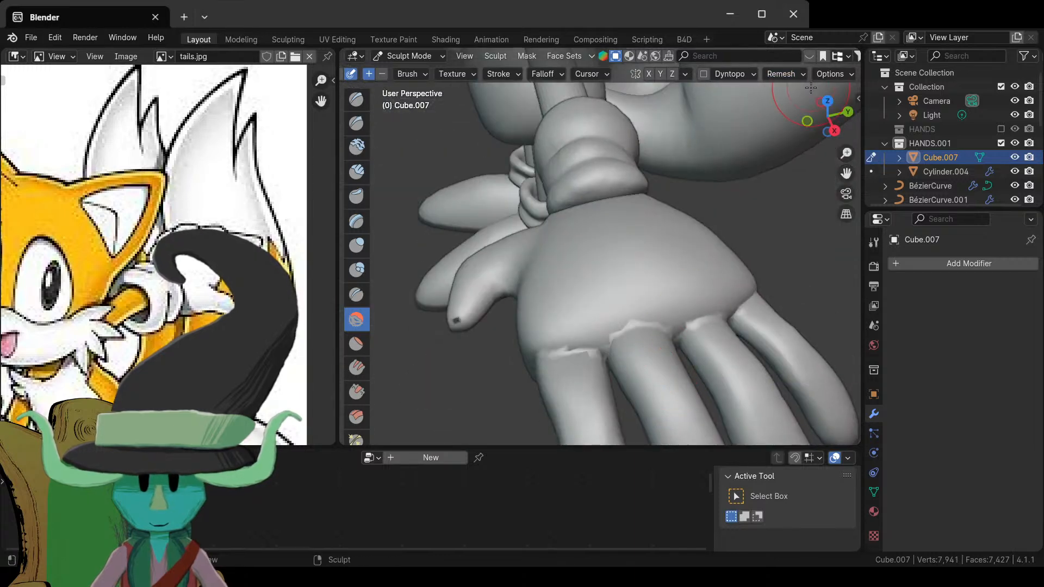
- Try remeshing the merged hand with the voxel size set to 0.01 m, and undo it
{"action": "left_click", "coordinate": [789, 75]}
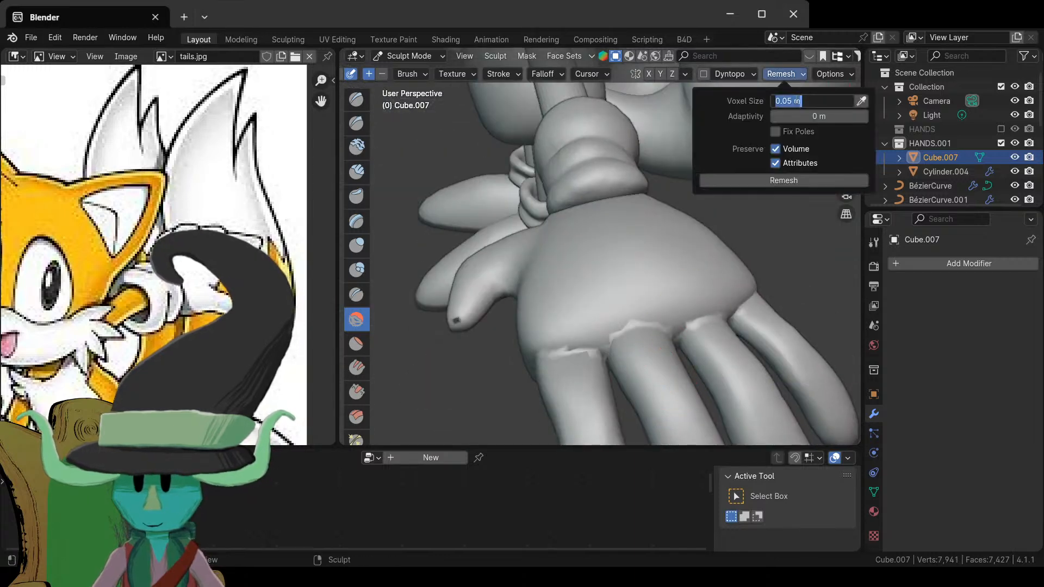
{"action": "type", "text": "1"}
{"action": "key", "text": "Return"}
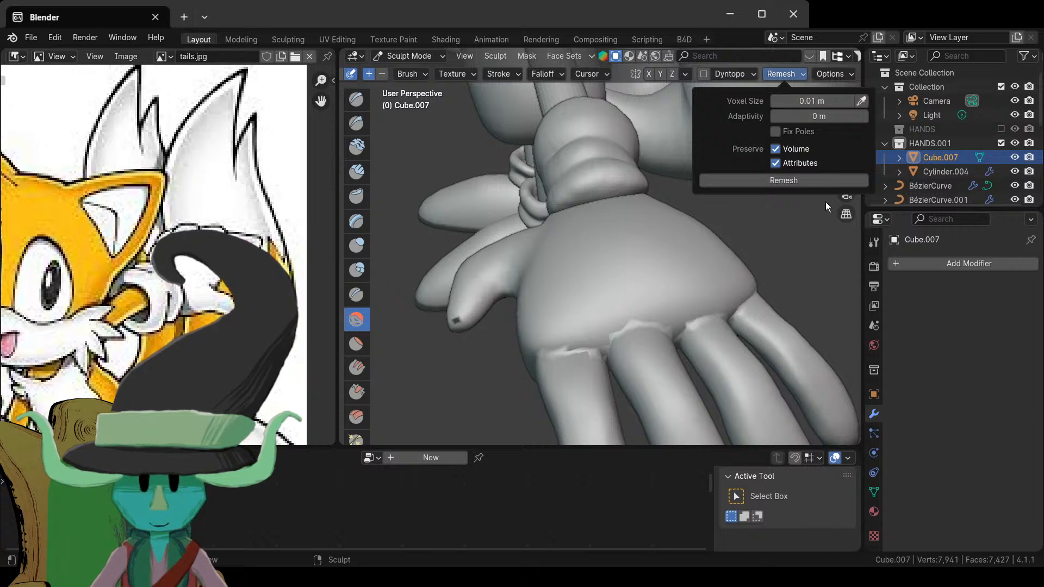
{"action": "left_click", "coordinate": [804, 181]}
{"action": "mouse_move", "coordinate": [745, 244]}
{"action": "middle_mouse_down"}
{"action": "mouse_move", "coordinate": [680, 298]}
{"action": "mouse_move", "coordinate": [658, 208]}
{"action": "mouse_move", "coordinate": [666, 234]}
{"action": "mouse_move", "coordinate": [645, 289]}
{"action": "mouse_move", "coordinate": [664, 275]}
{"action": "mouse_move", "coordinate": [694, 309]}
{"action": "middle_mouse_up"}
{"action": "key", "text": "ctrl+z"}
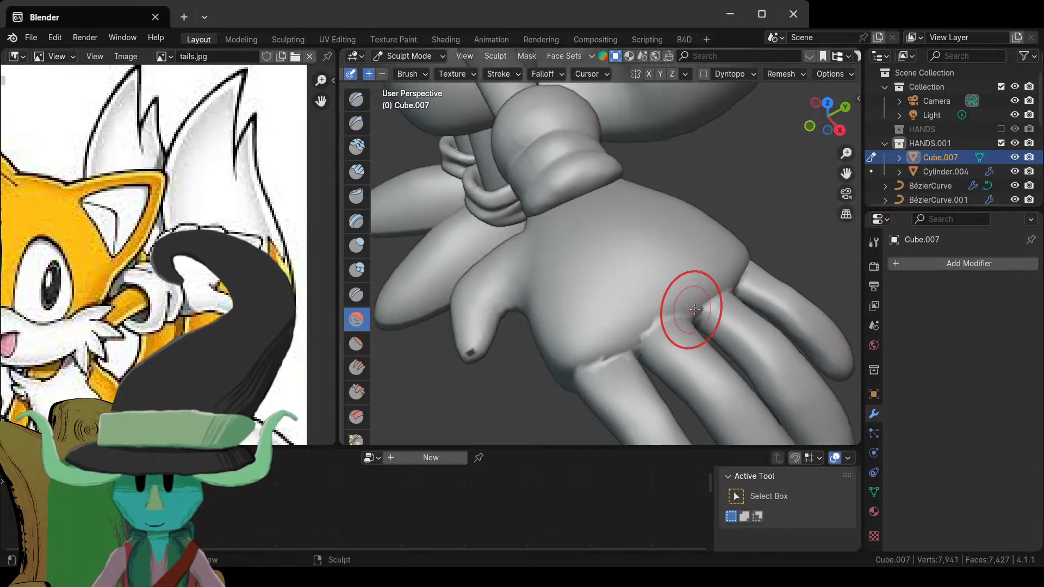
- Remesh the merged hand with the voxel size set to 0.008 m
{"action": "left_click", "coordinate": [798, 75]}
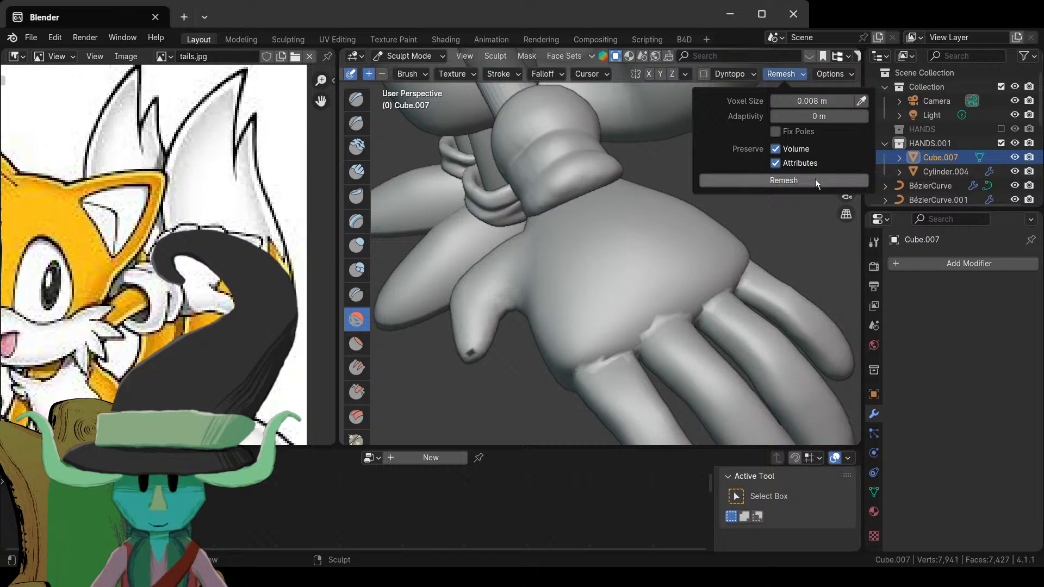
{"action": "mouse_move", "coordinate": [699, 298]}
{"action": "middle_mouse_down"}
{"action": "mouse_move", "coordinate": [659, 261]}
{"action": "mouse_move", "coordinate": [664, 154]}
{"action": "mouse_move", "coordinate": [664, 319]}
{"action": "mouse_move", "coordinate": [625, 270]}
{"action": "mouse_move", "coordinate": [646, 326]}
{"action": "mouse_move", "coordinate": [629, 333]}
{"action": "mouse_move", "coordinate": [697, 354]}
{"action": "mouse_move", "coordinate": [679, 348]}
{"action": "mouse_move", "coordinate": [676, 361]}
{"action": "middle_mouse_up"}
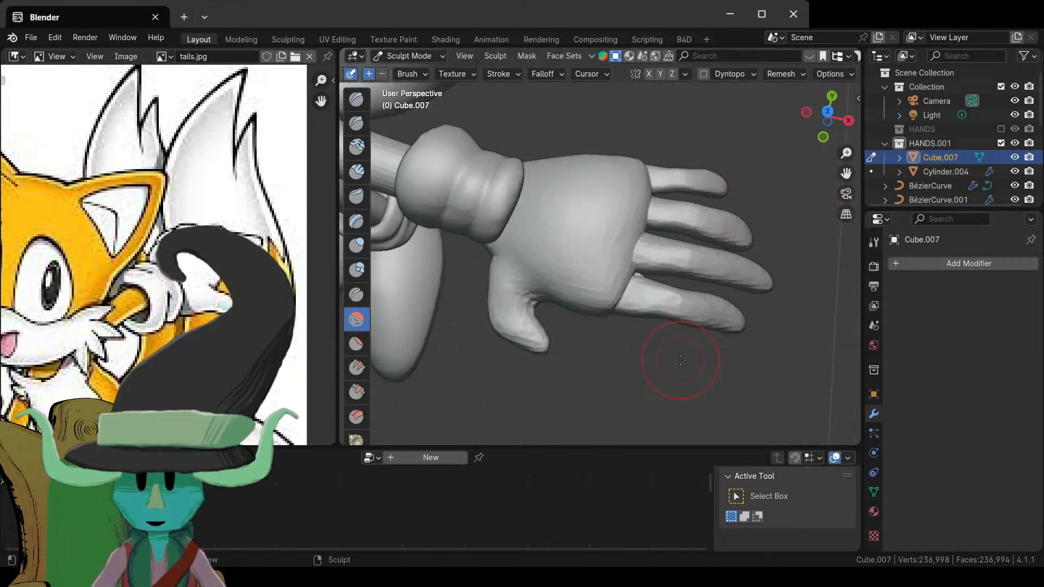
{"action": "scroll", "coordinate": [688, 356], "scroll_direction": "up", "scroll_amount": 3}
{"action": "middle_click_drag", "start_coordinate": [513, 322], "coordinate": [548, 256], "text": "ctrl"}
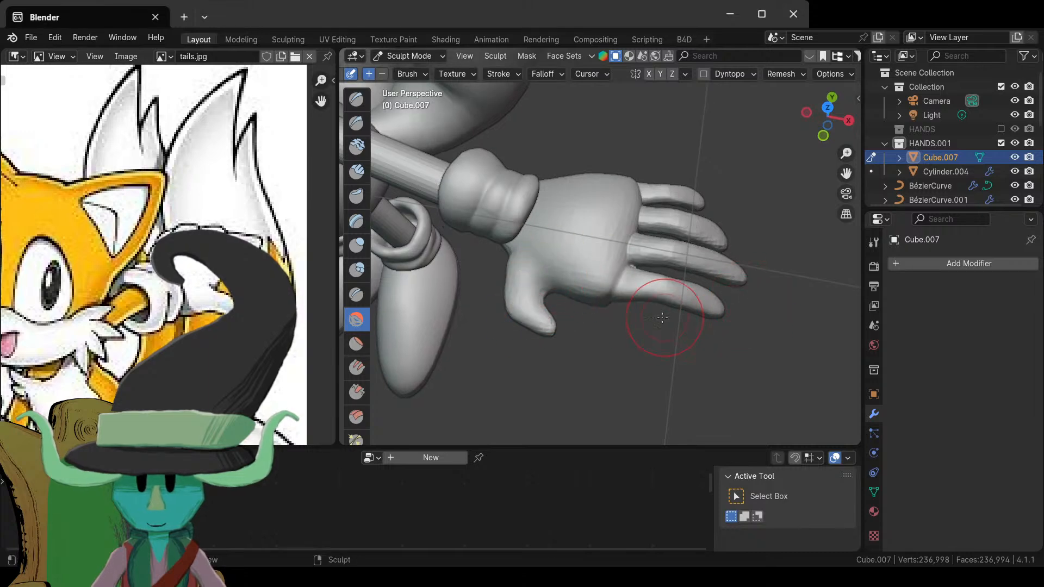
- Smooth the faceted surface on the palm side of the hand, enlarging the Smooth brush
{"action": "middle_click_drag", "start_coordinate": [662, 317], "coordinate": [613, 268]}
{"action": "middle_click_drag", "start_coordinate": [580, 409], "coordinate": [615, 148]}
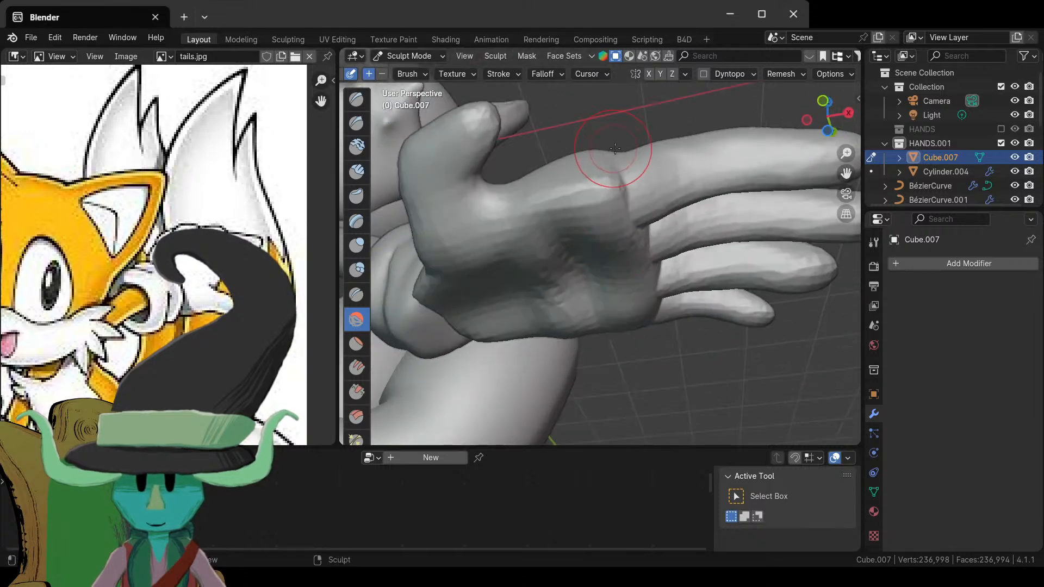
{"action": "middle_click_drag", "start_coordinate": [642, 302], "coordinate": [551, 216]}
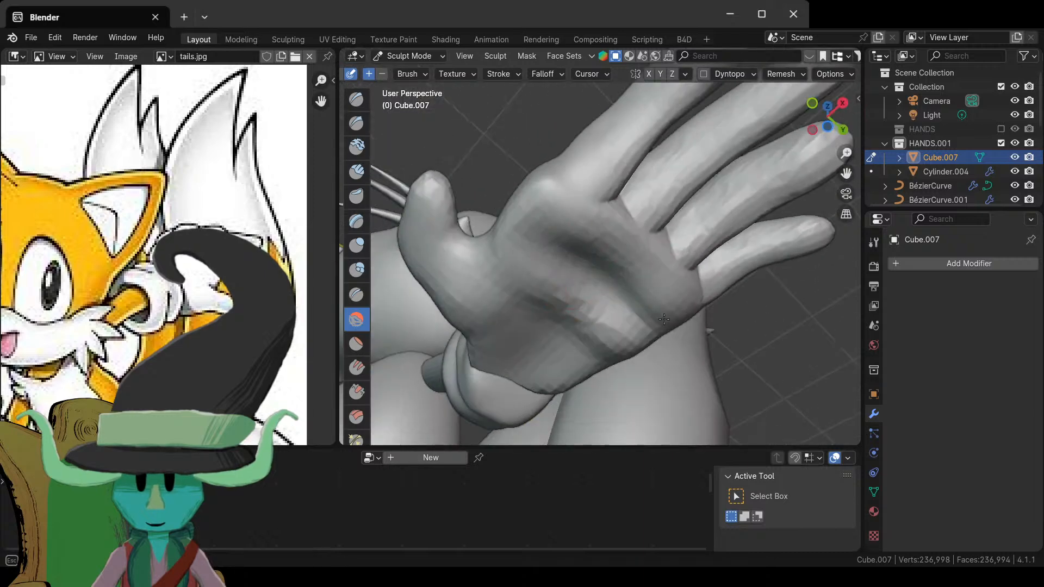
{"action": "mouse_move", "coordinate": [481, 248]}
{"action": "middle_mouse_down"}
{"action": "mouse_move", "coordinate": [587, 348]}
{"action": "mouse_move", "coordinate": [629, 303]}
{"action": "mouse_move", "coordinate": [577, 289]}
{"action": "middle_mouse_up"}
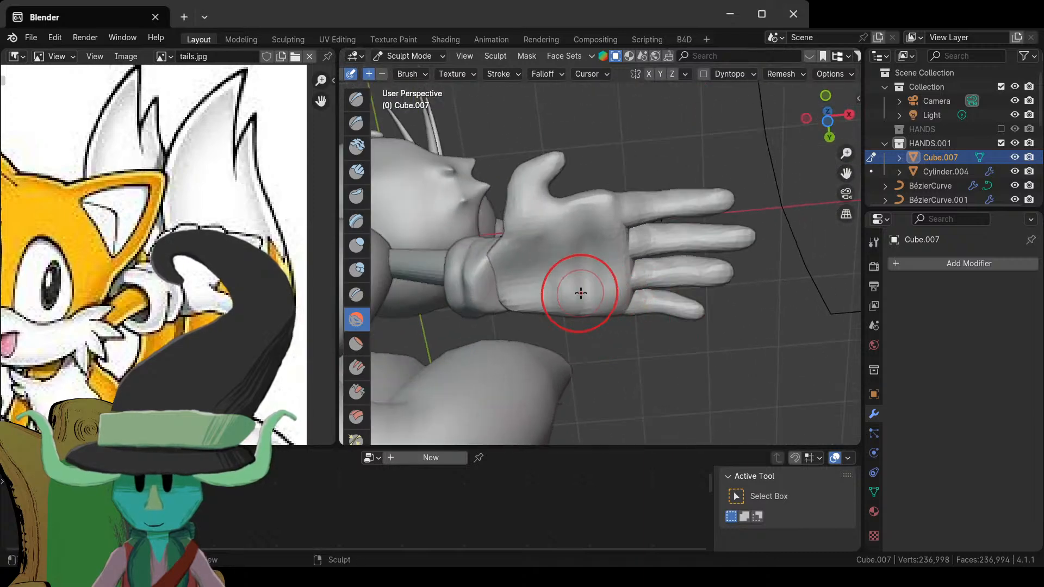
{"action": "key", "text": "f"}
{"action": "left_click", "coordinate": [628, 303]}
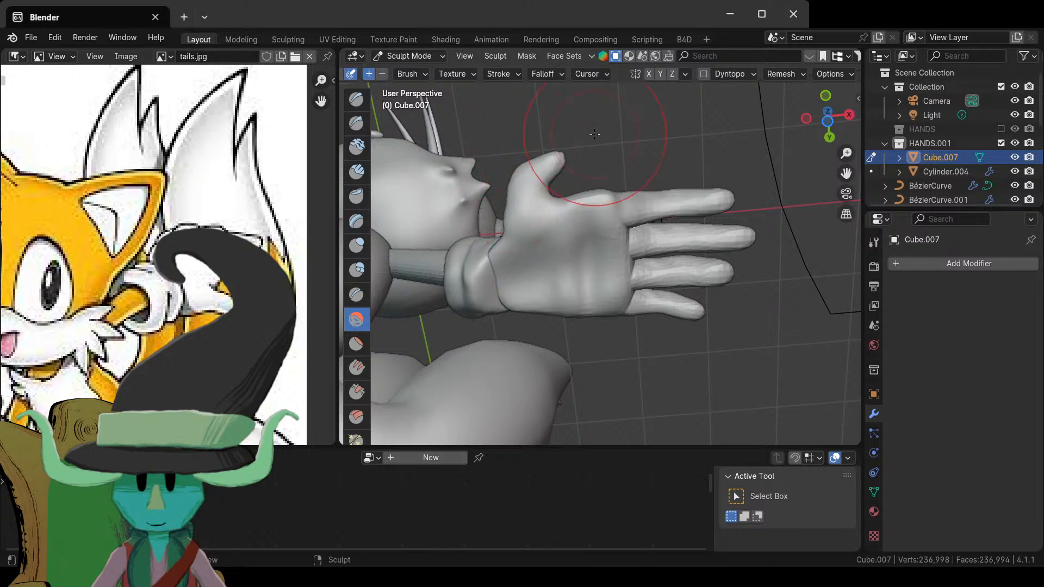
- Smooth the fingers, thumb and knuckle seams around the hand with the enlarged Smooth brush
{"action": "middle_click_drag", "start_coordinate": [595, 133], "coordinate": [515, 261]}
{"action": "middle_click_drag", "start_coordinate": [566, 221], "coordinate": [609, 329]}
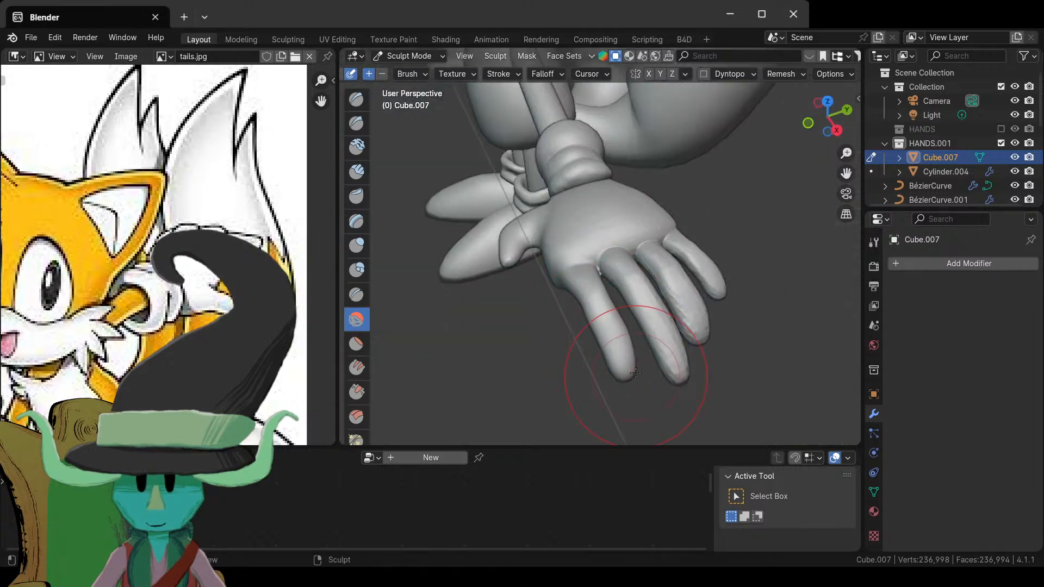
{"action": "mouse_move", "coordinate": [729, 346]}
{"action": "middle_mouse_down"}
{"action": "mouse_move", "coordinate": [580, 318]}
{"action": "mouse_move", "coordinate": [574, 264]}
{"action": "middle_mouse_up"}
{"action": "middle_click_drag", "start_coordinate": [675, 323], "coordinate": [611, 261]}
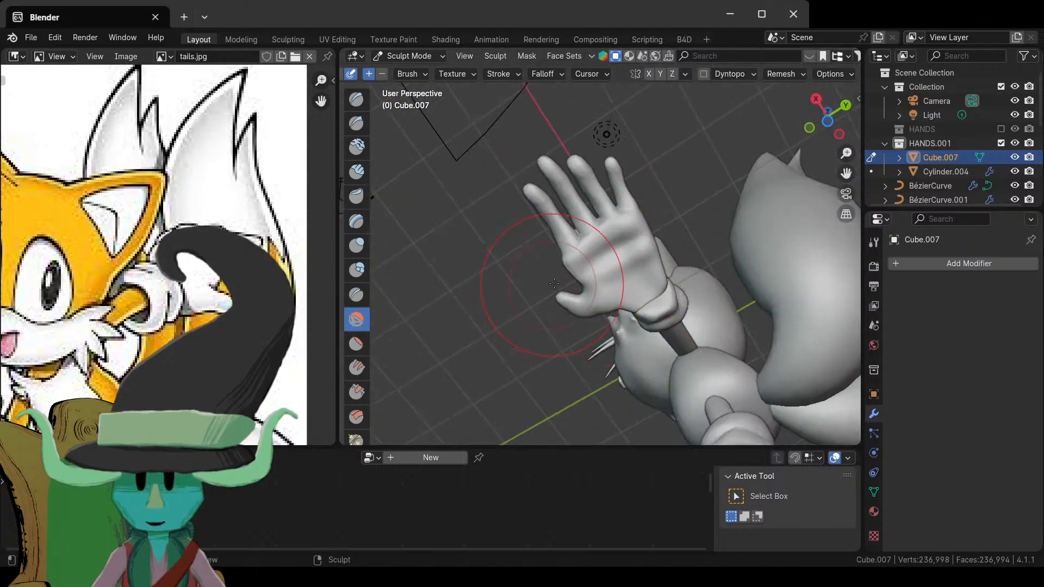
{"action": "scroll", "coordinate": [554, 283], "scroll_direction": "down", "scroll_amount": 5}
{"action": "middle_click_drag", "start_coordinate": [554, 283], "coordinate": [723, 234]}
{"action": "scroll", "coordinate": [723, 233], "scroll_direction": "up", "scroll_amount": 8}
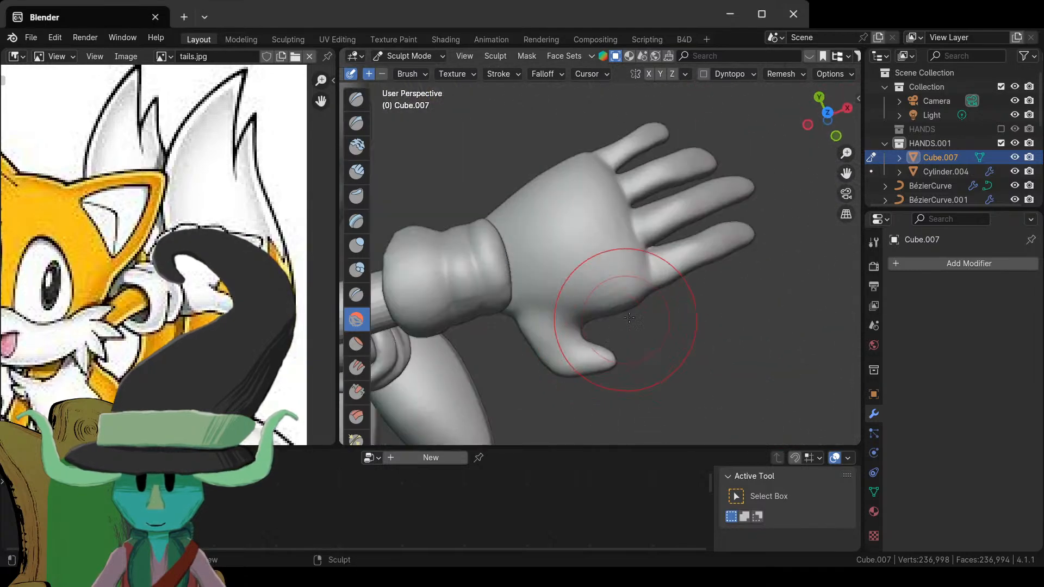
{"action": "middle_click_drag", "start_coordinate": [633, 276], "coordinate": [583, 251]}
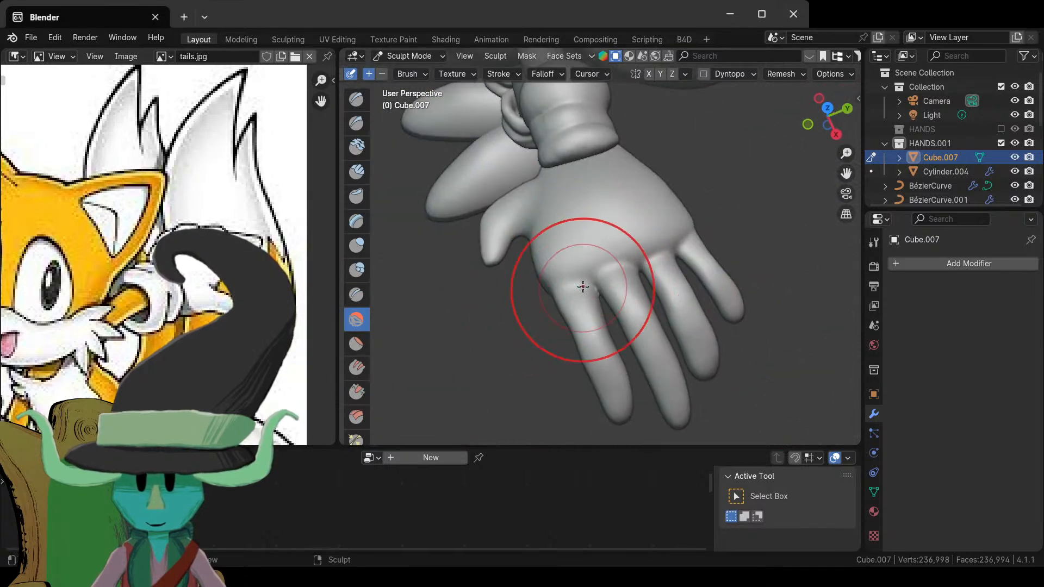
- Carve joint creases across the palm side of the index, middle and ring fingers with the Crease brush
{"action": "scroll", "coordinate": [582, 283], "scroll_direction": "down", "scroll_amount": 8}
{"action": "mouse_move", "coordinate": [582, 283]}
{"action": "middle_mouse_down"}
{"action": "mouse_move", "coordinate": [693, 167]}
{"action": "mouse_move", "coordinate": [663, 279]}
{"action": "mouse_move", "coordinate": [657, 255]}
{"action": "mouse_move", "coordinate": [679, 261]}
{"action": "mouse_move", "coordinate": [682, 333]}
{"action": "mouse_move", "coordinate": [348, 281]}
{"action": "mouse_move", "coordinate": [462, 255]}
{"action": "mouse_move", "coordinate": [545, 277]}
{"action": "mouse_move", "coordinate": [524, 221]}
{"action": "mouse_move", "coordinate": [463, 242]}
{"action": "mouse_move", "coordinate": [534, 268]}
{"action": "middle_mouse_up"}
{"action": "scroll", "coordinate": [664, 279], "scroll_direction": "up", "scroll_amount": 8}
{"action": "left_click", "coordinate": [356, 295]}
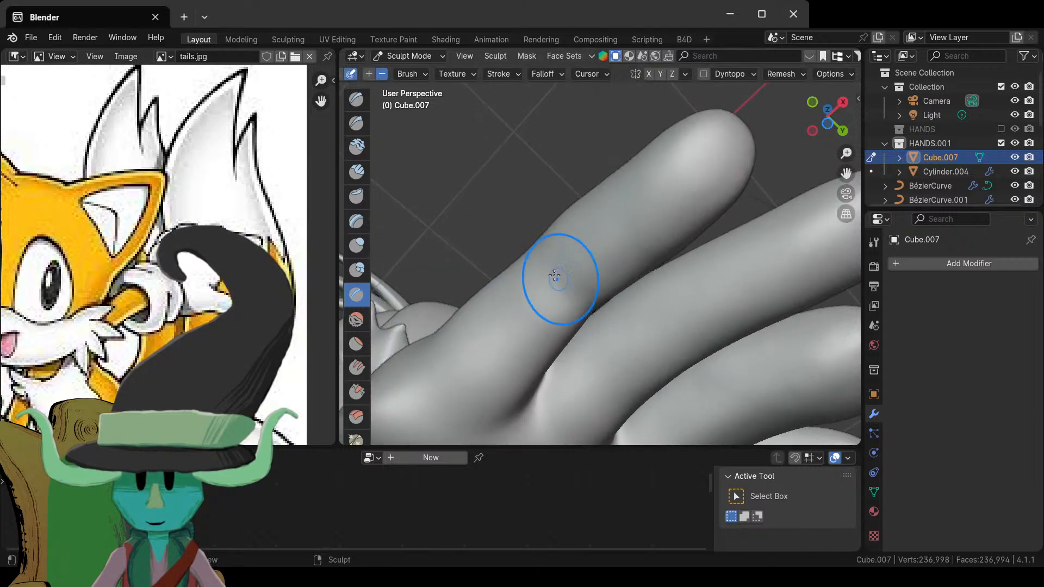
{"action": "scroll", "coordinate": [554, 275], "scroll_direction": "down", "scroll_amount": 4}
{"action": "middle_click_drag", "start_coordinate": [590, 312], "coordinate": [597, 279]}
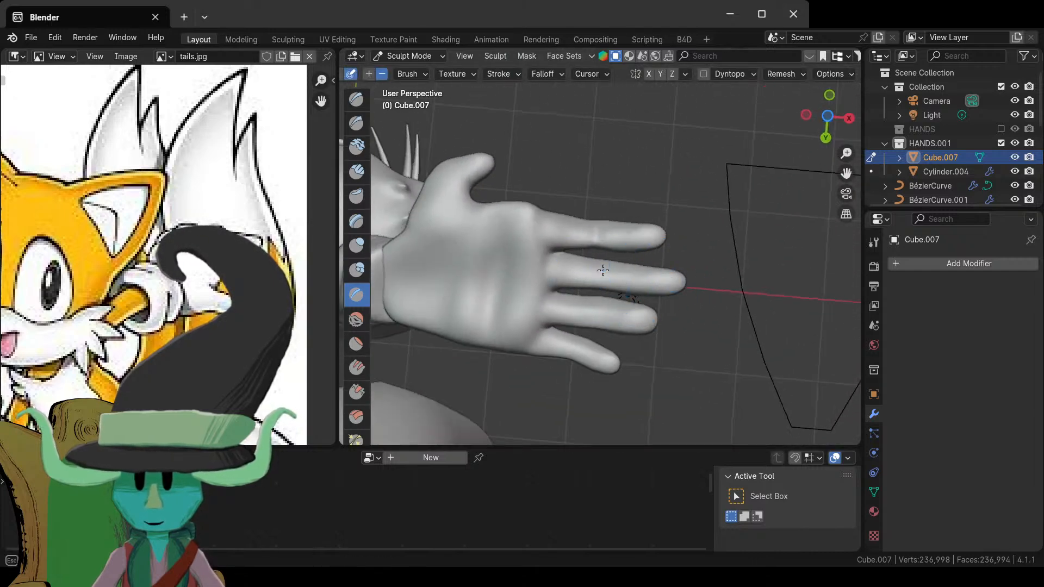
{"action": "scroll", "coordinate": [602, 278], "scroll_direction": "up", "scroll_amount": 5}
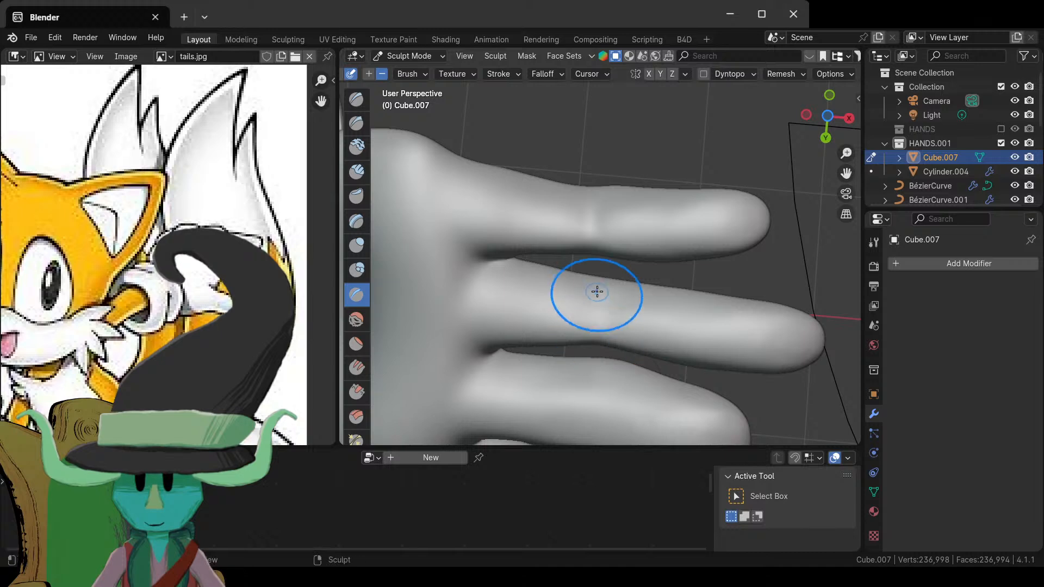
{"action": "scroll", "coordinate": [601, 293], "scroll_direction": "down", "scroll_amount": 4}
{"action": "scroll", "coordinate": [595, 337], "scroll_direction": "up", "scroll_amount": 4}
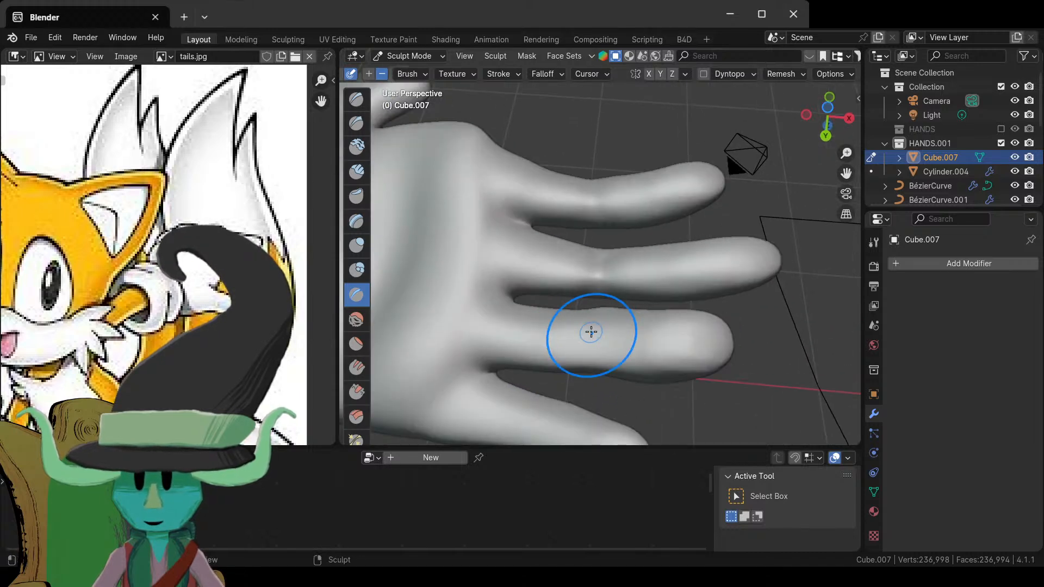
{"action": "scroll", "coordinate": [596, 377], "scroll_direction": "down", "scroll_amount": 4}
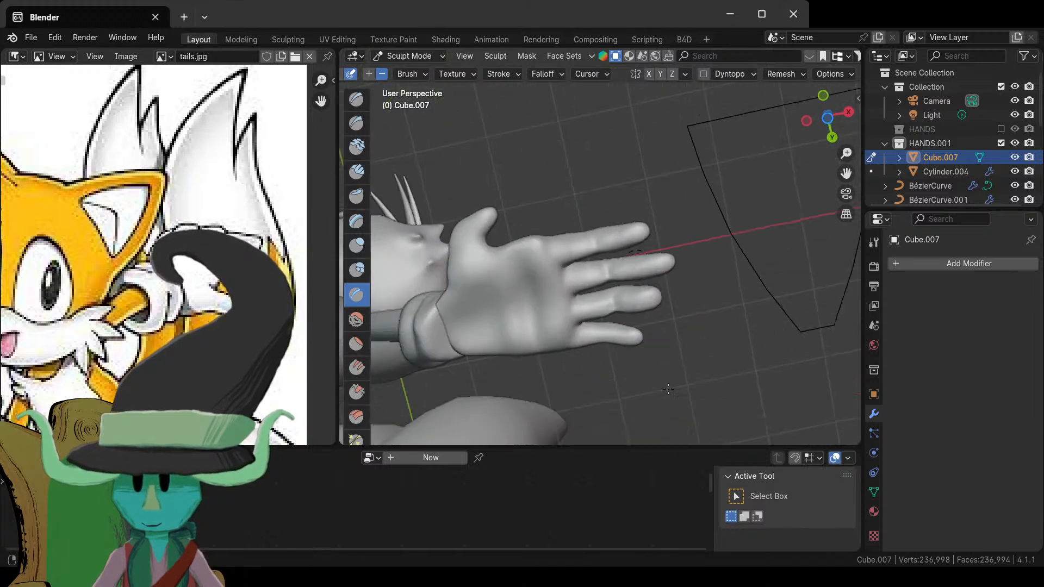
- Crease the little finger's joint on the palm side, and soften the finger creases with the Smooth brush
{"action": "middle_click_drag", "start_coordinate": [596, 377], "coordinate": [558, 338]}
{"action": "scroll", "coordinate": [629, 324], "scroll_direction": "up", "scroll_amount": 3}
{"action": "scroll", "coordinate": [611, 300], "scroll_direction": "up", "scroll_amount": 3}
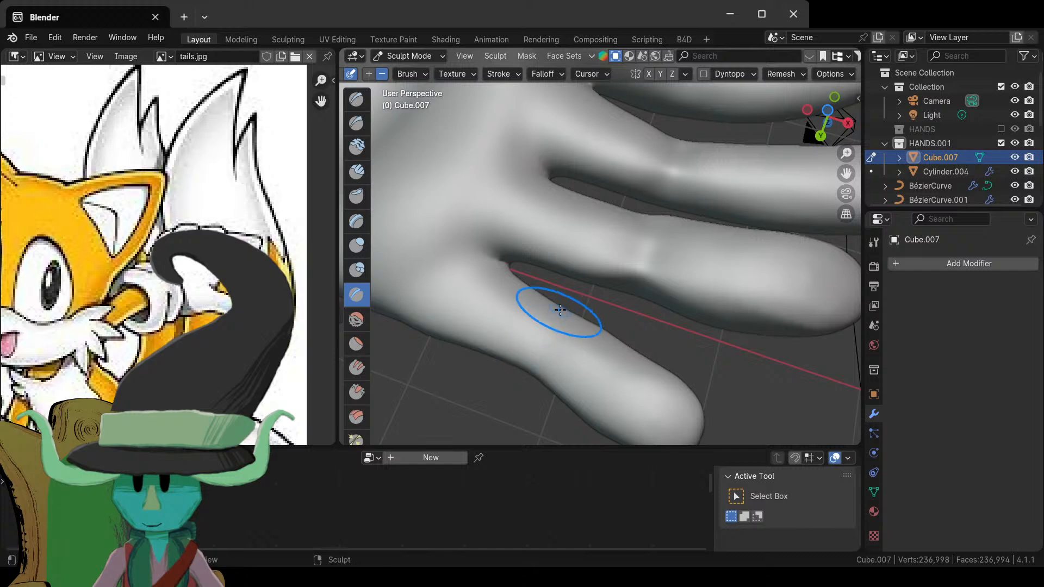
{"action": "scroll", "coordinate": [555, 319], "scroll_direction": "down", "scroll_amount": 4}
{"action": "middle_click_drag", "start_coordinate": [566, 310], "coordinate": [520, 294]}
{"action": "left_click_drag", "start_coordinate": [520, 249], "coordinate": [585, 270]}
{"action": "key", "text": "shift+s"}
{"action": "middle_click_drag", "start_coordinate": [574, 258], "coordinate": [652, 230]}
{"action": "scroll", "coordinate": [362, 381], "scroll_direction": "down", "scroll_amount": 3}
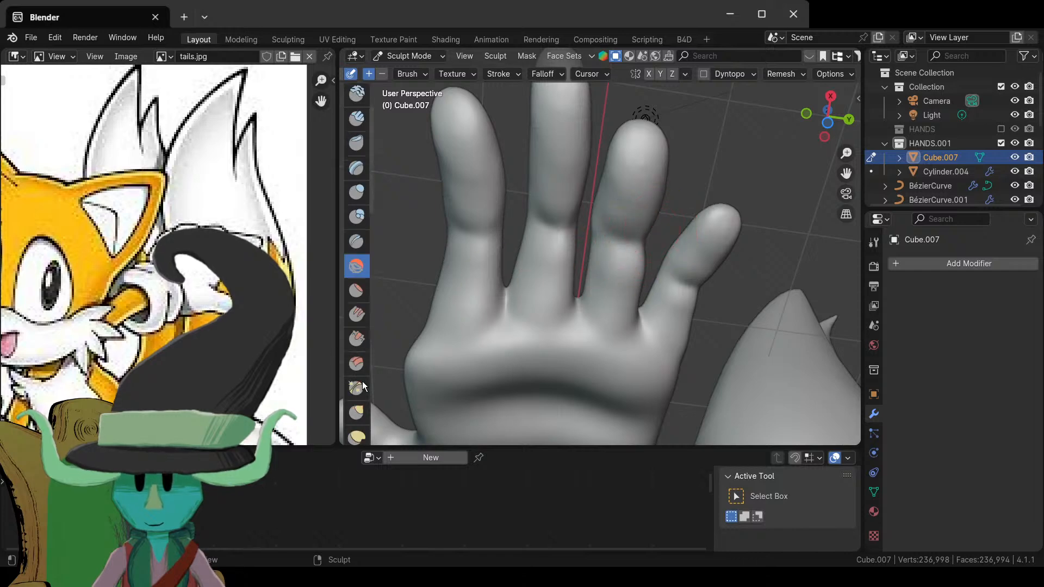
- Slim the outer side of the ring finger on the palm side with the Grab brush
{"action": "left_click", "coordinate": [357, 386]}
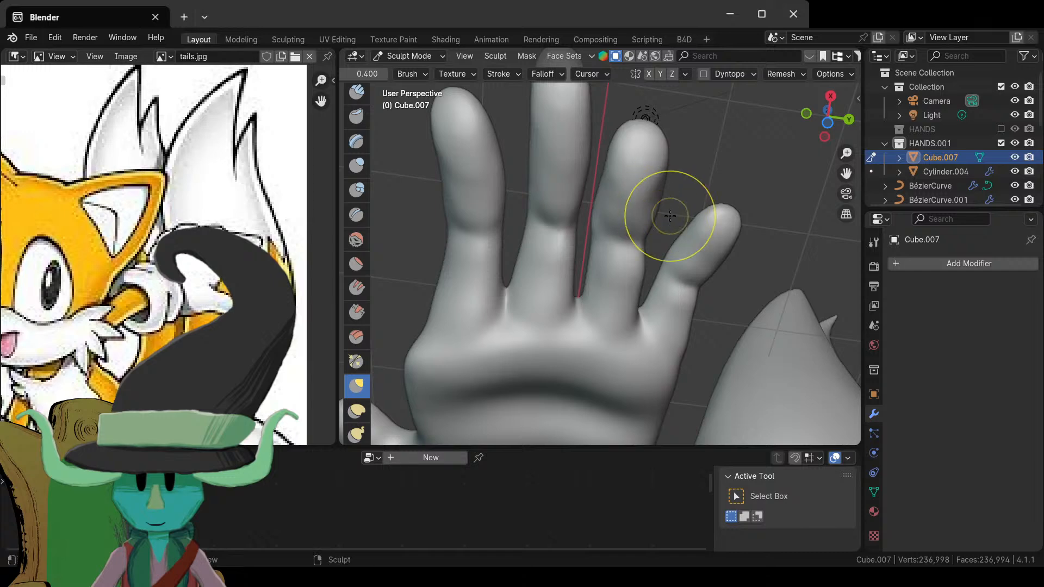
{"action": "middle_click_drag", "start_coordinate": [669, 204], "coordinate": [528, 249]}
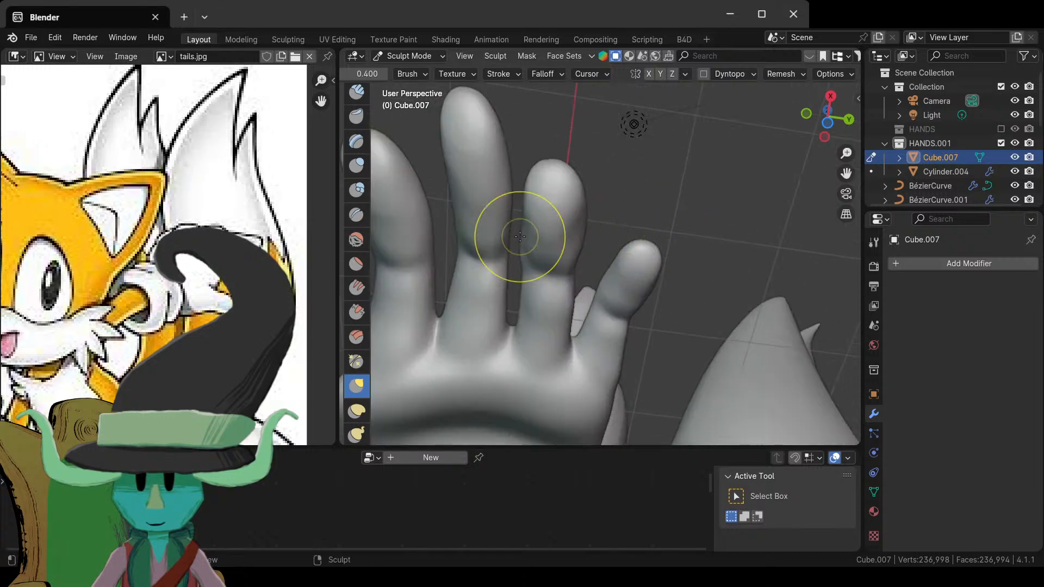
{"action": "scroll", "coordinate": [593, 257], "scroll_direction": "up", "scroll_amount": 3}
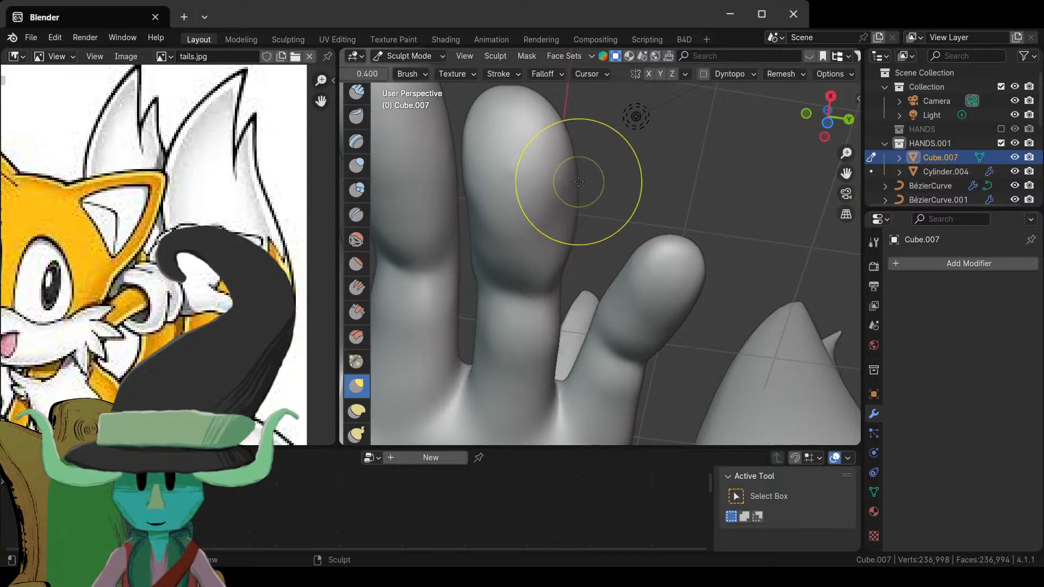
{"action": "mouse_move", "coordinate": [569, 213]}
{"action": "left_mouse_down"}
{"action": "mouse_move", "coordinate": [576, 220]}
{"action": "mouse_move", "coordinate": [559, 261]}
{"action": "left_mouse_up"}
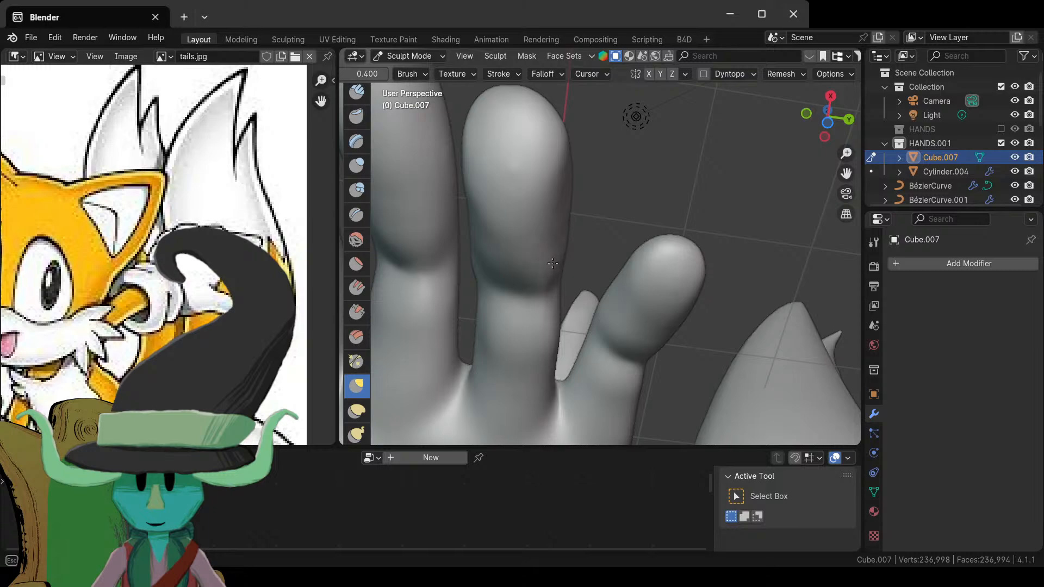
{"action": "scroll", "coordinate": [568, 275], "scroll_direction": "down", "scroll_amount": 4}
{"action": "middle_click_drag", "start_coordinate": [568, 275], "coordinate": [690, 366]}
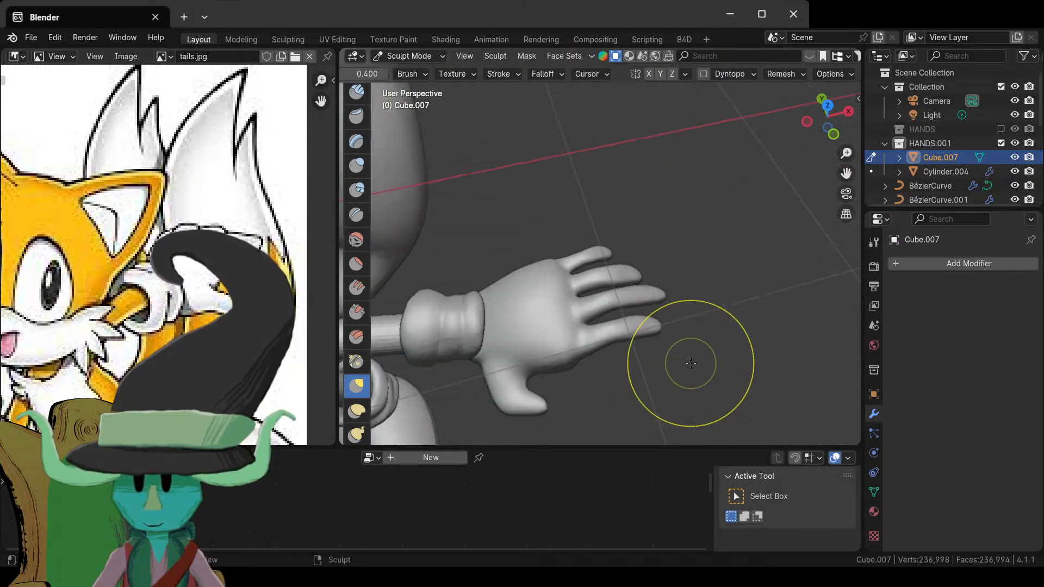
- Shrink the Inflate brush to a 71 px radius and swell knuckle bumps on the back of the fingers
{"action": "scroll", "coordinate": [611, 308], "scroll_direction": "up", "scroll_amount": 5}
{"action": "scroll", "coordinate": [611, 309], "scroll_direction": "up", "scroll_amount": 3}
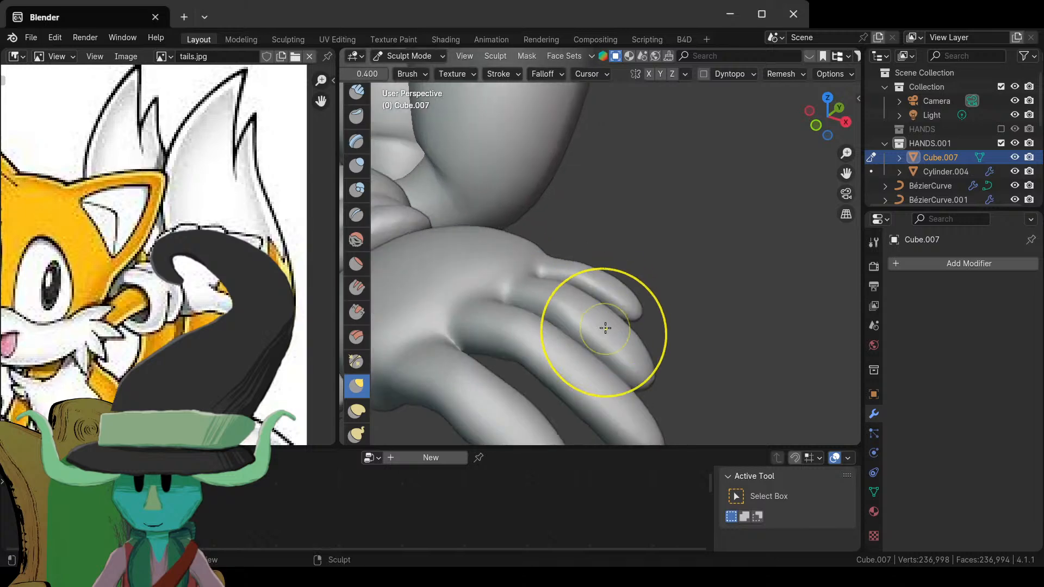
{"action": "left_click", "coordinate": [357, 148]}
{"action": "left_click", "coordinate": [350, 170]}
{"action": "mouse_move", "coordinate": [628, 303]}
{"action": "middle_mouse_down"}
{"action": "mouse_move", "coordinate": [524, 344]}
{"action": "mouse_move", "coordinate": [520, 308]}
{"action": "middle_mouse_up"}
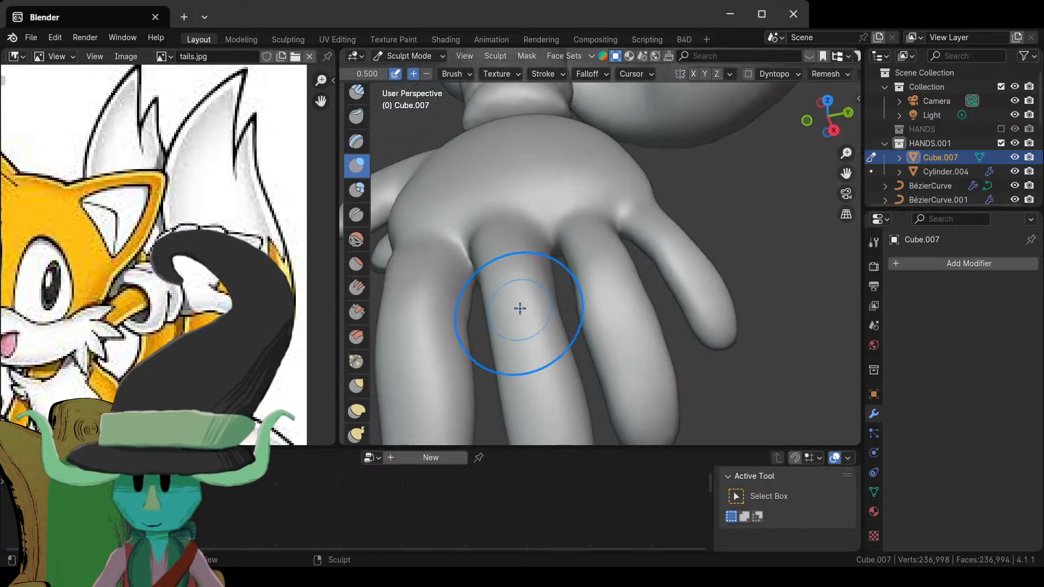
{"action": "key", "text": "f"}
{"action": "left_click", "coordinate": [521, 303]}
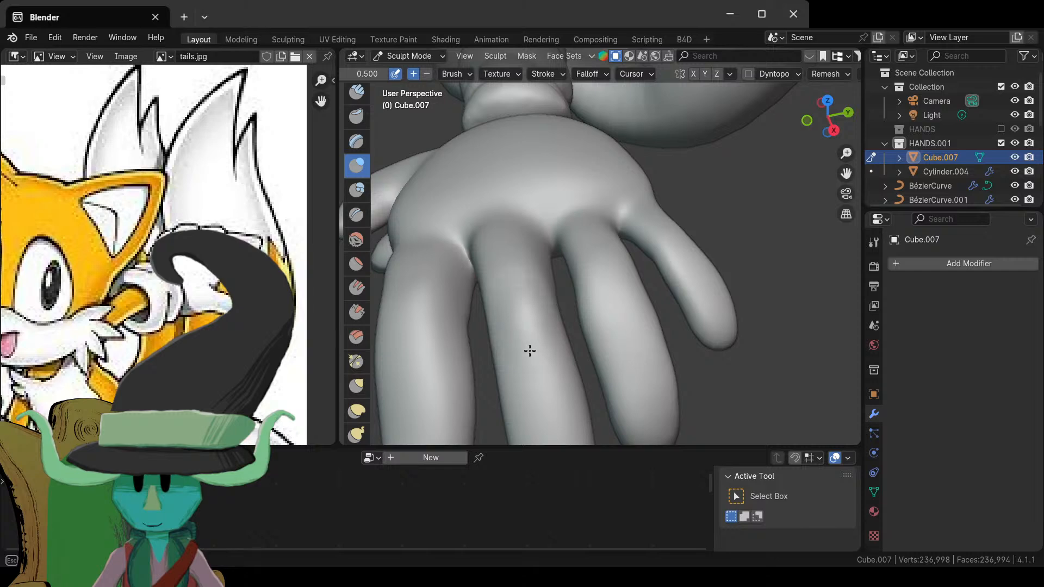
{"action": "middle_click_drag", "start_coordinate": [529, 350], "coordinate": [612, 323]}
{"action": "mouse_move", "coordinate": [497, 328]}
{"action": "middle_mouse_down"}
{"action": "mouse_move", "coordinate": [497, 317]}
{"action": "mouse_move", "coordinate": [578, 333]}
{"action": "mouse_move", "coordinate": [625, 299]}
{"action": "mouse_move", "coordinate": [582, 373]}
{"action": "mouse_move", "coordinate": [546, 354]}
{"action": "middle_mouse_up"}
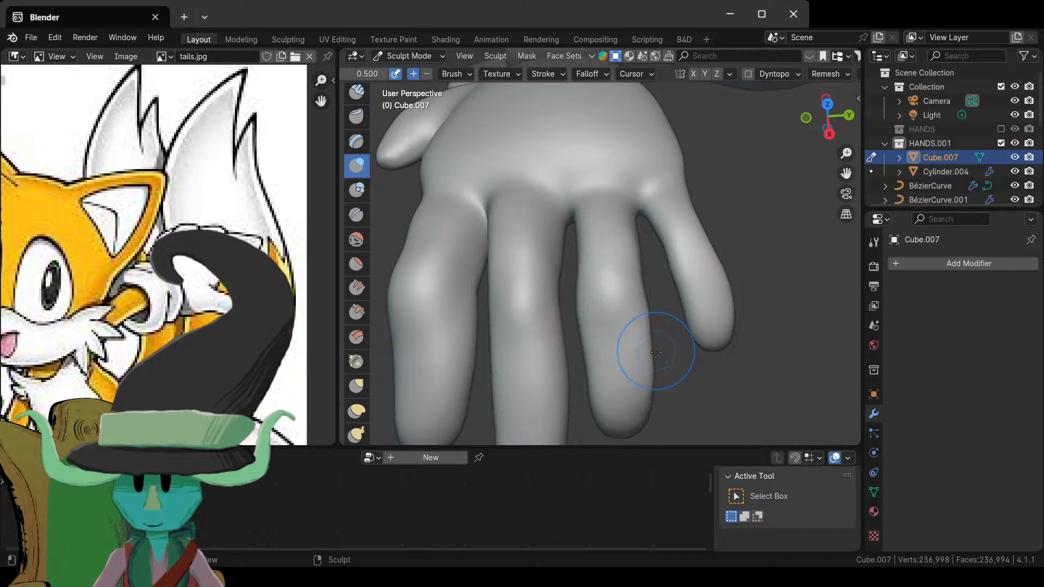
{"action": "mouse_move", "coordinate": [656, 351]}
{"action": "middle_mouse_down"}
{"action": "mouse_move", "coordinate": [622, 321]}
{"action": "mouse_move", "coordinate": [644, 409]}
{"action": "middle_mouse_up"}
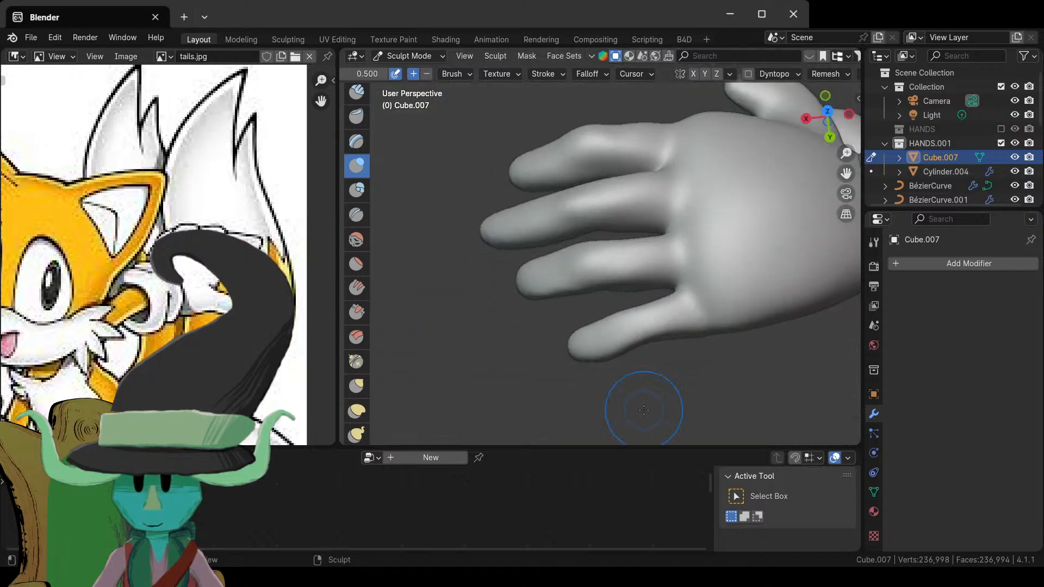
- Examine the sculpted hand from several angles and compare its proportions with the whole character
{"action": "scroll", "coordinate": [619, 351], "scroll_direction": "down", "scroll_amount": 6}
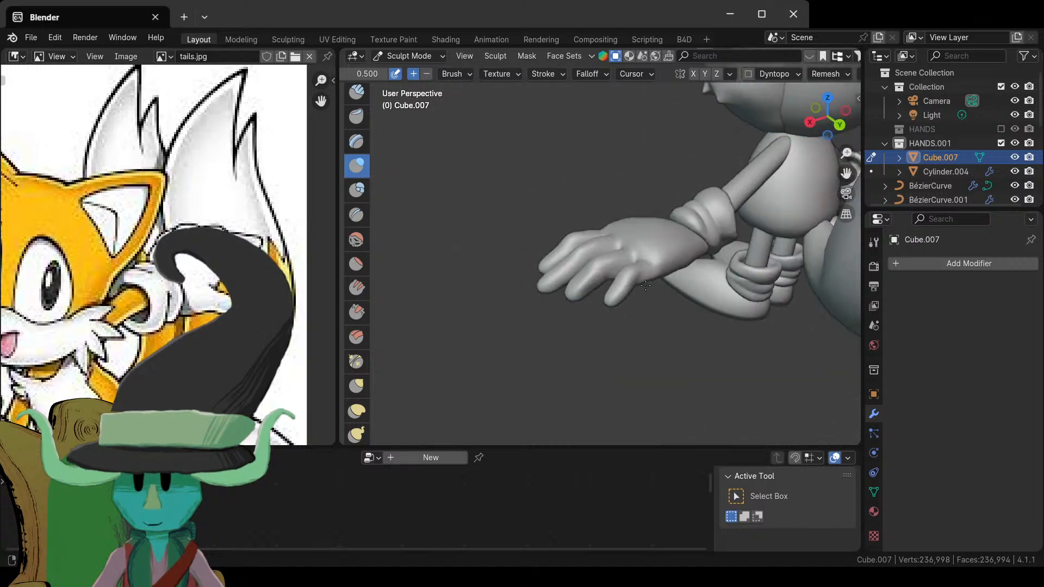
{"action": "mouse_move", "coordinate": [633, 315]}
{"action": "middle_mouse_down"}
{"action": "mouse_move", "coordinate": [668, 278]}
{"action": "mouse_move", "coordinate": [798, 257]}
{"action": "mouse_move", "coordinate": [653, 305]}
{"action": "mouse_move", "coordinate": [408, 326]}
{"action": "middle_mouse_up"}
{"action": "mouse_move", "coordinate": [552, 249]}
{"action": "middle_mouse_down"}
{"action": "mouse_move", "coordinate": [667, 381]}
{"action": "mouse_move", "coordinate": [745, 373]}
{"action": "middle_mouse_up"}
{"action": "scroll", "coordinate": [634, 326], "scroll_direction": "up", "scroll_amount": 8}
{"action": "middle_click_drag", "start_coordinate": [510, 326], "coordinate": [682, 339], "text": "shift"}
{"action": "key", "text": "Tab"}
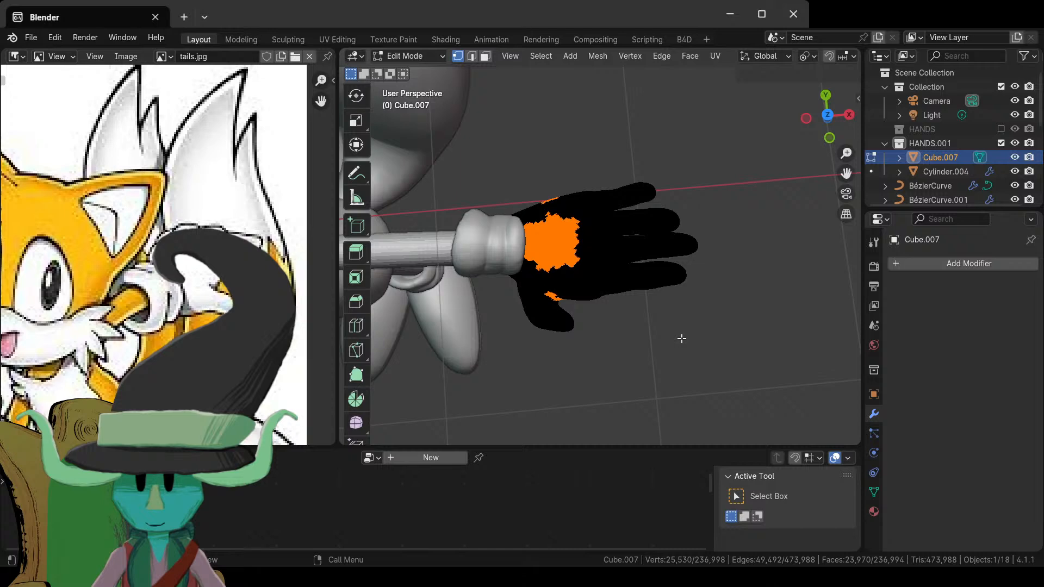
{"action": "scroll", "coordinate": [681, 338], "scroll_direction": "down", "scroll_amount": 4}
{"action": "key", "text": "Tab"}
{"action": "key", "text": "Tab"}
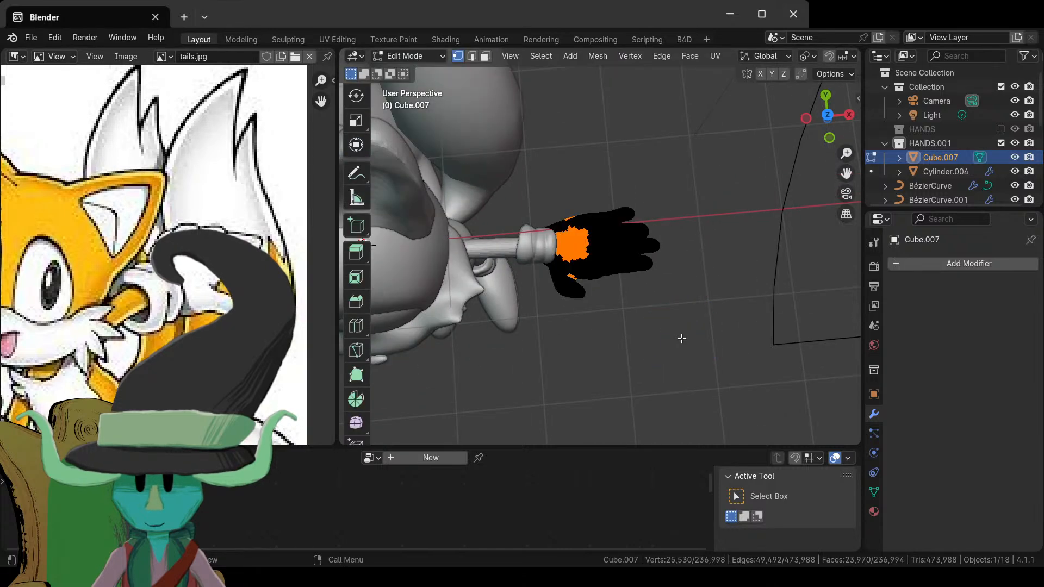
{"action": "scroll", "coordinate": [681, 338], "scroll_direction": "down", "scroll_amount": 4}
{"action": "scroll", "coordinate": [680, 343], "scroll_direction": "up", "scroll_amount": 3}
{"action": "key", "text": "Tab"}
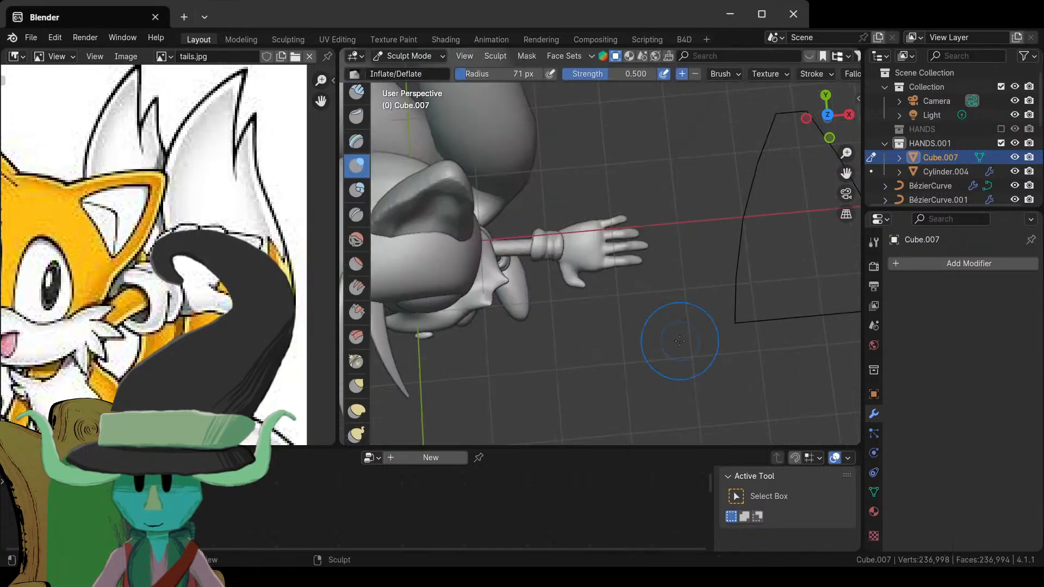
{"action": "middle_click_drag", "start_coordinate": [680, 341], "coordinate": [617, 211]}
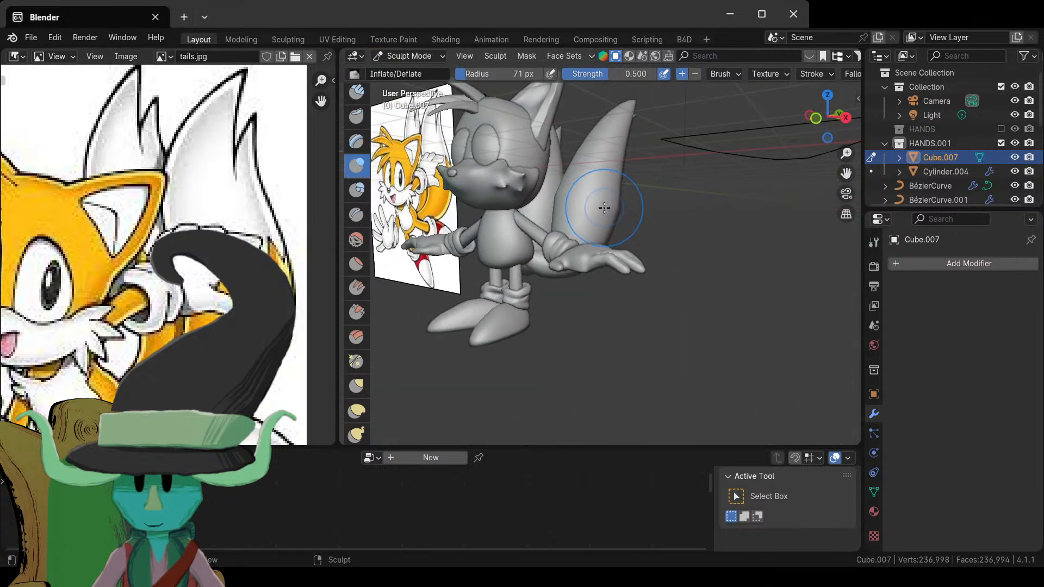
- Delete all linked geometry of the opposite hand from the hands mesh
{"action": "key", "text": "Tab"}
{"action": "left_click", "coordinate": [427, 247]}
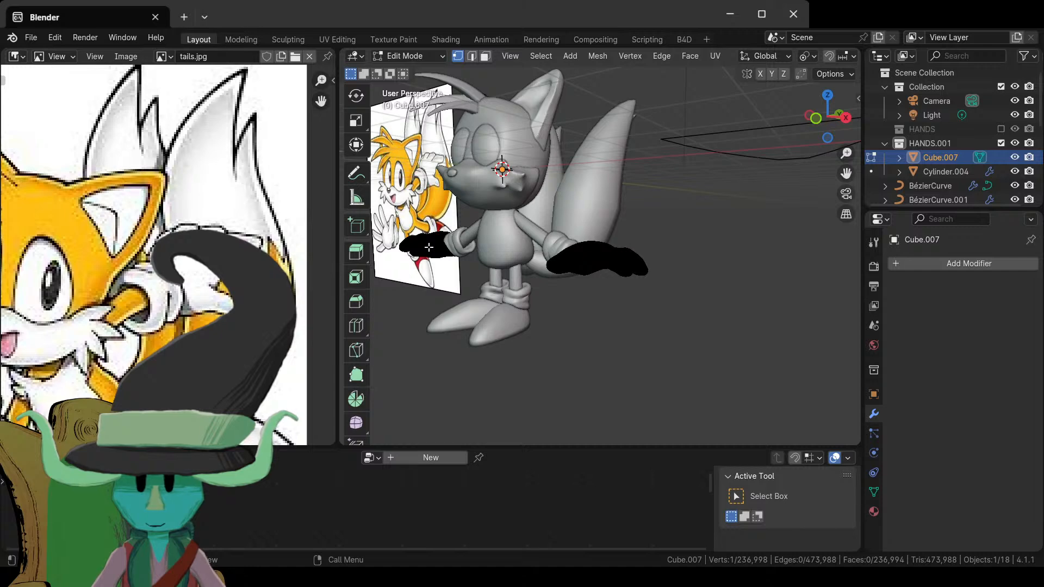
{"action": "key", "text": "l"}
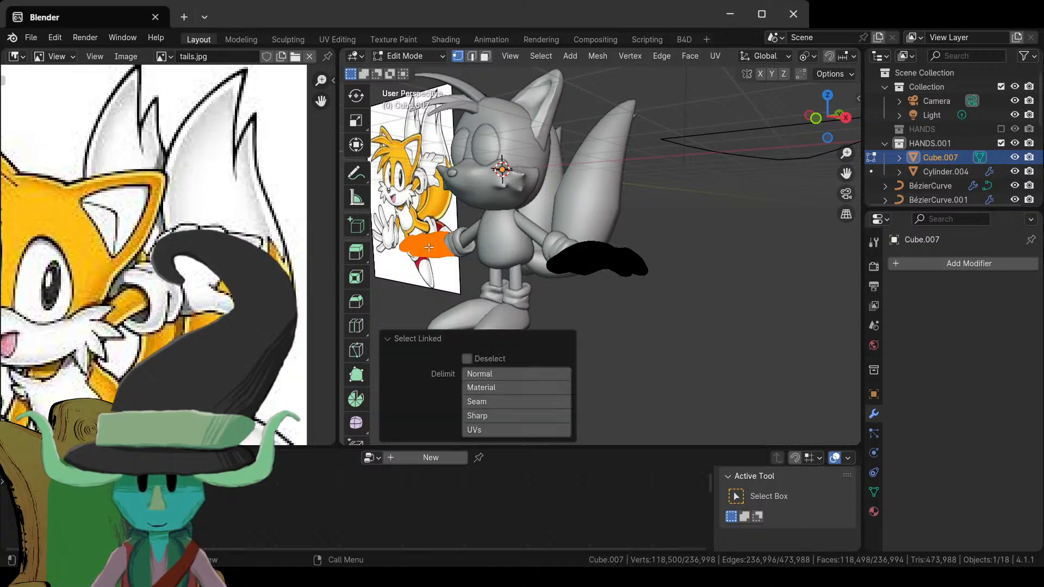
{"action": "key", "text": "x"}
{"action": "left_click", "coordinate": [428, 247]}
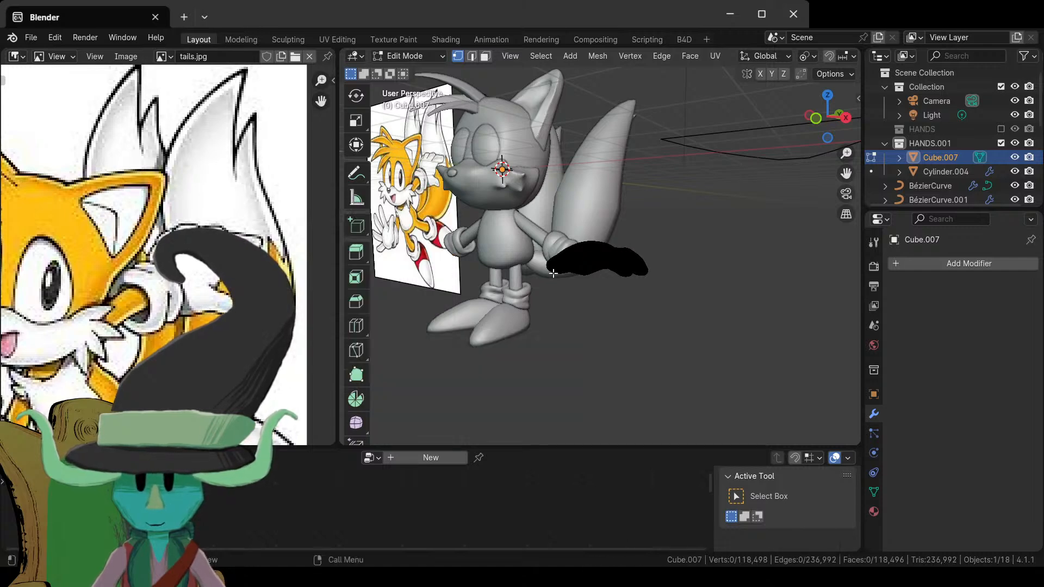
- Add a Mirror modifier to the remaining hand to recreate the opposite one across the X axis
{"action": "left_click", "coordinate": [940, 266]}
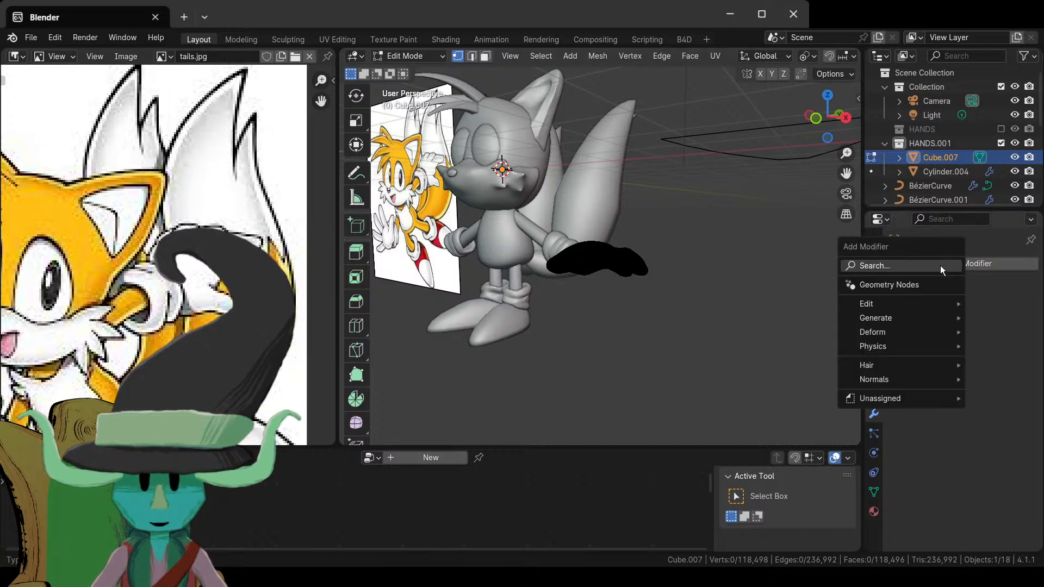
{"action": "left_click", "coordinate": [940, 266]}
{"action": "type", "text": "MI"}
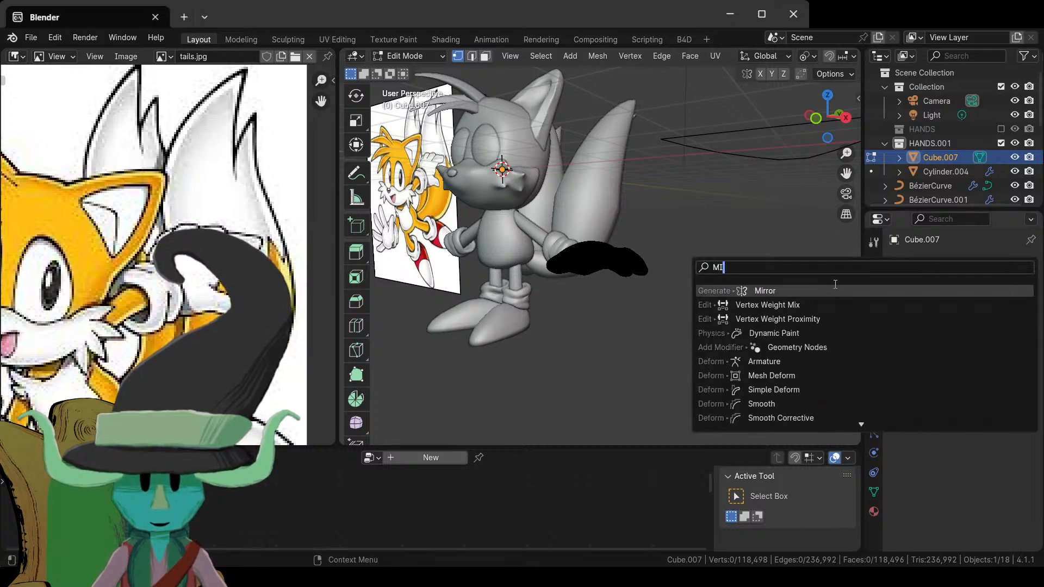
{"action": "left_click", "coordinate": [835, 289]}
- Scale the entire hand mesh to about 0.72 in front view and move it against the wrist cuff
{"action": "key", "text": "a"}
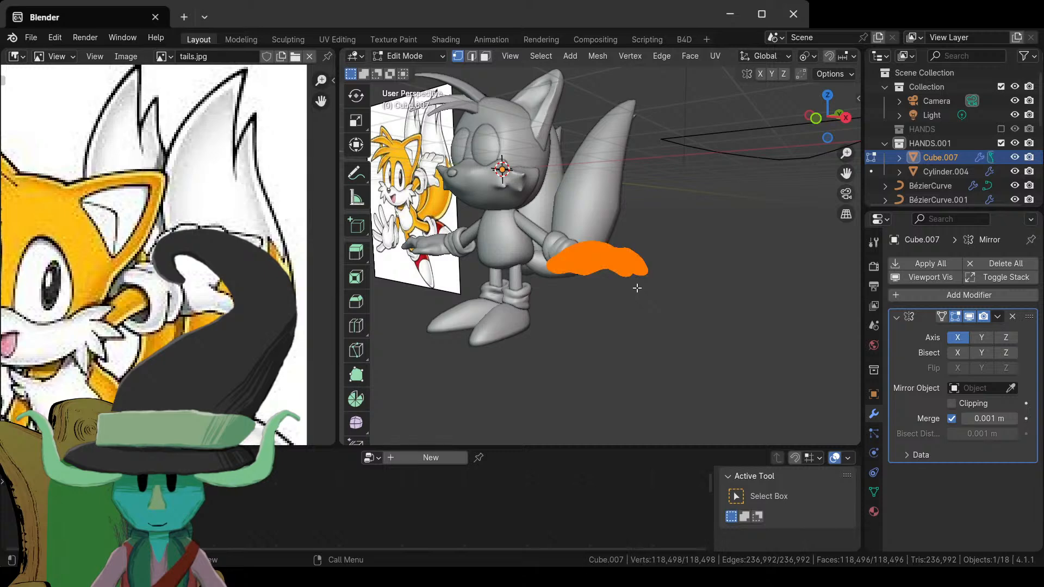
{"action": "key", "text": "KP_1"}
{"action": "key", "text": "KP_Decimal"}
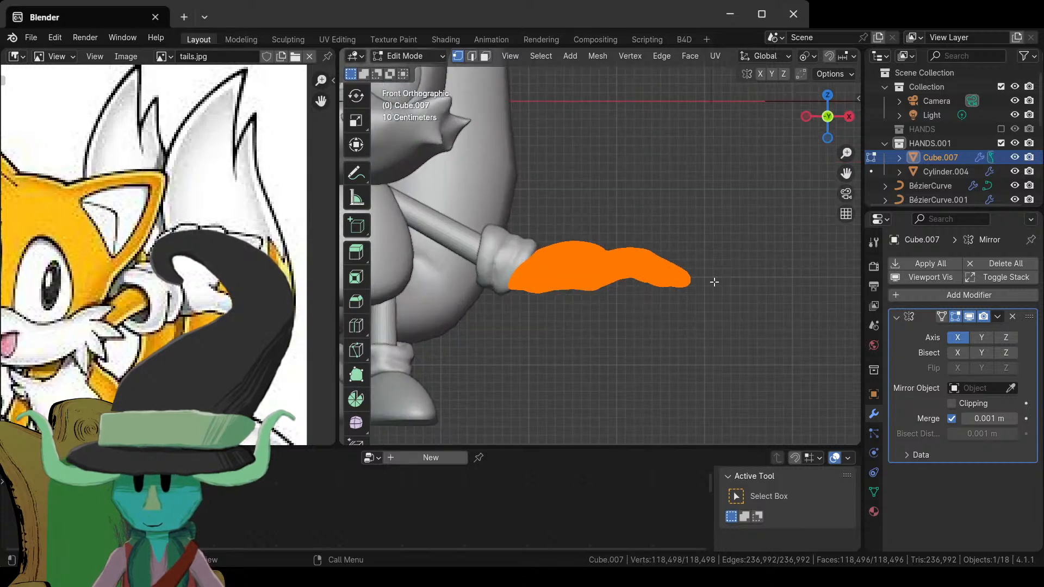
{"action": "key", "text": "s"}
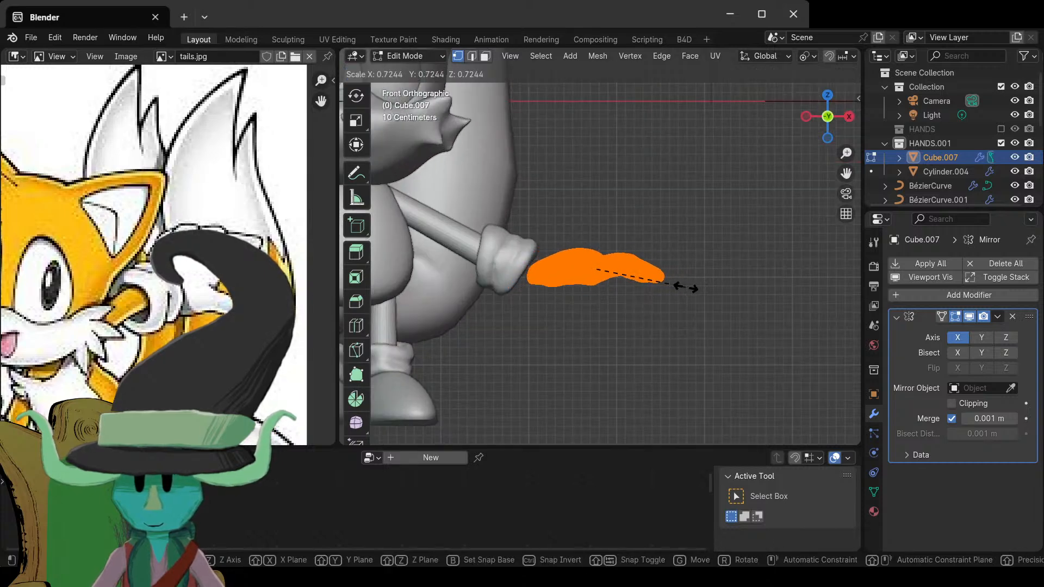
{"action": "left_click", "coordinate": [685, 285]}
{"action": "key", "text": "g"}
{"action": "left_click", "coordinate": [661, 286]}
{"action": "key", "text": "ctrl+Tab"}
{"action": "scroll", "coordinate": [664, 279], "scroll_direction": "down", "scroll_amount": 5}
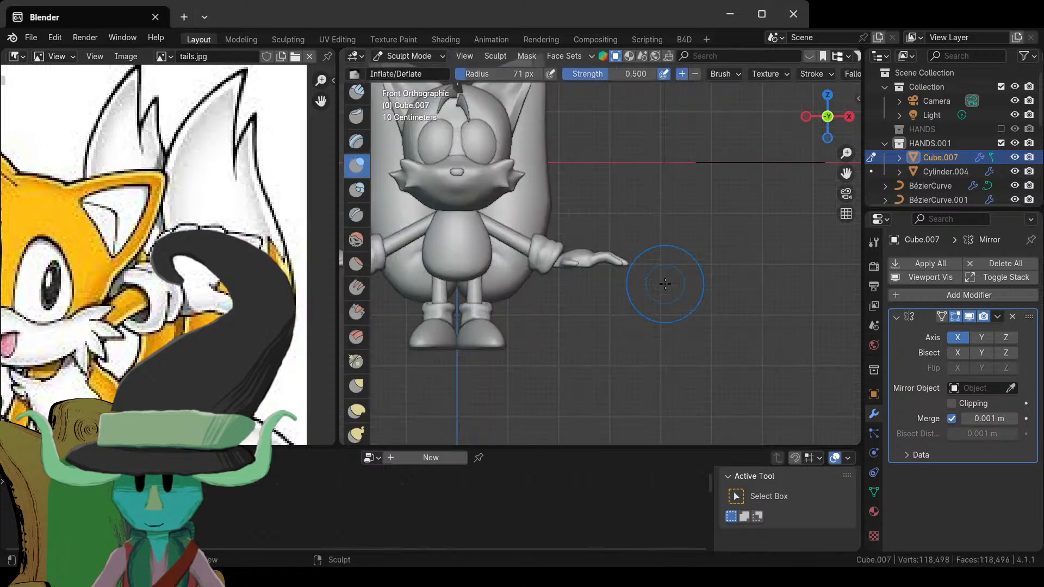
- Enlarge the hand mesh by a factor of about 1.236 and check both hands against the body
{"action": "mouse_move", "coordinate": [664, 279]}
{"action": "middle_mouse_down"}
{"action": "mouse_move", "coordinate": [707, 326]}
{"action": "mouse_move", "coordinate": [660, 396]}
{"action": "mouse_move", "coordinate": [760, 290]}
{"action": "mouse_move", "coordinate": [763, 332]}
{"action": "middle_mouse_up"}
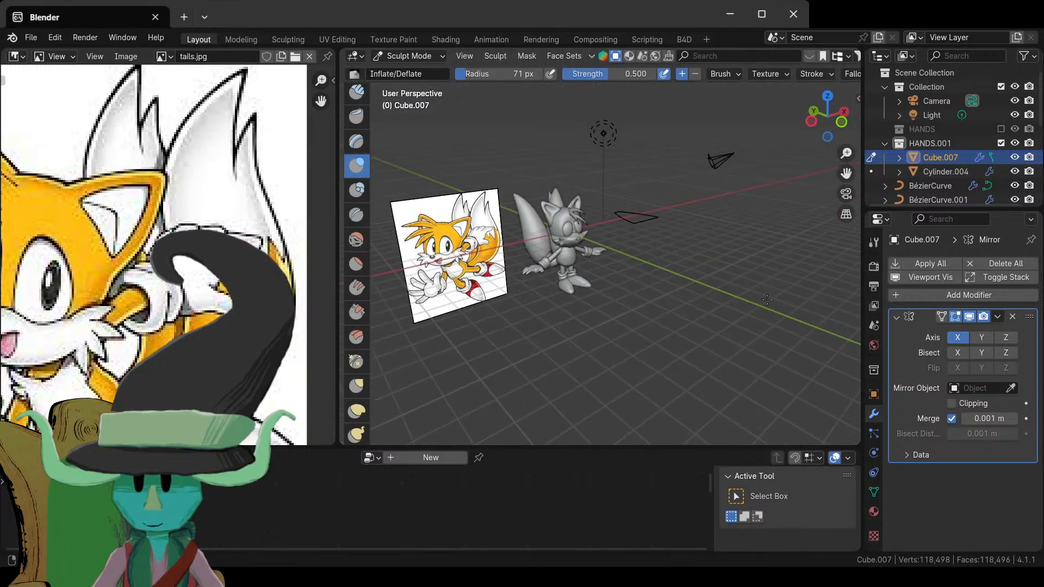
{"action": "mouse_move", "coordinate": [704, 315]}
{"action": "middle_mouse_down"}
{"action": "mouse_move", "coordinate": [738, 203]}
{"action": "mouse_move", "coordinate": [757, 221]}
{"action": "mouse_move", "coordinate": [653, 234]}
{"action": "mouse_move", "coordinate": [636, 301]}
{"action": "middle_mouse_up"}
{"action": "scroll", "coordinate": [699, 233], "scroll_direction": "up", "scroll_amount": 3}
{"action": "scroll", "coordinate": [636, 302], "scroll_direction": "up", "scroll_amount": 3}
{"action": "key", "text": "Tab"}
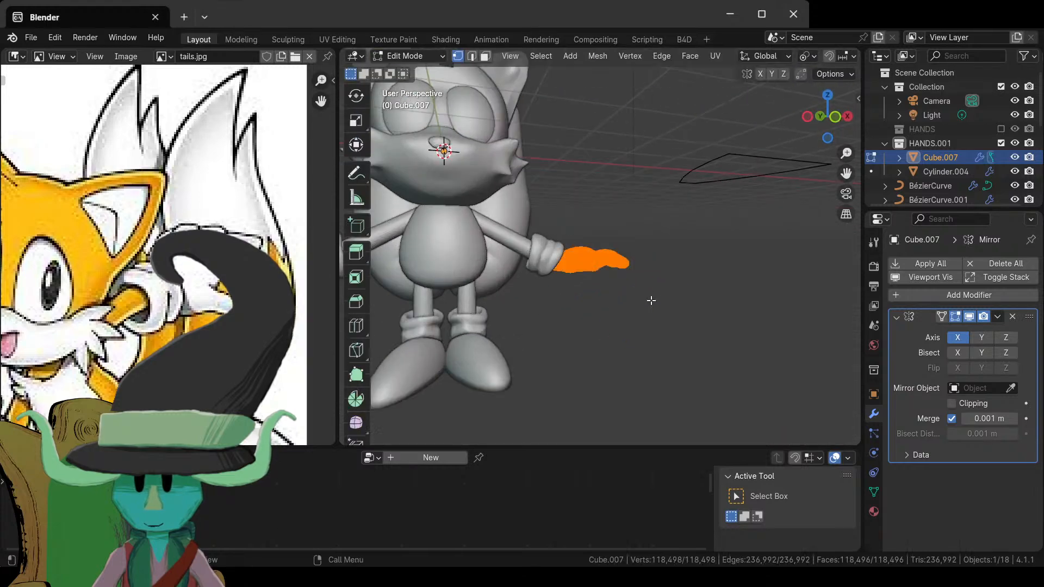
{"action": "key", "text": "s"}
{"action": "left_click", "coordinate": [672, 300]}
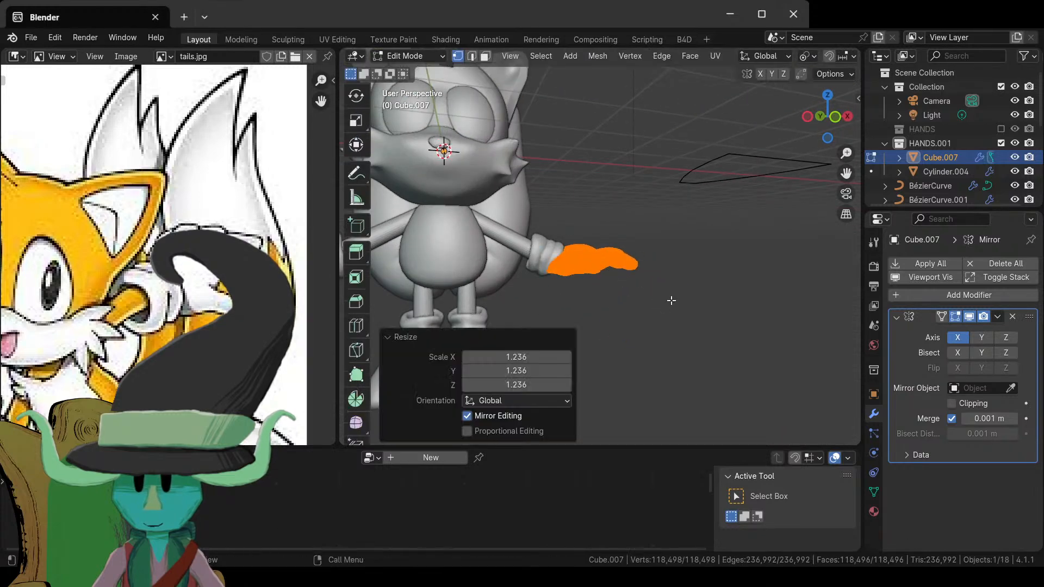
{"action": "key", "text": "Tab"}
{"action": "middle_click_drag", "start_coordinate": [671, 298], "coordinate": [663, 310]}
{"action": "scroll", "coordinate": [664, 310], "scroll_direction": "down", "scroll_amount": 3}
{"action": "scroll", "coordinate": [642, 416], "scroll_direction": "up", "scroll_amount": 1}
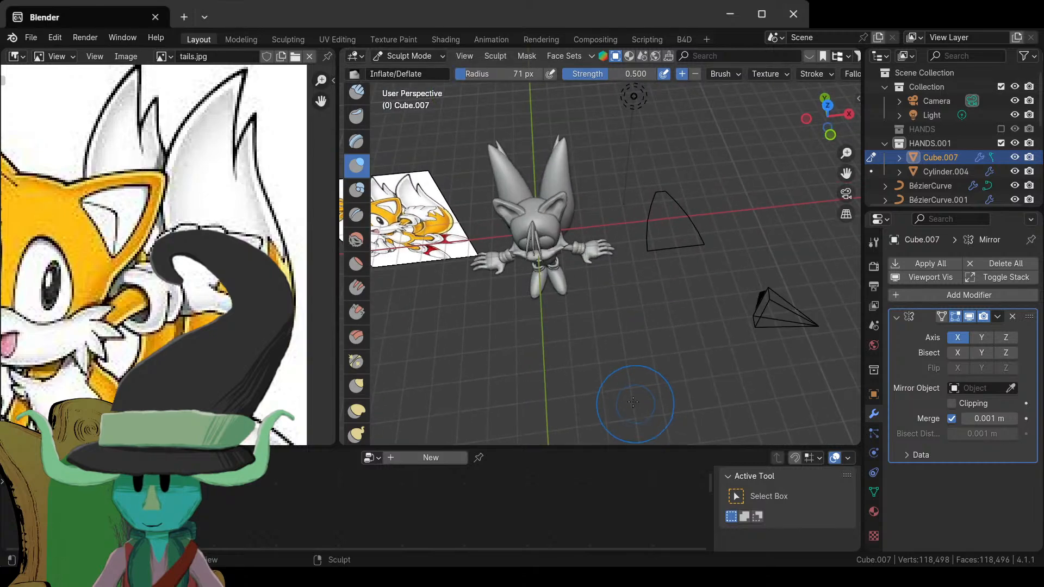
{"action": "mouse_move", "coordinate": [631, 397]}
{"action": "middle_mouse_down"}
{"action": "mouse_move", "coordinate": [615, 228]}
{"action": "mouse_move", "coordinate": [597, 188]}
{"action": "mouse_move", "coordinate": [625, 228]}
{"action": "mouse_move", "coordinate": [690, 279]}
{"action": "middle_mouse_up"}
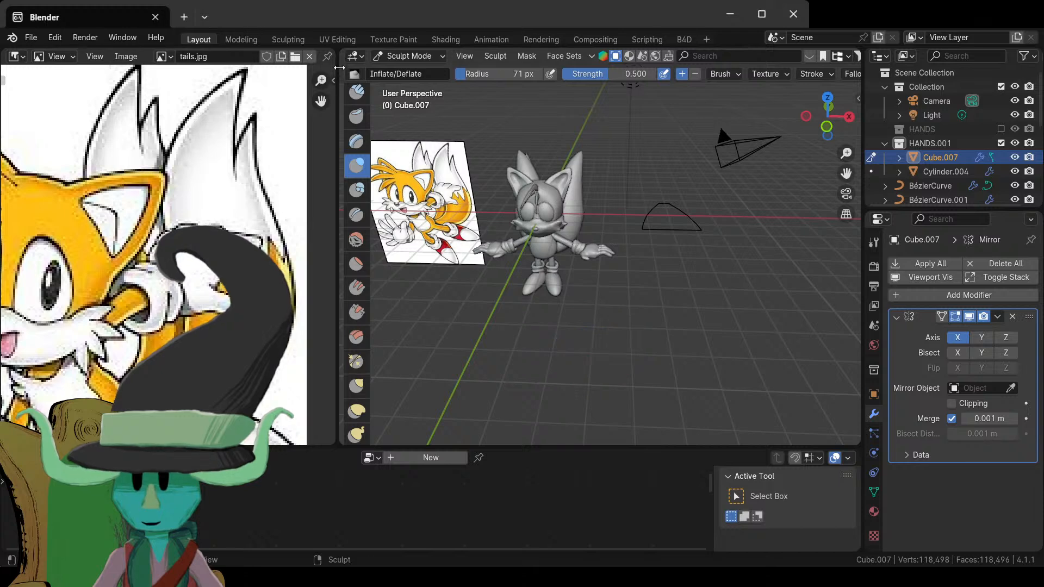
- Return to Object Mode, look over the whole character and save TAILS.blend
{"action": "left_click", "coordinate": [409, 56]}
{"action": "left_click", "coordinate": [413, 71]}
{"action": "middle_click_drag", "start_coordinate": [704, 322], "coordinate": [566, 173]}
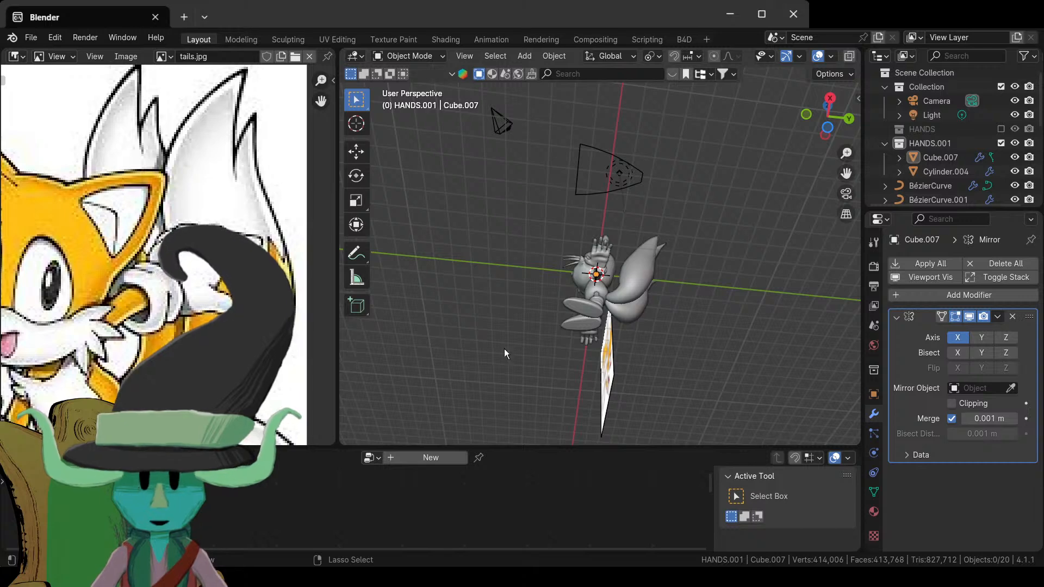
{"action": "key", "text": "ctrl+s"}
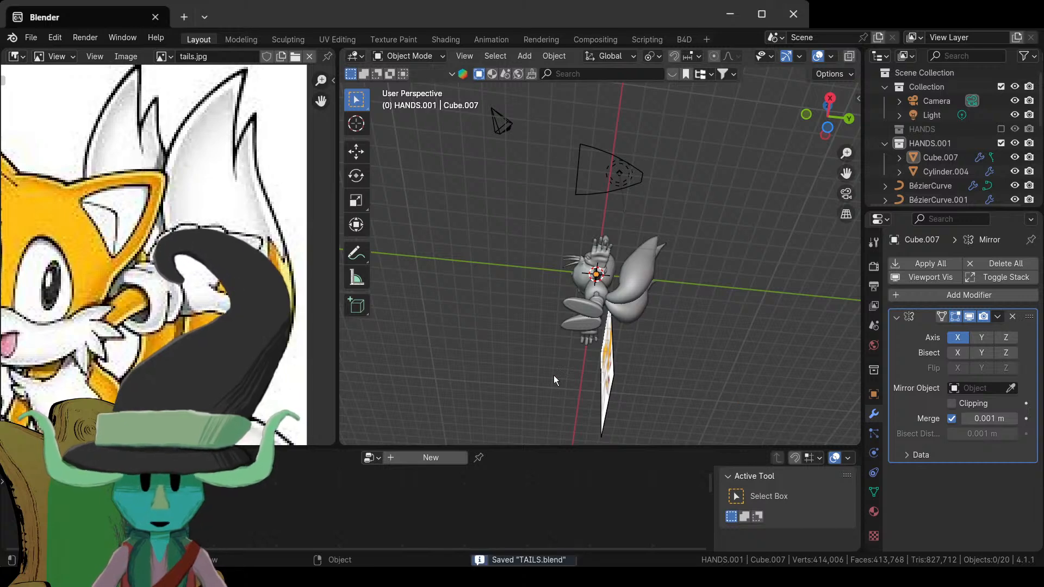
- Select the tails curve object behind the body and convert it to a mesh
{"action": "key", "text": "KP_1"}
{"action": "middle_click_drag", "start_coordinate": [600, 314], "coordinate": [642, 261]}
{"action": "scroll", "coordinate": [643, 261], "scroll_direction": "down", "scroll_amount": 3}
{"action": "scroll", "coordinate": [627, 278], "scroll_direction": "up", "scroll_amount": 2}
{"action": "middle_click_drag", "start_coordinate": [662, 328], "coordinate": [647, 310]}
{"action": "left_click", "coordinate": [652, 277]}
{"action": "left_click", "coordinate": [670, 265]}
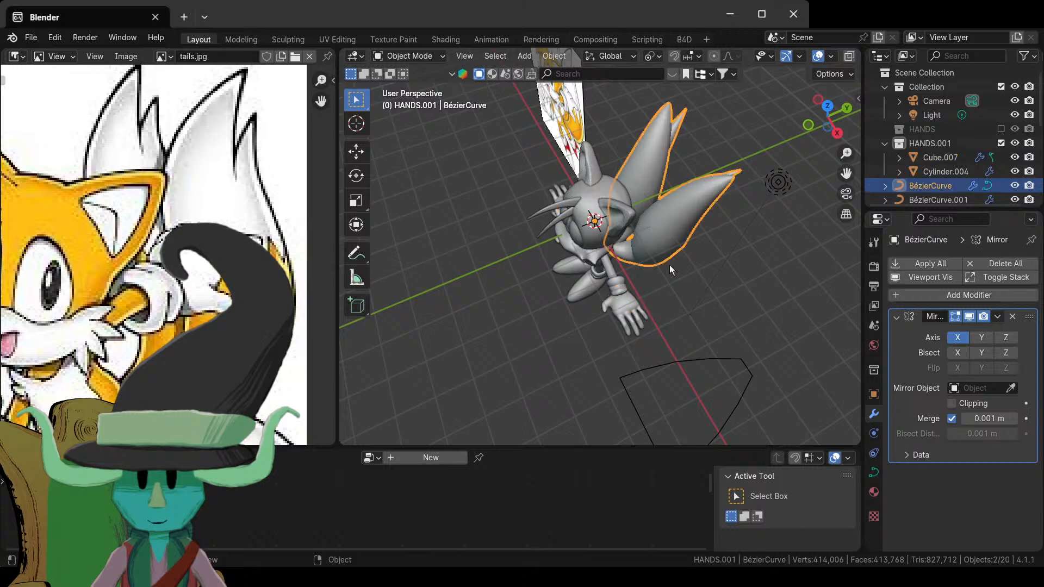
{"action": "middle_click_drag", "start_coordinate": [670, 266], "coordinate": [694, 212]}
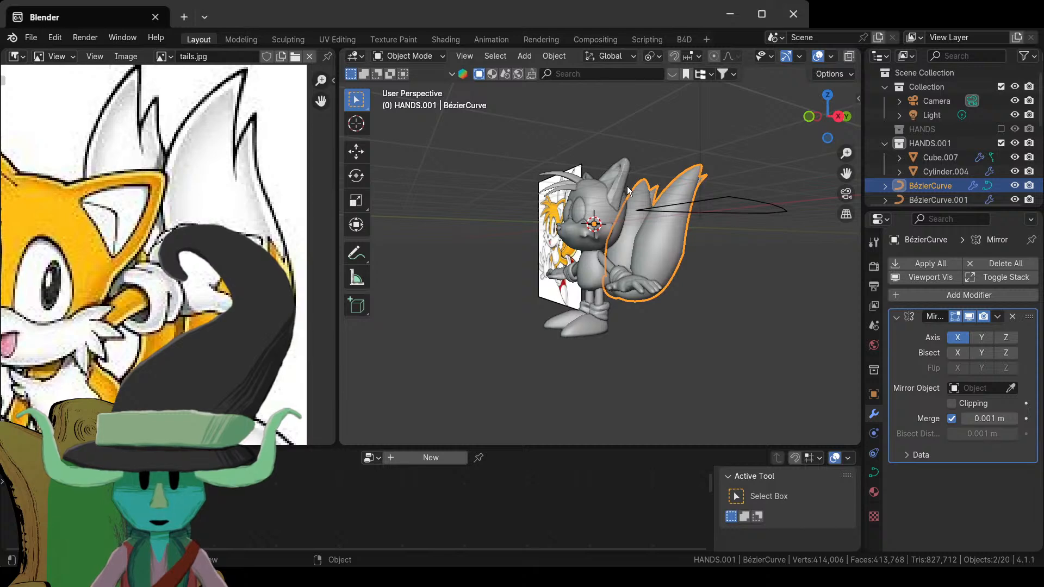
{"action": "middle_click_drag", "start_coordinate": [683, 312], "coordinate": [652, 234]}
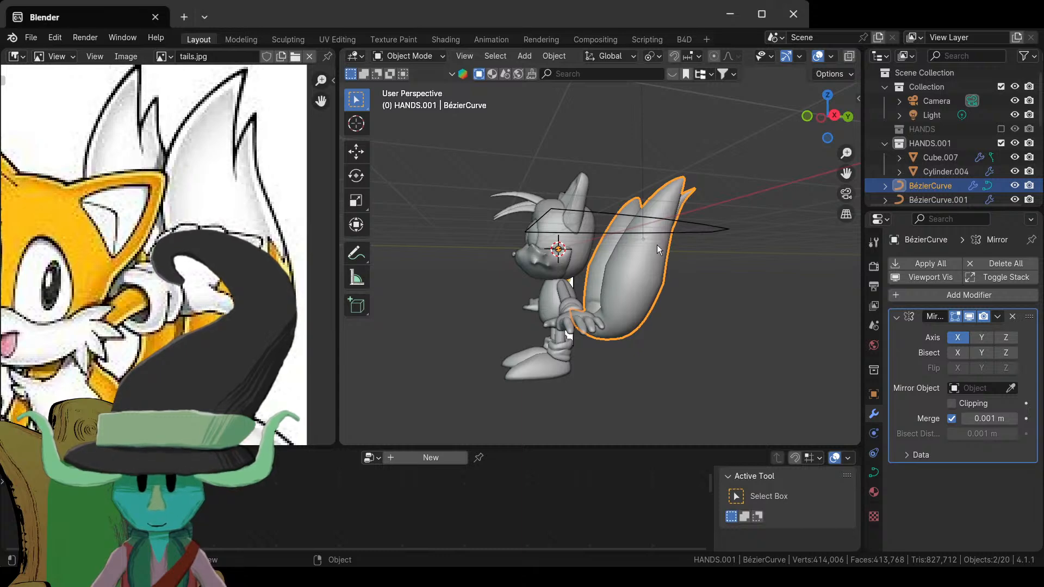
{"action": "middle_click_drag", "start_coordinate": [661, 250], "coordinate": [540, 308]}
{"action": "scroll", "coordinate": [608, 292], "scroll_direction": "up", "scroll_amount": 2}
{"action": "key", "text": "F3"}
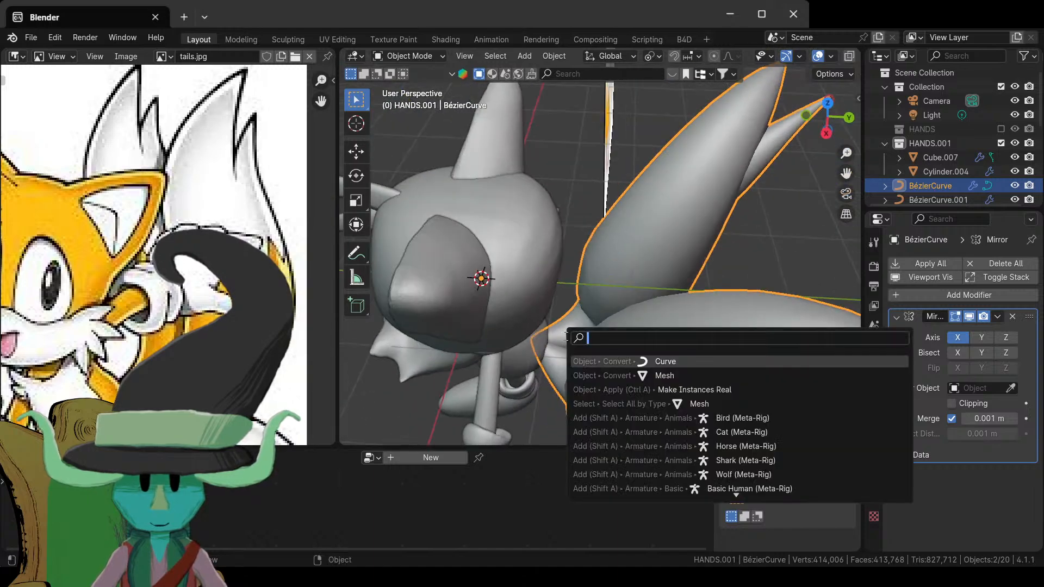
{"action": "left_click", "coordinate": [710, 374]}
{"action": "scroll", "coordinate": [657, 354], "scroll_direction": "down", "scroll_amount": 5}
- In Edit Mode, select all linked geometry of one tail and delete its faces, keeping only the other tail
{"action": "key", "text": "Tab"}
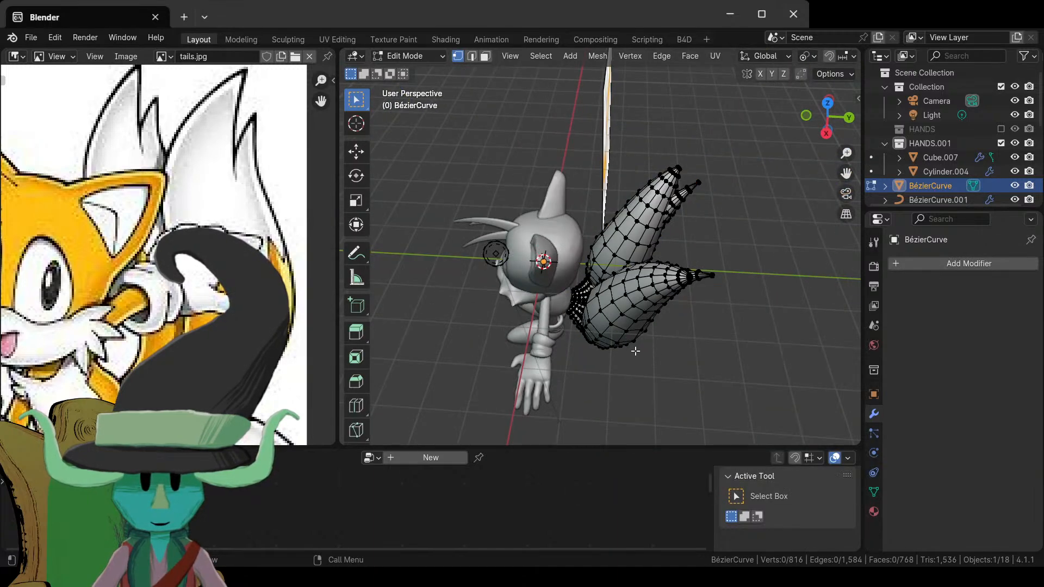
{"action": "middle_click_drag", "start_coordinate": [635, 349], "coordinate": [608, 324]}
{"action": "key", "text": "Tab"}
{"action": "scroll", "coordinate": [608, 325], "scroll_direction": "up", "scroll_amount": 2}
{"action": "middle_click_drag", "start_coordinate": [742, 292], "coordinate": [619, 332]}
{"action": "key", "text": "Tab"}
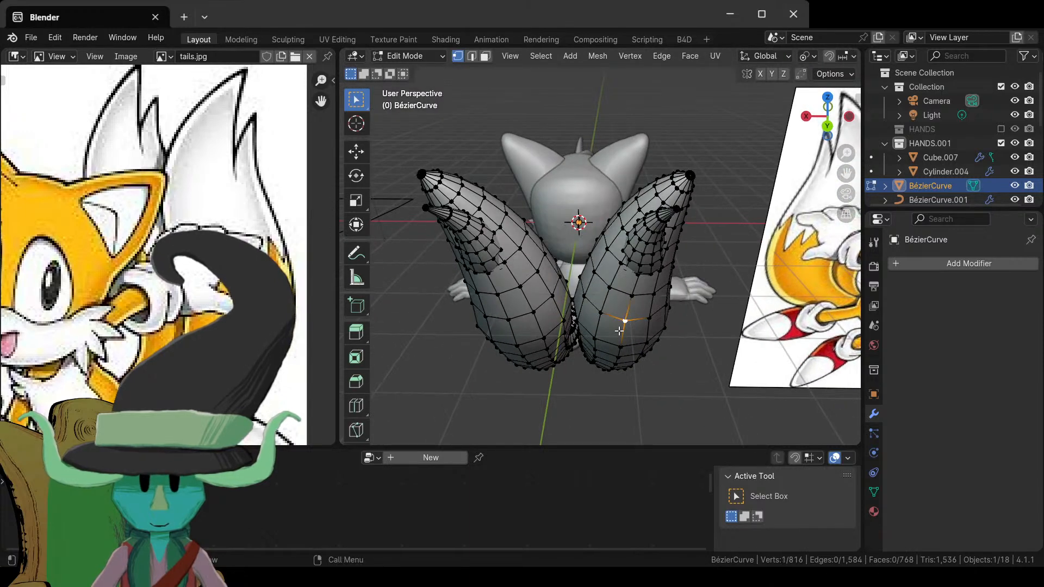
{"action": "key", "text": "l"}
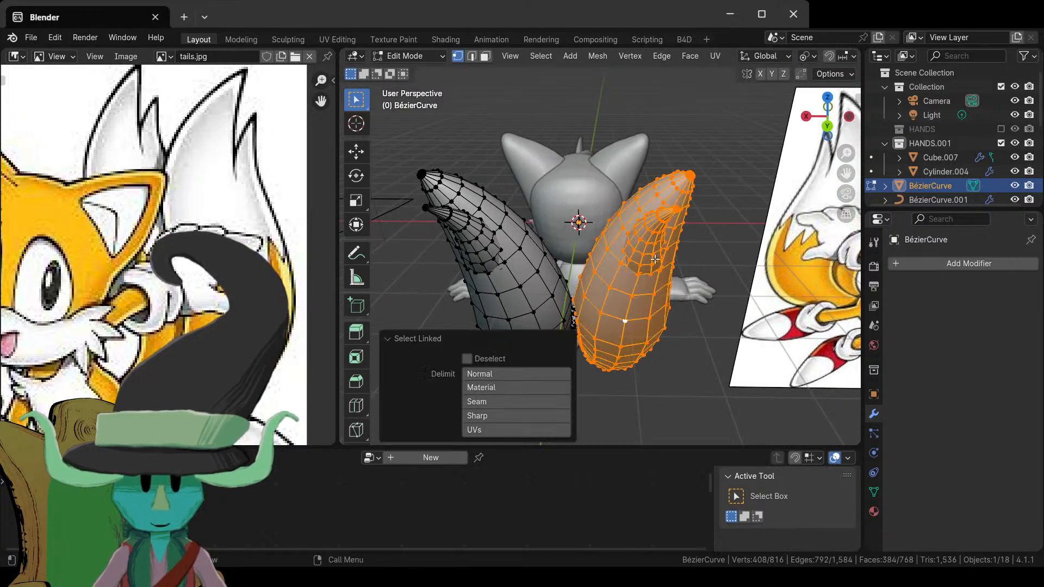
{"action": "key", "text": "x"}
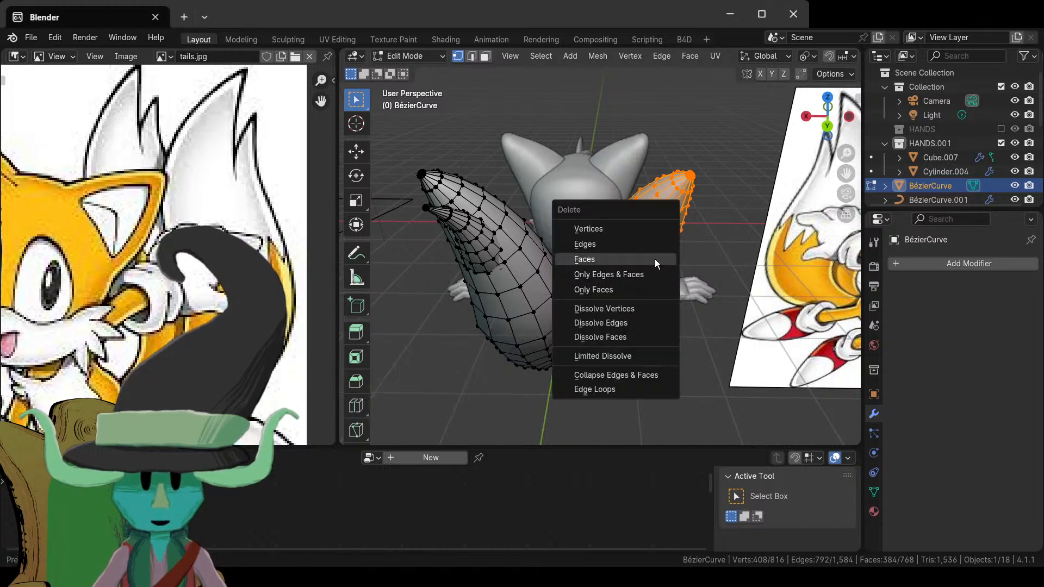
{"action": "left_click", "coordinate": [654, 258]}
{"action": "key", "text": "Tab"}
- Add a Mirror modifier on the X axis to the remaining tail to recreate the opposite one
{"action": "middle_click_drag", "start_coordinate": [654, 259], "coordinate": [681, 272]}
{"action": "left_click", "coordinate": [941, 262]}
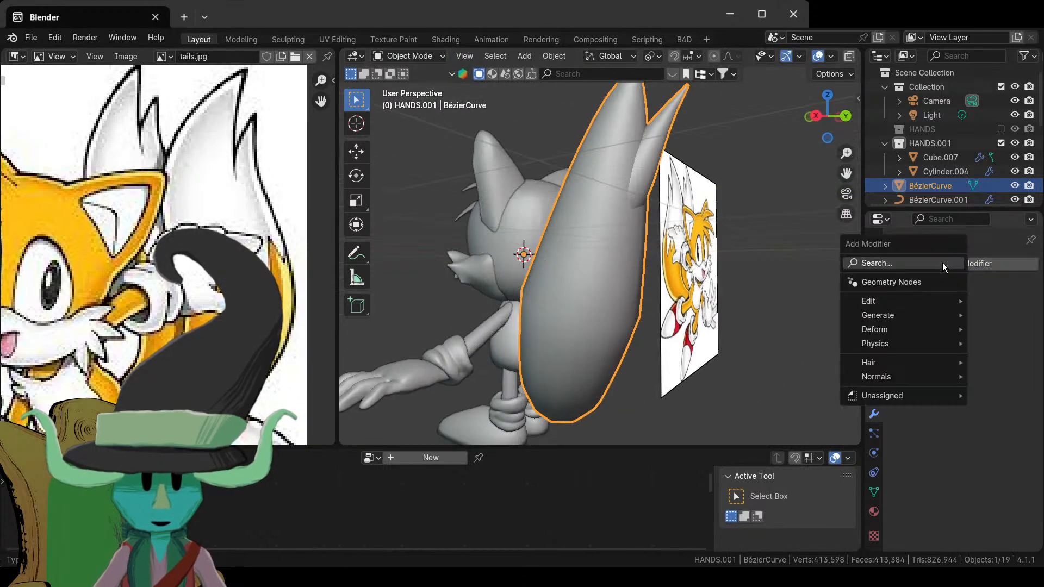
{"action": "left_click", "coordinate": [941, 263]}
{"action": "type", "text": "mi"}
{"action": "key", "text": "Return"}
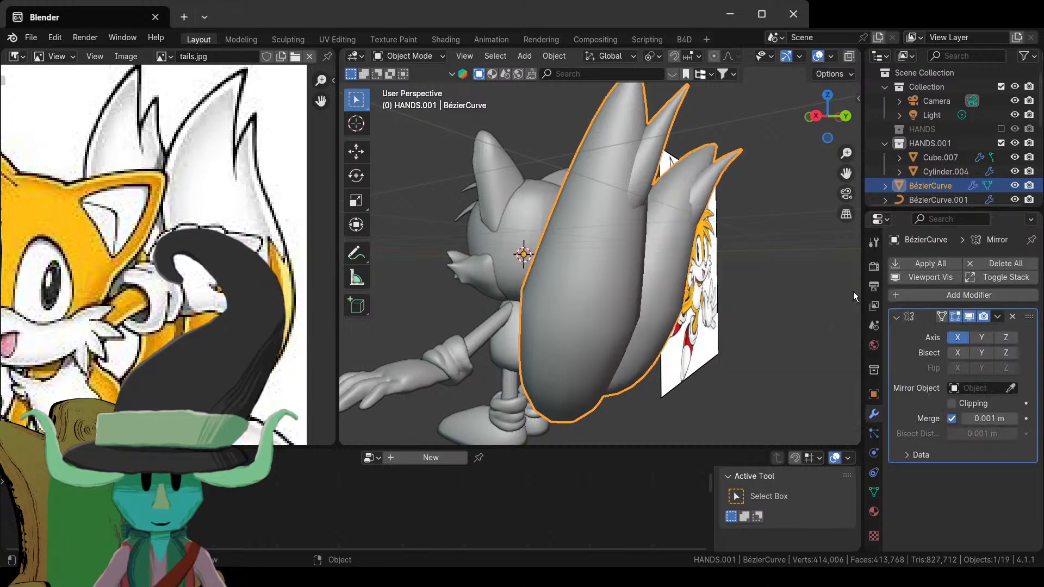
{"action": "middle_click_drag", "start_coordinate": [805, 316], "coordinate": [657, 255]}
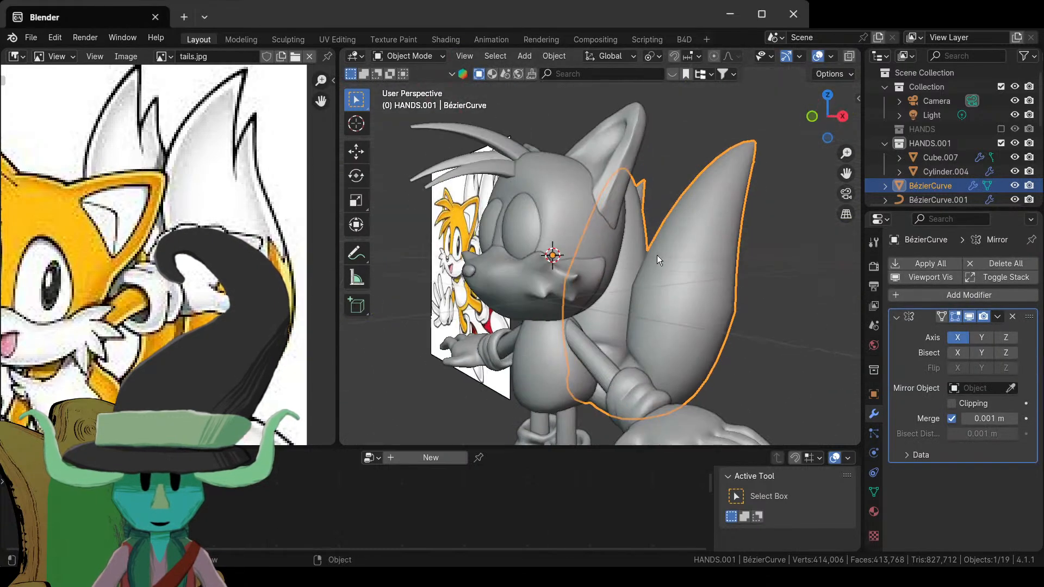
{"action": "scroll", "coordinate": [657, 255], "scroll_direction": "down", "scroll_amount": 5}
{"action": "key", "text": "alt+a"}
{"action": "middle_click_drag", "start_coordinate": [642, 296], "coordinate": [609, 321]}
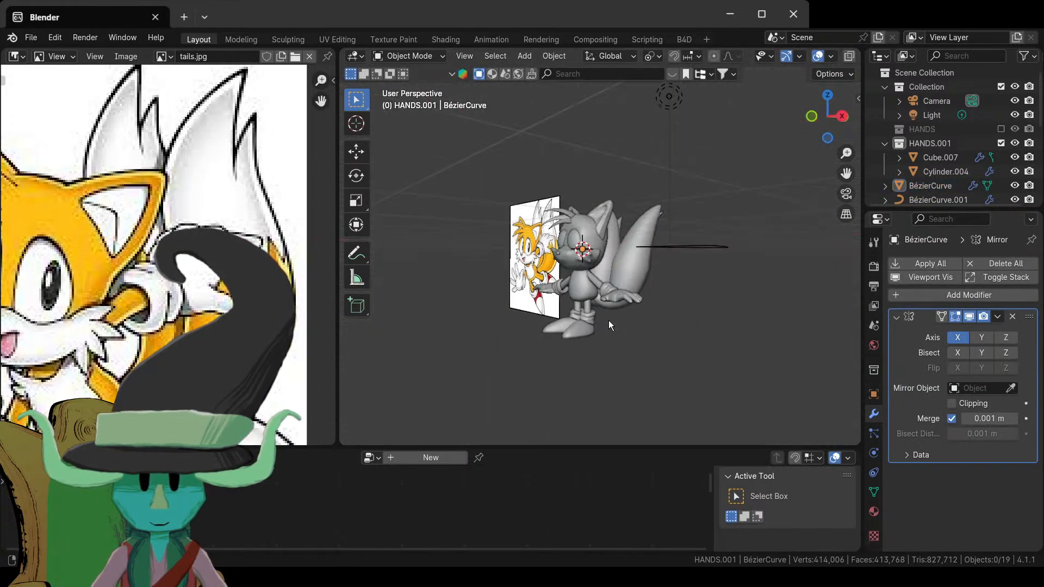
- Switch the tail mesh to Sculpt Mode and remesh it with a voxel size of 0.05 m
{"action": "scroll", "coordinate": [620, 273], "scroll_direction": "up", "scroll_amount": 2}
{"action": "left_click", "coordinate": [641, 287]}
{"action": "scroll", "coordinate": [661, 301], "scroll_direction": "up", "scroll_amount": 2}
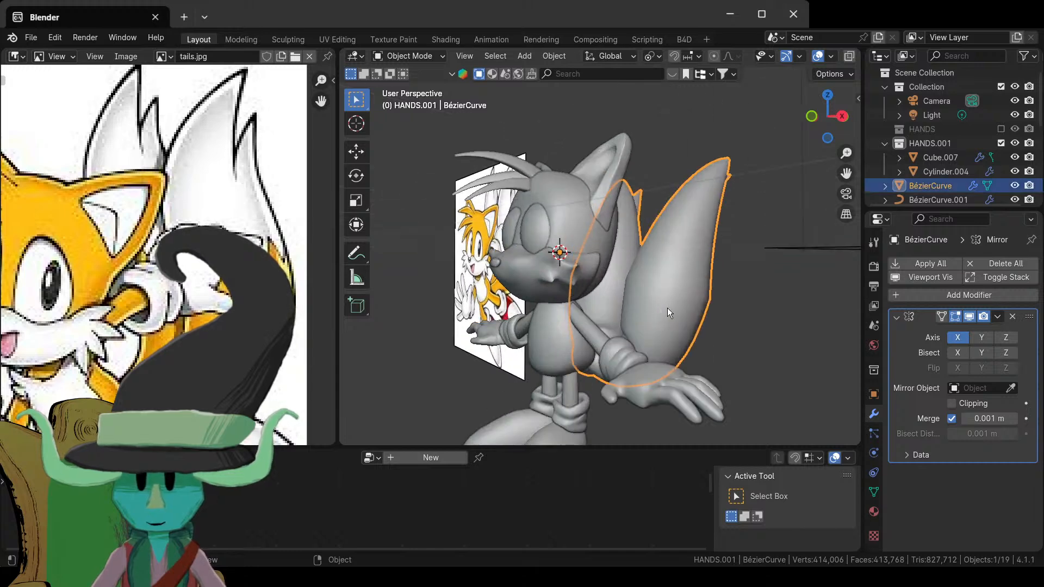
{"action": "middle_click_drag", "start_coordinate": [659, 274], "coordinate": [621, 273], "text": "shift"}
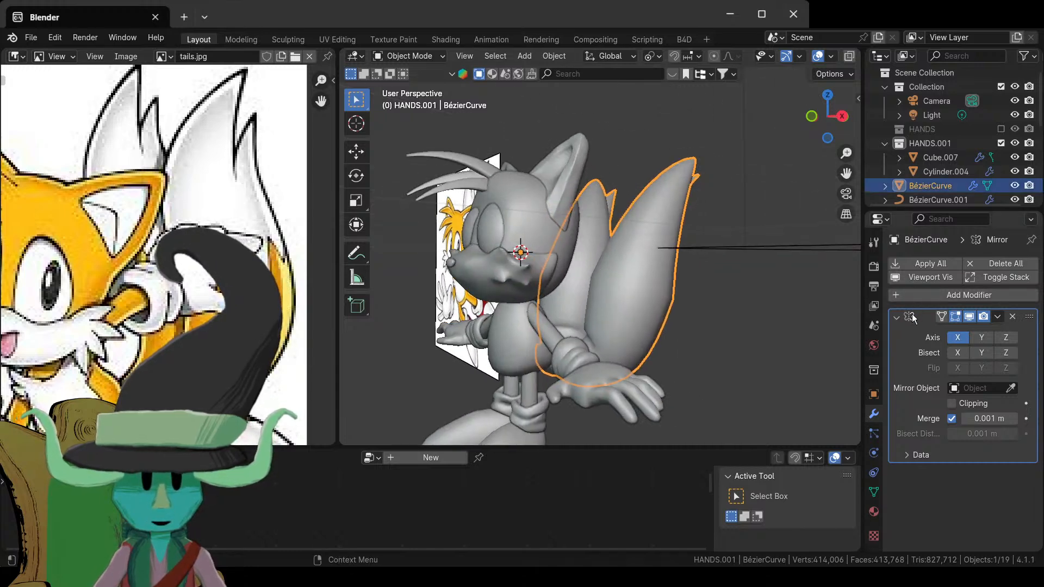
{"action": "left_click", "coordinate": [439, 60]}
{"action": "left_click", "coordinate": [402, 104]}
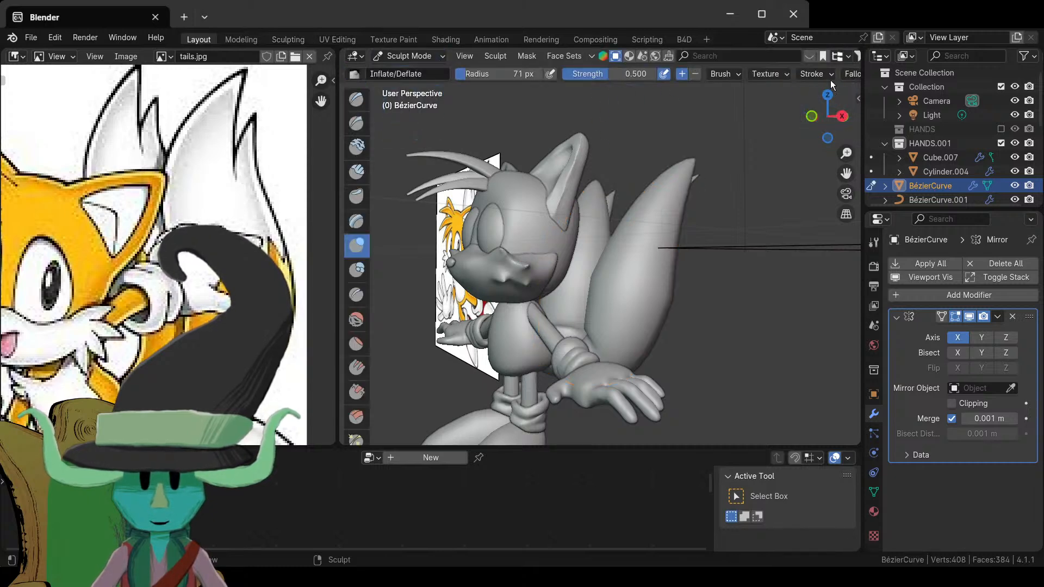
{"action": "scroll", "coordinate": [830, 80], "scroll_direction": "down", "scroll_amount": 5}
{"action": "left_click", "coordinate": [815, 74]}
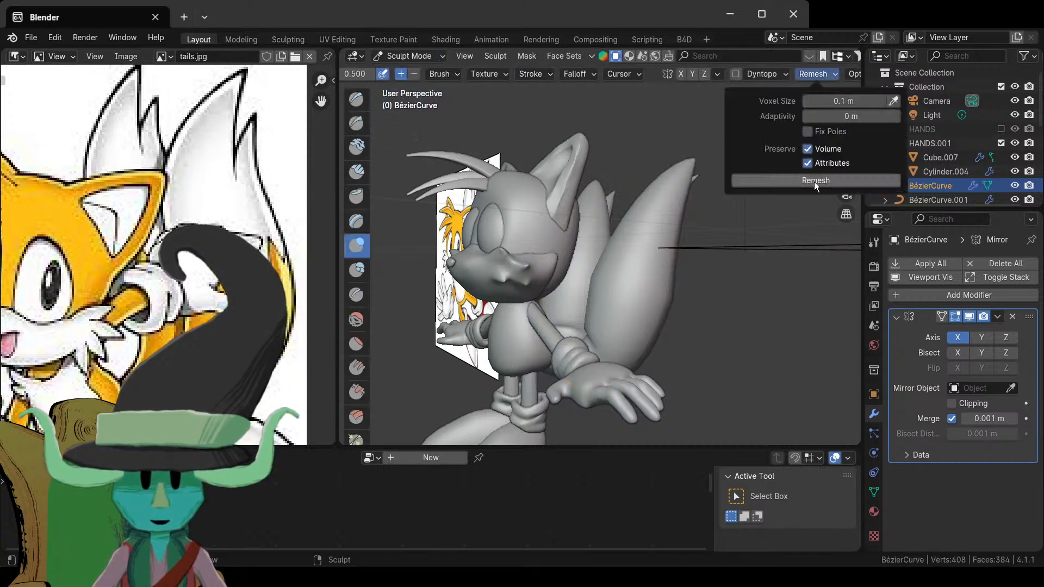
{"action": "double_click", "coordinate": [834, 101]}
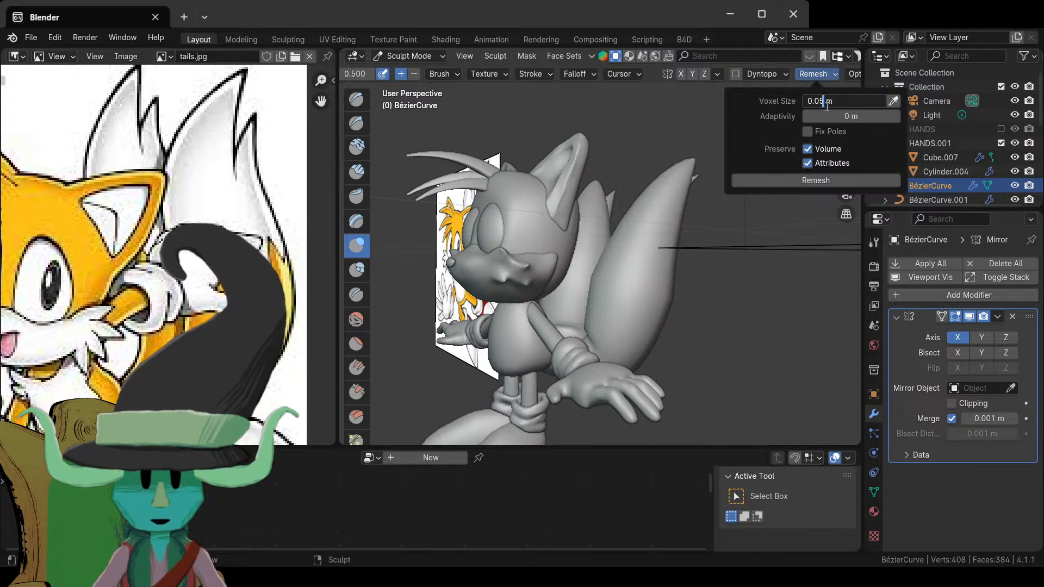
{"action": "type", "text": "5"}
{"action": "key", "text": "Return"}
{"action": "left_click", "coordinate": [827, 180]}
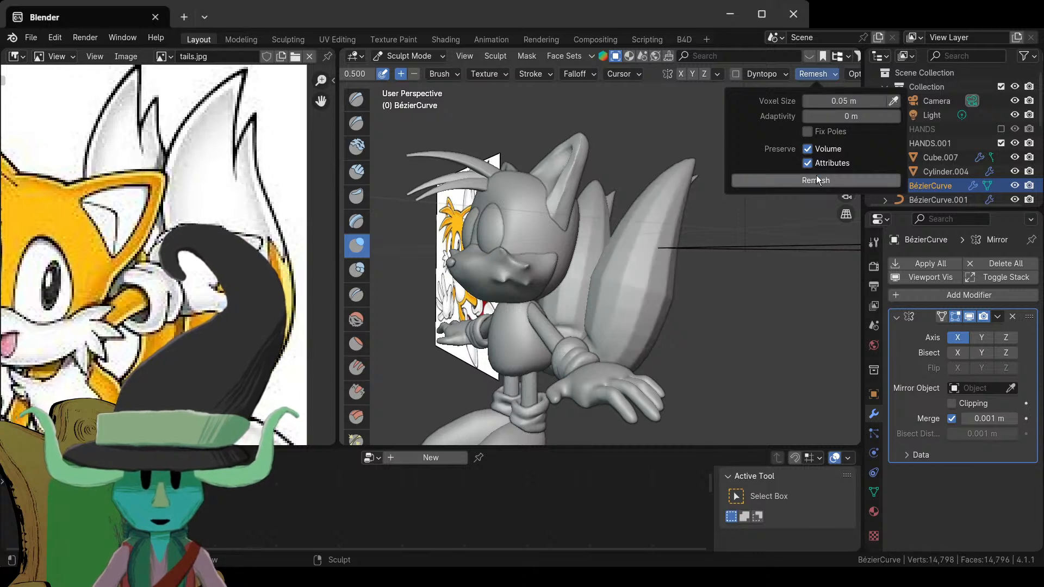
- Smooth the crease near the base of the tail with the Smooth brush
{"action": "mouse_move", "coordinate": [728, 305]}
{"action": "middle_mouse_down"}
{"action": "mouse_move", "coordinate": [571, 425]}
{"action": "mouse_move", "coordinate": [638, 328]}
{"action": "mouse_move", "coordinate": [629, 327]}
{"action": "middle_mouse_up"}
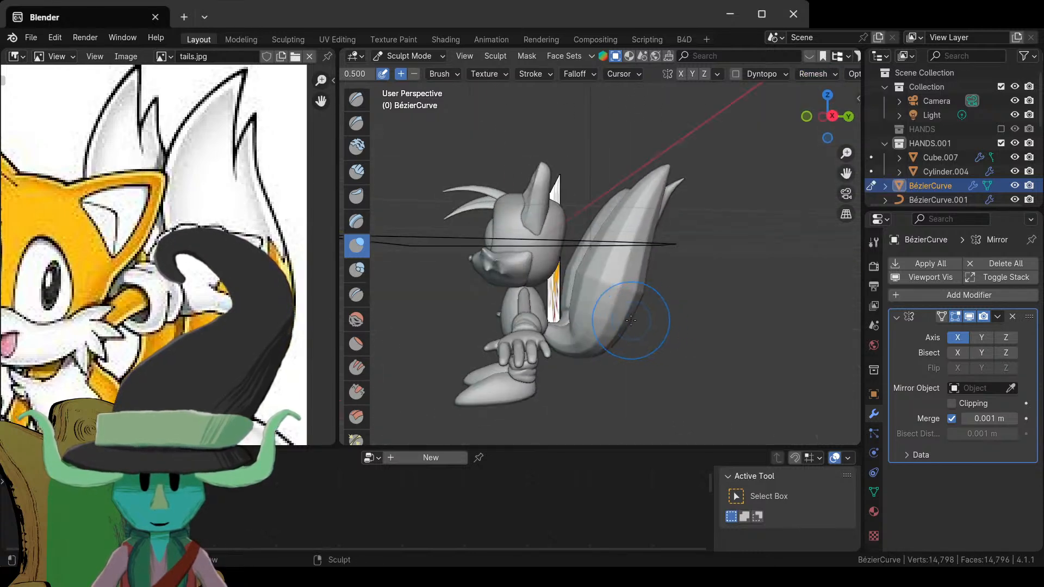
{"action": "scroll", "coordinate": [629, 326], "scroll_direction": "up", "scroll_amount": 8}
{"action": "scroll", "coordinate": [626, 314], "scroll_direction": "up", "scroll_amount": 4}
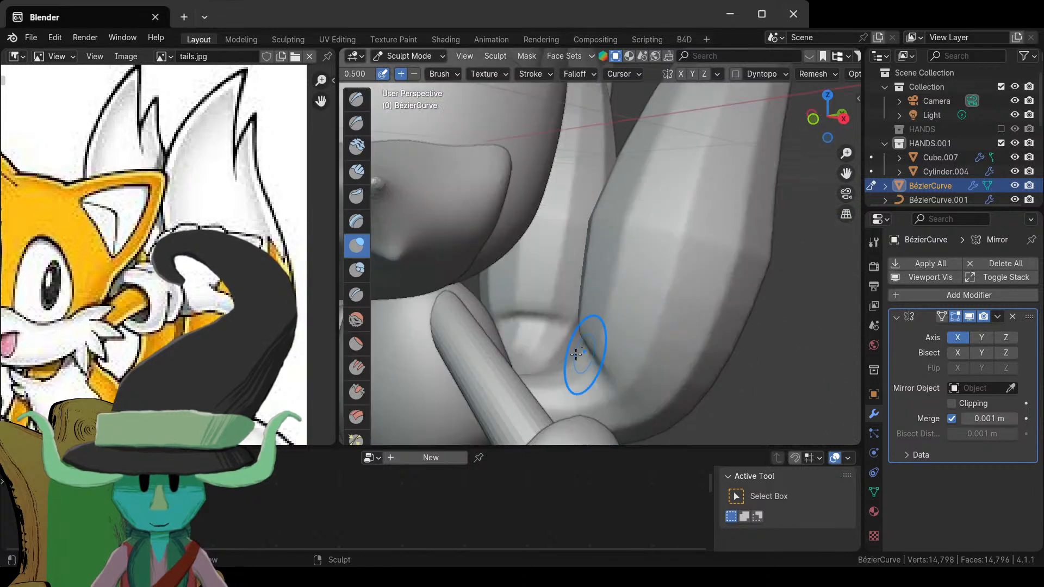
{"action": "key", "text": "f"}
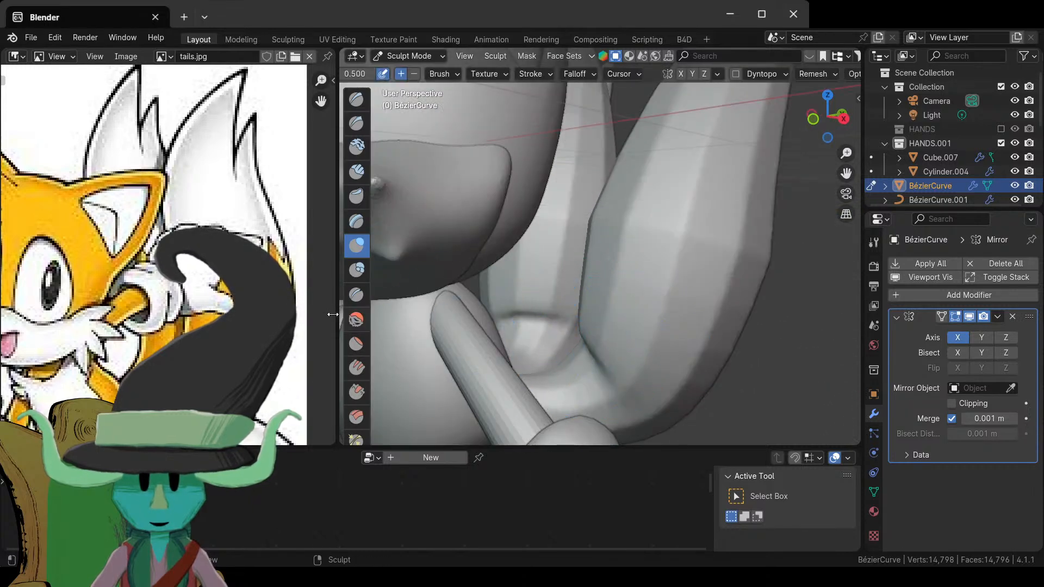
{"action": "left_click", "coordinate": [357, 320]}
{"action": "mouse_move", "coordinate": [587, 348]}
{"action": "left_mouse_down"}
{"action": "mouse_move", "coordinate": [595, 338]}
{"action": "mouse_move", "coordinate": [596, 350]}
{"action": "mouse_move", "coordinate": [587, 321]}
{"action": "mouse_move", "coordinate": [593, 340]}
{"action": "left_mouse_up"}
{"action": "scroll", "coordinate": [592, 341], "scroll_direction": "down", "scroll_amount": 6}
{"action": "middle_click_drag", "start_coordinate": [593, 341], "coordinate": [631, 283]}
{"action": "scroll", "coordinate": [634, 278], "scroll_direction": "up", "scroll_amount": 3}
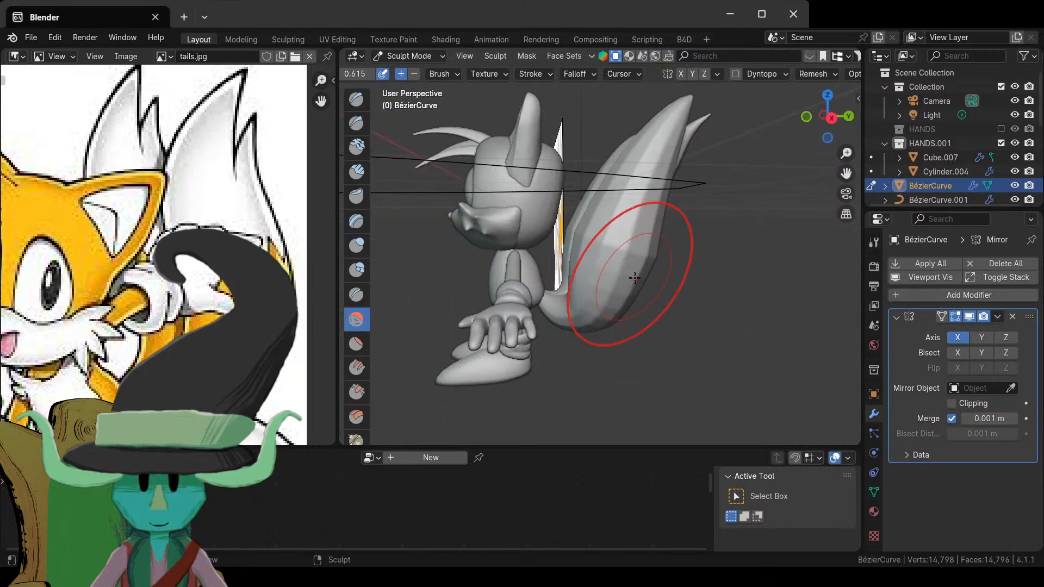
- Smooth the faceted surfaces along the full length of the tail, working around it from all sides
{"action": "middle_click_drag", "start_coordinate": [589, 326], "coordinate": [629, 239]}
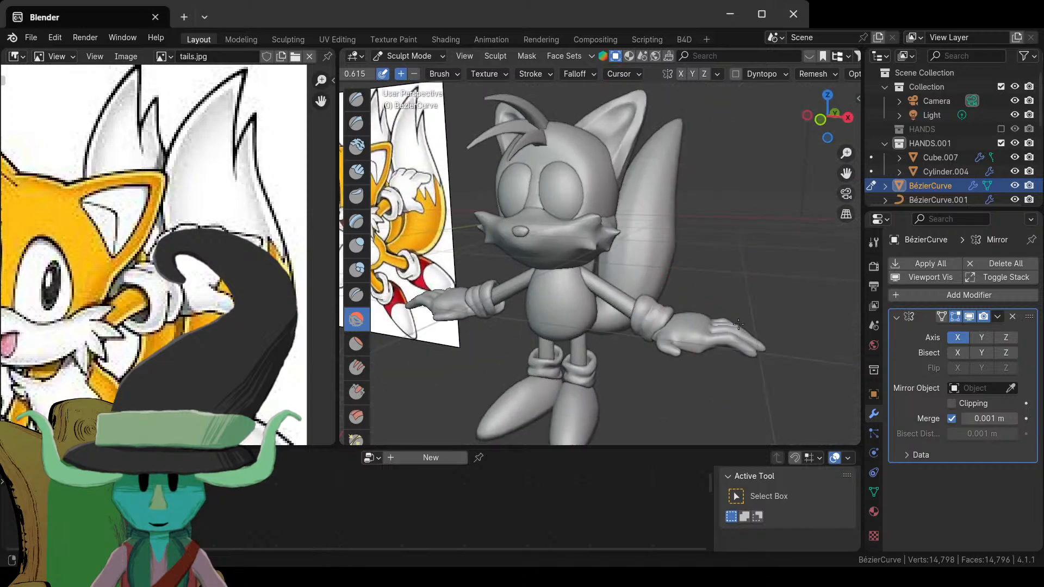
{"action": "scroll", "coordinate": [630, 305], "scroll_direction": "up", "scroll_amount": 2}
{"action": "middle_click_drag", "start_coordinate": [630, 306], "coordinate": [594, 218]}
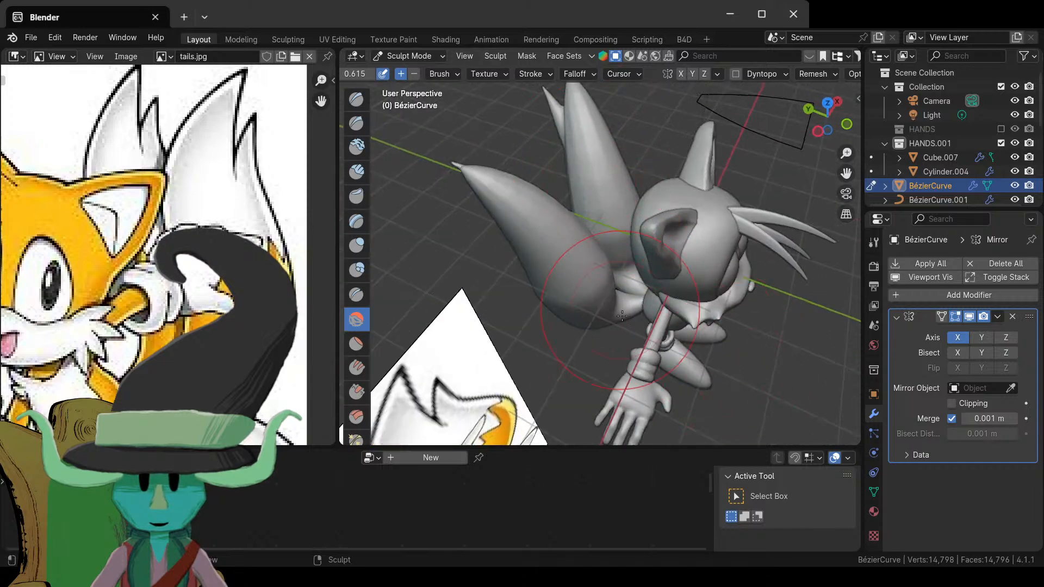
{"action": "middle_click_drag", "start_coordinate": [622, 316], "coordinate": [610, 278]}
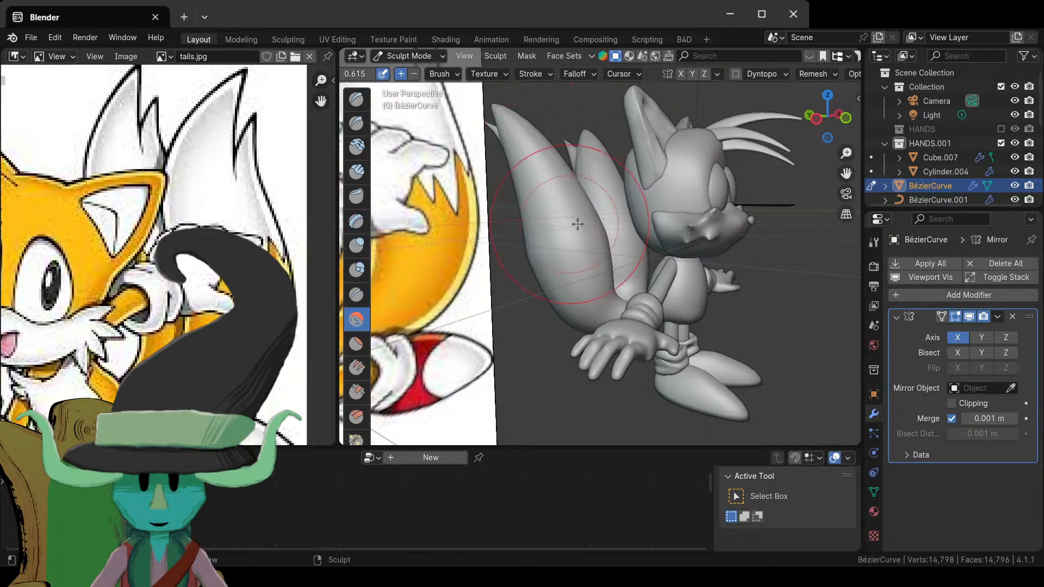
{"action": "middle_click_drag", "start_coordinate": [522, 151], "coordinate": [601, 189]}
{"action": "middle_click_drag", "start_coordinate": [600, 277], "coordinate": [647, 200]}
{"action": "middle_click_drag", "start_coordinate": [642, 281], "coordinate": [474, 264]}
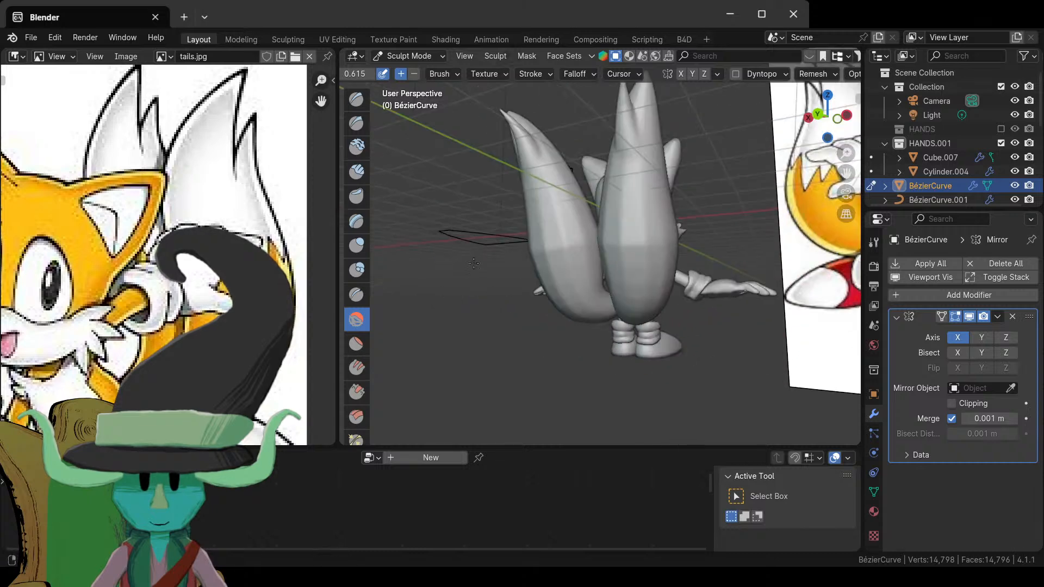
{"action": "middle_click_drag", "start_coordinate": [563, 293], "coordinate": [589, 243]}
{"action": "middle_click_drag", "start_coordinate": [566, 340], "coordinate": [607, 271]}
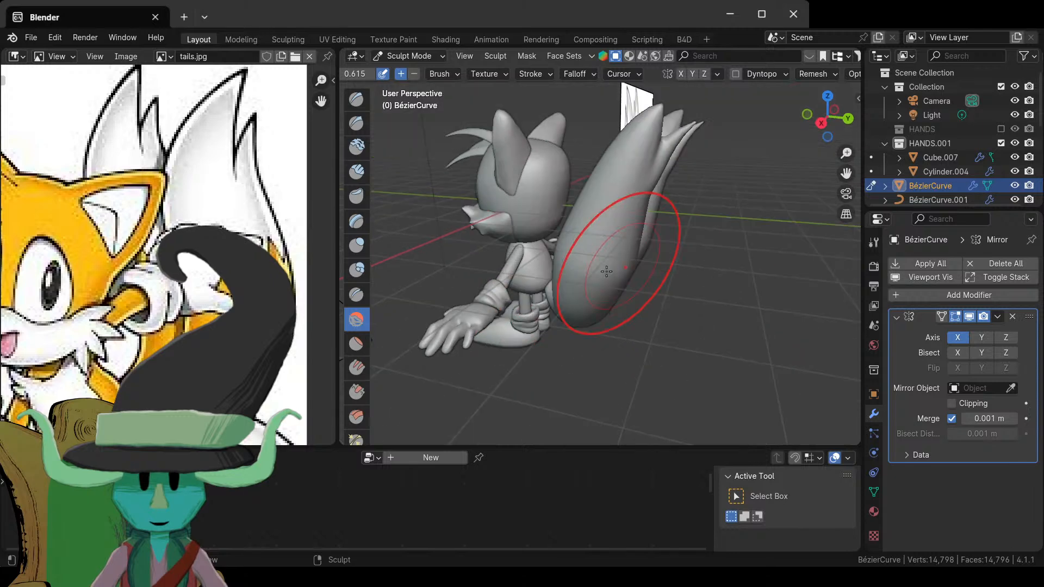
- Inflate the tail with the Inflate/Deflate brush to make it fuller and check its shape against the body
{"action": "left_click", "coordinate": [364, 244]}
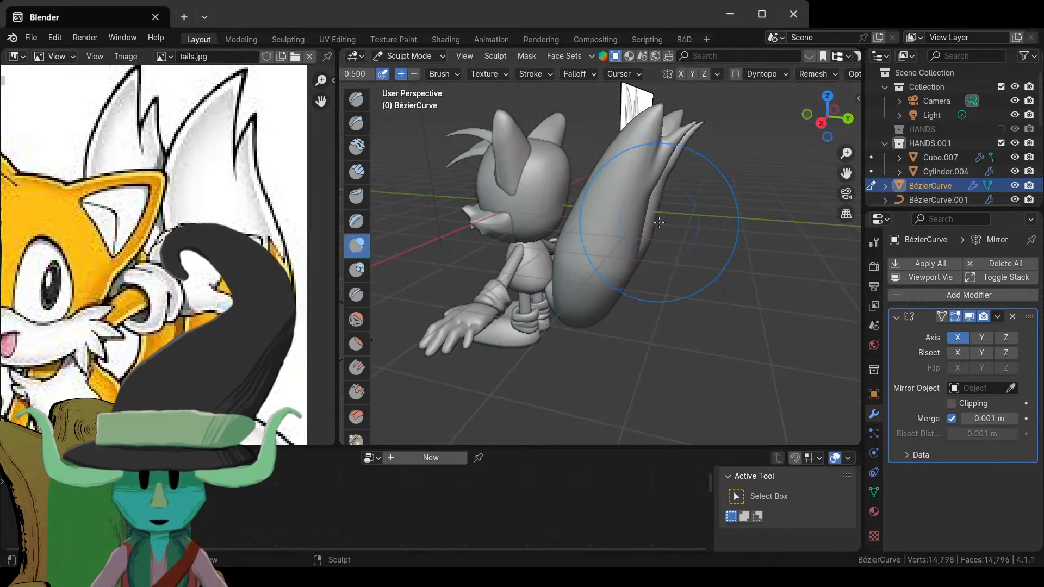
{"action": "mouse_move", "coordinate": [591, 273]}
{"action": "middle_mouse_down"}
{"action": "mouse_move", "coordinate": [624, 197]}
{"action": "mouse_move", "coordinate": [656, 289]}
{"action": "mouse_move", "coordinate": [574, 218]}
{"action": "middle_mouse_up"}
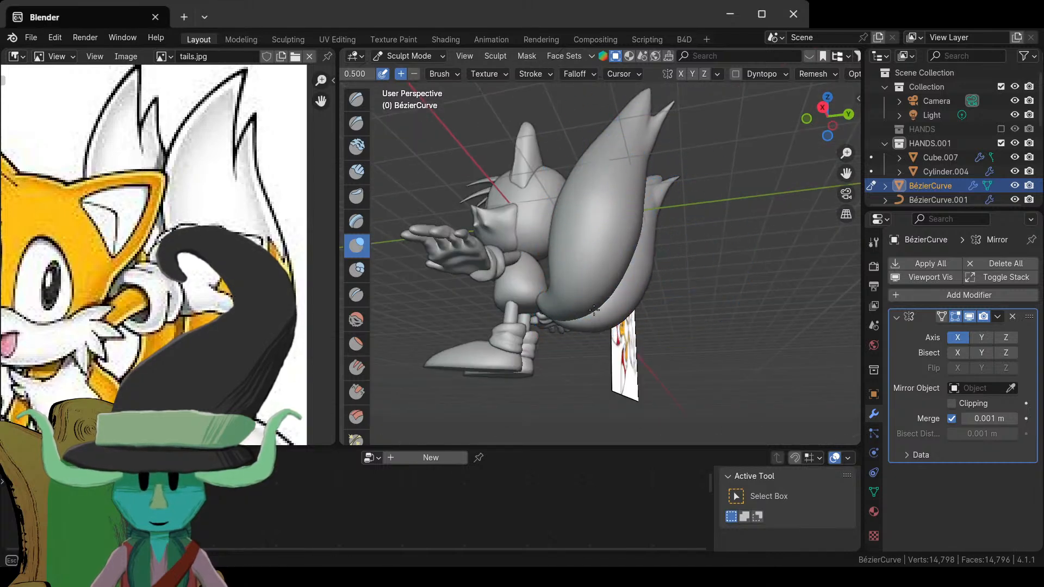
{"action": "middle_click_drag", "start_coordinate": [594, 310], "coordinate": [661, 205]}
{"action": "middle_click_drag", "start_coordinate": [619, 253], "coordinate": [679, 224]}
{"action": "middle_click_drag", "start_coordinate": [630, 267], "coordinate": [667, 286]}
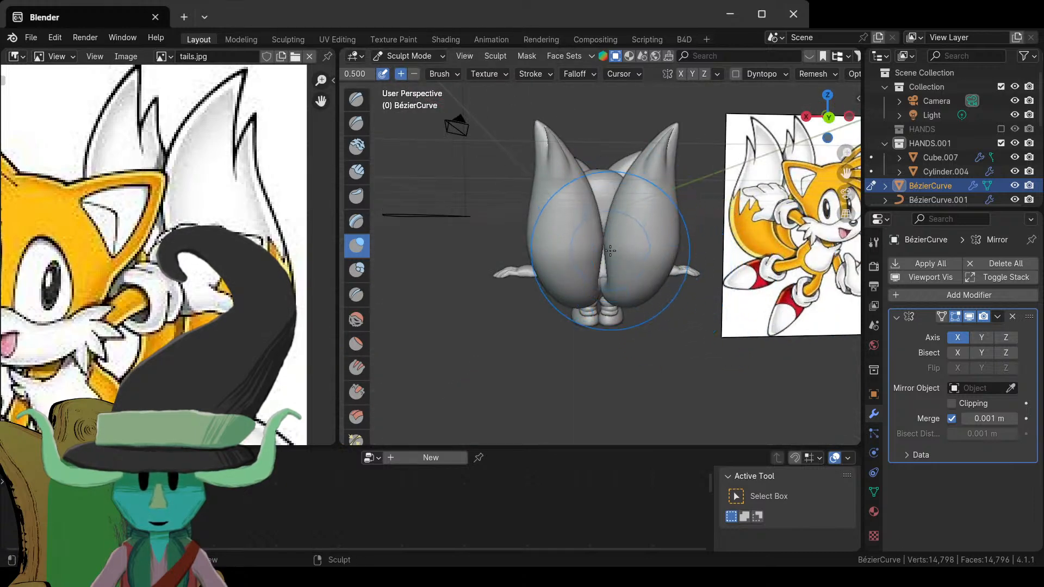
{"action": "scroll", "coordinate": [610, 250], "scroll_direction": "up", "scroll_amount": 3}
{"action": "mouse_move", "coordinate": [609, 250]}
{"action": "middle_mouse_down"}
{"action": "mouse_move", "coordinate": [602, 272]}
{"action": "mouse_move", "coordinate": [543, 209]}
{"action": "mouse_move", "coordinate": [579, 209]}
{"action": "mouse_move", "coordinate": [598, 228]}
{"action": "mouse_move", "coordinate": [733, 288]}
{"action": "middle_mouse_up"}
{"action": "scroll", "coordinate": [602, 272], "scroll_direction": "down", "scroll_amount": 4}
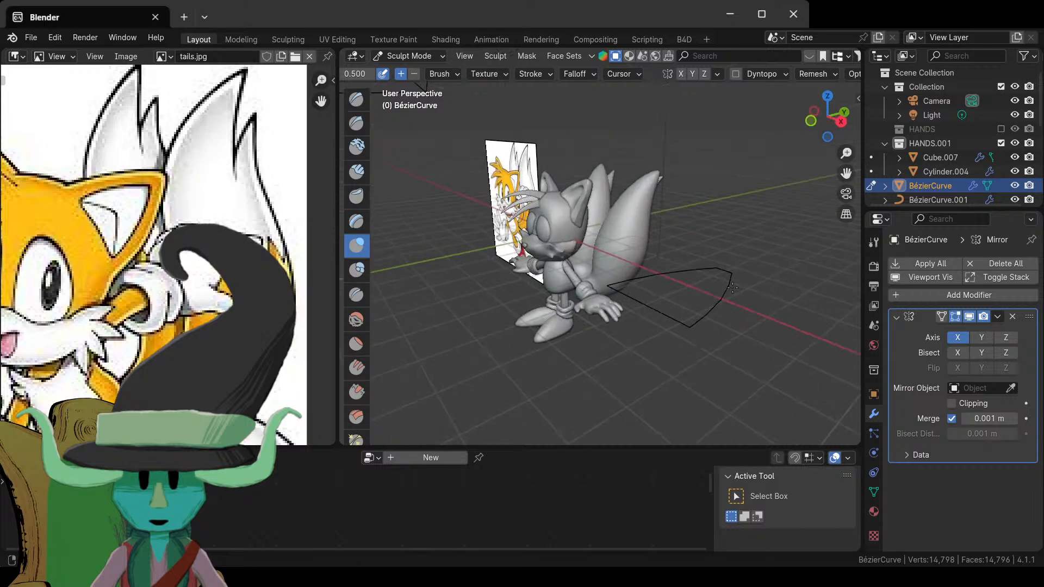
{"action": "scroll", "coordinate": [680, 212], "scroll_direction": "down", "scroll_amount": 3}
{"action": "mouse_move", "coordinate": [679, 212]}
{"action": "middle_mouse_down"}
{"action": "mouse_move", "coordinate": [685, 317]}
{"action": "mouse_move", "coordinate": [684, 232]}
{"action": "mouse_move", "coordinate": [701, 280]}
{"action": "middle_mouse_up"}
{"action": "scroll", "coordinate": [701, 279], "scroll_direction": "up", "scroll_amount": 5}
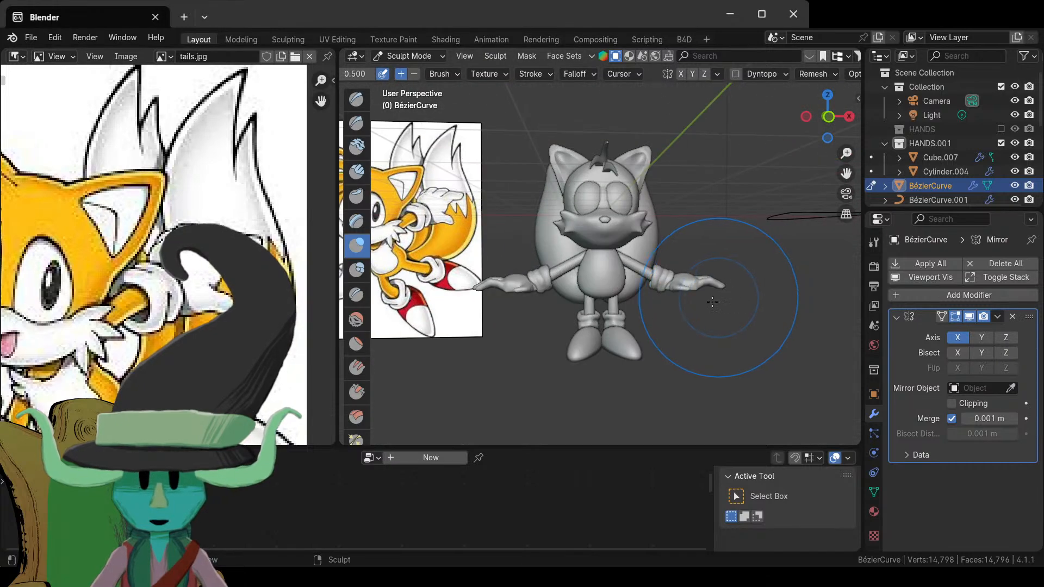
- Return to Object Mode, look over the mirrored tails and deselect them
{"action": "left_click", "coordinate": [395, 55]}
{"action": "left_click", "coordinate": [413, 82]}
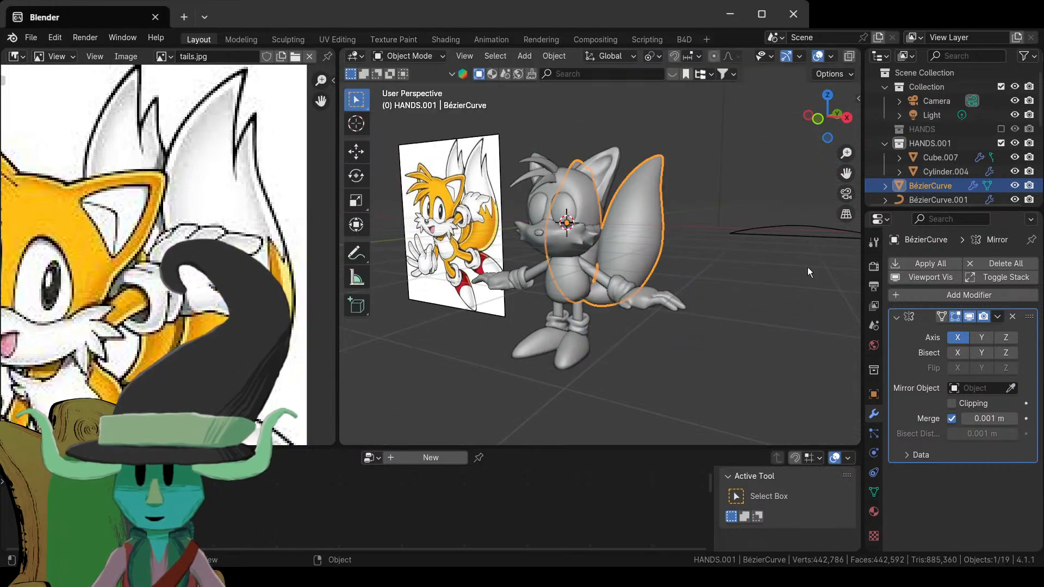
{"action": "middle_click_drag", "start_coordinate": [807, 266], "coordinate": [489, 256]}
{"action": "left_click", "coordinate": [704, 329]}
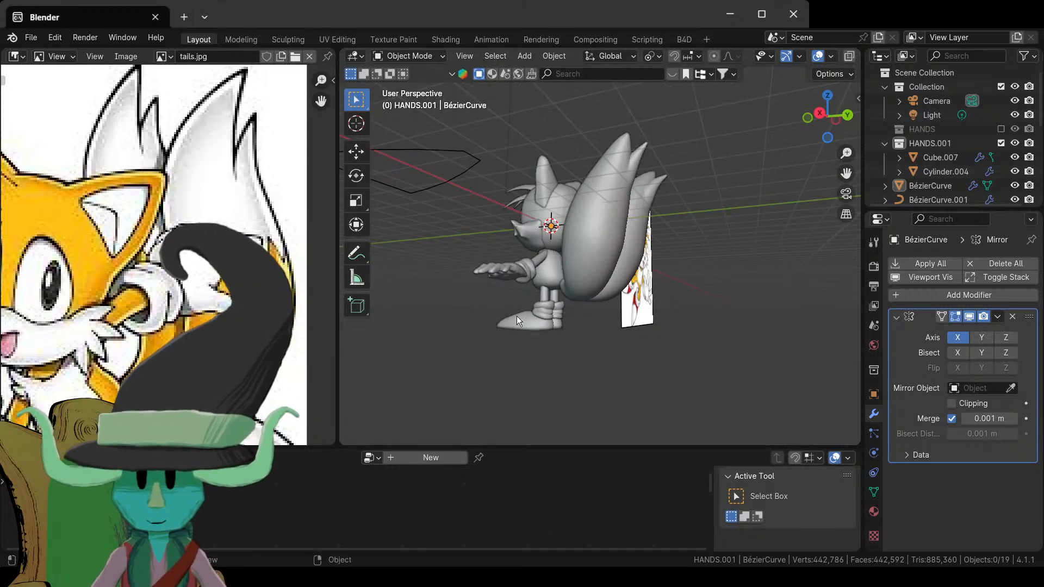
- Apply Shade Smooth to the character's head
{"action": "middle_click_drag", "start_coordinate": [516, 320], "coordinate": [641, 344]}
{"action": "scroll", "coordinate": [539, 188], "scroll_direction": "up", "scroll_amount": 3}
{"action": "left_click", "coordinate": [540, 187]}
{"action": "right_click", "coordinate": [539, 187]}
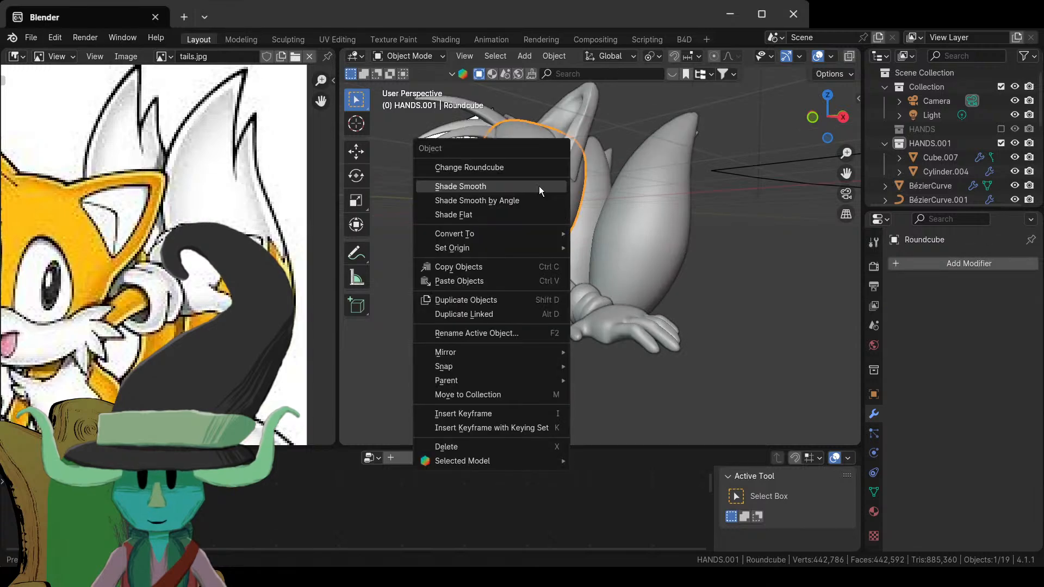
{"action": "left_click", "coordinate": [539, 186]}
- Examine the head, the mirrored tails and the whole character from the front and both sides against the reference image
{"action": "middle_click_drag", "start_coordinate": [540, 186], "coordinate": [738, 340]}
{"action": "scroll", "coordinate": [642, 336], "scroll_direction": "down", "scroll_amount": 5}
{"action": "left_click", "coordinate": [696, 279]}
{"action": "left_click", "coordinate": [622, 263]}
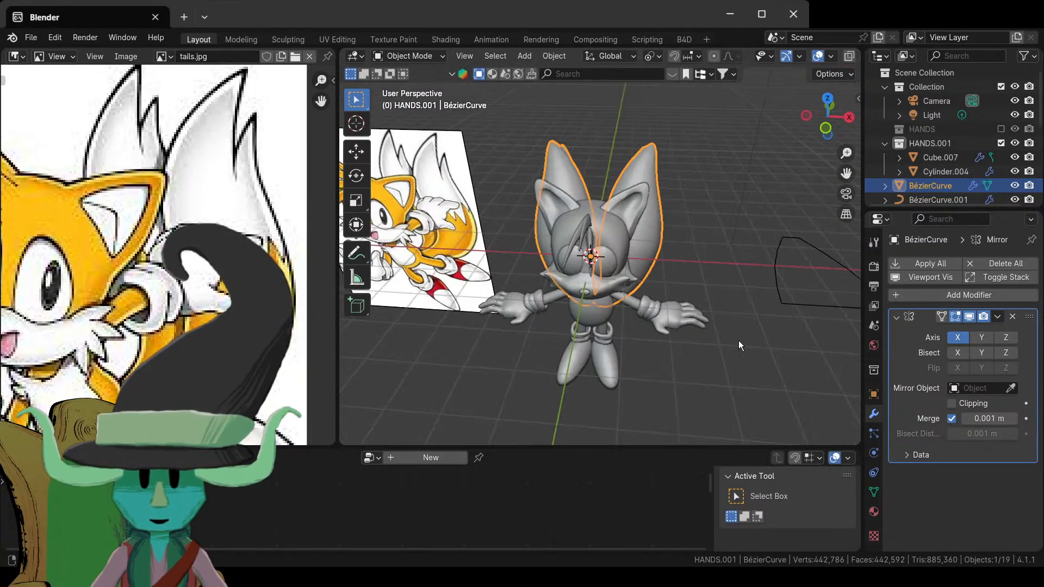
{"action": "left_click", "coordinate": [600, 234]}
{"action": "middle_click_drag", "start_coordinate": [679, 324], "coordinate": [668, 376]}
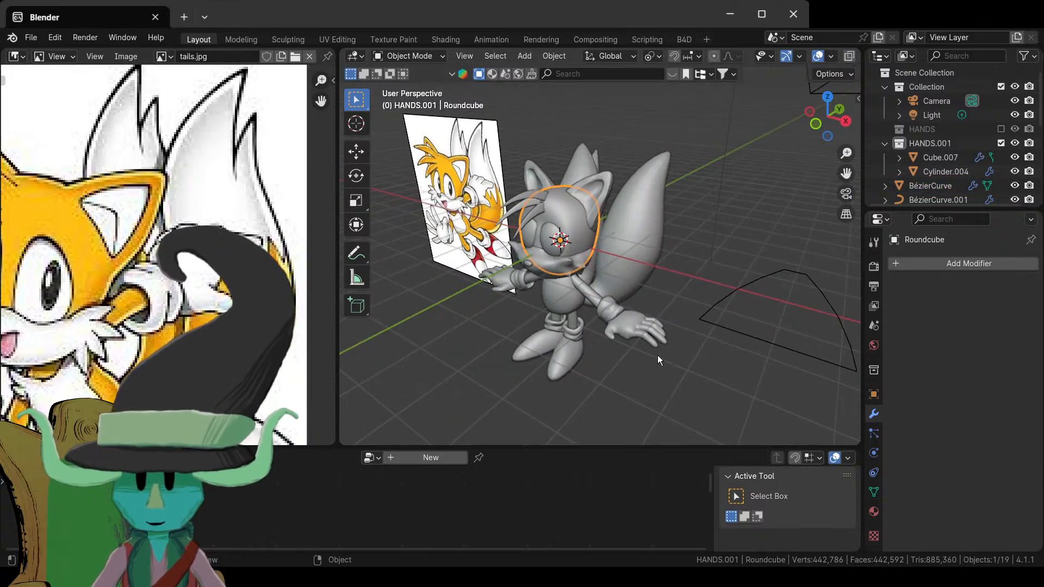
{"action": "middle_click_drag", "start_coordinate": [587, 363], "coordinate": [651, 320]}
{"action": "scroll", "coordinate": [698, 353], "scroll_direction": "up", "scroll_amount": 2}
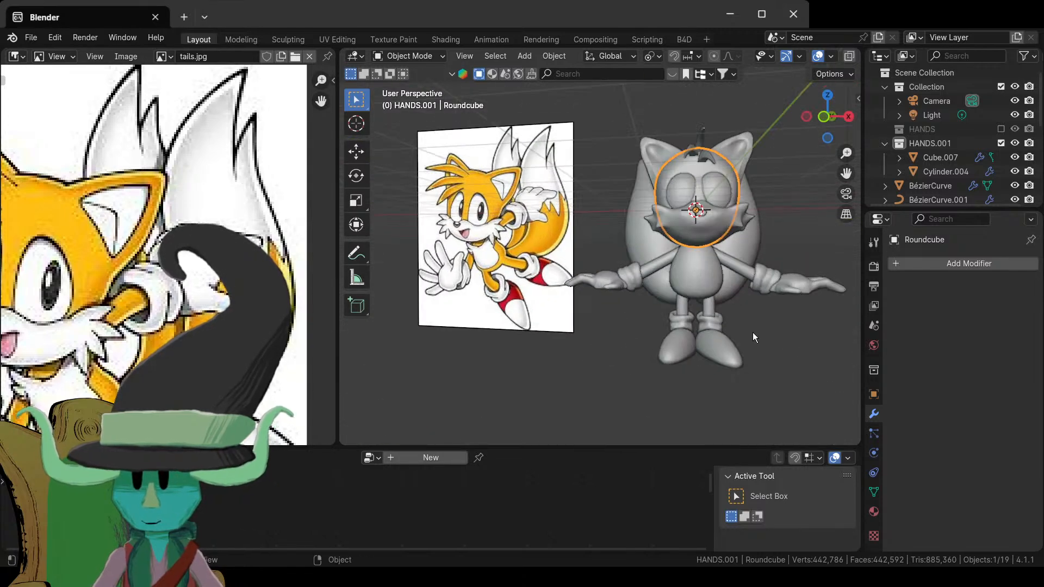
{"action": "middle_click_drag", "start_coordinate": [753, 331], "coordinate": [642, 335]}
{"action": "key", "text": "shift+a"}
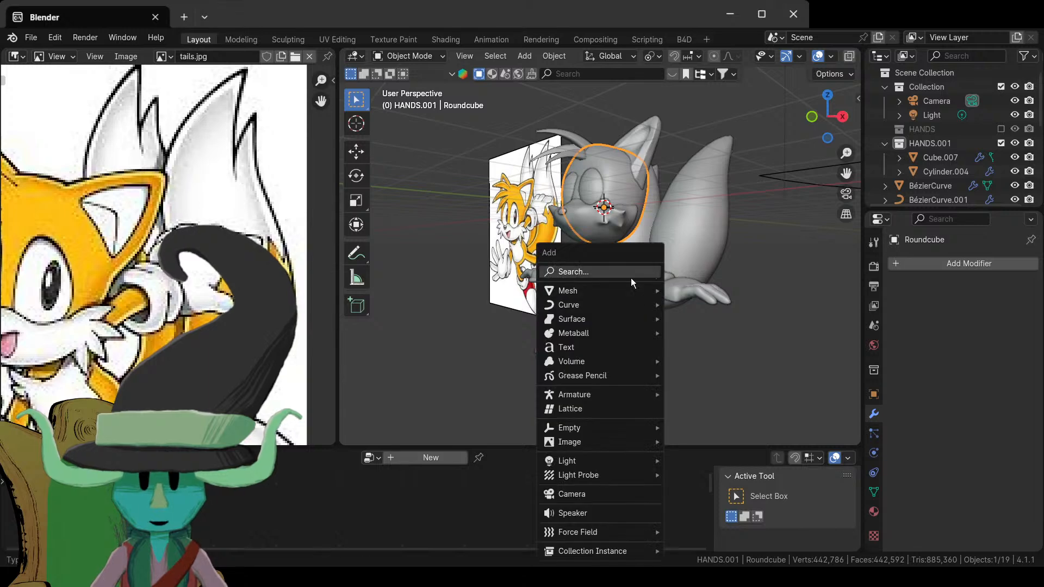
{"action": "scroll", "coordinate": [751, 361], "scroll_direction": "up", "scroll_amount": 2}
{"action": "scroll", "coordinate": [706, 353], "scroll_direction": "up", "scroll_amount": 1}
{"action": "left_click", "coordinate": [617, 302]}
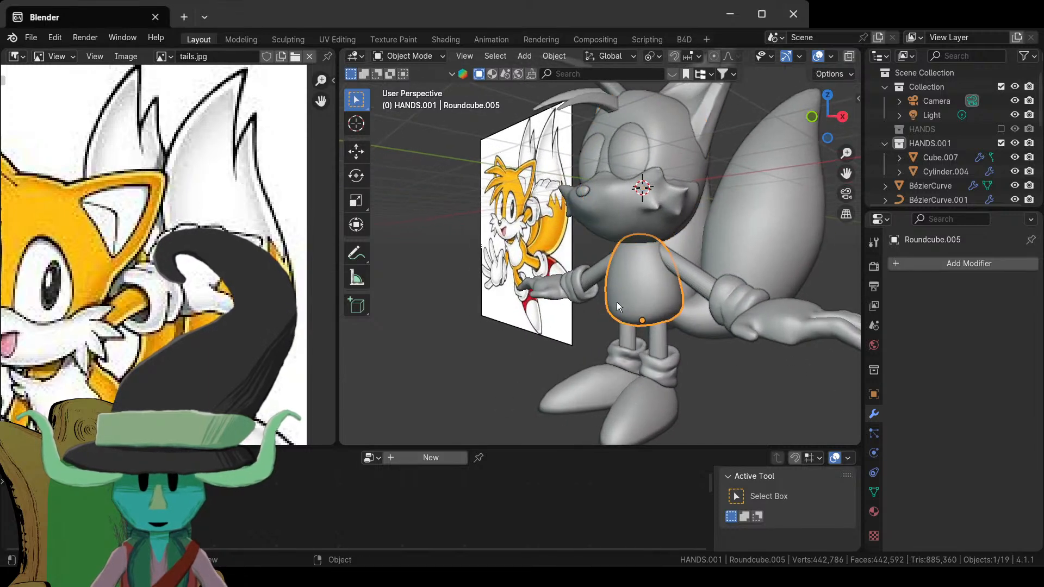
{"action": "scroll", "coordinate": [625, 316], "scroll_direction": "up", "scroll_amount": 3}
{"action": "key", "text": "shift+a"}
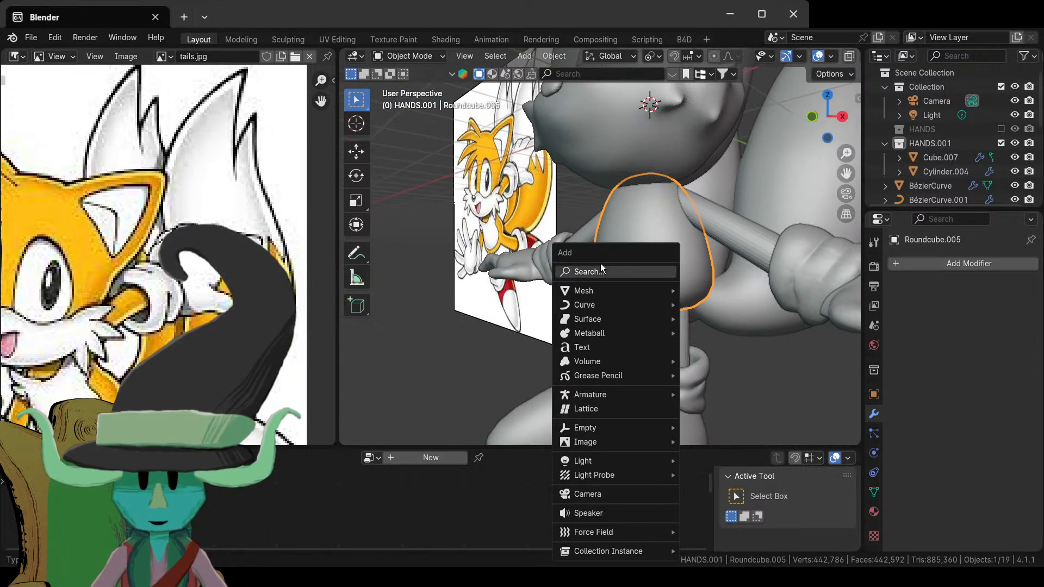
{"action": "left_click", "coordinate": [612, 270]}
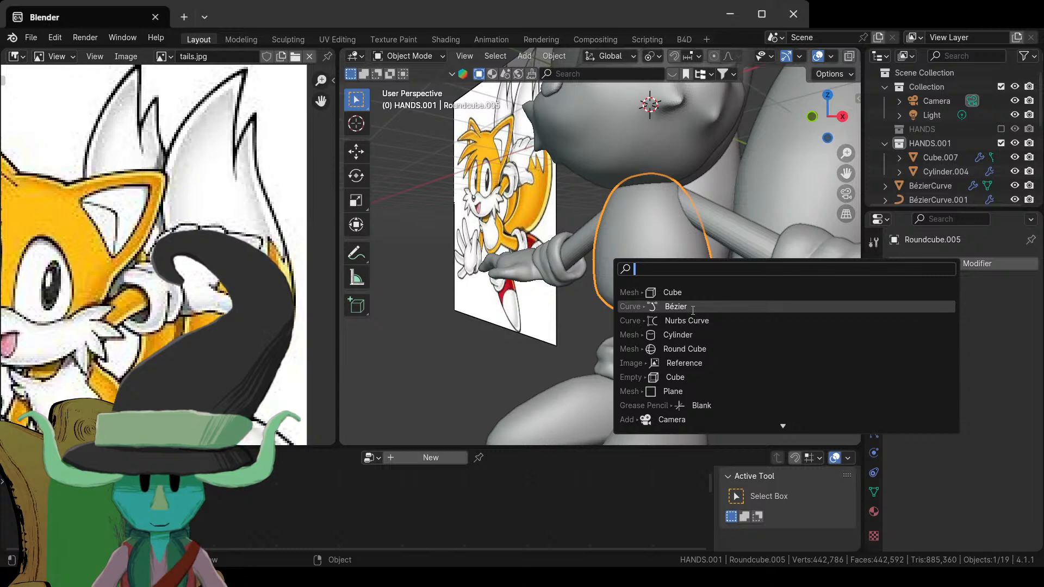
{"action": "key", "text": "Escape"}
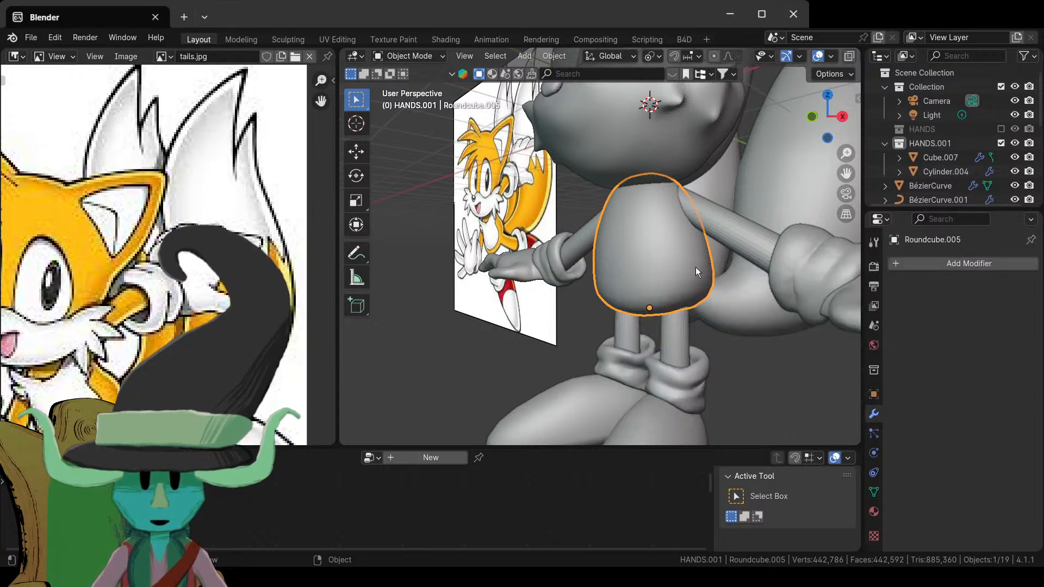
- Duplicate the torso in place and scale the copy's mesh to 0.542 in Edit Mode
{"action": "key", "text": "shift+d"}
{"action": "key", "text": "Escape"}
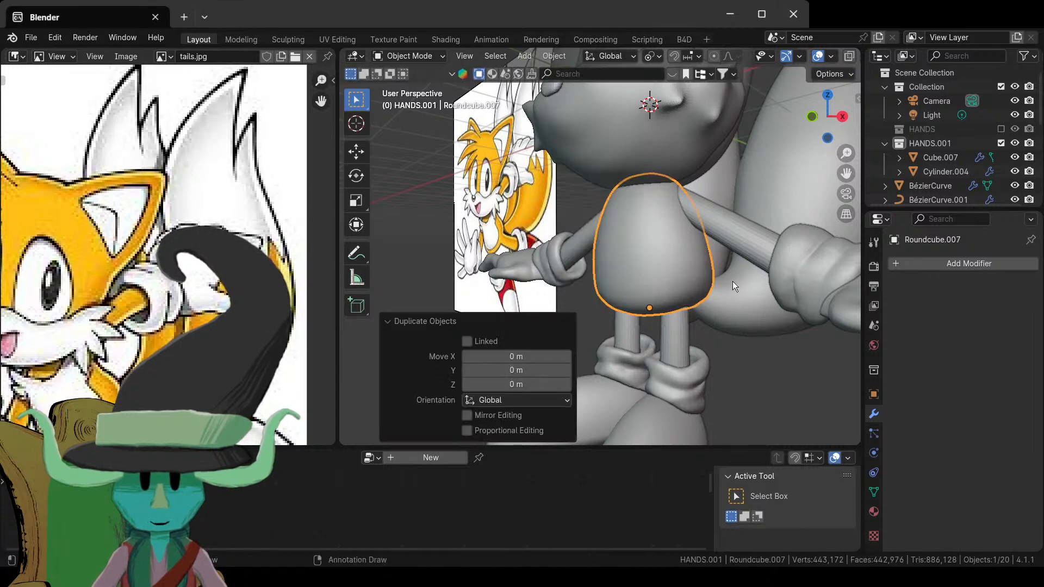
{"action": "middle_click_drag", "start_coordinate": [732, 282], "coordinate": [661, 315]}
{"action": "key", "text": "Tab"}
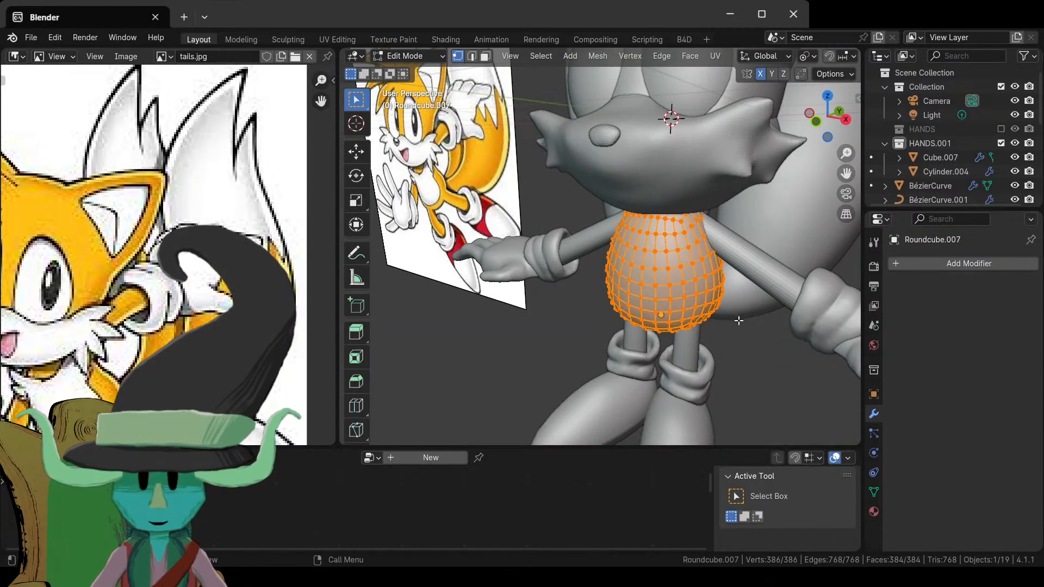
{"action": "key", "text": "s"}
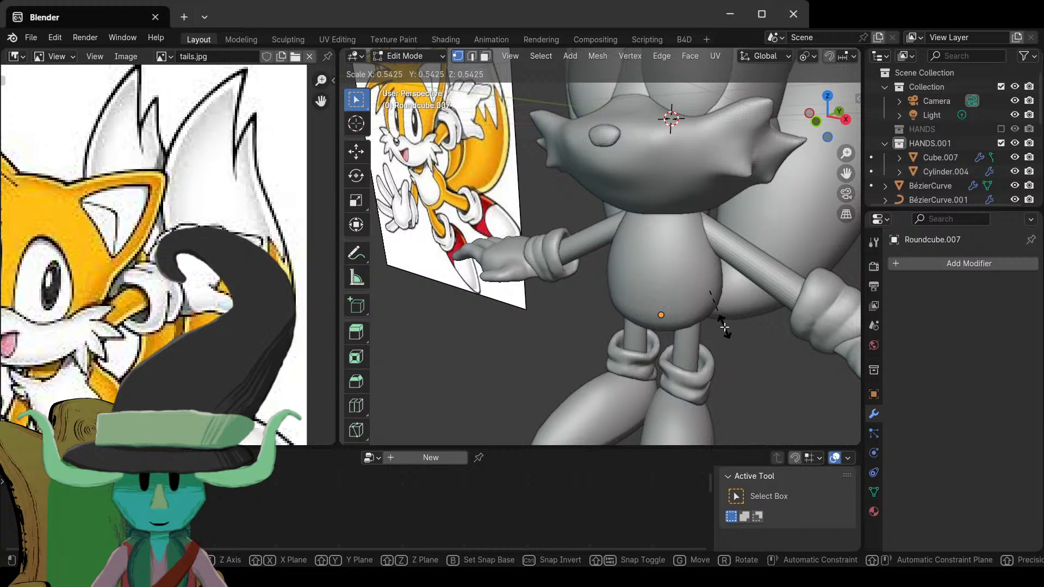
{"action": "left_click", "coordinate": [724, 327]}
- Try to move the shrunken copy -0.61612 m in Y and 0.23012 m in Z from the side view, and undo the move
{"action": "key", "text": "KP_3"}
{"action": "key", "text": "g"}
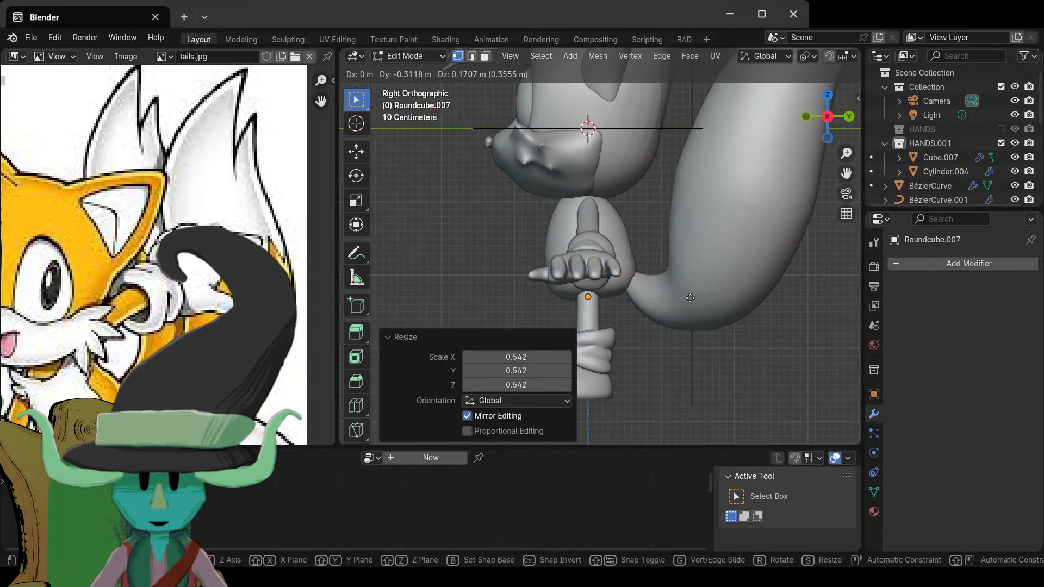
{"action": "left_click", "coordinate": [669, 294]}
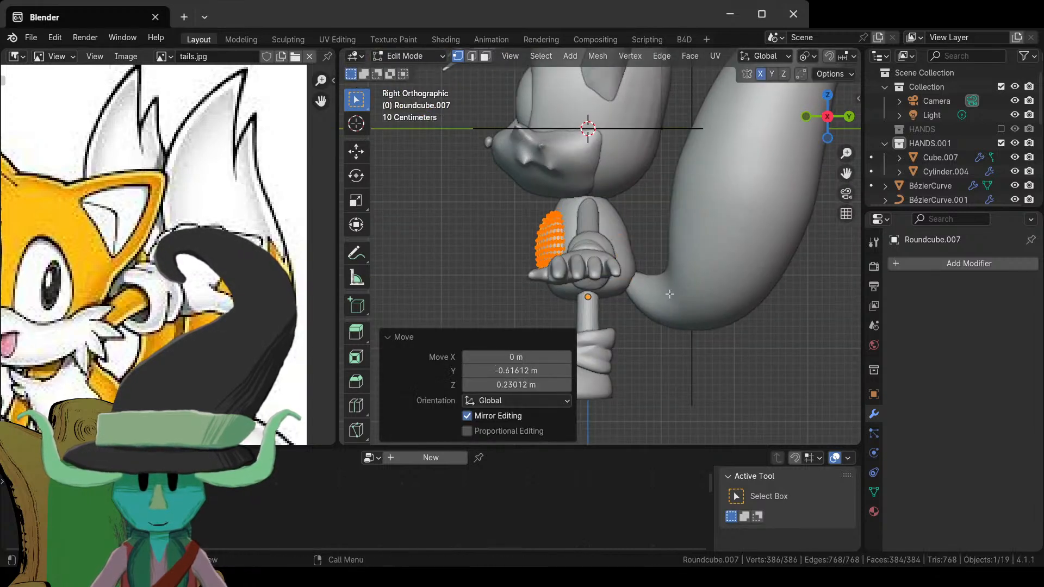
{"action": "key", "text": "KP_1"}
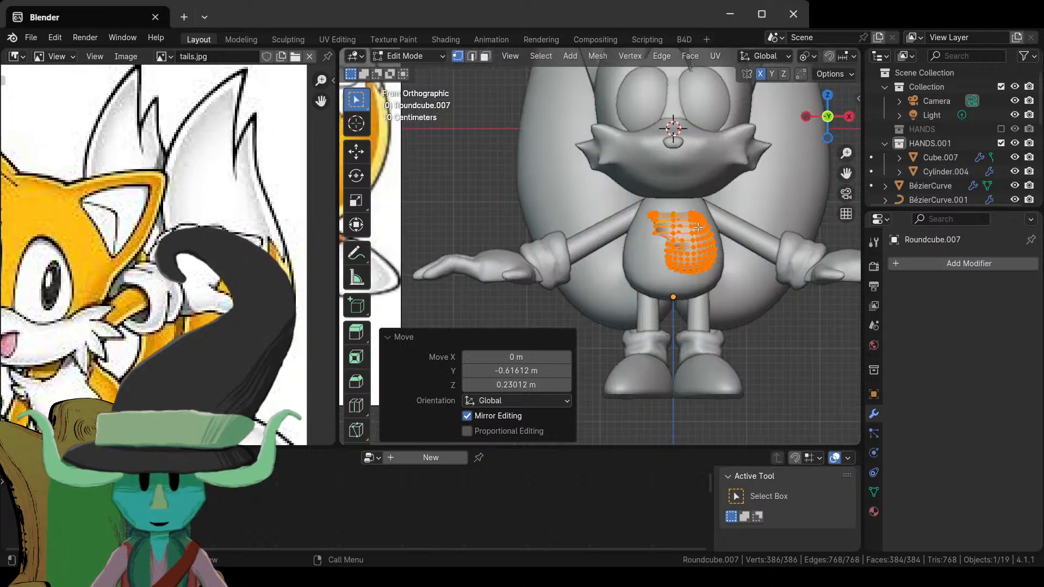
{"action": "key", "text": "ctrl+z"}
- Move the copy's mesh -1.8355 m along Y, delete all its faces and return to Object Mode
{"action": "middle_click_drag", "start_coordinate": [700, 234], "coordinate": [701, 280]}
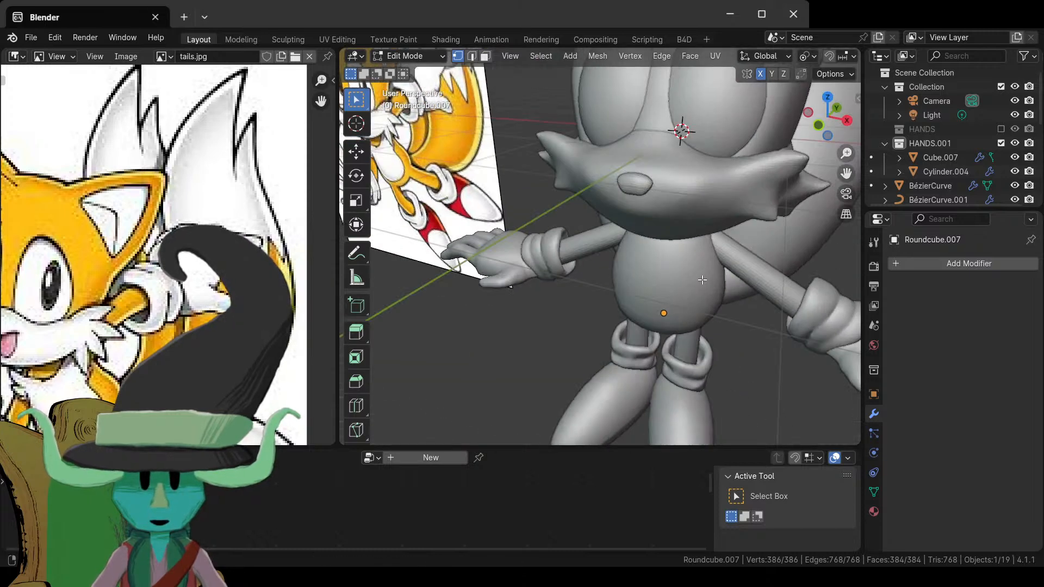
{"action": "key", "text": "g"}
{"action": "key", "text": "y"}
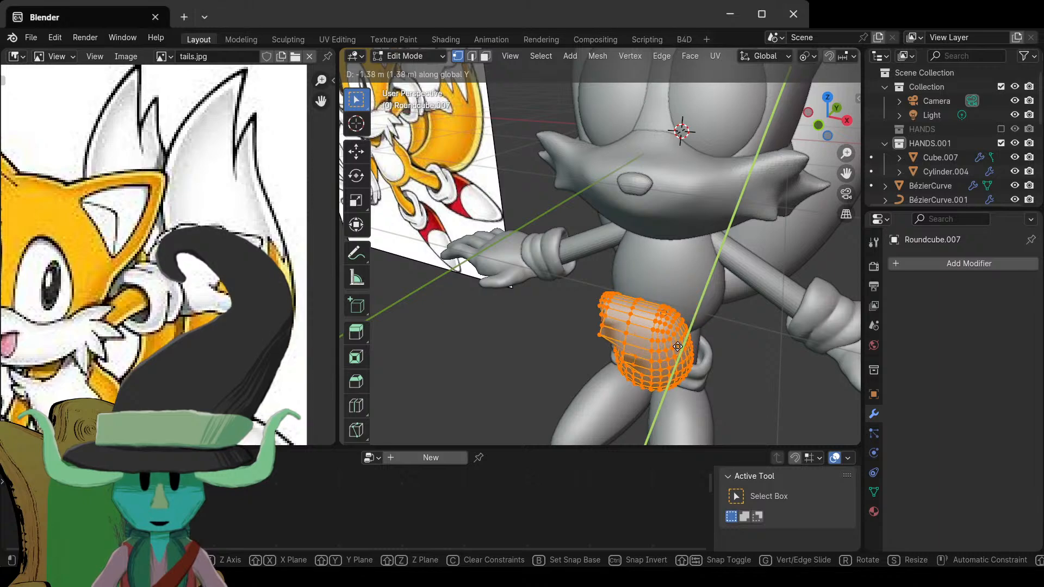
{"action": "left_click", "coordinate": [666, 424]}
{"action": "middle_click_drag", "start_coordinate": [665, 424], "coordinate": [702, 371]}
{"action": "key", "text": "x"}
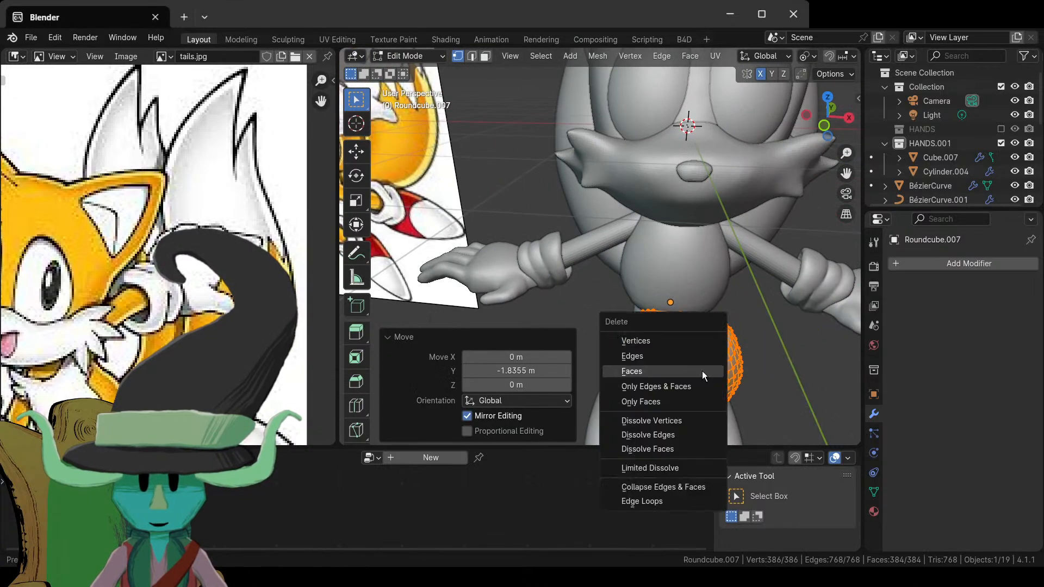
{"action": "left_click", "coordinate": [702, 370]}
{"action": "key", "text": "Tab"}
- Delete the emptied torso duplicate Roundcube.007 from the scene
{"action": "scroll", "coordinate": [729, 328], "scroll_direction": "down", "scroll_amount": 5}
{"action": "scroll", "coordinate": [1003, 161], "scroll_direction": "down", "scroll_amount": 6}
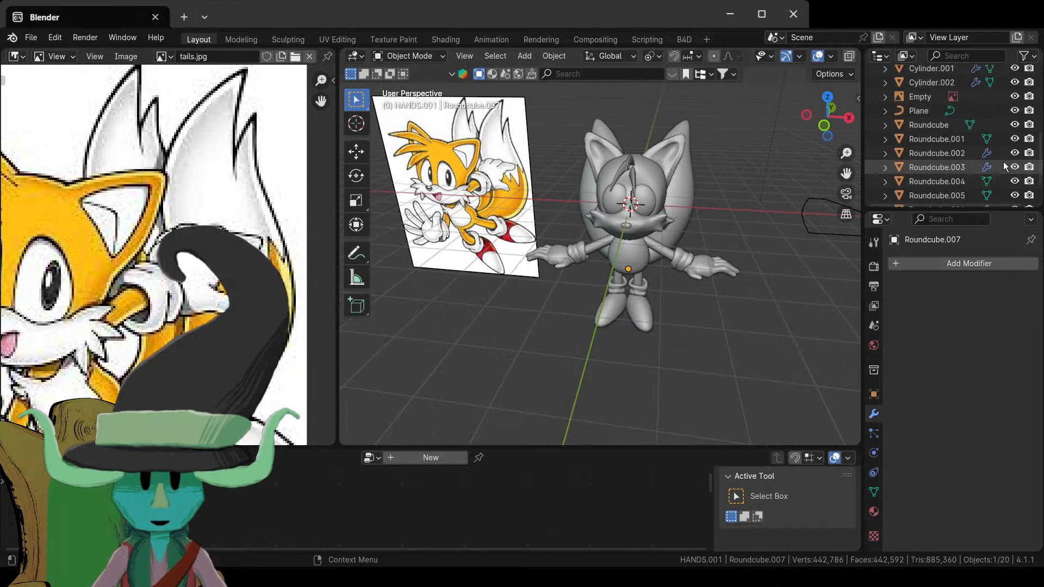
{"action": "right_click", "coordinate": [957, 196]}
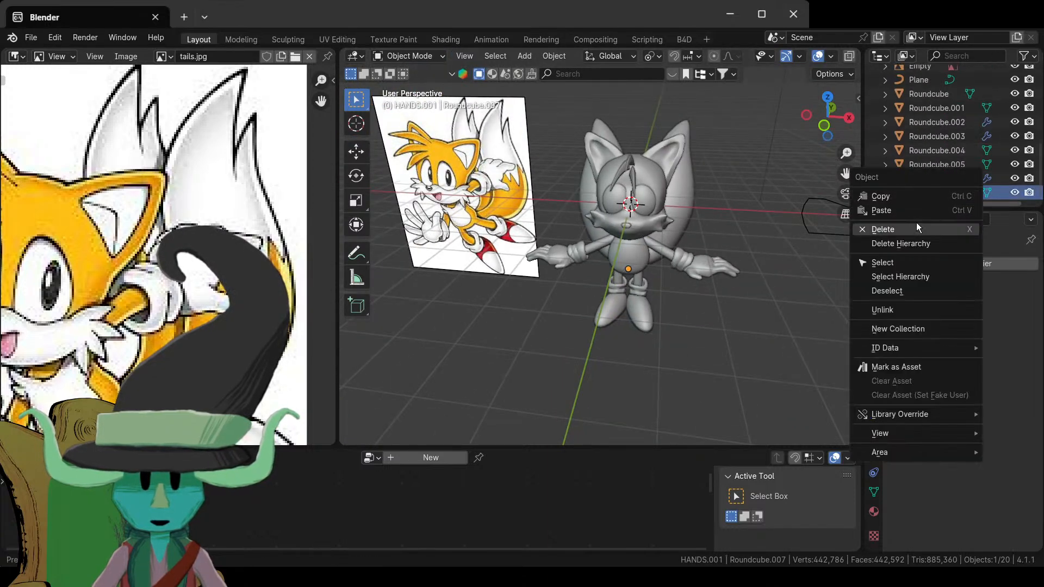
{"action": "left_click", "coordinate": [918, 226]}
{"action": "key", "text": "ctrl+z"}
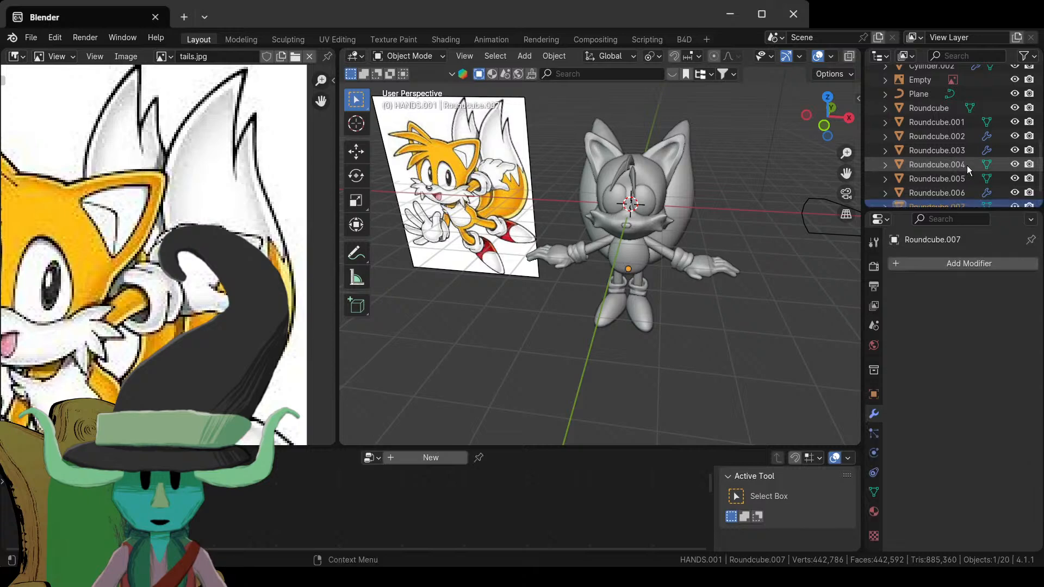
{"action": "key", "text": "ctrl+shift+z"}
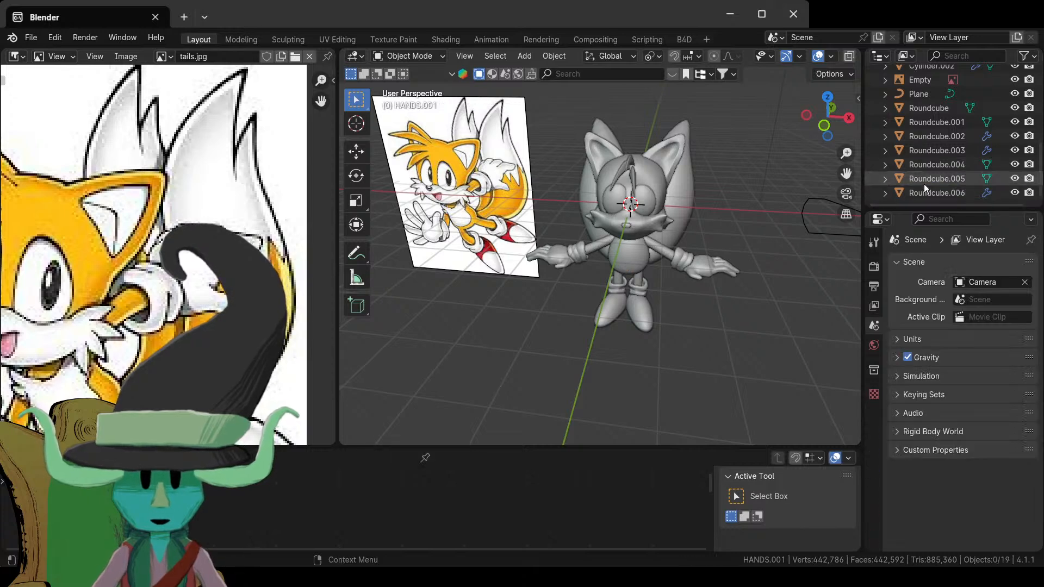
- Duplicate the torso object Roundcube.005 in place and open the copy in Edit Mode
{"action": "left_click", "coordinate": [924, 183]}
{"action": "scroll", "coordinate": [620, 289], "scroll_direction": "up", "scroll_amount": 4}
{"action": "key", "text": "shift+d"}
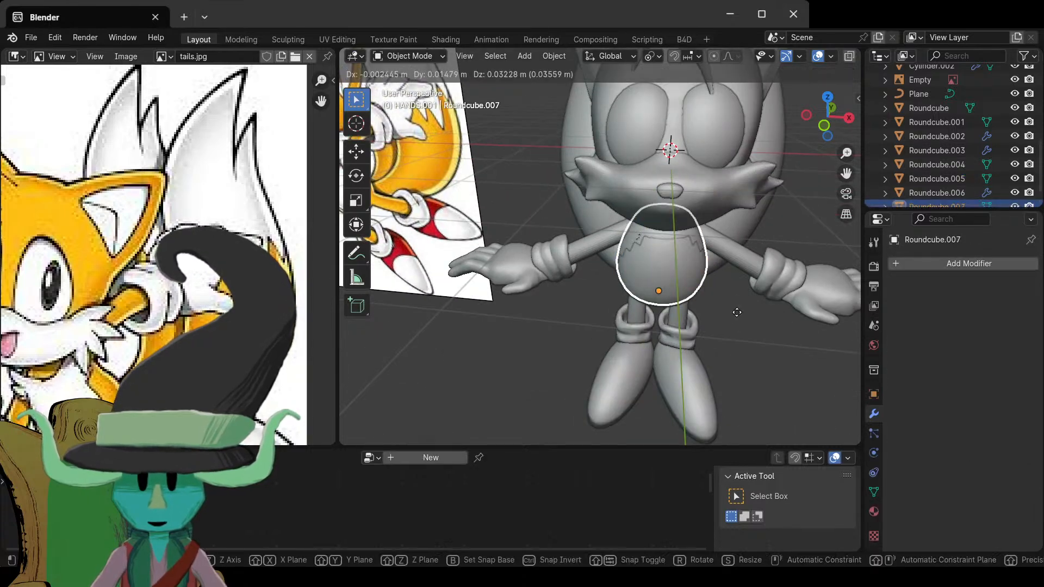
{"action": "right_click", "coordinate": [729, 294]}
{"action": "key", "text": "Tab"}
{"action": "middle_click_drag", "start_coordinate": [744, 318], "coordinate": [778, 326]}
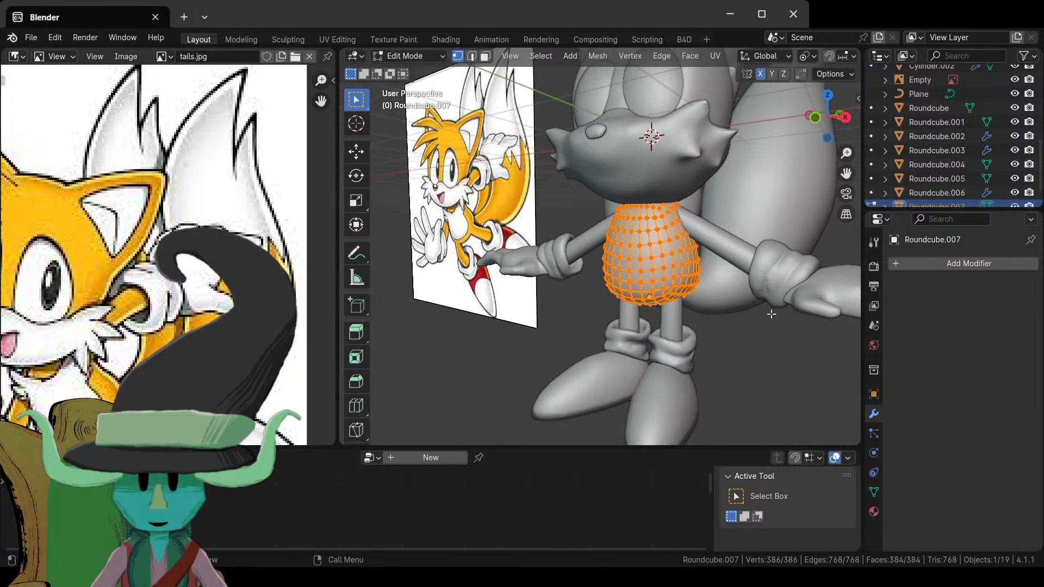
- Try to scale the torso copy's mesh to 0.790 and move it -2.2887 m along Y, and undo both transforms
{"action": "key", "text": "s"}
{"action": "left_click", "coordinate": [754, 309]}
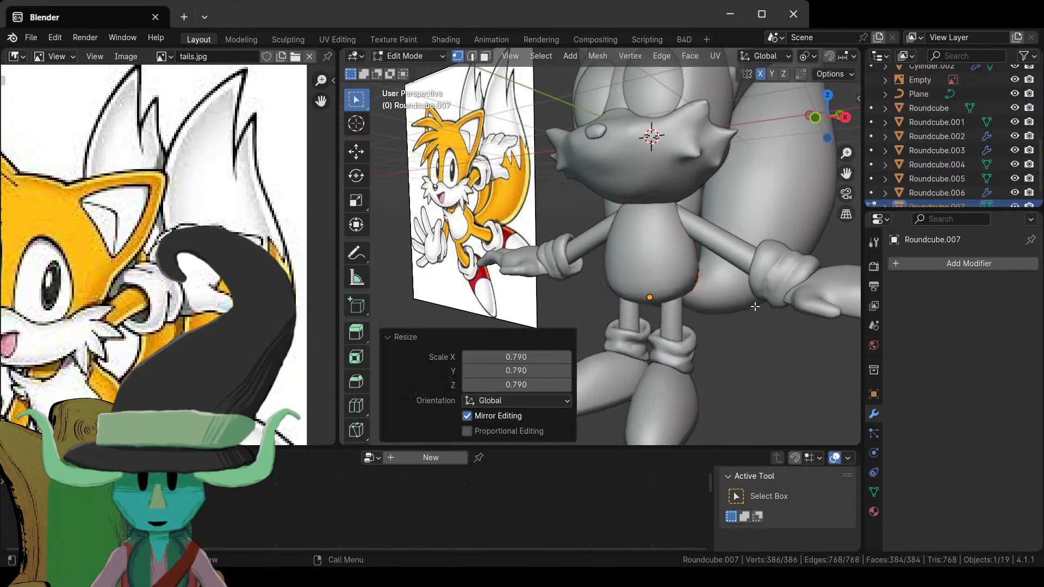
{"action": "key", "text": "g"}
{"action": "key", "text": "y"}
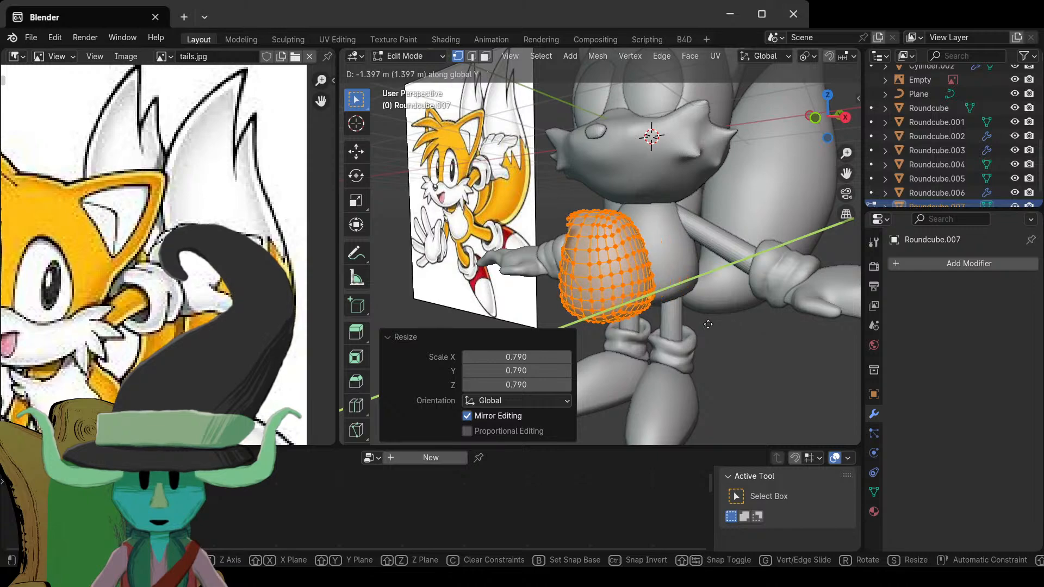
{"action": "left_click", "coordinate": [598, 326]}
{"action": "middle_click_drag", "start_coordinate": [598, 326], "coordinate": [718, 260]}
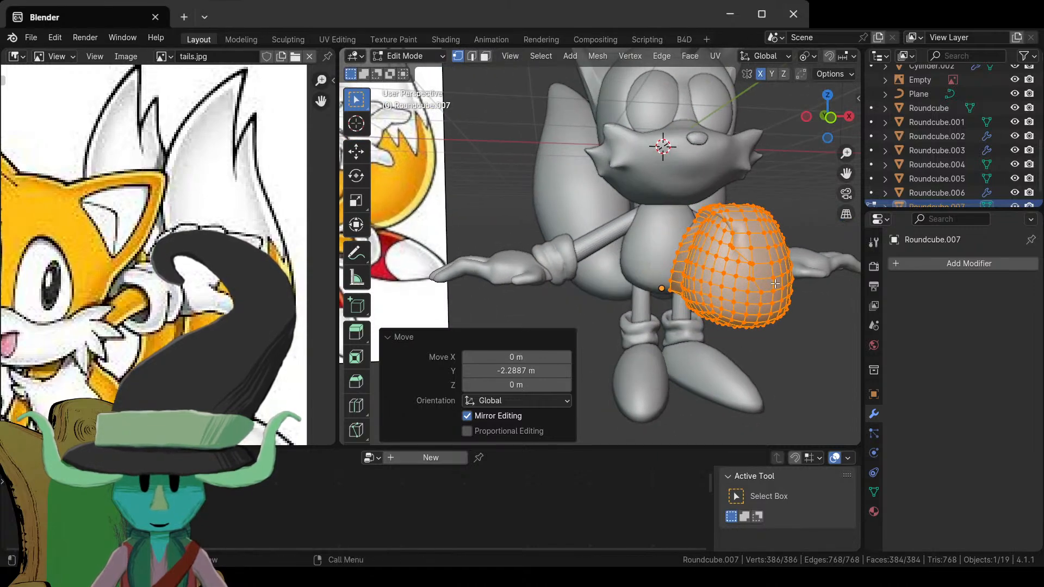
{"action": "middle_click_drag", "start_coordinate": [774, 283], "coordinate": [374, 315]}
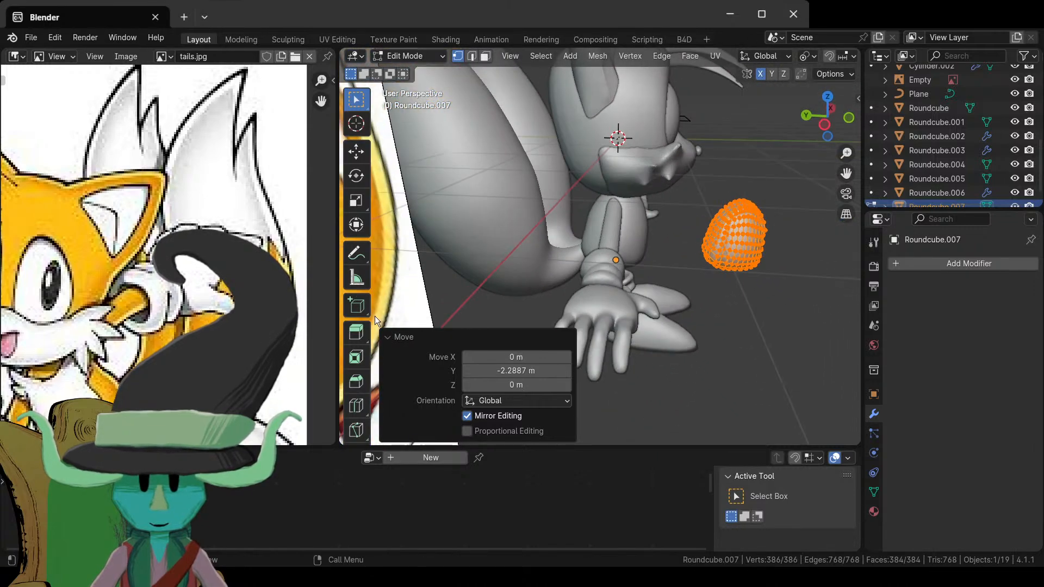
{"action": "key", "text": "ctrl+z"}
{"action": "key", "text": "ctrl+z"}
- Isolate the torso copy in local view and scale its mesh to about 0.7 around the Bounding Box Center pivot
{"action": "middle_click_drag", "start_coordinate": [697, 288], "coordinate": [607, 270]}
{"action": "key", "text": "KP_Divide"}
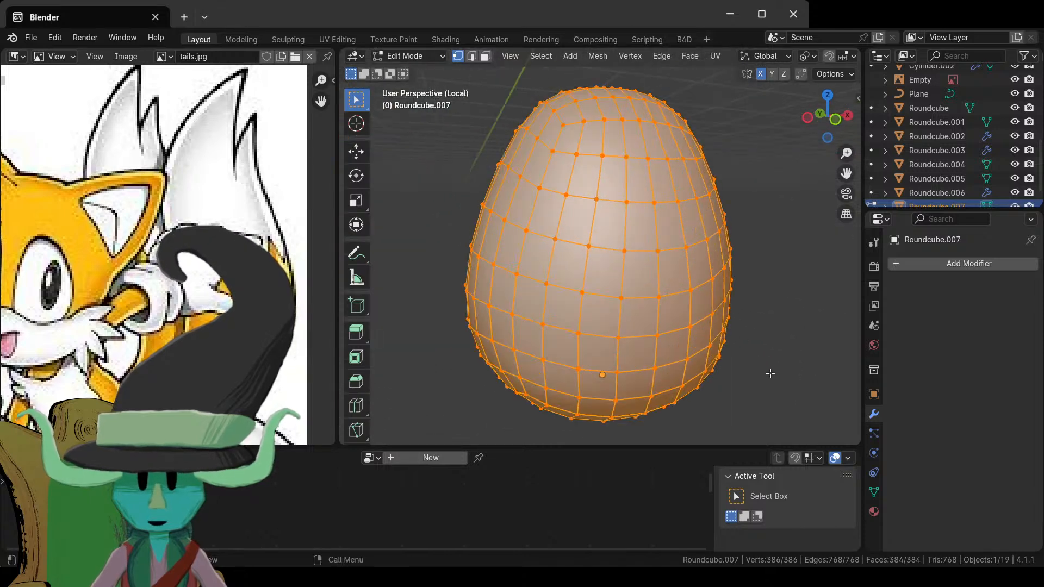
{"action": "key", "text": "s"}
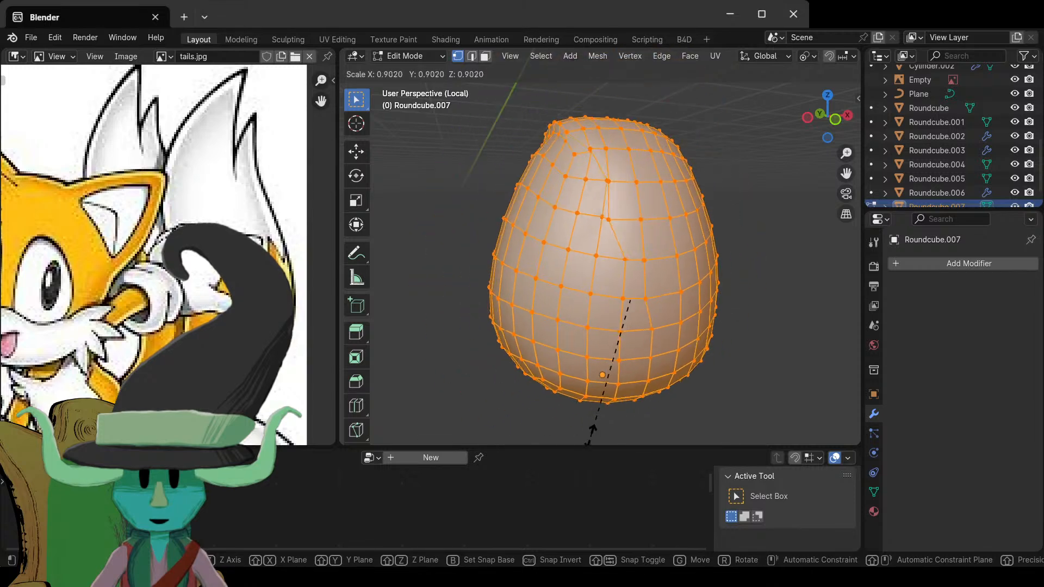
{"action": "left_click", "coordinate": [592, 430]}
{"action": "scroll", "coordinate": [707, 241], "scroll_direction": "down", "scroll_amount": 3}
{"action": "left_click", "coordinate": [807, 57]}
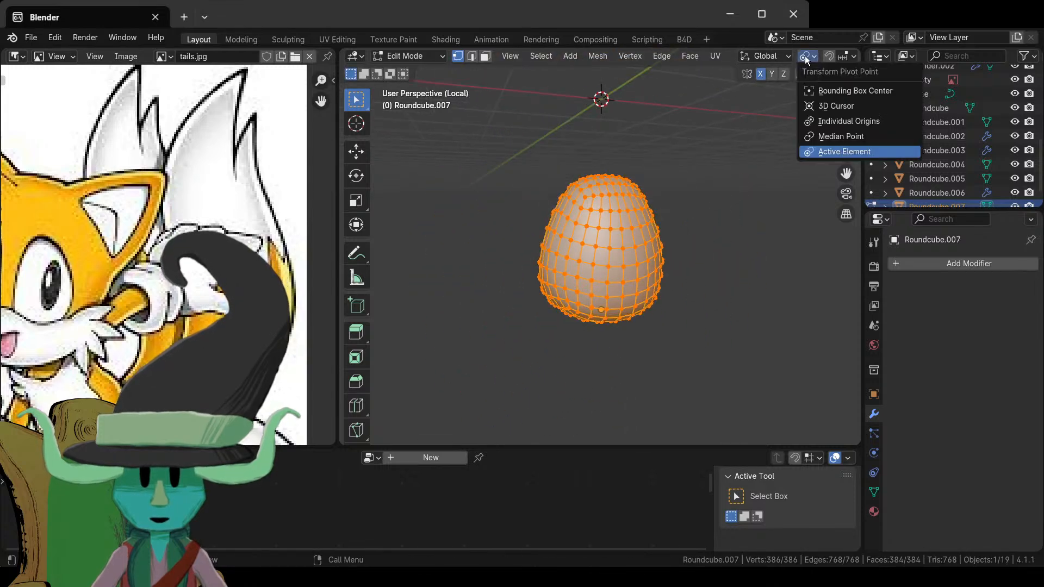
{"action": "left_click", "coordinate": [843, 91]}
{"action": "key", "text": "s"}
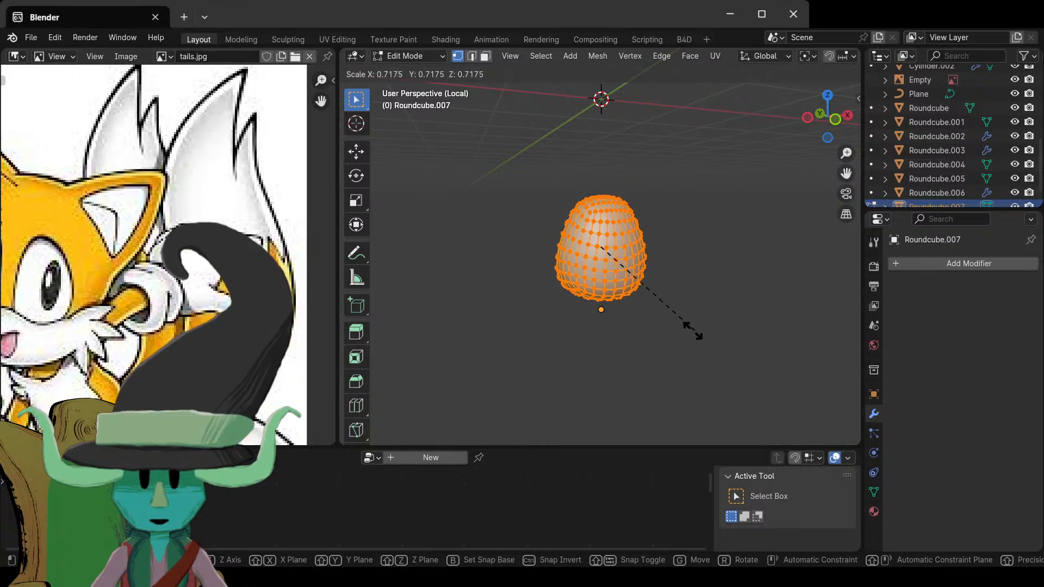
{"action": "left_click", "coordinate": [685, 326]}
- Leave local view and move the shrunken copy forward along Y until it protrudes from the torso as a belly patch
{"action": "key", "text": "KP_Divide"}
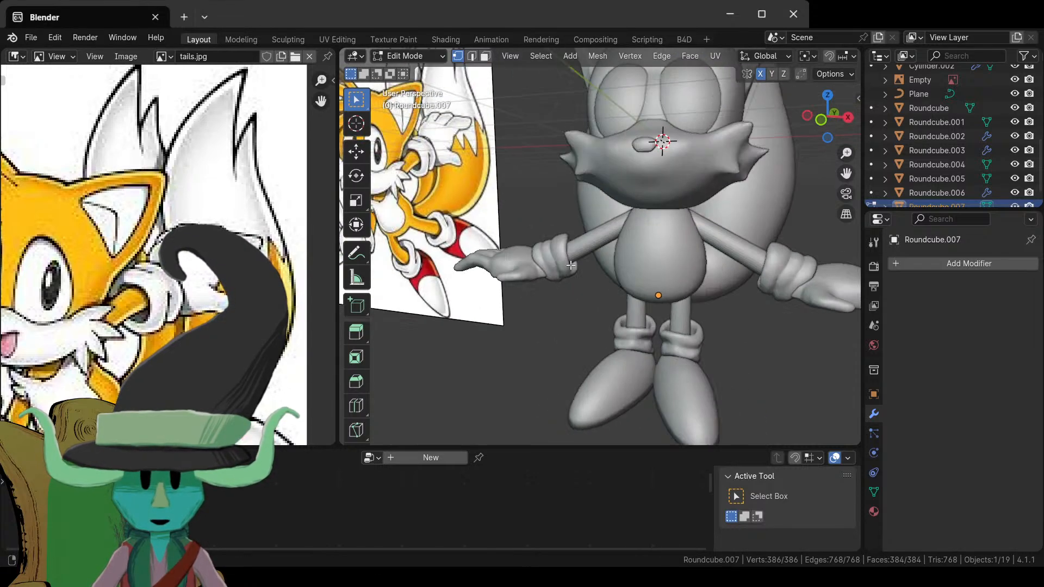
{"action": "middle_click_drag", "start_coordinate": [694, 287], "coordinate": [748, 316]}
{"action": "key", "text": "g"}
{"action": "key", "text": "y"}
{"action": "left_click", "coordinate": [603, 287]}
- Leave Edit Mode and switch the belly patch to Sculpt Mode
{"action": "scroll", "coordinate": [707, 287], "scroll_direction": "up", "scroll_amount": 3}
{"action": "key", "text": "Tab"}
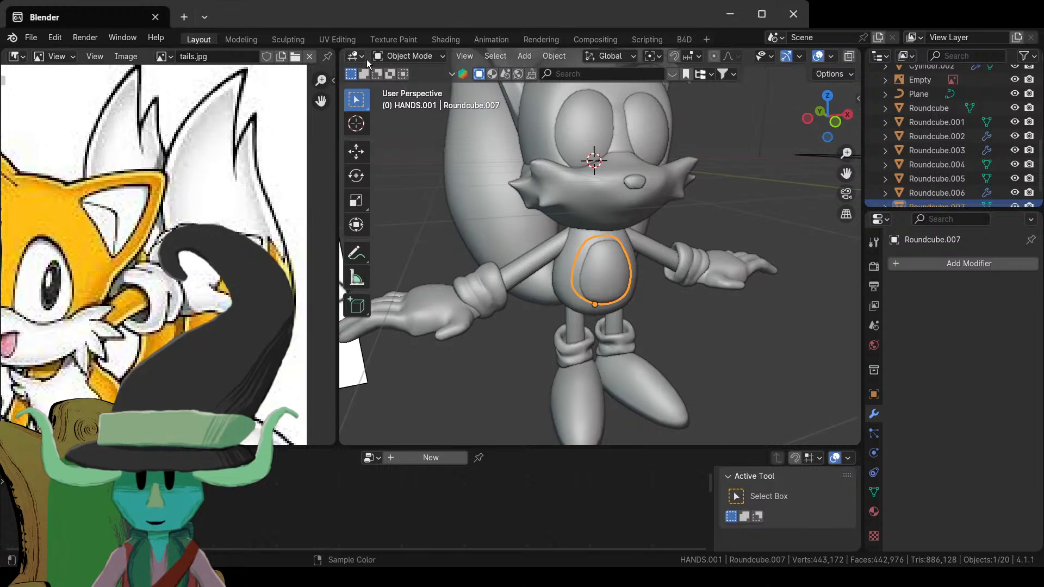
{"action": "left_click", "coordinate": [393, 56]}
{"action": "left_click", "coordinate": [412, 103]}
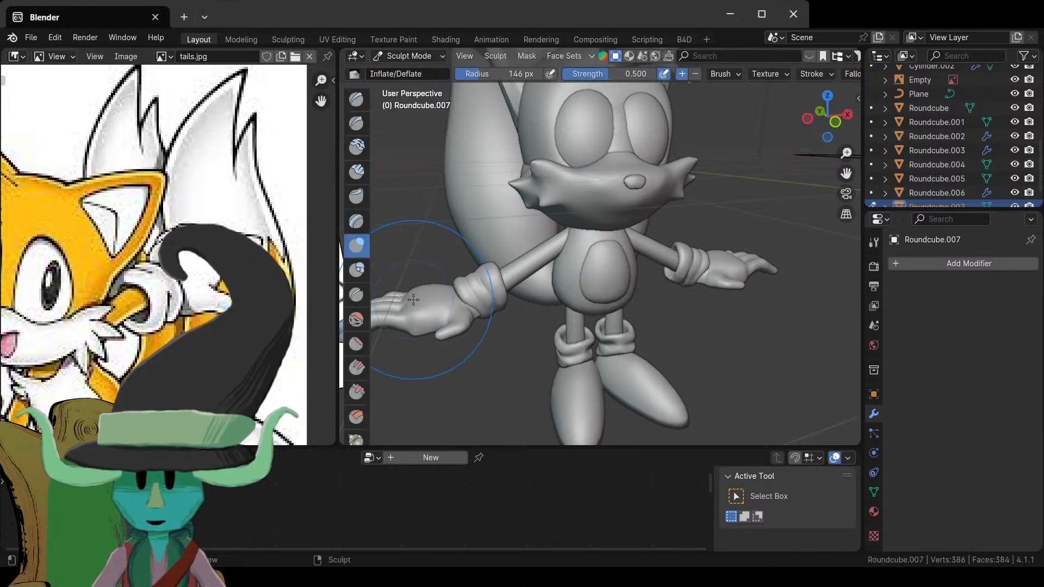
- Enlarge the belly patch over the torso front using the Inflate/Deflate brush at 146 px radius and 0.500 strength
{"action": "middle_click_drag", "start_coordinate": [667, 344], "coordinate": [596, 302]}
{"action": "scroll", "coordinate": [596, 303], "scroll_direction": "up", "scroll_amount": 3}
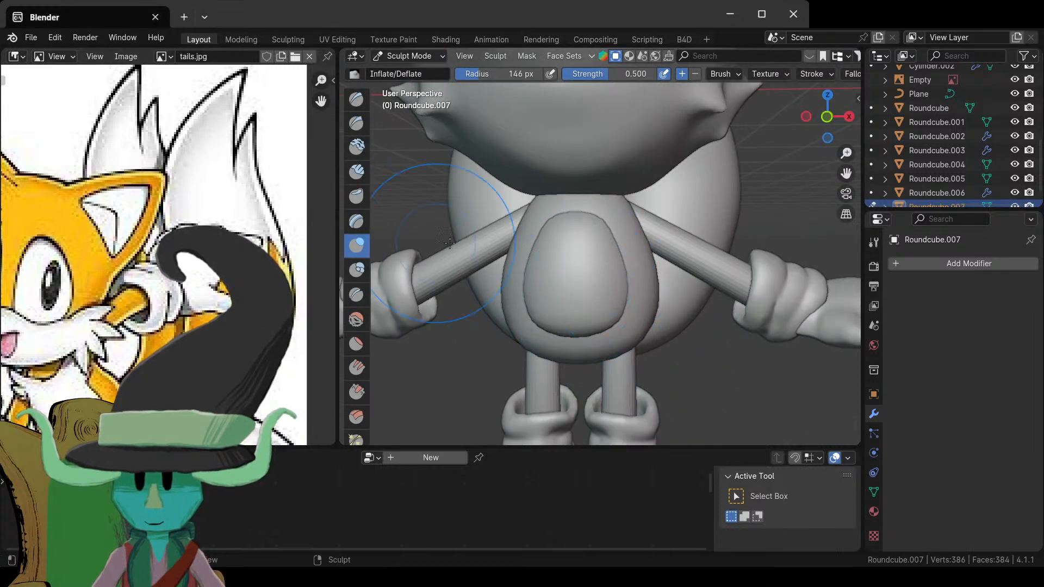
{"action": "mouse_move", "coordinate": [549, 248]}
{"action": "left_mouse_down"}
{"action": "mouse_move", "coordinate": [580, 240]}
{"action": "mouse_move", "coordinate": [597, 266]}
{"action": "left_mouse_up"}
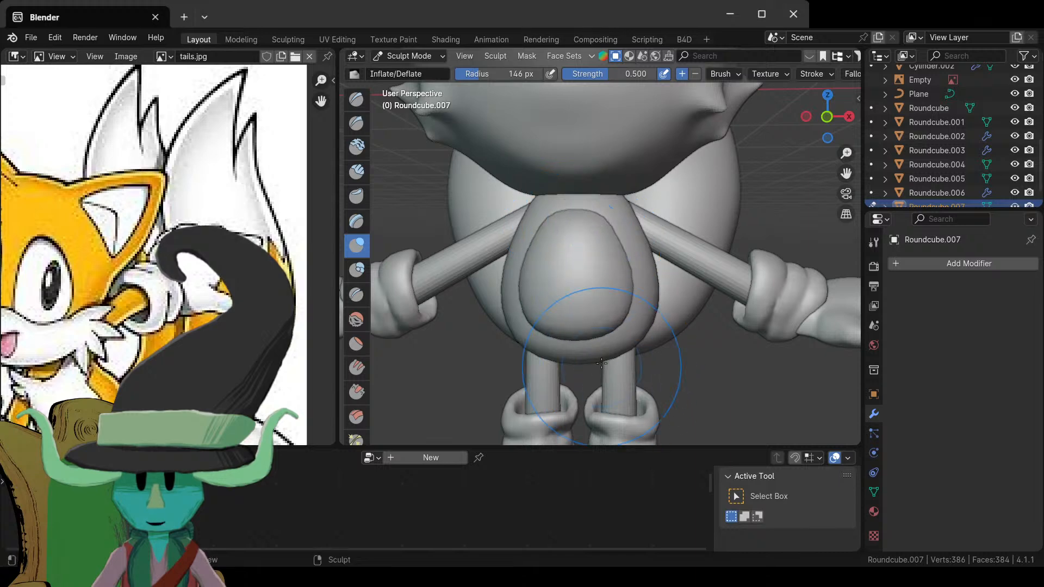
{"action": "scroll", "coordinate": [585, 380], "scroll_direction": "down", "scroll_amount": 5}
{"action": "middle_click_drag", "start_coordinate": [584, 380], "coordinate": [571, 250]}
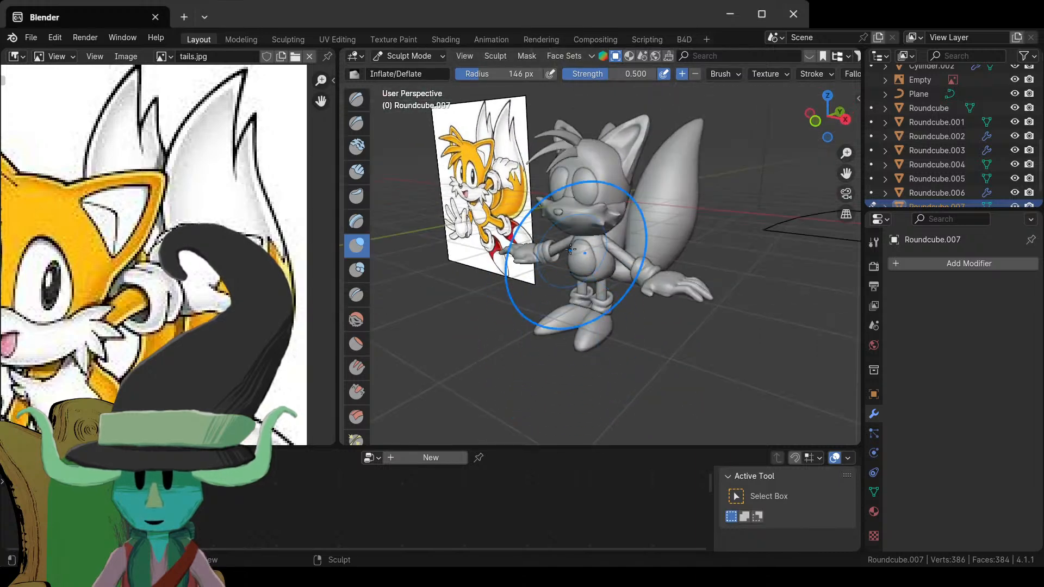
{"action": "scroll", "coordinate": [571, 251], "scroll_direction": "up", "scroll_amount": 5}
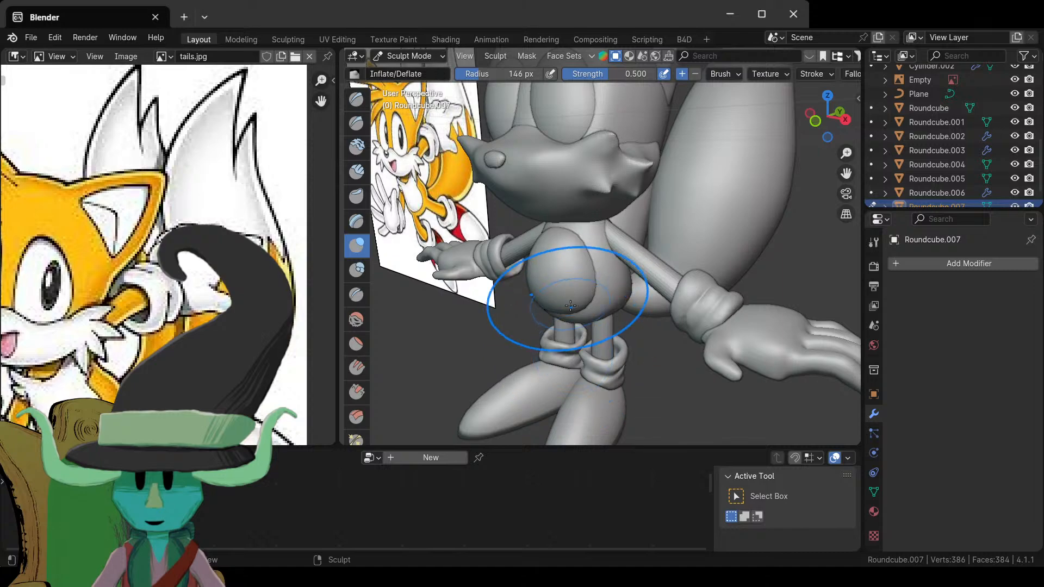
{"action": "mouse_move", "coordinate": [571, 305]}
{"action": "middle_mouse_down"}
{"action": "mouse_move", "coordinate": [466, 268]}
{"action": "mouse_move", "coordinate": [536, 293]}
{"action": "middle_mouse_up"}
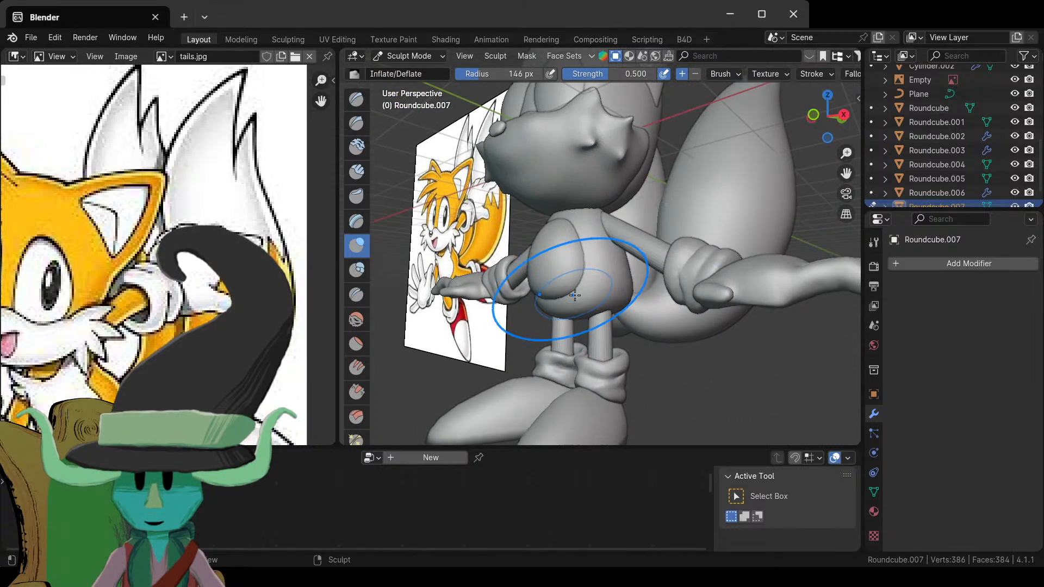
- Pull the belly patch's outline into a smoother oval along the torso's curve with the Grab brush at 0.400 strength
{"action": "scroll", "coordinate": [363, 417], "scroll_direction": "down", "scroll_amount": 4}
{"action": "left_click", "coordinate": [361, 361]}
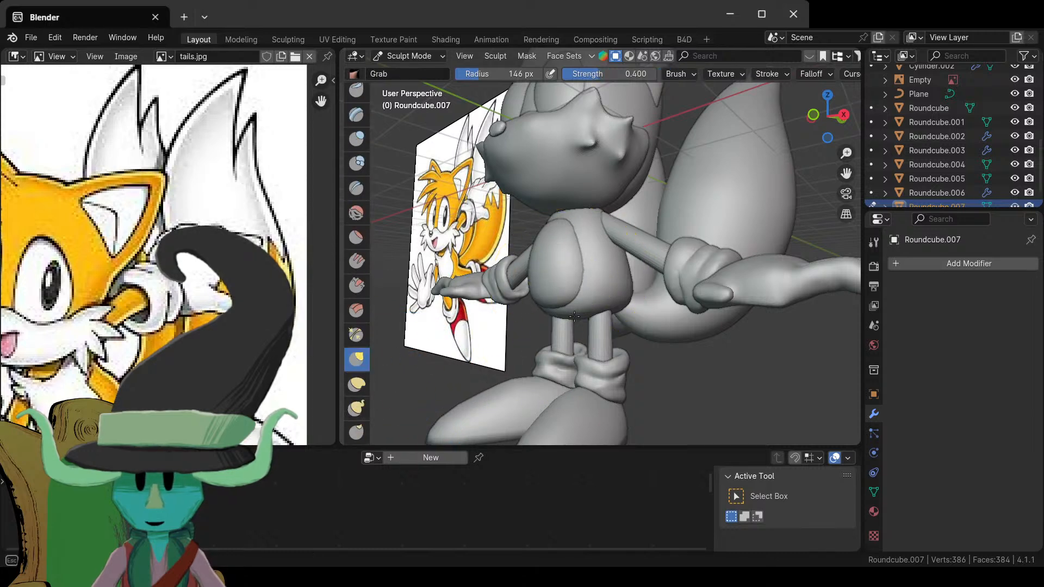
{"action": "left_click_drag", "start_coordinate": [567, 260], "coordinate": [575, 229]}
{"action": "mouse_move", "coordinate": [571, 228]}
{"action": "middle_mouse_down"}
{"action": "mouse_move", "coordinate": [559, 344]}
{"action": "mouse_move", "coordinate": [617, 280]}
{"action": "mouse_move", "coordinate": [585, 277]}
{"action": "middle_mouse_up"}
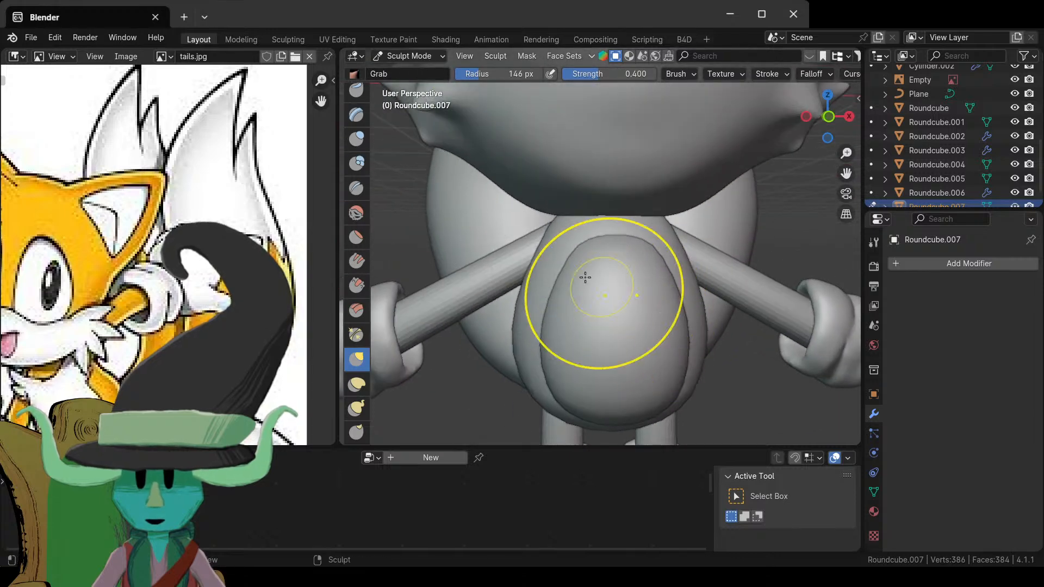
- Remesh the belly patch with a voxel size of 0.05 m
{"action": "left_click", "coordinate": [820, 76]}
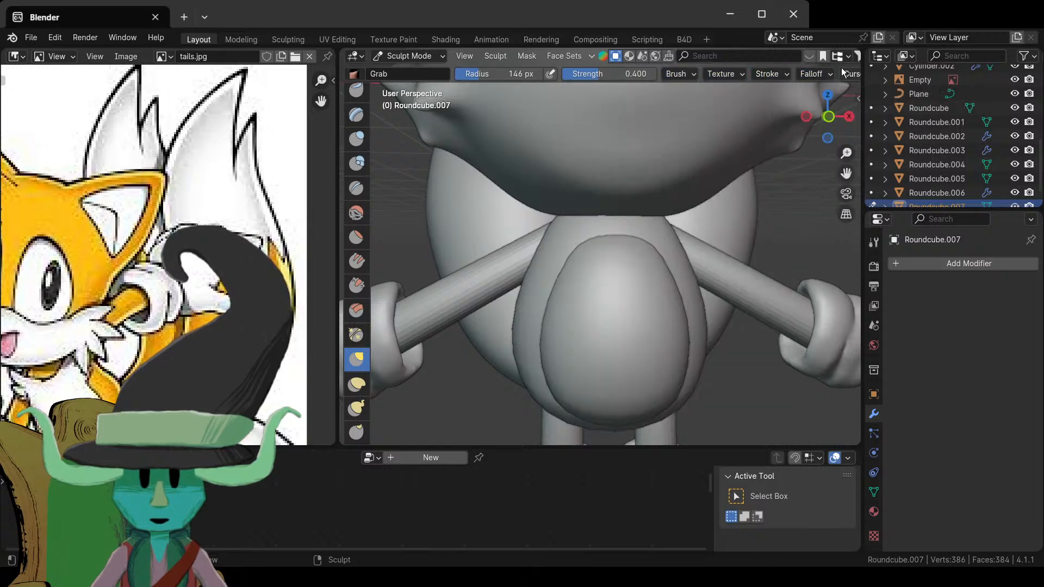
{"action": "left_click", "coordinate": [758, 75]}
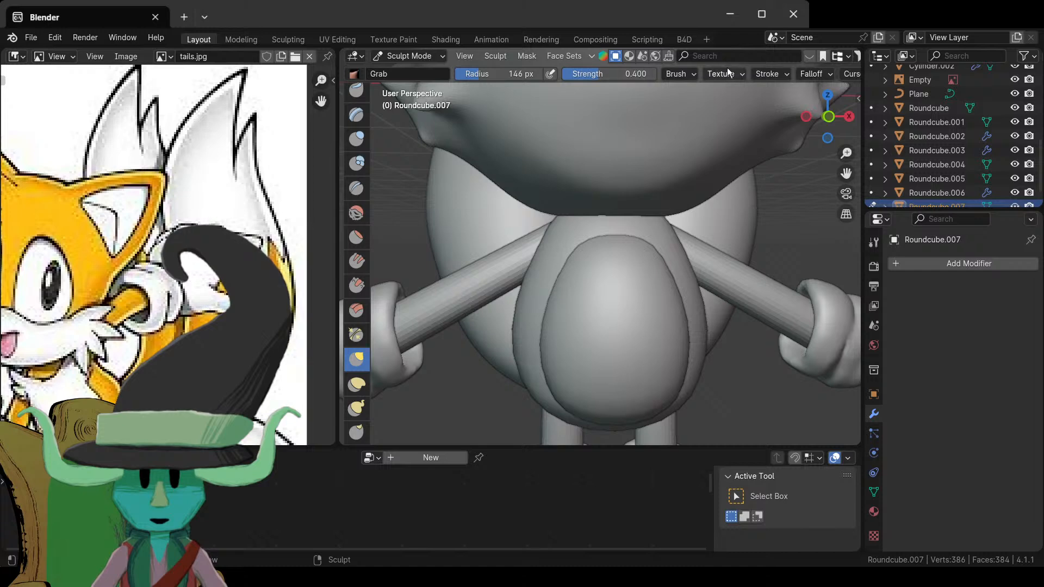
{"action": "scroll", "coordinate": [761, 71], "scroll_direction": "down", "scroll_amount": 5}
{"action": "scroll", "coordinate": [846, 76], "scroll_direction": "down", "scroll_amount": 5}
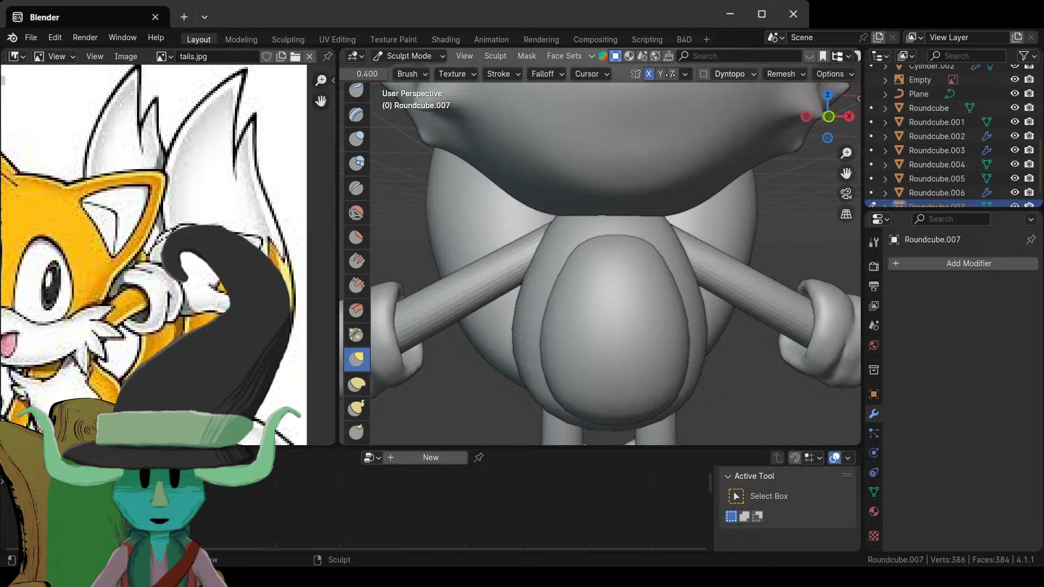
{"action": "left_click", "coordinate": [799, 74]}
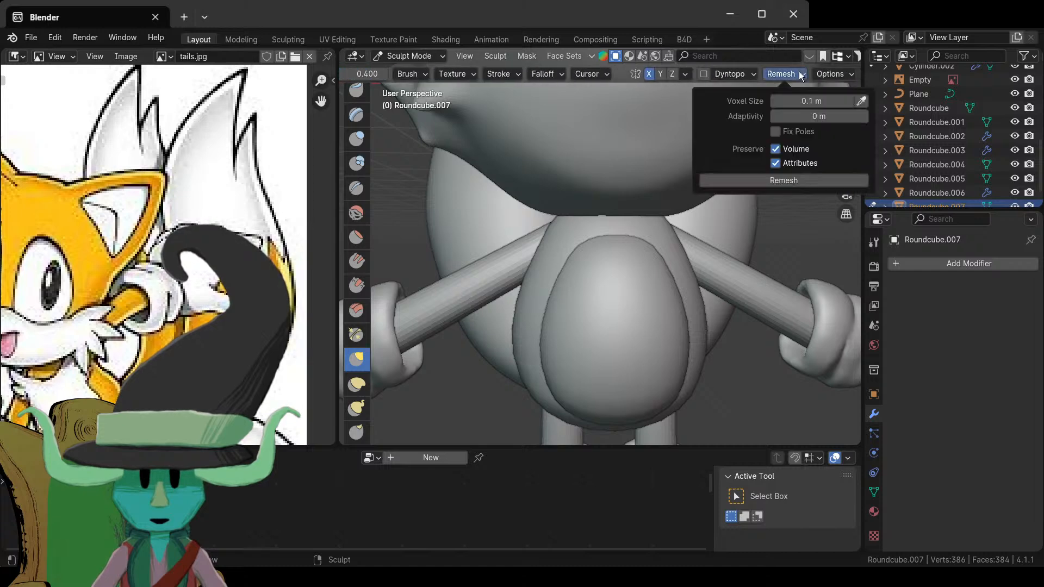
{"action": "left_click", "coordinate": [814, 102]}
{"action": "type", "text": ".05"}
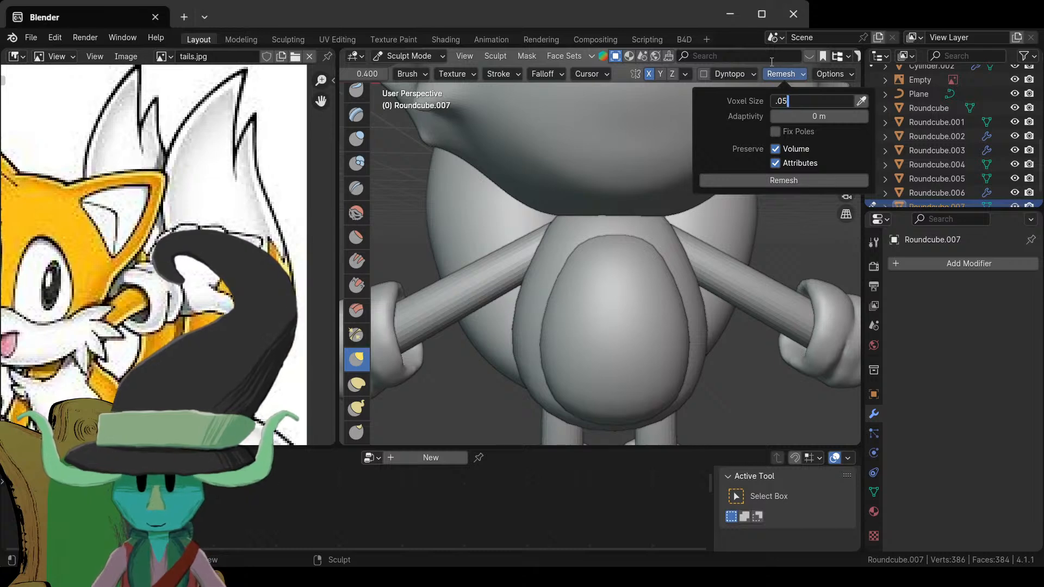
{"action": "key", "text": "Return"}
{"action": "left_click", "coordinate": [771, 176]}
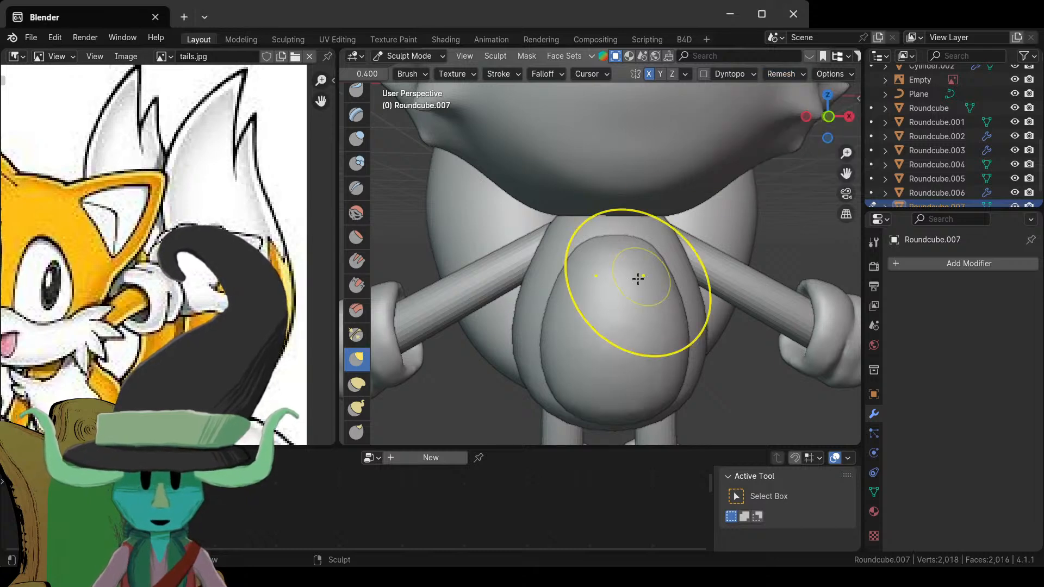
{"action": "key", "text": "Tab"}
{"action": "key", "text": "Tab"}
{"action": "key", "text": "g"}
- Pull two mirrored pairs of pointed fur tufts out of the belly patch's upper sides with the Snake Hook brush at 72 px radius
{"action": "scroll", "coordinate": [668, 304], "scroll_direction": "up", "scroll_amount": 4}
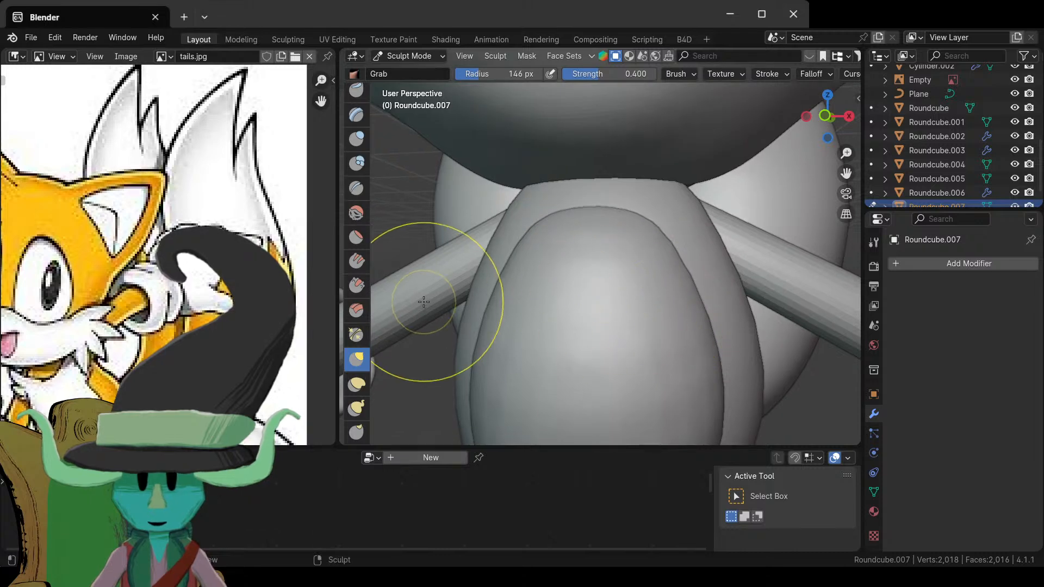
{"action": "scroll", "coordinate": [360, 380], "scroll_direction": "down", "scroll_amount": 3}
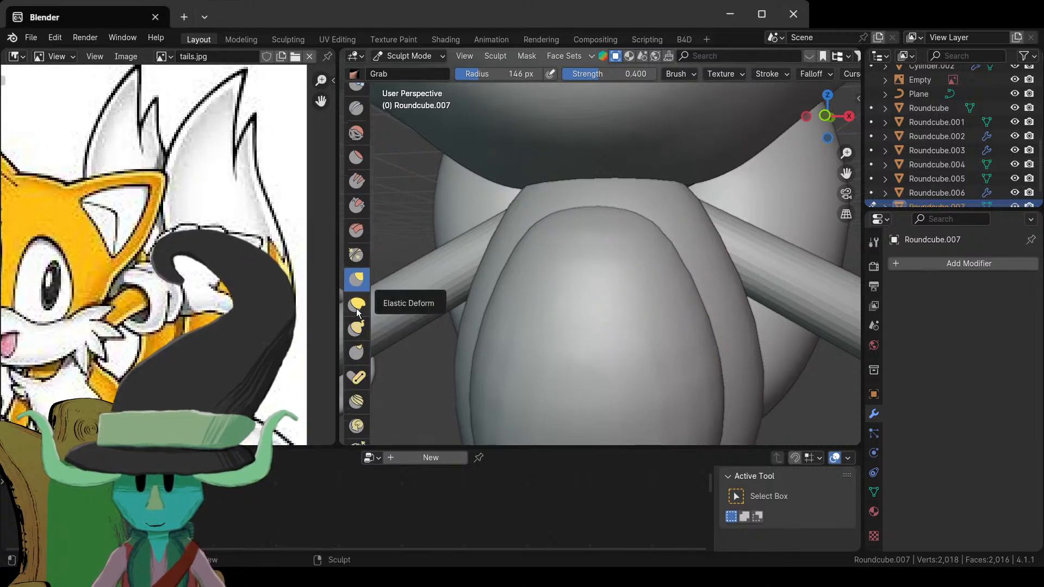
{"action": "left_click", "coordinate": [357, 328]}
{"action": "key", "text": "f"}
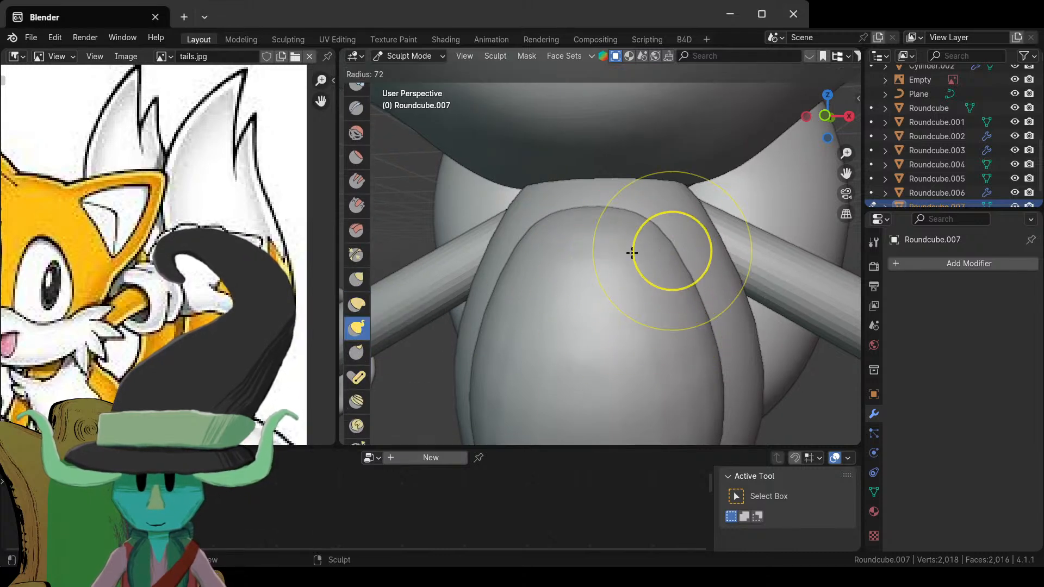
{"action": "left_click", "coordinate": [634, 242]}
{"action": "mouse_move", "coordinate": [658, 242]}
{"action": "middle_mouse_down"}
{"action": "mouse_move", "coordinate": [609, 275]}
{"action": "mouse_move", "coordinate": [569, 268]}
{"action": "mouse_move", "coordinate": [650, 233]}
{"action": "middle_mouse_up"}
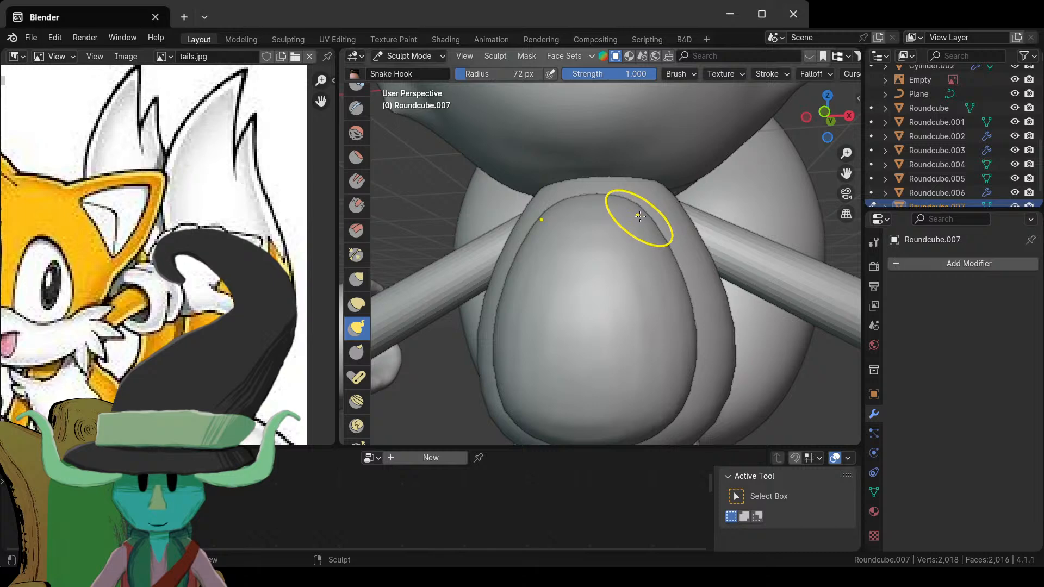
{"action": "left_click_drag", "start_coordinate": [639, 216], "coordinate": [680, 189]}
{"action": "middle_click_drag", "start_coordinate": [690, 187], "coordinate": [609, 295]}
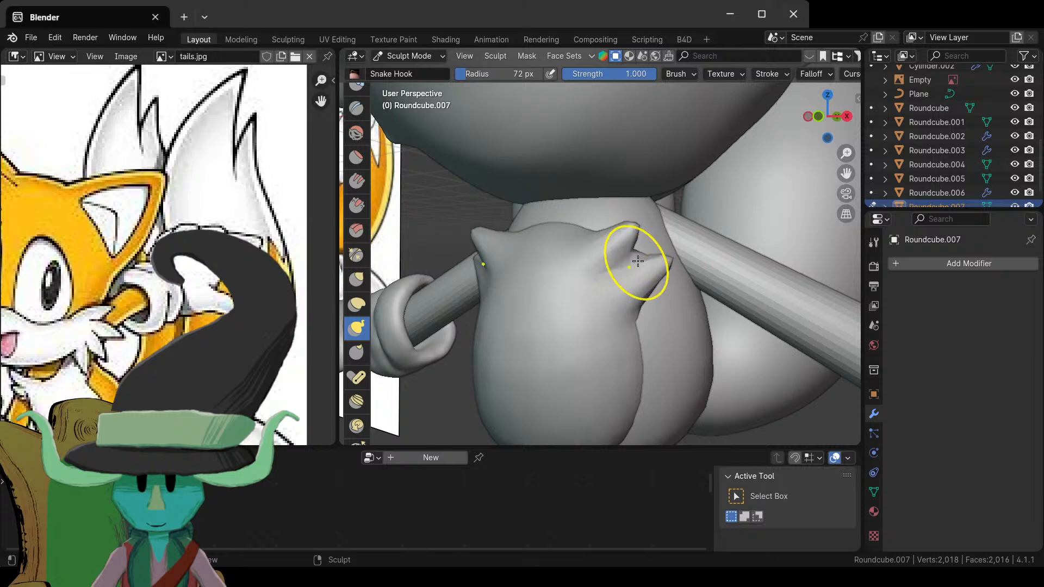
- Try to pull a third pair of fur tufts from the belly patch's top edge in front view, and undo the strokes
{"action": "scroll", "coordinate": [611, 289], "scroll_direction": "down", "scroll_amount": 5}
{"action": "middle_click_drag", "start_coordinate": [611, 289], "coordinate": [686, 299]}
{"action": "middle_click_drag", "start_coordinate": [685, 300], "coordinate": [652, 194]}
{"action": "scroll", "coordinate": [631, 276], "scroll_direction": "up", "scroll_amount": 4}
{"action": "scroll", "coordinate": [586, 288], "scroll_direction": "up", "scroll_amount": 2}
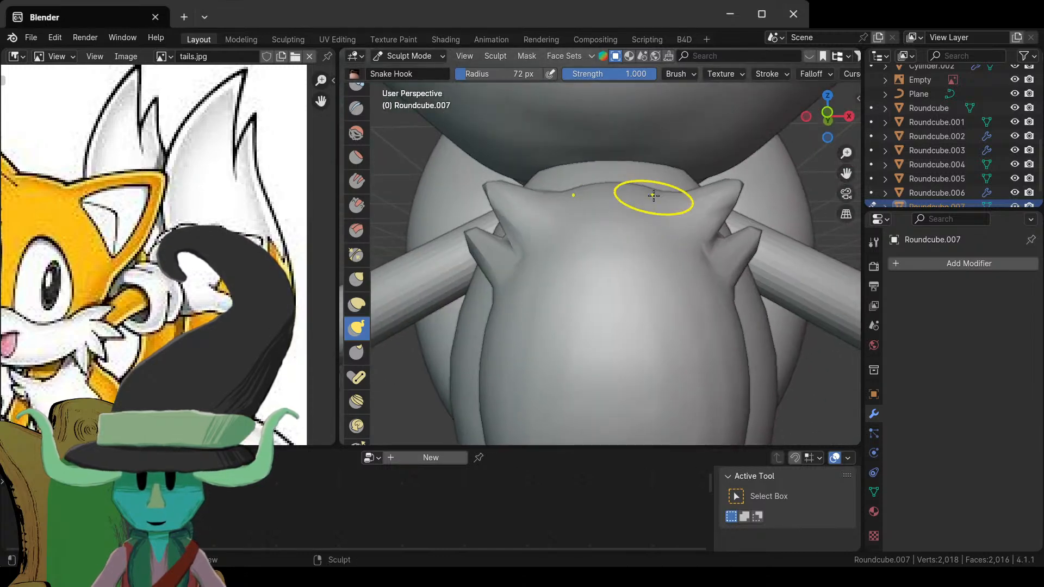
{"action": "key", "text": "KP_1"}
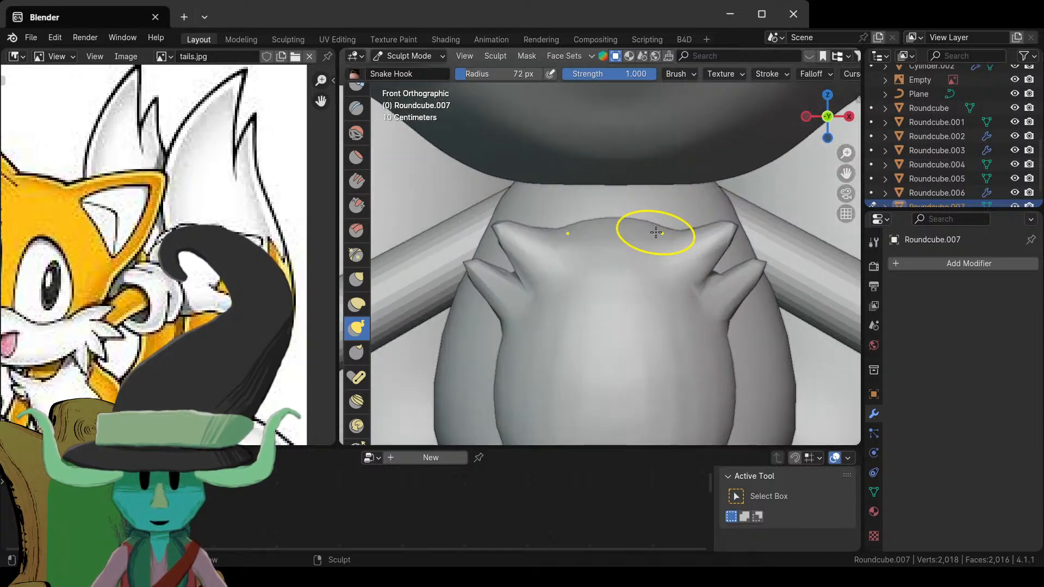
{"action": "left_click_drag", "start_coordinate": [656, 232], "coordinate": [705, 183]}
{"action": "left_click_drag", "start_coordinate": [689, 227], "coordinate": [671, 258]}
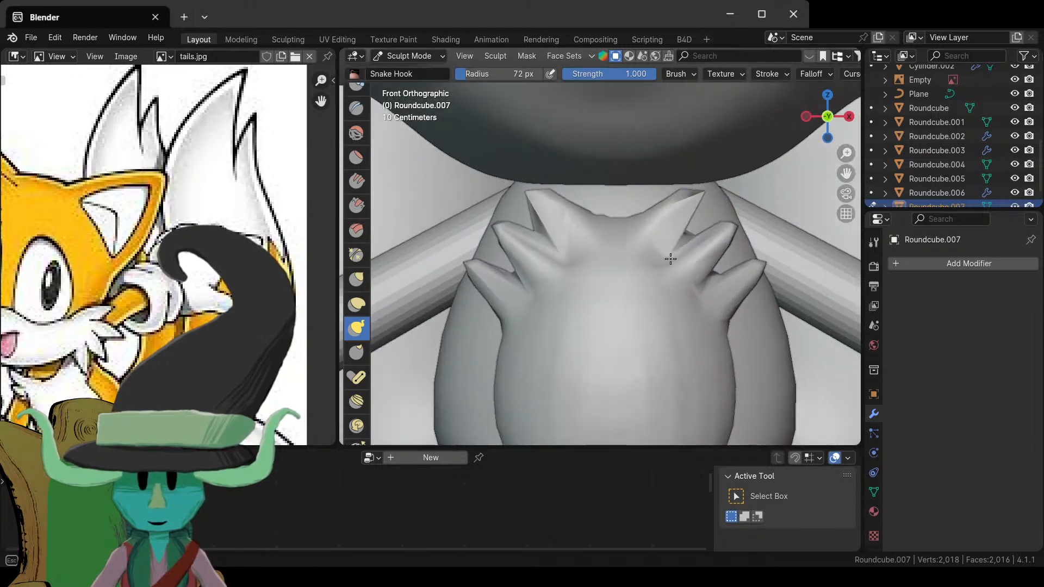
{"action": "key", "text": "ctrl+z"}
{"action": "key", "text": "ctrl+z"}
{"action": "key", "text": "ctrl+z"}
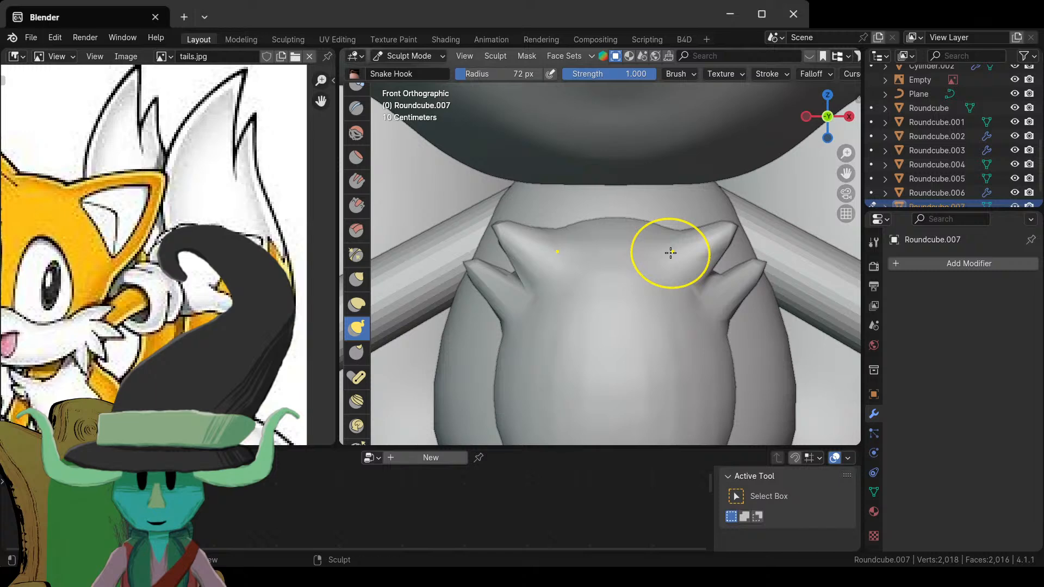
- Remesh the belly patch again with a finer voxel size of 0.02 m
{"action": "scroll", "coordinate": [650, 72], "scroll_direction": "down", "scroll_amount": 3}
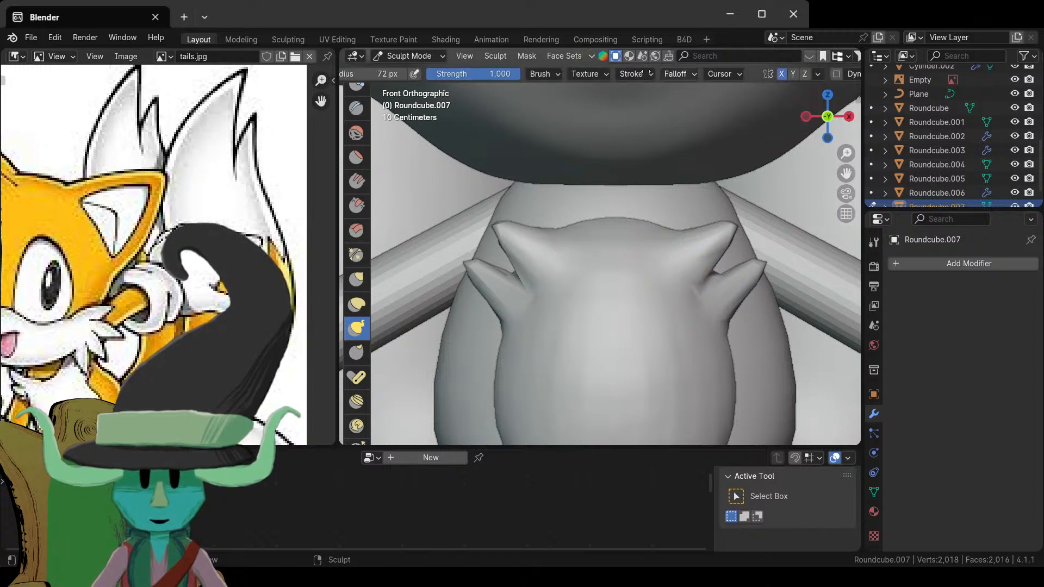
{"action": "scroll", "coordinate": [788, 73], "scroll_direction": "down", "scroll_amount": 2}
{"action": "left_click", "coordinate": [814, 74]}
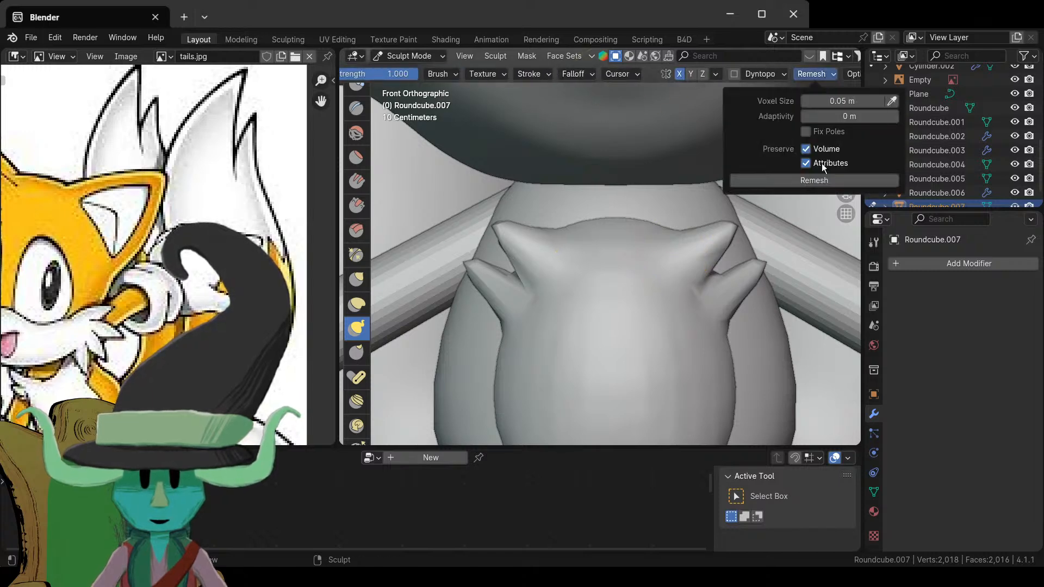
{"action": "left_click", "coordinate": [841, 98]}
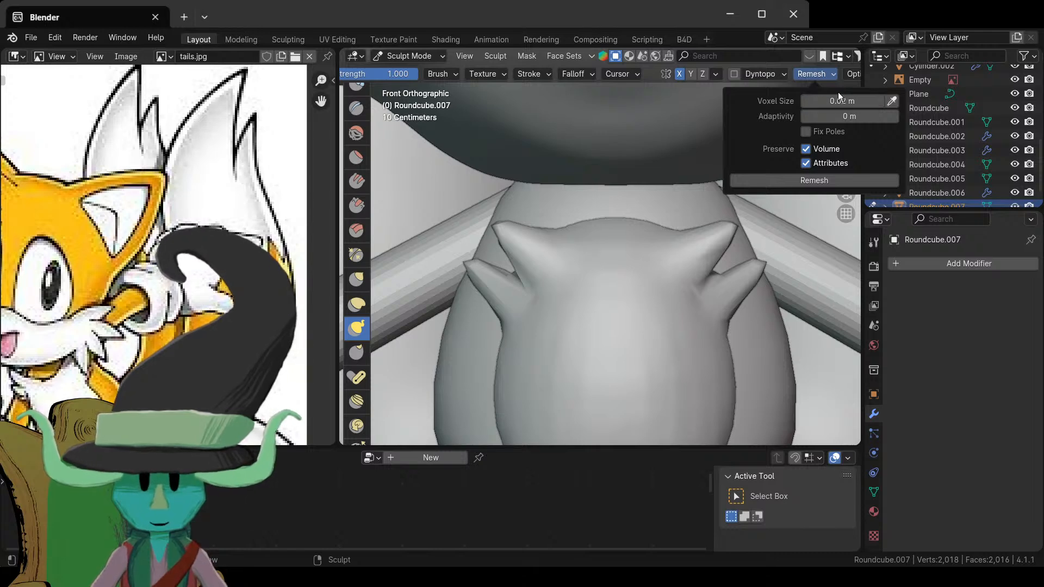
{"action": "left_click", "coordinate": [828, 181]}
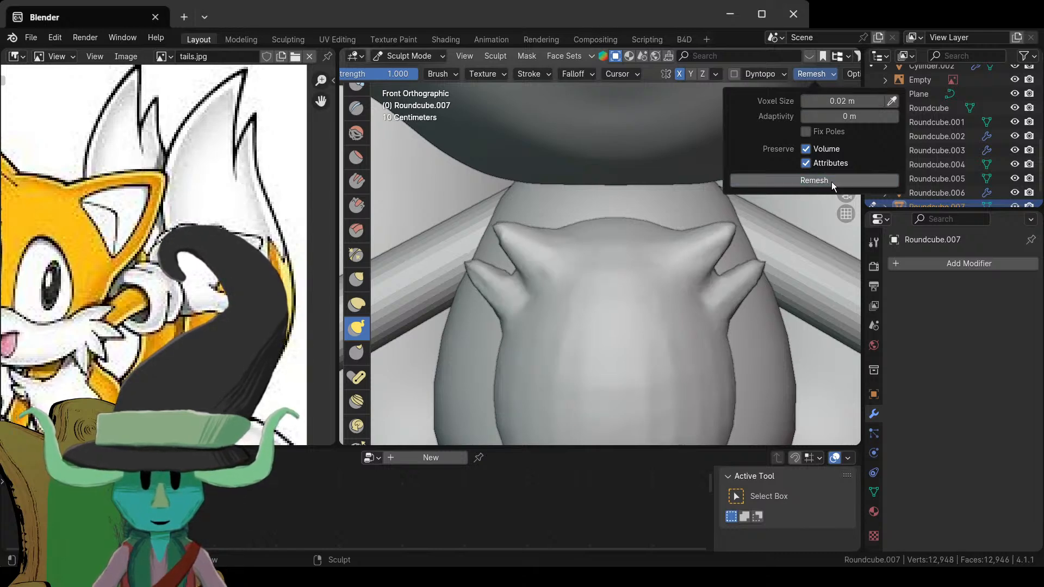
- Bend the belly patch's fur tufts back toward the torso with the Grab brush
{"action": "scroll", "coordinate": [694, 326], "scroll_direction": "down", "scroll_amount": 4}
{"action": "middle_click_drag", "start_coordinate": [694, 326], "coordinate": [640, 357]}
{"action": "scroll", "coordinate": [657, 311], "scroll_direction": "down", "scroll_amount": 4}
{"action": "scroll", "coordinate": [640, 357], "scroll_direction": "up", "scroll_amount": 10}
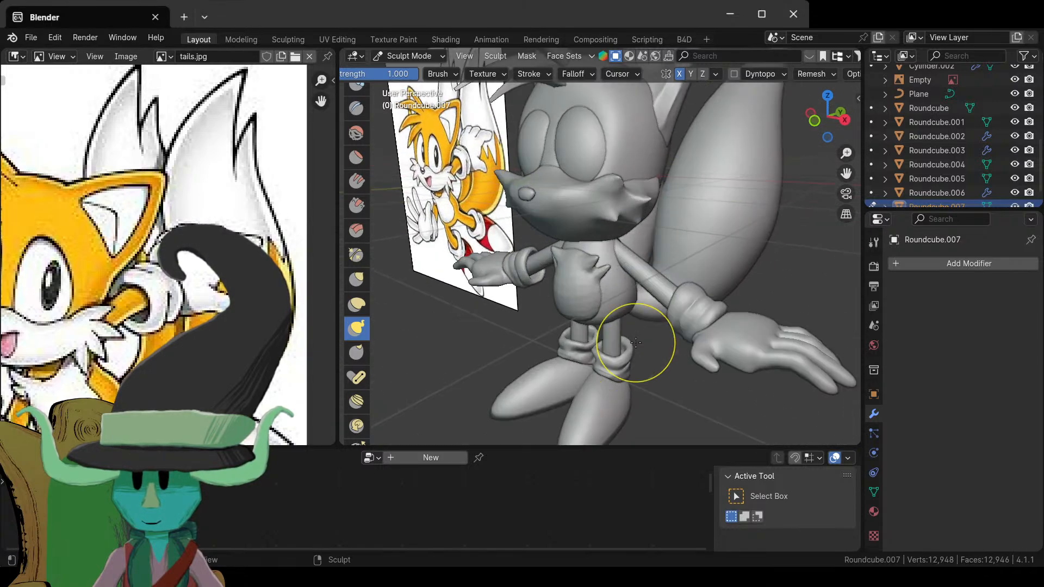
{"action": "middle_click_drag", "start_coordinate": [548, 325], "coordinate": [625, 261]}
{"action": "scroll", "coordinate": [582, 295], "scroll_direction": "up", "scroll_amount": 3}
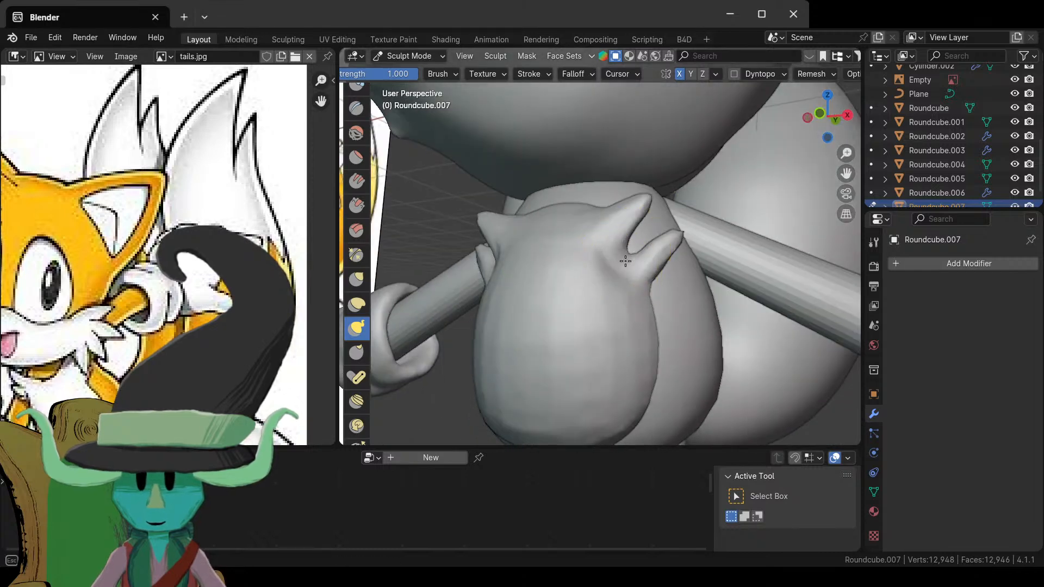
{"action": "mouse_move", "coordinate": [597, 296]}
{"action": "middle_mouse_down"}
{"action": "mouse_move", "coordinate": [666, 265]}
{"action": "mouse_move", "coordinate": [586, 300]}
{"action": "mouse_move", "coordinate": [530, 280]}
{"action": "mouse_move", "coordinate": [507, 249]}
{"action": "middle_mouse_up"}
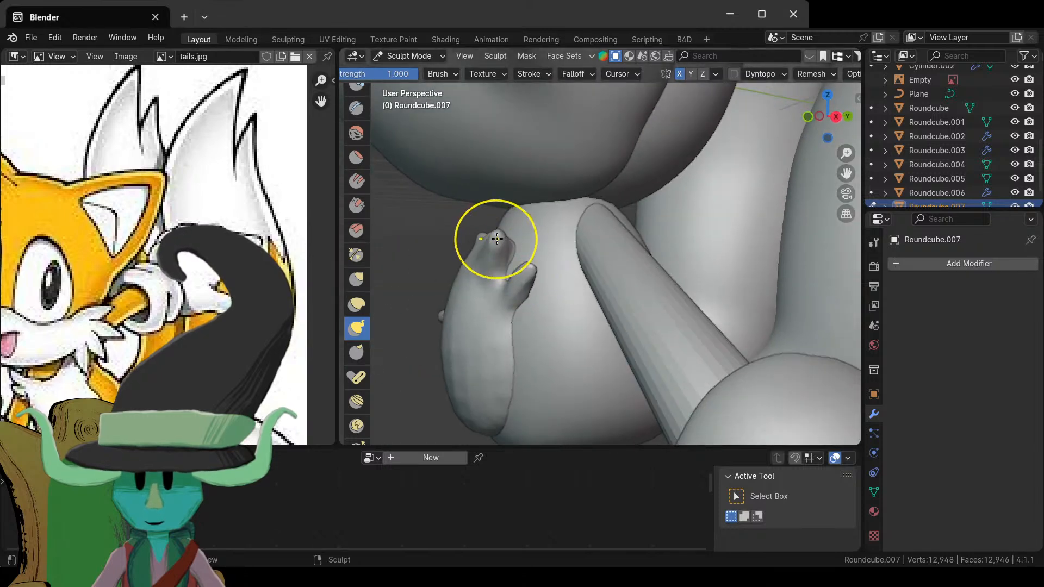
{"action": "left_click", "coordinate": [356, 277]}
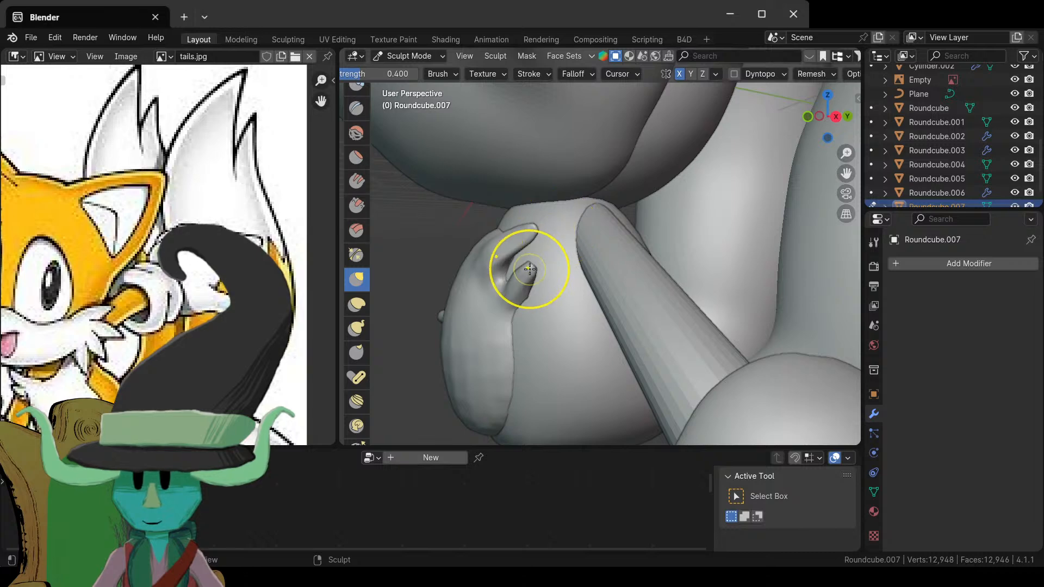
{"action": "mouse_move", "coordinate": [524, 302]}
{"action": "middle_mouse_down"}
{"action": "mouse_move", "coordinate": [538, 288]}
{"action": "mouse_move", "coordinate": [529, 277]}
{"action": "mouse_move", "coordinate": [636, 310]}
{"action": "mouse_move", "coordinate": [613, 310]}
{"action": "mouse_move", "coordinate": [624, 279]}
{"action": "mouse_move", "coordinate": [669, 238]}
{"action": "mouse_move", "coordinate": [641, 240]}
{"action": "mouse_move", "coordinate": [625, 308]}
{"action": "mouse_move", "coordinate": [636, 278]}
{"action": "middle_mouse_up"}
{"action": "scroll", "coordinate": [529, 277], "scroll_direction": "down", "scroll_amount": 5}
{"action": "scroll", "coordinate": [529, 277], "scroll_direction": "up", "scroll_amount": 4}
{"action": "scroll", "coordinate": [623, 279], "scroll_direction": "up", "scroll_amount": 2}
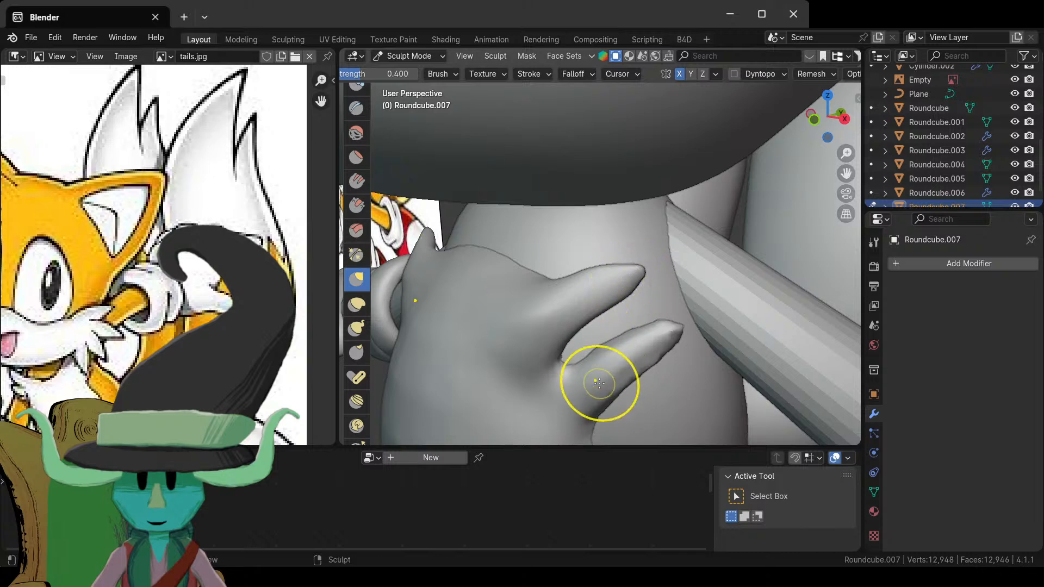
- Try to pull a third pair of fur tufts from the belly patch's upper sides with the Snake Hook brush
{"action": "middle_click_drag", "start_coordinate": [599, 380], "coordinate": [668, 326]}
{"action": "scroll", "coordinate": [742, 277], "scroll_direction": "down", "scroll_amount": 10}
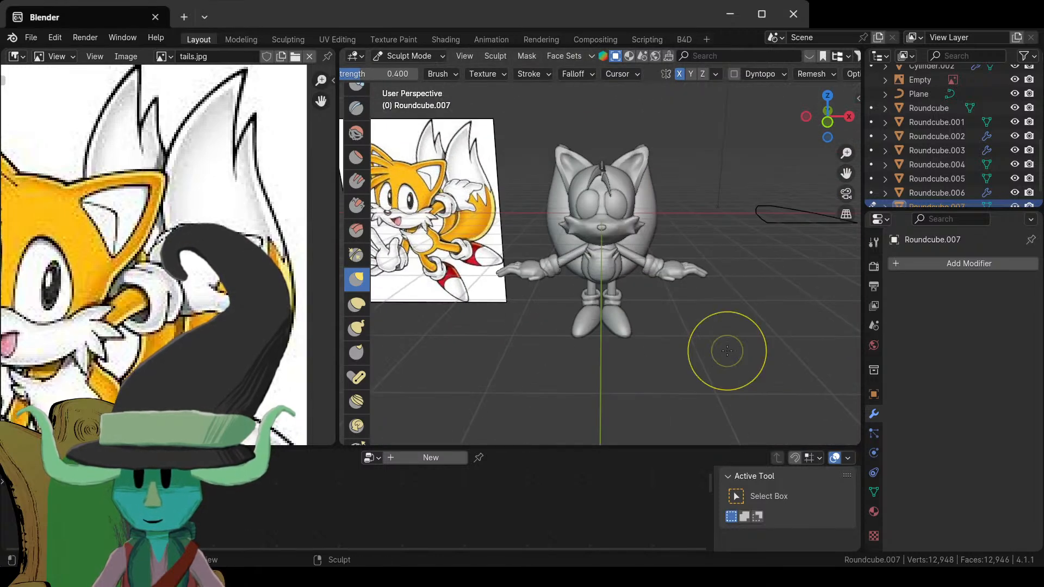
{"action": "scroll", "coordinate": [727, 350], "scroll_direction": "up", "scroll_amount": 6}
{"action": "middle_click_drag", "start_coordinate": [722, 349], "coordinate": [650, 318]}
{"action": "key", "text": "KP_1"}
{"action": "scroll", "coordinate": [650, 314], "scroll_direction": "up", "scroll_amount": 2}
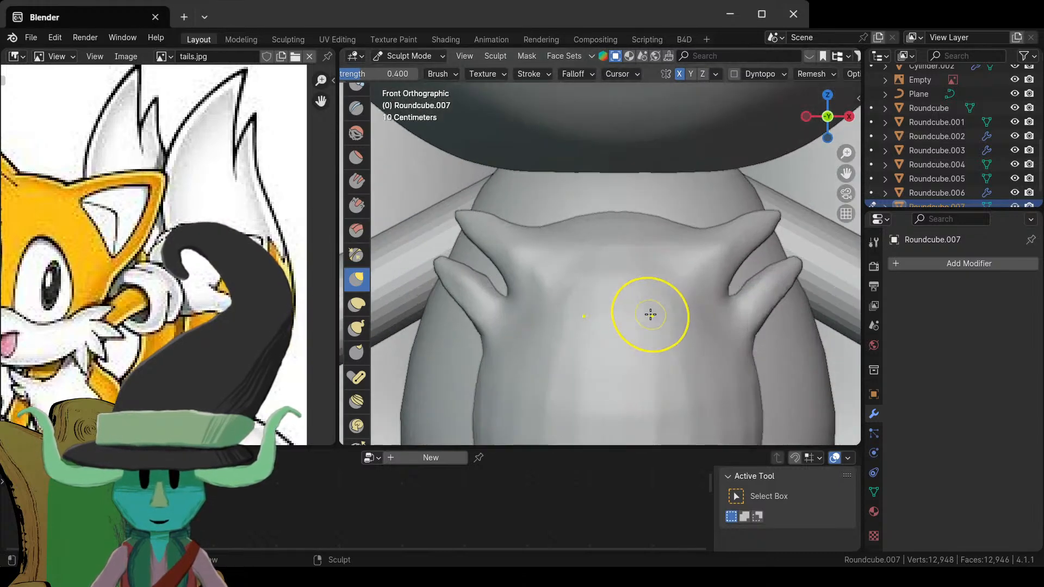
{"action": "left_click", "coordinate": [356, 328]}
{"action": "scroll", "coordinate": [726, 300], "scroll_direction": "down", "scroll_amount": 2}
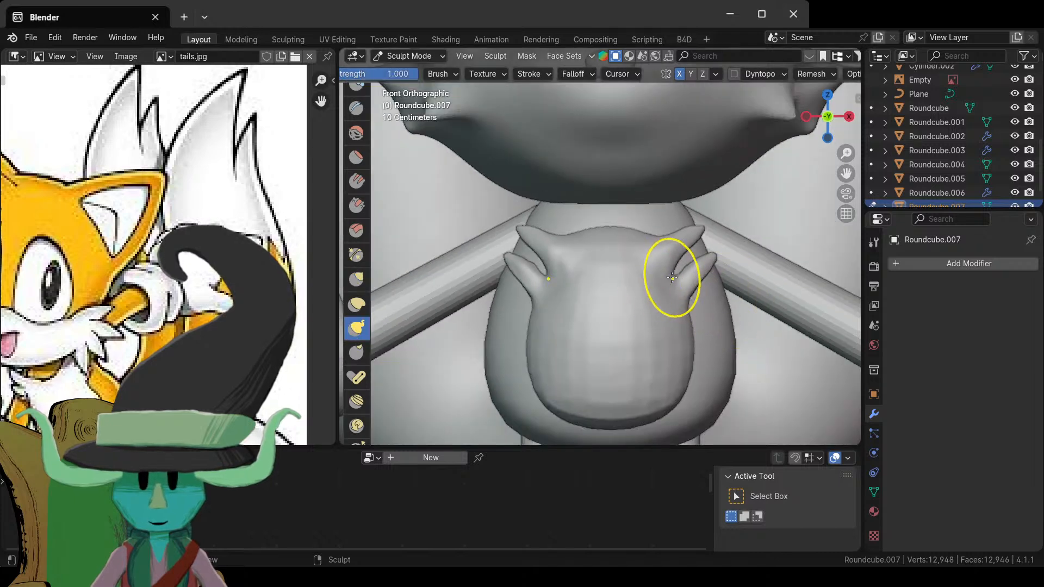
{"action": "left_click_drag", "start_coordinate": [686, 272], "coordinate": [686, 277]}
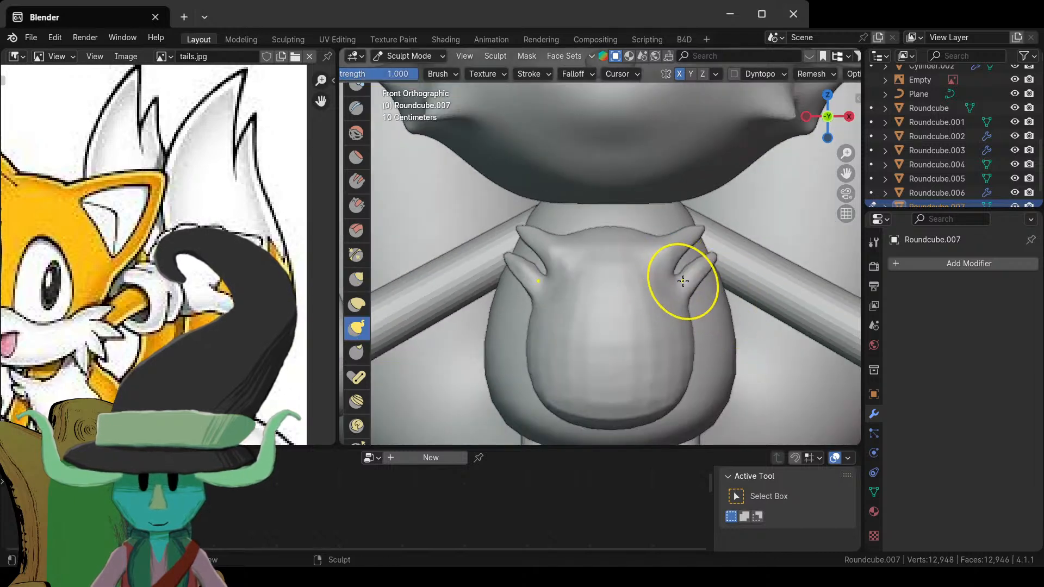
{"action": "middle_click_drag", "start_coordinate": [682, 281], "coordinate": [547, 281]}
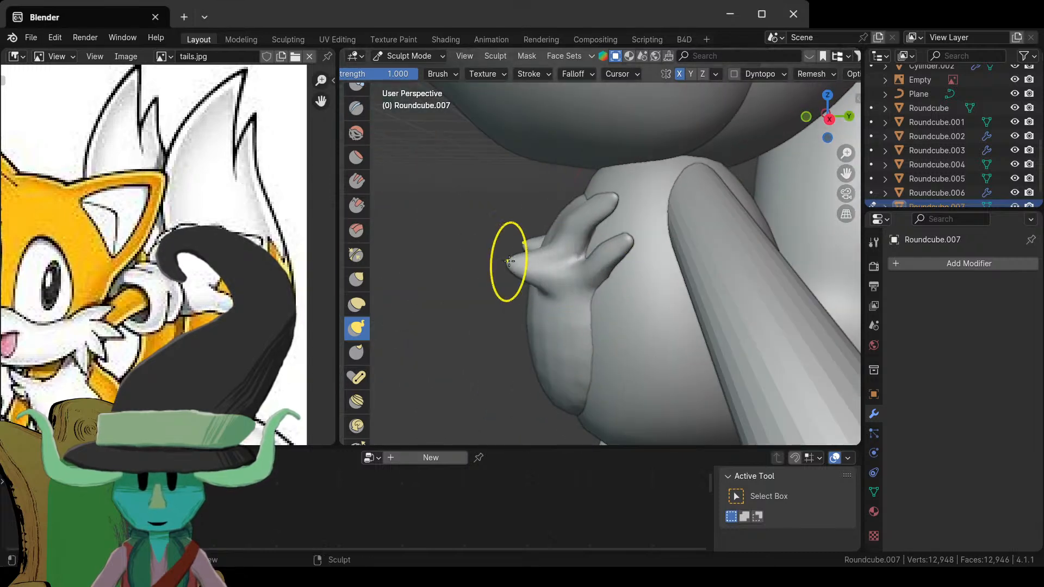
{"action": "middle_click_drag", "start_coordinate": [508, 262], "coordinate": [570, 253]}
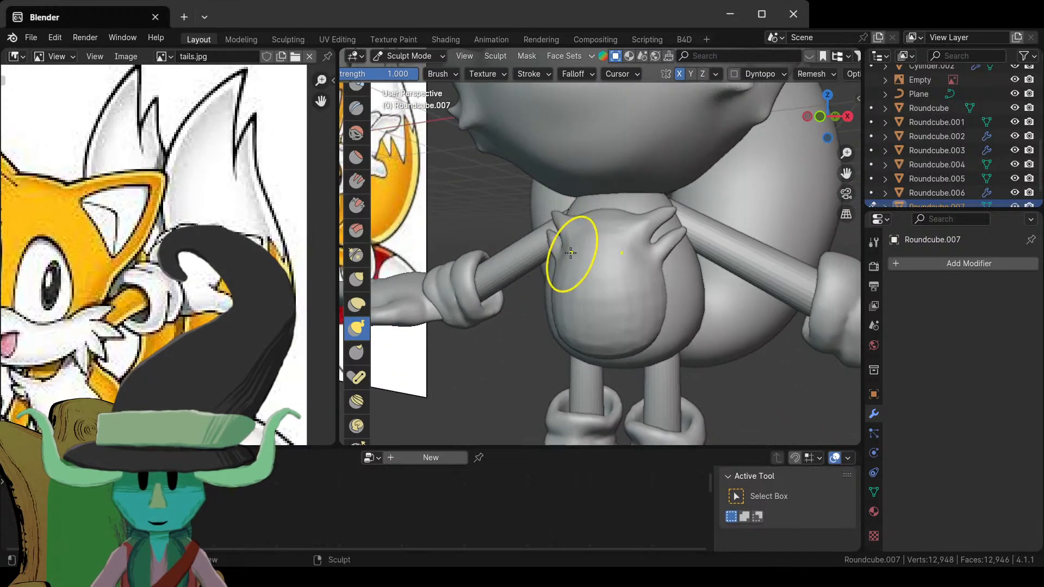
{"action": "left_click_drag", "start_coordinate": [562, 250], "coordinate": [550, 249]}
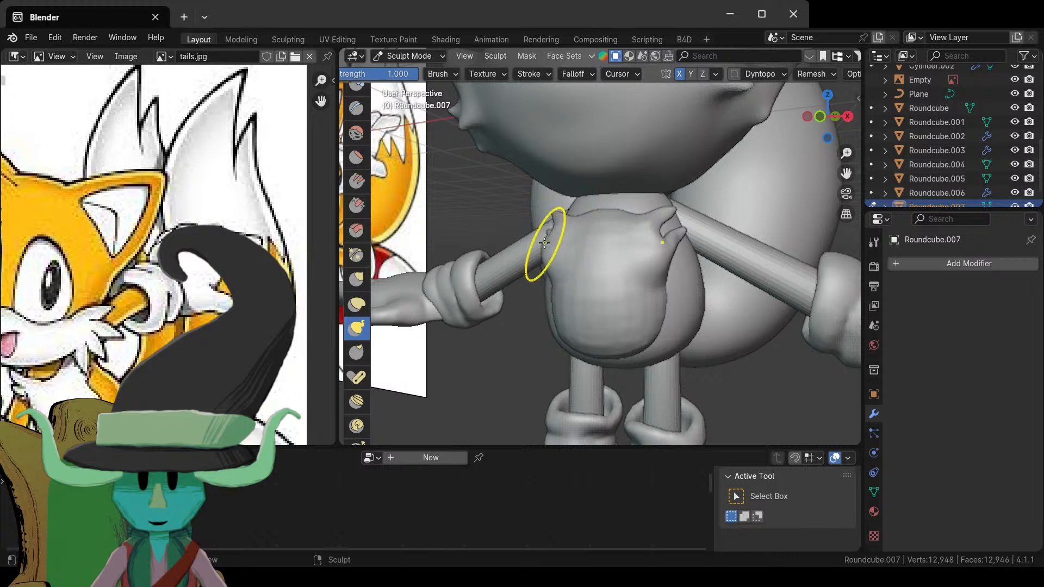
- Shrink the Snake Hook brush and remesh the belly patch with a voxel size of 0.01 m
{"action": "scroll", "coordinate": [544, 243], "scroll_direction": "up", "scroll_amount": 2}
{"action": "key", "text": "f"}
{"action": "left_click", "coordinate": [548, 251]}
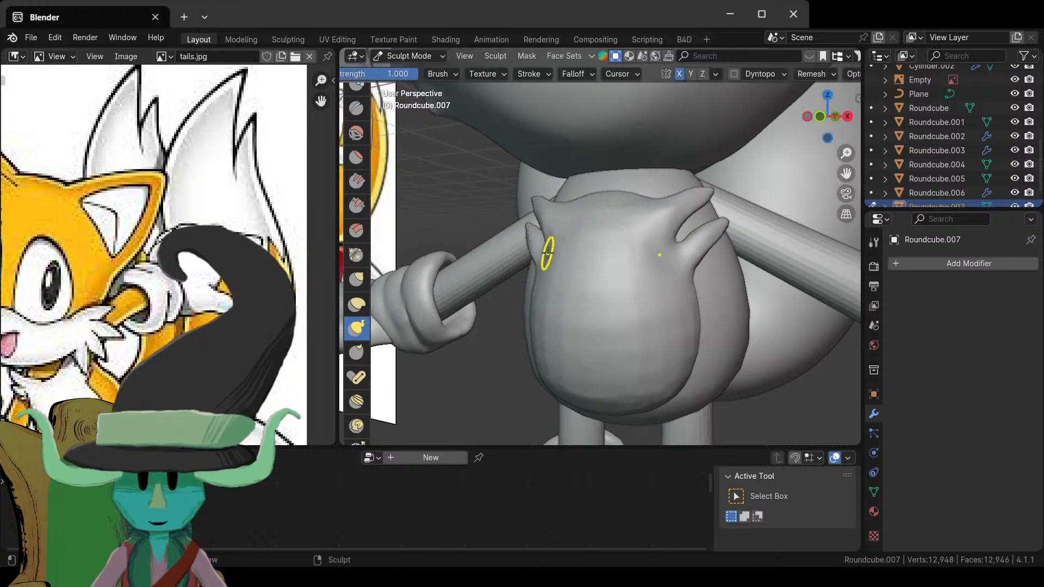
{"action": "middle_click_drag", "start_coordinate": [525, 249], "coordinate": [691, 246]}
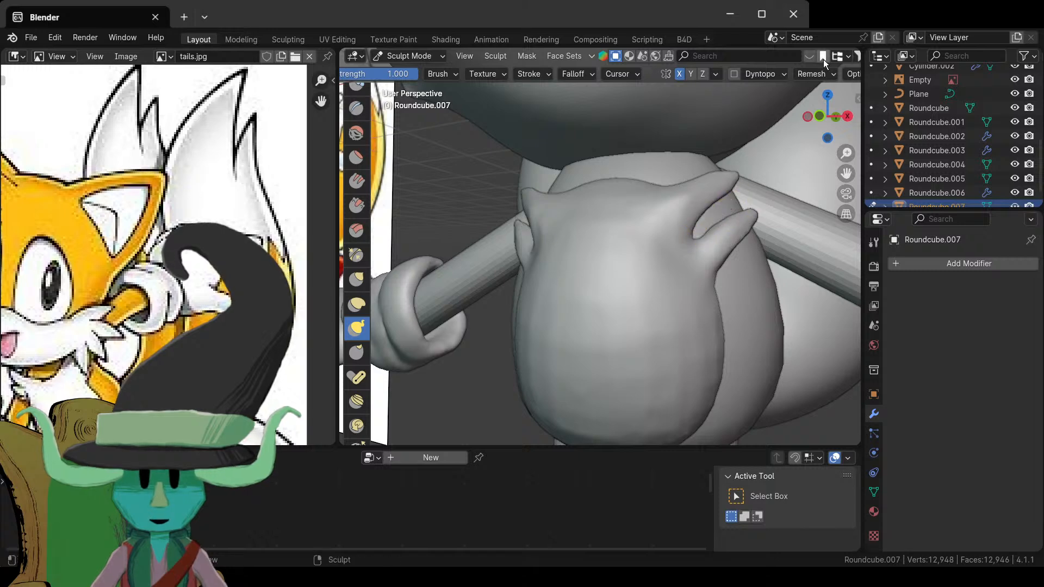
{"action": "left_click", "coordinate": [822, 73]}
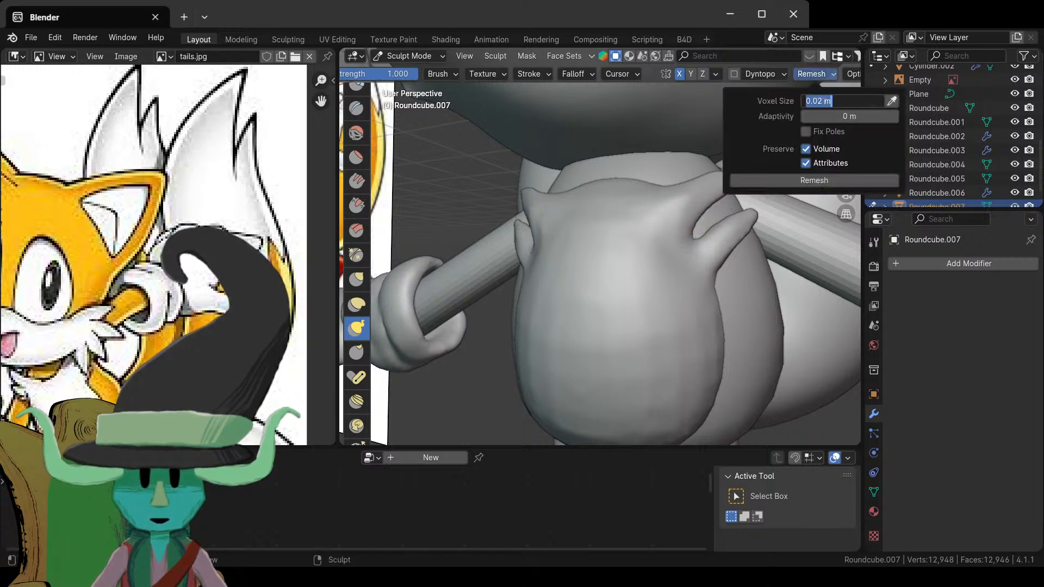
{"action": "key", "text": "BackSpace"}
{"action": "type", "text": "1"}
{"action": "key", "text": "Return"}
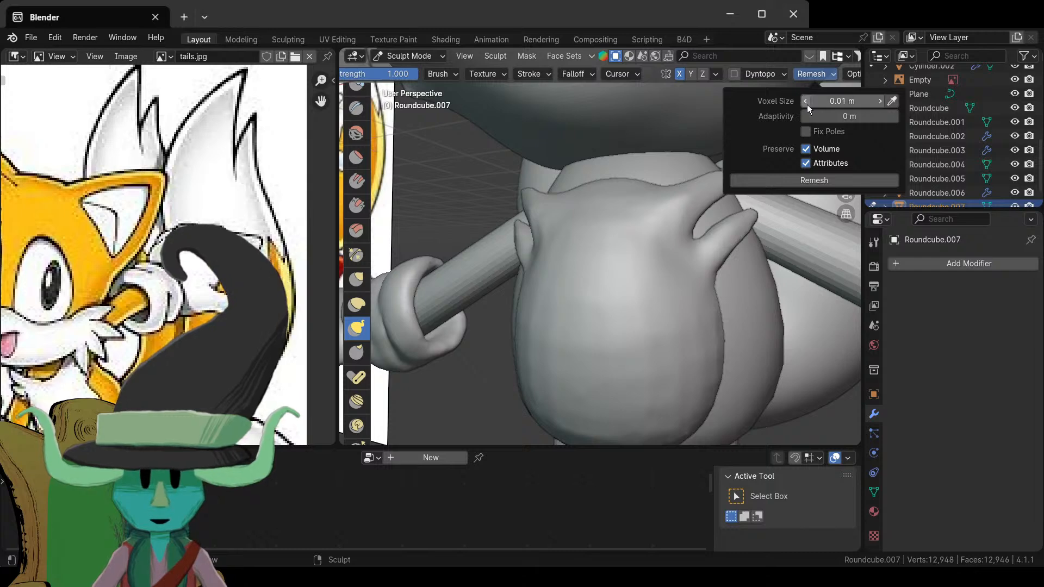
{"action": "left_click", "coordinate": [808, 180]}
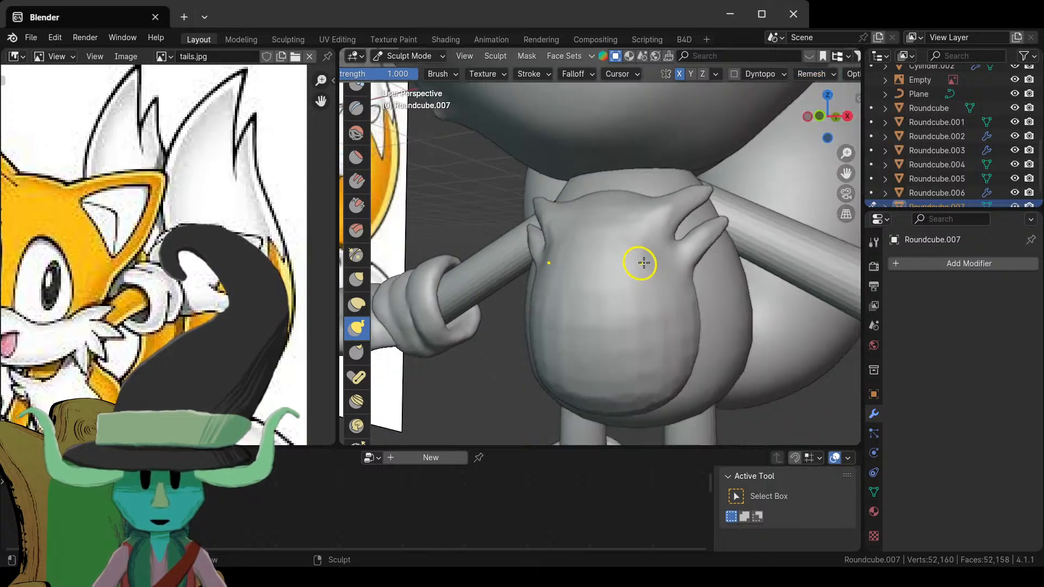
- Try to pull small pointed tufts outward beside the belly patch's existing ones with the smaller Snake Hook brush
{"action": "middle_click_drag", "start_coordinate": [641, 261], "coordinate": [676, 237]}
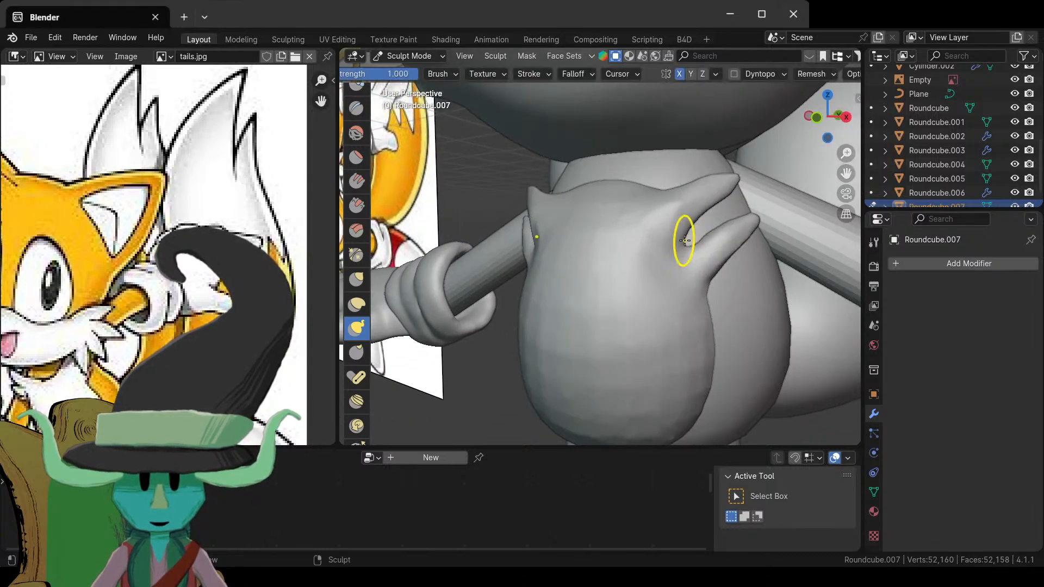
{"action": "middle_click_drag", "start_coordinate": [718, 222], "coordinate": [699, 251]}
{"action": "left_click_drag", "start_coordinate": [693, 249], "coordinate": [713, 241]}
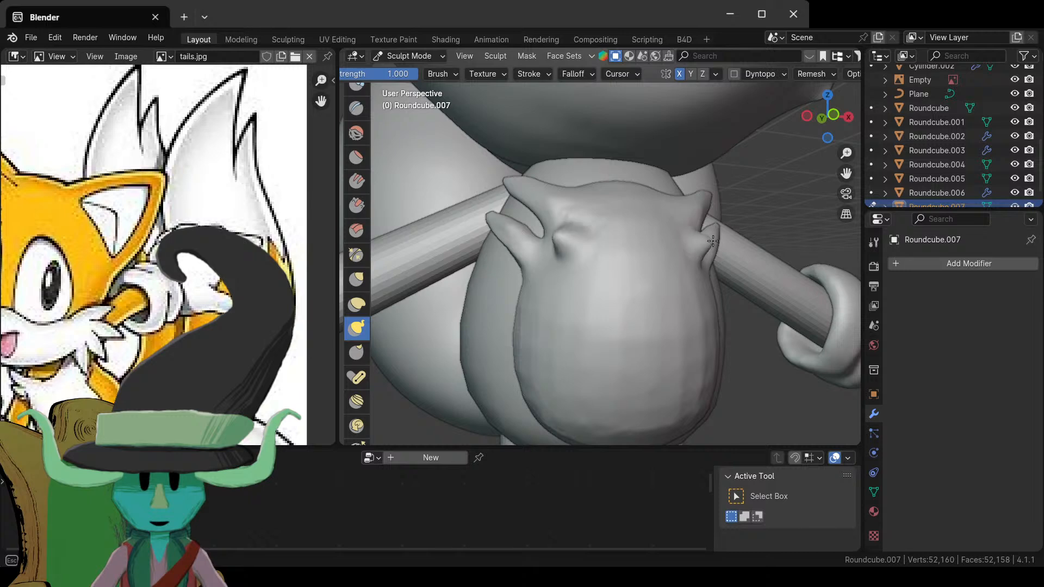
{"action": "mouse_move", "coordinate": [731, 229]}
{"action": "middle_mouse_down"}
{"action": "mouse_move", "coordinate": [743, 236]}
{"action": "mouse_move", "coordinate": [645, 291]}
{"action": "mouse_move", "coordinate": [601, 299]}
{"action": "mouse_move", "coordinate": [621, 318]}
{"action": "mouse_move", "coordinate": [699, 253]}
{"action": "middle_mouse_up"}
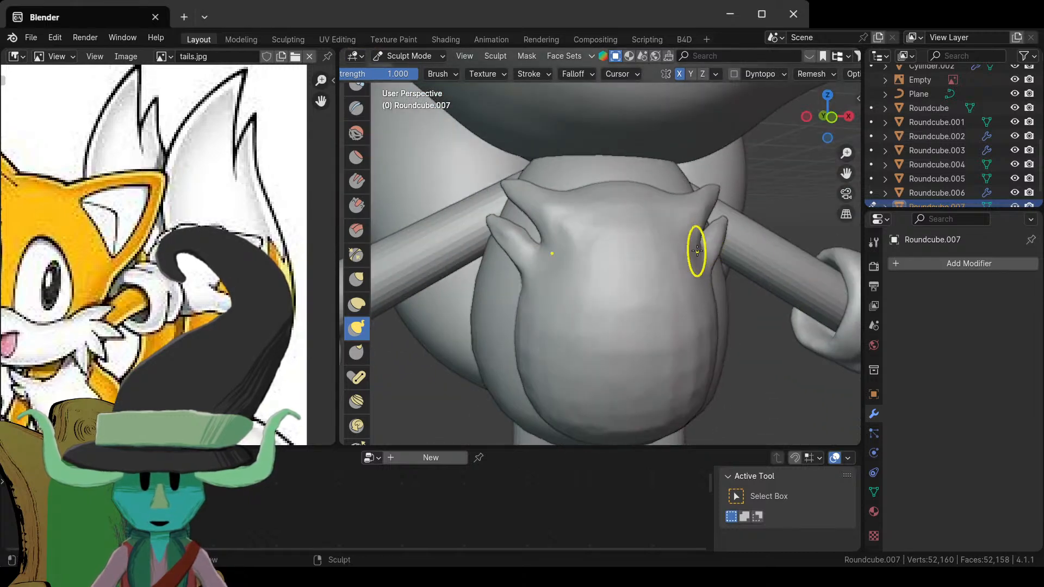
{"action": "left_click_drag", "start_coordinate": [696, 250], "coordinate": [718, 240]}
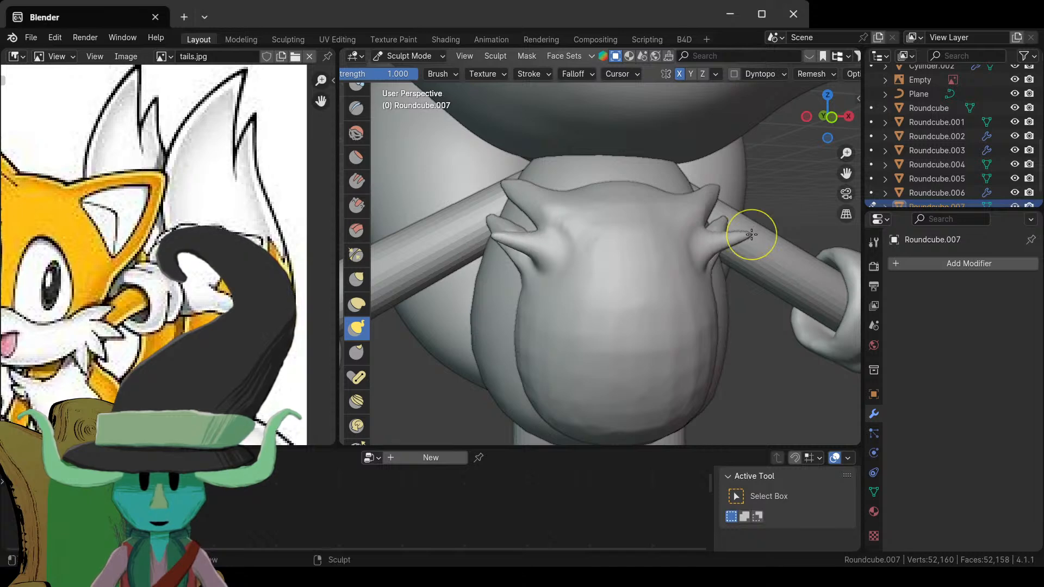
{"action": "middle_click_drag", "start_coordinate": [752, 235], "coordinate": [673, 302]}
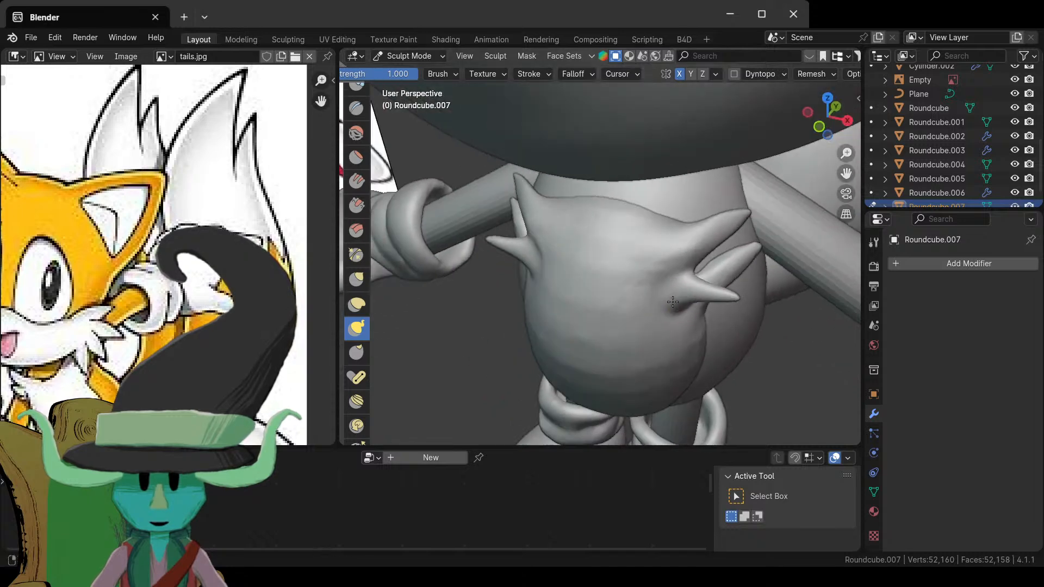
- Pull a third mirrored pair of fur tufts between the existing ones with the Grab brush and remesh the belly patch at 0.01 m
{"action": "left_click", "coordinate": [357, 280]}
{"action": "mouse_move", "coordinate": [671, 326]}
{"action": "middle_mouse_down"}
{"action": "mouse_move", "coordinate": [593, 389]}
{"action": "mouse_move", "coordinate": [611, 298]}
{"action": "middle_mouse_up"}
{"action": "scroll", "coordinate": [613, 302], "scroll_direction": "up", "scroll_amount": 2}
{"action": "left_click_drag", "start_coordinate": [613, 303], "coordinate": [642, 294]}
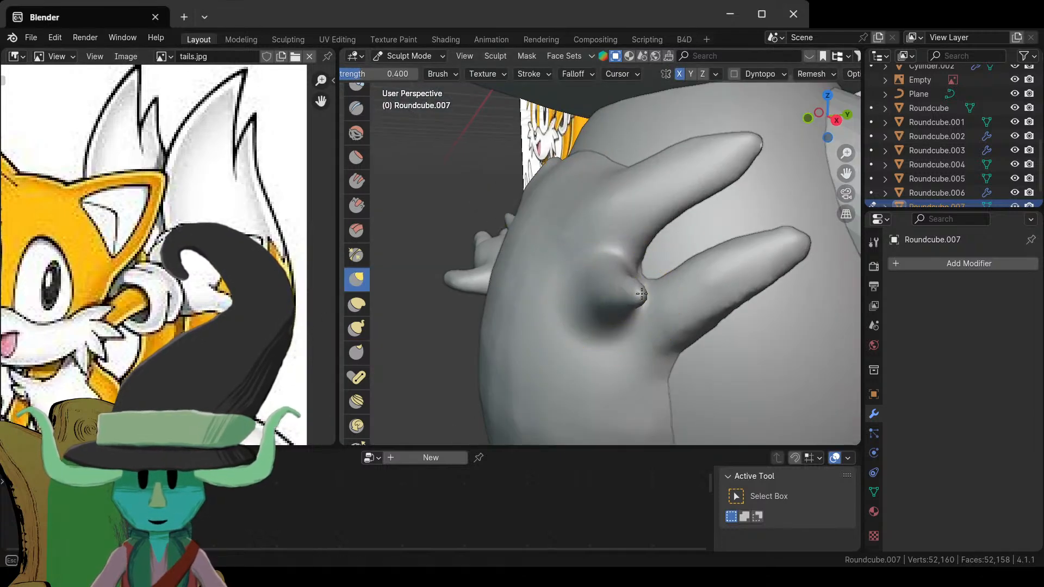
{"action": "left_click_drag", "start_coordinate": [589, 338], "coordinate": [634, 286]}
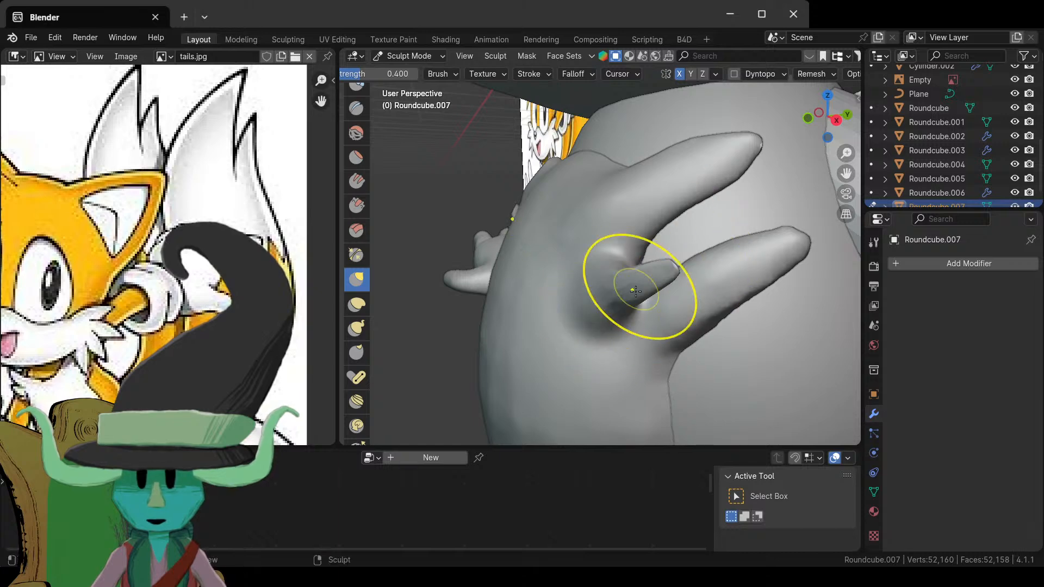
{"action": "mouse_move", "coordinate": [622, 302]}
{"action": "middle_mouse_down"}
{"action": "mouse_move", "coordinate": [699, 256]}
{"action": "mouse_move", "coordinate": [758, 287]}
{"action": "mouse_move", "coordinate": [624, 289]}
{"action": "mouse_move", "coordinate": [621, 264]}
{"action": "middle_mouse_up"}
{"action": "scroll", "coordinate": [722, 280], "scroll_direction": "down", "scroll_amount": 3}
{"action": "scroll", "coordinate": [758, 287], "scroll_direction": "up", "scroll_amount": 4}
{"action": "mouse_move", "coordinate": [634, 251]}
{"action": "left_mouse_down"}
{"action": "mouse_move", "coordinate": [640, 223]}
{"action": "mouse_move", "coordinate": [613, 263]}
{"action": "mouse_move", "coordinate": [630, 256]}
{"action": "left_mouse_up"}
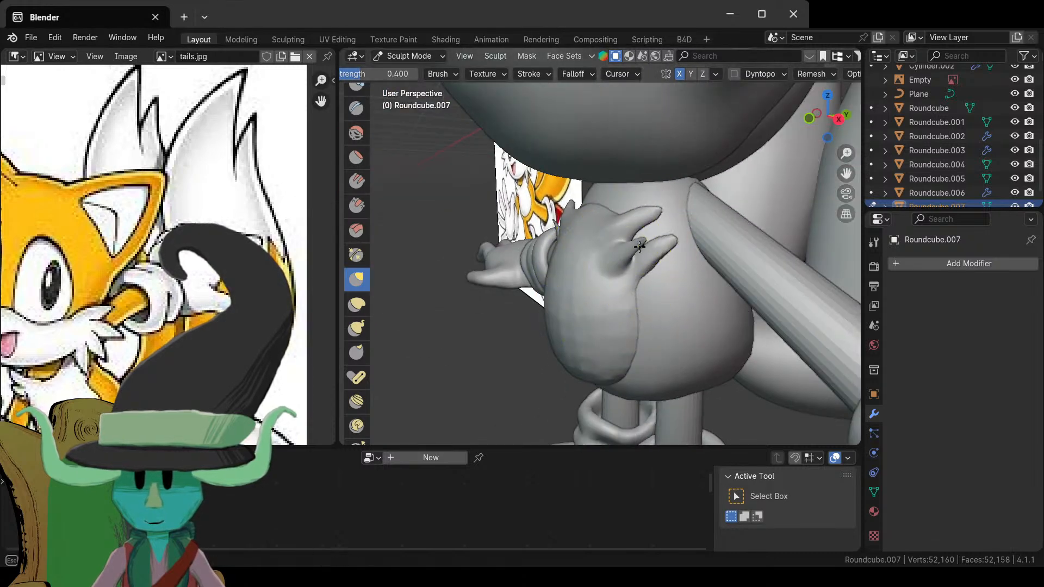
{"action": "left_click", "coordinate": [819, 76]}
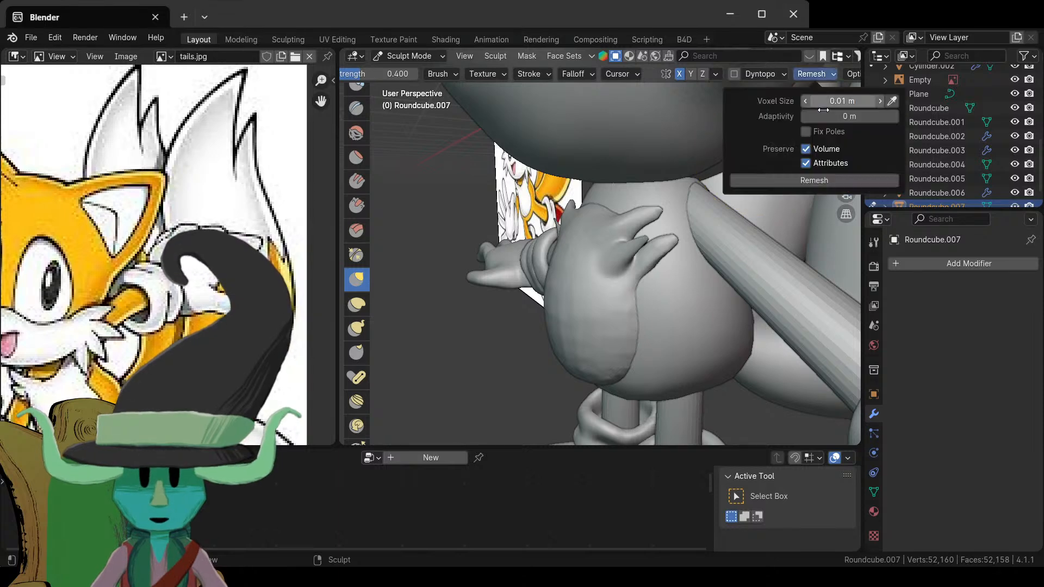
{"action": "left_click", "coordinate": [814, 180]}
- Thicken the belly patch's fur tufts with the Inflate brush at strength 0.500 and smooth the patch's faceted front surface
{"action": "mouse_move", "coordinate": [610, 326]}
{"action": "middle_mouse_down"}
{"action": "mouse_move", "coordinate": [699, 308]}
{"action": "mouse_move", "coordinate": [625, 299]}
{"action": "middle_mouse_up"}
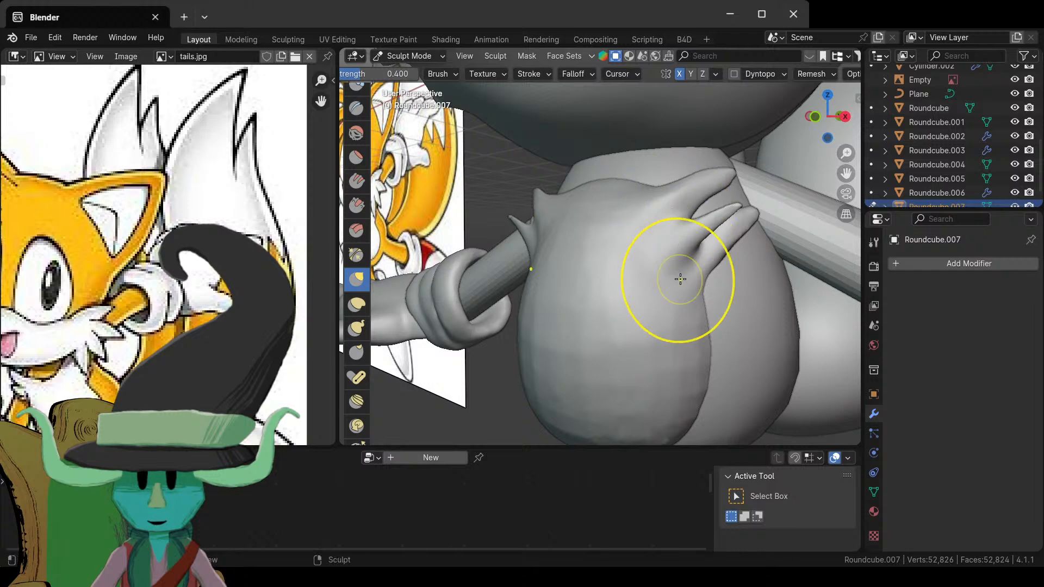
{"action": "mouse_move", "coordinate": [669, 268]}
{"action": "middle_mouse_down"}
{"action": "mouse_move", "coordinate": [641, 315]}
{"action": "mouse_move", "coordinate": [625, 242]}
{"action": "mouse_move", "coordinate": [610, 240]}
{"action": "mouse_move", "coordinate": [580, 263]}
{"action": "middle_mouse_up"}
{"action": "scroll", "coordinate": [357, 141], "scroll_direction": "up", "scroll_amount": 2}
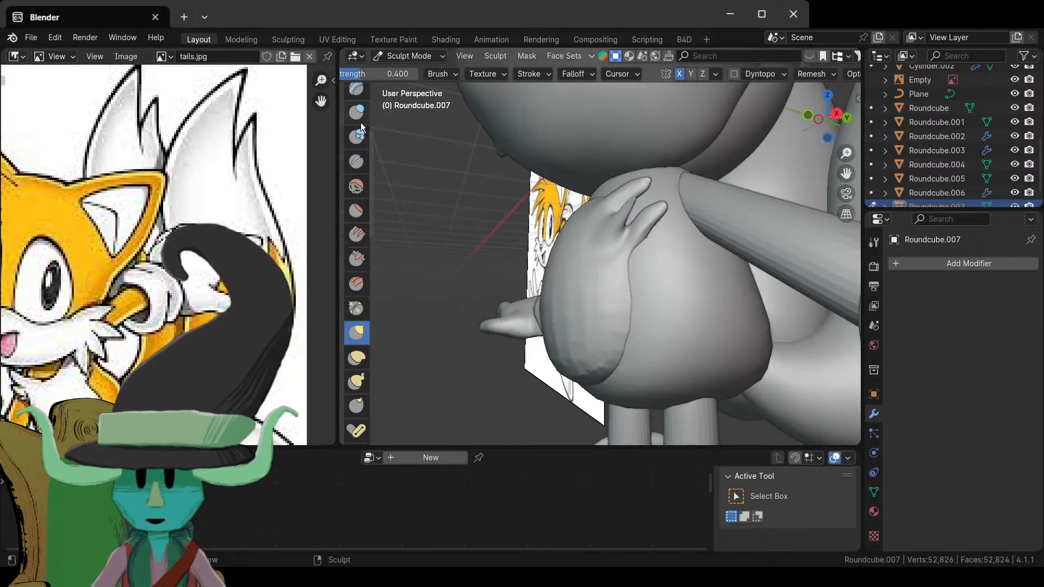
{"action": "left_click", "coordinate": [356, 112]}
{"action": "middle_click_drag", "start_coordinate": [502, 198], "coordinate": [669, 204]}
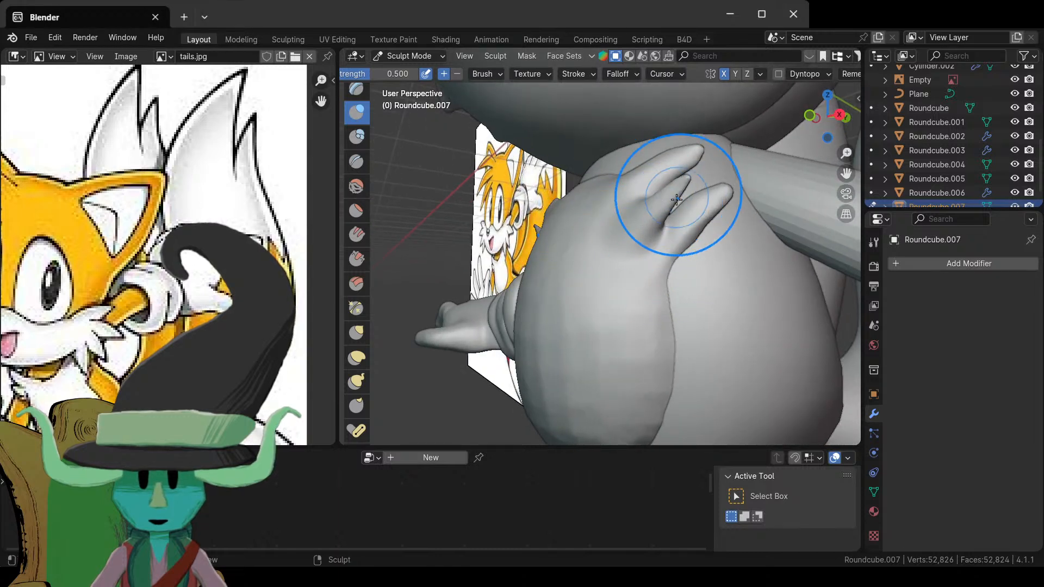
{"action": "mouse_move", "coordinate": [677, 199]}
{"action": "left_mouse_down"}
{"action": "mouse_move", "coordinate": [675, 233]}
{"action": "mouse_move", "coordinate": [670, 158]}
{"action": "mouse_move", "coordinate": [699, 210]}
{"action": "mouse_move", "coordinate": [689, 236]}
{"action": "left_mouse_up"}
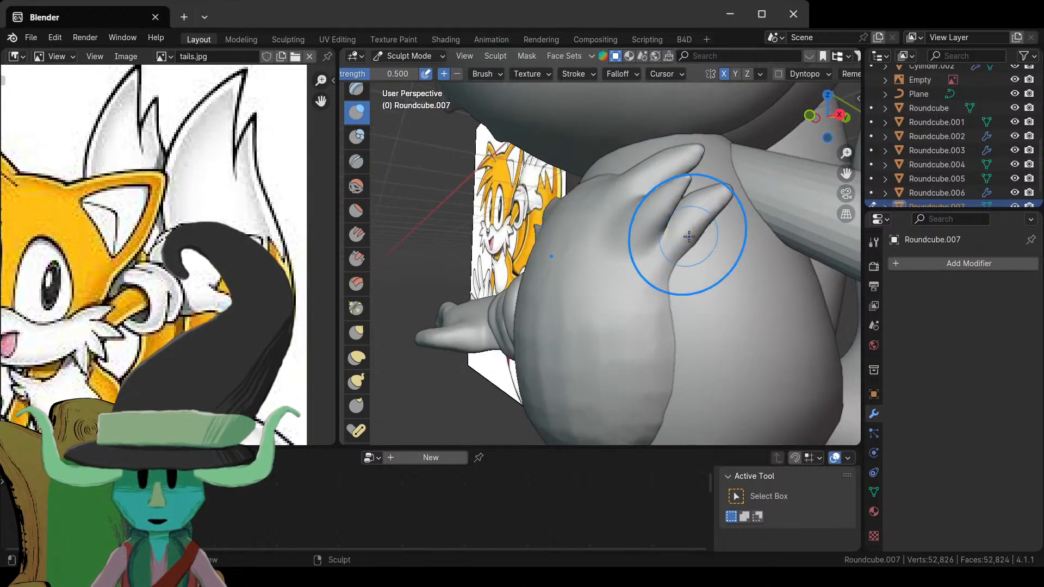
{"action": "scroll", "coordinate": [629, 330], "scroll_direction": "down", "scroll_amount": 6}
{"action": "mouse_move", "coordinate": [629, 330]}
{"action": "middle_mouse_down"}
{"action": "mouse_move", "coordinate": [652, 361]}
{"action": "mouse_move", "coordinate": [745, 275]}
{"action": "mouse_move", "coordinate": [664, 326]}
{"action": "middle_mouse_up"}
{"action": "scroll", "coordinate": [625, 294], "scroll_direction": "up", "scroll_amount": 6}
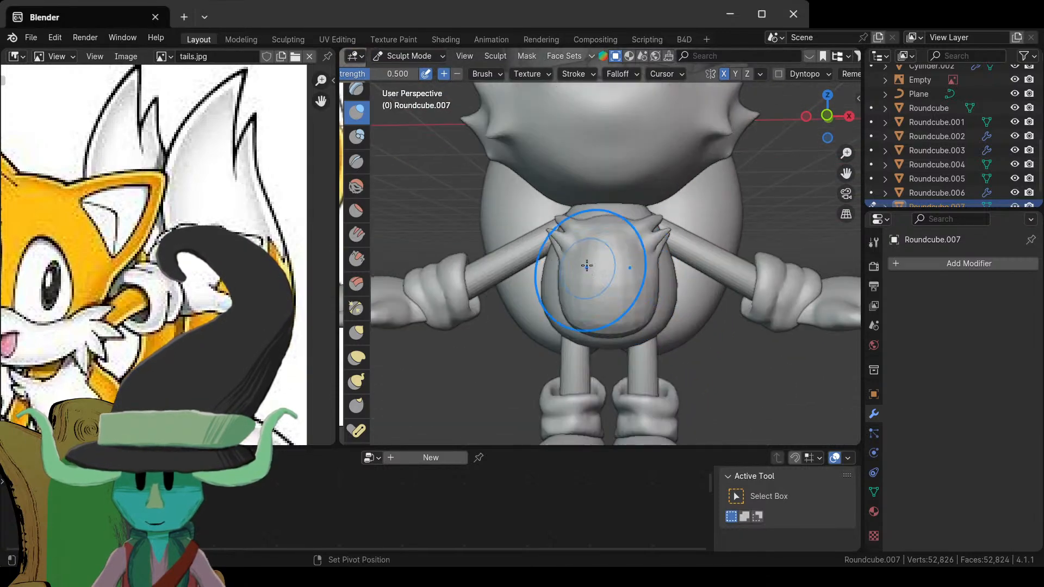
{"action": "scroll", "coordinate": [628, 333], "scroll_direction": "down", "scroll_amount": 5}
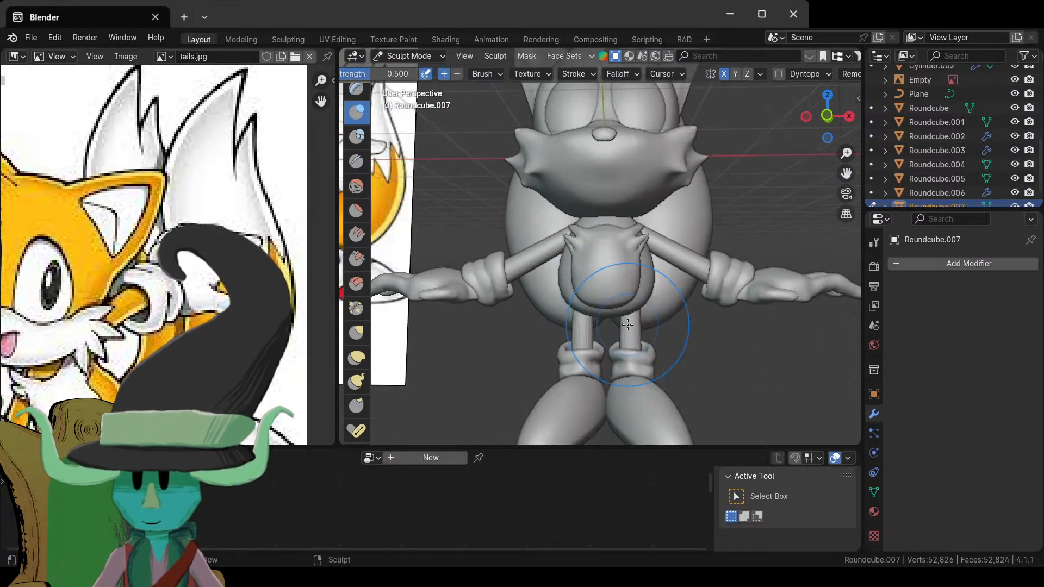
- Examine the belly patch and its fur tufts on the whole character from several angles, comparing with the reference image
{"action": "middle_click_drag", "start_coordinate": [628, 332], "coordinate": [607, 279]}
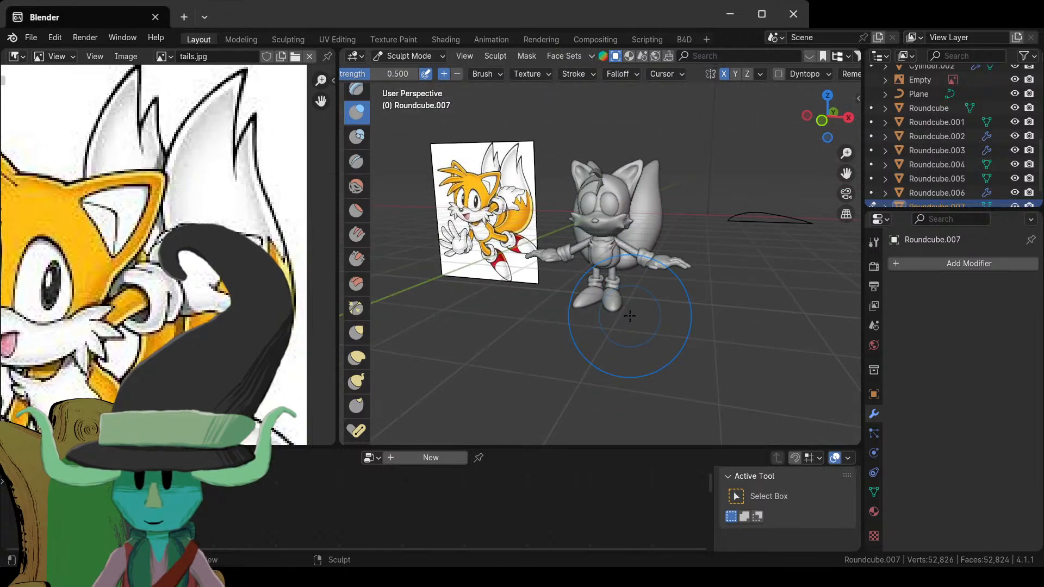
{"action": "scroll", "coordinate": [607, 279], "scroll_direction": "up", "scroll_amount": 3}
{"action": "scroll", "coordinate": [607, 240], "scroll_direction": "up", "scroll_amount": 3}
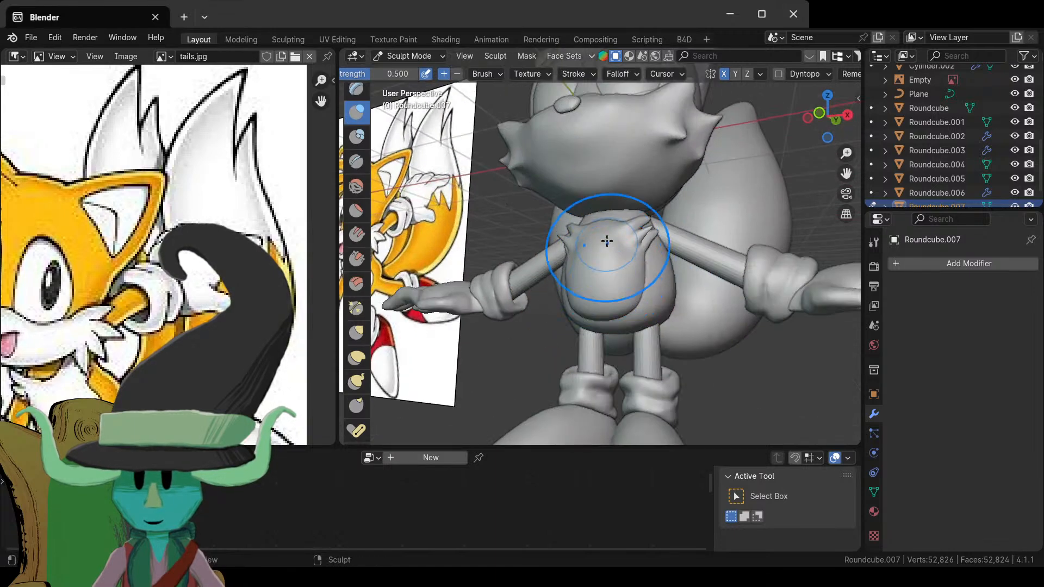
{"action": "scroll", "coordinate": [615, 255], "scroll_direction": "down", "scroll_amount": 4}
{"action": "middle_click_drag", "start_coordinate": [614, 255], "coordinate": [536, 214]}
{"action": "scroll", "coordinate": [587, 272], "scroll_direction": "up", "scroll_amount": 3}
{"action": "scroll", "coordinate": [564, 298], "scroll_direction": "up", "scroll_amount": 2}
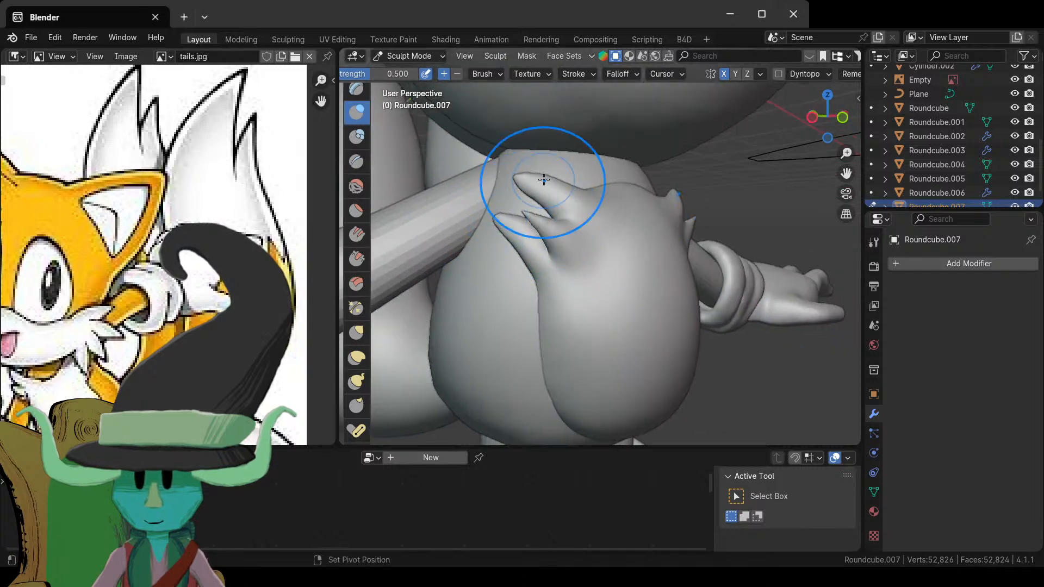
{"action": "scroll", "coordinate": [528, 180], "scroll_direction": "down", "scroll_amount": 2}
{"action": "middle_click_drag", "start_coordinate": [528, 179], "coordinate": [571, 292]}
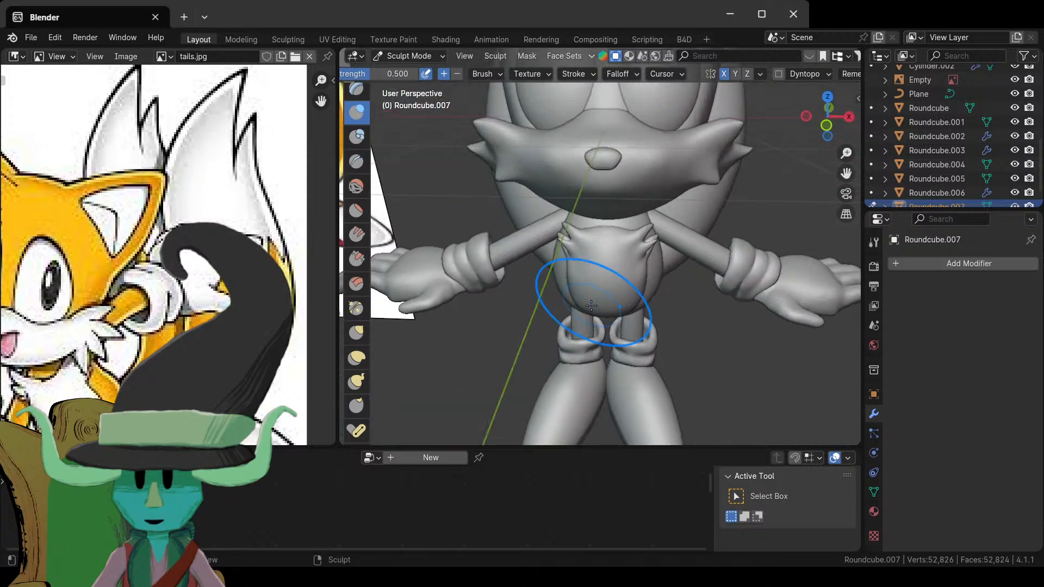
{"action": "scroll", "coordinate": [610, 326], "scroll_direction": "down", "scroll_amount": 4}
{"action": "middle_click_drag", "start_coordinate": [613, 332], "coordinate": [566, 312]}
{"action": "scroll", "coordinate": [603, 331], "scroll_direction": "up", "scroll_amount": 3}
{"action": "scroll", "coordinate": [572, 311], "scroll_direction": "up", "scroll_amount": 8}
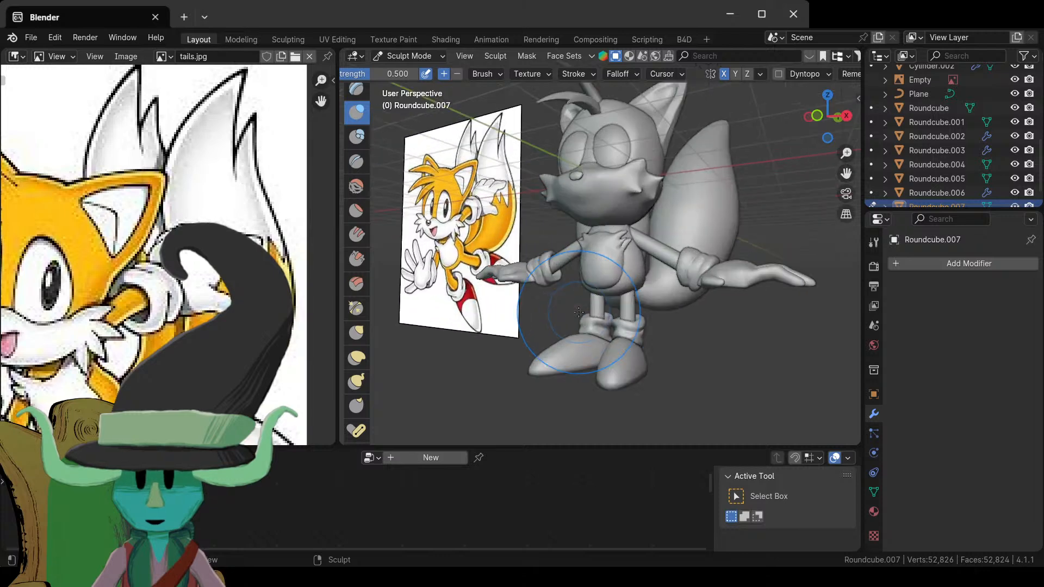
- Pull the middle of the belly patch's top edge down with the Grab brush enlarged to about 124 px radius
{"action": "left_click", "coordinate": [356, 333]}
{"action": "middle_click_drag", "start_coordinate": [629, 221], "coordinate": [633, 226]}
{"action": "key", "text": "f"}
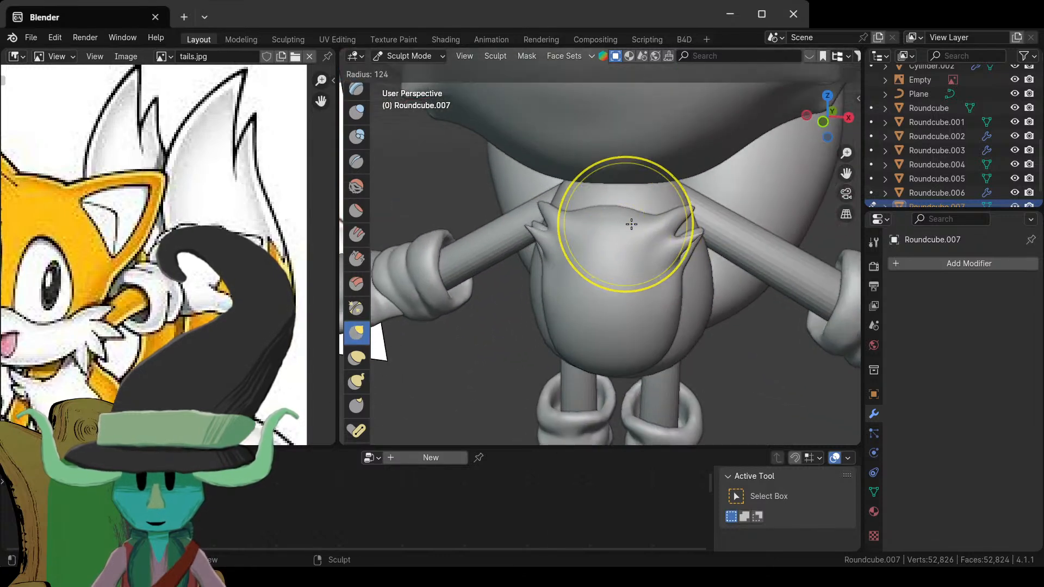
{"action": "left_click", "coordinate": [625, 220]}
{"action": "left_click_drag", "start_coordinate": [625, 216], "coordinate": [629, 253]}
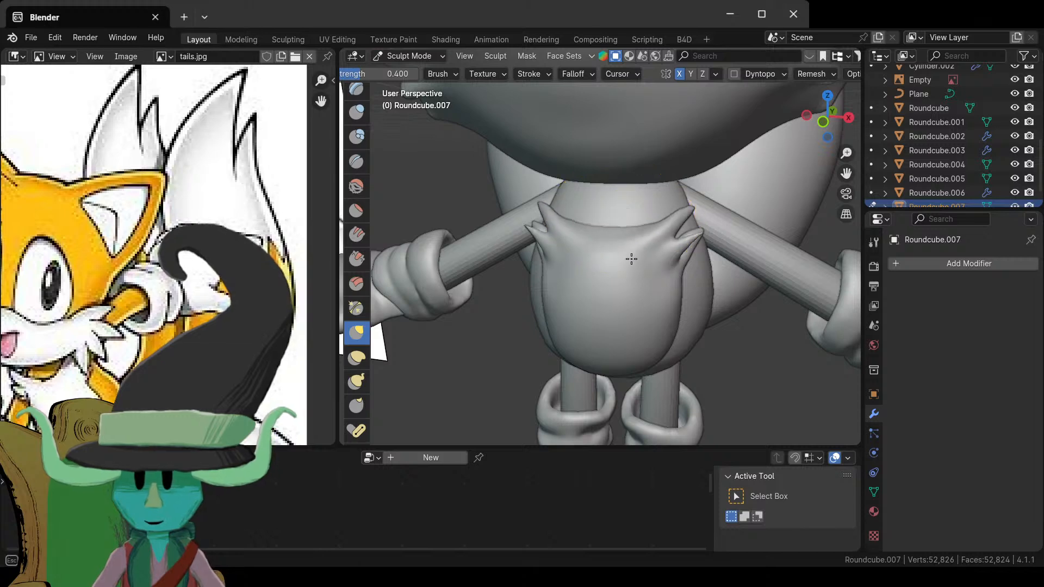
{"action": "scroll", "coordinate": [624, 272], "scroll_direction": "down", "scroll_amount": 10}
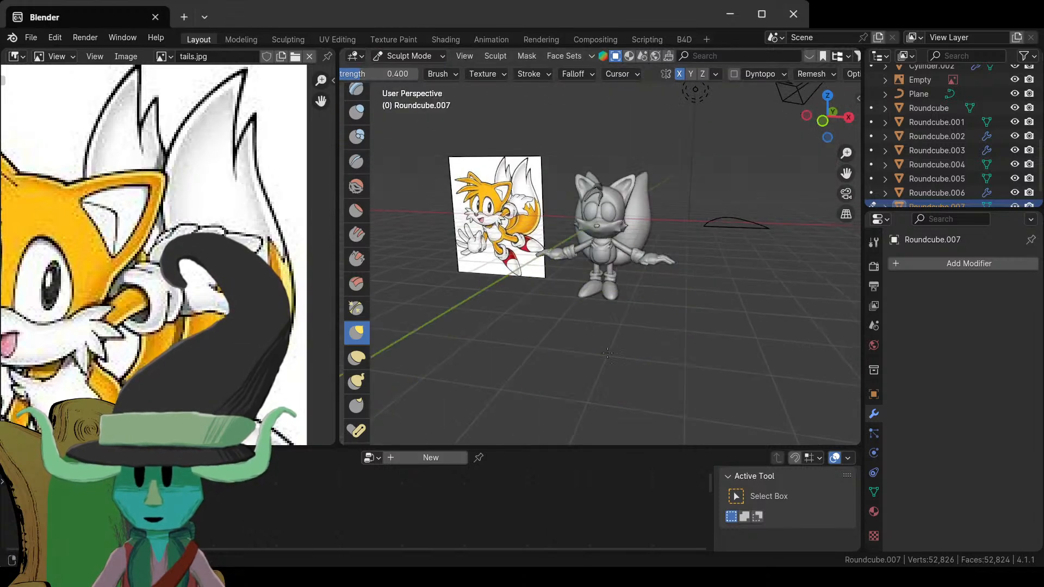
- Move the whole belly patch mesh slightly up along the Z axis in Edit Mode and return to Object Mode
{"action": "middle_click_drag", "start_coordinate": [608, 353], "coordinate": [566, 326]}
{"action": "scroll", "coordinate": [598, 329], "scroll_direction": "up", "scroll_amount": 5}
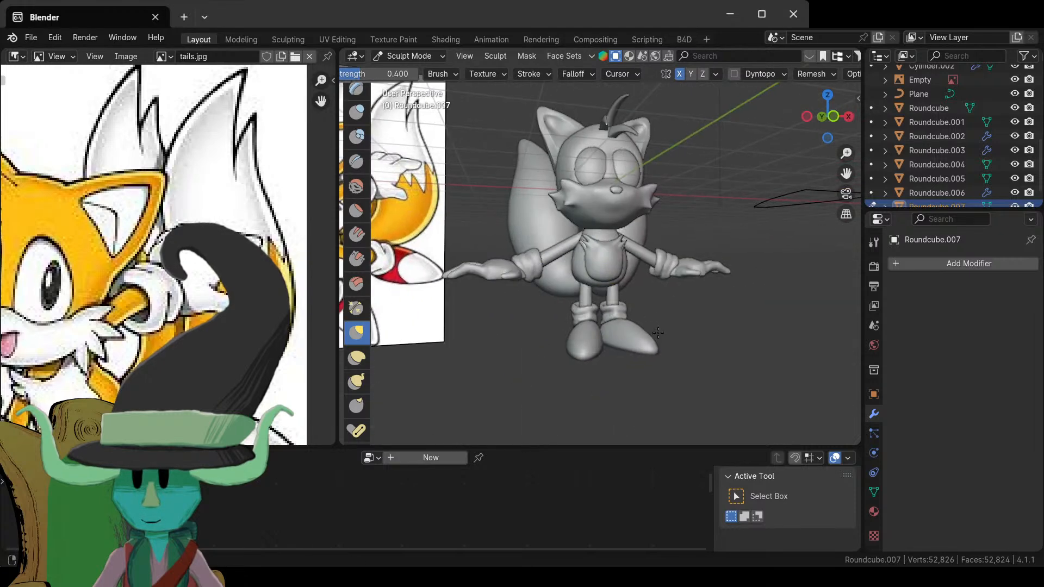
{"action": "middle_click_drag", "start_coordinate": [658, 333], "coordinate": [618, 430]}
{"action": "left_click", "coordinate": [409, 55]}
{"action": "left_click", "coordinate": [421, 70]}
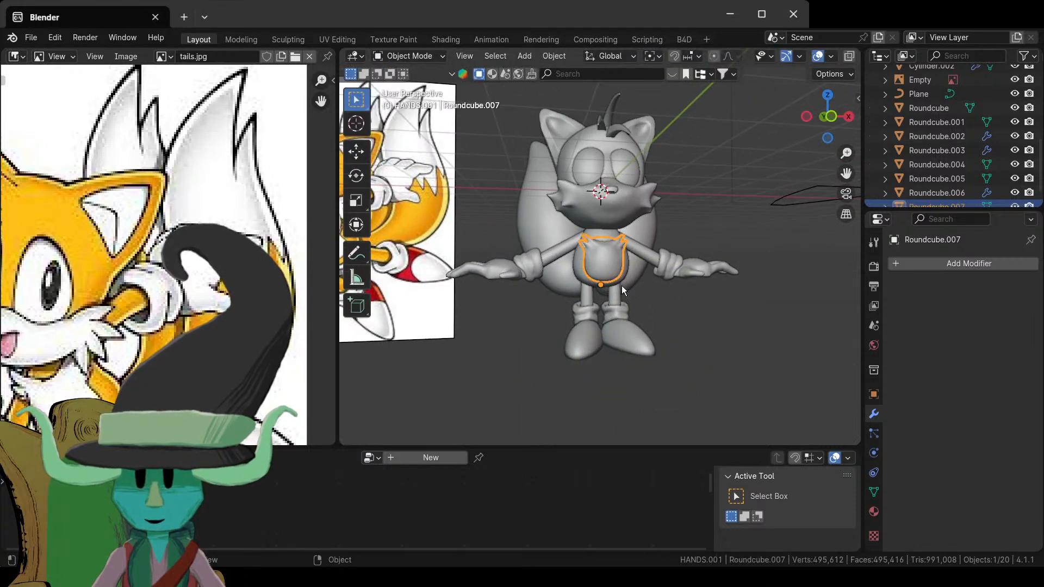
{"action": "key", "text": "Tab"}
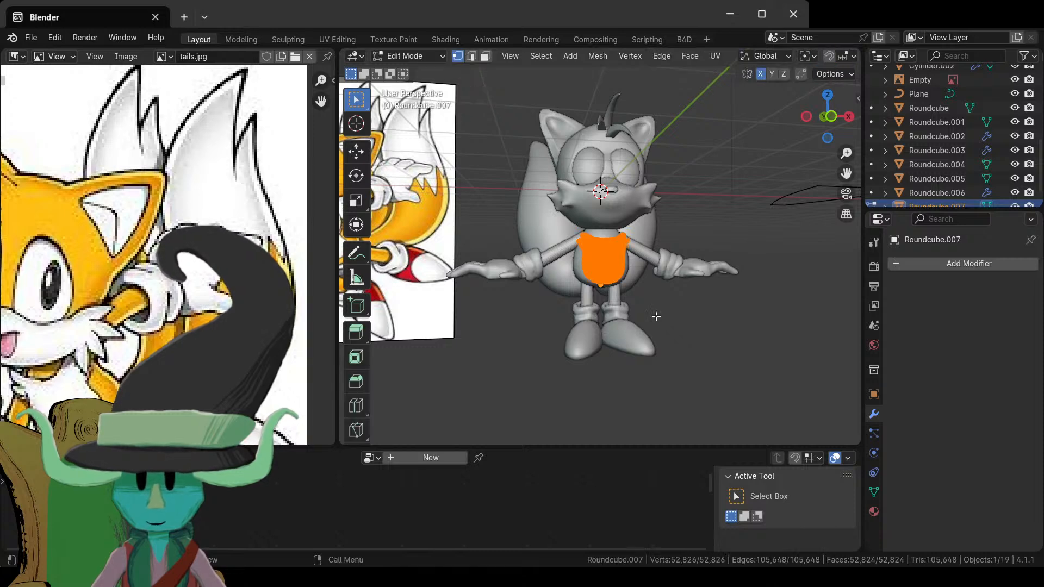
{"action": "key", "text": "g"}
{"action": "key", "text": "z"}
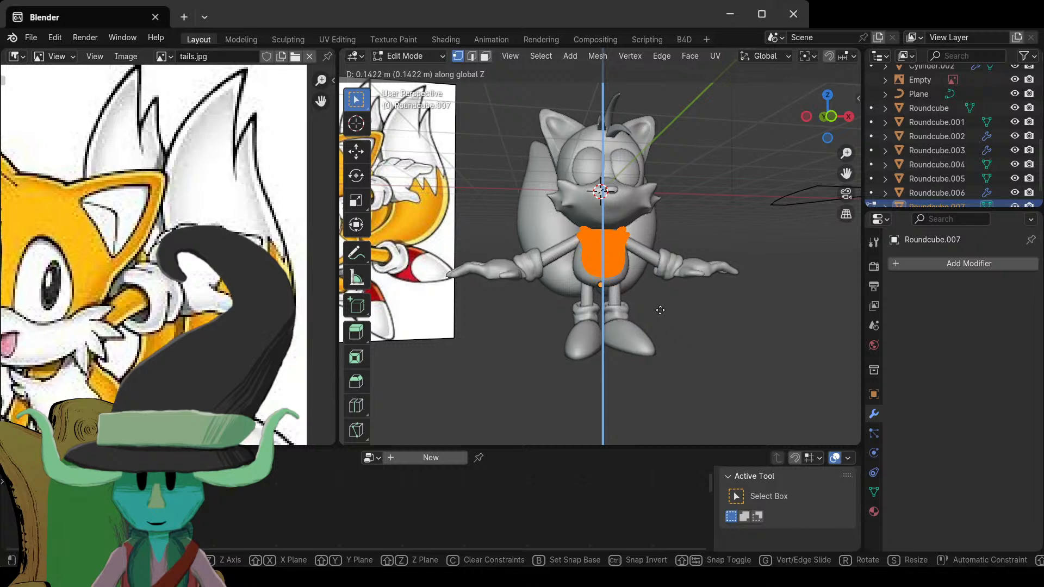
{"action": "left_click", "coordinate": [660, 312]}
{"action": "key", "text": "Tab"}
{"action": "scroll", "coordinate": [634, 299], "scroll_direction": "down", "scroll_amount": 2}
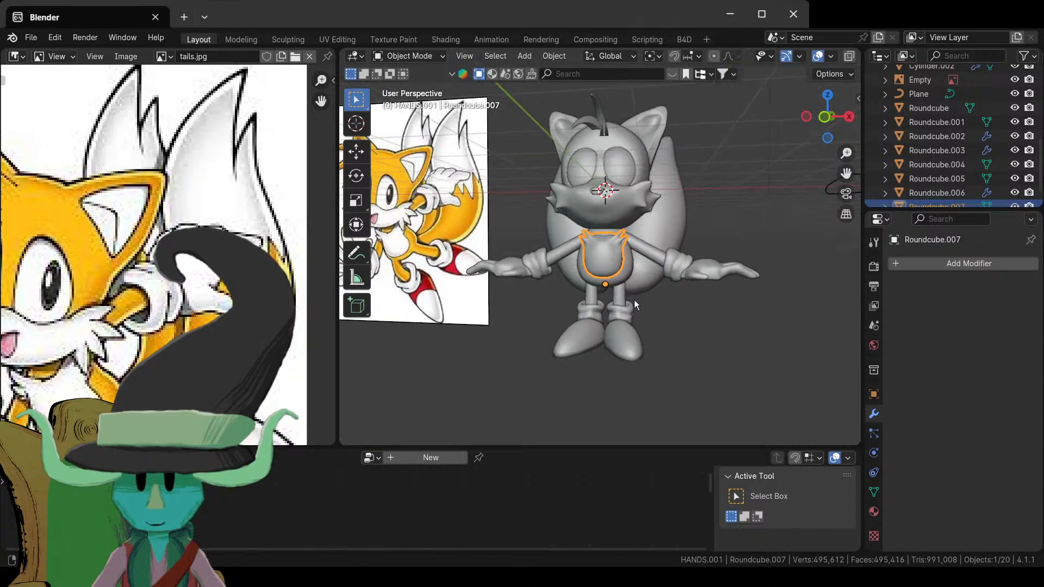
- Pull the middle of the belly patch's top edge further down in Sculpt Mode with the Grab brush at 135 px radius
{"action": "left_click", "coordinate": [630, 299]}
{"action": "scroll", "coordinate": [629, 304], "scroll_direction": "down", "scroll_amount": 3}
{"action": "scroll", "coordinate": [582, 304], "scroll_direction": "up", "scroll_amount": 8}
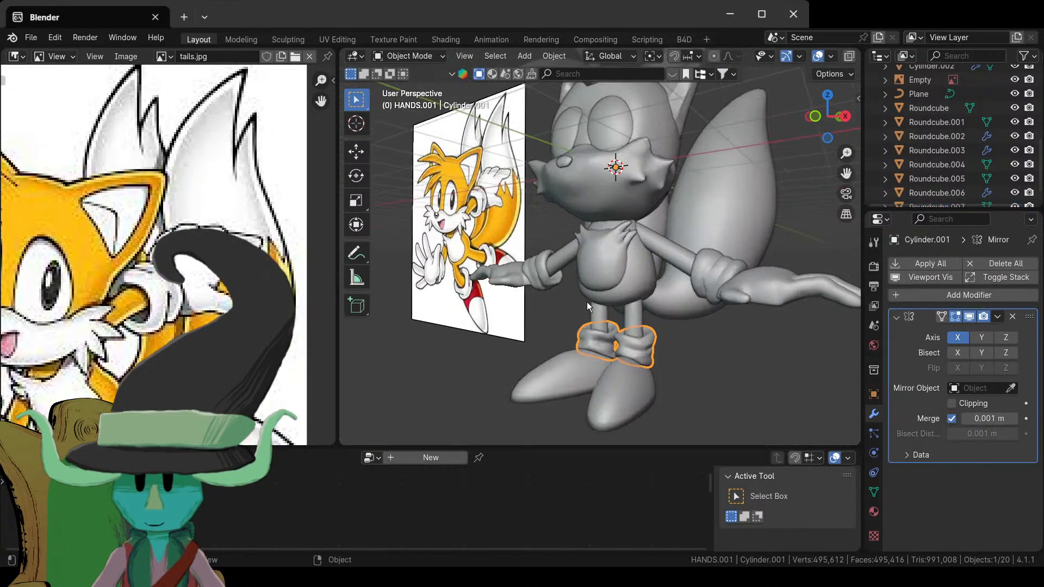
{"action": "left_click", "coordinate": [589, 223]}
{"action": "left_click", "coordinate": [407, 56]}
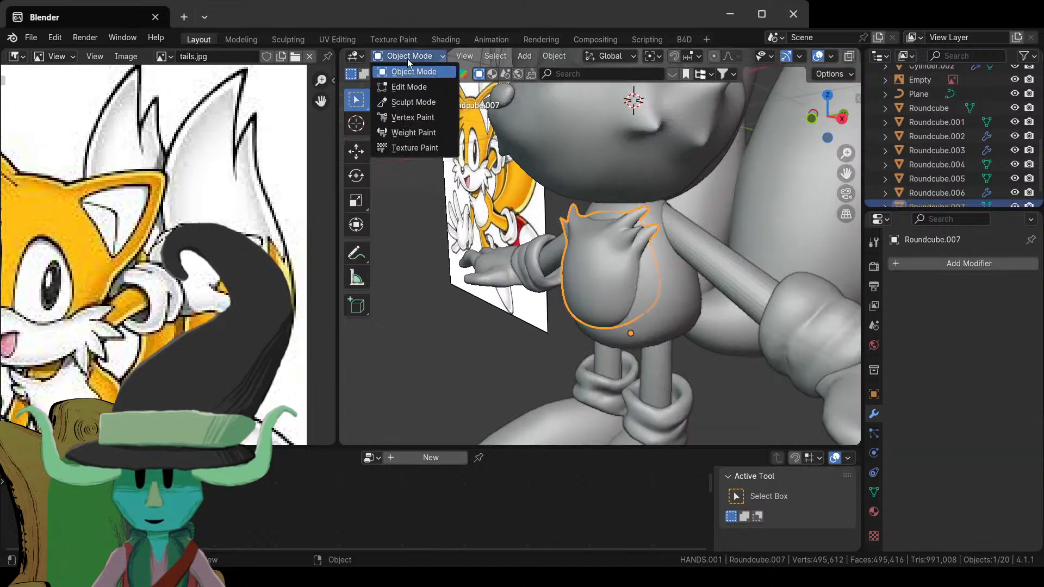
{"action": "left_click", "coordinate": [413, 102]}
{"action": "key", "text": "KP_Decimal"}
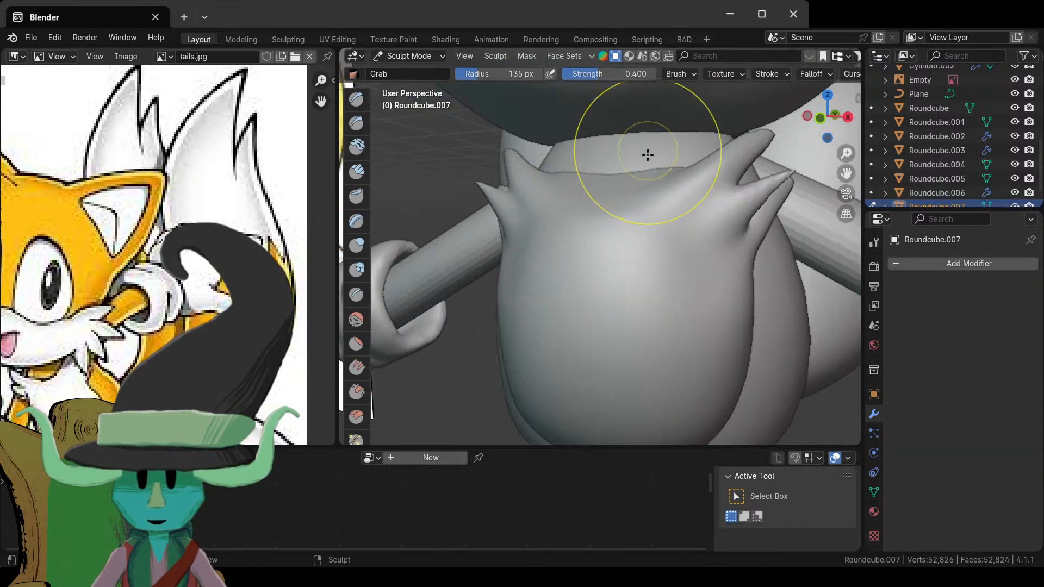
{"action": "left_click_drag", "start_coordinate": [646, 161], "coordinate": [647, 202]}
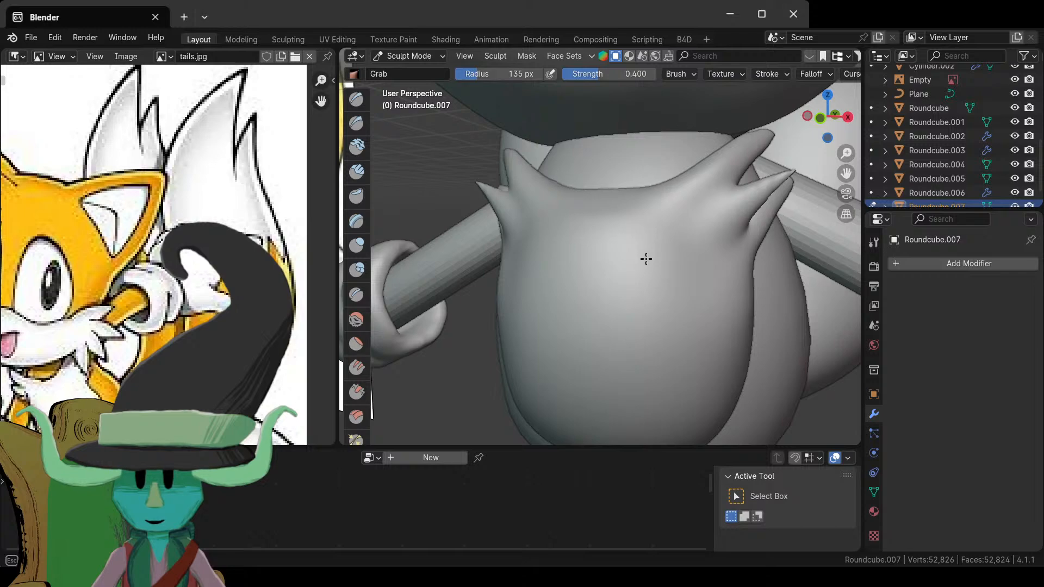
{"action": "left_click_drag", "start_coordinate": [646, 258], "coordinate": [646, 261]}
- Examine the whole character from several angles against the reference image and leave Sculpt Mode for Object Mode
{"action": "scroll", "coordinate": [620, 326], "scroll_direction": "down", "scroll_amount": 10}
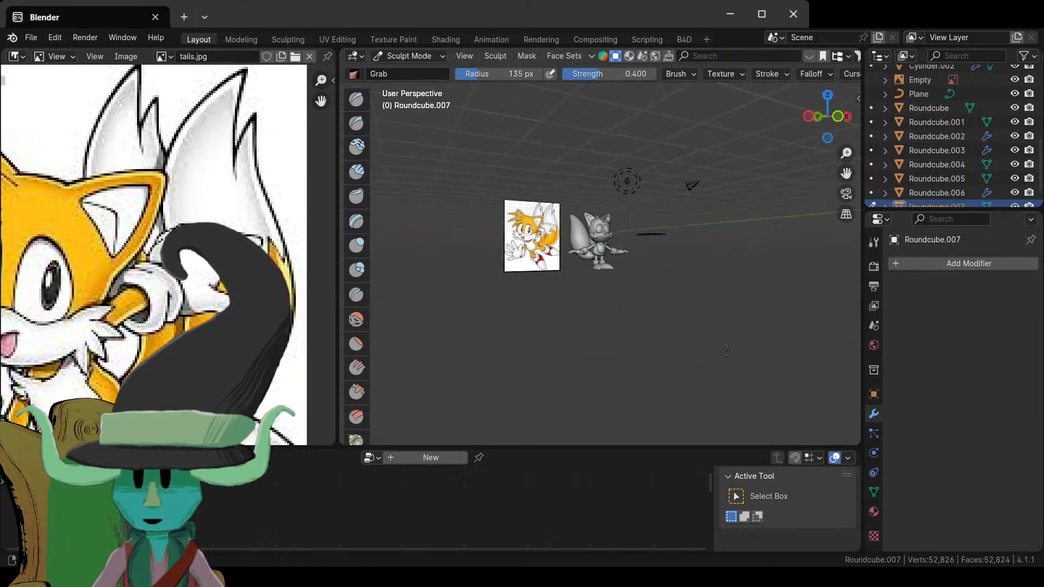
{"action": "mouse_move", "coordinate": [757, 365]}
{"action": "middle_mouse_down"}
{"action": "mouse_move", "coordinate": [371, 312]}
{"action": "mouse_move", "coordinate": [664, 373]}
{"action": "mouse_move", "coordinate": [631, 369]}
{"action": "mouse_move", "coordinate": [640, 354]}
{"action": "middle_mouse_up"}
{"action": "scroll", "coordinate": [706, 375], "scroll_direction": "up", "scroll_amount": 3}
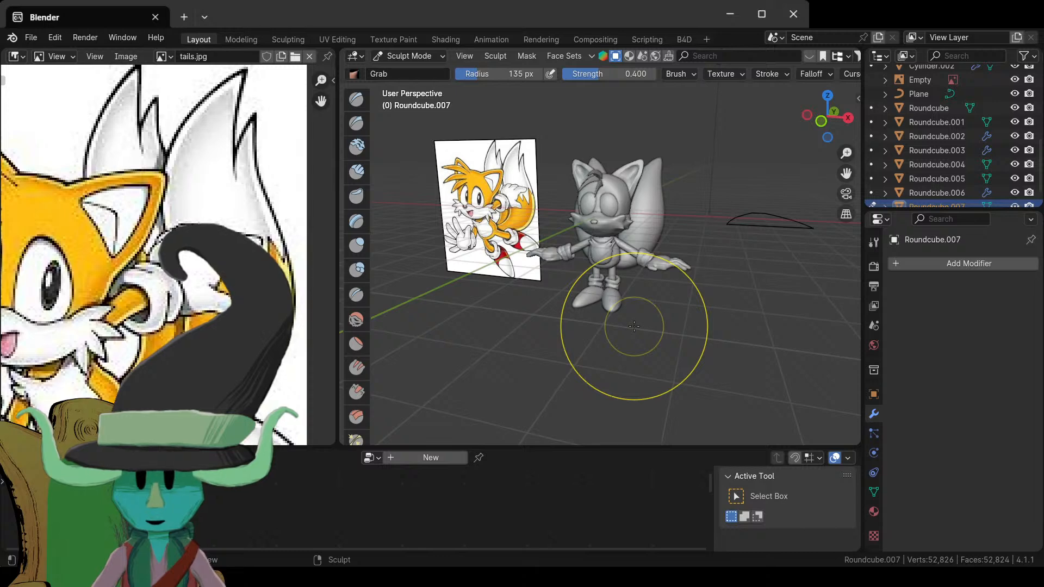
{"action": "mouse_move", "coordinate": [613, 345]}
{"action": "middle_mouse_down"}
{"action": "mouse_move", "coordinate": [628, 267]}
{"action": "mouse_move", "coordinate": [659, 252]}
{"action": "mouse_move", "coordinate": [543, 291]}
{"action": "mouse_move", "coordinate": [528, 346]}
{"action": "mouse_move", "coordinate": [565, 304]}
{"action": "middle_mouse_up"}
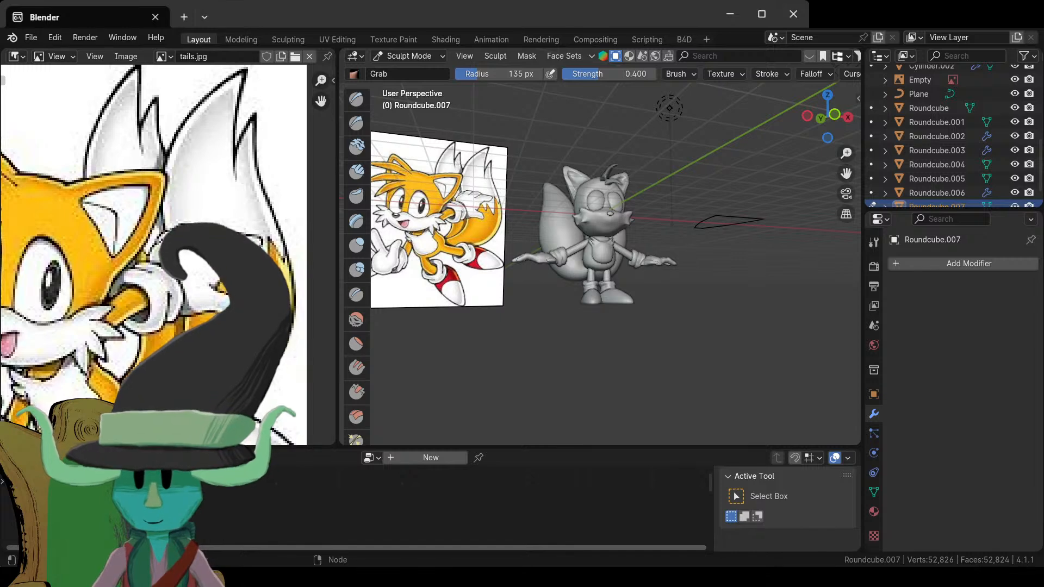
{"action": "scroll", "coordinate": [660, 233], "scroll_direction": "up", "scroll_amount": 3}
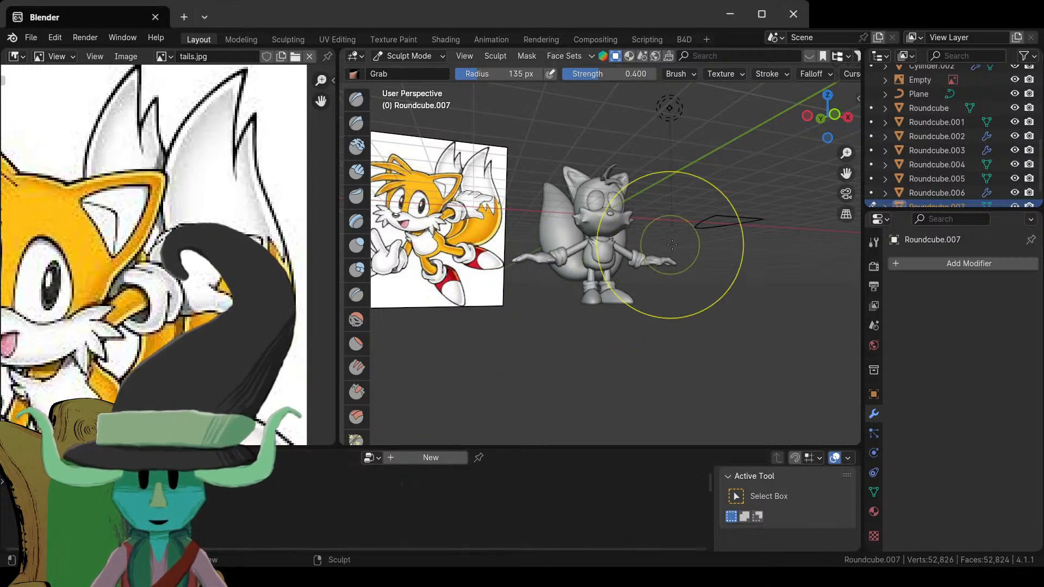
{"action": "mouse_move", "coordinate": [660, 233]}
{"action": "middle_mouse_down"}
{"action": "mouse_move", "coordinate": [576, 285]}
{"action": "mouse_move", "coordinate": [489, 175]}
{"action": "middle_mouse_up"}
{"action": "left_click", "coordinate": [415, 55]}
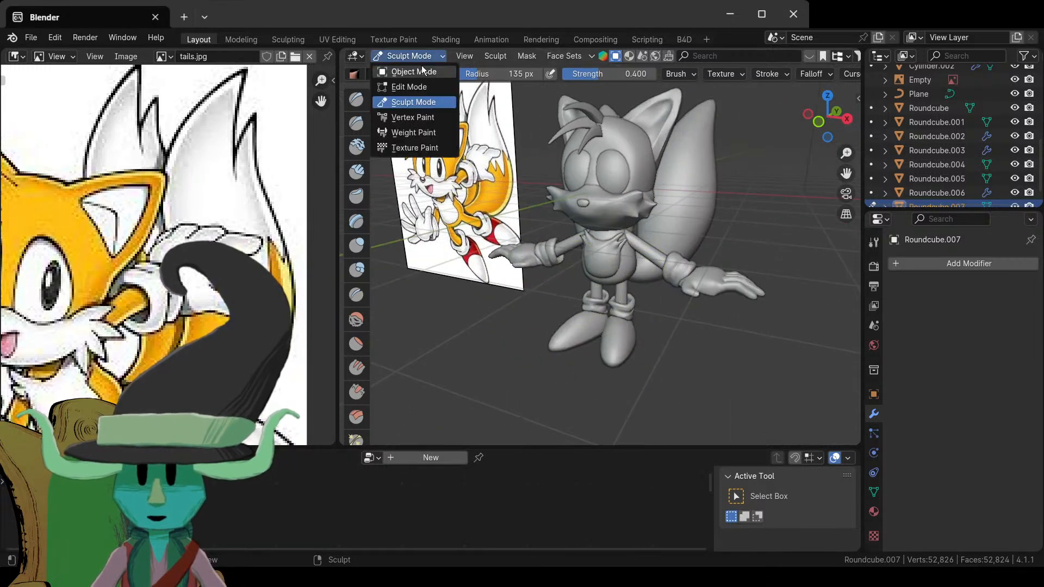
{"action": "left_click", "coordinate": [422, 67]}
- Inspect the meshes of the head, legs and arms in Edit Mode
{"action": "left_click", "coordinate": [641, 171]}
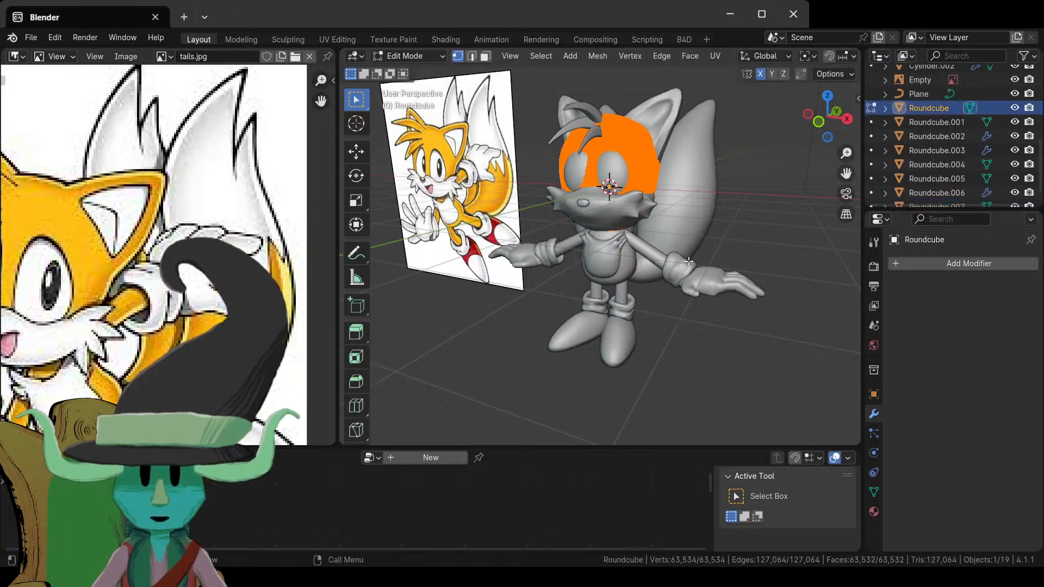
{"action": "middle_click_drag", "start_coordinate": [684, 249], "coordinate": [650, 314]}
{"action": "left_click", "coordinate": [625, 277]}
{"action": "scroll", "coordinate": [651, 314], "scroll_direction": "up", "scroll_amount": 3}
{"action": "left_click", "coordinate": [648, 328]}
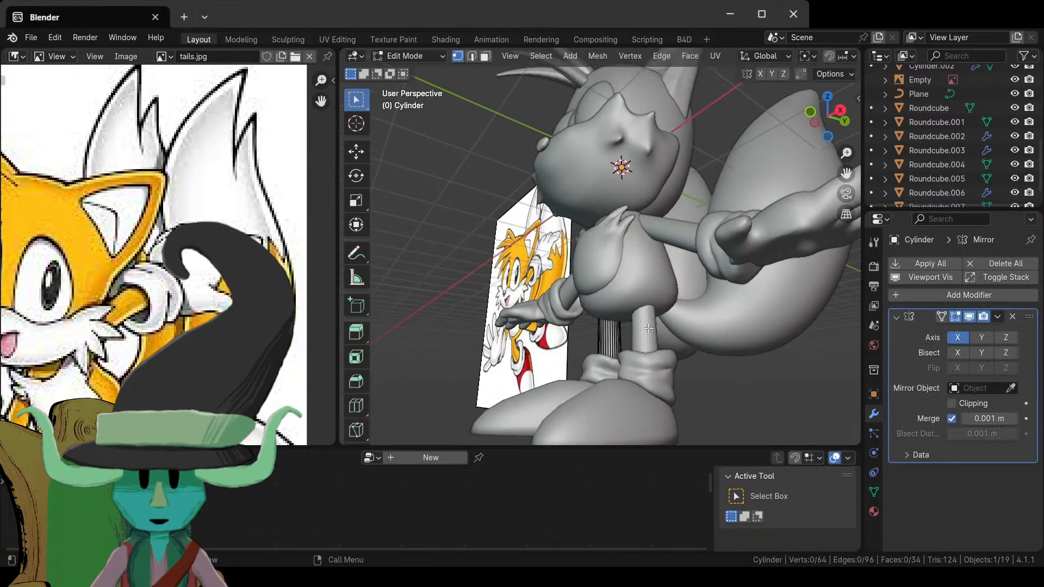
{"action": "left_click", "coordinate": [664, 214]}
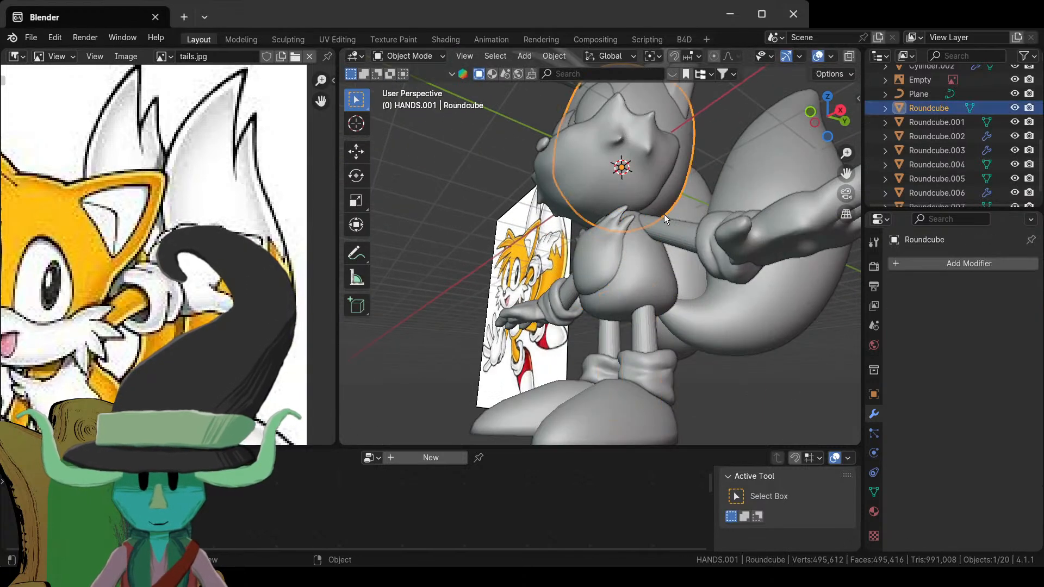
{"action": "left_click", "coordinate": [670, 224]}
{"action": "key", "text": "Tab"}
{"action": "middle_click_drag", "start_coordinate": [673, 245], "coordinate": [618, 361]}
{"action": "key", "text": "Tab"}
{"action": "key", "text": "Tab"}
{"action": "scroll", "coordinate": [618, 362], "scroll_direction": "down", "scroll_amount": 6}
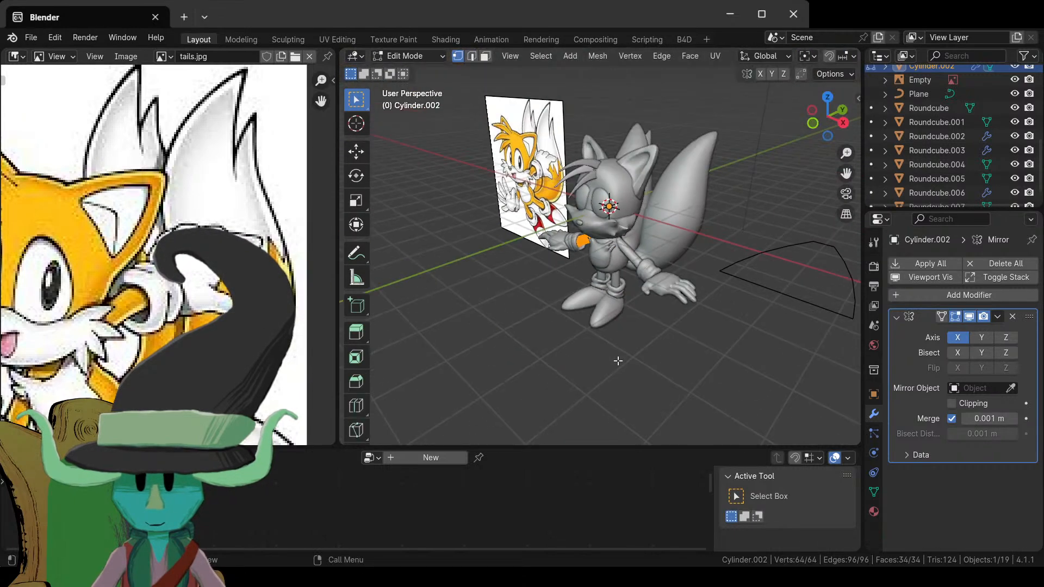
{"action": "key", "text": "Tab"}
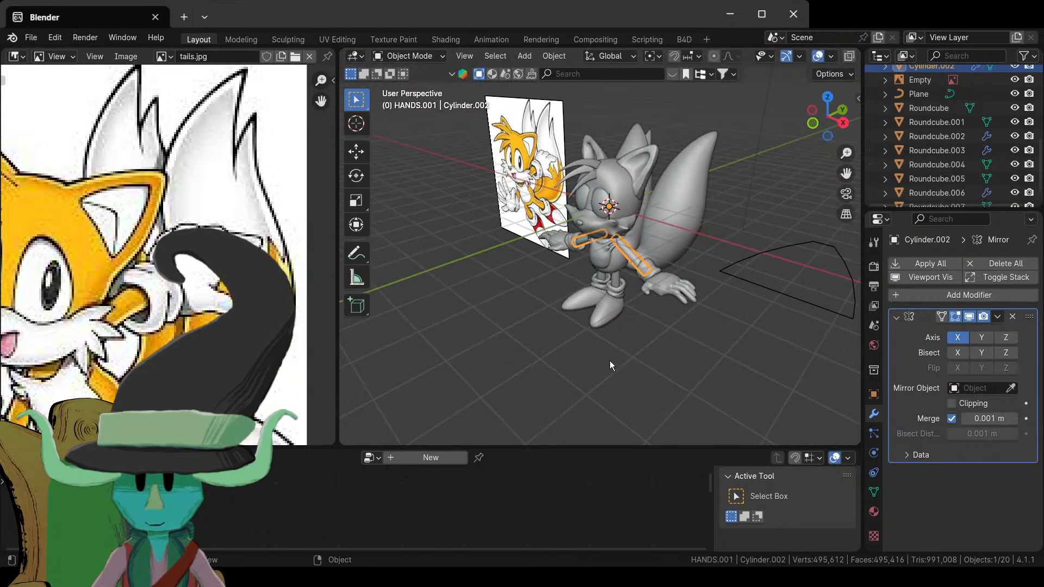
- Set the Cycles render device to GPU Compute
{"action": "left_click", "coordinate": [874, 267]}
{"action": "left_click", "coordinate": [1031, 299]}
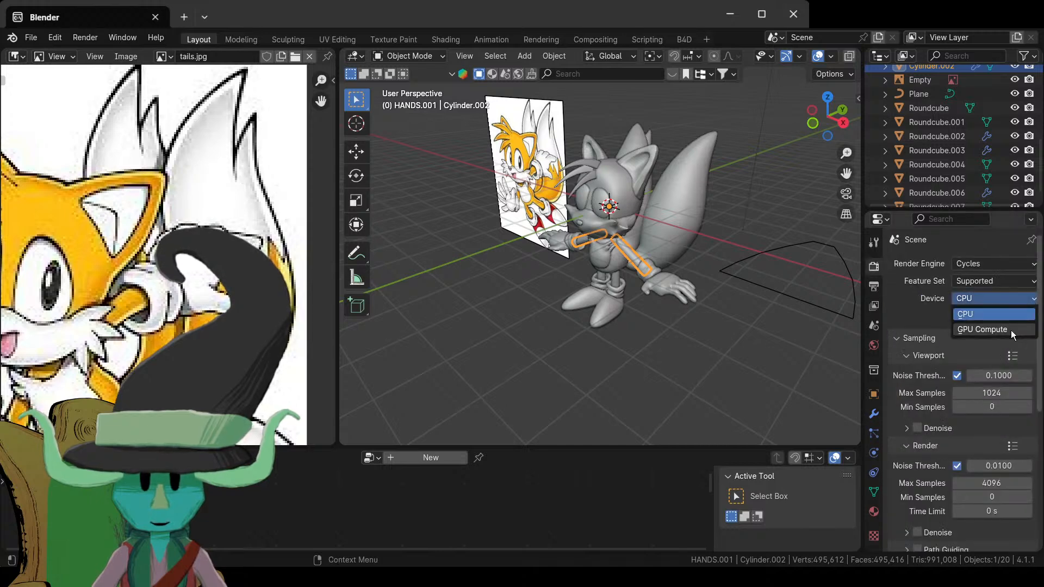
{"action": "left_click", "coordinate": [1010, 330]}
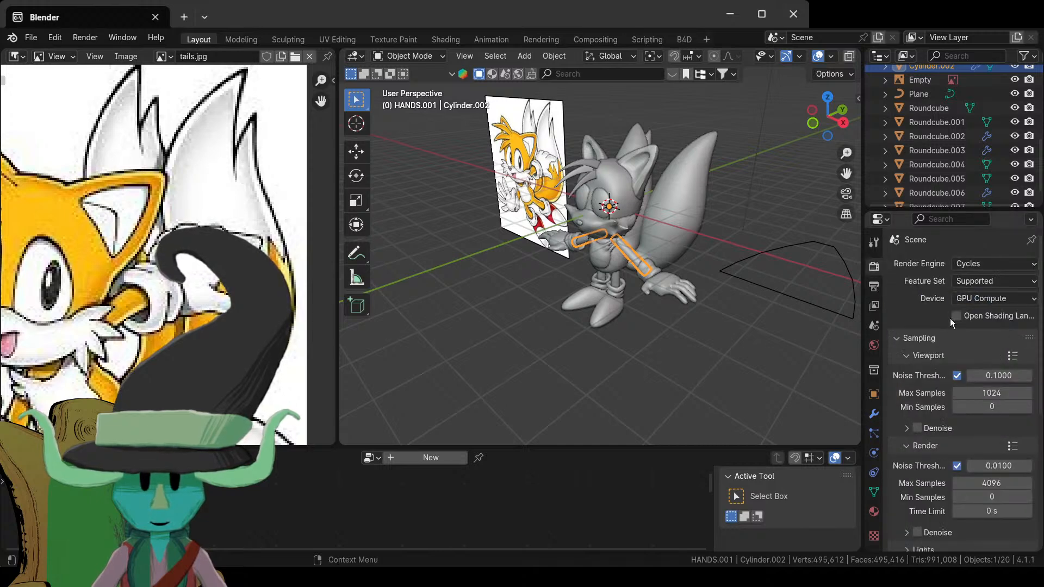
- Move the light -8.8311 m along the global Y axis to the front of the character
{"action": "scroll", "coordinate": [650, 181], "scroll_direction": "down", "scroll_amount": 5}
{"action": "left_click", "coordinate": [642, 181]}
{"action": "key", "text": "g"}
{"action": "key", "text": "y"}
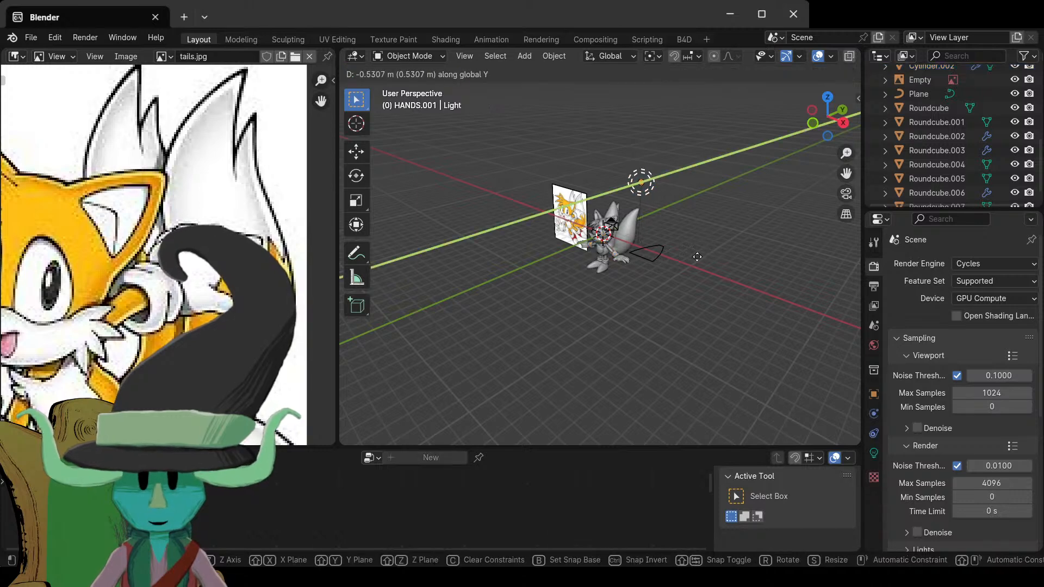
{"action": "left_click", "coordinate": [631, 281]}
{"action": "scroll", "coordinate": [563, 60], "scroll_direction": "down", "scroll_amount": 3}
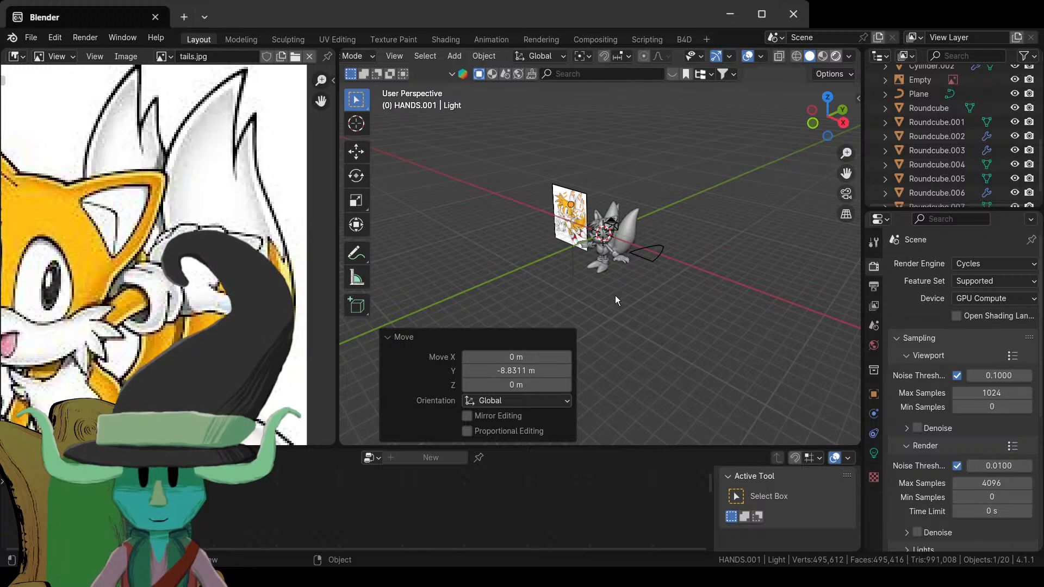
- Preview the character in rendered viewport shading and examine how the light falls on it from several angles
{"action": "key", "text": "z"}
{"action": "scroll", "coordinate": [619, 295], "scroll_direction": "up", "scroll_amount": 2}
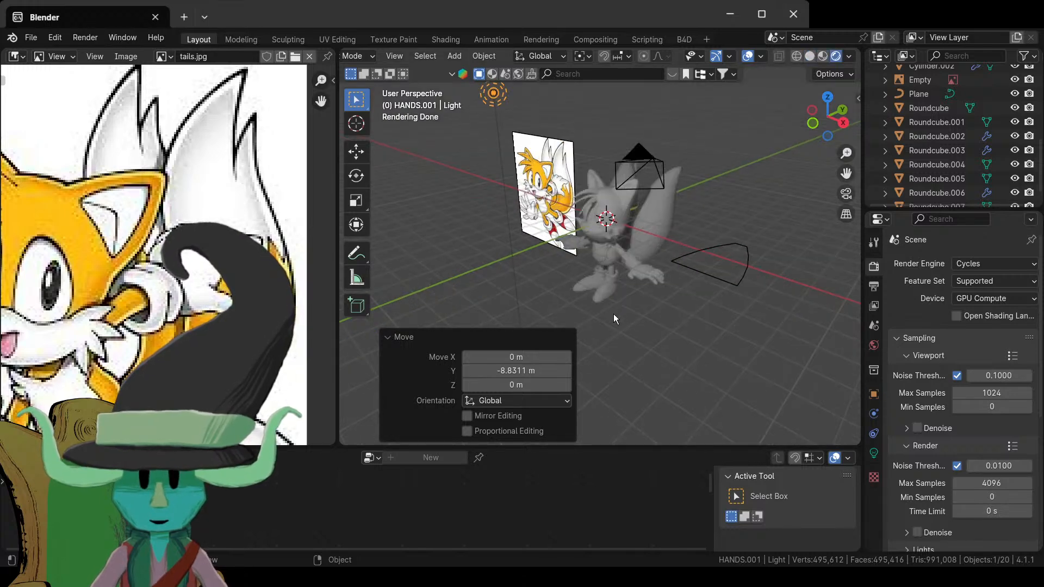
{"action": "middle_click_drag", "start_coordinate": [613, 314], "coordinate": [643, 273]}
{"action": "scroll", "coordinate": [683, 253], "scroll_direction": "up", "scroll_amount": 2}
{"action": "scroll", "coordinate": [580, 352], "scroll_direction": "down", "scroll_amount": 5}
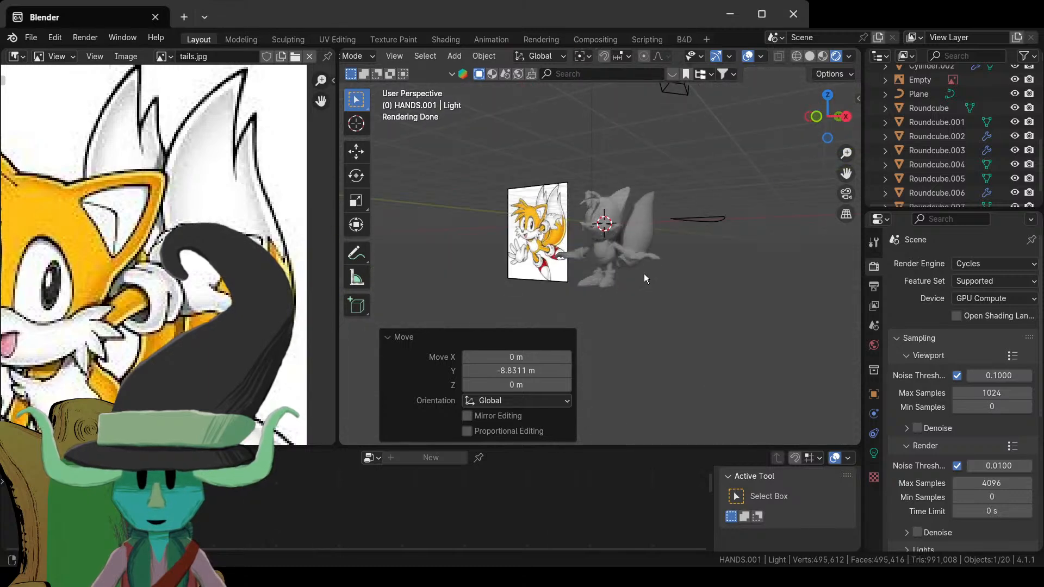
{"action": "scroll", "coordinate": [643, 274], "scroll_direction": "up", "scroll_amount": 2}
{"action": "scroll", "coordinate": [745, 275], "scroll_direction": "up", "scroll_amount": 3}
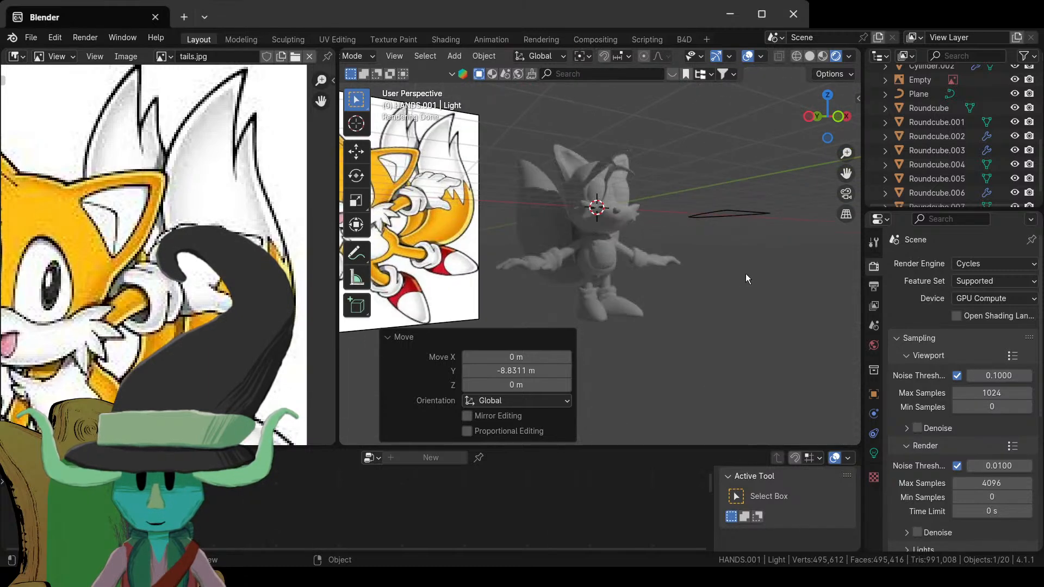
{"action": "middle_click_drag", "start_coordinate": [745, 274], "coordinate": [668, 332]}
{"action": "left_click", "coordinate": [403, 338]}
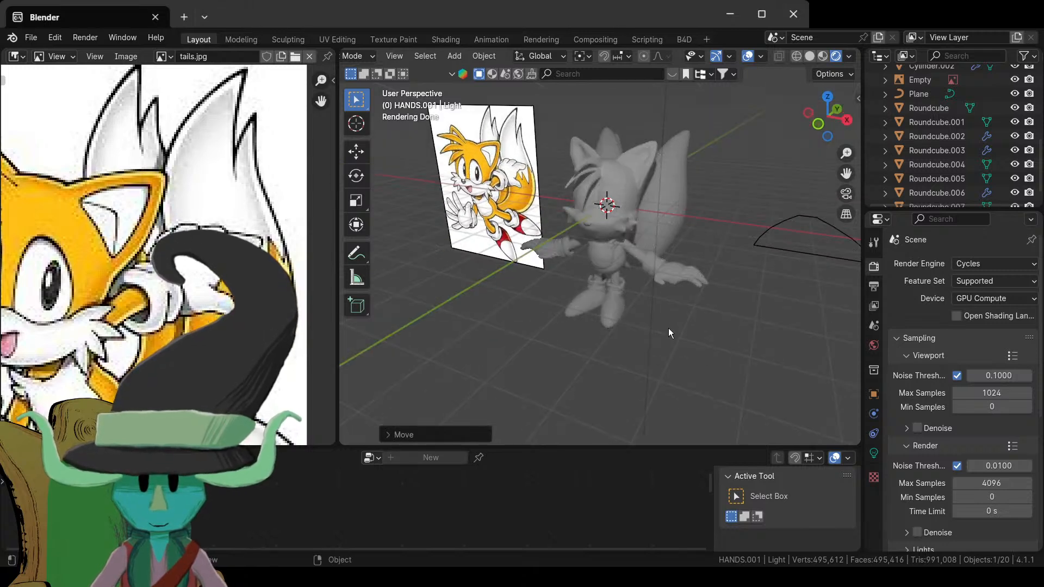
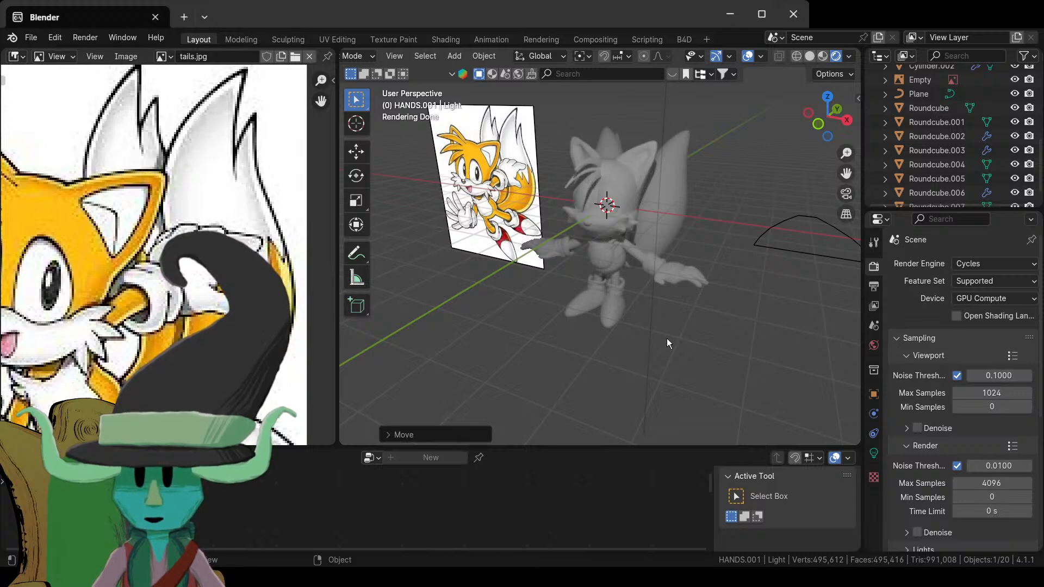
{"action": "middle_click_drag", "start_coordinate": [667, 339], "coordinate": [743, 315]}
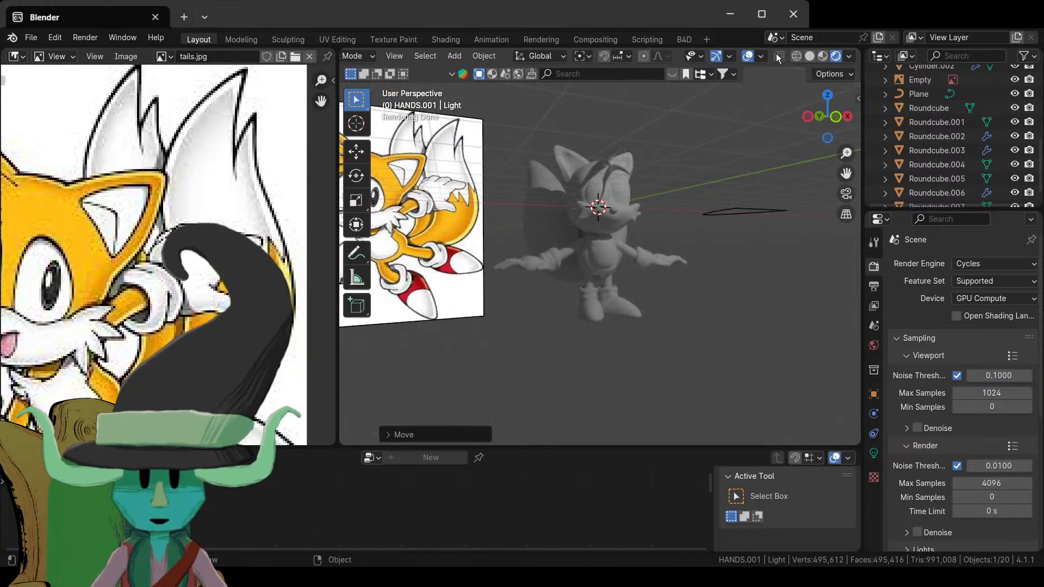
- Return to solid viewport shading and hide the viewport overlays with every object deselected
{"action": "left_click", "coordinate": [809, 57]}
{"action": "mouse_move", "coordinate": [749, 250]}
{"action": "middle_mouse_down"}
{"action": "mouse_move", "coordinate": [674, 261]}
{"action": "mouse_move", "coordinate": [751, 295]}
{"action": "middle_mouse_up"}
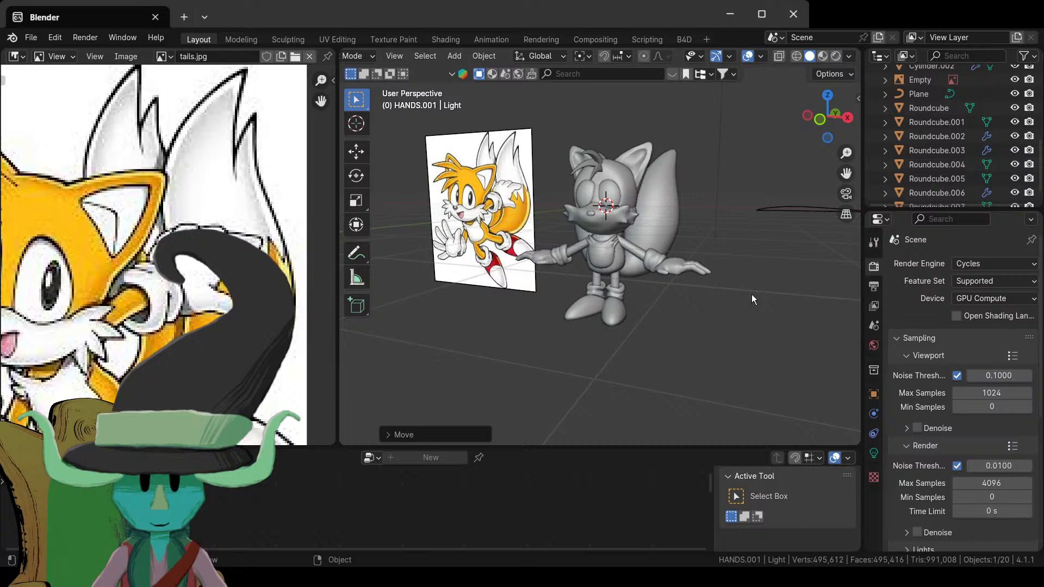
{"action": "left_click", "coordinate": [618, 278]}
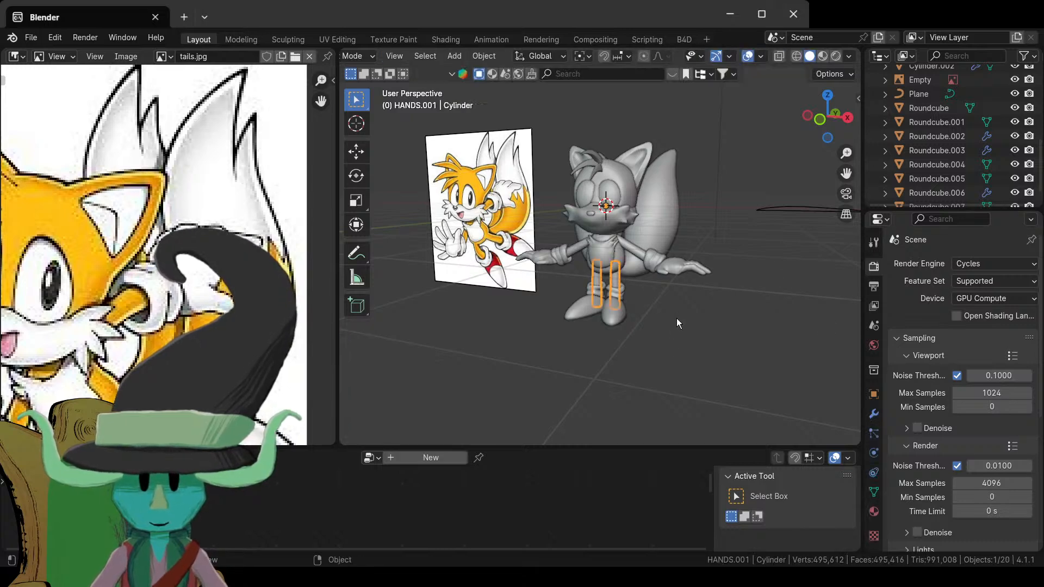
{"action": "middle_click_drag", "start_coordinate": [676, 318], "coordinate": [701, 304]}
{"action": "key", "text": "alt+a"}
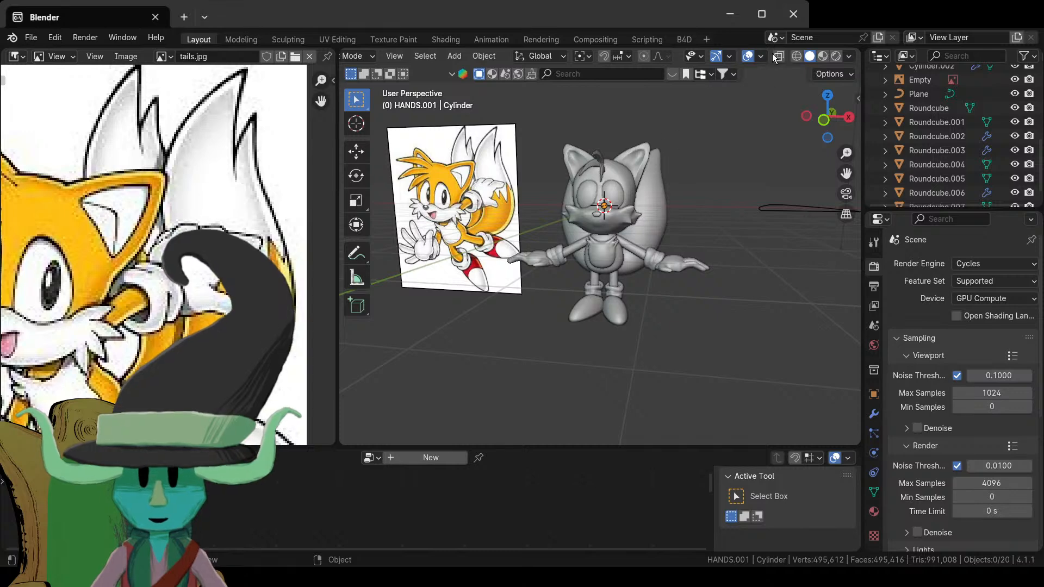
{"action": "left_click", "coordinate": [748, 56]}
{"action": "middle_click_drag", "start_coordinate": [560, 283], "coordinate": [657, 271]}
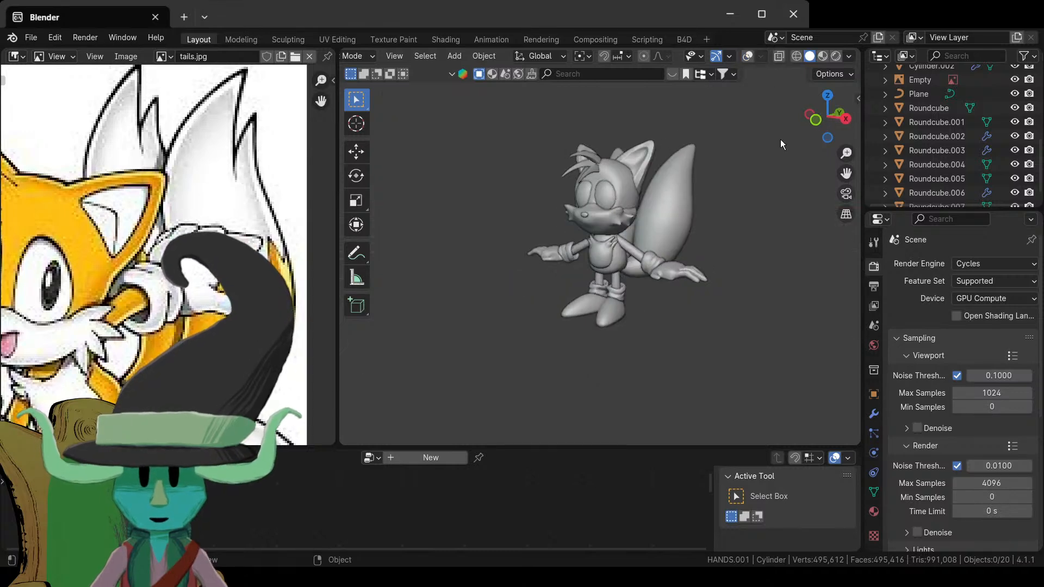
- Check the character without overlays in rendered shading from a closer angle and switch back to solid shading
{"action": "left_click", "coordinate": [836, 57]}
{"action": "mouse_move", "coordinate": [711, 337]}
{"action": "middle_mouse_down"}
{"action": "mouse_move", "coordinate": [664, 337]}
{"action": "mouse_move", "coordinate": [703, 341]}
{"action": "mouse_move", "coordinate": [673, 337]}
{"action": "middle_mouse_up"}
{"action": "scroll", "coordinate": [686, 377], "scroll_direction": "up", "scroll_amount": 3}
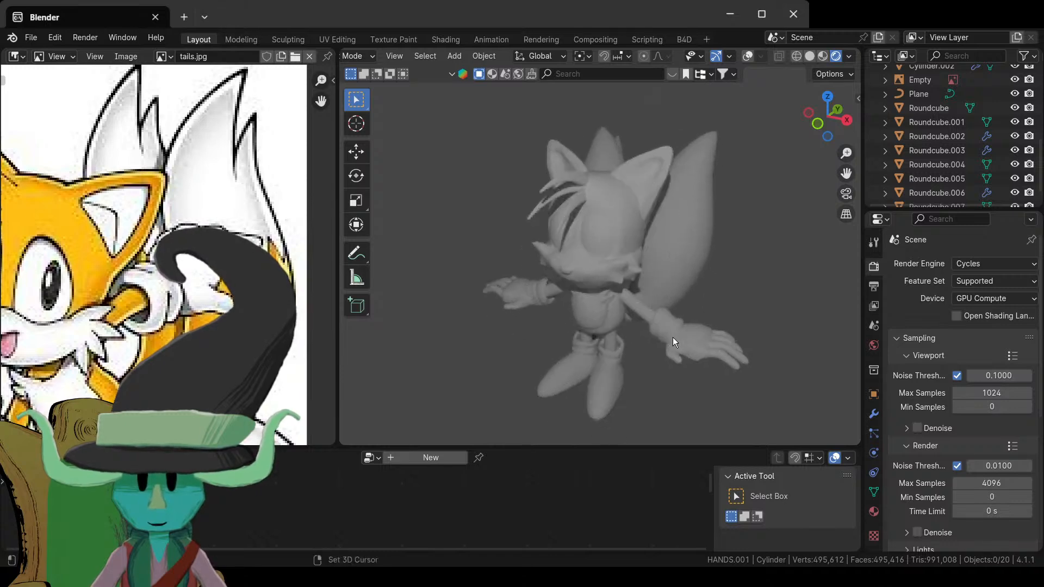
{"action": "left_click", "coordinate": [809, 57]}
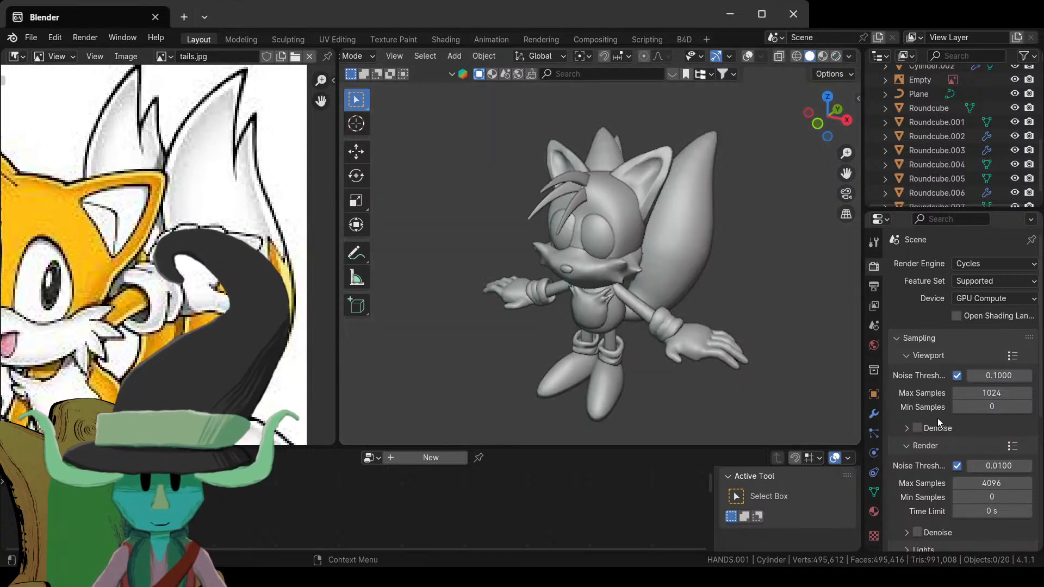
- Turn the viewport overlays back on and select the round body mesh behind the belly patch
{"action": "left_click", "coordinate": [871, 284]}
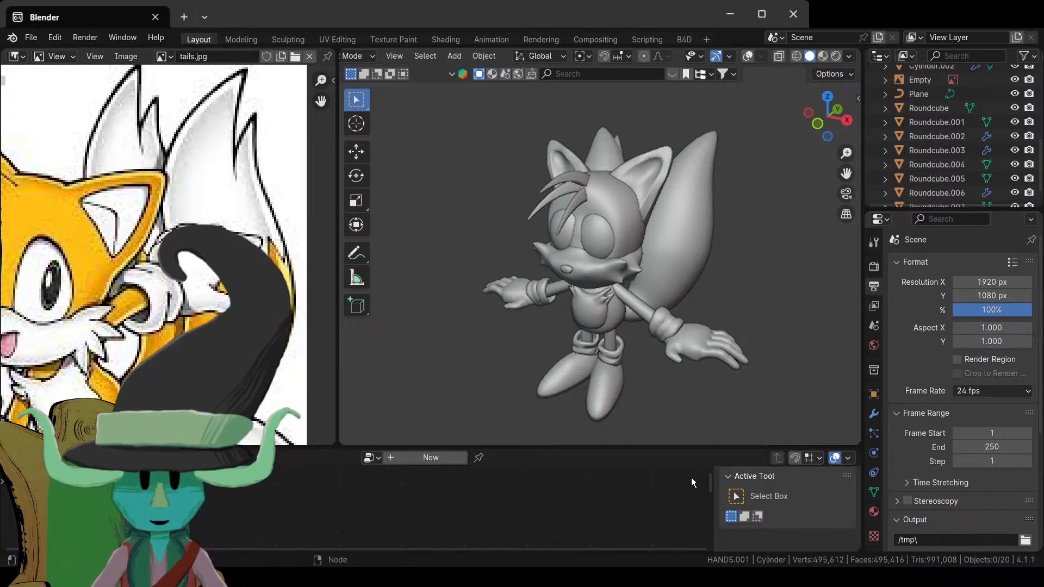
{"action": "left_click", "coordinate": [608, 316]}
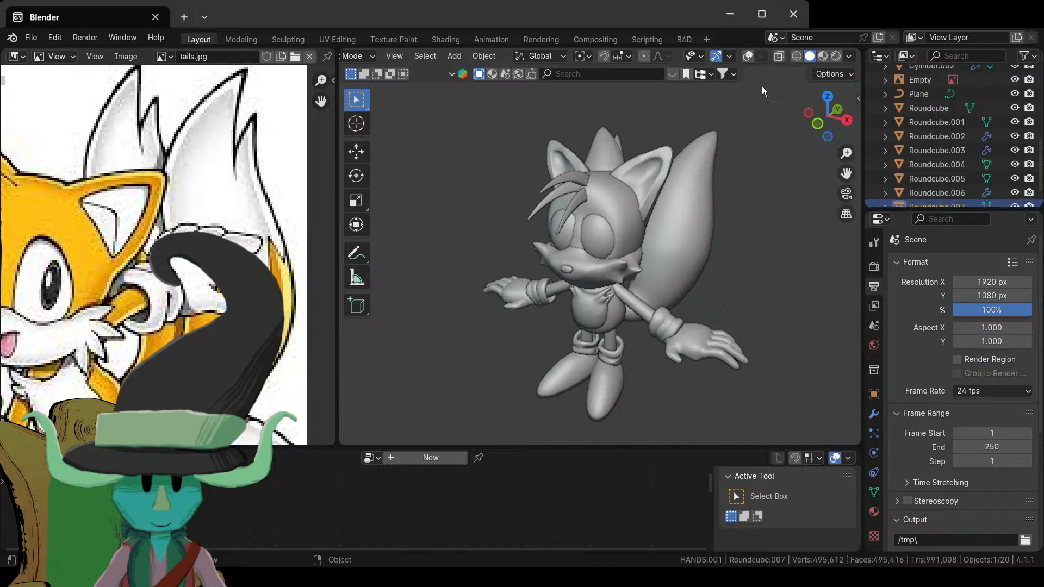
{"action": "left_click", "coordinate": [748, 55]}
{"action": "left_click", "coordinate": [620, 312]}
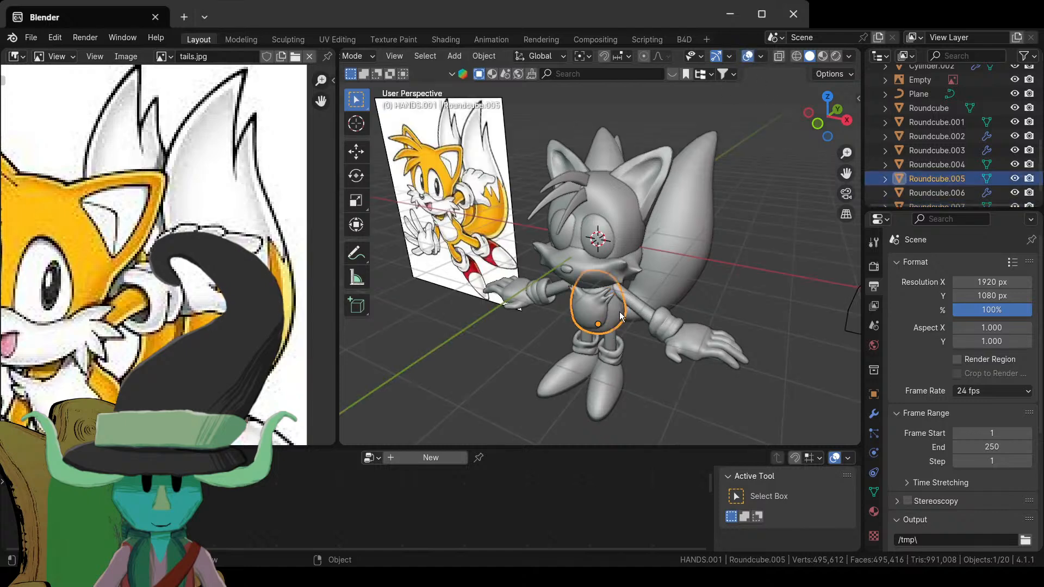
{"action": "left_click", "coordinate": [597, 312]}
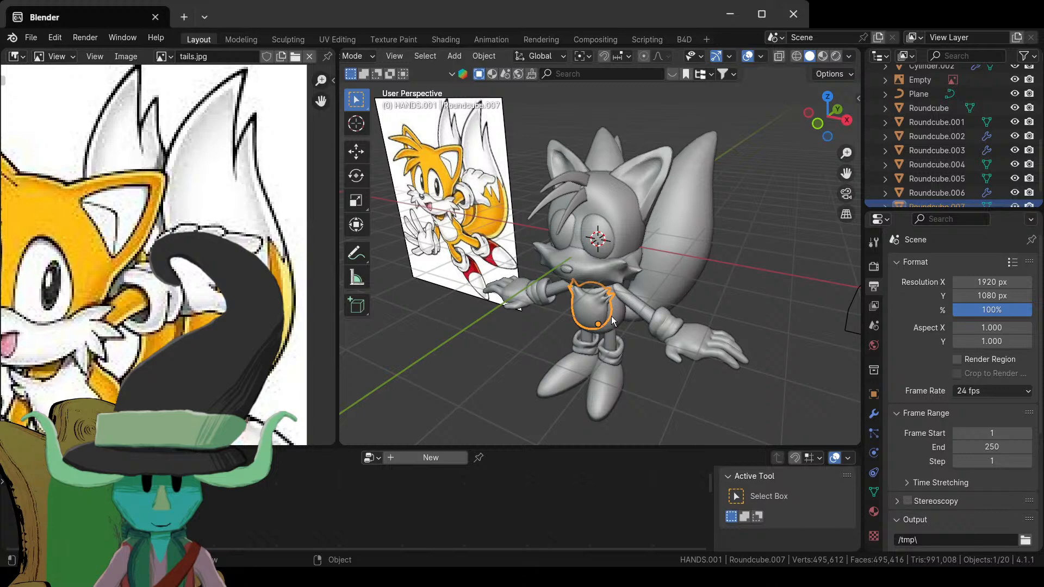
{"action": "left_click", "coordinate": [611, 316]}
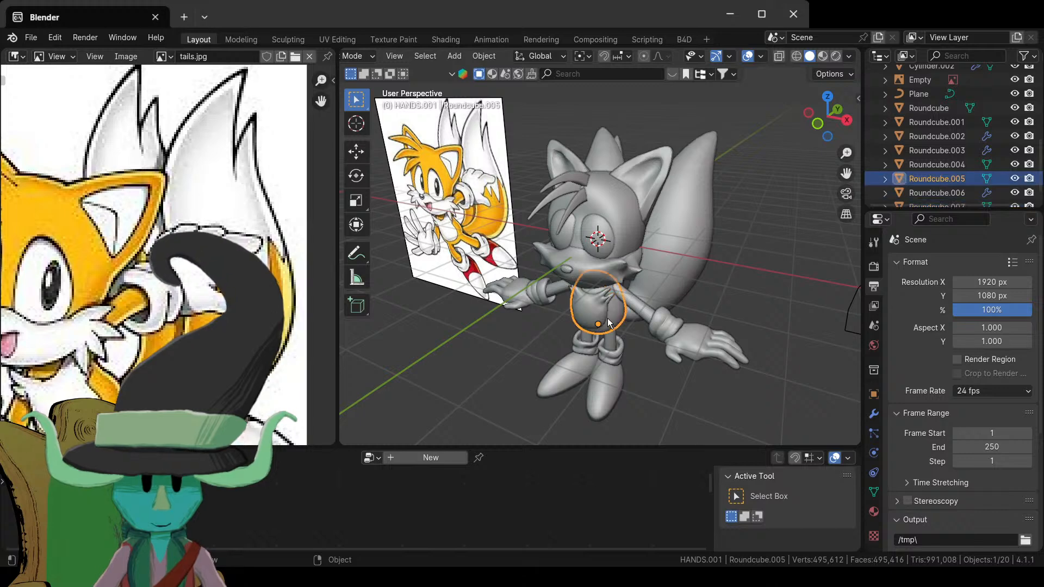
- Examine the body mesh's topology in Edit Mode from the front and return to Object Mode
{"action": "key", "text": "KP_1"}
{"action": "scroll", "coordinate": [608, 318], "scroll_direction": "up", "scroll_amount": 2}
{"action": "key", "text": "KP_Decimal"}
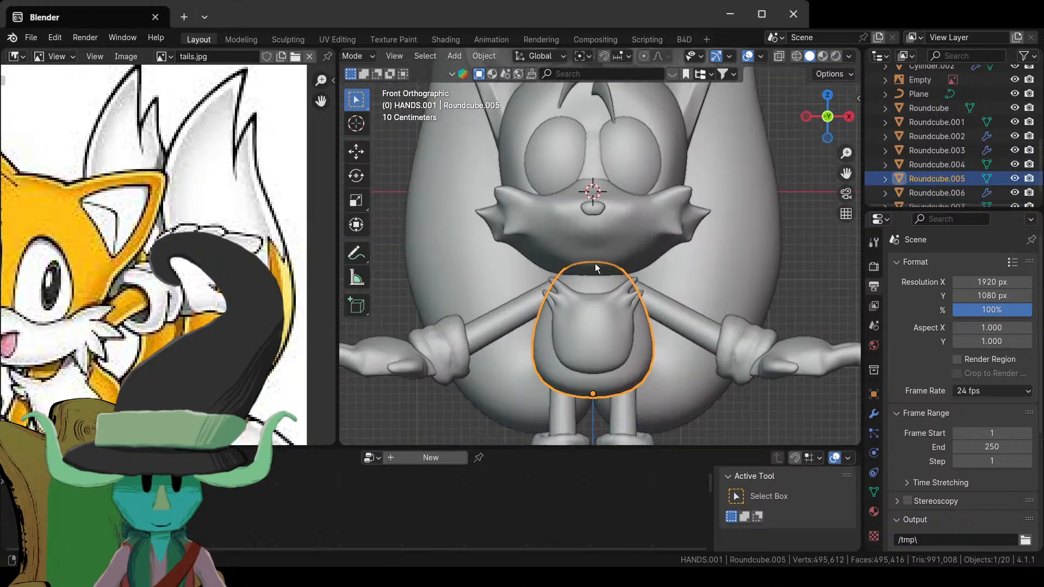
{"action": "key", "text": "Tab"}
{"action": "key", "text": "Tab"}
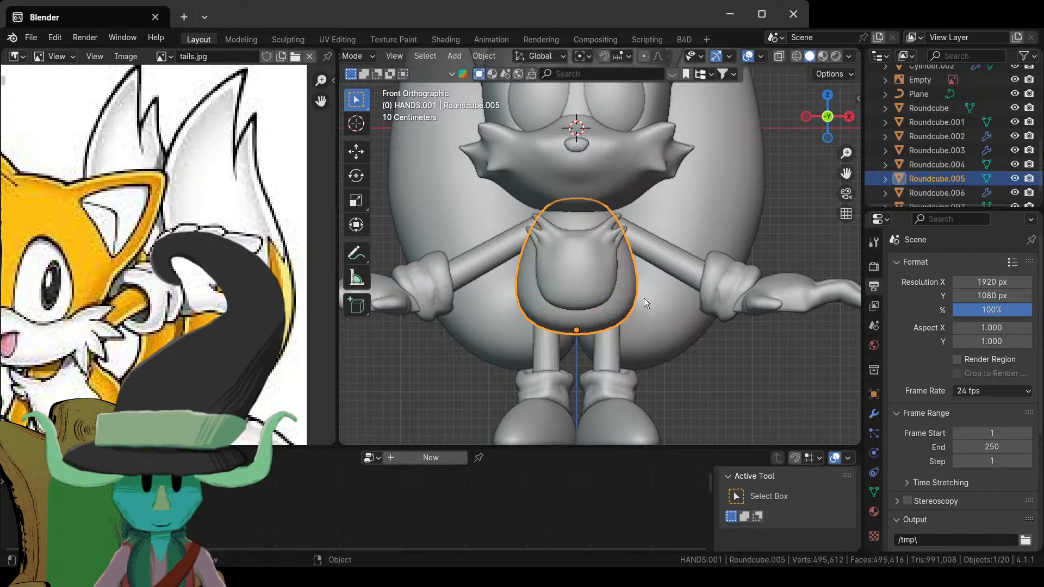
{"action": "key", "text": "Tab"}
{"action": "scroll", "coordinate": [657, 283], "scroll_direction": "up", "scroll_amount": 3}
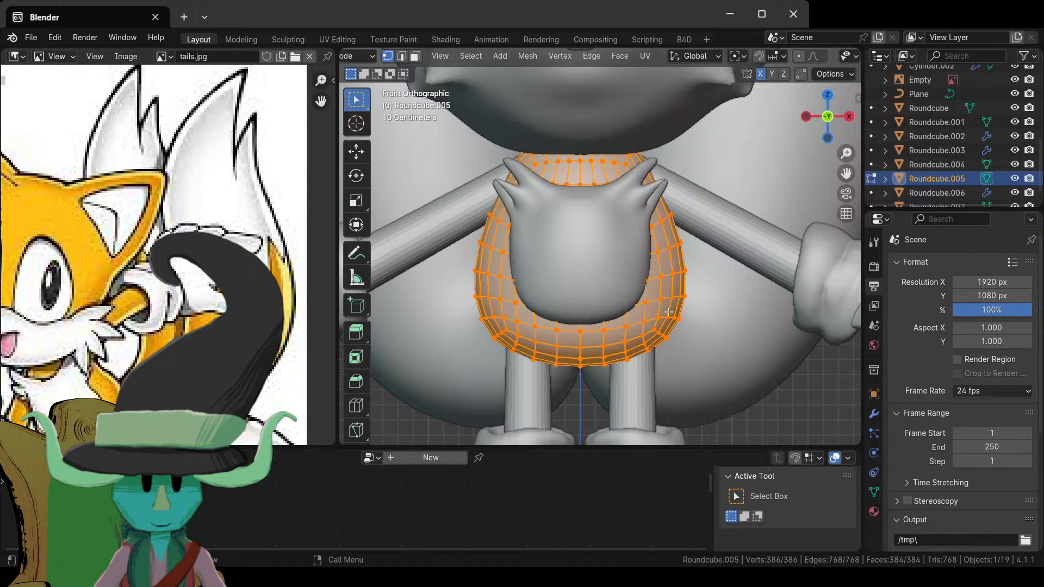
{"action": "key", "text": "Tab"}
{"action": "scroll", "coordinate": [608, 118], "scroll_direction": "down", "scroll_amount": 5}
{"action": "scroll", "coordinate": [608, 256], "scroll_direction": "up", "scroll_amount": 4}
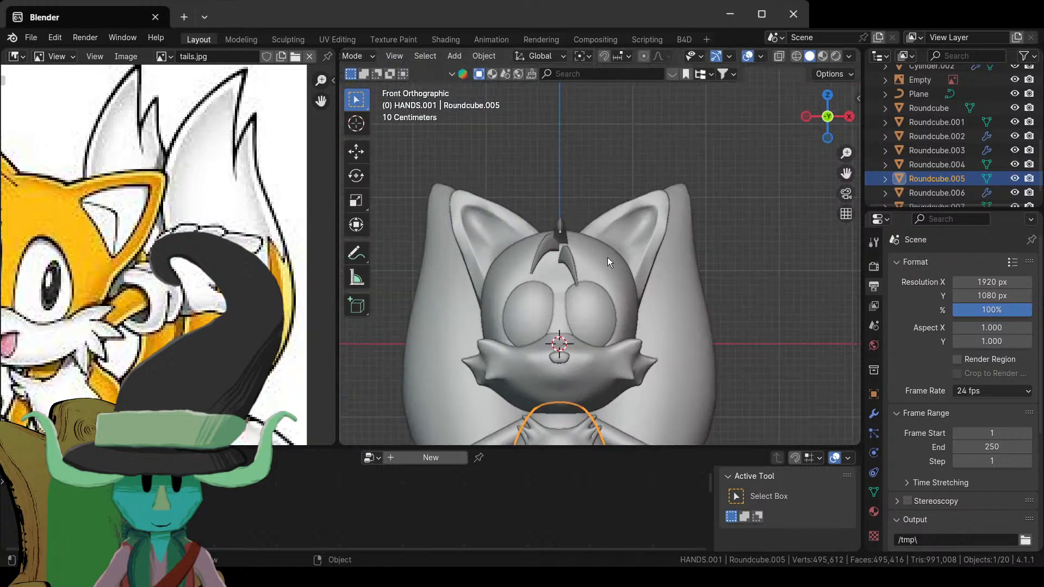
- Examine the head and ear meshes from the front, and the whole character from several angles
{"action": "left_click", "coordinate": [628, 293]}
{"action": "scroll", "coordinate": [631, 288], "scroll_direction": "up", "scroll_amount": 3}
{"action": "key", "text": "Tab"}
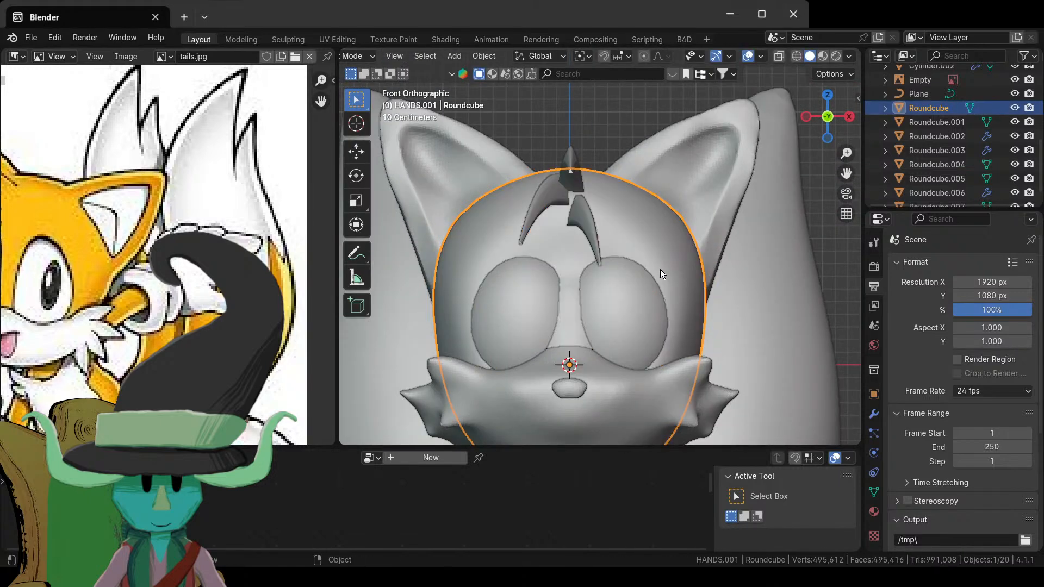
{"action": "left_click", "coordinate": [706, 176]}
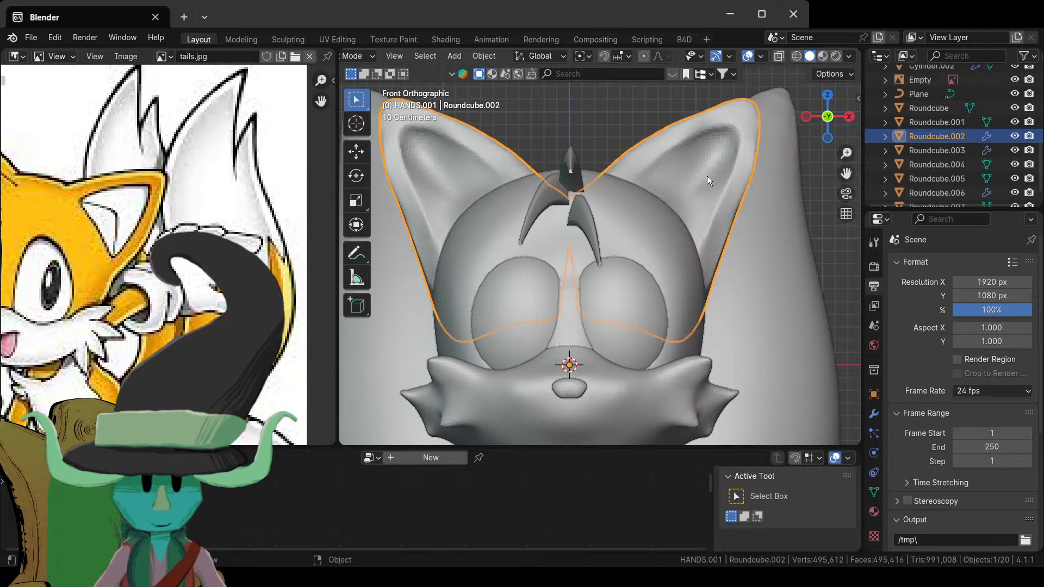
{"action": "left_click", "coordinate": [644, 245]}
{"action": "scroll", "coordinate": [646, 261], "scroll_direction": "down", "scroll_amount": 8}
{"action": "key", "text": "shift+a"}
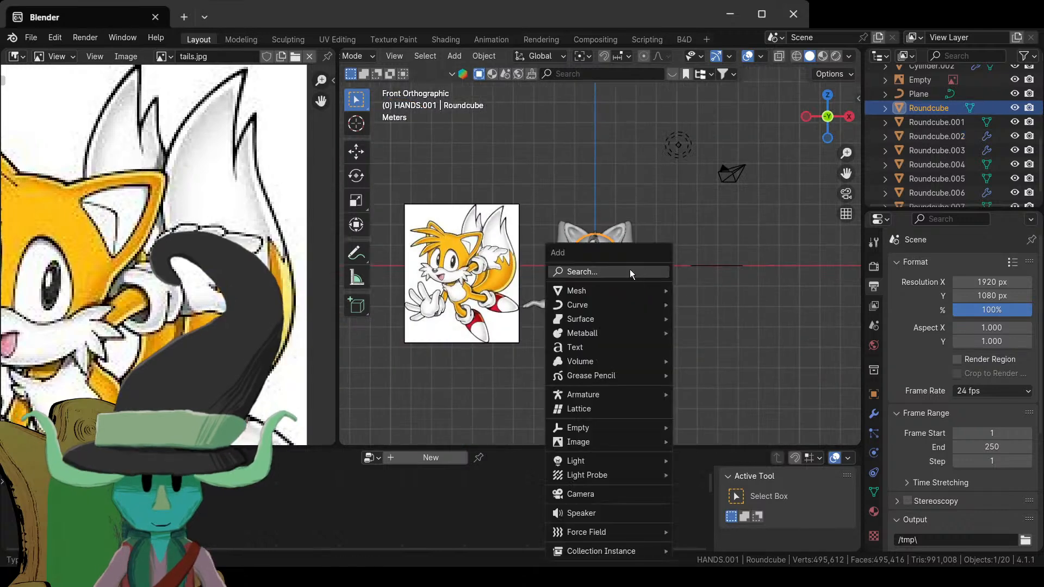
{"action": "middle_click_drag", "start_coordinate": [664, 250], "coordinate": [717, 326]}
{"action": "scroll", "coordinate": [987, 131], "scroll_direction": "up", "scroll_amount": 10}
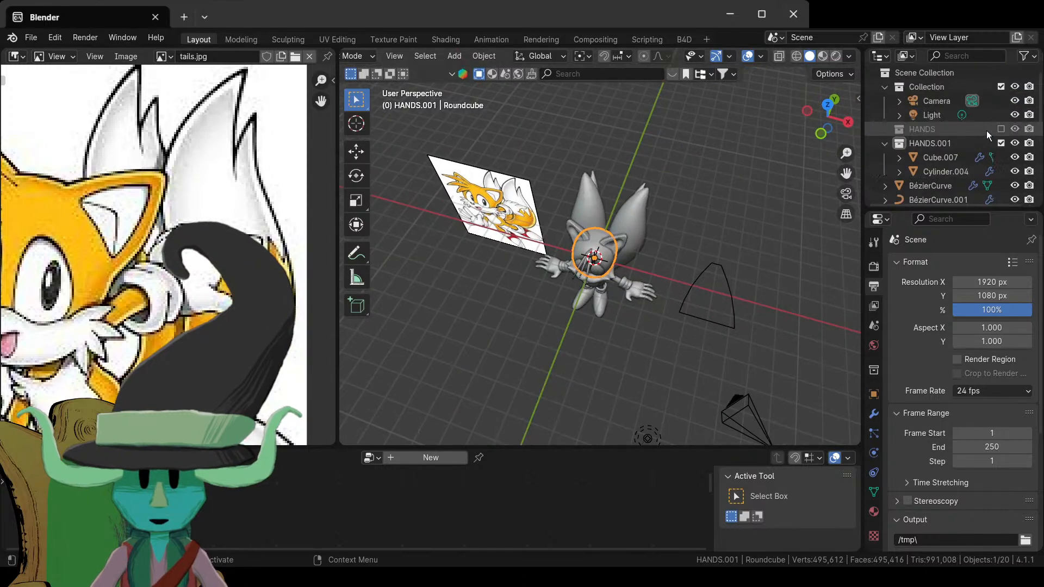
{"action": "middle_click_drag", "start_coordinate": [549, 261], "coordinate": [644, 334]}
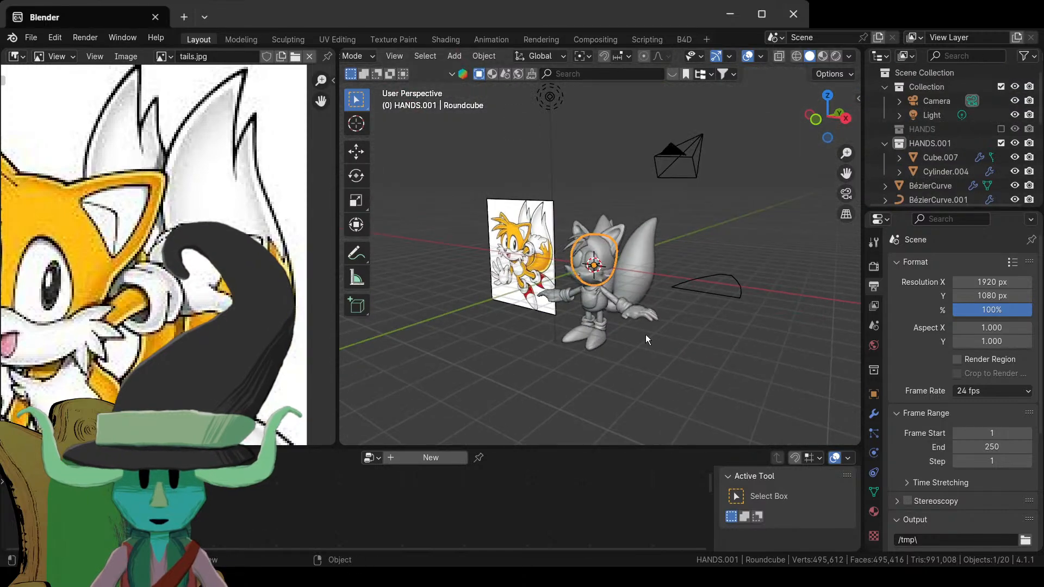
{"action": "left_click", "coordinate": [611, 369]}
{"action": "middle_click_drag", "start_coordinate": [611, 372], "coordinate": [641, 314]}
{"action": "scroll", "coordinate": [636, 305], "scroll_direction": "up", "scroll_amount": 4}
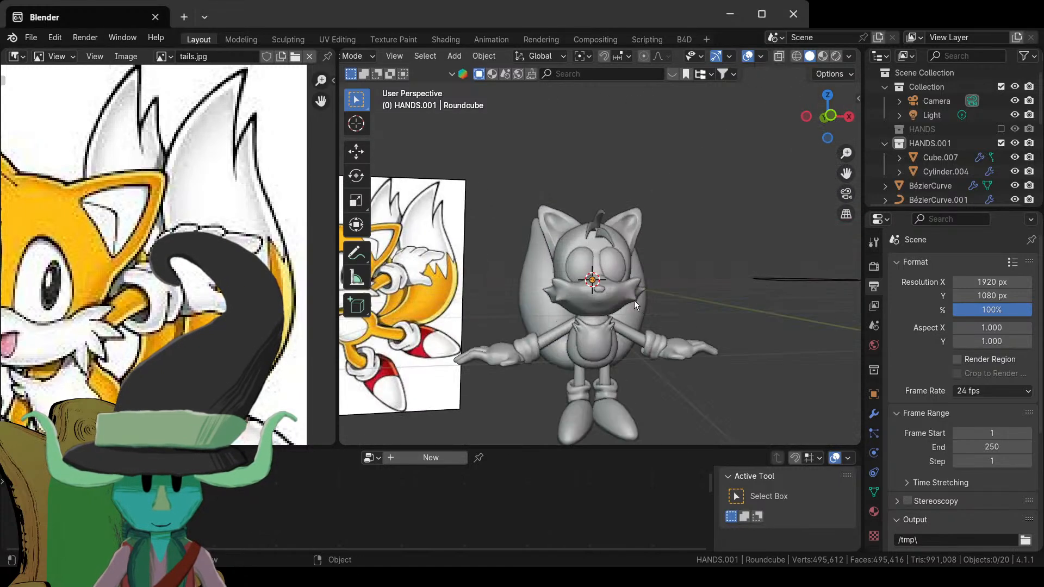
{"action": "left_click", "coordinate": [628, 243]}
{"action": "scroll", "coordinate": [963, 116], "scroll_direction": "down", "scroll_amount": 5}
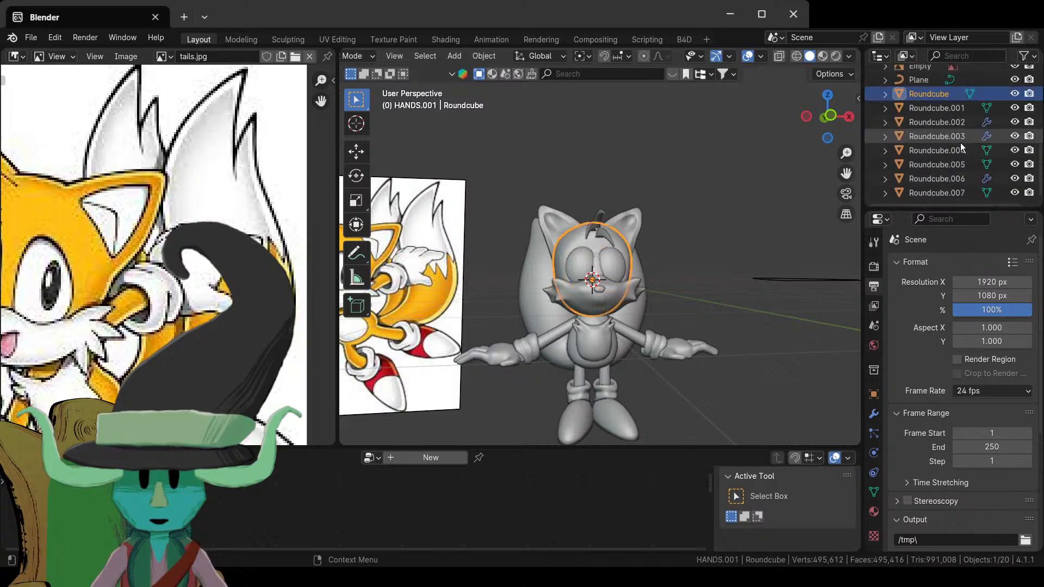
{"action": "scroll", "coordinate": [945, 180], "scroll_direction": "up", "scroll_amount": 5}
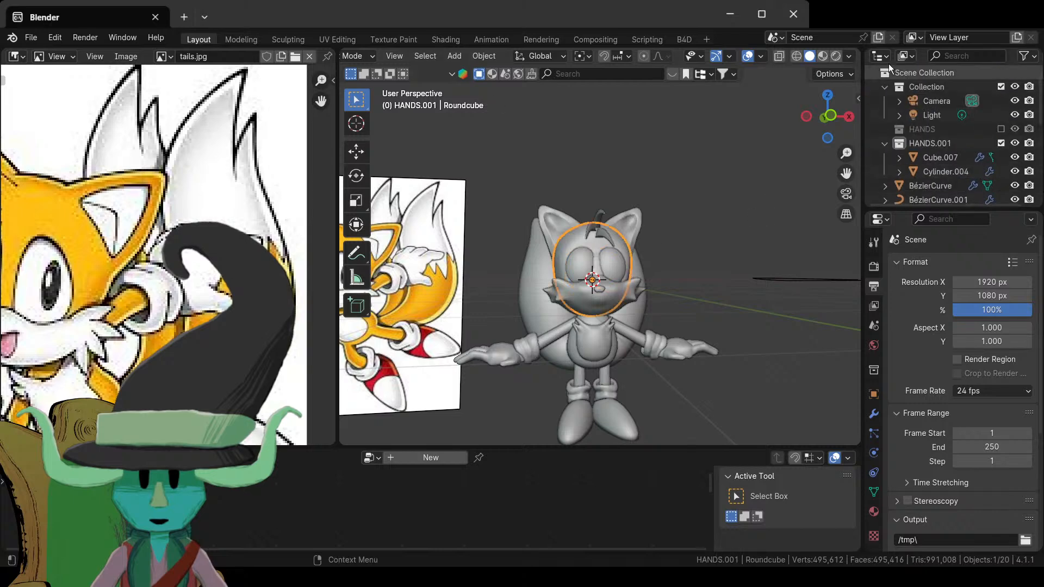
{"action": "left_click", "coordinate": [946, 57]}
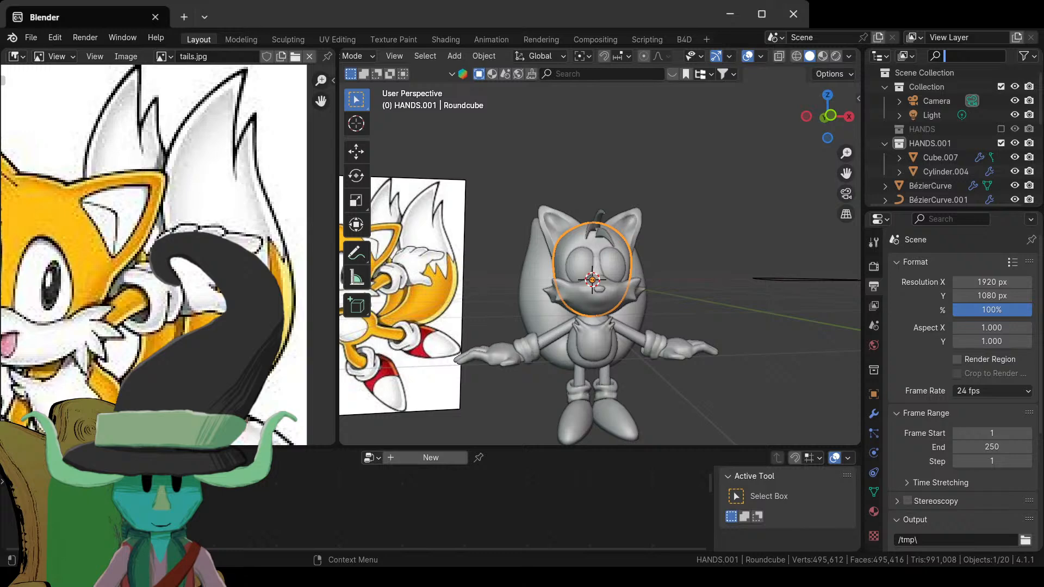
- Add a plane mesh at the 3D cursor in the middle of the head and view it from the front
{"action": "middle_click_drag", "start_coordinate": [738, 238], "coordinate": [641, 299]}
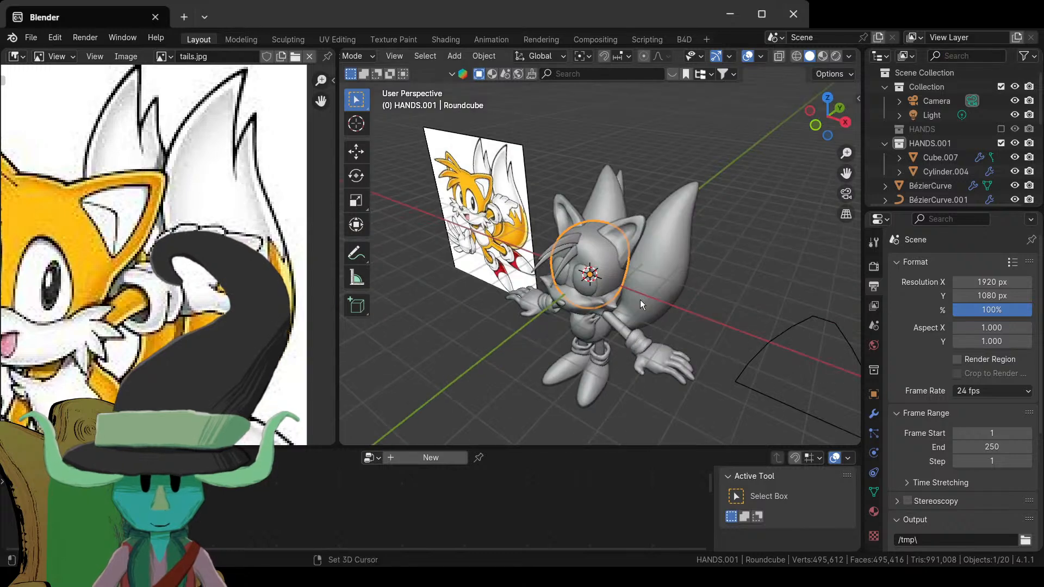
{"action": "key", "text": "shift+a"}
{"action": "left_click", "coordinate": [619, 272]}
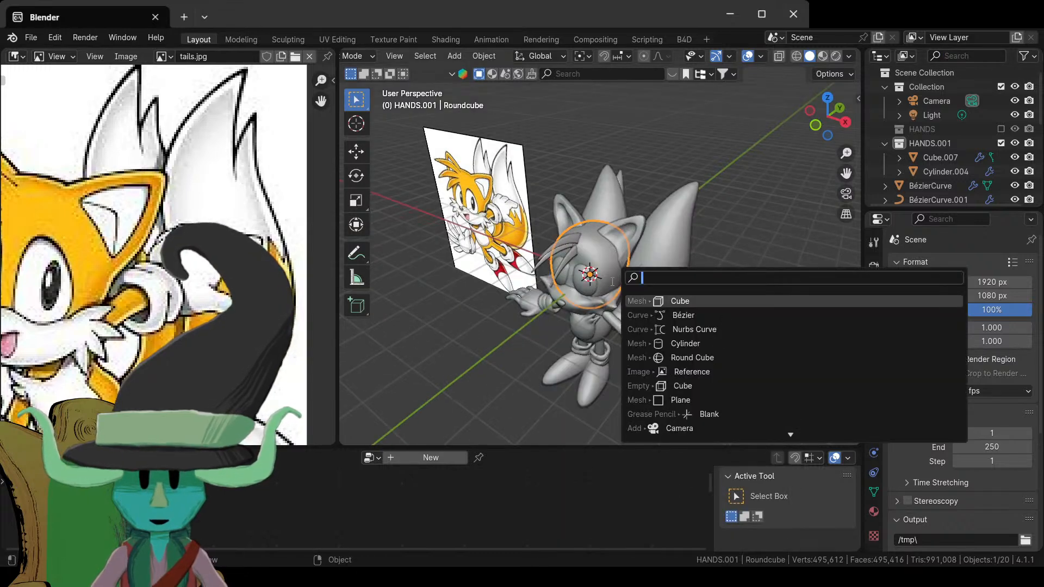
{"action": "left_click", "coordinate": [728, 400]}
{"action": "key", "text": "KP_1"}
{"action": "key", "text": "KP_5"}
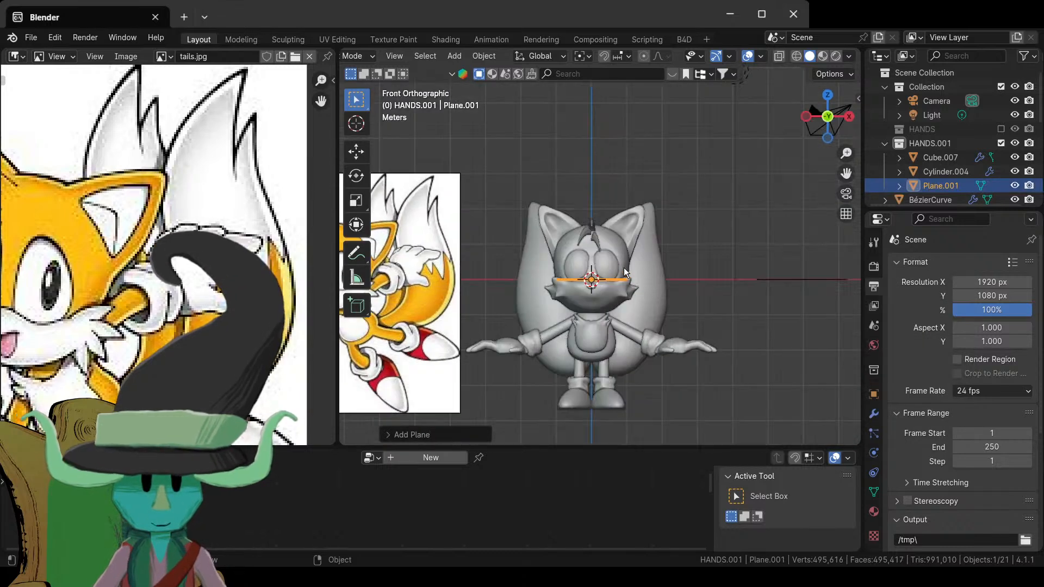
- Enable the In Front viewport display option for the new plane
{"action": "left_click", "coordinate": [874, 394]}
{"action": "scroll", "coordinate": [919, 461], "scroll_direction": "down", "scroll_amount": 3}
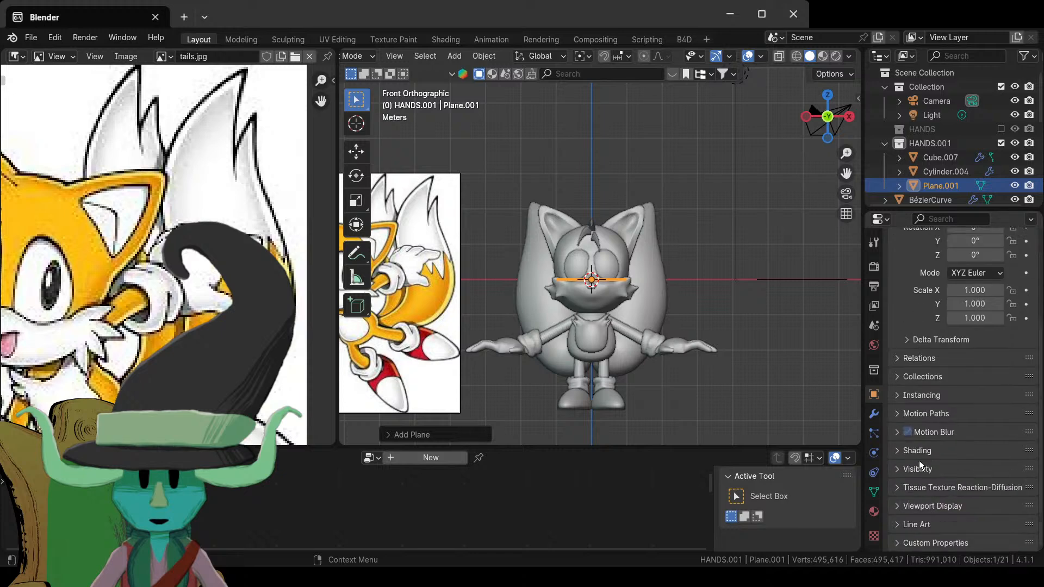
{"action": "left_click", "coordinate": [918, 507]}
{"action": "scroll", "coordinate": [918, 507], "scroll_direction": "down", "scroll_amount": 5}
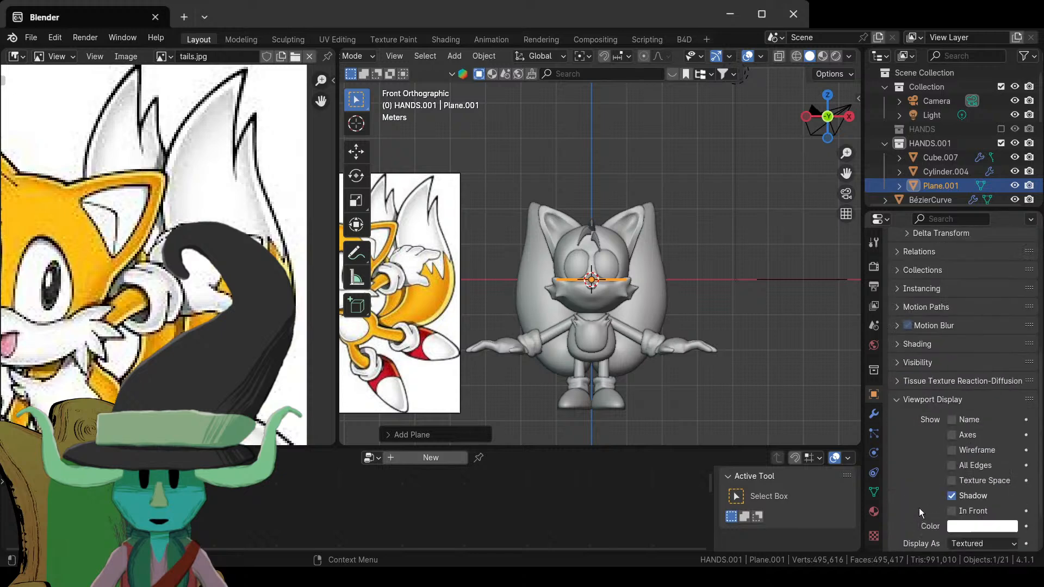
- Rotate the plane 90° about the global X axis from the right side view so it stands upright
{"action": "middle_click_drag", "start_coordinate": [617, 333], "coordinate": [605, 318]}
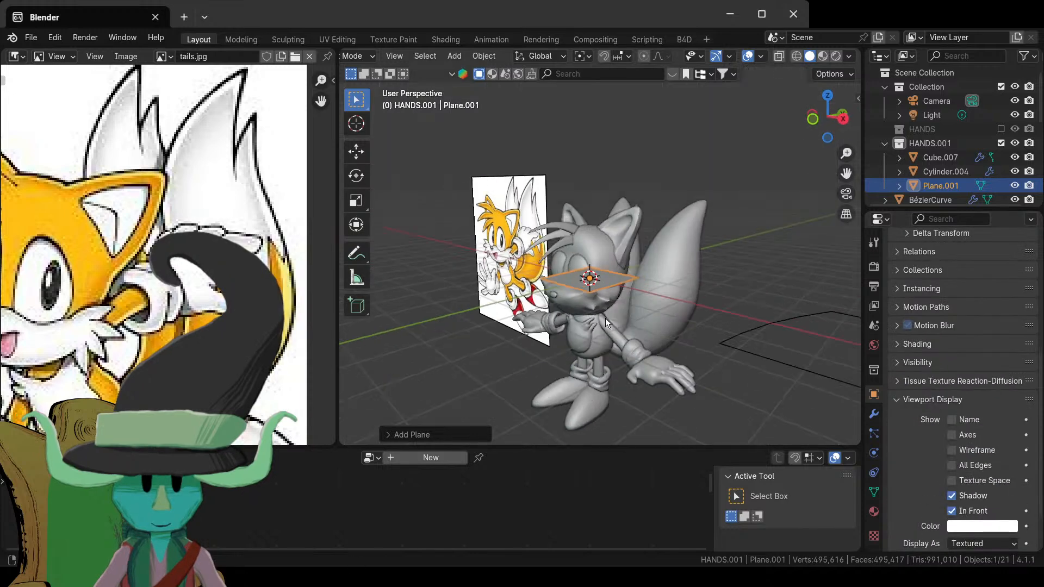
{"action": "key", "text": "KP_3"}
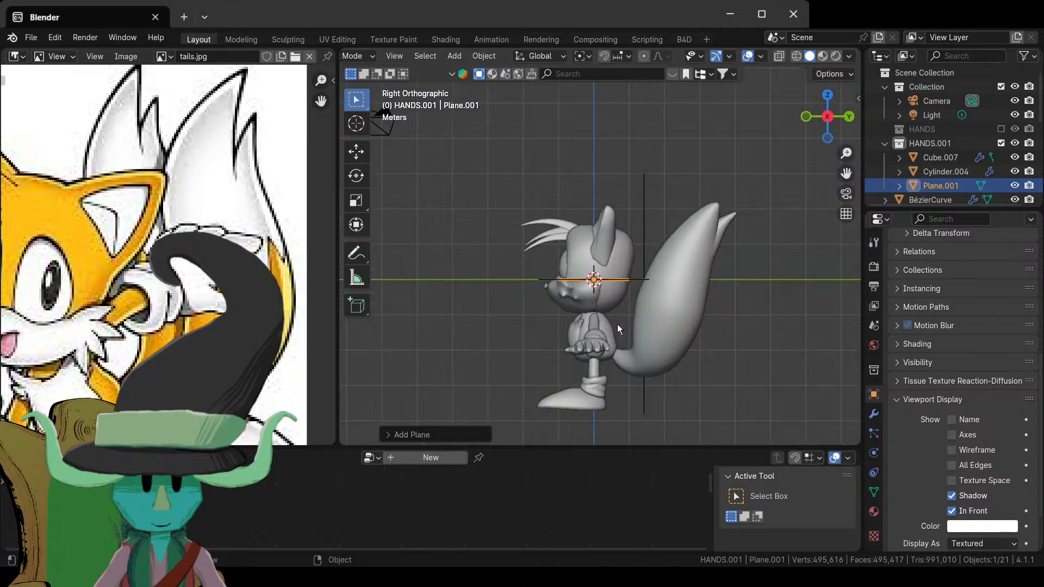
{"action": "type", "text": "r90"}
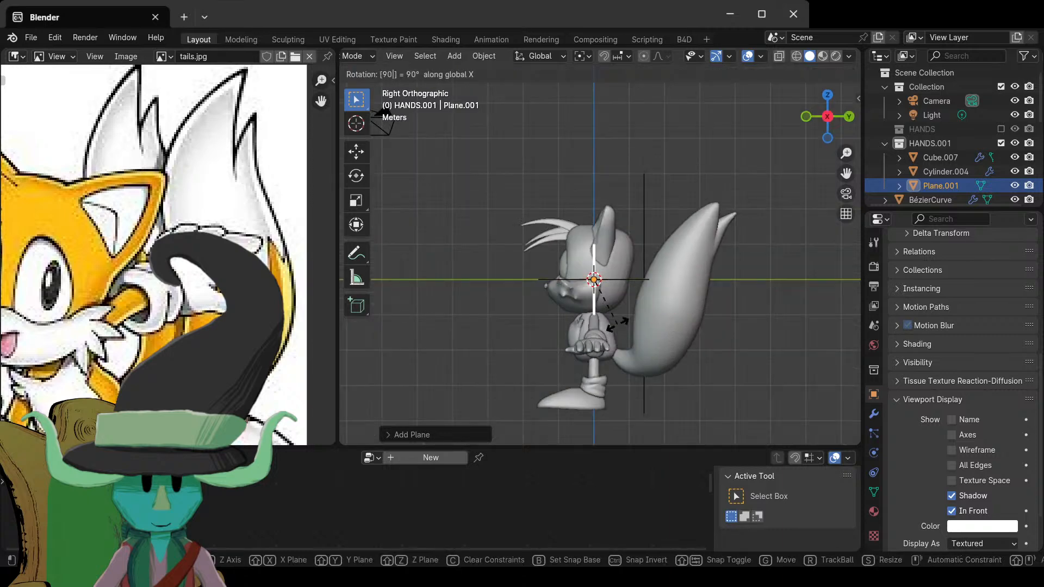
{"action": "key", "text": "Return"}
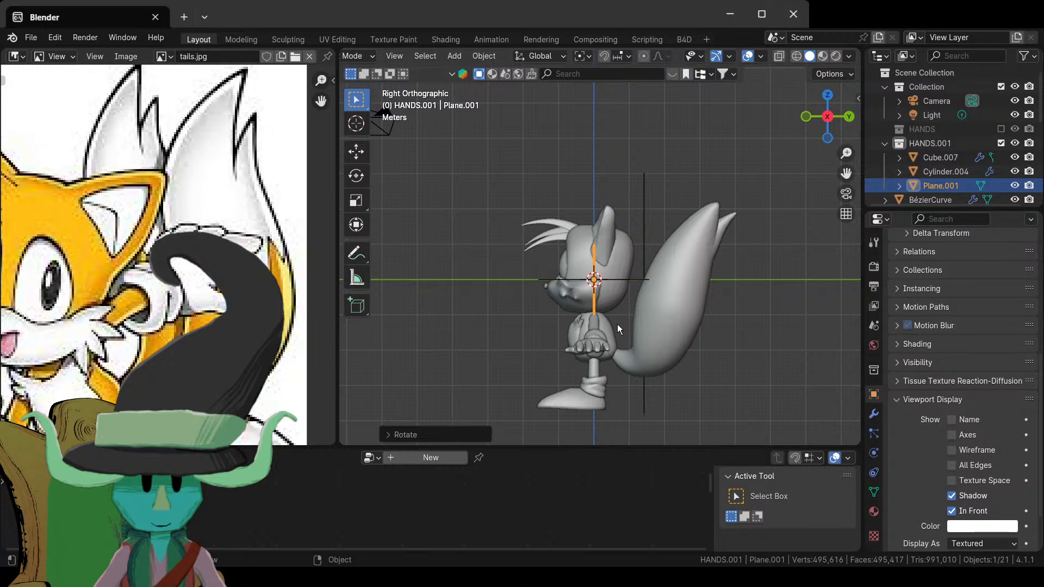
- Enter Edit Mode on the plane in front view and turn on snapping with individual elements set to Face Project
{"action": "key", "text": "KP_1"}
{"action": "key", "text": "KP_Decimal"}
{"action": "key", "text": "Tab"}
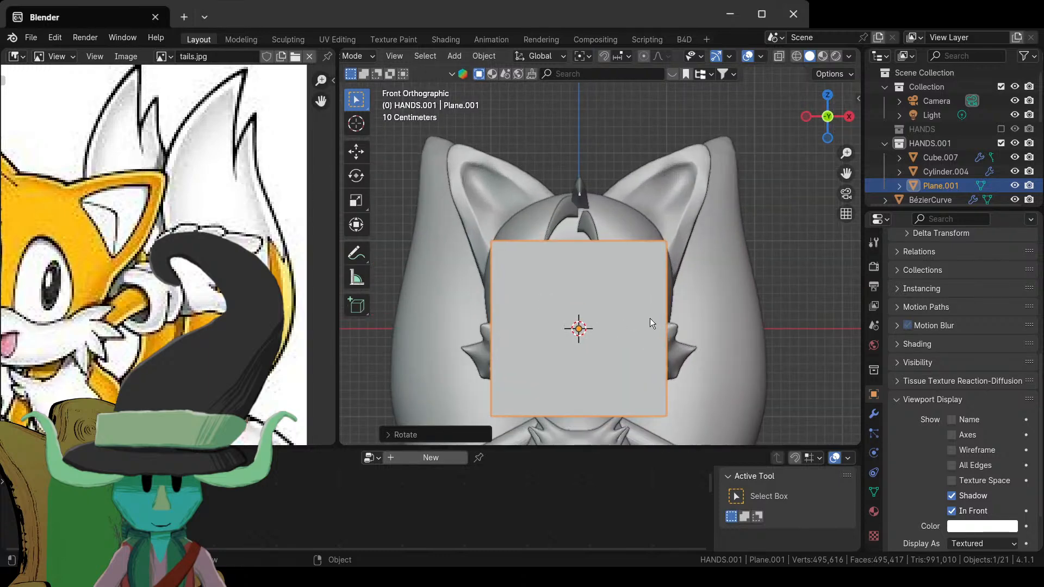
{"action": "key", "text": "KP_Decimal"}
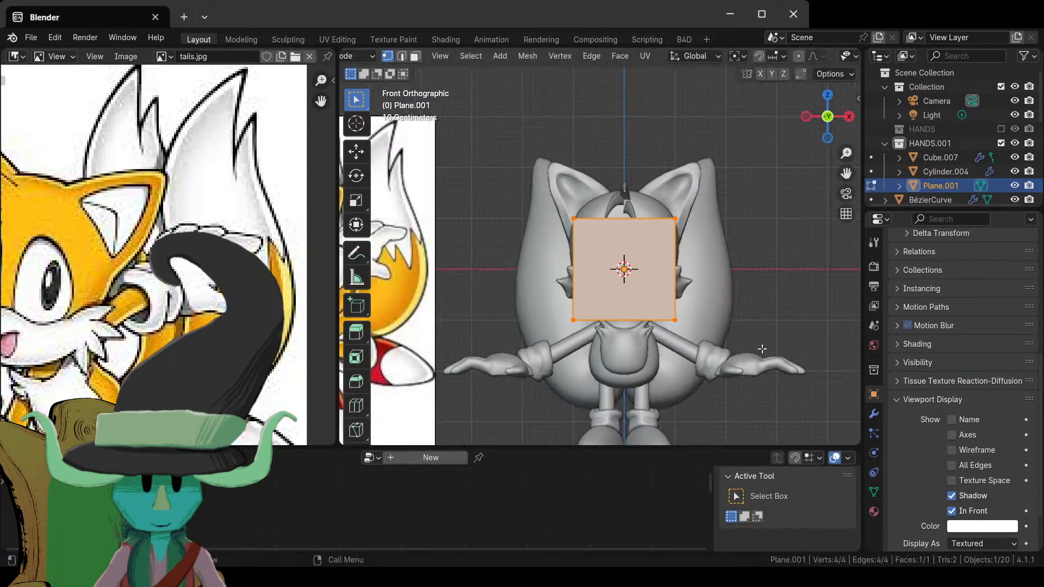
{"action": "left_click", "coordinate": [785, 55]}
{"action": "left_click", "coordinate": [750, 170]}
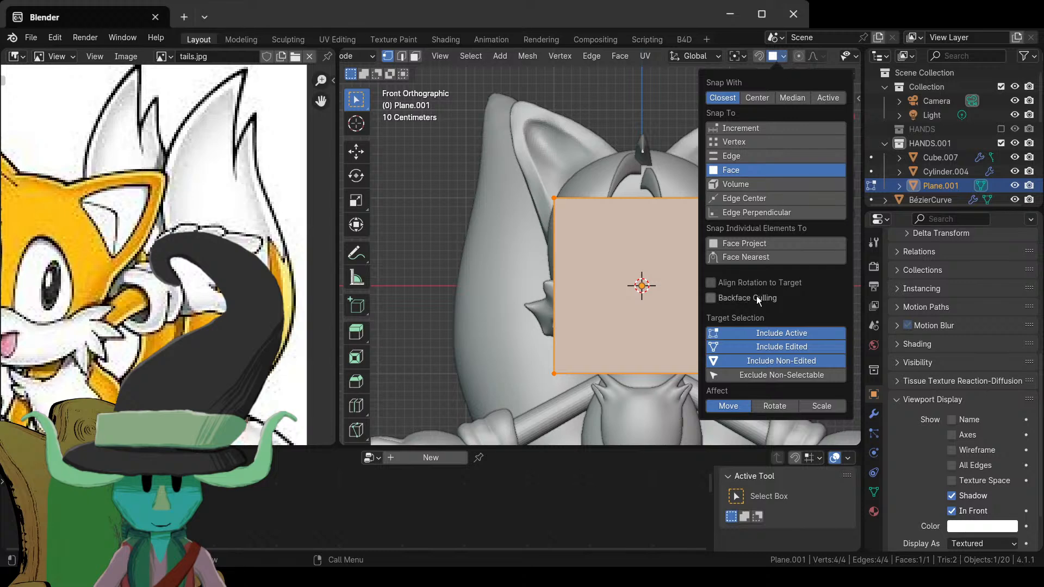
{"action": "left_click", "coordinate": [754, 245]}
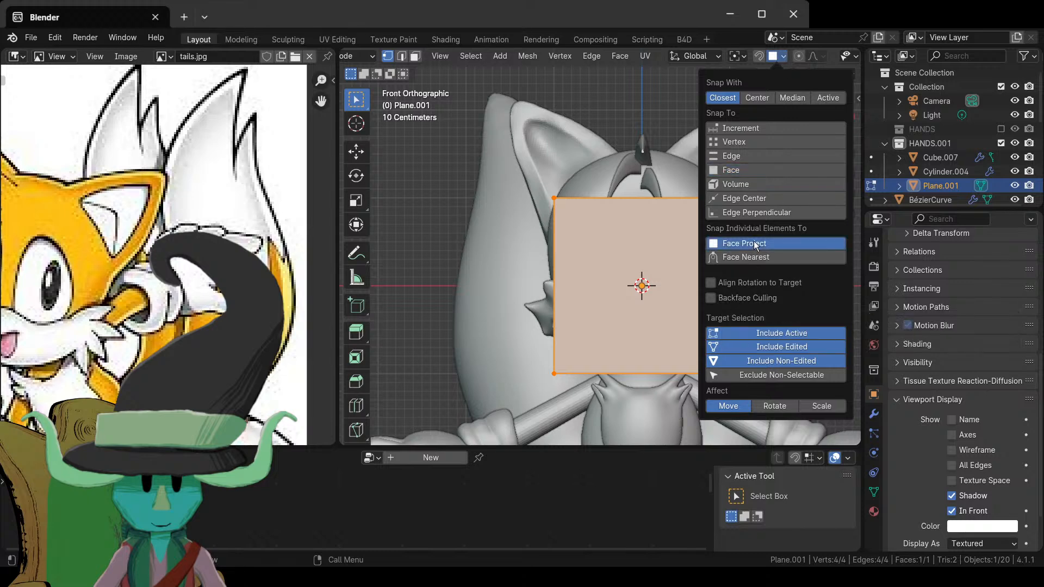
{"action": "left_click", "coordinate": [761, 58]}
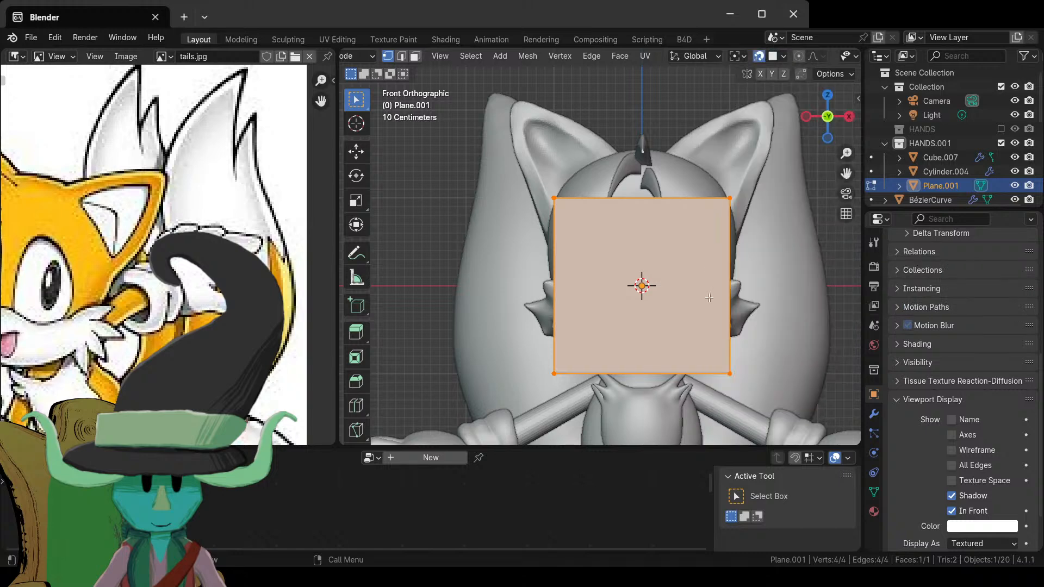
- Scale the plane's face down to a small square and move it onto the top of the eye under the hair tuft
{"action": "key", "text": "s"}
{"action": "left_click", "coordinate": [661, 287]}
{"action": "scroll", "coordinate": [705, 304], "scroll_direction": "up", "scroll_amount": 5}
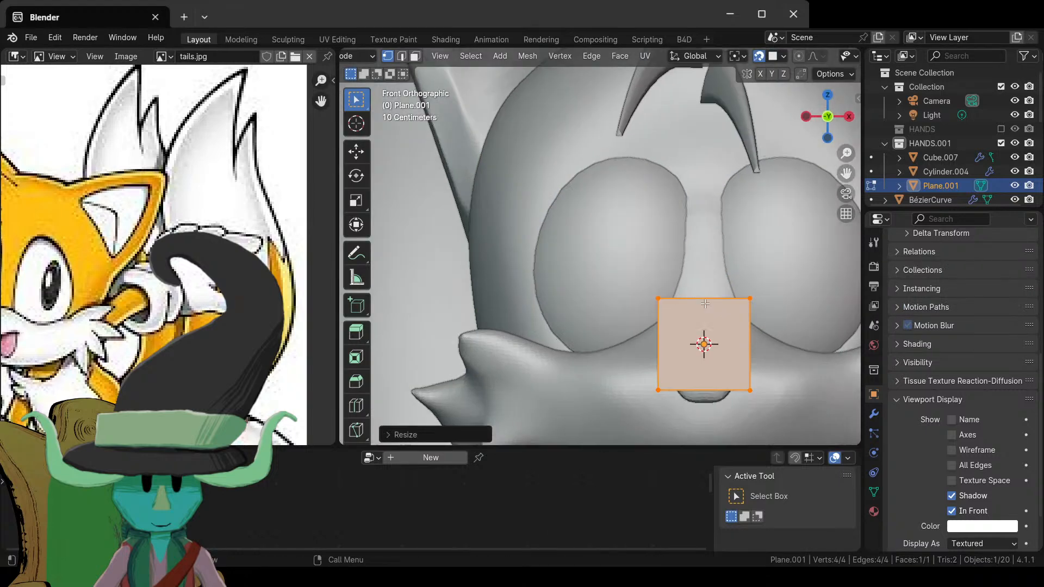
{"action": "middle_click_drag", "start_coordinate": [705, 303], "coordinate": [620, 294], "text": "shift"}
{"action": "key", "text": "g"}
{"action": "left_click", "coordinate": [563, 134]}
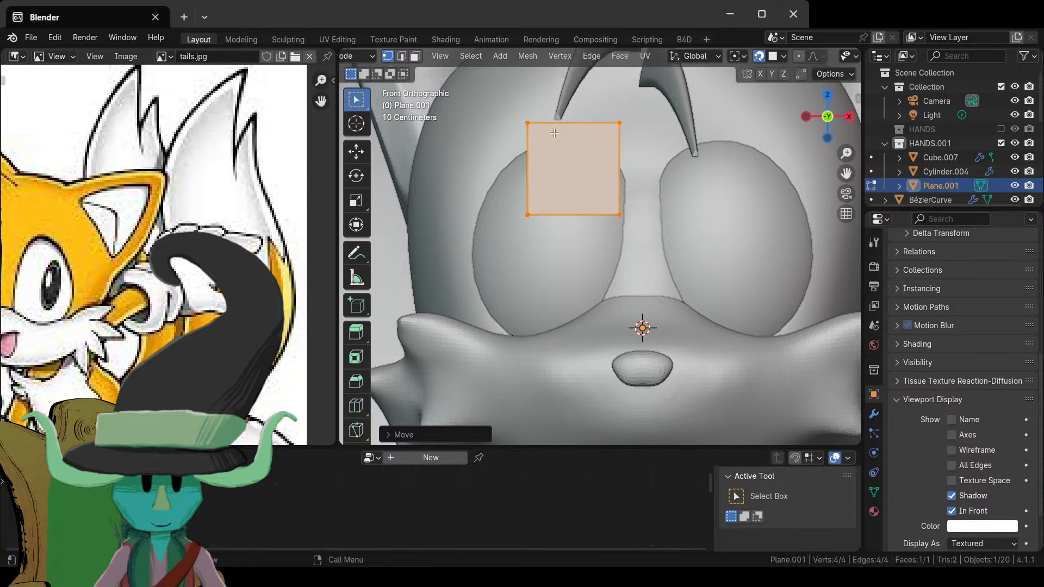
{"action": "middle_click_drag", "start_coordinate": [564, 135], "coordinate": [591, 265]}
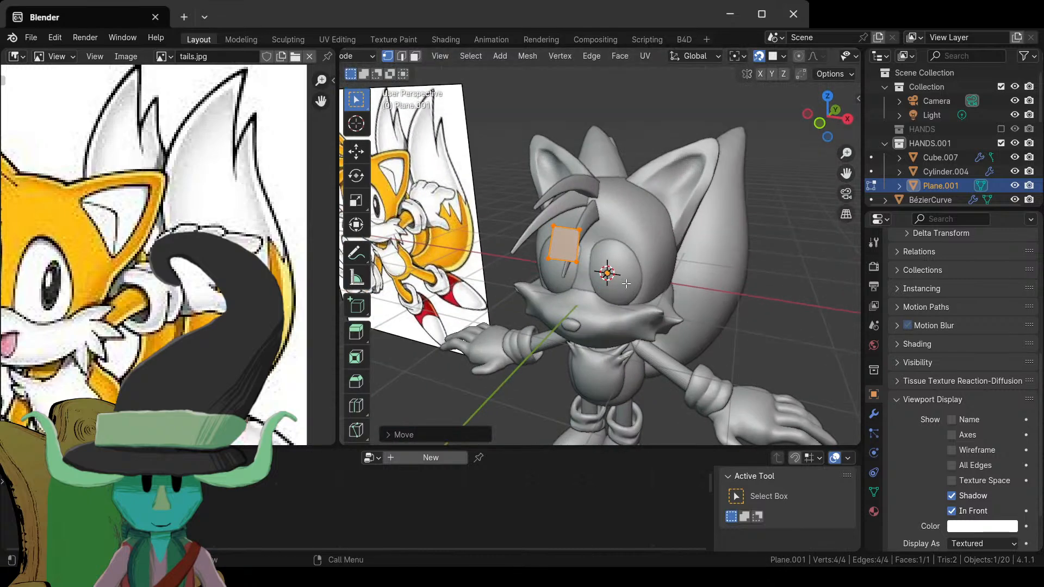
- Isolate the head mesh and the plane in local view, and return to editing the plane from the front
{"action": "key", "text": "Tab"}
{"action": "left_click", "coordinate": [637, 238]}
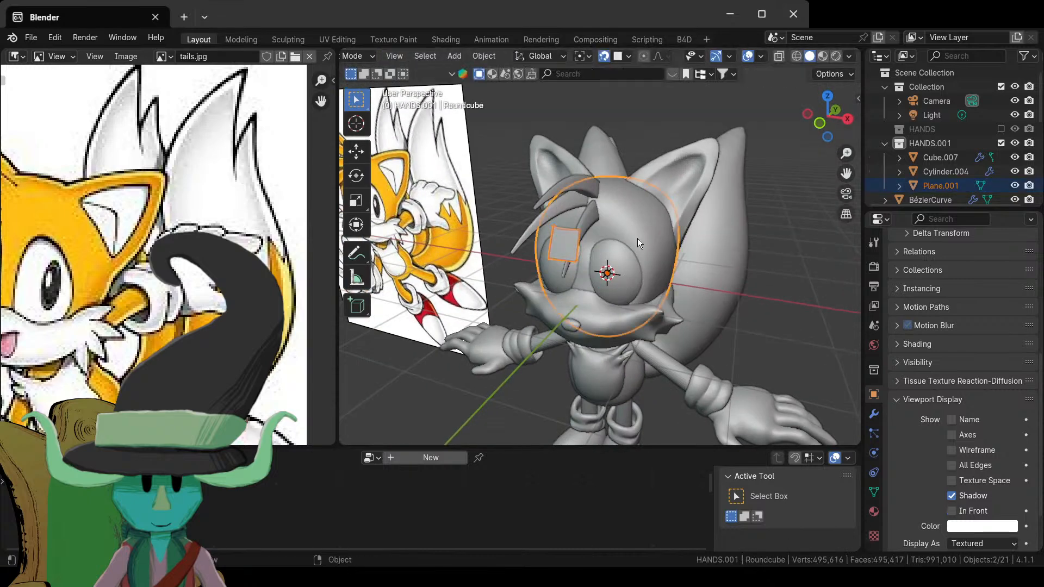
{"action": "key", "text": "KP_Divide"}
{"action": "left_click", "coordinate": [513, 250]}
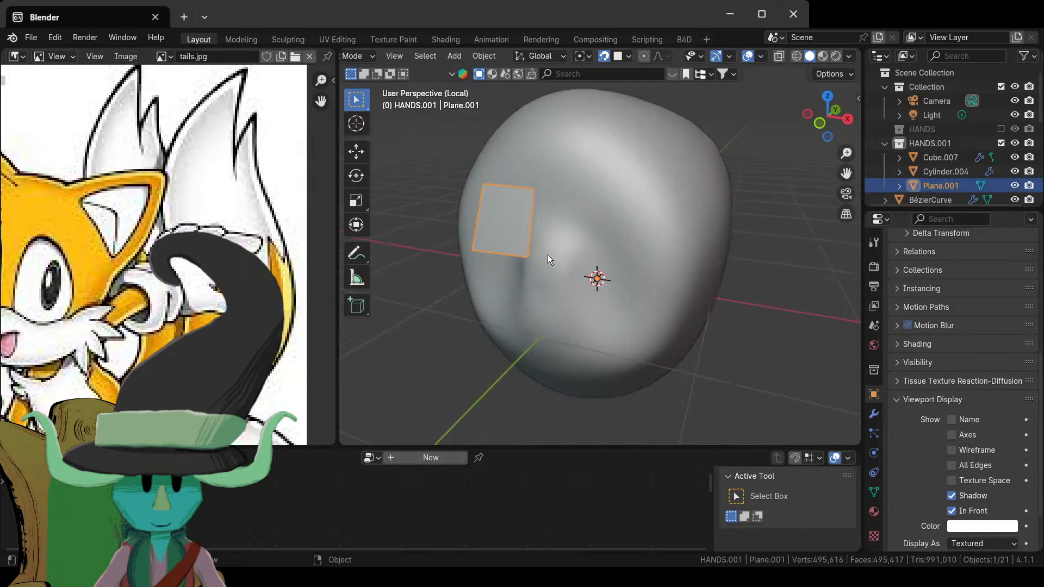
{"action": "key", "text": "KP_1"}
{"action": "key", "text": "Tab"}
{"action": "scroll", "coordinate": [595, 180], "scroll_direction": "up", "scroll_amount": 3}
{"action": "scroll", "coordinate": [595, 179], "scroll_direction": "down", "scroll_amount": 5}
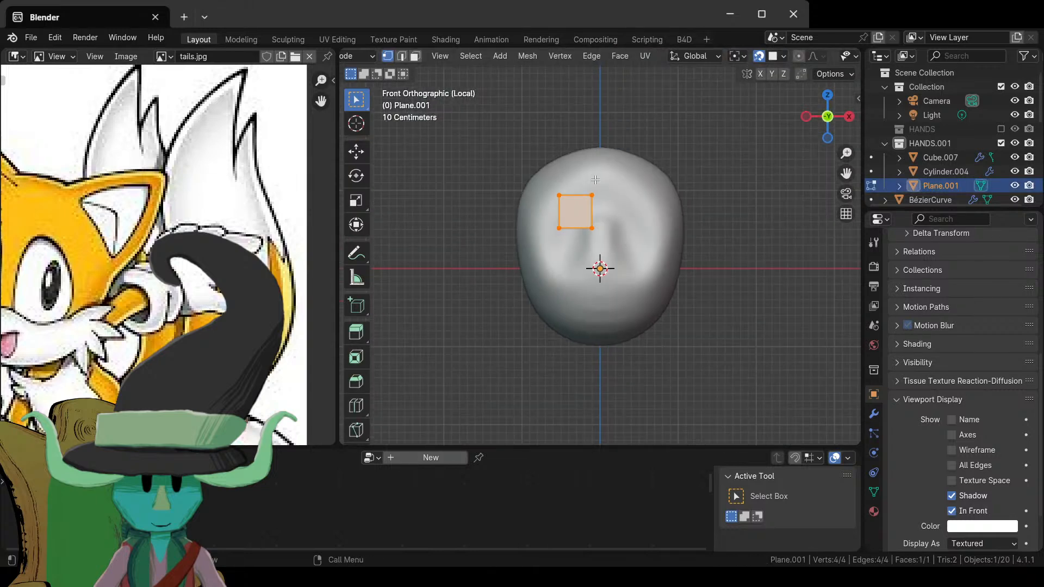
- Move the plane's face down onto the lower part of the head and scale it to about half its size
{"action": "key", "text": "g"}
{"action": "left_click", "coordinate": [591, 293]}
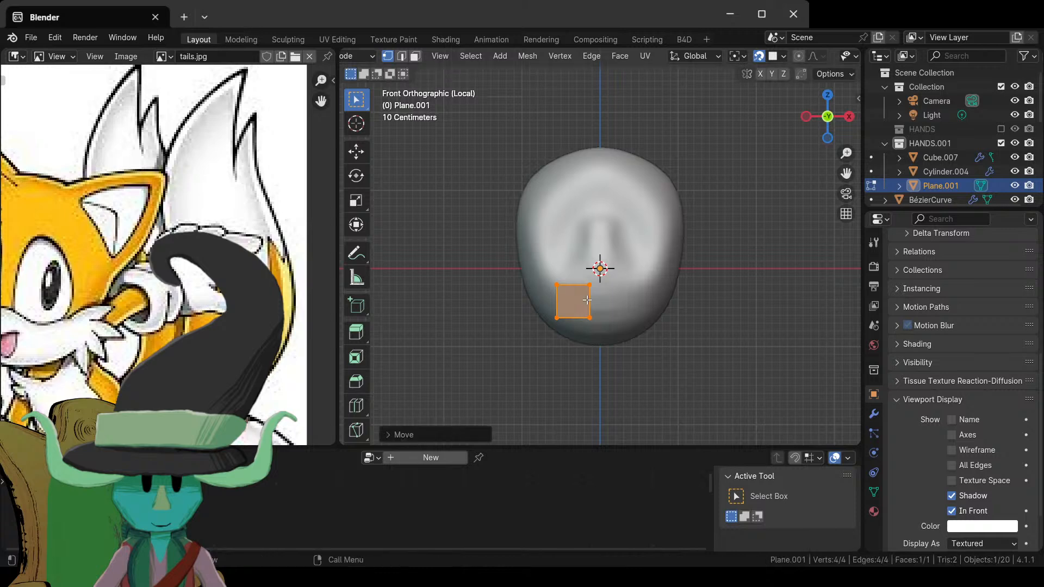
{"action": "scroll", "coordinate": [593, 302], "scroll_direction": "up", "scroll_amount": 3}
{"action": "scroll", "coordinate": [595, 308], "scroll_direction": "up", "scroll_amount": 2}
{"action": "scroll", "coordinate": [602, 267], "scroll_direction": "down", "scroll_amount": 3}
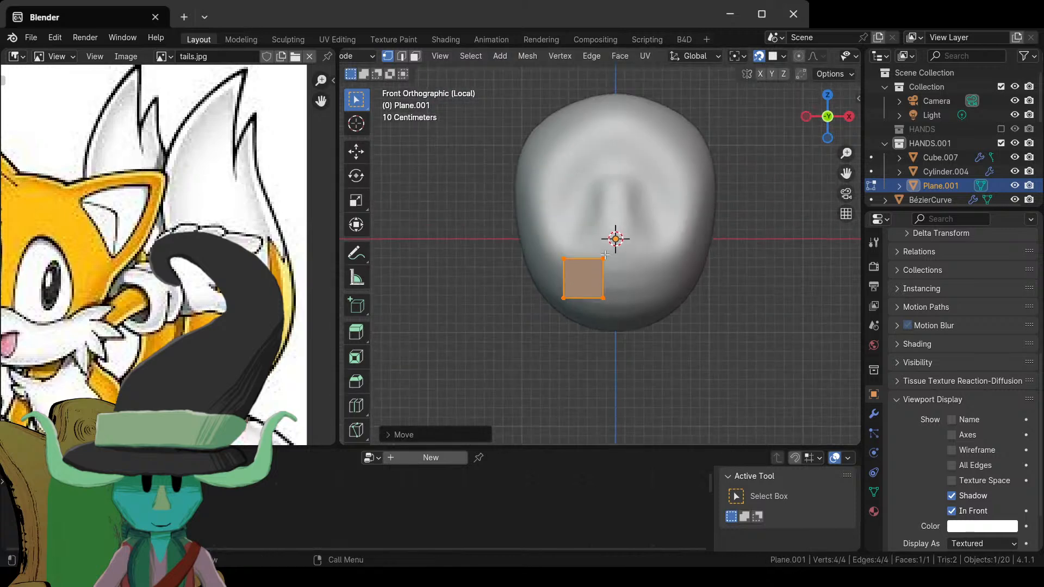
{"action": "scroll", "coordinate": [605, 255], "scroll_direction": "up", "scroll_amount": 1}
{"action": "scroll", "coordinate": [605, 255], "scroll_direction": "up", "scroll_amount": 1}
{"action": "key", "text": "s"}
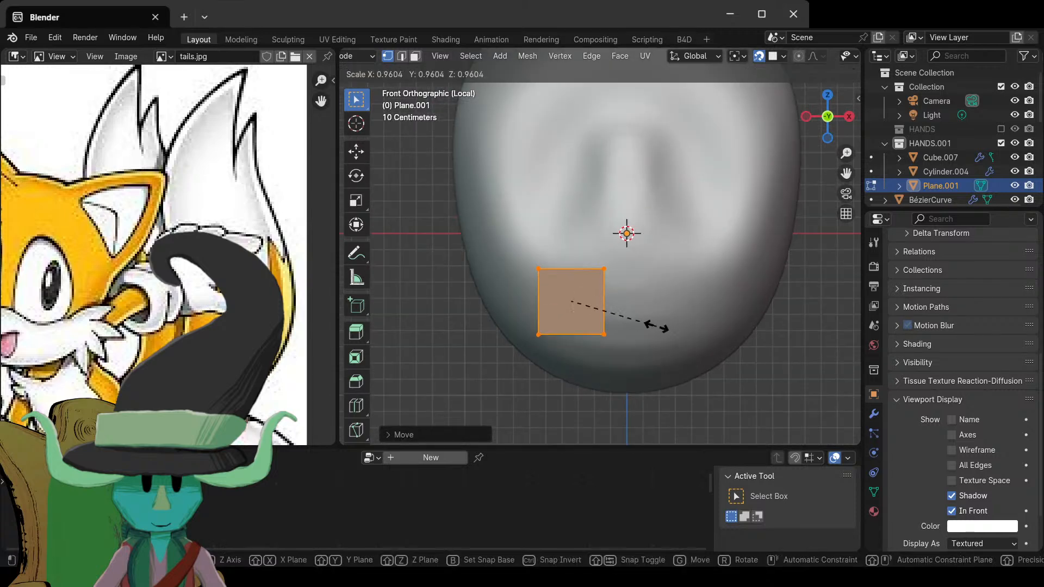
{"action": "left_click", "coordinate": [602, 317]}
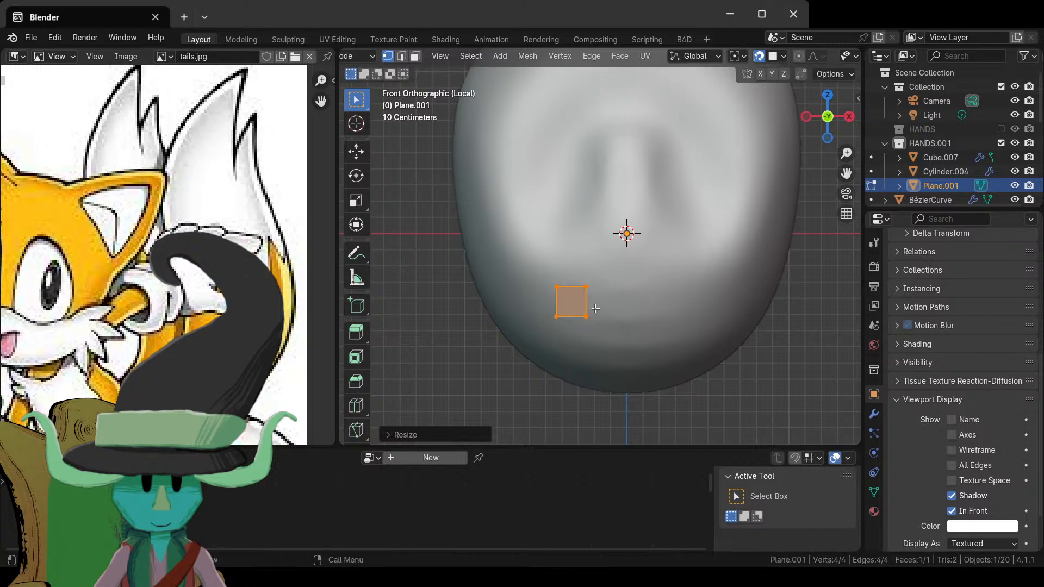
- Move the small face onto the outer side of the eye area, near the edge of the head
{"action": "key", "text": "g"}
{"action": "left_click", "coordinate": [628, 167]}
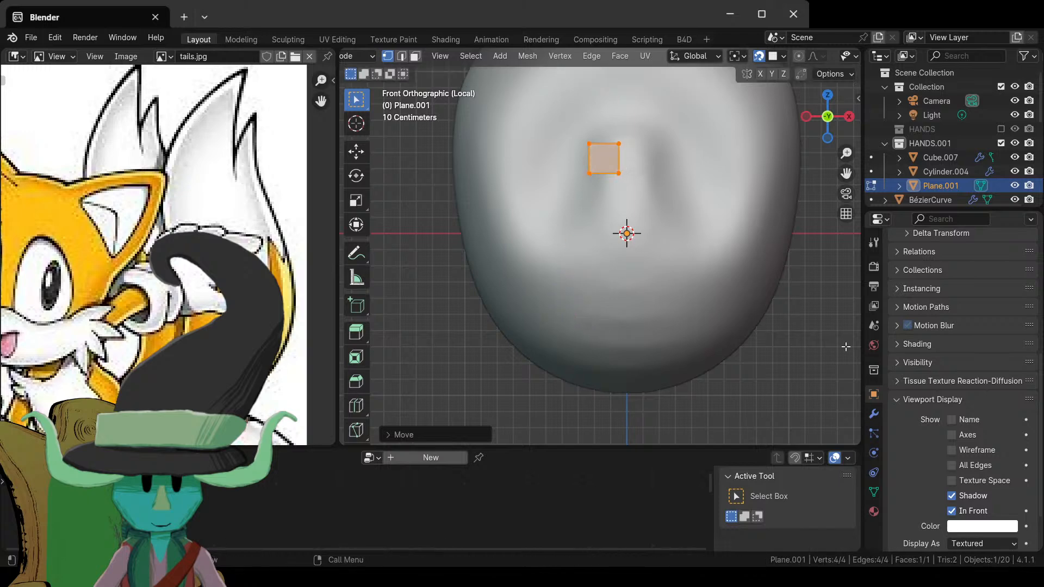
{"action": "key", "text": "g"}
{"action": "left_click", "coordinate": [509, 173]}
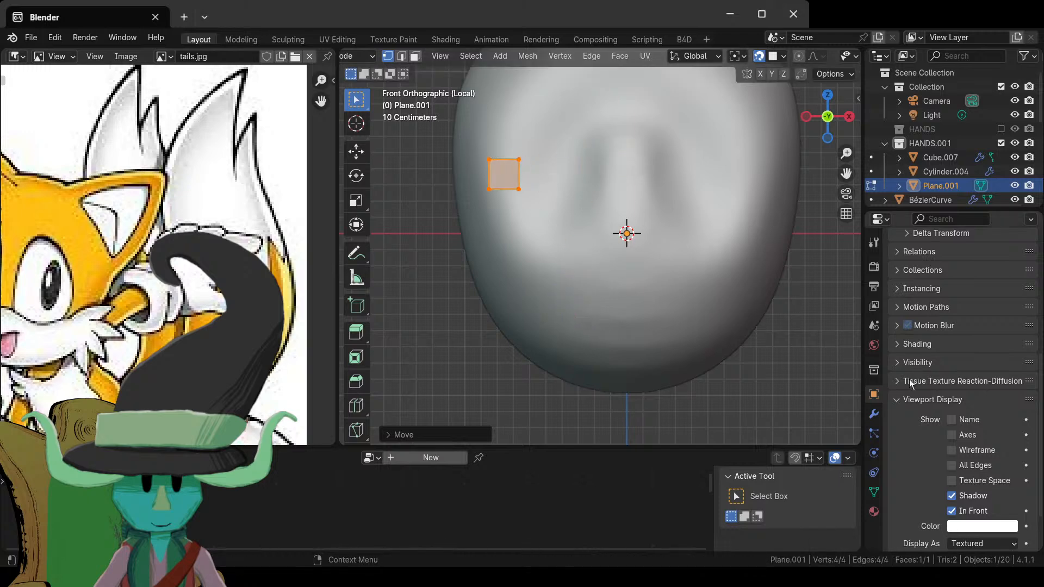
- Add a Mirror modifier on the X axis to the plane
{"action": "left_click", "coordinate": [873, 413]}
{"action": "left_click", "coordinate": [911, 263]}
{"action": "key", "text": "space"}
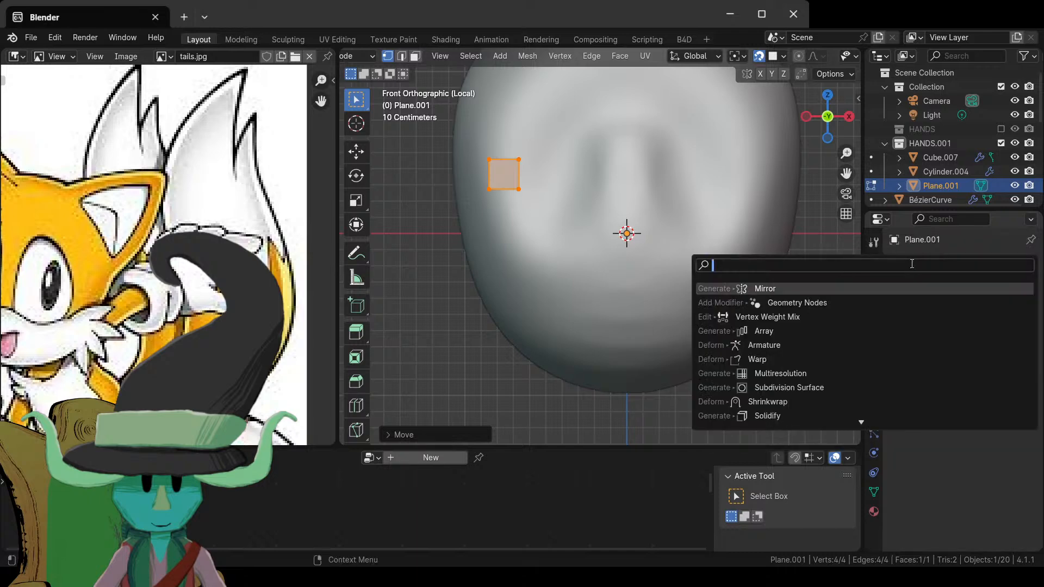
{"action": "type", "text": "mi"}
{"action": "left_click", "coordinate": [844, 289]}
{"action": "scroll", "coordinate": [625, 244], "scroll_direction": "up", "scroll_amount": 3}
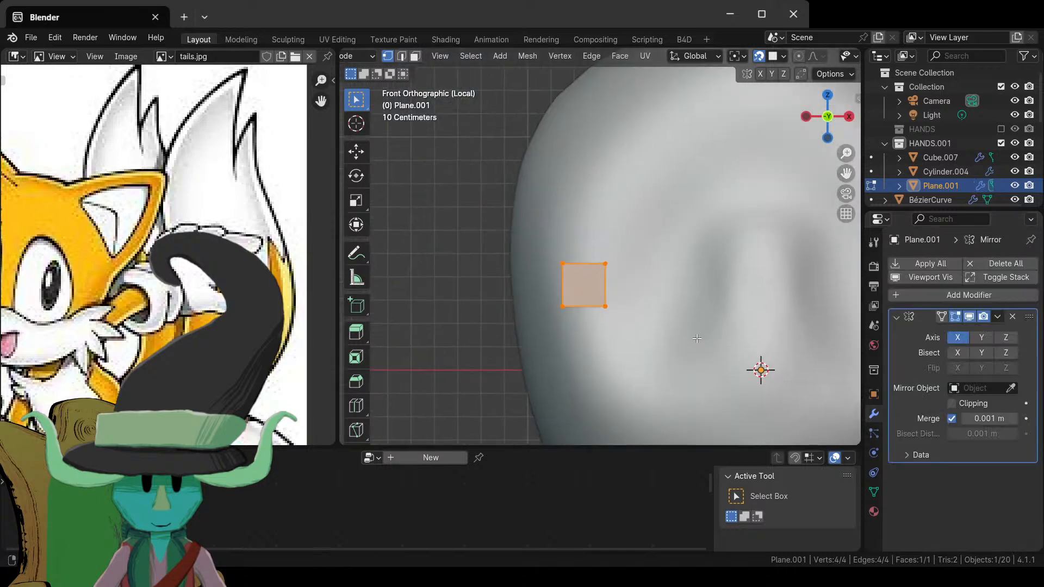
{"action": "scroll", "coordinate": [625, 244], "scroll_direction": "down", "scroll_amount": 3}
{"action": "middle_click_drag", "start_coordinate": [626, 244], "coordinate": [645, 321]}
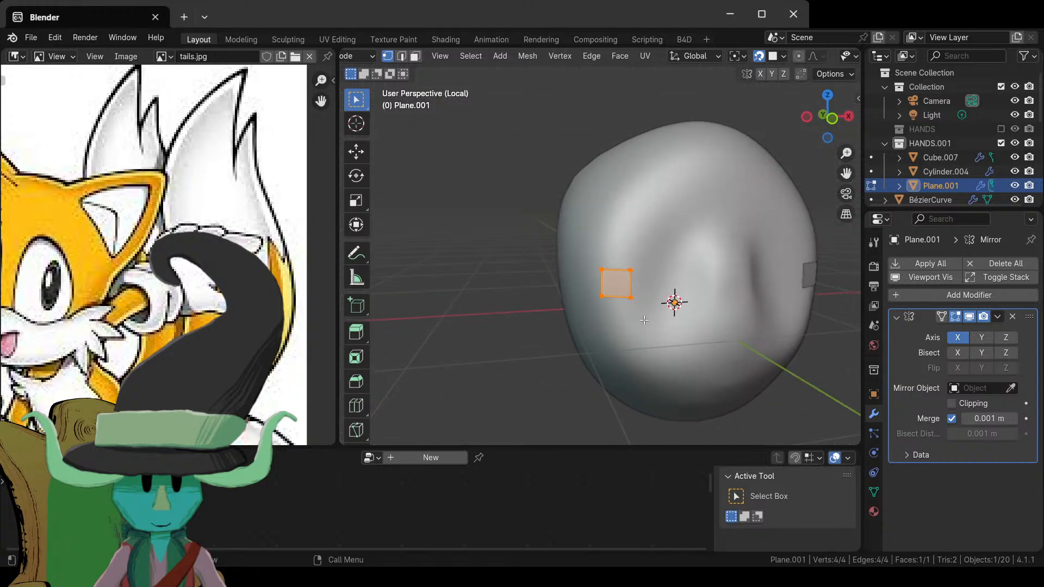
- Stretch the face upward by moving its upper edge to brow height, and rotate that edge to follow the head's contour
{"action": "left_click", "coordinate": [630, 299]}
{"action": "key", "text": "KP_1"}
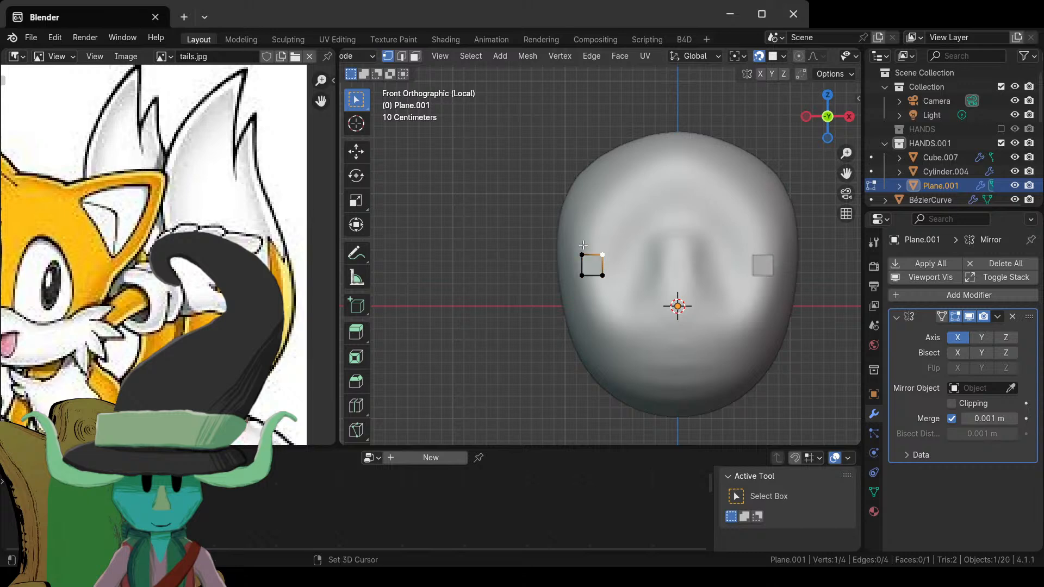
{"action": "key", "text": "g"}
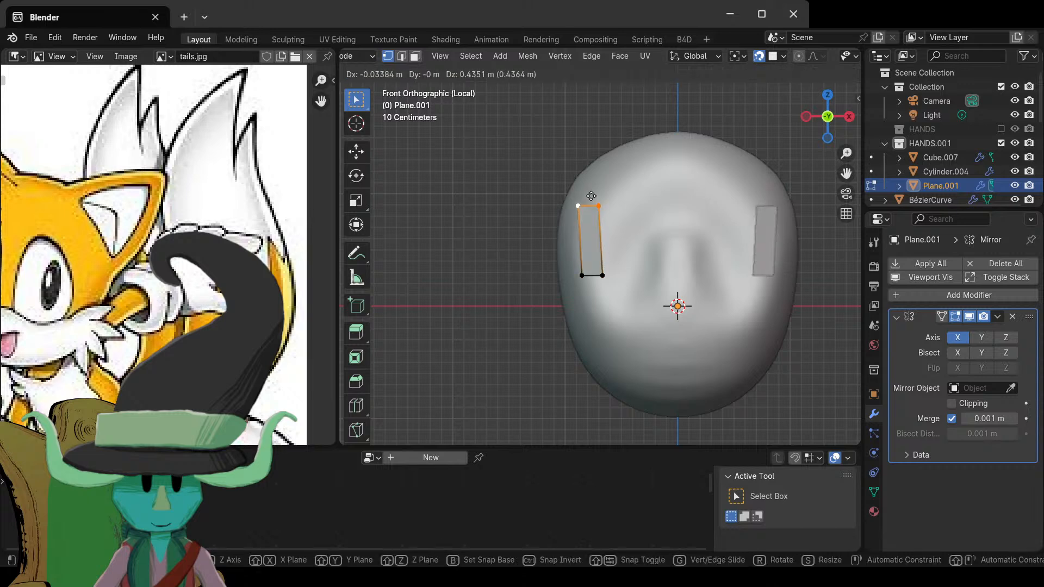
{"action": "left_click", "coordinate": [651, 202]}
{"action": "key", "text": "t"}
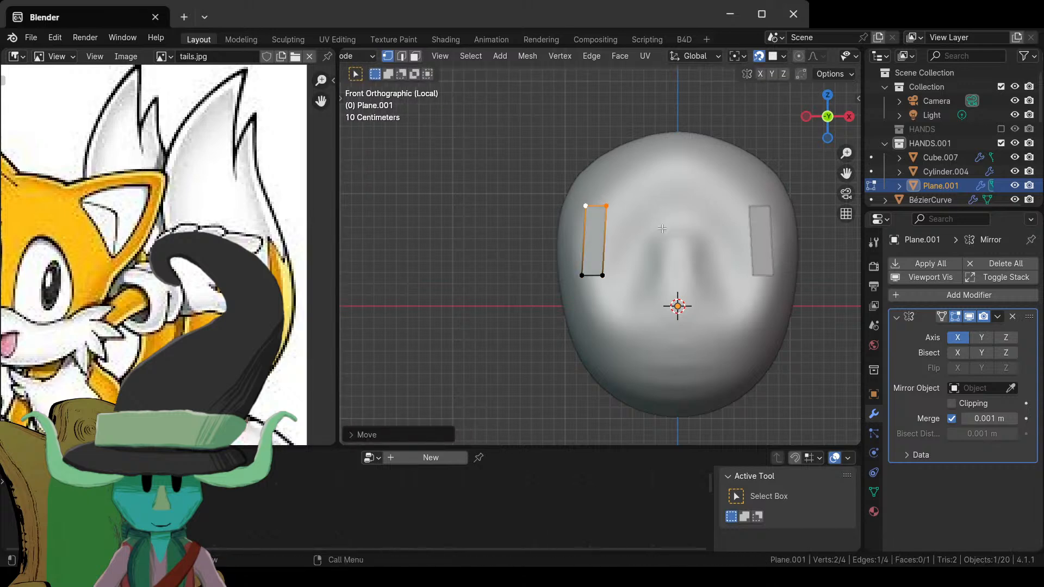
{"action": "key", "text": "r"}
{"action": "left_click", "coordinate": [656, 253]}
- Extrude the strip's upper edge toward the forehead and reposition the new edge along the brow curve
{"action": "key", "text": "e"}
{"action": "left_click", "coordinate": [685, 203]}
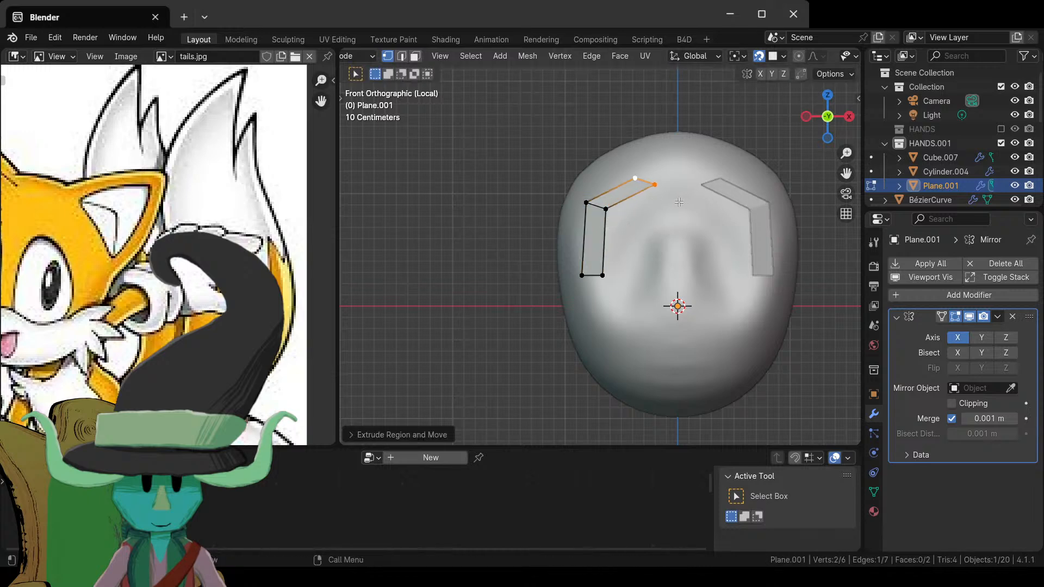
{"action": "middle_click_drag", "start_coordinate": [679, 202], "coordinate": [699, 263]}
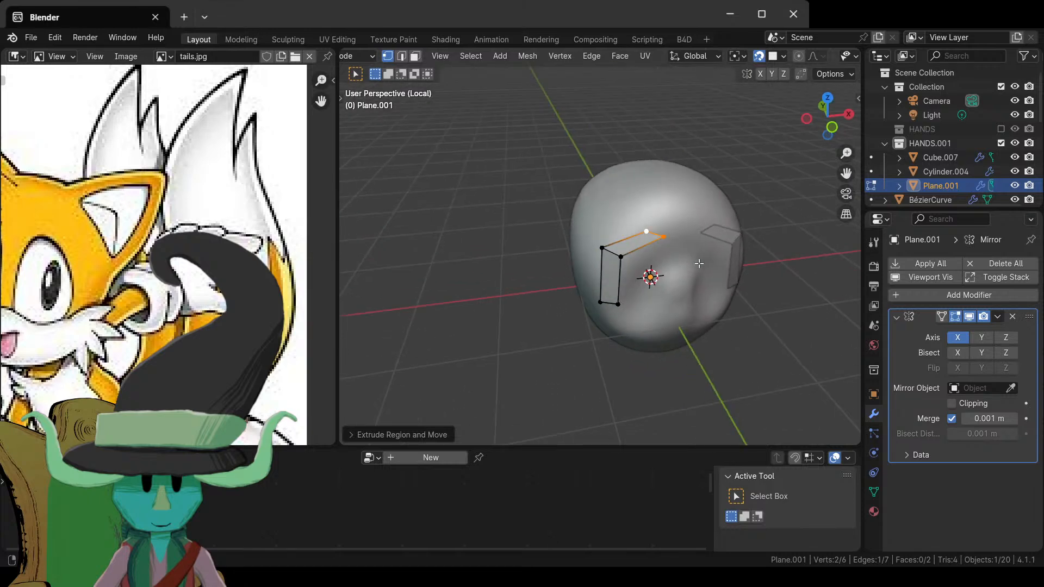
{"action": "key", "text": "g"}
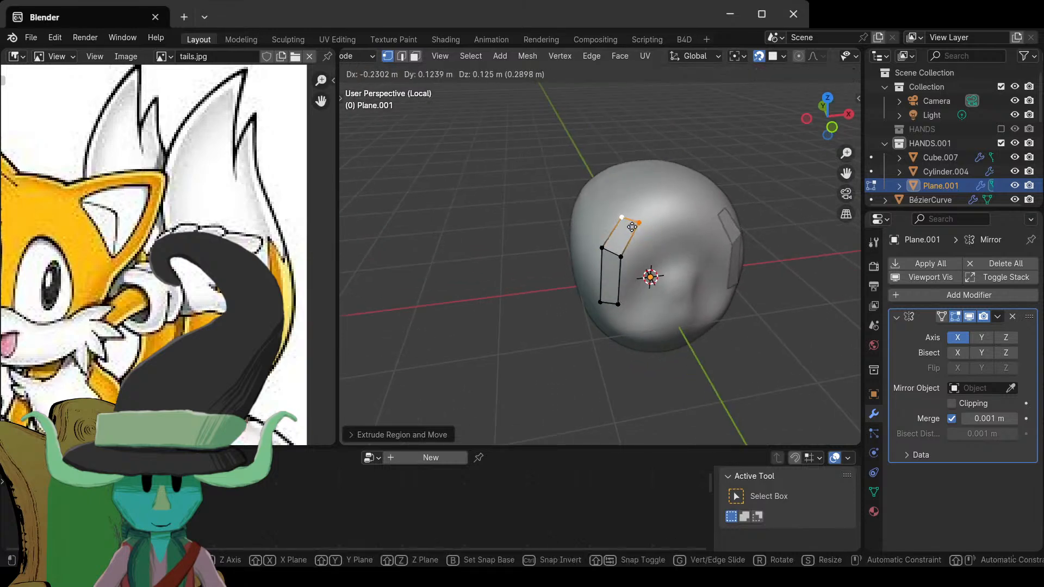
{"action": "left_click", "coordinate": [637, 219]}
- Extrude two more segments across the forehead toward the head's centre, rotating the edge between them to follow the curve
{"action": "key", "text": "e"}
{"action": "left_click", "coordinate": [664, 204]}
{"action": "key", "text": "r"}
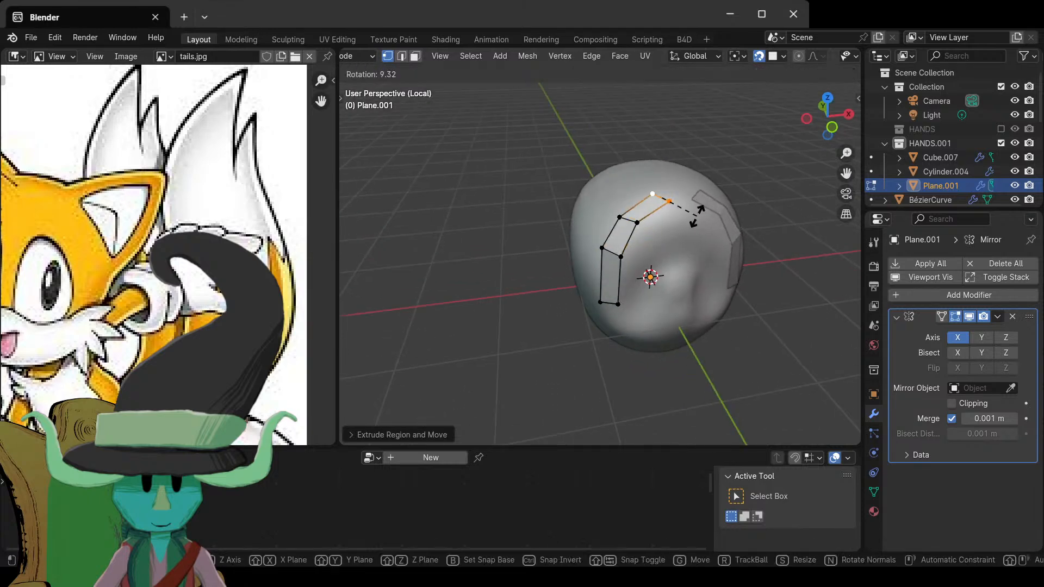
{"action": "left_click", "coordinate": [698, 234]}
{"action": "key", "text": "e"}
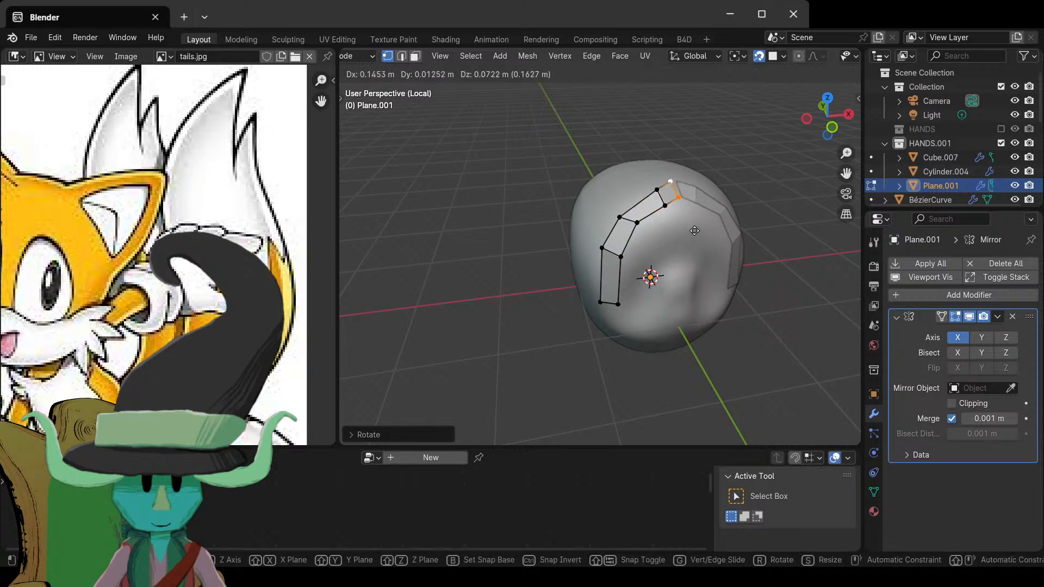
{"action": "left_click", "coordinate": [694, 230]}
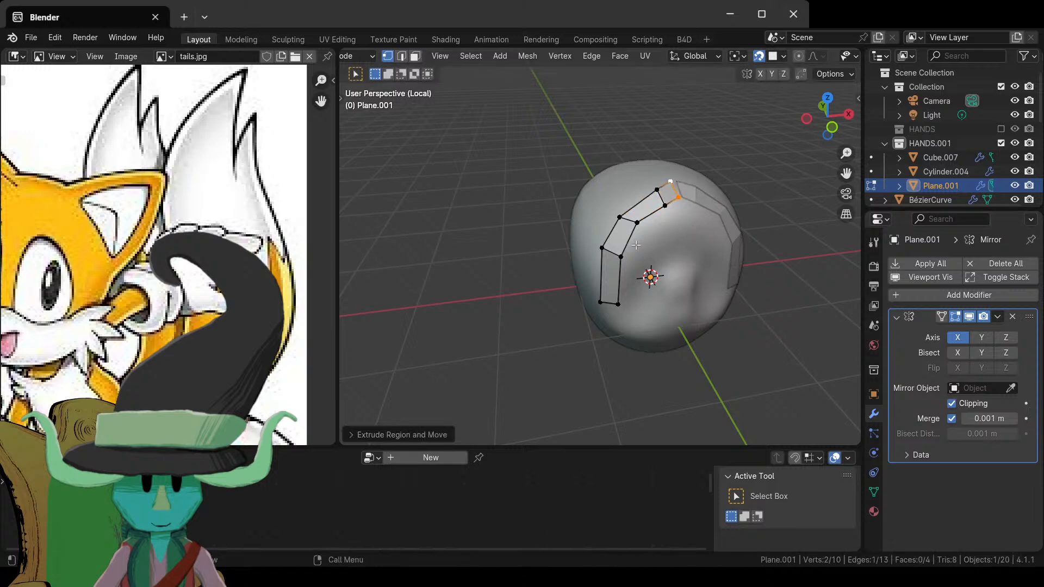
- Enable the mirror's Clipping option, move the forehead end edge onto the centre line, and check the joined strip
{"action": "key", "text": "g"}
{"action": "left_click", "coordinate": [680, 249]}
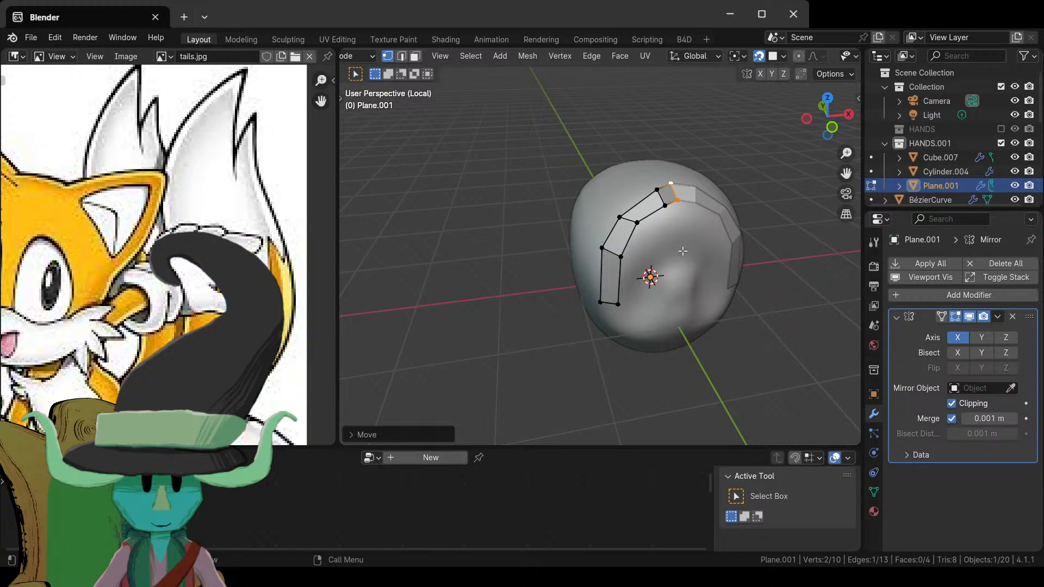
{"action": "key", "text": "KP_1"}
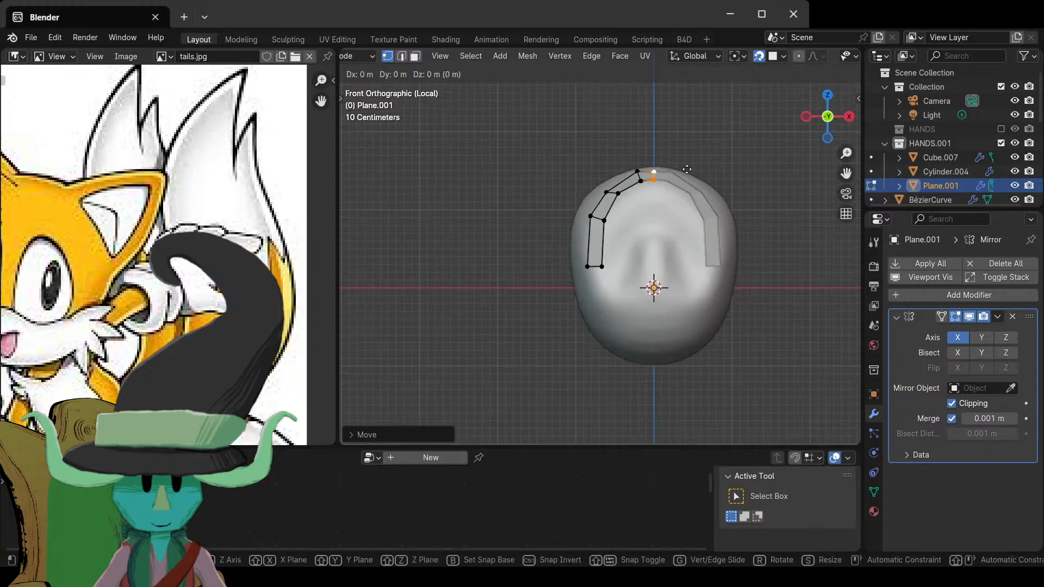
{"action": "key", "text": "Tab"}
{"action": "middle_click_drag", "start_coordinate": [687, 185], "coordinate": [643, 281]}
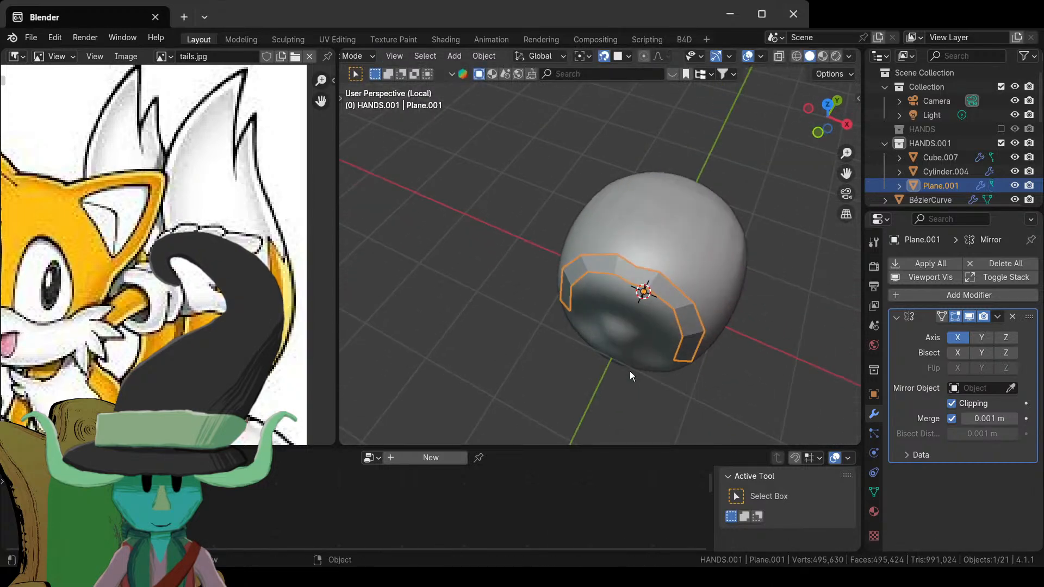
{"action": "key", "text": "Tab"}
- Extrude the strip's lower edge in three segments down the cheek and around the jaw, rotating the end edge to follow it
{"action": "middle_click_drag", "start_coordinate": [629, 370], "coordinate": [586, 273]}
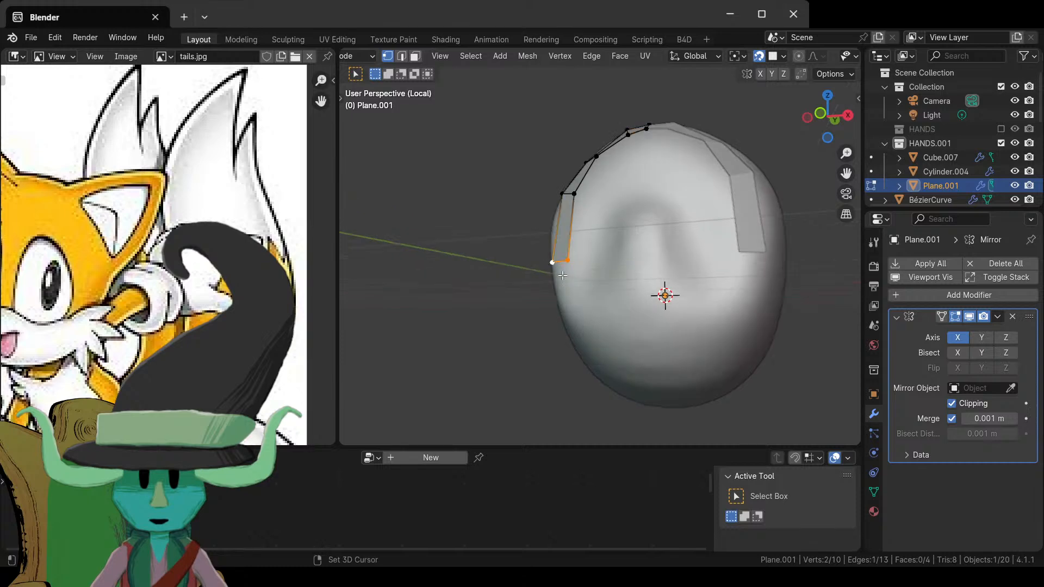
{"action": "key", "text": "KP_1"}
{"action": "middle_click_drag", "start_coordinate": [620, 286], "coordinate": [636, 198], "text": "shift"}
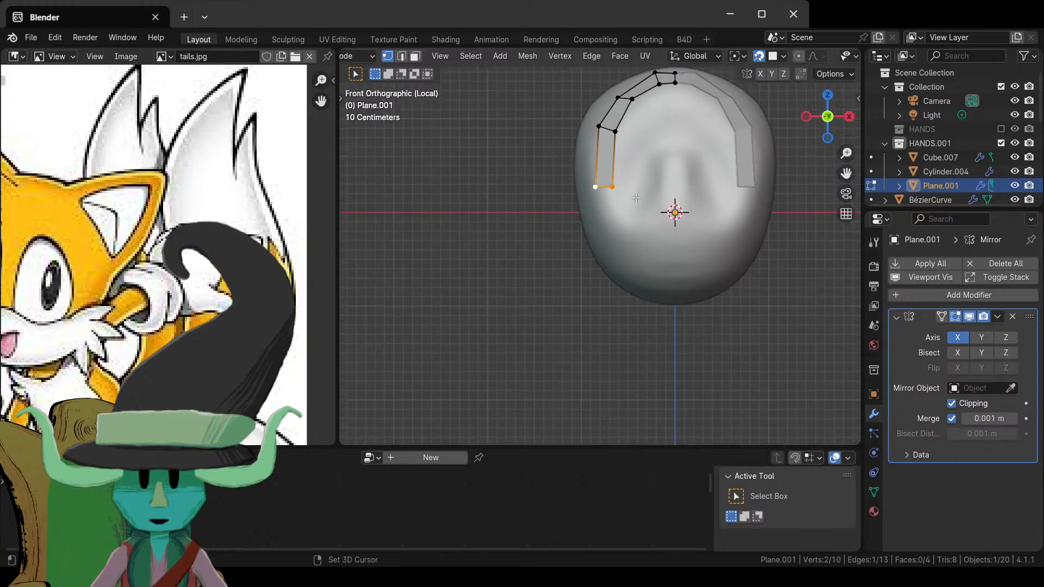
{"action": "key", "text": "e"}
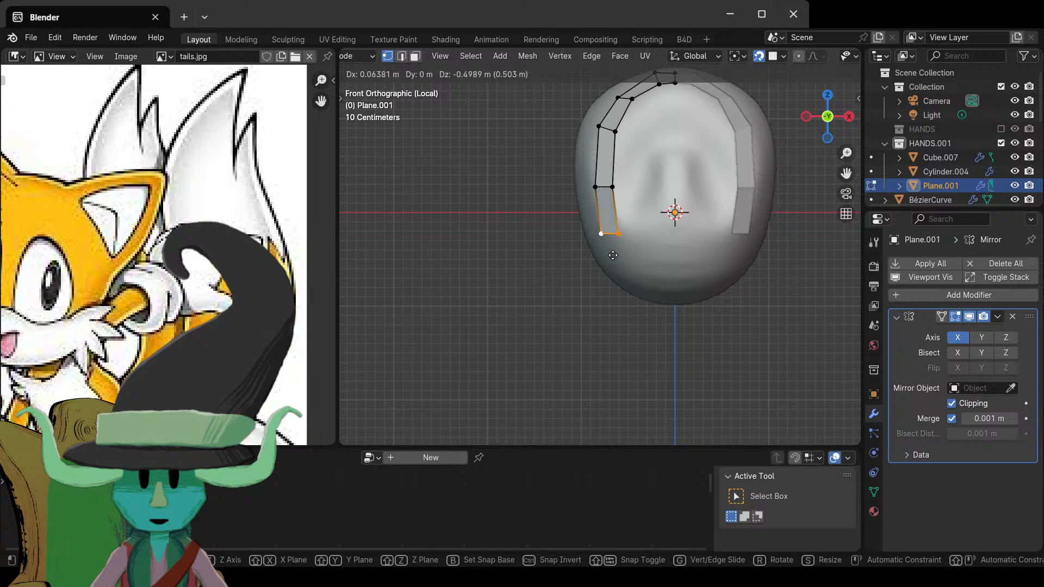
{"action": "left_click", "coordinate": [611, 259]}
{"action": "key", "text": "e"}
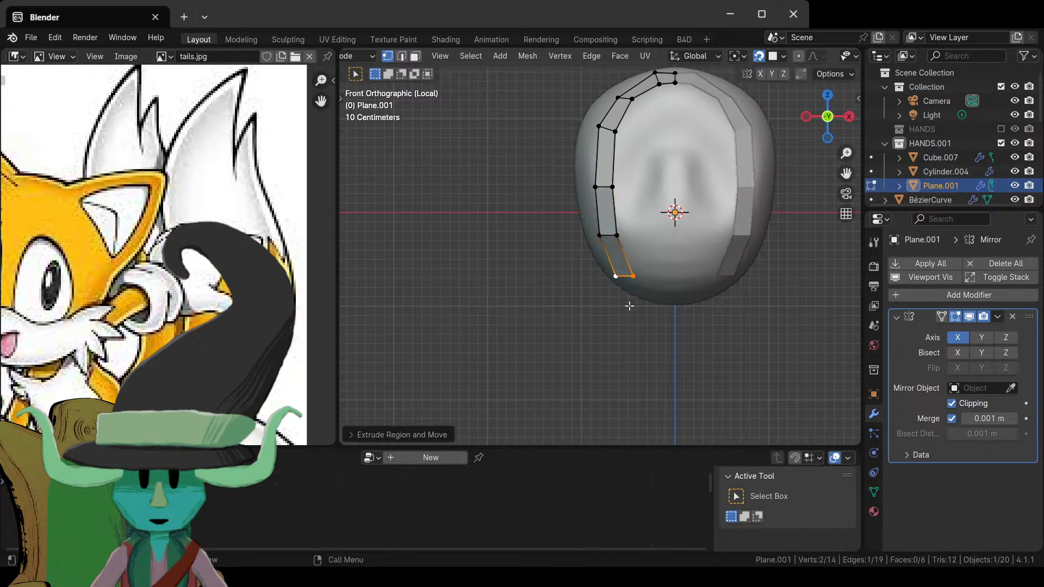
{"action": "key", "text": "r"}
{"action": "left_click", "coordinate": [693, 285]}
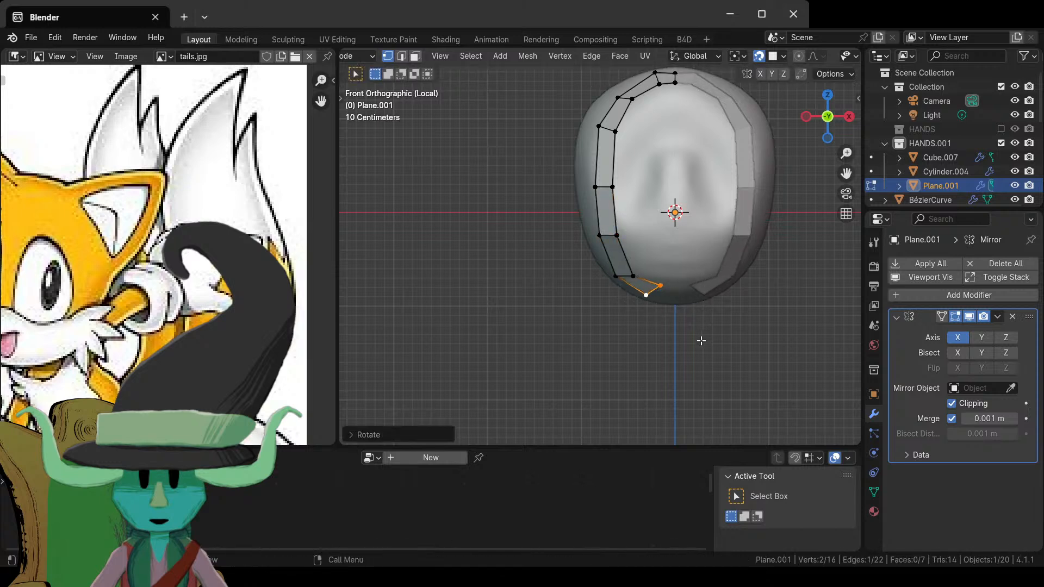
- Extrude the jaw end edge to the centre line under the chin to close the mirrored face loop
{"action": "middle_click_drag", "start_coordinate": [700, 342], "coordinate": [683, 267]}
{"action": "key", "text": "e"}
{"action": "left_click", "coordinate": [740, 220]}
{"action": "key", "text": "Tab"}
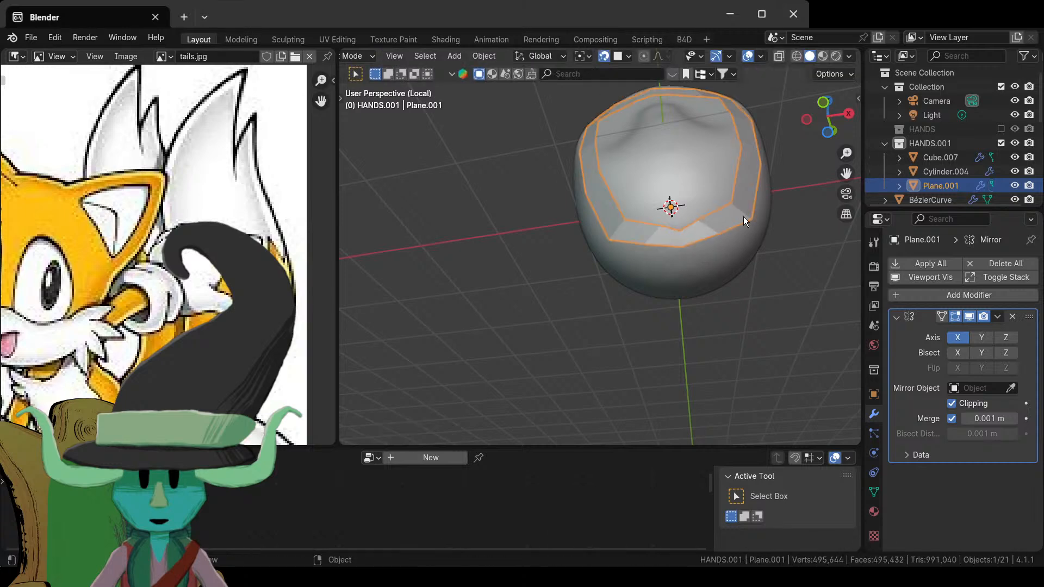
{"action": "key", "text": "Tab"}
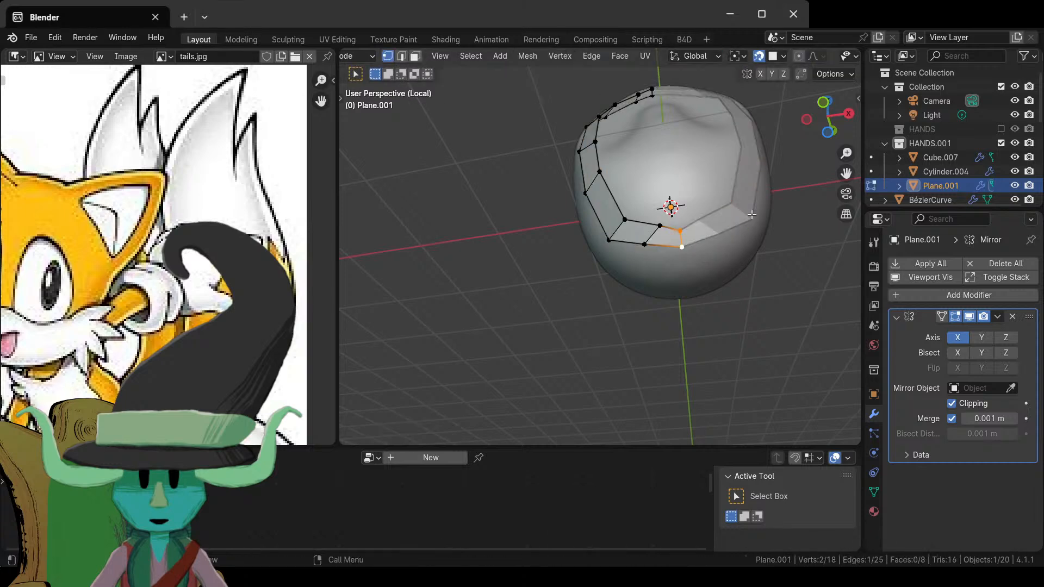
- Move the two outer vertices nearest the centre under the chin farther back to widen the strip there
{"action": "key", "text": "g"}
{"action": "left_click", "coordinate": [644, 269]}
{"action": "left_click", "coordinate": [687, 248]}
{"action": "key", "text": "g"}
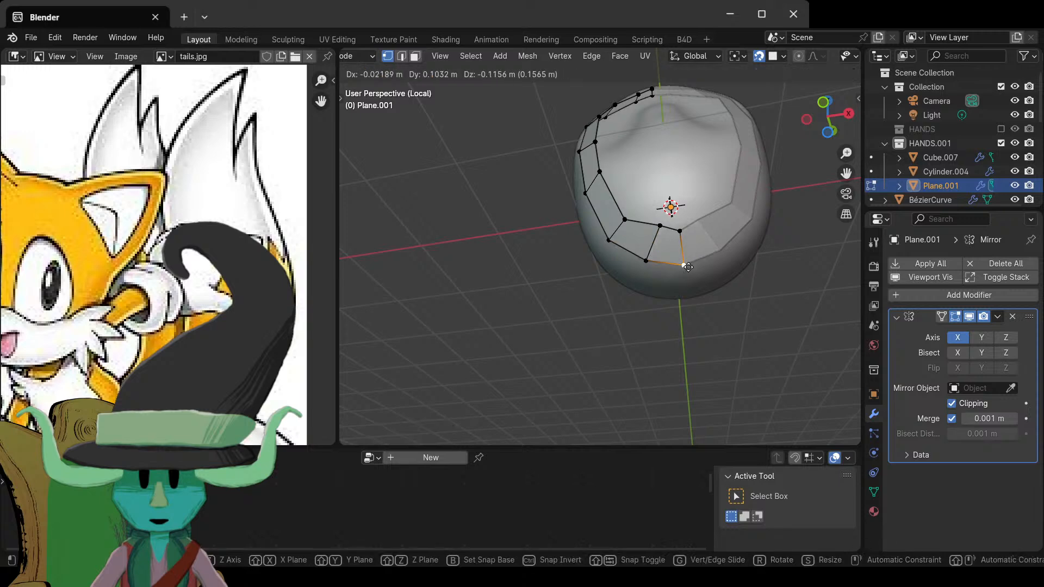
{"action": "left_click", "coordinate": [688, 267]}
- Reposition the loop's inner vertices and outer corner vertex around the jaw to even out the curve, and check the whole loop
{"action": "left_click", "coordinate": [661, 227]}
{"action": "key", "text": "g"}
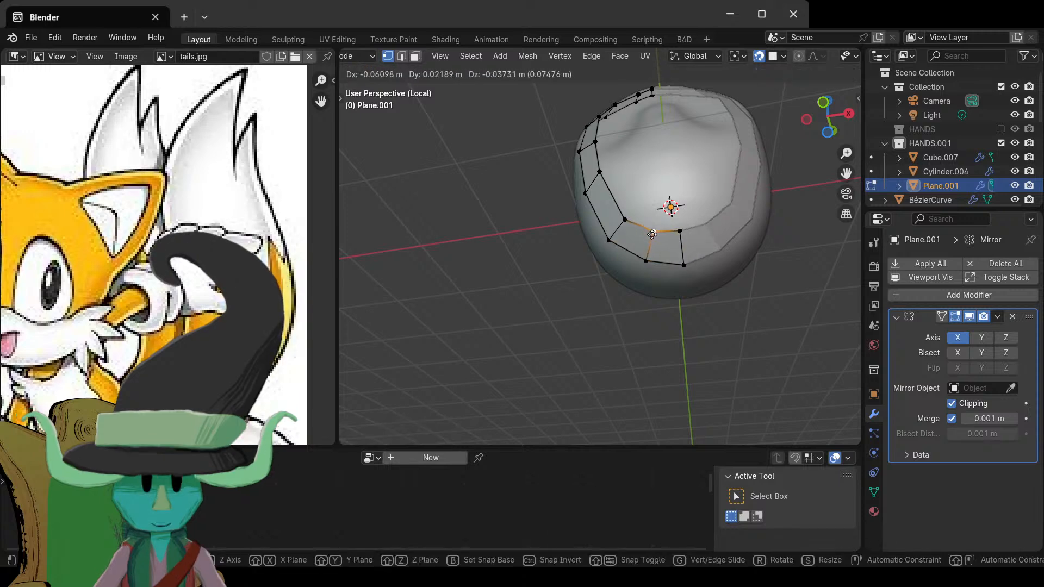
{"action": "left_click", "coordinate": [616, 225]}
{"action": "left_click", "coordinate": [611, 245]}
{"action": "key", "text": "g"}
{"action": "left_click", "coordinate": [625, 226]}
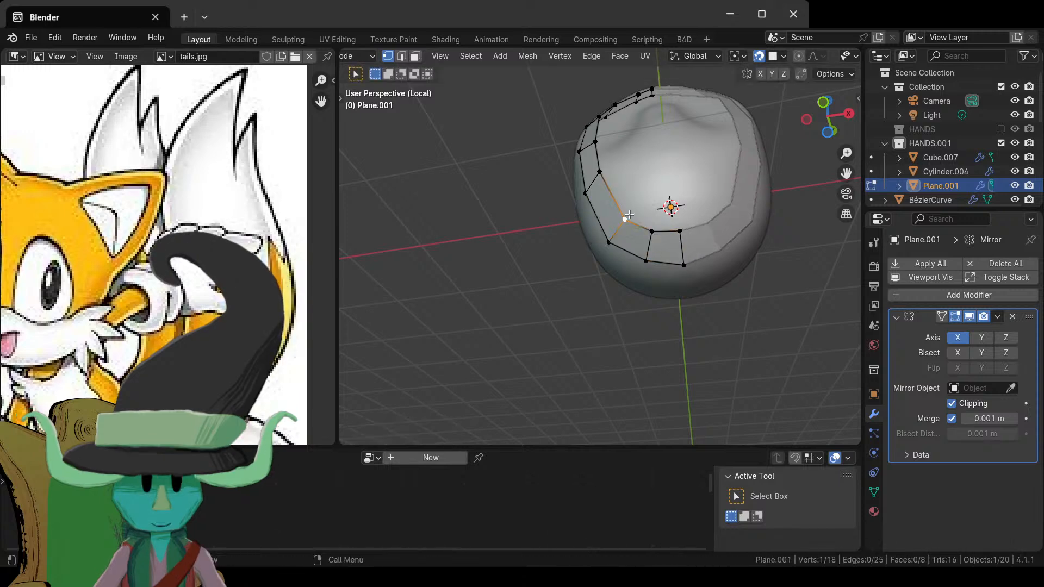
{"action": "key", "text": "g"}
{"action": "left_click", "coordinate": [617, 228]}
{"action": "key", "text": "Tab"}
{"action": "scroll", "coordinate": [683, 187], "scroll_direction": "down", "scroll_amount": 5}
{"action": "middle_click_drag", "start_coordinate": [681, 266], "coordinate": [727, 324]}
{"action": "key", "text": "Tab"}
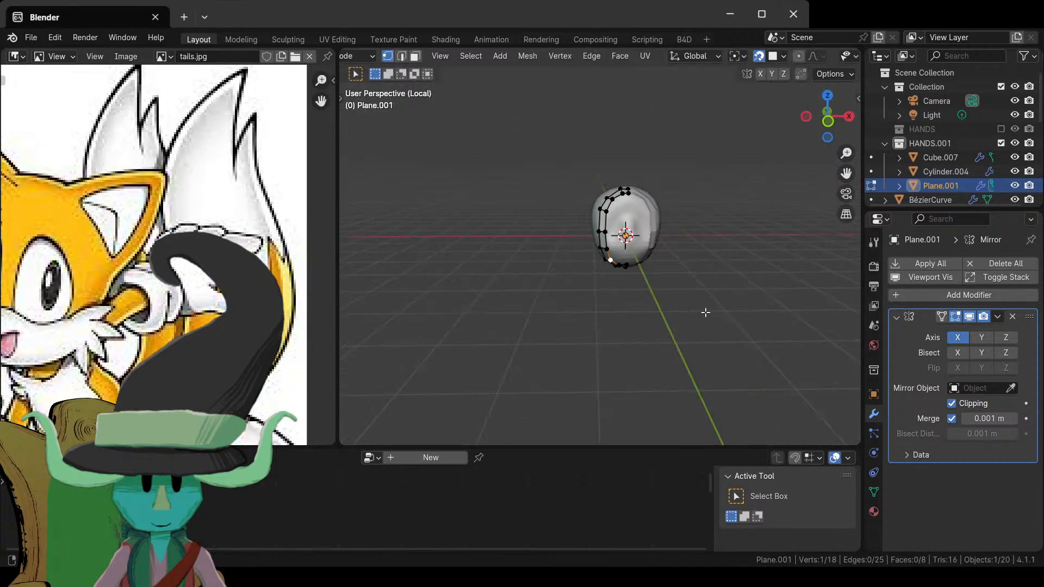
- Extrude the face loop's inner edge beside the eye about 0.1 m inward over the head surface
{"action": "scroll", "coordinate": [703, 310], "scroll_direction": "up", "scroll_amount": 4}
{"action": "scroll", "coordinate": [672, 315], "scroll_direction": "down", "scroll_amount": 1}
{"action": "key", "text": "KP_1"}
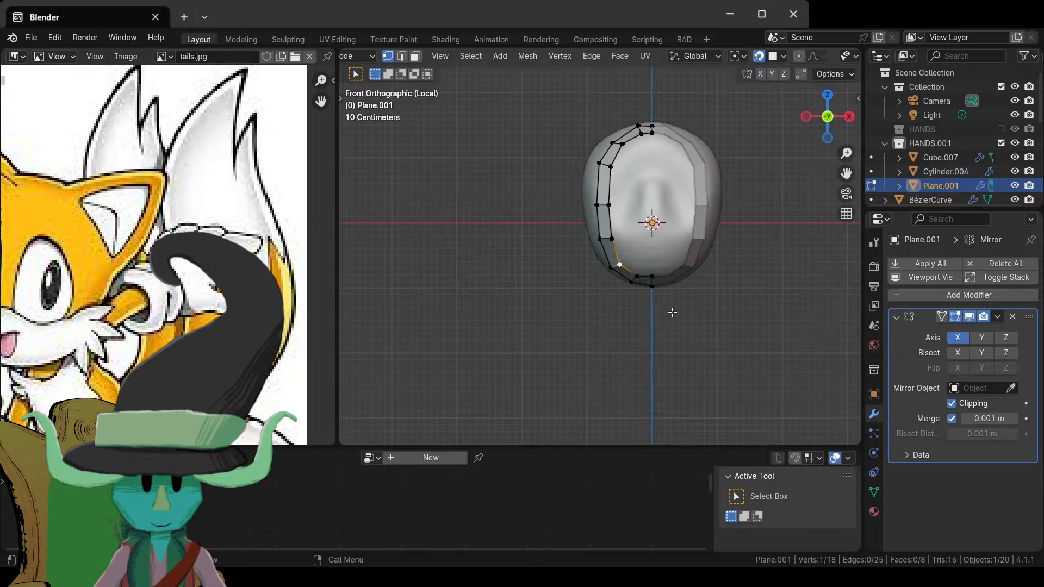
{"action": "scroll", "coordinate": [676, 310], "scroll_direction": "up", "scroll_amount": 4}
{"action": "middle_click_drag", "start_coordinate": [669, 160], "coordinate": [567, 257], "text": "shift"}
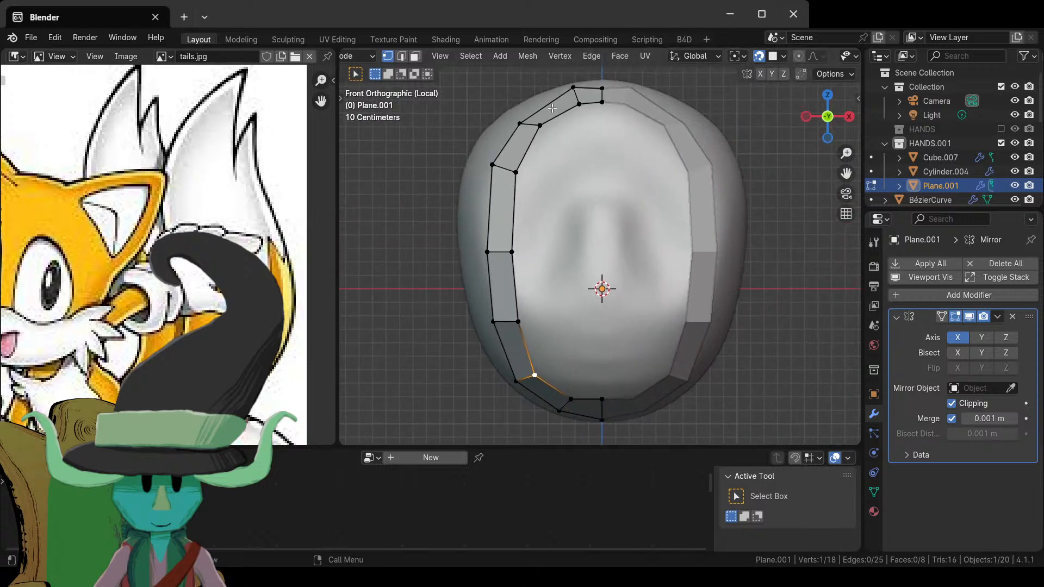
{"action": "left_click", "coordinate": [517, 174]}
{"action": "key", "text": "e"}
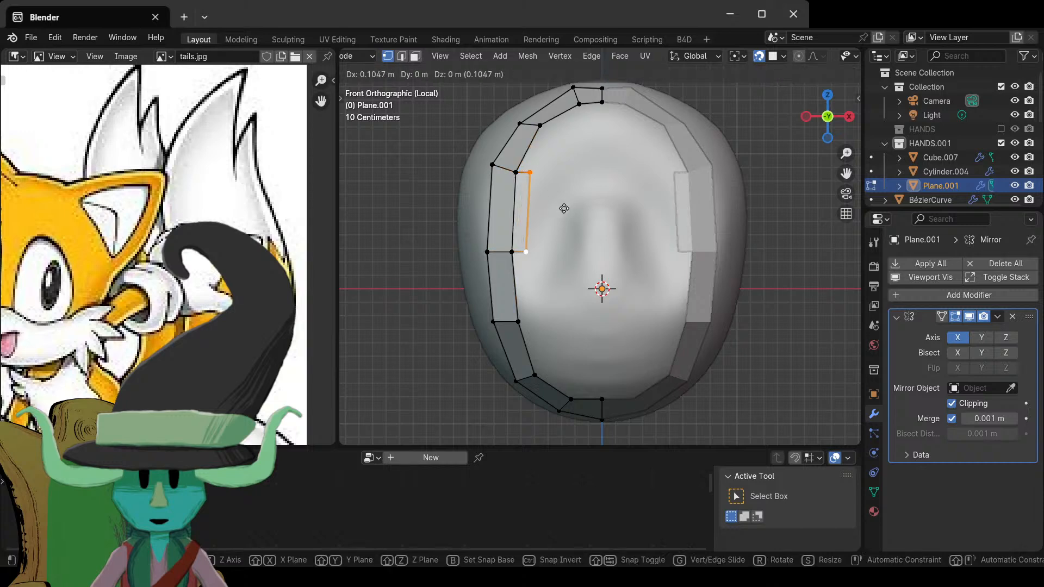
{"action": "left_click", "coordinate": [560, 209]}
- Extrude the upper edge of the new inner face across the brow in segments to the centre line, rotating it to follow the brow
{"action": "left_click_drag", "start_coordinate": [509, 166], "coordinate": [538, 182]}
{"action": "key", "text": "e"}
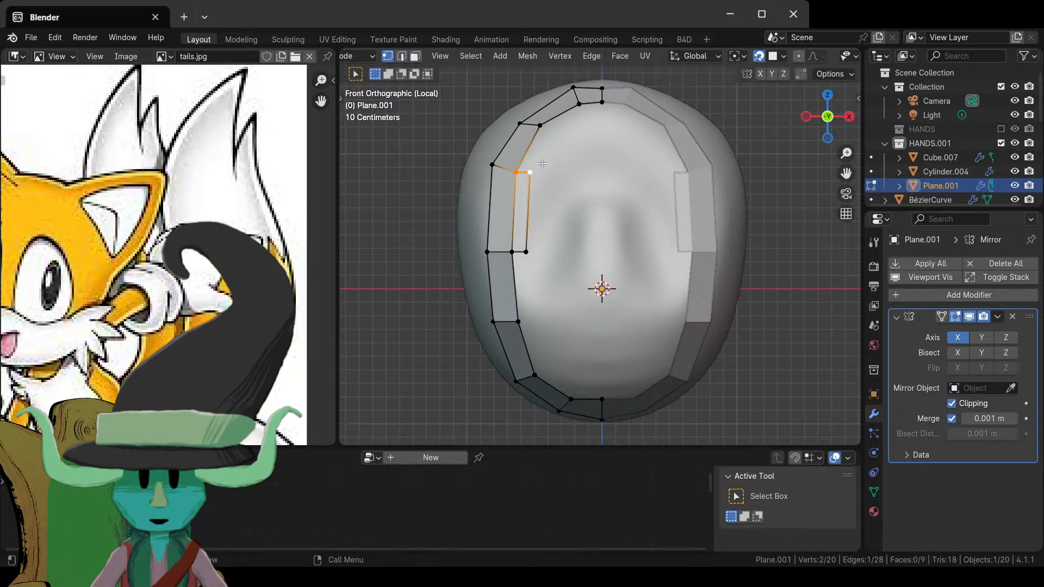
{"action": "left_click", "coordinate": [588, 150]}
{"action": "key", "text": "r"}
{"action": "left_click", "coordinate": [575, 186]}
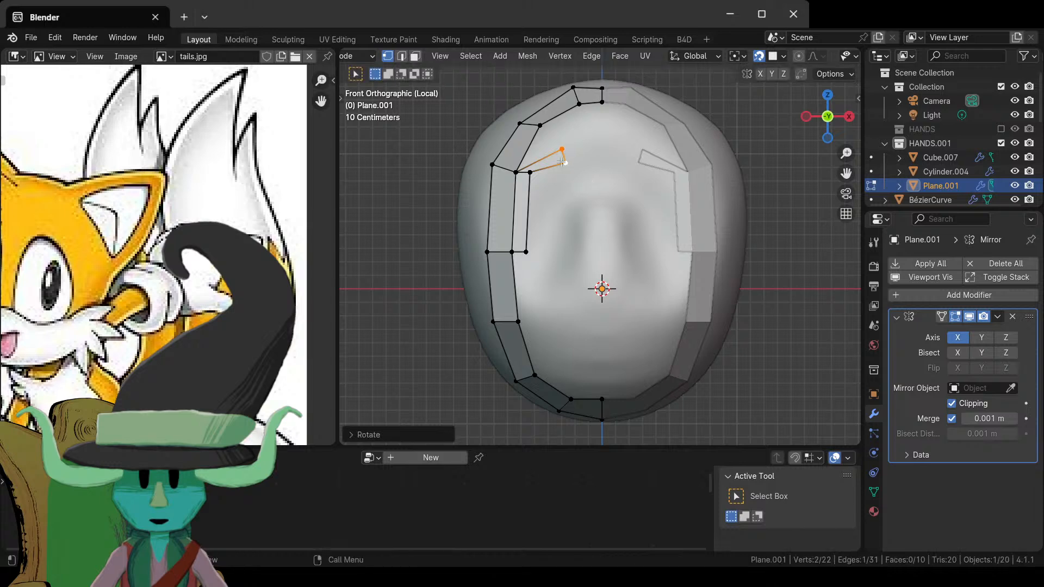
{"action": "key", "text": "e"}
{"action": "left_click", "coordinate": [588, 146]}
{"action": "key", "text": "e"}
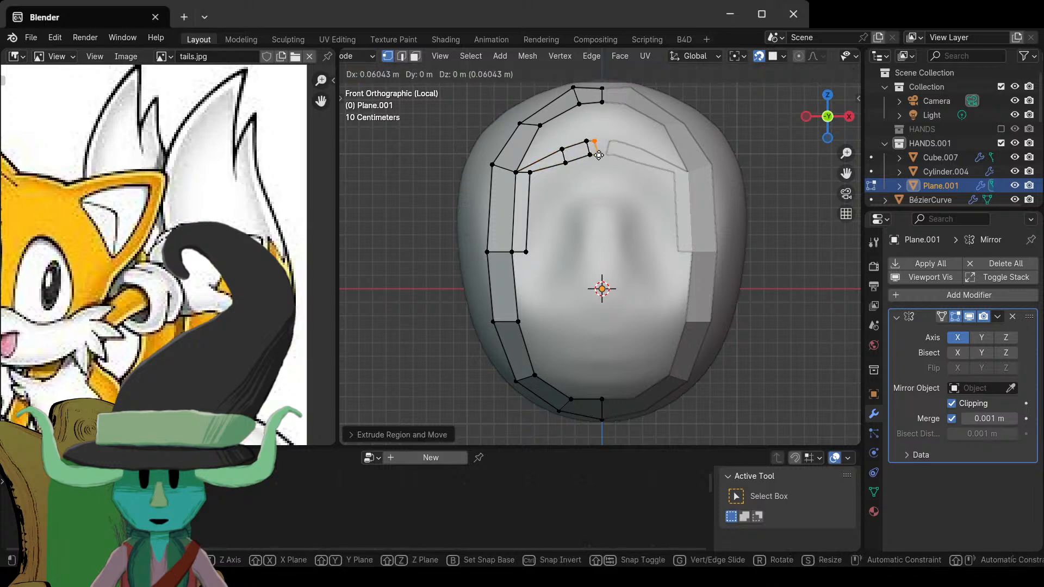
{"action": "left_click", "coordinate": [615, 156]}
- Shift the brow strip's two intermediate edges outward to space its segments and smooth the arch
{"action": "left_click", "coordinate": [563, 155]}
{"action": "key", "text": "g"}
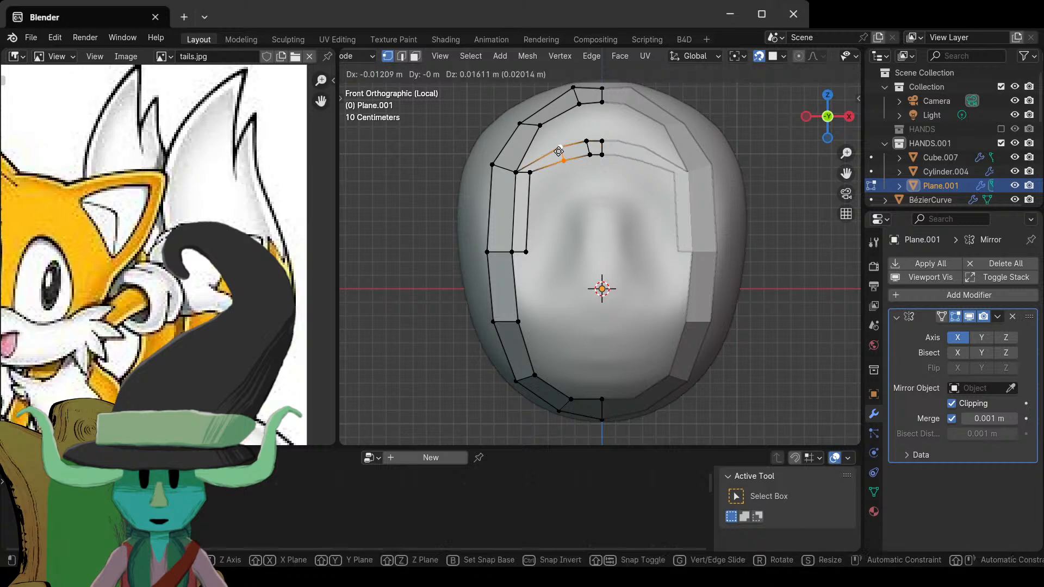
{"action": "left_click", "coordinate": [585, 147]}
{"action": "left_click", "coordinate": [587, 149]}
{"action": "key", "text": "g"}
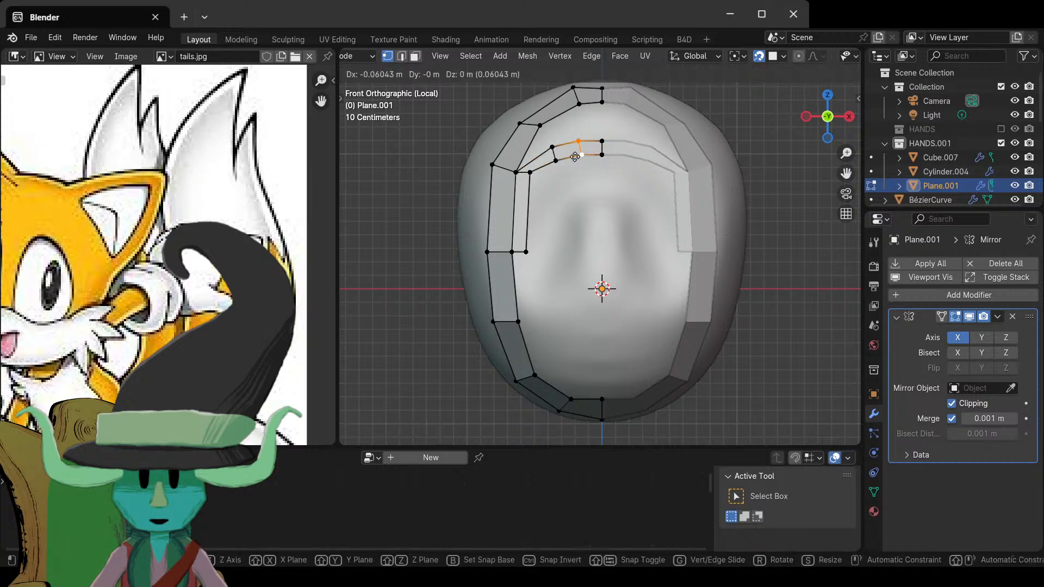
{"action": "left_click", "coordinate": [574, 157]}
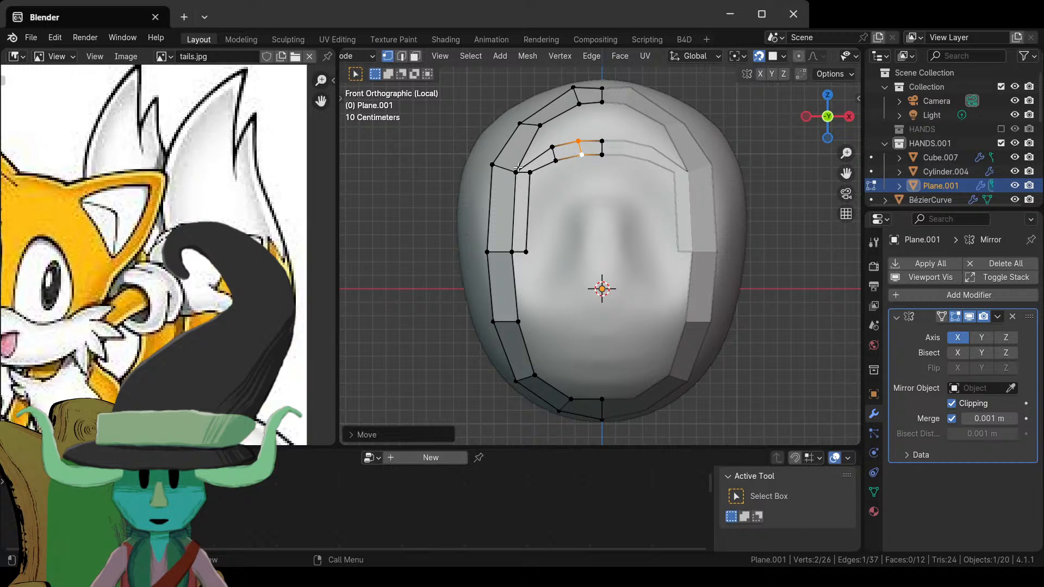
- Extrude the lower edge of the inner cheek strip down to the outer loop's corner vertex and inward under the eye toward the nose
{"action": "left_click", "coordinate": [525, 257]}
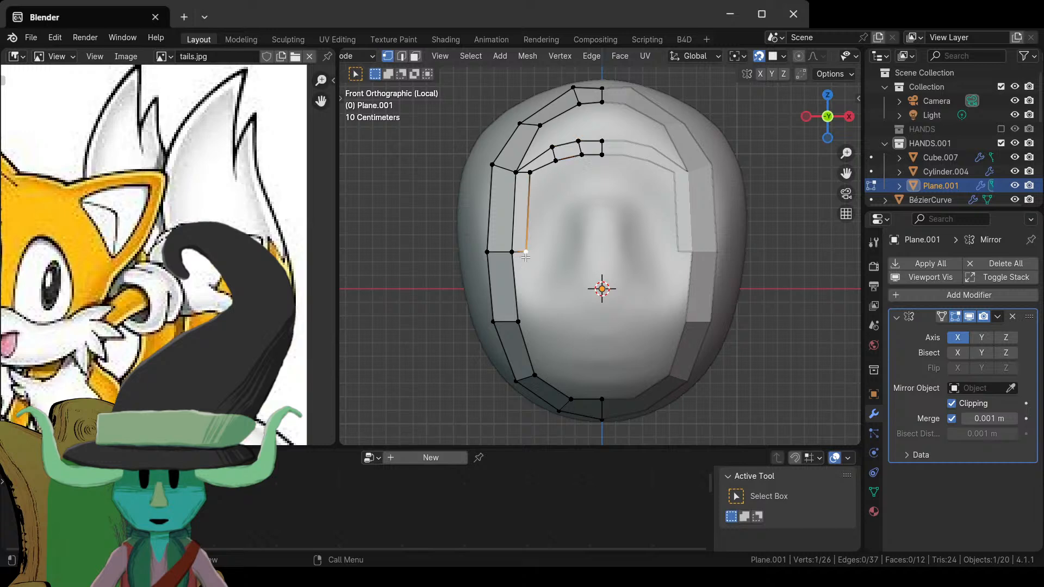
{"action": "left_click", "coordinate": [509, 252], "text": "shift"}
{"action": "key", "text": "g"}
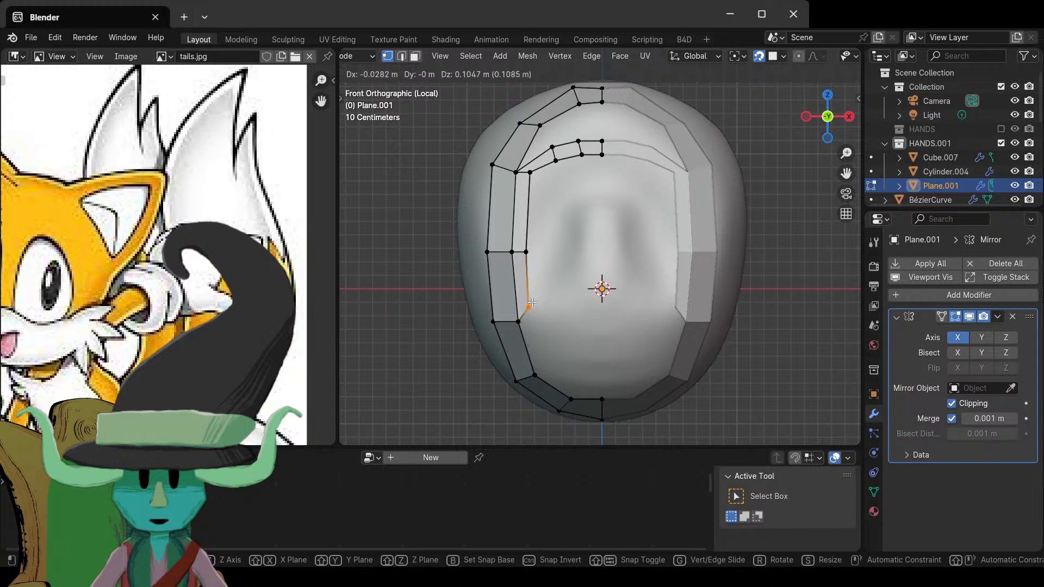
{"action": "left_click", "coordinate": [531, 302]}
{"action": "key", "text": "e"}
{"action": "left_click", "coordinate": [589, 304]}
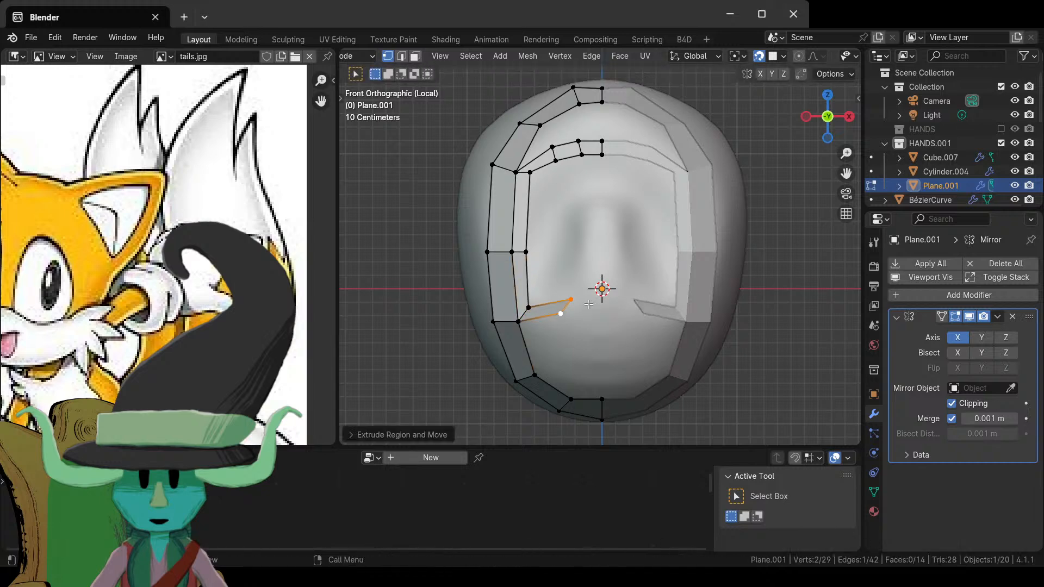
{"action": "key", "text": "g"}
{"action": "left_click", "coordinate": [601, 288]}
{"action": "key", "text": "g"}
{"action": "left_click", "coordinate": [613, 290]}
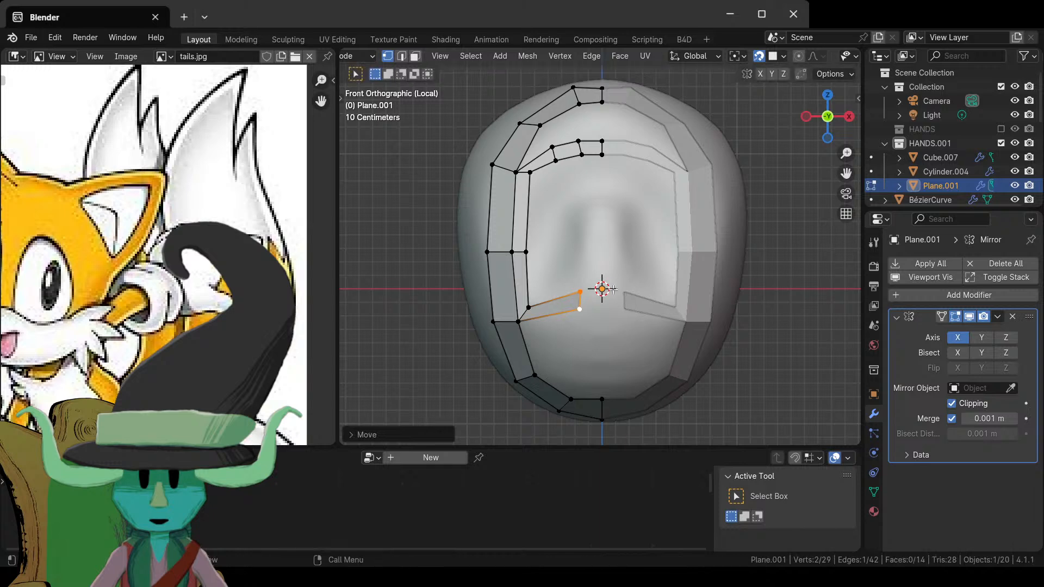
- Extrude the under-eye strip's end edge at the nose base, rotate it upward, and move the strip's lower end vertex onto the centre line
{"action": "key", "text": "e"}
{"action": "left_click", "coordinate": [612, 288]}
{"action": "key", "text": "r"}
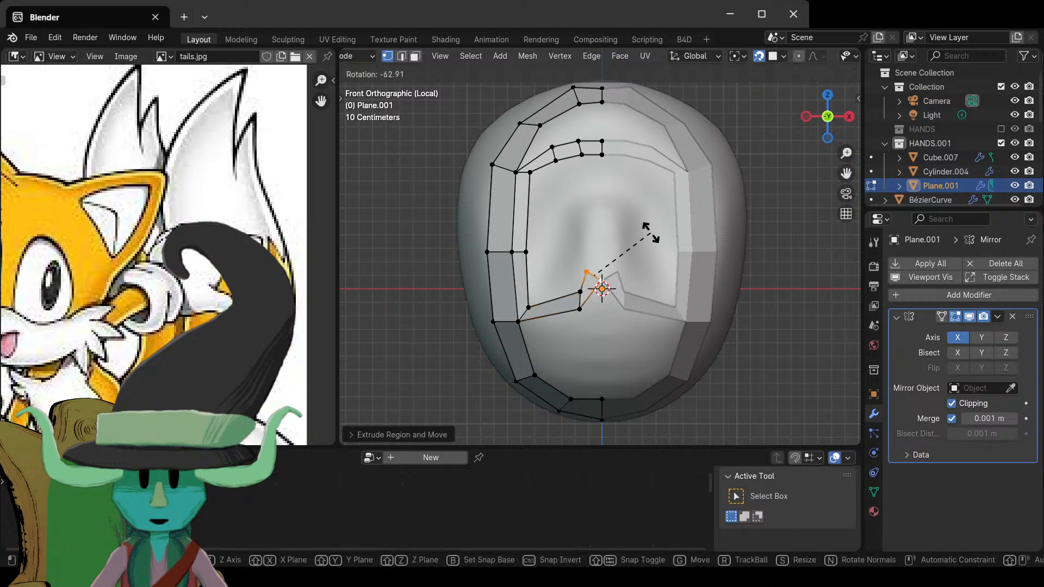
{"action": "left_click", "coordinate": [639, 294]}
{"action": "left_click", "coordinate": [580, 310]}
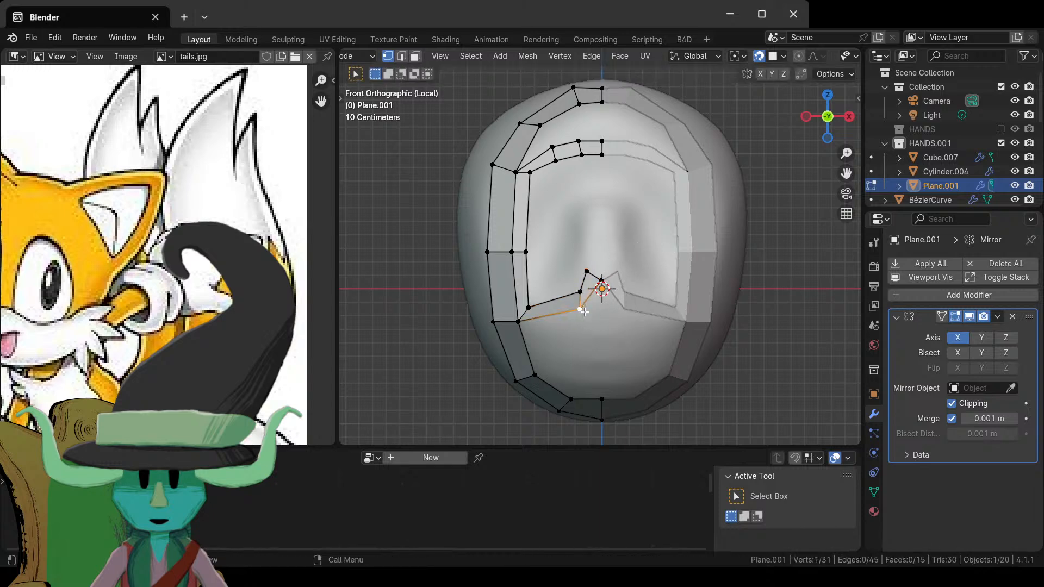
{"action": "key", "text": "g"}
{"action": "left_click", "coordinate": [610, 308]}
- Add a loop cut across the under-eye strip and move it down about 0.044 m
{"action": "key", "text": "ctrl+r"}
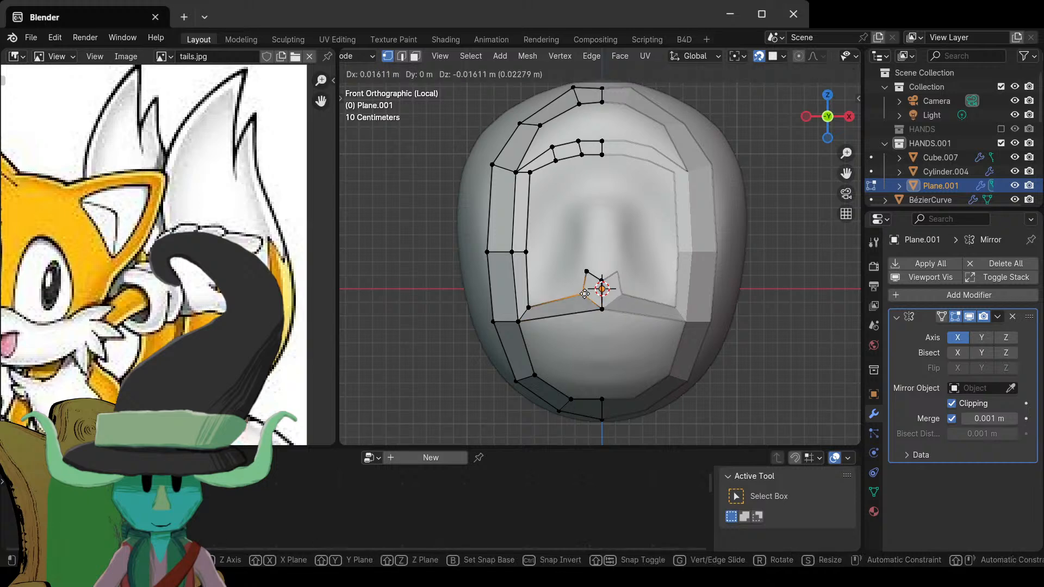
{"action": "left_click", "coordinate": [565, 309]}
{"action": "left_click", "coordinate": [566, 310]}
{"action": "key", "text": "g"}
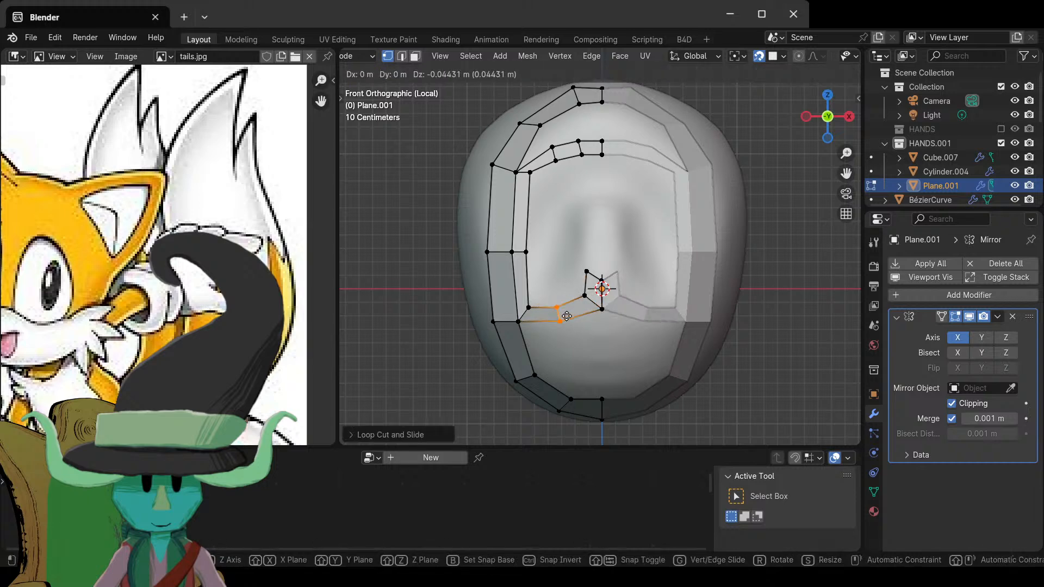
{"action": "left_click", "coordinate": [566, 316]}
- Raise and rotate the upper edge of the nose strip to reach the nose bridge, and add a loop cut across the strip
{"action": "left_click", "coordinate": [593, 273]}
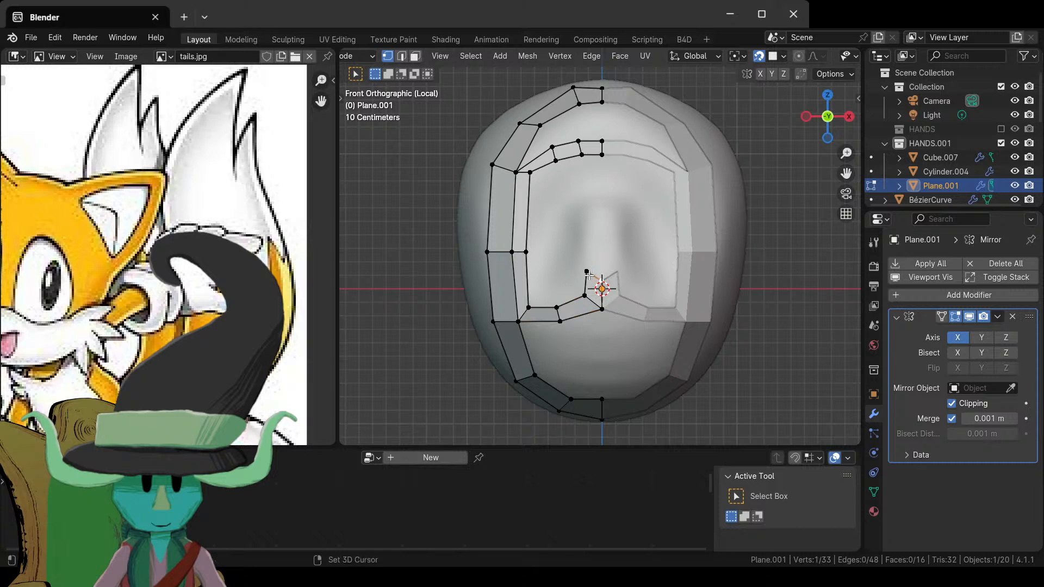
{"action": "key", "text": "g"}
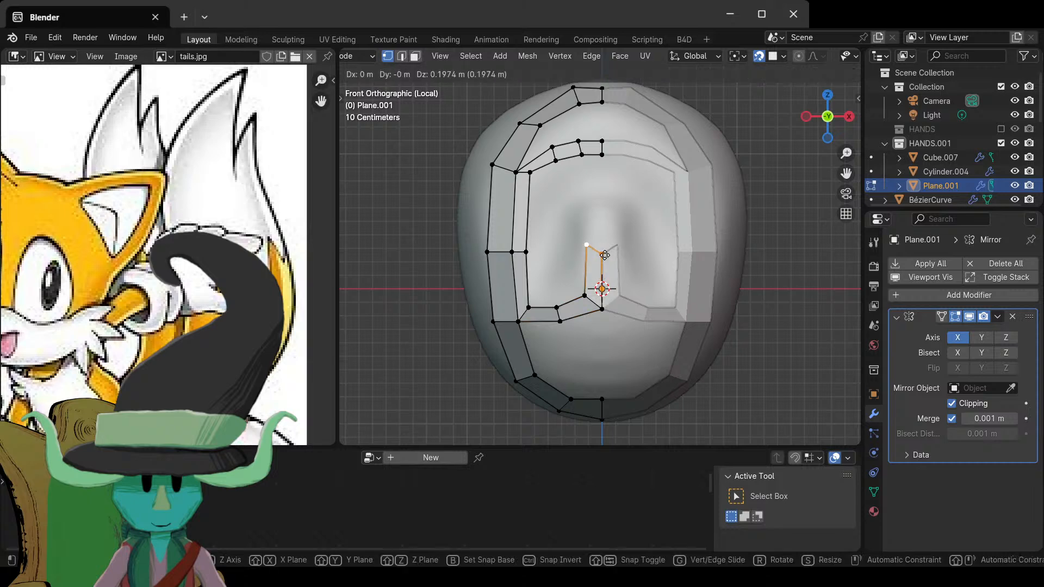
{"action": "left_click", "coordinate": [605, 241]}
{"action": "key", "text": "r"}
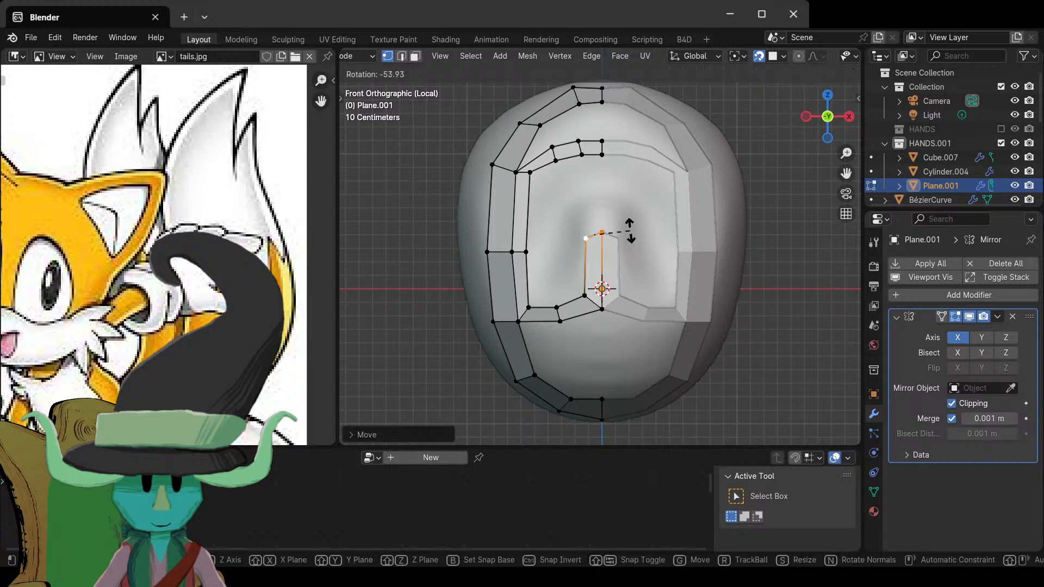
{"action": "left_click", "coordinate": [625, 228]}
{"action": "key", "text": "g"}
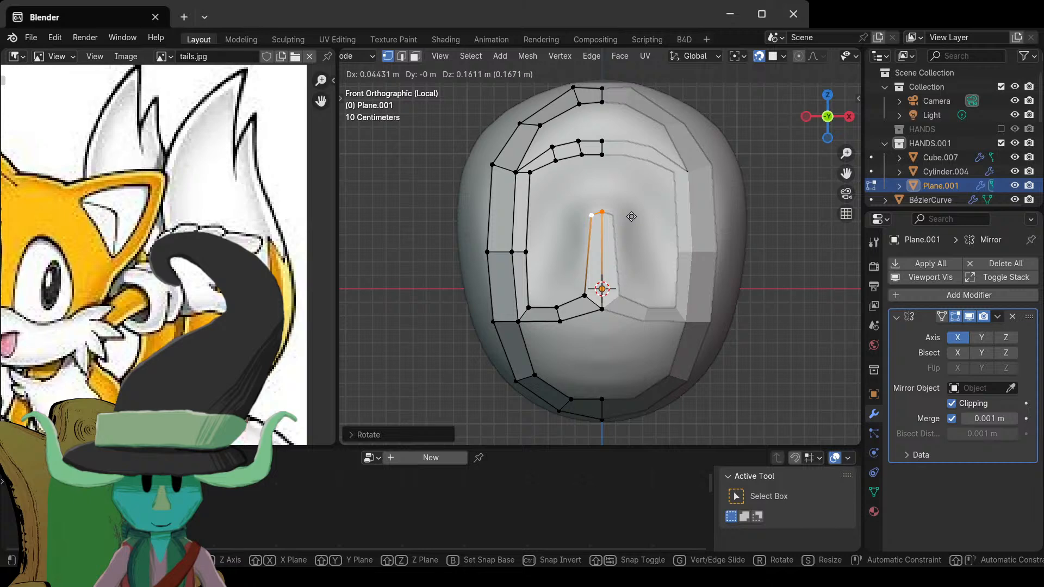
{"action": "left_click", "coordinate": [618, 231]}
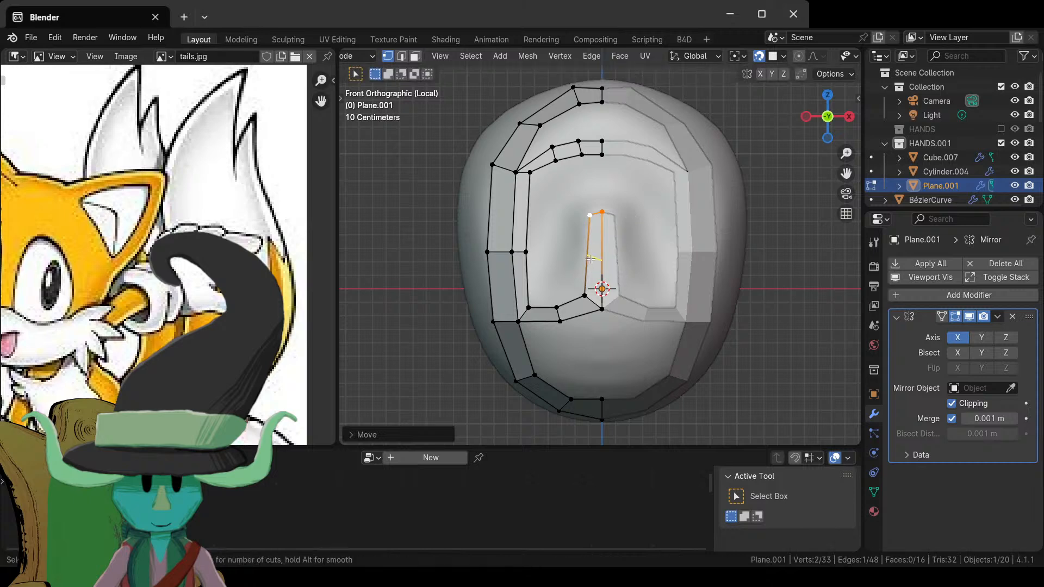
- Examine the face topology alone and on the full character, and isolate it together with the sculpted head in front view
{"action": "key", "text": "Tab"}
{"action": "scroll", "coordinate": [720, 305], "scroll_direction": "down", "scroll_amount": 2}
{"action": "middle_click_drag", "start_coordinate": [720, 306], "coordinate": [631, 328]}
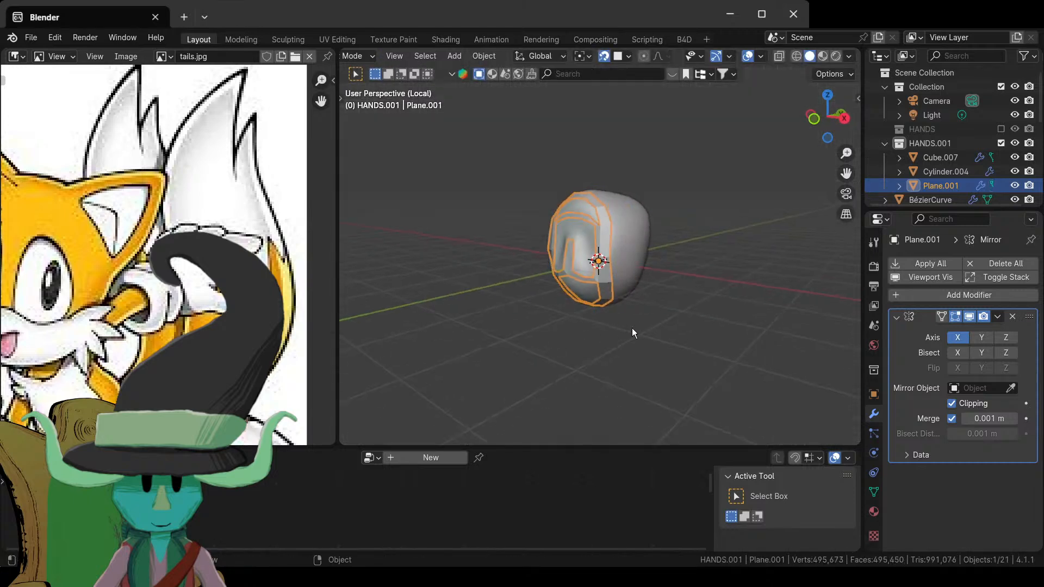
{"action": "key", "text": "KP_Divide"}
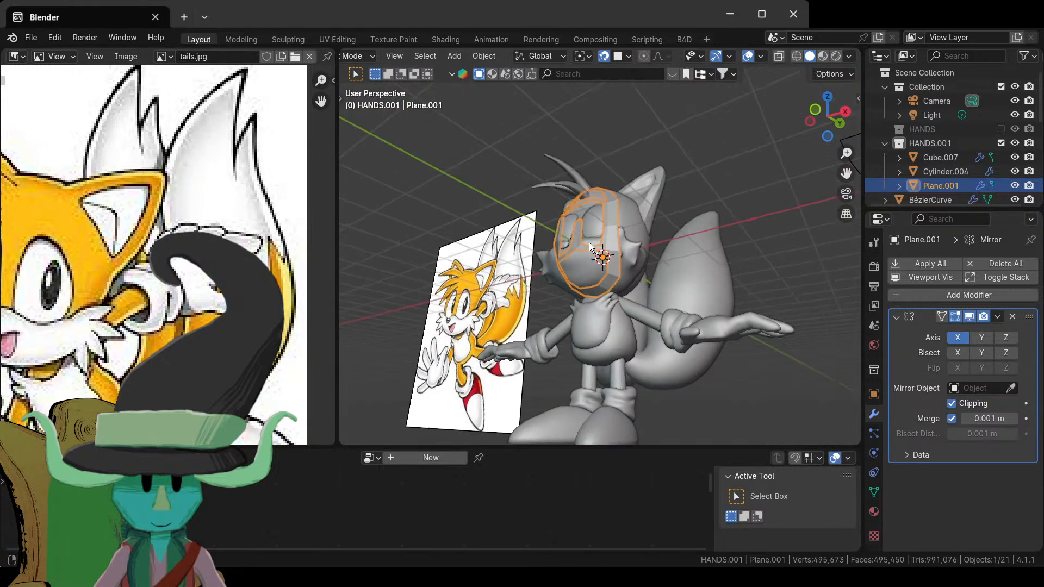
{"action": "key", "text": "KP_Divide"}
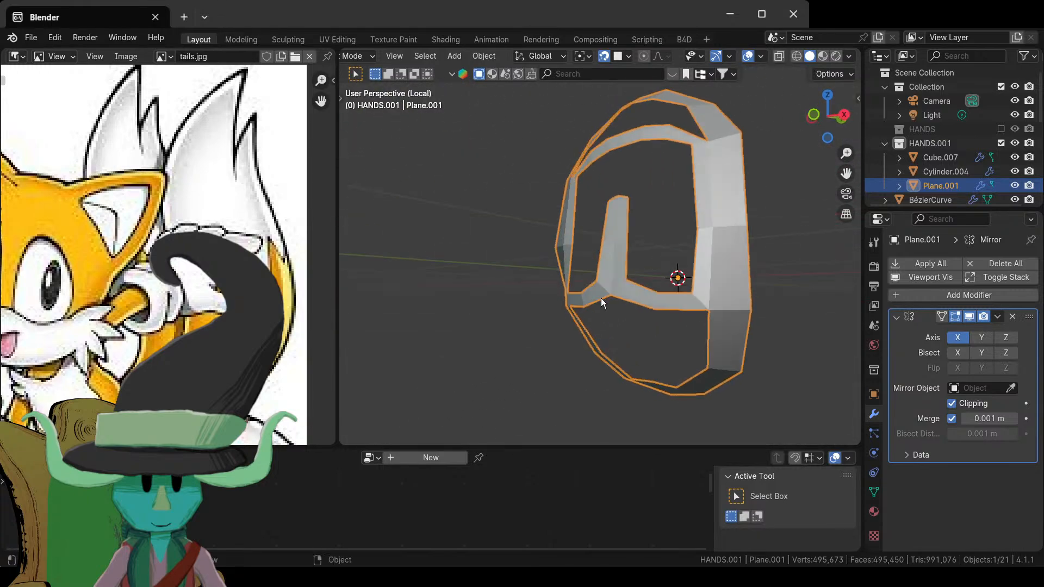
{"action": "key", "text": "KP_Divide"}
{"action": "left_click", "coordinate": [601, 245], "text": "shift"}
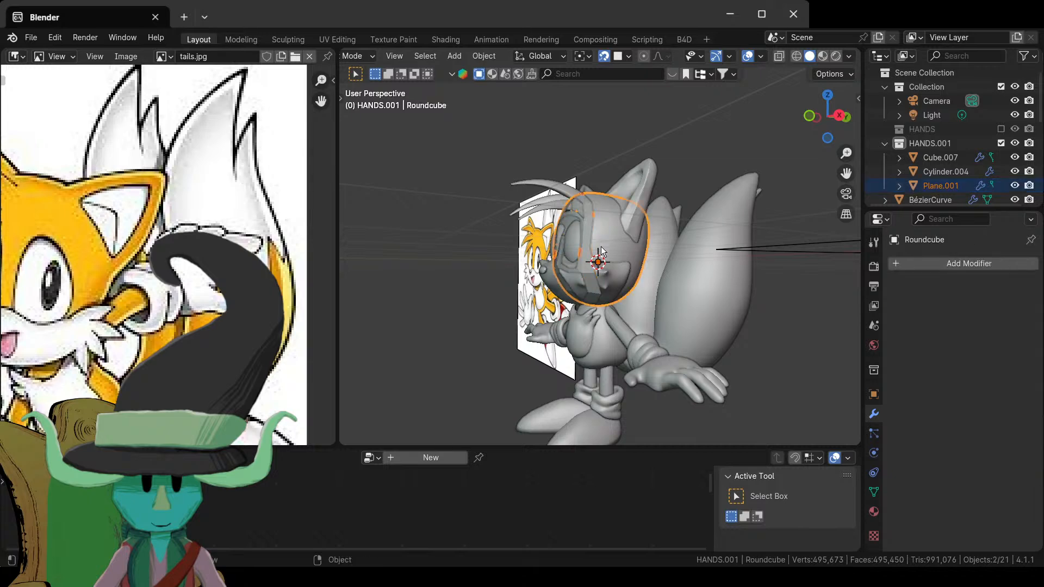
{"action": "key", "text": "KP_Divide"}
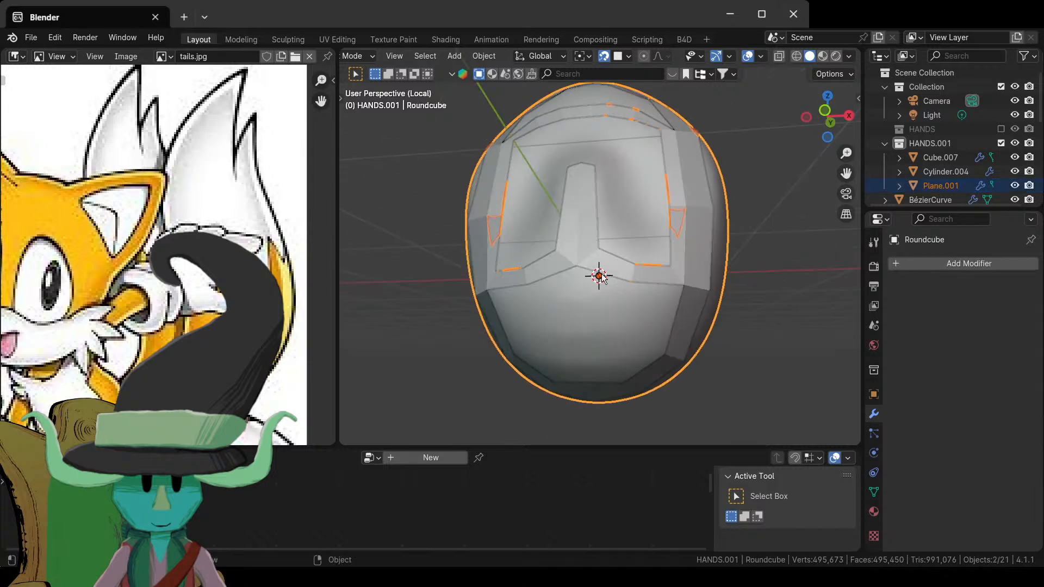
{"action": "left_click", "coordinate": [603, 273]}
{"action": "key", "text": "KP_1"}
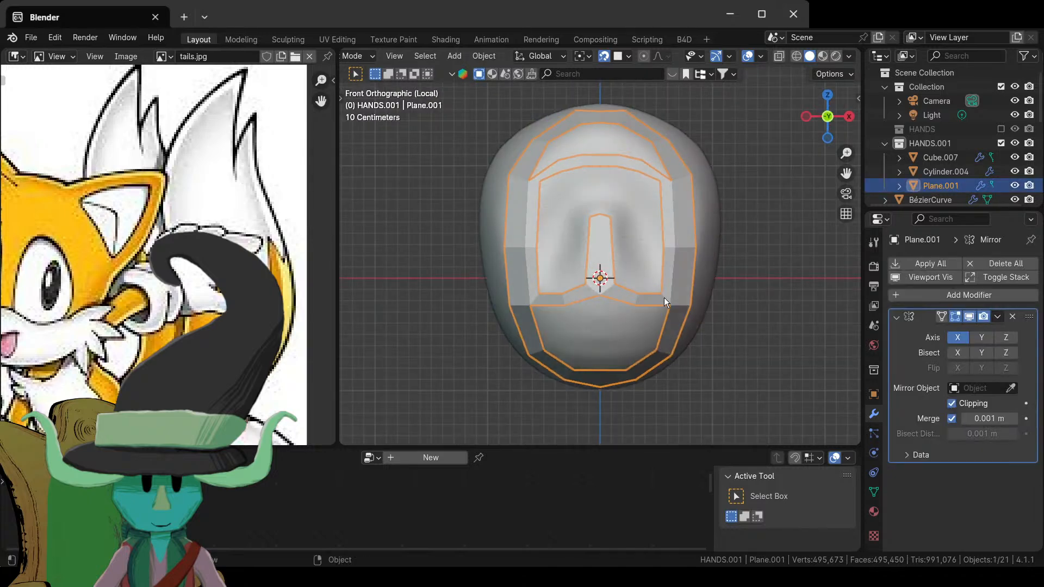
- Add two evenly spaced loop cuts across the outer loop's lower cheek segment, between the under-eye corner and the jaw
{"action": "key", "text": "Tab"}
{"action": "scroll", "coordinate": [674, 257], "scroll_direction": "up", "scroll_amount": 3}
{"action": "left_click", "coordinate": [499, 347]}
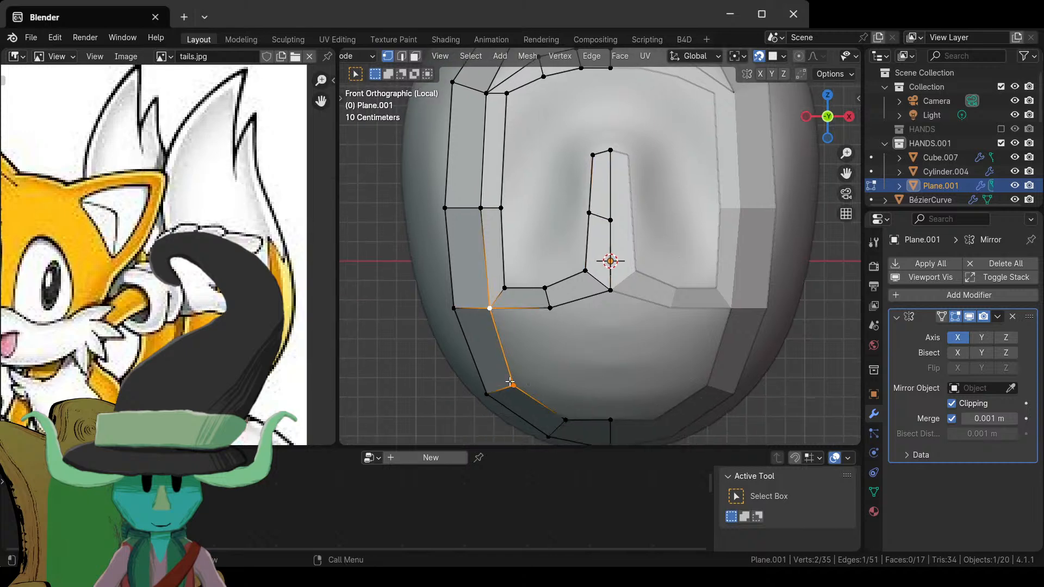
{"action": "key", "text": "ctrl+r"}
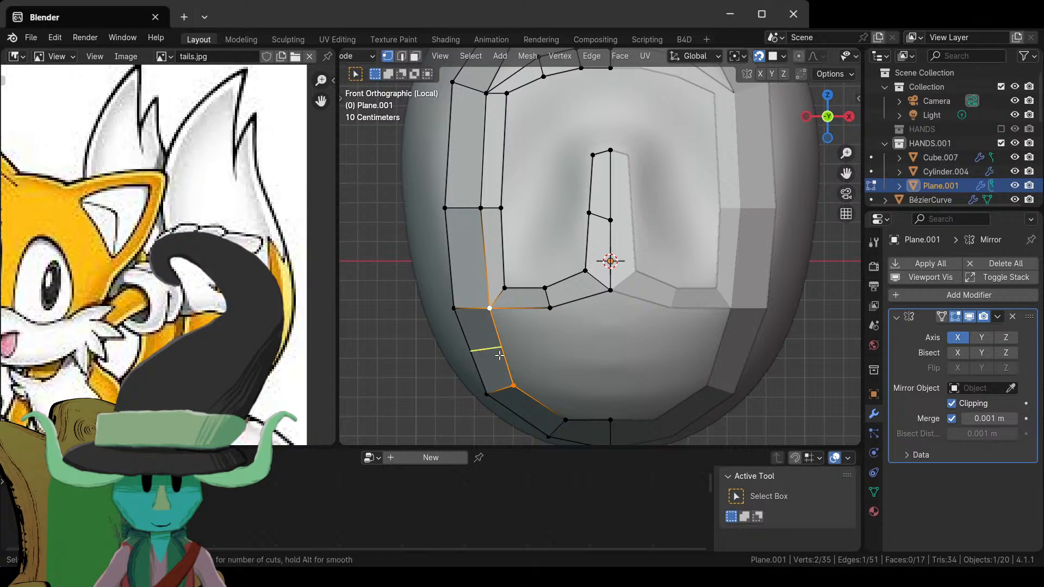
{"action": "scroll", "coordinate": [499, 356], "scroll_direction": "up", "scroll_amount": 1}
{"action": "left_click", "coordinate": [500, 356]}
{"action": "left_click", "coordinate": [502, 356]}
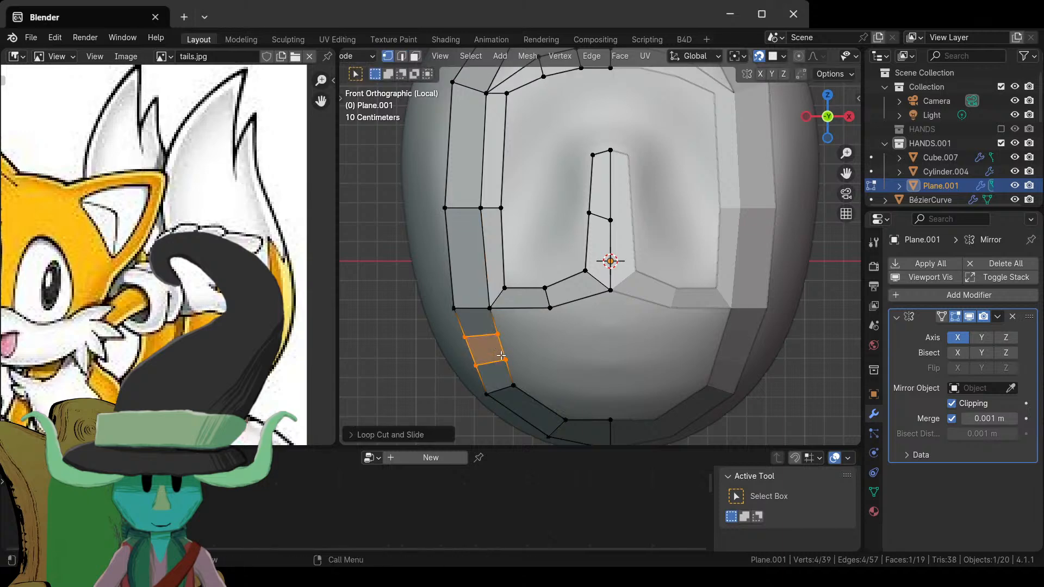
- Extrude the chin loop's inner centre edge upward in four segments to the under-eye strip, then raise the last centre vertex to the nose base
{"action": "left_click", "coordinate": [593, 420]}
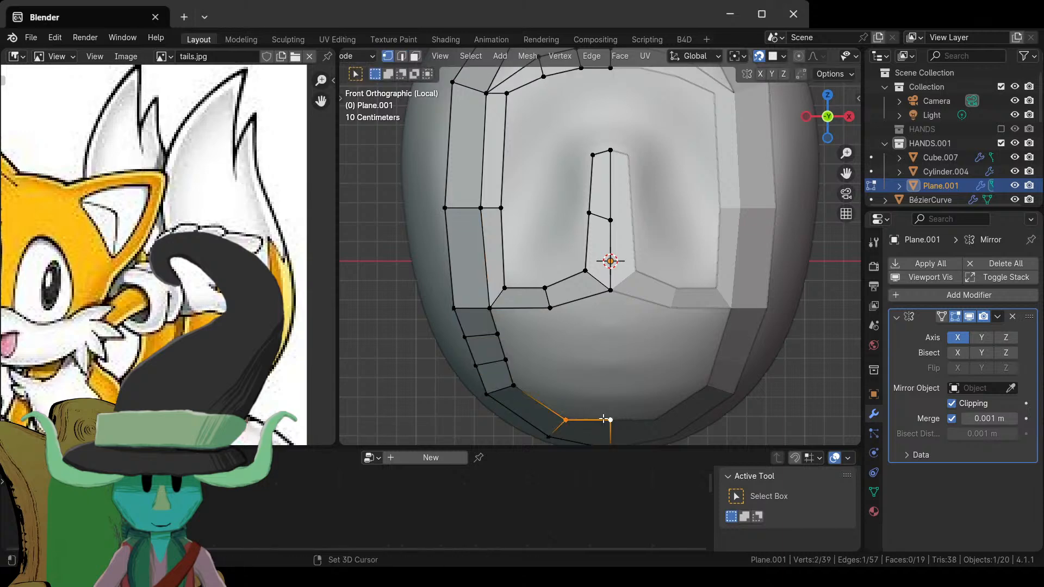
{"action": "key", "text": "e"}
{"action": "key", "text": "Escape"}
{"action": "key", "text": "e"}
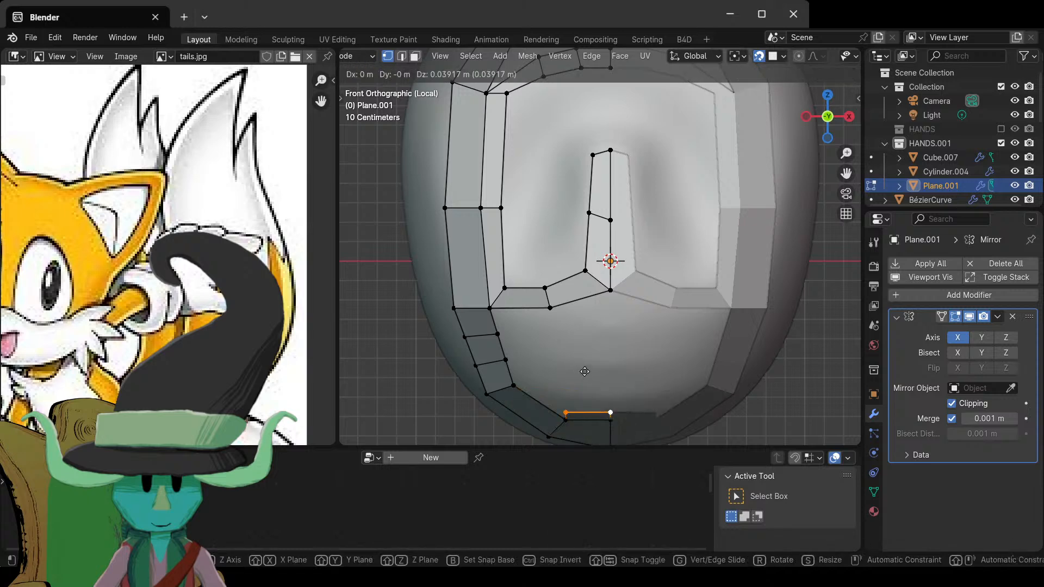
{"action": "left_click", "coordinate": [594, 349]}
{"action": "key", "text": "e"}
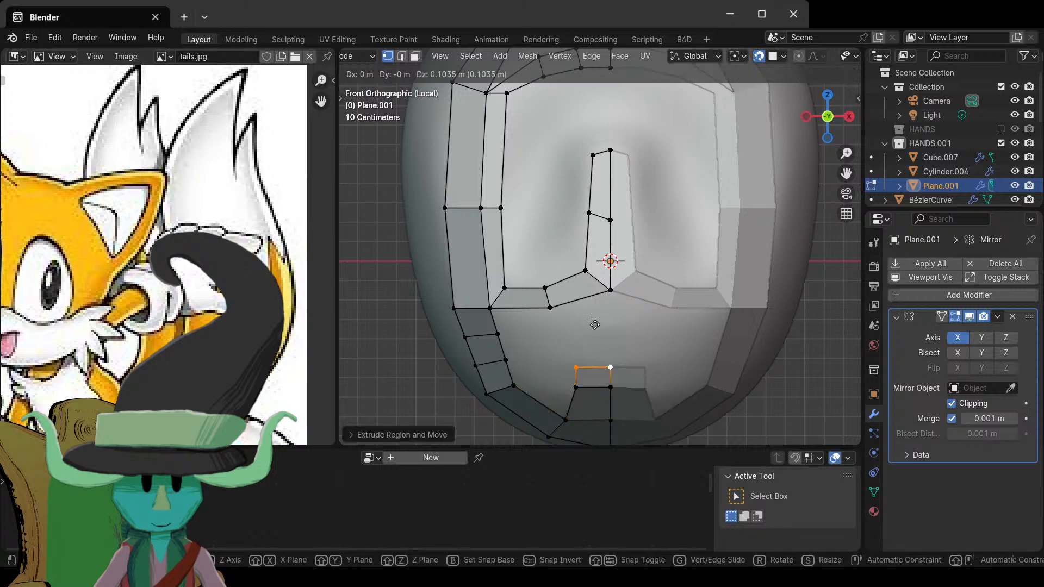
{"action": "left_click", "coordinate": [592, 318]}
{"action": "key", "text": "e"}
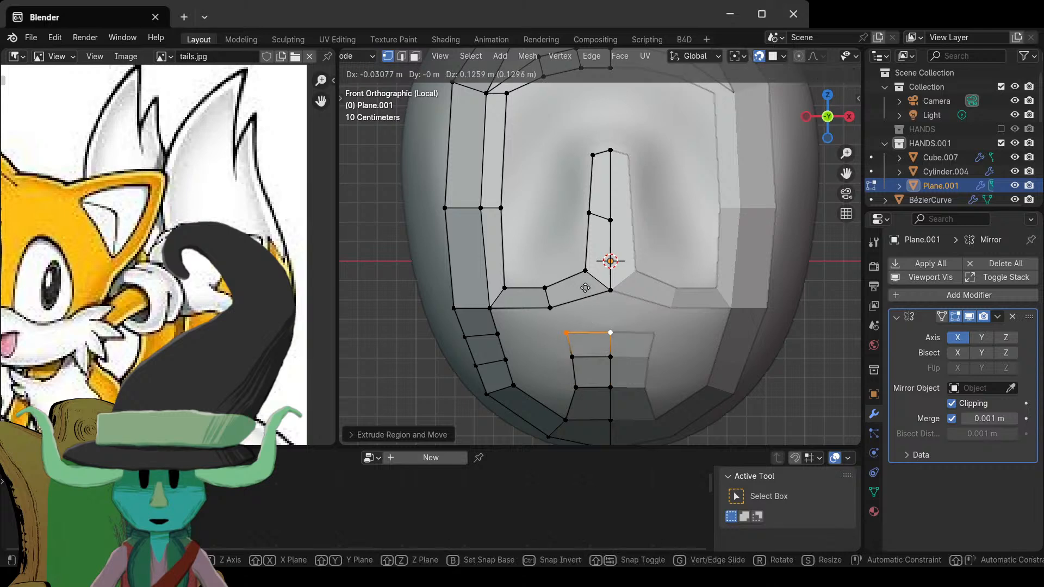
{"action": "left_click", "coordinate": [567, 264]}
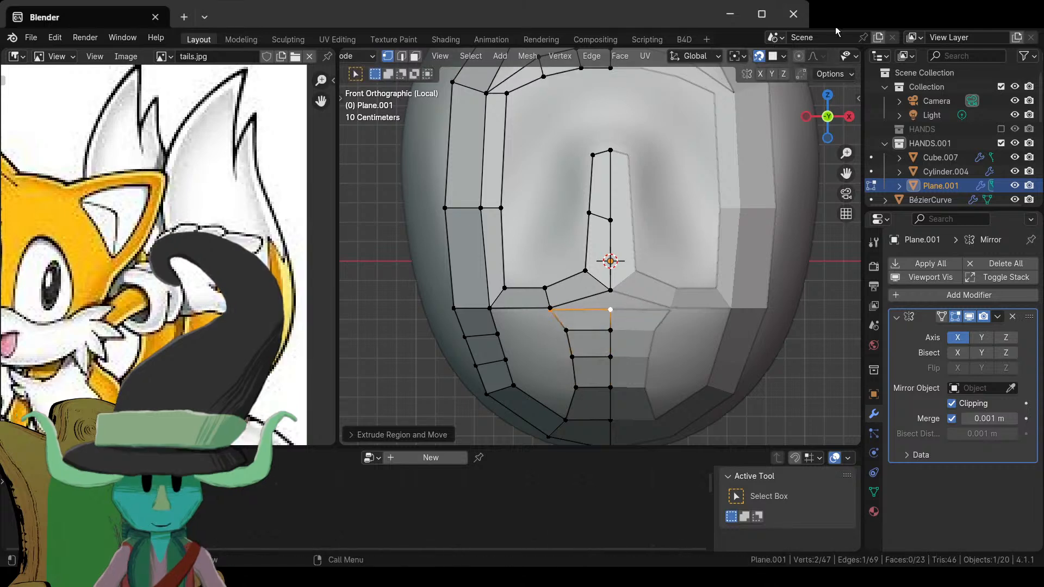
{"action": "key", "text": "g"}
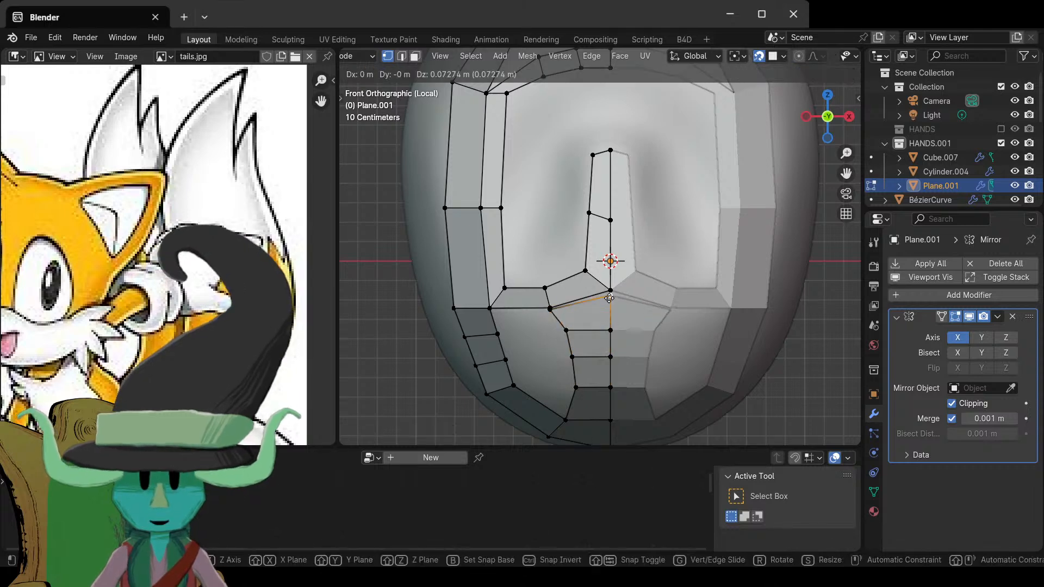
{"action": "left_click", "coordinate": [611, 293]}
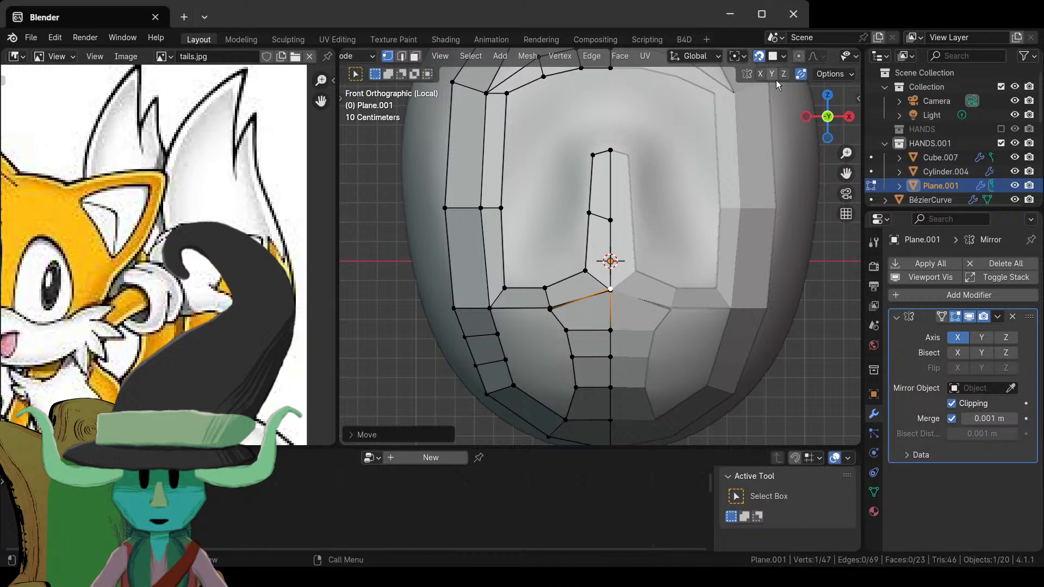
- Turn on Auto Merge for vertex transforms and set its threshold to 0.01 m
{"action": "middle_click_drag", "start_coordinate": [809, 61], "coordinate": [618, 63]}
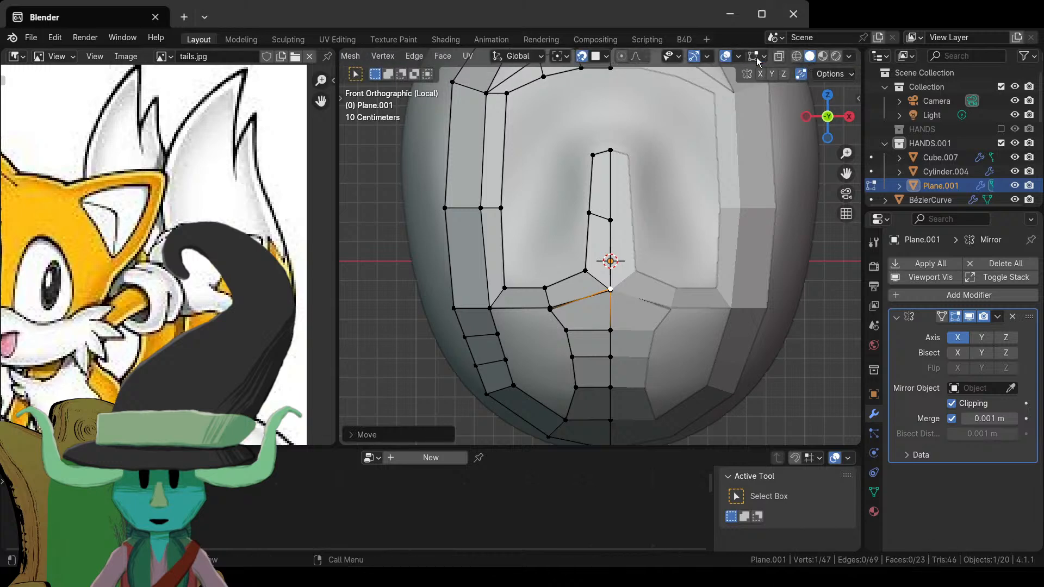
{"action": "left_click", "coordinate": [830, 74]}
{"action": "double_click", "coordinate": [834, 212]}
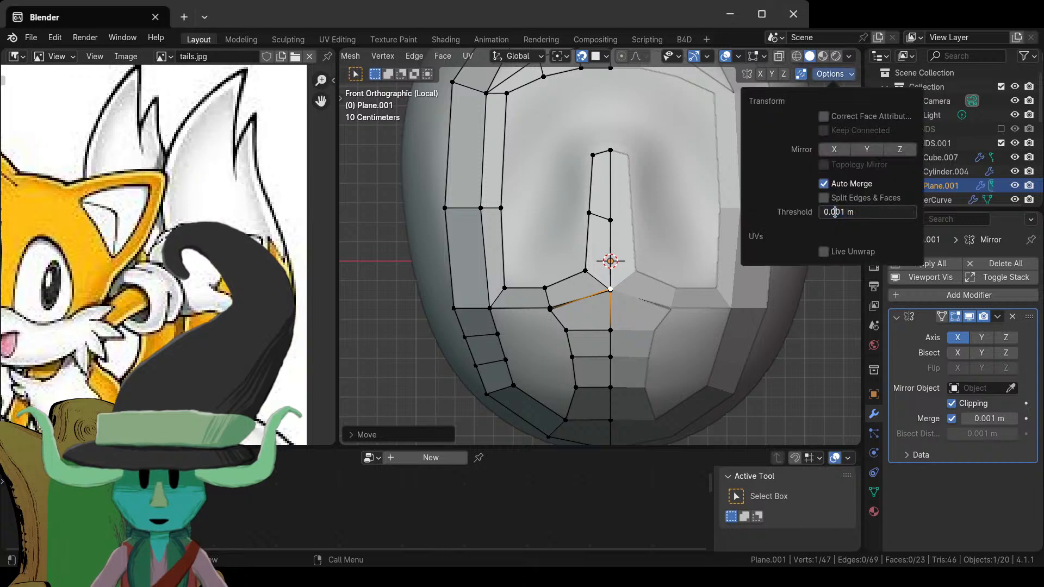
{"action": "key", "text": "BackSpace"}
{"action": "key", "text": "Return"}
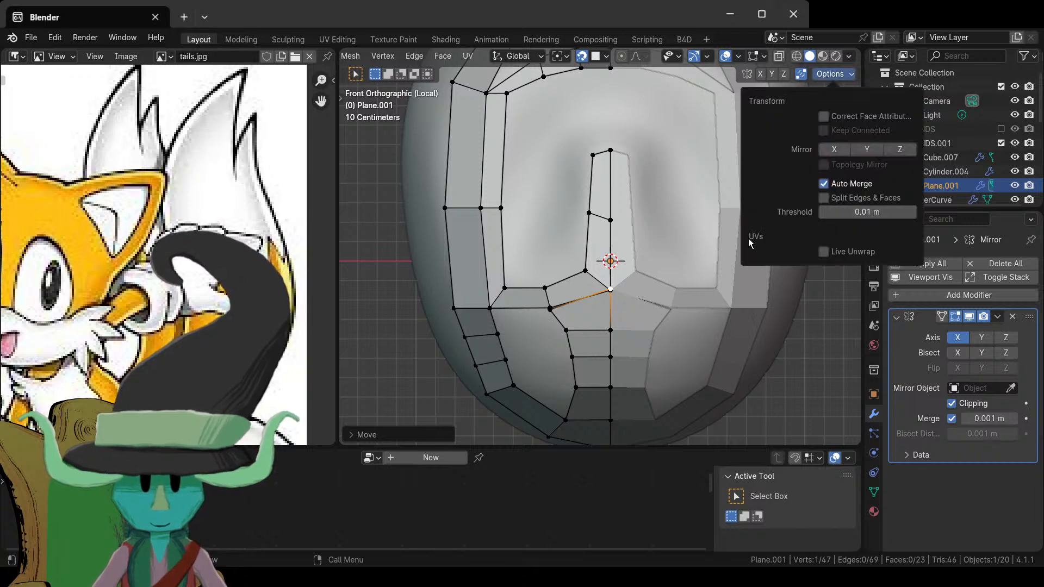
- Merge the mouth strip's two top vertices with the nose base vertex and the under-eye strip's lower vertex
{"action": "left_click", "coordinate": [656, 332]}
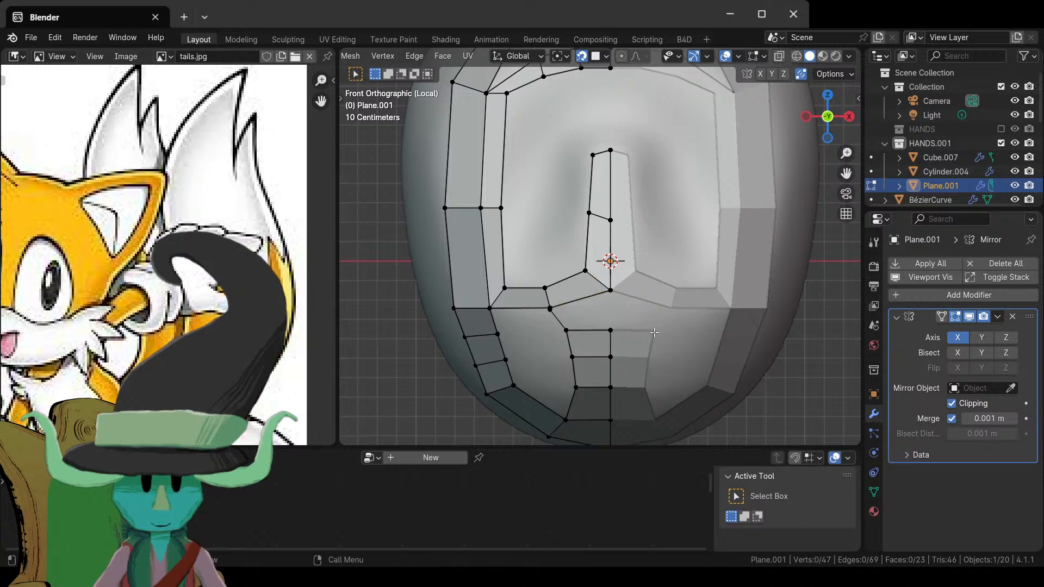
{"action": "key", "text": "g"}
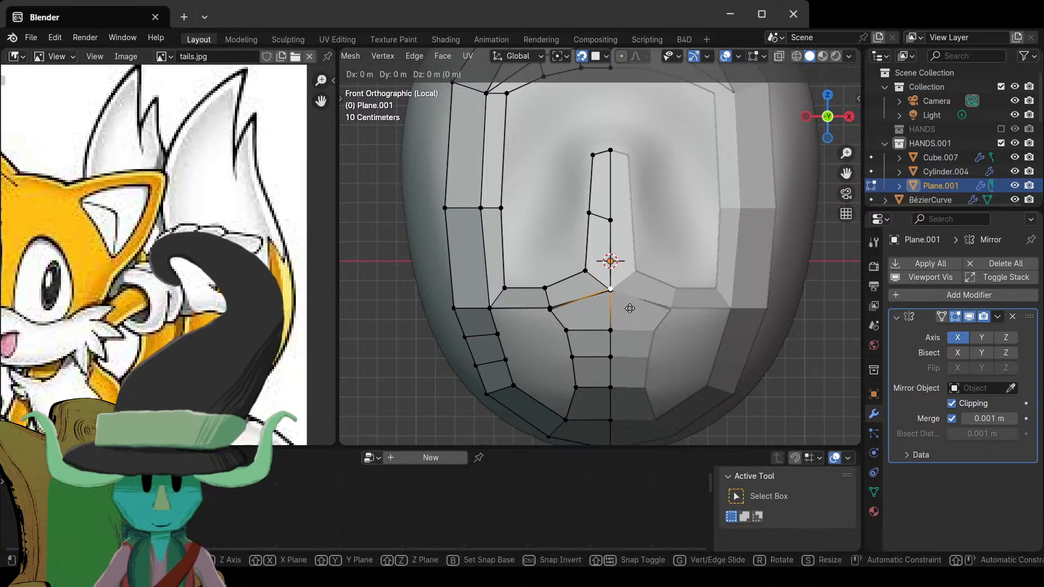
{"action": "left_click", "coordinate": [620, 307]}
{"action": "key", "text": "g"}
{"action": "left_click", "coordinate": [553, 316]}
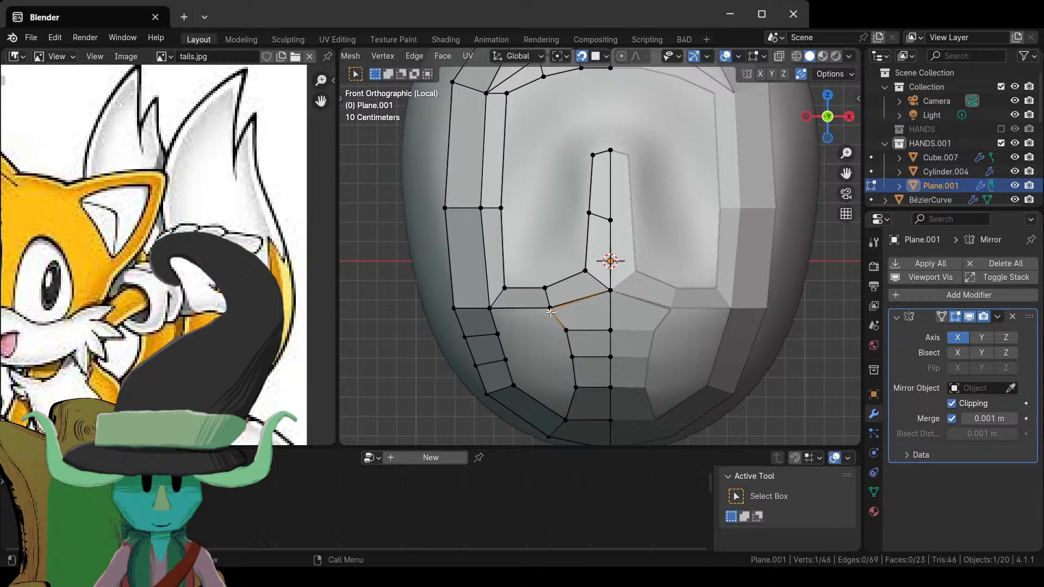
{"action": "key", "text": "g"}
{"action": "left_click", "coordinate": [551, 312]}
{"action": "key", "text": "g"}
{"action": "left_click", "coordinate": [560, 329]}
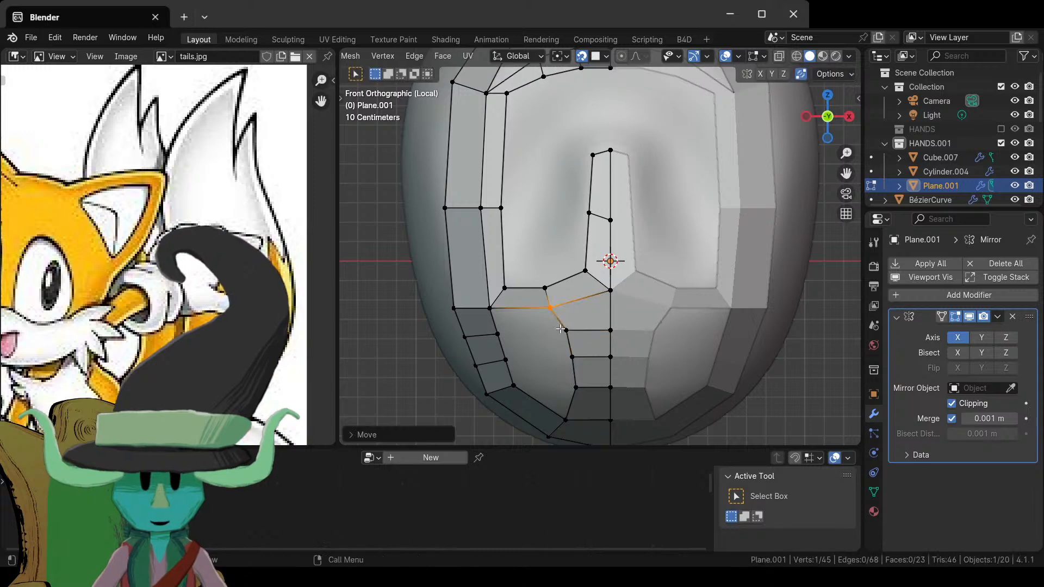
- Fill two faces from the jaw upward between the cheek loop and mouth strip, and add a loop cut through them and the jaw segment
{"action": "scroll", "coordinate": [561, 329], "scroll_direction": "down", "scroll_amount": 4}
{"action": "left_click", "coordinate": [562, 334]}
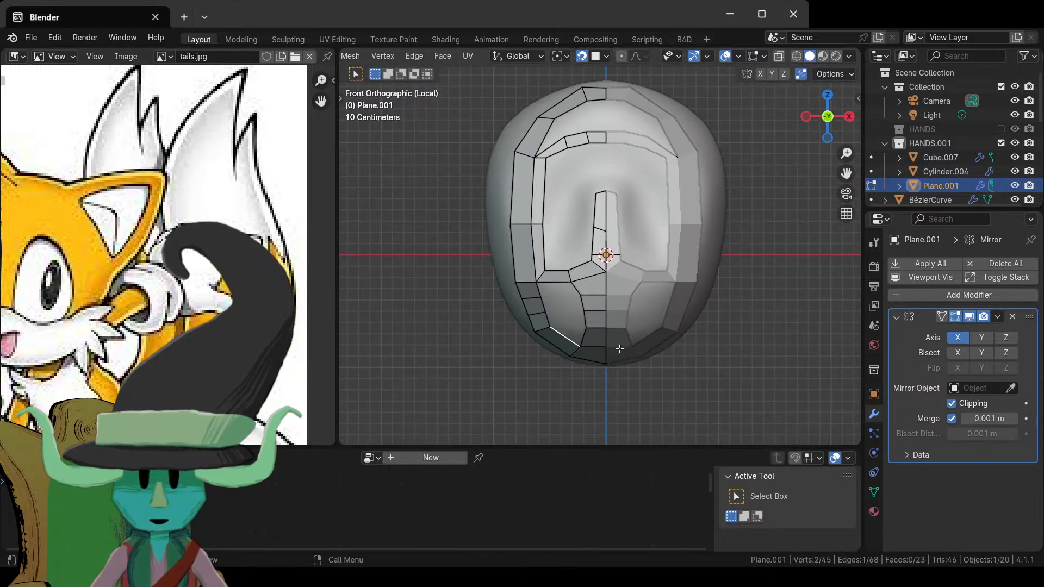
{"action": "key", "text": "f"}
{"action": "key", "text": "f"}
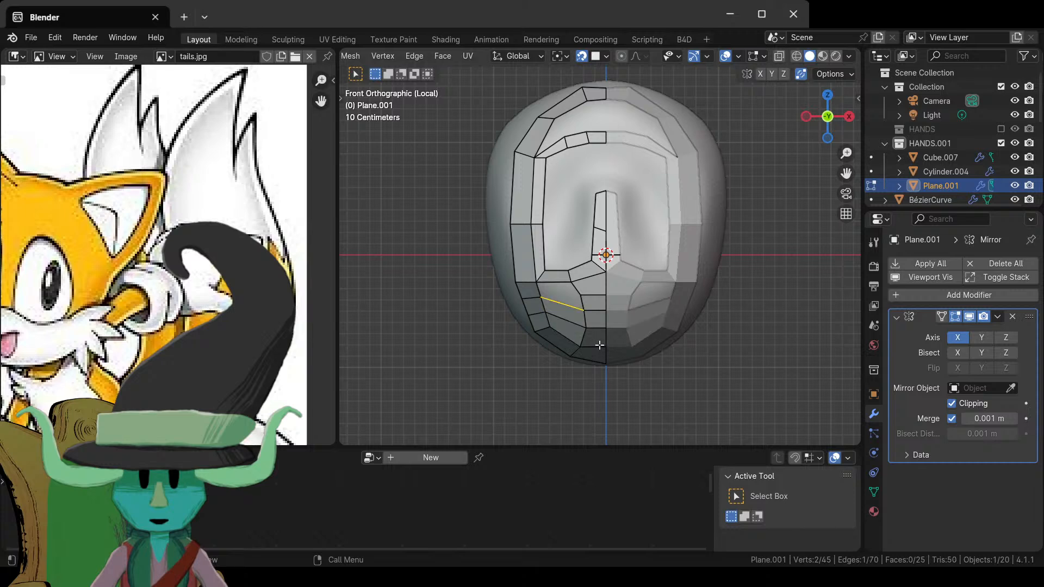
{"action": "scroll", "coordinate": [599, 345], "scroll_direction": "up", "scroll_amount": 2}
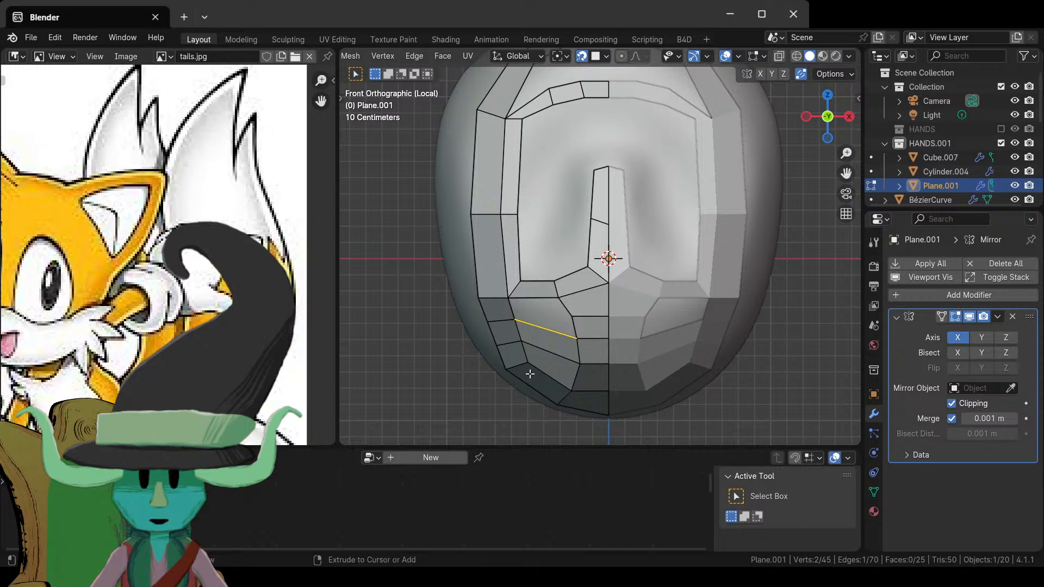
{"action": "left_click", "coordinate": [543, 361]}
{"action": "left_click", "coordinate": [544, 359]}
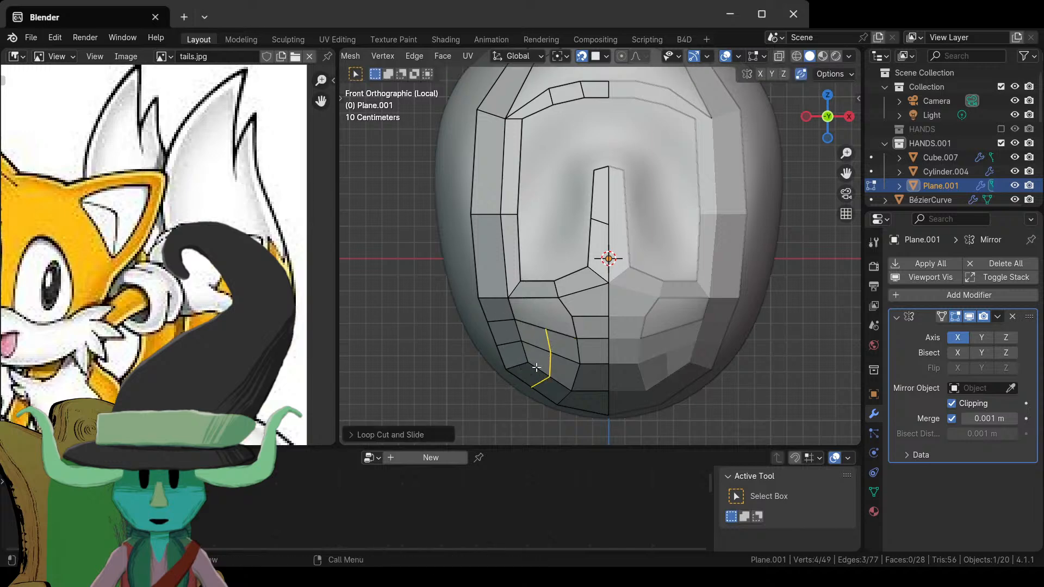
- Delete the four subdivided faces between the cheek loop and mouth strip, keeping the cut across the jaw segment
{"action": "left_click", "coordinate": [554, 365], "text": "shift"}
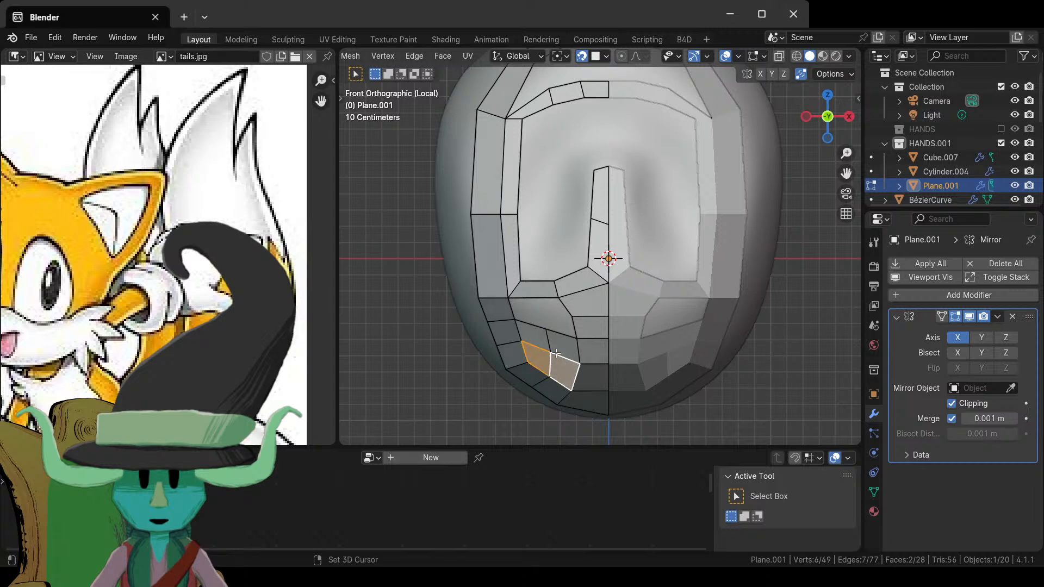
{"action": "left_click", "coordinate": [563, 344], "text": "shift"}
{"action": "left_click", "coordinate": [533, 334], "text": "shift"}
{"action": "key", "text": "x"}
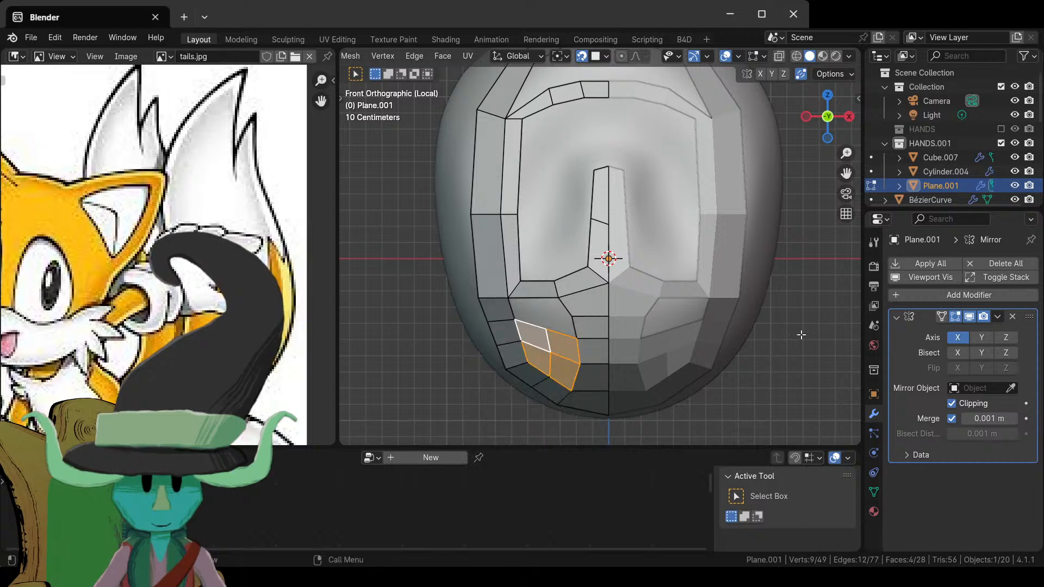
{"action": "key", "text": "x"}
{"action": "left_click", "coordinate": [586, 364]}
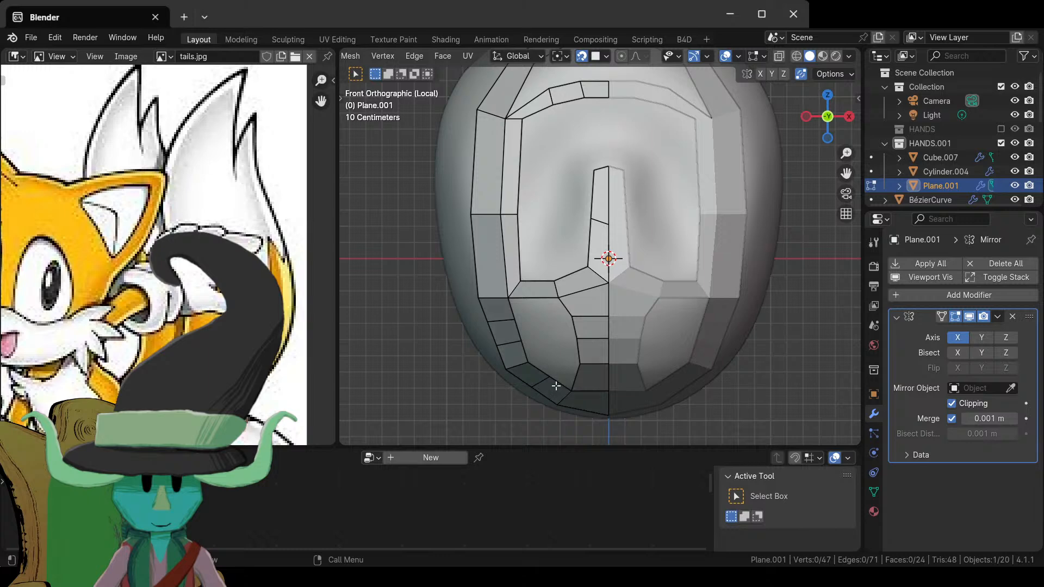
- Fill the gap between the cheek loop and mouth strip with faces from the jaw up to the under-eye strip, and return to Object Mode
{"action": "key", "text": "f"}
{"action": "key", "text": "f"}
{"action": "key", "text": "f"}
{"action": "key", "text": "f"}
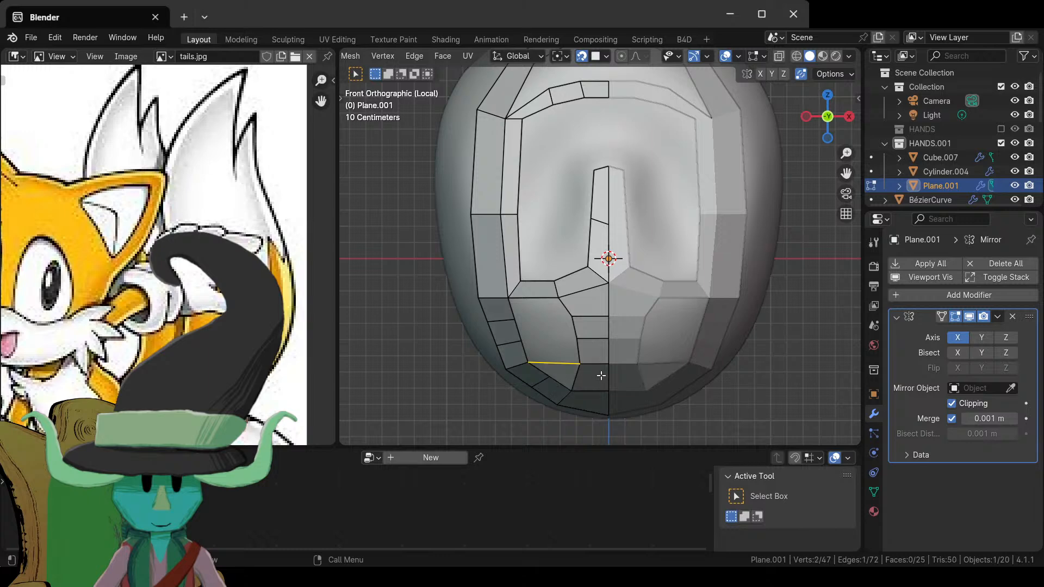
{"action": "key", "text": "Tab"}
{"action": "scroll", "coordinate": [601, 374], "scroll_direction": "down", "scroll_amount": 5}
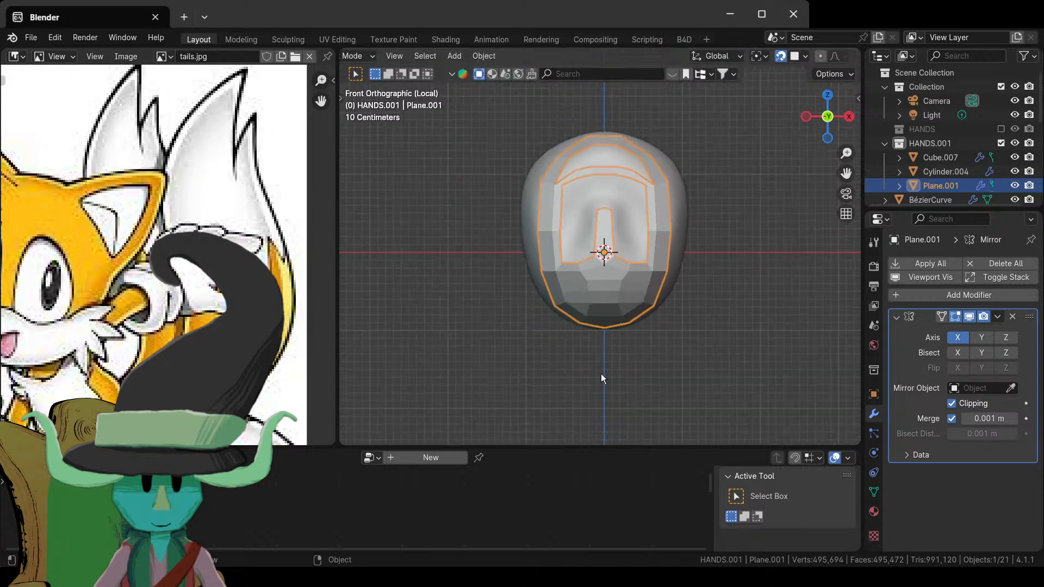
{"action": "scroll", "coordinate": [599, 373], "scroll_direction": "up", "scroll_amount": 4}
{"action": "key", "text": "Tab"}
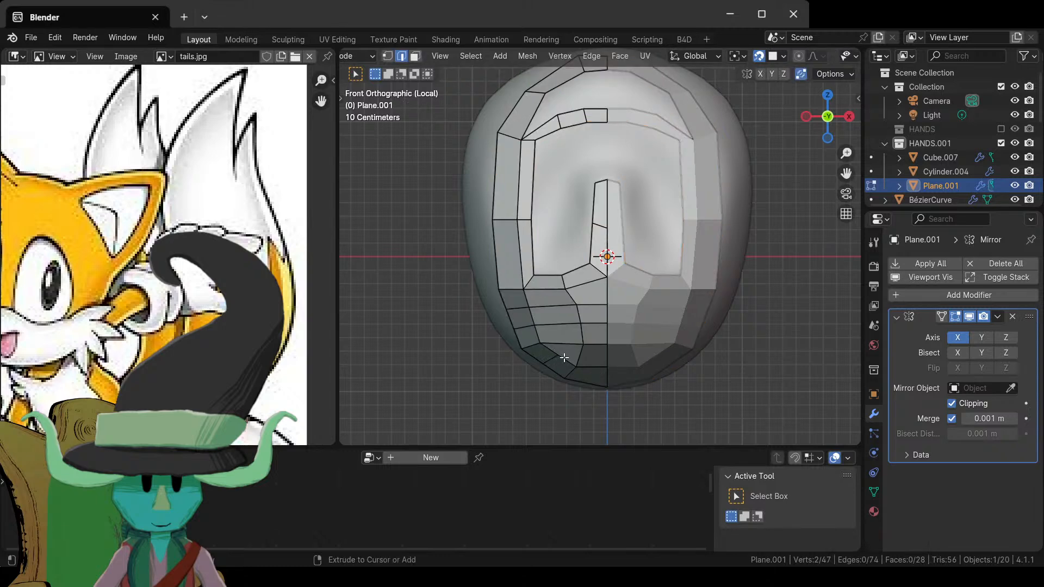
{"action": "key", "text": "ctrl+r"}
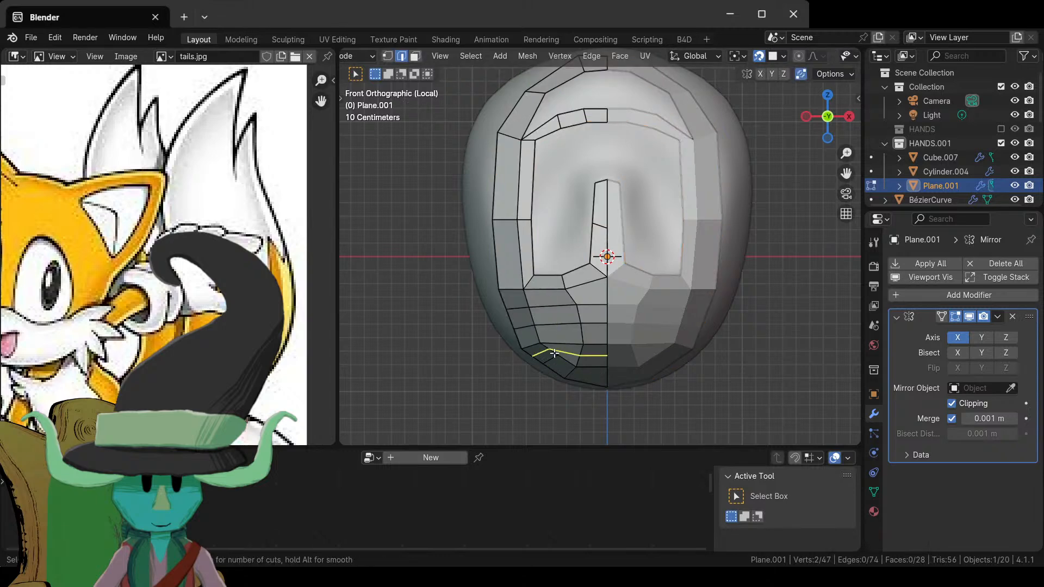
{"action": "key", "text": "Escape"}
{"action": "scroll", "coordinate": [662, 341], "scroll_direction": "down", "scroll_amount": 3}
{"action": "key", "text": "Tab"}
{"action": "scroll", "coordinate": [650, 342], "scroll_direction": "up", "scroll_amount": 3}
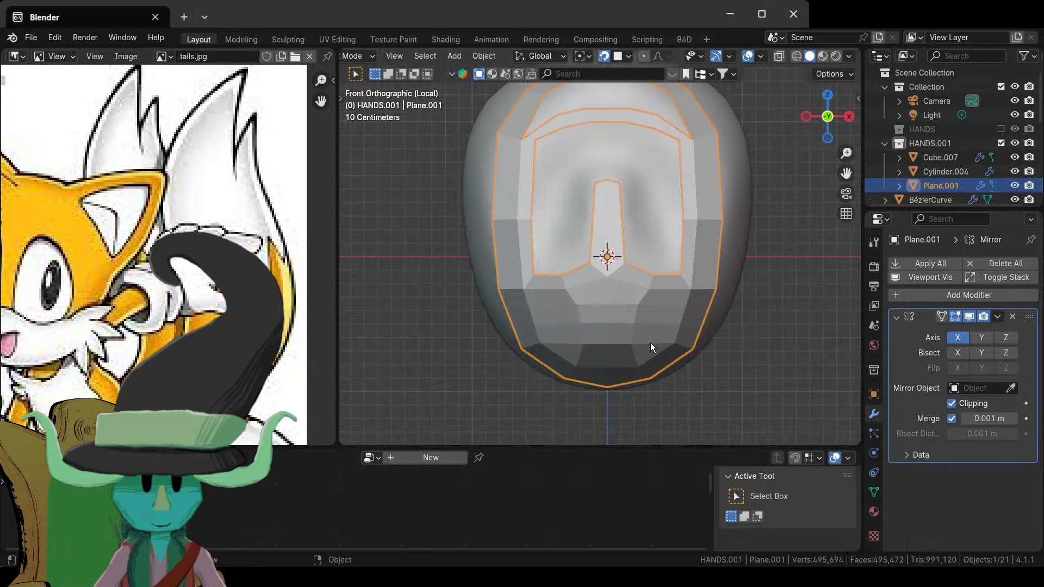
- Add a centred loop cut across the upper side strip beside the eye opening of the face mesh
{"action": "key", "text": "Tab"}
{"action": "scroll", "coordinate": [649, 343], "scroll_direction": "down", "scroll_amount": 3}
{"action": "key", "text": "KP_5"}
{"action": "middle_click_drag", "start_coordinate": [648, 342], "coordinate": [646, 339]}
{"action": "scroll", "coordinate": [646, 337], "scroll_direction": "up", "scroll_amount": 2}
{"action": "scroll", "coordinate": [637, 249], "scroll_direction": "up", "scroll_amount": 2}
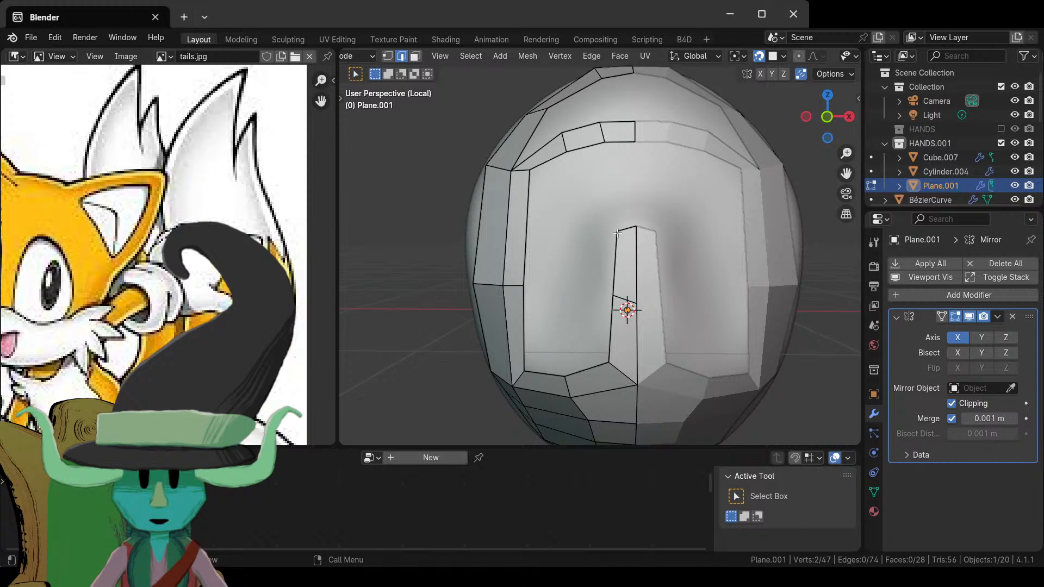
{"action": "key", "text": "ctrl+r"}
{"action": "left_click", "coordinate": [503, 231]}
{"action": "right_click", "coordinate": [504, 229]}
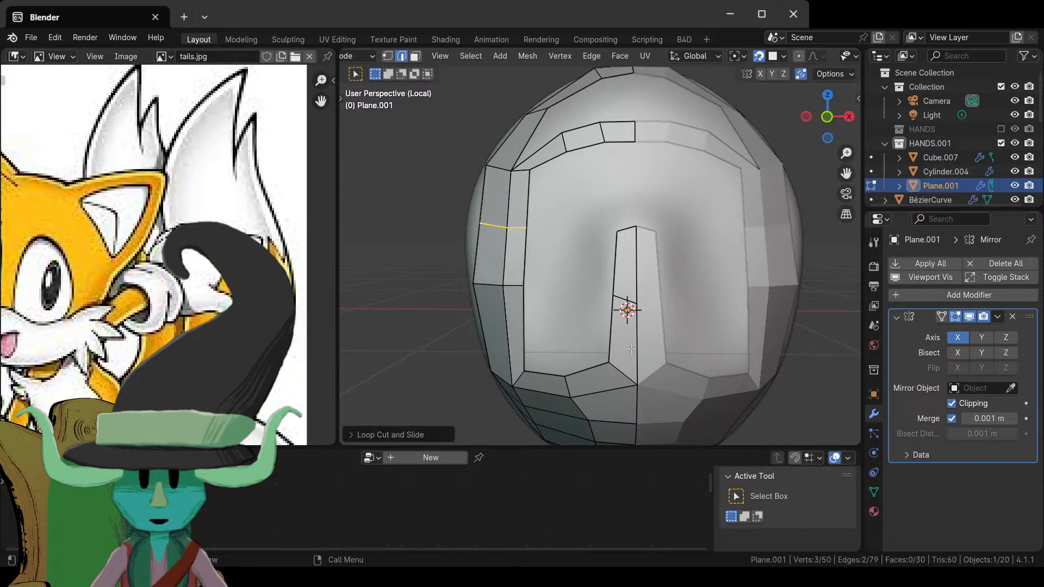
- Fill a face from the top edge of the nose strip up to the brow strip
{"action": "left_click", "coordinate": [629, 232]}
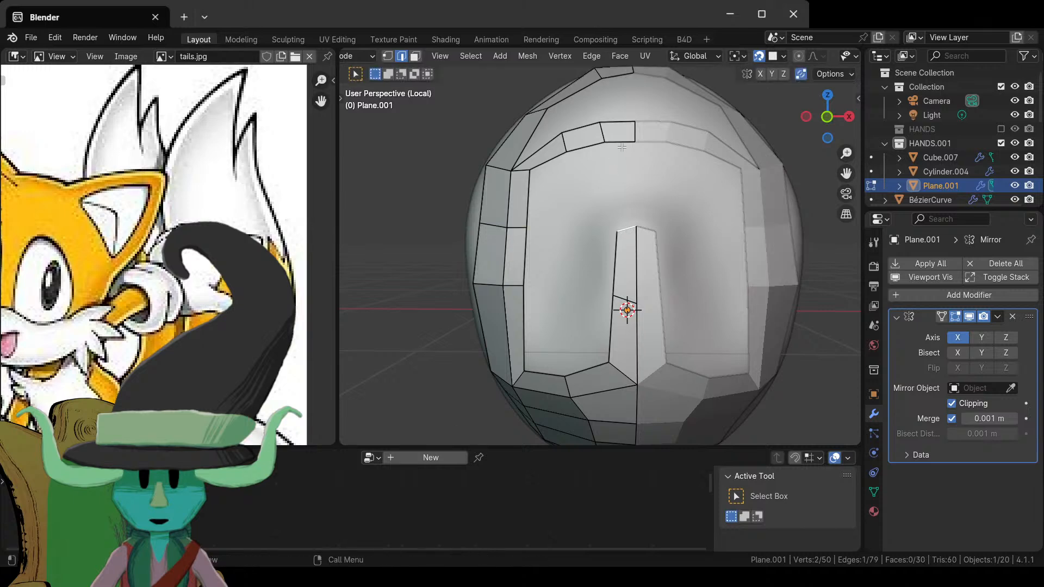
{"action": "key", "text": "f"}
{"action": "scroll", "coordinate": [629, 289], "scroll_direction": "down", "scroll_amount": 3}
{"action": "key", "text": "Tab"}
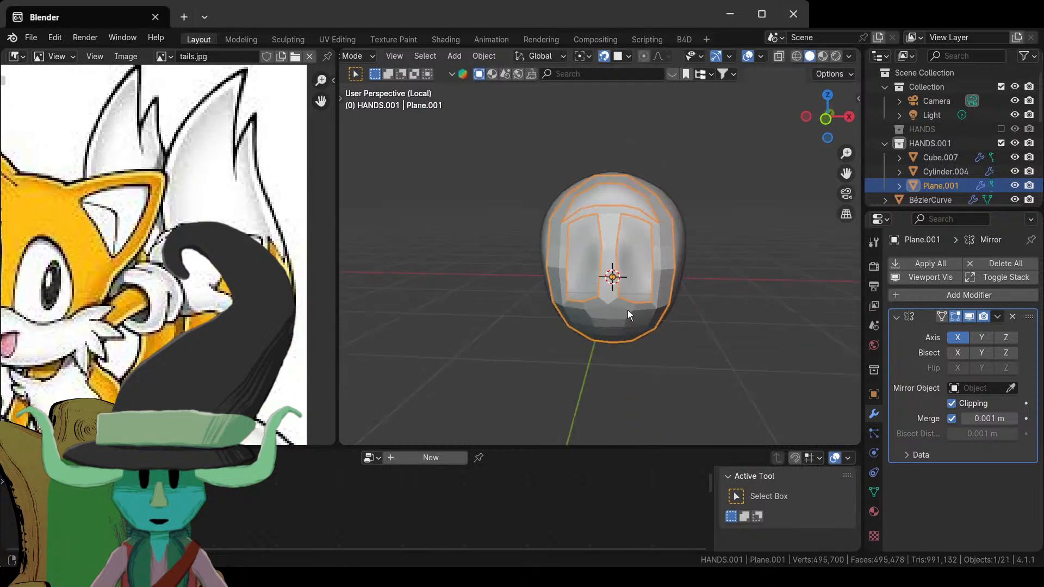
- Examine the face mesh over the head from the front and side, with and without its edit wireframe
{"action": "middle_click_drag", "start_coordinate": [627, 310], "coordinate": [620, 337]}
{"action": "key", "text": "Tab"}
{"action": "scroll", "coordinate": [619, 337], "scroll_direction": "down", "scroll_amount": 3}
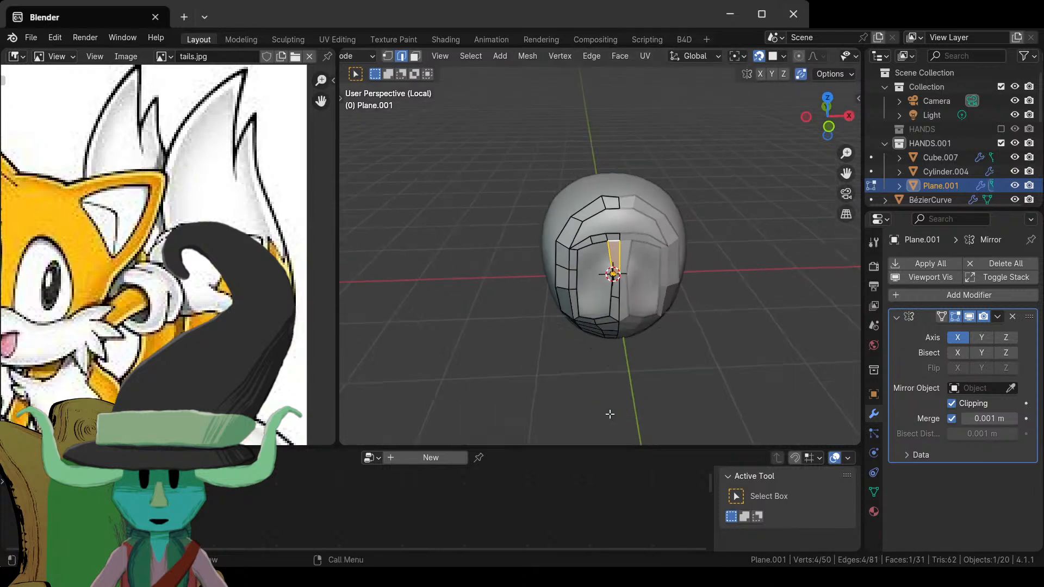
{"action": "key", "text": "Tab"}
{"action": "scroll", "coordinate": [652, 391], "scroll_direction": "up", "scroll_amount": 3}
{"action": "middle_click_drag", "start_coordinate": [653, 396], "coordinate": [683, 354]}
{"action": "scroll", "coordinate": [701, 363], "scroll_direction": "down", "scroll_amount": 2}
{"action": "key", "text": "Tab"}
{"action": "scroll", "coordinate": [654, 368], "scroll_direction": "up", "scroll_amount": 2}
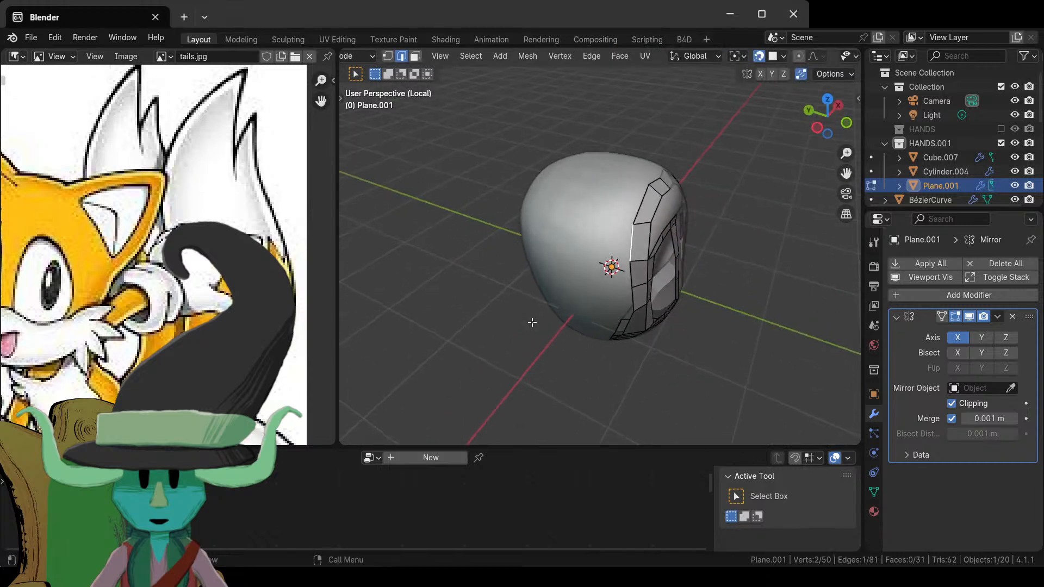
- Extrude the face strip's outer side edge backward three times along the side of the head, about 0.5 m each
{"action": "middle_click_drag", "start_coordinate": [532, 322], "coordinate": [650, 244]}
{"action": "key", "text": "e"}
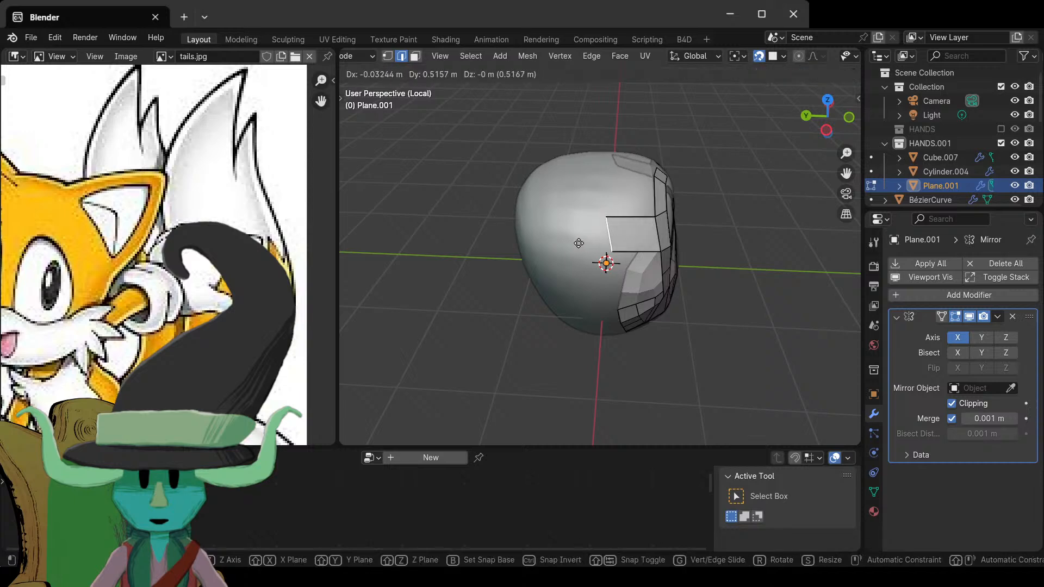
{"action": "left_click", "coordinate": [578, 246]}
{"action": "key", "text": "e"}
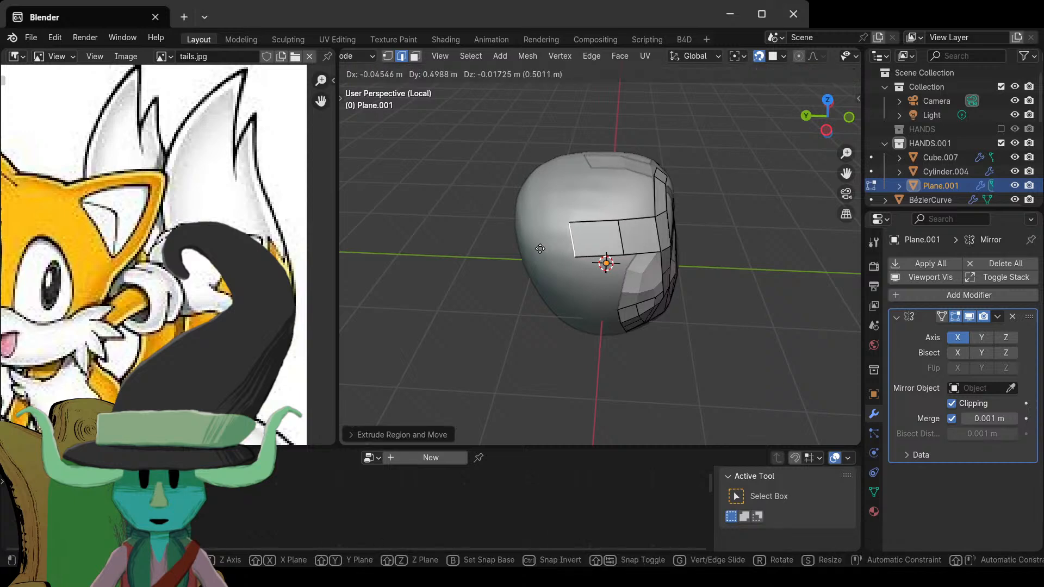
{"action": "left_click", "coordinate": [545, 250]}
{"action": "middle_click_drag", "start_coordinate": [545, 250], "coordinate": [675, 242]}
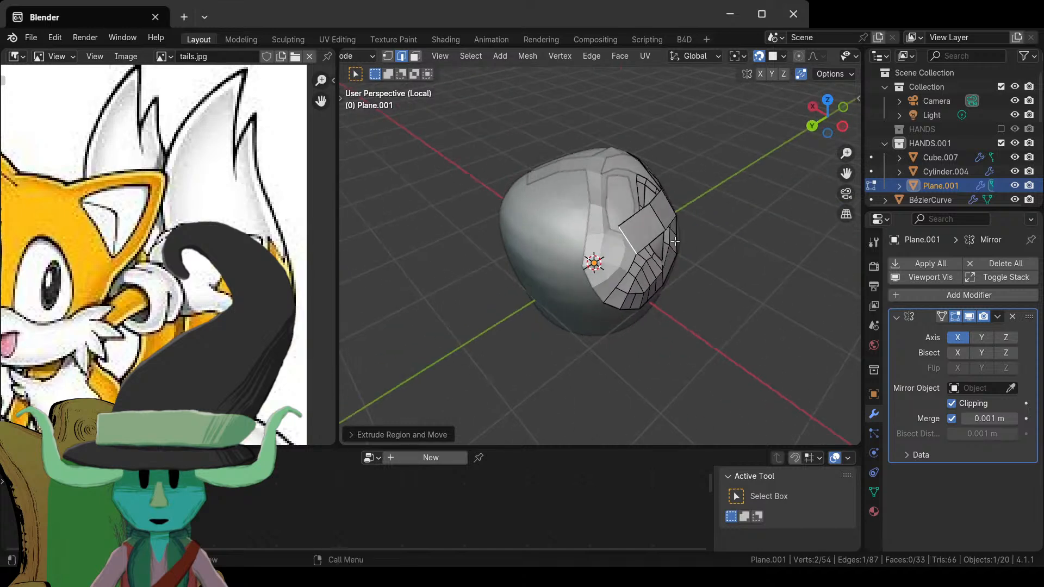
{"action": "key", "text": "e"}
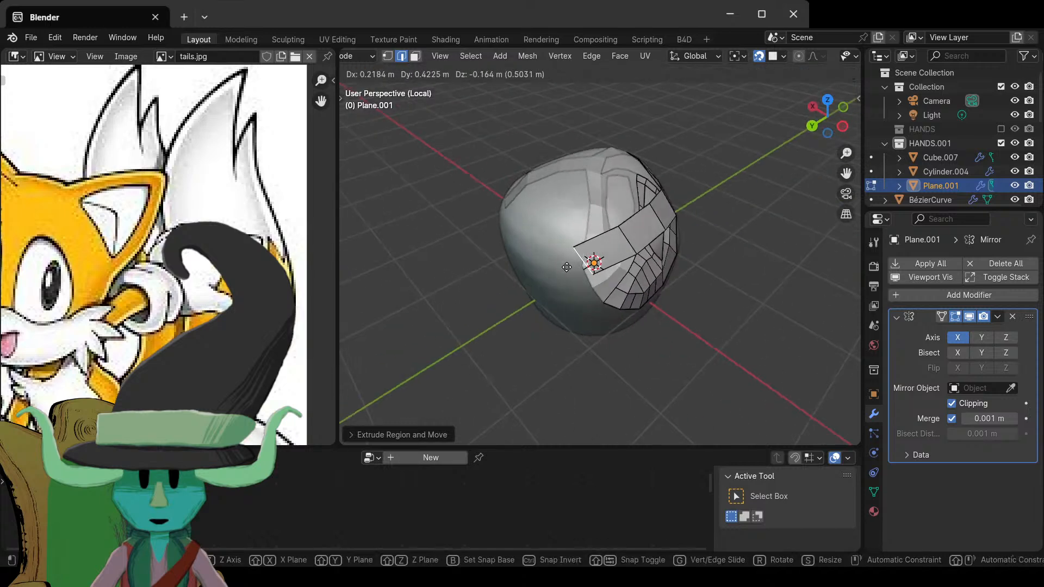
{"action": "left_click", "coordinate": [567, 267]}
- Extrude the side band's end edge three more times around the back of the head to the midline
{"action": "mouse_move", "coordinate": [566, 267]}
{"action": "middle_mouse_down"}
{"action": "mouse_move", "coordinate": [587, 266]}
{"action": "mouse_move", "coordinate": [575, 263]}
{"action": "middle_mouse_up"}
{"action": "key", "text": "e"}
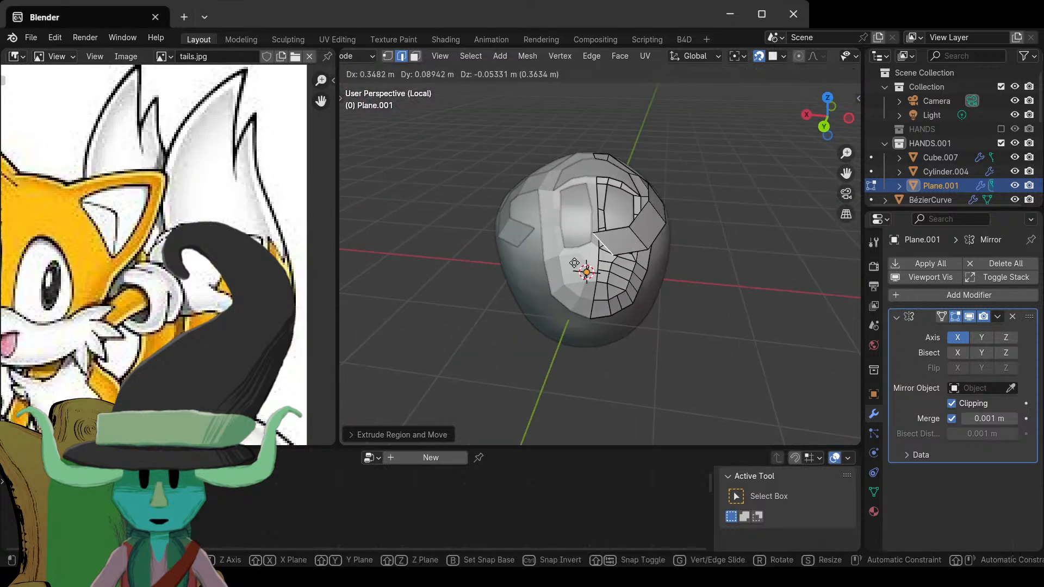
{"action": "left_click", "coordinate": [574, 263]}
{"action": "key", "text": "e"}
{"action": "left_click", "coordinate": [577, 271]}
{"action": "key", "text": "e"}
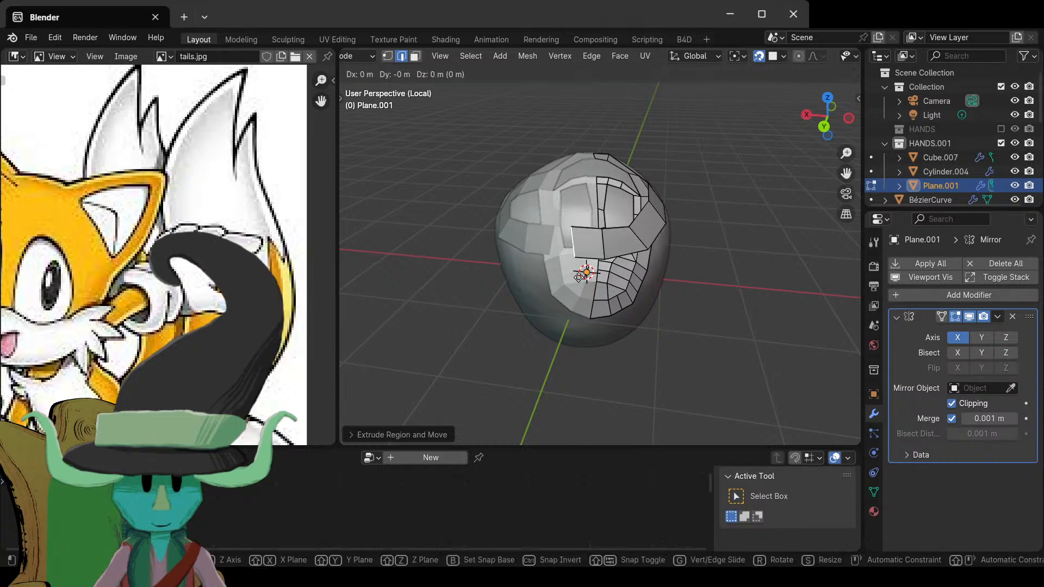
{"action": "left_click", "coordinate": [578, 276]}
{"action": "middle_click_drag", "start_coordinate": [578, 276], "coordinate": [510, 223]}
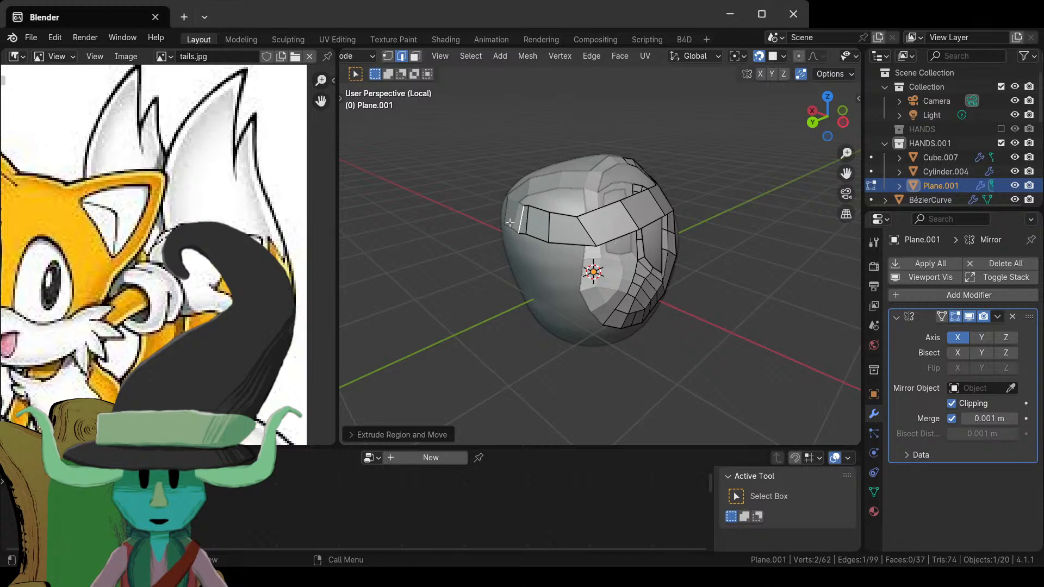
- Dissolve the surplus edge in the side band near the back midline
{"action": "left_click", "coordinate": [529, 223]}
{"action": "key", "text": "x"}
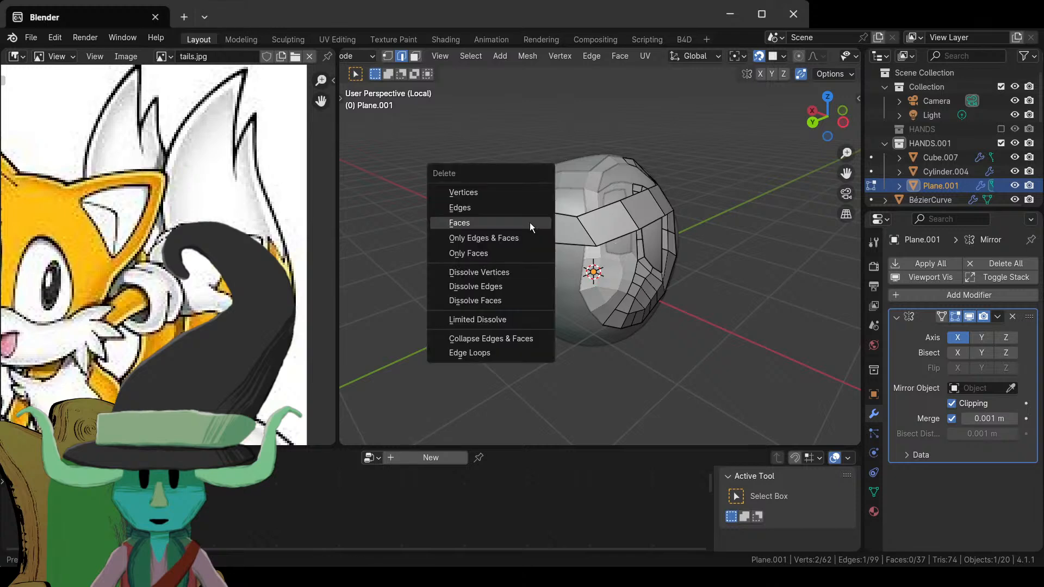
{"action": "left_click", "coordinate": [494, 287]}
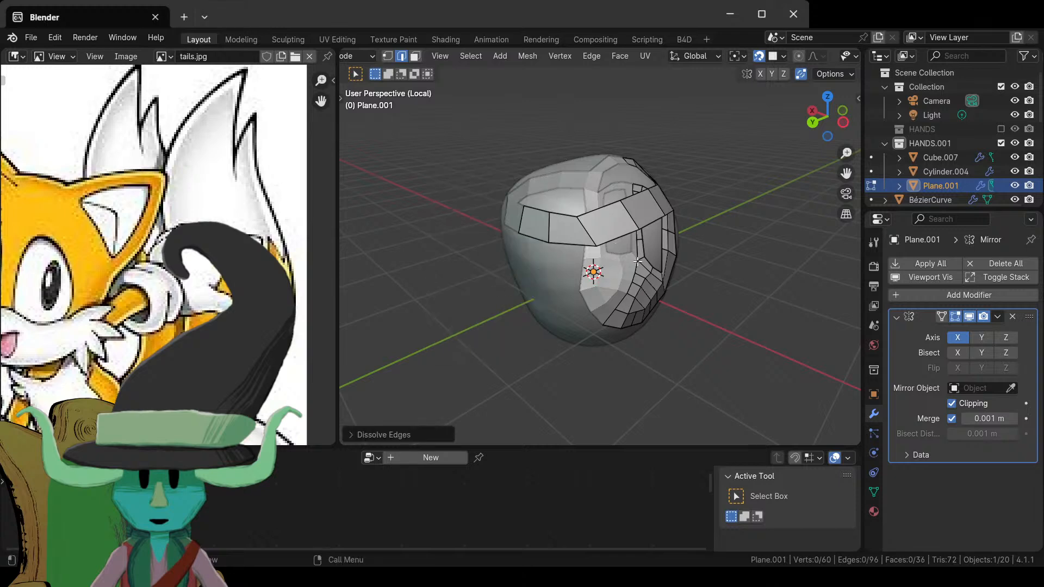
- Reposition the rear corner vertex of the strip on top of the head
{"action": "middle_click_drag", "start_coordinate": [638, 261], "coordinate": [593, 269]}
{"action": "key", "text": "1"}
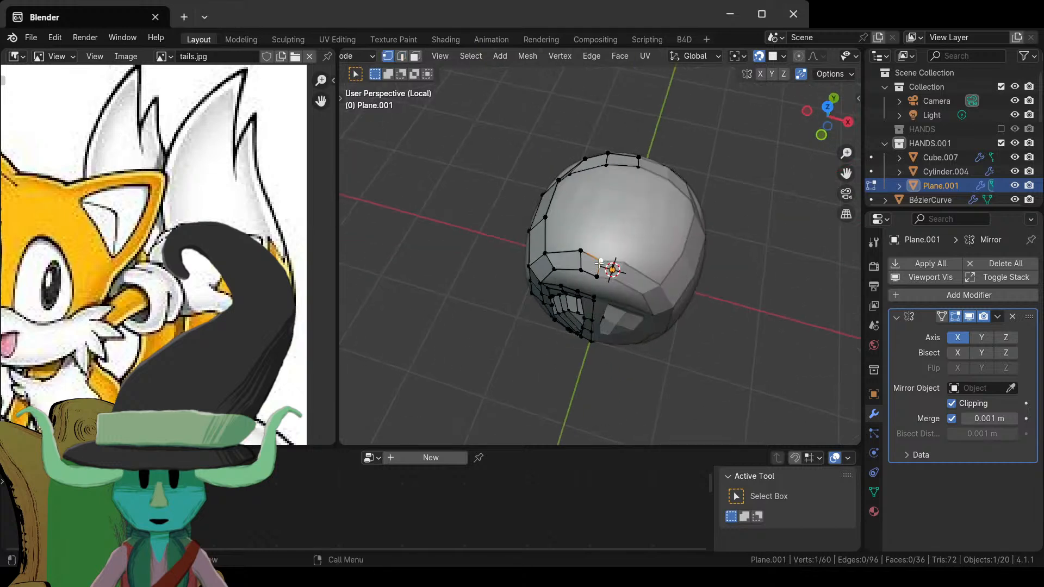
{"action": "key", "text": "g"}
{"action": "left_click", "coordinate": [603, 256]}
- Extrude the top strip's rear edge three times over the crown toward the band at the back of the head
{"action": "middle_click_drag", "start_coordinate": [605, 258], "coordinate": [711, 250]}
{"action": "key", "text": "2"}
{"action": "left_click", "coordinate": [656, 233], "text": "alt"}
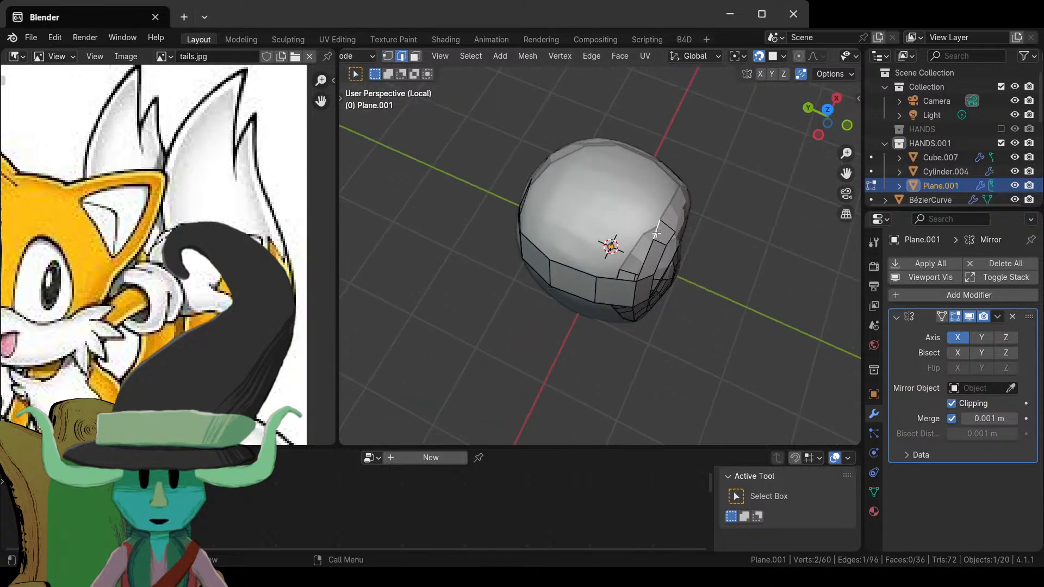
{"action": "key", "text": "g"}
{"action": "left_click", "coordinate": [613, 220]}
{"action": "key", "text": "e"}
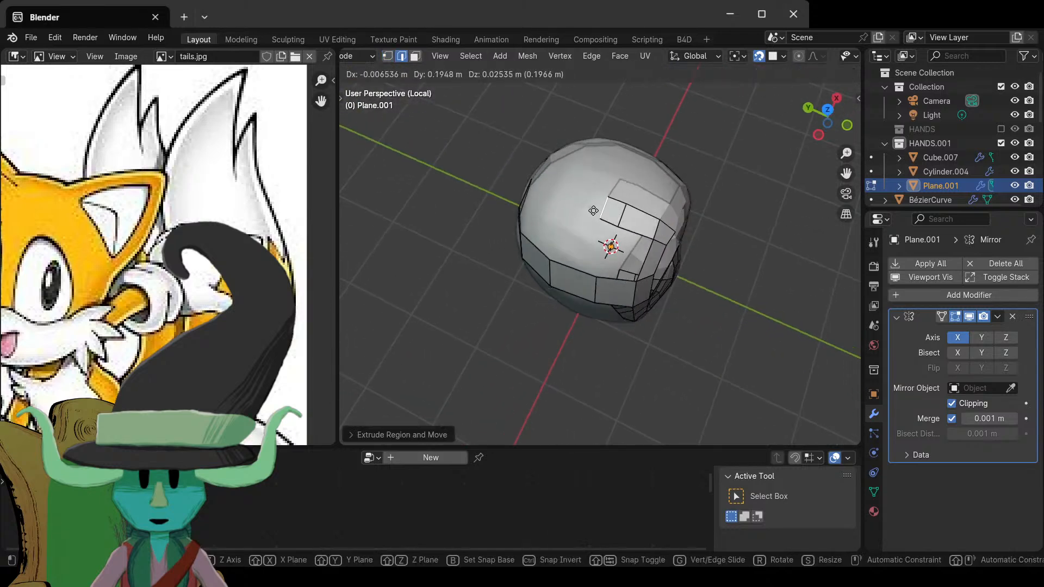
{"action": "left_click", "coordinate": [595, 215]}
{"action": "middle_click_drag", "start_coordinate": [595, 215], "coordinate": [613, 247]}
{"action": "key", "text": "e"}
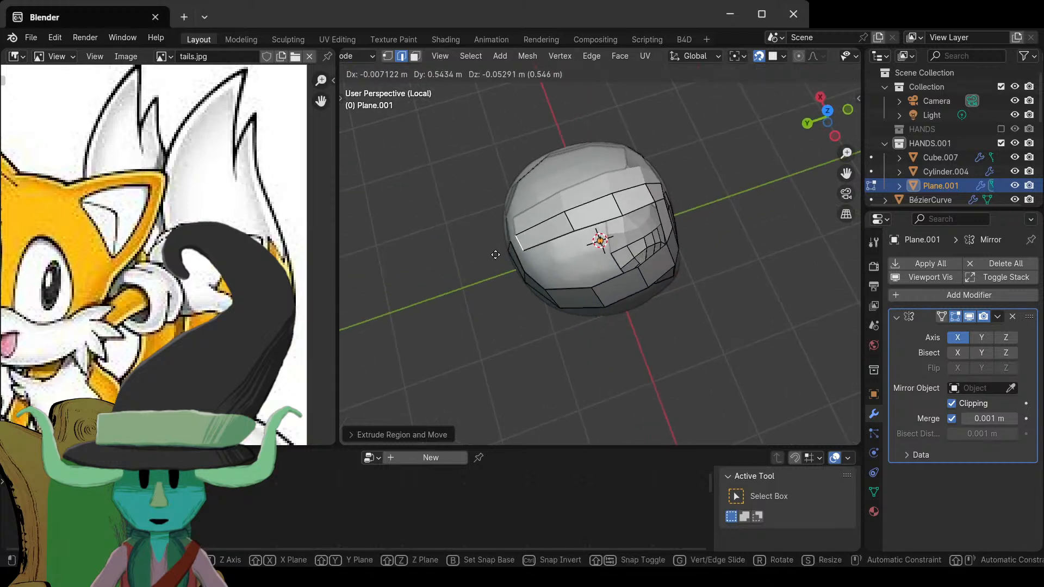
{"action": "left_click", "coordinate": [501, 250]}
- Snap the crown strip's end vertices to the rear band and merge the pair at the midline
{"action": "middle_click_drag", "start_coordinate": [501, 250], "coordinate": [623, 234]}
{"action": "scroll", "coordinate": [624, 234], "scroll_direction": "up", "scroll_amount": 2}
{"action": "key", "text": "1"}
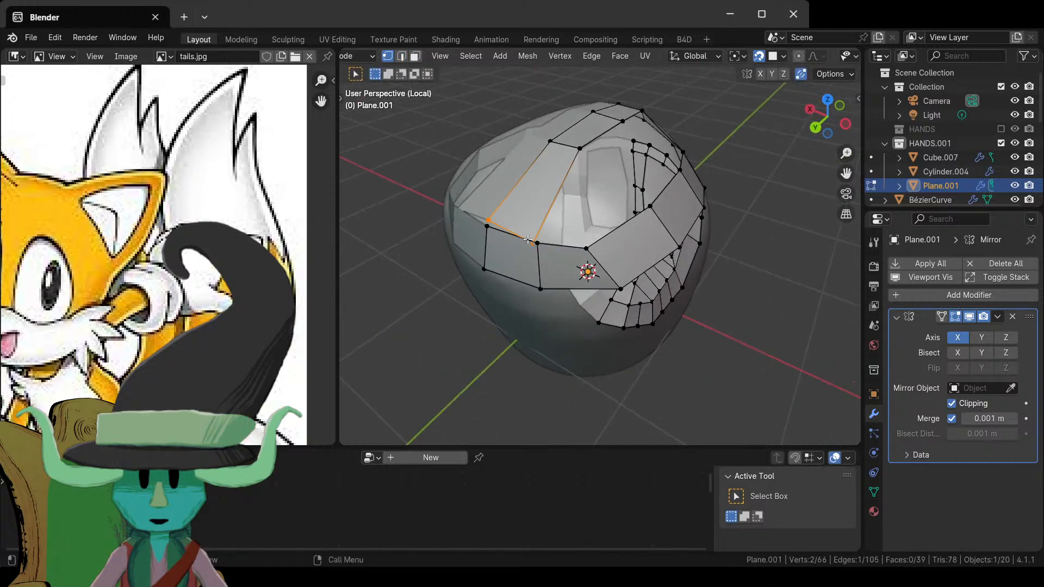
{"action": "key", "text": "g"}
{"action": "left_click", "coordinate": [576, 214]}
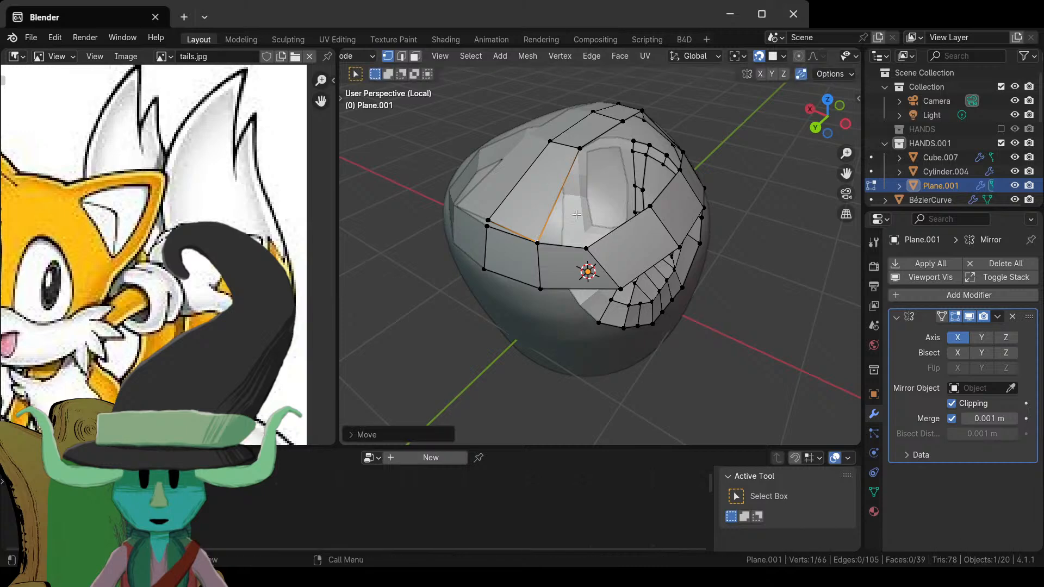
{"action": "key", "text": "g"}
{"action": "key", "text": "Escape"}
{"action": "left_click", "coordinate": [488, 221]}
{"action": "key", "text": "g"}
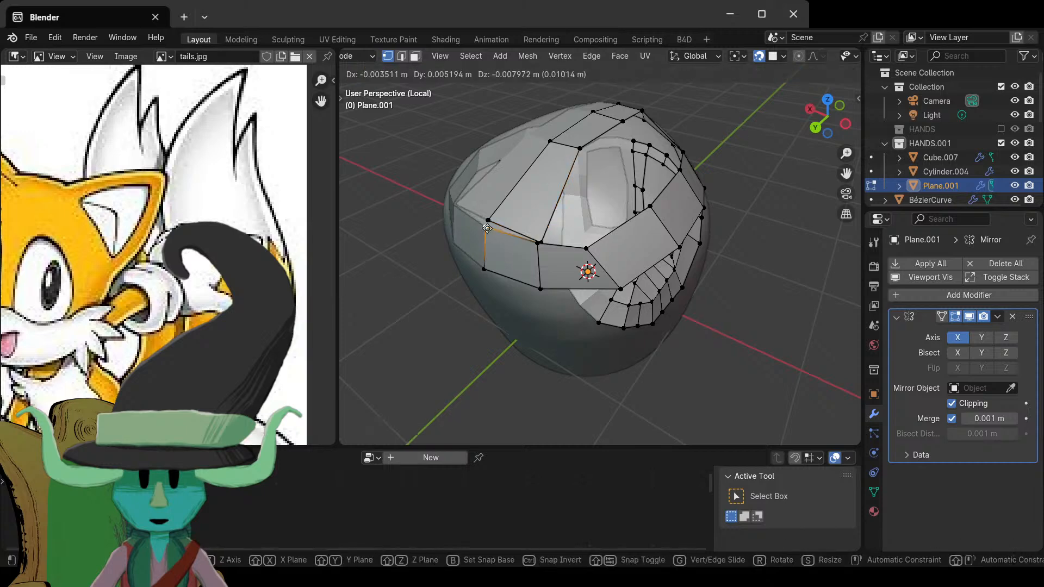
{"action": "left_click", "coordinate": [488, 222]}
- Merge the crown strip's outer end vertex with the matching vertex of the rear band
{"action": "left_click", "coordinate": [538, 242]}
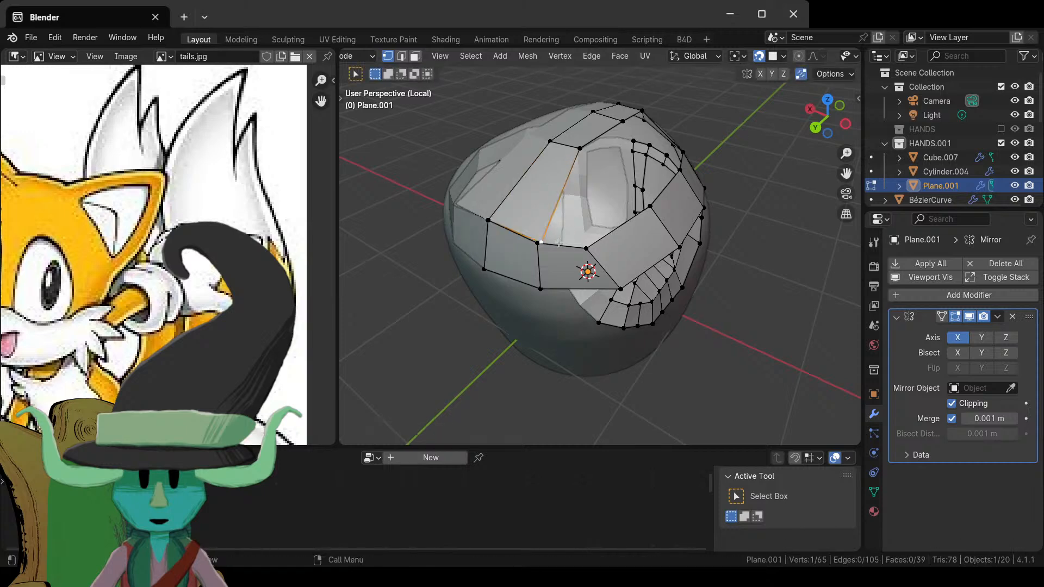
{"action": "key", "text": "g"}
{"action": "left_click", "coordinate": [550, 243]}
{"action": "key", "text": "g"}
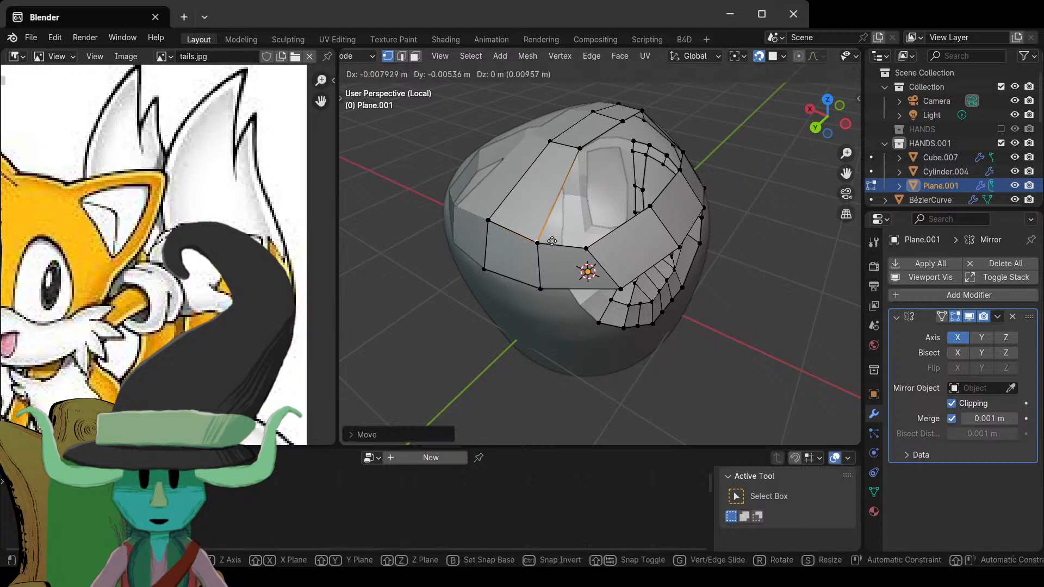
{"action": "left_click", "coordinate": [553, 246]}
{"action": "scroll", "coordinate": [552, 245], "scroll_direction": "up", "scroll_amount": 3}
{"action": "key", "text": "g"}
{"action": "left_click", "coordinate": [496, 249]}
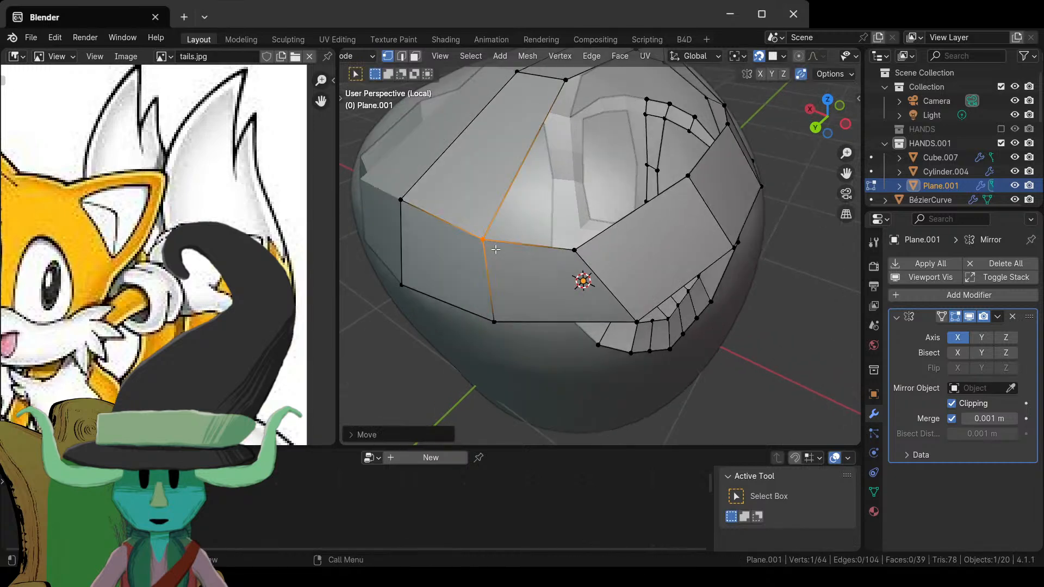
- Fill the gap between the crown strip and the side band with three faces
{"action": "key", "text": "alt+a"}
{"action": "key", "text": "2"}
{"action": "middle_click_drag", "start_coordinate": [507, 243], "coordinate": [393, 235]}
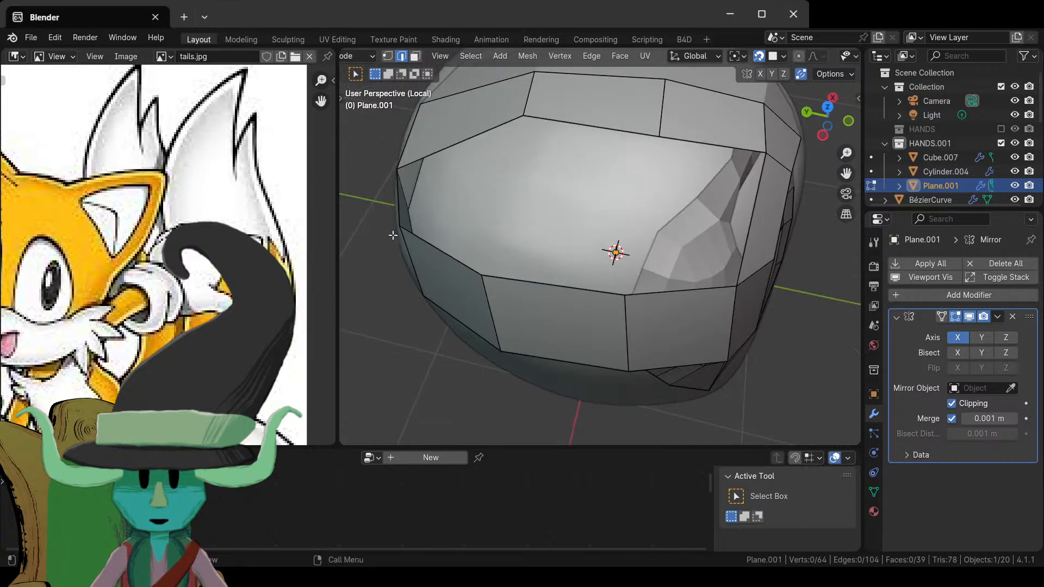
{"action": "scroll", "coordinate": [500, 236], "scroll_direction": "down", "scroll_amount": 5}
{"action": "middle_click_drag", "start_coordinate": [679, 279], "coordinate": [621, 255]}
{"action": "key", "text": "Tab"}
{"action": "key", "text": "Tab"}
{"action": "scroll", "coordinate": [608, 262], "scroll_direction": "up", "scroll_amount": 3}
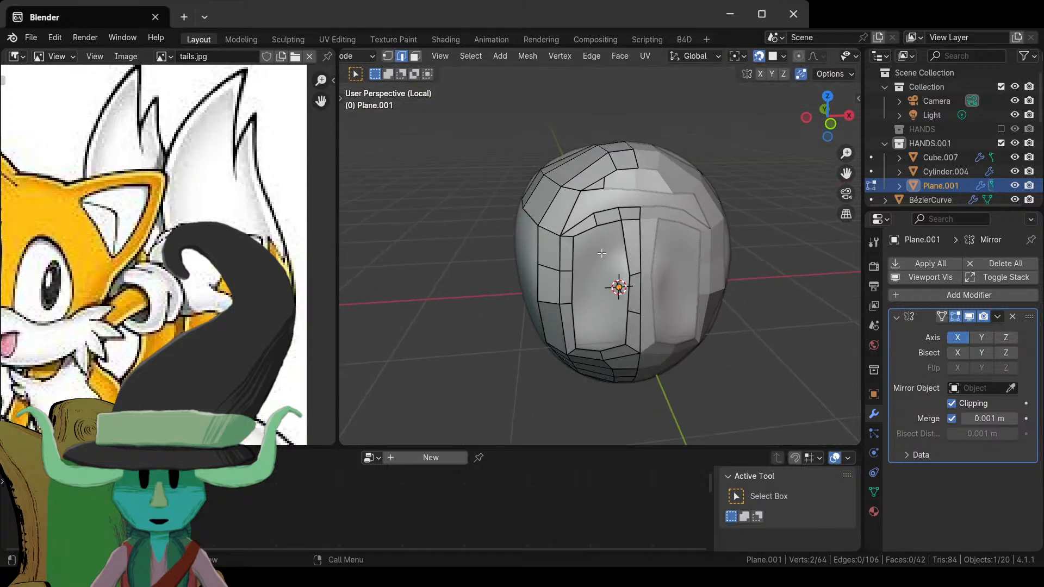
- Add a front-to-back loop cut through the newly filled faces between the crown strip and side band
{"action": "middle_click_drag", "start_coordinate": [625, 189], "coordinate": [648, 298], "text": "shift"}
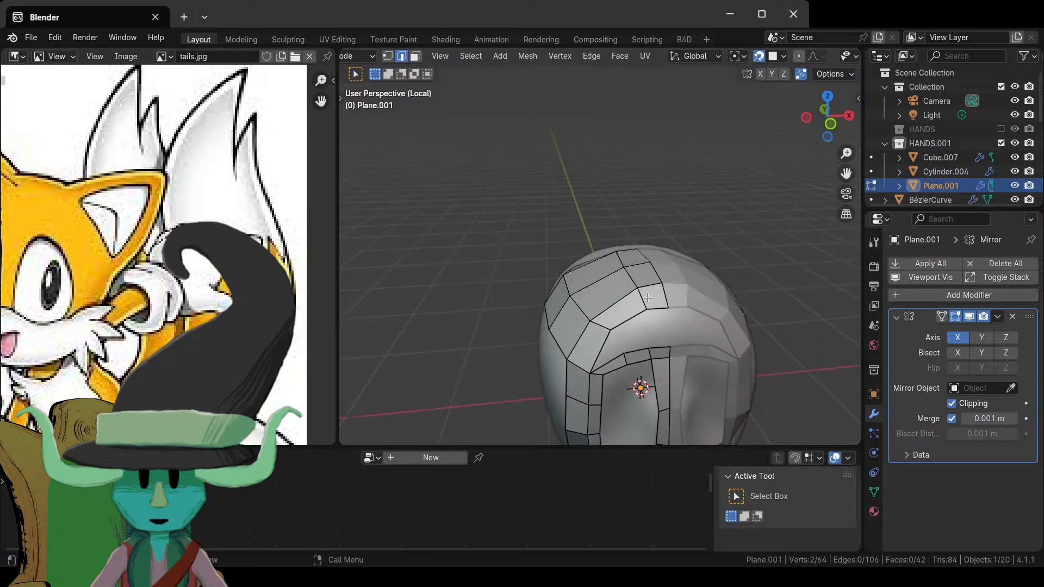
{"action": "key", "text": "ctrl+r"}
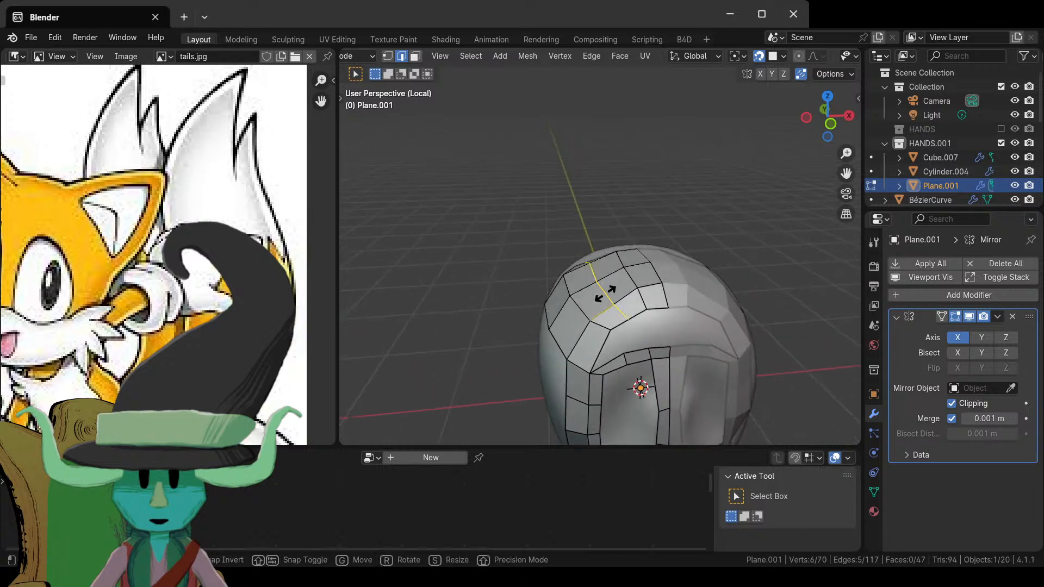
{"action": "left_click", "coordinate": [605, 294]}
{"action": "left_click", "coordinate": [605, 294]}
- Select three edges of the new crown loop and examine the head mesh from above and from the front
{"action": "middle_click_drag", "start_coordinate": [605, 294], "coordinate": [670, 302]}
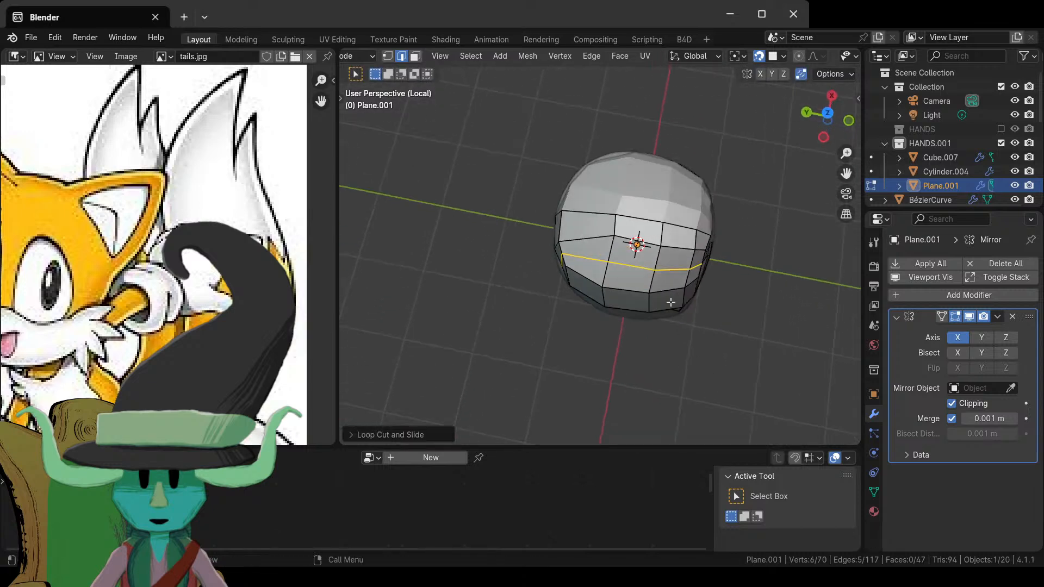
{"action": "left_click", "coordinate": [617, 266]}
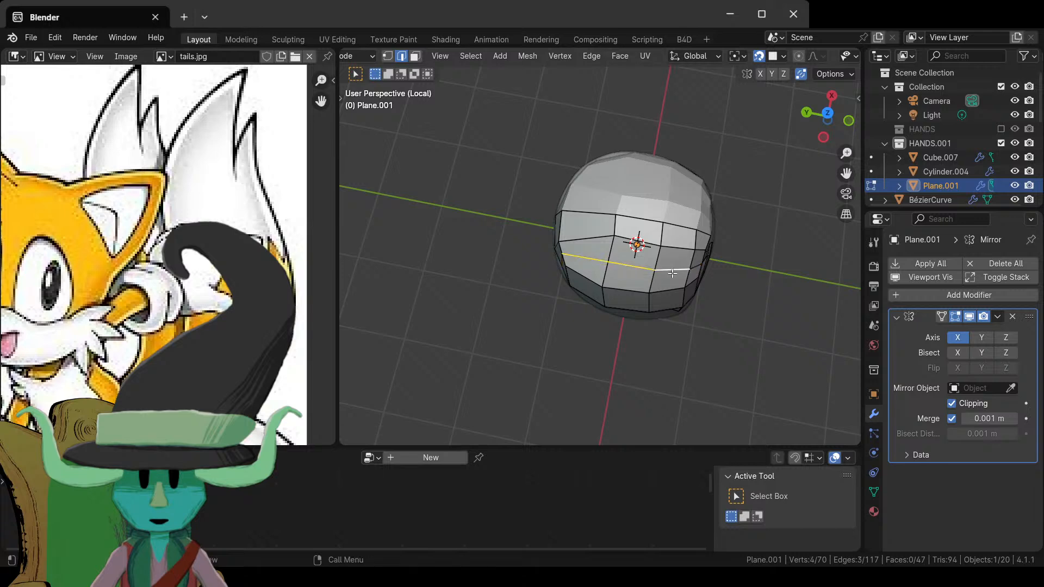
{"action": "key", "text": "Tab"}
{"action": "middle_click_drag", "start_coordinate": [712, 335], "coordinate": [613, 216]}
{"action": "key", "text": "Tab"}
{"action": "middle_click_drag", "start_coordinate": [652, 259], "coordinate": [645, 282]}
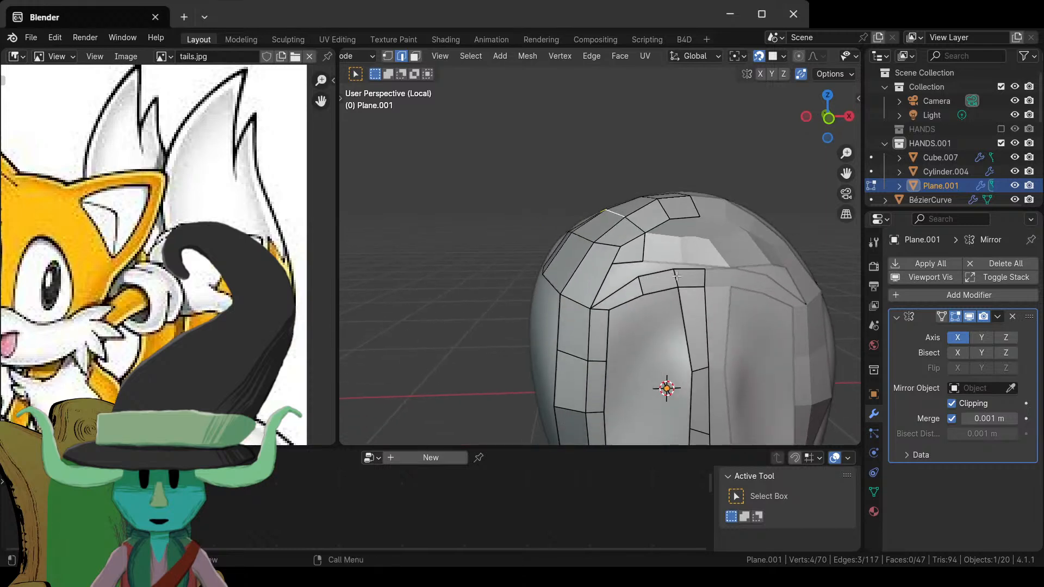
- Fill the gap between the crown strip and the band above the eye socket with three faces
{"action": "middle_click_drag", "start_coordinate": [676, 276], "coordinate": [592, 289]}
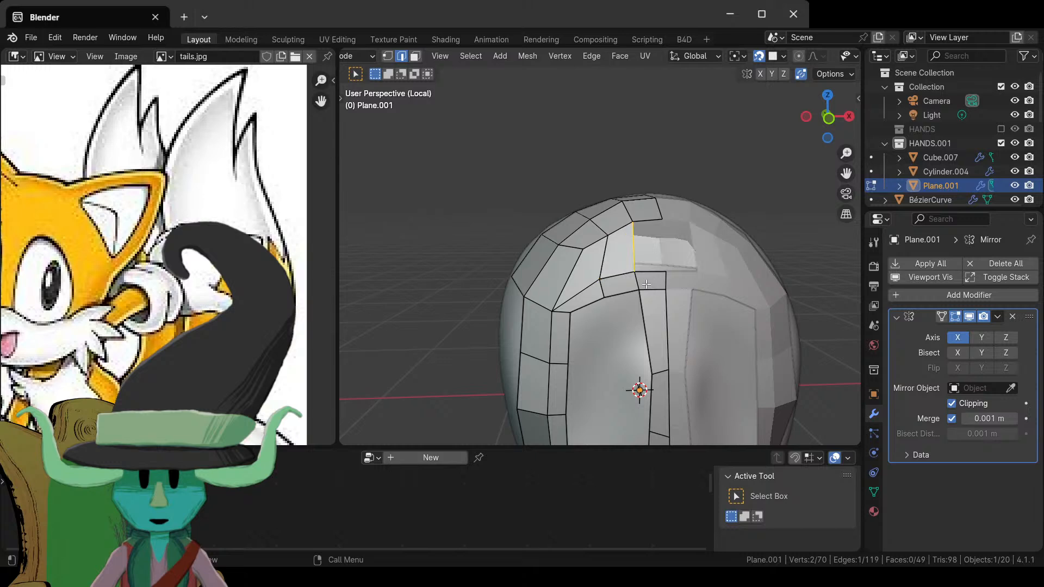
{"action": "key", "text": "Tab"}
{"action": "scroll", "coordinate": [643, 292], "scroll_direction": "down", "scroll_amount": 5}
{"action": "middle_click_drag", "start_coordinate": [641, 287], "coordinate": [593, 290]}
{"action": "key", "text": "Tab"}
{"action": "key", "text": "Tab"}
- Examine the head mesh in Object and Edit Mode from the side, front and above for the remaining gaps
{"action": "middle_click_drag", "start_coordinate": [737, 289], "coordinate": [695, 302]}
{"action": "scroll", "coordinate": [695, 302], "scroll_direction": "up", "scroll_amount": 2}
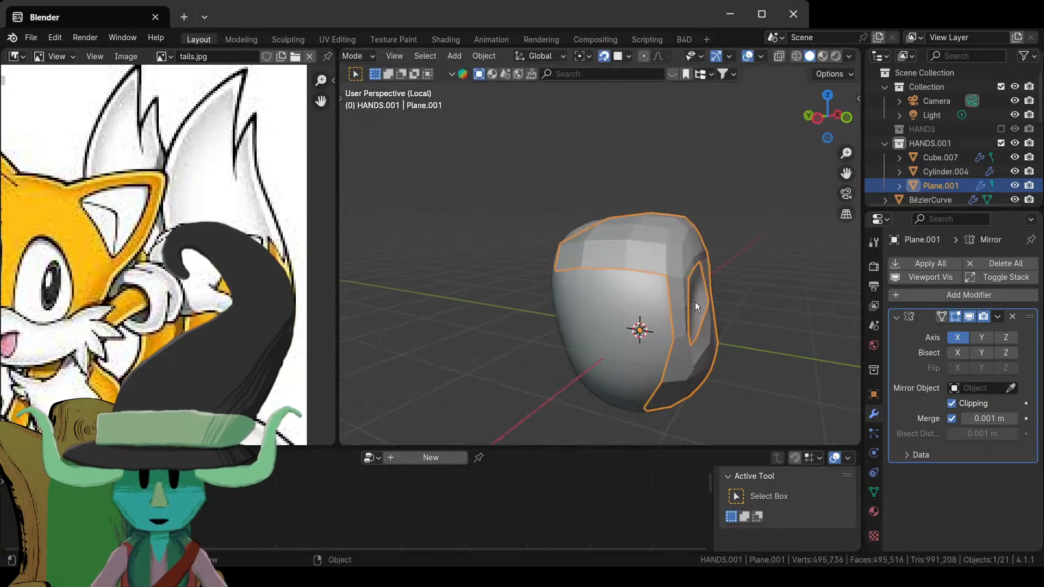
{"action": "key", "text": "ctrl+z"}
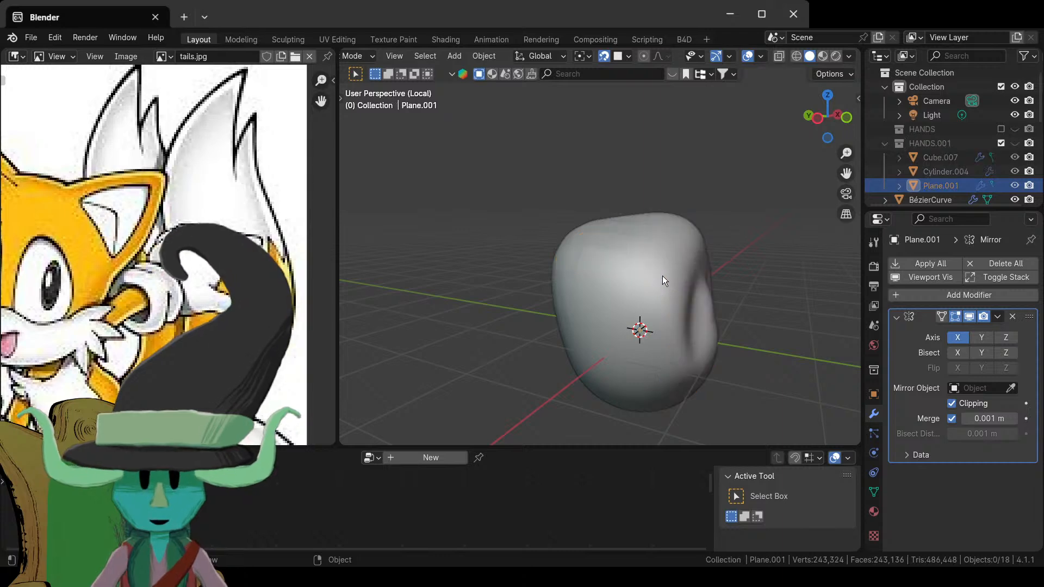
{"action": "key", "text": "ctrl+shift+z"}
{"action": "key", "text": "Tab"}
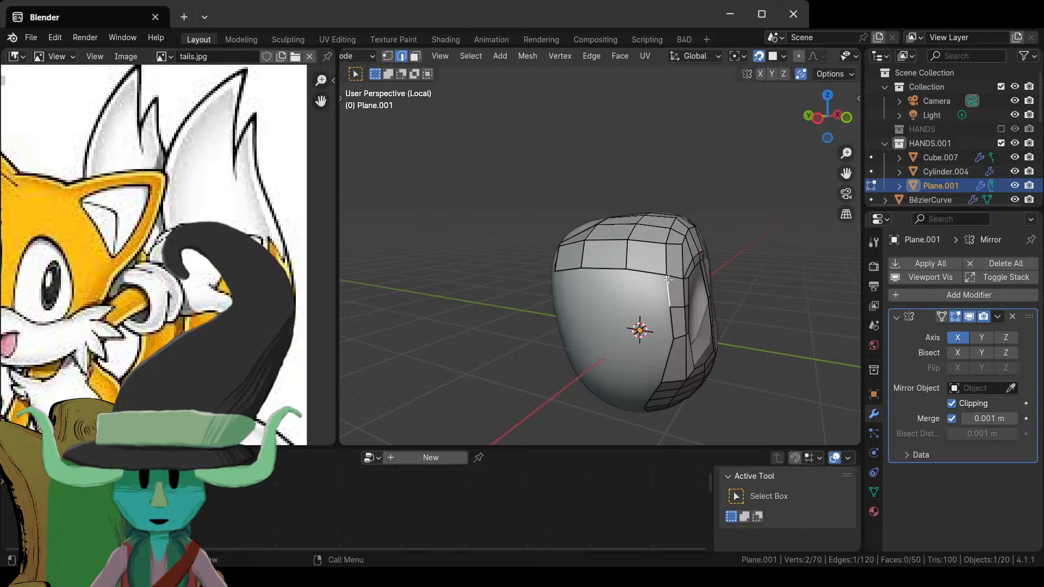
{"action": "middle_click_drag", "start_coordinate": [670, 342], "coordinate": [614, 296]}
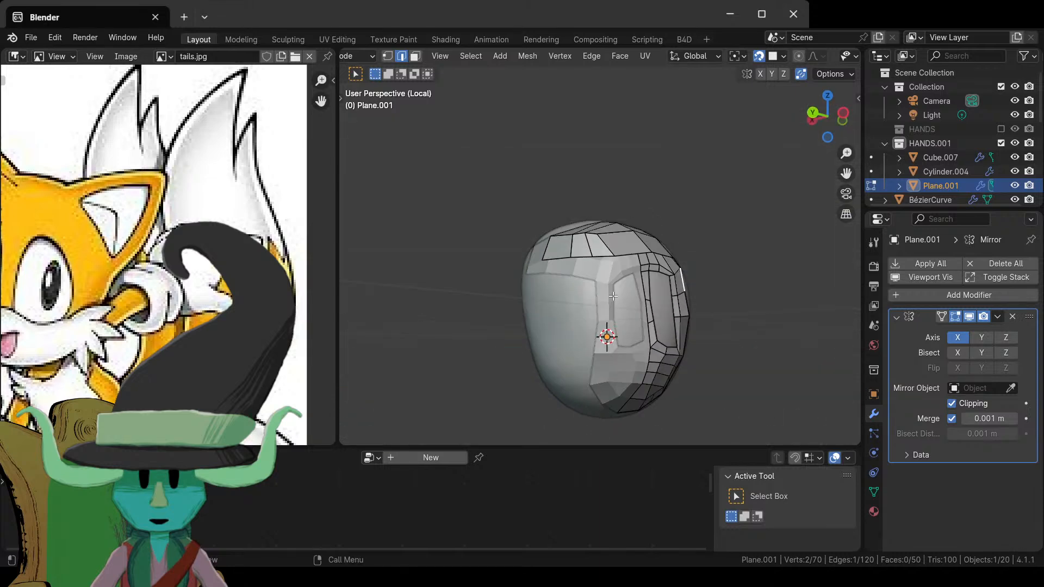
{"action": "mouse_move", "coordinate": [654, 251]}
{"action": "middle_mouse_down"}
{"action": "mouse_move", "coordinate": [669, 247]}
{"action": "mouse_move", "coordinate": [660, 245]}
{"action": "middle_mouse_up"}
{"action": "key", "text": "ctrl+r"}
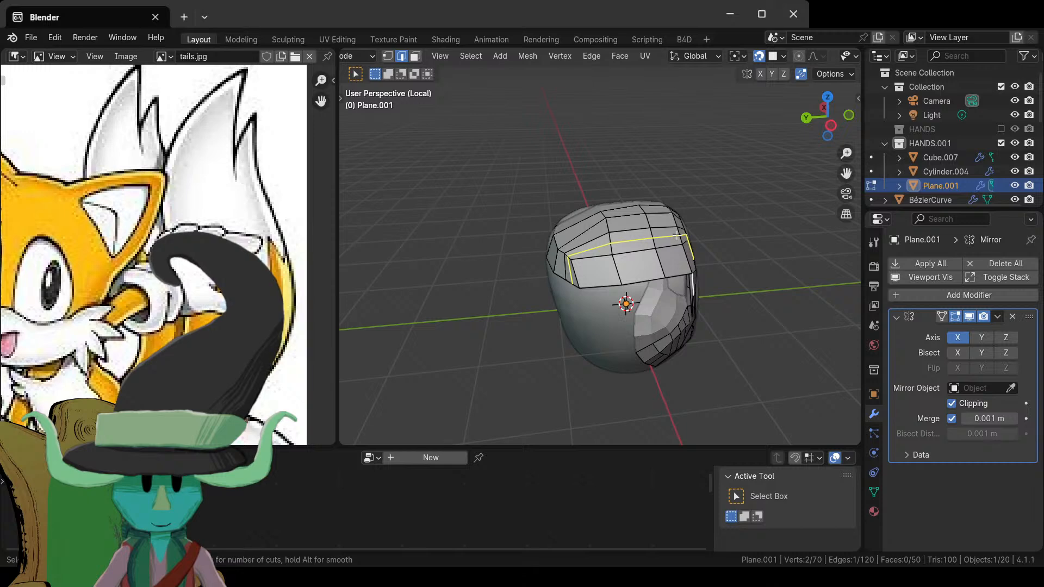
{"action": "key", "text": "Escape"}
- Move the three lower-edge vertices of the rear band upward along the back of the head
{"action": "middle_click_drag", "start_coordinate": [677, 234], "coordinate": [537, 294]}
{"action": "key", "text": "1"}
{"action": "left_click", "coordinate": [592, 294], "text": "shift"}
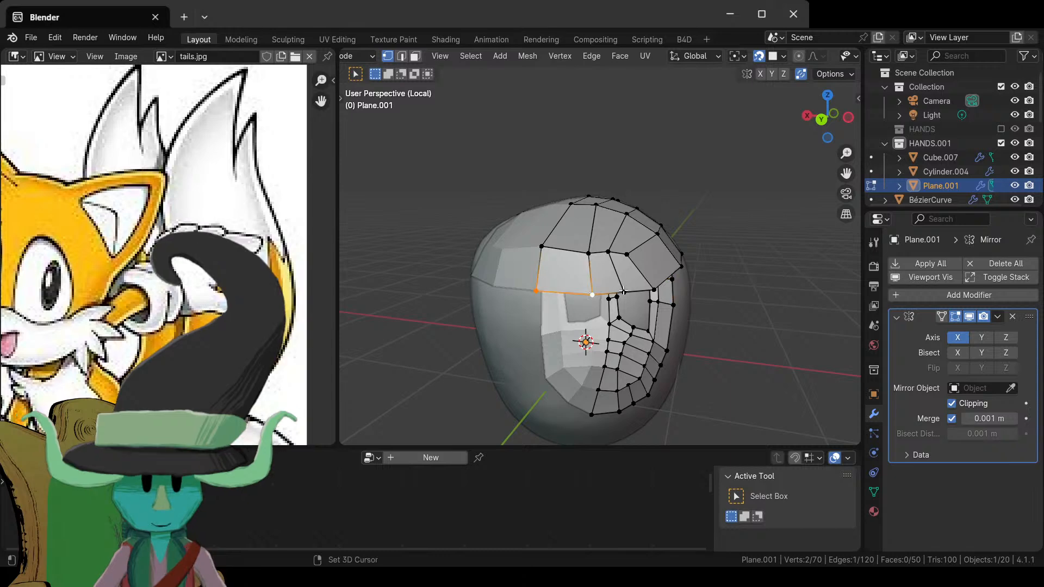
{"action": "left_click", "coordinate": [623, 292], "text": "shift"}
{"action": "key", "text": "g"}
{"action": "key", "text": "z"}
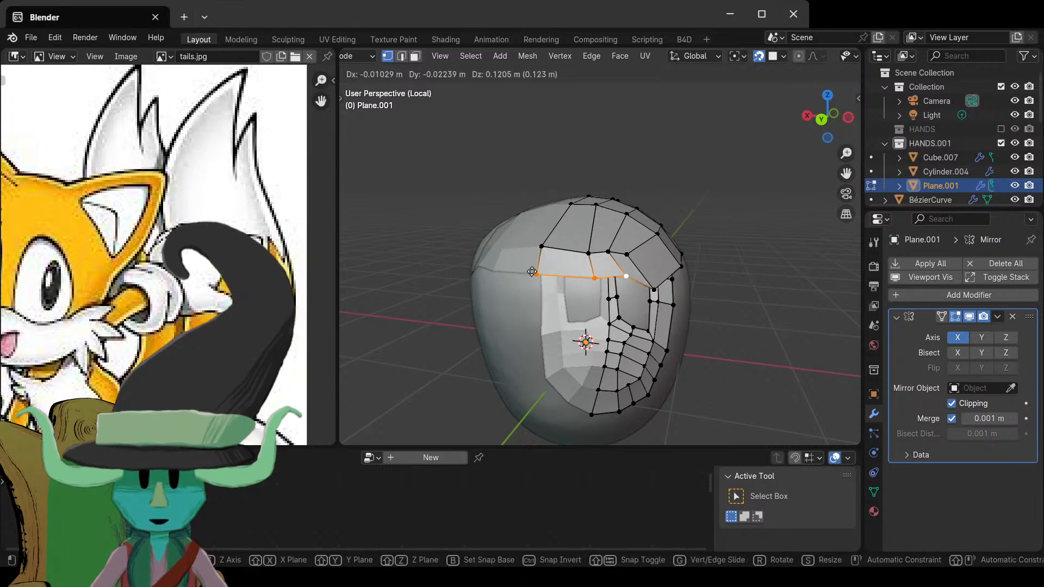
{"action": "left_click", "coordinate": [650, 275]}
- Extrude the rear band's lower edge slightly downward to add a short row of two faces
{"action": "left_click", "coordinate": [625, 279]}
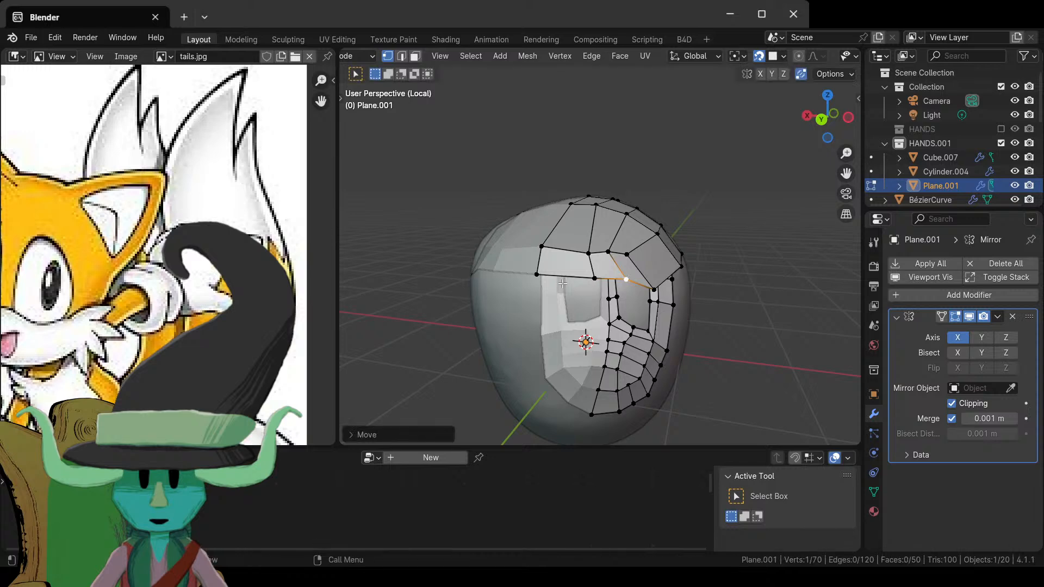
{"action": "left_click", "coordinate": [530, 275], "text": "shift"}
{"action": "key", "text": "g"}
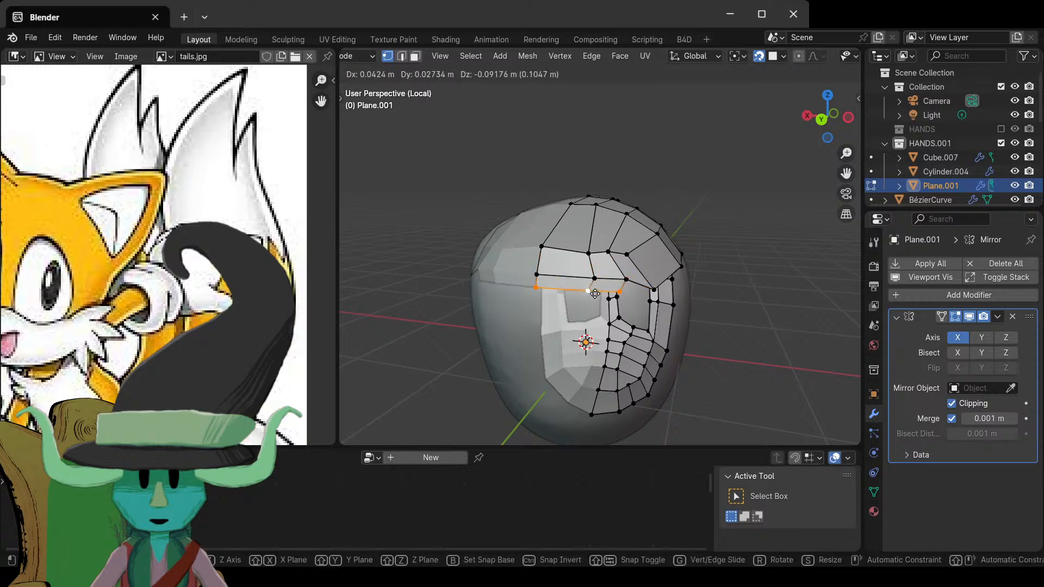
{"action": "left_click", "coordinate": [603, 295]}
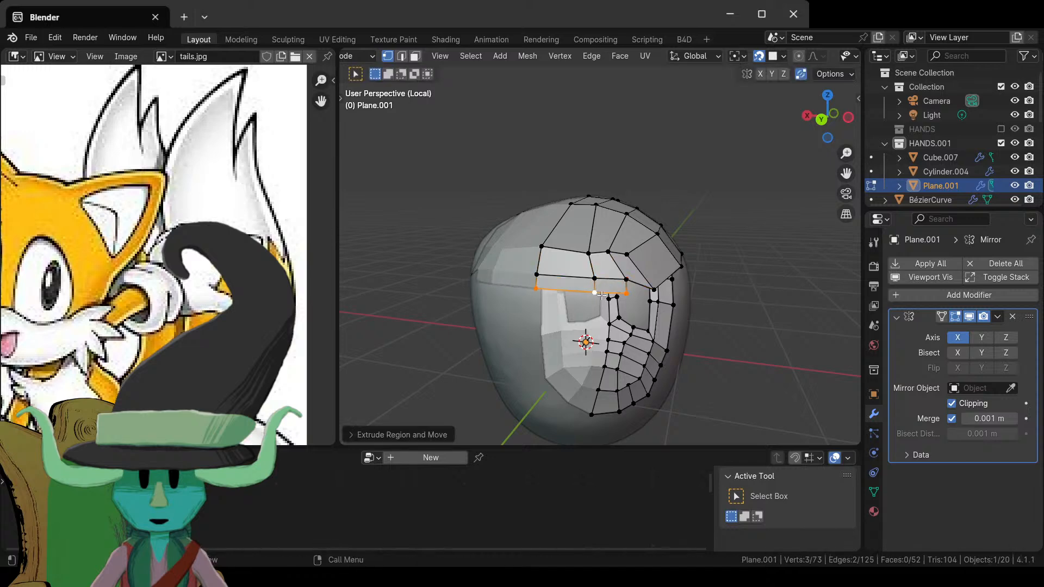
- Extend the rear band's lower vertex beside the new row to form a connecting quad toward the side of the head
{"action": "scroll", "coordinate": [729, 315], "scroll_direction": "down", "scroll_amount": 5}
{"action": "middle_click_drag", "start_coordinate": [729, 315], "coordinate": [659, 316]}
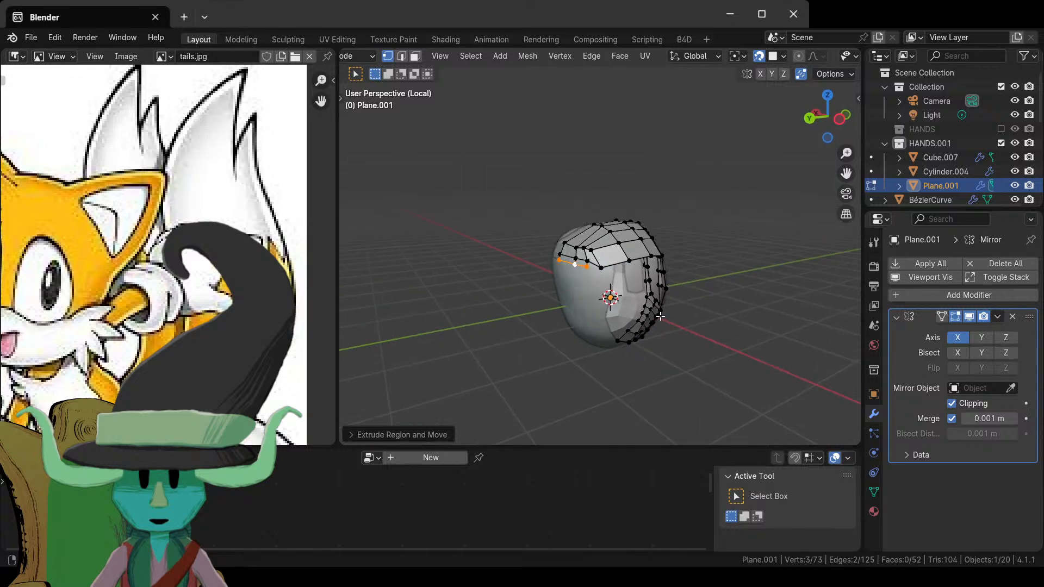
{"action": "scroll", "coordinate": [629, 315], "scroll_direction": "up", "scroll_amount": 5}
{"action": "left_click", "coordinate": [565, 285]}
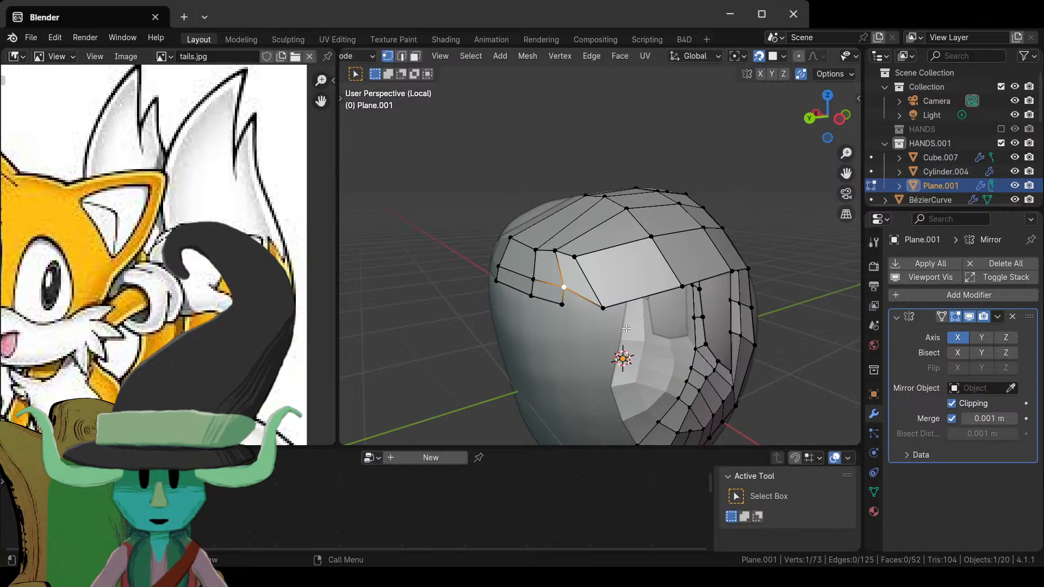
{"action": "key", "text": "alt+d"}
{"action": "left_click", "coordinate": [597, 326]}
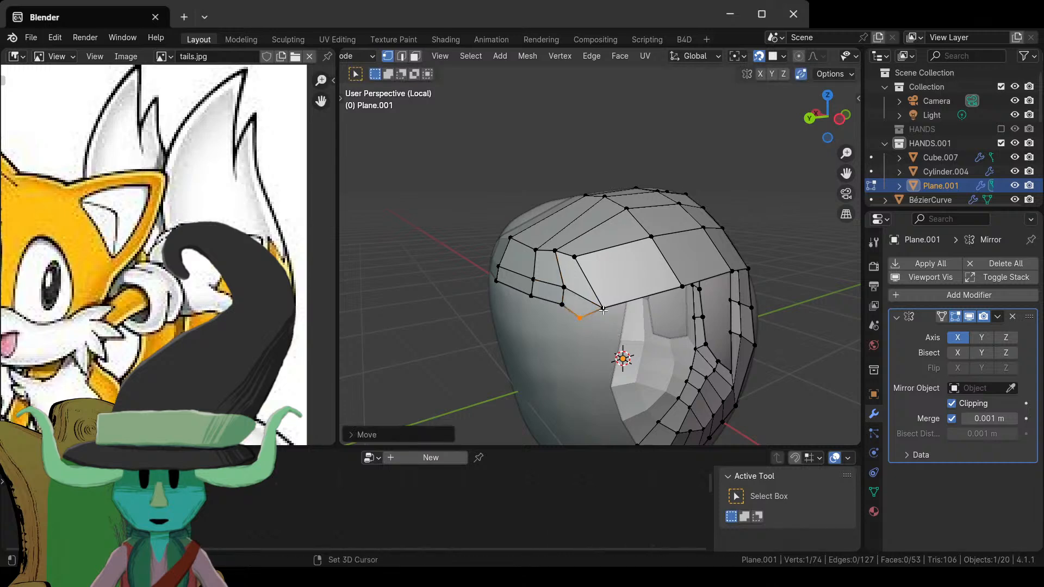
- Extrude the new quad's lower edge down the back of the head three times to form a vertical strip
{"action": "left_click", "coordinate": [603, 310], "text": "shift"}
{"action": "scroll", "coordinate": [605, 371], "scroll_direction": "down", "scroll_amount": 4}
{"action": "middle_click_drag", "start_coordinate": [605, 370], "coordinate": [578, 276]}
{"action": "key", "text": "e"}
{"action": "left_click", "coordinate": [578, 276]}
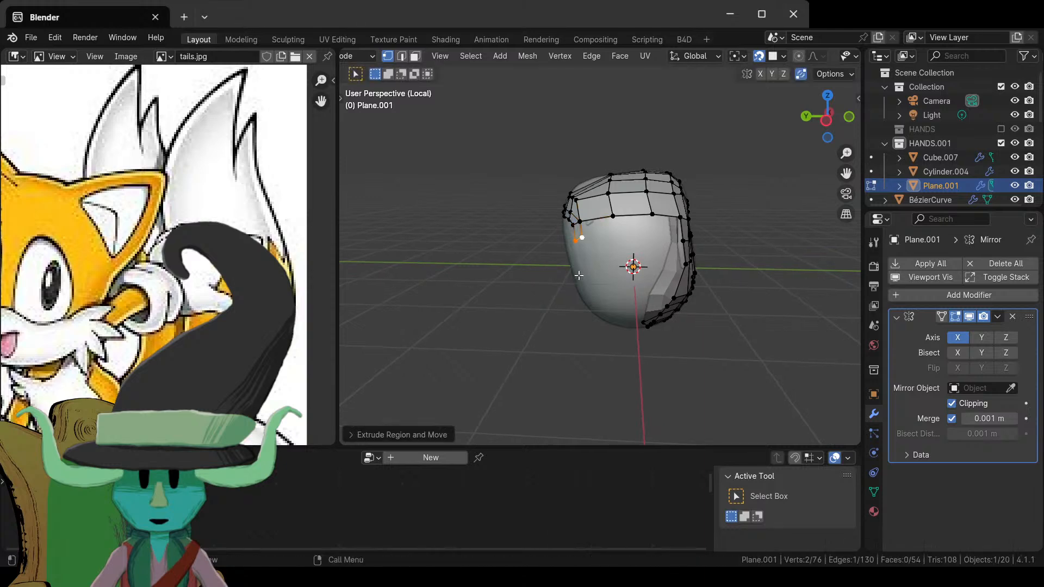
{"action": "key", "text": "g"}
{"action": "left_click", "coordinate": [579, 314]}
{"action": "key", "text": "g"}
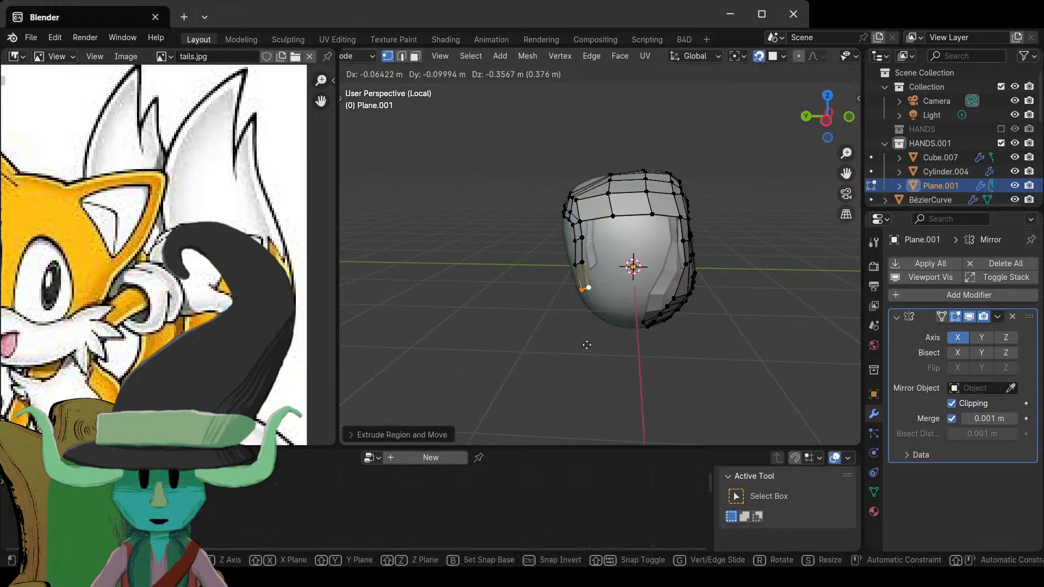
{"action": "left_click", "coordinate": [586, 344]}
- Reposition the middle and lower vertices of the rear vertical strip to follow the curve of the head
{"action": "scroll", "coordinate": [622, 282], "scroll_direction": "up", "scroll_amount": 2}
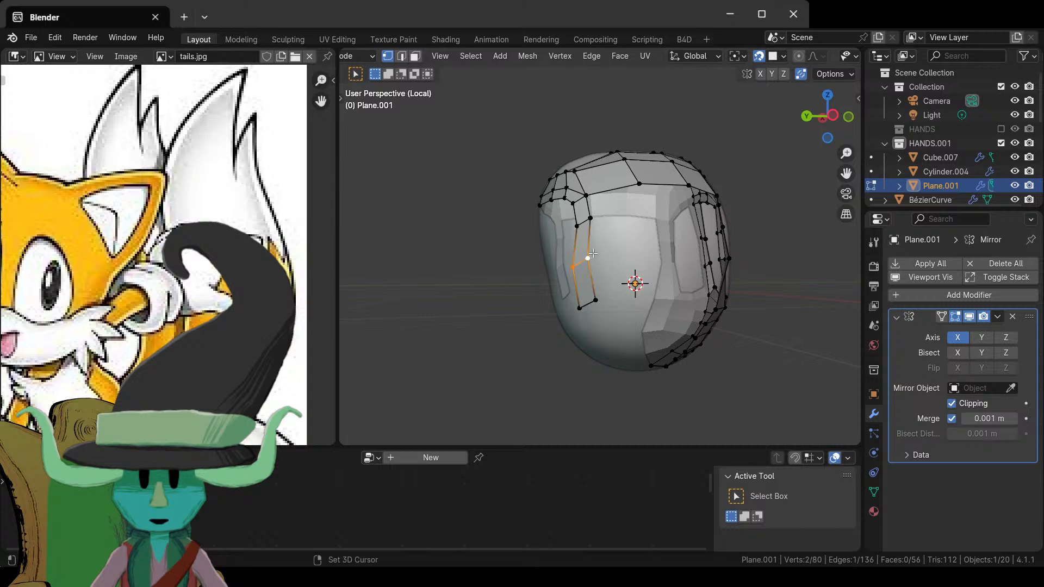
{"action": "key", "text": "g"}
{"action": "left_click", "coordinate": [602, 267]}
{"action": "scroll", "coordinate": [603, 269], "scroll_direction": "down", "scroll_amount": 2}
{"action": "middle_click_drag", "start_coordinate": [610, 272], "coordinate": [604, 270]}
{"action": "scroll", "coordinate": [604, 270], "scroll_direction": "up", "scroll_amount": 2}
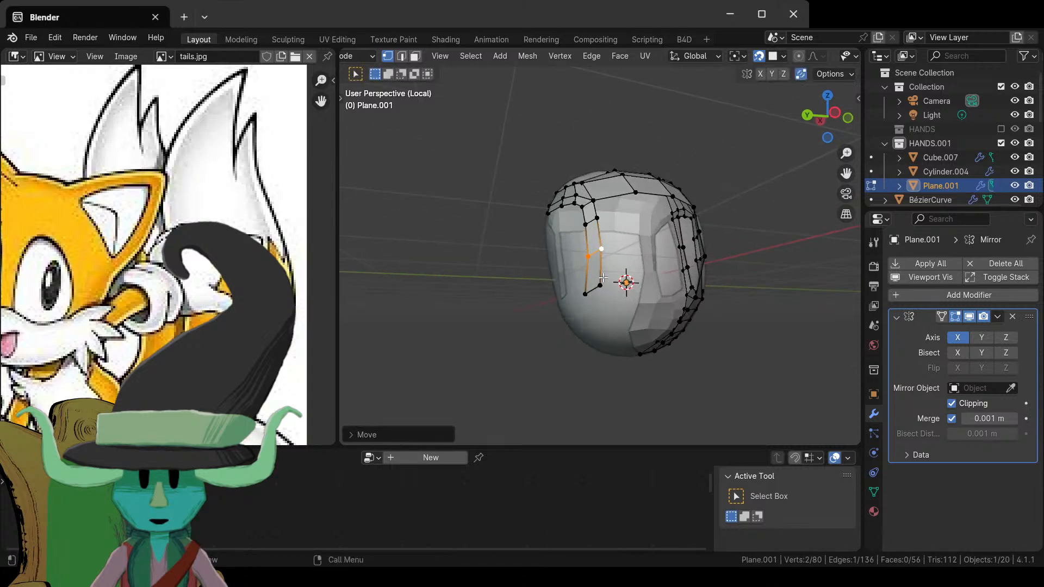
{"action": "left_click", "coordinate": [588, 288]}
{"action": "key", "text": "g"}
{"action": "left_click", "coordinate": [750, 310]}
{"action": "middle_click_drag", "start_coordinate": [750, 309], "coordinate": [653, 304]}
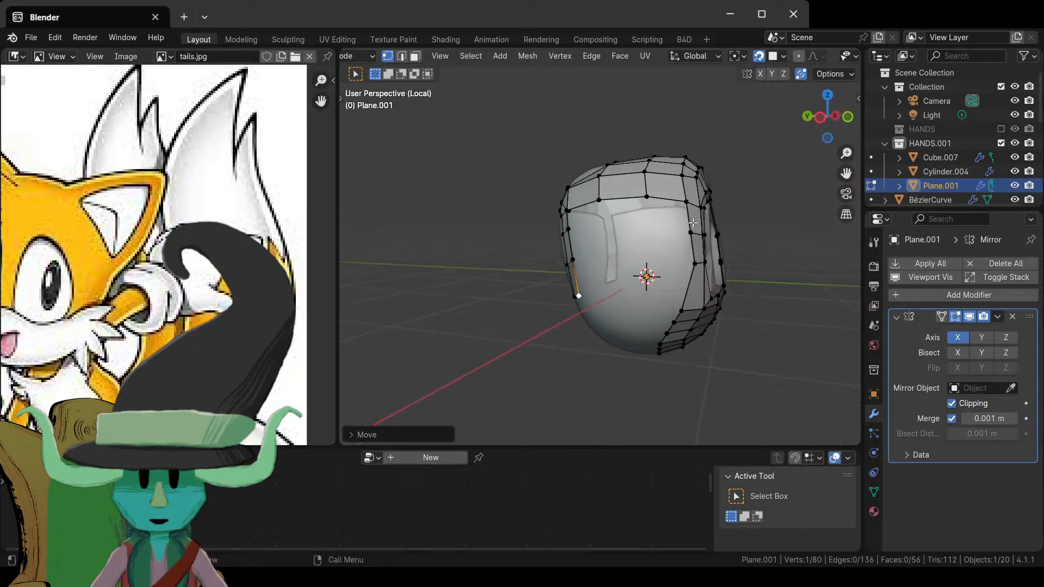
- Extrude the strip's lowest side edge twice across the side of the head and bridge it to the eye-side band with a face
{"action": "left_click", "coordinate": [574, 261], "text": "shift"}
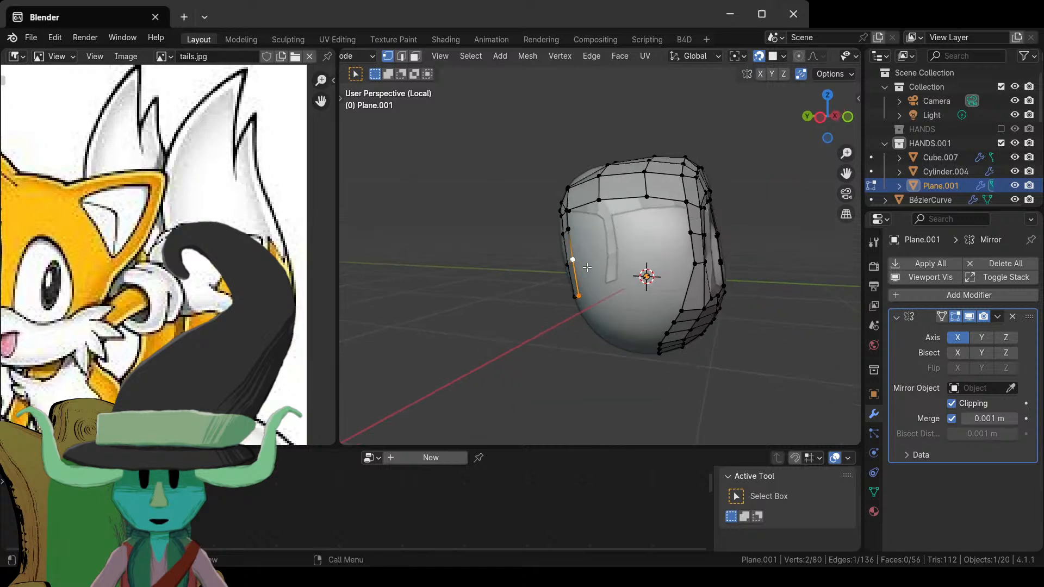
{"action": "key", "text": "e"}
{"action": "left_click", "coordinate": [666, 283]}
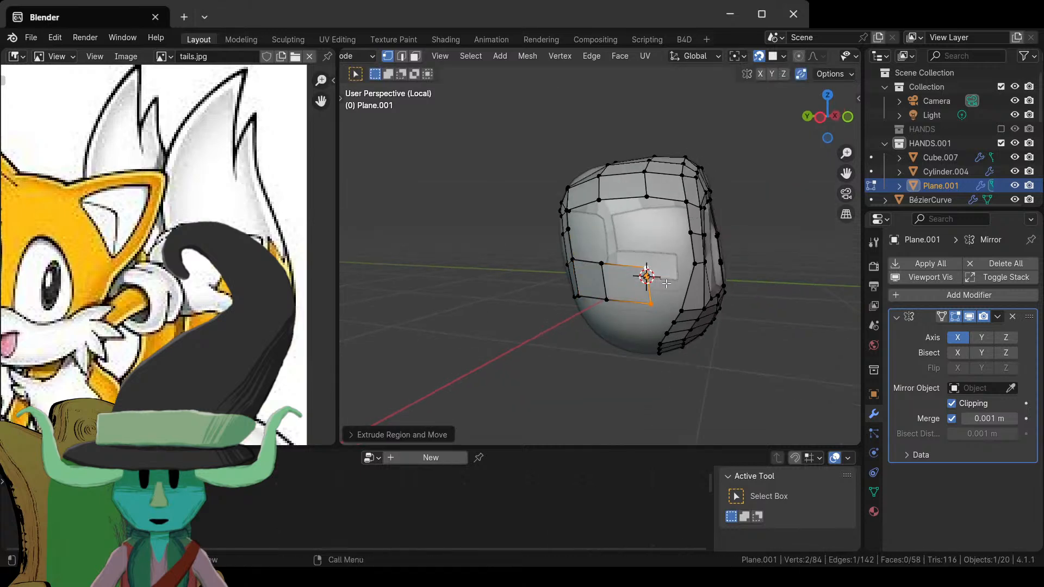
{"action": "left_click", "coordinate": [682, 312], "text": "shift"}
{"action": "key", "text": "f"}
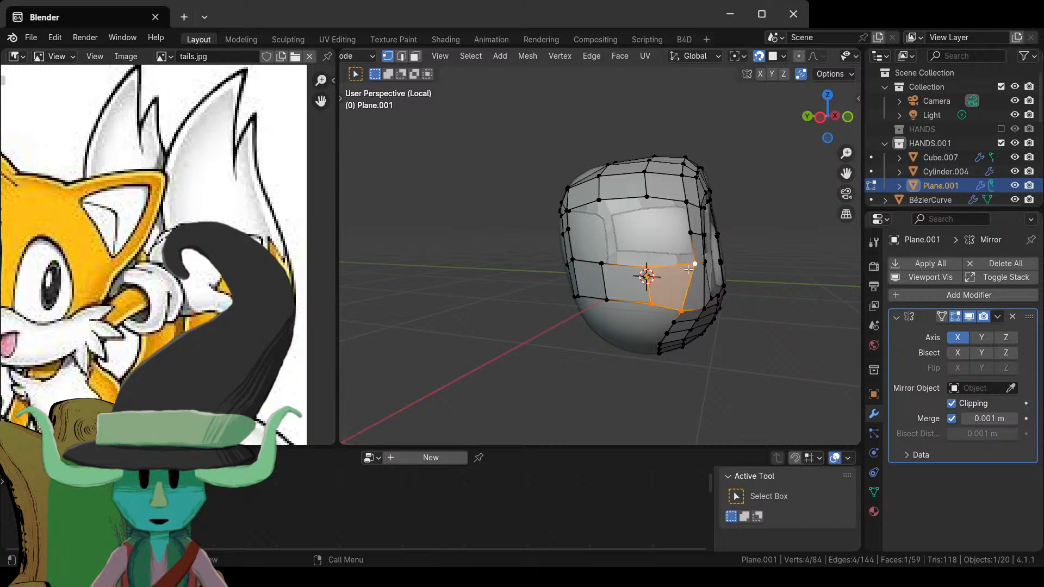
- Select the boundary loop of the open hole on the side of the head and close it with Grid Fill
{"action": "left_click", "coordinate": [691, 253]}
{"action": "left_click", "coordinate": [692, 251], "text": "alt"}
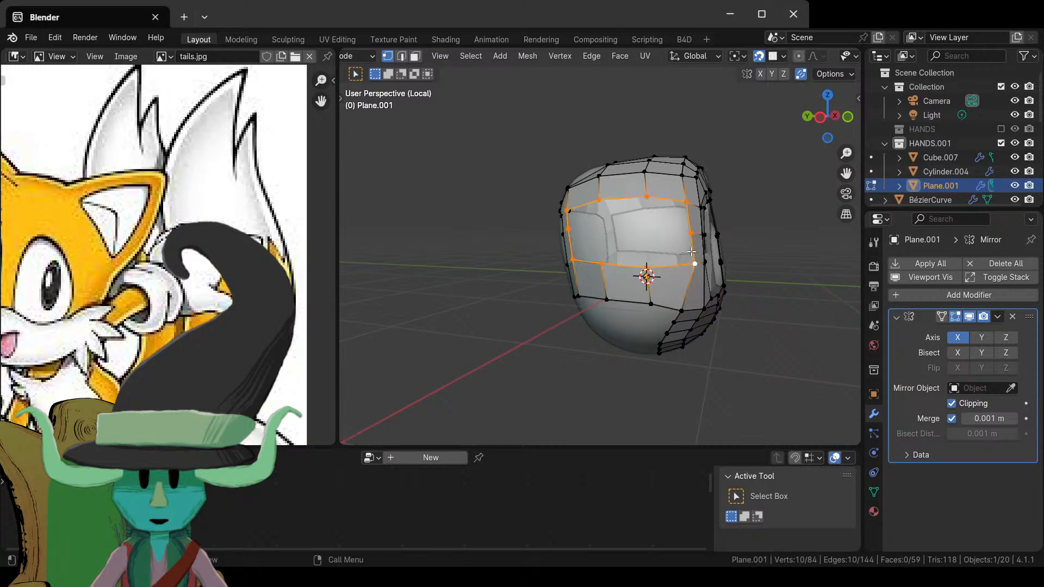
{"action": "key", "text": "3"}
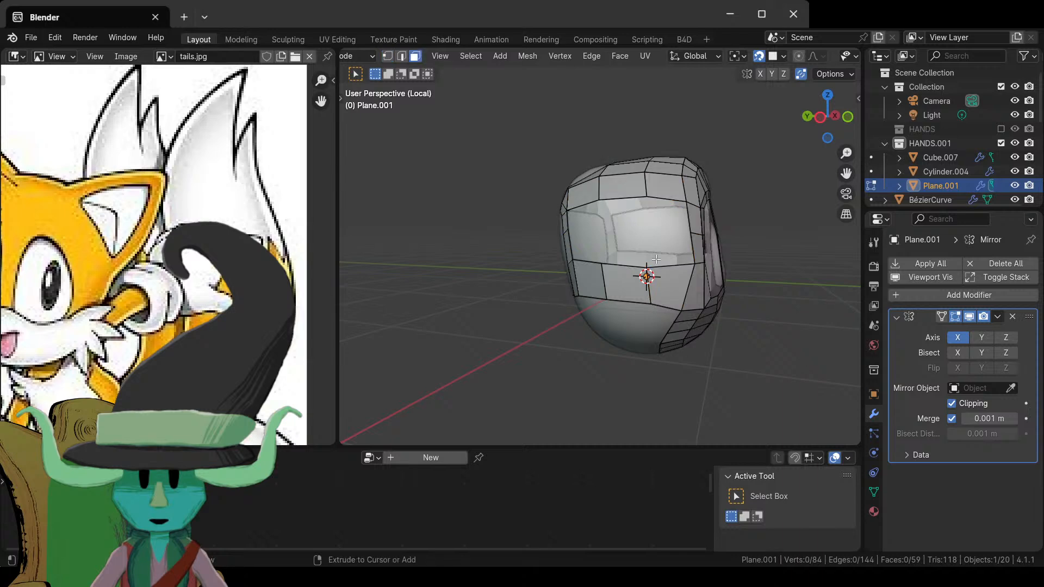
{"action": "key", "text": "ctrl+z"}
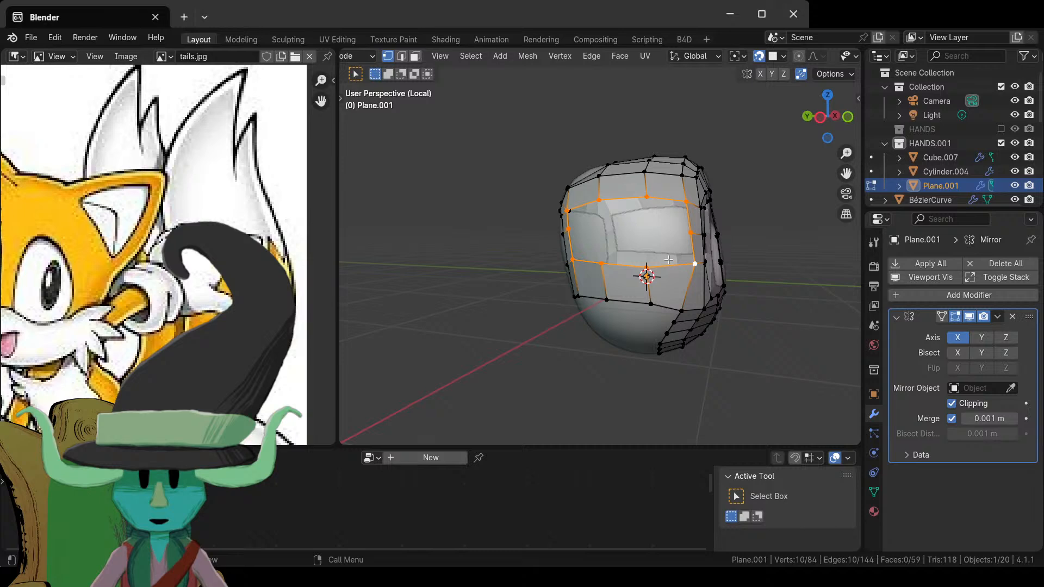
{"action": "key", "text": "F3"}
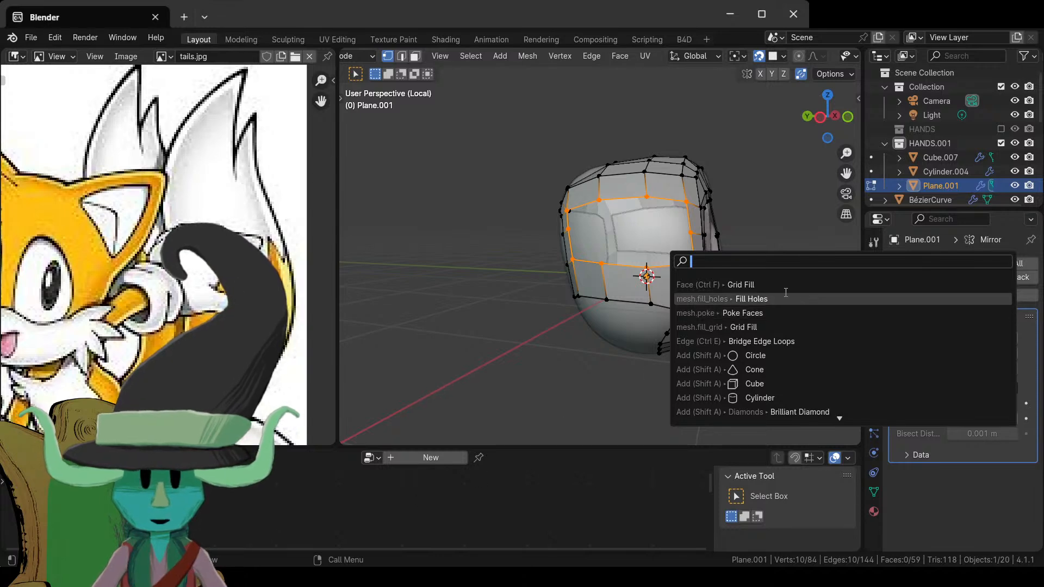
{"action": "left_click", "coordinate": [739, 284]}
{"action": "middle_click_drag", "start_coordinate": [679, 305], "coordinate": [709, 272]}
{"action": "key", "text": "Tab"}
{"action": "middle_click_drag", "start_coordinate": [568, 305], "coordinate": [784, 318]}
{"action": "key", "text": "Tab"}
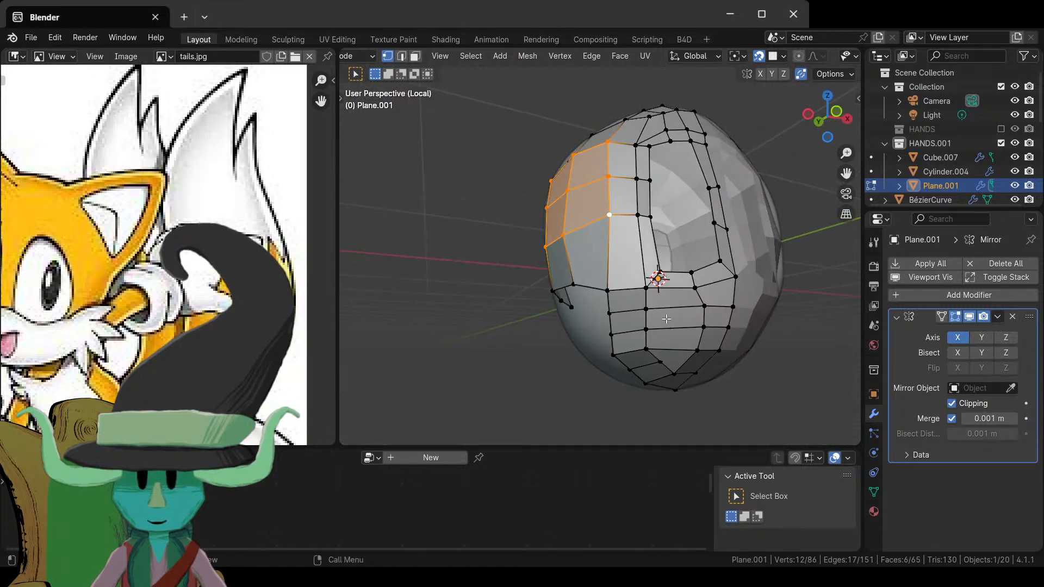
- Dissolve the upper of the closely spaced horizontal edge loops below the eye socket
{"action": "left_click", "coordinate": [679, 304]}
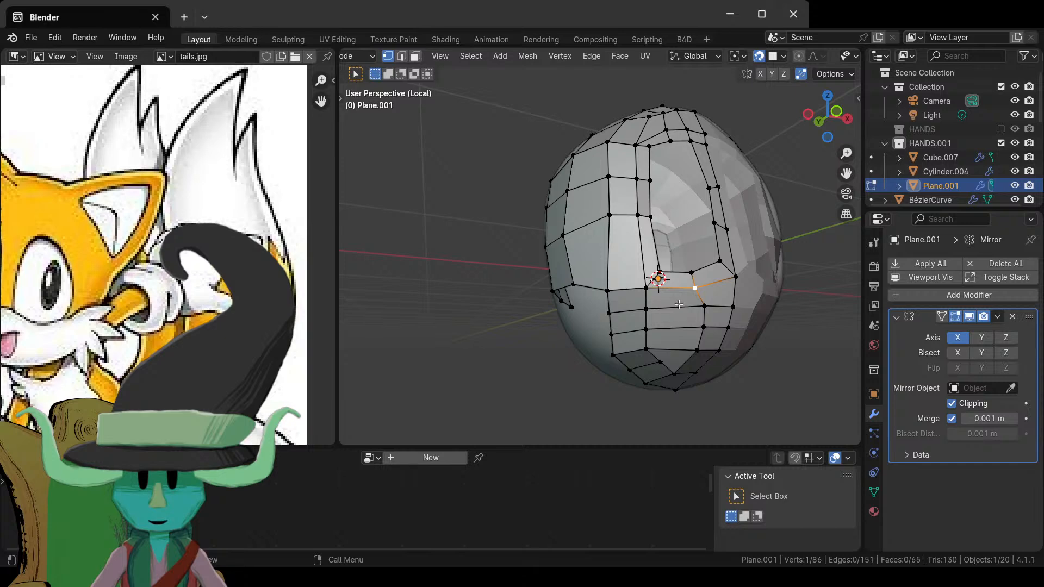
{"action": "key", "text": "x"}
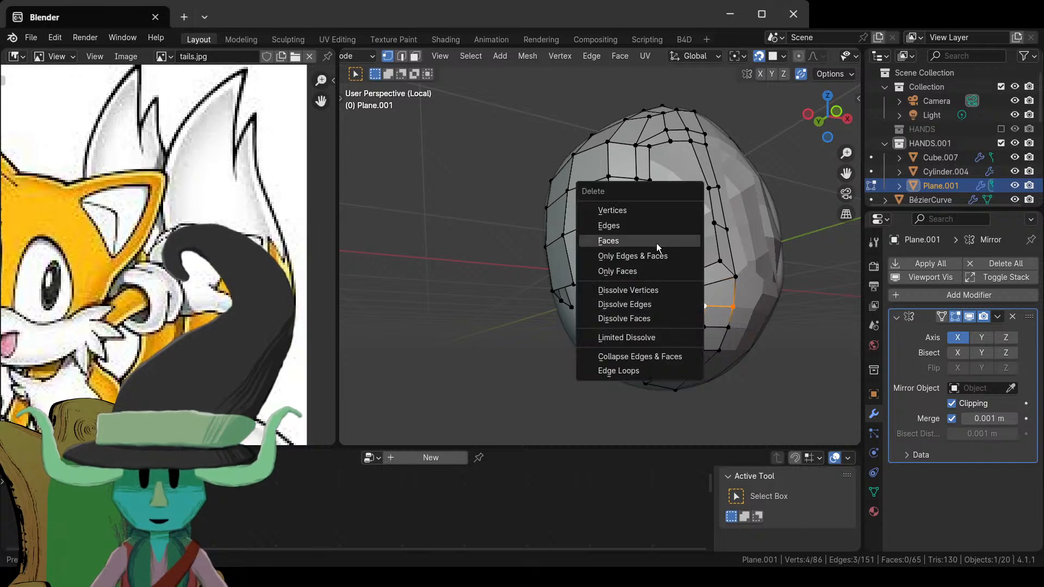
{"action": "left_click", "coordinate": [655, 304]}
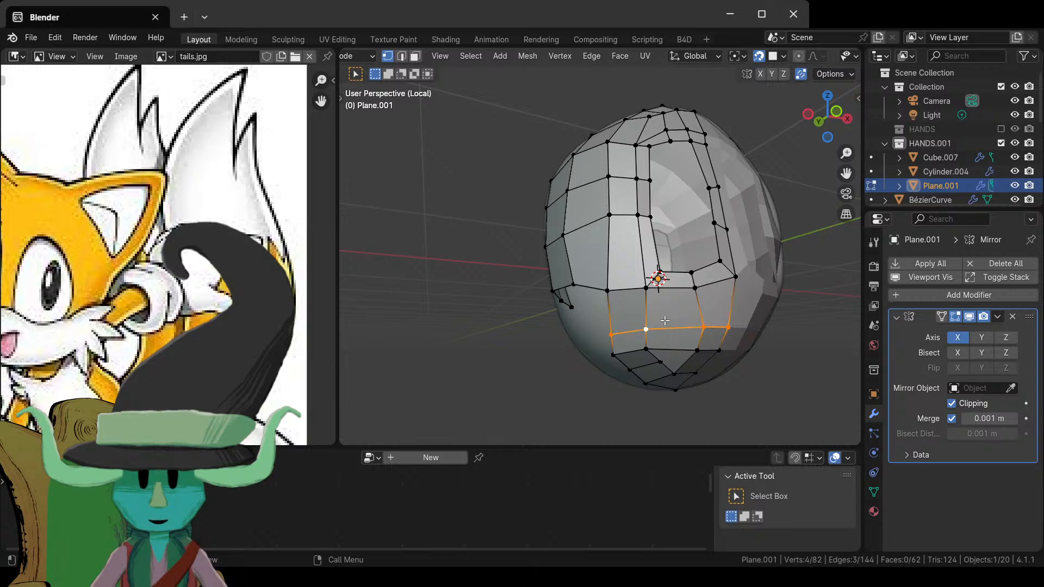
- Slide the edge loop below the eye socket upward to even out the spacing, and check the shape in Object Mode
{"action": "key", "text": "g"}
{"action": "key", "text": "g"}
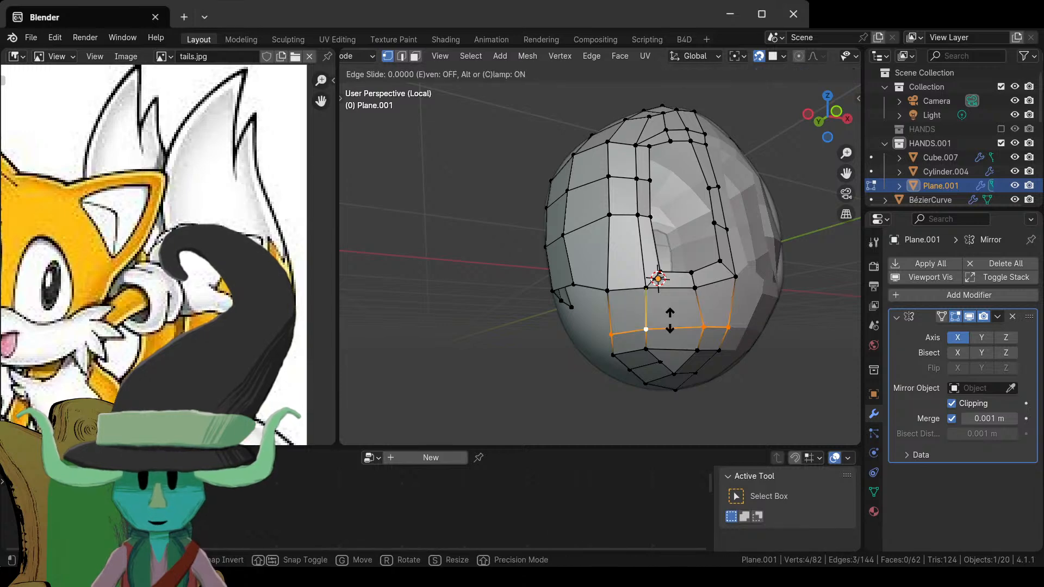
{"action": "left_click", "coordinate": [676, 310]}
{"action": "key", "text": "Tab"}
{"action": "scroll", "coordinate": [723, 326], "scroll_direction": "down", "scroll_amount": 5}
{"action": "middle_click_drag", "start_coordinate": [723, 326], "coordinate": [711, 386]}
{"action": "scroll", "coordinate": [695, 378], "scroll_direction": "up", "scroll_amount": 5}
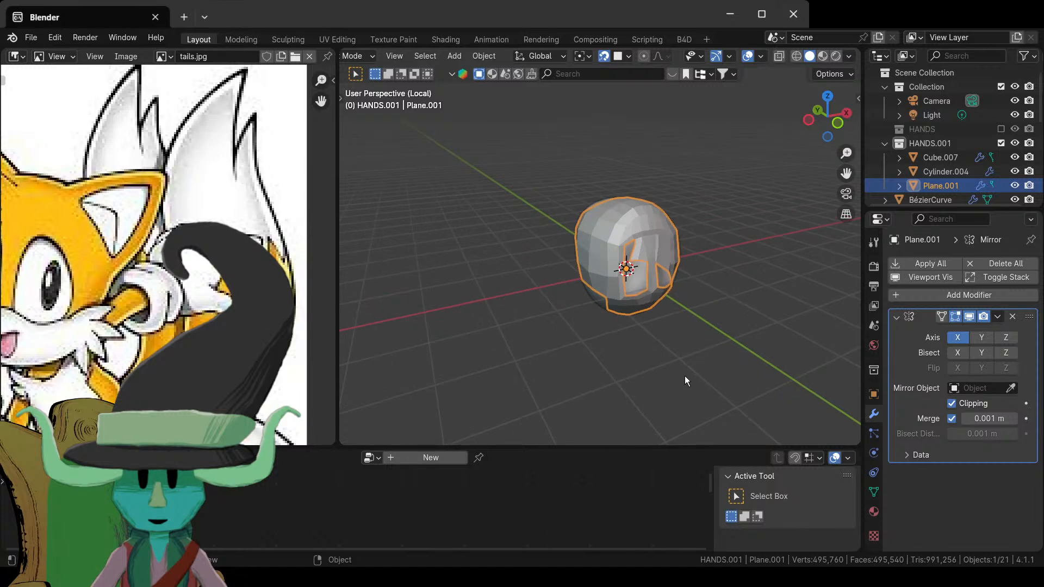
- Slide the next lower edge loop on the cheek upward, closer to the loop beneath the eye socket
{"action": "key", "text": "Tab"}
{"action": "mouse_move", "coordinate": [688, 311]}
{"action": "middle_mouse_down"}
{"action": "mouse_move", "coordinate": [701, 304]}
{"action": "mouse_move", "coordinate": [685, 299]}
{"action": "mouse_move", "coordinate": [694, 294]}
{"action": "middle_mouse_up"}
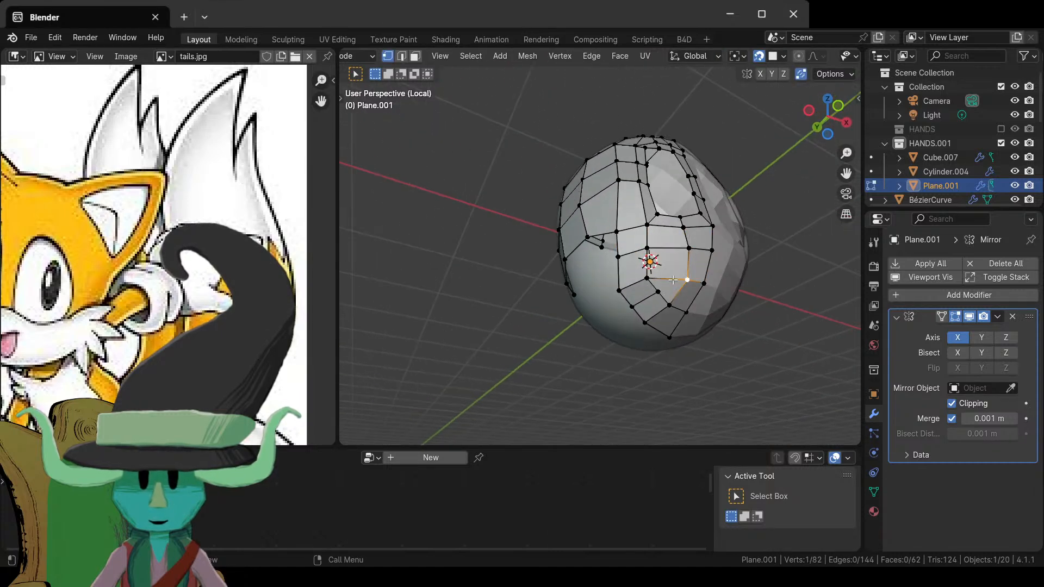
{"action": "key", "text": "g"}
{"action": "key", "text": "g"}
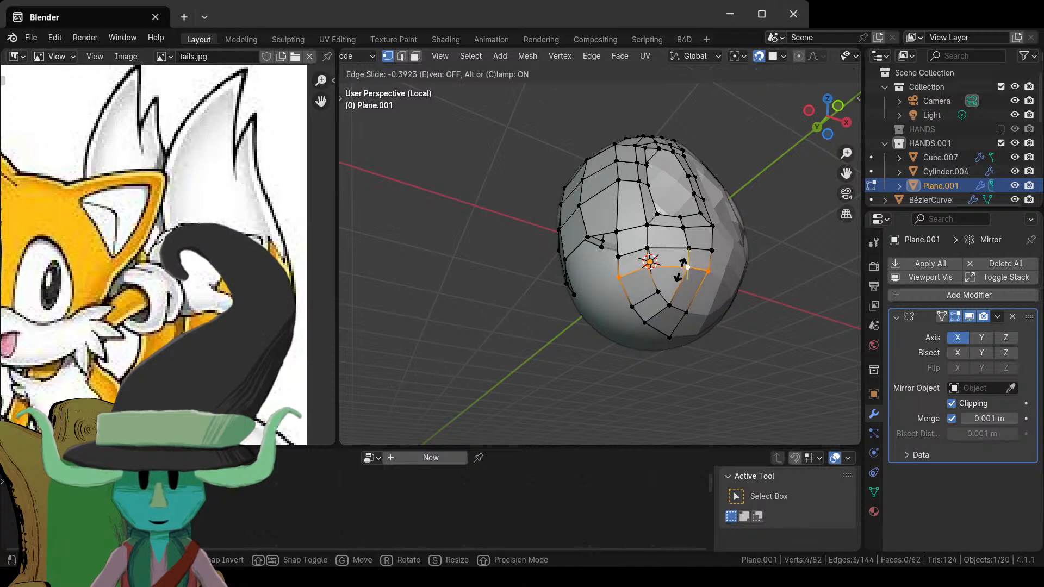
{"action": "left_click", "coordinate": [680, 269]}
{"action": "middle_click_drag", "start_coordinate": [680, 269], "coordinate": [584, 308]}
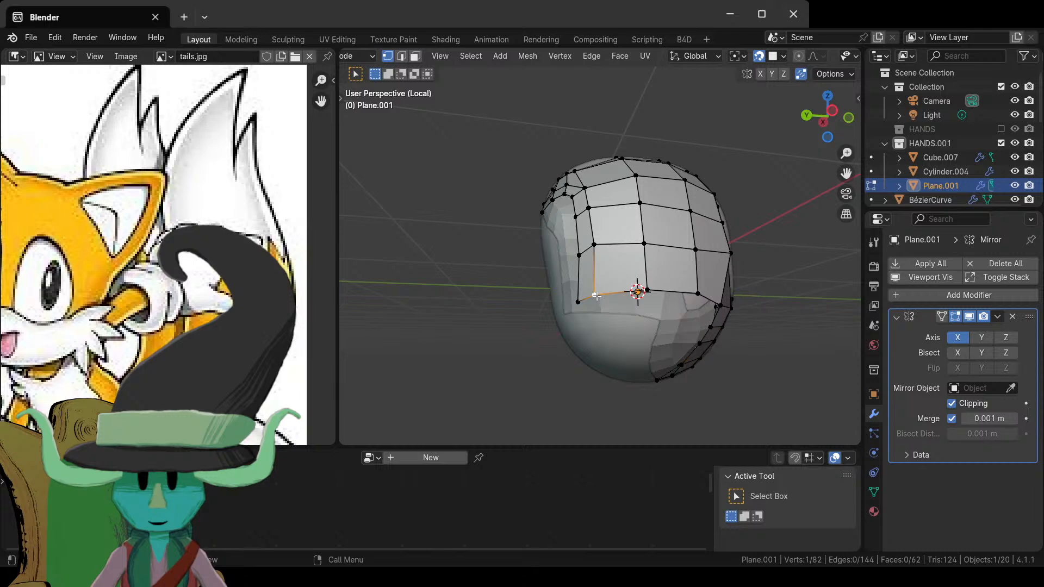
- Fill a row of four new quads along the lower rim of the mesh on the side of the head
{"action": "middle_click_drag", "start_coordinate": [729, 359], "coordinate": [727, 221]}
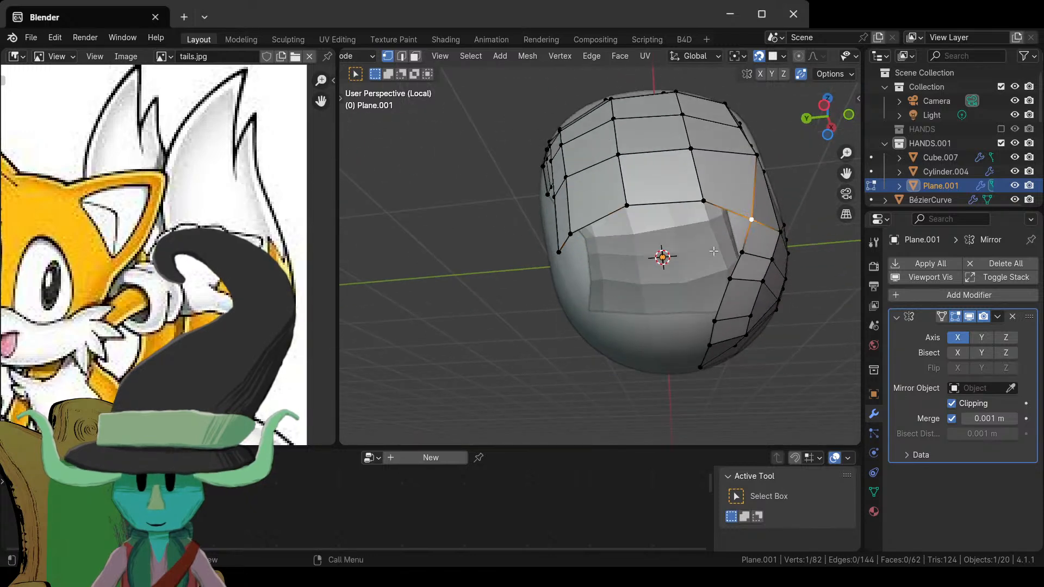
{"action": "key", "text": "f"}
{"action": "left_click", "coordinate": [705, 192]}
{"action": "key", "text": "f"}
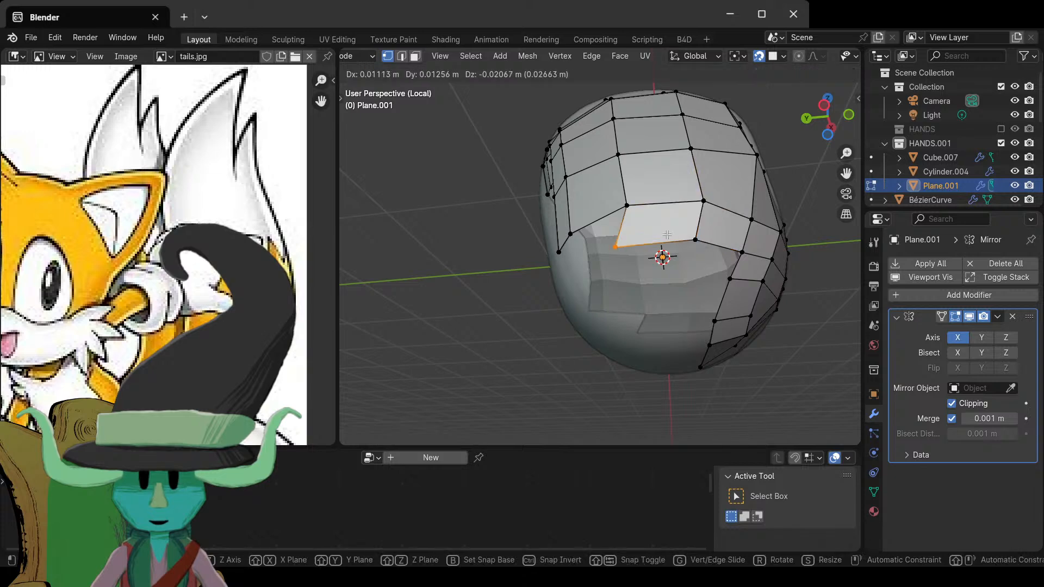
{"action": "left_click", "coordinate": [687, 237]}
{"action": "key", "text": "f"}
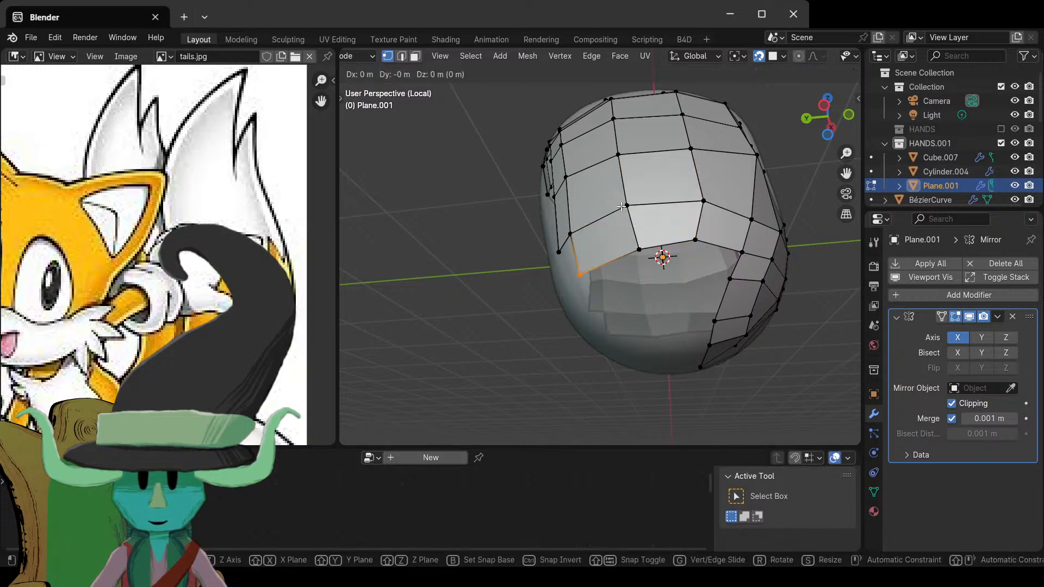
{"action": "left_click", "coordinate": [568, 235]}
{"action": "middle_click_drag", "start_coordinate": [565, 239], "coordinate": [631, 256]}
{"action": "key", "text": "f"}
{"action": "left_click", "coordinate": [605, 254]}
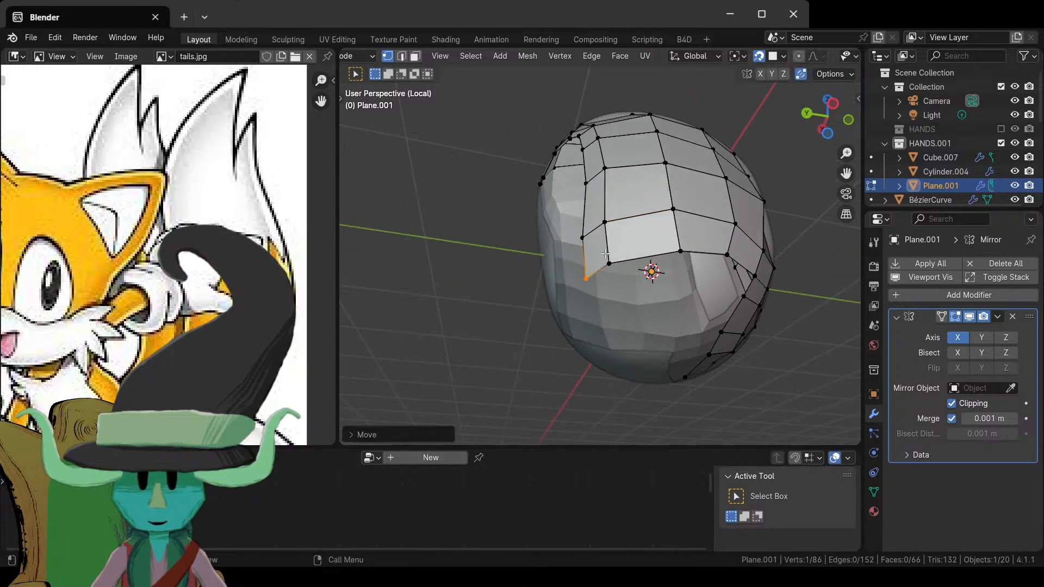
{"action": "left_click", "coordinate": [609, 263]}
- Extrude the end edge of the lower strip at the back of the head three times toward the centreline
{"action": "middle_click_drag", "start_coordinate": [668, 318], "coordinate": [797, 394]}
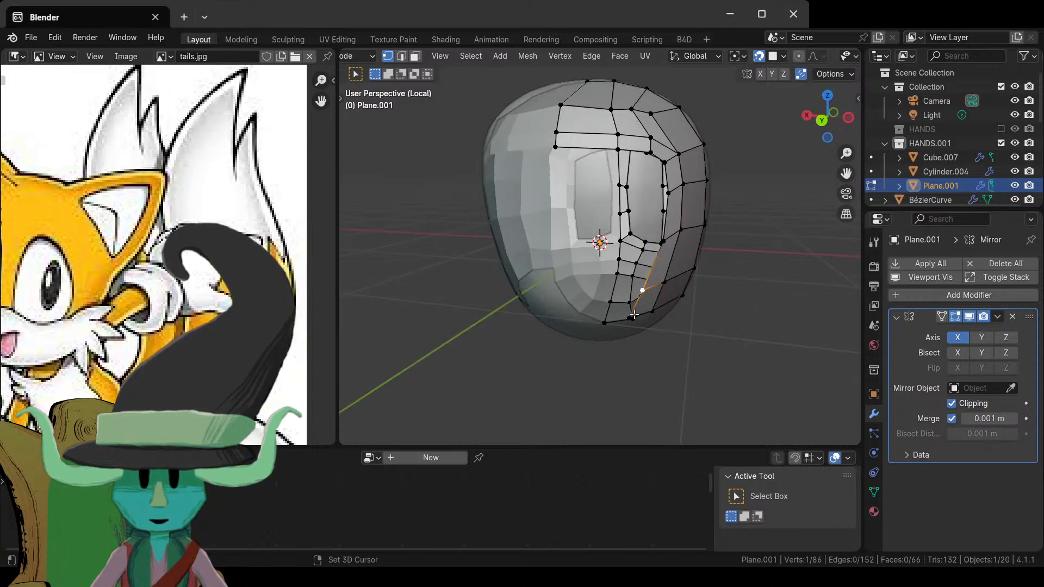
{"action": "middle_click_drag", "start_coordinate": [634, 315], "coordinate": [644, 294]}
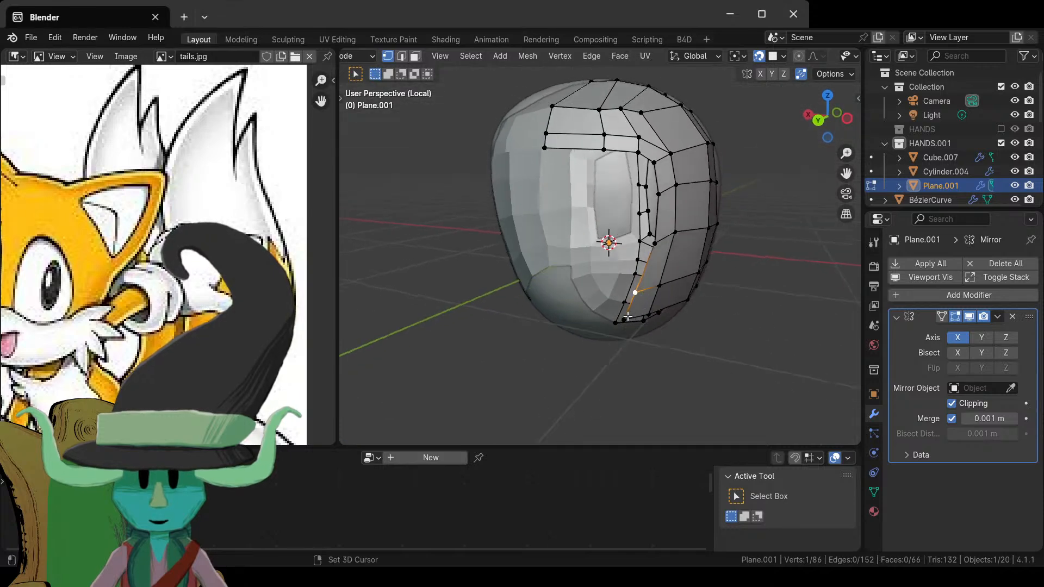
{"action": "middle_click_drag", "start_coordinate": [664, 291], "coordinate": [653, 283]}
{"action": "key", "text": "g"}
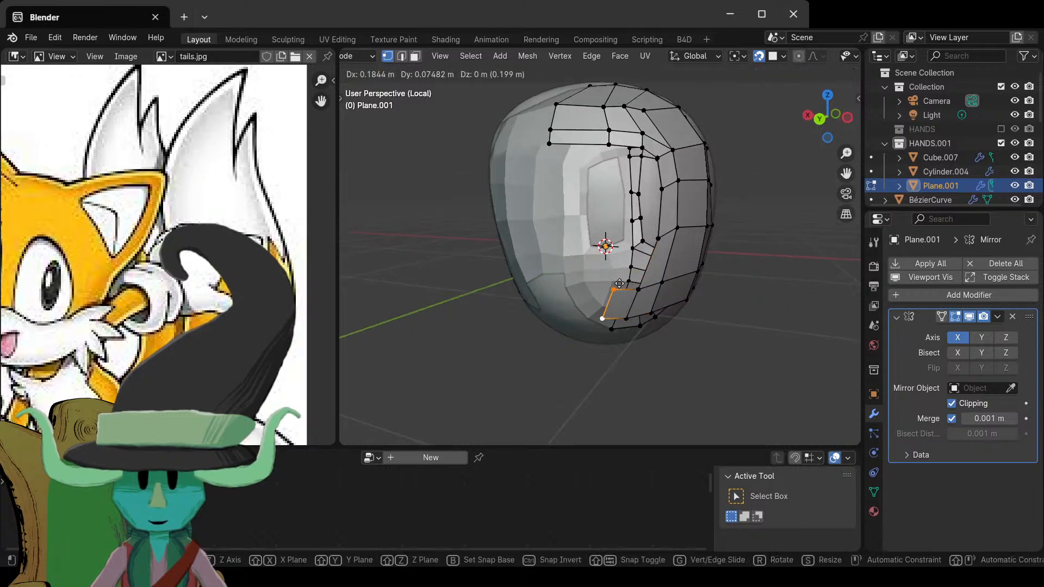
{"action": "left_click", "coordinate": [615, 283]}
{"action": "key", "text": "e"}
{"action": "left_click", "coordinate": [594, 282]}
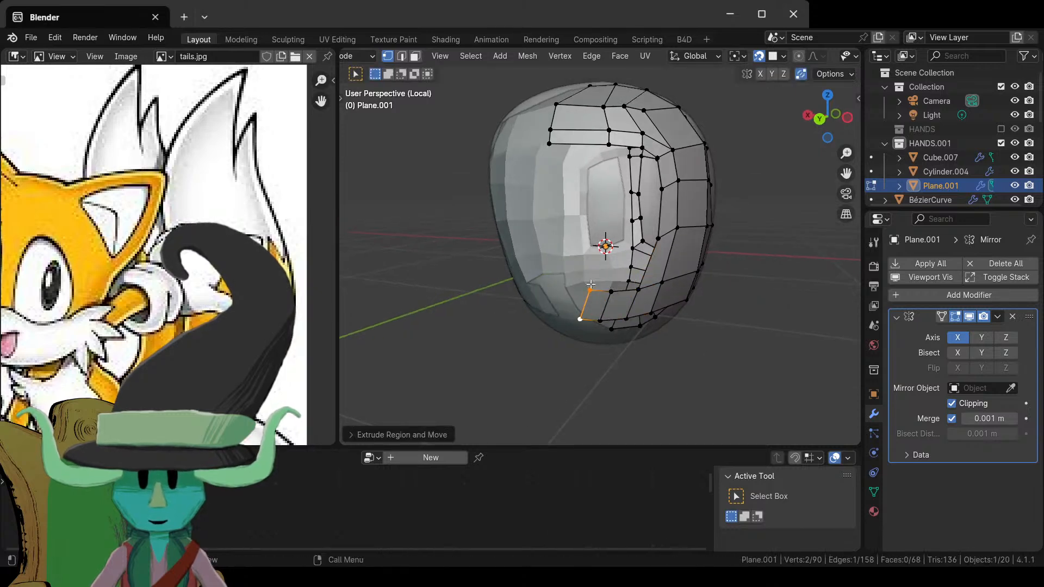
{"action": "key", "text": "e"}
{"action": "left_click", "coordinate": [562, 281]}
- Move a lower middle vertex of the extruded strip sideways to even out the widths of its quads
{"action": "scroll", "coordinate": [609, 318], "scroll_direction": "up", "scroll_amount": 4}
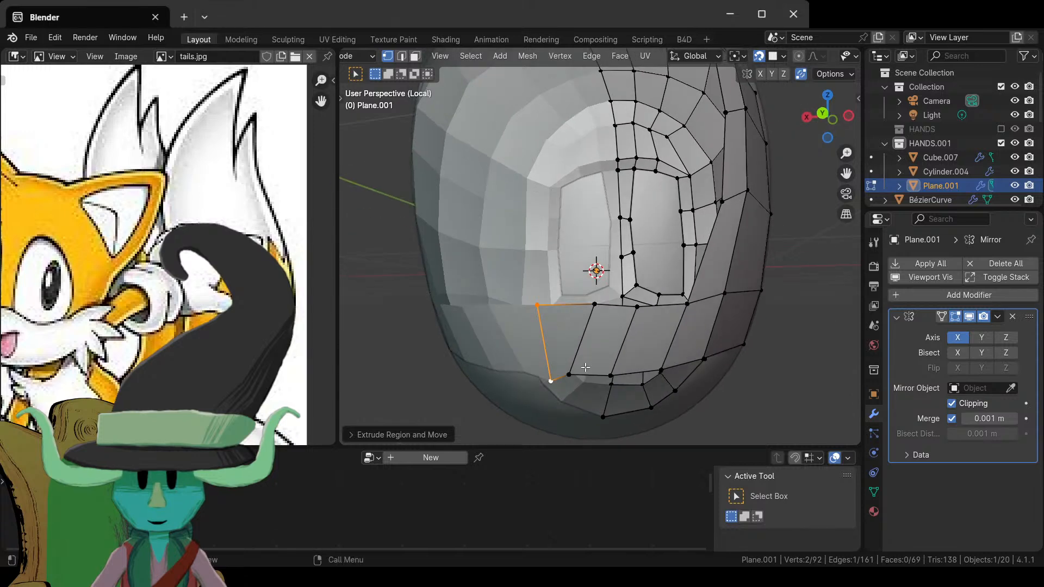
{"action": "left_click", "coordinate": [573, 368]}
{"action": "key", "text": "g"}
{"action": "left_click", "coordinate": [582, 366]}
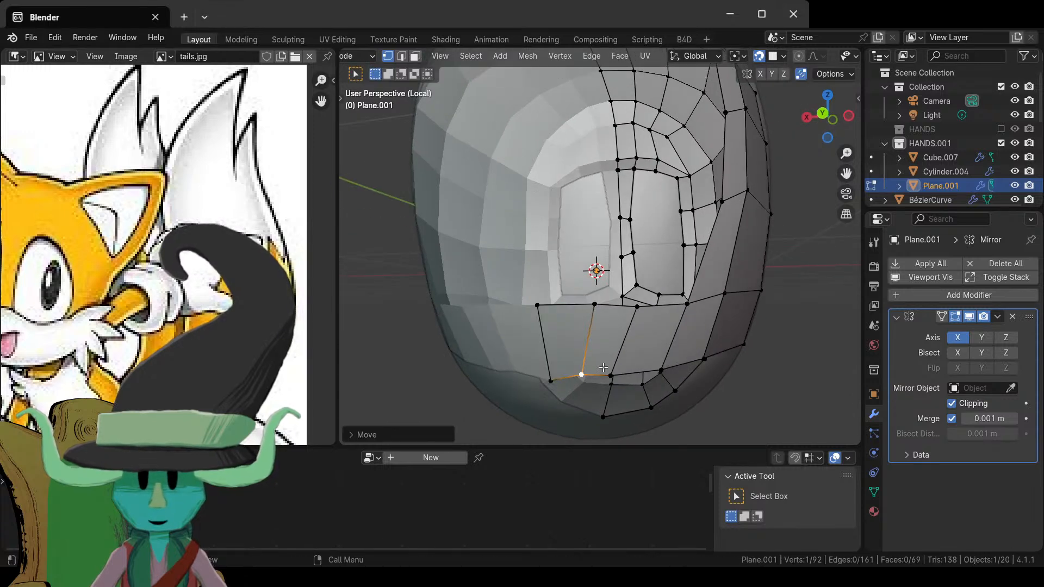
- Select the middle vertex pair above the open gap at the back of the head and edge-slide it slightly toward the centreline
{"action": "scroll", "coordinate": [694, 278], "scroll_direction": "down", "scroll_amount": 4}
{"action": "middle_click_drag", "start_coordinate": [695, 277], "coordinate": [652, 260]}
{"action": "left_click", "coordinate": [613, 159]}
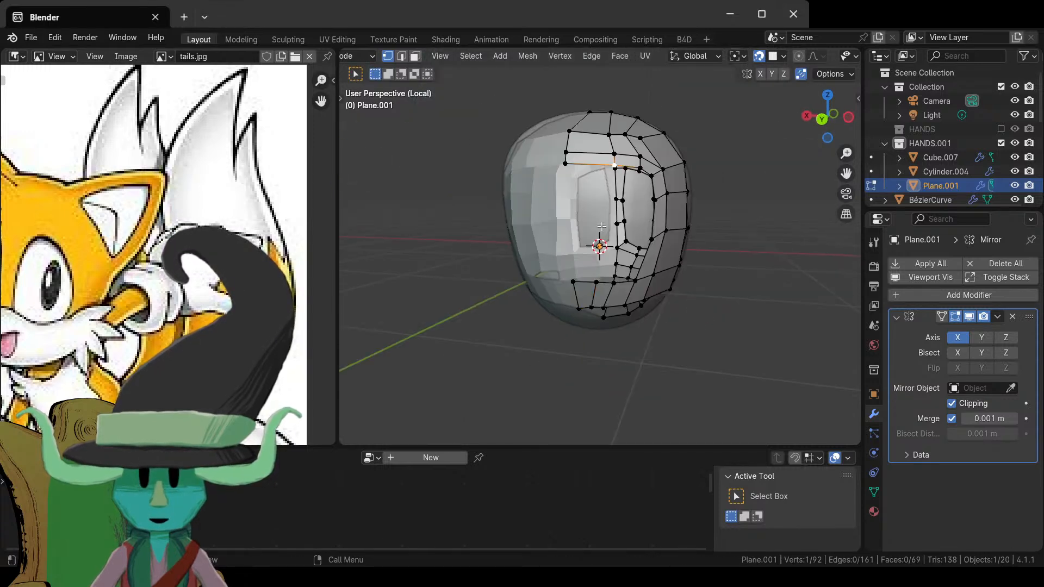
{"action": "middle_click_drag", "start_coordinate": [613, 160], "coordinate": [554, 234]}
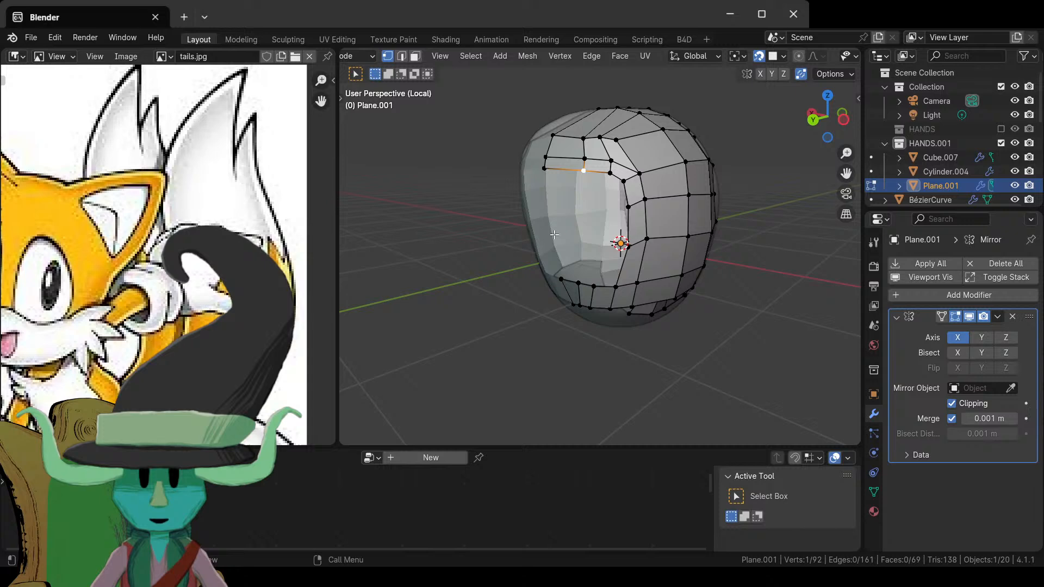
{"action": "left_click", "coordinate": [585, 169], "text": "shift"}
{"action": "key", "text": "g"}
{"action": "key", "text": "g"}
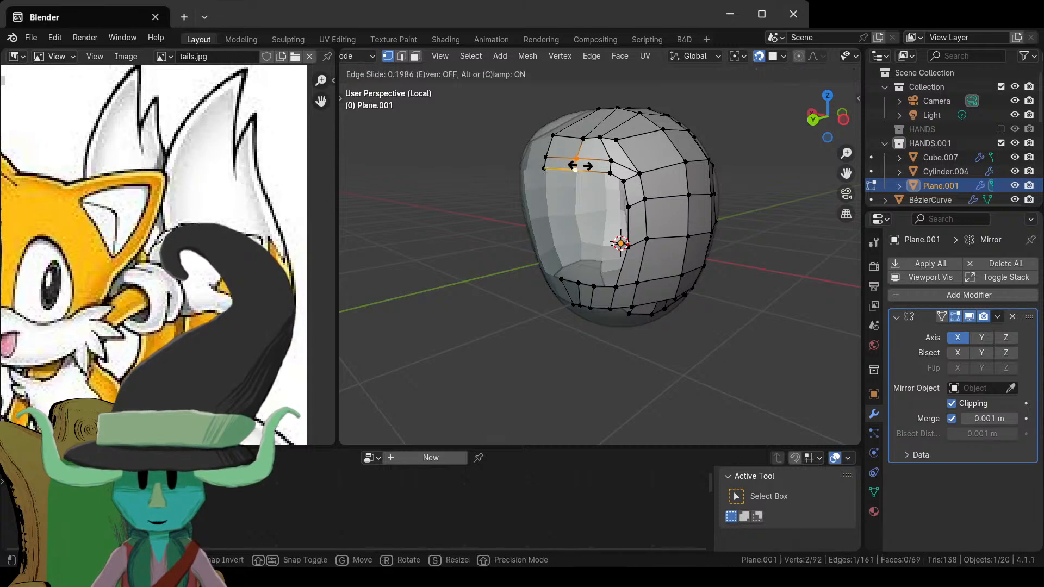
{"action": "left_click", "coordinate": [578, 166]}
- Extrude the rim edge above the gap downward in three segments along the centreline until it meets the lower strip
{"action": "left_click", "coordinate": [575, 170]}
{"action": "left_click", "coordinate": [546, 158], "text": "shift"}
{"action": "middle_click_drag", "start_coordinate": [546, 157], "coordinate": [632, 235]}
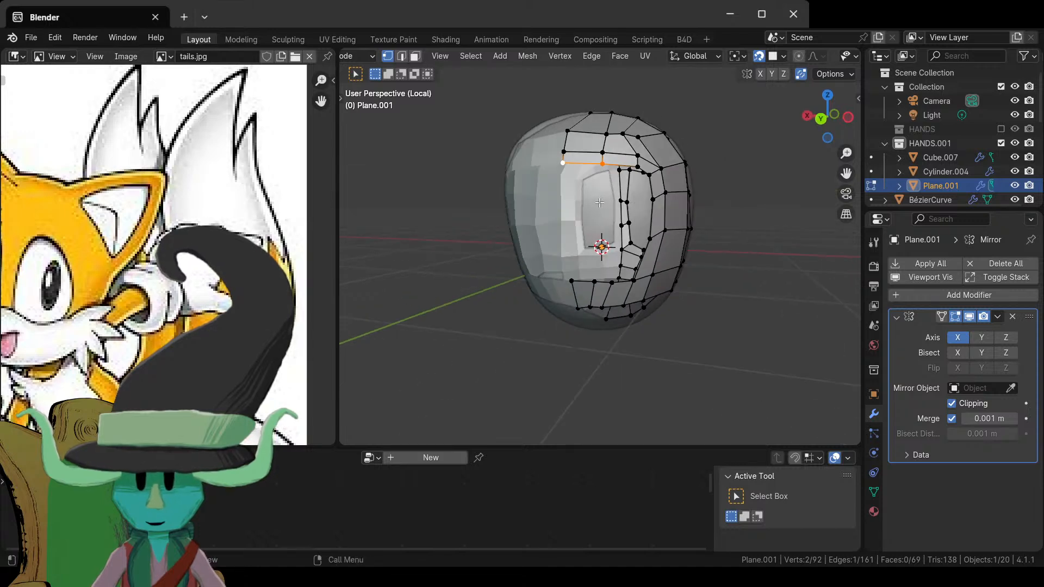
{"action": "key", "text": "g"}
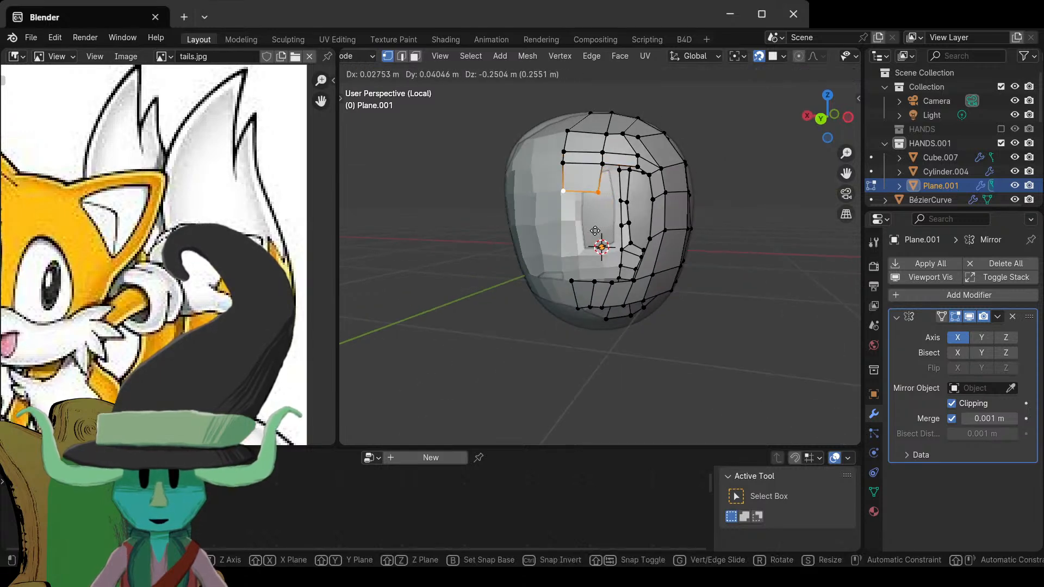
{"action": "left_click", "coordinate": [595, 231]}
{"action": "key", "text": "e"}
{"action": "left_click", "coordinate": [593, 274]}
{"action": "key", "text": "e"}
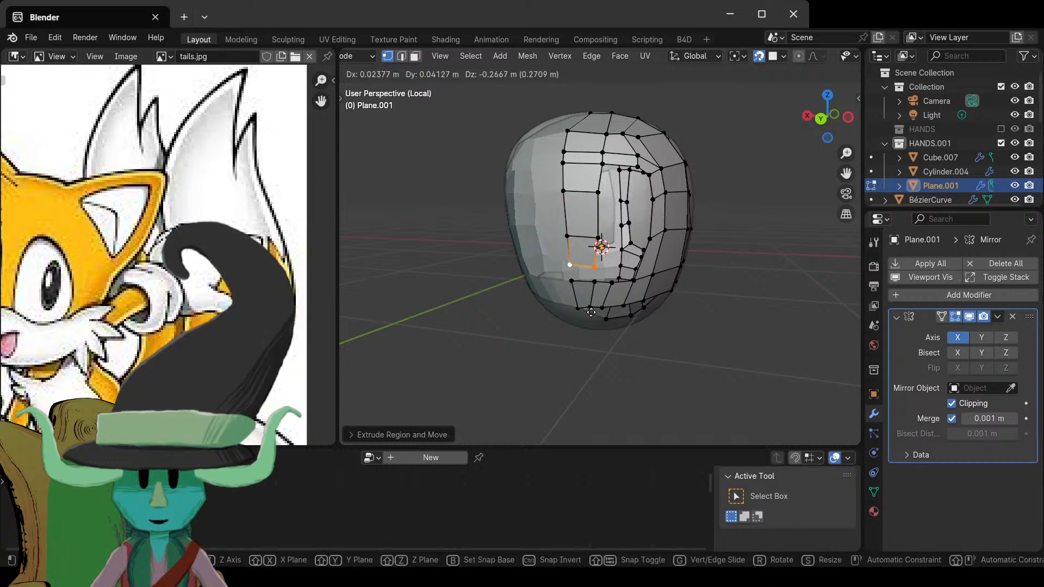
{"action": "left_click", "coordinate": [591, 316]}
- Snap the loose corner vertex of the centreline strip onto the lower strip's corner vertex to merge them
{"action": "scroll", "coordinate": [593, 323], "scroll_direction": "up", "scroll_amount": 3}
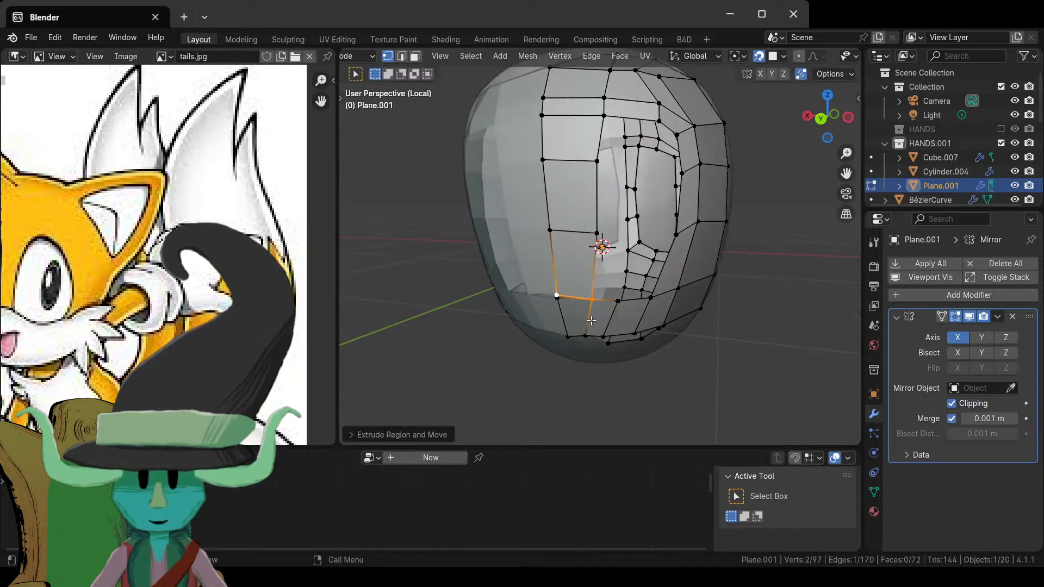
{"action": "left_click", "coordinate": [559, 288]}
{"action": "key", "text": "g"}
{"action": "left_click", "coordinate": [563, 298]}
- Select the boundary loop of the remaining gap at the back of the head, close it with Grid Fill, and check the shape in Object Mode
{"action": "middle_click_drag", "start_coordinate": [562, 299], "coordinate": [587, 338]}
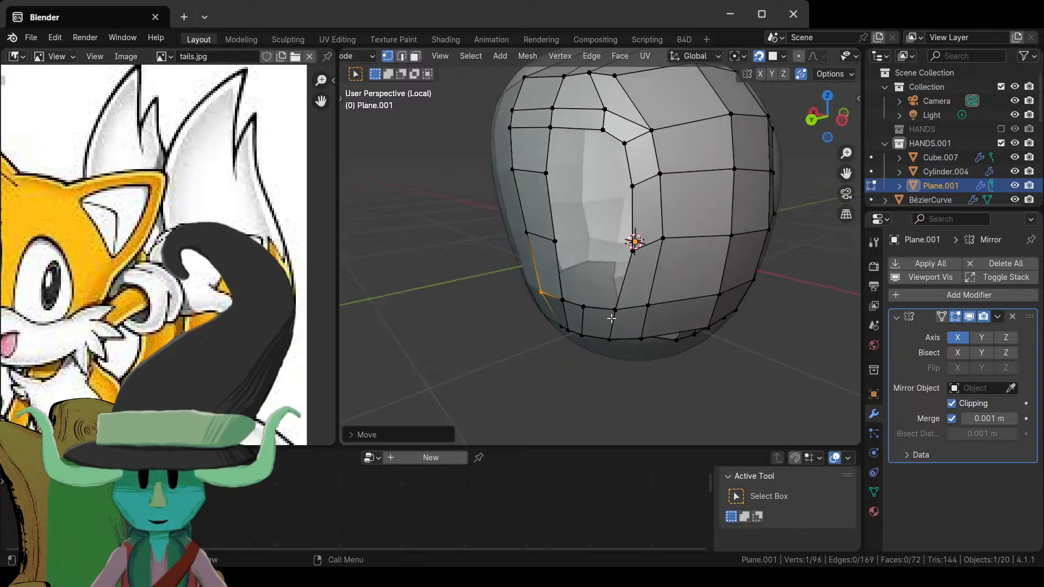
{"action": "left_click", "coordinate": [623, 283], "text": "alt"}
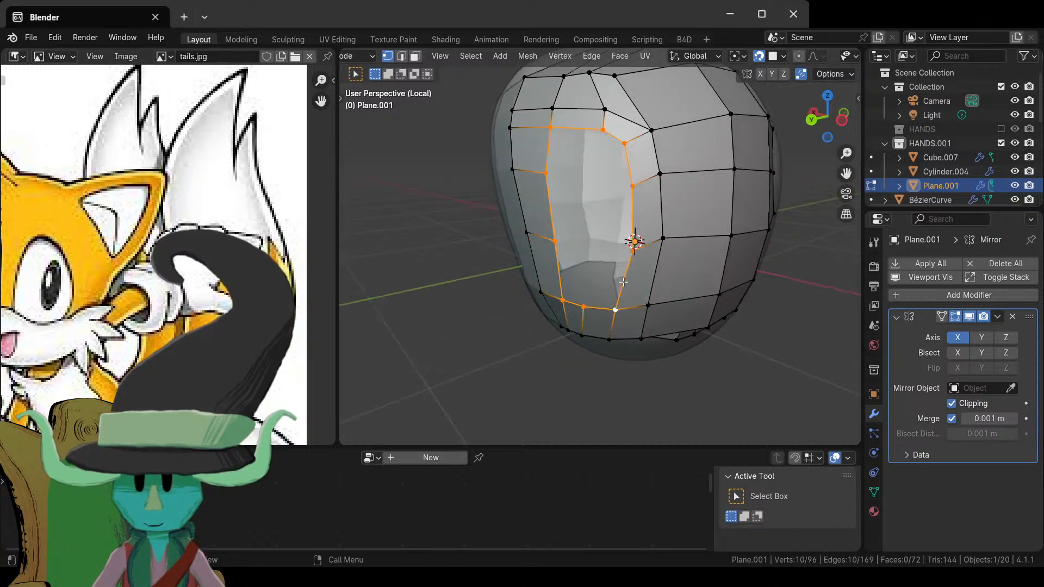
{"action": "key", "text": "F3"}
{"action": "left_click", "coordinate": [701, 304]}
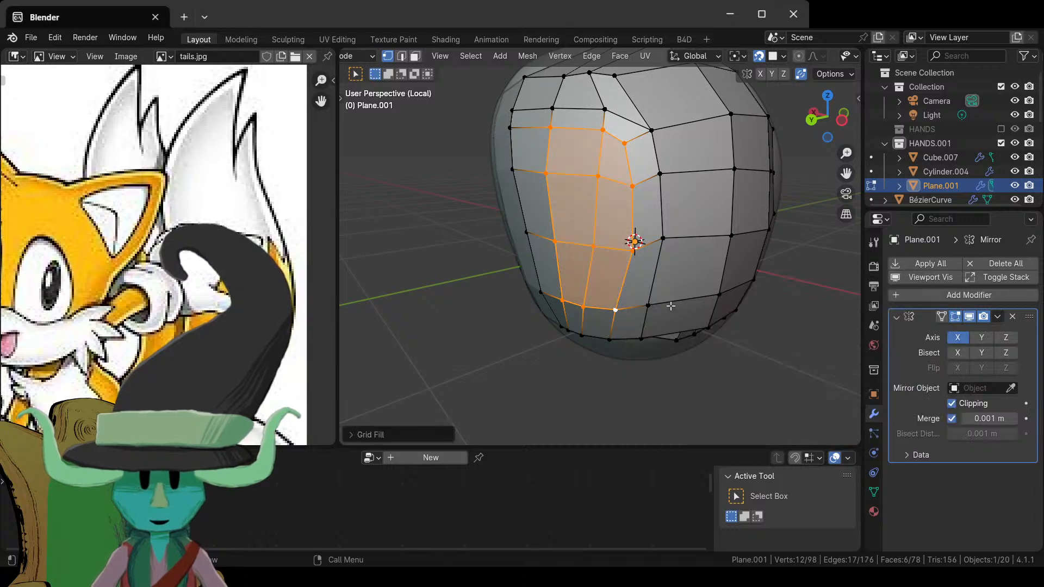
{"action": "scroll", "coordinate": [670, 307], "scroll_direction": "down", "scroll_amount": 3}
{"action": "key", "text": "grave"}
{"action": "key", "text": "Tab"}
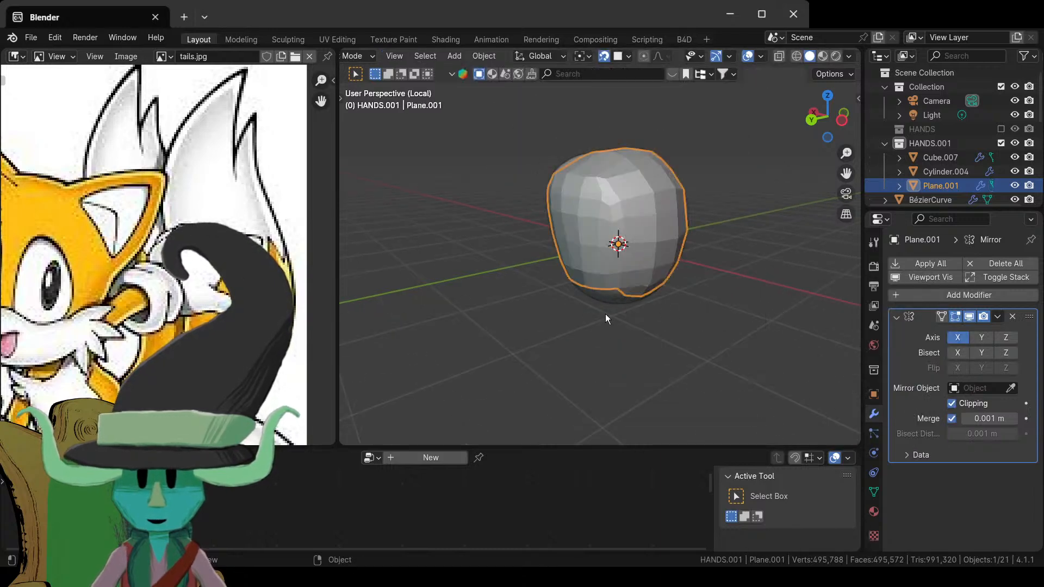
{"action": "middle_click_drag", "start_coordinate": [605, 315], "coordinate": [645, 320]}
{"action": "key", "text": "Tab"}
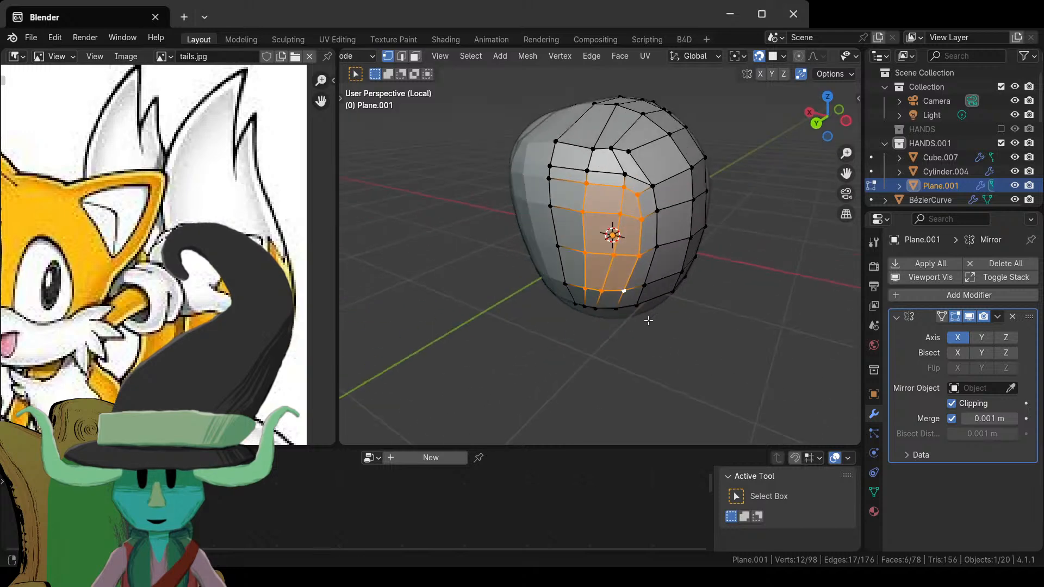
- Straighten the vertical edge path through the middle of the filled patch by edge-sliding it with Even and Flipped enabled
{"action": "left_click", "coordinate": [616, 237], "text": "alt"}
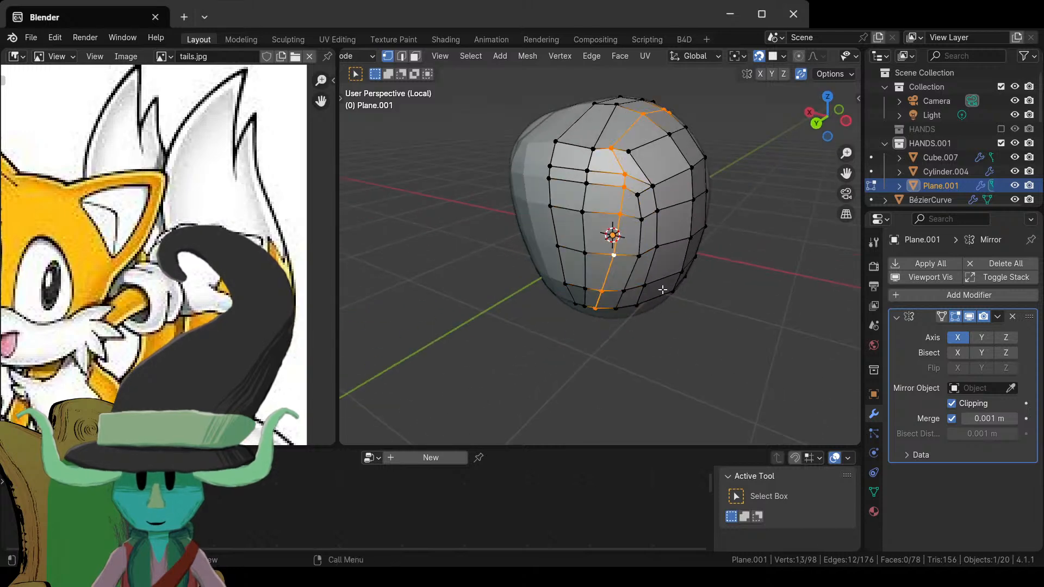
{"action": "left_click", "coordinate": [617, 172]}
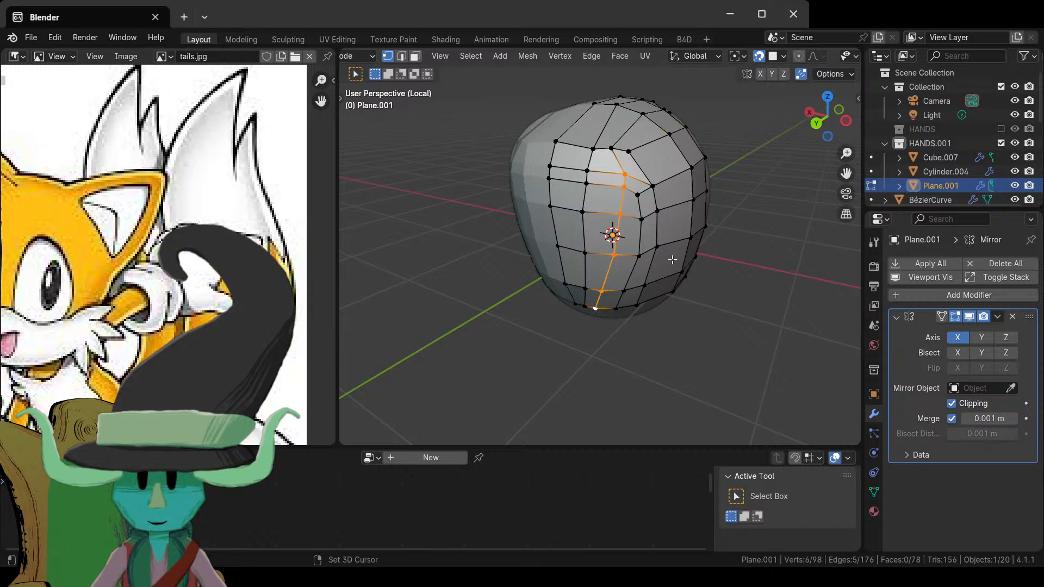
{"action": "key", "text": "g"}
{"action": "key", "text": "g"}
{"action": "key", "text": "e"}
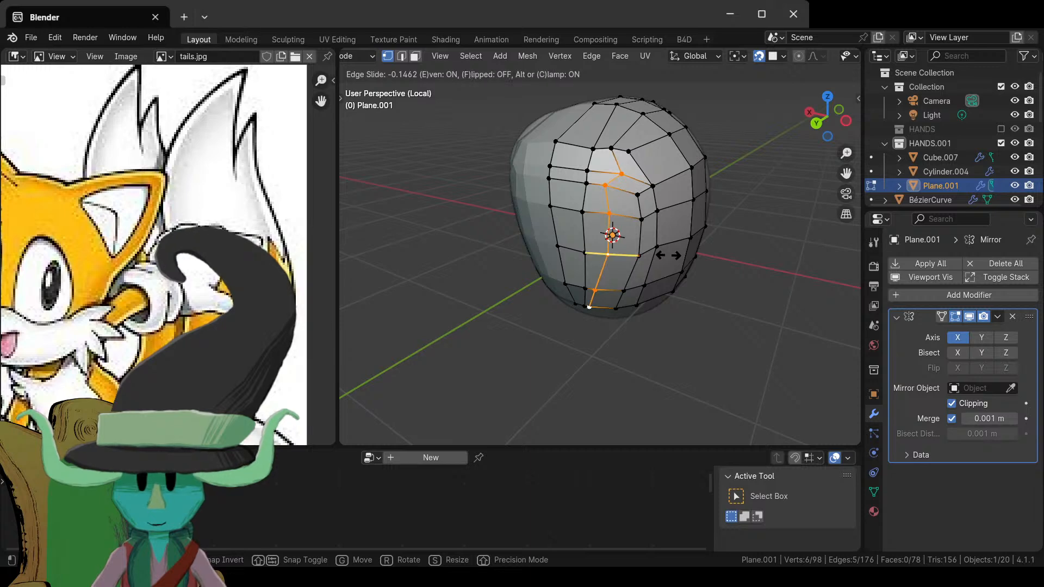
{"action": "key", "text": "f"}
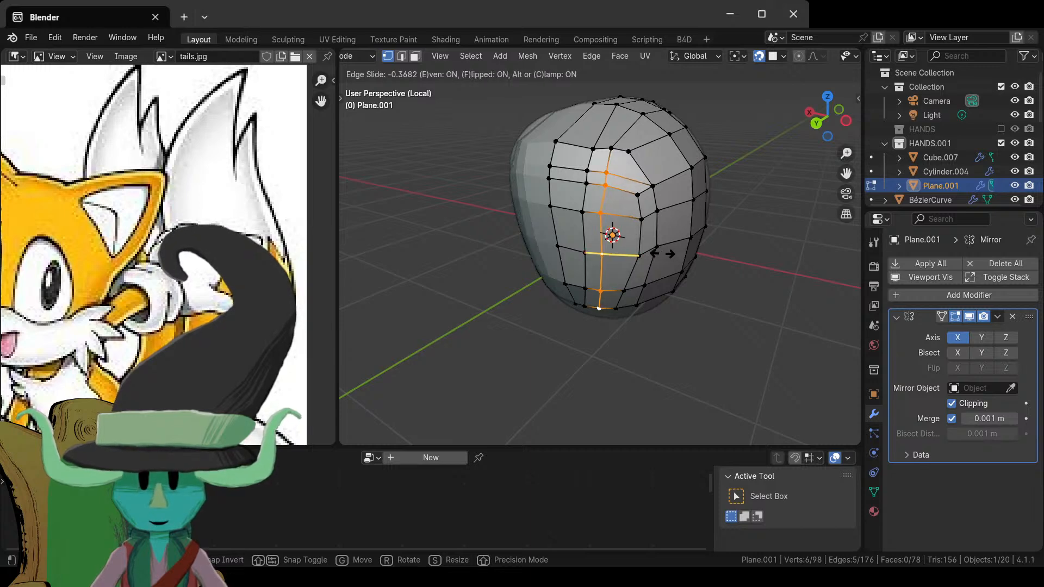
{"action": "left_click", "coordinate": [667, 254]}
- Straighten the outer vertical edge loop of the filled patch by edge-sliding it inward with Even enabled
{"action": "mouse_move", "coordinate": [667, 254]}
{"action": "middle_mouse_down"}
{"action": "mouse_move", "coordinate": [668, 266]}
{"action": "mouse_move", "coordinate": [717, 218]}
{"action": "mouse_move", "coordinate": [695, 259]}
{"action": "mouse_move", "coordinate": [662, 274]}
{"action": "middle_mouse_up"}
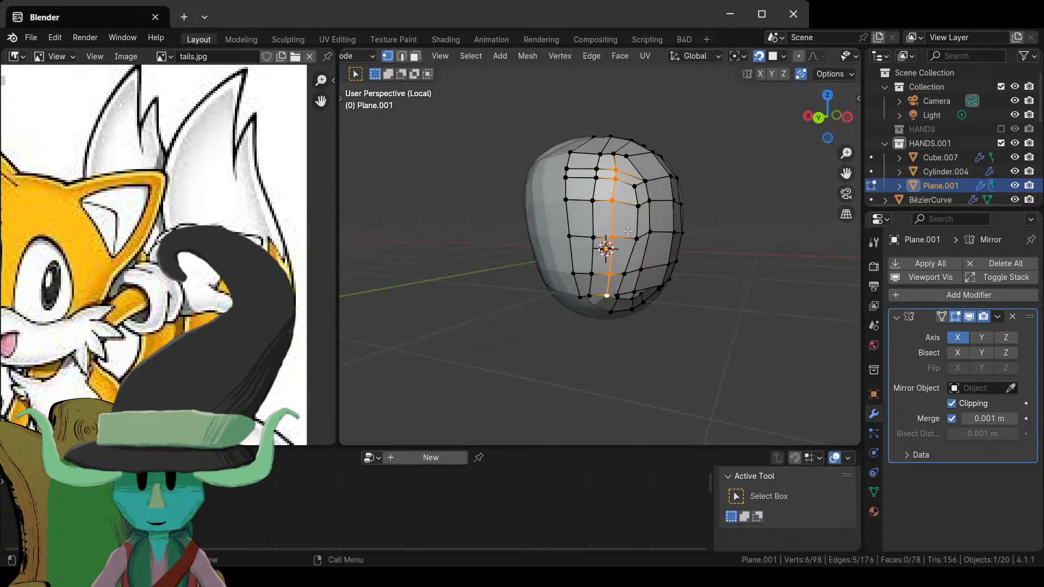
{"action": "scroll", "coordinate": [637, 193], "scroll_direction": "up", "scroll_amount": 3}
{"action": "left_click", "coordinate": [629, 132]}
{"action": "middle_click_drag", "start_coordinate": [629, 132], "coordinate": [659, 238]}
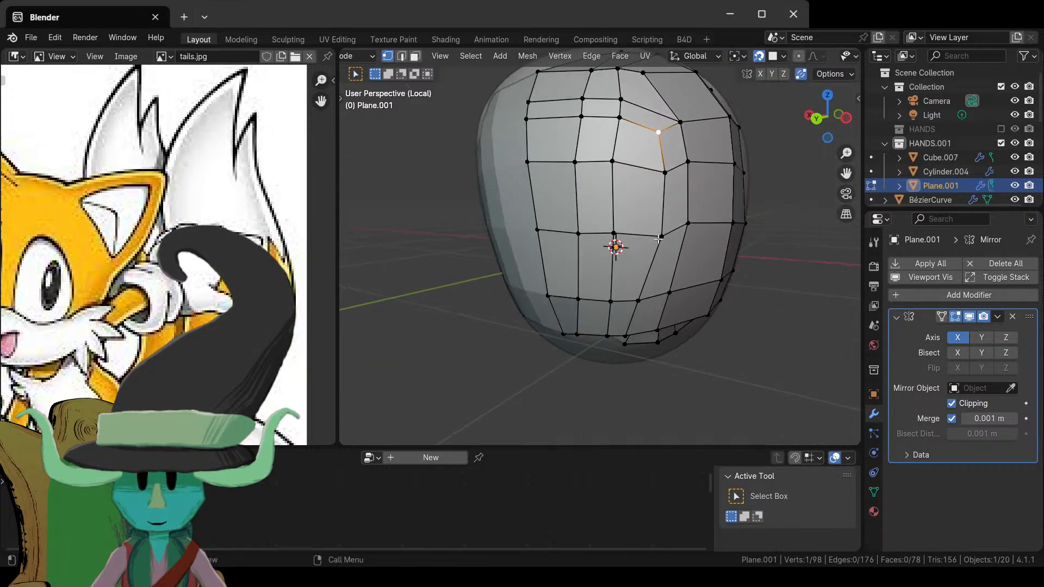
{"action": "left_click", "coordinate": [661, 237], "text": "alt"}
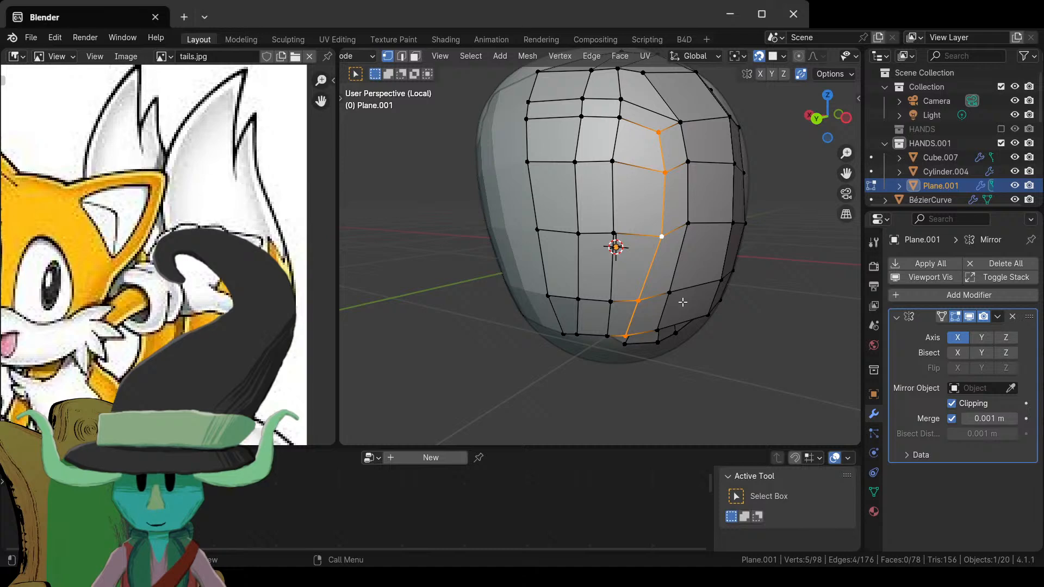
{"action": "key", "text": "g"}
{"action": "key", "text": "g"}
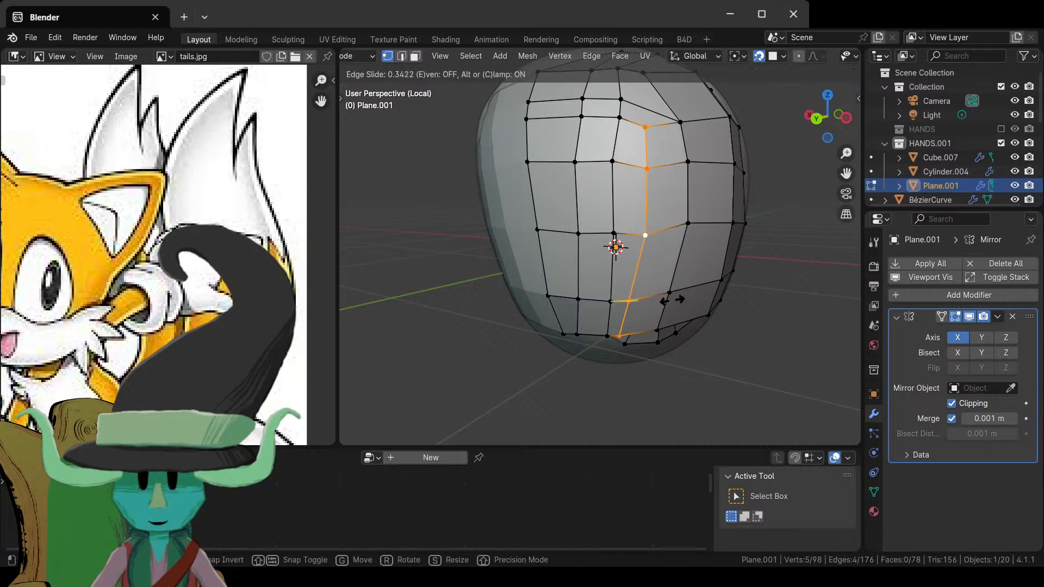
{"action": "key", "text": "e"}
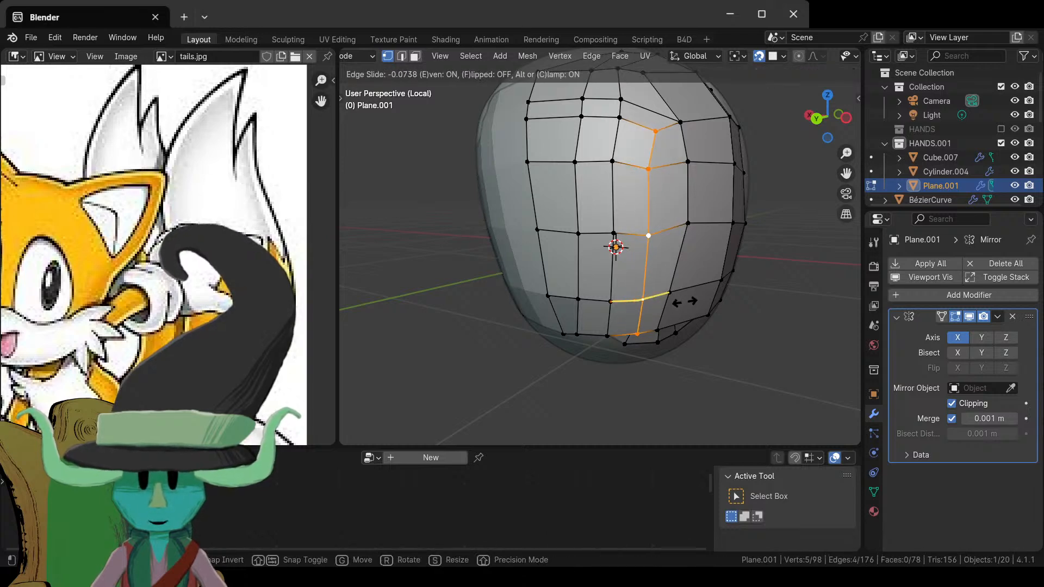
{"action": "left_click", "coordinate": [682, 302]}
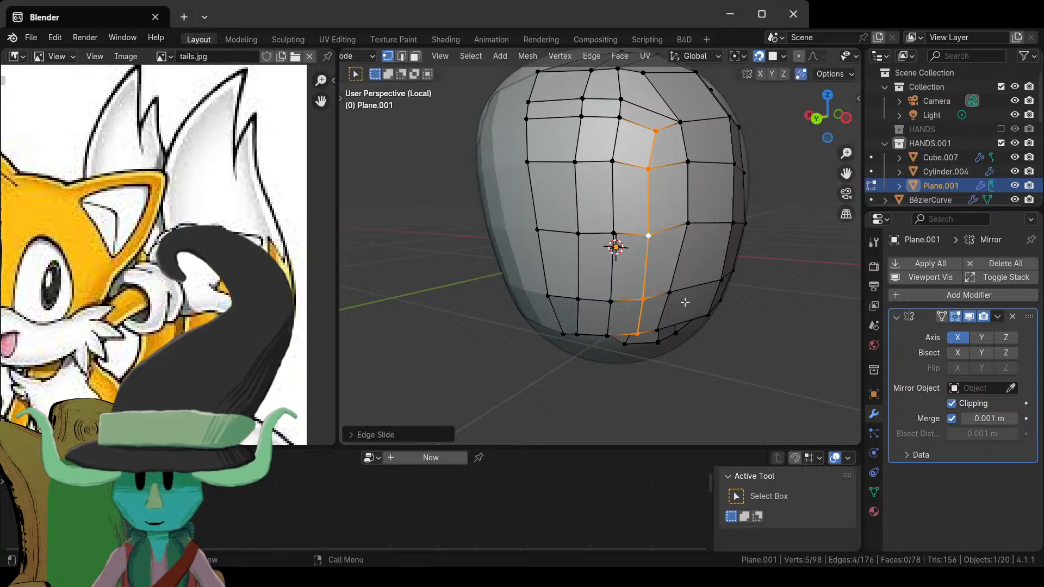
- Examine the head's overall shape and its open underside in Object Mode, and return to editing the mesh
{"action": "key", "text": "Tab"}
{"action": "scroll", "coordinate": [684, 308], "scroll_direction": "down", "scroll_amount": 8}
{"action": "middle_click_drag", "start_coordinate": [684, 308], "coordinate": [581, 387]}
{"action": "left_click", "coordinate": [713, 341]}
{"action": "middle_click_drag", "start_coordinate": [712, 341], "coordinate": [676, 304]}
{"action": "left_click", "coordinate": [611, 278]}
{"action": "key", "text": "Tab"}
- Fill a new quad at the inner corner of the open underside's rim and position its free vertex on the head surface
{"action": "left_click", "coordinate": [675, 264]}
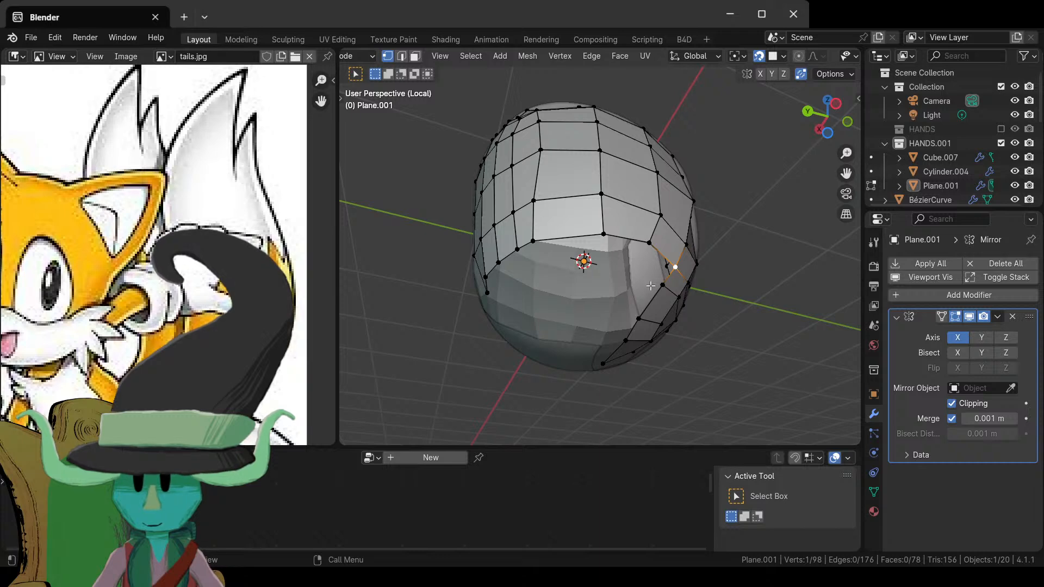
{"action": "key", "text": "g"}
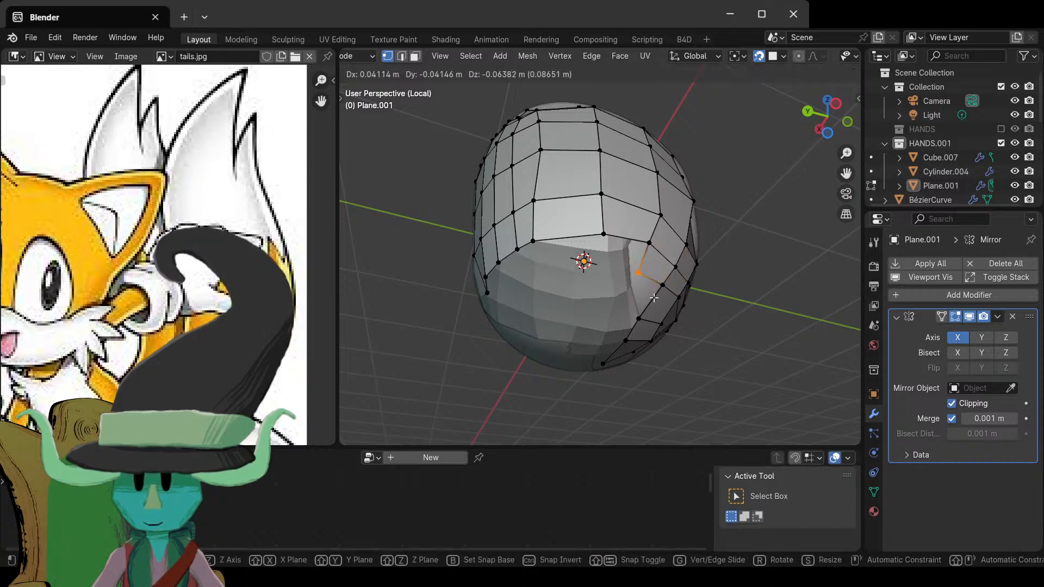
{"action": "left_click", "coordinate": [653, 298]}
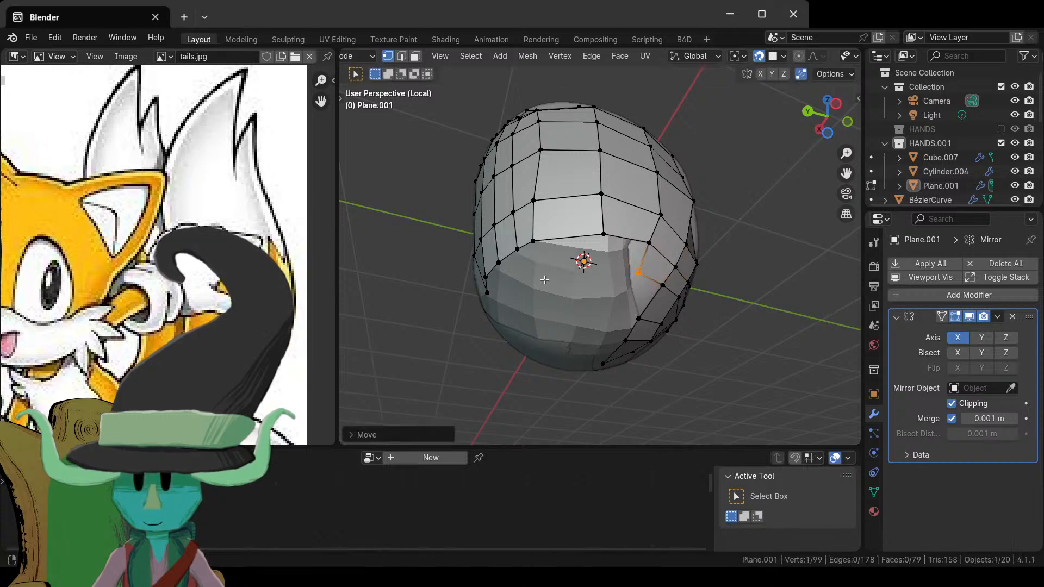
- Fill two more quads along the open underside's rim and place the last free vertex beside the neighbouring rim vertex
{"action": "middle_click_drag", "start_coordinate": [654, 297], "coordinate": [670, 276]}
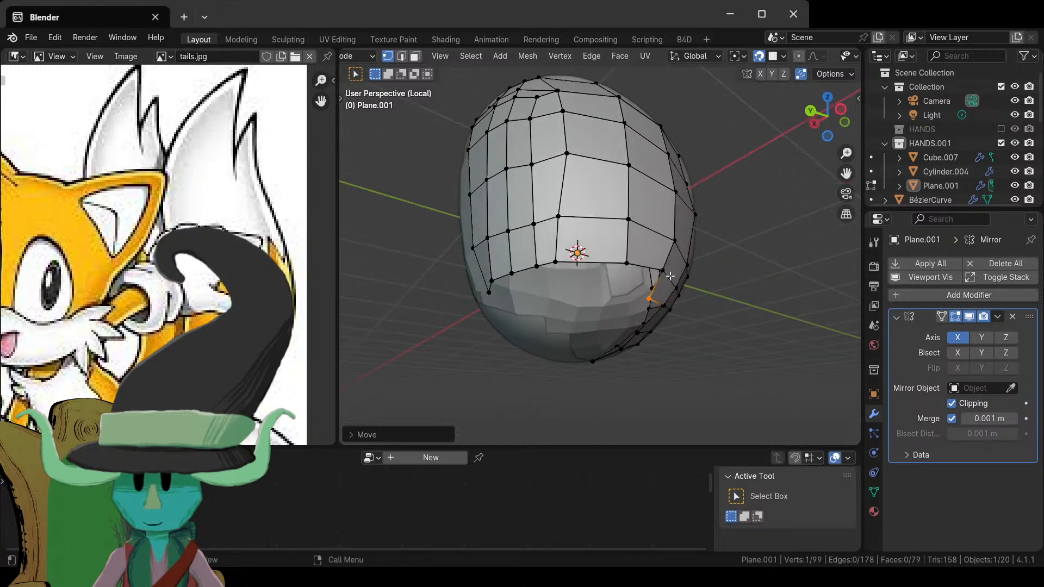
{"action": "key", "text": "e"}
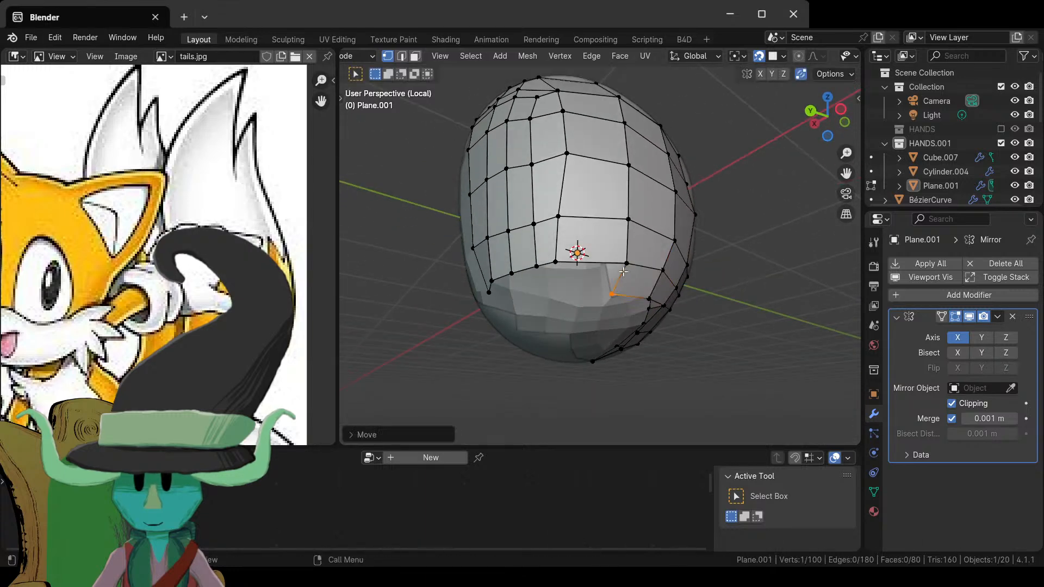
{"action": "left_click", "coordinate": [623, 264]}
{"action": "key", "text": "g"}
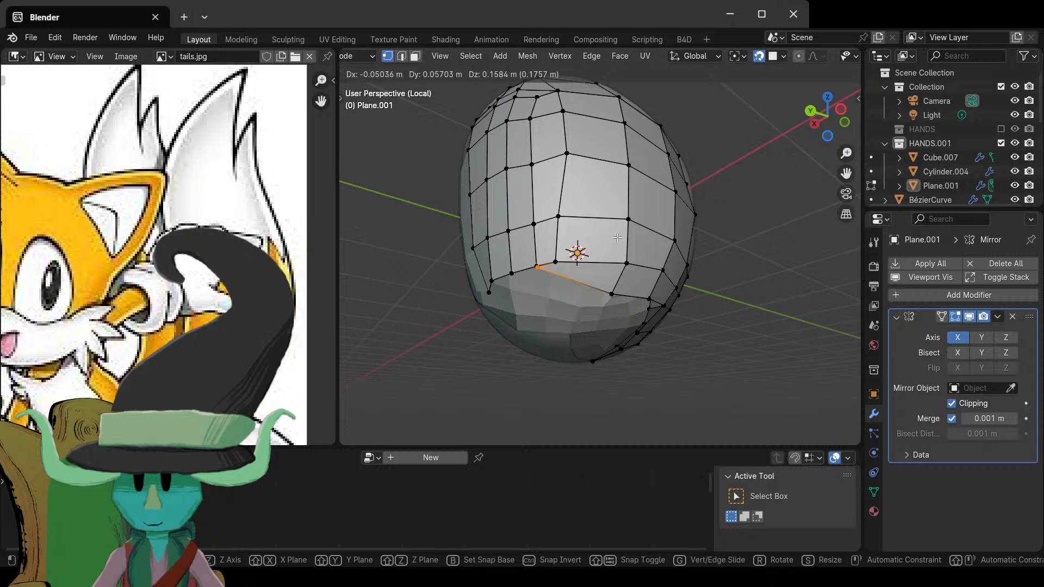
{"action": "left_click", "coordinate": [617, 237]}
- Adjust the new quad's free vertex on the head surface and merge it with the adjacent rim vertex
{"action": "middle_click_drag", "start_coordinate": [617, 237], "coordinate": [604, 158]}
{"action": "scroll", "coordinate": [601, 156], "scroll_direction": "up", "scroll_amount": 3}
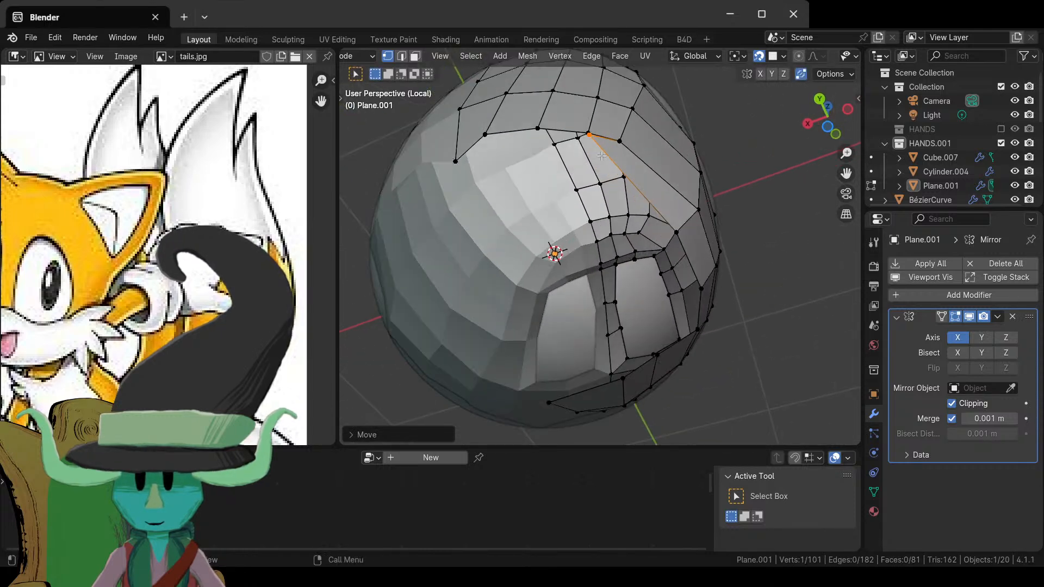
{"action": "key", "text": "g"}
{"action": "left_click", "coordinate": [598, 134]}
{"action": "key", "text": "g"}
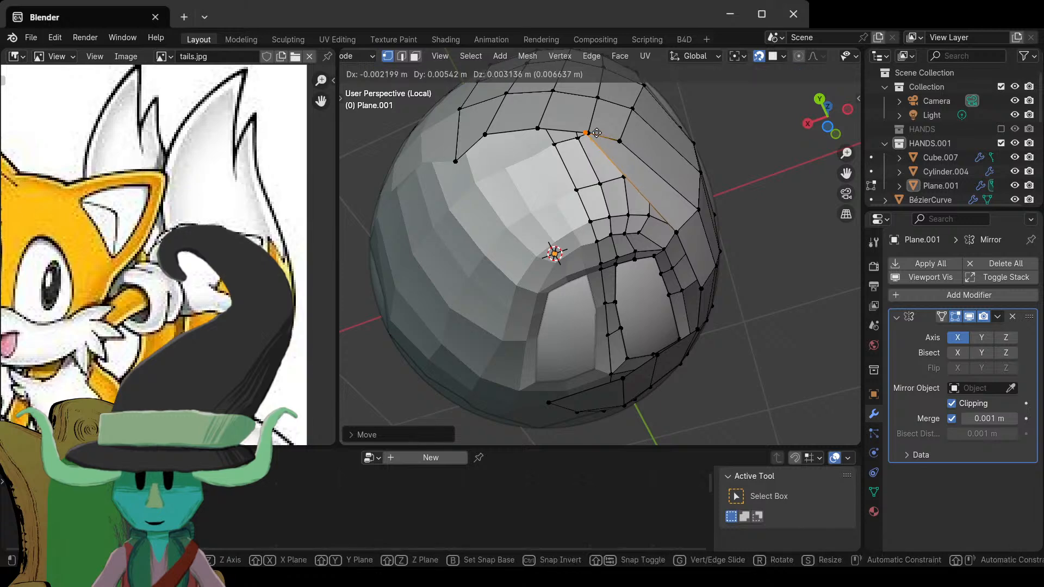
{"action": "left_click", "coordinate": [597, 133]}
{"action": "middle_click_drag", "start_coordinate": [629, 154], "coordinate": [590, 208]}
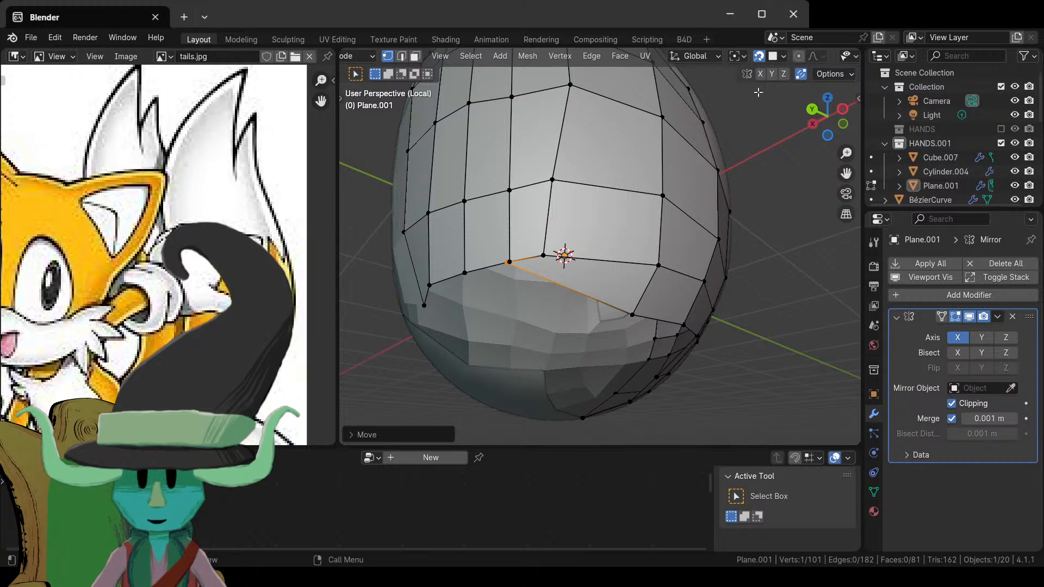
{"action": "scroll", "coordinate": [586, 423], "scroll_direction": "up", "scroll_amount": 4}
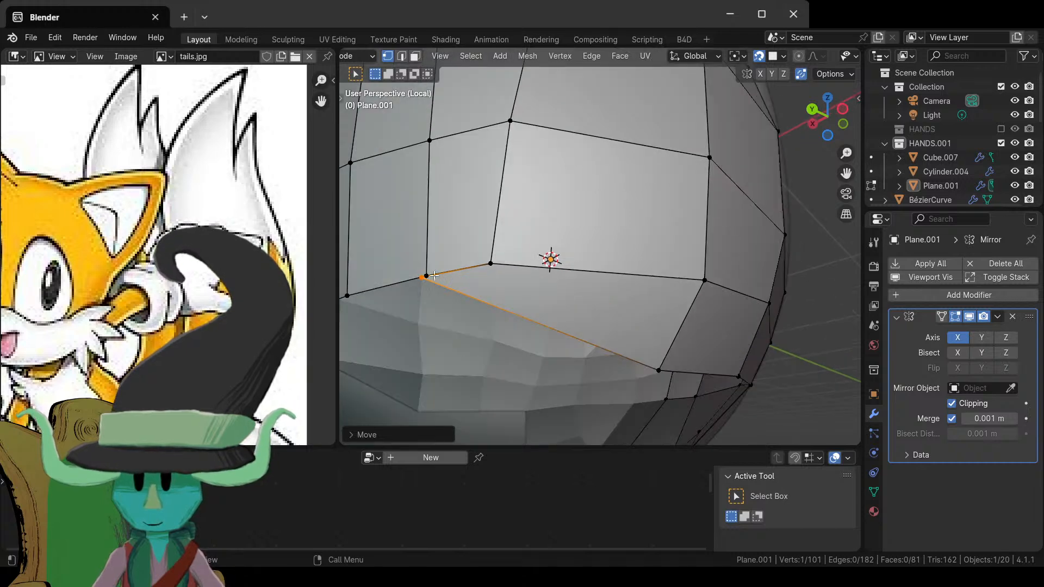
{"action": "left_click_drag", "start_coordinate": [433, 275], "coordinate": [426, 276]}
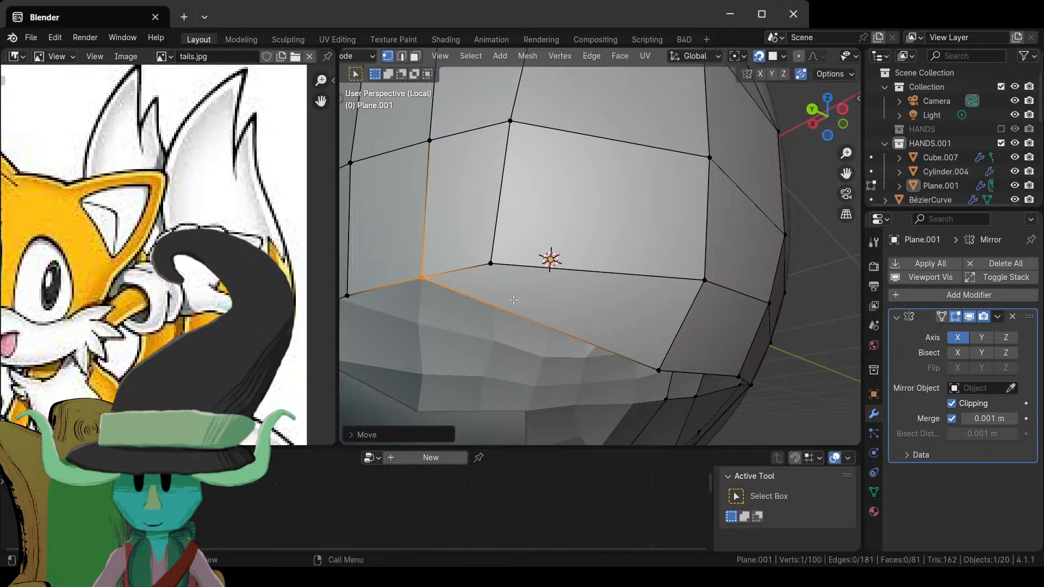
- Extrude the end edge of the underside's rim twice to form a strip of two quads across the opening
{"action": "scroll", "coordinate": [613, 347], "scroll_direction": "down", "scroll_amount": 6}
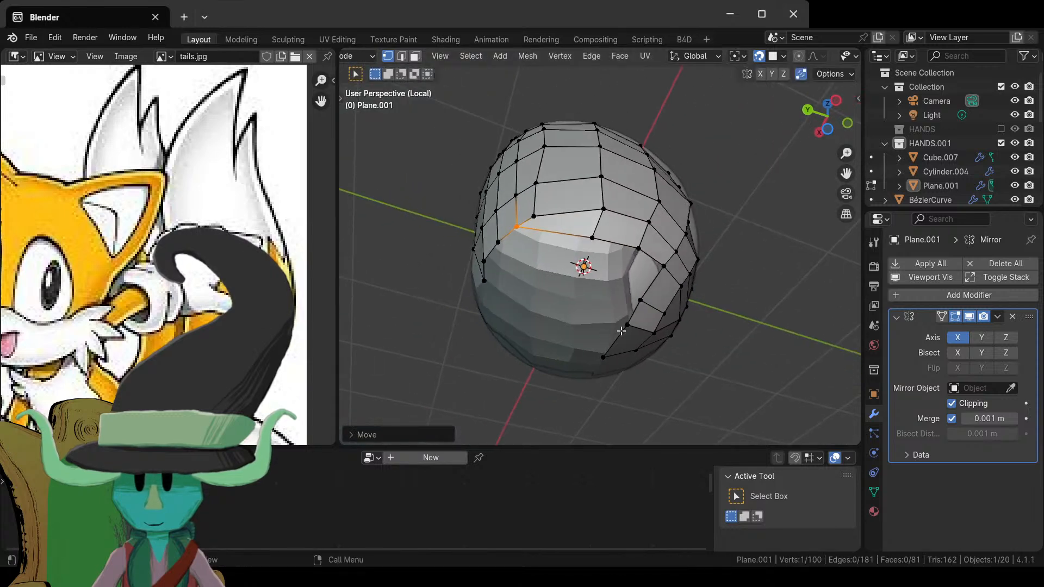
{"action": "left_click", "coordinate": [621, 331]}
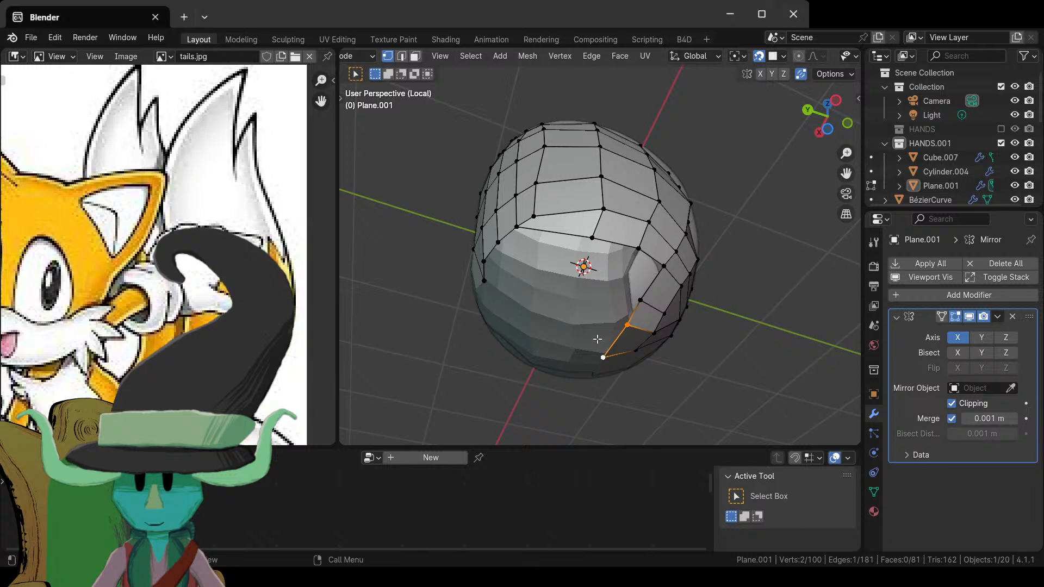
{"action": "key", "text": "e"}
{"action": "left_click", "coordinate": [522, 312]}
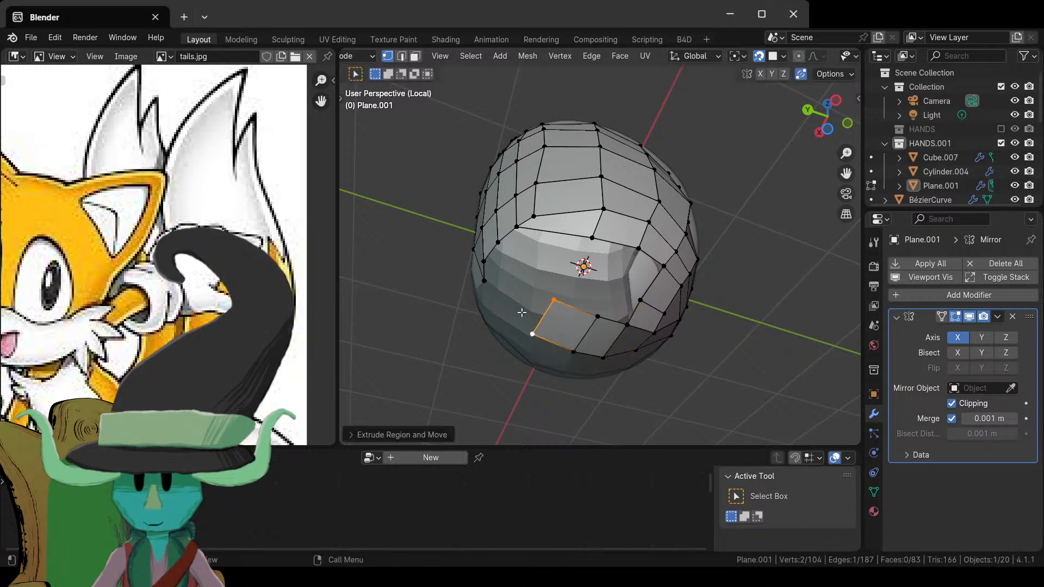
- Fill a face between the extruded strip's end edge and the opposite rim edge to bridge the underside opening
{"action": "middle_click_drag", "start_coordinate": [522, 312], "coordinate": [588, 247]}
{"action": "left_click", "coordinate": [567, 188], "text": "shift"}
{"action": "left_click", "coordinate": [551, 199], "text": "shift"}
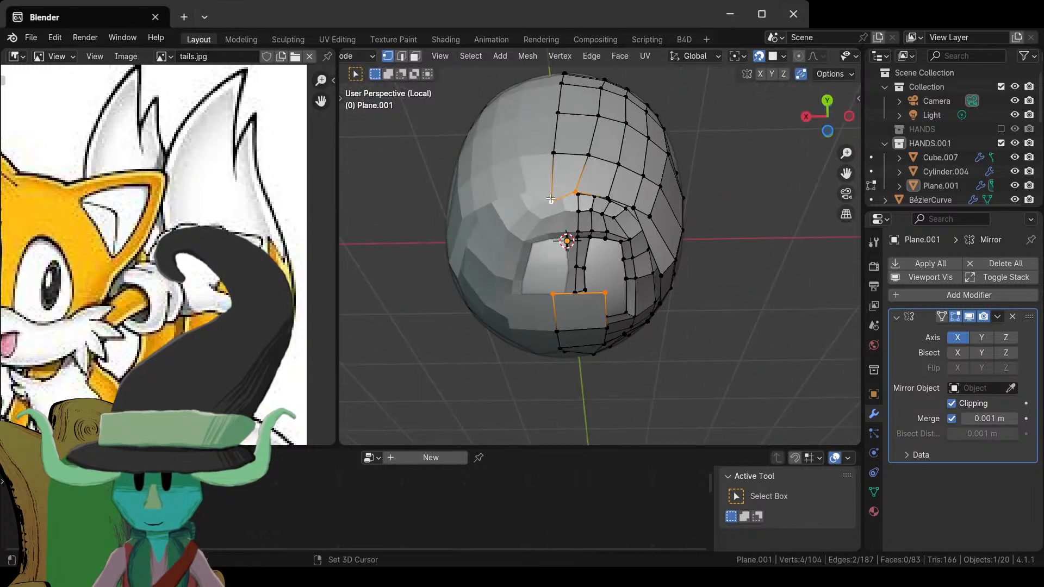
{"action": "key", "text": "f"}
{"action": "middle_click_drag", "start_coordinate": [710, 270], "coordinate": [718, 326]}
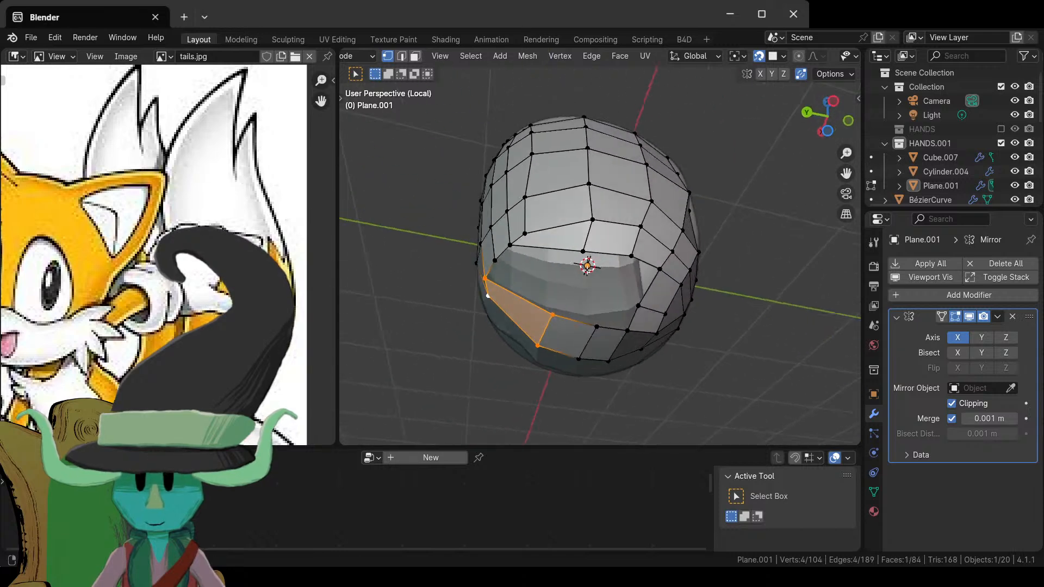
- Grid-fill the enclosed hole on the head's underside with Span 2 and Offset 1
{"action": "left_click", "coordinate": [609, 326], "text": "alt"}
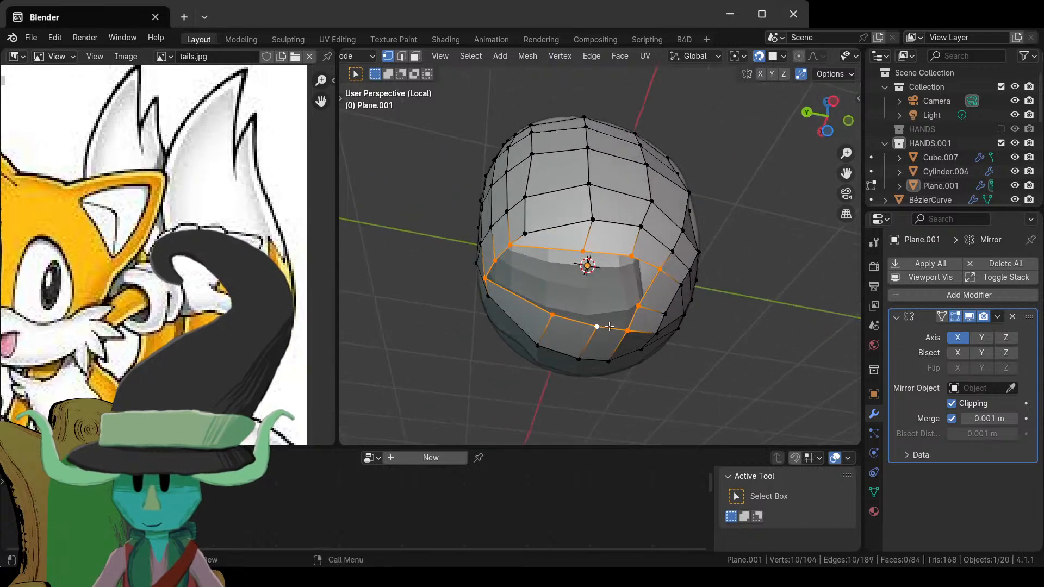
{"action": "key", "text": "F3"}
{"action": "type", "text": "grid"}
{"action": "key", "text": "Return"}
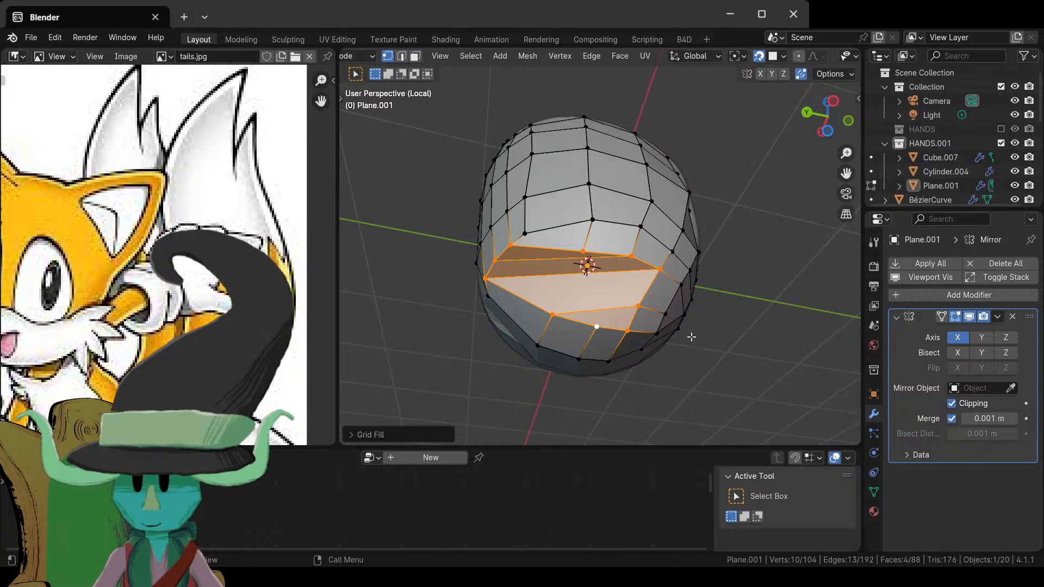
{"action": "left_click", "coordinate": [389, 435]}
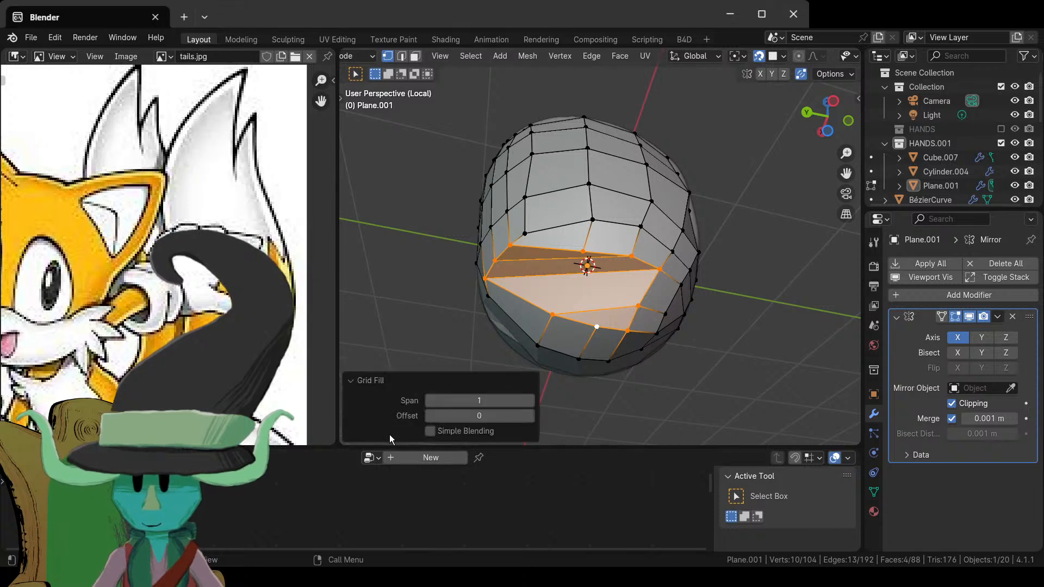
{"action": "left_click", "coordinate": [531, 400]}
{"action": "middle_click_drag", "start_coordinate": [534, 402], "coordinate": [493, 398]}
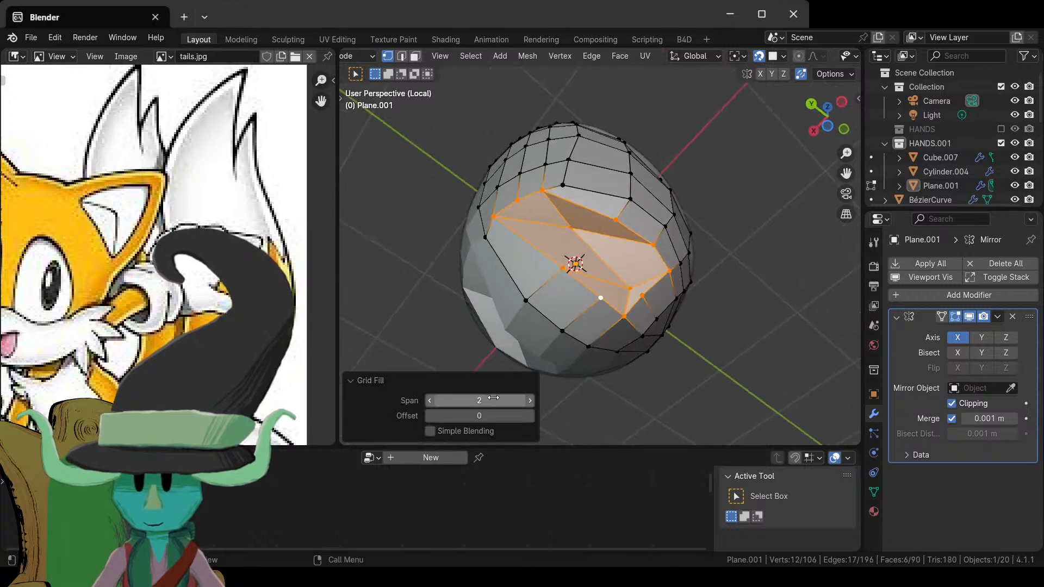
{"action": "left_click", "coordinate": [530, 416]}
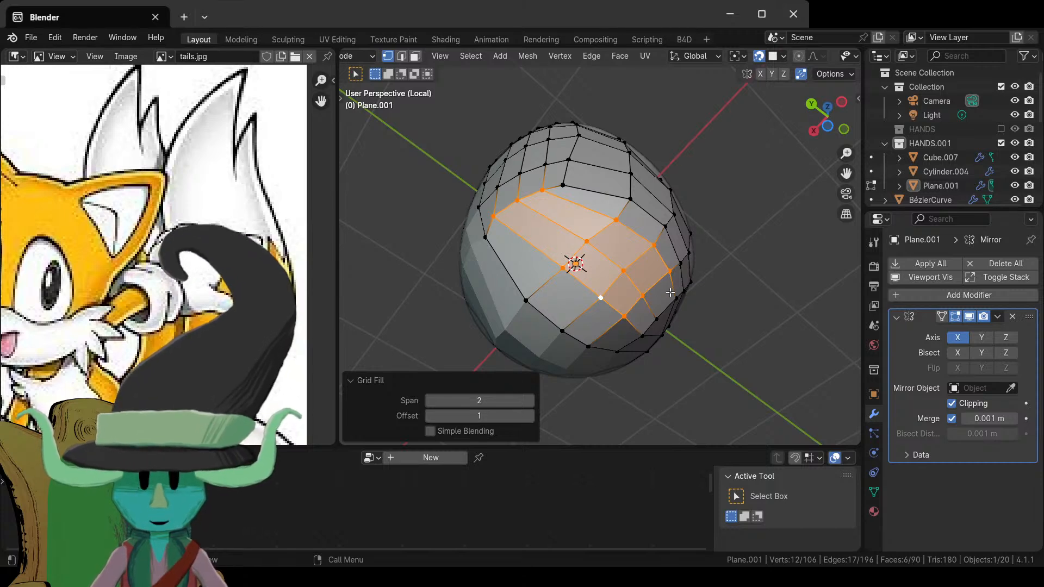
{"action": "key", "text": "Tab"}
{"action": "key", "text": "Tab"}
- Select the central vertices of the filled underside patch and move them so they snap to the head surface
{"action": "middle_click_drag", "start_coordinate": [716, 208], "coordinate": [596, 266]}
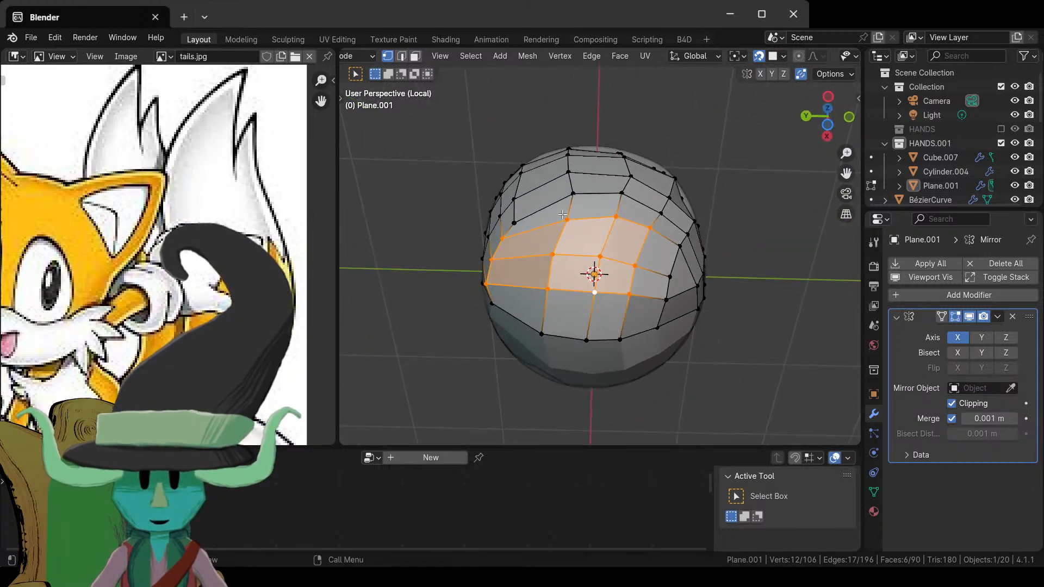
{"action": "left_click_drag", "start_coordinate": [552, 219], "coordinate": [575, 245]}
{"action": "left_click_drag", "start_coordinate": [654, 308], "coordinate": [653, 307]}
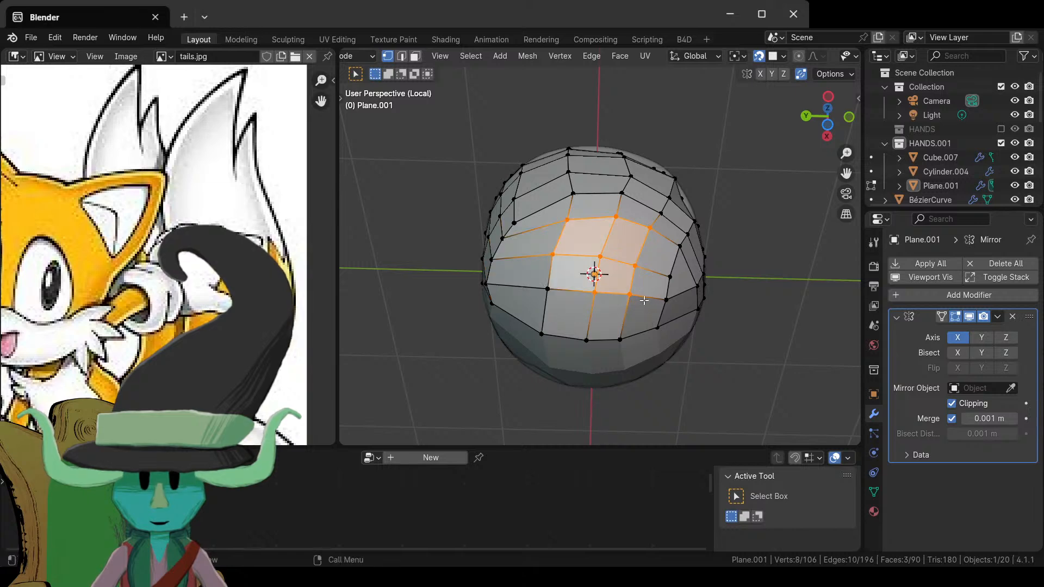
{"action": "key", "text": "g"}
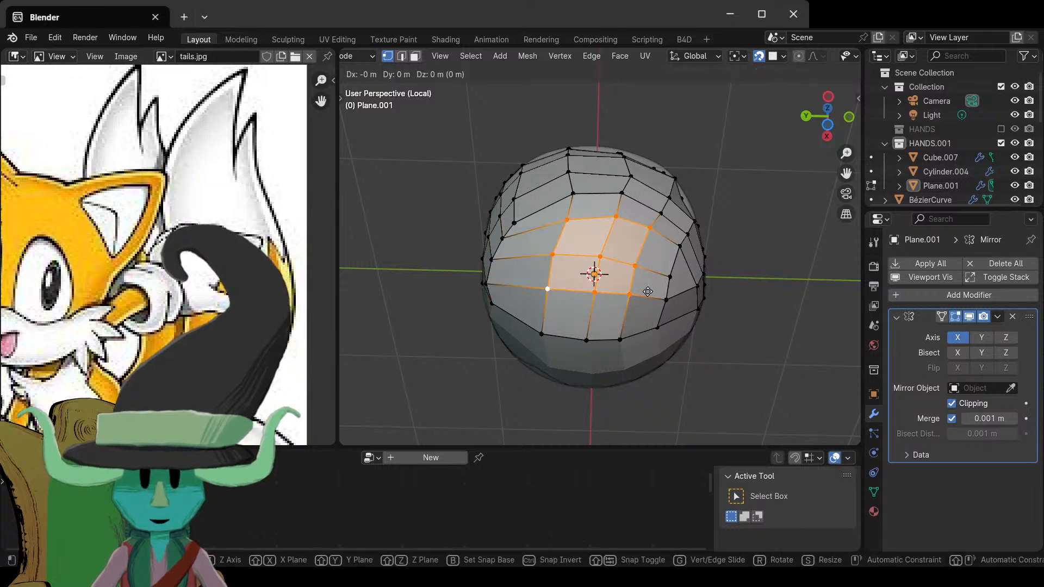
{"action": "key", "text": "Return"}
- Check the head's shape in Object Mode, and add a centred loop cut through the wide faces at the back of the head
{"action": "key", "text": "Tab"}
{"action": "scroll", "coordinate": [705, 257], "scroll_direction": "down", "scroll_amount": 5}
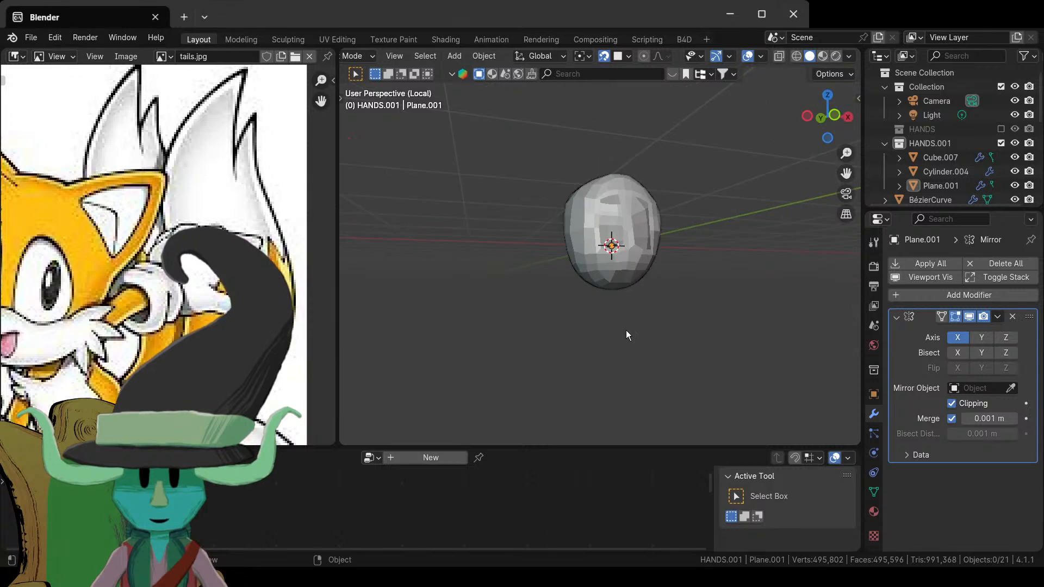
{"action": "middle_click_drag", "start_coordinate": [625, 334], "coordinate": [554, 355]}
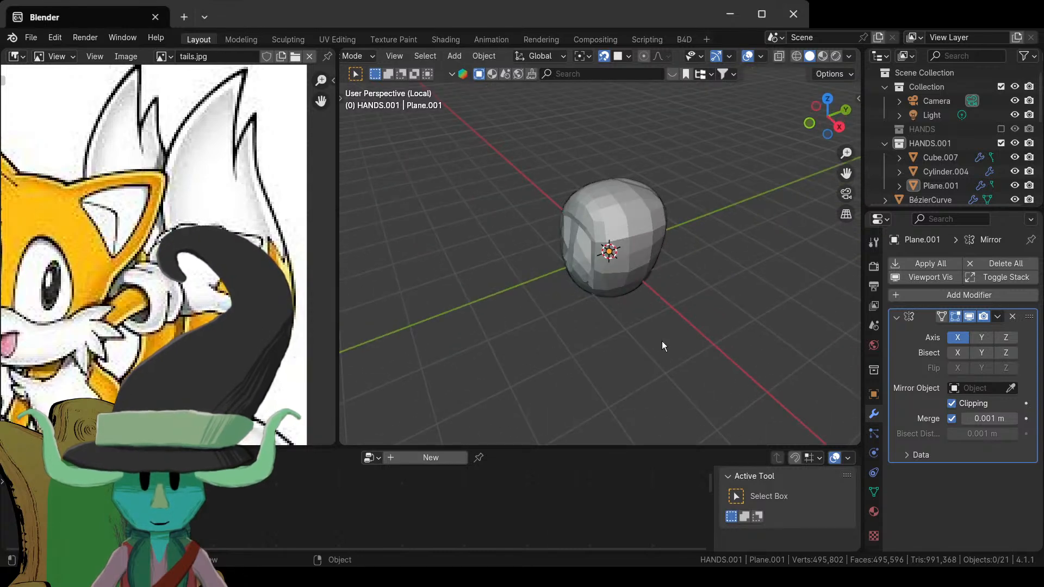
{"action": "middle_click_drag", "start_coordinate": [668, 318], "coordinate": [576, 276]}
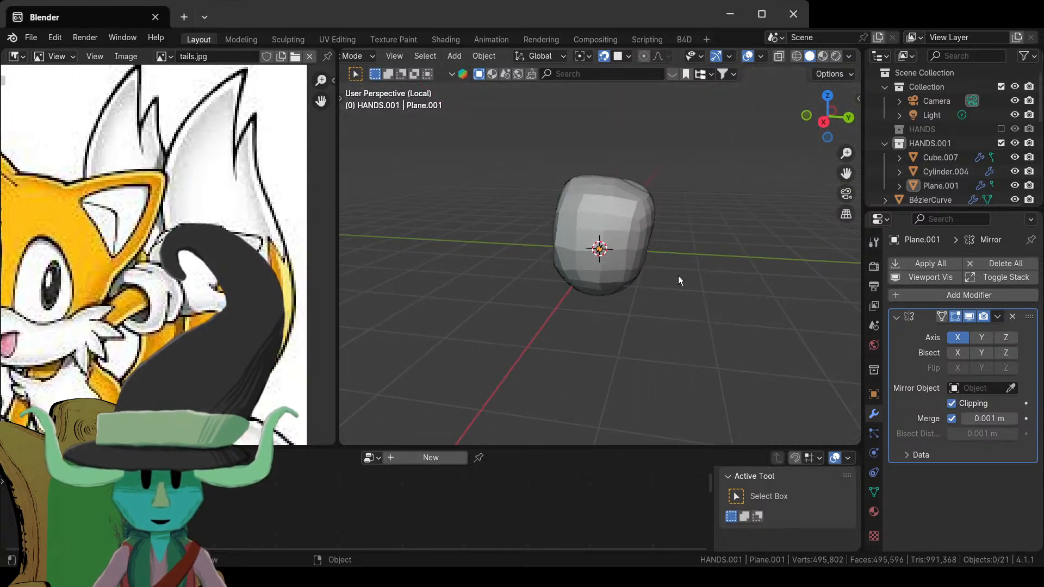
{"action": "key", "text": "Tab"}
{"action": "middle_click_drag", "start_coordinate": [678, 276], "coordinate": [550, 230]}
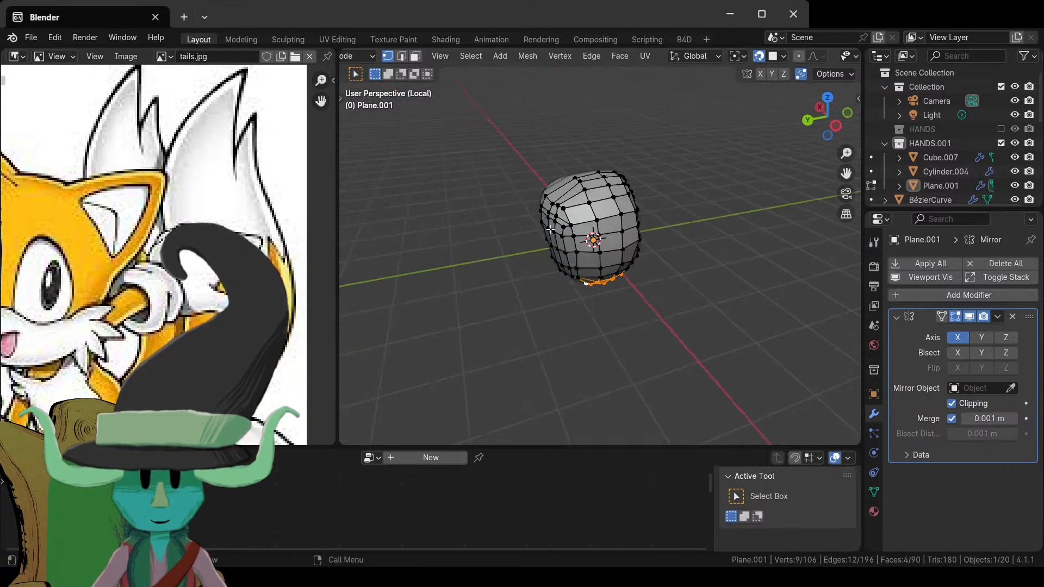
{"action": "key", "text": "ctrl+r"}
{"action": "left_click", "coordinate": [585, 205]}
{"action": "right_click", "coordinate": [620, 317]}
{"action": "key", "text": "Tab"}
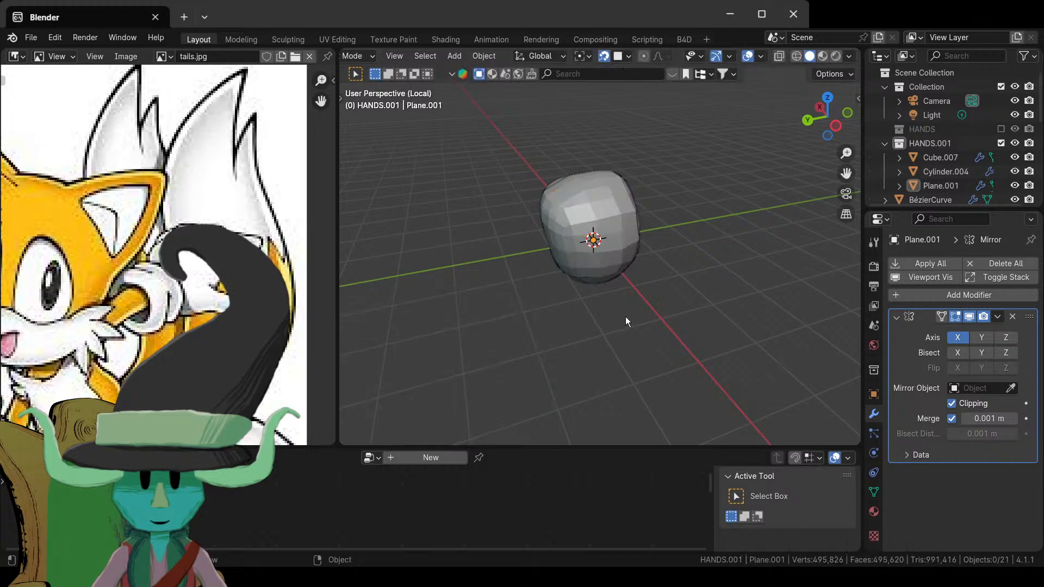
- Add a Shrinkwrap modifier to the retopologised head mesh
{"action": "middle_click_drag", "start_coordinate": [625, 314], "coordinate": [617, 279]}
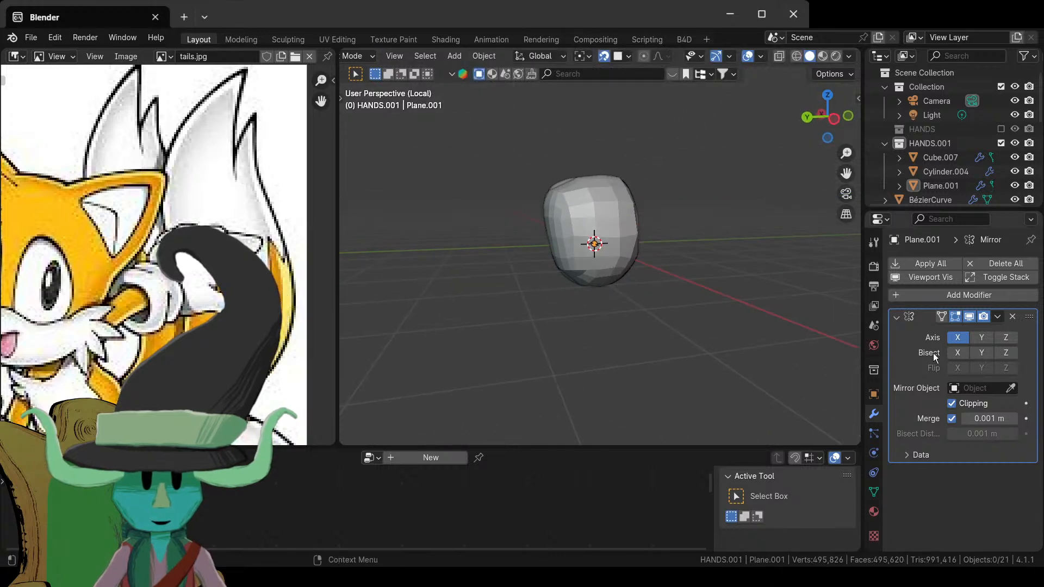
{"action": "left_click", "coordinate": [911, 296]}
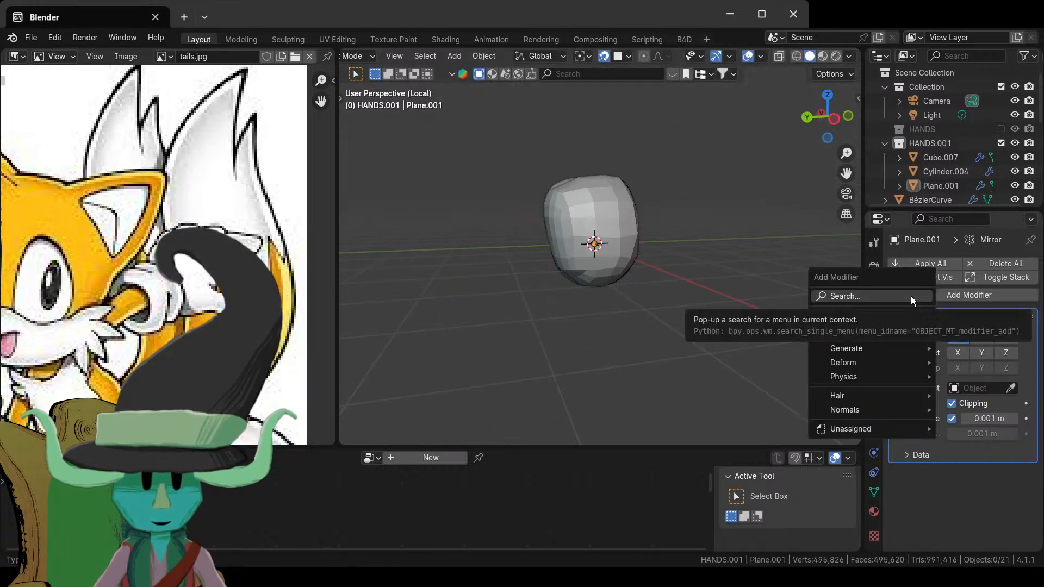
{"action": "left_click", "coordinate": [911, 296]}
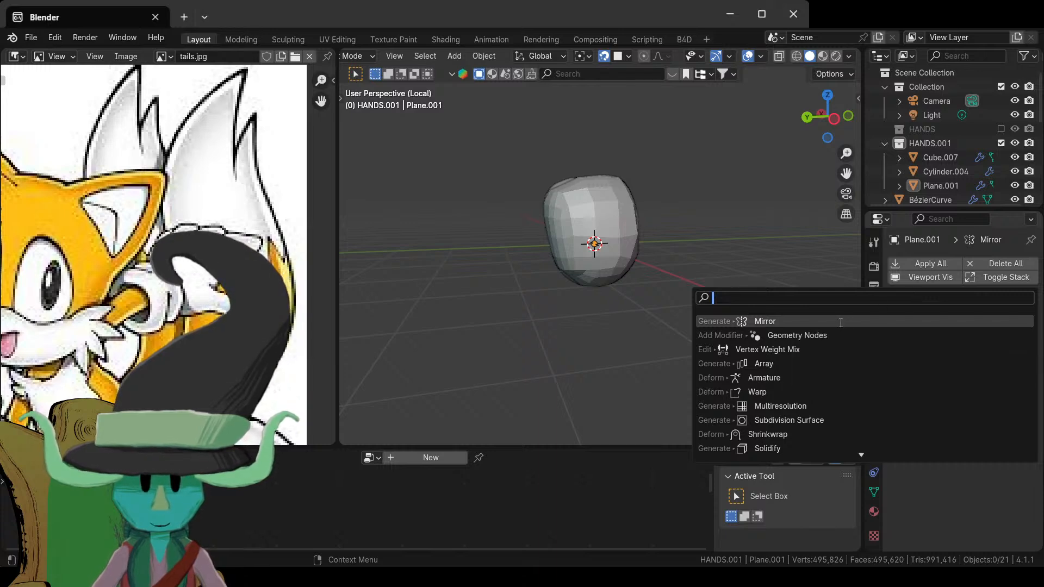
{"action": "type", "text": "s"}
{"action": "key", "text": "Down"}
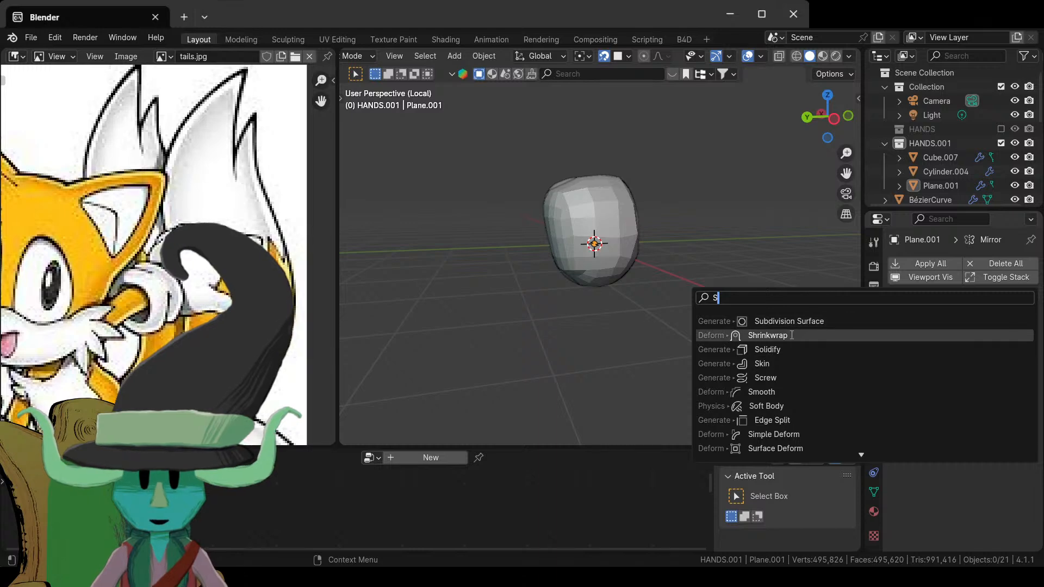
{"action": "key", "text": "Return"}
- Pick the original sculpted head as the Shrinkwrap modifier's target
{"action": "scroll", "coordinate": [997, 502], "scroll_direction": "down", "scroll_amount": 1}
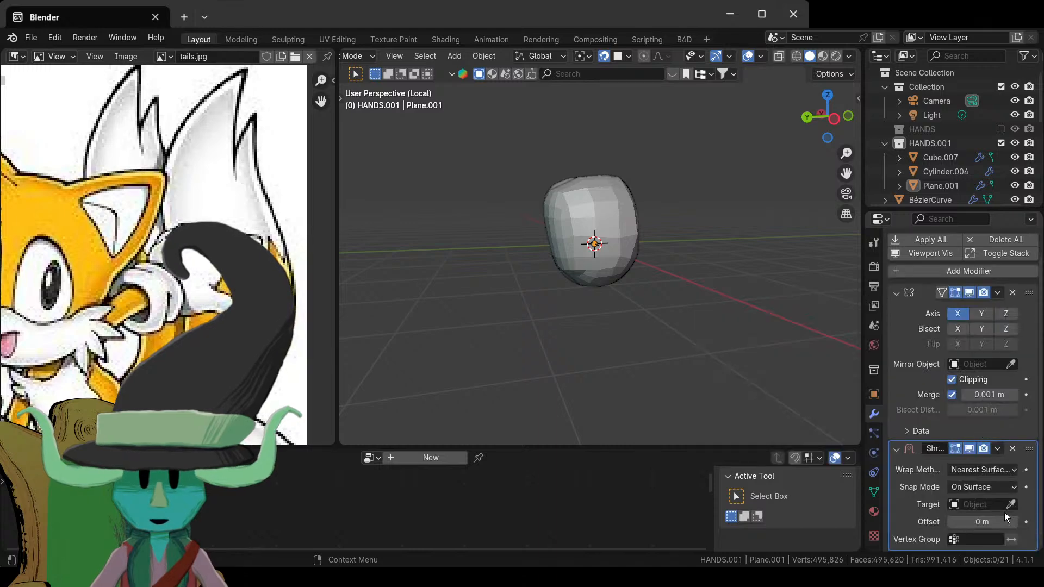
{"action": "left_click", "coordinate": [1010, 504]}
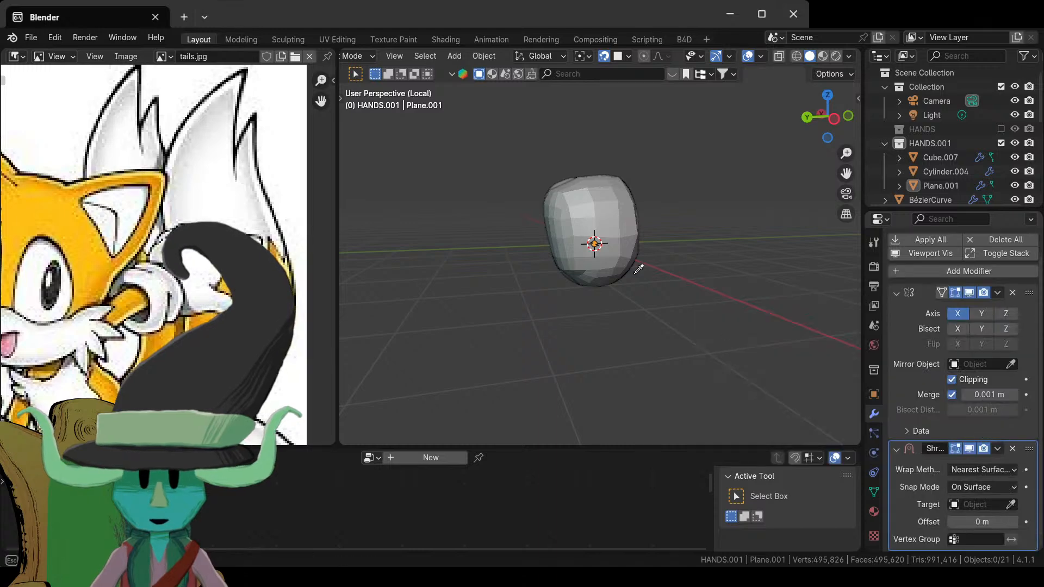
{"action": "left_click", "coordinate": [565, 177]}
{"action": "middle_click_drag", "start_coordinate": [666, 233], "coordinate": [660, 277]}
{"action": "scroll", "coordinate": [660, 277], "scroll_direction": "up", "scroll_amount": 2}
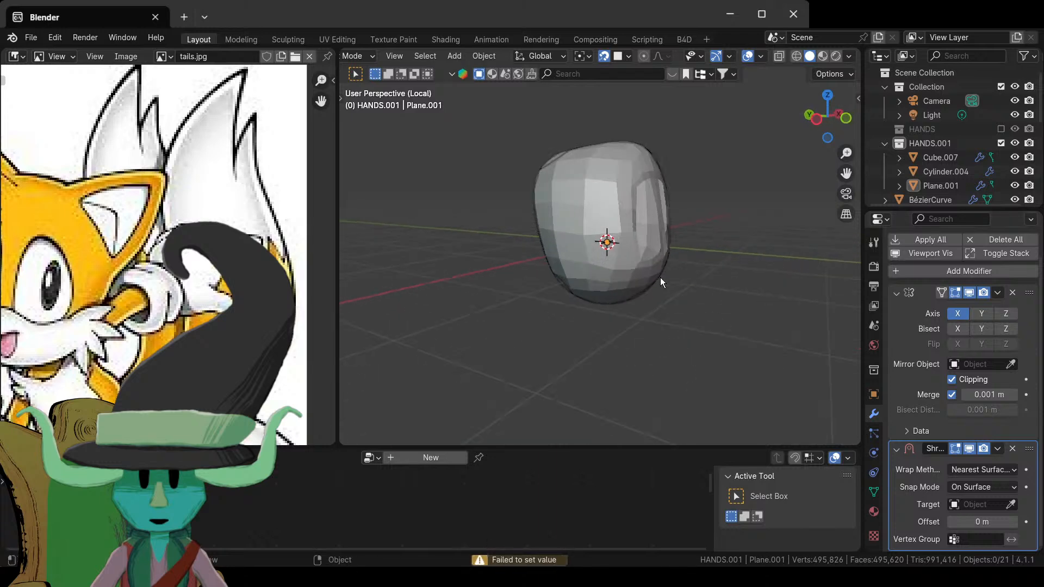
{"action": "left_click", "coordinate": [1010, 505]}
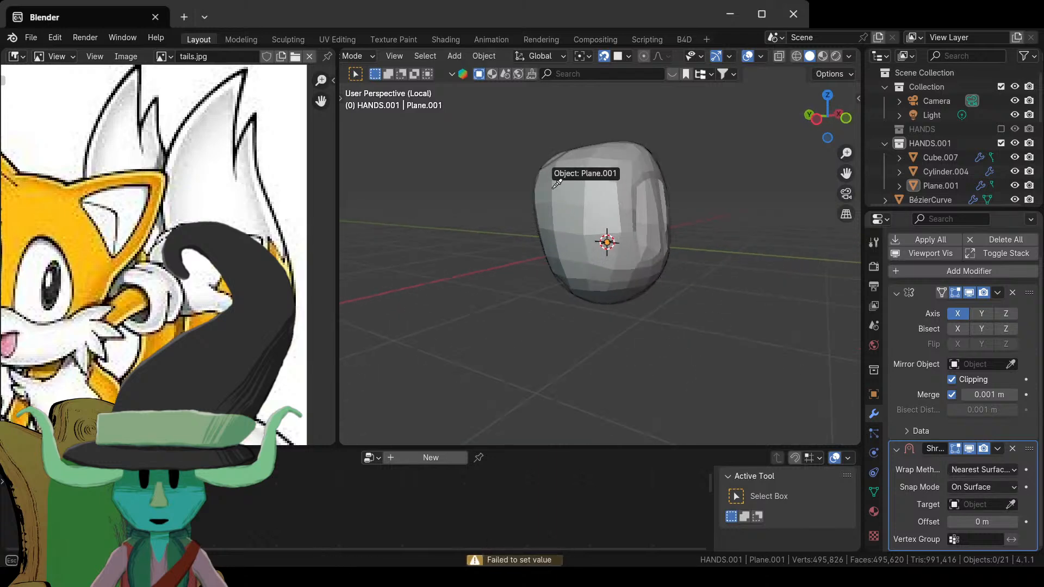
{"action": "left_click", "coordinate": [556, 153]}
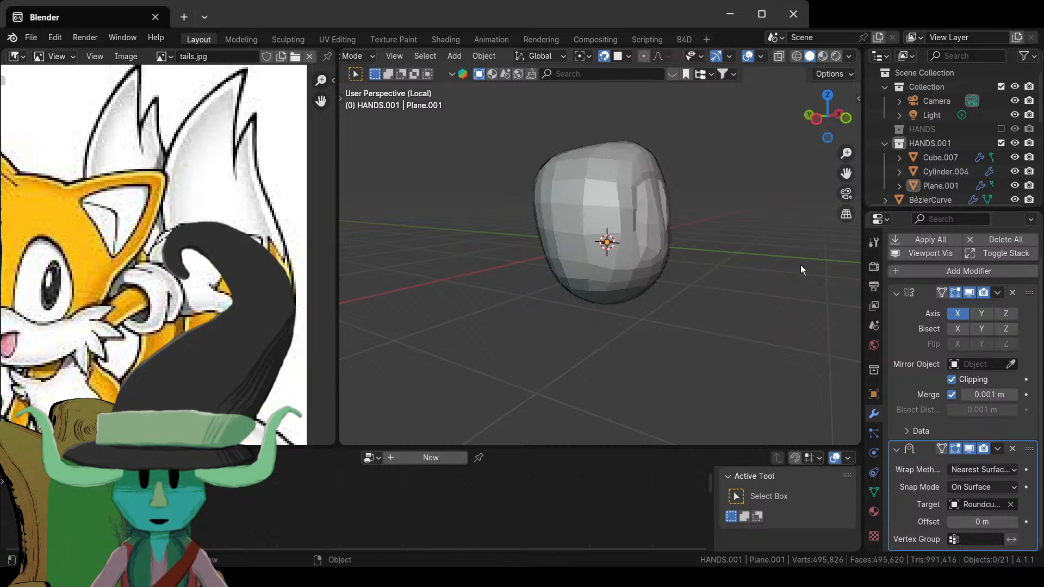
- Select the retopologised head mesh and exit local view to check it on the whole character
{"action": "middle_click_drag", "start_coordinate": [800, 266], "coordinate": [579, 290]}
{"action": "scroll", "coordinate": [578, 289], "scroll_direction": "down", "scroll_amount": 3}
{"action": "scroll", "coordinate": [660, 324], "scroll_direction": "up", "scroll_amount": 2}
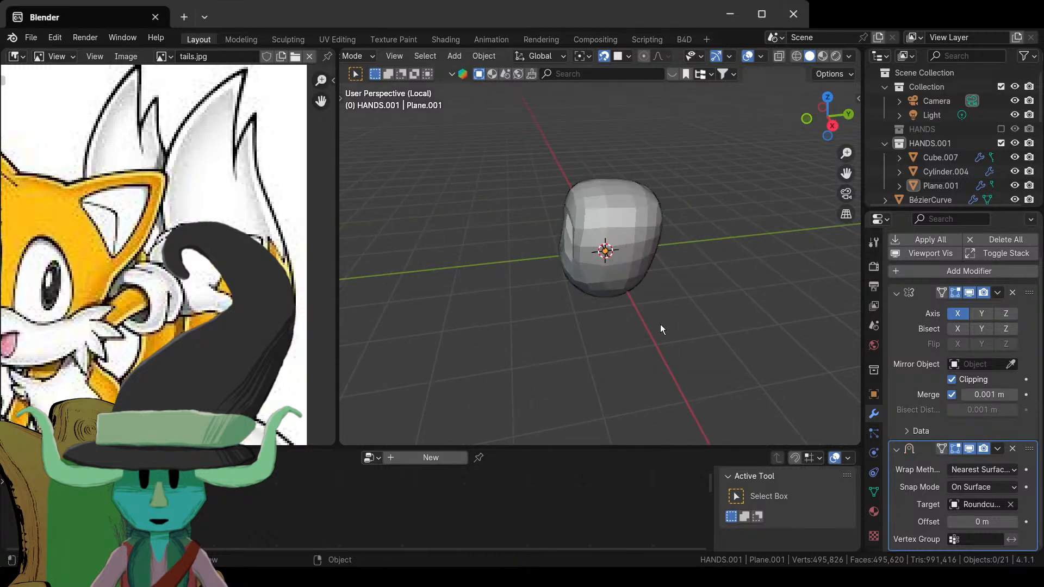
{"action": "left_click", "coordinate": [611, 271]}
{"action": "key", "text": "KP_Divide"}
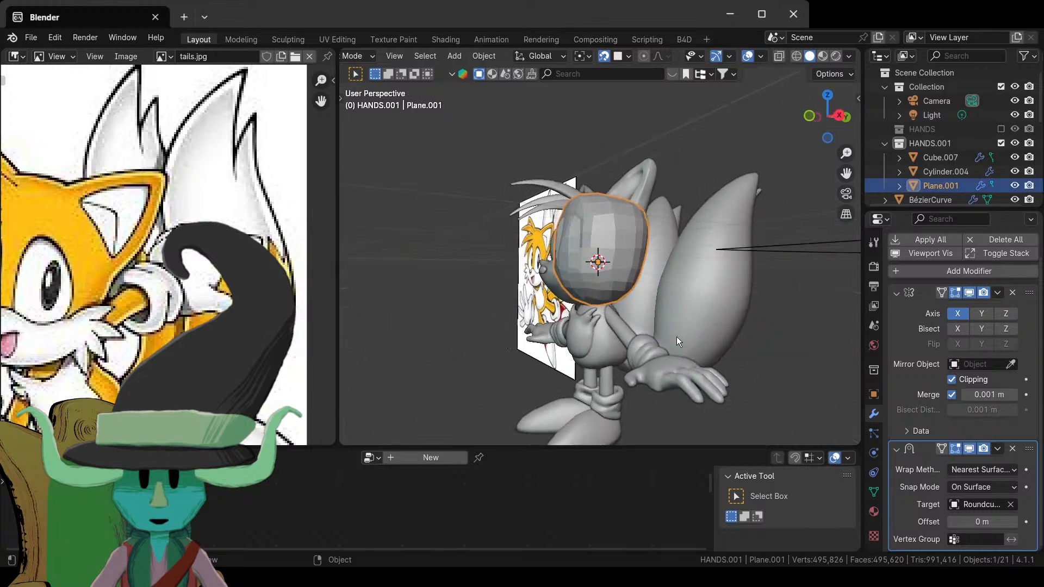
{"action": "middle_click_drag", "start_coordinate": [678, 341], "coordinate": [707, 312]}
{"action": "middle_click_drag", "start_coordinate": [611, 311], "coordinate": [635, 354]}
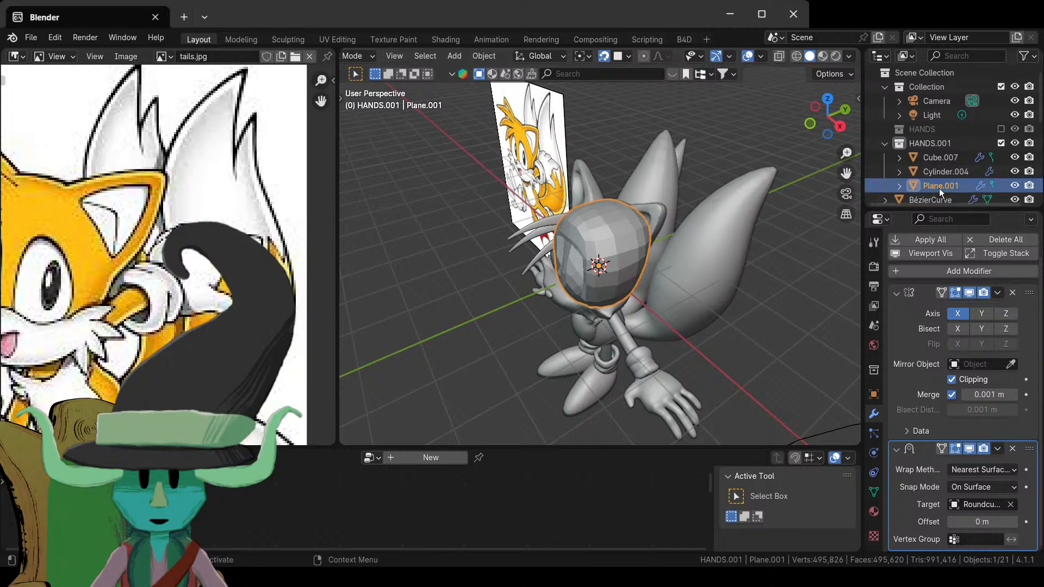
- Find the original sculpted head, Roundcube, in the outliner, widen the sidebar area, and hide that object from the viewport
{"action": "scroll", "coordinate": [960, 179], "scroll_direction": "down", "scroll_amount": 3}
{"action": "scroll", "coordinate": [960, 180], "scroll_direction": "up", "scroll_amount": 3}
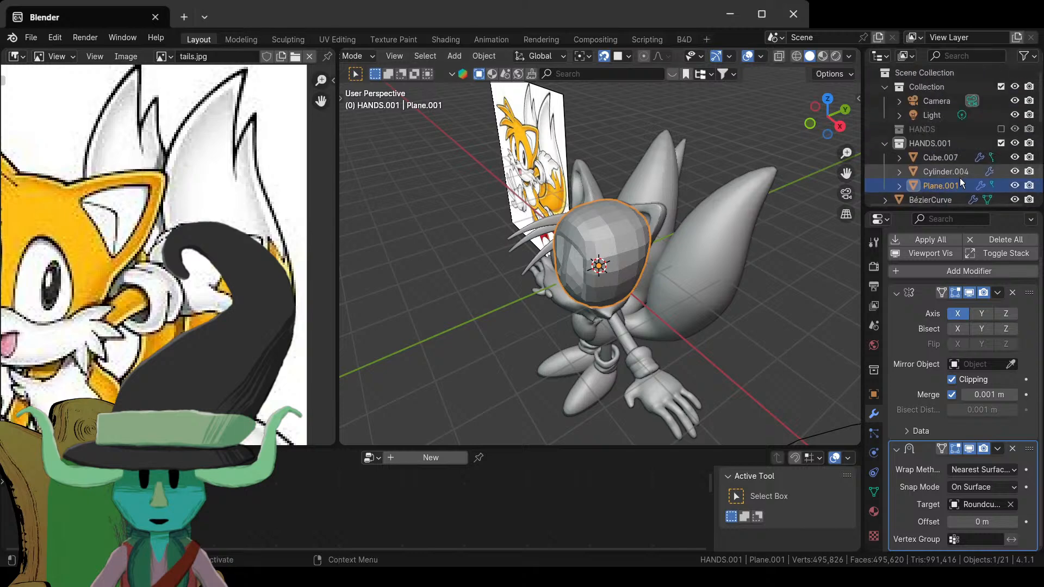
{"action": "scroll", "coordinate": [937, 191], "scroll_direction": "down", "scroll_amount": 5}
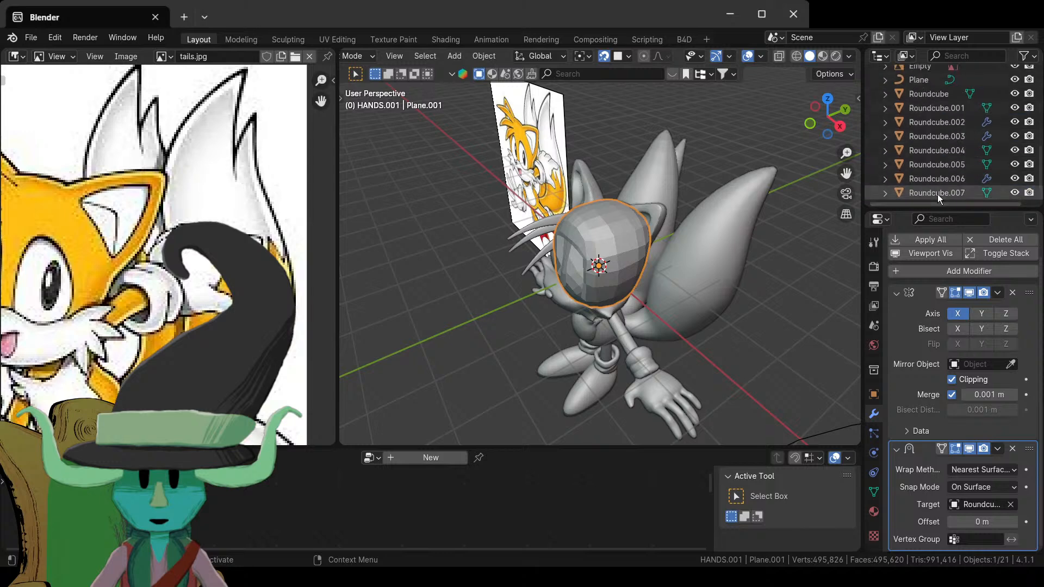
{"action": "scroll", "coordinate": [938, 191], "scroll_direction": "up", "scroll_amount": 5}
{"action": "scroll", "coordinate": [939, 192], "scroll_direction": "down", "scroll_amount": 2}
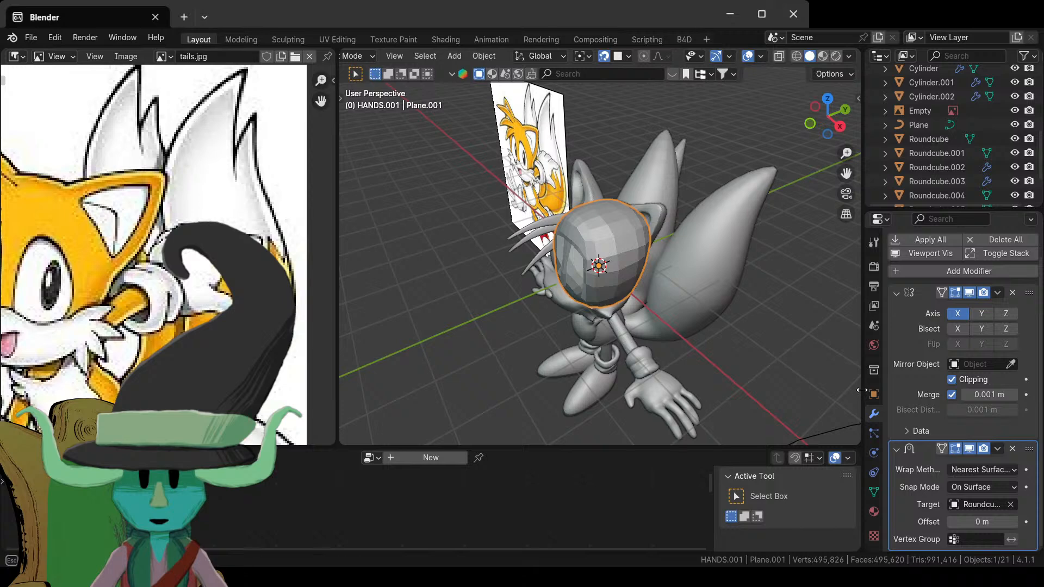
{"action": "left_click_drag", "start_coordinate": [862, 390], "coordinate": [802, 390]}
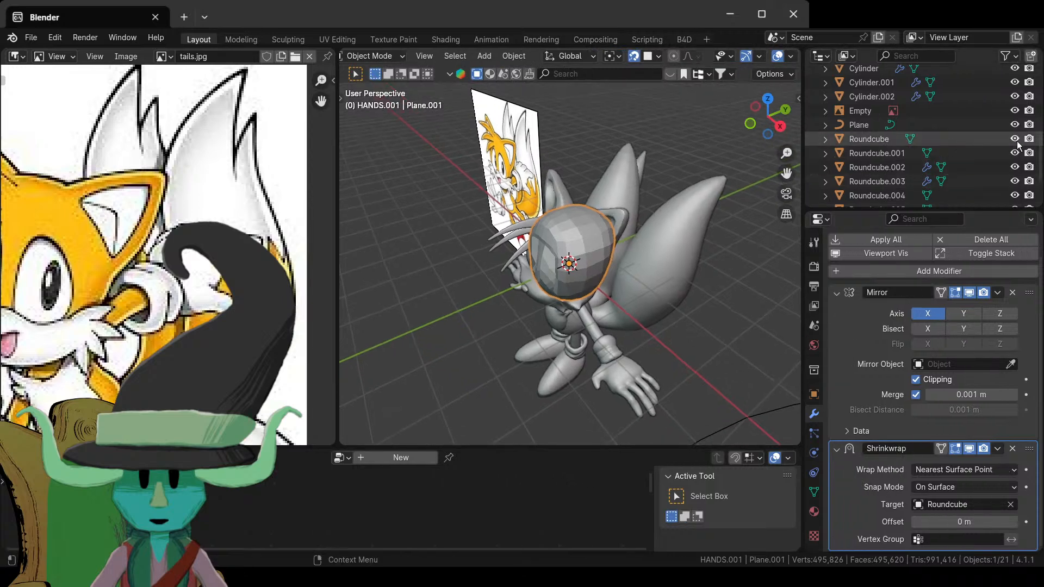
{"action": "left_click", "coordinate": [1015, 139]}
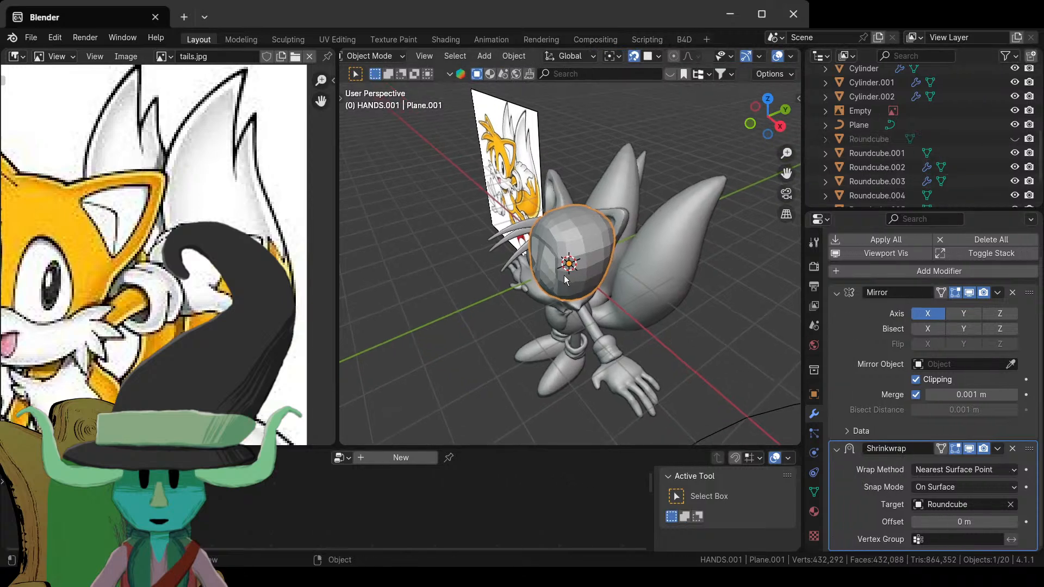
- Shade the retopologised head mesh smooth
{"action": "right_click", "coordinate": [594, 247]}
{"action": "left_click", "coordinate": [594, 247]}
{"action": "middle_click_drag", "start_coordinate": [605, 305], "coordinate": [664, 279]}
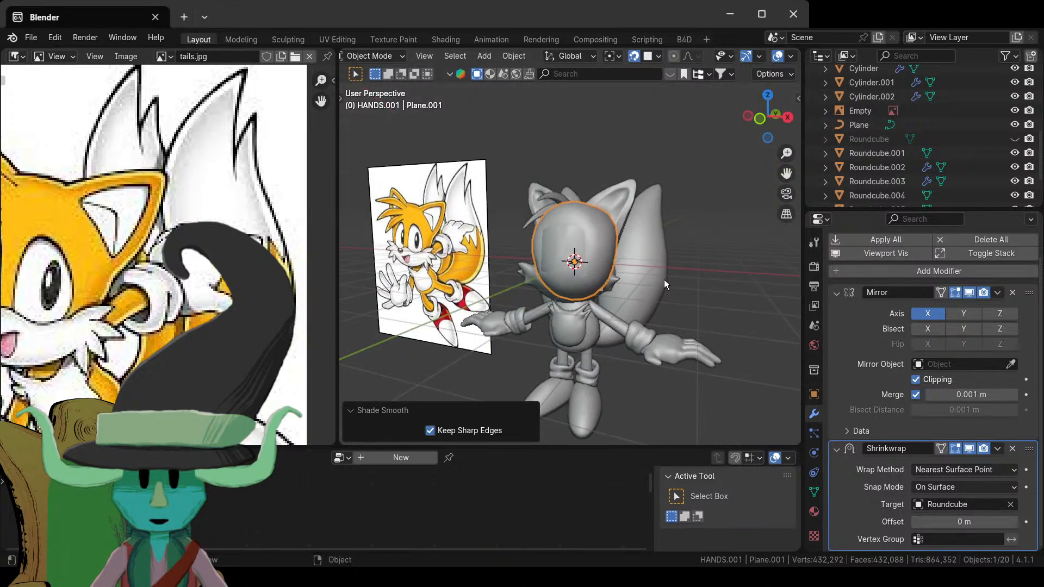
- Turn off In Front in the retopologised head's viewport display settings and check it against the eyes and muzzle
{"action": "left_click", "coordinate": [812, 392]}
{"action": "scroll", "coordinate": [892, 444], "scroll_direction": "down", "scroll_amount": 10}
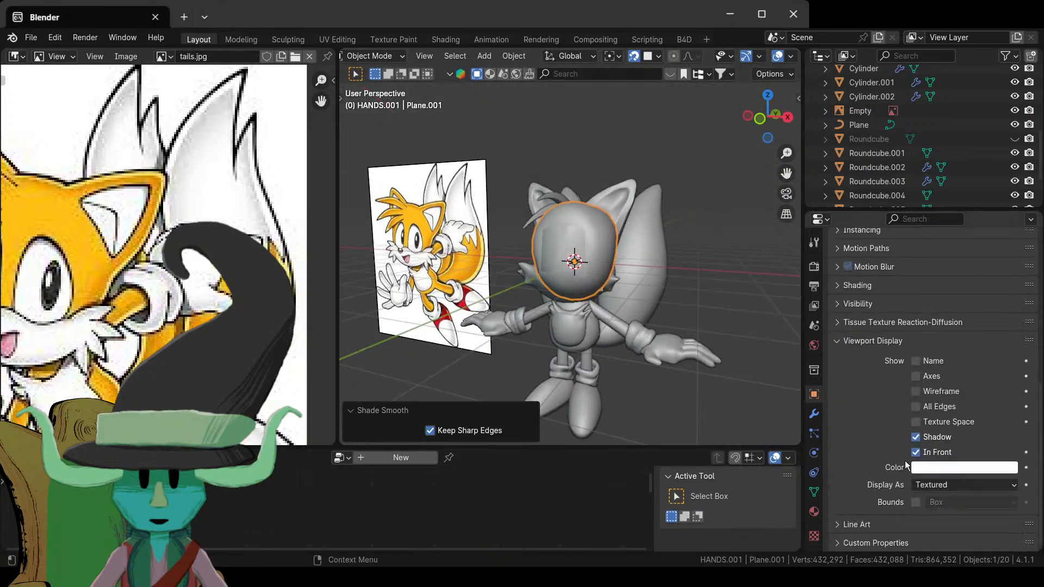
{"action": "left_click", "coordinate": [945, 453]}
{"action": "mouse_move", "coordinate": [701, 320]}
{"action": "middle_mouse_down"}
{"action": "mouse_move", "coordinate": [611, 288]}
{"action": "mouse_move", "coordinate": [637, 208]}
{"action": "mouse_move", "coordinate": [703, 280]}
{"action": "mouse_move", "coordinate": [706, 354]}
{"action": "mouse_move", "coordinate": [658, 389]}
{"action": "mouse_move", "coordinate": [634, 292]}
{"action": "mouse_move", "coordinate": [524, 233]}
{"action": "mouse_move", "coordinate": [650, 286]}
{"action": "mouse_move", "coordinate": [686, 289]}
{"action": "mouse_move", "coordinate": [676, 322]}
{"action": "mouse_move", "coordinate": [591, 311]}
{"action": "mouse_move", "coordinate": [588, 239]}
{"action": "mouse_move", "coordinate": [605, 275]}
{"action": "middle_mouse_up"}
{"action": "left_click", "coordinate": [558, 243]}
{"action": "left_click", "coordinate": [612, 169]}
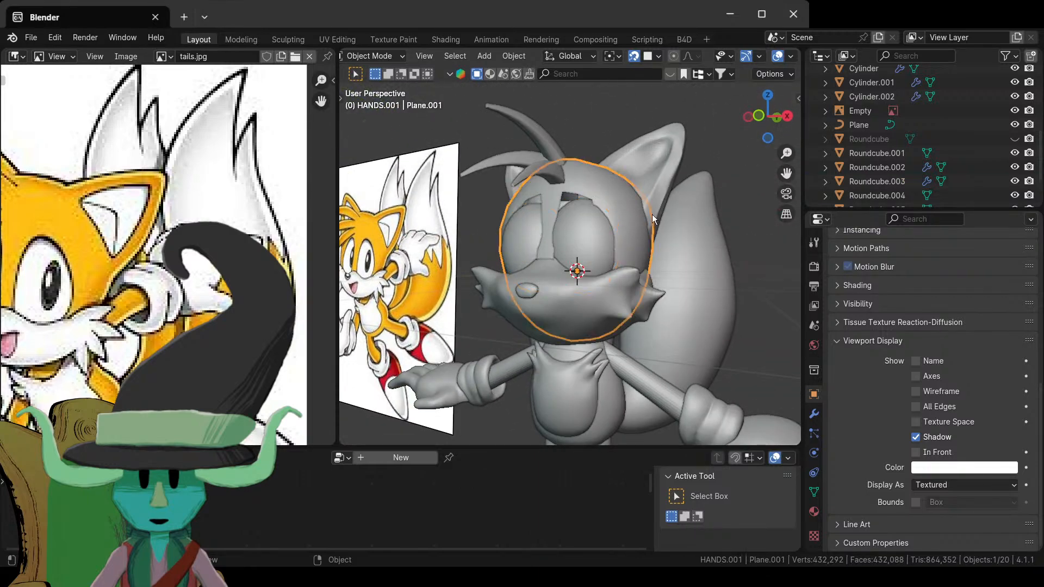
- Add a Subdivision Surface modifier to the retopologised head mesh
{"action": "left_click", "coordinate": [814, 414]}
{"action": "left_click", "coordinate": [866, 273]}
{"action": "key", "text": "space"}
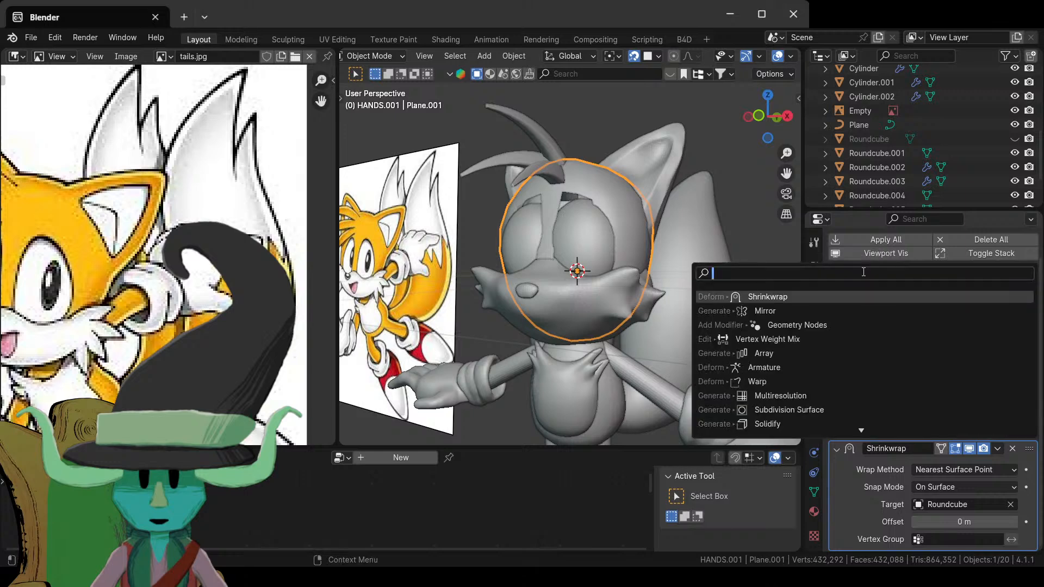
{"action": "type", "text": "s"}
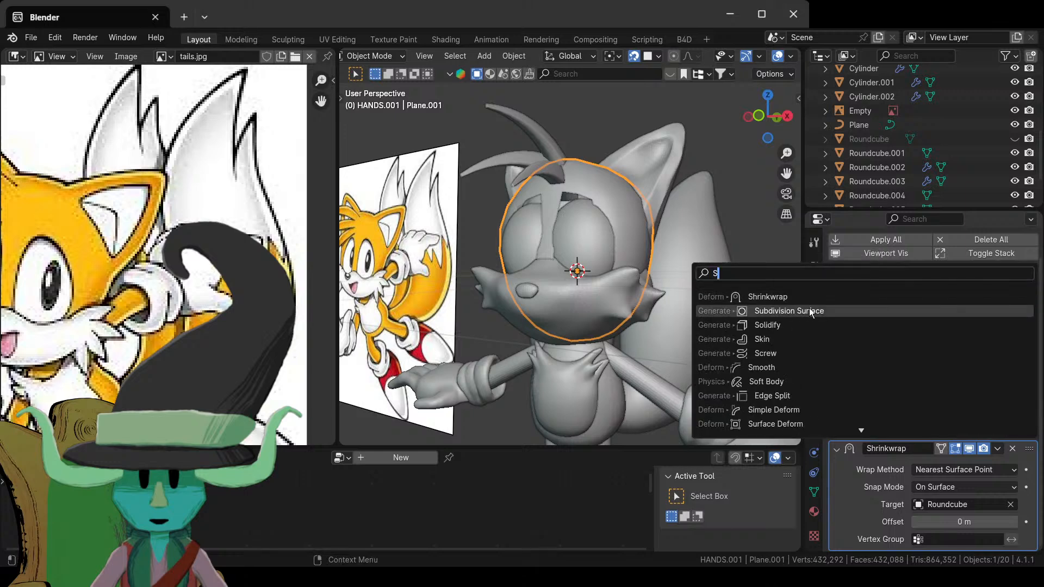
{"action": "left_click", "coordinate": [749, 310]}
{"action": "scroll", "coordinate": [919, 469], "scroll_direction": "down", "scroll_amount": 3}
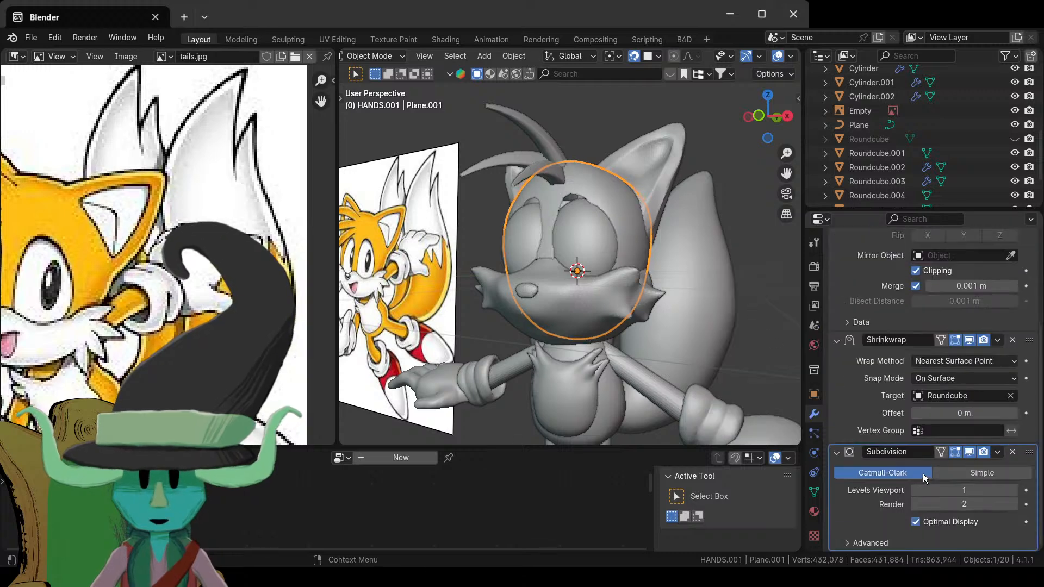
- Collapse the Shrinkwrap modifier, move Subdivision above it in the stack, and inspect the smoothed head from several angles
{"action": "left_click", "coordinate": [837, 340]}
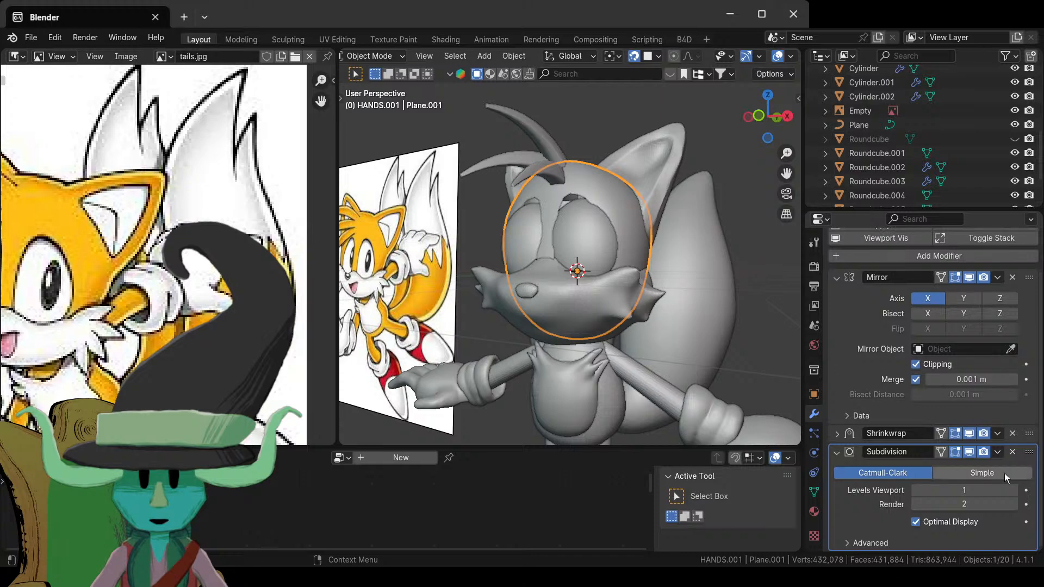
{"action": "left_click_drag", "start_coordinate": [1032, 447], "coordinate": [1029, 433]}
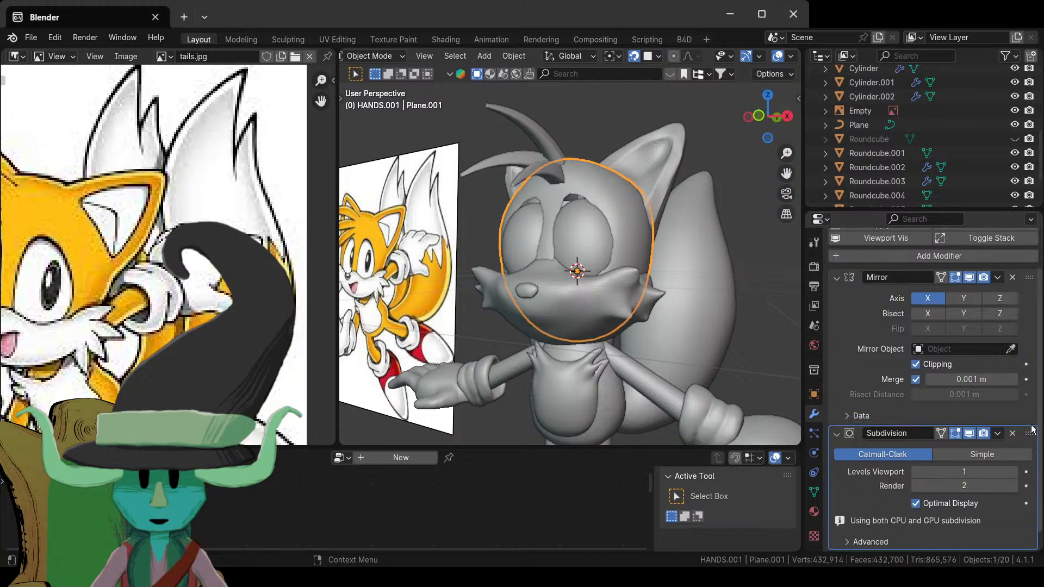
{"action": "scroll", "coordinate": [667, 295], "scroll_direction": "down", "scroll_amount": 4}
{"action": "middle_click_drag", "start_coordinate": [691, 270], "coordinate": [746, 345]}
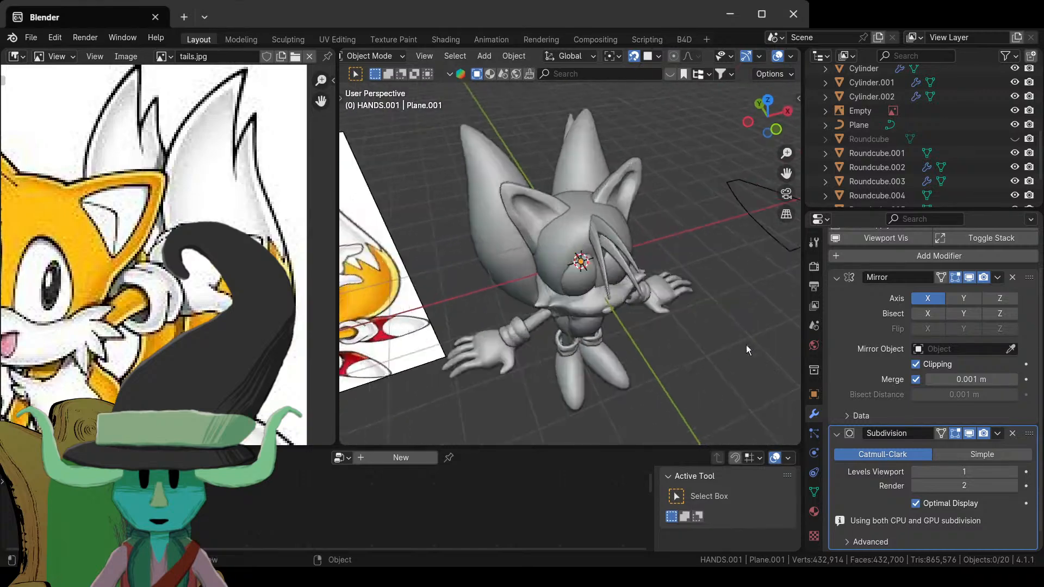
{"action": "scroll", "coordinate": [657, 311], "scroll_direction": "up", "scroll_amount": 6}
{"action": "middle_click_drag", "start_coordinate": [646, 273], "coordinate": [634, 310]}
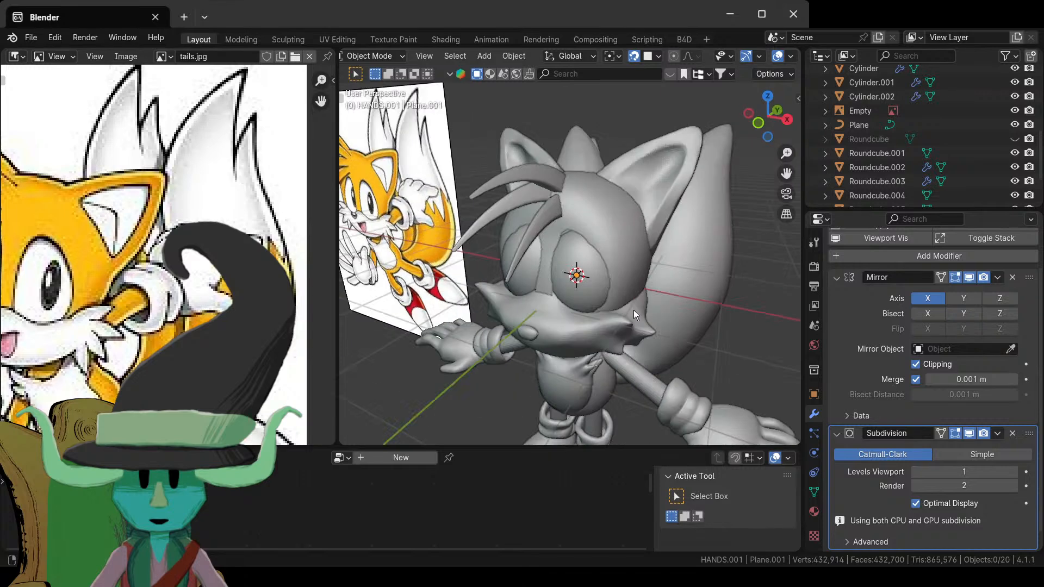
{"action": "scroll", "coordinate": [634, 311], "scroll_direction": "down", "scroll_amount": 4}
- Set the head mesh's Subdivision viewport level to 2
{"action": "left_click", "coordinate": [703, 322]}
{"action": "middle_click_drag", "start_coordinate": [703, 322], "coordinate": [598, 271]}
{"action": "left_click", "coordinate": [602, 266]}
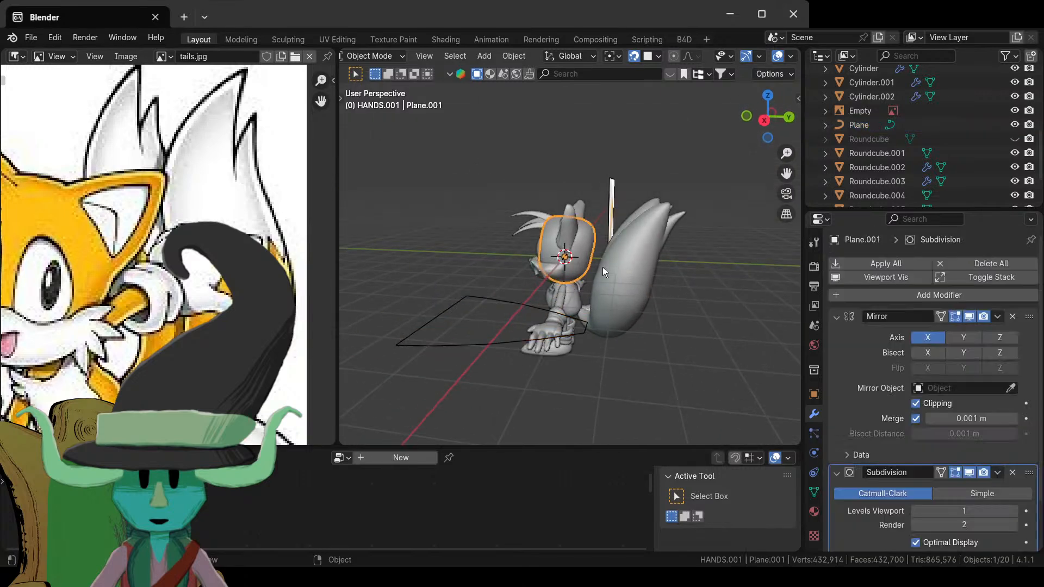
{"action": "left_click", "coordinate": [1010, 514]}
{"action": "middle_click_drag", "start_coordinate": [579, 361], "coordinate": [587, 266]}
{"action": "left_click", "coordinate": [706, 364]}
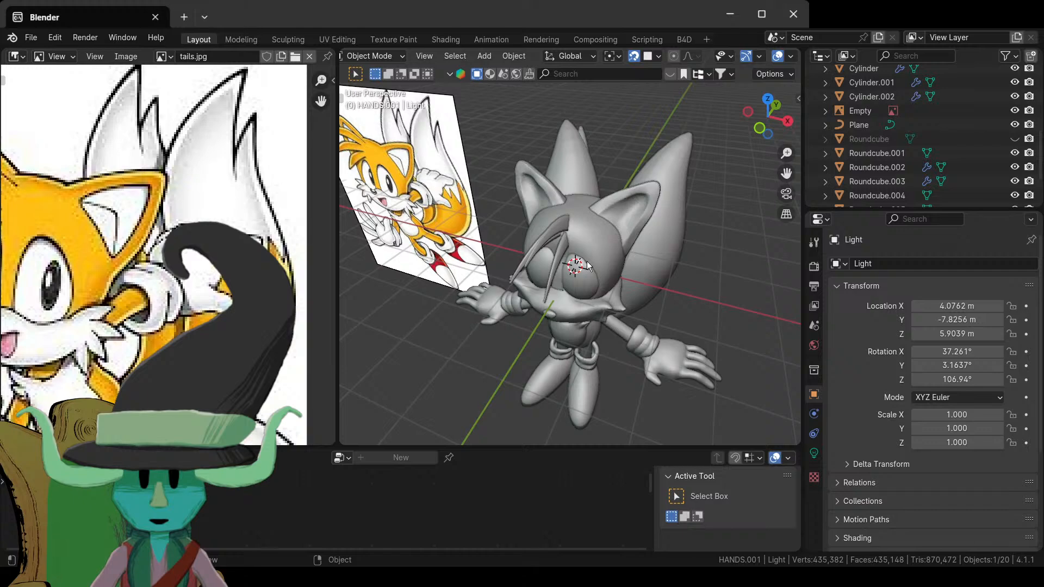
{"action": "left_click", "coordinate": [587, 265]}
{"action": "middle_click_drag", "start_coordinate": [607, 308], "coordinate": [601, 261]}
{"action": "scroll", "coordinate": [598, 230], "scroll_direction": "up", "scroll_amount": 4}
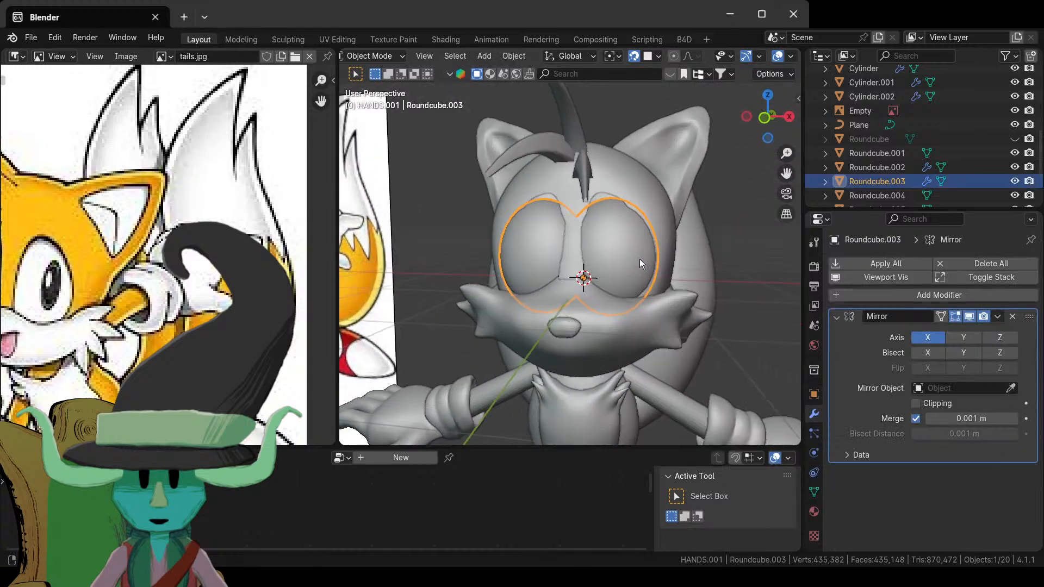
{"action": "key", "text": "Tab"}
{"action": "key", "text": "Tab"}
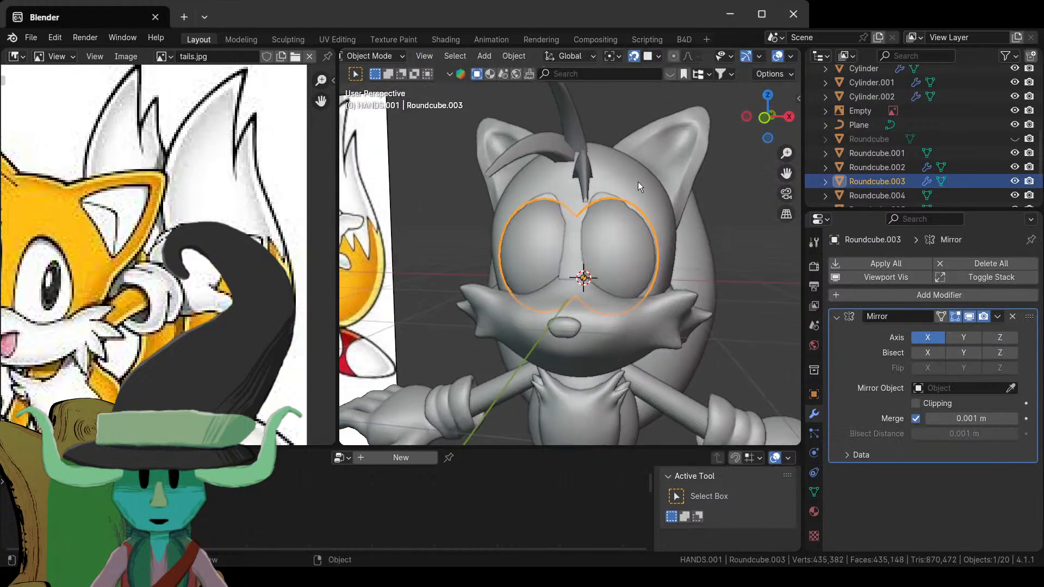
- Open the retopologised head mesh in Edit Mode and isolate it in local view
{"action": "left_click", "coordinate": [637, 181]}
{"action": "key", "text": "Tab"}
{"action": "key", "text": "KP_Divide"}
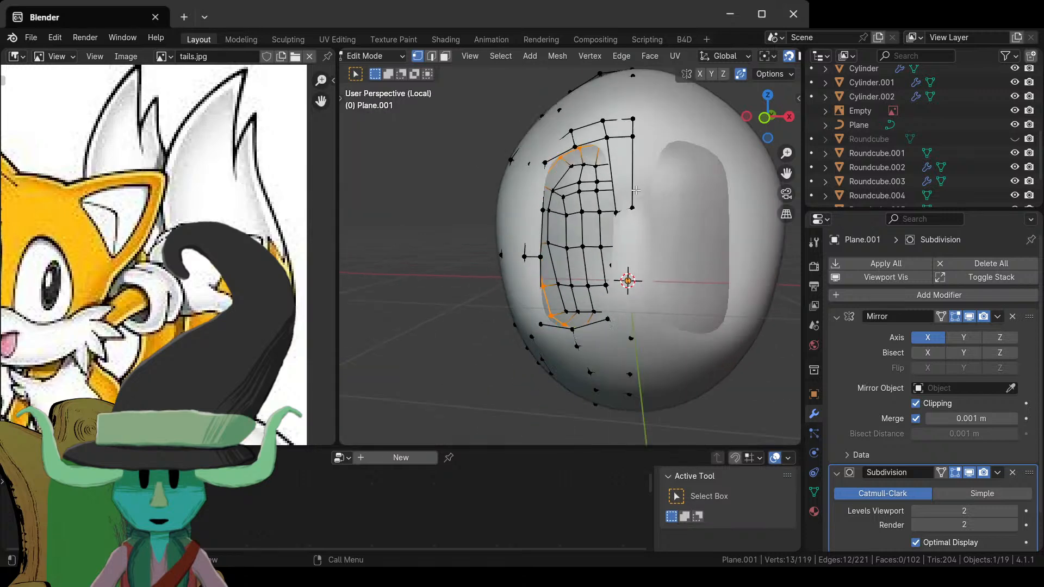
{"action": "middle_click_drag", "start_coordinate": [619, 178], "coordinate": [623, 224]}
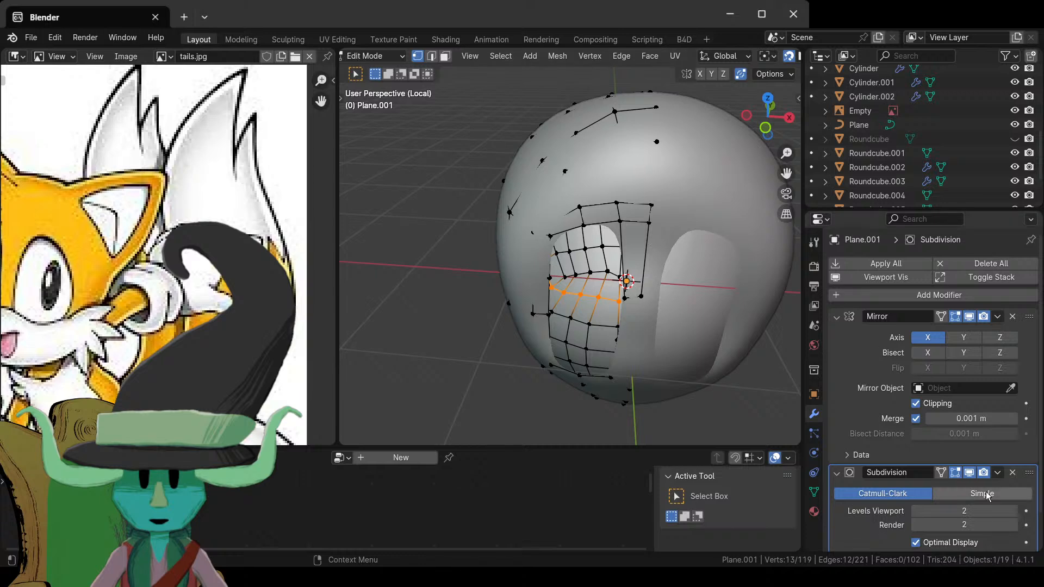
- Turn off Edit Mode display for the head's Subdivision and Shrinkwrap modifiers
{"action": "left_click", "coordinate": [955, 473]}
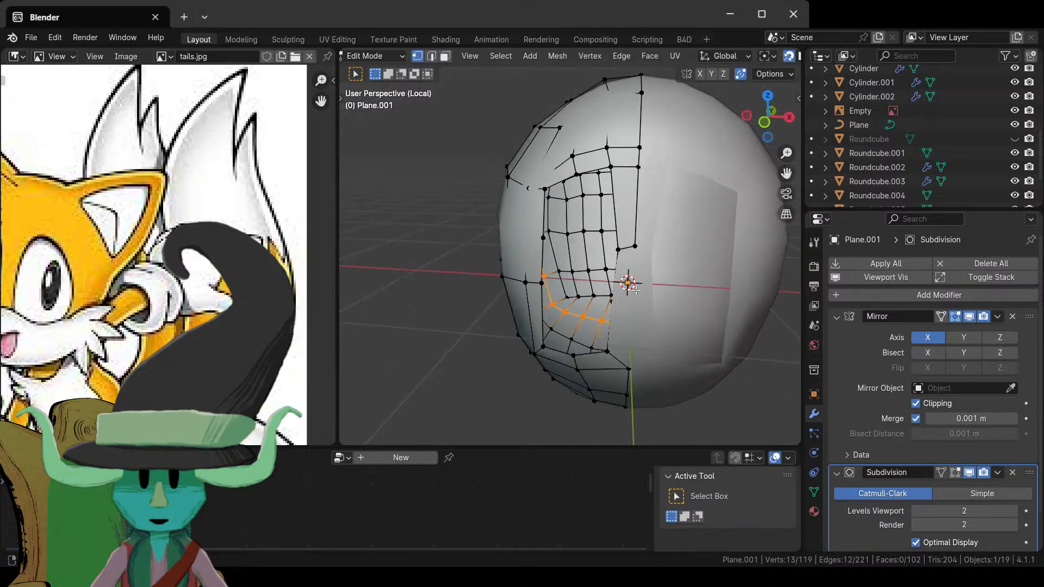
{"action": "scroll", "coordinate": [958, 474], "scroll_direction": "down", "scroll_amount": 2}
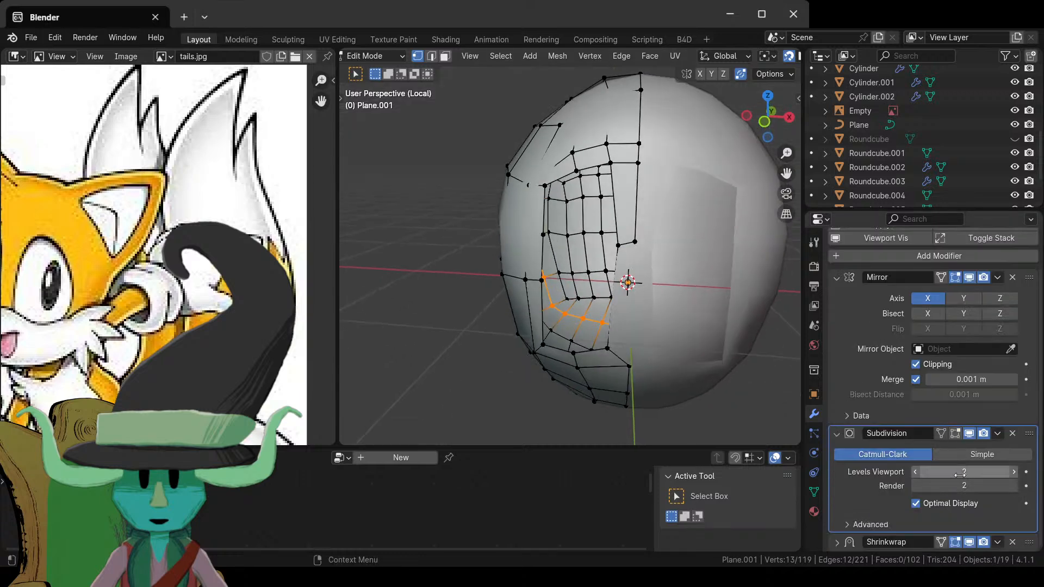
{"action": "left_click", "coordinate": [953, 542]}
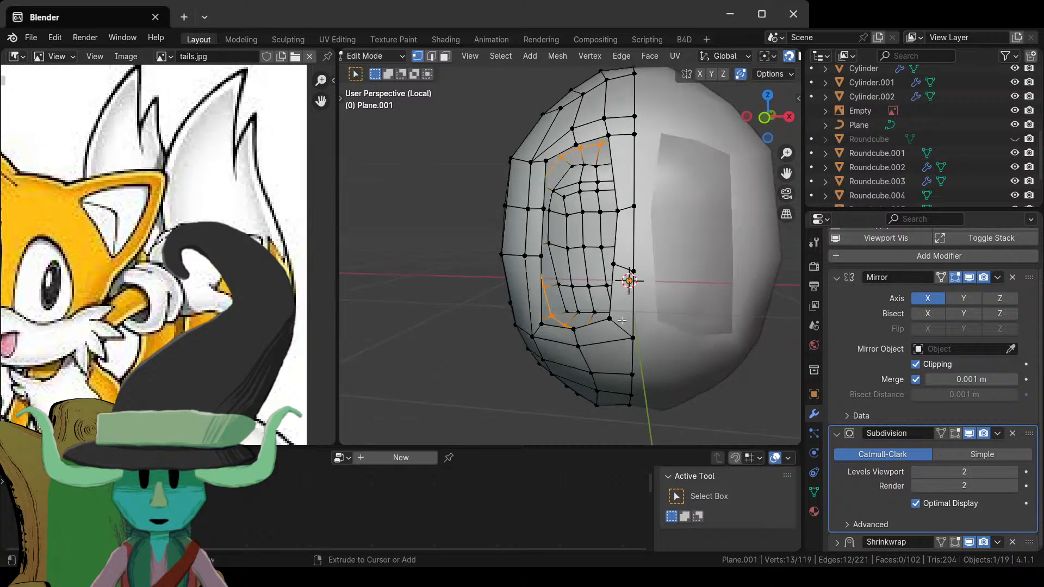
{"action": "key", "text": "ctrl+r"}
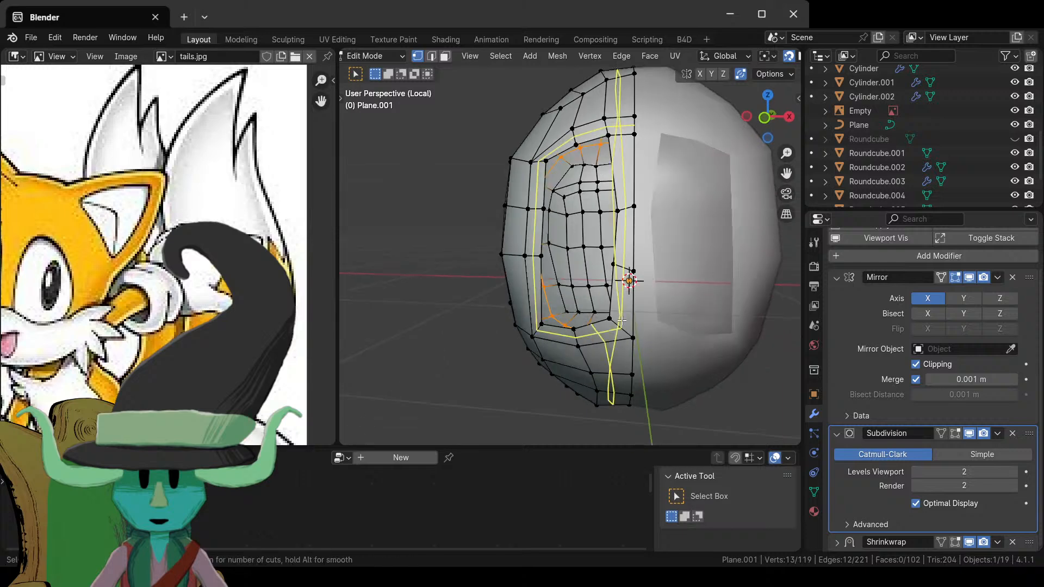
{"action": "right_click", "coordinate": [618, 126]}
{"action": "middle_click_drag", "start_coordinate": [625, 178], "coordinate": [646, 177]}
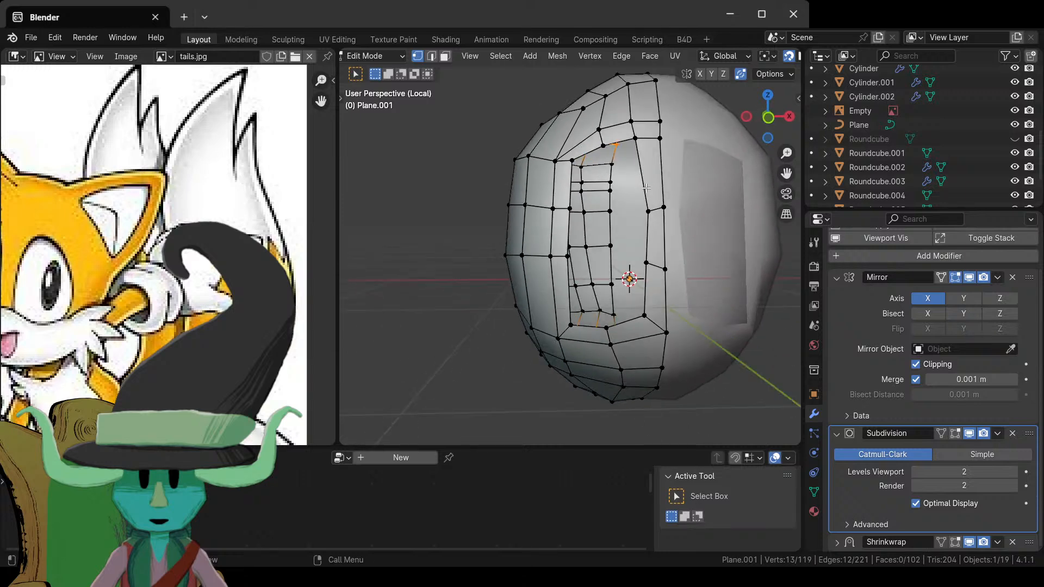
- Select the edge loop bordering the eye socket and extrude it inward, scaling it to about 0.934
{"action": "left_click", "coordinate": [645, 187], "text": "alt"}
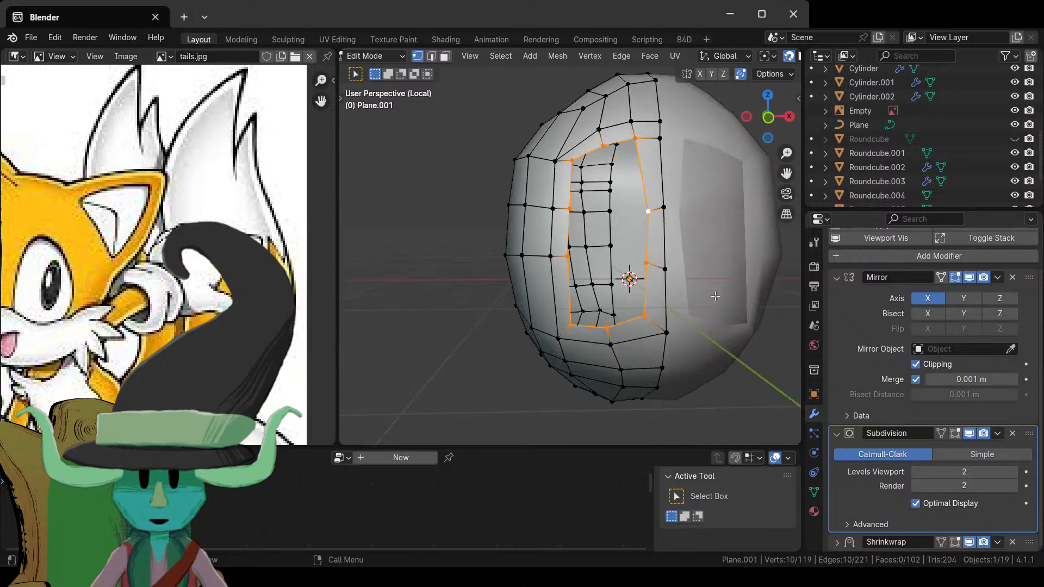
{"action": "key", "text": "s"}
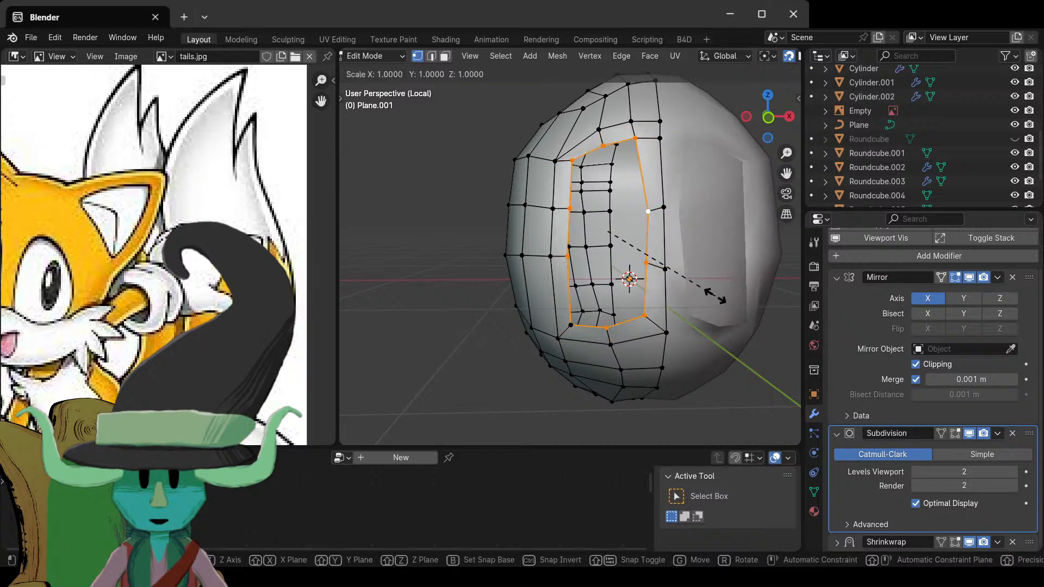
{"action": "left_click", "coordinate": [706, 296]}
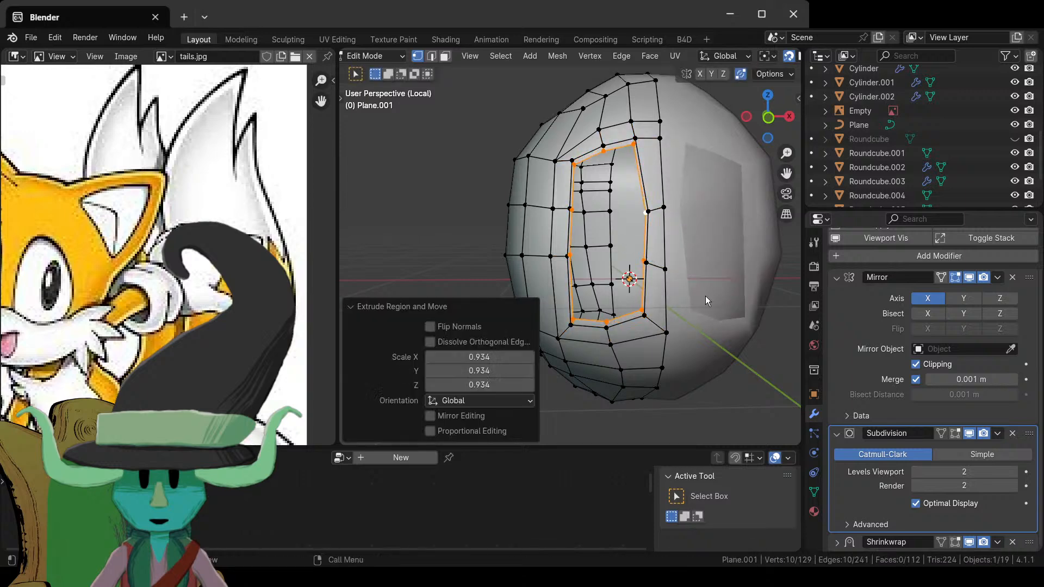
- Exit local view, check the head with the full character from the front, and reopen the head mesh in Edit Mode near the eyes
{"action": "key", "text": "Tab"}
{"action": "scroll", "coordinate": [706, 298], "scroll_direction": "down", "scroll_amount": 5}
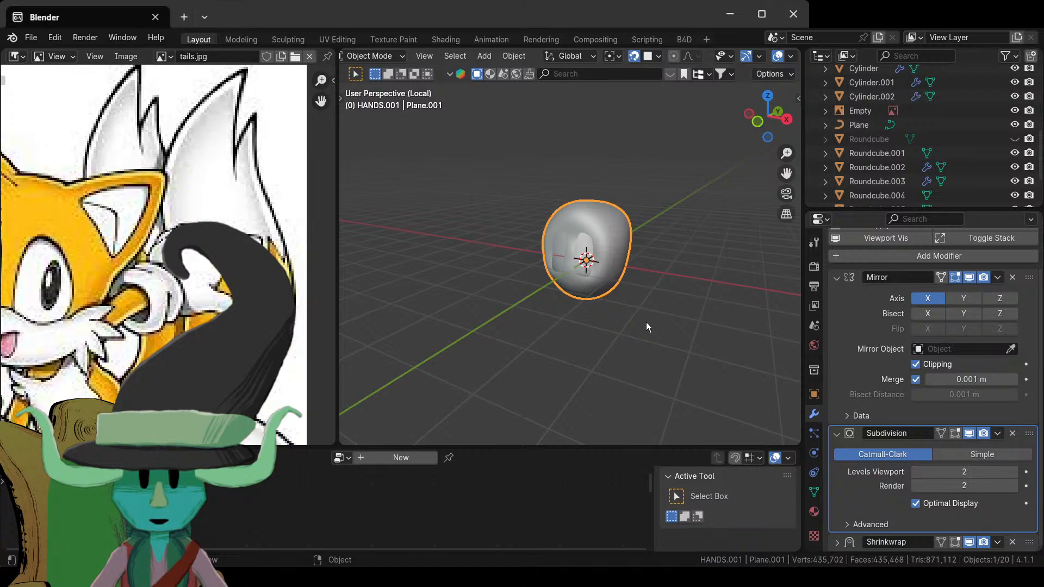
{"action": "key", "text": "KP_Divide"}
{"action": "scroll", "coordinate": [676, 304], "scroll_direction": "down", "scroll_amount": 3}
{"action": "middle_click_drag", "start_coordinate": [677, 304], "coordinate": [635, 267]}
{"action": "key", "text": "KP_1"}
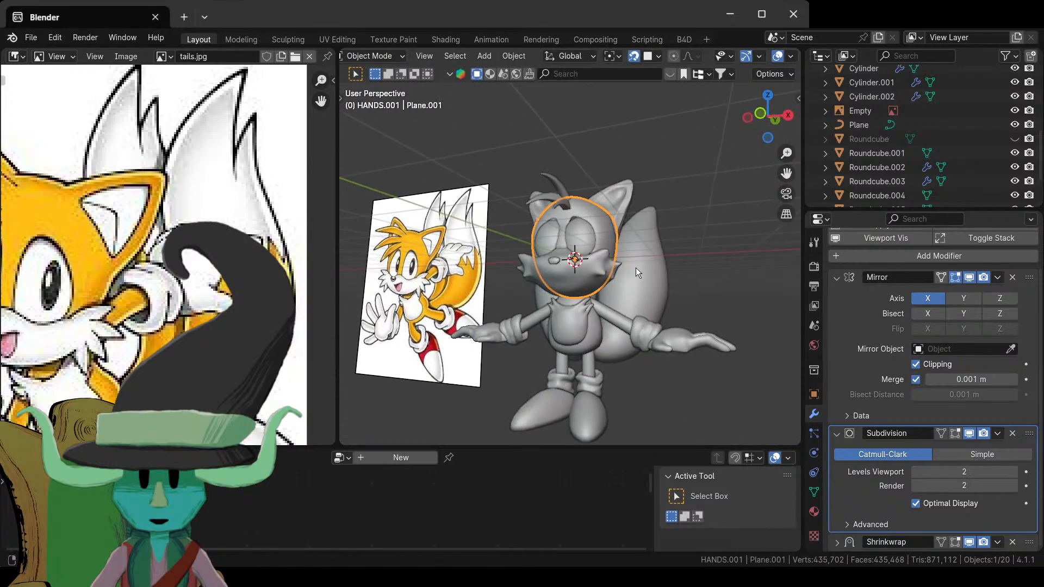
{"action": "scroll", "coordinate": [646, 274], "scroll_direction": "up", "scroll_amount": 3}
{"action": "key", "text": "Tab"}
{"action": "scroll", "coordinate": [543, 100], "scroll_direction": "up", "scroll_amount": 5}
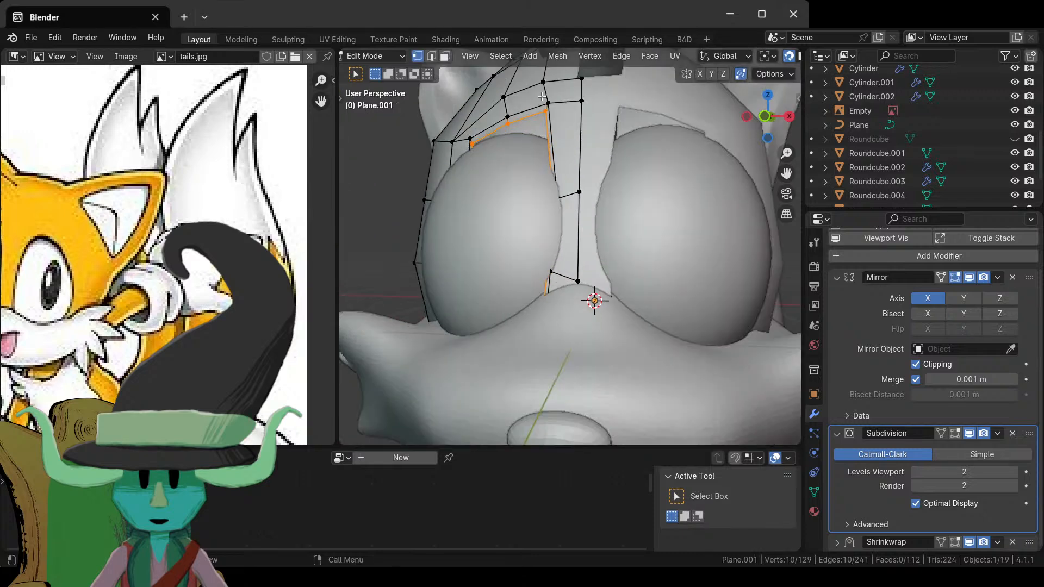
- In front view, move the two vertices at the eye socket's inner upper corner about -0.087 m in X and -0.179 m in Z
{"action": "scroll", "coordinate": [614, 179], "scroll_direction": "down", "scroll_amount": 5}
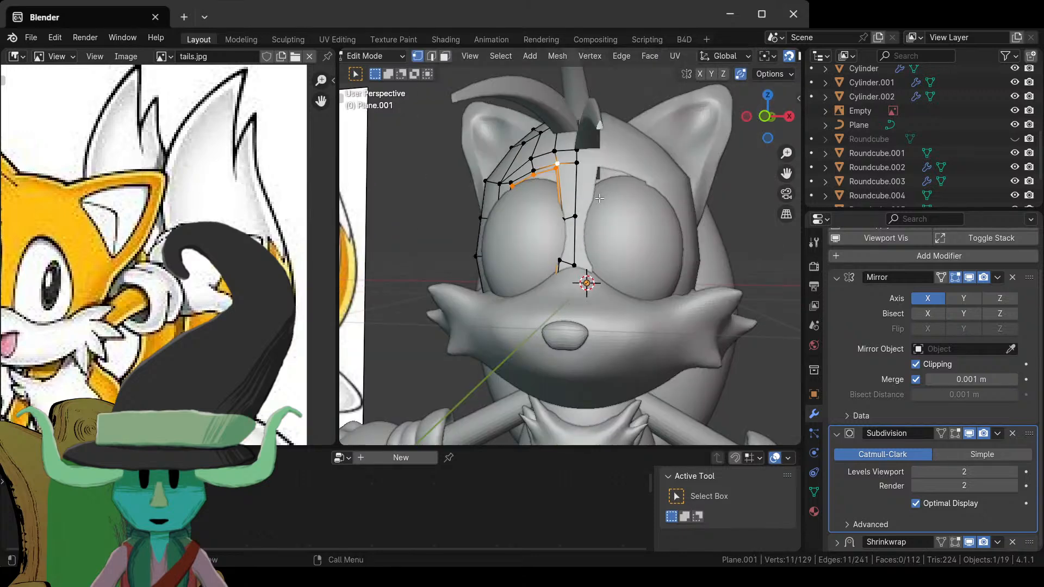
{"action": "scroll", "coordinate": [609, 210], "scroll_direction": "up", "scroll_amount": 5}
{"action": "left_click", "coordinate": [571, 167]}
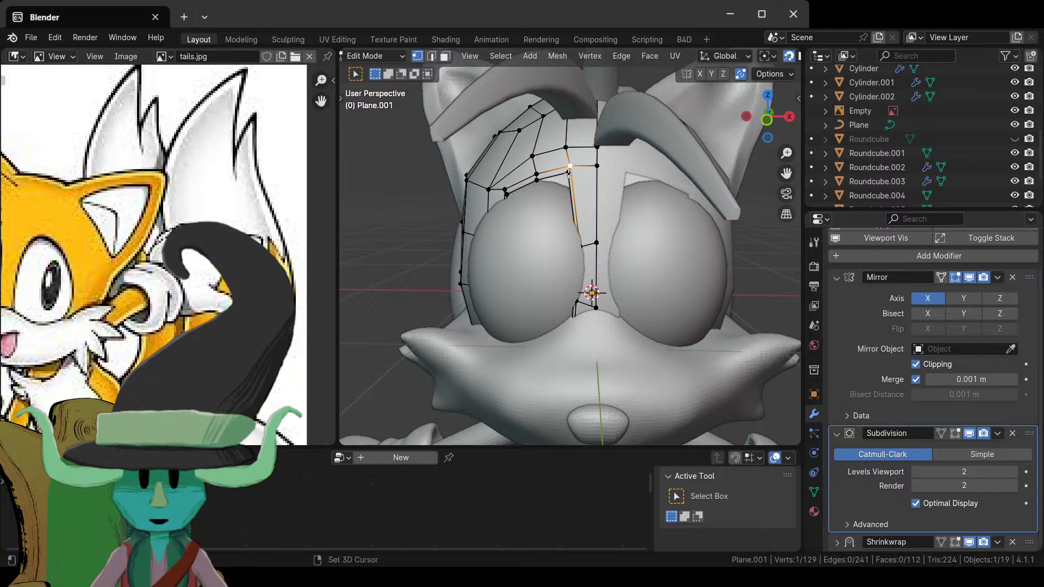
{"action": "key", "text": "KP_1"}
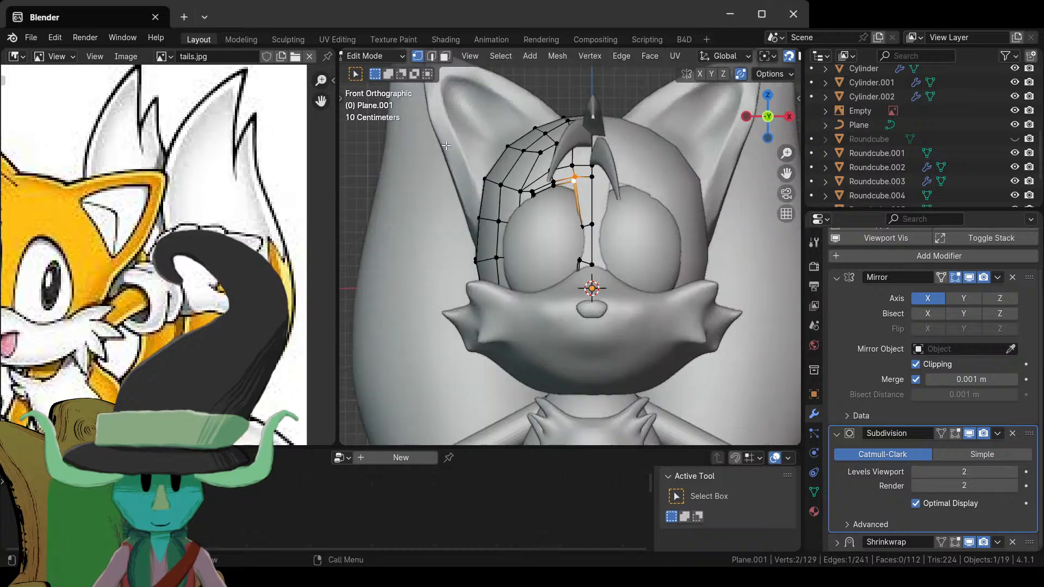
{"action": "key", "text": "g"}
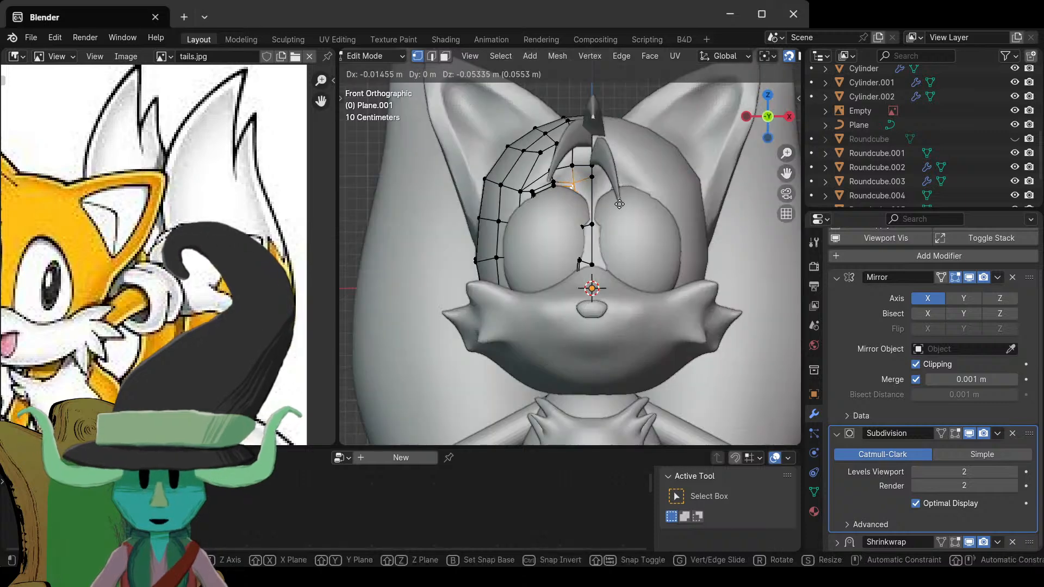
{"action": "left_click", "coordinate": [620, 182]}
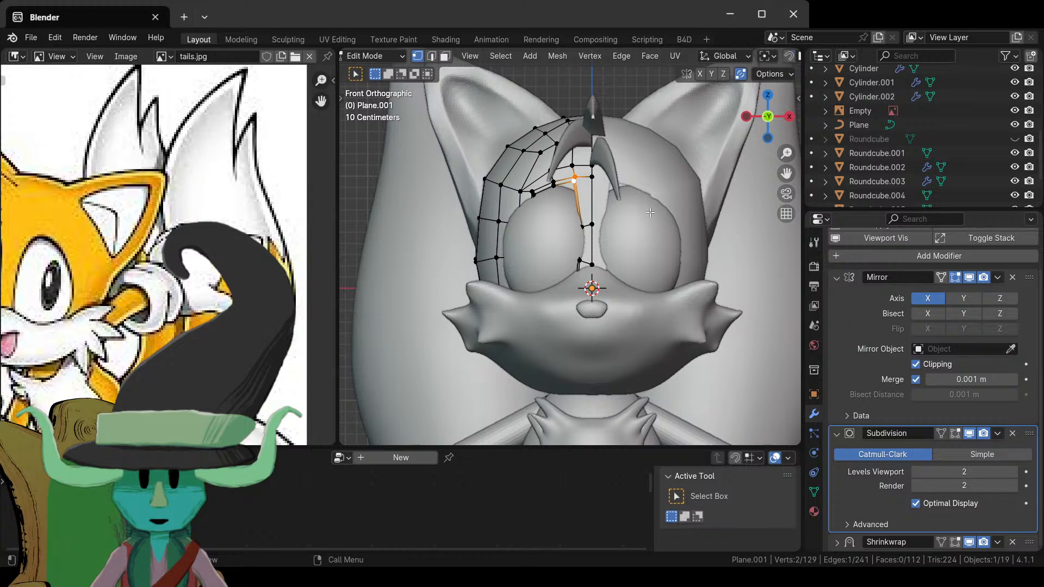
{"action": "key", "text": "g"}
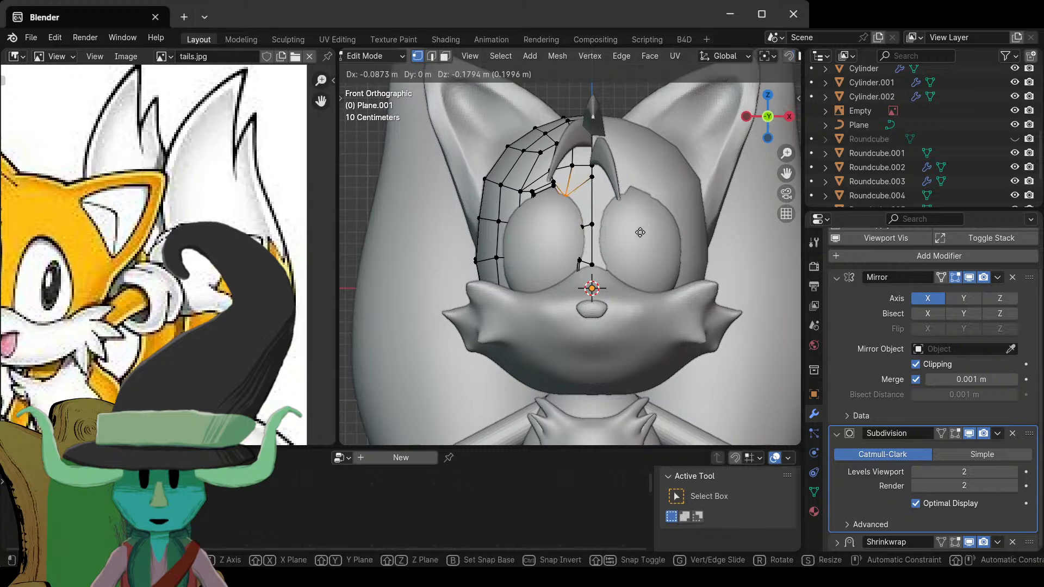
{"action": "left_click", "coordinate": [639, 233]}
- Select the vertices at the middle of the eye socket's upper rim and move them about -0.028 m in X and -0.133 m in Z
{"action": "key", "text": "Tab"}
{"action": "scroll", "coordinate": [654, 226], "scroll_direction": "down", "scroll_amount": 5}
{"action": "middle_click_drag", "start_coordinate": [653, 226], "coordinate": [610, 215]}
{"action": "scroll", "coordinate": [677, 239], "scroll_direction": "up", "scroll_amount": 5}
{"action": "key", "text": "Tab"}
{"action": "scroll", "coordinate": [652, 228], "scroll_direction": "up", "scroll_amount": 3}
{"action": "left_click", "coordinate": [559, 163], "text": "shift"}
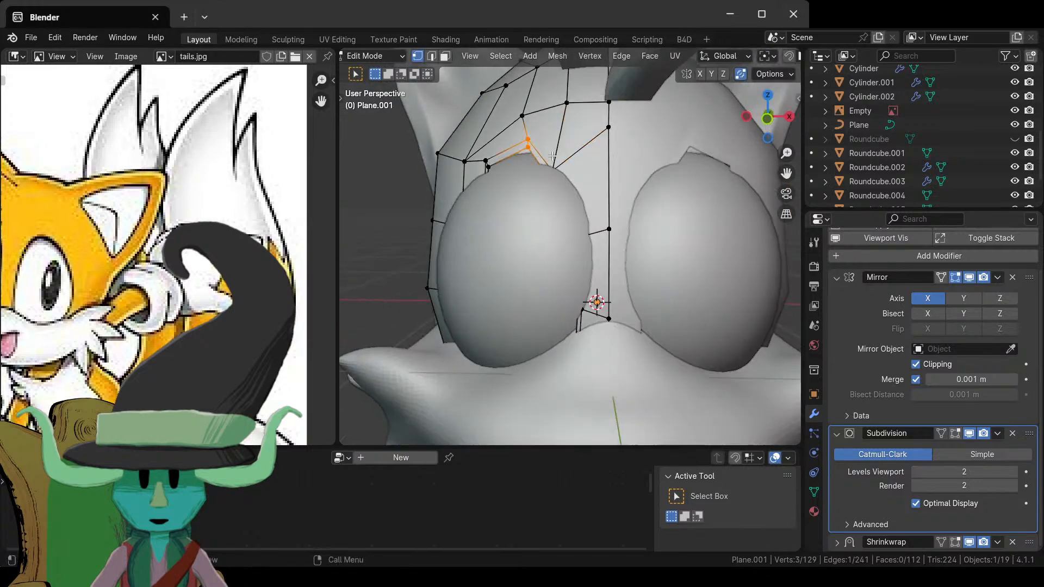
{"action": "key", "text": "KP_1"}
{"action": "key", "text": "g"}
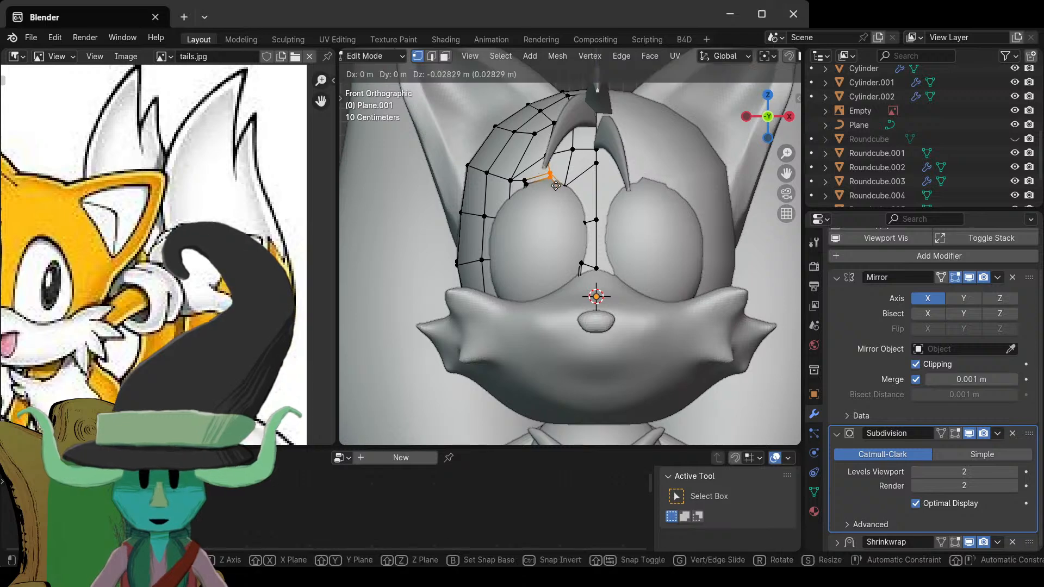
{"action": "left_click", "coordinate": [552, 199]}
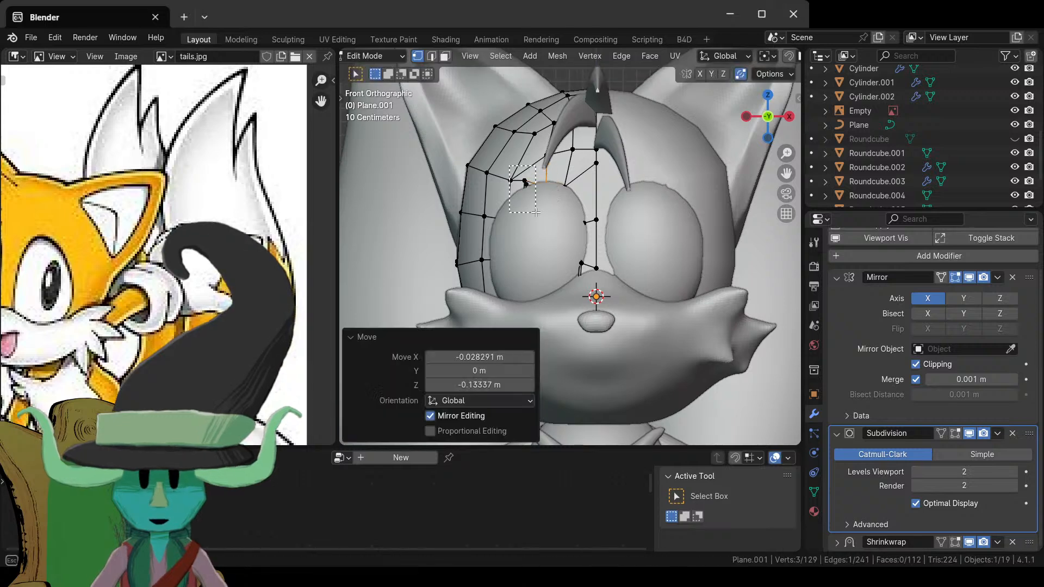
- Select the two vertices at the eye socket's outer upper corner and move them about -0.109 m along Z
{"action": "left_click", "coordinate": [511, 180]}
{"action": "left_click_drag", "start_coordinate": [515, 178], "coordinate": [536, 200]}
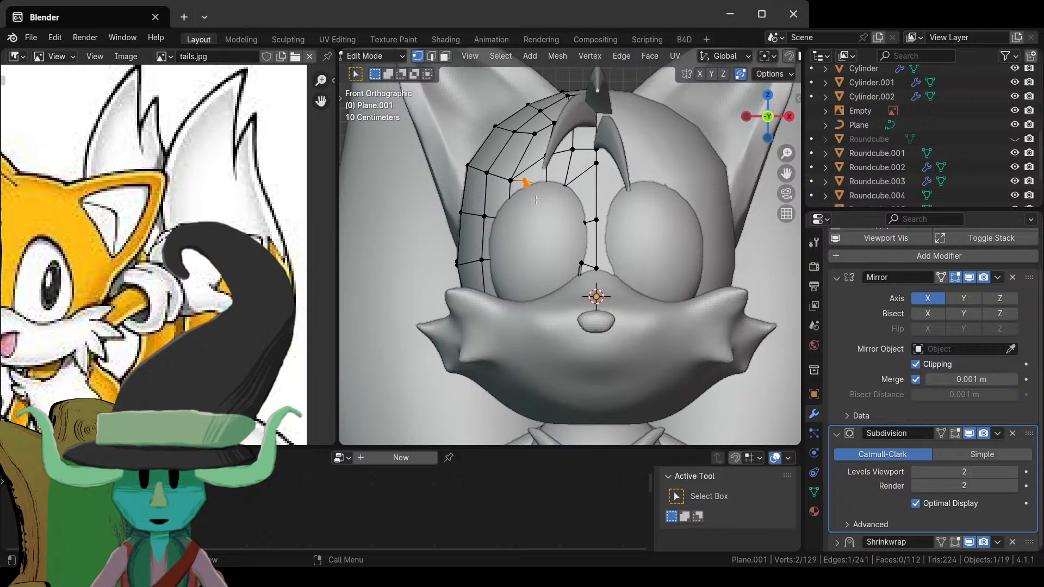
{"action": "key", "text": "g"}
{"action": "key", "text": "z"}
{"action": "left_click", "coordinate": [536, 215]}
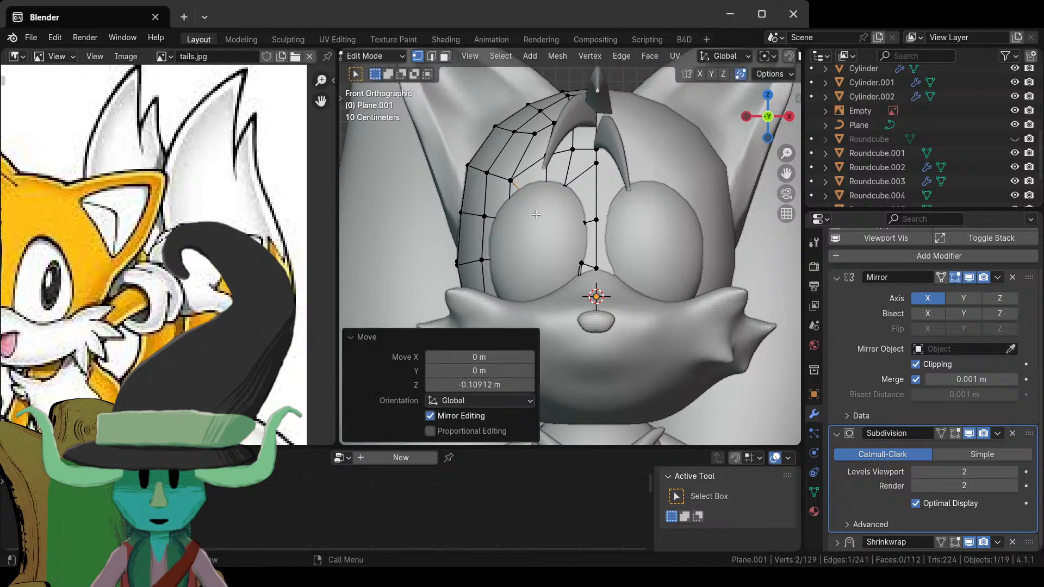
- Check the eye socket's fit behind the eyes in X-ray and from several angles in Object Mode
{"action": "key", "text": "alt+z"}
{"action": "key", "text": "Tab"}
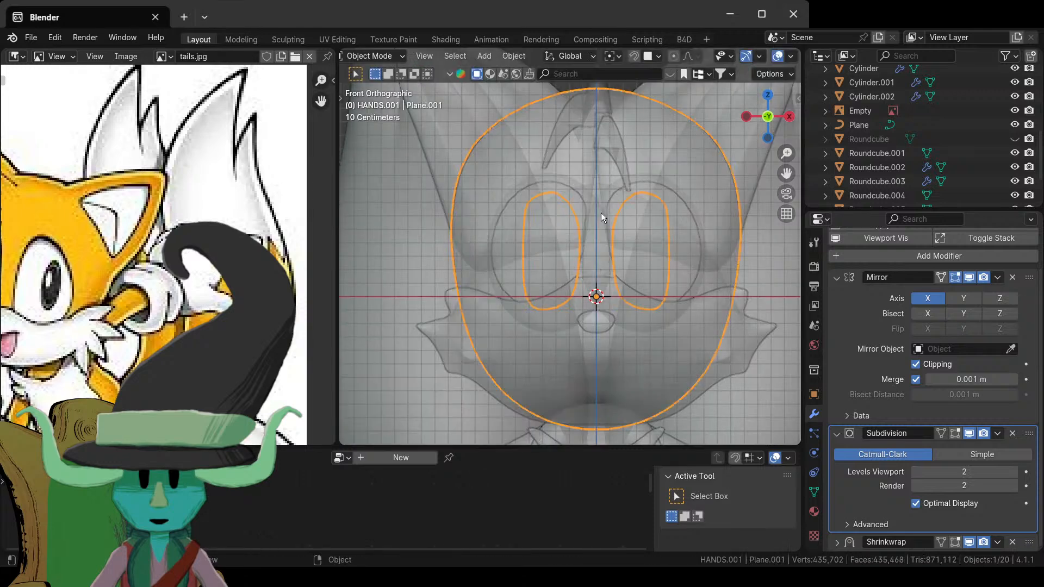
{"action": "key", "text": "alt+z"}
{"action": "scroll", "coordinate": [678, 220], "scroll_direction": "down", "scroll_amount": 4}
{"action": "scroll", "coordinate": [678, 226], "scroll_direction": "down", "scroll_amount": 2}
{"action": "middle_click_drag", "start_coordinate": [677, 226], "coordinate": [540, 296]}
{"action": "scroll", "coordinate": [625, 288], "scroll_direction": "up", "scroll_amount": 4}
{"action": "scroll", "coordinate": [668, 321], "scroll_direction": "down", "scroll_amount": 5}
{"action": "left_click", "coordinate": [692, 302]}
{"action": "middle_click_drag", "start_coordinate": [580, 263], "coordinate": [605, 300]}
{"action": "scroll", "coordinate": [604, 300], "scroll_direction": "up", "scroll_amount": 3}
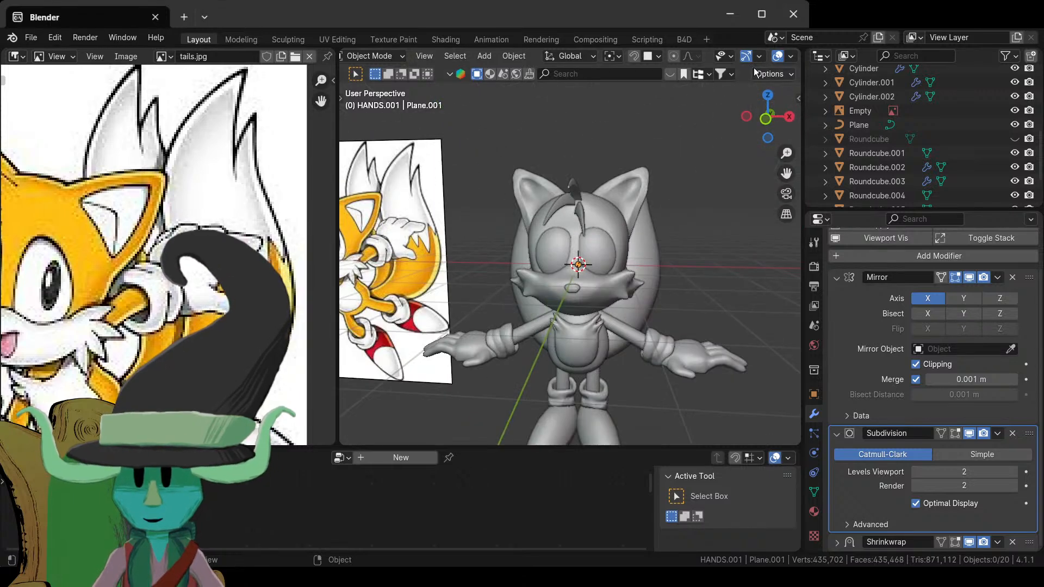
{"action": "scroll", "coordinate": [778, 55], "scroll_direction": "down", "scroll_amount": 3}
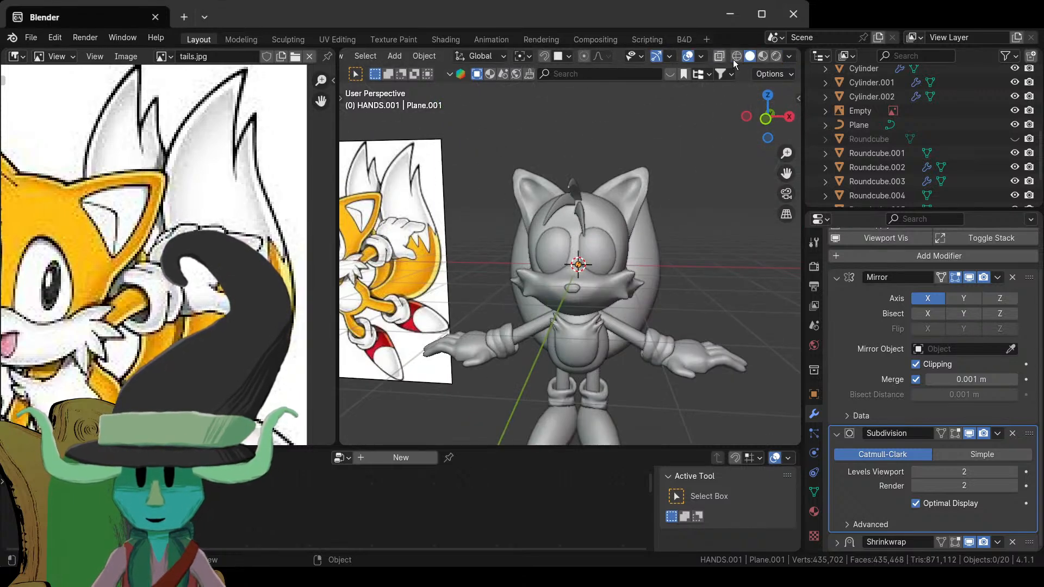
- Reopen the retopologised head mesh in Edit Mode and isolate it in local view
{"action": "left_click", "coordinate": [605, 217]}
{"action": "key", "text": "Tab"}
{"action": "scroll", "coordinate": [644, 288], "scroll_direction": "up", "scroll_amount": 2}
{"action": "scroll", "coordinate": [643, 288], "scroll_direction": "up", "scroll_amount": 3}
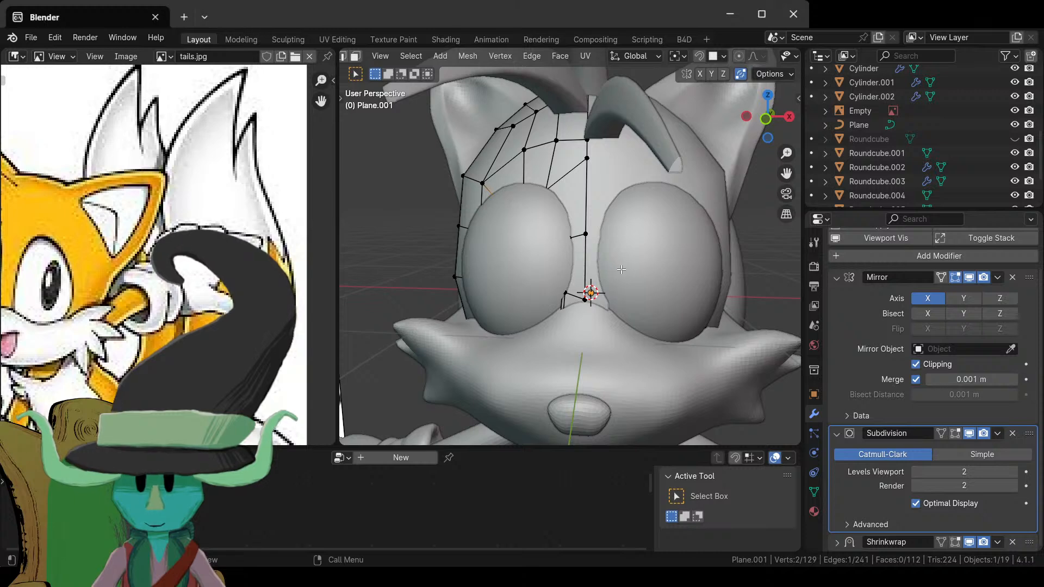
{"action": "key", "text": "KP_Divide"}
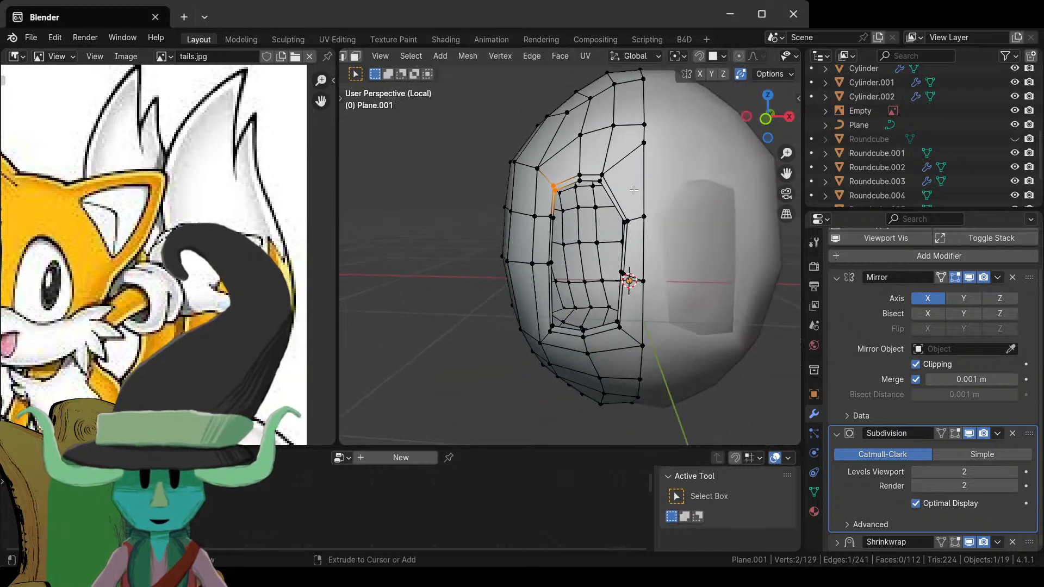
{"action": "key", "text": "ctrl+t"}
{"action": "key", "text": "ctrl+r"}
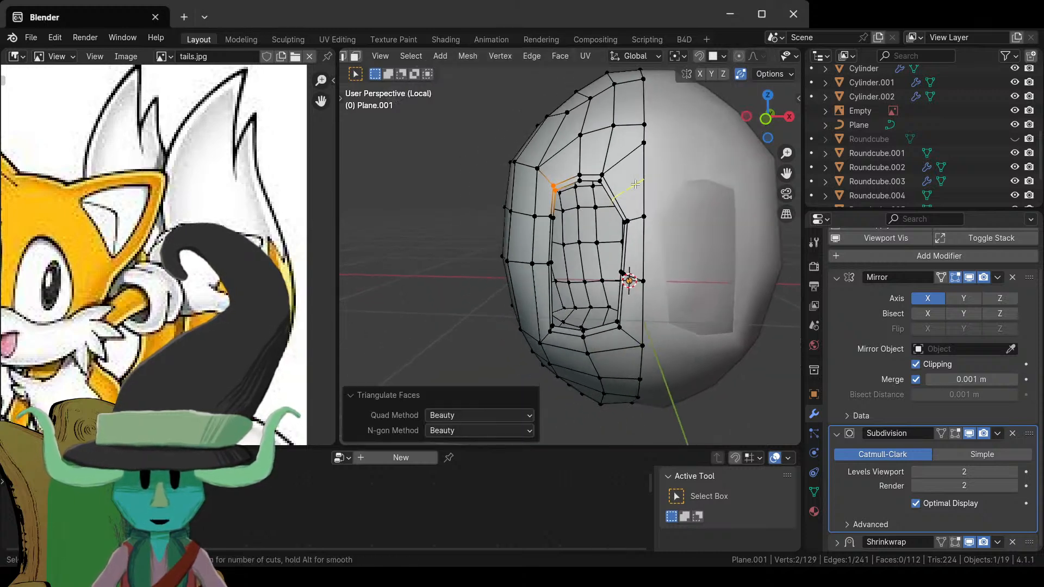
{"action": "right_click", "coordinate": [632, 156]}
- Select the outer edge loop around the eye socket and slide it away from the rim by a factor of -0.353
{"action": "scroll", "coordinate": [631, 158], "scroll_direction": "down", "scroll_amount": 4}
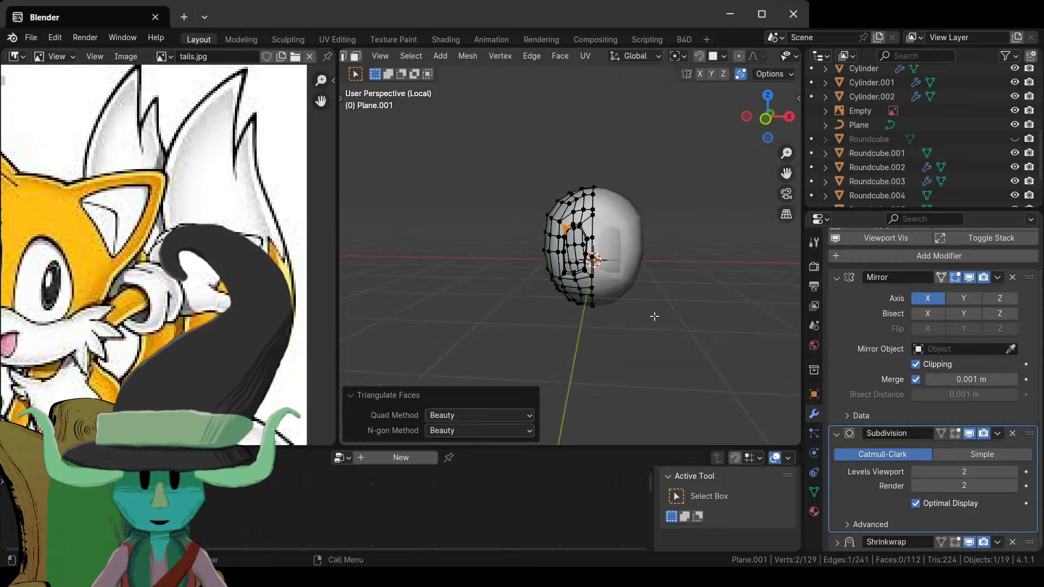
{"action": "middle_click_drag", "start_coordinate": [632, 157], "coordinate": [642, 309]}
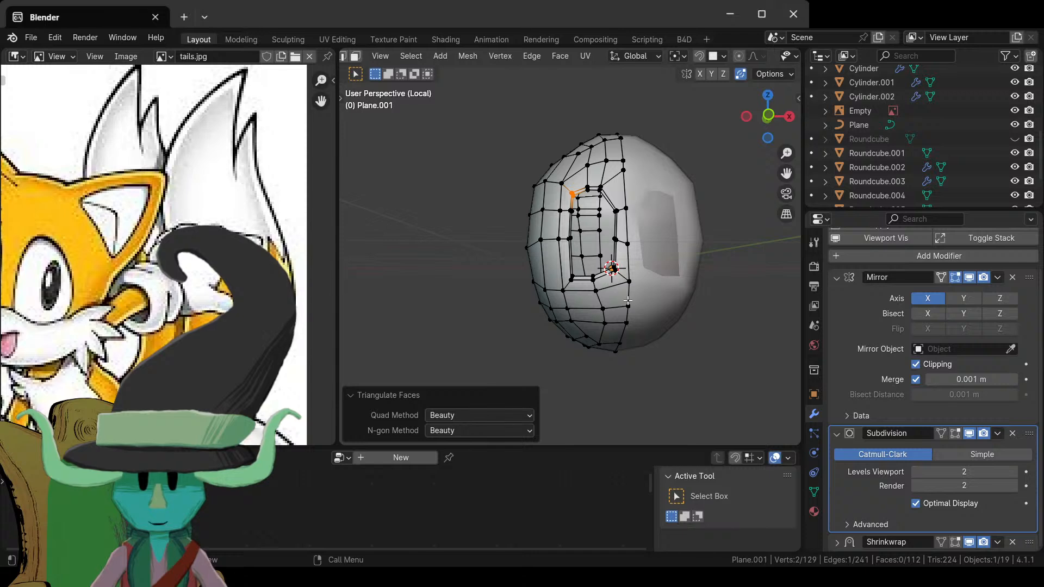
{"action": "scroll", "coordinate": [628, 301], "scroll_direction": "up", "scroll_amount": 3}
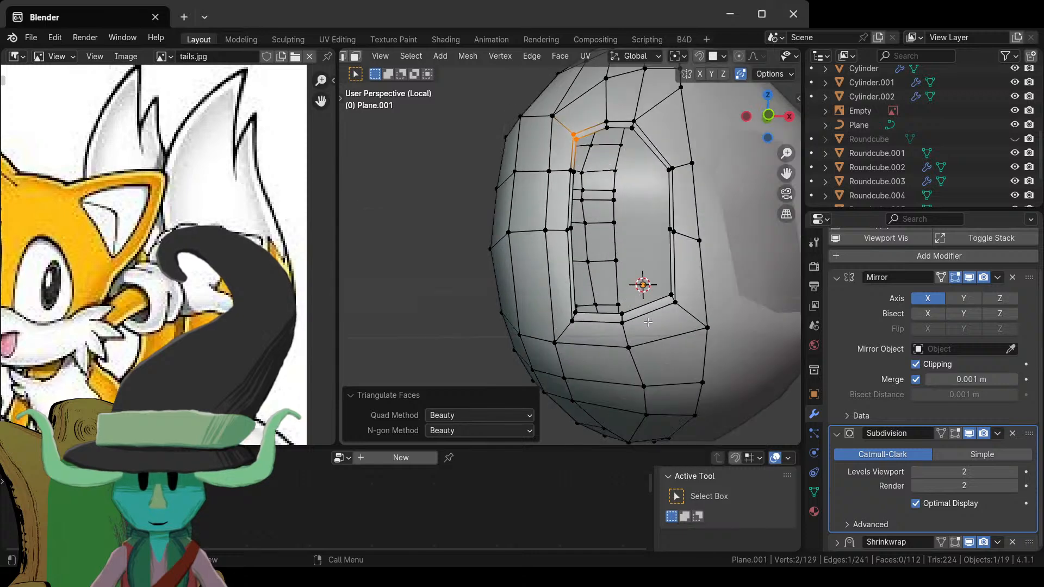
{"action": "left_click", "coordinate": [647, 314], "text": "alt"}
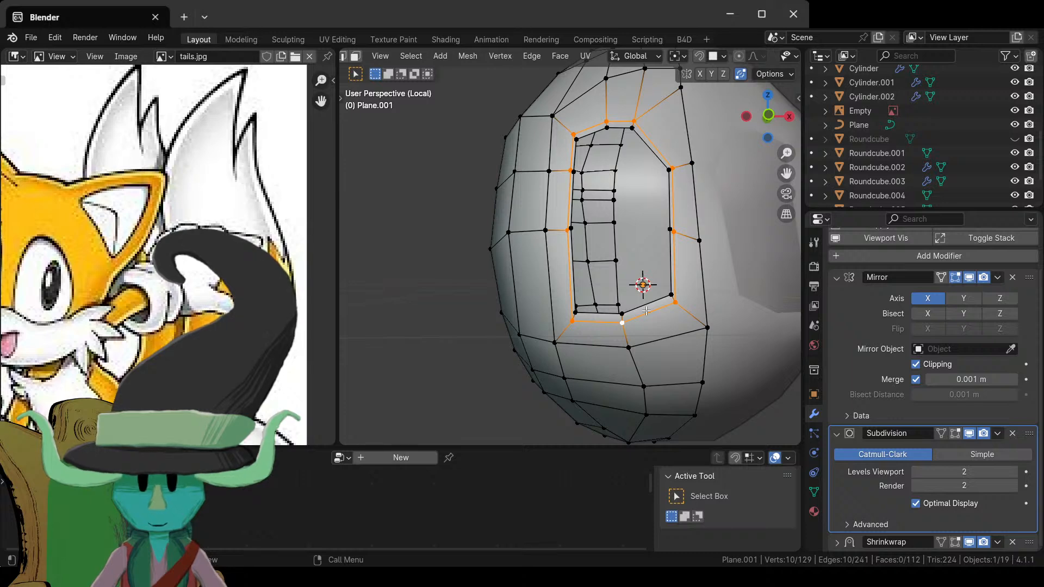
{"action": "key", "text": "g"}
{"action": "key", "text": "g"}
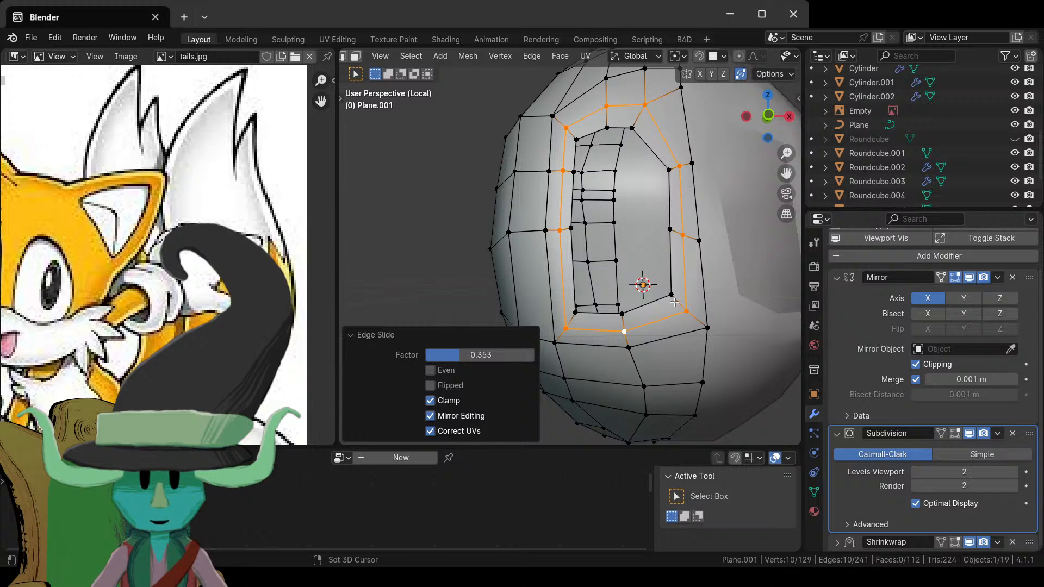
- Add one loop cut around the eye socket between the rim and the neighbouring edge loop, and return to Object Mode
{"action": "key", "text": "ctrl+r"}
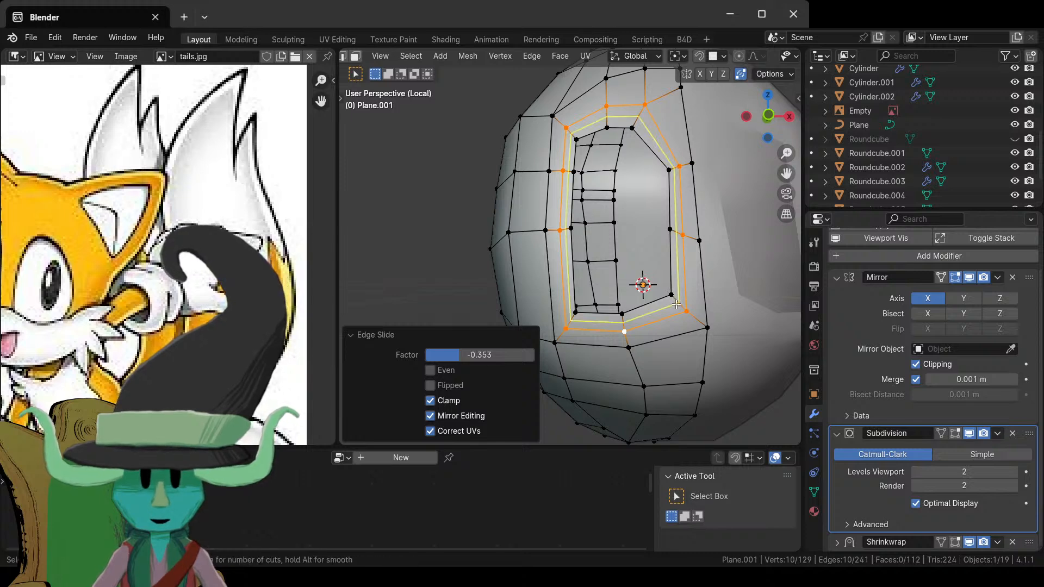
{"action": "left_click", "coordinate": [676, 305]}
{"action": "left_click", "coordinate": [676, 304]}
{"action": "key", "text": "Tab"}
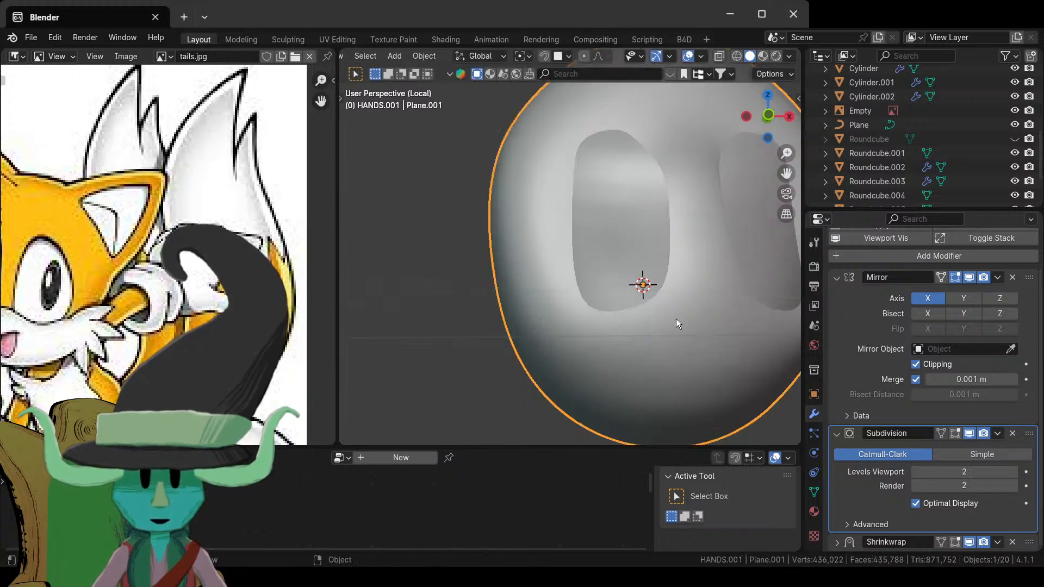
- Inspect the smoothed head, exit local view, and reopen the head mesh in Edit Mode with the full character shown
{"action": "scroll", "coordinate": [694, 300], "scroll_direction": "down", "scroll_amount": 4}
{"action": "middle_click_drag", "start_coordinate": [694, 300], "coordinate": [650, 363]}
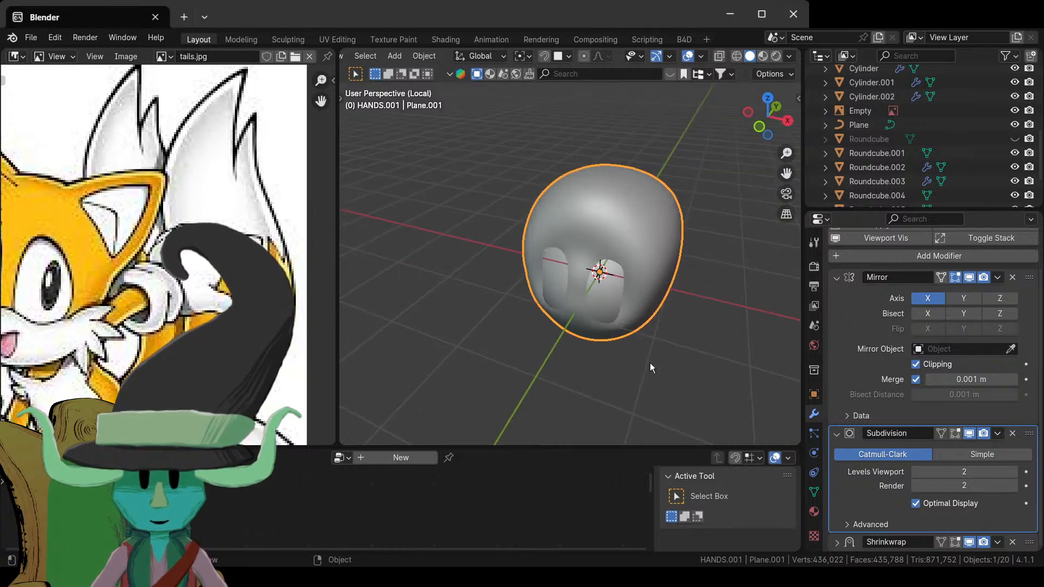
{"action": "key", "text": "KP_Divide"}
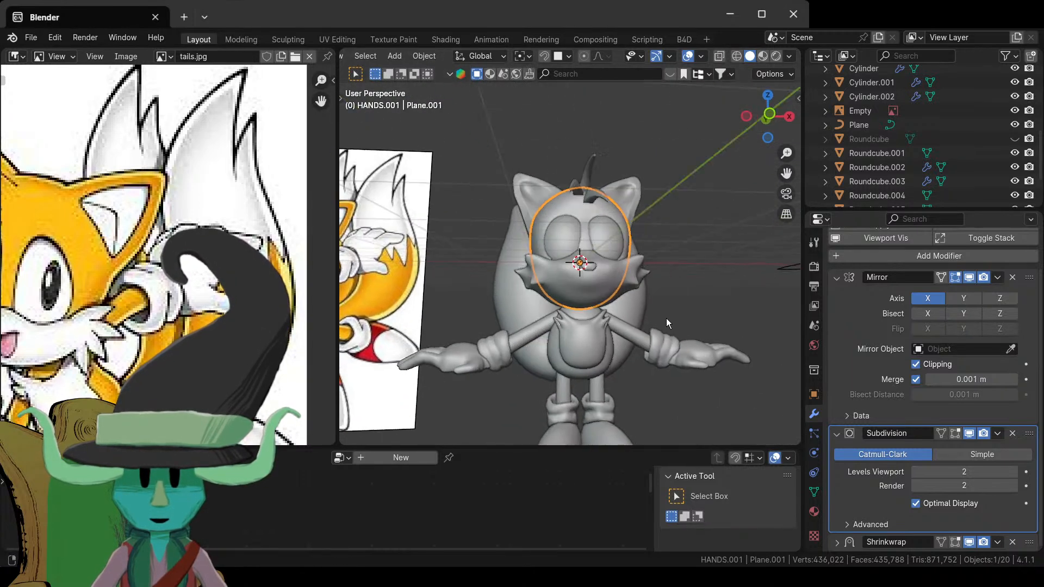
{"action": "key", "text": "Tab"}
{"action": "key", "text": "Tab"}
{"action": "scroll", "coordinate": [630, 332], "scroll_direction": "up", "scroll_amount": 5}
{"action": "key", "text": "Tab"}
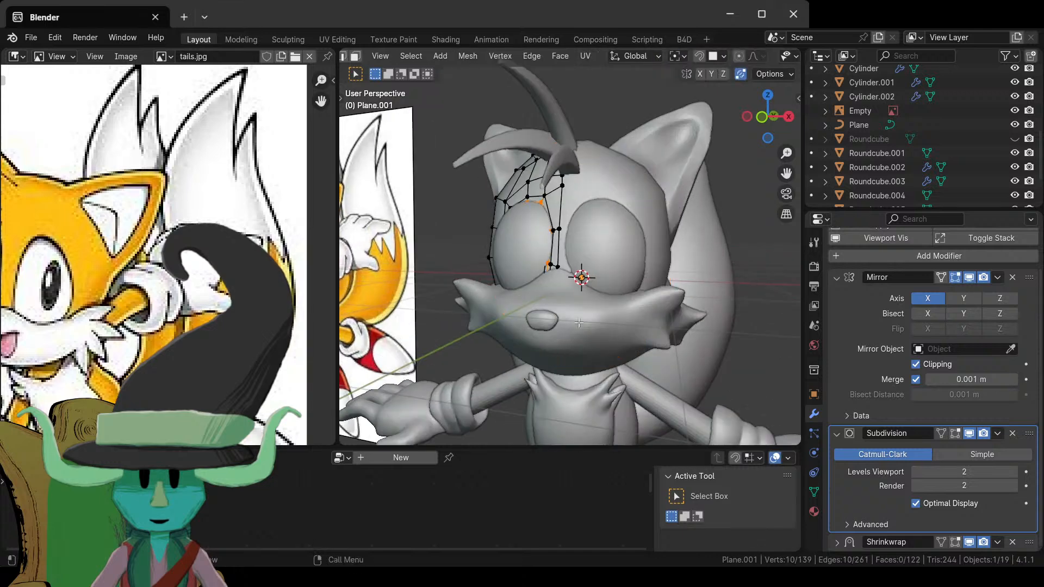
- Select the new edge loop around the eye socket and slide it outward by a factor of about -0.457
{"action": "scroll", "coordinate": [524, 168], "scroll_direction": "up", "scroll_amount": 3}
{"action": "left_click", "coordinate": [554, 170], "text": "alt"}
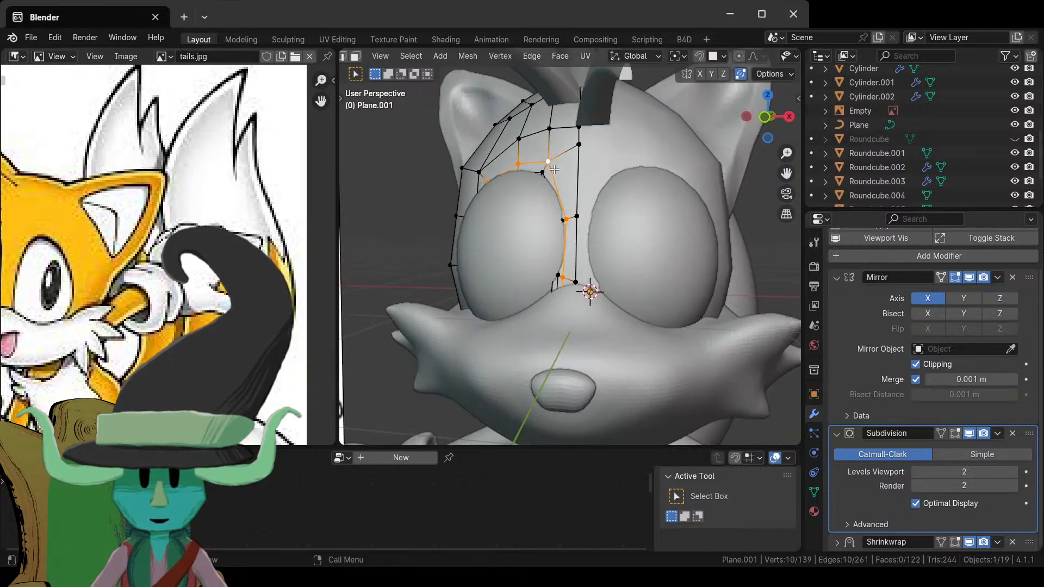
{"action": "key", "text": "g"}
{"action": "key", "text": "g"}
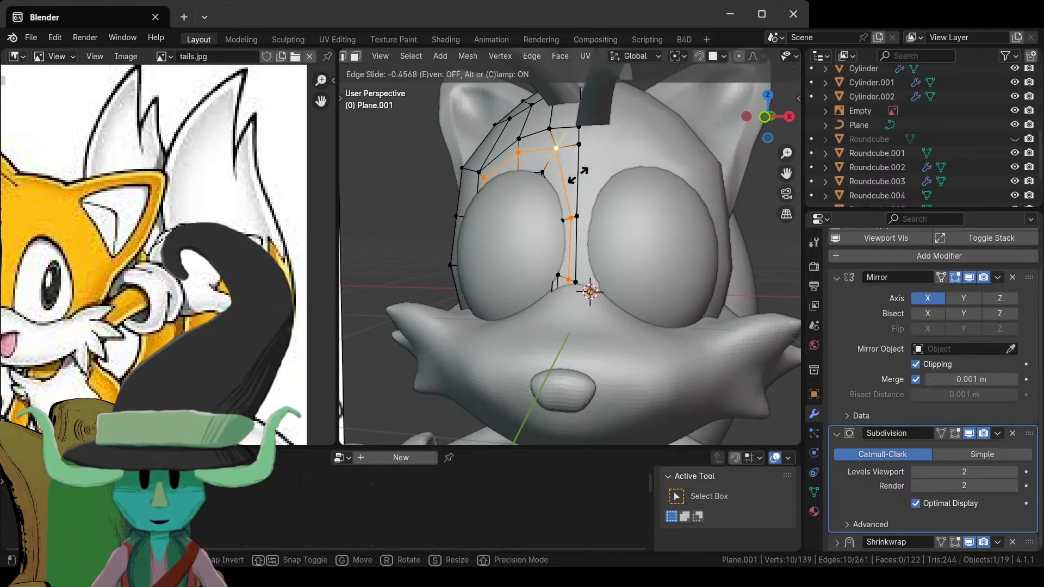
{"action": "left_click", "coordinate": [578, 175]}
- Leave Edit Mode and inspect the head on the full character from different angles
{"action": "key", "text": "Tab"}
{"action": "scroll", "coordinate": [604, 242], "scroll_direction": "down", "scroll_amount": 10}
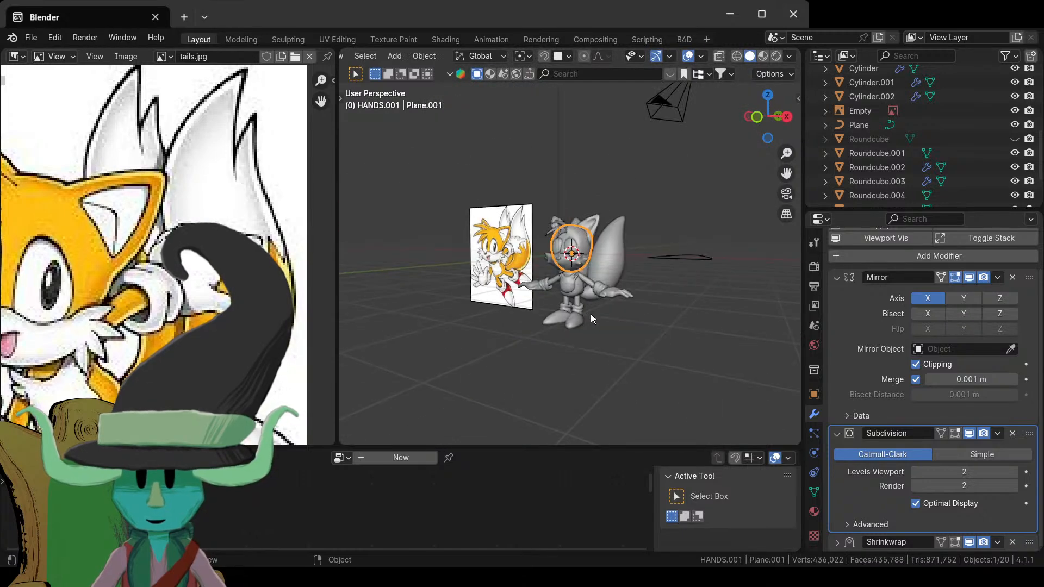
{"action": "middle_click_drag", "start_coordinate": [683, 375], "coordinate": [570, 348]}
{"action": "middle_click_drag", "start_coordinate": [586, 266], "coordinate": [586, 231]}
{"action": "scroll", "coordinate": [586, 230], "scroll_direction": "up", "scroll_amount": 3}
- Collapse the settings of the head's Mirror and Subdivision modifiers
{"action": "left_click", "coordinate": [586, 230]}
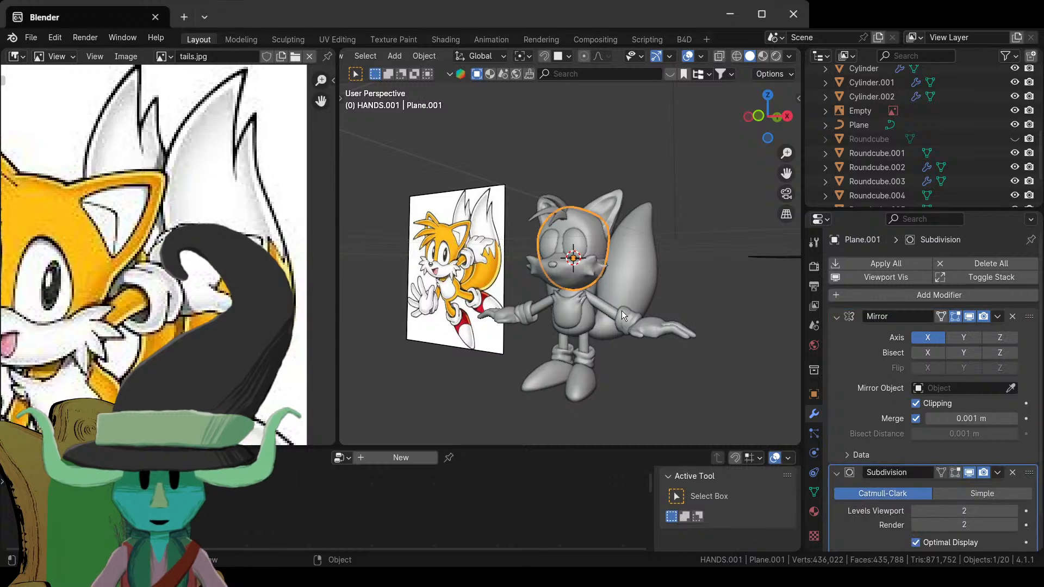
{"action": "left_click", "coordinate": [837, 316]}
{"action": "left_click", "coordinate": [836, 336]}
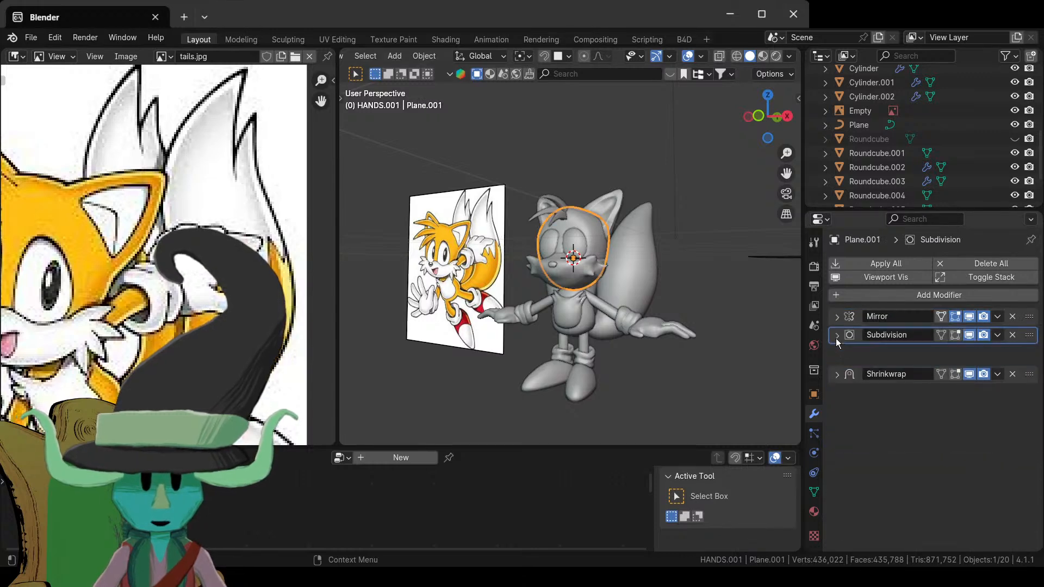
{"action": "scroll", "coordinate": [625, 347], "scroll_direction": "up", "scroll_amount": 5}
{"action": "scroll", "coordinate": [630, 356], "scroll_direction": "down", "scroll_amount": 6}
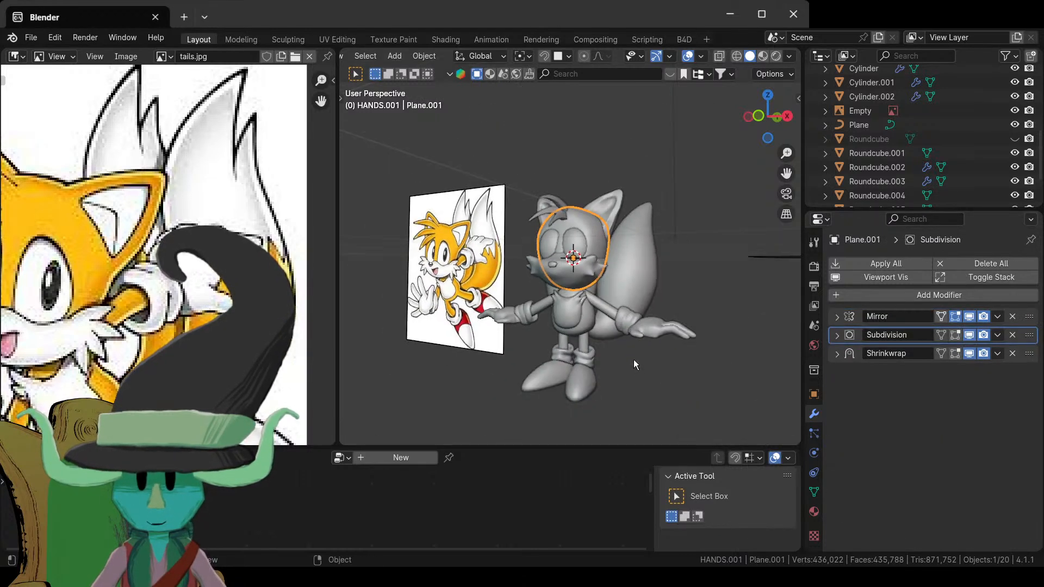
- Select the character's torso object and show the character in front orthographic view
{"action": "left_click", "coordinate": [656, 340]}
{"action": "middle_click_drag", "start_coordinate": [655, 341], "coordinate": [594, 345]}
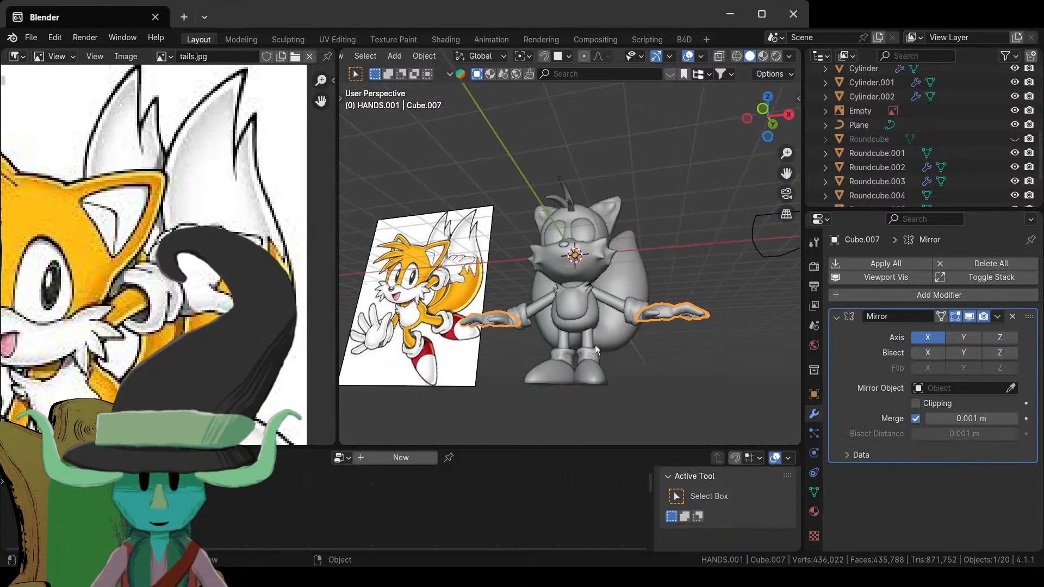
{"action": "left_click", "coordinate": [595, 327]}
{"action": "key", "text": "KP_1"}
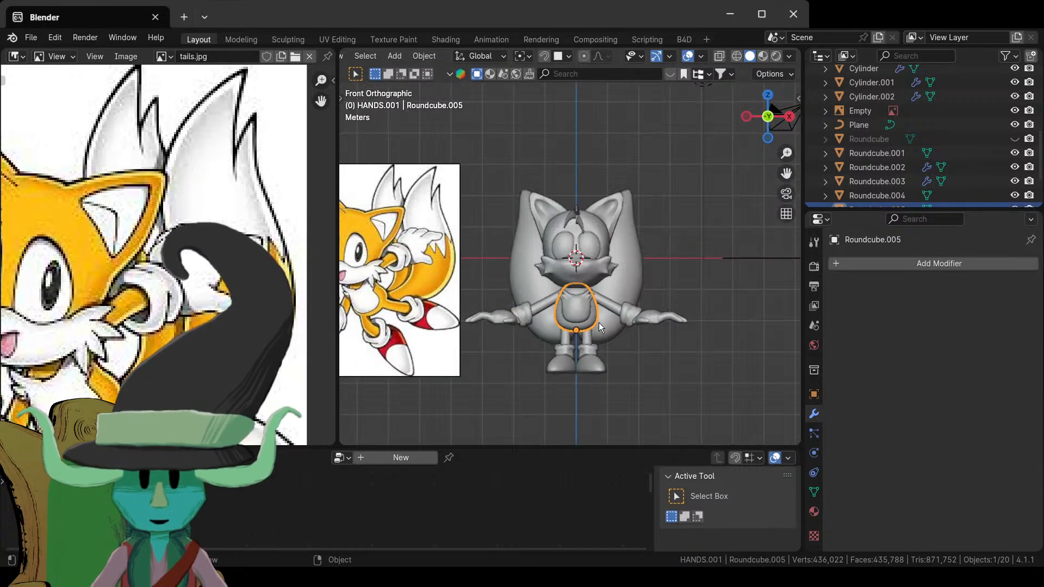
- Open the head's retopology mesh in Edit Mode and check it in isolation, restoring the full character view
{"action": "scroll", "coordinate": [598, 321], "scroll_direction": "up", "scroll_amount": 4}
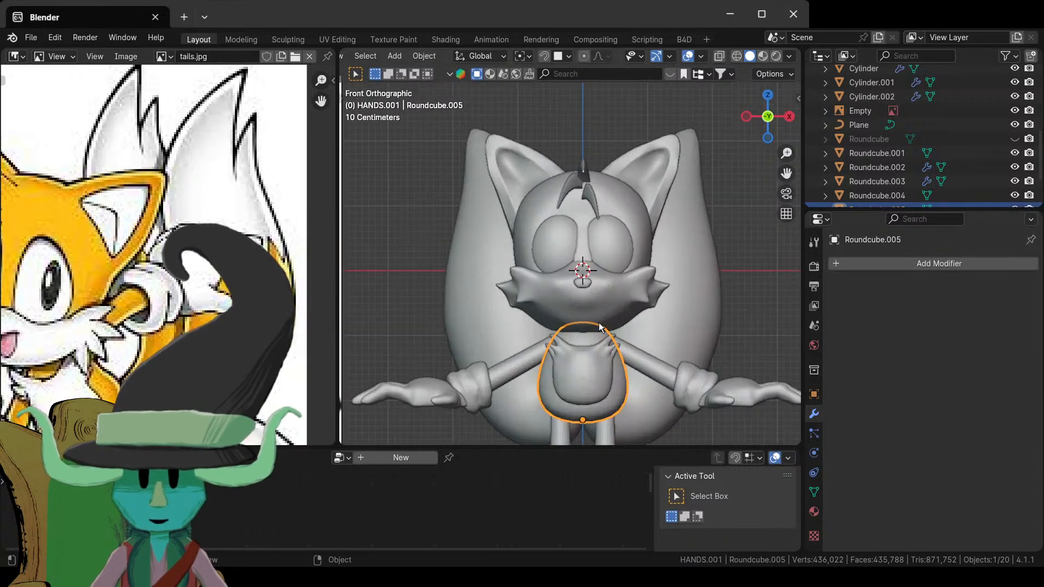
{"action": "left_click", "coordinate": [651, 174]}
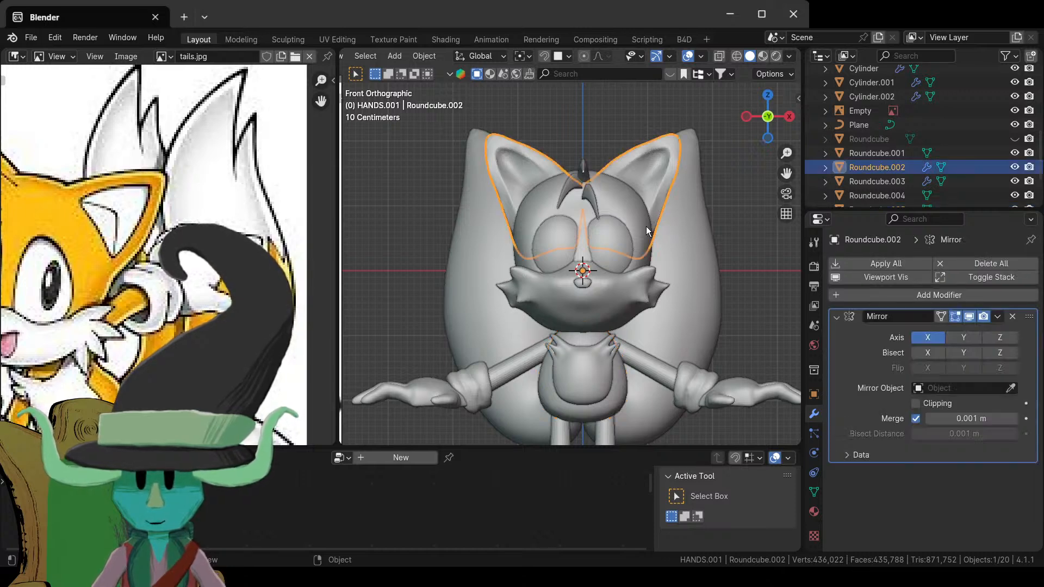
{"action": "left_click", "coordinate": [646, 227]}
{"action": "middle_click_drag", "start_coordinate": [646, 226], "coordinate": [681, 286]}
{"action": "scroll", "coordinate": [609, 324], "scroll_direction": "down", "scroll_amount": 3}
{"action": "left_click", "coordinate": [601, 326]}
{"action": "left_click", "coordinate": [567, 281]}
{"action": "key", "text": "Tab"}
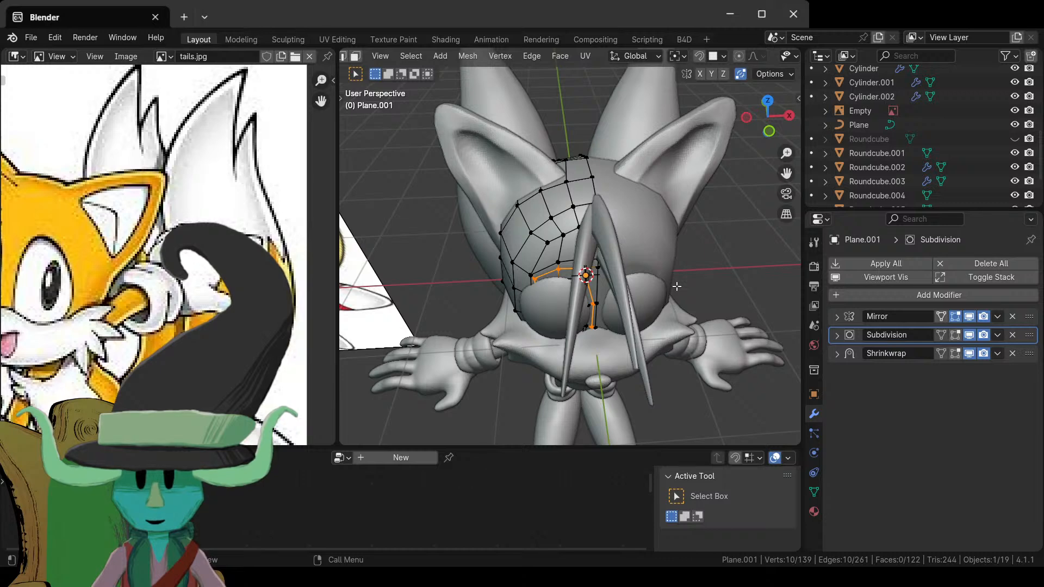
{"action": "middle_click_drag", "start_coordinate": [677, 286], "coordinate": [656, 268]}
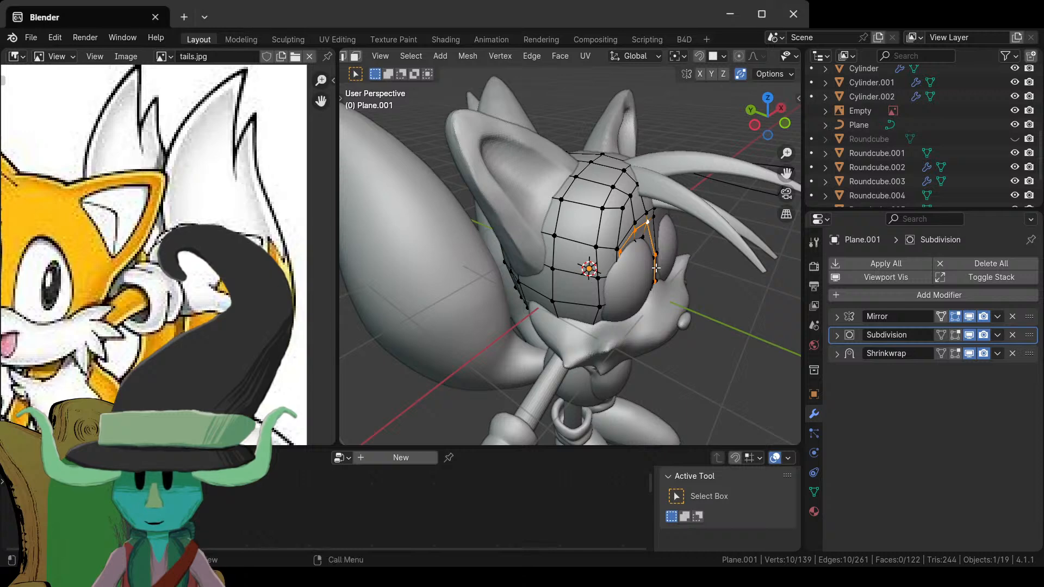
{"action": "key", "text": "KP_Divide"}
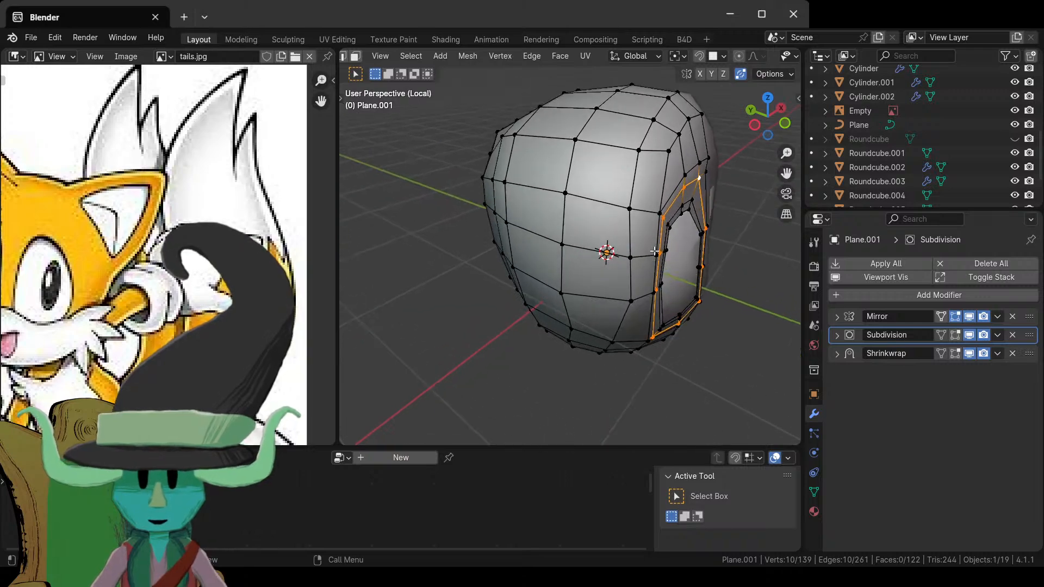
{"action": "key", "text": "KP_Divide"}
- Delete the strip of five faces on the head mesh along the front of the ear's base
{"action": "middle_click_drag", "start_coordinate": [655, 251], "coordinate": [619, 356]}
{"action": "scroll", "coordinate": [617, 354], "scroll_direction": "up", "scroll_amount": 4}
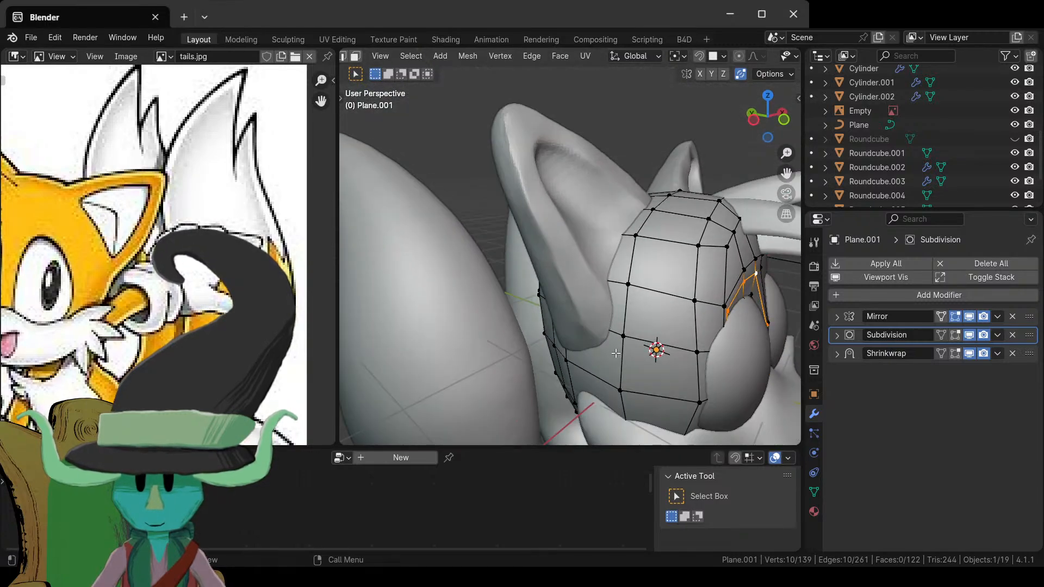
{"action": "key", "text": "3"}
{"action": "left_click", "coordinate": [615, 353]}
{"action": "left_click", "coordinate": [617, 301], "text": "shift"}
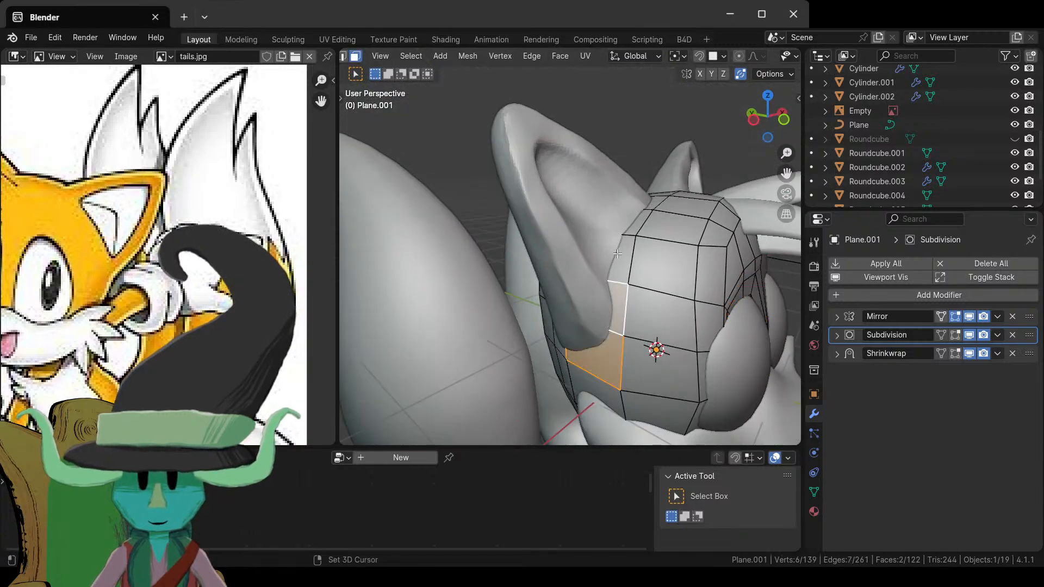
{"action": "left_click", "coordinate": [617, 253], "text": "shift"}
{"action": "left_click", "coordinate": [635, 217], "text": "shift"}
{"action": "middle_click_drag", "start_coordinate": [636, 204], "coordinate": [579, 309]}
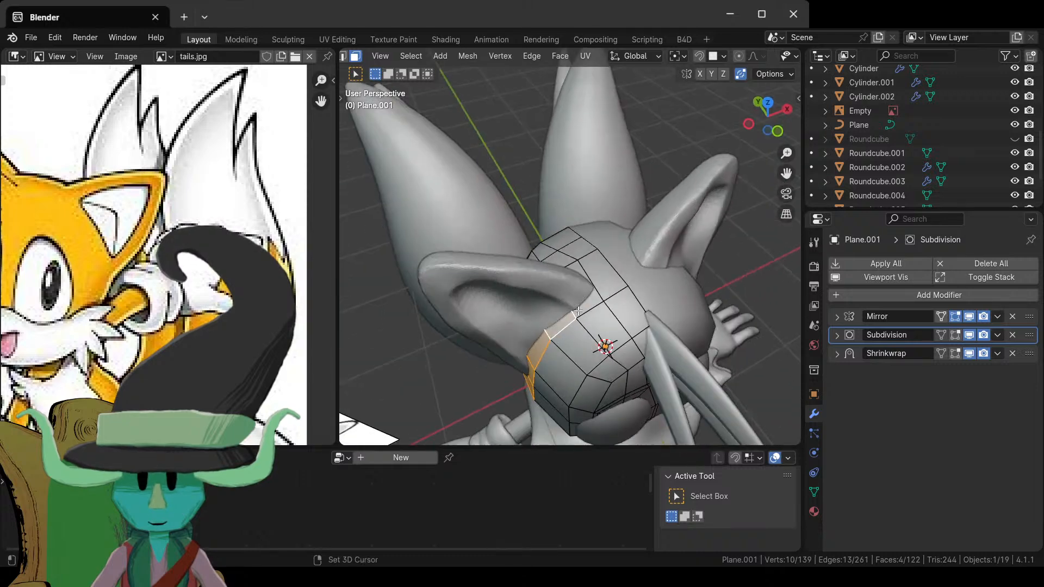
{"action": "left_click", "coordinate": [584, 293], "text": "shift"}
{"action": "left_click", "coordinate": [603, 274], "text": "shift"}
{"action": "key", "text": "x"}
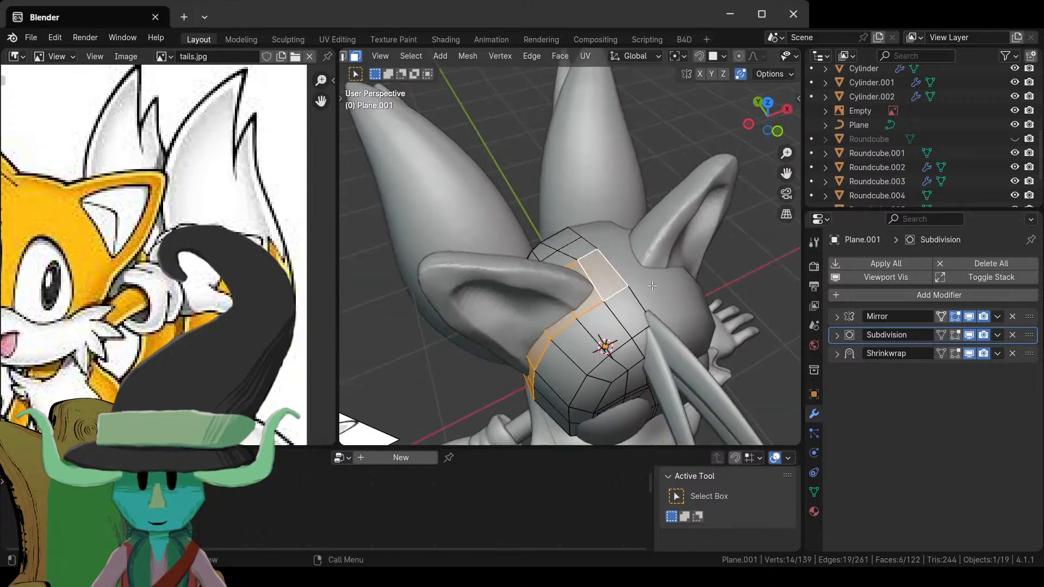
{"action": "left_click", "coordinate": [608, 277], "text": "shift"}
{"action": "key", "text": "x"}
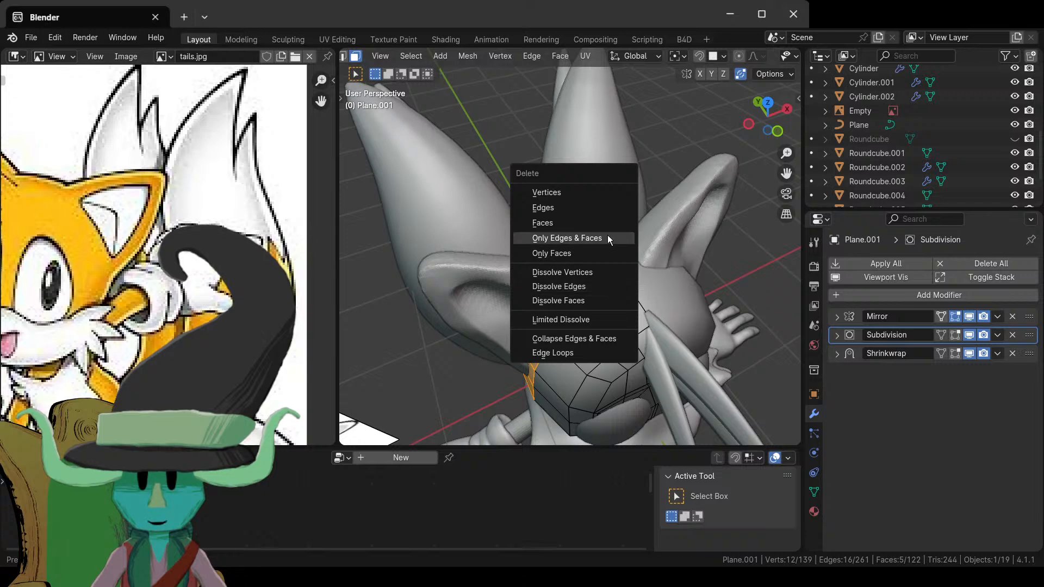
{"action": "left_click", "coordinate": [597, 220]}
{"action": "key", "text": "Tab"}
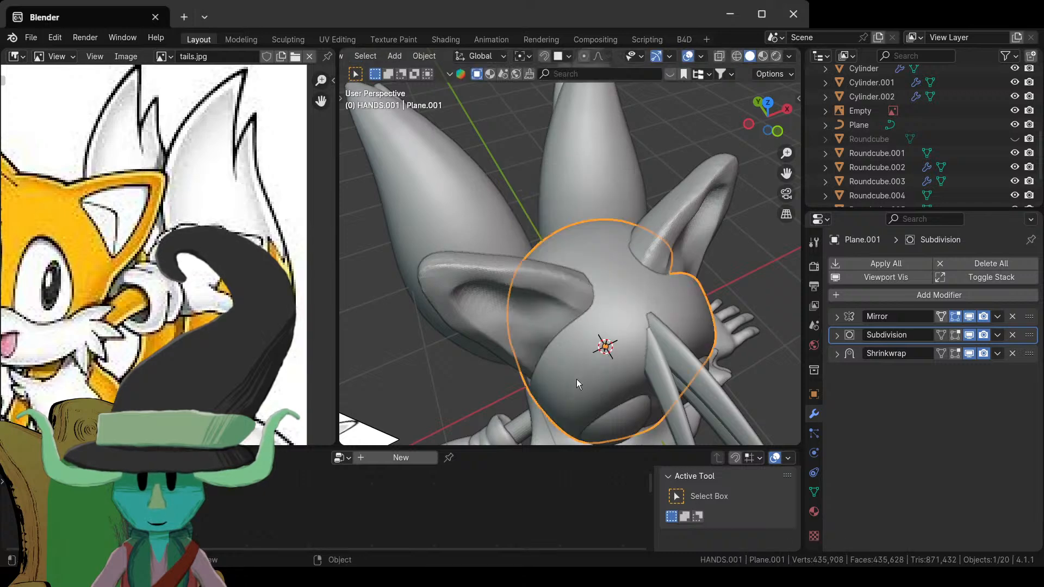
- Delete the remaining head mesh faces covered by the back of the ear
{"action": "key", "text": "Tab"}
{"action": "middle_click_drag", "start_coordinate": [577, 384], "coordinate": [716, 369]}
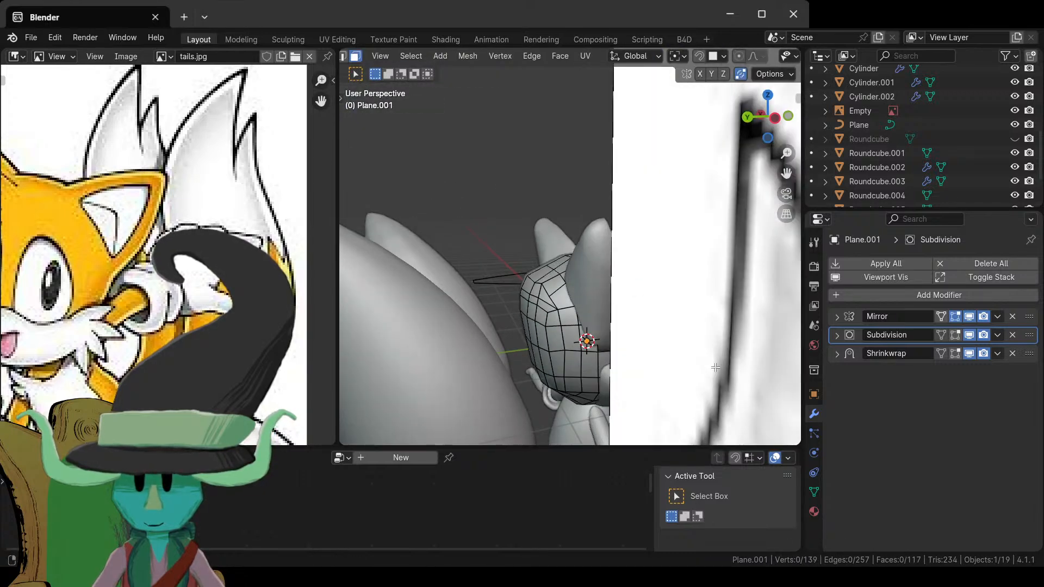
{"action": "left_click", "coordinate": [581, 304], "text": "shift"}
{"action": "middle_click_drag", "start_coordinate": [581, 305], "coordinate": [609, 337]}
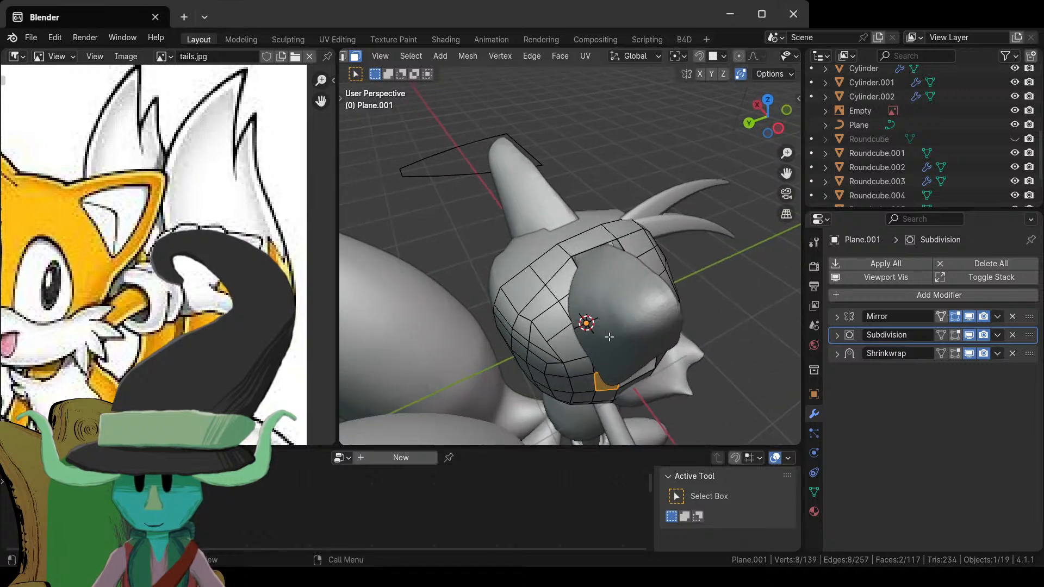
{"action": "left_click", "coordinate": [571, 280], "text": "shift"}
{"action": "key", "text": "x"}
{"action": "left_click", "coordinate": [574, 281]}
- Extrude the ear opening's upper front edge about -0.21 m X, 0.085 m Y, 0.3 m Z and scale it by about 0.802
{"action": "middle_click_drag", "start_coordinate": [667, 318], "coordinate": [548, 329]}
{"action": "left_click", "coordinate": [548, 329]}
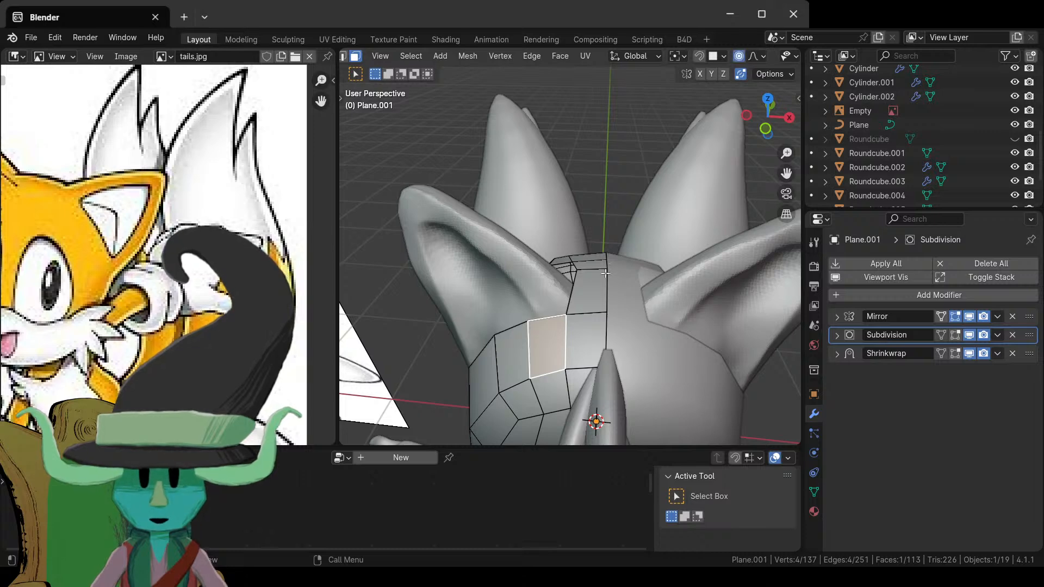
{"action": "middle_click_drag", "start_coordinate": [605, 273], "coordinate": [585, 335]}
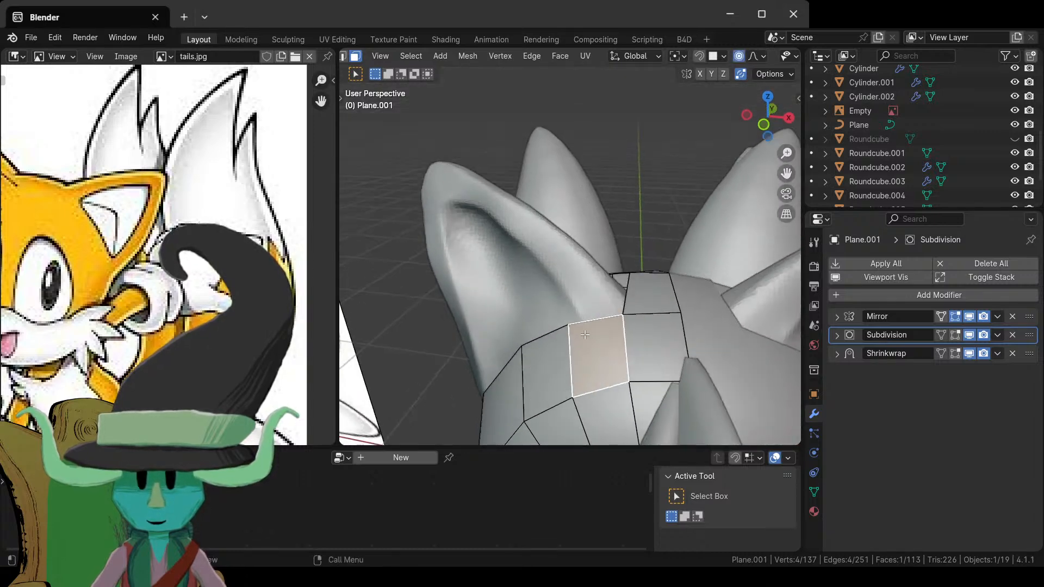
{"action": "key", "text": "2"}
{"action": "left_click", "coordinate": [605, 333]}
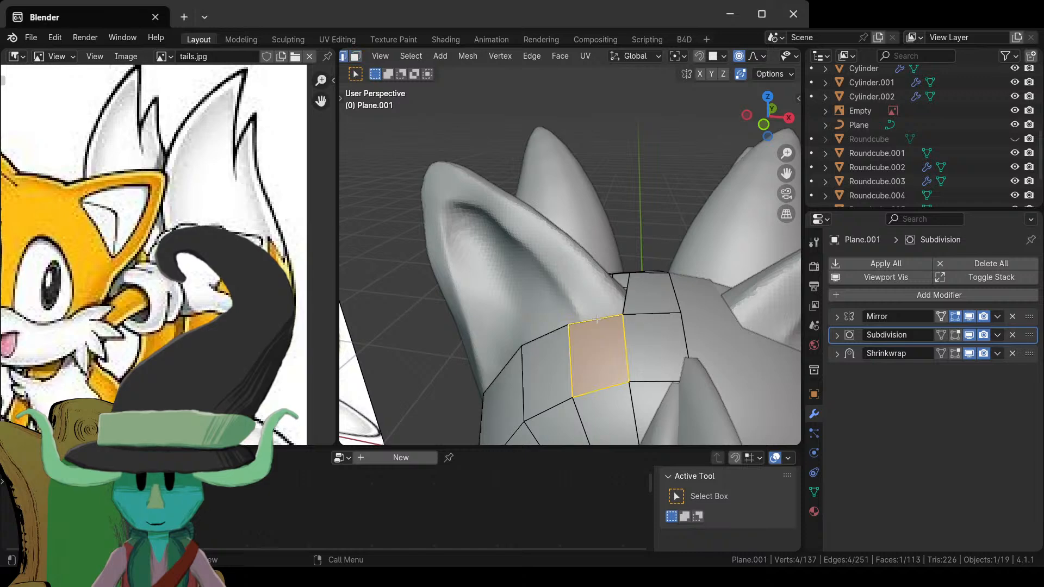
{"action": "key", "text": "e"}
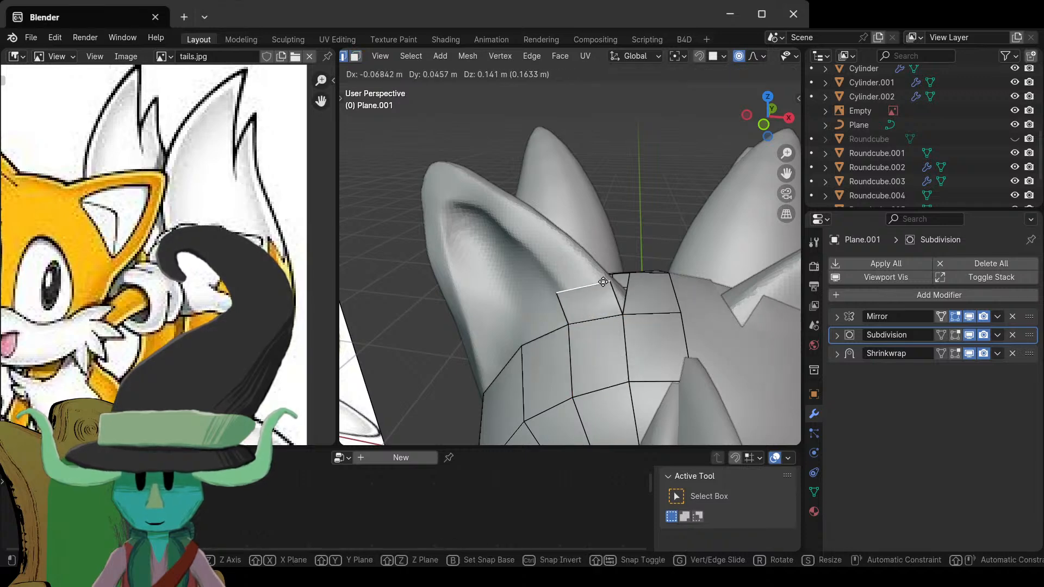
{"action": "left_click", "coordinate": [615, 257]}
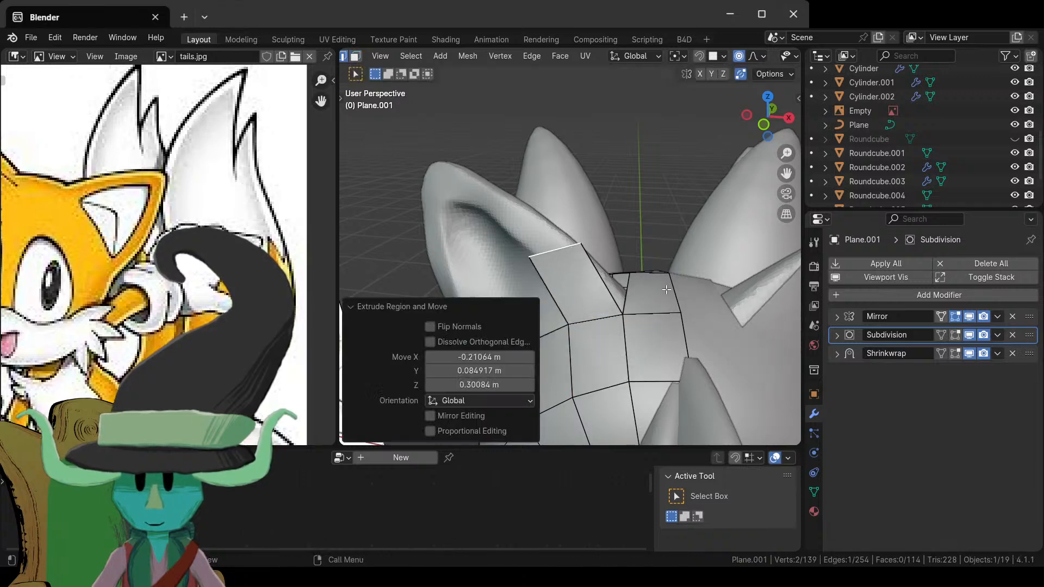
{"action": "key", "text": "s"}
{"action": "key", "text": "Escape"}
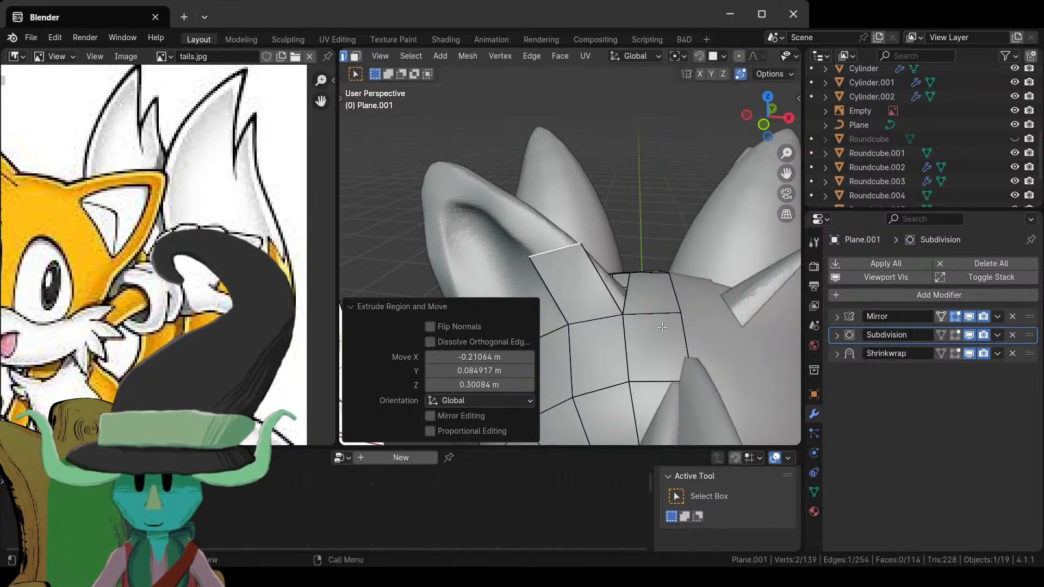
{"action": "key", "text": "s"}
{"action": "left_click", "coordinate": [634, 310]}
{"action": "middle_click_drag", "start_coordinate": [634, 310], "coordinate": [673, 298]}
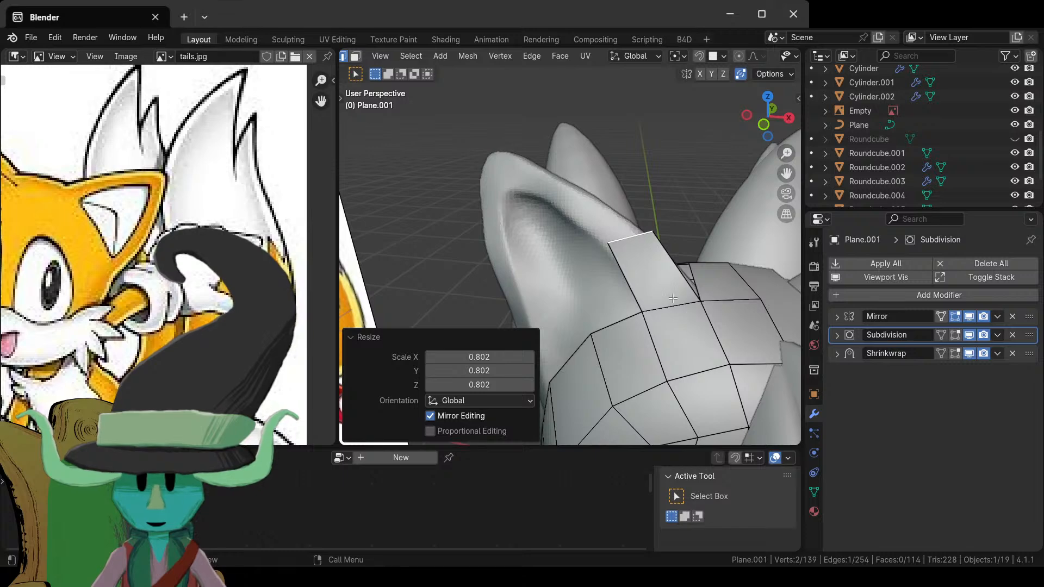
- Enable snapping in front view, move the extruded edge onto the ear's rim, rotate it along the ear and scale it by about 0.776
{"action": "key", "text": "KP_1"}
{"action": "scroll", "coordinate": [672, 299], "scroll_direction": "up", "scroll_amount": 2}
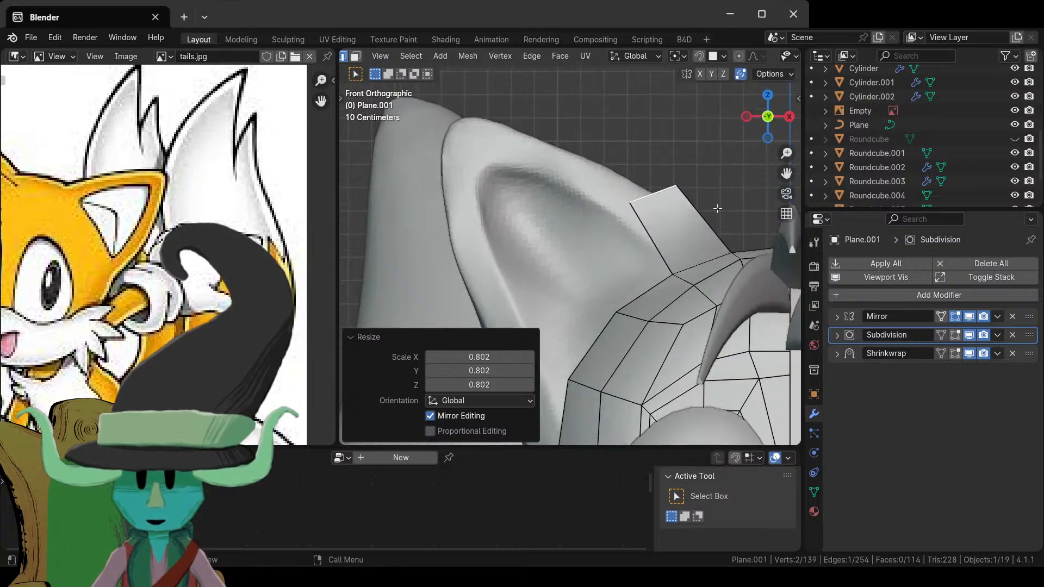
{"action": "left_click", "coordinate": [700, 56]}
{"action": "key", "text": "g"}
{"action": "left_click", "coordinate": [670, 215]}
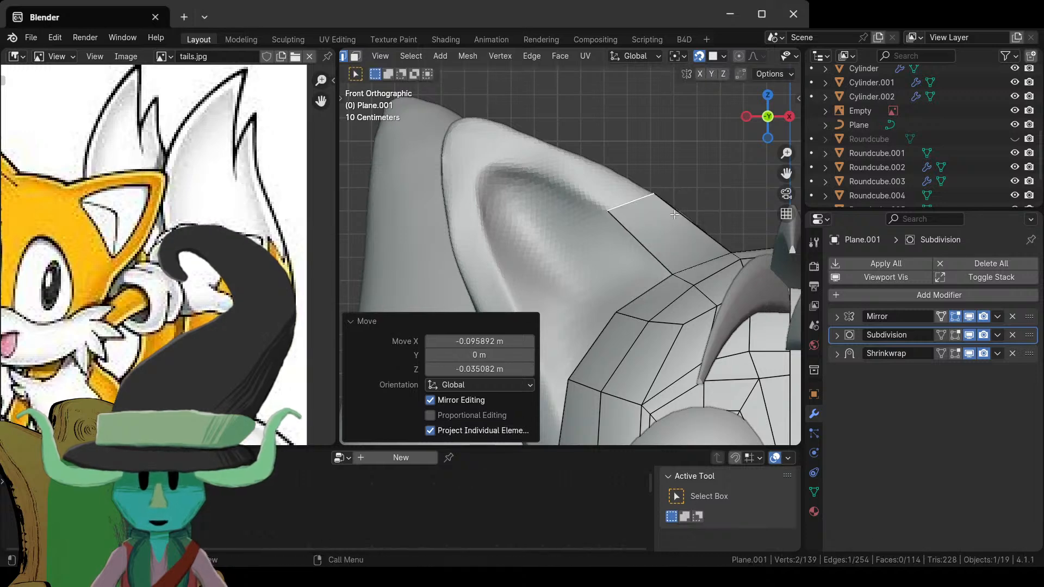
{"action": "key", "text": "r"}
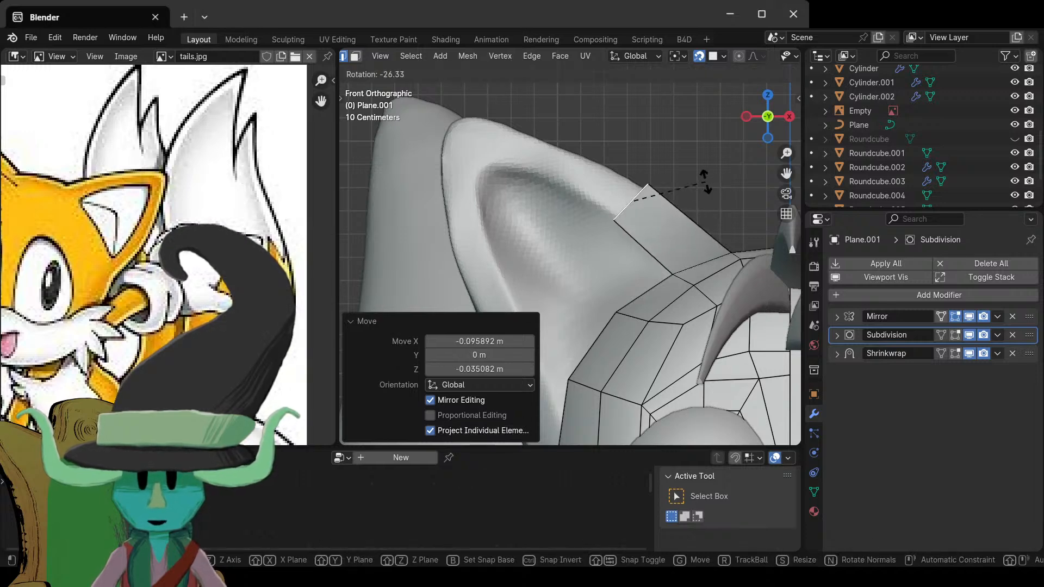
{"action": "left_click", "coordinate": [700, 178]}
{"action": "key", "text": "s"}
{"action": "left_click", "coordinate": [690, 188]}
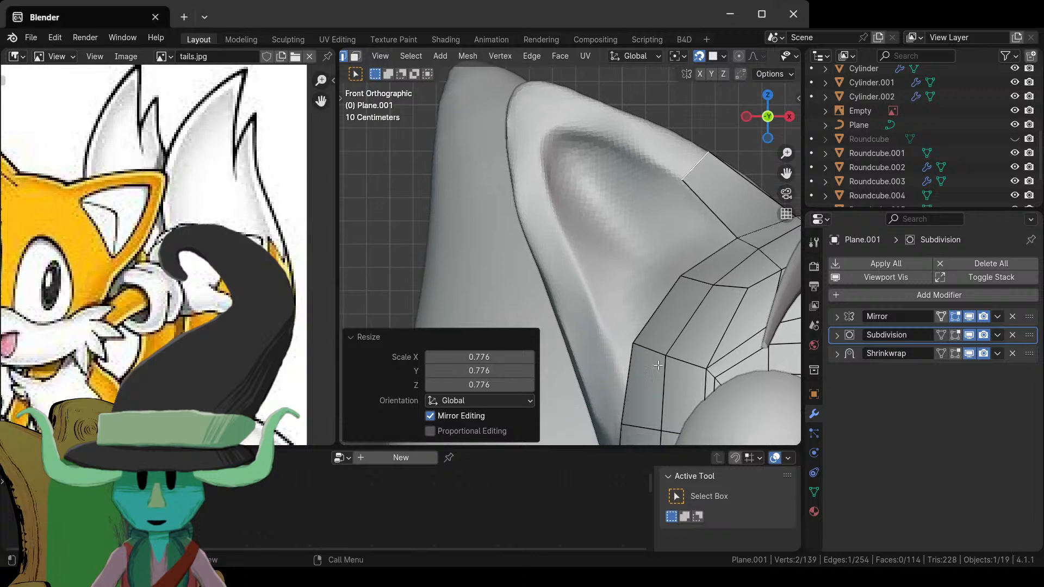
- Extrude the edge at the ear's outer base upward along the ear, scale it by about 0.913 and shift it towards the rim
{"action": "scroll", "coordinate": [658, 365], "scroll_direction": "down", "scroll_amount": 2}
{"action": "scroll", "coordinate": [634, 384], "scroll_direction": "up", "scroll_amount": 2}
{"action": "middle_click_drag", "start_coordinate": [622, 402], "coordinate": [621, 328], "text": "shift"}
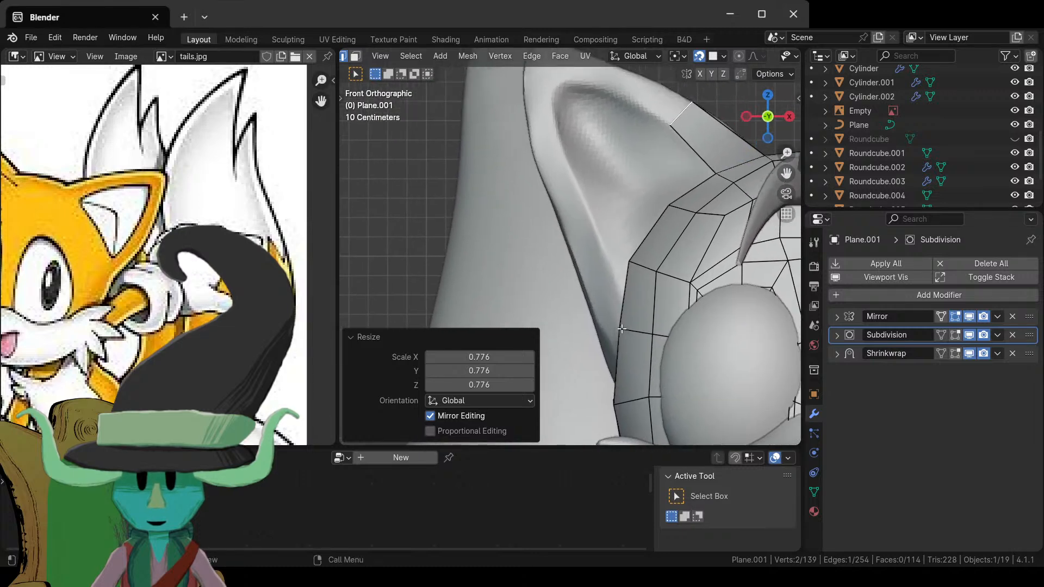
{"action": "left_click", "coordinate": [615, 357]}
{"action": "key", "text": "g"}
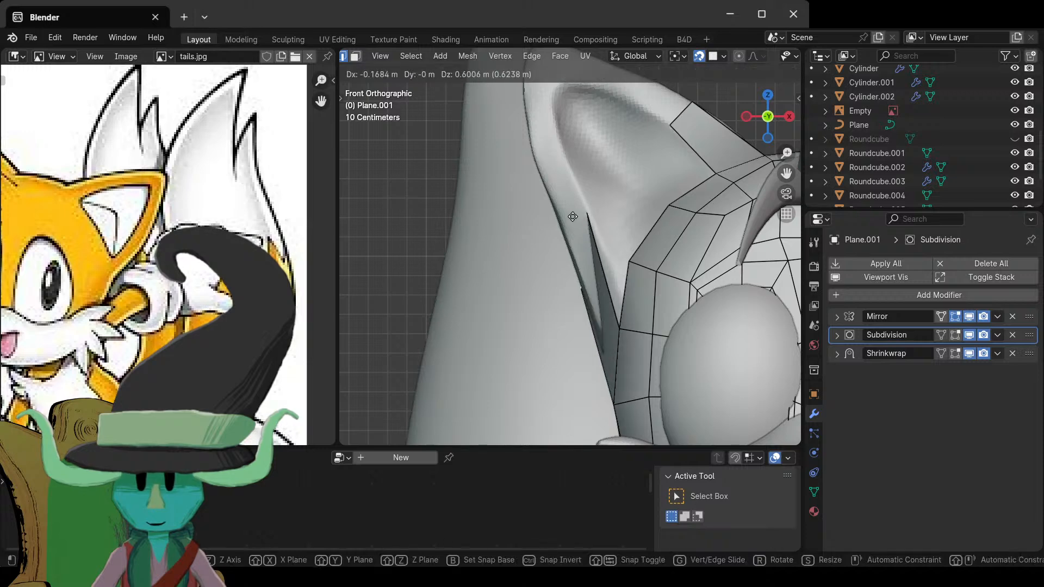
{"action": "left_click", "coordinate": [573, 217]}
{"action": "key", "text": "s"}
{"action": "left_click", "coordinate": [645, 302]}
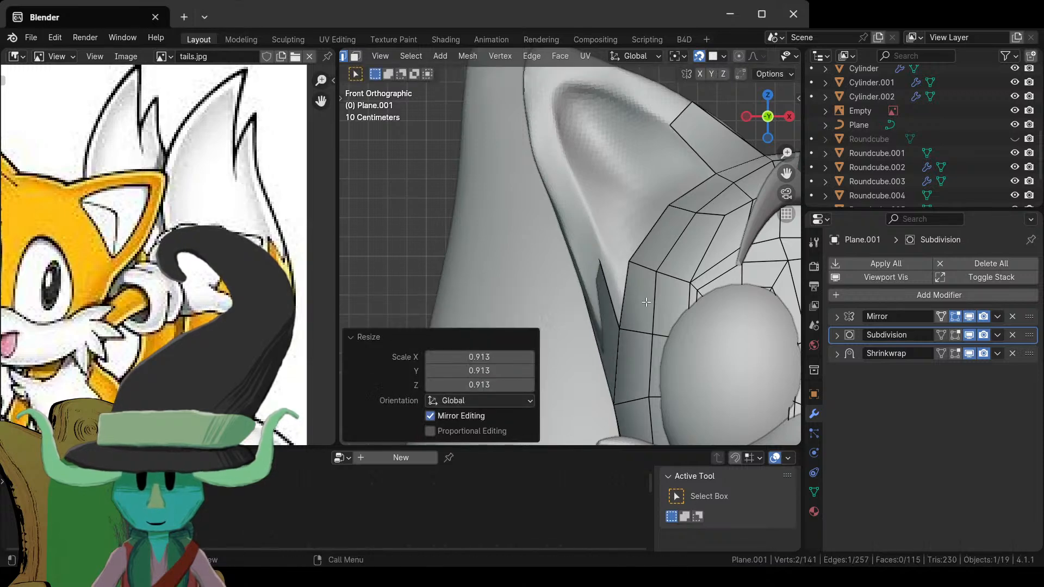
{"action": "key", "text": "g"}
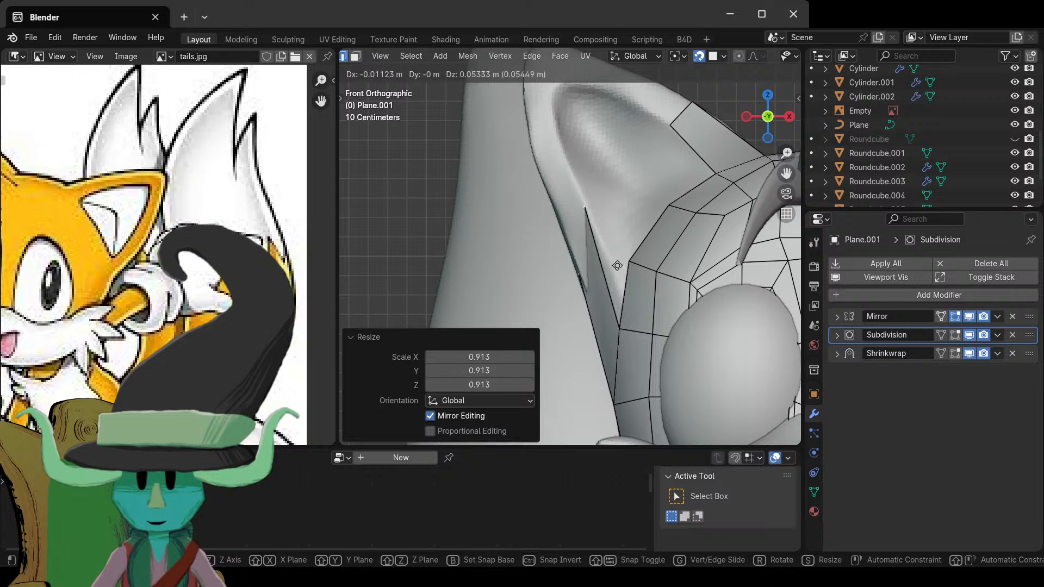
{"action": "left_click", "coordinate": [613, 265]}
- Fit the outer extruded edge to the ear's rim by rotating it, scaling it by about 0.451 and 0.789, and raising it along Z
{"action": "key", "text": "r"}
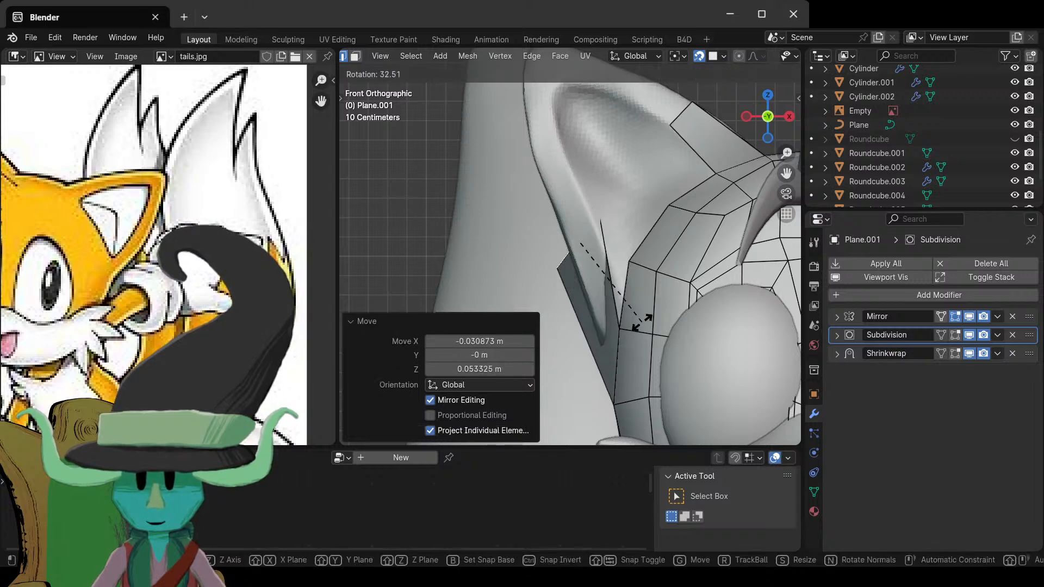
{"action": "left_click", "coordinate": [628, 353]}
{"action": "key", "text": "s"}
{"action": "left_click", "coordinate": [609, 270]}
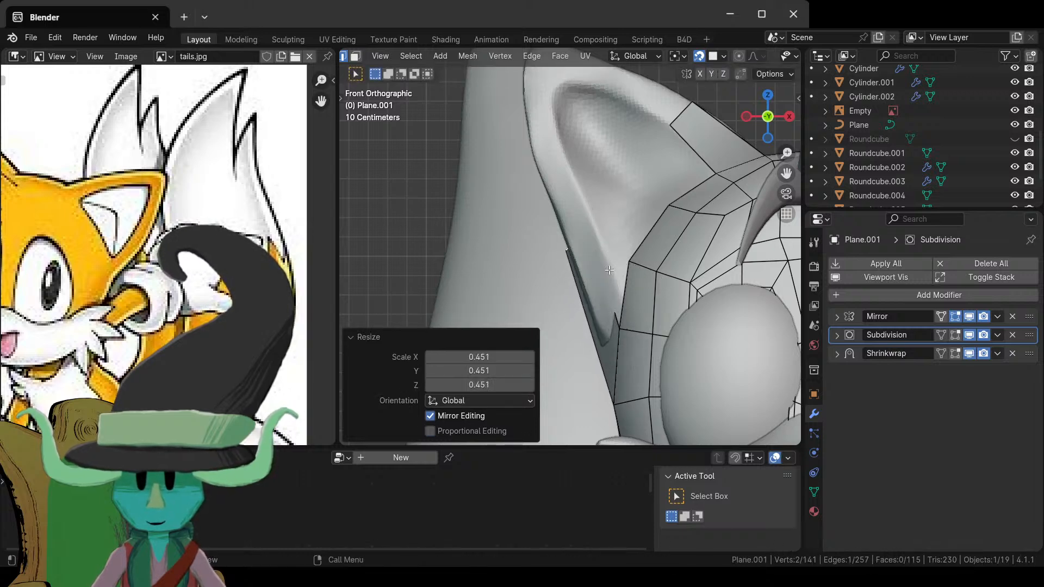
{"action": "key", "text": "g"}
{"action": "key", "text": "z"}
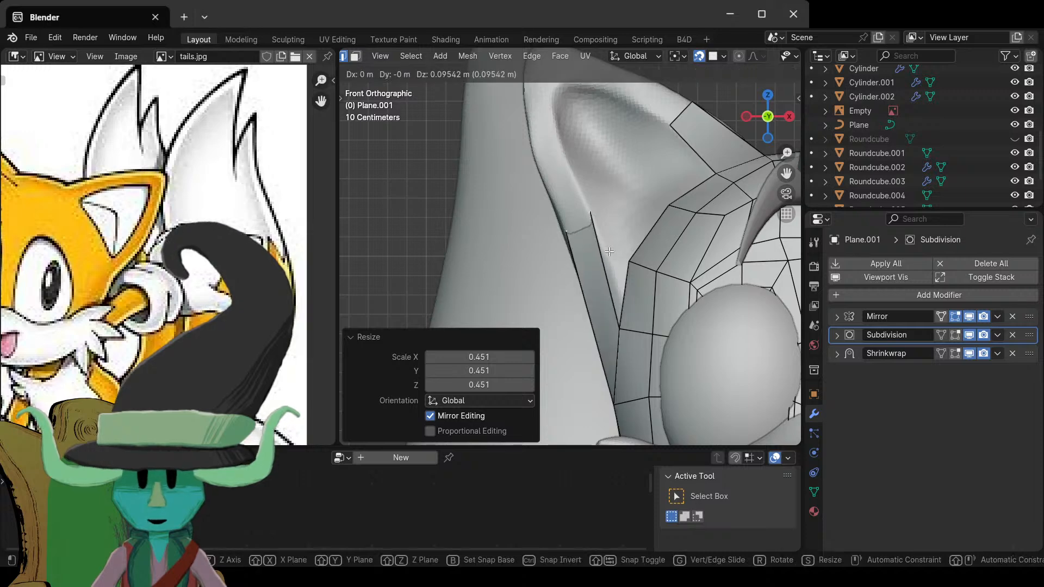
{"action": "left_click", "coordinate": [625, 249]}
{"action": "key", "text": "s"}
{"action": "left_click", "coordinate": [624, 248]}
{"action": "key", "text": "g"}
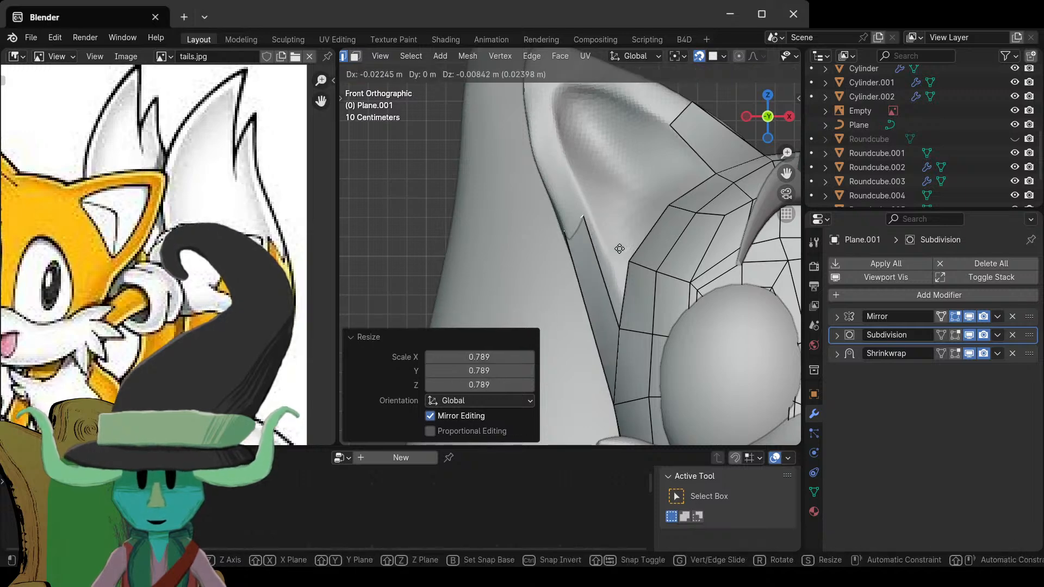
{"action": "left_click", "coordinate": [627, 257]}
- Leave Edit Mode and check the head's extruded ear strips from the front and side
{"action": "key", "text": "Tab"}
{"action": "scroll", "coordinate": [616, 292], "scroll_direction": "down", "scroll_amount": 5}
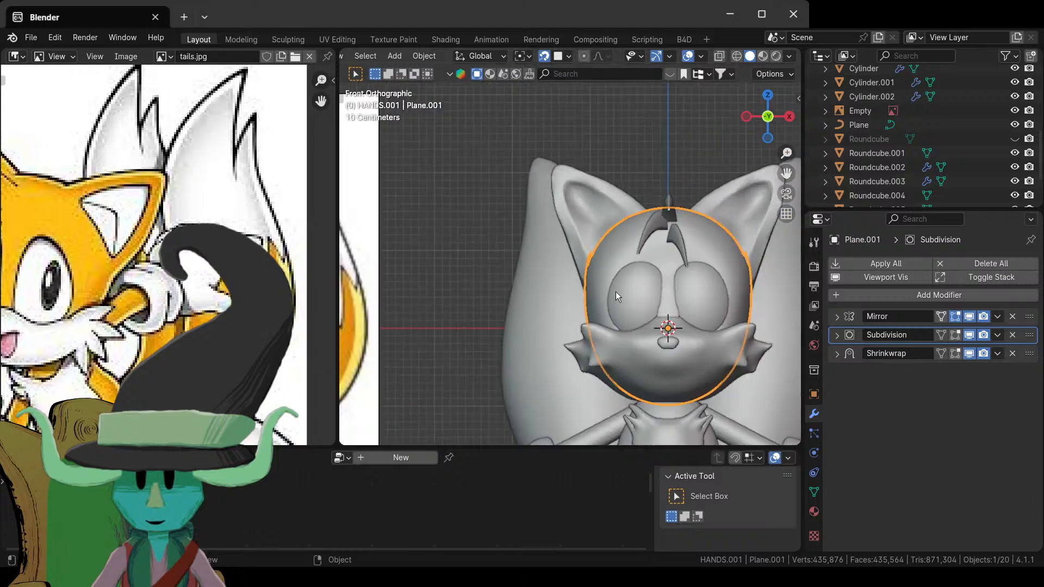
{"action": "middle_click_drag", "start_coordinate": [616, 291], "coordinate": [726, 312]}
{"action": "scroll", "coordinate": [726, 312], "scroll_direction": "up", "scroll_amount": 5}
{"action": "key", "text": "Tab"}
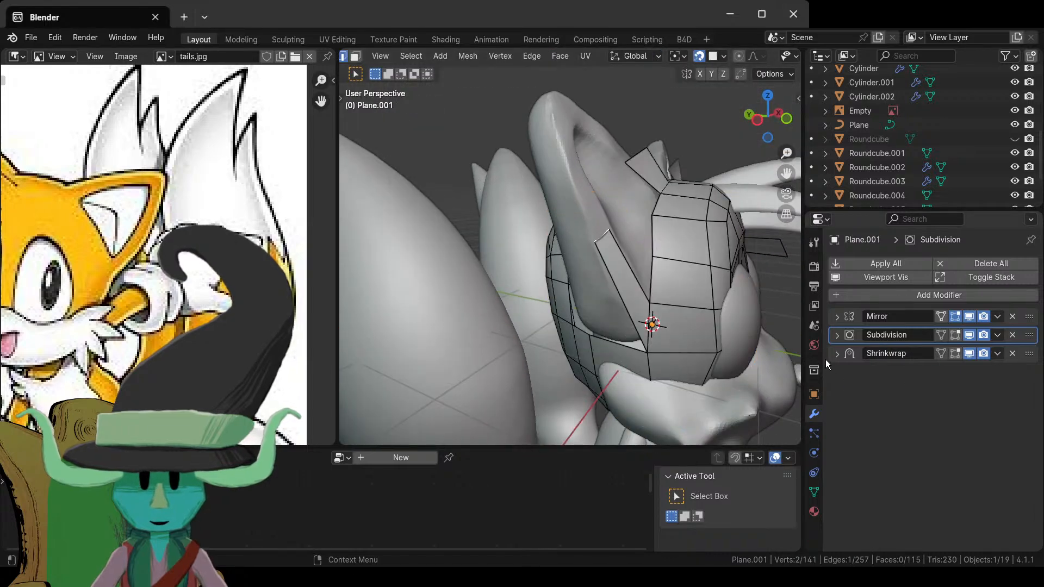
{"action": "key", "text": "Tab"}
- Leave Edit Mode, select the sculpted ears object Roundcube.002 and unhide the Roundcube object
{"action": "middle_click_drag", "start_coordinate": [690, 239], "coordinate": [635, 310]}
{"action": "left_click", "coordinate": [637, 222]}
{"action": "middle_click_drag", "start_coordinate": [637, 223], "coordinate": [589, 288]}
{"action": "scroll", "coordinate": [960, 158], "scroll_direction": "down", "scroll_amount": 3}
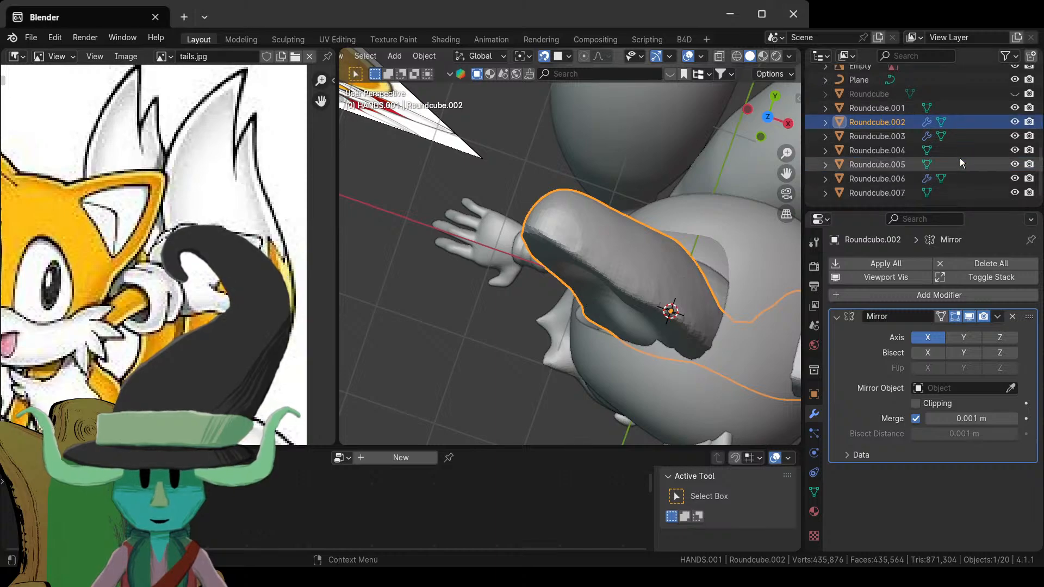
{"action": "left_click", "coordinate": [1014, 94]}
{"action": "middle_click_drag", "start_coordinate": [709, 278], "coordinate": [667, 272]}
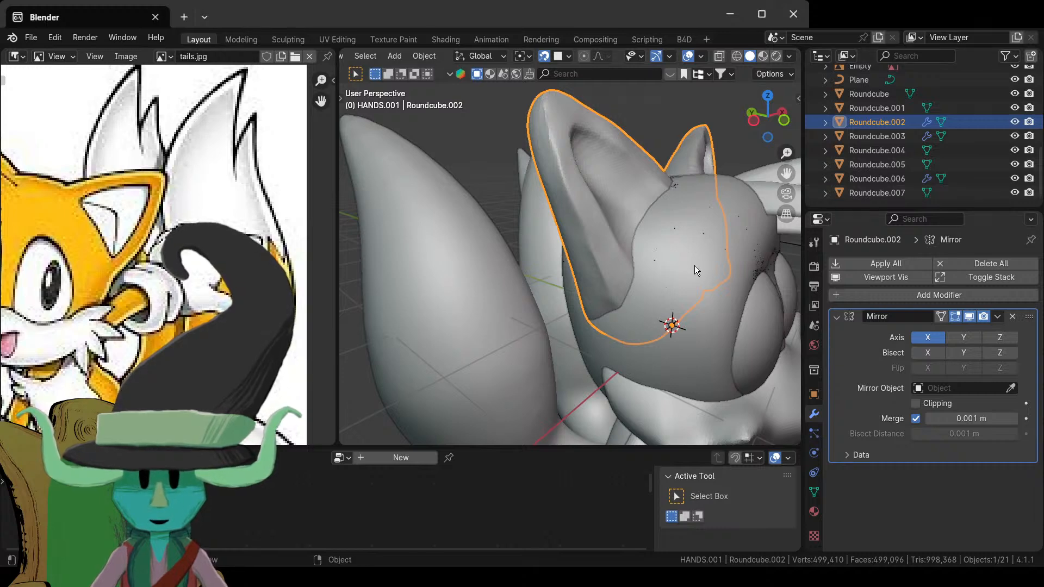
- Select only Roundcube and Roundcube.002, isolate them in Local View, join them into Roundcube.002 and return to the full scene
{"action": "left_click", "coordinate": [876, 92], "text": "shift"}
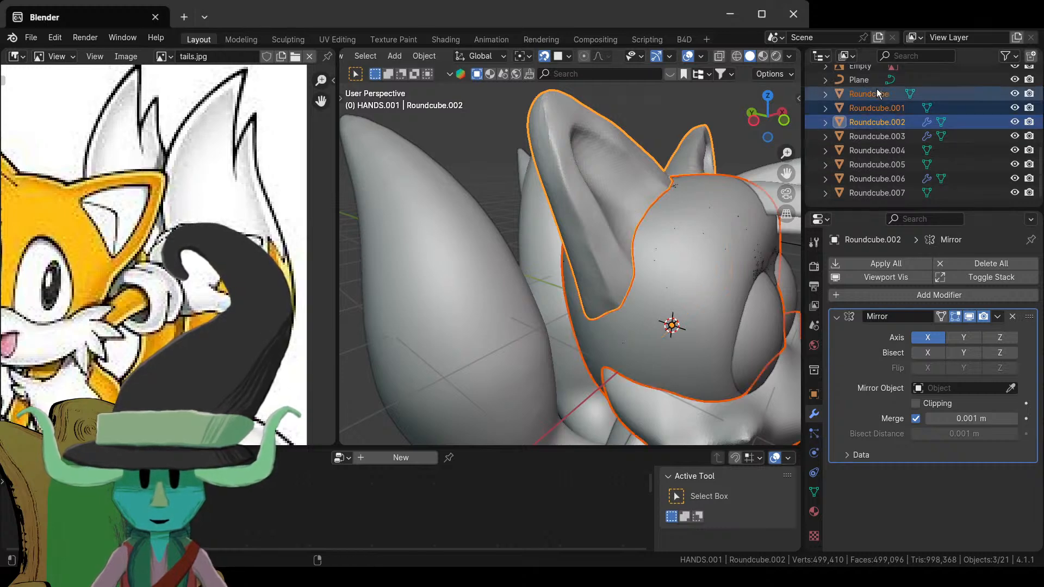
{"action": "left_click", "coordinate": [877, 94], "text": "ctrl"}
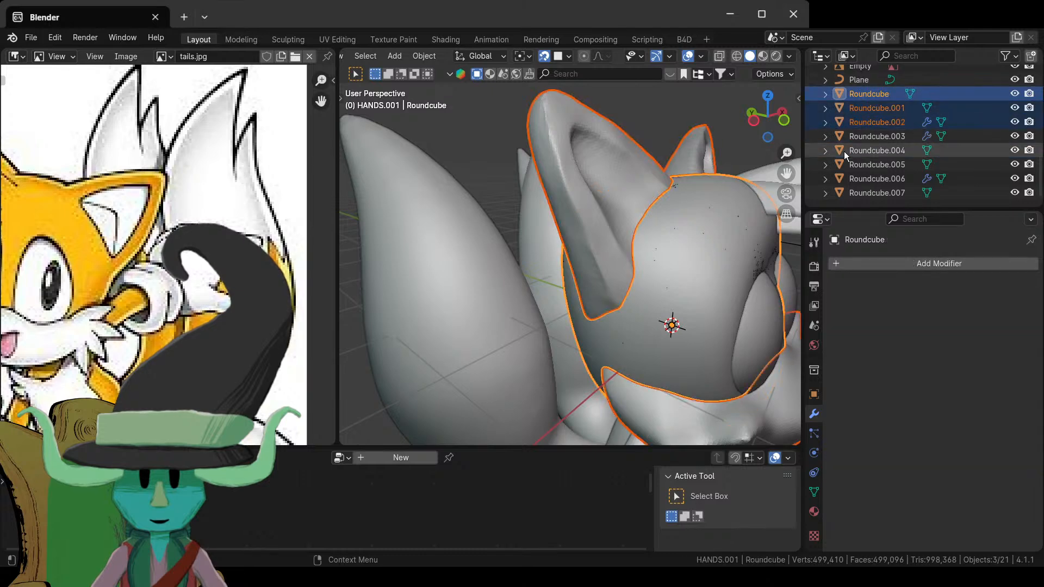
{"action": "left_click", "coordinate": [876, 108], "text": "ctrl"}
{"action": "left_click", "coordinate": [876, 122], "text": "ctrl"}
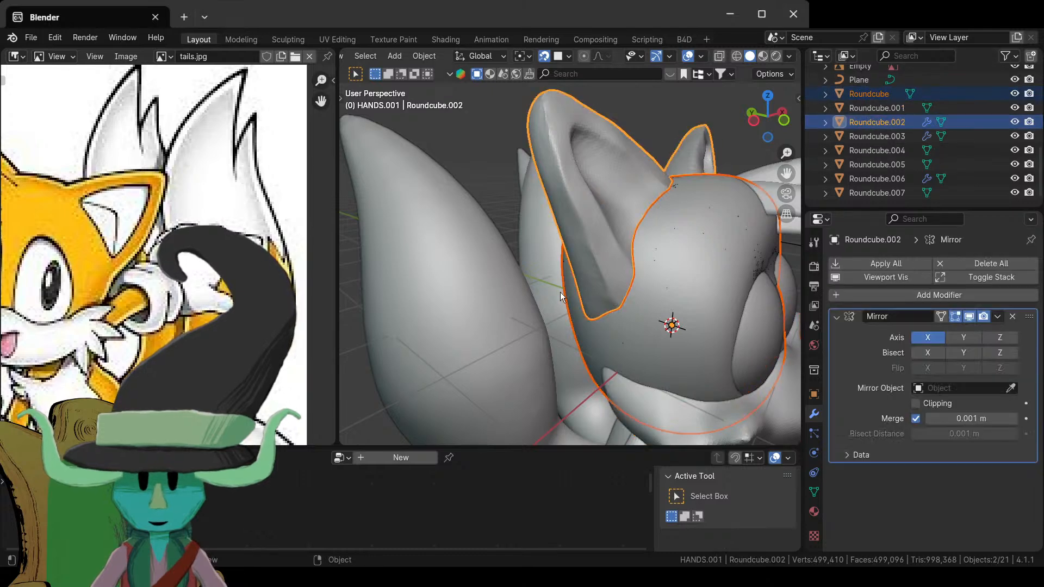
{"action": "key", "text": "KP_Divide"}
{"action": "middle_click_drag", "start_coordinate": [570, 282], "coordinate": [516, 286]}
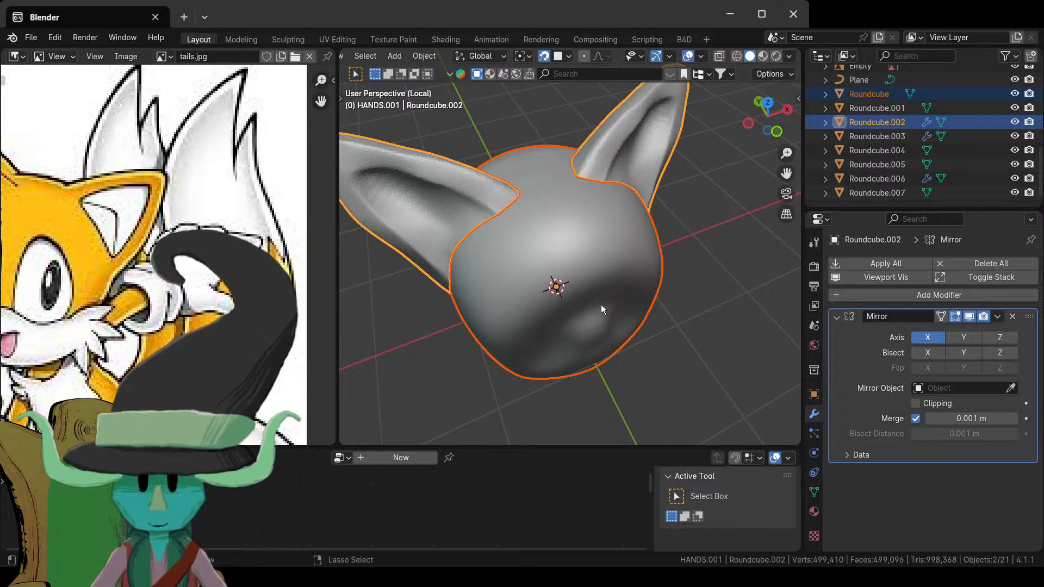
{"action": "key", "text": "ctrl+j"}
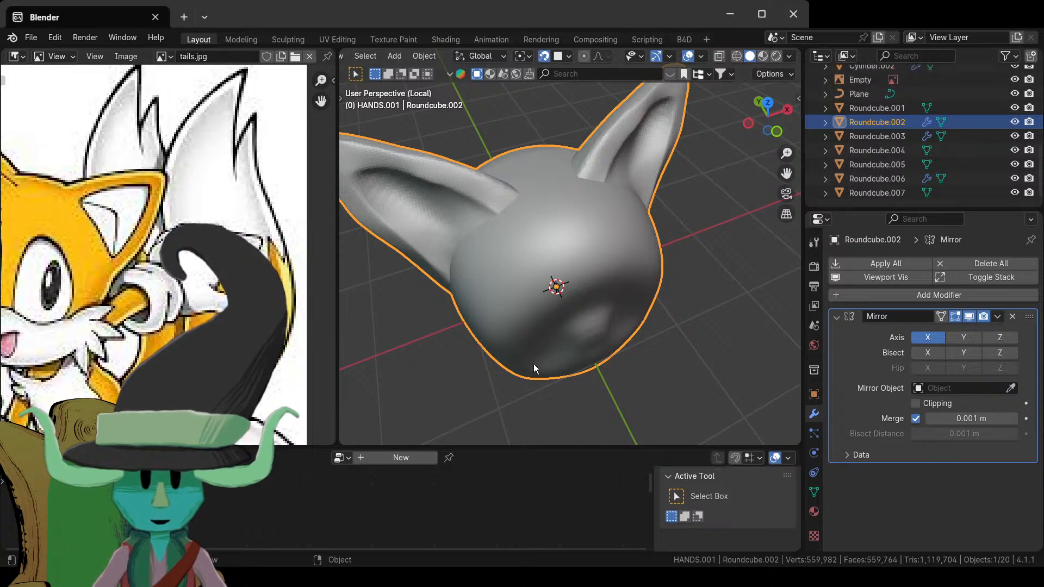
{"action": "key", "text": "KP_Divide"}
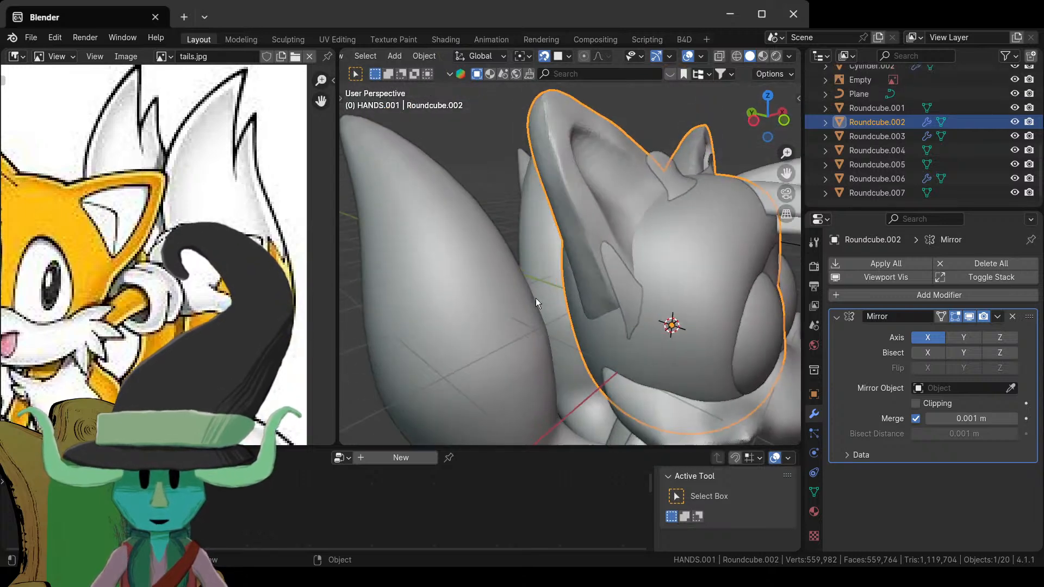
- Select the retopology mesh Plane.001 and set its Shrinkwrap target to the joined Roundcube.002
{"action": "scroll", "coordinate": [605, 305], "scroll_direction": "up", "scroll_amount": 4}
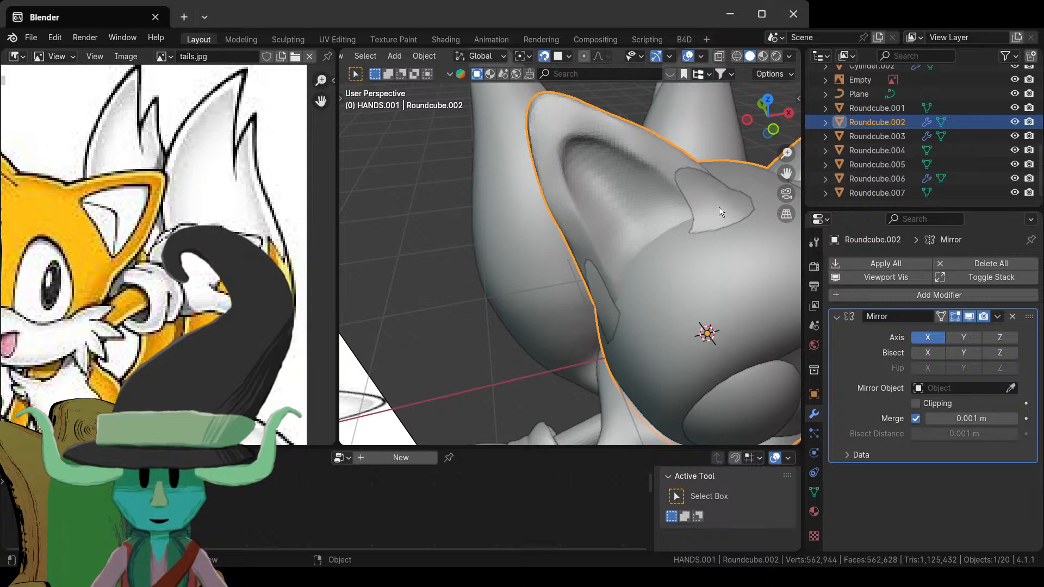
{"action": "left_click", "coordinate": [718, 206]}
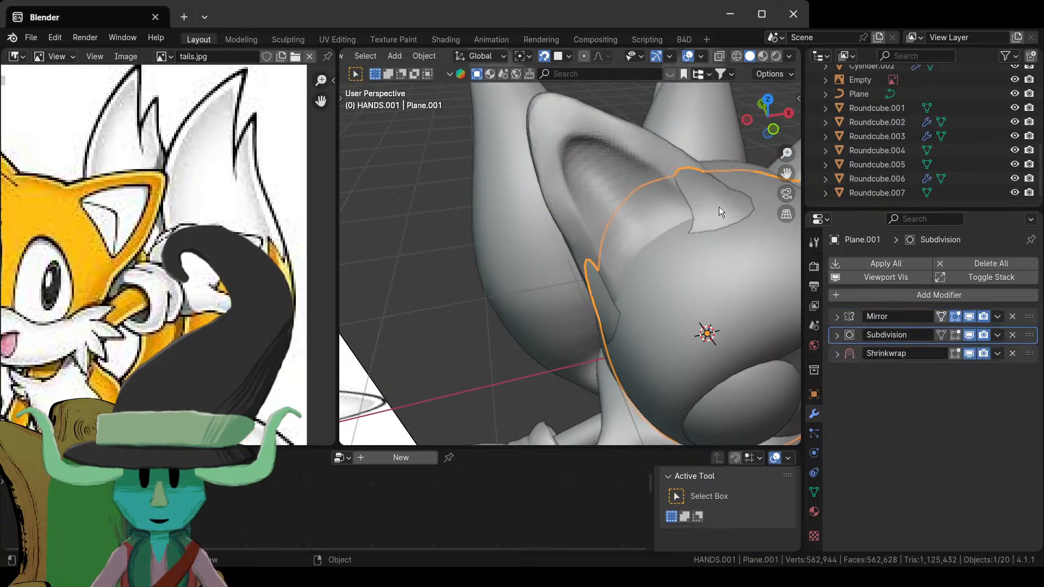
{"action": "left_click", "coordinate": [835, 354]}
{"action": "left_click", "coordinate": [1010, 411]}
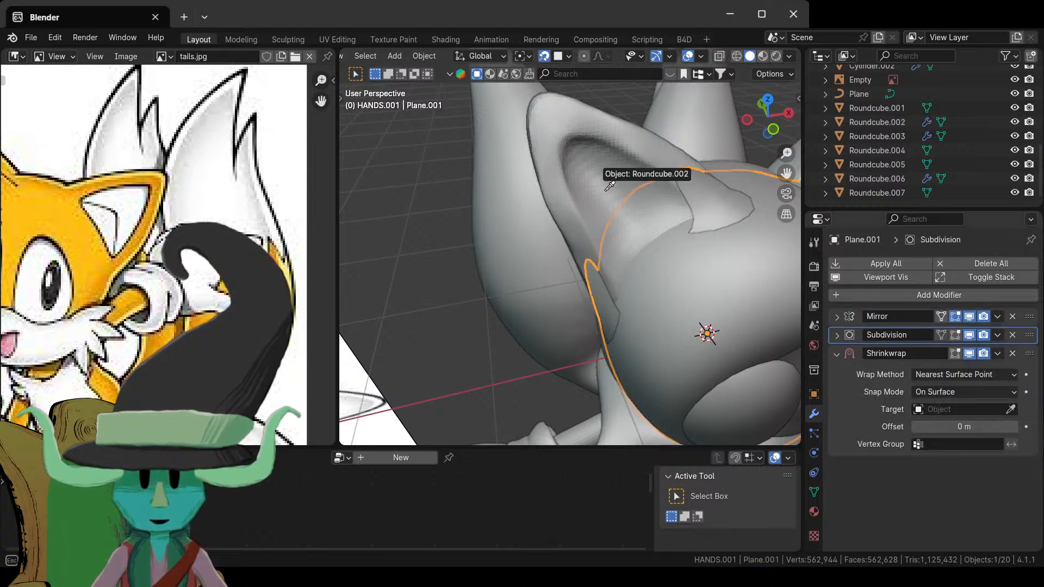
{"action": "left_click", "coordinate": [658, 317]}
- Enter Edit Mode on Plane.001 and enable In Front in its viewport display settings
{"action": "middle_click_drag", "start_coordinate": [658, 317], "coordinate": [690, 247]}
{"action": "key", "text": "Tab"}
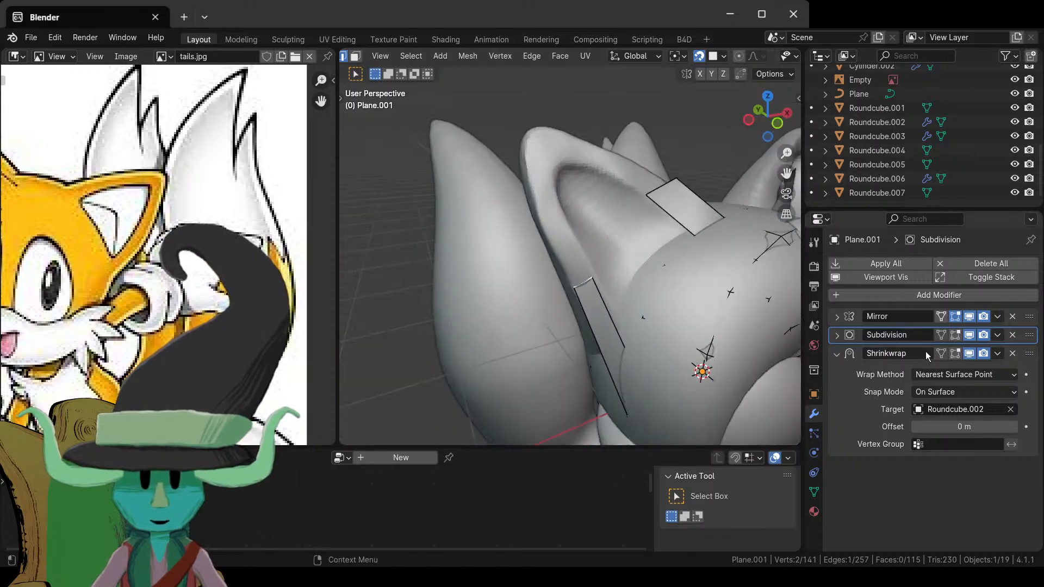
{"action": "left_click", "coordinate": [813, 395]}
{"action": "scroll", "coordinate": [943, 476], "scroll_direction": "down", "scroll_amount": 10}
{"action": "left_click", "coordinate": [924, 450]}
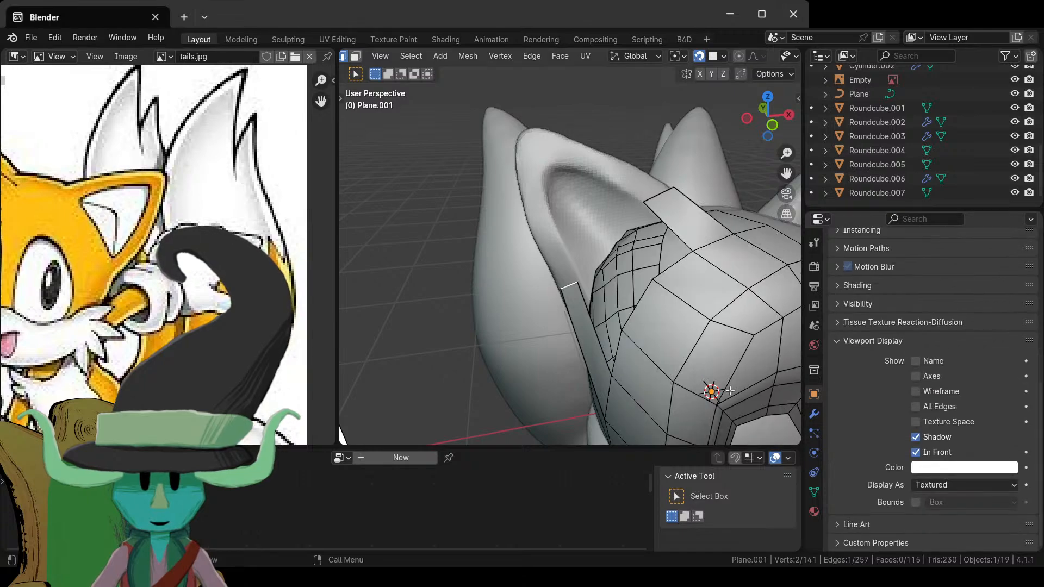
{"action": "scroll", "coordinate": [630, 310], "scroll_direction": "down", "scroll_amount": 5}
{"action": "scroll", "coordinate": [630, 311], "scroll_direction": "up", "scroll_amount": 5}
{"action": "middle_click_drag", "start_coordinate": [630, 311], "coordinate": [602, 356]}
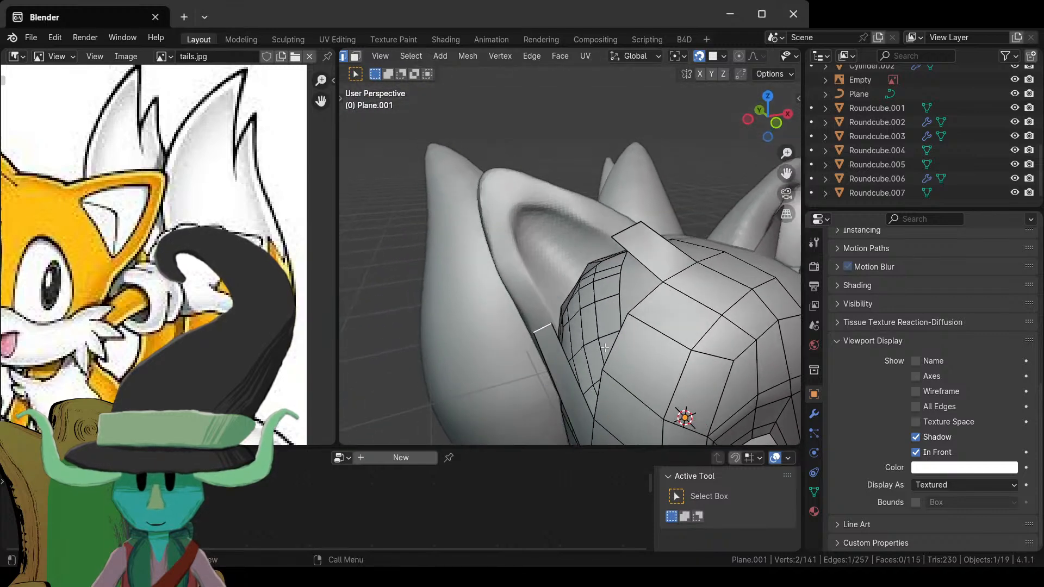
- In front view, extrude the outer ear strip's end edge twice up the rim, rotate it about 46.4° and nudge it onto the ear
{"action": "key", "text": "KP_1"}
{"action": "scroll", "coordinate": [598, 337], "scroll_direction": "up", "scroll_amount": 4}
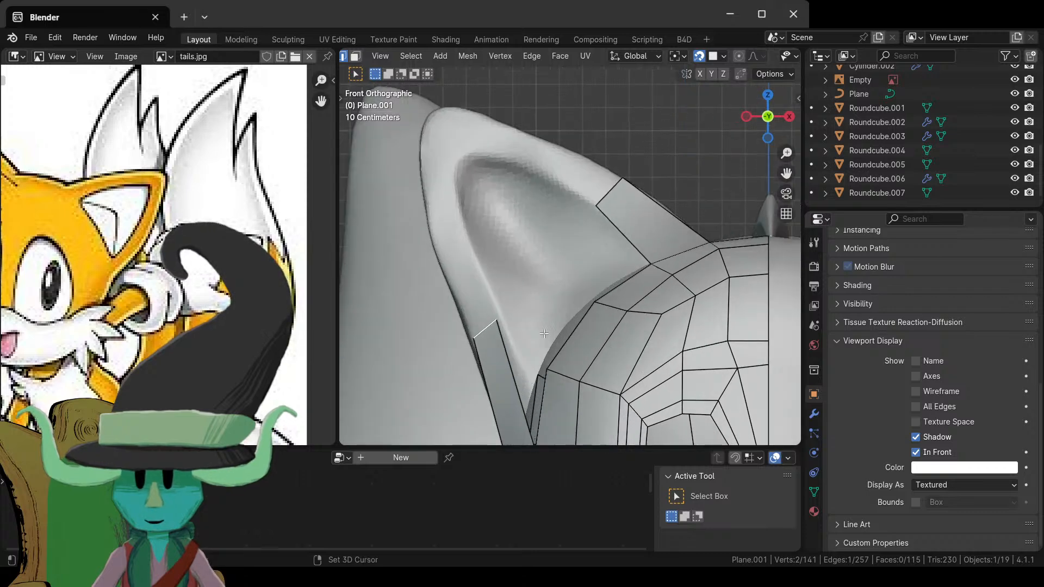
{"action": "scroll", "coordinate": [581, 327], "scroll_direction": "down", "scroll_amount": 2}
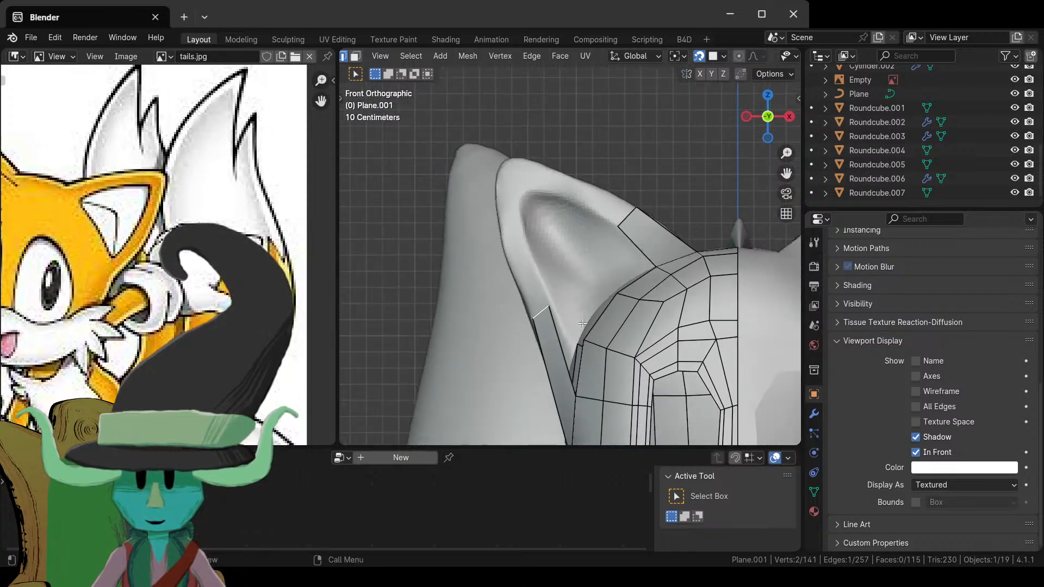
{"action": "key", "text": "e"}
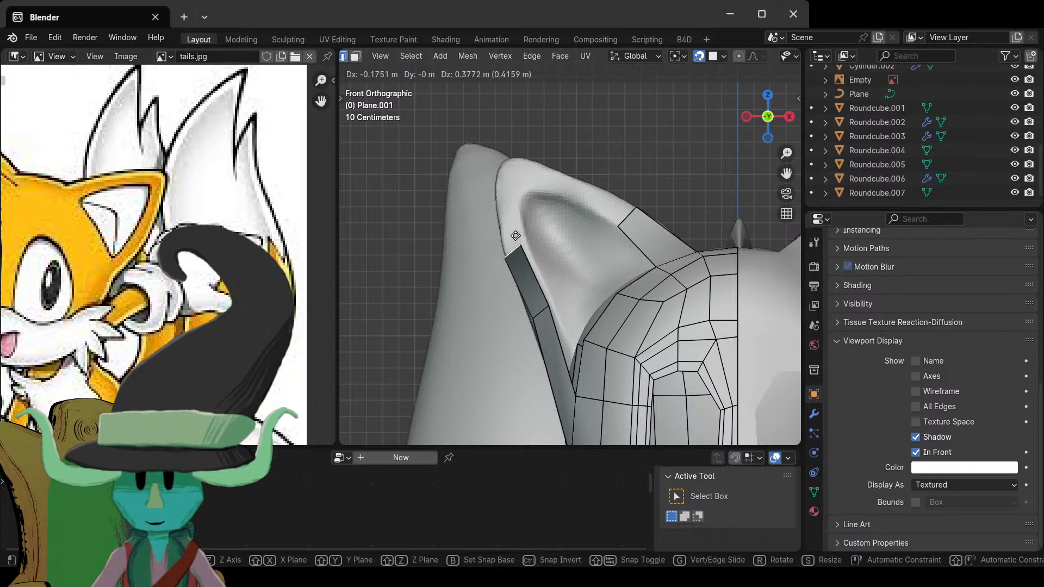
{"action": "left_click", "coordinate": [519, 231]}
{"action": "key", "text": "e"}
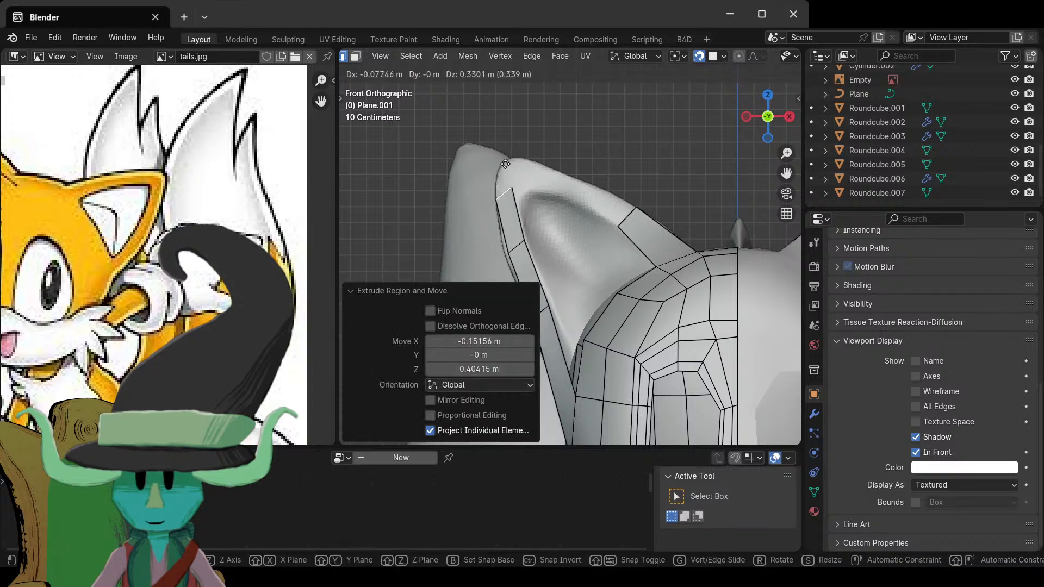
{"action": "left_click", "coordinate": [506, 164]}
{"action": "key", "text": "r"}
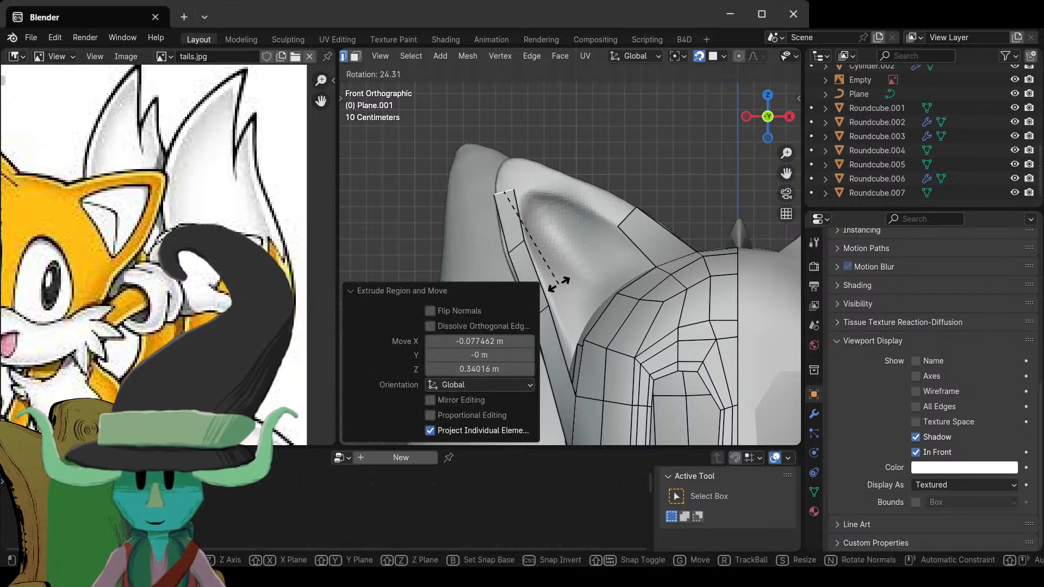
{"action": "left_click", "coordinate": [517, 273]}
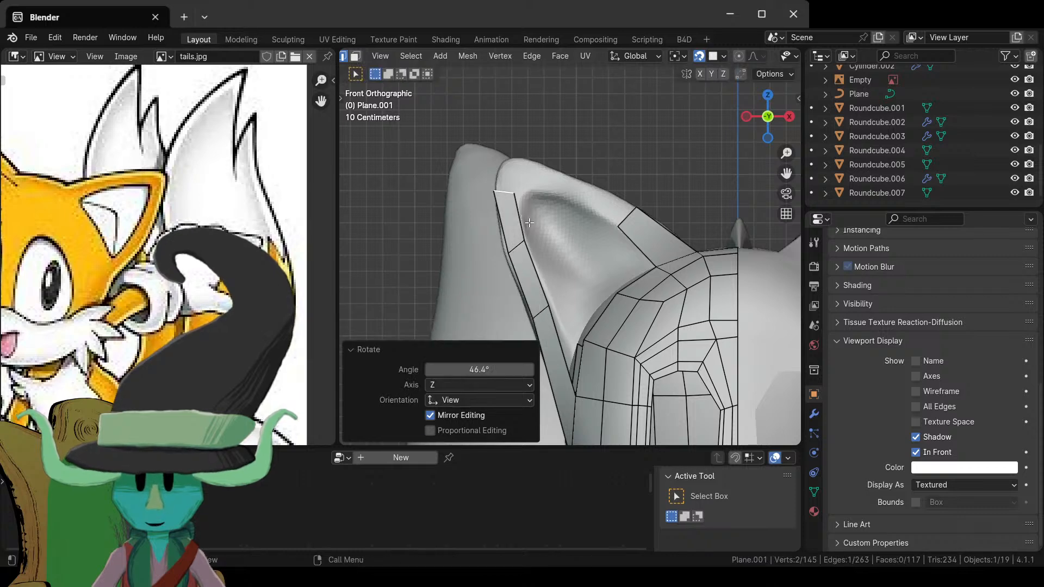
{"action": "key", "text": "g"}
{"action": "left_click", "coordinate": [537, 227]}
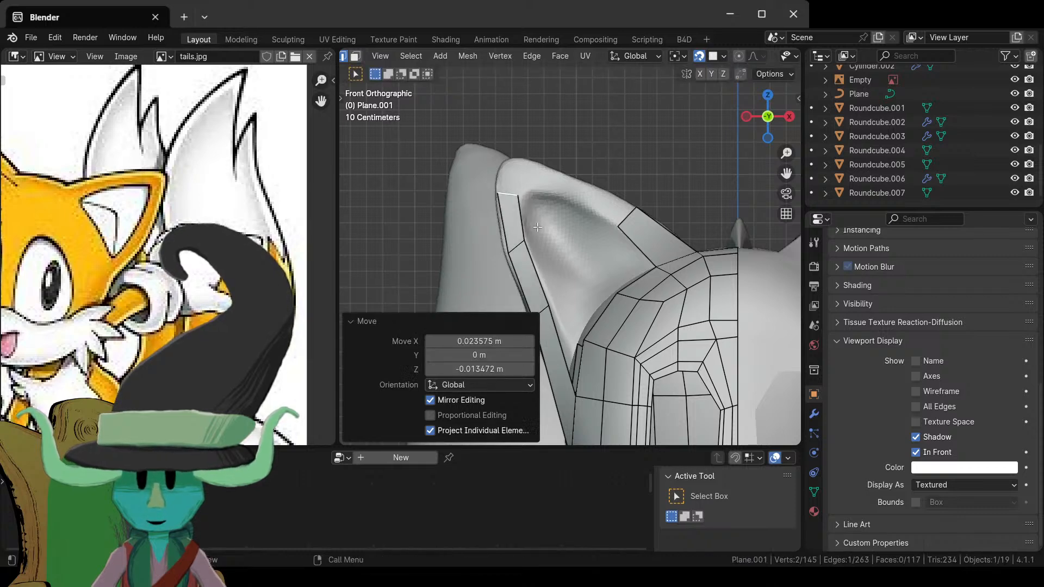
- Extrude the inner ear strip's end edge twice along the rim towards the tip and rotate it about -35.9°
{"action": "left_click", "coordinate": [619, 217]}
{"action": "key", "text": "g"}
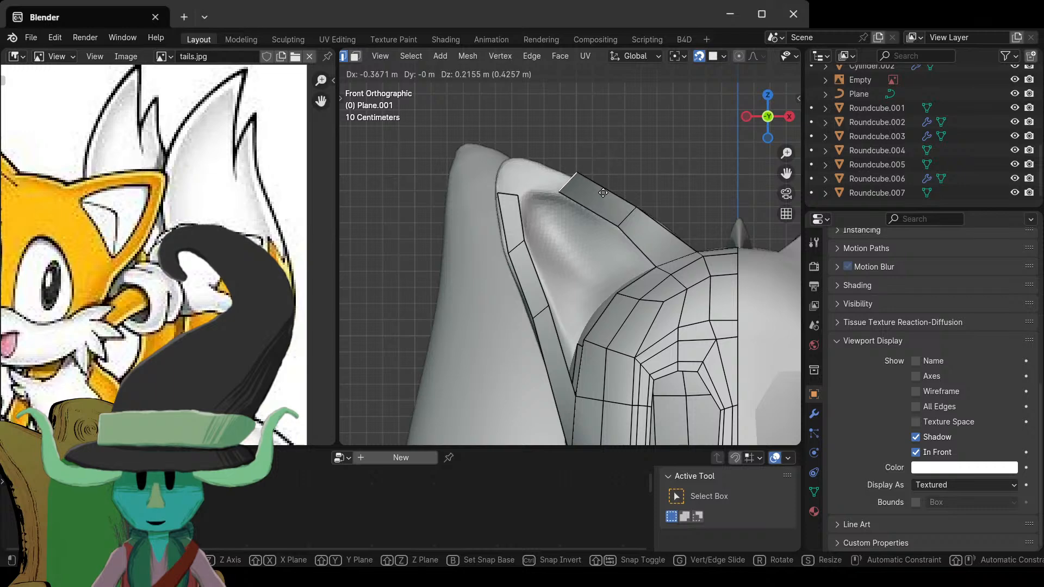
{"action": "left_click", "coordinate": [620, 196]}
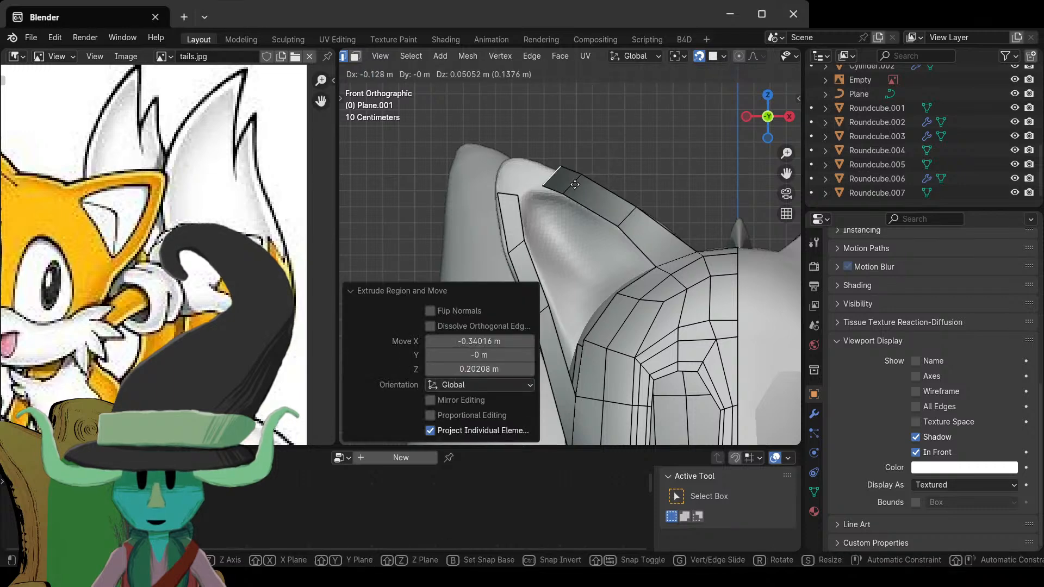
{"action": "key", "text": "r"}
{"action": "left_click", "coordinate": [565, 173]}
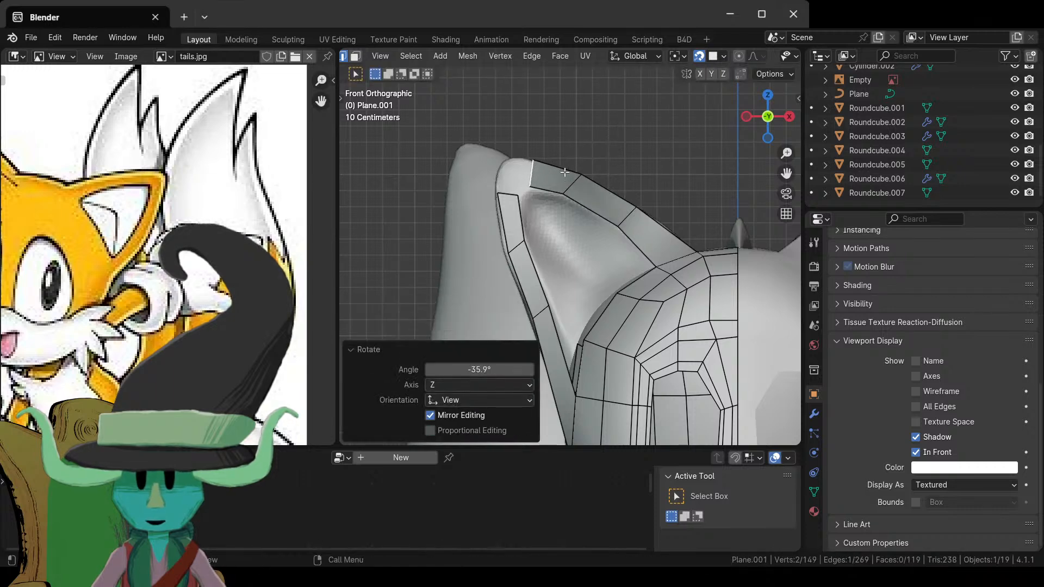
- Fill a face between the end edges of the two ear strips at the ear's tip
{"action": "left_click", "coordinate": [506, 195], "text": "shift"}
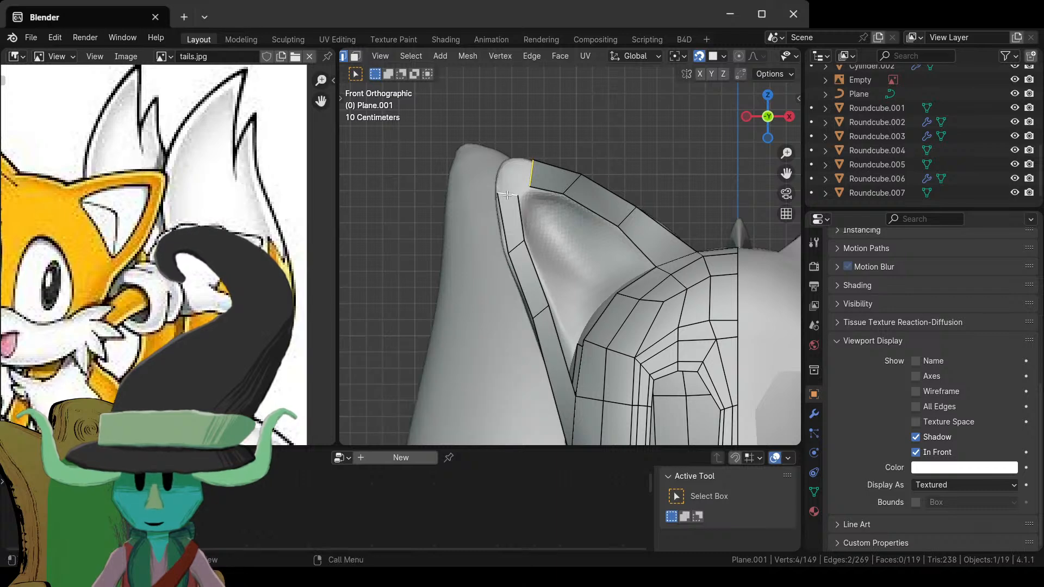
{"action": "key", "text": "f"}
{"action": "scroll", "coordinate": [510, 185], "scroll_direction": "up", "scroll_amount": 1}
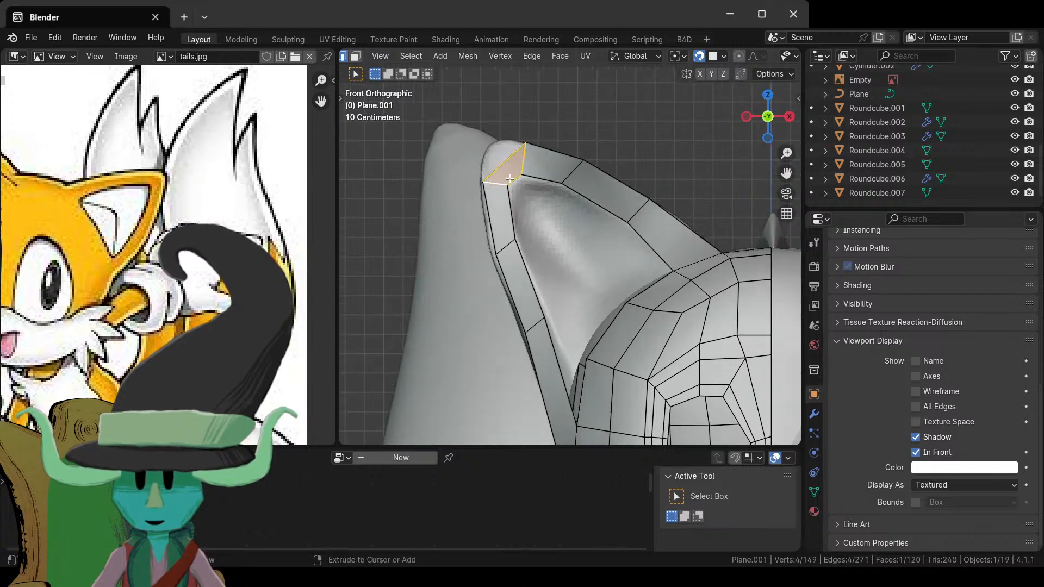
{"action": "key", "text": "ctrl+shift+r"}
{"action": "right_click", "coordinate": [602, 239]}
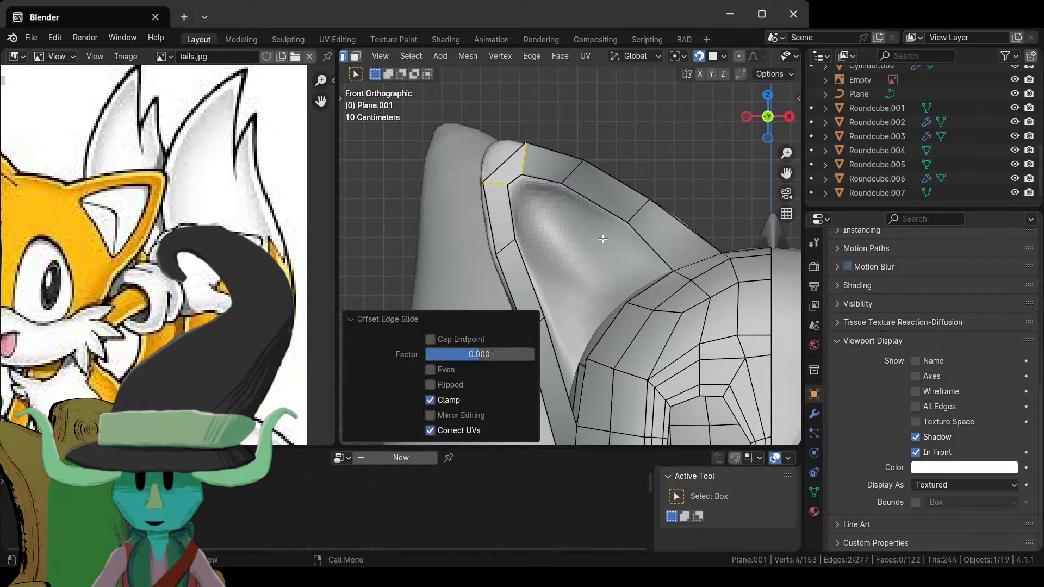
{"action": "key", "text": "ctrl+z"}
- Add one centred loop cut across the ear tip's face and move its outer vertex out to the tip of the ear
{"action": "key", "text": "ctrl+r"}
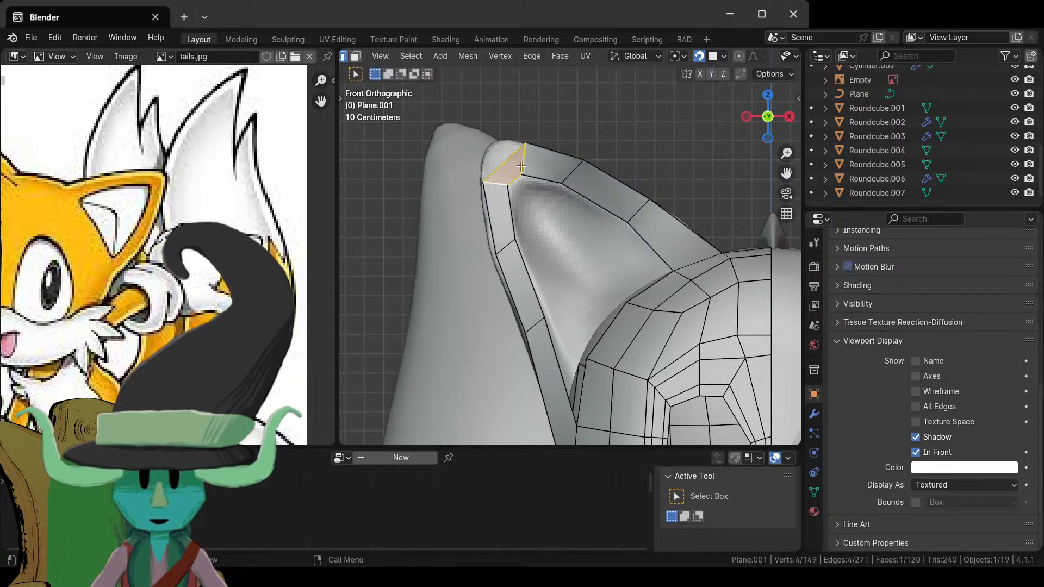
{"action": "left_click", "coordinate": [511, 177]}
{"action": "right_click", "coordinate": [511, 177]}
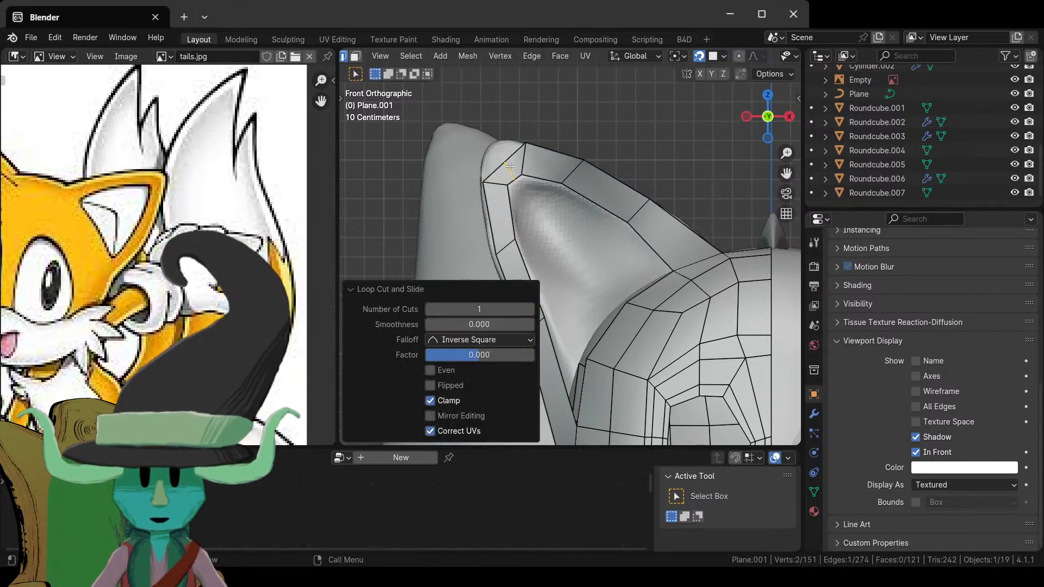
{"action": "key", "text": "1"}
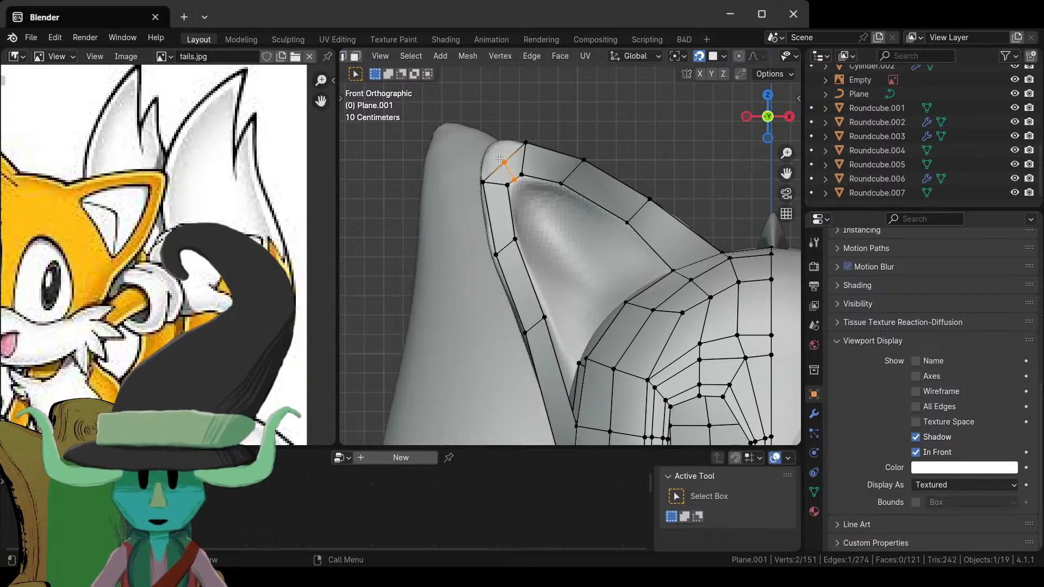
{"action": "key", "text": "g"}
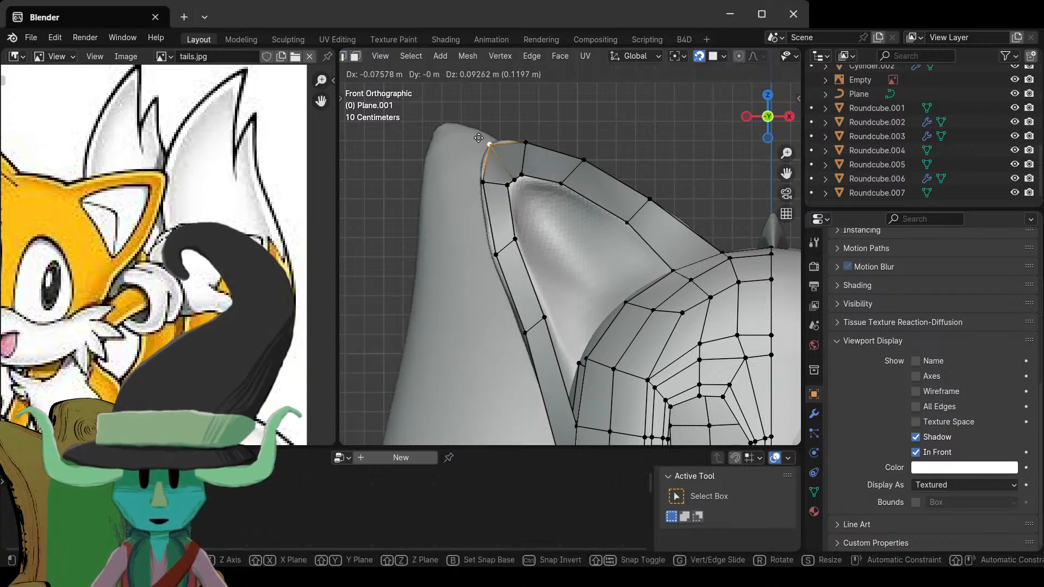
{"action": "left_click", "coordinate": [484, 140]}
- Fill a quad at the ear's base between the outer ear strip and the head patch, placing its free vertex inside the ear
{"action": "key", "text": "Tab"}
{"action": "scroll", "coordinate": [615, 211], "scroll_direction": "down", "scroll_amount": 5}
{"action": "middle_click_drag", "start_coordinate": [615, 210], "coordinate": [577, 301]}
{"action": "scroll", "coordinate": [621, 279], "scroll_direction": "up", "scroll_amount": 5}
{"action": "key", "text": "Tab"}
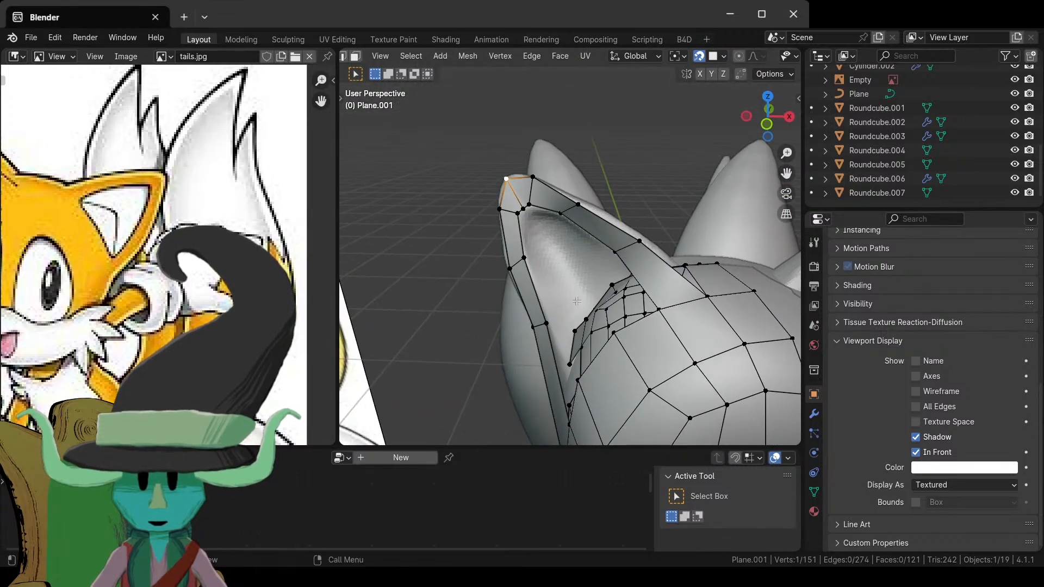
{"action": "key", "text": "KP_1"}
{"action": "scroll", "coordinate": [567, 293], "scroll_direction": "up", "scroll_amount": 2}
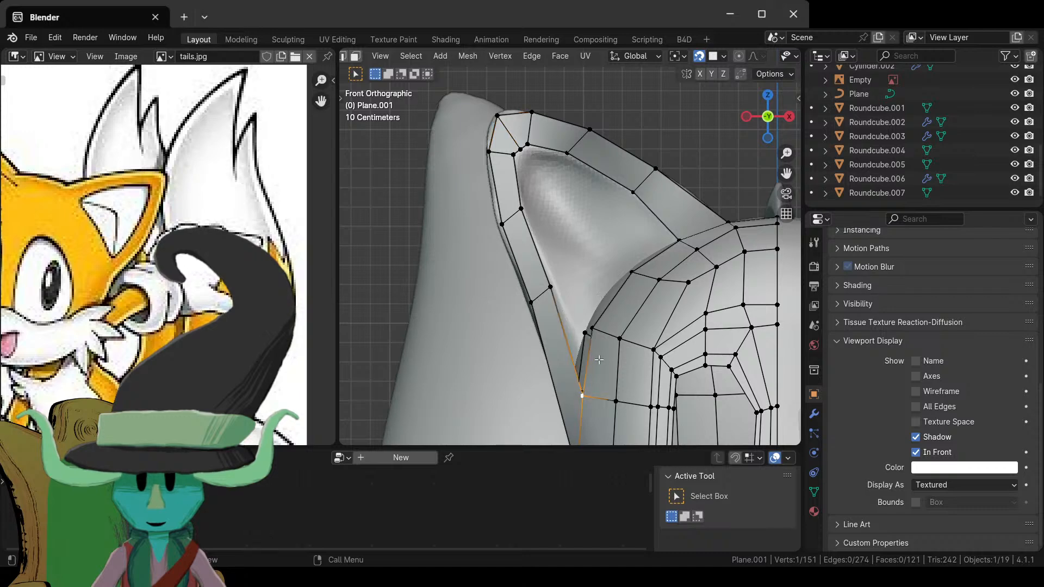
{"action": "middle_click_drag", "start_coordinate": [598, 359], "coordinate": [573, 328]}
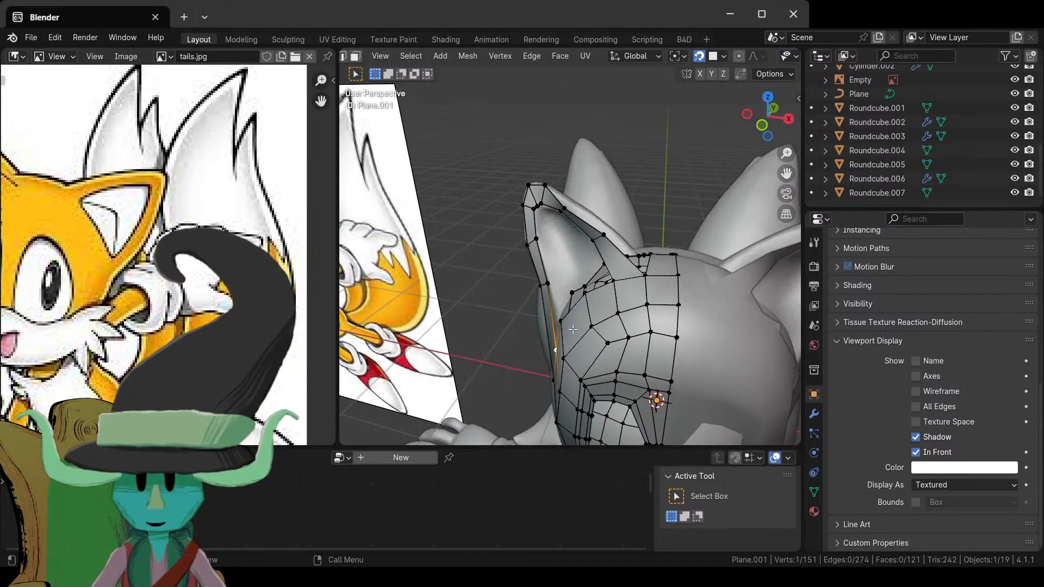
{"action": "key", "text": "g"}
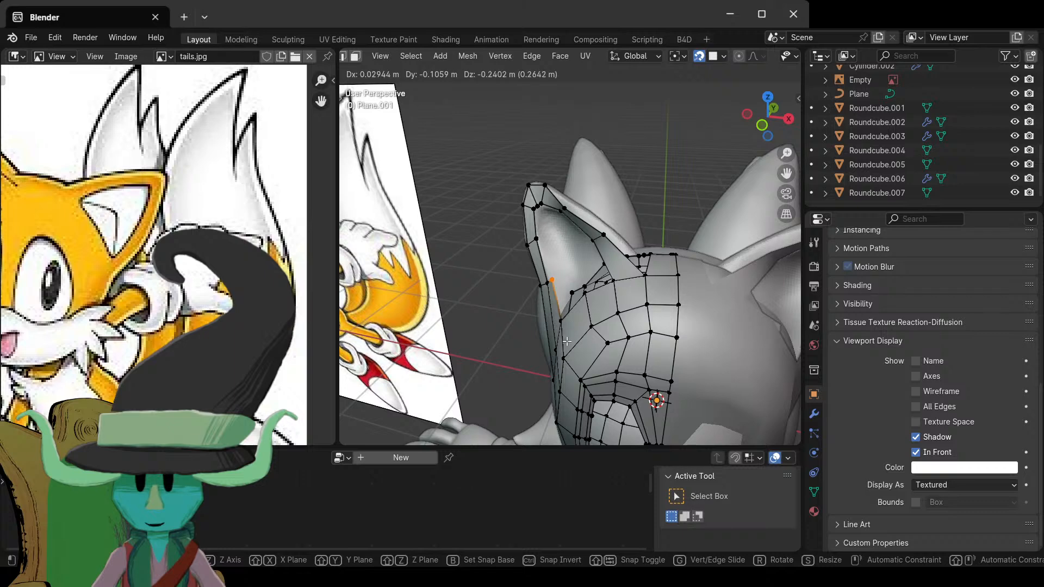
{"action": "left_click", "coordinate": [630, 319]}
{"action": "key", "text": "KP_1"}
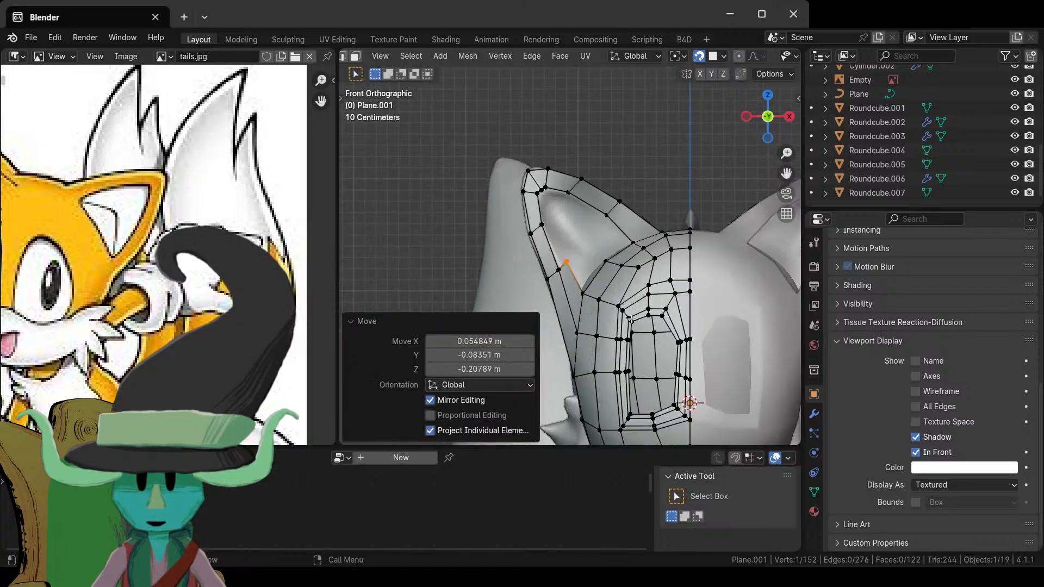
- Add the next quad up the outer strip's inner side and one at the opposite strip's base, positioning both free vertices
{"action": "scroll", "coordinate": [601, 275], "scroll_direction": "up", "scroll_amount": 3}
{"action": "key", "text": "g"}
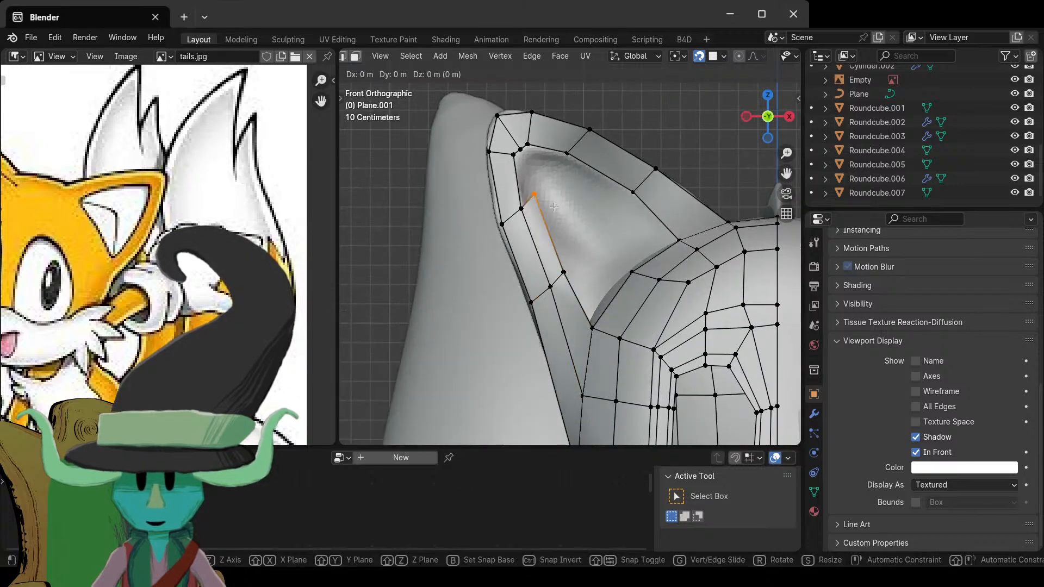
{"action": "left_click", "coordinate": [560, 208]}
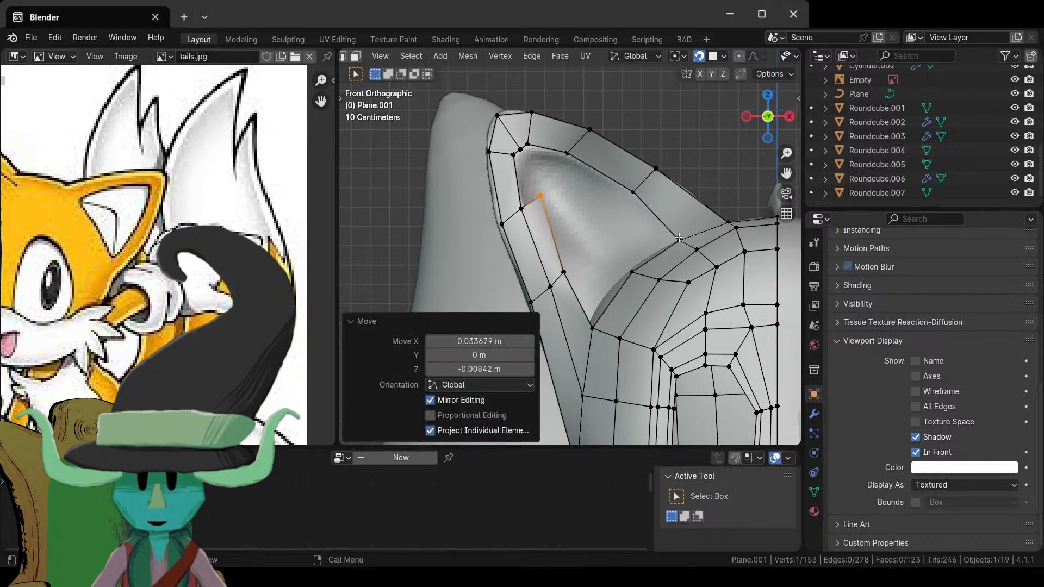
{"action": "key", "text": "g"}
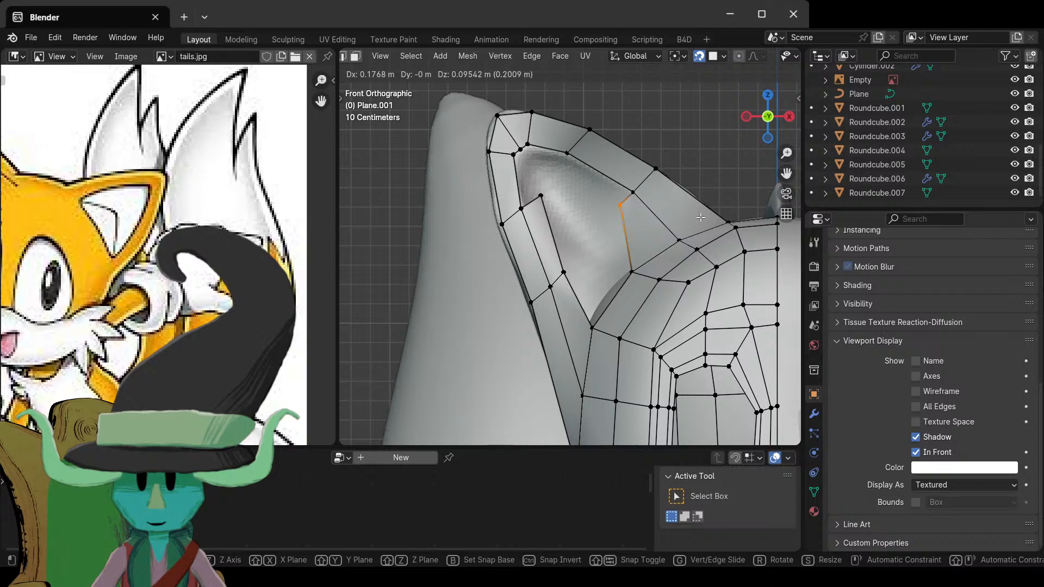
{"action": "left_click", "coordinate": [702, 217]}
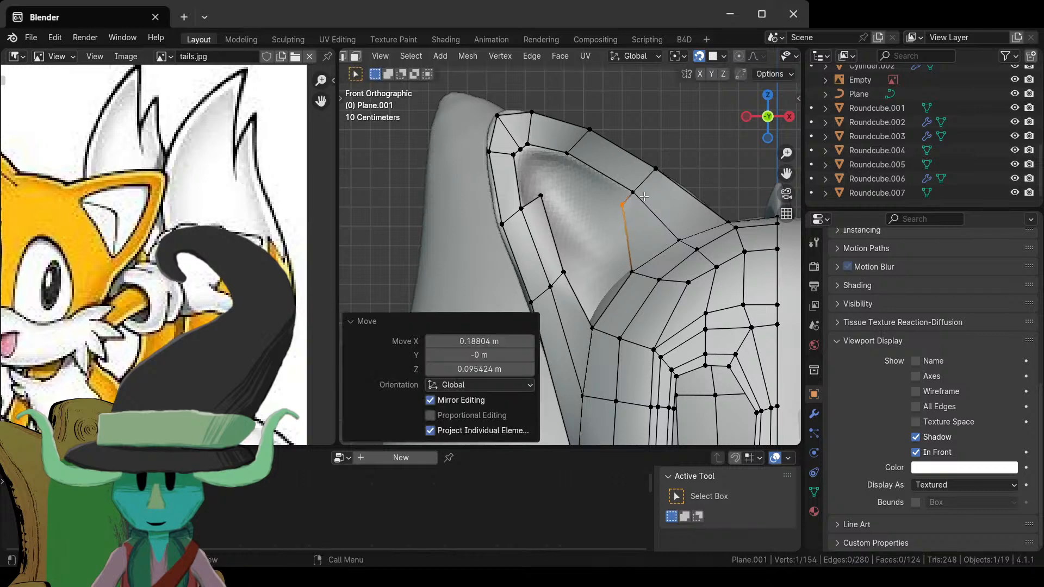
- Extend both rows of inner ear quads towards the tip by one face each, placing the new vertices along the rim
{"action": "key", "text": "f"}
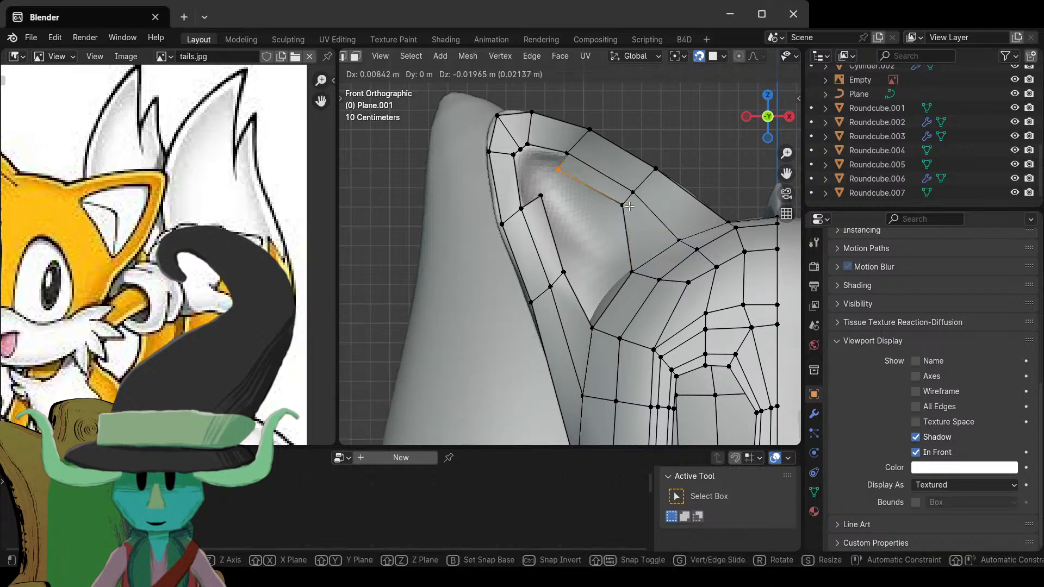
{"action": "left_click", "coordinate": [492, 211]}
{"action": "key", "text": "f"}
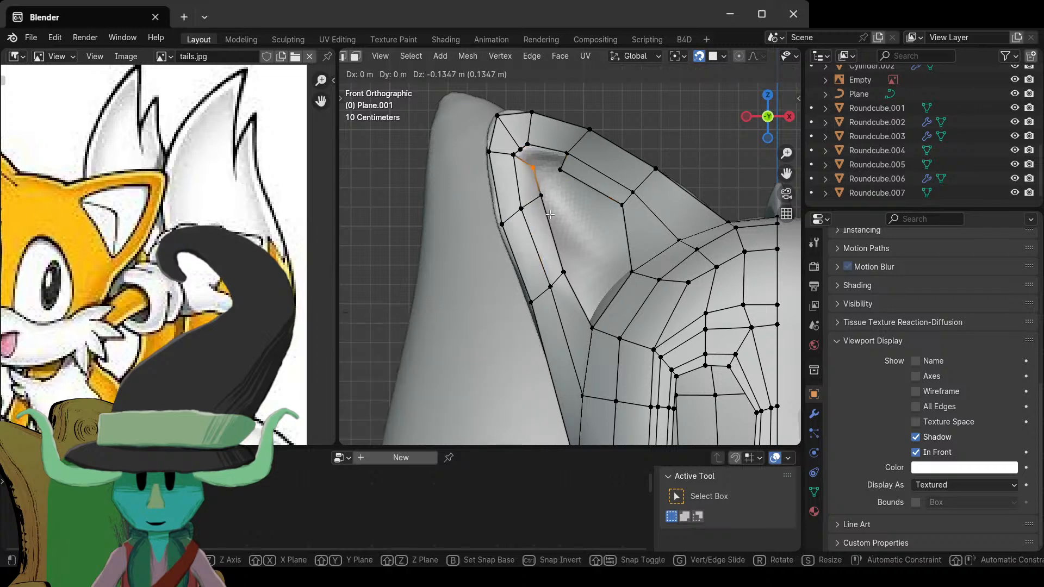
{"action": "left_click", "coordinate": [518, 163]}
- Add small quads around the inside of the ear's tip and place their vertices so the two inner rows meet
{"action": "key", "text": "f"}
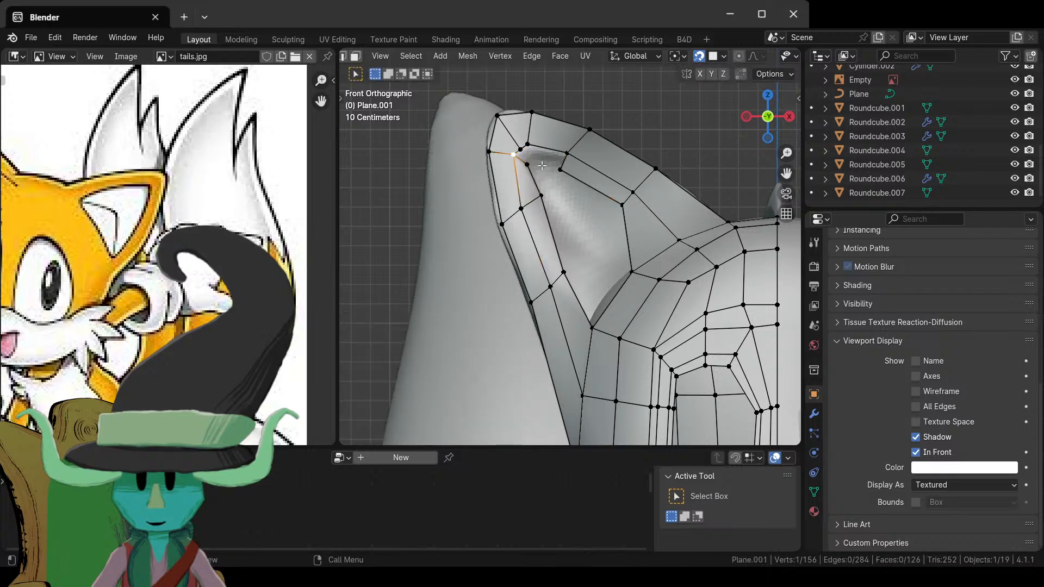
{"action": "left_click", "coordinate": [534, 162]}
{"action": "left_click", "coordinate": [520, 149]}
{"action": "key", "text": "f"}
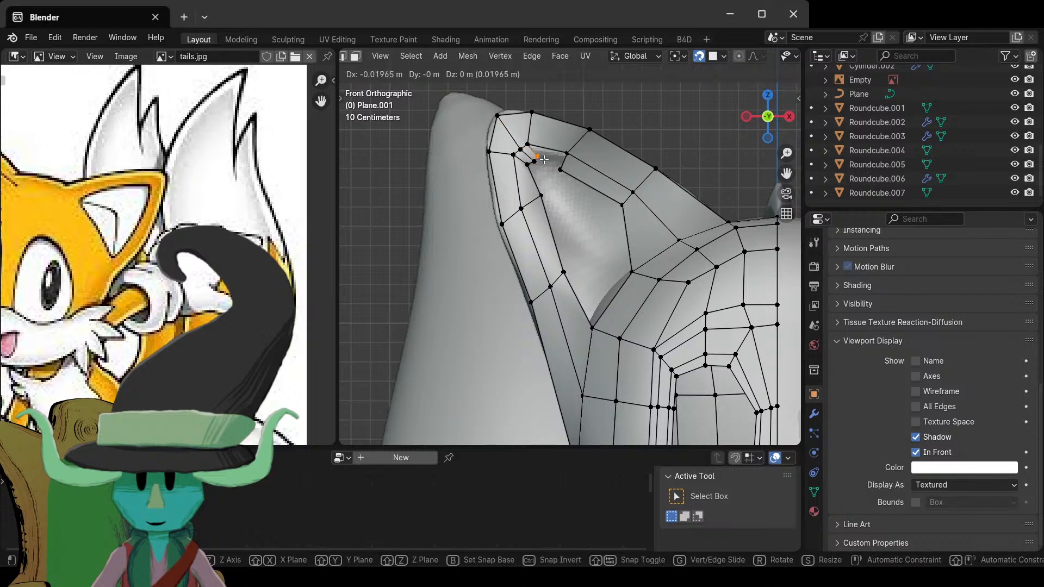
{"action": "left_click", "coordinate": [529, 146]}
{"action": "left_click", "coordinate": [535, 159]}
{"action": "key", "text": "f"}
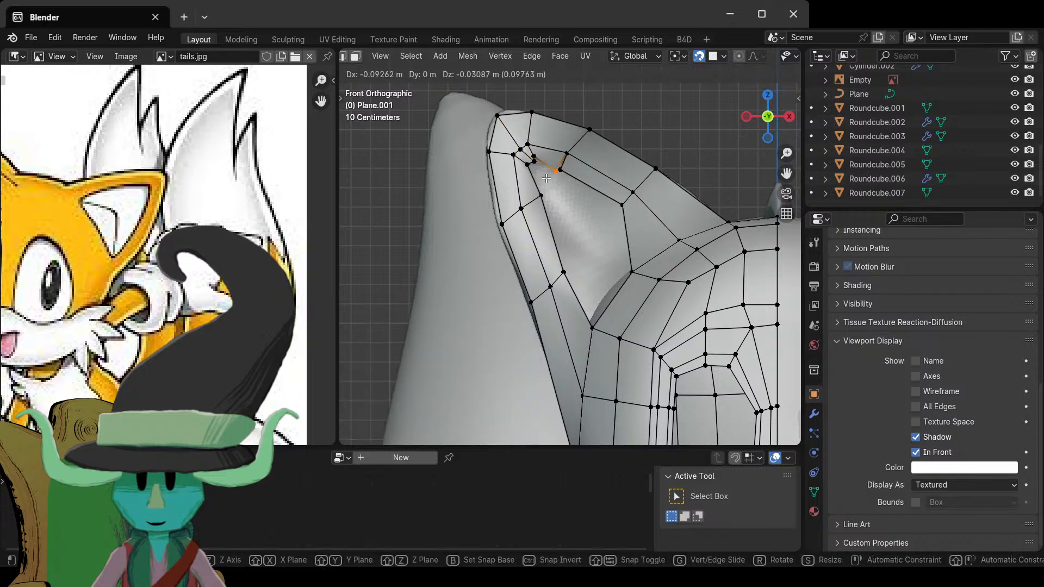
{"action": "left_click", "coordinate": [552, 178]}
{"action": "scroll", "coordinate": [552, 179], "scroll_direction": "up", "scroll_amount": 2}
{"action": "key", "text": "f"}
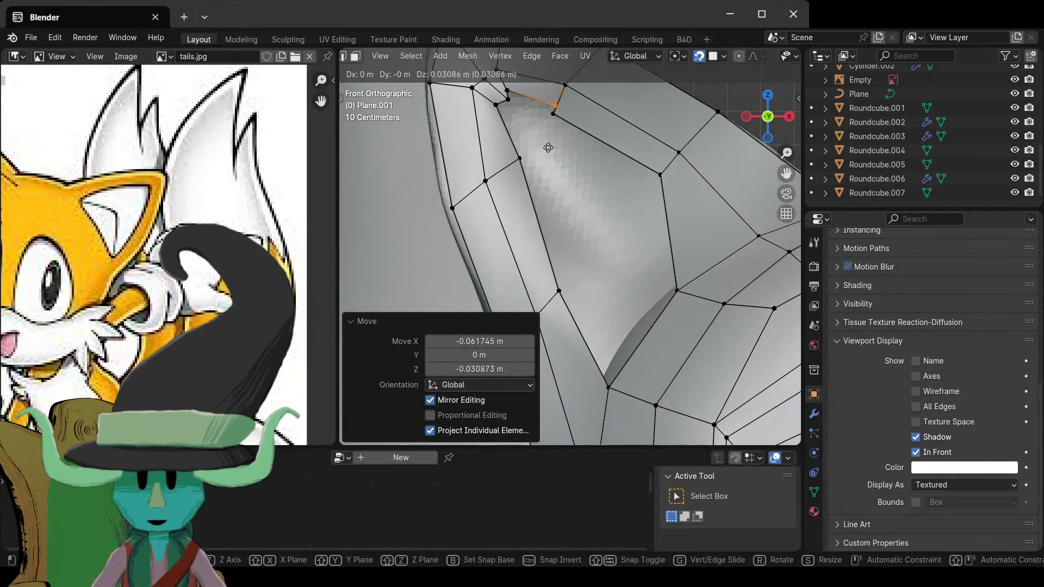
{"action": "left_click", "coordinate": [549, 157]}
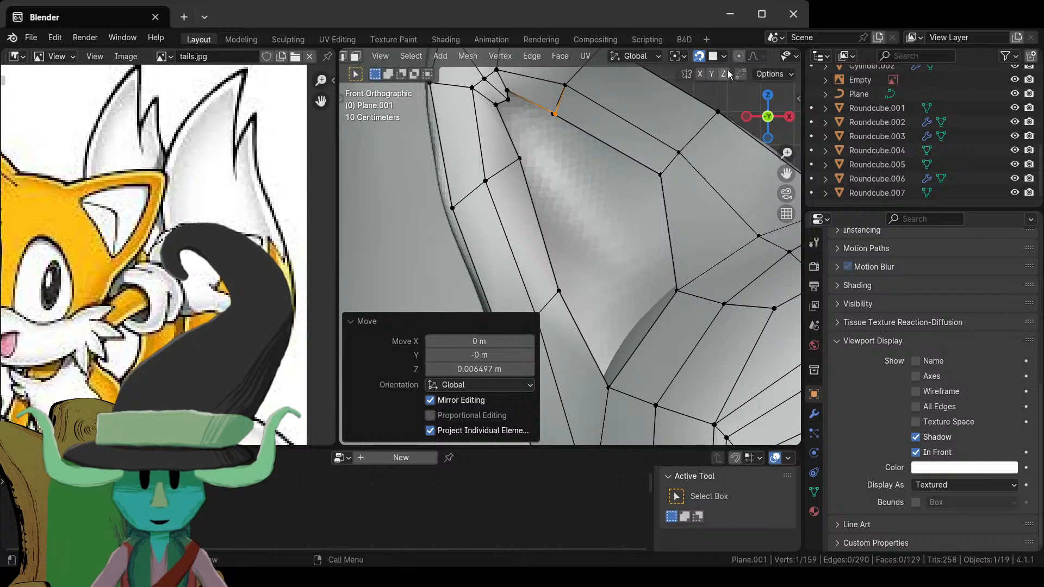
- Turn on Auto Merge, weld the doubled vertex on the inner ear's upper edge, and move the tip's inner vertex about -0.042 m in X and 0.035 m in Z
{"action": "key", "text": "g"}
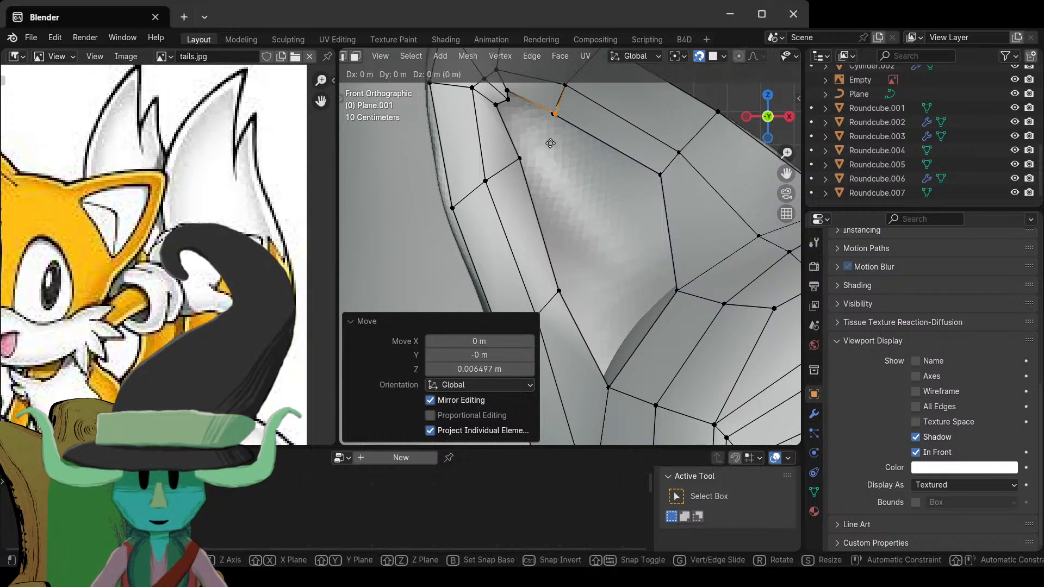
{"action": "left_click", "coordinate": [550, 138]}
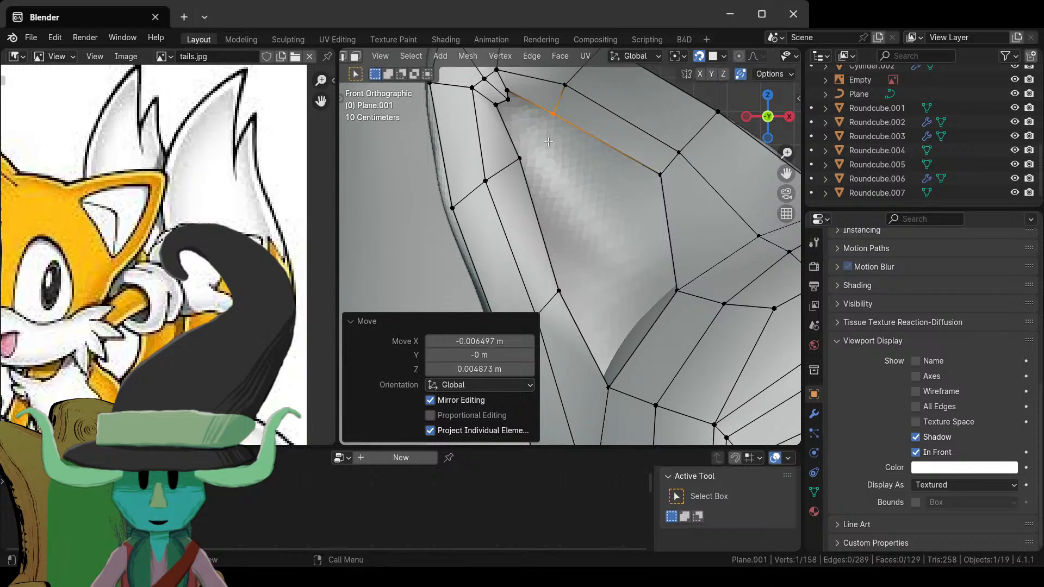
{"action": "scroll", "coordinate": [637, 195], "scroll_direction": "down", "scroll_amount": 2}
{"action": "key", "text": "g"}
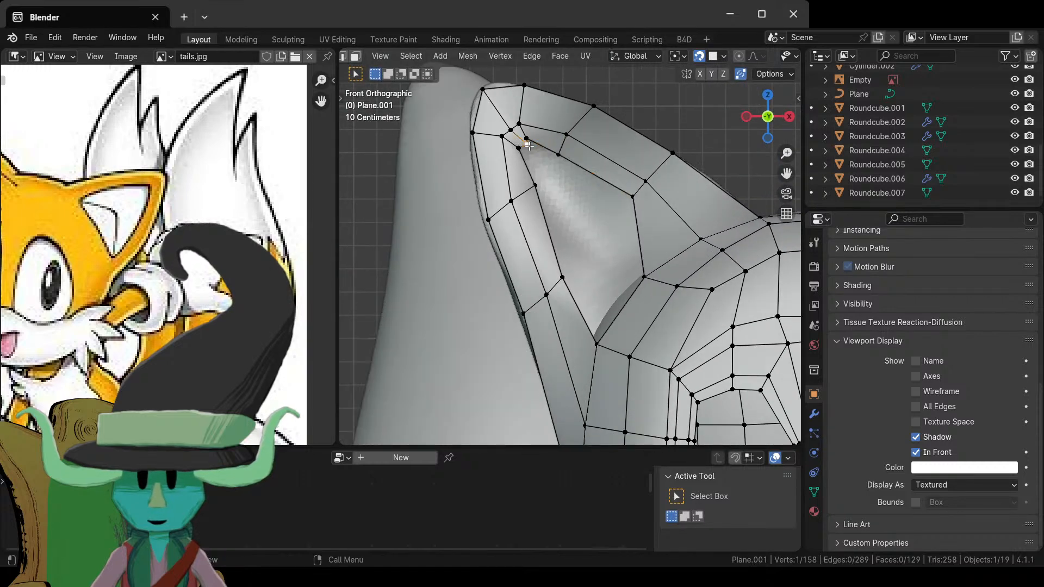
{"action": "left_click", "coordinate": [517, 138]}
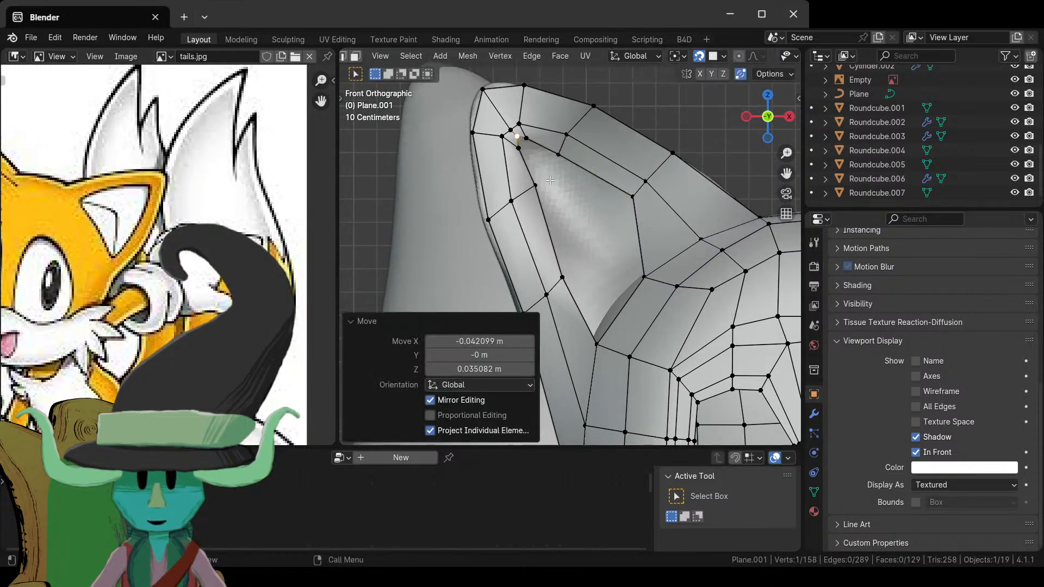
- Fill a triangular face between the moved tip vertex and its two neighbouring inner ear vertices
{"action": "scroll", "coordinate": [518, 137], "scroll_direction": "up", "scroll_amount": 2}
{"action": "middle_click_drag", "start_coordinate": [518, 138], "coordinate": [578, 225], "text": "shift"}
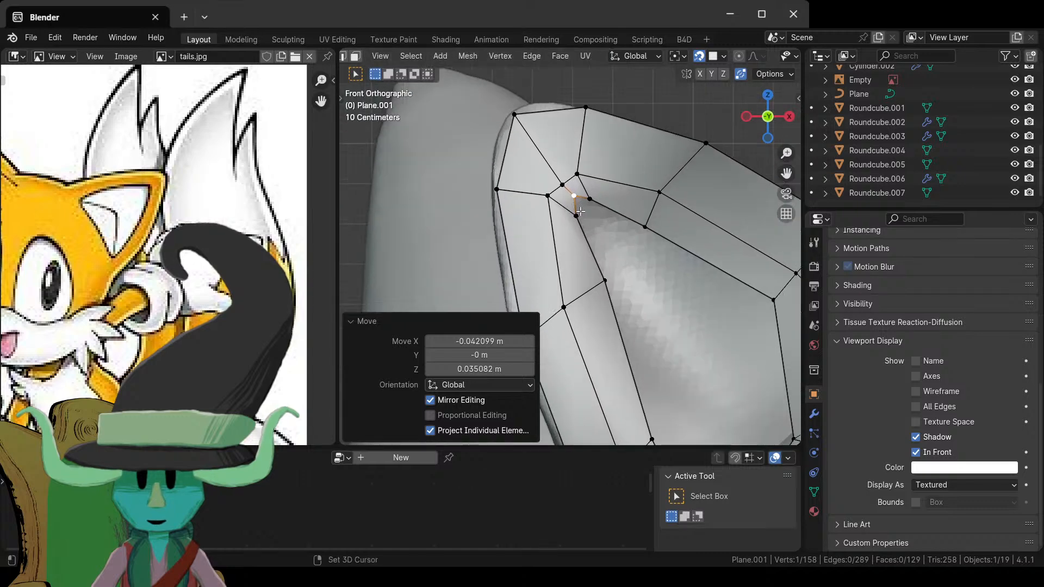
{"action": "left_click", "coordinate": [577, 216], "text": "shift"}
{"action": "left_click", "coordinate": [590, 199], "text": "shift"}
{"action": "key", "text": "f"}
{"action": "scroll", "coordinate": [624, 288], "scroll_direction": "down", "scroll_amount": 3}
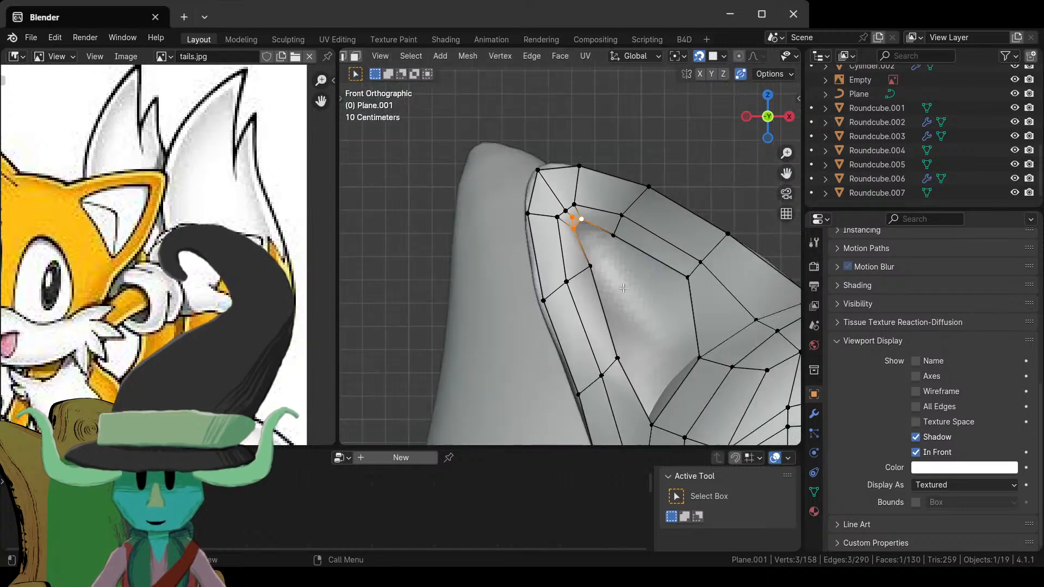
- Fill the remaining opening of the inner ear with faces, starting from the edge at the ear's base
{"action": "key", "text": "Tab"}
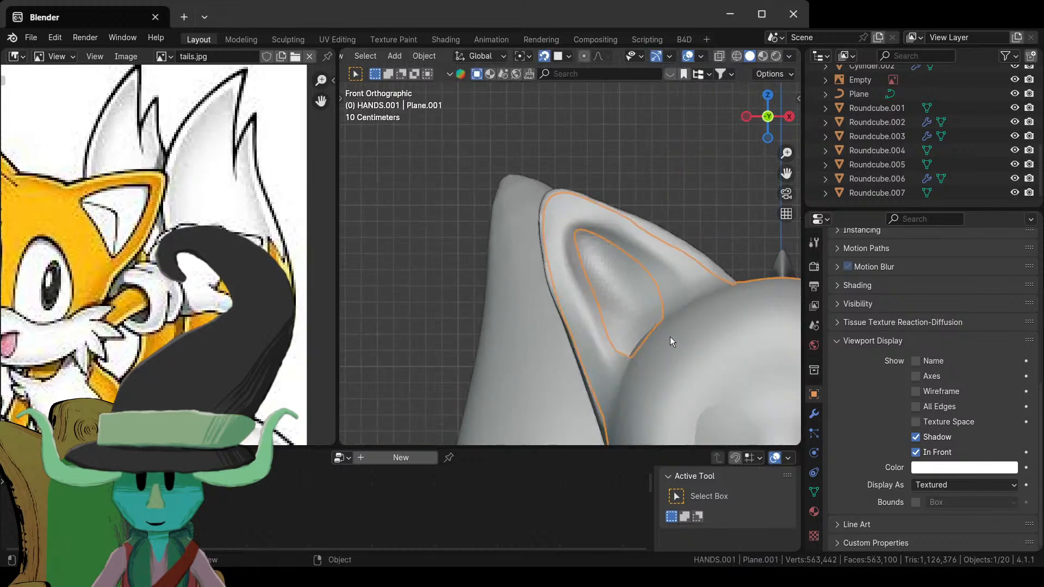
{"action": "scroll", "coordinate": [622, 309], "scroll_direction": "up", "scroll_amount": 2}
{"action": "key", "text": "Tab"}
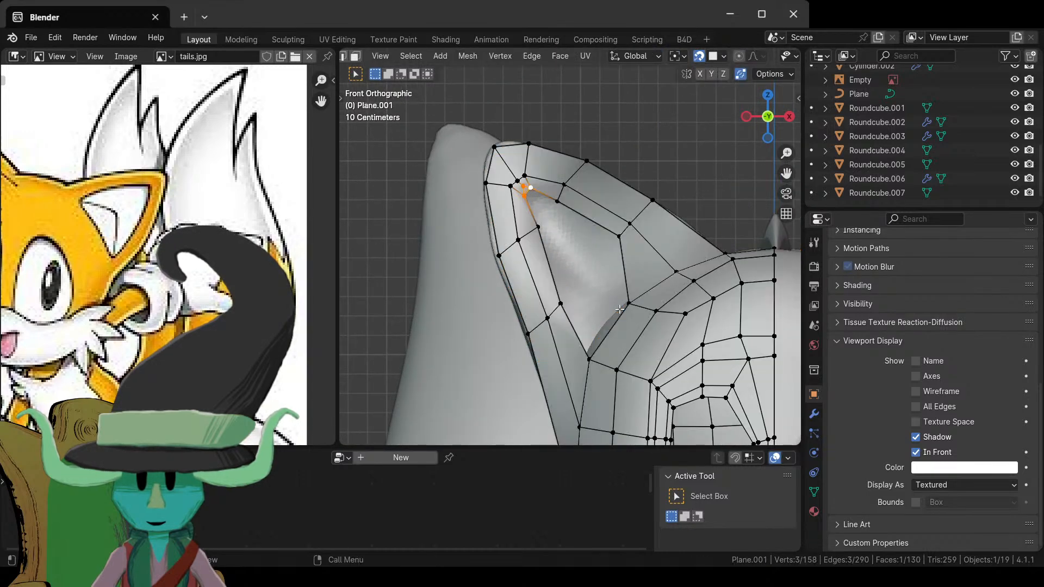
{"action": "scroll", "coordinate": [620, 309], "scroll_direction": "up", "scroll_amount": 1}
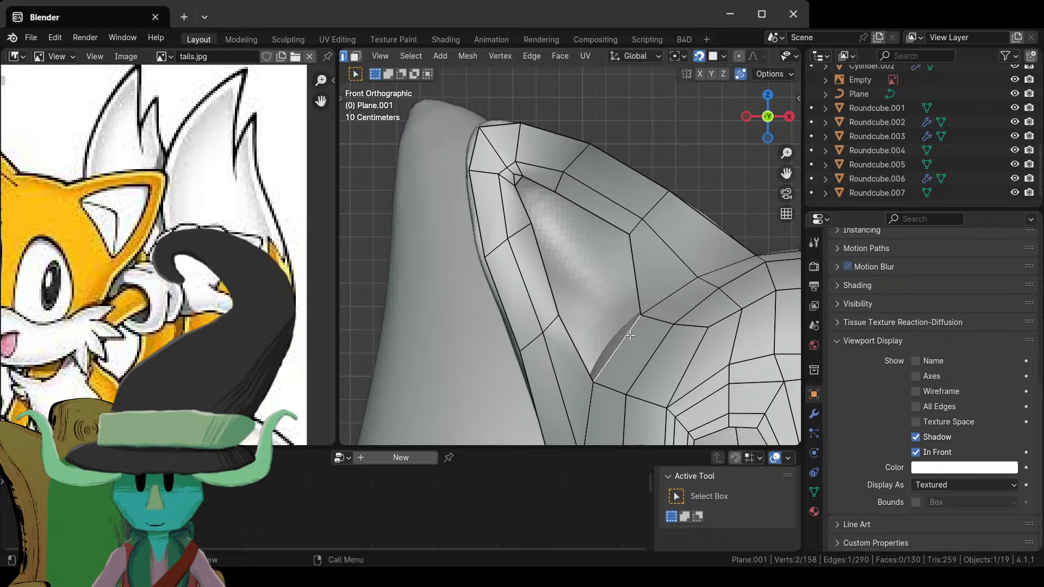
{"action": "key", "text": "Tab"}
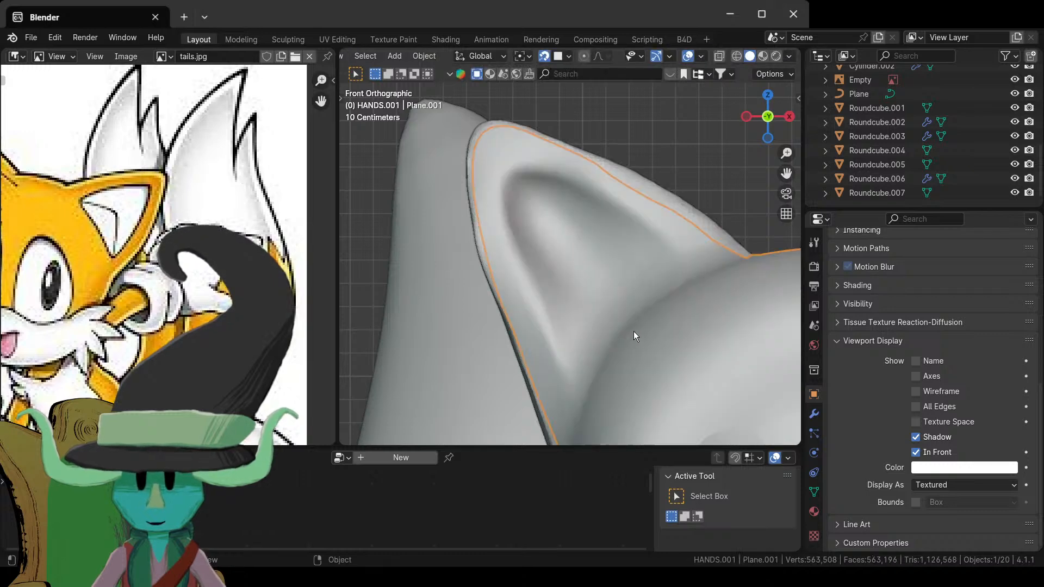
{"action": "scroll", "coordinate": [634, 333], "scroll_direction": "down", "scroll_amount": 4}
{"action": "scroll", "coordinate": [635, 331], "scroll_direction": "up", "scroll_amount": 5}
{"action": "key", "text": "Tab"}
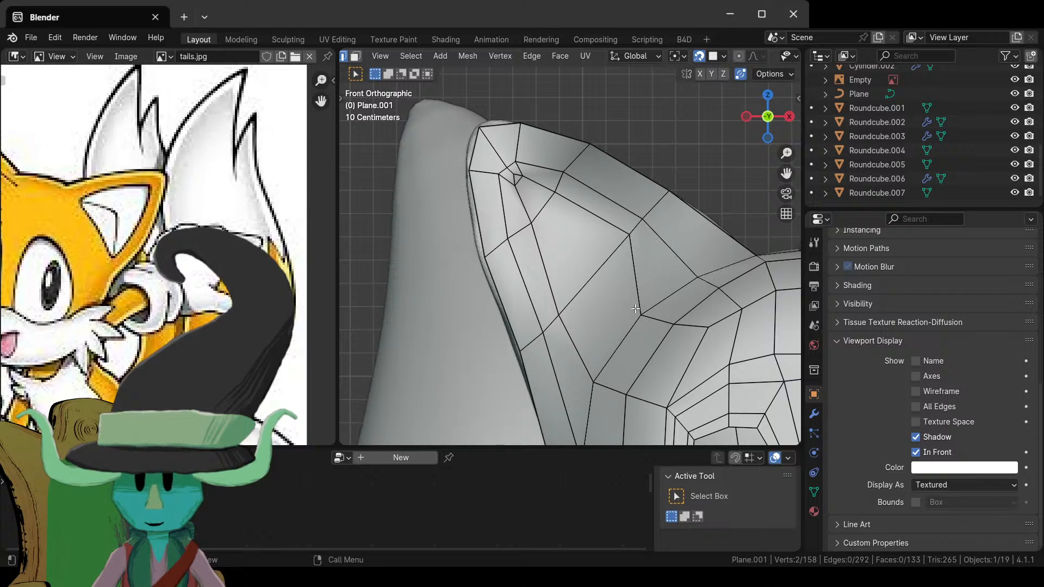
- Slide the inner ear's base corner vertex along its edge towards the head
{"action": "key", "text": "g"}
{"action": "key", "text": "g"}
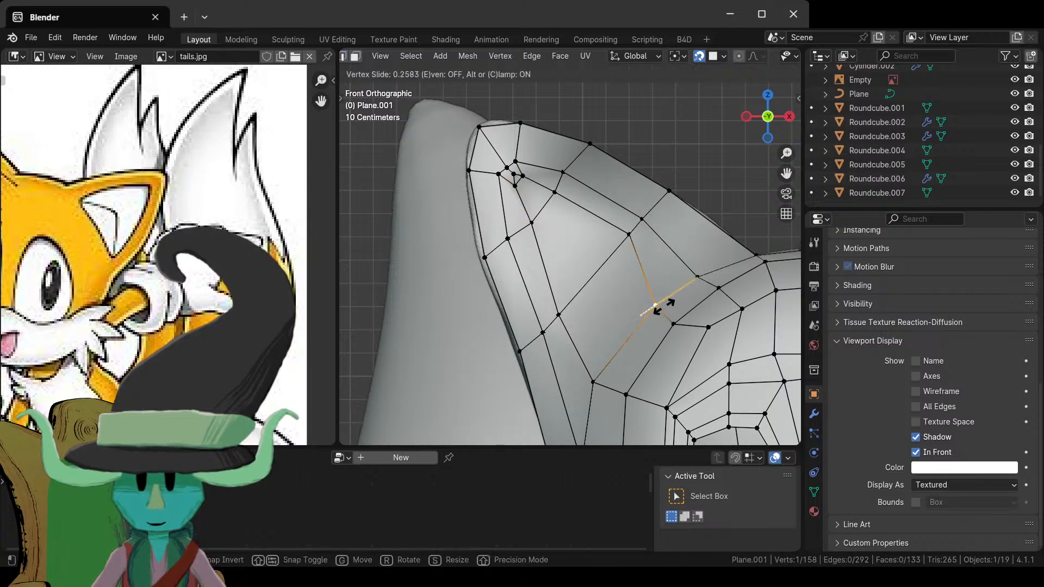
{"action": "left_click", "coordinate": [684, 295]}
- Inspect the filled ear on the whole head and the open gap in the mesh behind the ear
{"action": "key", "text": "Tab"}
{"action": "scroll", "coordinate": [684, 295], "scroll_direction": "down", "scroll_amount": 5}
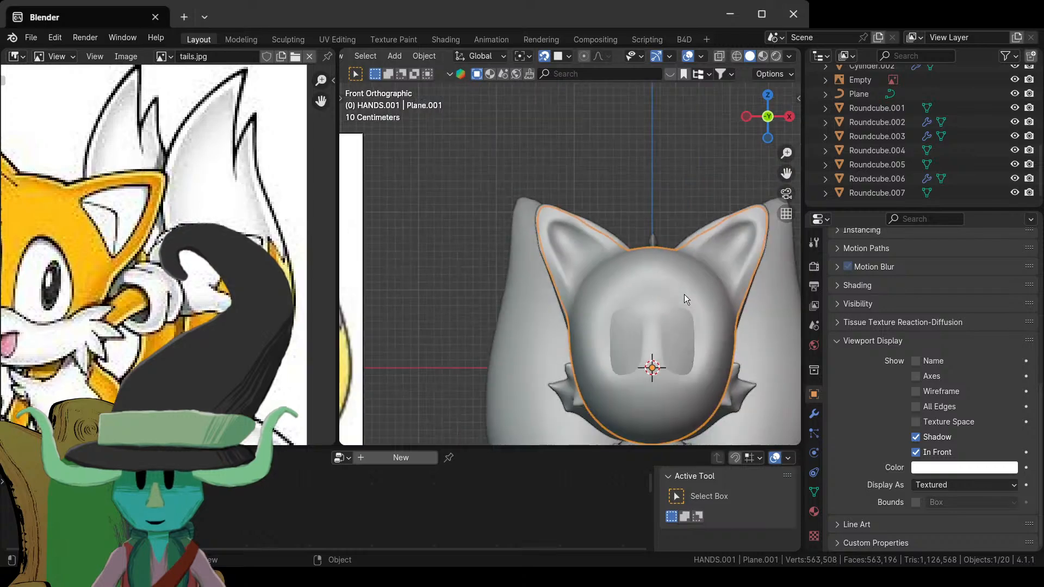
{"action": "middle_click_drag", "start_coordinate": [684, 295], "coordinate": [619, 331]}
{"action": "scroll", "coordinate": [661, 335], "scroll_direction": "down", "scroll_amount": 4}
{"action": "left_click", "coordinate": [679, 312]}
{"action": "scroll", "coordinate": [660, 317], "scroll_direction": "up", "scroll_amount": 3}
{"action": "scroll", "coordinate": [660, 322], "scroll_direction": "up", "scroll_amount": 3}
{"action": "left_click", "coordinate": [613, 276]}
{"action": "key", "text": "Tab"}
{"action": "scroll", "coordinate": [577, 299], "scroll_direction": "up", "scroll_amount": 4}
{"action": "scroll", "coordinate": [501, 234], "scroll_direction": "down", "scroll_amount": 4}
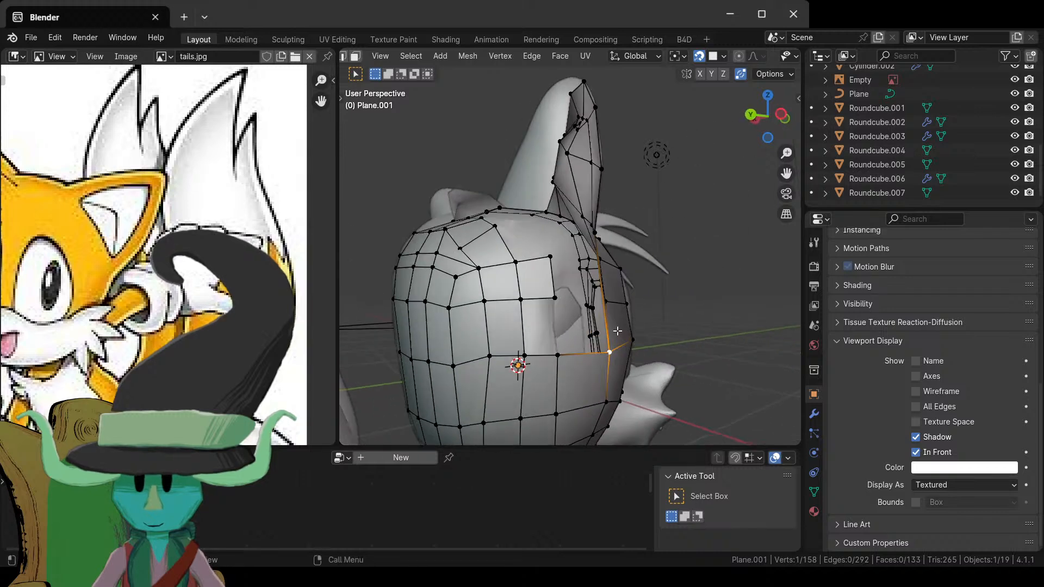
{"action": "key", "text": "e"}
{"action": "left_click", "coordinate": [652, 319]}
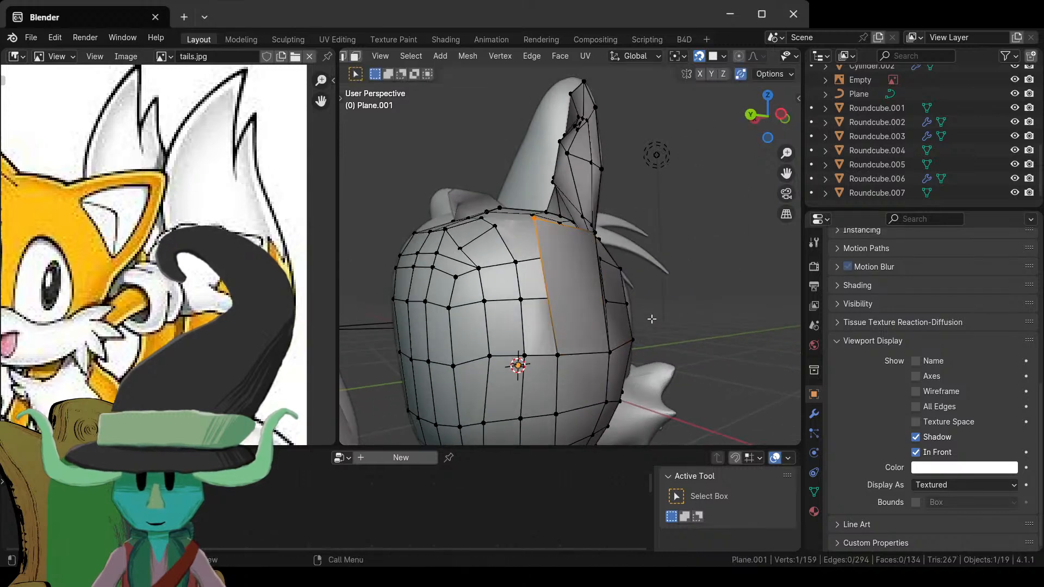
{"action": "middle_click_drag", "start_coordinate": [651, 319], "coordinate": [577, 329]}
{"action": "key", "text": "ctrl+z"}
- Add one centred loop cut across the ear's strips and inner faces near the ear's base
{"action": "key", "text": "ctrl+r"}
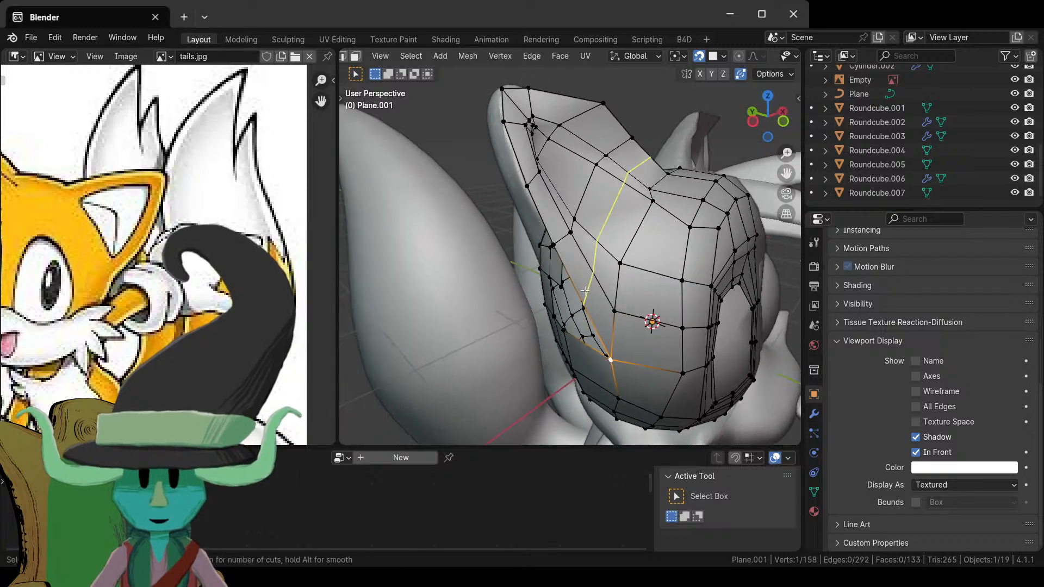
{"action": "left_click", "coordinate": [585, 291]}
{"action": "right_click", "coordinate": [584, 291]}
{"action": "middle_click_drag", "start_coordinate": [584, 290], "coordinate": [664, 236]}
- Nudge the upper-edge vertex near the ear's tip slightly downward in the front orthographic view
{"action": "left_click", "coordinate": [574, 115]}
{"action": "middle_click_drag", "start_coordinate": [574, 115], "coordinate": [528, 216]}
{"action": "key", "text": "KP_5"}
{"action": "key", "text": "KP_1"}
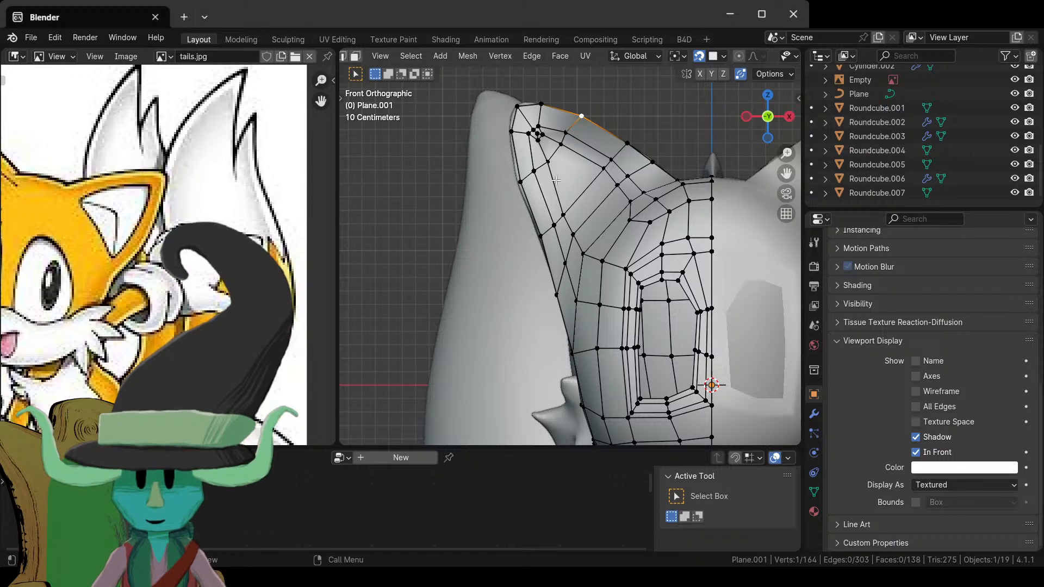
{"action": "key", "text": "g"}
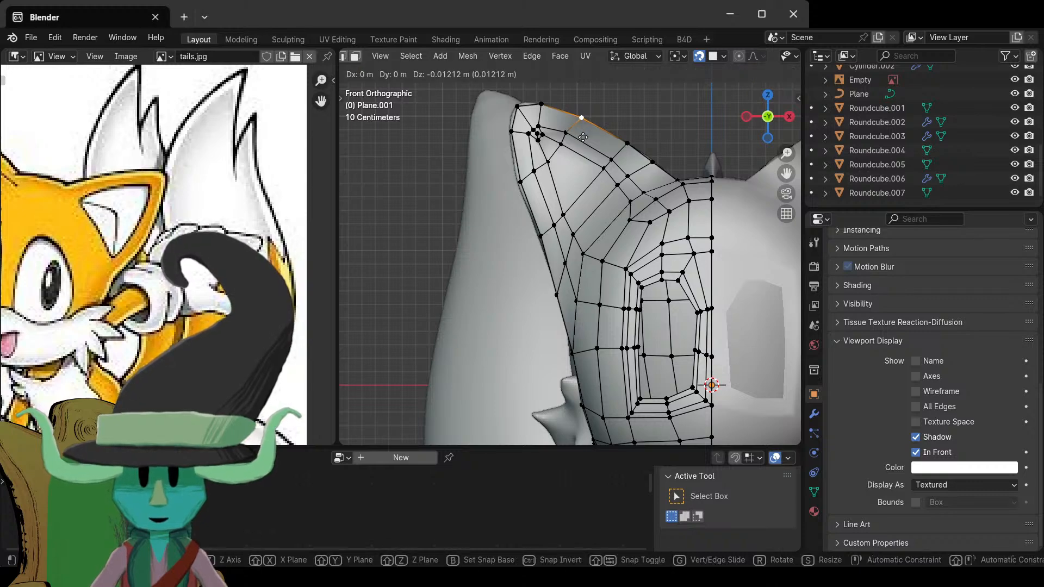
{"action": "left_click", "coordinate": [582, 138]}
- Reposition the next two vertices along the ear's upper edge towards the head in the front view, following the sculpt's silhouette
{"action": "middle_click_drag", "start_coordinate": [582, 137], "coordinate": [542, 191]}
{"action": "left_click", "coordinate": [600, 158]}
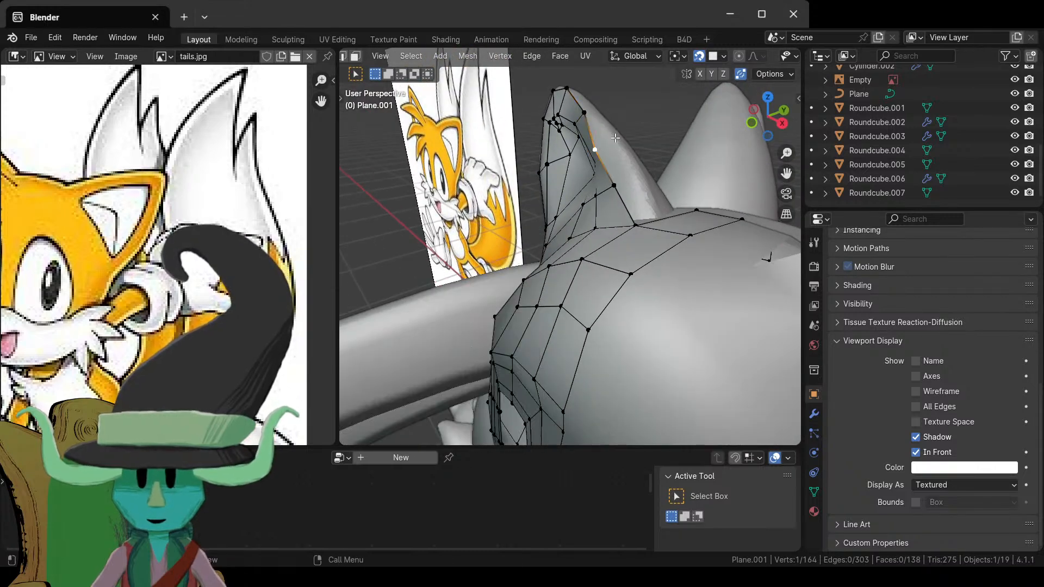
{"action": "key", "text": "KP_1"}
{"action": "key", "text": "g"}
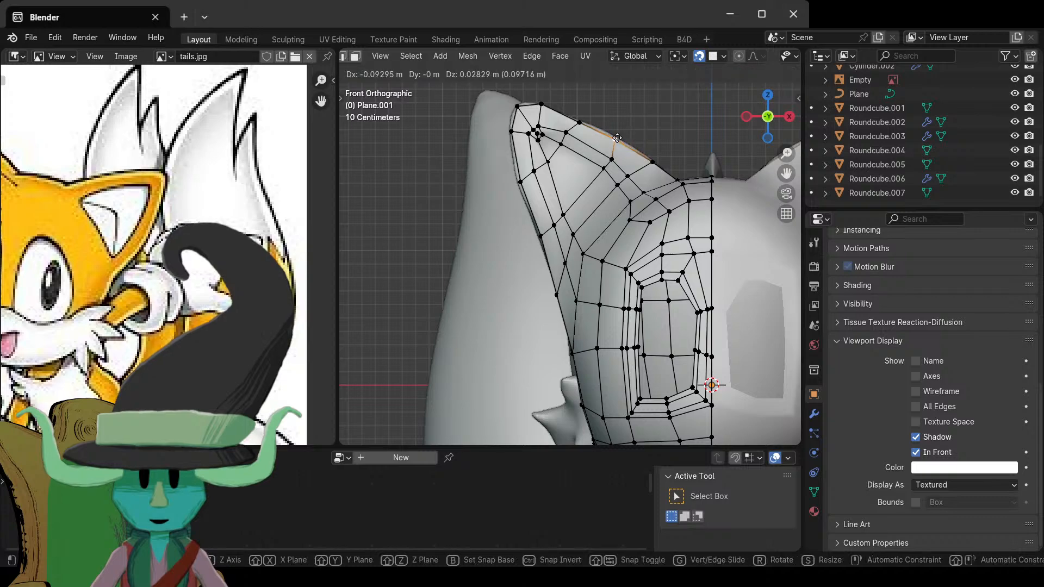
{"action": "left_click", "coordinate": [619, 137]}
{"action": "left_click", "coordinate": [654, 162]}
{"action": "key", "text": "g"}
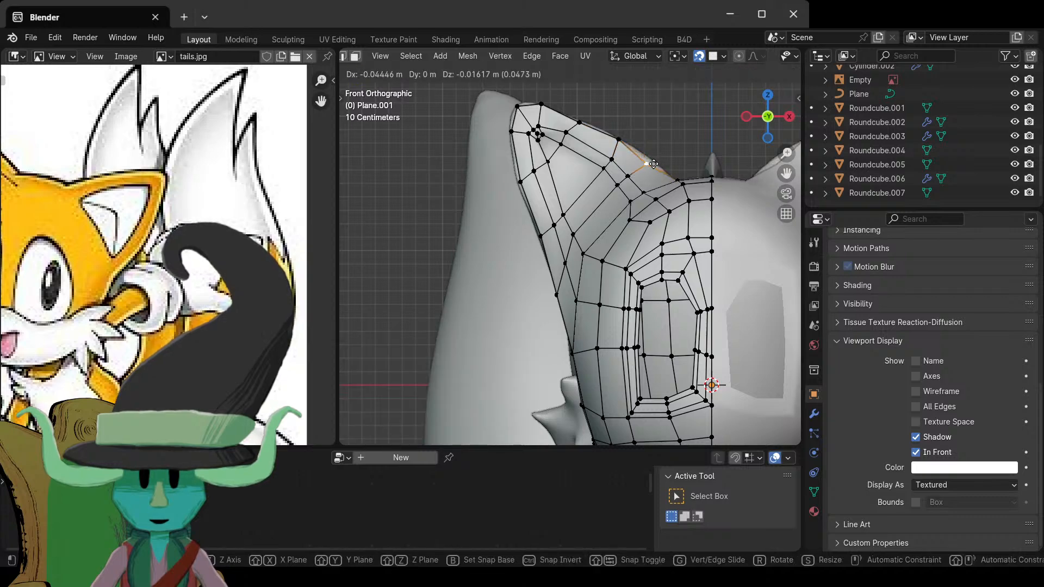
{"action": "left_click", "coordinate": [656, 162]}
- Add a quad on the back of the ear's base and place its free vertex at the ear's rear edge
{"action": "middle_click_drag", "start_coordinate": [657, 162], "coordinate": [538, 278]}
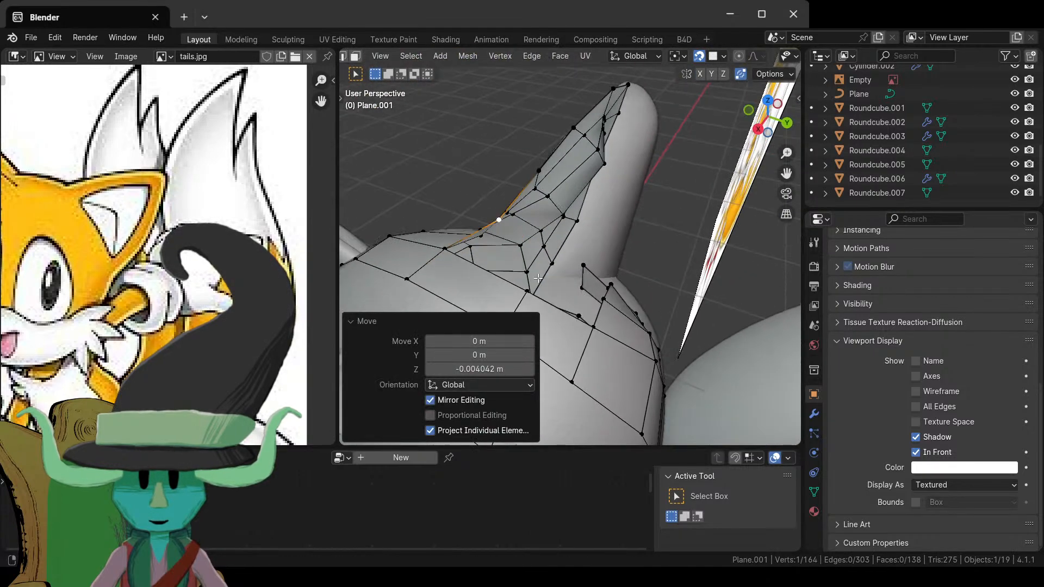
{"action": "left_click", "coordinate": [445, 260]}
{"action": "key", "text": "g"}
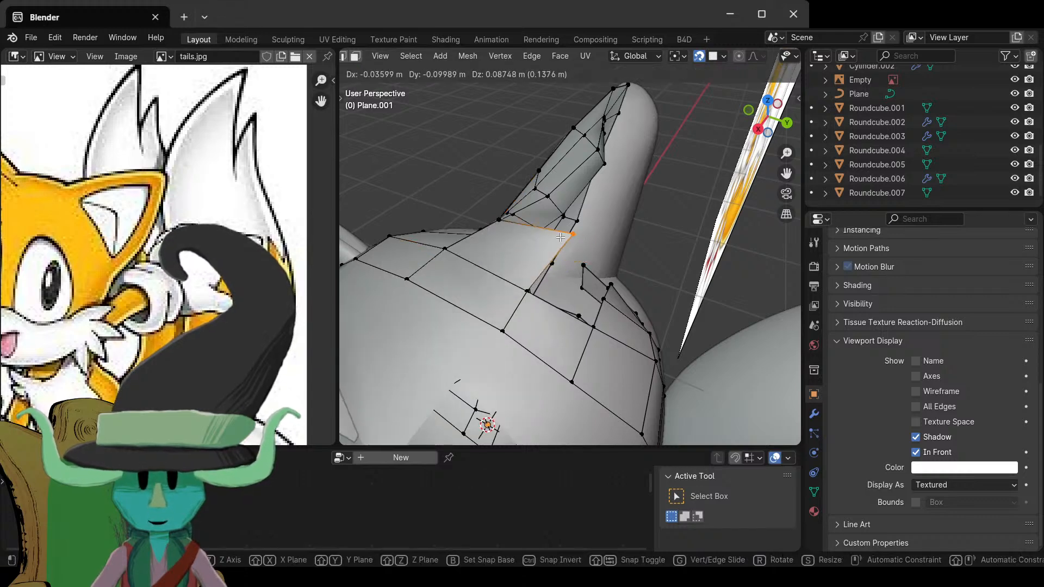
{"action": "left_click", "coordinate": [560, 238]}
{"action": "middle_click_drag", "start_coordinate": [560, 238], "coordinate": [651, 256]}
{"action": "key", "text": "g"}
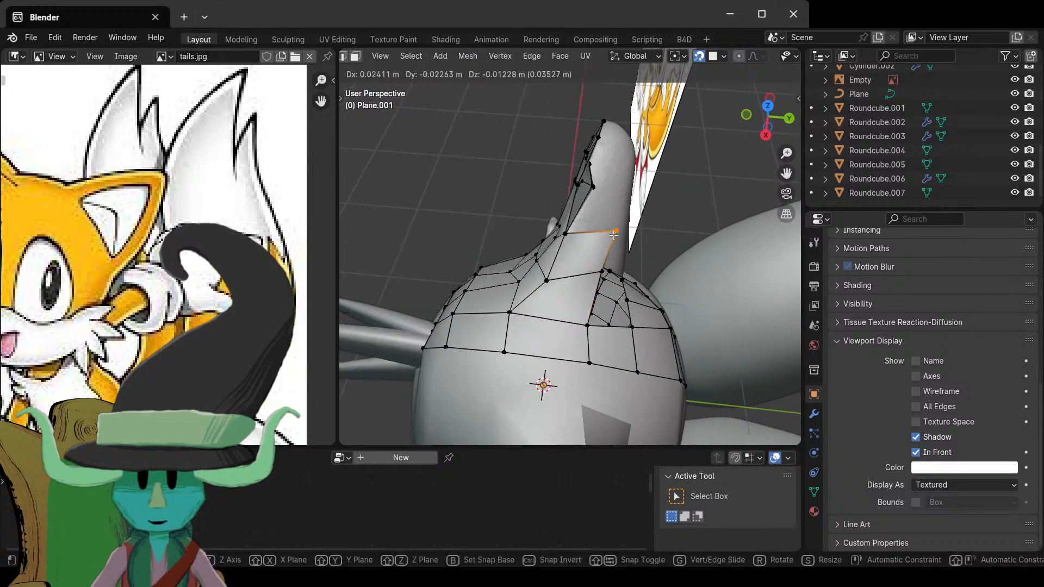
{"action": "left_click", "coordinate": [614, 234]}
- Extend the row of quads up the back of the ear towards its tip, keeping the new vertices on the sculpt
{"action": "left_click", "coordinate": [568, 232]}
{"action": "key", "text": "g"}
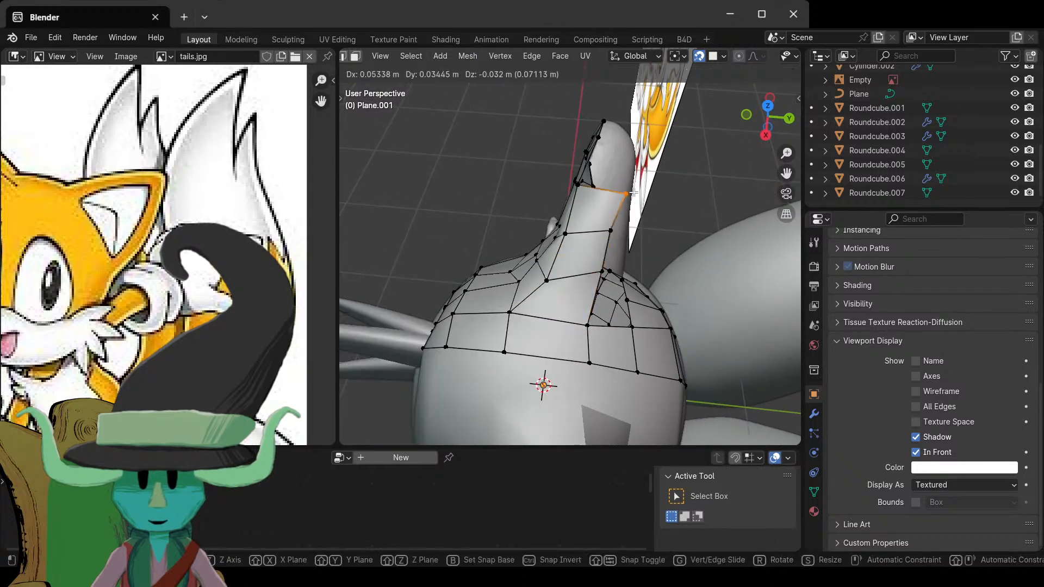
{"action": "left_click", "coordinate": [632, 194]}
{"action": "middle_click_drag", "start_coordinate": [632, 194], "coordinate": [611, 336]}
{"action": "key", "text": "g"}
{"action": "left_click", "coordinate": [597, 227]}
- Build quads from the side of the head up the outer base of the ear and adjust the newest corner vertex
{"action": "left_click", "coordinate": [611, 336]}
{"action": "key", "text": "g"}
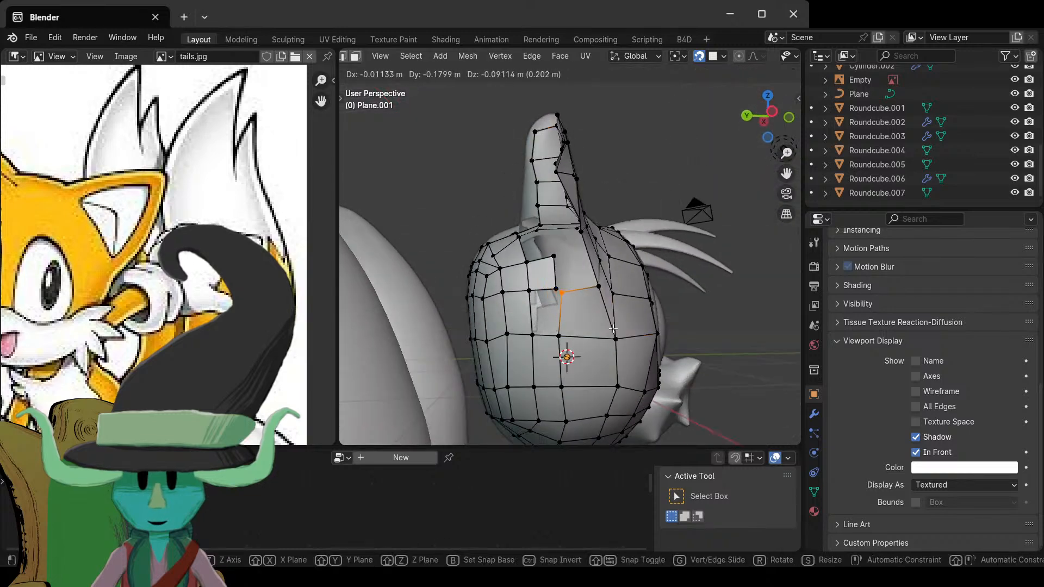
{"action": "left_click", "coordinate": [611, 329]}
{"action": "left_click", "coordinate": [597, 292]}
{"action": "key", "text": "g"}
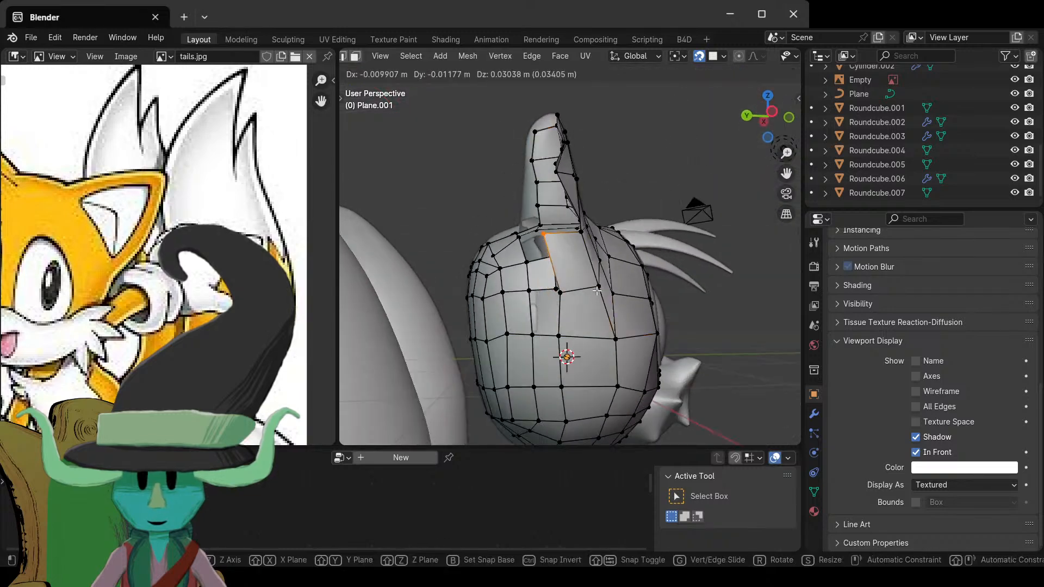
{"action": "left_click", "coordinate": [607, 296]}
{"action": "middle_click_drag", "start_coordinate": [607, 296], "coordinate": [576, 229]}
{"action": "key", "text": "g"}
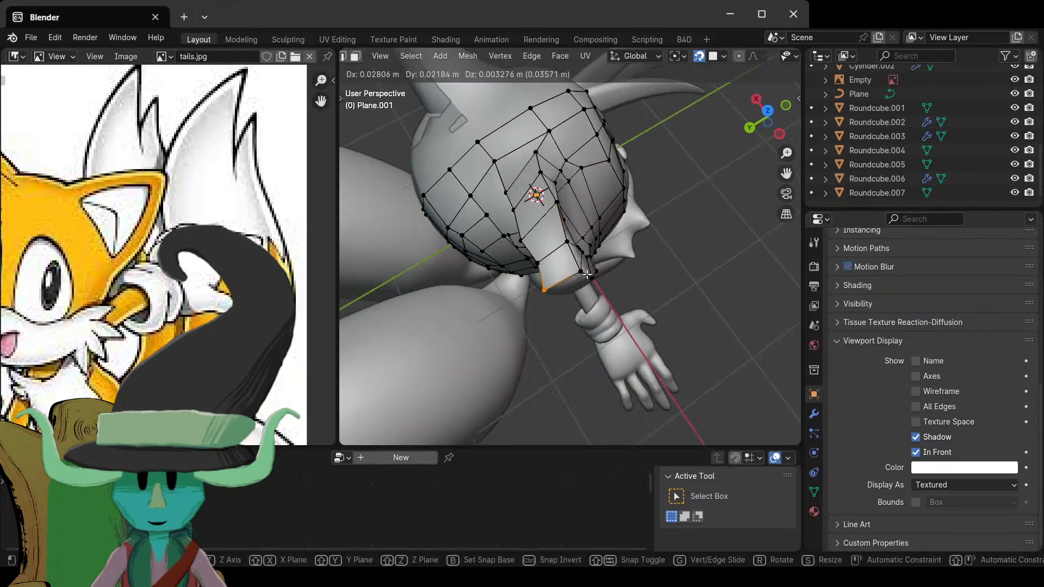
{"action": "left_click", "coordinate": [595, 267]}
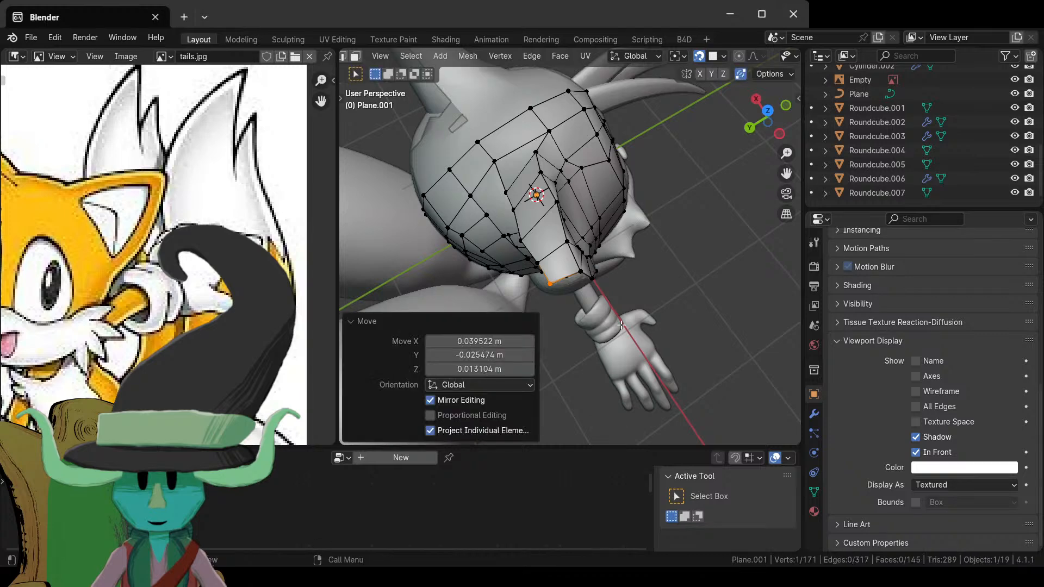
- Continue the outer strip with three quads from the ear's tip down to the faces at its base
{"action": "middle_click_drag", "start_coordinate": [595, 267], "coordinate": [583, 176]}
{"action": "middle_click_drag", "start_coordinate": [562, 118], "coordinate": [554, 234]}
{"action": "key", "text": "e"}
{"action": "left_click", "coordinate": [548, 194]}
{"action": "key", "text": "e"}
{"action": "left_click", "coordinate": [548, 178]}
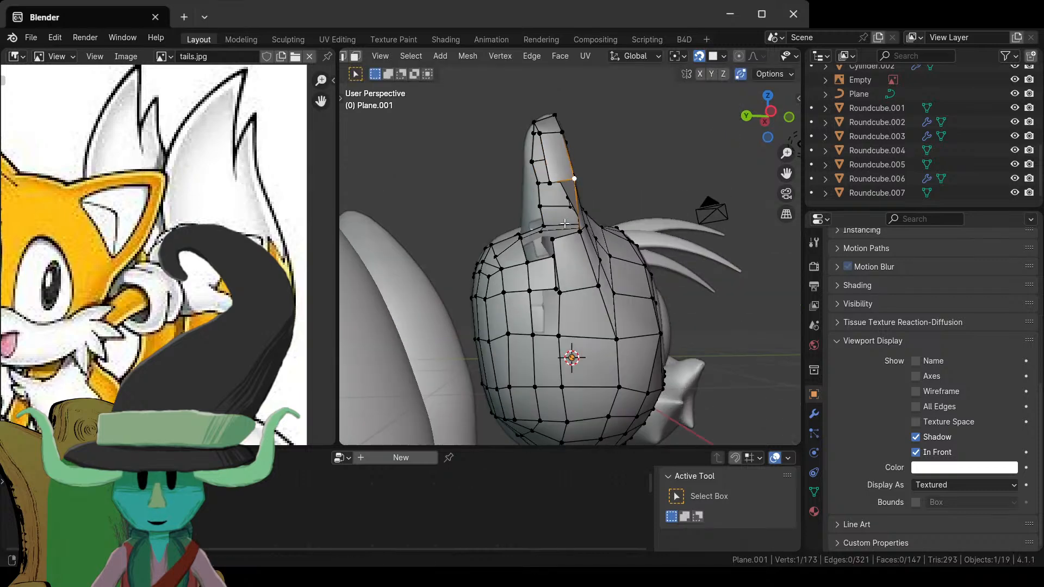
{"action": "key", "text": "e"}
{"action": "left_click", "coordinate": [554, 234]}
- Snap the last quad's loose corner onto the neighbouring vertex of the base strip so they merge
{"action": "scroll", "coordinate": [576, 237], "scroll_direction": "up", "scroll_amount": 5}
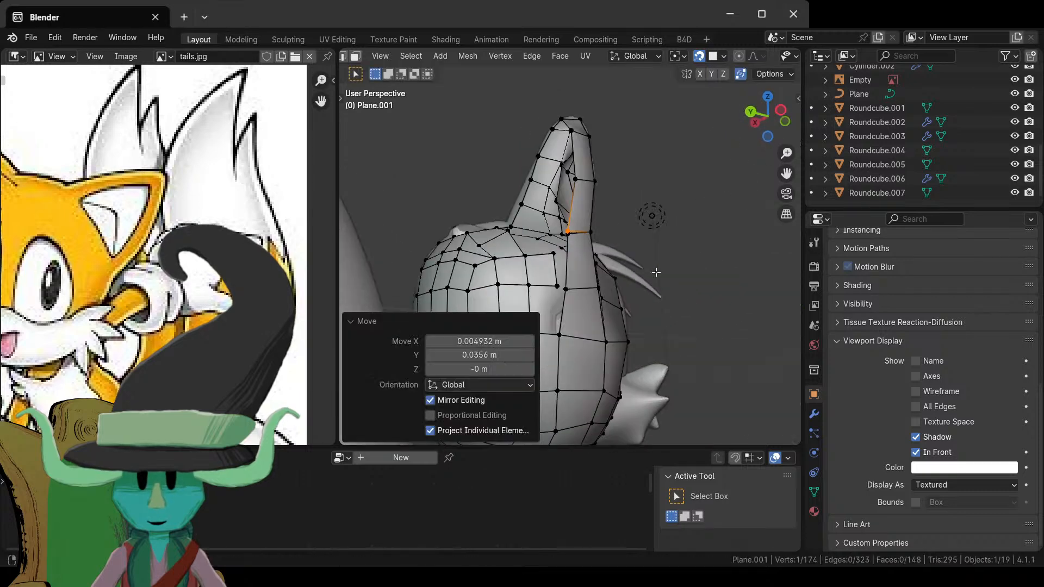
{"action": "key", "text": "g"}
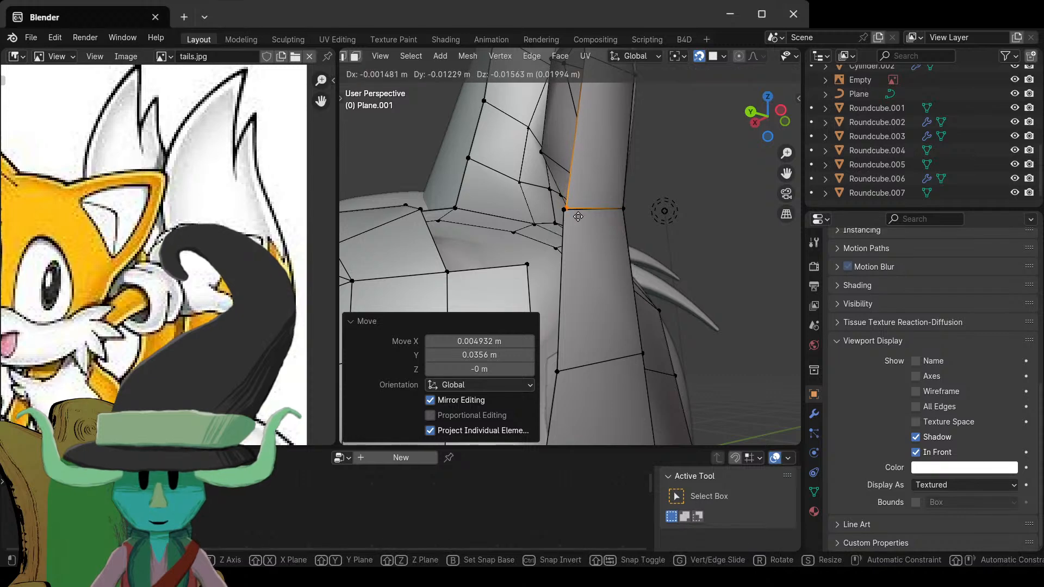
{"action": "left_click", "coordinate": [575, 219]}
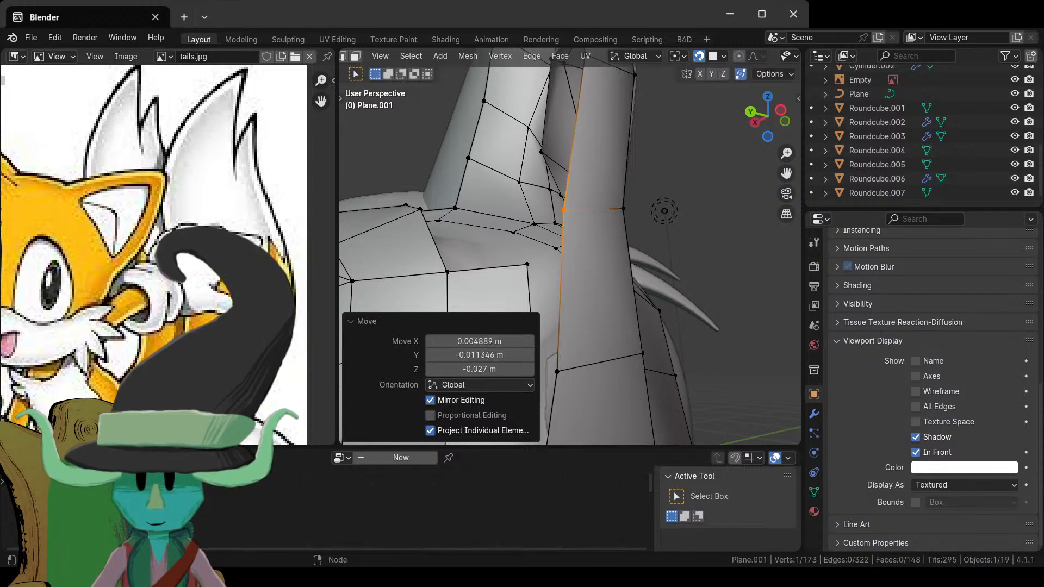
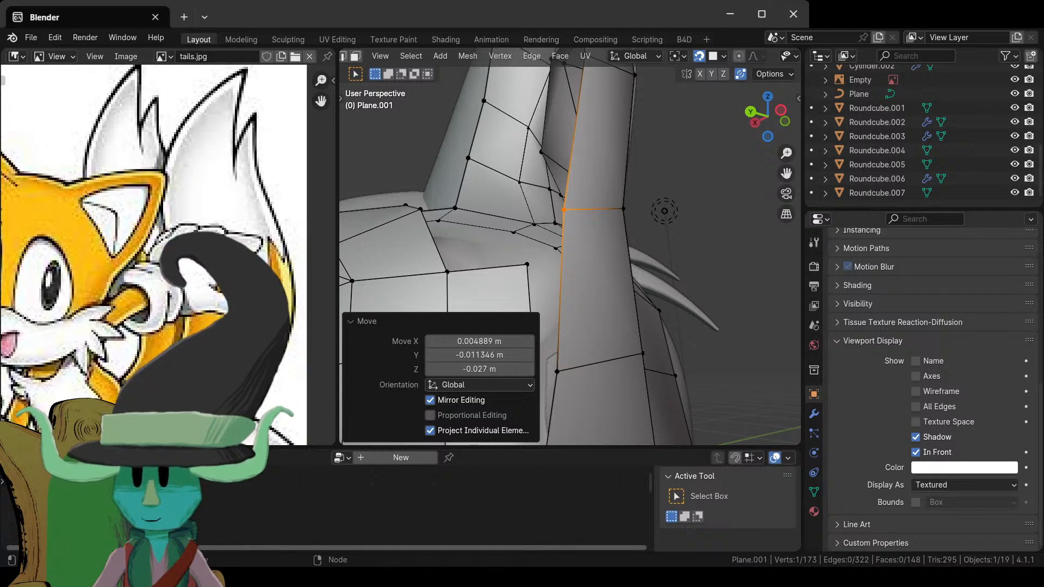
- Move the two loose vertices on the gap's edge behind the ear away from the ear, towards the back of the head
{"action": "scroll", "coordinate": [637, 241], "scroll_direction": "down", "scroll_amount": 2}
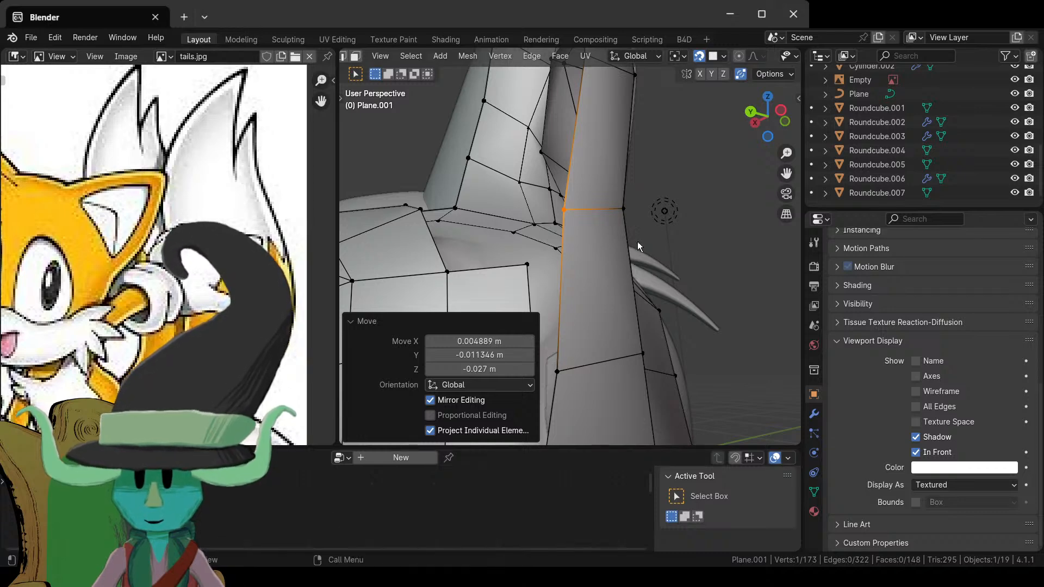
{"action": "middle_click_drag", "start_coordinate": [637, 241], "coordinate": [565, 274]}
{"action": "scroll", "coordinate": [634, 285], "scroll_direction": "down", "scroll_amount": 3}
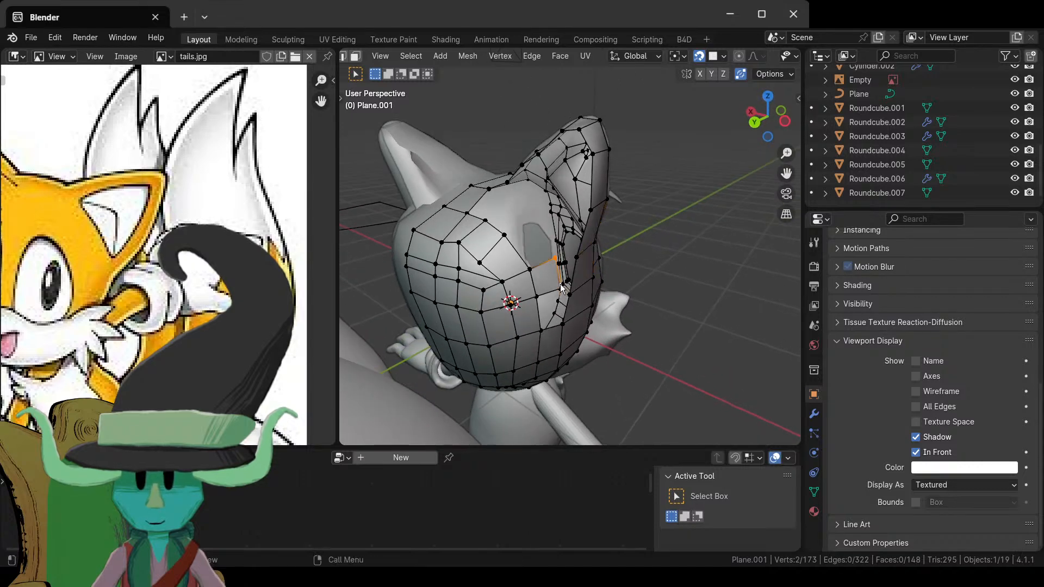
{"action": "left_click", "coordinate": [559, 289]}
{"action": "mouse_move", "coordinate": [553, 265]}
{"action": "middle_mouse_down"}
{"action": "mouse_move", "coordinate": [540, 274]}
{"action": "mouse_move", "coordinate": [536, 257]}
{"action": "middle_mouse_up"}
{"action": "key", "text": "g"}
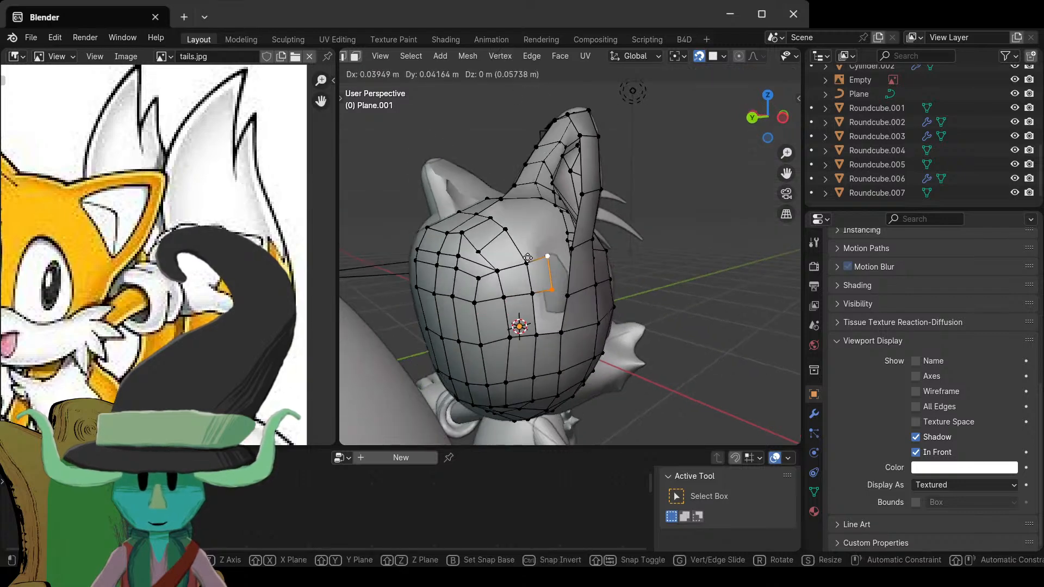
{"action": "left_click", "coordinate": [530, 262]}
- Fill the lower part of the gap behind the ear with a quad between its four surrounding vertices
{"action": "middle_click_drag", "start_coordinate": [643, 345], "coordinate": [635, 276]}
{"action": "scroll", "coordinate": [635, 276], "scroll_direction": "up", "scroll_amount": 2}
{"action": "left_click", "coordinate": [579, 345]}
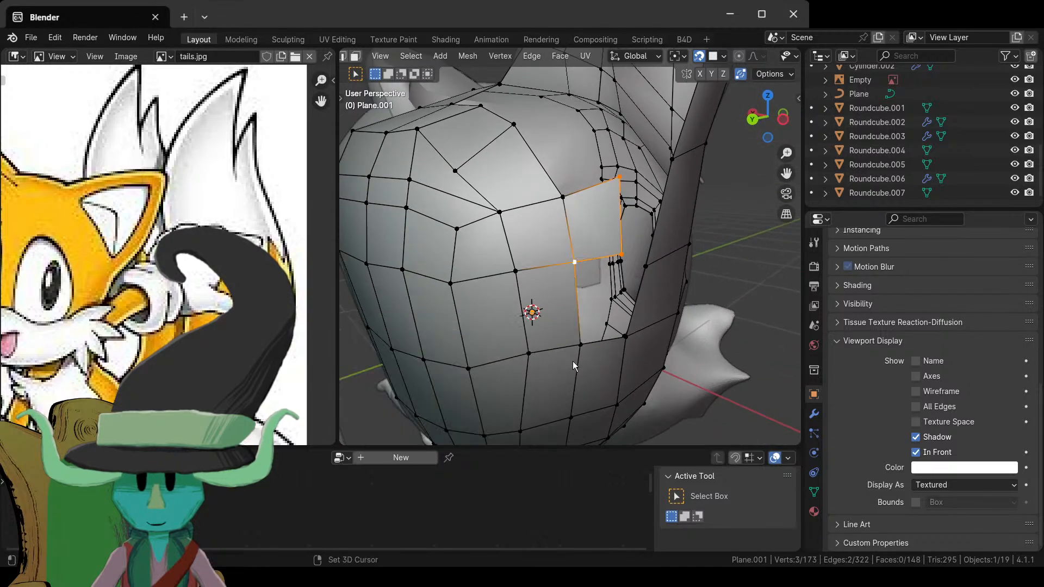
{"action": "left_click", "coordinate": [625, 336], "text": "shift"}
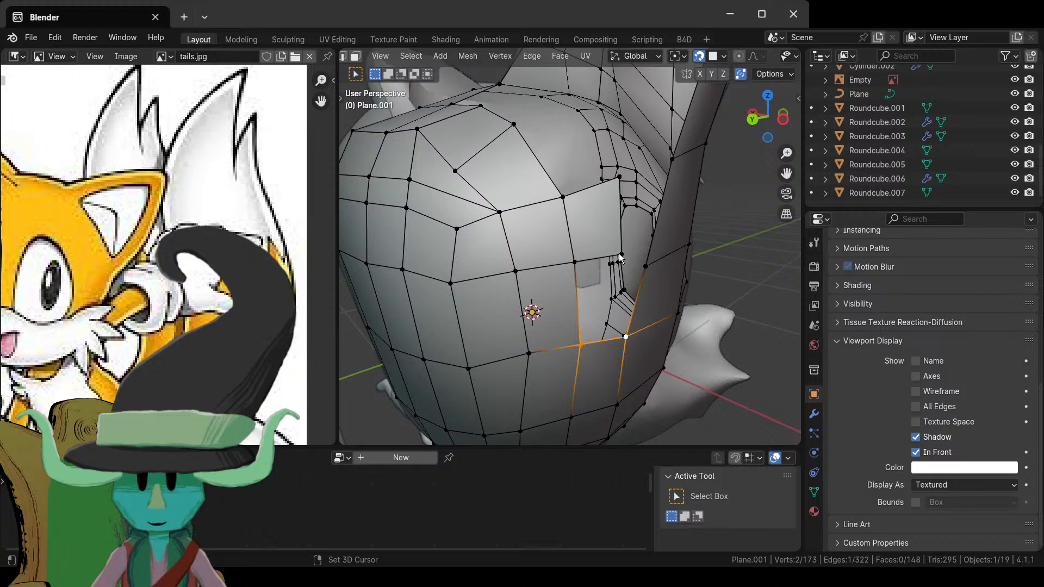
{"action": "key", "text": "f"}
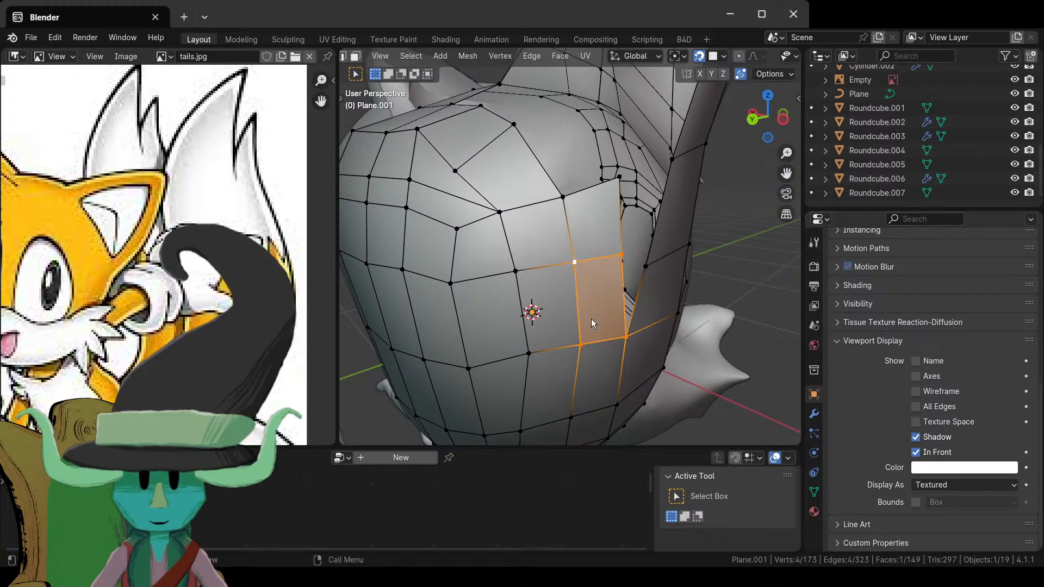
- Fill the narrow wedge beside the new quad below the ear with a triangle and check the surface in Object Mode
{"action": "scroll", "coordinate": [591, 319], "scroll_direction": "down", "scroll_amount": 4}
{"action": "middle_click_drag", "start_coordinate": [601, 311], "coordinate": [549, 302]}
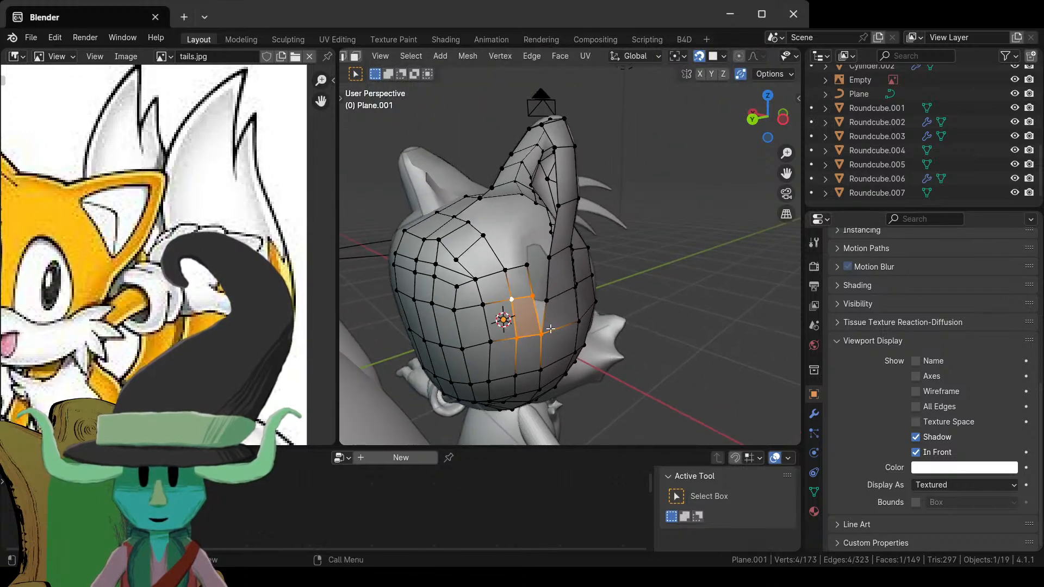
{"action": "left_click", "coordinate": [541, 332]}
{"action": "left_click", "coordinate": [543, 301], "text": "shift"}
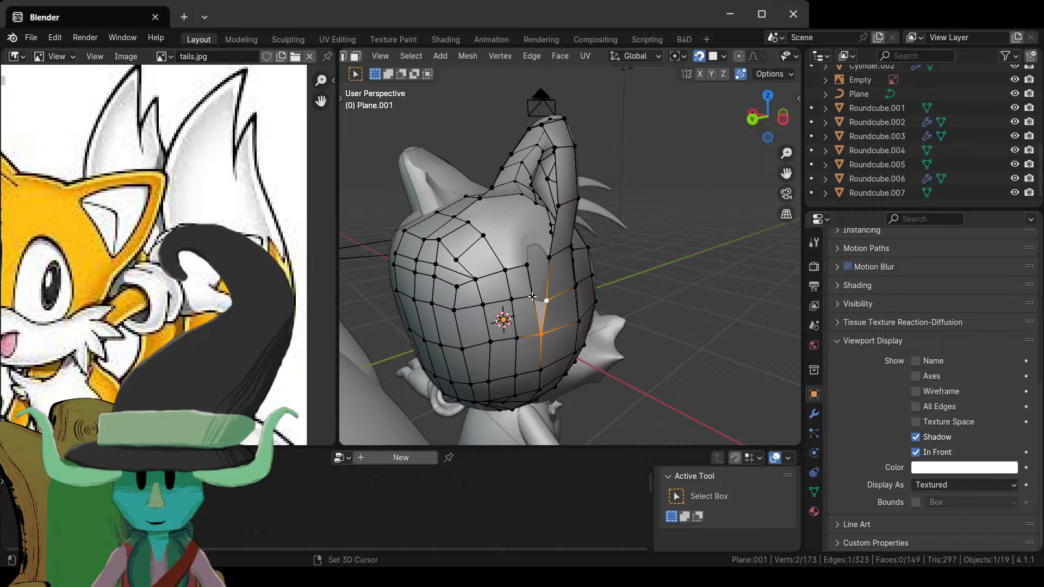
{"action": "scroll", "coordinate": [535, 310], "scroll_direction": "up", "scroll_amount": 3}
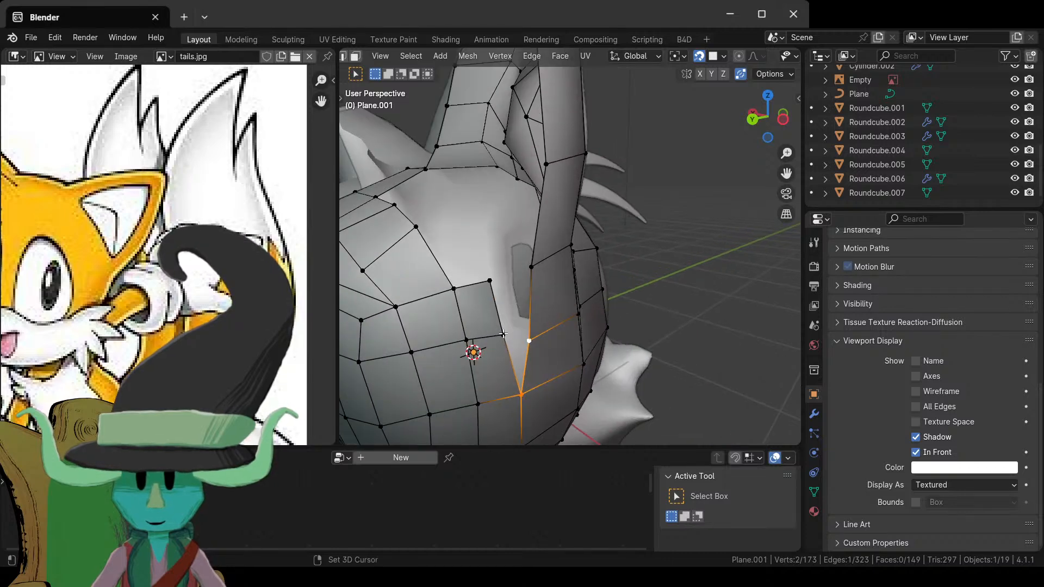
{"action": "middle_click_drag", "start_coordinate": [503, 334], "coordinate": [505, 345]}
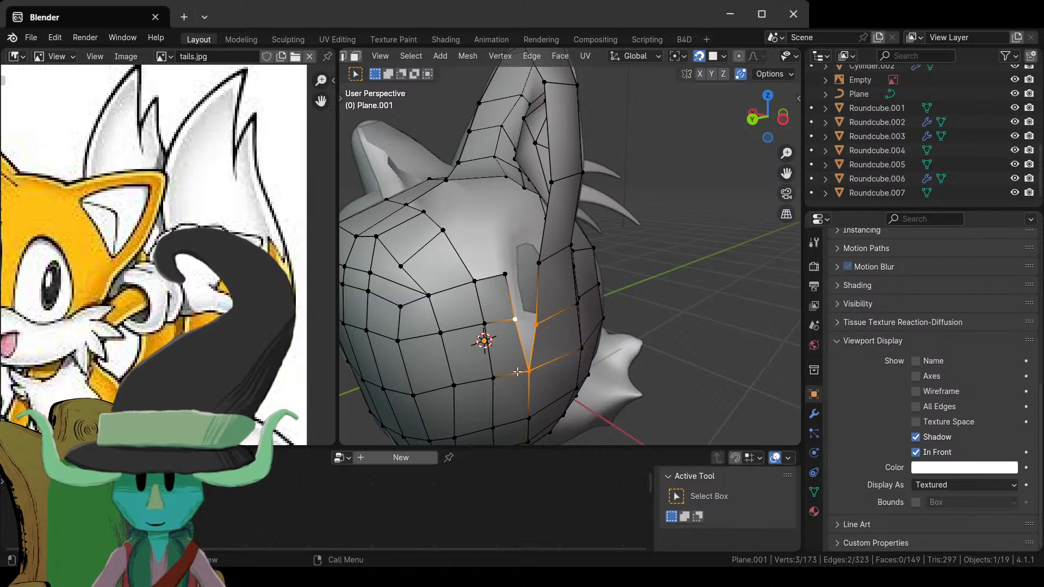
{"action": "key", "text": "f"}
{"action": "key", "text": "Tab"}
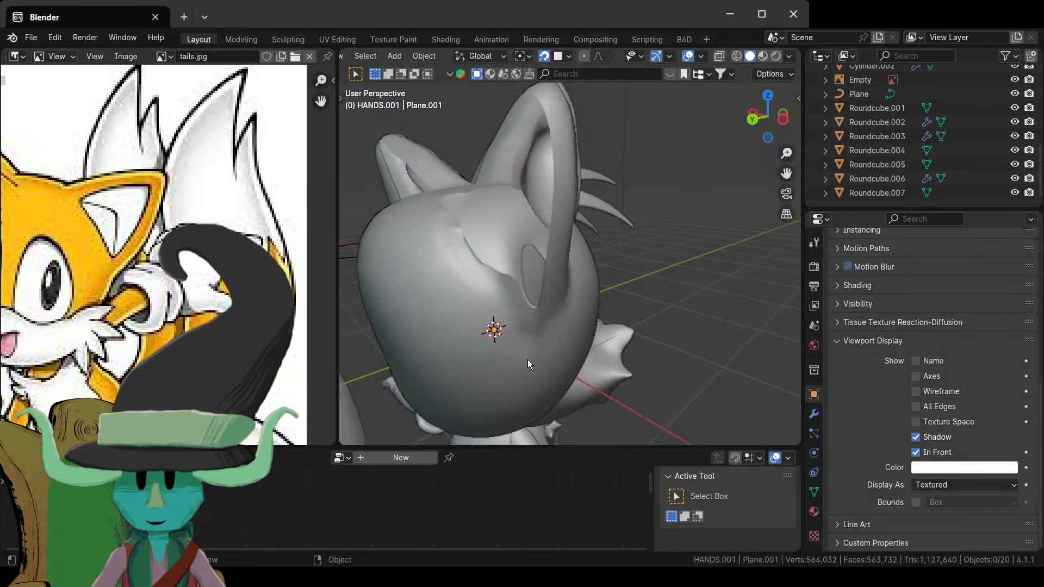
{"action": "mouse_move", "coordinate": [527, 360]}
{"action": "middle_mouse_down"}
{"action": "mouse_move", "coordinate": [495, 304]}
{"action": "mouse_move", "coordinate": [520, 256]}
{"action": "mouse_move", "coordinate": [582, 382]}
{"action": "mouse_move", "coordinate": [517, 329]}
{"action": "mouse_move", "coordinate": [533, 347]}
{"action": "mouse_move", "coordinate": [557, 274]}
{"action": "mouse_move", "coordinate": [595, 298]}
{"action": "mouse_move", "coordinate": [605, 344]}
{"action": "mouse_move", "coordinate": [581, 384]}
{"action": "mouse_move", "coordinate": [509, 360]}
{"action": "middle_mouse_up"}
{"action": "key", "text": "Tab"}
{"action": "key", "text": "Tab"}
{"action": "key", "text": "Tab"}
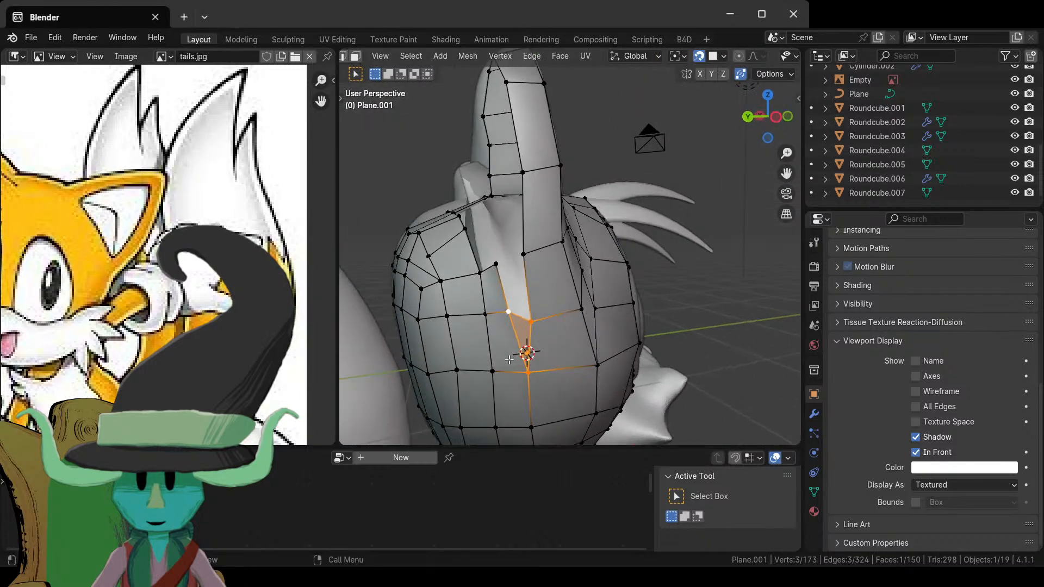
- Add a quad above the triangle, closing the gap between the head's back faces and the ear's base strip
{"action": "left_click", "coordinate": [503, 316]}
{"action": "middle_click_drag", "start_coordinate": [503, 316], "coordinate": [530, 312]}
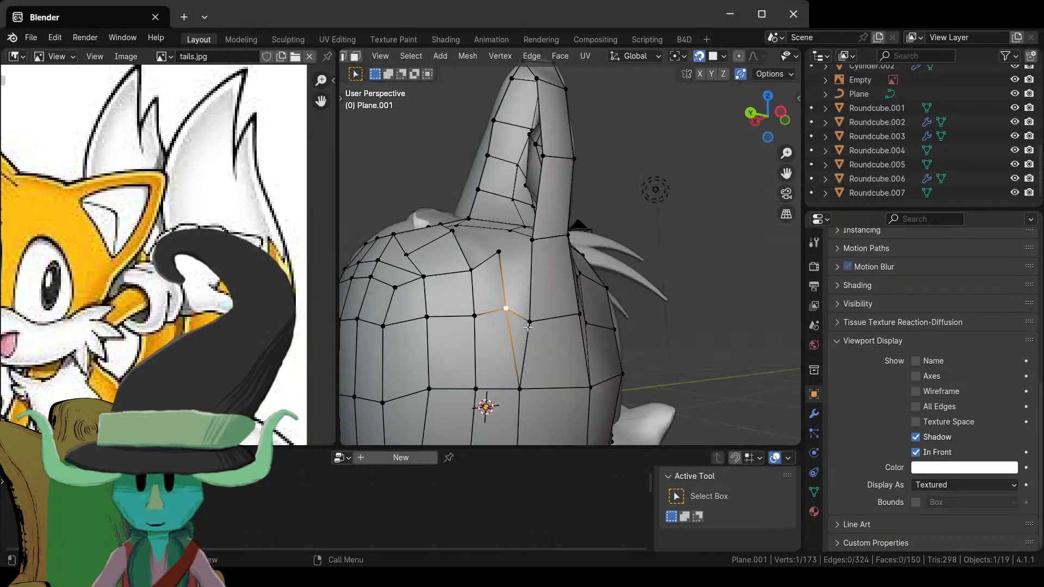
{"action": "key", "text": "g"}
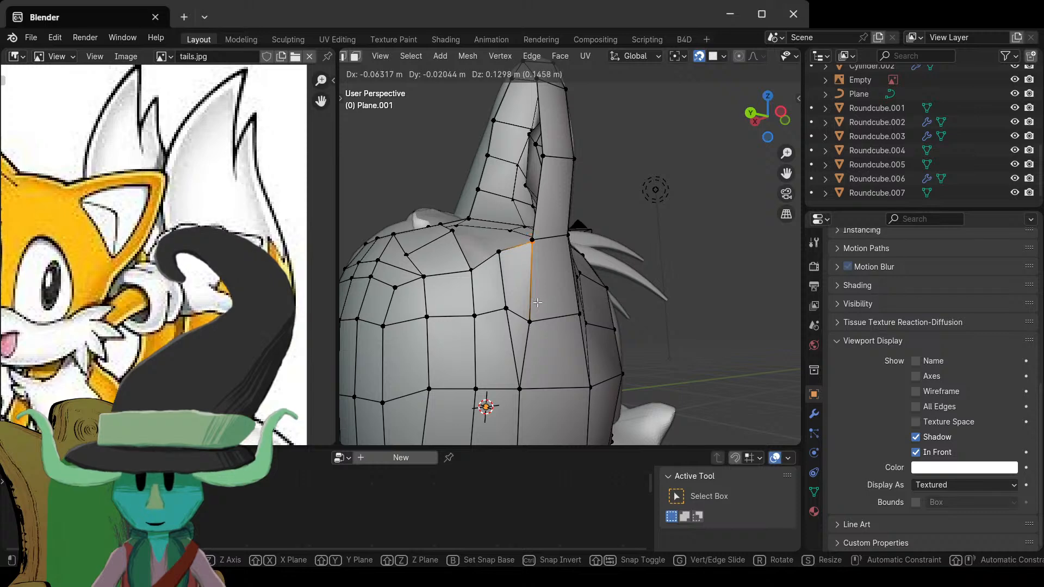
{"action": "left_click", "coordinate": [537, 301]}
- Subdivide the short edge between the triangle and the quad above it behind the ear
{"action": "scroll", "coordinate": [579, 282], "scroll_direction": "down", "scroll_amount": 5}
{"action": "middle_click_drag", "start_coordinate": [580, 292], "coordinate": [527, 339]}
{"action": "scroll", "coordinate": [588, 314], "scroll_direction": "up", "scroll_amount": 5}
{"action": "left_click", "coordinate": [526, 342]}
{"action": "left_click", "coordinate": [500, 330], "text": "shift"}
{"action": "right_click", "coordinate": [481, 231]}
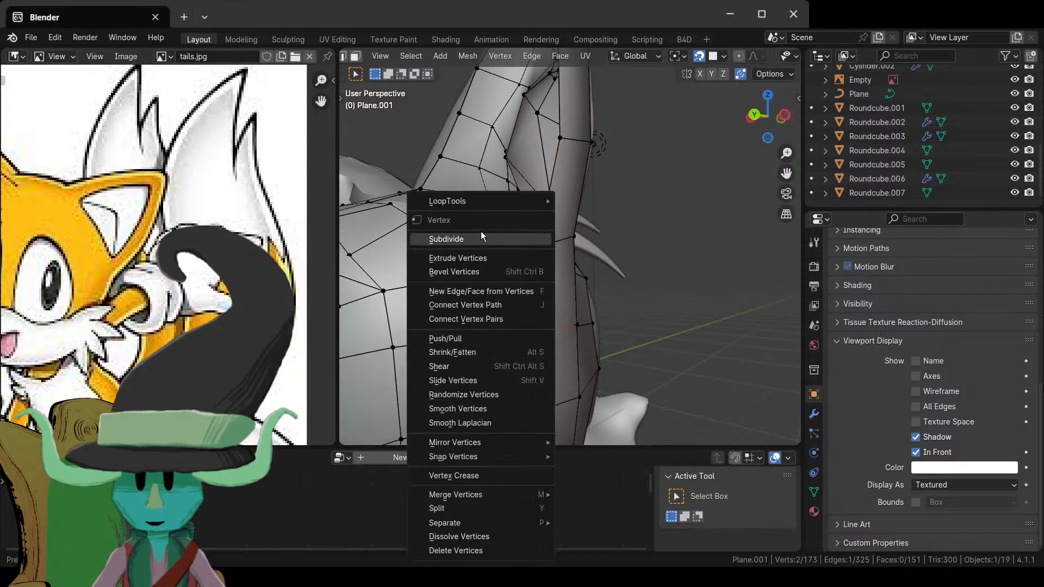
{"action": "left_click", "coordinate": [480, 237]}
{"action": "right_click", "coordinate": [567, 341]}
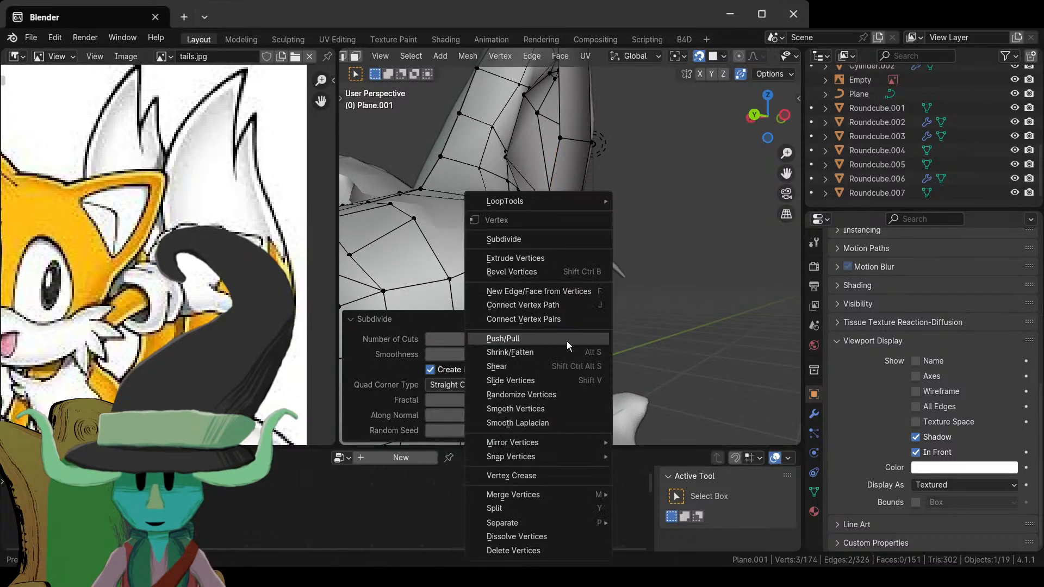
{"action": "left_click", "coordinate": [443, 408]}
{"action": "middle_click_drag", "start_coordinate": [566, 340], "coordinate": [581, 284]}
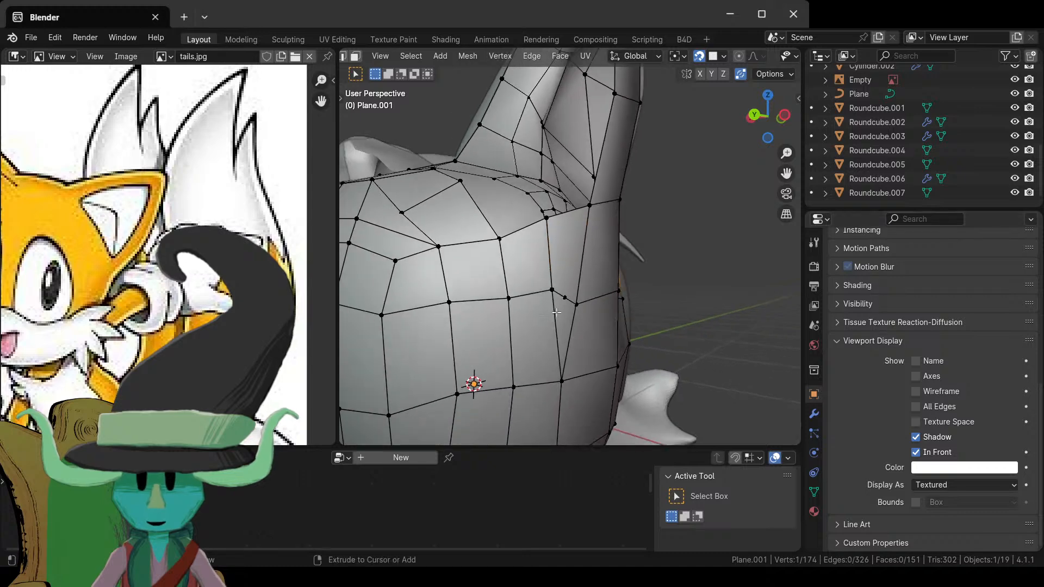
{"action": "key", "text": "ctrl+r"}
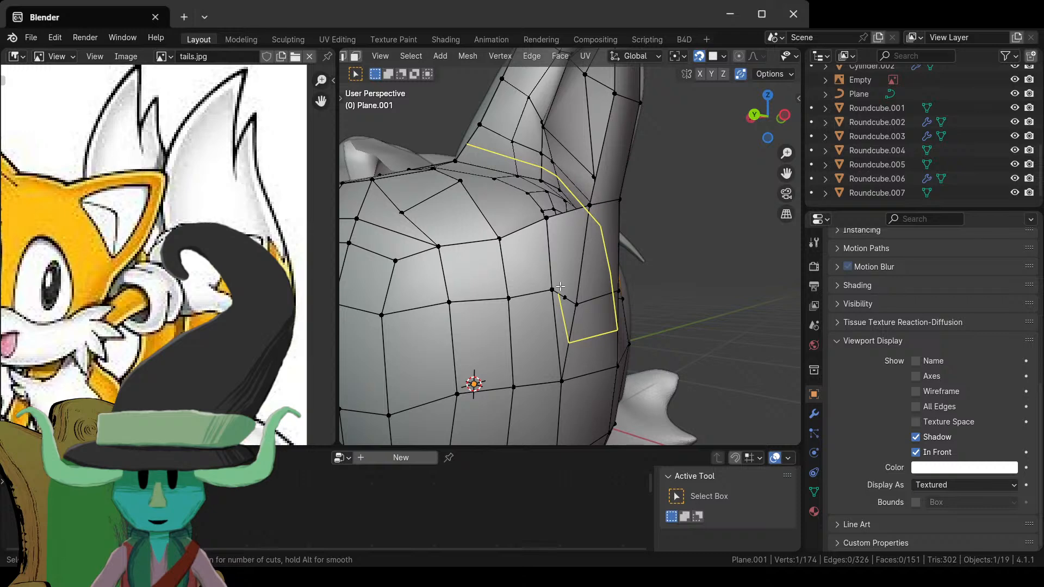
{"action": "key", "text": "Escape"}
{"action": "middle_click_drag", "start_coordinate": [560, 287], "coordinate": [546, 320]}
{"action": "key", "text": "ctrl+t"}
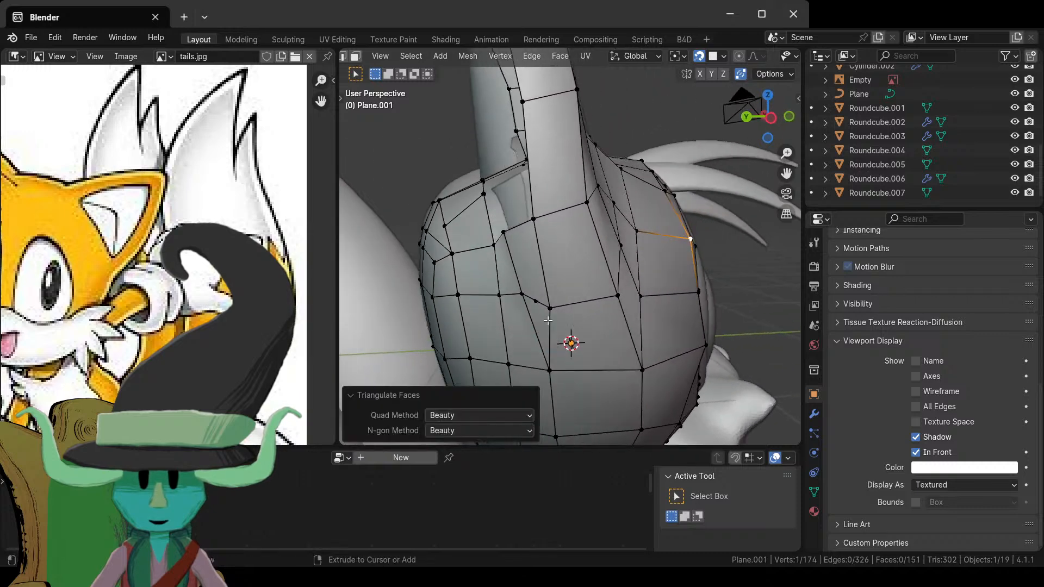
{"action": "key", "text": "ctrl+r"}
{"action": "key", "text": "Escape"}
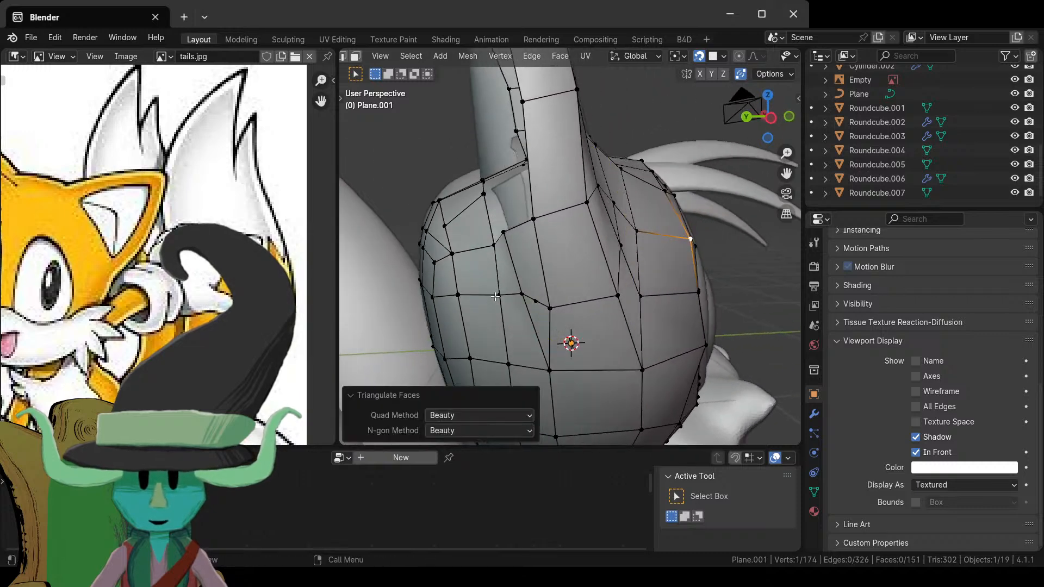
{"action": "middle_click_drag", "start_coordinate": [566, 322], "coordinate": [552, 312]}
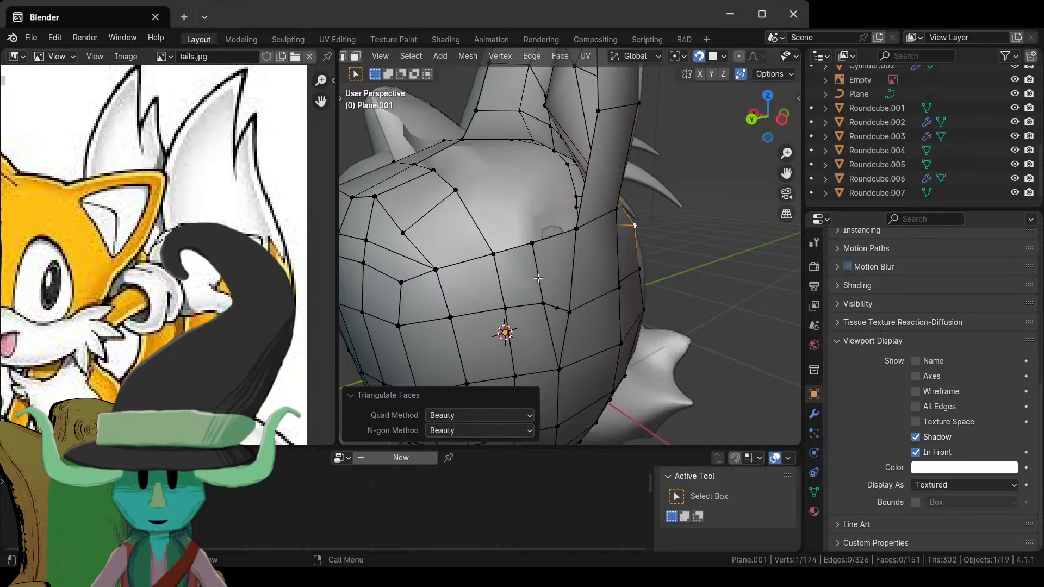
{"action": "key", "text": "ctrl+r"}
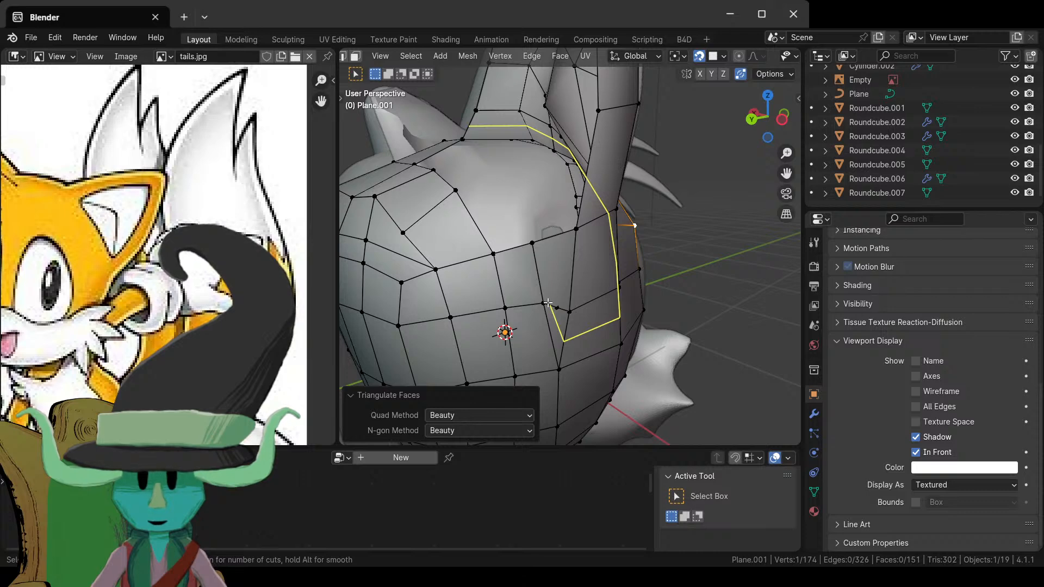
{"action": "key", "text": "Escape"}
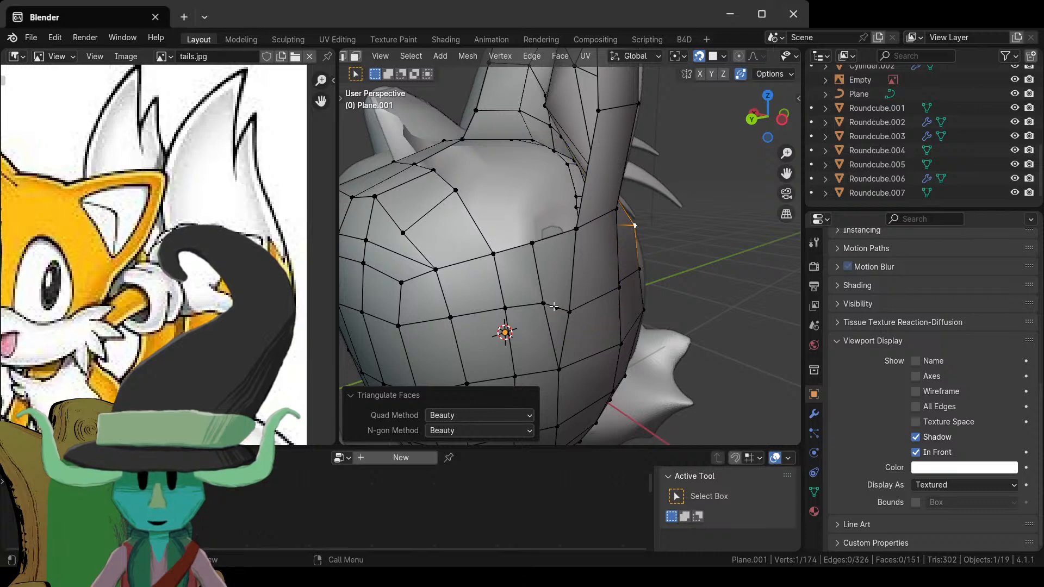
- Subdivide the short upper edge at the base of the ear, directly above the loose midpoint vertex behind it
{"action": "left_click", "coordinate": [567, 232]}
{"action": "key", "text": "ctrl+v"}
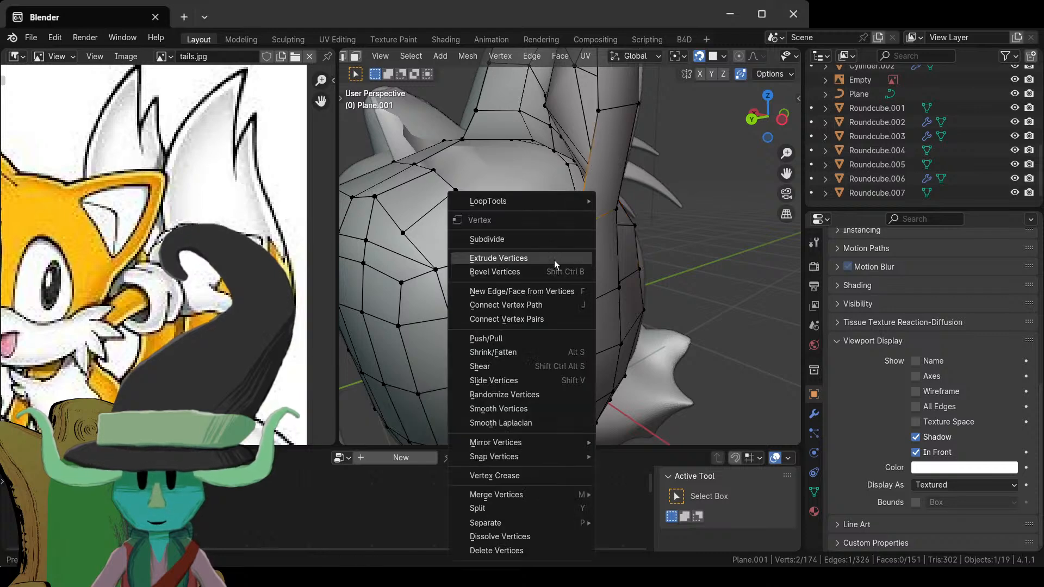
{"action": "left_click", "coordinate": [540, 239]}
{"action": "left_click", "coordinate": [560, 309]}
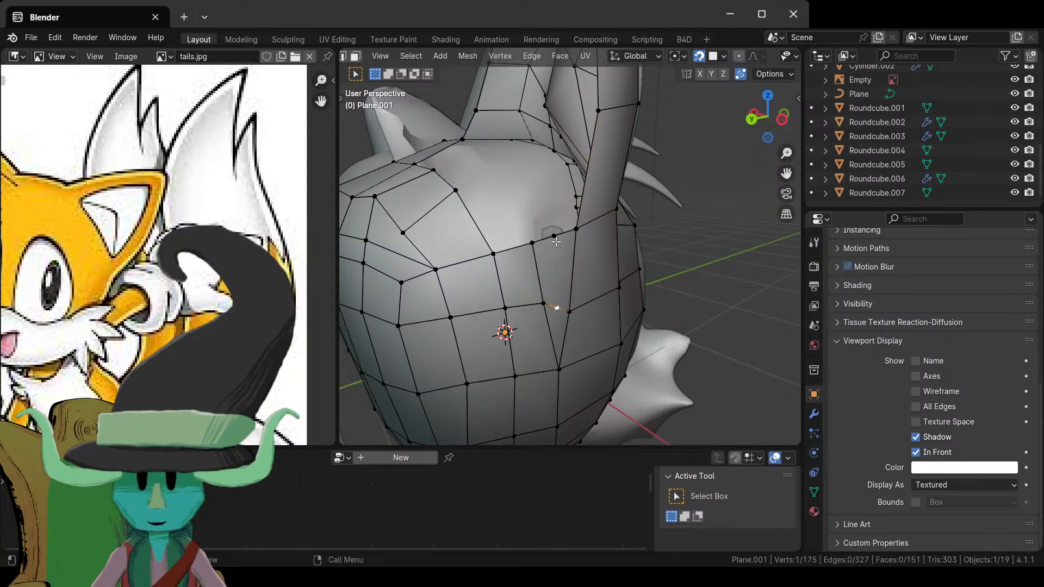
- Cut a vertical edge with the Knife from the new edge midpoint down to the midpoint vertex below it
{"action": "key", "text": "k"}
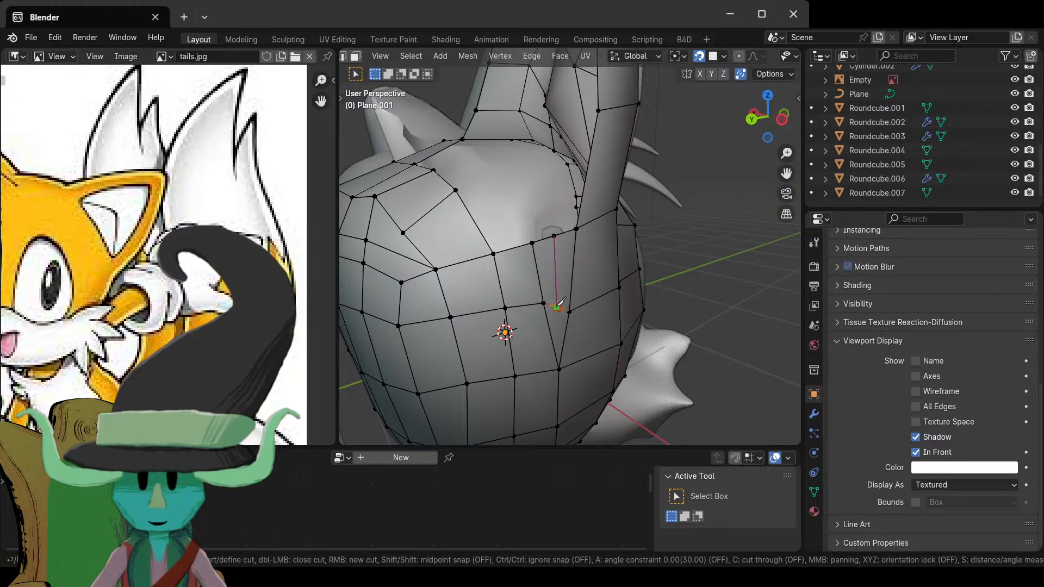
{"action": "left_click", "coordinate": [556, 308]}
{"action": "key", "text": "Return"}
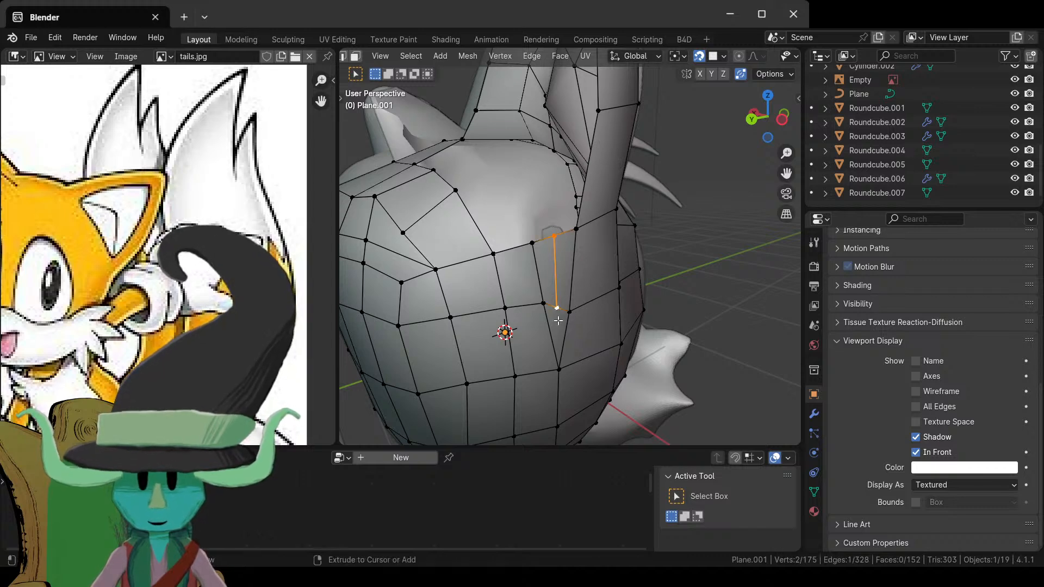
{"action": "scroll", "coordinate": [559, 327], "scroll_direction": "down", "scroll_amount": 4}
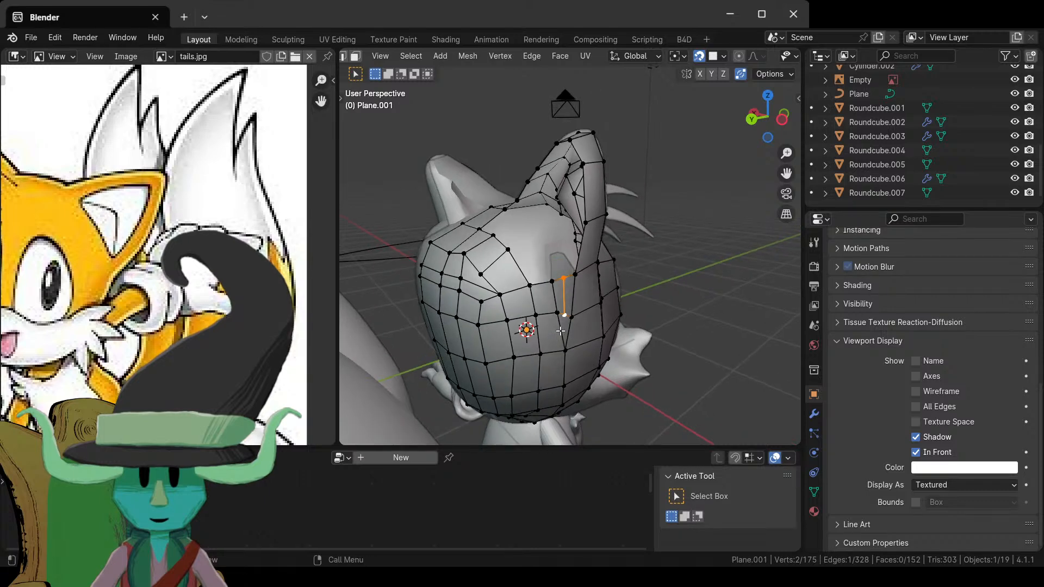
- Extend the head's back surface toward the ear with new quads and move the free corner vertex up toward the gap's top edge
{"action": "scroll", "coordinate": [560, 331], "scroll_direction": "up", "scroll_amount": 3}
{"action": "left_click", "coordinate": [517, 302]}
{"action": "key", "text": "g"}
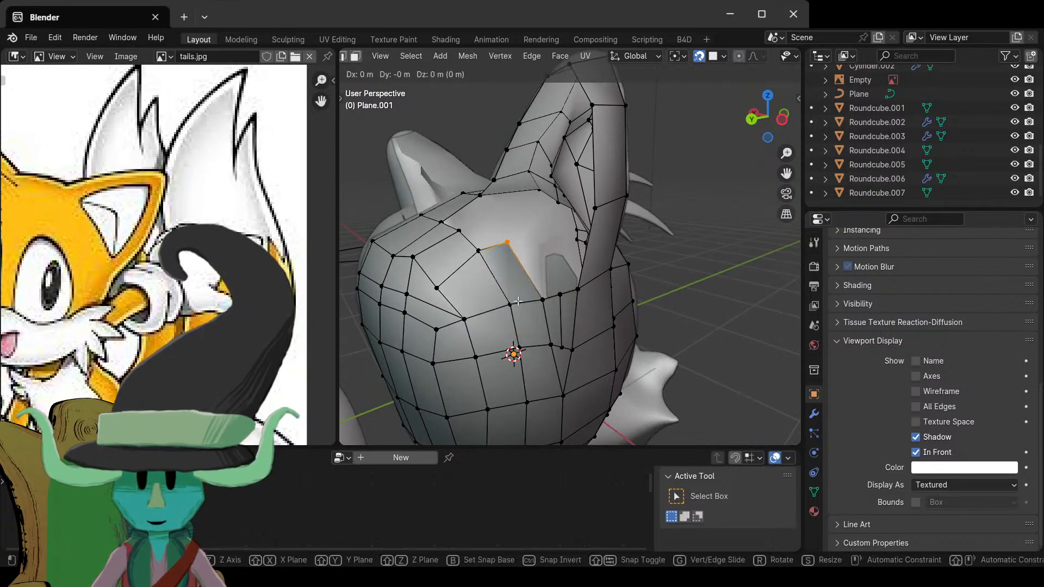
{"action": "left_click", "coordinate": [509, 272]}
{"action": "middle_click_drag", "start_coordinate": [508, 272], "coordinate": [543, 282]}
{"action": "left_click", "coordinate": [504, 298]}
{"action": "key", "text": "g"}
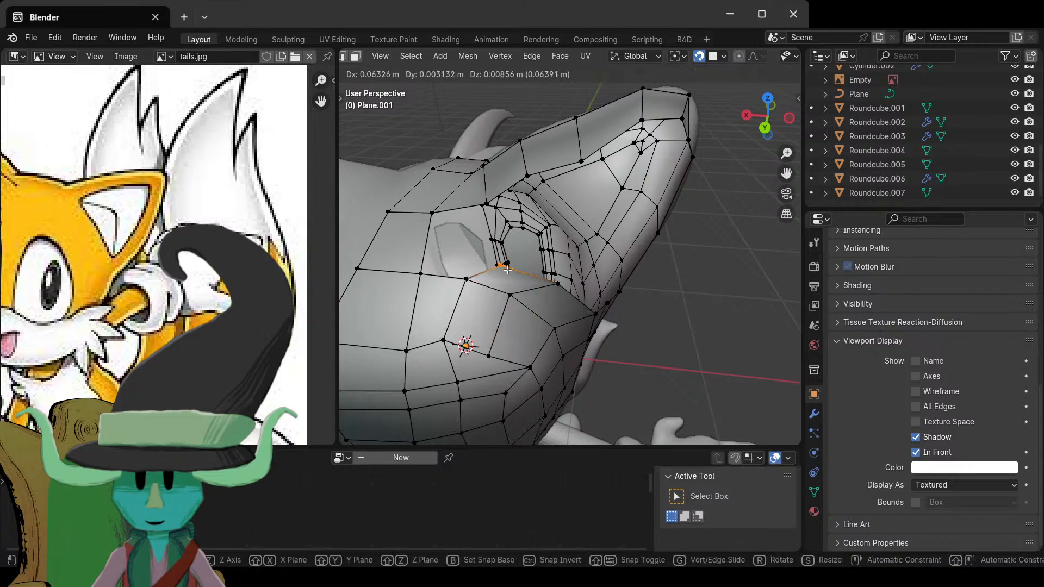
{"action": "left_click", "coordinate": [507, 250]}
{"action": "mouse_move", "coordinate": [507, 250]}
{"action": "middle_mouse_down"}
{"action": "mouse_move", "coordinate": [615, 306]}
{"action": "mouse_move", "coordinate": [494, 248]}
{"action": "middle_mouse_up"}
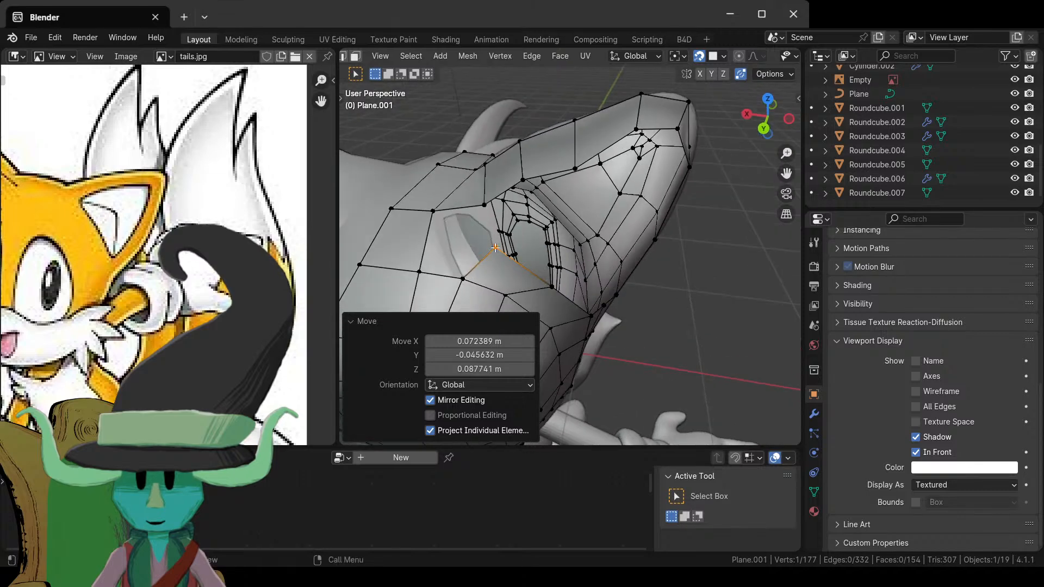
- Extrude the border edge along the top of the gap by the ear and rotate the new edge toward the lower faces
{"action": "key", "text": "ctrl+r"}
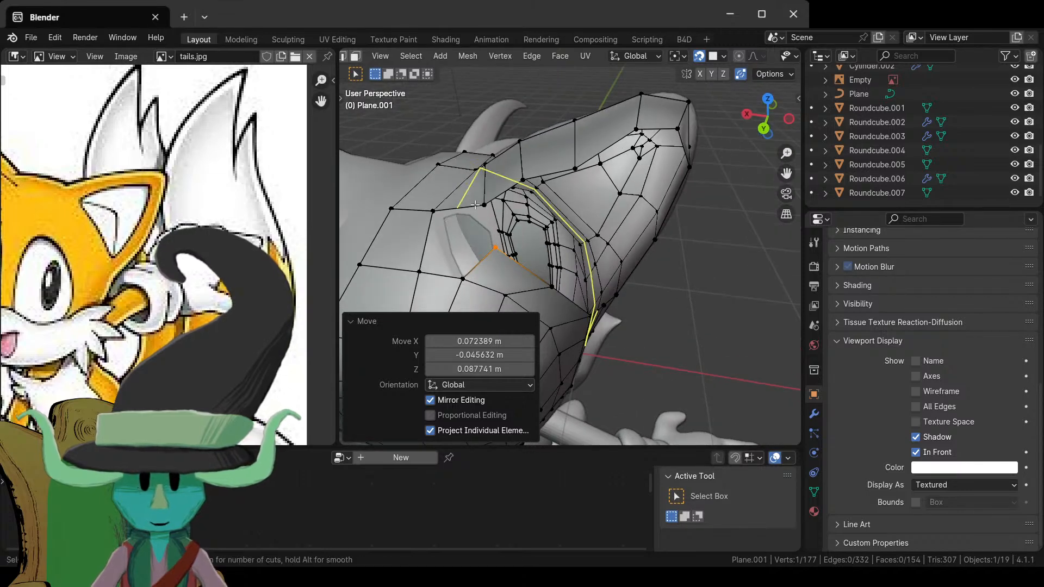
{"action": "key", "text": "Escape"}
{"action": "left_click", "coordinate": [482, 207]}
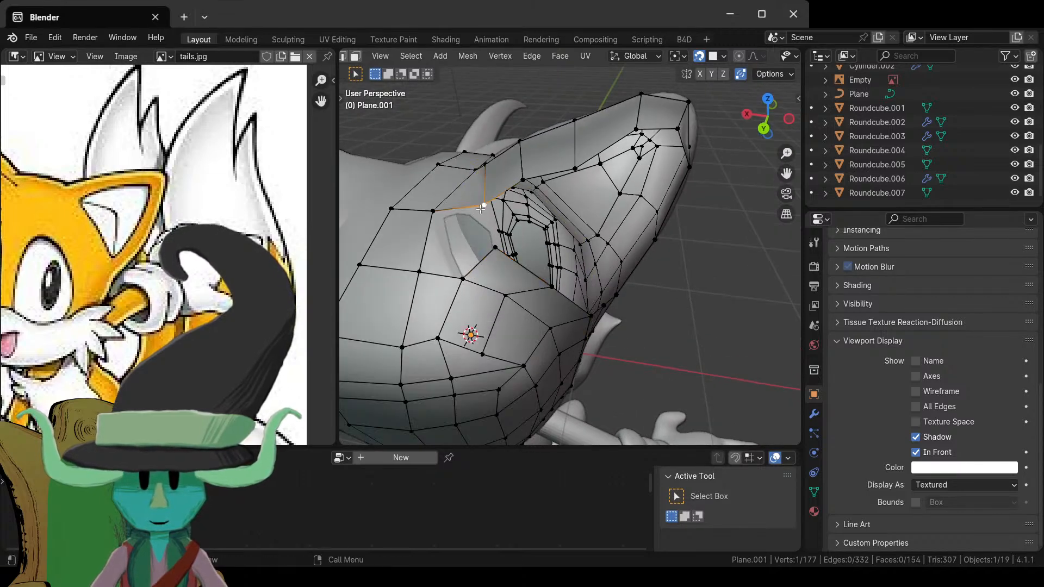
{"action": "key", "text": "r"}
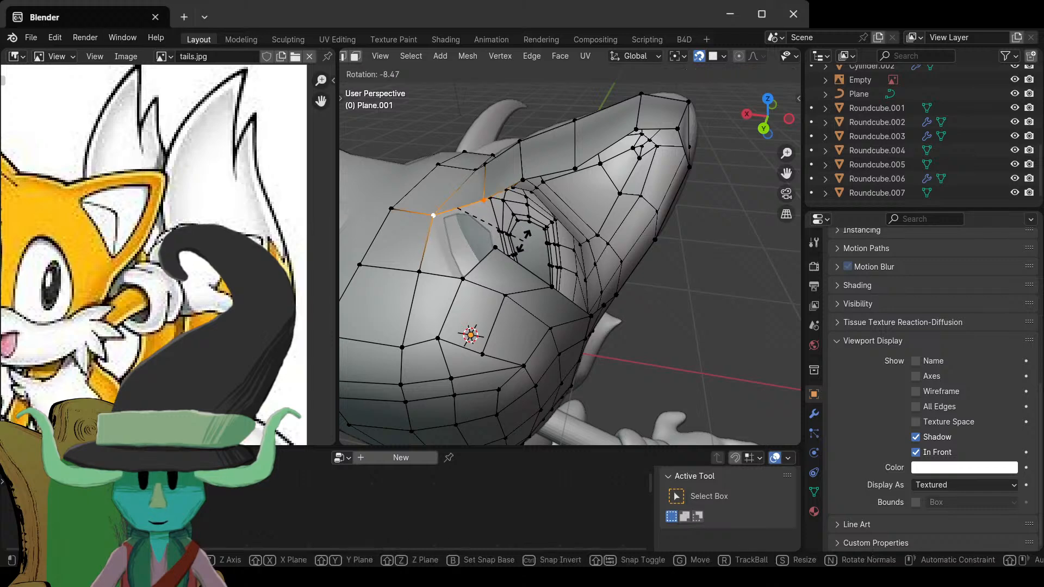
{"action": "key", "text": "Escape"}
{"action": "key", "text": "e"}
{"action": "left_click", "coordinate": [561, 271]}
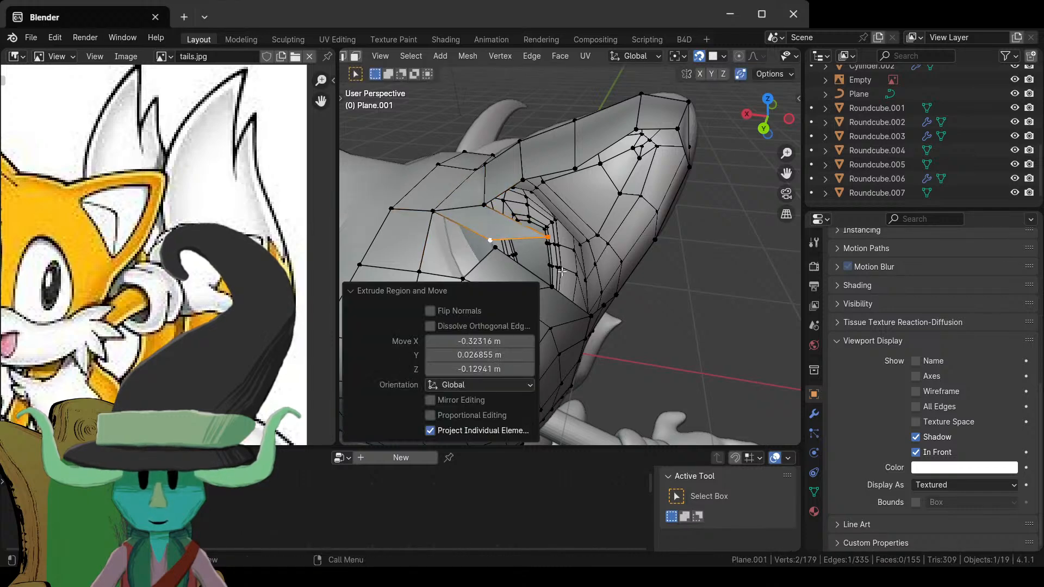
{"action": "key", "text": "t"}
{"action": "key", "text": "r"}
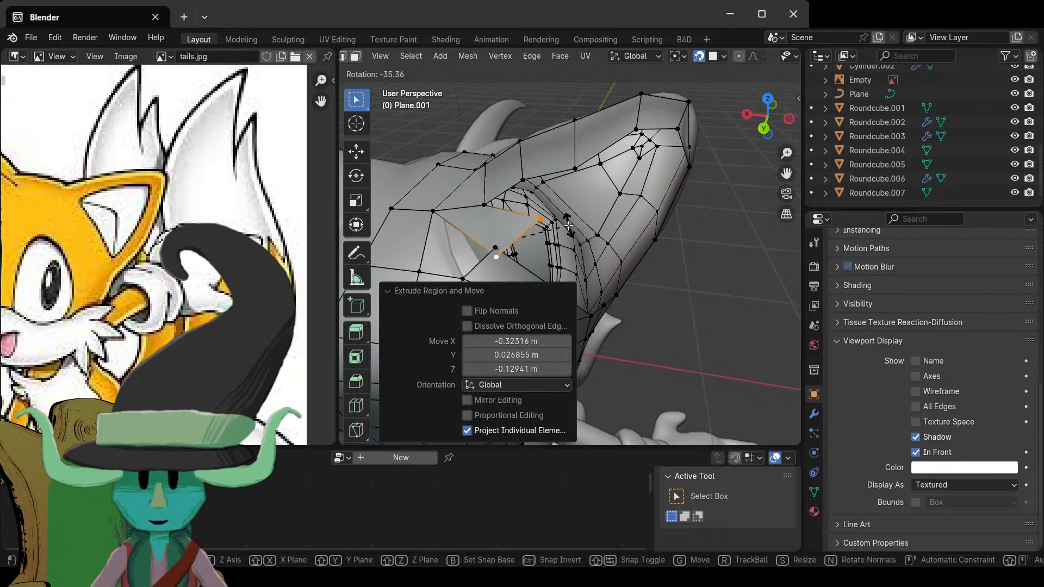
{"action": "left_click", "coordinate": [477, 266]}
- Merge the extruded quad's lower corner into the neighbouring head vertex and move its free corner inward beside the ear
{"action": "left_click", "coordinate": [496, 258]}
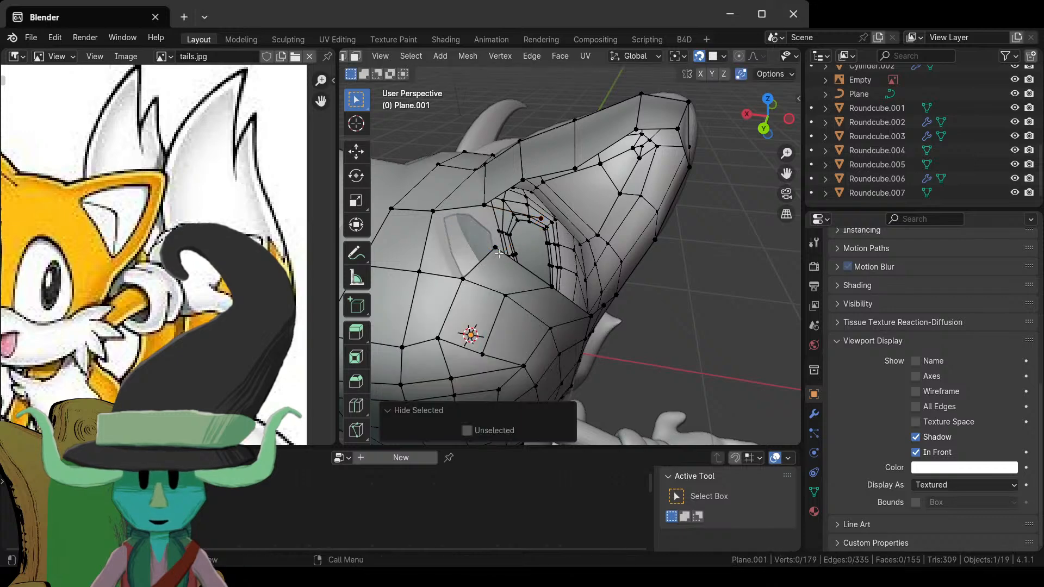
{"action": "key", "text": "g"}
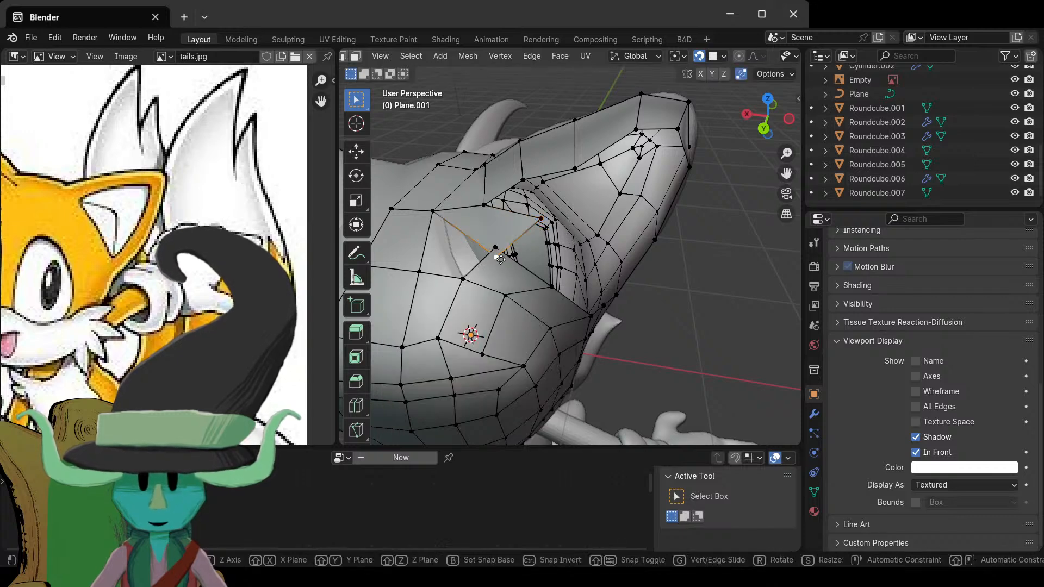
{"action": "left_click", "coordinate": [545, 221]}
{"action": "left_click", "coordinate": [545, 221]}
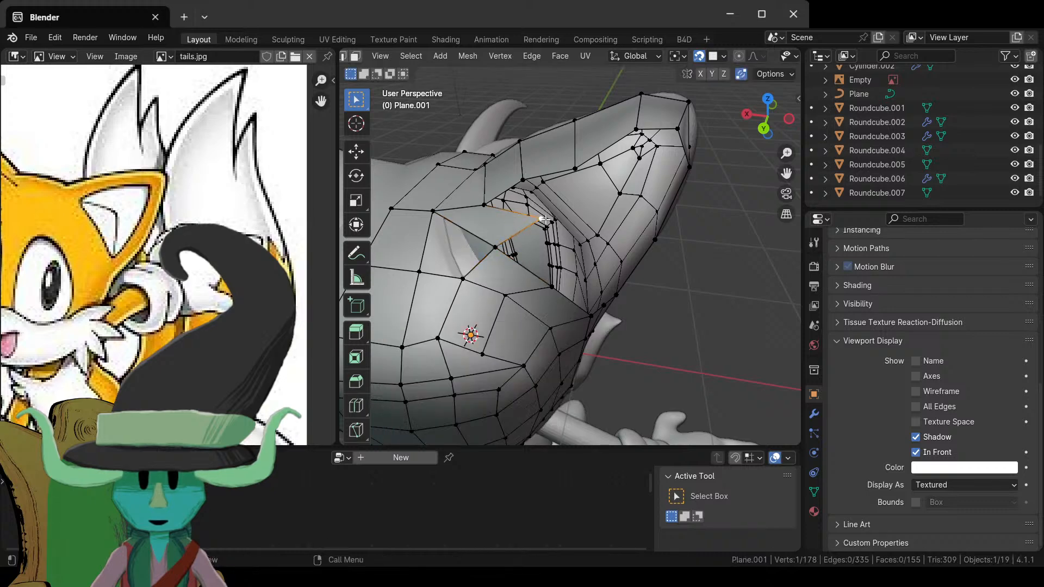
{"action": "key", "text": "g"}
{"action": "left_click", "coordinate": [526, 225]}
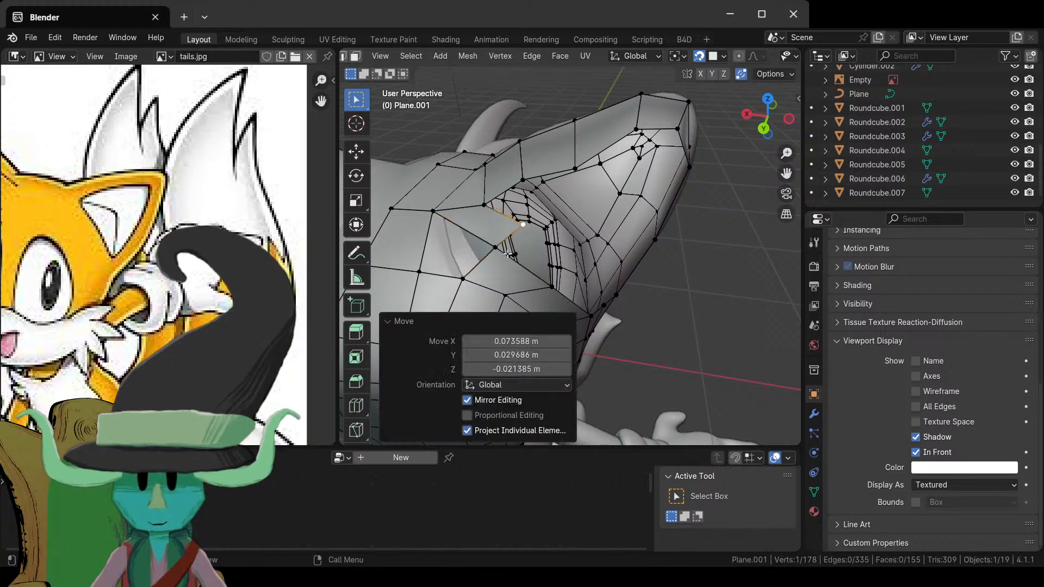
- Add a quad joining the newly extruded face to the ear's base and position its corner
{"action": "left_click", "coordinate": [511, 254]}
{"action": "middle_click_drag", "start_coordinate": [507, 254], "coordinate": [536, 276]}
{"action": "key", "text": "e"}
{"action": "left_click", "coordinate": [511, 223]}
- Add another quad continuing the strip down behind the ear, merging its lower corner into the vertex at the top of the knife cut
{"action": "key", "text": "e"}
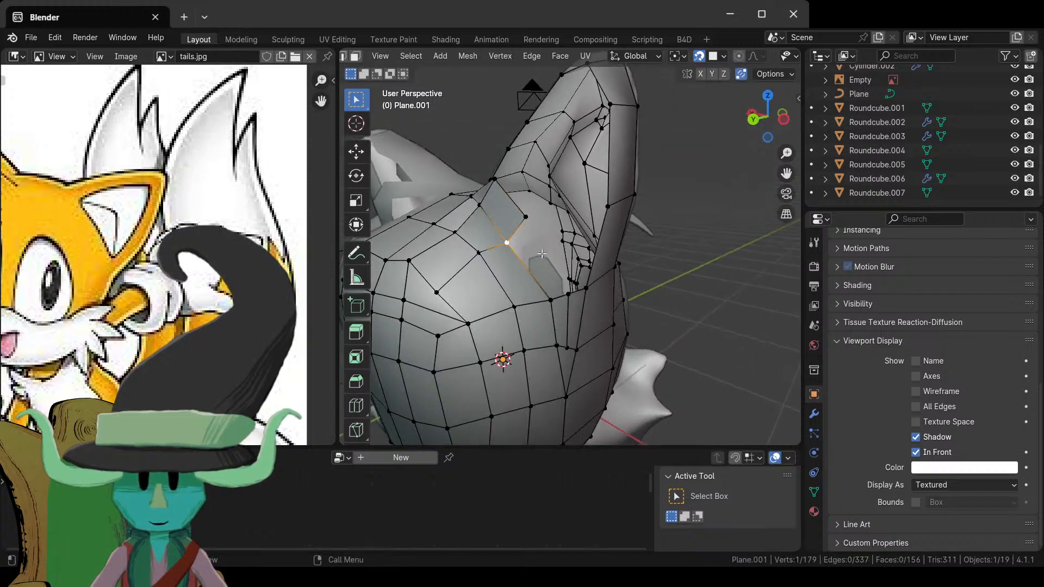
{"action": "left_click", "coordinate": [568, 280]}
{"action": "middle_click_drag", "start_coordinate": [568, 283], "coordinate": [572, 296]}
{"action": "key", "text": "e"}
{"action": "left_click", "coordinate": [576, 293]}
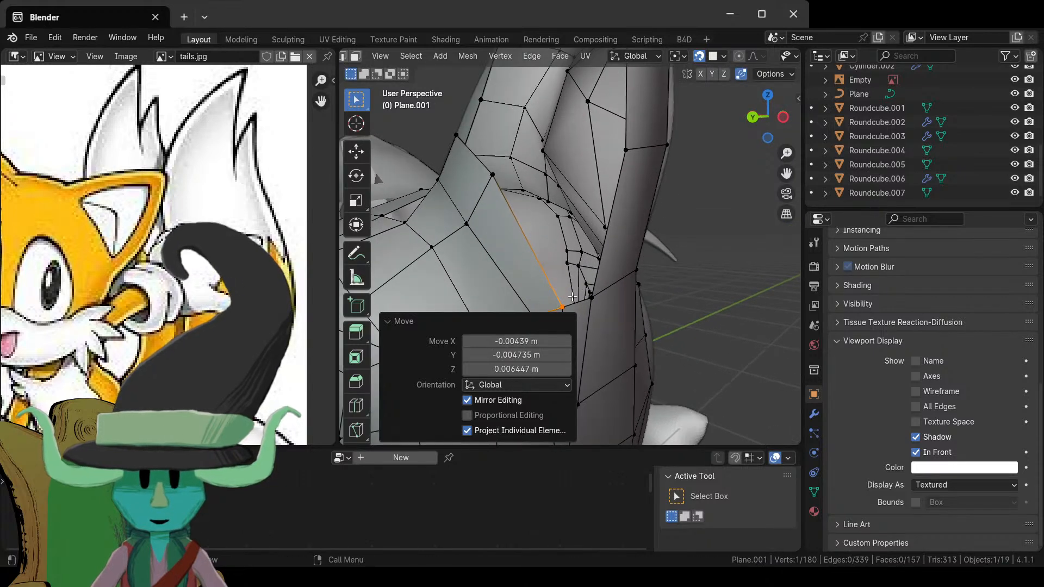
{"action": "key", "text": "g"}
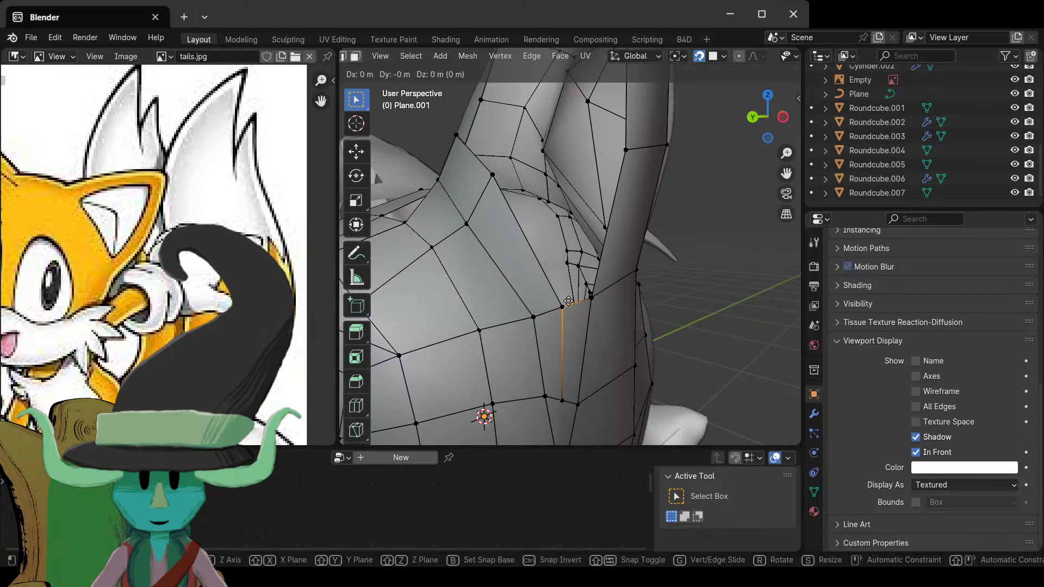
{"action": "left_click", "coordinate": [568, 301]}
{"action": "scroll", "coordinate": [566, 250], "scroll_direction": "down", "scroll_amount": 5}
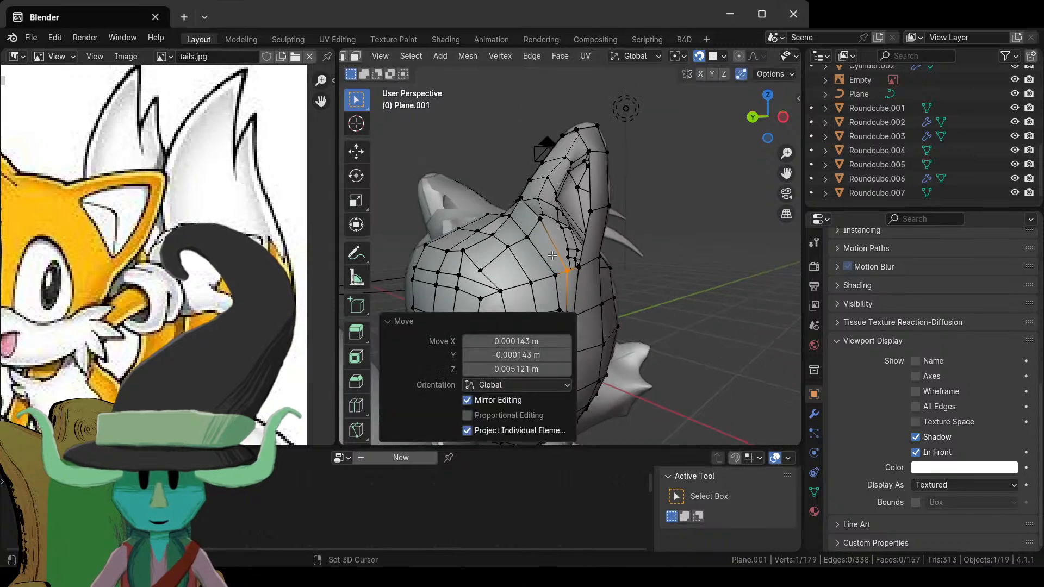
{"action": "key", "text": "ctrl+r"}
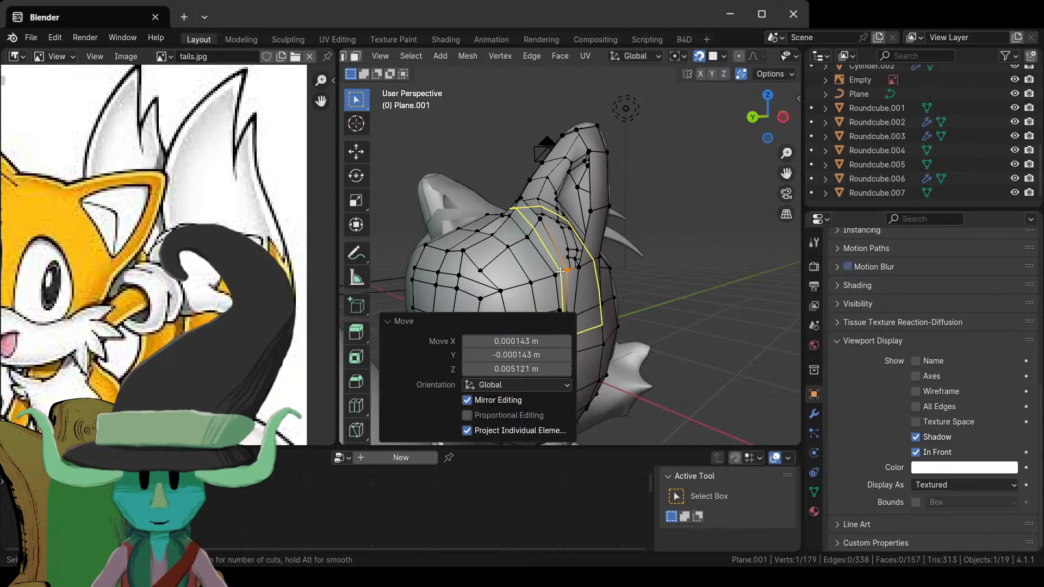
{"action": "middle_click_drag", "start_coordinate": [560, 271], "coordinate": [578, 223]}
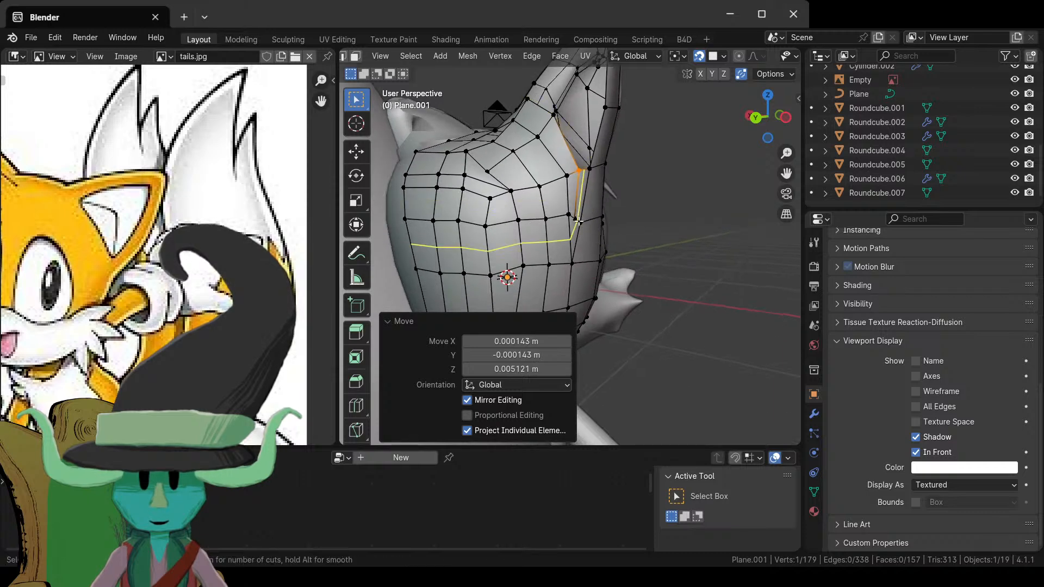
{"action": "key", "text": "Escape"}
- Add a quad at the lower corner between the head strip and the ear's base, and place its free corner vertex
{"action": "left_click", "coordinate": [592, 170]}
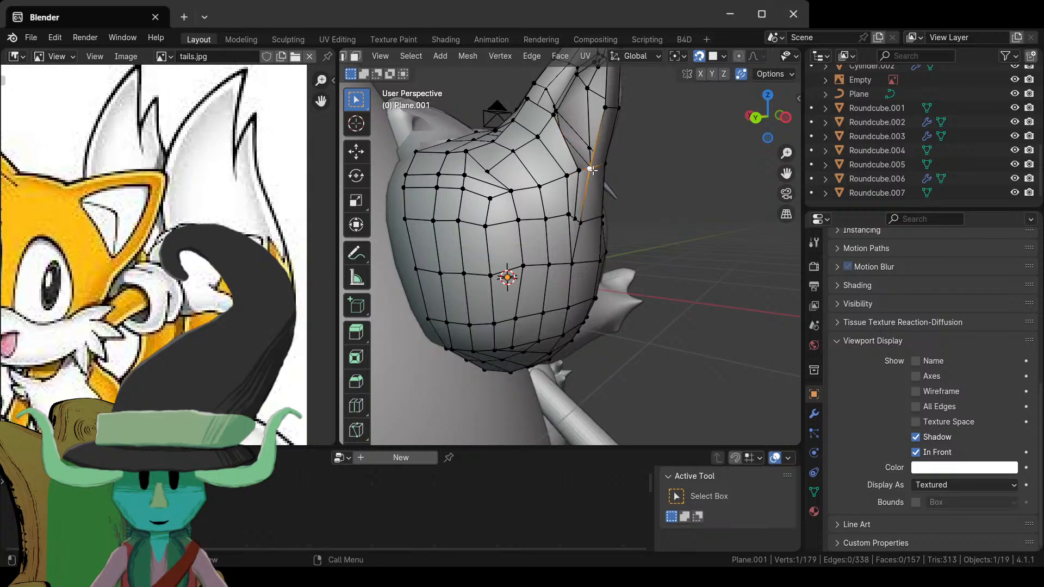
{"action": "middle_click_drag", "start_coordinate": [592, 170], "coordinate": [584, 219]}
{"action": "scroll", "coordinate": [585, 203], "scroll_direction": "up", "scroll_amount": 3}
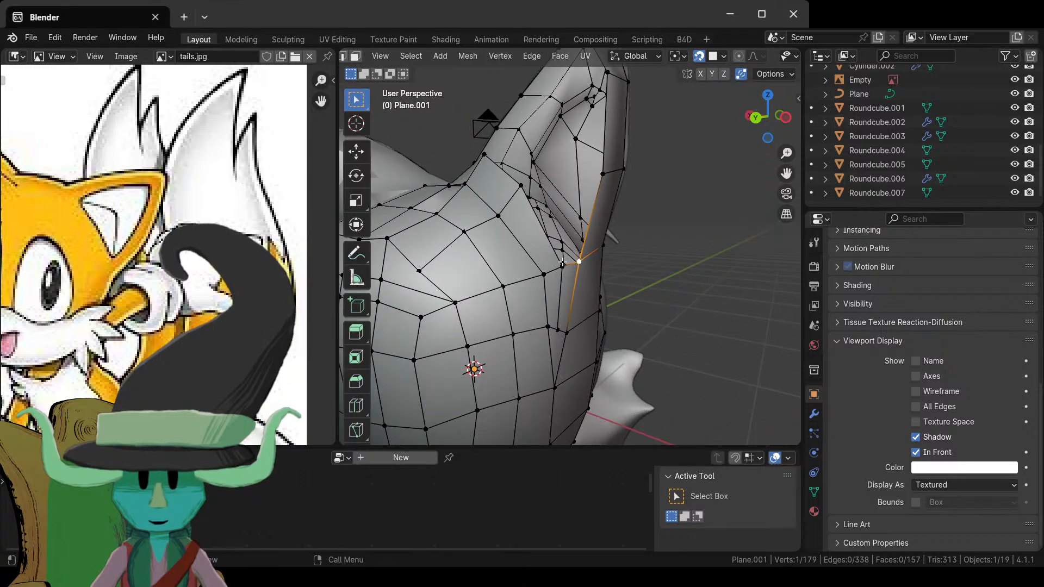
{"action": "key", "text": "e"}
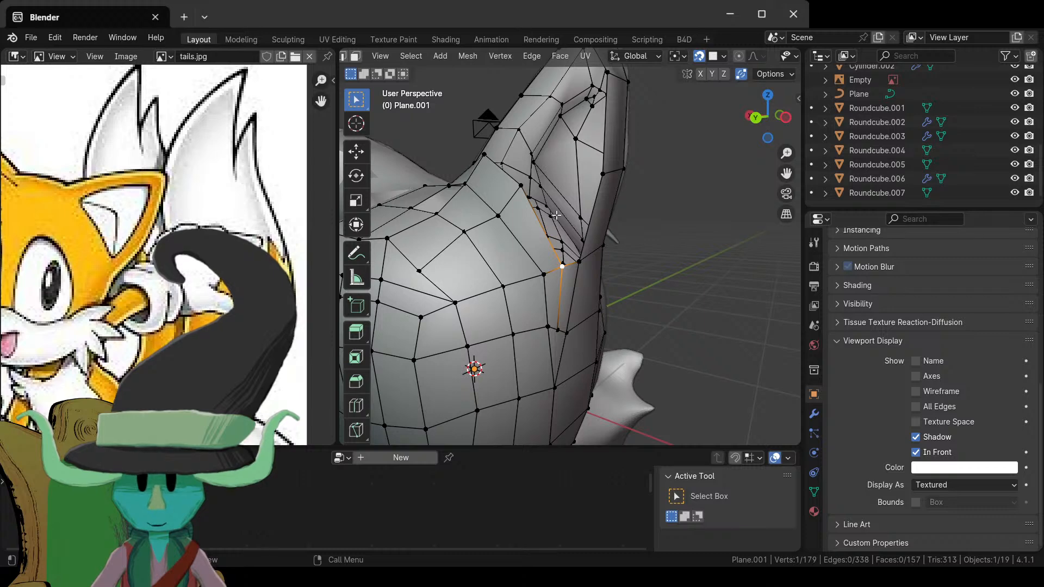
{"action": "left_click", "coordinate": [555, 203]}
{"action": "middle_click_drag", "start_coordinate": [555, 203], "coordinate": [522, 209]}
- Add the next quad upward between the head strip and the ear's base and adjust its free corner
{"action": "key", "text": "ctrl+r"}
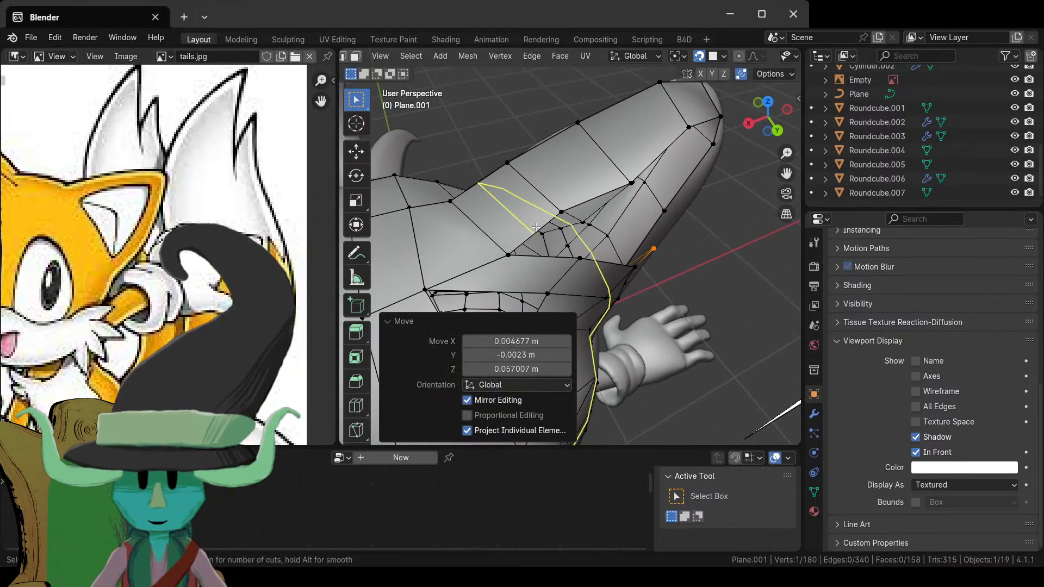
{"action": "key", "text": "Escape"}
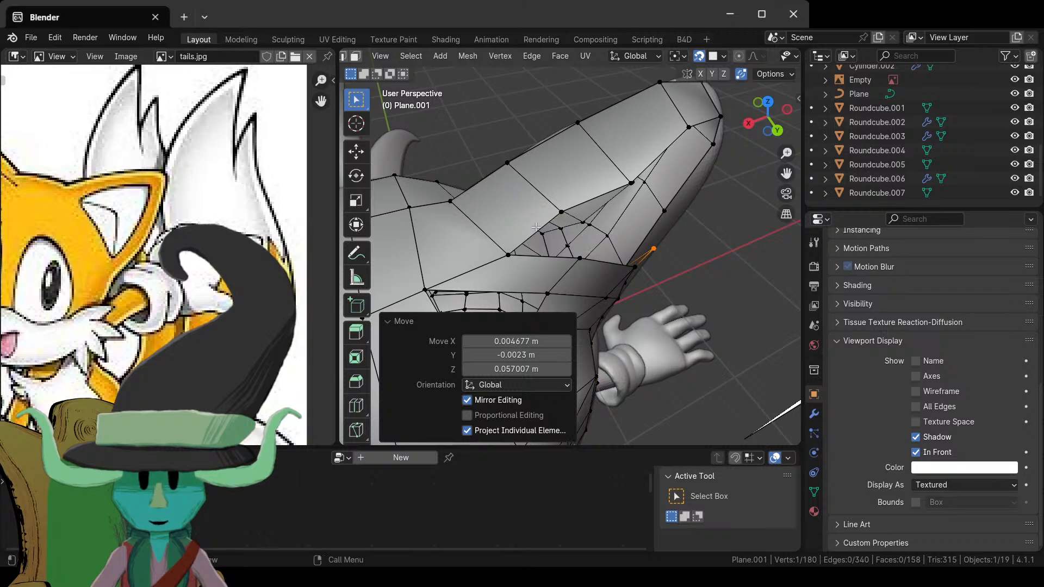
{"action": "middle_click_drag", "start_coordinate": [537, 228], "coordinate": [568, 223]}
{"action": "key", "text": "alt+v"}
{"action": "left_click", "coordinate": [560, 220]}
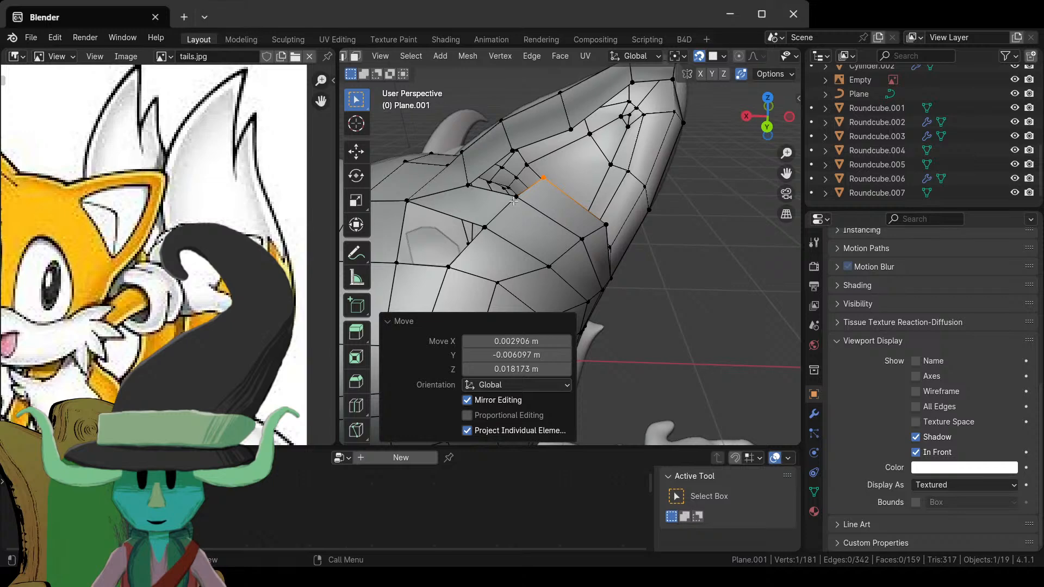
- Add another quad at the upper end of the strip behind the ear and merge its free corner into the adjacent ear-base vertex
{"action": "key", "text": "alt+v"}
{"action": "left_click", "coordinate": [534, 174]}
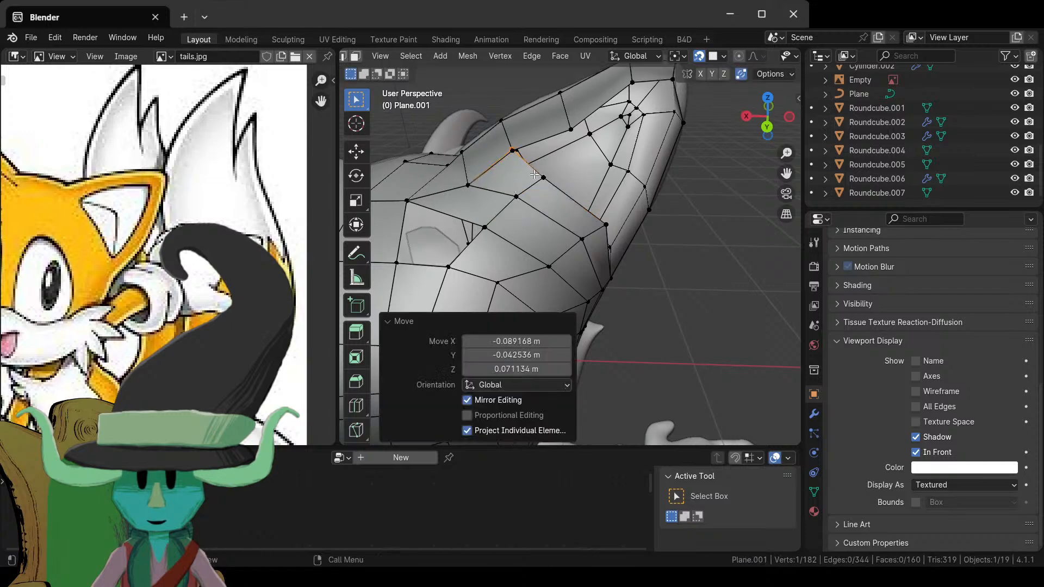
{"action": "key", "text": "g"}
{"action": "left_click", "coordinate": [530, 176]}
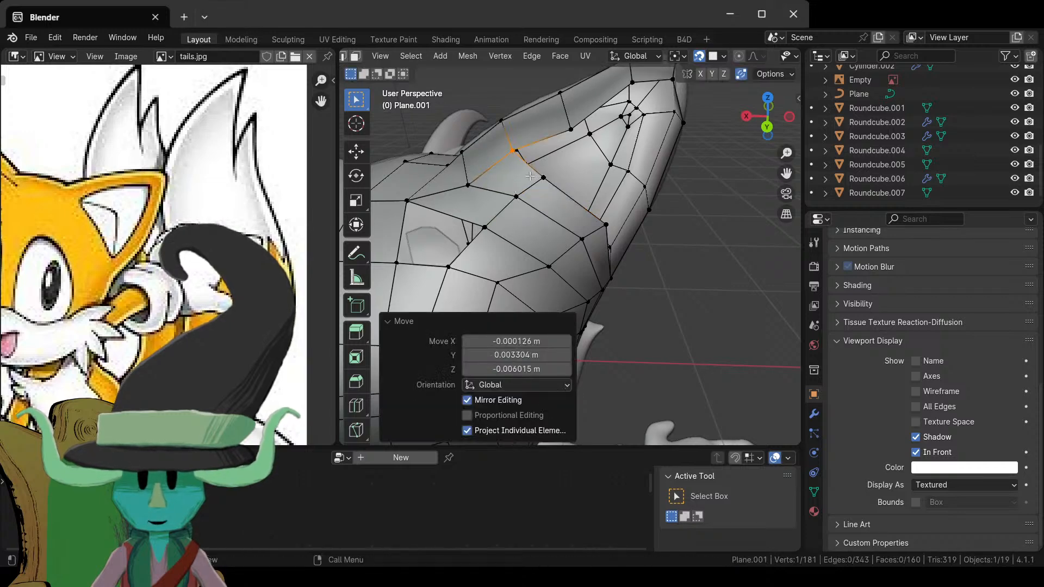
{"action": "key", "text": "ctrl+r"}
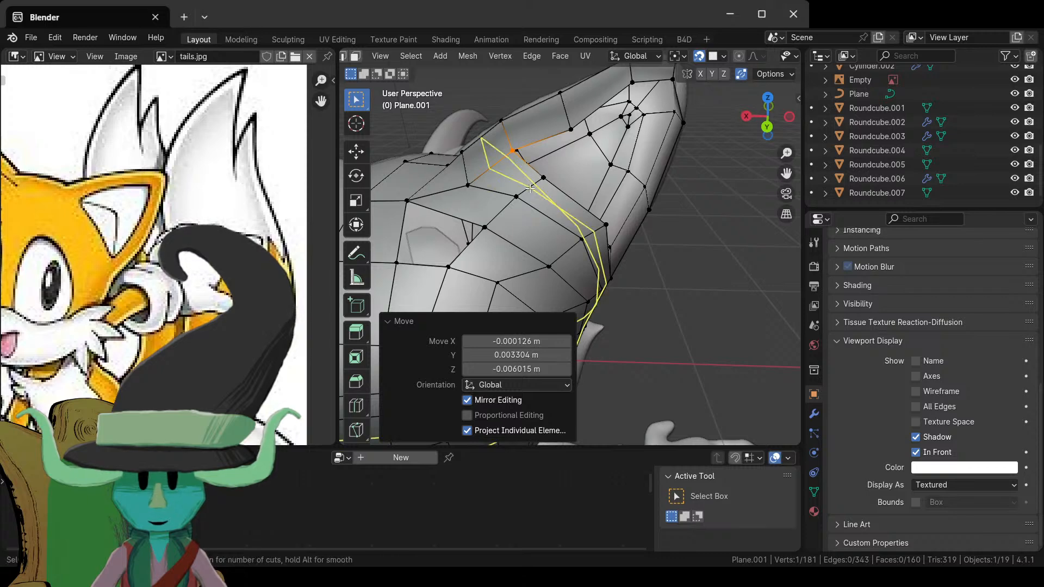
{"action": "scroll", "coordinate": [530, 188], "scroll_direction": "down", "scroll_amount": 5}
{"action": "middle_click_drag", "start_coordinate": [530, 188], "coordinate": [559, 225]}
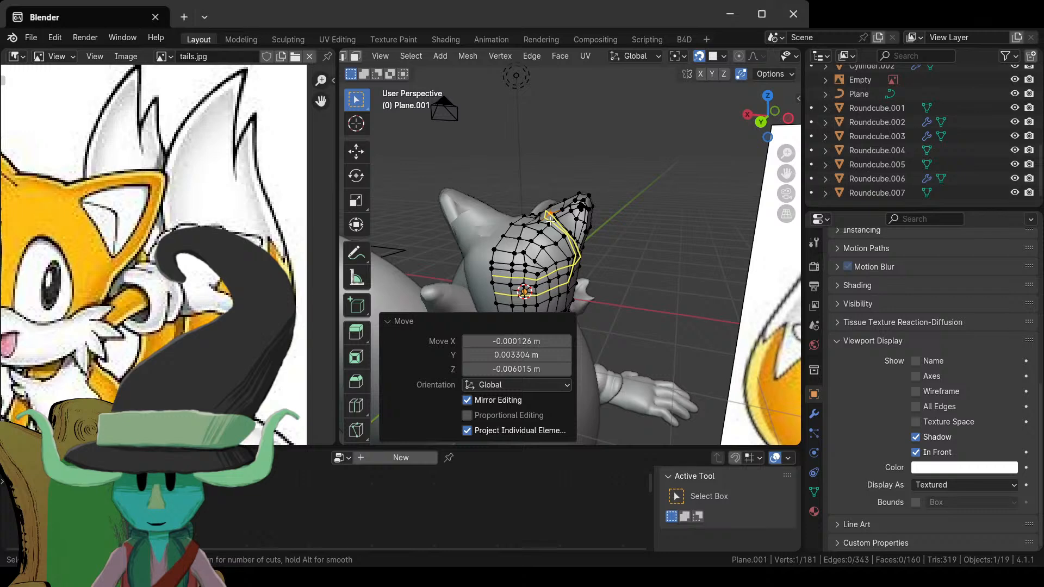
{"action": "scroll", "coordinate": [551, 219], "scroll_direction": "up", "scroll_amount": 3}
- Leave mesh editing and set the Subdivision modifier's viewport level to 1 on the retopology mesh
{"action": "key", "text": "Tab"}
{"action": "middle_click_drag", "start_coordinate": [625, 296], "coordinate": [586, 238]}
{"action": "left_click", "coordinate": [814, 513]}
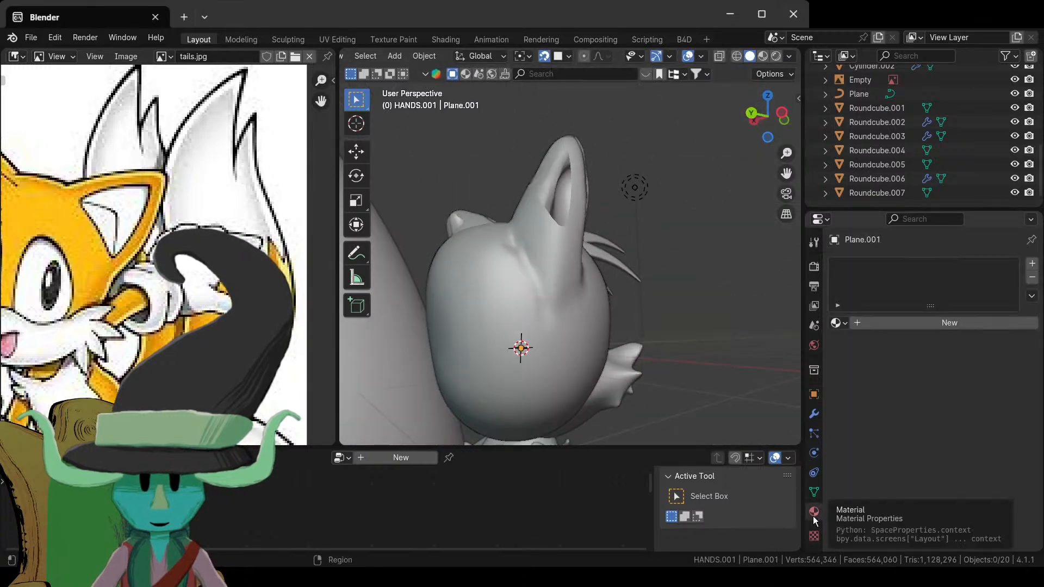
{"action": "middle_click_drag", "start_coordinate": [577, 348], "coordinate": [791, 414]}
{"action": "left_click", "coordinate": [814, 415]}
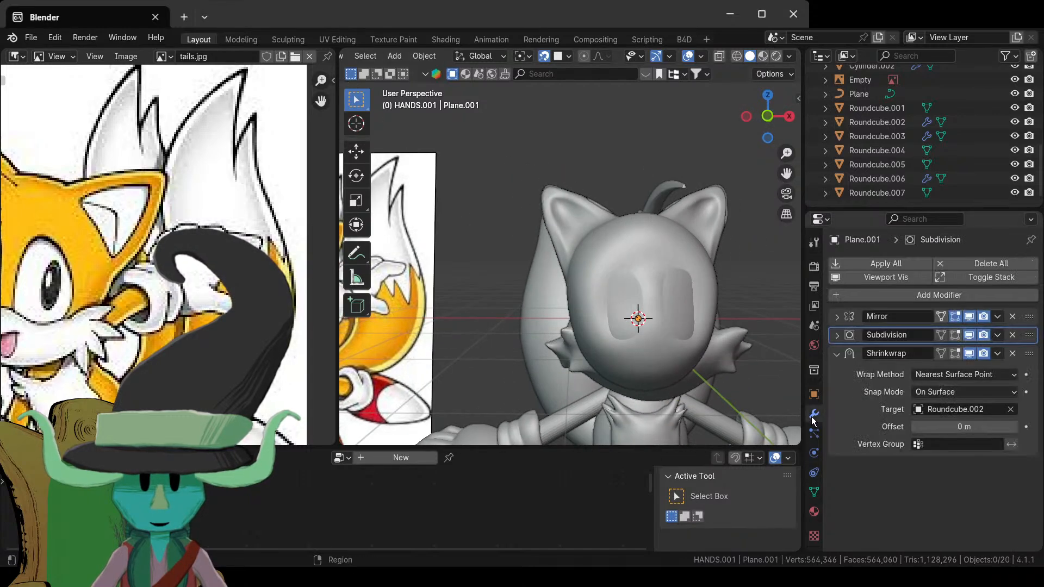
{"action": "left_click", "coordinate": [836, 335]}
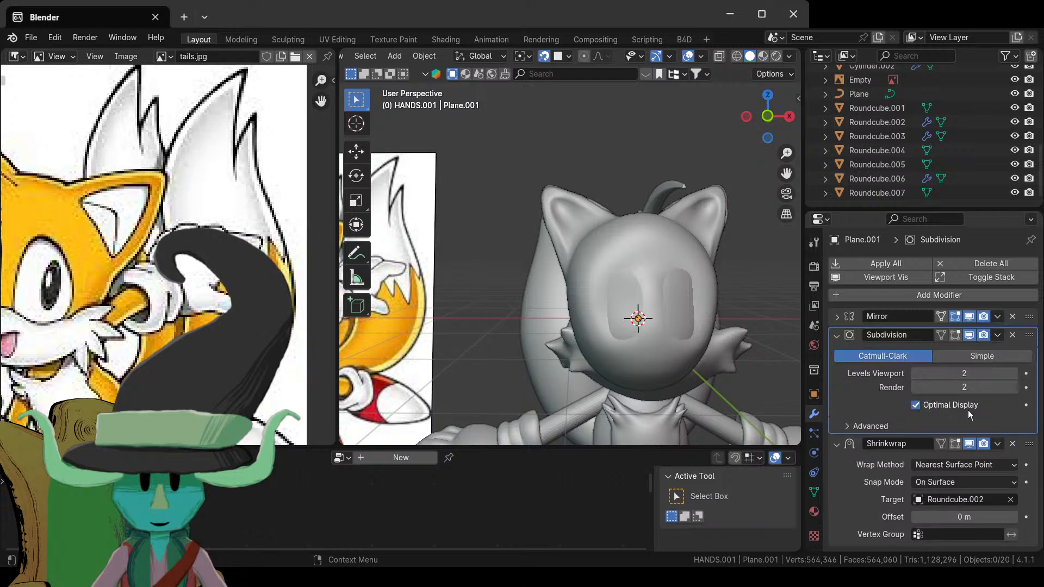
{"action": "left_click", "coordinate": [918, 373]}
- Examine the mesh around the ear's base from several angles, comparing the smoothed object with the editable topology
{"action": "middle_click_drag", "start_coordinate": [559, 293], "coordinate": [556, 239]}
{"action": "key", "text": "Tab"}
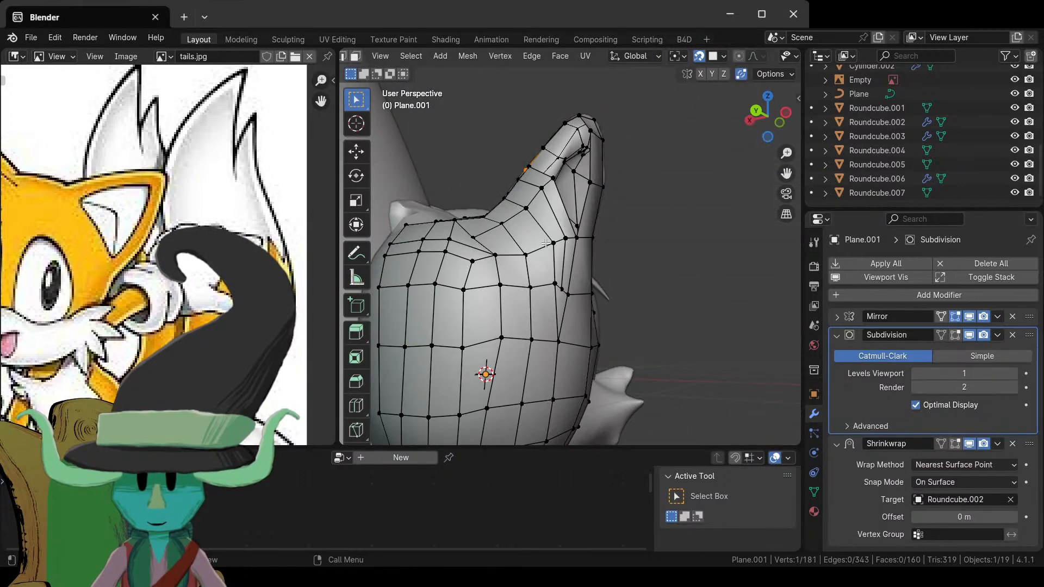
{"action": "middle_click_drag", "start_coordinate": [583, 282], "coordinate": [586, 335]}
{"action": "key", "text": "Tab"}
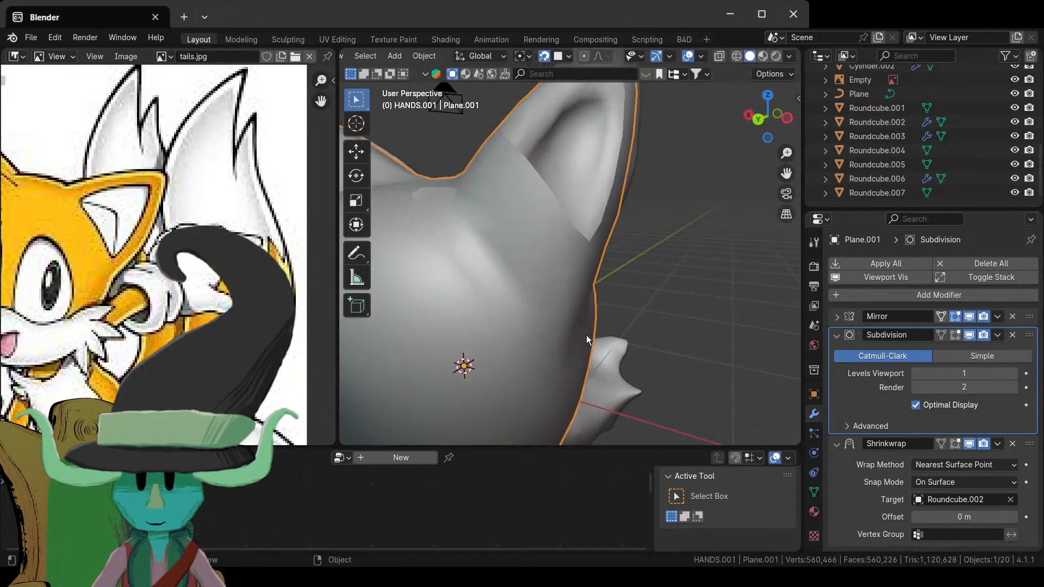
{"action": "key", "text": "Tab"}
{"action": "key", "text": "Tab"}
{"action": "key", "text": "Tab"}
{"action": "middle_click_drag", "start_coordinate": [574, 296], "coordinate": [611, 228]}
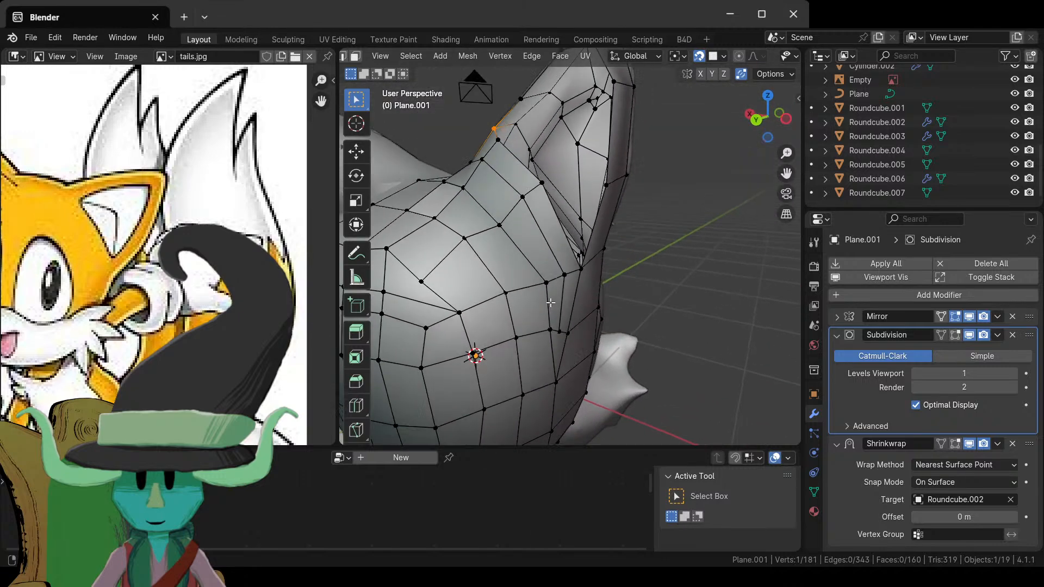
{"action": "key", "text": "ctrl+r"}
{"action": "key", "text": "Escape"}
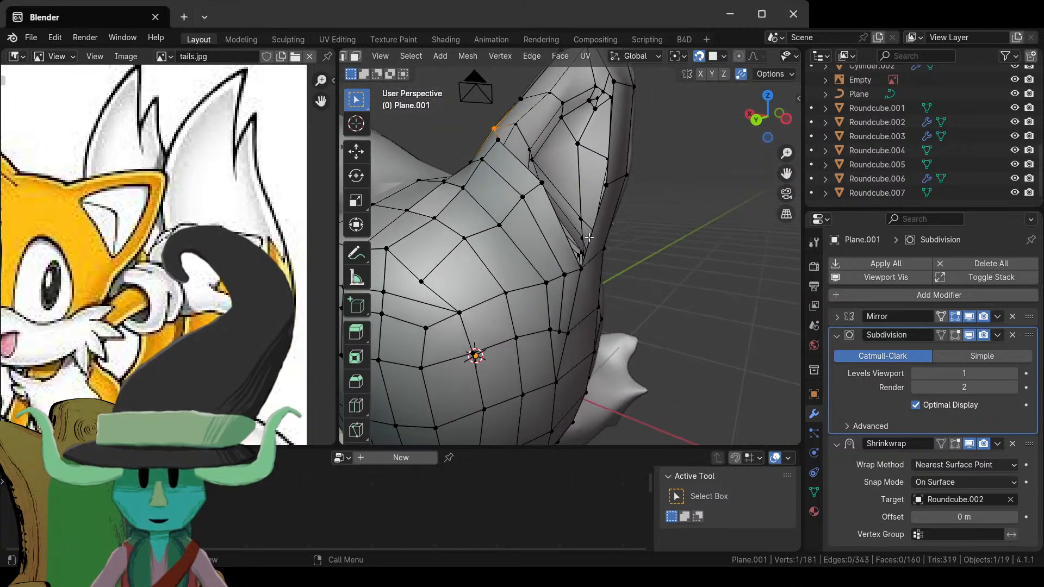
- Slide the vertex at the ear opening's lower corner upward along its edge and adjust its position on the surface
{"action": "left_click", "coordinate": [584, 259]}
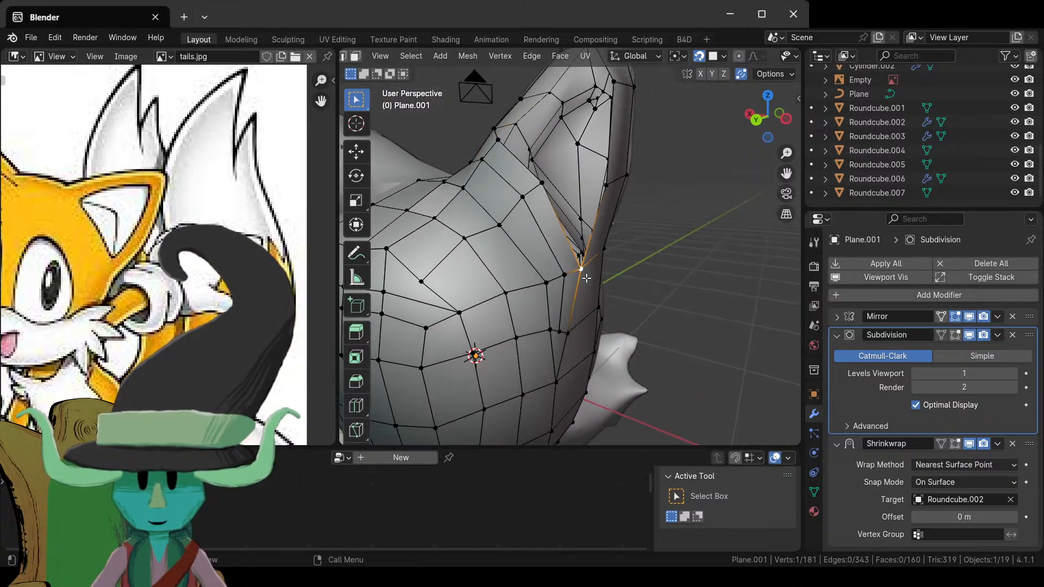
{"action": "key", "text": "shift+v"}
{"action": "left_click", "coordinate": [589, 247]}
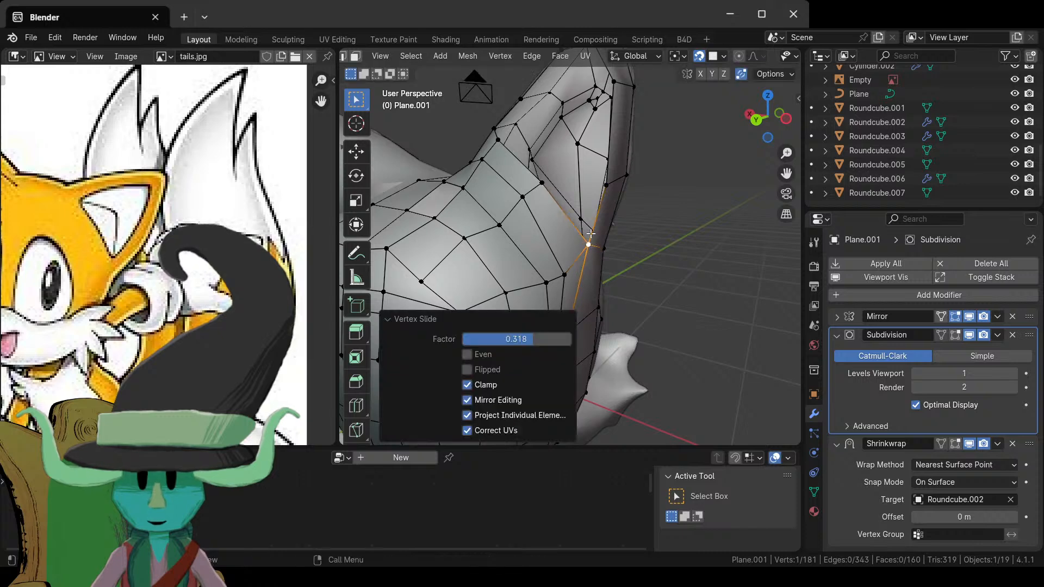
{"action": "key", "text": "g"}
{"action": "left_click", "coordinate": [593, 239]}
- Extend a new quad from the repositioned vertex at the ear opening's lower corner
{"action": "middle_click_drag", "start_coordinate": [592, 239], "coordinate": [597, 271]}
{"action": "left_click", "coordinate": [596, 283]}
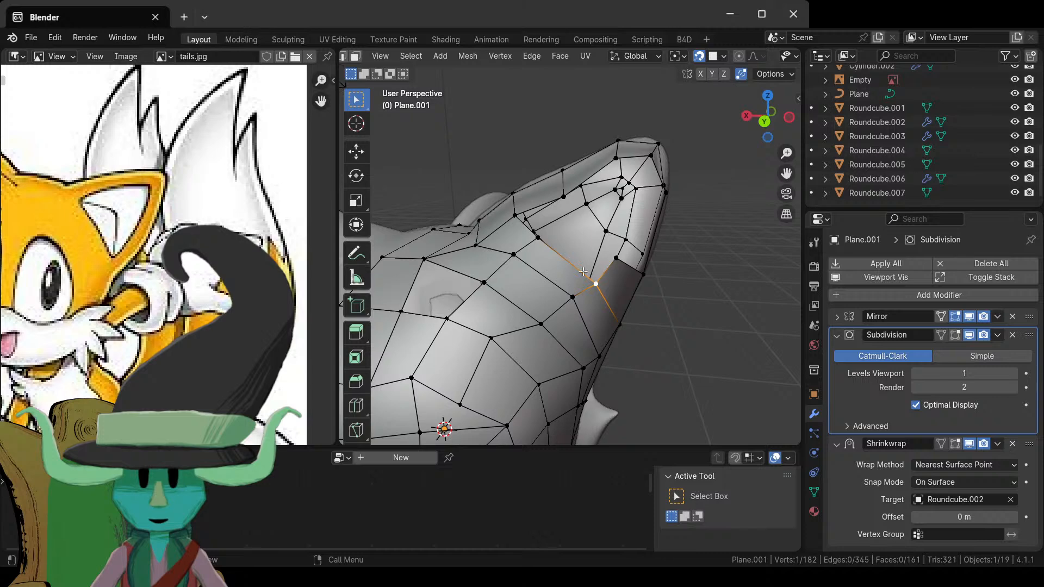
- Extend the mesh with two quads across the gap in the back of the ear, snapping the last corner onto the neighbouring rim vertex
{"action": "left_click", "coordinate": [515, 216]}
{"action": "key", "text": "alt+v"}
{"action": "left_click", "coordinate": [537, 238]}
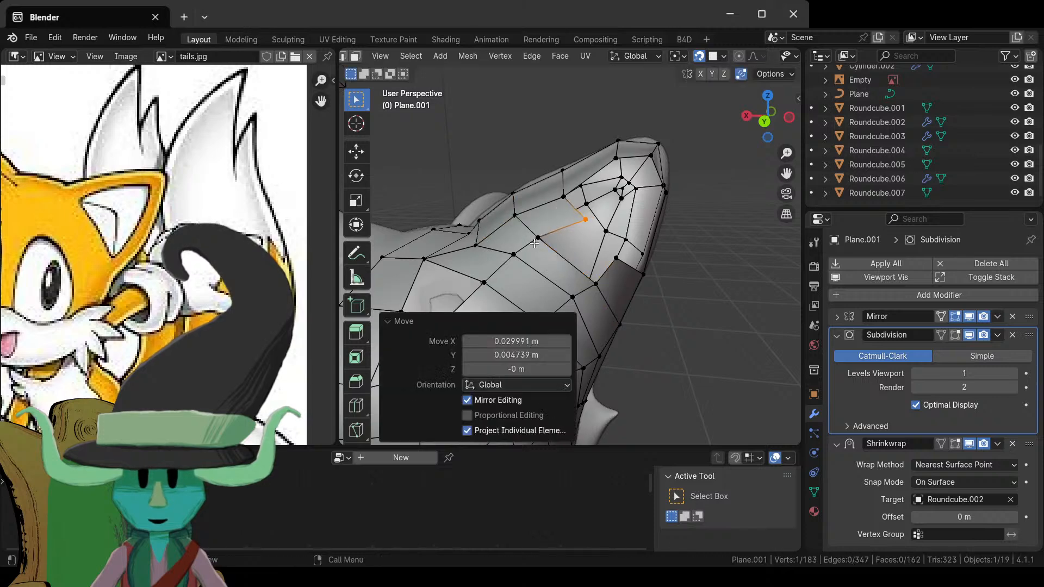
{"action": "left_click", "coordinate": [627, 263]}
{"action": "key", "text": "alt+v"}
{"action": "left_click", "coordinate": [598, 253]}
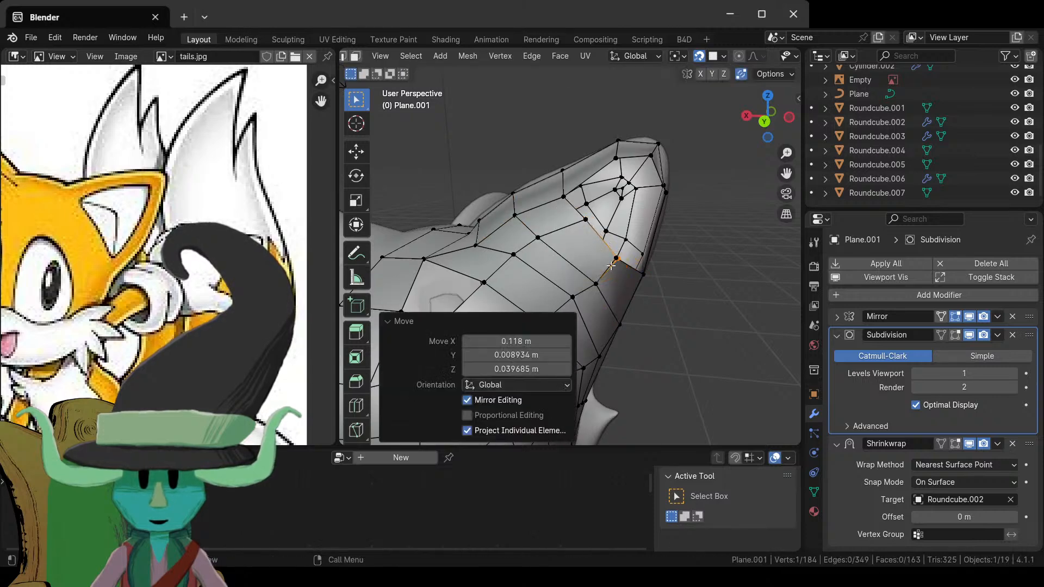
{"action": "key", "text": "g"}
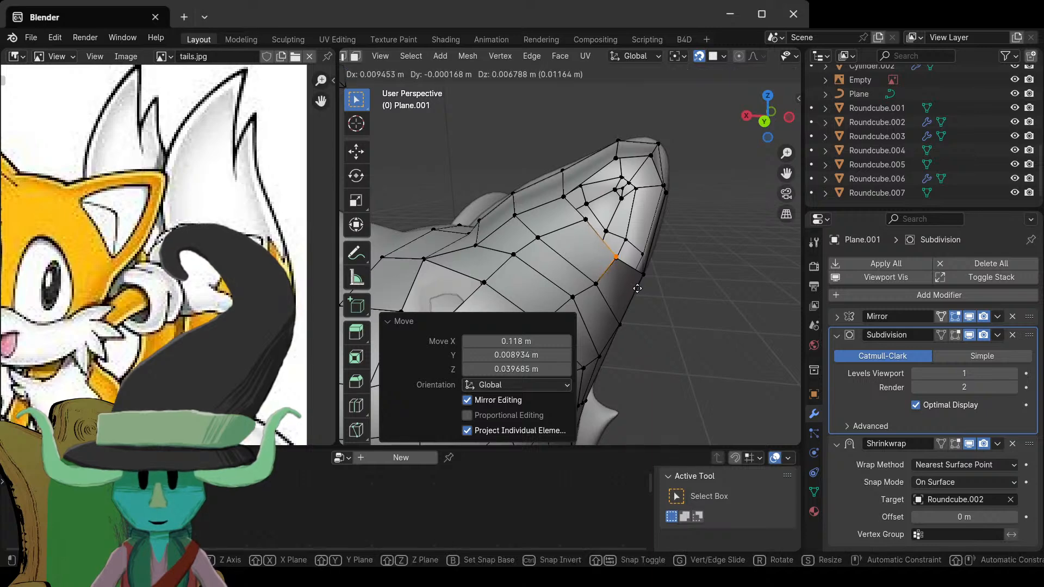
{"action": "left_click", "coordinate": [637, 291]}
{"action": "middle_click_drag", "start_coordinate": [637, 291], "coordinate": [511, 270]}
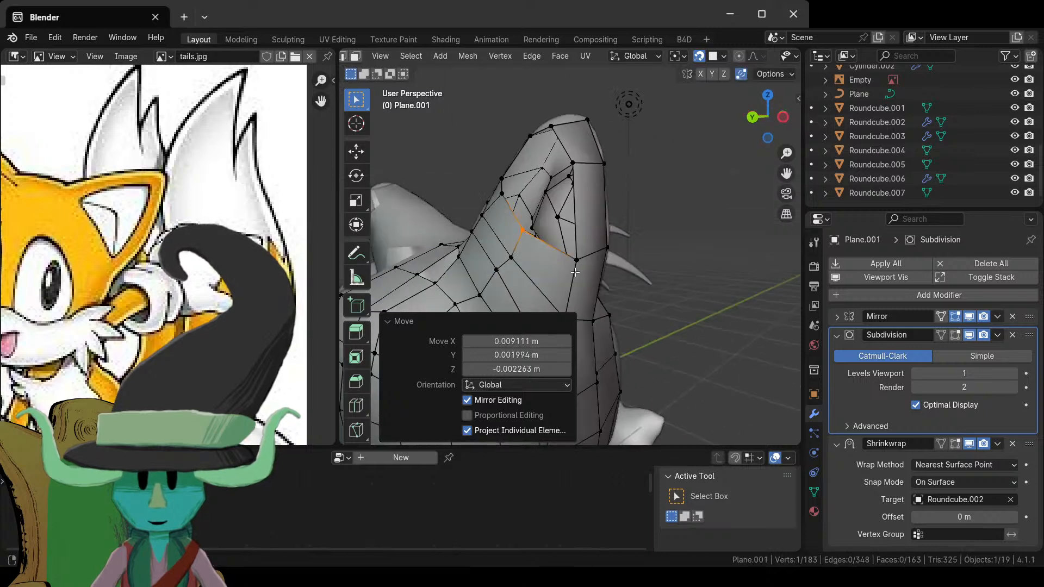
- Fill two more quads along the upper edge of the opening in the back of the ear
{"action": "key", "text": "ctrl+r"}
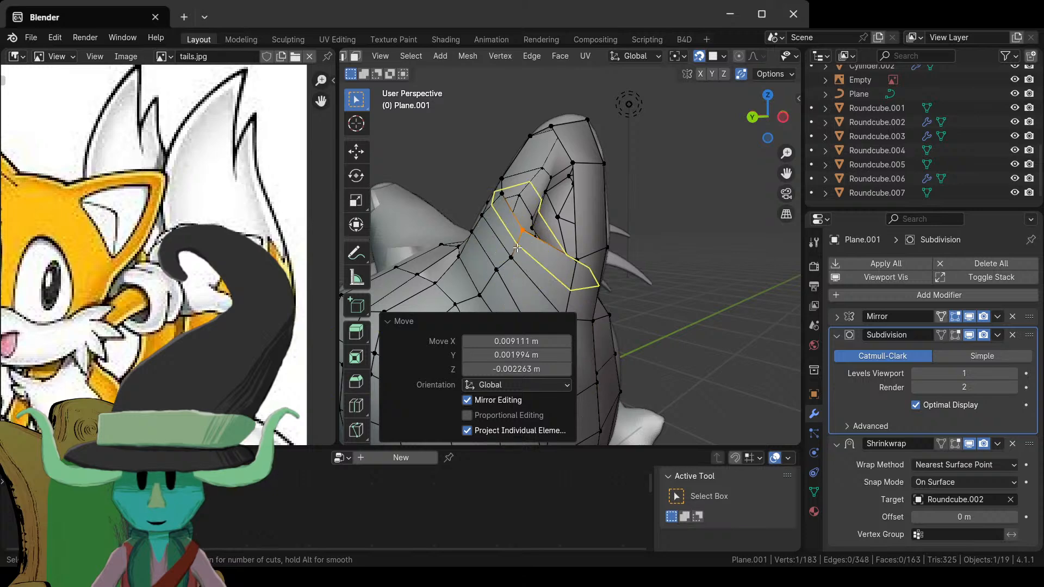
{"action": "key", "text": "Escape"}
{"action": "middle_click_drag", "start_coordinate": [580, 256], "coordinate": [602, 262]}
{"action": "left_click", "coordinate": [606, 253]}
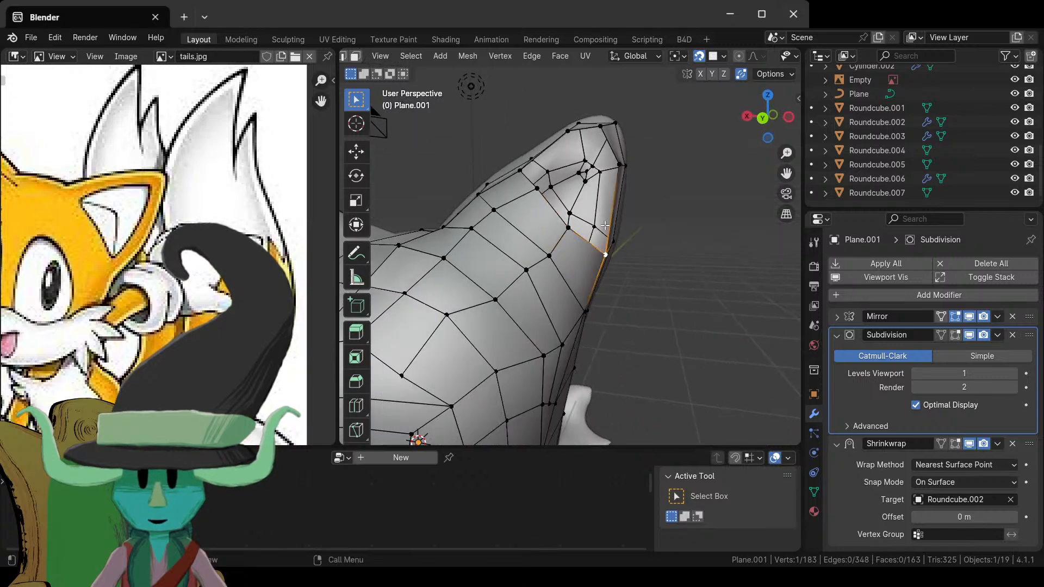
{"action": "middle_click_drag", "start_coordinate": [605, 225], "coordinate": [579, 244]}
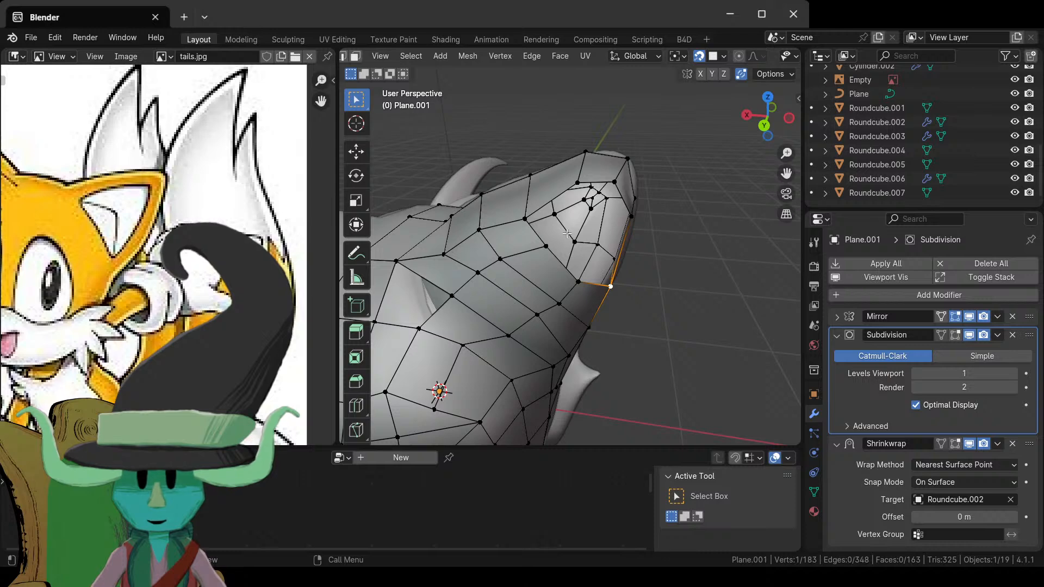
{"action": "key", "text": "2"}
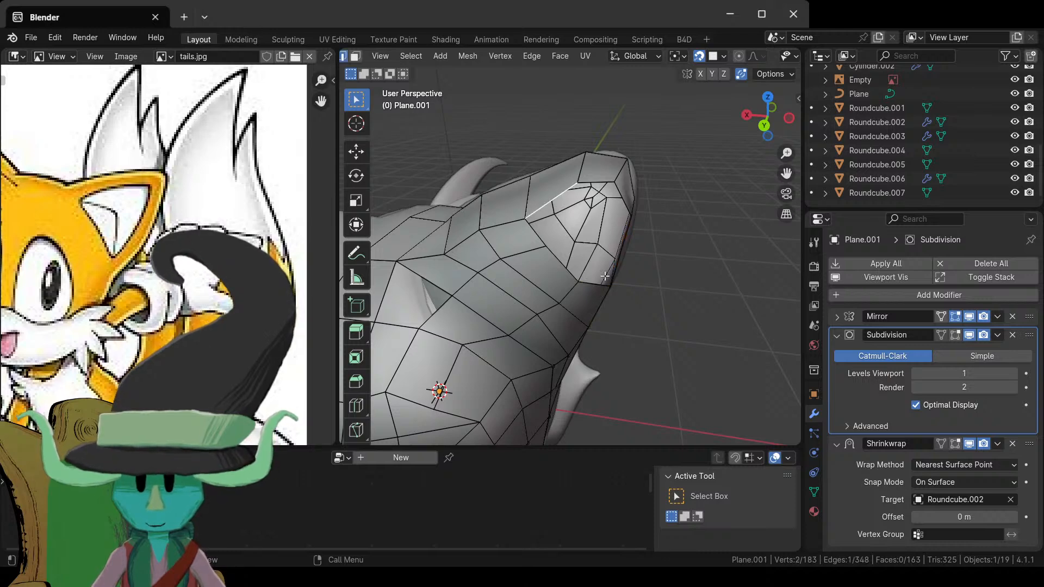
{"action": "key", "text": "j"}
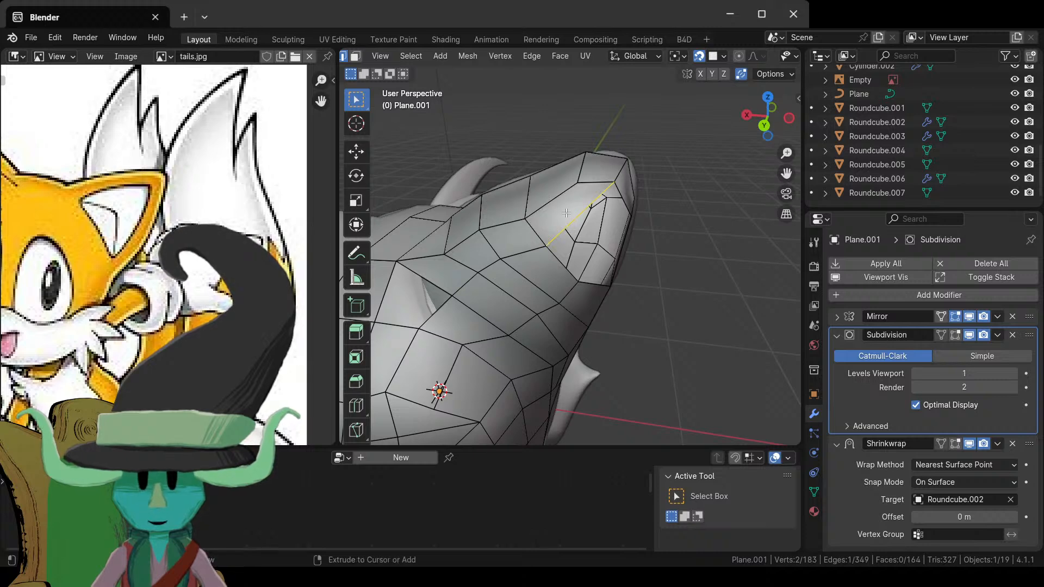
{"action": "key", "text": "ctrl+r"}
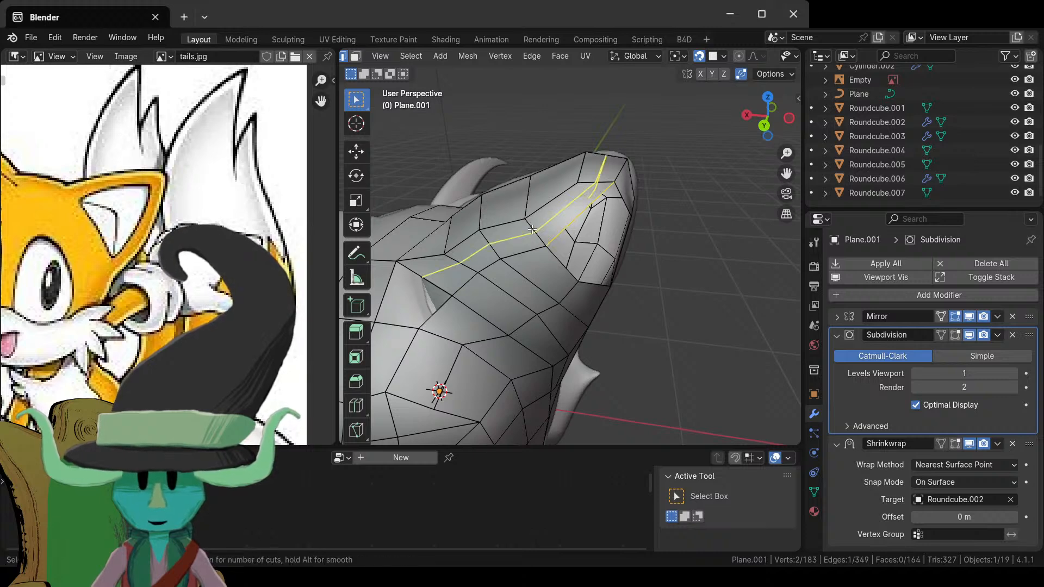
{"action": "key", "text": "Escape"}
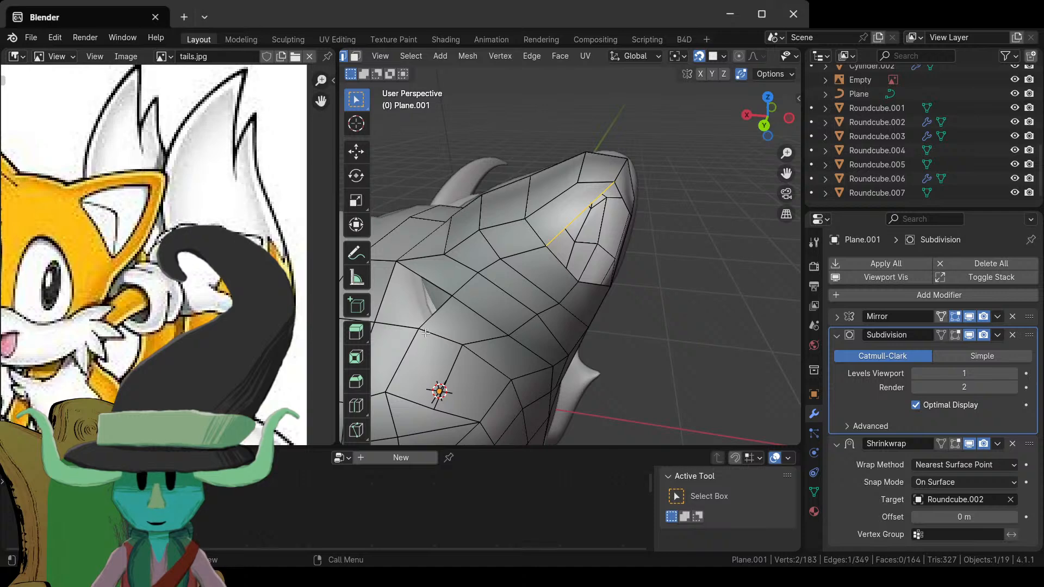
{"action": "key", "text": "f"}
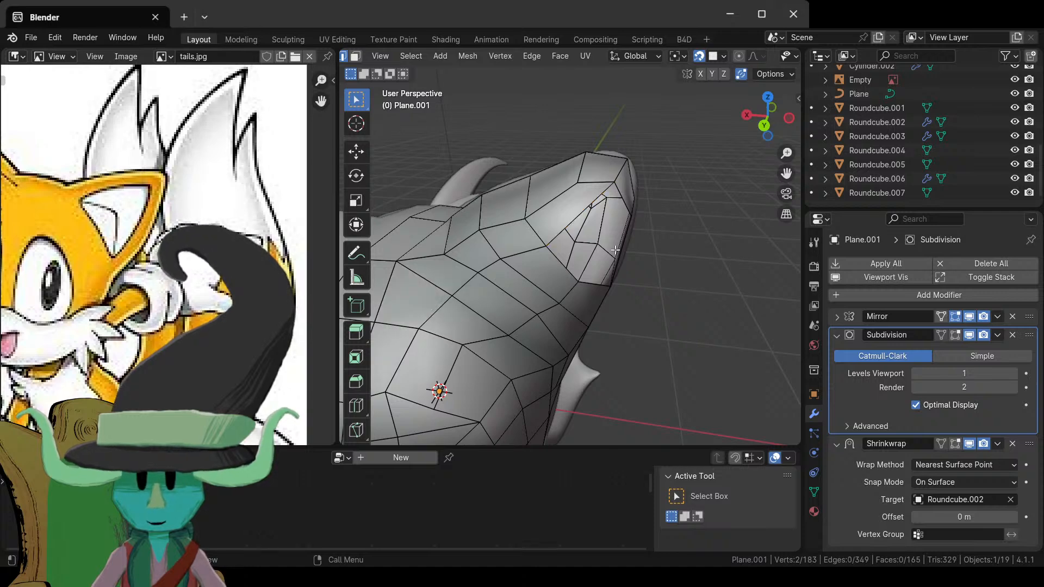
- Fill the remaining hole in the back of the ear with faces, starting from the opening's outer edge
{"action": "middle_click_drag", "start_coordinate": [425, 318], "coordinate": [579, 232]}
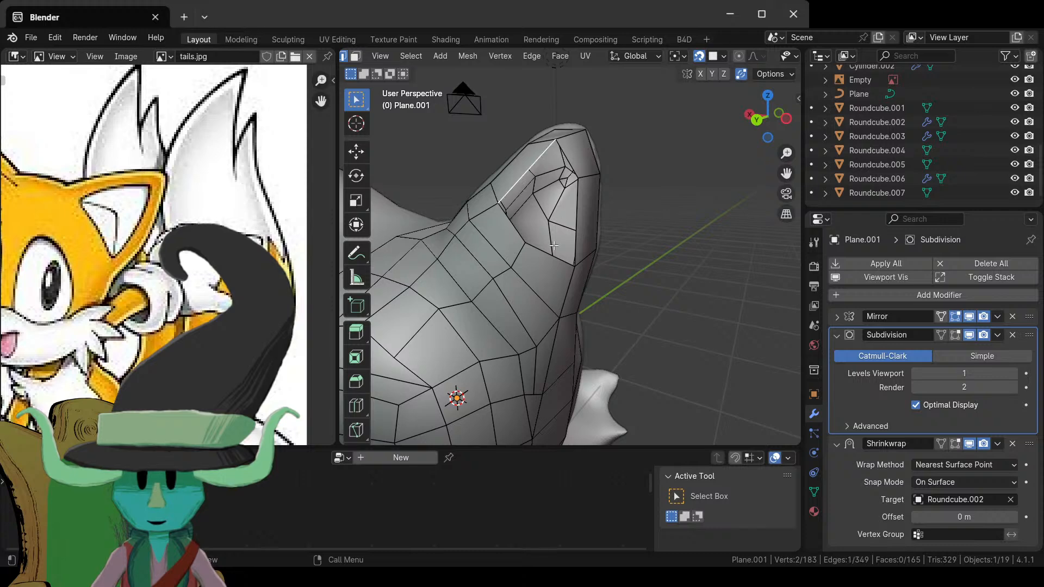
{"action": "left_click", "coordinate": [574, 247]}
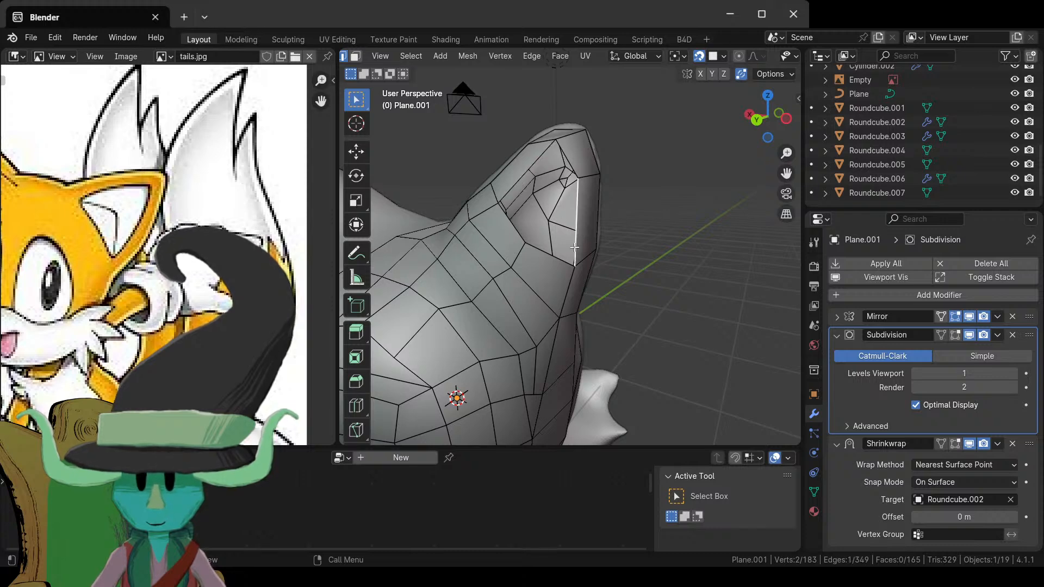
{"action": "key", "text": "f"}
{"action": "middle_click_drag", "start_coordinate": [575, 248], "coordinate": [609, 284]}
{"action": "key", "text": "f"}
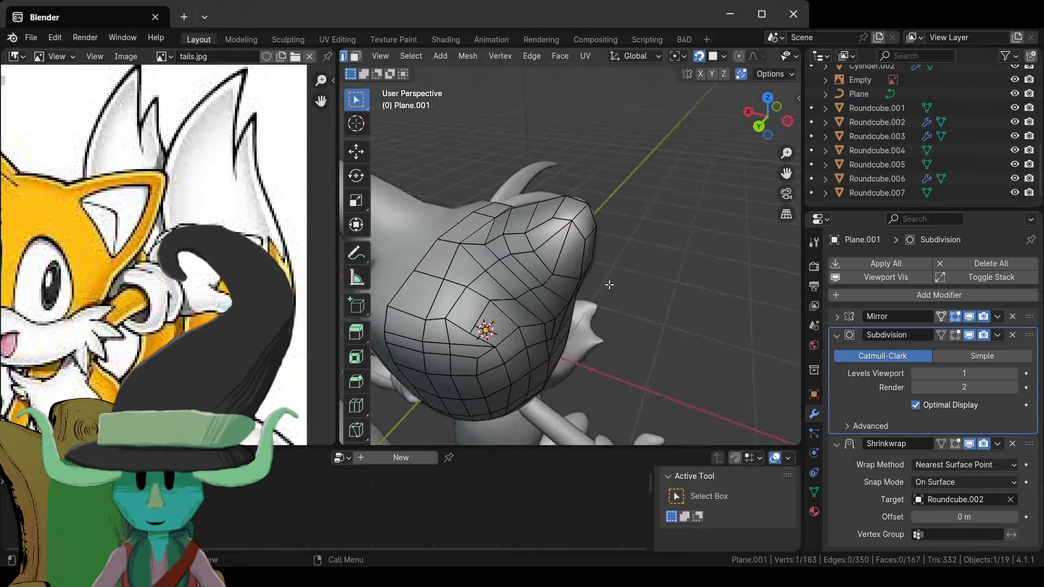
{"action": "middle_click_drag", "start_coordinate": [625, 328], "coordinate": [617, 252]}
{"action": "key", "text": "ctrl+r"}
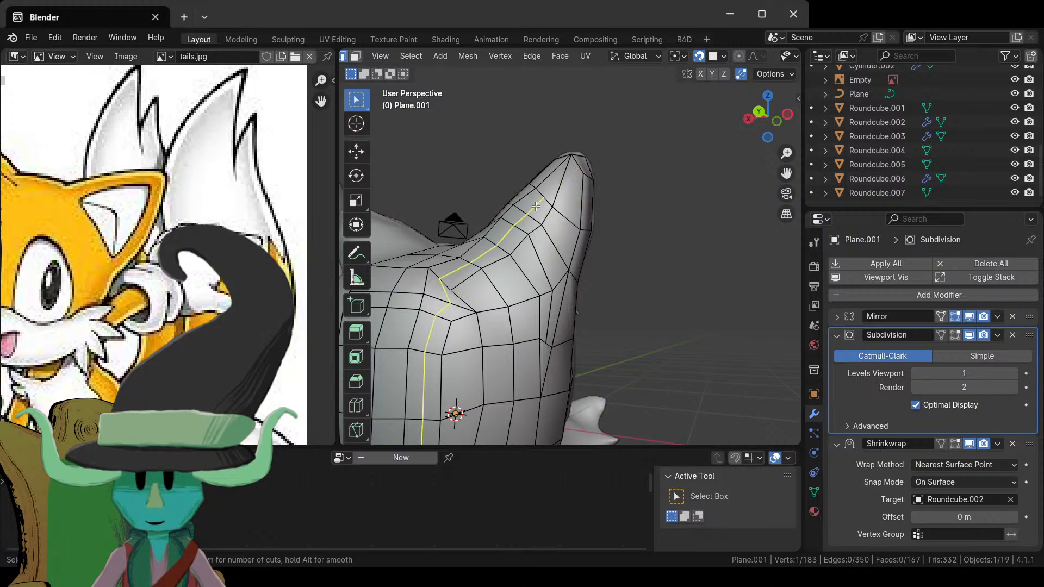
{"action": "key", "text": "Escape"}
- Leave mesh editing and turn off the In Front display option for the retopology head mesh Plane.001
{"action": "scroll", "coordinate": [544, 221], "scroll_direction": "down", "scroll_amount": 5}
{"action": "middle_click_drag", "start_coordinate": [545, 221], "coordinate": [585, 311]}
{"action": "key", "text": "Tab"}
{"action": "left_click", "coordinate": [598, 337]}
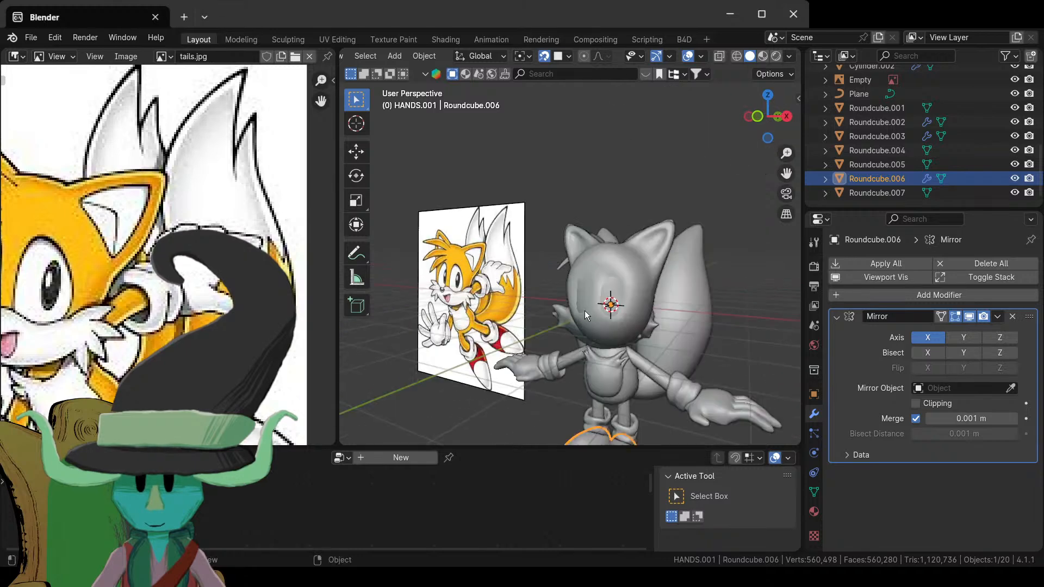
{"action": "left_click", "coordinate": [629, 277]}
{"action": "left_click", "coordinate": [813, 394]}
{"action": "scroll", "coordinate": [870, 435], "scroll_direction": "down", "scroll_amount": 10}
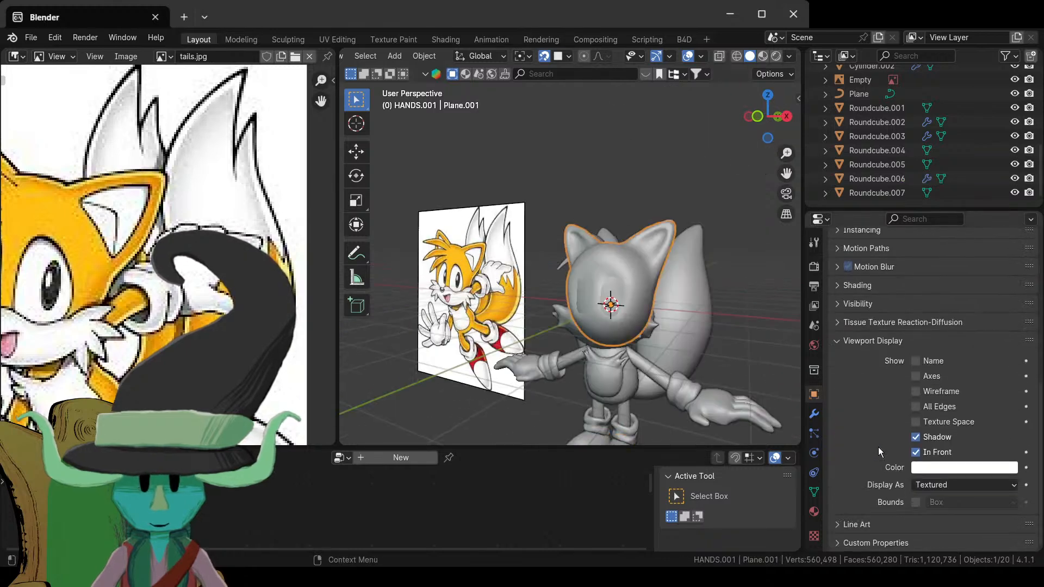
{"action": "left_click", "coordinate": [916, 452]}
{"action": "scroll", "coordinate": [596, 390], "scroll_direction": "up", "scroll_amount": 4}
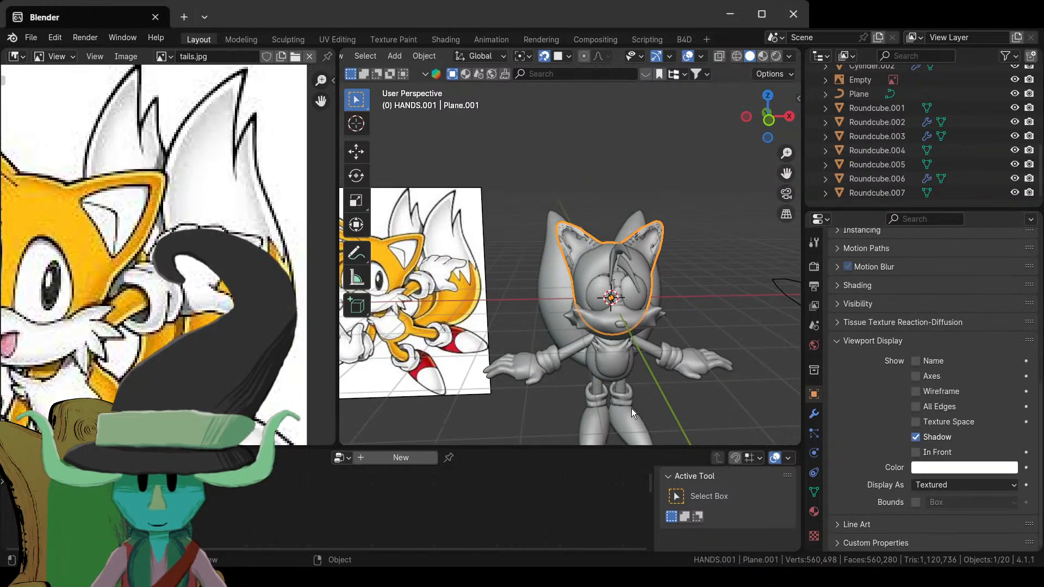
- Hide the sculpted head object Roundcube.002 in the viewport and clear the selection
{"action": "middle_click_drag", "start_coordinate": [632, 408], "coordinate": [688, 287]}
{"action": "left_click", "coordinate": [607, 282]}
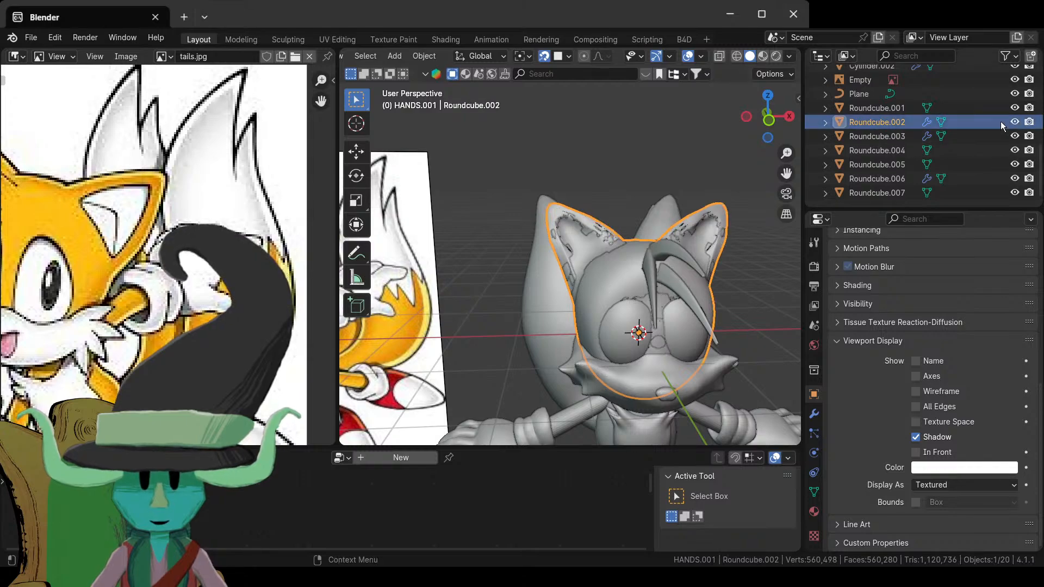
{"action": "left_click", "coordinate": [1014, 122]}
{"action": "middle_click_drag", "start_coordinate": [739, 290], "coordinate": [509, 303]}
{"action": "left_click", "coordinate": [519, 352]}
- Select the retopology head mesh and enter edit mode with the front of the ear in close view
{"action": "scroll", "coordinate": [629, 328], "scroll_direction": "down", "scroll_amount": 5}
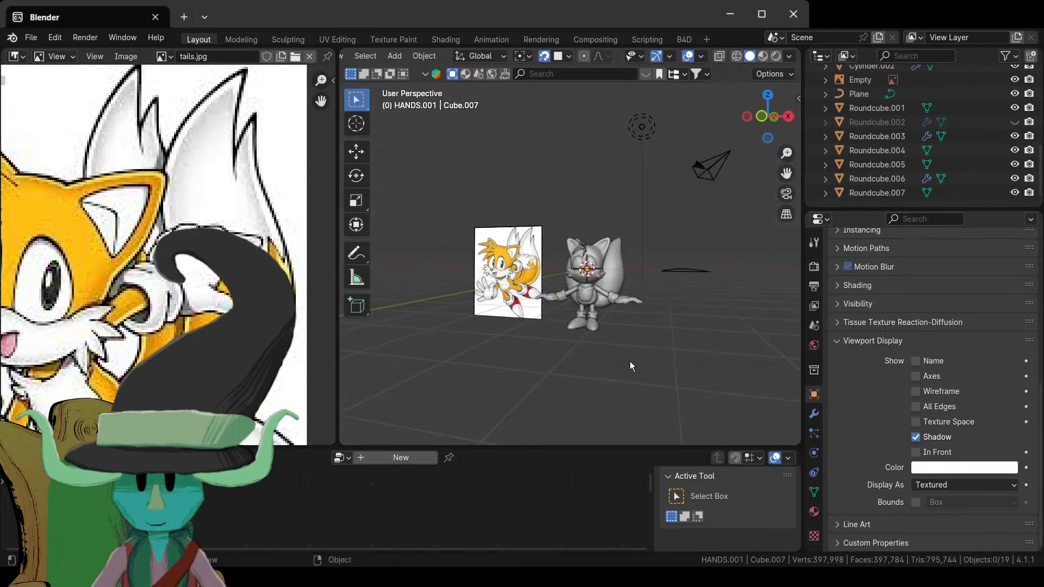
{"action": "middle_click_drag", "start_coordinate": [629, 361], "coordinate": [548, 370]}
{"action": "scroll", "coordinate": [552, 369], "scroll_direction": "up", "scroll_amount": 8}
{"action": "left_click", "coordinate": [624, 292]}
{"action": "middle_click_drag", "start_coordinate": [624, 292], "coordinate": [577, 229]}
{"action": "scroll", "coordinate": [629, 312], "scroll_direction": "up", "scroll_amount": 4}
{"action": "key", "text": "Tab"}
- Try to add a loop cut around the inner rim of the ear
{"action": "key", "text": "ctrl+r"}
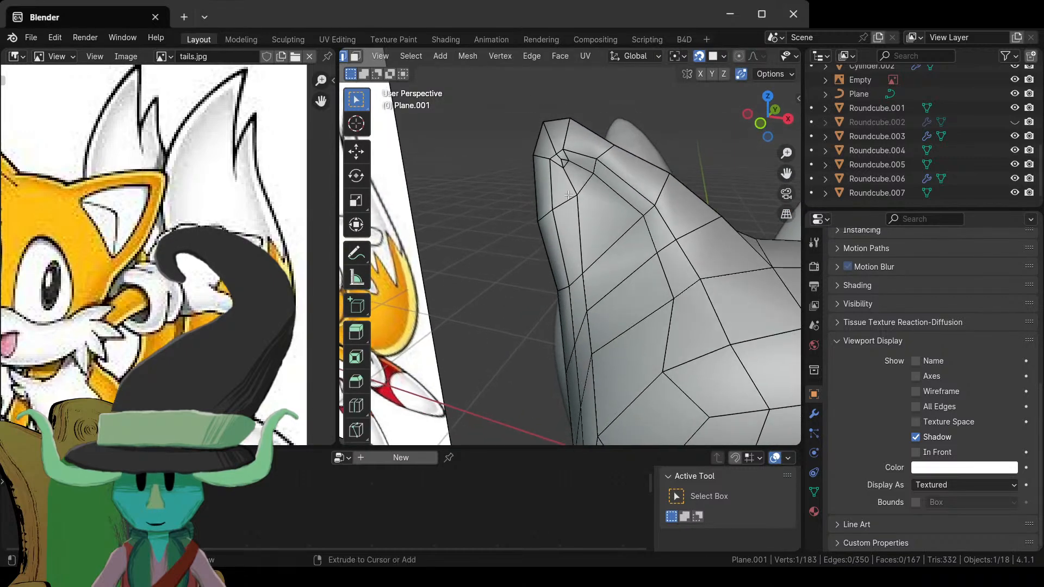
{"action": "left_click", "coordinate": [560, 163]}
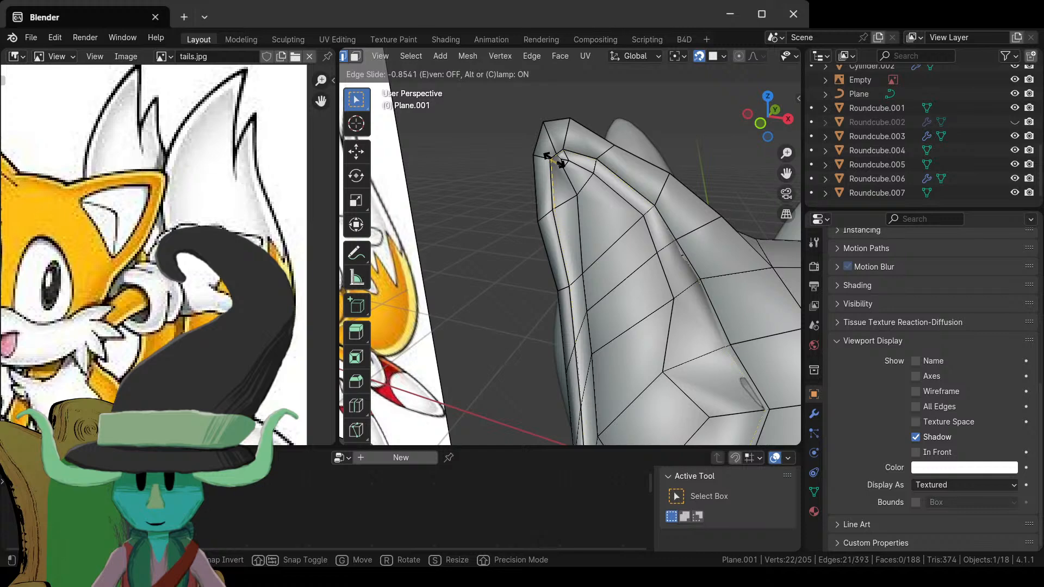
{"action": "left_click", "coordinate": [561, 162]}
{"action": "key", "text": "ctrl+z"}
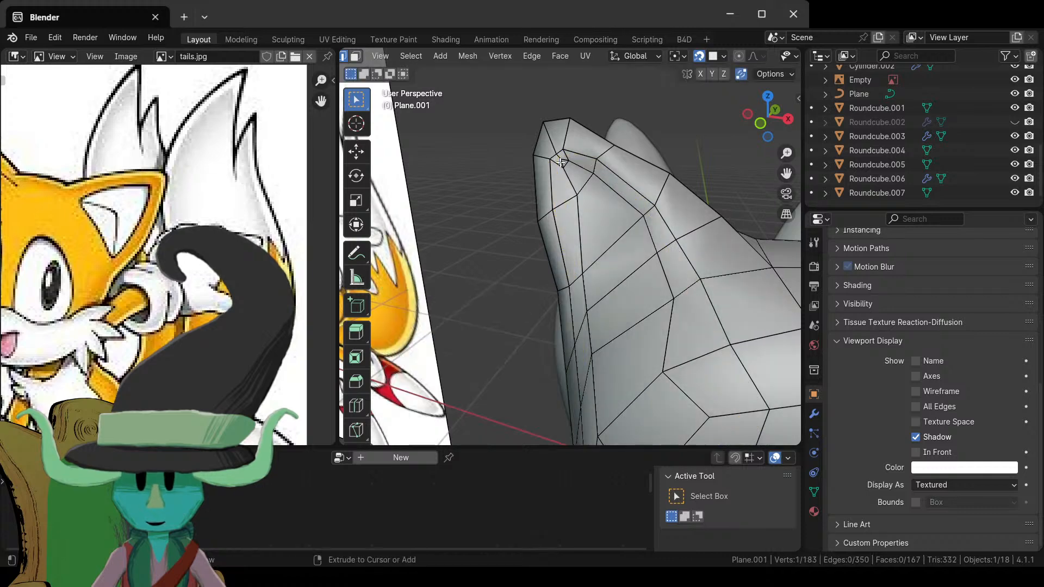
- Preview loop cuts around the ear to examine how its edge loops flow into the face
{"action": "key", "text": "ctrl+r"}
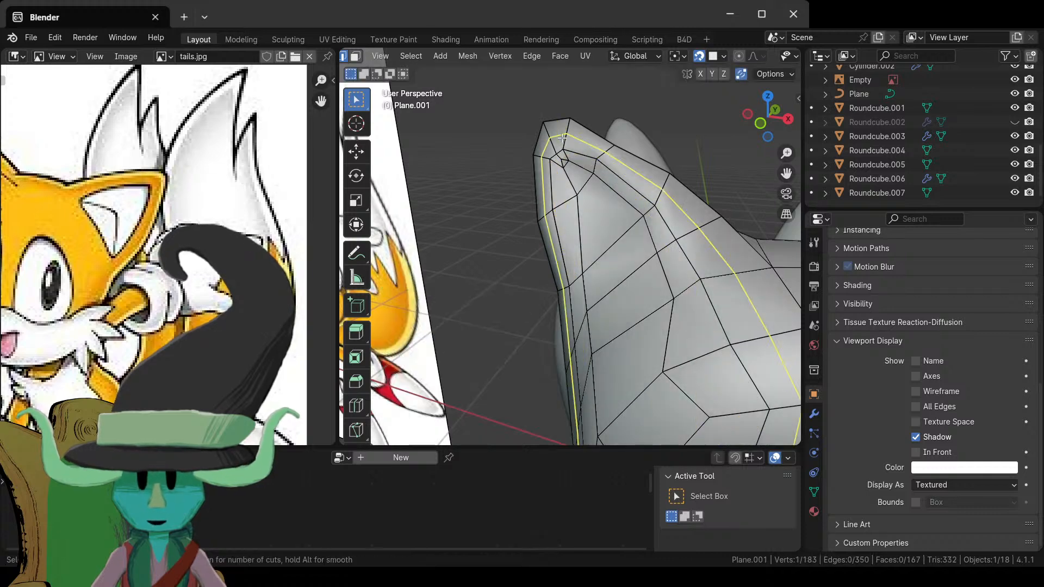
{"action": "middle_click_drag", "start_coordinate": [562, 137], "coordinate": [603, 231]}
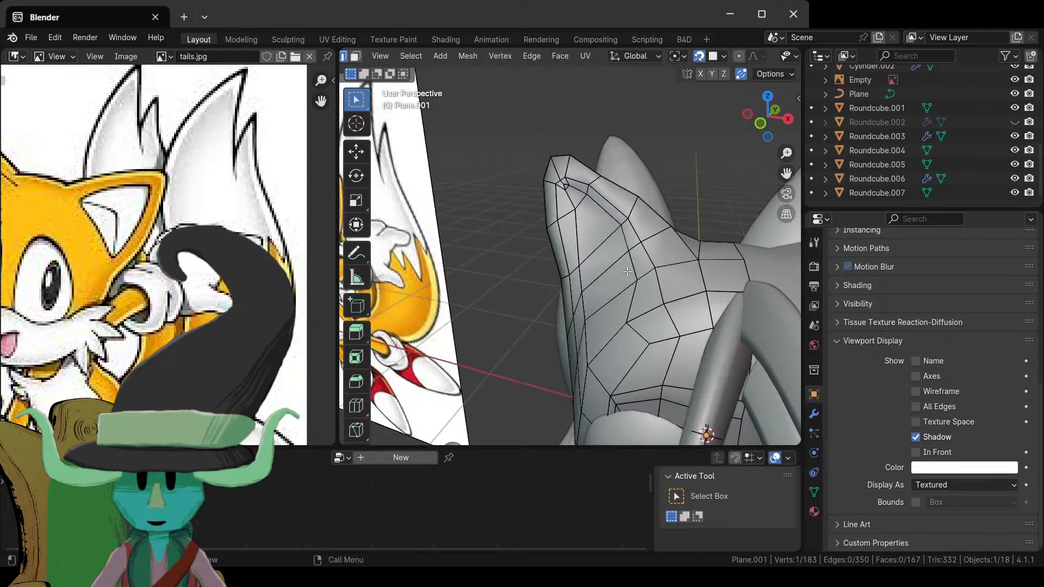
{"action": "middle_click_drag", "start_coordinate": [627, 272], "coordinate": [669, 284]}
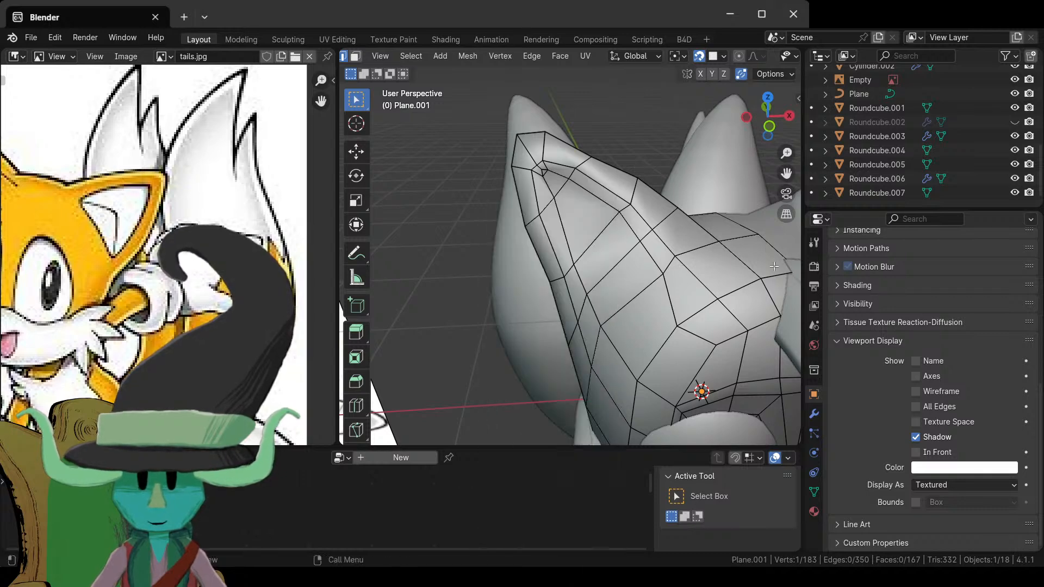
{"action": "key", "text": "ctrl+r"}
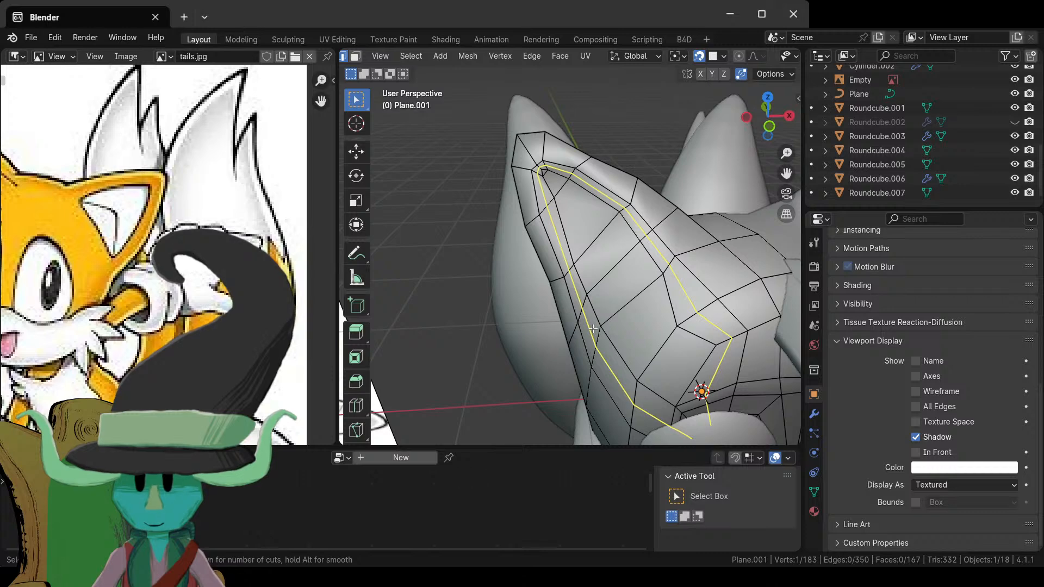
{"action": "key", "text": "Escape"}
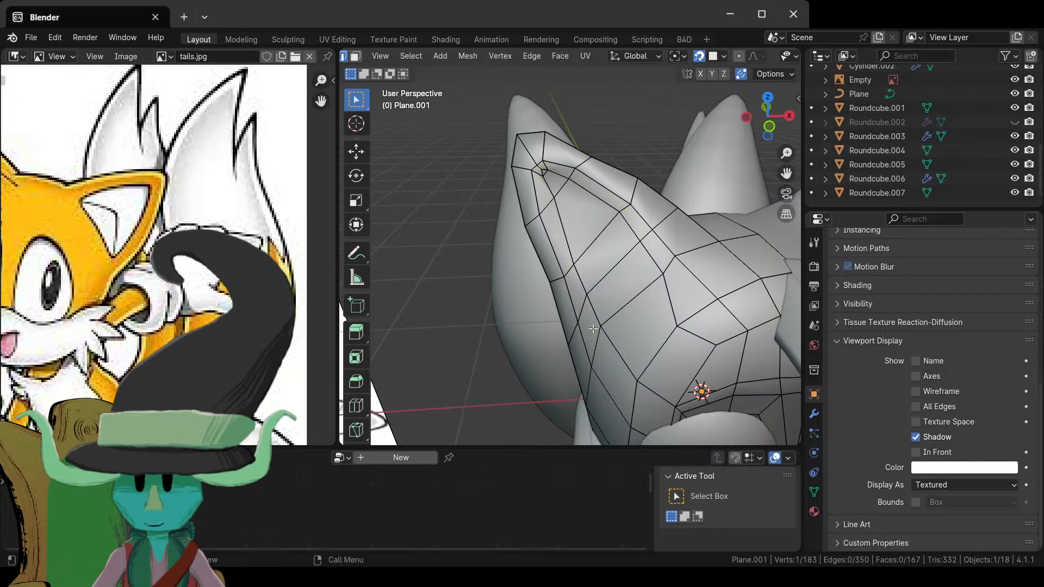
- Delete the narrow face and the large adjacent face at the base of the inner ear
{"action": "key", "text": "3"}
{"action": "left_click", "coordinate": [593, 328]}
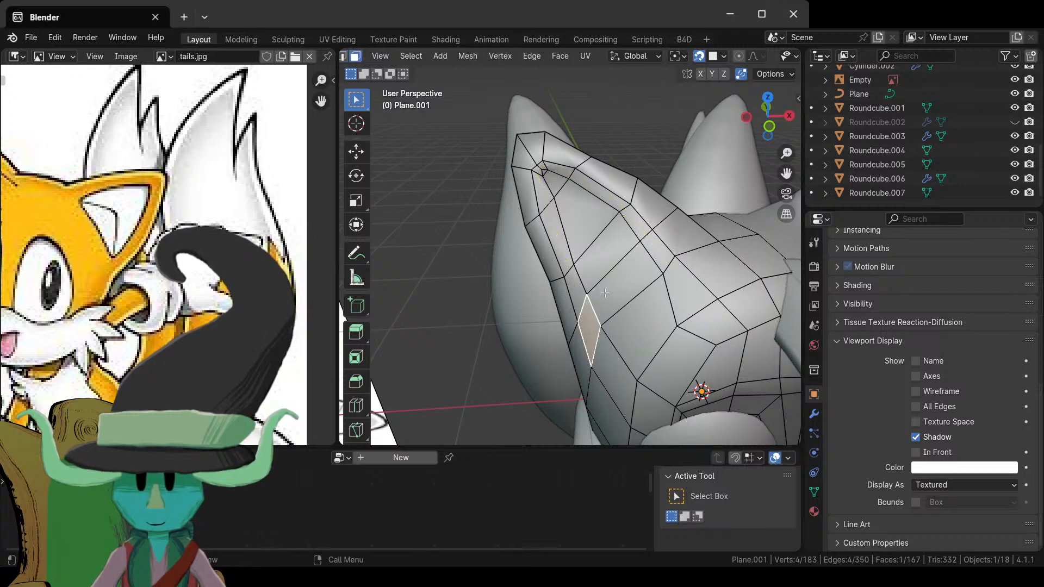
{"action": "key", "text": "x"}
{"action": "left_click", "coordinate": [601, 302]}
{"action": "scroll", "coordinate": [592, 302], "scroll_direction": "up", "scroll_amount": 2}
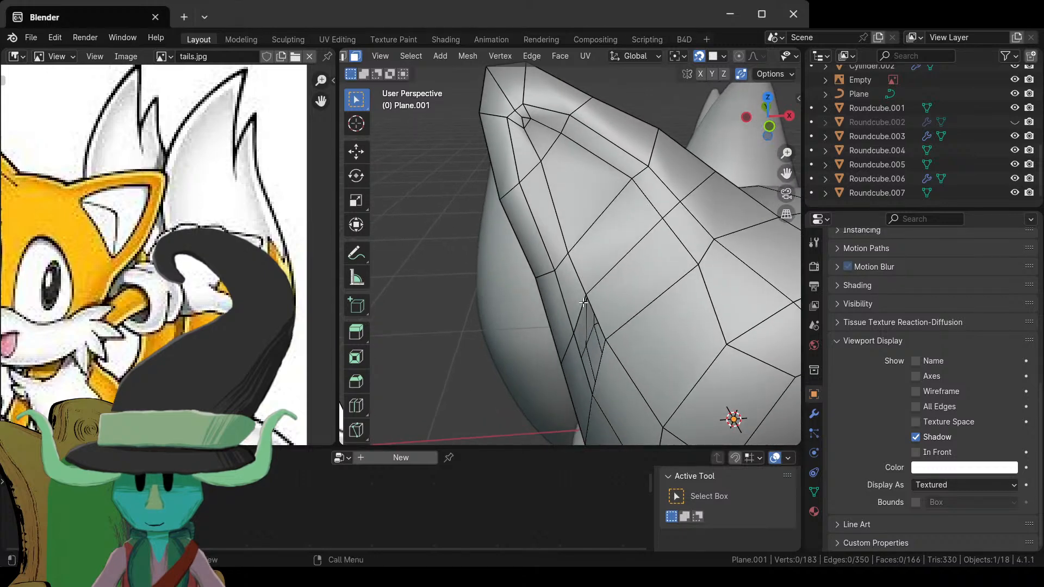
{"action": "left_click", "coordinate": [619, 296]}
{"action": "key", "text": "x"}
{"action": "left_click", "coordinate": [619, 296]}
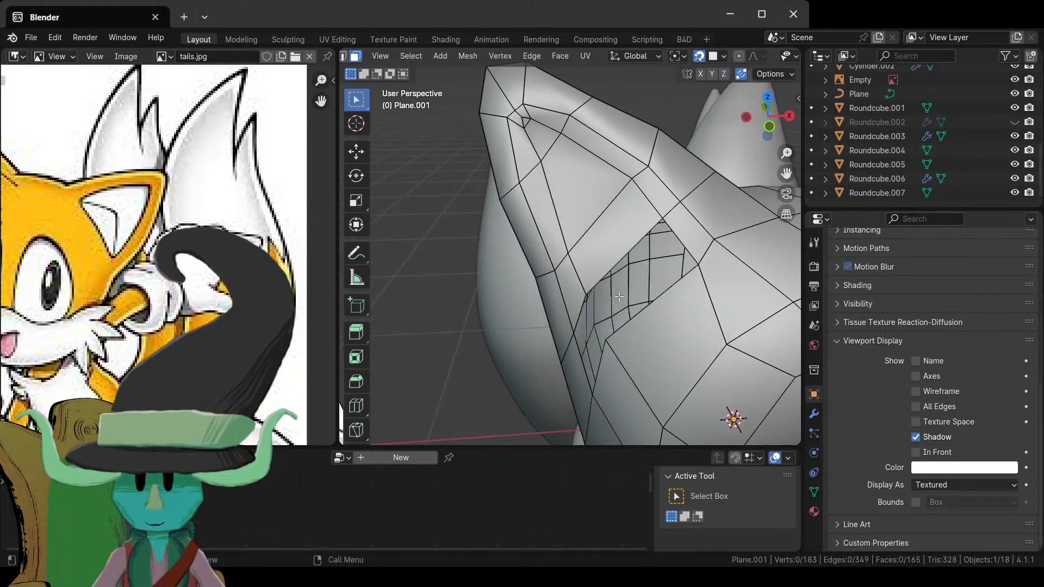
- Try to extrude the short edge beside the inner-ear hole across the gap
{"action": "left_click", "coordinate": [579, 307]}
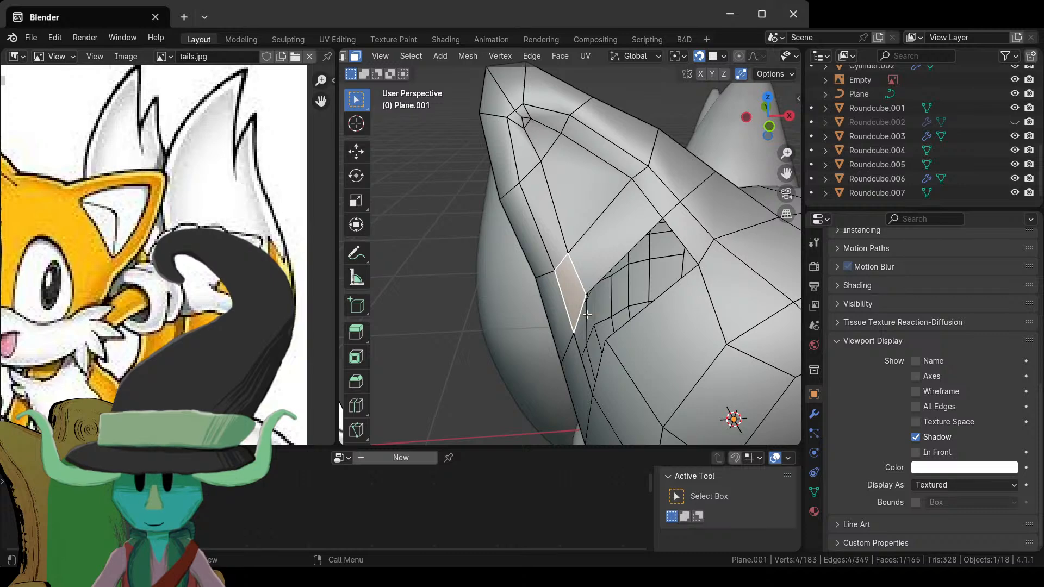
{"action": "left_click", "coordinate": [581, 311]}
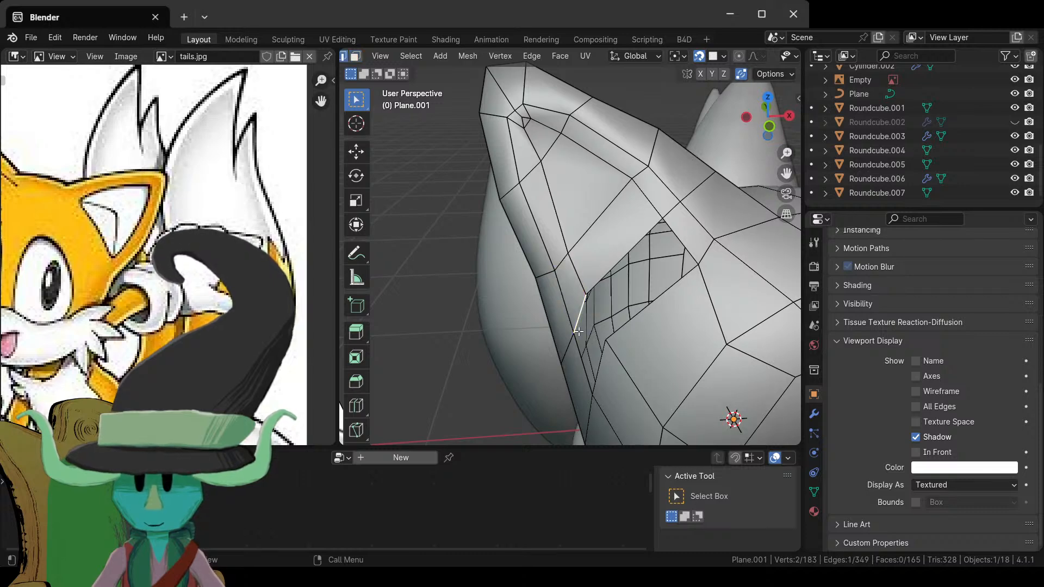
{"action": "key", "text": "e"}
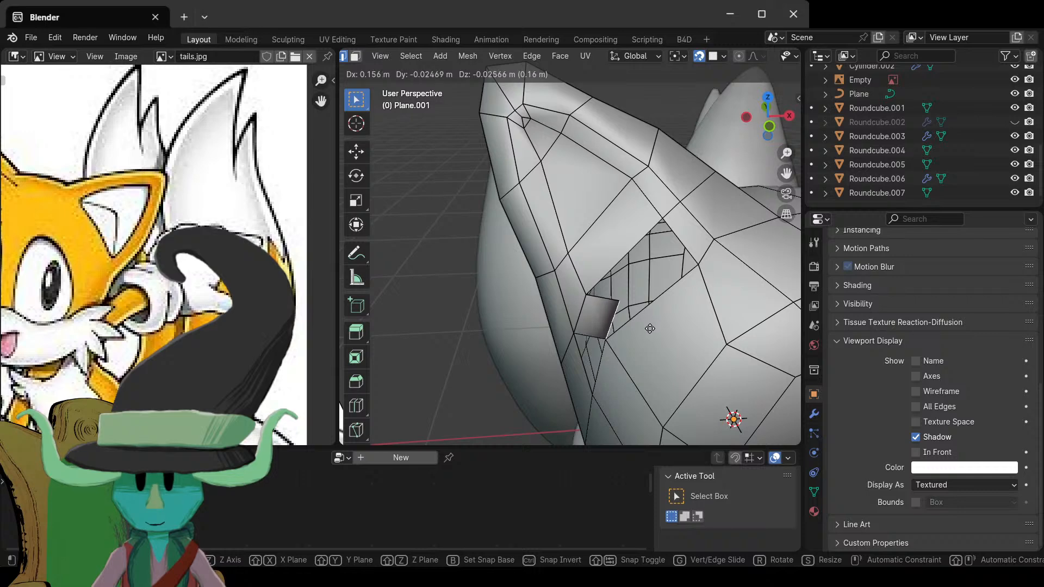
{"action": "left_click", "coordinate": [649, 328]}
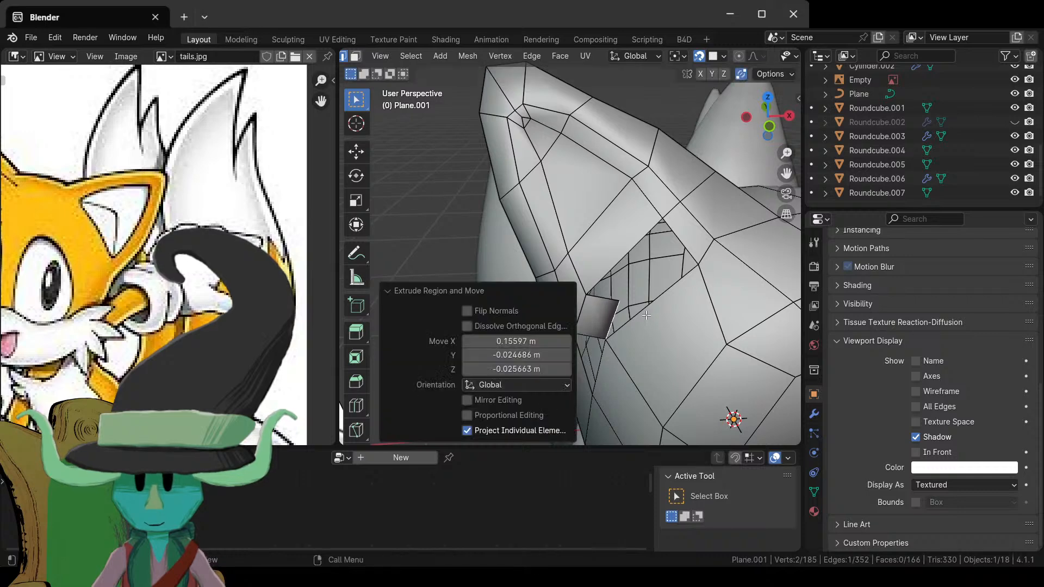
{"action": "key", "text": "ctrl+z"}
{"action": "key", "text": "ctrl+z"}
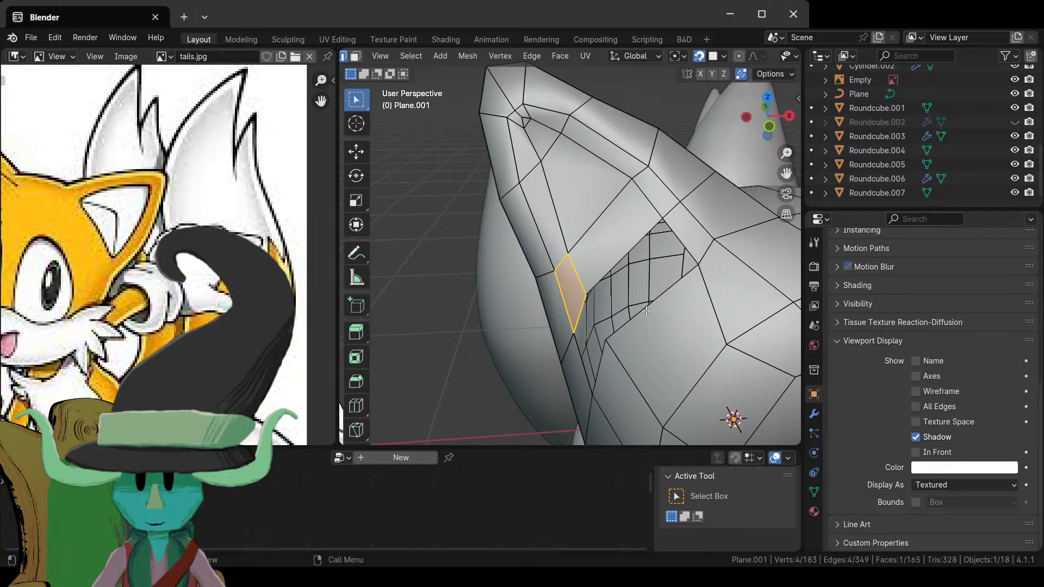
- Fill the hole at the base of the inner ear with two faces bridging its facing edges, and check the surface
{"action": "left_click", "coordinate": [578, 318]}
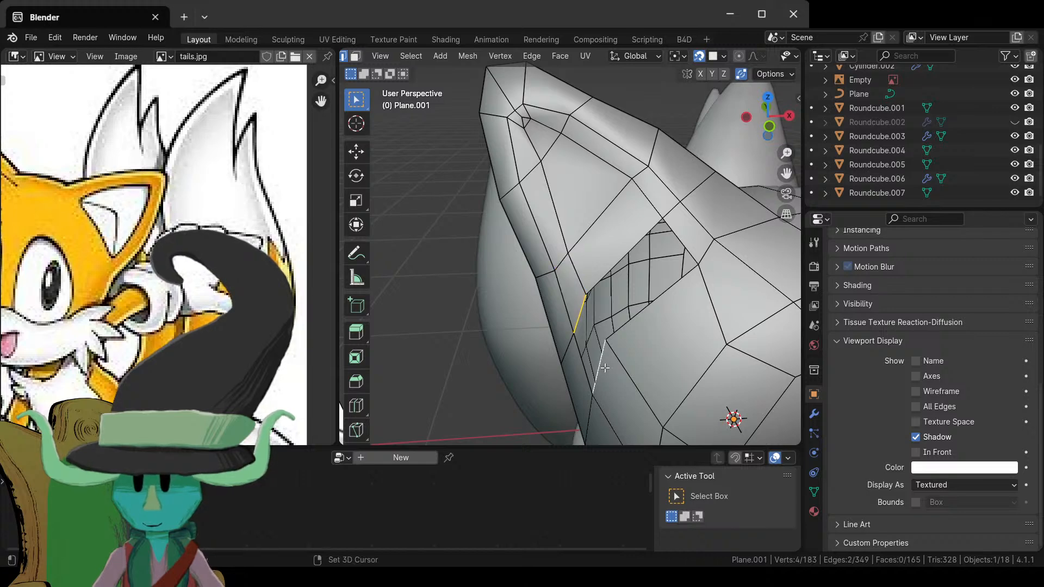
{"action": "key", "text": "f"}
{"action": "middle_click_drag", "start_coordinate": [605, 368], "coordinate": [601, 272]}
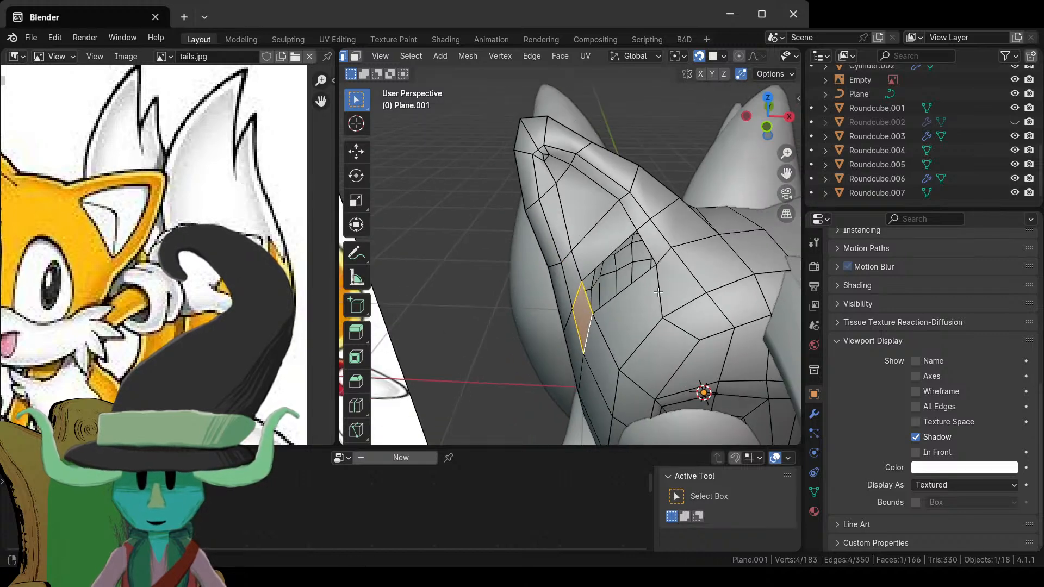
{"action": "left_click", "coordinate": [598, 262]}
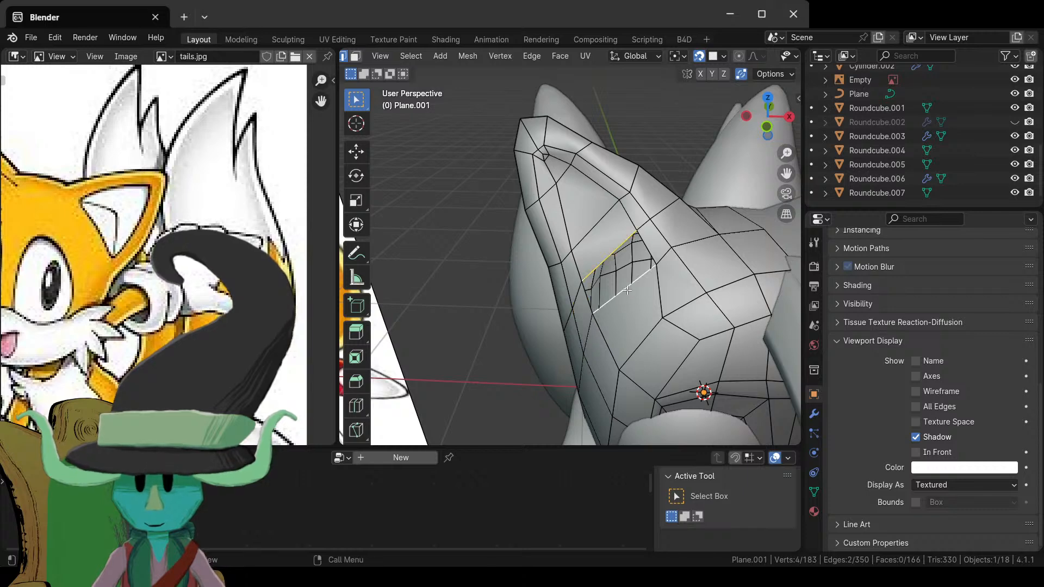
{"action": "key", "text": "f"}
{"action": "key", "text": "Tab"}
{"action": "middle_click_drag", "start_coordinate": [625, 289], "coordinate": [596, 331]}
{"action": "key", "text": "Tab"}
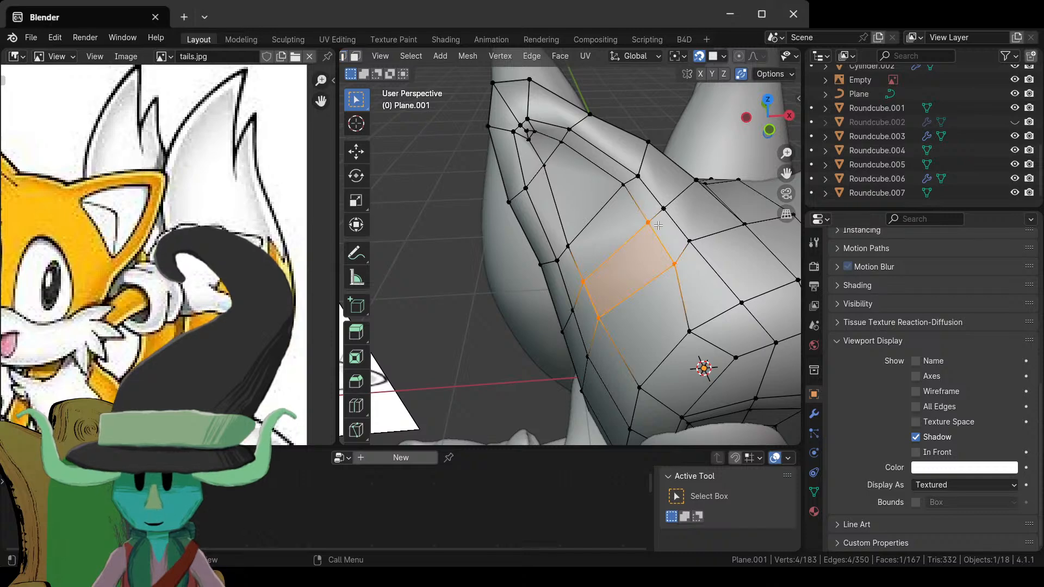
- Cut one Knife edge at each end of the new inner-ear face, joining its lower corners to the neighbouring rim vertices
{"action": "key", "text": "k"}
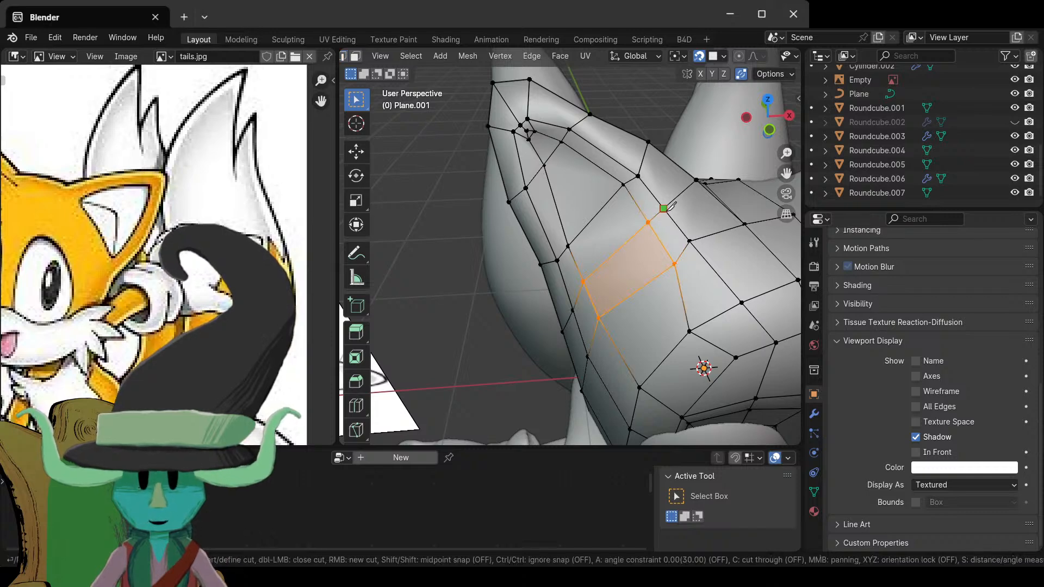
{"action": "left_click", "coordinate": [673, 263]}
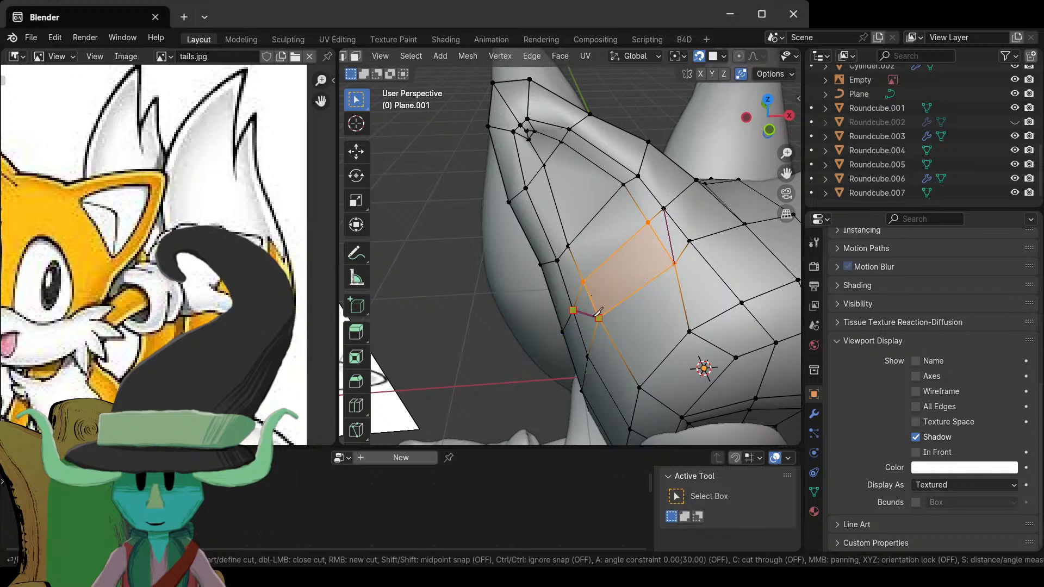
{"action": "left_click", "coordinate": [598, 315]}
{"action": "key", "text": "Return"}
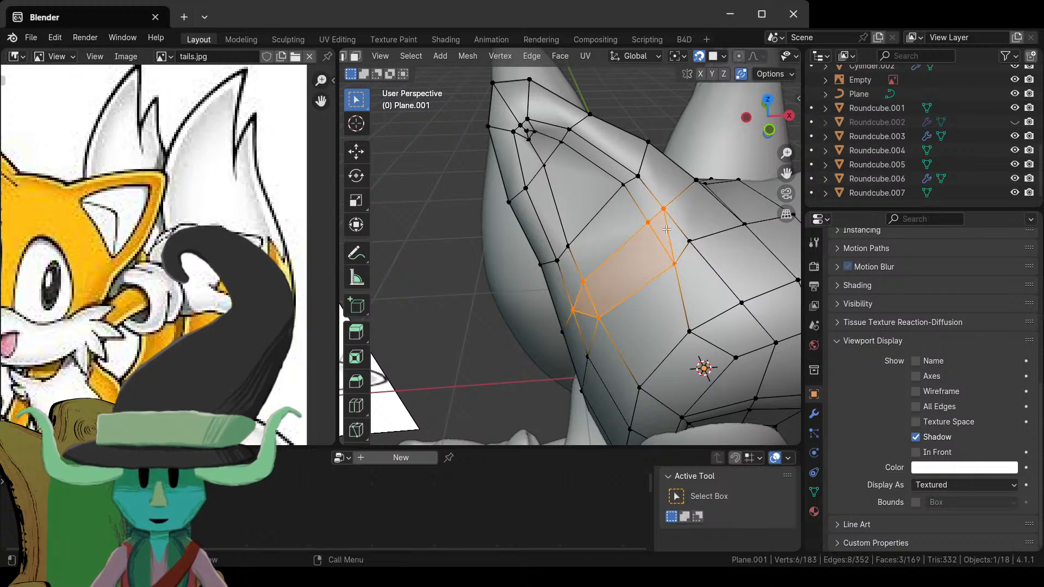
- Try to add a loop cut along the inner rim of the ear with a slide factor of about 0.93
{"action": "key", "text": "ctrl+r"}
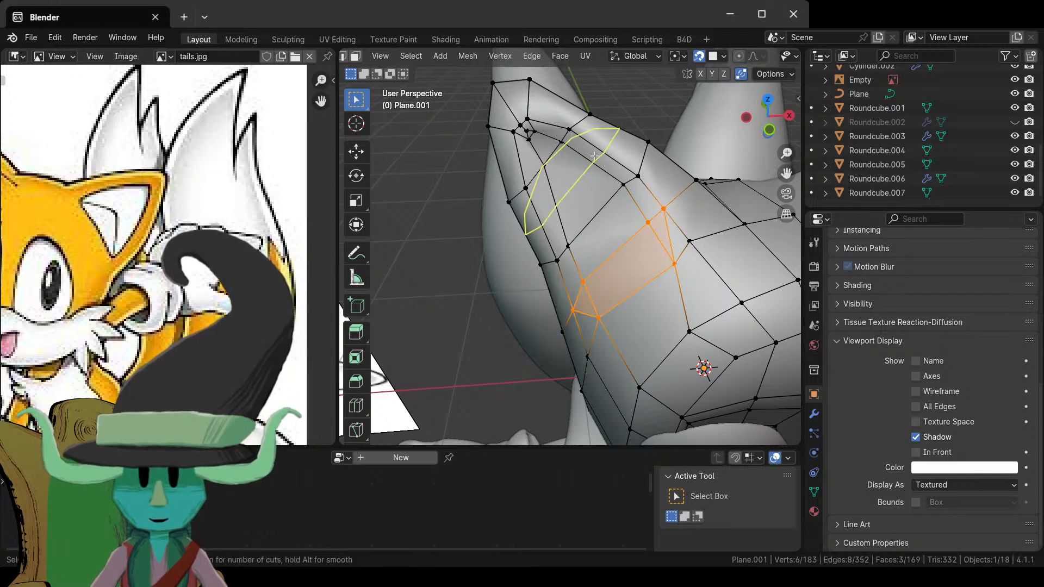
{"action": "left_click", "coordinate": [622, 172]}
{"action": "left_click", "coordinate": [635, 181]}
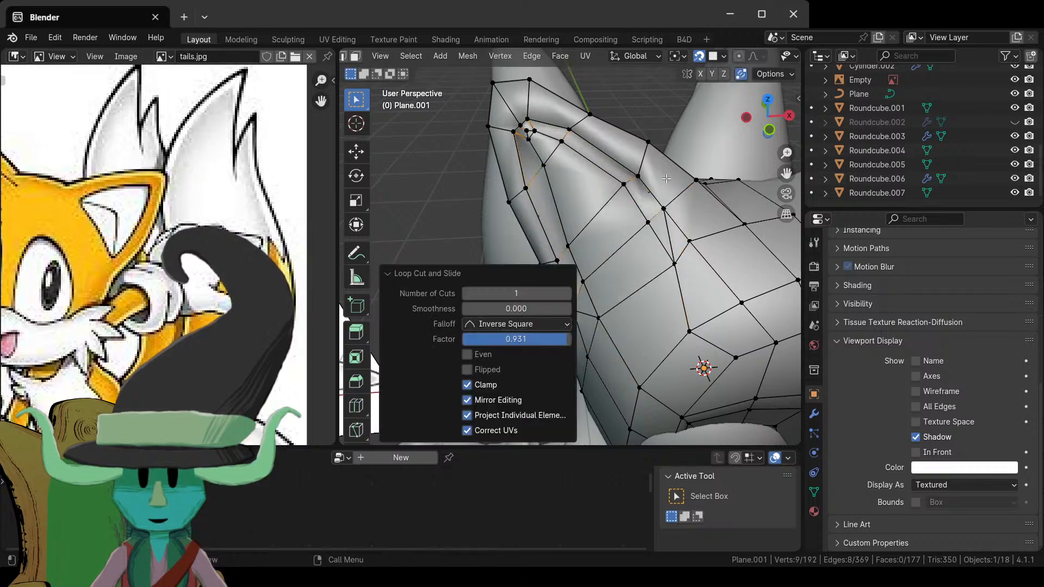
{"action": "middle_click_drag", "start_coordinate": [635, 181], "coordinate": [644, 229]}
{"action": "scroll", "coordinate": [643, 229], "scroll_direction": "up", "scroll_amount": 3}
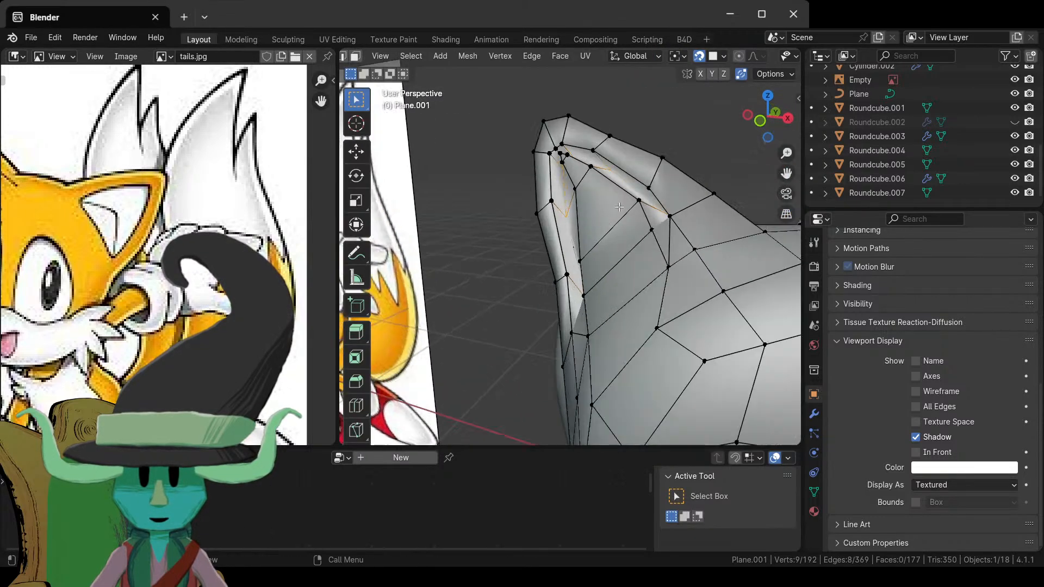
{"action": "key", "text": "ctrl+z"}
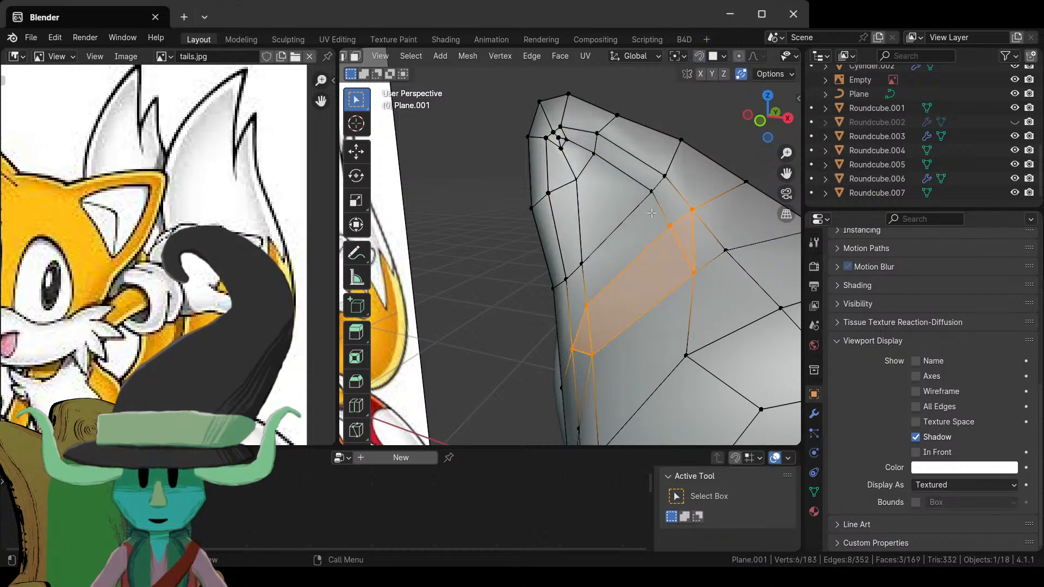
- Add one loop cut along the ear's inner rim, slid to a factor of about 0.715, and check the shading
{"action": "key", "text": "ctrl+r"}
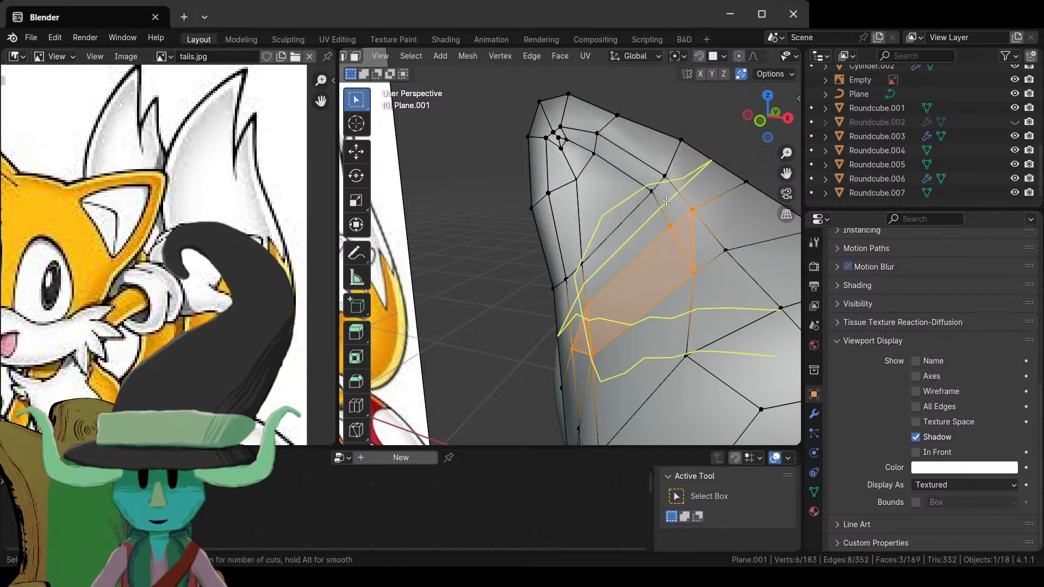
{"action": "left_click", "coordinate": [657, 181]}
{"action": "left_click", "coordinate": [658, 180]}
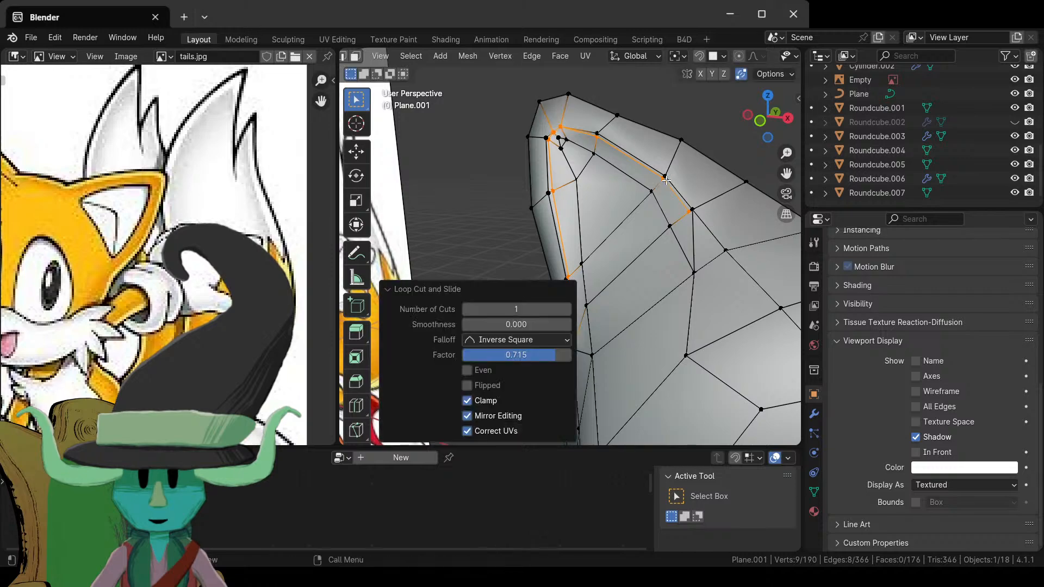
{"action": "key", "text": "Tab"}
{"action": "scroll", "coordinate": [677, 197], "scroll_direction": "down", "scroll_amount": 5}
{"action": "key", "text": "Tab"}
{"action": "scroll", "coordinate": [668, 296], "scroll_direction": "up", "scroll_amount": 6}
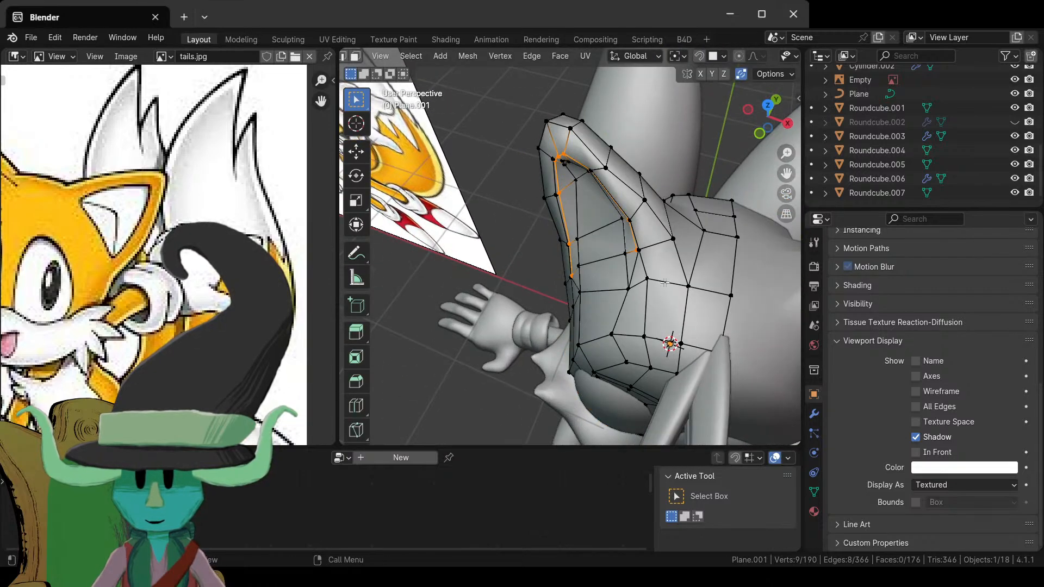
- Knife a diagonal edge across the face at the ear's inner-side base, up to the outer rim vertex
{"action": "middle_click_drag", "start_coordinate": [689, 255], "coordinate": [580, 268], "text": "shift"}
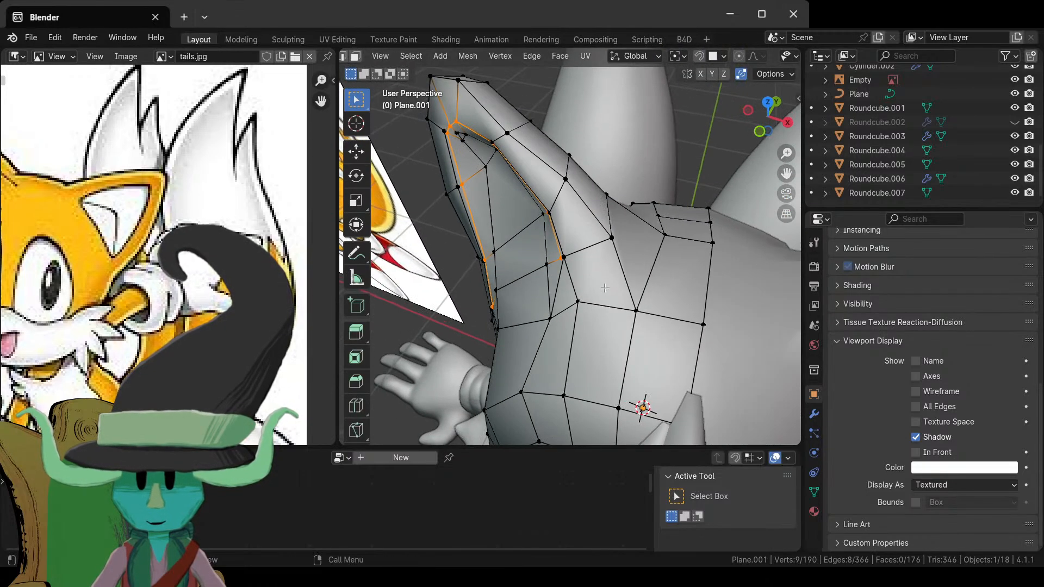
{"action": "key", "text": "k"}
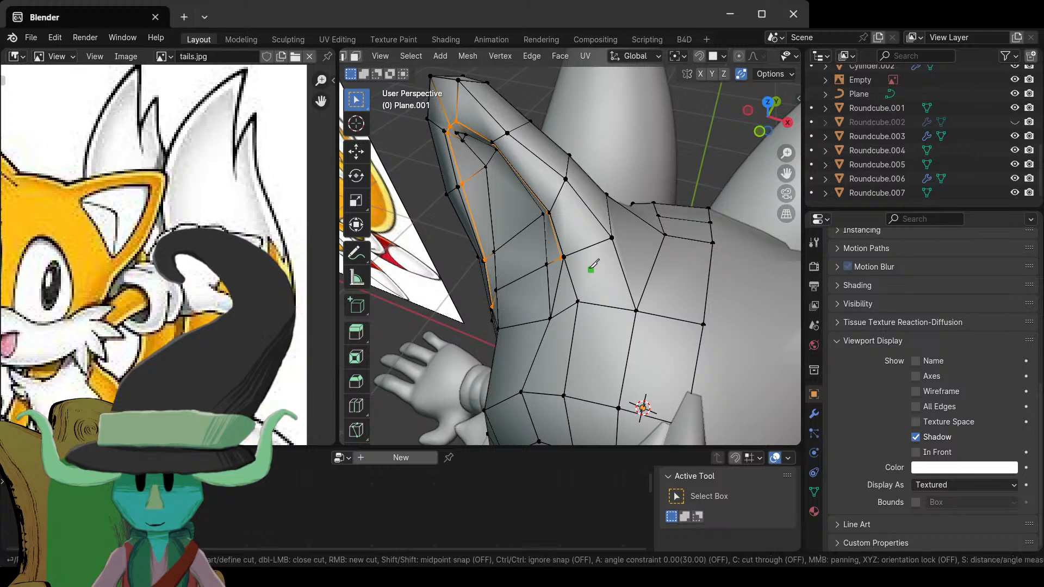
{"action": "left_click", "coordinate": [578, 300]}
{"action": "left_click", "coordinate": [613, 238]}
{"action": "key", "text": "Return"}
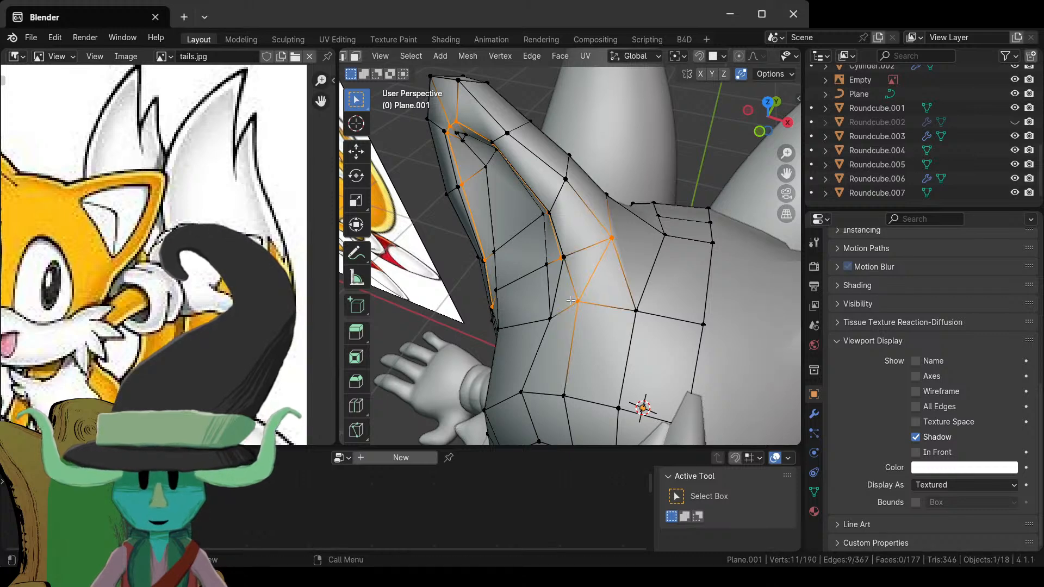
{"action": "middle_click_drag", "start_coordinate": [613, 237], "coordinate": [593, 274]}
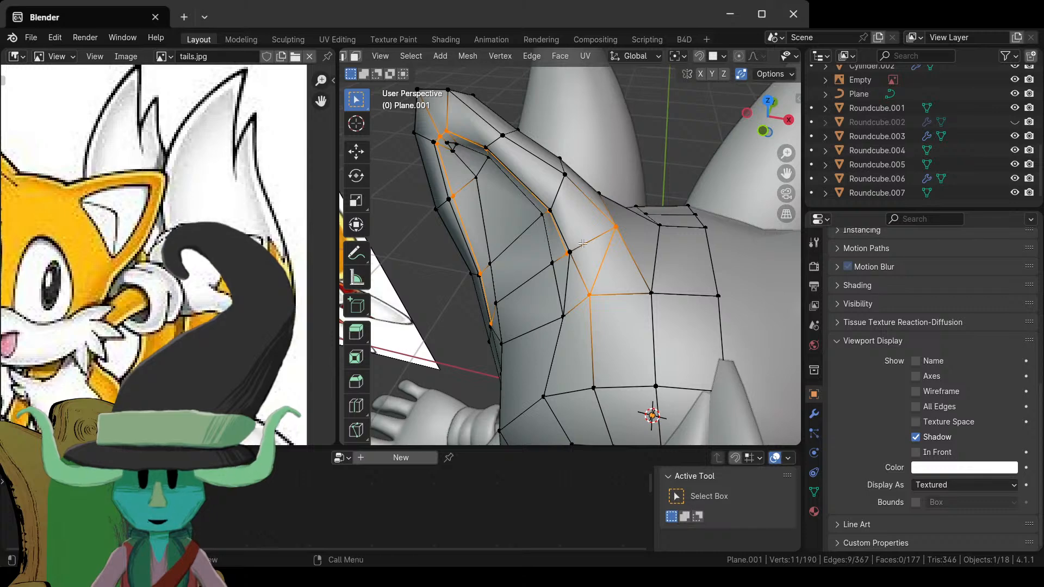
{"action": "middle_click_drag", "start_coordinate": [583, 239], "coordinate": [664, 231]}
{"action": "key", "text": "ctrl+r"}
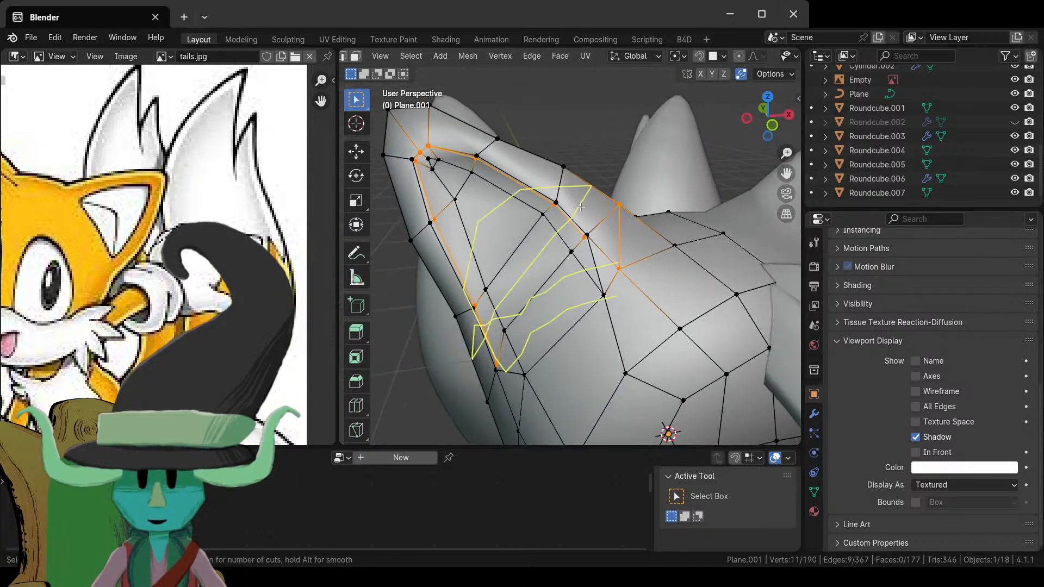
{"action": "key", "text": "Escape"}
- Knife a matching diagonal edge across the face at the ear's outer-side base, joining the rim vertex to the head
{"action": "middle_click_drag", "start_coordinate": [510, 285], "coordinate": [624, 319]}
{"action": "scroll", "coordinate": [624, 319], "scroll_direction": "up", "scroll_amount": 1}
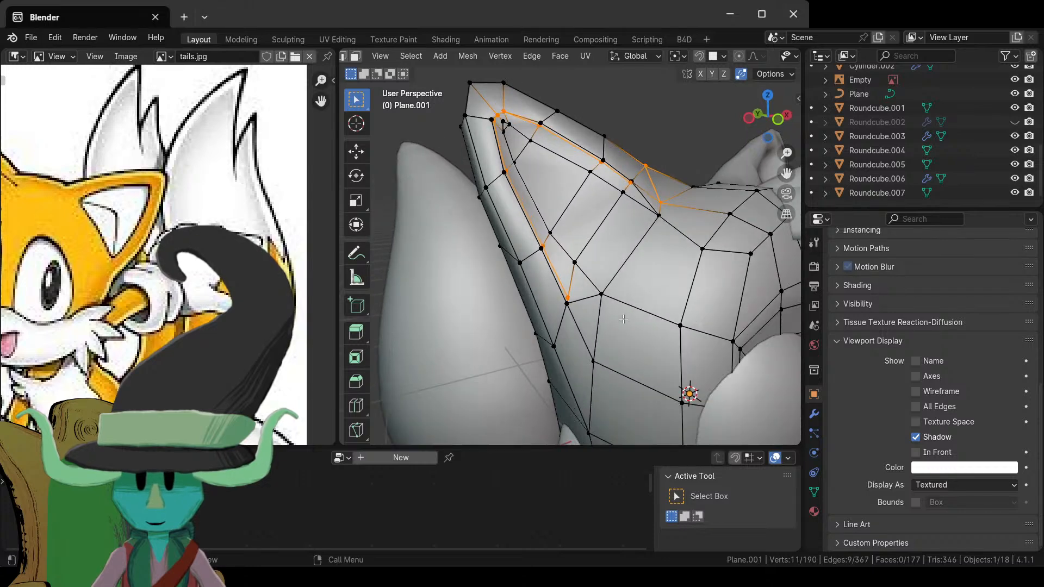
{"action": "key", "text": "k"}
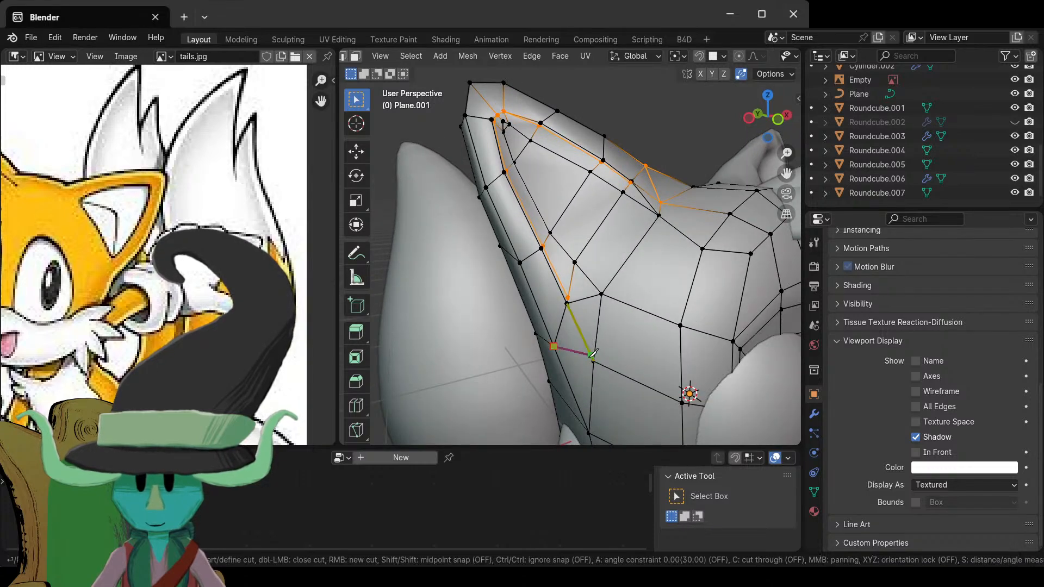
{"action": "key", "text": "Return"}
- Add one loop cut around the ear's rim, slid toward the outer edge to a factor of about -0.73
{"action": "scroll", "coordinate": [593, 360], "scroll_direction": "down", "scroll_amount": 4}
{"action": "middle_click_drag", "start_coordinate": [594, 360], "coordinate": [636, 320]}
{"action": "scroll", "coordinate": [631, 325], "scroll_direction": "up", "scroll_amount": 6}
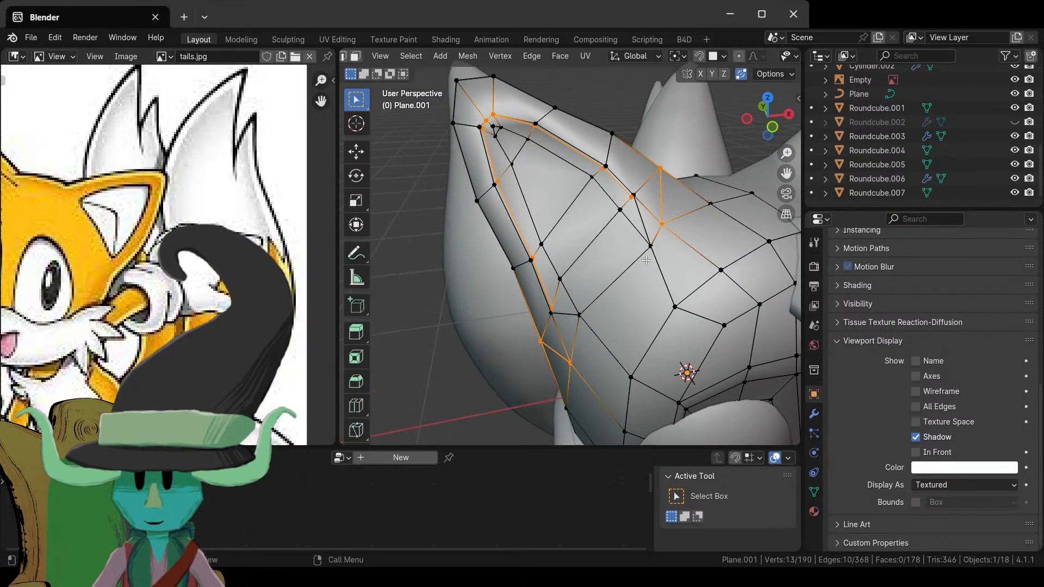
{"action": "middle_click_drag", "start_coordinate": [631, 282], "coordinate": [631, 211]}
{"action": "key", "text": "ctrl+r"}
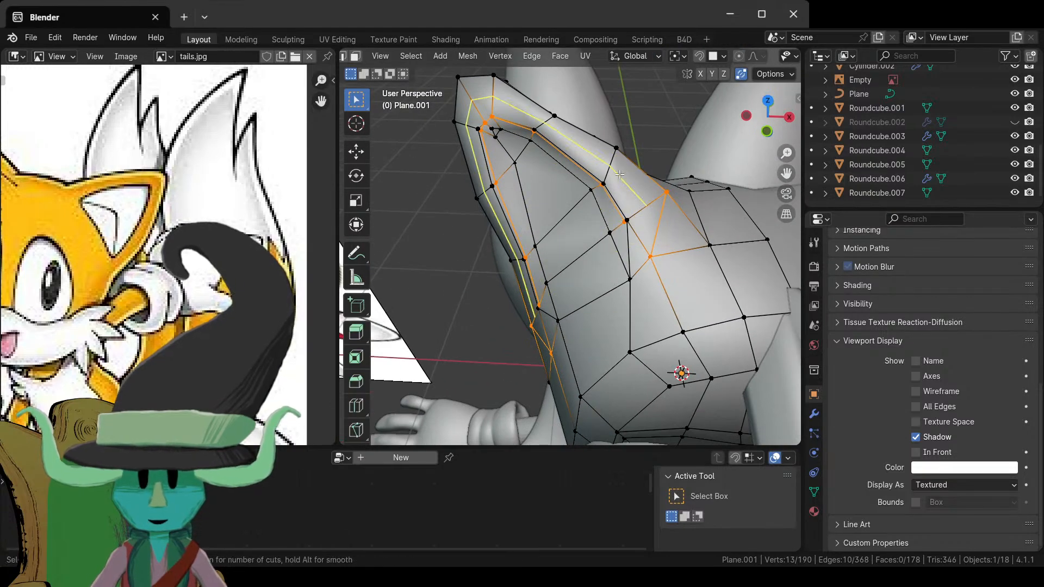
{"action": "left_click", "coordinate": [618, 174]}
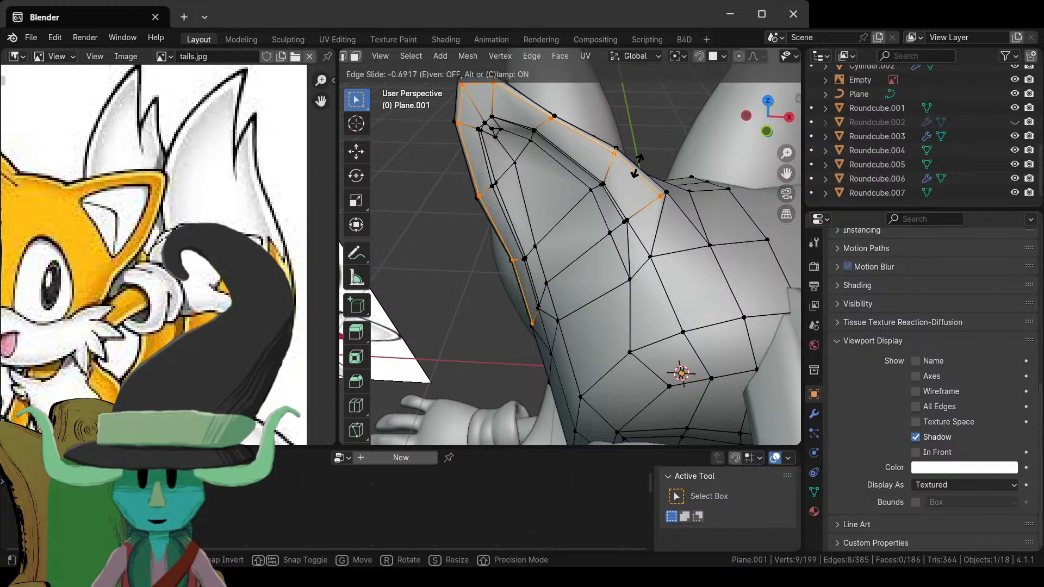
{"action": "left_click", "coordinate": [639, 166]}
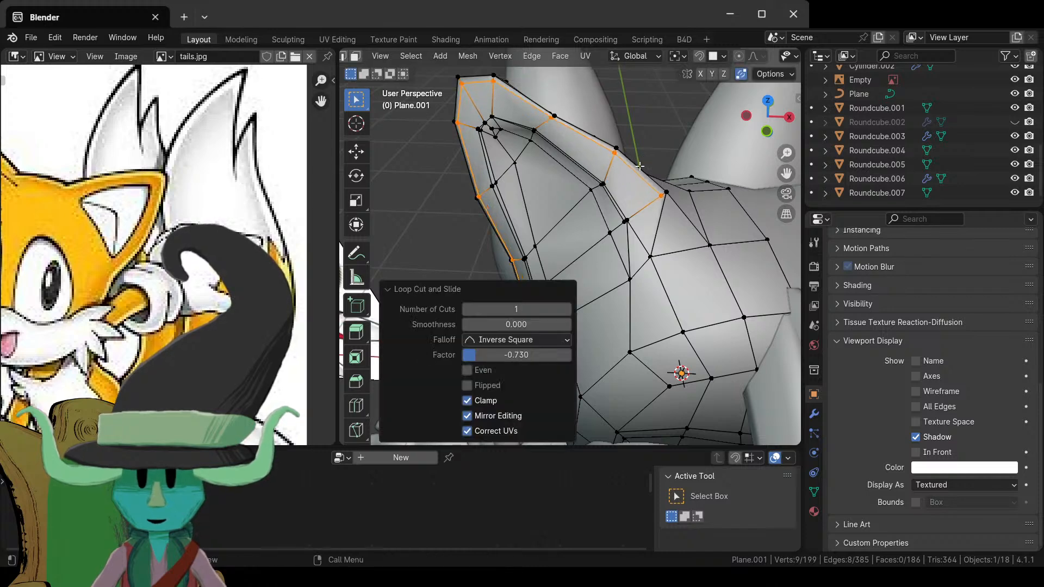
- Examine the retopologized head from several sides, isolated and with the body, with and without its mesh edges displayed
{"action": "key", "text": "Tab"}
{"action": "scroll", "coordinate": [634, 231], "scroll_direction": "down", "scroll_amount": 6}
{"action": "middle_click_drag", "start_coordinate": [634, 231], "coordinate": [769, 313]}
{"action": "scroll", "coordinate": [599, 246], "scroll_direction": "up", "scroll_amount": 2}
{"action": "key", "text": "Tab"}
{"action": "scroll", "coordinate": [599, 246], "scroll_direction": "down", "scroll_amount": 5}
{"action": "key", "text": "KP_Divide"}
{"action": "scroll", "coordinate": [647, 282], "scroll_direction": "down", "scroll_amount": 4}
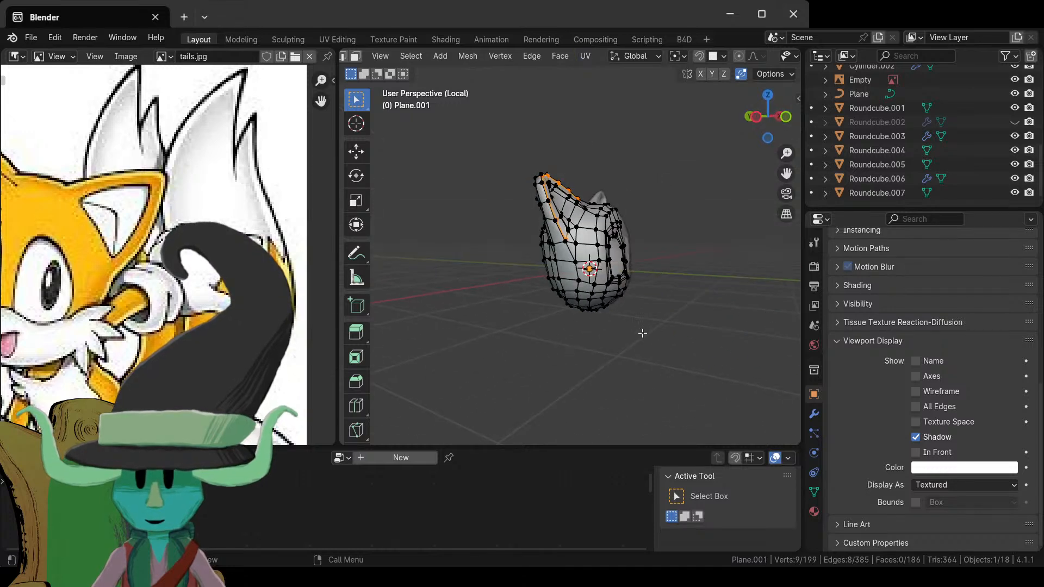
{"action": "key", "text": "alt+a"}
{"action": "middle_click_drag", "start_coordinate": [642, 333], "coordinate": [752, 324]}
{"action": "scroll", "coordinate": [544, 321], "scroll_direction": "up", "scroll_amount": 6}
{"action": "middle_click_drag", "start_coordinate": [538, 318], "coordinate": [540, 353]}
{"action": "key", "text": "KP_Divide"}
{"action": "scroll", "coordinate": [589, 278], "scroll_direction": "up", "scroll_amount": 5}
{"action": "key", "text": "Tab"}
{"action": "key", "text": "Tab"}
{"action": "key", "text": "Tab"}
{"action": "scroll", "coordinate": [668, 247], "scroll_direction": "down", "scroll_amount": 5}
{"action": "key", "text": "Tab"}
{"action": "scroll", "coordinate": [647, 318], "scroll_direction": "up", "scroll_amount": 3}
{"action": "key", "text": "Tab"}
{"action": "scroll", "coordinate": [505, 339], "scroll_direction": "down", "scroll_amount": 4}
- Select the torso mesh below the head in the full character view
{"action": "left_click", "coordinate": [540, 354]}
{"action": "scroll", "coordinate": [543, 283], "scroll_direction": "up", "scroll_amount": 2}
{"action": "scroll", "coordinate": [648, 321], "scroll_direction": "down", "scroll_amount": 2}
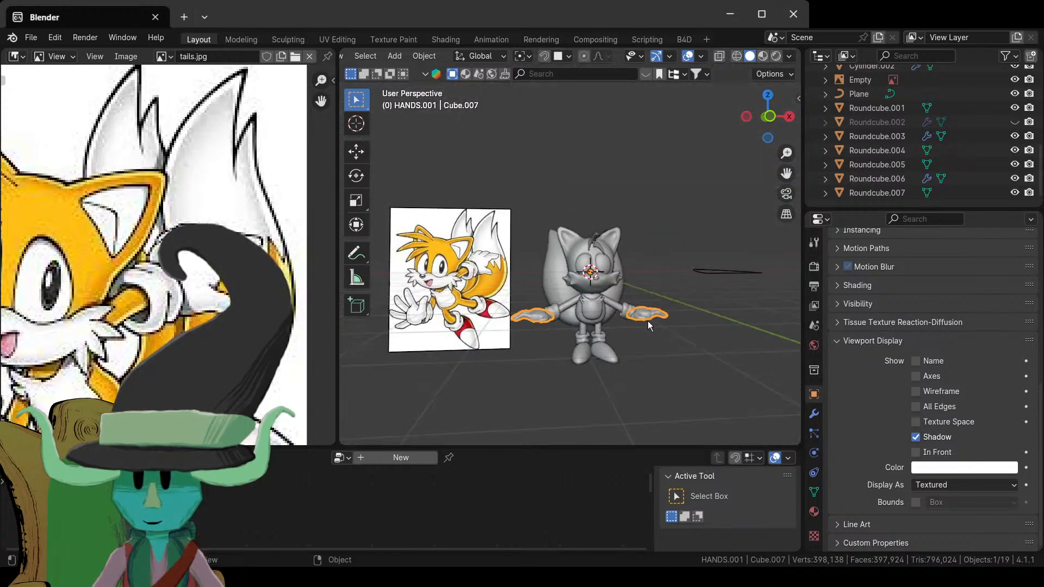
{"action": "mouse_move", "coordinate": [647, 321]}
{"action": "middle_mouse_down"}
{"action": "mouse_move", "coordinate": [609, 395]}
{"action": "mouse_move", "coordinate": [528, 381]}
{"action": "mouse_move", "coordinate": [560, 244]}
{"action": "mouse_move", "coordinate": [627, 316]}
{"action": "mouse_move", "coordinate": [637, 312]}
{"action": "middle_mouse_up"}
{"action": "left_click", "coordinate": [609, 395]}
{"action": "left_click", "coordinate": [560, 243]}
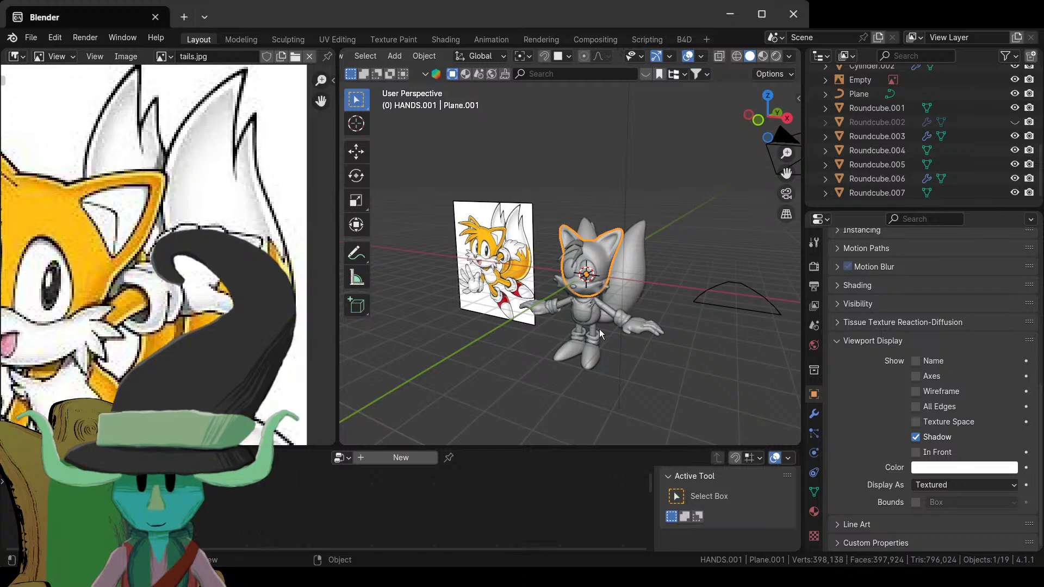
{"action": "scroll", "coordinate": [597, 343], "scroll_direction": "up", "scroll_amount": 4}
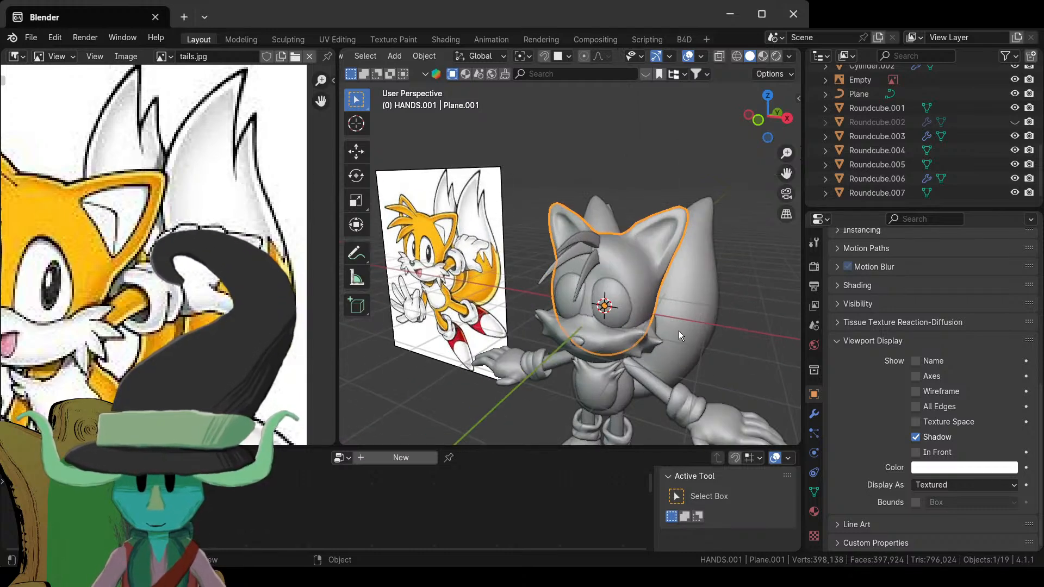
{"action": "middle_click_drag", "start_coordinate": [660, 370], "coordinate": [648, 239], "text": "shift"}
{"action": "left_click", "coordinate": [603, 258]}
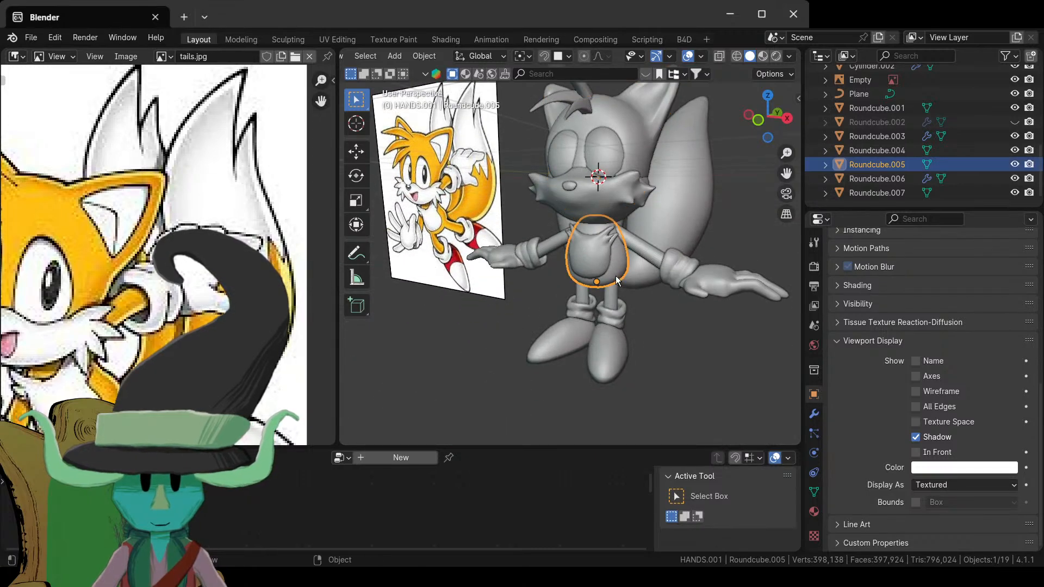
- Examine the torso and where the arms, legs and neck meet it from several angles
{"action": "left_click", "coordinate": [618, 361]}
{"action": "left_click", "coordinate": [620, 281]}
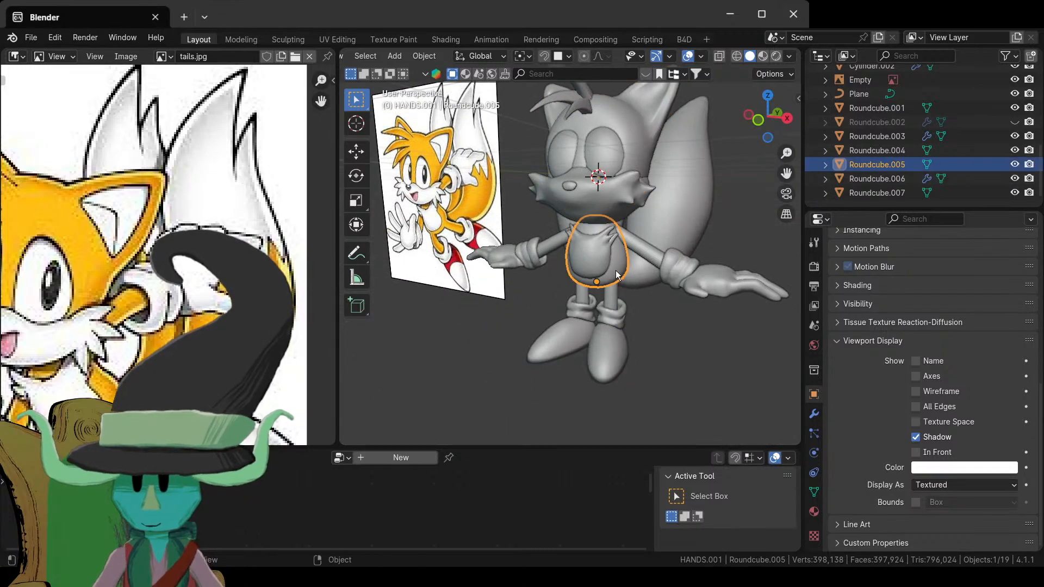
{"action": "scroll", "coordinate": [629, 302], "scroll_direction": "up", "scroll_amount": 2}
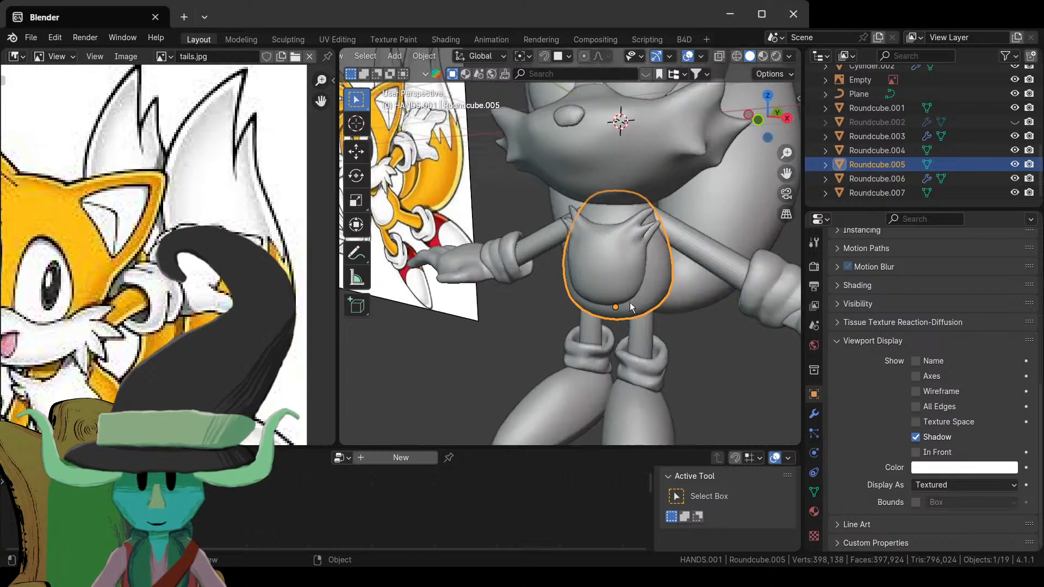
{"action": "scroll", "coordinate": [634, 314], "scroll_direction": "up", "scroll_amount": 3}
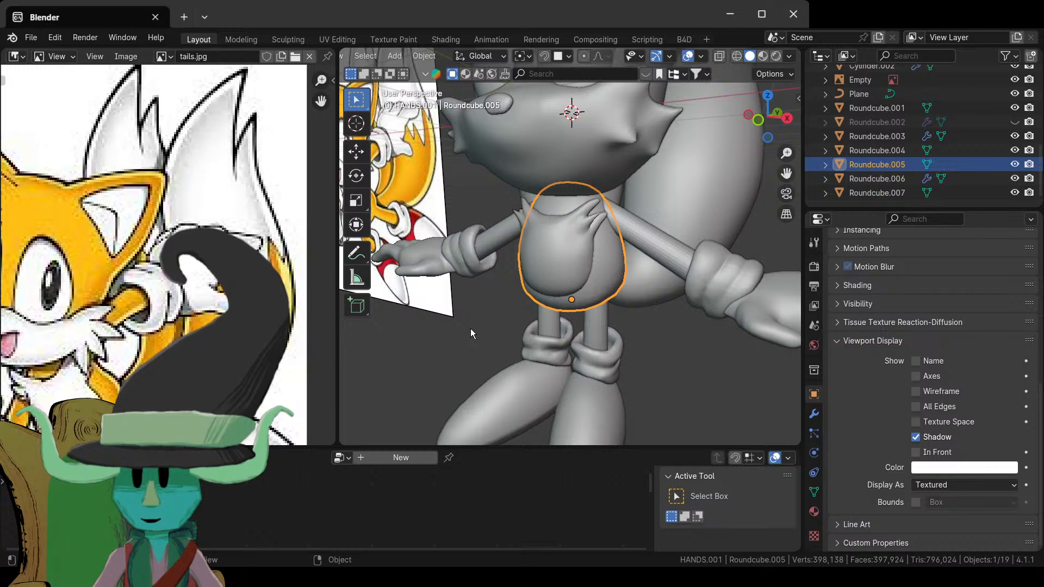
{"action": "scroll", "coordinate": [503, 336], "scroll_direction": "down", "scroll_amount": 2}
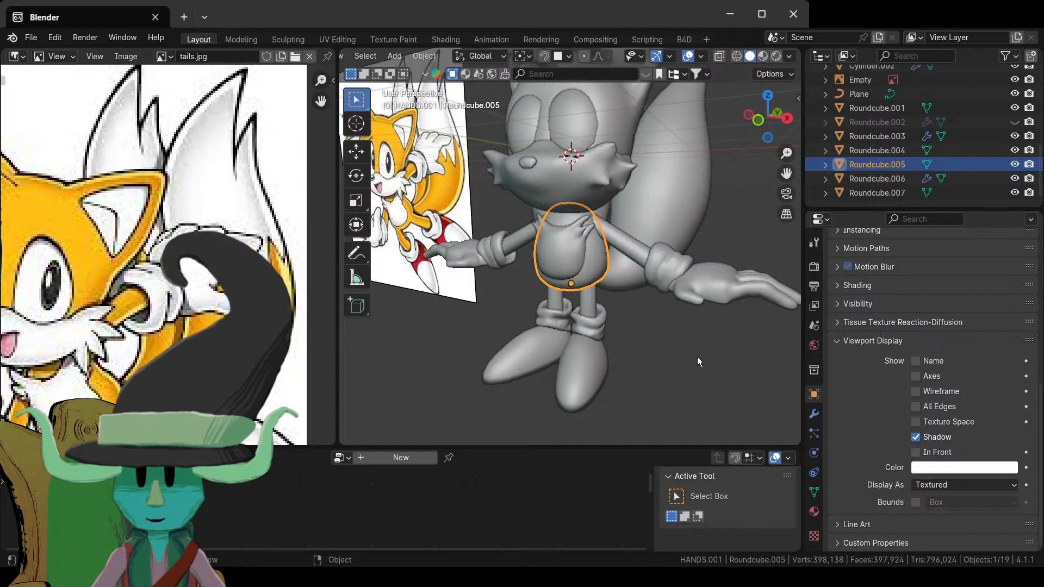
{"action": "middle_click_drag", "start_coordinate": [697, 357], "coordinate": [497, 269]}
{"action": "scroll", "coordinate": [621, 347], "scroll_direction": "down", "scroll_amount": 4}
{"action": "middle_click_drag", "start_coordinate": [621, 347], "coordinate": [686, 275]}
{"action": "scroll", "coordinate": [663, 350], "scroll_direction": "up", "scroll_amount": 4}
{"action": "scroll", "coordinate": [687, 306], "scroll_direction": "up", "scroll_amount": 4}
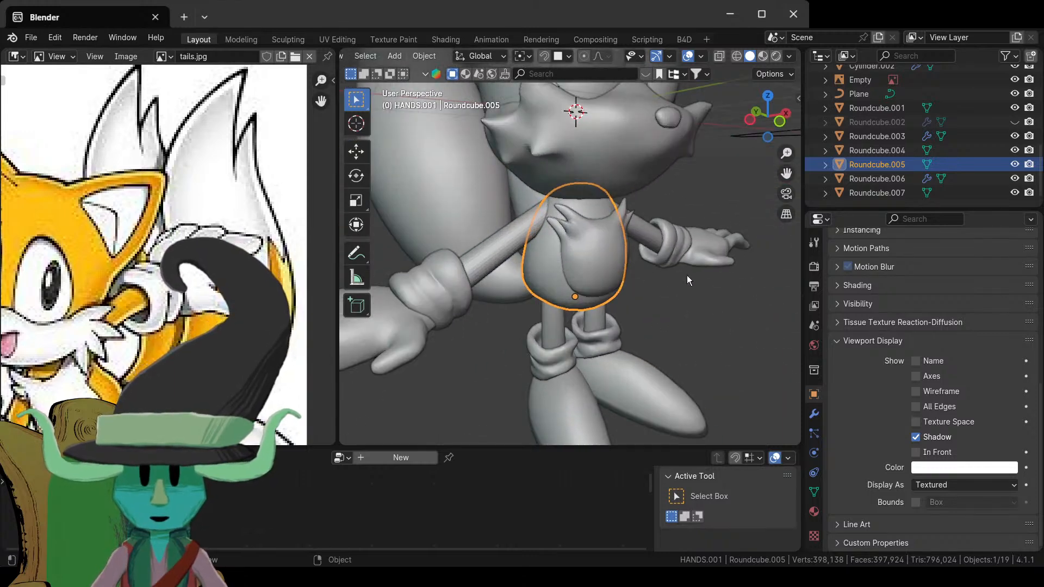
{"action": "middle_click_drag", "start_coordinate": [679, 273], "coordinate": [592, 288]}
{"action": "scroll", "coordinate": [499, 261], "scroll_direction": "down", "scroll_amount": 3}
{"action": "scroll", "coordinate": [668, 321], "scroll_direction": "up", "scroll_amount": 3}
{"action": "scroll", "coordinate": [636, 279], "scroll_direction": "down", "scroll_amount": 3}
{"action": "scroll", "coordinate": [593, 288], "scroll_direction": "up", "scroll_amount": 2}
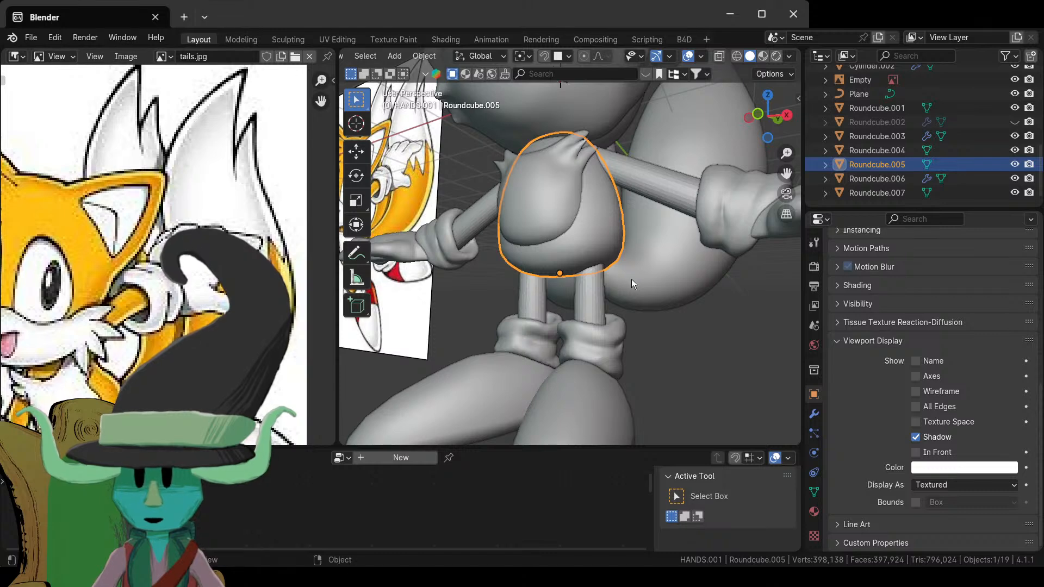
{"action": "scroll", "coordinate": [412, 57], "scroll_direction": "left", "scroll_amount": 3}
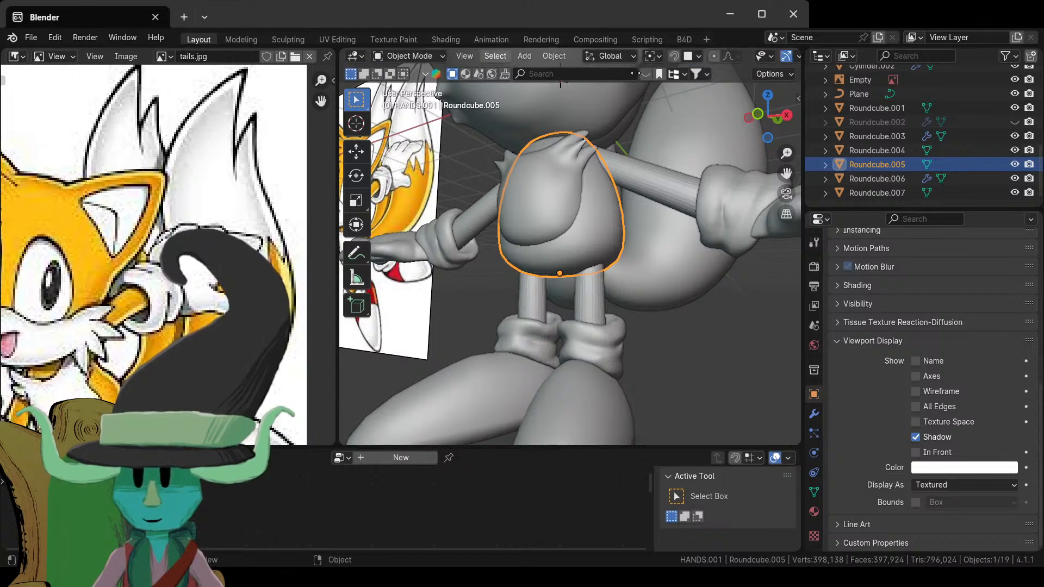
{"action": "left_click", "coordinate": [409, 57]}
{"action": "scroll", "coordinate": [613, 208], "scroll_direction": "down", "scroll_amount": 4}
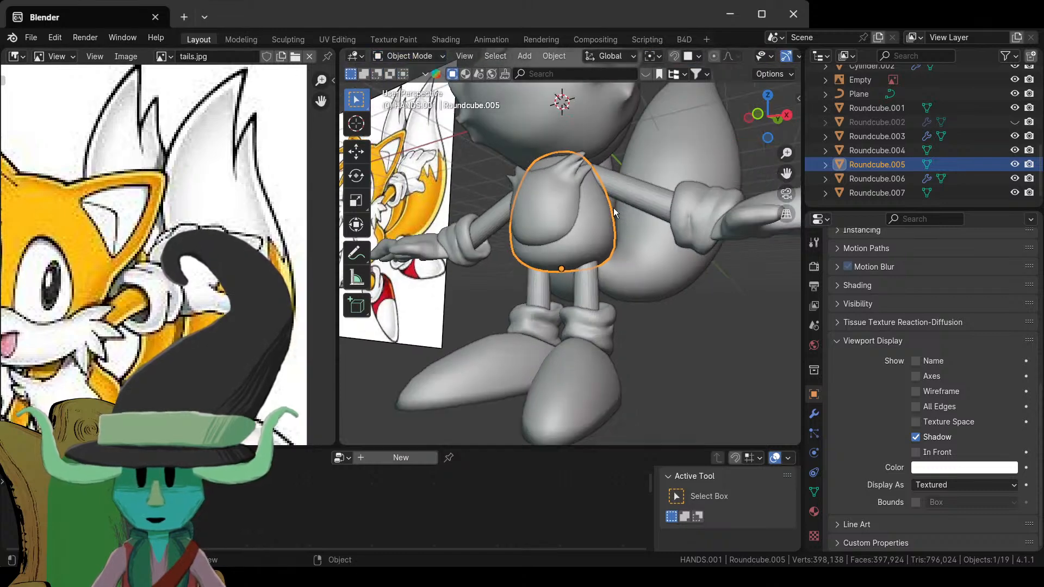
{"action": "scroll", "coordinate": [611, 222], "scroll_direction": "up", "scroll_amount": 3}
{"action": "middle_click_drag", "start_coordinate": [611, 222], "coordinate": [539, 214]}
{"action": "middle_click_drag", "start_coordinate": [569, 303], "coordinate": [570, 302]}
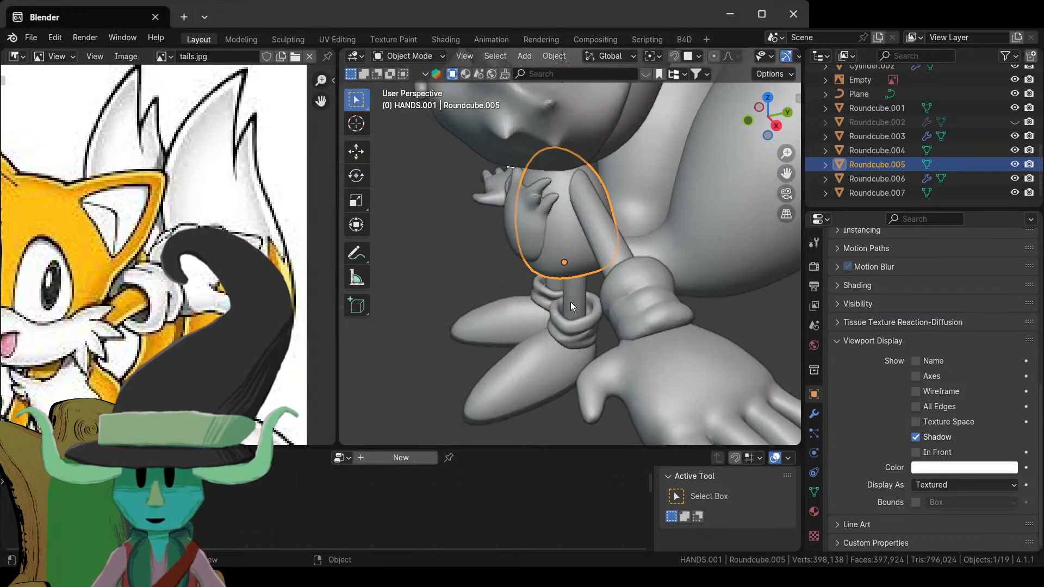
- Duplicate one face of the retopologized head mesh and place the copy over the torso's front in front orthographic view
{"action": "left_click", "coordinate": [618, 120]}
{"action": "left_click", "coordinate": [625, 159]}
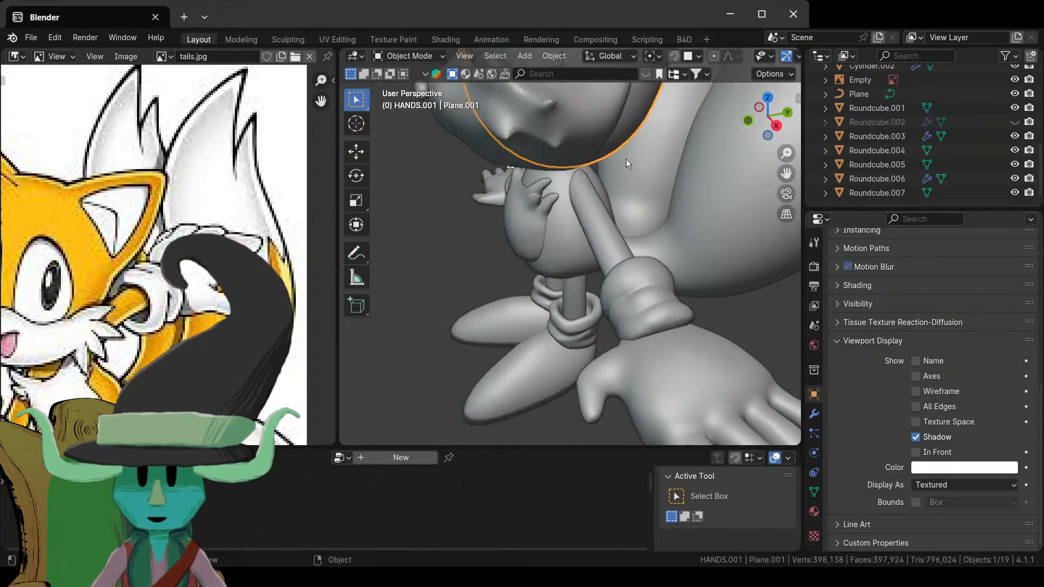
{"action": "key", "text": "Tab"}
{"action": "middle_click_drag", "start_coordinate": [625, 159], "coordinate": [537, 152]}
{"action": "scroll", "coordinate": [546, 189], "scroll_direction": "down", "scroll_amount": 5}
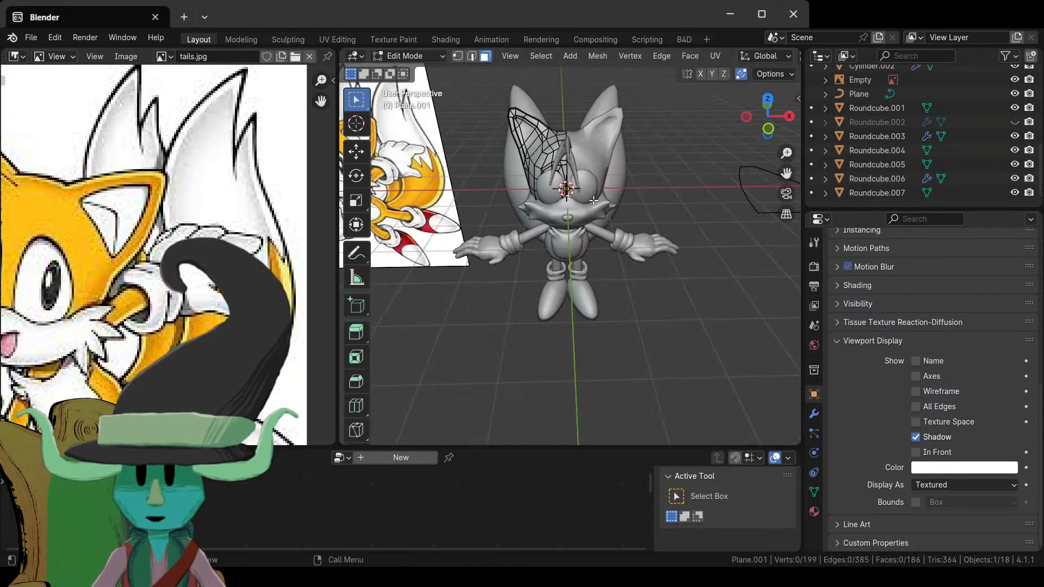
{"action": "left_click", "coordinate": [546, 164]}
{"action": "key", "text": "KP_5"}
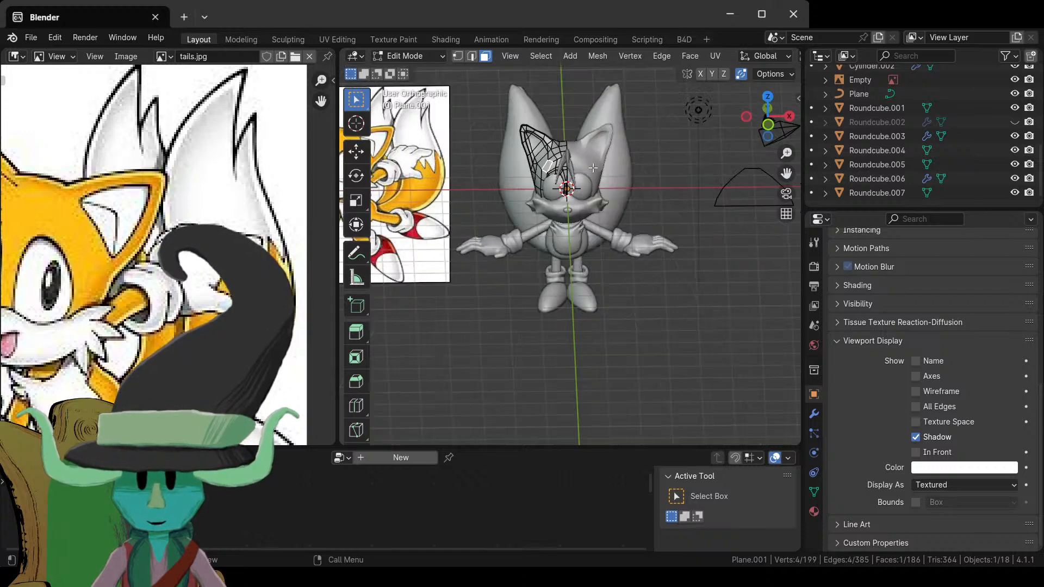
{"action": "key", "text": "KP_1"}
{"action": "scroll", "coordinate": [592, 168], "scroll_direction": "up", "scroll_amount": 3}
{"action": "key", "text": "g"}
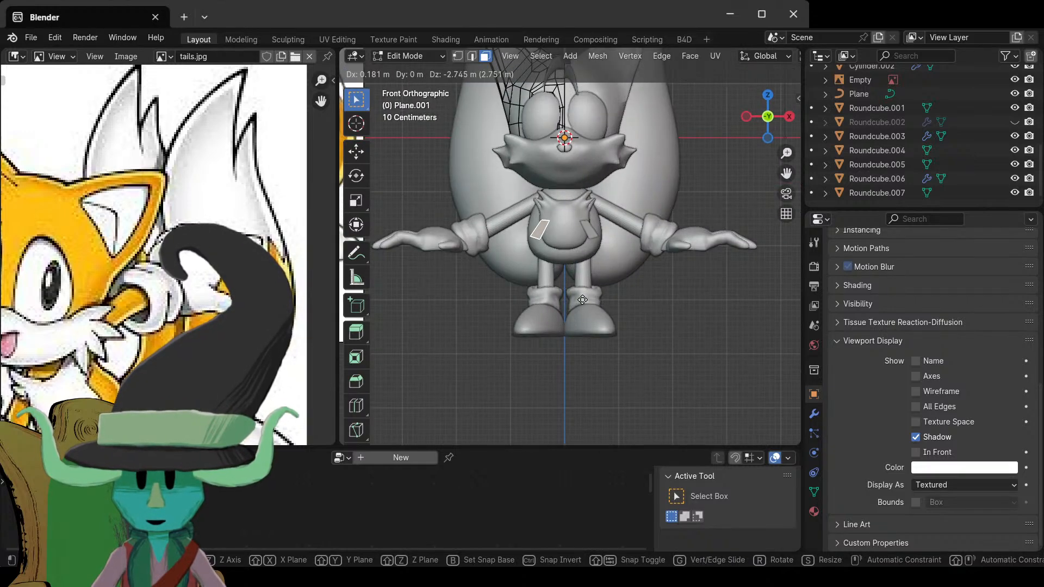
{"action": "left_click", "coordinate": [590, 293]}
- Separate the duplicated face from the head mesh into its own object and return to Object Mode
{"action": "scroll", "coordinate": [598, 288], "scroll_direction": "up", "scroll_amount": 2}
{"action": "key", "text": "Tab"}
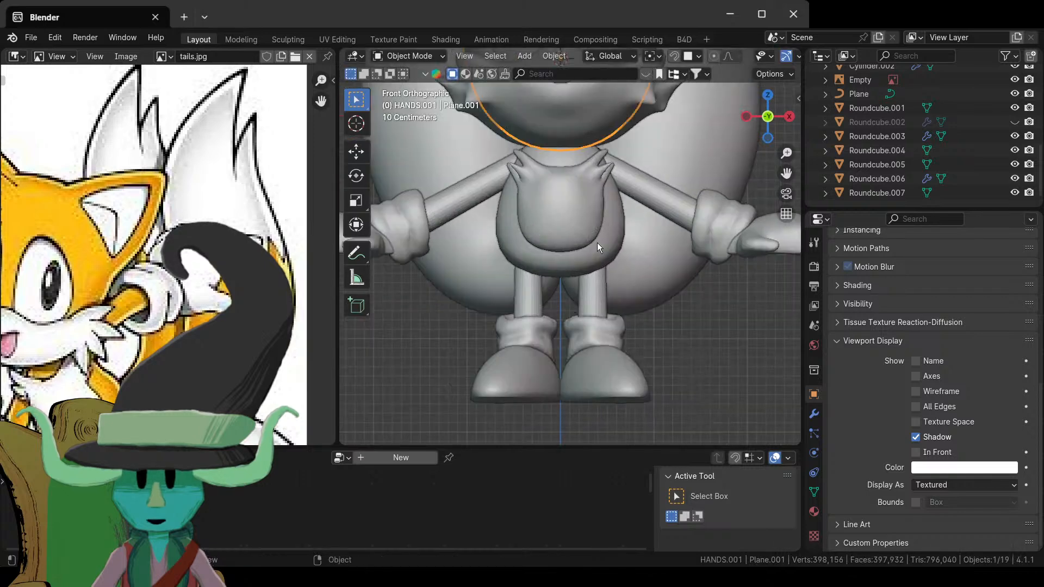
{"action": "key", "text": "Tab"}
{"action": "key", "text": "p"}
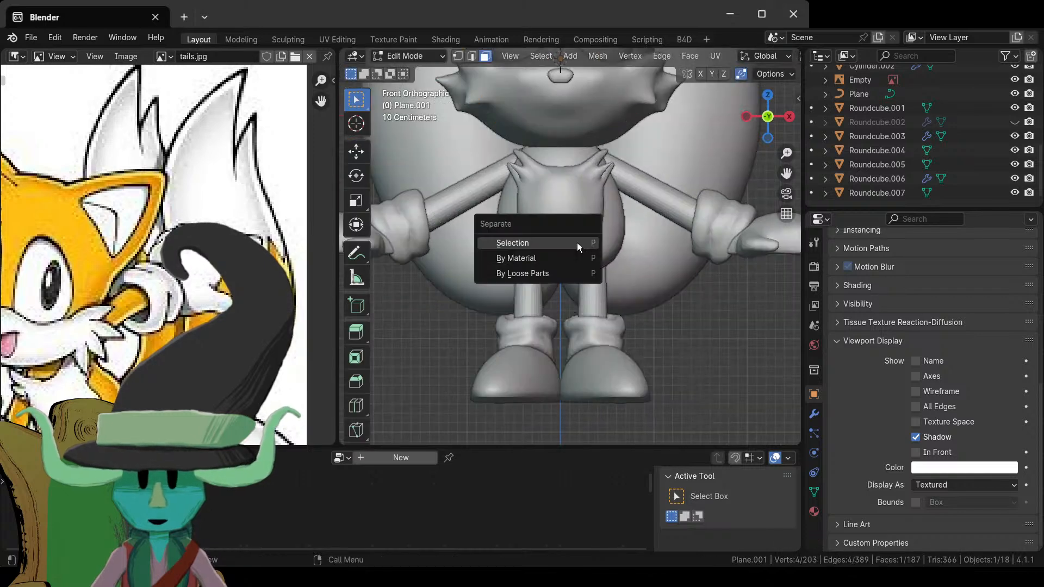
{"action": "left_click", "coordinate": [576, 242]}
{"action": "key", "text": "Tab"}
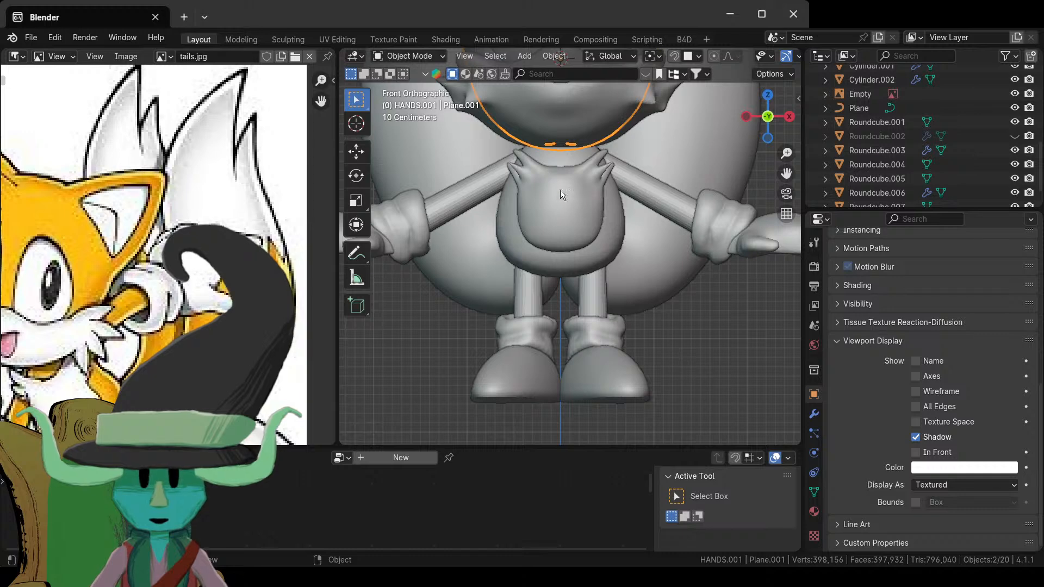
- Select the separated face object and change its Shrinkwrap target to the torso mesh, Roundcube.005
{"action": "left_click", "coordinate": [548, 144]}
{"action": "left_click", "coordinate": [550, 142]}
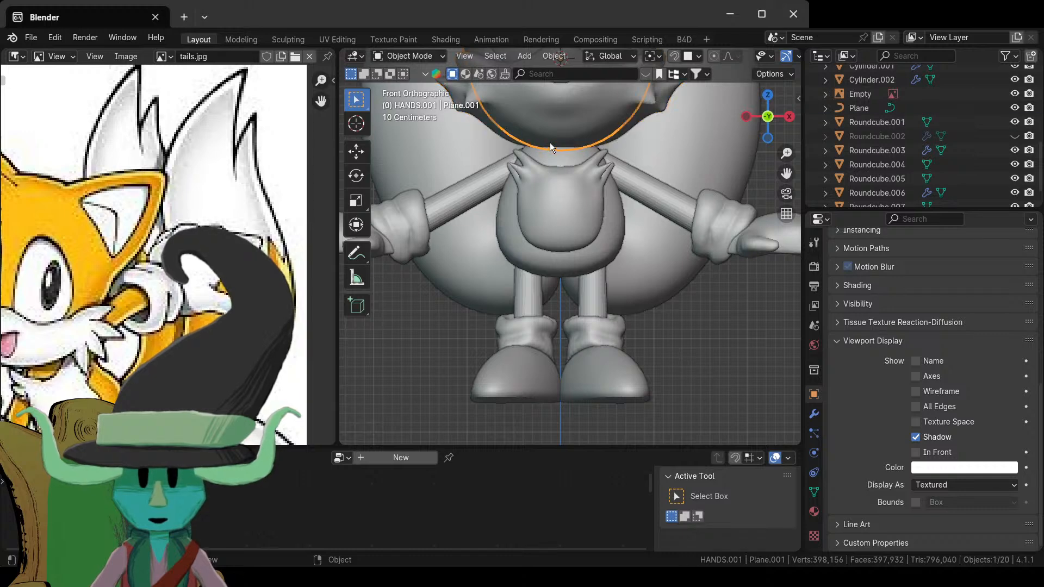
{"action": "left_click", "coordinate": [814, 415]}
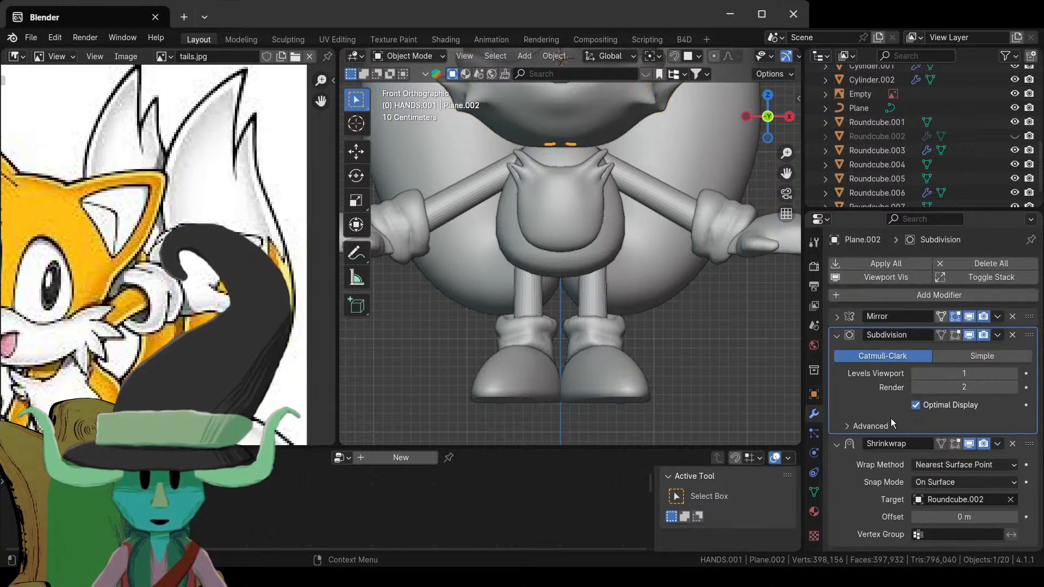
{"action": "left_click", "coordinate": [1010, 499]}
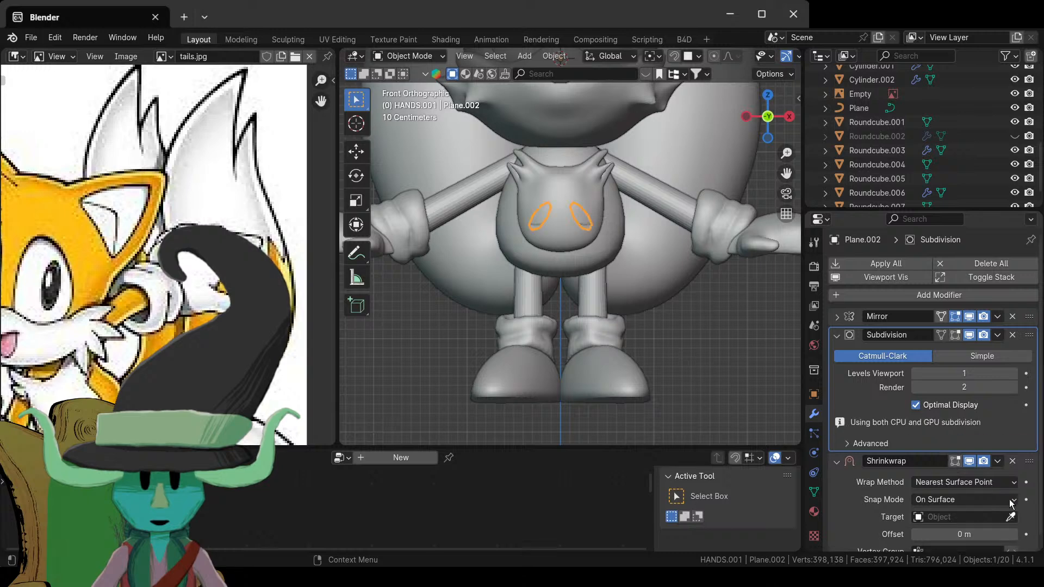
{"action": "left_click", "coordinate": [1011, 516]}
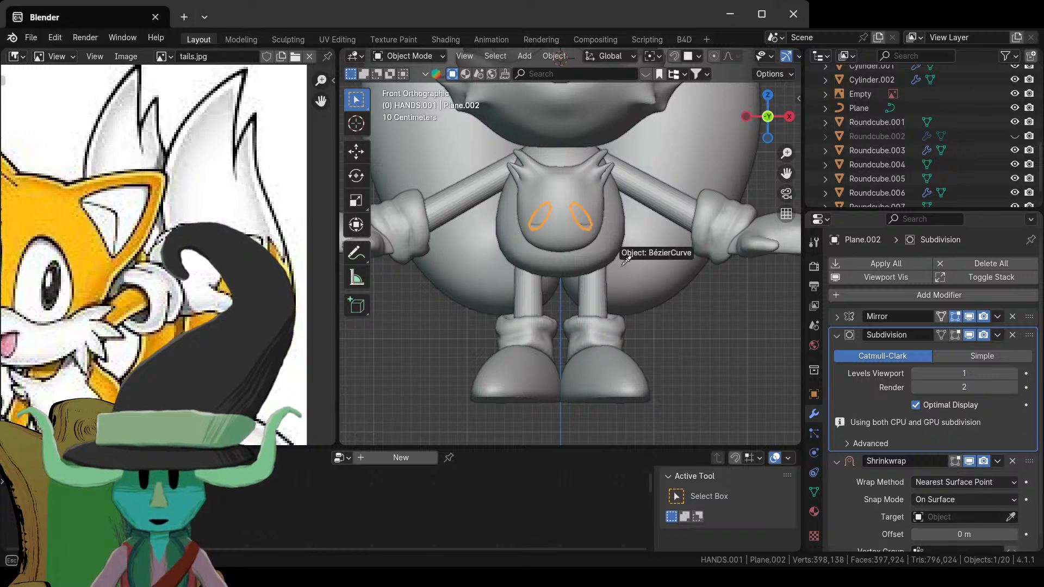
{"action": "left_click", "coordinate": [613, 251]}
- Isolate the face object with the torso in local view, leaving only the face object selected
{"action": "scroll", "coordinate": [620, 266], "scroll_direction": "up", "scroll_amount": 2}
{"action": "key", "text": "Tab"}
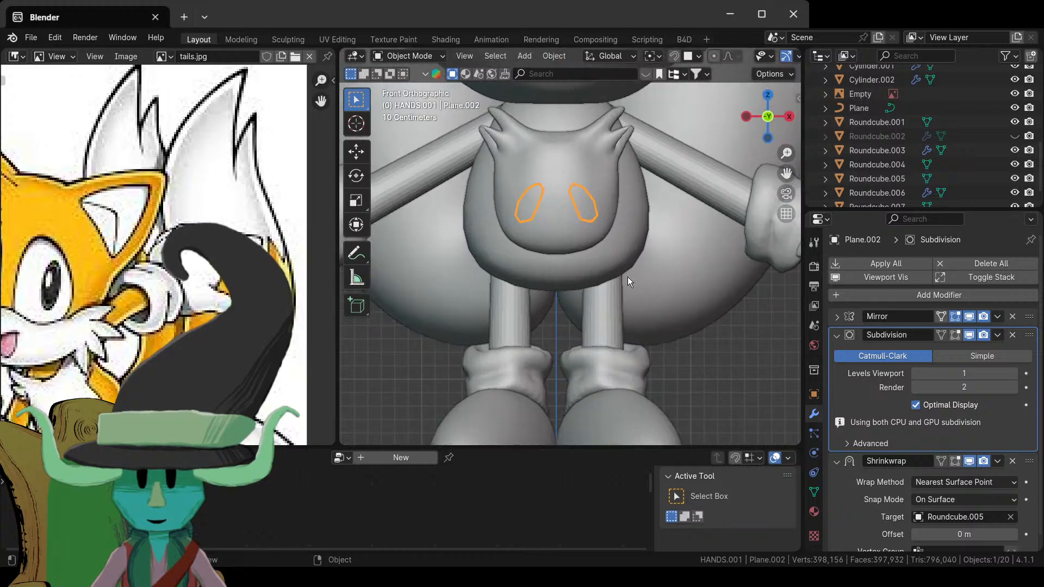
{"action": "key", "text": "Tab"}
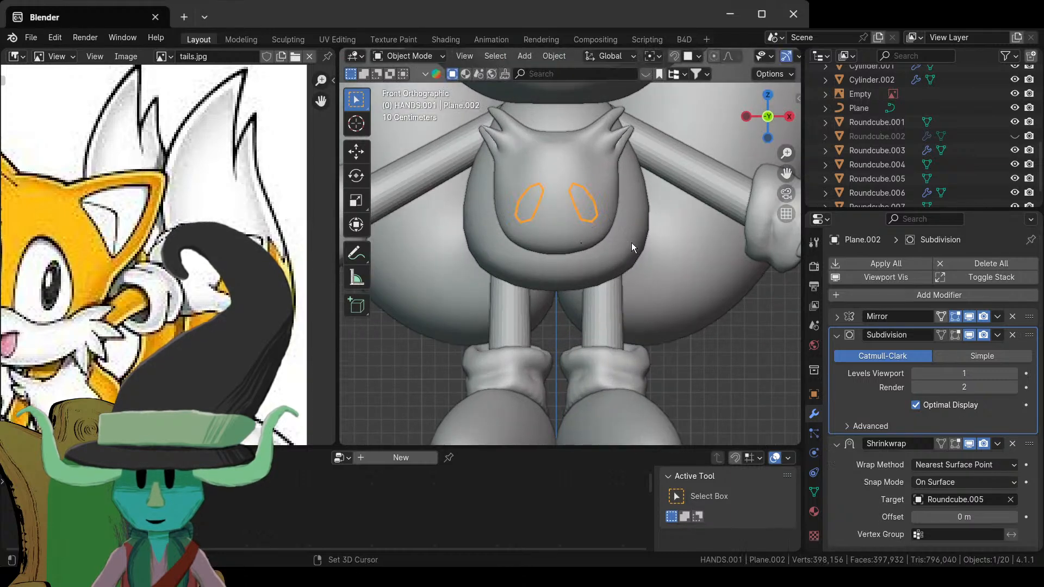
{"action": "left_click", "coordinate": [631, 245], "text": "shift"}
{"action": "key", "text": "KP_Divide"}
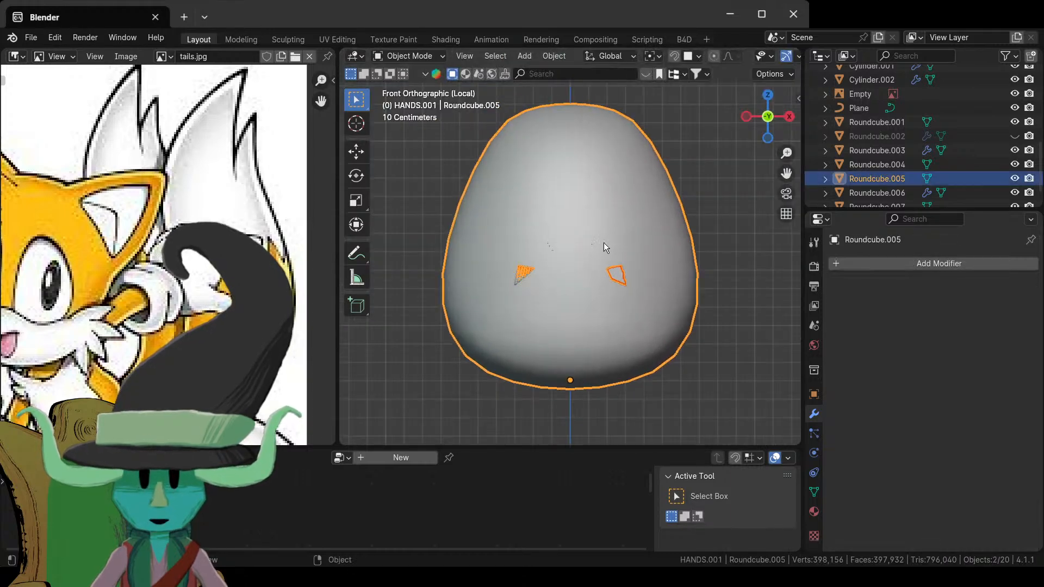
{"action": "key", "text": "Tab"}
{"action": "key", "text": "Tab"}
{"action": "left_click", "coordinate": [524, 273]}
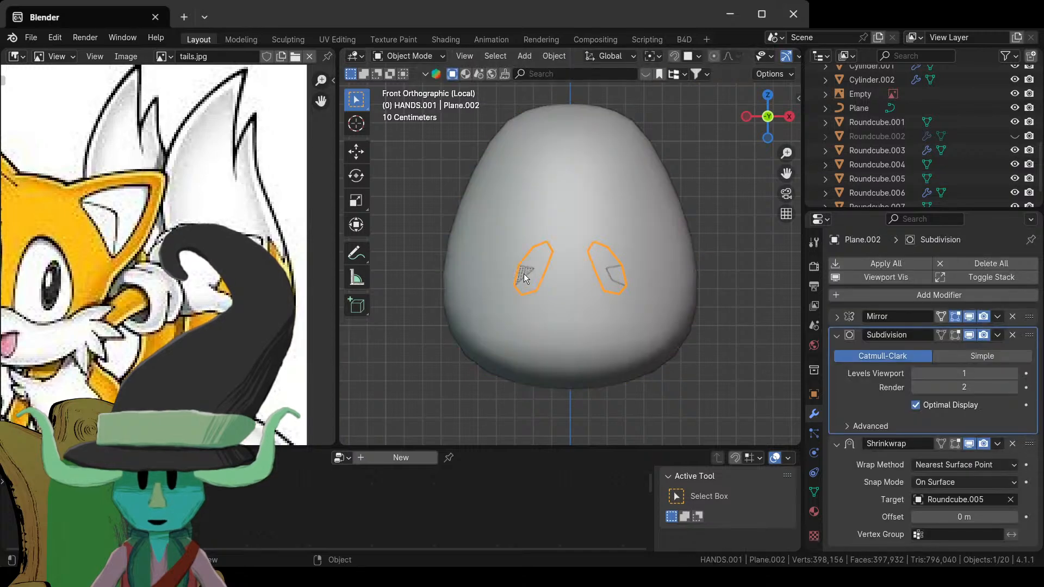
- Move the face about 0.2 m down and 0.07 m outward on the torso, and rotate it by -40.4°
{"action": "key", "text": "Tab"}
{"action": "left_click", "coordinate": [546, 276]}
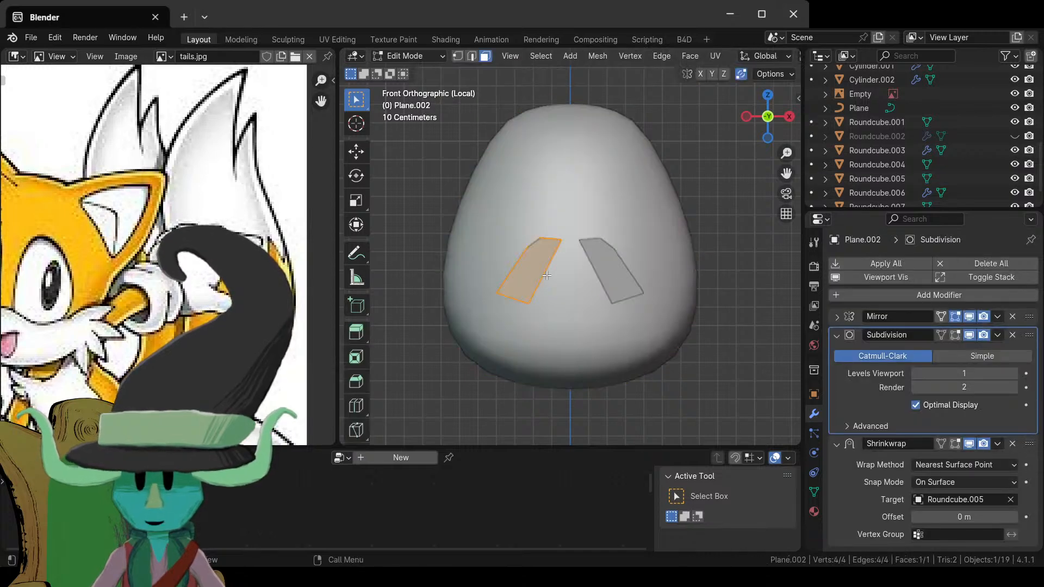
{"action": "key", "text": "g"}
{"action": "left_click", "coordinate": [534, 314]}
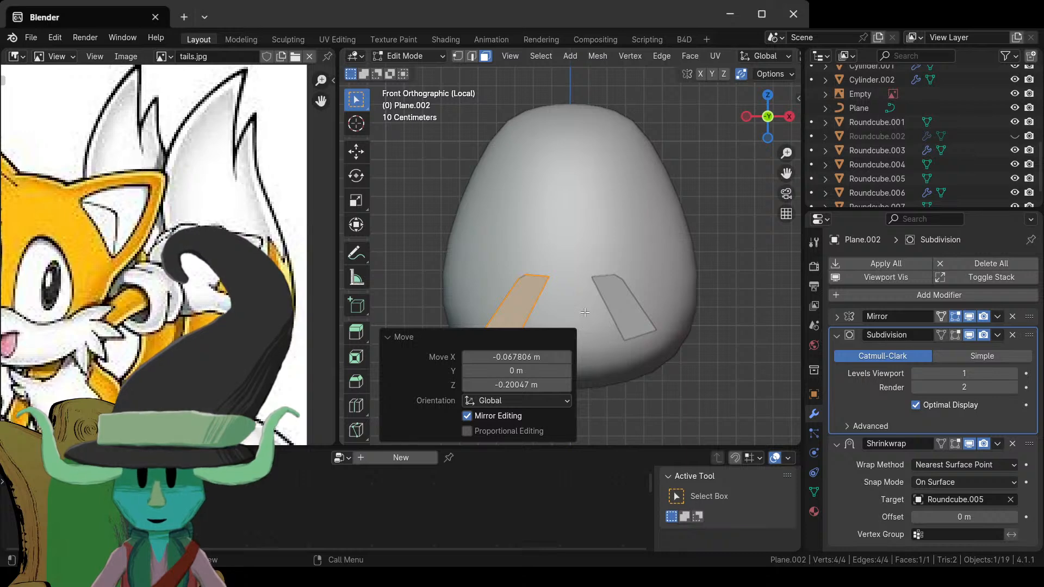
{"action": "key", "text": "r"}
{"action": "left_click", "coordinate": [593, 267]}
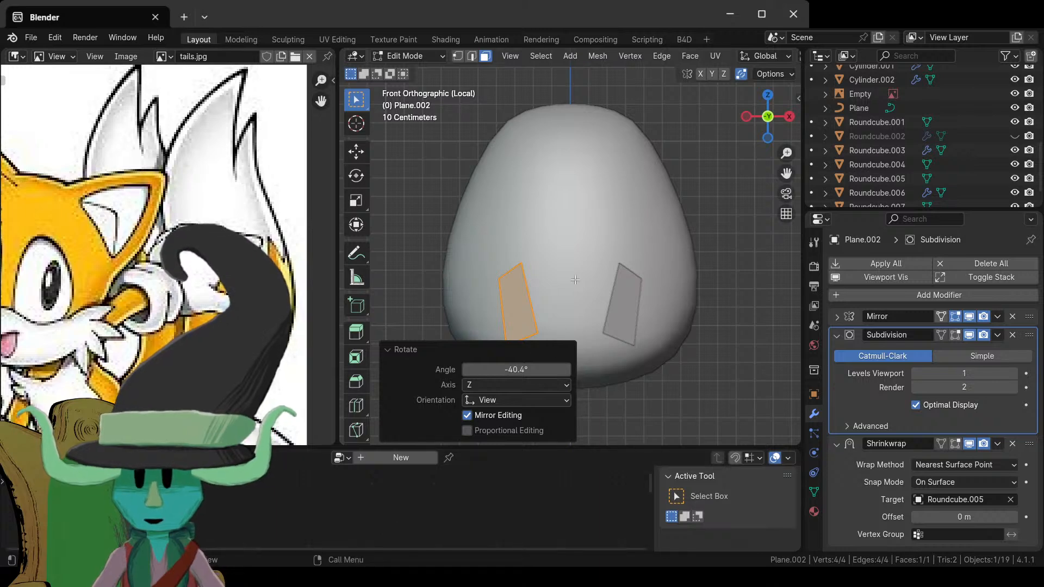
{"action": "left_click", "coordinate": [396, 350]}
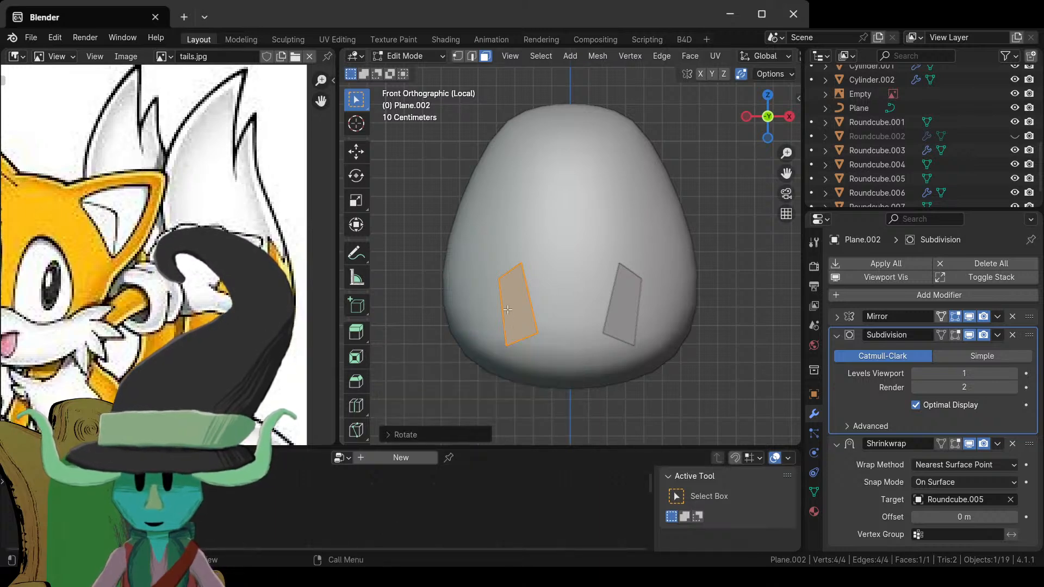
- Shift the face toward the torso's centre line and rotate it until its lower edge is roughly horizontal
{"action": "key", "text": "g"}
{"action": "left_click", "coordinate": [527, 324]}
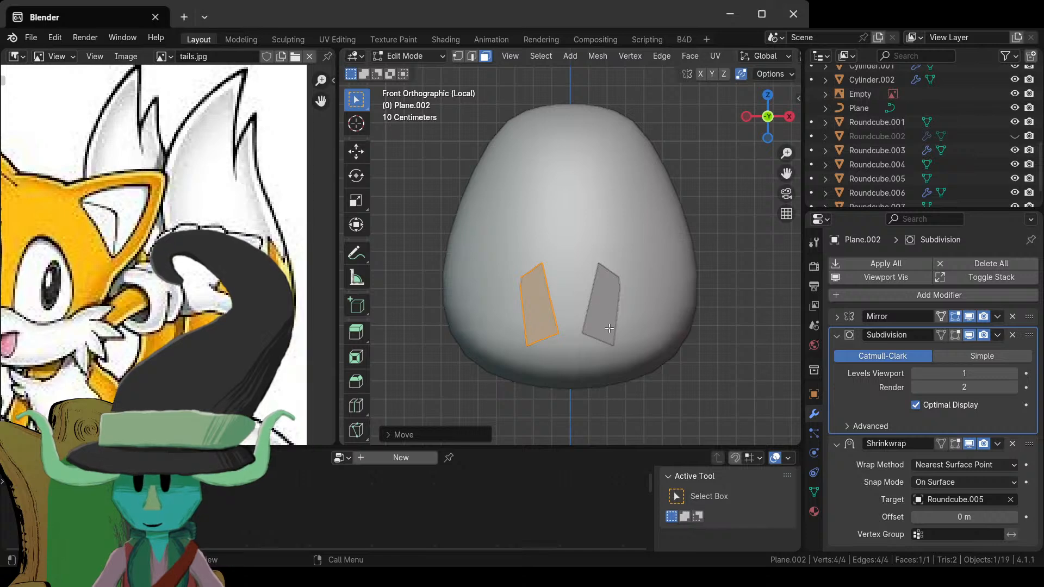
{"action": "key", "text": "r"}
{"action": "left_click", "coordinate": [607, 348]}
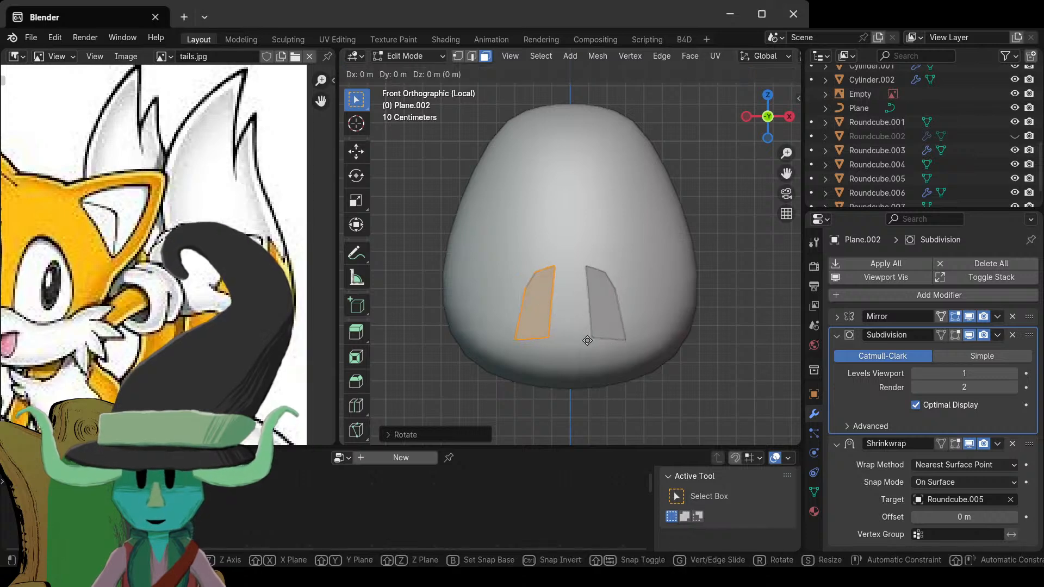
{"action": "key", "text": "g"}
{"action": "left_click", "coordinate": [587, 334]}
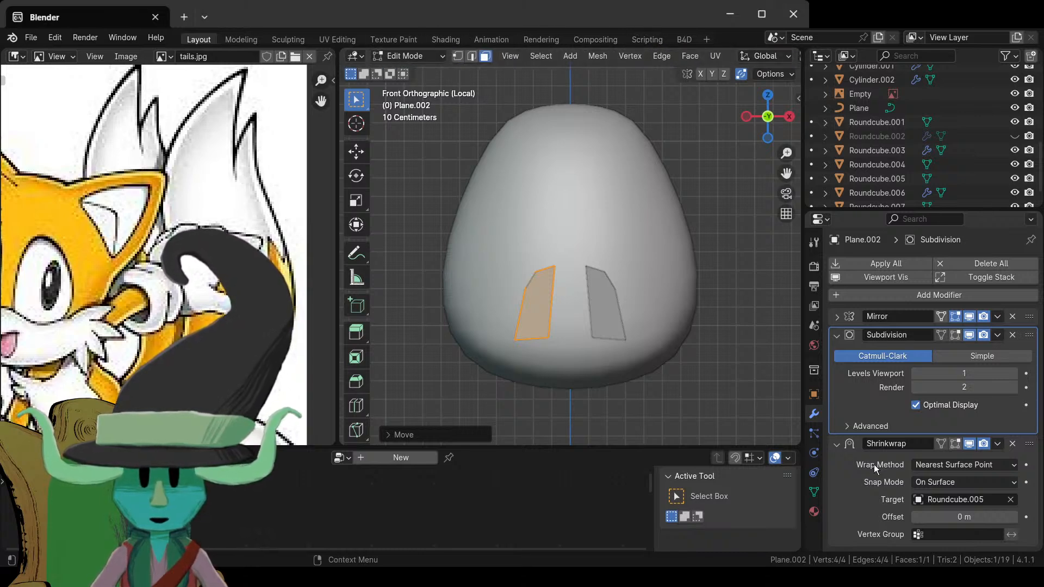
- Move the face slightly lower and outward, near the torso's lower front above the leg
{"action": "left_click", "coordinate": [433, 57]}
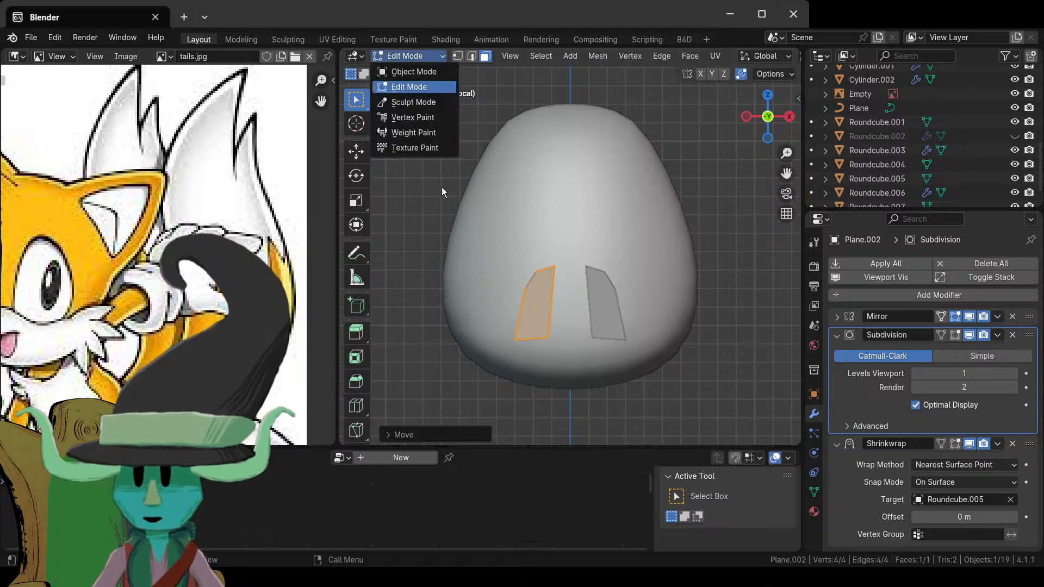
{"action": "key", "text": "g"}
{"action": "left_click", "coordinate": [495, 338]}
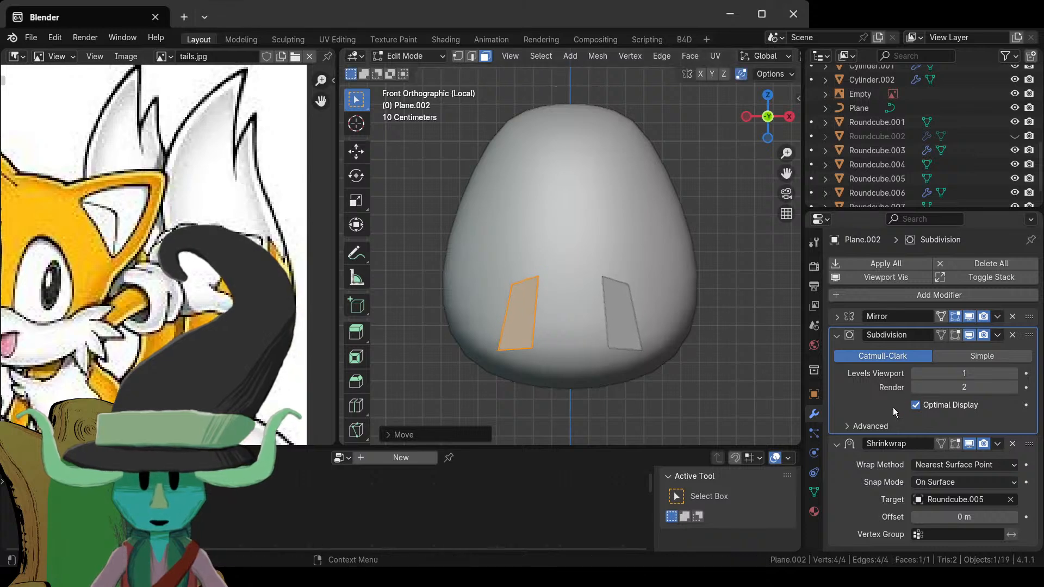
- Enable snapping and move the face slightly back toward the torso's centre line
{"action": "middle_click_drag", "start_coordinate": [768, 56], "coordinate": [574, 63]}
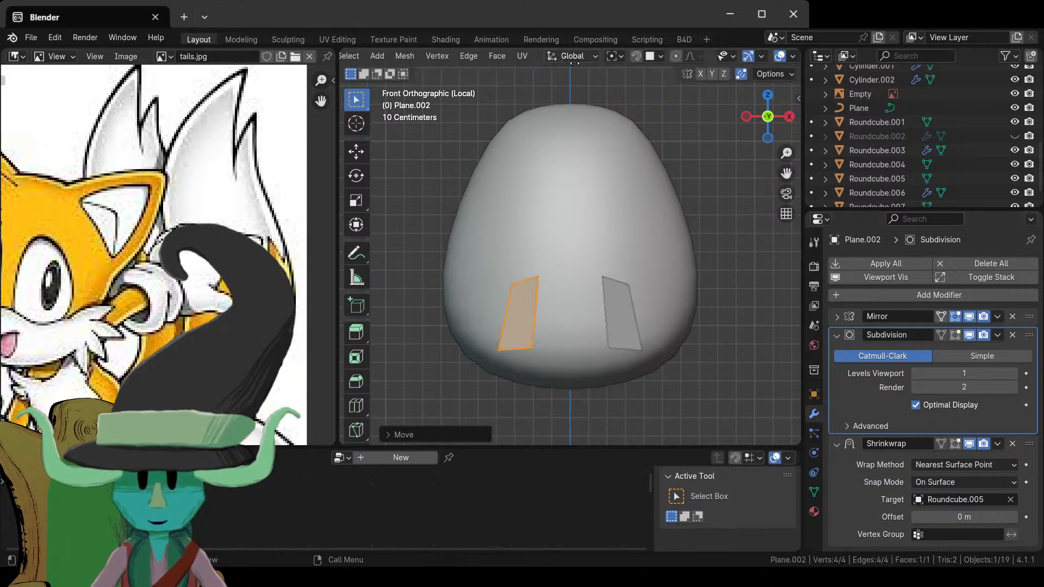
{"action": "left_click", "coordinate": [635, 56]}
{"action": "key", "text": "g"}
{"action": "left_click", "coordinate": [547, 303]}
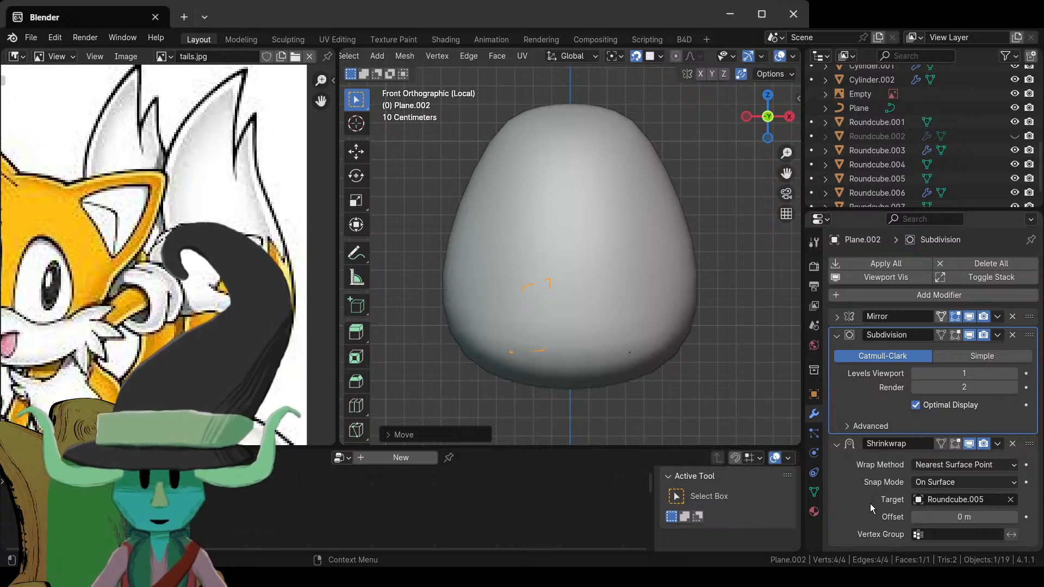
- Turn on In Front in the patch object's viewport display so it draws over the torso
{"action": "left_click", "coordinate": [836, 443]}
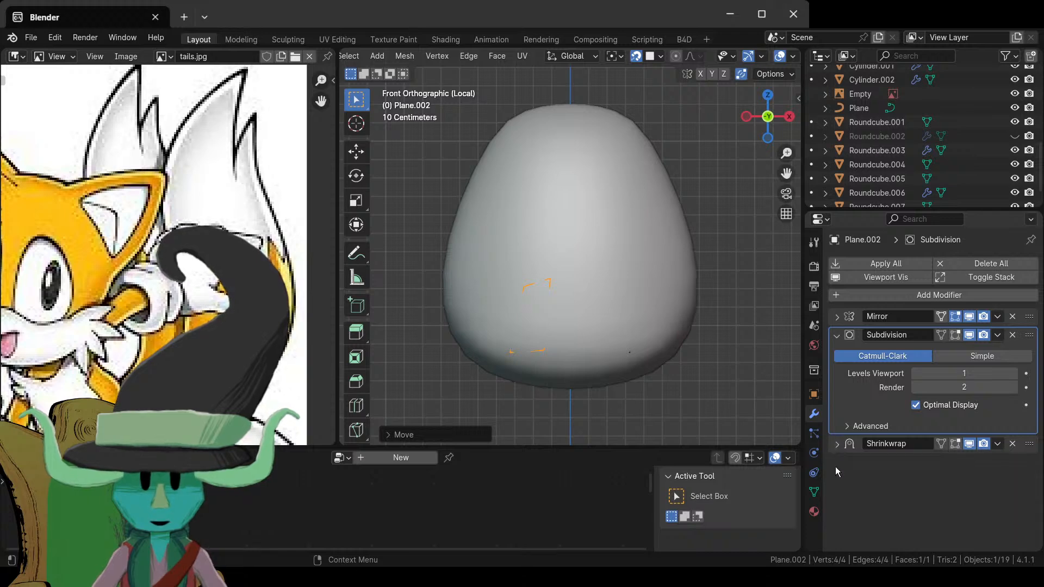
{"action": "left_click", "coordinate": [836, 444]}
{"action": "left_click", "coordinate": [814, 394]}
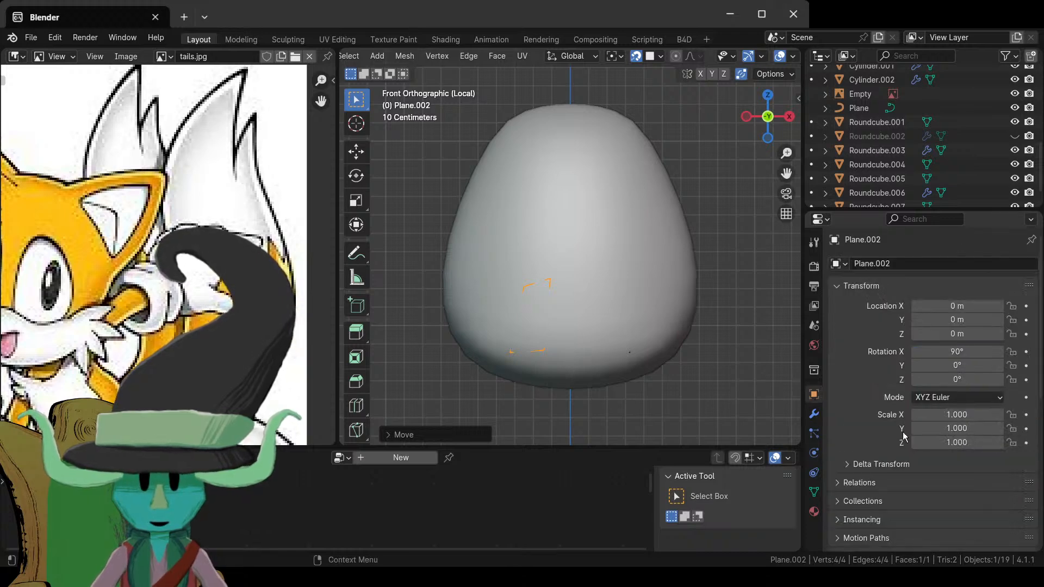
{"action": "scroll", "coordinate": [928, 497], "scroll_direction": "down", "scroll_amount": 5}
{"action": "scroll", "coordinate": [928, 496], "scroll_direction": "down", "scroll_amount": 5}
{"action": "left_click", "coordinate": [927, 523]}
{"action": "scroll", "coordinate": [562, 382], "scroll_direction": "up", "scroll_amount": 3}
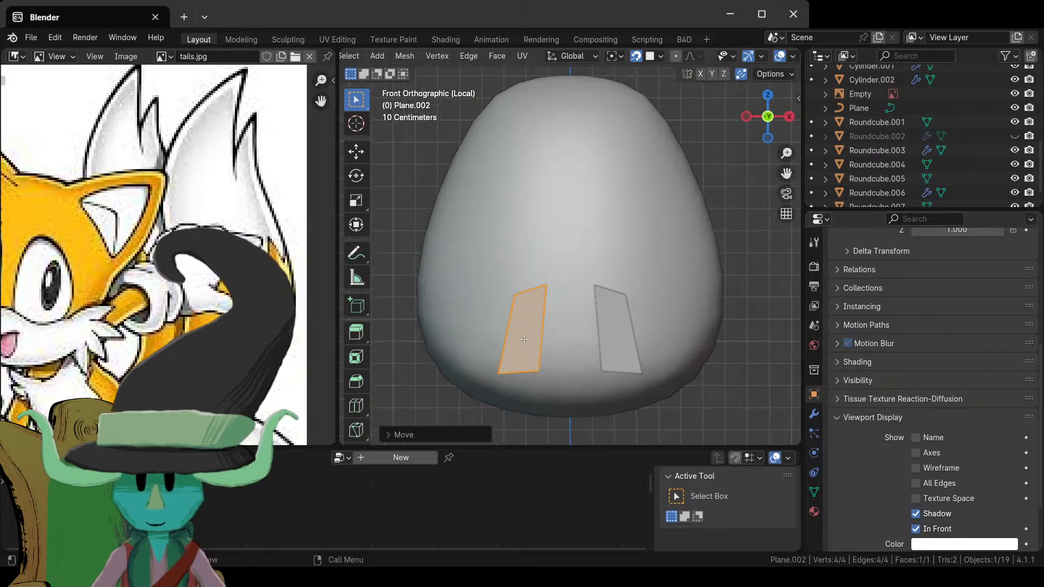
- Move the patch's upper inner vertex slightly outward and up, away from the torso's centre line
{"action": "key", "text": "1"}
{"action": "left_click", "coordinate": [541, 294]}
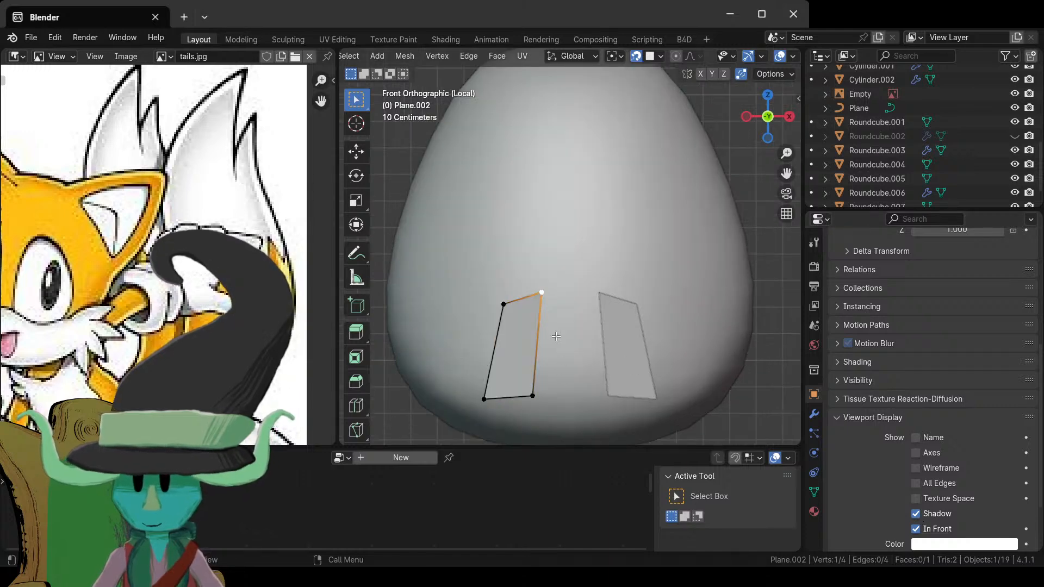
{"action": "key", "text": "g"}
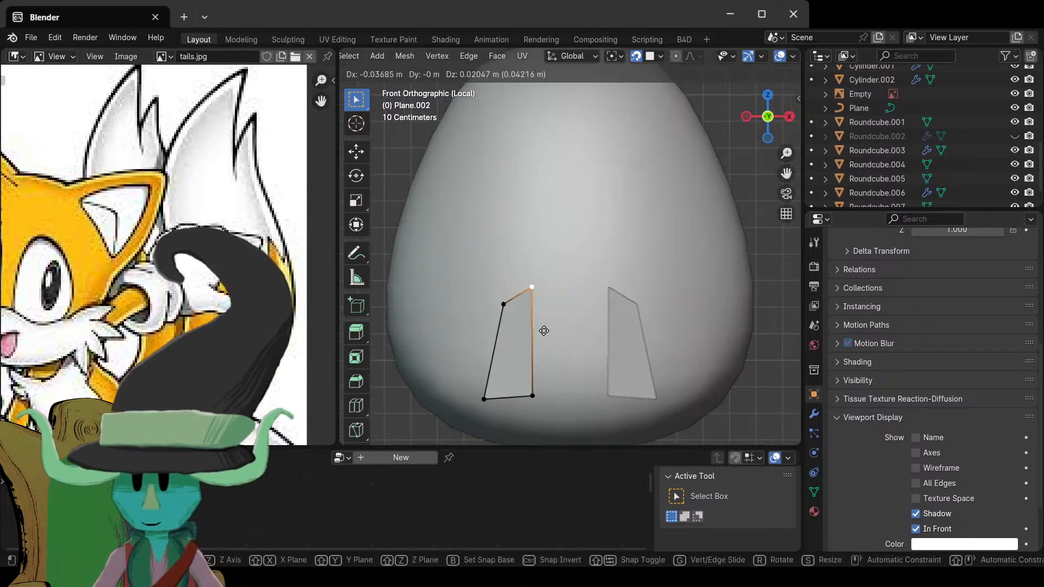
{"action": "left_click", "coordinate": [532, 329]}
- Extrude the patch's inner edge sideways to the mirror centre line, joining it with the mirrored half
{"action": "scroll", "coordinate": [531, 329], "scroll_direction": "down", "scroll_amount": 2}
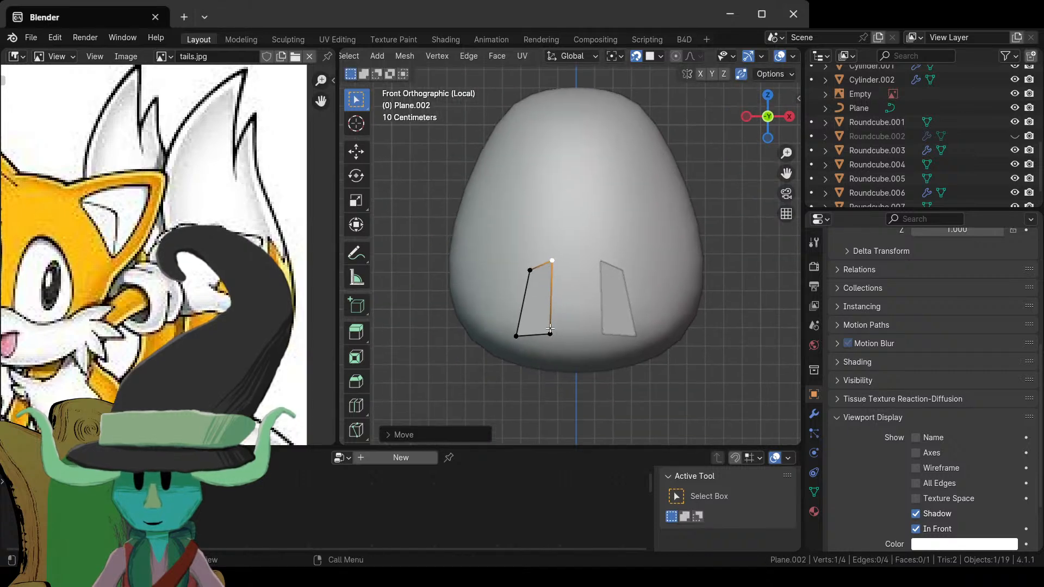
{"action": "key", "text": "e"}
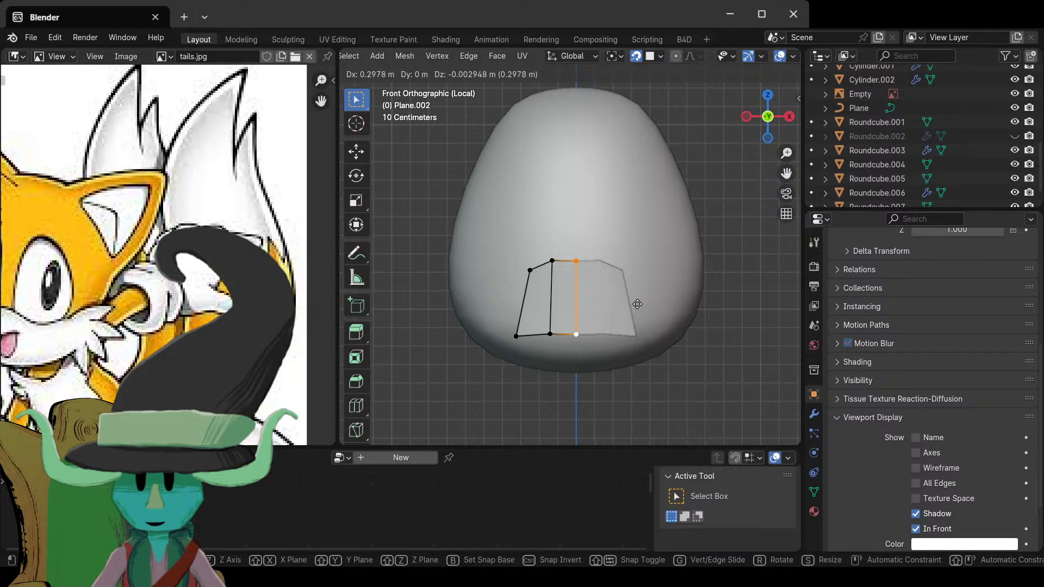
{"action": "left_click", "coordinate": [638, 303]}
- Lower the patch's three upper vertices about 0.24 m to form a narrow horizontal strip
{"action": "left_click", "coordinate": [530, 269]}
{"action": "left_click", "coordinate": [552, 261], "text": "shift"}
{"action": "left_click", "coordinate": [576, 259], "text": "shift"}
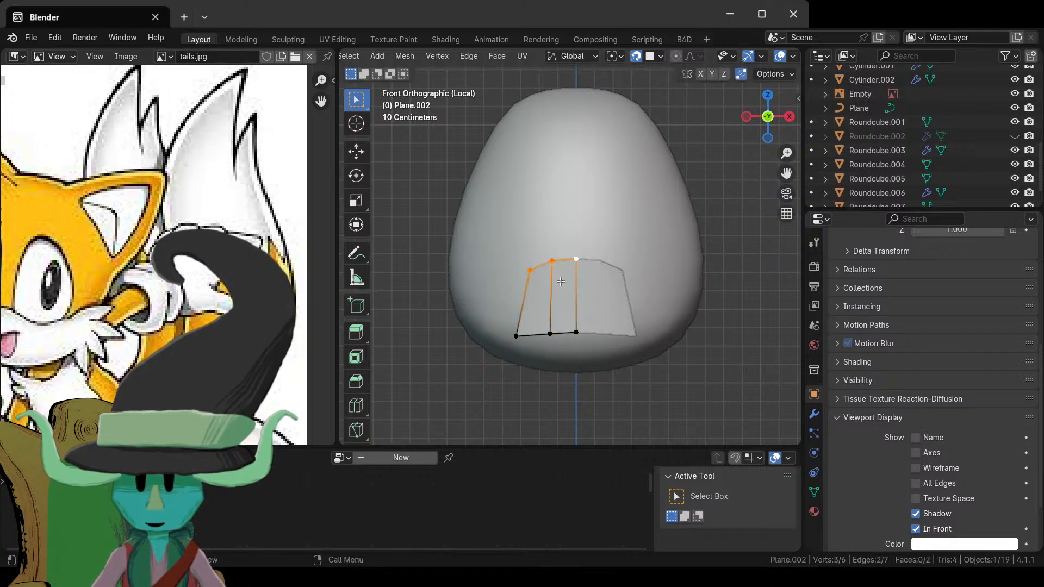
{"action": "key", "text": "g"}
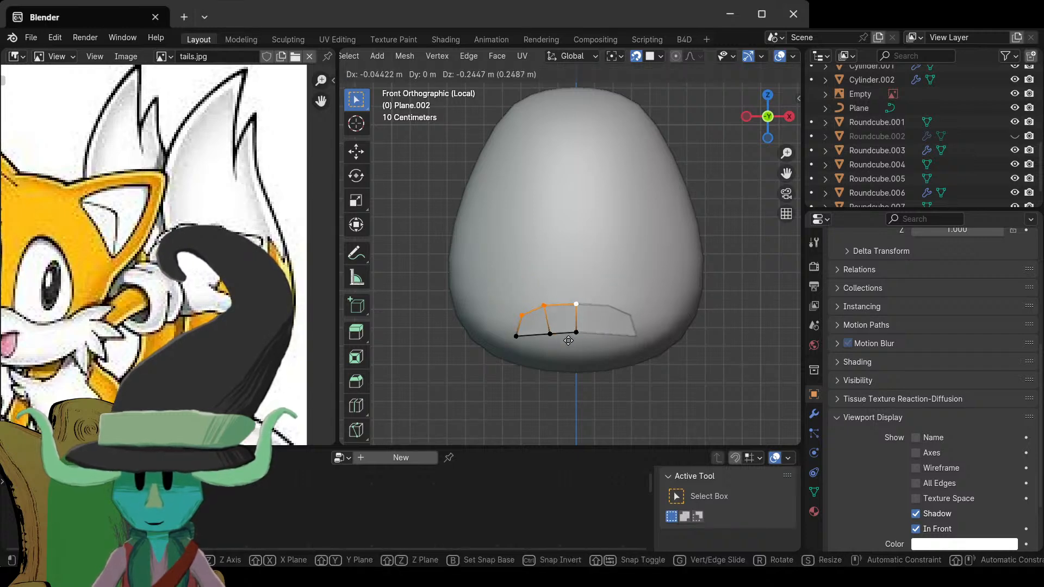
{"action": "left_click", "coordinate": [563, 335]}
- Move the strip's two outer corner vertices outward so its outer edge stands roughly vertical
{"action": "left_click", "coordinate": [516, 334]}
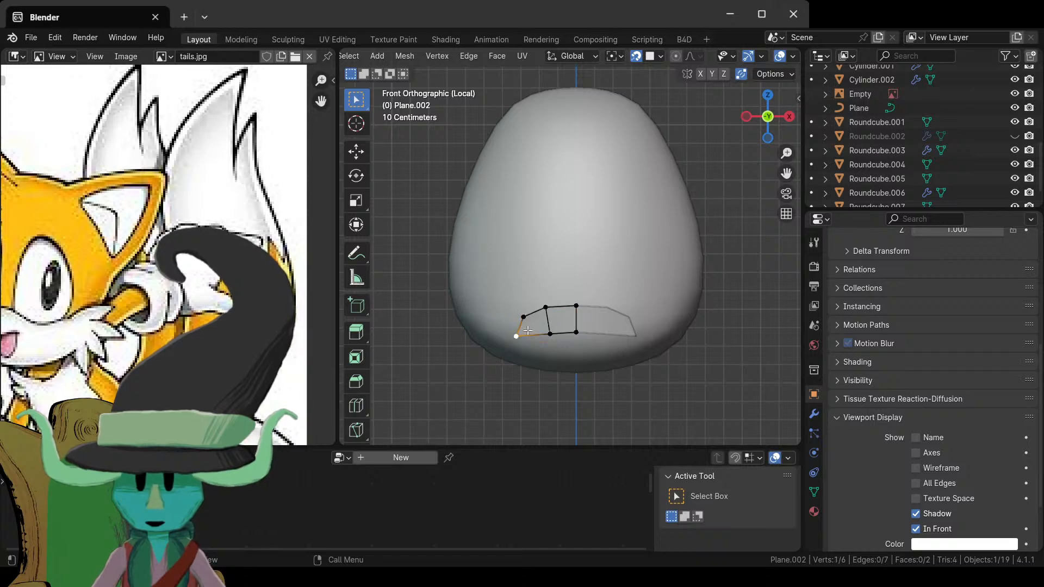
{"action": "key", "text": "g"}
{"action": "left_click", "coordinate": [523, 334]}
{"action": "left_click", "coordinate": [523, 317]}
{"action": "key", "text": "g"}
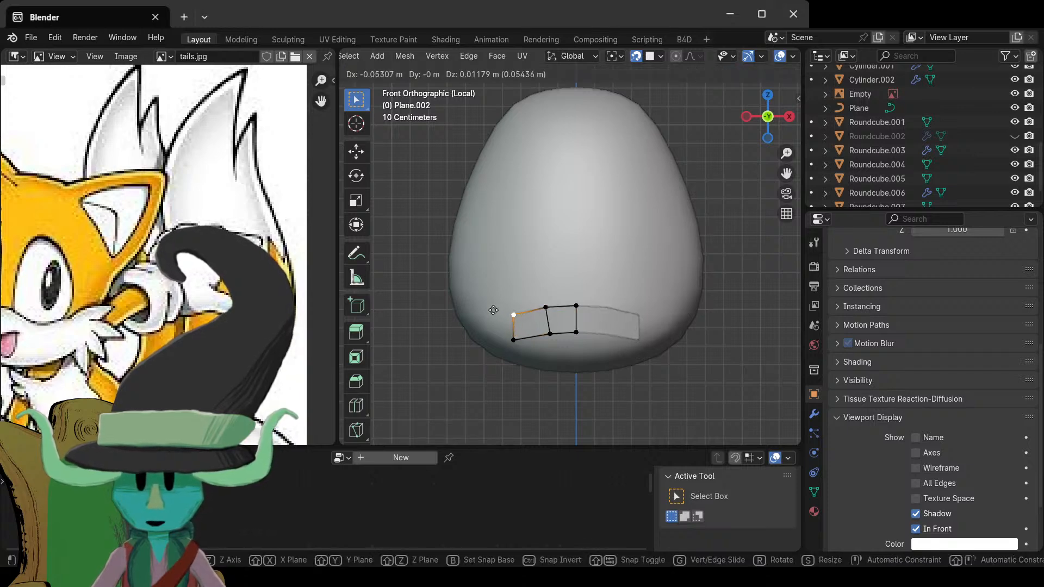
{"action": "left_click", "coordinate": [513, 315]}
- Add a centred vertical loop cut through the strip's outer face
{"action": "scroll", "coordinate": [561, 361], "scroll_direction": "up", "scroll_amount": 2}
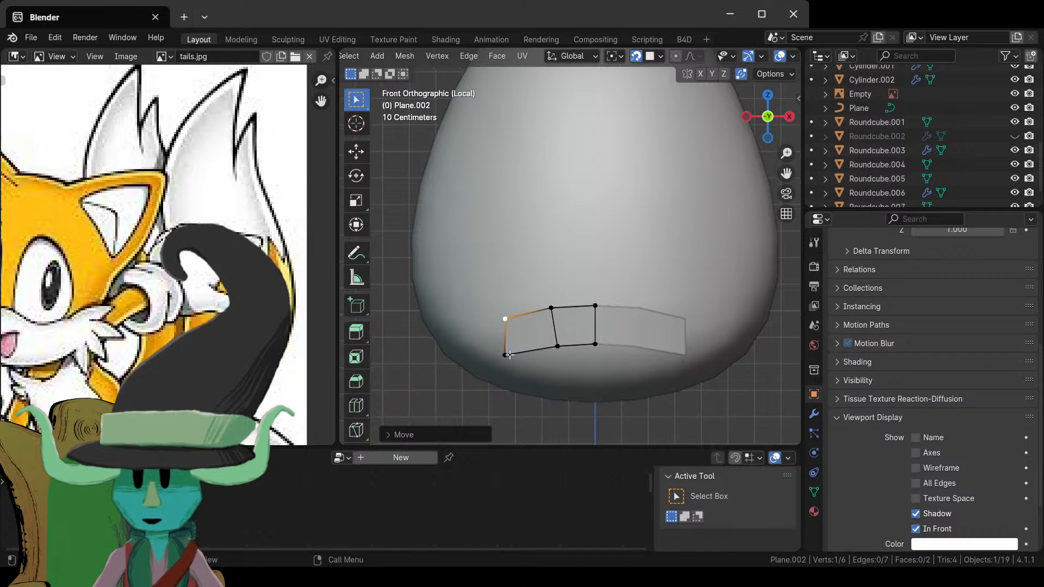
{"action": "left_click", "coordinate": [507, 354], "text": "shift"}
{"action": "middle_click_drag", "start_coordinate": [528, 347], "coordinate": [613, 303]}
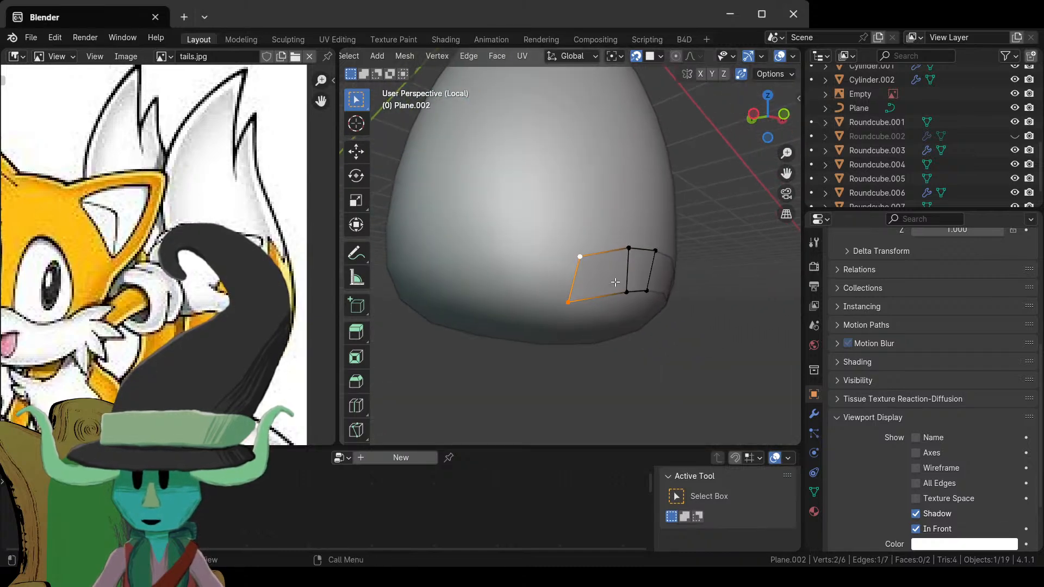
{"action": "middle_click_drag", "start_coordinate": [627, 266], "coordinate": [581, 273]}
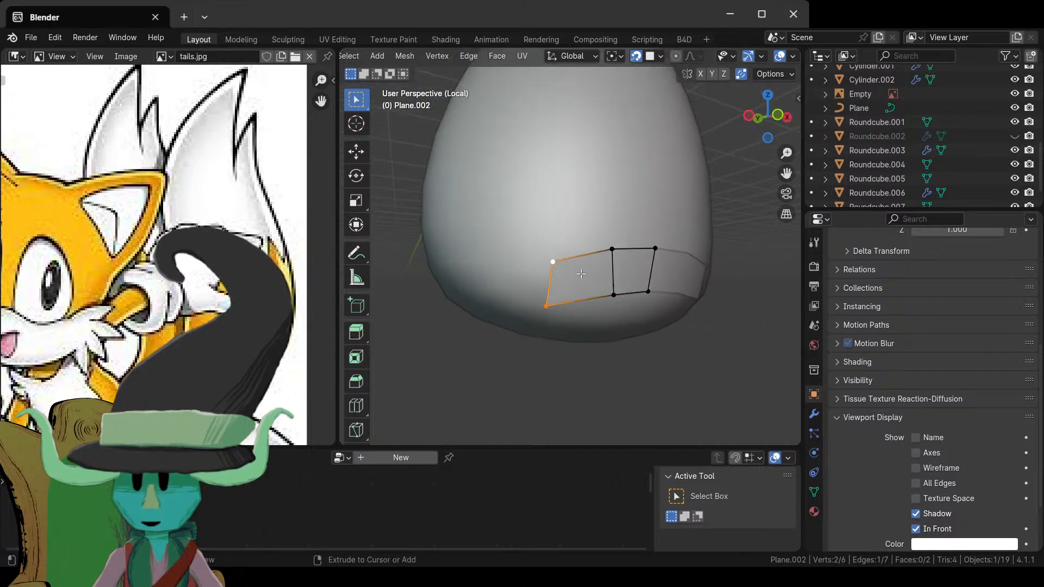
{"action": "key", "text": "ctrl+r"}
{"action": "left_click", "coordinate": [581, 274]}
{"action": "right_click", "coordinate": [581, 273]}
- Extrude the strip's outer edge around the torso's side and reposition it toward the back
{"action": "middle_click_drag", "start_coordinate": [546, 311], "coordinate": [581, 300]}
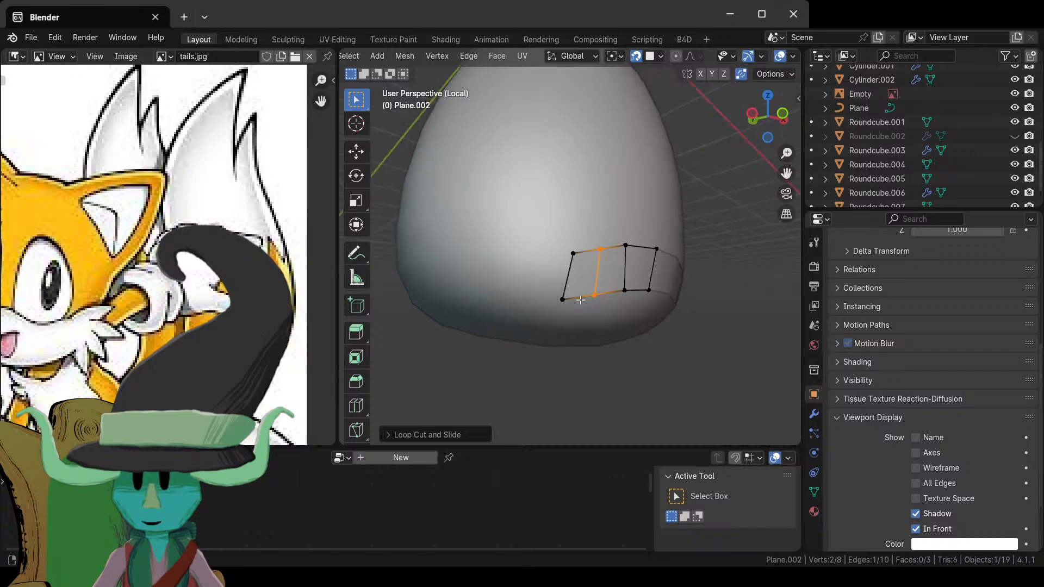
{"action": "left_click", "coordinate": [573, 254], "text": "shift"}
{"action": "left_click", "coordinate": [562, 299], "text": "shift"}
{"action": "left_click", "coordinate": [573, 254]}
{"action": "left_click", "coordinate": [560, 300], "text": "shift"}
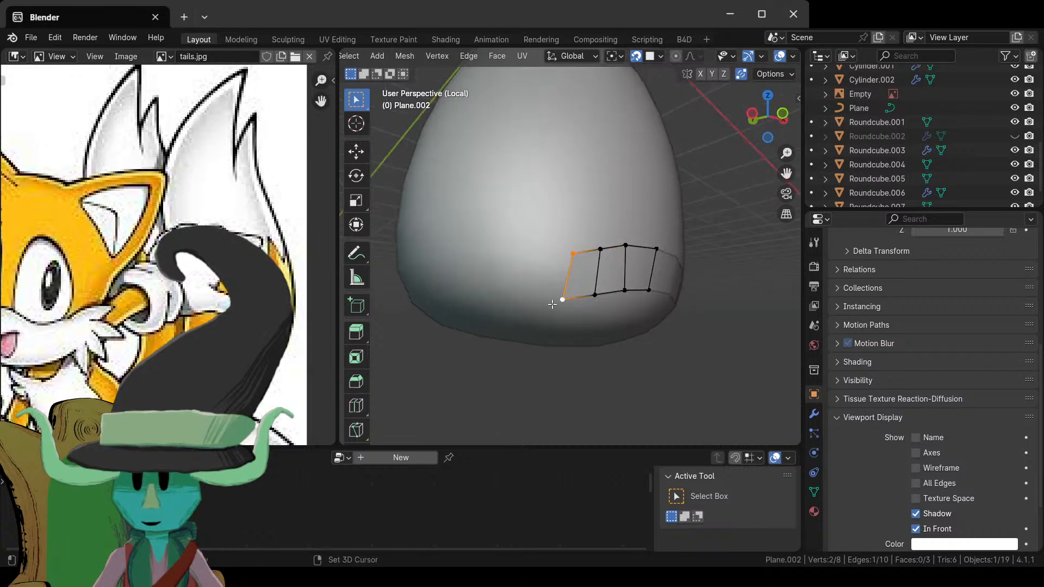
{"action": "key", "text": "e"}
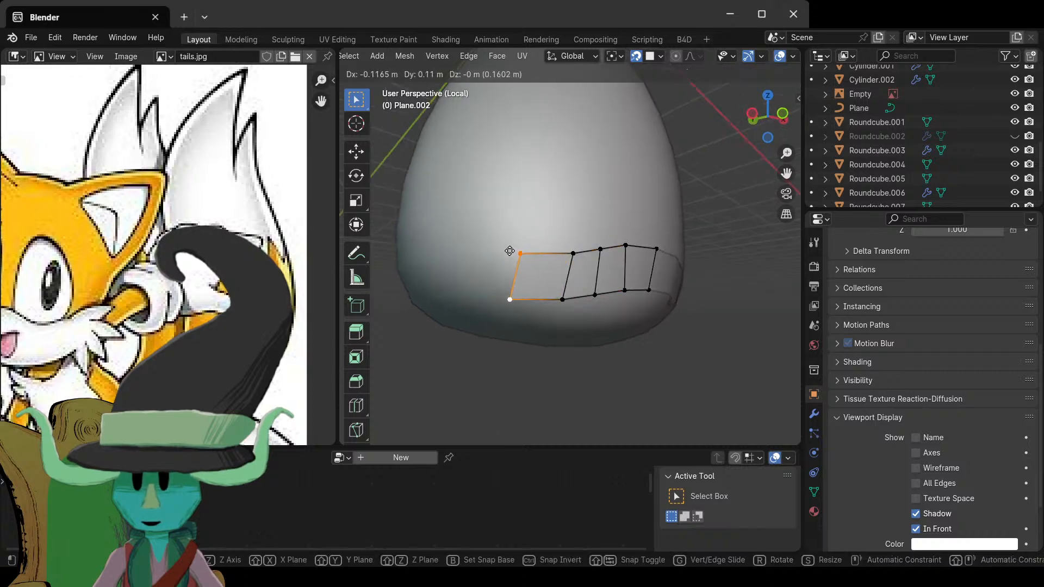
{"action": "left_click", "coordinate": [405, 248]}
{"action": "middle_click_drag", "start_coordinate": [405, 248], "coordinate": [570, 260]}
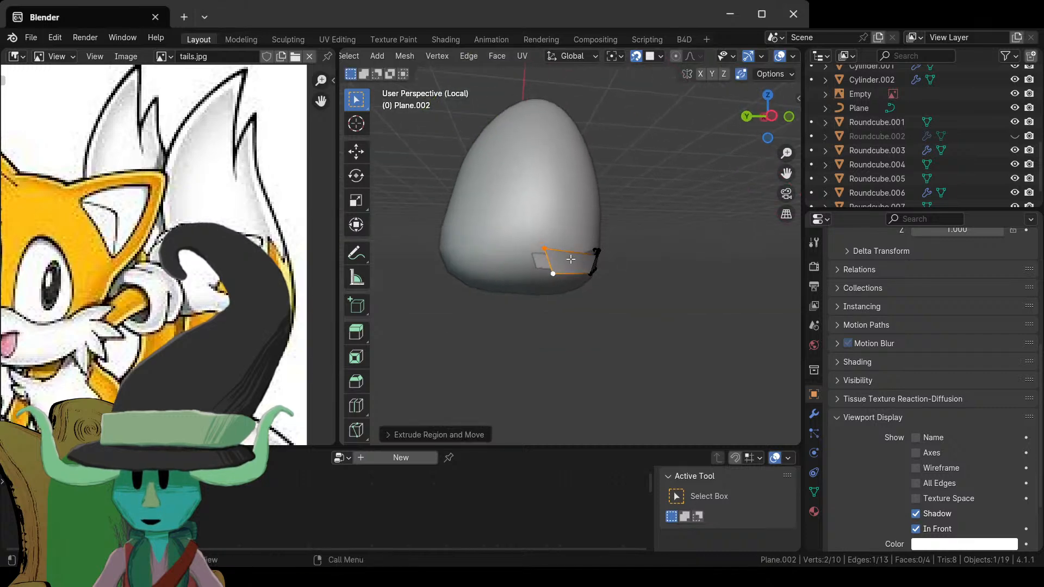
{"action": "key", "text": "g"}
{"action": "left_click", "coordinate": [508, 271]}
- Extrude the strip's end edge about 0.86 m across the torso's back toward the centre line
{"action": "middle_click_drag", "start_coordinate": [508, 272], "coordinate": [614, 277]}
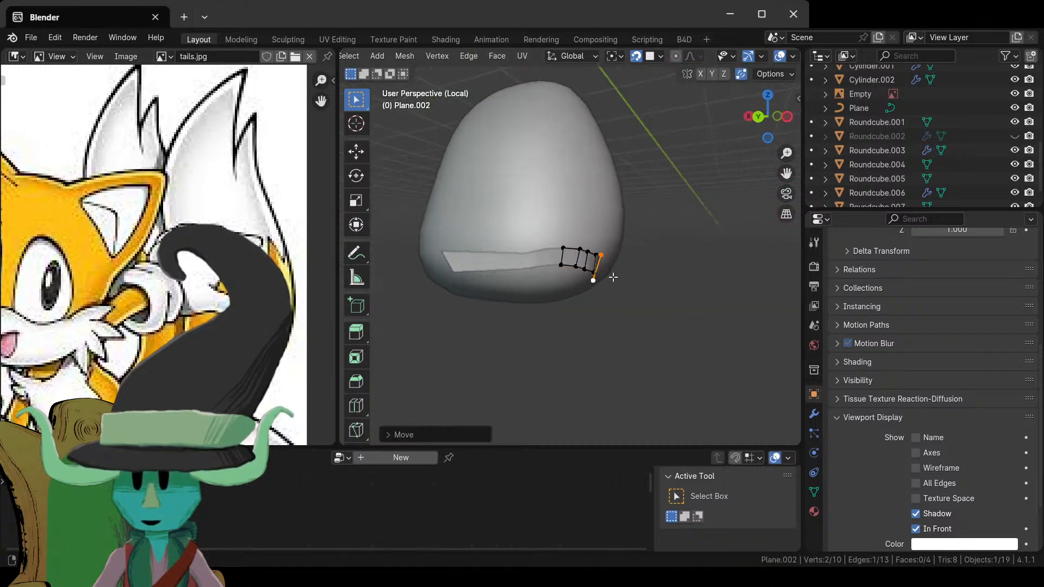
{"action": "key", "text": "e"}
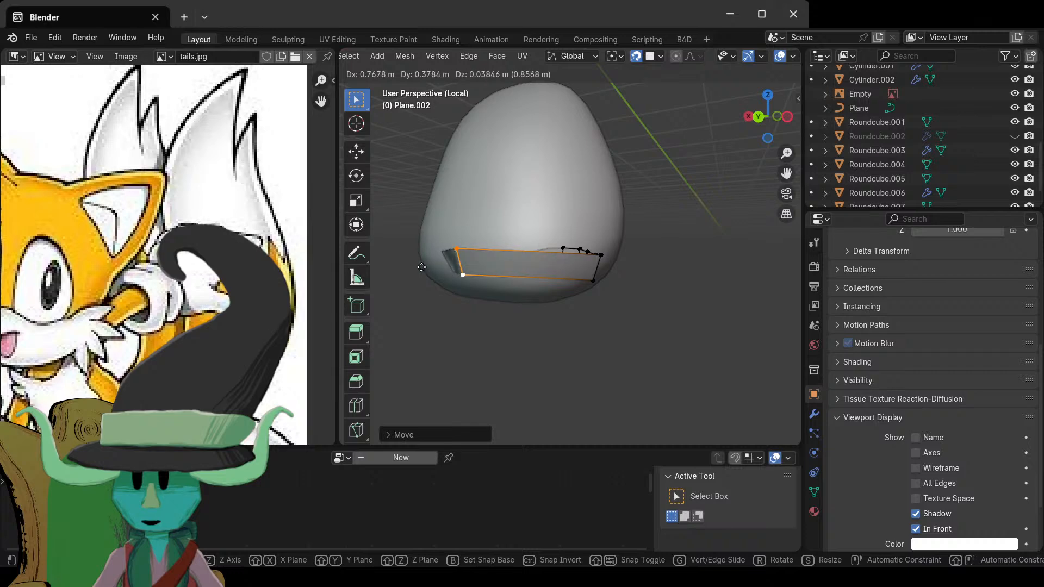
{"action": "left_click", "coordinate": [421, 267]}
- Add two vertical loop cuts to each of the strip's long side and back faces
{"action": "middle_click_drag", "start_coordinate": [447, 264], "coordinate": [483, 309]}
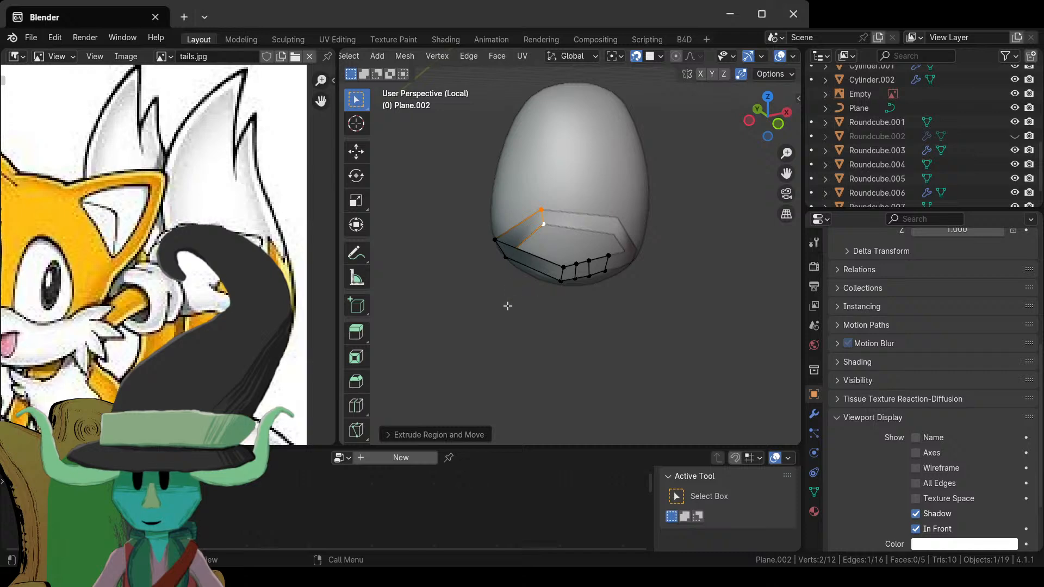
{"action": "middle_click_drag", "start_coordinate": [508, 306], "coordinate": [528, 271]}
{"action": "scroll", "coordinate": [521, 267], "scroll_direction": "up", "scroll_amount": 1}
{"action": "left_click", "coordinate": [521, 268]}
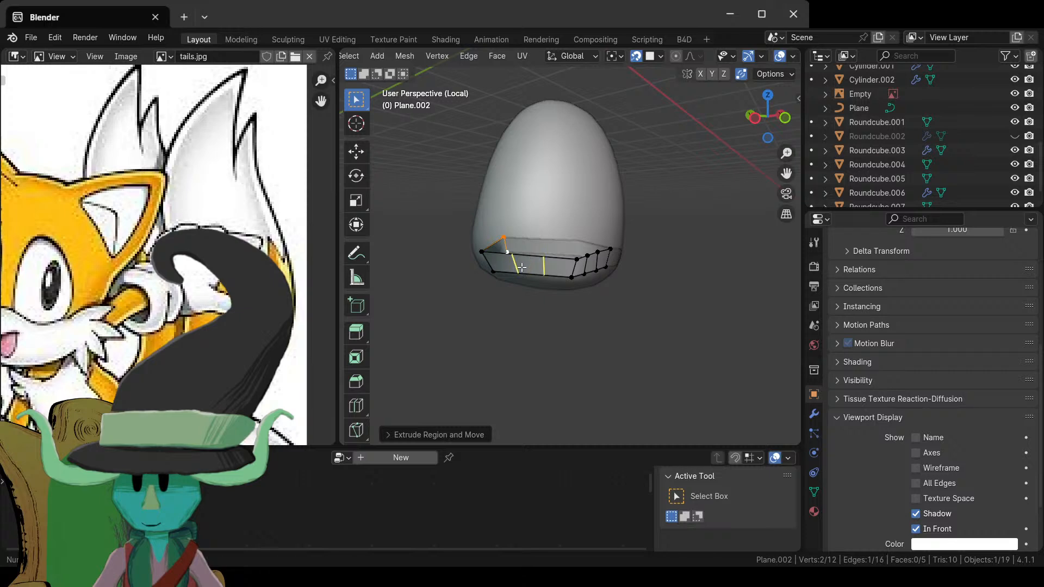
{"action": "left_click", "coordinate": [523, 271]}
{"action": "middle_click_drag", "start_coordinate": [523, 270], "coordinate": [492, 287]}
{"action": "key", "text": "ctrl+r"}
{"action": "left_click", "coordinate": [486, 257]}
{"action": "left_click", "coordinate": [483, 253]}
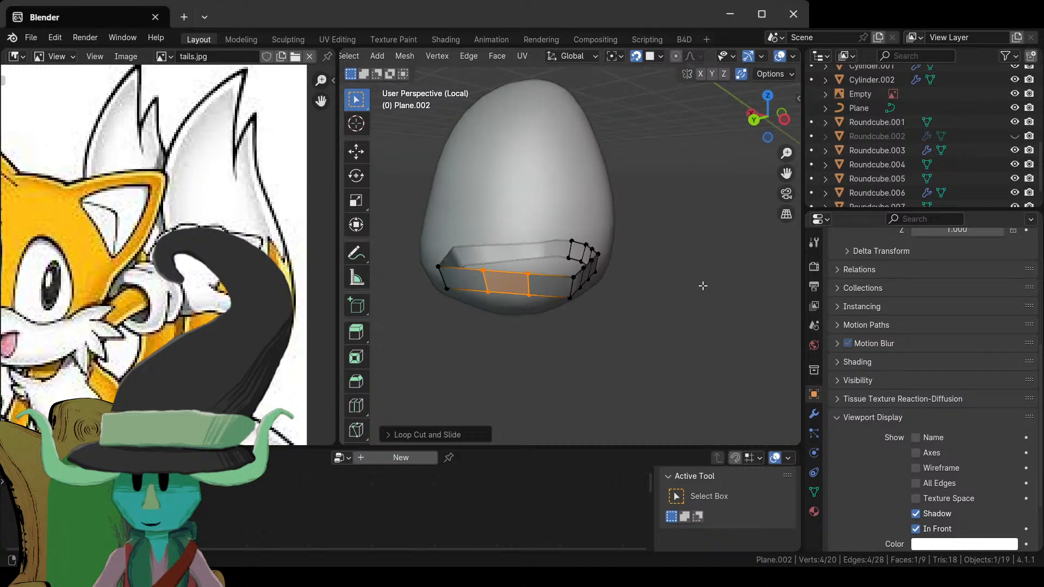
- Move the new cuts on the strip's back and side outward to round it around the torso
{"action": "key", "text": "g"}
{"action": "left_click", "coordinate": [493, 287]}
{"action": "middle_click_drag", "start_coordinate": [622, 308], "coordinate": [455, 242]}
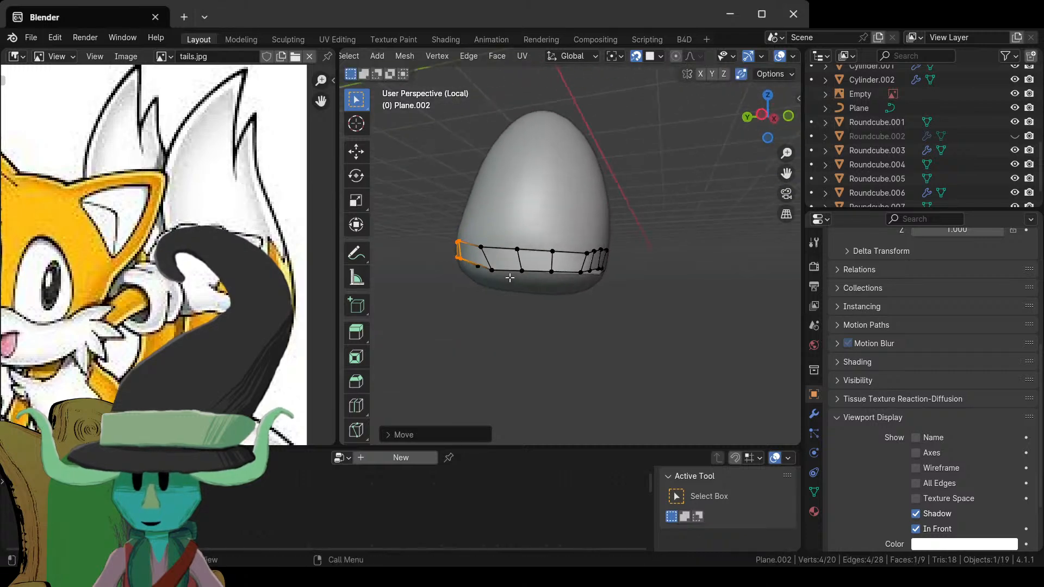
{"action": "left_click", "coordinate": [522, 270]}
{"action": "left_click", "coordinate": [550, 251], "text": "shift"}
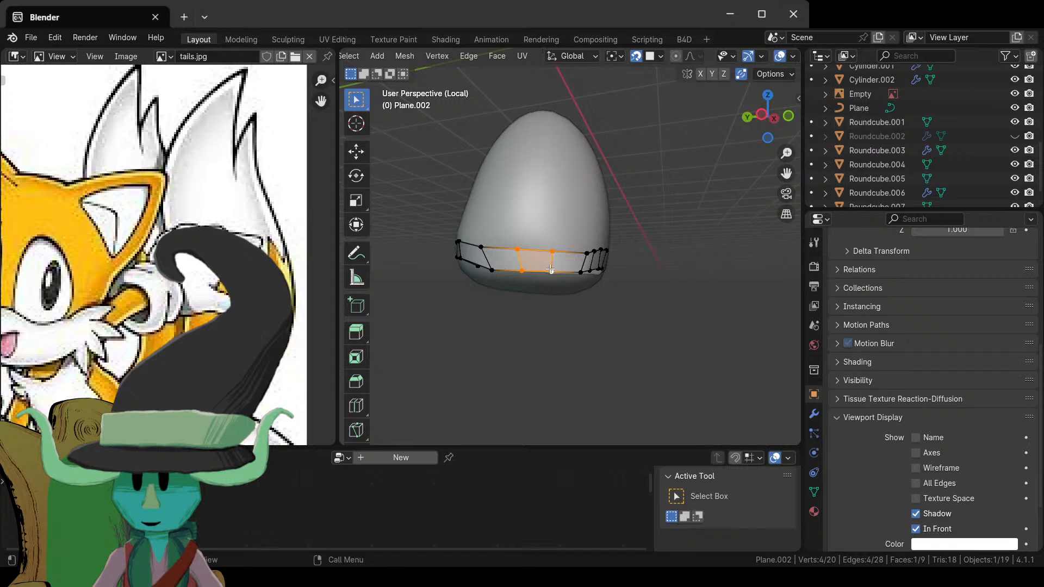
{"action": "left_click", "coordinate": [552, 272], "text": "shift"}
{"action": "mouse_move", "coordinate": [584, 272]}
{"action": "middle_mouse_down"}
{"action": "mouse_move", "coordinate": [549, 289]}
{"action": "mouse_move", "coordinate": [546, 304]}
{"action": "mouse_move", "coordinate": [635, 287]}
{"action": "mouse_move", "coordinate": [641, 305]}
{"action": "mouse_move", "coordinate": [564, 272]}
{"action": "middle_mouse_up"}
- Move the upper vertex at the front end of the strip's side section slightly toward the back
{"action": "left_click", "coordinate": [564, 271]}
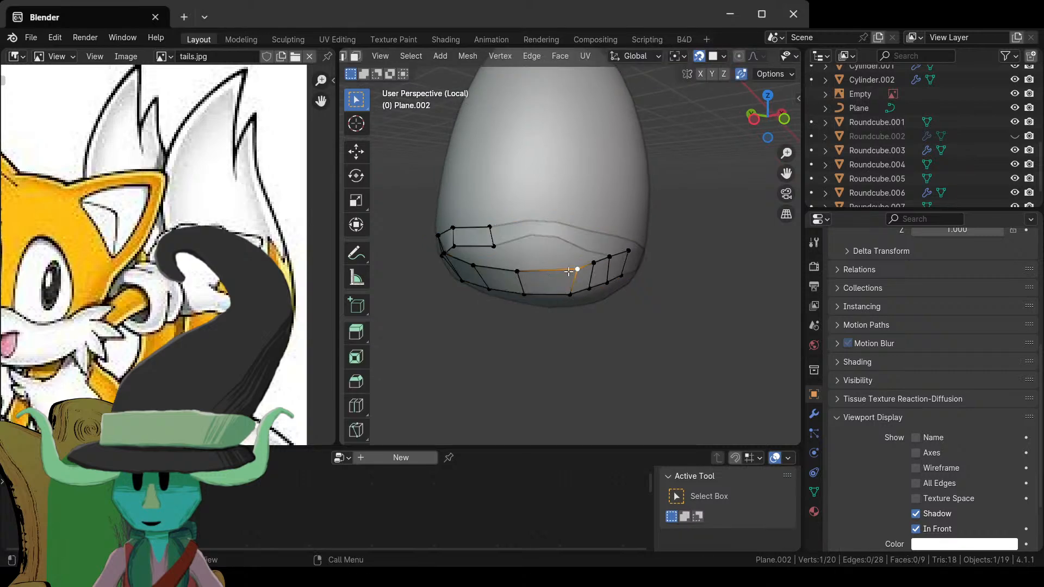
{"action": "key", "text": "g"}
{"action": "left_click", "coordinate": [555, 271]}
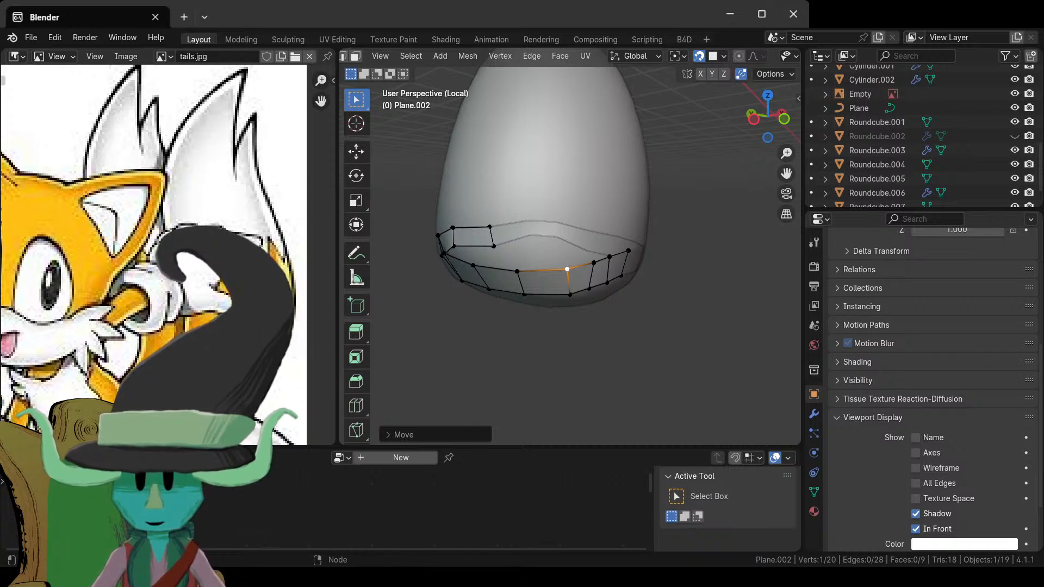
- Extrude the upper edge of the side section's front face upward along the torso
{"action": "middle_click_drag", "start_coordinate": [509, 294], "coordinate": [483, 259]}
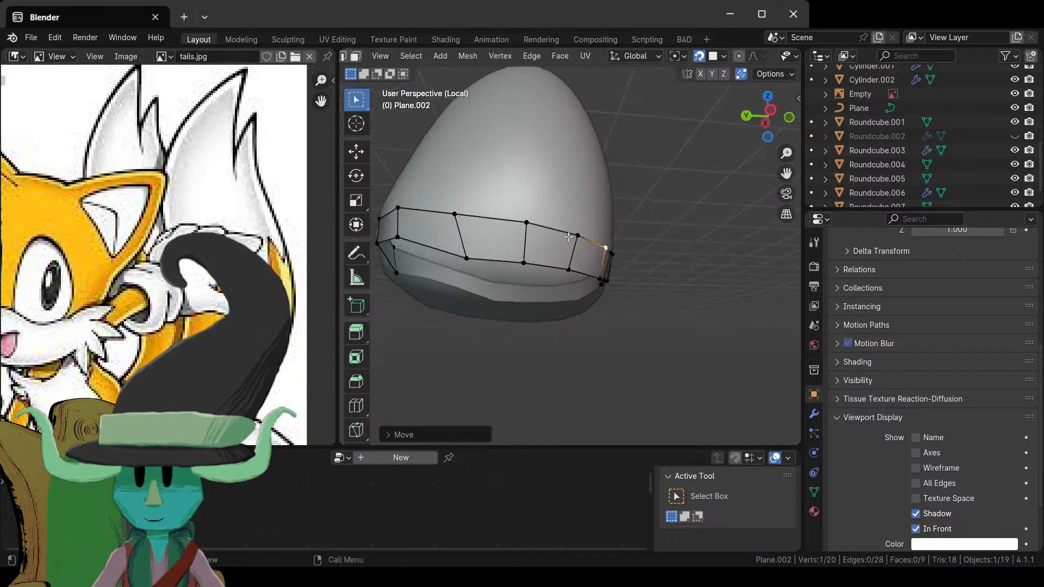
{"action": "middle_click_drag", "start_coordinate": [577, 300], "coordinate": [625, 362]}
{"action": "left_click", "coordinate": [633, 356]}
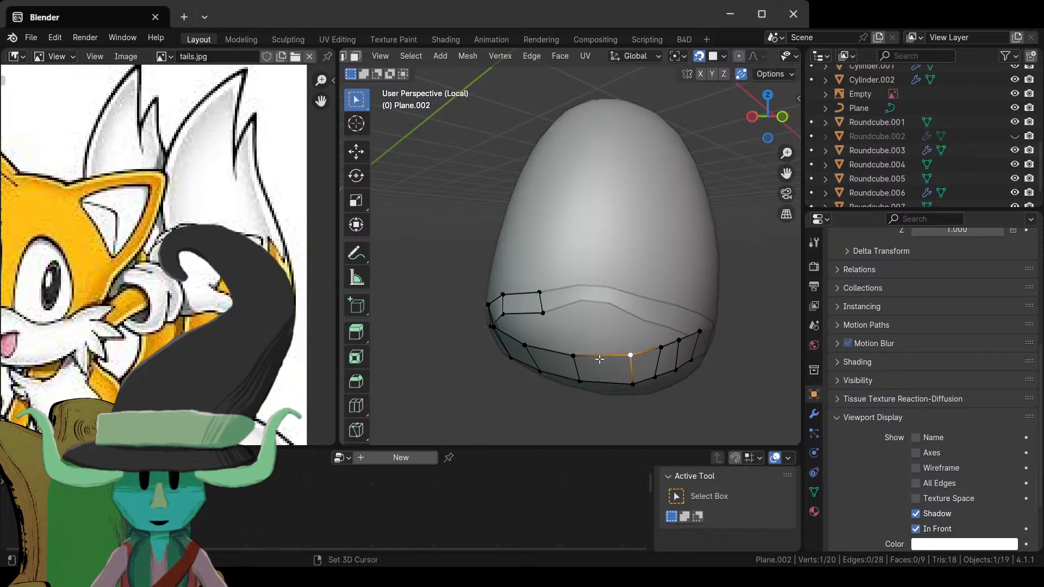
{"action": "left_click", "coordinate": [573, 356], "text": "shift"}
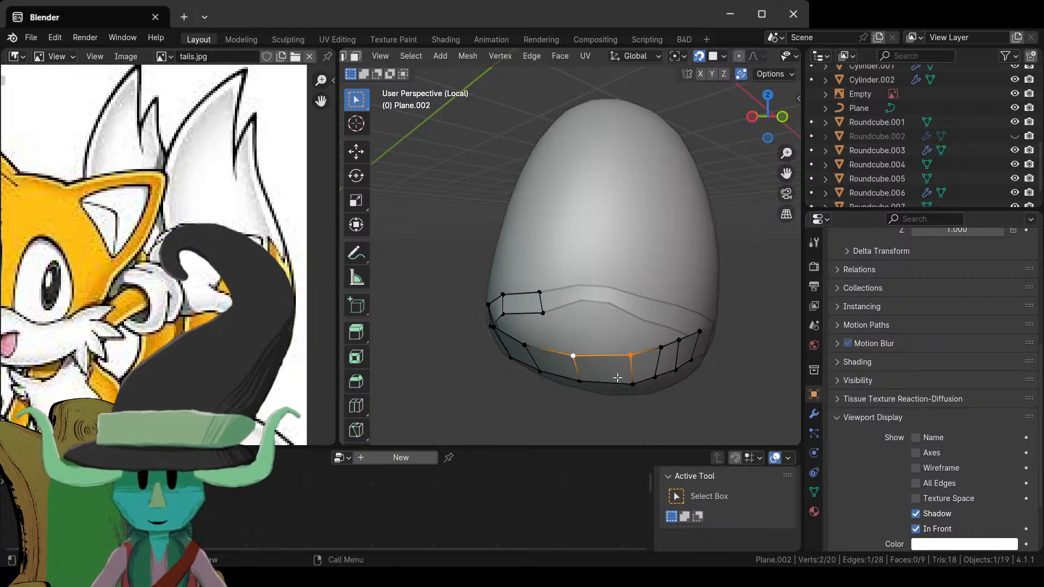
{"action": "key", "text": "e"}
{"action": "left_click", "coordinate": [590, 232]}
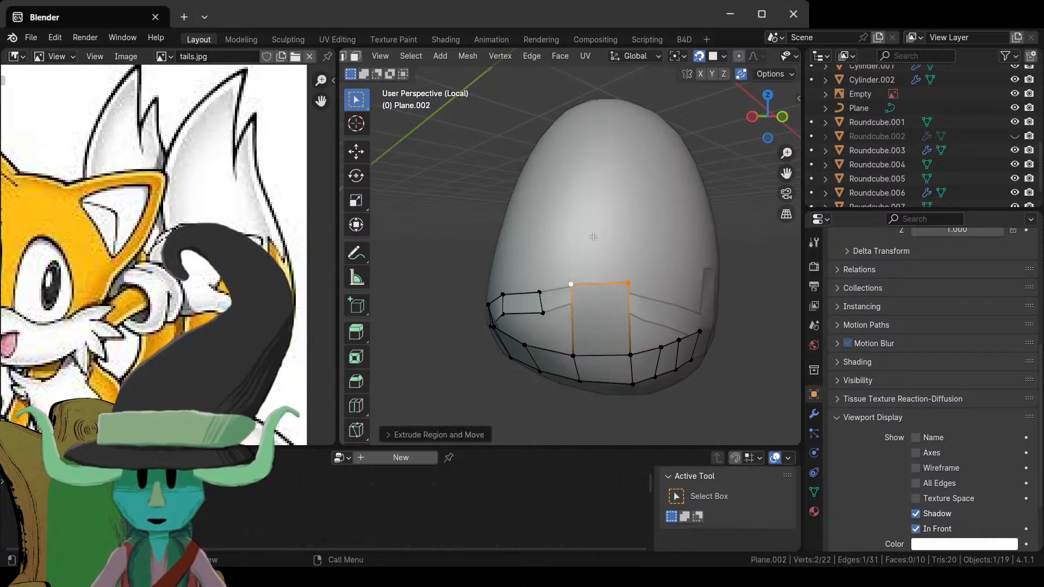
- Extrude the upper edge of the side column upward twice, adding two more faces along the torso
{"action": "middle_click_drag", "start_coordinate": [589, 232], "coordinate": [599, 419]}
{"action": "left_click", "coordinate": [565, 344]}
{"action": "left_click", "coordinate": [650, 298]}
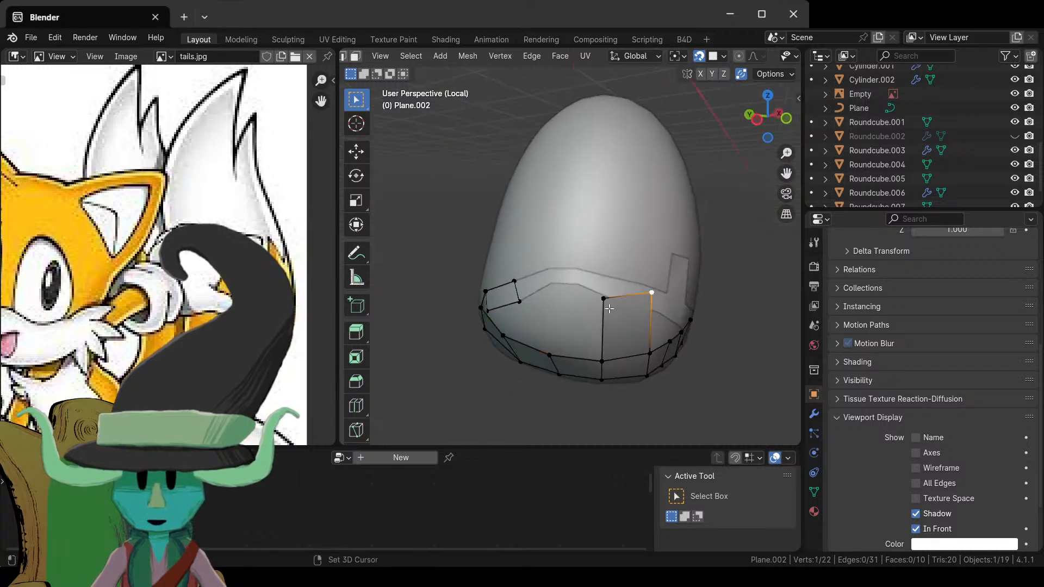
{"action": "middle_click_drag", "start_coordinate": [687, 374], "coordinate": [594, 349]}
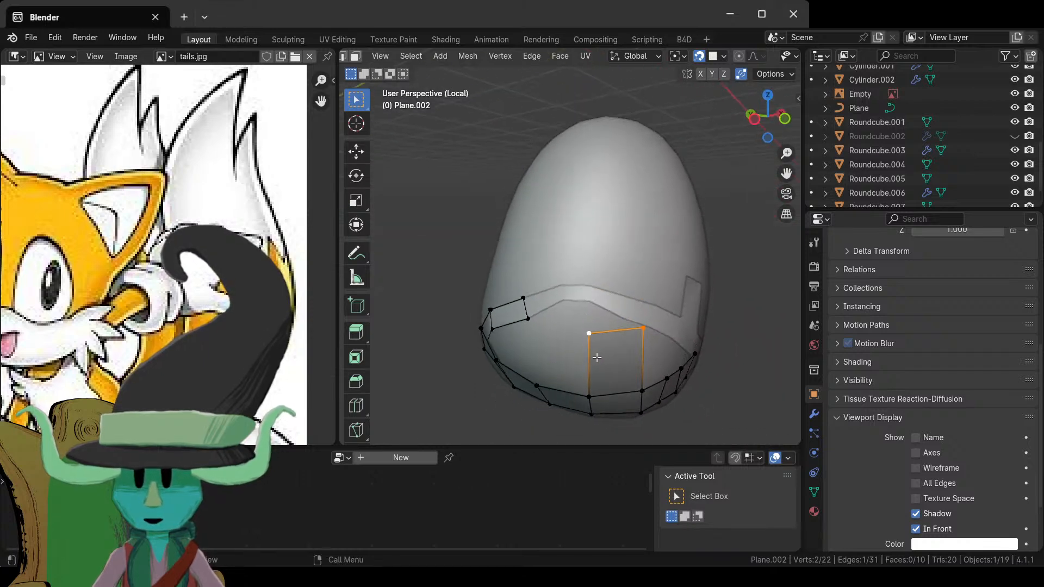
{"action": "key", "text": "e"}
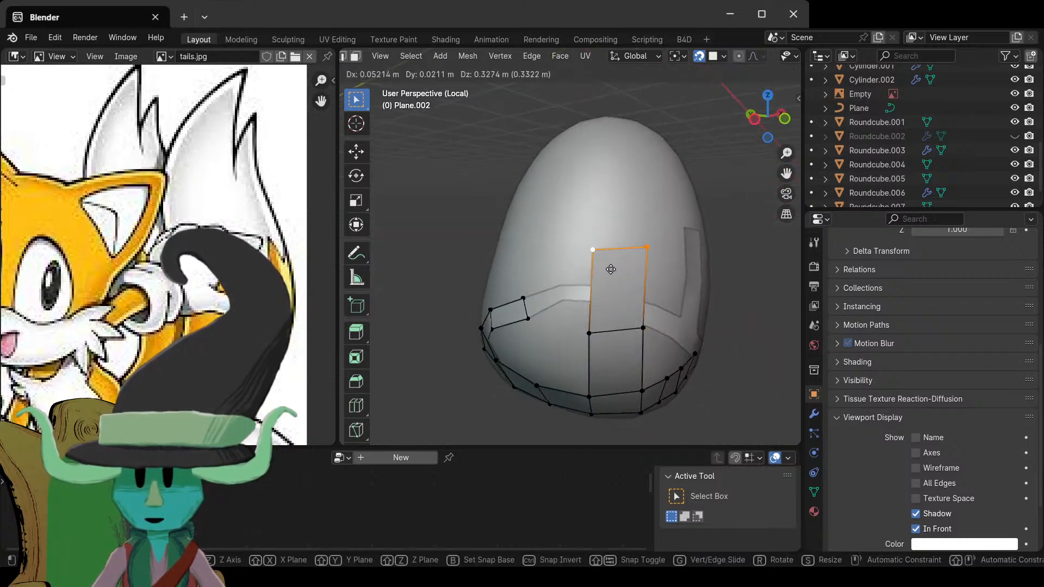
{"action": "left_click", "coordinate": [609, 271]}
{"action": "middle_click_drag", "start_coordinate": [609, 271], "coordinate": [605, 336]}
{"action": "key", "text": "e"}
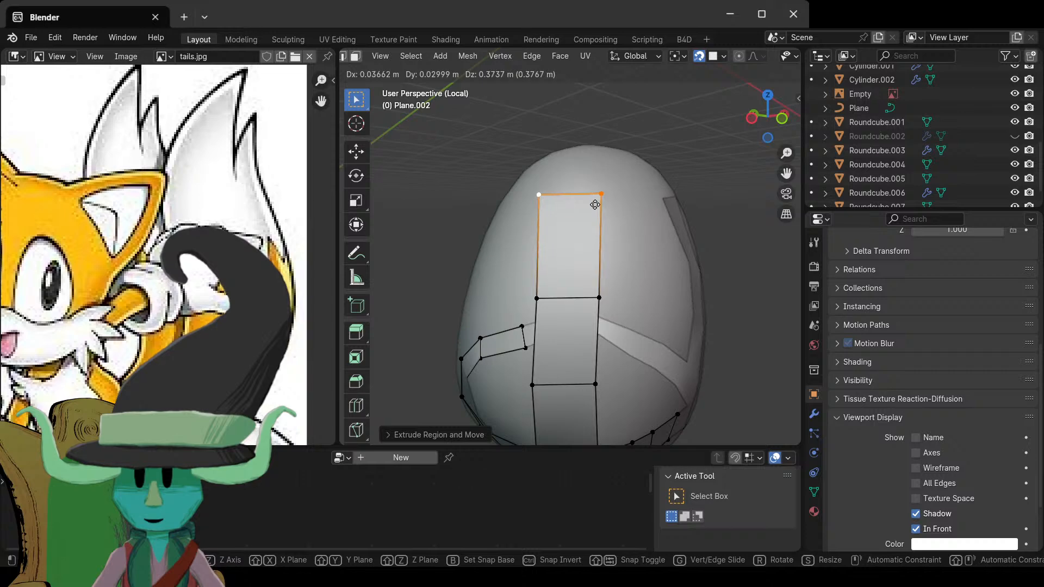
{"action": "left_click", "coordinate": [595, 229]}
- Extrude the upper edge of one of the strip's back faces upward to start a second column
{"action": "middle_click_drag", "start_coordinate": [595, 229], "coordinate": [577, 387]}
{"action": "left_click", "coordinate": [567, 333]}
{"action": "left_click", "coordinate": [525, 340]}
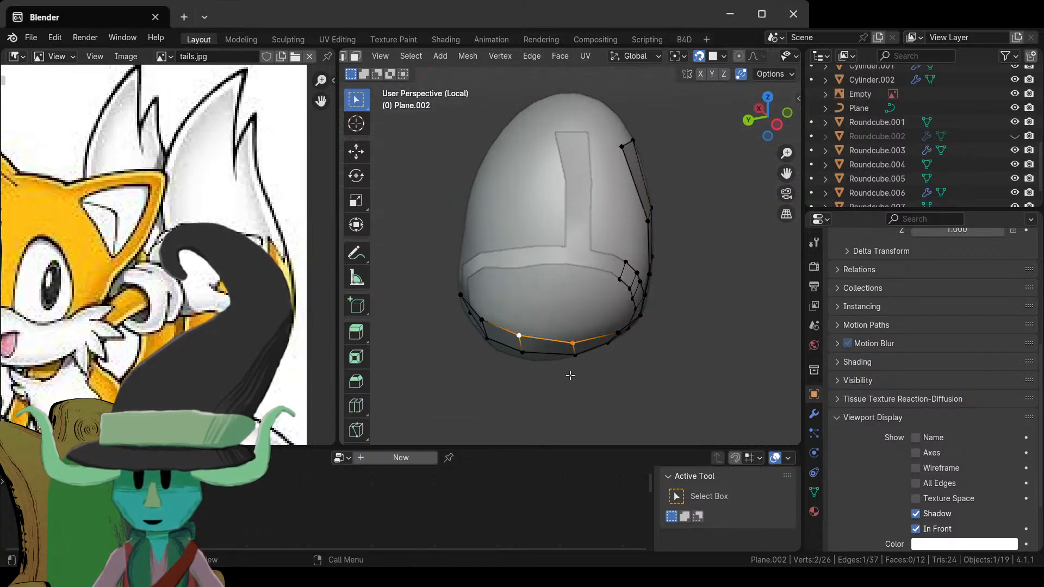
{"action": "middle_click_drag", "start_coordinate": [525, 339], "coordinate": [552, 356]}
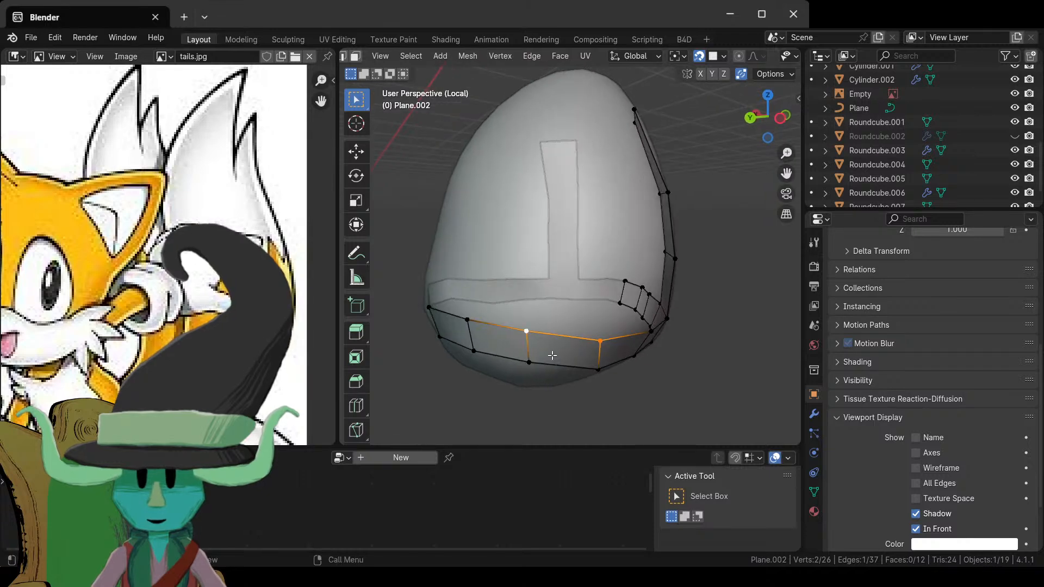
{"action": "key", "text": "e"}
{"action": "left_click", "coordinate": [570, 192]}
- Extrude the back column's top edge upward again and scale the new edge narrower
{"action": "middle_click_drag", "start_coordinate": [570, 191], "coordinate": [594, 350]}
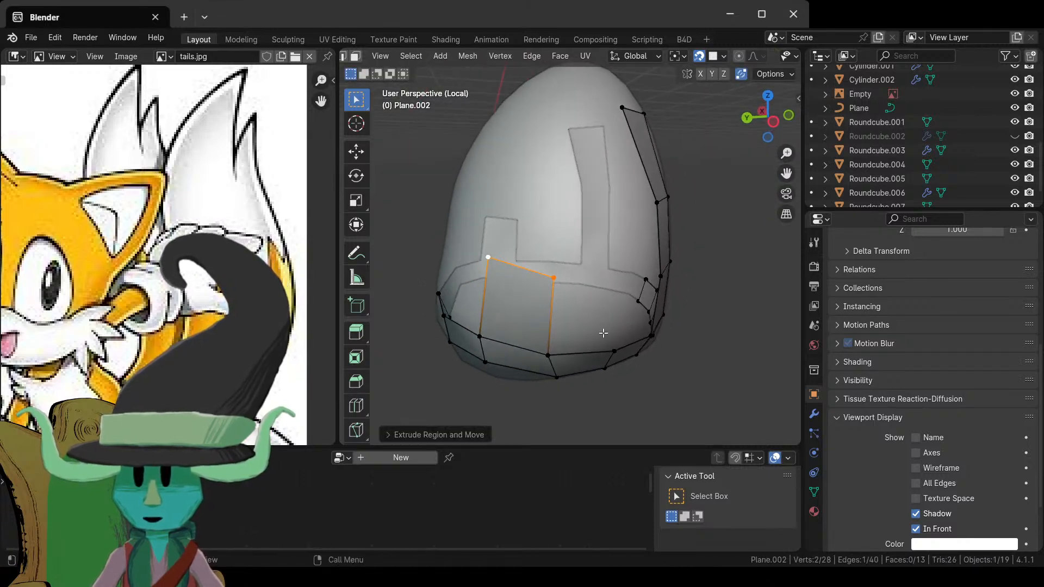
{"action": "key", "text": "e"}
{"action": "left_click", "coordinate": [606, 221]}
{"action": "key", "text": "s"}
{"action": "left_click", "coordinate": [624, 235]}
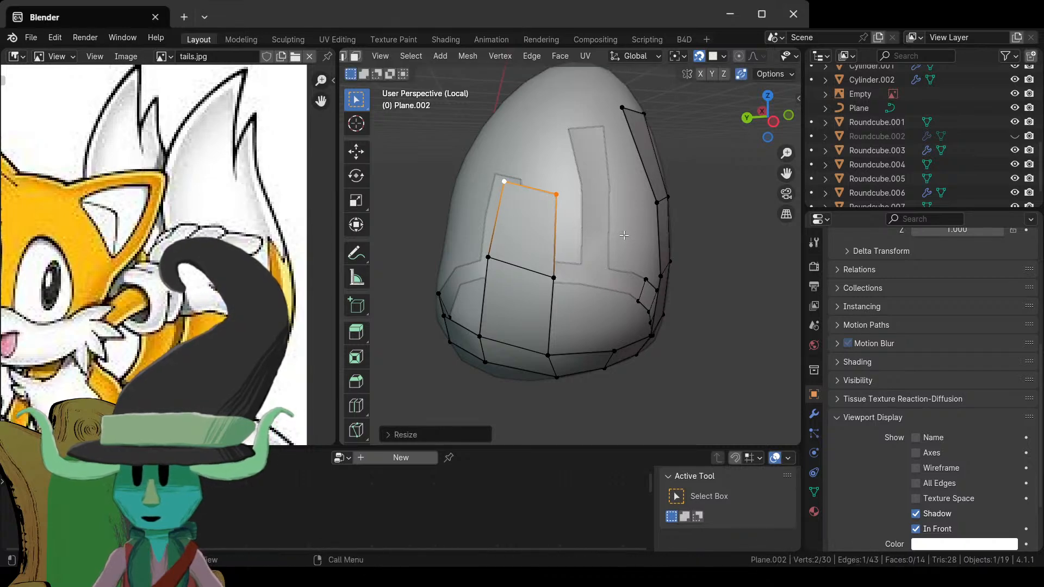
{"action": "key", "text": "g"}
{"action": "left_click", "coordinate": [584, 253]}
- Move the edge between the back column's two faces slightly down and rotate it closer to level
{"action": "left_click", "coordinate": [560, 285]}
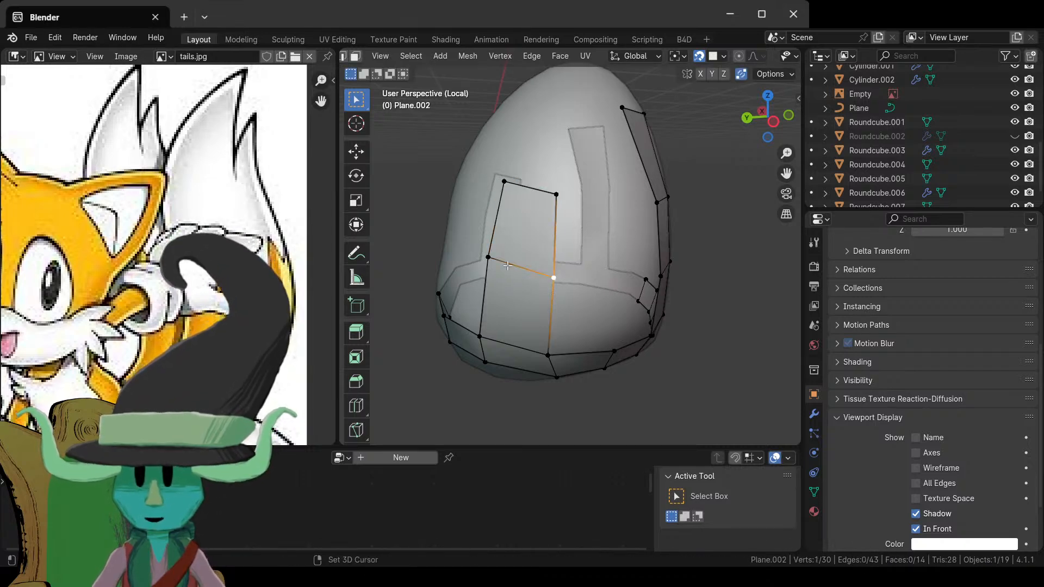
{"action": "key", "text": "g"}
{"action": "left_click", "coordinate": [560, 318]}
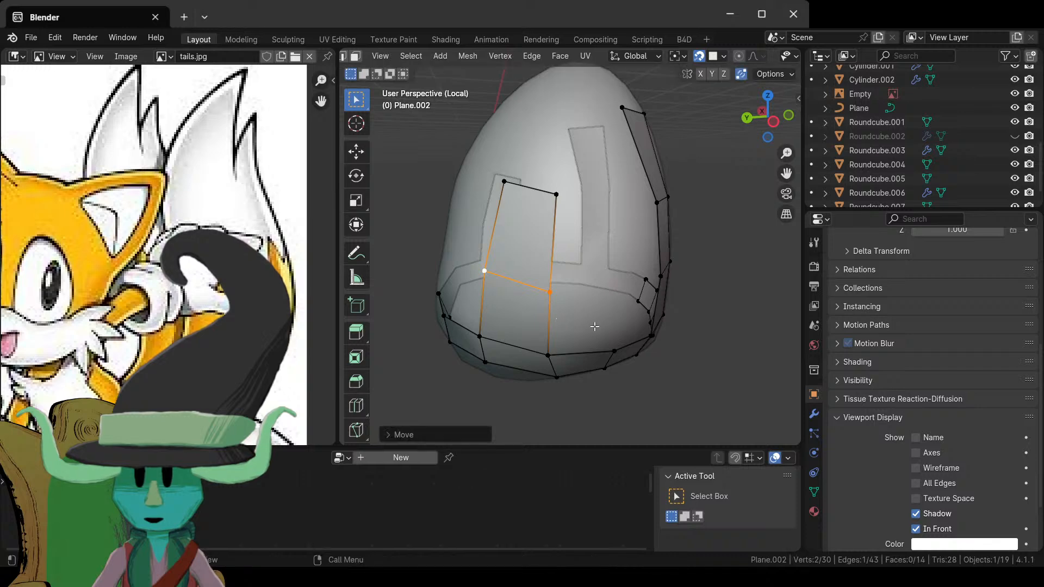
{"action": "key", "text": "g"}
{"action": "left_click", "coordinate": [614, 315]}
{"action": "key", "text": "g"}
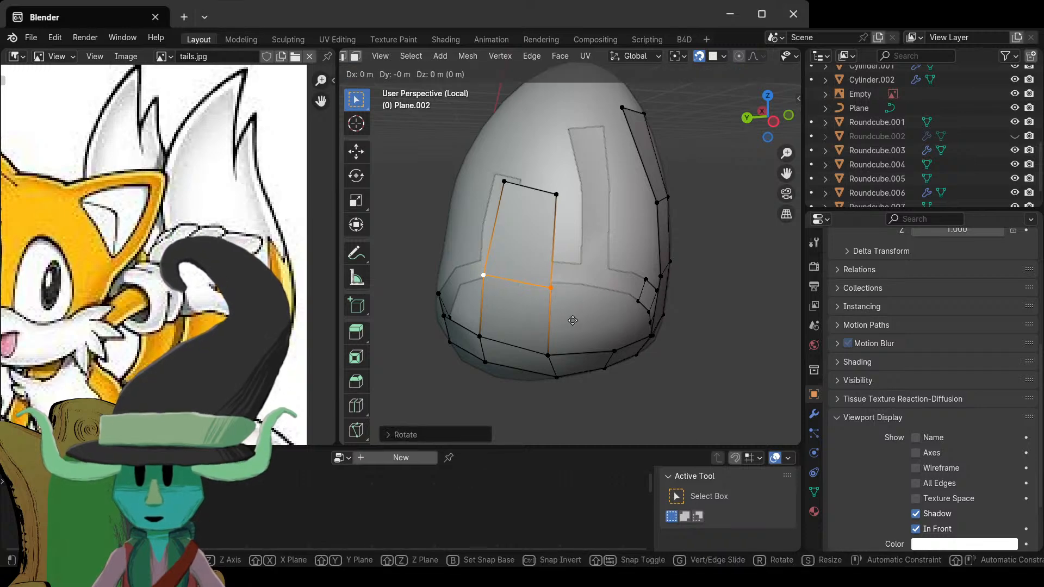
{"action": "left_click", "coordinate": [630, 316]}
- Reposition the lowest cross edges of the side column and the back column to line them up around the torso
{"action": "middle_click_drag", "start_coordinate": [684, 307], "coordinate": [577, 325]}
{"action": "left_click", "coordinate": [604, 297]}
{"action": "key", "text": "g"}
{"action": "left_click", "coordinate": [590, 309]}
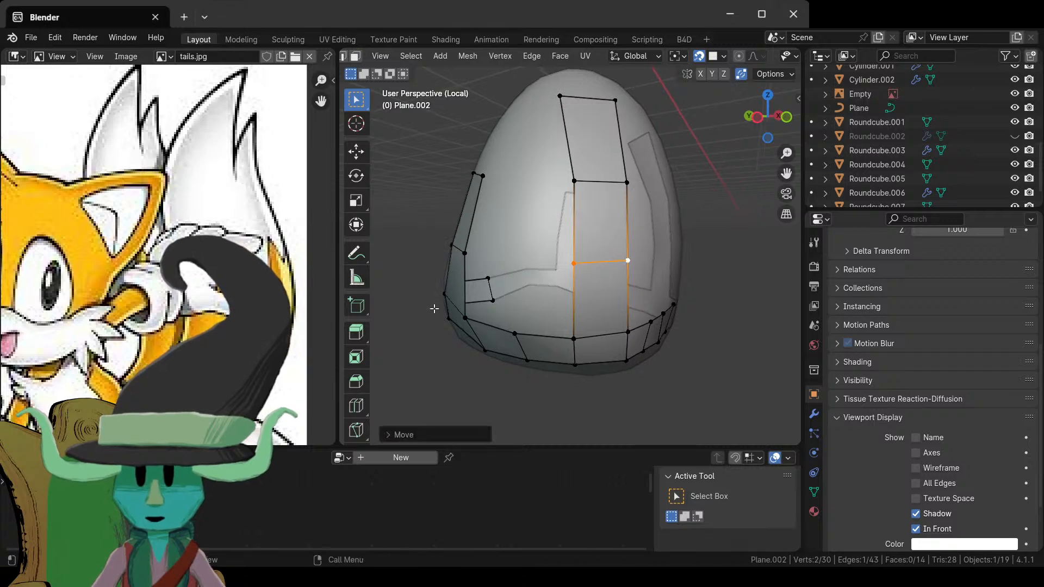
{"action": "middle_click_drag", "start_coordinate": [433, 305], "coordinate": [527, 313]}
{"action": "left_click", "coordinate": [549, 276]}
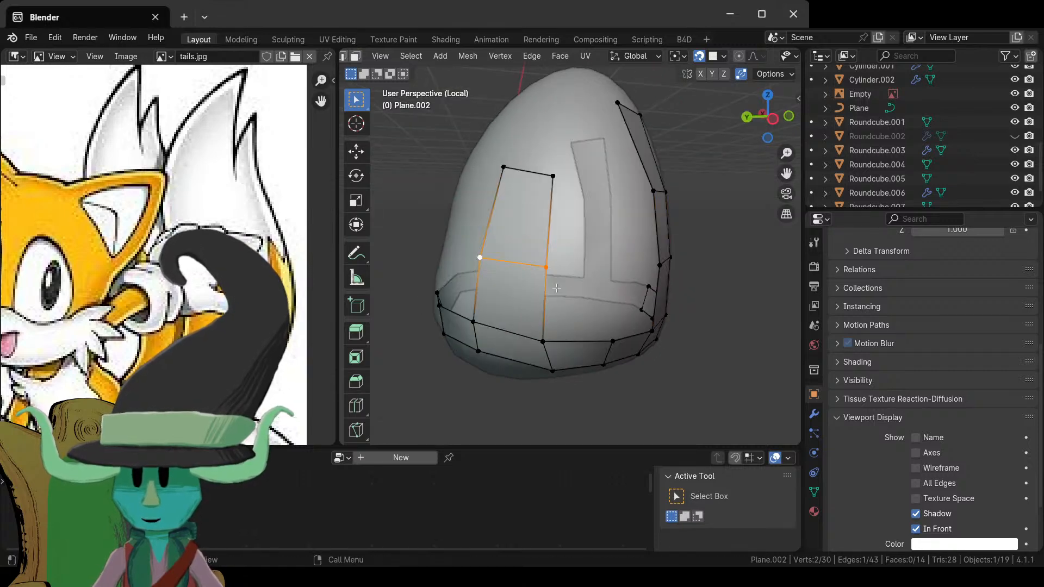
- Extrude the back column's top edge upward near the torso's crown and rotate the new edge level
{"action": "middle_click_drag", "start_coordinate": [593, 186], "coordinate": [568, 315]}
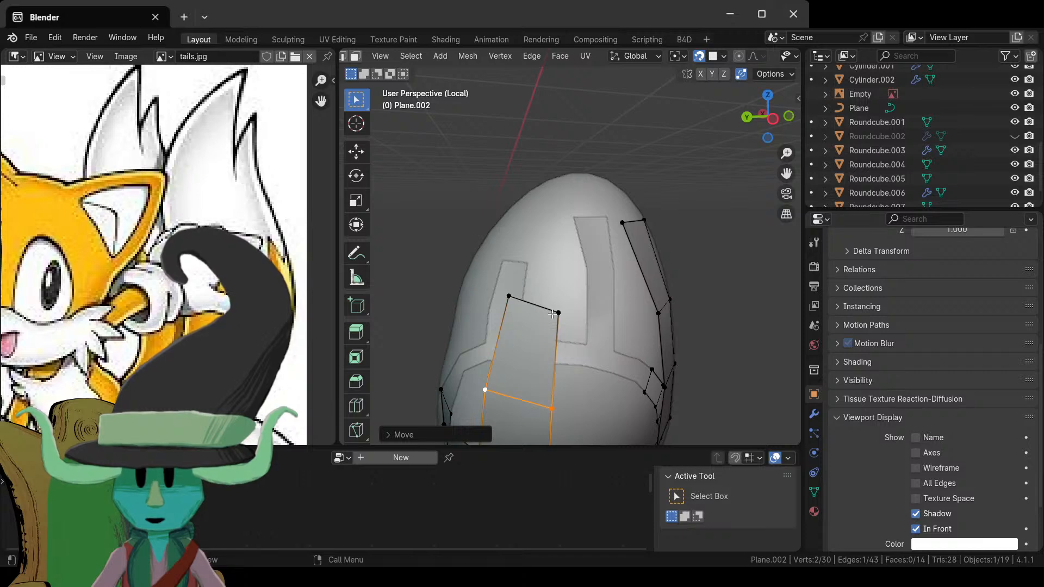
{"action": "left_click", "coordinate": [559, 313]}
{"action": "key", "text": "e"}
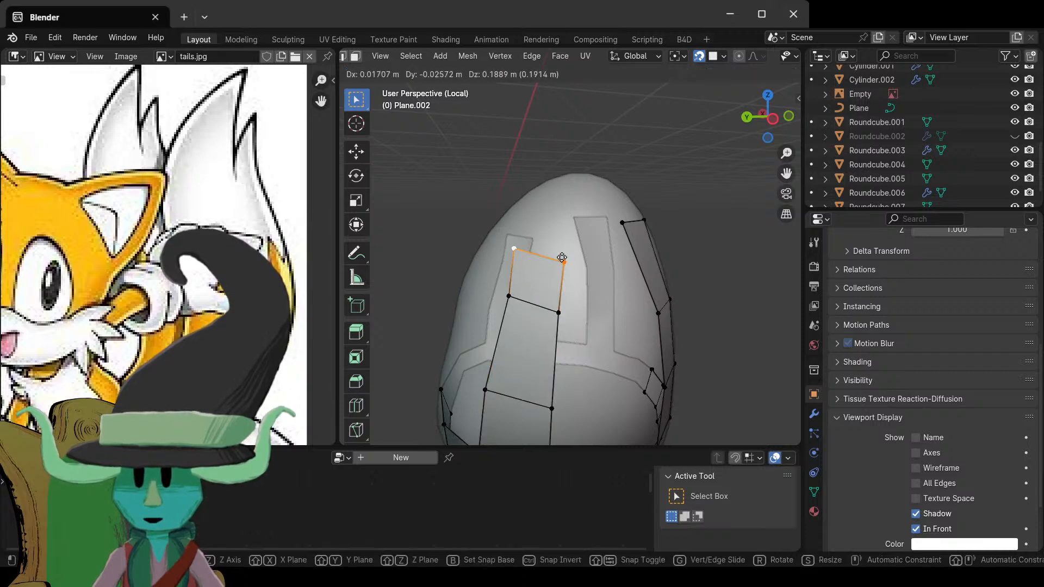
{"action": "left_click", "coordinate": [605, 296]}
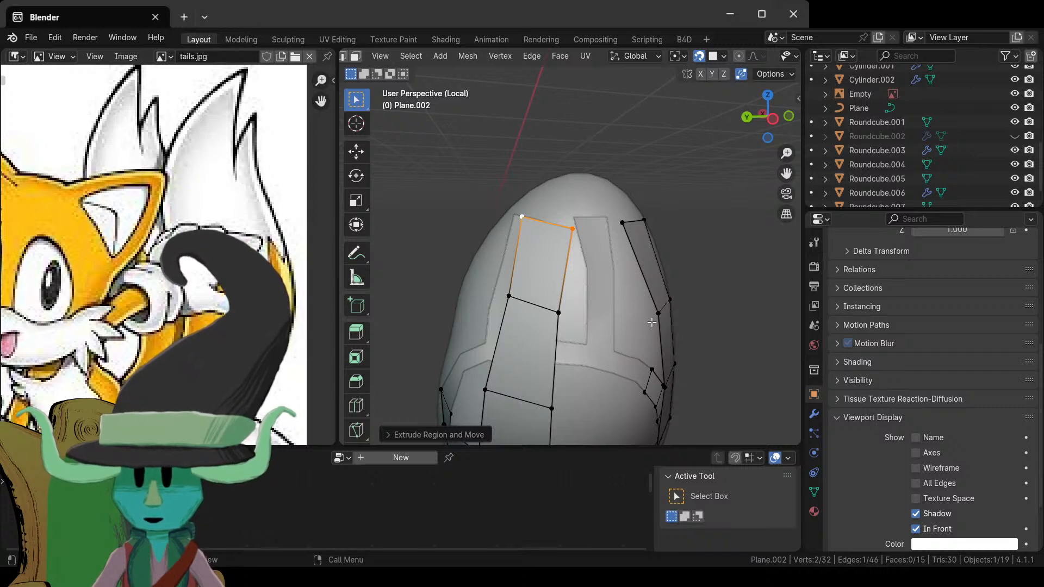
{"action": "key", "text": "r"}
{"action": "left_click", "coordinate": [652, 292]}
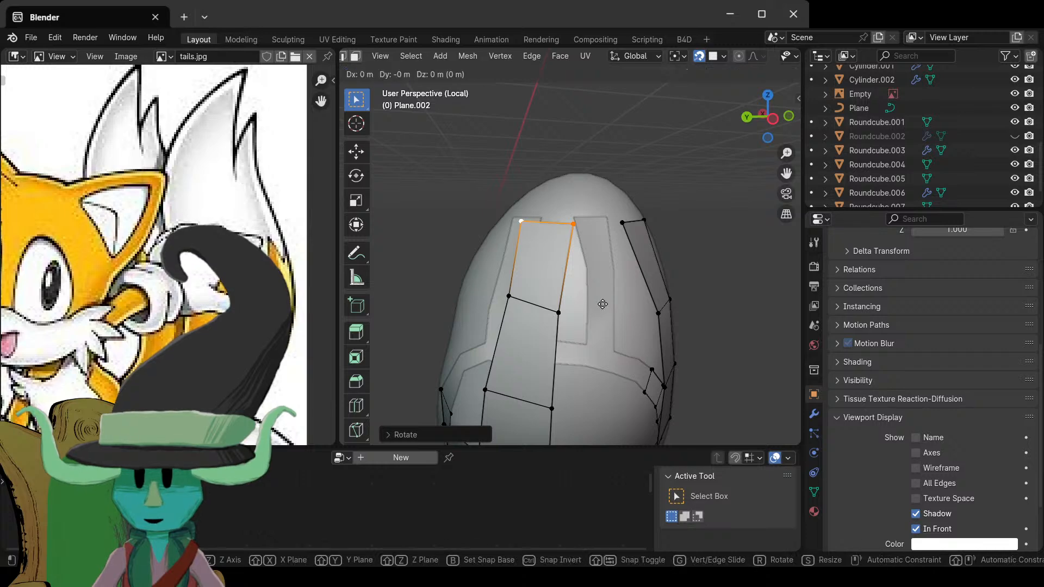
- Rotate the back column's second cross edge from the top to make it more level
{"action": "left_click", "coordinate": [535, 304]}
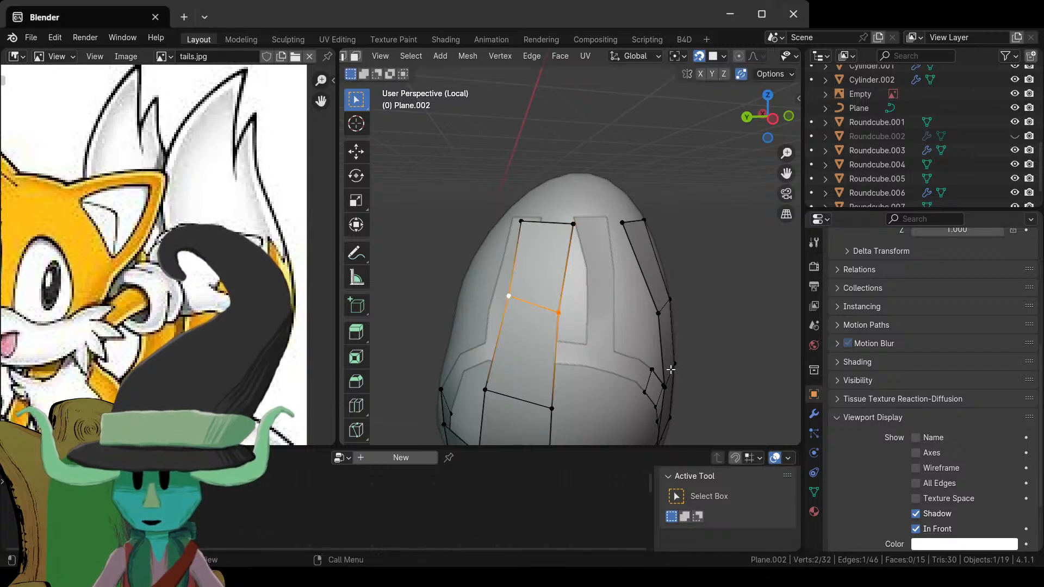
{"action": "key", "text": "r"}
{"action": "left_click", "coordinate": [657, 345]}
{"action": "left_click", "coordinate": [559, 307]}
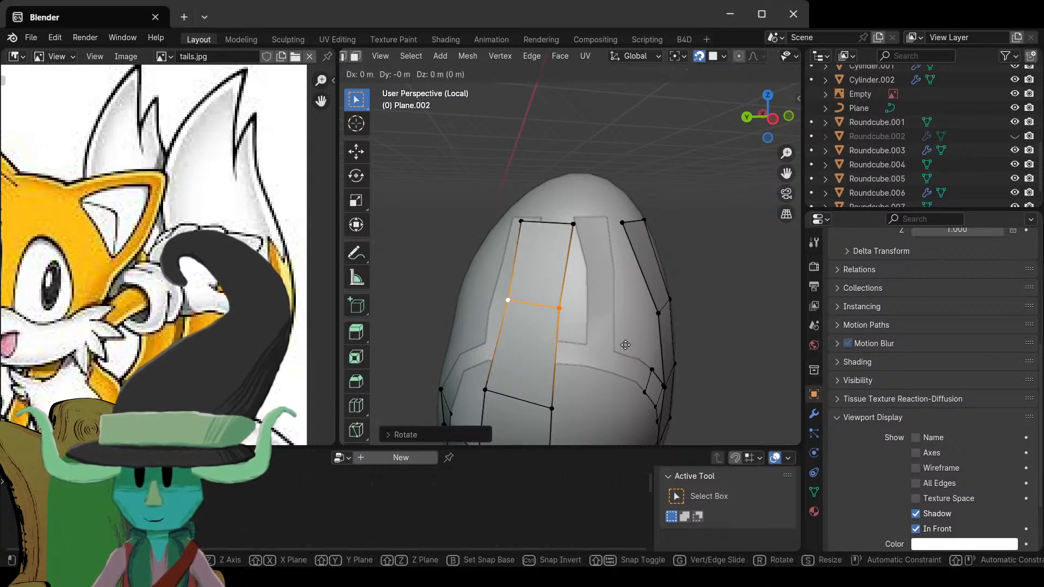
- Fill the lowest gap between the back and side columns with two faces, joining the last corner to the side column
{"action": "middle_click_drag", "start_coordinate": [560, 307], "coordinate": [501, 265]}
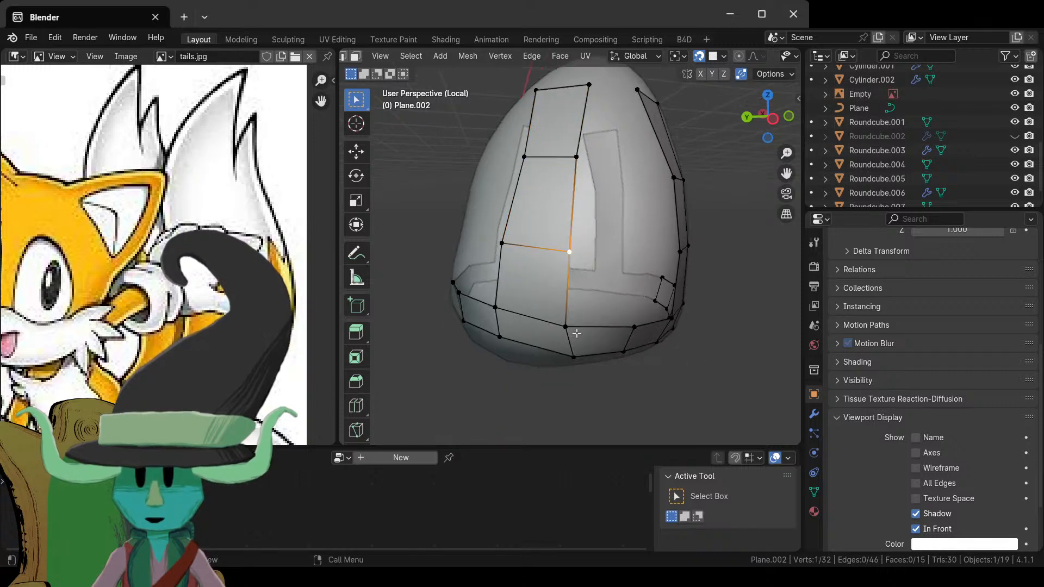
{"action": "middle_click_drag", "start_coordinate": [577, 333], "coordinate": [479, 329]}
{"action": "left_click", "coordinate": [487, 315]}
{"action": "middle_click_drag", "start_coordinate": [582, 394], "coordinate": [552, 243]}
{"action": "key", "text": "f"}
{"action": "left_click", "coordinate": [552, 243]}
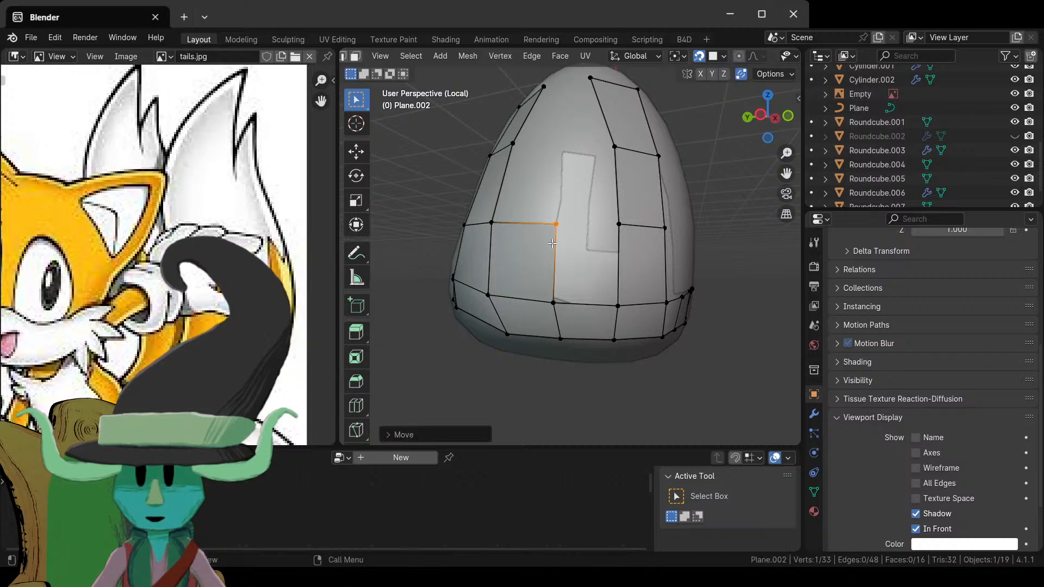
{"action": "left_click", "coordinate": [551, 309]}
{"action": "key", "text": "f"}
{"action": "key", "text": "g"}
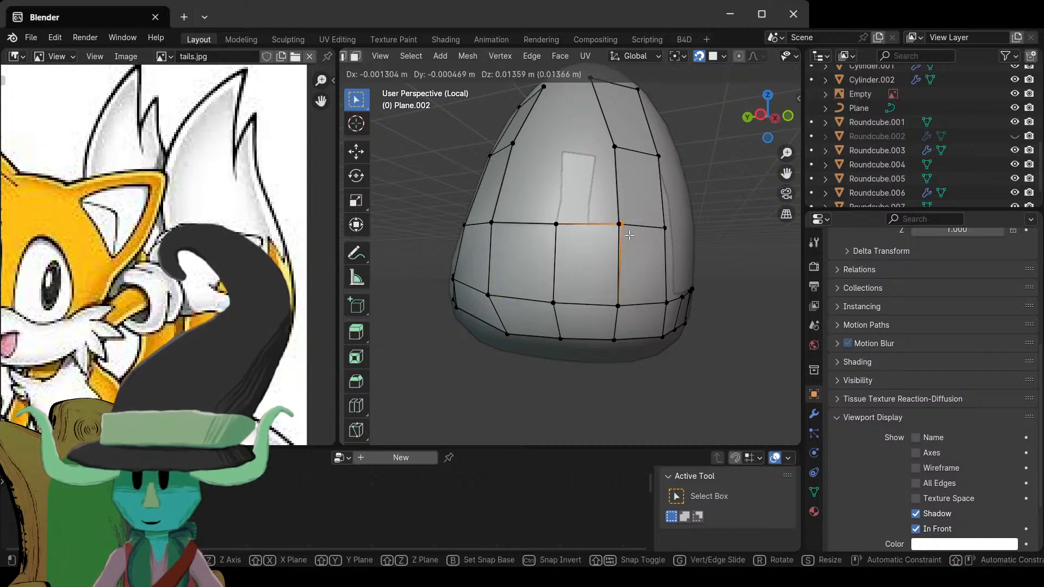
{"action": "left_click", "coordinate": [626, 237]}
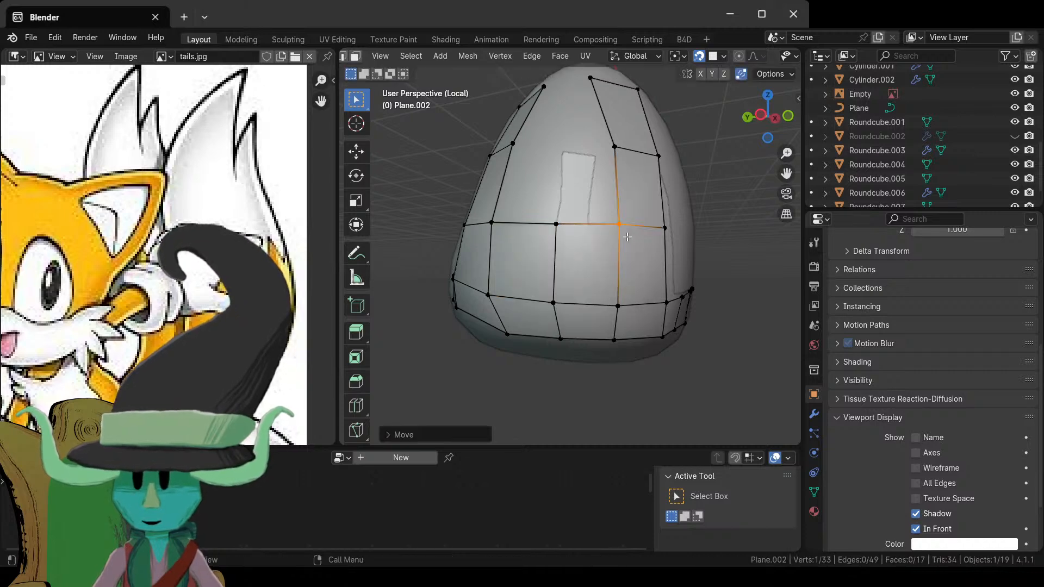
- Fill the middle row between the columns with two faces, positioning their shared upper vertex and joining the last corner to the side column
{"action": "middle_click_drag", "start_coordinate": [631, 247], "coordinate": [546, 349]}
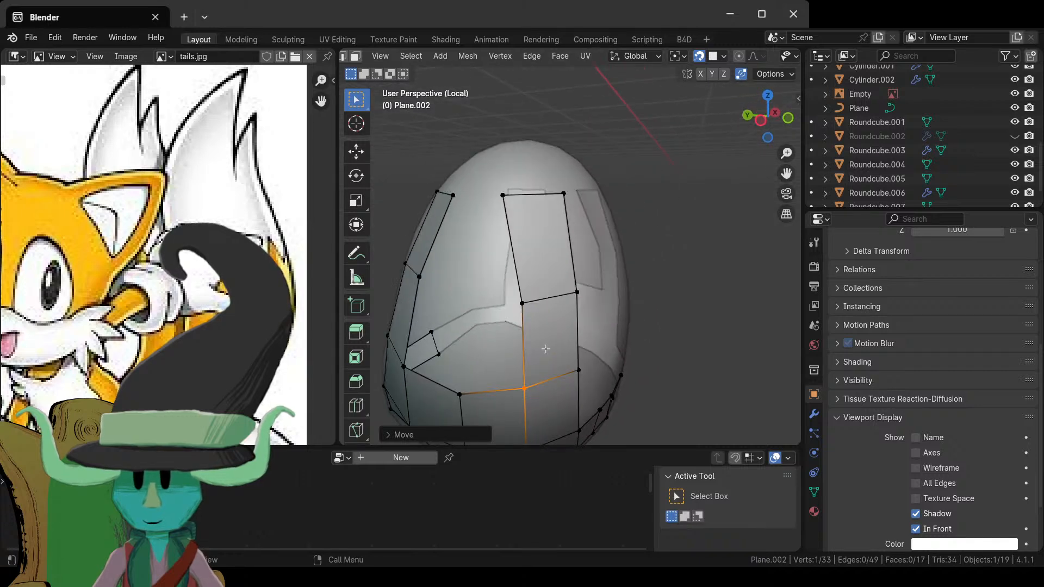
{"action": "left_click", "coordinate": [522, 302]}
{"action": "middle_click_drag", "start_coordinate": [415, 284], "coordinate": [540, 301]}
{"action": "key", "text": "f"}
{"action": "key", "text": "g"}
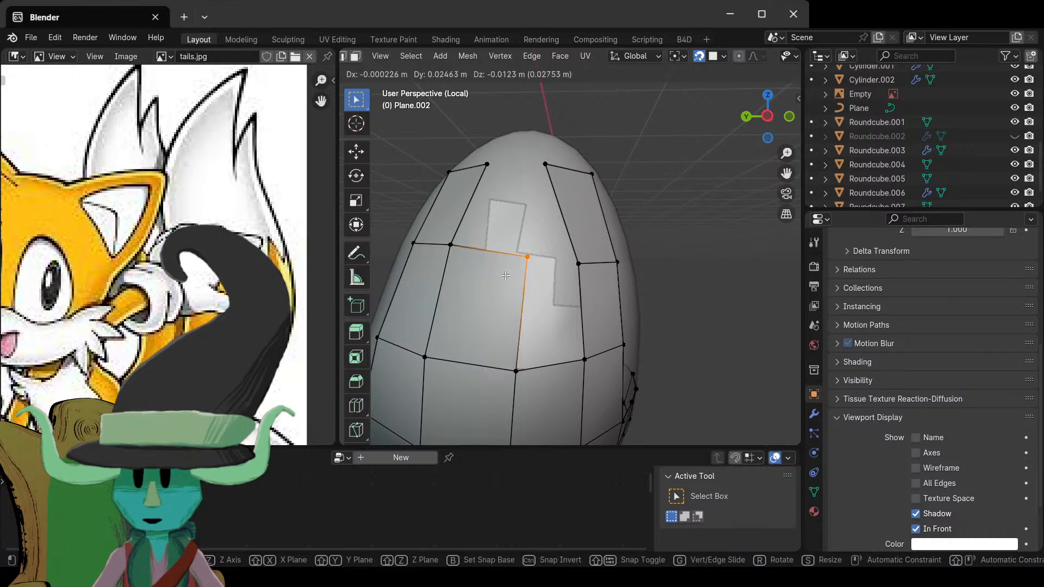
{"action": "left_click", "coordinate": [493, 276]}
{"action": "left_click", "coordinate": [512, 372]}
{"action": "key", "text": "f"}
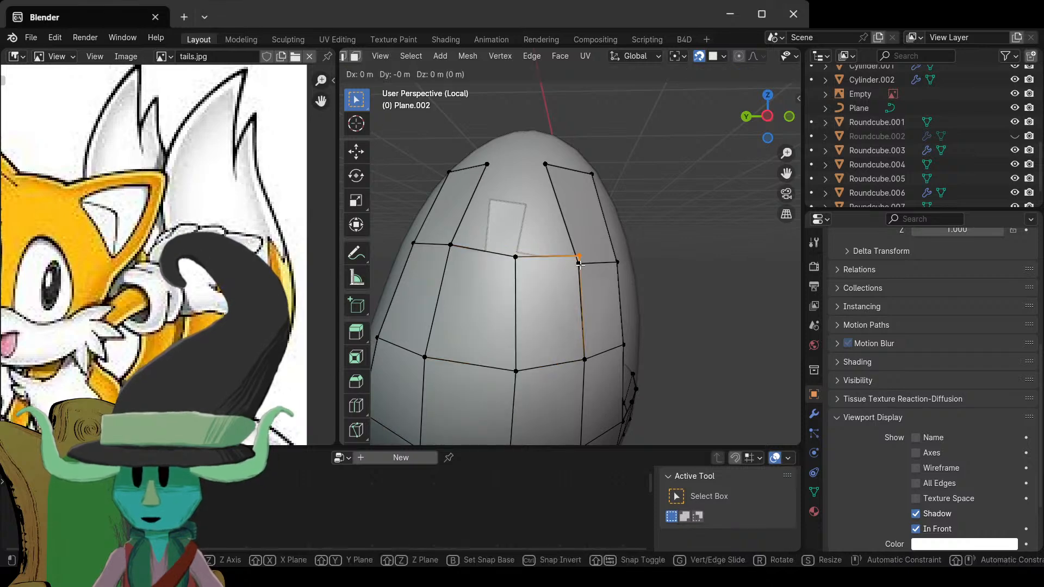
{"action": "left_click", "coordinate": [580, 272]}
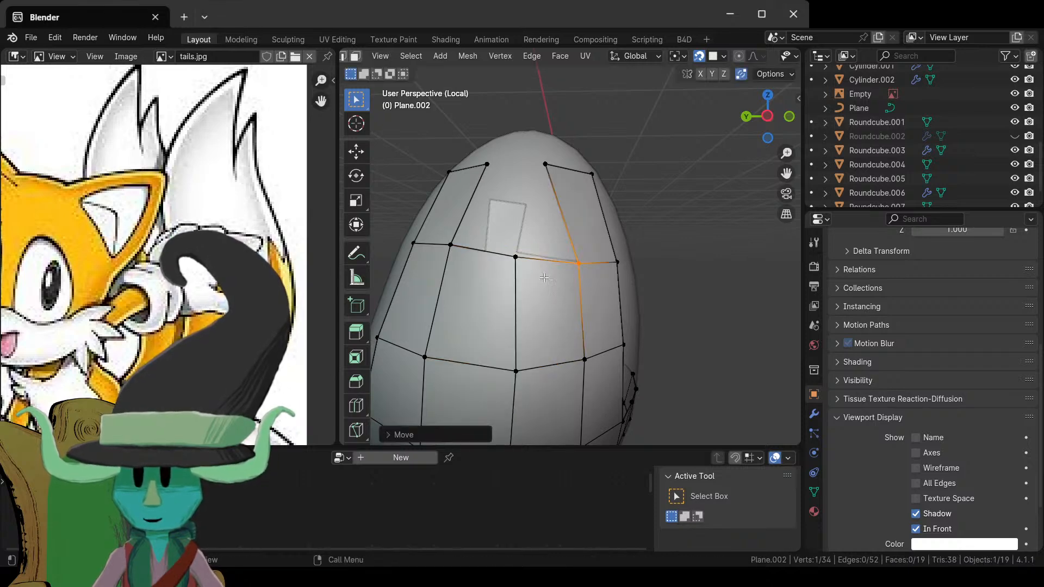
- Move the side column's inner top vertex slightly away from the back column to widen the upper gap
{"action": "left_click", "coordinate": [450, 243]}
{"action": "middle_click_drag", "start_coordinate": [449, 243], "coordinate": [528, 312], "text": "shift"}
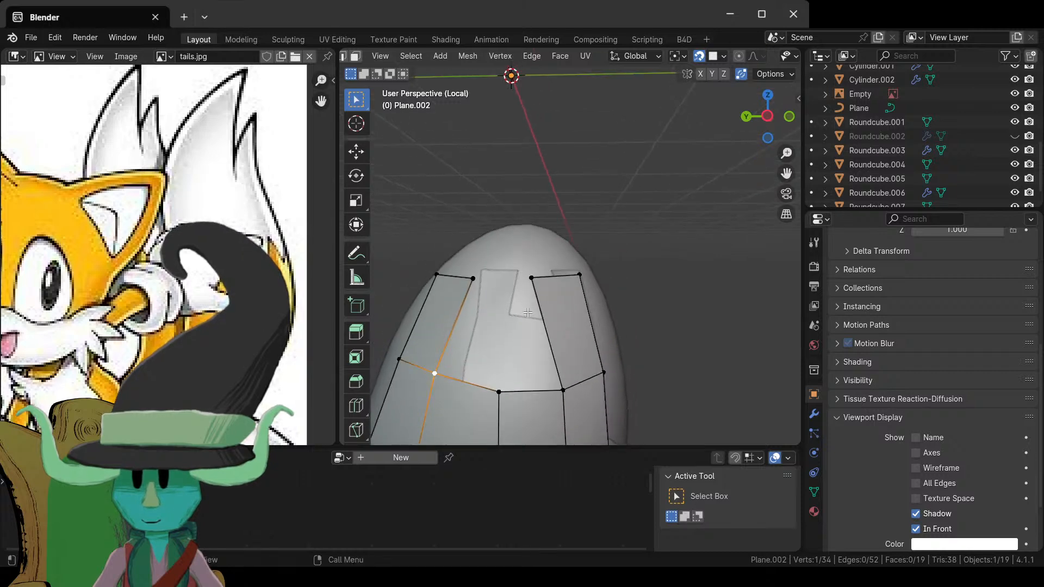
{"action": "left_click", "coordinate": [531, 278]}
{"action": "key", "text": "g"}
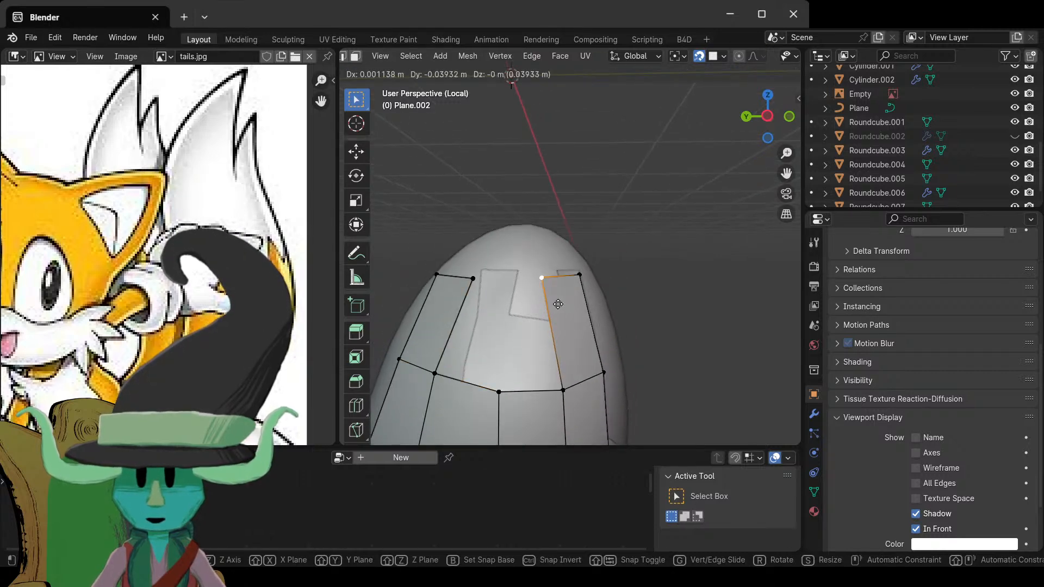
{"action": "left_click", "coordinate": [560, 305]}
- Fill the upper-row face beside the back column and shift that column's inner top vertex outward for even spacing
{"action": "middle_click_drag", "start_coordinate": [493, 360], "coordinate": [495, 322]}
{"action": "left_click", "coordinate": [464, 314]}
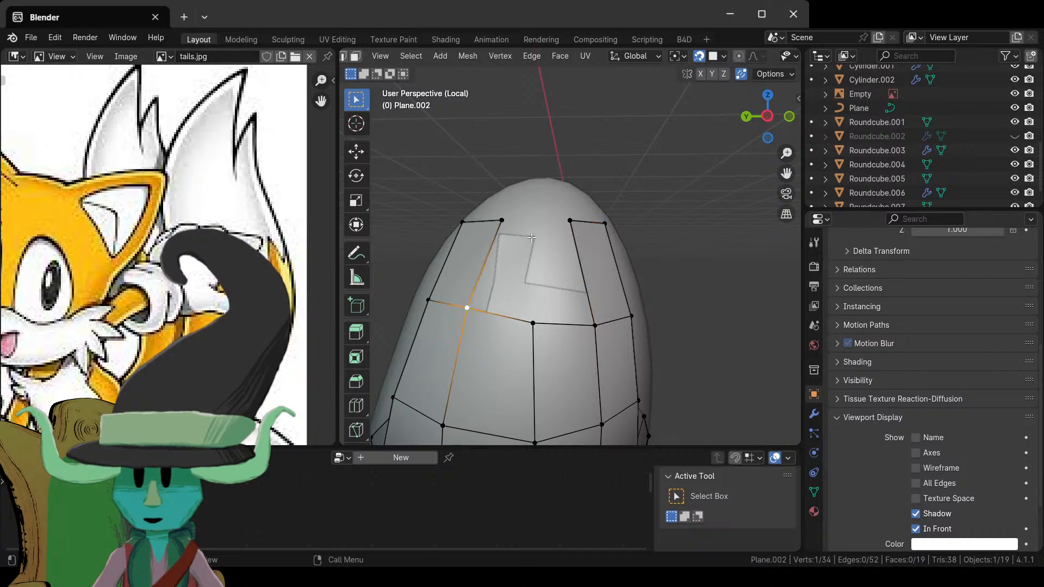
{"action": "key", "text": "g"}
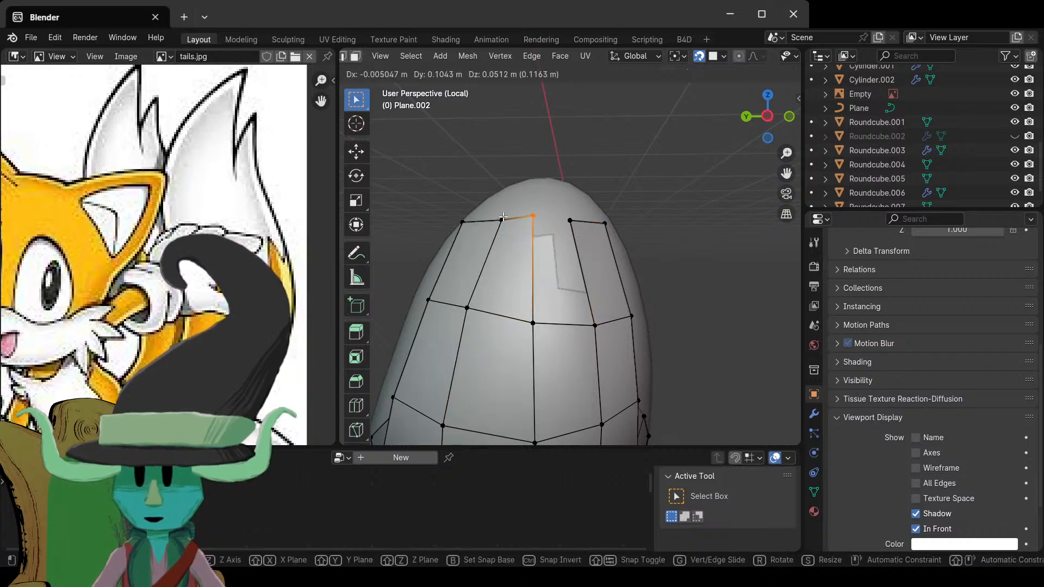
{"action": "left_click", "coordinate": [503, 221]}
{"action": "middle_click_drag", "start_coordinate": [502, 220], "coordinate": [501, 217]}
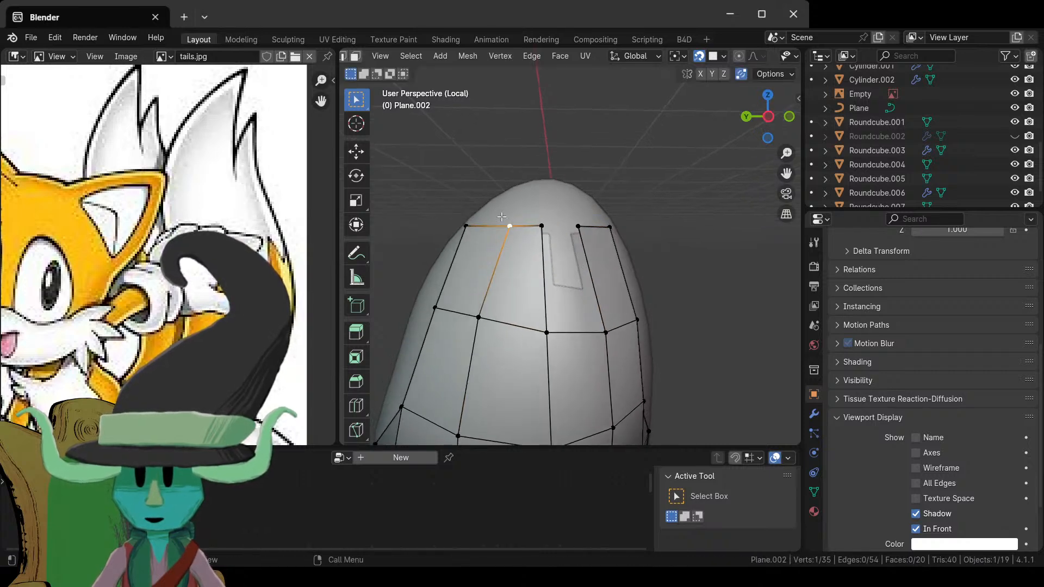
{"action": "key", "text": "g"}
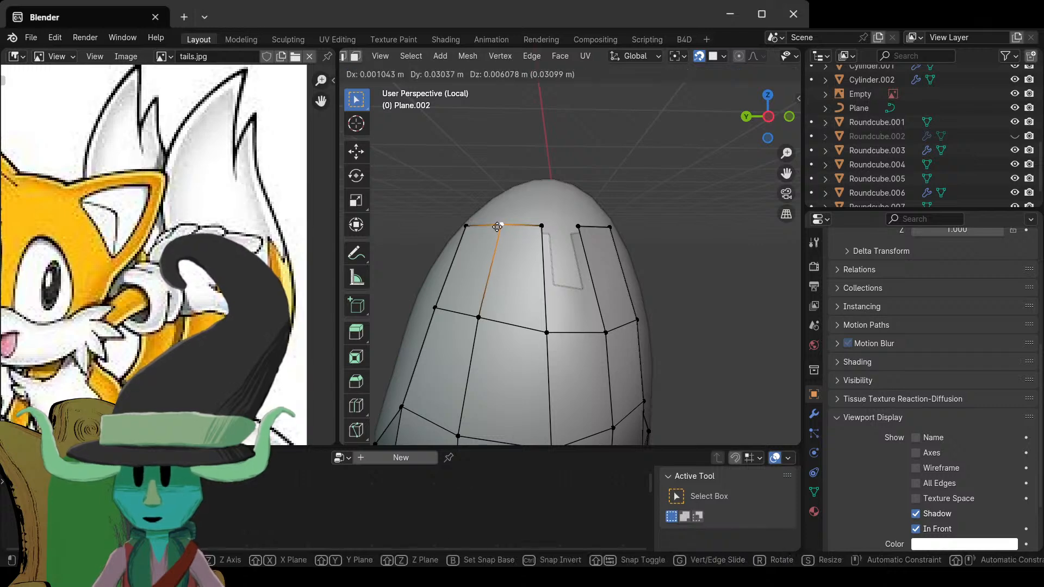
{"action": "left_click", "coordinate": [501, 226]}
- Fill the remaining upper-row gap between the new face and the side column
{"action": "scroll", "coordinate": [552, 351], "scroll_direction": "down", "scroll_amount": 3}
{"action": "middle_click_drag", "start_coordinate": [551, 351], "coordinate": [558, 306]}
{"action": "scroll", "coordinate": [558, 306], "scroll_direction": "down", "scroll_amount": 2}
{"action": "scroll", "coordinate": [559, 307], "scroll_direction": "up", "scroll_amount": 3}
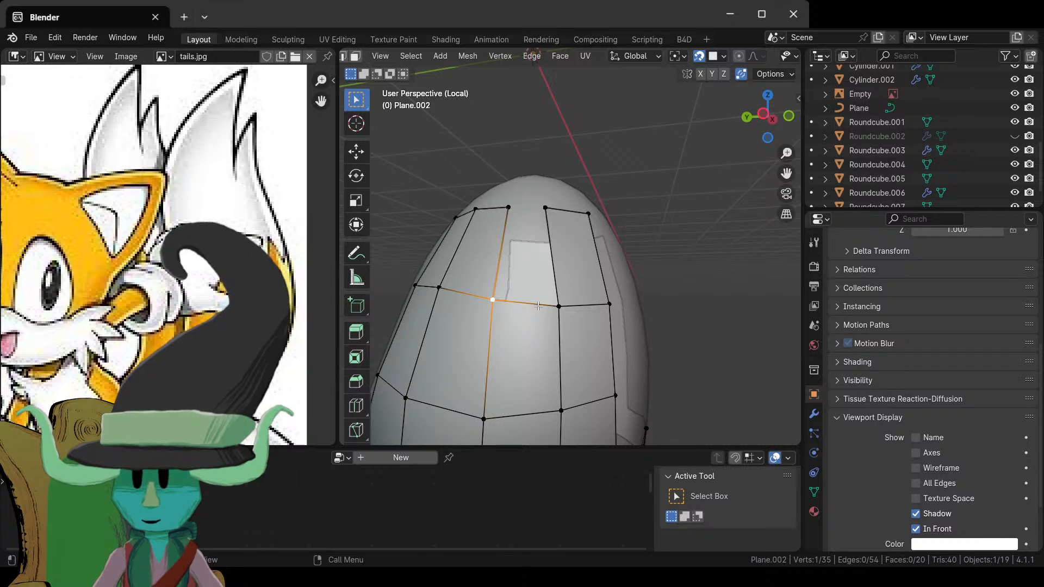
{"action": "left_click", "coordinate": [538, 307], "text": "shift"}
{"action": "key", "text": "f"}
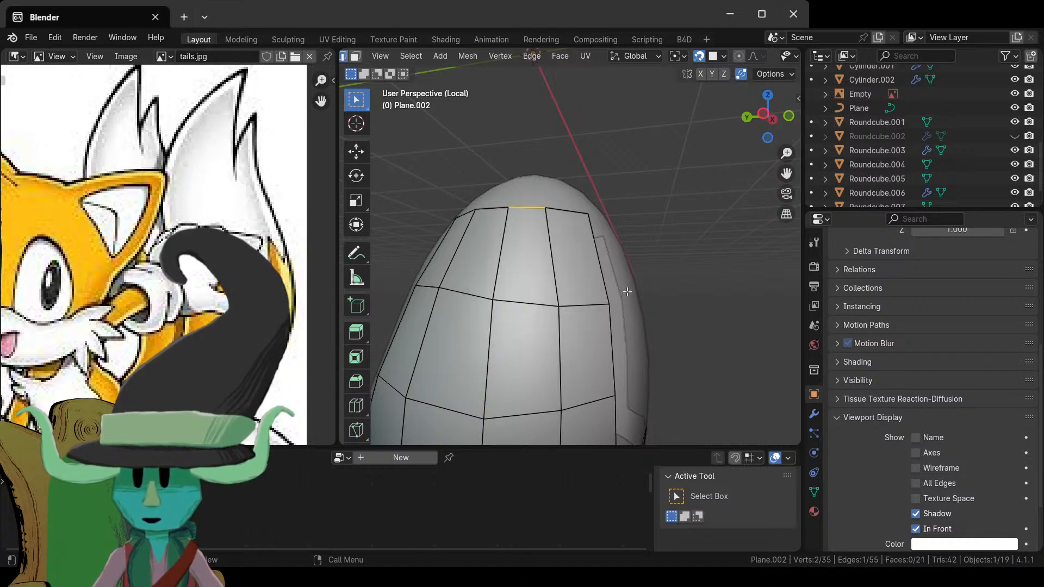
- Fill three faces across the front of the torso above the base strip, from the side column toward the centre
{"action": "middle_click_drag", "start_coordinate": [622, 291], "coordinate": [540, 372]}
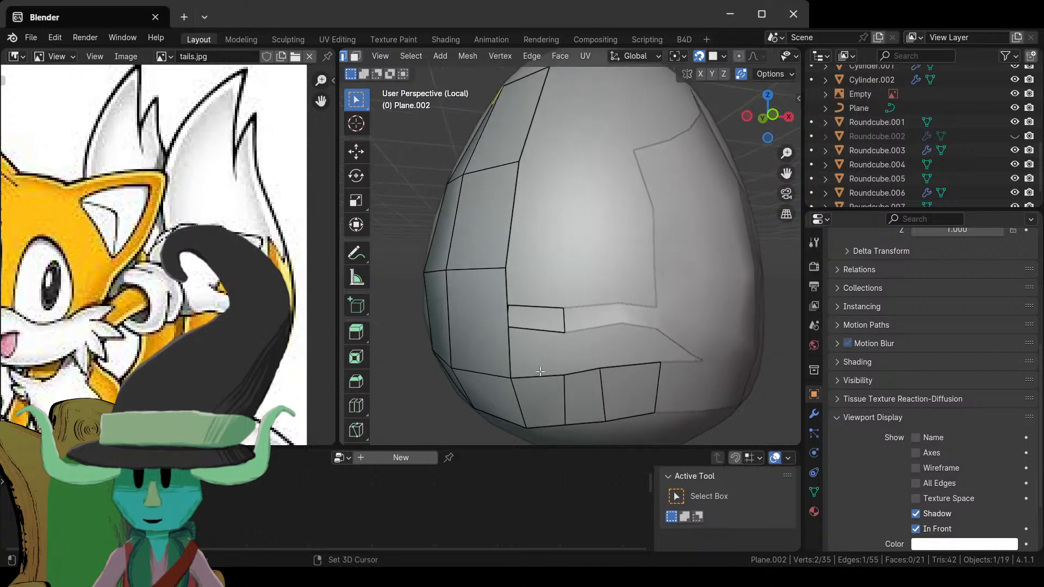
{"action": "left_click", "coordinate": [508, 379]}
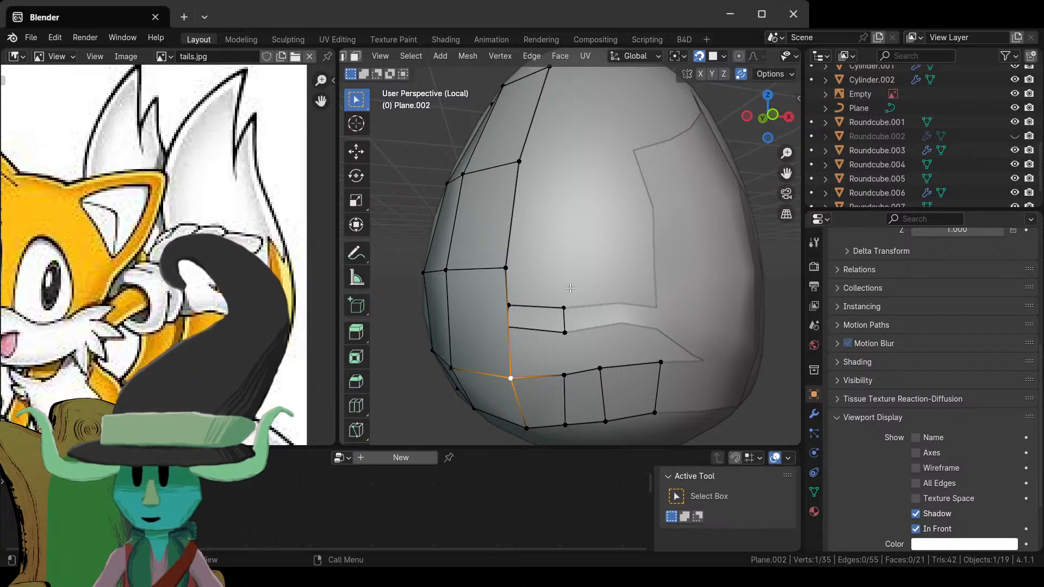
{"action": "key", "text": "f"}
{"action": "left_click", "coordinate": [562, 303]}
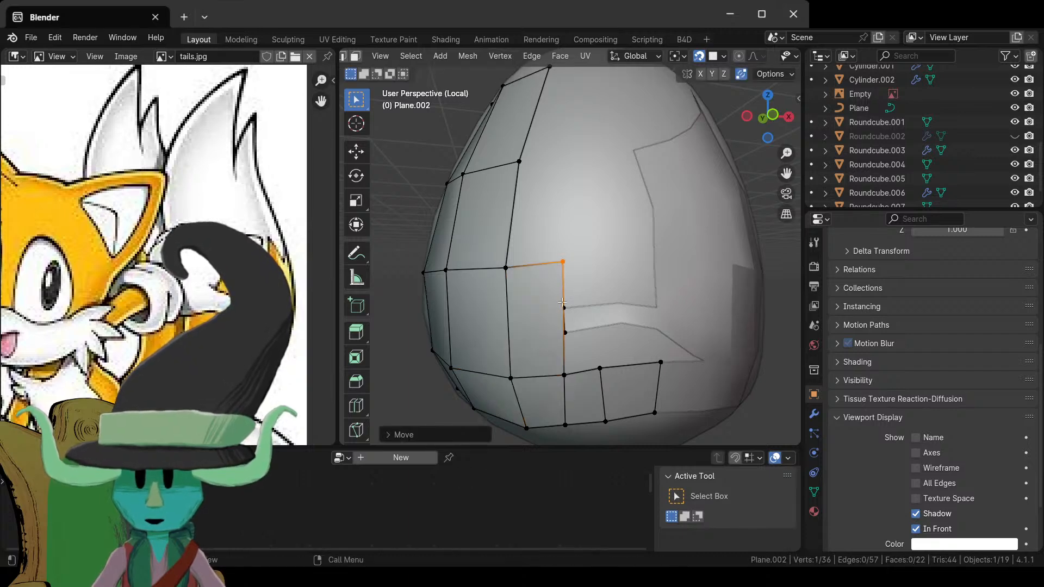
{"action": "left_click", "coordinate": [564, 375]}
{"action": "key", "text": "f"}
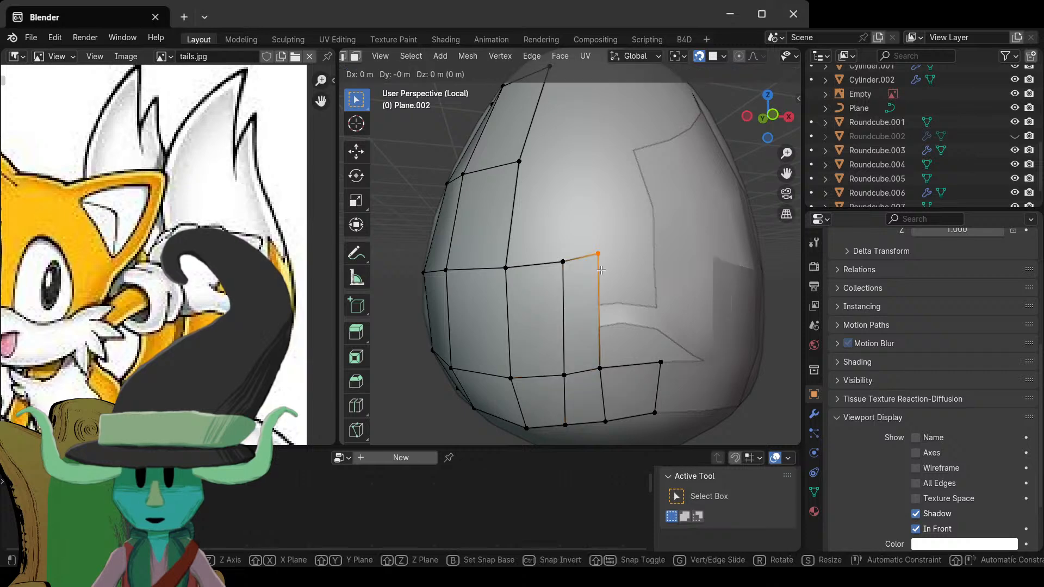
{"action": "left_click", "coordinate": [600, 290]}
{"action": "left_click", "coordinate": [660, 362]}
{"action": "middle_click_drag", "start_coordinate": [660, 362], "coordinate": [647, 293]}
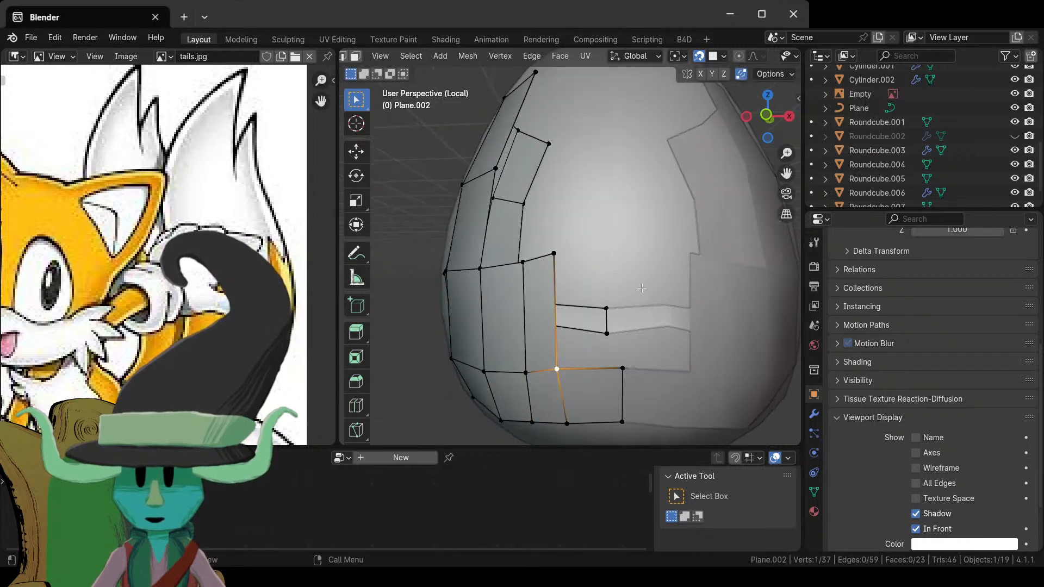
{"action": "key", "text": "f"}
{"action": "left_click", "coordinate": [651, 275]}
- Fill three faces in the front's middle row, continuing from the side column toward the centre
{"action": "left_click", "coordinate": [479, 265]}
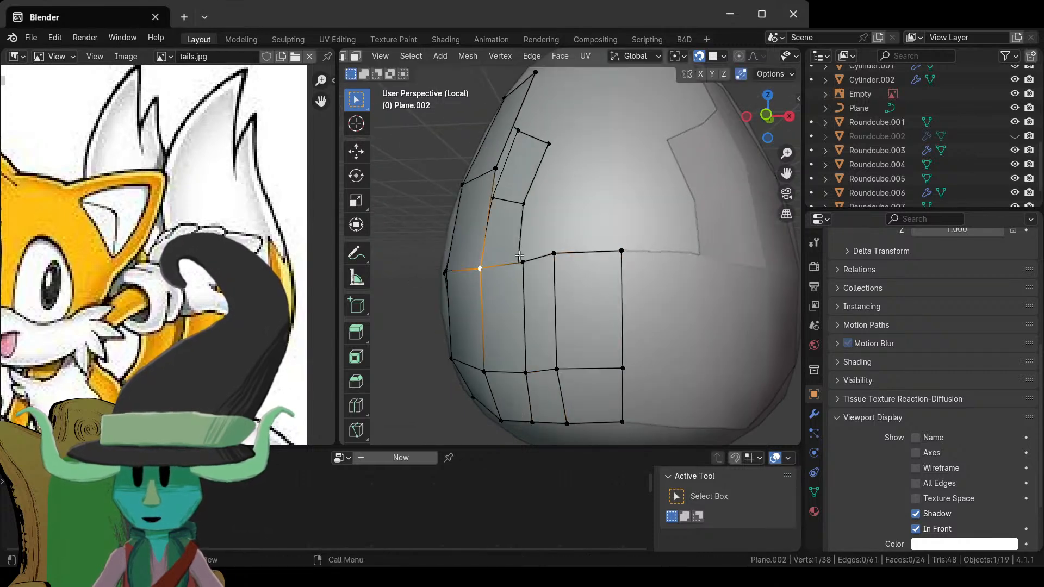
{"action": "middle_click_drag", "start_coordinate": [479, 265], "coordinate": [578, 227]}
{"action": "key", "text": "f"}
{"action": "left_click", "coordinate": [570, 229]}
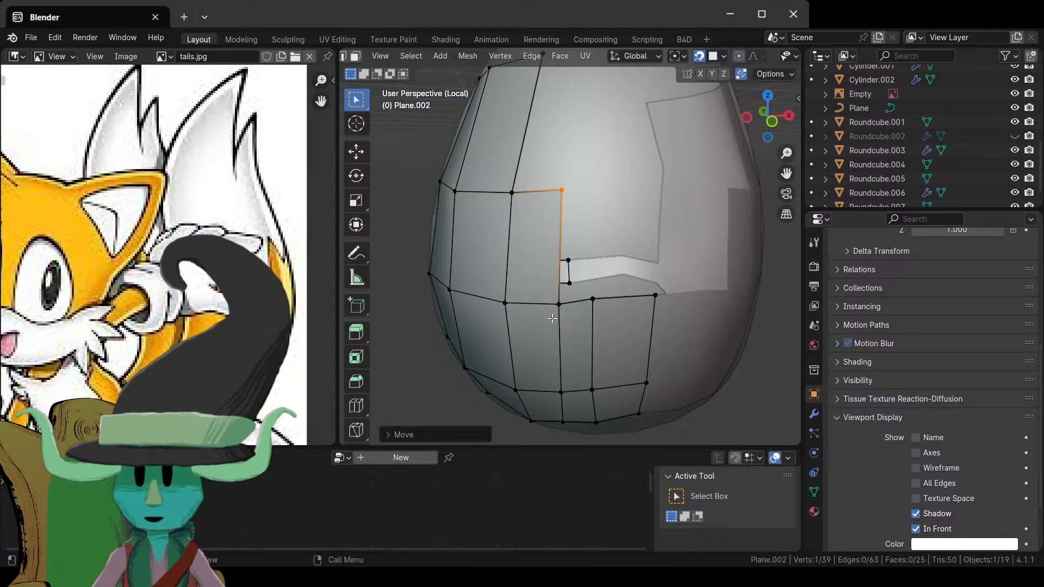
{"action": "left_click", "coordinate": [559, 303]}
{"action": "key", "text": "f"}
{"action": "left_click", "coordinate": [616, 237]}
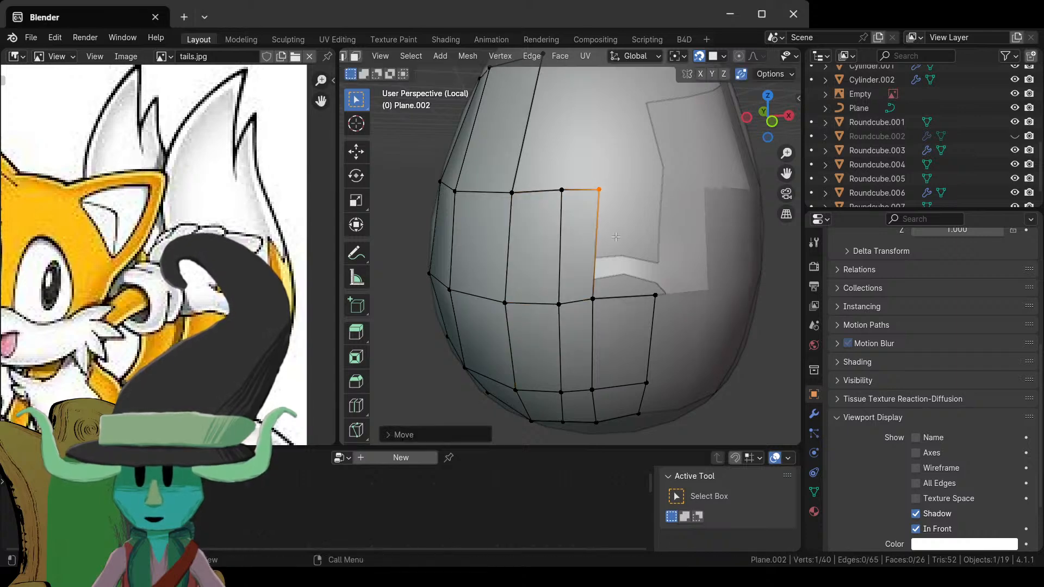
{"action": "left_click", "coordinate": [592, 299]}
{"action": "key", "text": "f"}
{"action": "left_click", "coordinate": [646, 207]}
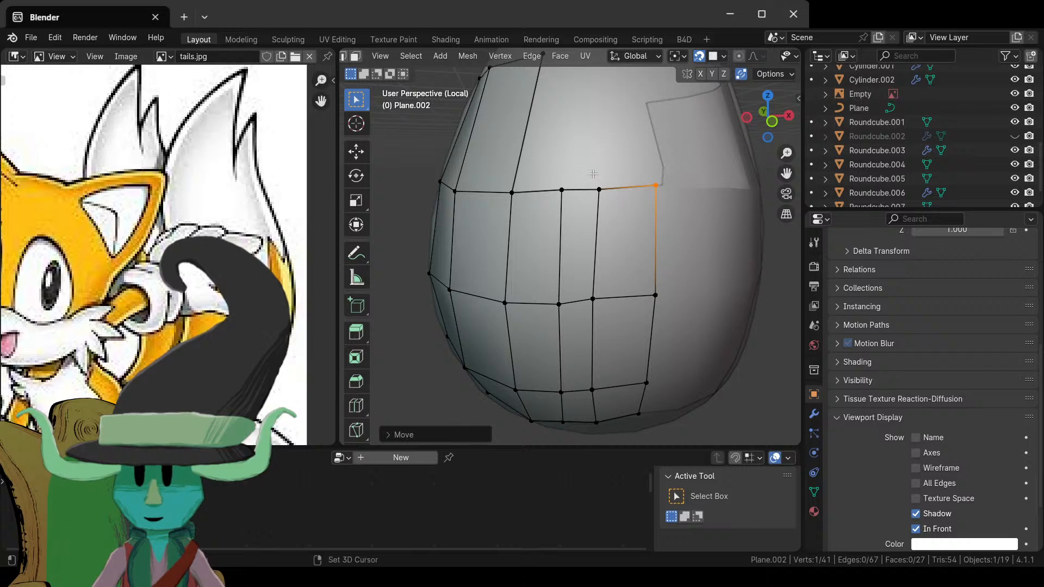
- Fill three faces in the front's upper row, ending at the outermost vertical edge near the centre
{"action": "middle_click_drag", "start_coordinate": [593, 174], "coordinate": [544, 261]}
{"action": "left_click", "coordinate": [450, 326]}
{"action": "middle_click_drag", "start_coordinate": [449, 326], "coordinate": [507, 271]}
{"action": "key", "text": "f"}
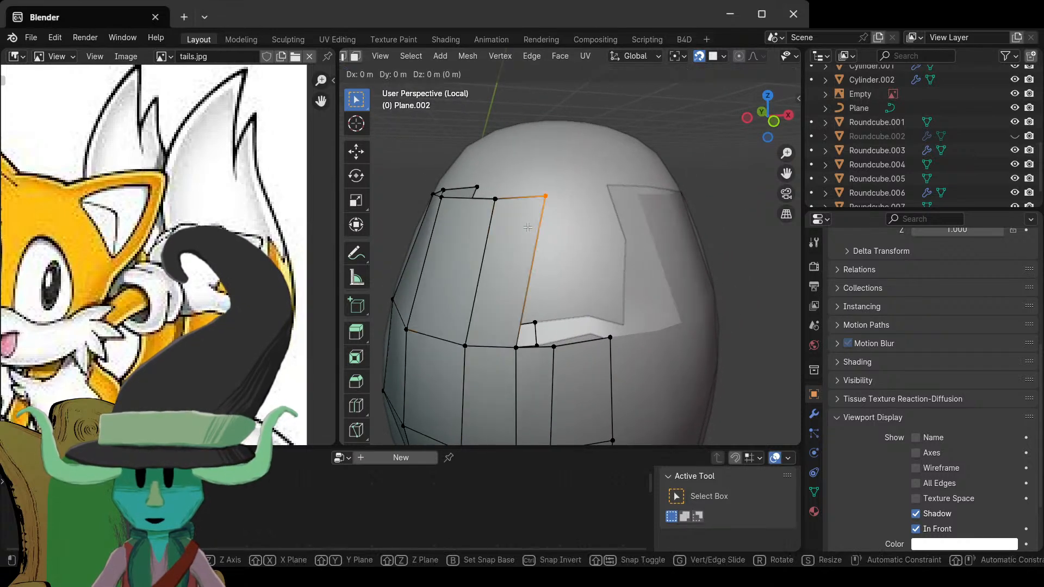
{"action": "left_click", "coordinate": [508, 239]}
{"action": "left_click", "coordinate": [515, 345]}
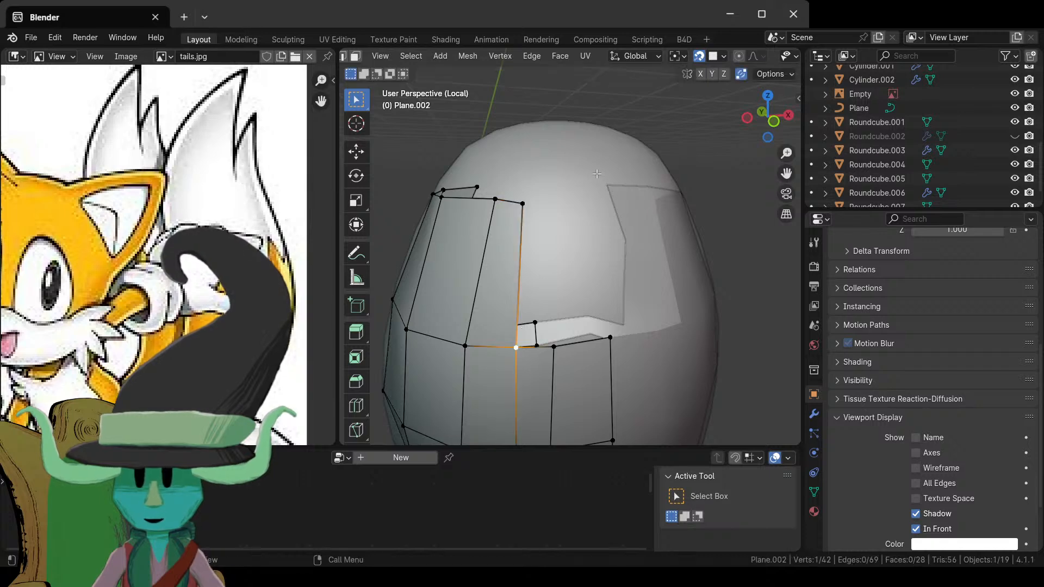
{"action": "key", "text": "f"}
{"action": "left_click", "coordinate": [555, 348]}
{"action": "middle_click_drag", "start_coordinate": [561, 337], "coordinate": [543, 396]}
{"action": "key", "text": "f"}
{"action": "left_click", "coordinate": [538, 235]}
- Fill two faces across the back of the torso directly above the base strip, from the back column outward
{"action": "scroll", "coordinate": [538, 235], "scroll_direction": "down", "scroll_amount": 4}
{"action": "scroll", "coordinate": [510, 383], "scroll_direction": "up", "scroll_amount": 3}
{"action": "scroll", "coordinate": [565, 395], "scroll_direction": "up", "scroll_amount": 4}
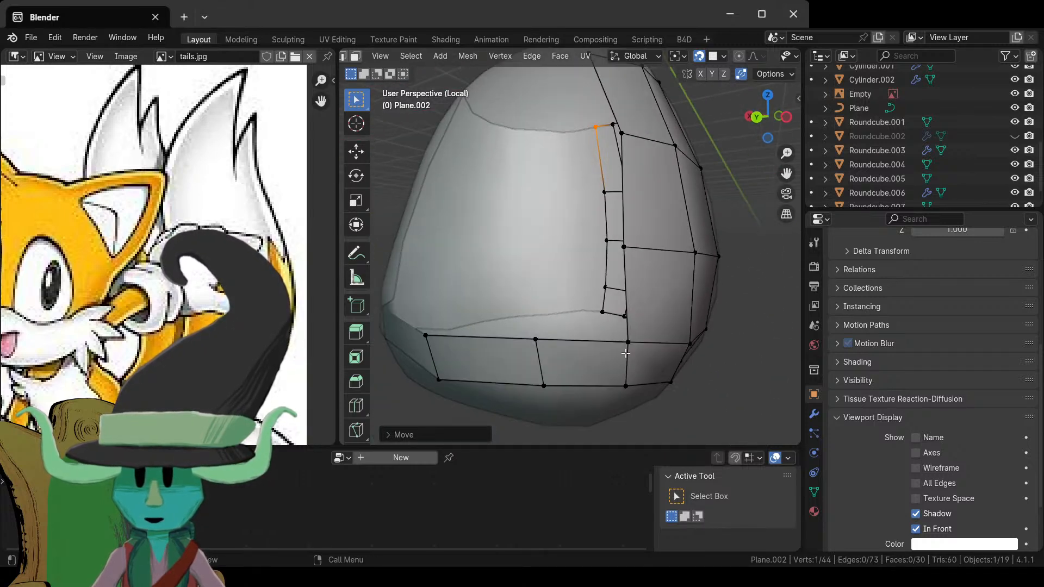
{"action": "left_click", "coordinate": [625, 352]}
{"action": "middle_click_drag", "start_coordinate": [626, 352], "coordinate": [618, 312]}
{"action": "key", "text": "g"}
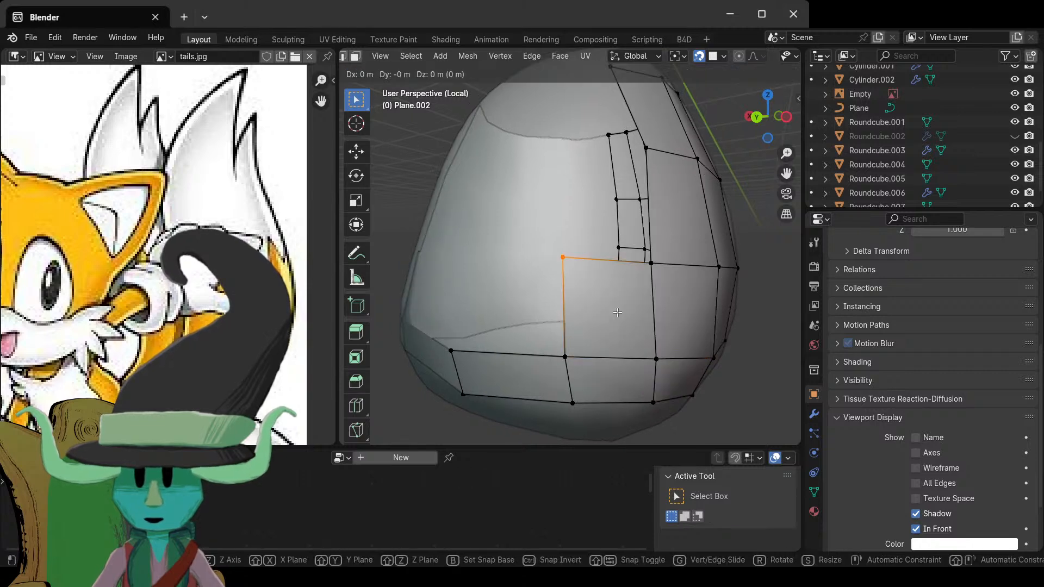
{"action": "left_click", "coordinate": [566, 259]}
{"action": "key", "text": "g"}
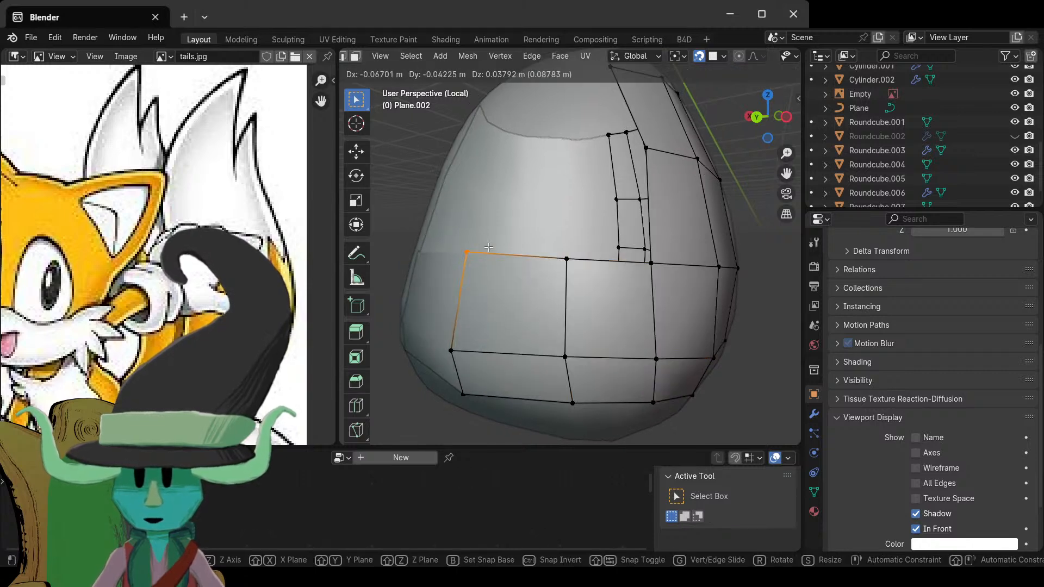
{"action": "left_click", "coordinate": [492, 249]}
- Fill two faces in the back's middle row above the newly filled lower faces
{"action": "left_click", "coordinate": [651, 263]}
{"action": "middle_click_drag", "start_coordinate": [650, 263], "coordinate": [628, 288]}
{"action": "key", "text": "f"}
{"action": "key", "text": "g"}
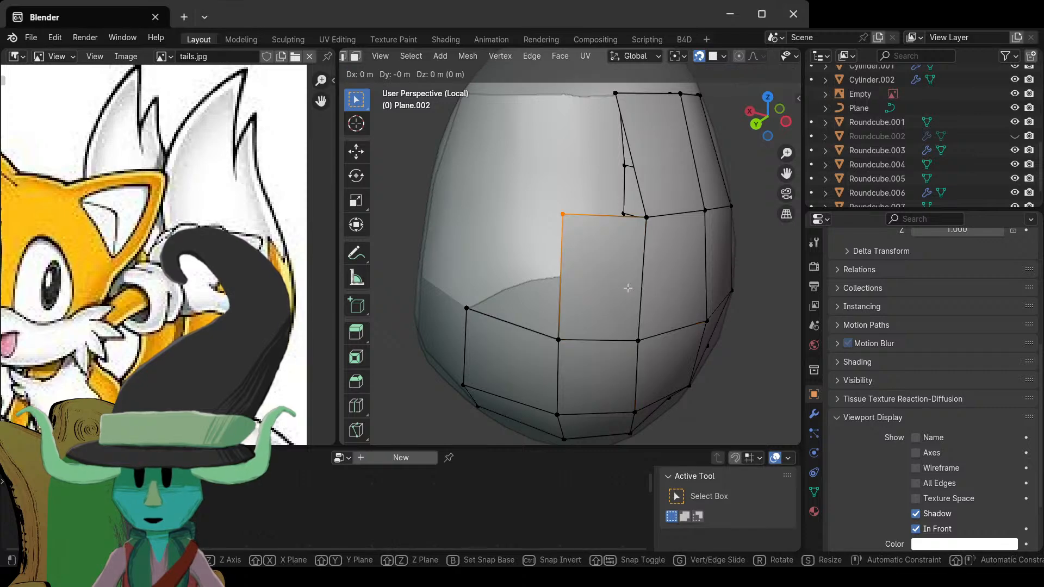
{"action": "left_click", "coordinate": [626, 307]}
{"action": "left_click", "coordinate": [556, 374]}
{"action": "middle_click_drag", "start_coordinate": [556, 374], "coordinate": [652, 305]}
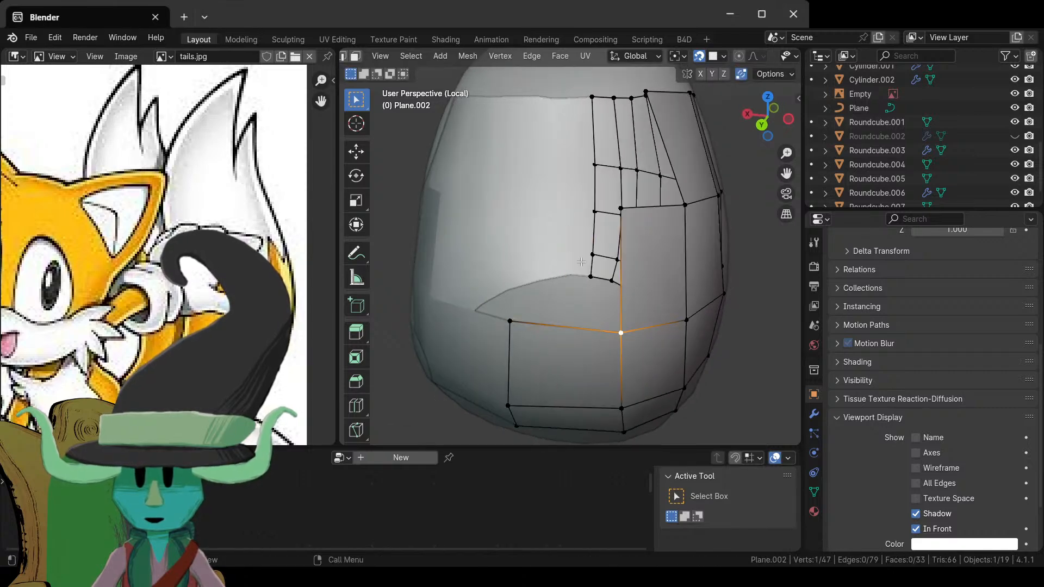
{"action": "key", "text": "f"}
{"action": "left_click", "coordinate": [702, 248]}
- Fill two faces in the back's upper row, completing the topology there up to the height of the side column
{"action": "middle_click_drag", "start_coordinate": [702, 247], "coordinate": [612, 382]}
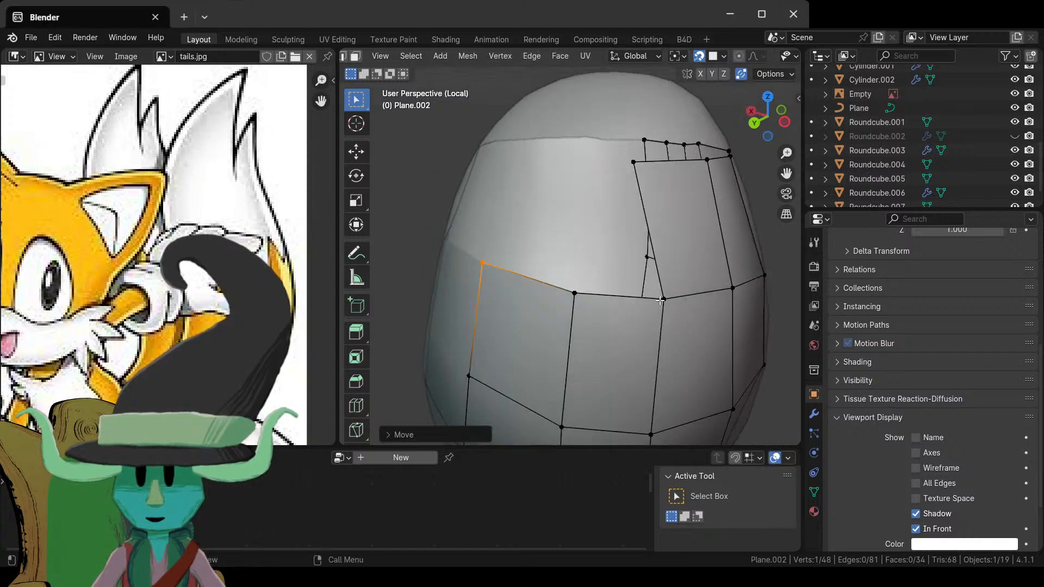
{"action": "left_click", "coordinate": [655, 326]}
{"action": "middle_click_drag", "start_coordinate": [630, 330], "coordinate": [610, 370]}
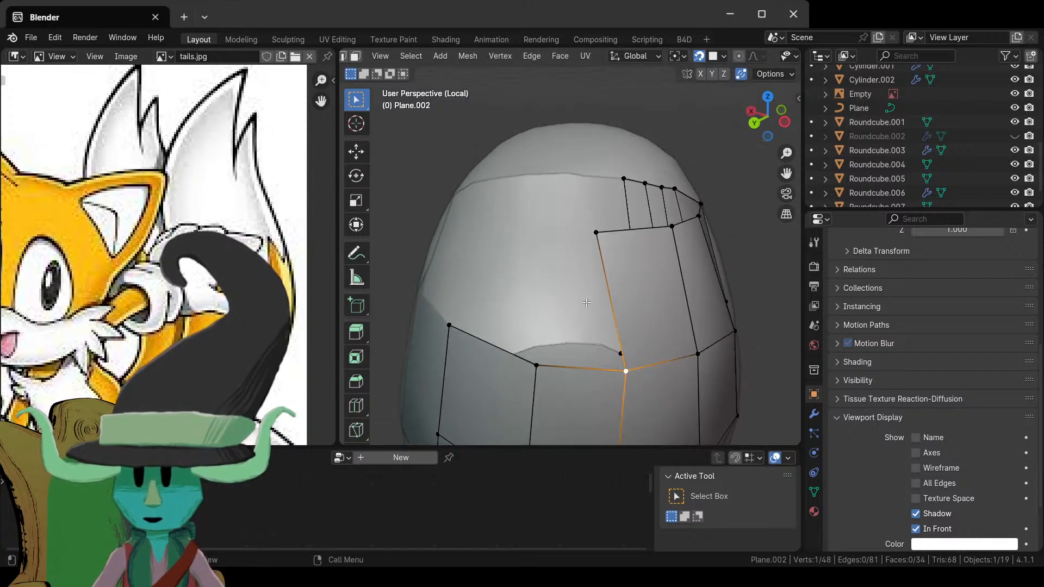
{"action": "key", "text": "ctrl+z"}
{"action": "key", "text": "g"}
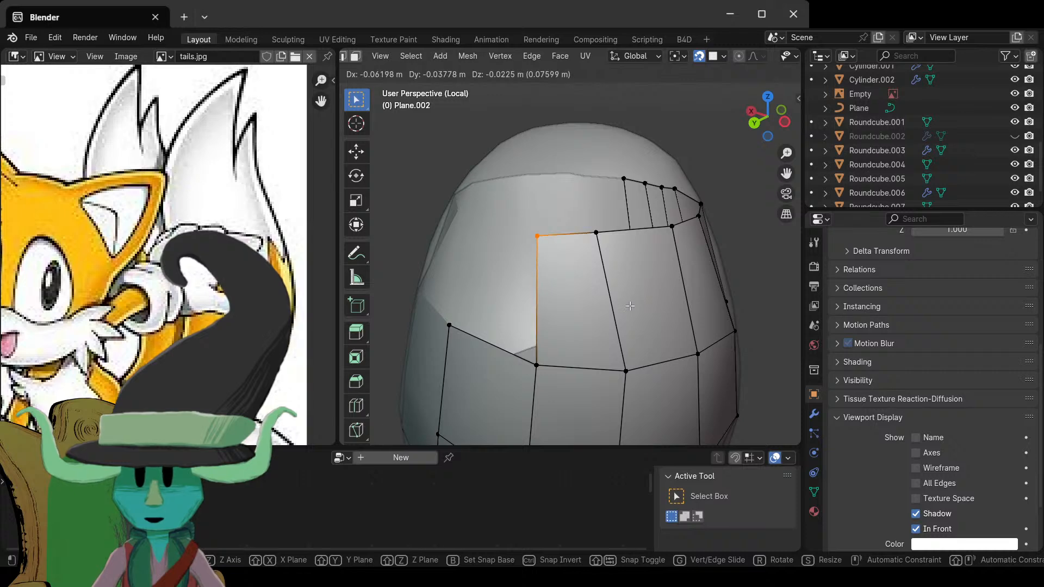
{"action": "left_click", "coordinate": [631, 298]}
{"action": "left_click", "coordinate": [537, 363]}
{"action": "middle_click_drag", "start_coordinate": [537, 363], "coordinate": [629, 270]}
{"action": "key", "text": "ctrl+z"}
{"action": "key", "text": "g"}
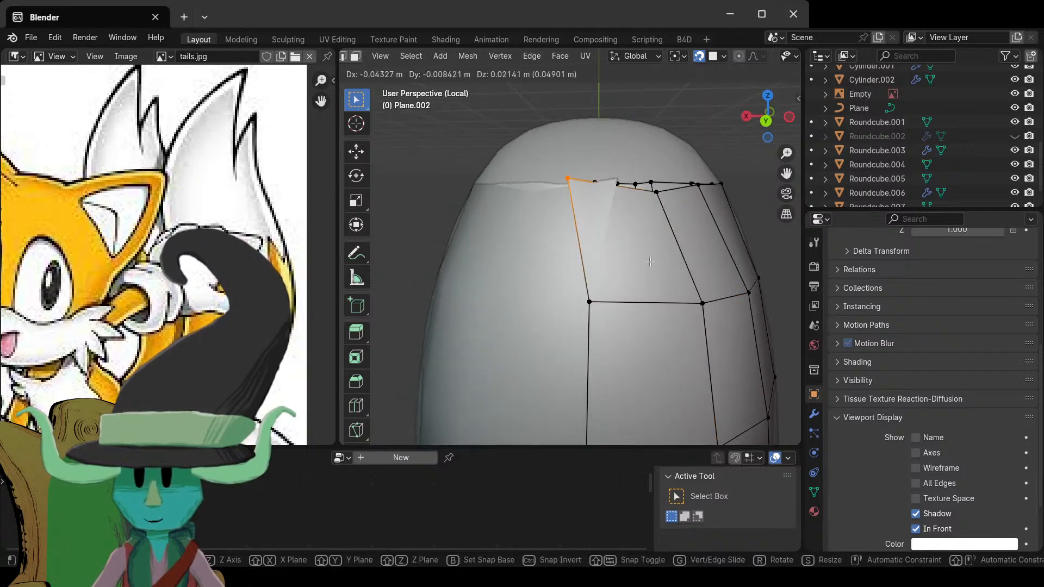
{"action": "left_click", "coordinate": [690, 278]}
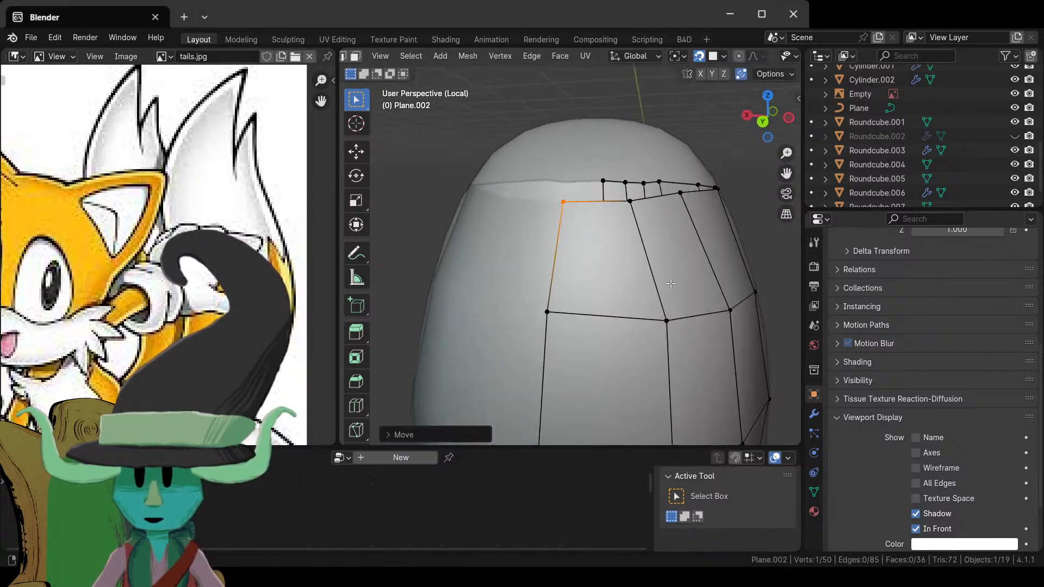
{"action": "middle_click_drag", "start_coordinate": [690, 278], "coordinate": [642, 405]}
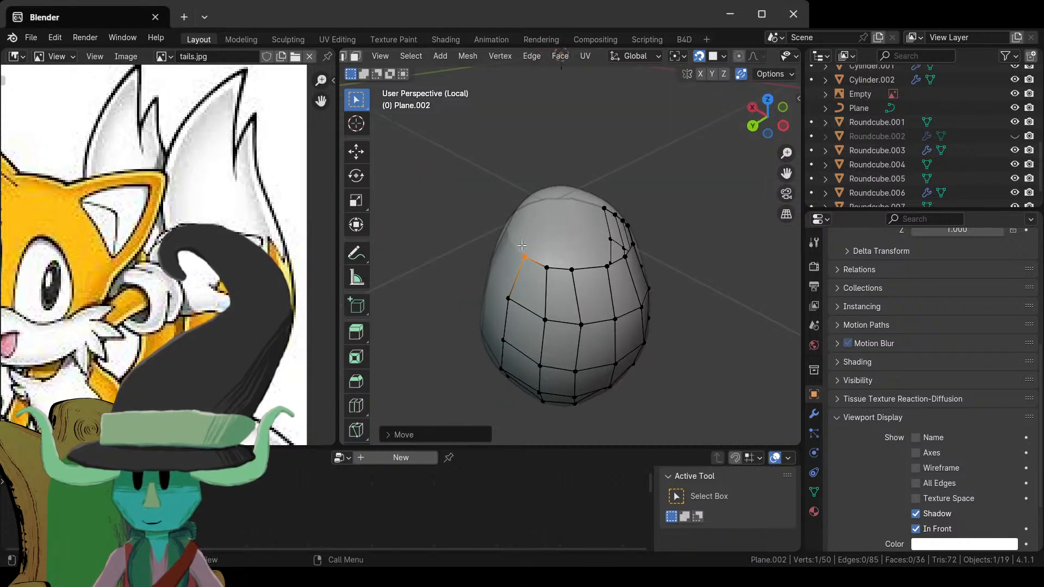
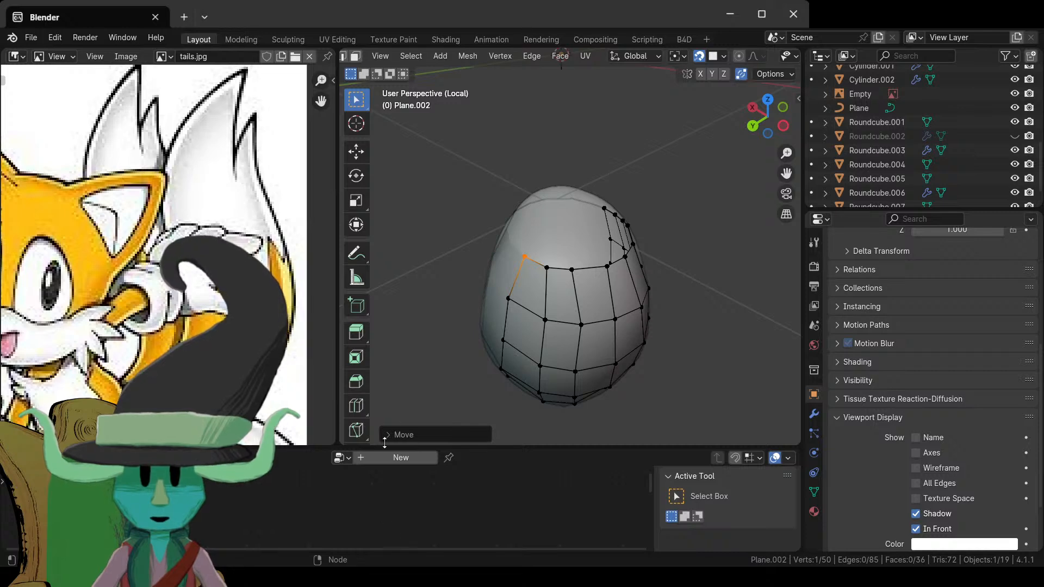
{"action": "middle_click_drag", "start_coordinate": [603, 308], "coordinate": [543, 351]}
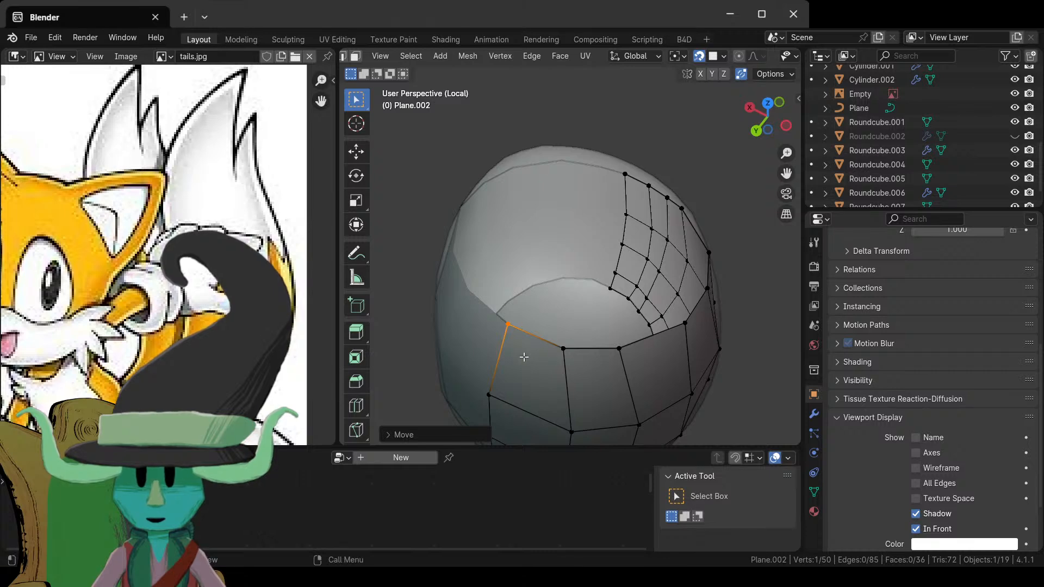
{"action": "key", "text": "ctrl+r"}
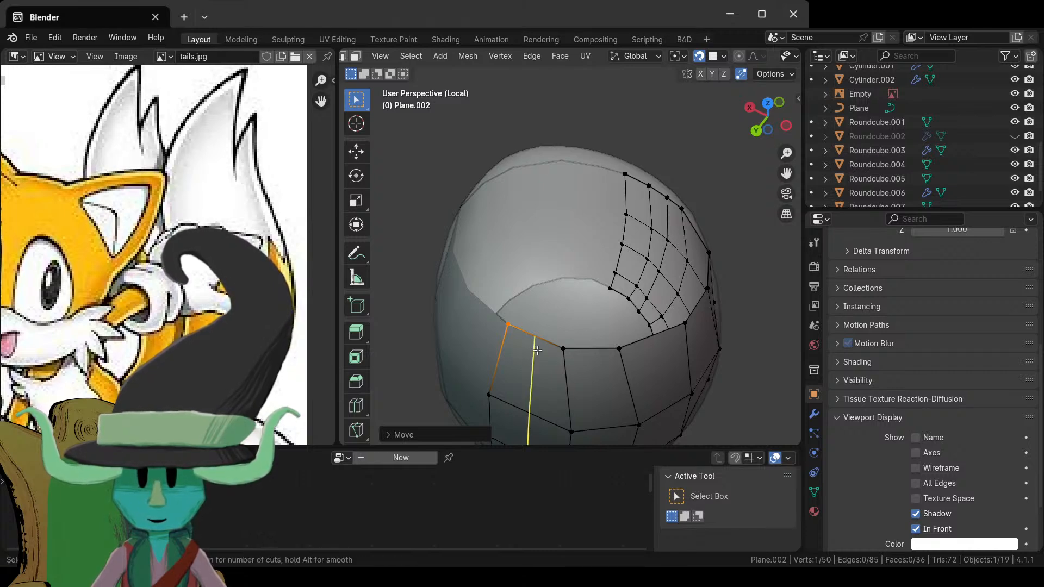
{"action": "key", "text": "Escape"}
- Extrude the upper row's top edge nearest the front centre upward over the shoulder area to form a new face
{"action": "middle_click_drag", "start_coordinate": [679, 283], "coordinate": [584, 342]}
{"action": "left_click", "coordinate": [557, 357]}
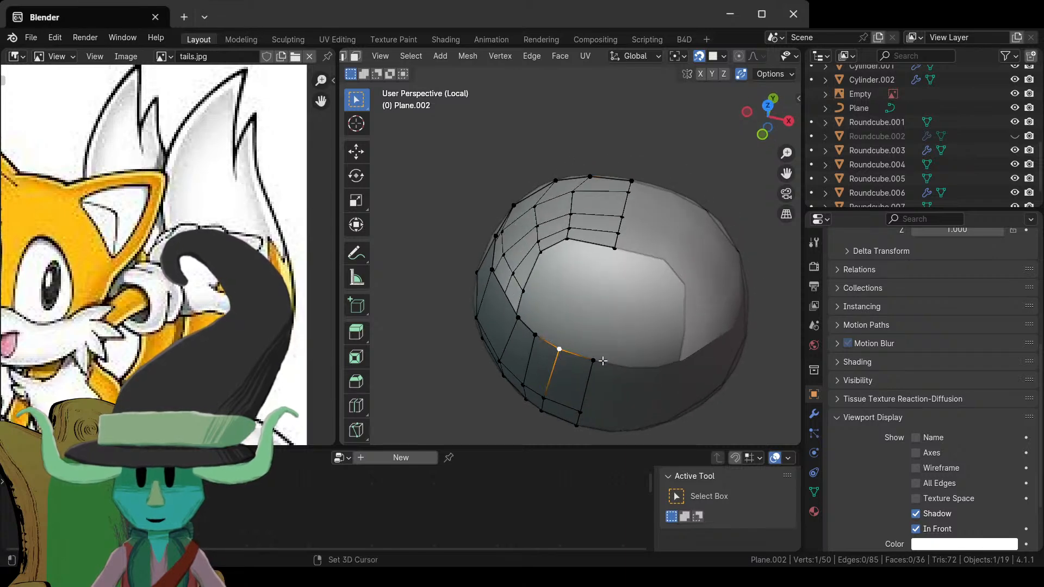
{"action": "left_click", "coordinate": [574, 376], "text": "shift"}
{"action": "key", "text": "e"}
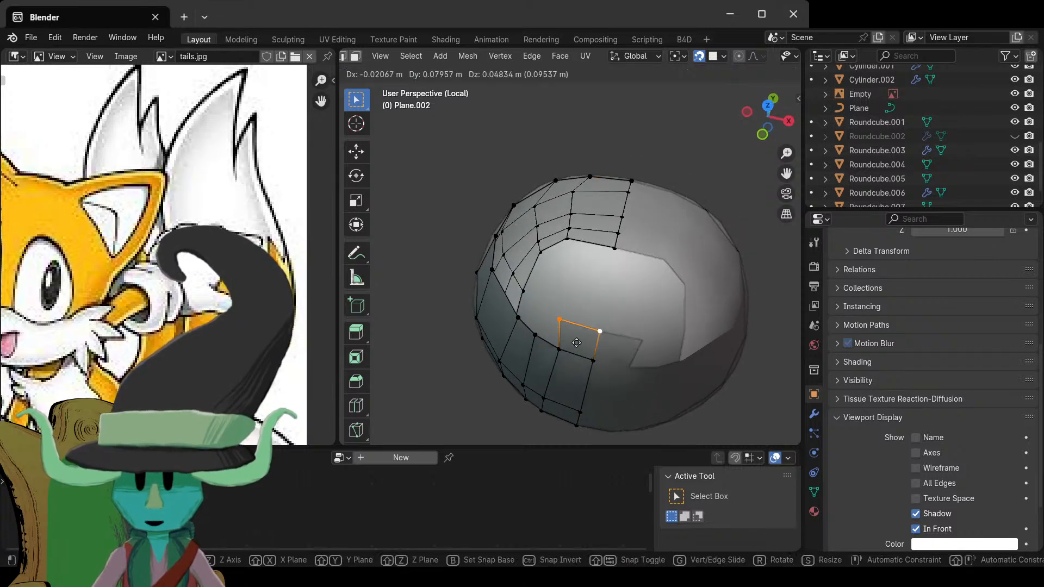
{"action": "left_click", "coordinate": [588, 314]}
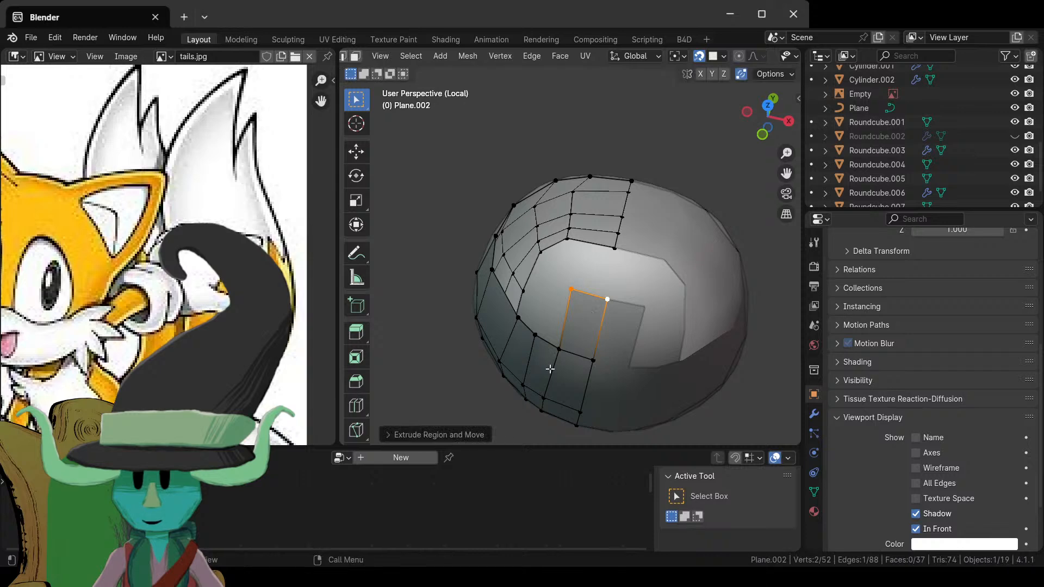
{"action": "middle_click_drag", "start_coordinate": [588, 315], "coordinate": [630, 294]}
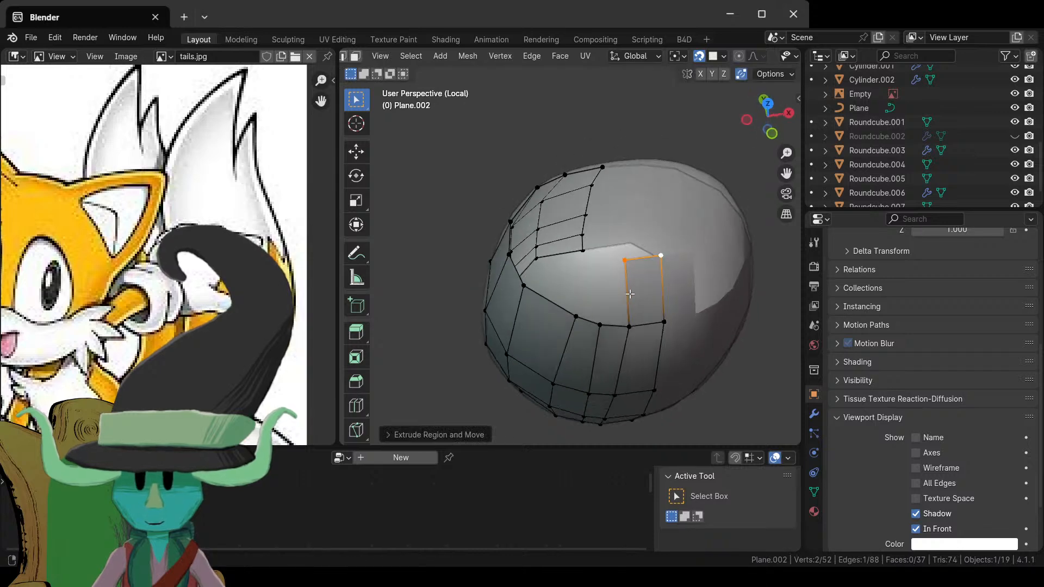
- Fill the face beside the extruded one, extending the new top row toward the side
{"action": "left_click", "coordinate": [629, 326]}
{"action": "scroll", "coordinate": [635, 336], "scroll_direction": "up", "scroll_amount": 2}
{"action": "middle_click_drag", "start_coordinate": [640, 352], "coordinate": [602, 354]}
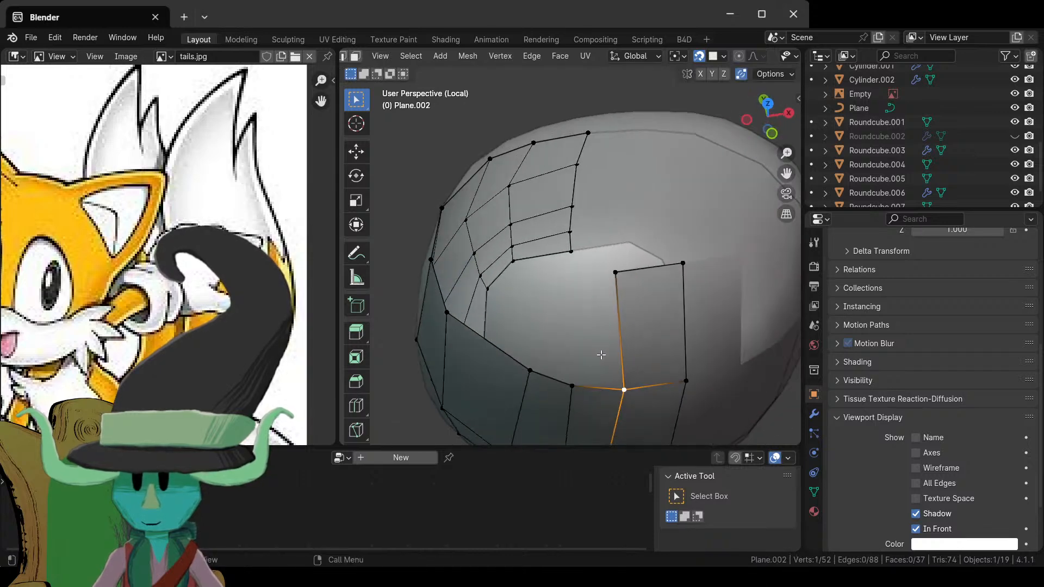
{"action": "key", "text": "f"}
{"action": "key", "text": "g"}
{"action": "left_click", "coordinate": [602, 366]}
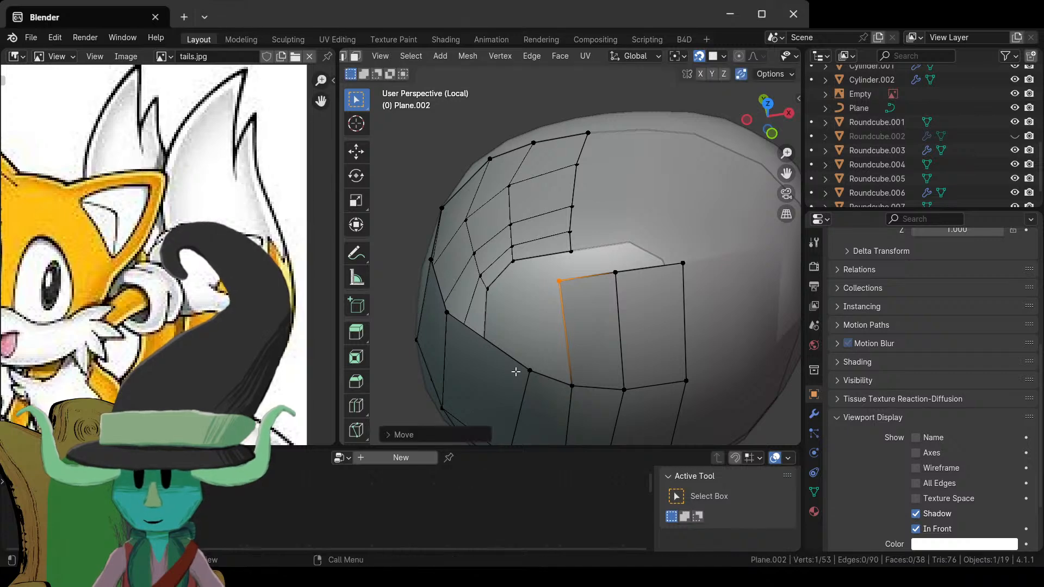
- Extrude the wider top edge near the side upward, snapping its inner corner to the new top row's outer vertex
{"action": "middle_click_drag", "start_coordinate": [570, 390], "coordinate": [525, 286]}
{"action": "scroll", "coordinate": [609, 362], "scroll_direction": "down", "scroll_amount": 2}
{"action": "scroll", "coordinate": [655, 353], "scroll_direction": "down", "scroll_amount": 2}
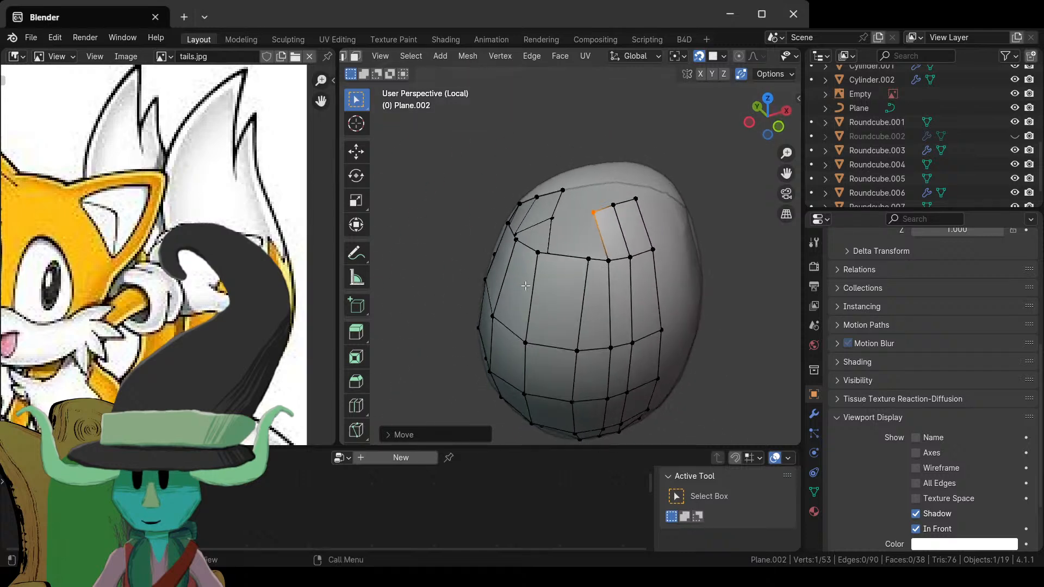
{"action": "left_click", "coordinate": [606, 262]}
{"action": "left_click", "coordinate": [586, 261]}
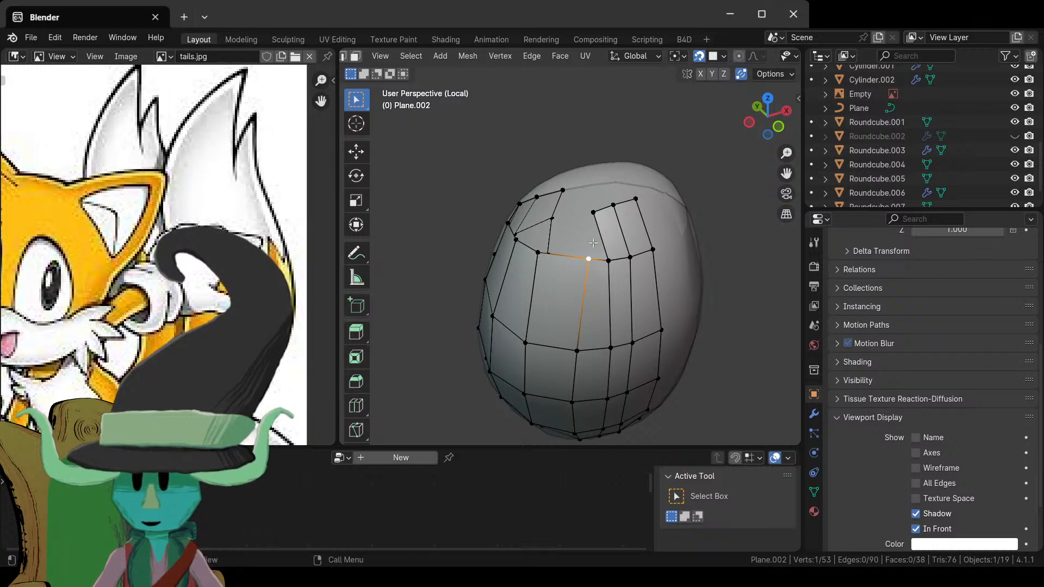
{"action": "scroll", "coordinate": [592, 243], "scroll_direction": "up", "scroll_amount": 1}
{"action": "left_click", "coordinate": [528, 254], "text": "shift"}
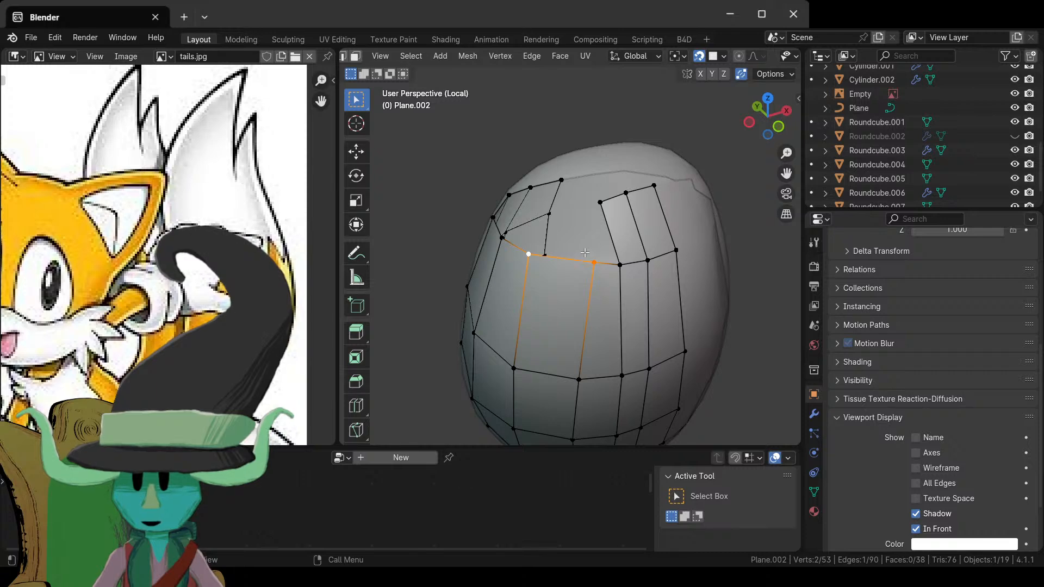
{"action": "key", "text": "e"}
{"action": "left_click", "coordinate": [595, 209]}
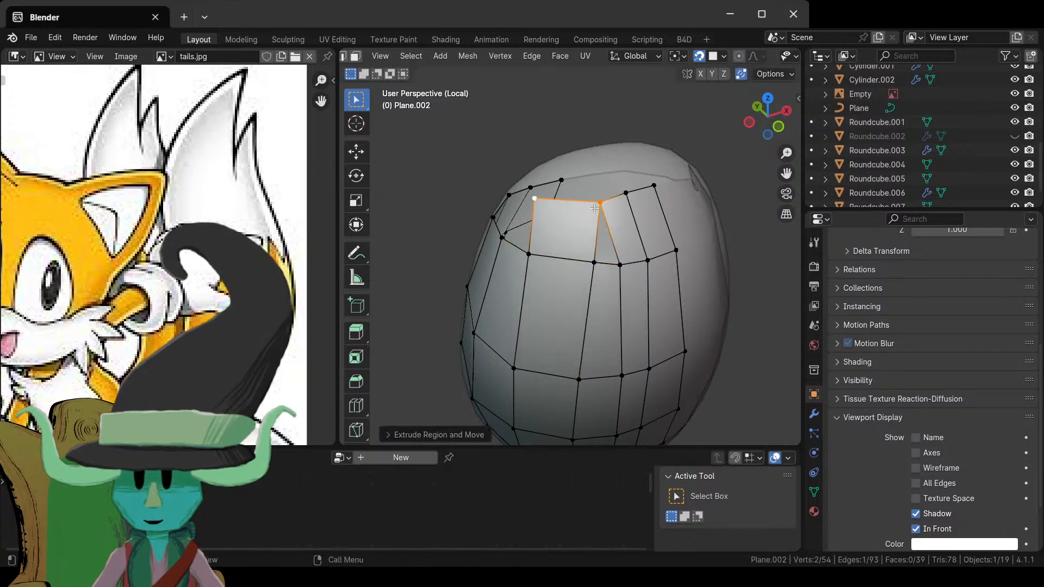
- Move the newly extruded face's outer upper corner toward the front and fill the triangular gap on its other side
{"action": "scroll", "coordinate": [595, 208], "scroll_direction": "up", "scroll_amount": 3}
{"action": "left_click", "coordinate": [517, 163]}
{"action": "key", "text": "g"}
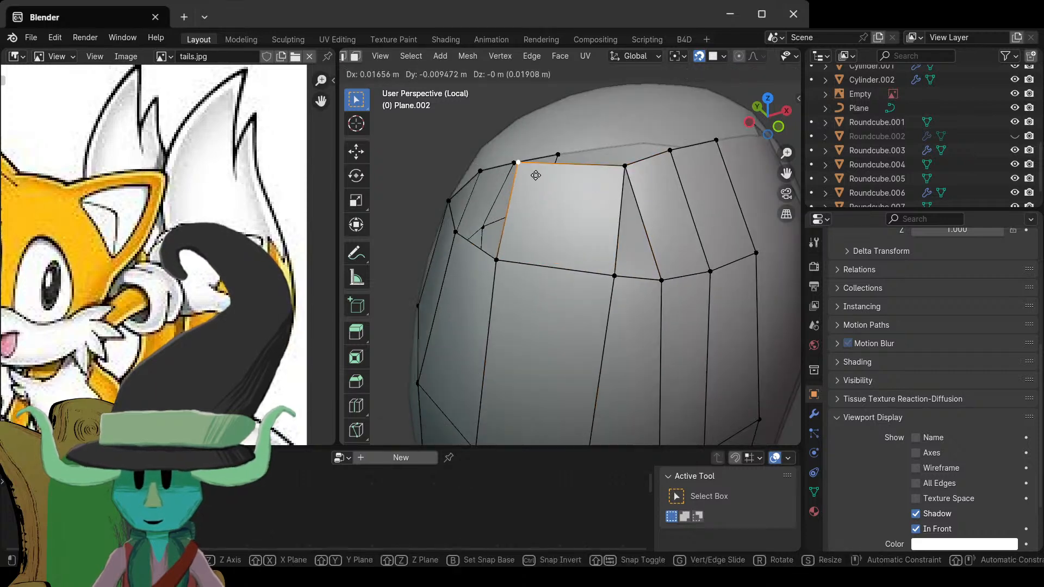
{"action": "left_click", "coordinate": [553, 175]}
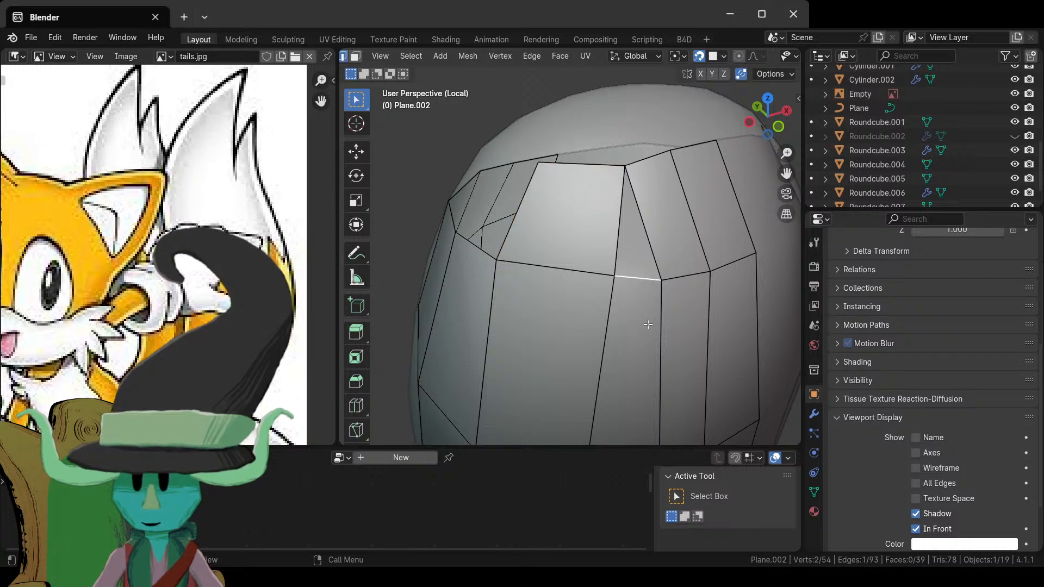
{"action": "key", "text": "Tab"}
{"action": "key", "text": "Tab"}
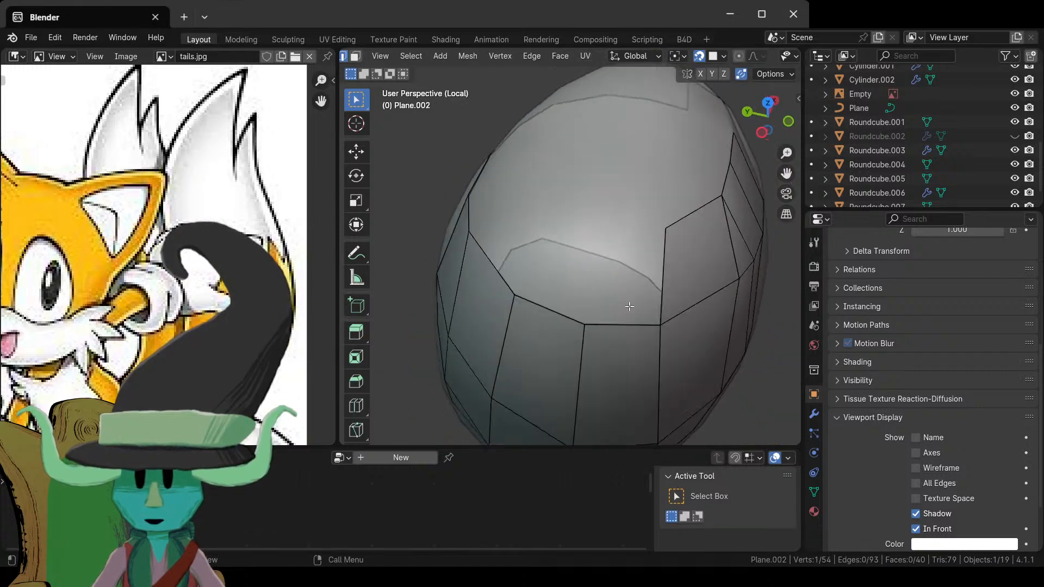
- Extend the new top row around the side by adding three quad faces above the existing row
{"action": "left_click", "coordinate": [659, 324]}
{"action": "key", "text": "e"}
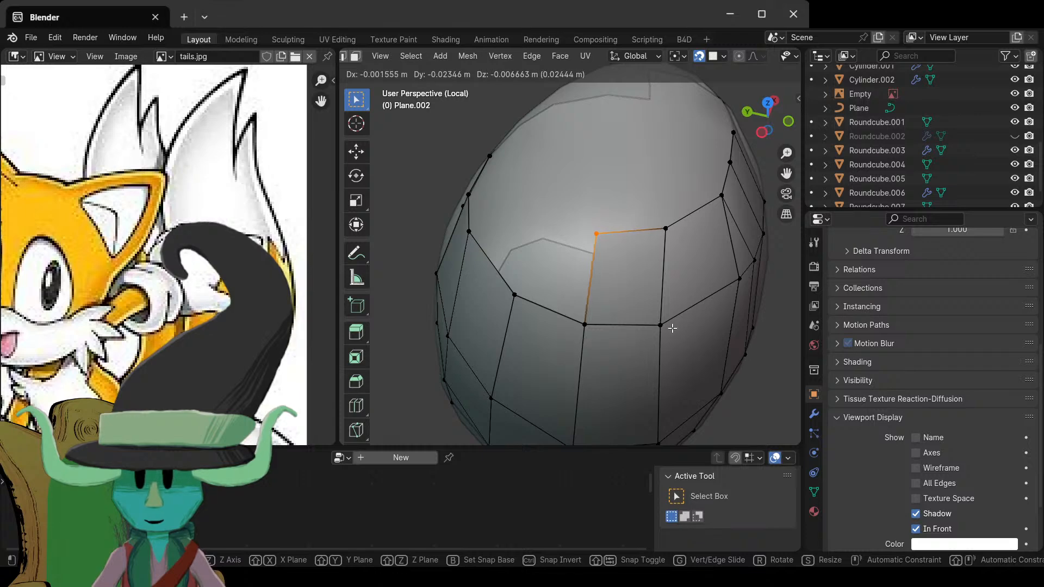
{"action": "left_click", "coordinate": [664, 239]}
{"action": "middle_click_drag", "start_coordinate": [663, 239], "coordinate": [640, 302]}
{"action": "key", "text": "e"}
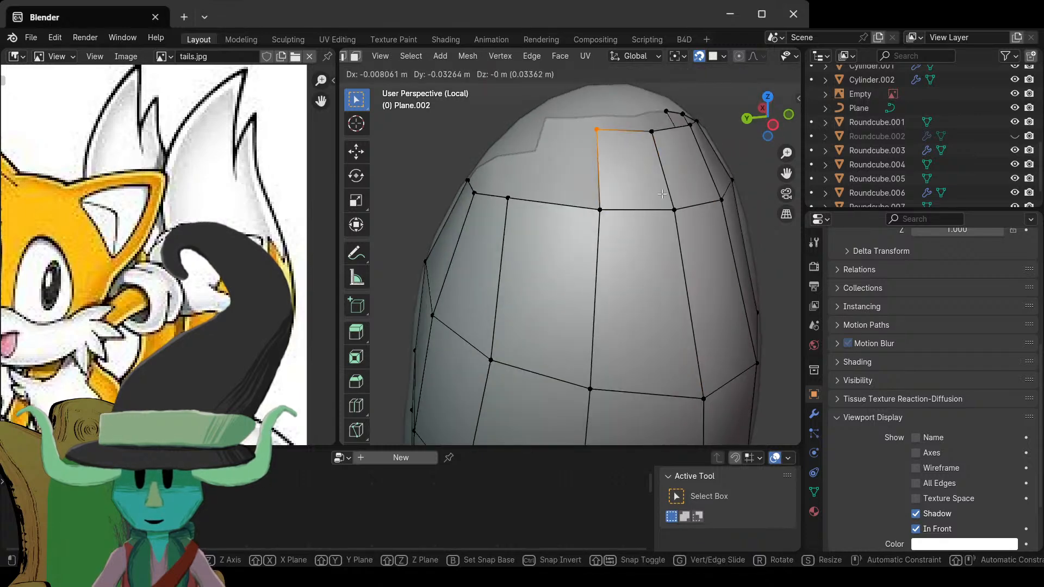
{"action": "left_click", "coordinate": [598, 236]}
{"action": "middle_click_drag", "start_coordinate": [610, 220], "coordinate": [618, 265]}
{"action": "key", "text": "f"}
{"action": "left_click", "coordinate": [648, 260]}
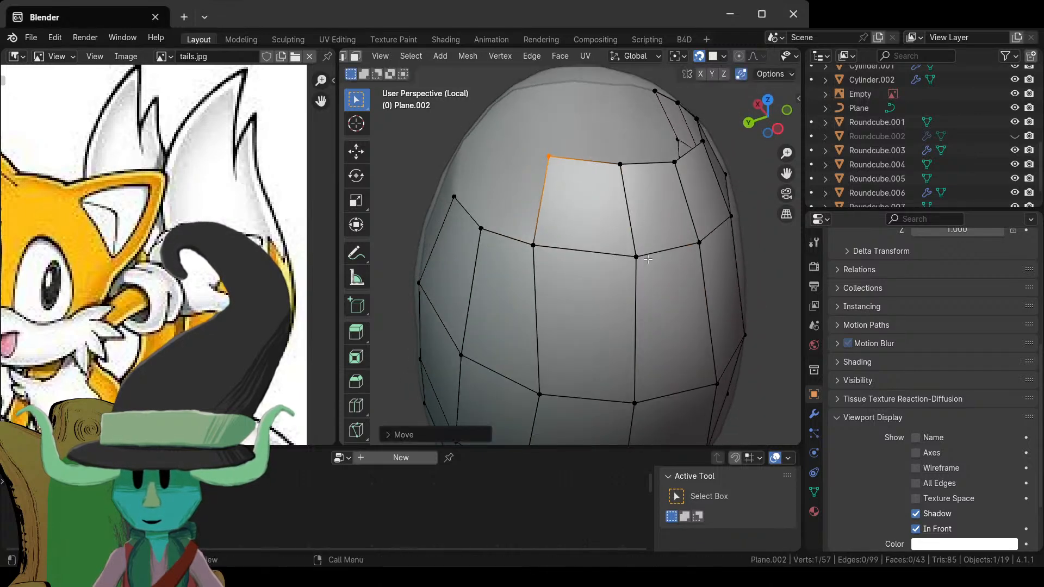
- Add another quad to the top row on the back and reposition its two upper vertices for even spacing
{"action": "middle_click_drag", "start_coordinate": [528, 244], "coordinate": [579, 283]}
{"action": "key", "text": "g"}
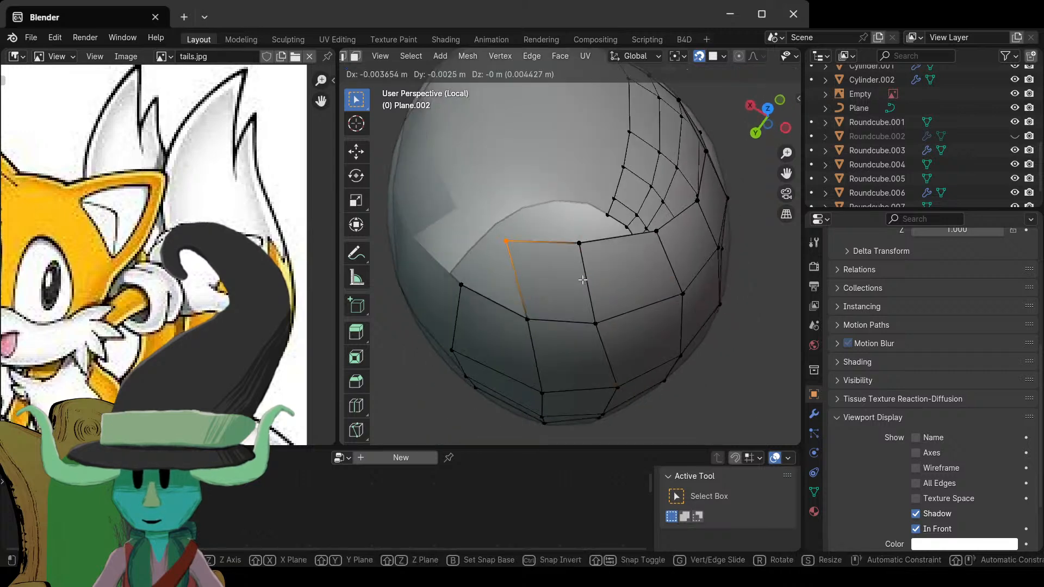
{"action": "left_click", "coordinate": [607, 290]}
{"action": "left_click", "coordinate": [592, 275]}
{"action": "key", "text": "g"}
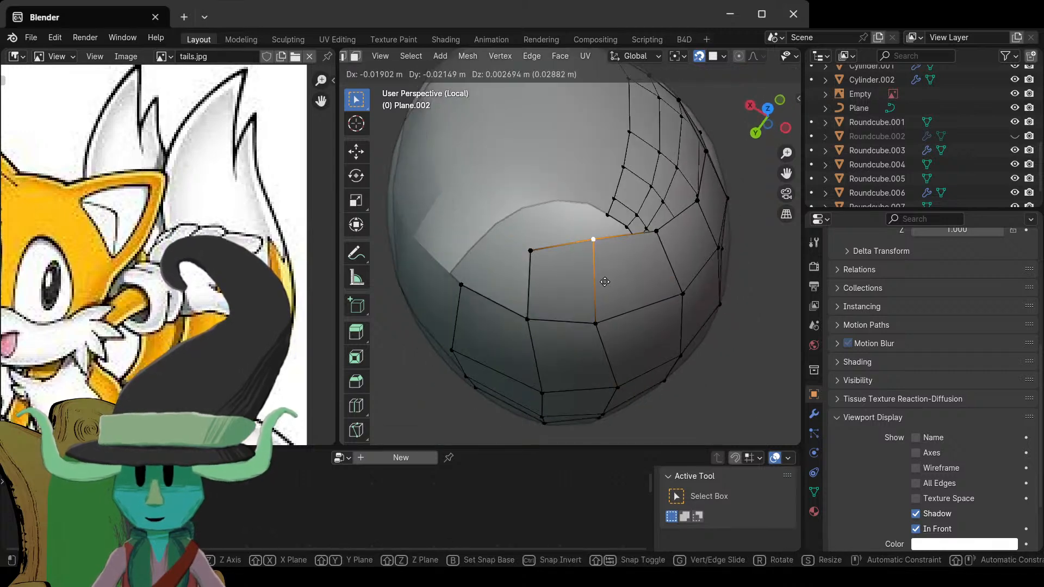
{"action": "left_click", "coordinate": [603, 294]}
- Add the last quad of the top row at the back centre
{"action": "middle_click_drag", "start_coordinate": [529, 325], "coordinate": [579, 317]}
{"action": "key", "text": "e"}
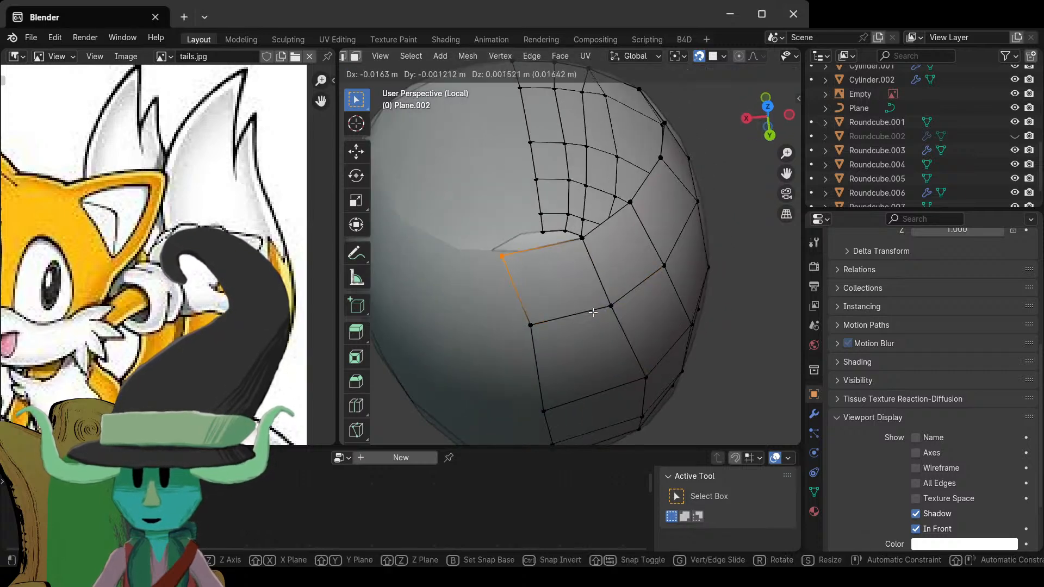
{"action": "left_click", "coordinate": [626, 305]}
- Start the next row at the front by adding two quads above the top row, from the triangle's upper vertex toward the centre
{"action": "scroll", "coordinate": [692, 283], "scroll_direction": "down", "scroll_amount": 5}
{"action": "middle_click_drag", "start_coordinate": [692, 283], "coordinate": [587, 269]}
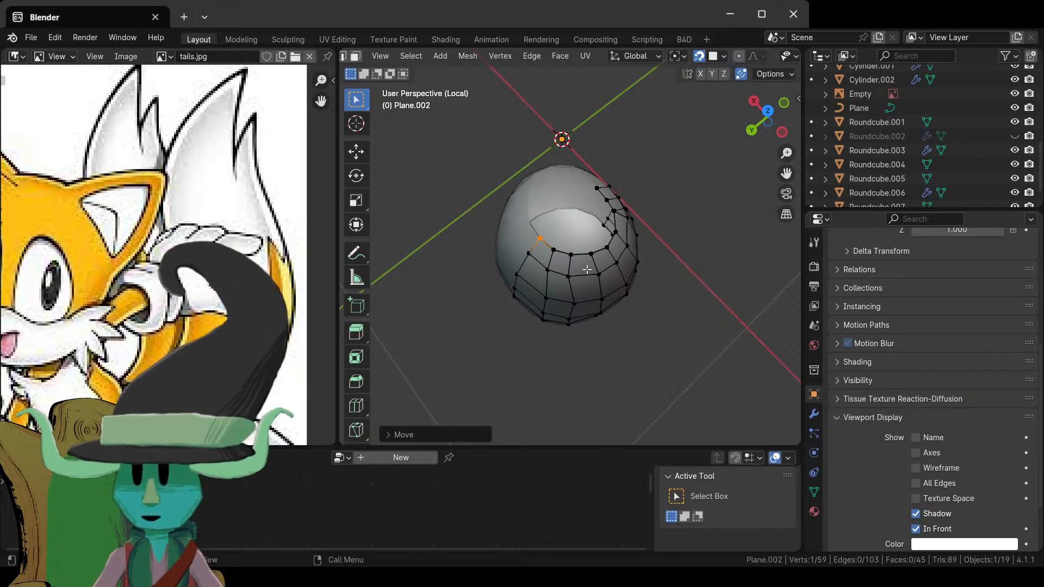
{"action": "scroll", "coordinate": [588, 269], "scroll_direction": "up", "scroll_amount": 3}
{"action": "middle_click_drag", "start_coordinate": [587, 269], "coordinate": [591, 298]}
{"action": "scroll", "coordinate": [585, 259], "scroll_direction": "down", "scroll_amount": 4}
{"action": "scroll", "coordinate": [584, 260], "scroll_direction": "up", "scroll_amount": 3}
{"action": "scroll", "coordinate": [591, 297], "scroll_direction": "up", "scroll_amount": 4}
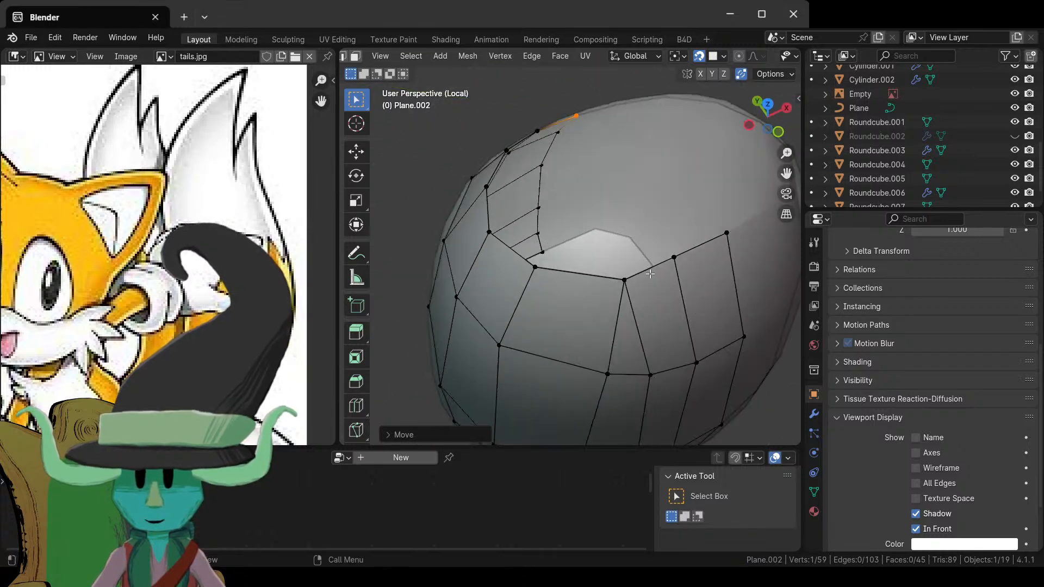
{"action": "left_click", "coordinate": [612, 277]}
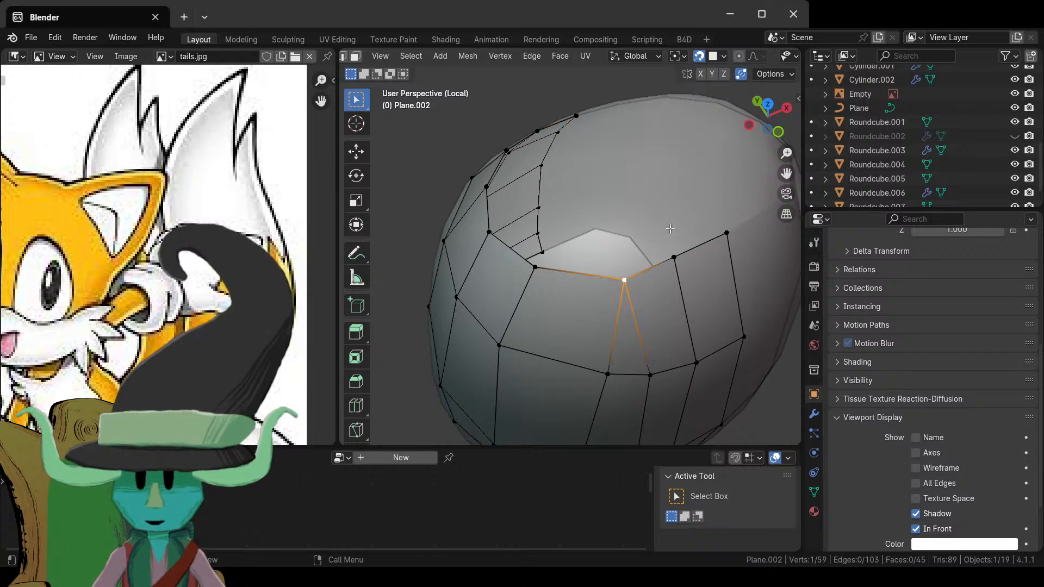
{"action": "key", "text": "alt+d"}
{"action": "left_click", "coordinate": [723, 208]}
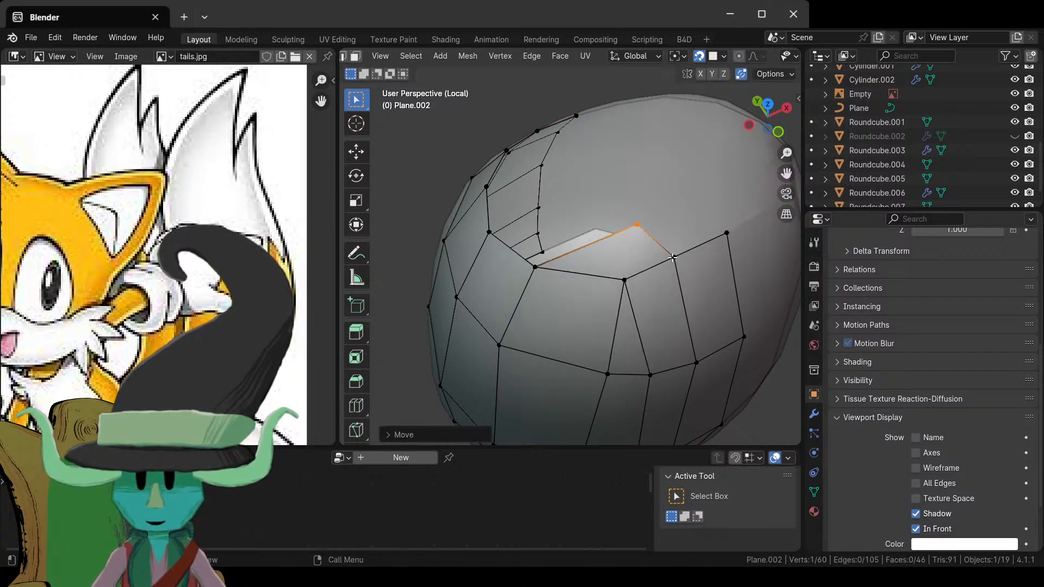
{"action": "key", "text": "alt+d"}
{"action": "left_click", "coordinate": [585, 230]}
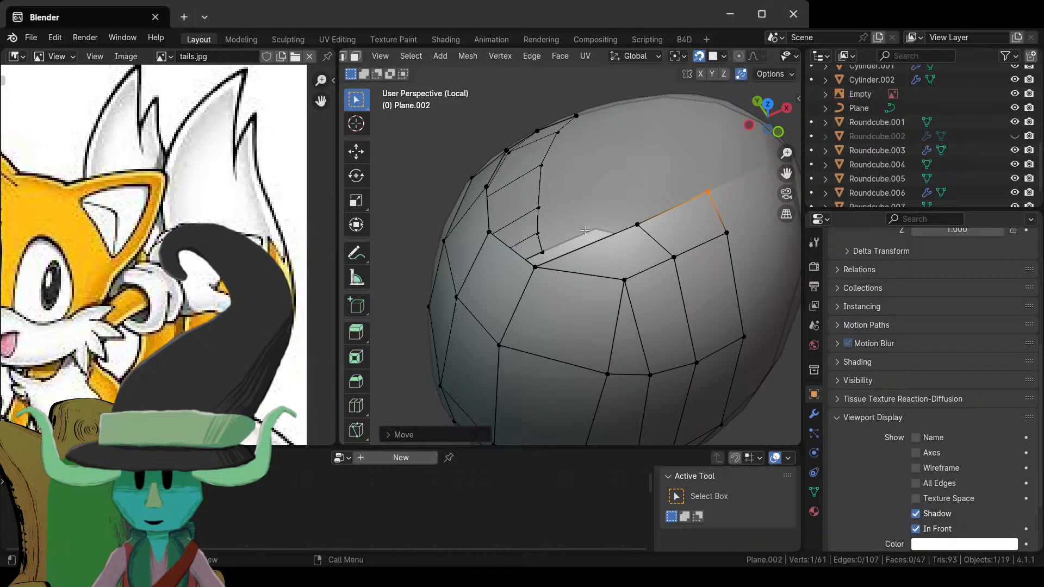
- Add two quads above the new front row, one at the side corner and one beside it toward the front centre
{"action": "scroll", "coordinate": [584, 229], "scroll_direction": "down", "scroll_amount": 3}
{"action": "middle_click_drag", "start_coordinate": [585, 230], "coordinate": [550, 321]}
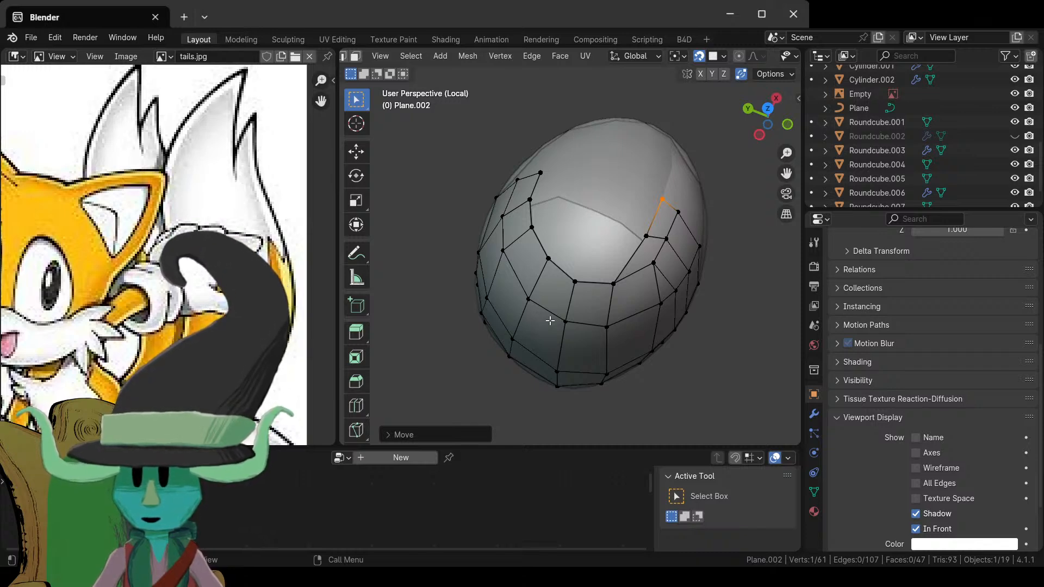
{"action": "scroll", "coordinate": [549, 321], "scroll_direction": "up", "scroll_amount": 3}
{"action": "middle_click_drag", "start_coordinate": [550, 321], "coordinate": [580, 305]}
{"action": "scroll", "coordinate": [548, 315], "scroll_direction": "down", "scroll_amount": 3}
{"action": "left_click", "coordinate": [608, 288]}
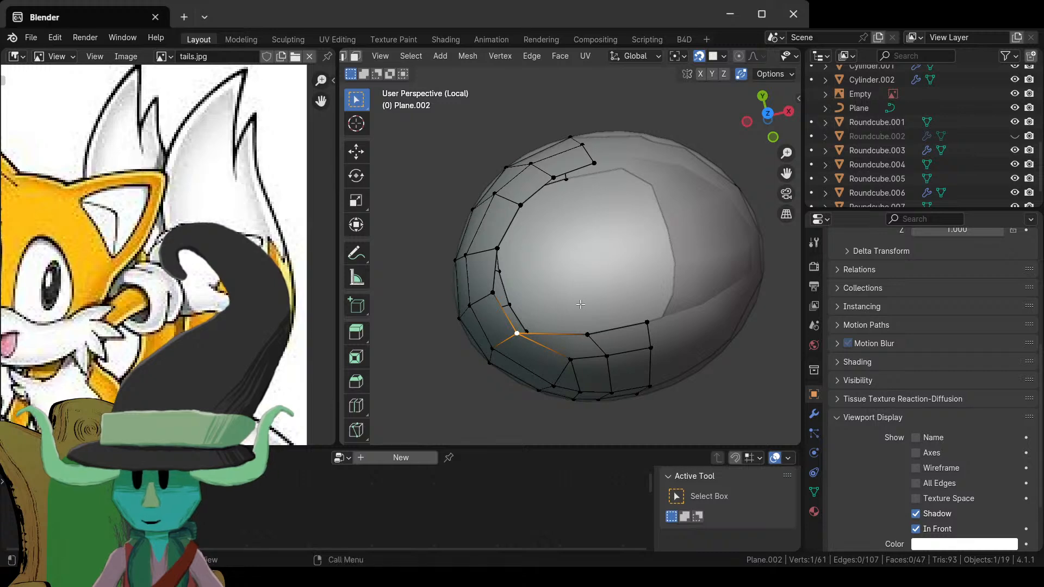
{"action": "key", "text": "f"}
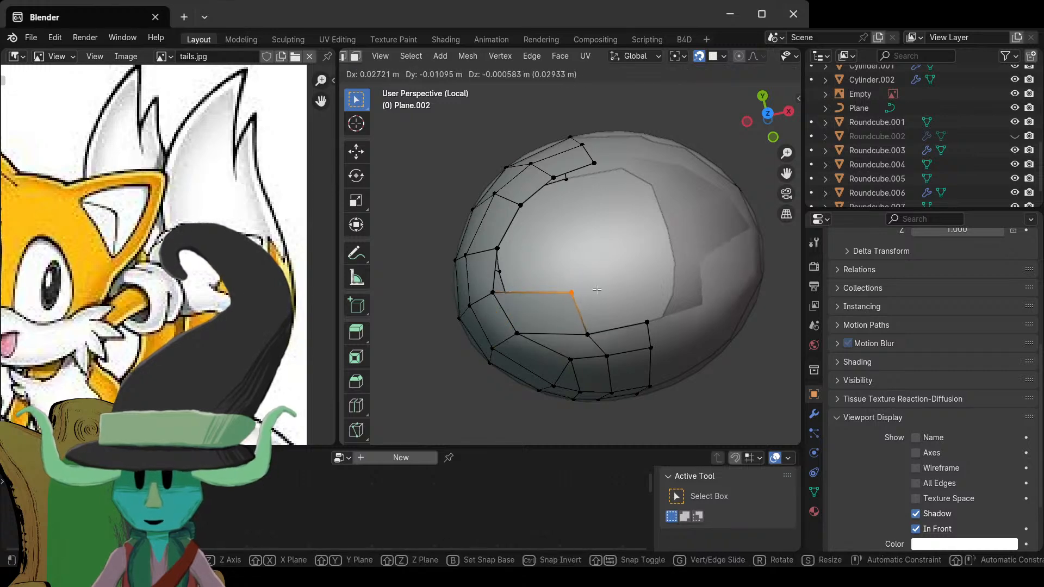
{"action": "left_click", "coordinate": [600, 289]}
{"action": "left_click", "coordinate": [587, 332]}
{"action": "key", "text": "f"}
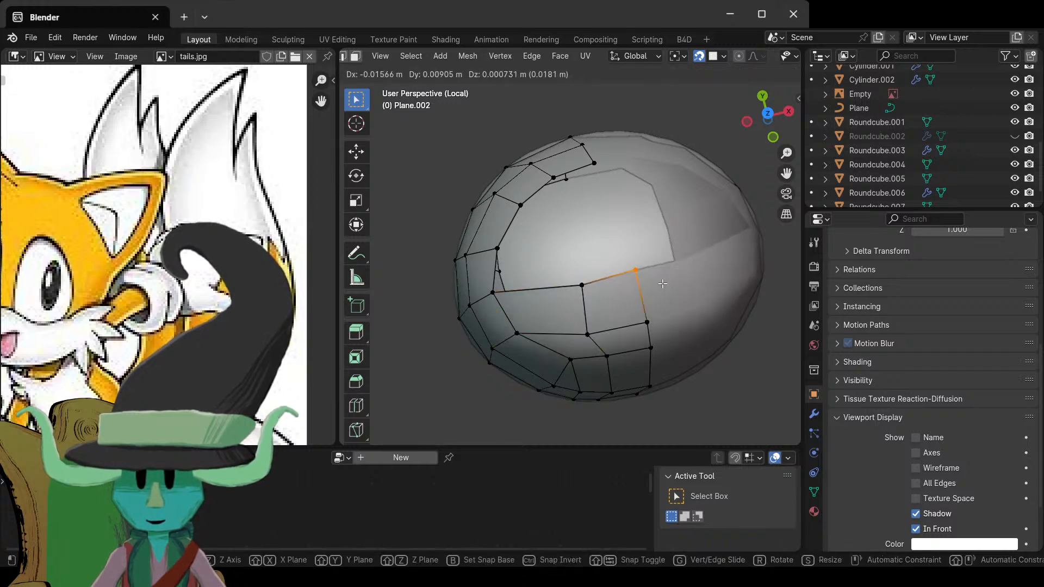
{"action": "left_click", "coordinate": [662, 283]}
- Add one more column of two quads over the top, behind the front patch
{"action": "middle_click_drag", "start_coordinate": [662, 283], "coordinate": [621, 340]}
{"action": "left_click", "coordinate": [599, 335]}
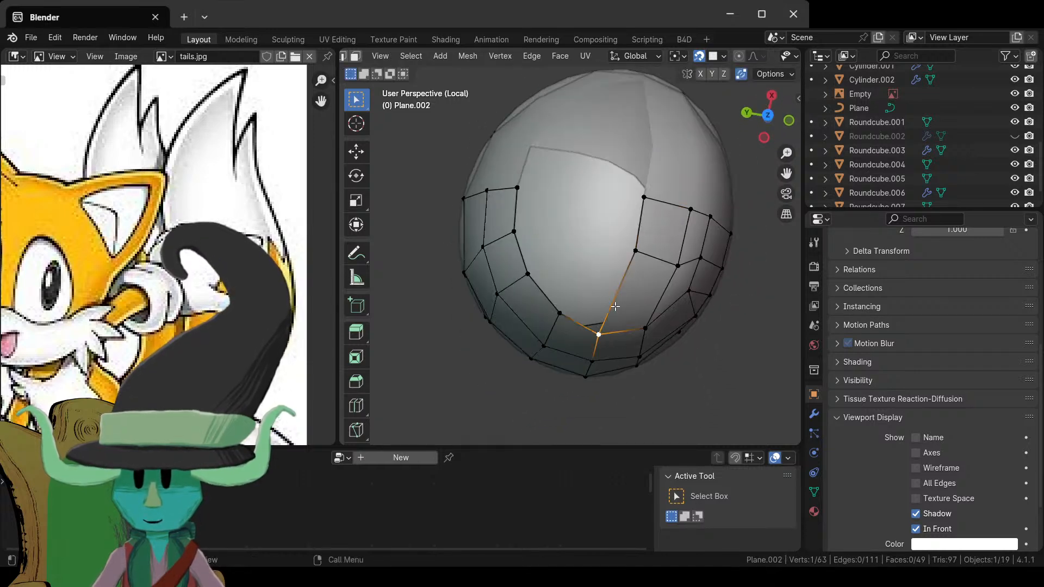
{"action": "key", "text": "f"}
{"action": "left_click", "coordinate": [611, 298]}
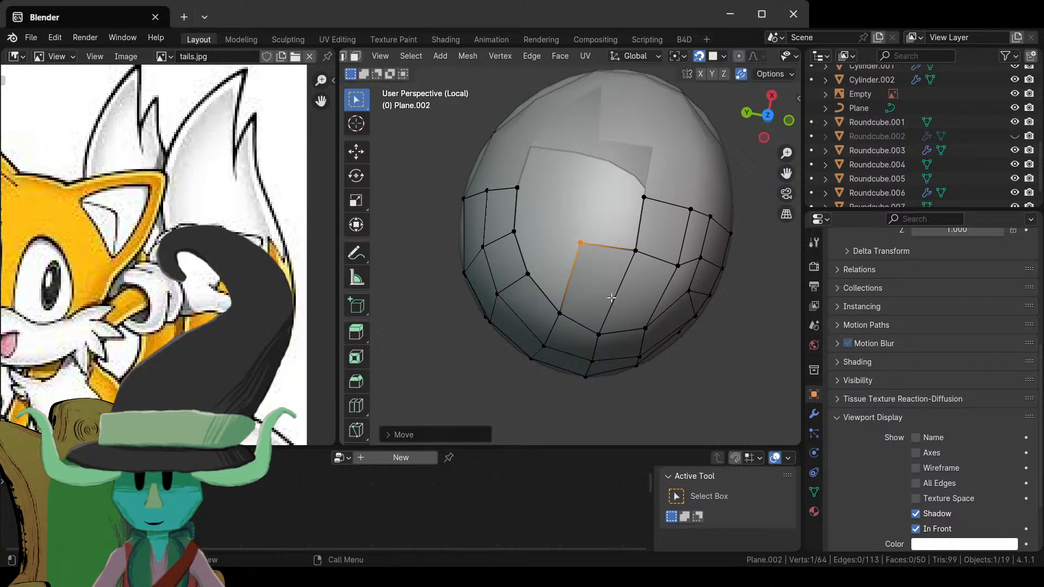
{"action": "left_click", "coordinate": [645, 259]}
{"action": "key", "text": "f"}
{"action": "left_click", "coordinate": [649, 257]}
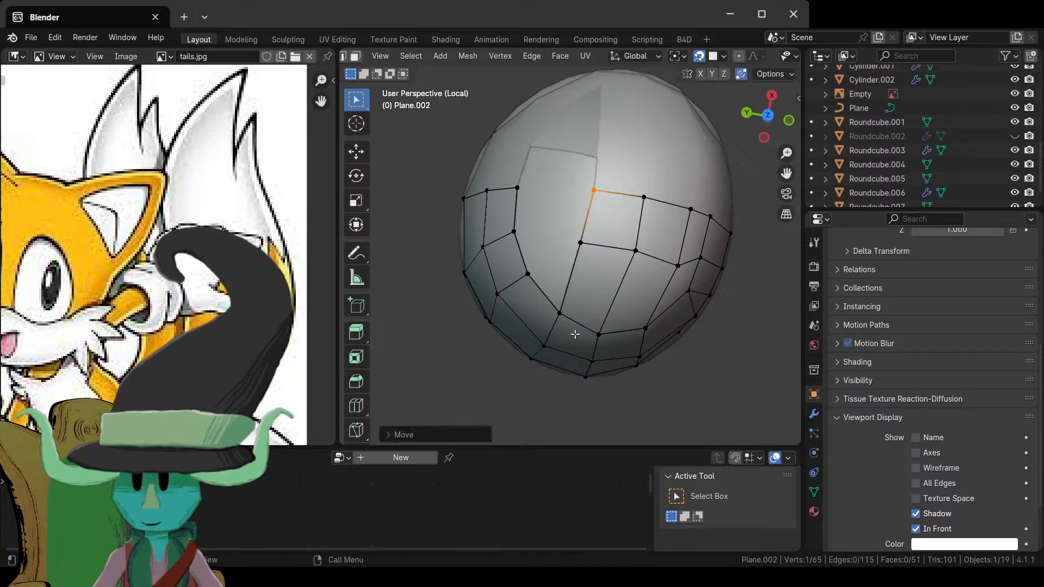
- Try to merge two neighbouring vertices of the upper boundary near the back corner and reposition the merged vertex
{"action": "middle_click_drag", "start_coordinate": [576, 334], "coordinate": [589, 301]}
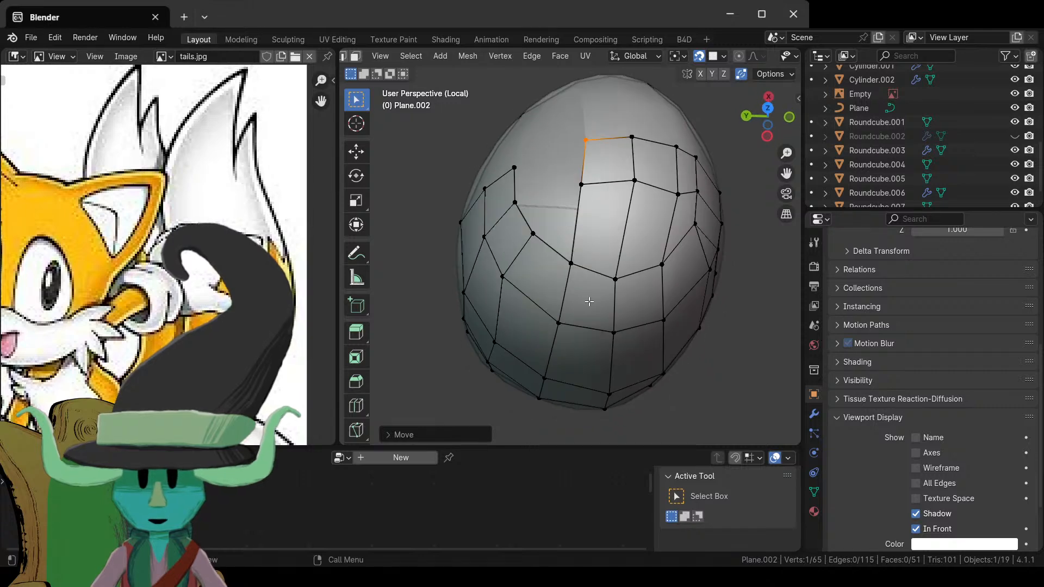
{"action": "left_click", "coordinate": [572, 265]}
{"action": "left_click", "coordinate": [546, 248], "text": "shift"}
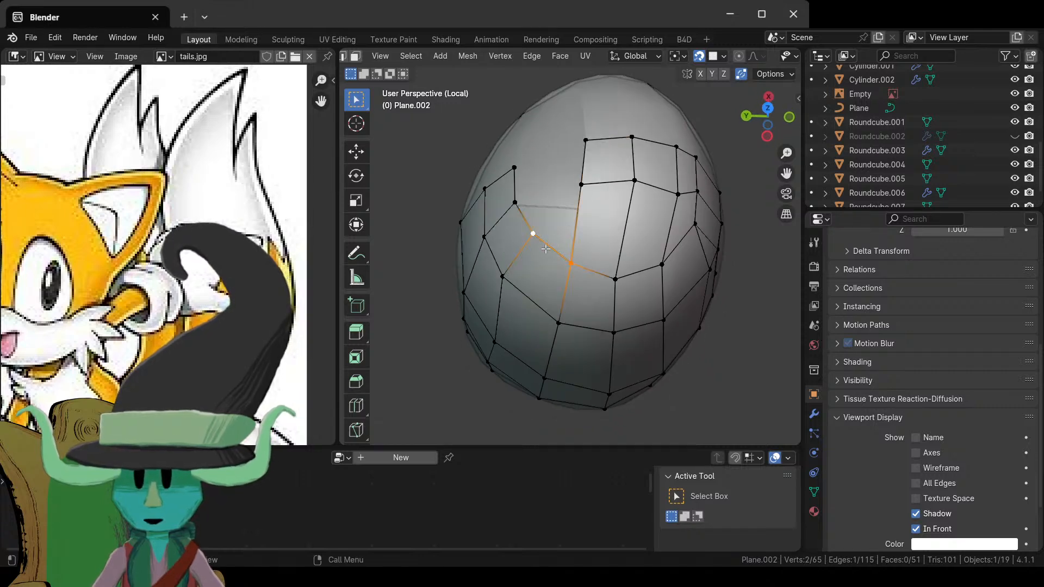
{"action": "key", "text": "m"}
{"action": "left_click", "coordinate": [553, 258]}
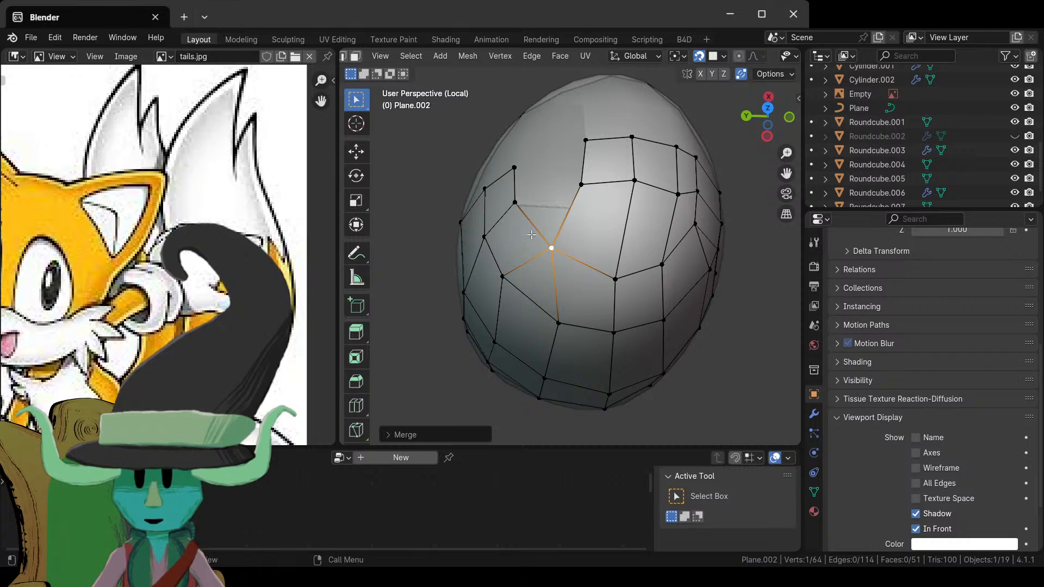
{"action": "middle_click_drag", "start_coordinate": [531, 234], "coordinate": [623, 278]}
{"action": "key", "text": "g"}
{"action": "left_click", "coordinate": [556, 213]}
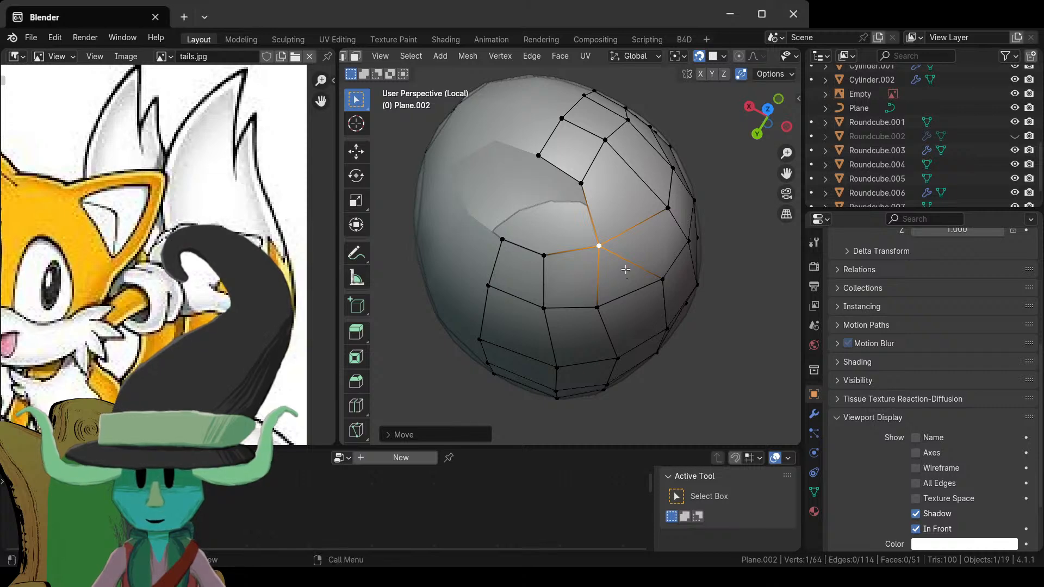
- Try a Knife cut from the merged vertex along the adjacent upper boundary
{"action": "key", "text": "k"}
{"action": "left_click", "coordinate": [598, 245]}
{"action": "left_click", "coordinate": [639, 223]}
{"action": "key", "text": "Return"}
{"action": "middle_click_drag", "start_coordinate": [645, 298], "coordinate": [627, 247]}
{"action": "left_click", "coordinate": [613, 247]}
- Bevel the vertex at the tip of the front triangle and delete the small face created by the bevel
{"action": "middle_click_drag", "start_coordinate": [542, 283], "coordinate": [625, 290]}
{"action": "left_click", "coordinate": [665, 254]}
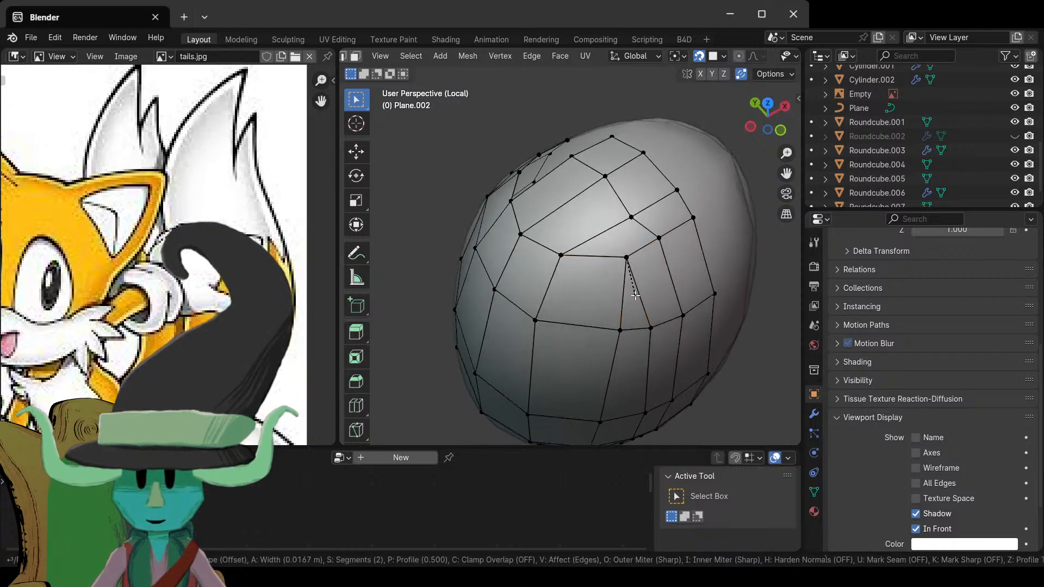
{"action": "key", "text": "ctrl+shift+b"}
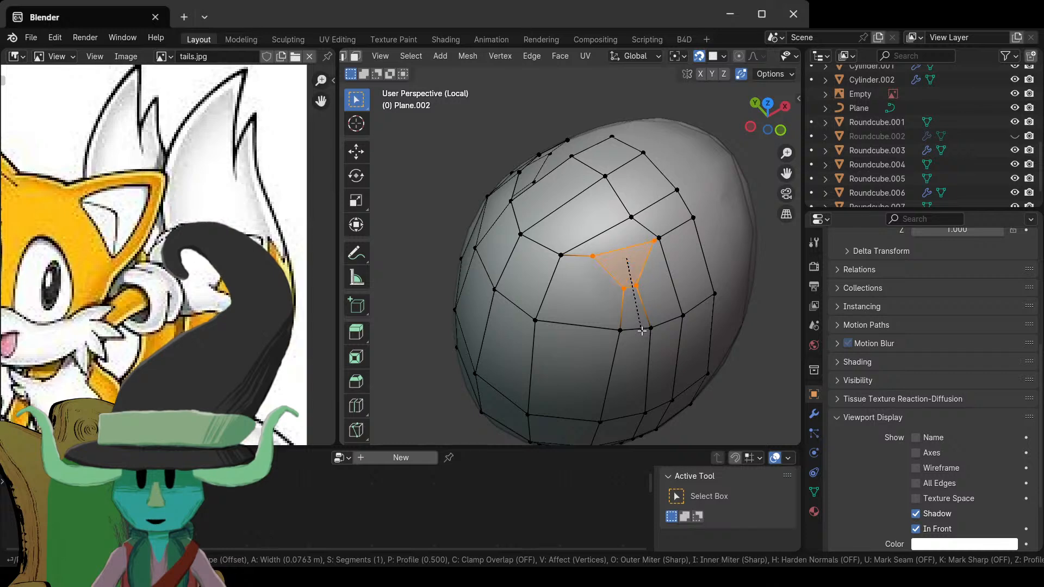
{"action": "left_click", "coordinate": [643, 324]}
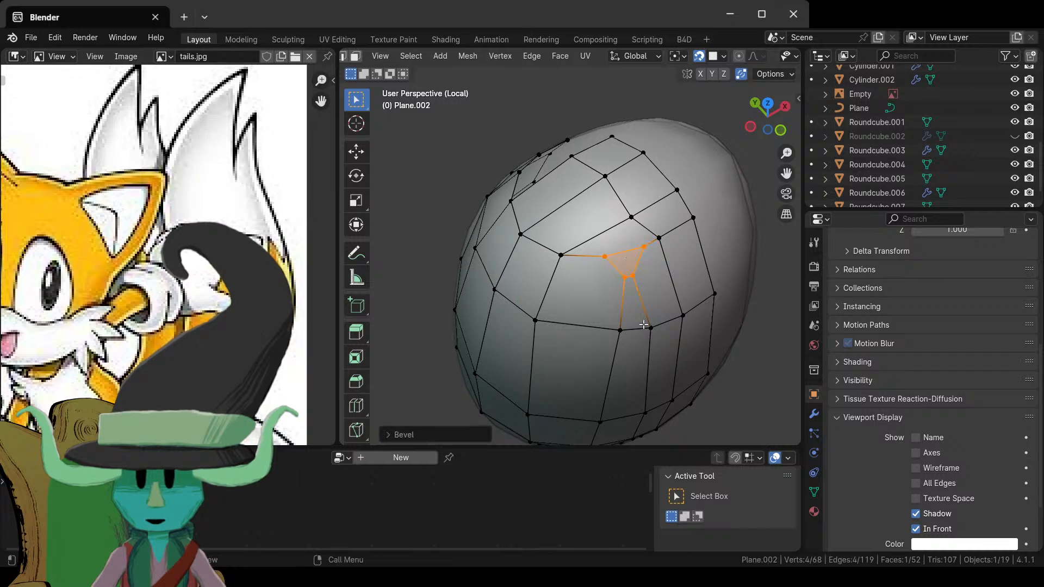
{"action": "key", "text": "x"}
{"action": "left_click", "coordinate": [640, 288]}
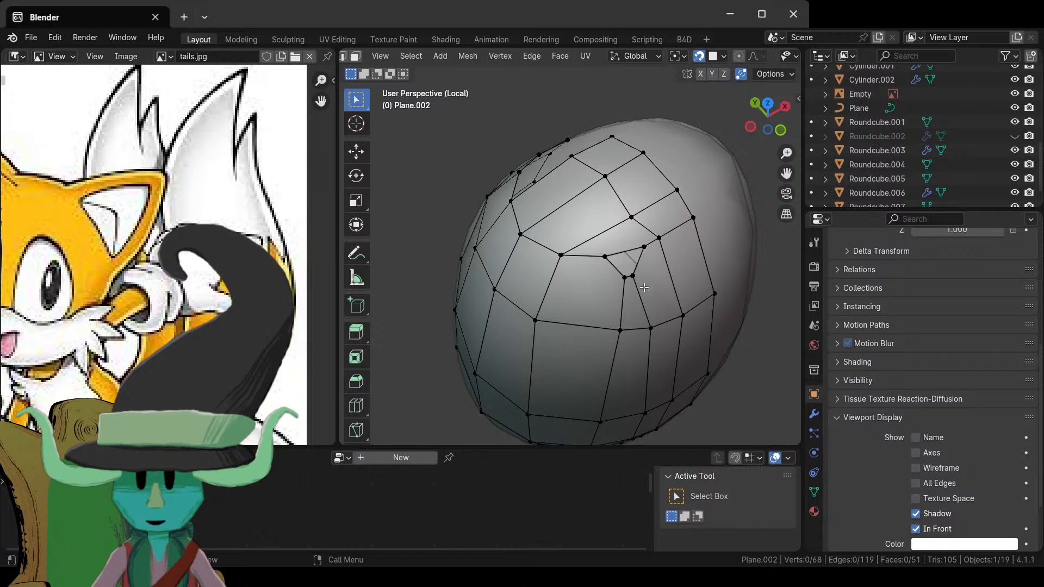
- Merge the opening's two lower vertices onto its upper ones, turning the triangle into a quad, and adjust its two top corners
{"action": "left_click", "coordinate": [624, 280]}
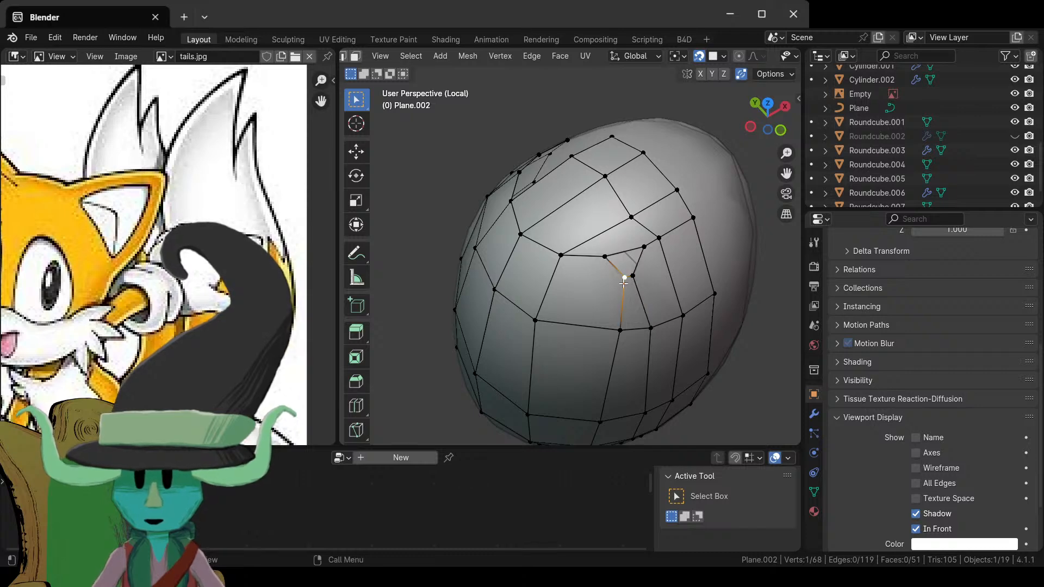
{"action": "key", "text": "g"}
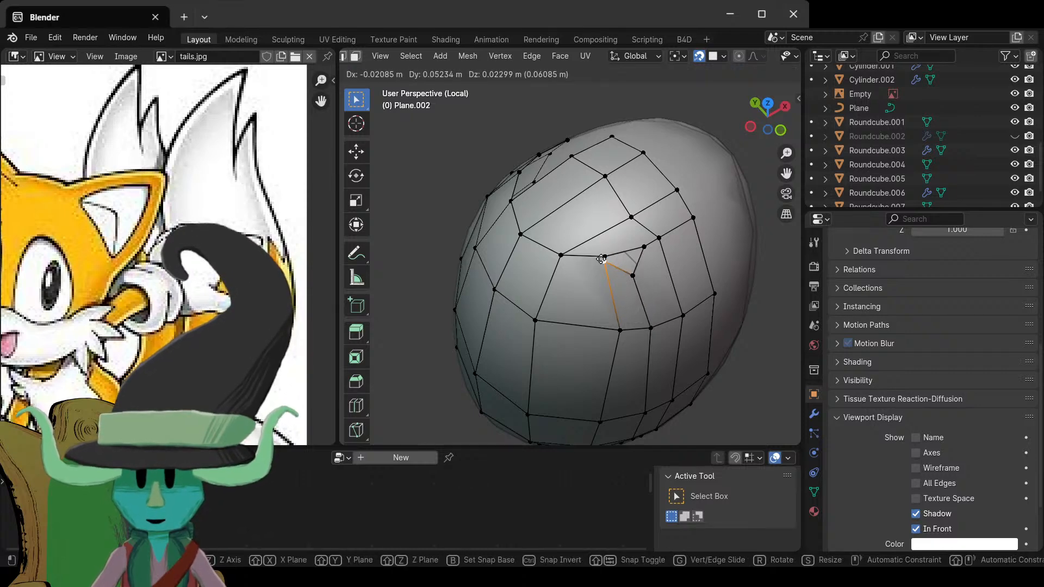
{"action": "left_click", "coordinate": [601, 254]}
{"action": "key", "text": "g"}
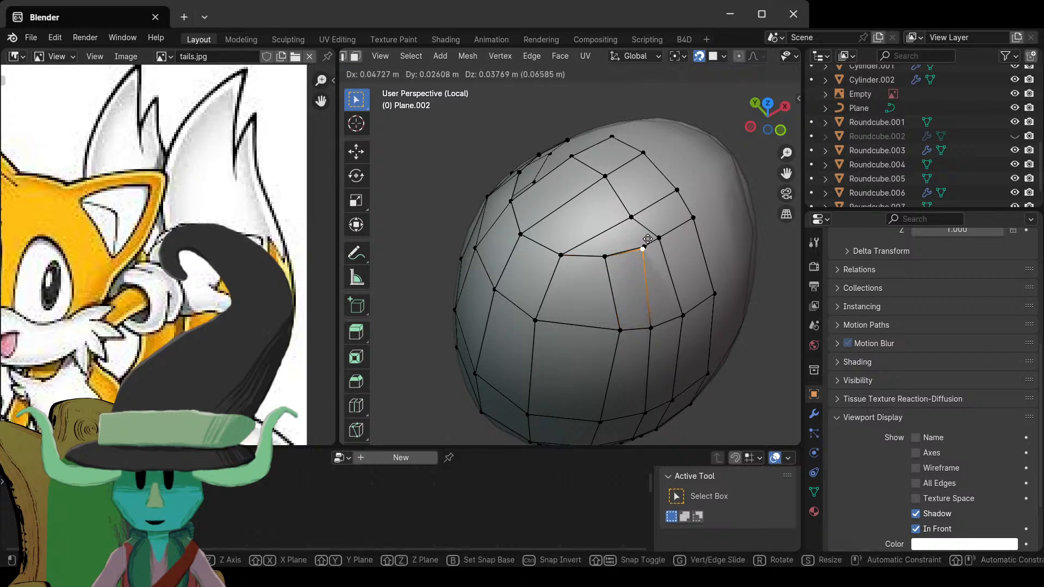
{"action": "left_click", "coordinate": [647, 235]}
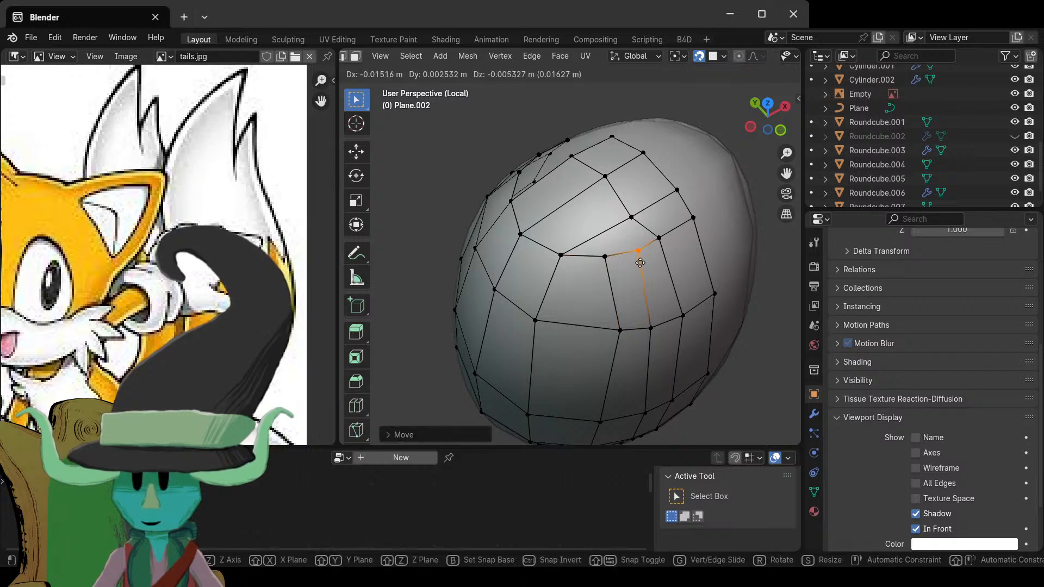
{"action": "left_click", "coordinate": [609, 264]}
{"action": "left_click", "coordinate": [611, 276]}
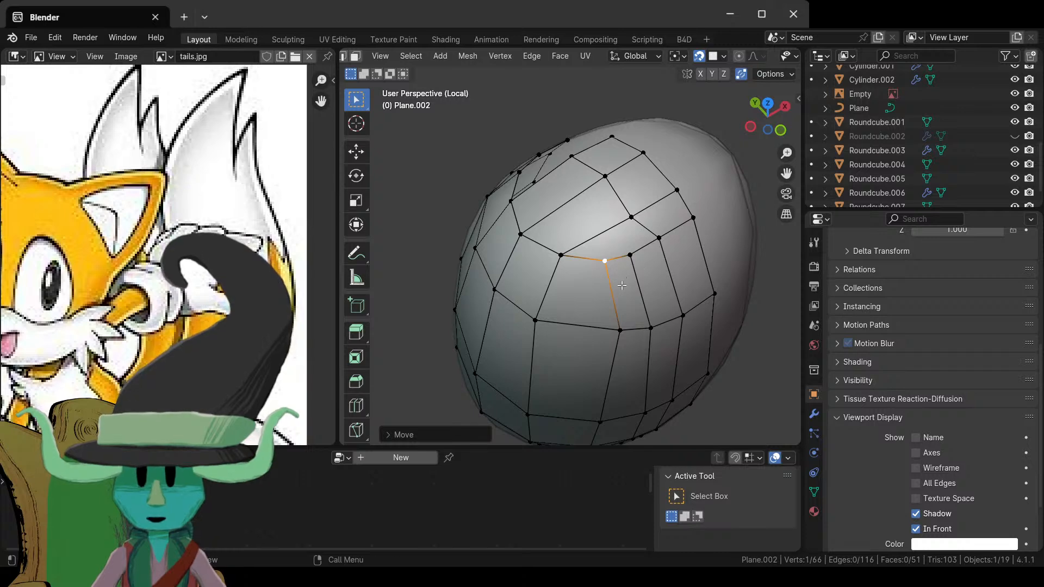
- Knife-cut from the upper corner vertex across the neighbouring quads to the edge of the top opening
{"action": "key", "text": "ctrl+r"}
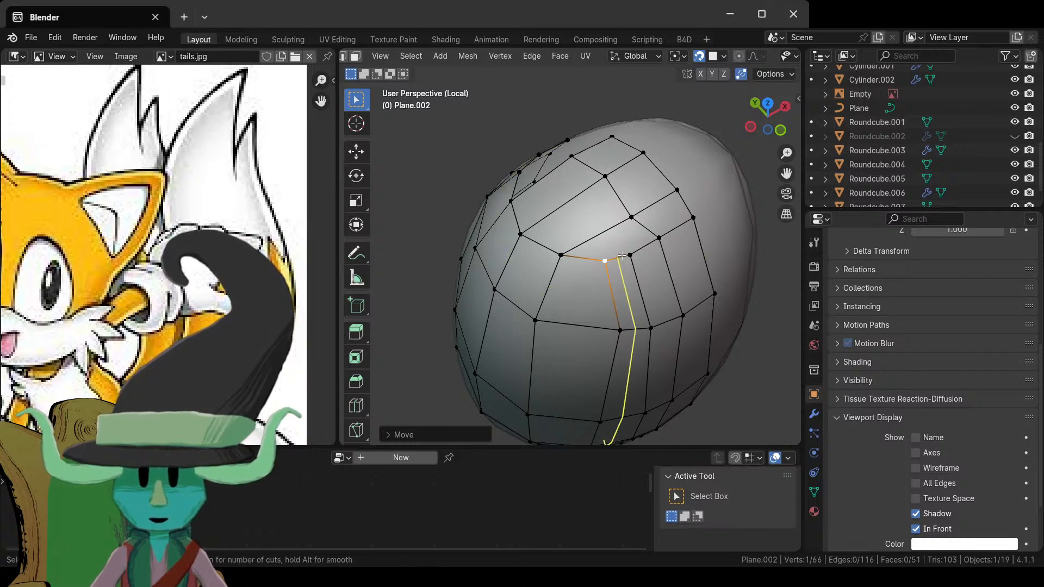
{"action": "key", "text": "Escape"}
{"action": "middle_click_drag", "start_coordinate": [621, 255], "coordinate": [654, 346]}
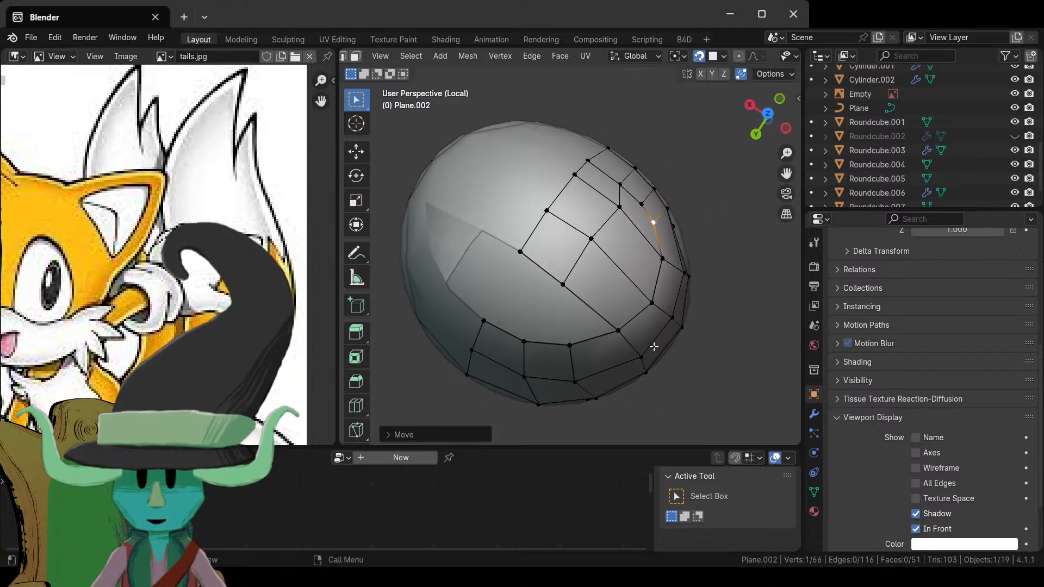
{"action": "key", "text": "k"}
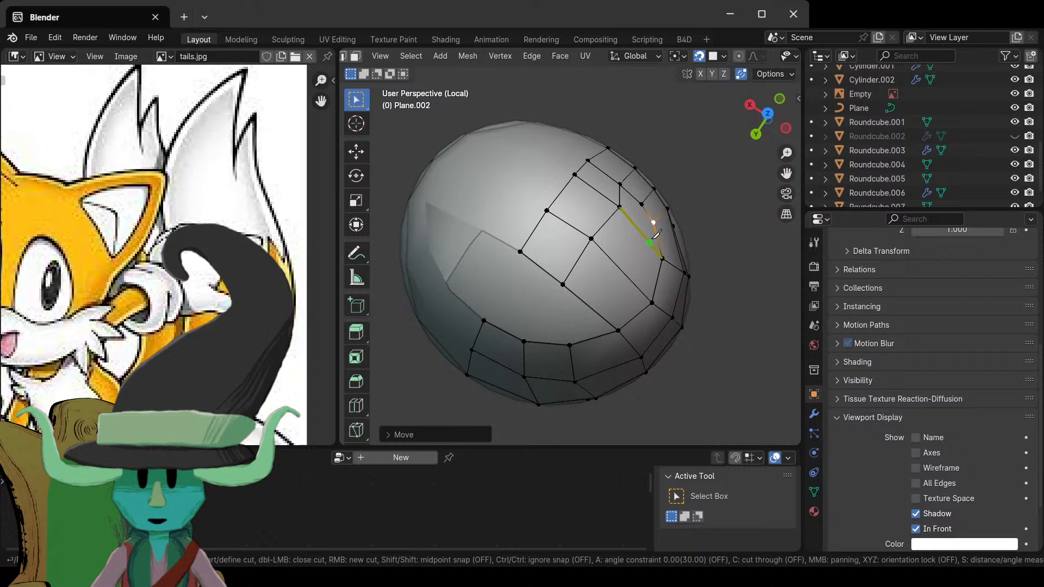
{"action": "left_click", "coordinate": [640, 204]}
{"action": "left_click", "coordinate": [589, 305]}
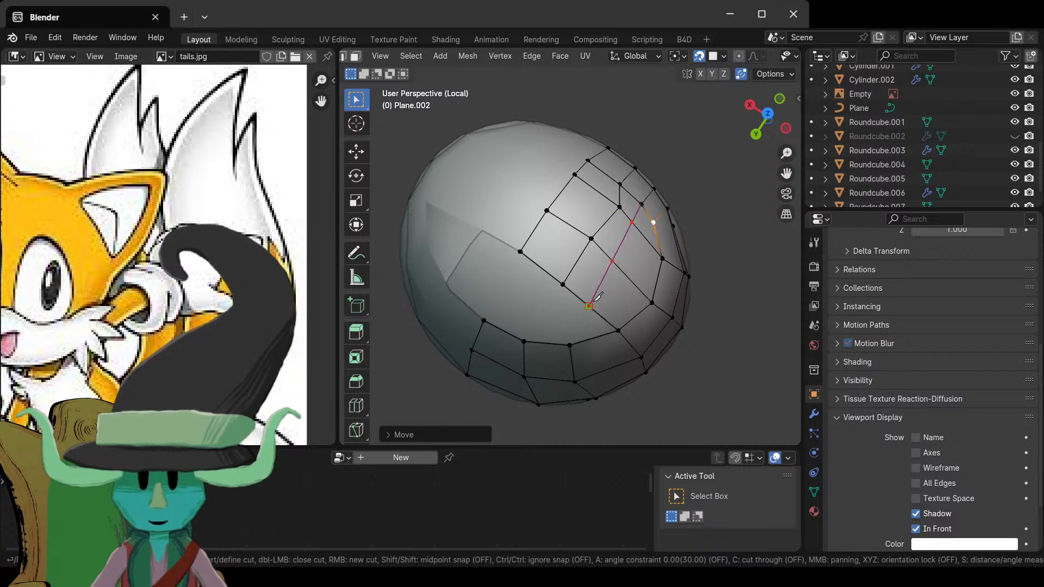
{"action": "key", "text": "Return"}
- Fill a quad between the two facing boundary edges of the top opening, and another face by bridging the next vertex pair
{"action": "middle_click_drag", "start_coordinate": [629, 356], "coordinate": [592, 346]}
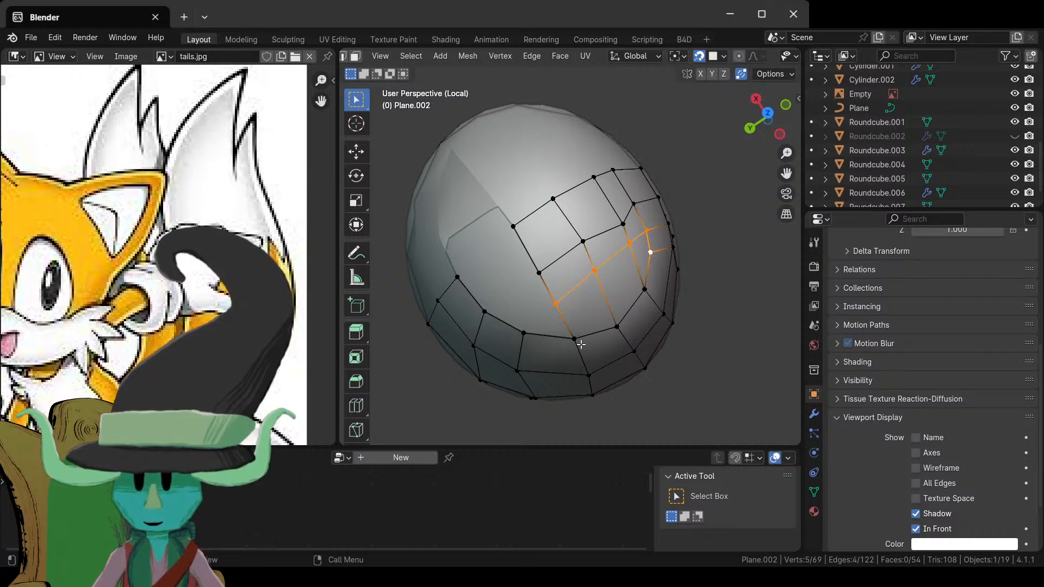
{"action": "middle_click_drag", "start_coordinate": [648, 333], "coordinate": [614, 319]}
{"action": "scroll", "coordinate": [609, 288], "scroll_direction": "down", "scroll_amount": 4}
{"action": "scroll", "coordinate": [609, 288], "scroll_direction": "up", "scroll_amount": 4}
{"action": "scroll", "coordinate": [505, 284], "scroll_direction": "up", "scroll_amount": 2}
{"action": "left_click", "coordinate": [480, 285]}
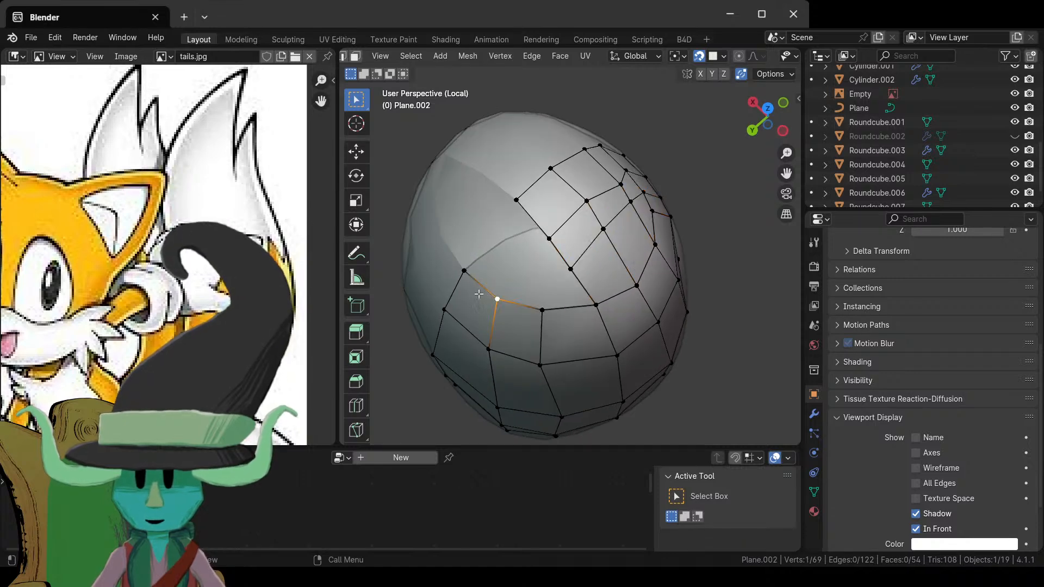
{"action": "left_click", "coordinate": [551, 238], "text": "shift"}
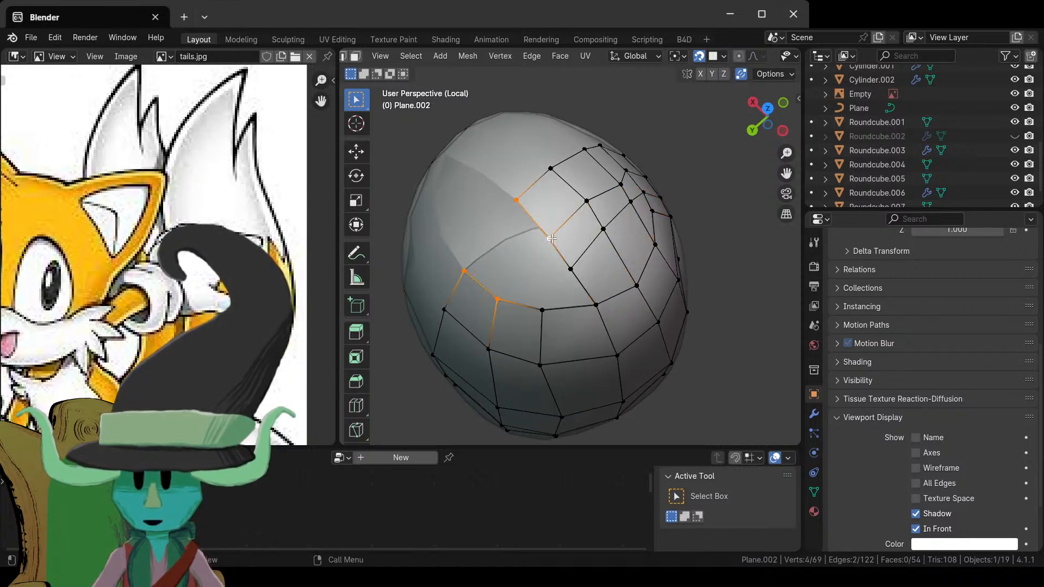
{"action": "key", "text": "f"}
{"action": "middle_click_drag", "start_coordinate": [634, 318], "coordinate": [597, 324]}
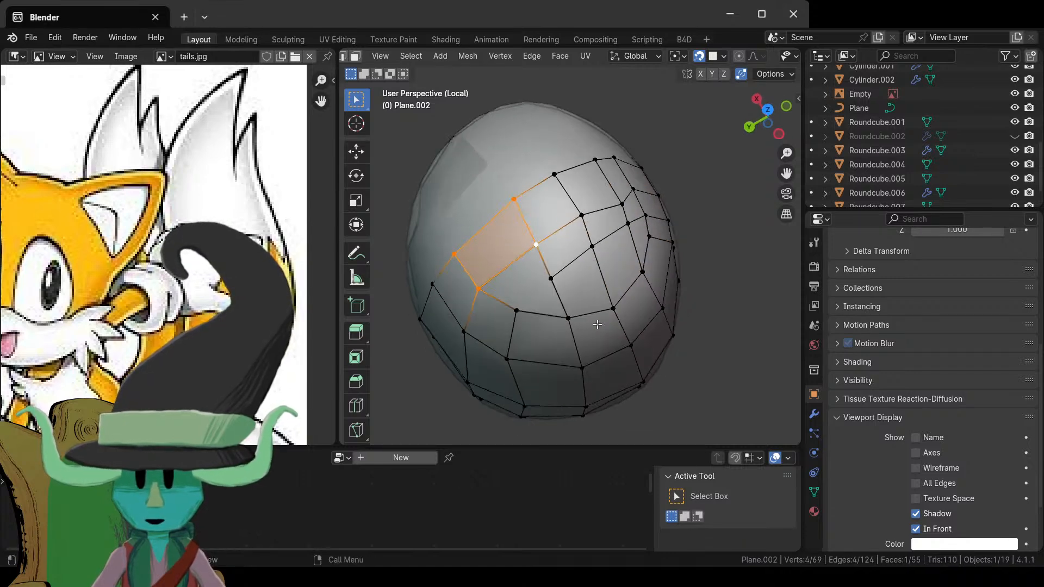
{"action": "left_click", "coordinate": [517, 310]}
{"action": "left_click", "coordinate": [551, 278], "text": "shift"}
{"action": "key", "text": "j"}
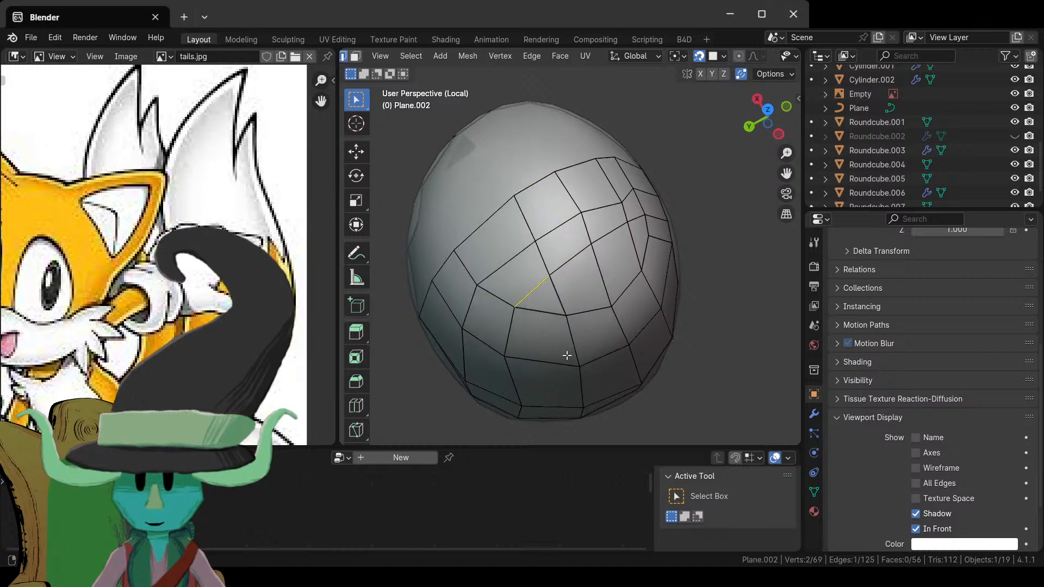
- Add a centred loop cut across the two newly filled faces
{"action": "middle_click_drag", "start_coordinate": [567, 355], "coordinate": [557, 316]}
{"action": "key", "text": "ctrl+r"}
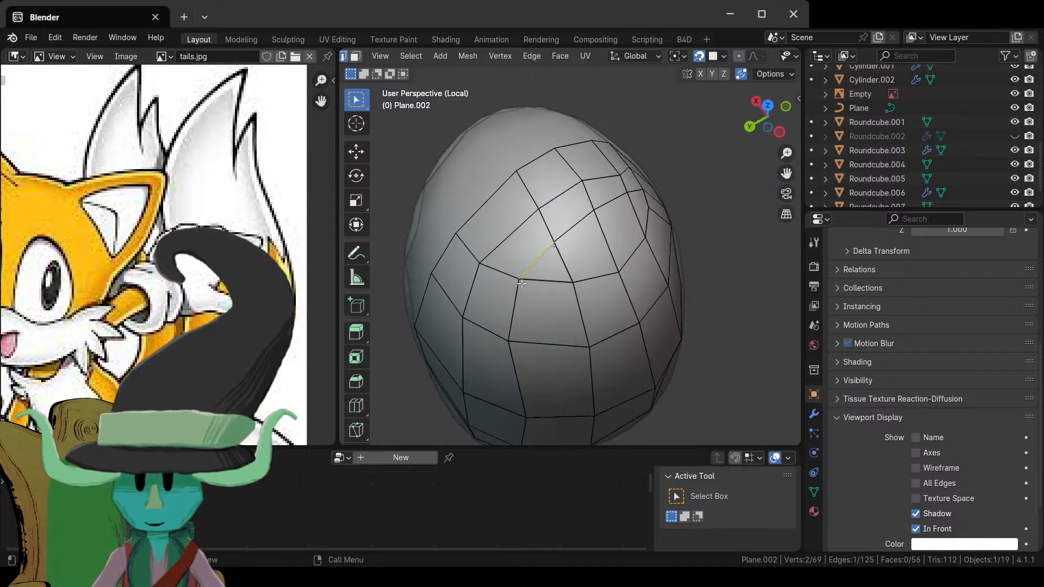
{"action": "left_click", "coordinate": [517, 238]}
{"action": "right_click", "coordinate": [517, 238]}
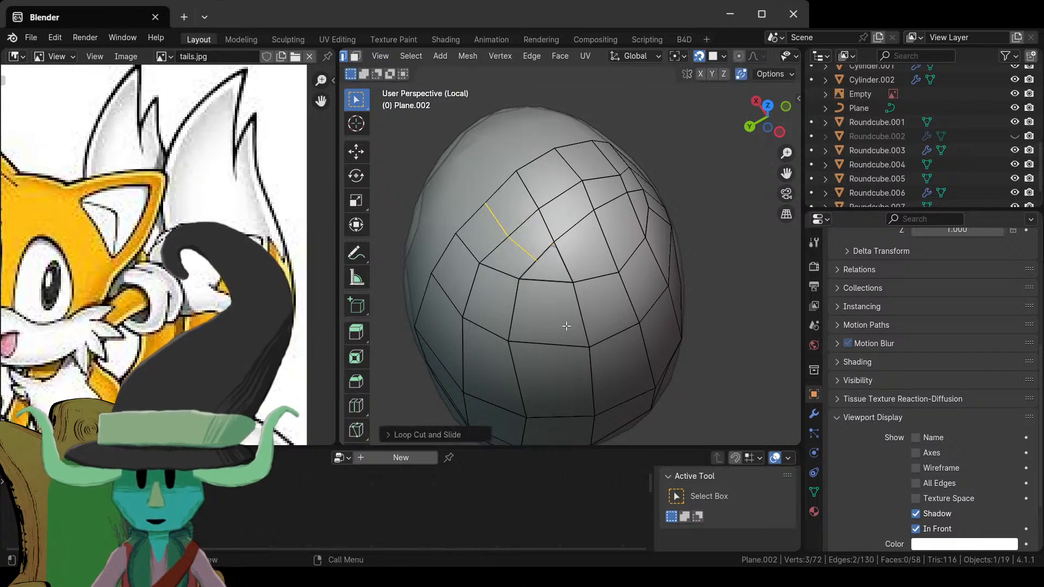
- Fill the remaining triangular gap with a four-sided face, using its three corners and the loop cut's end vertex
{"action": "key", "text": "1"}
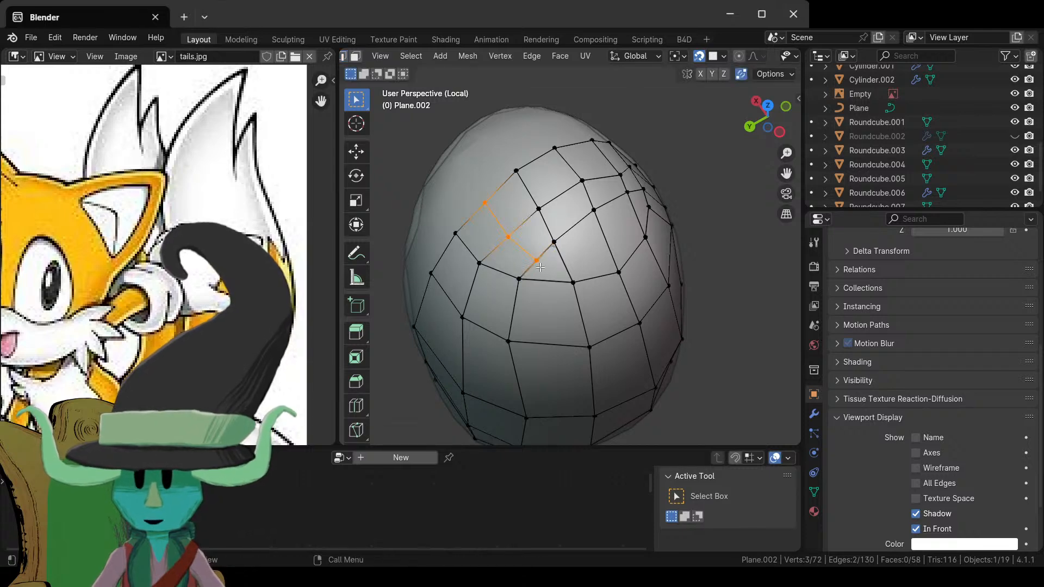
{"action": "left_click", "coordinate": [575, 282]}
{"action": "left_click", "coordinate": [550, 246], "text": "shift"}
{"action": "left_click", "coordinate": [519, 278], "text": "shift"}
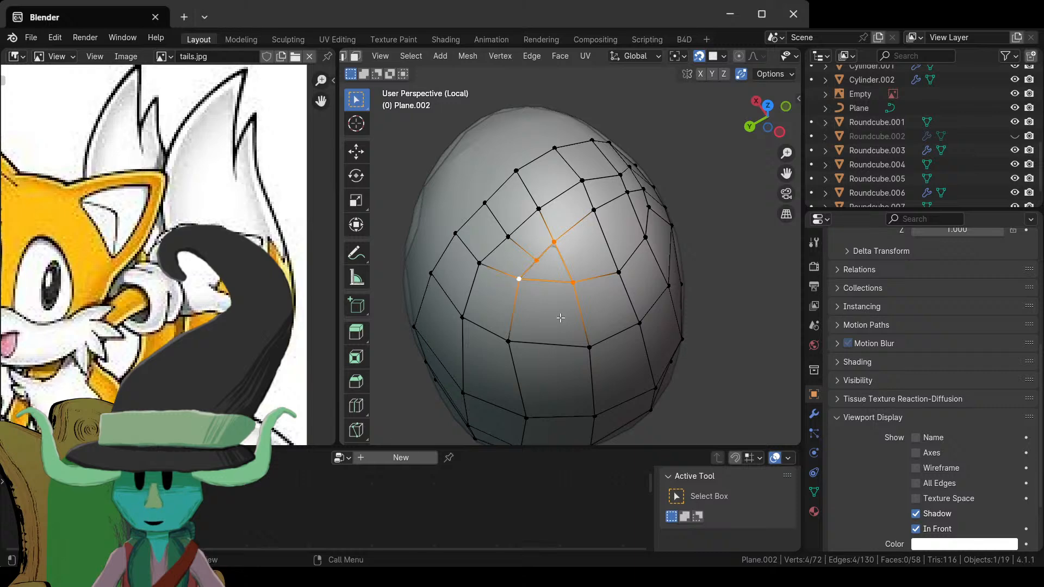
{"action": "key", "text": "g"}
{"action": "right_click", "coordinate": [560, 314]}
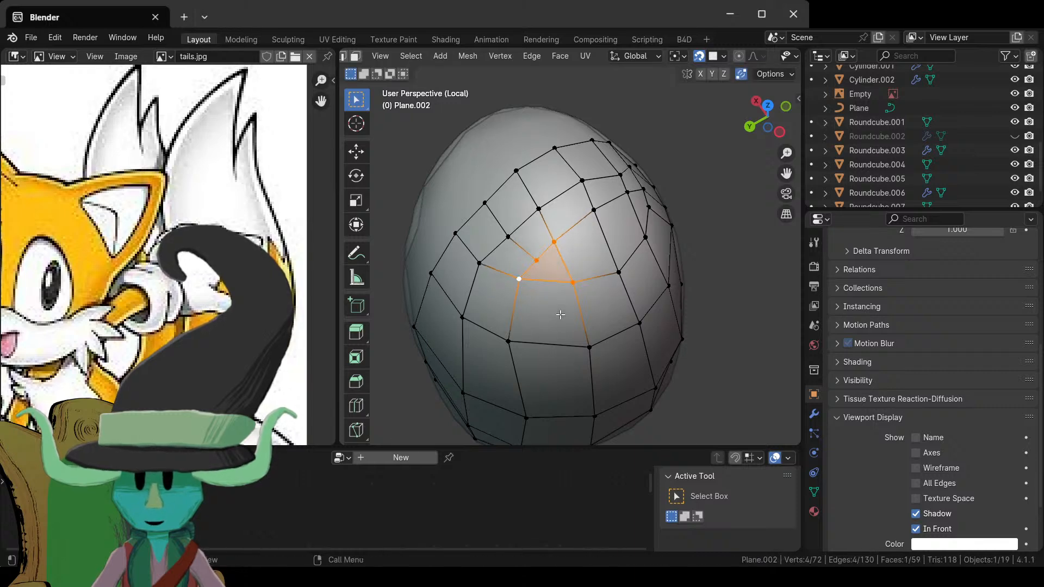
- Preview loop cuts through the filled gap and examine how the edge flow runs around the torso
{"action": "key", "text": "ctrl+r"}
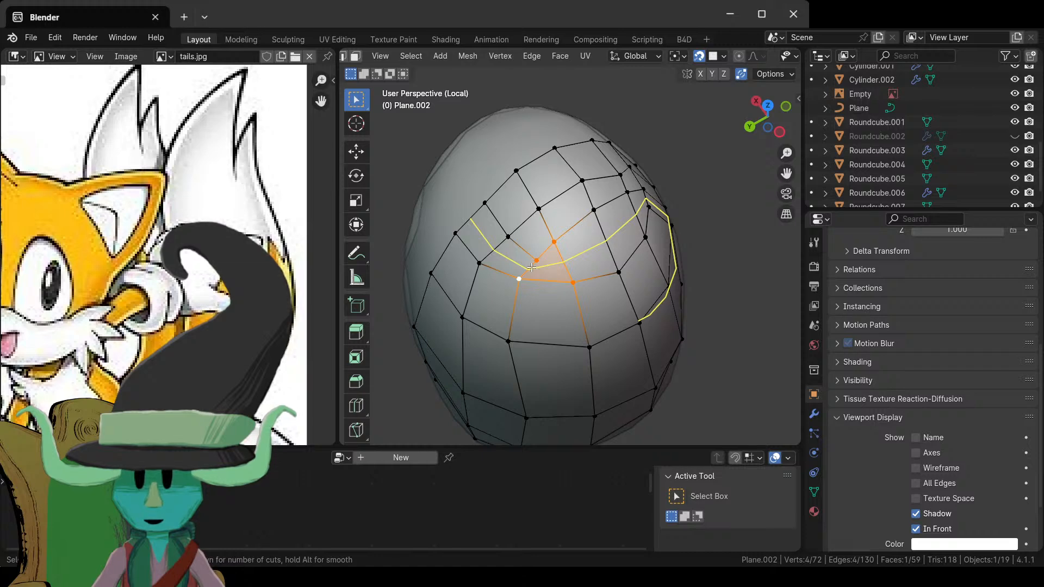
{"action": "key", "text": "Escape"}
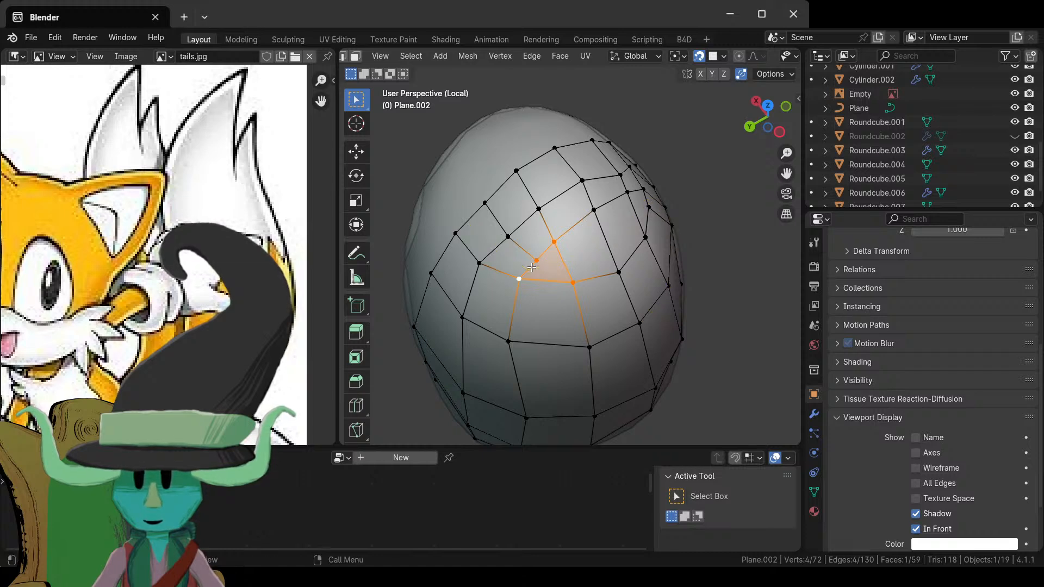
{"action": "scroll", "coordinate": [690, 315], "scroll_direction": "down", "scroll_amount": 5}
{"action": "middle_click_drag", "start_coordinate": [690, 315], "coordinate": [522, 321]}
{"action": "scroll", "coordinate": [550, 414], "scroll_direction": "up", "scroll_amount": 5}
{"action": "middle_click_drag", "start_coordinate": [550, 414], "coordinate": [549, 381]}
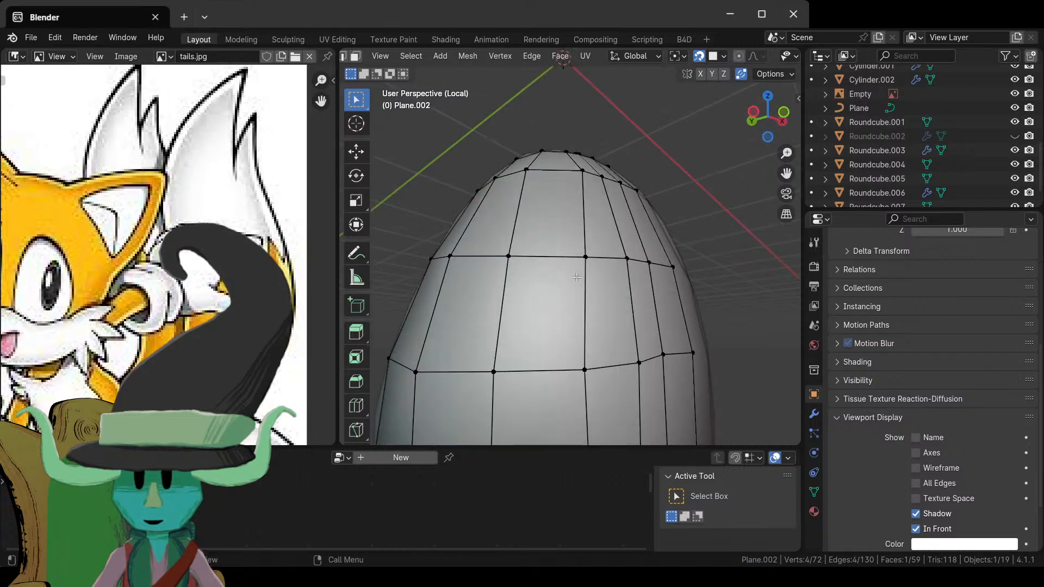
{"action": "scroll", "coordinate": [550, 381], "scroll_direction": "down", "scroll_amount": 5}
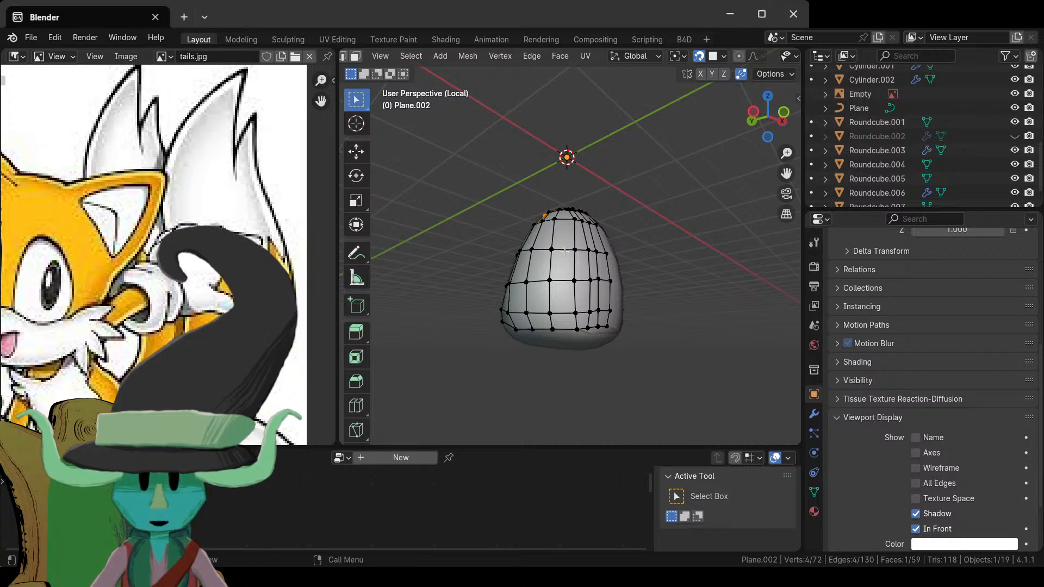
{"action": "middle_click_drag", "start_coordinate": [522, 288], "coordinate": [521, 381]}
{"action": "scroll", "coordinate": [535, 280], "scroll_direction": "up", "scroll_amount": 3}
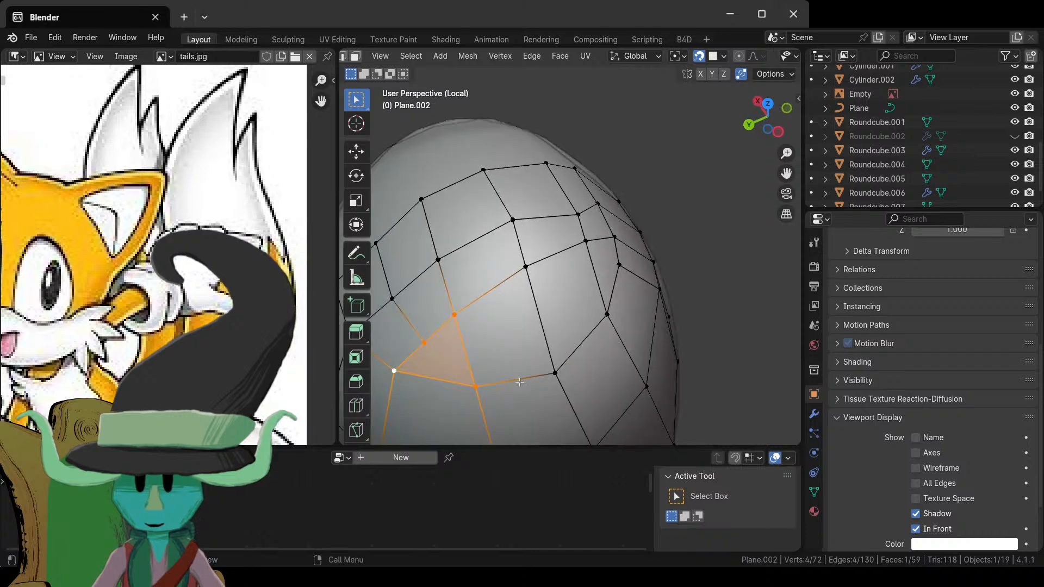
{"action": "key", "text": "ctrl+r"}
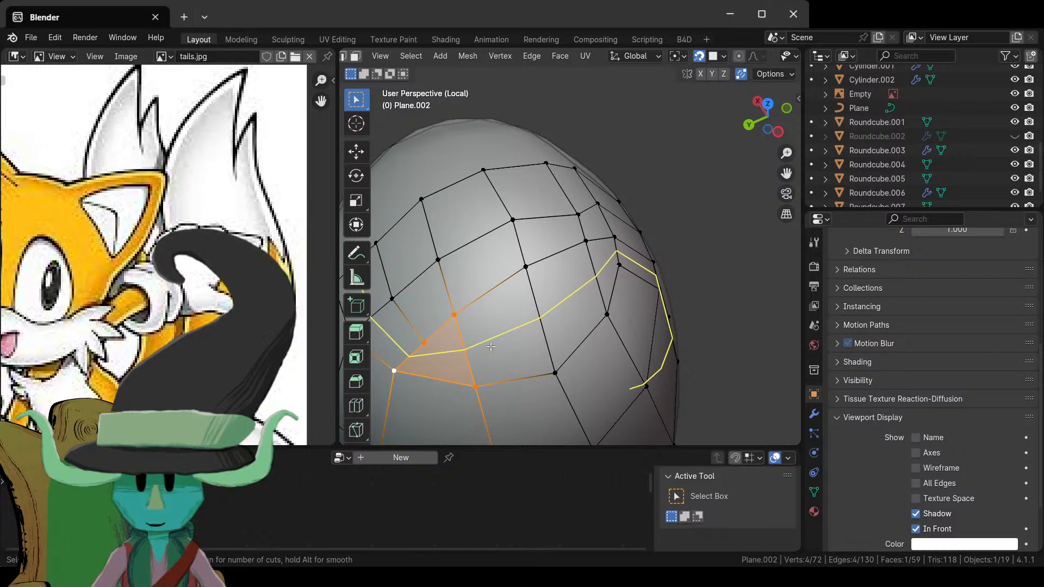
{"action": "key", "text": "Escape"}
{"action": "scroll", "coordinate": [495, 347], "scroll_direction": "down", "scroll_amount": 4}
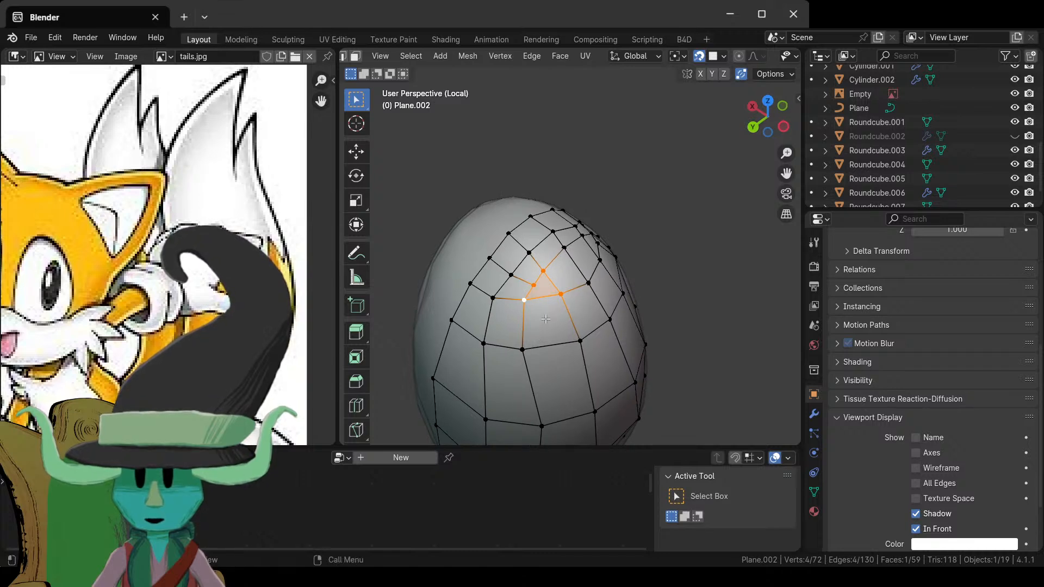
- Add a vertical loop cut through the filled gap and down the column of faces beneath it
{"action": "key", "text": "ctrl+r"}
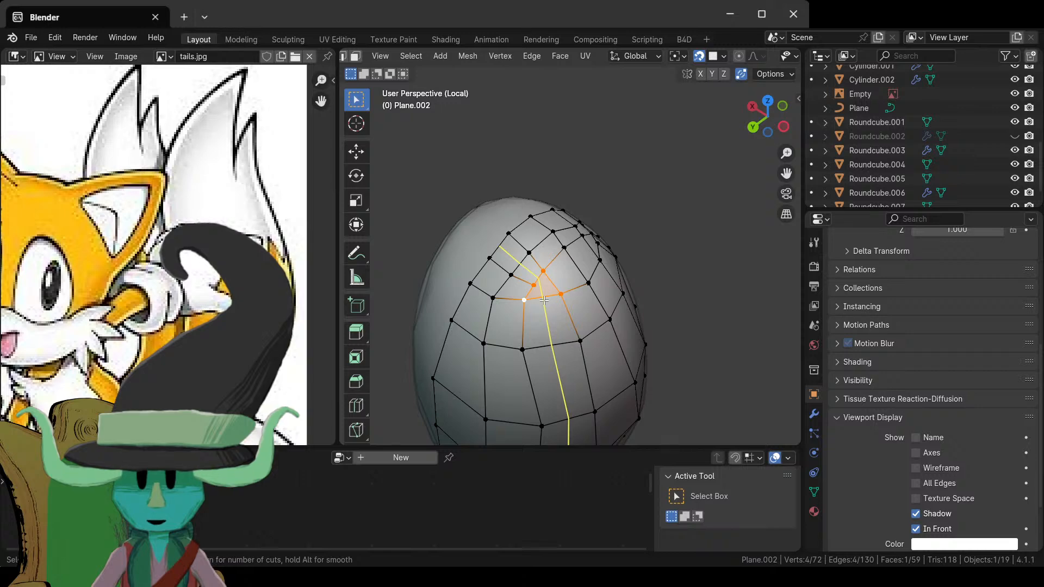
{"action": "left_click", "coordinate": [544, 301]}
{"action": "left_click", "coordinate": [544, 301]}
{"action": "middle_click_drag", "start_coordinate": [545, 301], "coordinate": [520, 295]}
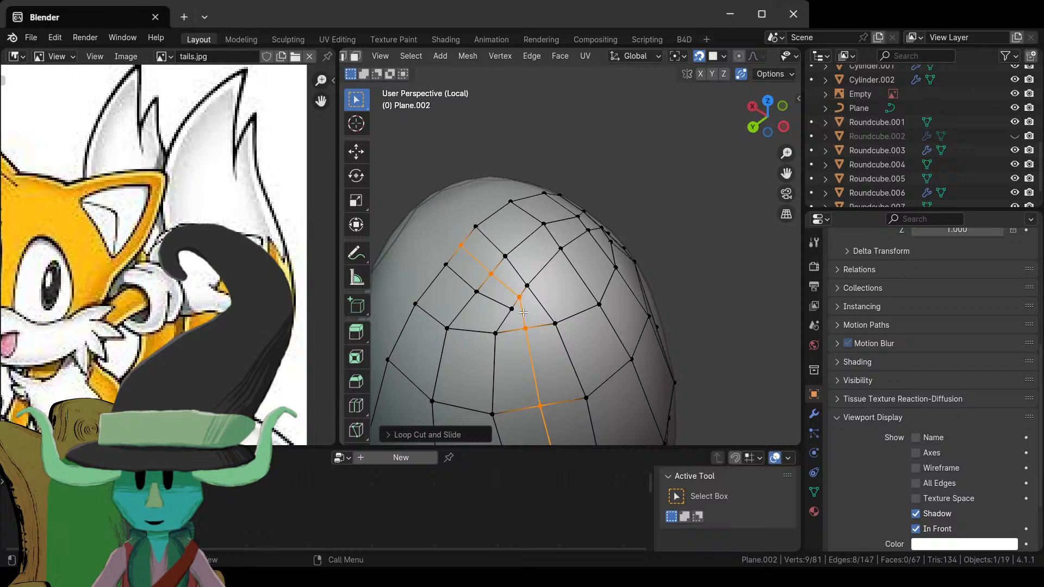
- Delete the two faces the loop cut created inside the triangular gap
{"action": "left_click", "coordinate": [524, 314]}
{"action": "left_click", "coordinate": [504, 328], "text": "shift"}
{"action": "key", "text": "x"}
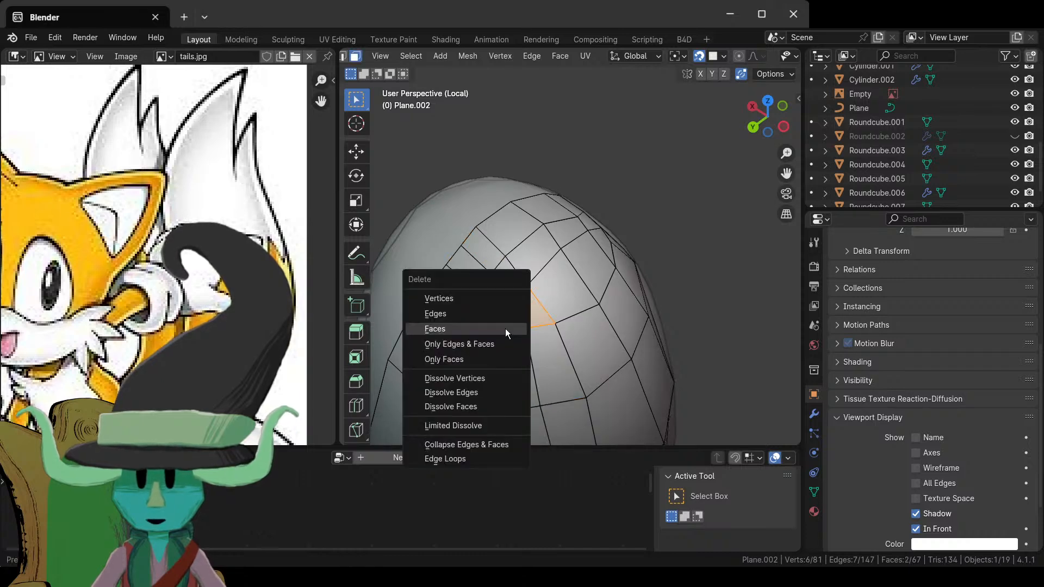
{"action": "left_click", "coordinate": [468, 329]}
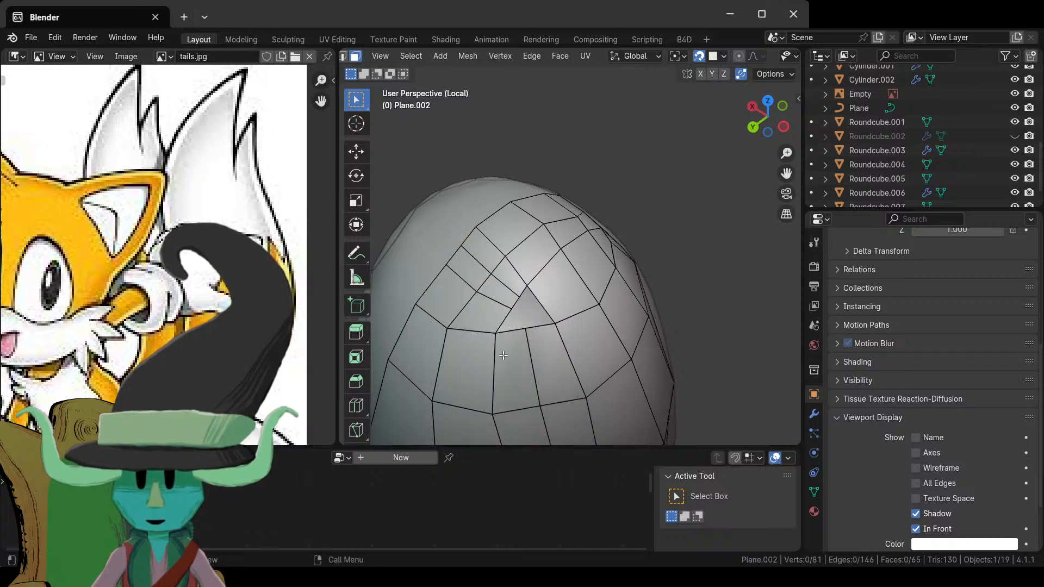
- Try deleting the loop cut's two edges above the triangular gap, and undo the deletion
{"action": "left_click", "coordinate": [501, 283]}
{"action": "key", "text": "x"}
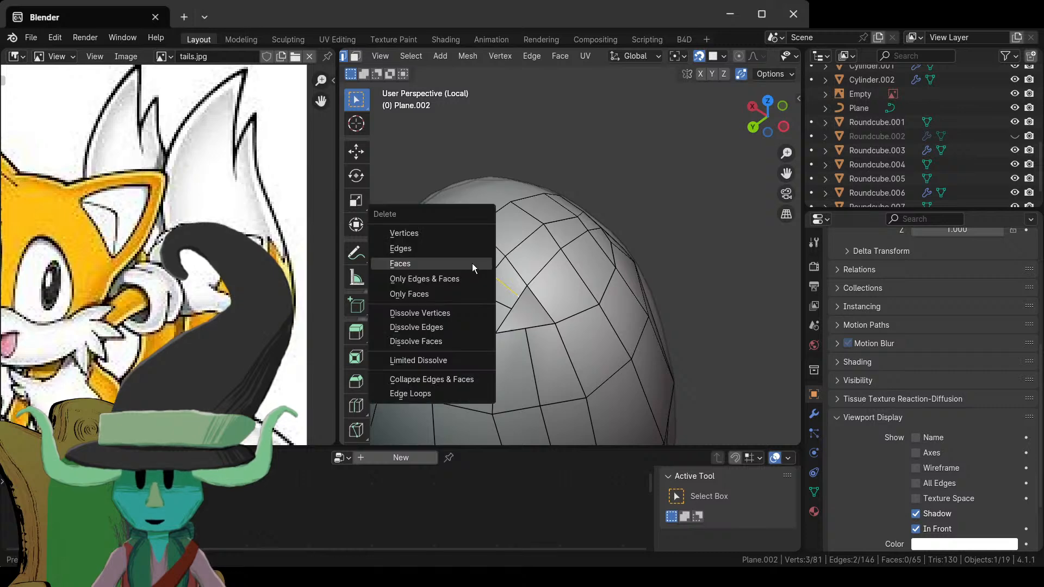
{"action": "key", "text": "Escape"}
{"action": "key", "text": "x"}
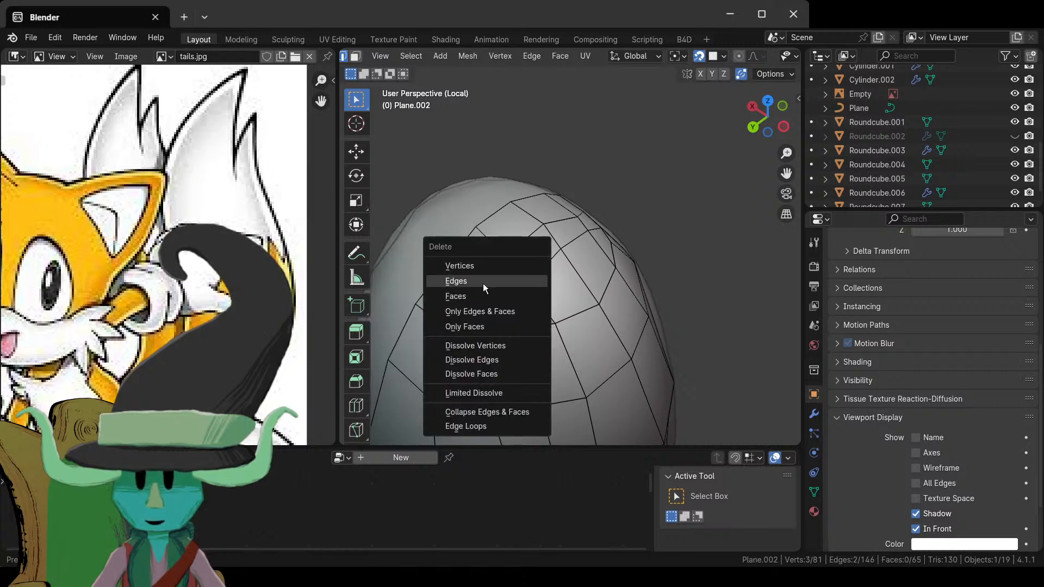
{"action": "left_click", "coordinate": [483, 281]}
{"action": "key", "text": "ctrl+z"}
- Dissolve the loop cut's two edges above the triangular gap and check the surface in Object Mode
{"action": "middle_click_drag", "start_coordinate": [542, 308], "coordinate": [501, 279]}
{"action": "key", "text": "x"}
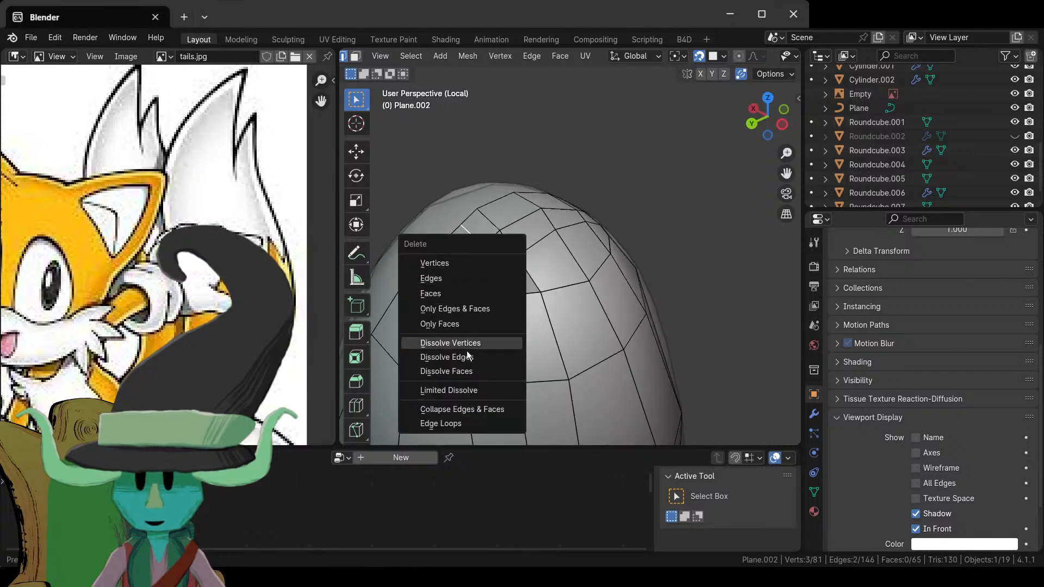
{"action": "left_click", "coordinate": [452, 356]}
{"action": "key", "text": "Tab"}
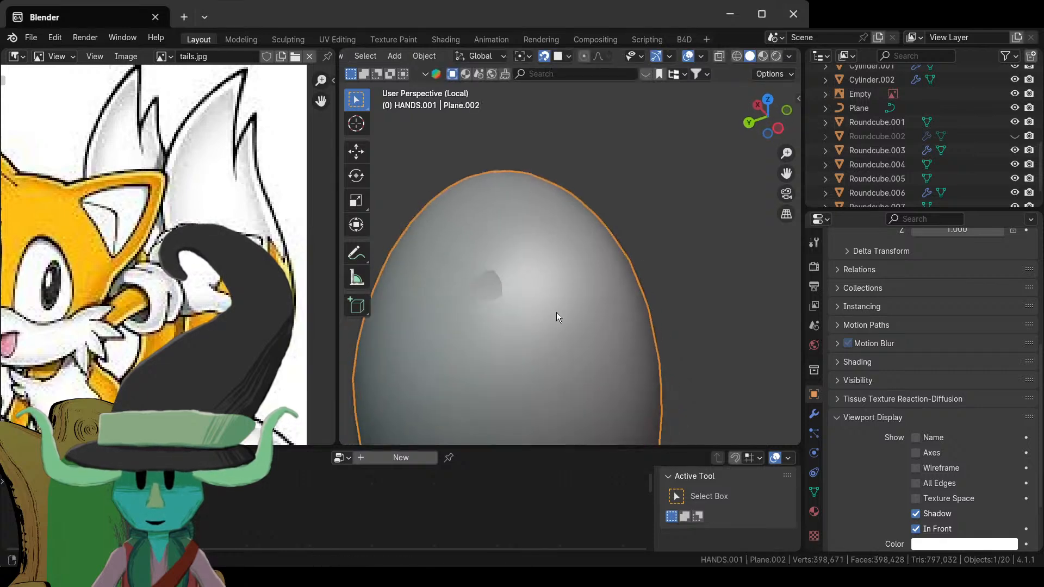
{"action": "key", "text": "Tab"}
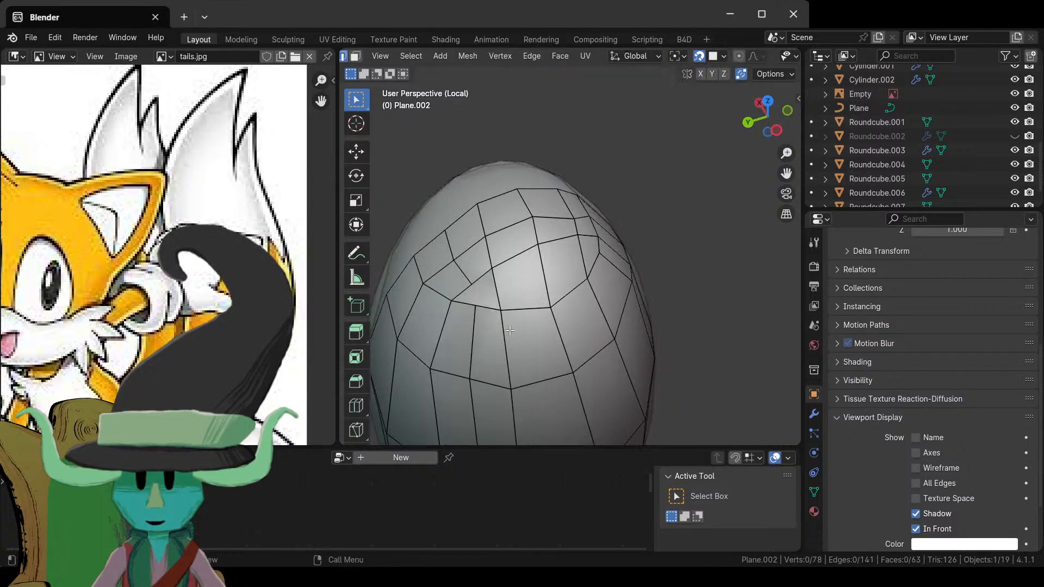
- Dissolve the remaining pair of cross edges in the two faces bridging the top opening
{"action": "middle_click_drag", "start_coordinate": [556, 317], "coordinate": [462, 344]}
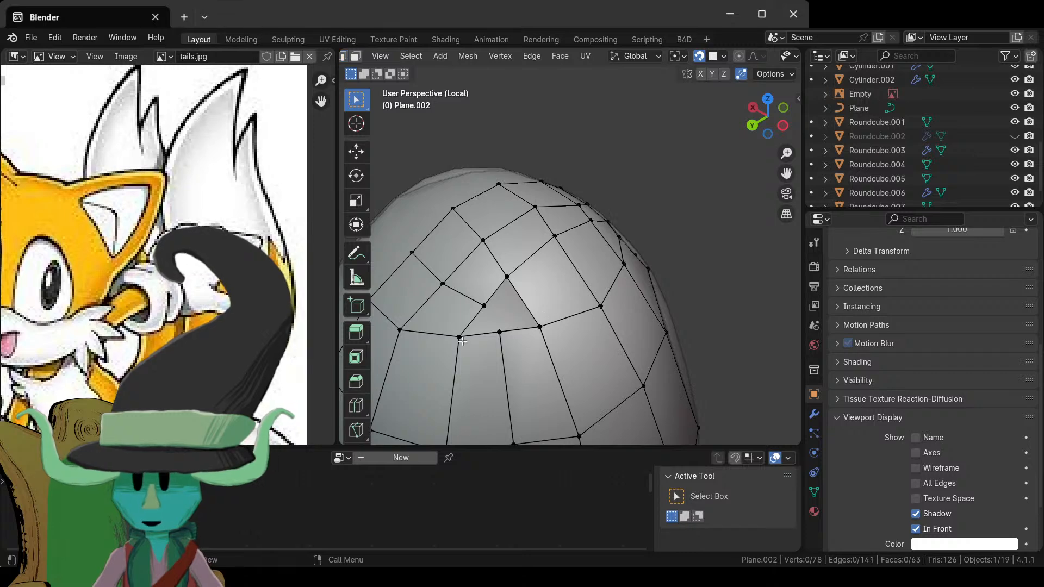
{"action": "middle_click_drag", "start_coordinate": [629, 331], "coordinate": [611, 328]}
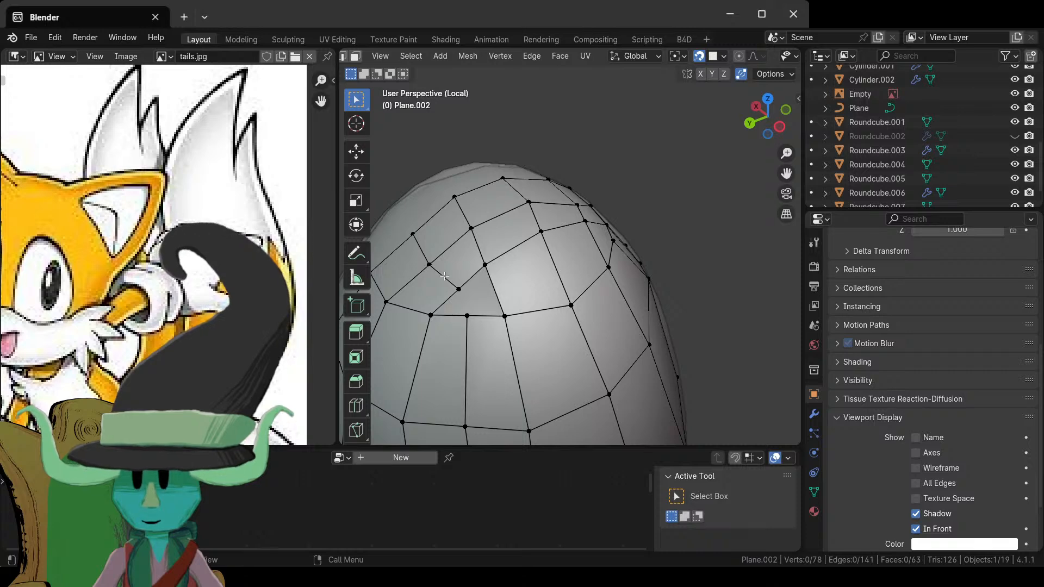
{"action": "left_click_drag", "start_coordinate": [465, 296], "coordinate": [419, 238]}
{"action": "key", "text": "x"}
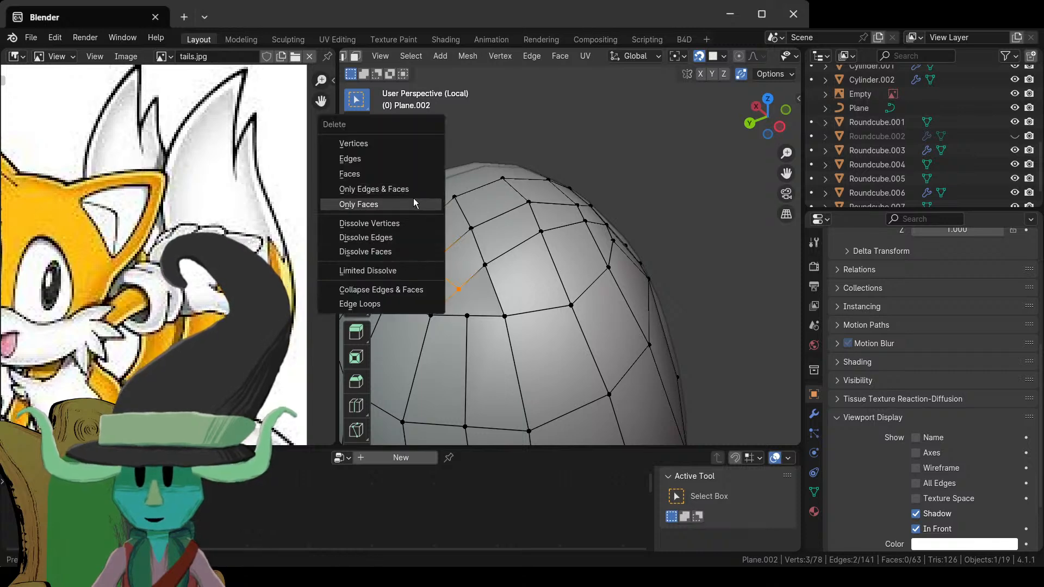
{"action": "left_click", "coordinate": [393, 172]}
{"action": "key", "text": "x"}
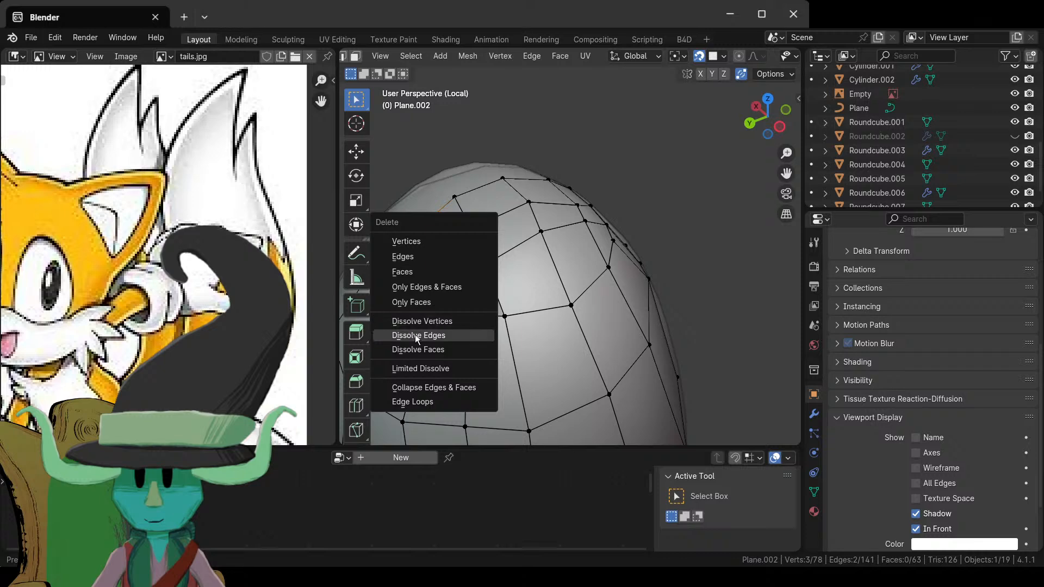
{"action": "left_click", "coordinate": [418, 337]}
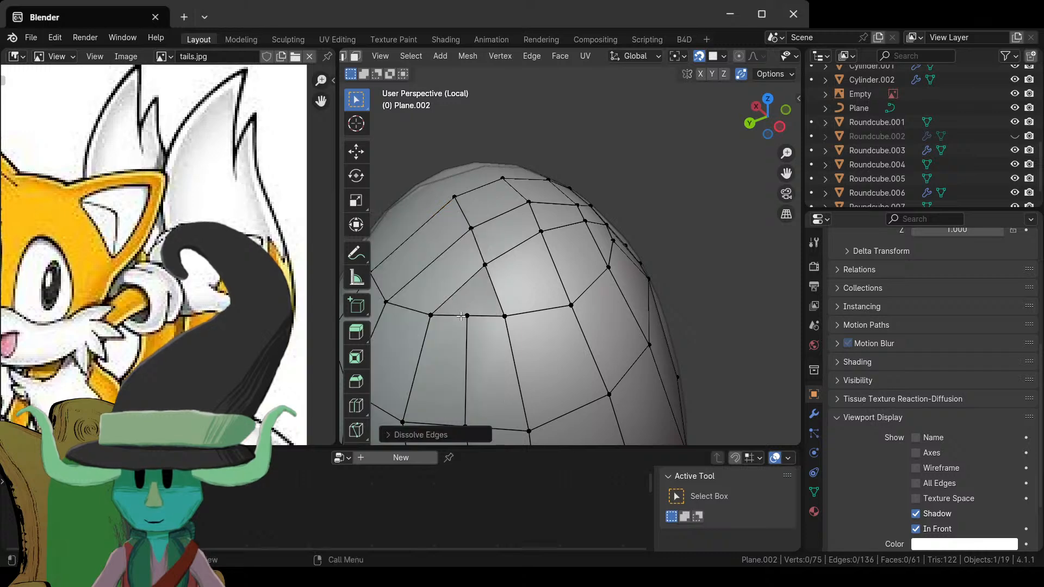
- Fill the triangular gap on the upper torso with a face between its four surrounding vertices
{"action": "left_click", "coordinate": [467, 315]}
{"action": "left_click", "coordinate": [505, 316], "text": "shift"}
{"action": "left_click", "coordinate": [485, 266], "text": "shift"}
{"action": "left_click", "coordinate": [431, 315], "text": "shift"}
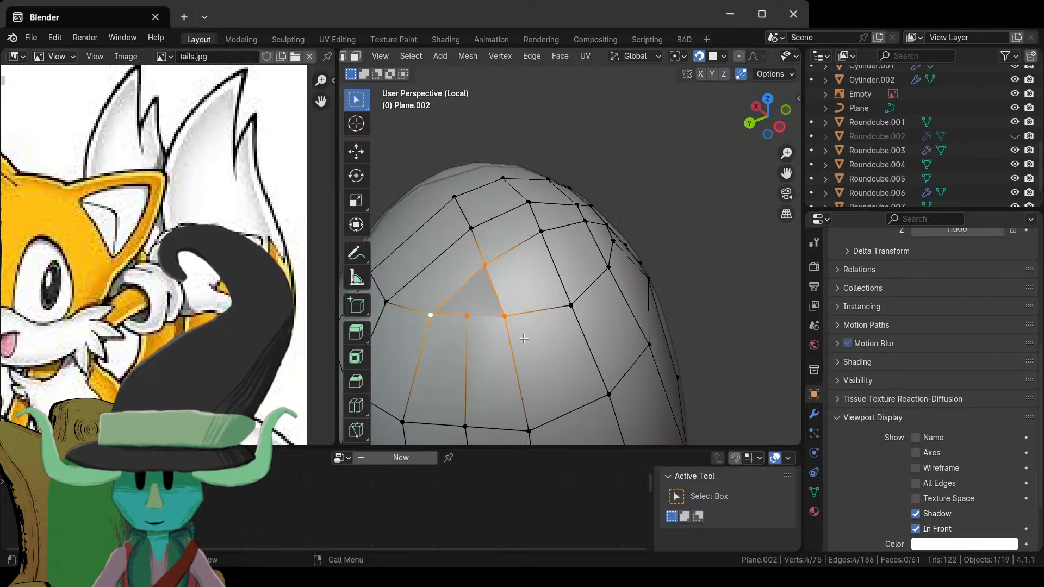
{"action": "key", "text": "f"}
{"action": "key", "text": "ctrl+r"}
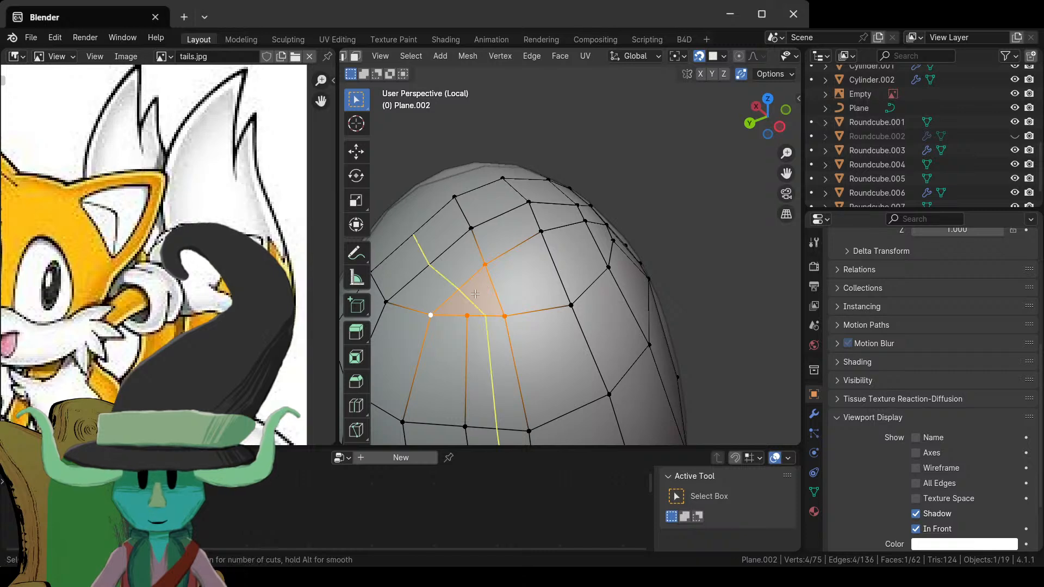
{"action": "scroll", "coordinate": [455, 318], "scroll_direction": "down", "scroll_amount": 4}
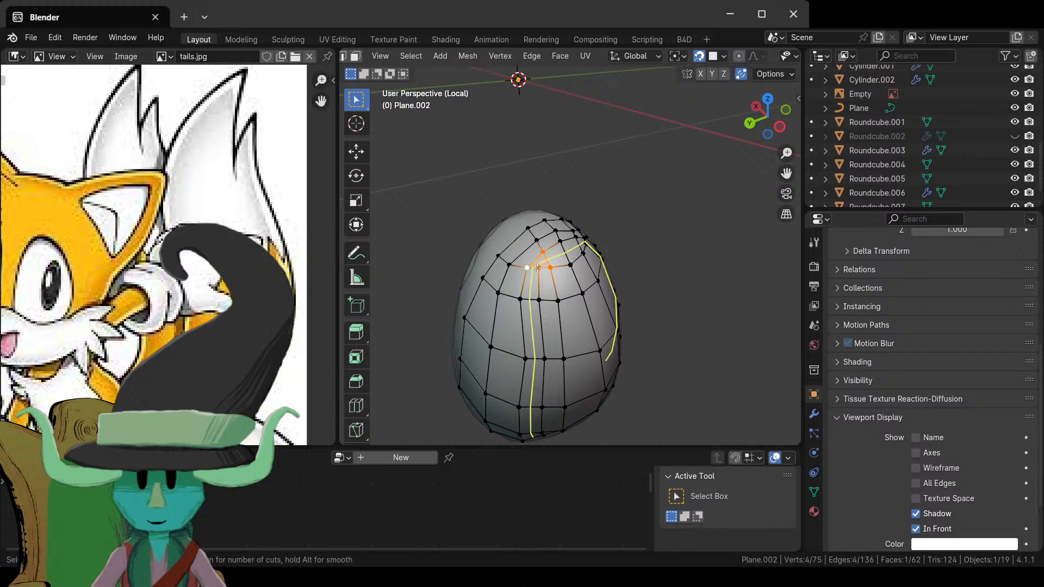
{"action": "middle_click_drag", "start_coordinate": [537, 267], "coordinate": [569, 323]}
{"action": "key", "text": "Escape"}
- Reposition the corner vertex on the mesh's lower border and extend it downward into a new quad
{"action": "key", "text": "g"}
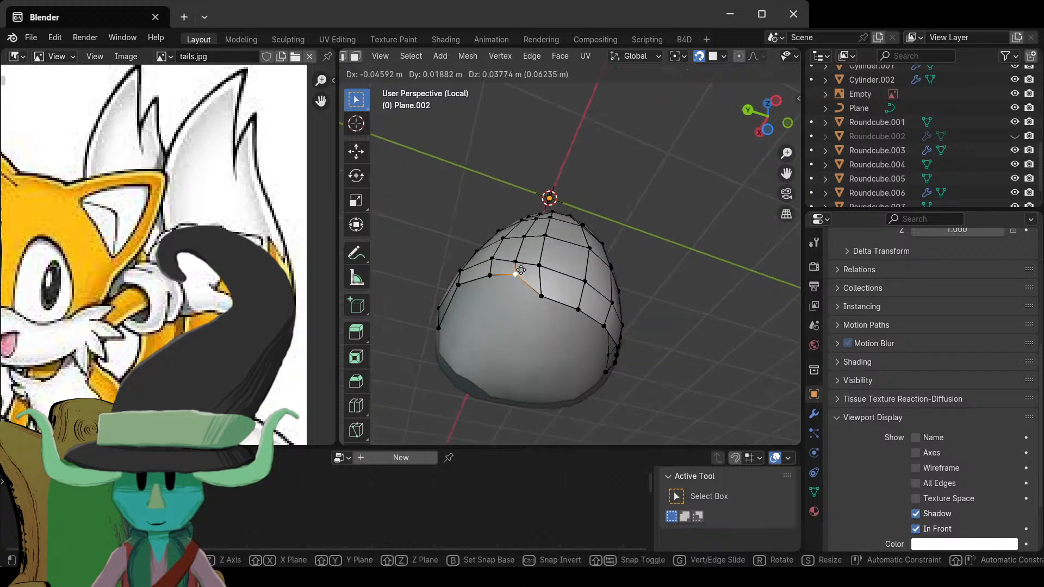
{"action": "left_click", "coordinate": [521, 272]}
{"action": "key", "text": "g"}
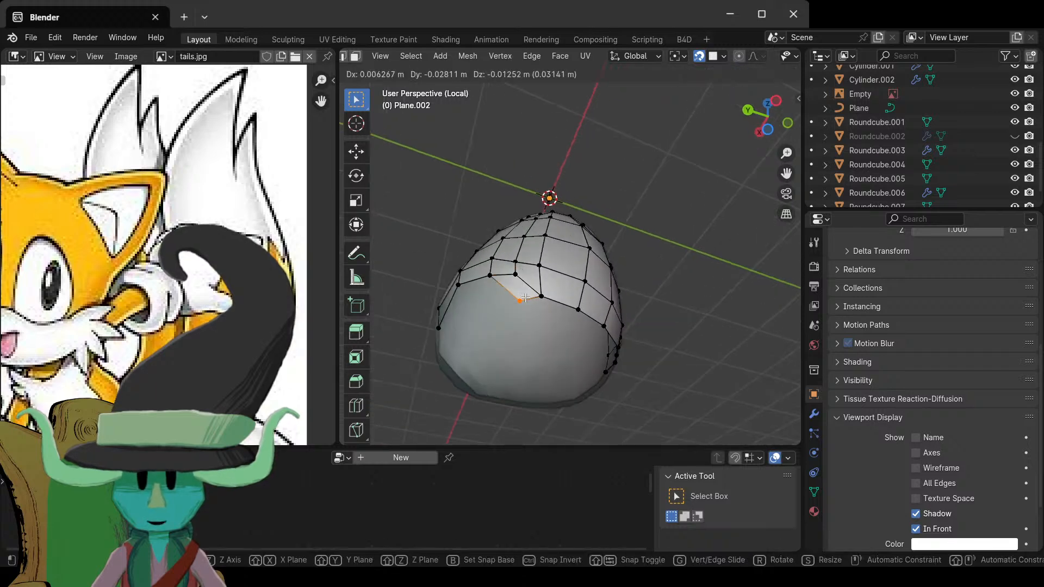
{"action": "left_click", "coordinate": [521, 296]}
- Extend the next two vertices along the lower border to add two more quads to the new row
{"action": "middle_click_drag", "start_coordinate": [631, 327], "coordinate": [471, 321]}
{"action": "left_click", "coordinate": [541, 327]}
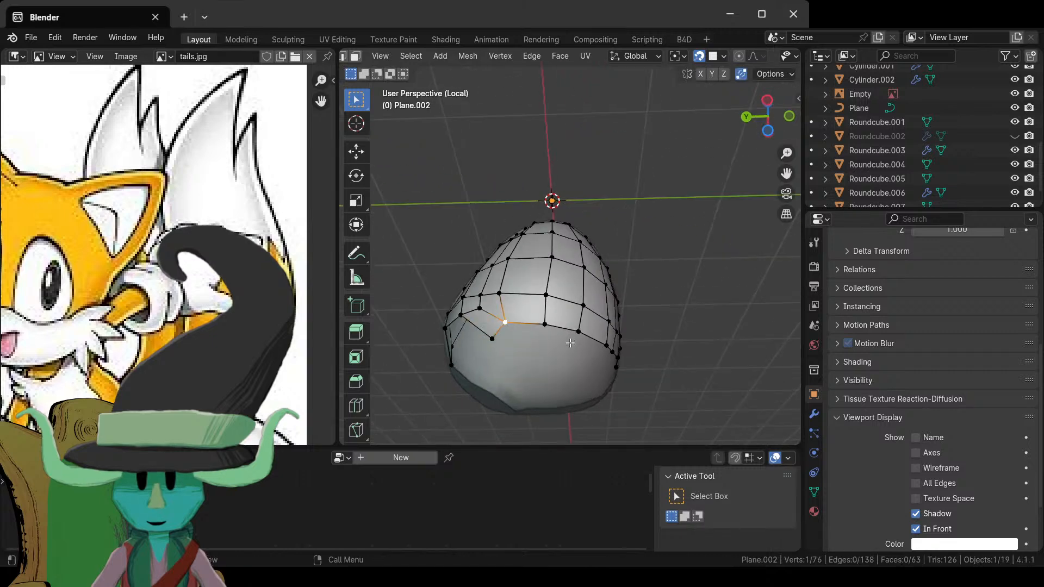
{"action": "key", "text": "g"}
{"action": "left_click", "coordinate": [544, 345]}
{"action": "left_click", "coordinate": [577, 350]}
{"action": "key", "text": "g"}
{"action": "left_click", "coordinate": [582, 348]}
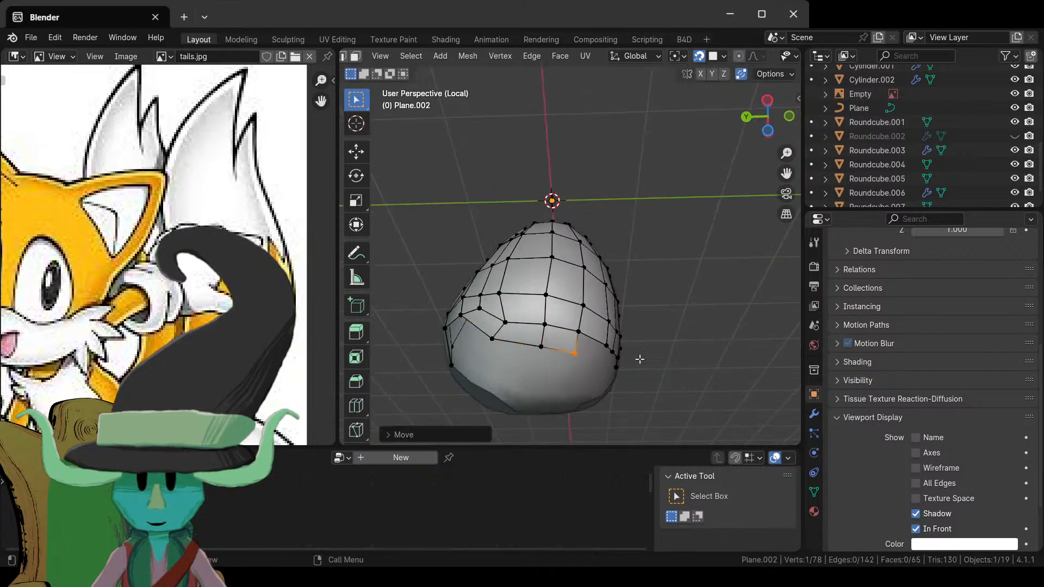
- Raise the border vertex beside the end of the new row and fill a quad between it and three neighbouring vertices
{"action": "middle_click_drag", "start_coordinate": [638, 358], "coordinate": [582, 361]}
{"action": "key", "text": "ctrl+r"}
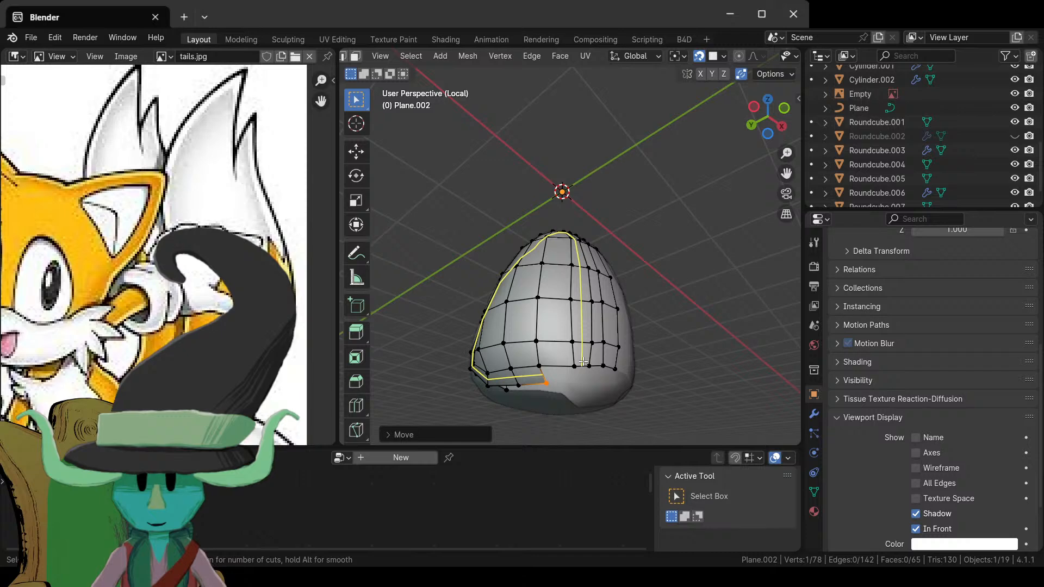
{"action": "key", "text": "Escape"}
{"action": "left_click", "coordinate": [574, 366]}
{"action": "key", "text": "g"}
{"action": "left_click", "coordinate": [566, 359]}
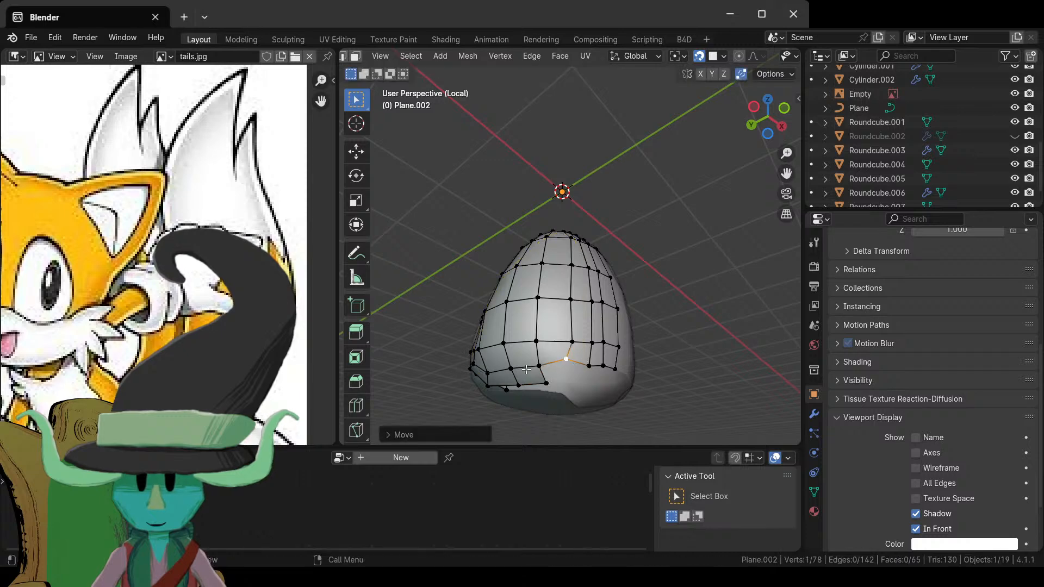
{"action": "left_click", "coordinate": [539, 366], "text": "shift"}
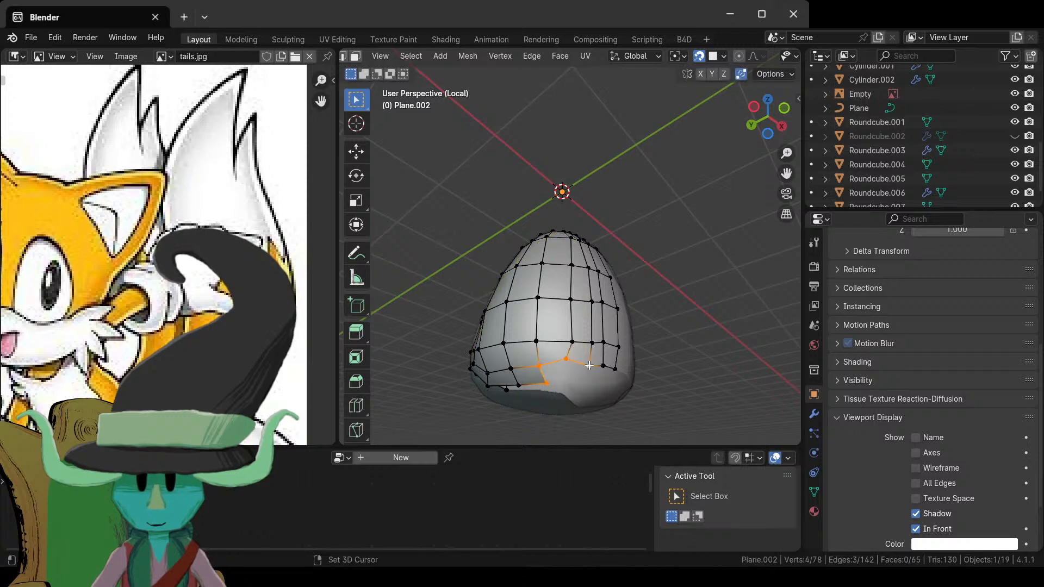
{"action": "key", "text": "f"}
{"action": "middle_click_drag", "start_coordinate": [589, 365], "coordinate": [561, 372]}
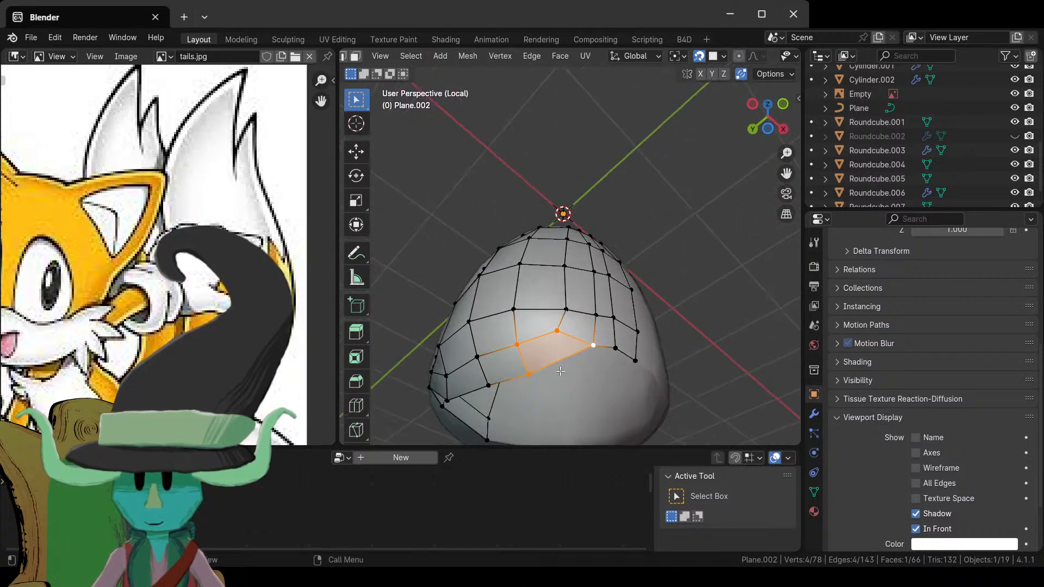
- Extend the border vertex at the corner of the new quad toward the underside to form another quad
{"action": "left_click", "coordinate": [562, 353]}
{"action": "key", "text": "2"}
{"action": "left_click", "coordinate": [565, 360]}
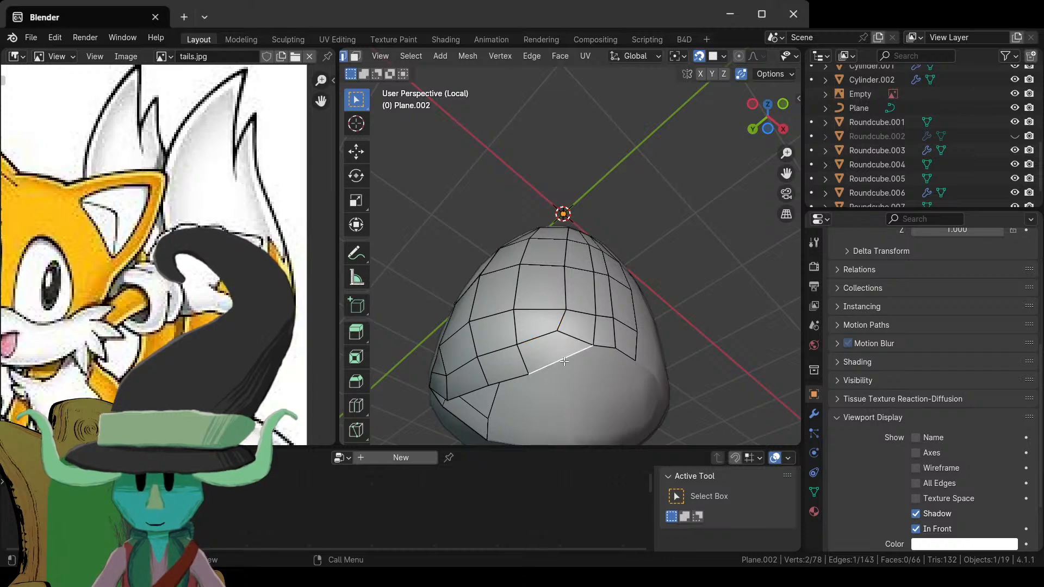
{"action": "middle_click_drag", "start_coordinate": [582, 366], "coordinate": [570, 358]}
{"action": "key", "text": "1"}
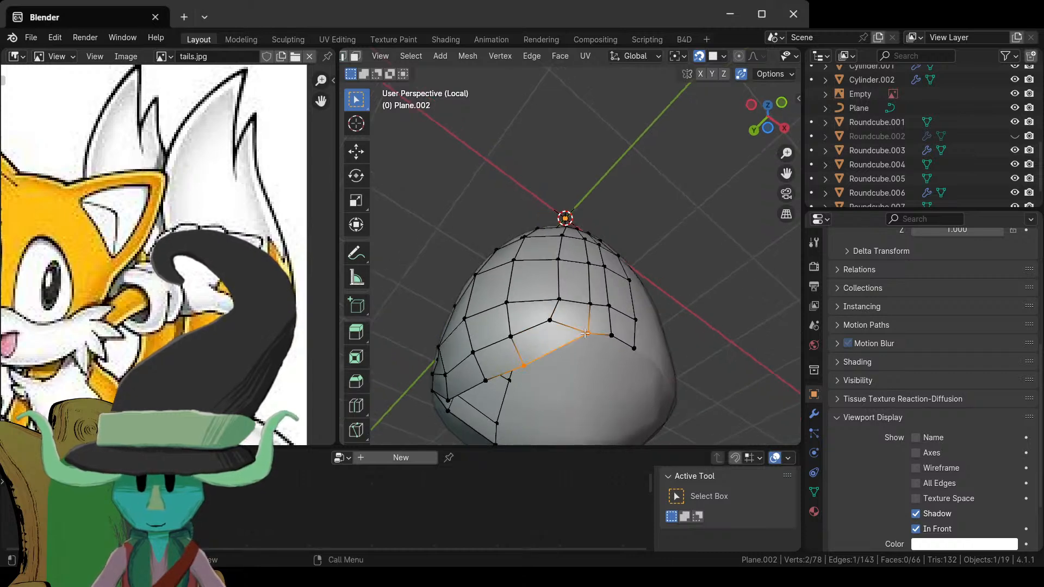
{"action": "left_click", "coordinate": [587, 334]}
{"action": "key", "text": "g"}
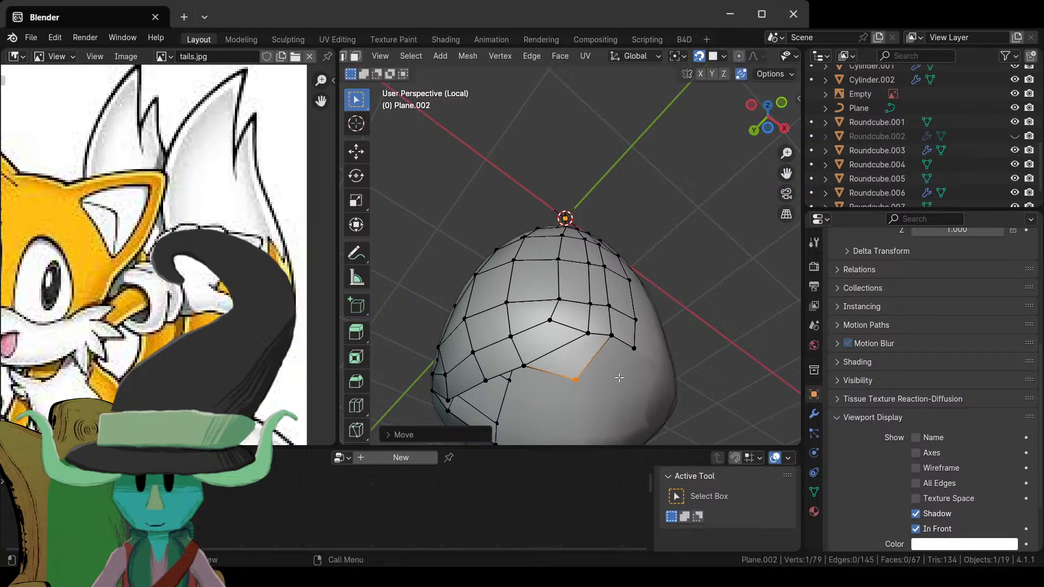
- Continue the row around the torso's underside by extending the border vertices into three more quads
{"action": "middle_click_drag", "start_coordinate": [611, 340], "coordinate": [537, 264]}
{"action": "left_click", "coordinate": [625, 276]}
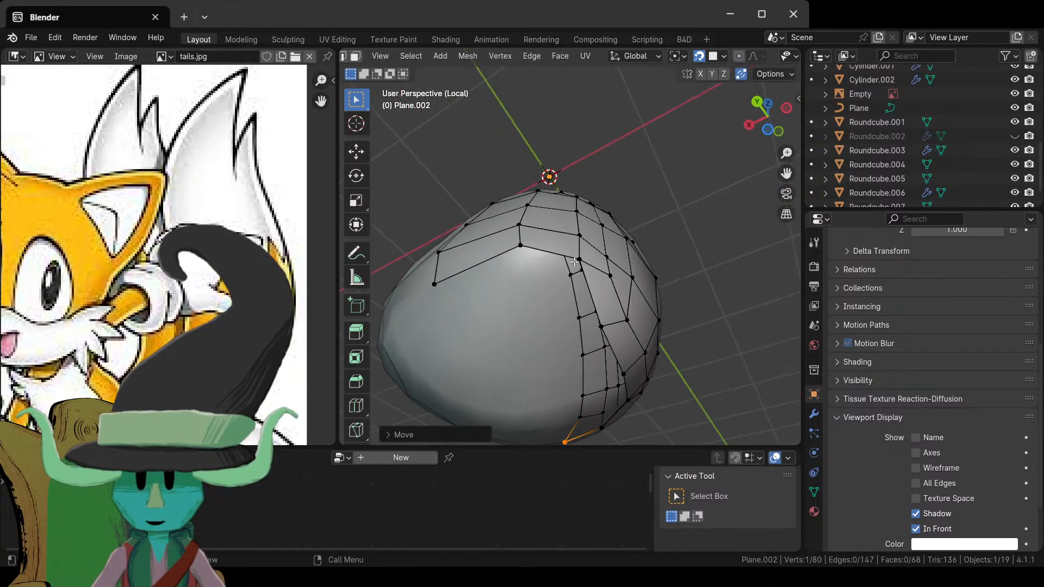
{"action": "key", "text": "e"}
{"action": "left_click", "coordinate": [511, 251]}
{"action": "key", "text": "f"}
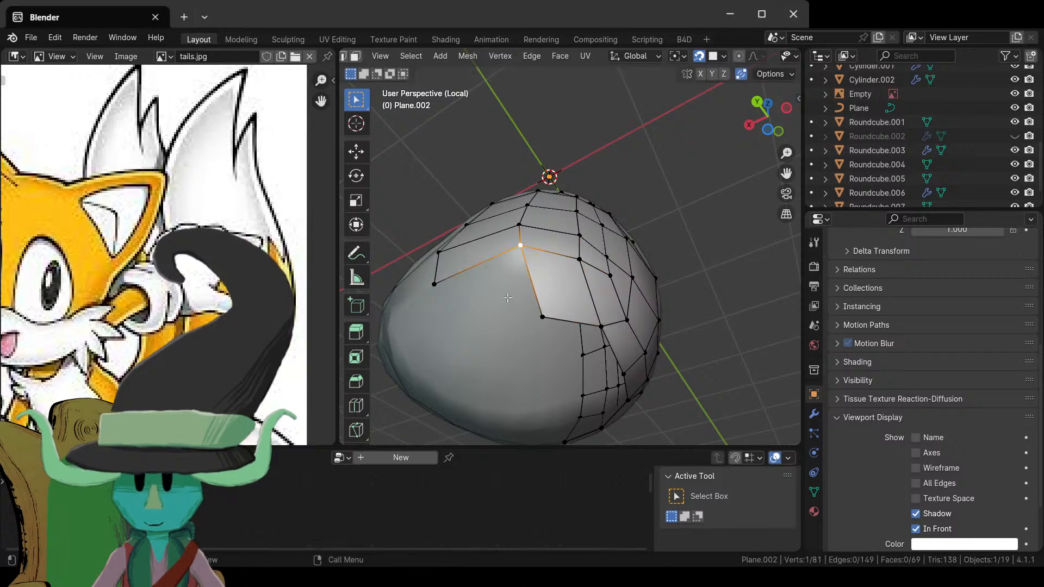
{"action": "key", "text": "e"}
{"action": "left_click", "coordinate": [607, 380]}
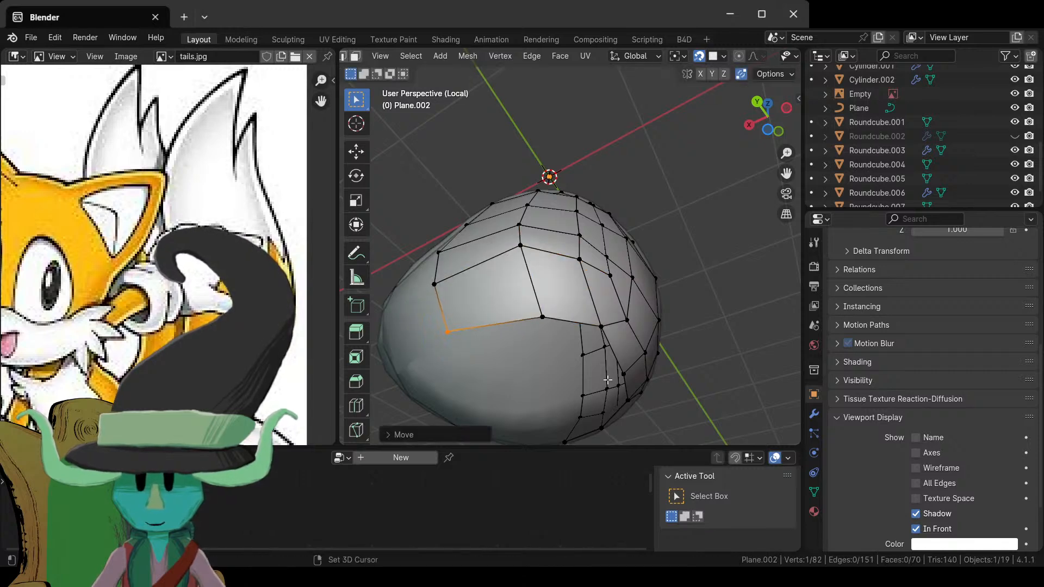
- Extend two more border vertices across the underside to add two quads up to the mirror seam
{"action": "middle_click_drag", "start_coordinate": [607, 379], "coordinate": [620, 240]}
{"action": "left_click", "coordinate": [666, 241]}
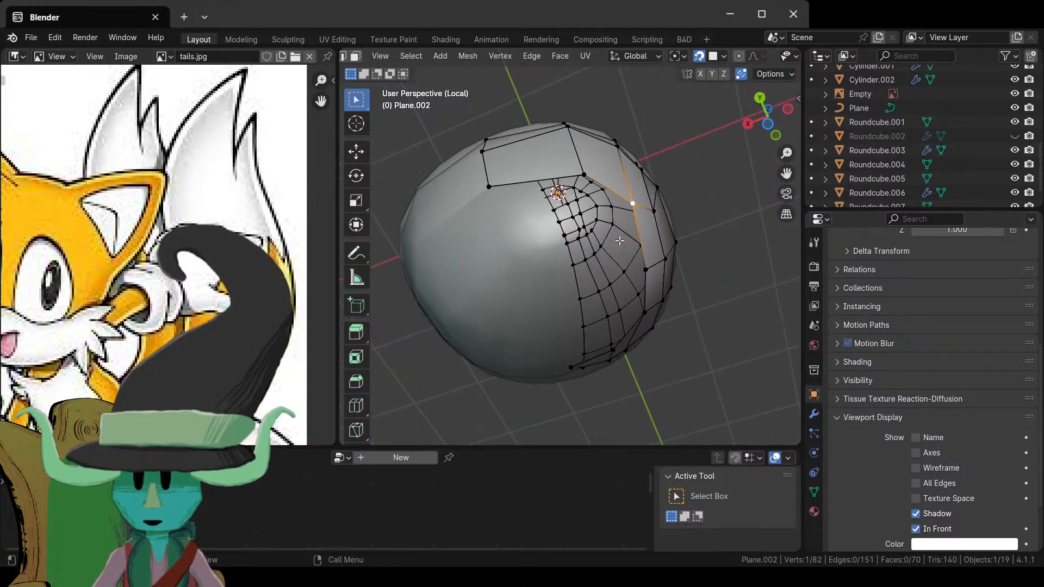
{"action": "key", "text": "alt+v"}
{"action": "left_click", "coordinate": [567, 170]}
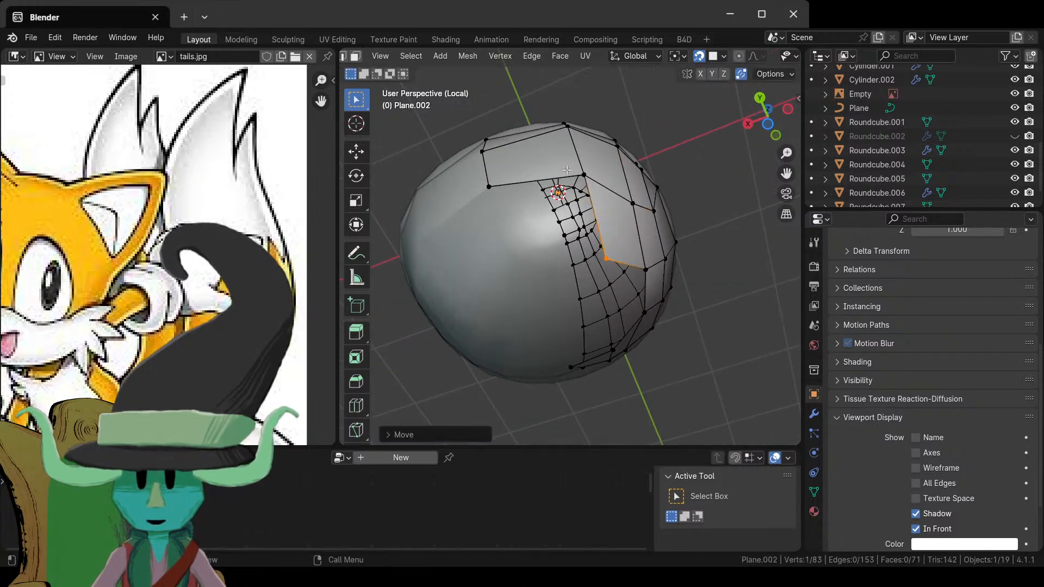
{"action": "key", "text": "g"}
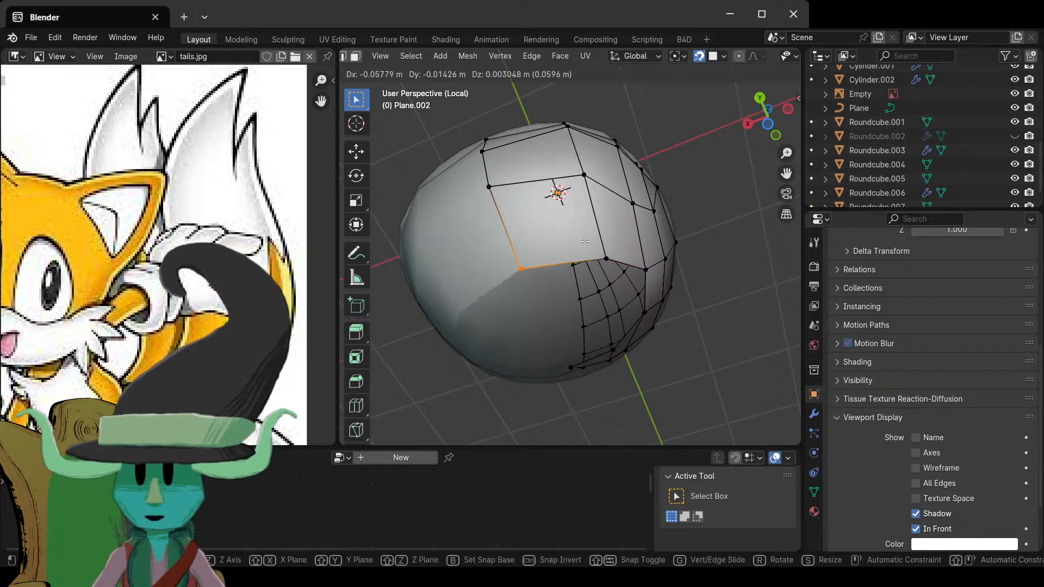
{"action": "left_click", "coordinate": [593, 247]}
{"action": "middle_click_drag", "start_coordinate": [592, 248], "coordinate": [650, 368]}
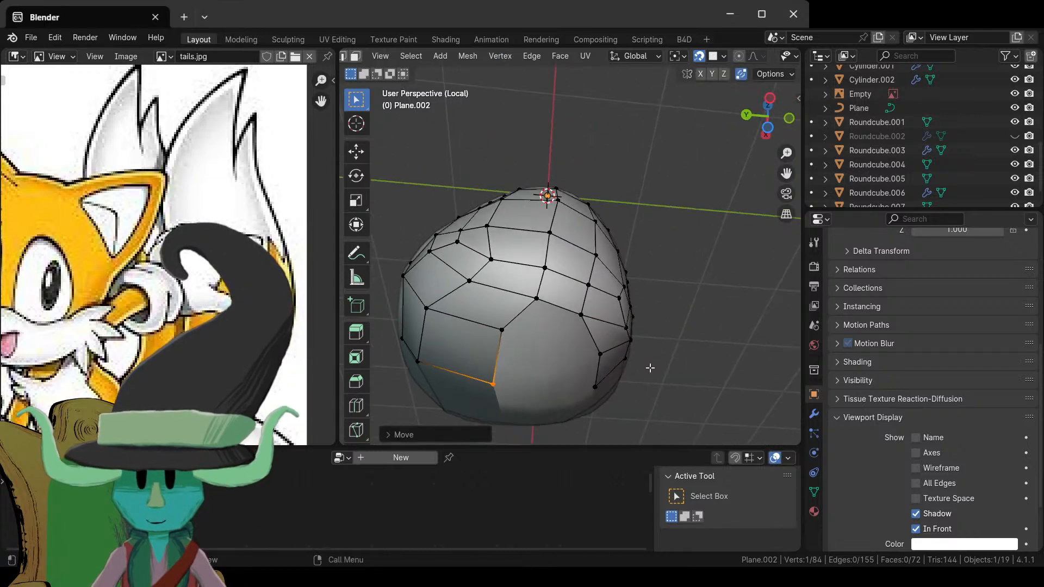
- Fill the remaining opening on the torso's underside with two faces built from its border edges
{"action": "left_click", "coordinate": [562, 304]}
{"action": "middle_click_drag", "start_coordinate": [580, 381], "coordinate": [562, 345]}
{"action": "left_click", "coordinate": [557, 338], "text": "shift"}
{"action": "key", "text": "f"}
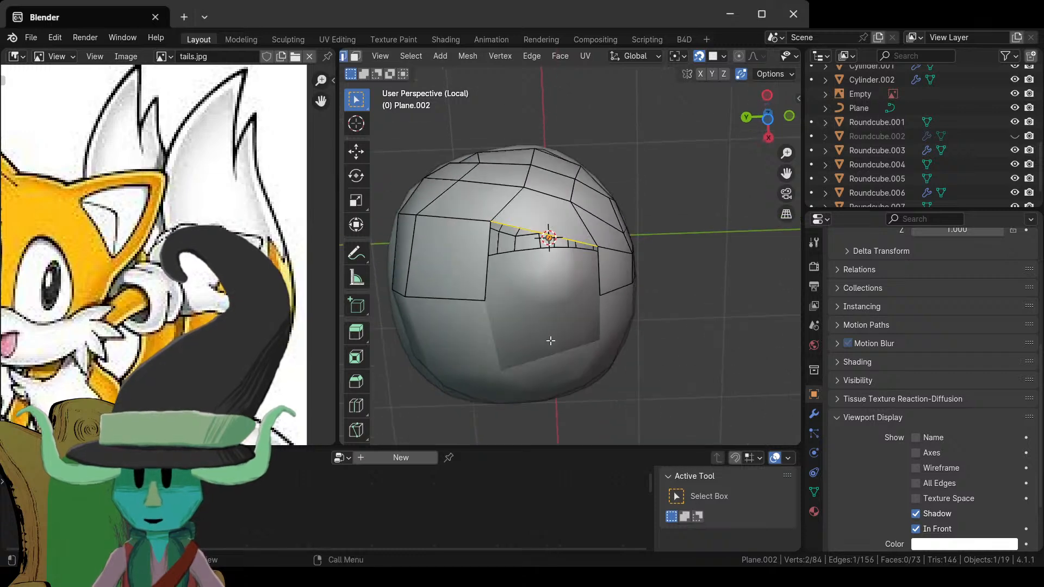
{"action": "key", "text": "f"}
- Exit local view so the retopologized torso is shown together with the whole character
{"action": "middle_click_drag", "start_coordinate": [631, 247], "coordinate": [607, 272]}
{"action": "key", "text": "Tab"}
{"action": "key", "text": "period"}
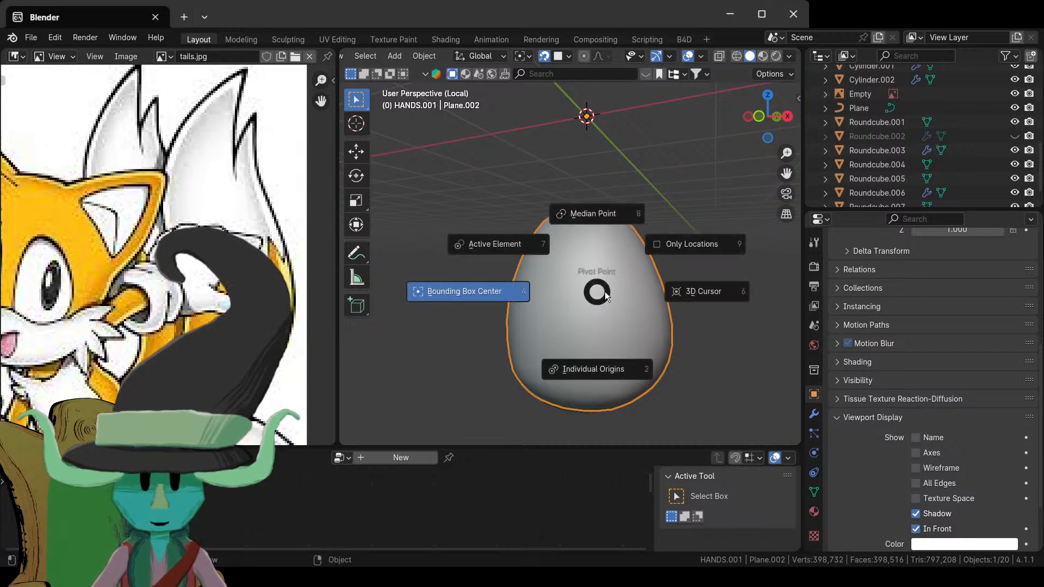
{"action": "key", "text": "Escape"}
{"action": "key", "text": "KP_Divide"}
{"action": "key", "text": "Tab"}
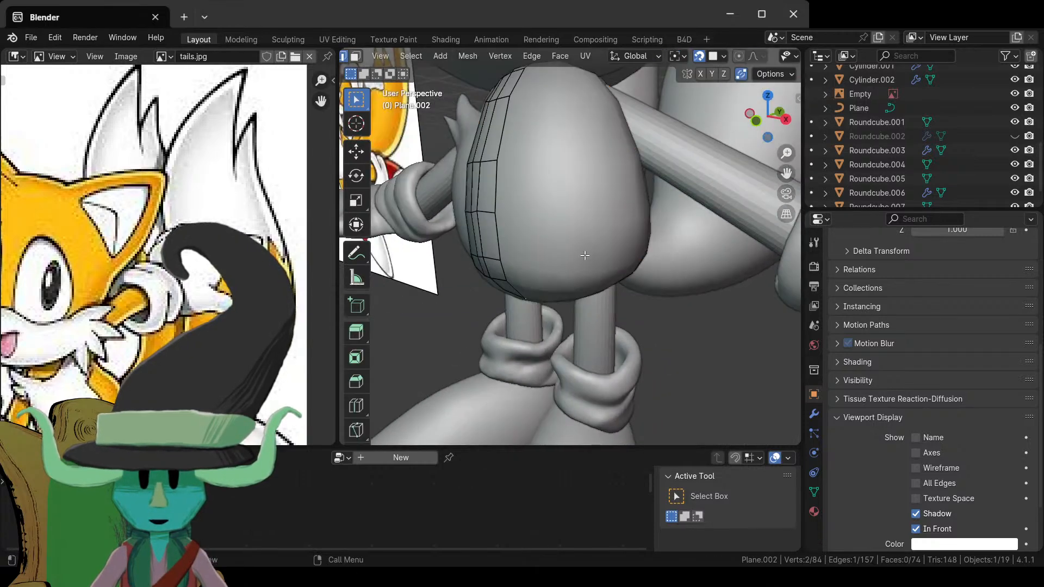
- Examine the retopologized torso on the full character from several sides
{"action": "scroll", "coordinate": [609, 272], "scroll_direction": "down", "scroll_amount": 2}
{"action": "middle_click_drag", "start_coordinate": [609, 272], "coordinate": [414, 296]}
{"action": "scroll", "coordinate": [465, 330], "scroll_direction": "down", "scroll_amount": 3}
{"action": "middle_click_drag", "start_coordinate": [465, 330], "coordinate": [551, 344]}
{"action": "scroll", "coordinate": [477, 337], "scroll_direction": "up", "scroll_amount": 5}
{"action": "scroll", "coordinate": [489, 326], "scroll_direction": "down", "scroll_amount": 5}
{"action": "scroll", "coordinate": [624, 365], "scroll_direction": "up", "scroll_amount": 4}
{"action": "key", "text": "Tab"}
{"action": "middle_click_drag", "start_coordinate": [643, 362], "coordinate": [586, 273]}
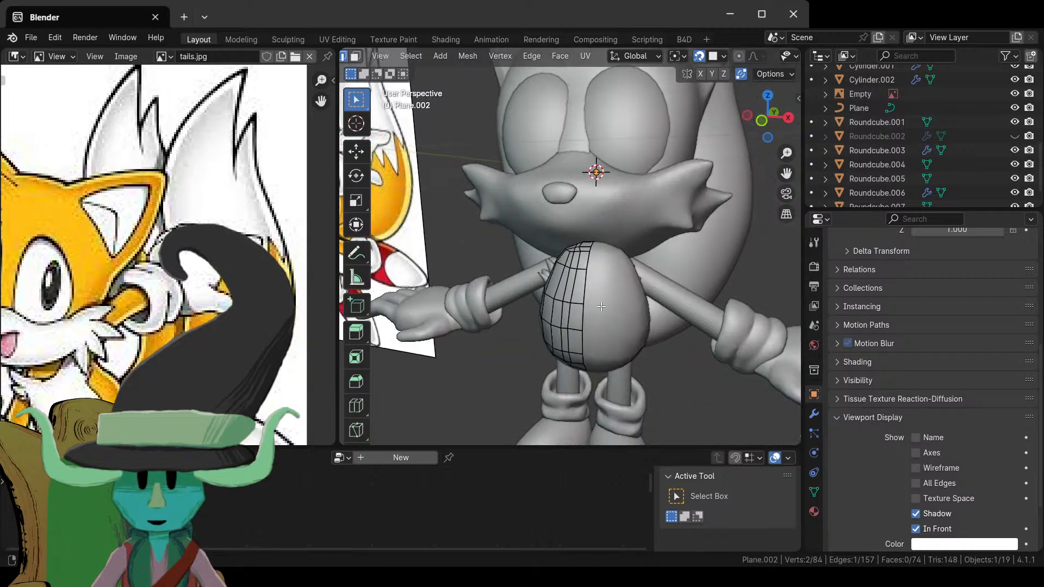
- Compare the modifier stacks of the chest fur piece and the retopologized torso
{"action": "left_click", "coordinate": [542, 282]}
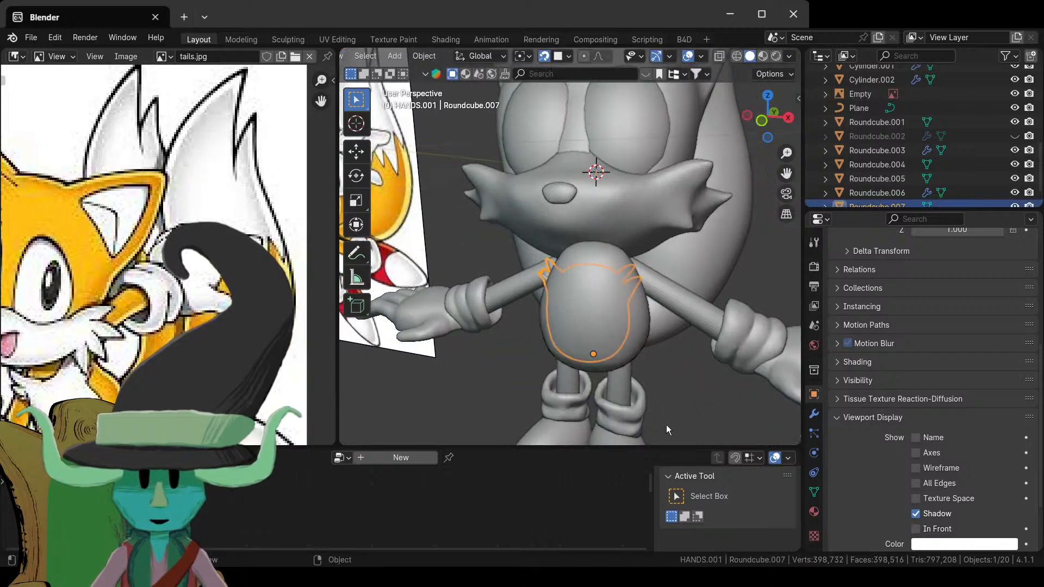
{"action": "left_click", "coordinate": [813, 414]}
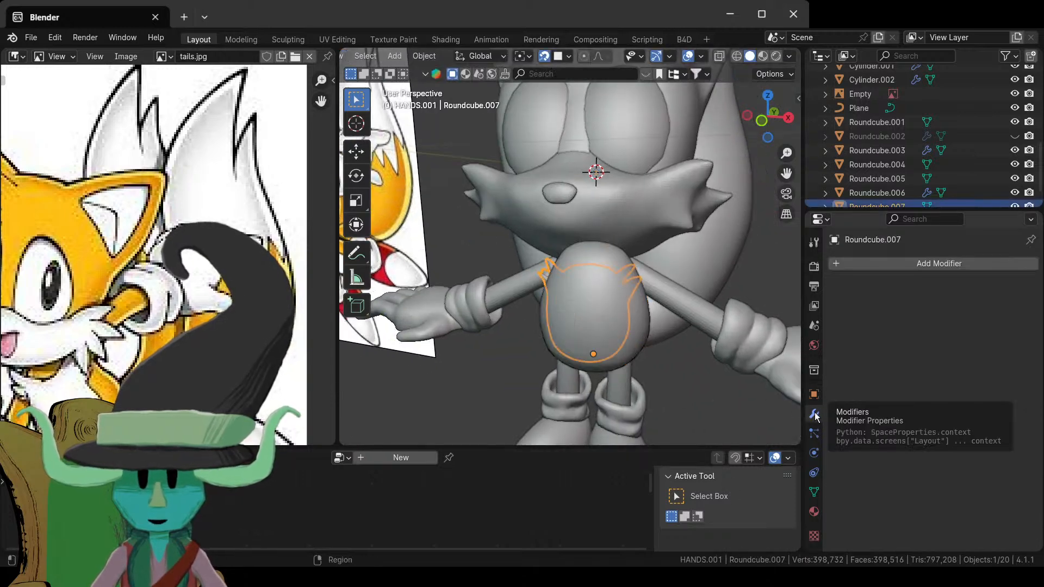
{"action": "middle_click_drag", "start_coordinate": [577, 386], "coordinate": [630, 315]}
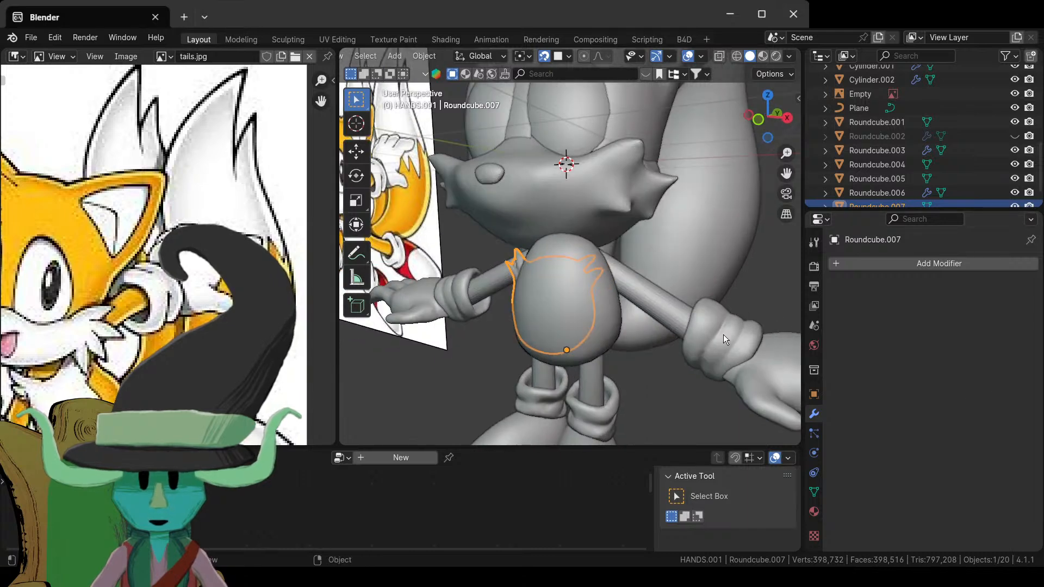
{"action": "left_click", "coordinate": [622, 323]}
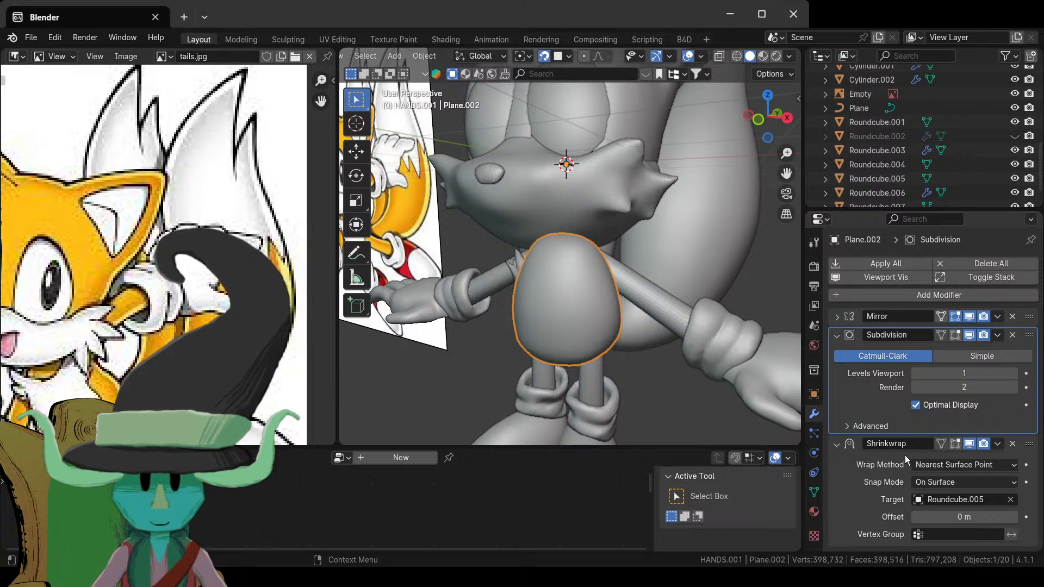
{"action": "left_click", "coordinate": [511, 269]}
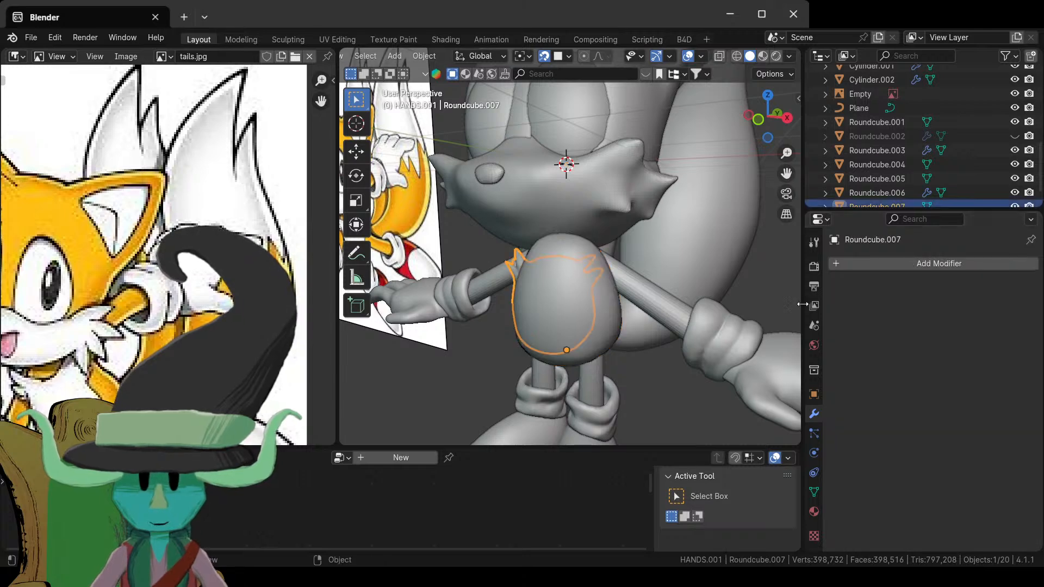
- Hide the original torso Roundcube.005 in the viewport and exclude both it and Roundcube.002 from renders
{"action": "left_click", "coordinate": [615, 323]}
{"action": "left_click", "coordinate": [615, 324]}
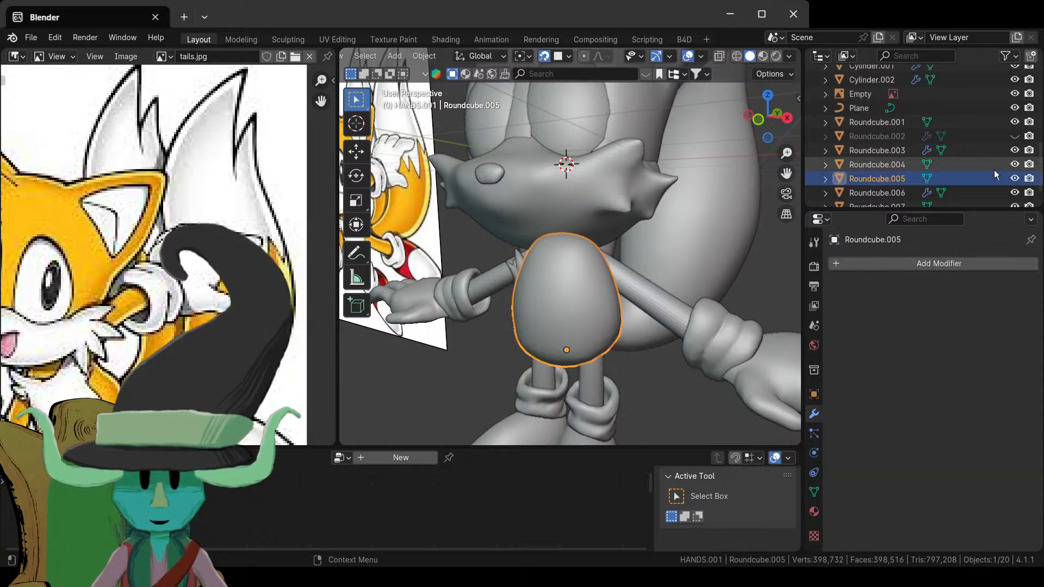
{"action": "left_click", "coordinate": [1014, 179]}
{"action": "left_click", "coordinate": [1029, 178]}
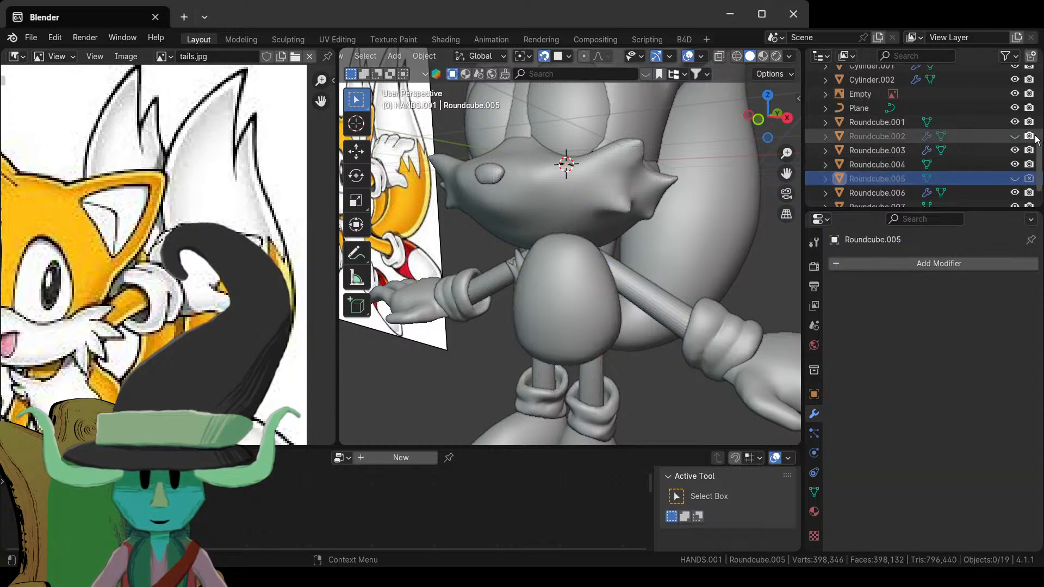
- Turn off the In Front display option for the retopologized torso Plane.002
{"action": "left_click", "coordinate": [583, 318]}
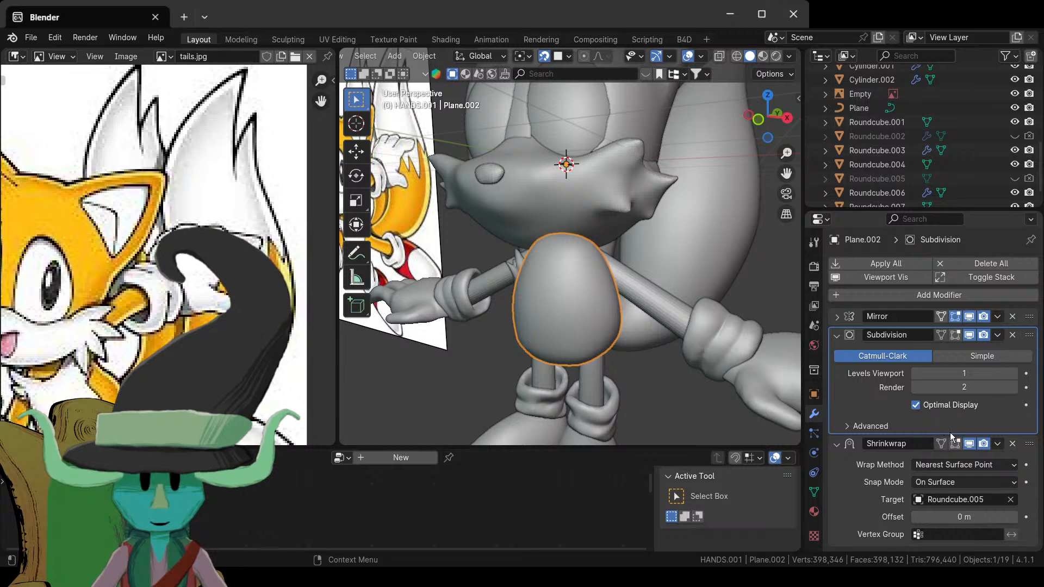
{"action": "left_click", "coordinate": [813, 394]}
{"action": "scroll", "coordinate": [951, 478], "scroll_direction": "down", "scroll_amount": 10}
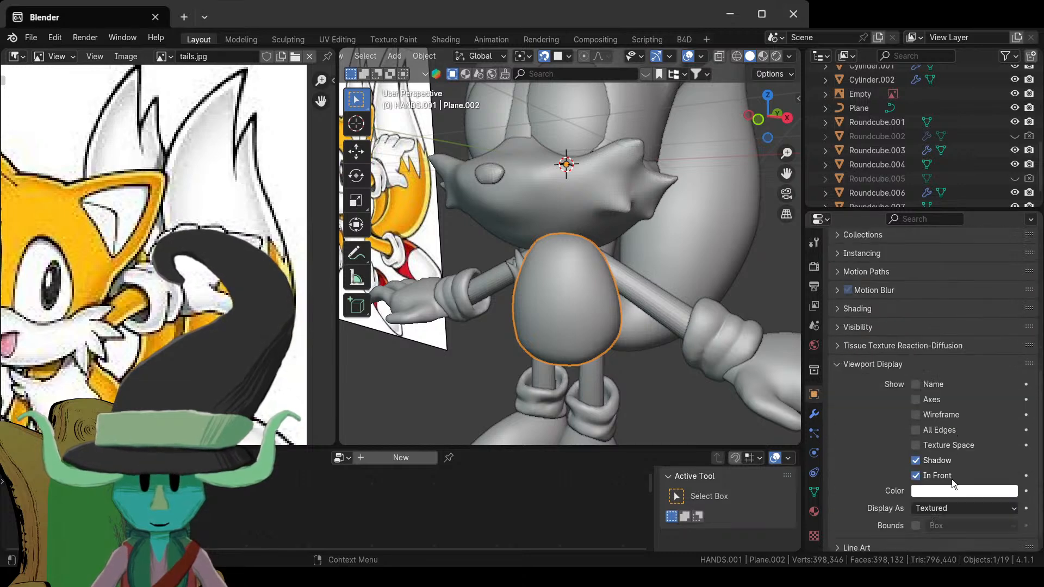
{"action": "scroll", "coordinate": [952, 478], "scroll_direction": "down", "scroll_amount": 1}
{"action": "left_click", "coordinate": [937, 452]}
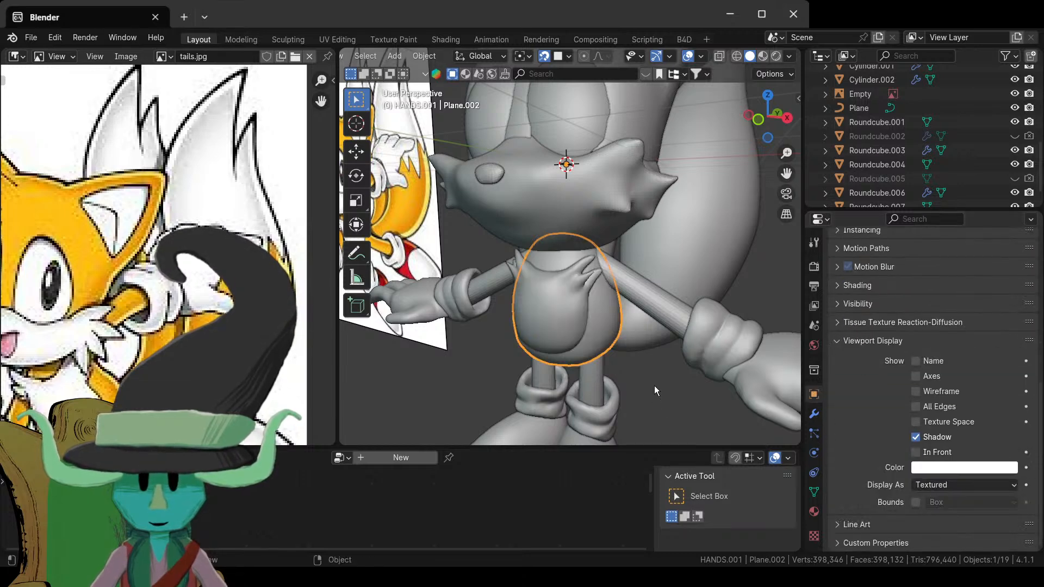
- Examine the chest fur piece and the muzzle Roundcube.001 on the full character, up close and from the front
{"action": "left_click", "coordinate": [654, 386]}
{"action": "scroll", "coordinate": [654, 385], "scroll_direction": "down", "scroll_amount": 5}
{"action": "middle_click_drag", "start_coordinate": [654, 383], "coordinate": [638, 353]}
{"action": "scroll", "coordinate": [625, 361], "scroll_direction": "up", "scroll_amount": 5}
{"action": "left_click", "coordinate": [583, 280]}
{"action": "scroll", "coordinate": [674, 369], "scroll_direction": "up", "scroll_amount": 5}
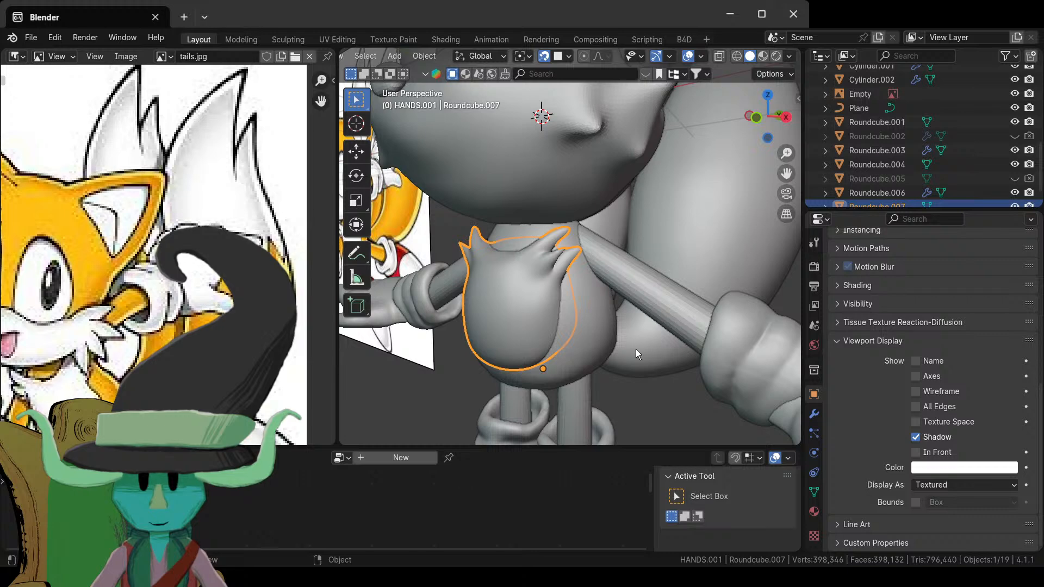
{"action": "left_click", "coordinate": [607, 204]}
{"action": "scroll", "coordinate": [608, 217], "scroll_direction": "down", "scroll_amount": 6}
{"action": "scroll", "coordinate": [612, 256], "scroll_direction": "up", "scroll_amount": 3}
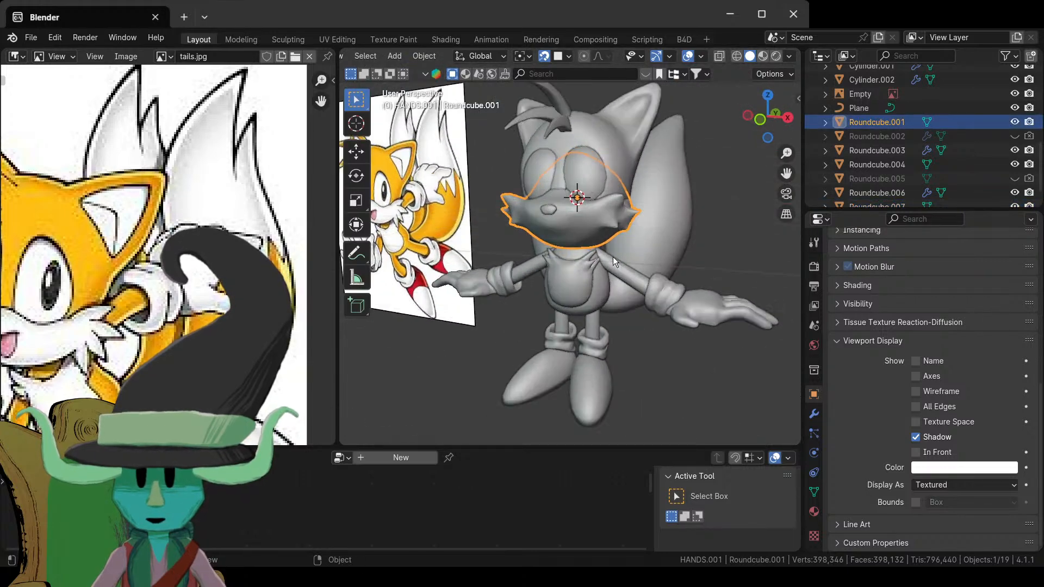
{"action": "key", "text": "KP_1"}
{"action": "scroll", "coordinate": [634, 251], "scroll_direction": "up", "scroll_amount": 2}
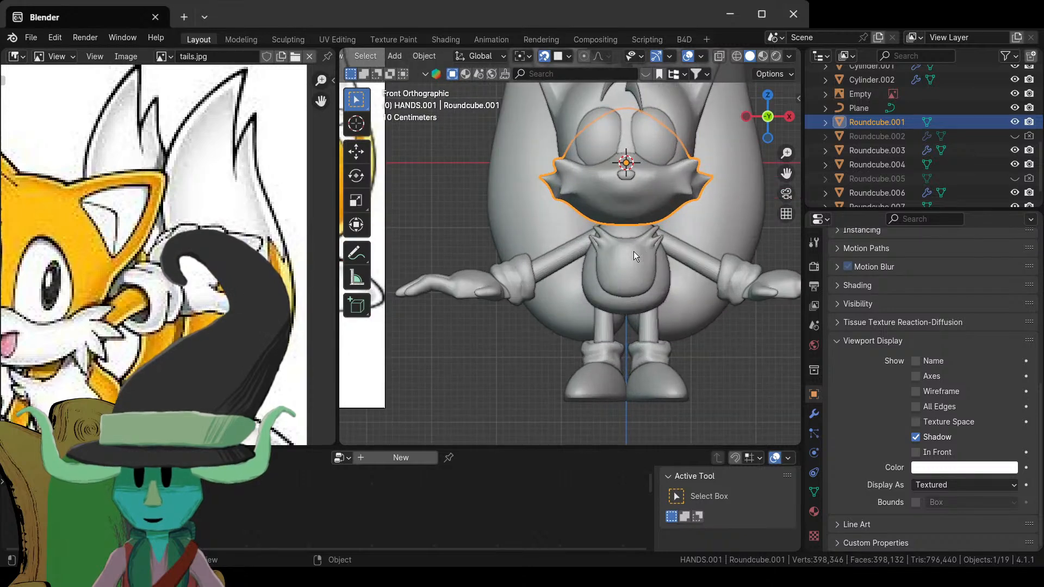
{"action": "middle_click_drag", "start_coordinate": [634, 251], "coordinate": [575, 299], "text": "shift"}
{"action": "scroll", "coordinate": [585, 299], "scroll_direction": "up", "scroll_amount": 1}
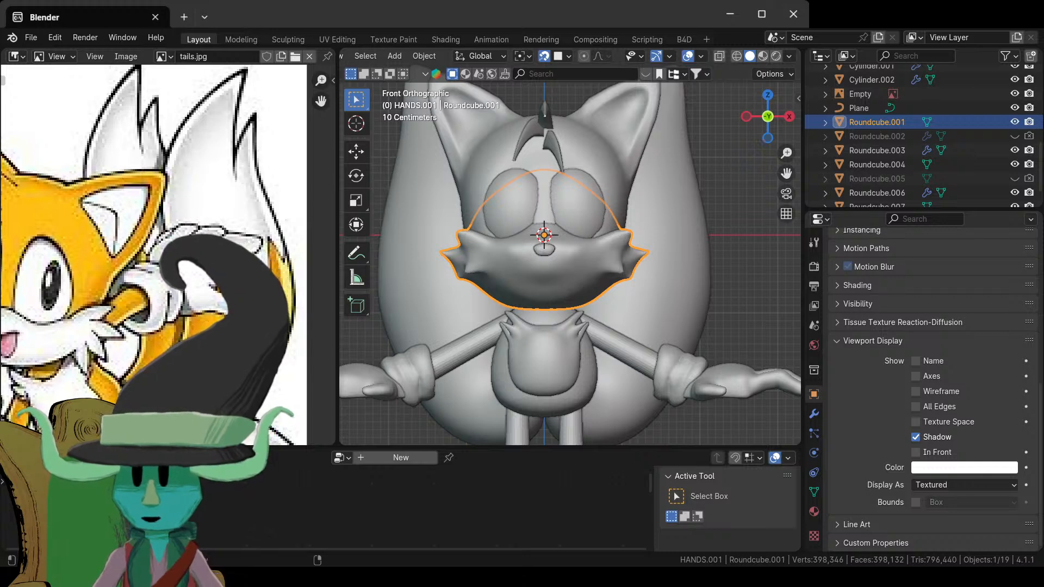
{"action": "scroll", "coordinate": [552, 322], "scroll_direction": "up", "scroll_amount": 3}
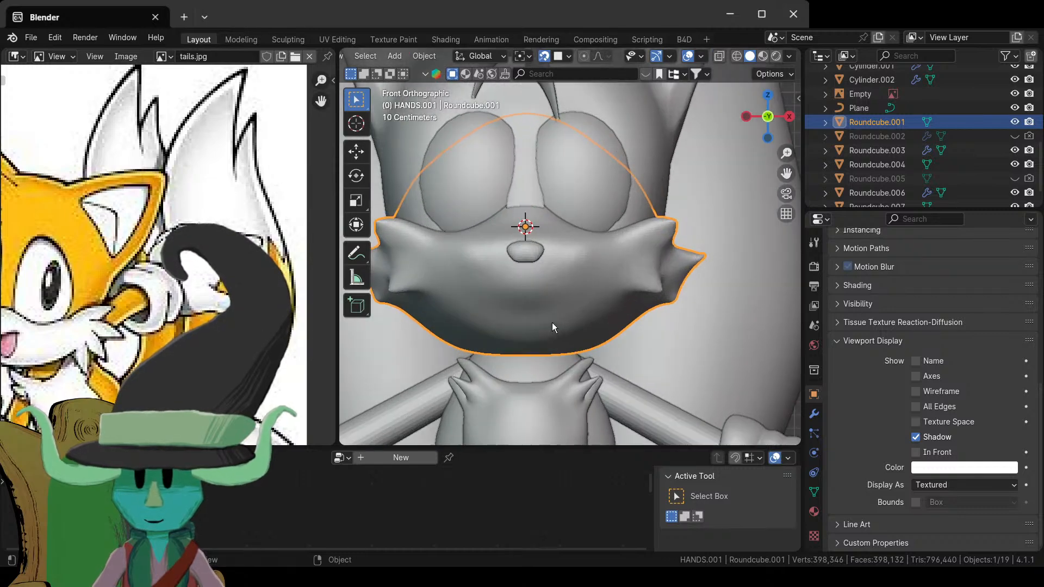
{"action": "middle_click_drag", "start_coordinate": [607, 298], "coordinate": [730, 321], "text": "shift"}
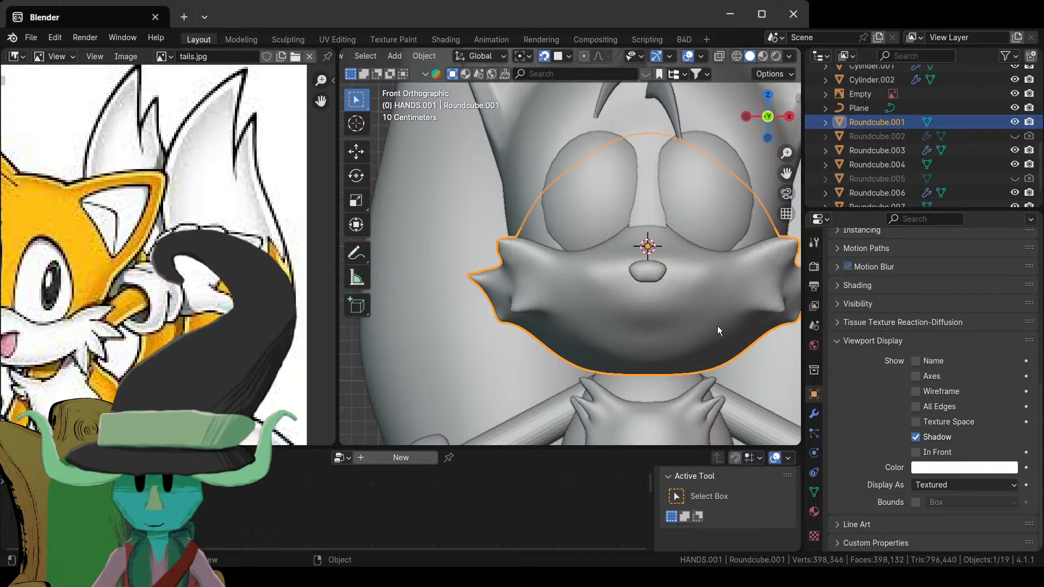
{"action": "middle_click_drag", "start_coordinate": [692, 299], "coordinate": [594, 328], "text": "shift"}
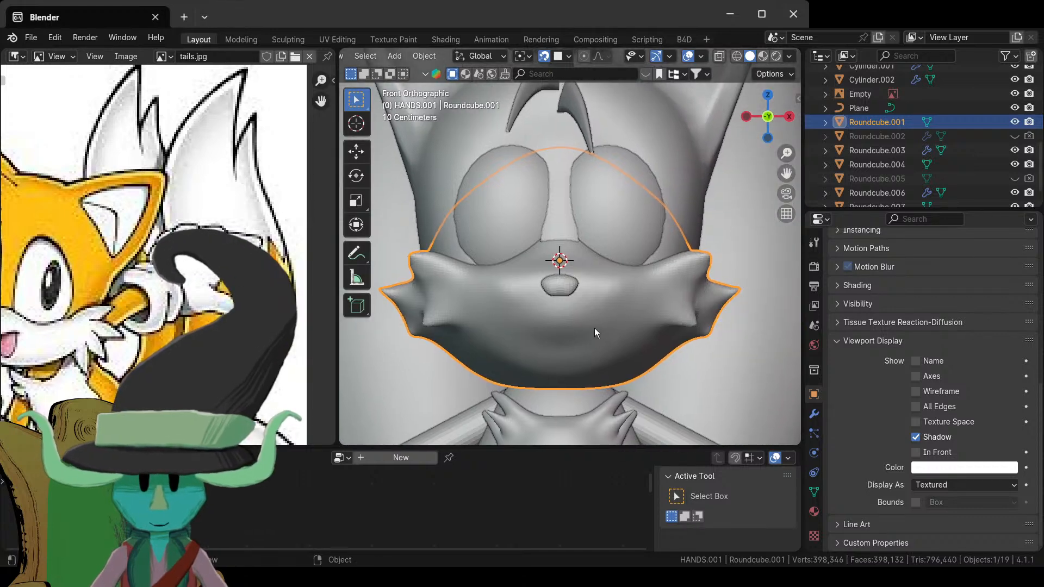
{"action": "key", "text": "shift+a"}
{"action": "left_click", "coordinate": [556, 270]}
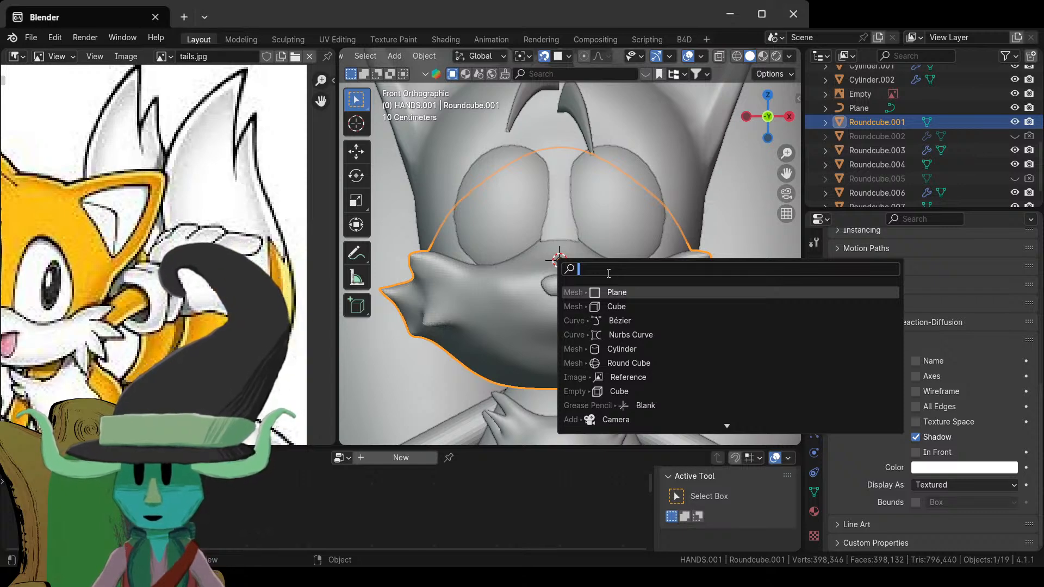
{"action": "key", "text": "Down"}
{"action": "key", "text": "Up"}
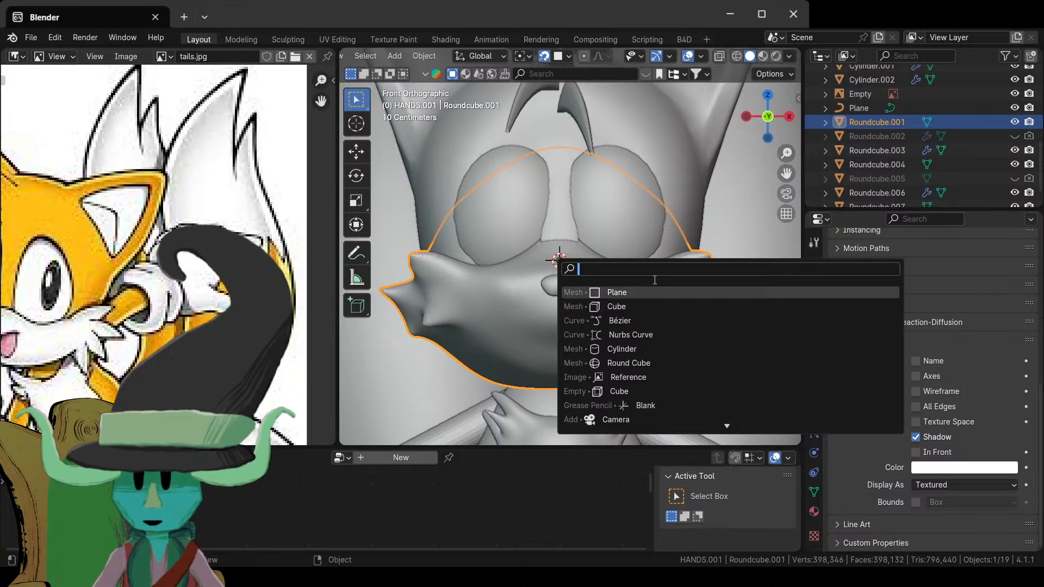
{"action": "key", "text": "Down"}
{"action": "key", "text": "Up"}
{"action": "key", "text": "Escape"}
{"action": "key", "text": "shift+c"}
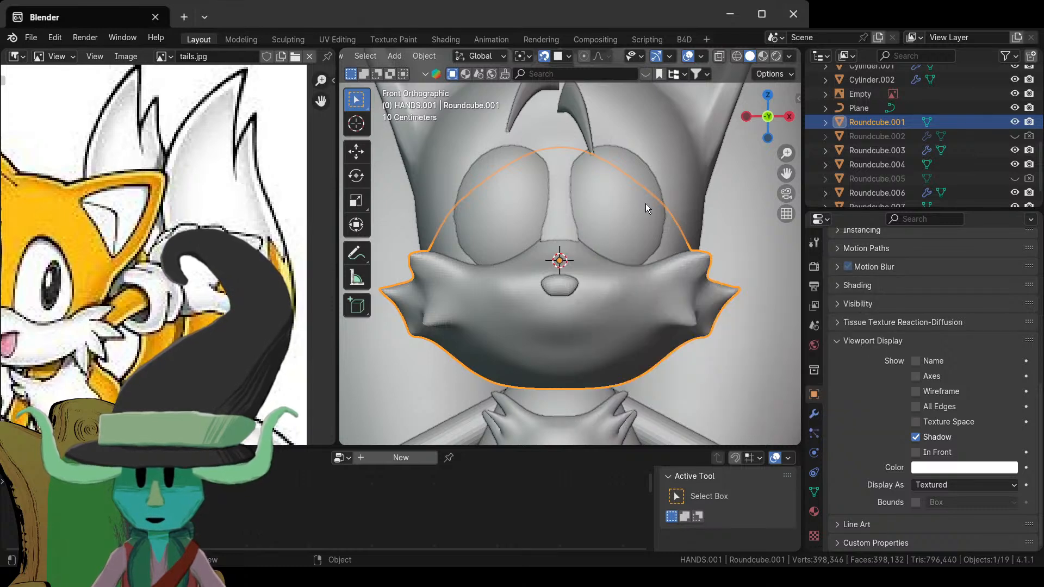
- Duplicate one front quad of the retopologized torso Plane.002 and place the copy on the muzzle, below and beside the nose
{"action": "scroll", "coordinate": [634, 281], "scroll_direction": "up", "scroll_amount": 3}
{"action": "left_click", "coordinate": [602, 314]}
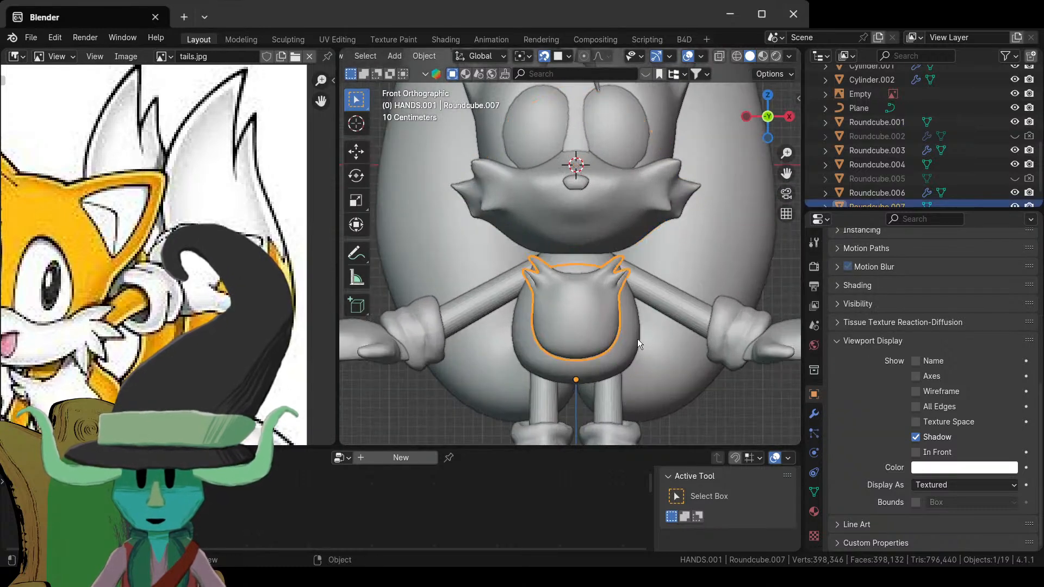
{"action": "key", "text": "Tab"}
{"action": "left_click", "coordinate": [529, 347]}
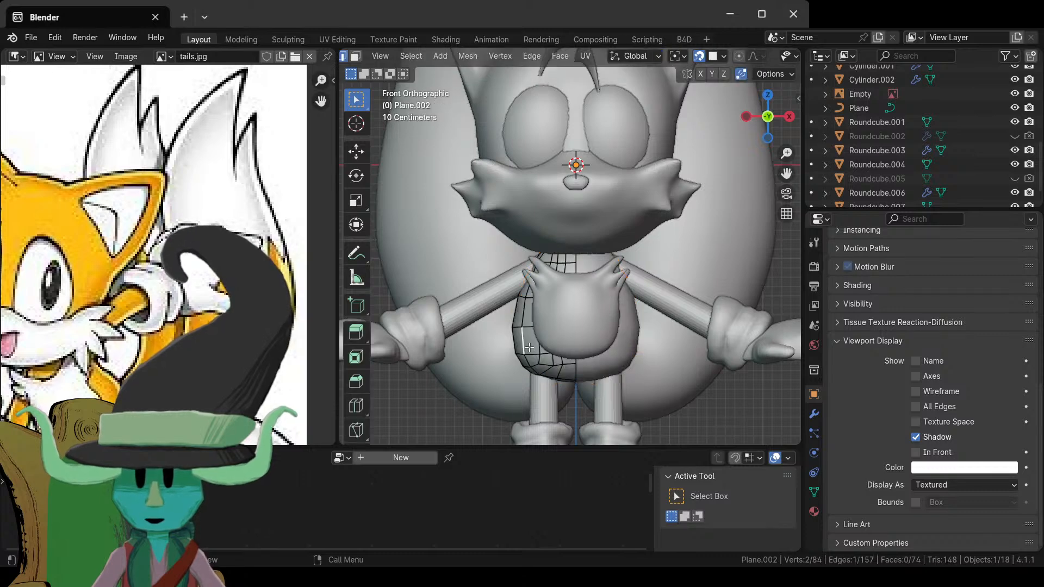
{"action": "key", "text": "2"}
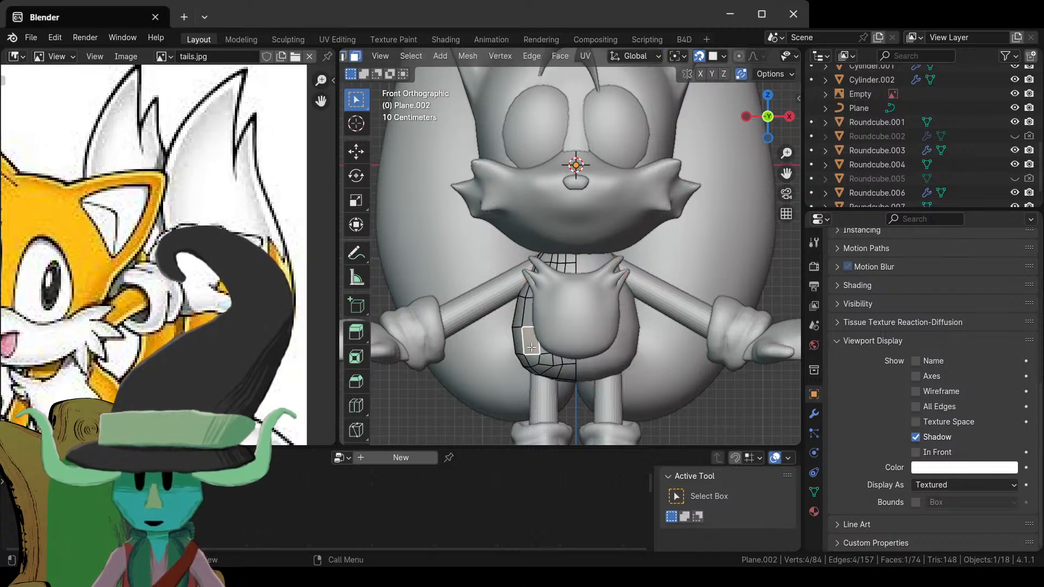
{"action": "key", "text": "g"}
{"action": "right_click", "coordinate": [540, 218]}
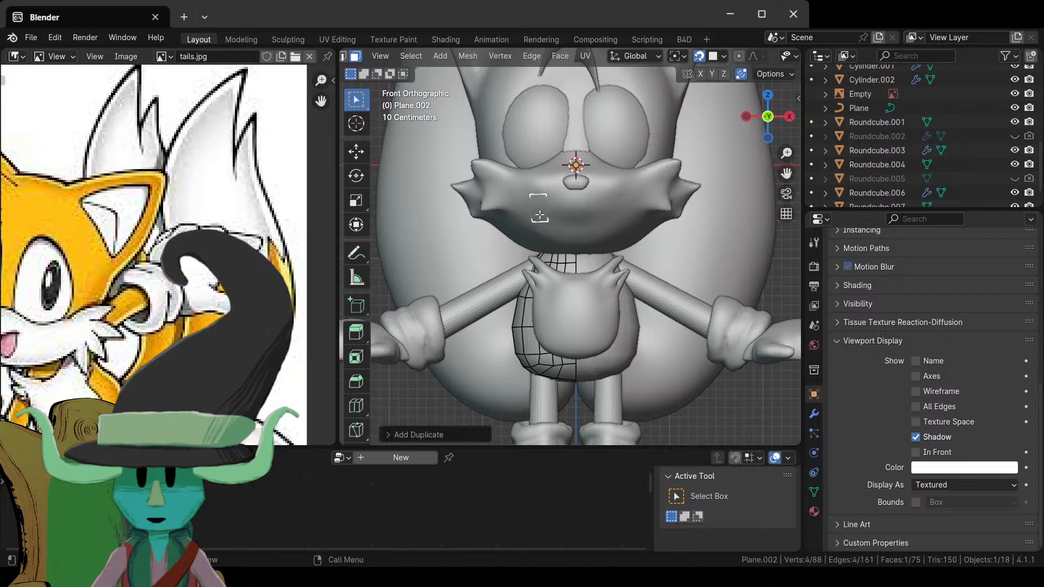
{"action": "key", "text": "Tab"}
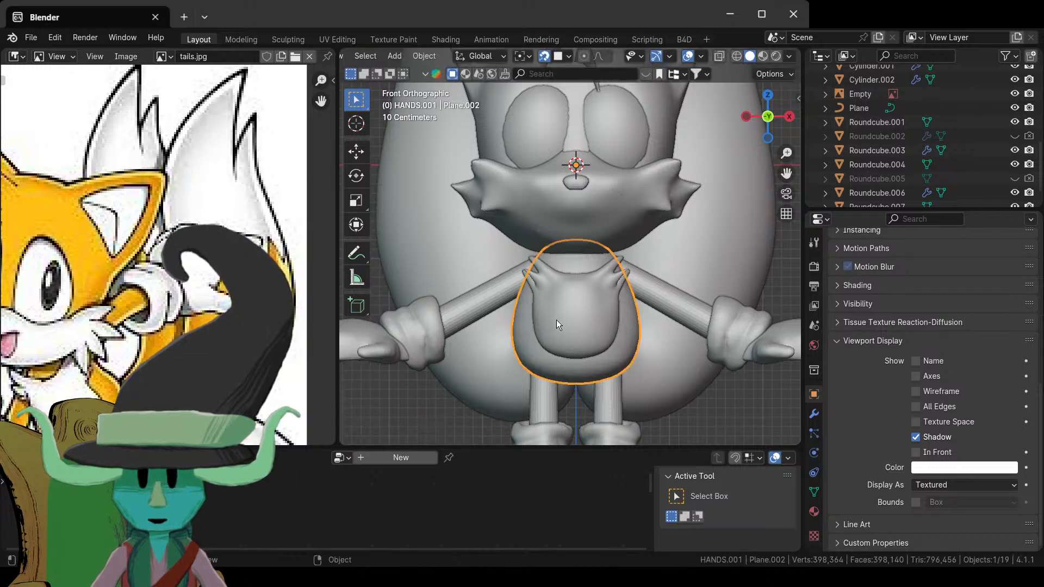
- Separate the duplicated quad from the retopologized torso into its own object
{"action": "key", "text": "Tab"}
{"action": "key", "text": "p"}
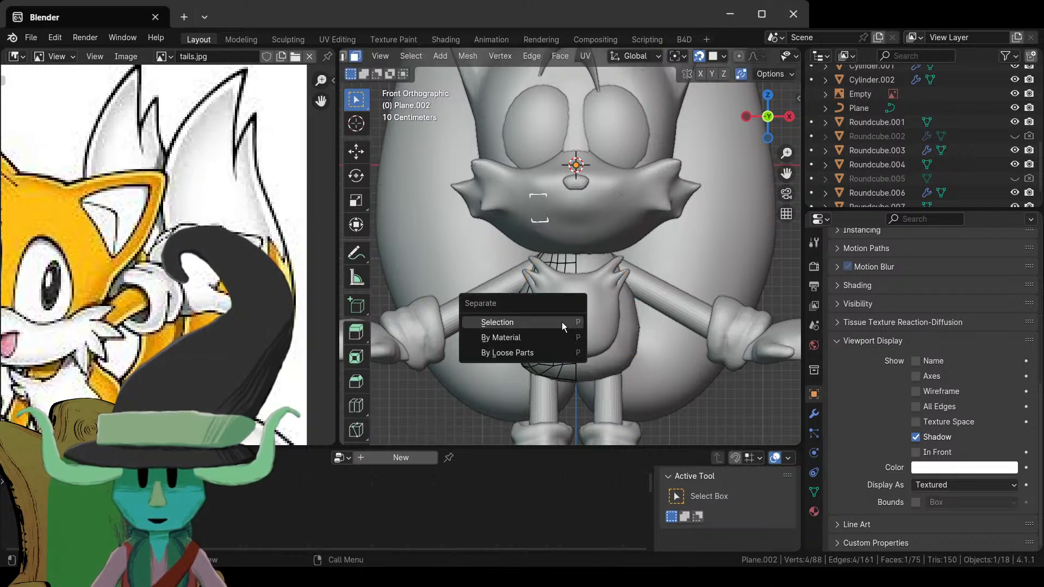
{"action": "left_click", "coordinate": [562, 322]}
{"action": "key", "text": "Tab"}
{"action": "left_click", "coordinate": [538, 233]}
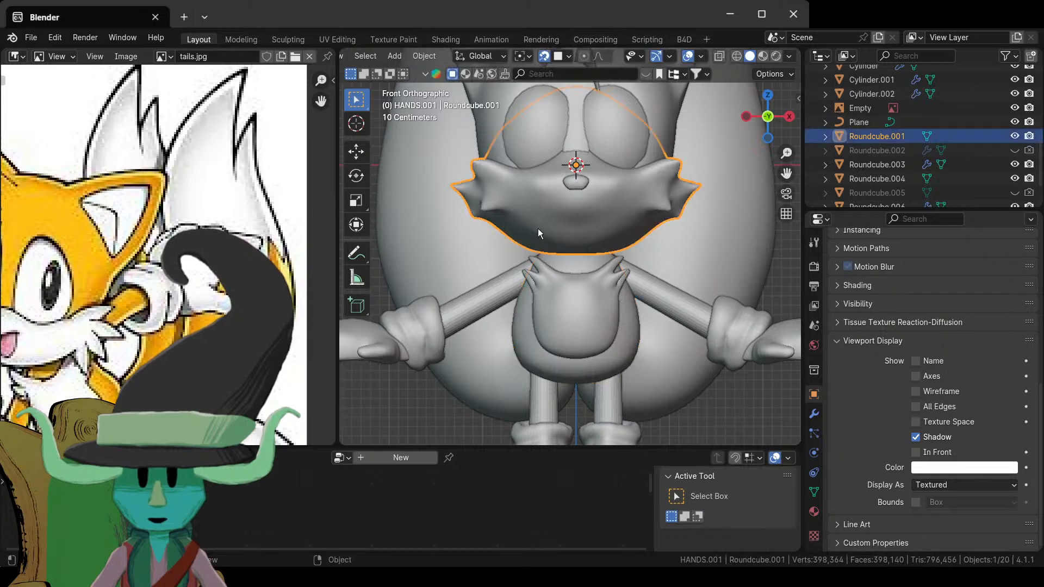
- Change the Shrinkwrap modifier target of the separated quad Plane.003 to the muzzle Roundcube.001
{"action": "scroll", "coordinate": [946, 158], "scroll_direction": "down", "scroll_amount": 2}
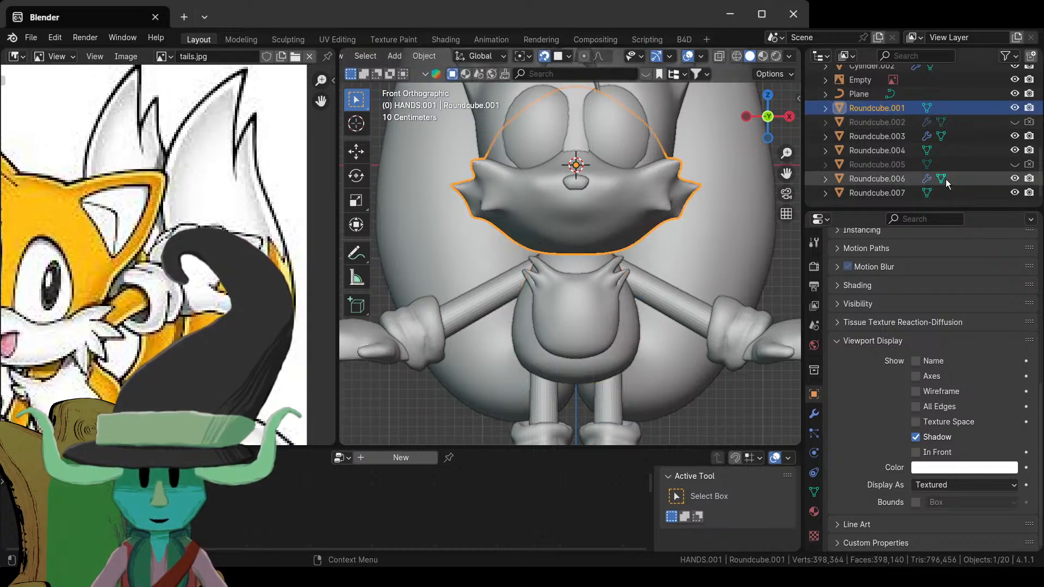
{"action": "left_click", "coordinate": [866, 195]}
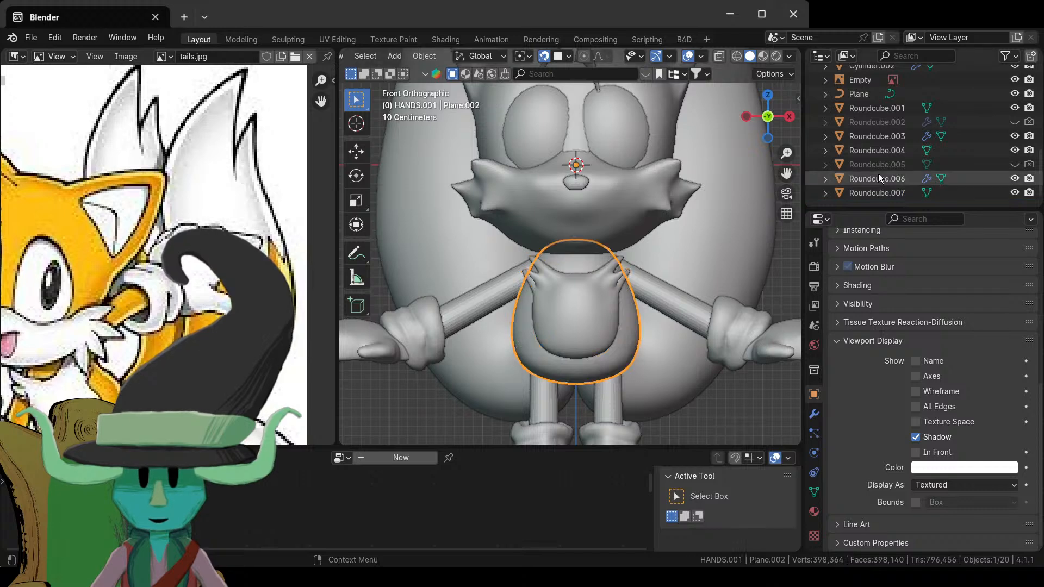
{"action": "scroll", "coordinate": [924, 158], "scroll_direction": "up", "scroll_amount": 5}
{"action": "left_click", "coordinate": [895, 130]}
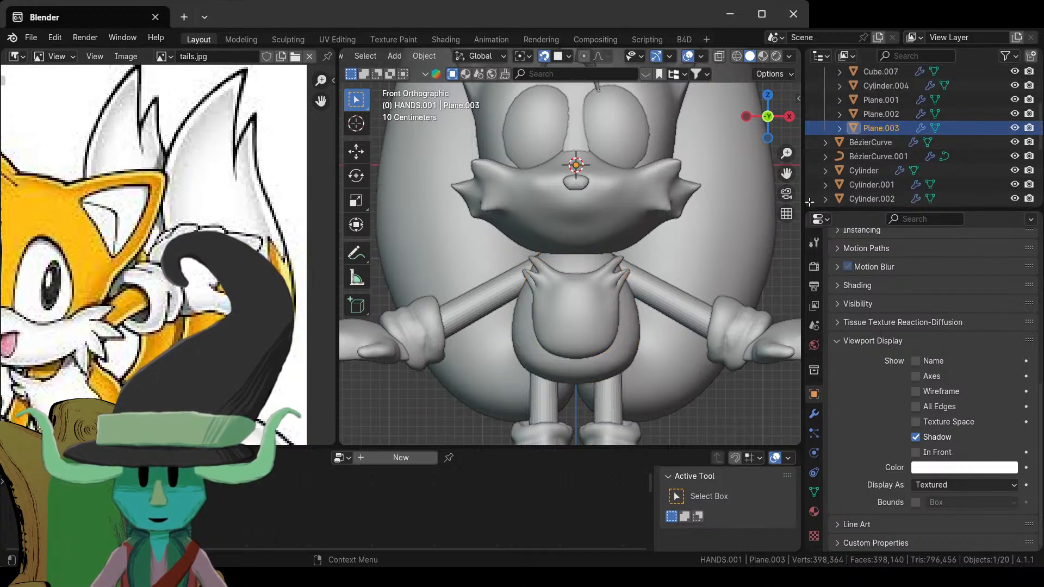
{"action": "key", "text": "KP_Divide"}
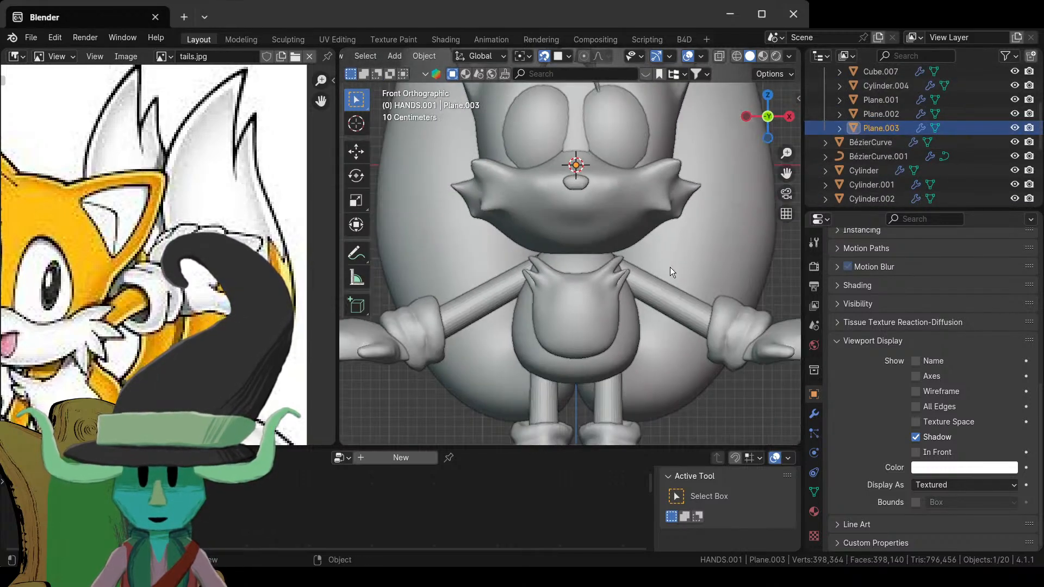
{"action": "key", "text": "KP_8"}
{"action": "key", "text": "KP_1"}
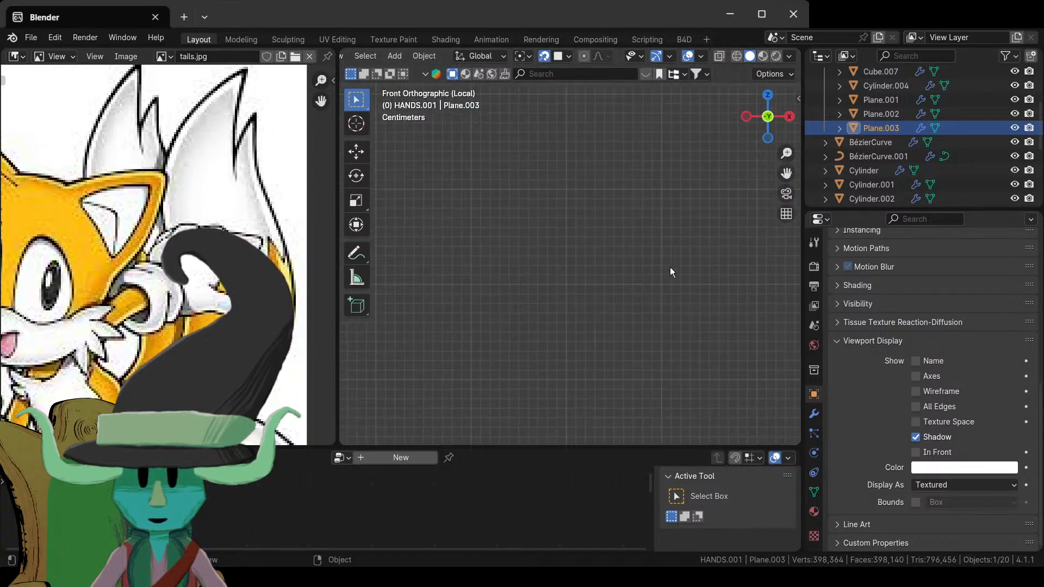
{"action": "key", "text": "KP_Divide"}
{"action": "left_click", "coordinate": [814, 414]}
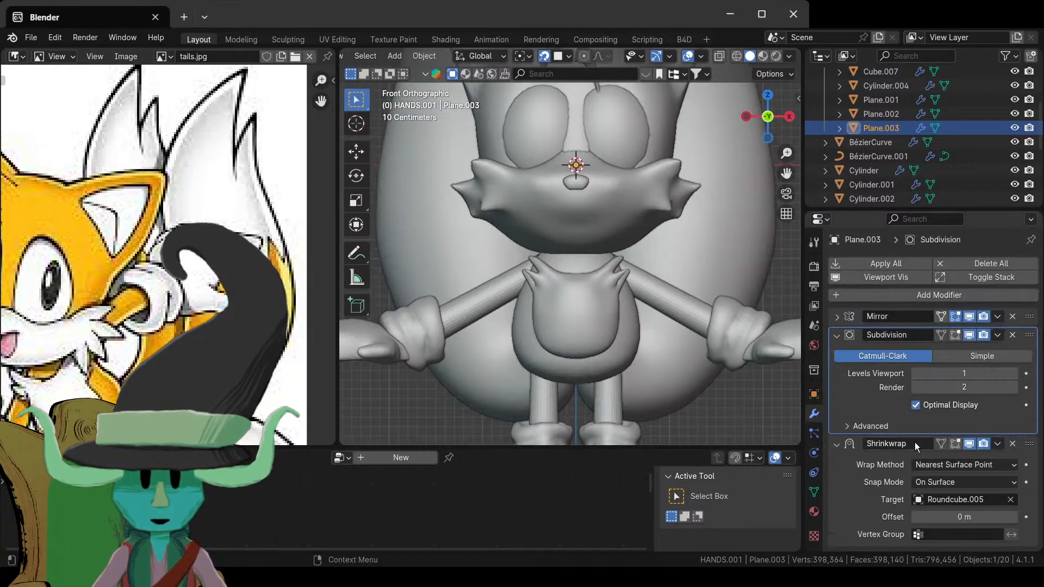
{"action": "left_click", "coordinate": [1012, 500]}
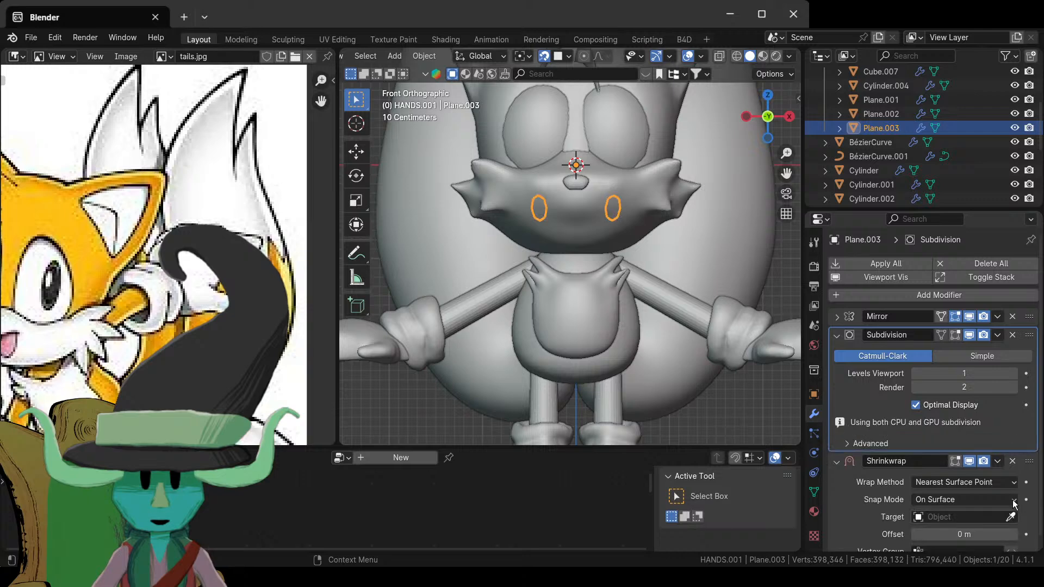
{"action": "left_click", "coordinate": [1010, 516]}
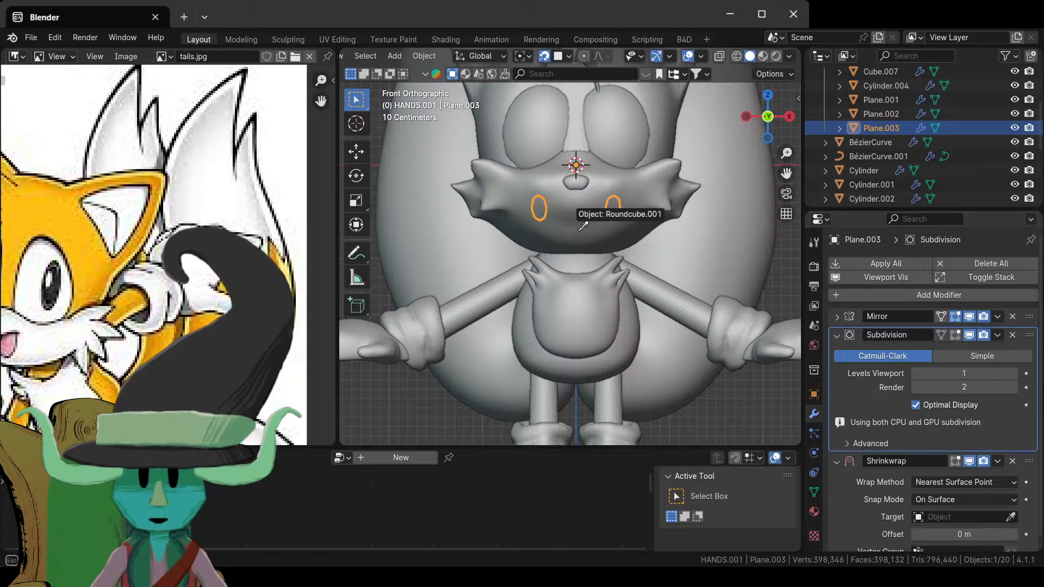
{"action": "left_click", "coordinate": [572, 193]}
- Open the separated muzzle quad in Edit Mode, select all of it, and check its placement on the muzzle
{"action": "key", "text": "KP_Decimal"}
{"action": "key", "text": "Tab"}
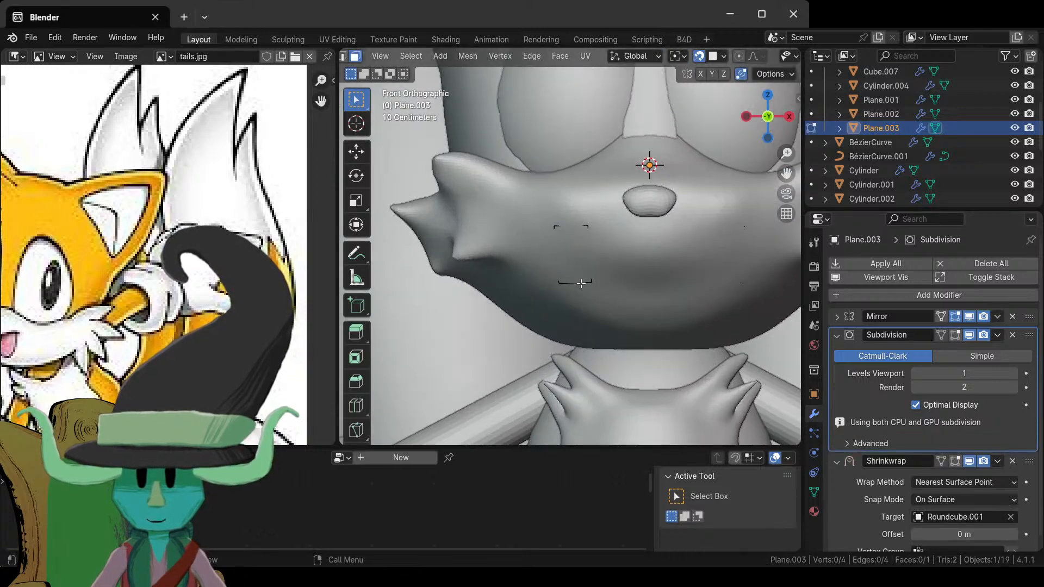
{"action": "scroll", "coordinate": [569, 289], "scroll_direction": "down", "scroll_amount": 2}
{"action": "middle_click_drag", "start_coordinate": [569, 290], "coordinate": [522, 261]}
{"action": "key", "text": "a"}
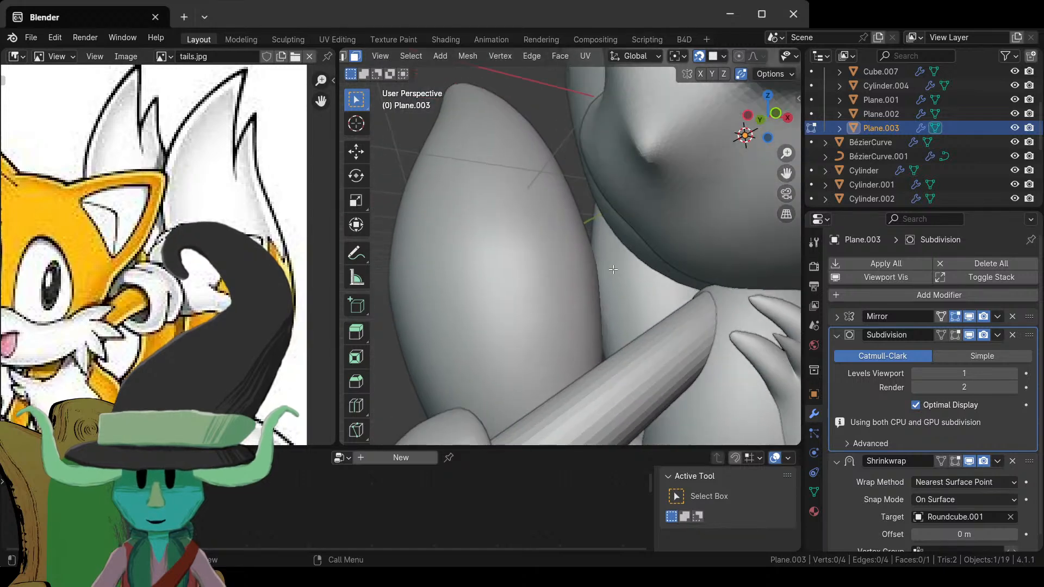
{"action": "scroll", "coordinate": [522, 260], "scroll_direction": "down", "scroll_amount": 4}
{"action": "scroll", "coordinate": [481, 244], "scroll_direction": "up", "scroll_amount": 5}
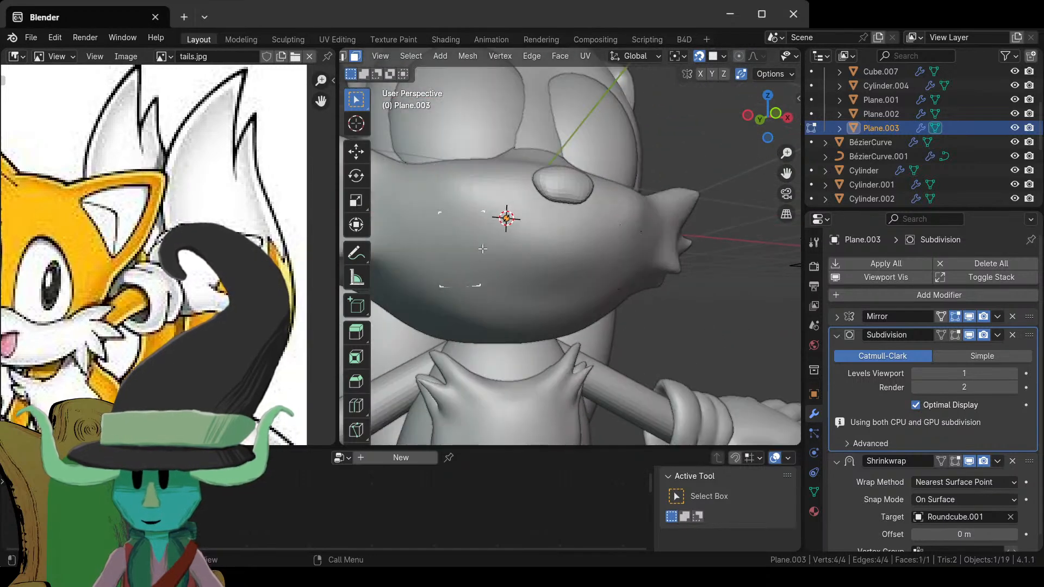
{"action": "key", "text": "KP_1"}
{"action": "scroll", "coordinate": [495, 229], "scroll_direction": "up", "scroll_amount": 4}
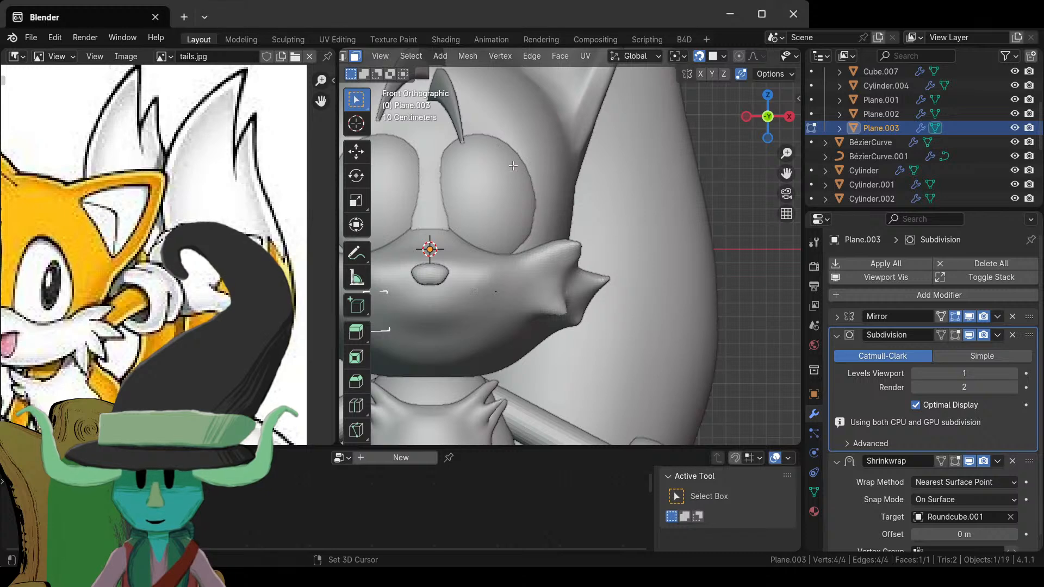
- Extrude the quad's inner edge toward the muzzle's centre below the nose, and lower the shared middle edge to even out the strip
{"action": "middle_click_drag", "start_coordinate": [495, 228], "coordinate": [671, 154], "text": "shift"}
{"action": "scroll", "coordinate": [541, 290], "scroll_direction": "up", "scroll_amount": 3}
{"action": "left_click_drag", "start_coordinate": [542, 290], "coordinate": [601, 281]}
{"action": "key", "text": "g"}
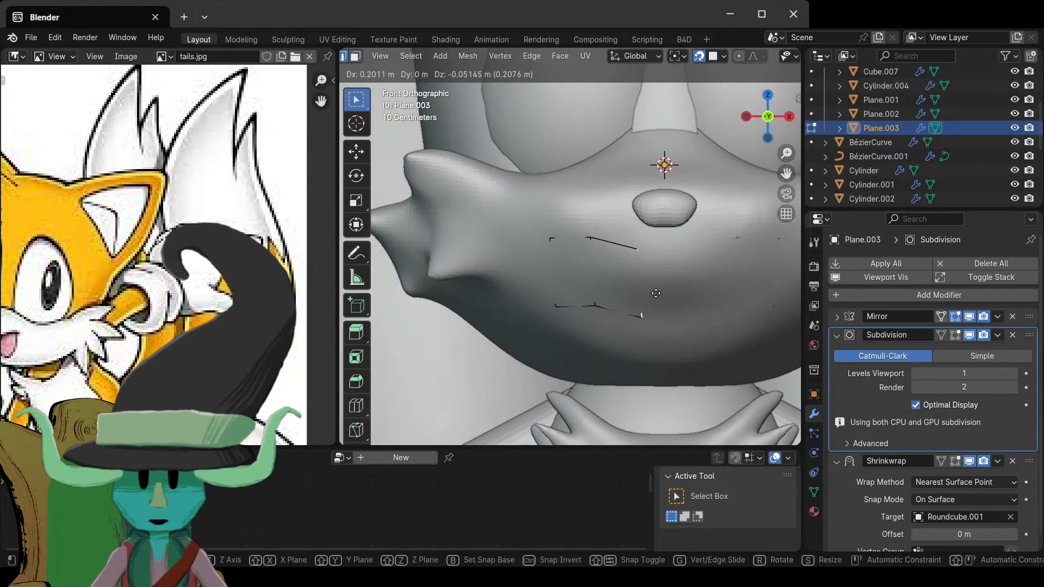
{"action": "left_click", "coordinate": [648, 320]}
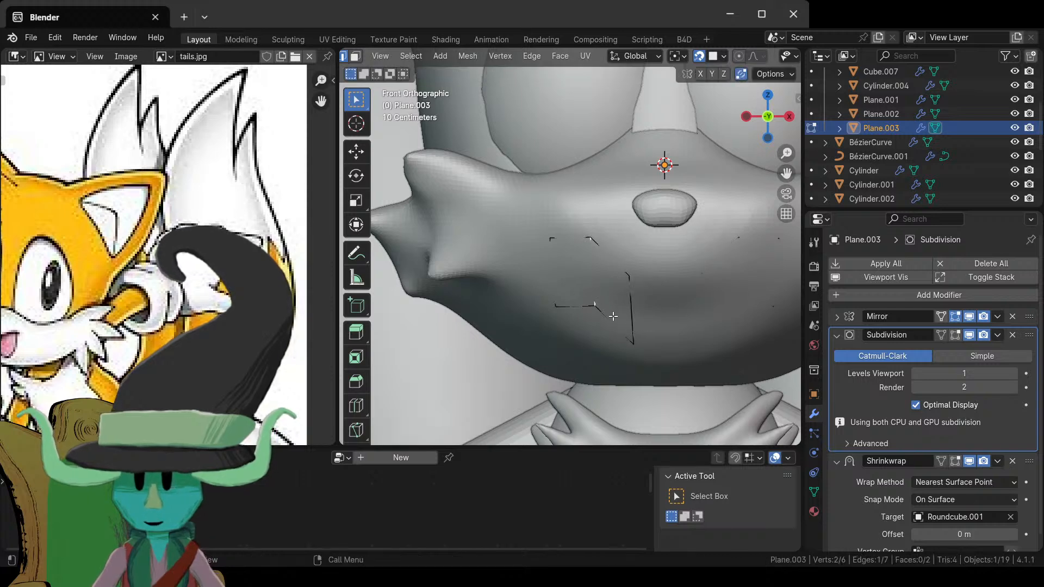
{"action": "key", "text": "g"}
{"action": "left_click", "coordinate": [610, 341]}
{"action": "scroll", "coordinate": [611, 342], "scroll_direction": "down", "scroll_amount": 3}
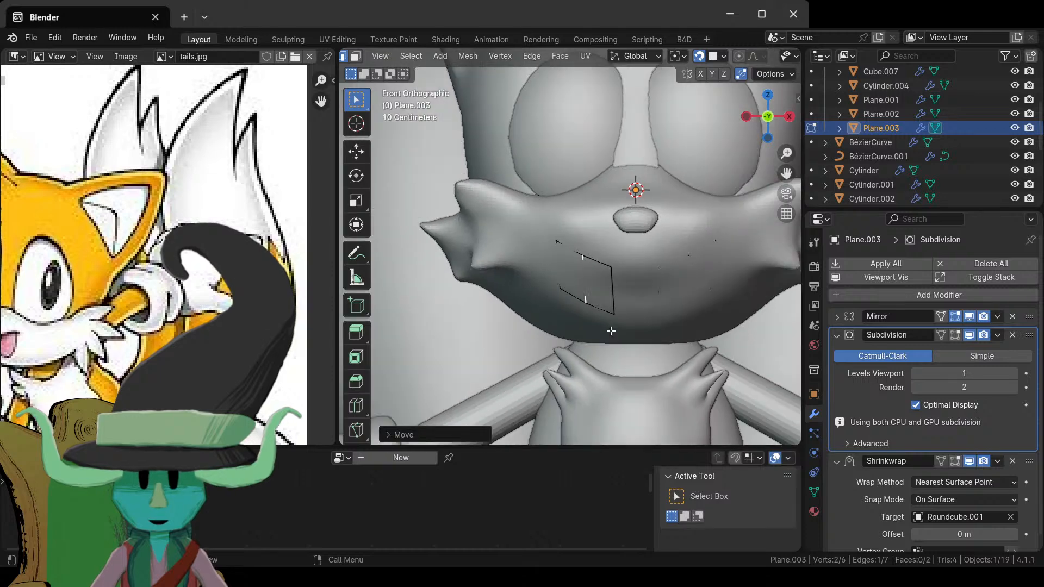
{"action": "scroll", "coordinate": [612, 333], "scroll_direction": "up", "scroll_amount": 3}
- Extrude the outer edge of the muzzle strip outward and upward toward the cheek spikes
{"action": "left_click", "coordinate": [552, 277]}
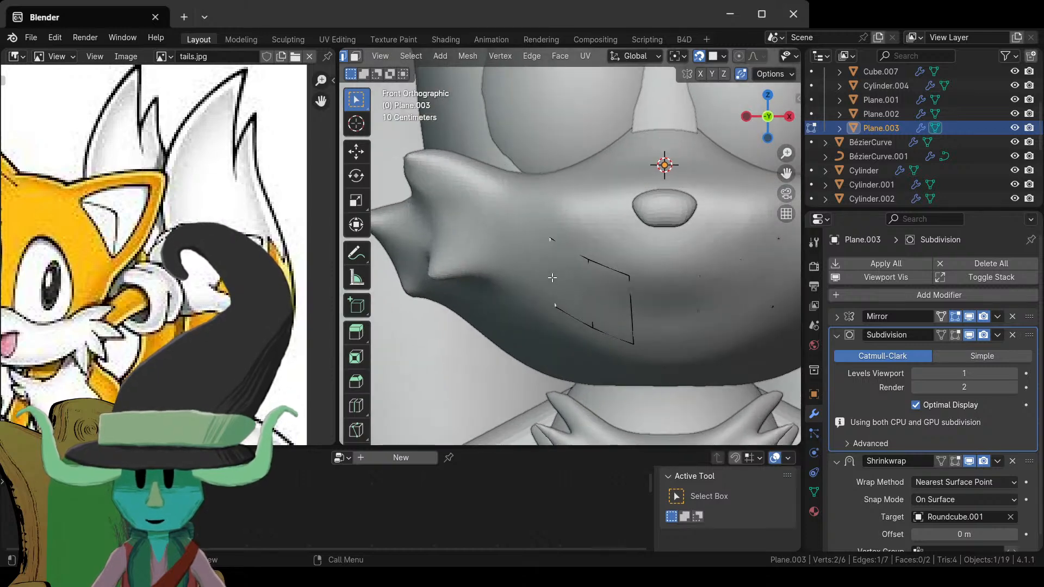
{"action": "key", "text": "e"}
{"action": "left_click", "coordinate": [490, 258]}
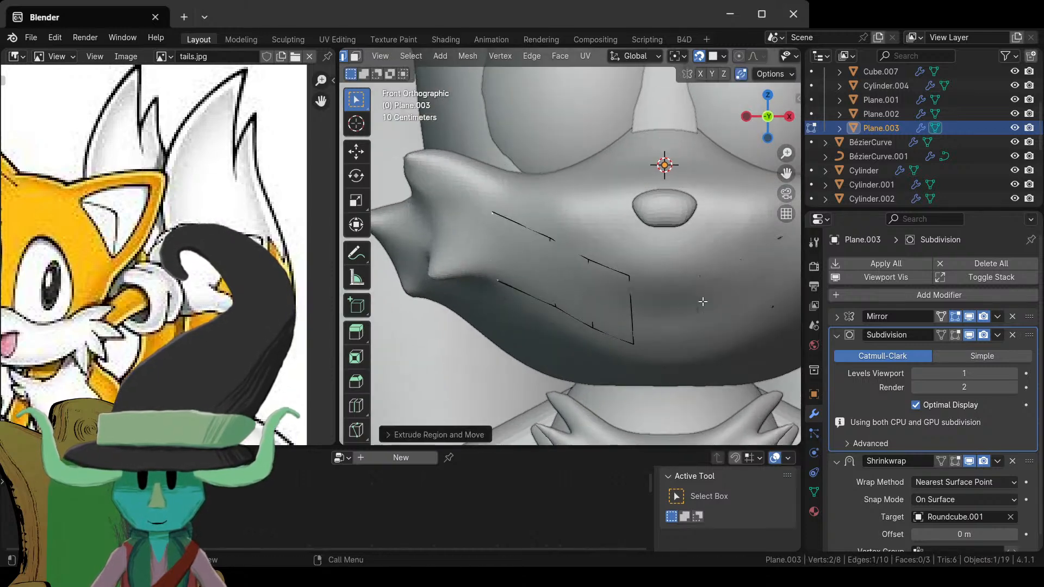
- Rotate the strip's two interior edges so they follow the curve of the muzzle
{"action": "left_click", "coordinate": [550, 289]}
{"action": "key", "text": "r"}
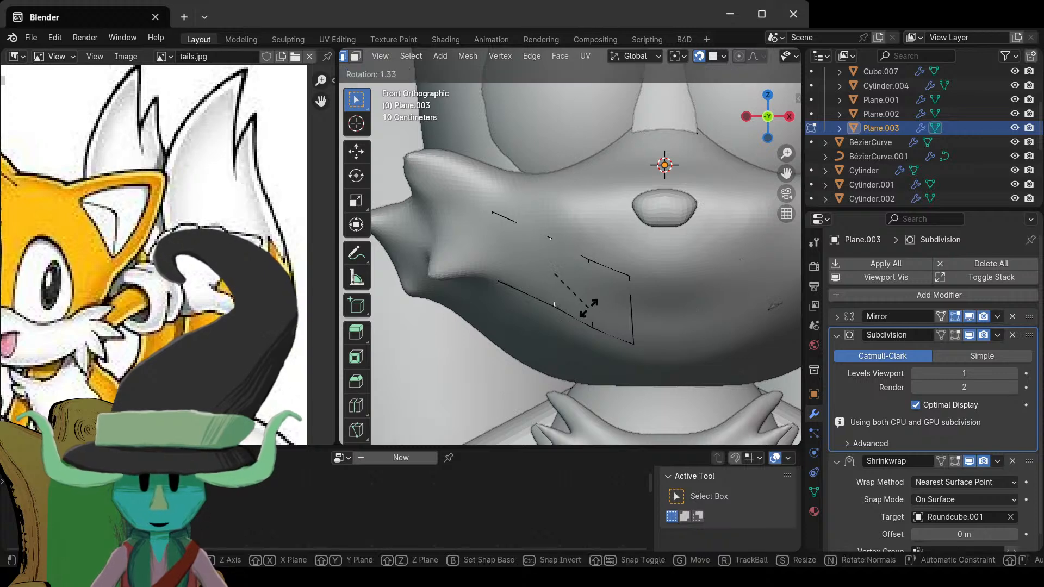
{"action": "left_click", "coordinate": [589, 318]}
{"action": "left_click", "coordinate": [590, 298]}
{"action": "key", "text": "r"}
{"action": "left_click", "coordinate": [646, 329]}
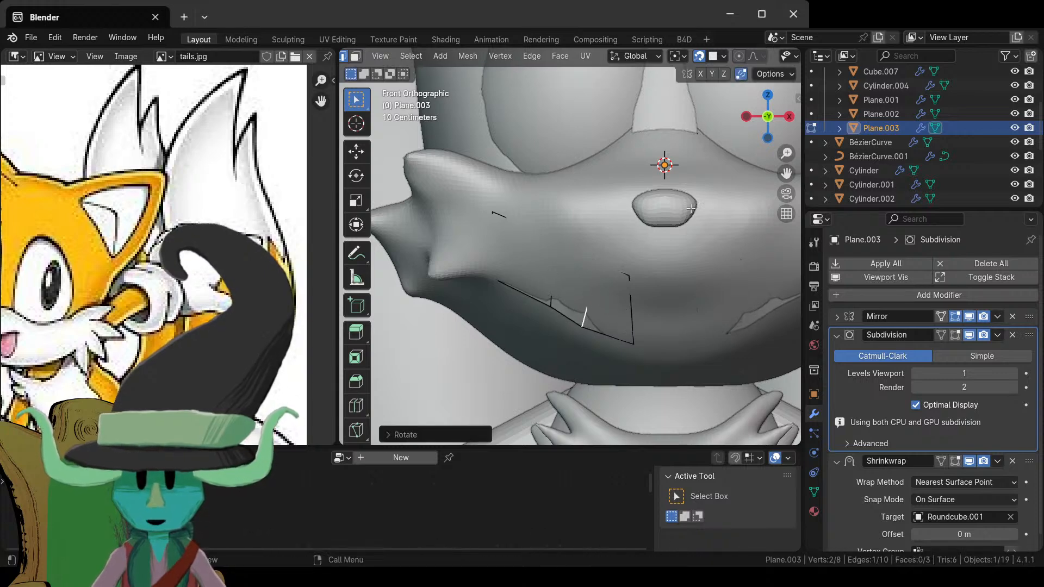
- Enable In Front in the viewport display of Plane.003 so the retopology mesh draws over the muzzle
{"action": "left_click", "coordinate": [814, 394]}
{"action": "scroll", "coordinate": [943, 471], "scroll_direction": "down", "scroll_amount": 8}
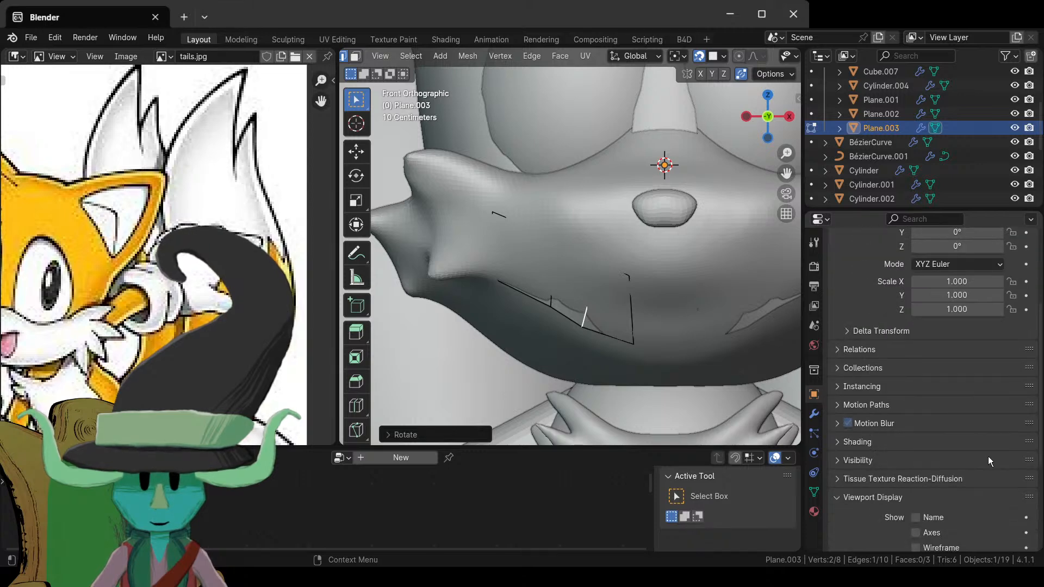
{"action": "left_click", "coordinate": [915, 452]}
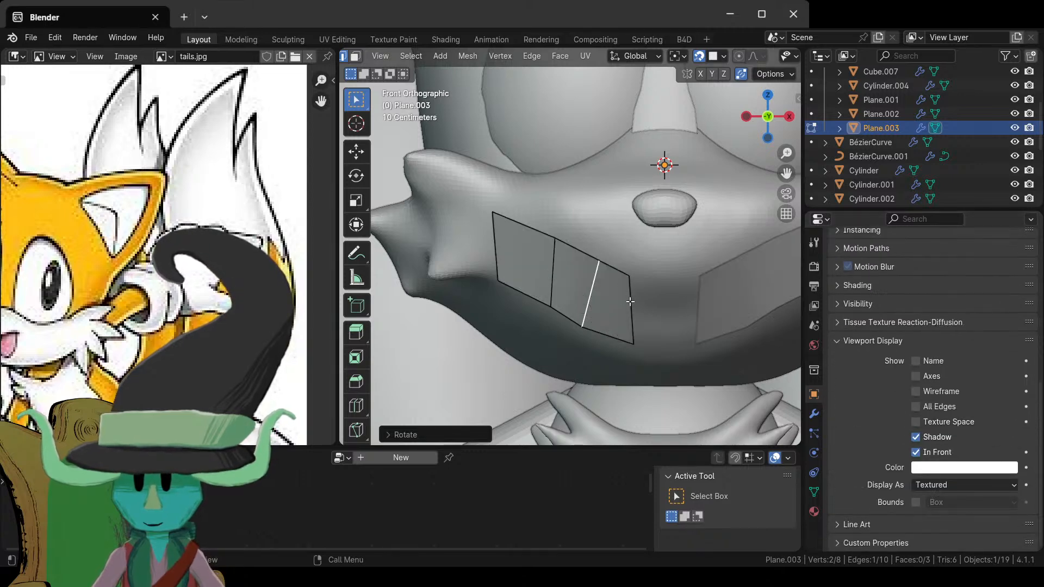
- Tilt the interior edge nearest the cheek further to follow the strip's curve
{"action": "left_click", "coordinate": [552, 286]}
{"action": "key", "text": "r"}
{"action": "left_click", "coordinate": [668, 309]}
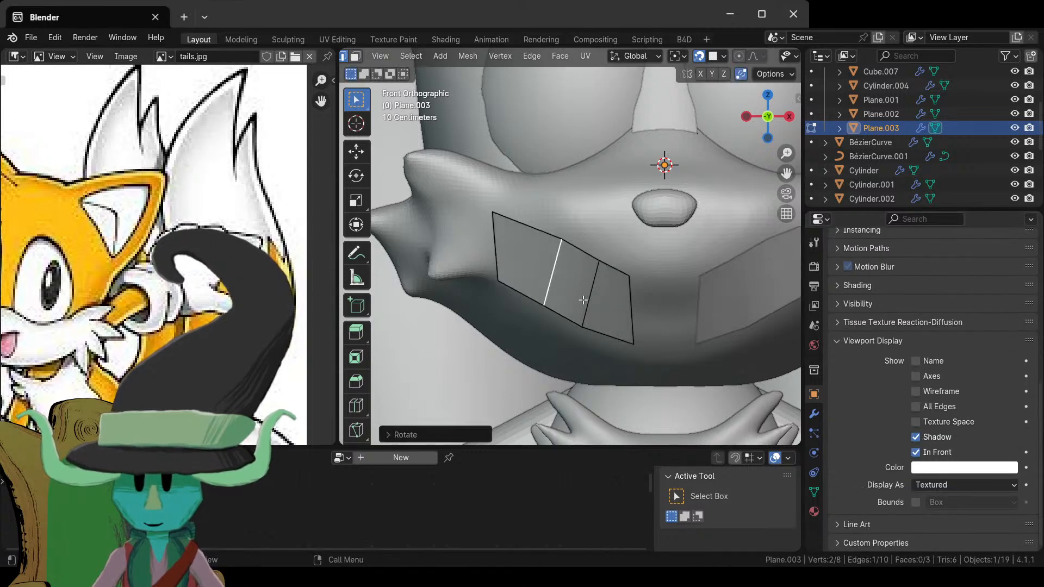
{"action": "key", "text": "r"}
{"action": "left_click", "coordinate": [577, 303]}
- Move the strip's inner edge to the mirror centre line, and shift the two interior edges to space the quads evenly
{"action": "left_click", "coordinate": [632, 310]}
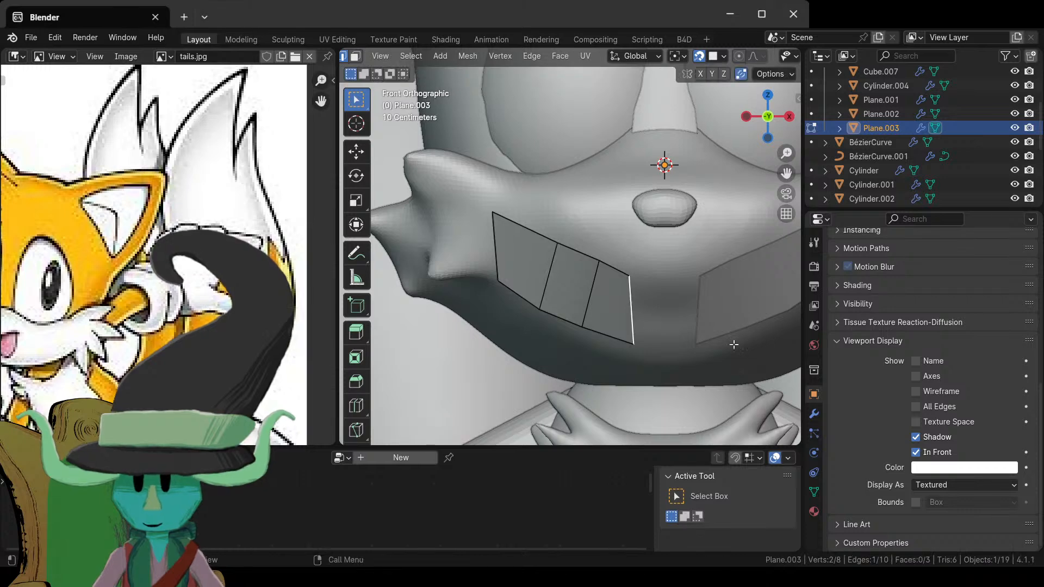
{"action": "key", "text": "g"}
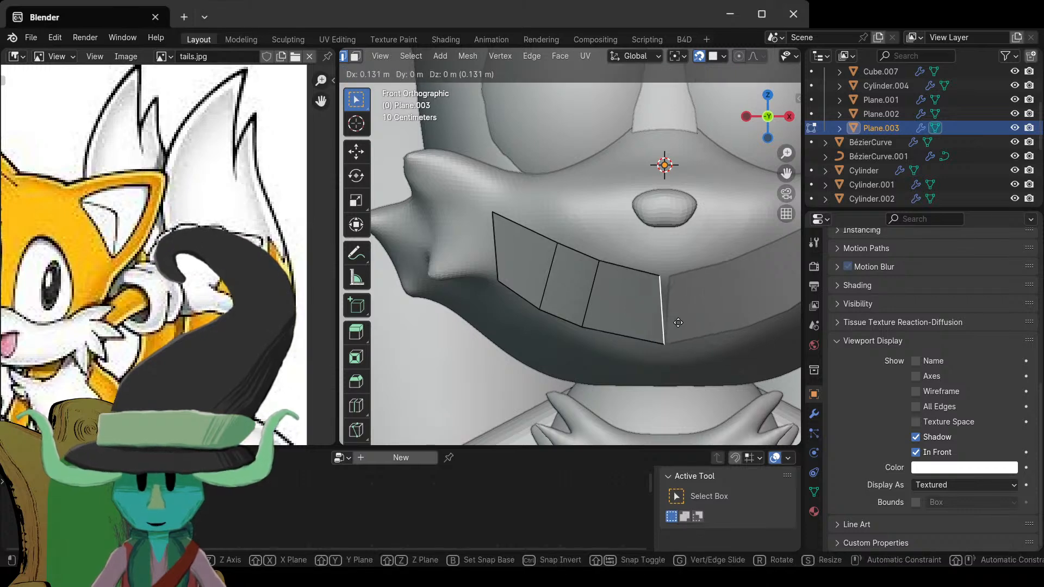
{"action": "left_click", "coordinate": [695, 323]}
{"action": "left_click", "coordinate": [580, 308]}
{"action": "key", "text": "g"}
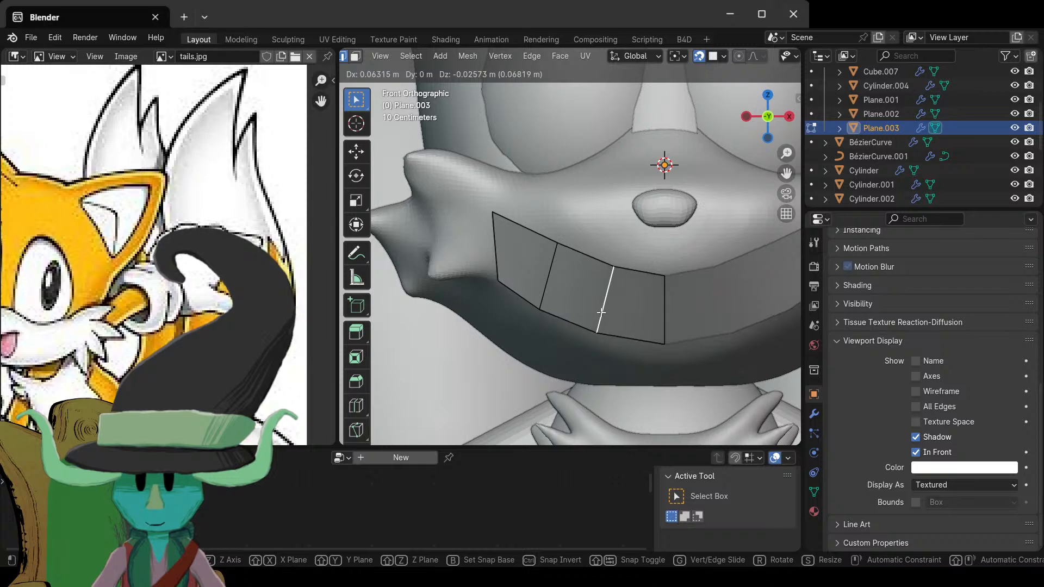
{"action": "left_click", "coordinate": [601, 314]}
{"action": "left_click", "coordinate": [545, 276]}
{"action": "key", "text": "g"}
{"action": "left_click", "coordinate": [548, 276]}
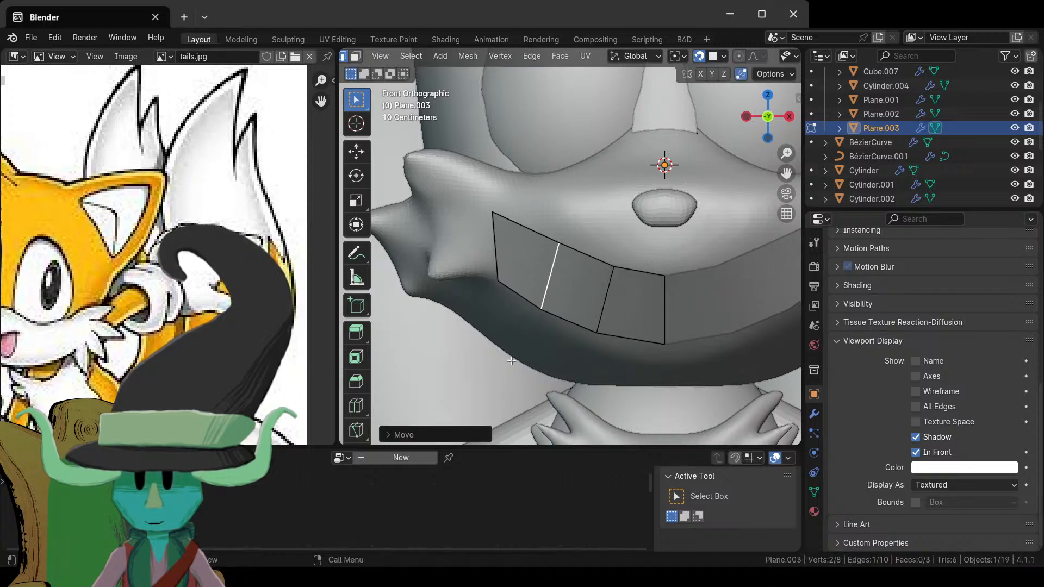
- In front view, rotate the strip's outermost edge by about 30 degrees to line up with the muzzle curve
{"action": "scroll", "coordinate": [511, 361], "scroll_direction": "down", "scroll_amount": 3}
{"action": "middle_click_drag", "start_coordinate": [511, 361], "coordinate": [511, 318]}
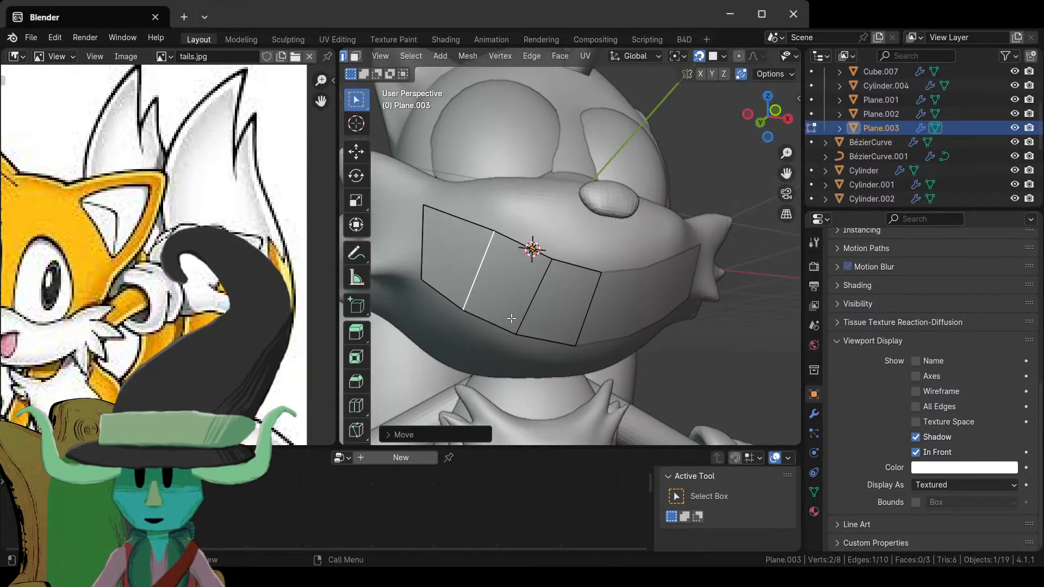
{"action": "key", "text": "KP_1"}
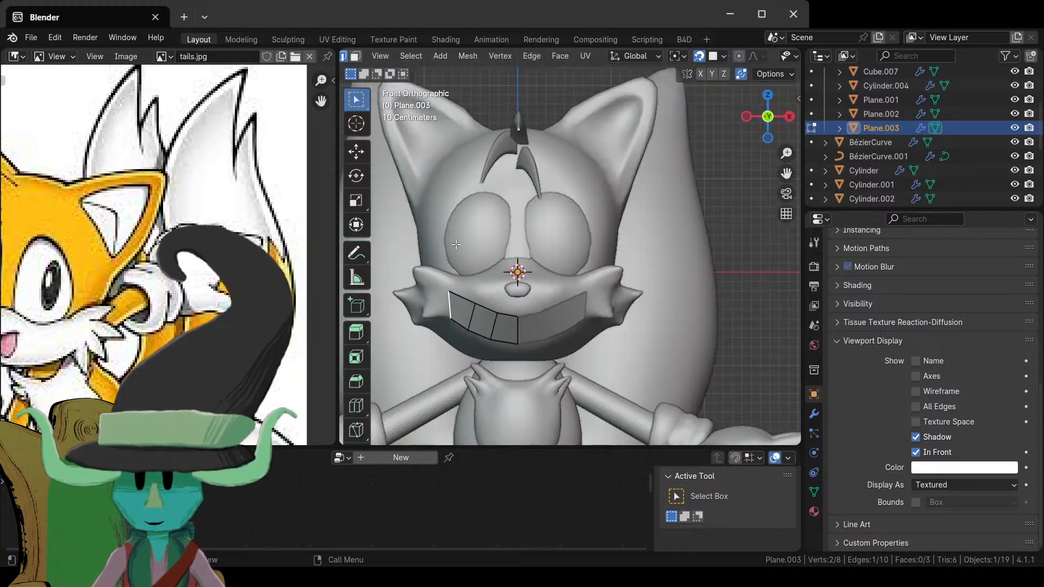
{"action": "key", "text": "r"}
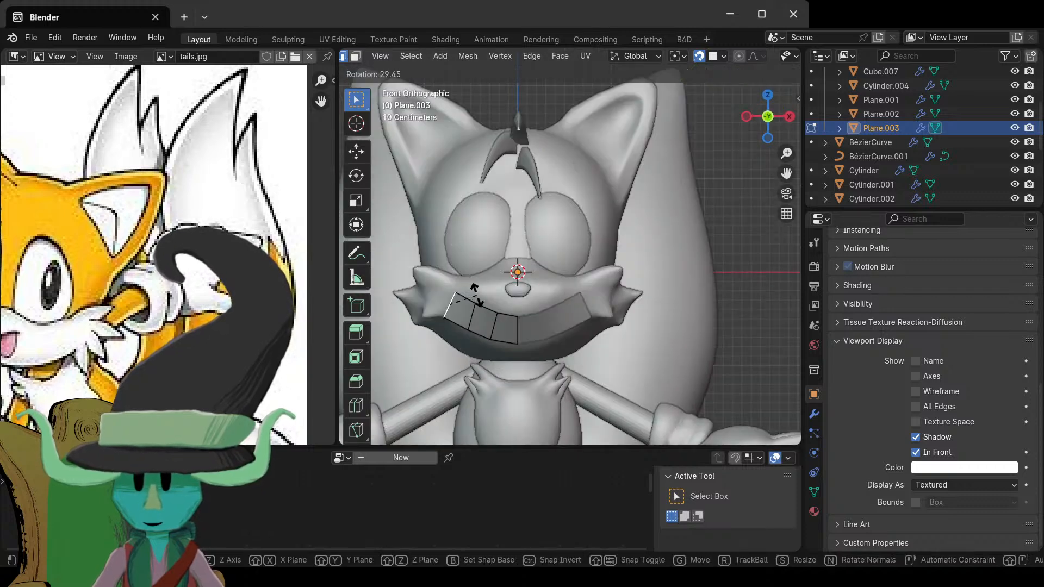
{"action": "left_click", "coordinate": [477, 291]}
- Extrude the lower edge of the centre quad downward beneath the chin of the muzzle
{"action": "key", "text": "KP_Decimal"}
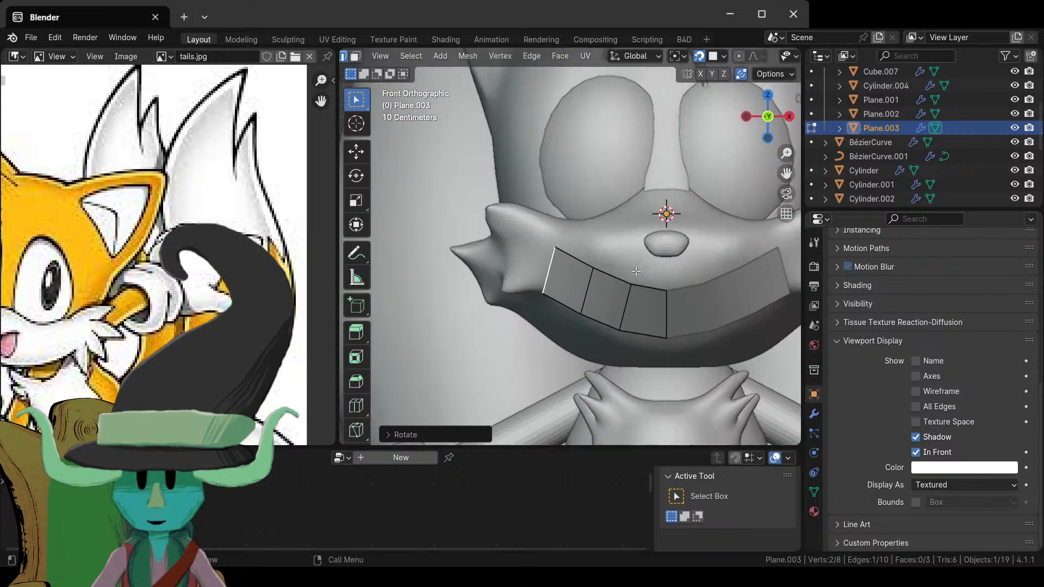
{"action": "scroll", "coordinate": [646, 323], "scroll_direction": "up", "scroll_amount": 1}
{"action": "middle_click_drag", "start_coordinate": [645, 323], "coordinate": [592, 269], "text": "shift"}
{"action": "left_click", "coordinate": [613, 298]}
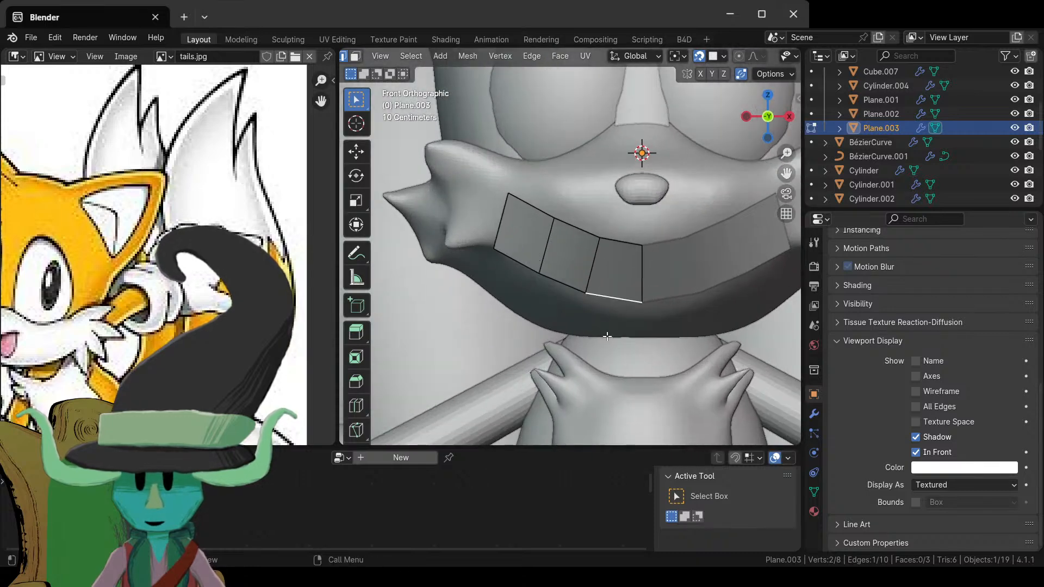
{"action": "scroll", "coordinate": [606, 337], "scroll_direction": "down", "scroll_amount": 3}
{"action": "middle_click_drag", "start_coordinate": [607, 336], "coordinate": [623, 252]}
{"action": "key", "text": "g"}
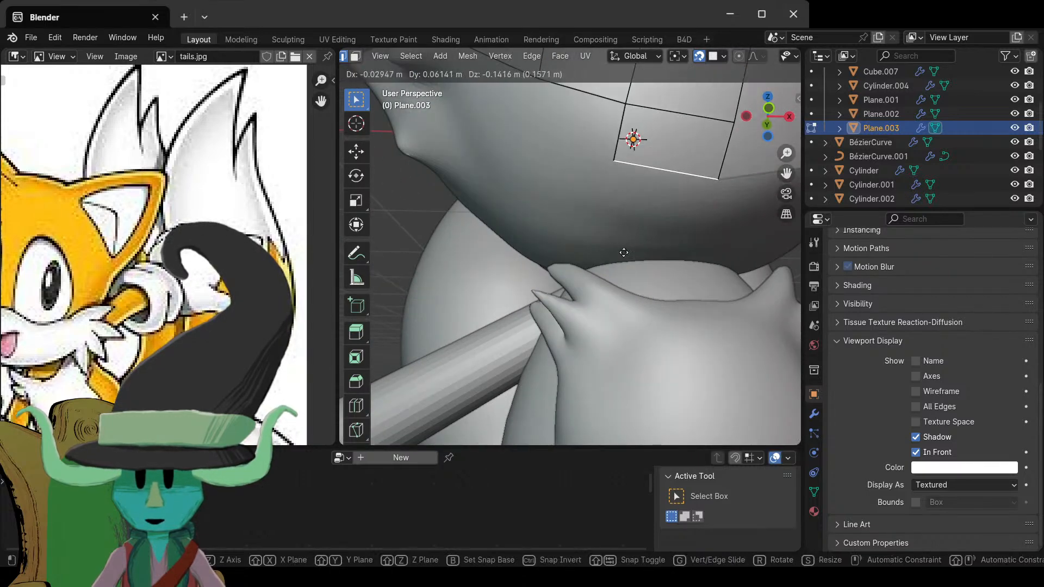
{"action": "left_click", "coordinate": [619, 239]}
{"action": "scroll", "coordinate": [620, 239], "scroll_direction": "down", "scroll_amount": 3}
{"action": "middle_click_drag", "start_coordinate": [620, 239], "coordinate": [605, 179]}
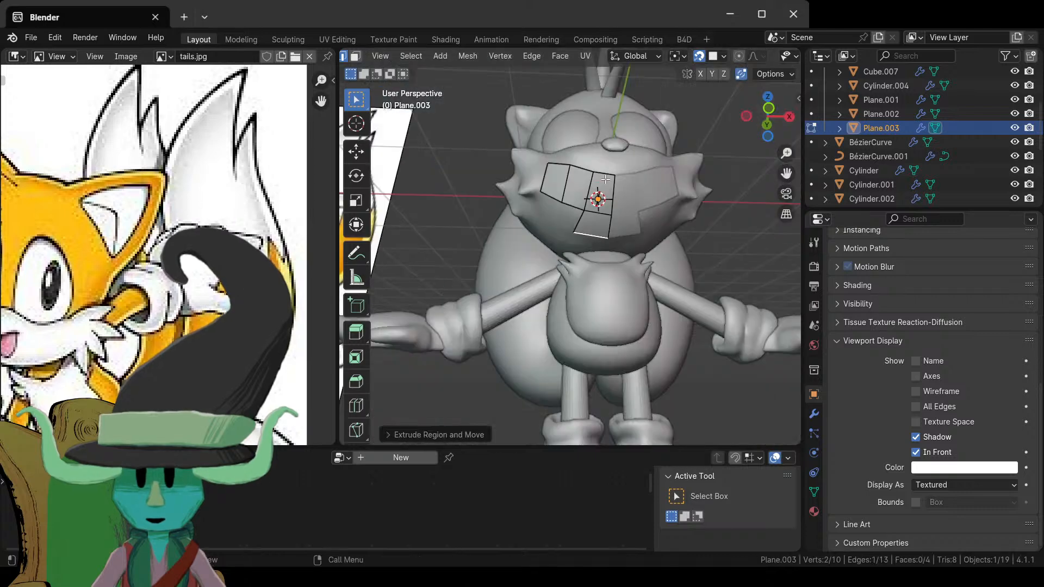
- Extend the lower row outward with two more quads beneath the strip, toward the cheek
{"action": "left_click", "coordinate": [583, 218]}
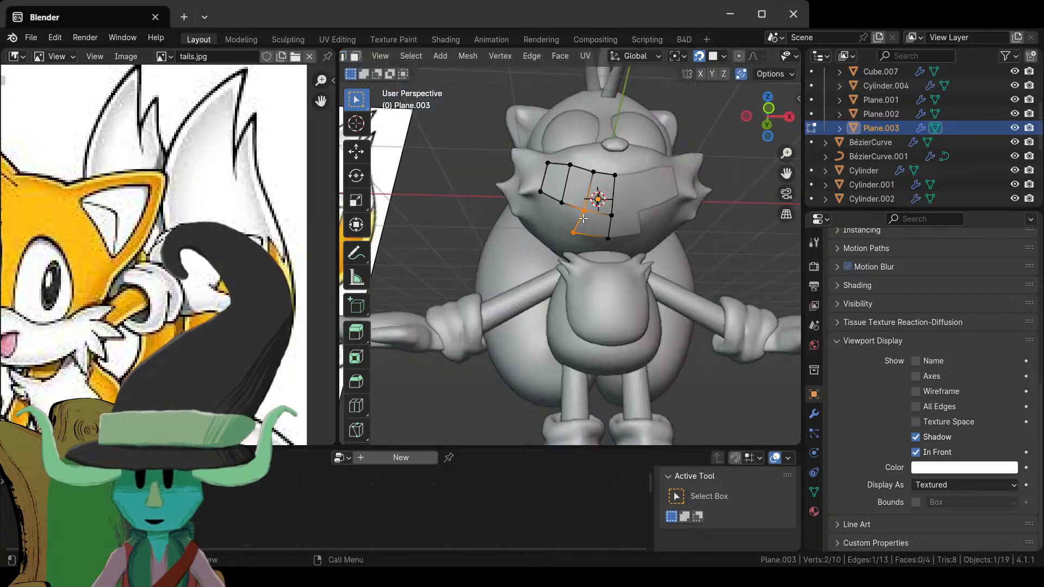
{"action": "key", "text": "e"}
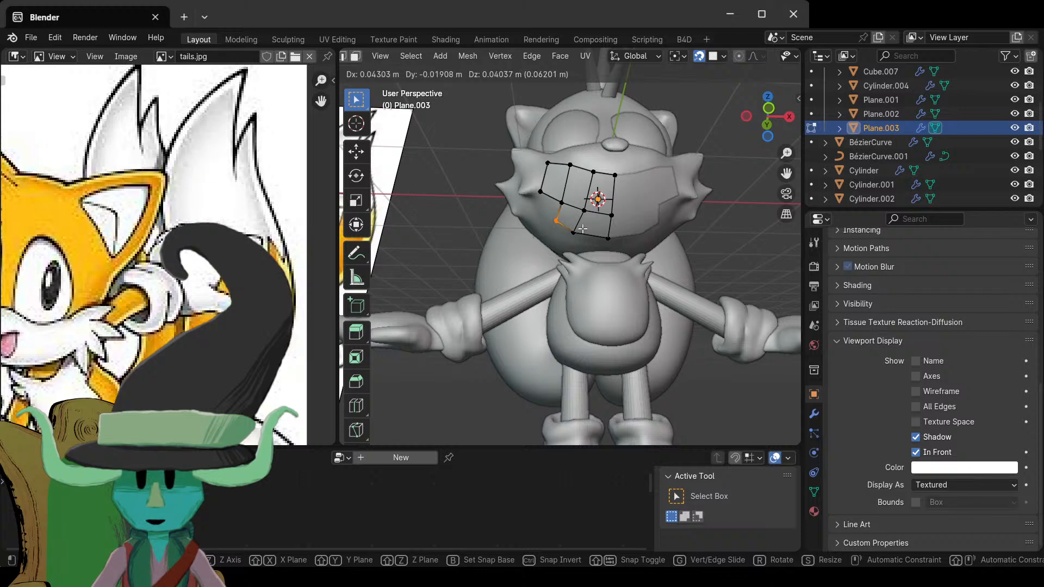
{"action": "left_click", "coordinate": [582, 229]}
{"action": "middle_click_drag", "start_coordinate": [582, 228], "coordinate": [678, 202]}
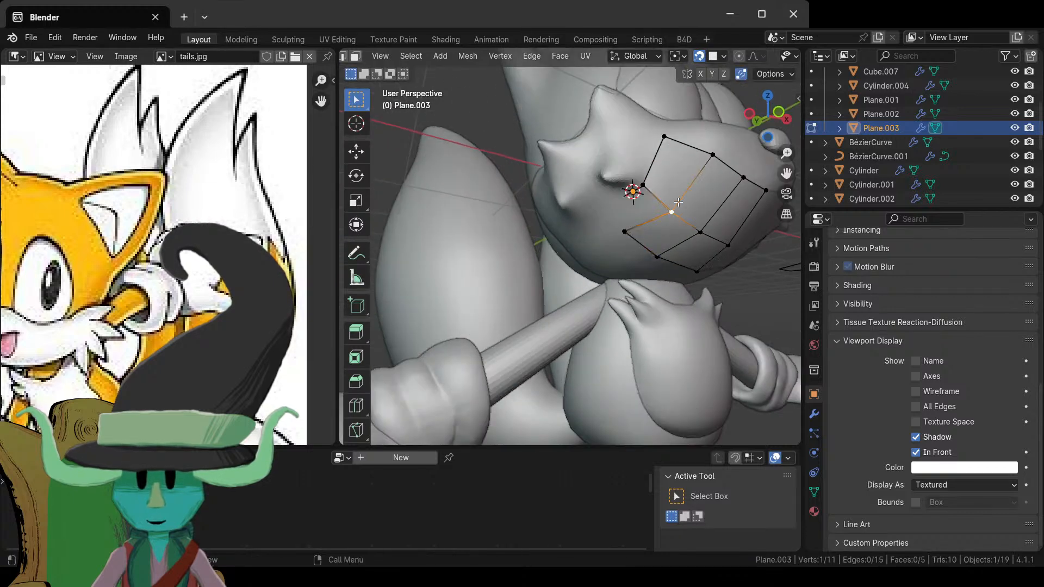
{"action": "key", "text": "e"}
{"action": "left_click", "coordinate": [677, 242]}
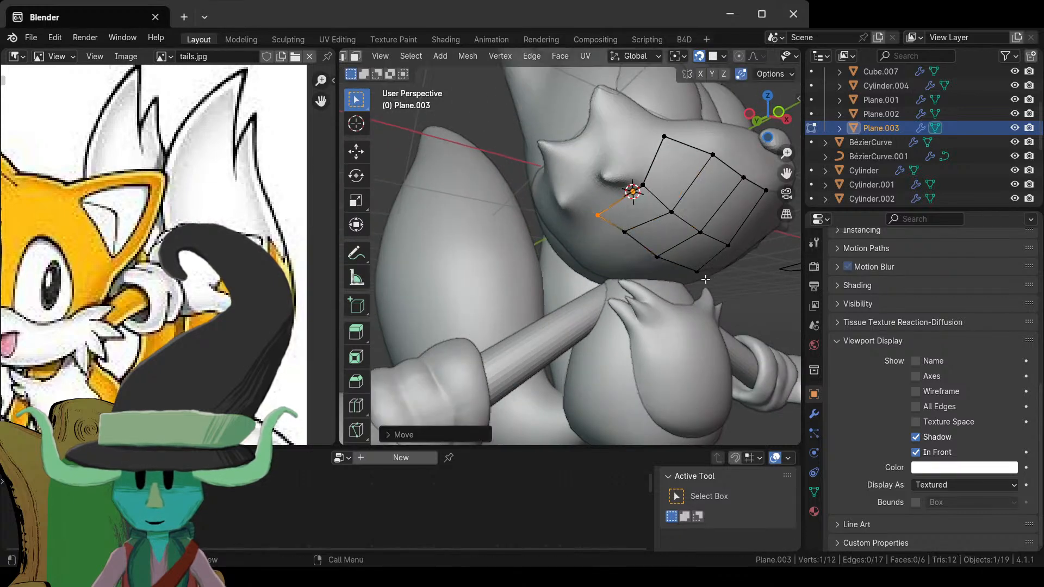
- Isolate Plane.003 and the muzzle Roundcube.001 in Local View, and reopen Plane.003 in Edit Mode
{"action": "middle_click_drag", "start_coordinate": [705, 278], "coordinate": [715, 249]}
{"action": "left_click", "coordinate": [704, 250], "text": "shift"}
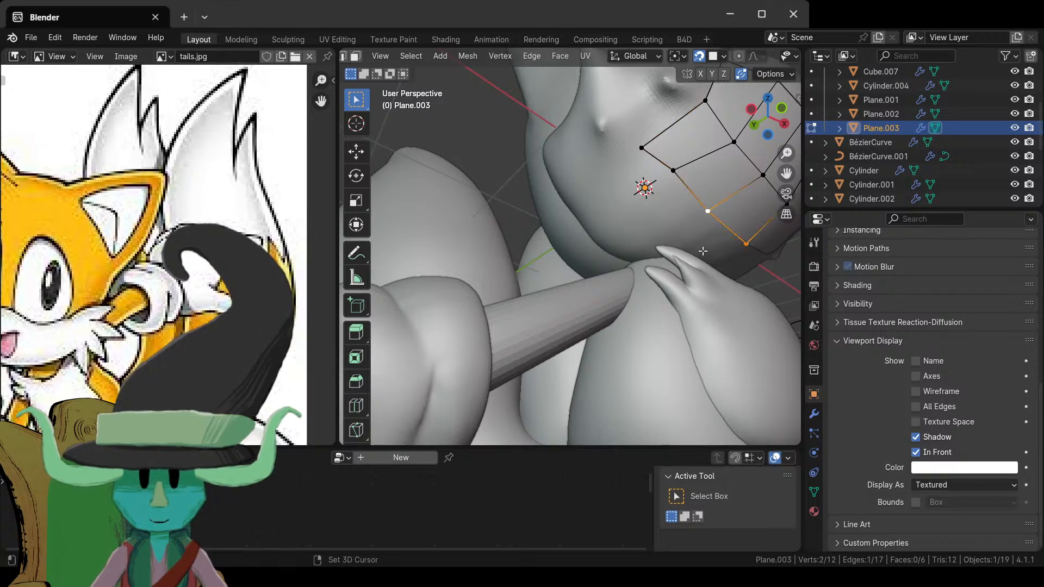
{"action": "key", "text": "Tab"}
{"action": "left_click", "coordinate": [667, 241], "text": "shift"}
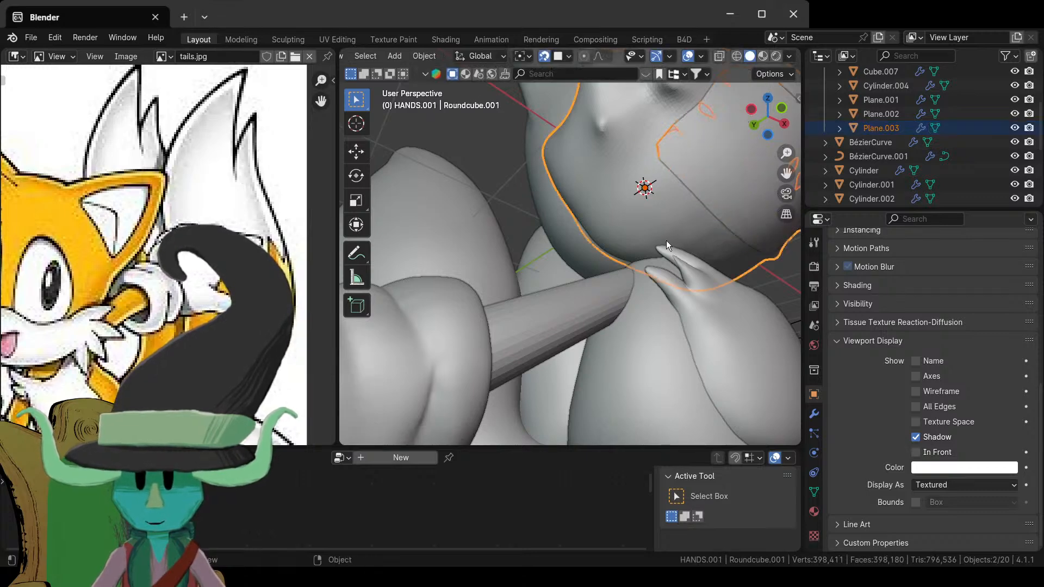
{"action": "key", "text": "KP_Divide"}
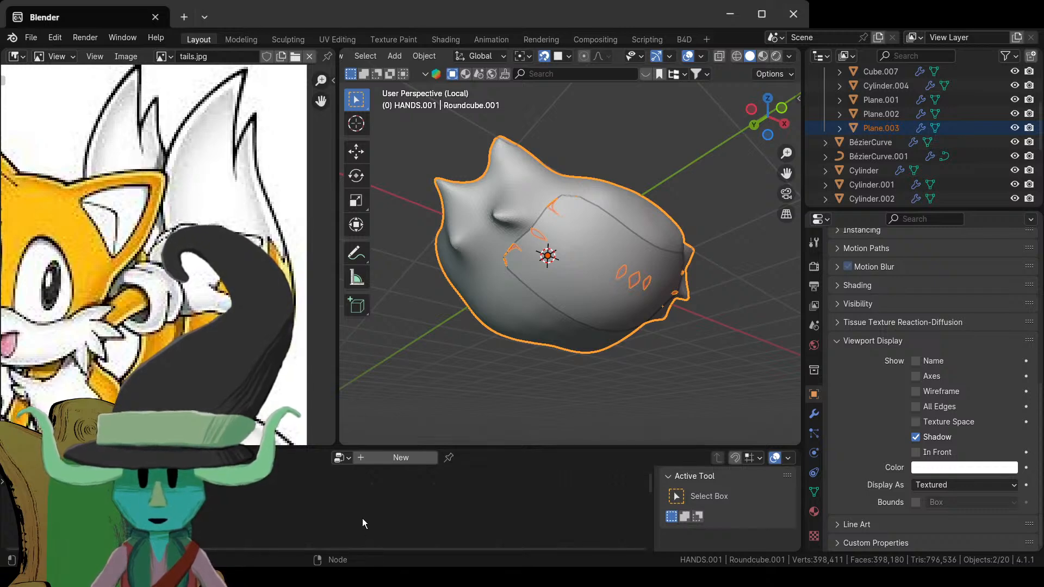
{"action": "left_click", "coordinate": [601, 302]}
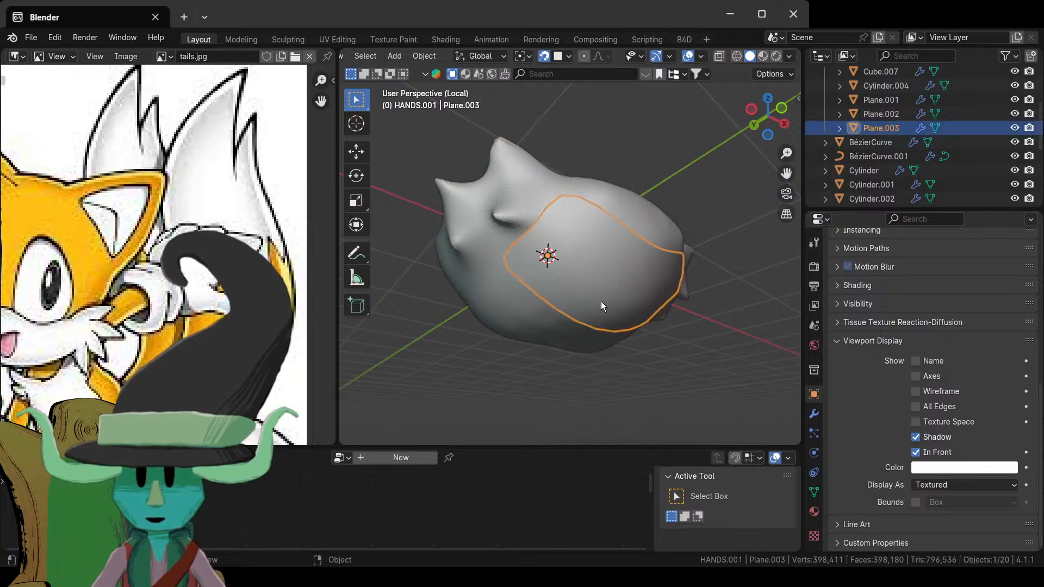
{"action": "key", "text": "Tab"}
{"action": "scroll", "coordinate": [630, 347], "scroll_direction": "up", "scroll_amount": 2}
{"action": "scroll", "coordinate": [605, 345], "scroll_direction": "up", "scroll_amount": 2}
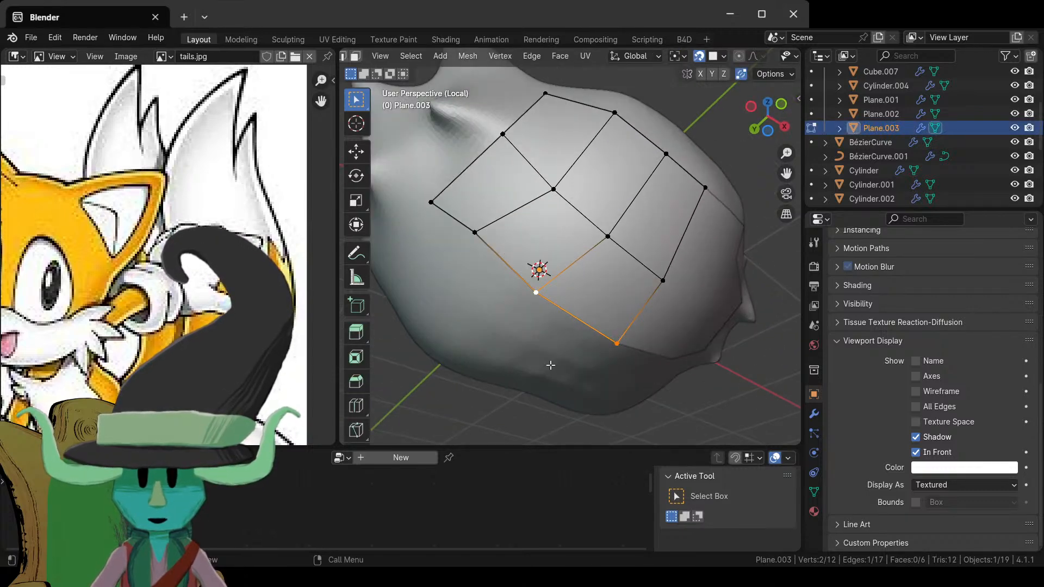
- Select the whole lower border of the patch and extrude it as a new row toward the back of the muzzle's underside
{"action": "left_click", "coordinate": [465, 234], "text": "shift"}
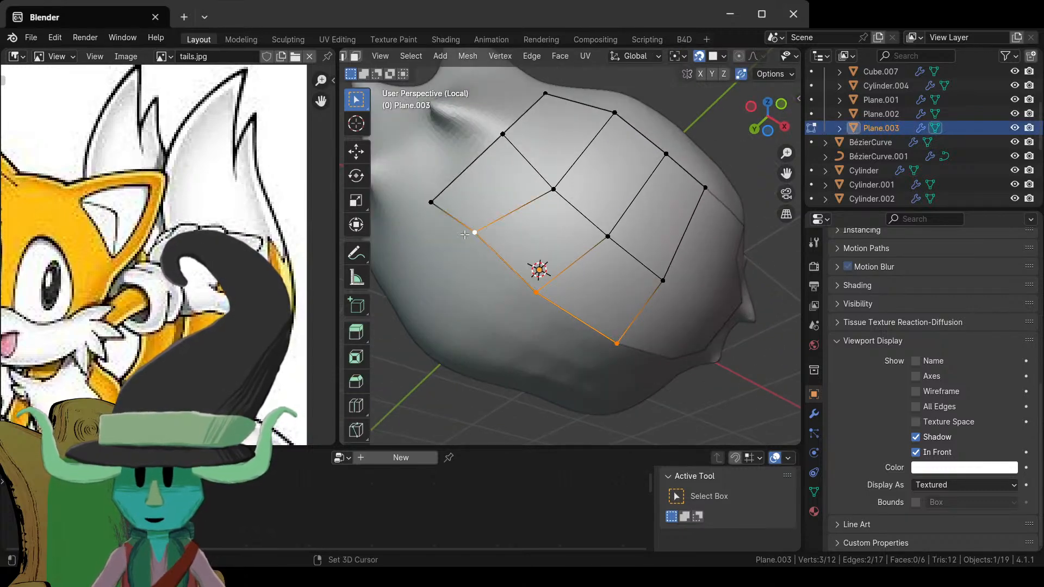
{"action": "left_click", "coordinate": [432, 203], "text": "shift"}
{"action": "middle_click_drag", "start_coordinate": [433, 203], "coordinate": [564, 260]}
{"action": "key", "text": "g"}
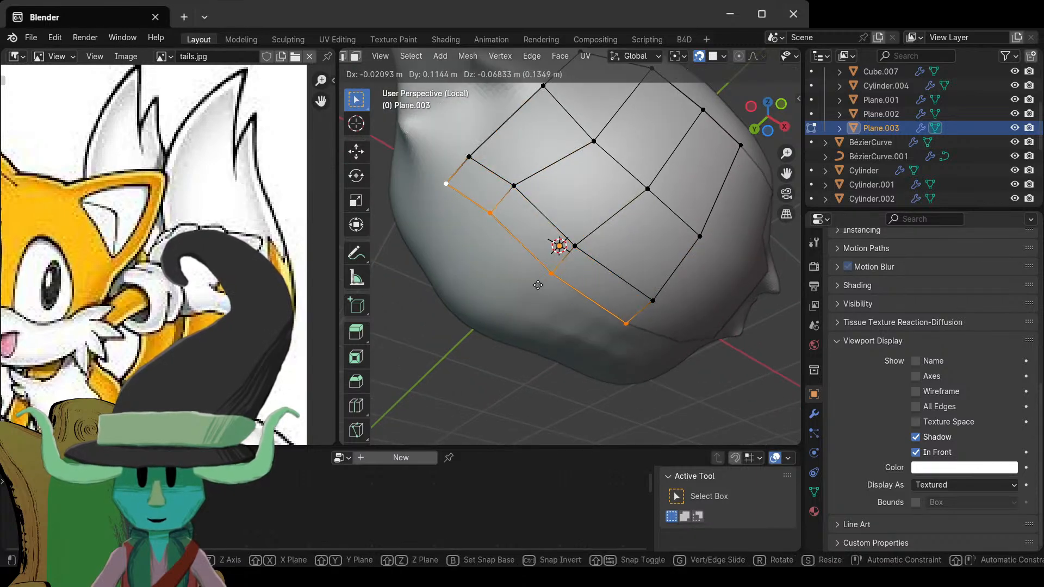
{"action": "left_click", "coordinate": [502, 317]}
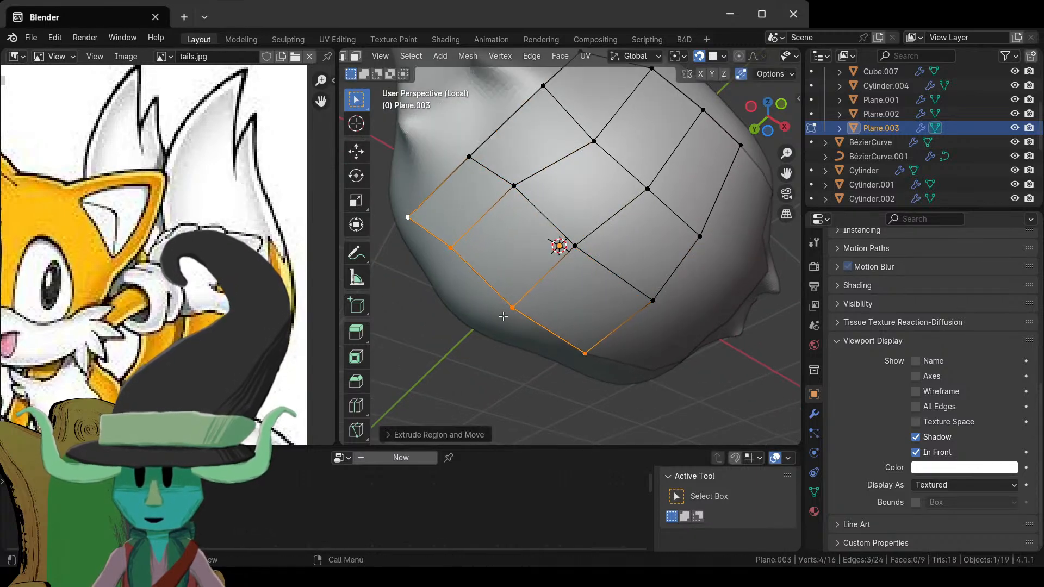
- Move the new row's outermost corner vertex forward and slightly up, closer to the cheek spikes
{"action": "left_click", "coordinate": [408, 208]}
{"action": "middle_click_drag", "start_coordinate": [438, 200], "coordinate": [615, 200]}
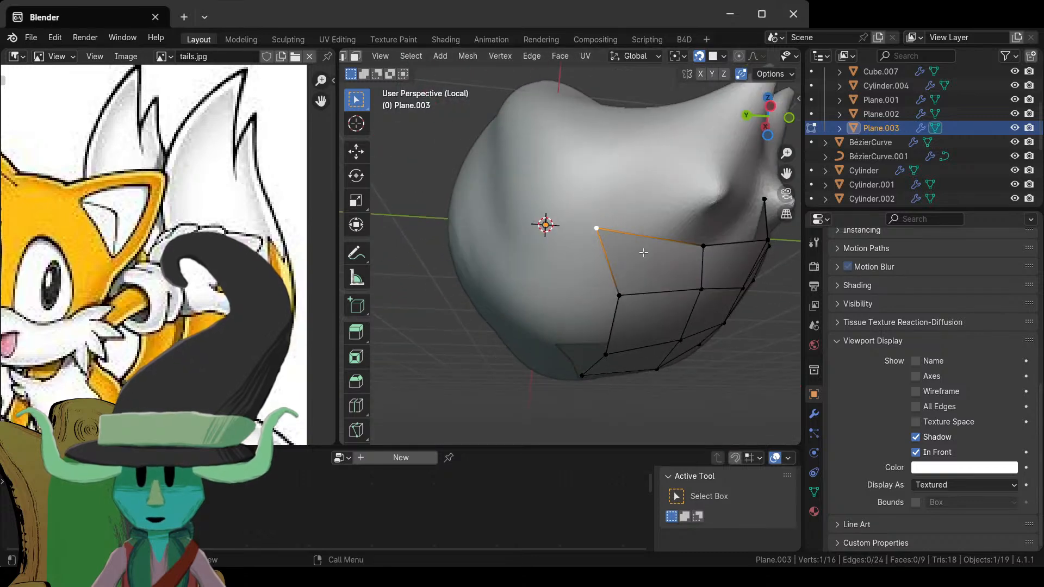
{"action": "middle_click_drag", "start_coordinate": [643, 253], "coordinate": [534, 307]}
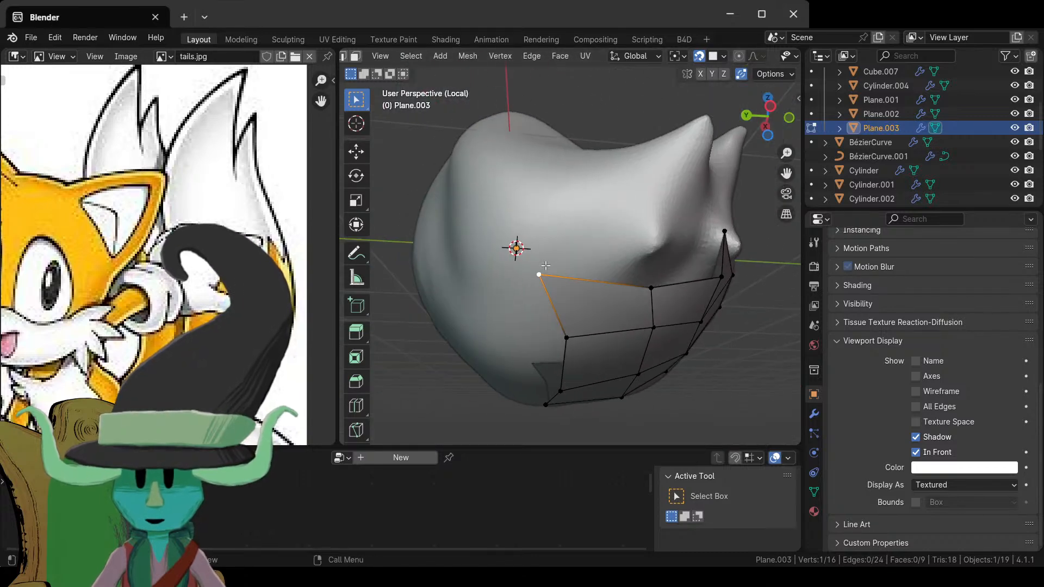
{"action": "key", "text": "g"}
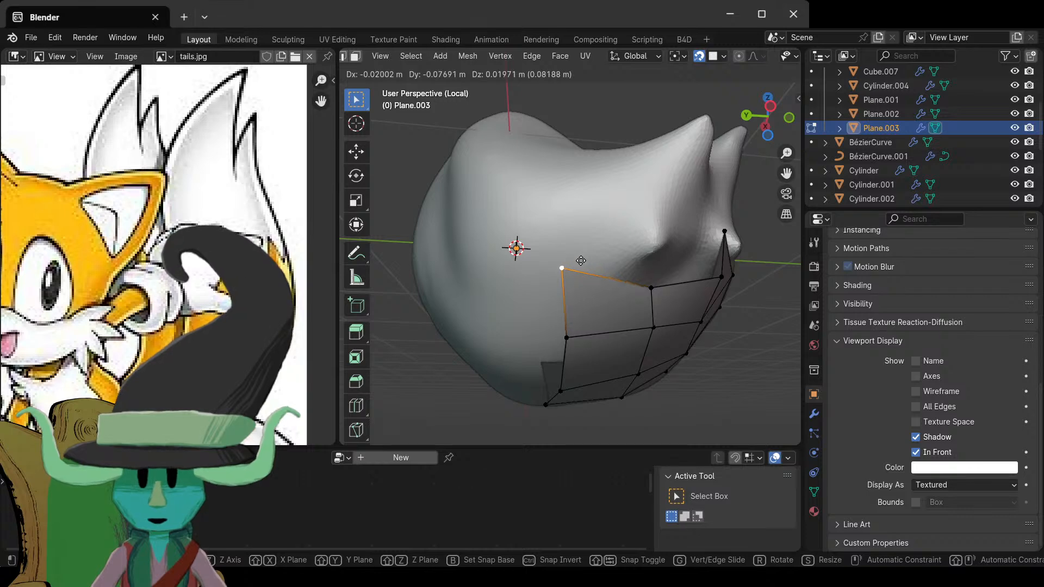
{"action": "left_click", "coordinate": [583, 260]}
- Select the four-vertex border of the patch's last row and extrude it upward as a new row of three quads
{"action": "scroll", "coordinate": [584, 326], "scroll_direction": "down", "scroll_amount": 5}
{"action": "middle_click_drag", "start_coordinate": [584, 326], "coordinate": [660, 353]}
{"action": "scroll", "coordinate": [659, 352], "scroll_direction": "up", "scroll_amount": 2}
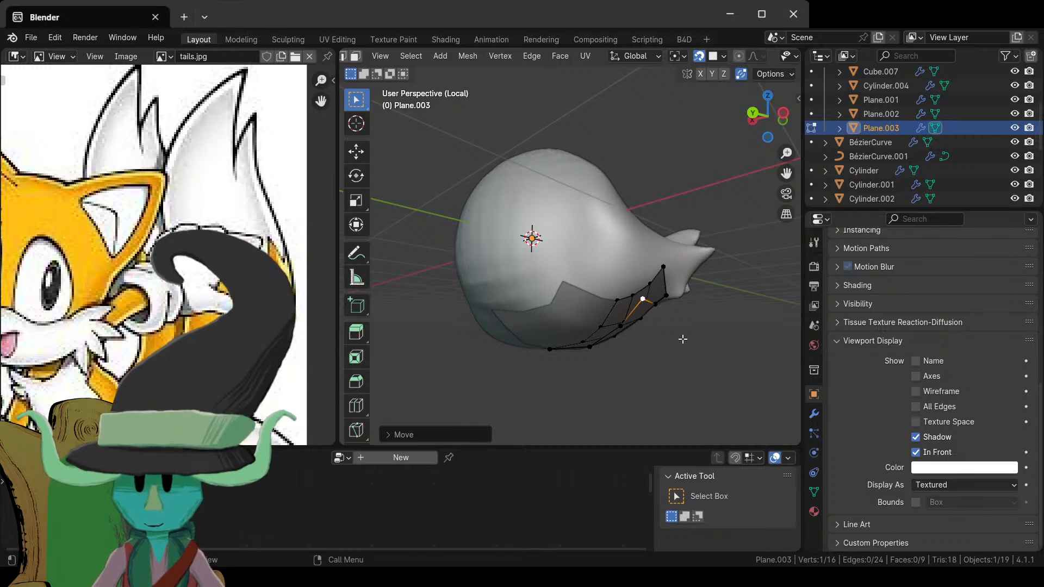
{"action": "middle_click_drag", "start_coordinate": [683, 339], "coordinate": [540, 359]}
{"action": "scroll", "coordinate": [539, 359], "scroll_direction": "up", "scroll_amount": 3}
{"action": "left_click", "coordinate": [540, 322]}
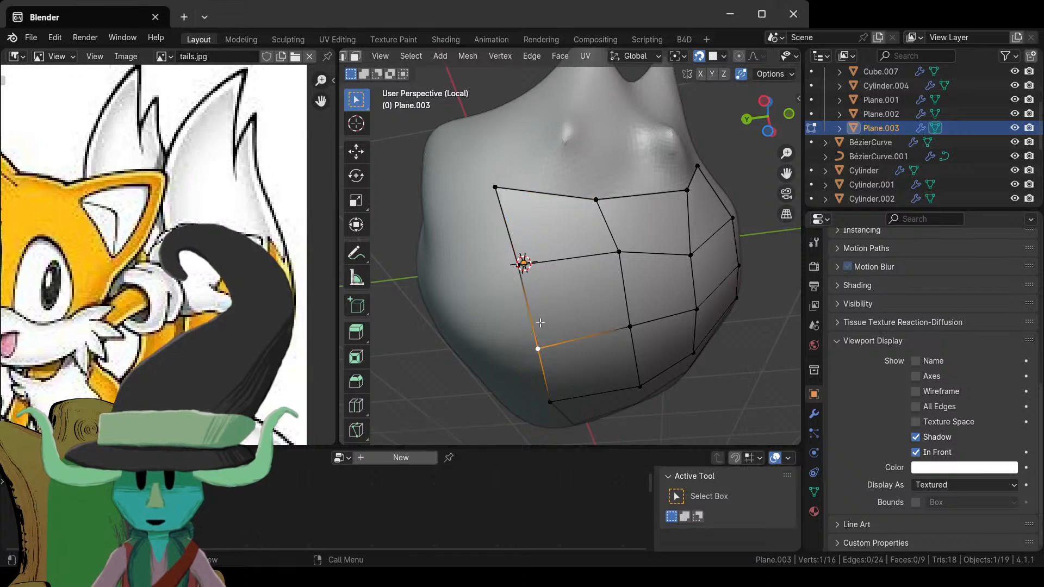
{"action": "middle_click_drag", "start_coordinate": [635, 293], "coordinate": [590, 350]}
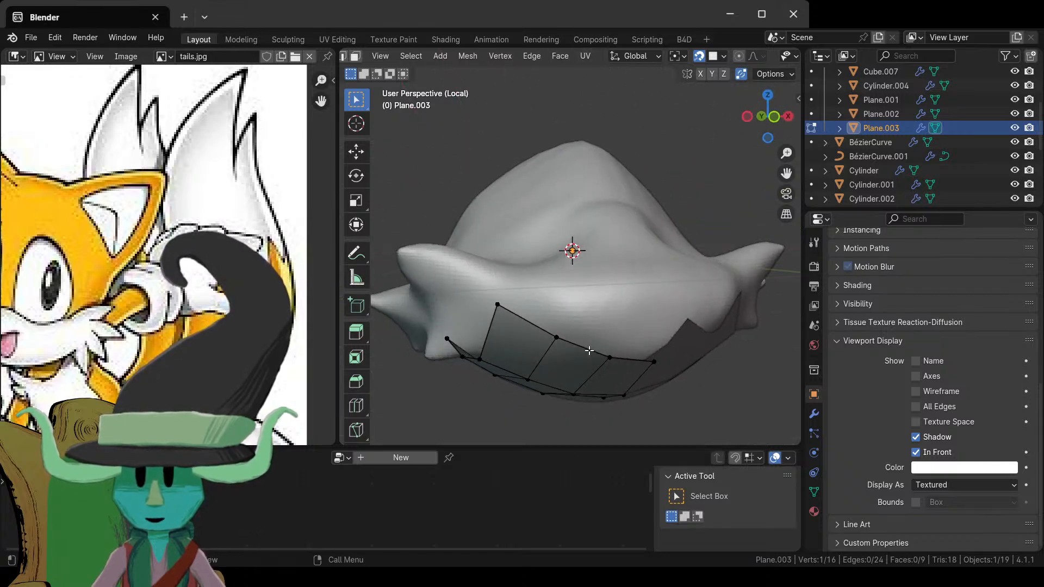
{"action": "middle_click_drag", "start_coordinate": [652, 367], "coordinate": [627, 365]}
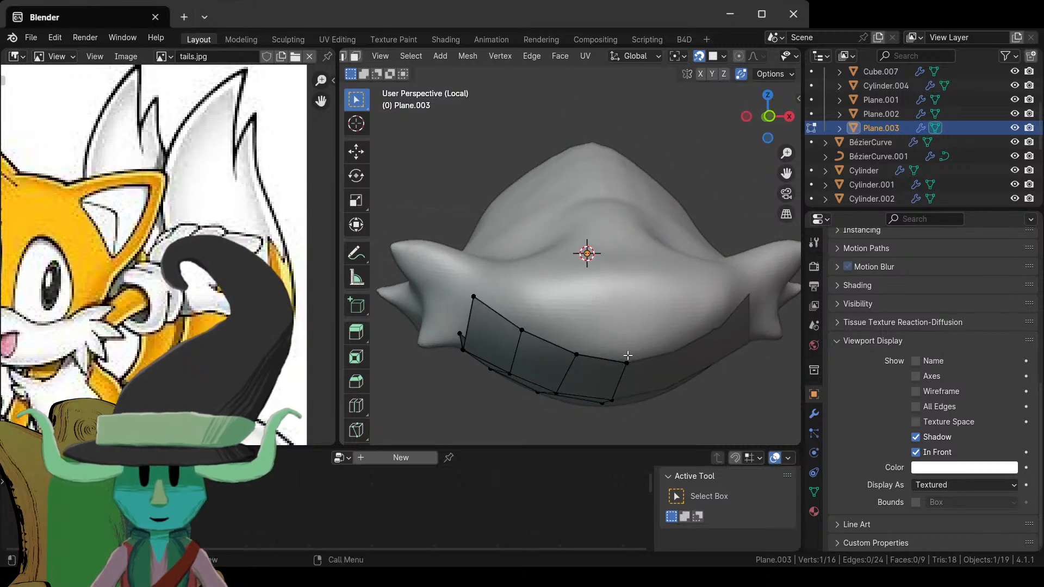
{"action": "left_click", "coordinate": [583, 355], "text": "alt"}
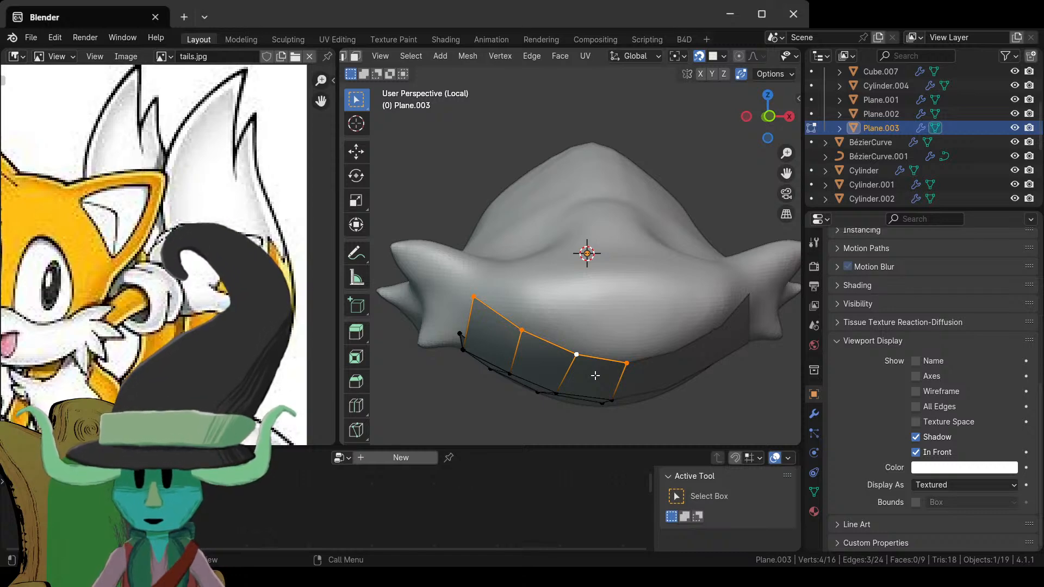
{"action": "key", "text": "e"}
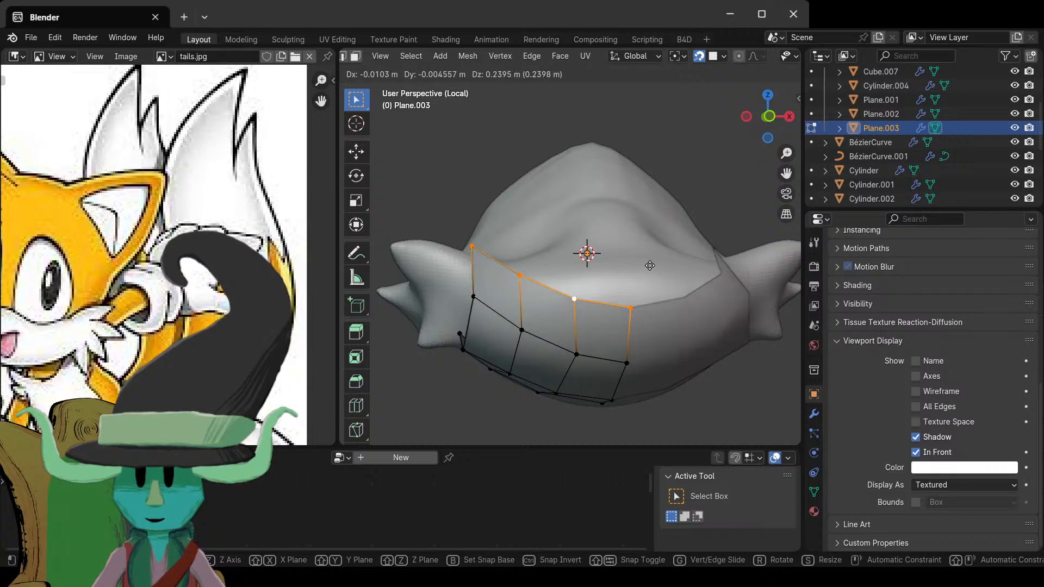
{"action": "left_click", "coordinate": [650, 283]}
- Raise the new row's two middle vertices and its centreline vertex, and ease the outer middle vertex back down slightly
{"action": "left_click", "coordinate": [585, 323]}
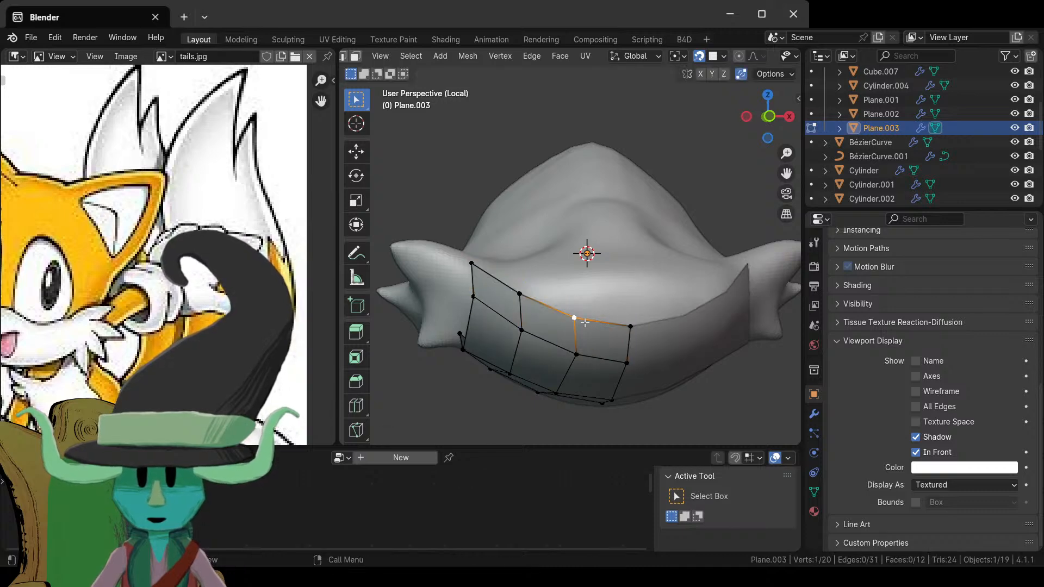
{"action": "left_click", "coordinate": [532, 296], "text": "shift"}
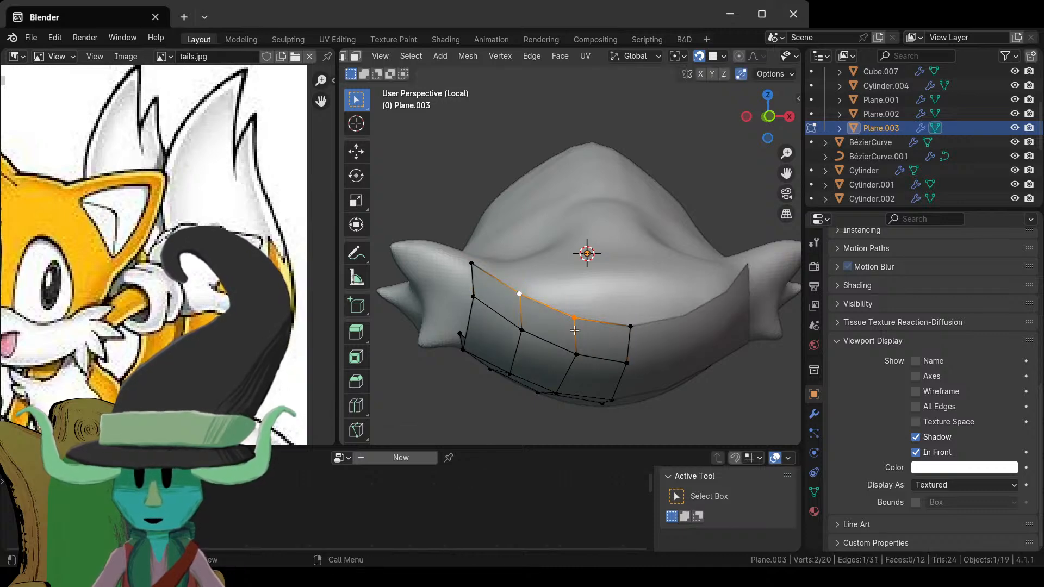
{"action": "key", "text": "g"}
{"action": "left_click", "coordinate": [579, 297]}
{"action": "left_click", "coordinate": [630, 326]}
{"action": "key", "text": "g"}
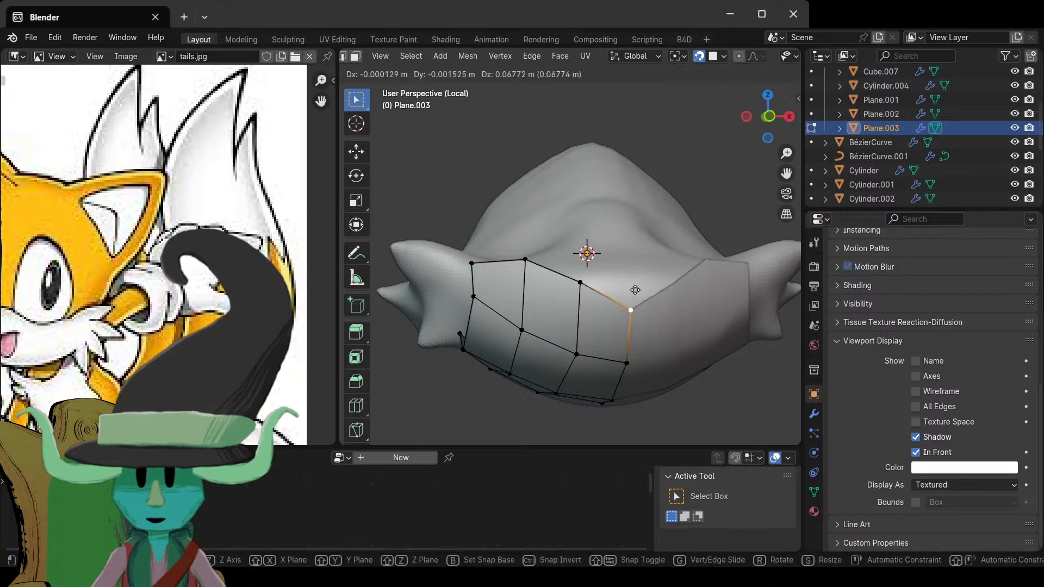
{"action": "left_click", "coordinate": [631, 260]}
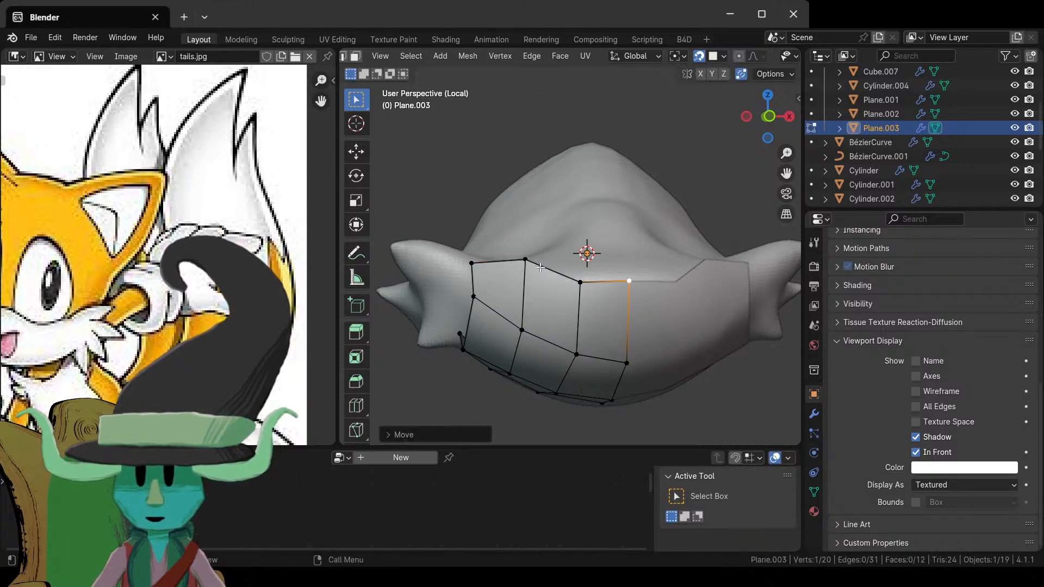
{"action": "left_click", "coordinate": [525, 260]}
{"action": "key", "text": "g"}
{"action": "left_click", "coordinate": [534, 290]}
- Select the four vertices along the raised upper border and extrude them upward into another row of three quads over the muzzle
{"action": "middle_click_drag", "start_coordinate": [534, 289], "coordinate": [583, 316]}
{"action": "scroll", "coordinate": [583, 315], "scroll_direction": "down", "scroll_amount": 2}
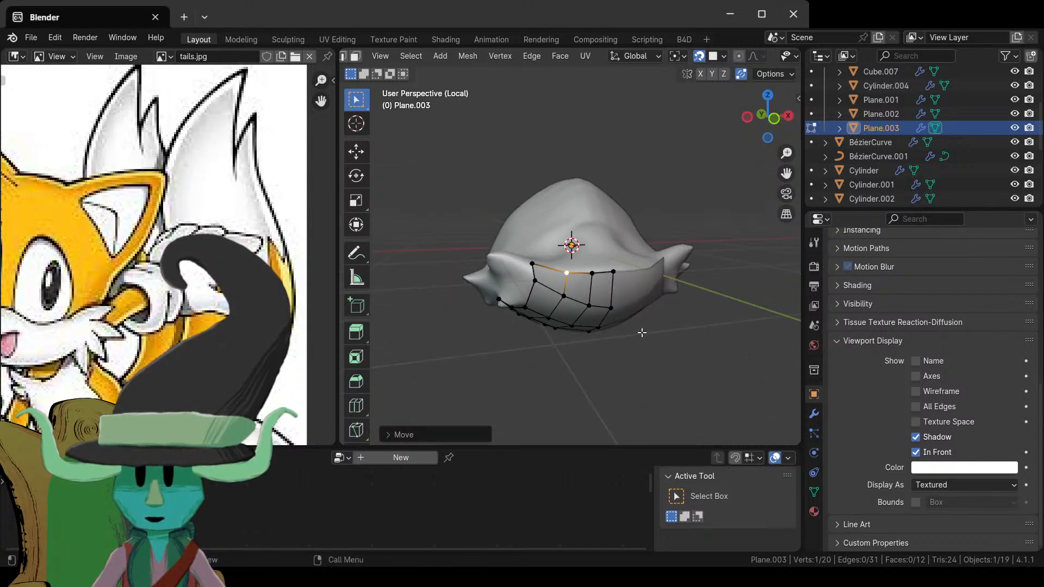
{"action": "middle_click_drag", "start_coordinate": [564, 351], "coordinate": [590, 340]}
{"action": "scroll", "coordinate": [612, 326], "scroll_direction": "up", "scroll_amount": 2}
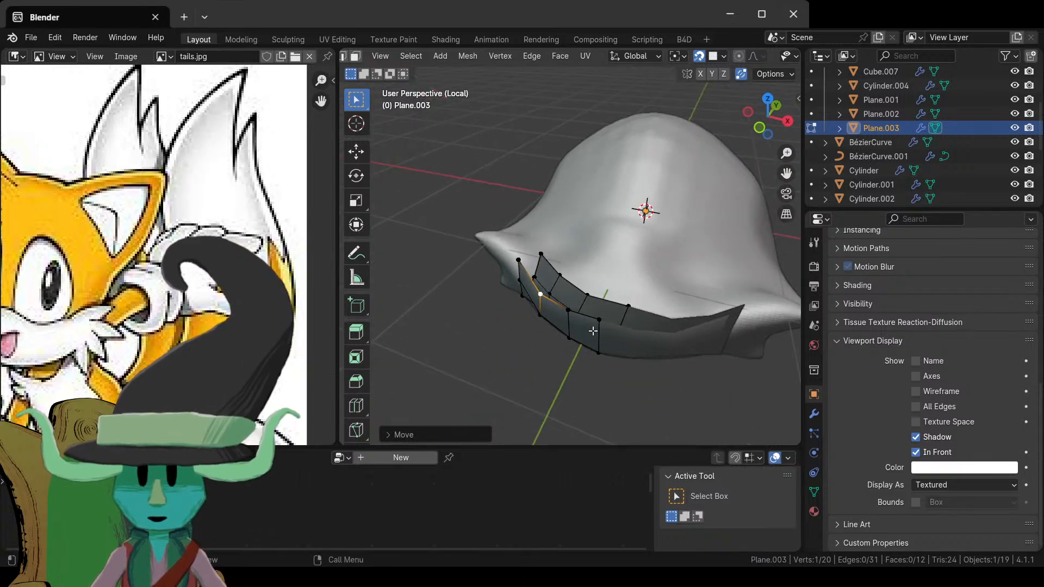
{"action": "scroll", "coordinate": [595, 323], "scroll_direction": "up", "scroll_amount": 2}
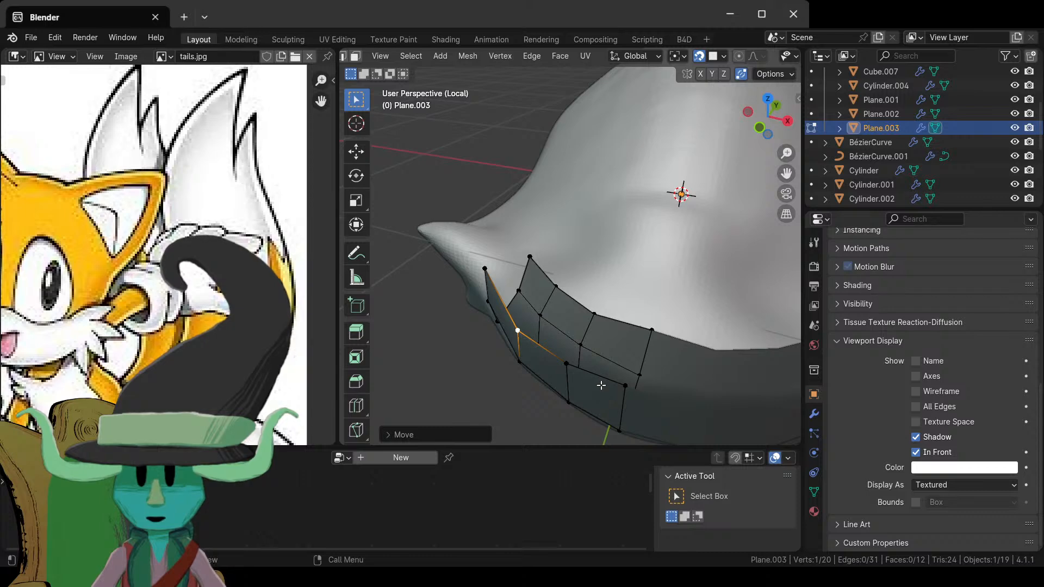
{"action": "middle_click_drag", "start_coordinate": [602, 384], "coordinate": [635, 350]}
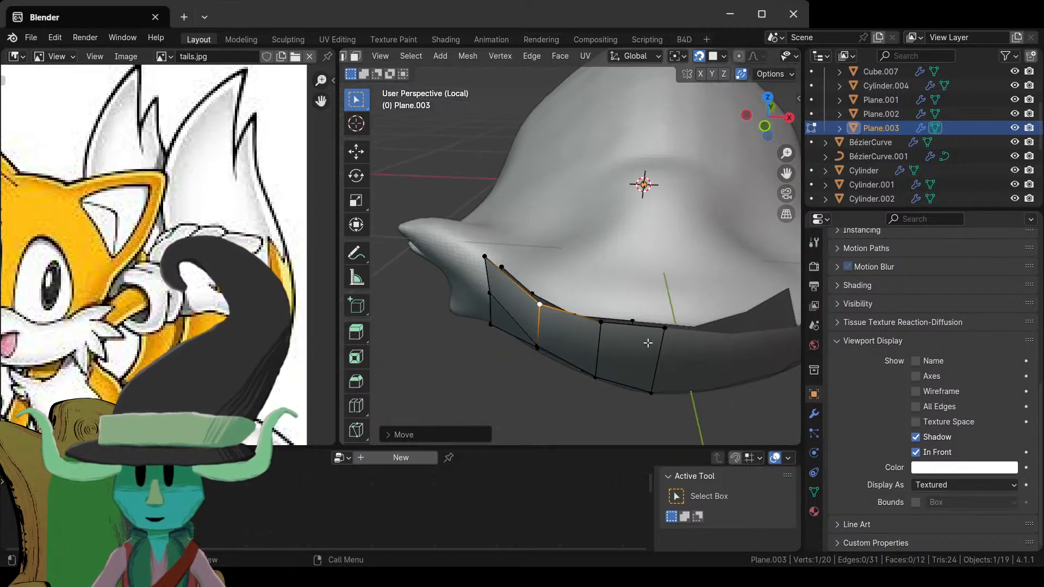
{"action": "left_click", "coordinate": [667, 335]}
{"action": "left_click", "coordinate": [600, 322], "text": "shift"}
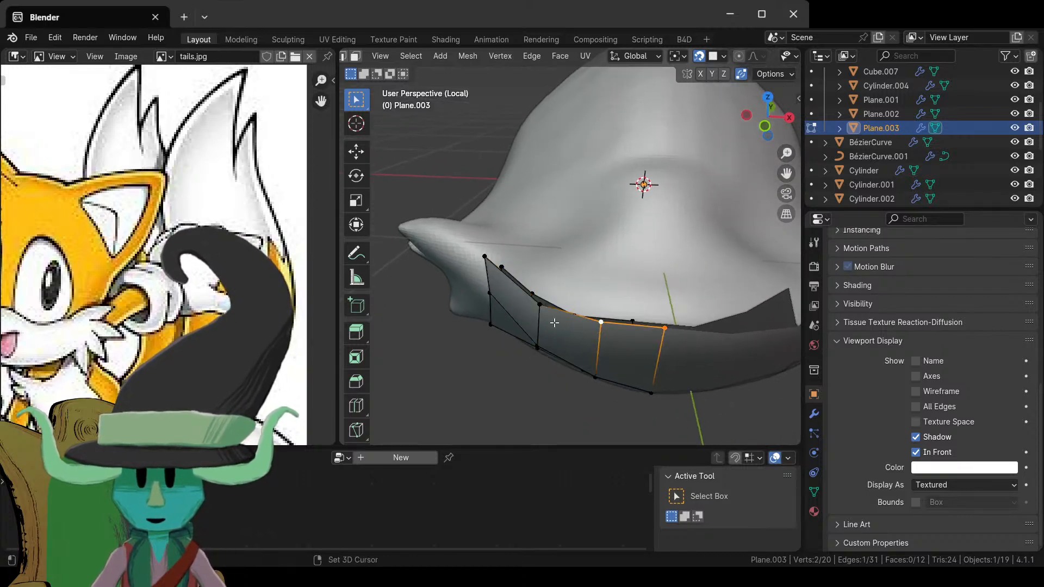
{"action": "left_click", "coordinate": [539, 304], "text": "shift"}
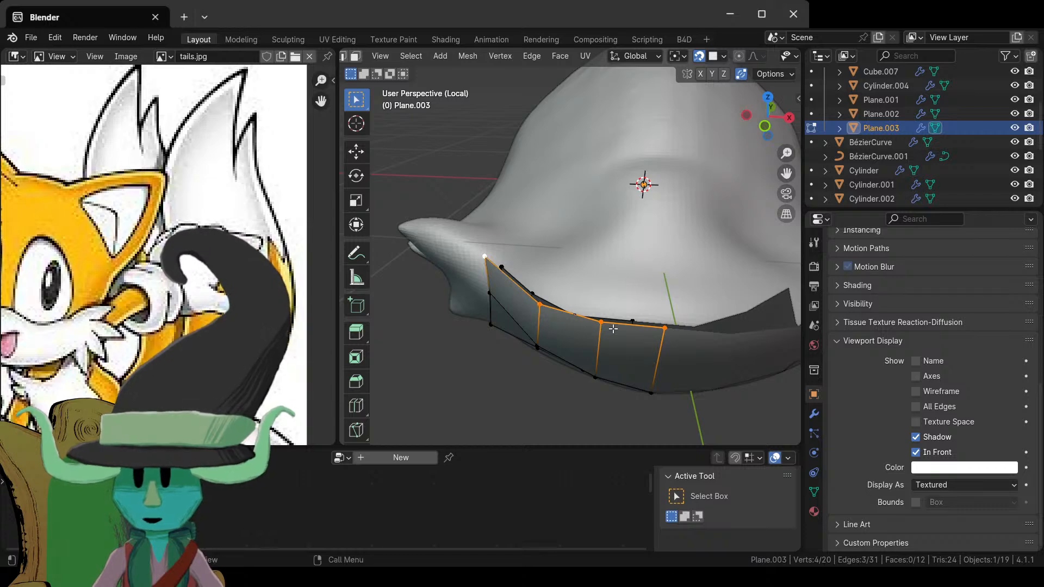
{"action": "key", "text": "e"}
{"action": "left_click", "coordinate": [614, 256]}
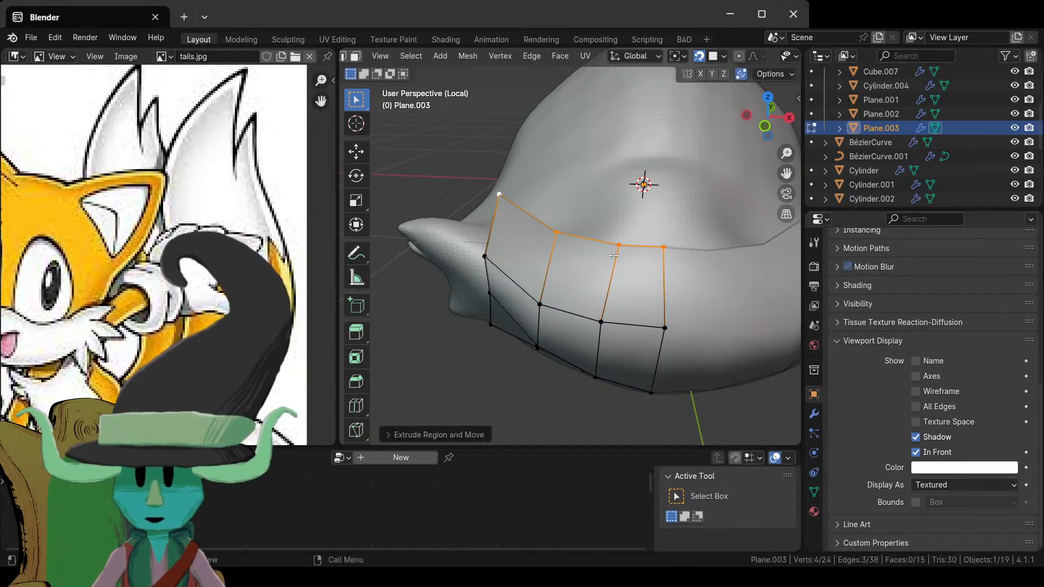
- Move the newest row's outermost corner vertex onto the muzzle surface just above the base of the cheek spikes
{"action": "left_click", "coordinate": [509, 213]}
{"action": "middle_click_drag", "start_coordinate": [509, 213], "coordinate": [604, 291]}
{"action": "key", "text": "g"}
{"action": "left_click", "coordinate": [576, 247]}
{"action": "scroll", "coordinate": [576, 247], "scroll_direction": "down", "scroll_amount": 5}
{"action": "scroll", "coordinate": [567, 404], "scroll_direction": "up", "scroll_amount": 3}
{"action": "scroll", "coordinate": [604, 291], "scroll_direction": "up", "scroll_amount": 3}
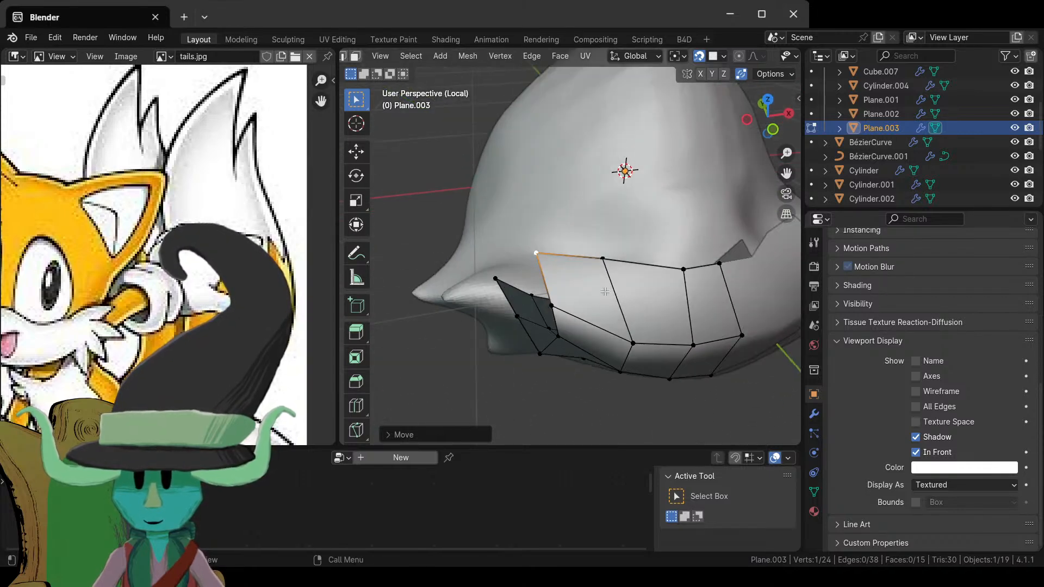
- Extrude the four-vertex upper border edge of the retopology mesh upward over the head surface to form a new row of faces
{"action": "left_click", "coordinate": [603, 259], "text": "shift"}
{"action": "left_click", "coordinate": [683, 268], "text": "shift"}
{"action": "left_click", "coordinate": [718, 264], "text": "shift"}
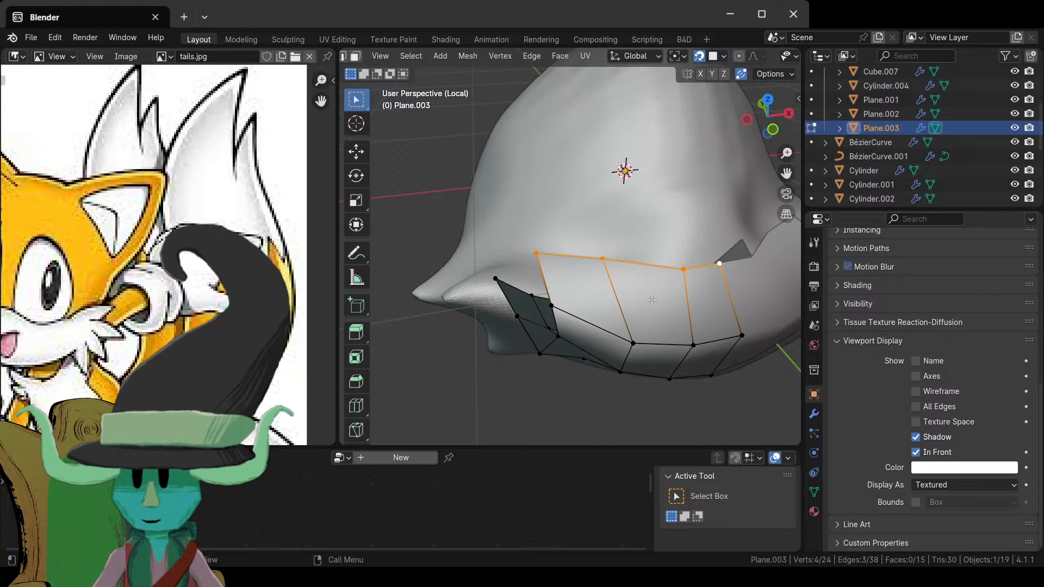
{"action": "key", "text": "e"}
{"action": "left_click", "coordinate": [641, 208]}
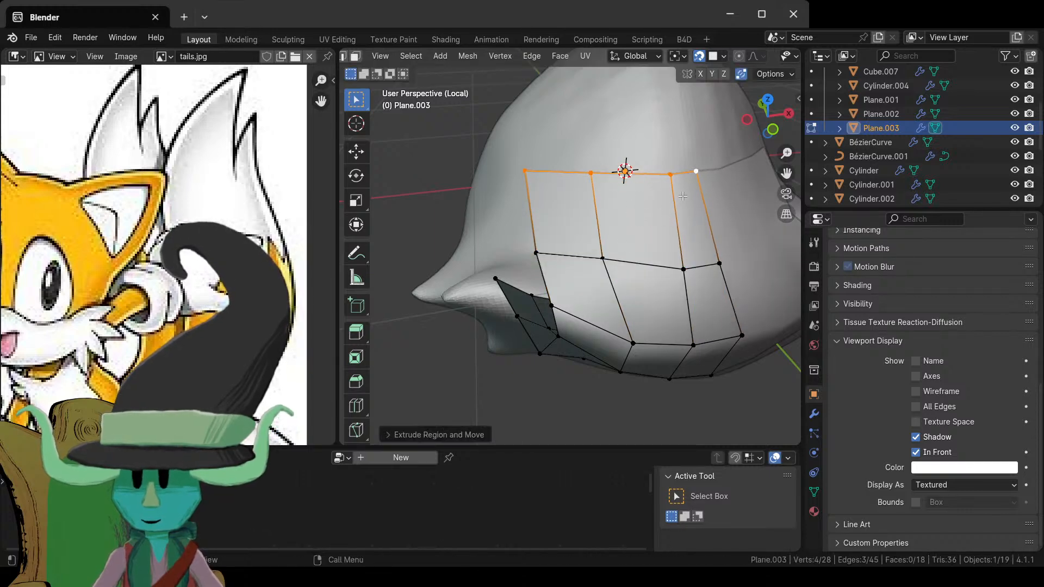
- Reposition the inner and outer vertices of the new top row and the outer vertex below it to even out the grid
{"action": "left_click", "coordinate": [670, 175]}
{"action": "key", "text": "g"}
{"action": "left_click", "coordinate": [655, 172]}
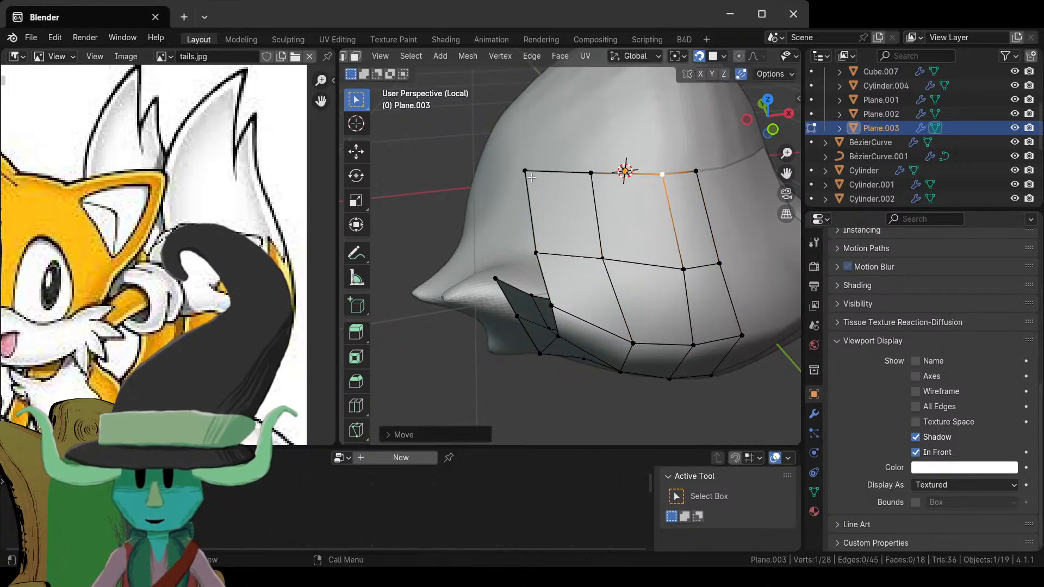
{"action": "left_click", "coordinate": [532, 177]}
{"action": "key", "text": "g"}
{"action": "left_click", "coordinate": [552, 179]}
{"action": "left_click", "coordinate": [535, 255]}
{"action": "key", "text": "g"}
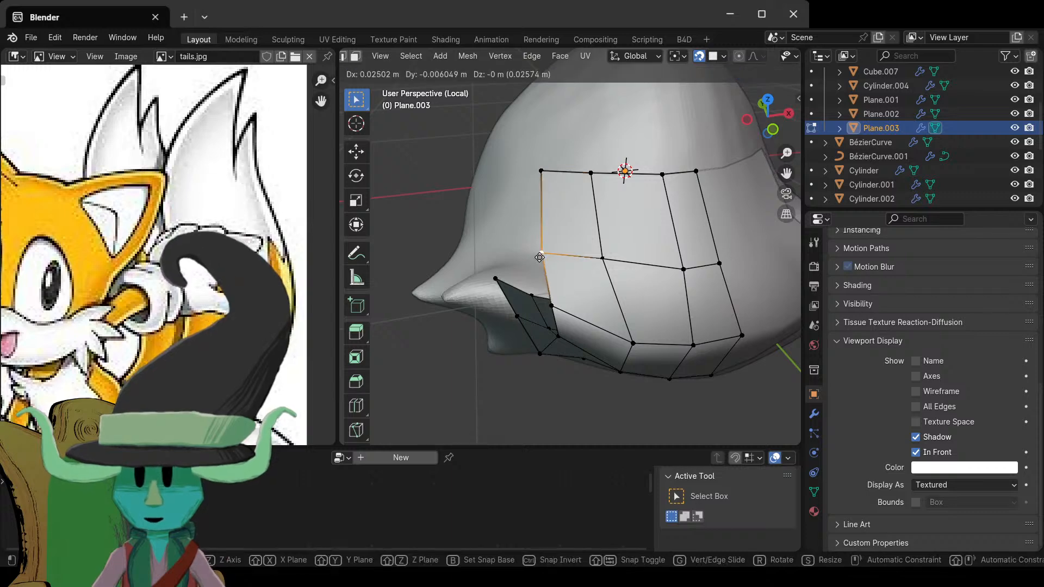
{"action": "left_click", "coordinate": [544, 258]}
{"action": "left_click", "coordinate": [594, 177]}
{"action": "key", "text": "g"}
{"action": "left_click", "coordinate": [612, 189]}
- Extrude the outer end edge of the new top row around the side of the head
{"action": "scroll", "coordinate": [612, 189], "scroll_direction": "down", "scroll_amount": 5}
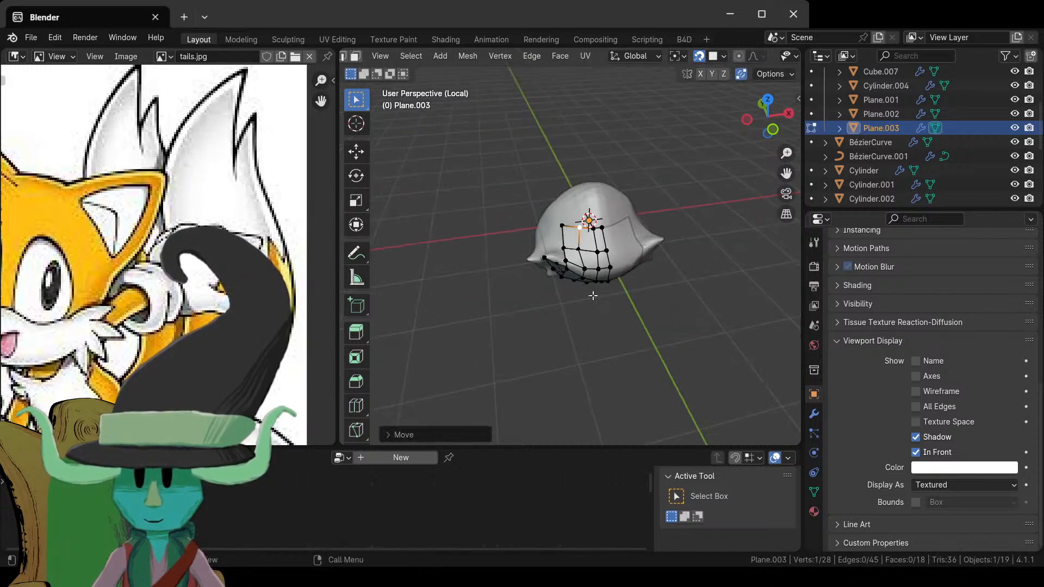
{"action": "middle_click_drag", "start_coordinate": [612, 189], "coordinate": [692, 270]}
{"action": "scroll", "coordinate": [692, 270], "scroll_direction": "up", "scroll_amount": 2}
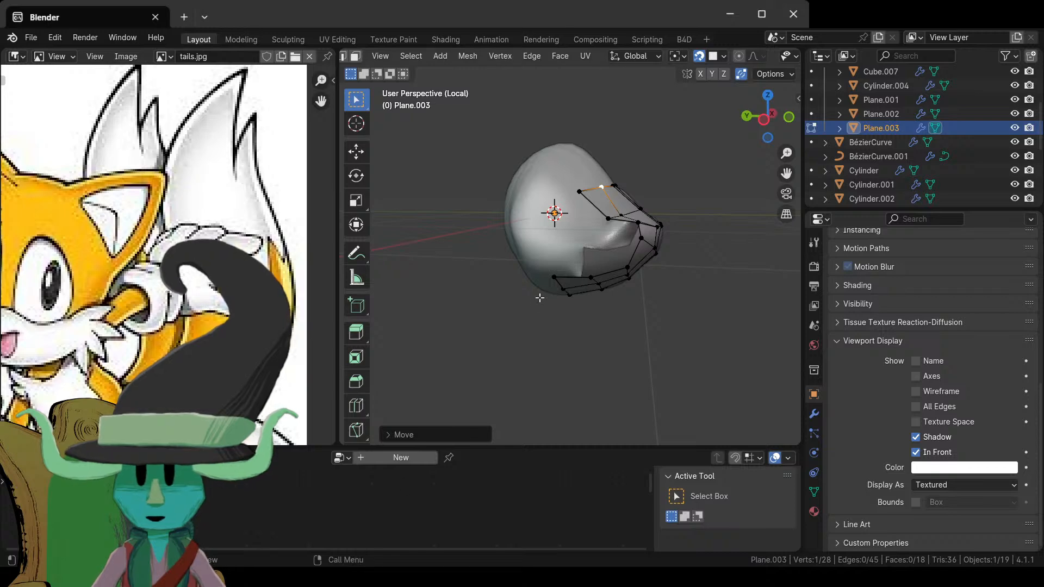
{"action": "middle_click_drag", "start_coordinate": [599, 263], "coordinate": [592, 251]}
{"action": "scroll", "coordinate": [593, 250], "scroll_direction": "up", "scroll_amount": 4}
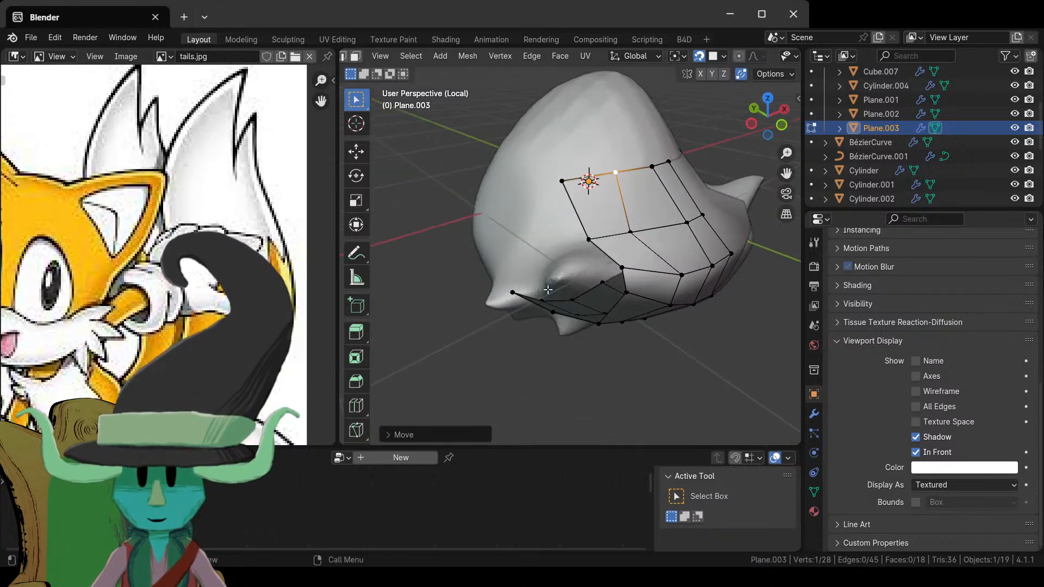
{"action": "left_click", "coordinate": [587, 237]}
{"action": "left_click", "coordinate": [561, 185], "text": "shift"}
{"action": "middle_click_drag", "start_coordinate": [560, 185], "coordinate": [606, 320]}
{"action": "scroll", "coordinate": [558, 339], "scroll_direction": "up", "scroll_amount": 3}
{"action": "scroll", "coordinate": [558, 338], "scroll_direction": "down", "scroll_amount": 3}
{"action": "scroll", "coordinate": [617, 289], "scroll_direction": "up", "scroll_amount": 3}
{"action": "scroll", "coordinate": [607, 320], "scroll_direction": "down", "scroll_amount": 2}
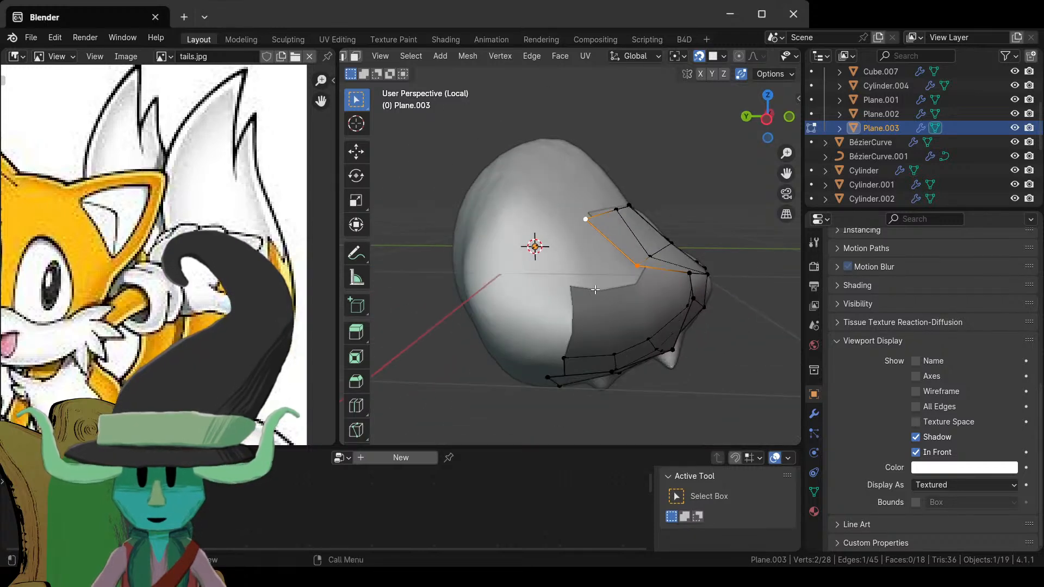
{"action": "key", "text": "e"}
{"action": "left_click", "coordinate": [511, 304]}
- Rotate, scale down and move the extruded end edge so it follows the side of the head
{"action": "key", "text": "s"}
{"action": "left_click", "coordinate": [626, 323]}
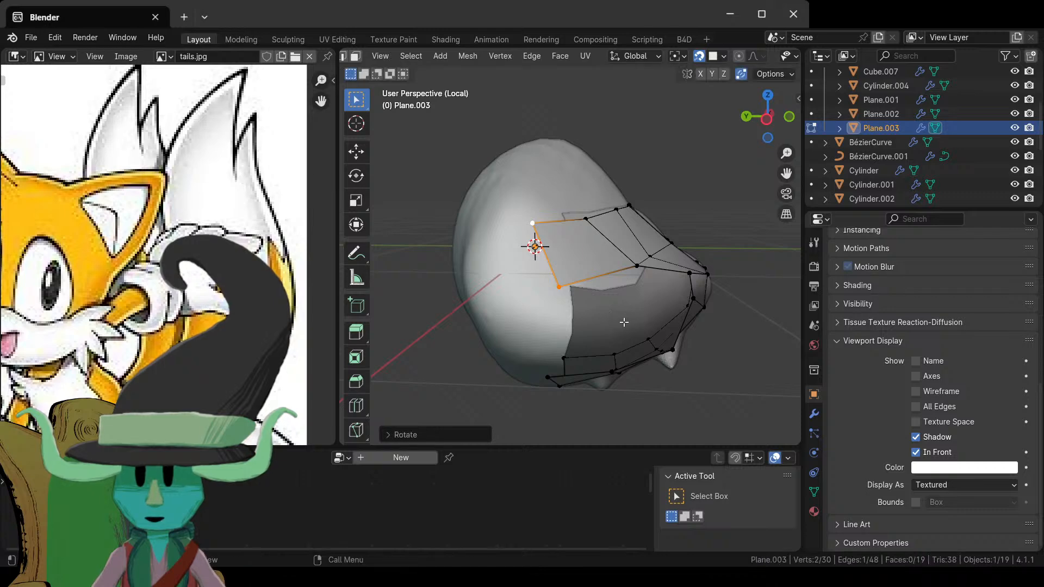
{"action": "key", "text": "s"}
{"action": "left_click", "coordinate": [649, 313]}
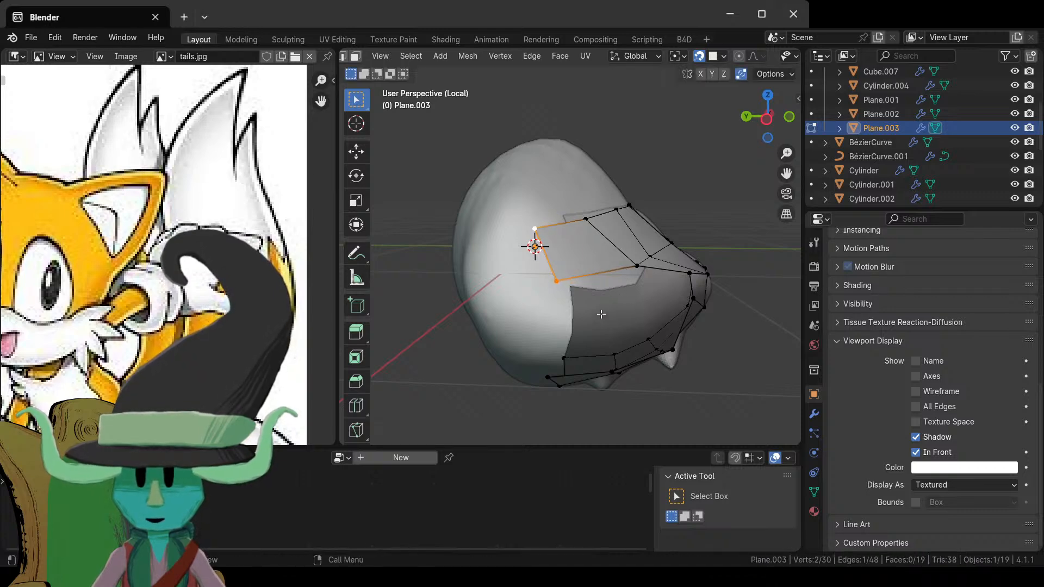
{"action": "key", "text": "g"}
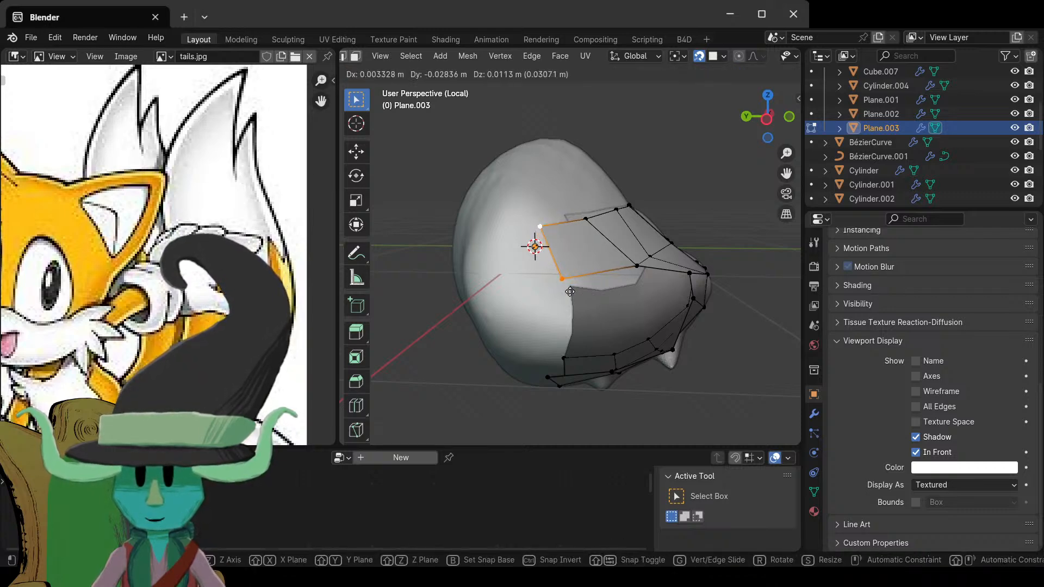
{"action": "left_click", "coordinate": [575, 332]}
- Extrude the four-vertex border edge of the lower strip inward over the cheek as a new row of three faces
{"action": "scroll", "coordinate": [575, 335], "scroll_direction": "down", "scroll_amount": 3}
{"action": "scroll", "coordinate": [631, 338], "scroll_direction": "up", "scroll_amount": 3}
{"action": "middle_click_drag", "start_coordinate": [575, 336], "coordinate": [668, 260]}
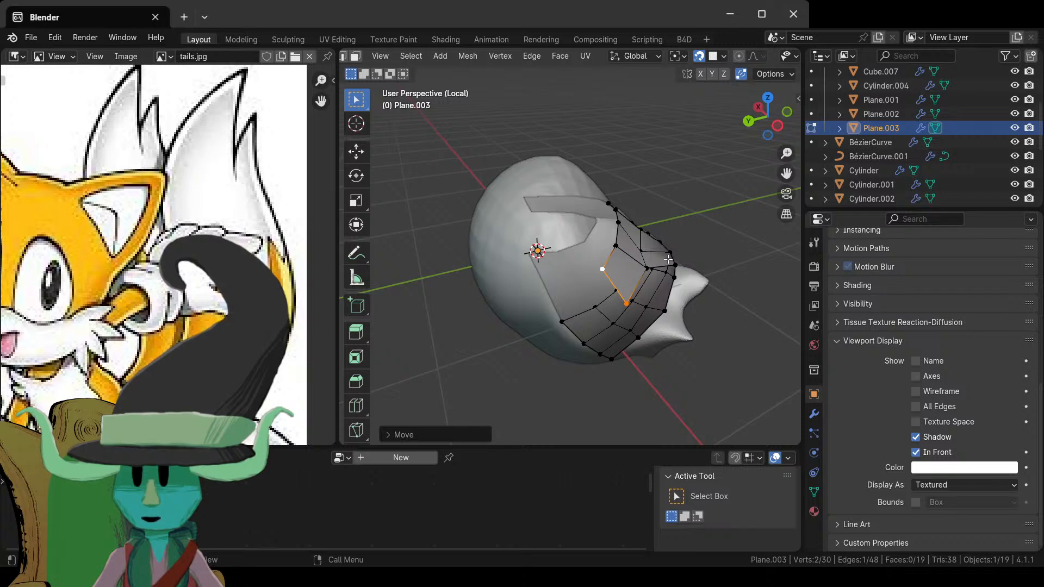
{"action": "middle_click_drag", "start_coordinate": [668, 260], "coordinate": [593, 281]}
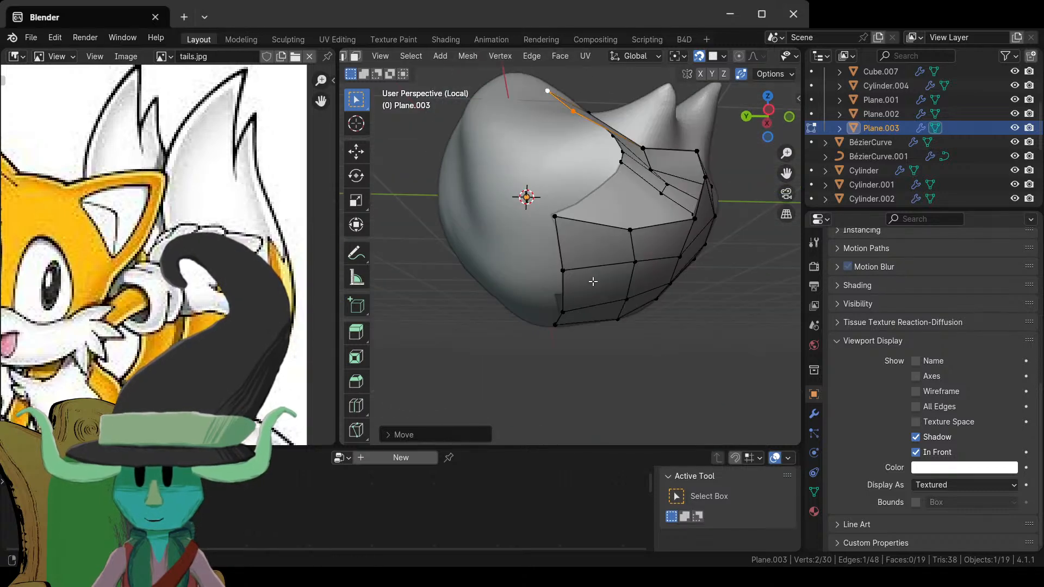
{"action": "scroll", "coordinate": [593, 281], "scroll_direction": "up", "scroll_amount": 3}
{"action": "left_click", "coordinate": [568, 253]}
{"action": "middle_click_drag", "start_coordinate": [593, 339], "coordinate": [599, 299], "text": "shift"}
{"action": "scroll", "coordinate": [599, 287], "scroll_direction": "down", "scroll_amount": 2}
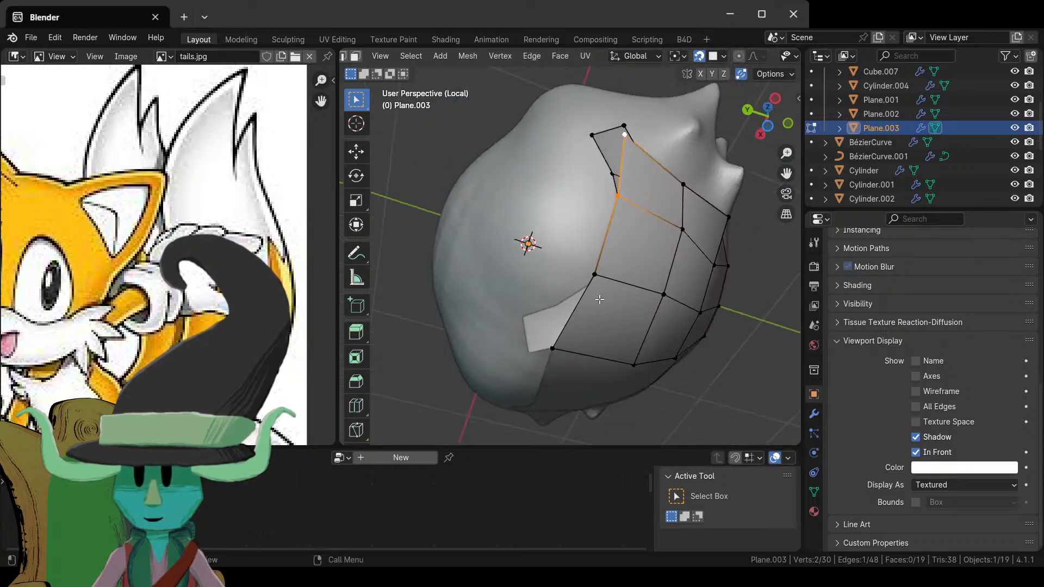
{"action": "left_click", "coordinate": [594, 275], "text": "shift"}
{"action": "left_click", "coordinate": [553, 348], "text": "shift"}
{"action": "scroll", "coordinate": [552, 348], "scroll_direction": "up", "scroll_amount": 2}
{"action": "middle_click_drag", "start_coordinate": [552, 348], "coordinate": [625, 287]}
{"action": "key", "text": "g"}
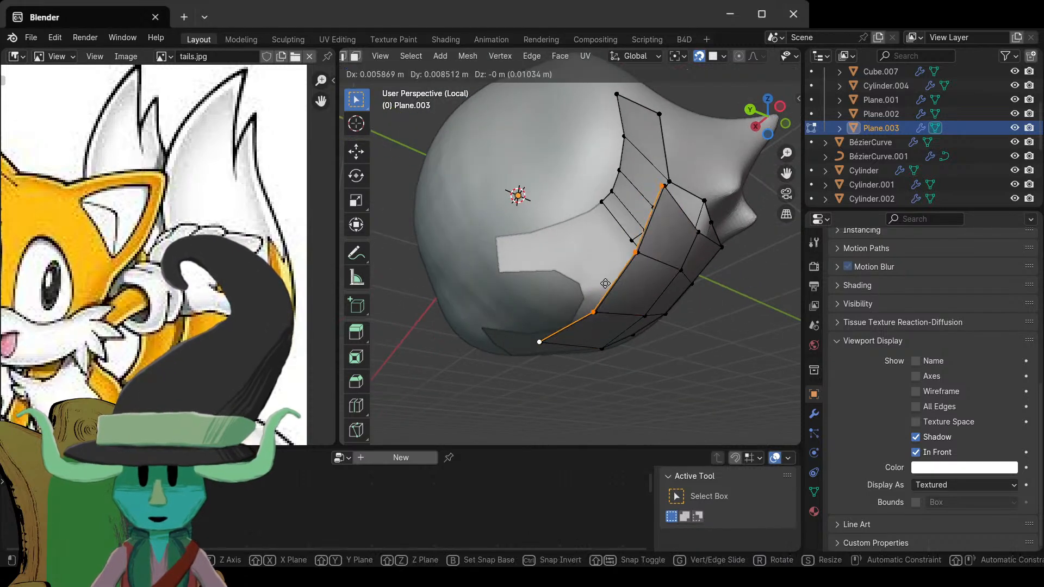
{"action": "left_click", "coordinate": [568, 250]}
- Extrude the upper strip's end edge further toward the back of the head and rotate it upright
{"action": "middle_click_drag", "start_coordinate": [568, 250], "coordinate": [602, 247]}
{"action": "left_click", "coordinate": [621, 185]}
{"action": "left_click", "coordinate": [574, 91], "text": "shift"}
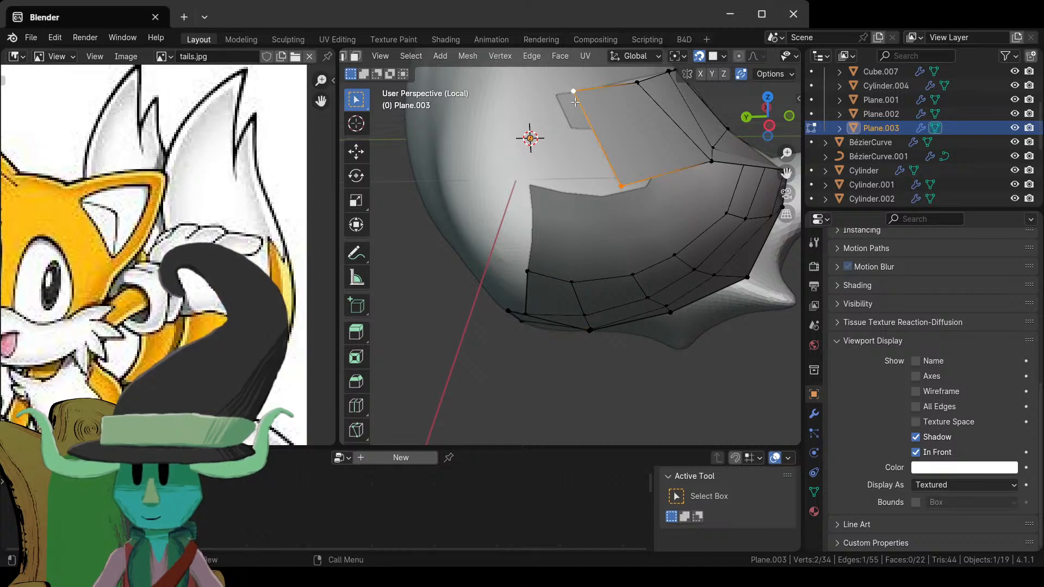
{"action": "key", "text": "e"}
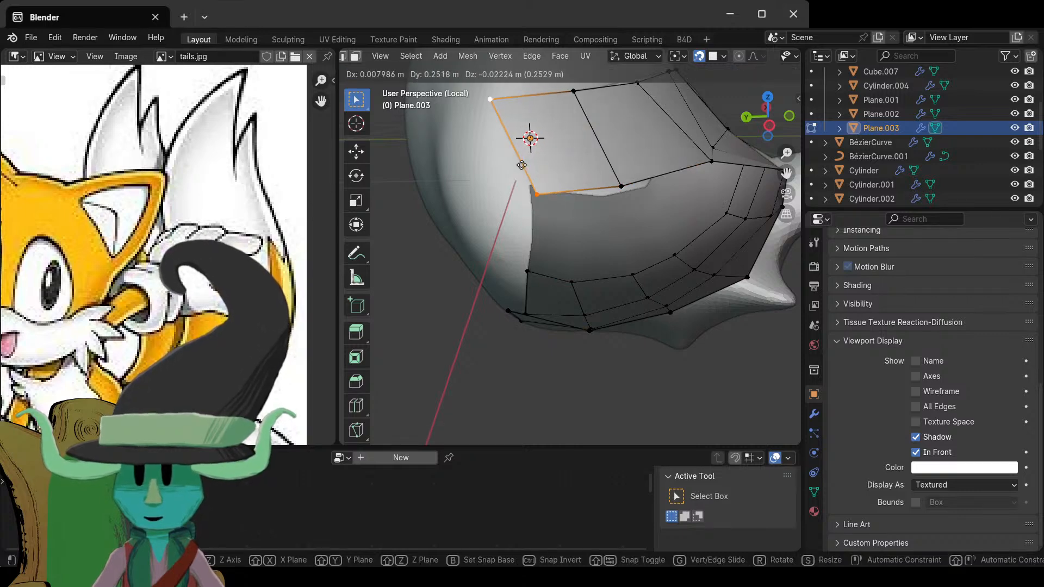
{"action": "left_click", "coordinate": [607, 194]}
{"action": "key", "text": "r"}
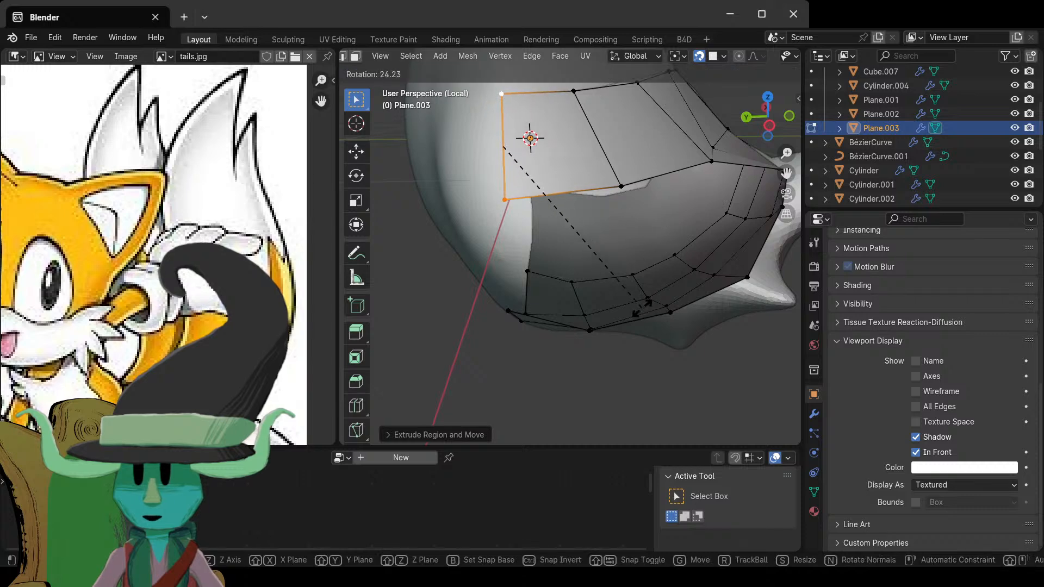
{"action": "left_click", "coordinate": [639, 321]}
- Fill a face between the lower edge of the upper strip's end face and the matching edge of the lower strip
{"action": "middle_click_drag", "start_coordinate": [639, 321], "coordinate": [611, 264]}
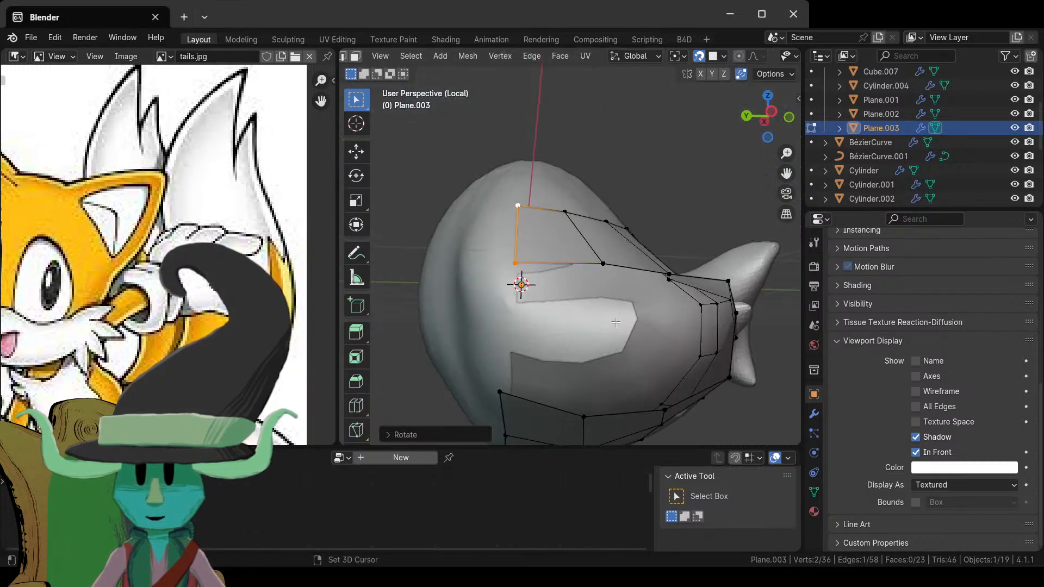
{"action": "left_click", "coordinate": [603, 263]}
{"action": "left_click", "coordinate": [522, 267], "text": "shift"}
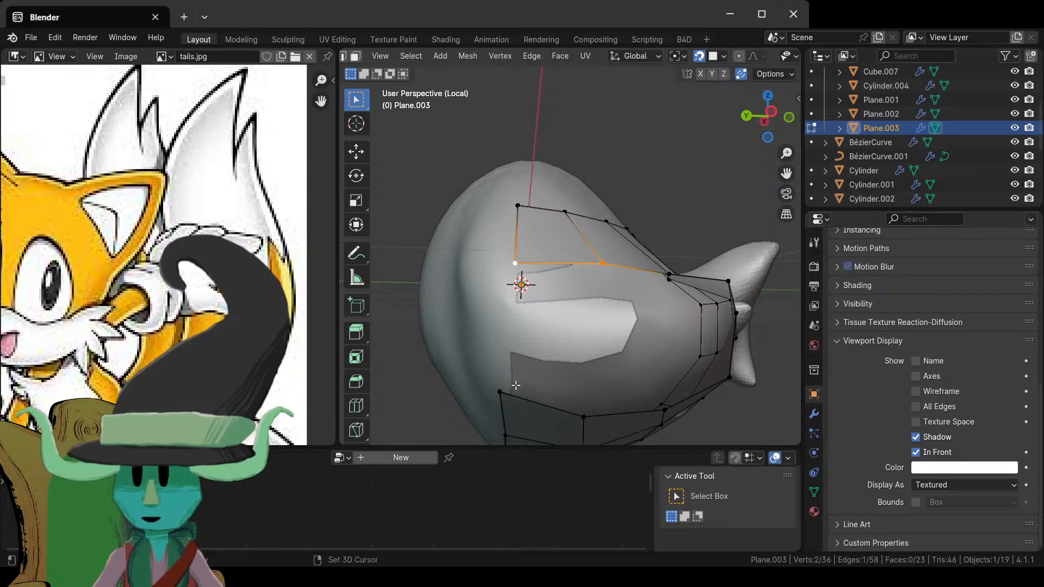
{"action": "left_click", "coordinate": [501, 397], "text": "shift"}
{"action": "left_click", "coordinate": [588, 418], "text": "shift"}
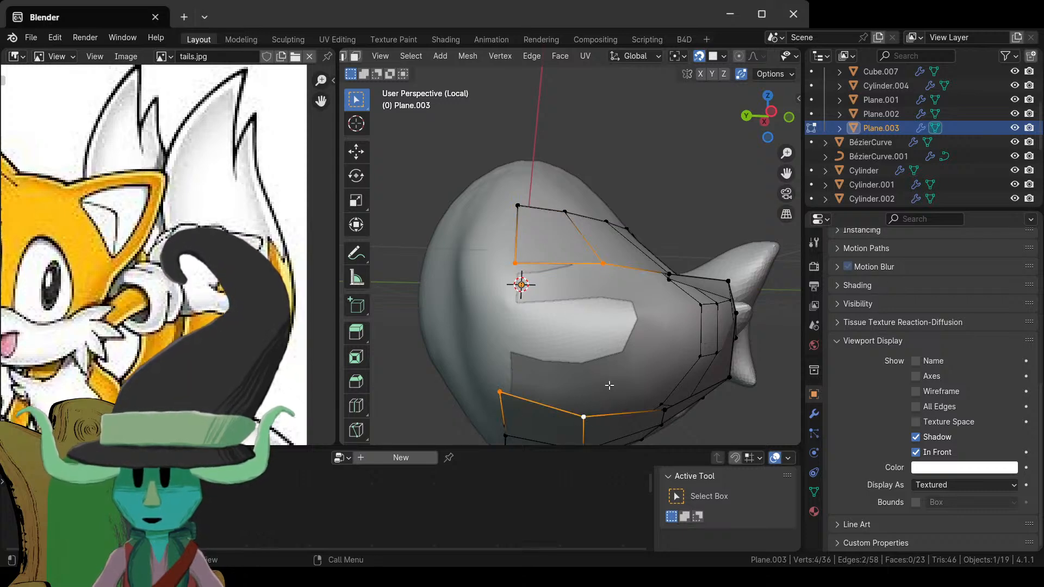
{"action": "key", "text": "f"}
- Move the vertex on the front border of the cheek opening to smooth the opening's outline
{"action": "mouse_move", "coordinate": [609, 368]}
{"action": "middle_mouse_down"}
{"action": "mouse_move", "coordinate": [524, 368]}
{"action": "mouse_move", "coordinate": [497, 410]}
{"action": "mouse_move", "coordinate": [654, 361]}
{"action": "mouse_move", "coordinate": [596, 362]}
{"action": "middle_mouse_up"}
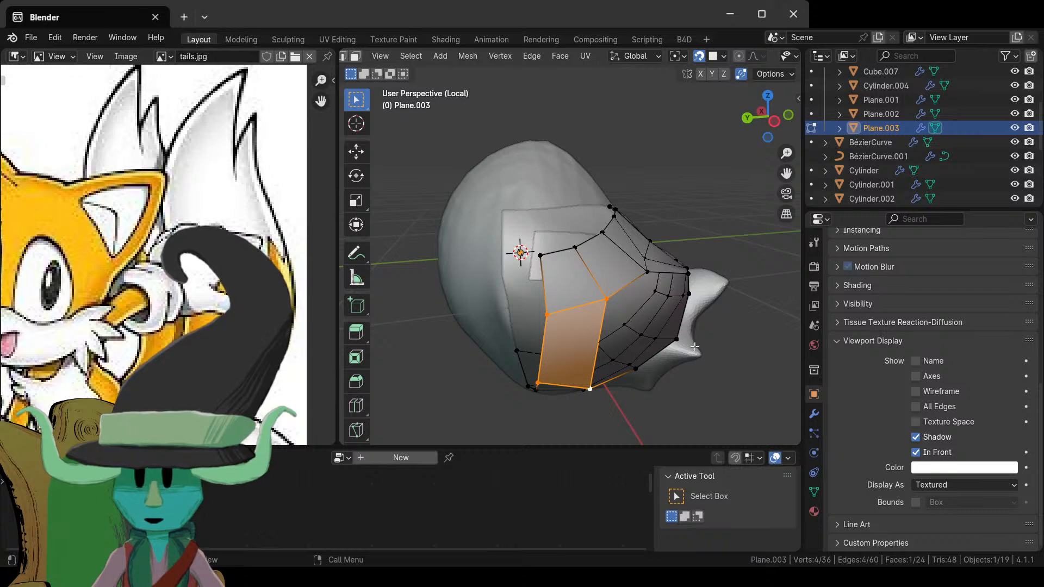
{"action": "middle_click_drag", "start_coordinate": [695, 346], "coordinate": [562, 332]}
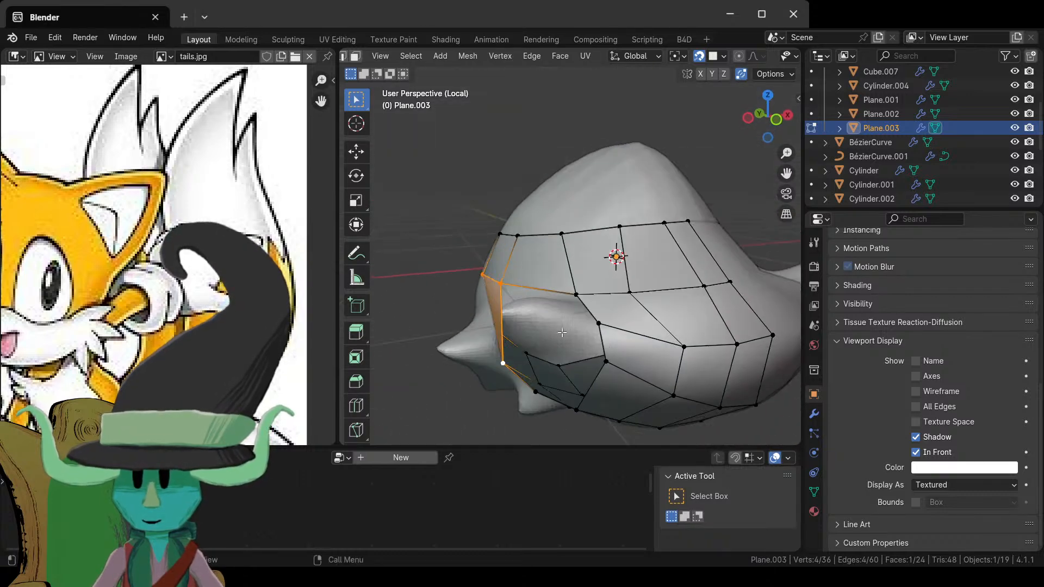
{"action": "left_click", "coordinate": [607, 328]}
{"action": "left_click", "coordinate": [597, 370]}
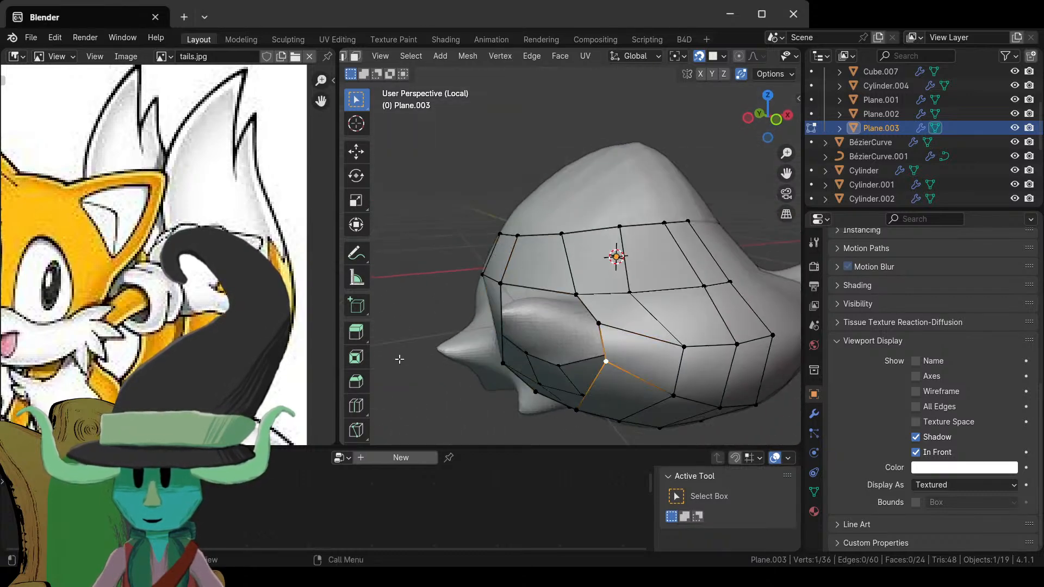
{"action": "middle_click_drag", "start_coordinate": [399, 359], "coordinate": [585, 317]}
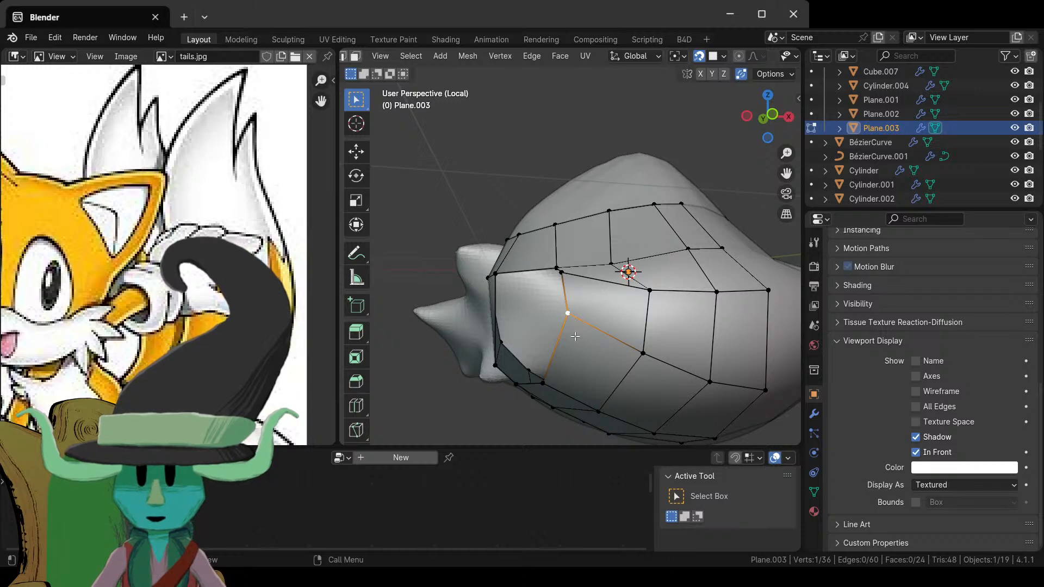
{"action": "key", "text": "g"}
{"action": "left_click", "coordinate": [571, 364]}
- Add two loop cuts across the face bridging the upper and lower strips
{"action": "middle_click_drag", "start_coordinate": [571, 363], "coordinate": [537, 329]}
{"action": "middle_click_drag", "start_coordinate": [405, 310], "coordinate": [536, 330]}
{"action": "key", "text": "ctrl+r"}
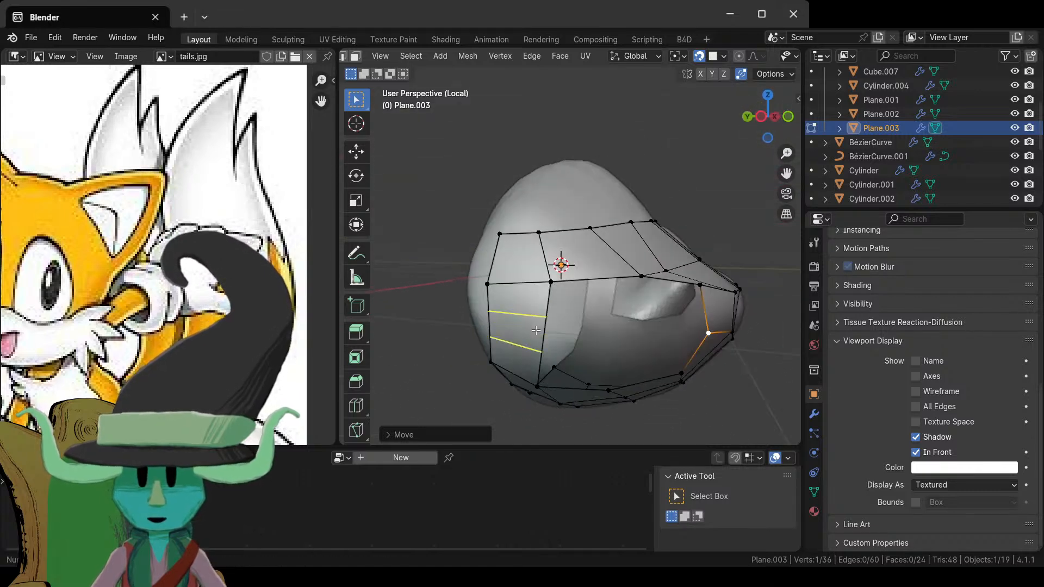
{"action": "left_click", "coordinate": [528, 348]}
{"action": "left_click", "coordinate": [519, 370]}
- Select the rear end edge of the upper strip and extrude it toward the back of the head
{"action": "middle_click_drag", "start_coordinate": [520, 371], "coordinate": [492, 294]}
{"action": "left_click", "coordinate": [495, 290]}
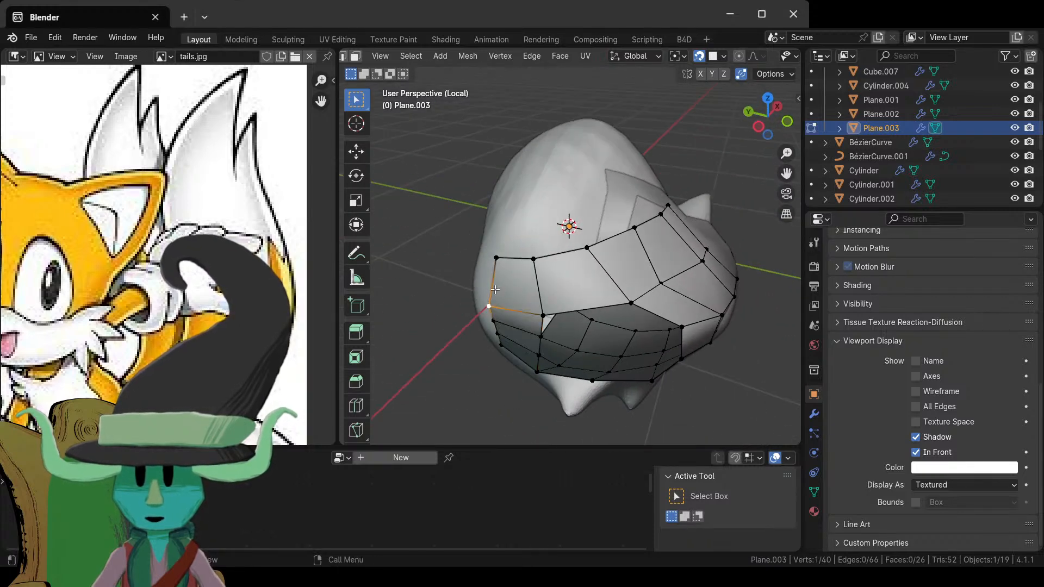
{"action": "middle_click_drag", "start_coordinate": [501, 352], "coordinate": [534, 374]}
{"action": "middle_click_drag", "start_coordinate": [619, 353], "coordinate": [633, 300]}
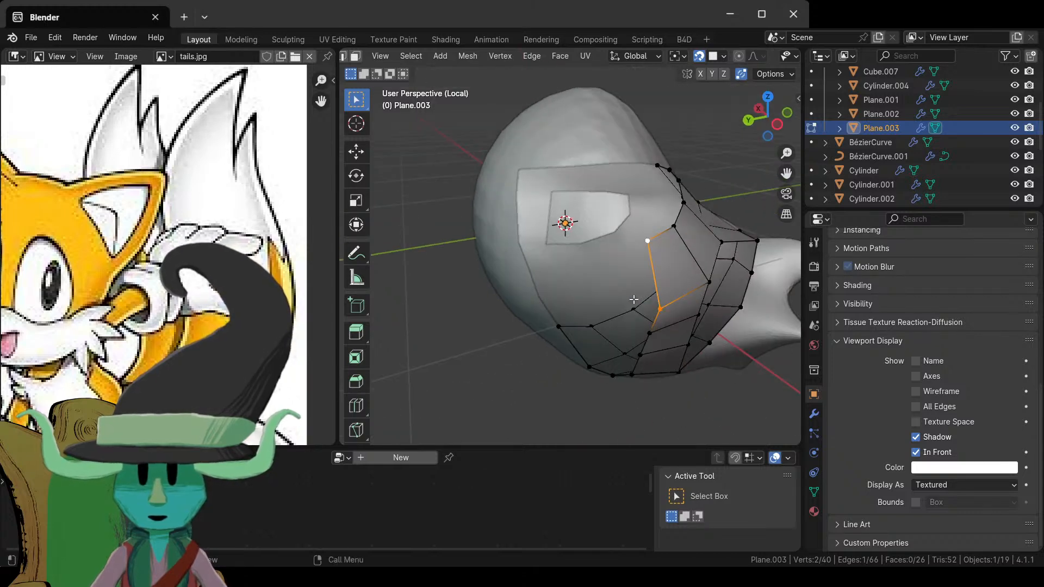
{"action": "key", "text": "e"}
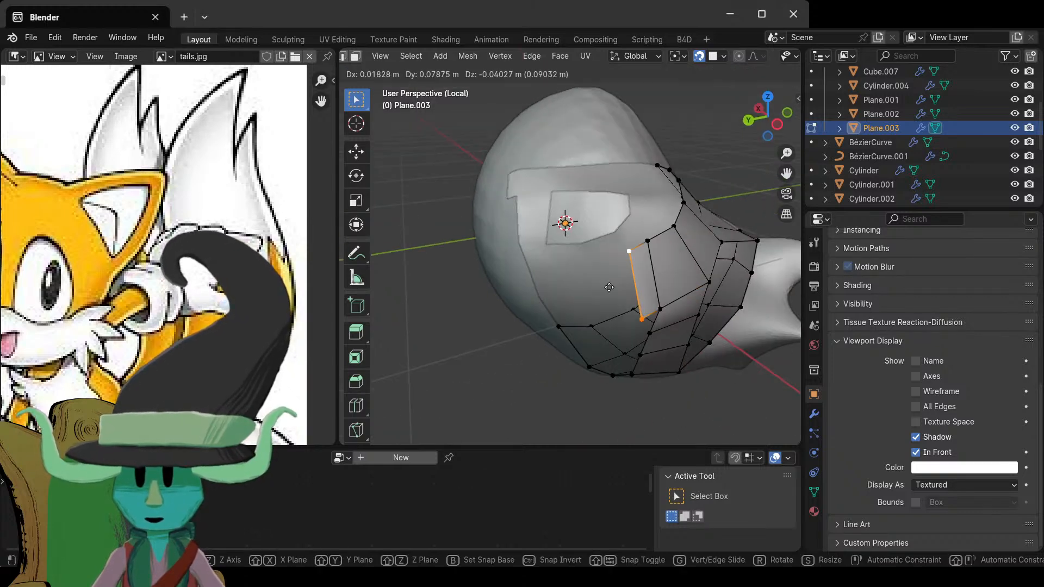
{"action": "left_click", "coordinate": [567, 279]}
- Extrude the upper strip by another face toward the back, then rotate and shift its end edge into line
{"action": "middle_click_drag", "start_coordinate": [567, 279], "coordinate": [658, 296]}
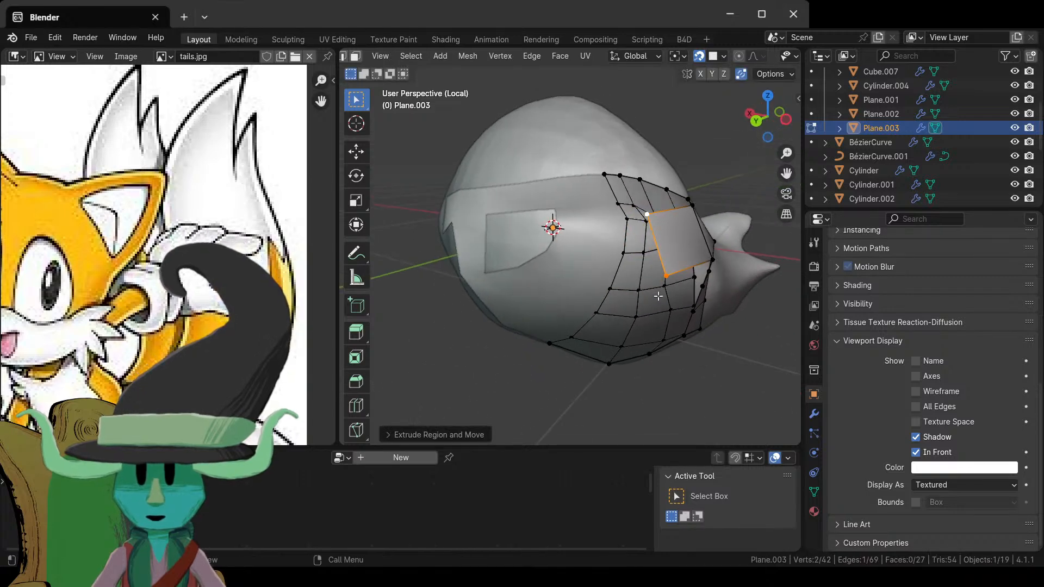
{"action": "key", "text": "g"}
{"action": "key", "text": "r"}
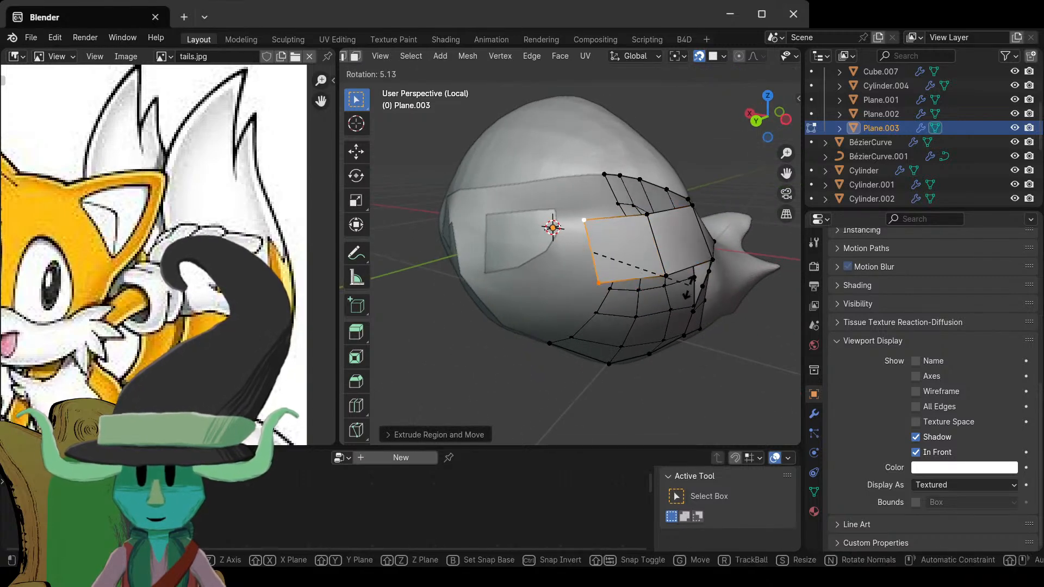
{"action": "left_click", "coordinate": [702, 320]}
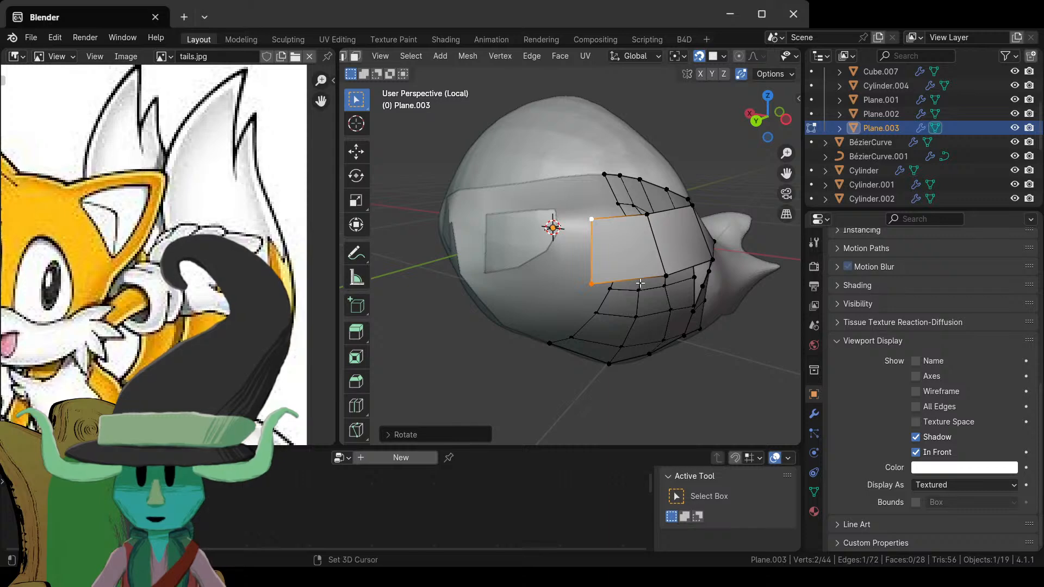
{"action": "mouse_move", "coordinate": [640, 283]}
{"action": "middle_mouse_down"}
{"action": "mouse_move", "coordinate": [601, 294]}
{"action": "mouse_move", "coordinate": [619, 295]}
{"action": "mouse_move", "coordinate": [623, 282]}
{"action": "middle_mouse_up"}
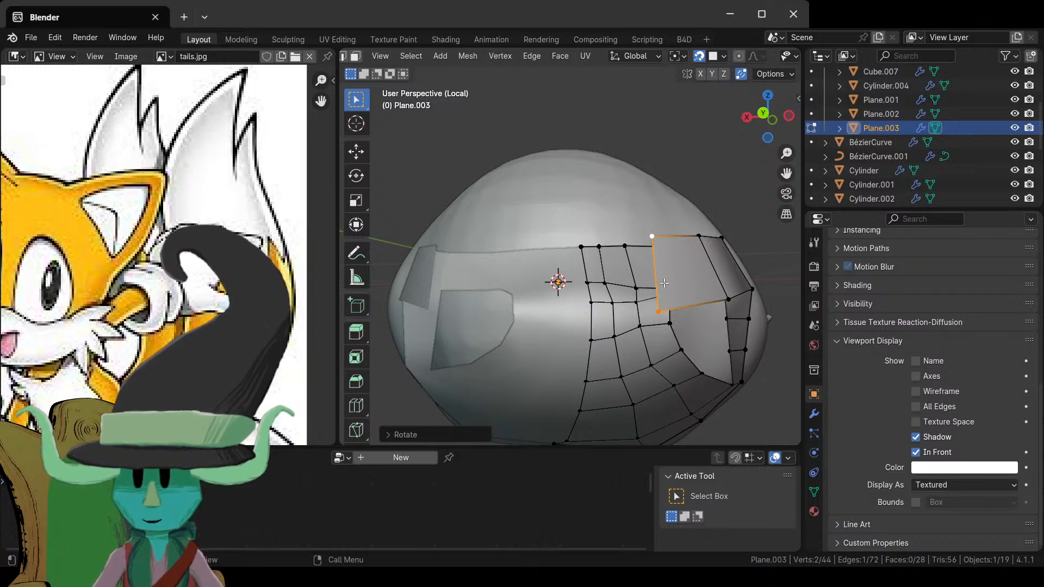
{"action": "key", "text": "g"}
{"action": "left_click", "coordinate": [636, 285]}
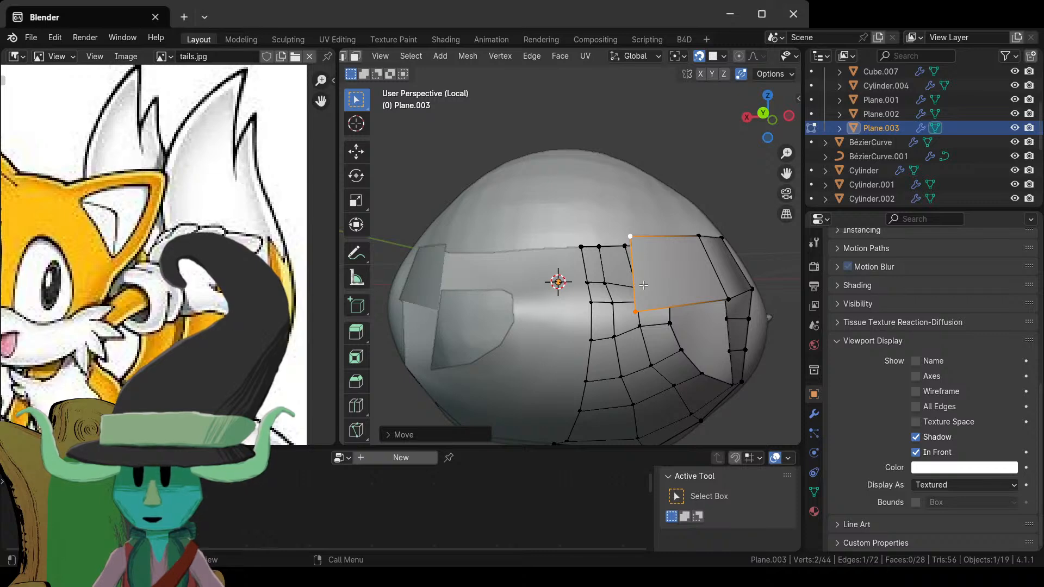
- Extrude the upper strip's shifted end edge across the back of the head toward the centre line
{"action": "key", "text": "e"}
{"action": "left_click", "coordinate": [519, 285]}
{"action": "scroll", "coordinate": [519, 285], "scroll_direction": "down", "scroll_amount": 4}
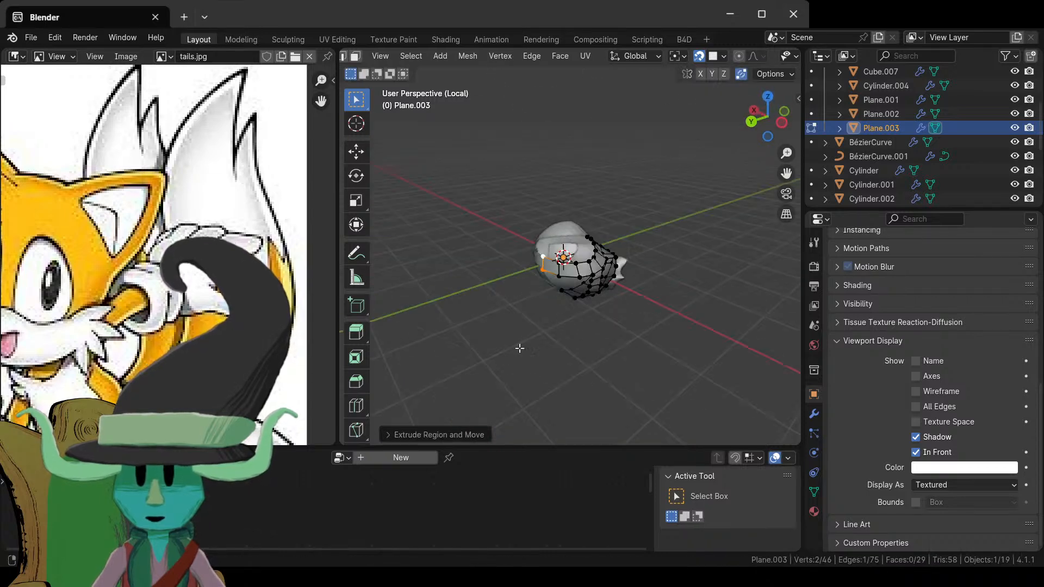
- Fill a quad in the corner where the upper strip meets the cheek faces and place its free vertex on the head
{"action": "middle_click_drag", "start_coordinate": [519, 285], "coordinate": [626, 293]}
{"action": "scroll", "coordinate": [512, 367], "scroll_direction": "up", "scroll_amount": 5}
{"action": "left_click", "coordinate": [612, 290]}
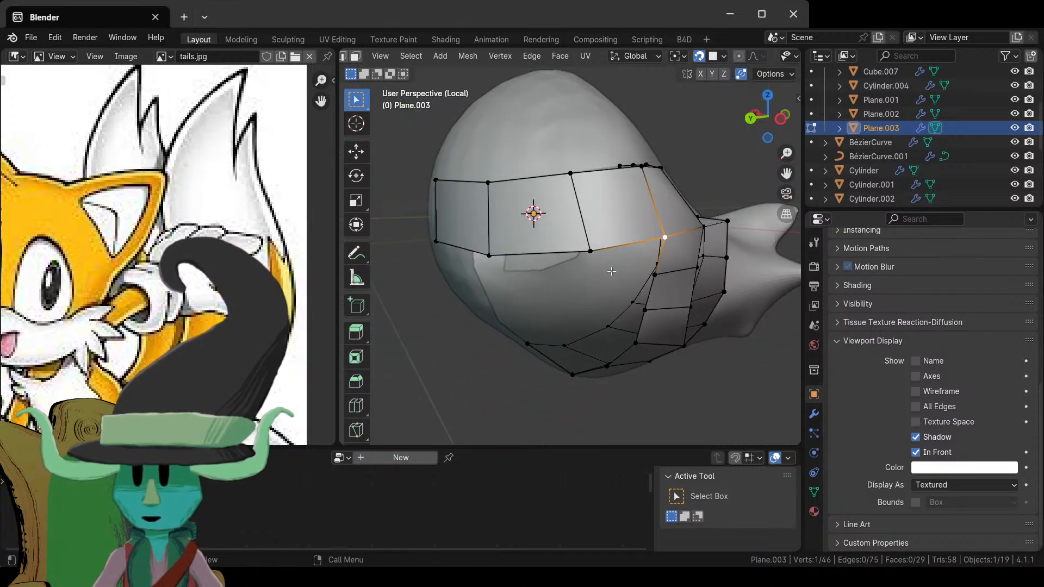
{"action": "key", "text": "f"}
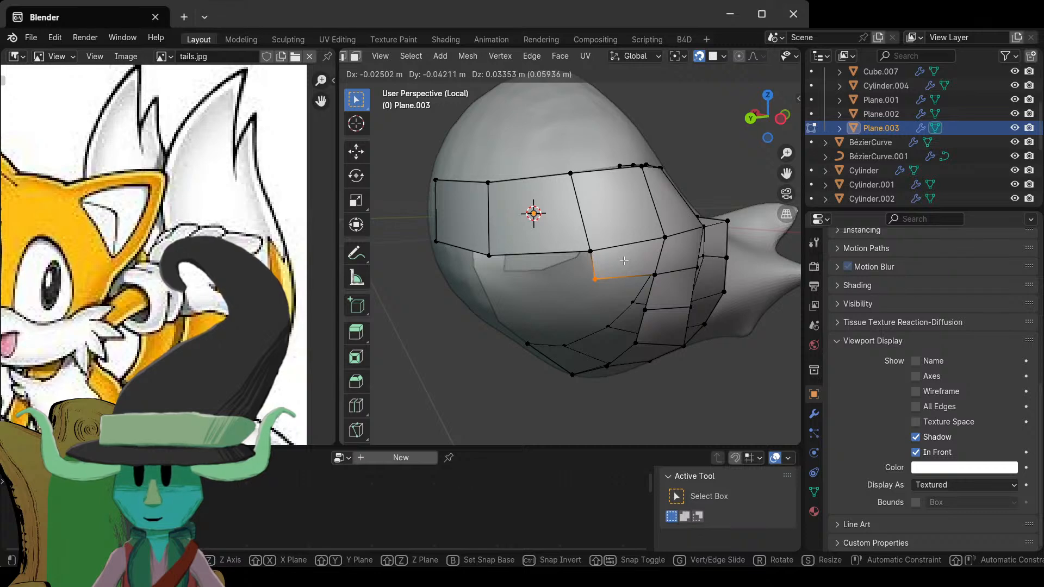
{"action": "left_click", "coordinate": [595, 255]}
- Continue the row beneath the upper strip with two more quads around the back of the head to the centre line
{"action": "left_click", "coordinate": [591, 245]}
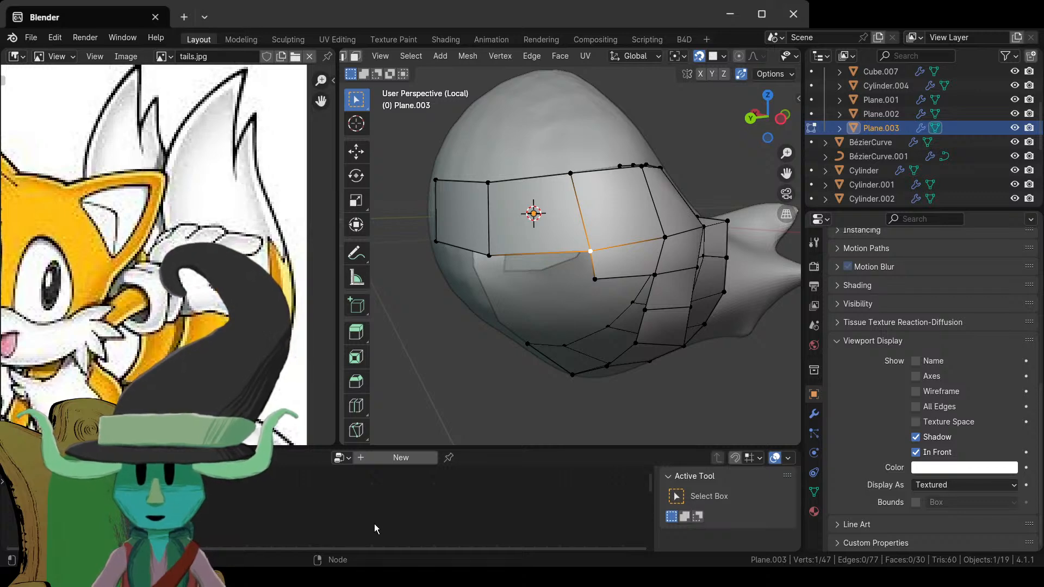
{"action": "middle_click_drag", "start_coordinate": [592, 272], "coordinate": [619, 264]}
{"action": "key", "text": "g"}
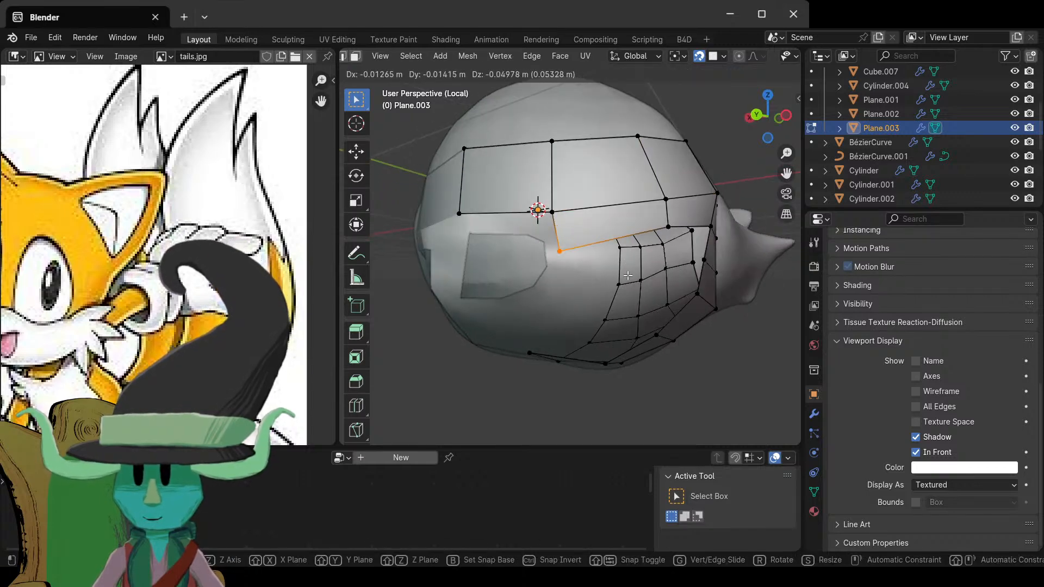
{"action": "left_click", "coordinate": [627, 276]}
{"action": "mouse_move", "coordinate": [628, 275]}
{"action": "middle_mouse_down"}
{"action": "mouse_move", "coordinate": [566, 256]}
{"action": "mouse_move", "coordinate": [644, 270]}
{"action": "middle_mouse_up"}
{"action": "key", "text": "g"}
{"action": "left_click", "coordinate": [562, 257]}
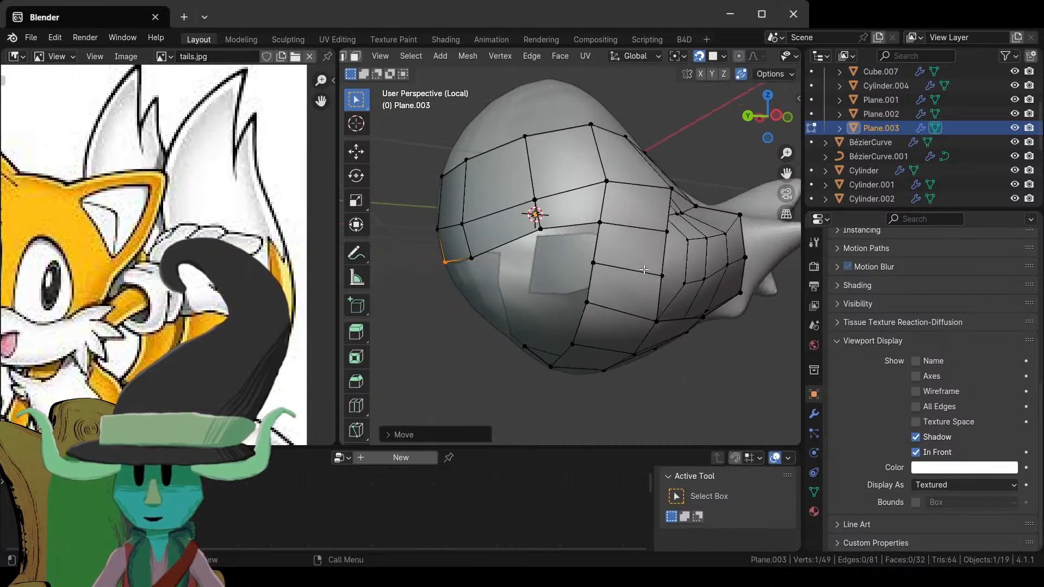
- Fill a second row of three quads beneath the first, from the side of the head to the back centre line
{"action": "left_click", "coordinate": [616, 222]}
{"action": "middle_click_drag", "start_coordinate": [615, 222], "coordinate": [569, 295], "text": "ctrl"}
{"action": "key", "text": "alt+v"}
{"action": "left_click", "coordinate": [613, 277]}
{"action": "key", "text": "alt+v"}
{"action": "left_click", "coordinate": [616, 281]}
{"action": "key", "text": "alt+v"}
{"action": "left_click", "coordinate": [582, 295]}
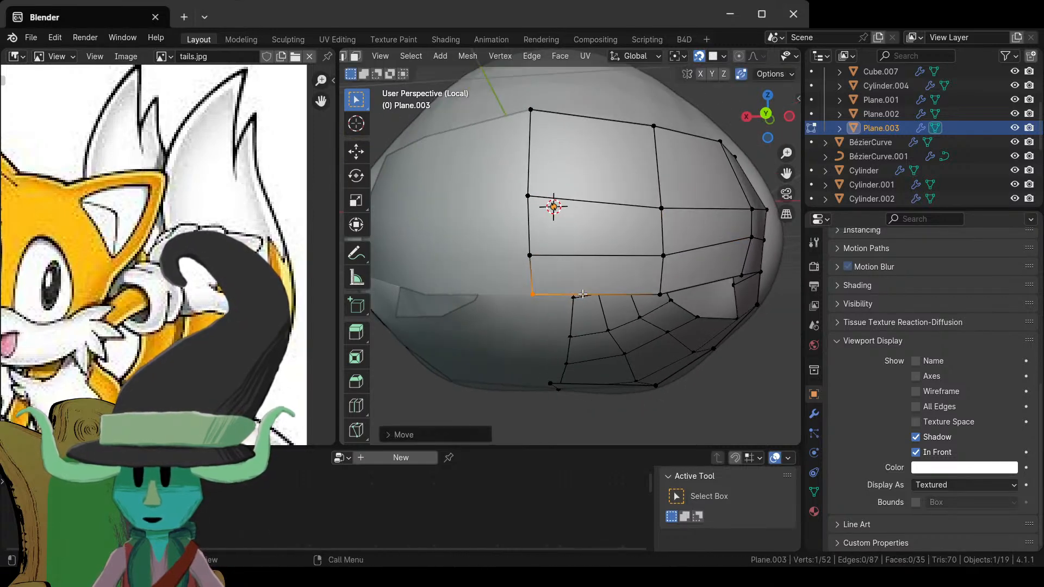
- Move the lower corner vertex on the side of the head slightly downward to make room for another row
{"action": "scroll", "coordinate": [582, 295], "scroll_direction": "down", "scroll_amount": 2}
{"action": "middle_click_drag", "start_coordinate": [729, 324], "coordinate": [380, 384]}
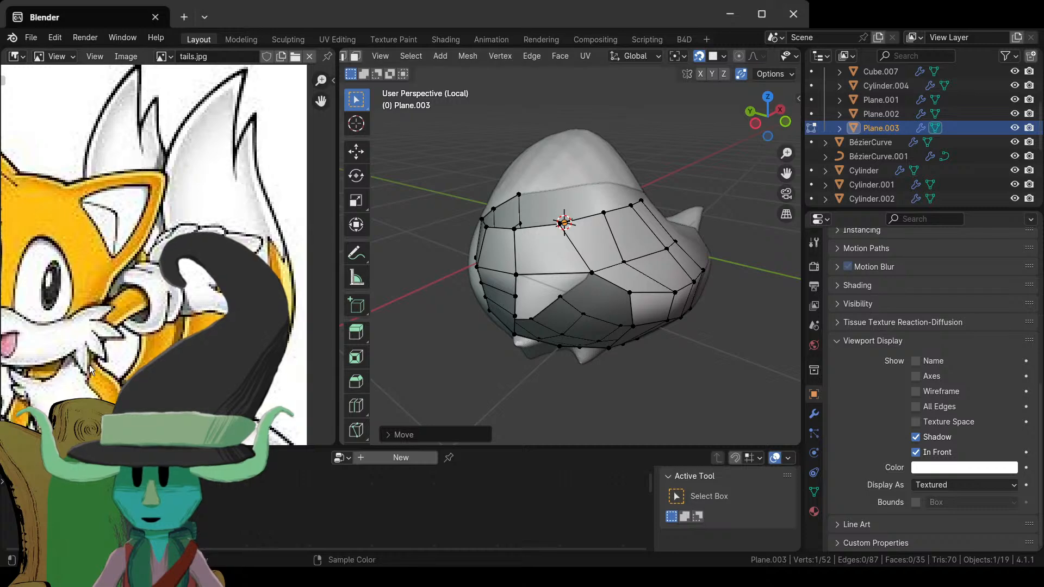
{"action": "scroll", "coordinate": [163, 245], "scroll_direction": "up", "scroll_amount": 3}
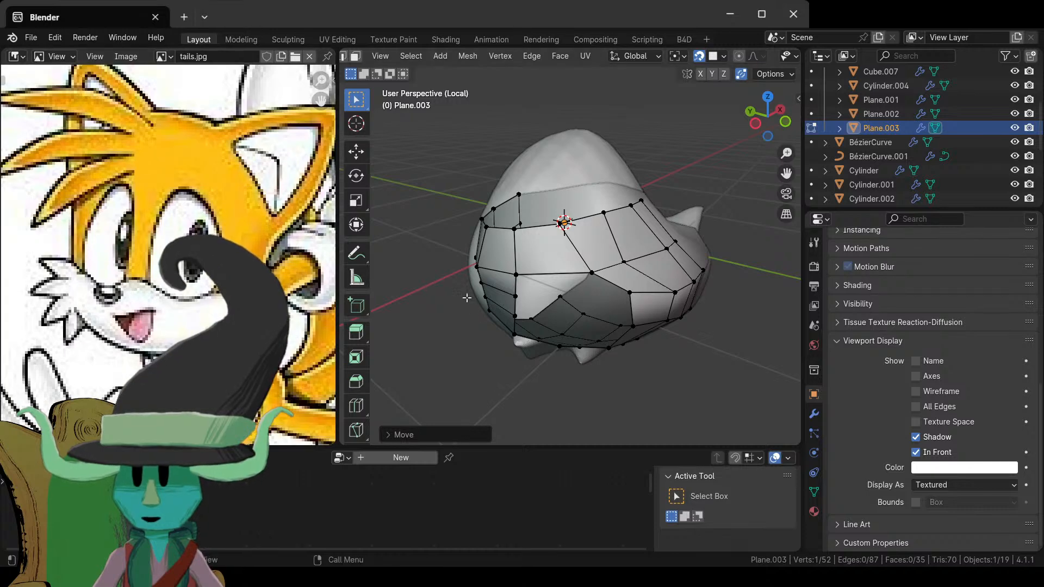
{"action": "middle_click_drag", "start_coordinate": [473, 316], "coordinate": [547, 332]}
{"action": "scroll", "coordinate": [566, 314], "scroll_direction": "up", "scroll_amount": 1}
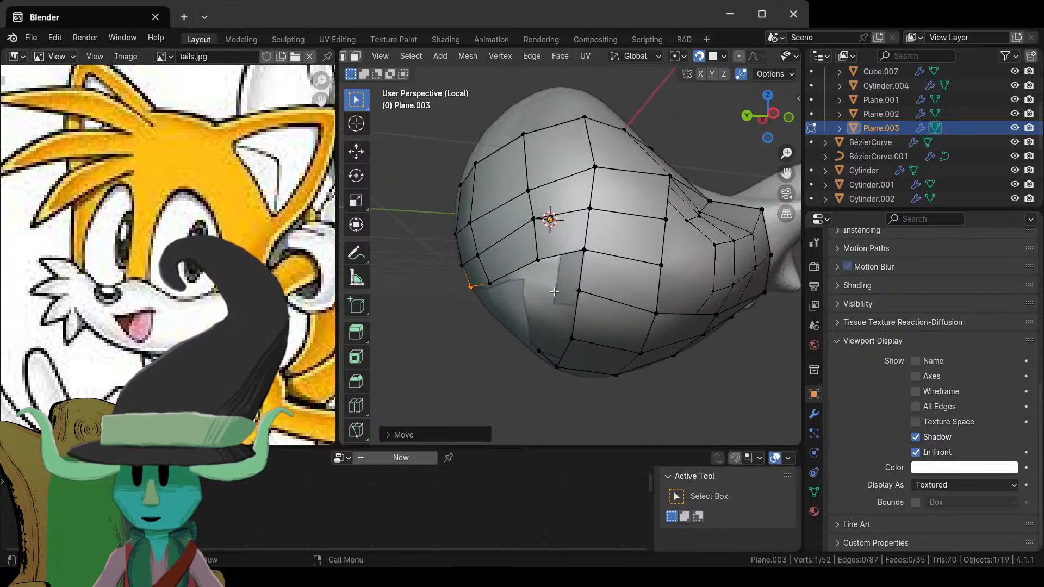
{"action": "left_click", "coordinate": [576, 296]}
{"action": "key", "text": "g"}
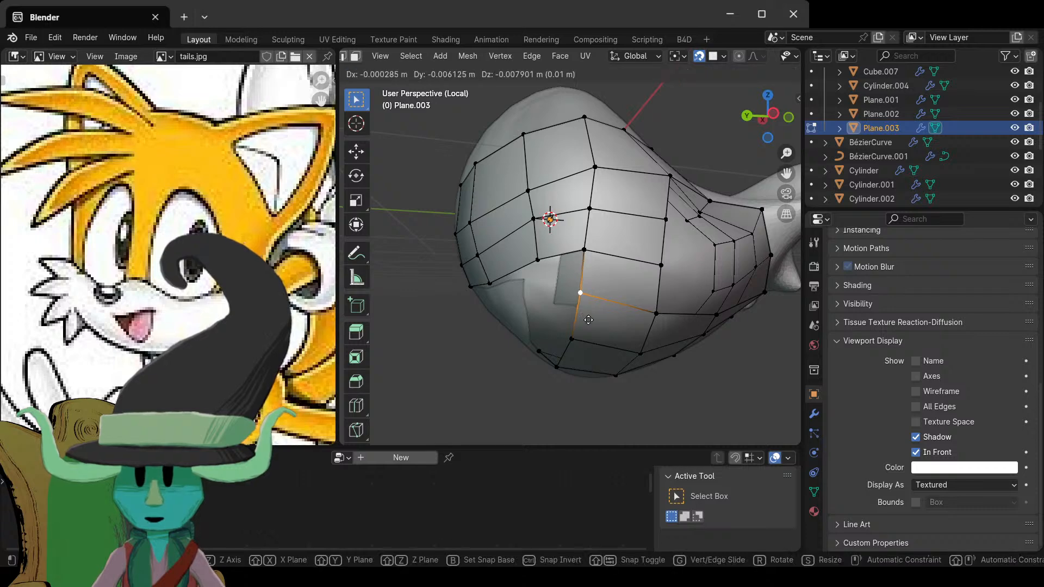
{"action": "left_click", "coordinate": [559, 328]}
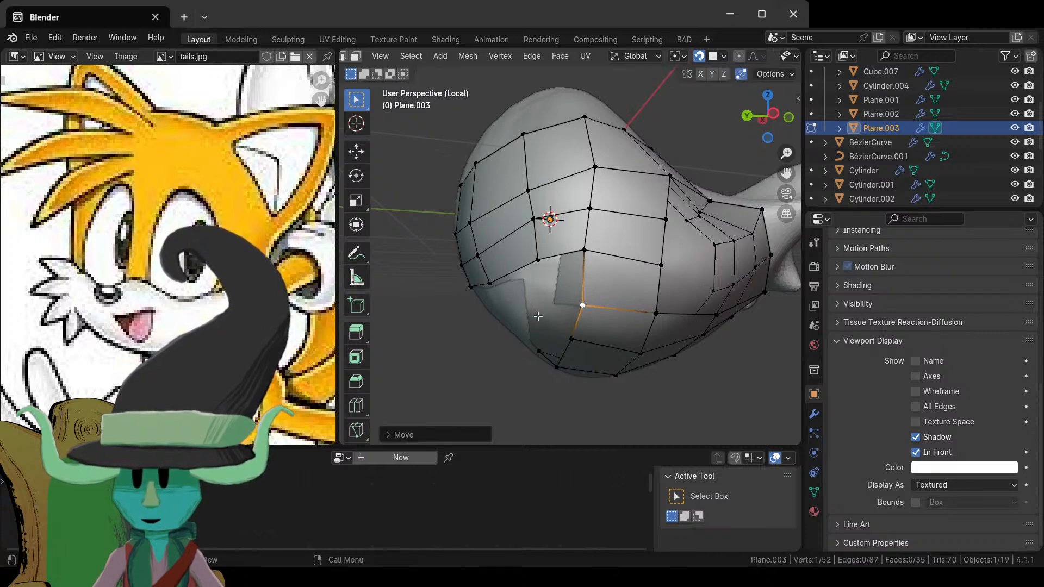
- Fill the first quad of the third row at the side of the head, then frame the whole reference character
{"action": "middle_click_drag", "start_coordinate": [538, 316], "coordinate": [624, 296]}
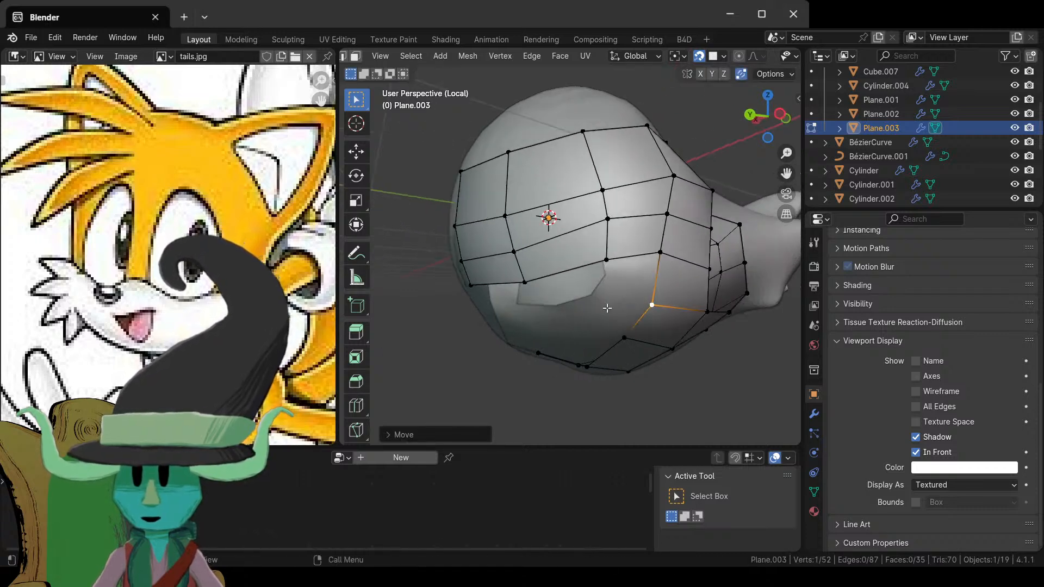
{"action": "left_click", "coordinate": [660, 253]}
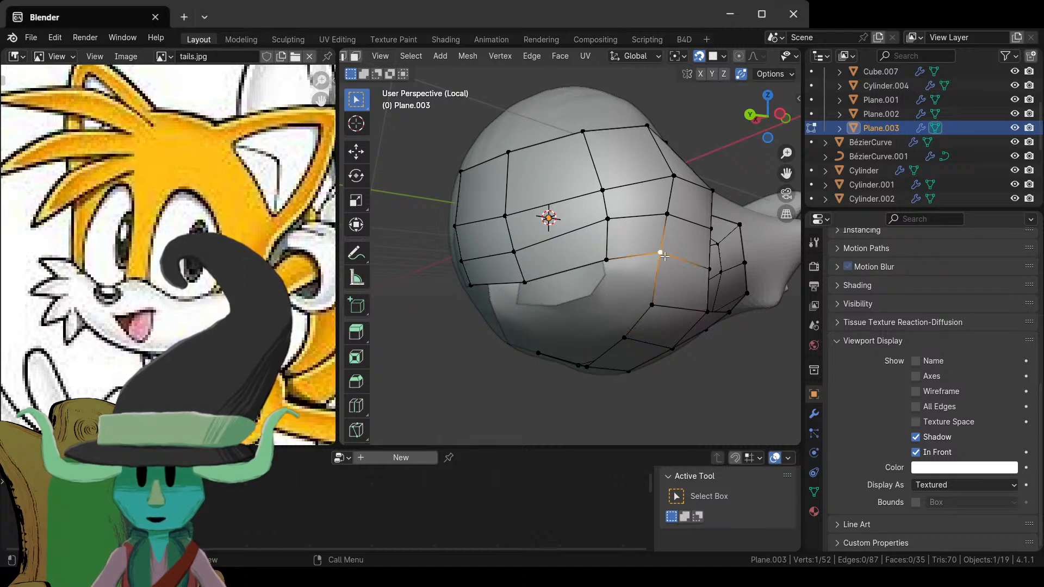
{"action": "key", "text": "alt+d"}
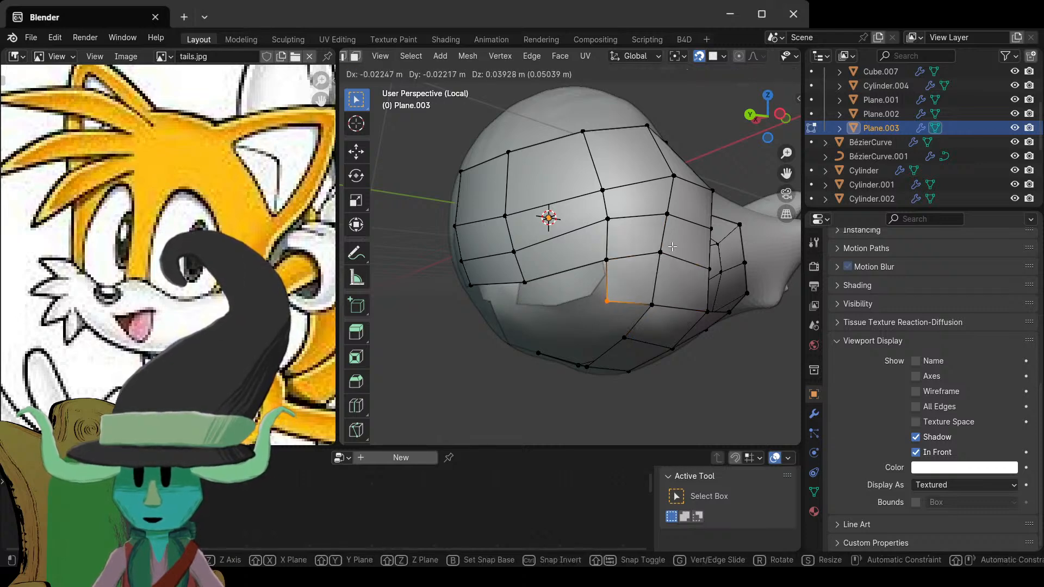
{"action": "left_click", "coordinate": [610, 303]}
{"action": "scroll", "coordinate": [207, 290], "scroll_direction": "down", "scroll_amount": 5}
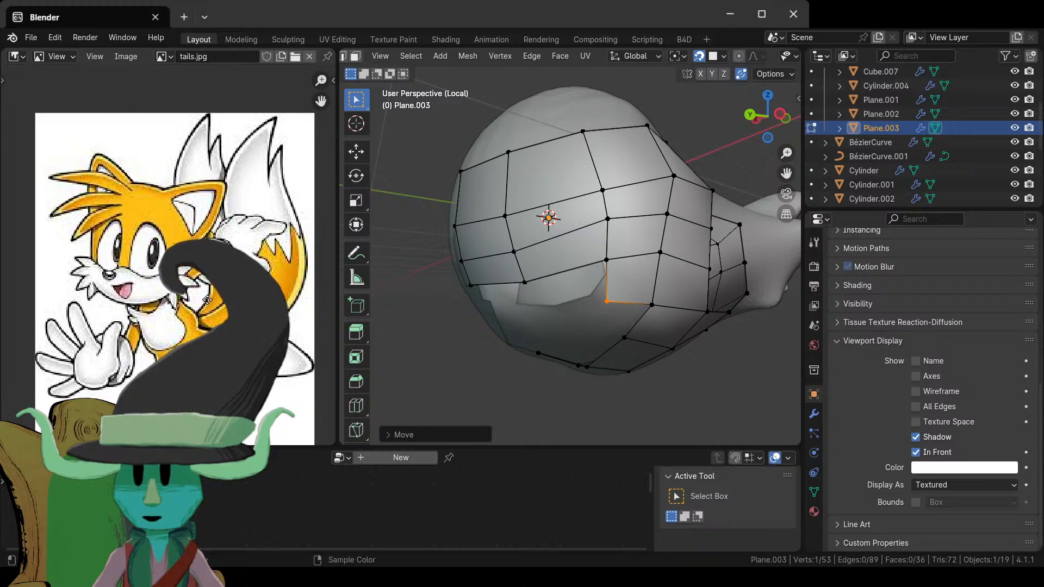
{"action": "middle_click_drag", "start_coordinate": [206, 299], "coordinate": [217, 248]}
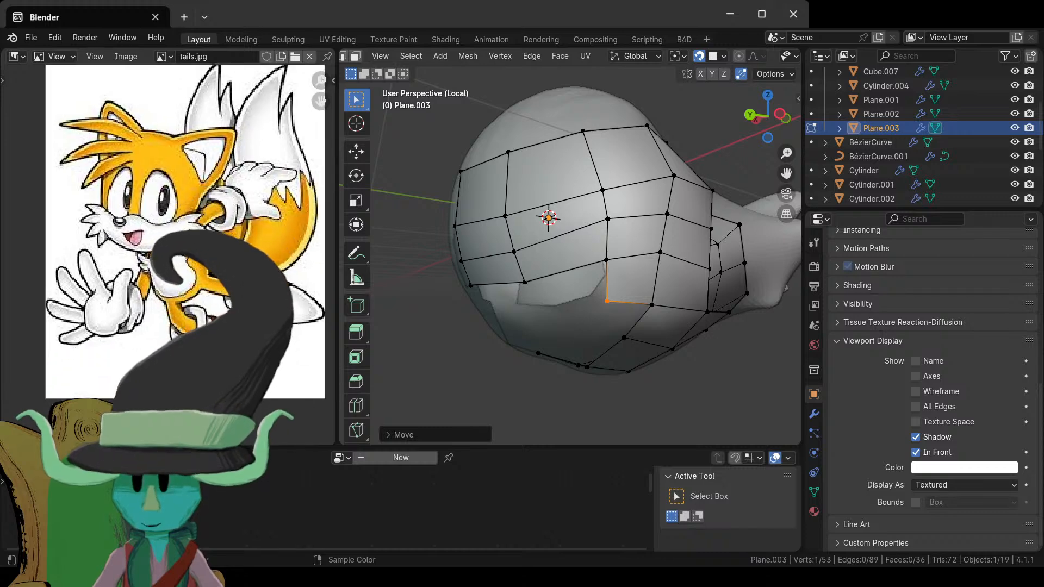
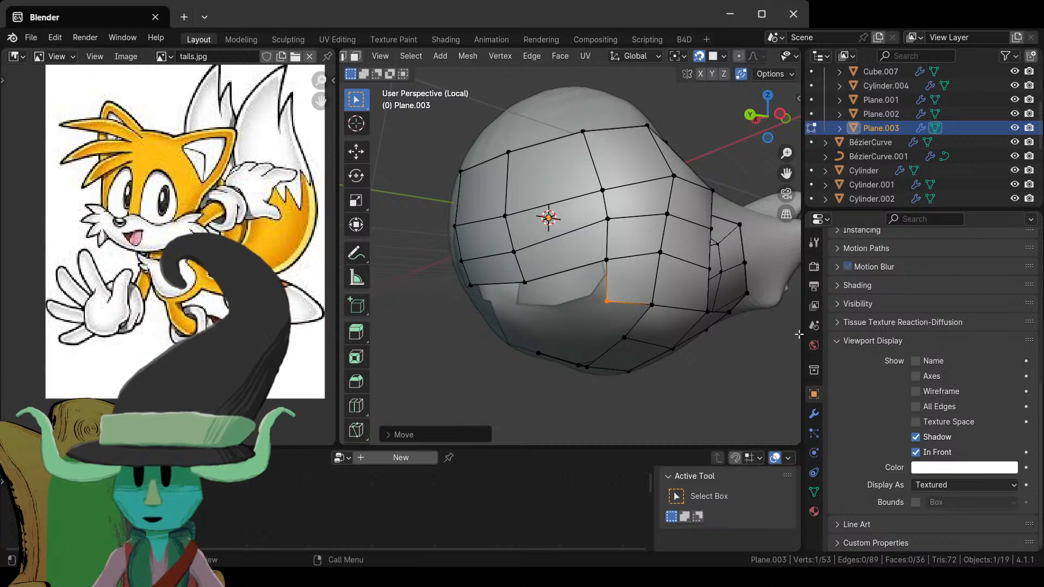
- Extend the third row with two more quads across the back of the head to the centre line
{"action": "left_click", "coordinate": [626, 276]}
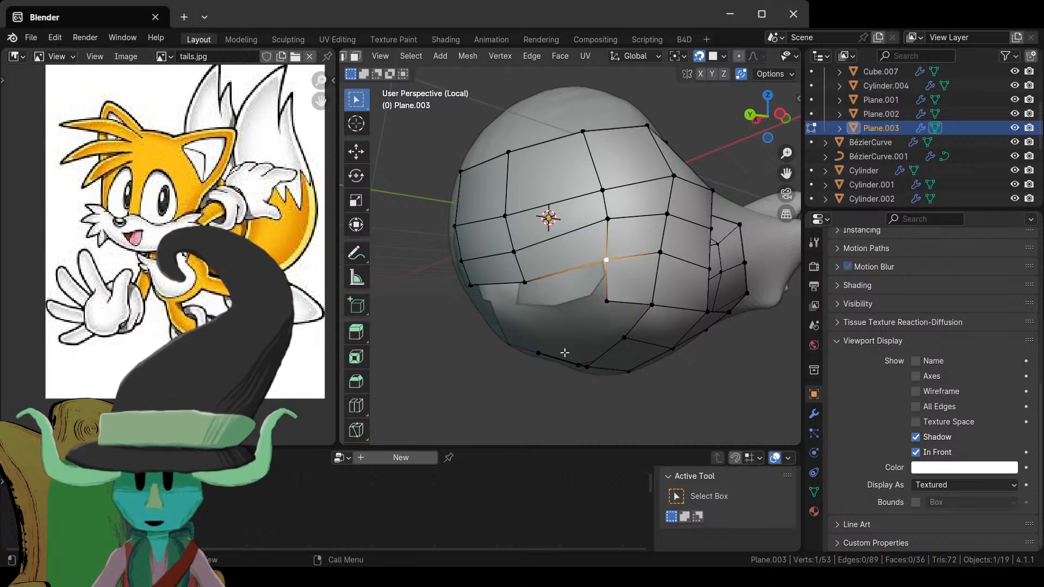
{"action": "middle_click_drag", "start_coordinate": [575, 337], "coordinate": [598, 283]}
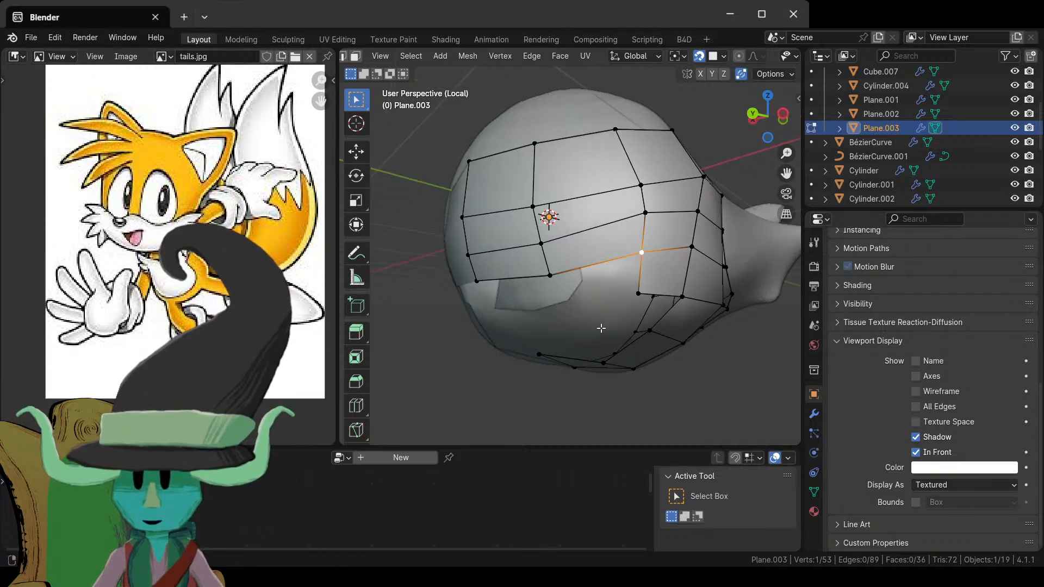
{"action": "key", "text": "alt+v"}
{"action": "left_click", "coordinate": [595, 283]}
{"action": "middle_click_drag", "start_coordinate": [596, 283], "coordinate": [597, 243]}
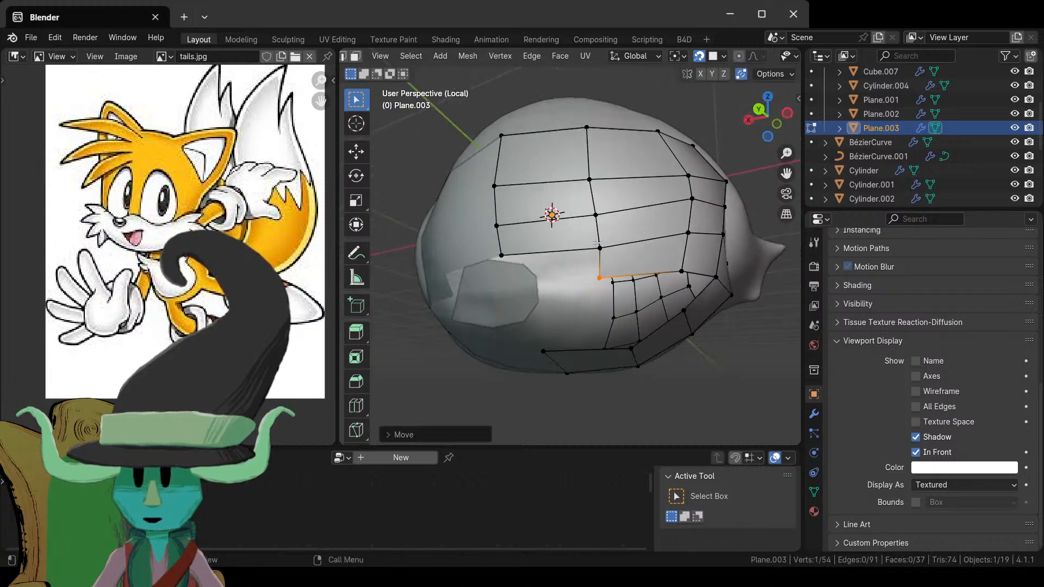
{"action": "key", "text": "alt+v"}
{"action": "left_click", "coordinate": [499, 252]}
{"action": "middle_click_drag", "start_coordinate": [652, 288], "coordinate": [707, 312]}
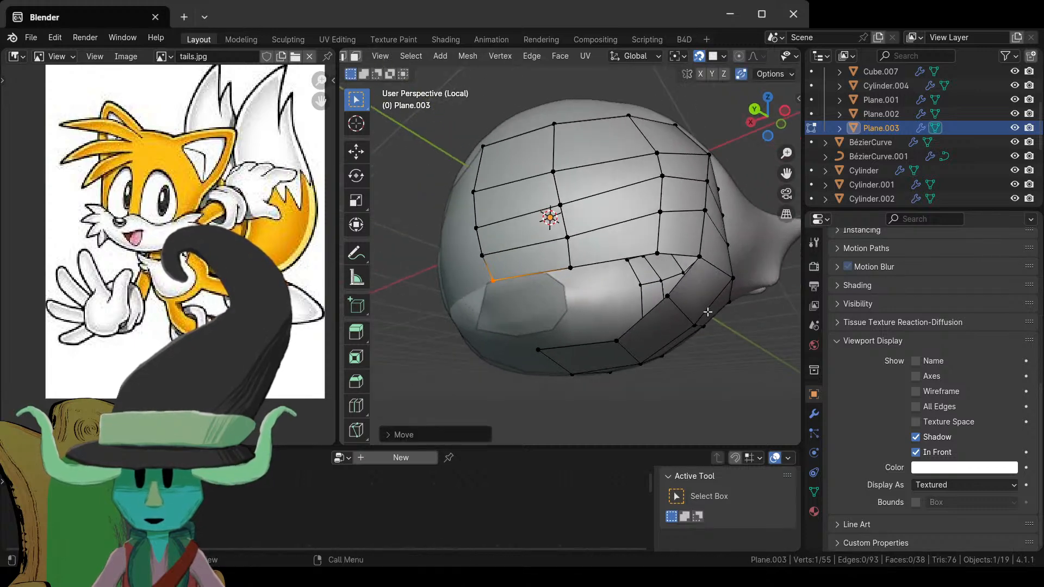
- Fill a quad below the third row from its side corner vertex and place the free vertex toward the back
{"action": "left_click", "coordinate": [698, 265]}
{"action": "key", "text": "alt+v"}
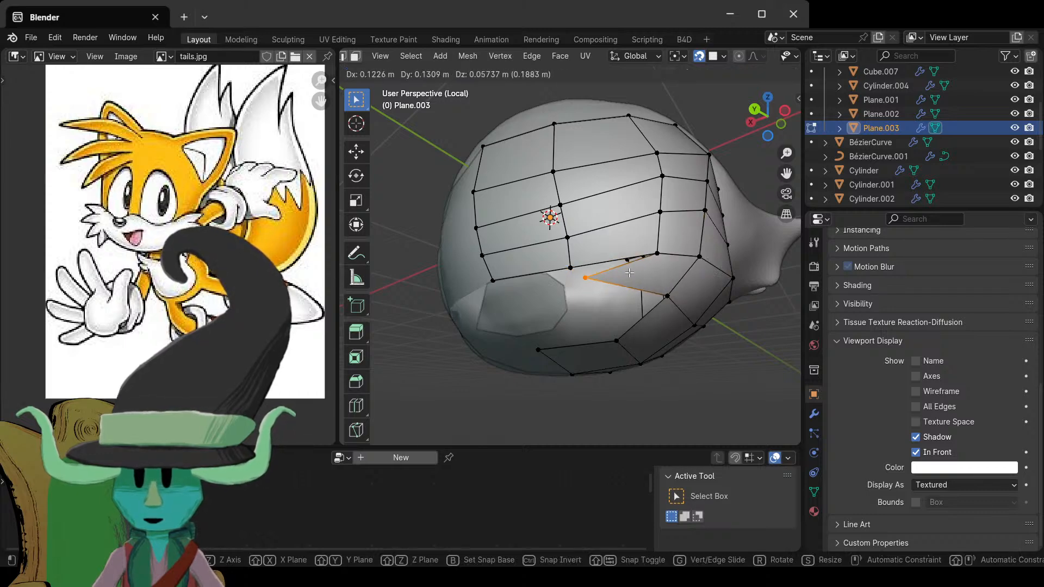
{"action": "left_click", "coordinate": [614, 265]}
- Examine the remaining gap between the third row and the lower strip from the side, back and underside
{"action": "middle_click_drag", "start_coordinate": [613, 265], "coordinate": [532, 326]}
{"action": "scroll", "coordinate": [533, 326], "scroll_direction": "down", "scroll_amount": 3}
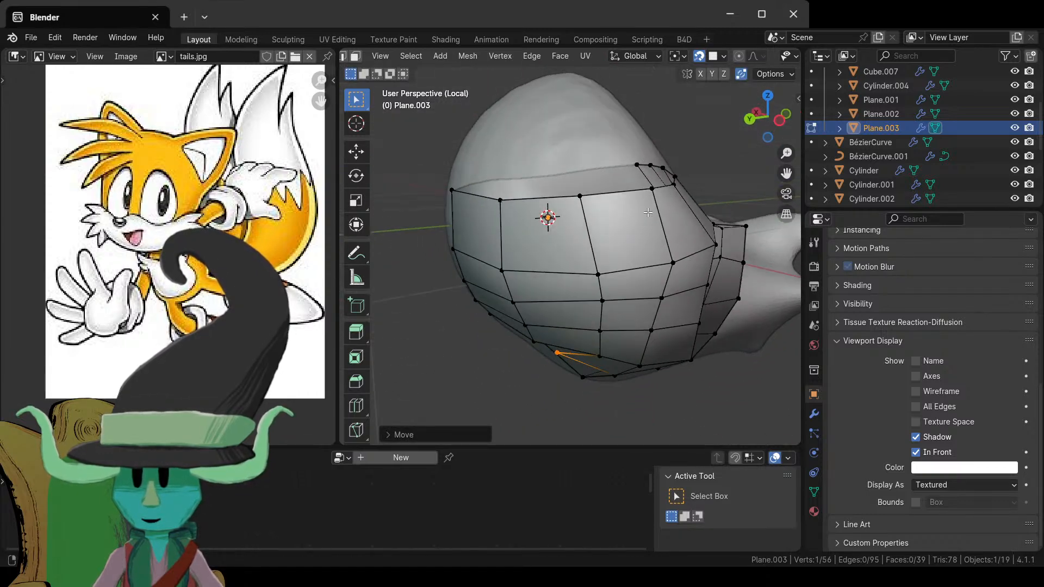
{"action": "scroll", "coordinate": [533, 326], "scroll_direction": "up", "scroll_amount": 4}
{"action": "scroll", "coordinate": [489, 353], "scroll_direction": "down", "scroll_amount": 4}
{"action": "middle_click_drag", "start_coordinate": [446, 369], "coordinate": [613, 300]}
{"action": "scroll", "coordinate": [613, 301], "scroll_direction": "up", "scroll_amount": 4}
{"action": "scroll", "coordinate": [613, 300], "scroll_direction": "up", "scroll_amount": 2}
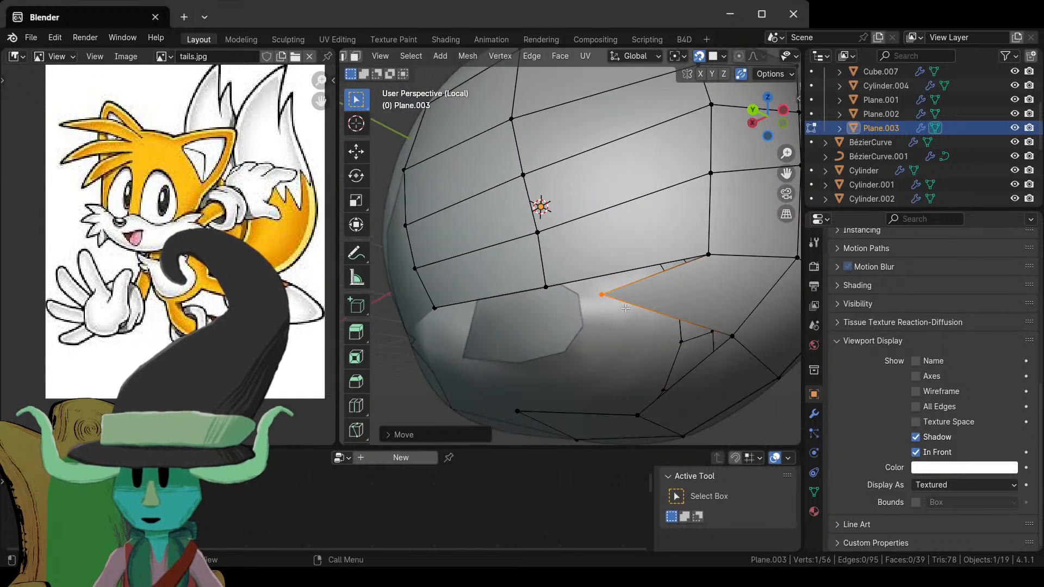
{"action": "left_click", "coordinate": [546, 287]}
{"action": "scroll", "coordinate": [605, 243], "scroll_direction": "down", "scroll_amount": 5}
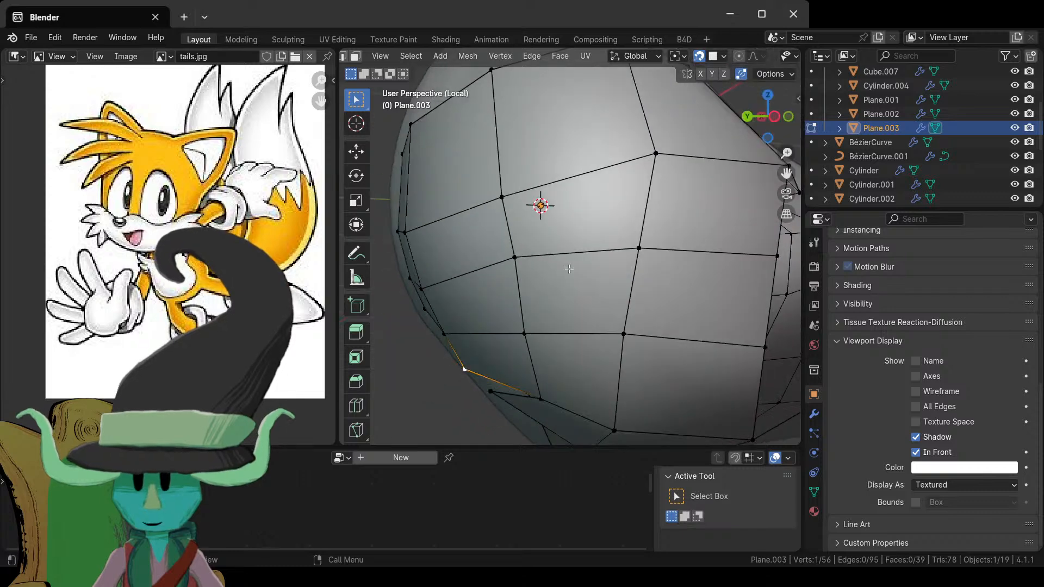
{"action": "middle_click_drag", "start_coordinate": [605, 243], "coordinate": [562, 269]}
{"action": "scroll", "coordinate": [560, 294], "scroll_direction": "up", "scroll_amount": 4}
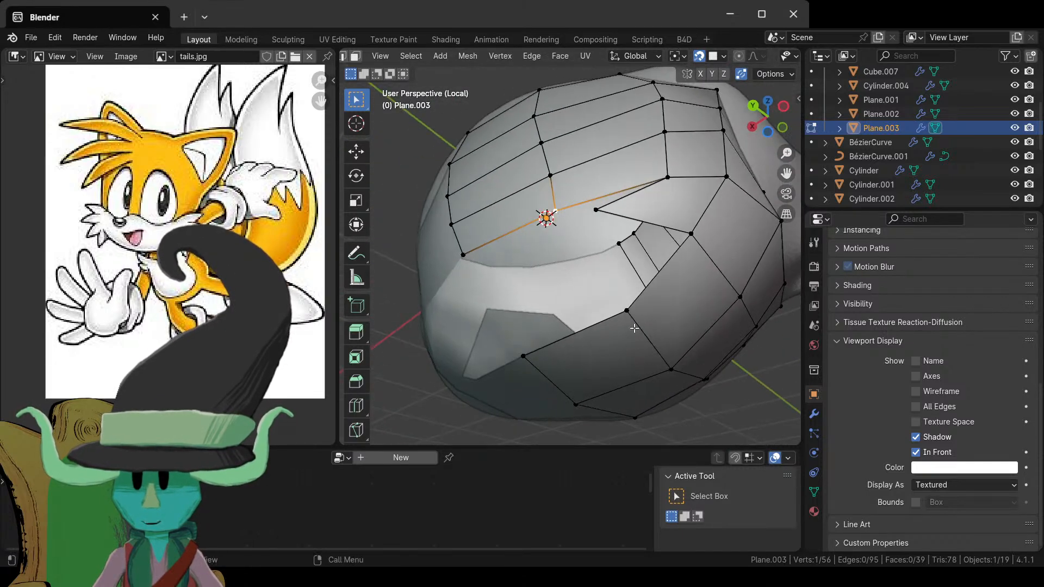
{"action": "left_click", "coordinate": [701, 241]}
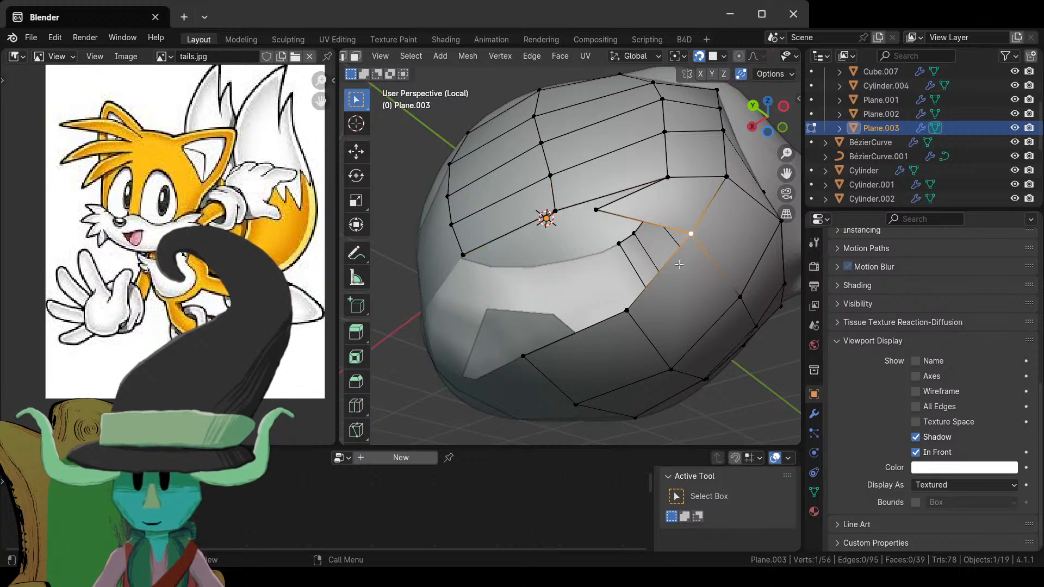
{"action": "scroll", "coordinate": [679, 264], "scroll_direction": "down", "scroll_amount": 5}
{"action": "middle_click_drag", "start_coordinate": [679, 264], "coordinate": [542, 243]}
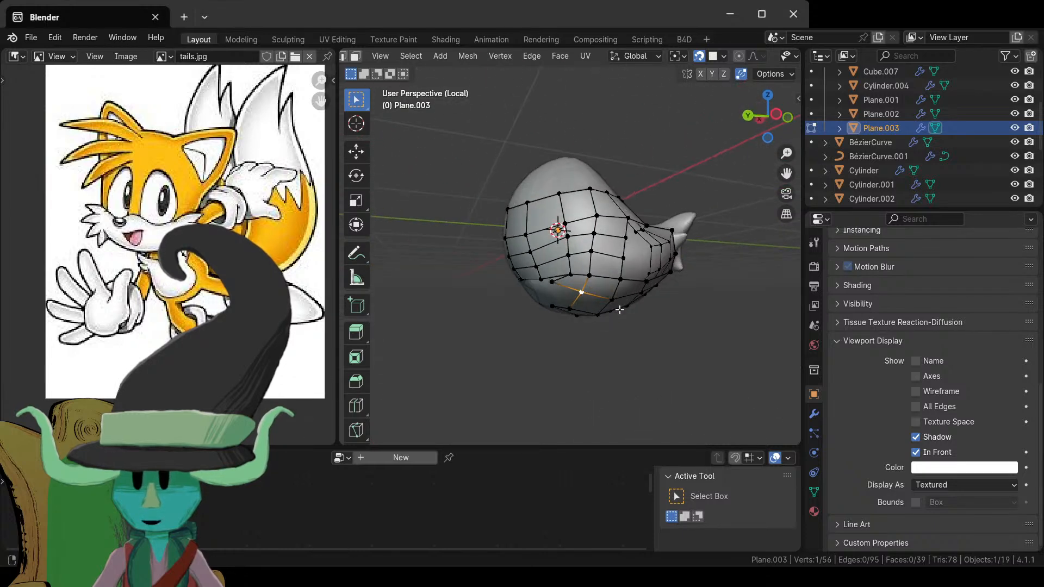
- Add a vertical loop cut through the quad rows on the back side and snap-merge the loose corner vertex onto its lower end
{"action": "key", "text": "ctrl+r"}
{"action": "left_click", "coordinate": [549, 237]}
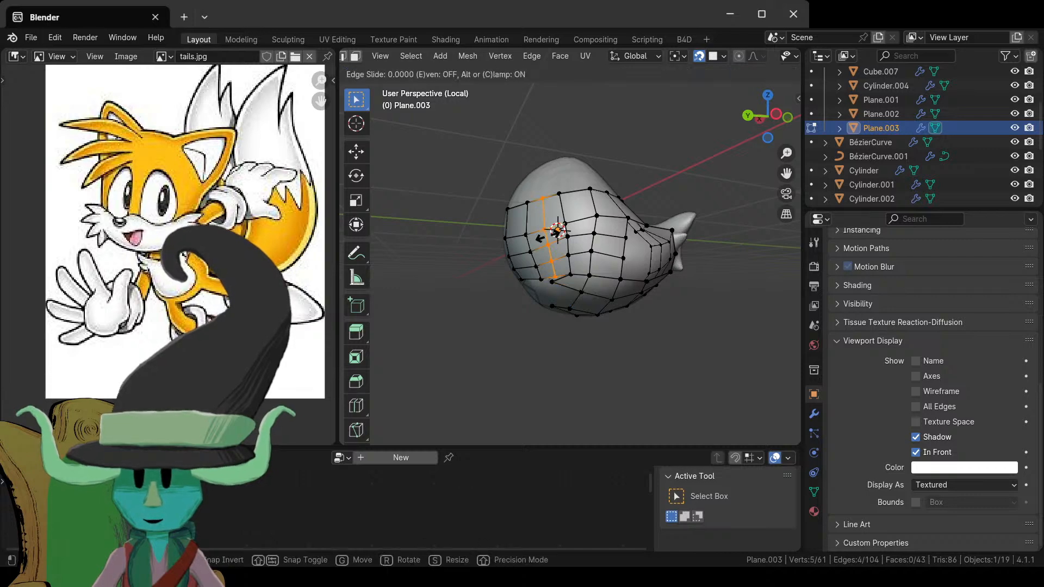
{"action": "left_click", "coordinate": [550, 239]}
{"action": "scroll", "coordinate": [511, 326], "scroll_direction": "up", "scroll_amount": 3}
{"action": "left_click", "coordinate": [561, 287]}
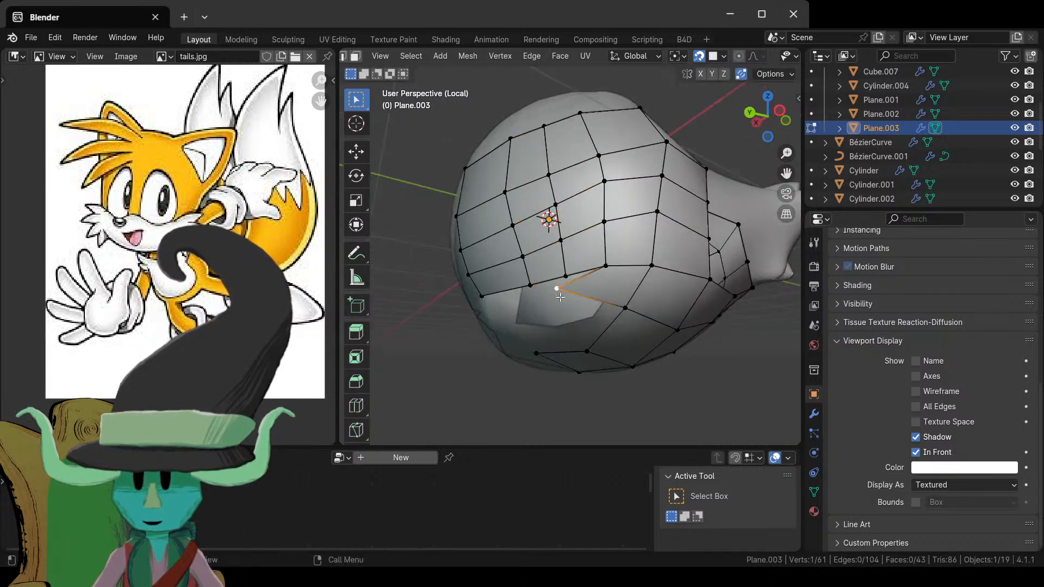
{"action": "key", "text": "g"}
{"action": "left_click", "coordinate": [568, 285]}
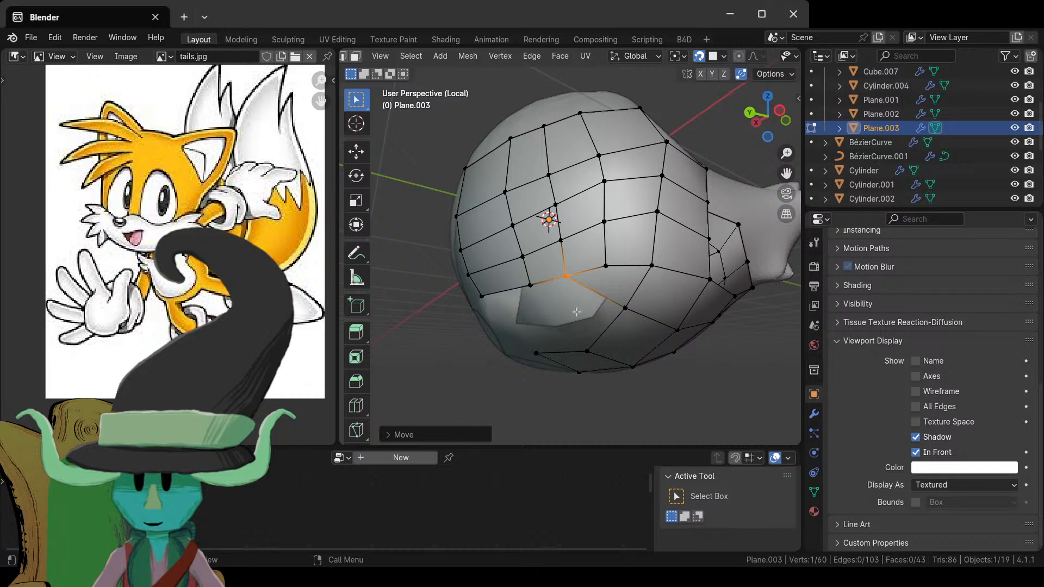
- Select the diagonal edge bordering the gap in edge mode and fill two quads between the third row and the lower strip
{"action": "left_click", "coordinate": [567, 337], "text": "shift"}
{"action": "middle_click_drag", "start_coordinate": [568, 337], "coordinate": [625, 313]}
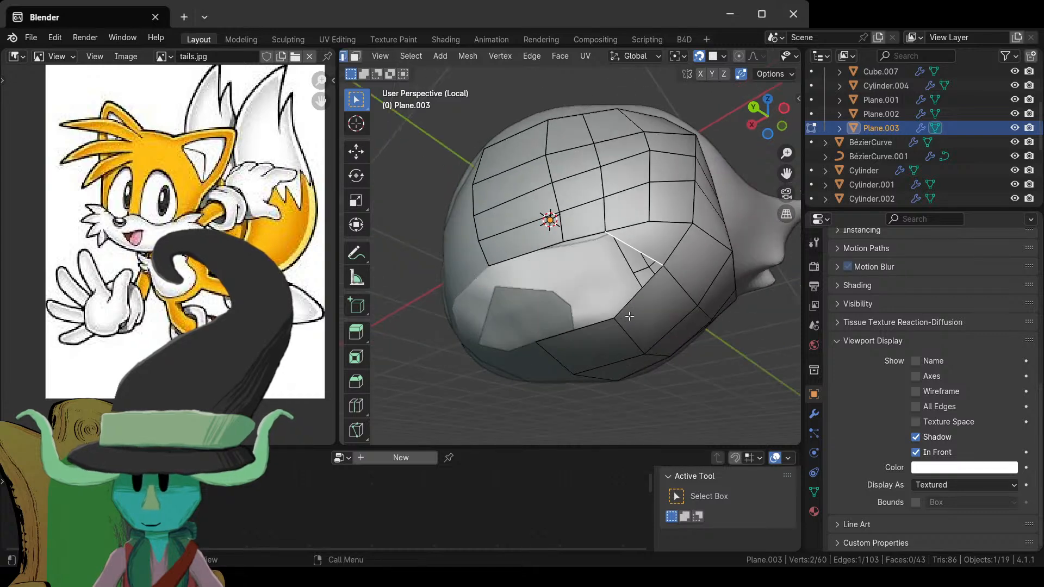
{"action": "key", "text": "j"}
- Examine the filled strips around the side and back of the head and preview possible loop cuts through them
{"action": "key", "text": "Tab"}
{"action": "middle_click_drag", "start_coordinate": [727, 254], "coordinate": [601, 269]}
{"action": "key", "text": "Tab"}
{"action": "middle_click_drag", "start_coordinate": [521, 215], "coordinate": [588, 291]}
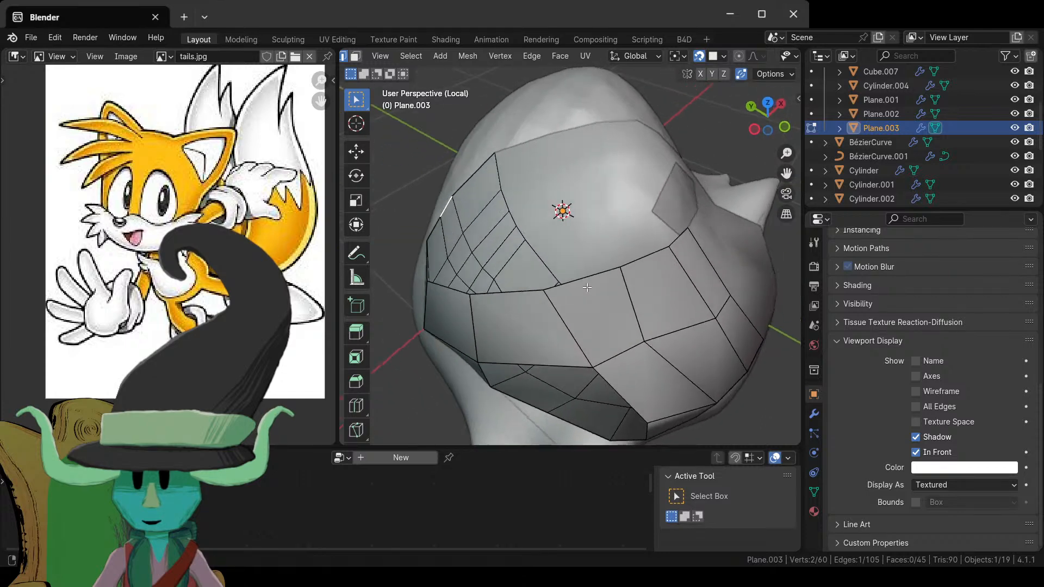
{"action": "key", "text": "Tab"}
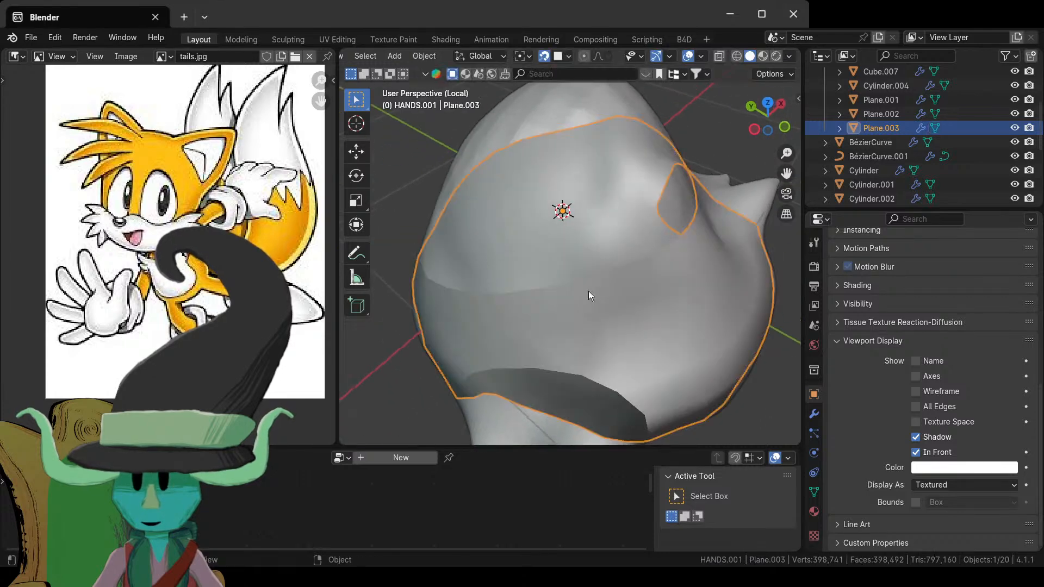
{"action": "key", "text": "Tab"}
{"action": "key", "text": "ctrl+r"}
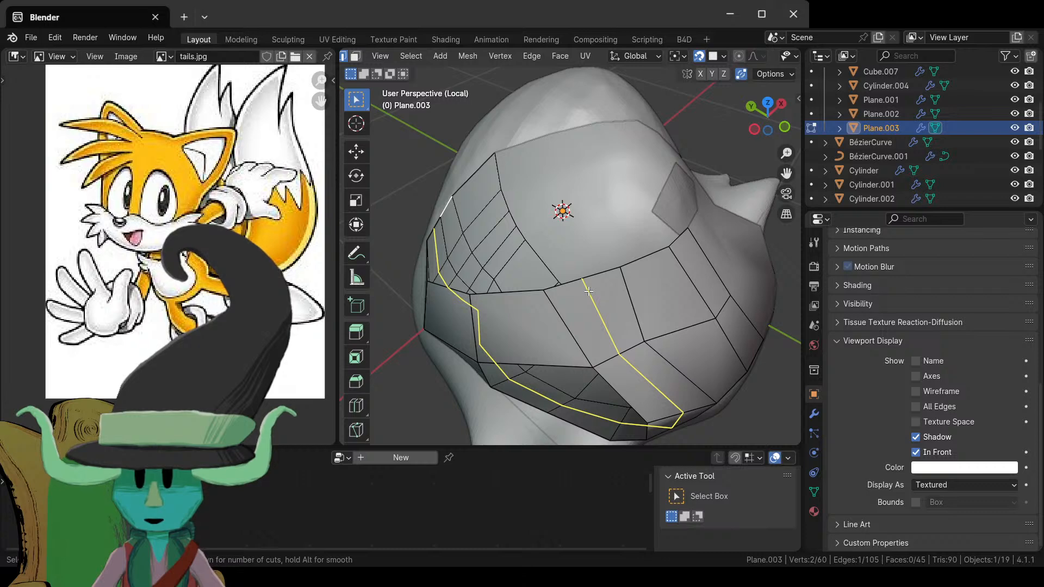
{"action": "key", "text": "Escape"}
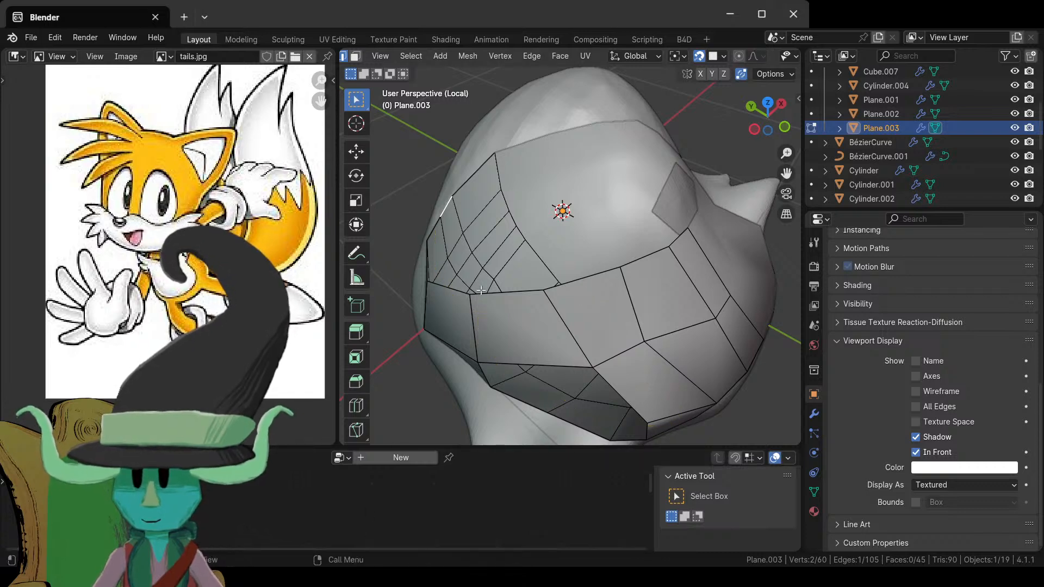
{"action": "middle_click_drag", "start_coordinate": [587, 283], "coordinate": [562, 292]}
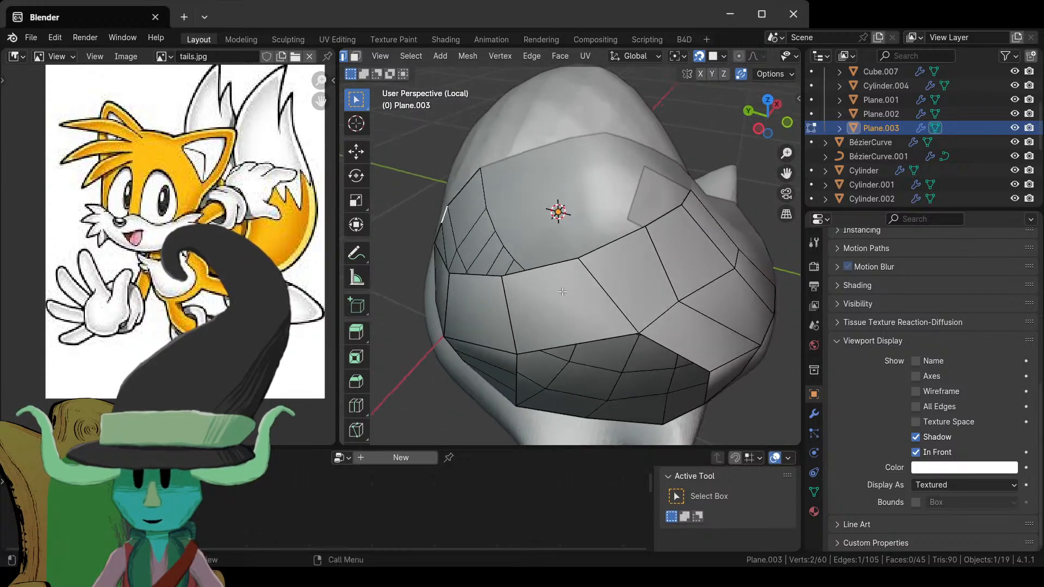
{"action": "middle_click_drag", "start_coordinate": [630, 243], "coordinate": [532, 298]}
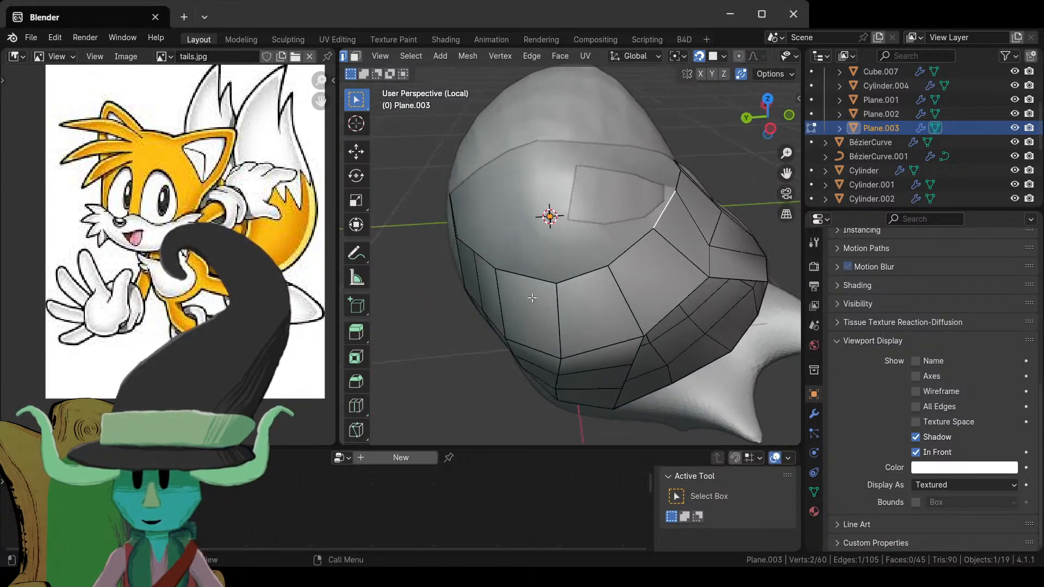
{"action": "key", "text": "ctrl+r"}
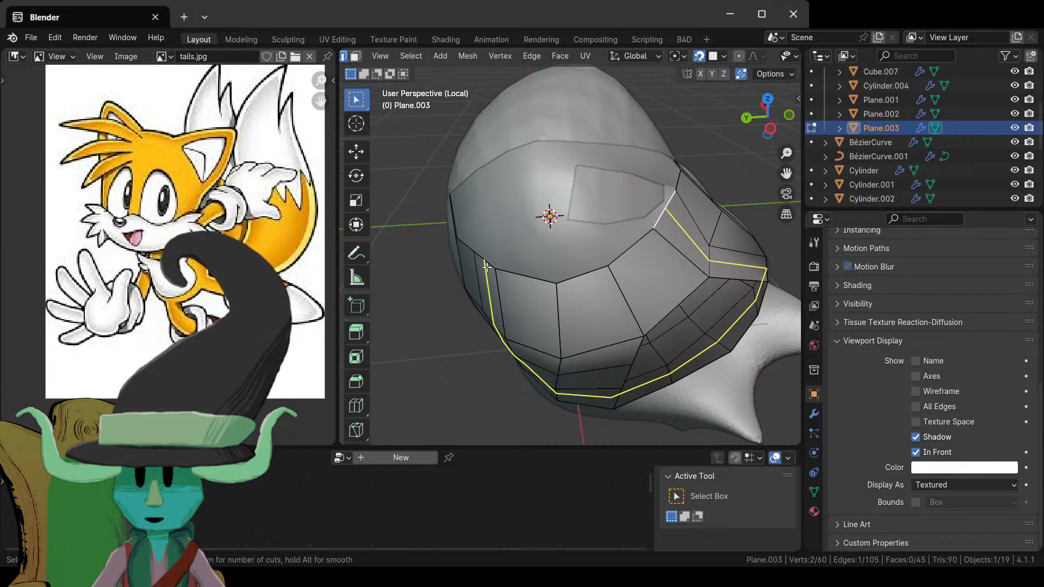
{"action": "key", "text": "Escape"}
- Extrude the selected front edge of the upper strip up across the side of the head and preview the edge flow
{"action": "key", "text": "e"}
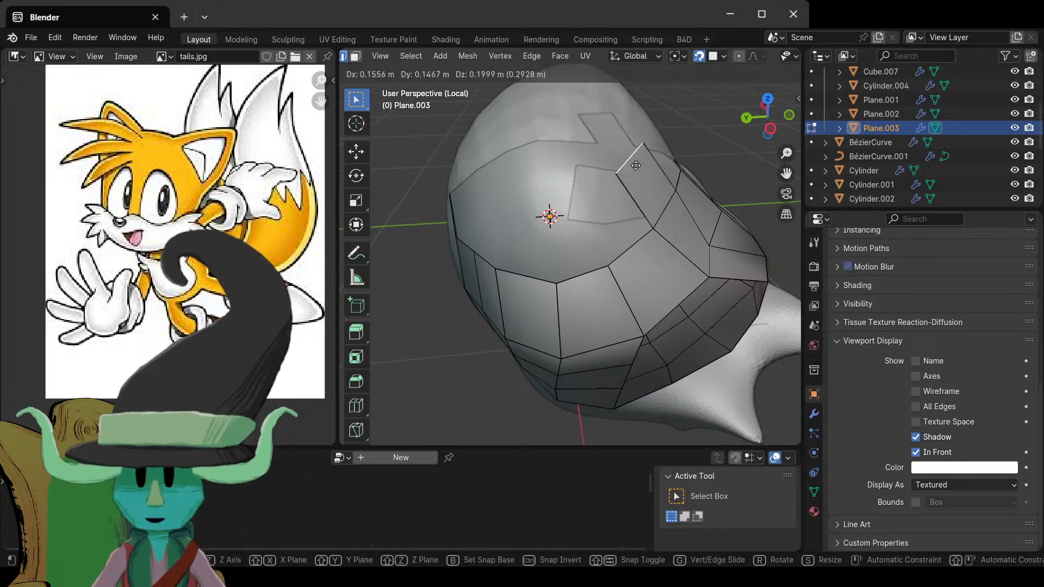
{"action": "left_click", "coordinate": [565, 236]}
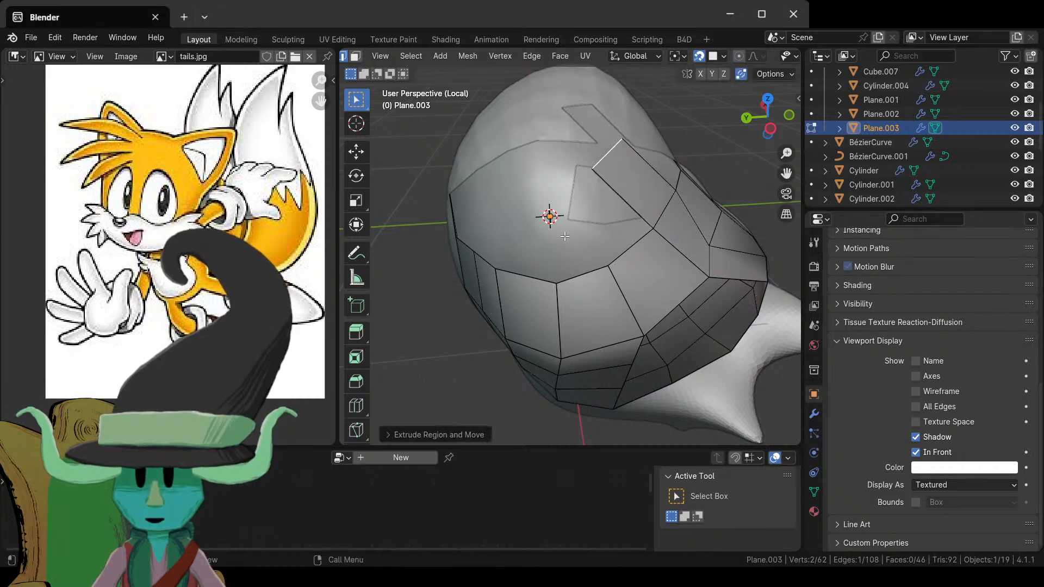
{"action": "left_click", "coordinate": [521, 282]}
{"action": "key", "text": "ctrl+r"}
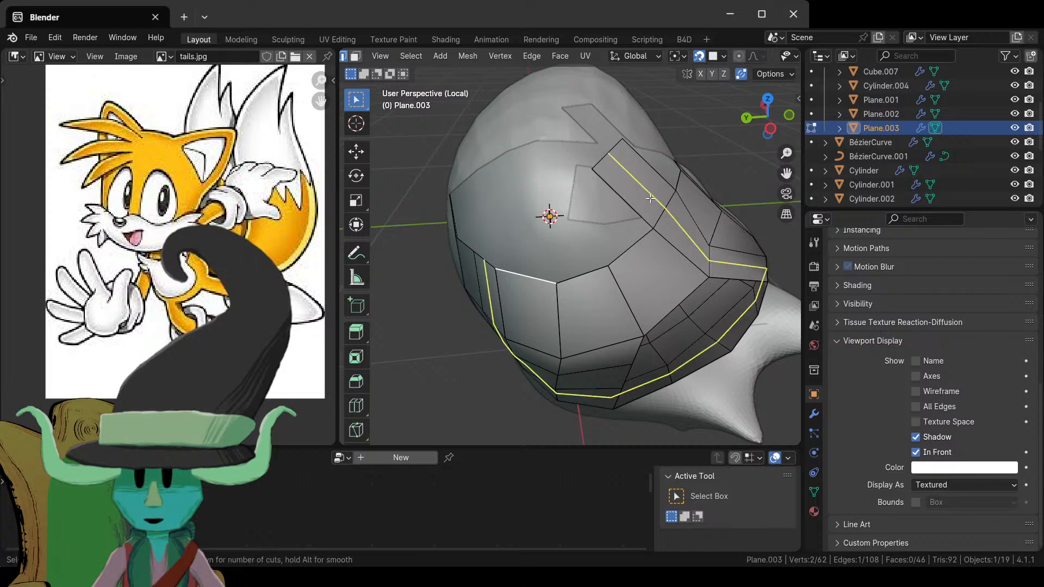
{"action": "key", "text": "Escape"}
- Extrude the strip's new end edge further toward the back over the side opening and rotate the end edge to follow the curve
{"action": "left_click", "coordinate": [599, 161]}
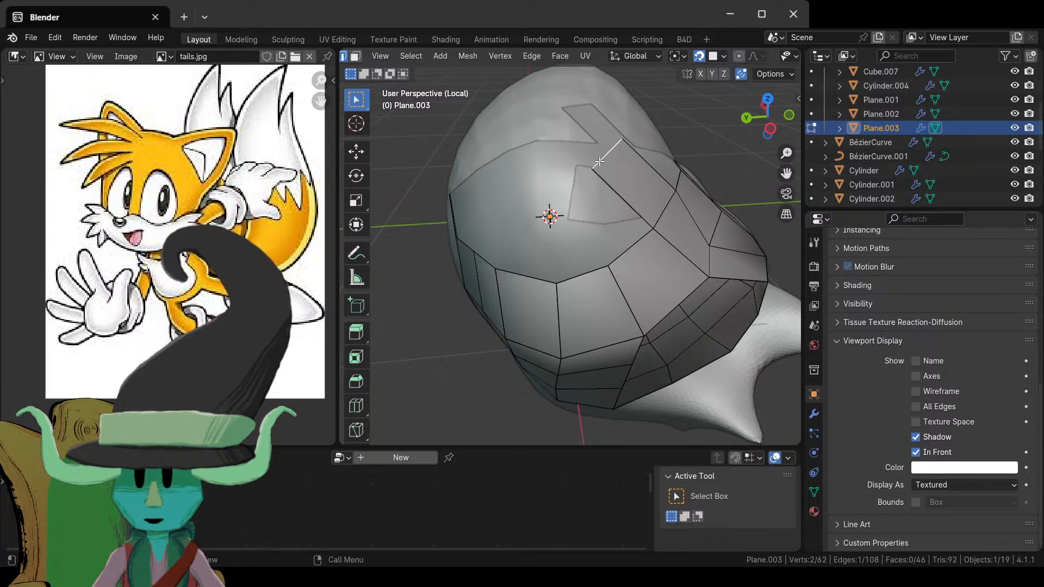
{"action": "middle_click_drag", "start_coordinate": [600, 163], "coordinate": [549, 218]}
{"action": "key", "text": "e"}
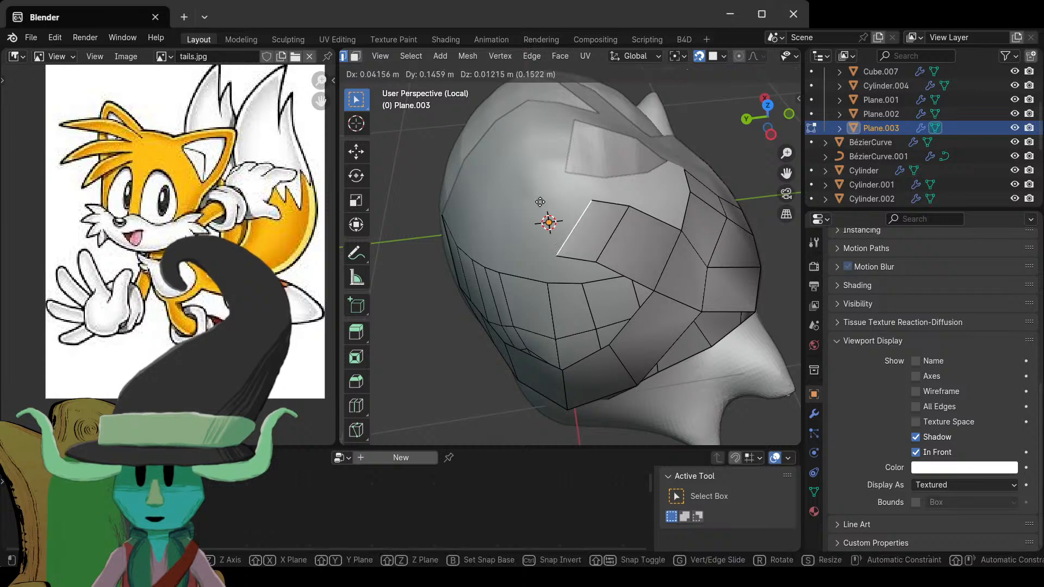
{"action": "left_click", "coordinate": [498, 237]}
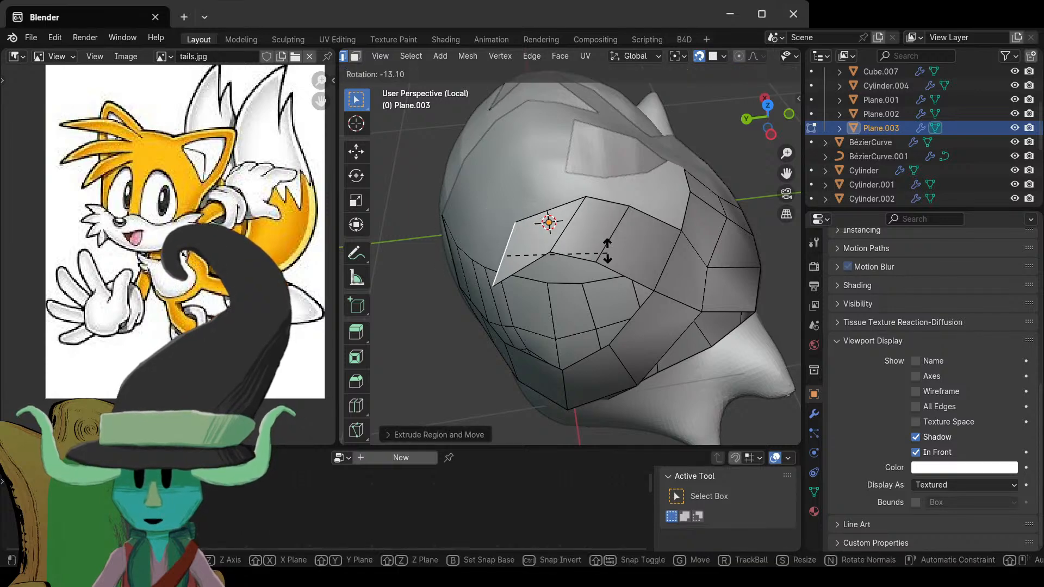
{"action": "key", "text": "r"}
{"action": "left_click", "coordinate": [656, 225]}
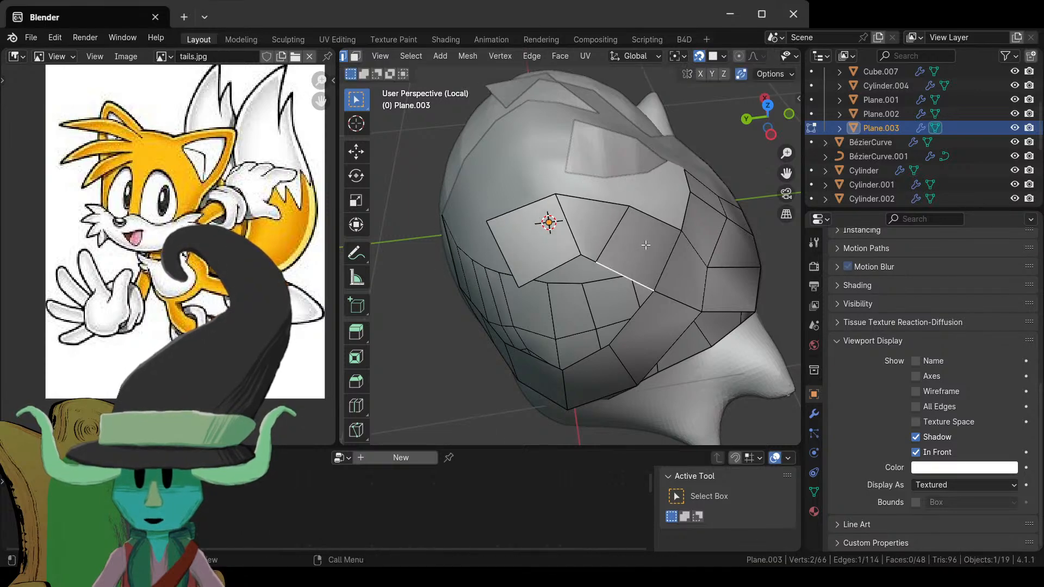
- Extend the arched strip by another quad down toward the lower row, rotating and moving its end edge, and preview the loop flow
{"action": "middle_click_drag", "start_coordinate": [680, 237], "coordinate": [592, 231]}
{"action": "middle_click_drag", "start_coordinate": [644, 251], "coordinate": [544, 229]}
{"action": "key", "text": "r"}
{"action": "left_click", "coordinate": [625, 263]}
{"action": "key", "text": "g"}
{"action": "left_click", "coordinate": [613, 277]}
{"action": "key", "text": "ctrl+r"}
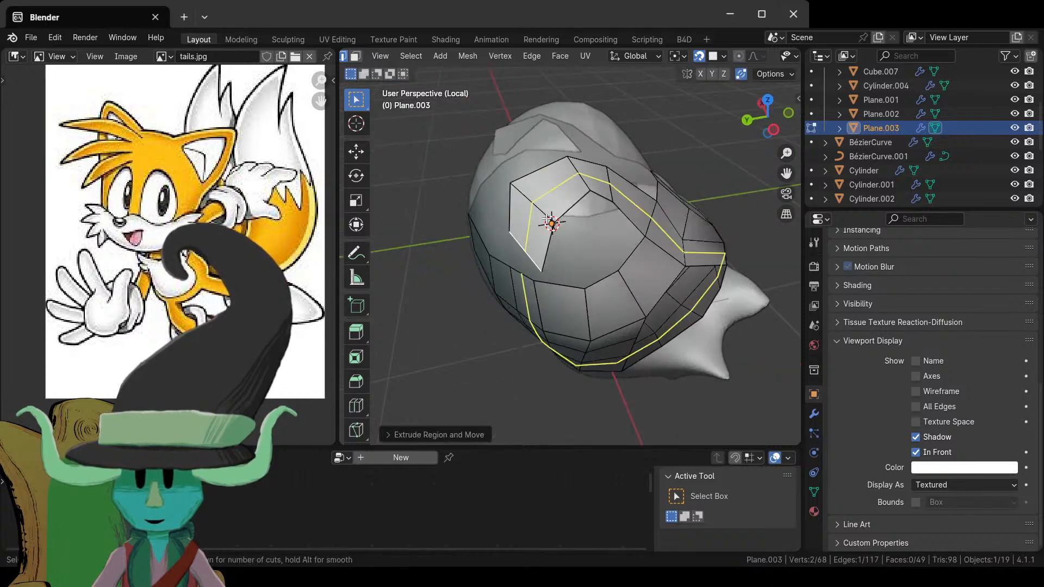
{"action": "key", "text": "Escape"}
- Fill a face between the arched strip's end edge and the facing open edge of the lower row
{"action": "middle_click_drag", "start_coordinate": [568, 334], "coordinate": [539, 288]}
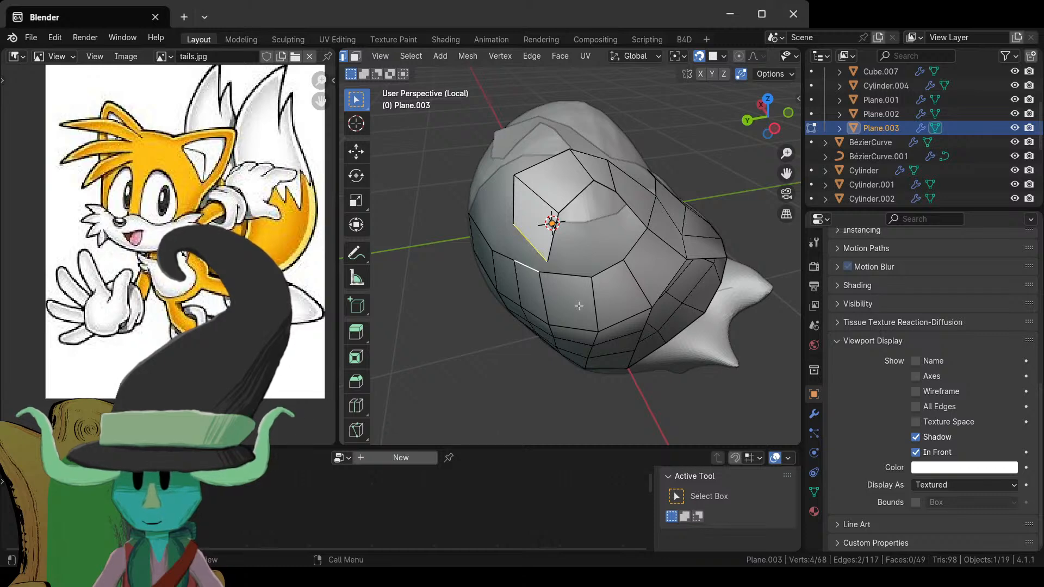
{"action": "key", "text": "f"}
{"action": "key", "text": "Tab"}
{"action": "key", "text": "Tab"}
{"action": "scroll", "coordinate": [580, 283], "scroll_direction": "up", "scroll_amount": 3}
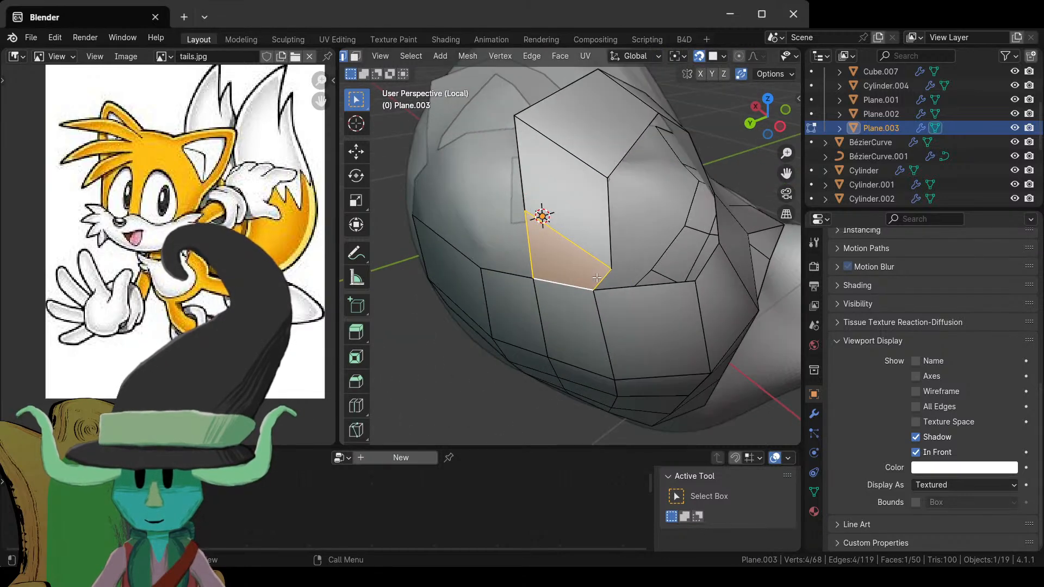
- Reposition the inner and outer corner vertices of the arched strip in vertex mode to even out its quads
{"action": "key", "text": "1"}
{"action": "left_click", "coordinate": [612, 249]}
{"action": "key", "text": "g"}
{"action": "left_click", "coordinate": [599, 214]}
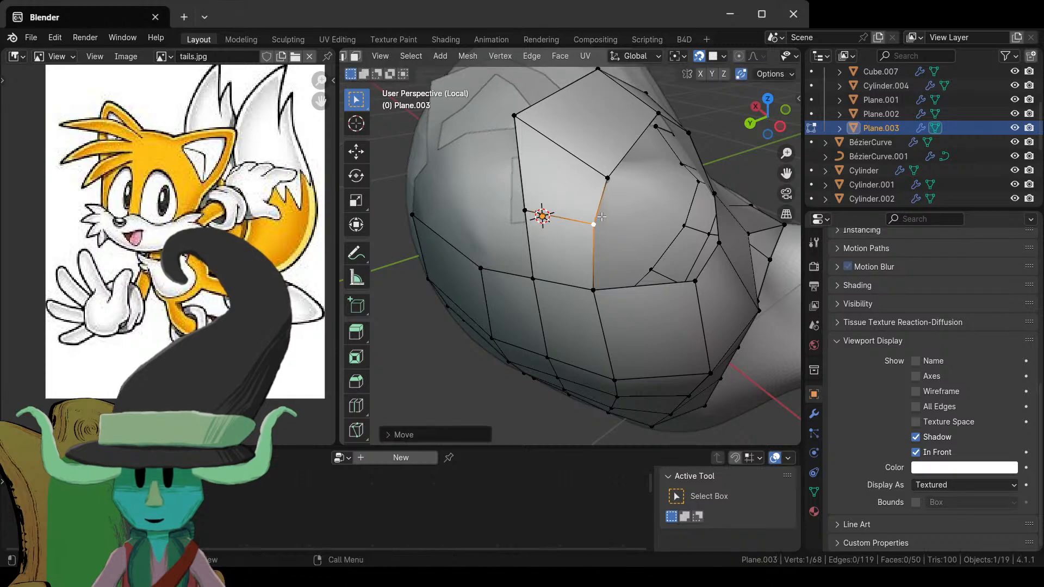
{"action": "left_click", "coordinate": [505, 106]}
{"action": "key", "text": "g"}
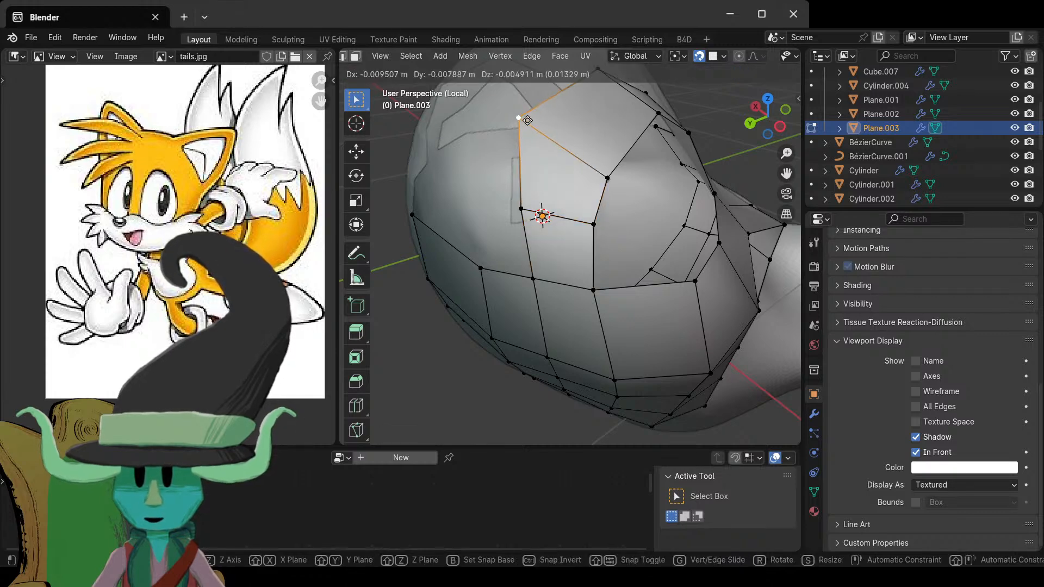
{"action": "left_click", "coordinate": [508, 104]}
{"action": "left_click", "coordinate": [607, 177]}
{"action": "key", "text": "g"}
{"action": "left_click", "coordinate": [601, 156]}
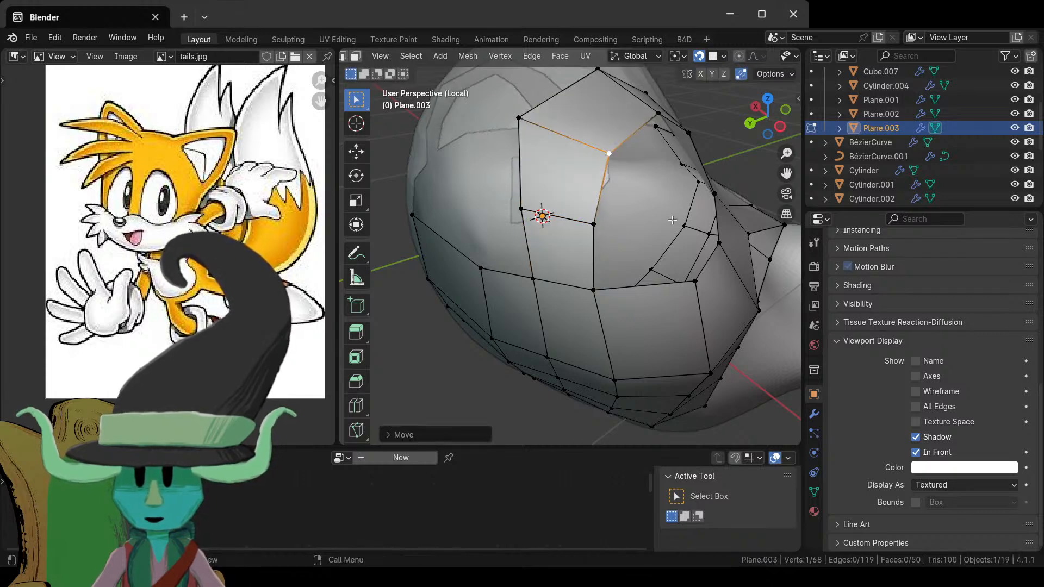
- Extend a row vertex beside the arched strip's lower end into a new quad inside the side opening
{"action": "middle_click_drag", "start_coordinate": [600, 157], "coordinate": [587, 233]}
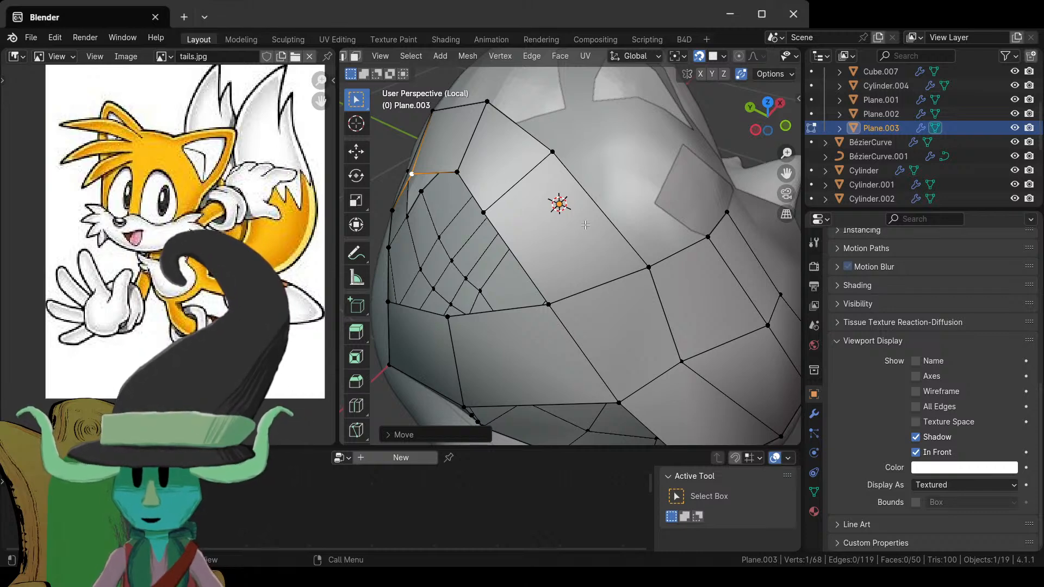
{"action": "scroll", "coordinate": [586, 224], "scroll_direction": "down", "scroll_amount": 5}
{"action": "middle_click_drag", "start_coordinate": [603, 261], "coordinate": [623, 290]}
{"action": "scroll", "coordinate": [623, 290], "scroll_direction": "up", "scroll_amount": 3}
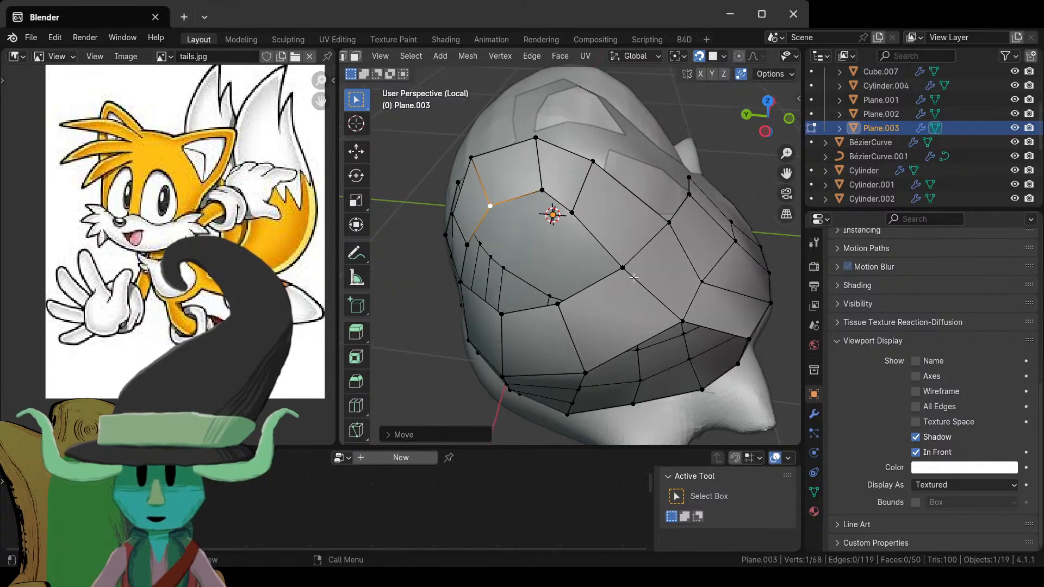
{"action": "middle_click_drag", "start_coordinate": [556, 331], "coordinate": [551, 314]}
{"action": "left_click", "coordinate": [541, 290]}
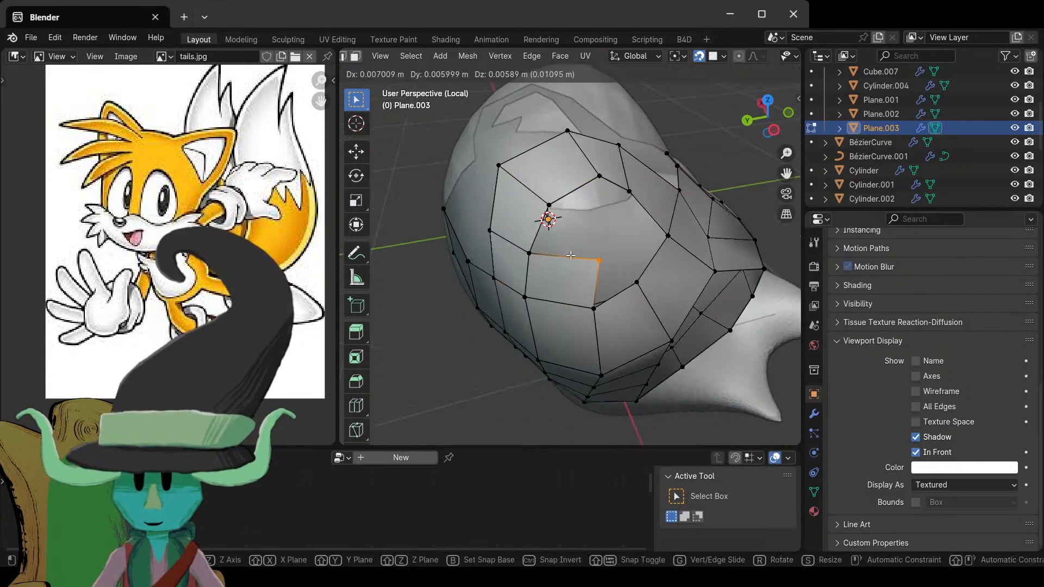
{"action": "key", "text": "alt+d"}
{"action": "left_click", "coordinate": [579, 272]}
- Leave local view to check the mesh against the full character and isolate the retopology mesh on its own
{"action": "scroll", "coordinate": [649, 276], "scroll_direction": "down", "scroll_amount": 4}
{"action": "middle_click_drag", "start_coordinate": [649, 276], "coordinate": [509, 229]}
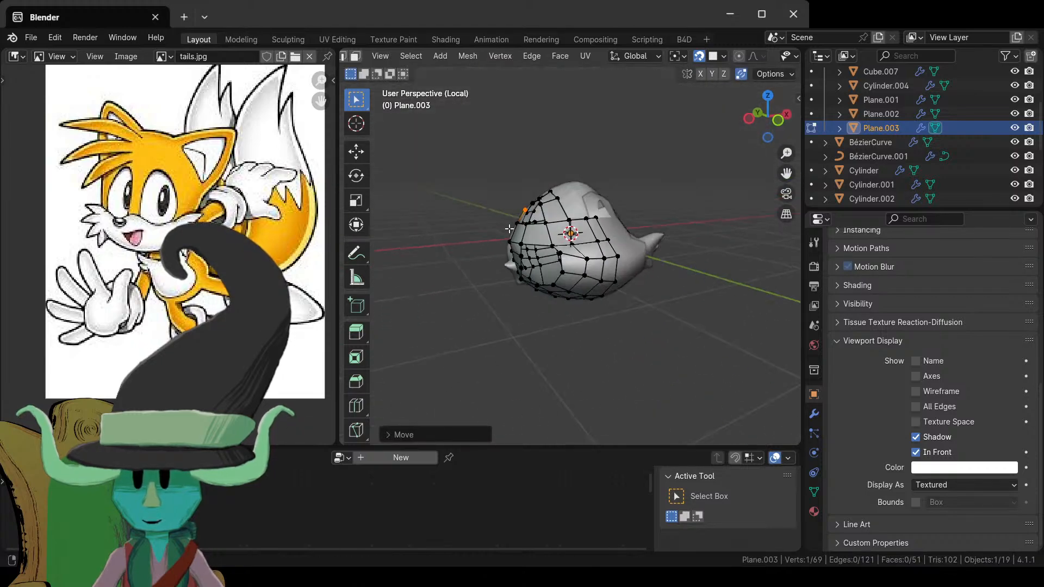
{"action": "key", "text": "slash"}
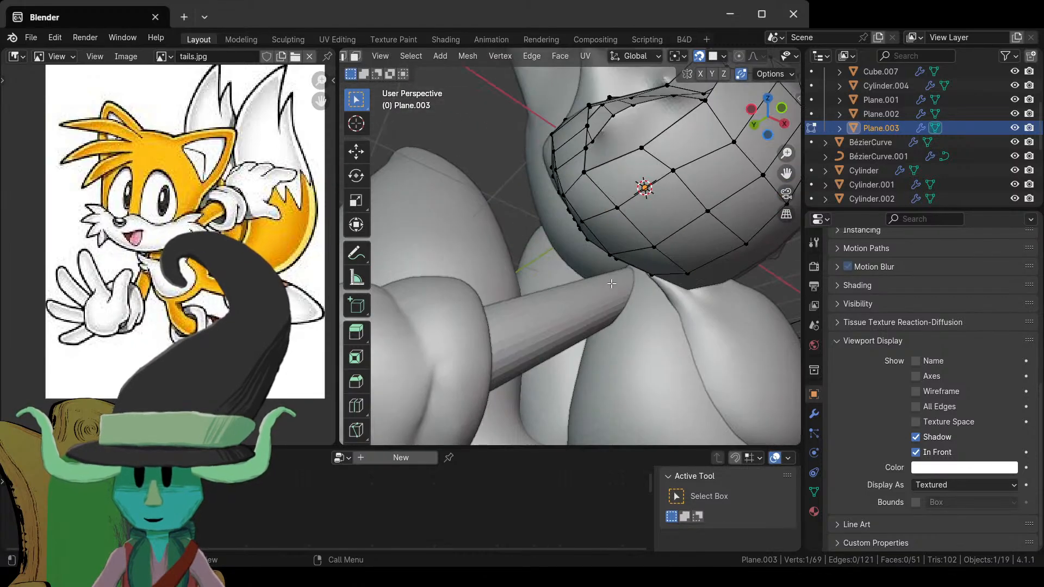
{"action": "middle_click_drag", "start_coordinate": [466, 328], "coordinate": [550, 243]}
{"action": "scroll", "coordinate": [595, 311], "scroll_direction": "up", "scroll_amount": 3}
{"action": "key", "text": "KP_Divide"}
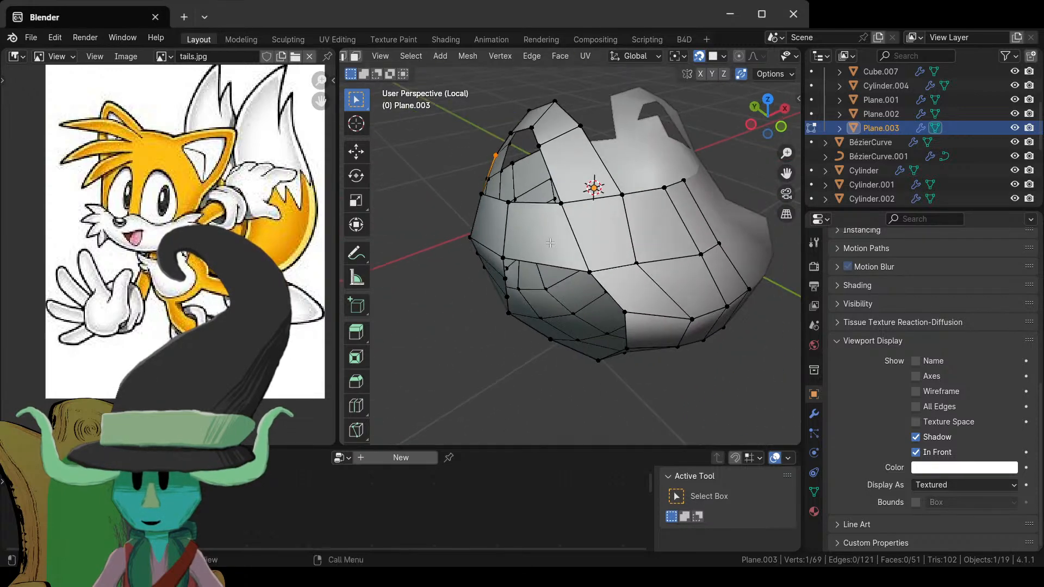
- Extend two neighbouring vertices of the side row's upper border into new quads beside the arched strip
{"action": "middle_click_drag", "start_coordinate": [613, 198], "coordinate": [598, 400]}
{"action": "scroll", "coordinate": [581, 396], "scroll_direction": "up", "scroll_amount": 3}
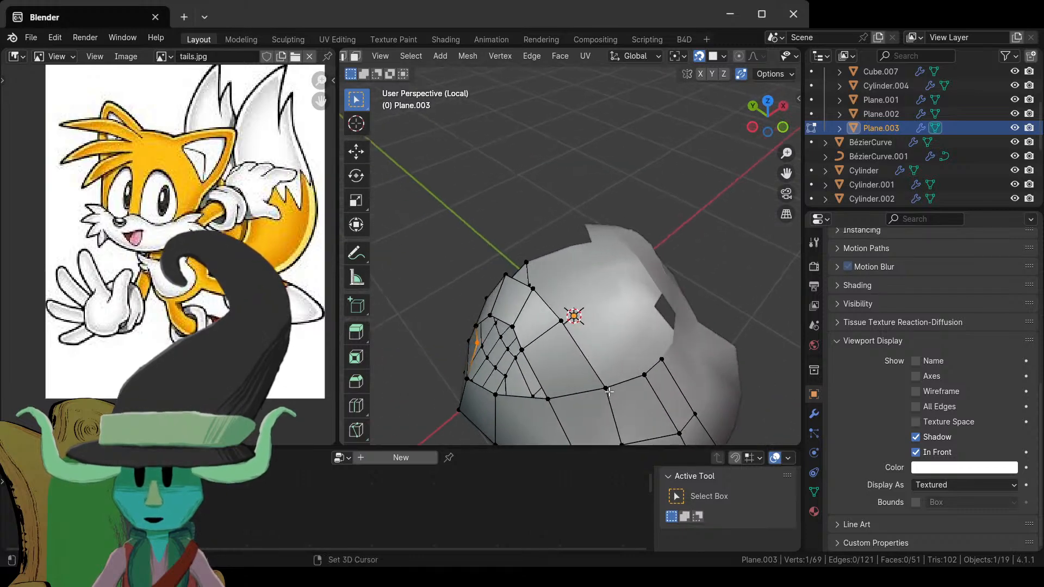
{"action": "left_click", "coordinate": [605, 387]}
{"action": "key", "text": "alt+v"}
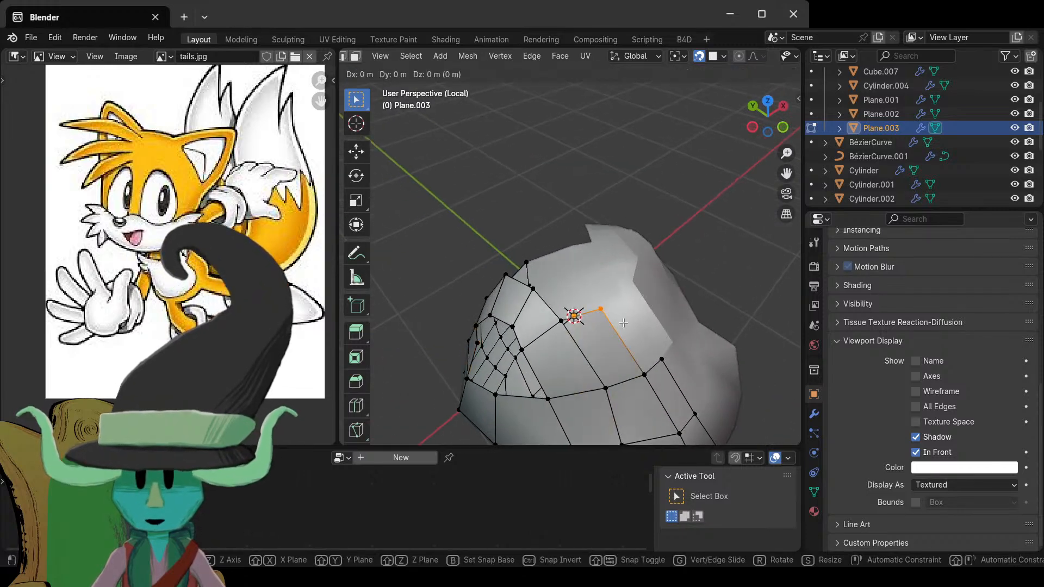
{"action": "left_click", "coordinate": [622, 323]}
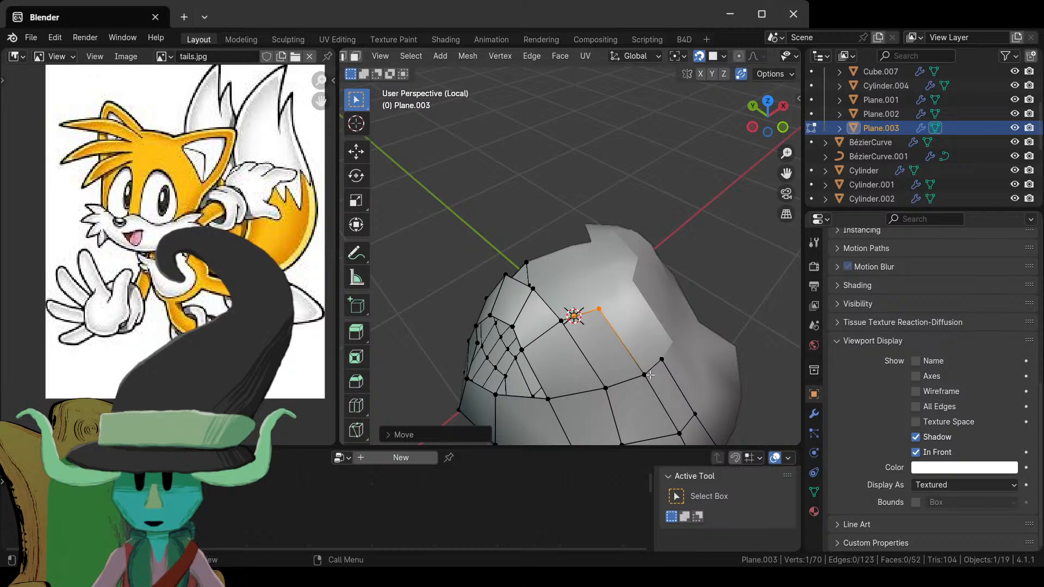
{"action": "key", "text": "alt+v"}
{"action": "left_click", "coordinate": [639, 350]}
- Extend two more border vertices into quads inside the opening enclosed by the arched strip
{"action": "middle_click_drag", "start_coordinate": [638, 351], "coordinate": [553, 367]}
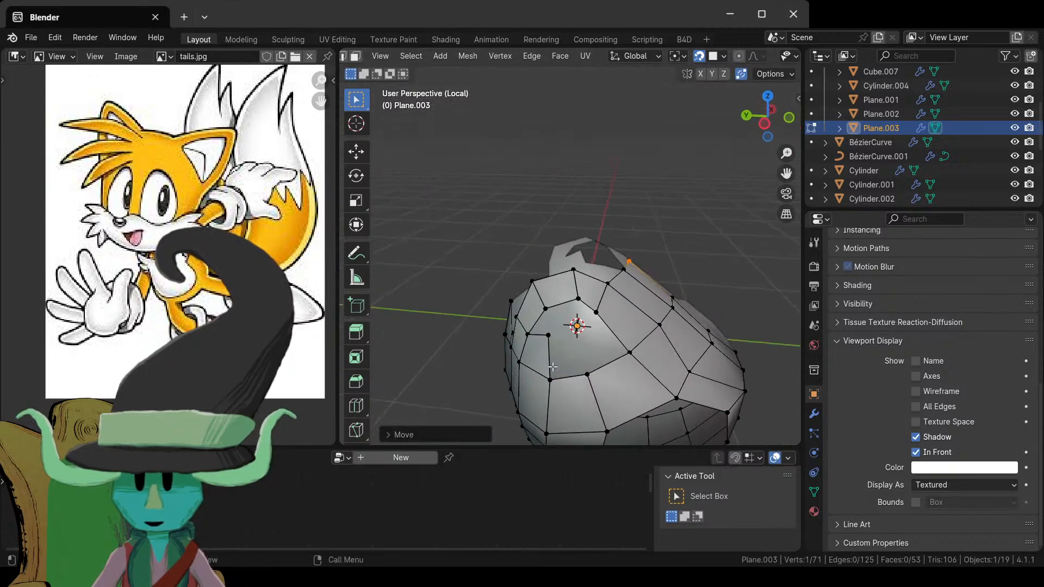
{"action": "left_click", "coordinate": [550, 380]}
{"action": "key", "text": "g"}
{"action": "left_click", "coordinate": [576, 345]}
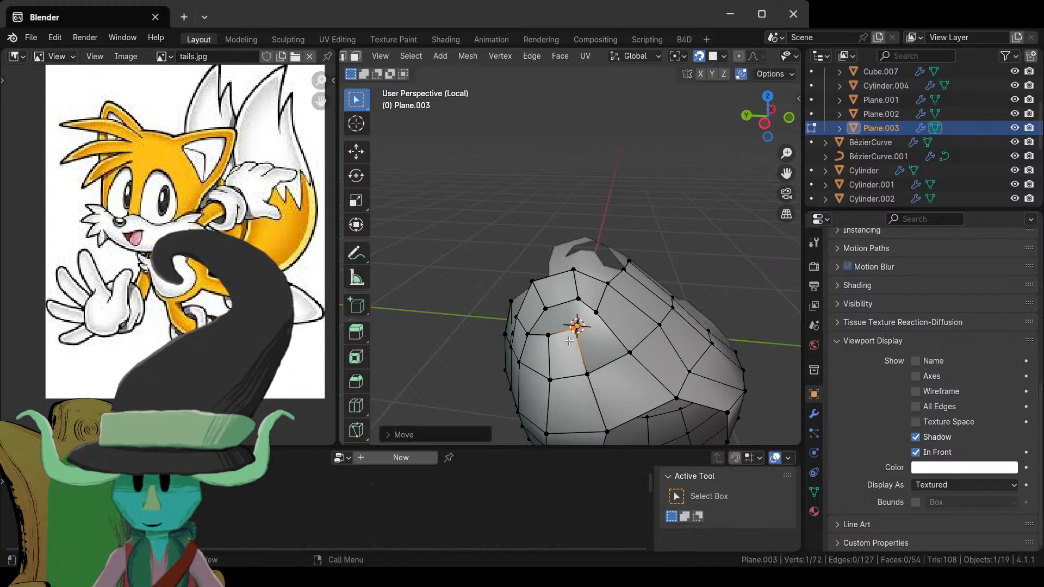
{"action": "left_click", "coordinate": [597, 312]}
{"action": "key", "text": "g"}
{"action": "left_click", "coordinate": [593, 323]}
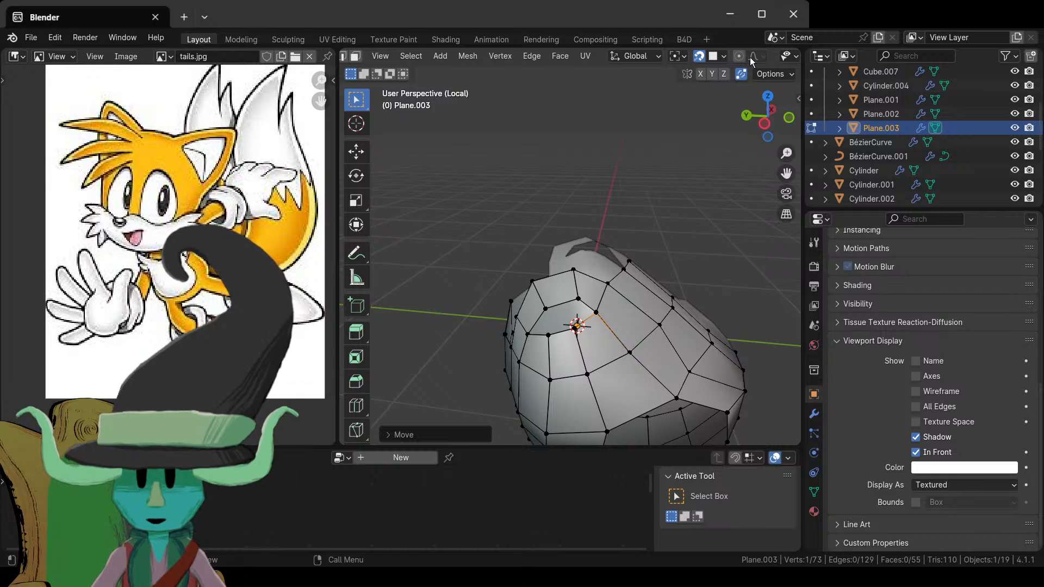
- Snap-merge the newly extended vertex onto the adjacent corner vertex of the opening
{"action": "scroll", "coordinate": [619, 322], "scroll_direction": "up", "scroll_amount": 2}
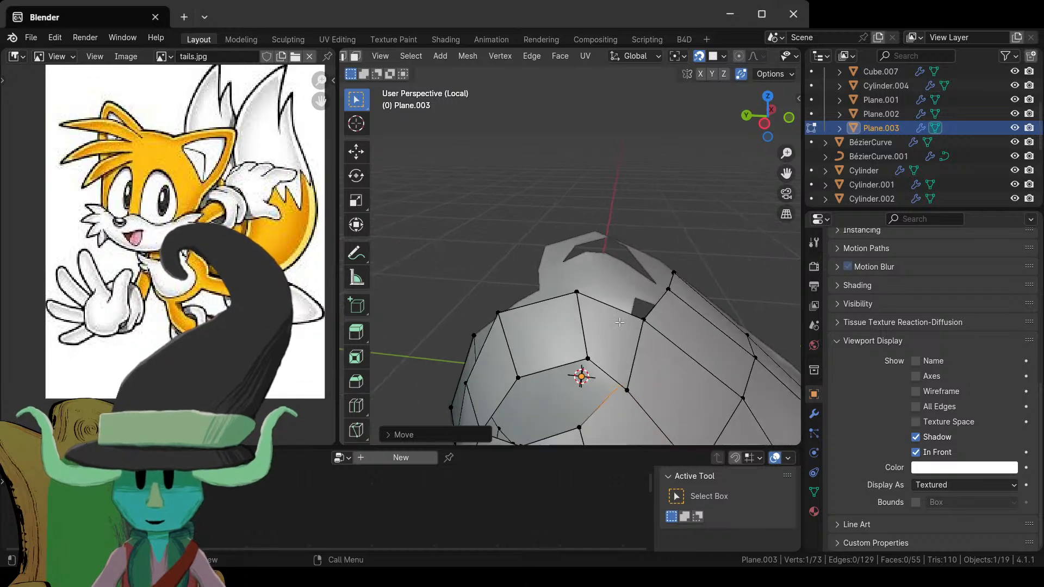
{"action": "key", "text": "g"}
{"action": "left_click", "coordinate": [625, 402]}
{"action": "scroll", "coordinate": [619, 335], "scroll_direction": "down", "scroll_amount": 2}
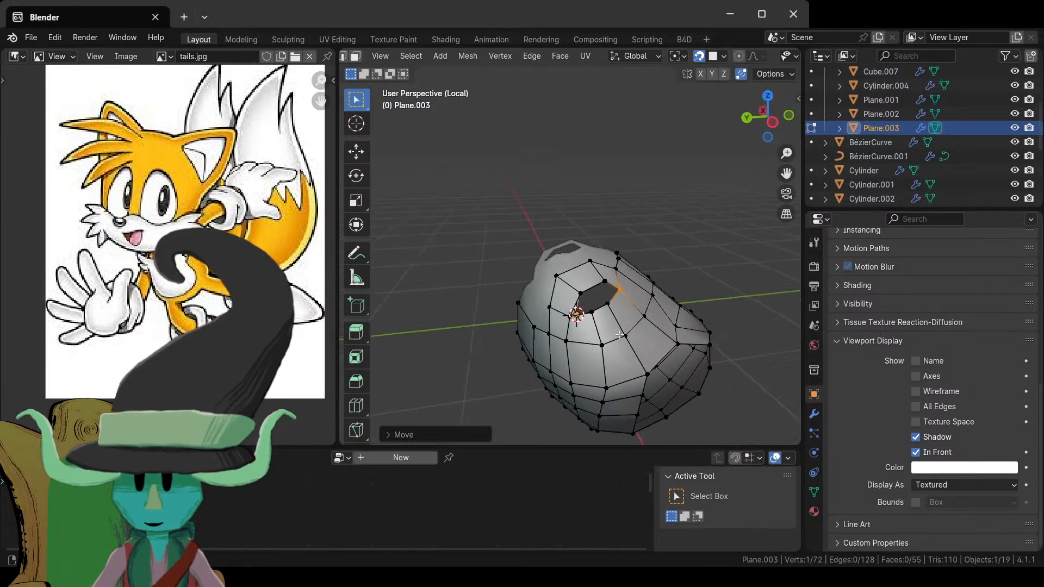
{"action": "middle_click_drag", "start_coordinate": [619, 335], "coordinate": [623, 382]}
{"action": "scroll", "coordinate": [522, 358], "scroll_direction": "up", "scroll_amount": 3}
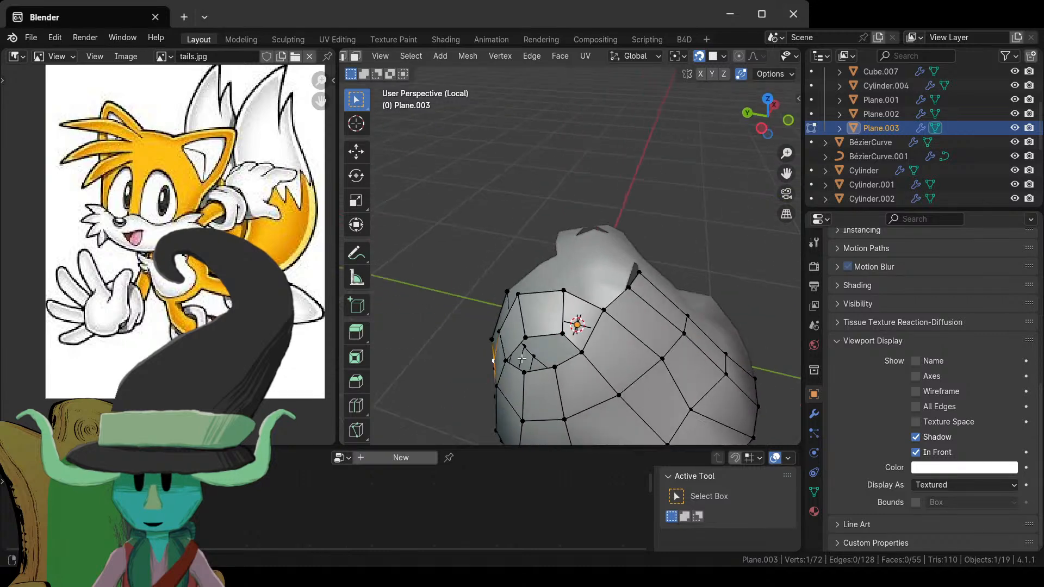
{"action": "middle_click_drag", "start_coordinate": [521, 358], "coordinate": [626, 374]}
{"action": "left_click", "coordinate": [628, 369]}
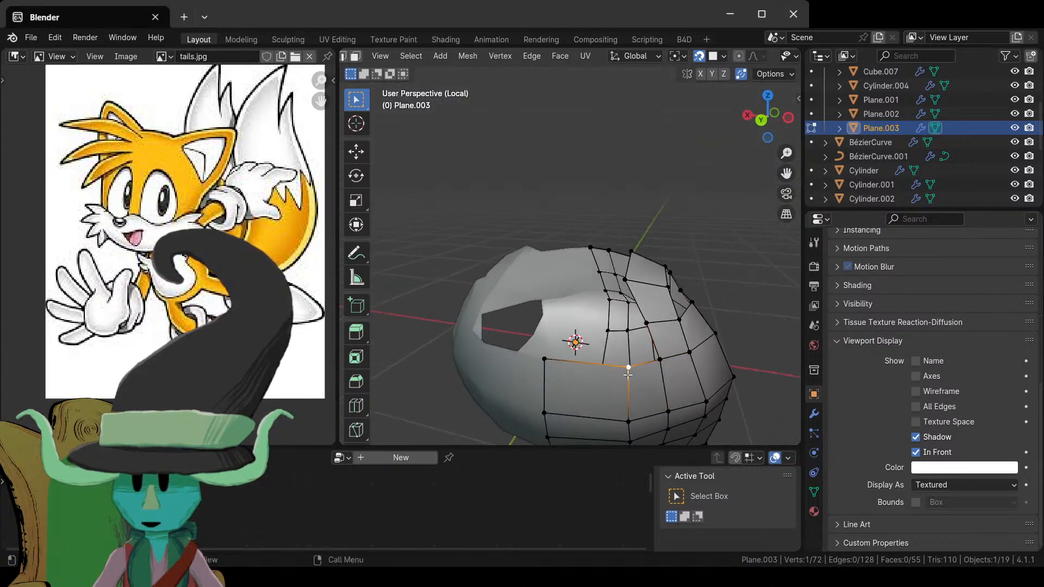
{"action": "key", "text": "g"}
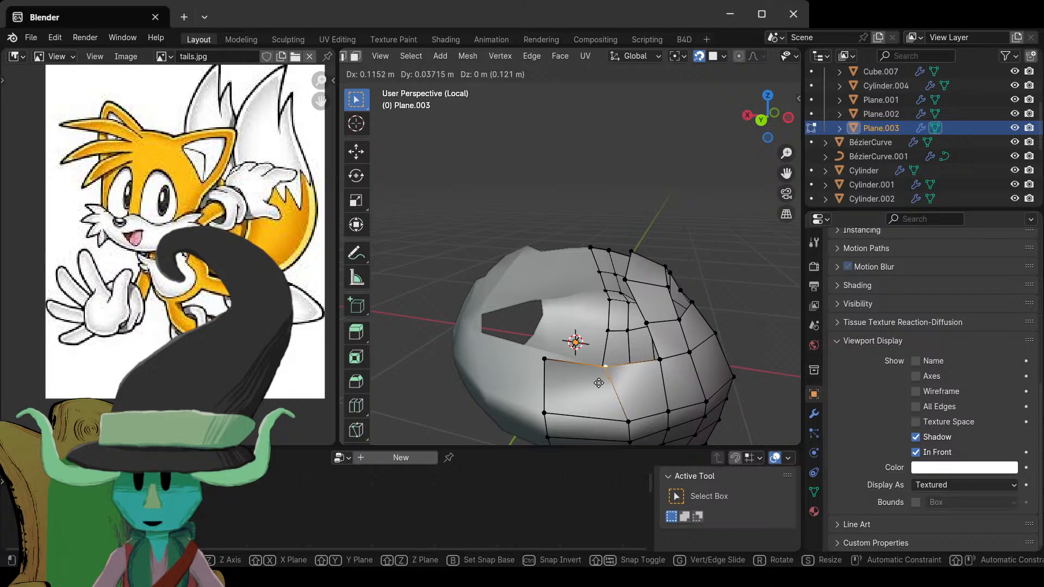
{"action": "left_click", "coordinate": [597, 379]}
{"action": "middle_click_drag", "start_coordinate": [596, 379], "coordinate": [618, 350]}
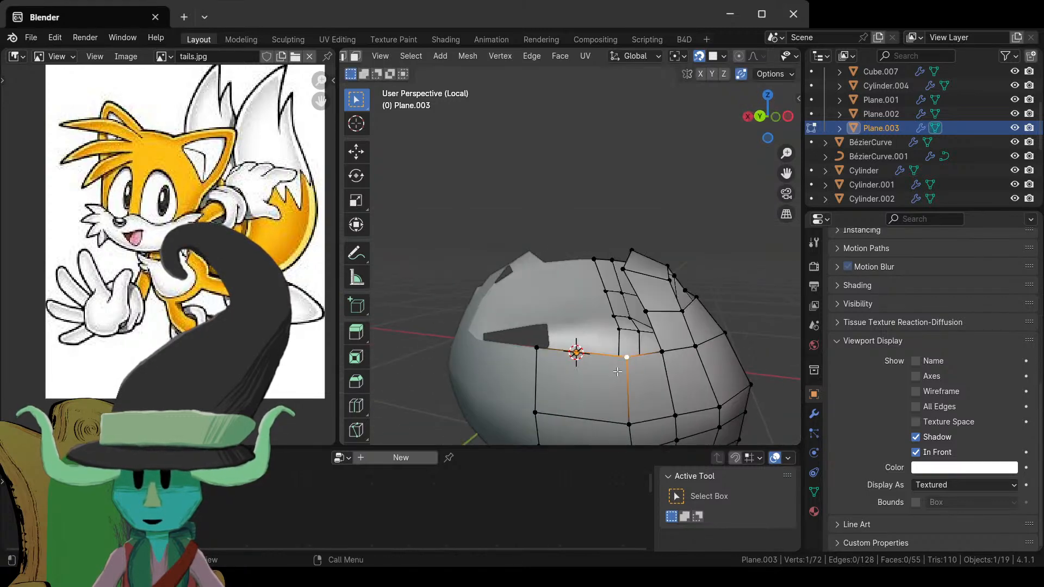
- Leave local view, add the sculpted head to the selection, isolate both meshes, and resume editing the retopology mesh
{"action": "scroll", "coordinate": [617, 351], "scroll_direction": "down", "scroll_amount": 4}
{"action": "key", "text": "Tab"}
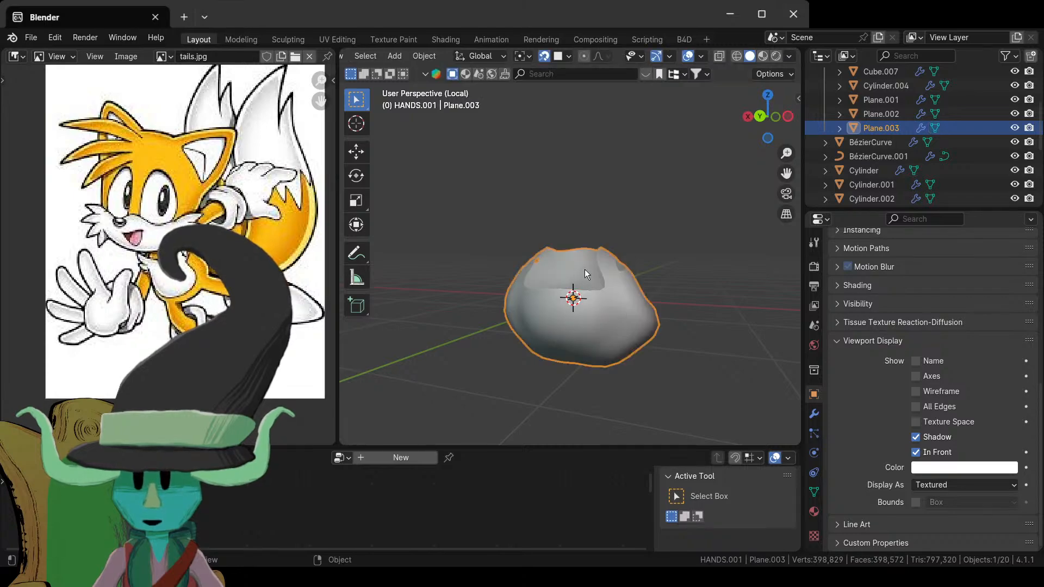
{"action": "key", "text": "KP_Divide"}
{"action": "middle_click_drag", "start_coordinate": [469, 311], "coordinate": [534, 281]}
{"action": "left_click", "coordinate": [472, 276], "text": "shift"}
{"action": "key", "text": "KP_Divide"}
{"action": "key", "text": "Tab"}
- Slide the upper border vertex next to the centre line across the head surface, closer to the centre line
{"action": "middle_click_drag", "start_coordinate": [503, 337], "coordinate": [615, 355]}
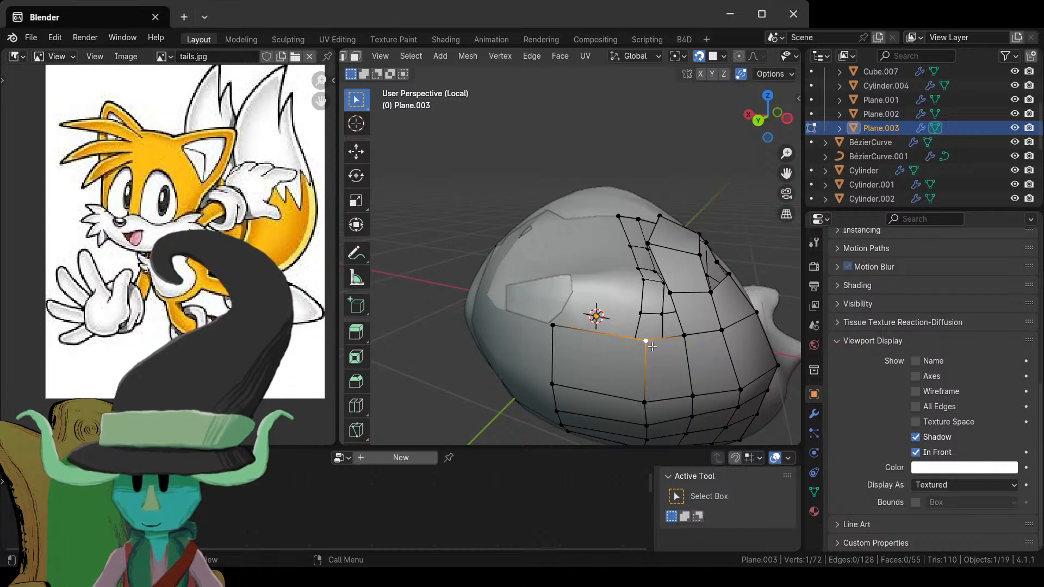
{"action": "key", "text": "g"}
{"action": "left_click", "coordinate": [634, 334]}
- Extend two neighbouring vertices of the back border into new quads running from the side patch to the centre line
{"action": "left_click", "coordinate": [710, 331]}
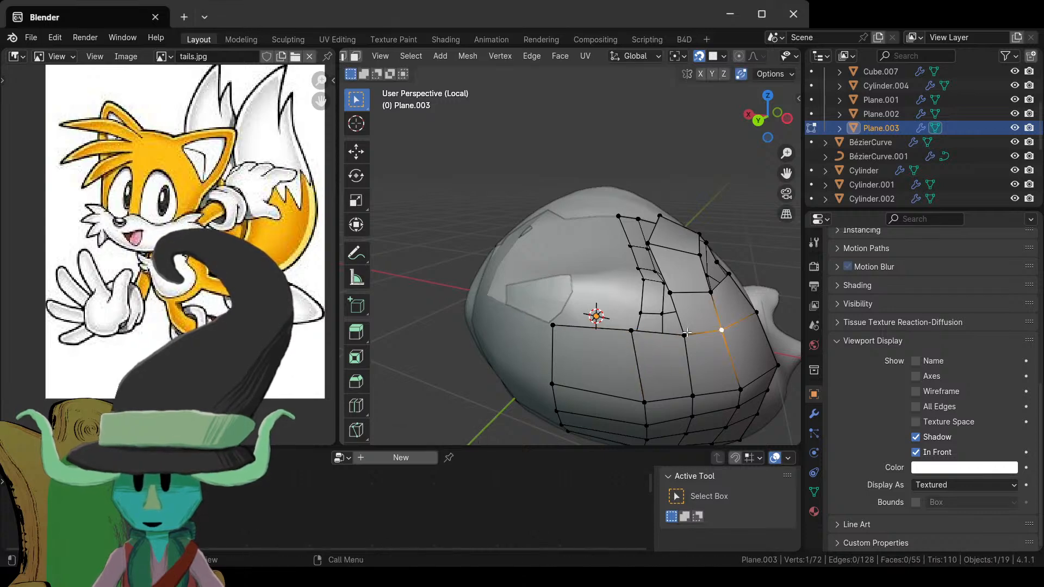
{"action": "left_click", "coordinate": [685, 334]}
{"action": "key", "text": "ctrl+z"}
{"action": "key", "text": "g"}
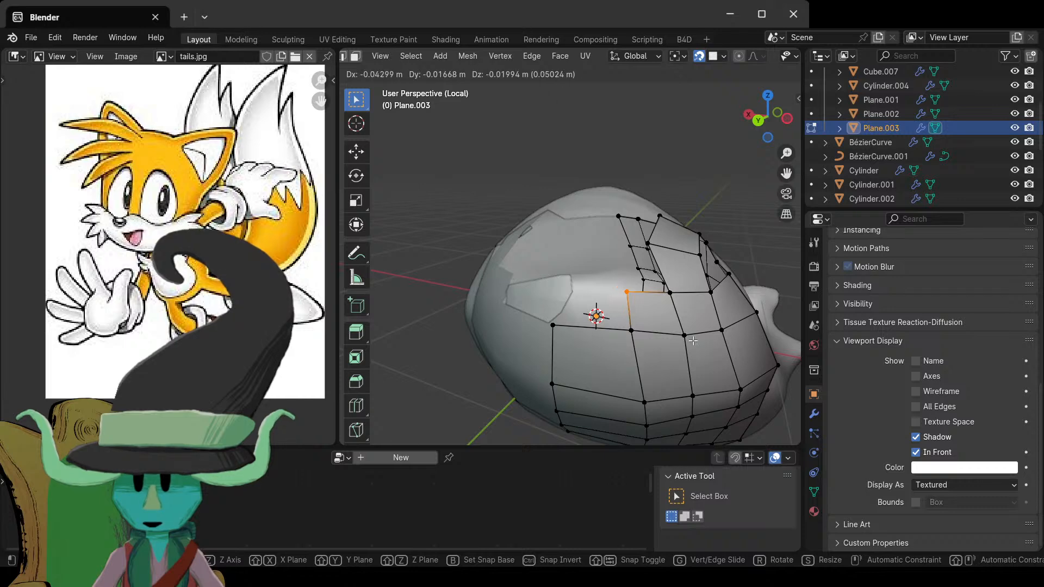
{"action": "left_click", "coordinate": [633, 330]}
{"action": "key", "text": "ctrl+z"}
{"action": "key", "text": "ctrl+z"}
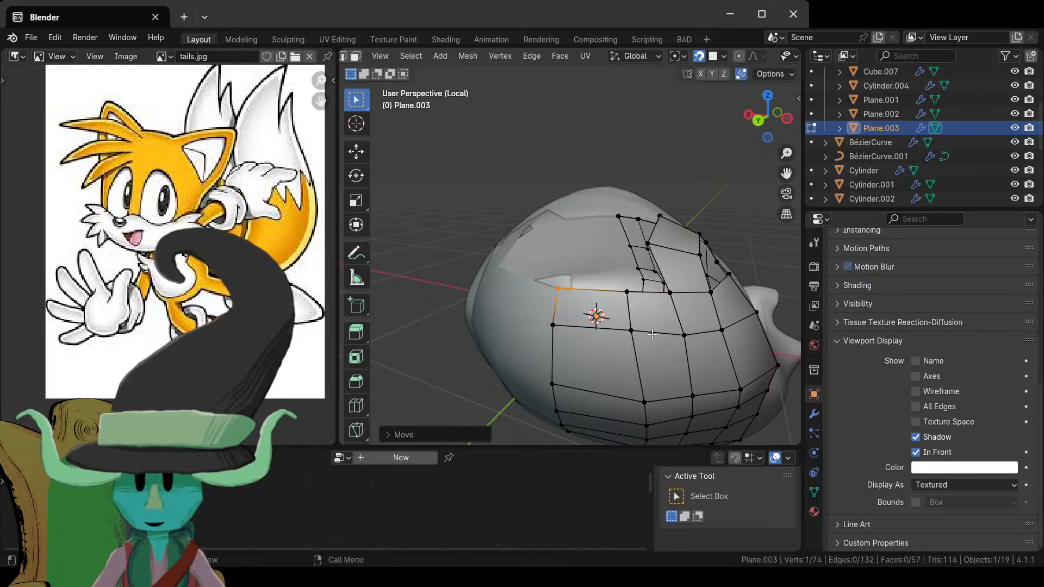
- Extend the new row's border vertices into a second row of two quads up the back of the head
{"action": "key", "text": "ctrl+z"}
{"action": "key", "text": "g"}
{"action": "left_click", "coordinate": [622, 296]}
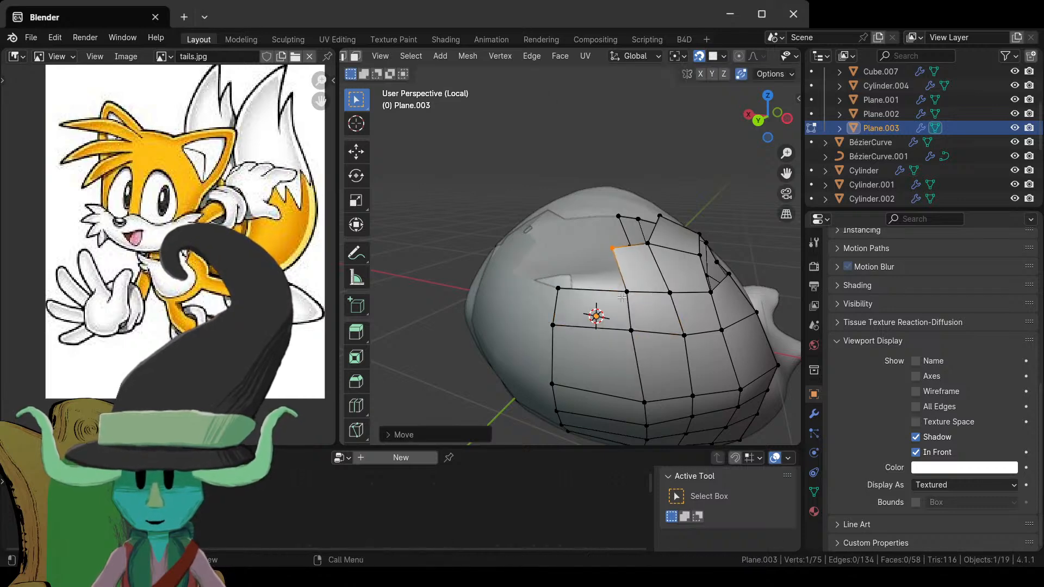
{"action": "left_click", "coordinate": [625, 294]}
{"action": "key", "text": "ctrl+z"}
{"action": "key", "text": "g"}
{"action": "left_click", "coordinate": [660, 301]}
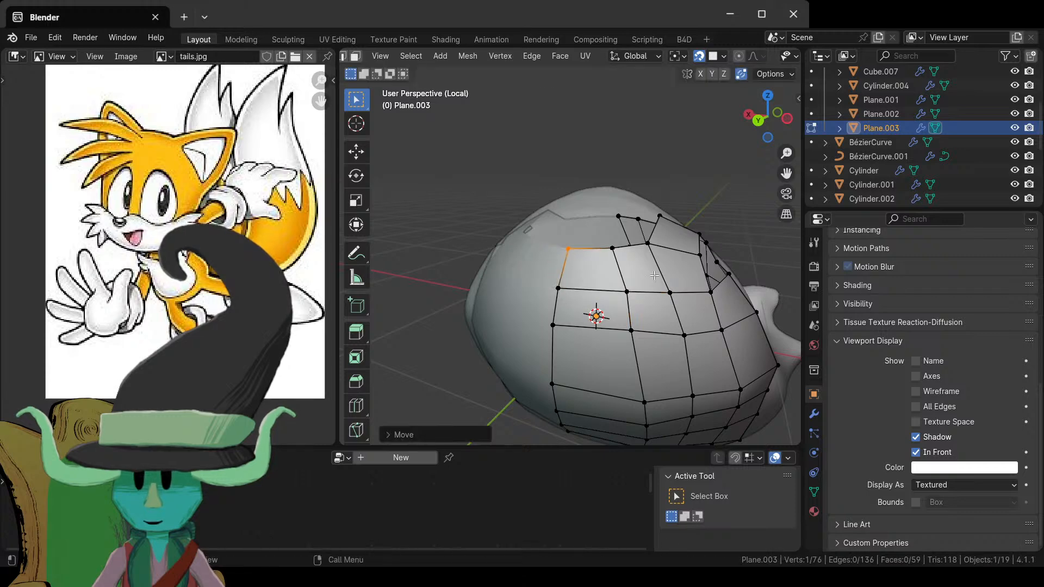
- Extend two border vertices on the opposite end of the crown gap into new quads reaching the centre line
{"action": "middle_click_drag", "start_coordinate": [660, 301], "coordinate": [690, 325]}
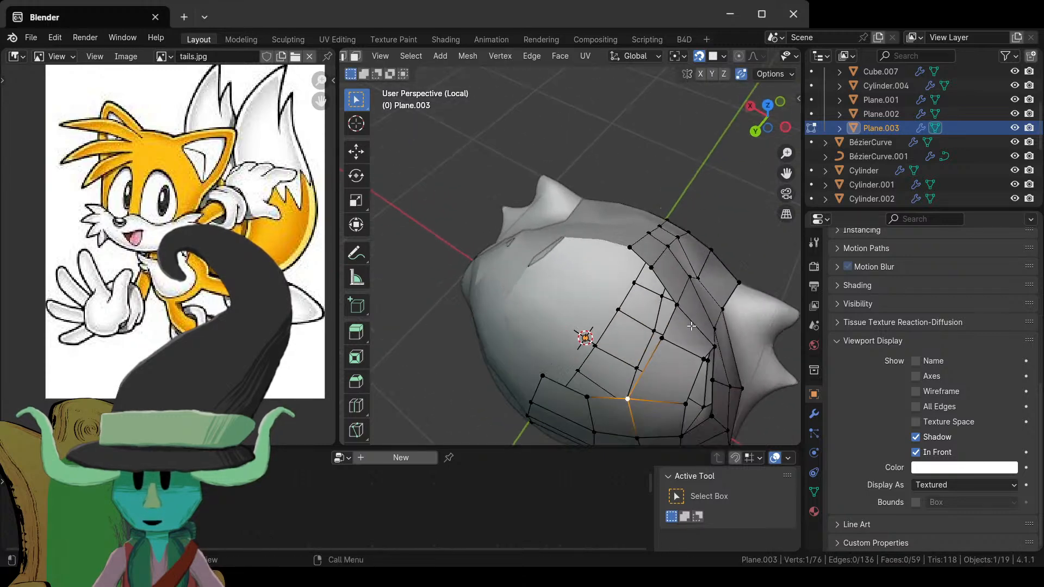
{"action": "key", "text": "ctrl+z"}
{"action": "key", "text": "g"}
{"action": "left_click", "coordinate": [628, 360]}
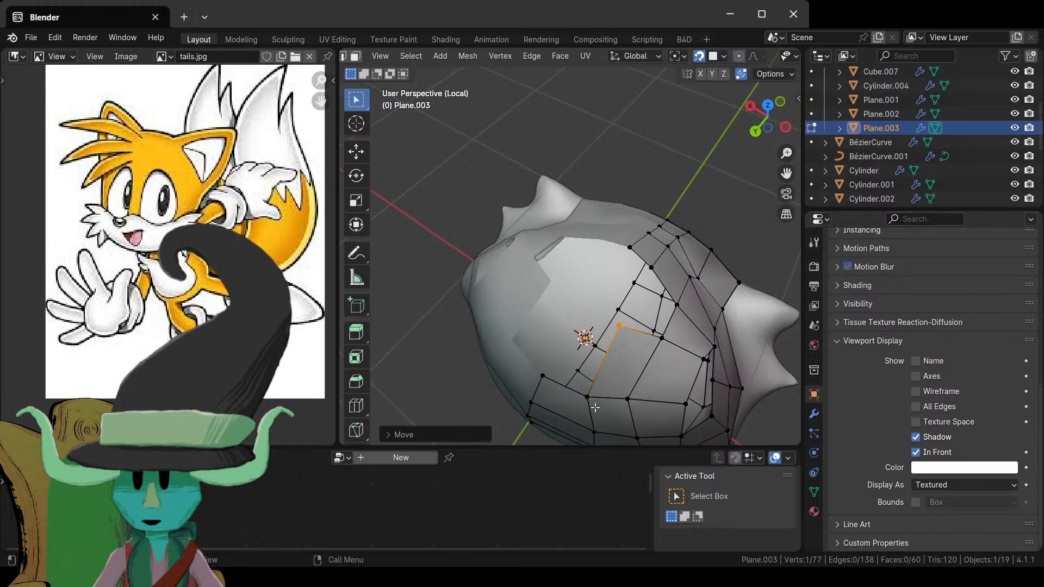
{"action": "key", "text": "ctrl+z"}
{"action": "key", "text": "g"}
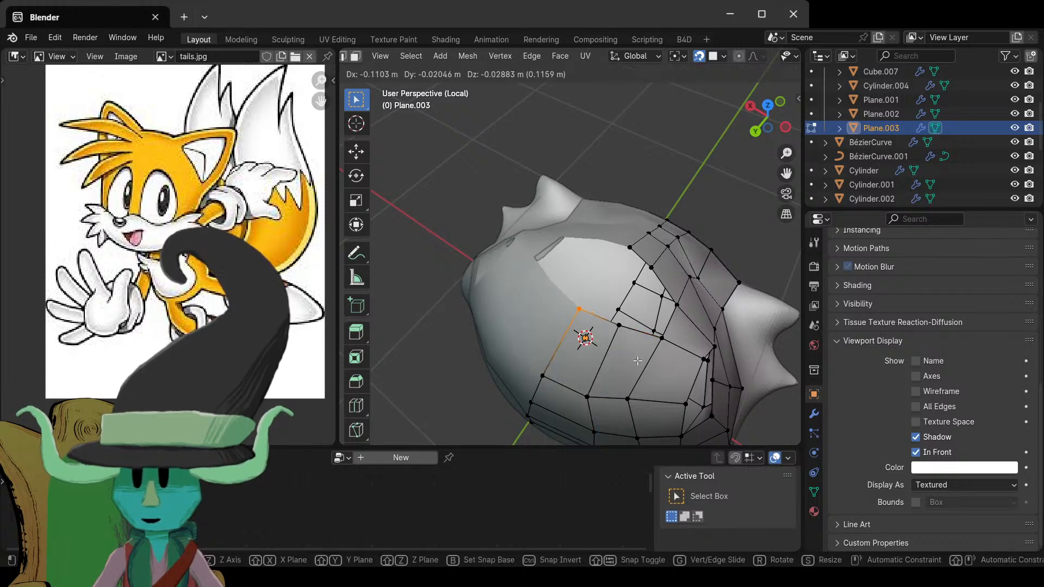
{"action": "left_click", "coordinate": [656, 367]}
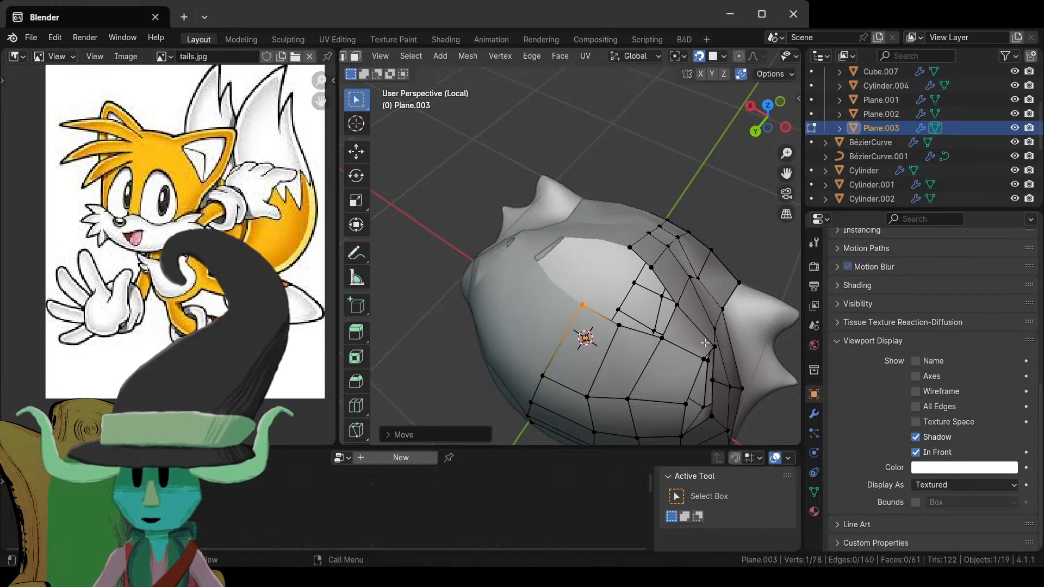
- Fill the remaining gap over the crown with two quads starting from its side edge, and check the mesh in Object Mode
{"action": "middle_click_drag", "start_coordinate": [705, 343], "coordinate": [584, 331]}
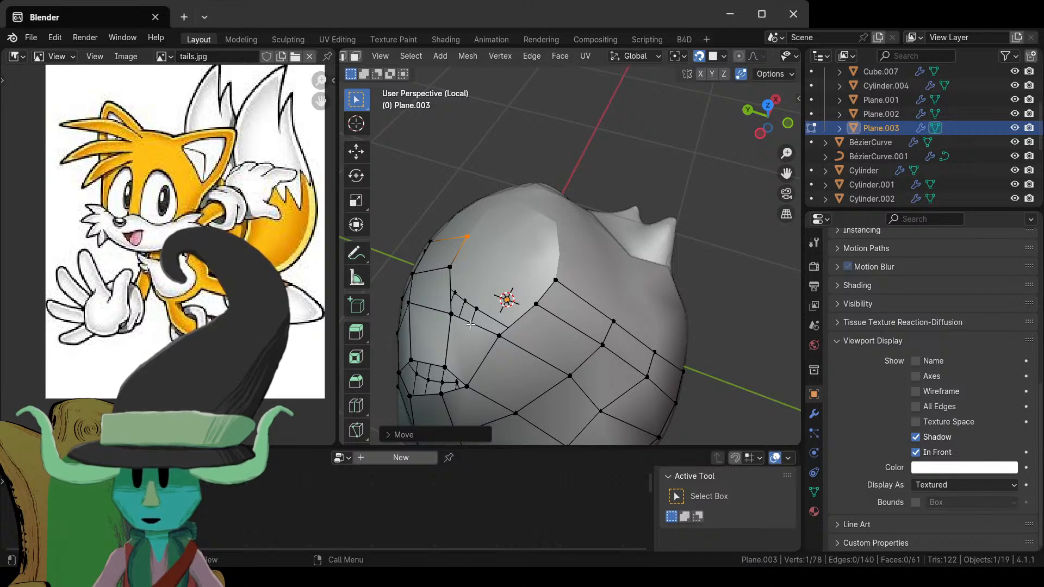
{"action": "key", "text": "2"}
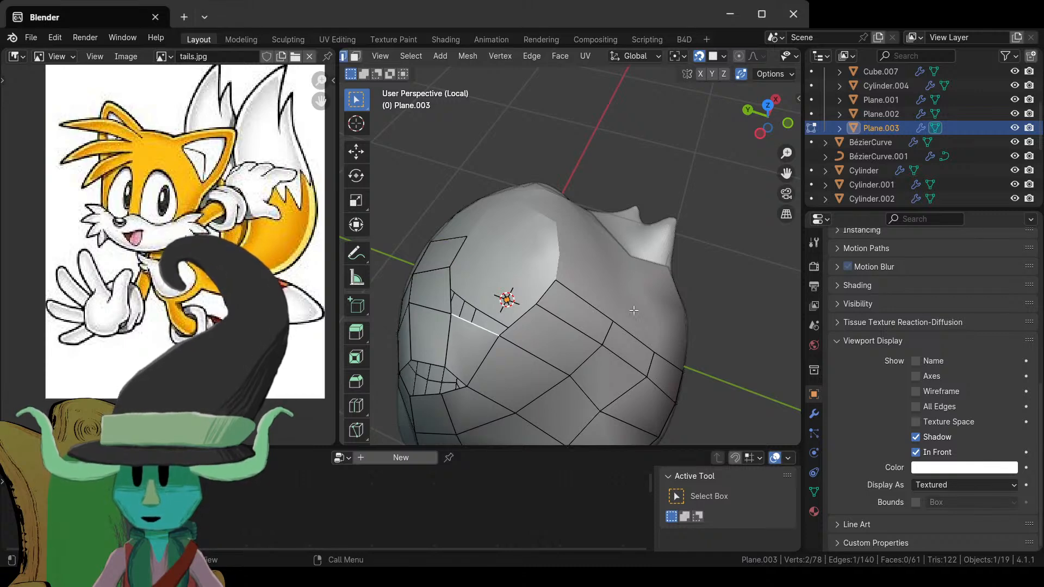
{"action": "middle_click_drag", "start_coordinate": [633, 310], "coordinate": [530, 281]}
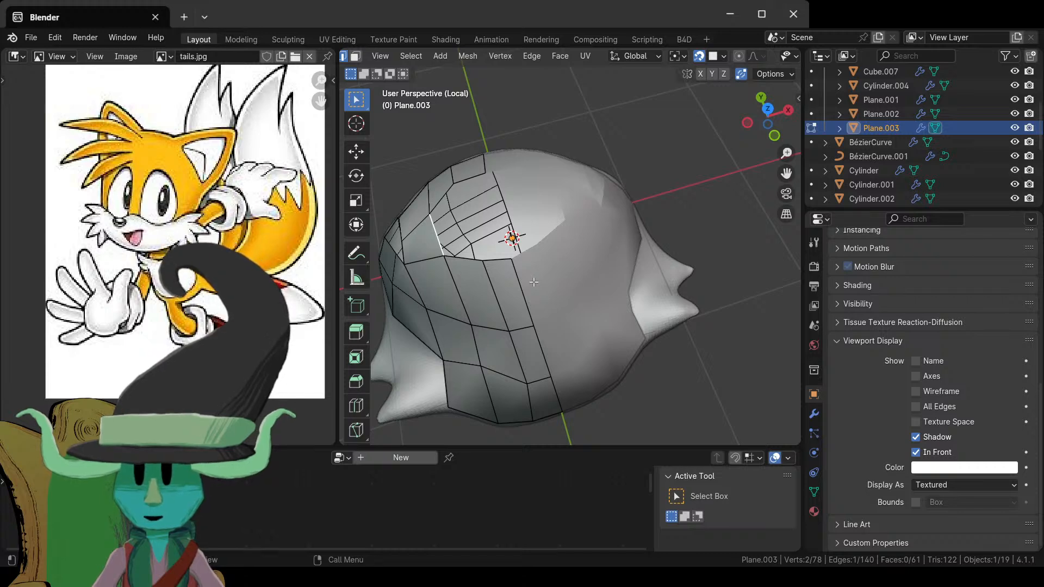
{"action": "scroll", "coordinate": [533, 281], "scroll_direction": "up", "scroll_amount": 3}
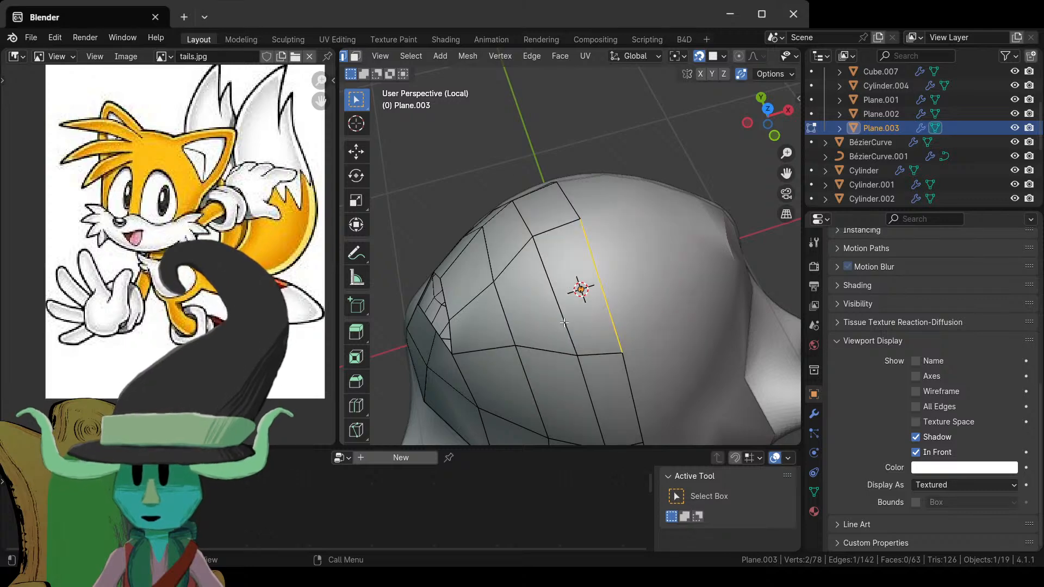
{"action": "key", "text": "Tab"}
{"action": "middle_click_drag", "start_coordinate": [564, 354], "coordinate": [560, 229]}
{"action": "key", "text": "Tab"}
- Merge two opposite vertices of the small hole on the side of the head at their center
{"action": "scroll", "coordinate": [583, 375], "scroll_direction": "up", "scroll_amount": 6}
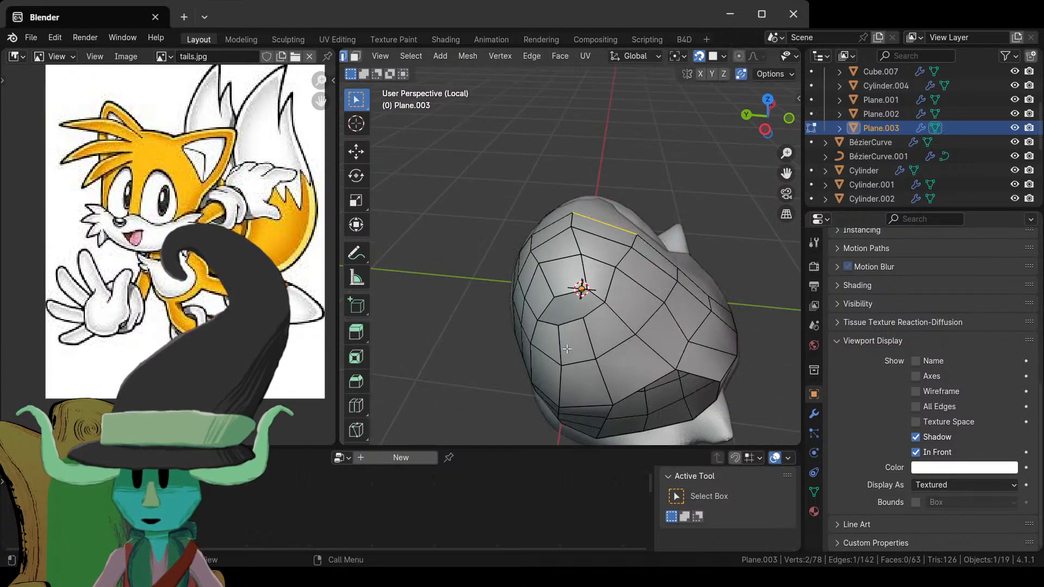
{"action": "scroll", "coordinate": [584, 374], "scroll_direction": "up", "scroll_amount": 1}
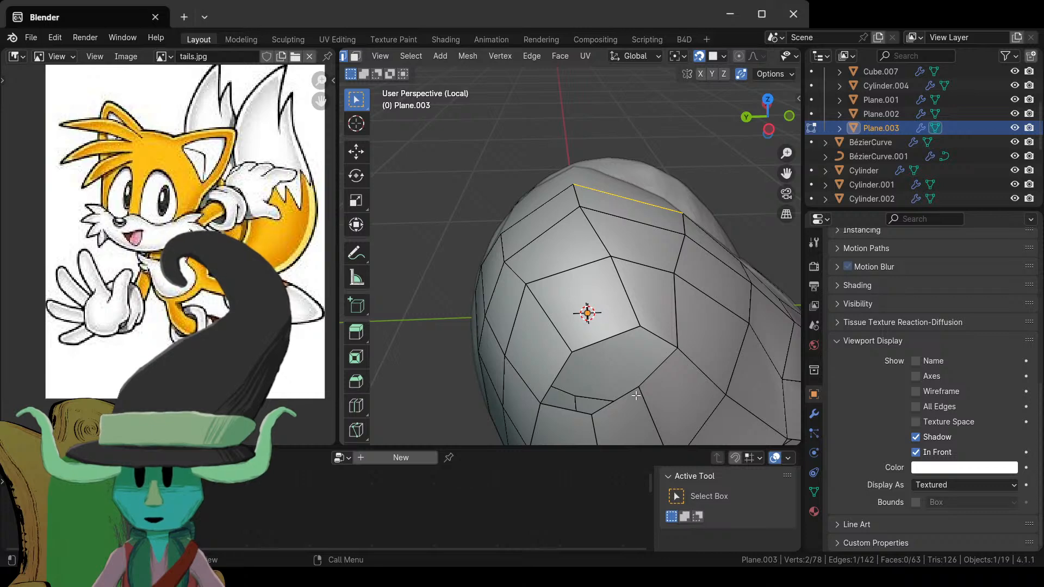
{"action": "middle_click_drag", "start_coordinate": [636, 396], "coordinate": [607, 342], "text": "shift"}
{"action": "scroll", "coordinate": [599, 307], "scroll_direction": "up", "scroll_amount": 1}
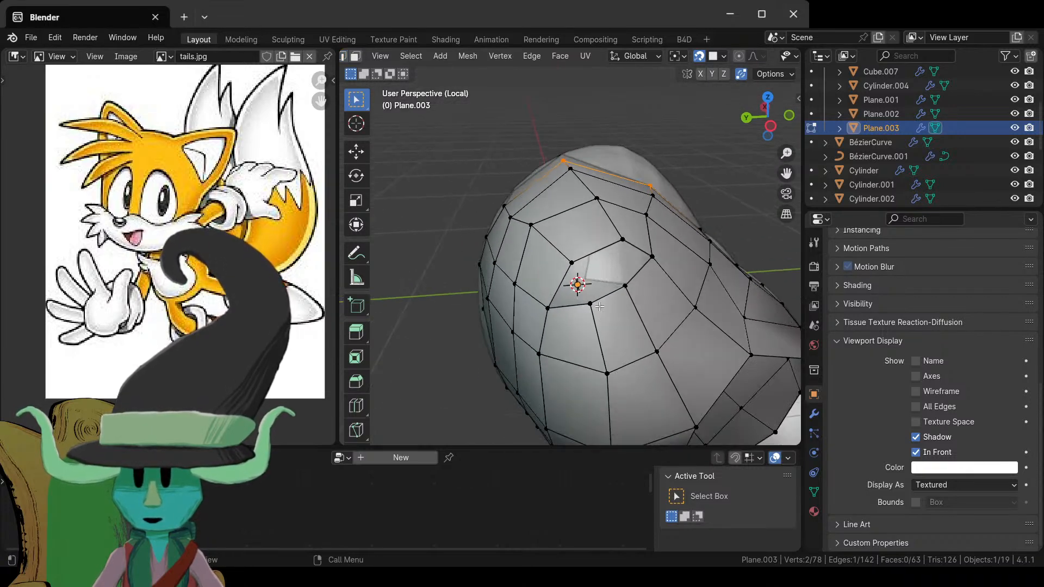
{"action": "middle_click_drag", "start_coordinate": [599, 278], "coordinate": [593, 230]}
{"action": "left_click", "coordinate": [607, 238]}
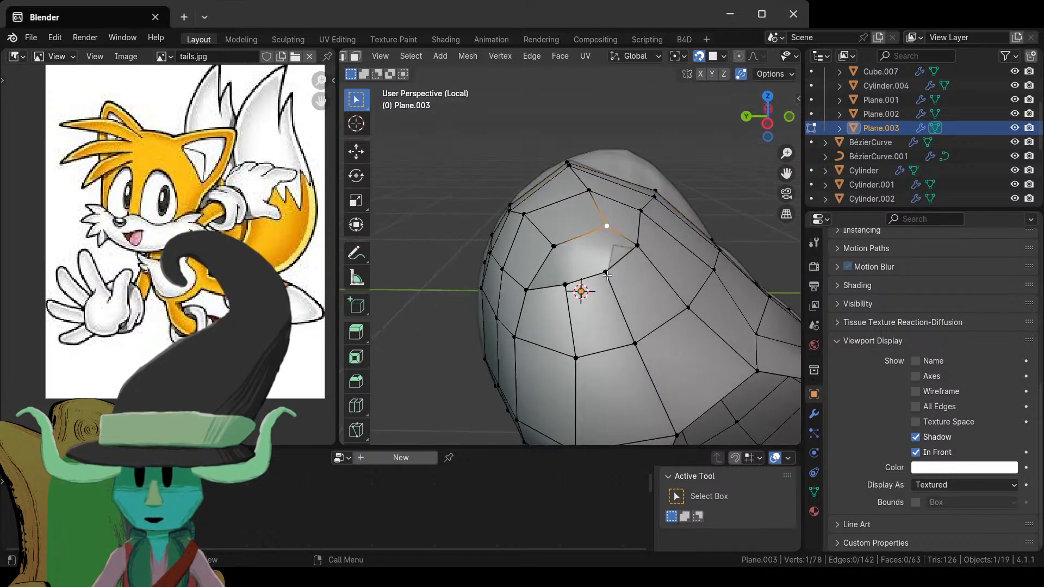
{"action": "left_click", "coordinate": [603, 274], "text": "shift"}
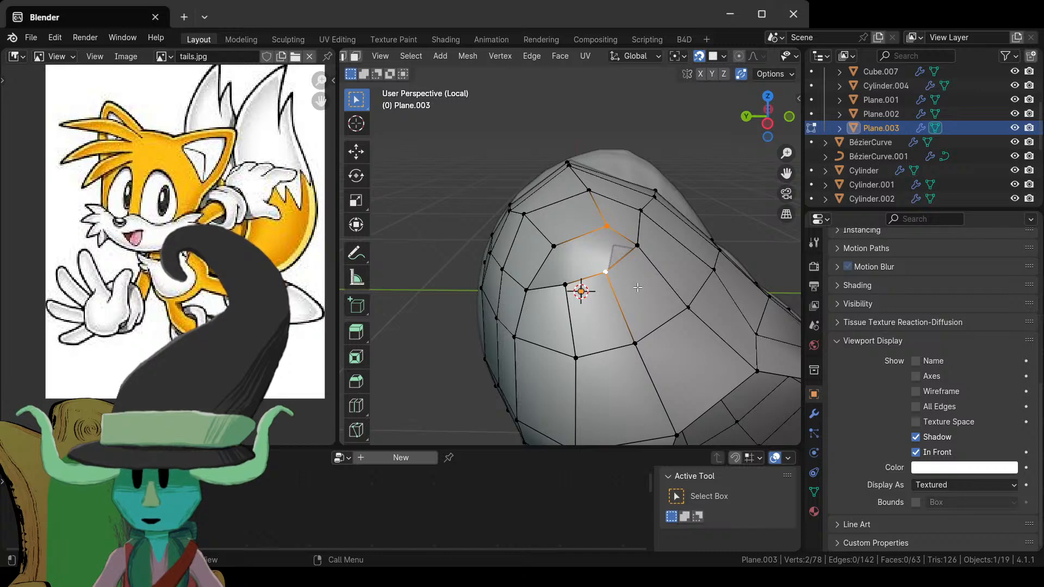
{"action": "scroll", "coordinate": [637, 287], "scroll_direction": "up", "scroll_amount": 2}
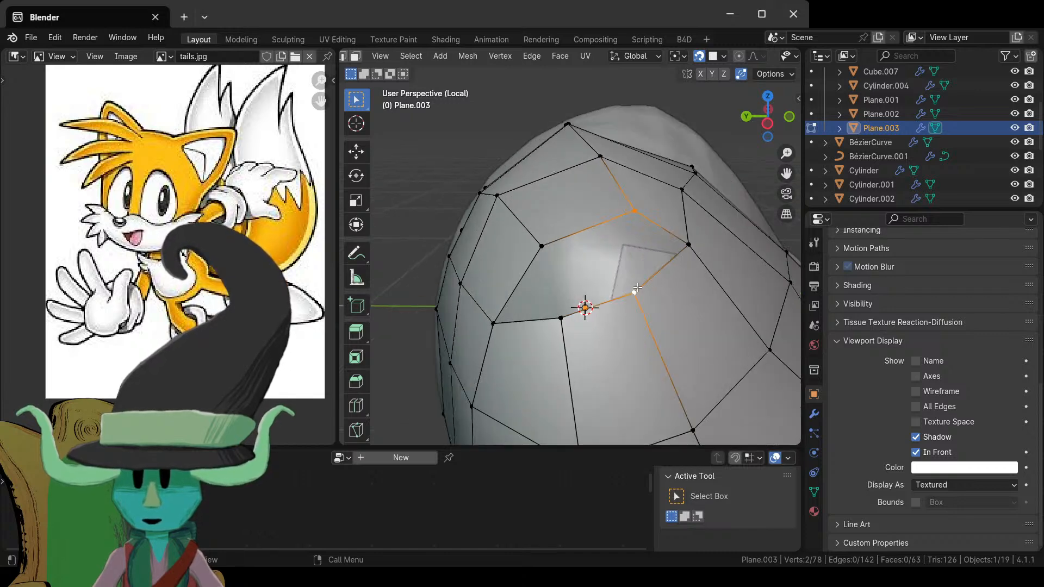
{"action": "key", "text": "m"}
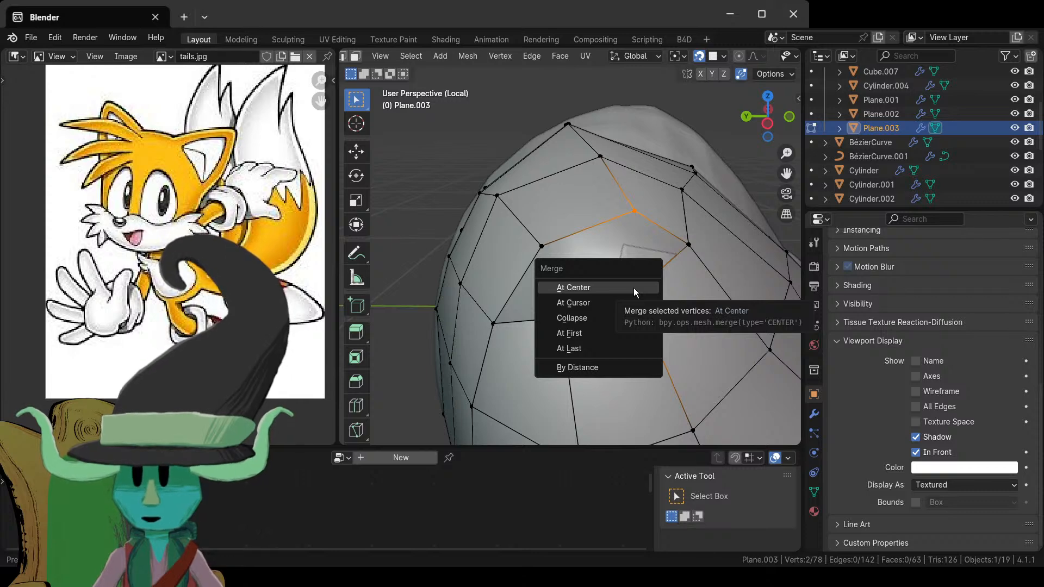
{"action": "left_click", "coordinate": [634, 288]}
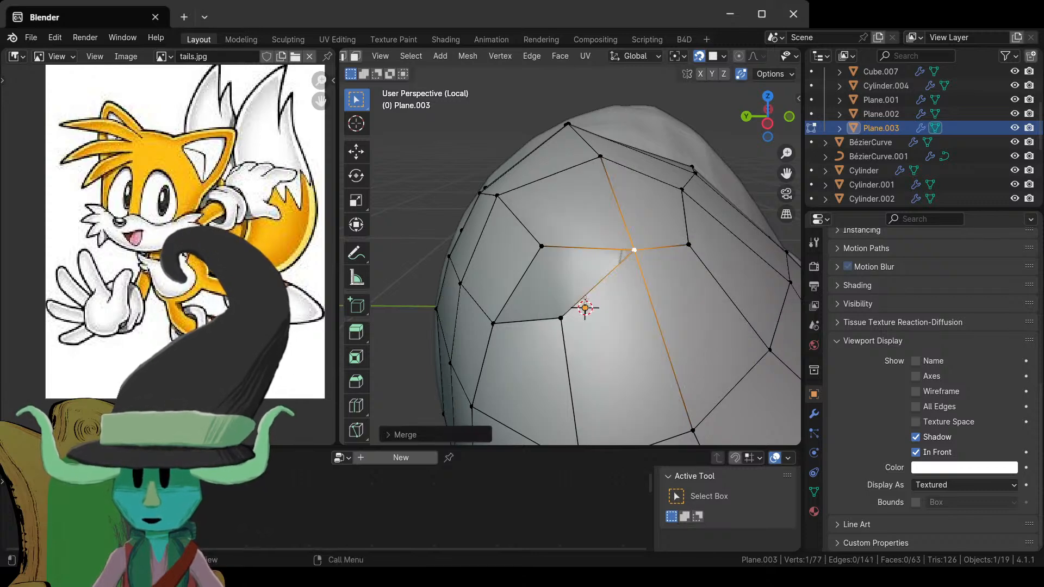
- Merge the two facing vertices of the remaining hole at their center to close it
{"action": "left_click", "coordinate": [563, 324]}
{"action": "left_click", "coordinate": [545, 249], "text": "shift"}
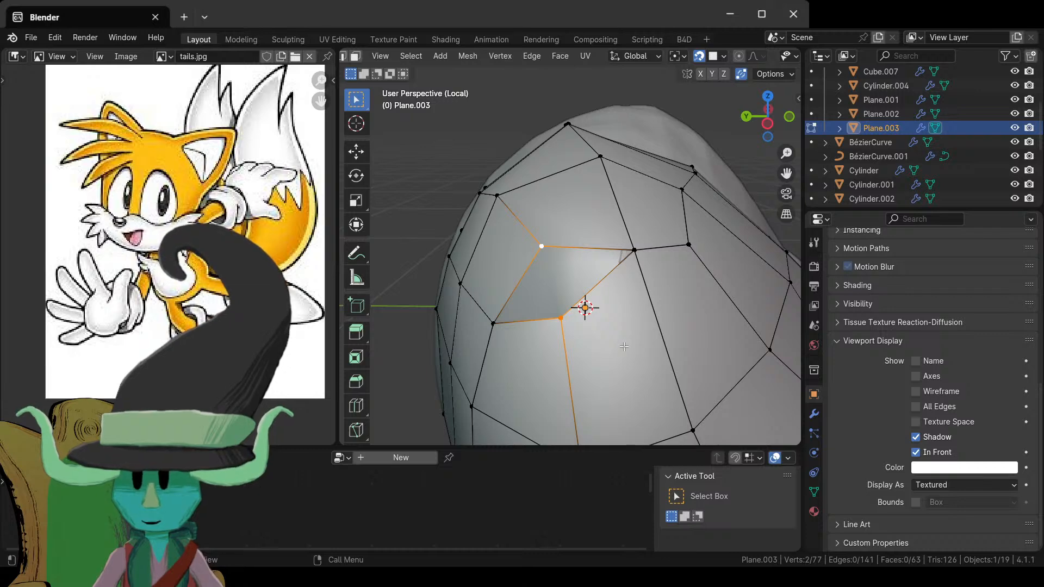
{"action": "key", "text": "m"}
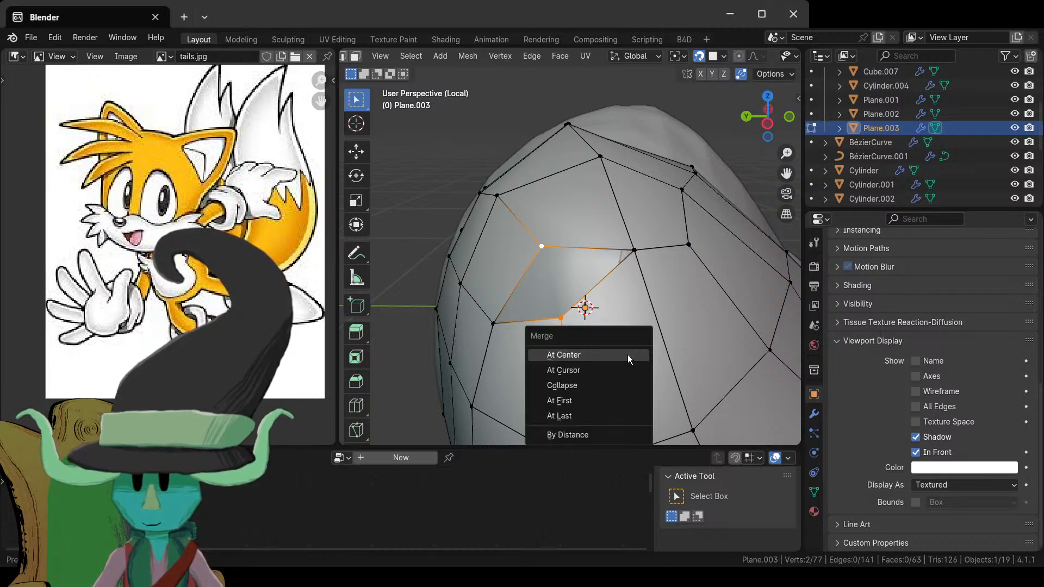
{"action": "left_click", "coordinate": [628, 354]}
{"action": "scroll", "coordinate": [629, 356], "scroll_direction": "down", "scroll_amount": 4}
{"action": "middle_click_drag", "start_coordinate": [629, 357], "coordinate": [558, 294]}
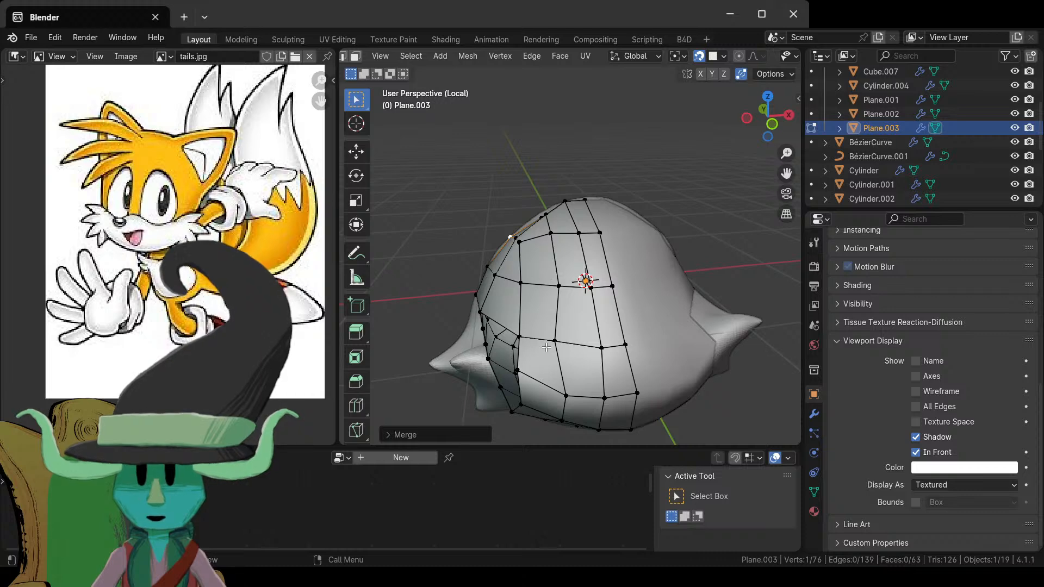
- Extrude the open border edge beside the head's side spikes outward over the sculpt and scale the new edge down
{"action": "middle_click_drag", "start_coordinate": [546, 347], "coordinate": [605, 350]}
{"action": "left_click", "coordinate": [580, 355]}
{"action": "left_click", "coordinate": [559, 326]}
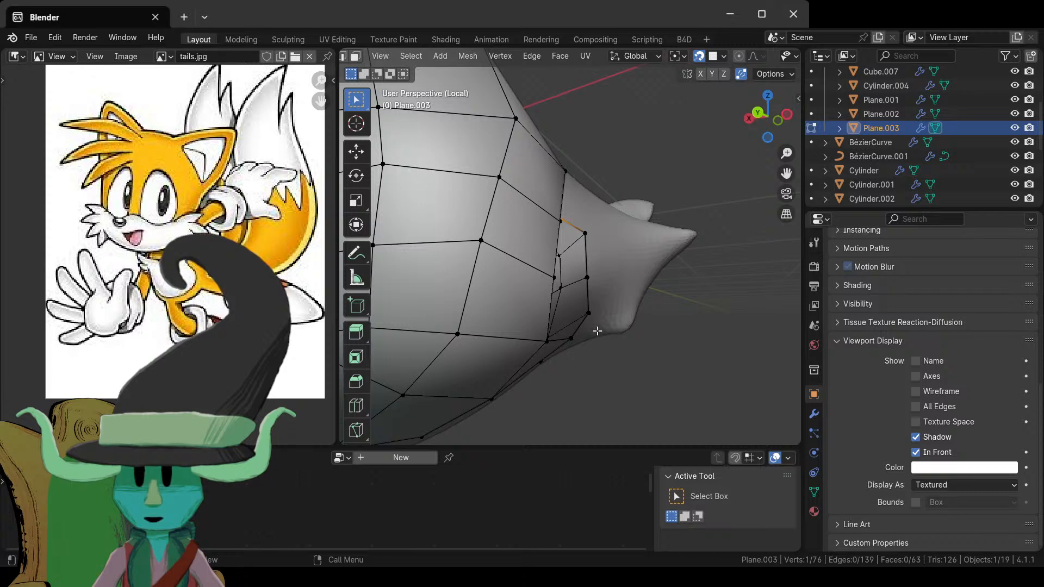
{"action": "middle_click_drag", "start_coordinate": [656, 229], "coordinate": [602, 398]}
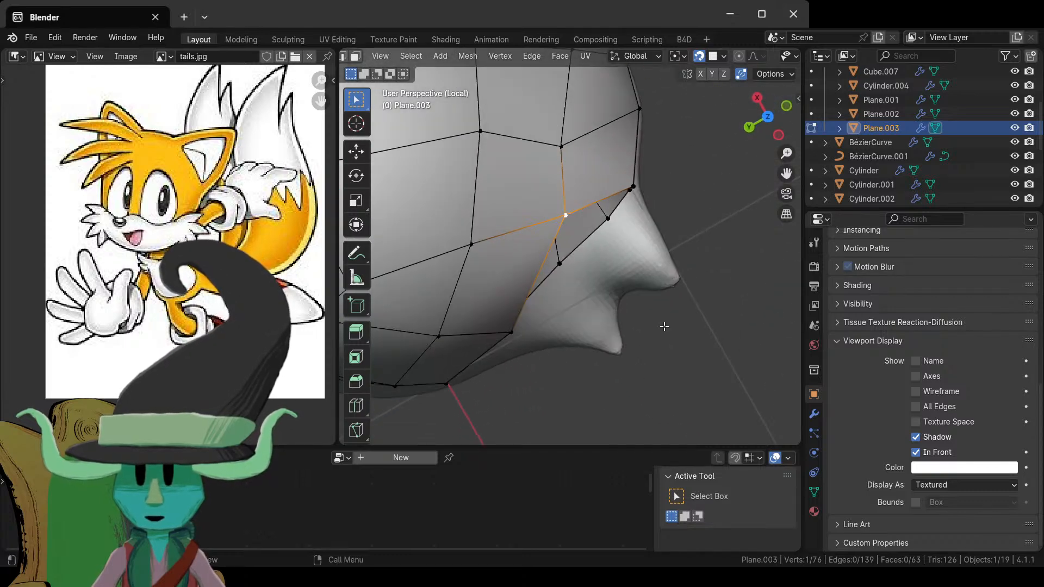
{"action": "middle_click_drag", "start_coordinate": [661, 324], "coordinate": [520, 274]}
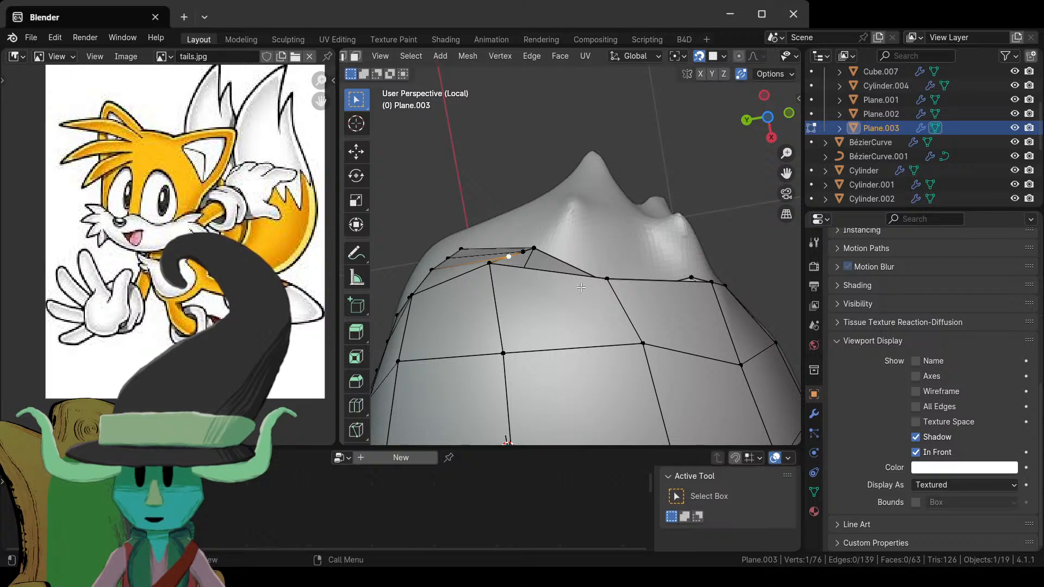
{"action": "left_click", "coordinate": [489, 286]}
{"action": "left_click", "coordinate": [612, 287], "text": "shift"}
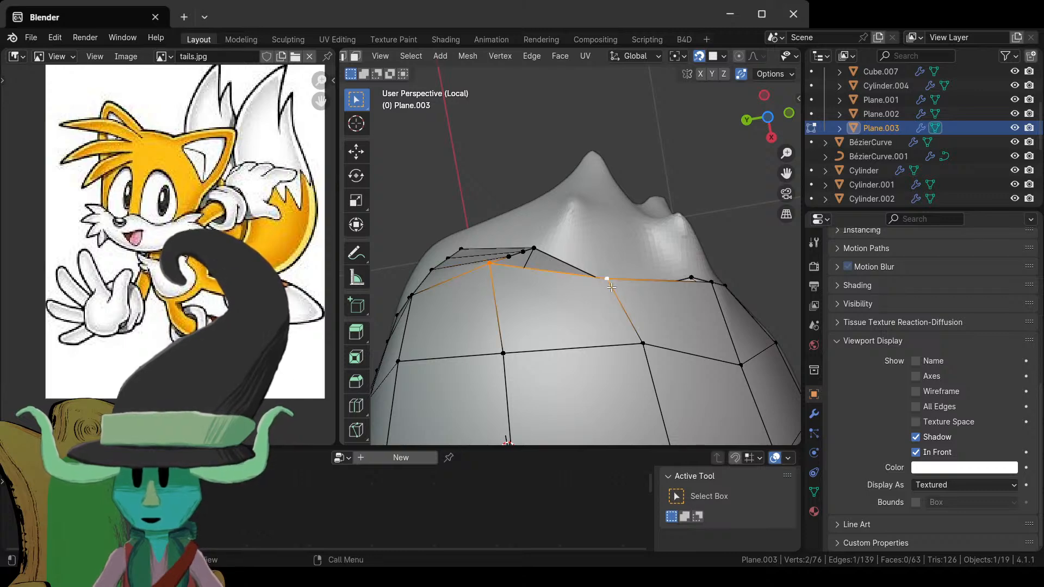
{"action": "key", "text": "e"}
{"action": "left_click", "coordinate": [603, 217]}
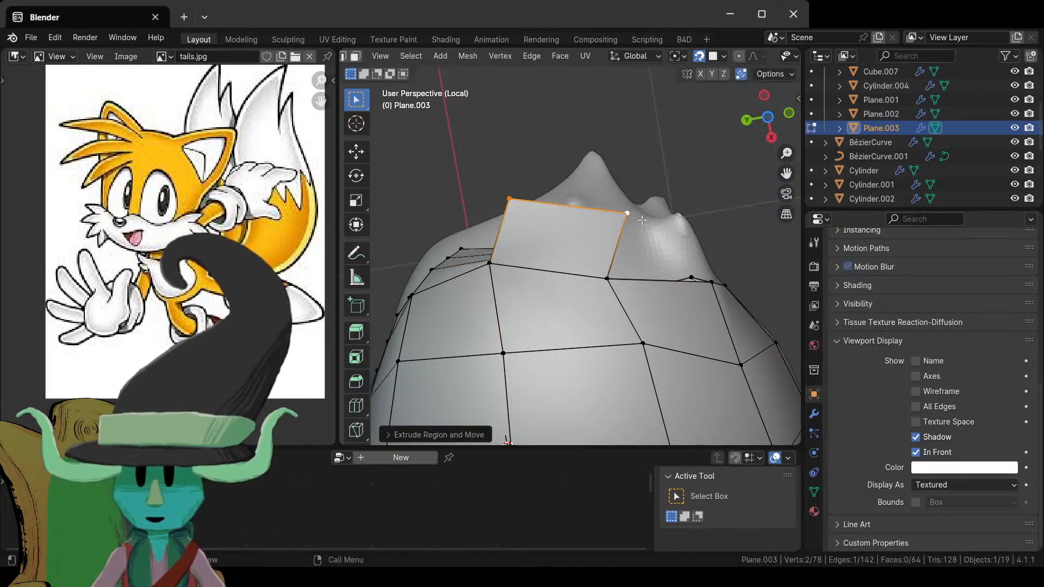
{"action": "key", "text": "s"}
{"action": "left_click", "coordinate": [575, 232]}
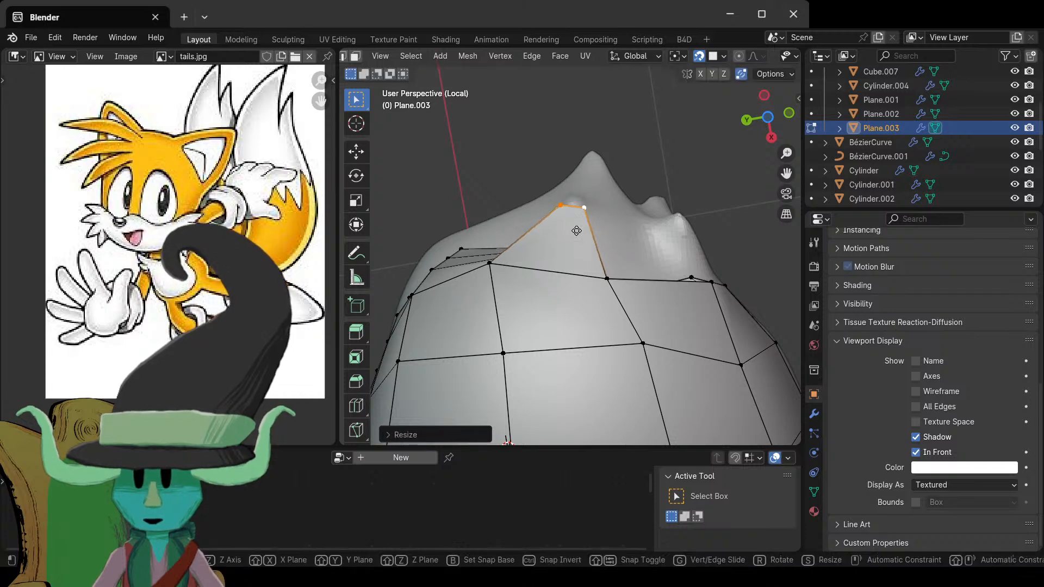
- Reposition the newly extruded edge on the side spike and add a quad from the border corner vertex beside it
{"action": "key", "text": "g"}
{"action": "left_click", "coordinate": [575, 283]}
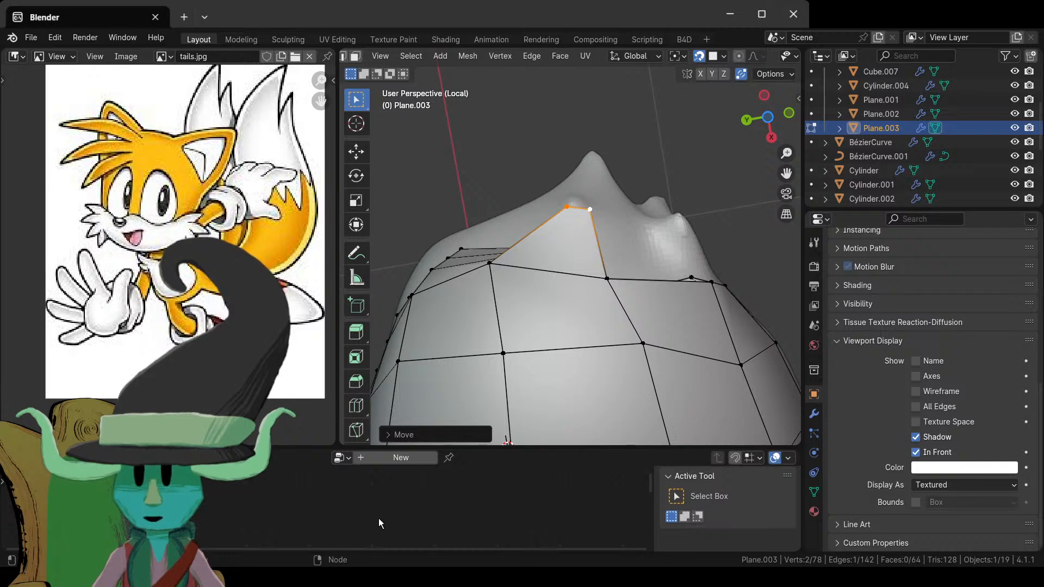
{"action": "middle_click_drag", "start_coordinate": [597, 225], "coordinate": [599, 308]}
{"action": "left_click", "coordinate": [507, 335]}
{"action": "key", "text": "e"}
{"action": "left_click", "coordinate": [625, 349]}
{"action": "left_click", "coordinate": [617, 366]}
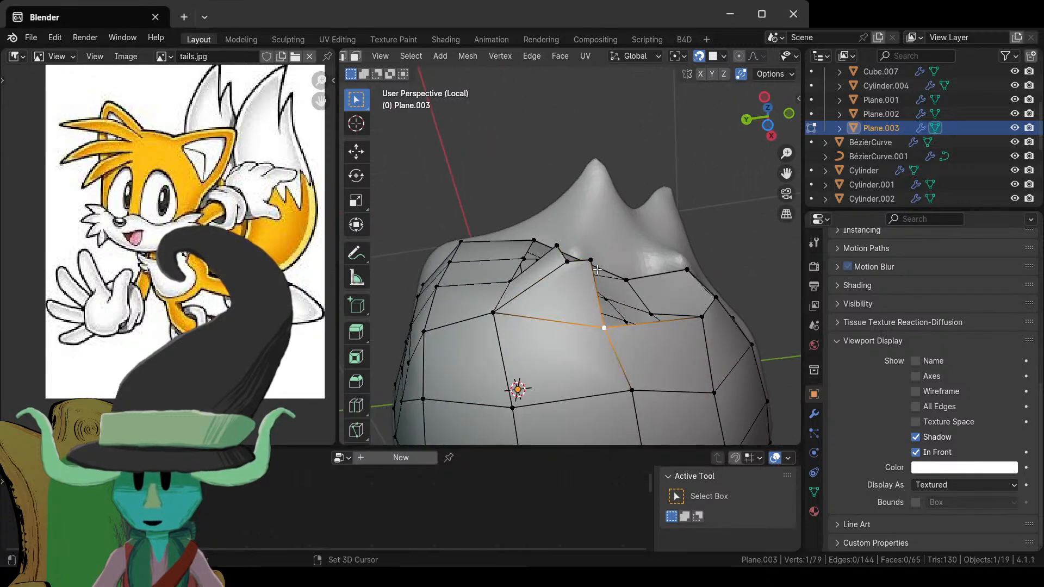
- Extrude the new side edge between the spike and the head border to form another face
{"action": "left_click", "coordinate": [597, 269], "text": "shift"}
{"action": "middle_click_drag", "start_coordinate": [597, 269], "coordinate": [651, 283]}
{"action": "key", "text": "e"}
{"action": "left_click", "coordinate": [644, 265]}
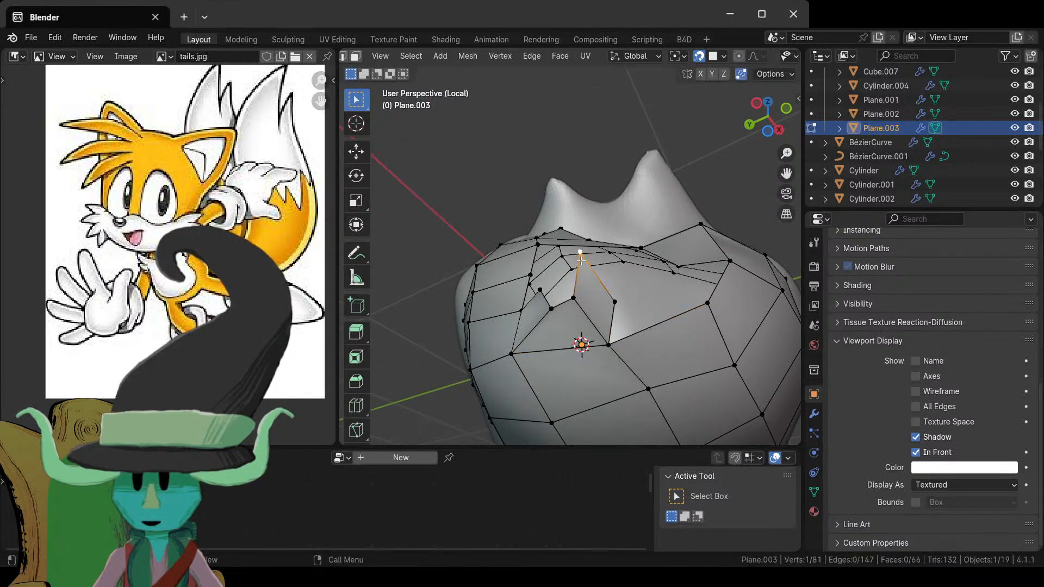
- Reposition the extruded face's outer vertices over the sculpt around the spike's base, next to the neighbouring faces
{"action": "key", "text": "g"}
{"action": "left_click", "coordinate": [607, 274]}
{"action": "key", "text": "g"}
{"action": "left_click", "coordinate": [607, 271]}
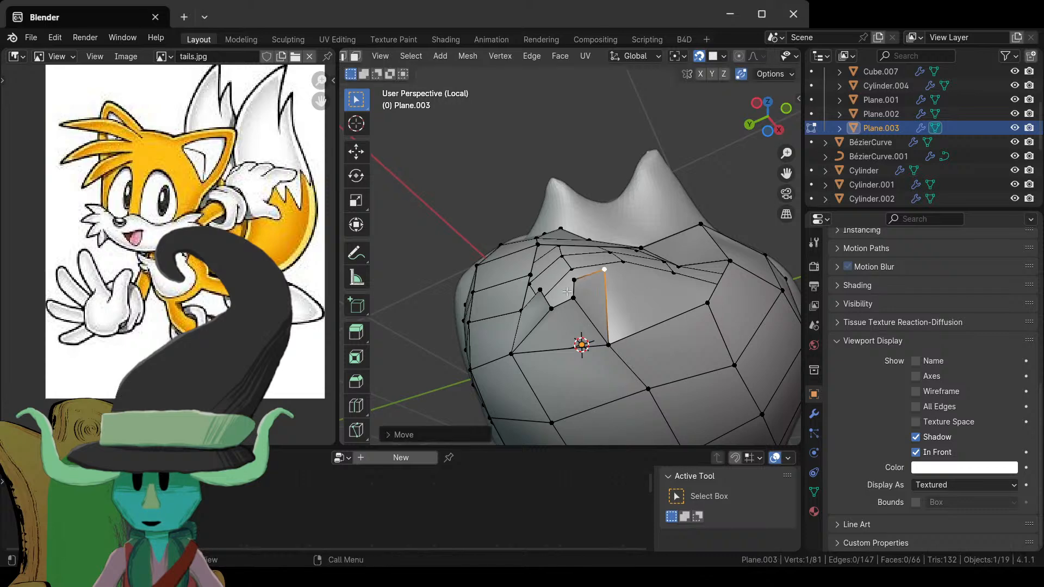
{"action": "key", "text": "g"}
{"action": "left_click", "coordinate": [619, 293]}
{"action": "middle_click_drag", "start_coordinate": [620, 293], "coordinate": [651, 404]}
{"action": "middle_click_drag", "start_coordinate": [615, 337], "coordinate": [594, 302]}
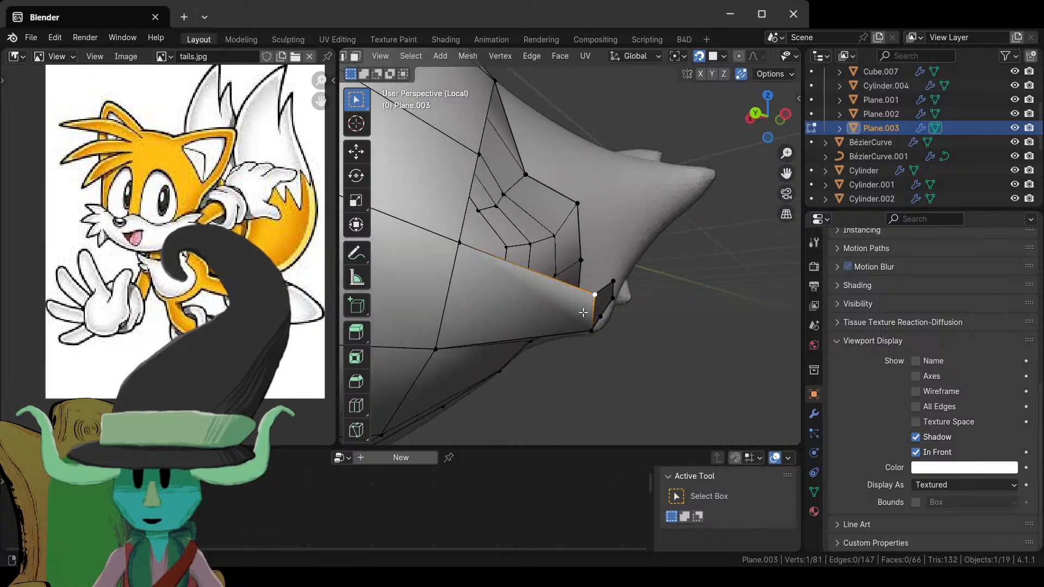
{"action": "left_click_drag", "start_coordinate": [597, 301], "coordinate": [609, 314]}
{"action": "middle_click_drag", "start_coordinate": [647, 344], "coordinate": [559, 222]}
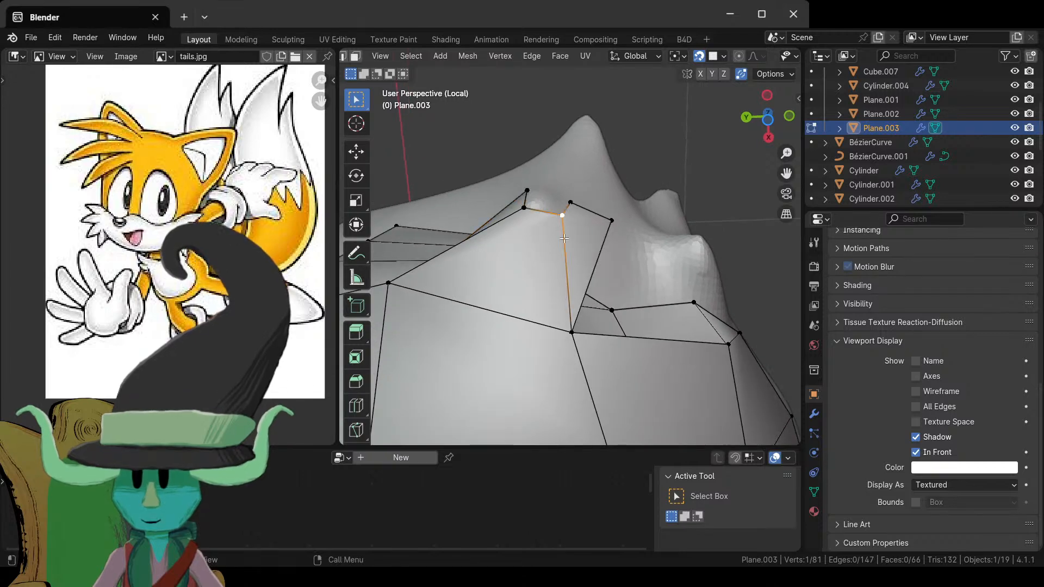
{"action": "left_click_drag", "start_coordinate": [564, 238], "coordinate": [567, 242]}
{"action": "middle_click_drag", "start_coordinate": [566, 242], "coordinate": [547, 343]}
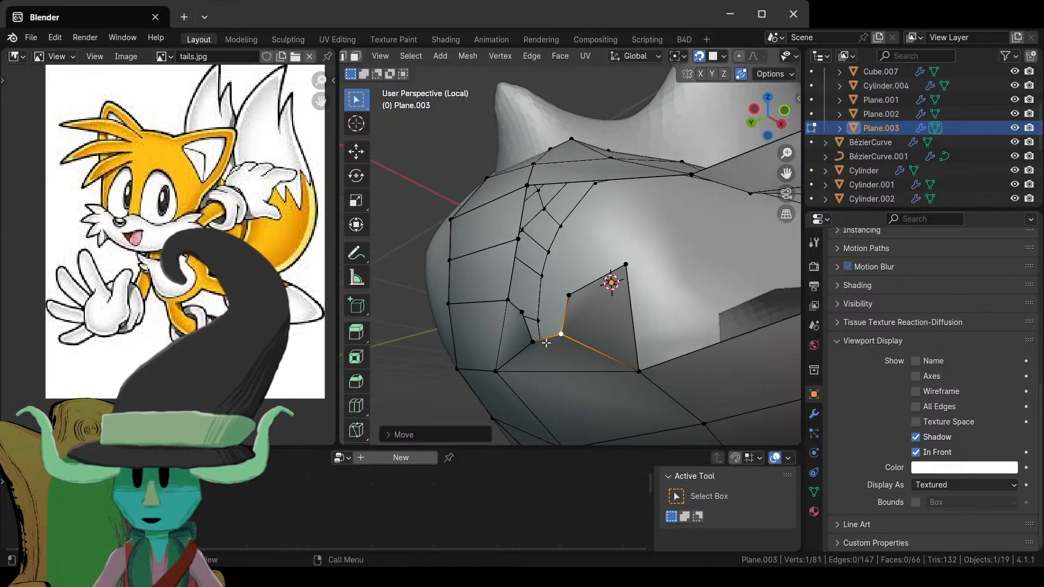
- Fill two quads along the open border beside the spike's base and check the surface in Object Mode
{"action": "key", "text": "2"}
{"action": "left_click", "coordinate": [549, 342]}
{"action": "key", "text": "f"}
{"action": "middle_click_drag", "start_coordinate": [550, 343], "coordinate": [590, 269]}
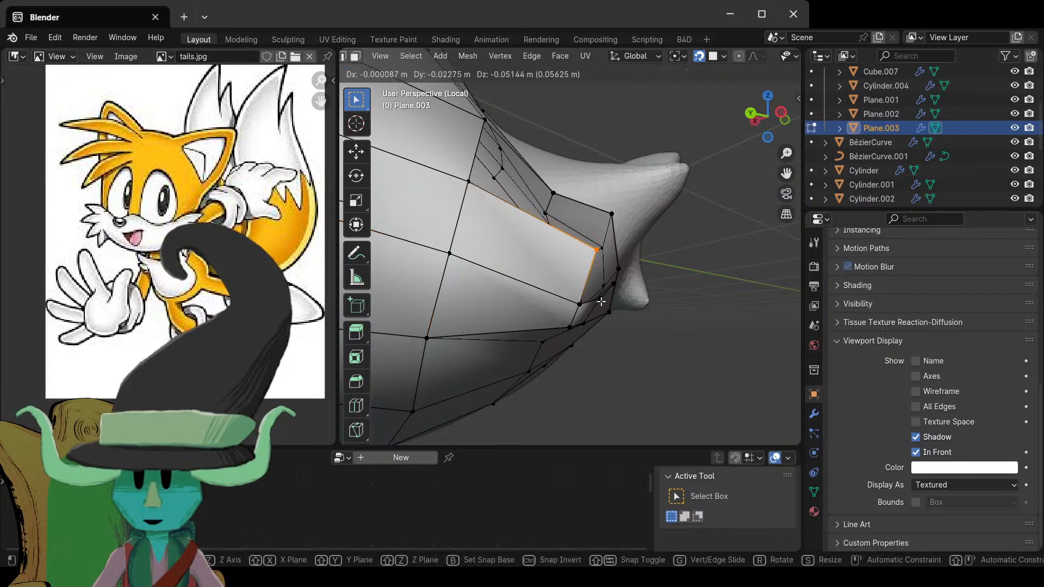
{"action": "key", "text": "Tab"}
{"action": "scroll", "coordinate": [608, 301], "scroll_direction": "down", "scroll_amount": 3}
{"action": "mouse_move", "coordinate": [614, 294]}
{"action": "middle_mouse_down"}
{"action": "mouse_move", "coordinate": [494, 256]}
{"action": "mouse_move", "coordinate": [436, 291]}
{"action": "mouse_move", "coordinate": [594, 284]}
{"action": "mouse_move", "coordinate": [587, 230]}
{"action": "mouse_move", "coordinate": [602, 238]}
{"action": "mouse_move", "coordinate": [604, 275]}
{"action": "middle_mouse_up"}
{"action": "key", "text": "Tab"}
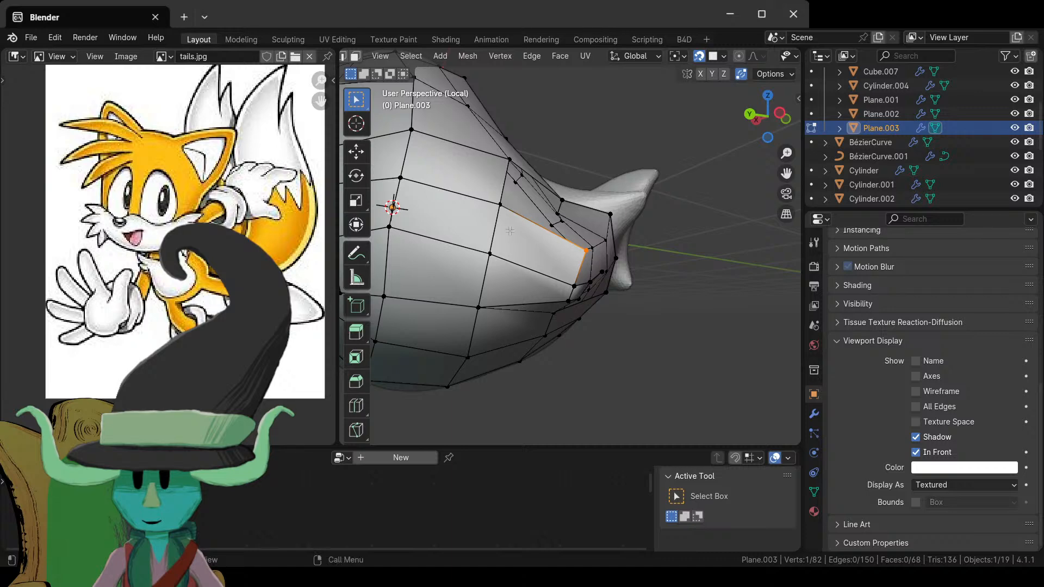
- Add two more quads along the spike's border with their corners snapped to the sculpt, and check the mesh in Object Mode
{"action": "middle_click_drag", "start_coordinate": [611, 230], "coordinate": [634, 225]}
{"action": "key", "text": "e"}
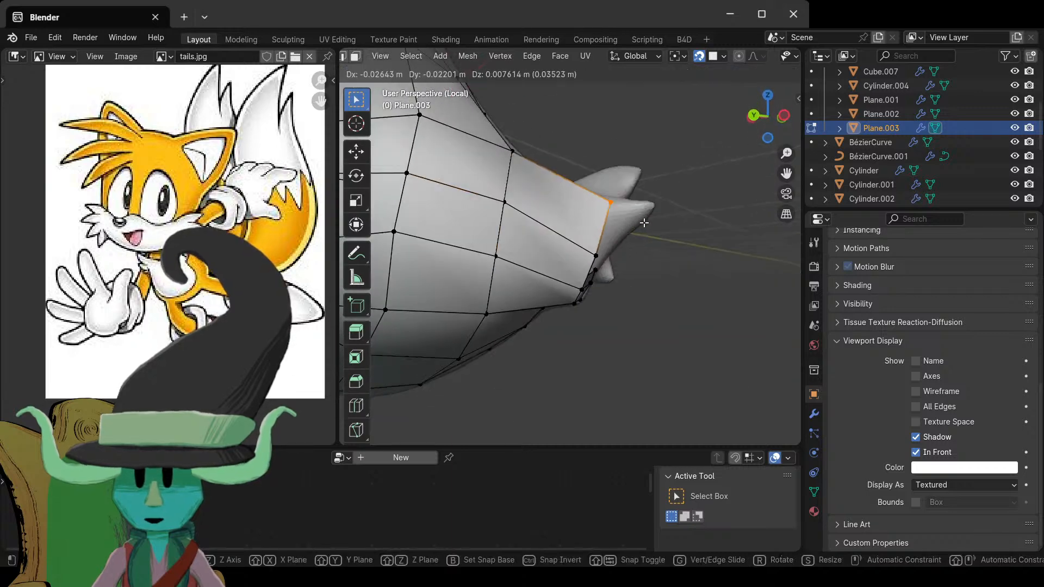
{"action": "left_click", "coordinate": [617, 303]}
{"action": "middle_click_drag", "start_coordinate": [618, 303], "coordinate": [564, 228]}
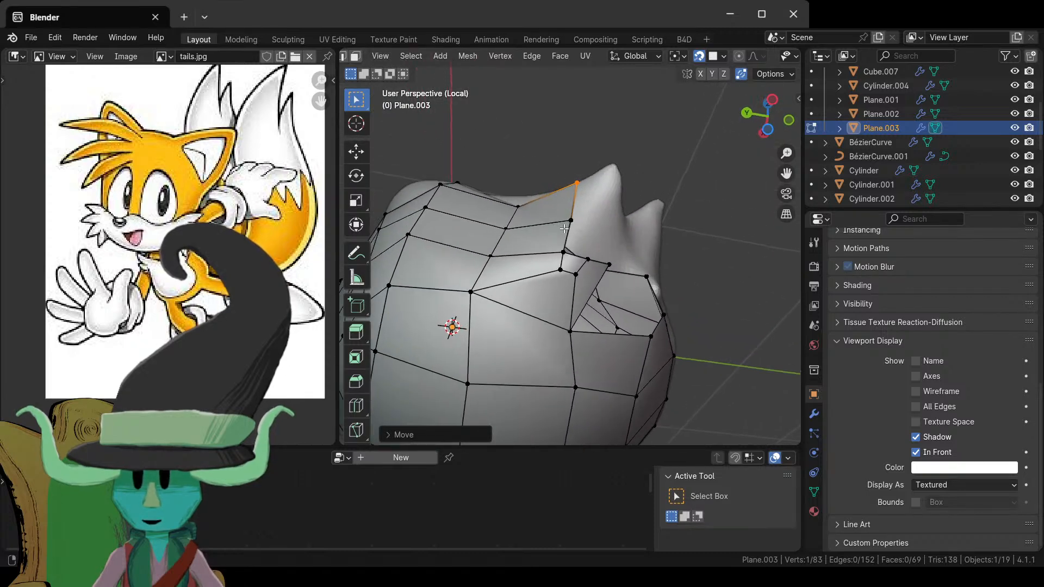
{"action": "left_click", "coordinate": [566, 250]}
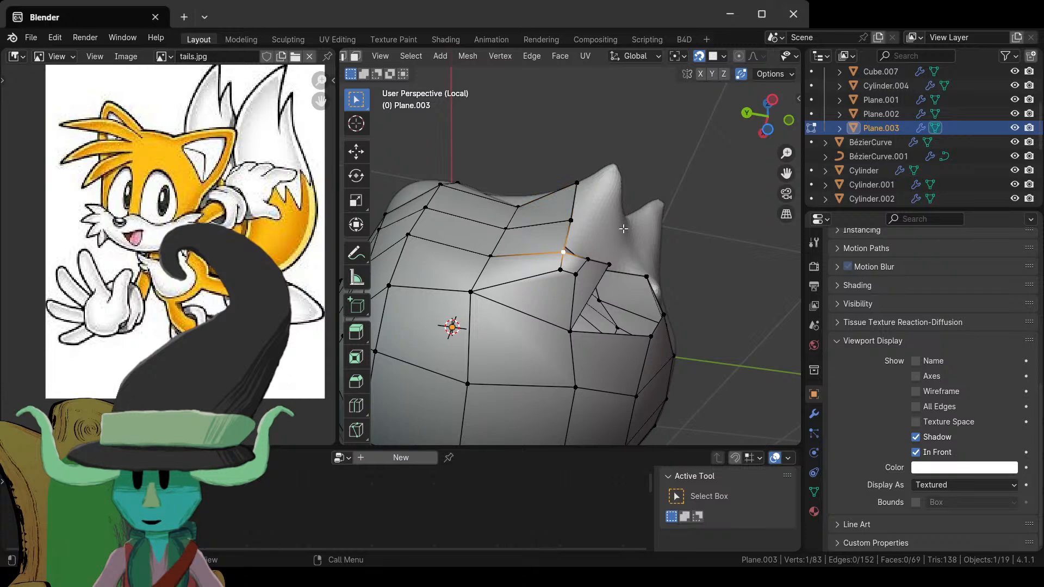
{"action": "key", "text": "g"}
{"action": "left_click", "coordinate": [627, 266]}
{"action": "key", "text": "Tab"}
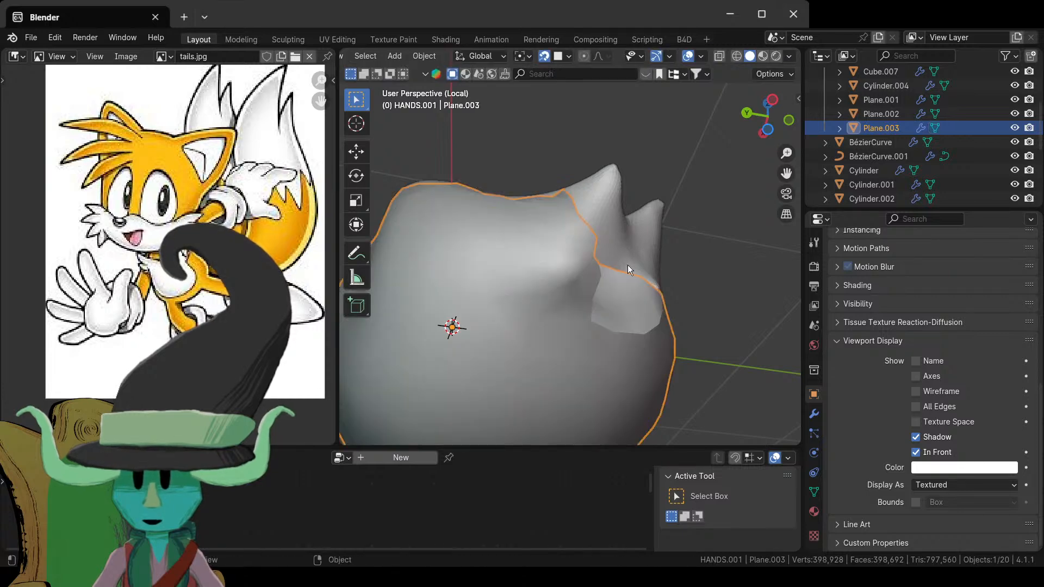
{"action": "middle_click_drag", "start_coordinate": [627, 265], "coordinate": [658, 259]}
{"action": "scroll", "coordinate": [541, 310], "scroll_direction": "down", "scroll_amount": 5}
{"action": "scroll", "coordinate": [494, 322], "scroll_direction": "up", "scroll_amount": 7}
- Return to Edit Mode and fill a quad from the selected border vertex outward toward the spike's tip
{"action": "key", "text": "Tab"}
{"action": "scroll", "coordinate": [495, 325], "scroll_direction": "down", "scroll_amount": 3}
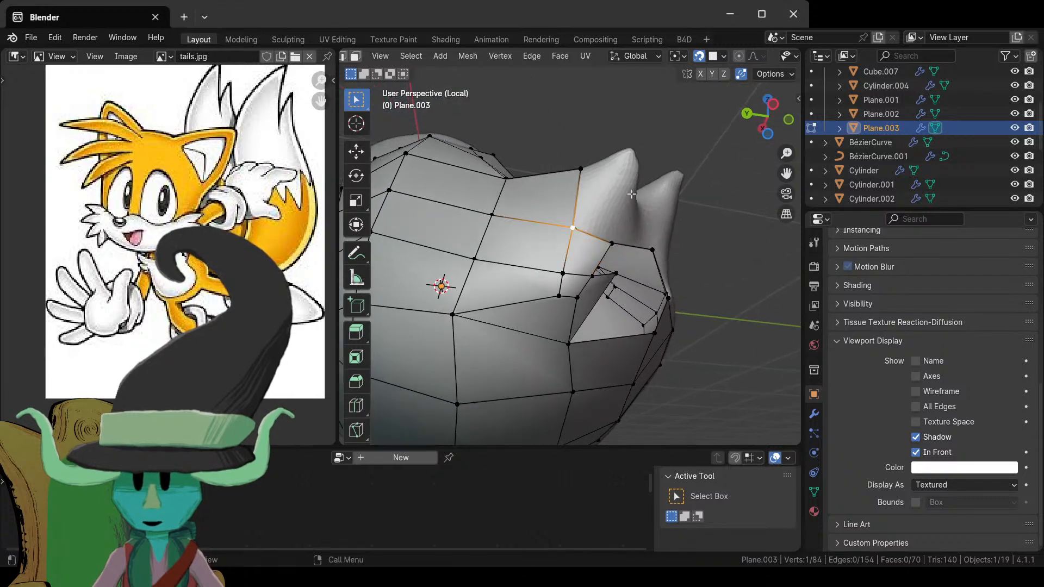
{"action": "key", "text": "f"}
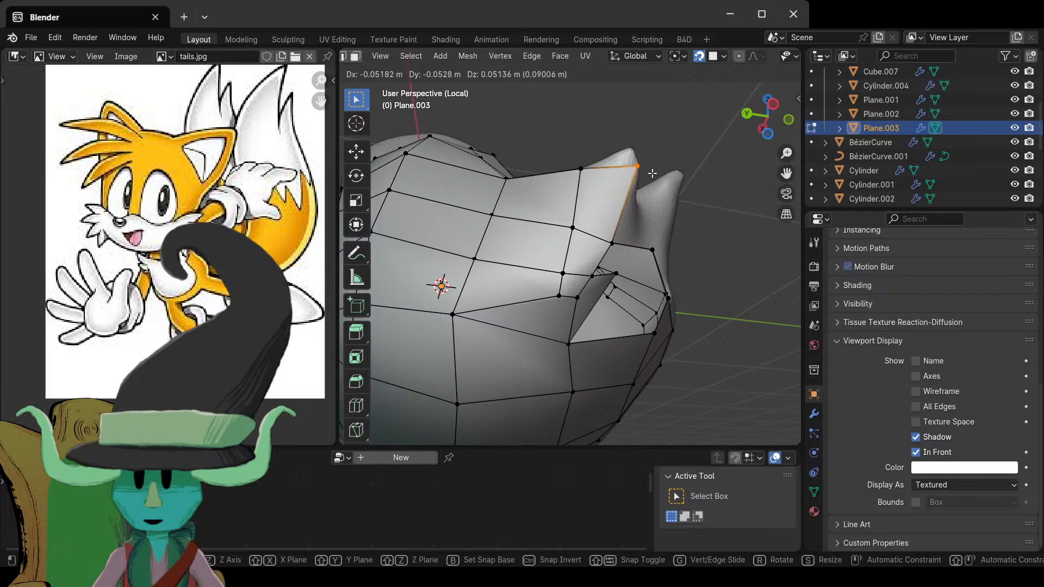
{"action": "left_click", "coordinate": [648, 173]}
{"action": "middle_click_drag", "start_coordinate": [567, 176], "coordinate": [564, 290]}
{"action": "left_click", "coordinate": [626, 211]}
{"action": "key", "text": "f"}
{"action": "left_click", "coordinate": [645, 207]}
{"action": "key", "text": "ctrl+z"}
- Move the upper border vertex along the spike's ridge out to its tip
{"action": "scroll", "coordinate": [564, 290], "scroll_direction": "up", "scroll_amount": 3}
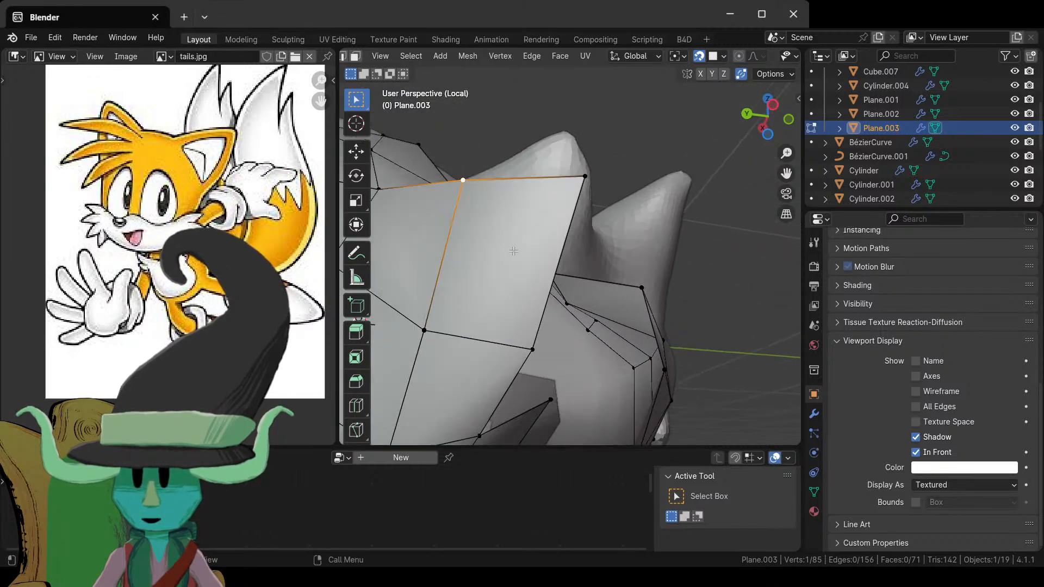
{"action": "scroll", "coordinate": [512, 245], "scroll_direction": "down", "scroll_amount": 1}
{"action": "middle_click_drag", "start_coordinate": [512, 245], "coordinate": [522, 267], "text": "shift"}
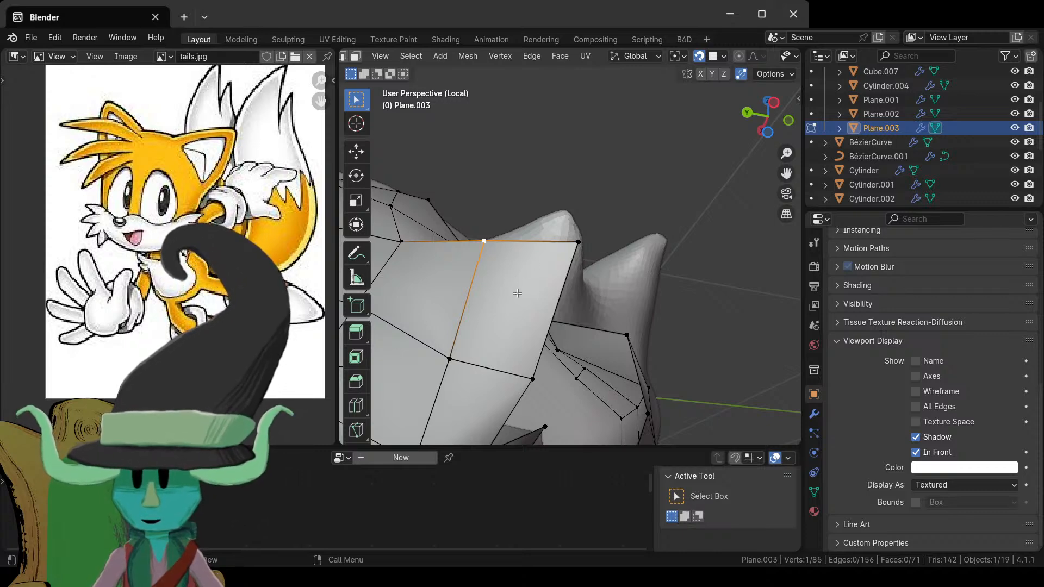
{"action": "middle_click_drag", "start_coordinate": [527, 300], "coordinate": [601, 321], "text": "shift"}
{"action": "scroll", "coordinate": [600, 321], "scroll_direction": "up", "scroll_amount": 2}
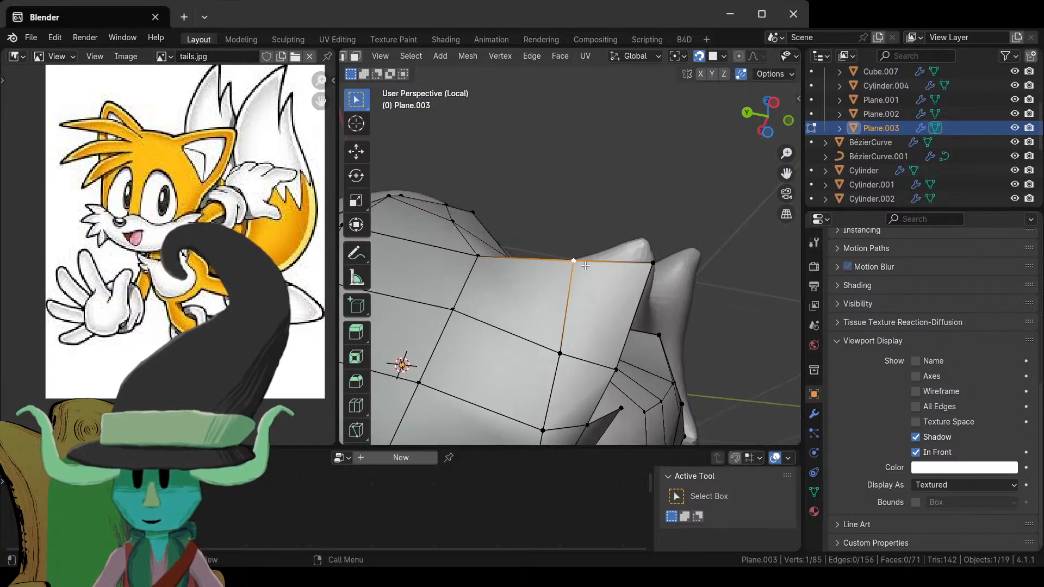
{"action": "key", "text": "g"}
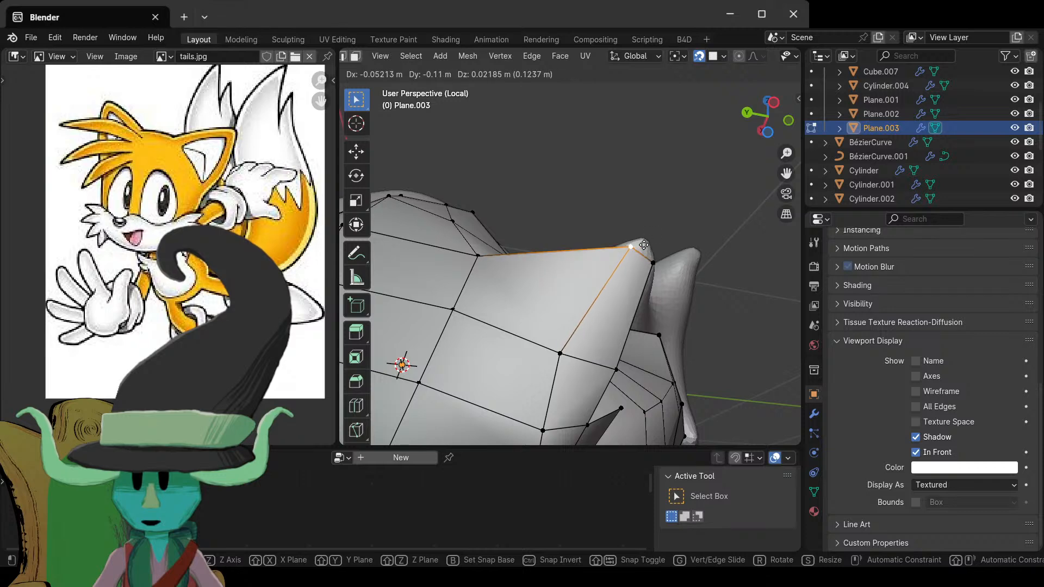
{"action": "left_click", "coordinate": [631, 240]}
- Examine the mesh around the spike from several angles and in Object Mode
{"action": "middle_click_drag", "start_coordinate": [631, 240], "coordinate": [668, 259]}
{"action": "key", "text": "ctrl+r"}
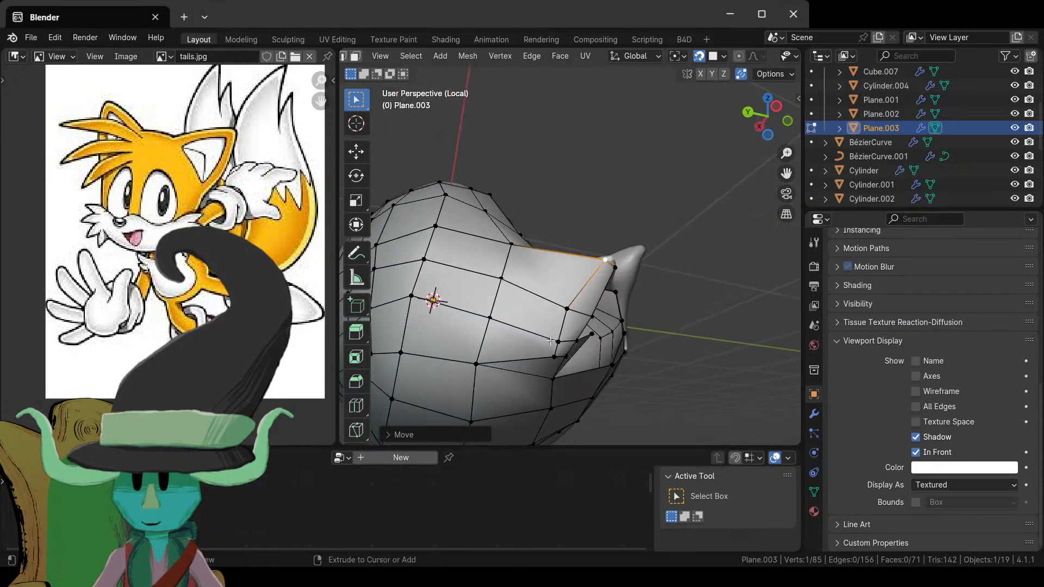
{"action": "middle_click_drag", "start_coordinate": [570, 356], "coordinate": [550, 314]}
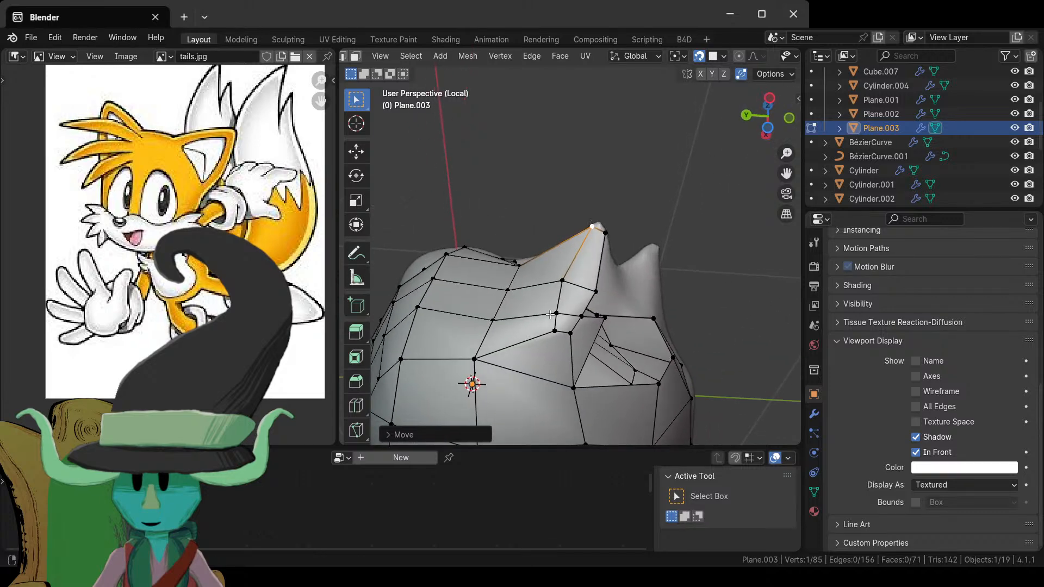
{"action": "middle_click_drag", "start_coordinate": [553, 314], "coordinate": [560, 243]}
{"action": "key", "text": "Tab"}
{"action": "key", "text": "Tab"}
{"action": "scroll", "coordinate": [564, 223], "scroll_direction": "up", "scroll_amount": 3}
{"action": "middle_click_drag", "start_coordinate": [587, 175], "coordinate": [618, 285]}
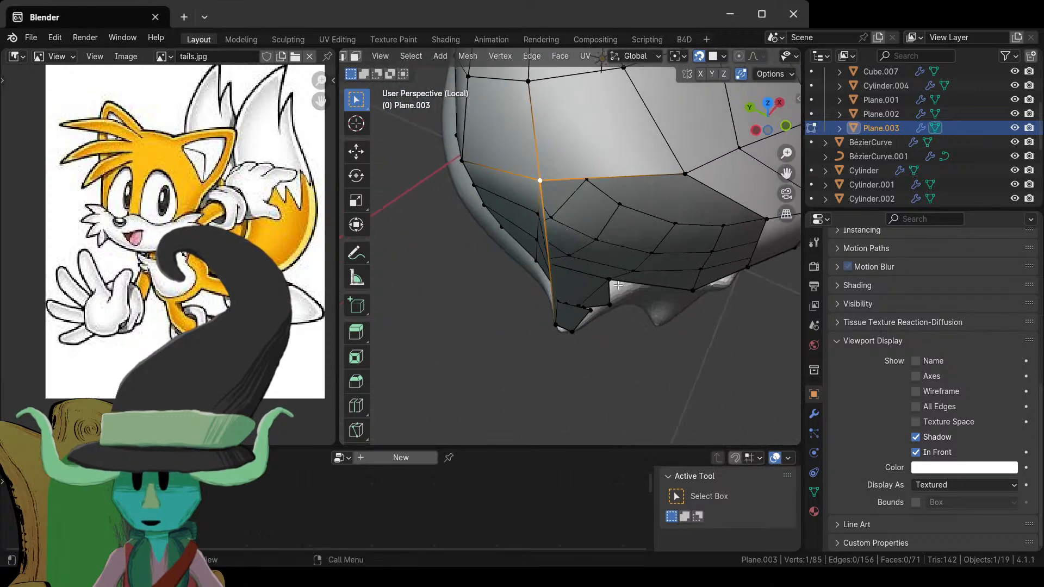
{"action": "key", "text": "g"}
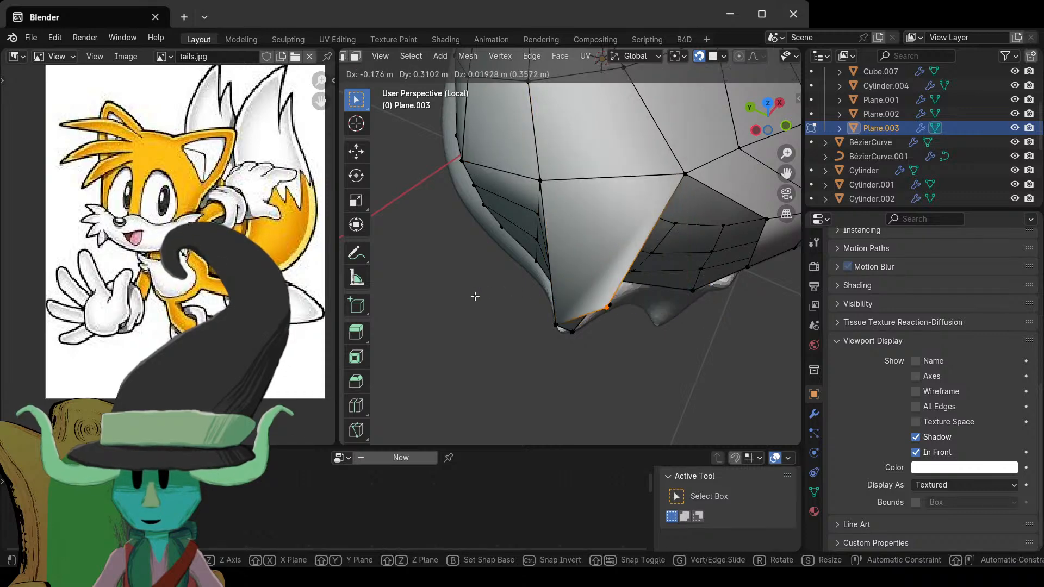
{"action": "left_click", "coordinate": [447, 310]}
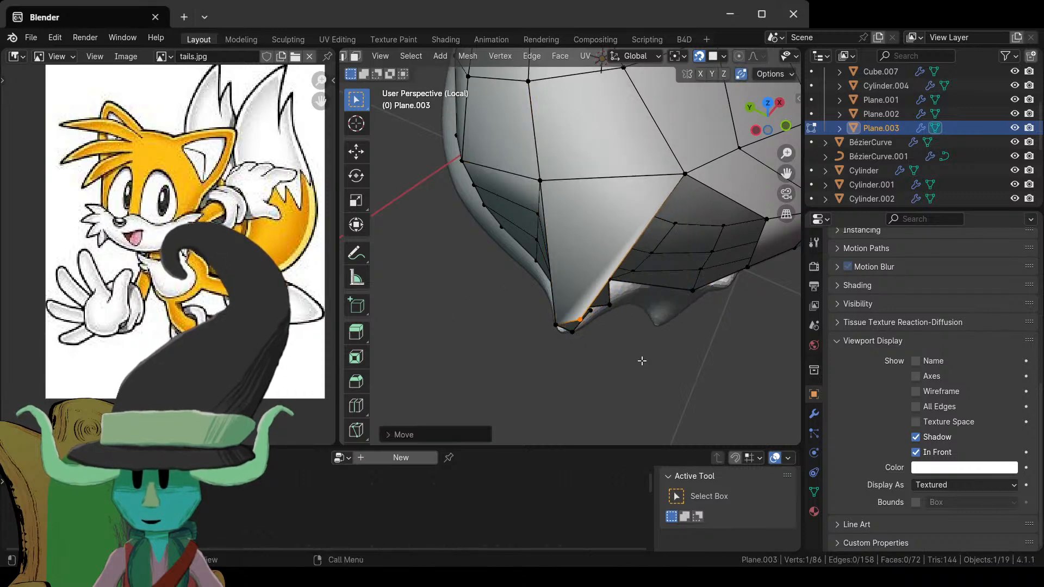
{"action": "middle_click_drag", "start_coordinate": [640, 361], "coordinate": [615, 281]}
{"action": "key", "text": "g"}
{"action": "left_click", "coordinate": [645, 303]}
{"action": "scroll", "coordinate": [616, 281], "scroll_direction": "up", "scroll_amount": 1}
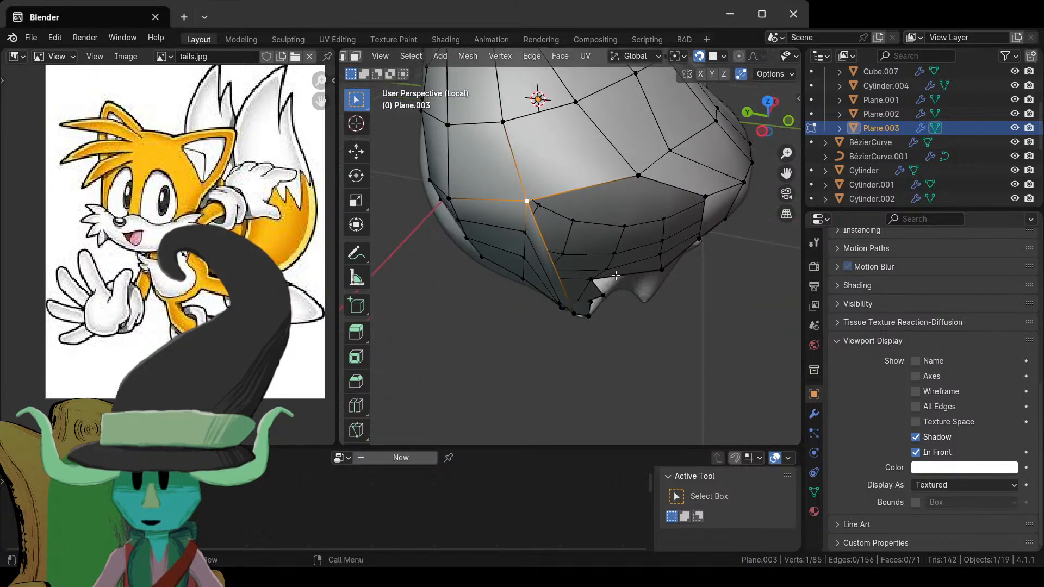
- Add a quad over the spike's far side with its new corner at the tip, and check the result in Object Mode
{"action": "key", "text": "g"}
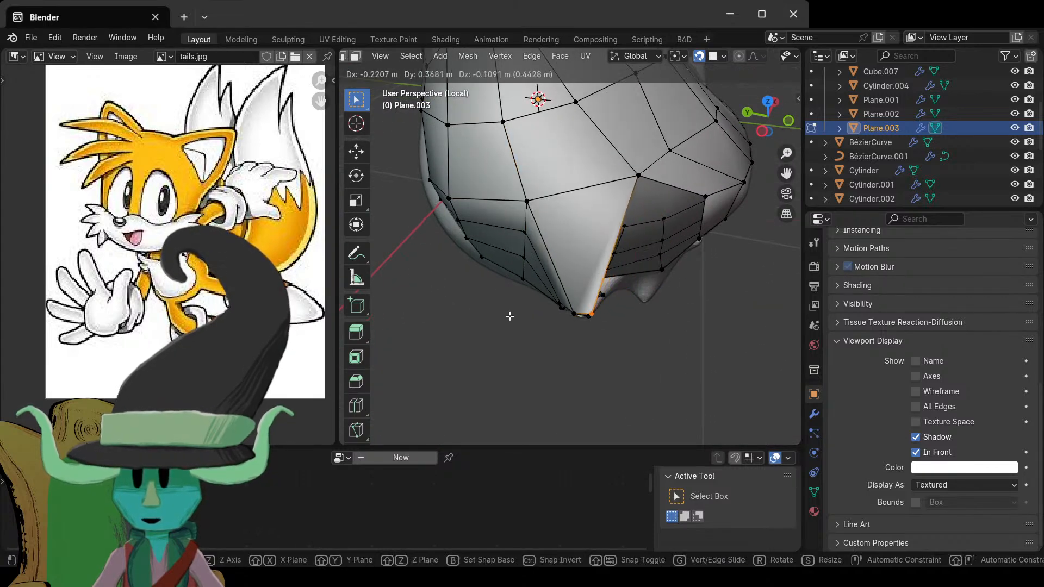
{"action": "left_click", "coordinate": [641, 343]}
{"action": "middle_click_drag", "start_coordinate": [642, 342], "coordinate": [576, 305]}
{"action": "key", "text": "Tab"}
{"action": "key", "text": "Tab"}
{"action": "key", "text": "Tab"}
{"action": "key", "text": "Tab"}
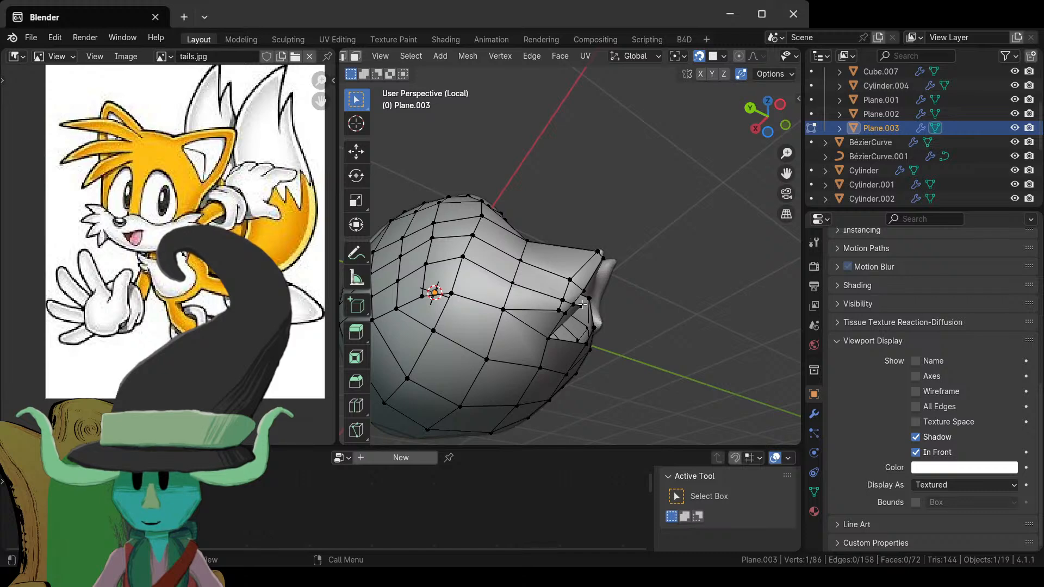
- Delete the single quad next to the narrow face at the spike's base
{"action": "scroll", "coordinate": [583, 305], "scroll_direction": "up", "scroll_amount": 2}
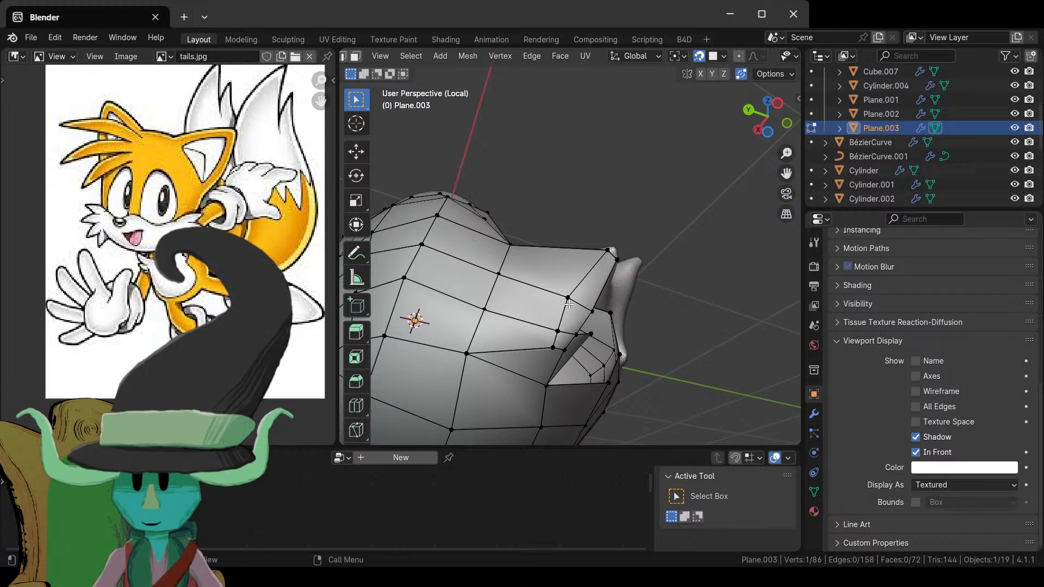
{"action": "middle_click_drag", "start_coordinate": [620, 350], "coordinate": [537, 357]}
{"action": "key", "text": "alt+a"}
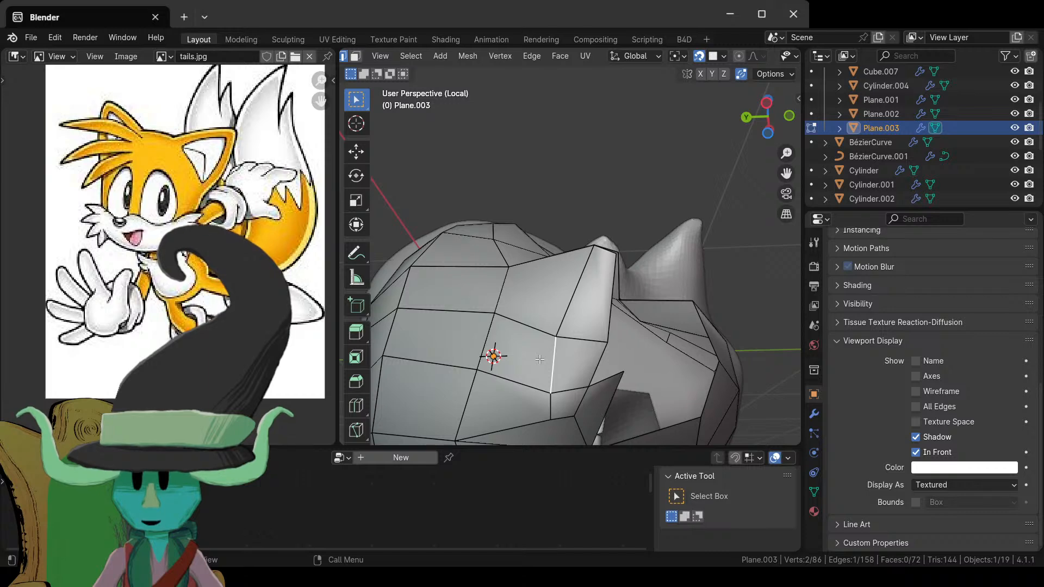
{"action": "left_click", "coordinate": [539, 359]}
{"action": "key", "text": "z"}
{"action": "key", "text": "x"}
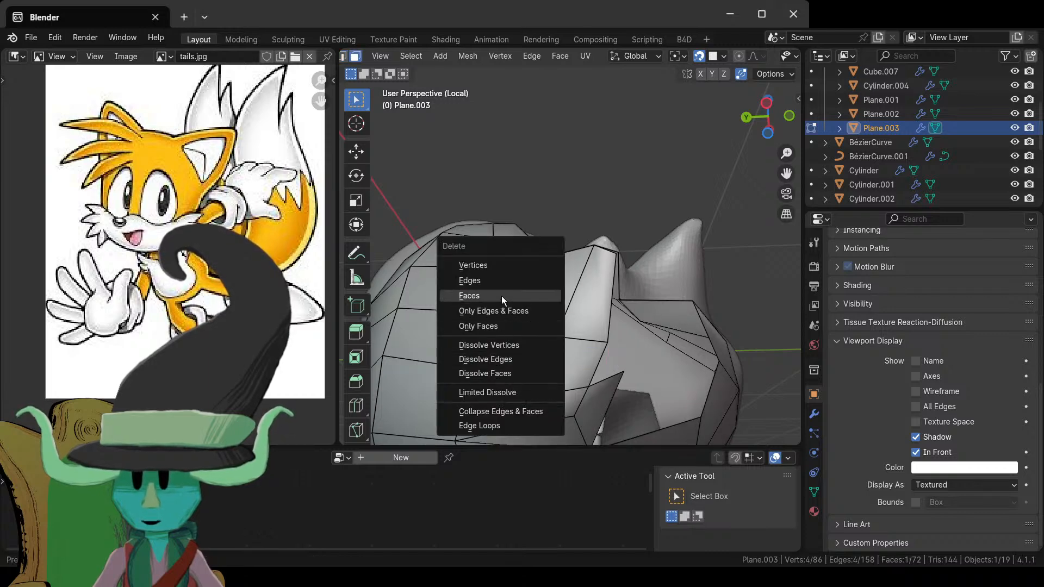
{"action": "left_click", "coordinate": [501, 296]}
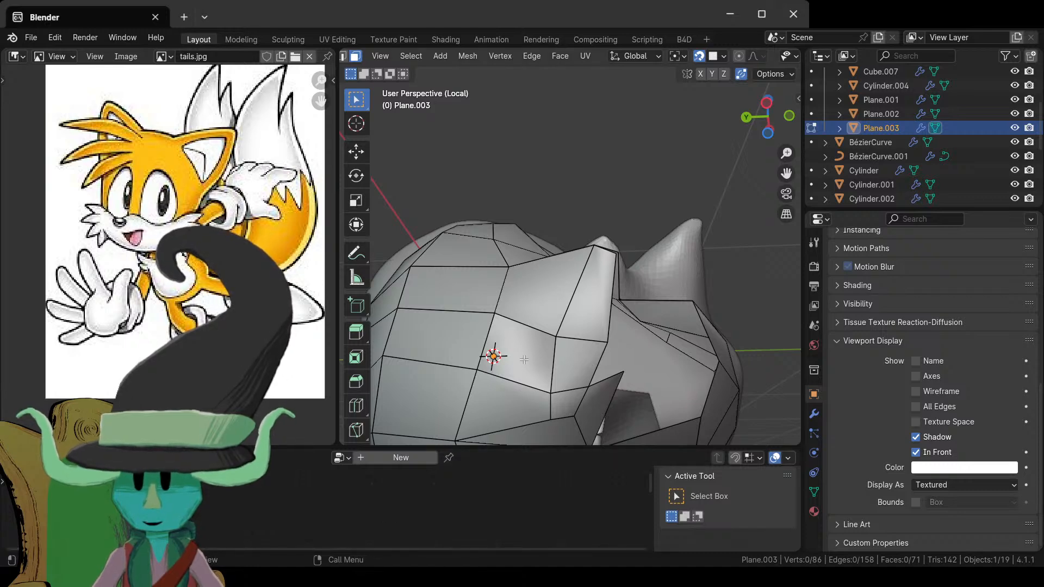
- Add two evenly spaced loop cuts across the narrow face beside the deleted quad, without sliding them
{"action": "middle_click_drag", "start_coordinate": [523, 360], "coordinate": [560, 369]}
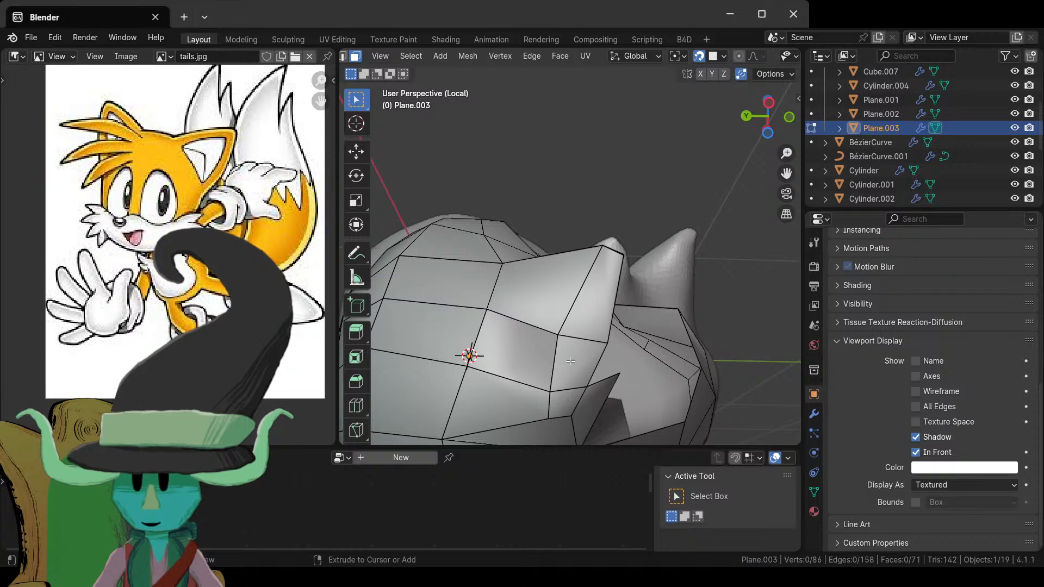
{"action": "key", "text": "ctrl+r"}
{"action": "scroll", "coordinate": [570, 361], "scroll_direction": "up", "scroll_amount": 1}
{"action": "left_click", "coordinate": [568, 362]}
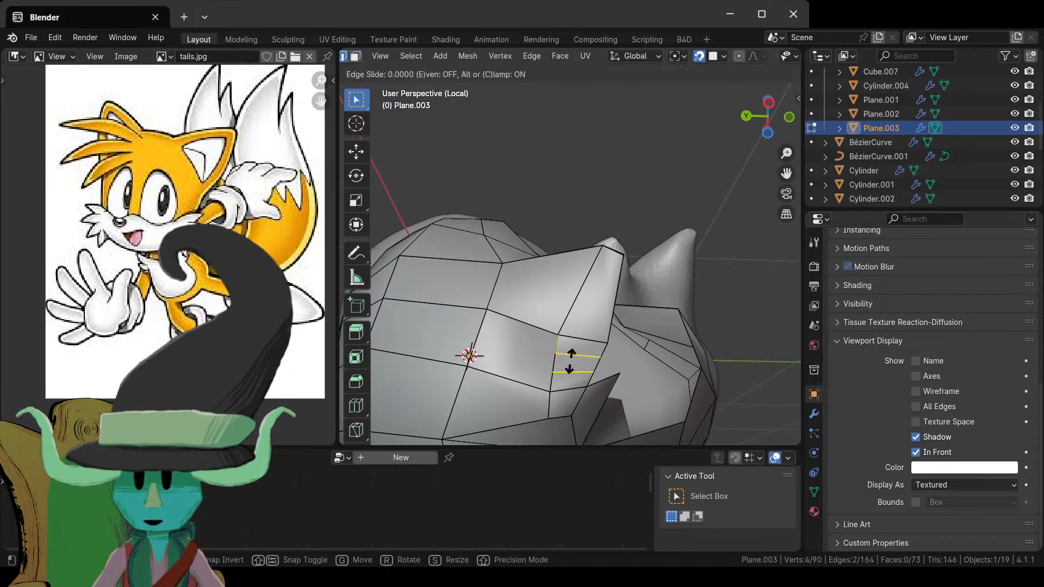
{"action": "right_click", "coordinate": [514, 363]}
{"action": "middle_click_drag", "start_coordinate": [558, 386], "coordinate": [580, 390]}
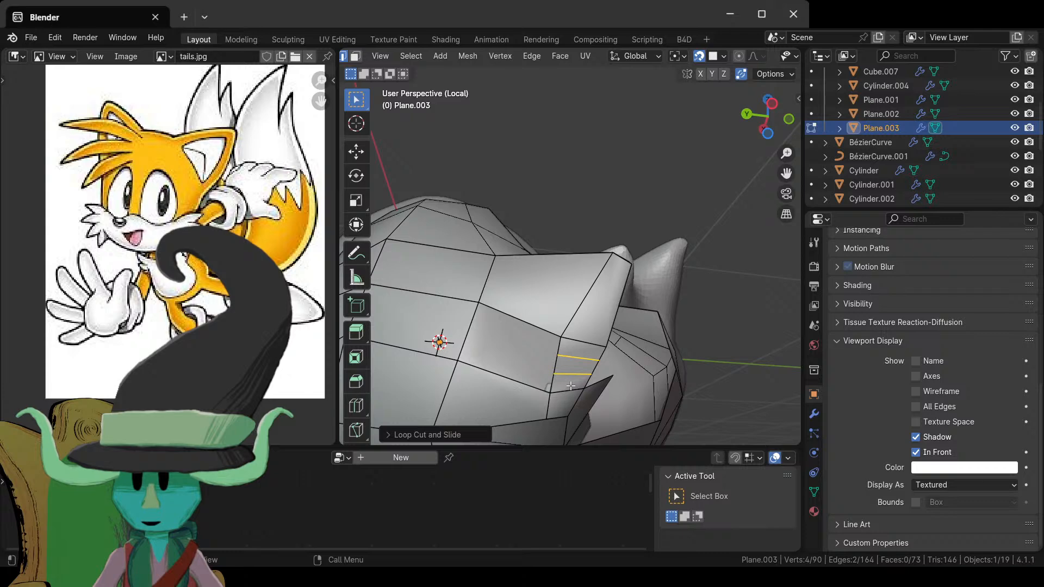
- Add one centered loop cut across the large face above the opening that leads to the spike's tip
{"action": "key", "text": "ctrl+r"}
{"action": "left_click", "coordinate": [530, 319]}
{"action": "right_click", "coordinate": [530, 319]}
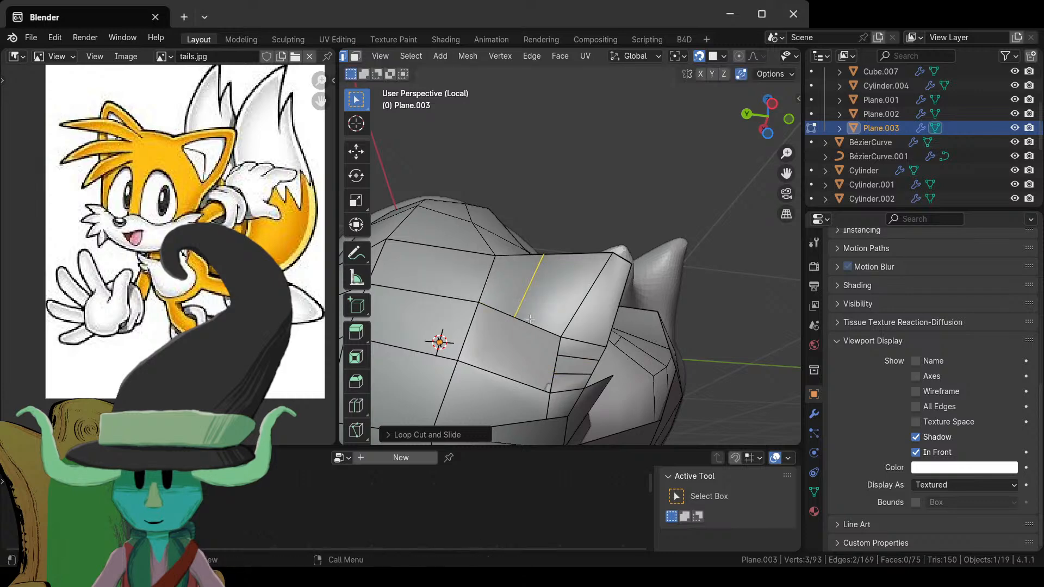
- Add one centered loop cut across the face below the opening at the spike's base, without sliding it
{"action": "key", "text": "ctrl+r"}
{"action": "left_click", "coordinate": [505, 387]}
{"action": "right_click", "coordinate": [505, 387]}
- Add three stacked quads across the opening, from the newly cut lower face up to the large face above
{"action": "middle_click_drag", "start_coordinate": [505, 387], "coordinate": [547, 302]}
{"action": "left_click", "coordinate": [522, 353]}
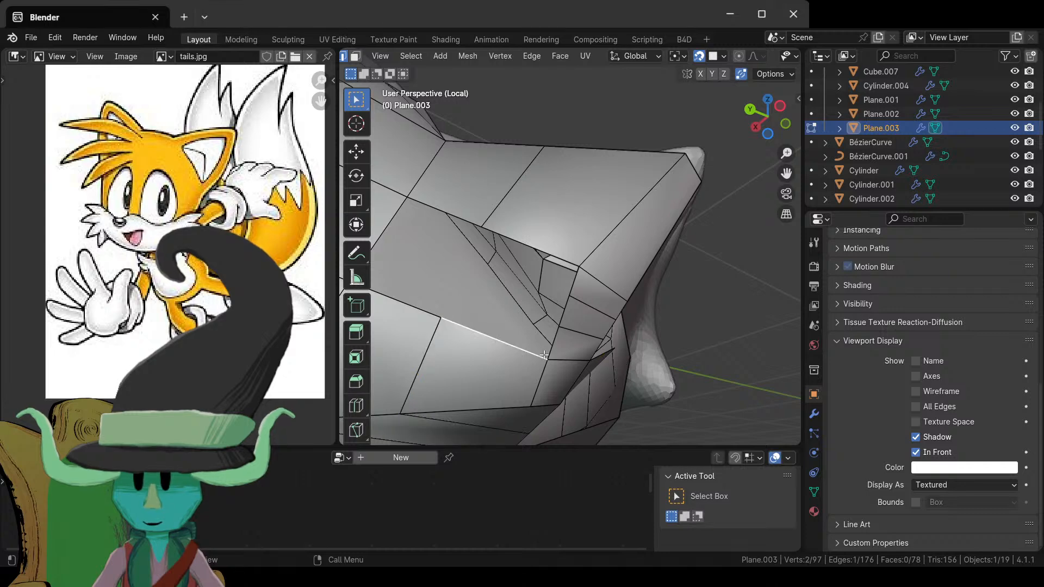
{"action": "key", "text": "1"}
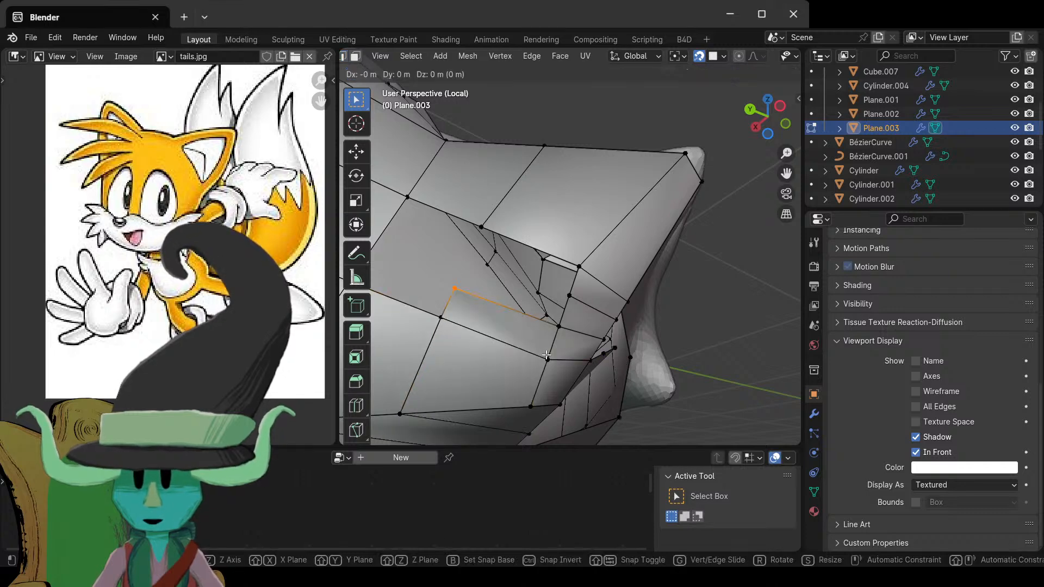
{"action": "left_click", "coordinate": [559, 327]}
{"action": "key", "text": "g"}
{"action": "left_click", "coordinate": [564, 335]}
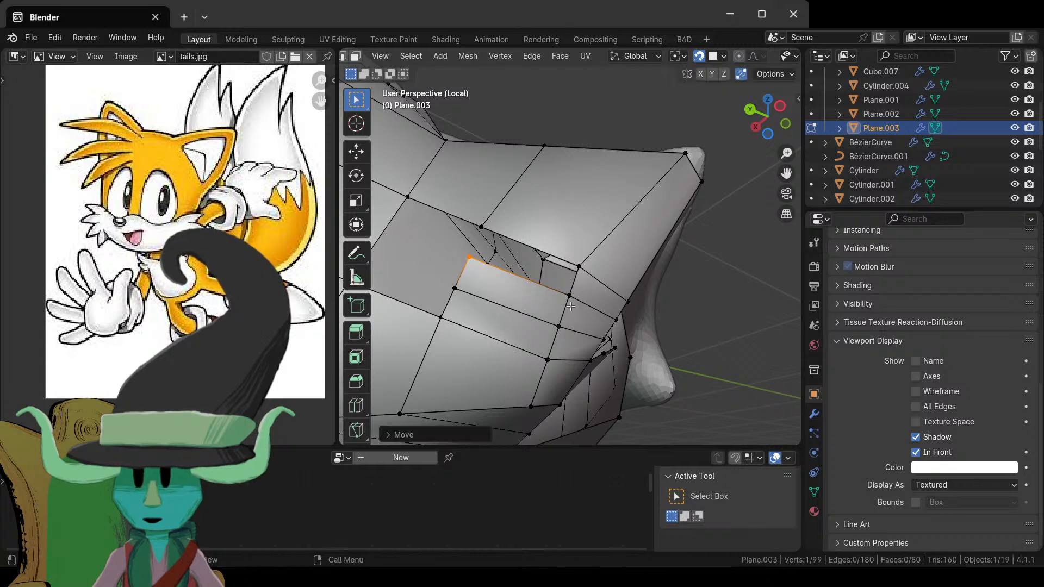
{"action": "left_click", "coordinate": [574, 295]}
{"action": "key", "text": "g"}
{"action": "left_click", "coordinate": [574, 296]}
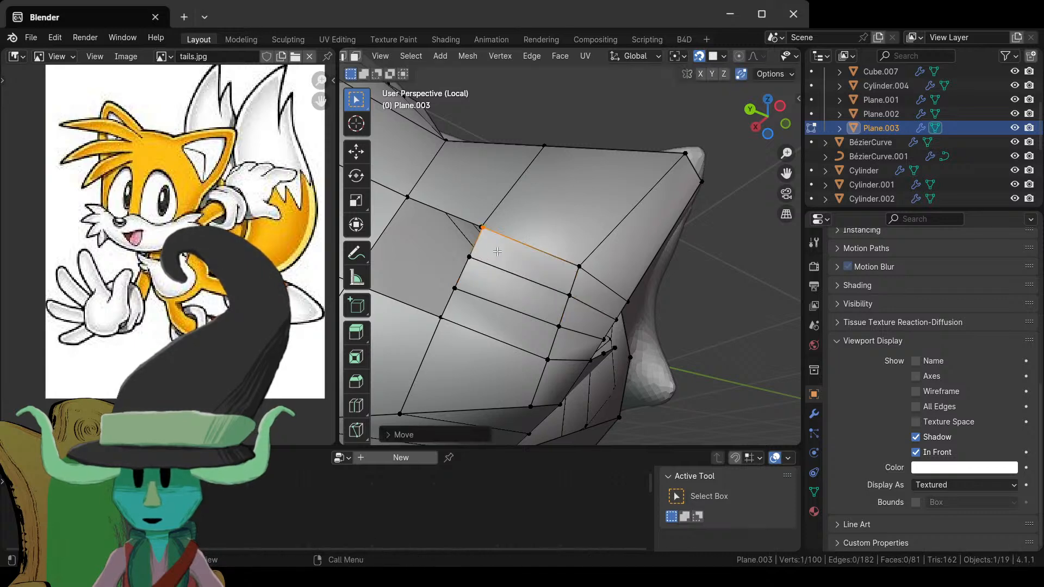
- Reposition the three free corners of the new quads on the surface, bringing the uppermost one to the large face's corner
{"action": "middle_click_drag", "start_coordinate": [497, 251], "coordinate": [562, 300]}
{"action": "middle_click_drag", "start_coordinate": [611, 341], "coordinate": [560, 375]}
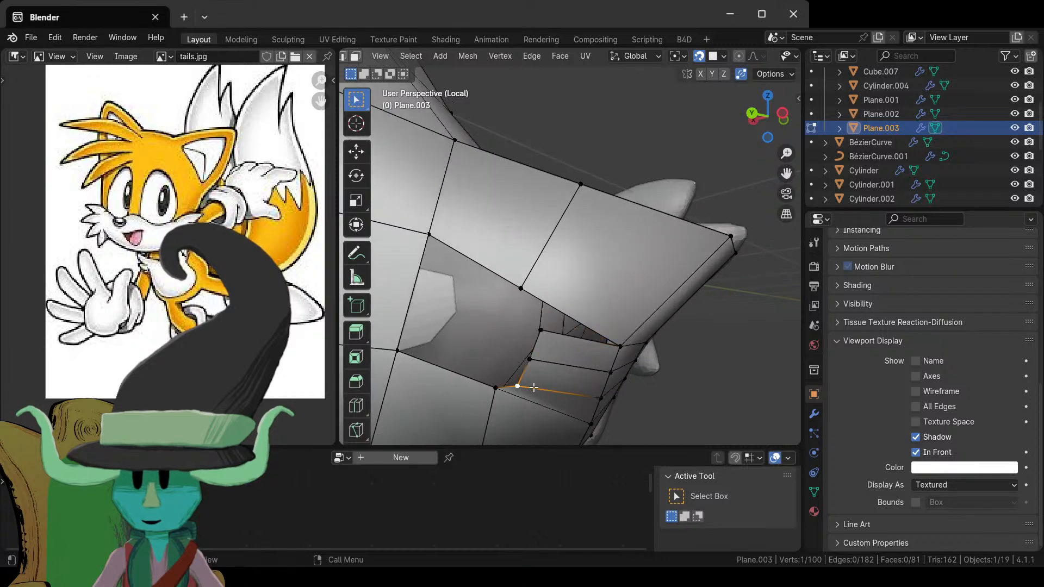
{"action": "key", "text": "g"}
{"action": "left_click", "coordinate": [522, 363]}
{"action": "left_click", "coordinate": [529, 359]}
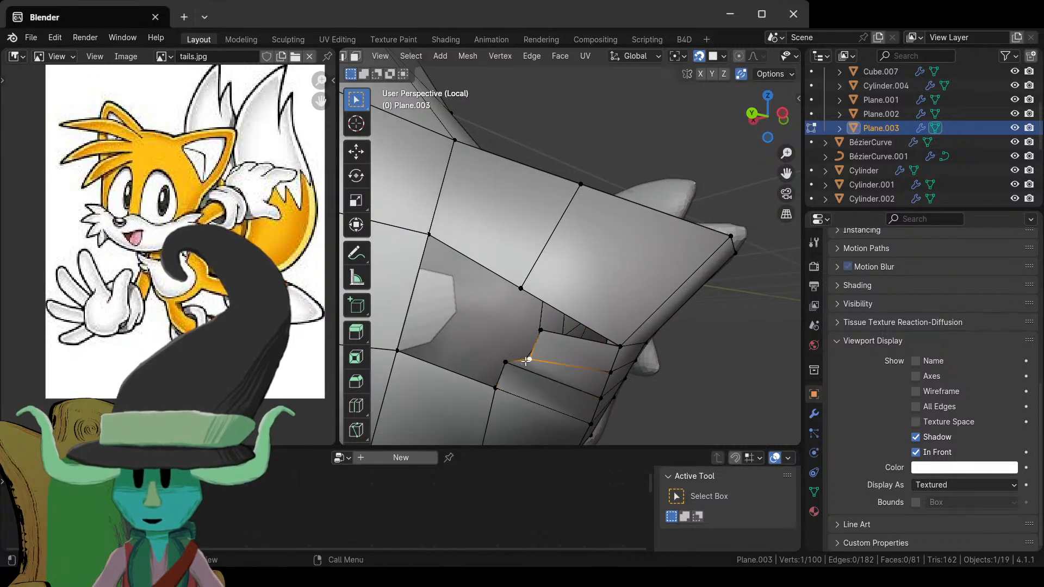
{"action": "key", "text": "g"}
{"action": "left_click", "coordinate": [515, 337]}
{"action": "key", "text": "g"}
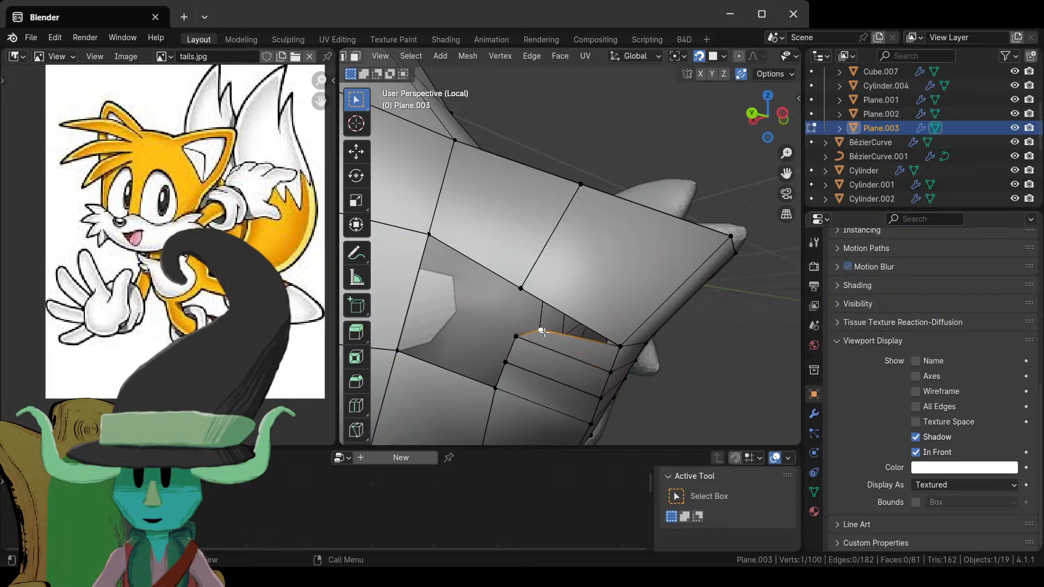
{"action": "left_click", "coordinate": [523, 290]}
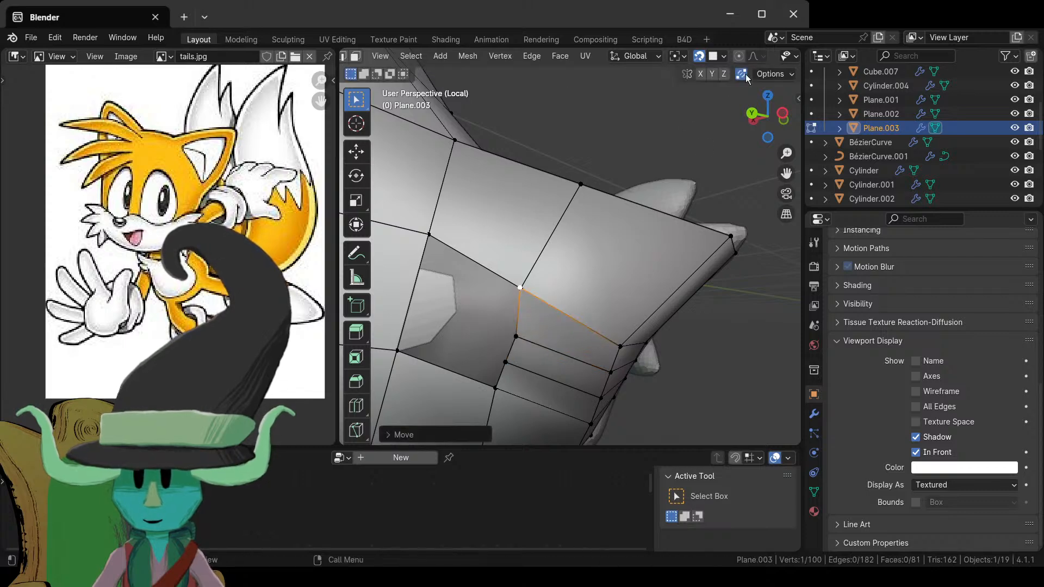
- Inspect the gap in Object Mode and move the strip's uppermost free corner onto the corner of the large face above
{"action": "middle_click_drag", "start_coordinate": [513, 379], "coordinate": [559, 299]}
{"action": "key", "text": "Tab"}
{"action": "key", "text": "Tab"}
{"action": "key", "text": "g"}
{"action": "left_click", "coordinate": [577, 302]}
{"action": "key", "text": "g"}
{"action": "right_click", "coordinate": [553, 308]}
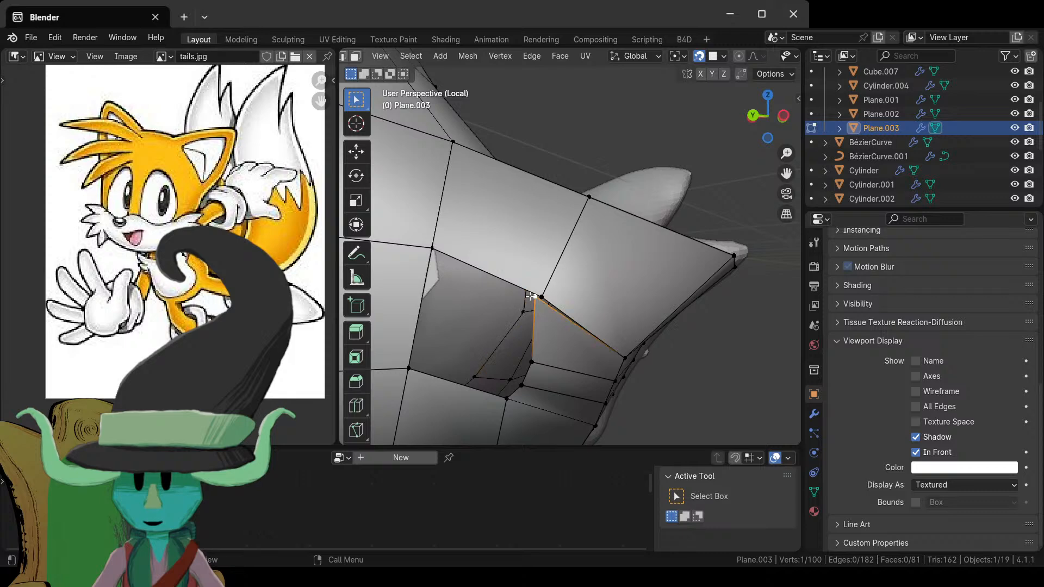
{"action": "key", "text": "g"}
{"action": "left_click", "coordinate": [554, 302]}
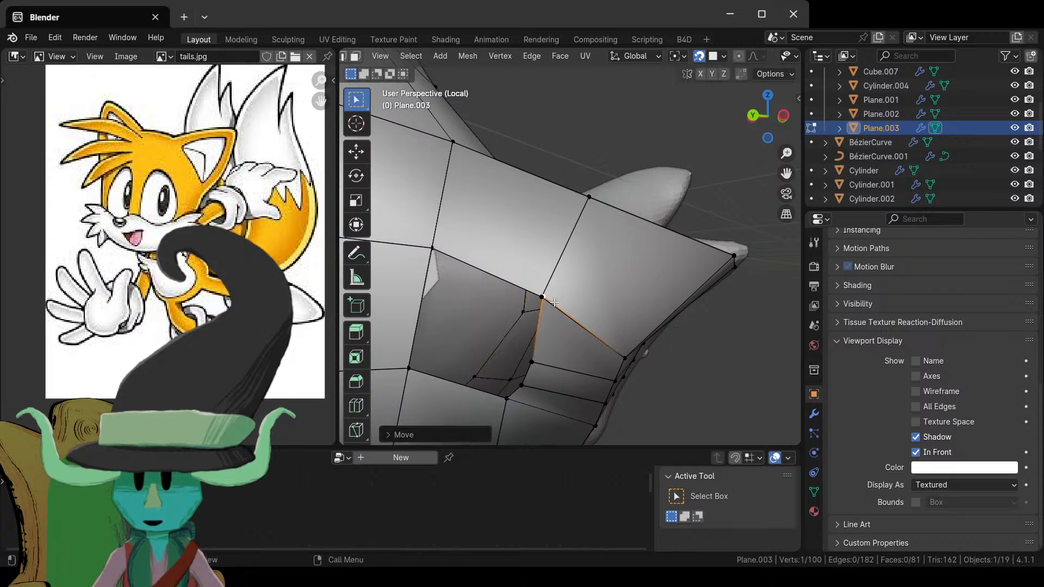
- Weld the strip's uppermost free corner to the large face's corner vertex with Auto Merge enabled
{"action": "scroll", "coordinate": [554, 310], "scroll_direction": "up", "scroll_amount": 4}
{"action": "scroll", "coordinate": [544, 343], "scroll_direction": "down", "scroll_amount": 3}
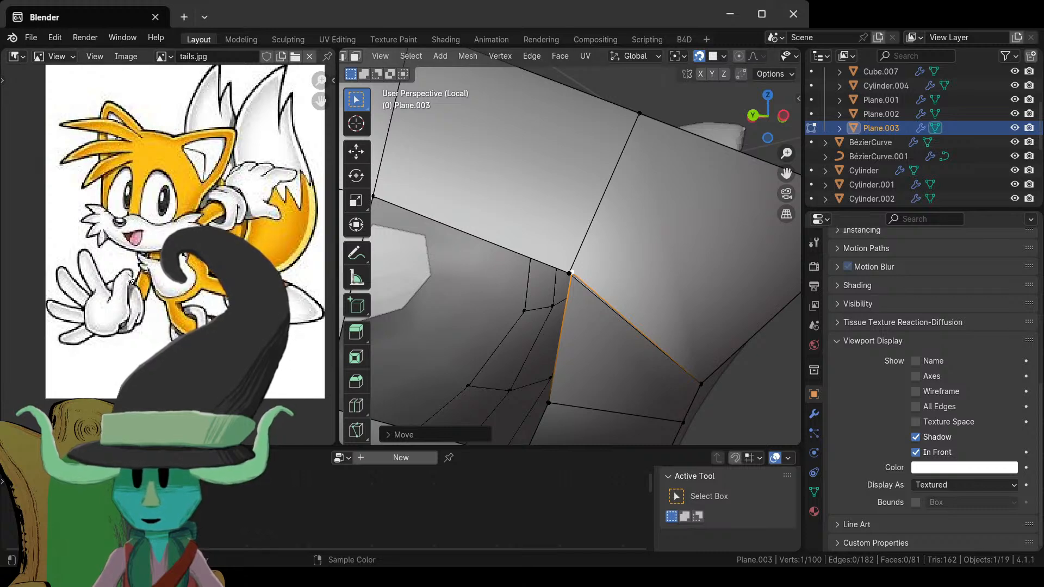
{"action": "scroll", "coordinate": [504, 273], "scroll_direction": "up", "scroll_amount": 1}
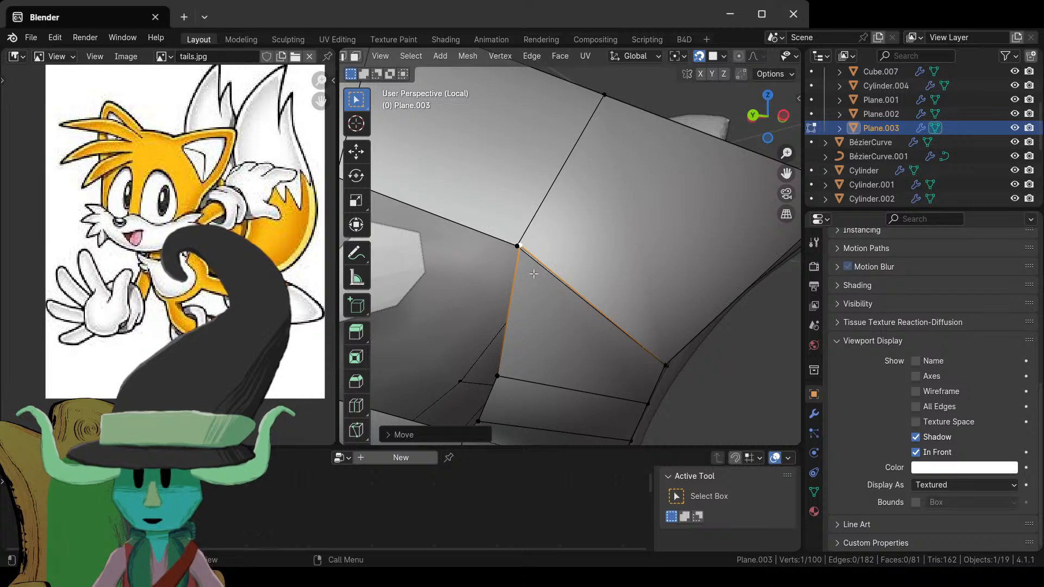
{"action": "key", "text": "g"}
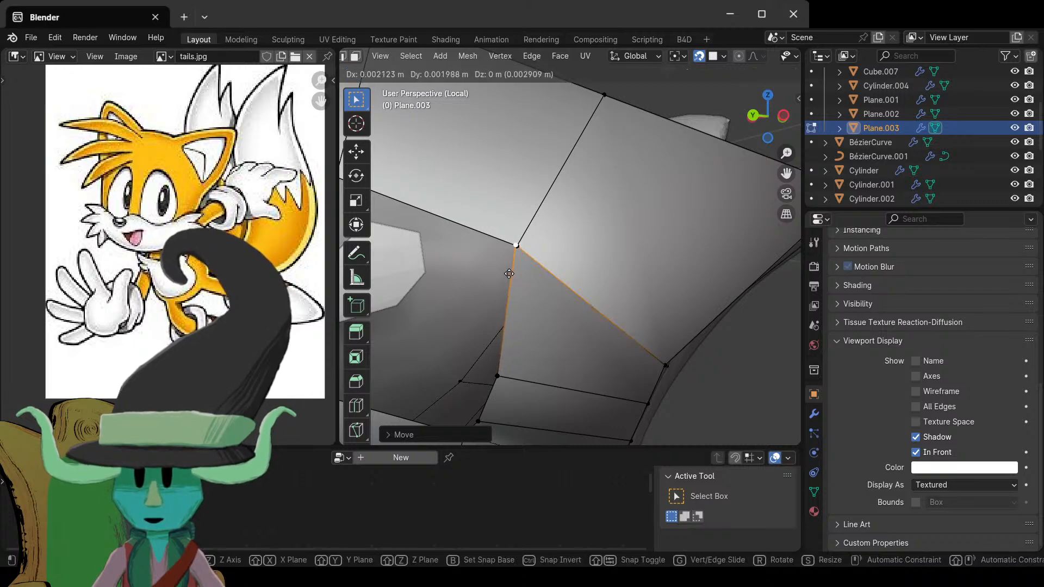
{"action": "left_click", "coordinate": [509, 274]}
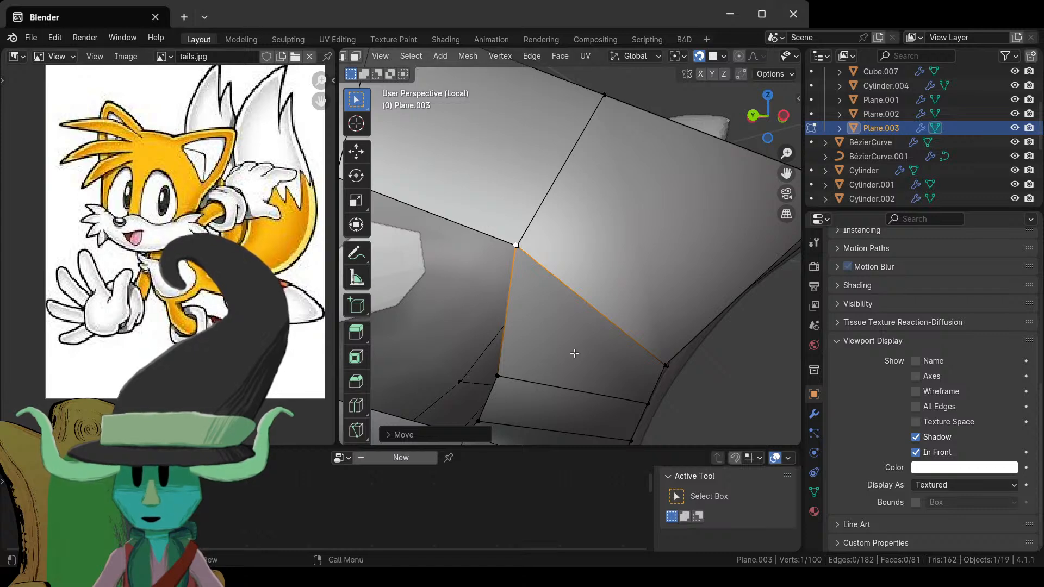
{"action": "middle_click_drag", "start_coordinate": [574, 354], "coordinate": [480, 208]}
{"action": "scroll", "coordinate": [212, 228], "scroll_direction": "up", "scroll_amount": 6}
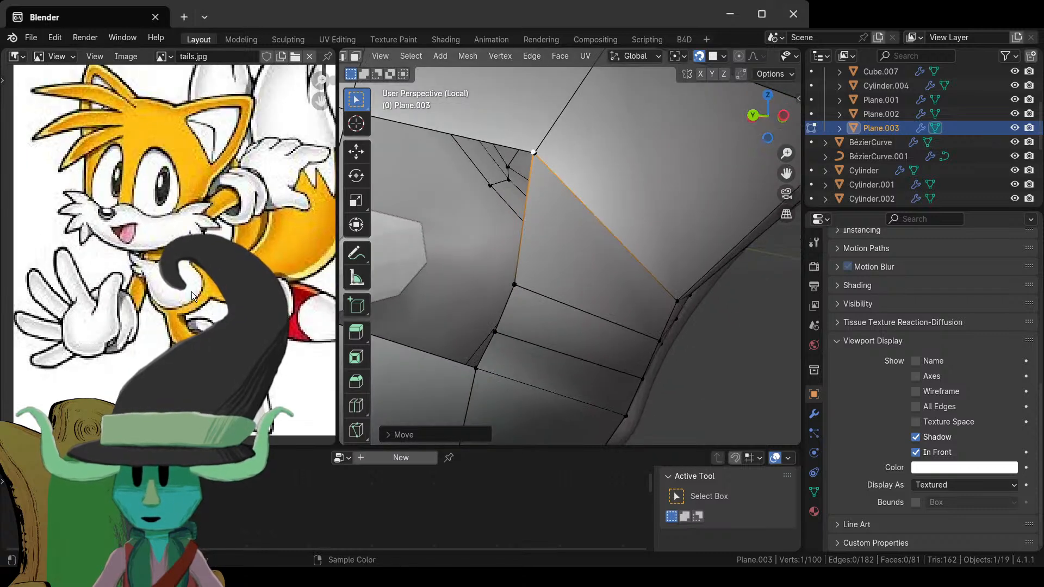
{"action": "middle_click_drag", "start_coordinate": [212, 229], "coordinate": [197, 283]}
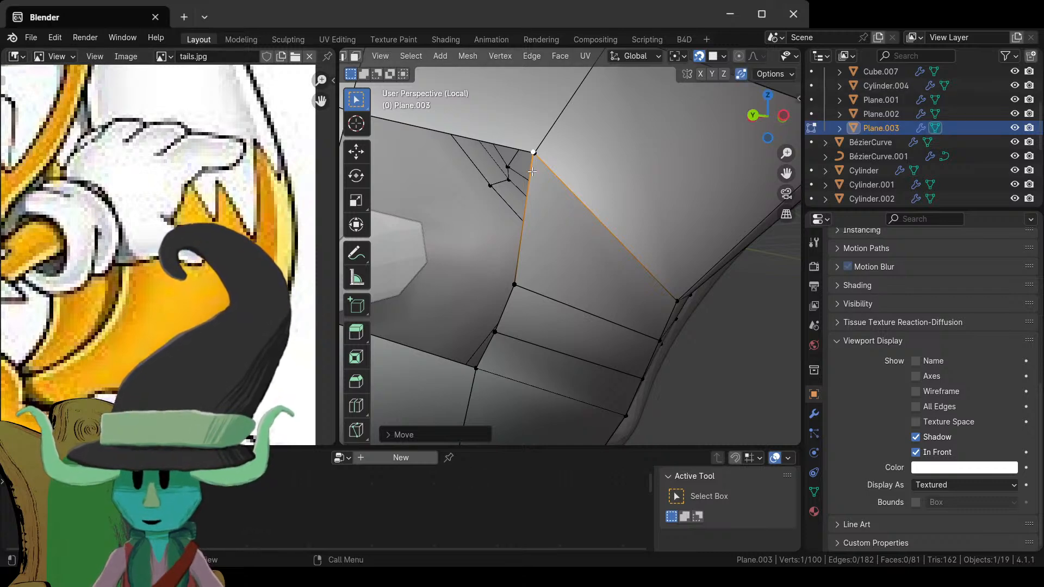
{"action": "key", "text": "g"}
{"action": "left_click", "coordinate": [533, 171]}
- Move the strip's two middle free vertices toward the spike and scale them apart by about 1.57
{"action": "left_click", "coordinate": [517, 286]}
{"action": "scroll", "coordinate": [550, 313], "scroll_direction": "down", "scroll_amount": 5}
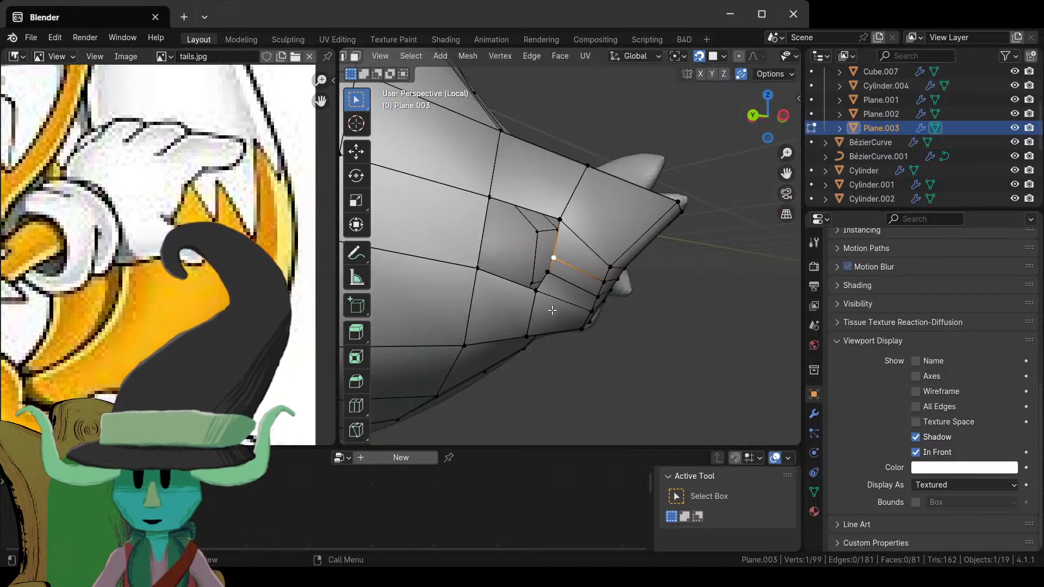
{"action": "left_click", "coordinate": [549, 261], "text": "shift"}
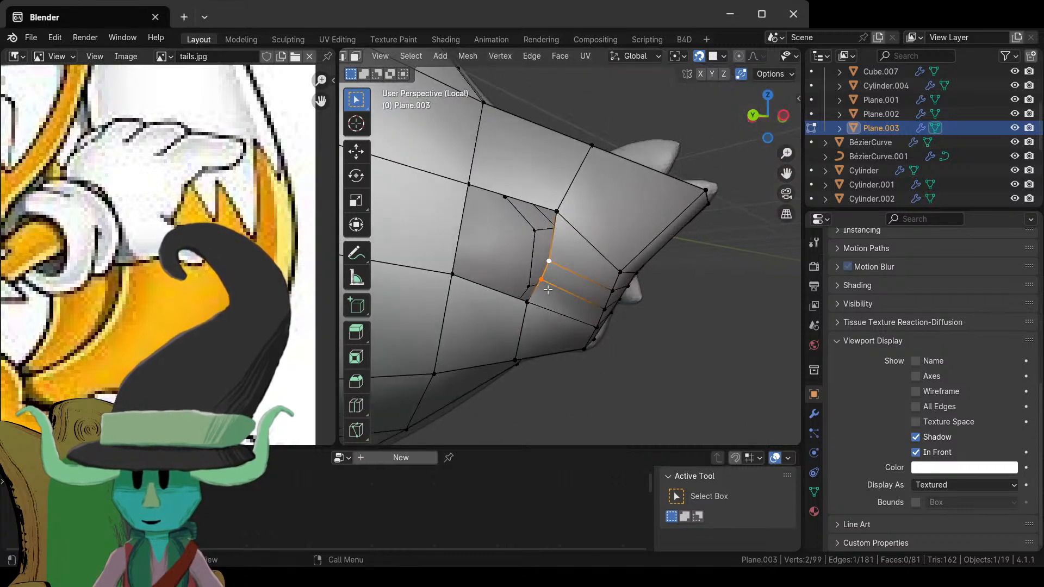
{"action": "key", "text": "g"}
{"action": "left_click", "coordinate": [557, 262]}
{"action": "key", "text": "s"}
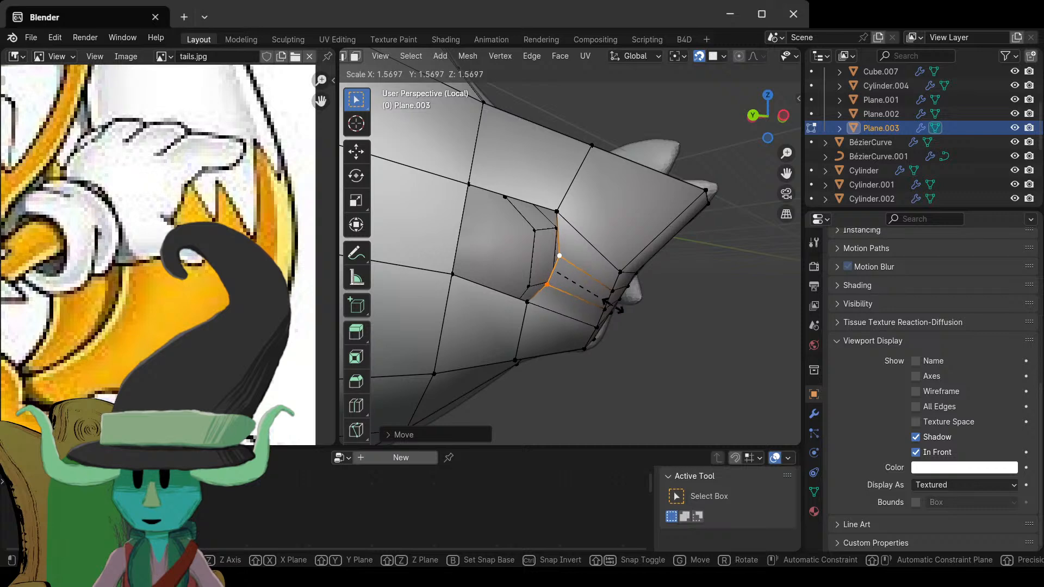
{"action": "left_click", "coordinate": [618, 310]}
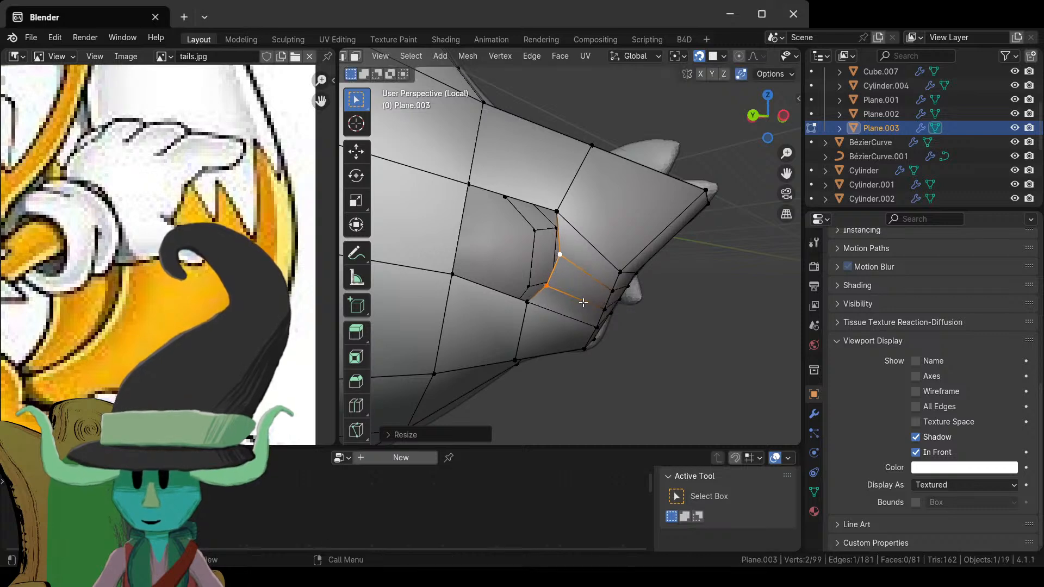
- Fill a quad beside the two moved vertices and the remaining gap next to it, and check the surface in Object Mode
{"action": "key", "text": "ctrl+z"}
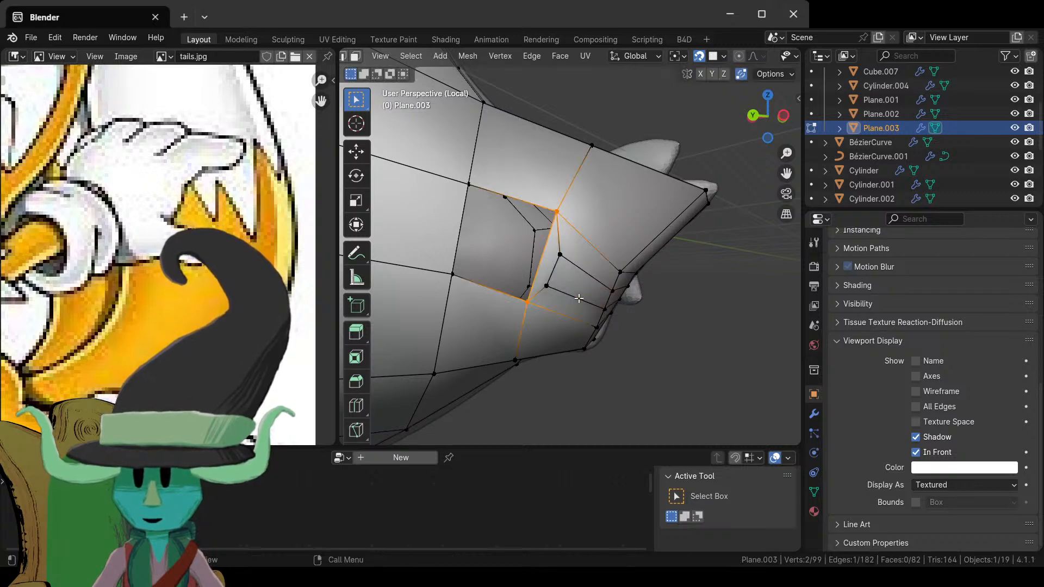
{"action": "key", "text": "Tab"}
{"action": "scroll", "coordinate": [578, 297], "scroll_direction": "down", "scroll_amount": 5}
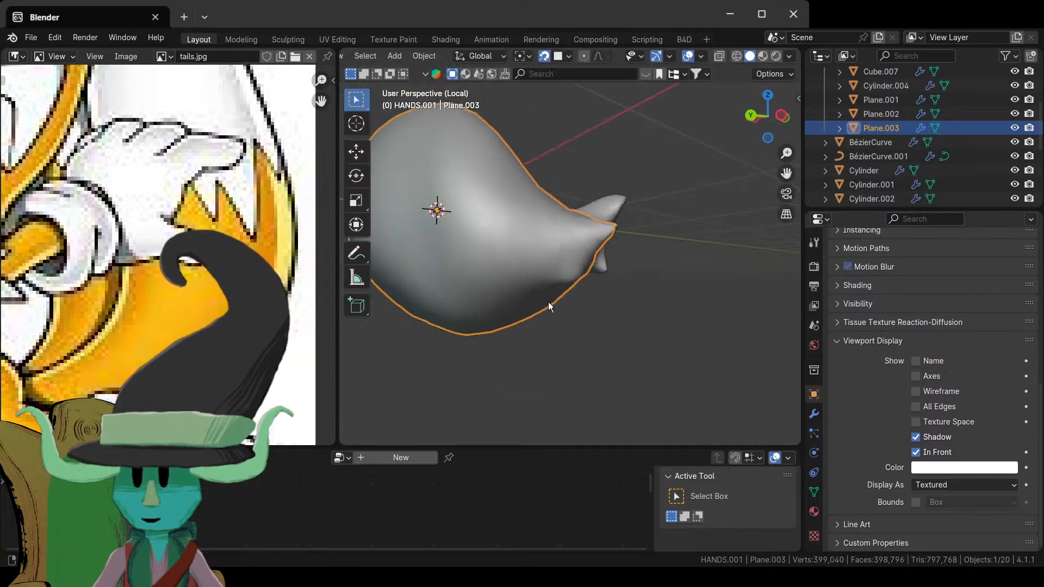
{"action": "middle_click_drag", "start_coordinate": [548, 302], "coordinate": [491, 302]}
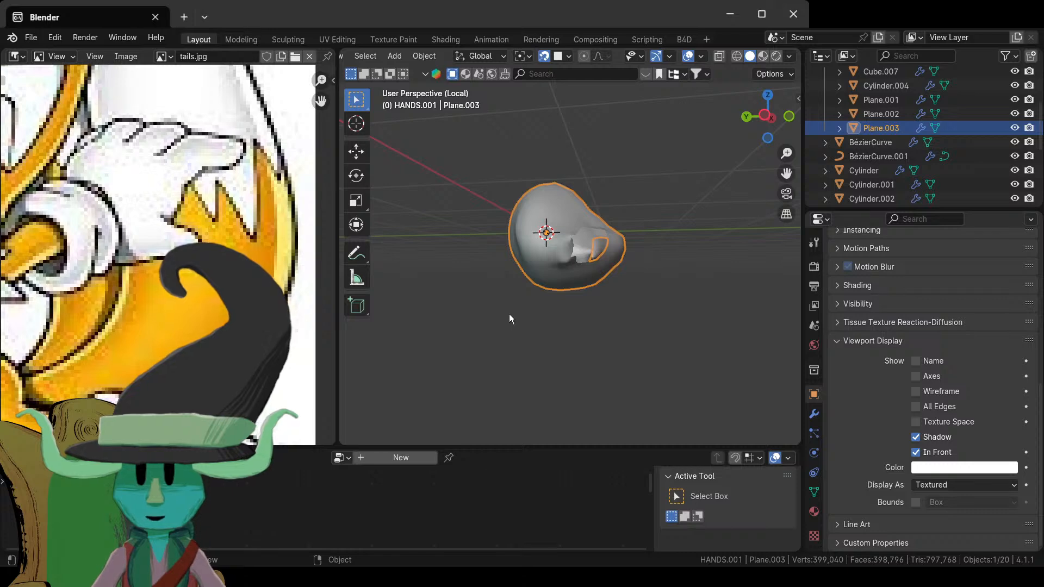
{"action": "scroll", "coordinate": [621, 282], "scroll_direction": "up", "scroll_amount": 4}
{"action": "key", "text": "Tab"}
{"action": "middle_click_drag", "start_coordinate": [621, 281], "coordinate": [556, 246]}
{"action": "key", "text": "Tab"}
{"action": "key", "text": "Tab"}
- Move the lower corner vertex of the spike's large side face toward the tip and check the shape in Object Mode
{"action": "scroll", "coordinate": [592, 234], "scroll_direction": "up", "scroll_amount": 3}
{"action": "left_click", "coordinate": [577, 260]}
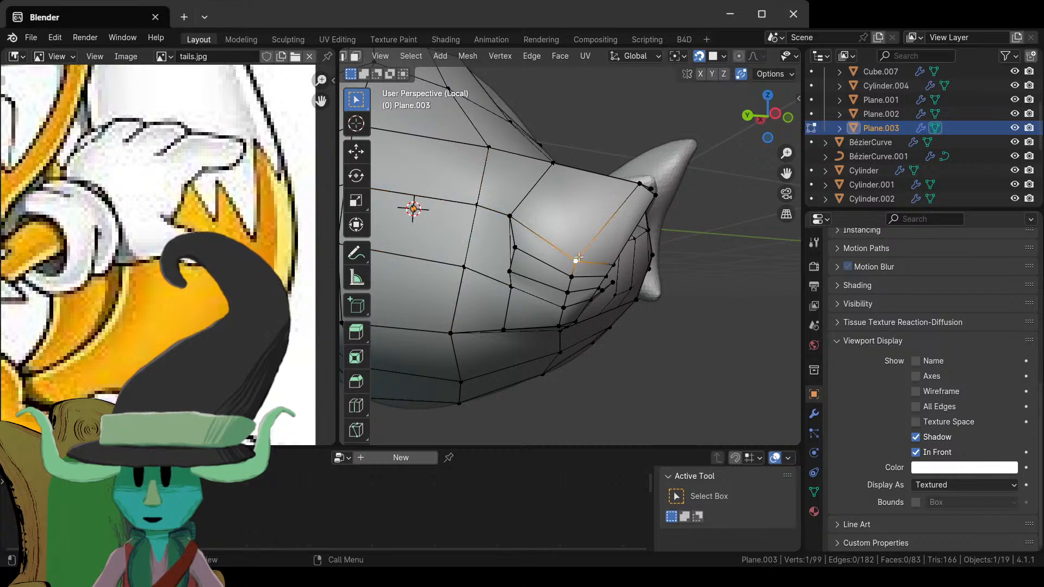
{"action": "left_click_drag", "start_coordinate": [584, 261], "coordinate": [613, 239]}
{"action": "key", "text": "Tab"}
{"action": "scroll", "coordinate": [599, 364], "scroll_direction": "down", "scroll_amount": 3}
{"action": "middle_click_drag", "start_coordinate": [599, 364], "coordinate": [688, 359]}
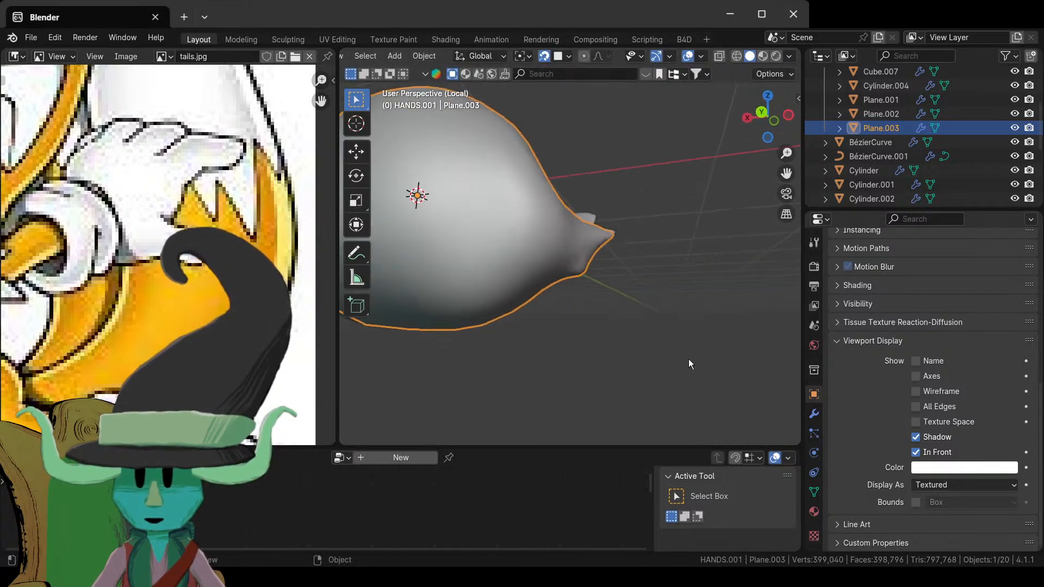
- Merge the two neighbouring vertices at the spike's tip into one and view the result in Object Mode
{"action": "scroll", "coordinate": [689, 359], "scroll_direction": "up", "scroll_amount": 3}
{"action": "key", "text": "Tab"}
{"action": "middle_click_drag", "start_coordinate": [645, 310], "coordinate": [590, 250]}
{"action": "left_click", "coordinate": [608, 194]}
{"action": "middle_click_drag", "start_coordinate": [607, 194], "coordinate": [530, 220]}
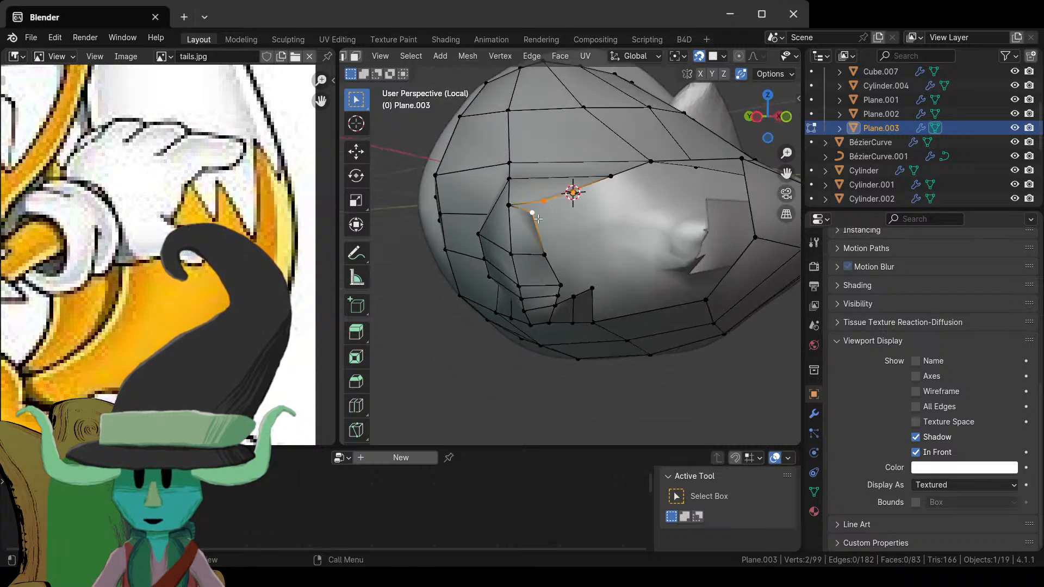
{"action": "key", "text": "m"}
{"action": "left_click", "coordinate": [541, 222]}
{"action": "key", "text": "Tab"}
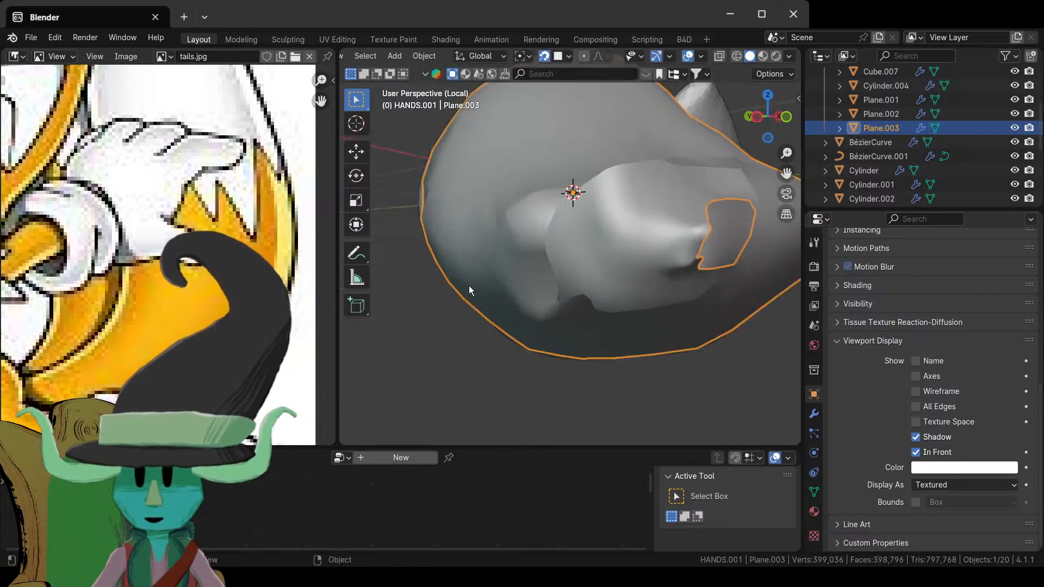
- Inspect the spike's smoothed shape and its mesh from several angles, alternating between Object Mode and Edit Mode
{"action": "middle_click_drag", "start_coordinate": [469, 285], "coordinate": [616, 263]}
{"action": "key", "text": "Tab"}
{"action": "key", "text": "Tab"}
{"action": "scroll", "coordinate": [687, 306], "scroll_direction": "down", "scroll_amount": 3}
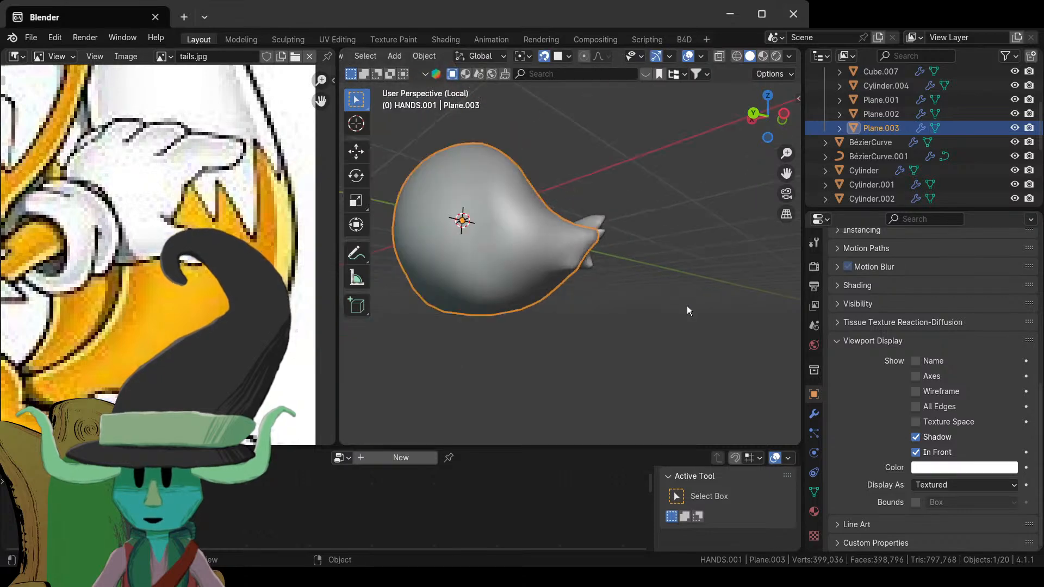
{"action": "left_click", "coordinate": [544, 321]}
{"action": "scroll", "coordinate": [628, 380], "scroll_direction": "up", "scroll_amount": 5}
{"action": "key", "text": "Tab"}
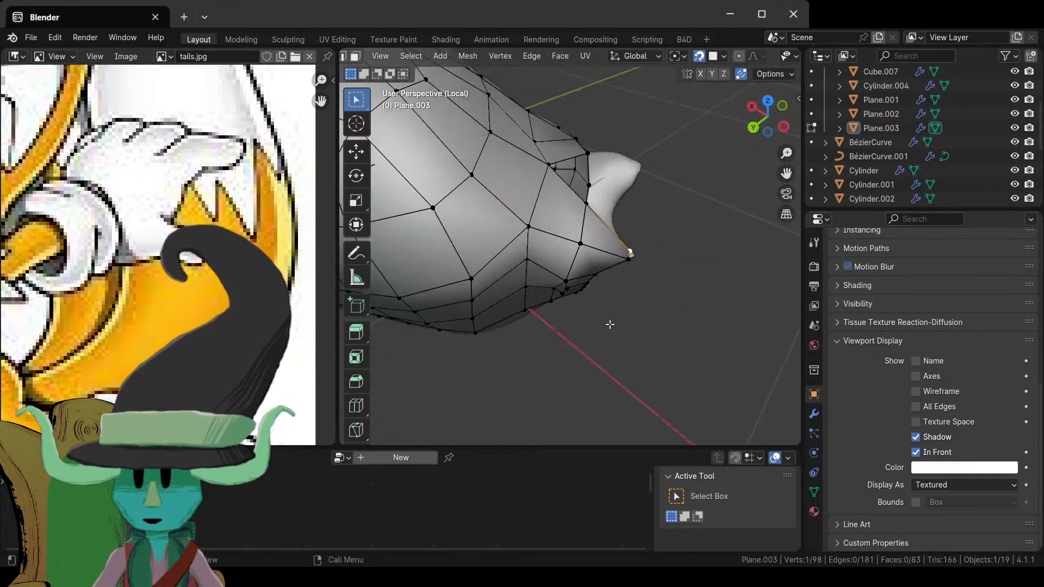
{"action": "key", "text": "Tab"}
{"action": "middle_click_drag", "start_coordinate": [635, 324], "coordinate": [598, 239]}
{"action": "key", "text": "Tab"}
- Add one loop cut around the spike between its base and its tip
{"action": "key", "text": "ctrl+r"}
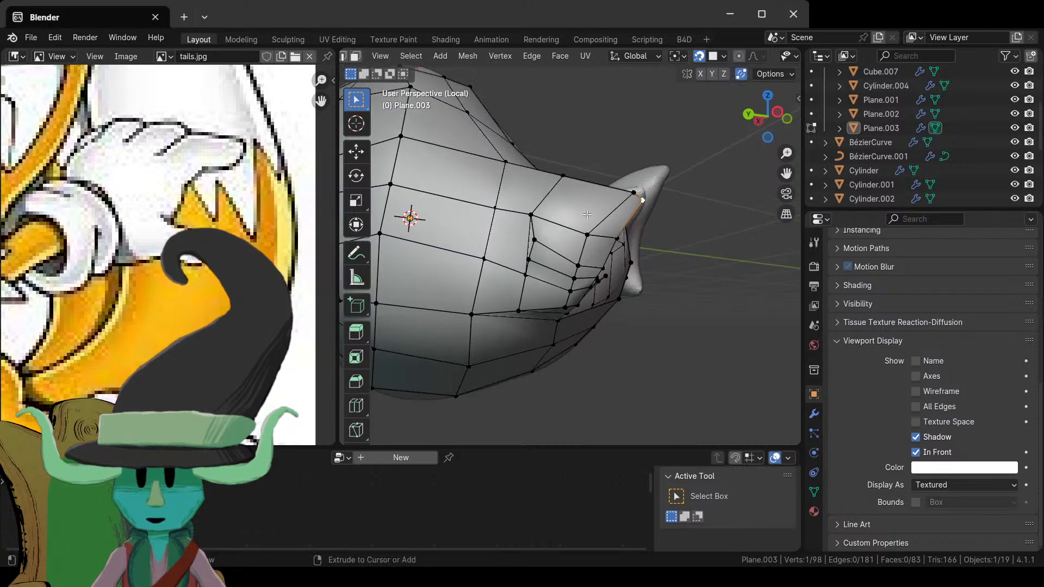
{"action": "left_click", "coordinate": [607, 188]}
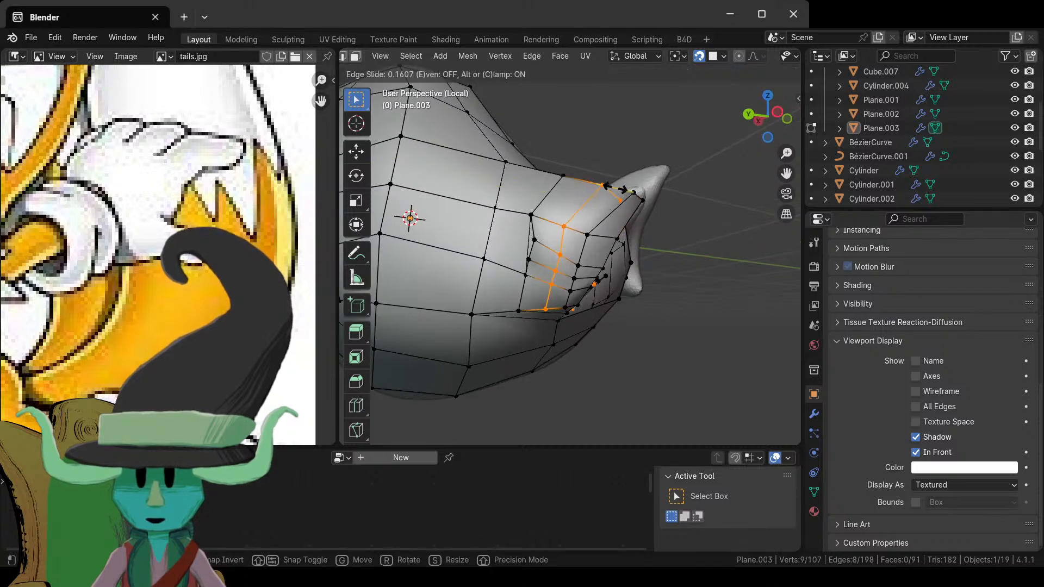
{"action": "left_click", "coordinate": [637, 192]}
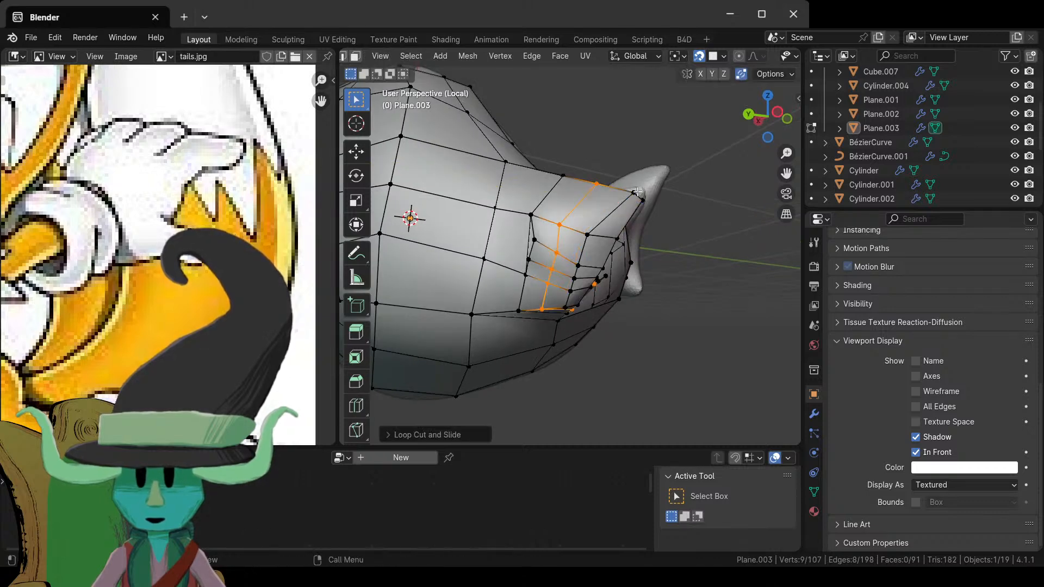
{"action": "key", "text": "g"}
{"action": "key", "text": "g"}
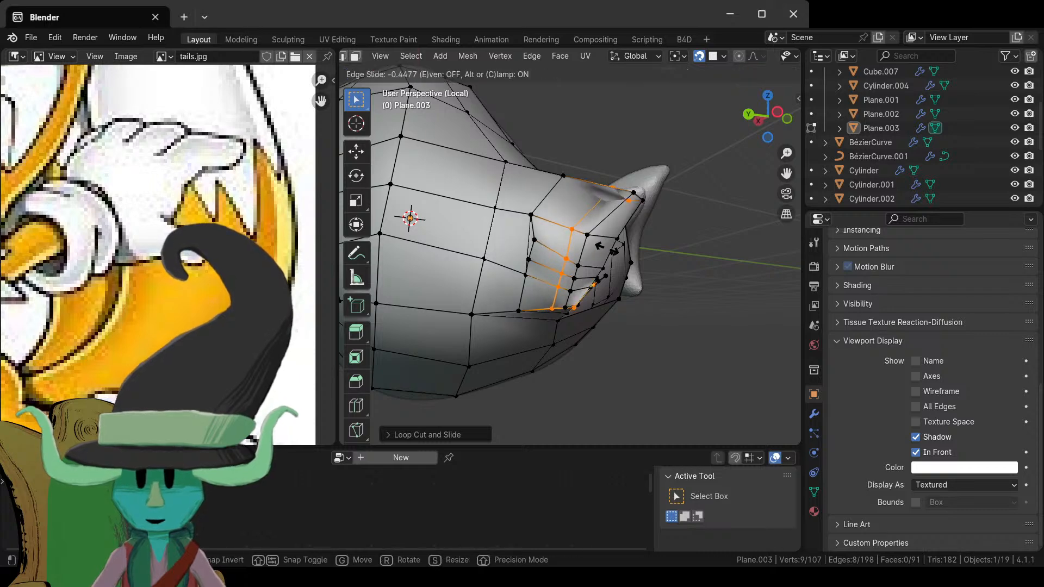
{"action": "key", "text": "Escape"}
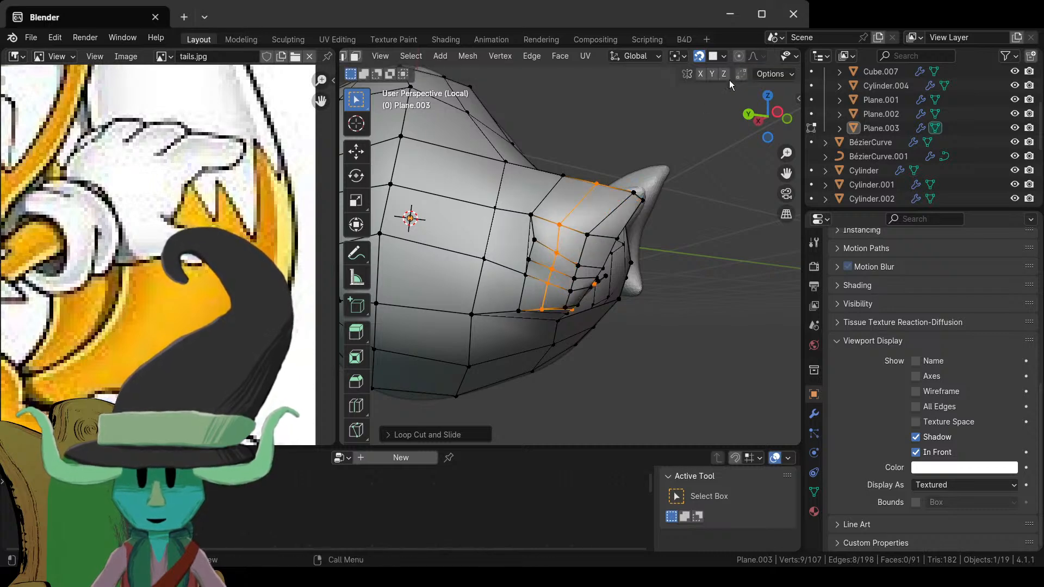
- Try to edge-slide the new loop toward the spike's tip with snapping off and check the shape in Object Mode
{"action": "left_click", "coordinate": [700, 57]}
{"action": "key", "text": "g"}
{"action": "key", "text": "g"}
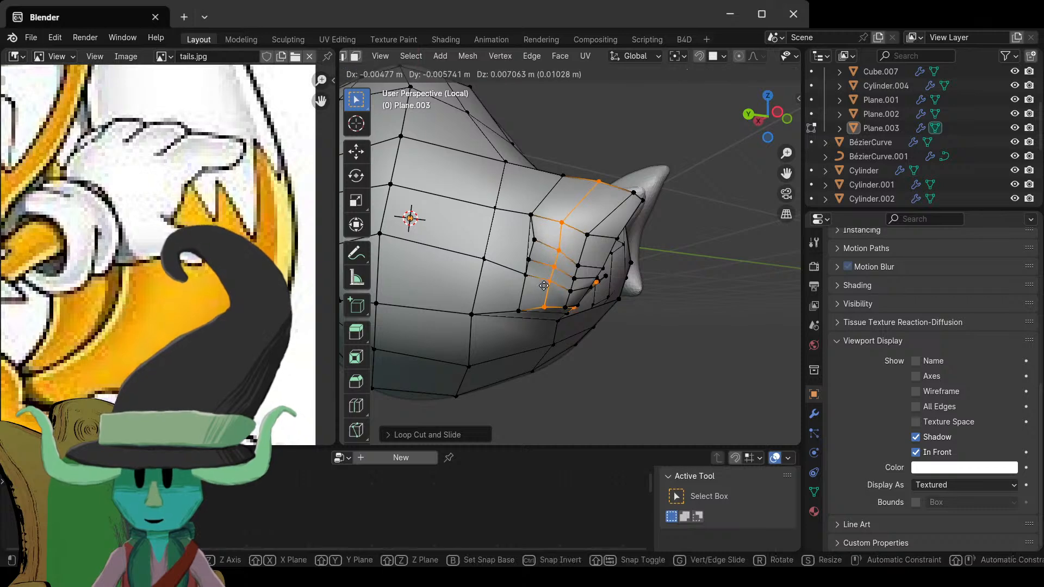
{"action": "left_click", "coordinate": [554, 283]}
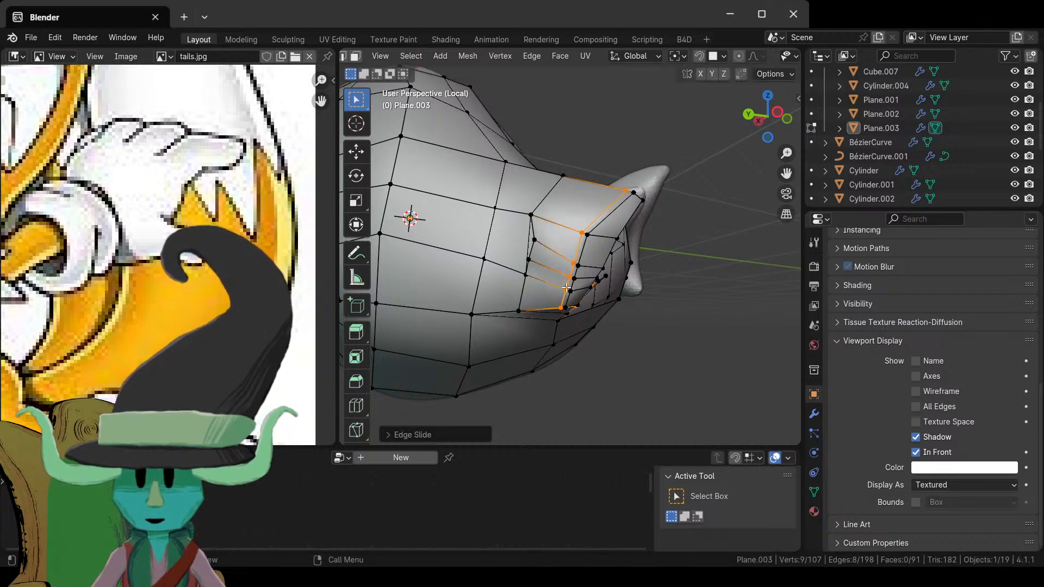
{"action": "key", "text": "Tab"}
{"action": "mouse_move", "coordinate": [555, 283]}
{"action": "middle_mouse_down"}
{"action": "mouse_move", "coordinate": [664, 306]}
{"action": "mouse_move", "coordinate": [688, 216]}
{"action": "mouse_move", "coordinate": [748, 254]}
{"action": "mouse_move", "coordinate": [729, 364]}
{"action": "mouse_move", "coordinate": [667, 363]}
{"action": "mouse_move", "coordinate": [550, 330]}
{"action": "mouse_move", "coordinate": [566, 335]}
{"action": "mouse_move", "coordinate": [576, 315]}
{"action": "mouse_move", "coordinate": [554, 295]}
{"action": "middle_mouse_up"}
{"action": "key", "text": "Tab"}
{"action": "scroll", "coordinate": [554, 295], "scroll_direction": "up", "scroll_amount": 2}
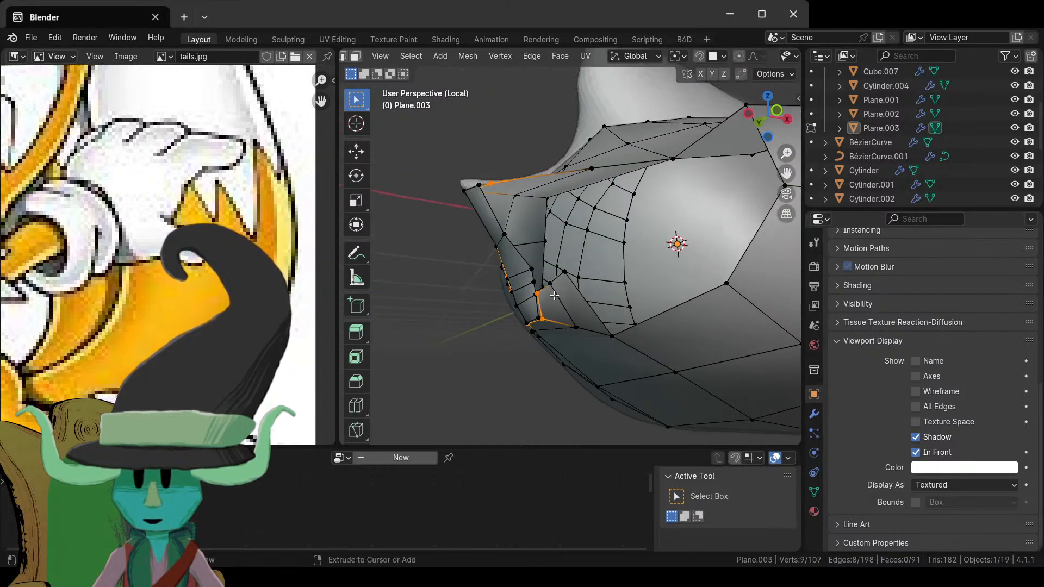
- Undo the edge slide and the loop cut around the spike
{"action": "key", "text": "ctrl+z"}
{"action": "key", "text": "ctrl+z"}
{"action": "key", "text": "ctrl+z"}
- Delete the face that juts into the opening beside the spike's base and return to vertex selection
{"action": "middle_click_drag", "start_coordinate": [558, 349], "coordinate": [619, 295]}
{"action": "key", "text": "3"}
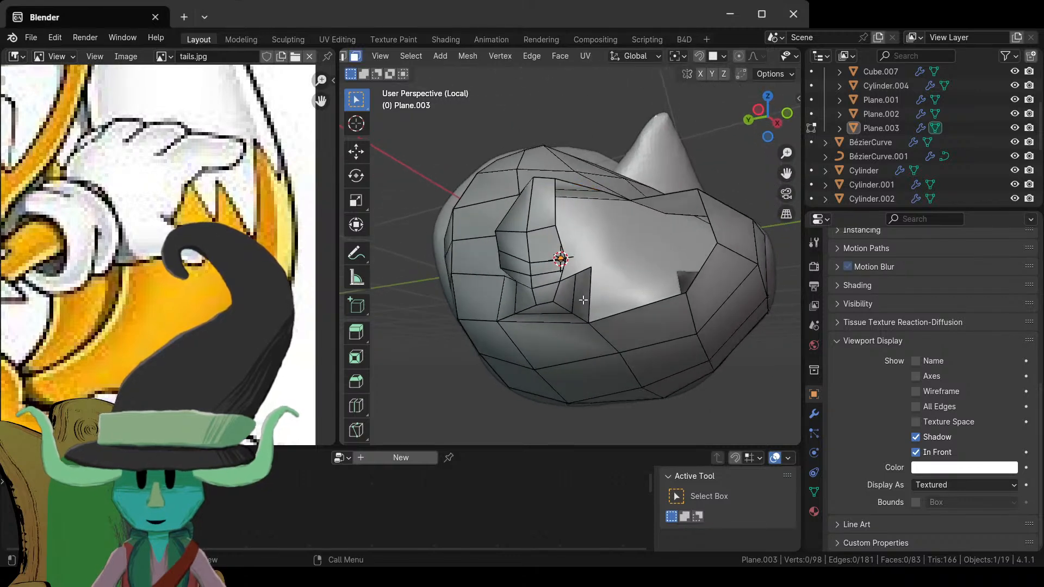
{"action": "left_click", "coordinate": [585, 299]}
{"action": "key", "text": "x"}
{"action": "left_click", "coordinate": [583, 301]}
{"action": "key", "text": "1"}
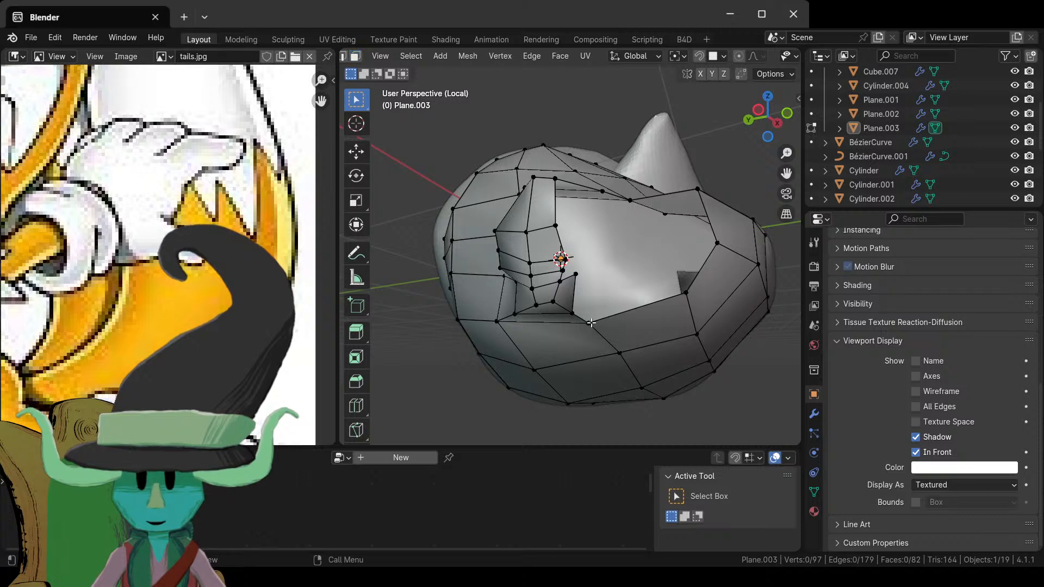
- Fill two new quads from corner vertices on the opening's rim beside the spike, positioning each new corner vertex
{"action": "left_click", "coordinate": [589, 323]}
{"action": "key", "text": "f"}
{"action": "key", "text": "e"}
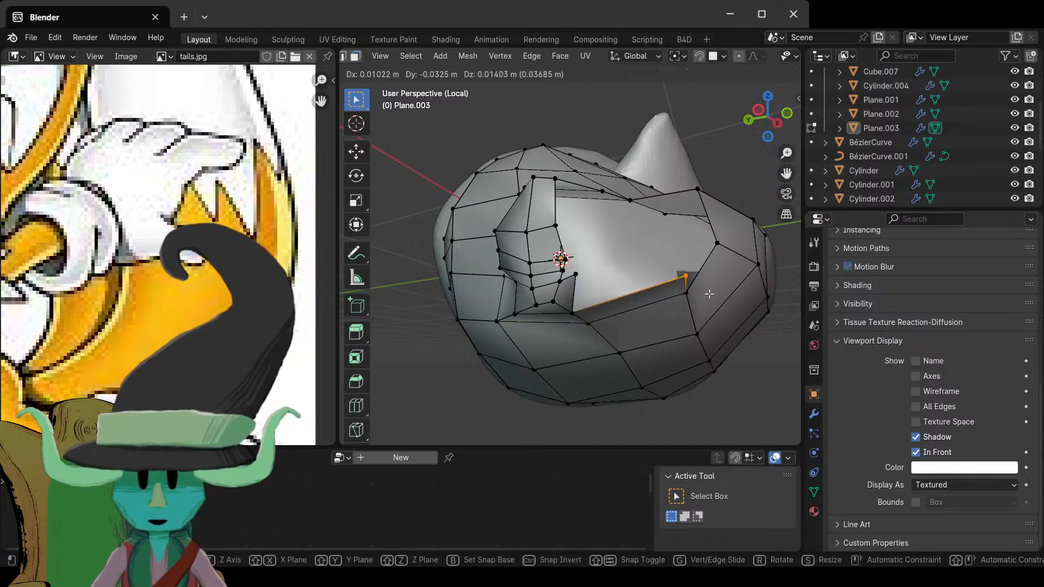
{"action": "left_click", "coordinate": [707, 288]}
{"action": "middle_click_drag", "start_coordinate": [707, 288], "coordinate": [670, 239]}
{"action": "left_click", "coordinate": [671, 239]}
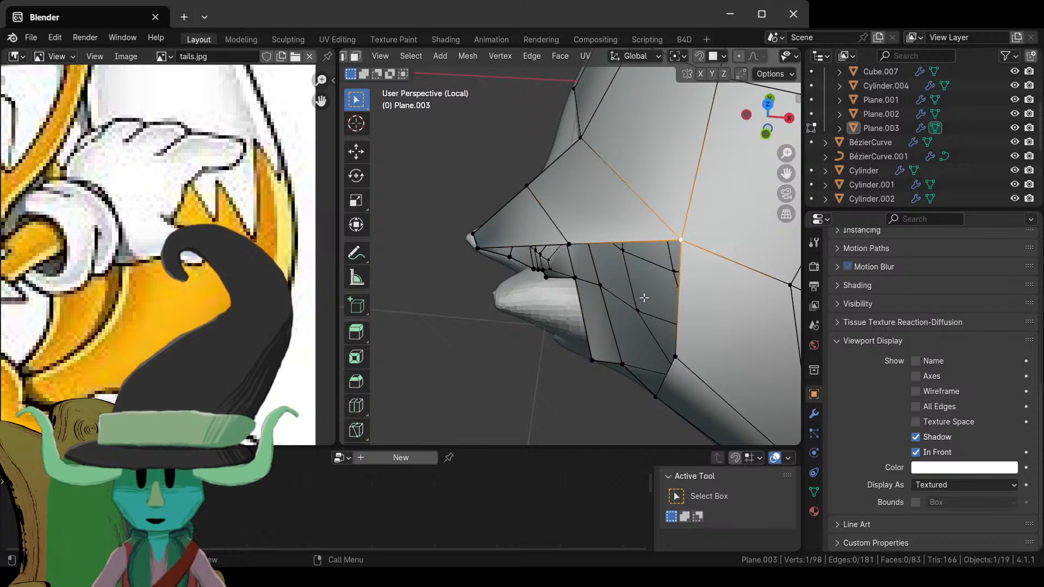
{"action": "key", "text": "g"}
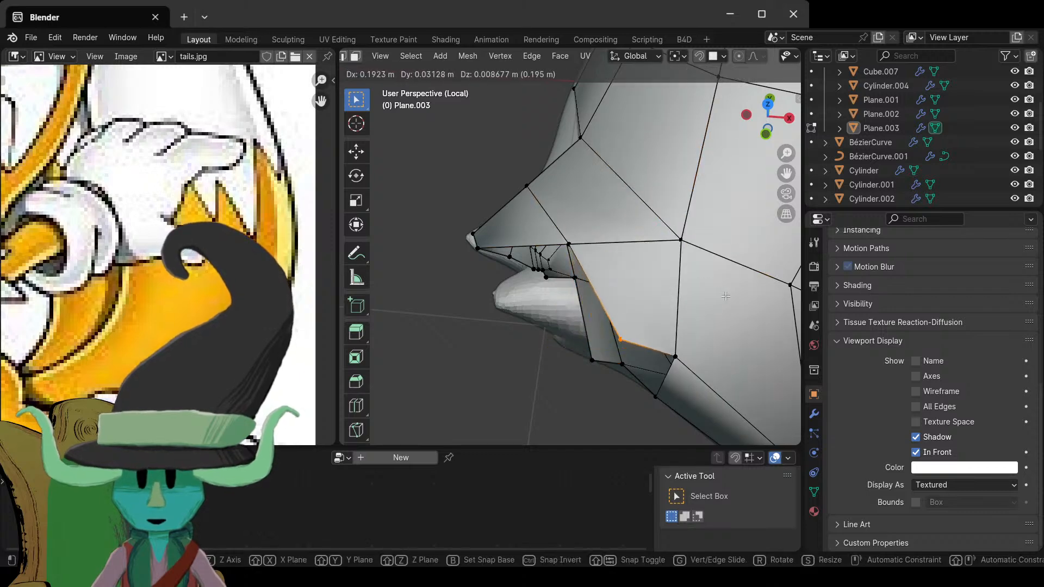
{"action": "left_click", "coordinate": [725, 296]}
- Fill two more quads along the rim and place the last new vertex beside the first quad's free corner
{"action": "middle_click_drag", "start_coordinate": [725, 296], "coordinate": [727, 182]}
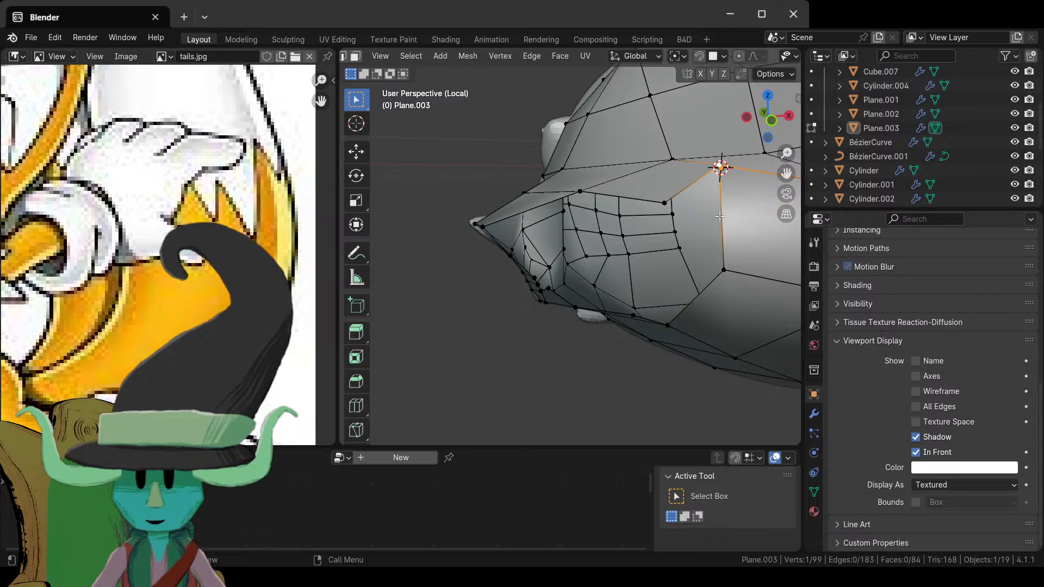
{"action": "key", "text": "e"}
{"action": "left_click", "coordinate": [718, 267]}
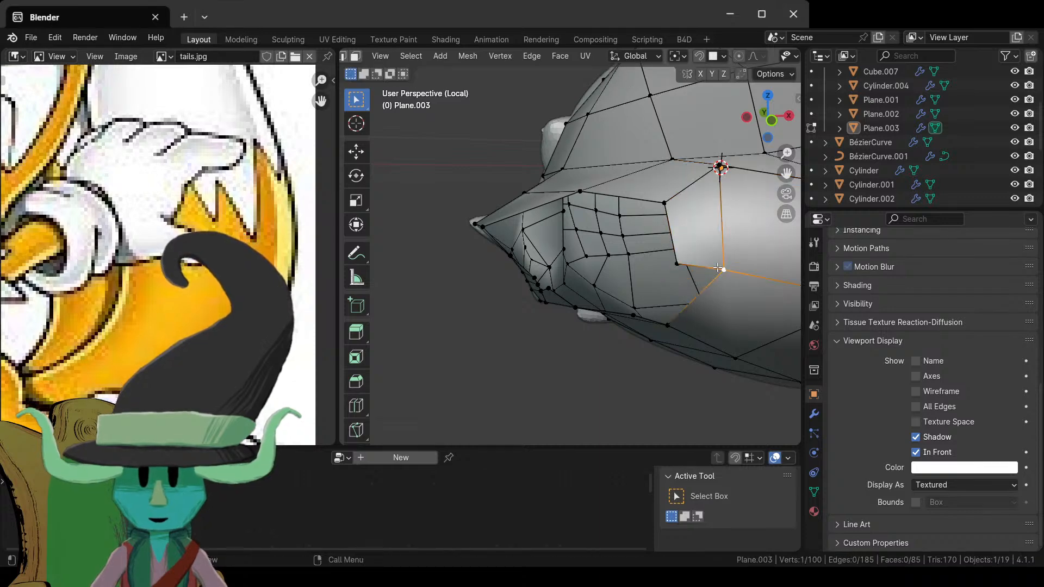
{"action": "middle_click_drag", "start_coordinate": [717, 267], "coordinate": [717, 211]}
{"action": "key", "text": "g"}
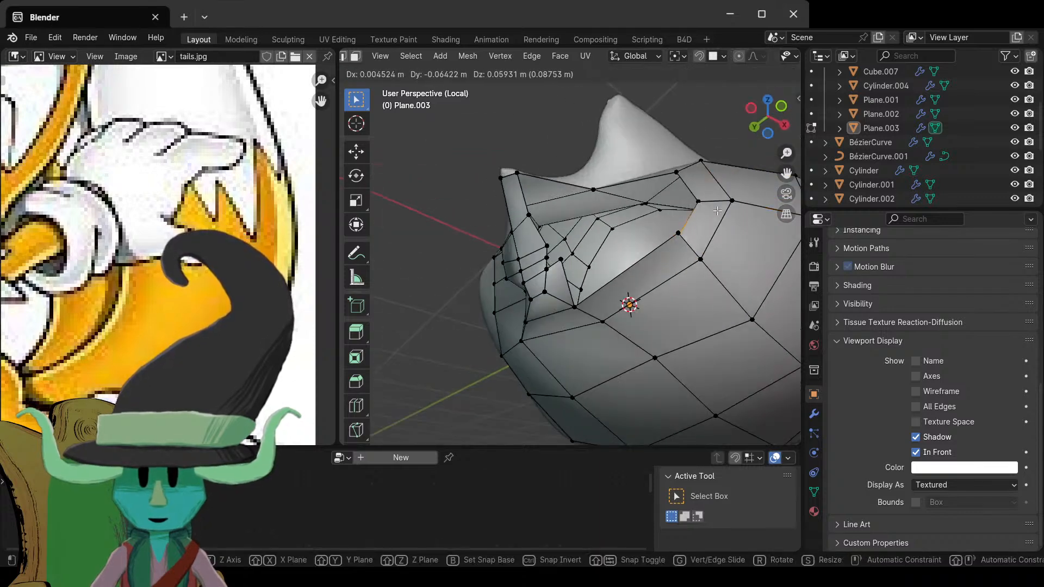
{"action": "left_click", "coordinate": [724, 206]}
- Move the two adjacent free corner vertices of the new quads toward each other
{"action": "scroll", "coordinate": [562, 269], "scroll_direction": "up", "scroll_amount": 4}
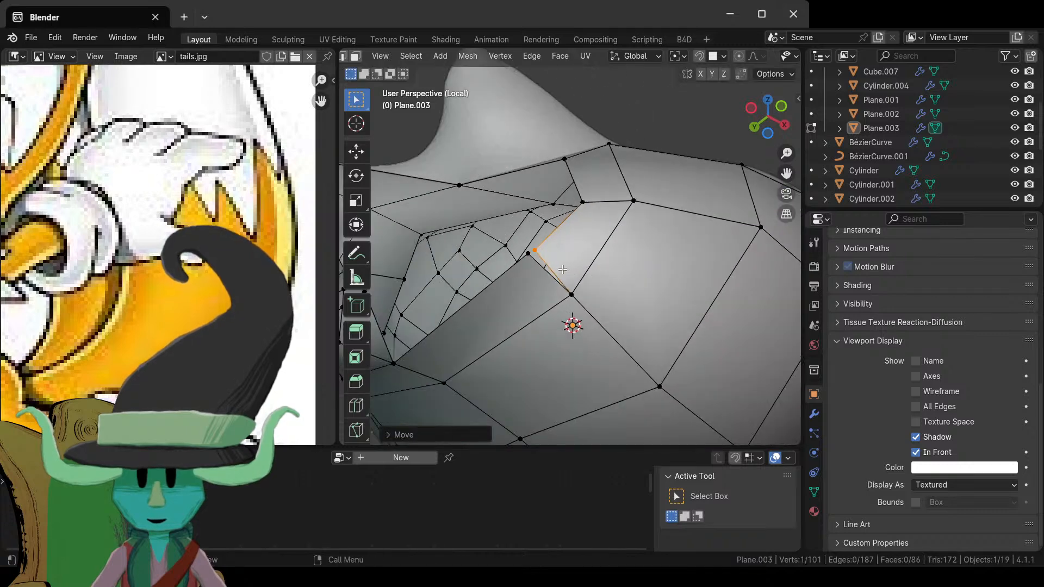
{"action": "left_click", "coordinate": [527, 254]}
{"action": "key", "text": "g"}
{"action": "left_click", "coordinate": [545, 255]}
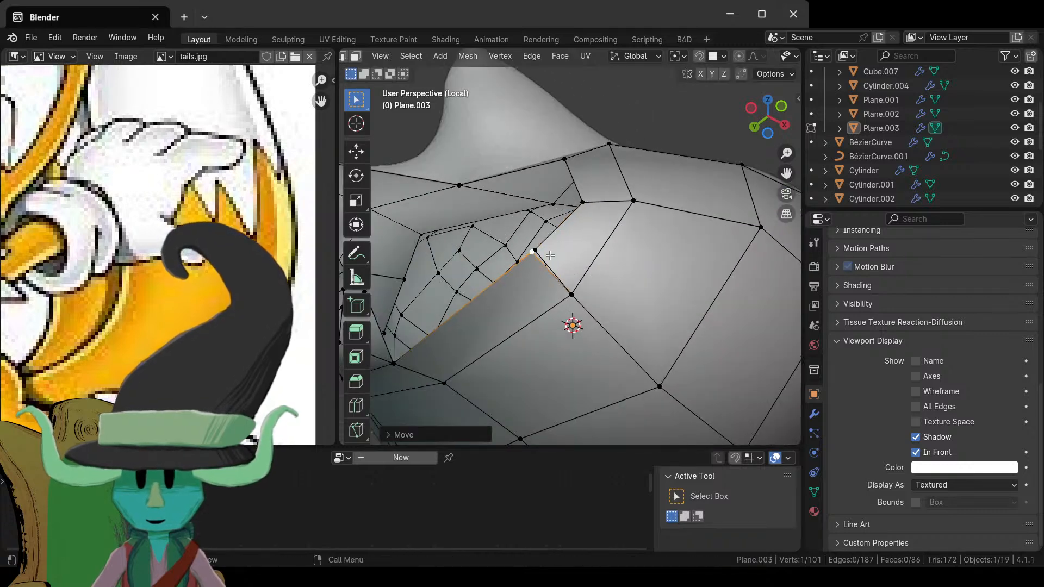
{"action": "key", "text": "g"}
{"action": "left_click", "coordinate": [538, 251]}
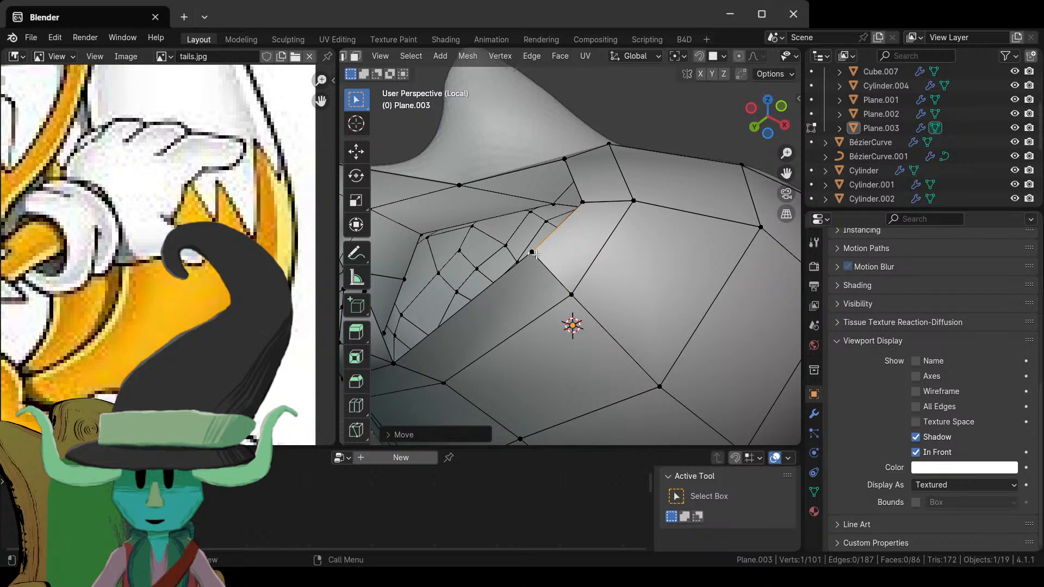
{"action": "left_click", "coordinate": [531, 254]}
{"action": "key", "text": "g"}
{"action": "left_click", "coordinate": [531, 254]}
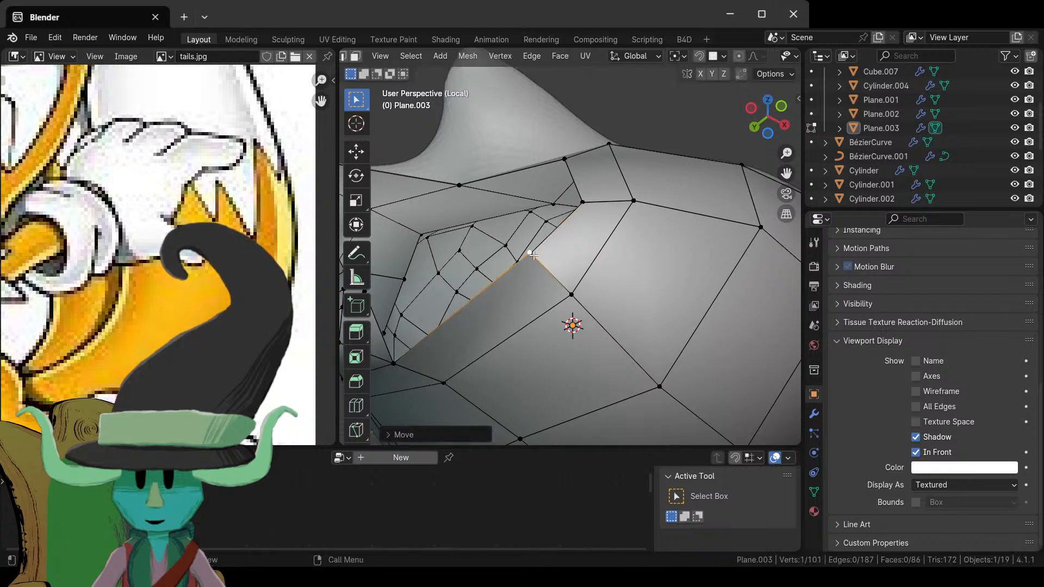
{"action": "scroll", "coordinate": [625, 190], "scroll_direction": "up", "scroll_amount": 5}
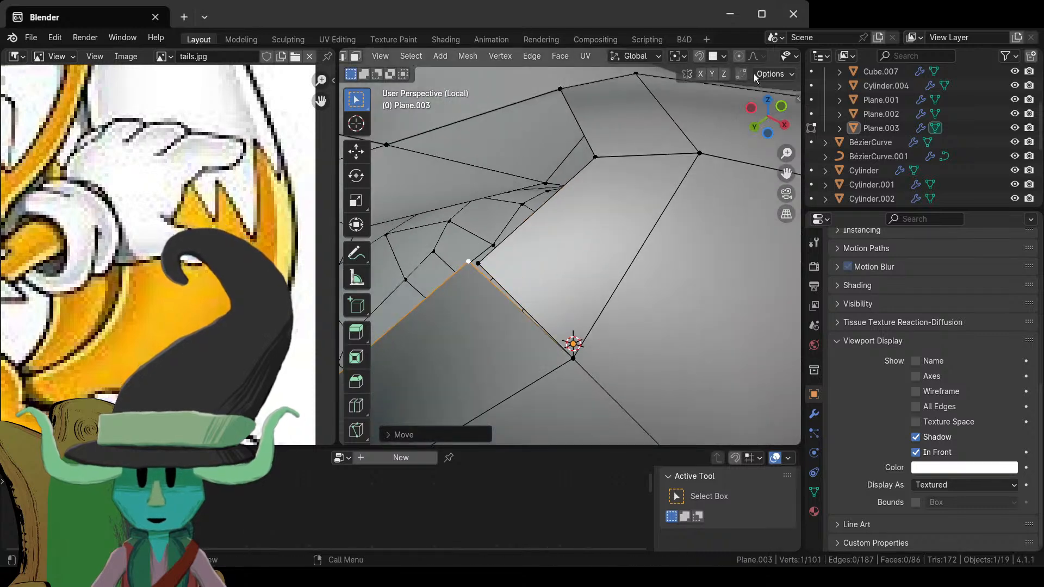
- Enable Auto Merge Vertices and try to merge the two adjacent corner vertices by moving one onto the other
{"action": "key", "text": "g"}
{"action": "left_click", "coordinate": [498, 267]}
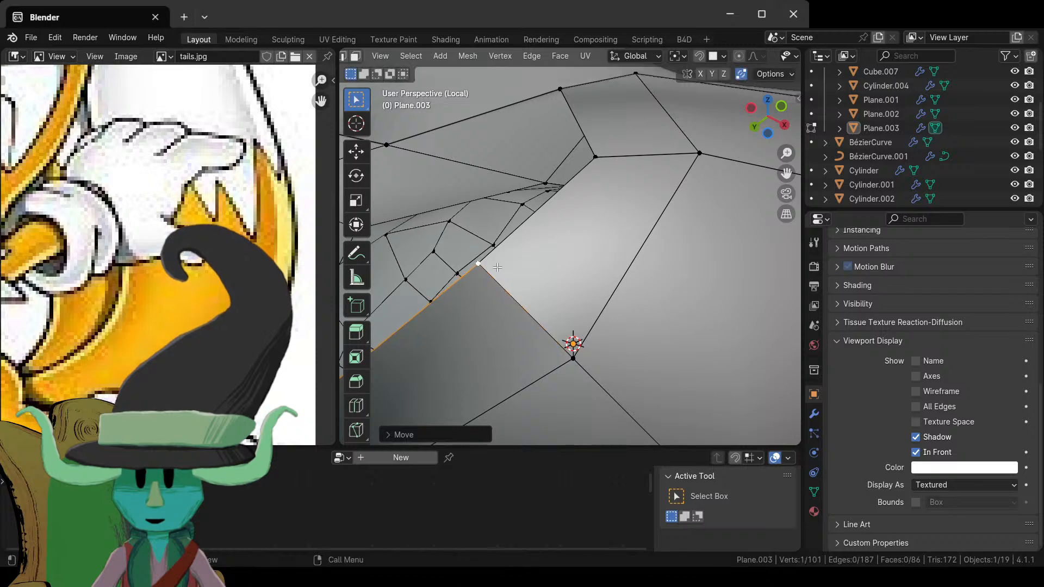
{"action": "left_click", "coordinate": [494, 264]}
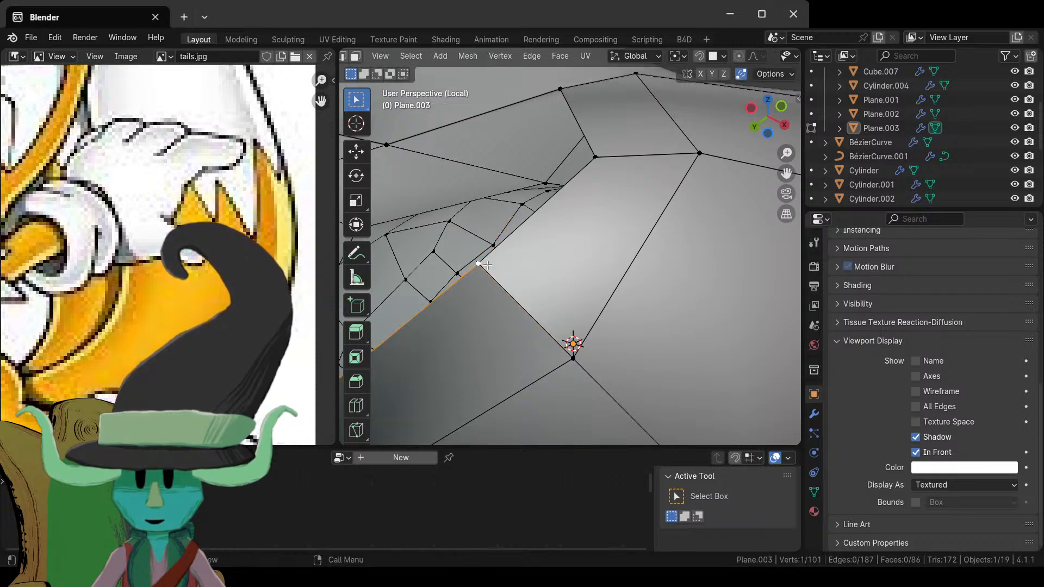
{"action": "key", "text": "g"}
{"action": "left_click", "coordinate": [481, 270]}
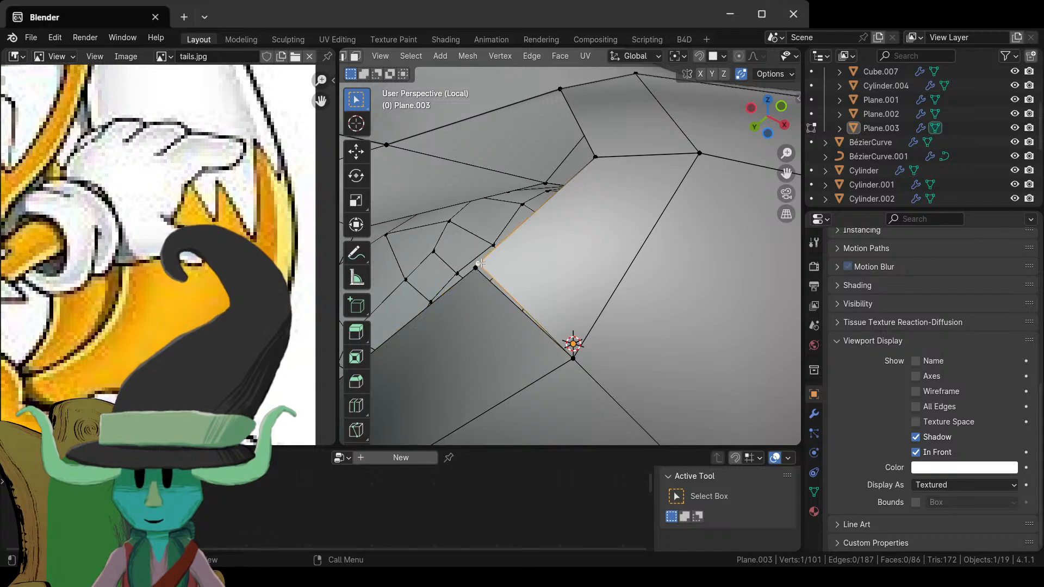
{"action": "key", "text": "g"}
{"action": "left_click", "coordinate": [480, 270]}
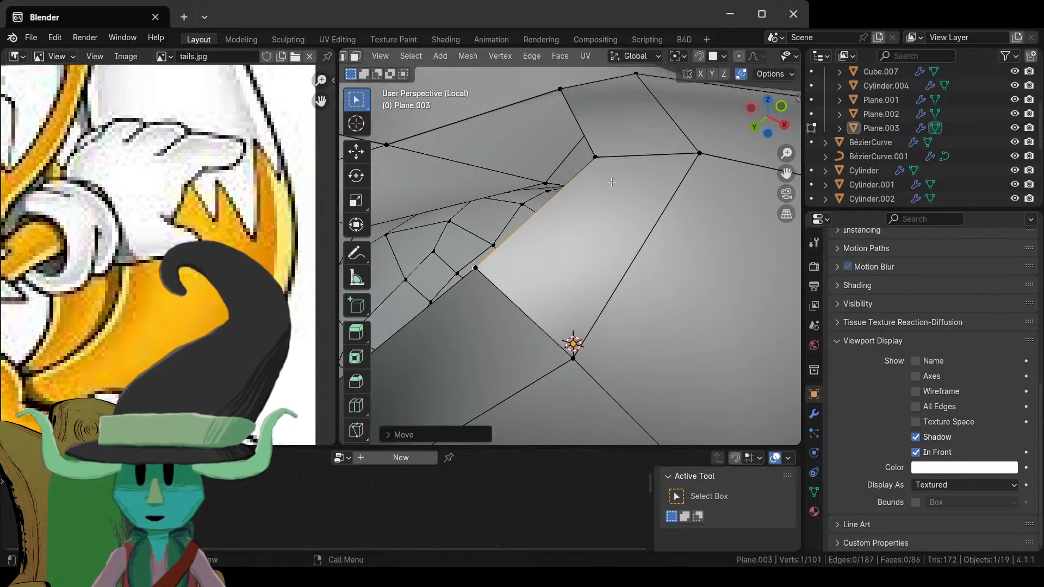
{"action": "key", "text": "g"}
{"action": "left_click", "coordinate": [471, 282]}
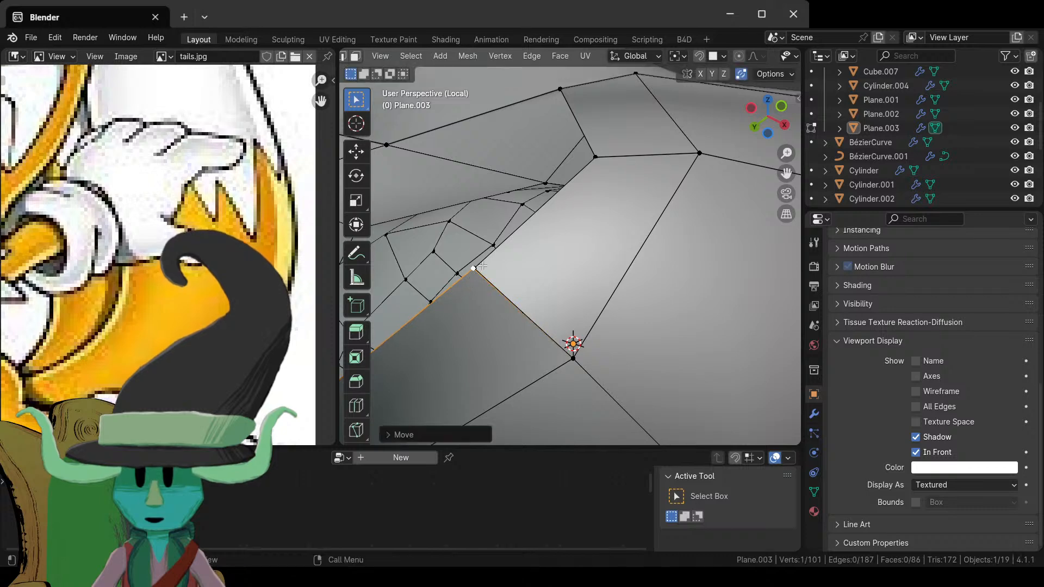
{"action": "key", "text": "g"}
{"action": "left_click", "coordinate": [482, 266]}
- Try to line up the two unmerged corner vertices by moving them again from different view angles
{"action": "middle_click_drag", "start_coordinate": [484, 271], "coordinate": [573, 259]}
{"action": "middle_click_drag", "start_coordinate": [468, 346], "coordinate": [505, 282]}
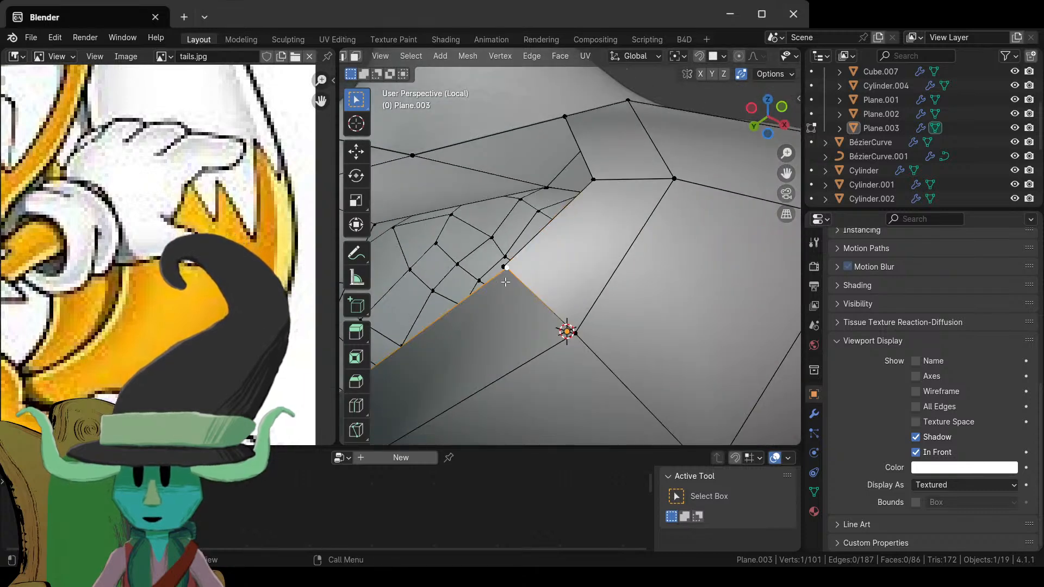
{"action": "key", "text": "g"}
{"action": "left_click", "coordinate": [499, 282]}
{"action": "left_click", "coordinate": [514, 262]}
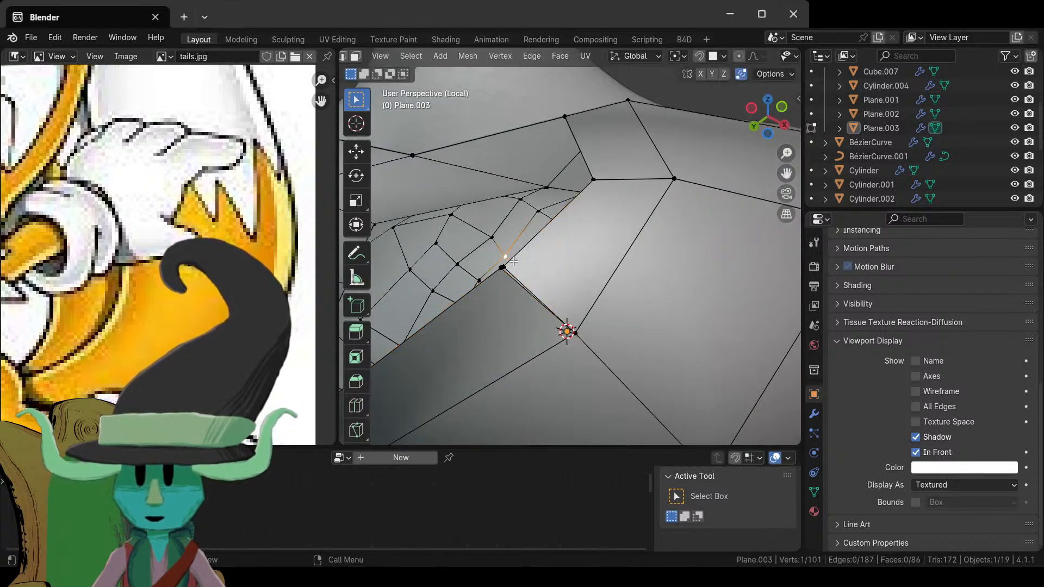
{"action": "key", "text": "g"}
{"action": "left_click", "coordinate": [511, 270]}
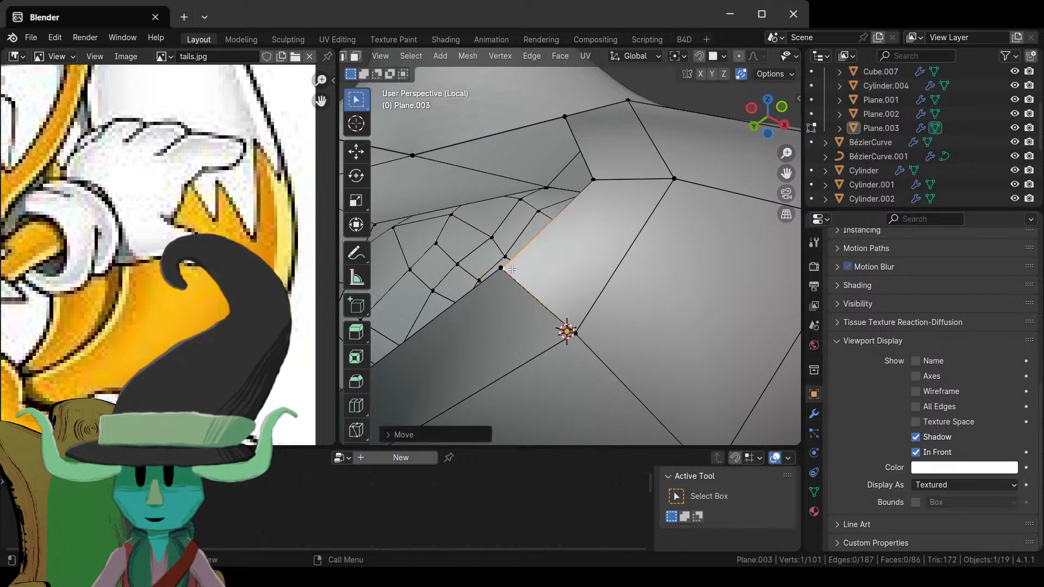
{"action": "middle_click_drag", "start_coordinate": [509, 270], "coordinate": [465, 253]}
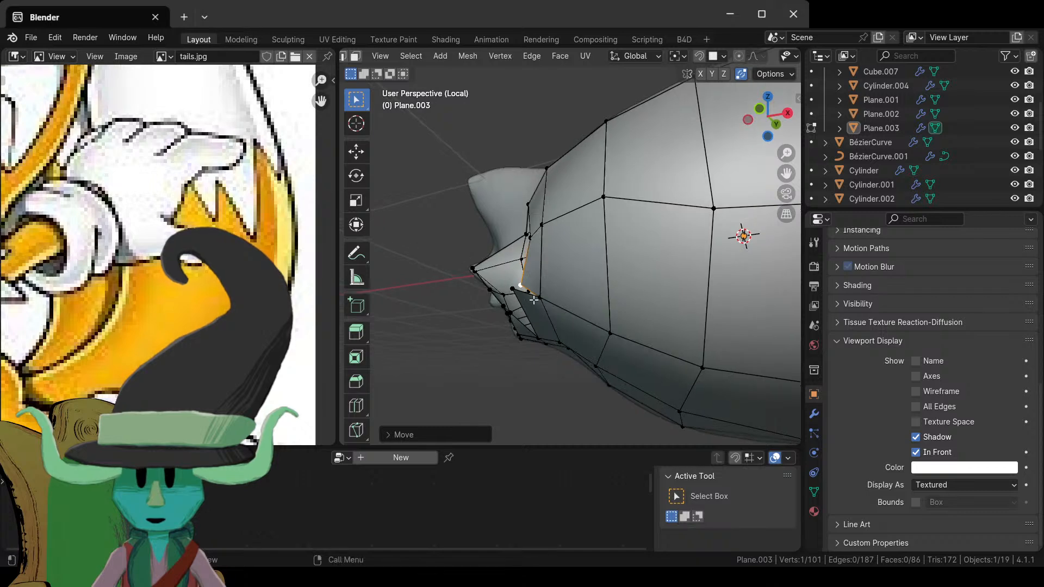
{"action": "key", "text": "g"}
{"action": "left_click", "coordinate": [525, 306]}
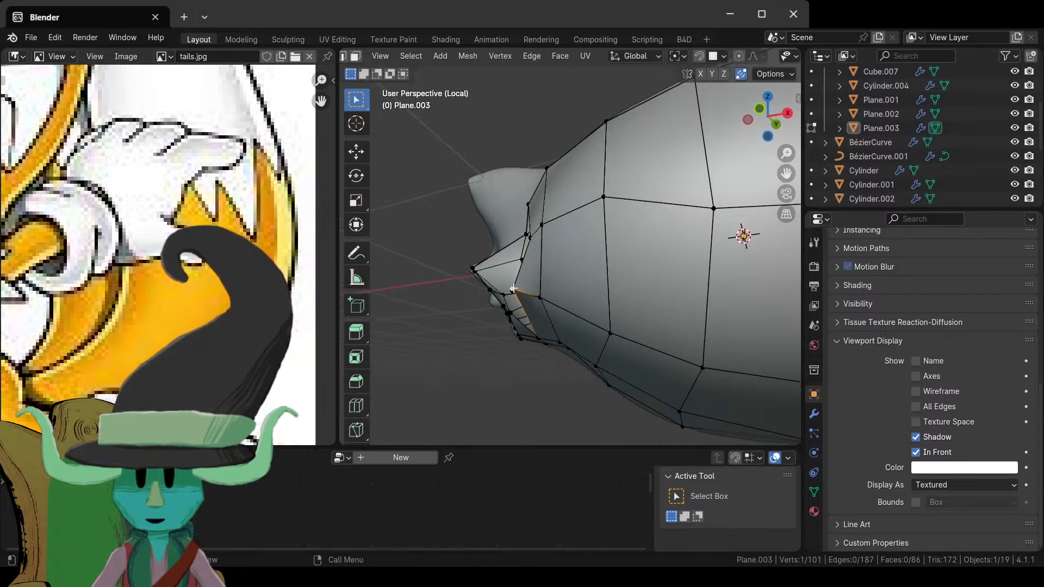
- Turn on snapping, merge the corner vertex into its neighbour by moving it there, and inspect the mesh in Object Mode
{"action": "scroll", "coordinate": [517, 303], "scroll_direction": "up", "scroll_amount": 5}
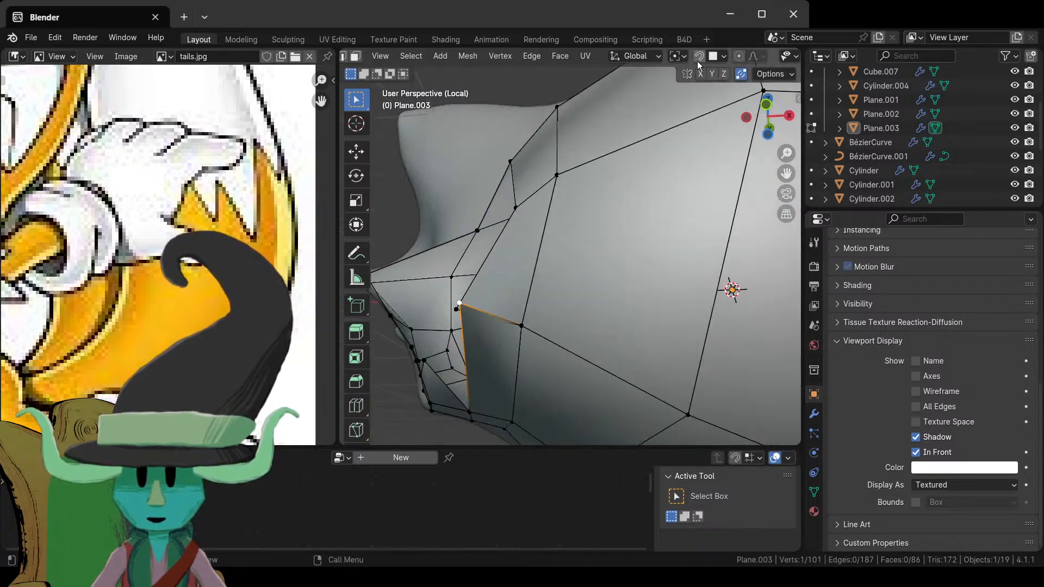
{"action": "key", "text": "g"}
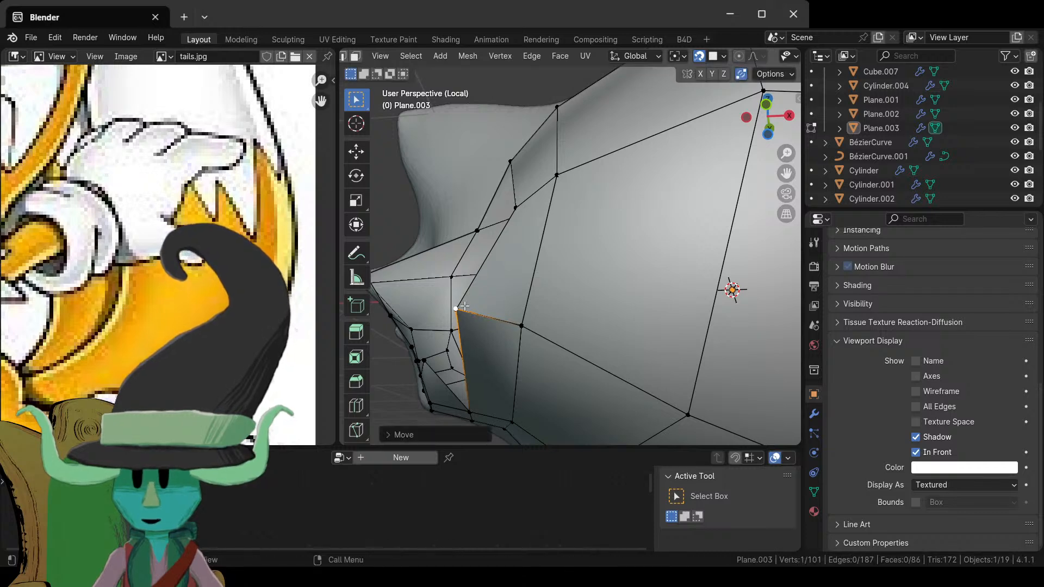
{"action": "left_click", "coordinate": [465, 302]}
{"action": "scroll", "coordinate": [536, 254], "scroll_direction": "down", "scroll_amount": 4}
{"action": "middle_click_drag", "start_coordinate": [536, 254], "coordinate": [595, 312]}
{"action": "middle_click_drag", "start_coordinate": [537, 355], "coordinate": [676, 226]}
{"action": "key", "text": "Tab"}
{"action": "middle_click_drag", "start_coordinate": [598, 375], "coordinate": [574, 381]}
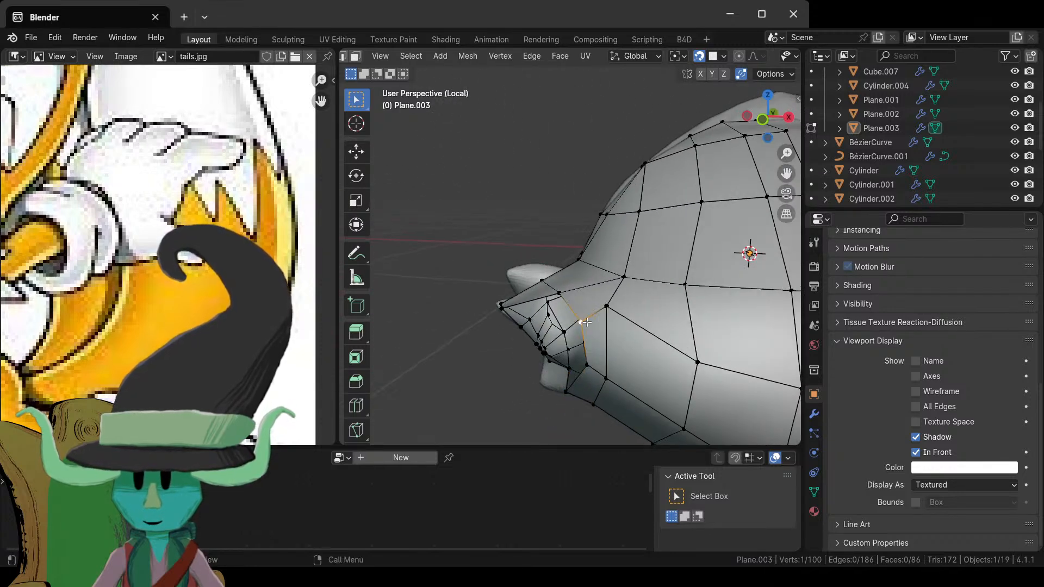
- Reposition the merged vertex at the spike's base from two angles and check the shape in Object Mode
{"action": "key", "text": "g"}
{"action": "left_click", "coordinate": [582, 325]}
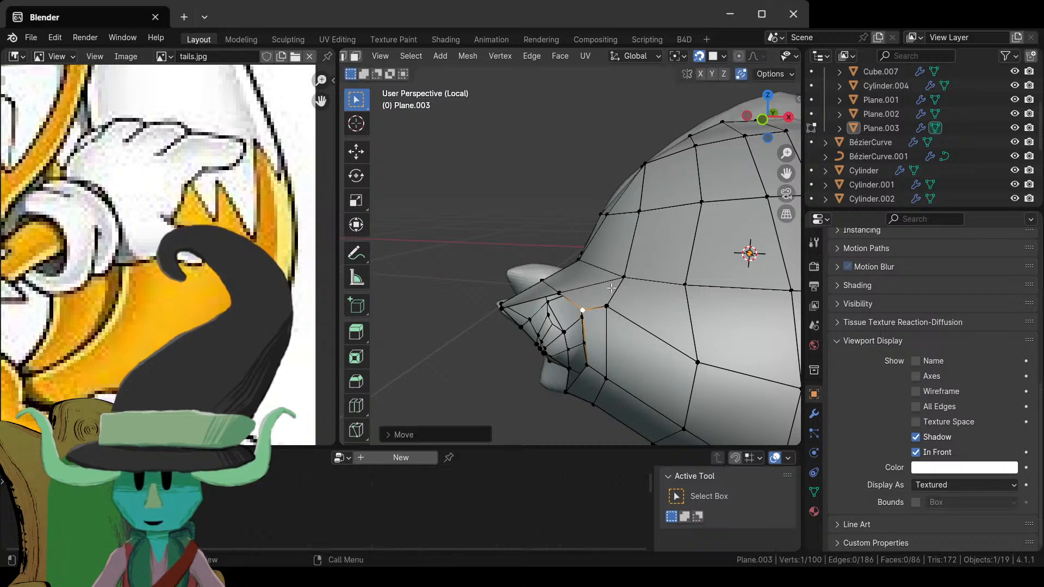
{"action": "middle_click_drag", "start_coordinate": [581, 325], "coordinate": [542, 351]}
{"action": "key", "text": "g"}
{"action": "left_click", "coordinate": [548, 242]}
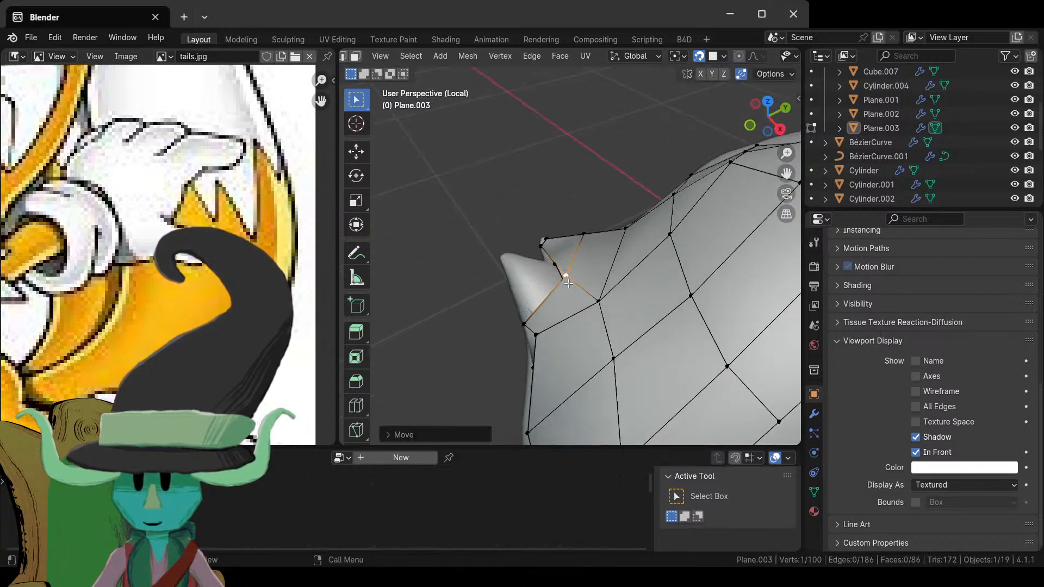
{"action": "middle_click_drag", "start_coordinate": [548, 242], "coordinate": [561, 318]}
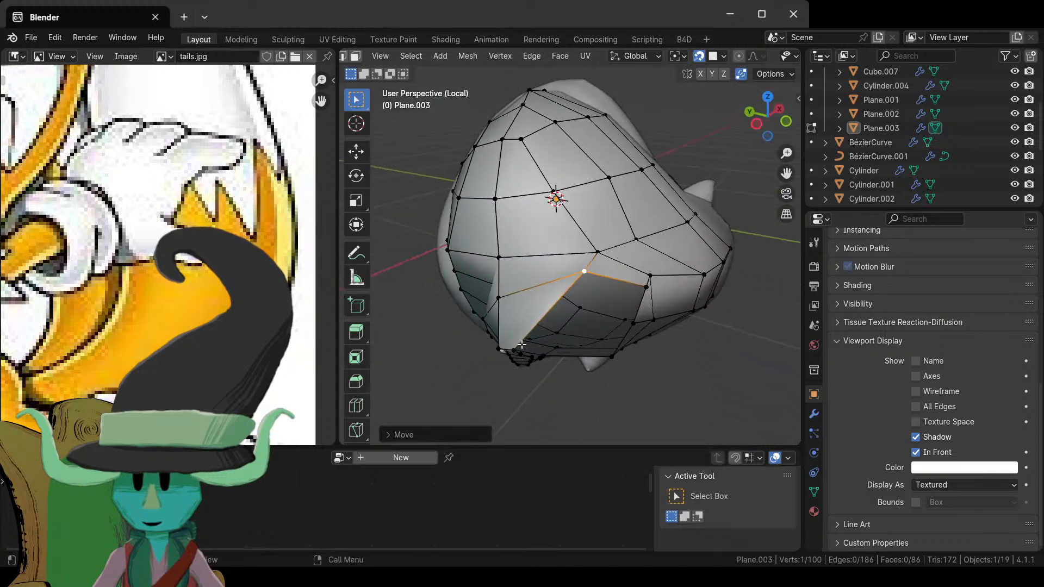
{"action": "key", "text": "Tab"}
{"action": "middle_click_drag", "start_coordinate": [520, 348], "coordinate": [599, 296]}
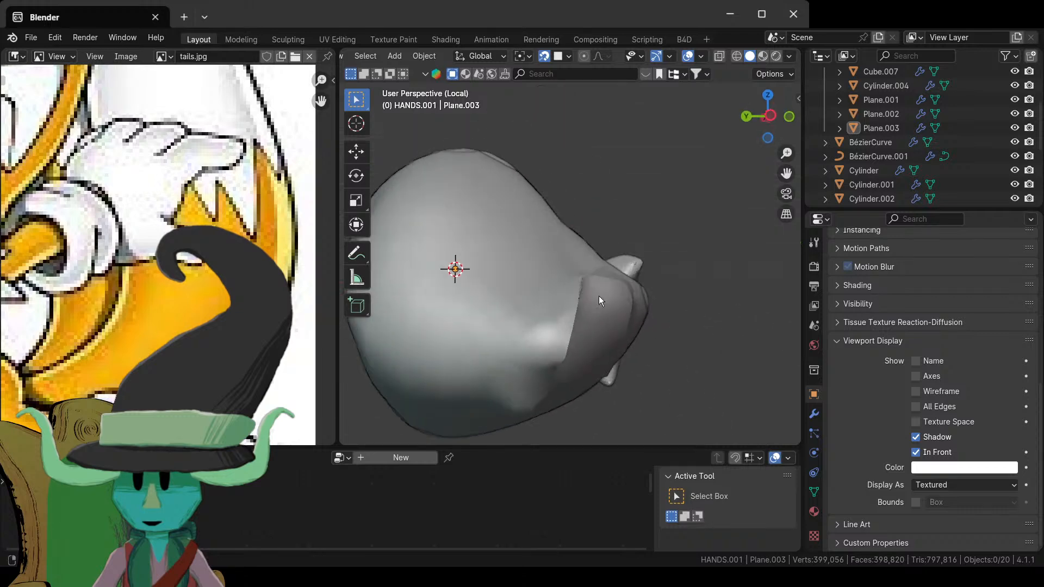
{"action": "key", "text": "Tab"}
{"action": "key", "text": "Tab"}
{"action": "key", "text": "Tab"}
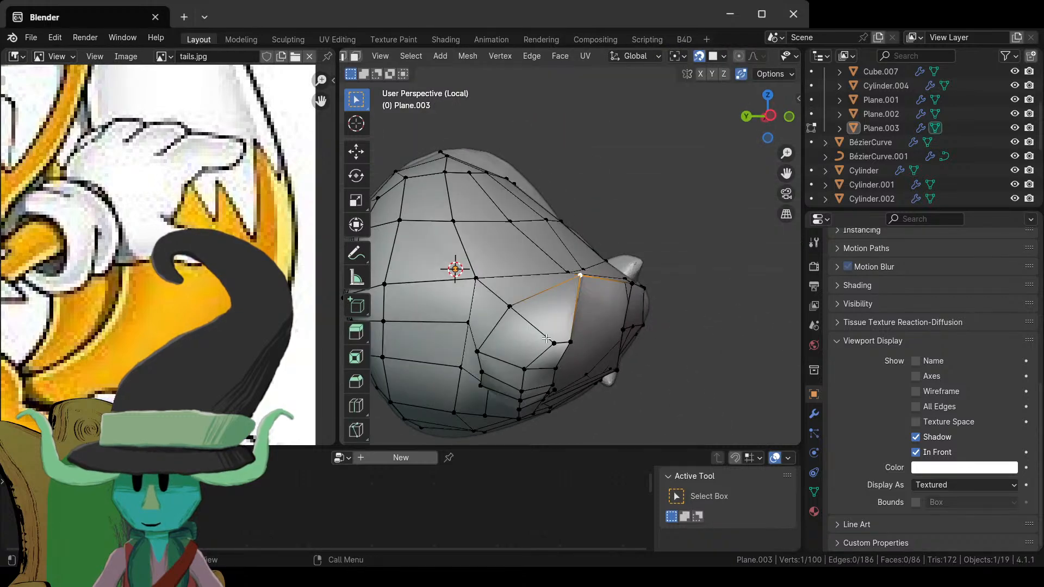
- Extrude the open rim edge beside the spike's base into the opening as a new face
{"action": "middle_click_drag", "start_coordinate": [546, 318], "coordinate": [566, 333]}
{"action": "key", "text": "ctrl+r"}
{"action": "key", "text": "Escape"}
{"action": "left_click", "coordinate": [554, 334], "text": "shift"}
{"action": "key", "text": "e"}
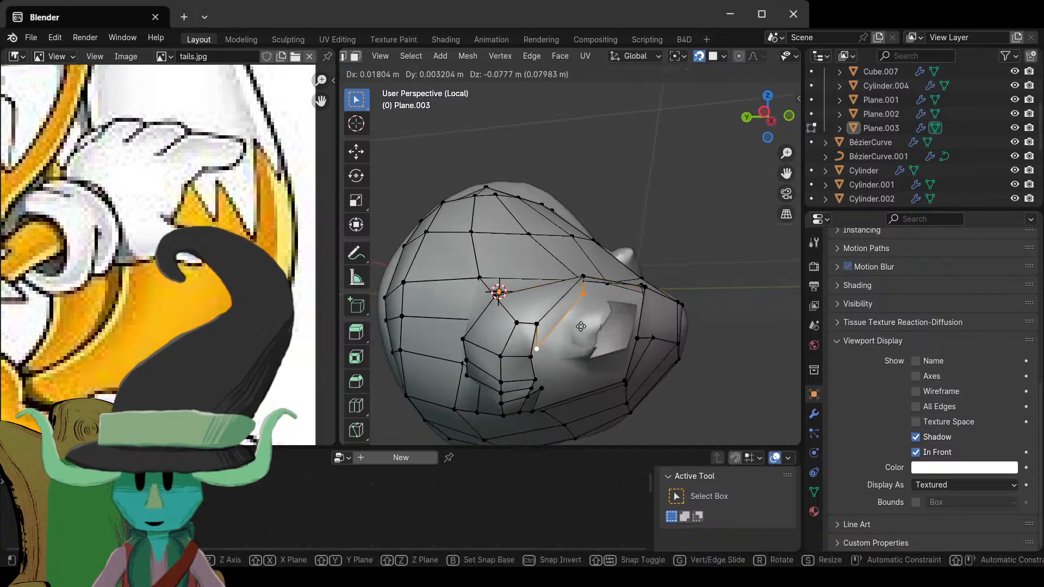
{"action": "left_click", "coordinate": [623, 367]}
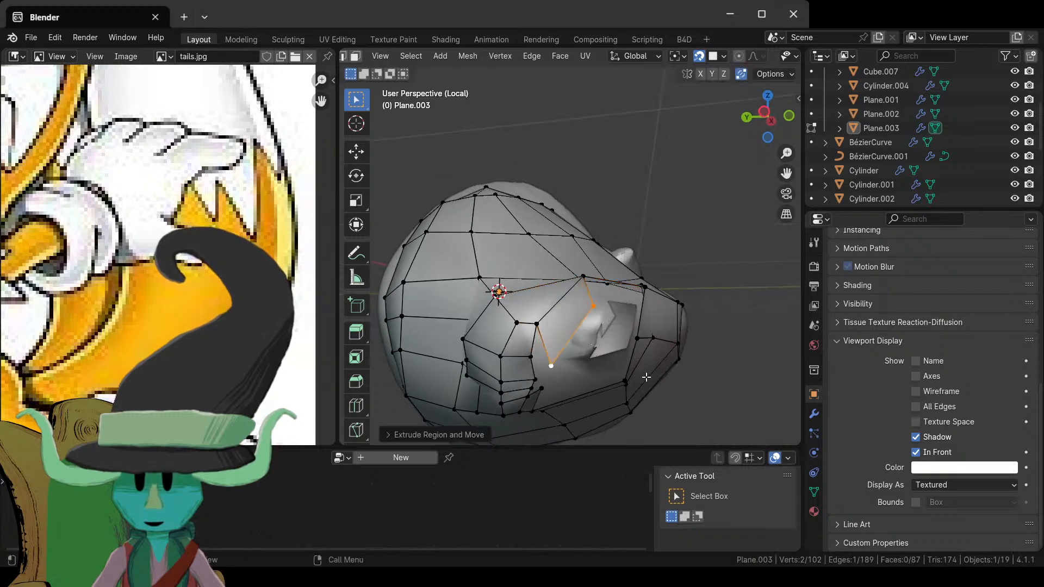
- Scale, rotate and move the extruded edge so the new face follows the sculpted surface at the spike's base
{"action": "key", "text": "s"}
{"action": "left_click", "coordinate": [636, 364]}
{"action": "key", "text": "r"}
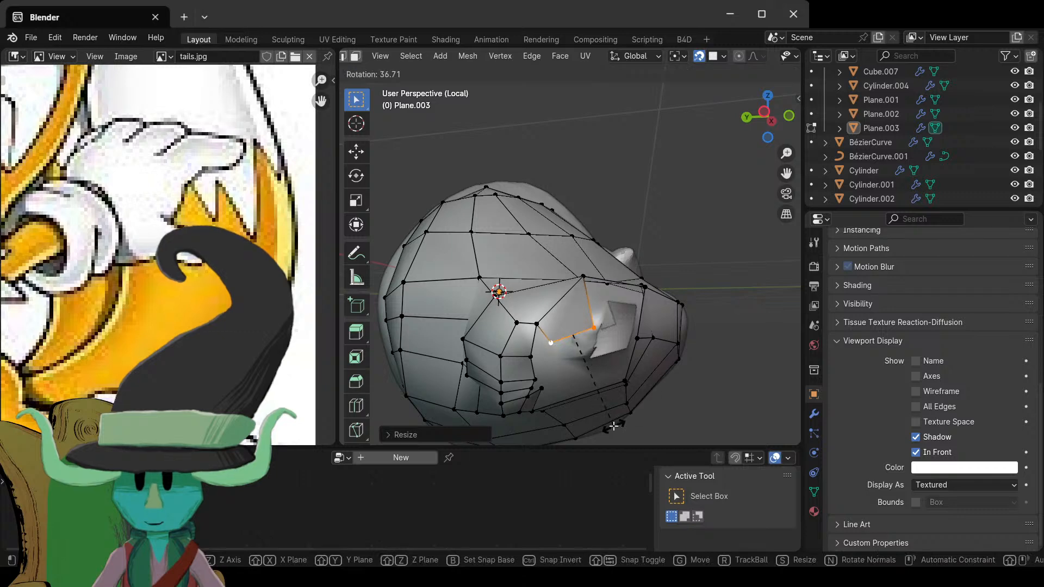
{"action": "left_click", "coordinate": [613, 427]}
{"action": "key", "text": "g"}
{"action": "left_click", "coordinate": [589, 380]}
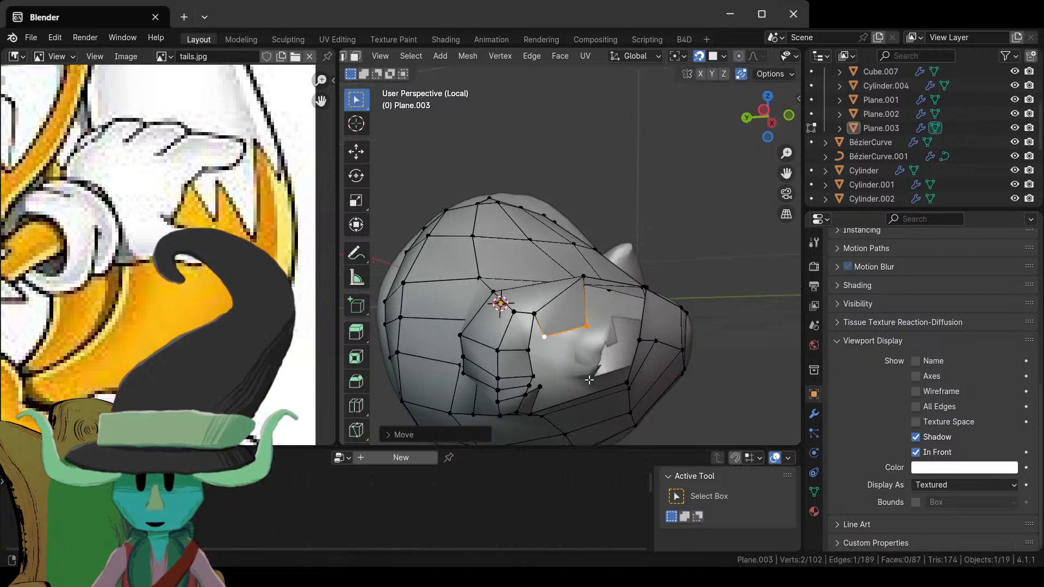
- Merge the new face's inner corner into the neighbouring rim vertex and select its free outer corner
{"action": "middle_click_drag", "start_coordinate": [589, 379], "coordinate": [530, 317]}
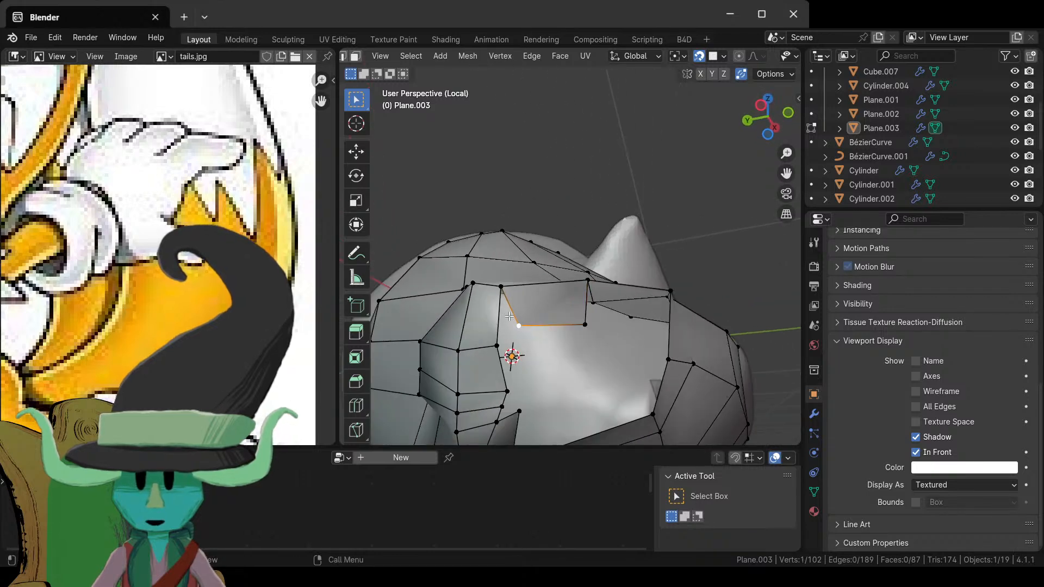
{"action": "key", "text": "g"}
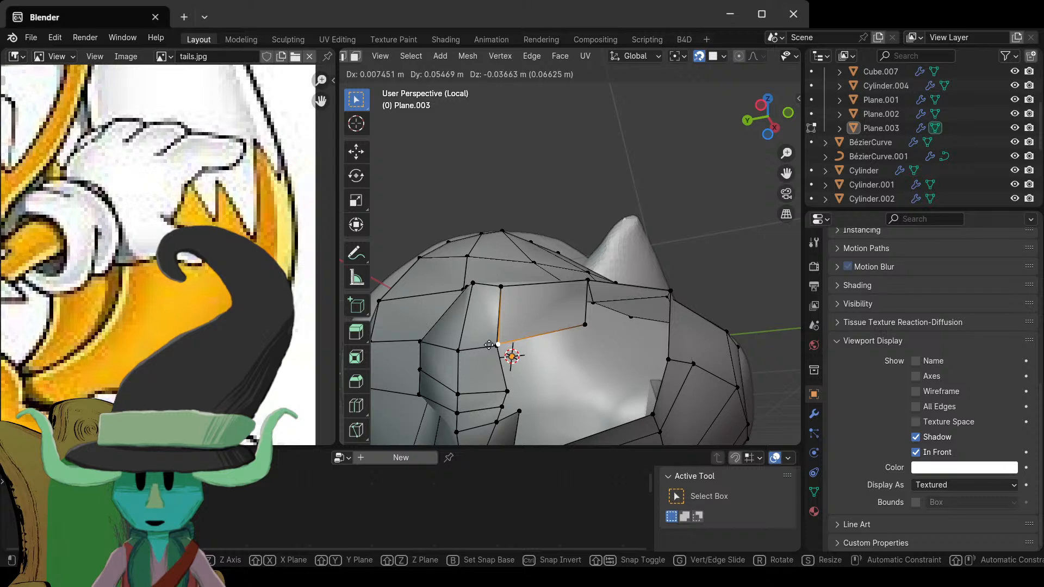
{"action": "left_click", "coordinate": [501, 343]}
{"action": "mouse_move", "coordinate": [586, 326]}
{"action": "middle_mouse_down"}
{"action": "mouse_move", "coordinate": [568, 320]}
{"action": "mouse_move", "coordinate": [587, 325]}
{"action": "middle_mouse_up"}
{"action": "left_click", "coordinate": [590, 329]}
{"action": "key", "text": "g"}
{"action": "key", "text": "Escape"}
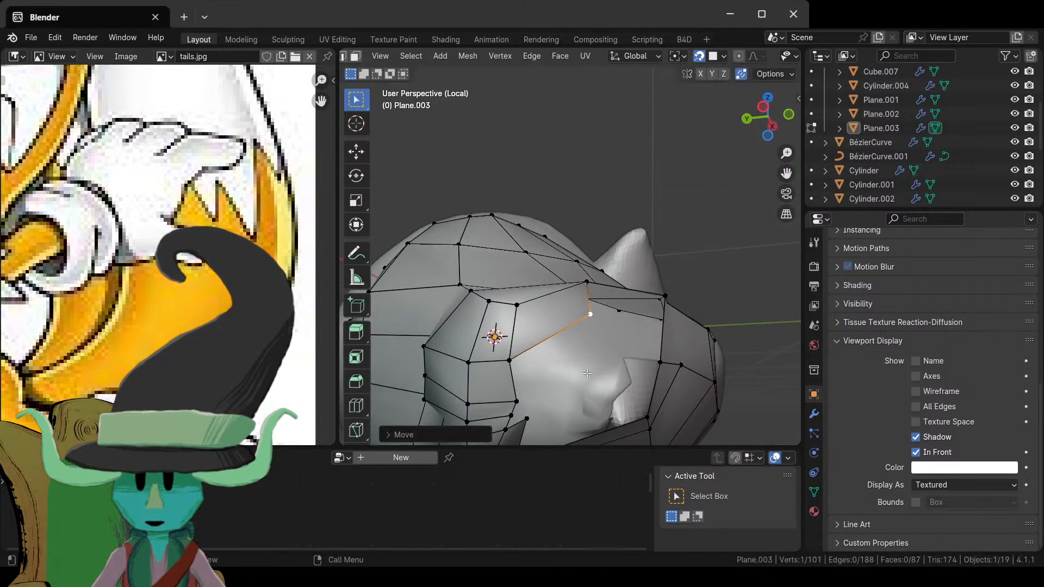
- Add a single loop cut through the face strip running around the front spike
{"action": "middle_click_drag", "start_coordinate": [584, 377], "coordinate": [563, 317]}
{"action": "key", "text": "ctrl+r"}
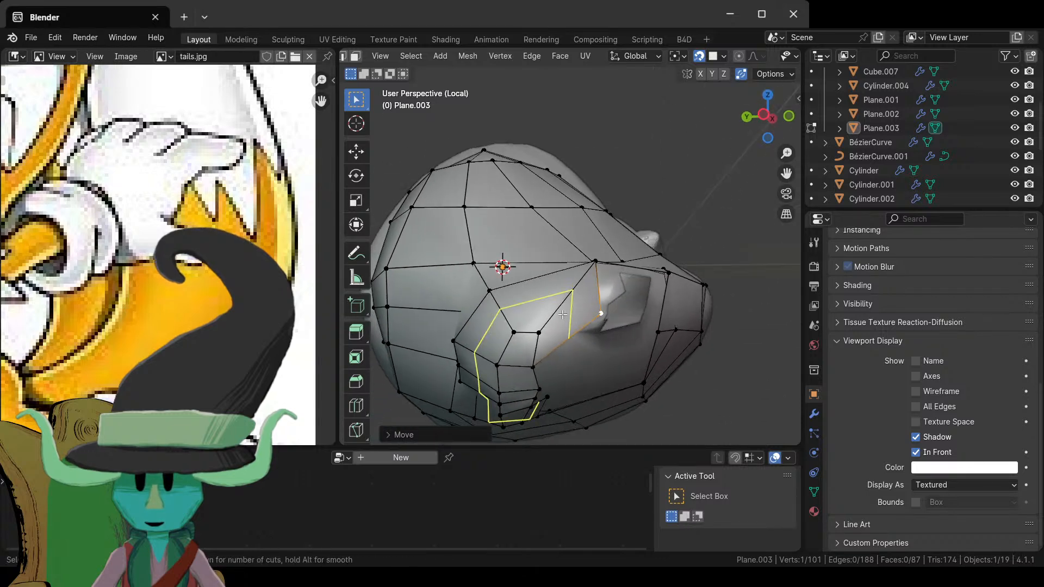
{"action": "left_click", "coordinate": [563, 314]}
{"action": "left_click", "coordinate": [566, 315]}
- Build three new quads up the rim from its corner vertices, placing the last corner beside the upper face's vertex
{"action": "middle_click_drag", "start_coordinate": [566, 315], "coordinate": [529, 326]}
{"action": "left_click", "coordinate": [504, 334]}
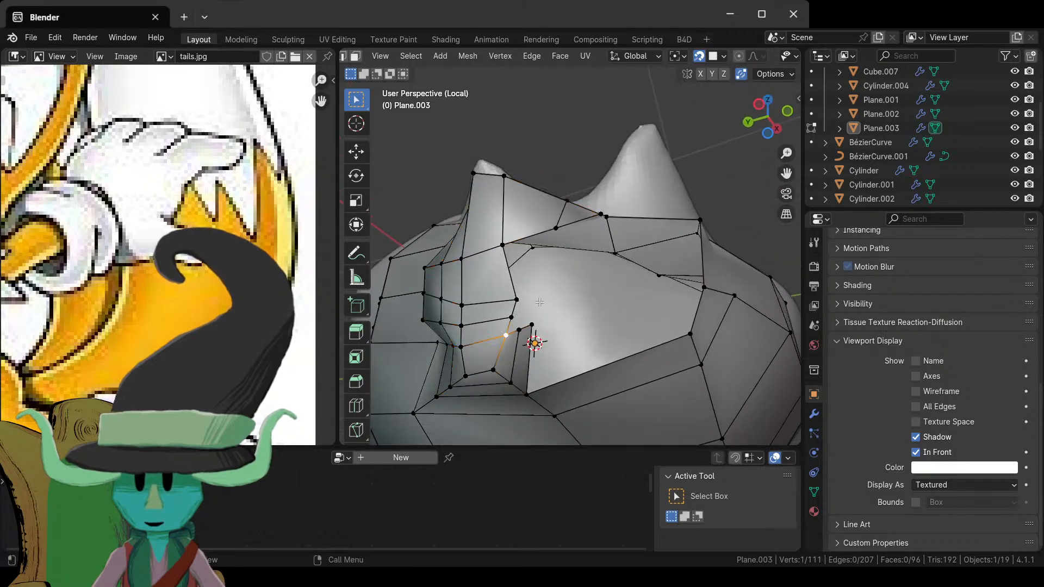
{"action": "key", "text": "e"}
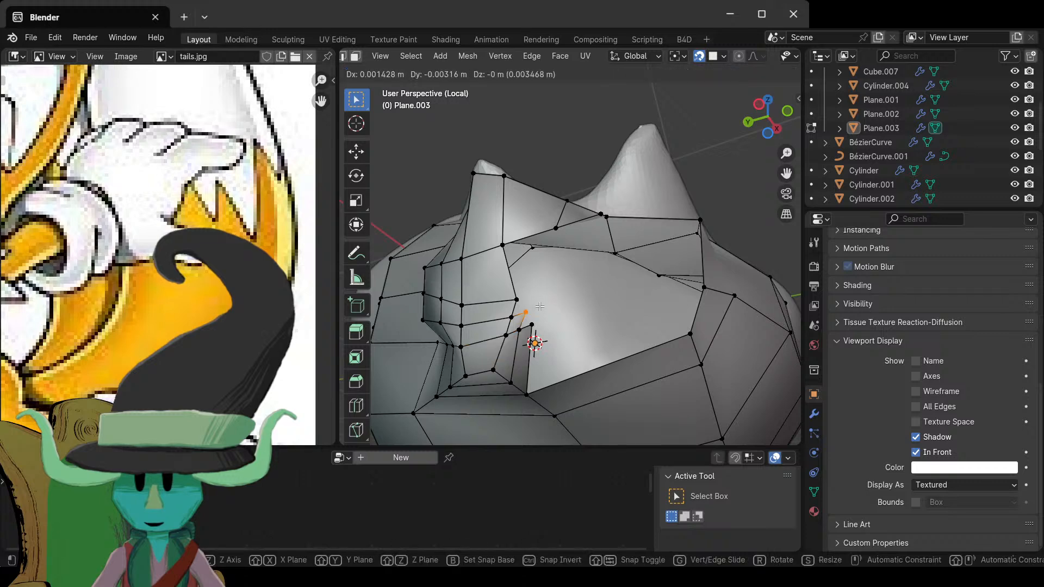
{"action": "left_click", "coordinate": [511, 319]}
{"action": "key", "text": "e"}
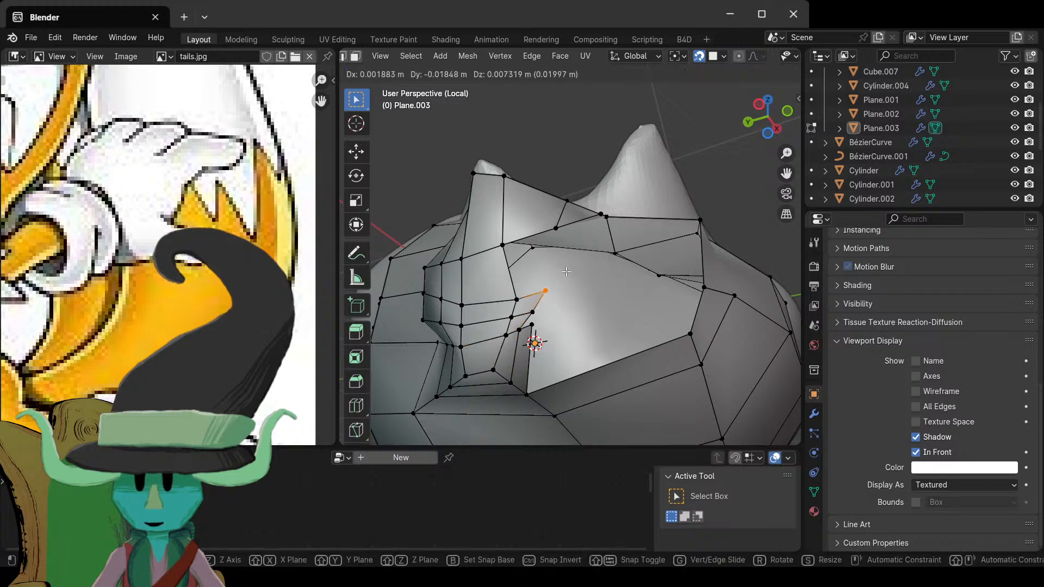
{"action": "left_click", "coordinate": [515, 304]}
{"action": "key", "text": "e"}
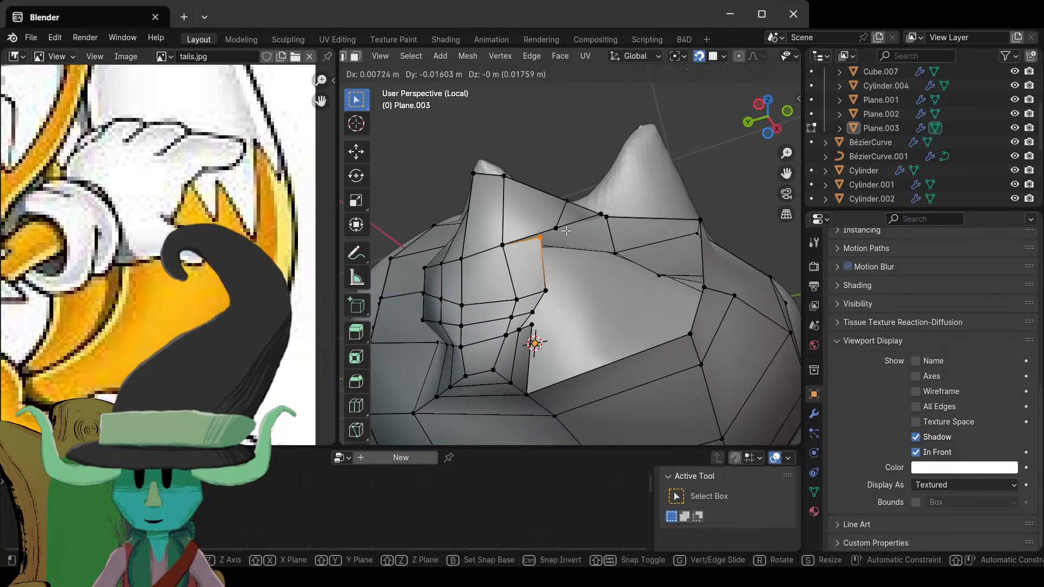
{"action": "left_click", "coordinate": [558, 228]}
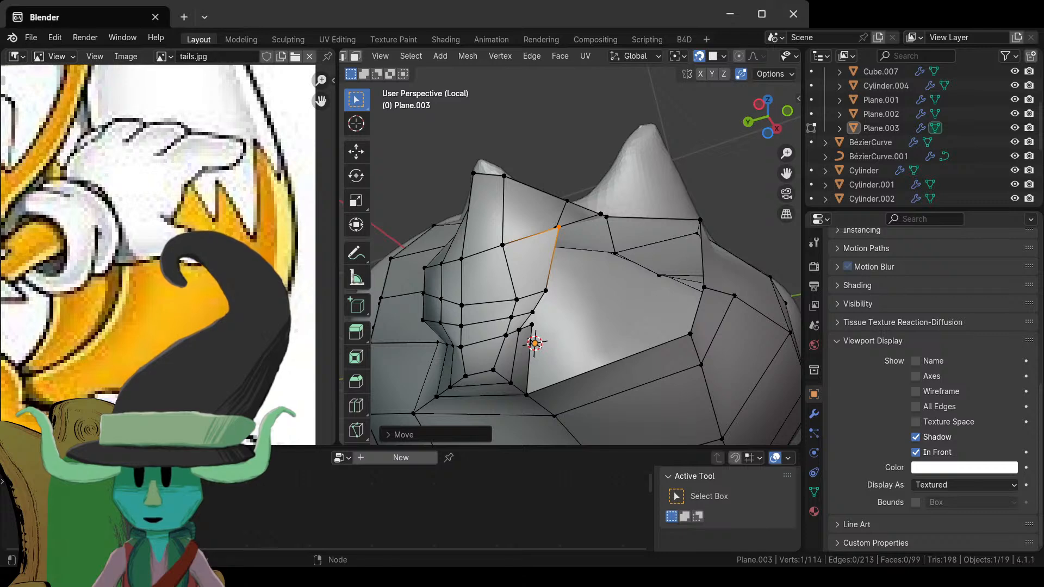
- Merge the two nearly touching vertices at the upper end of the new quads by moving one onto the other
{"action": "middle_click_drag", "start_coordinate": [565, 288], "coordinate": [575, 281]}
{"action": "scroll", "coordinate": [576, 281], "scroll_direction": "up", "scroll_amount": 3}
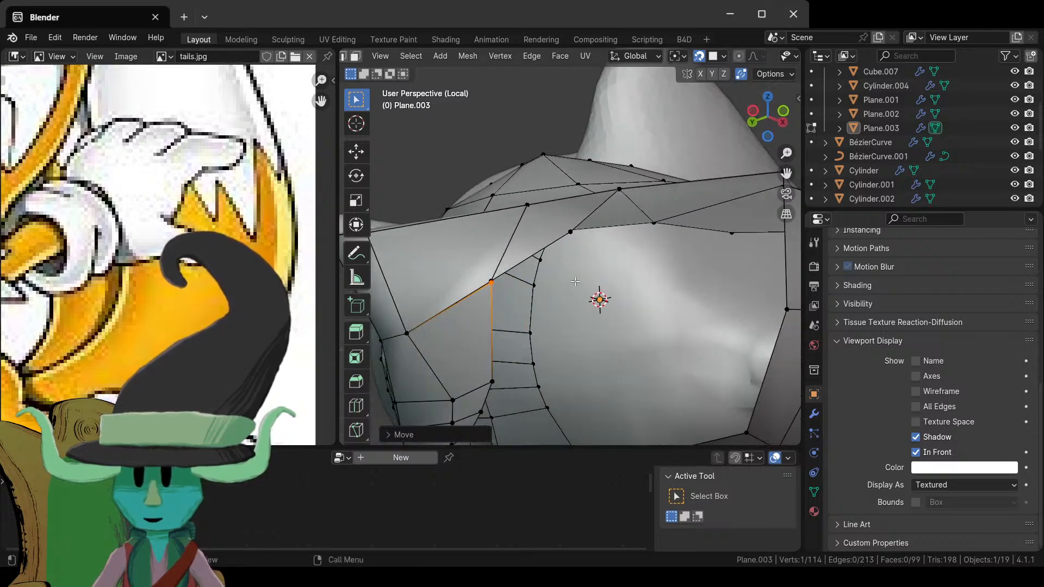
{"action": "left_click", "coordinate": [481, 281]}
{"action": "left_click", "coordinate": [495, 273]}
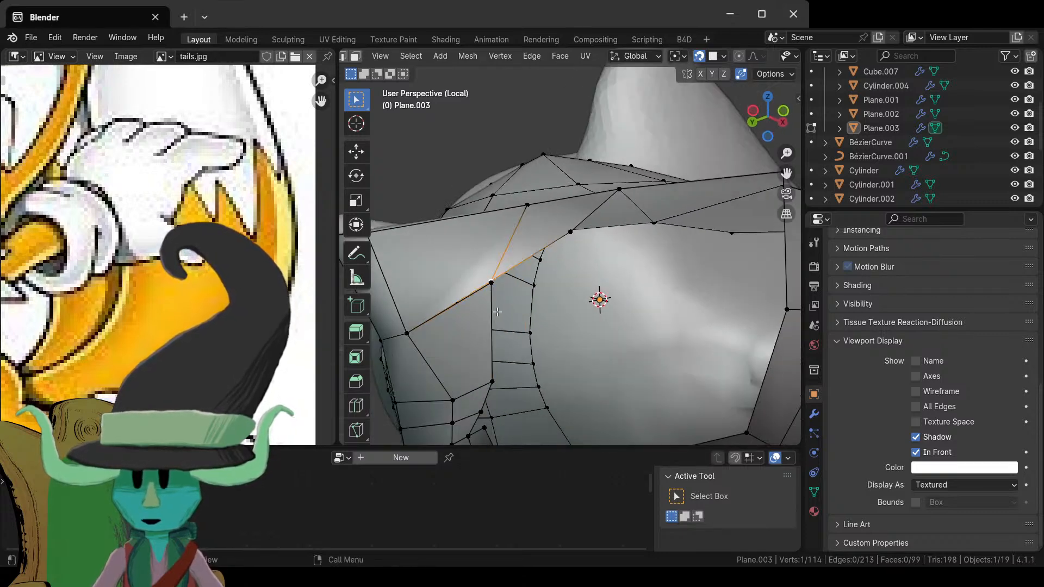
{"action": "key", "text": "g"}
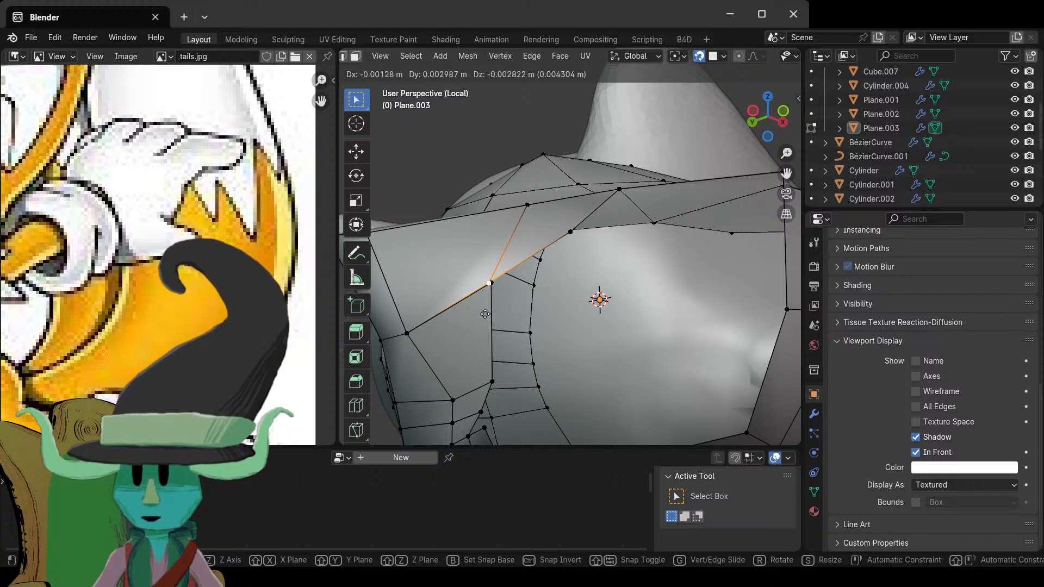
{"action": "left_click", "coordinate": [489, 314]}
- Move the loose corner vertex at the lower end of the rim outward into the opening
{"action": "middle_click_drag", "start_coordinate": [489, 314], "coordinate": [617, 329]}
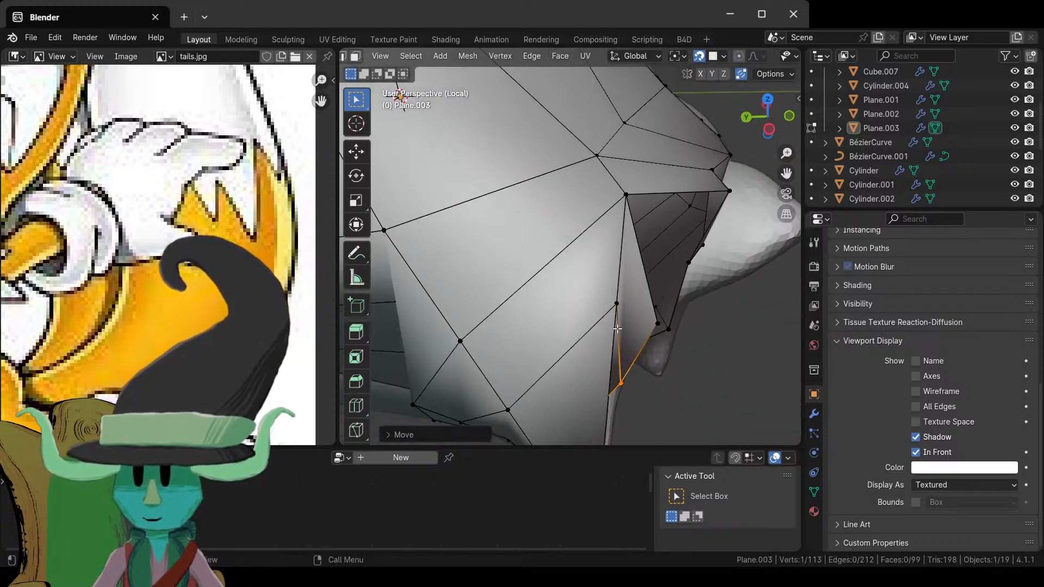
{"action": "scroll", "coordinate": [618, 329], "scroll_direction": "down", "scroll_amount": 5}
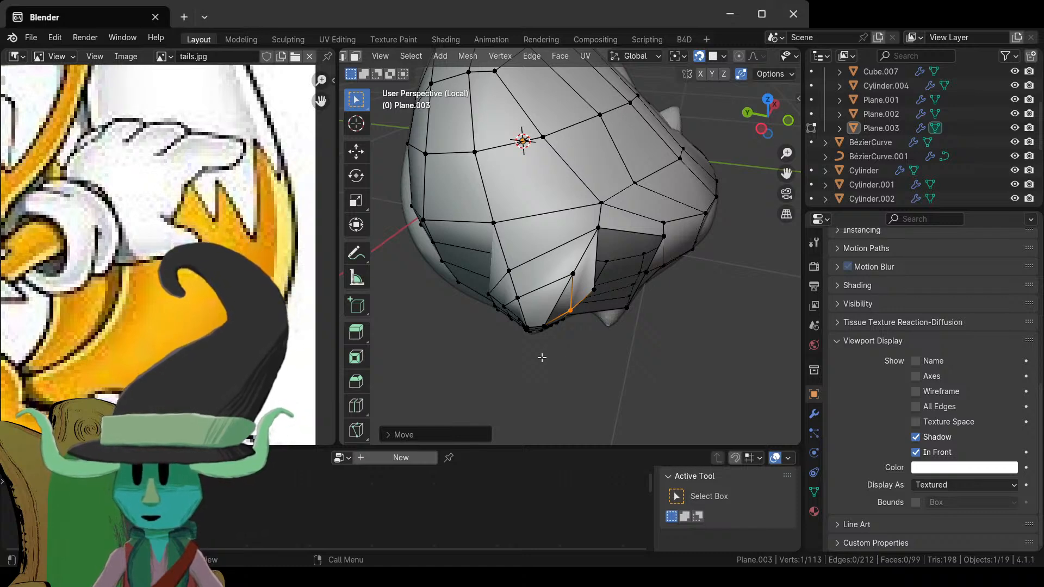
{"action": "middle_click_drag", "start_coordinate": [595, 376], "coordinate": [646, 292]}
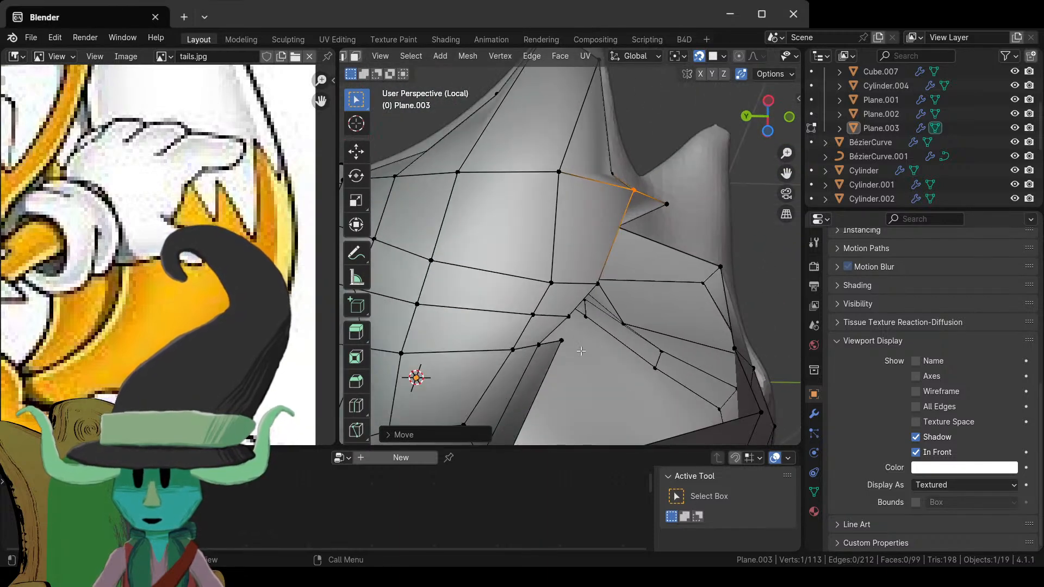
{"action": "left_click", "coordinate": [560, 347]}
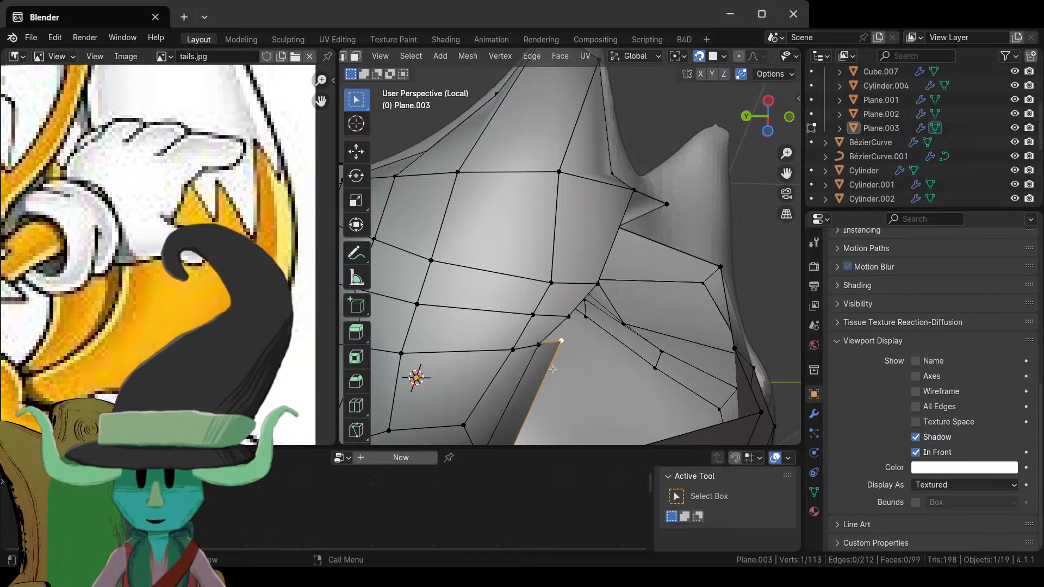
{"action": "key", "text": "g"}
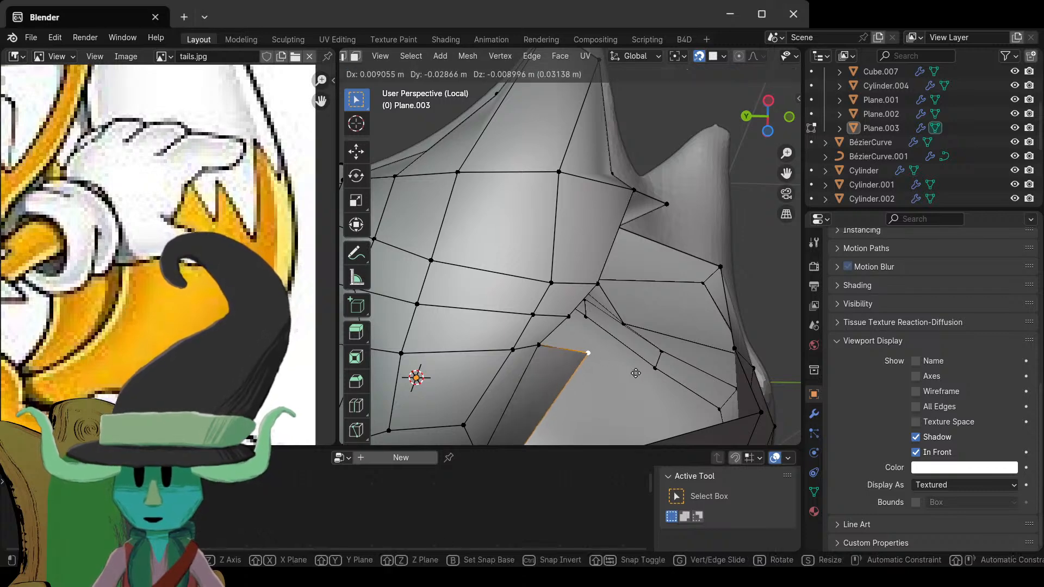
{"action": "left_click", "coordinate": [626, 380]}
{"action": "scroll", "coordinate": [626, 381], "scroll_direction": "down", "scroll_amount": 5}
{"action": "middle_click_drag", "start_coordinate": [625, 381], "coordinate": [592, 375]}
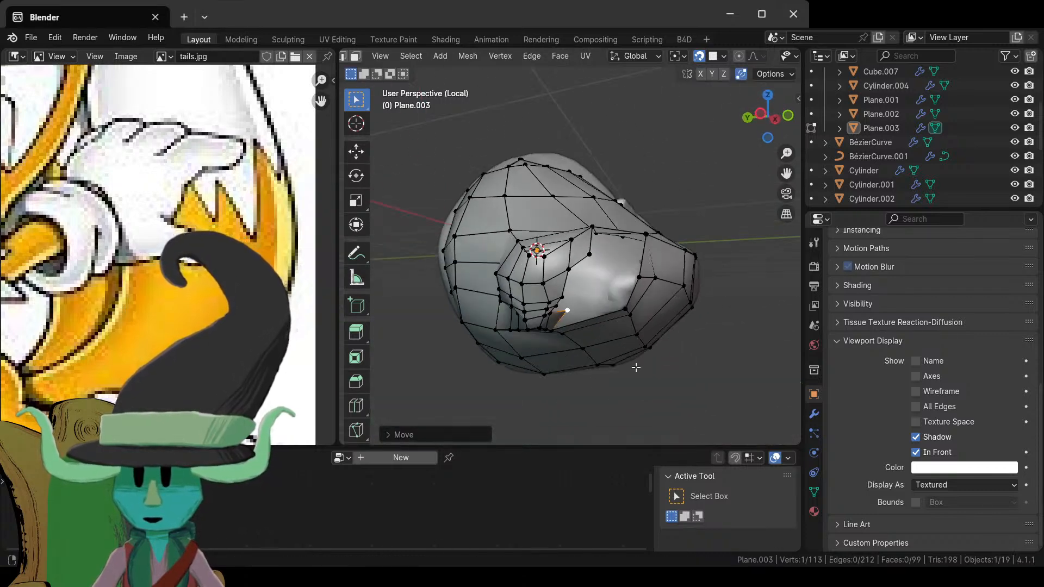
- Select the open edge at the side spike's base and extrude it toward the spike's tip
{"action": "scroll", "coordinate": [593, 375], "scroll_direction": "up", "scroll_amount": 5}
{"action": "middle_click_drag", "start_coordinate": [576, 326], "coordinate": [624, 407]}
{"action": "left_click", "coordinate": [517, 278]}
{"action": "scroll", "coordinate": [577, 322], "scroll_direction": "down", "scroll_amount": 3}
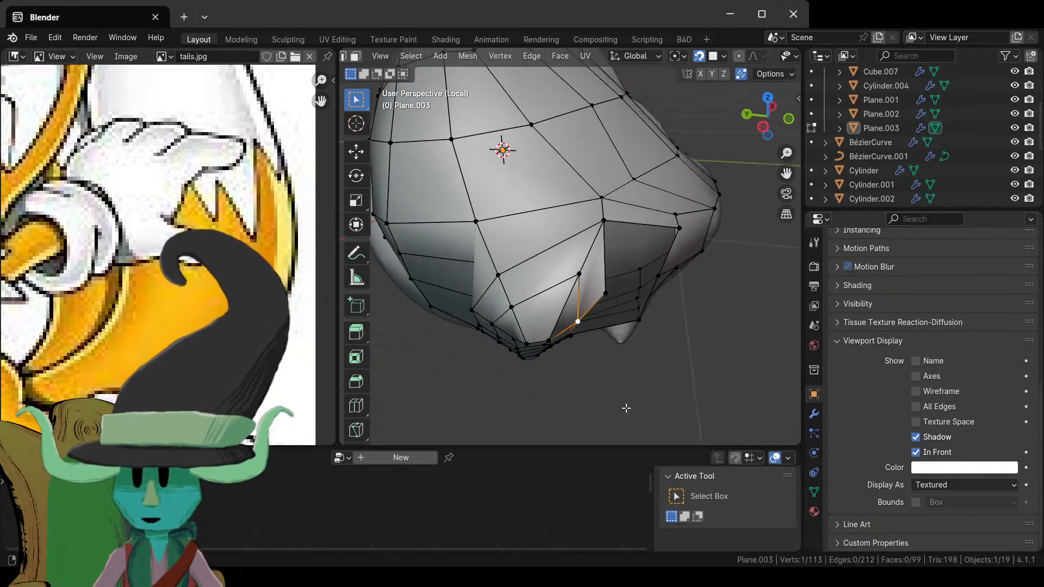
{"action": "scroll", "coordinate": [625, 348], "scroll_direction": "up", "scroll_amount": 3}
{"action": "middle_click_drag", "start_coordinate": [626, 344], "coordinate": [587, 318]}
{"action": "scroll", "coordinate": [587, 284], "scroll_direction": "up", "scroll_amount": 2}
{"action": "left_click", "coordinate": [587, 284]}
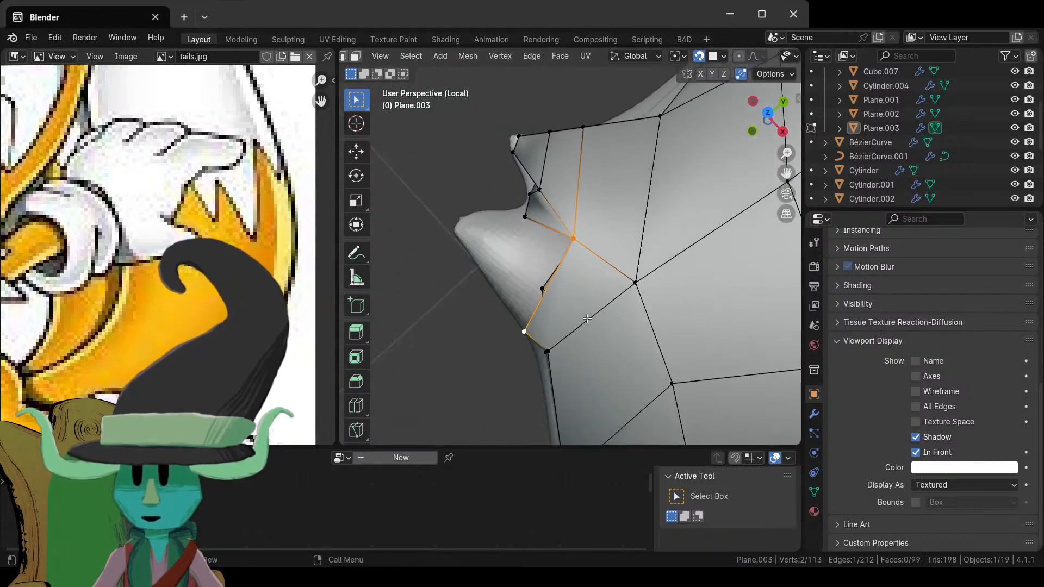
{"action": "key", "text": "e"}
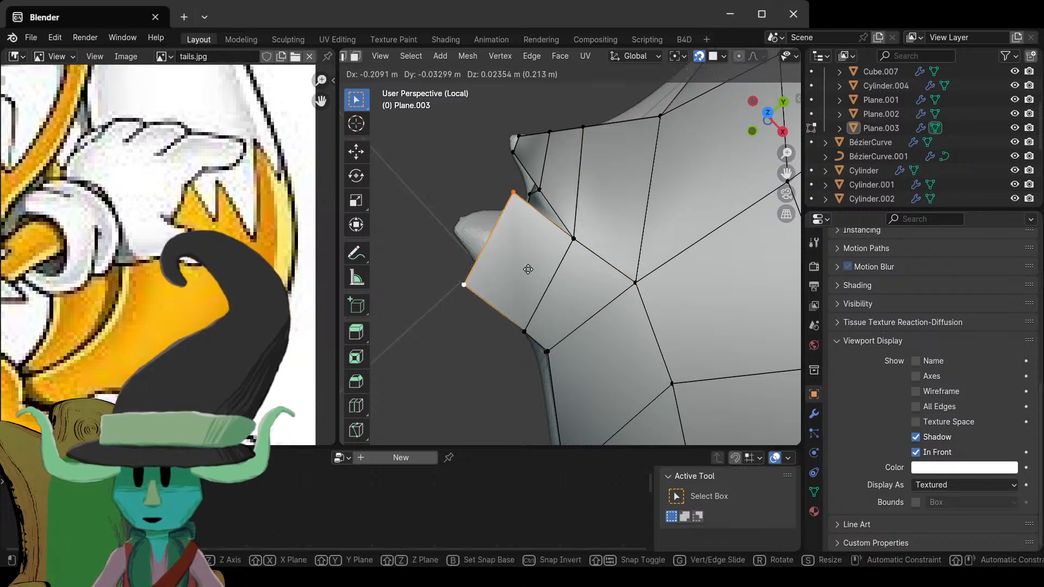
{"action": "left_click", "coordinate": [501, 255]}
- Shrink the extruded edge and move it onto the tip of the side spike
{"action": "key", "text": "s"}
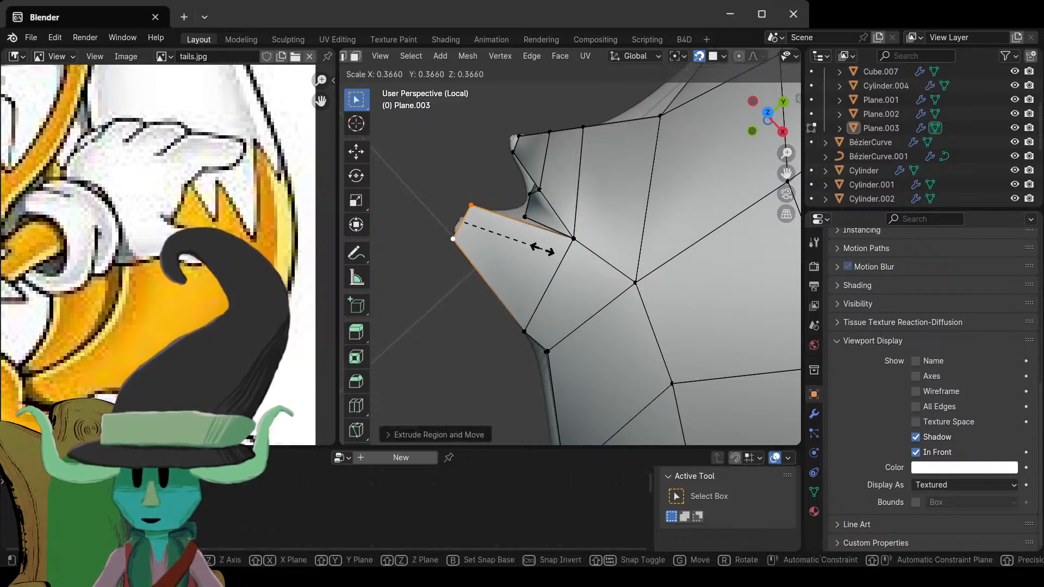
{"action": "left_click", "coordinate": [506, 241]}
{"action": "key", "text": "g"}
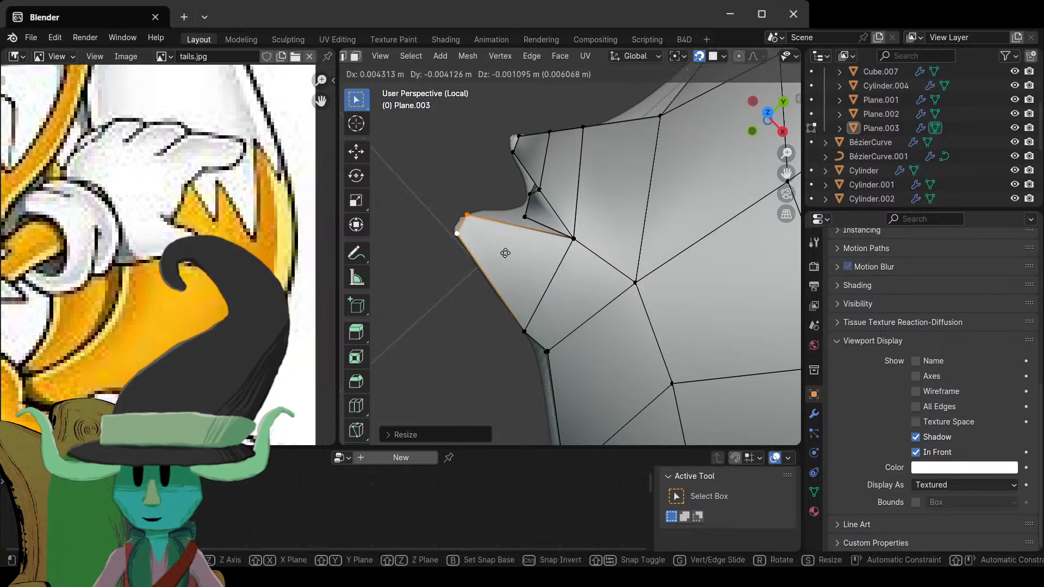
{"action": "left_click", "coordinate": [505, 255]}
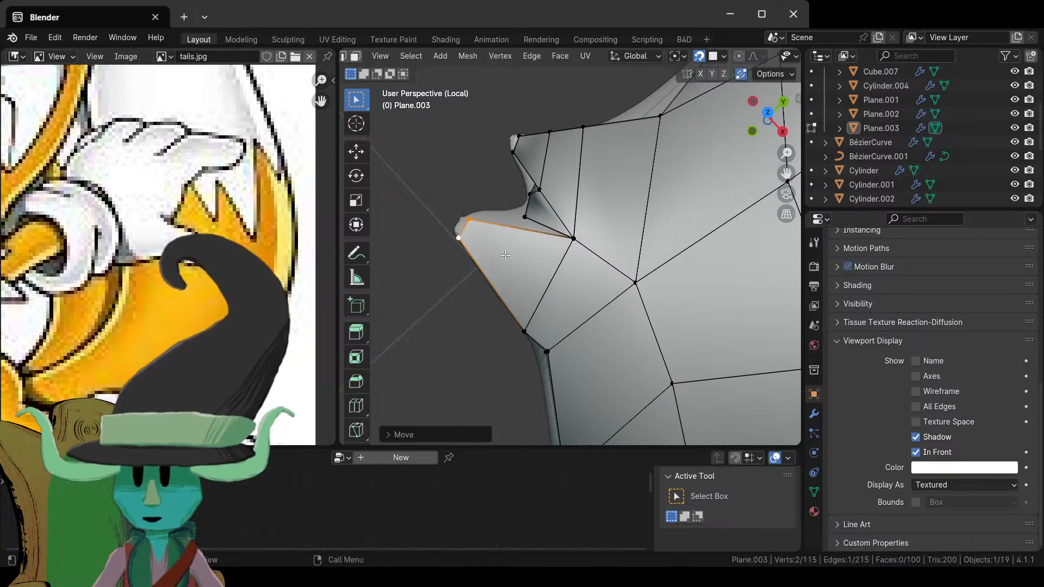
- Add a quad along the adjacent side of the spike from its open corner, placing the new vertex near the tip
{"action": "middle_click_drag", "start_coordinate": [508, 286], "coordinate": [527, 235]}
{"action": "left_click", "coordinate": [607, 249]}
{"action": "key", "text": "e"}
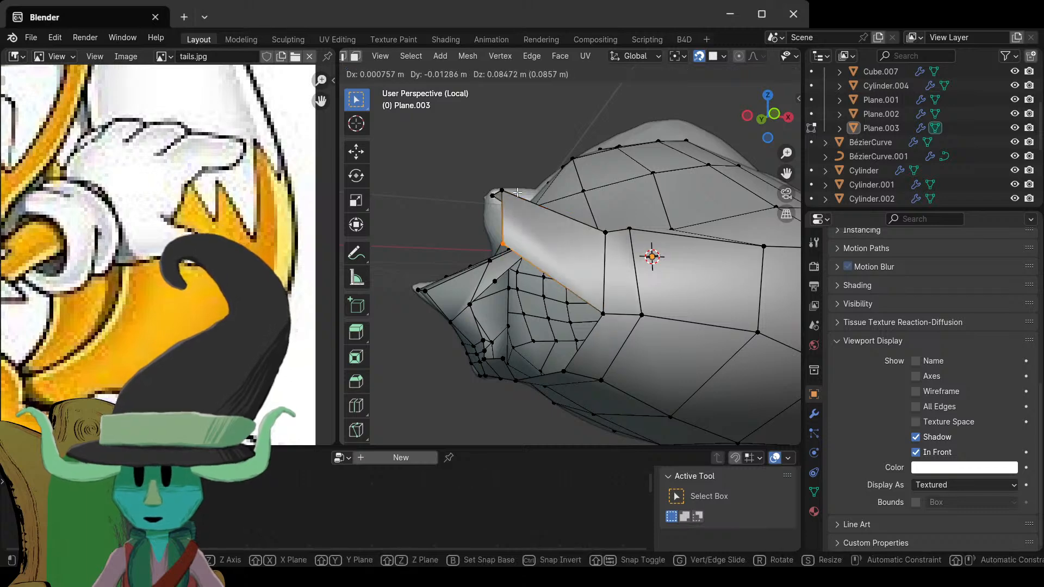
{"action": "left_click", "coordinate": [511, 163]}
- Fill a quad face across the opening between the two lower rim vertices and the two opposite rim vertices
{"action": "middle_click_drag", "start_coordinate": [523, 360], "coordinate": [540, 379]}
{"action": "left_click", "coordinate": [488, 362]}
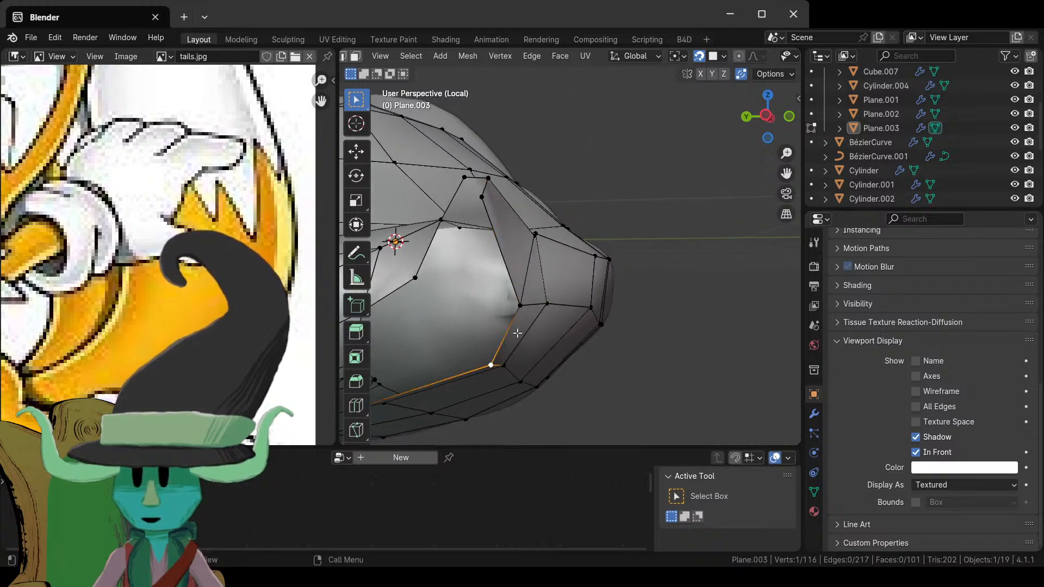
{"action": "left_click", "coordinate": [531, 305], "text": "shift"}
{"action": "middle_click_drag", "start_coordinate": [531, 304], "coordinate": [506, 318]}
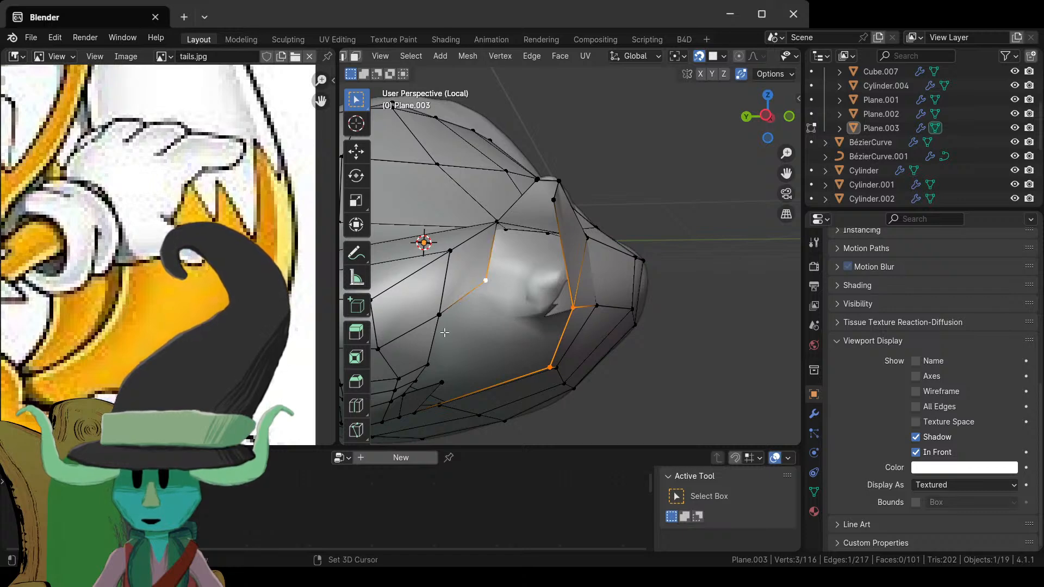
{"action": "left_click", "coordinate": [447, 310], "text": "shift"}
{"action": "key", "text": "f"}
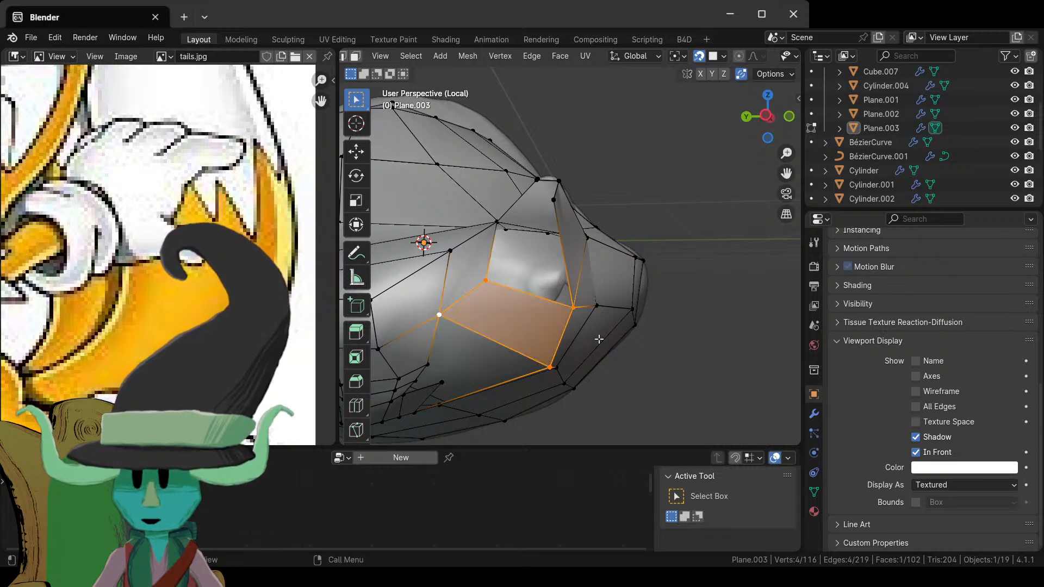
- Create a small quad capping the spike's tip from its corner vertex, and select the shared vertex at the spike's base
{"action": "middle_click_drag", "start_coordinate": [606, 332], "coordinate": [552, 270]}
{"action": "left_click", "coordinate": [512, 326]}
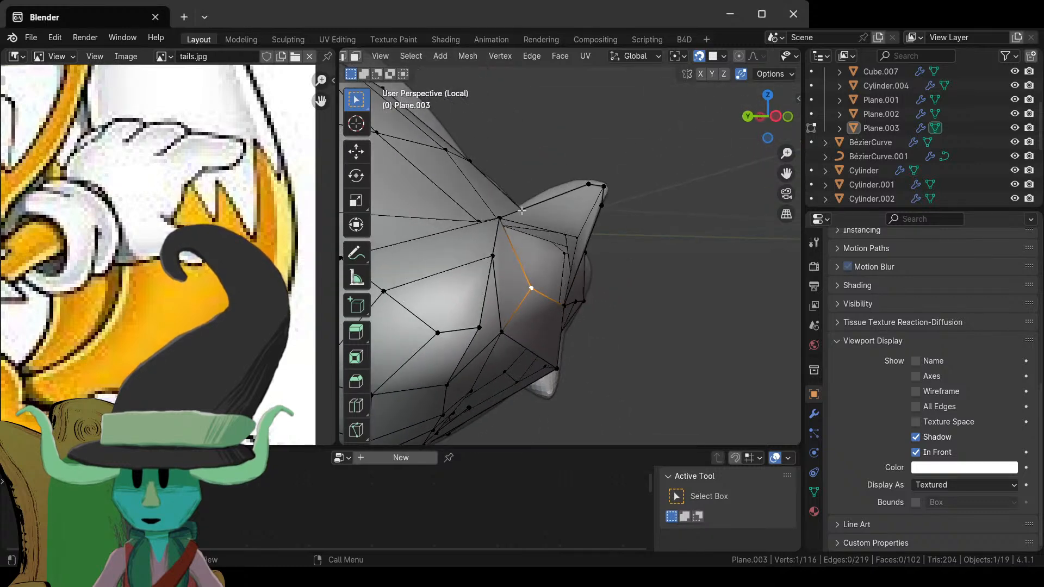
{"action": "left_click", "coordinate": [604, 189]}
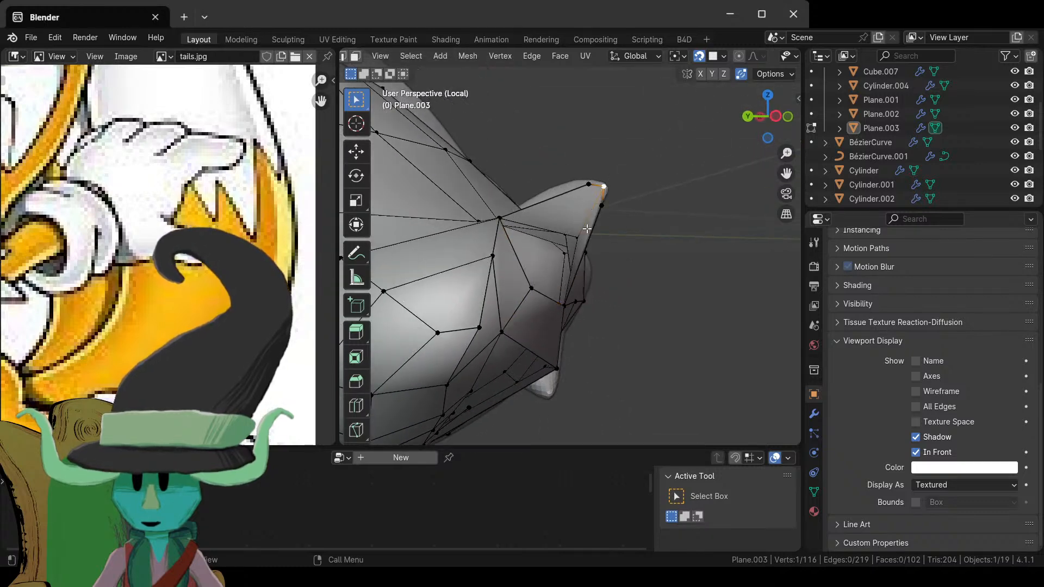
{"action": "key", "text": "alt+v"}
{"action": "left_click", "coordinate": [570, 228]}
{"action": "left_click", "coordinate": [498, 218]}
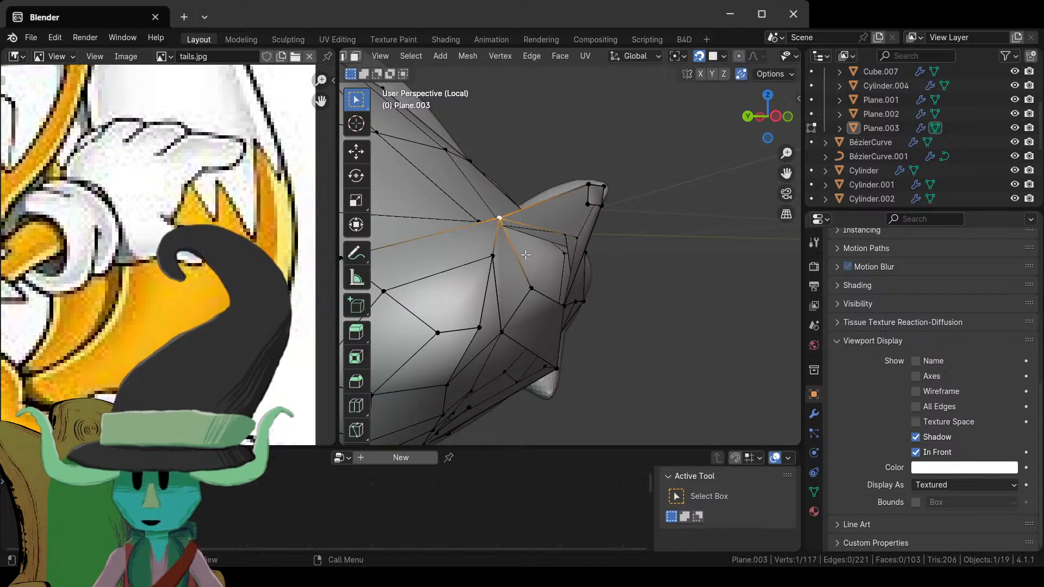
- Move the lower corner vertex on the spike's tip into place and fill a quad over the spike's remaining open side
{"action": "key", "text": "g"}
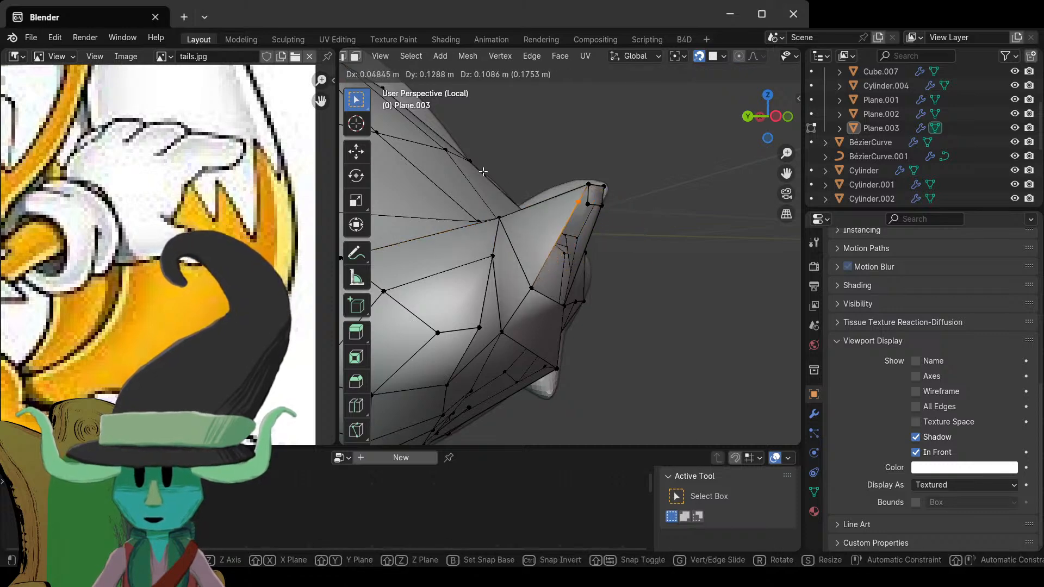
{"action": "left_click", "coordinate": [492, 176]}
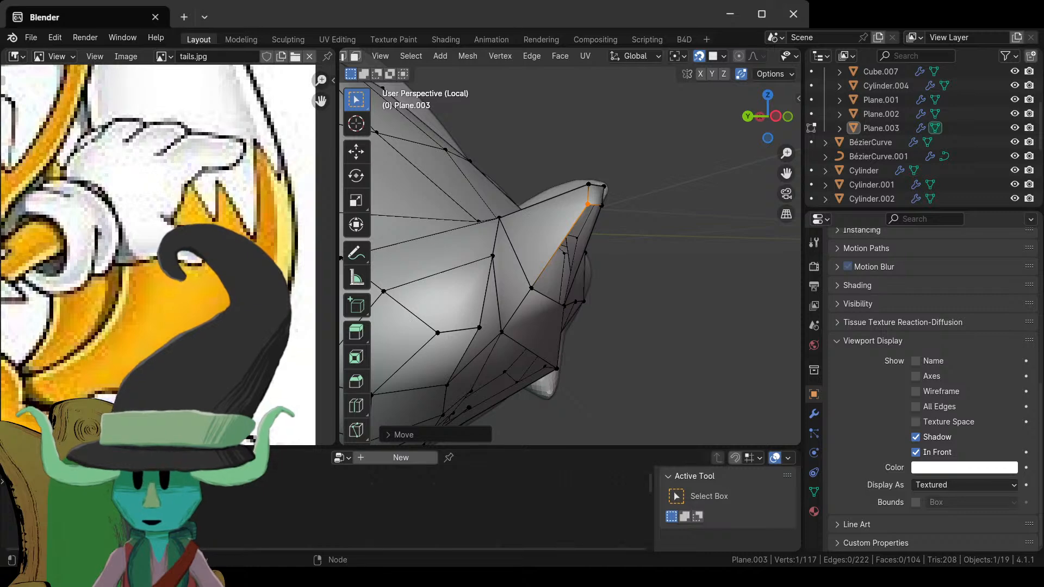
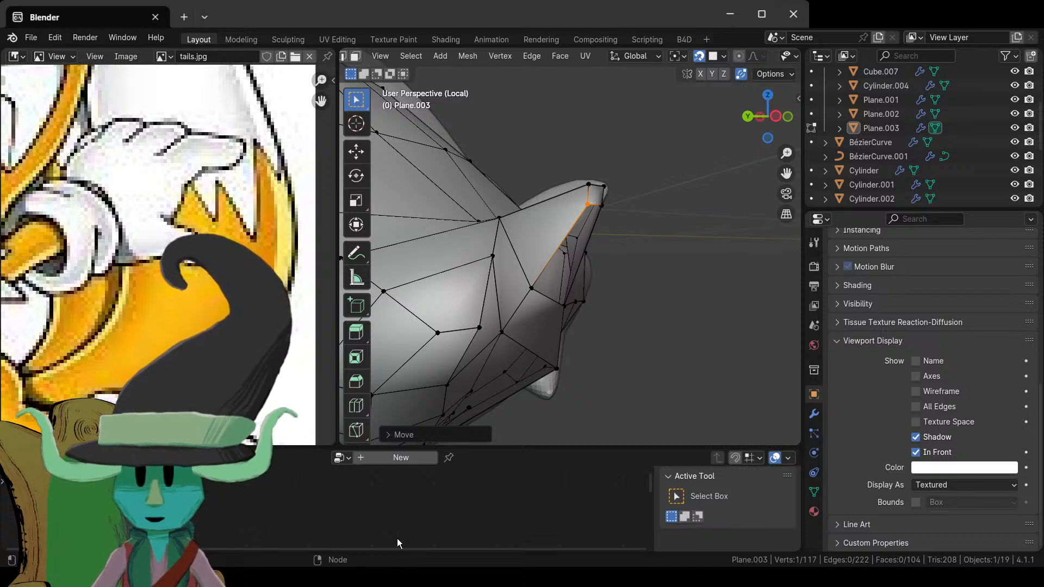
{"action": "middle_click_drag", "start_coordinate": [564, 246], "coordinate": [540, 365]}
{"action": "scroll", "coordinate": [505, 343], "scroll_direction": "up", "scroll_amount": 2}
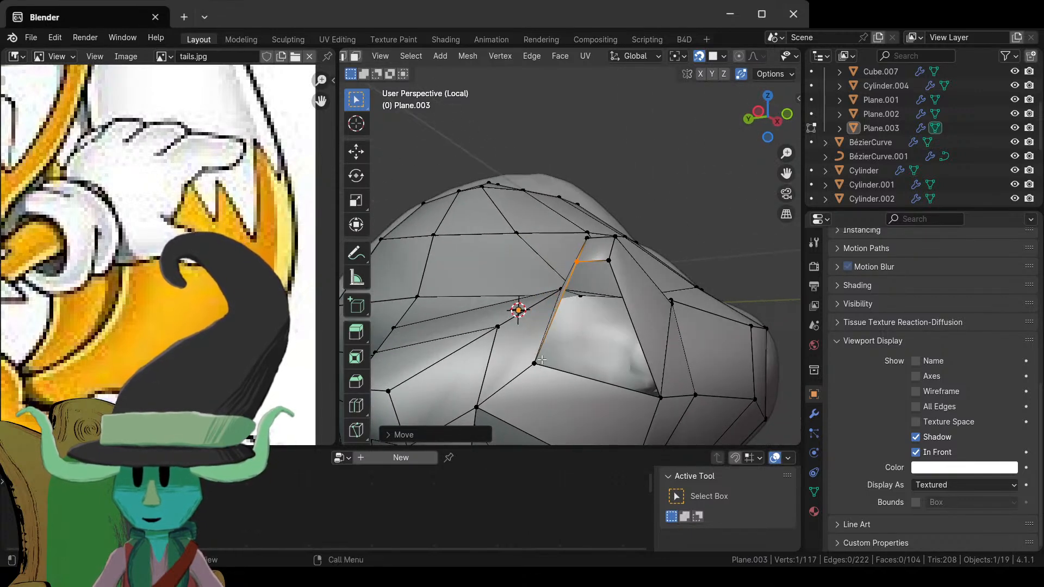
{"action": "key", "text": "2"}
{"action": "left_click", "coordinate": [551, 329]}
{"action": "middle_click_drag", "start_coordinate": [552, 329], "coordinate": [618, 316]}
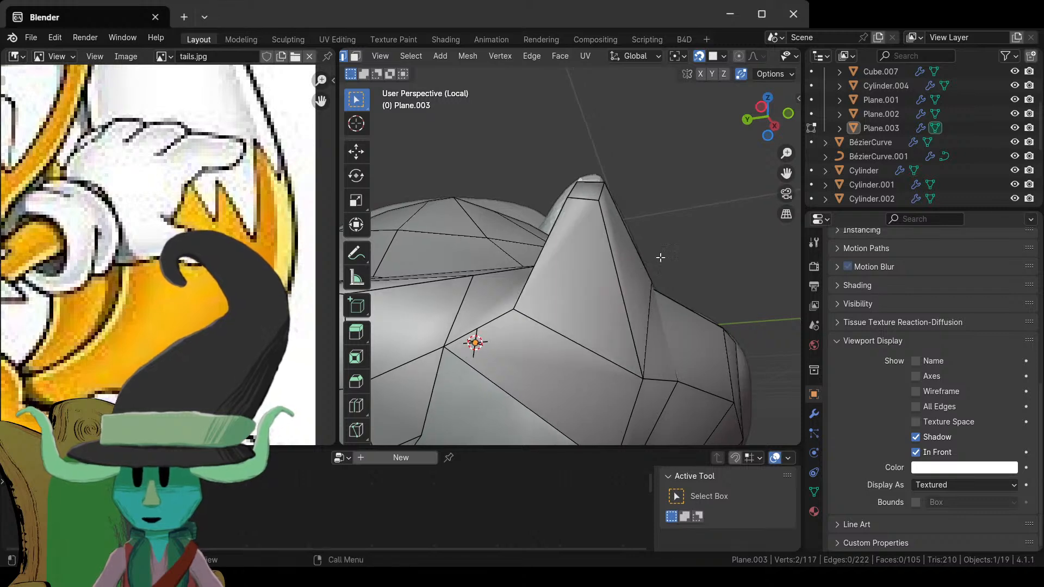
- Add a loop cut around the side spike about halfway between its base and tip
{"action": "key", "text": "Tab"}
{"action": "middle_click_drag", "start_coordinate": [661, 258], "coordinate": [589, 273]}
{"action": "key", "text": "Tab"}
{"action": "middle_click_drag", "start_coordinate": [531, 287], "coordinate": [588, 286]}
{"action": "key", "text": "ctrl+r"}
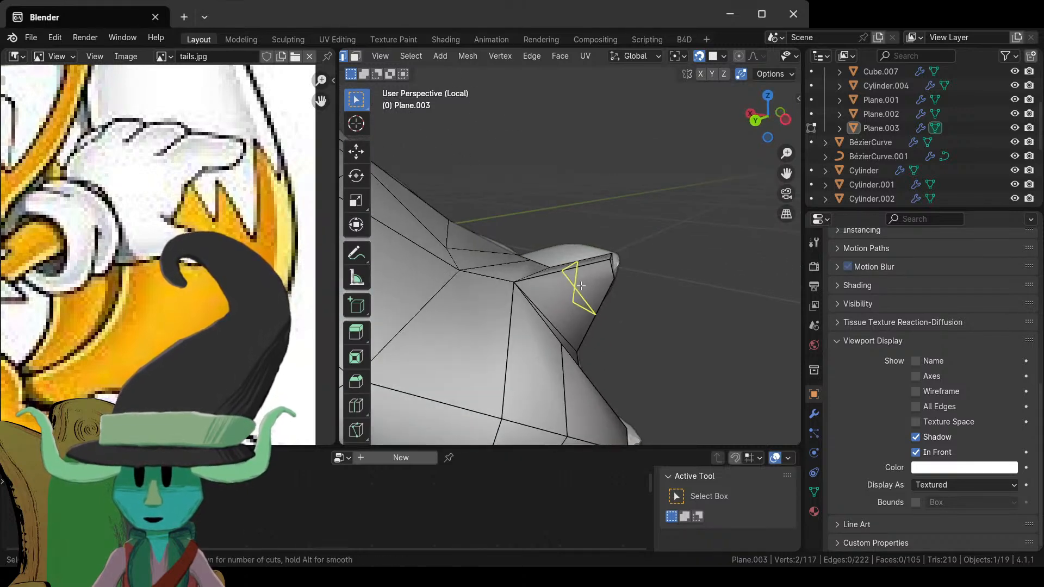
{"action": "left_click", "coordinate": [582, 284]}
{"action": "left_click", "coordinate": [581, 285]}
{"action": "middle_click_drag", "start_coordinate": [581, 285], "coordinate": [638, 398]}
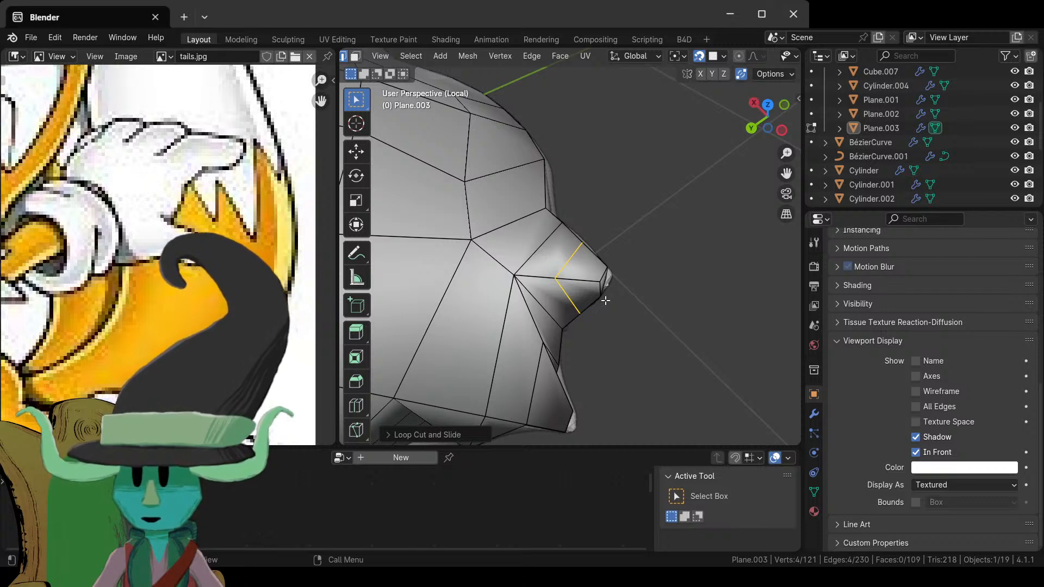
{"action": "middle_click_drag", "start_coordinate": [605, 301], "coordinate": [559, 306]}
{"action": "scroll", "coordinate": [594, 296], "scroll_direction": "down", "scroll_amount": 5}
{"action": "scroll", "coordinate": [605, 290], "scroll_direction": "up", "scroll_amount": 5}
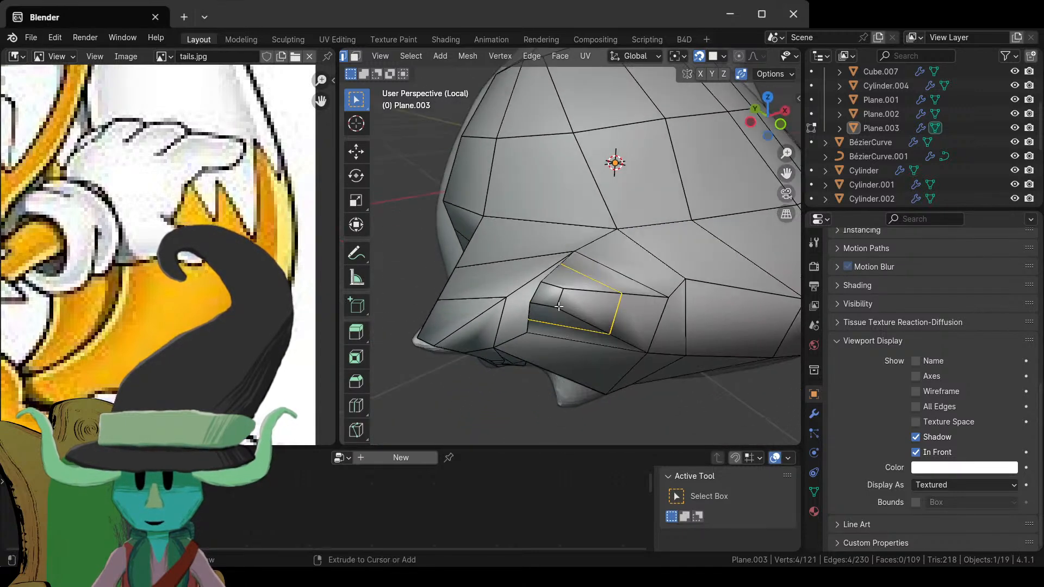
{"action": "key", "text": "ctrl+r"}
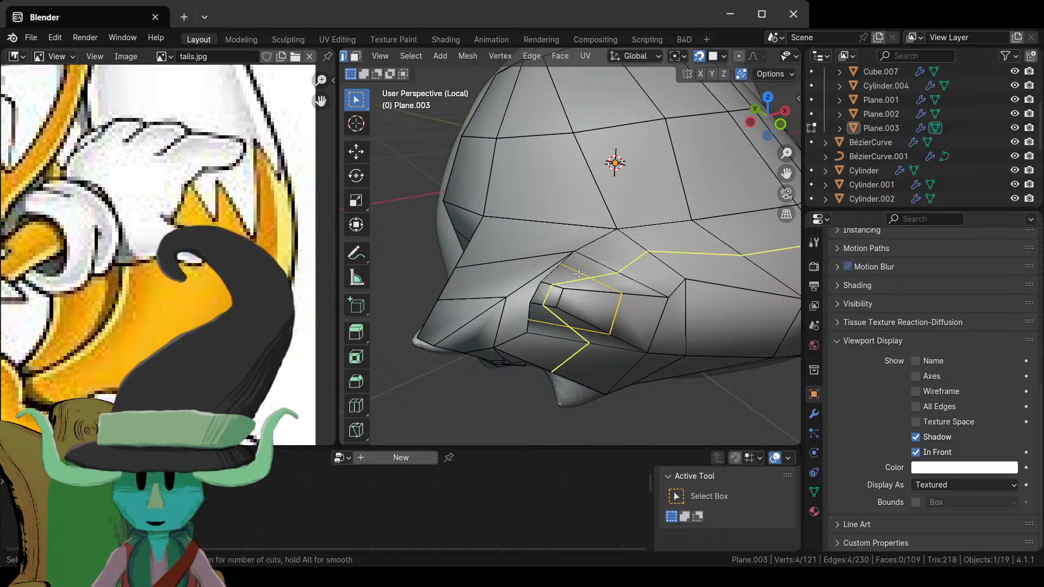
{"action": "key", "text": "Escape"}
{"action": "middle_click_drag", "start_coordinate": [579, 273], "coordinate": [568, 329]}
{"action": "key", "text": "ctrl+r"}
{"action": "key", "text": "Escape"}
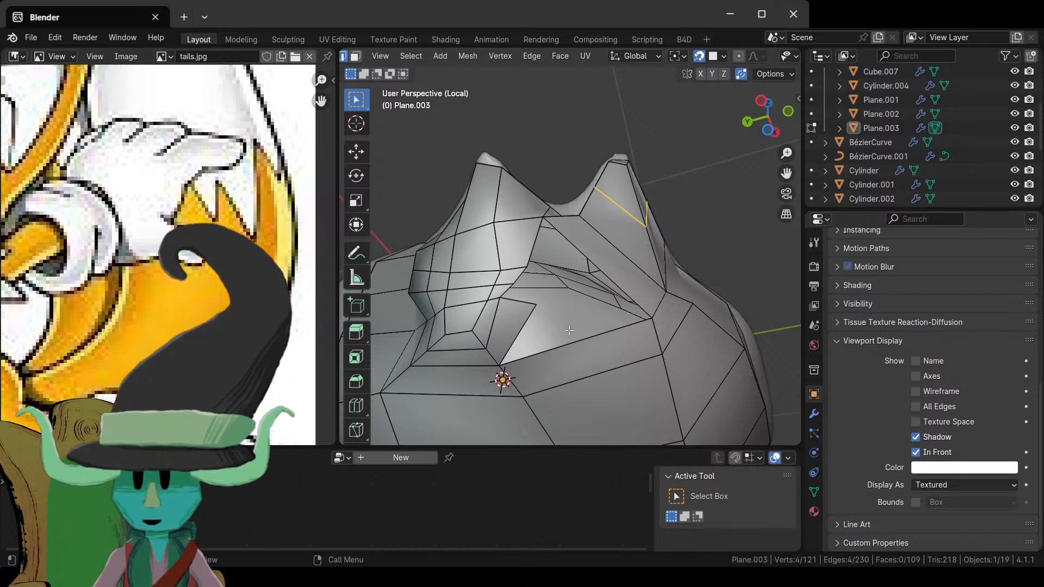
- Add a lengthwise loop cut through the spike's tip that continues along the side of the head
{"action": "scroll", "coordinate": [569, 330], "scroll_direction": "down", "scroll_amount": 3}
{"action": "middle_click_drag", "start_coordinate": [569, 330], "coordinate": [596, 341]}
{"action": "scroll", "coordinate": [578, 333], "scroll_direction": "up", "scroll_amount": 3}
{"action": "scroll", "coordinate": [578, 333], "scroll_direction": "up", "scroll_amount": 2}
{"action": "scroll", "coordinate": [595, 341], "scroll_direction": "up", "scroll_amount": 3}
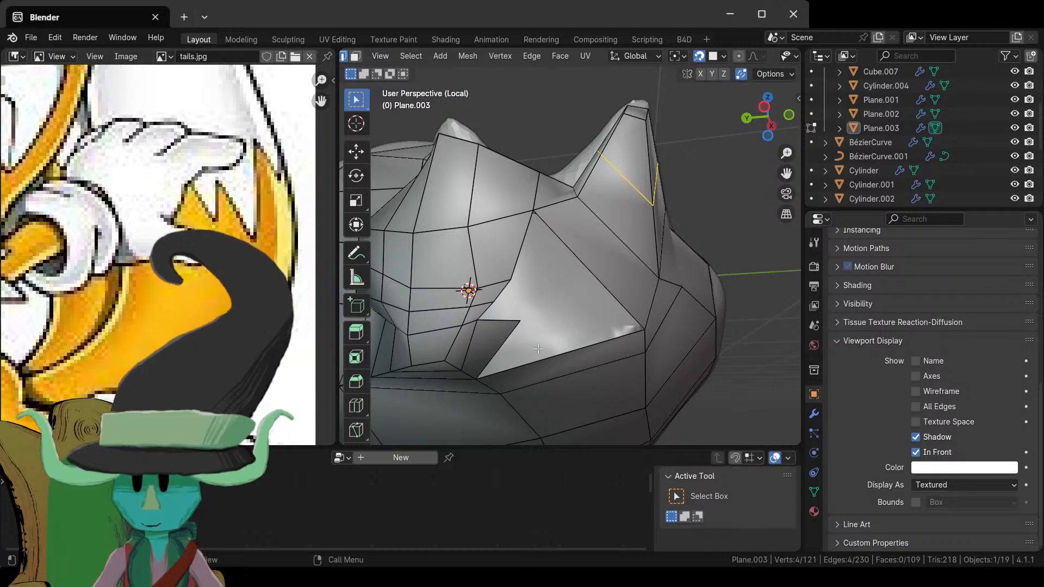
{"action": "middle_click_drag", "start_coordinate": [538, 348], "coordinate": [538, 306]}
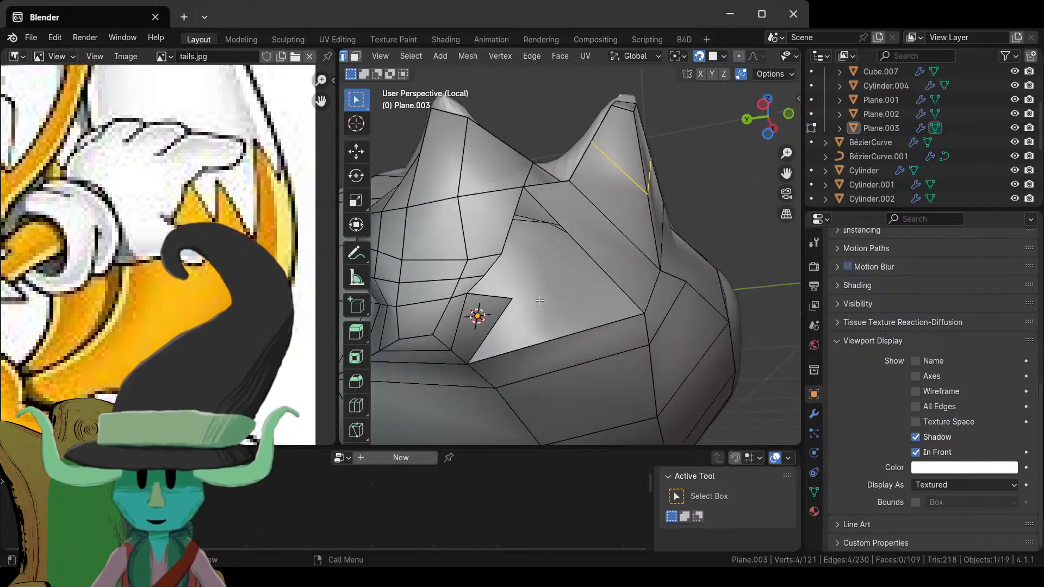
{"action": "middle_click_drag", "start_coordinate": [540, 300], "coordinate": [609, 250]}
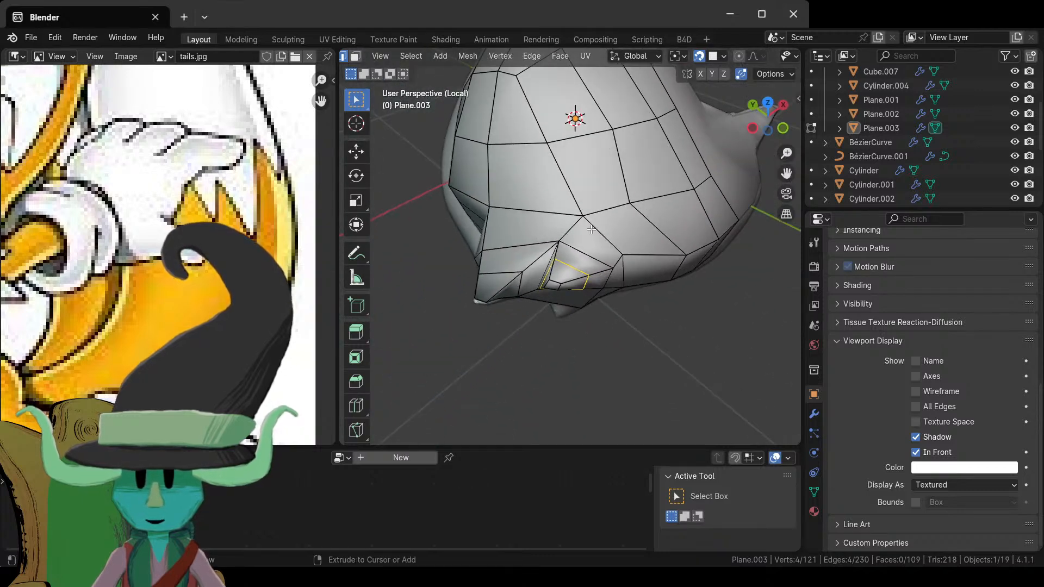
{"action": "key", "text": "ctrl+r"}
{"action": "left_click", "coordinate": [603, 245]}
{"action": "left_click", "coordinate": [597, 241]}
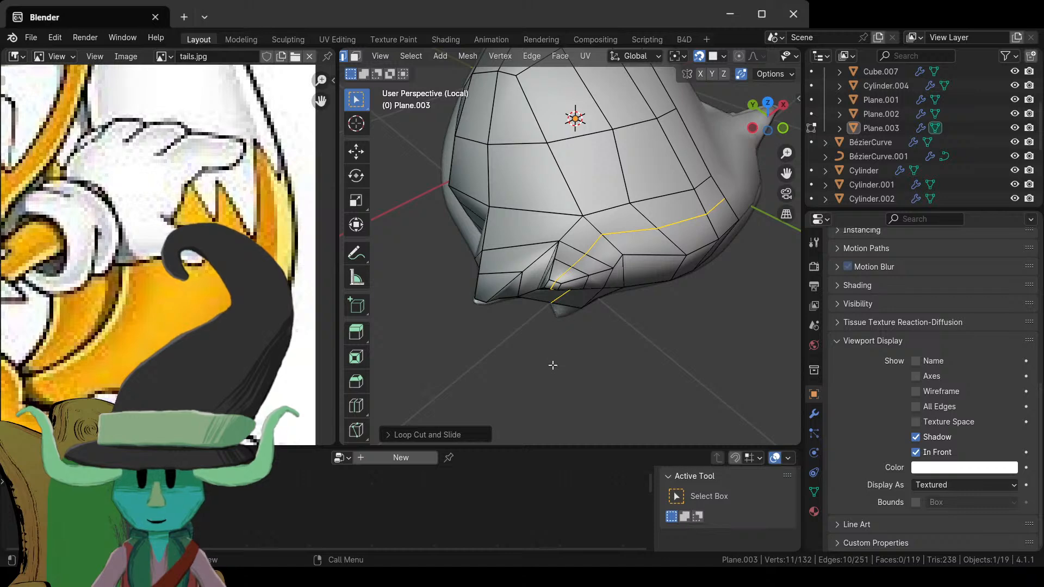
- Move the two neighbouring vertices on the inner rim of the opening below the spike slightly upward
{"action": "middle_click_drag", "start_coordinate": [553, 363], "coordinate": [544, 288]}
{"action": "scroll", "coordinate": [543, 291], "scroll_direction": "up", "scroll_amount": 5}
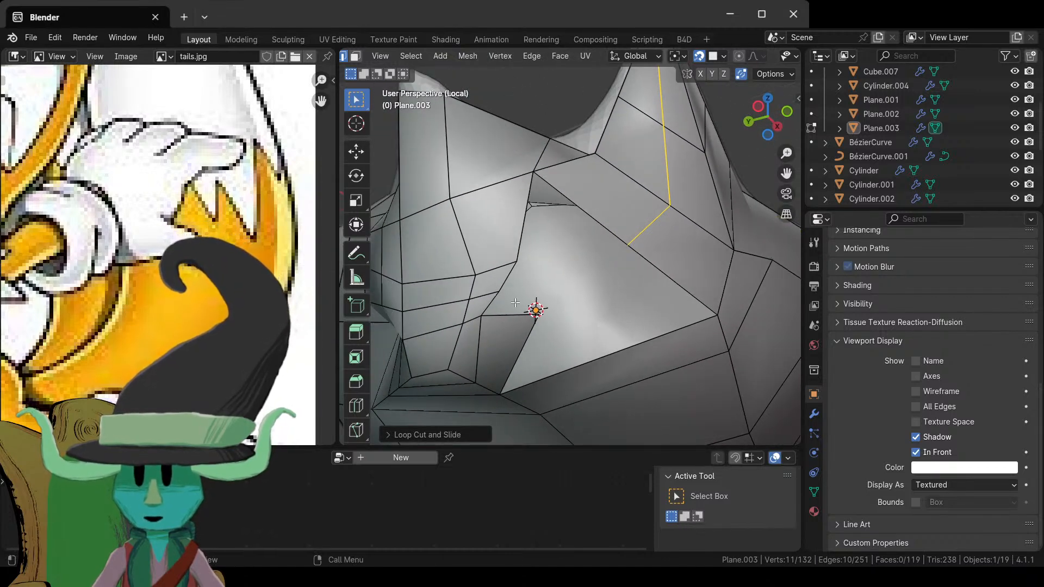
{"action": "left_click", "coordinate": [517, 261]}
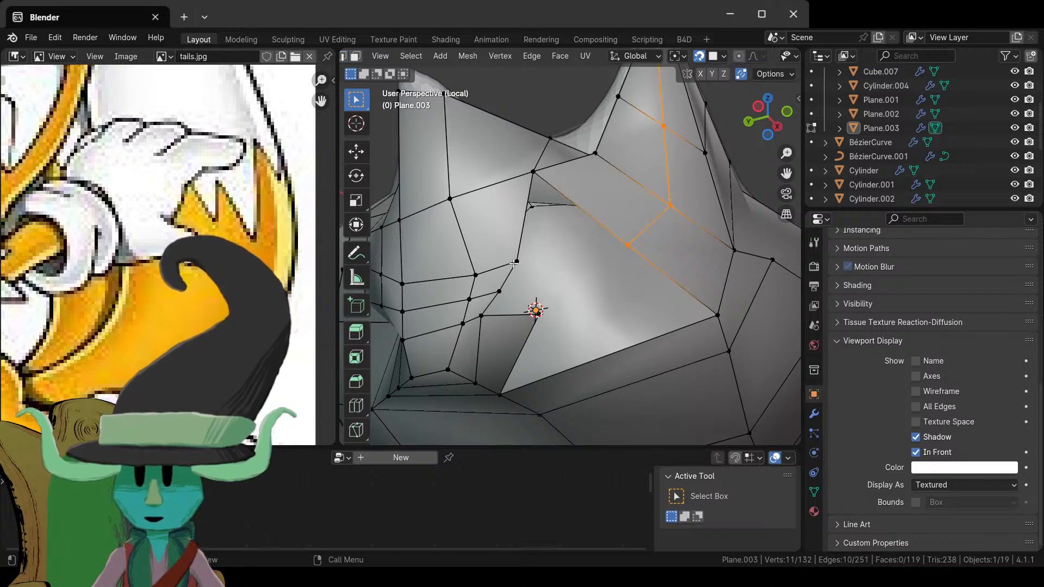
{"action": "key", "text": "1"}
{"action": "left_click", "coordinate": [499, 291], "text": "shift"}
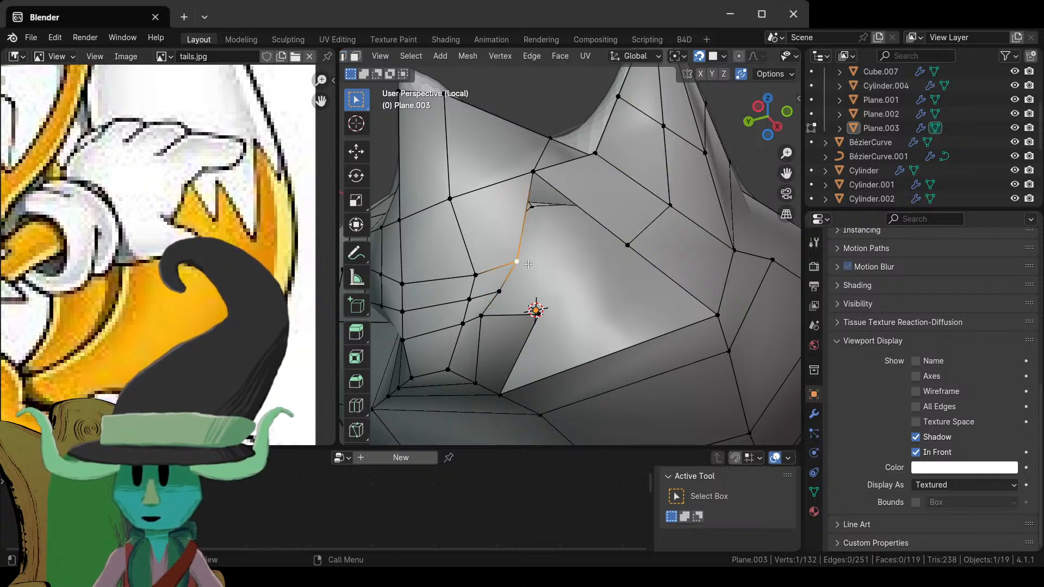
{"action": "key", "text": "g"}
{"action": "left_click", "coordinate": [522, 232]}
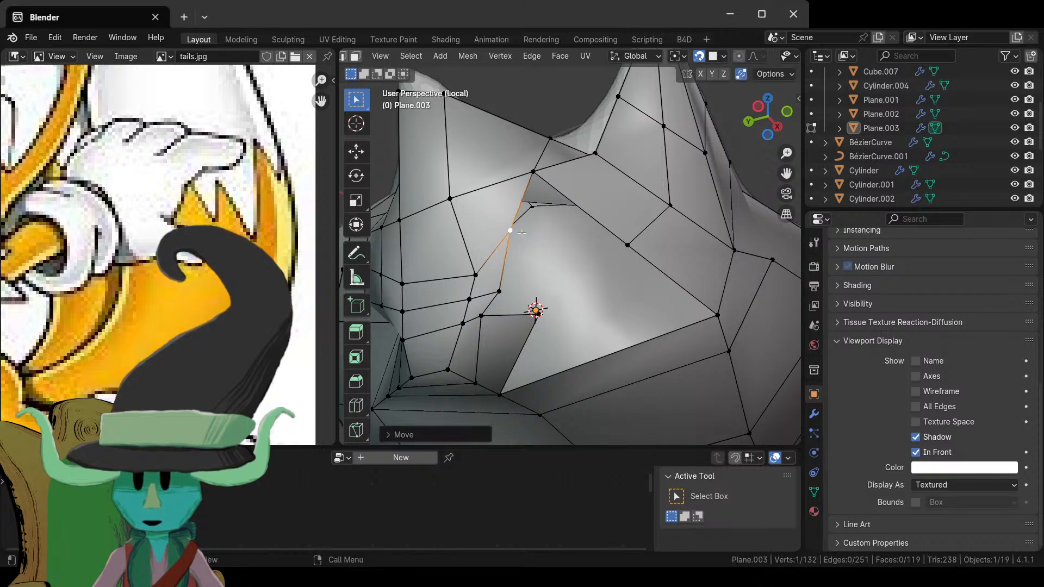
{"action": "left_click", "coordinate": [499, 292]}
{"action": "key", "text": "g"}
{"action": "left_click", "coordinate": [496, 285]}
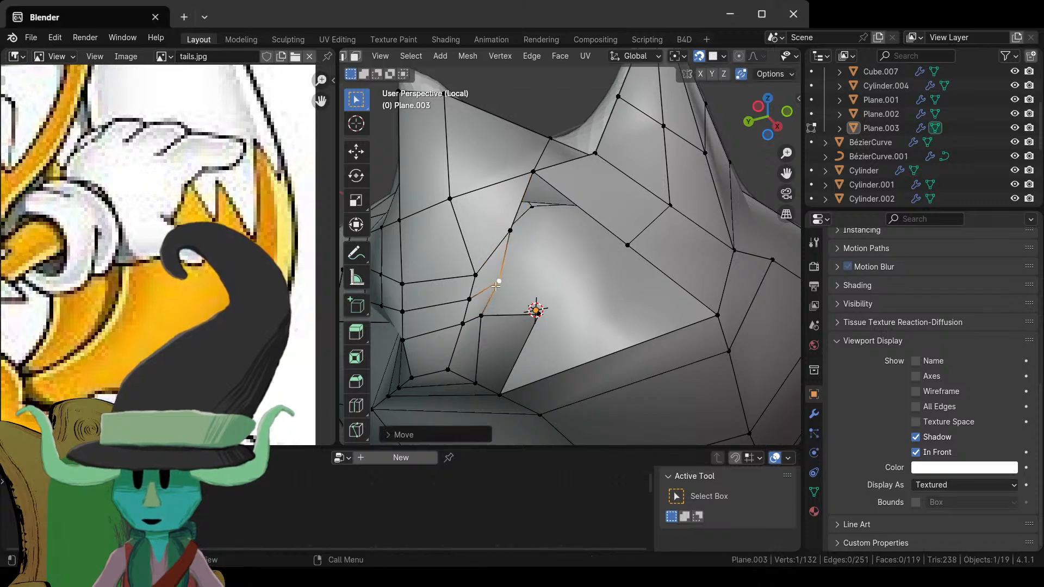
- Readjust the same two rim vertices so the opening's inner edge runs more evenly toward its upper corner
{"action": "left_click", "coordinate": [510, 231]}
{"action": "key", "text": "g"}
{"action": "left_click", "coordinate": [522, 236]}
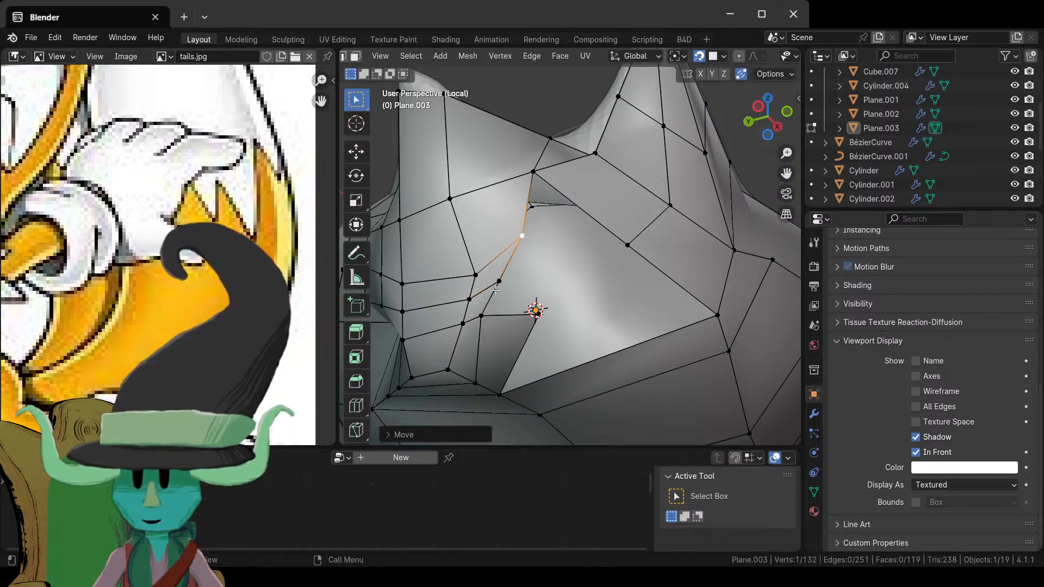
{"action": "left_click", "coordinate": [496, 282]}
{"action": "key", "text": "g"}
{"action": "left_click", "coordinate": [495, 273]}
{"action": "left_click", "coordinate": [531, 228]}
{"action": "key", "text": "g"}
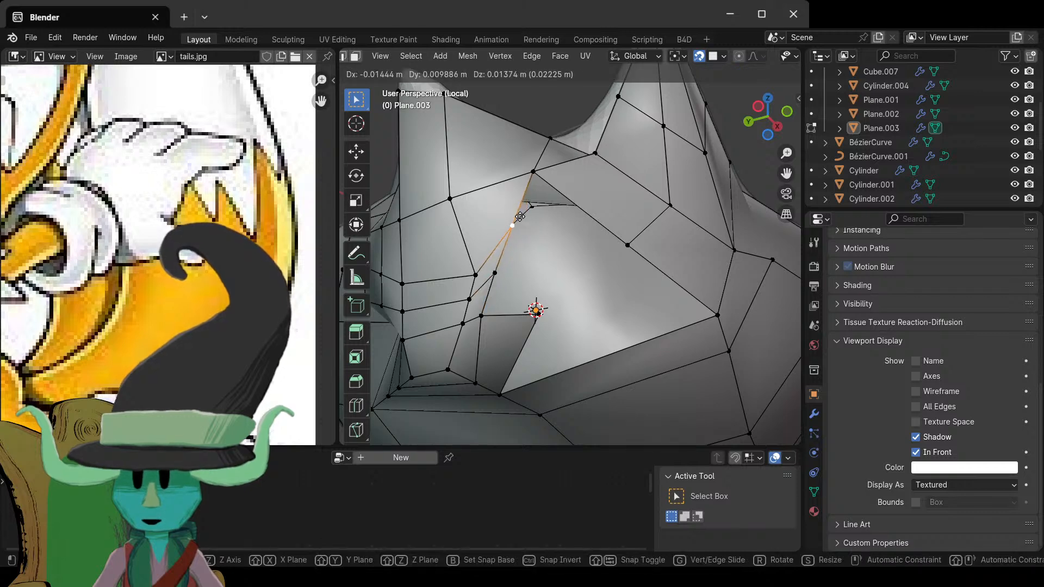
{"action": "left_click", "coordinate": [520, 217]}
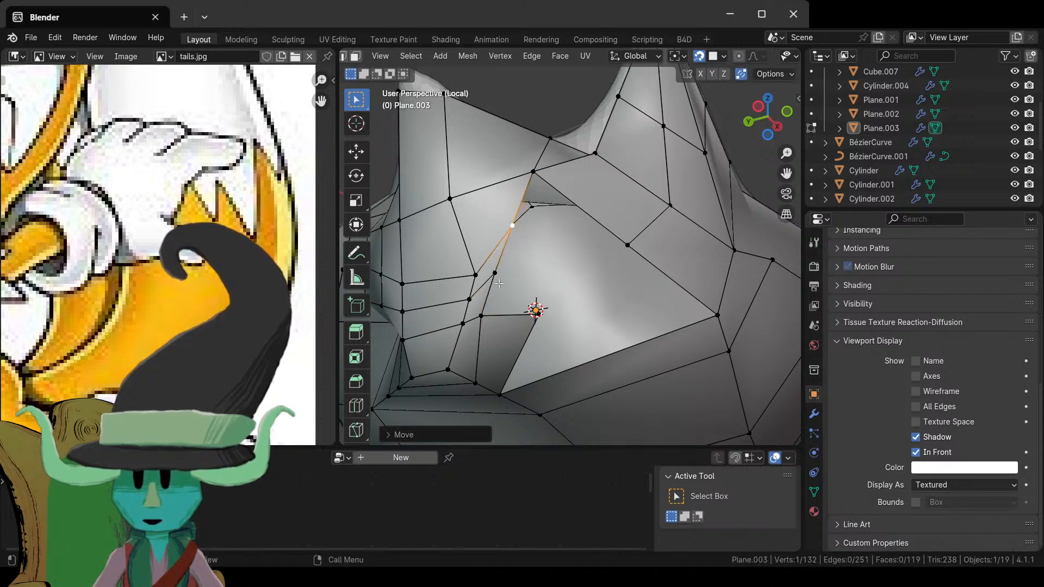
- Shift the rim vertex beside the small flap and the opening's upper corner vertex inward, and pull the vertex below that corner slightly outward
{"action": "left_click", "coordinate": [482, 317]}
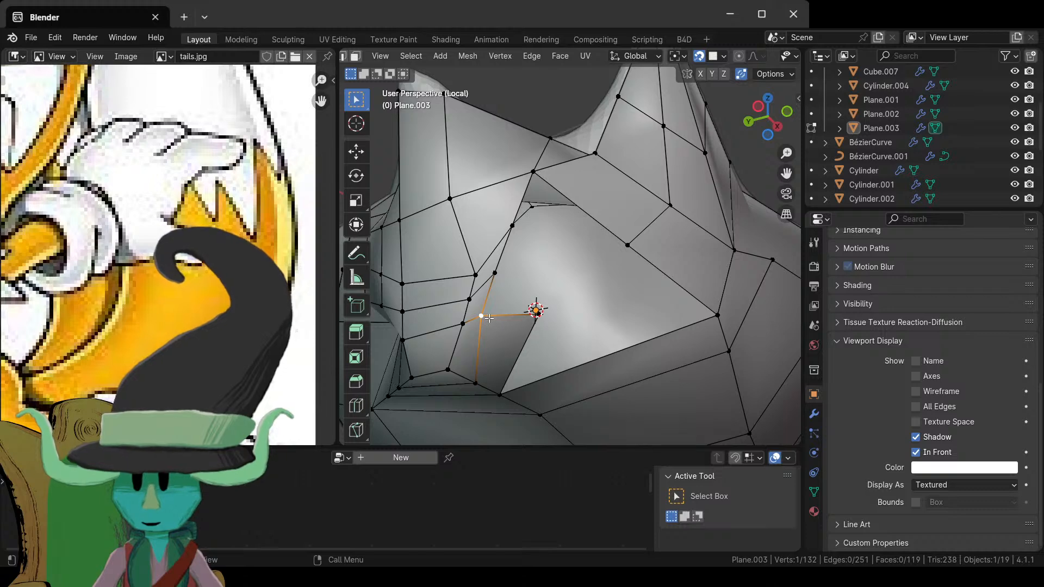
{"action": "key", "text": "g"}
{"action": "left_click", "coordinate": [503, 317]}
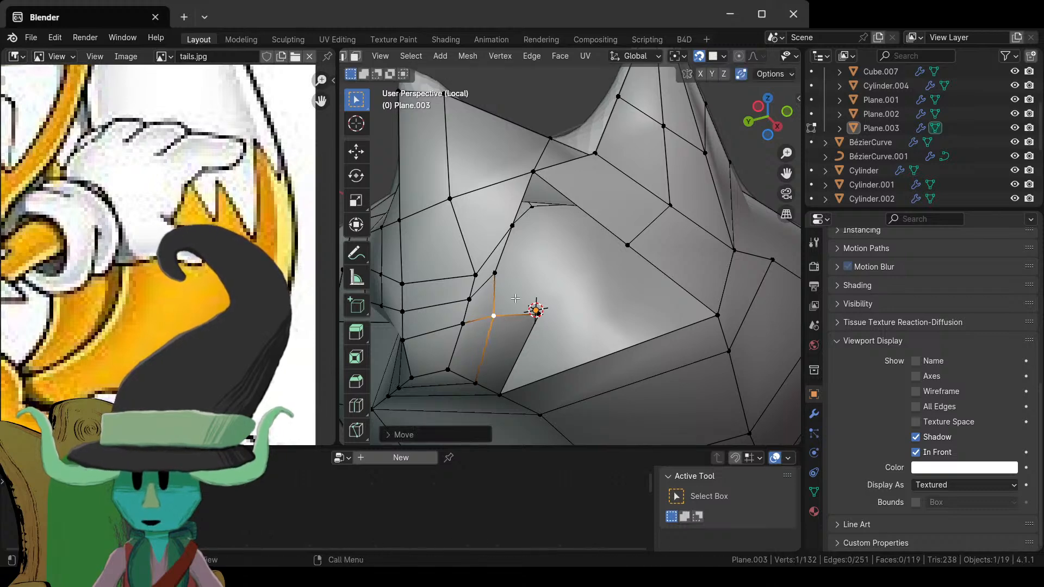
{"action": "left_click", "coordinate": [534, 172]}
{"action": "key", "text": "g"}
{"action": "left_click", "coordinate": [548, 218]}
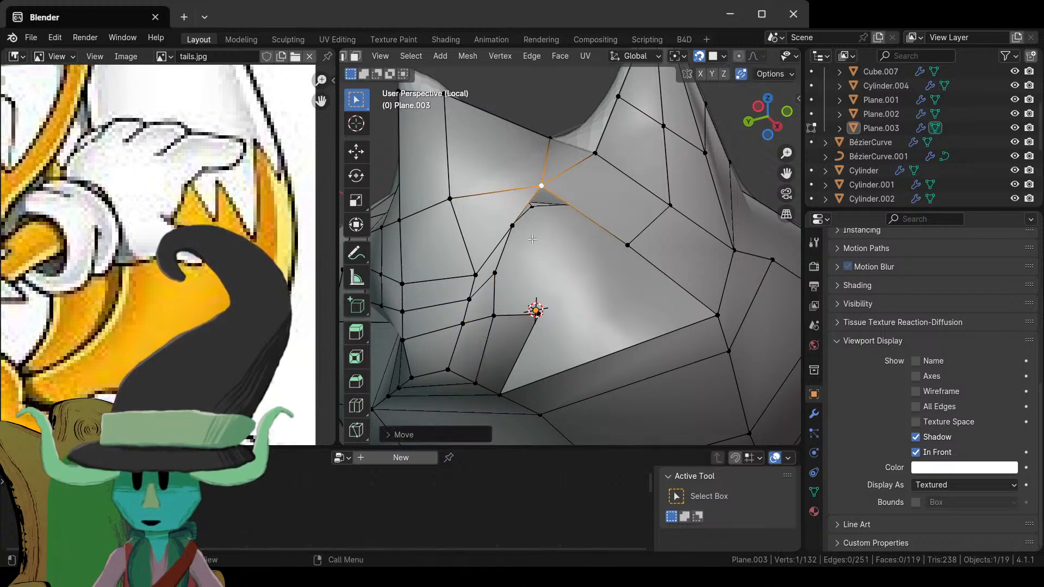
{"action": "left_click", "coordinate": [512, 225]}
{"action": "key", "text": "g"}
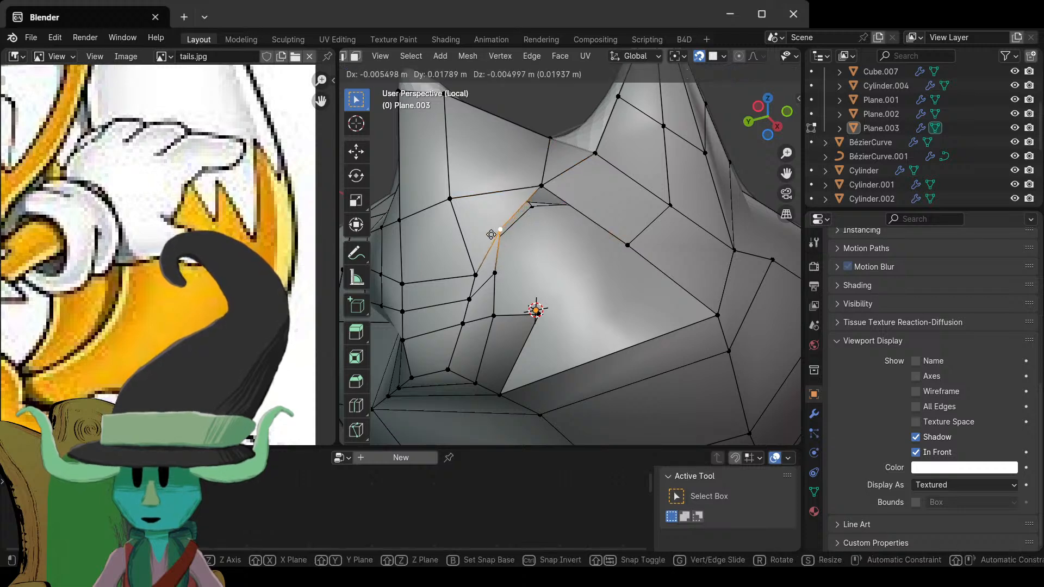
{"action": "left_click", "coordinate": [481, 283]}
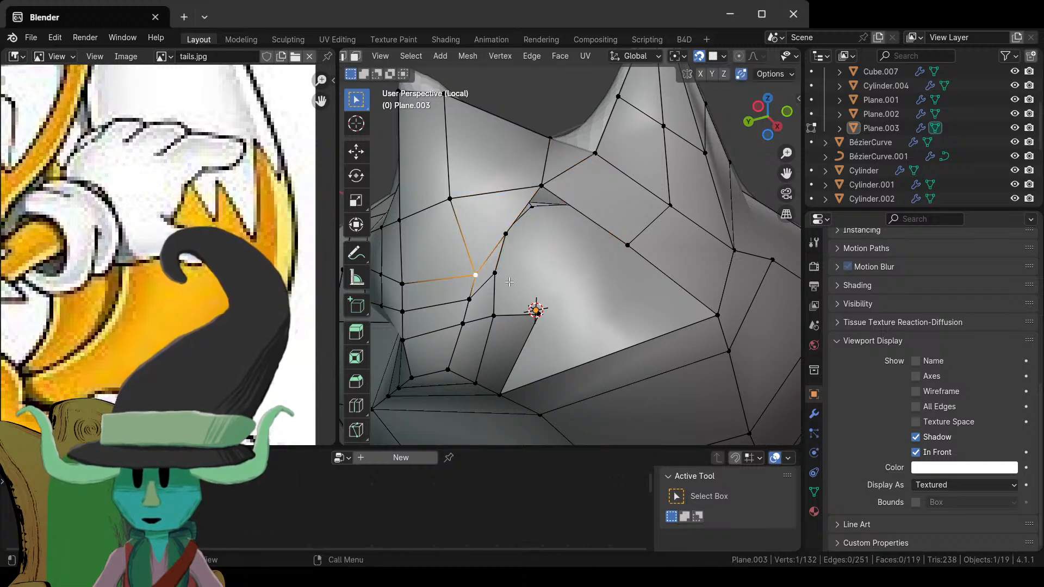
- Fill two consecutive quads across the opening, starting from the short edge on its inner rim
{"action": "left_click", "coordinate": [495, 284]}
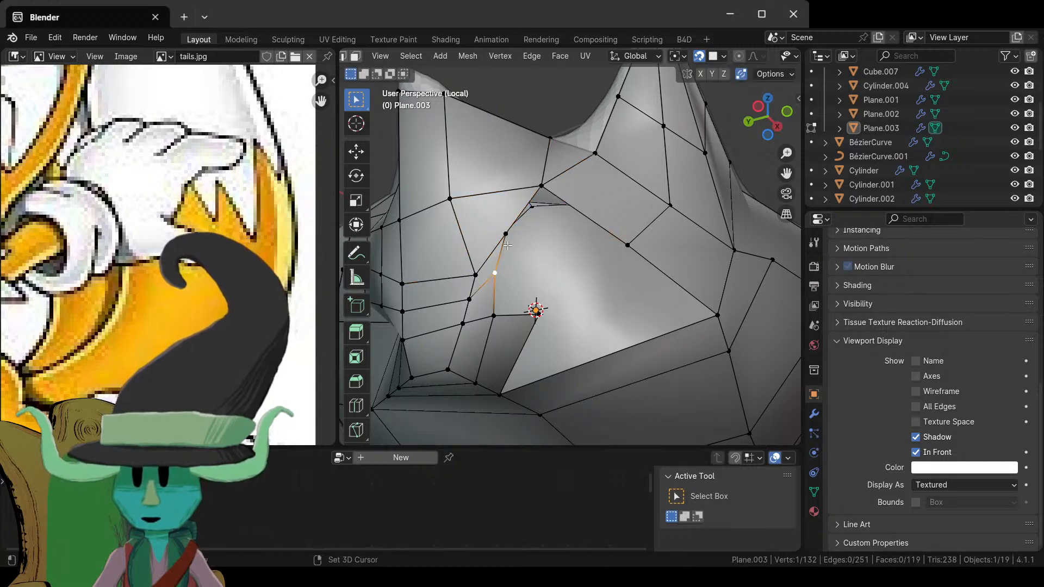
{"action": "left_click", "coordinate": [507, 292]}
{"action": "left_click", "coordinate": [501, 265]}
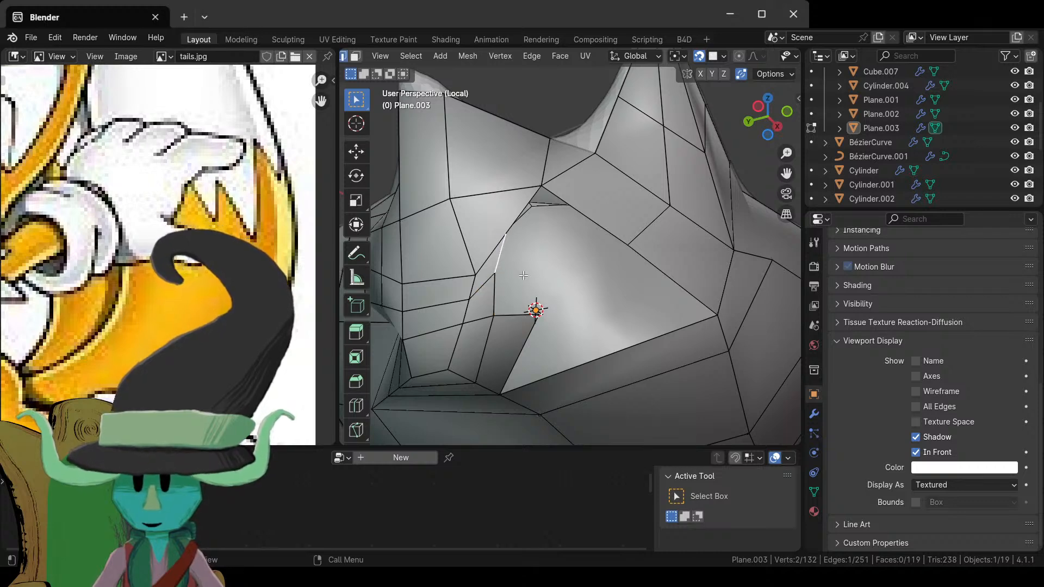
{"action": "key", "text": "j"}
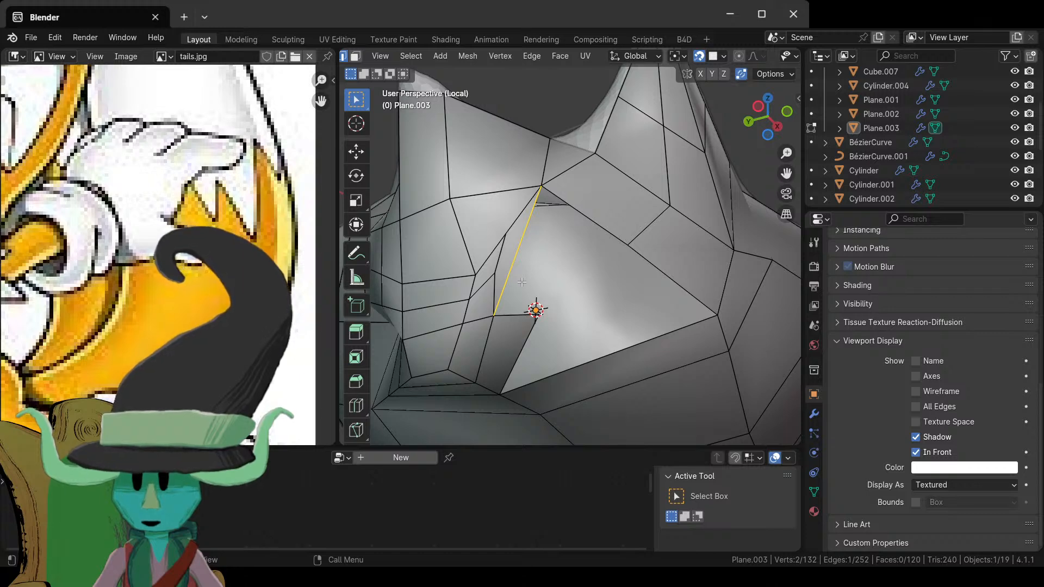
{"action": "key", "text": "j"}
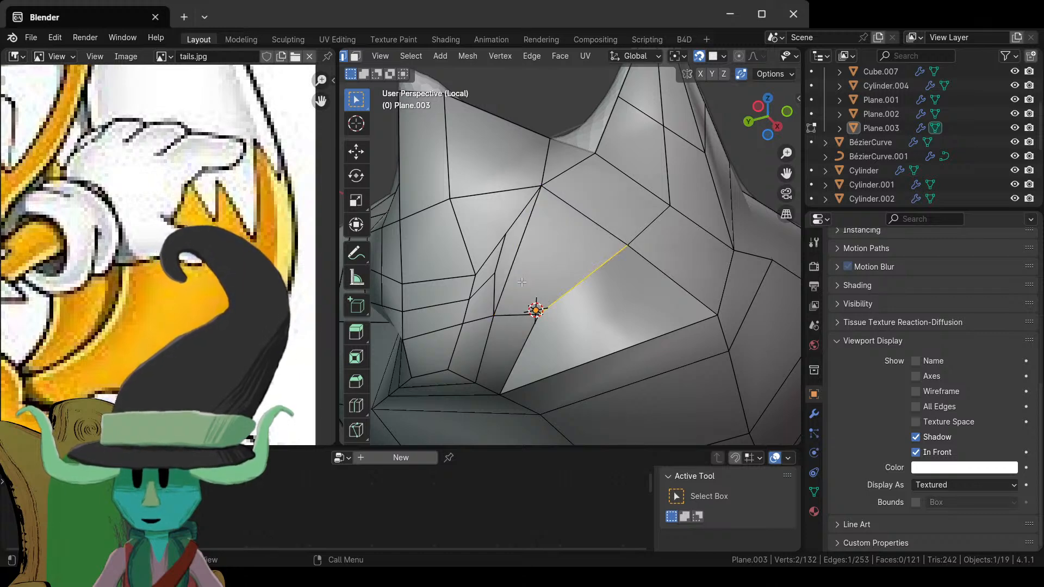
- Delete the two quads just filled across the opening below the spike
{"action": "scroll", "coordinate": [580, 332], "scroll_direction": "down", "scroll_amount": 5}
{"action": "mouse_move", "coordinate": [580, 333]}
{"action": "middle_mouse_down"}
{"action": "mouse_move", "coordinate": [587, 359]}
{"action": "mouse_move", "coordinate": [567, 346]}
{"action": "middle_mouse_up"}
{"action": "scroll", "coordinate": [567, 346], "scroll_direction": "up", "scroll_amount": 1}
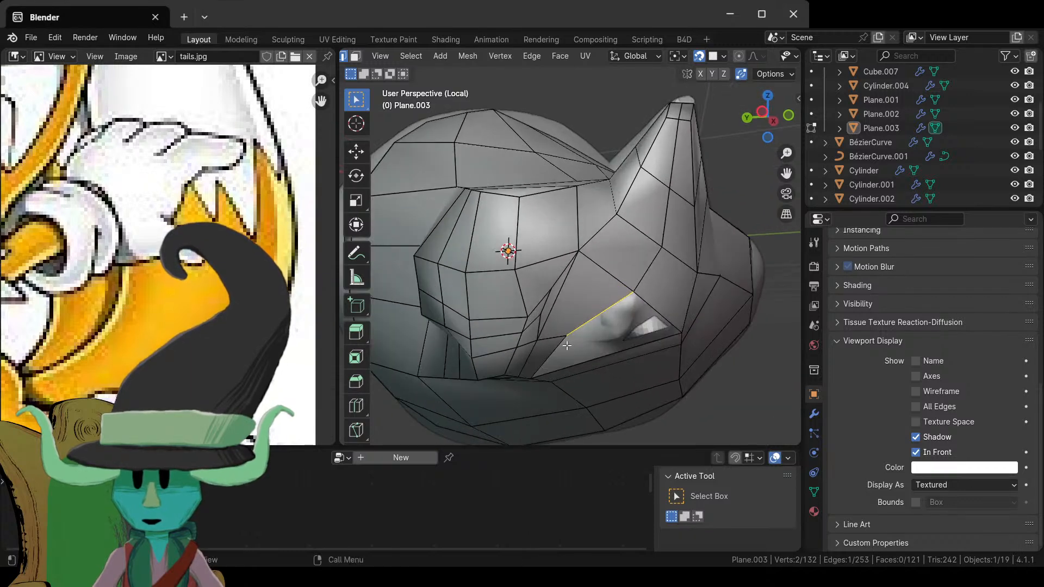
{"action": "scroll", "coordinate": [572, 341], "scroll_direction": "up", "scroll_amount": 2}
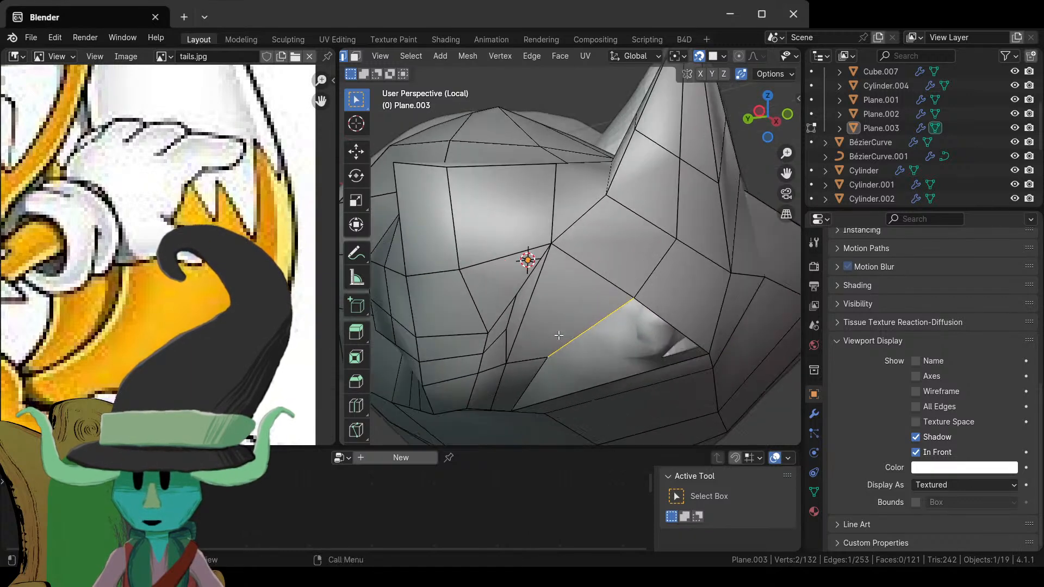
{"action": "left_click", "coordinate": [513, 322]}
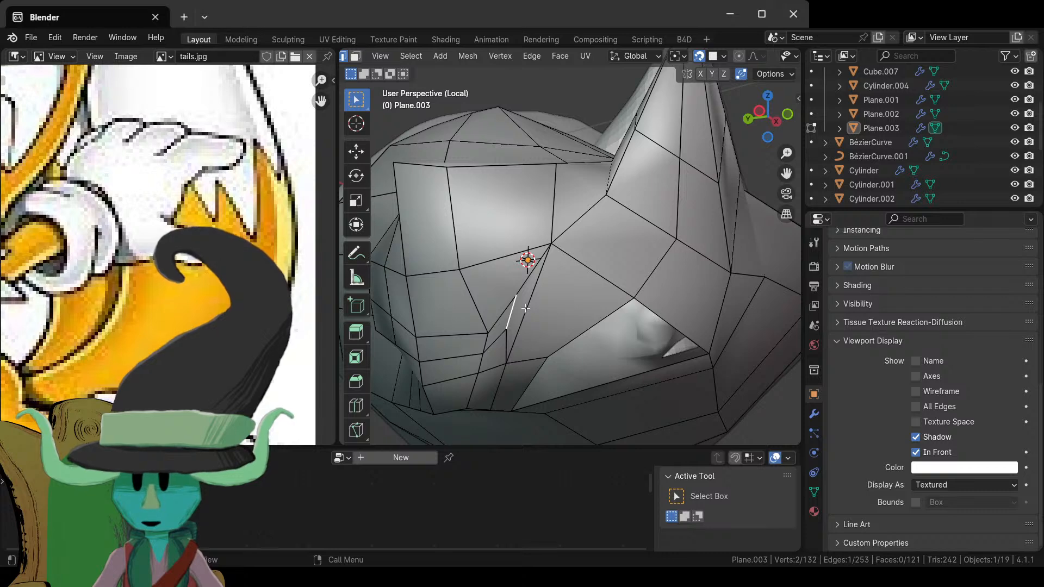
{"action": "key", "text": "3"}
{"action": "left_click", "coordinate": [526, 308]}
{"action": "left_click", "coordinate": [556, 316], "text": "shift"}
{"action": "key", "text": "x"}
{"action": "left_click", "coordinate": [555, 315]}
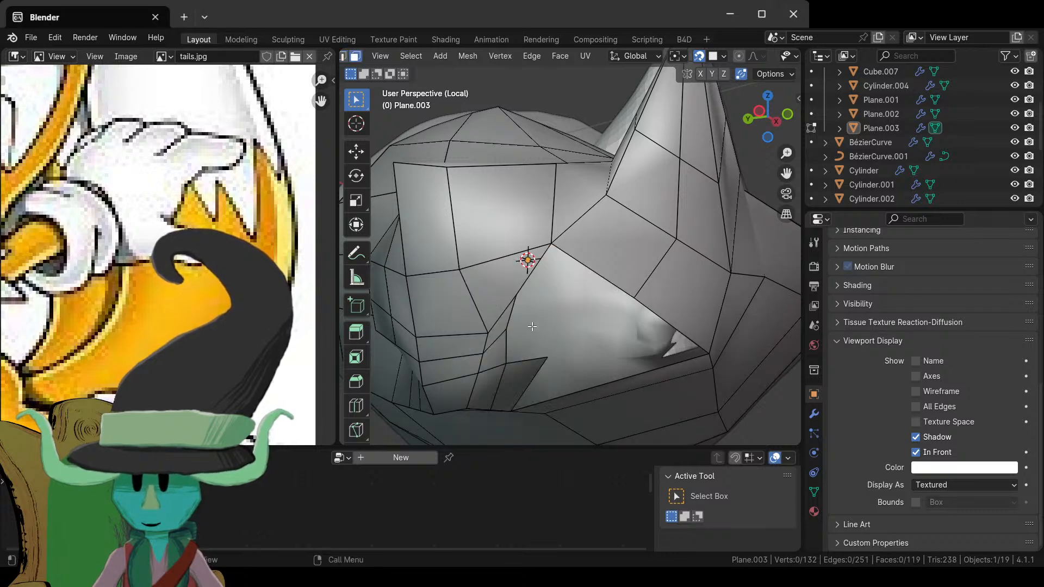
- Extend three consecutive quads from the small flap along the opening's inner rim up to its outer edge below the spike
{"action": "middle_click_drag", "start_coordinate": [521, 317], "coordinate": [546, 286]}
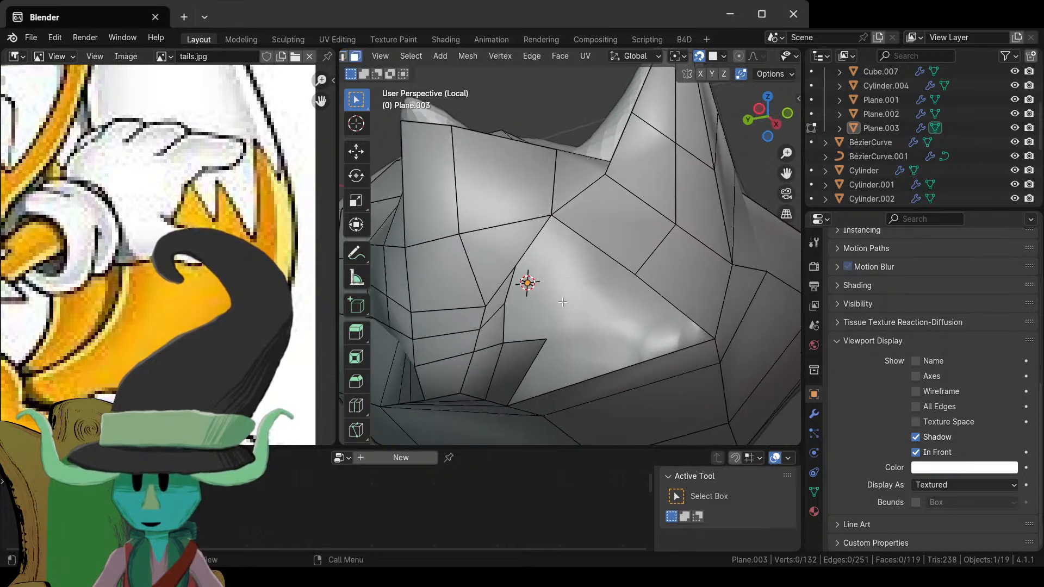
{"action": "key", "text": "1"}
{"action": "left_click", "coordinate": [503, 350]}
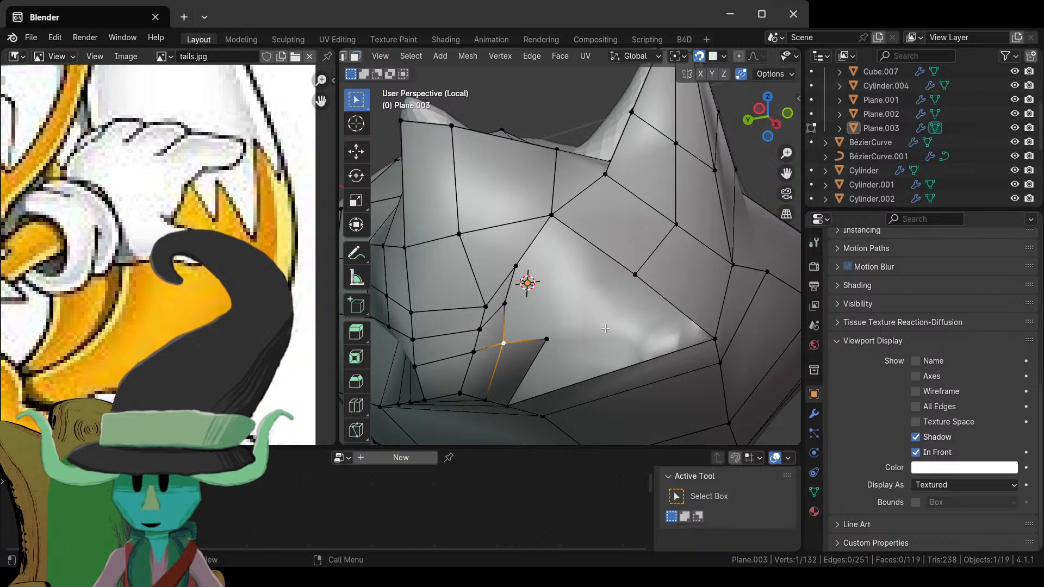
{"action": "key", "text": "alt+d"}
{"action": "left_click", "coordinate": [625, 347]}
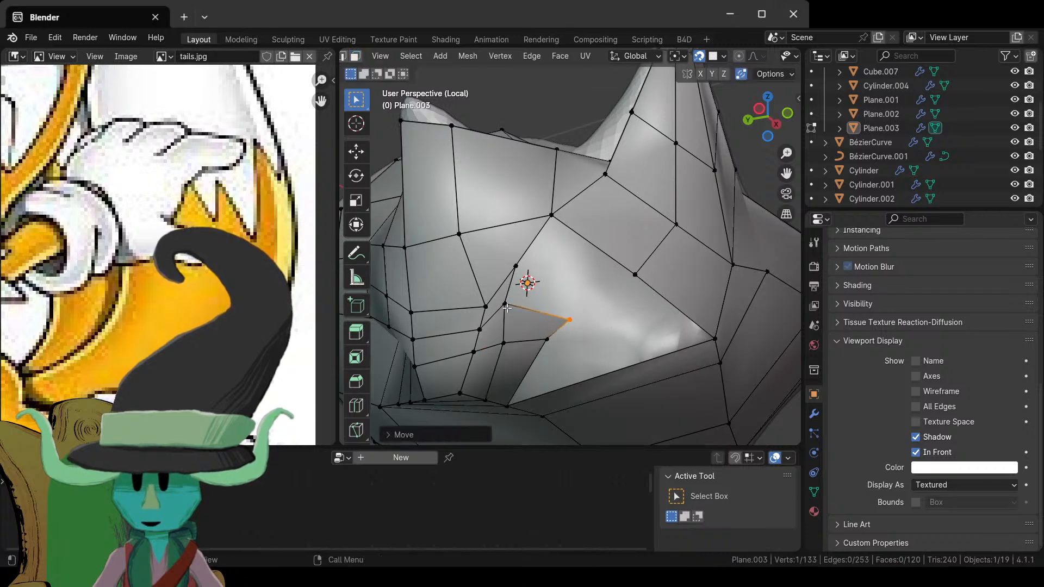
{"action": "key", "text": "alt+d"}
{"action": "left_click", "coordinate": [577, 308]}
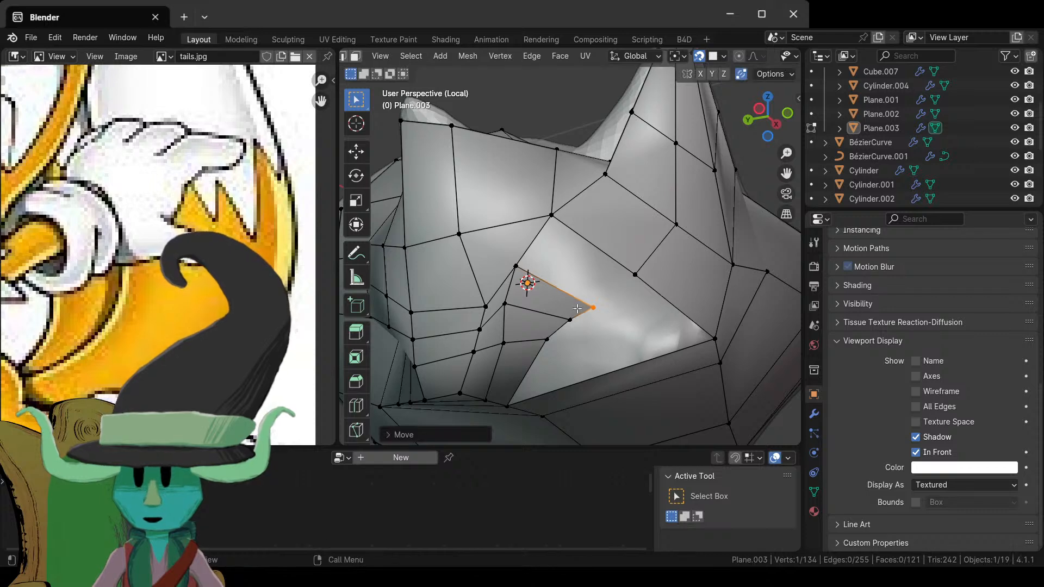
{"action": "key", "text": "alt+d"}
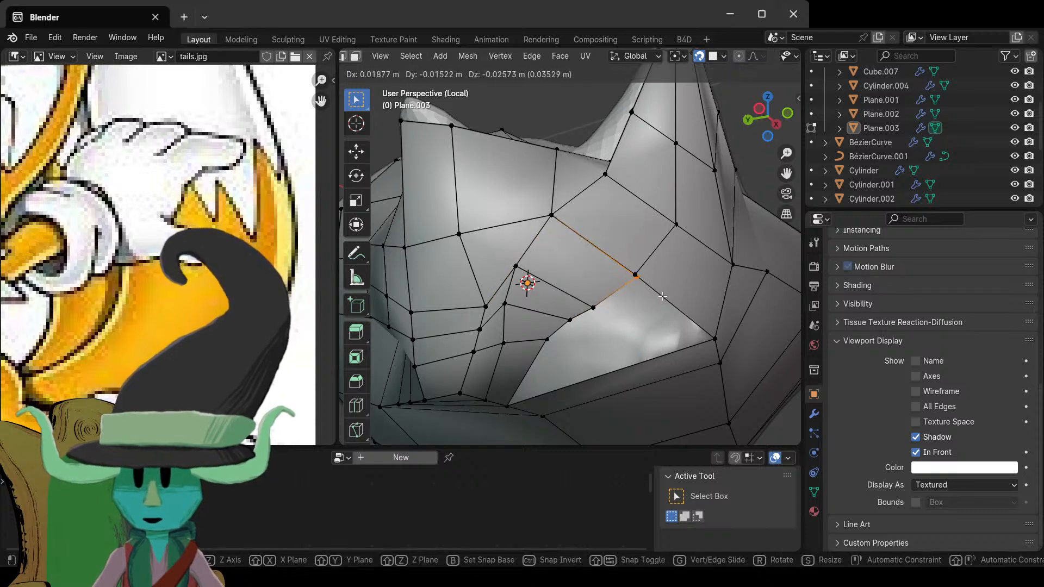
{"action": "key", "text": "Escape"}
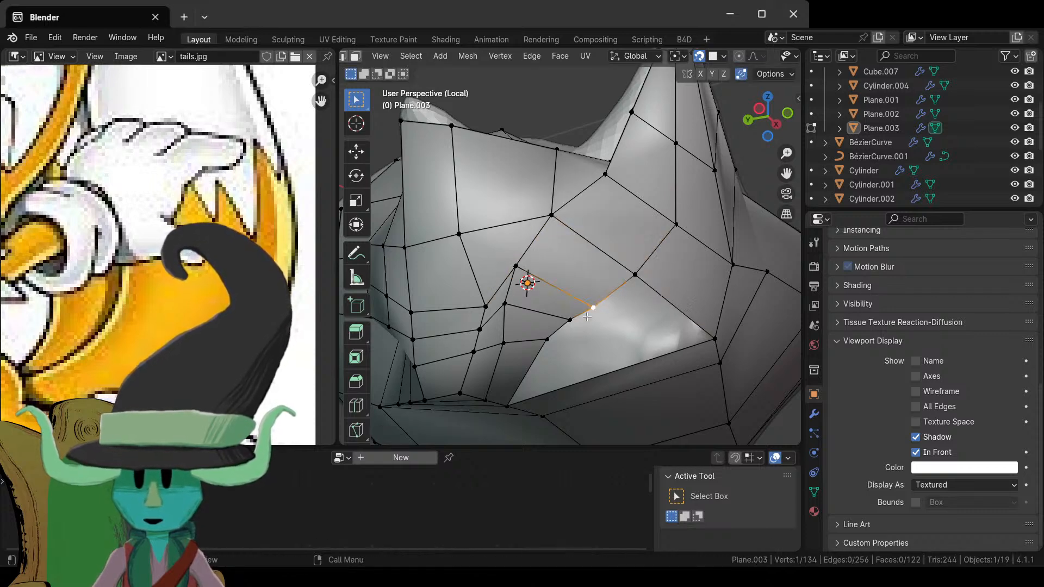
- Shift the two newly added vertices toward the inner rim, rotating and scaling the edge between them for a rounder transition
{"action": "left_click", "coordinate": [570, 320], "text": "shift"}
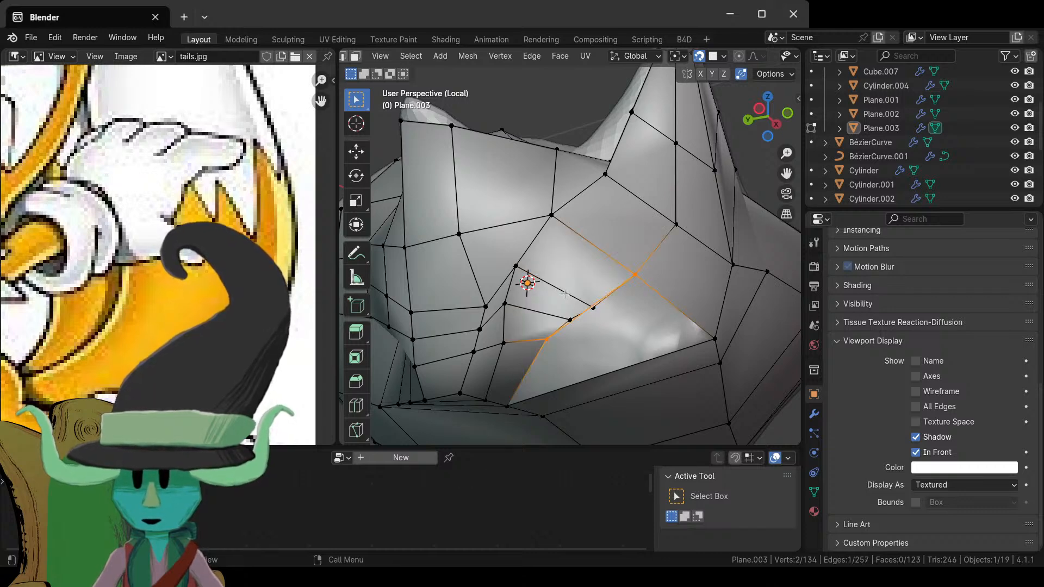
{"action": "key", "text": "g"}
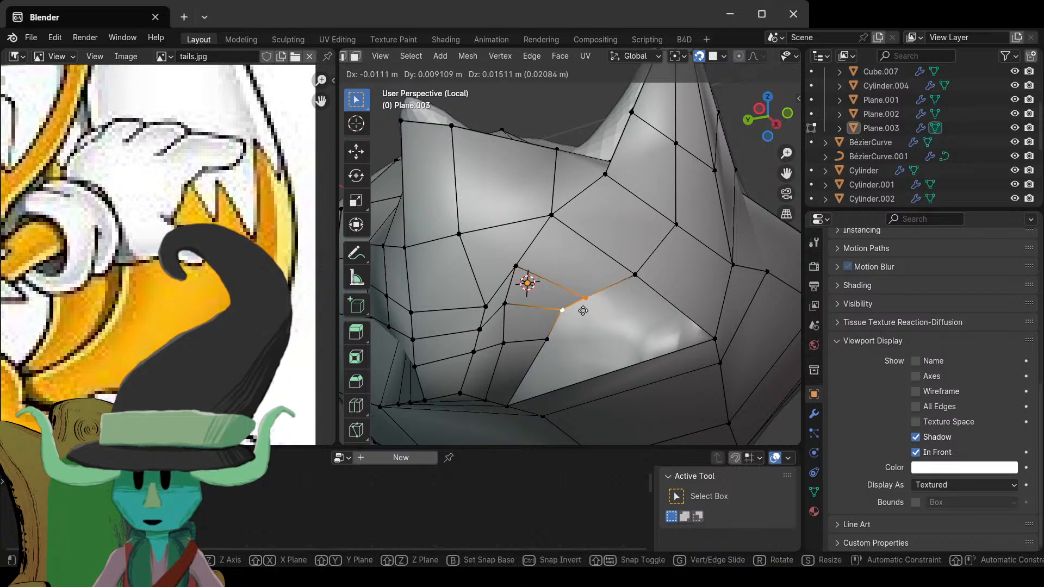
{"action": "left_click", "coordinate": [591, 296]}
{"action": "key", "text": "s"}
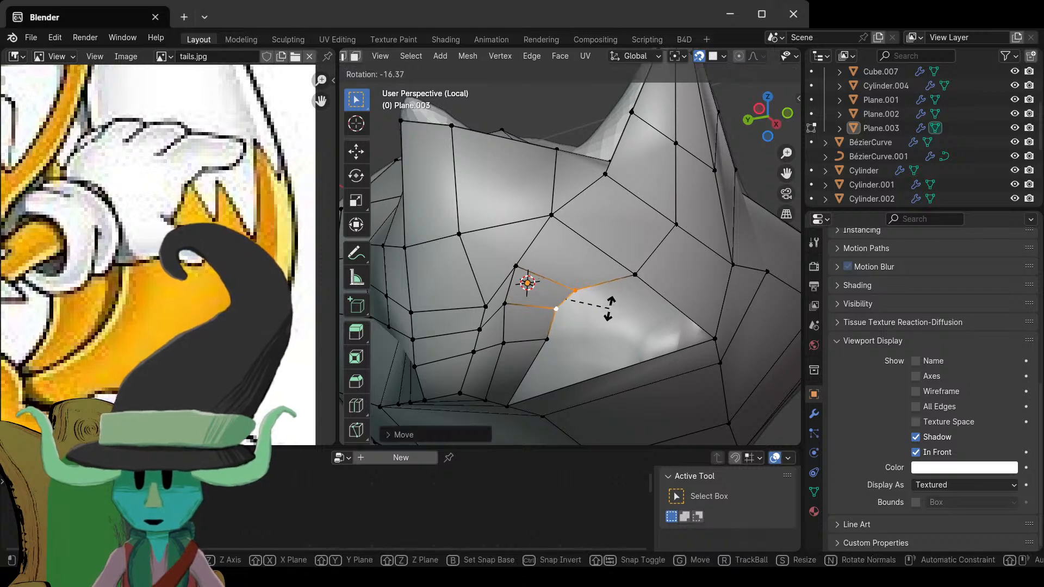
{"action": "left_click", "coordinate": [618, 312]}
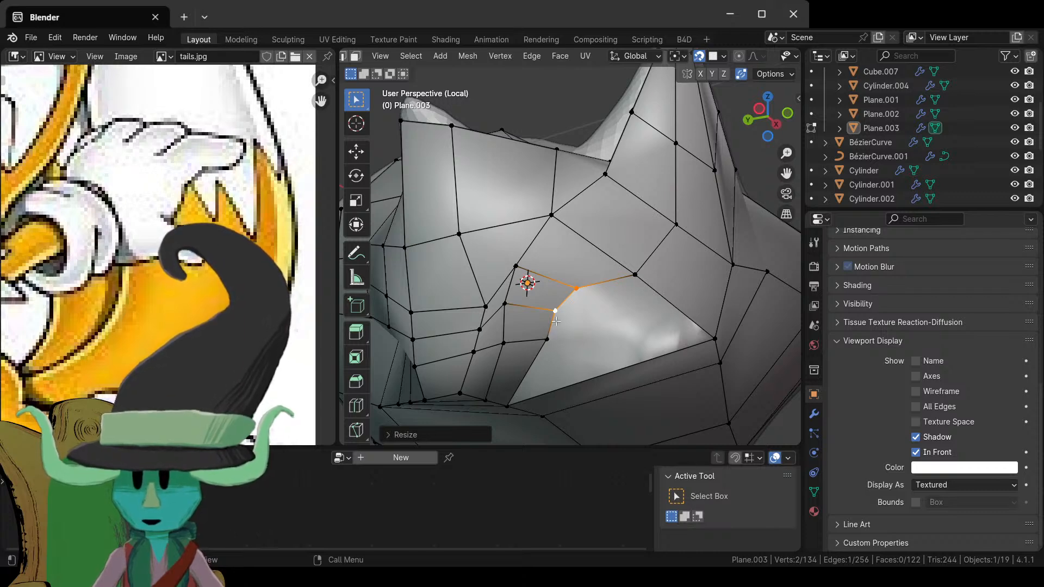
- Fill the gap beside the two adjusted vertices by connecting the small flap's tip to the vertex below the spike
{"action": "left_click", "coordinate": [635, 275]}
{"action": "left_click", "coordinate": [546, 339], "text": "shift"}
{"action": "key", "text": "j"}
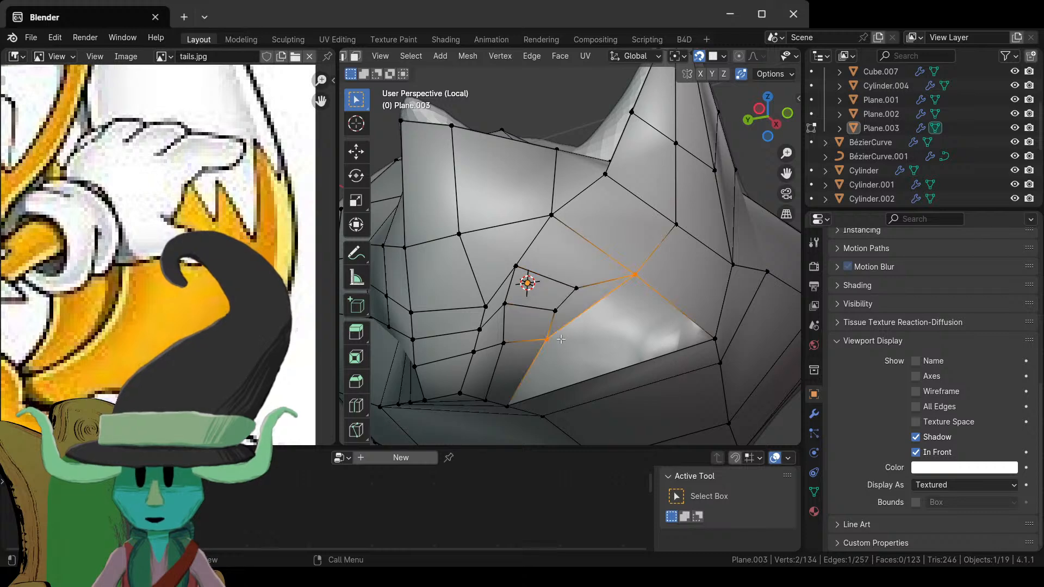
- Fill the remaining opening below the spike with a single face
{"action": "scroll", "coordinate": [570, 348], "scroll_direction": "down", "scroll_amount": 5}
{"action": "middle_click_drag", "start_coordinate": [571, 348], "coordinate": [516, 359]}
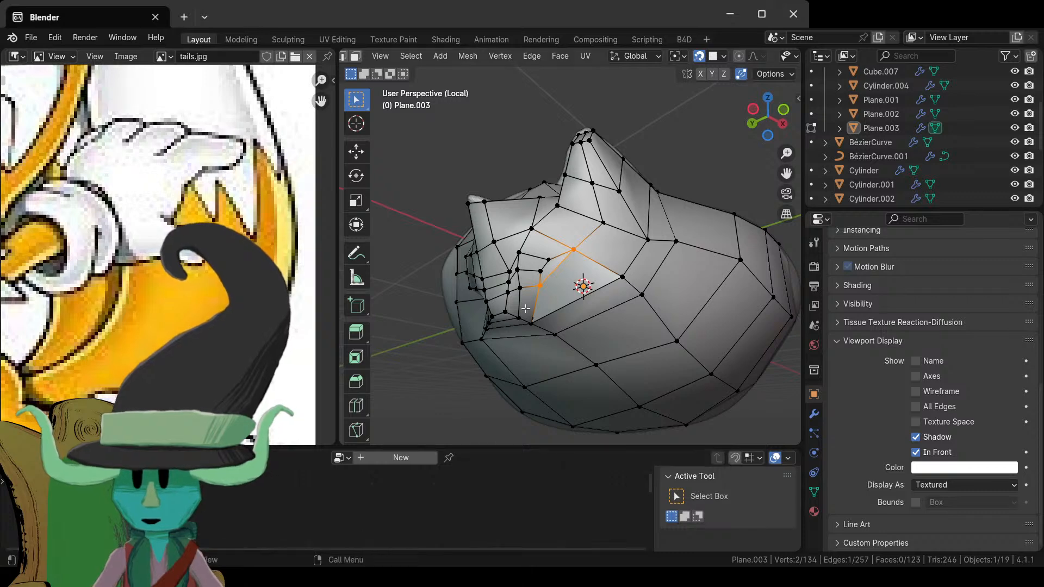
{"action": "scroll", "coordinate": [548, 343], "scroll_direction": "up", "scroll_amount": 6}
{"action": "middle_click_drag", "start_coordinate": [548, 342], "coordinate": [591, 333]}
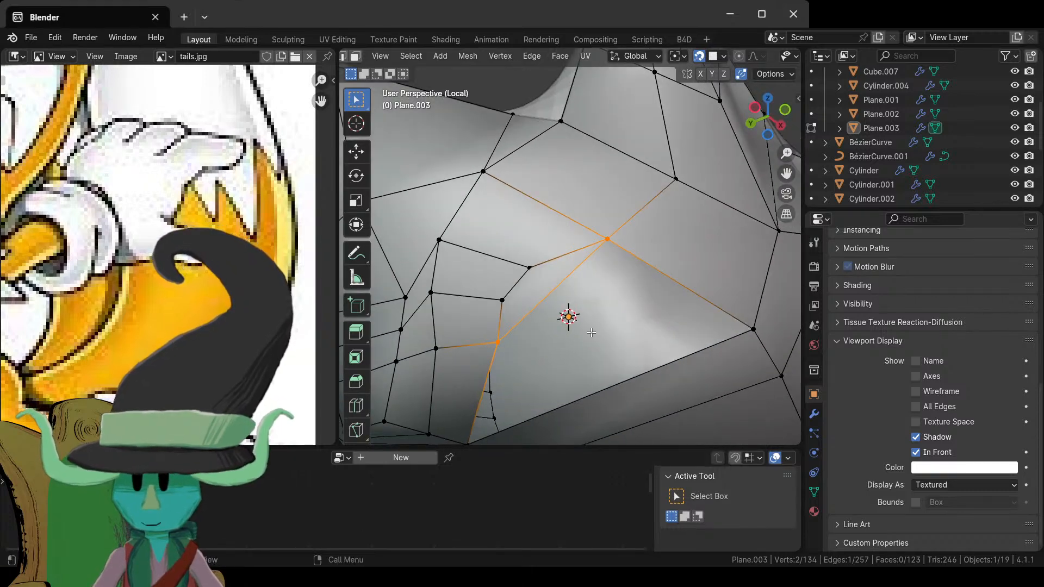
{"action": "scroll", "coordinate": [591, 332], "scroll_direction": "down", "scroll_amount": 5}
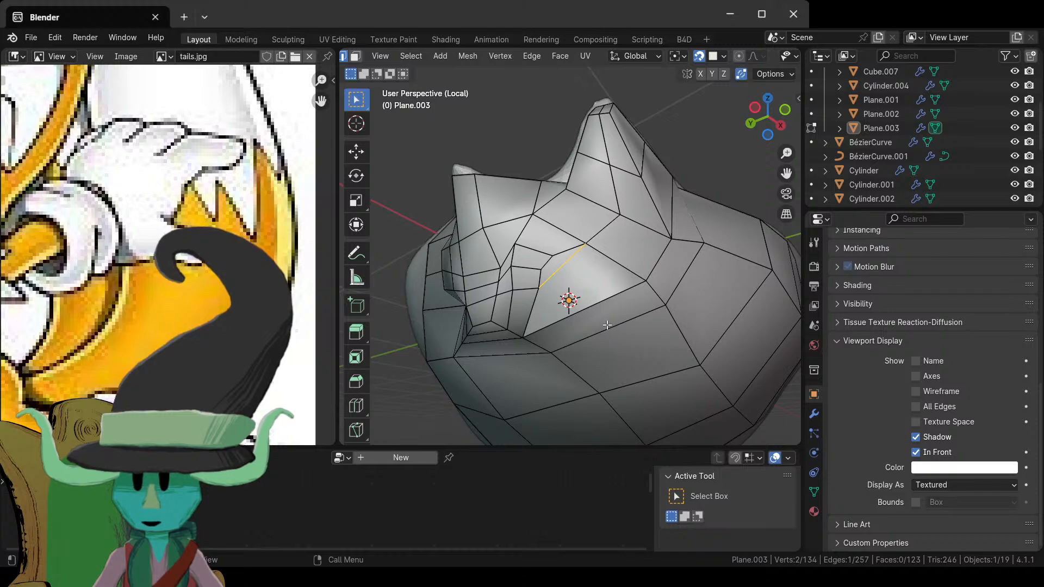
{"action": "key", "text": "f"}
- Examine the filled area and the edge loop flow around the side spikes from several angles
{"action": "middle_click_drag", "start_coordinate": [608, 325], "coordinate": [580, 367]}
{"action": "scroll", "coordinate": [653, 302], "scroll_direction": "up", "scroll_amount": 5}
{"action": "middle_click_drag", "start_coordinate": [574, 330], "coordinate": [620, 293]}
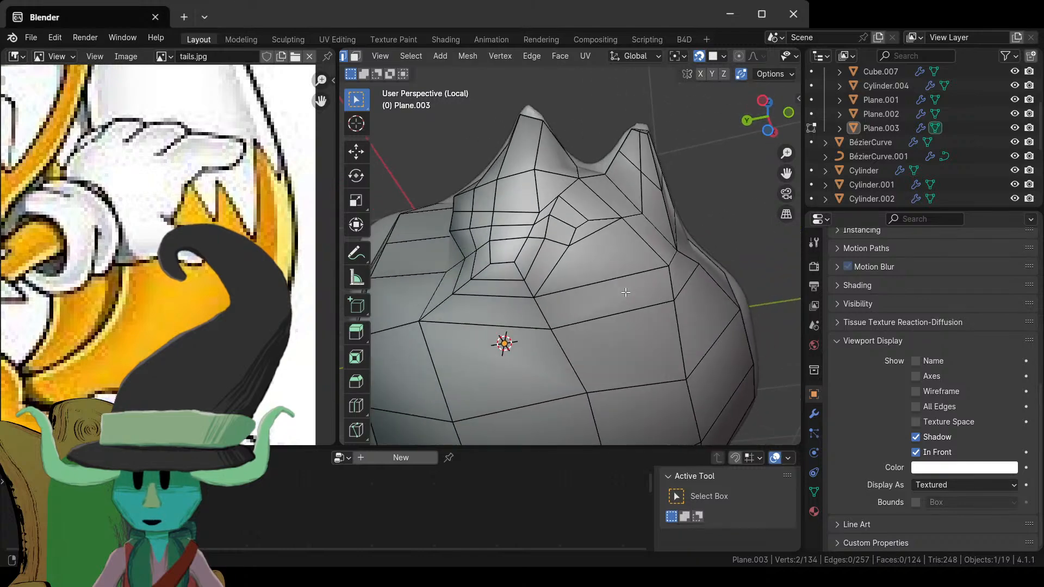
{"action": "mouse_move", "coordinate": [649, 257]}
{"action": "middle_mouse_down"}
{"action": "mouse_move", "coordinate": [634, 289]}
{"action": "mouse_move", "coordinate": [654, 294]}
{"action": "mouse_move", "coordinate": [674, 261]}
{"action": "mouse_move", "coordinate": [654, 273]}
{"action": "middle_mouse_up"}
{"action": "key", "text": "Tab"}
{"action": "key", "text": "Tab"}
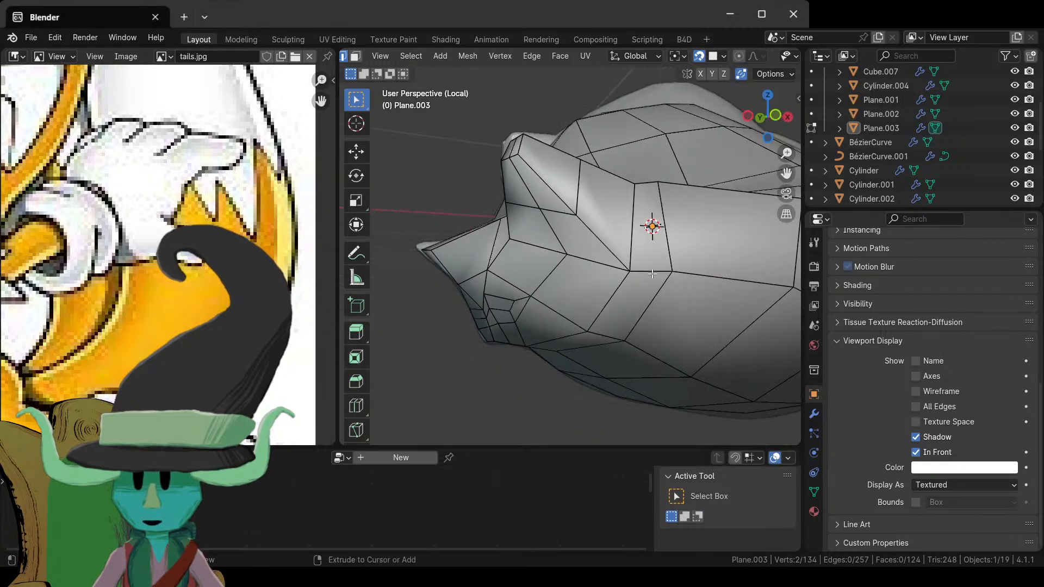
{"action": "key", "text": "ctrl+r"}
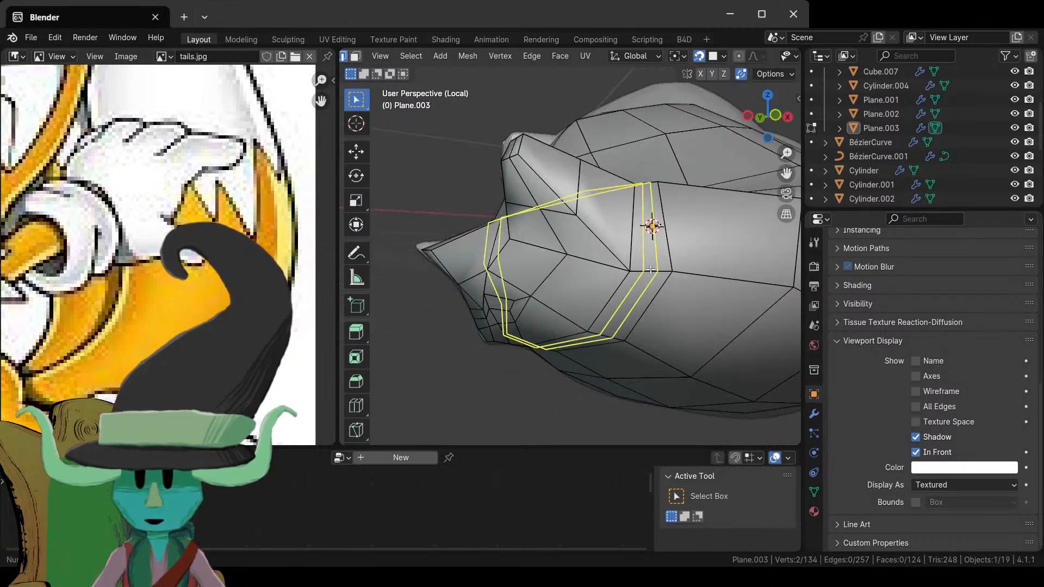
{"action": "right_click", "coordinate": [651, 270]}
{"action": "middle_click_drag", "start_coordinate": [555, 377], "coordinate": [577, 302]}
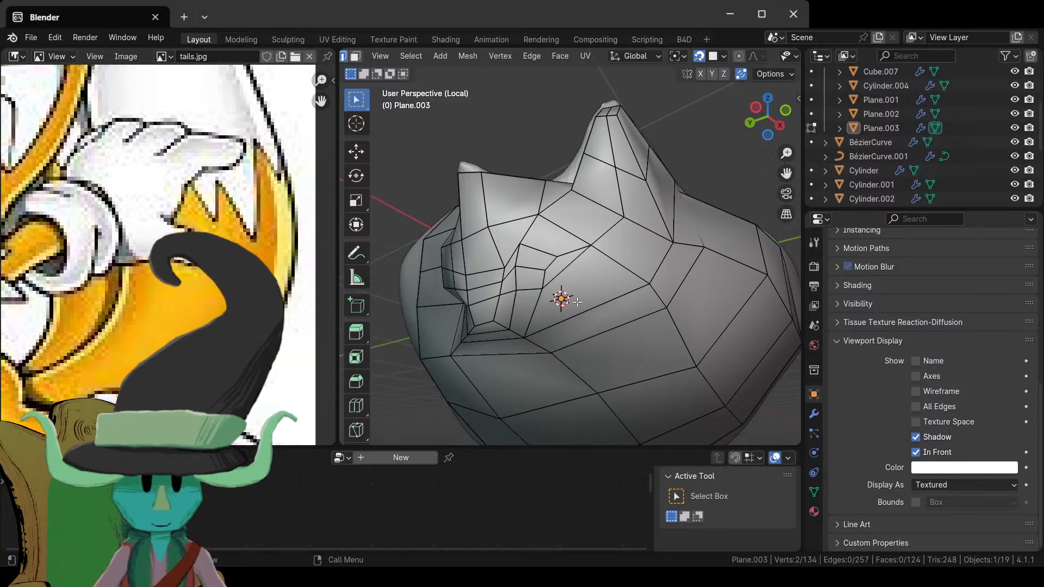
{"action": "scroll", "coordinate": [577, 303], "scroll_direction": "down", "scroll_amount": 4}
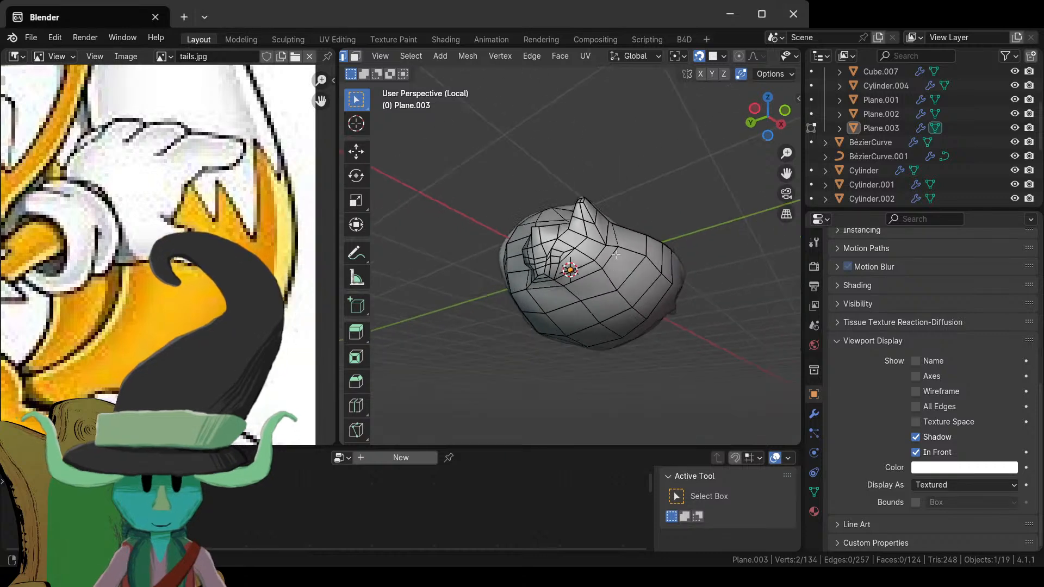
{"action": "middle_click_drag", "start_coordinate": [577, 303], "coordinate": [621, 322]}
{"action": "key", "text": "Tab"}
{"action": "scroll", "coordinate": [634, 311], "scroll_direction": "up", "scroll_amount": 3}
{"action": "key", "text": "Tab"}
{"action": "scroll", "coordinate": [588, 318], "scroll_direction": "up", "scroll_amount": 2}
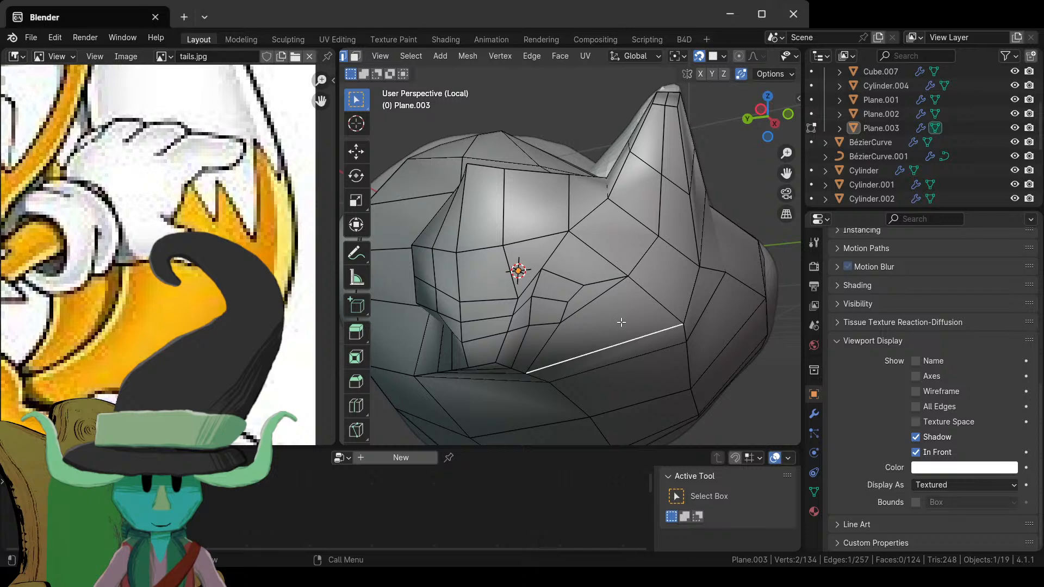
- Delete the large face that closes the opening below the spike
{"action": "key", "text": "3"}
{"action": "left_click", "coordinate": [621, 322]}
{"action": "key", "text": "x"}
{"action": "left_click", "coordinate": [623, 322]}
- Extrude the opening's outer edge below the spike inward across the gap and scale the new edge down
{"action": "middle_click_drag", "start_coordinate": [623, 322], "coordinate": [589, 322]}
{"action": "key", "text": "1"}
{"action": "key", "text": "Tab"}
{"action": "left_click", "coordinate": [586, 300]}
{"action": "key", "text": "Tab"}
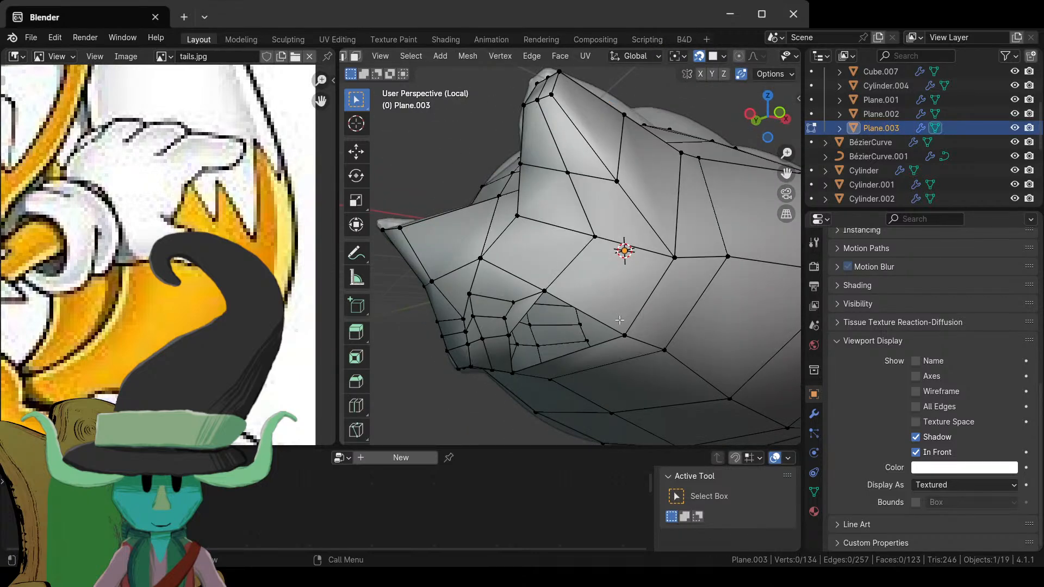
{"action": "left_click", "coordinate": [619, 321]}
{"action": "left_click", "coordinate": [593, 312], "text": "shift"}
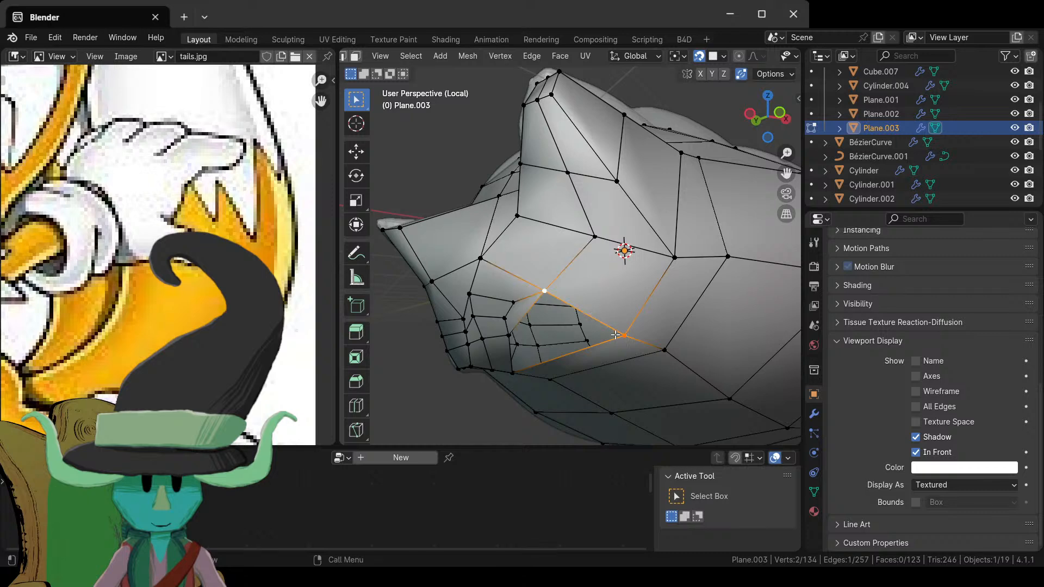
{"action": "key", "text": "e"}
{"action": "left_click", "coordinate": [585, 368]}
{"action": "key", "text": "s"}
{"action": "left_click", "coordinate": [595, 348]}
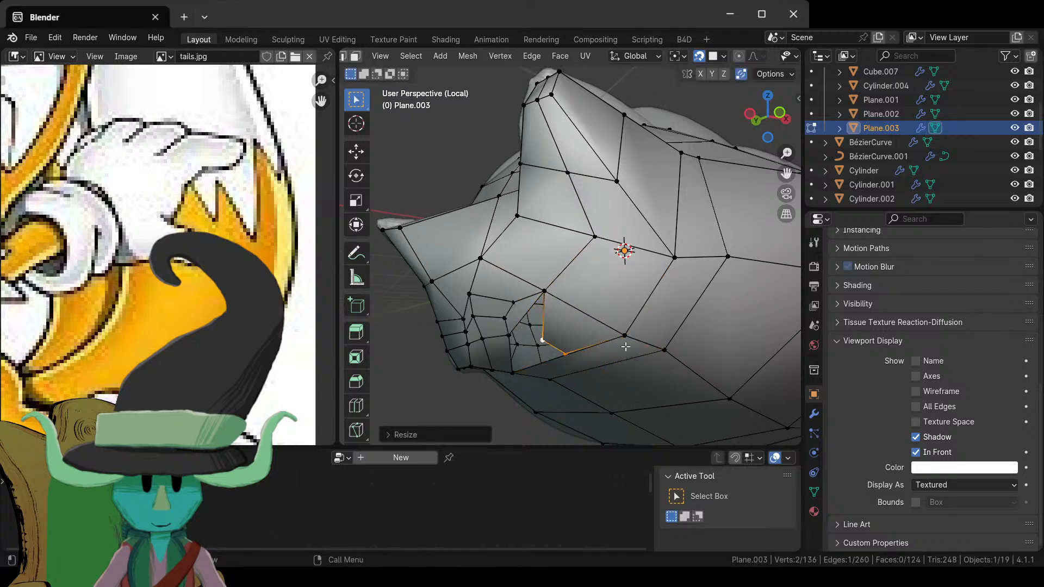
- Reposition the extruded edge over the sculpted surface and scale it smaller
{"action": "middle_click_drag", "start_coordinate": [626, 347], "coordinate": [566, 343]}
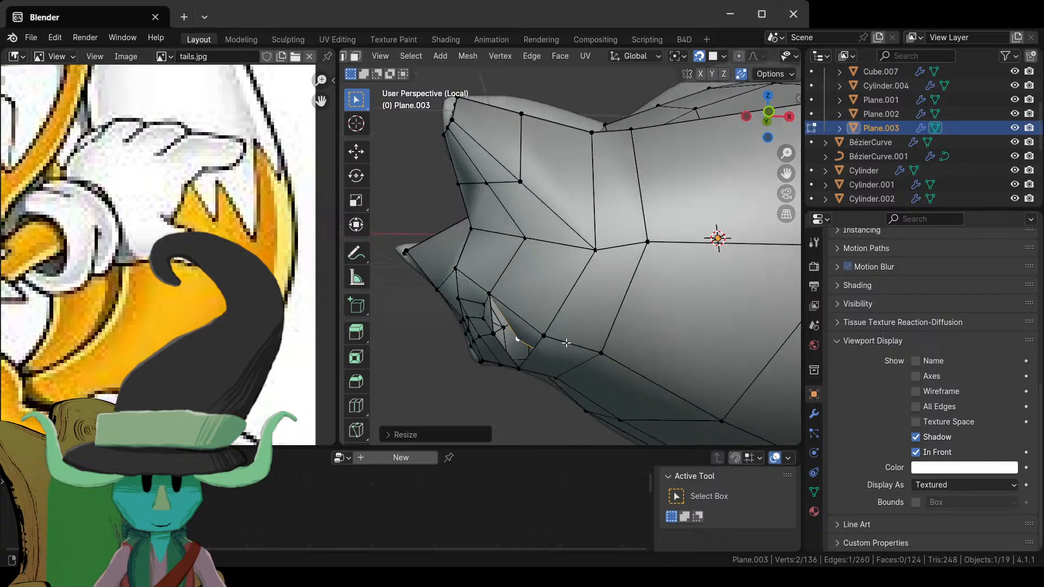
{"action": "key", "text": "g"}
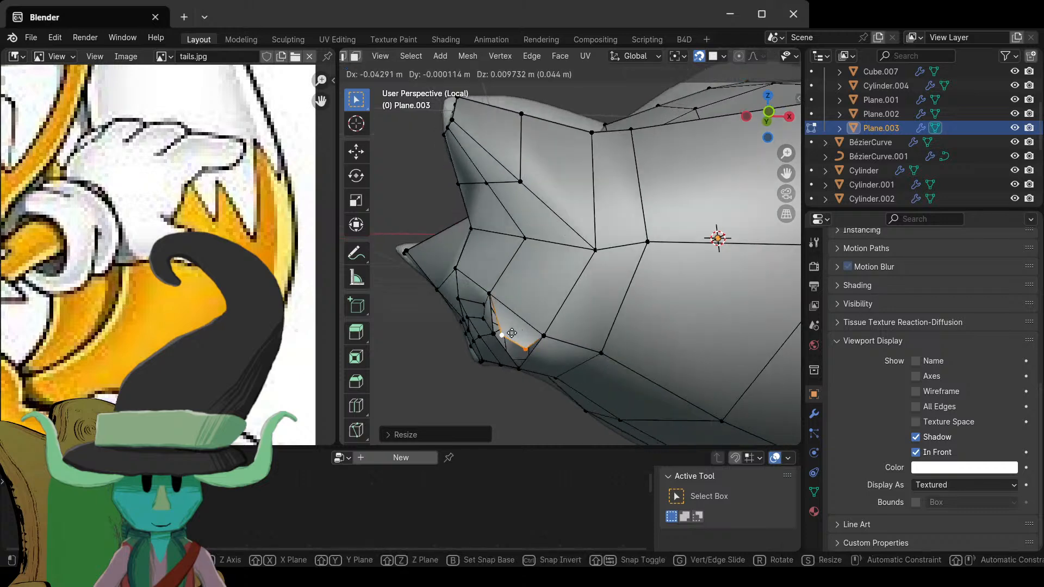
{"action": "left_click", "coordinate": [487, 346]}
{"action": "key", "text": "s"}
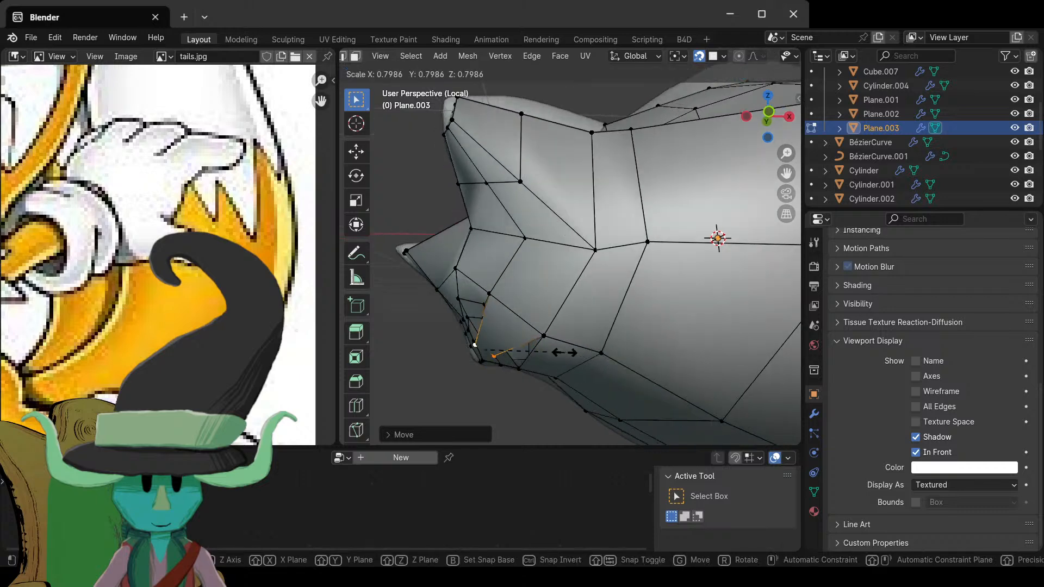
{"action": "left_click", "coordinate": [554, 354]}
{"action": "middle_click_drag", "start_coordinate": [548, 360], "coordinate": [527, 377]}
{"action": "key", "text": "g"}
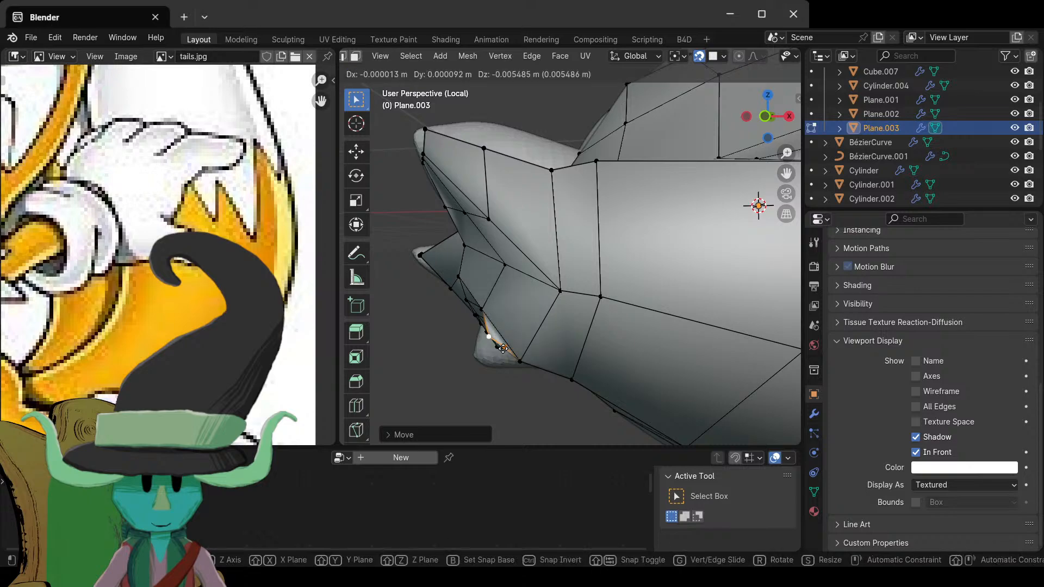
{"action": "left_click", "coordinate": [493, 365]}
- Extrude the short edge inside the opening once more, further toward the inner rim
{"action": "middle_click_drag", "start_coordinate": [493, 364], "coordinate": [545, 310]}
{"action": "left_click", "coordinate": [540, 304]}
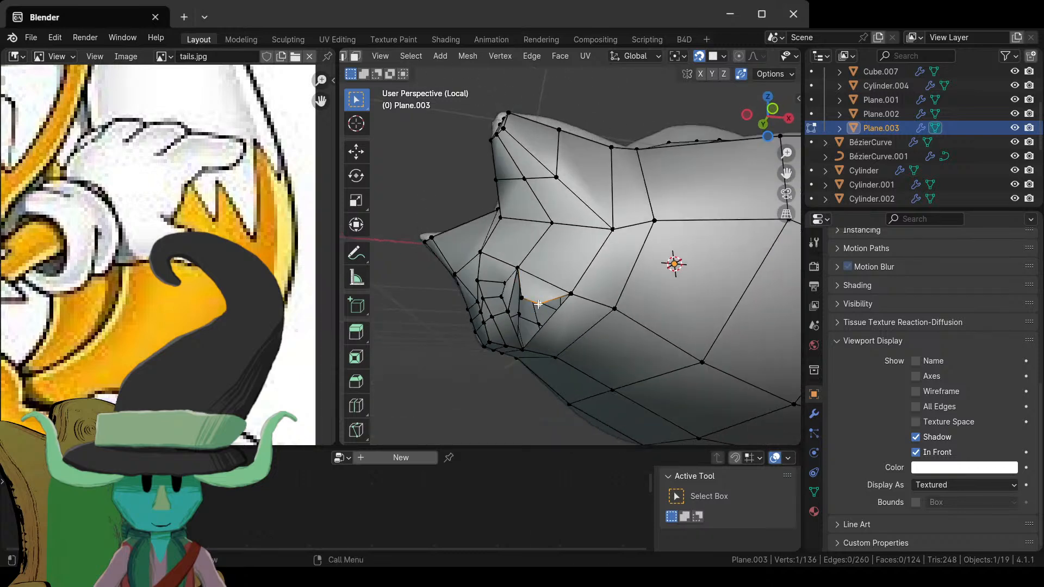
{"action": "key", "text": "Tab"}
{"action": "middle_click_drag", "start_coordinate": [550, 324], "coordinate": [520, 406]}
{"action": "scroll", "coordinate": [549, 376], "scroll_direction": "down", "scroll_amount": 5}
{"action": "middle_click_drag", "start_coordinate": [579, 341], "coordinate": [577, 253]}
{"action": "left_click", "coordinate": [543, 300]}
{"action": "scroll", "coordinate": [642, 299], "scroll_direction": "up", "scroll_amount": 5}
{"action": "key", "text": "Tab"}
{"action": "left_click", "coordinate": [581, 220], "text": "shift"}
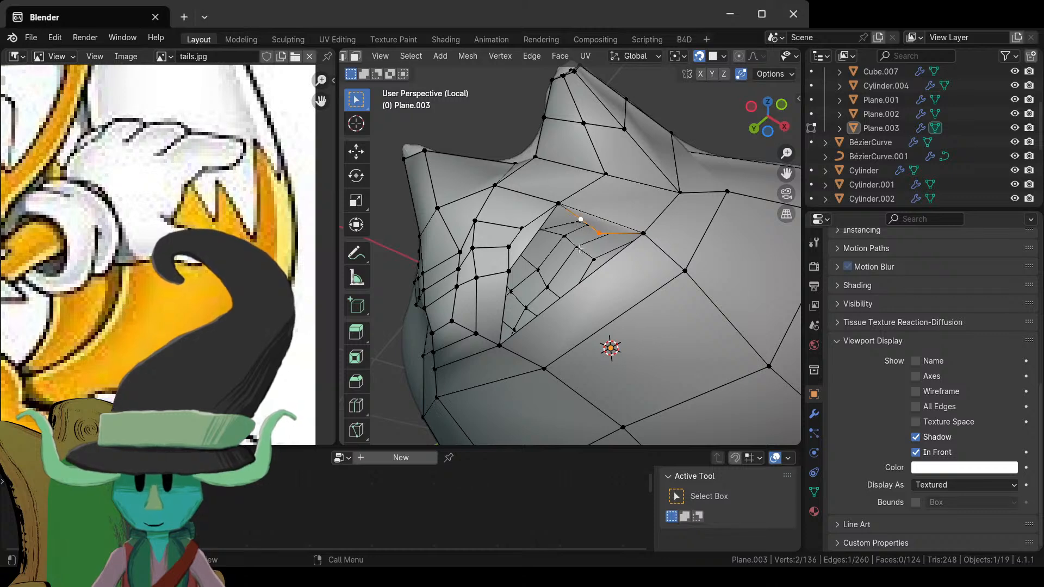
{"action": "key", "text": "e"}
{"action": "left_click", "coordinate": [577, 249]}
- Move the newly extruded edge so it sits close to the previous one inside the opening
{"action": "middle_click_drag", "start_coordinate": [577, 249], "coordinate": [575, 251]}
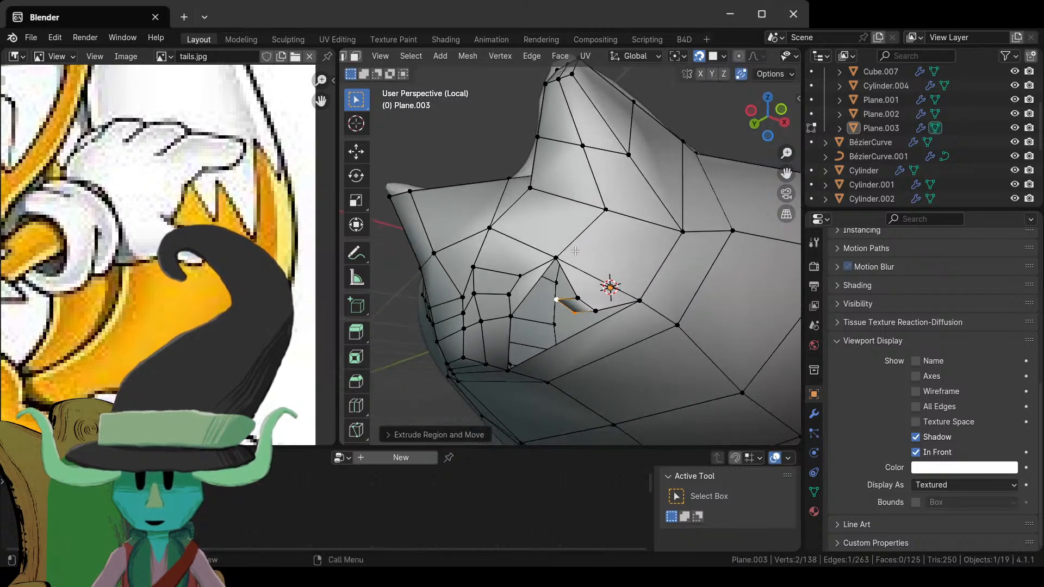
{"action": "middle_click_drag", "start_coordinate": [577, 294], "coordinate": [624, 292]}
{"action": "key", "text": "g"}
{"action": "left_click", "coordinate": [553, 279]}
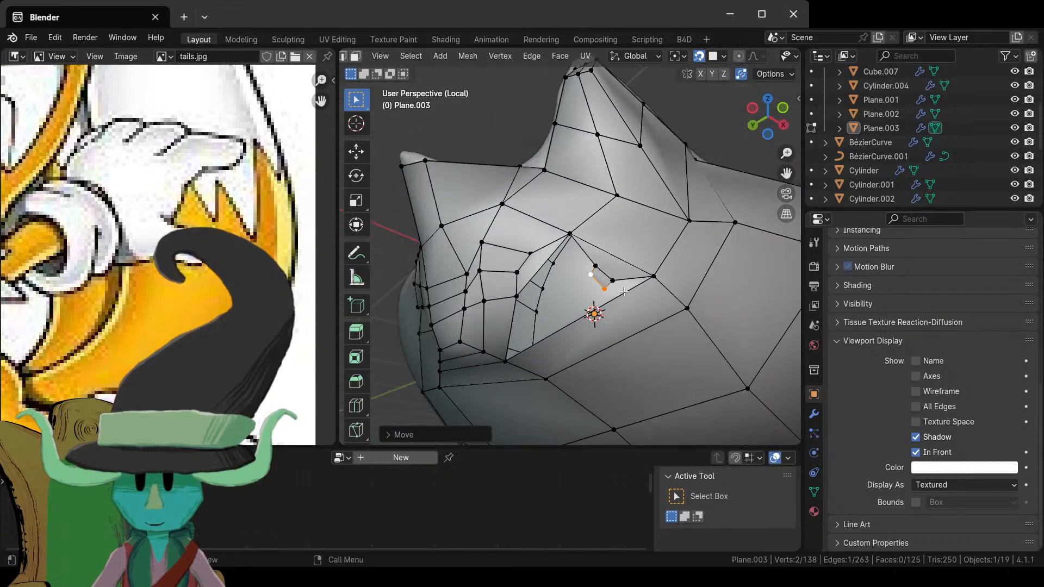
- Fill a quad between the newly extruded edge and the small flap's outer edge at the opening's lower corner
{"action": "left_click", "coordinate": [517, 298], "text": "shift"}
{"action": "left_click", "coordinate": [505, 362], "text": "shift"}
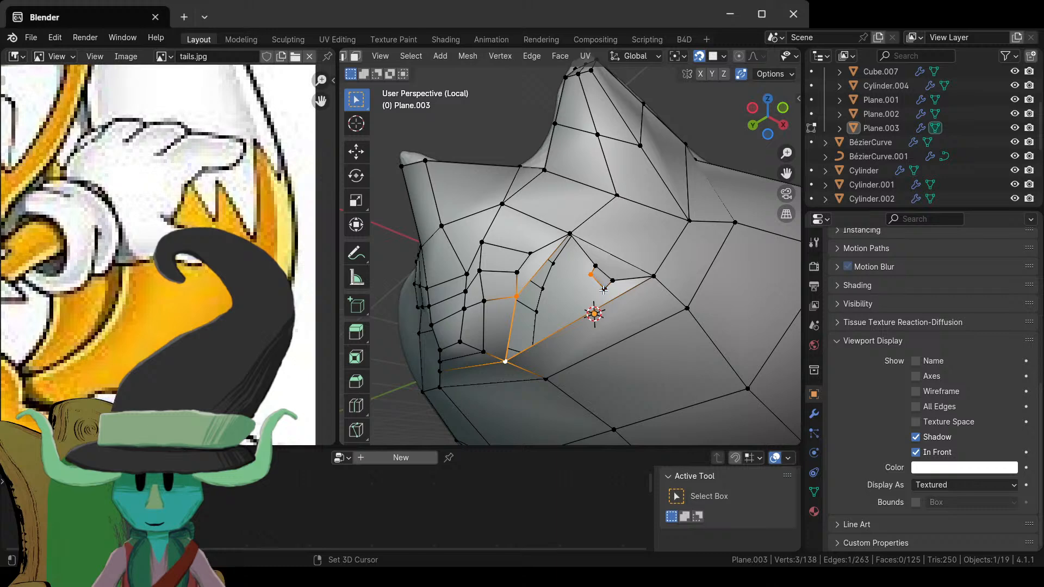
{"action": "key", "text": "f"}
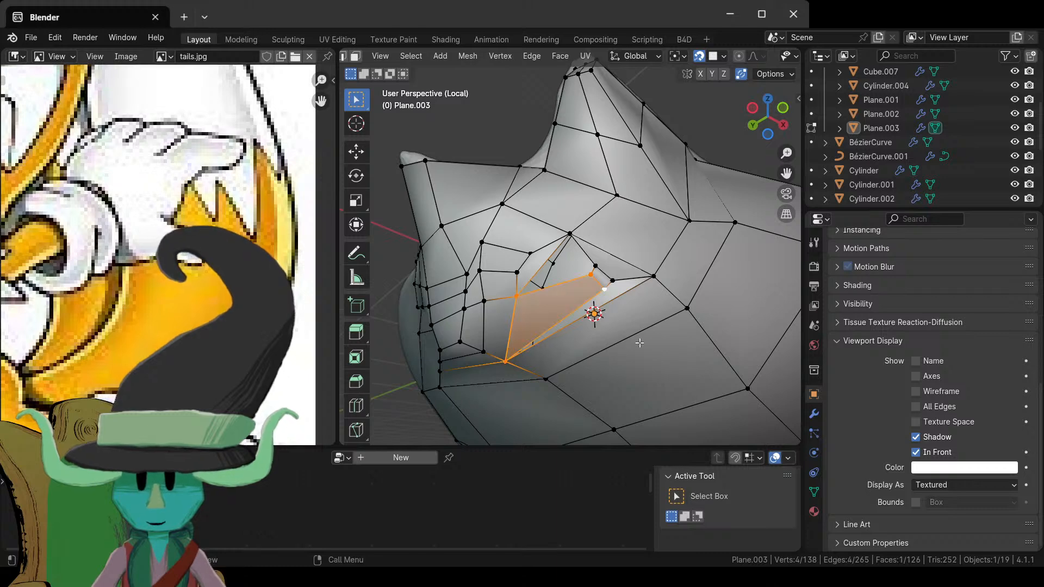
{"action": "key", "text": "Tab"}
{"action": "middle_click_drag", "start_coordinate": [617, 320], "coordinate": [615, 254]}
{"action": "key", "text": "Tab"}
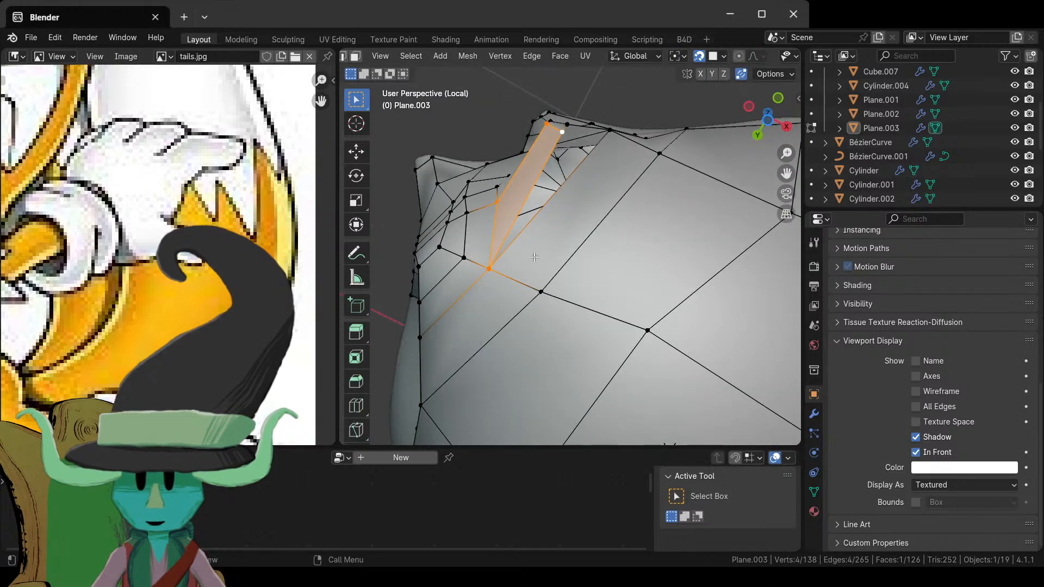
{"action": "middle_click_drag", "start_coordinate": [595, 218], "coordinate": [597, 268]}
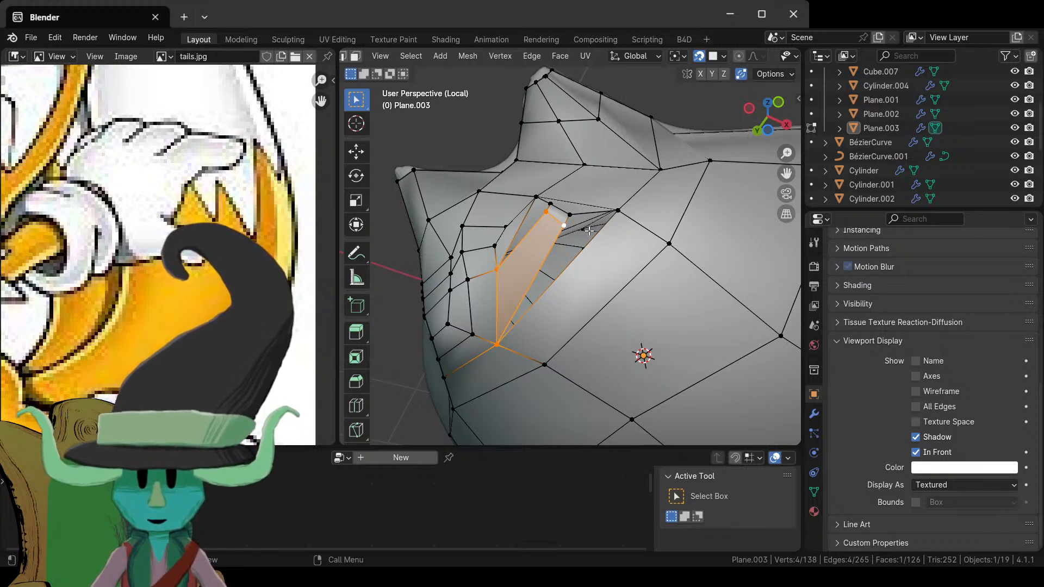
- Fill the upper gap between the small inner flap and the opening's rim with a quad
{"action": "middle_click_drag", "start_coordinate": [588, 231], "coordinate": [582, 298]}
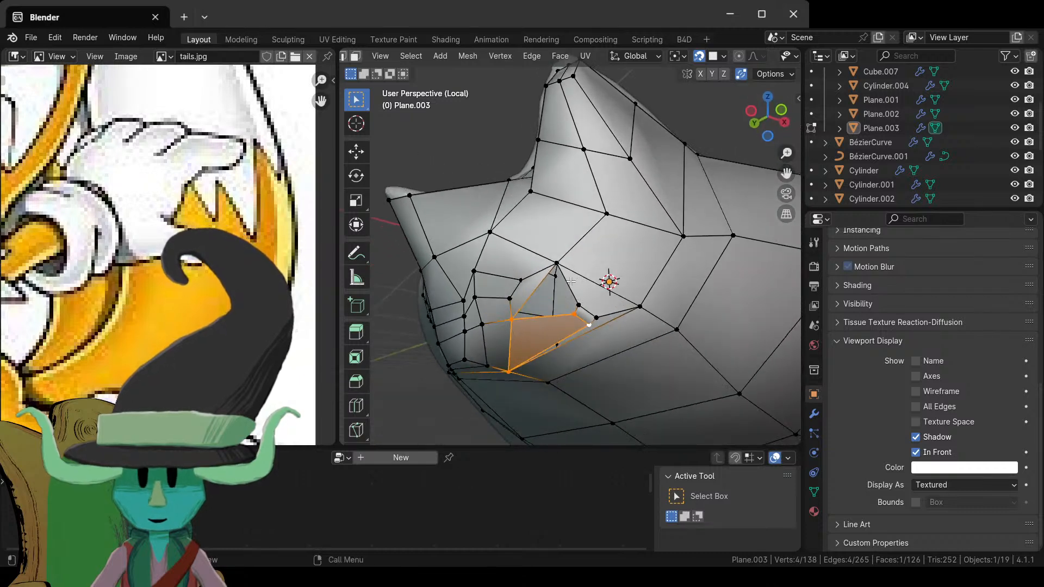
{"action": "key", "text": "2"}
{"action": "left_click", "coordinate": [586, 311]}
{"action": "key", "text": "f"}
{"action": "middle_click_drag", "start_coordinate": [603, 346], "coordinate": [562, 310]}
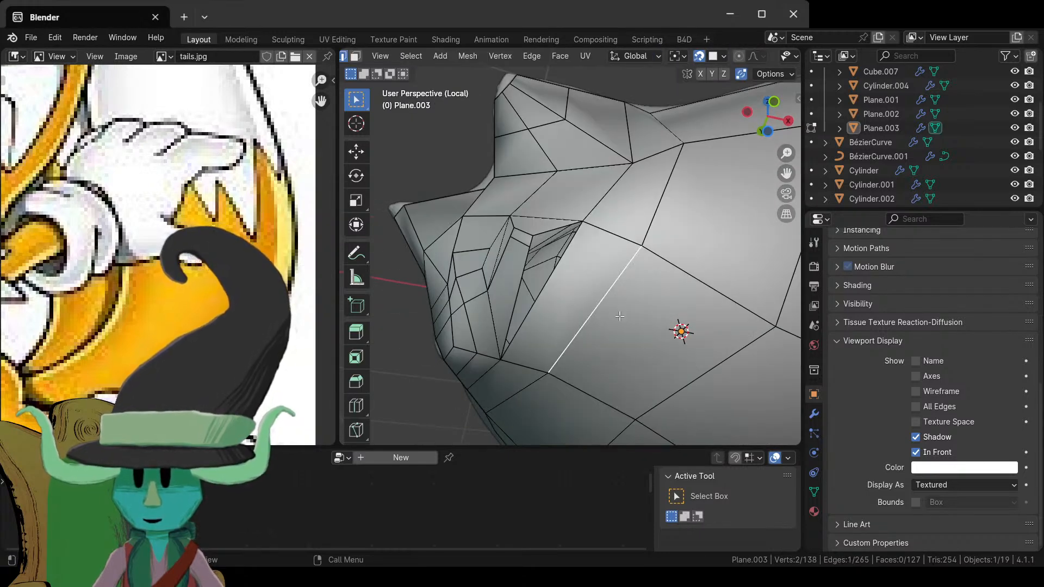
{"action": "key", "text": "3"}
{"action": "left_click", "coordinate": [640, 341]}
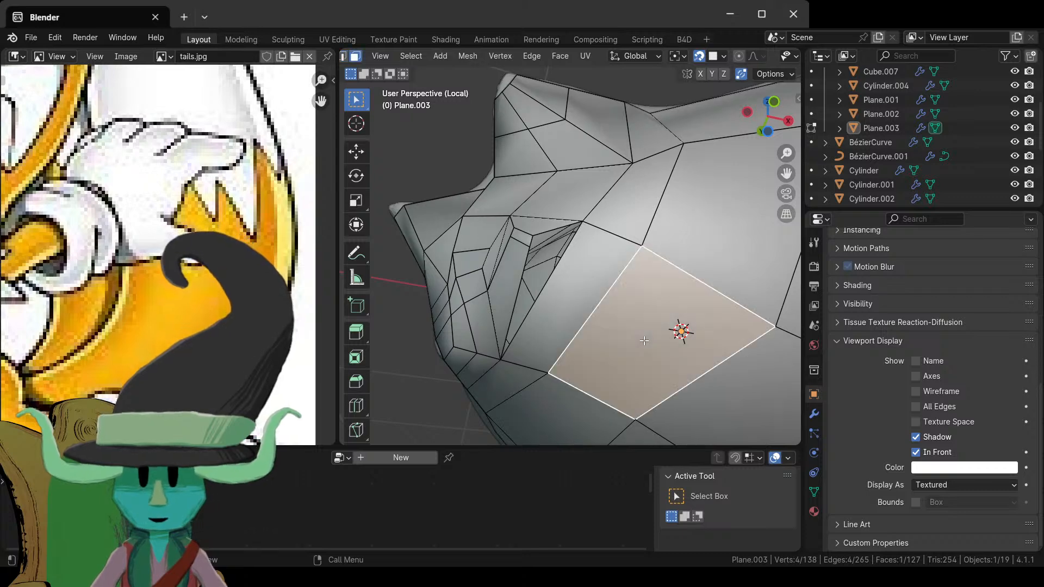
{"action": "right_click", "coordinate": [643, 340]}
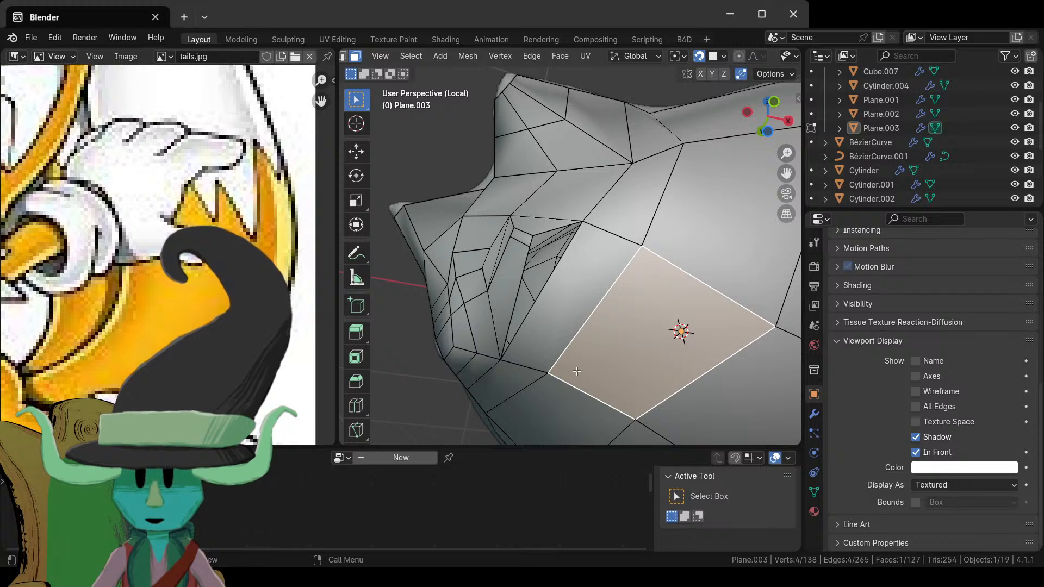
{"action": "key", "text": "ctrl+t"}
{"action": "middle_click_drag", "start_coordinate": [701, 341], "coordinate": [658, 256]}
{"action": "key", "text": "alt+j"}
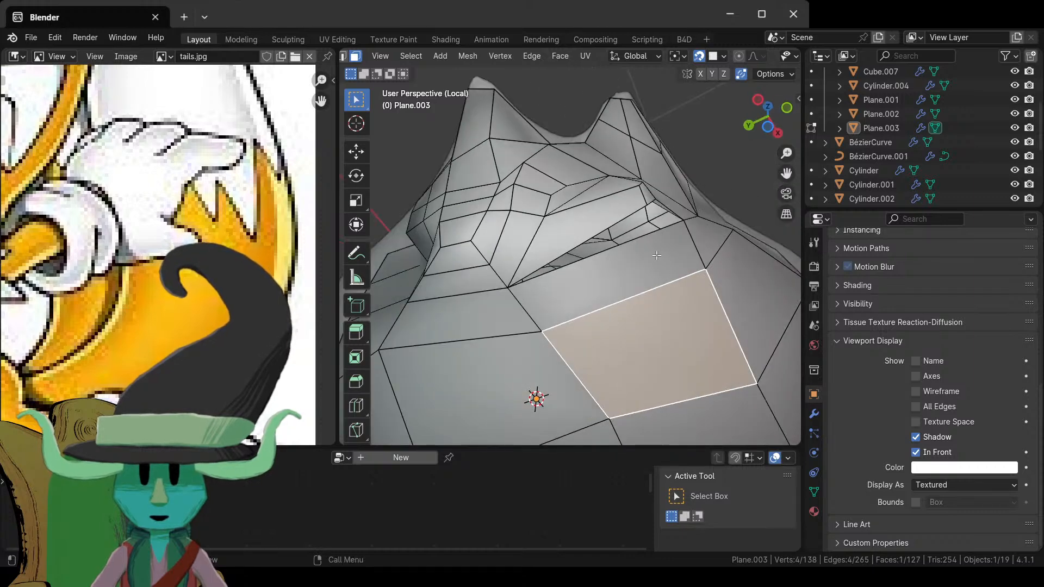
{"action": "mouse_move", "coordinate": [674, 294]}
{"action": "middle_mouse_down"}
{"action": "mouse_move", "coordinate": [601, 275]}
{"action": "mouse_move", "coordinate": [599, 293]}
{"action": "mouse_move", "coordinate": [517, 347]}
{"action": "mouse_move", "coordinate": [602, 318]}
{"action": "mouse_move", "coordinate": [568, 402]}
{"action": "mouse_move", "coordinate": [659, 303]}
{"action": "middle_mouse_up"}
{"action": "key", "text": "1"}
{"action": "key", "text": "Tab"}
{"action": "key", "text": "Tab"}
{"action": "scroll", "coordinate": [621, 194], "scroll_direction": "up", "scroll_amount": 6}
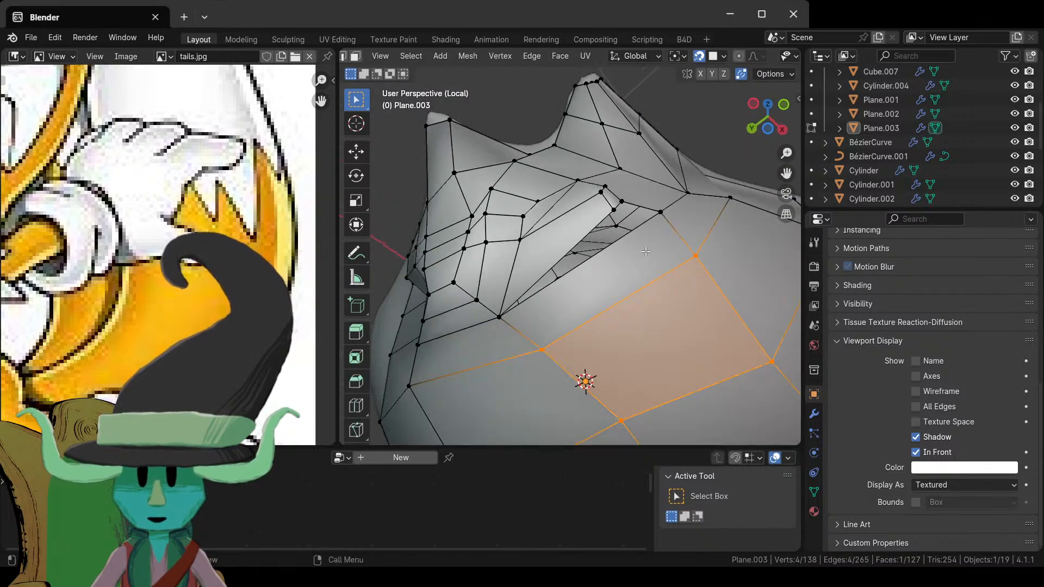
- Fill the last gap between the inner flap's corner vertices and the opening's lower rim with a quad
{"action": "left_click", "coordinate": [632, 218]}
{"action": "key", "text": "KP_Decimal"}
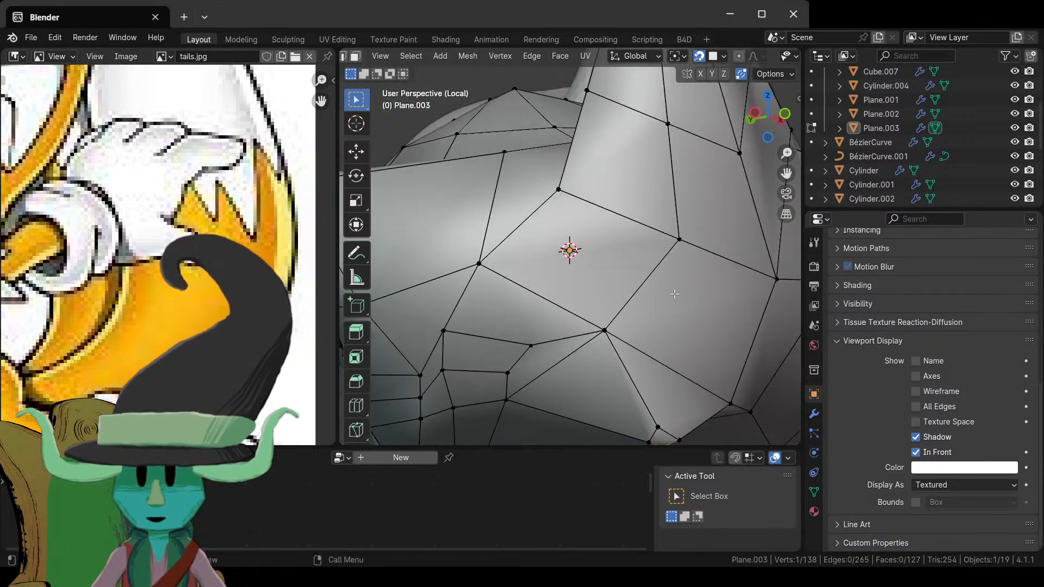
{"action": "scroll", "coordinate": [656, 378], "scroll_direction": "down", "scroll_amount": 5}
{"action": "middle_click_drag", "start_coordinate": [593, 332], "coordinate": [520, 272]}
{"action": "scroll", "coordinate": [515, 279], "scroll_direction": "up", "scroll_amount": 2}
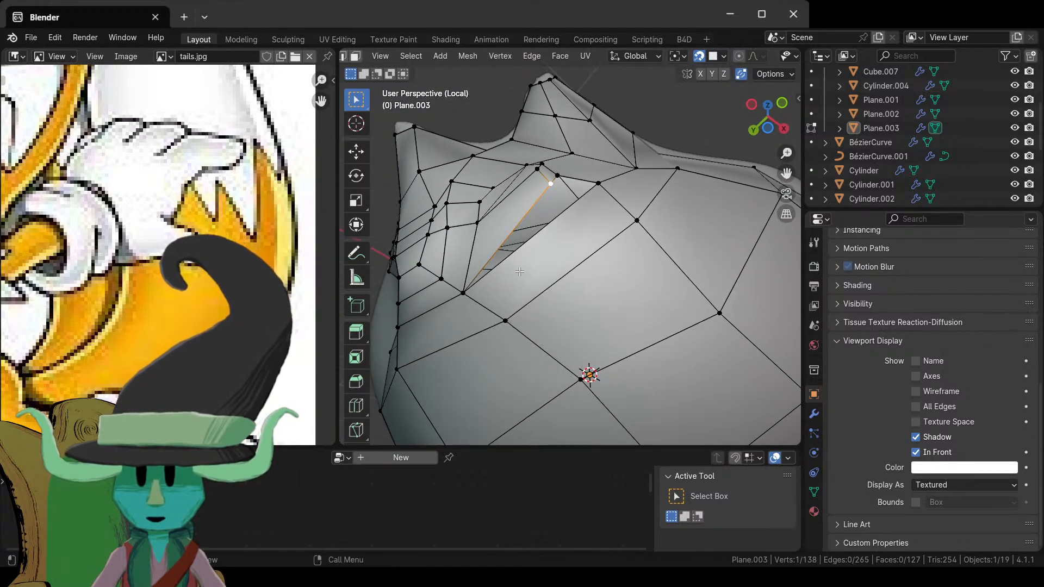
{"action": "left_click", "coordinate": [464, 294], "text": "shift"}
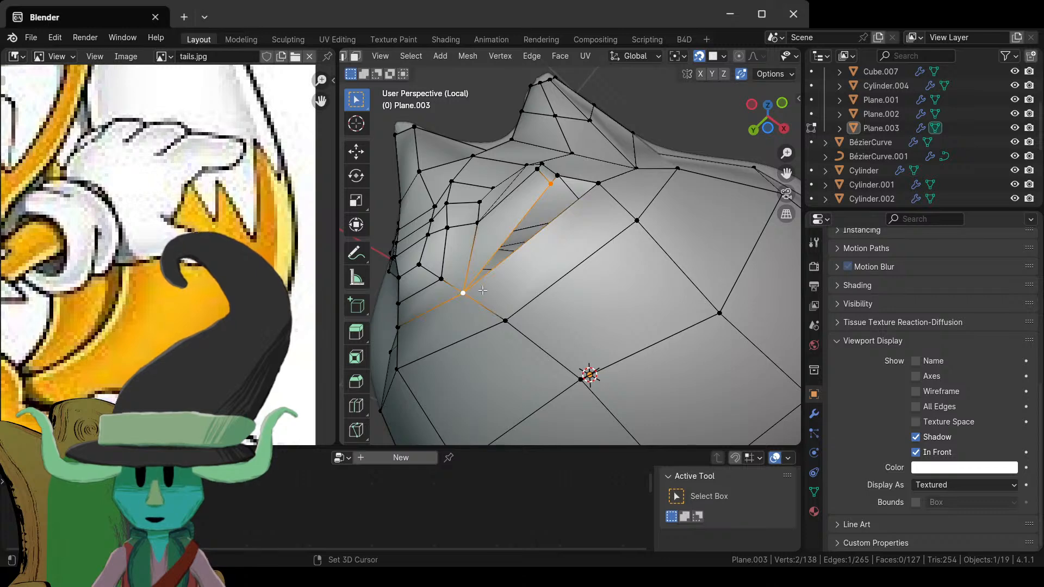
{"action": "left_click", "coordinate": [558, 175], "text": "shift"}
{"action": "middle_click_drag", "start_coordinate": [559, 174], "coordinate": [613, 292]}
{"action": "key", "text": "Tab"}
{"action": "scroll", "coordinate": [586, 311], "scroll_direction": "down", "scroll_amount": 5}
{"action": "key", "text": "Tab"}
{"action": "scroll", "coordinate": [630, 329], "scroll_direction": "up", "scroll_amount": 6}
- Add a loop cut through the quads surrounding the small inner flap and slide it toward the flap
{"action": "key", "text": "ctrl+r"}
{"action": "left_click", "coordinate": [641, 298]}
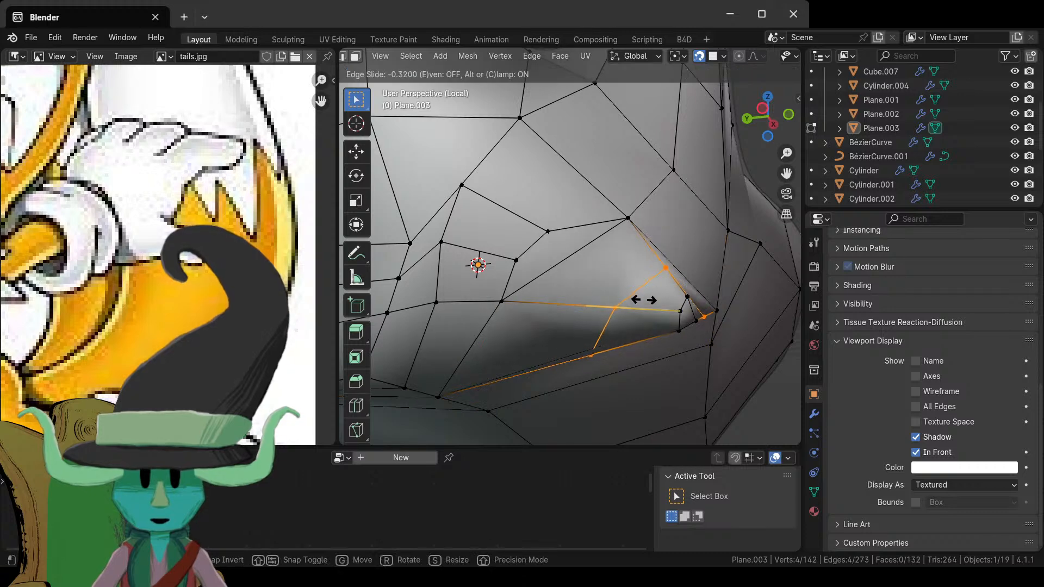
{"action": "right_click", "coordinate": [691, 308]}
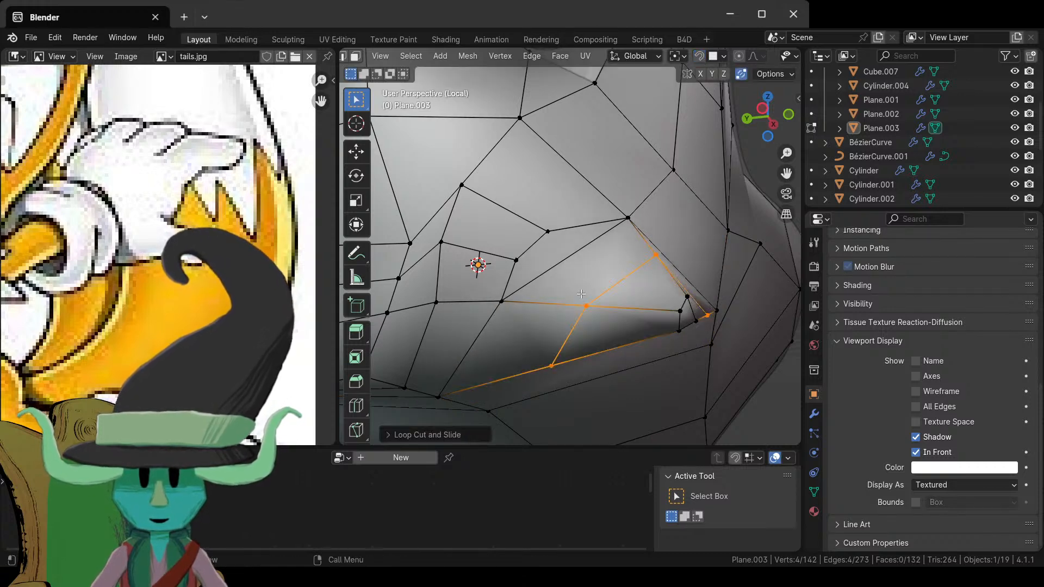
{"action": "key", "text": "g"}
{"action": "key", "text": "g"}
{"action": "left_click", "coordinate": [676, 310]}
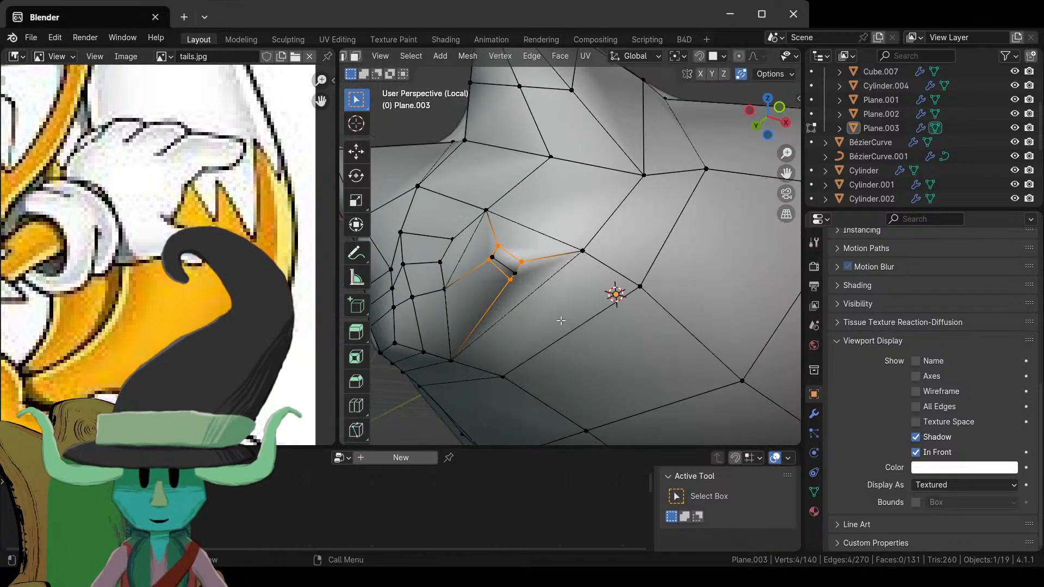
- Undo the new loop's slide and turn off Auto Merge Vertices
{"action": "scroll", "coordinate": [522, 312], "scroll_direction": "up", "scroll_amount": 3}
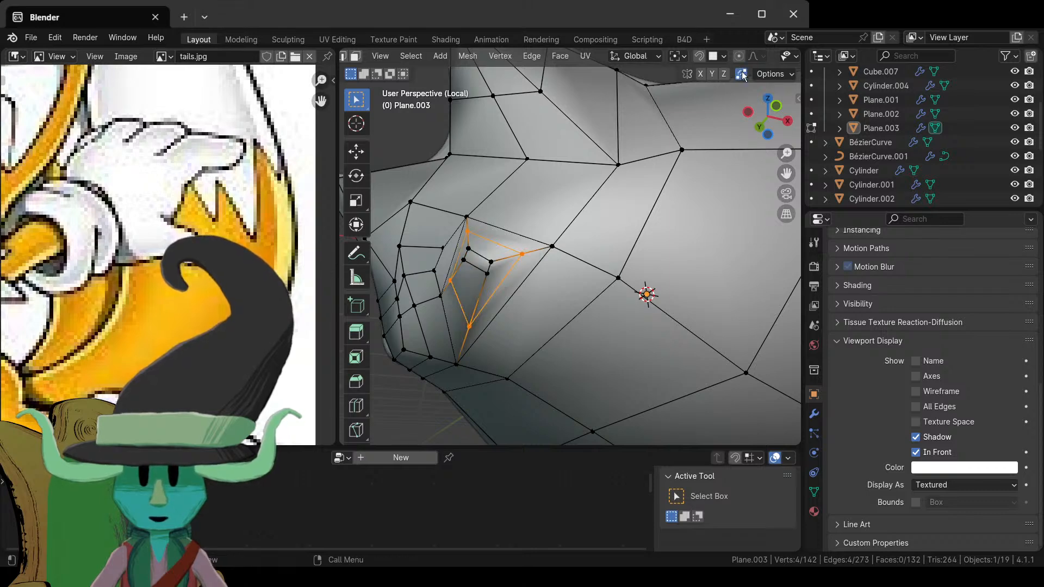
{"action": "middle_click_drag", "start_coordinate": [540, 300], "coordinate": [581, 349]}
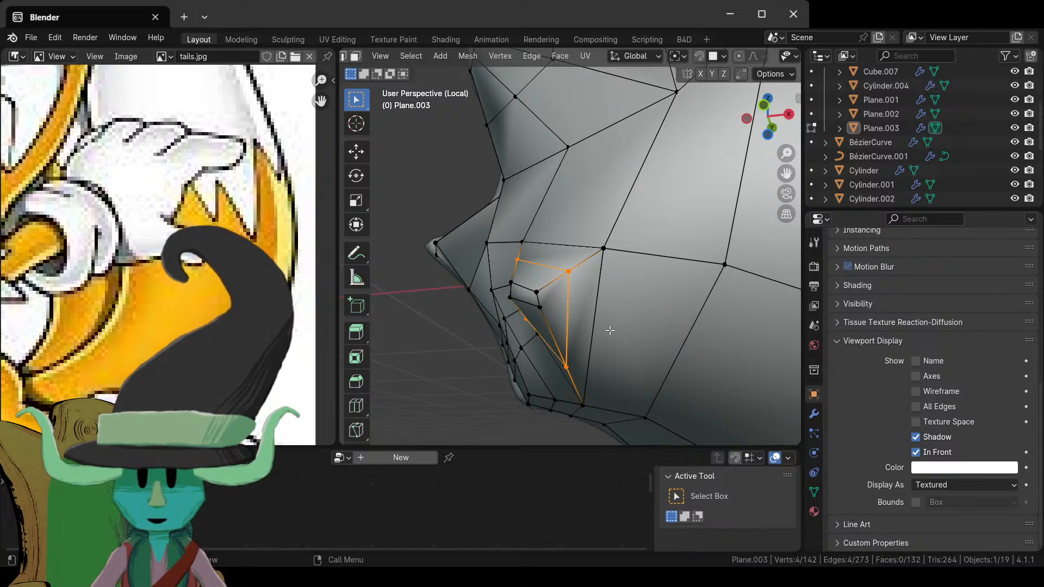
{"action": "key", "text": "g"}
{"action": "left_click", "coordinate": [595, 331]}
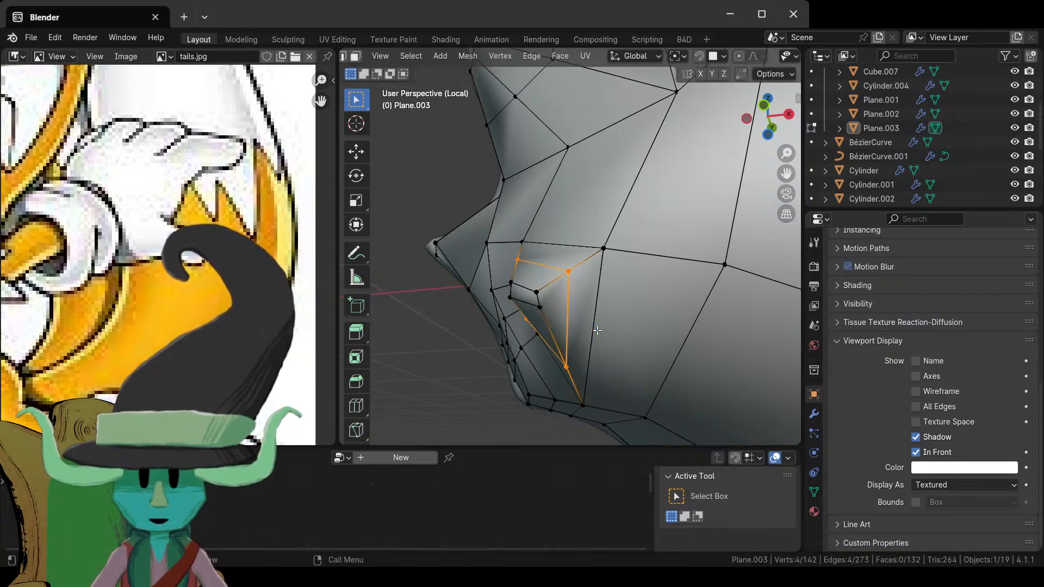
{"action": "middle_click_drag", "start_coordinate": [595, 331], "coordinate": [596, 292]}
{"action": "middle_click_drag", "start_coordinate": [576, 343], "coordinate": [637, 283]}
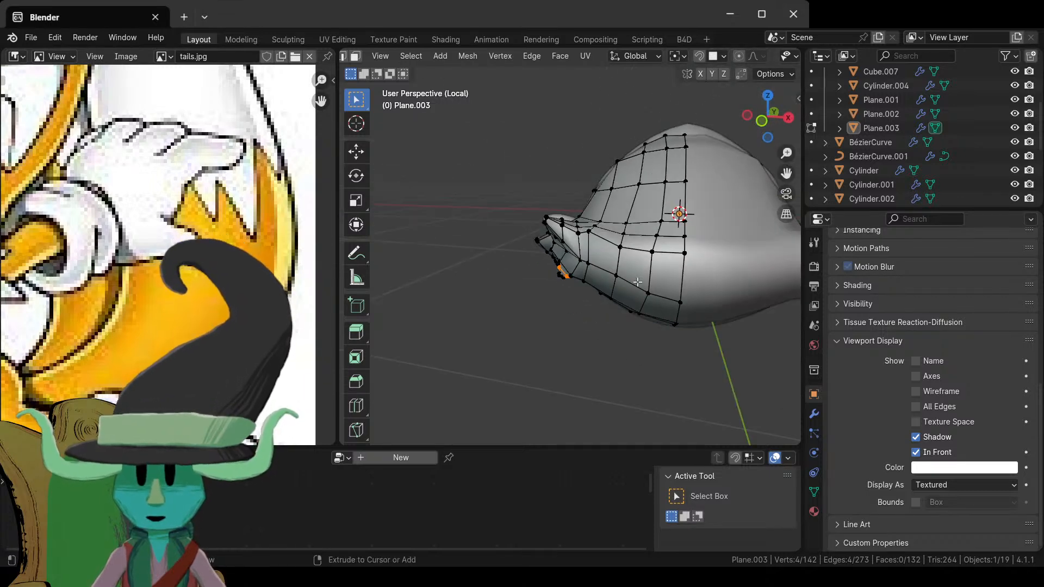
{"action": "key", "text": "ctrl+r"}
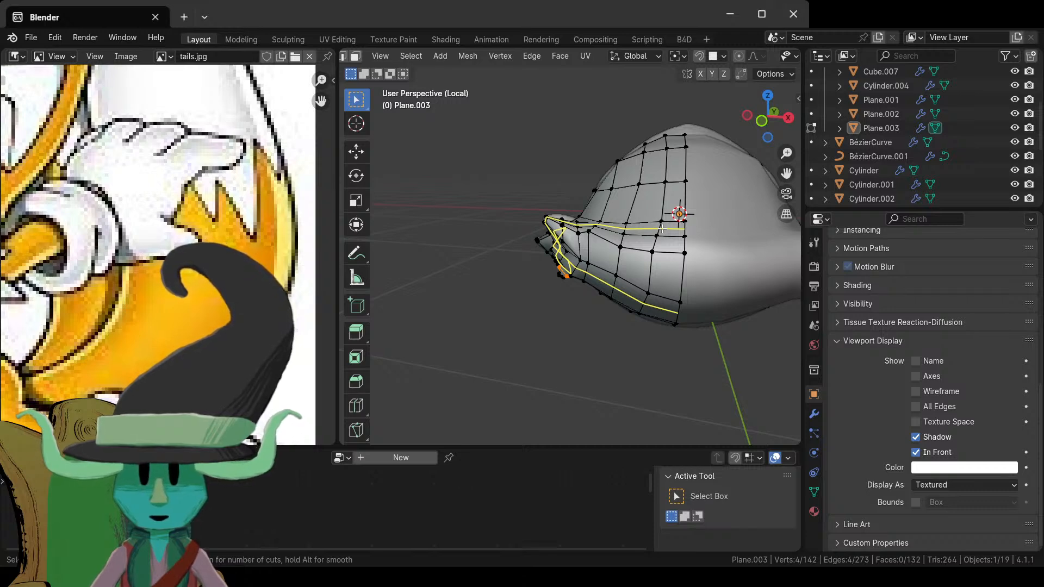
{"action": "key", "text": "Escape"}
{"action": "middle_click_drag", "start_coordinate": [662, 228], "coordinate": [603, 366]}
{"action": "scroll", "coordinate": [582, 380], "scroll_direction": "up", "scroll_amount": 6}
{"action": "scroll", "coordinate": [601, 344], "scroll_direction": "up", "scroll_amount": 3}
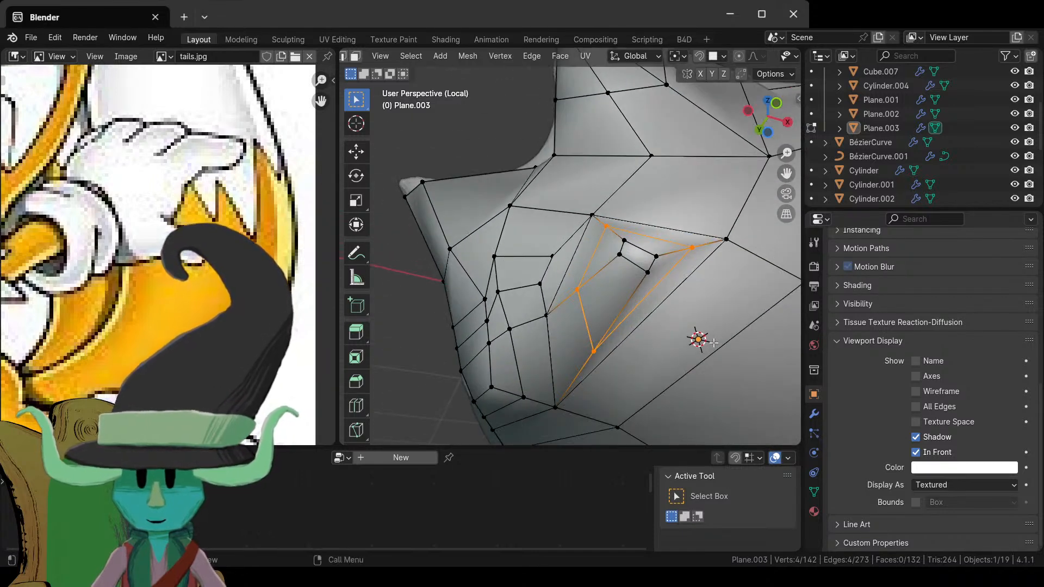
{"action": "key", "text": "r"}
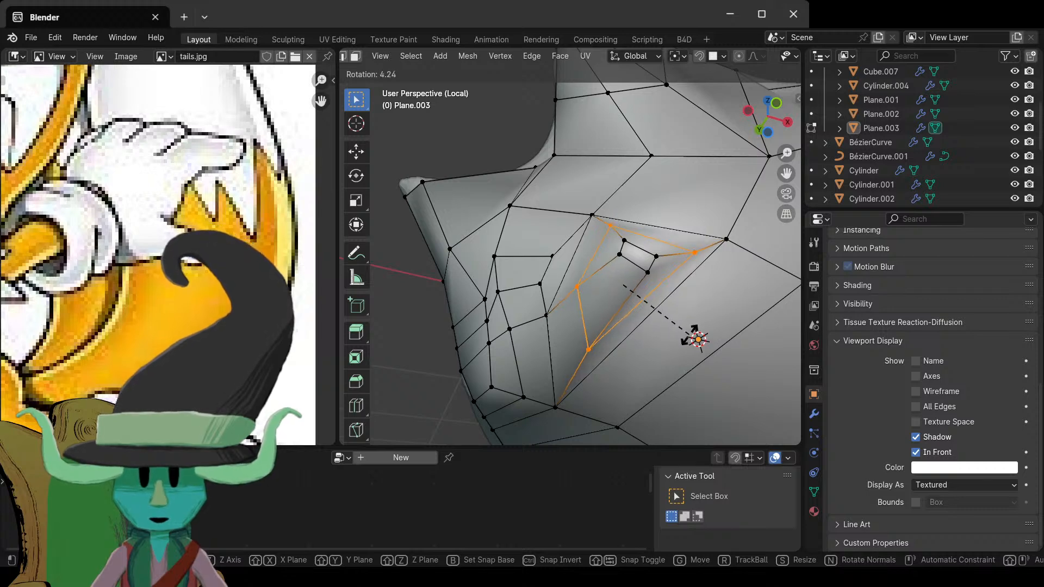
{"action": "key", "text": "Escape"}
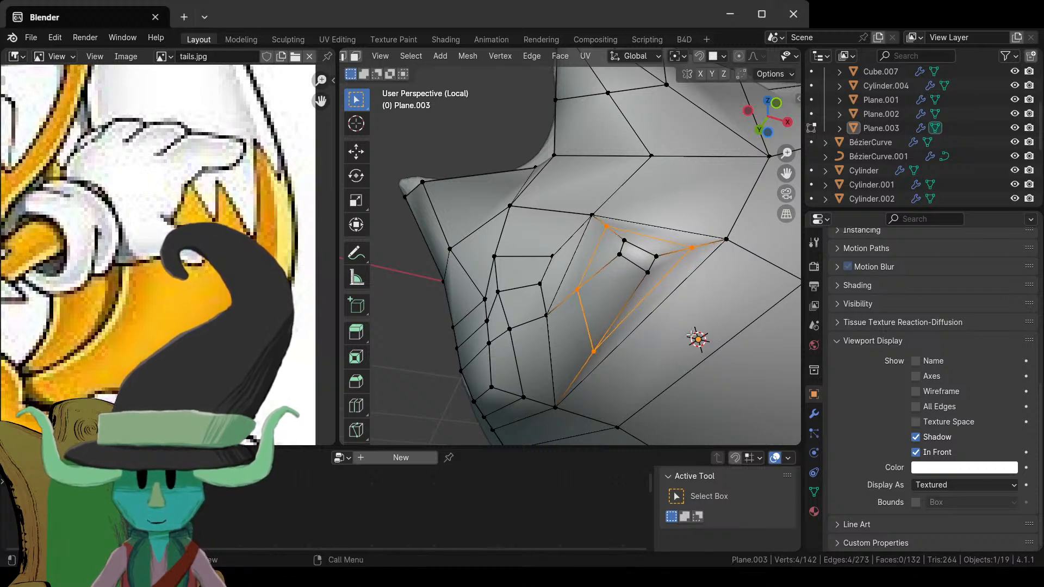
- Slide the selected loop evenly inward so it sits close around the small inner flap
{"action": "key", "text": "g"}
{"action": "key", "text": "g"}
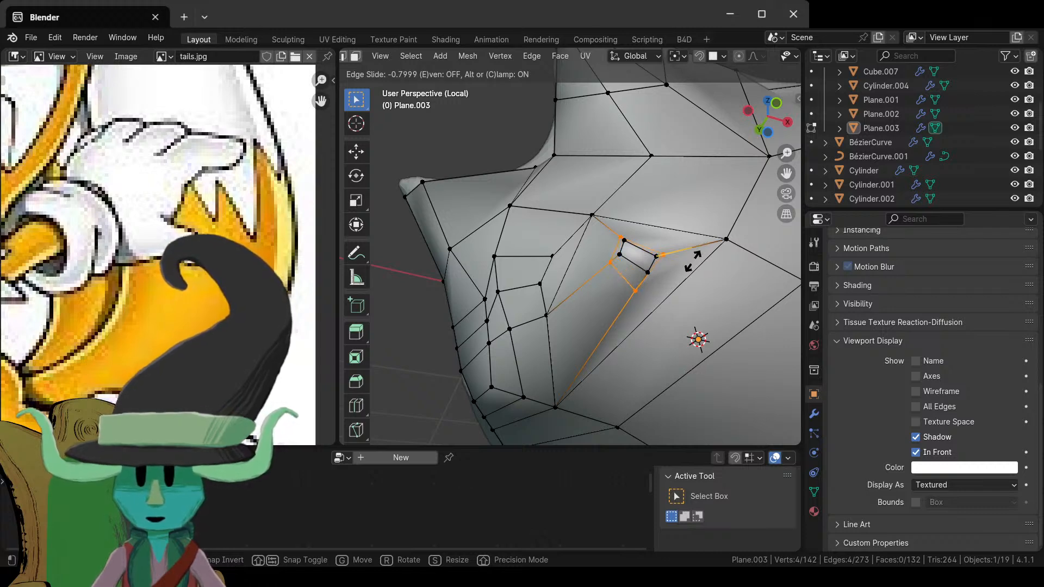
{"action": "key", "text": "e"}
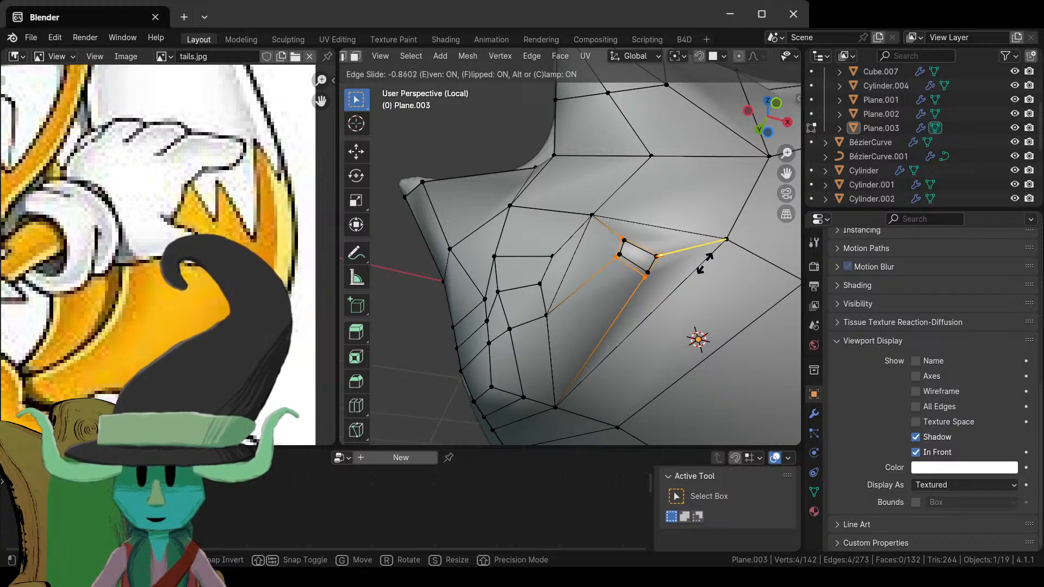
{"action": "left_click", "coordinate": [704, 263]}
- Examine the smoothed head in Object Mode and compare it with the editable mesh near the upper spike
{"action": "key", "text": "Tab"}
{"action": "scroll", "coordinate": [699, 279], "scroll_direction": "down", "scroll_amount": 5}
{"action": "mouse_move", "coordinate": [699, 279]}
{"action": "middle_mouse_down"}
{"action": "mouse_move", "coordinate": [624, 355]}
{"action": "mouse_move", "coordinate": [487, 333]}
{"action": "mouse_move", "coordinate": [657, 314]}
{"action": "mouse_move", "coordinate": [589, 338]}
{"action": "mouse_move", "coordinate": [604, 315]}
{"action": "mouse_move", "coordinate": [595, 299]}
{"action": "mouse_move", "coordinate": [502, 340]}
{"action": "mouse_move", "coordinate": [551, 291]}
{"action": "mouse_move", "coordinate": [553, 309]}
{"action": "middle_mouse_up"}
{"action": "key", "text": "Tab"}
{"action": "key", "text": "Tab"}
{"action": "scroll", "coordinate": [589, 339], "scroll_direction": "up", "scroll_amount": 3}
{"action": "key", "text": "Tab"}
{"action": "scroll", "coordinate": [595, 299], "scroll_direction": "down", "scroll_amount": 3}
{"action": "scroll", "coordinate": [501, 340], "scroll_direction": "up", "scroll_amount": 3}
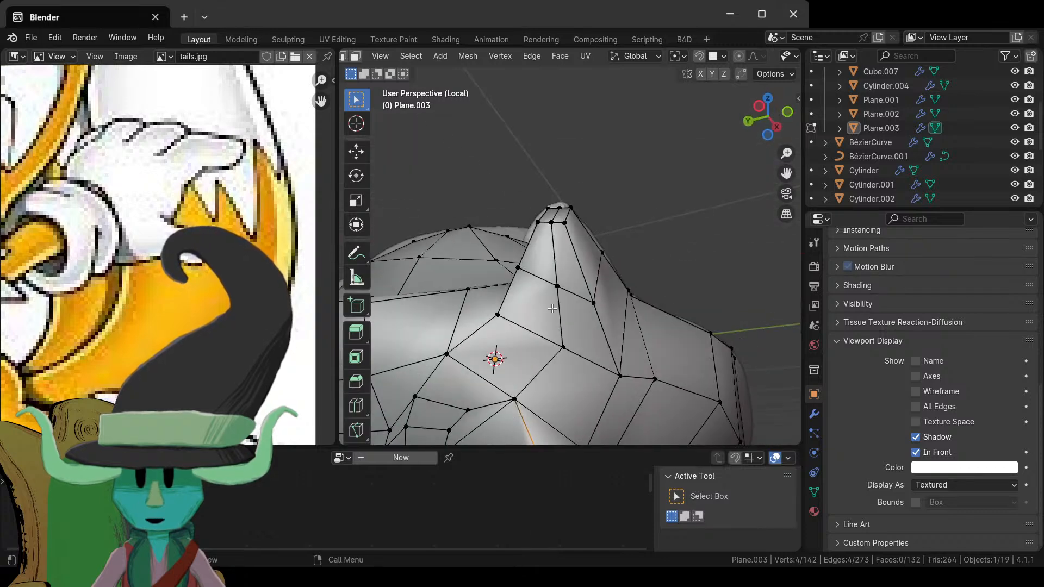
- Add a loop cut around the upper side spike and slide it close to the tip
{"action": "key", "text": "ctrl+r"}
{"action": "left_click", "coordinate": [568, 233]}
{"action": "left_click", "coordinate": [563, 215]}
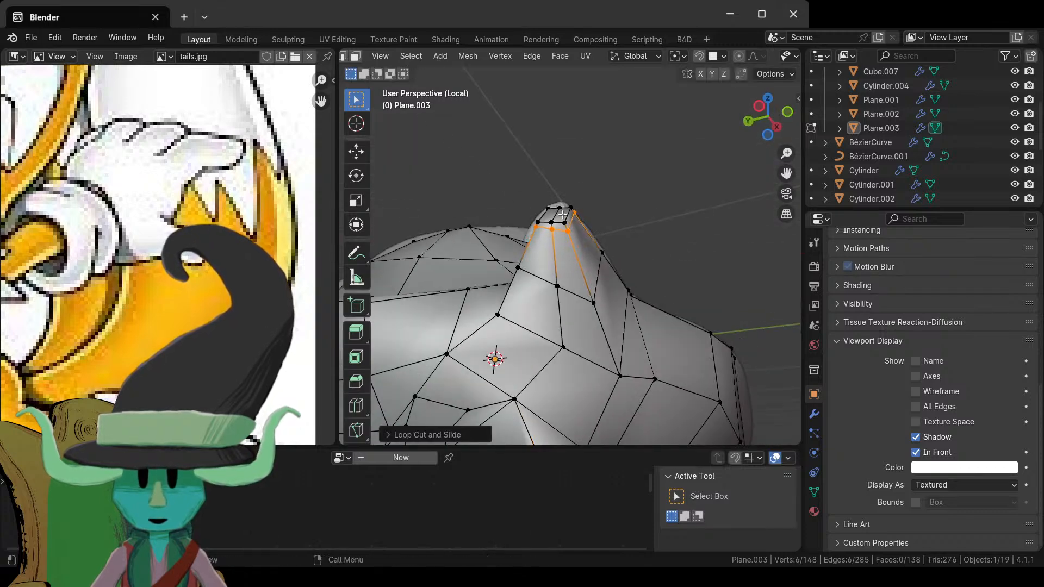
- Check how the tightened spike tip smooths by comparing Object Mode and Edit Mode from the side
{"action": "key", "text": "Tab"}
{"action": "scroll", "coordinate": [693, 292], "scroll_direction": "down", "scroll_amount": 4}
{"action": "middle_click_drag", "start_coordinate": [694, 291], "coordinate": [465, 303]}
{"action": "key", "text": "Tab"}
{"action": "scroll", "coordinate": [668, 331], "scroll_direction": "up", "scroll_amount": 4}
{"action": "key", "text": "Tab"}
{"action": "scroll", "coordinate": [487, 353], "scroll_direction": "down", "scroll_amount": 4}
{"action": "key", "text": "Tab"}
{"action": "scroll", "coordinate": [479, 311], "scroll_direction": "up", "scroll_amount": 4}
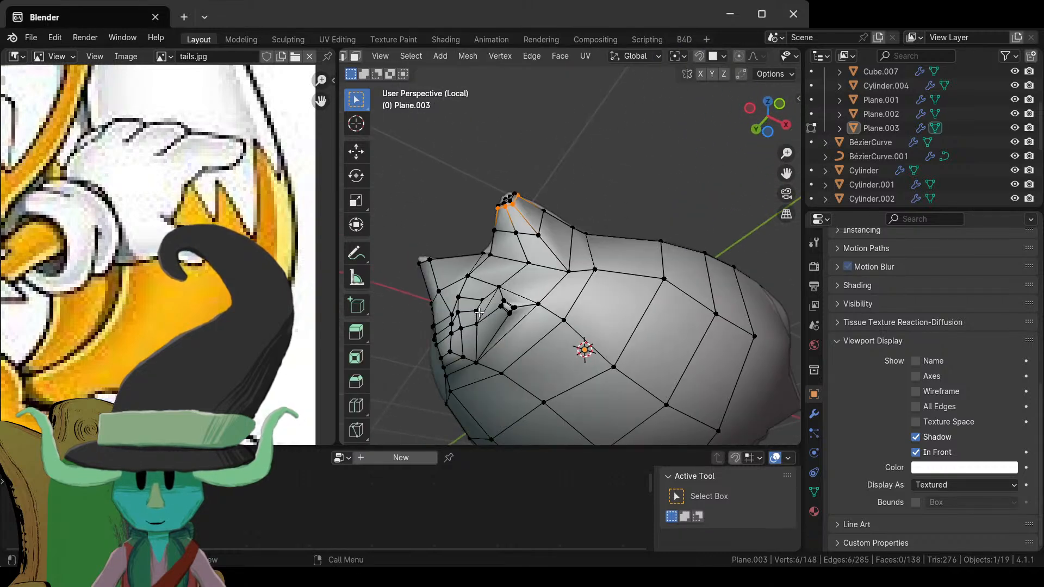
- Bevel the short edge at the tip of the lower side spike
{"action": "key", "text": "ctrl+r"}
{"action": "key", "text": "Escape"}
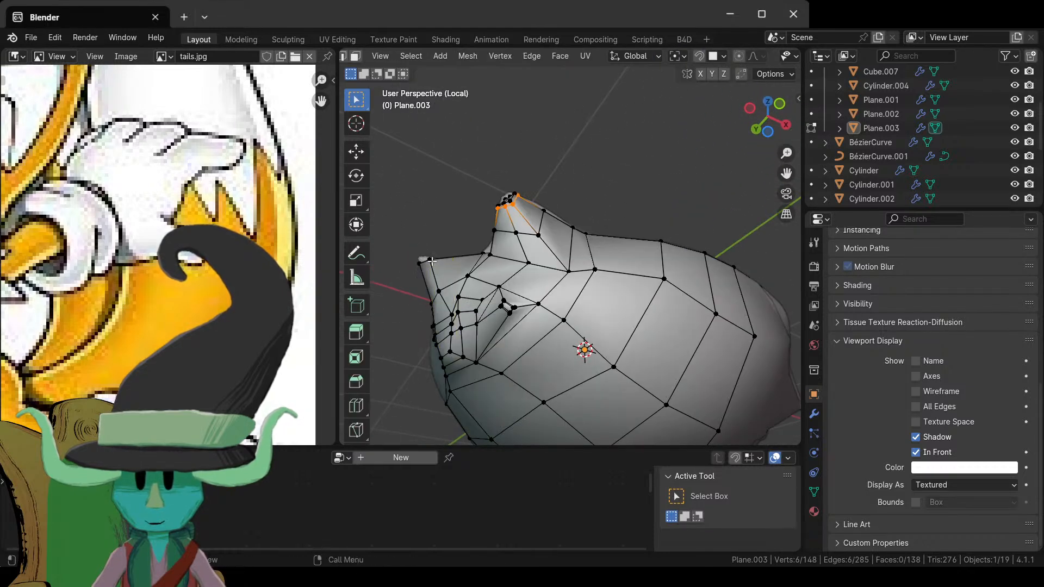
{"action": "left_click", "coordinate": [424, 263]}
{"action": "key", "text": "ctrl+b"}
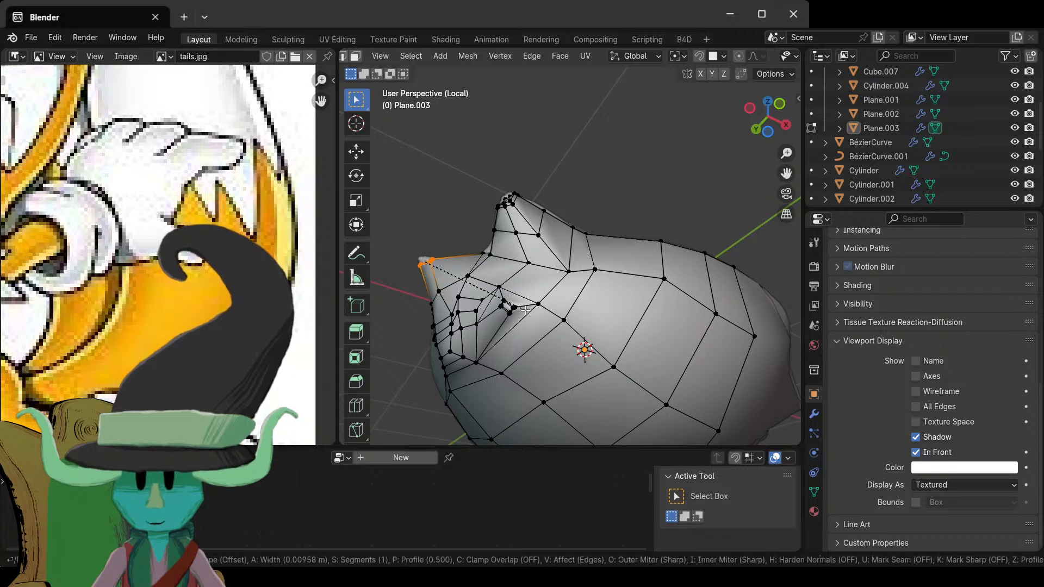
{"action": "key", "text": "Escape"}
- Add a U-shaped loop cut around the lower spike's base faces and slide it toward the spike's central strip
{"action": "key", "text": "Tab"}
{"action": "middle_click_drag", "start_coordinate": [525, 310], "coordinate": [644, 295]}
{"action": "key", "text": "Tab"}
{"action": "key", "text": "Tab"}
{"action": "key", "text": "Tab"}
{"action": "scroll", "coordinate": [593, 301], "scroll_direction": "up", "scroll_amount": 4}
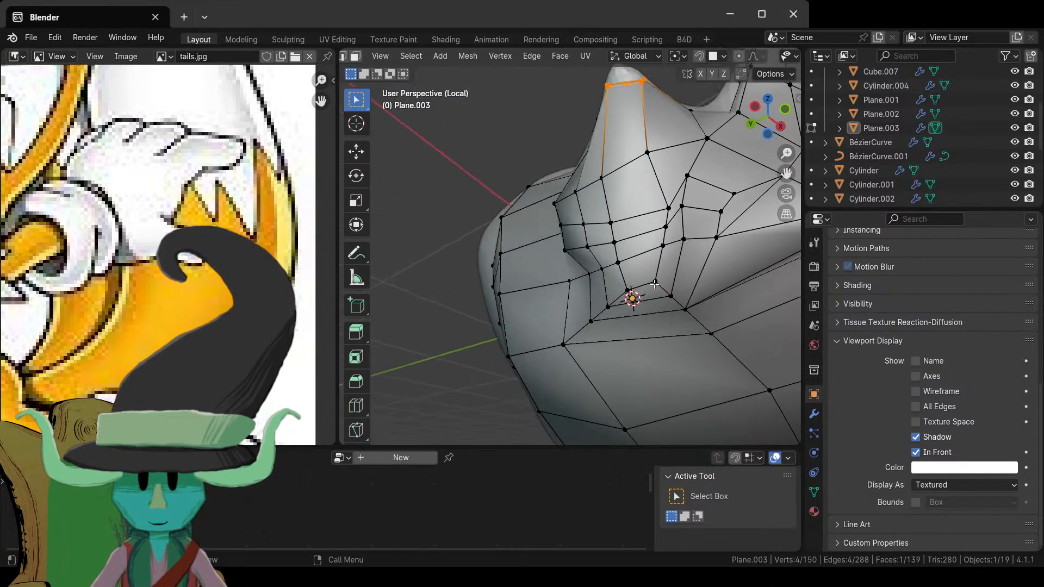
{"action": "key", "text": "ctrl+r"}
{"action": "left_click", "coordinate": [663, 285]}
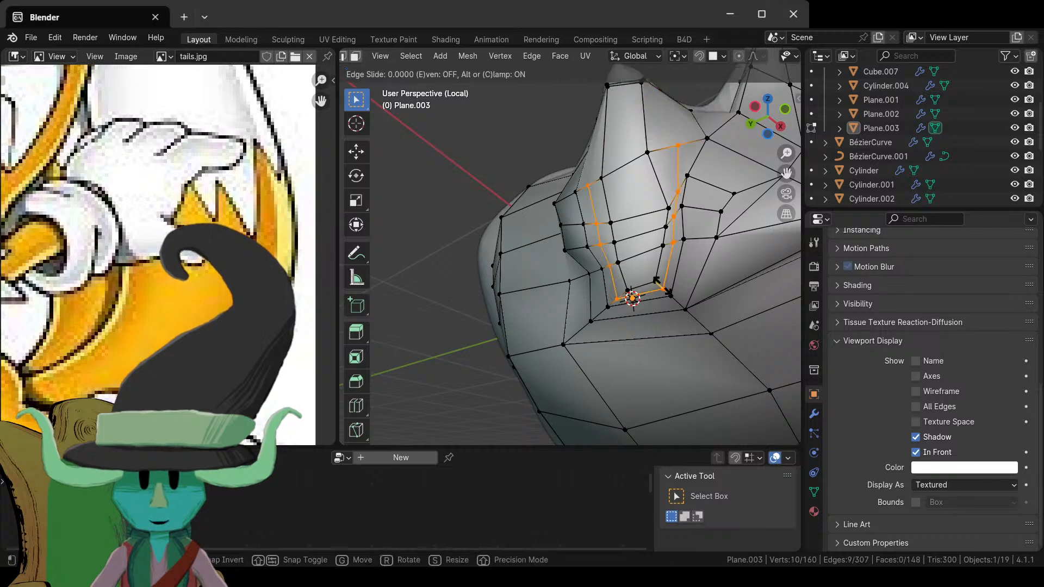
{"action": "left_click", "coordinate": [658, 282]}
- Examine the smoothed head and the face layout around both side spikes from several angles
{"action": "key", "text": "Tab"}
{"action": "scroll", "coordinate": [658, 282], "scroll_direction": "down", "scroll_amount": 5}
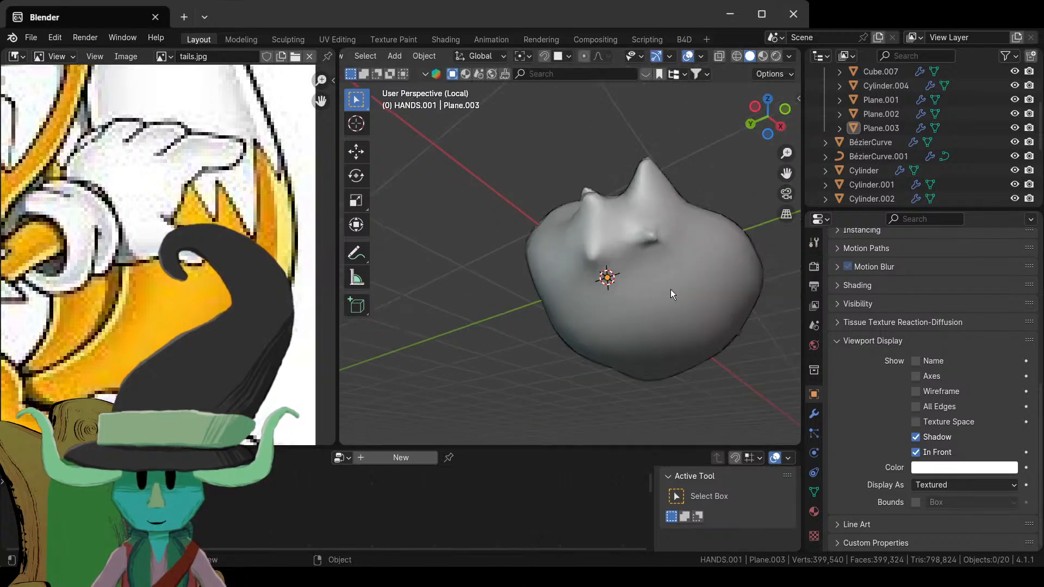
{"action": "scroll", "coordinate": [606, 322], "scroll_direction": "up", "scroll_amount": 2}
{"action": "middle_click_drag", "start_coordinate": [670, 289], "coordinate": [647, 336]}
{"action": "scroll", "coordinate": [660, 341], "scroll_direction": "down", "scroll_amount": 3}
{"action": "key", "text": "Tab"}
{"action": "scroll", "coordinate": [660, 340], "scroll_direction": "up", "scroll_amount": 5}
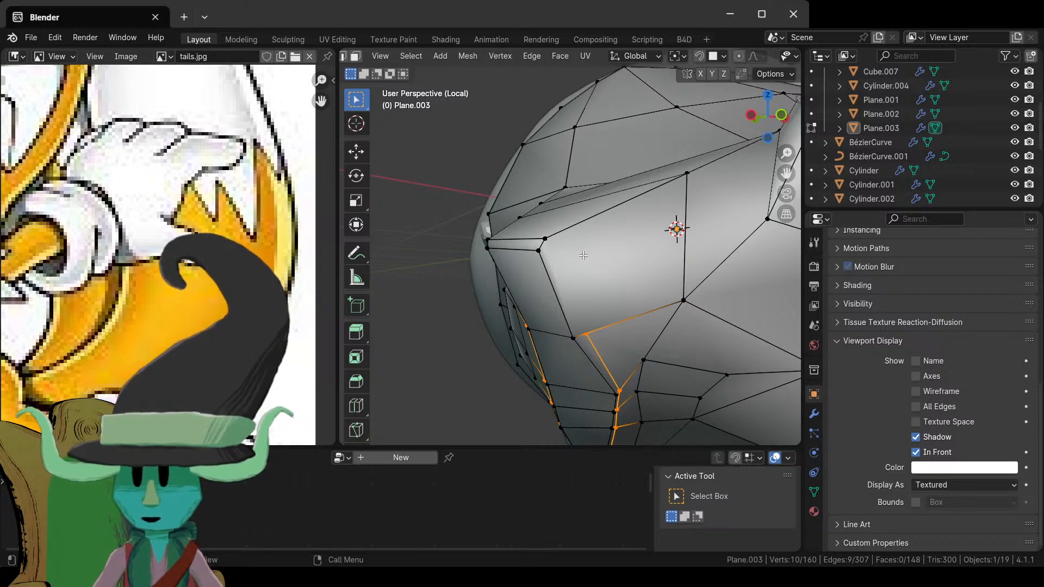
{"action": "scroll", "coordinate": [632, 346], "scroll_direction": "down", "scroll_amount": 4}
{"action": "middle_click_drag", "start_coordinate": [632, 346], "coordinate": [613, 260]}
{"action": "scroll", "coordinate": [511, 292], "scroll_direction": "up", "scroll_amount": 6}
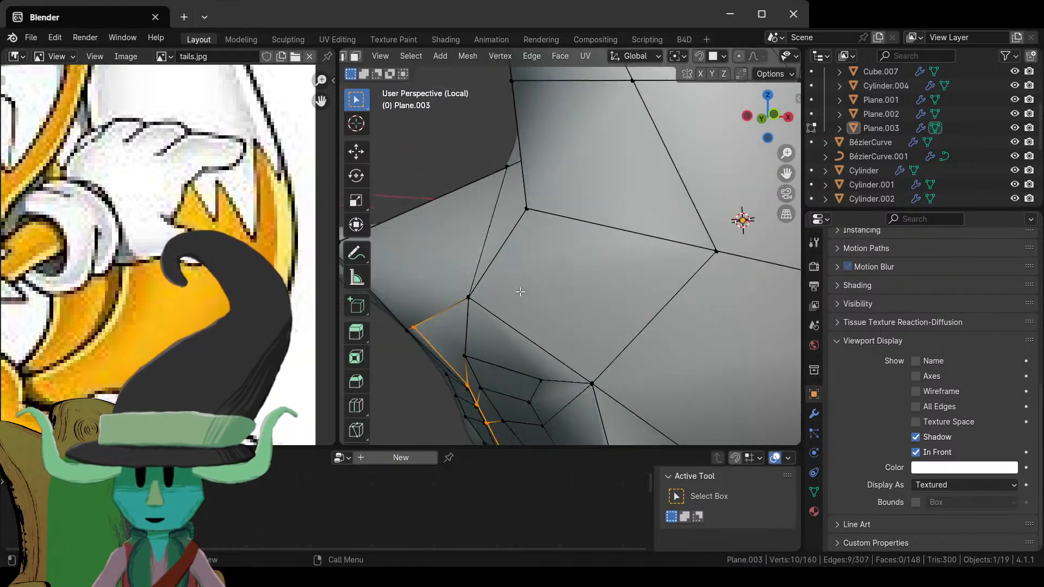
{"action": "scroll", "coordinate": [444, 292], "scroll_direction": "down", "scroll_amount": 8}
{"action": "key", "text": "Tab"}
{"action": "middle_click_drag", "start_coordinate": [489, 276], "coordinate": [571, 325]}
{"action": "scroll", "coordinate": [530, 344], "scroll_direction": "down", "scroll_amount": 3}
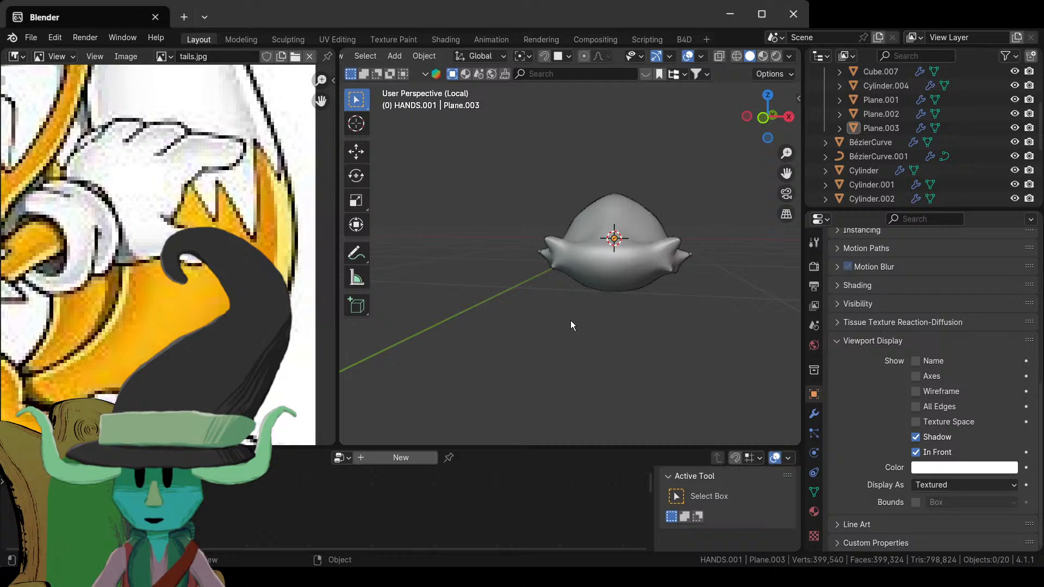
- Set the head mesh's Subdivision modifier viewport level to 0
{"action": "left_click", "coordinate": [605, 263]}
{"action": "left_click", "coordinate": [814, 413]}
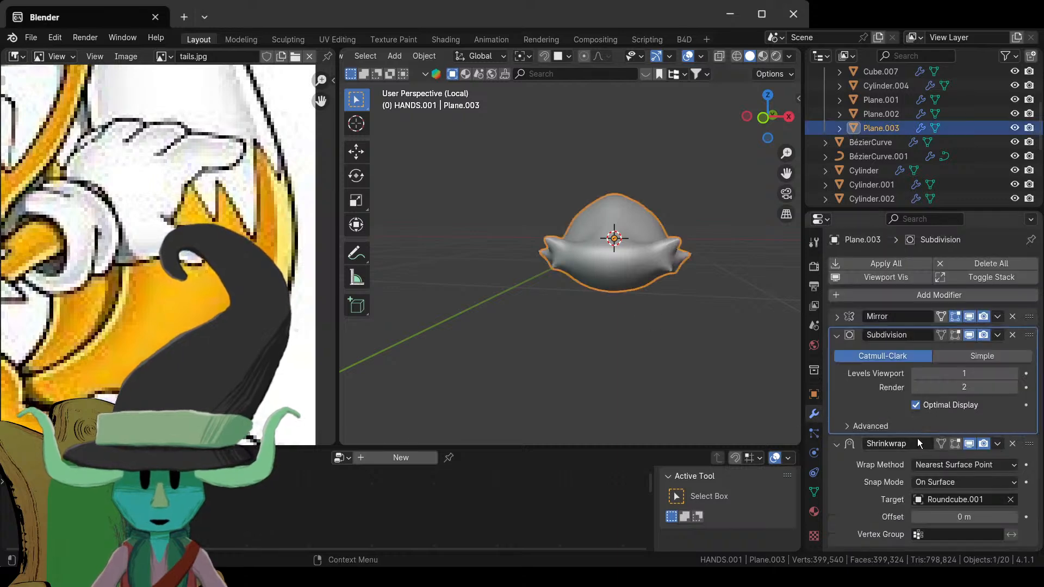
{"action": "left_click", "coordinate": [914, 374]}
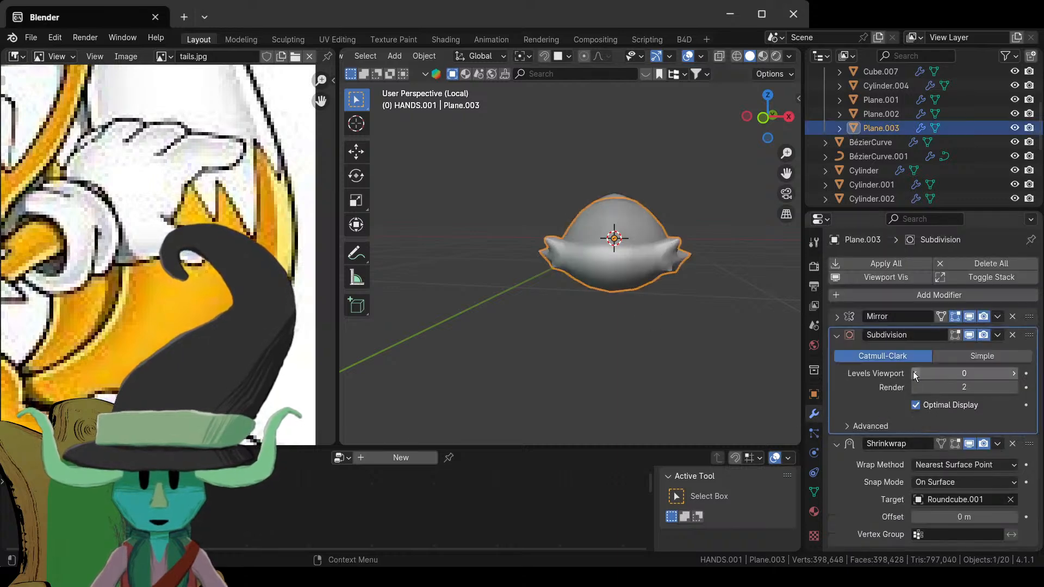
- Set the retopologized muzzle mesh's Subdivision viewport level to 2 and inspect the smoothed shape from below
{"action": "left_click_drag", "start_coordinate": [912, 371], "coordinate": [1013, 373]}
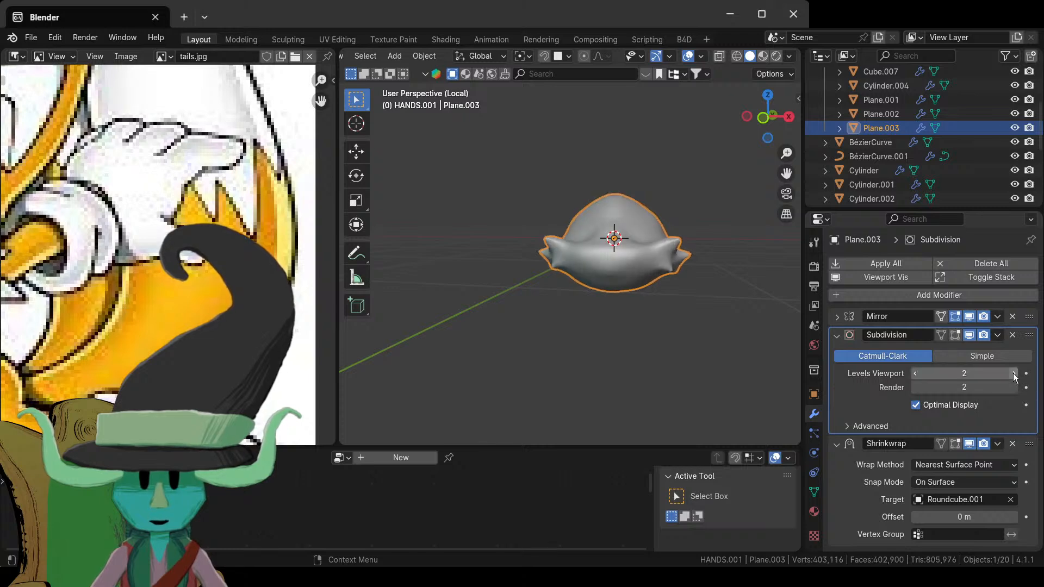
{"action": "left_click", "coordinate": [565, 358]}
{"action": "middle_click_drag", "start_coordinate": [566, 359], "coordinate": [566, 315]}
{"action": "scroll", "coordinate": [536, 354], "scroll_direction": "up", "scroll_amount": 5}
{"action": "scroll", "coordinate": [573, 309], "scroll_direction": "down", "scroll_amount": 5}
{"action": "scroll", "coordinate": [608, 334], "scroll_direction": "down", "scroll_amount": 4}
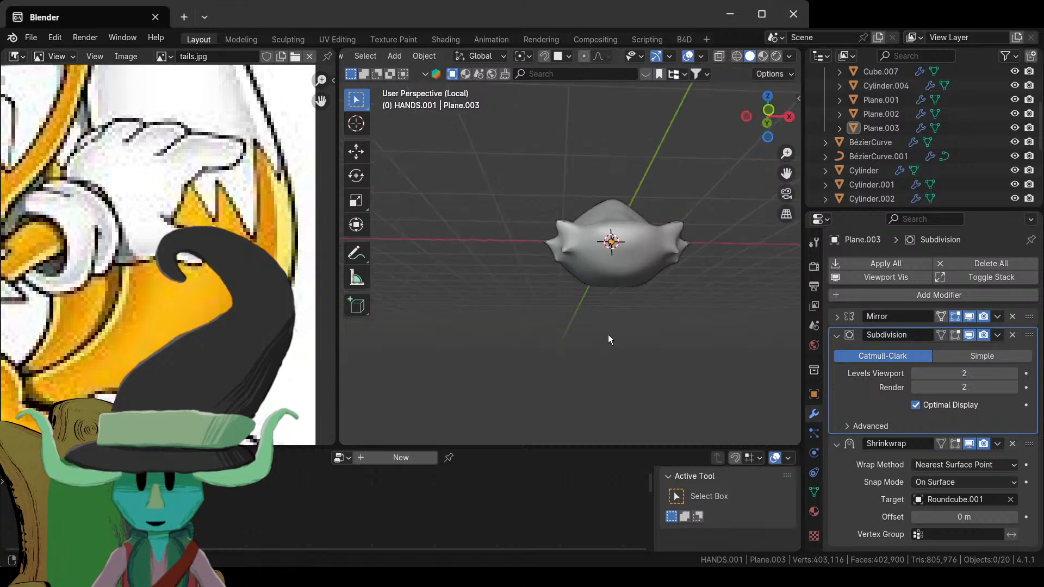
- Leave local view to bring back the whole character around the muzzle mesh
{"action": "key", "text": "KP_Divide"}
{"action": "scroll", "coordinate": [597, 343], "scroll_direction": "up", "scroll_amount": 6}
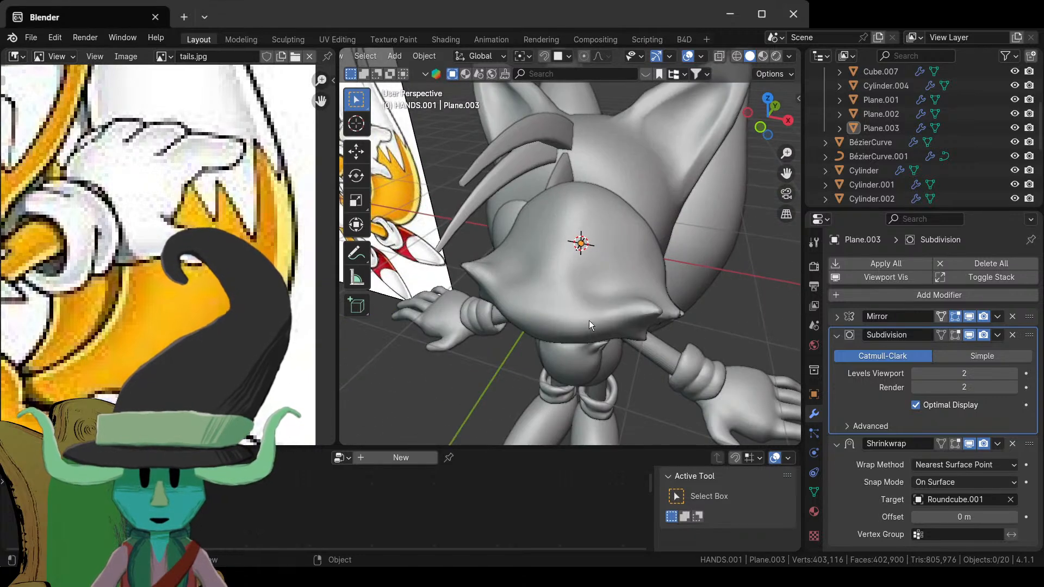
{"action": "middle_click_drag", "start_coordinate": [588, 321], "coordinate": [684, 203]}
- Select the retopologized muzzle mesh Plane.003 and turn off its In Front viewport display
{"action": "left_click", "coordinate": [534, 261]}
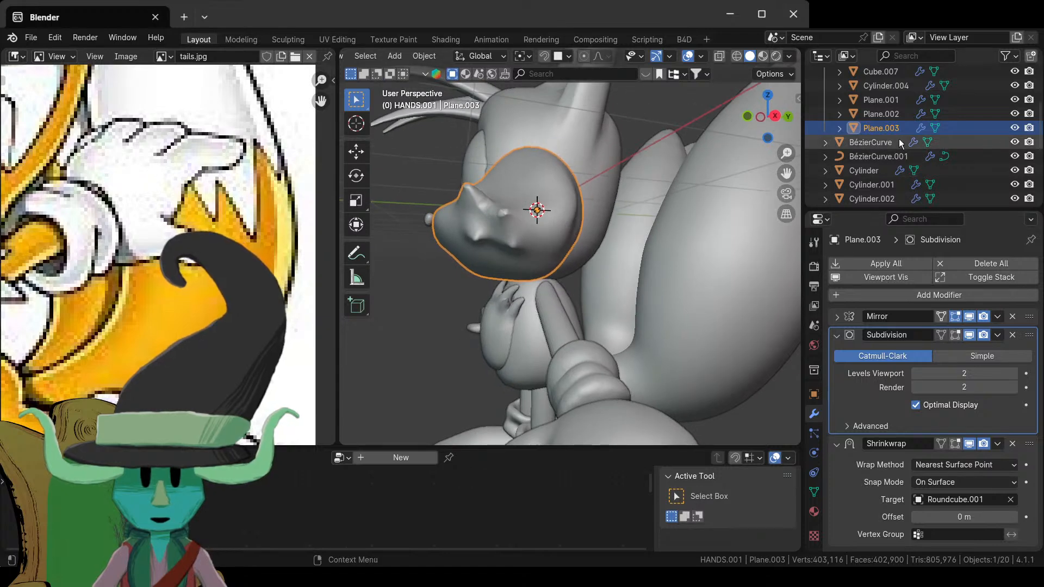
{"action": "left_click", "coordinate": [814, 394]}
{"action": "middle_click_drag", "start_coordinate": [420, 279], "coordinate": [632, 314]}
{"action": "scroll", "coordinate": [932, 467], "scroll_direction": "down", "scroll_amount": 10}
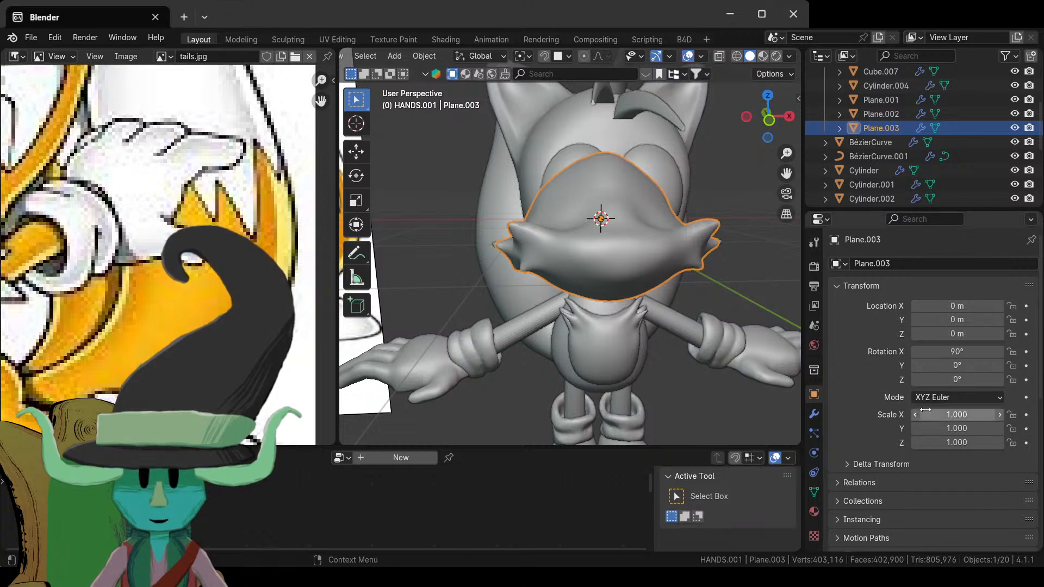
{"action": "left_click", "coordinate": [916, 502]}
{"action": "scroll", "coordinate": [703, 305], "scroll_direction": "down", "scroll_amount": 3}
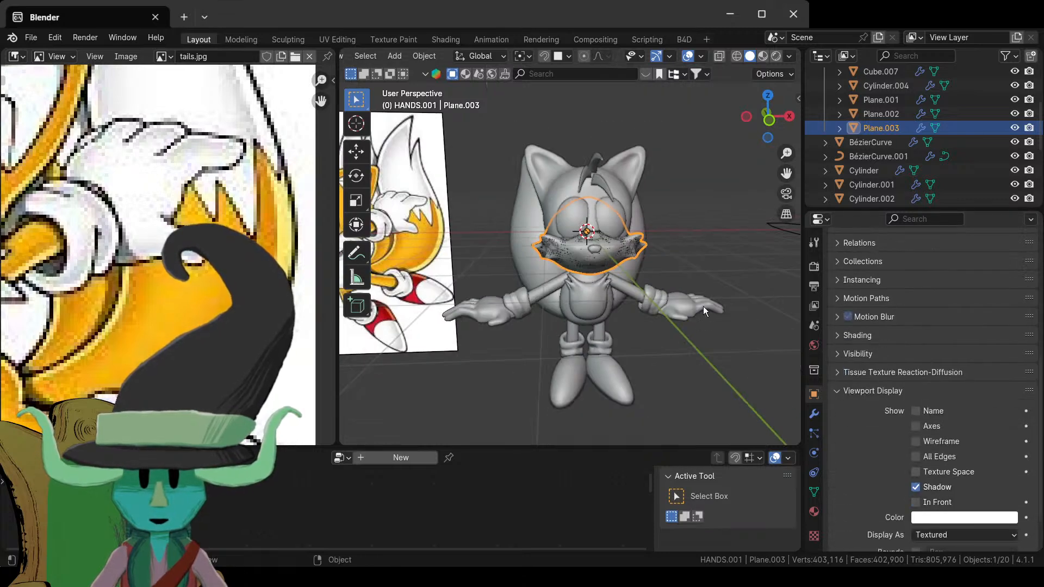
- Select the original sculpted muzzle, Roundcube.001, and hide it in the viewport
{"action": "middle_click_drag", "start_coordinate": [703, 306], "coordinate": [608, 332]}
{"action": "left_click", "coordinate": [456, 286]}
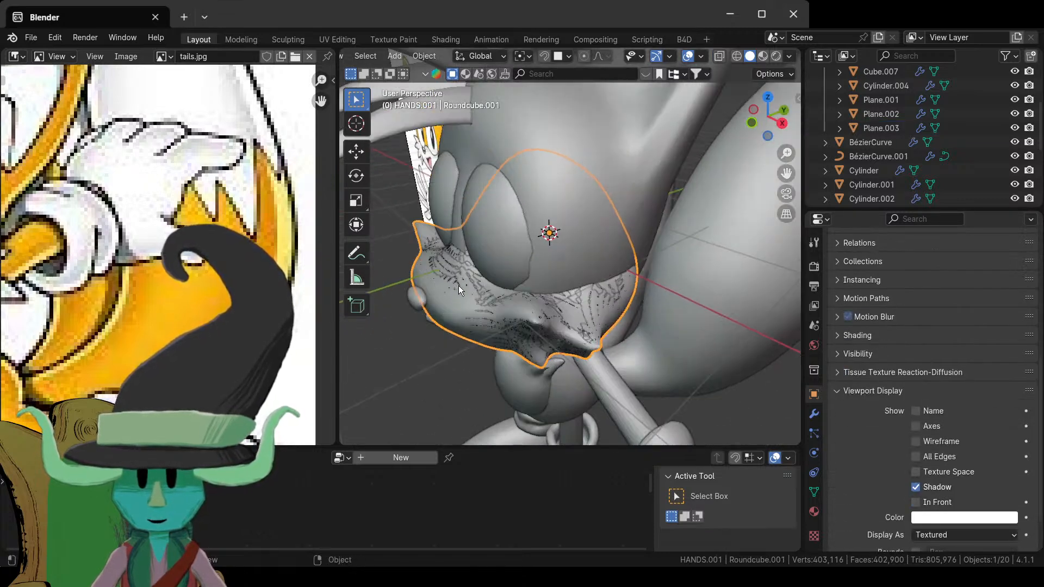
{"action": "scroll", "coordinate": [960, 181], "scroll_direction": "down", "scroll_amount": 5}
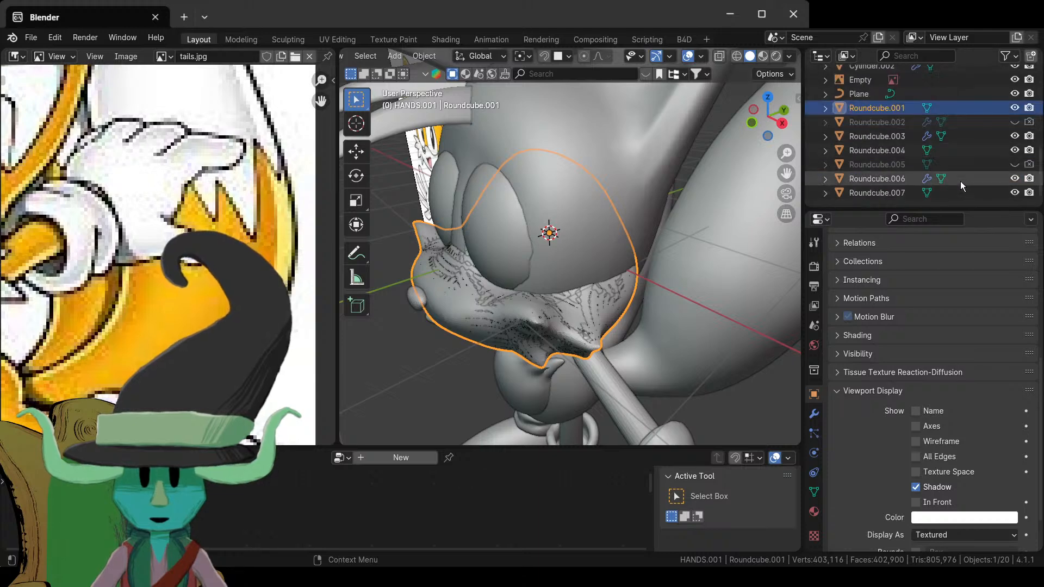
{"action": "left_click", "coordinate": [1014, 108]}
- Apply Shade Smooth to the retopologized muzzle mesh Plane.003
{"action": "middle_click_drag", "start_coordinate": [598, 283], "coordinate": [631, 247]}
{"action": "left_click", "coordinate": [630, 247]}
{"action": "right_click", "coordinate": [635, 247]}
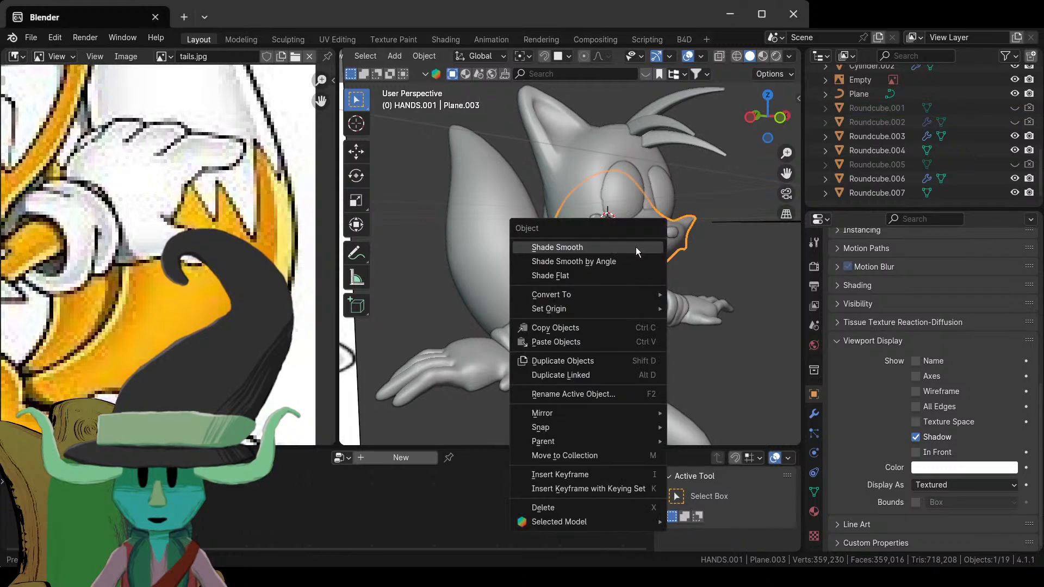
{"action": "left_click", "coordinate": [628, 246]}
- Deselect the muzzle mesh and save the Blender file TAILS.blend
{"action": "scroll", "coordinate": [716, 283], "scroll_direction": "down", "scroll_amount": 2}
{"action": "middle_click_drag", "start_coordinate": [715, 282], "coordinate": [533, 330]}
{"action": "scroll", "coordinate": [604, 276], "scroll_direction": "down", "scroll_amount": 3}
{"action": "scroll", "coordinate": [534, 331], "scroll_direction": "up", "scroll_amount": 5}
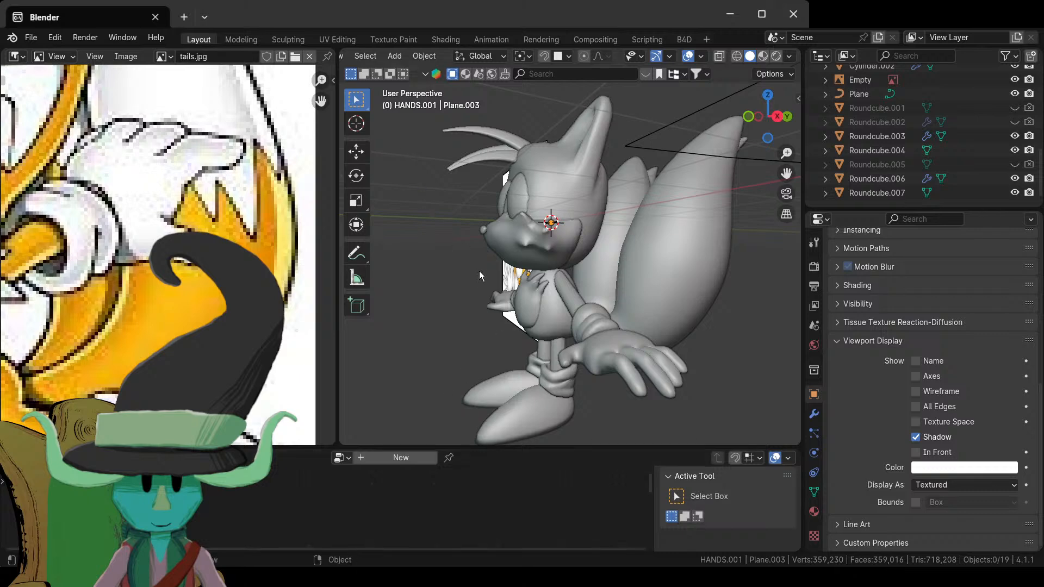
{"action": "key", "text": "ctrl+s"}
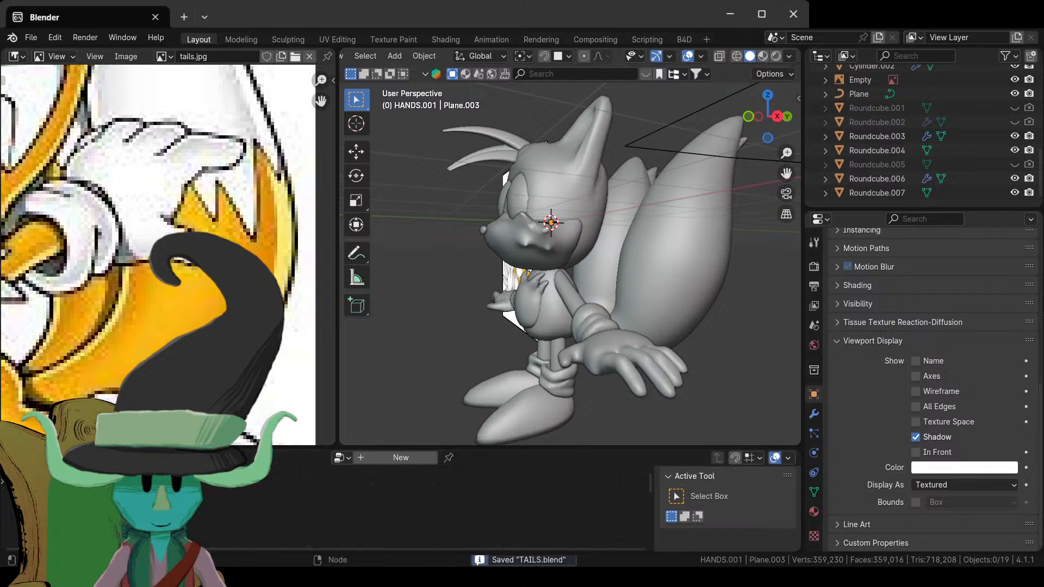